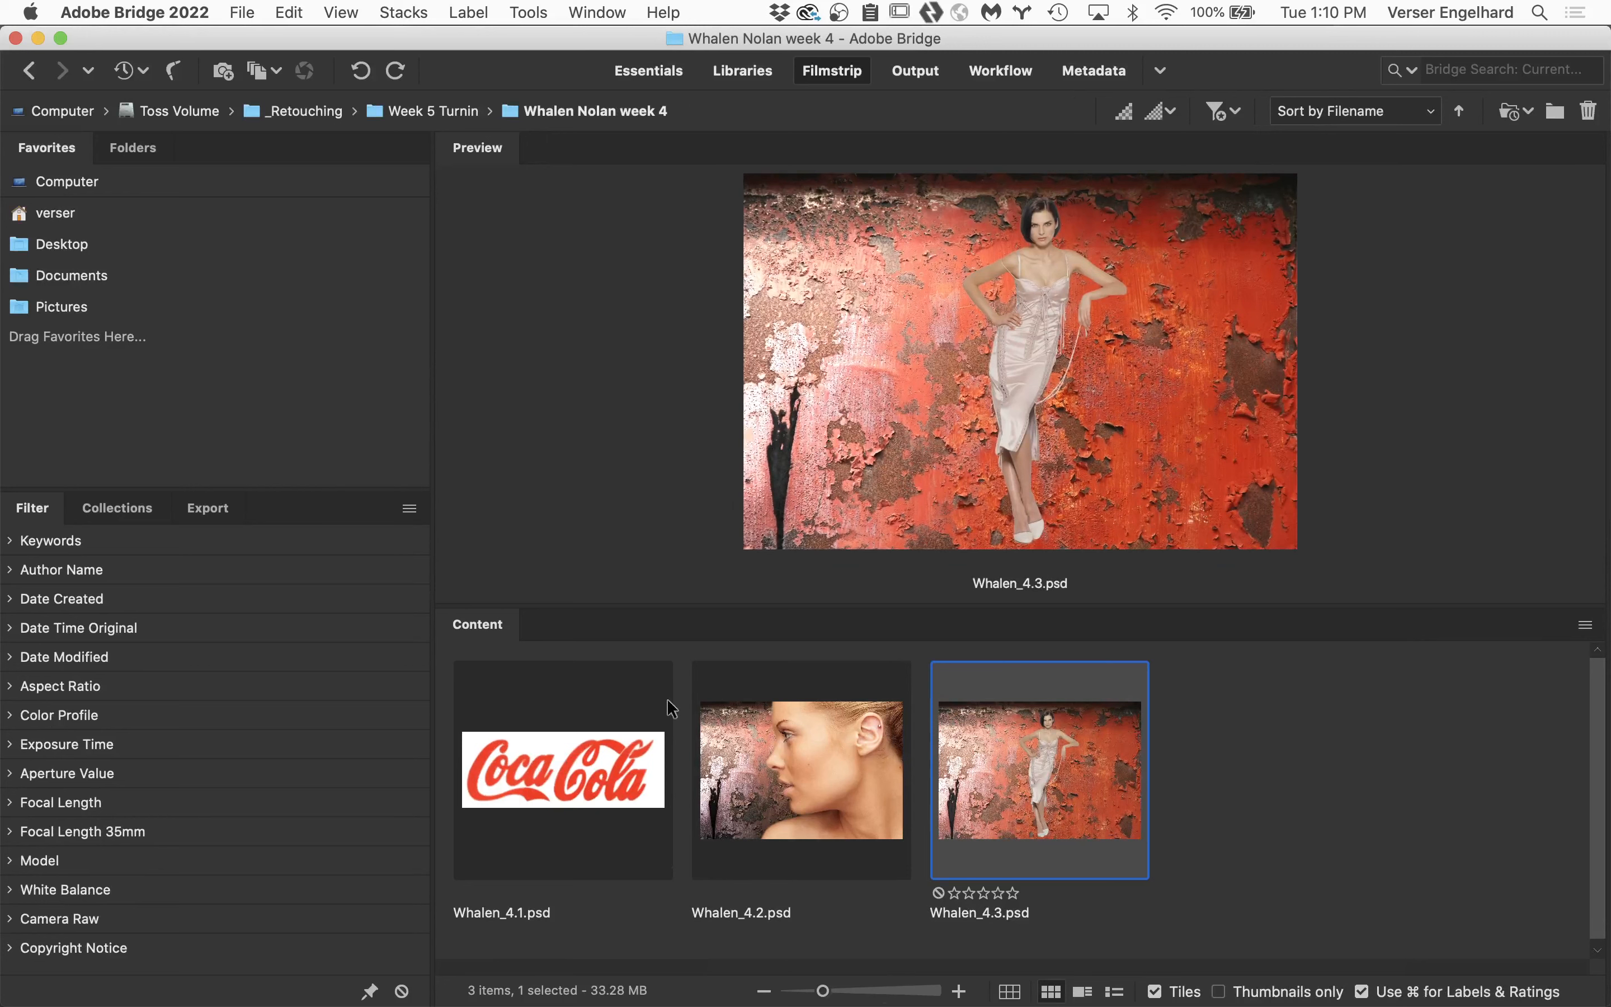
# Open the Assignment 4.1 coke path PSD in Photoshop from the first student folder inside Week 5 Turnin.
pyautogui.click(381, 114)
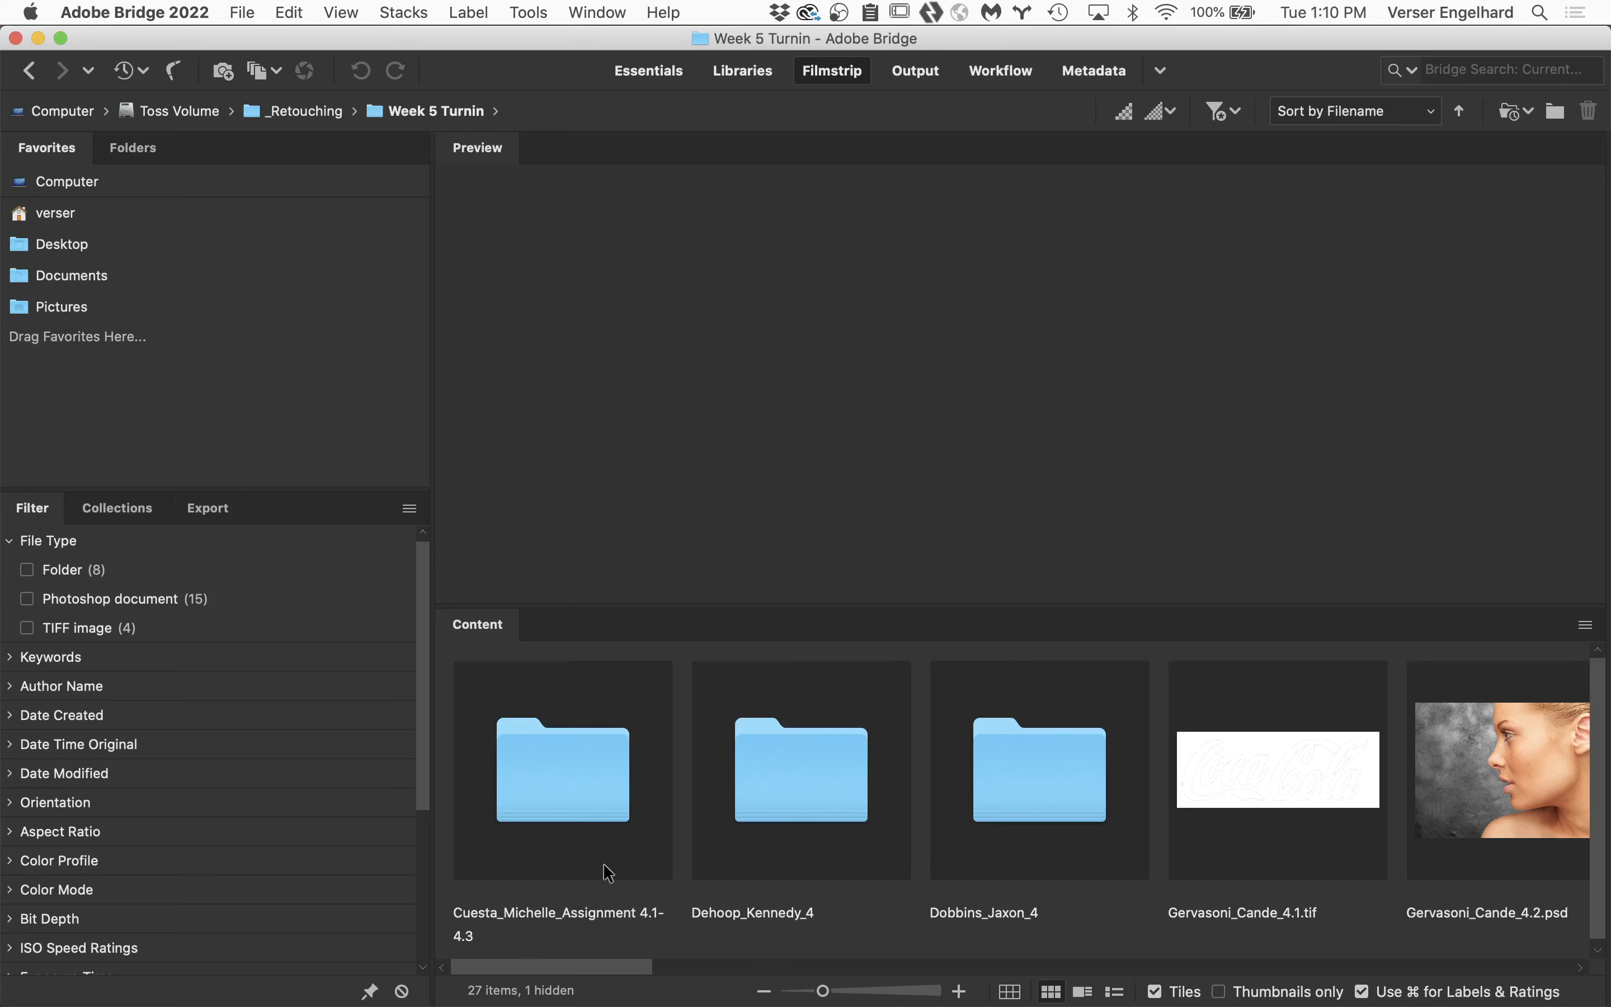
pyautogui.doubleClick(598, 809)
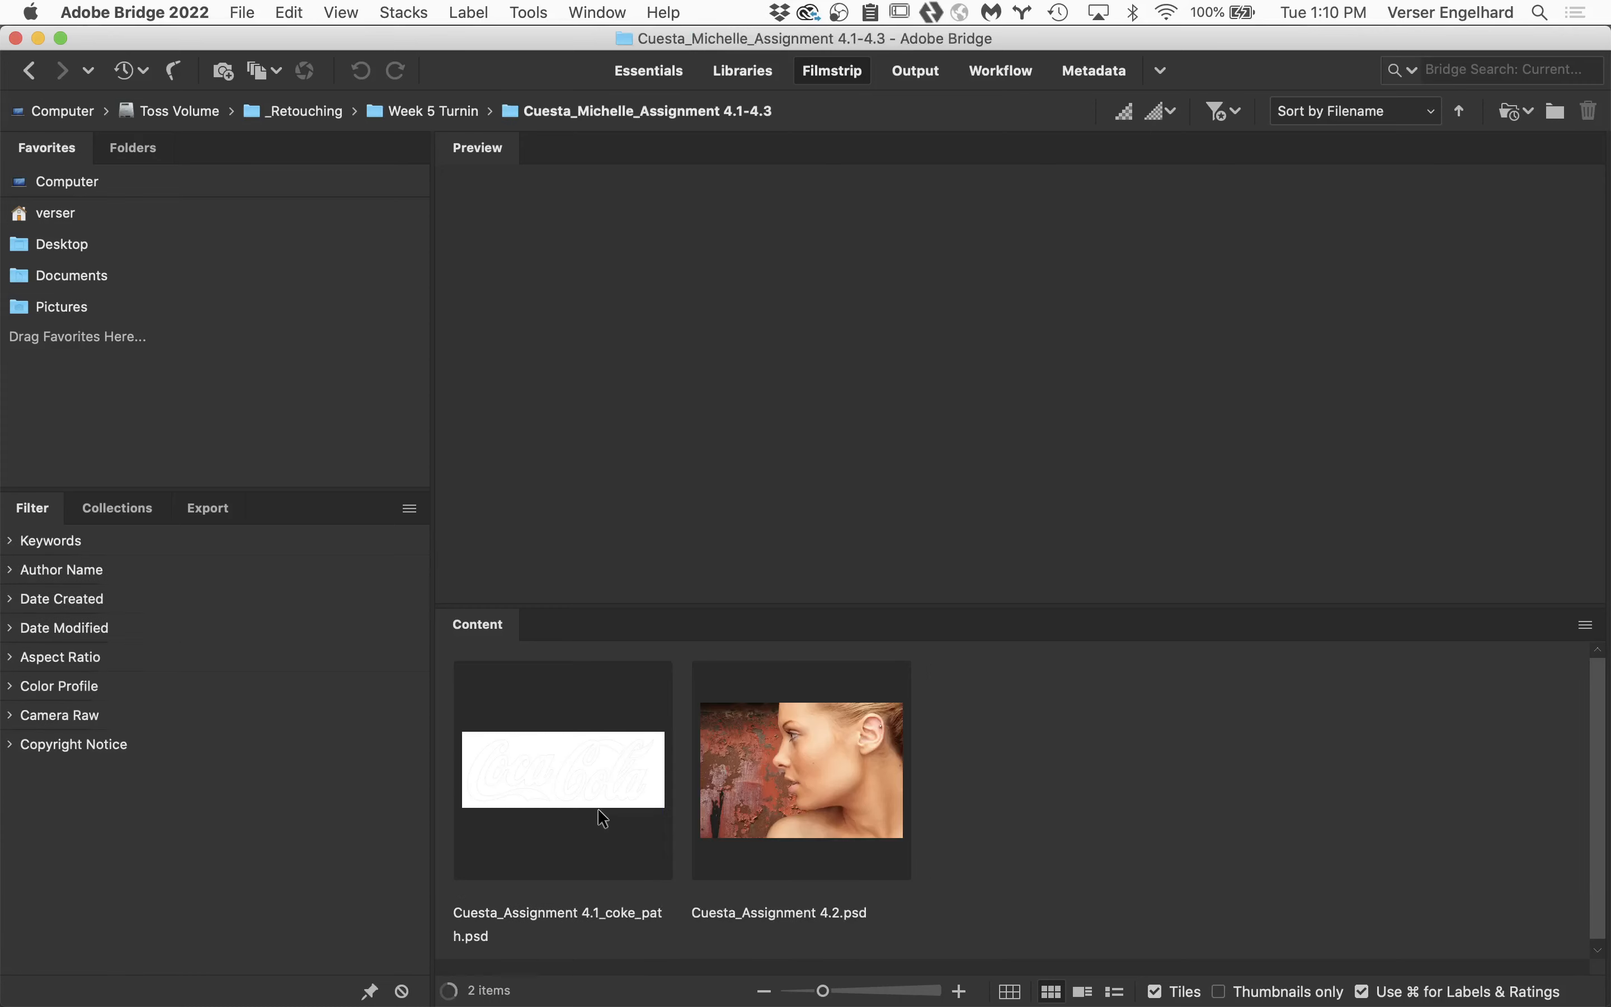
pyautogui.click(561, 781)
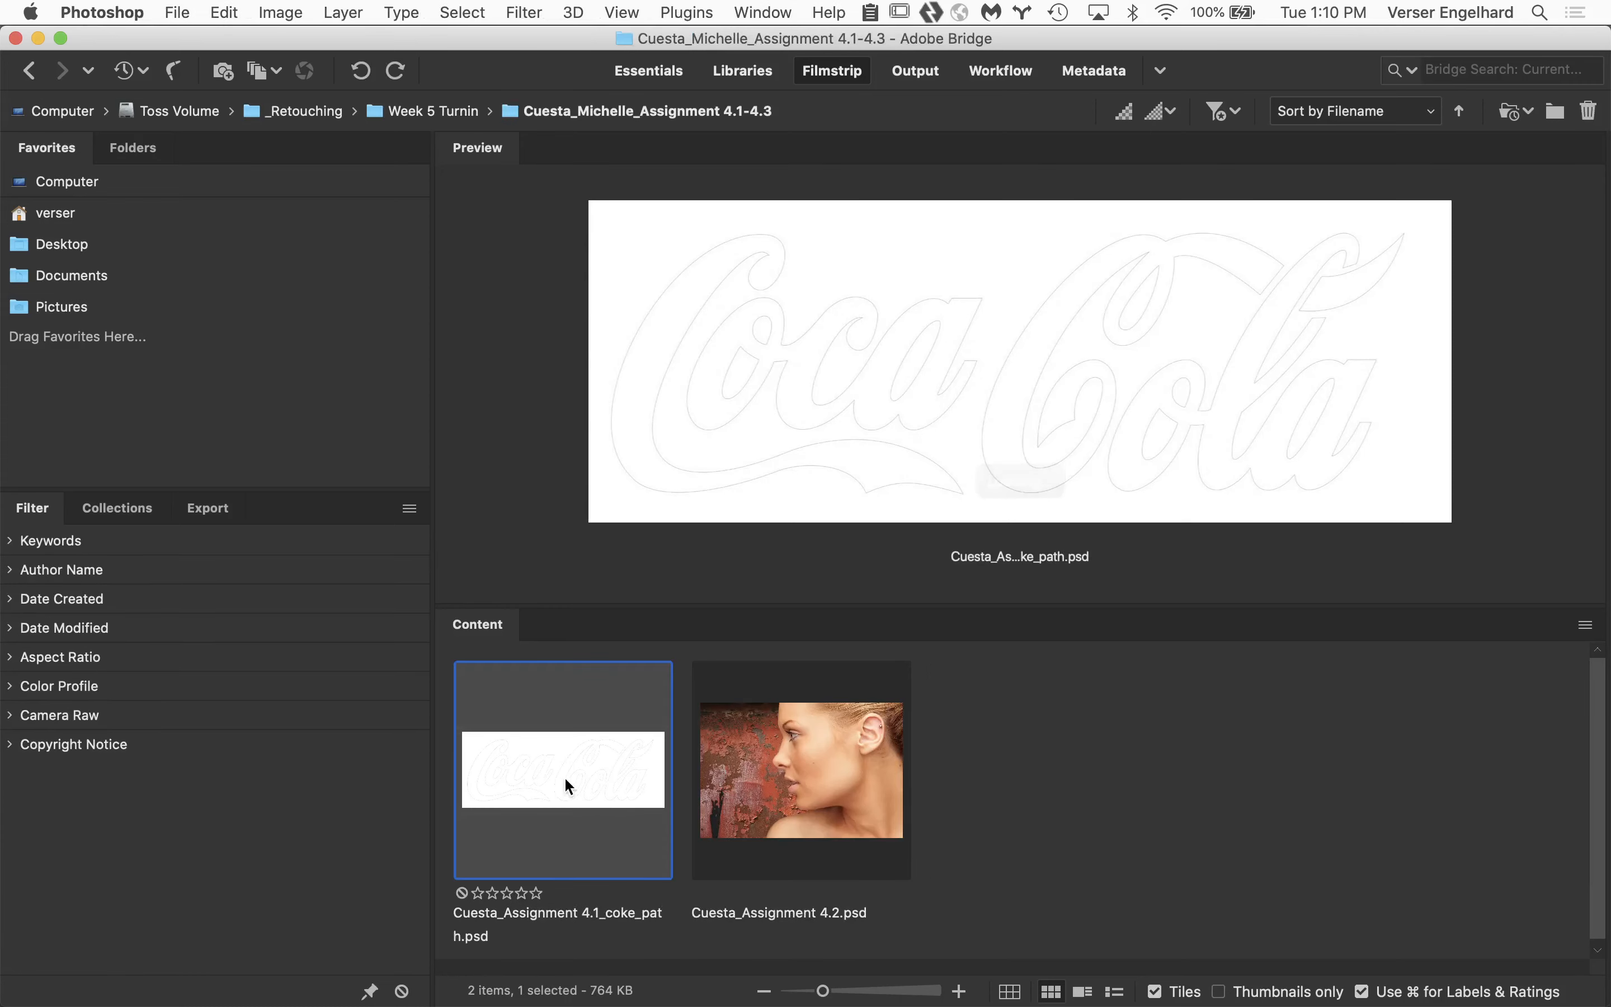
pyautogui.doubleClick(560, 773)
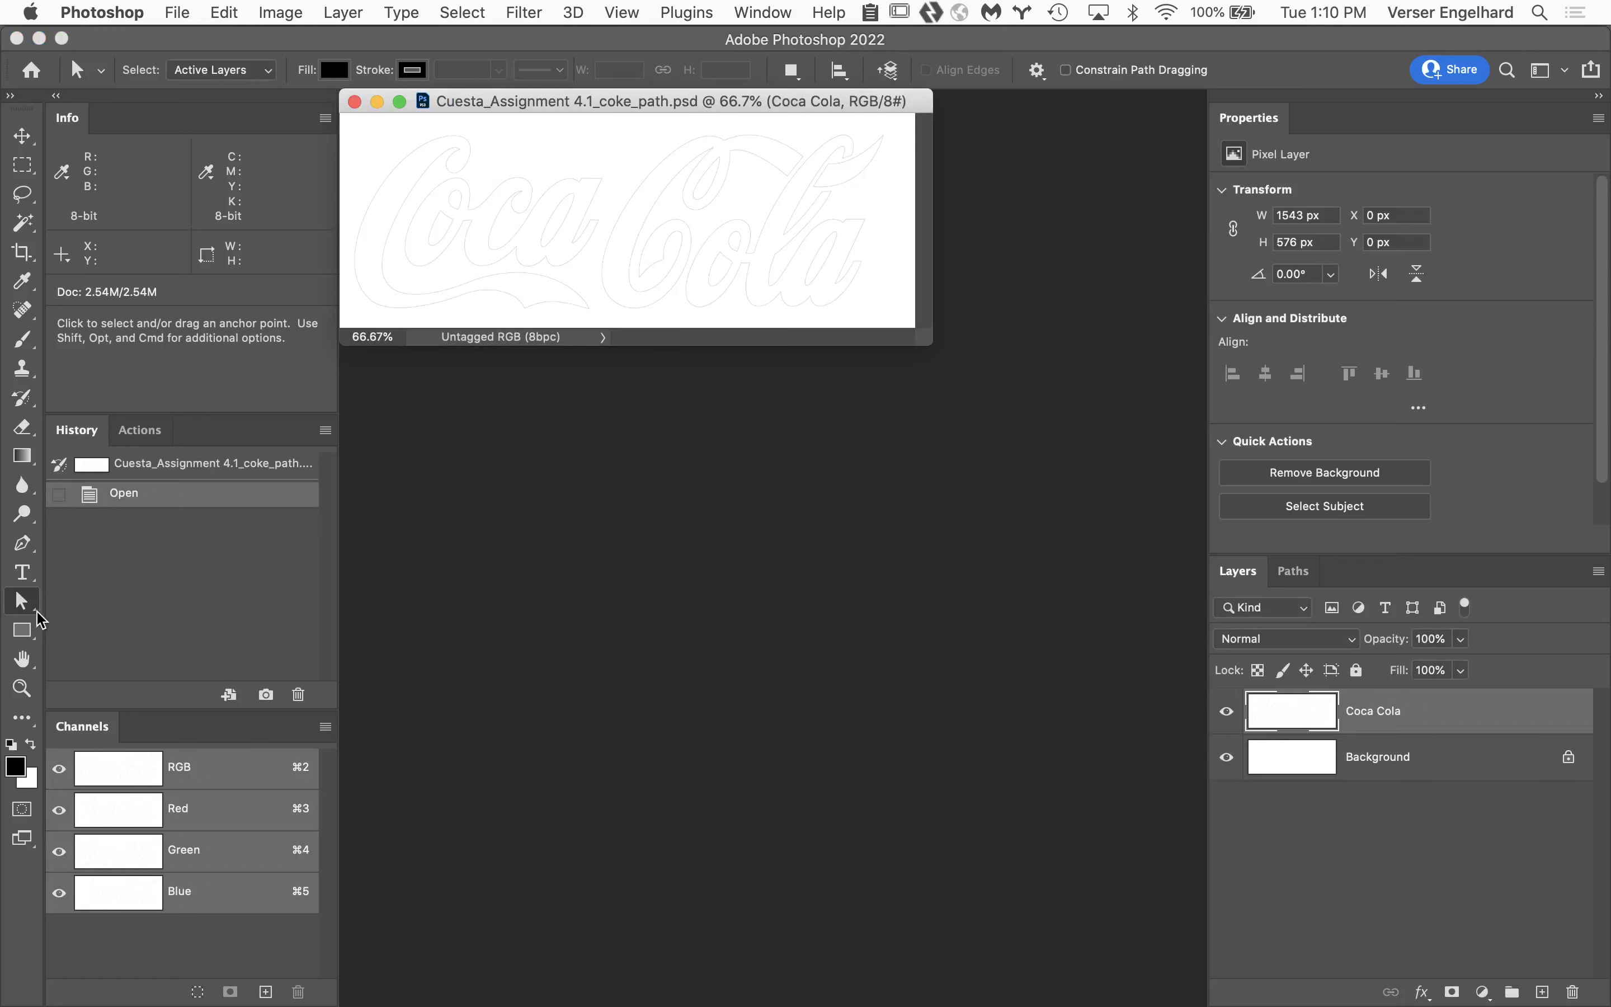
# Fit the logo image to the screen and display its saved Coca Cola path.
pyautogui.doubleClick(22, 660)
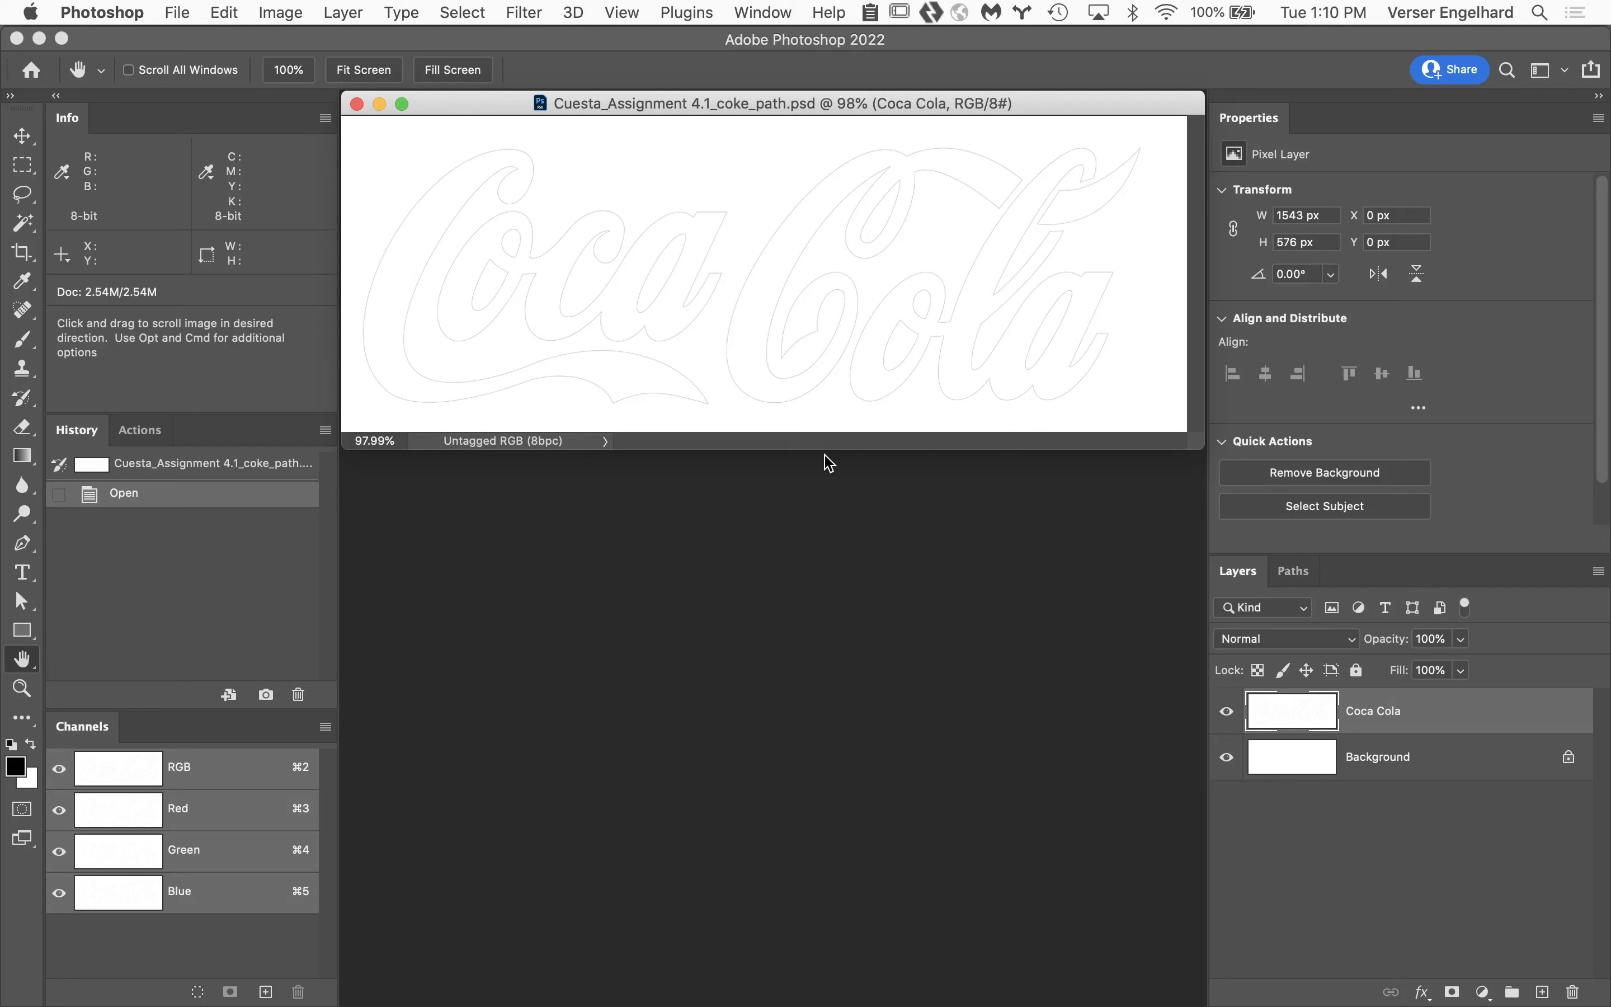
pyautogui.click(1297, 573)
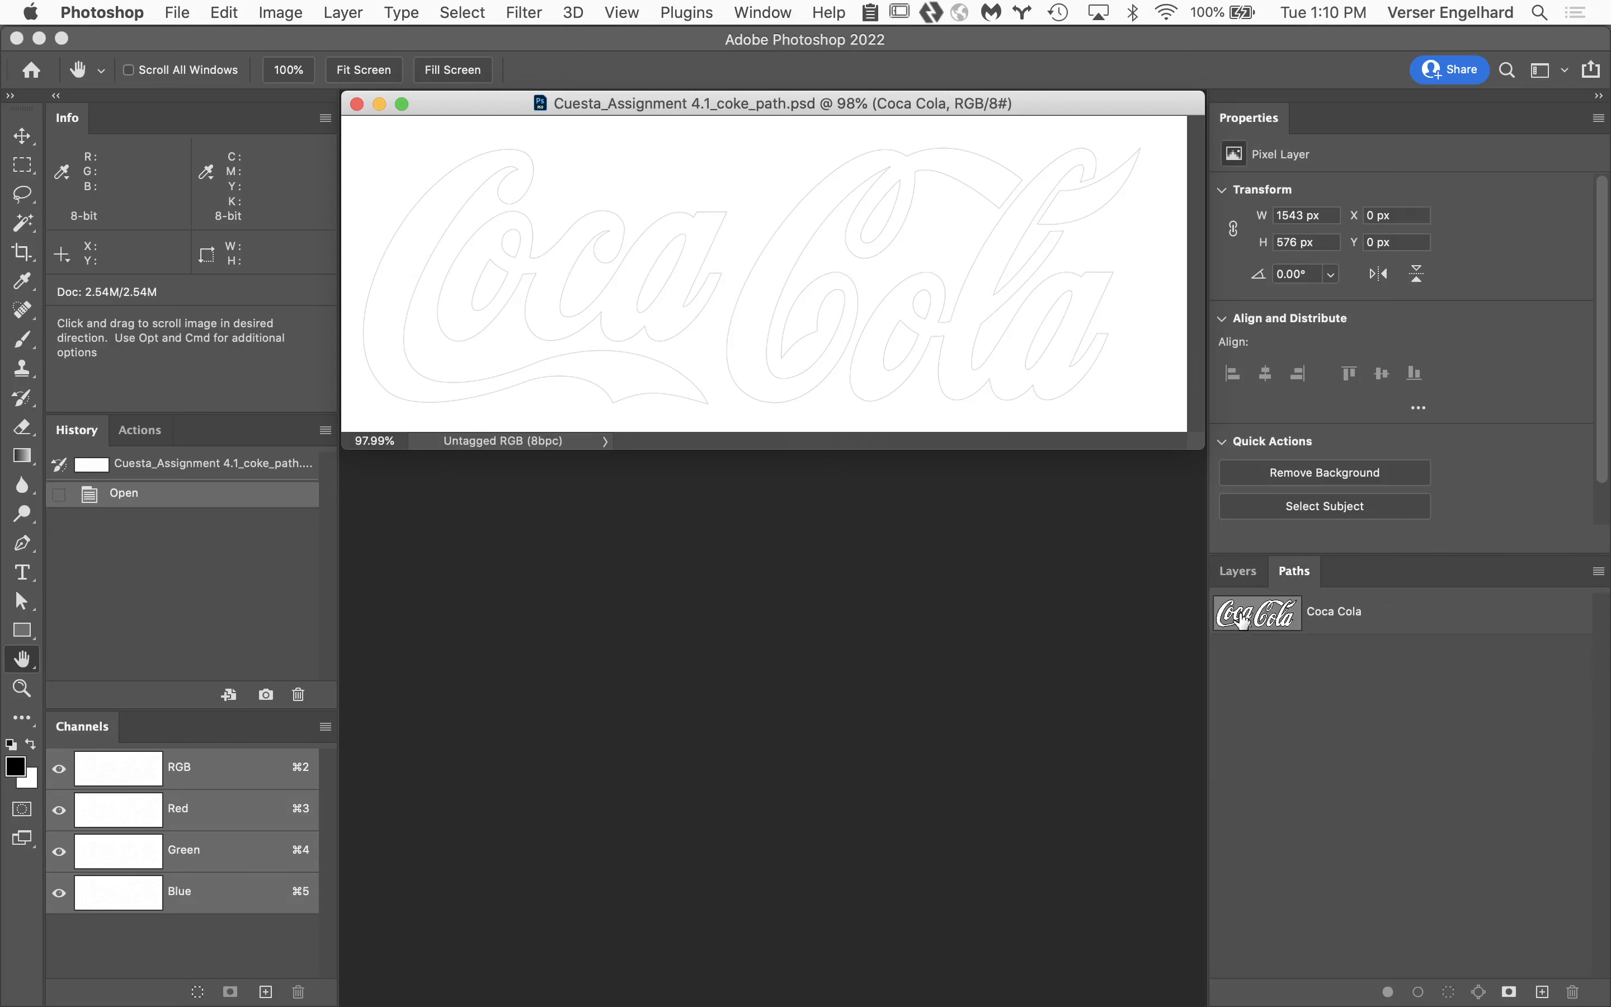
pyautogui.click(1419, 619)
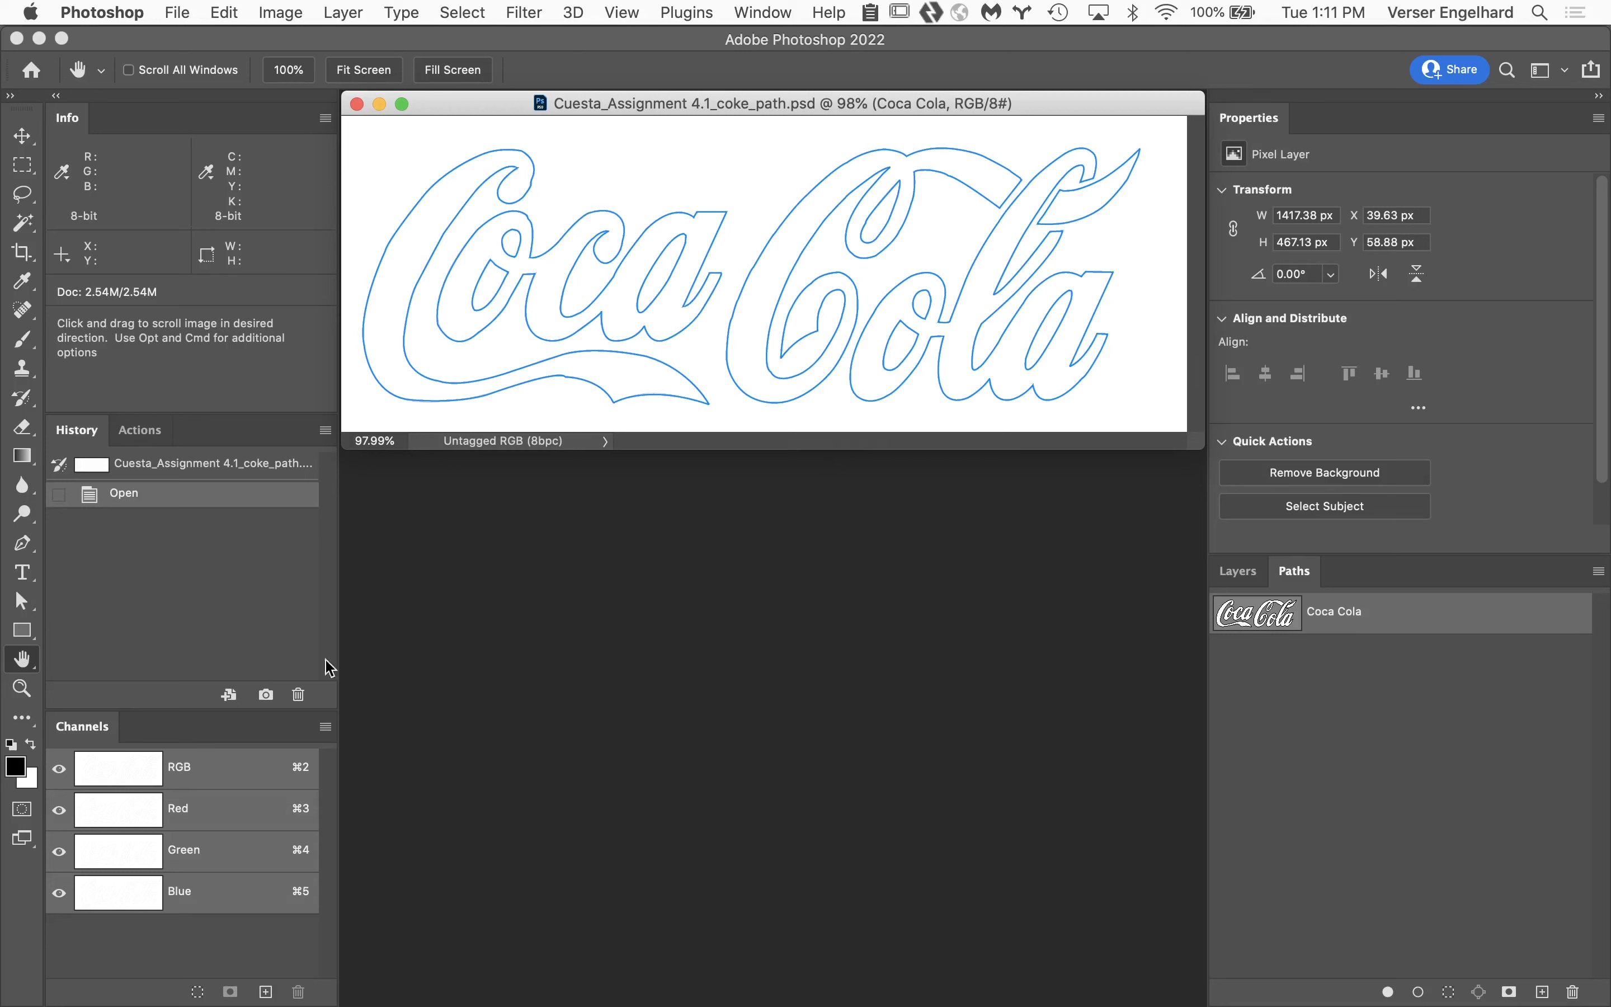
# Select the large C subpath and the adjoining "oca" outline together with the Path Selection Tool.
pyautogui.click(20, 602)
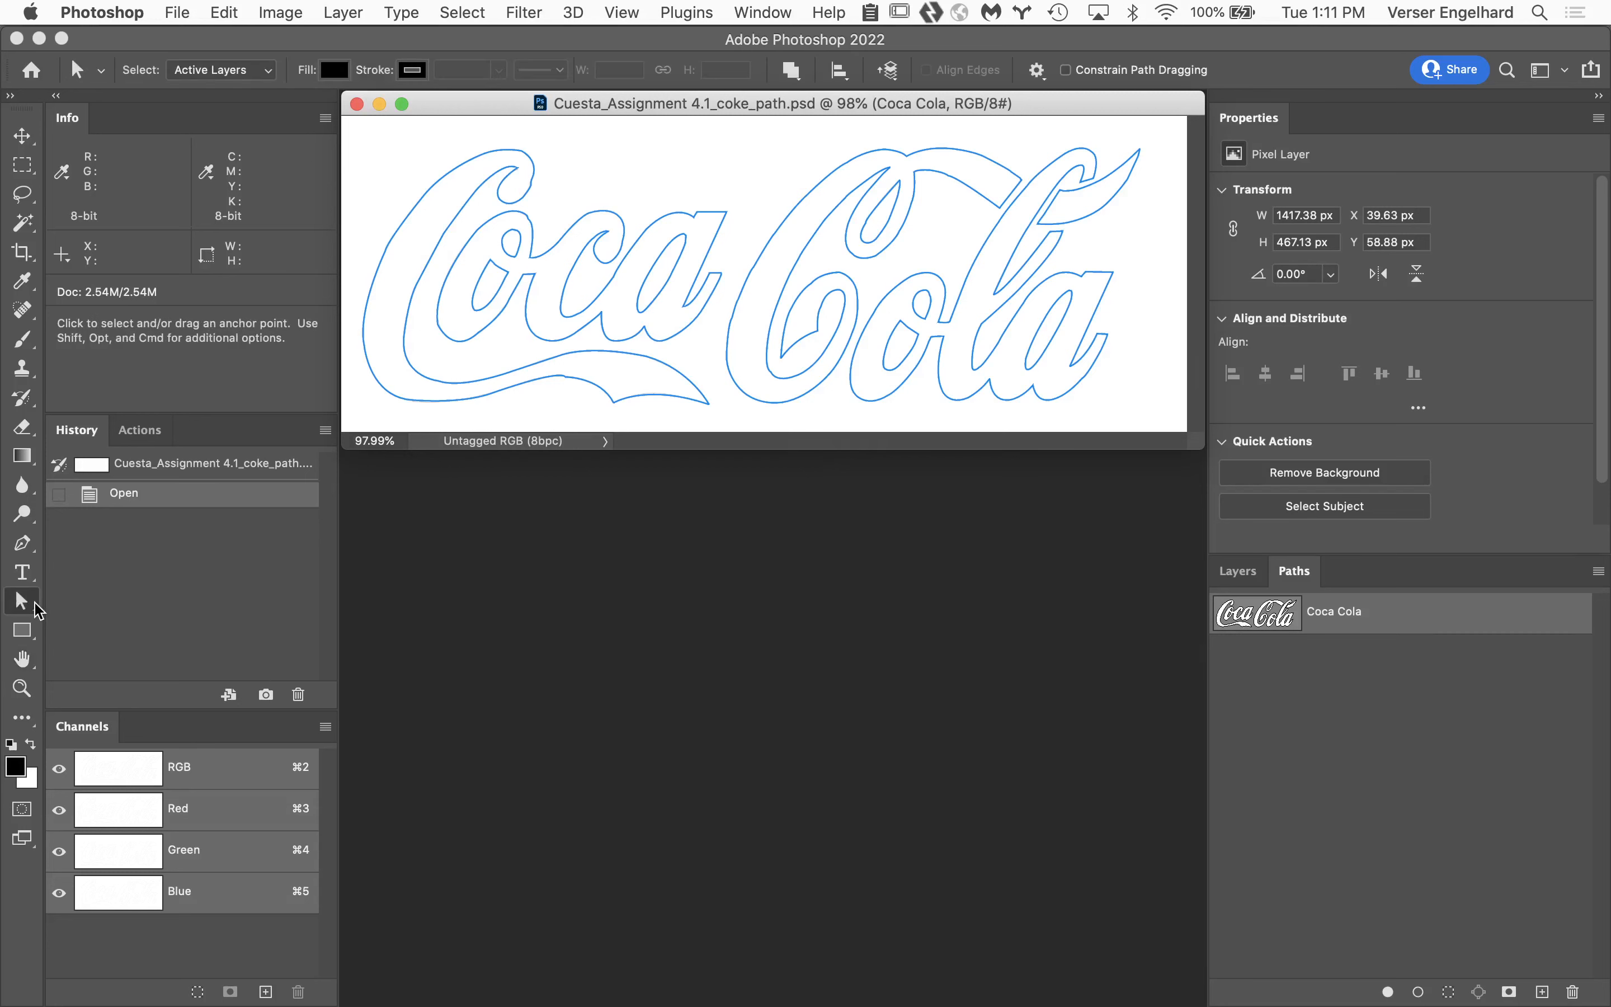
pyautogui.rightClick(33, 609)
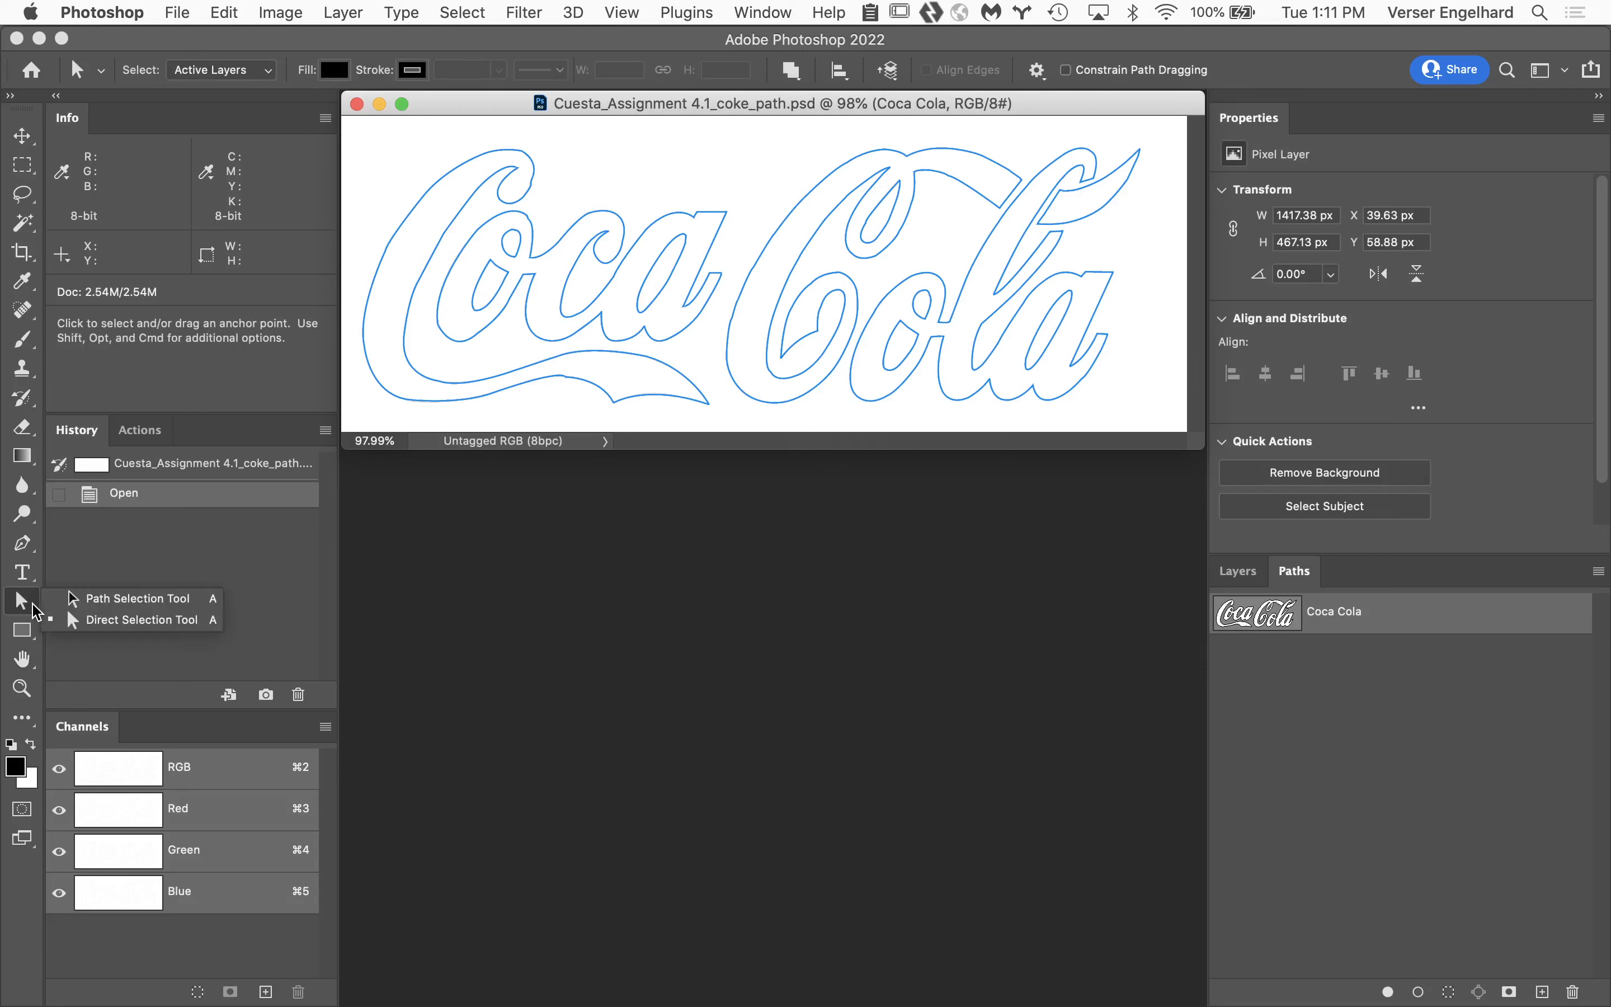
pyautogui.click(105, 601)
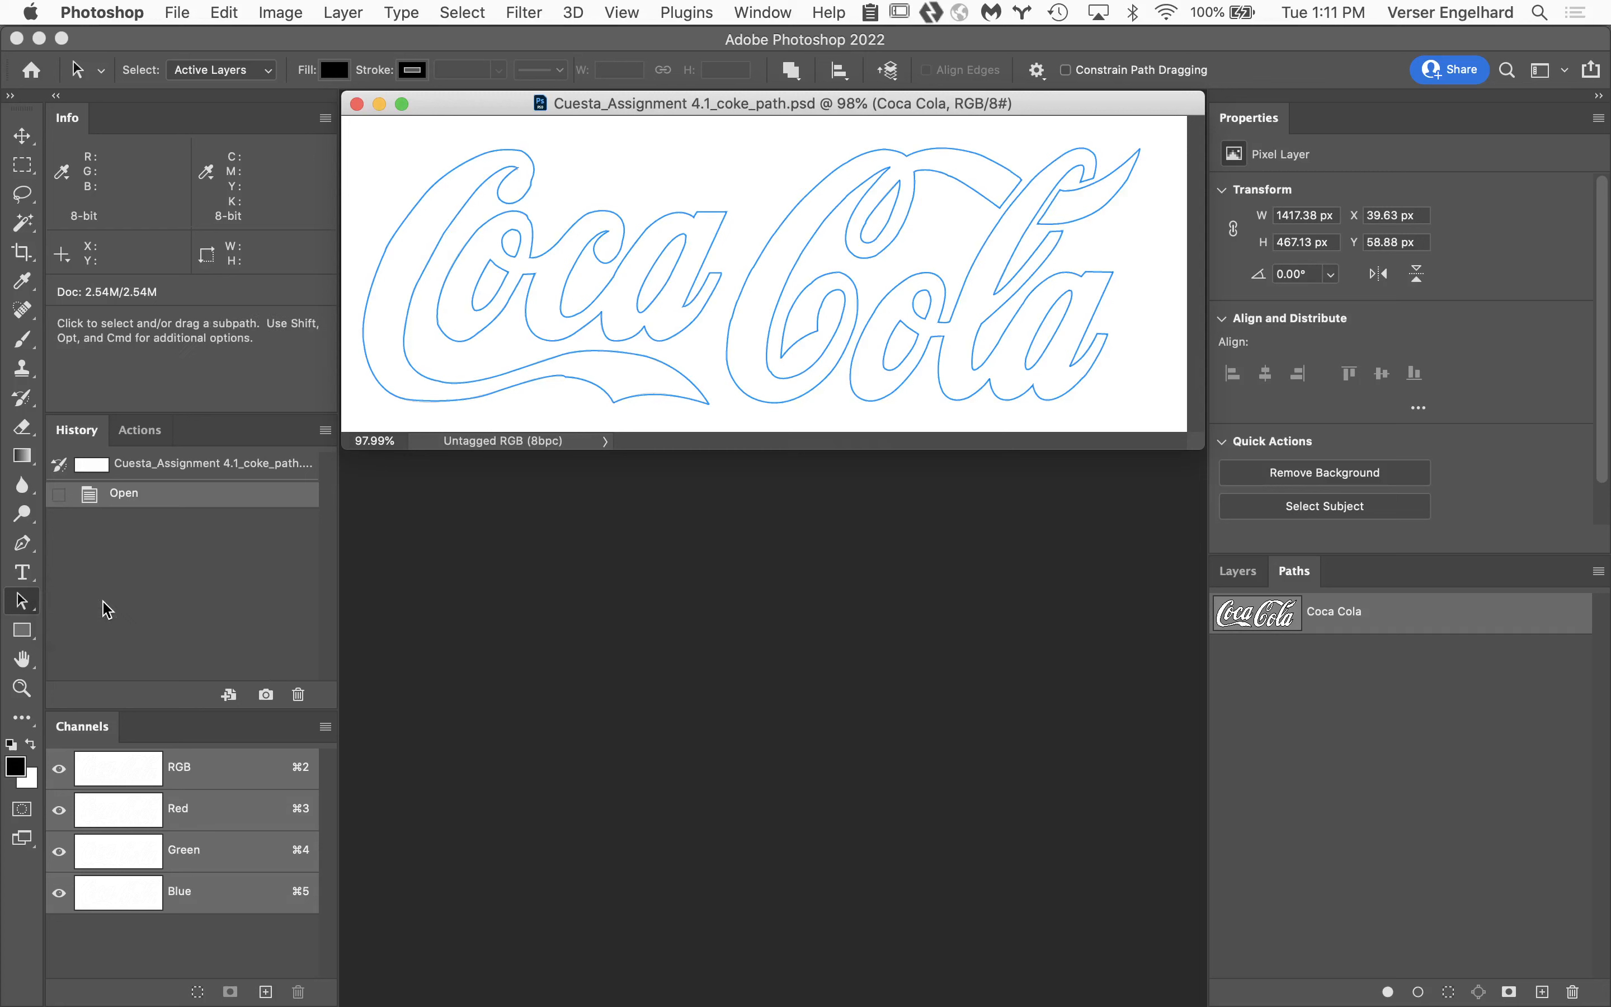
pyautogui.click(426, 200)
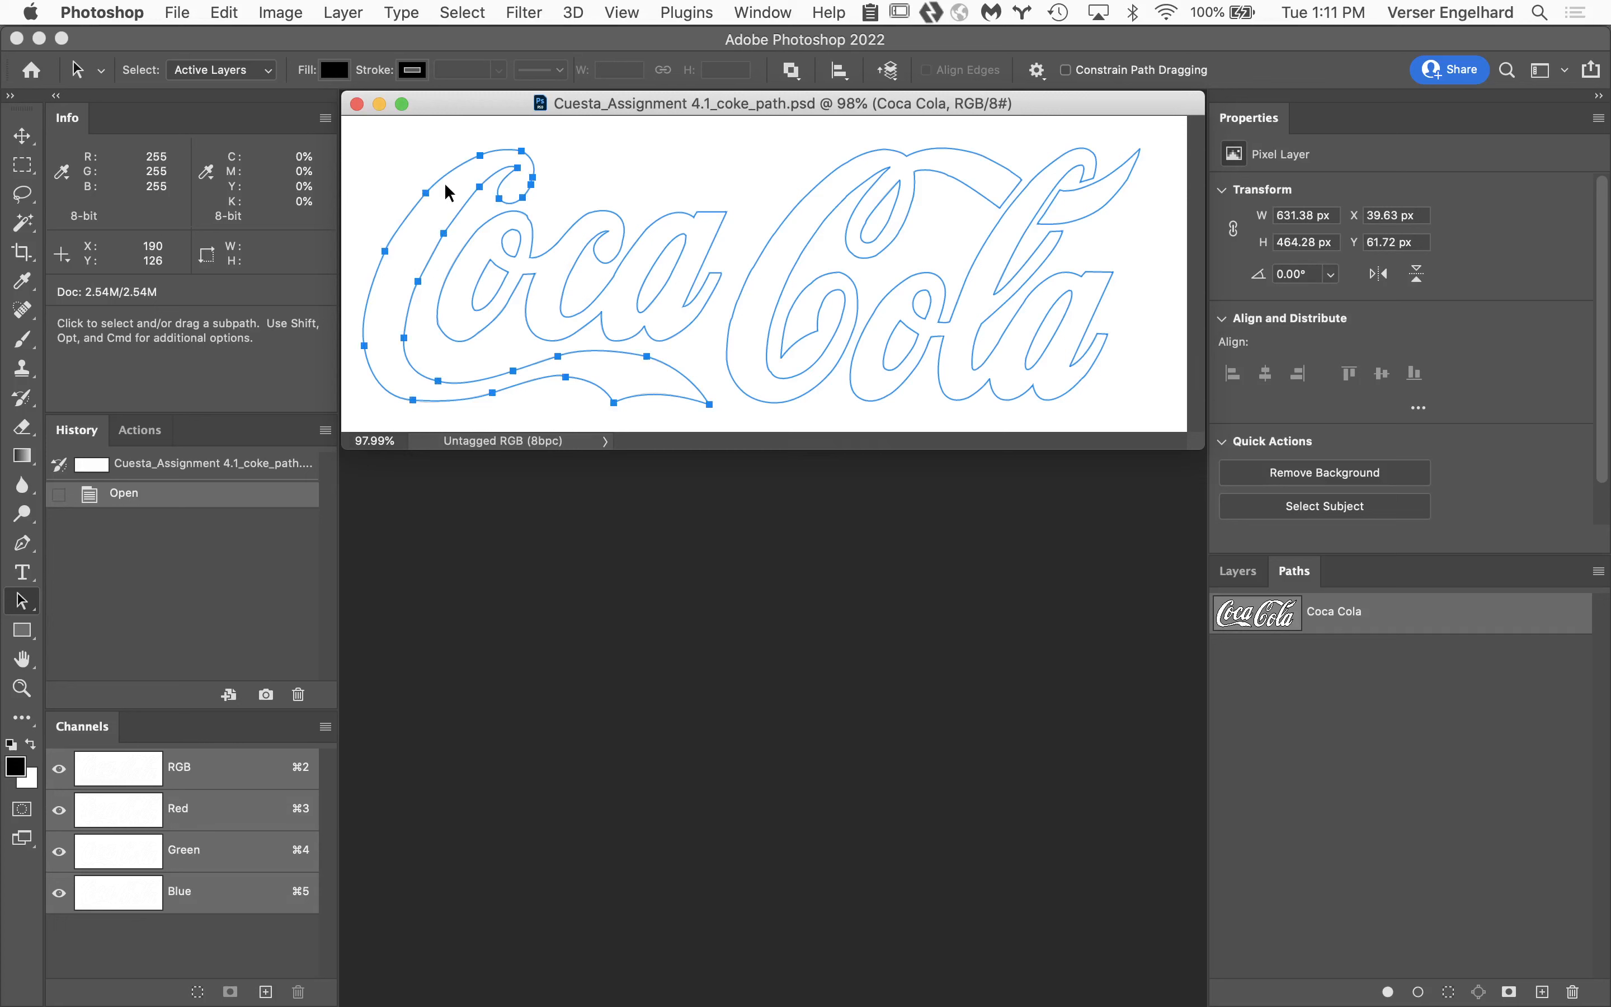
pyautogui.click(626, 234)
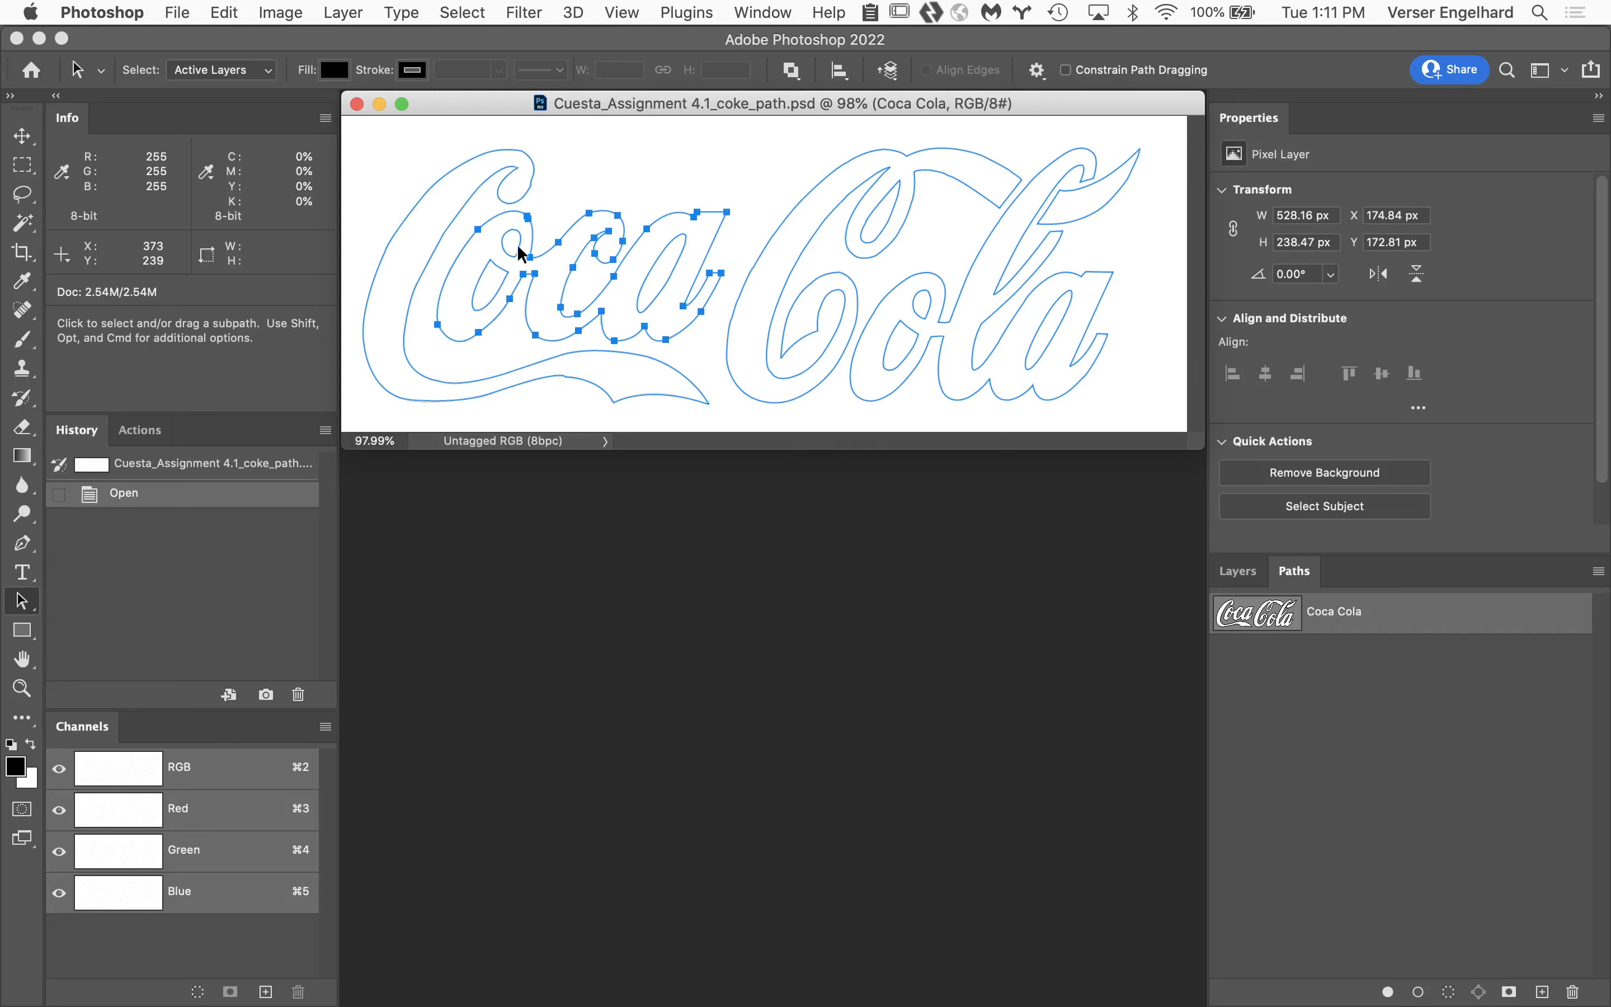
pyautogui.press('shift')
pyautogui.keyDown('shift'); pyautogui.click(438, 193); pyautogui.keyUp('shift')
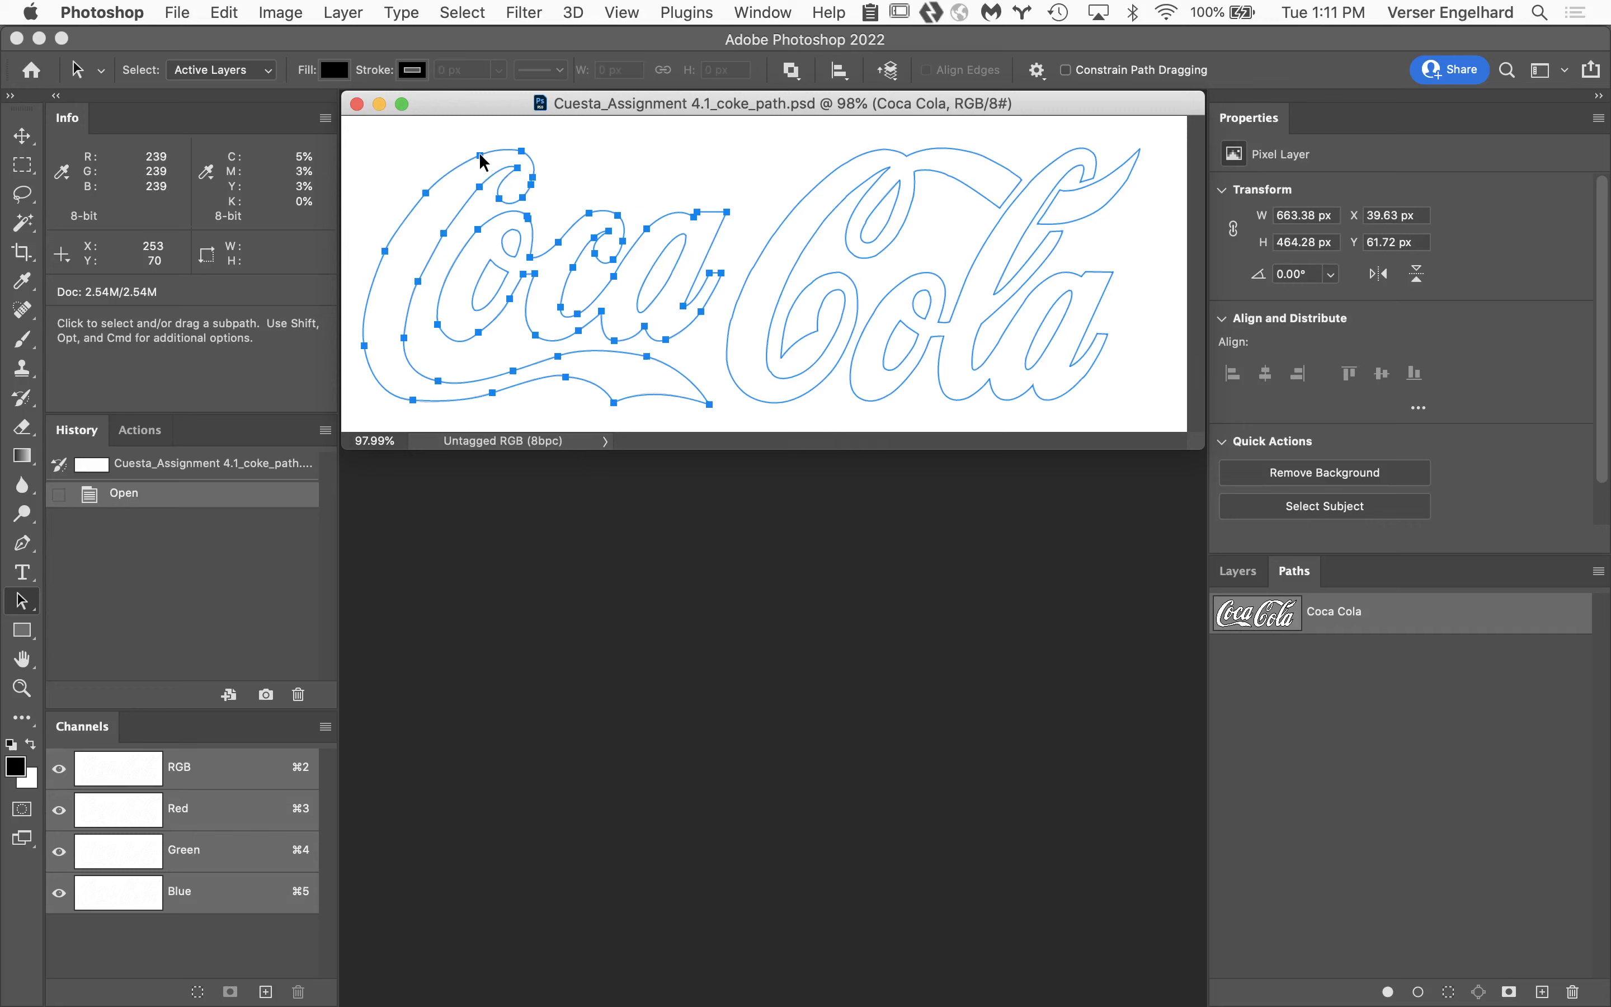
# Try shifting the selected "Coca" subpaths slightly, undo the move, and reselect the whole Coca Cola path without active anchor points.
pyautogui.moveTo(484, 162)
pyautogui.mouseDown()
pyautogui.moveTo(491, 143)
pyautogui.moveTo(463, 193)
pyautogui.moveTo(479, 133)
pyautogui.moveTo(493, 157)
pyautogui.mouseUp()
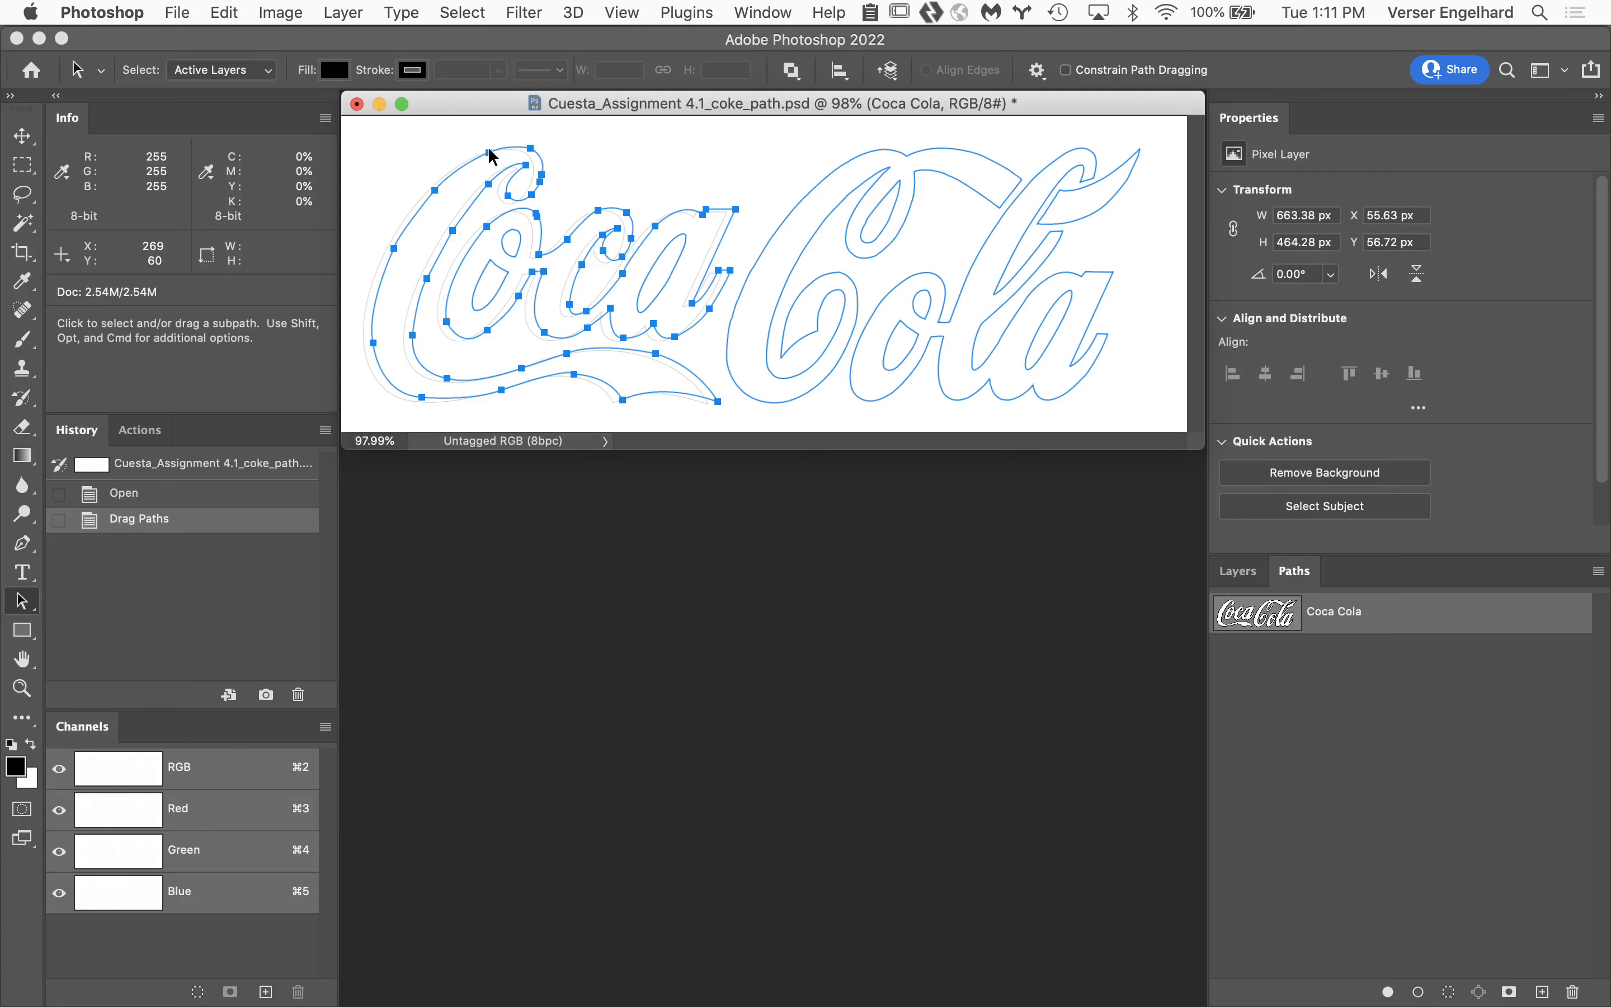
pyautogui.press('super+z')
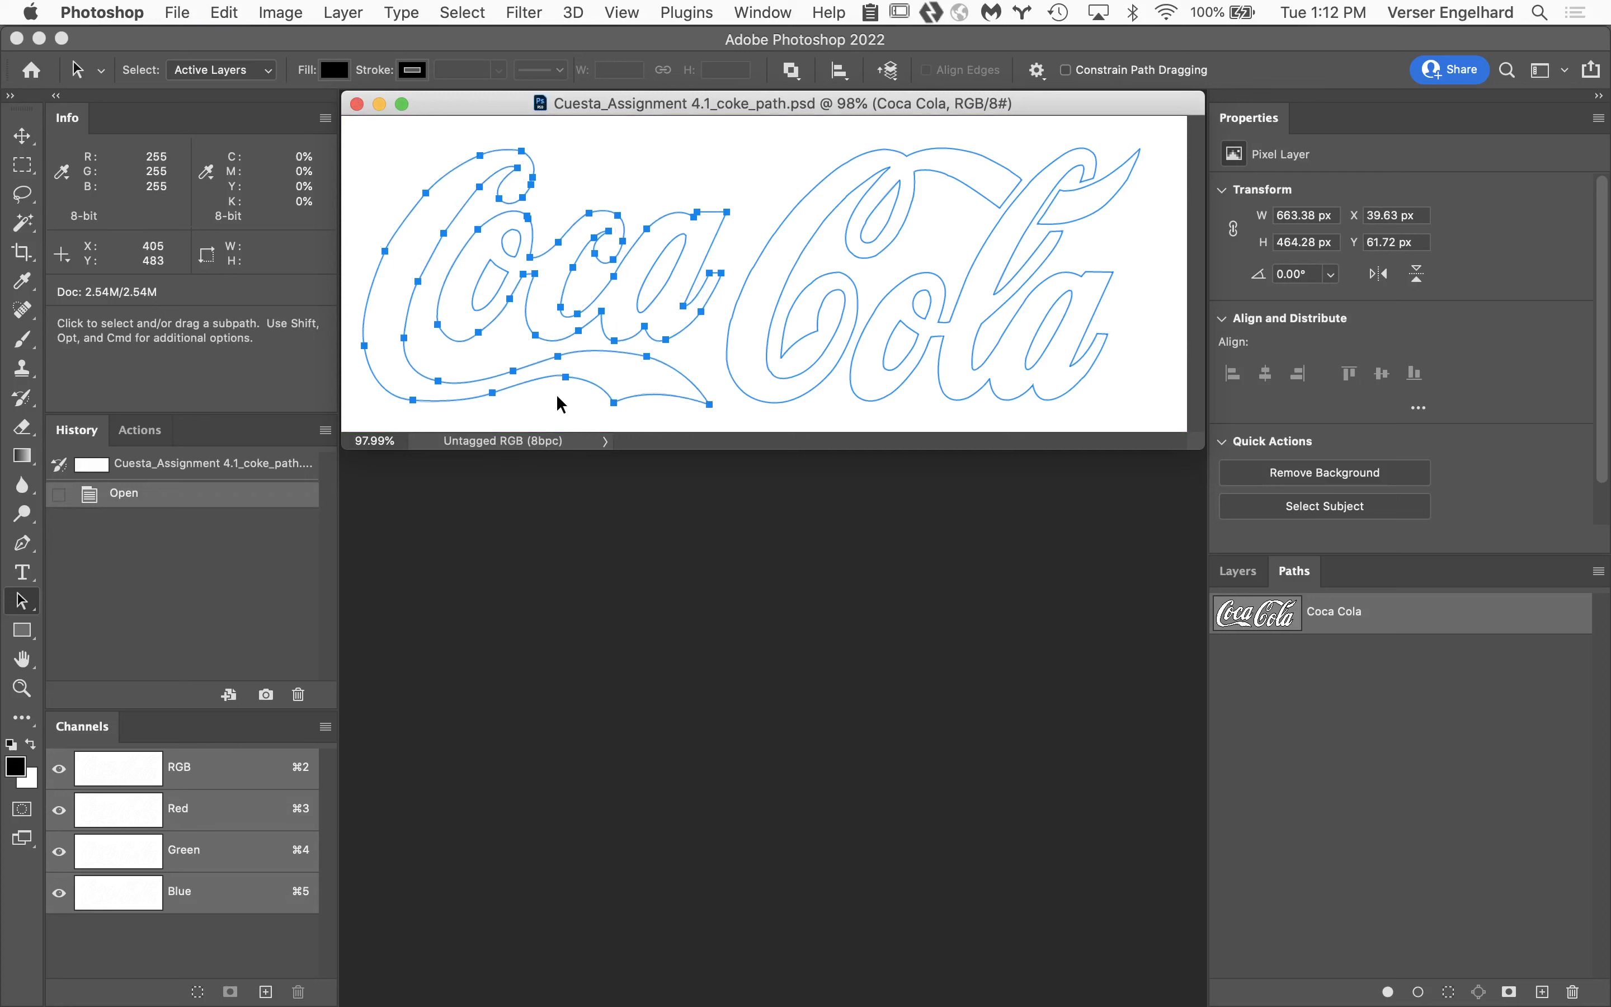
pyautogui.click(1355, 718)
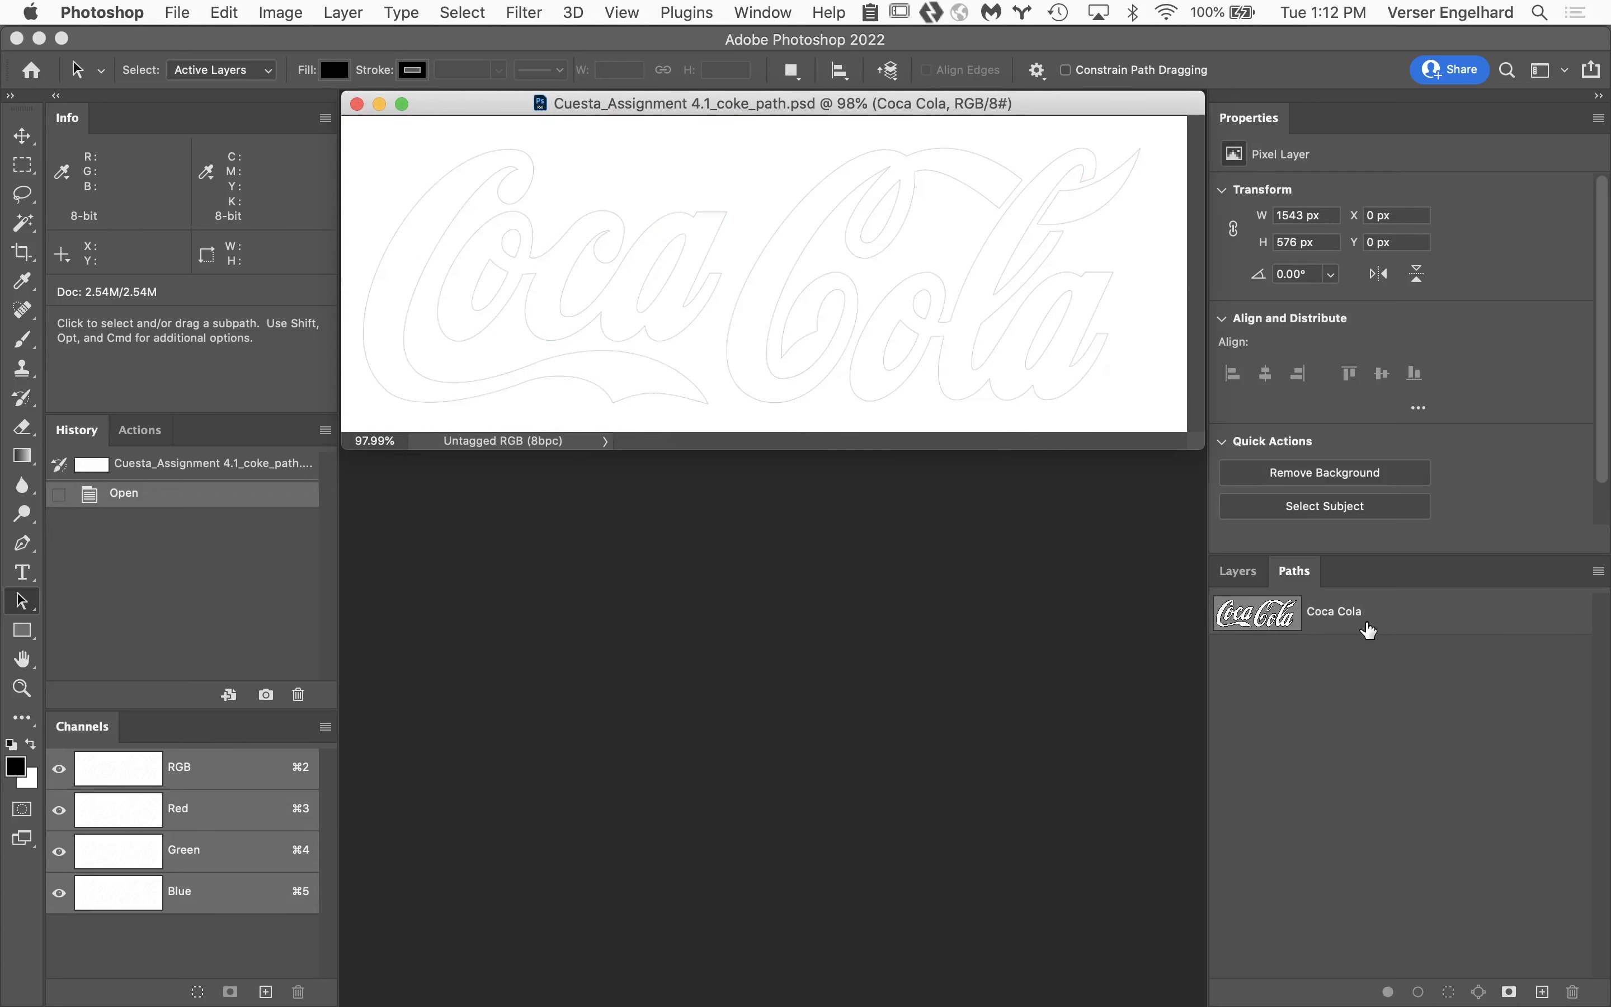
pyautogui.click(1390, 614)
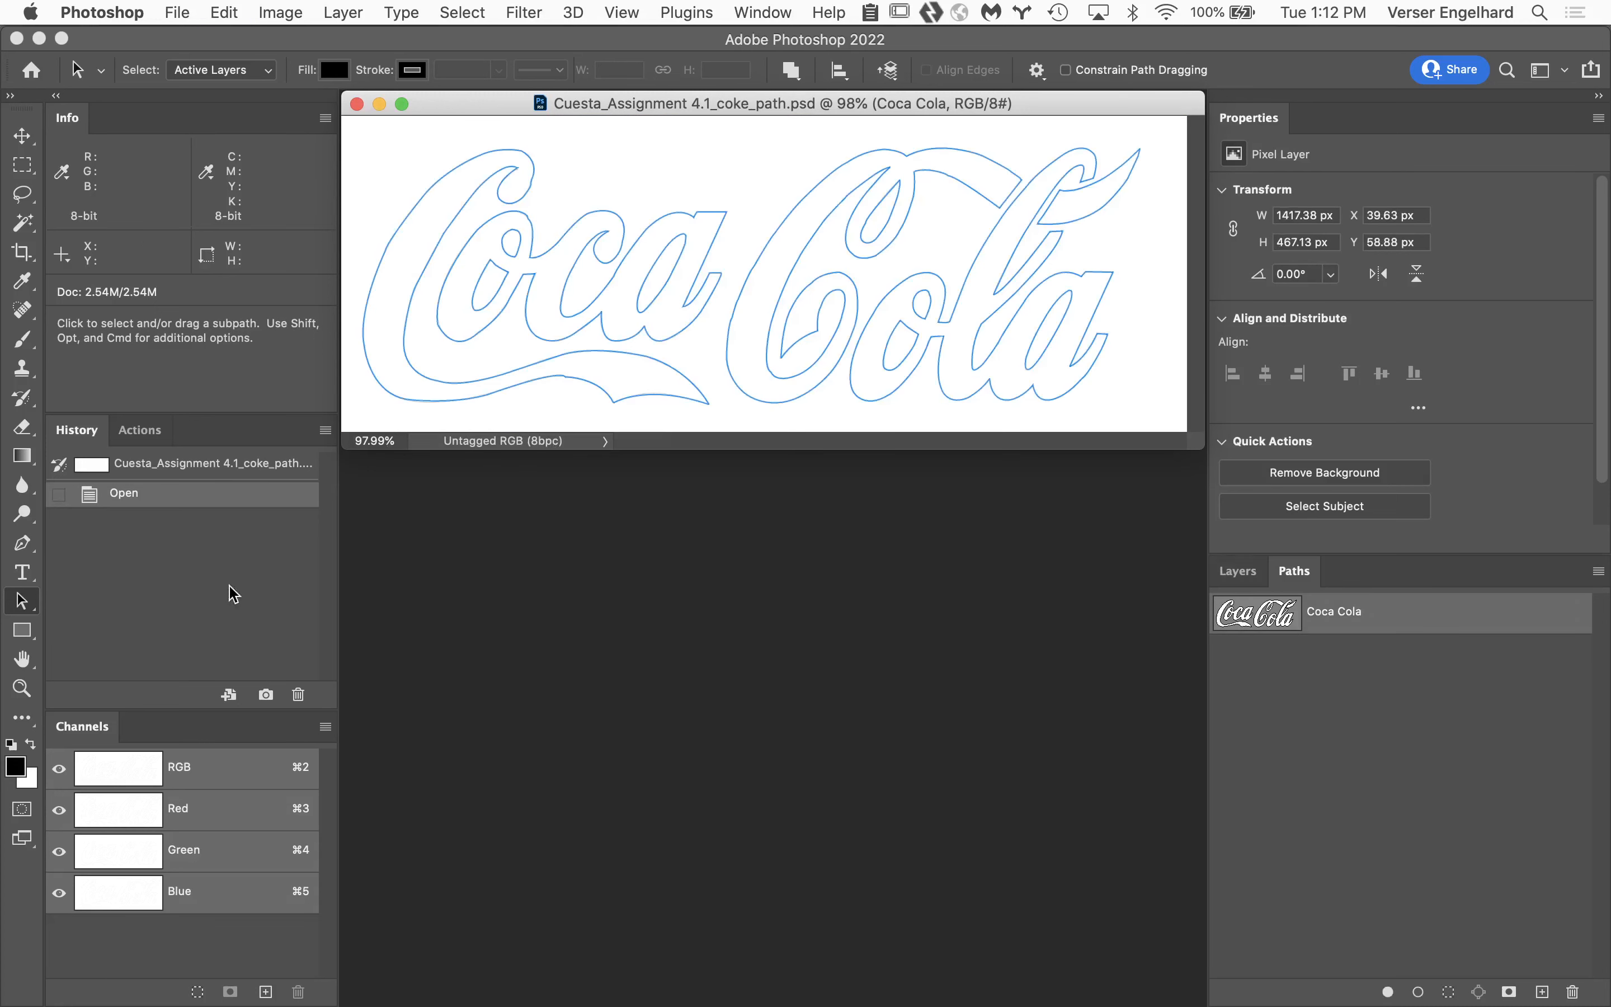
# Select a group of anchor points across the first letters of "Coca" with the Direct Selection Tool.
pyautogui.click(21, 602)
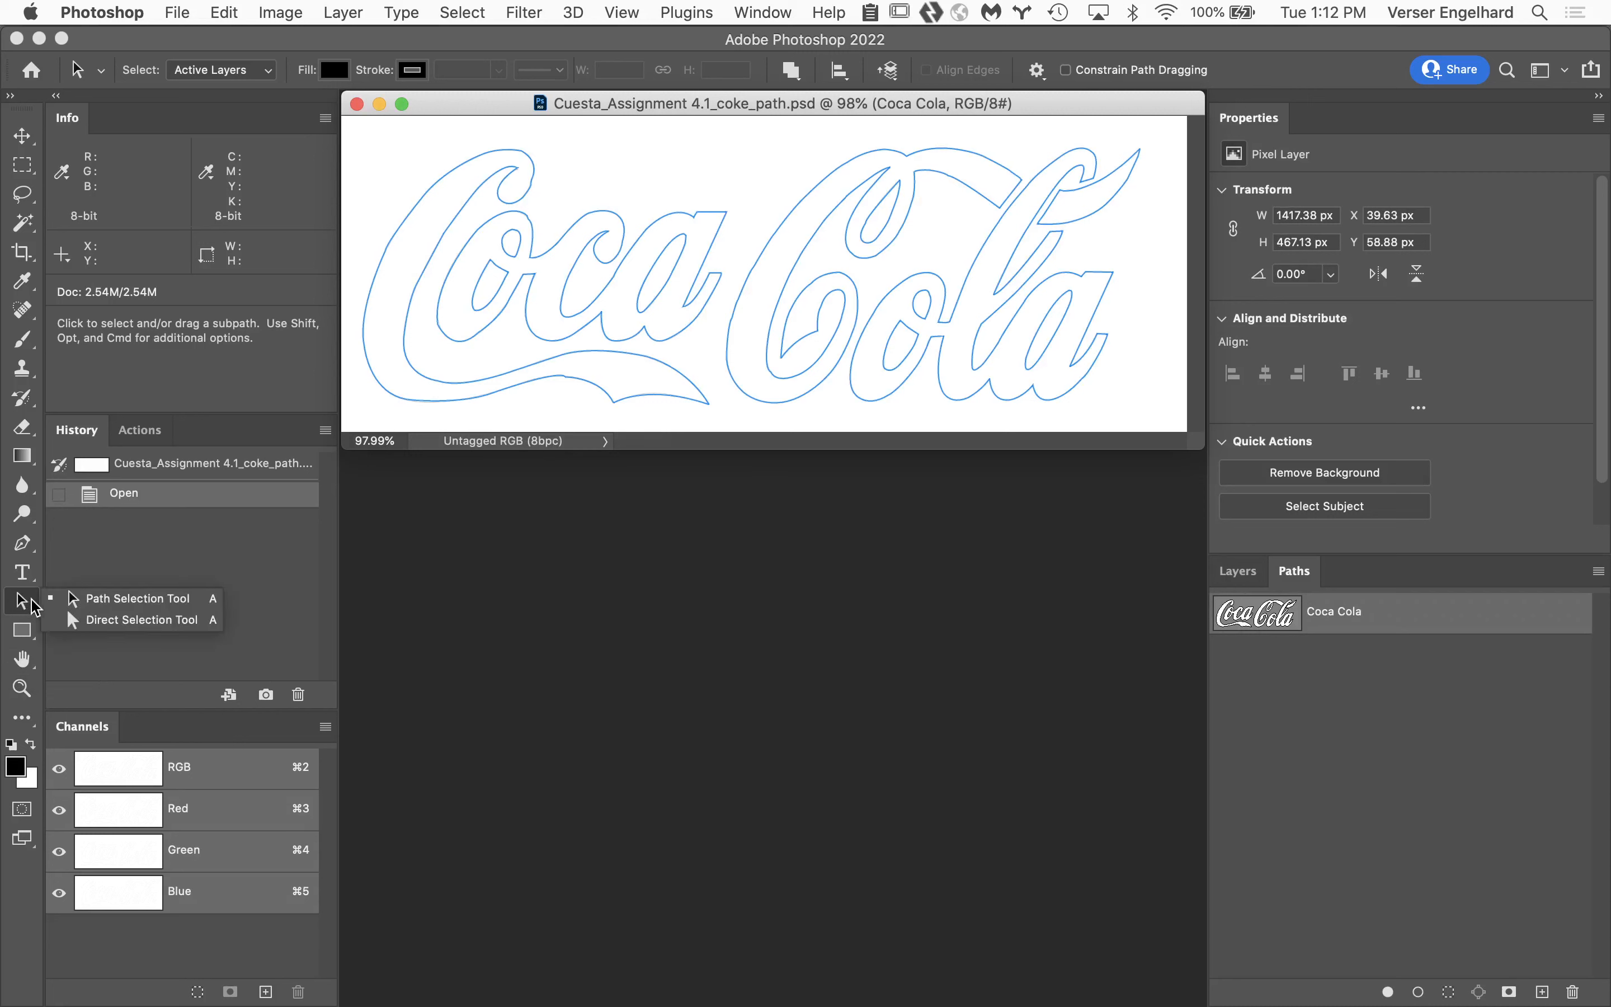
pyautogui.click(95, 622)
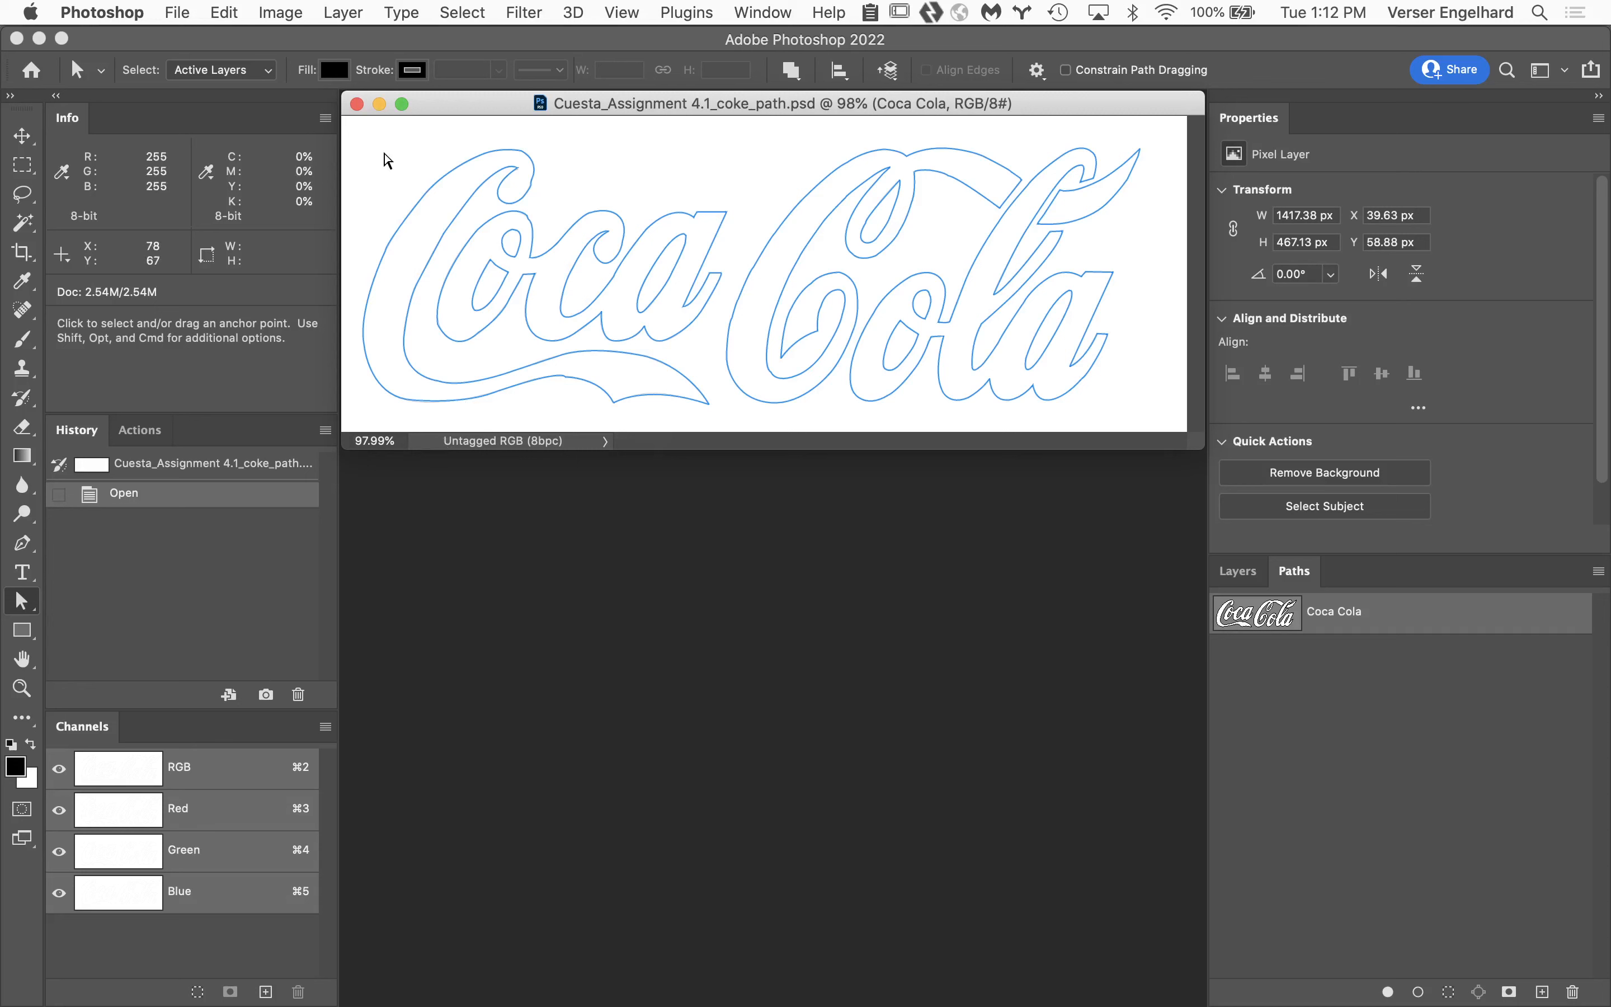
pyautogui.click(444, 175)
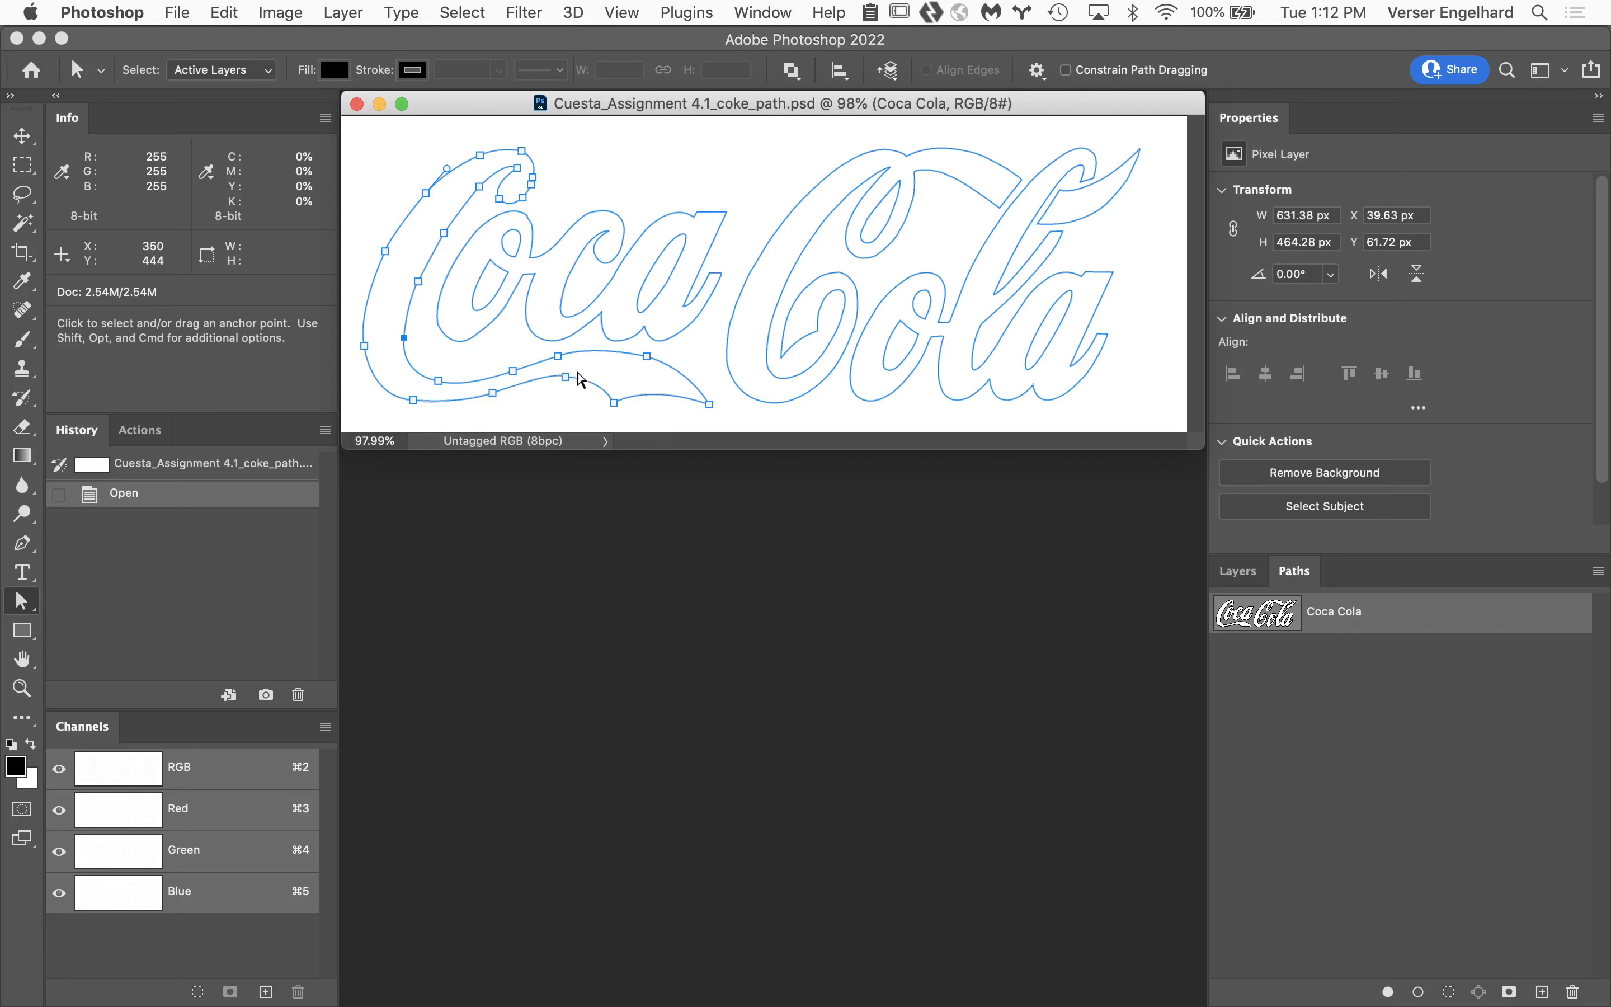
pyautogui.click(390, 153)
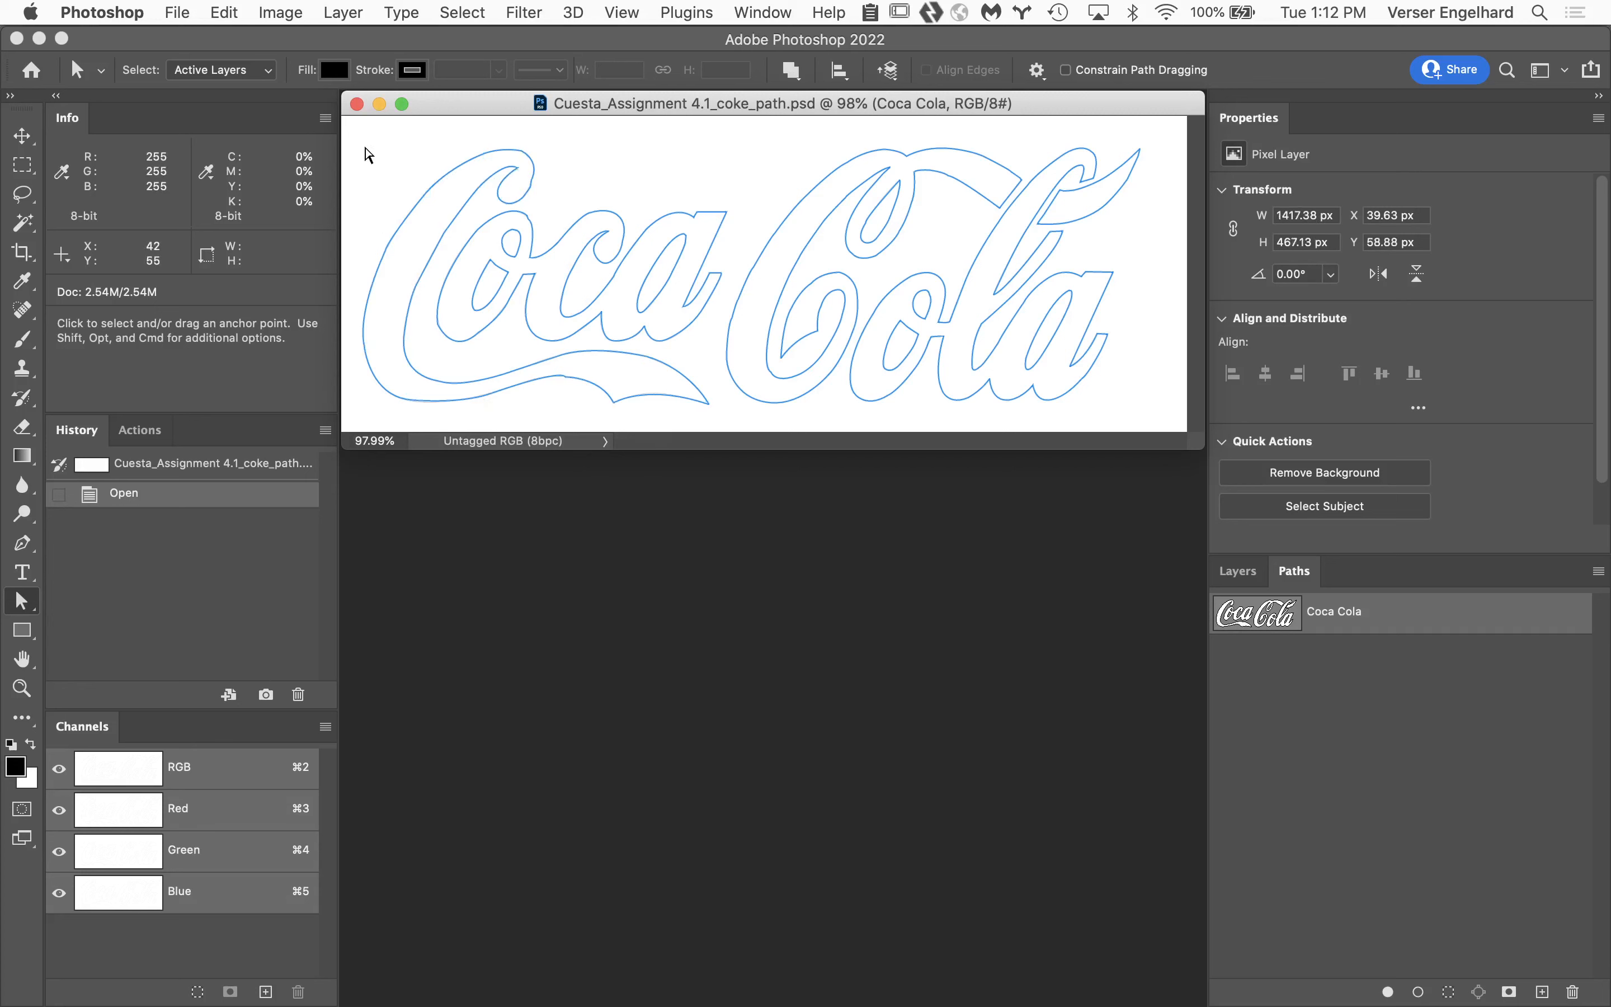
pyautogui.moveTo(366, 151); pyautogui.dragTo(611, 349)
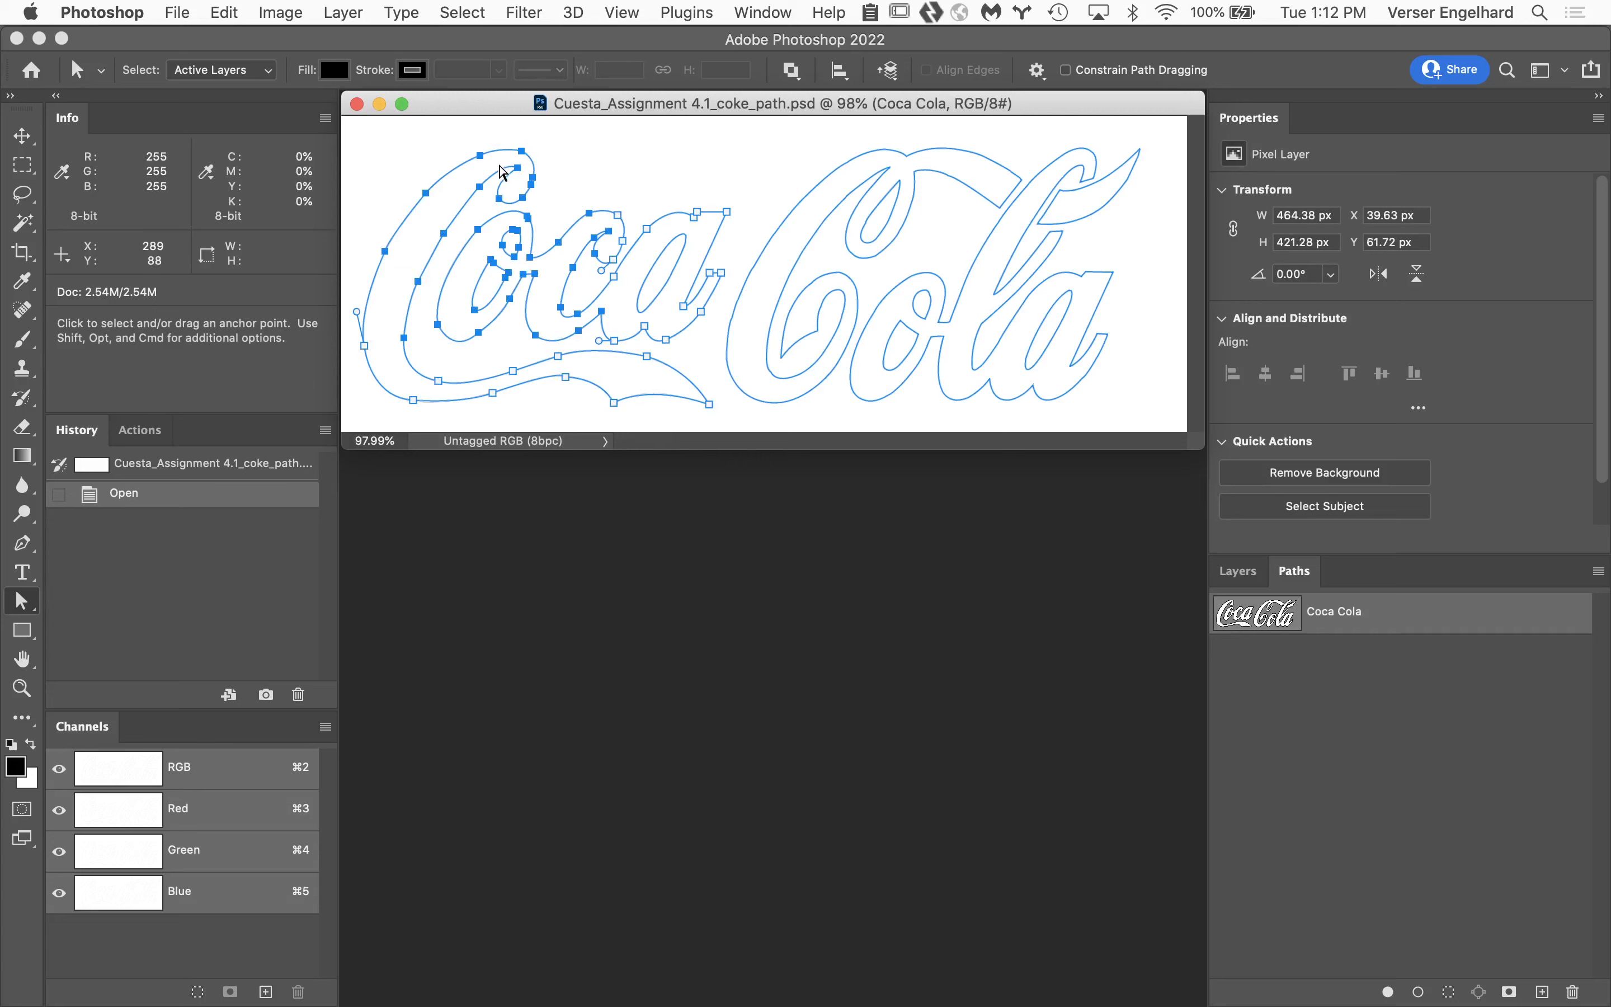
# Move the anchor point at the tip of the large C's inner curl onto the gray template outline's corner.
pyautogui.keyDown('super'); pyautogui.click(427, 199); pyautogui.keyUp('super')
pyautogui.keyDown('super'); pyautogui.click(427, 199); pyautogui.keyUp('super')
pyautogui.keyDown('super'); pyautogui.click(534, 319); pyautogui.keyUp('super')
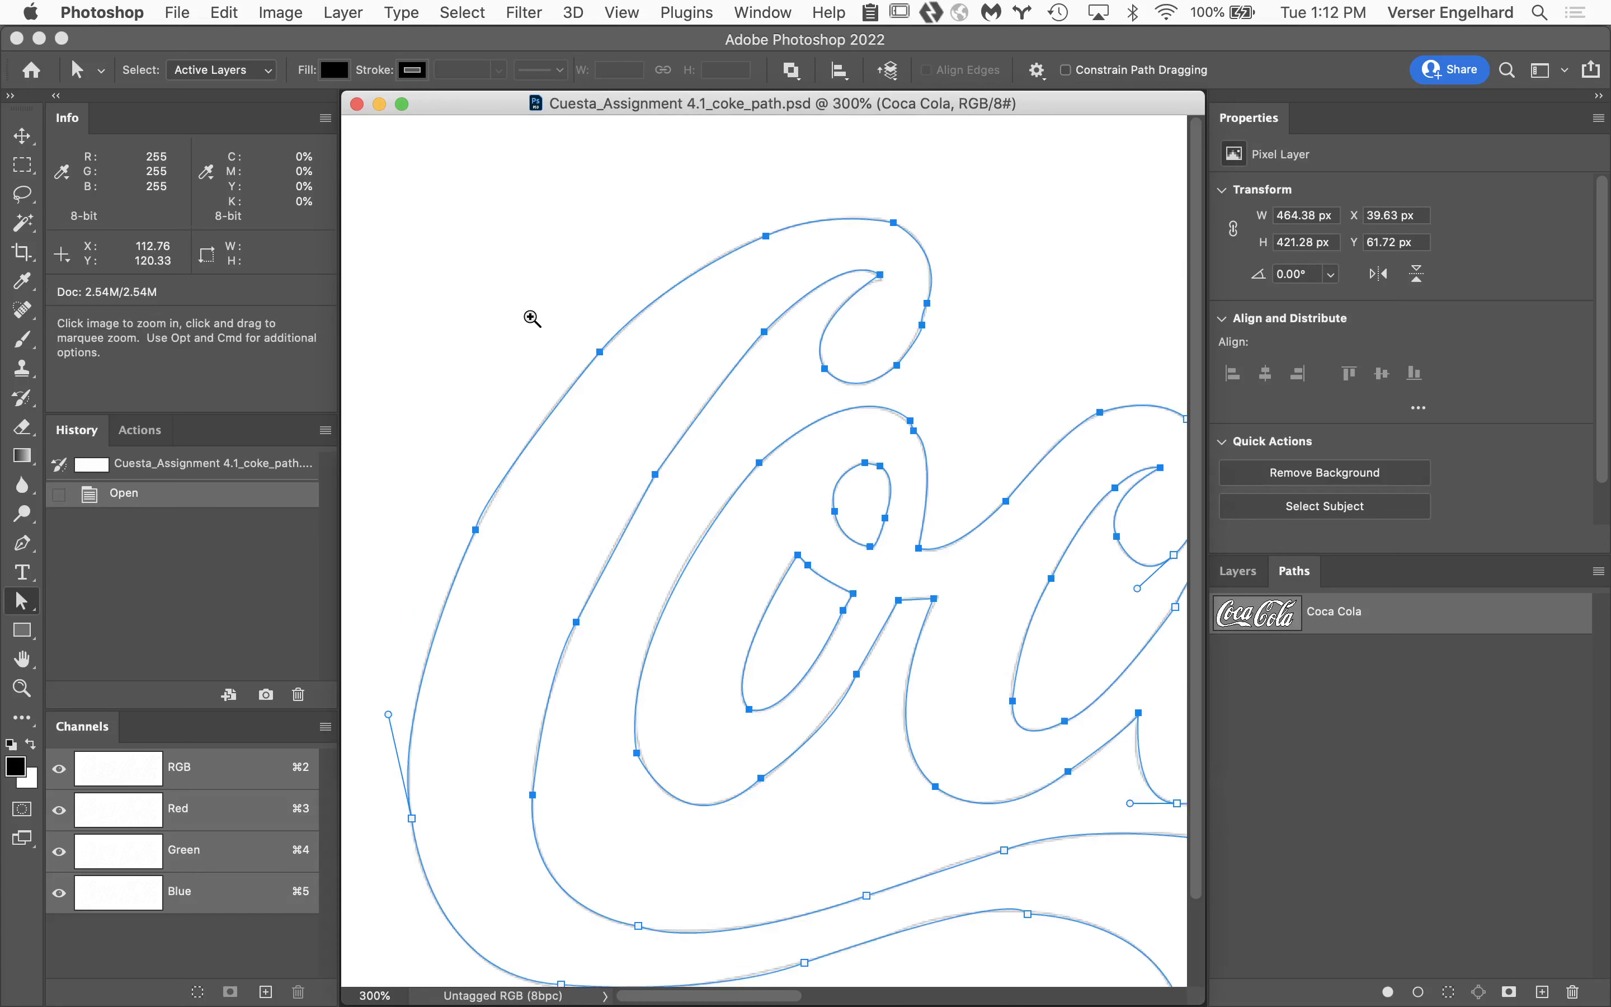
pyautogui.keyDown('super'); pyautogui.click(596, 398); pyautogui.keyUp('super')
pyautogui.keyDown('super'); pyautogui.click(700, 508); pyautogui.keyUp('super')
pyautogui.moveTo(755, 493); pyautogui.dragTo(533, 396)
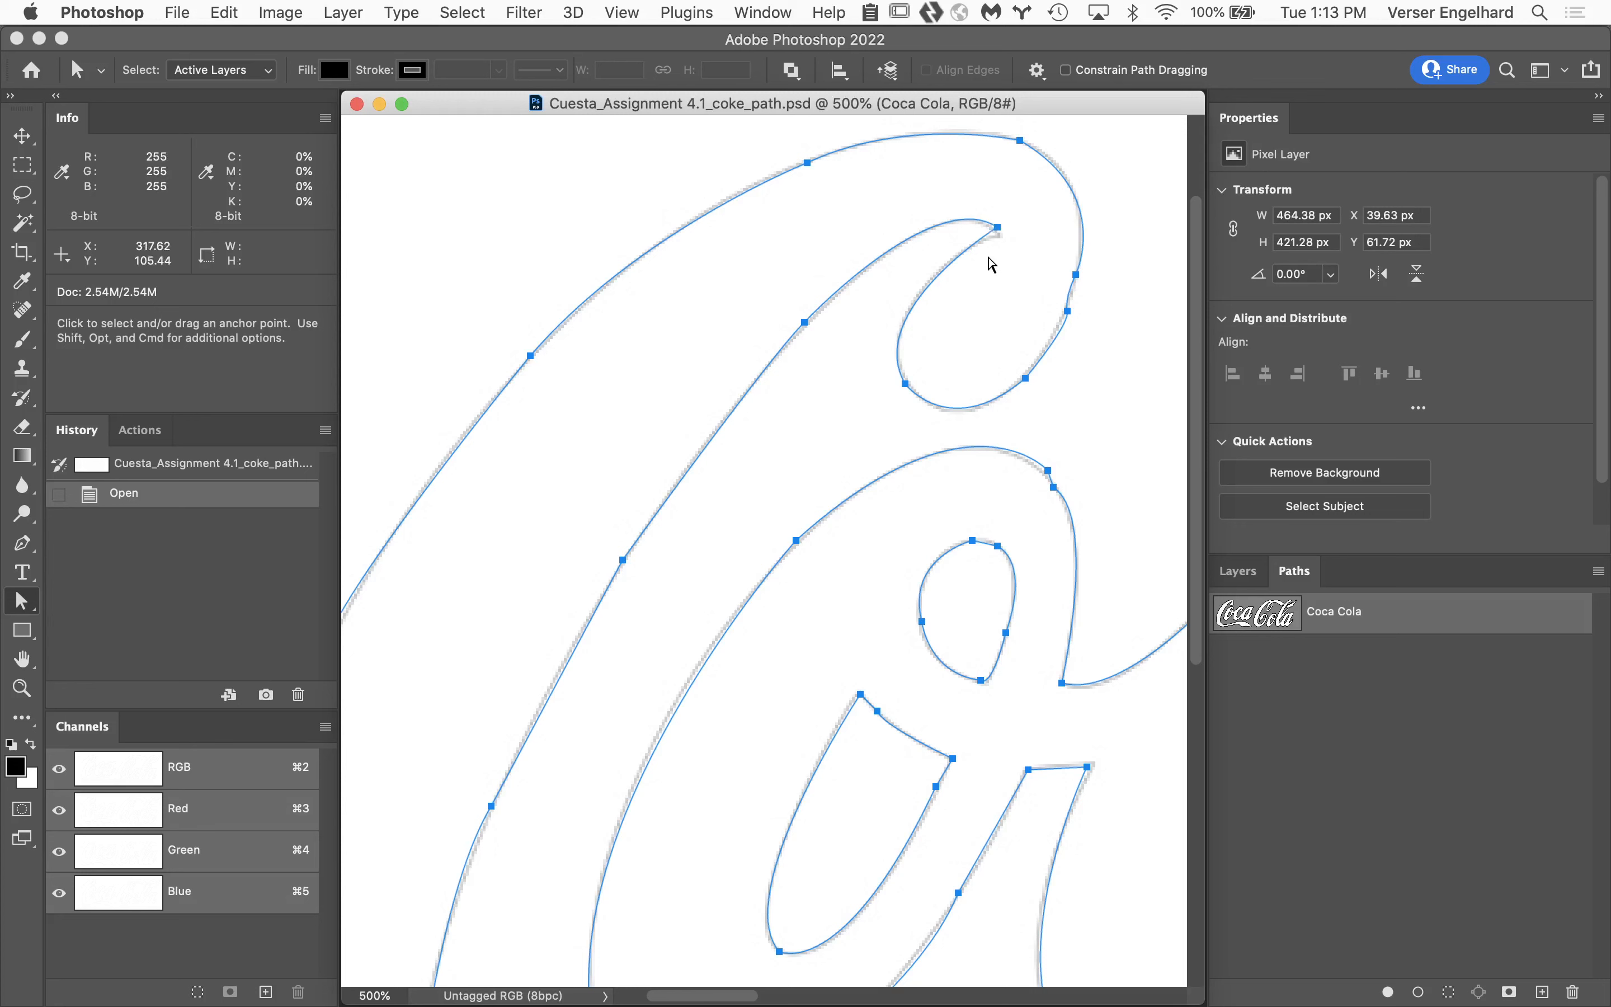
pyautogui.keyDown('super'); pyautogui.click(1019, 236); pyautogui.keyUp('super')
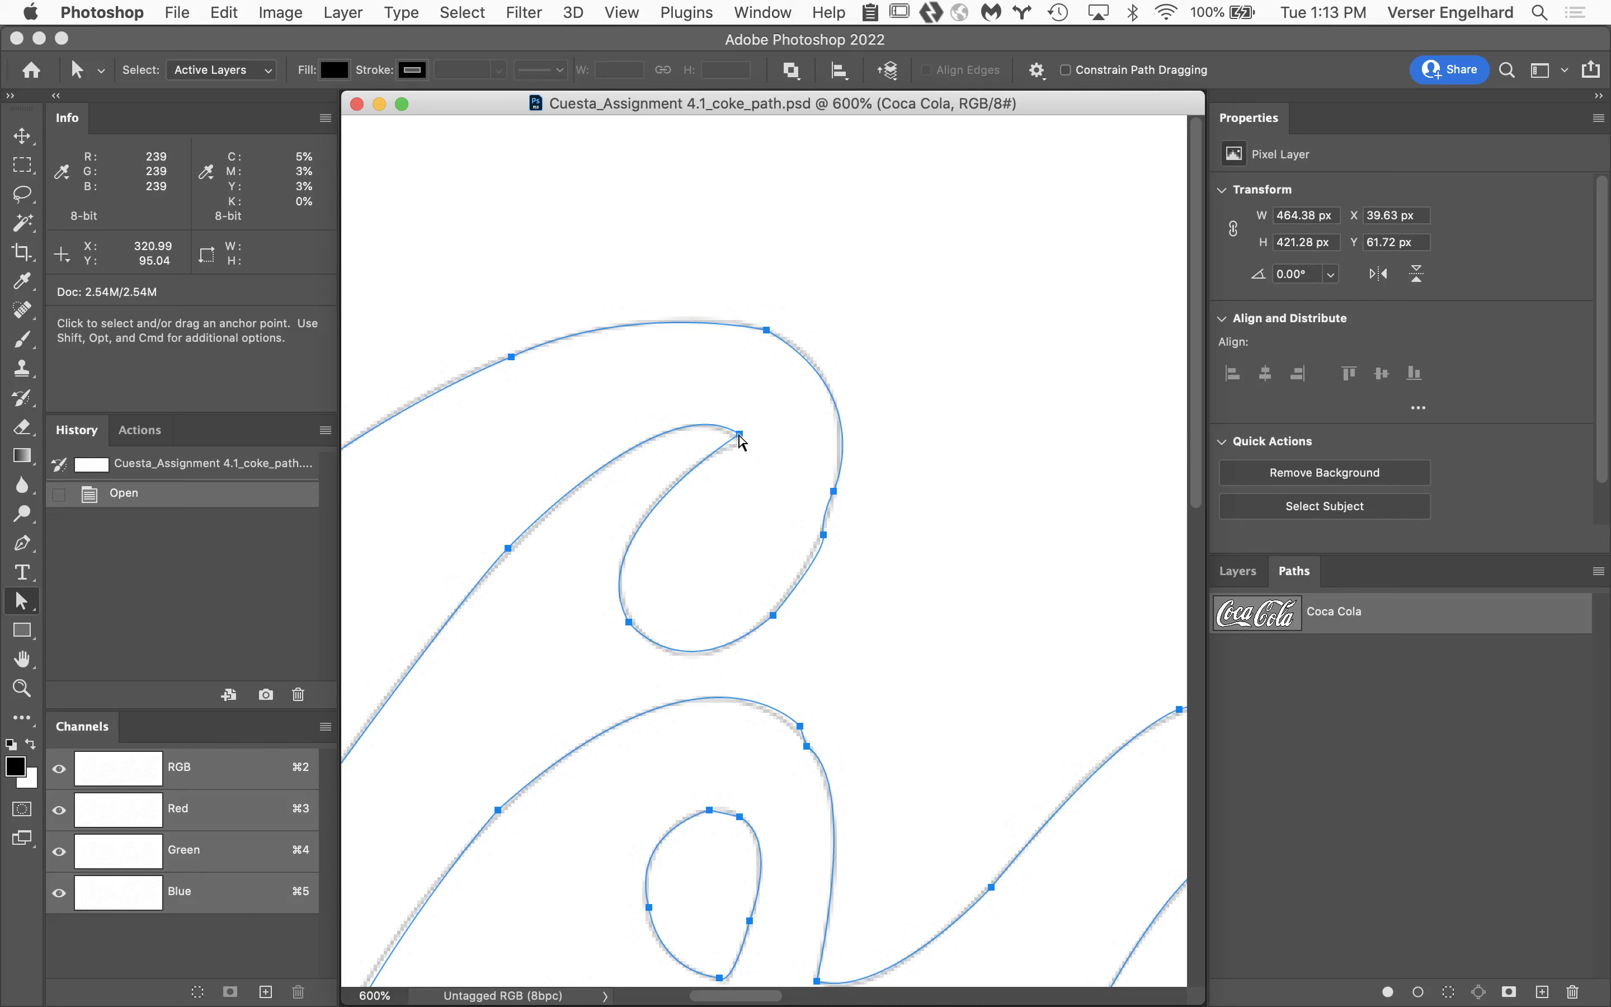
pyautogui.moveTo(743, 441); pyautogui.dragTo(741, 437)
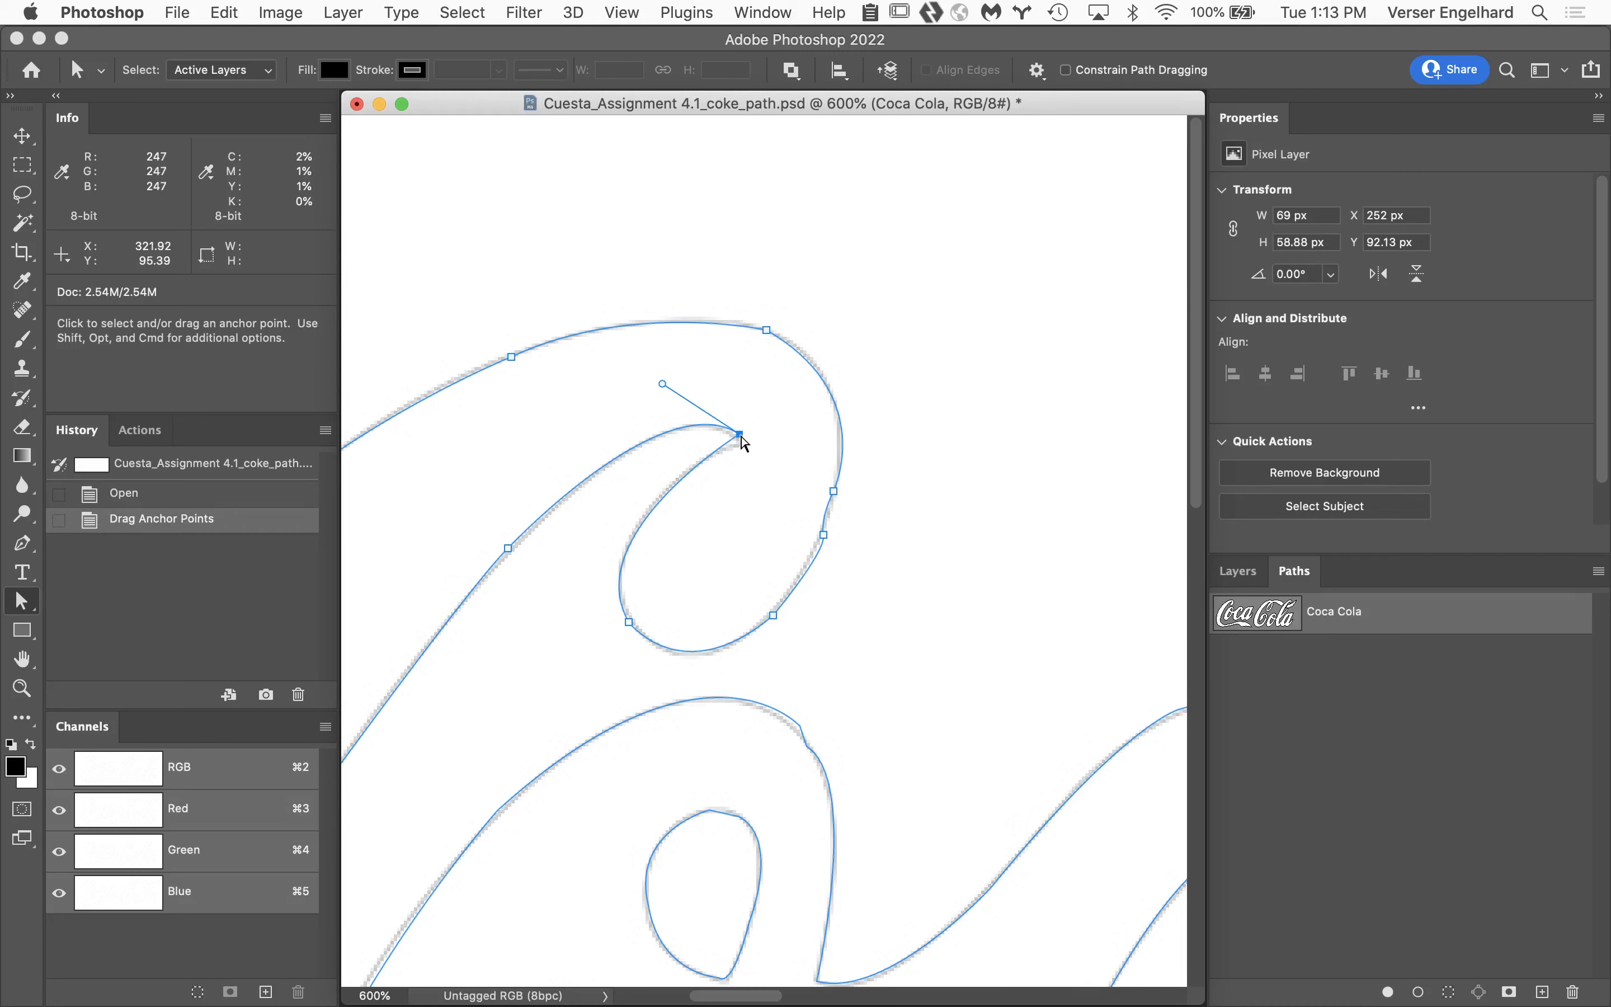
pyautogui.click(663, 384)
pyautogui.click(767, 330)
pyautogui.click(742, 434)
pyautogui.moveTo(740, 434); pyautogui.dragTo(743, 443)
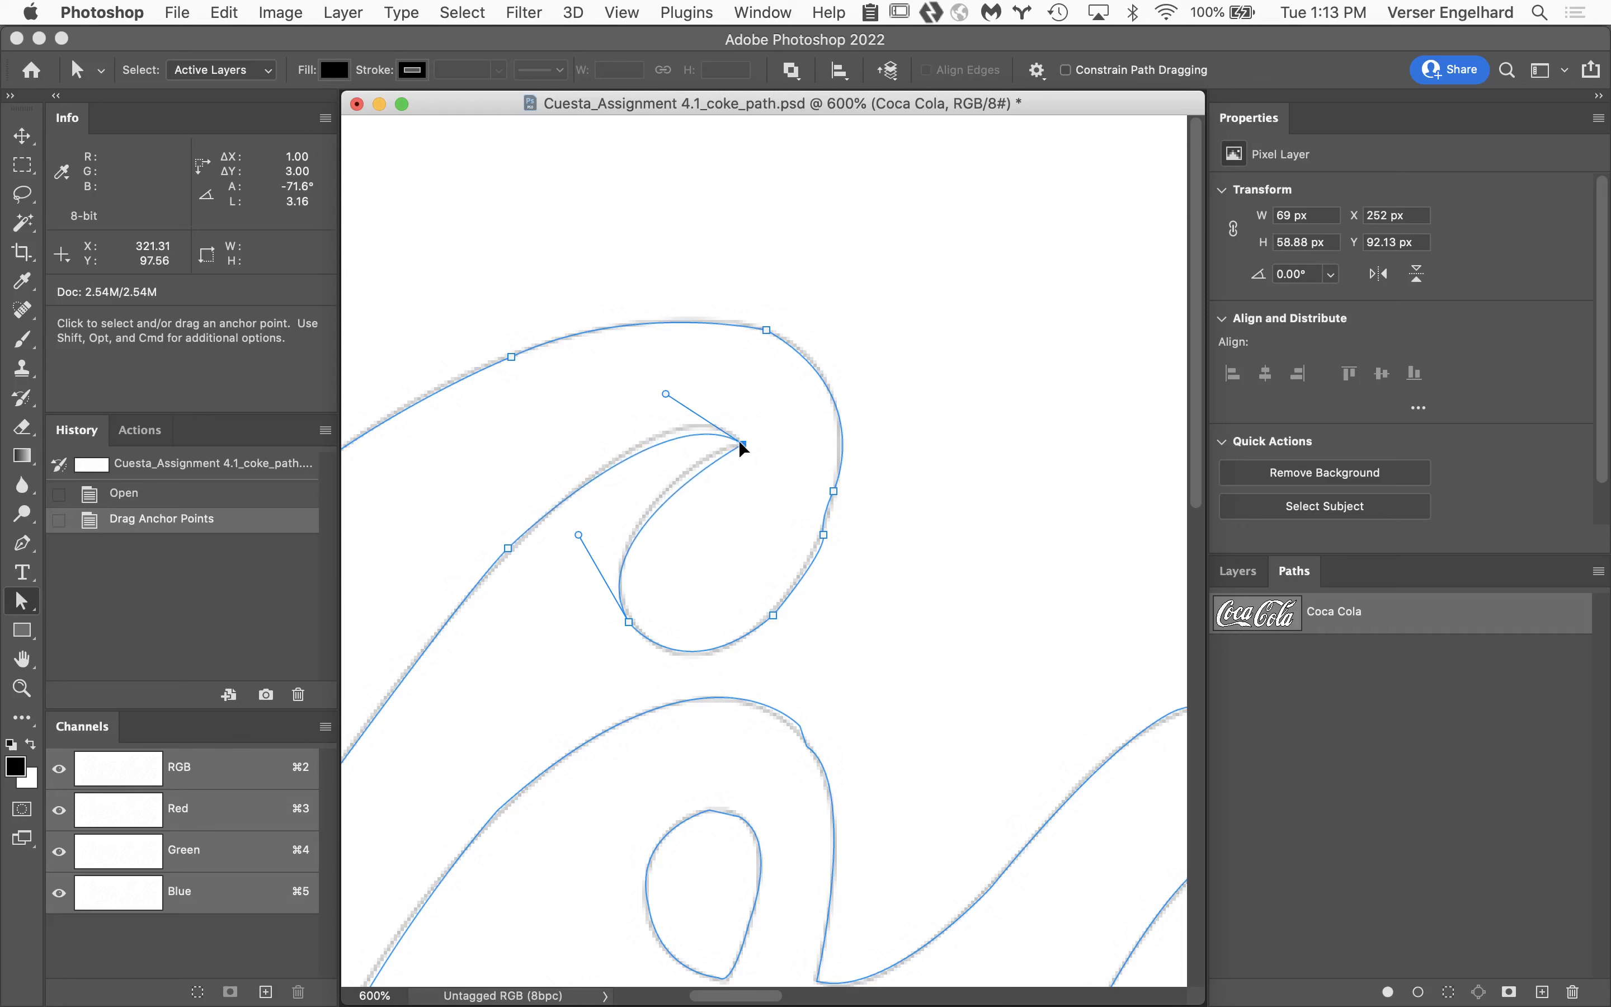
pyautogui.moveTo(743, 447); pyautogui.dragTo(744, 446)
# Adjust the control handles on both sides of the curl's tip so the curves follow the gray template outline.
pyautogui.keyDown('shift'); pyautogui.click(630, 621); pyautogui.keyUp('shift')
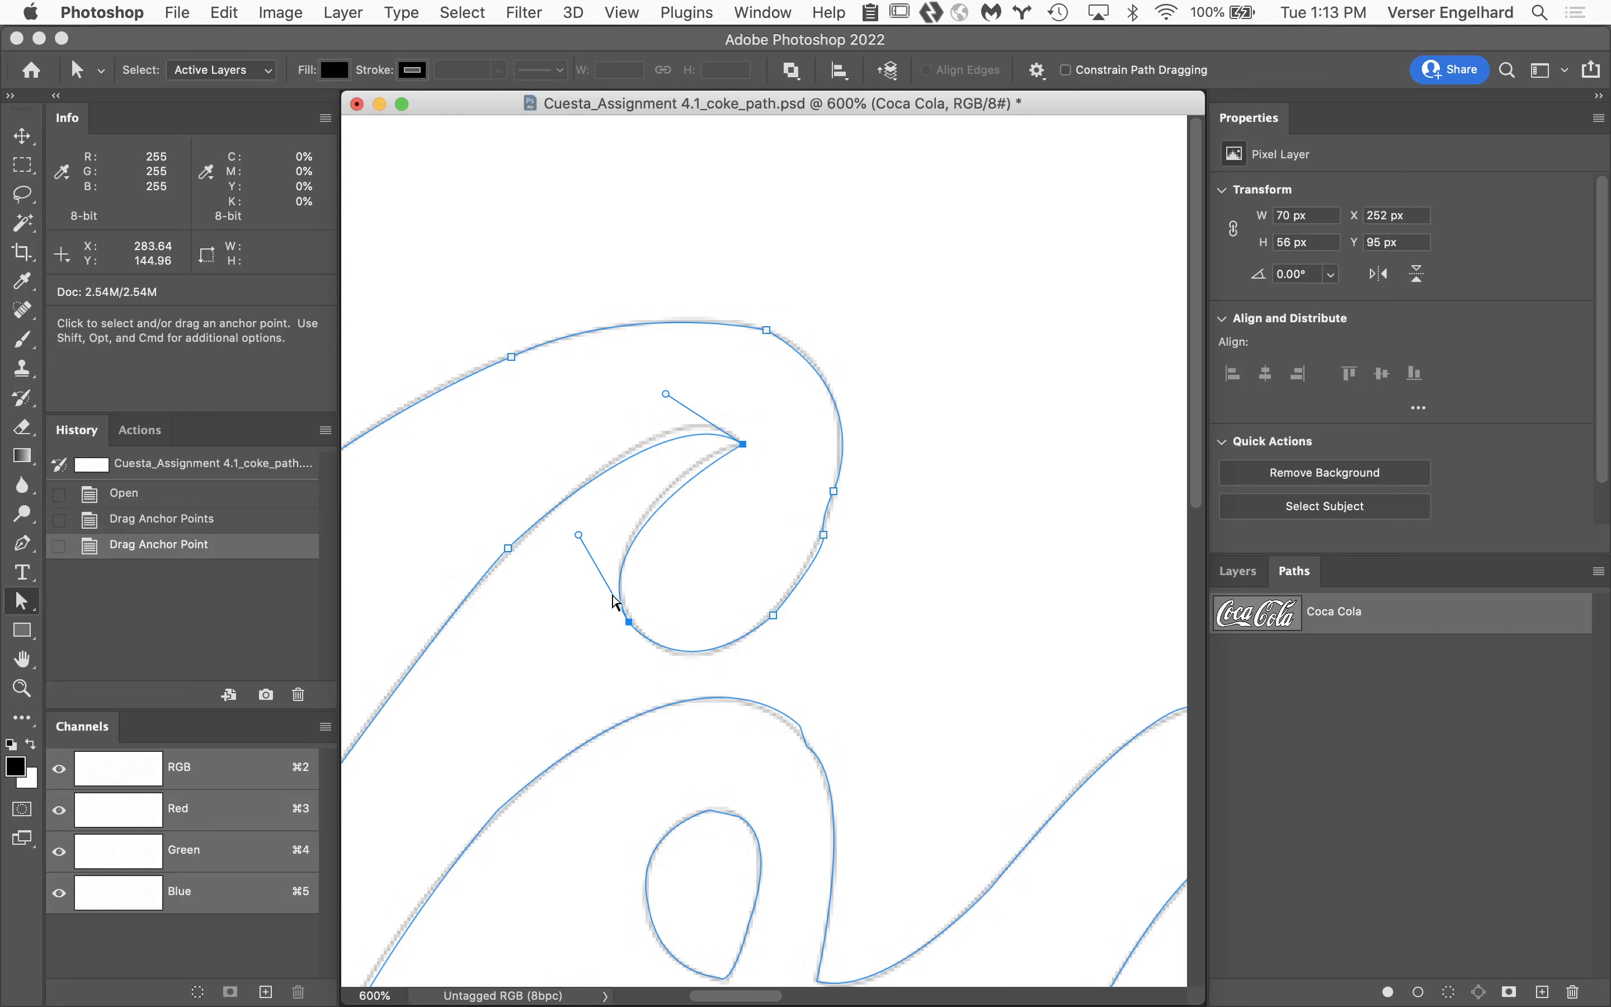
pyautogui.click(741, 445)
pyautogui.moveTo(667, 394); pyautogui.dragTo(673, 374)
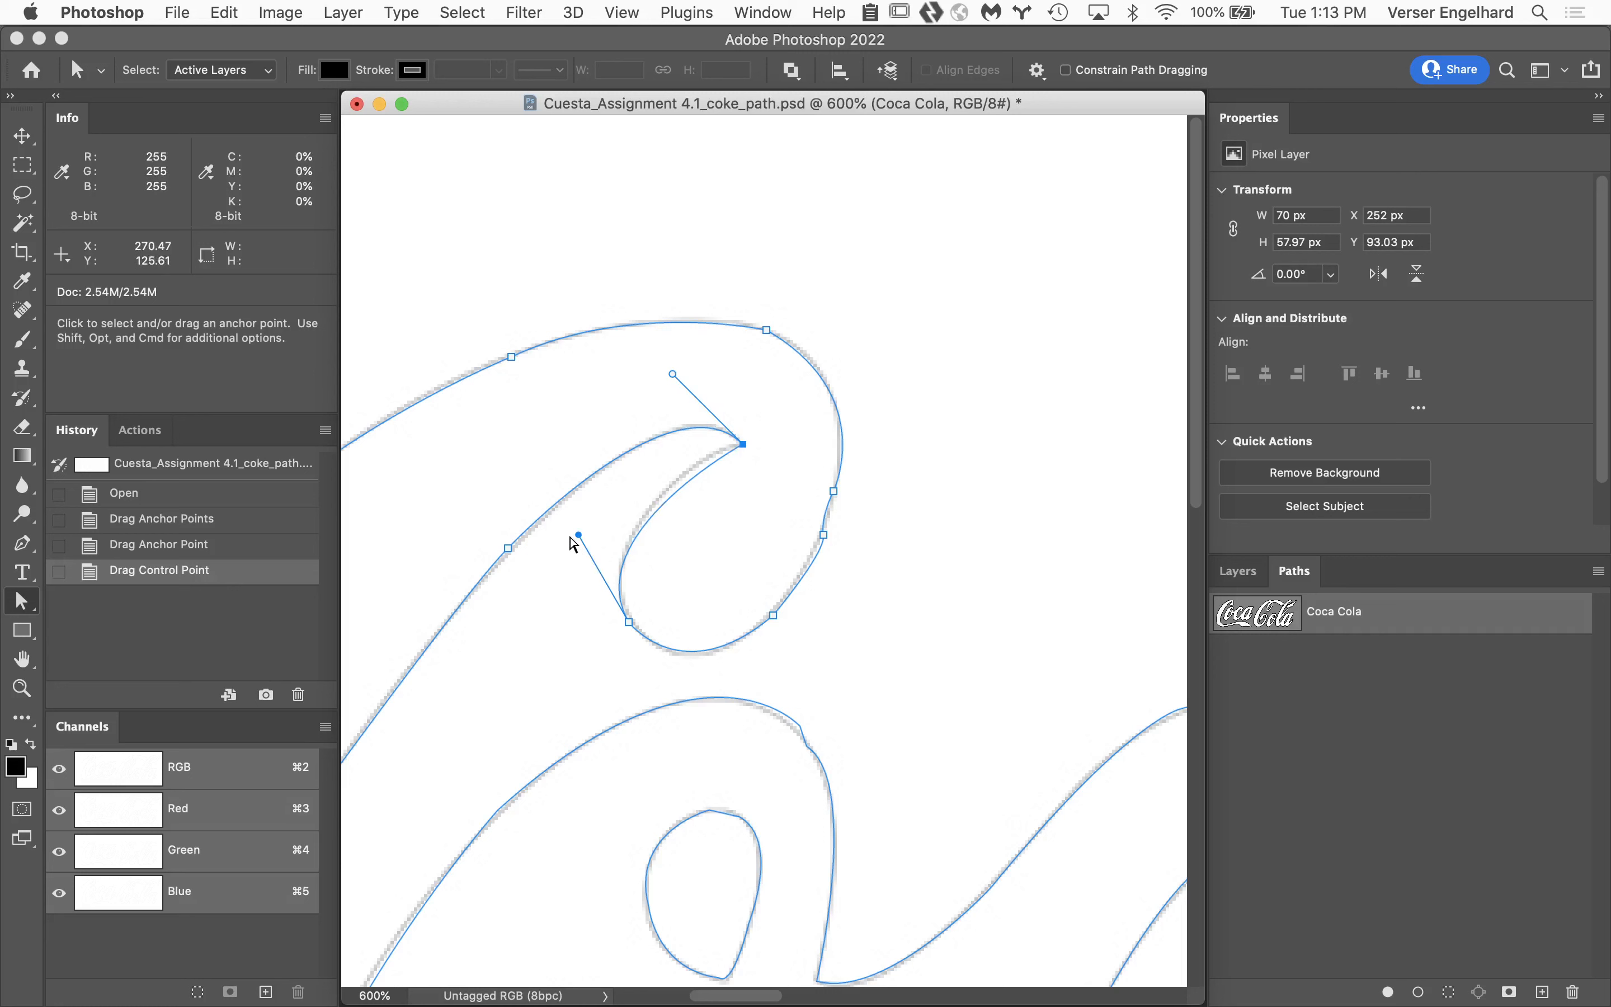
pyautogui.moveTo(579, 535); pyautogui.dragTo(588, 497)
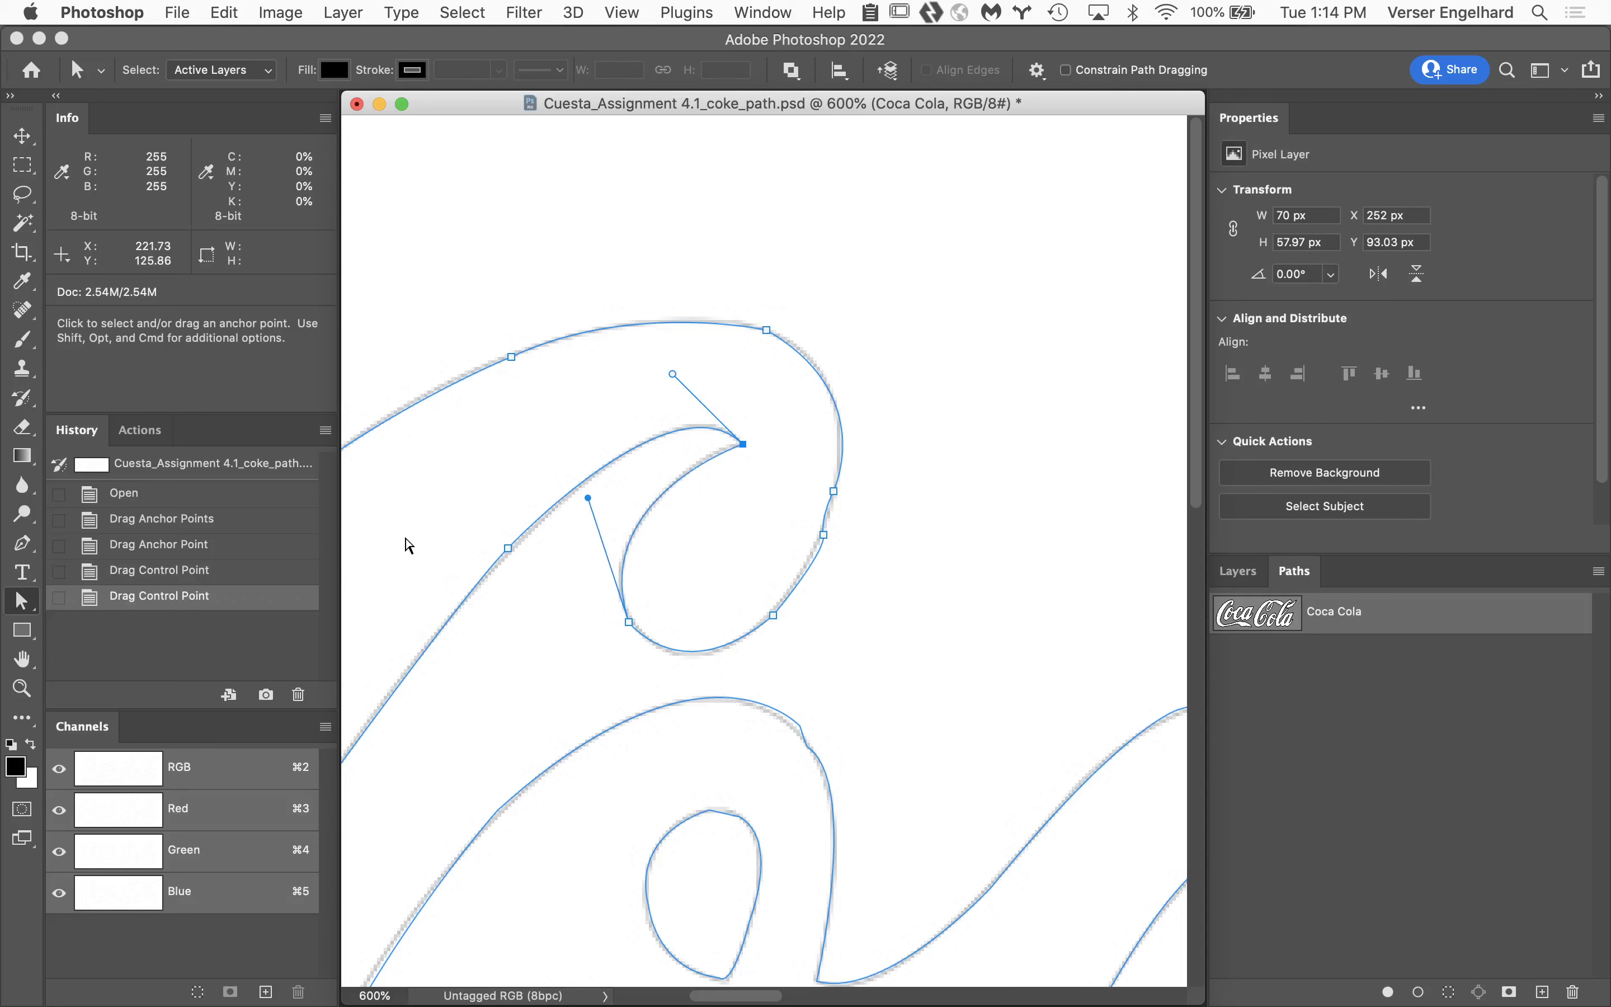
# Save a full-document history snapshot named Snapshot 1, compare it with the original path state, and restore the snapshot.
pyautogui.keyDown('alt'); pyautogui.click(266, 696); pyautogui.keyUp('alt')
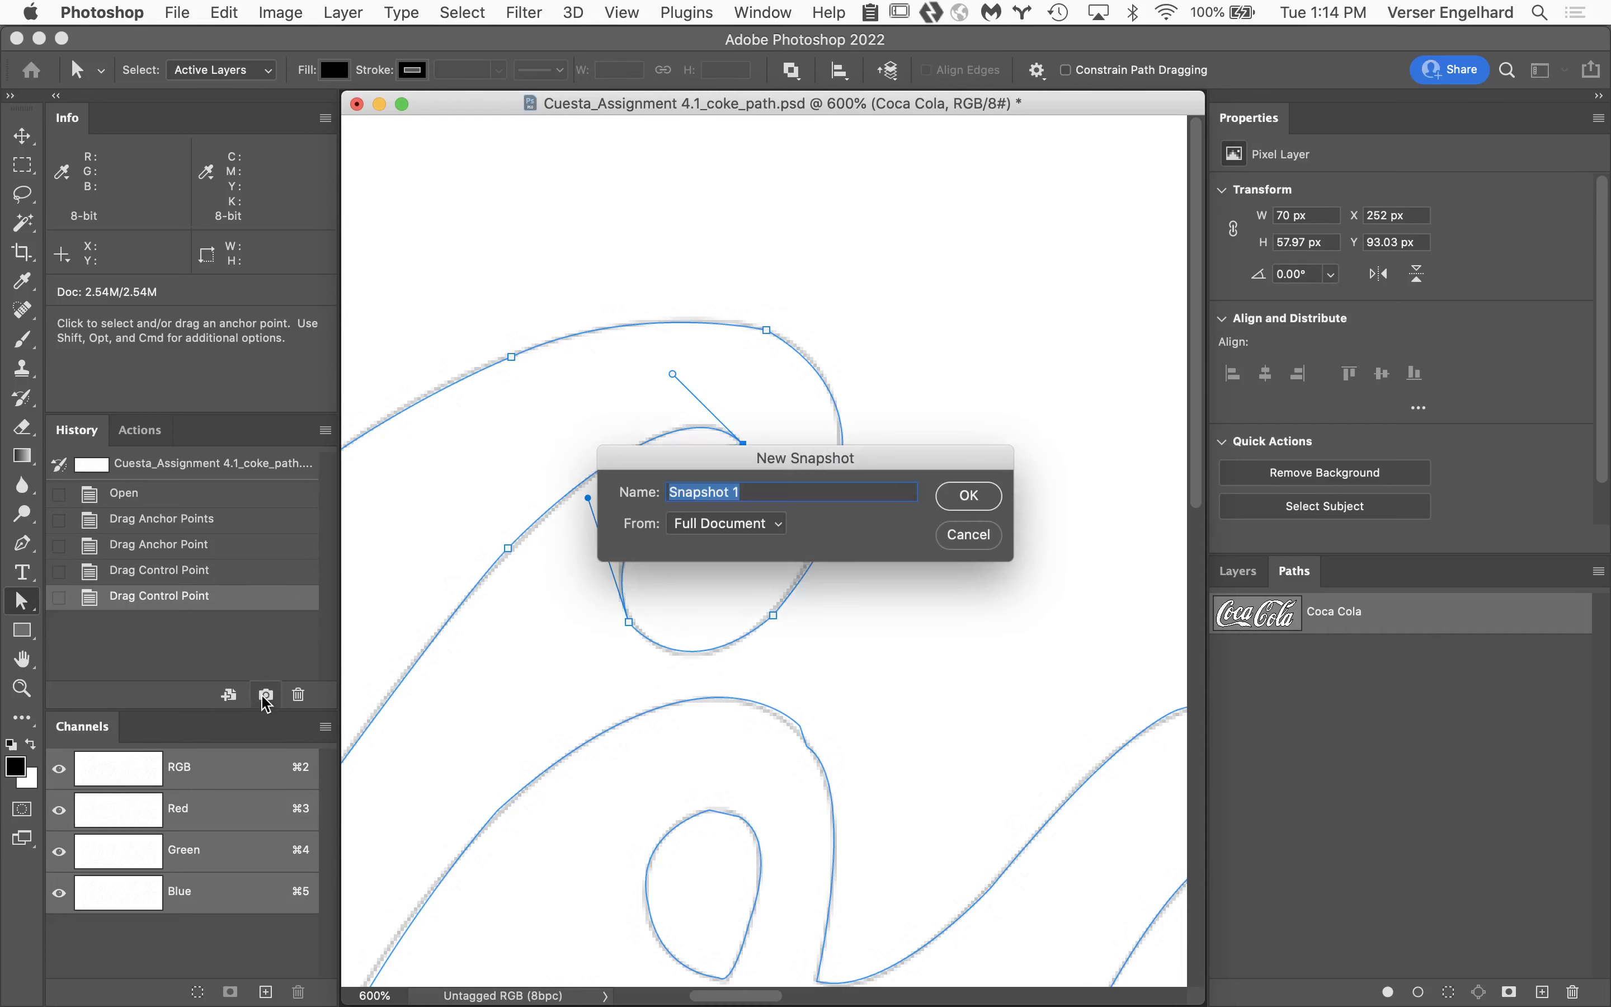
pyautogui.click(983, 496)
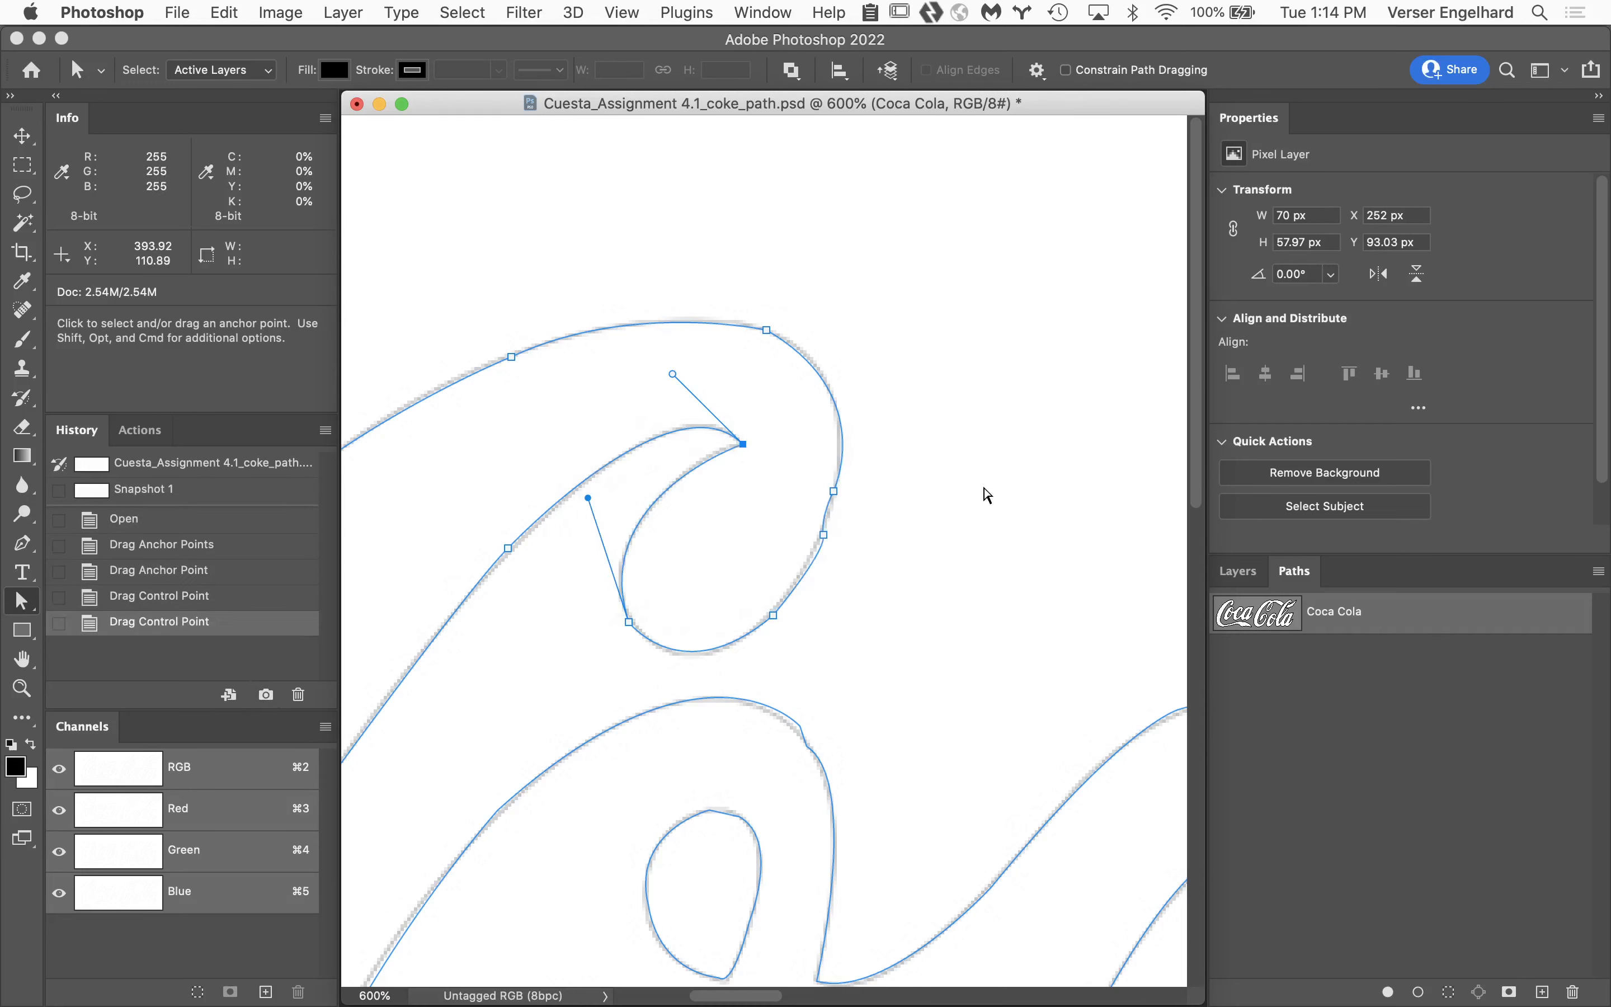
pyautogui.click(255, 464)
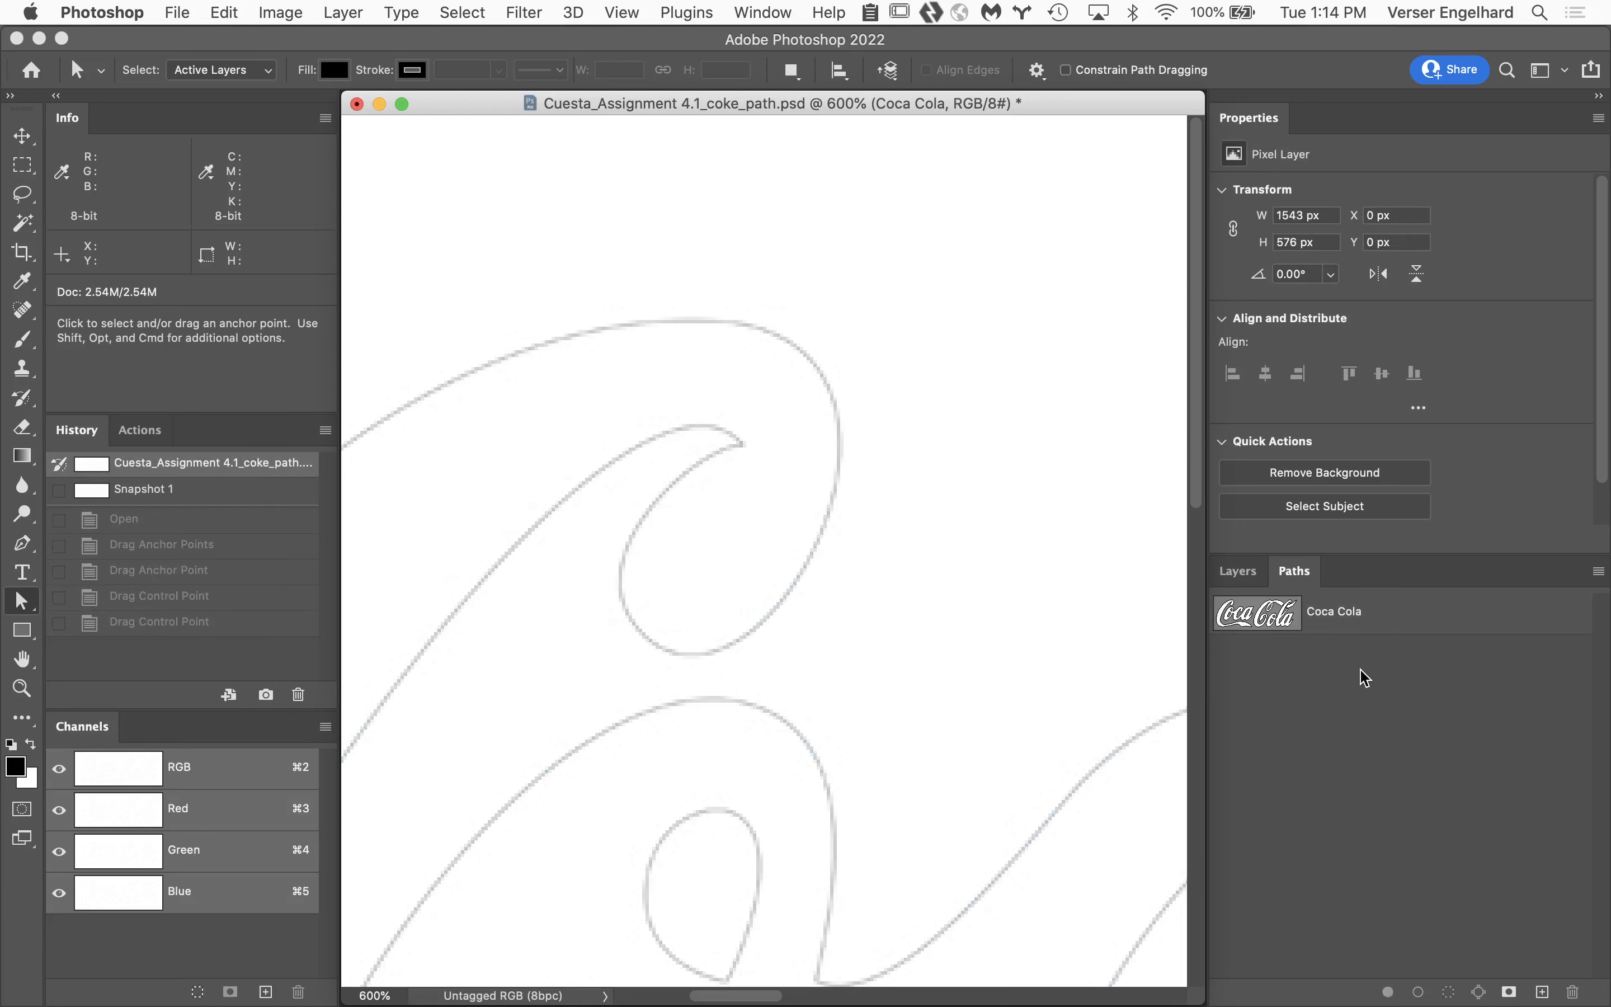
pyautogui.click(1404, 623)
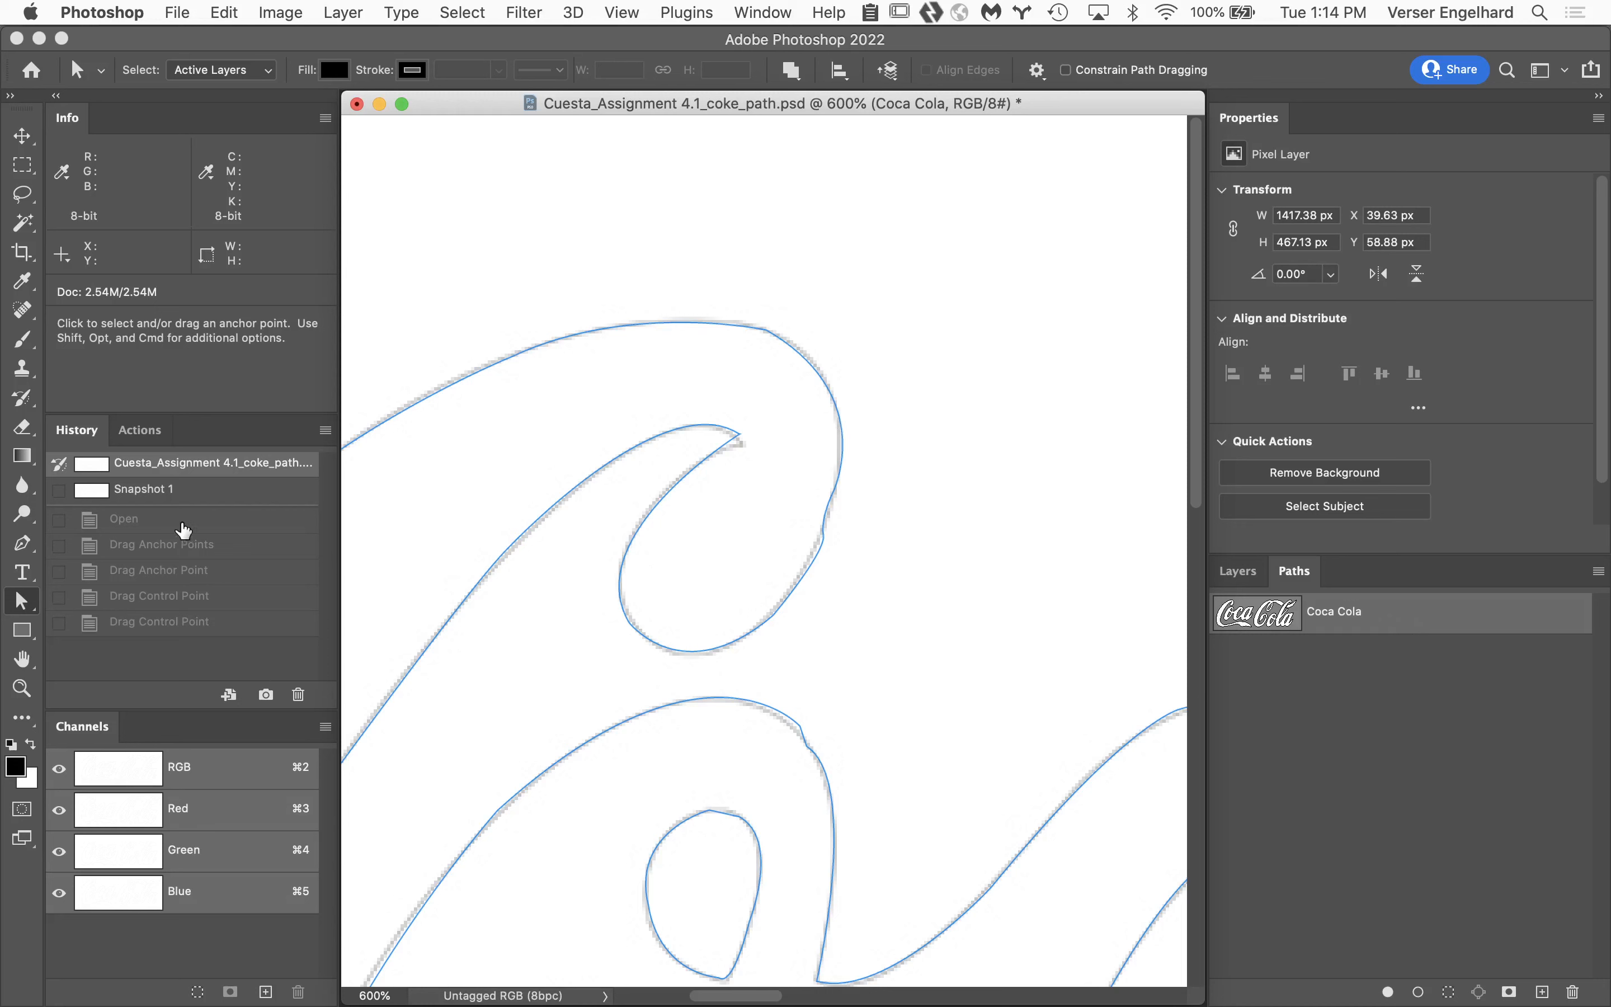
pyautogui.click(217, 499)
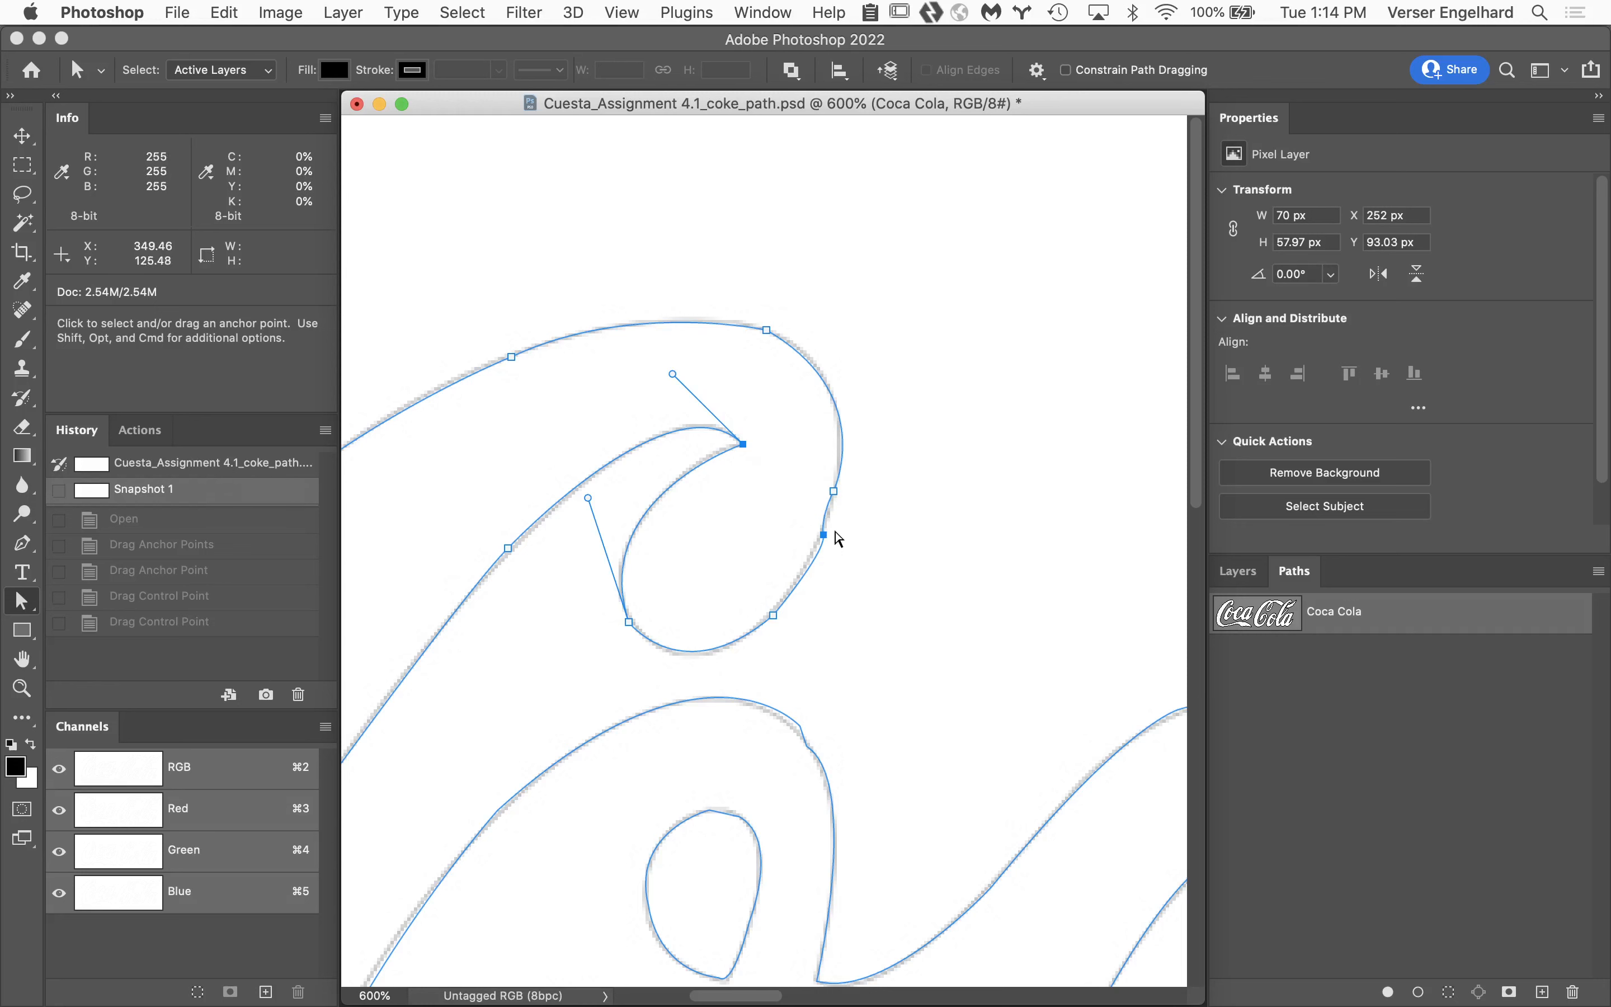
# Adjust the control handle near the two closely spaced anchors on the right side of the large C's curl to smooth the curve.
pyautogui.scroll(-1, 836, 493)
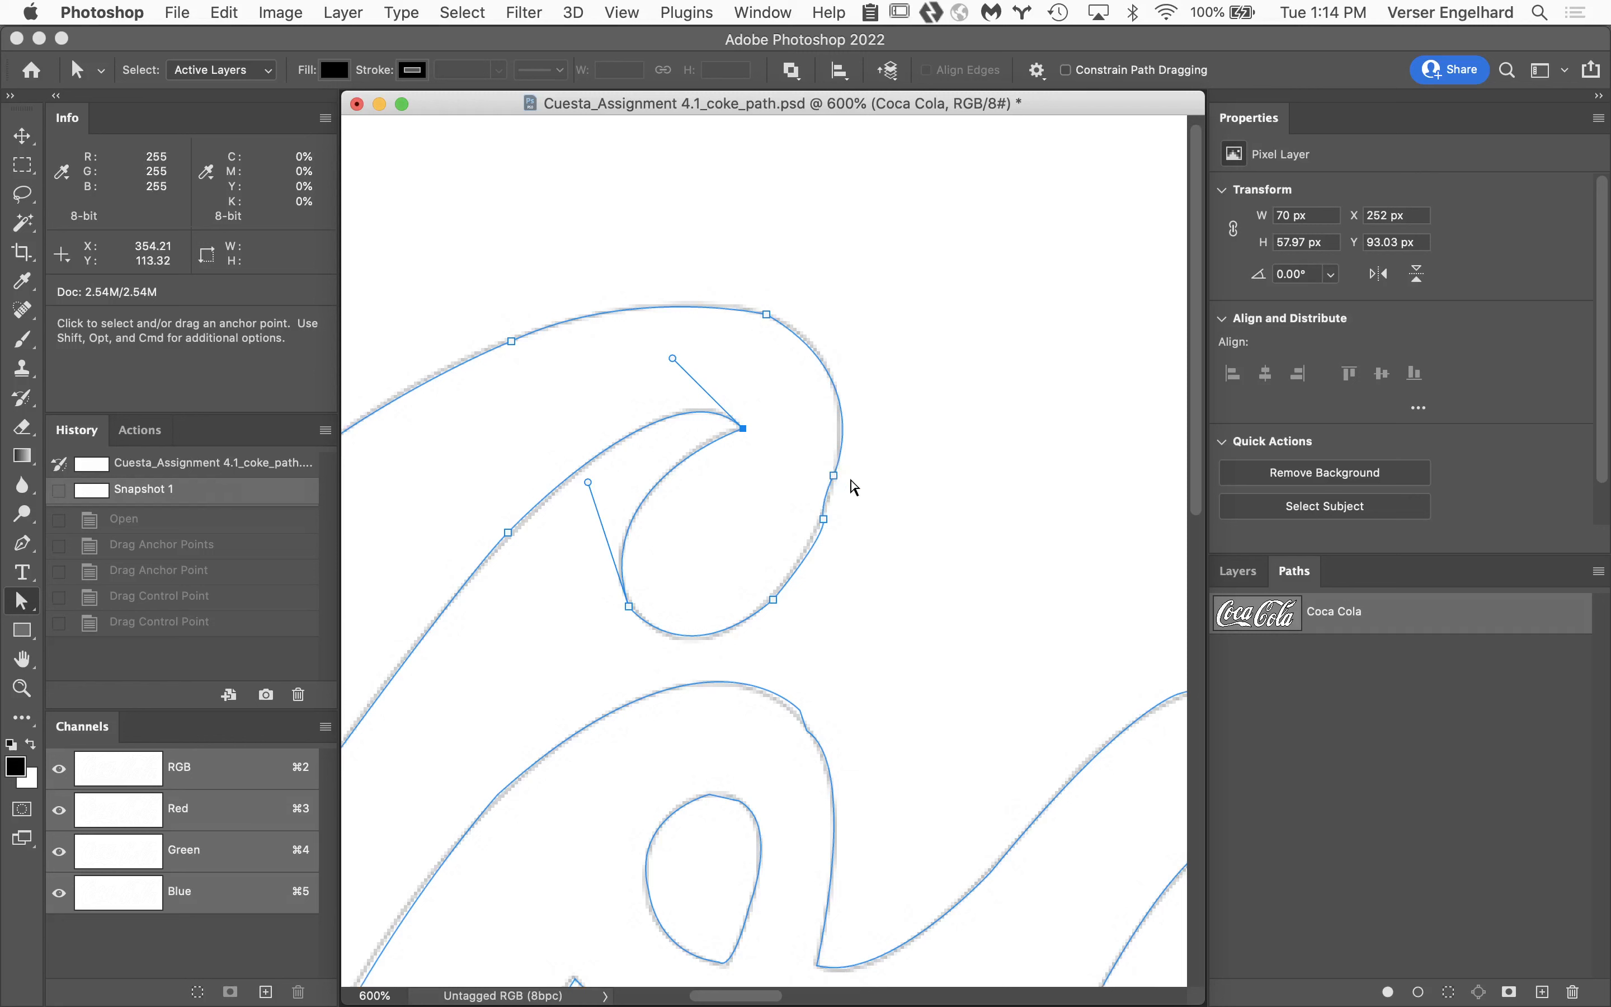
pyautogui.click(834, 476)
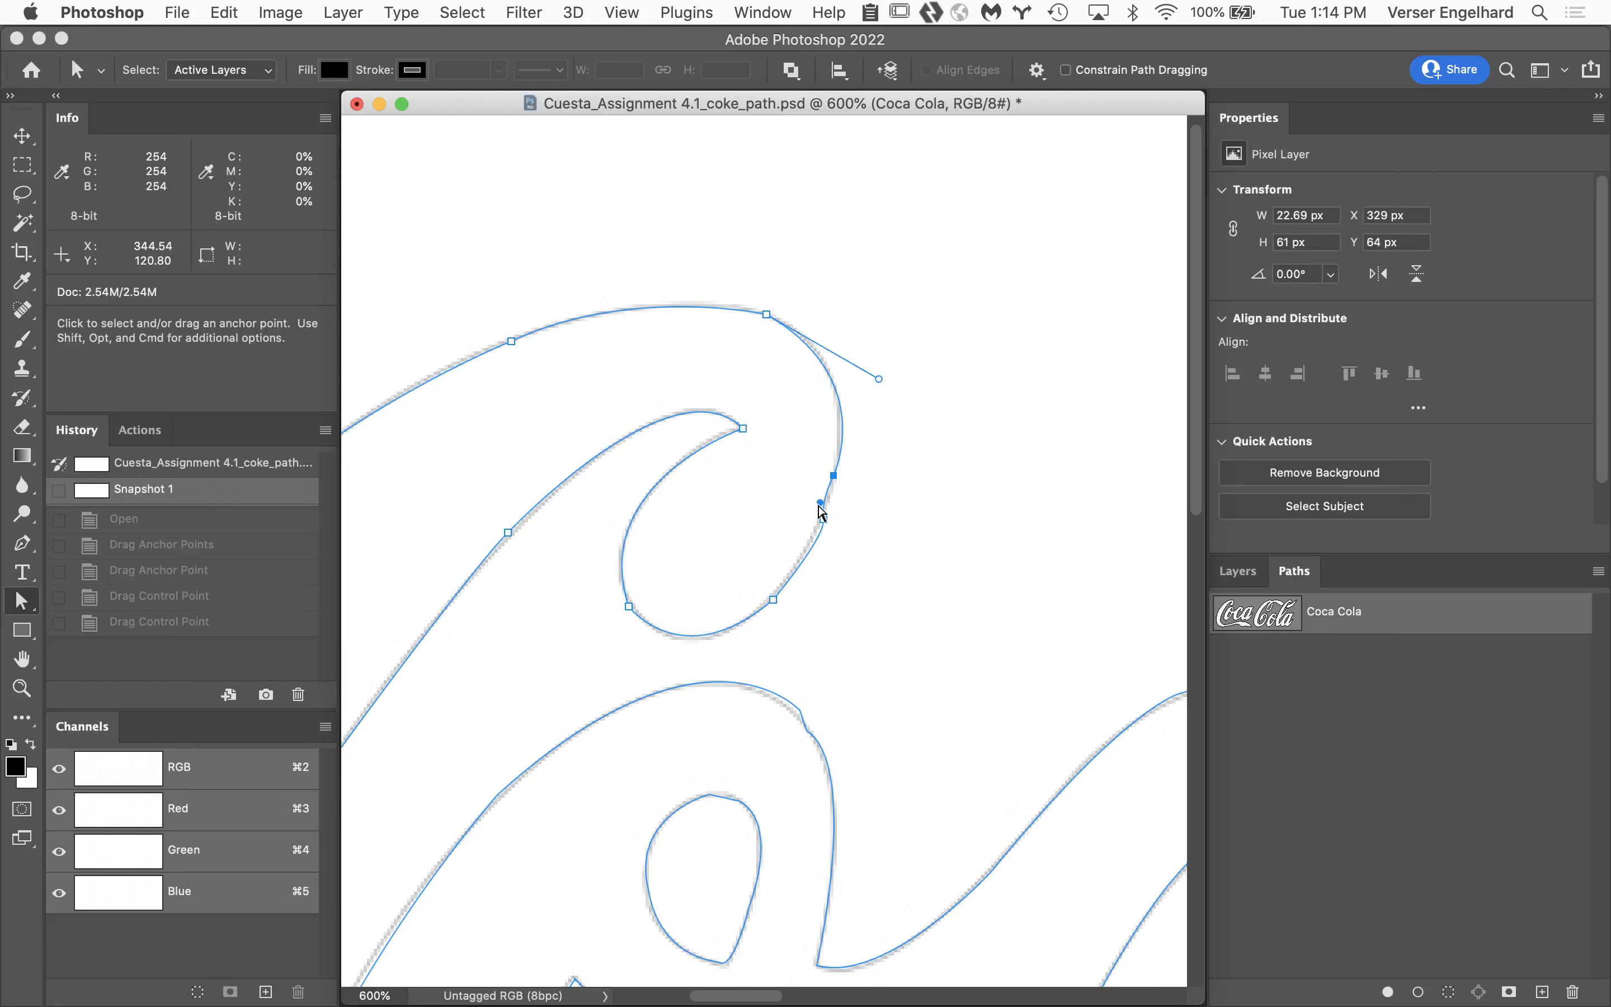
pyautogui.moveTo(820, 503)
pyautogui.mouseDown()
pyautogui.moveTo(912, 526)
pyautogui.moveTo(883, 426)
pyautogui.moveTo(846, 450)
pyautogui.moveTo(828, 511)
pyautogui.mouseUp()
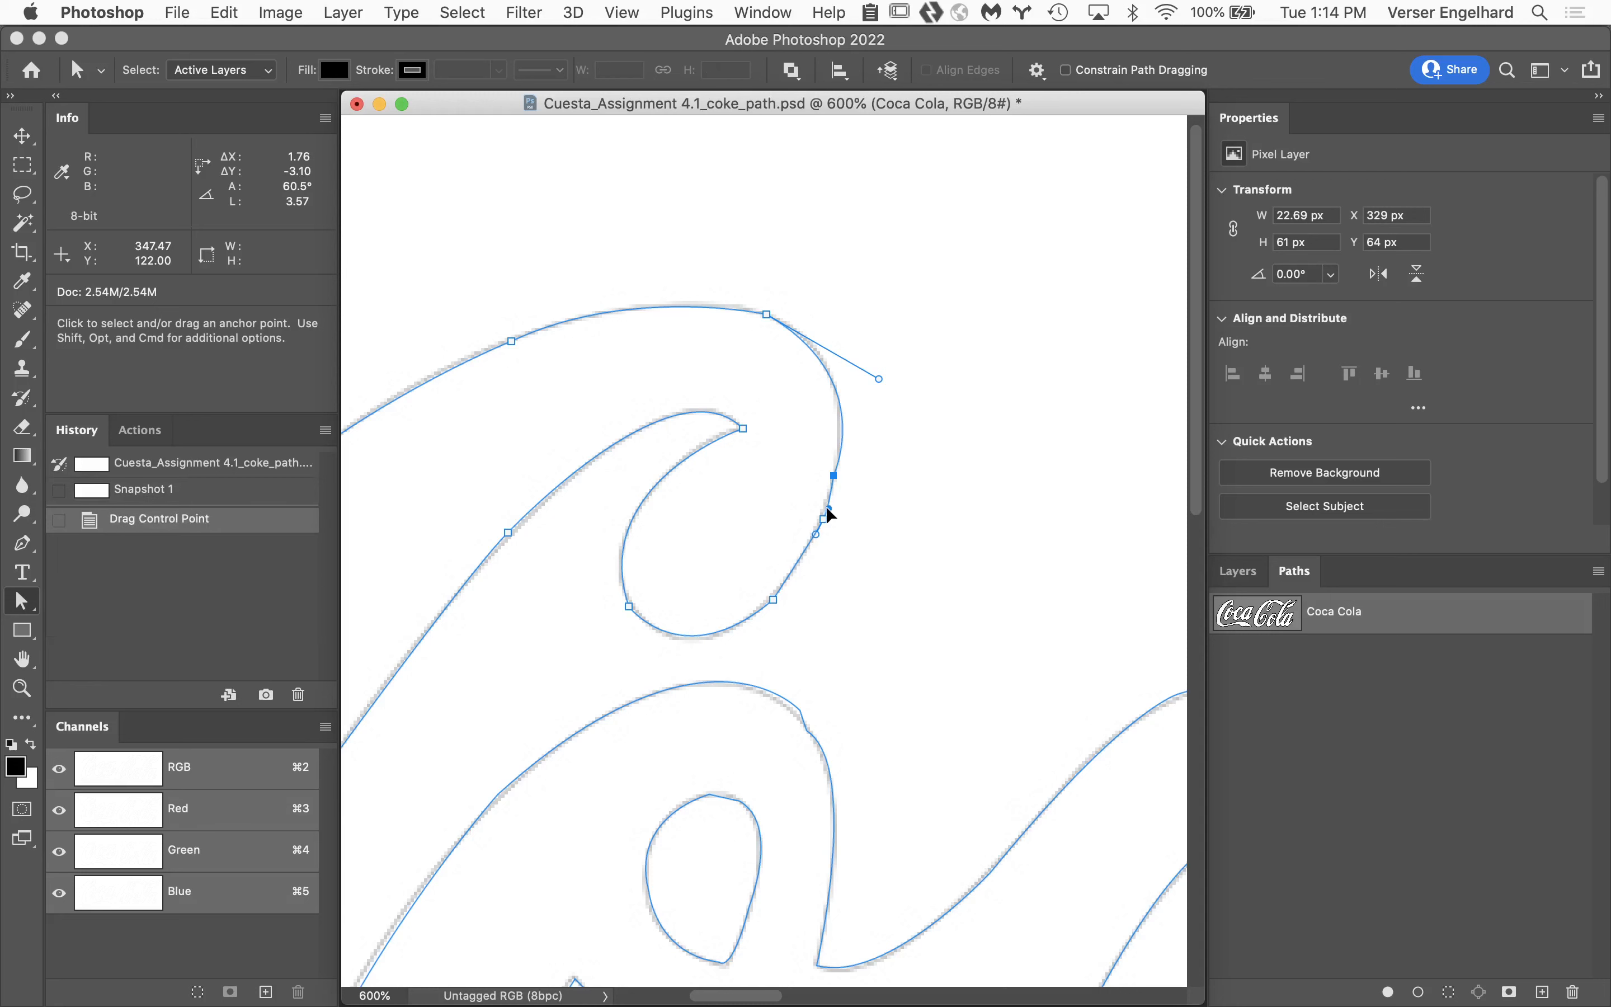
pyautogui.click(946, 557)
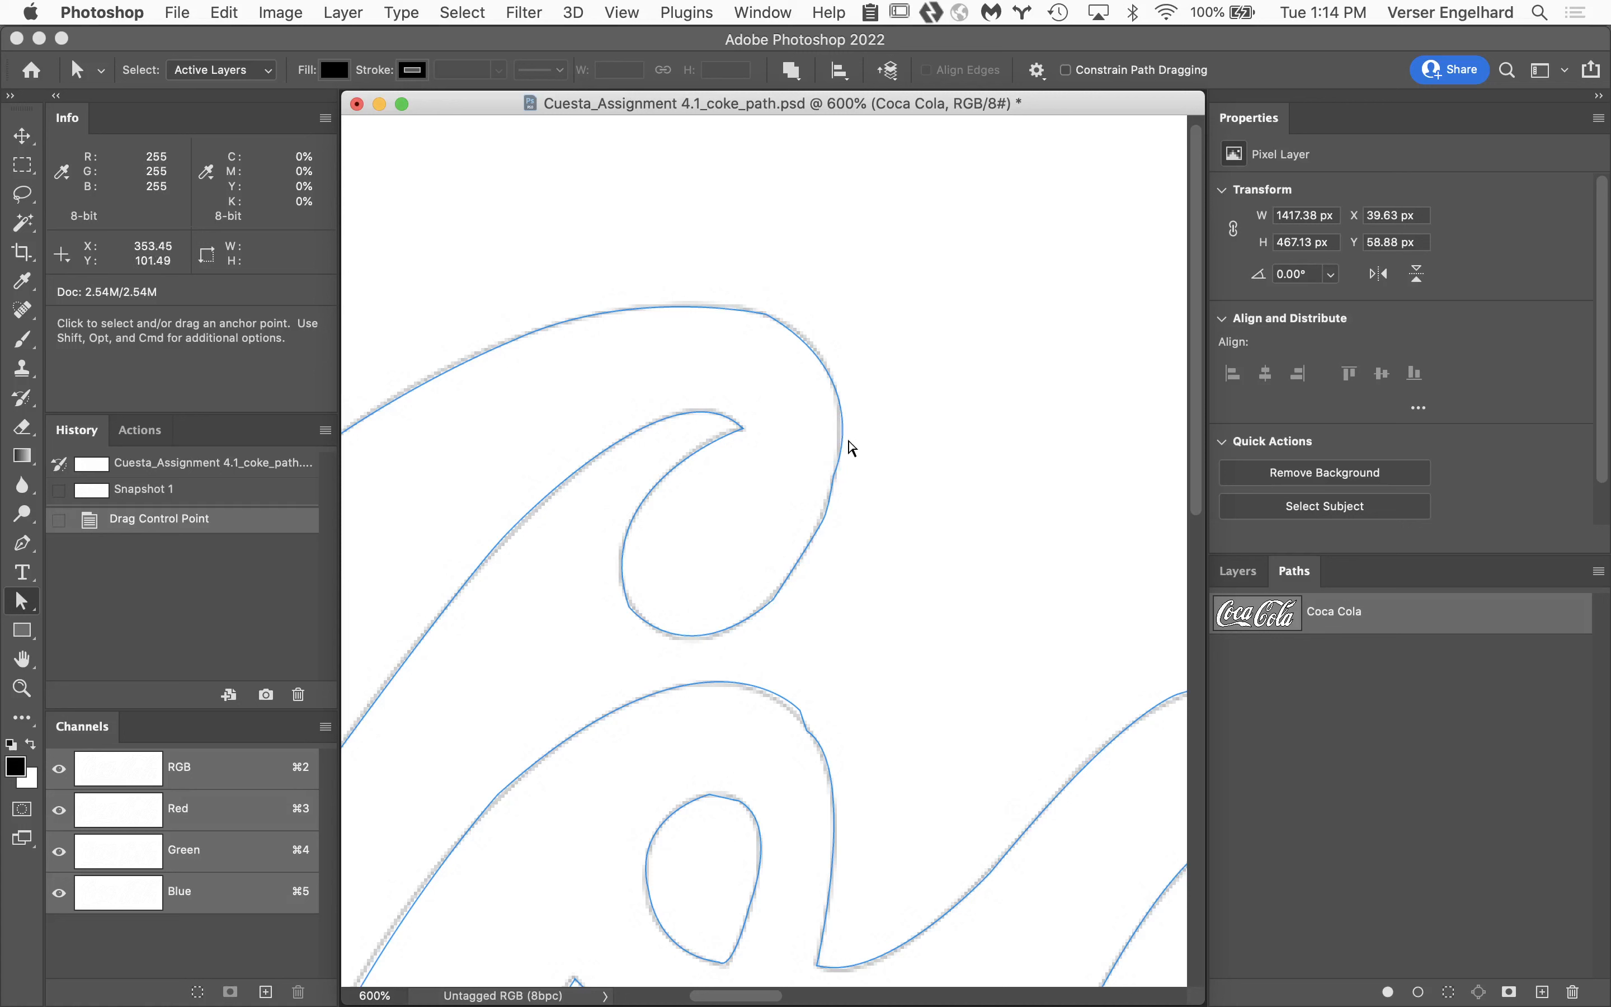
# Check the anchor points along the large C, and close the path document without saving the changes.
pyautogui.moveTo(721, 214); pyautogui.dragTo(906, 475)
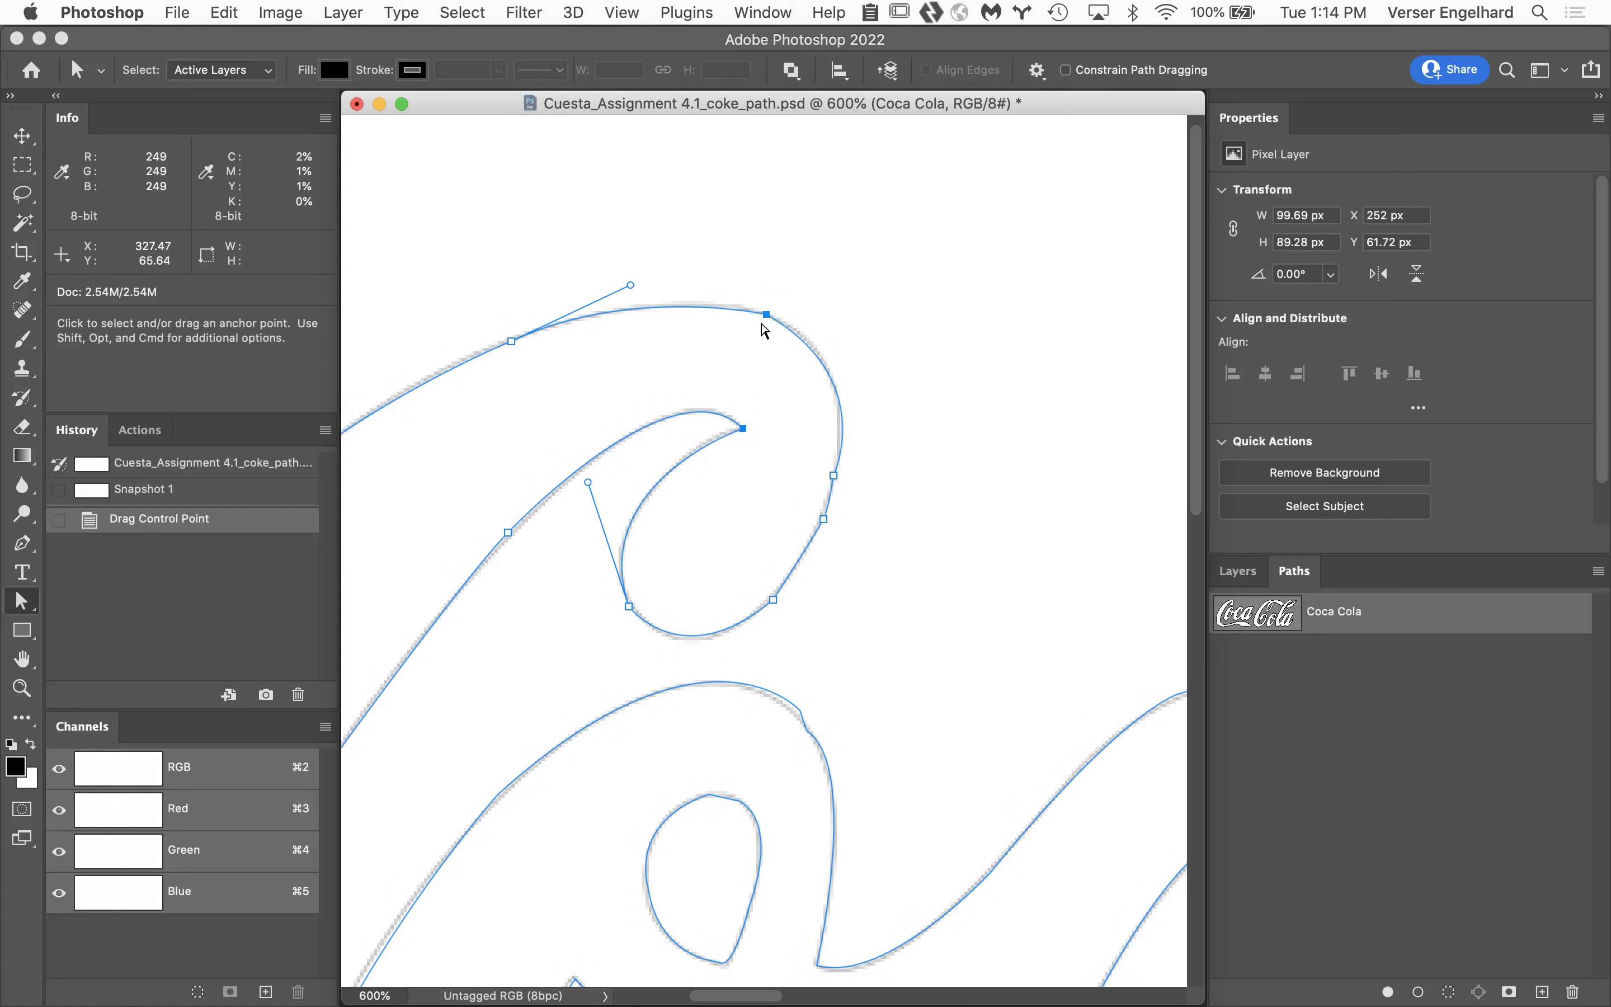
pyautogui.scroll(-10, 907, 654)
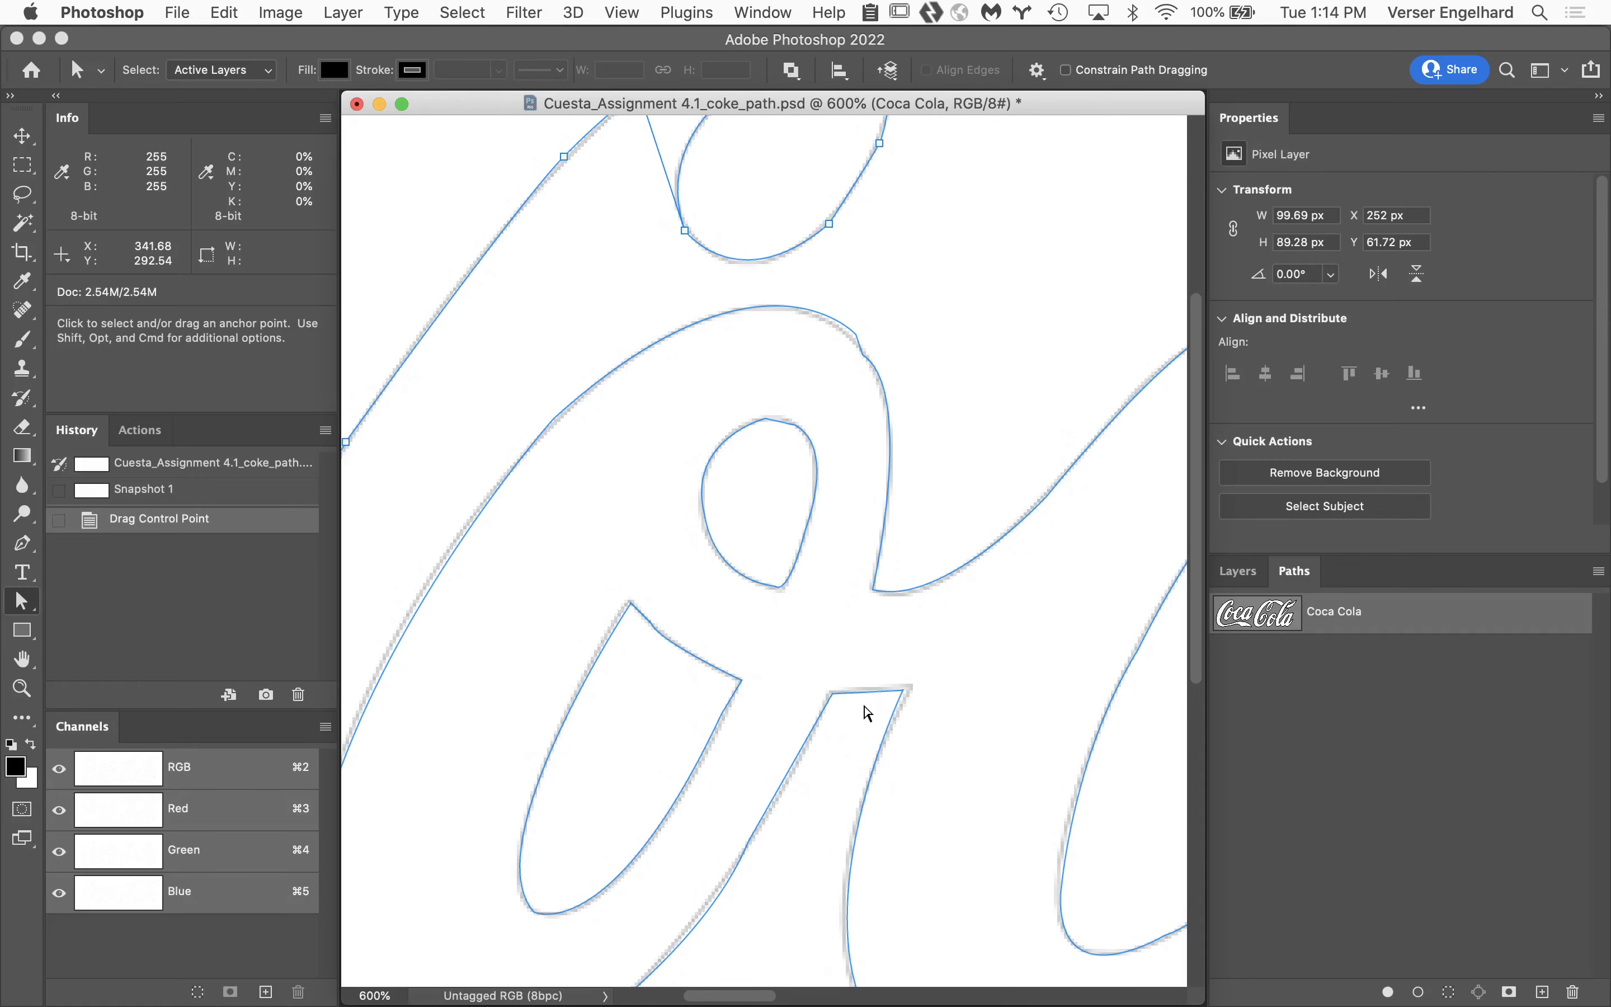
pyautogui.hscroll(-7, 553, 639)
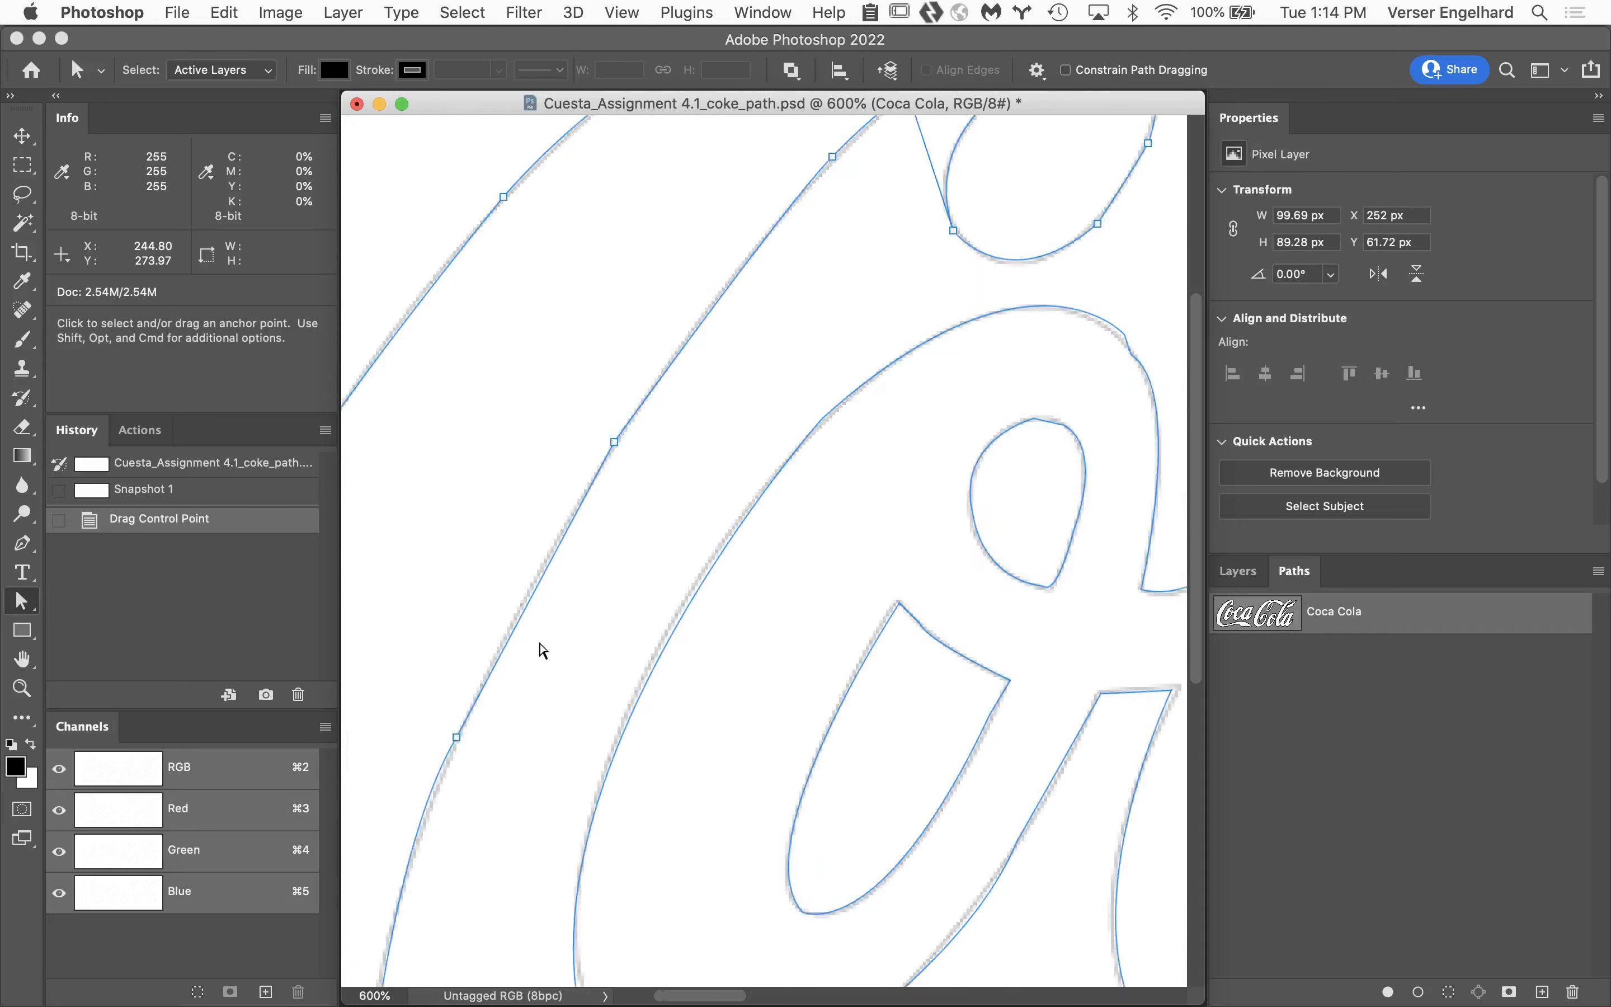
pyautogui.hscroll(-3, 543, 651)
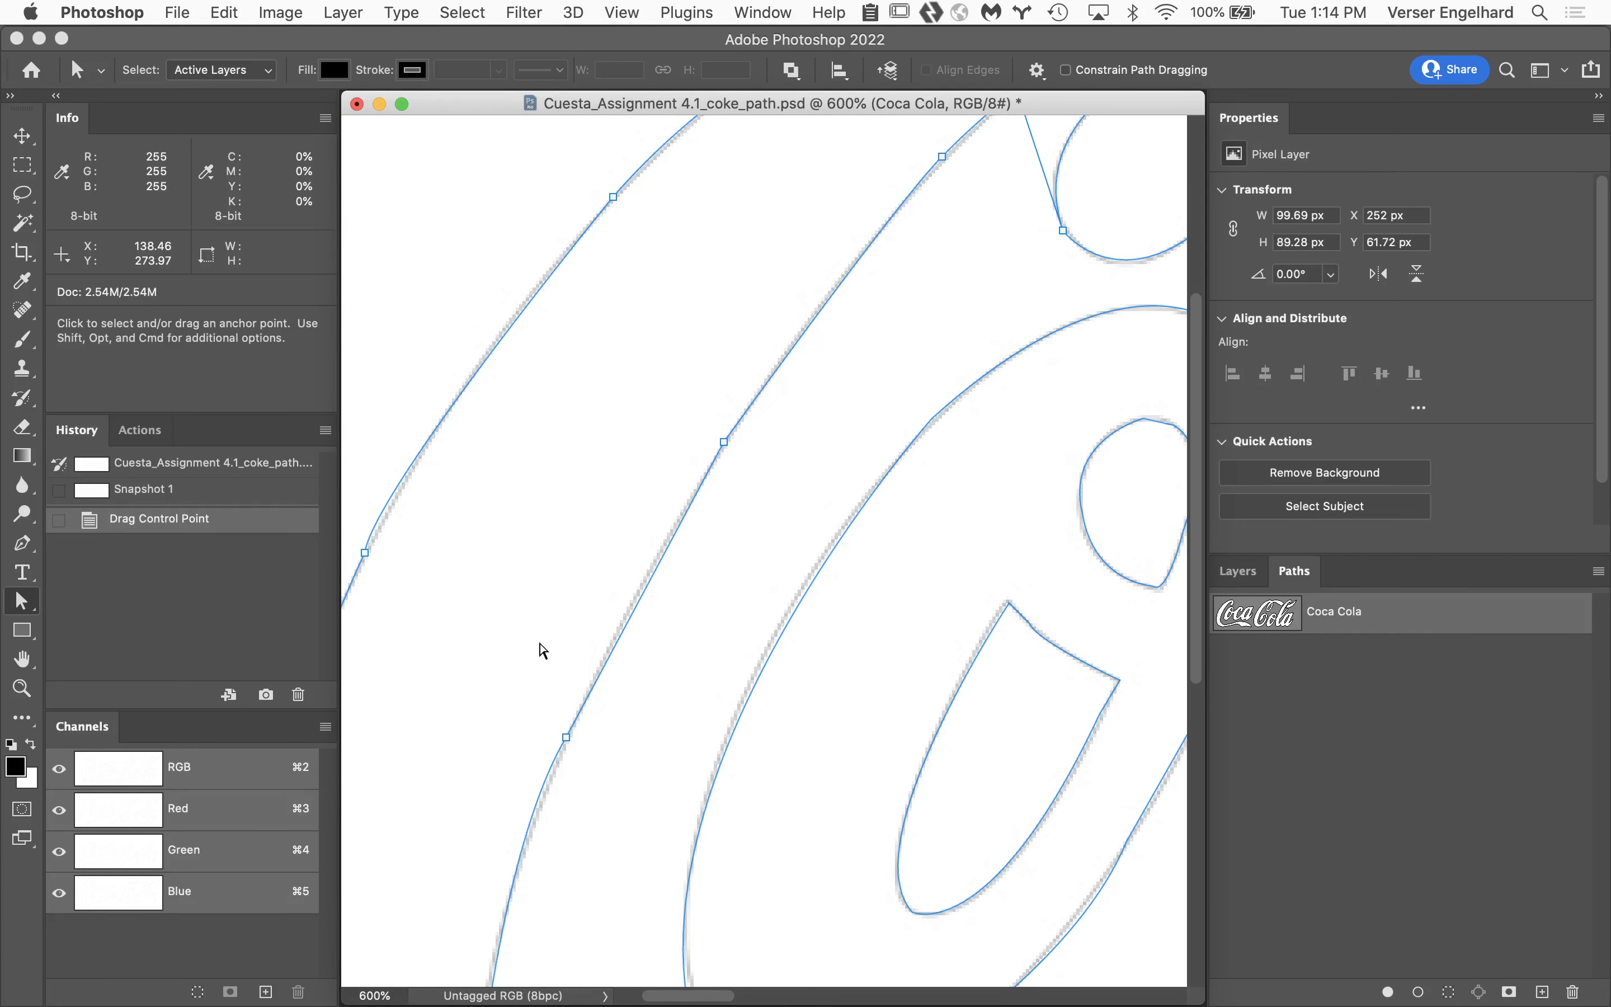
pyautogui.click(358, 104)
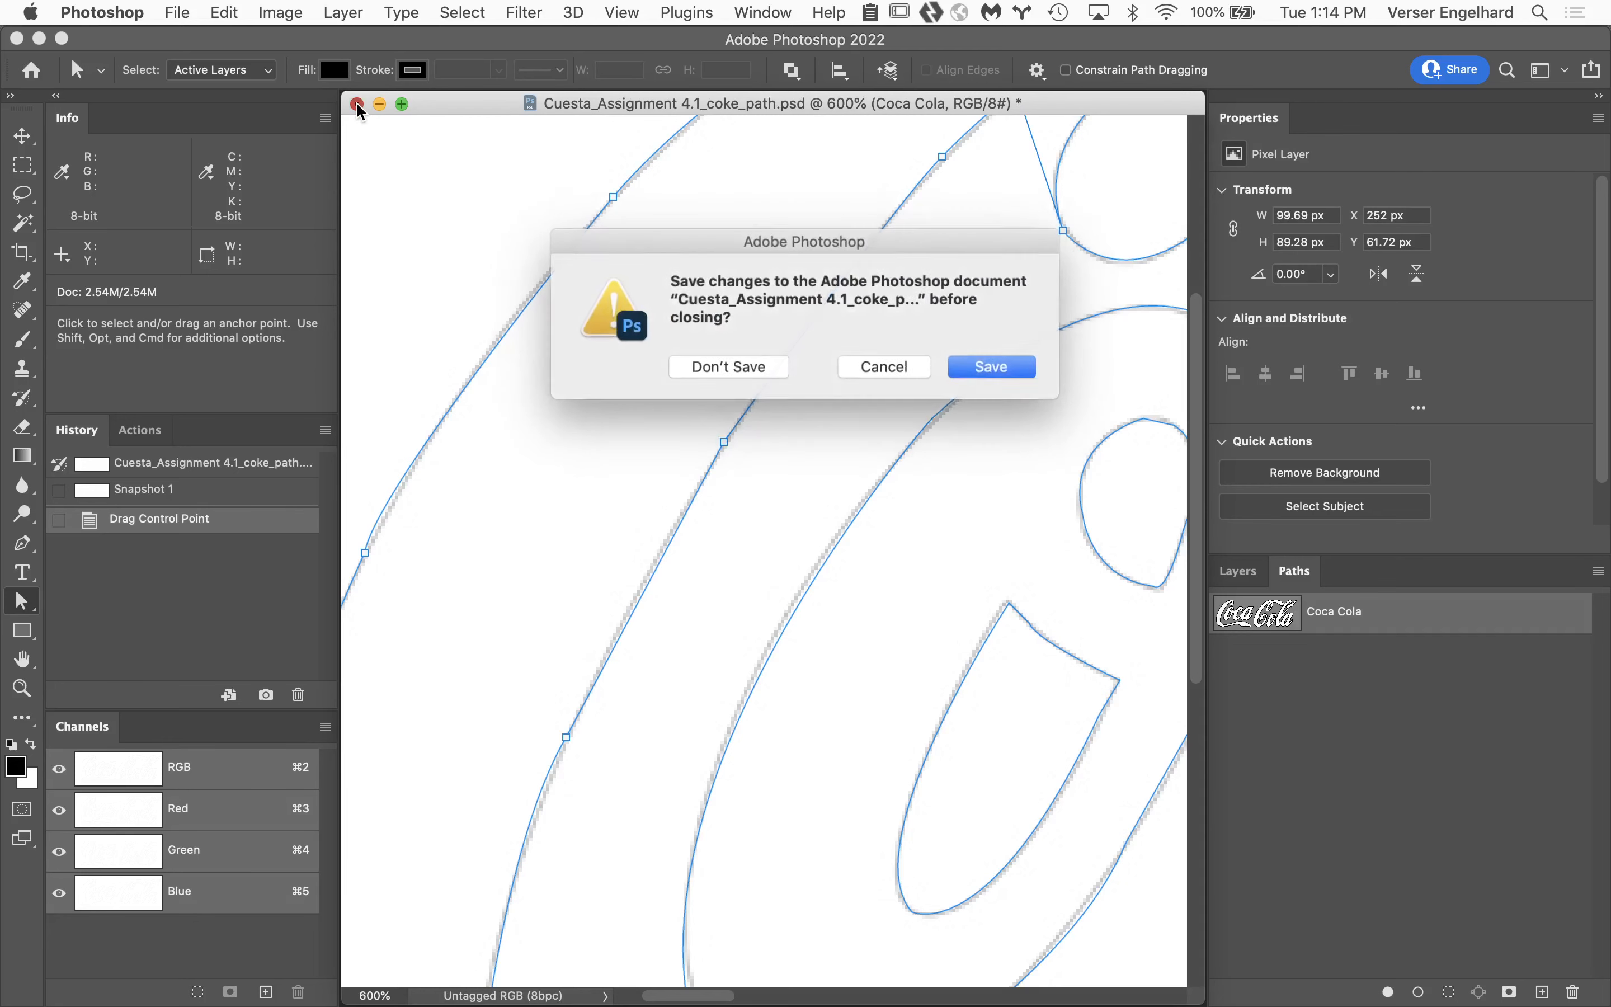
pyautogui.click(776, 371)
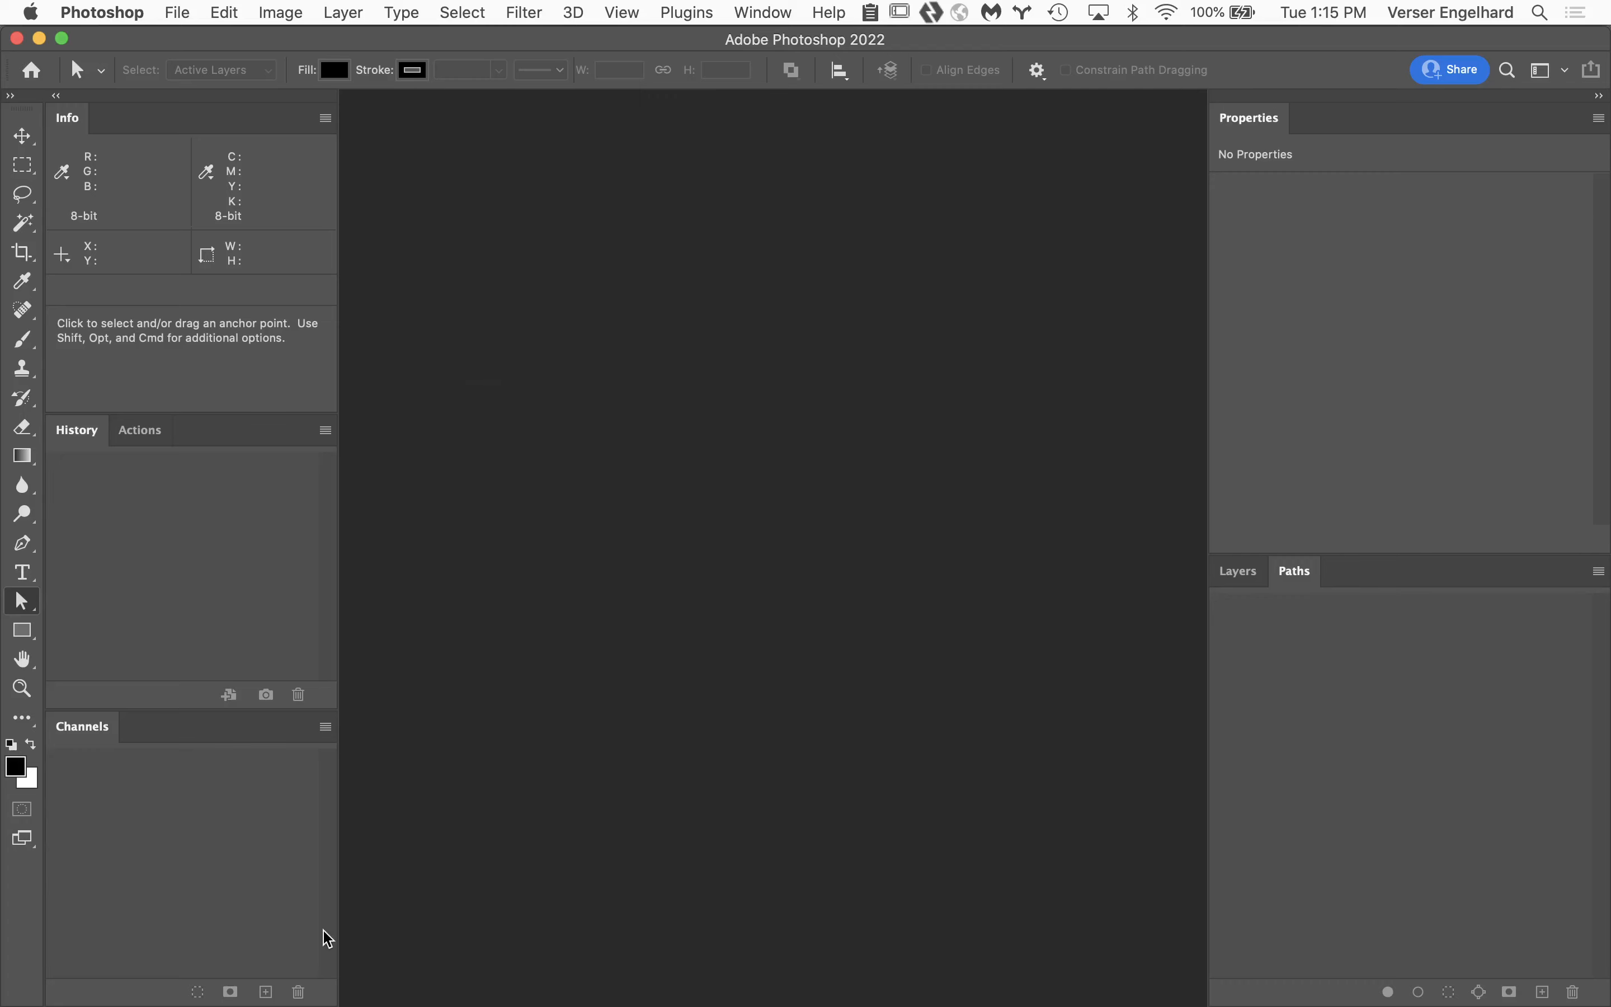
# Switch to Adobe Bridge, return to the Week 5 Turnin folder, and open another student's 4.1 TIFF from later in the listing.
pyautogui.moveTo(591, 996)
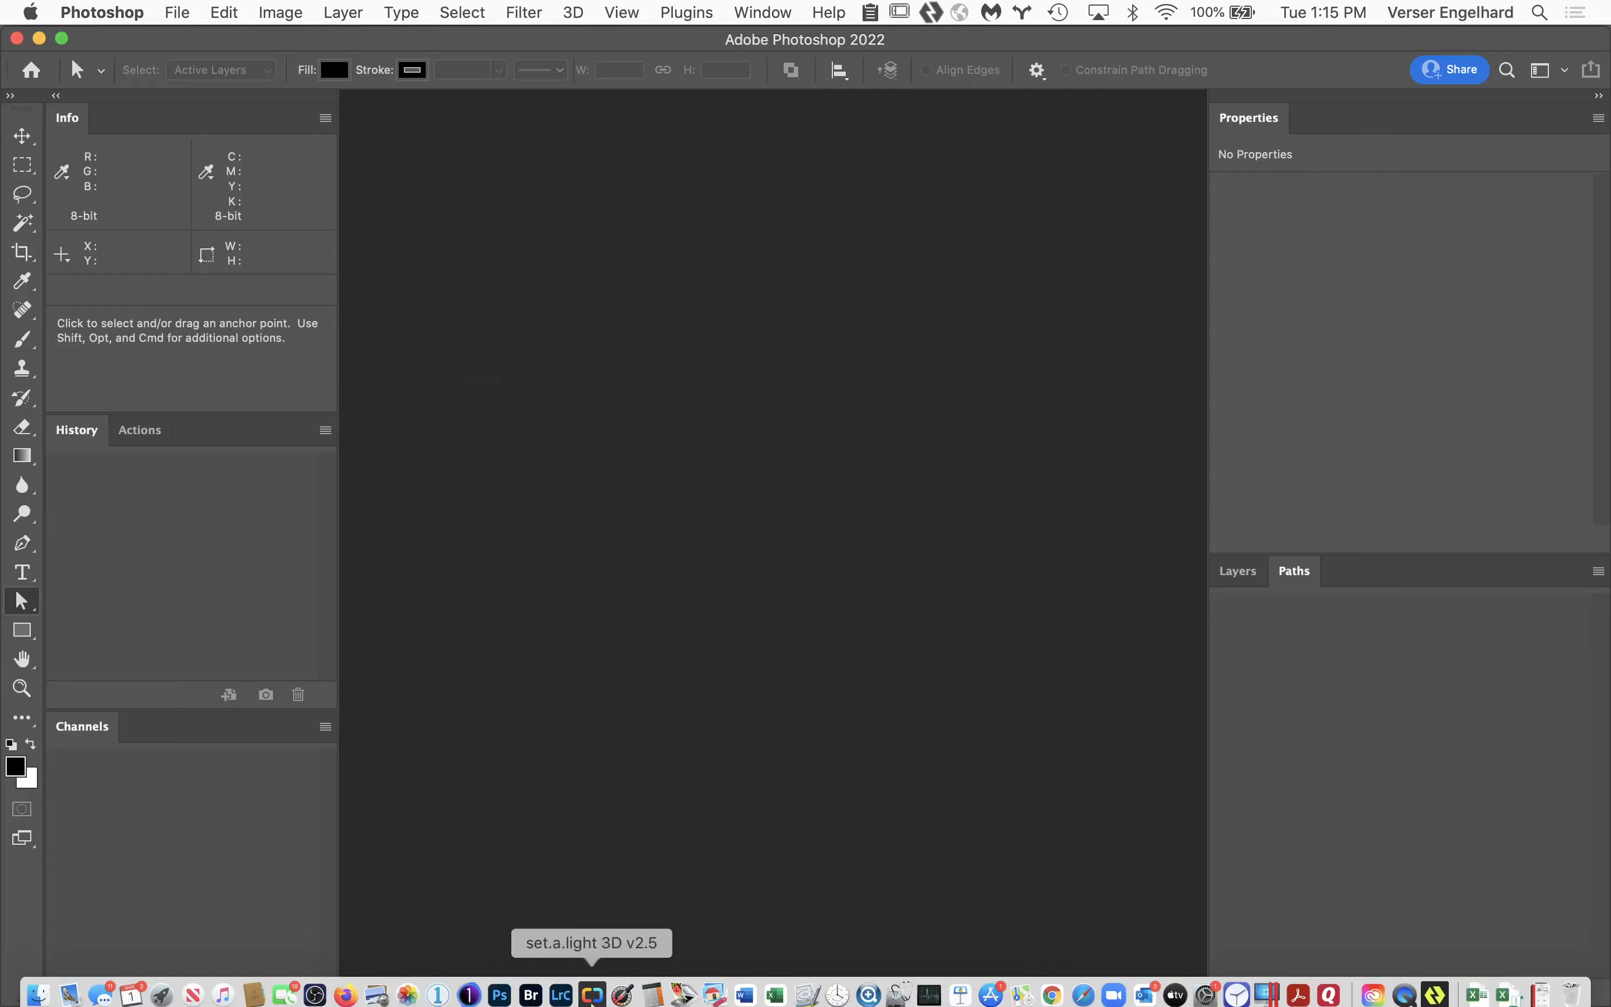
pyautogui.click(532, 994)
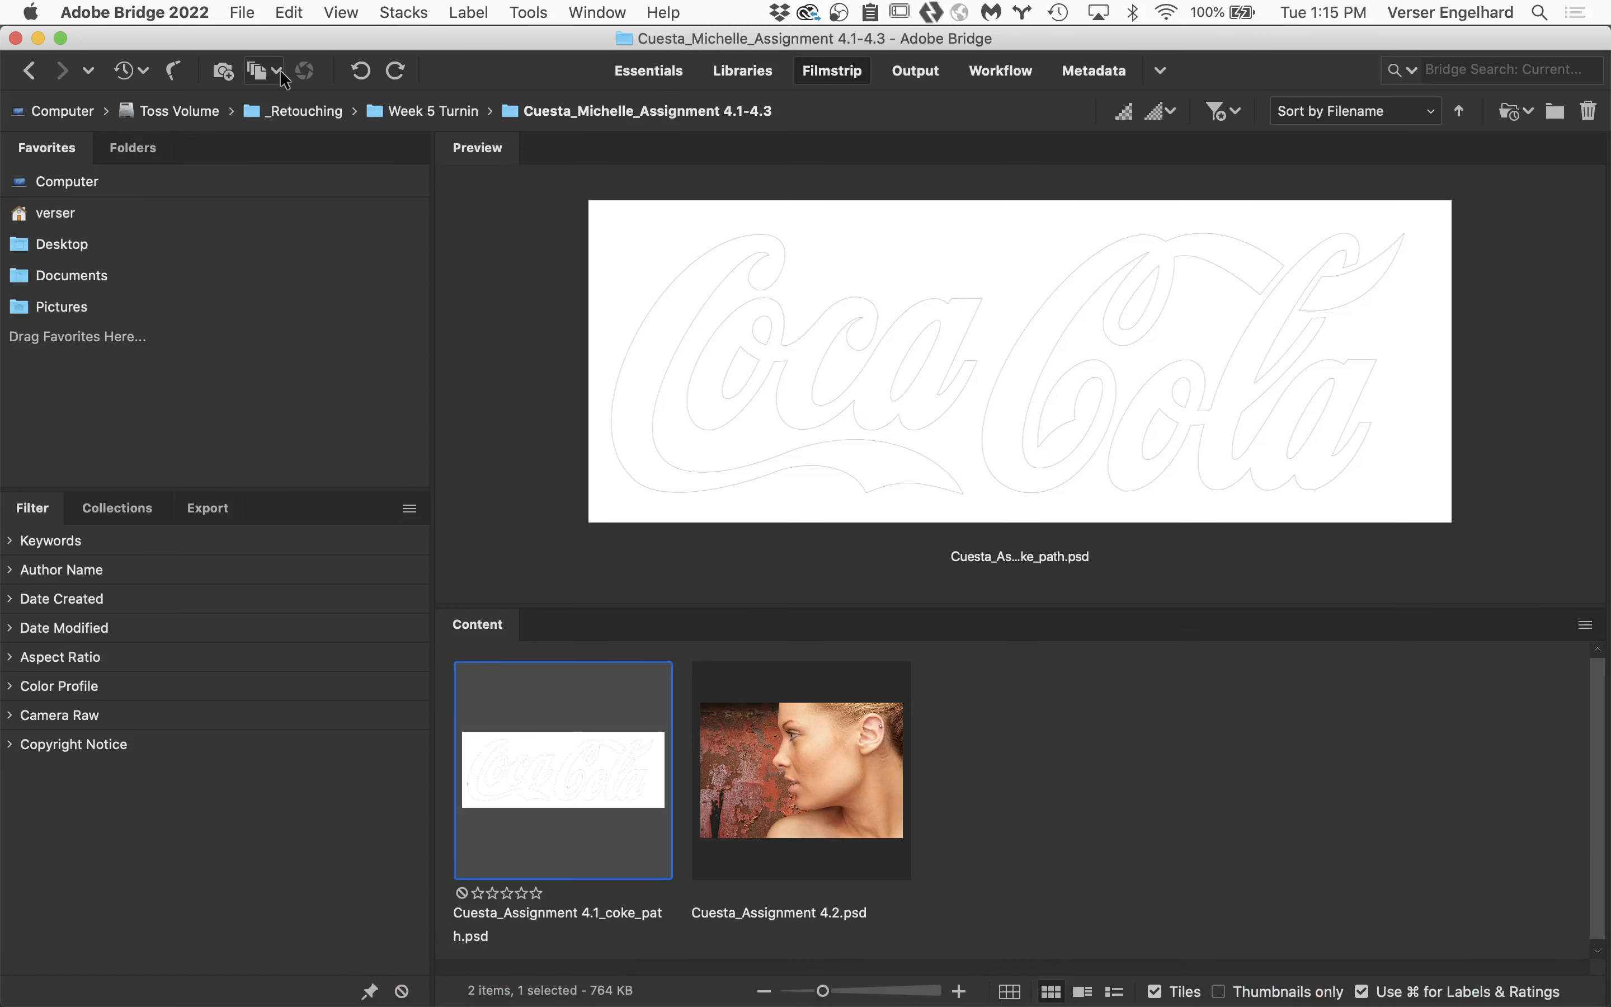
pyautogui.click(29, 70)
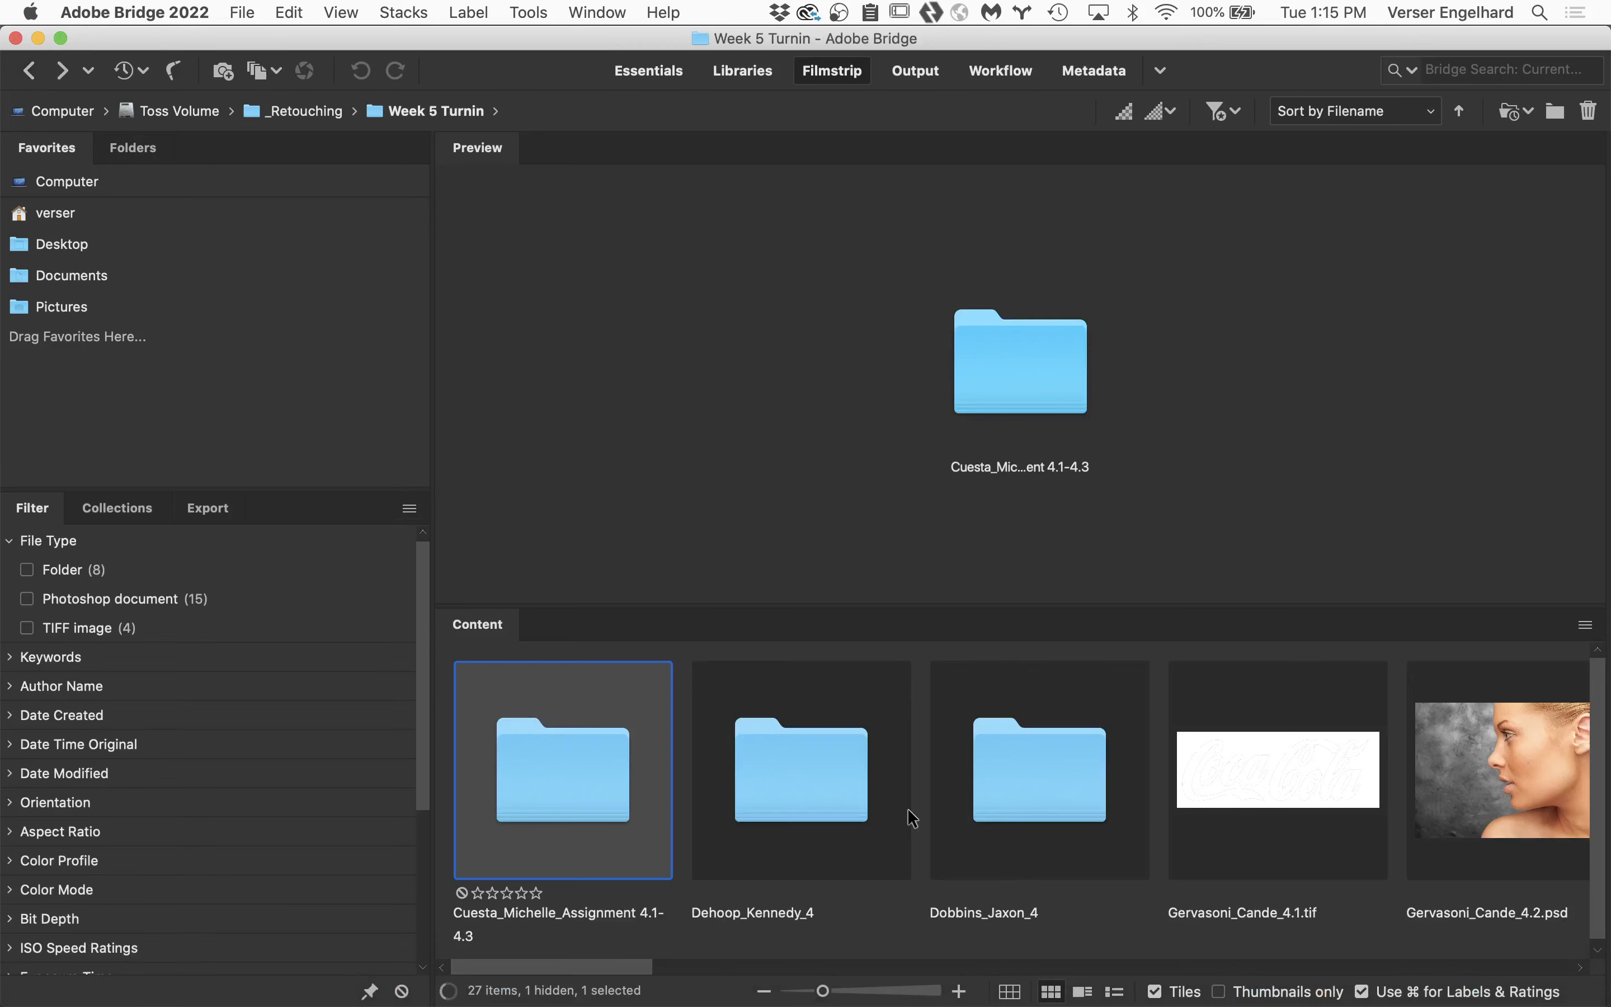
pyautogui.moveTo(607, 967); pyautogui.dragTo(1130, 992)
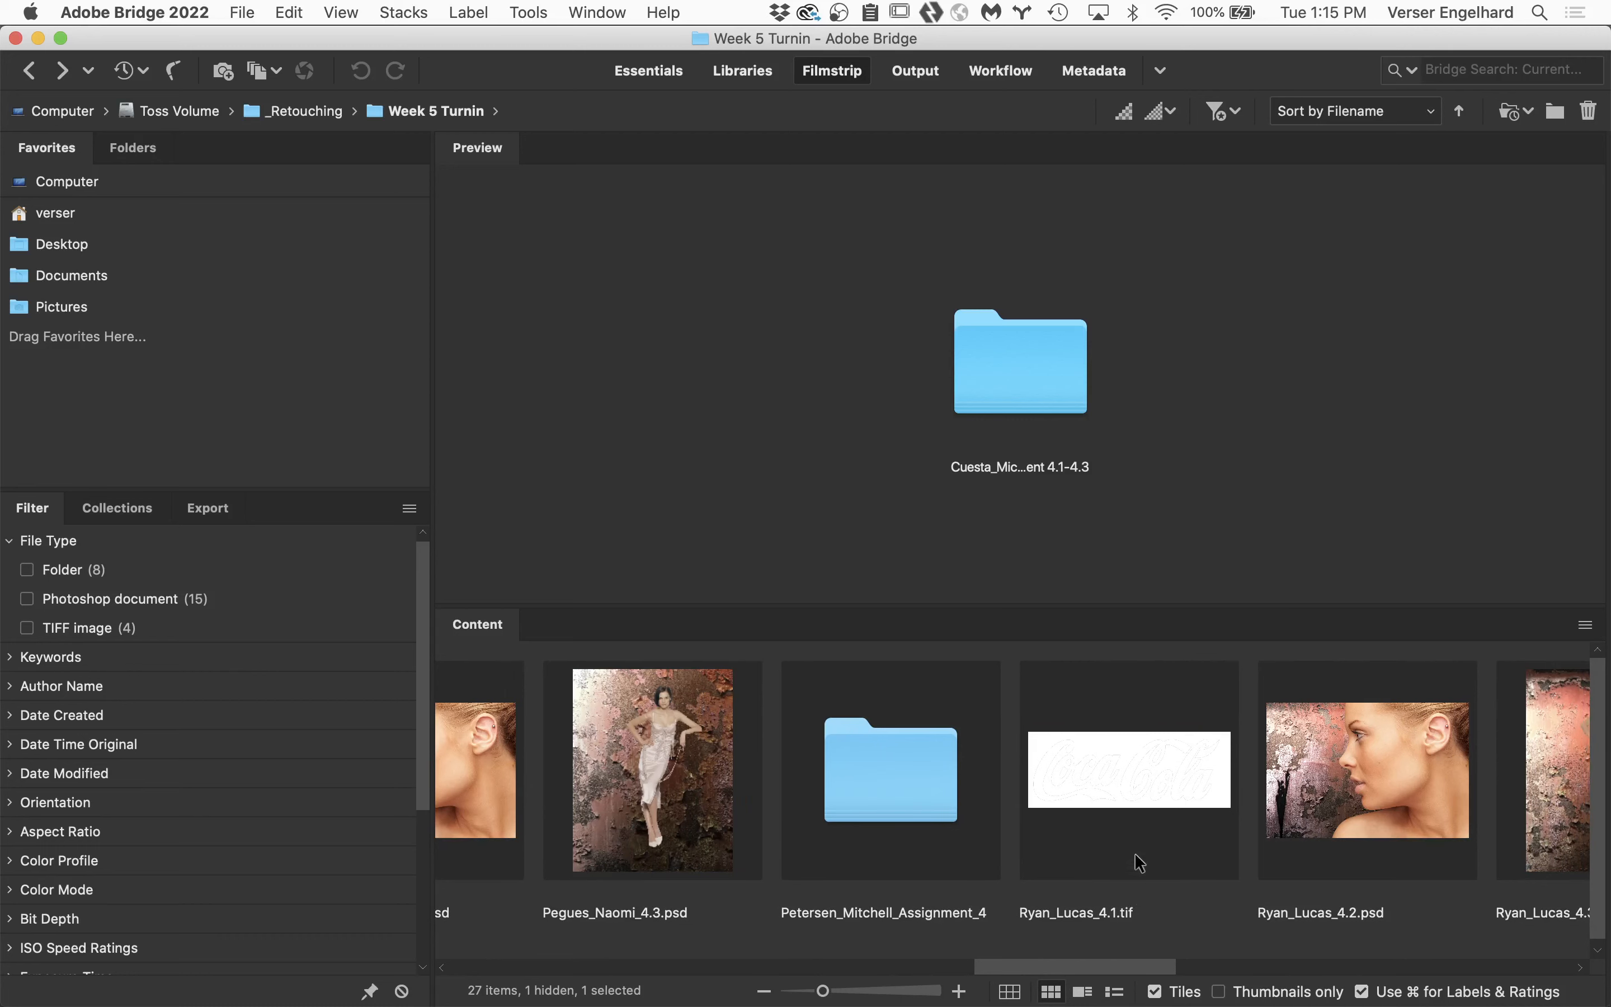
pyautogui.doubleClick(1115, 786)
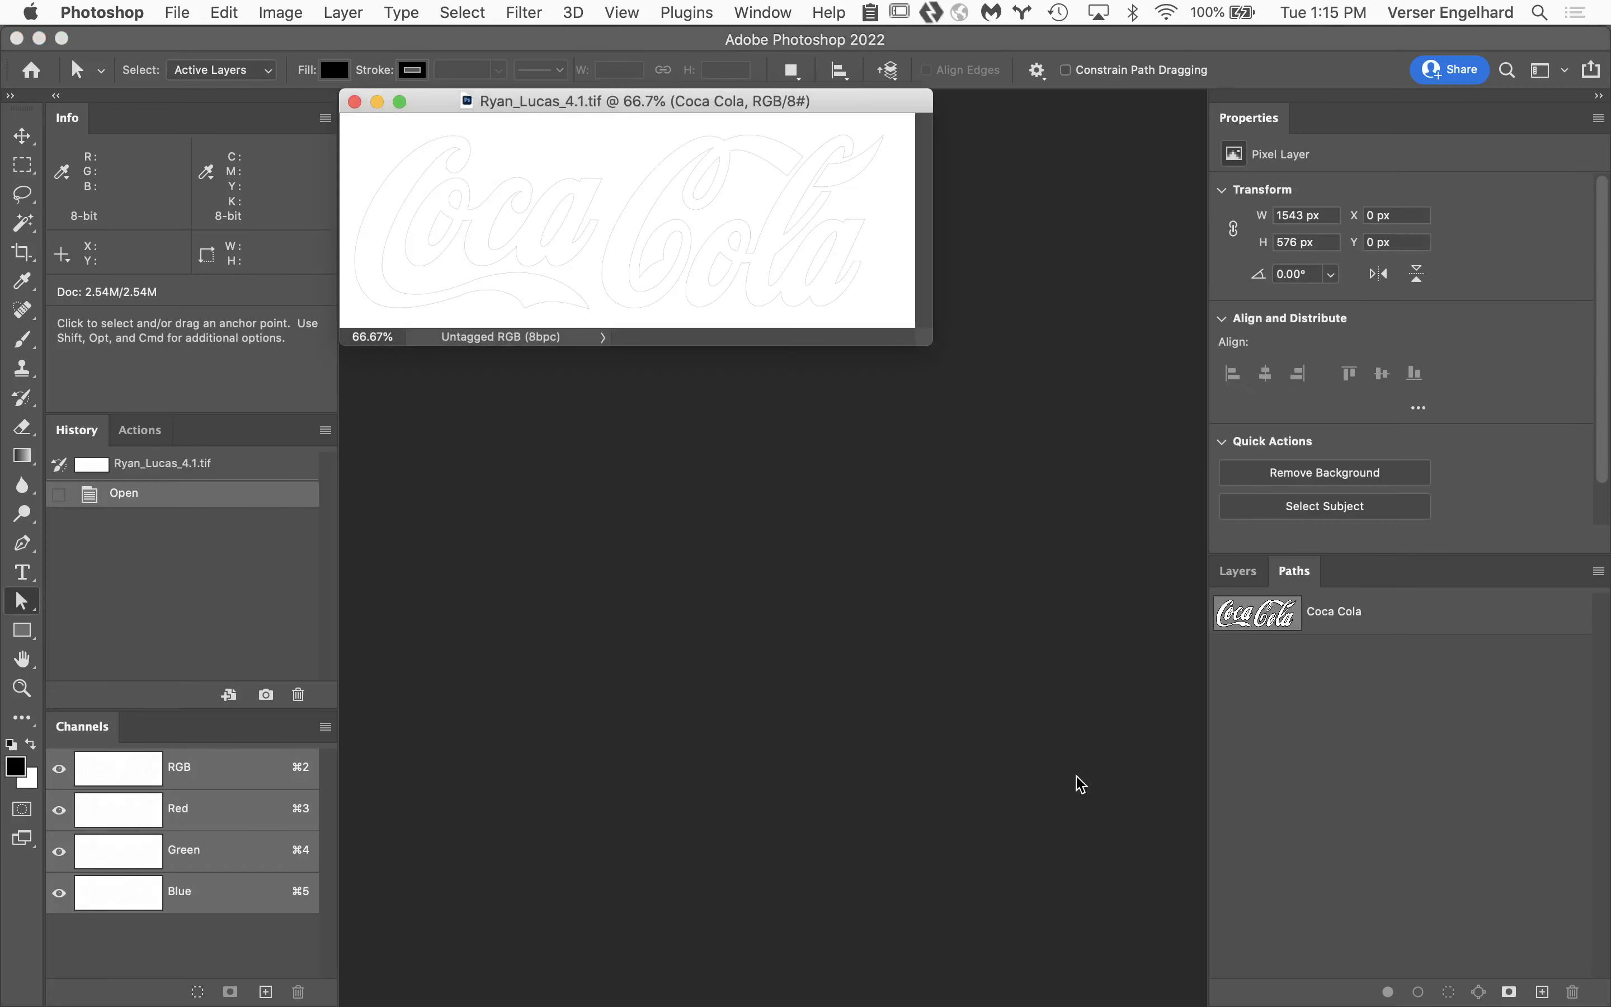
# Display the Coca Cola path and select the anchors across "Coca" to examine their placement on the large C at 400%.
pyautogui.click(1383, 611)
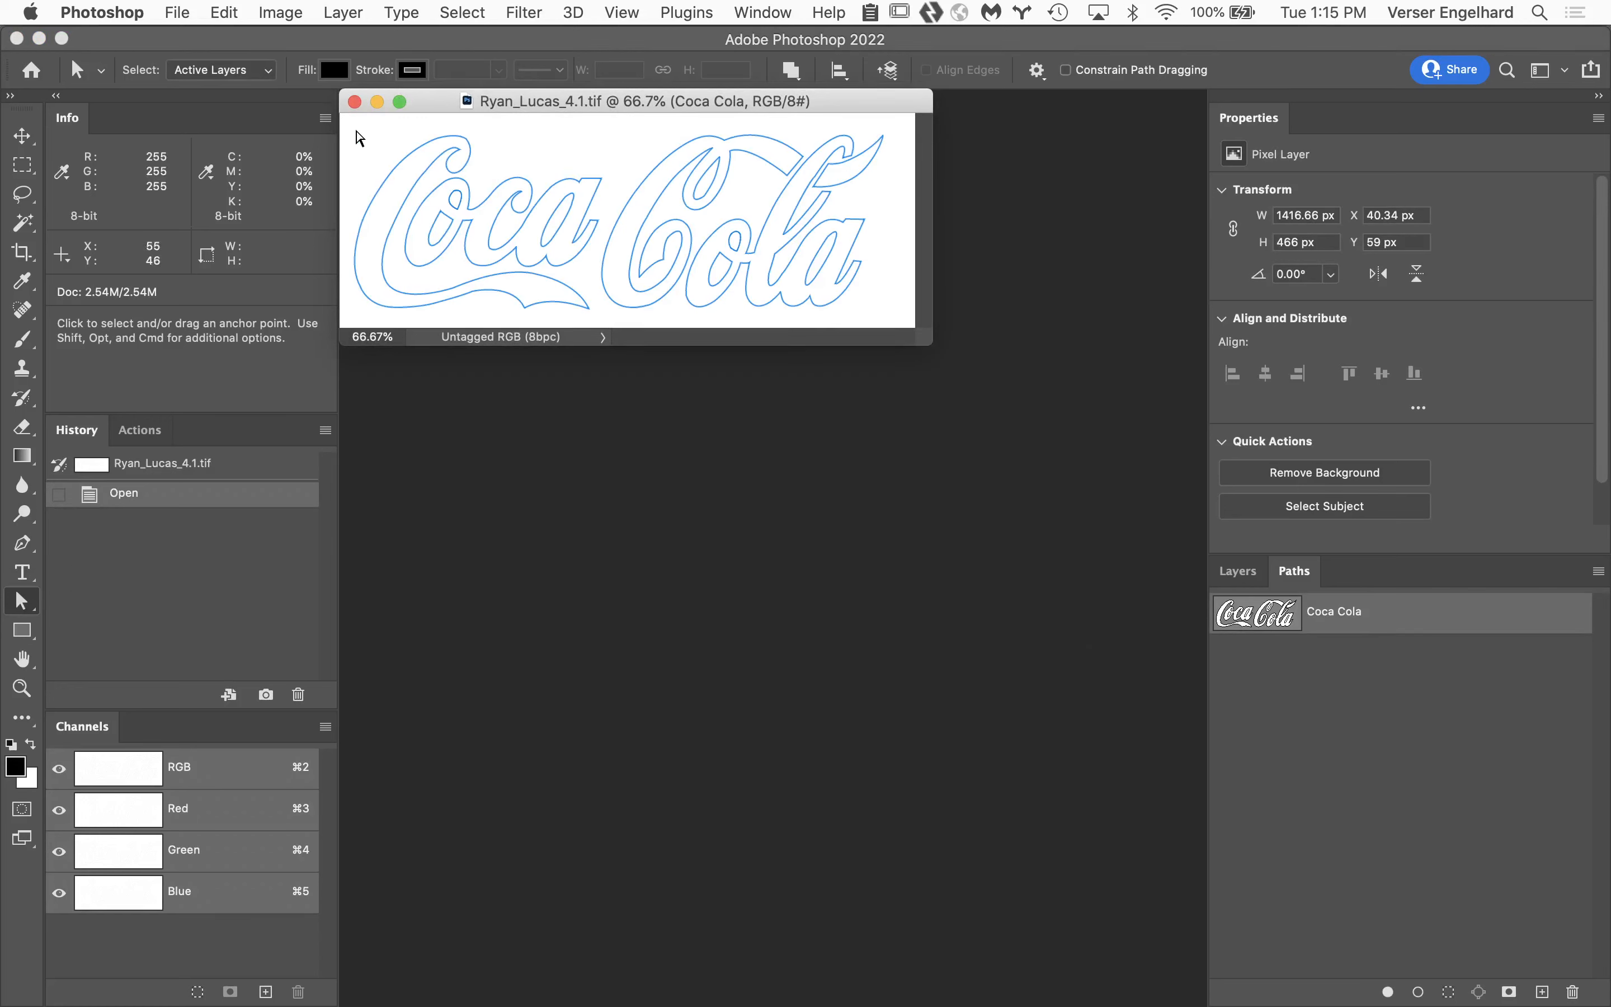
pyautogui.moveTo(350, 136); pyautogui.dragTo(685, 330)
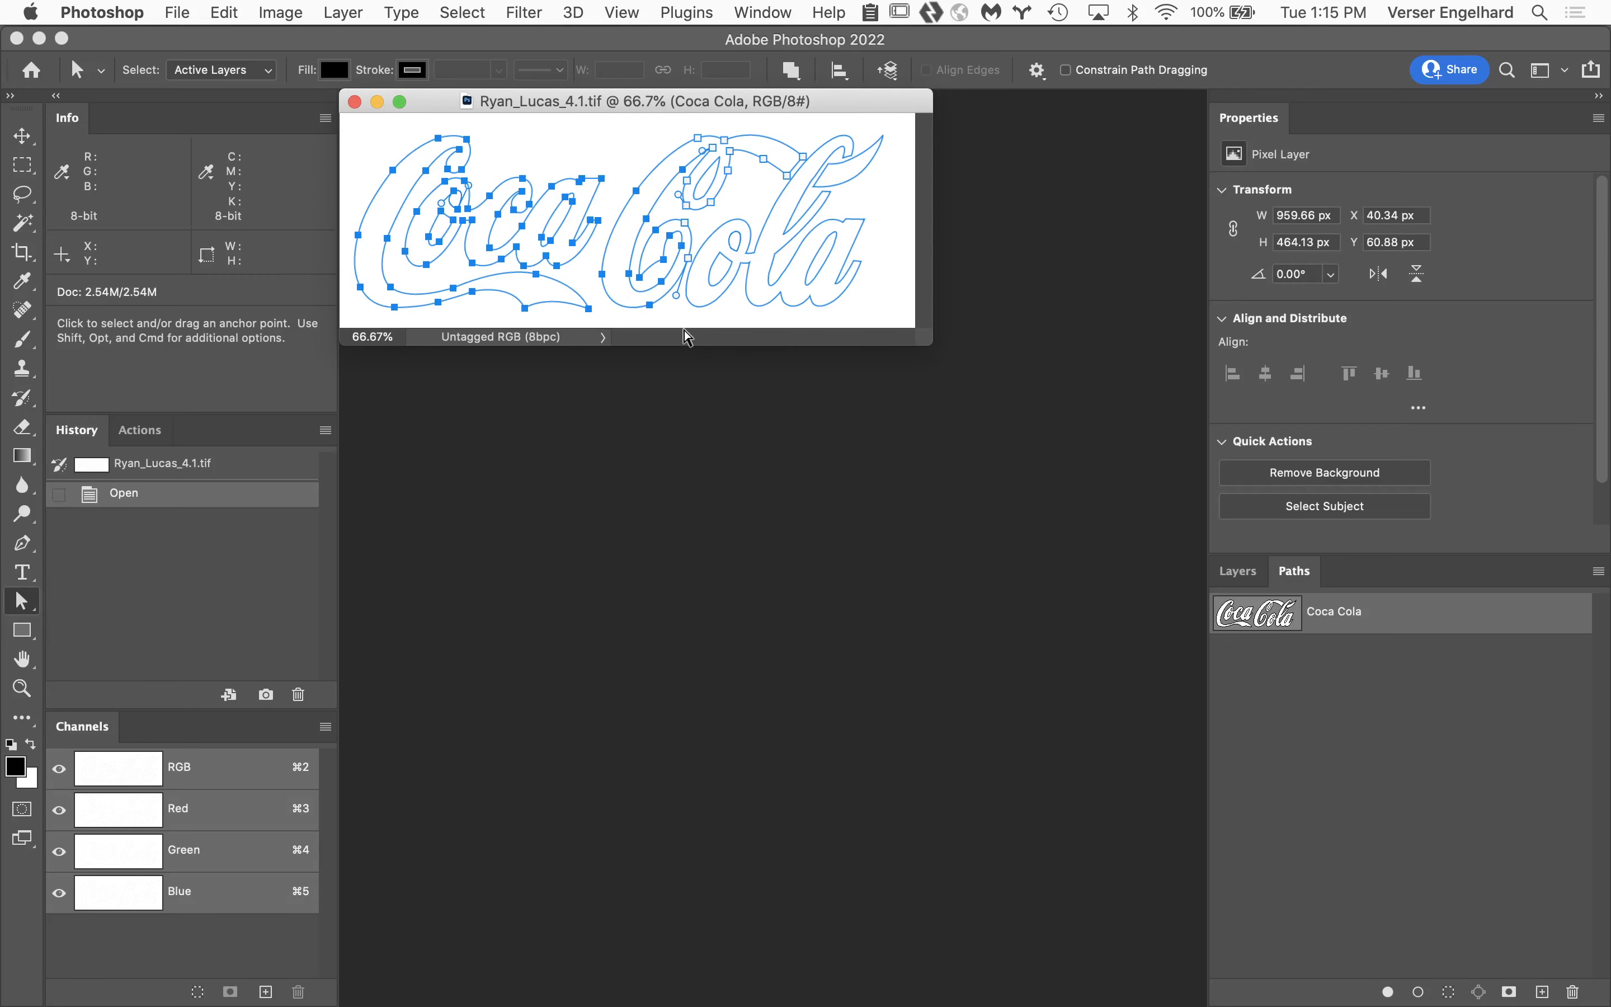
pyautogui.press('super+space')
pyautogui.click(541, 263)
pyautogui.click(514, 302)
pyautogui.click(568, 417)
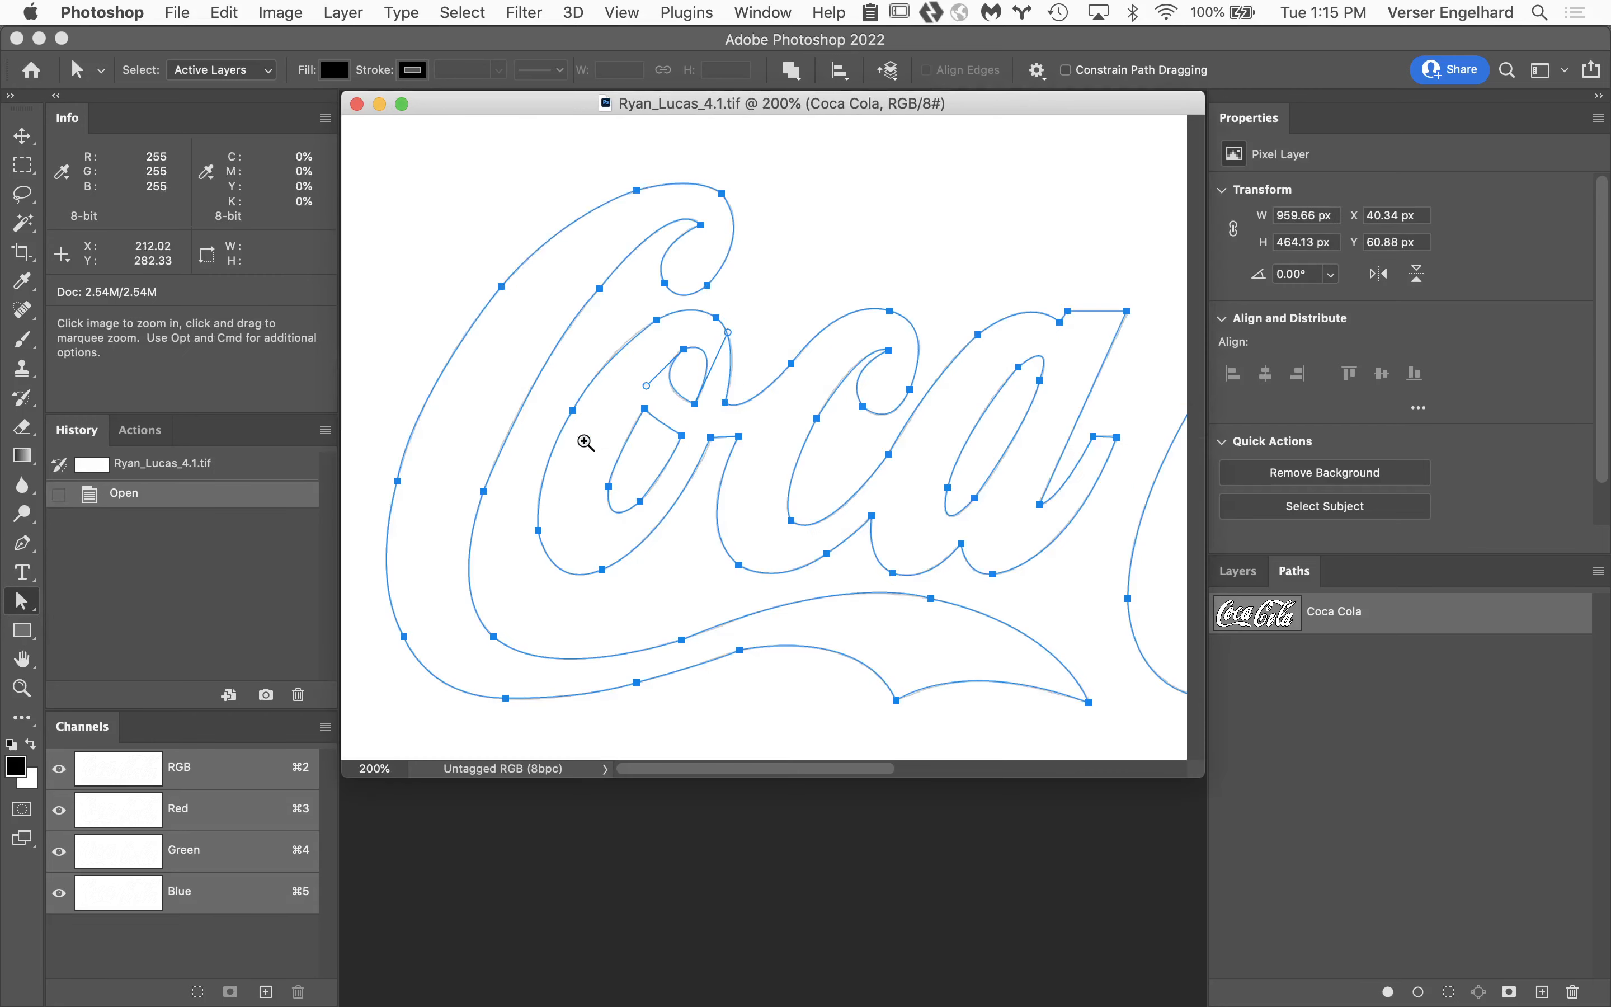
pyautogui.click(613, 488)
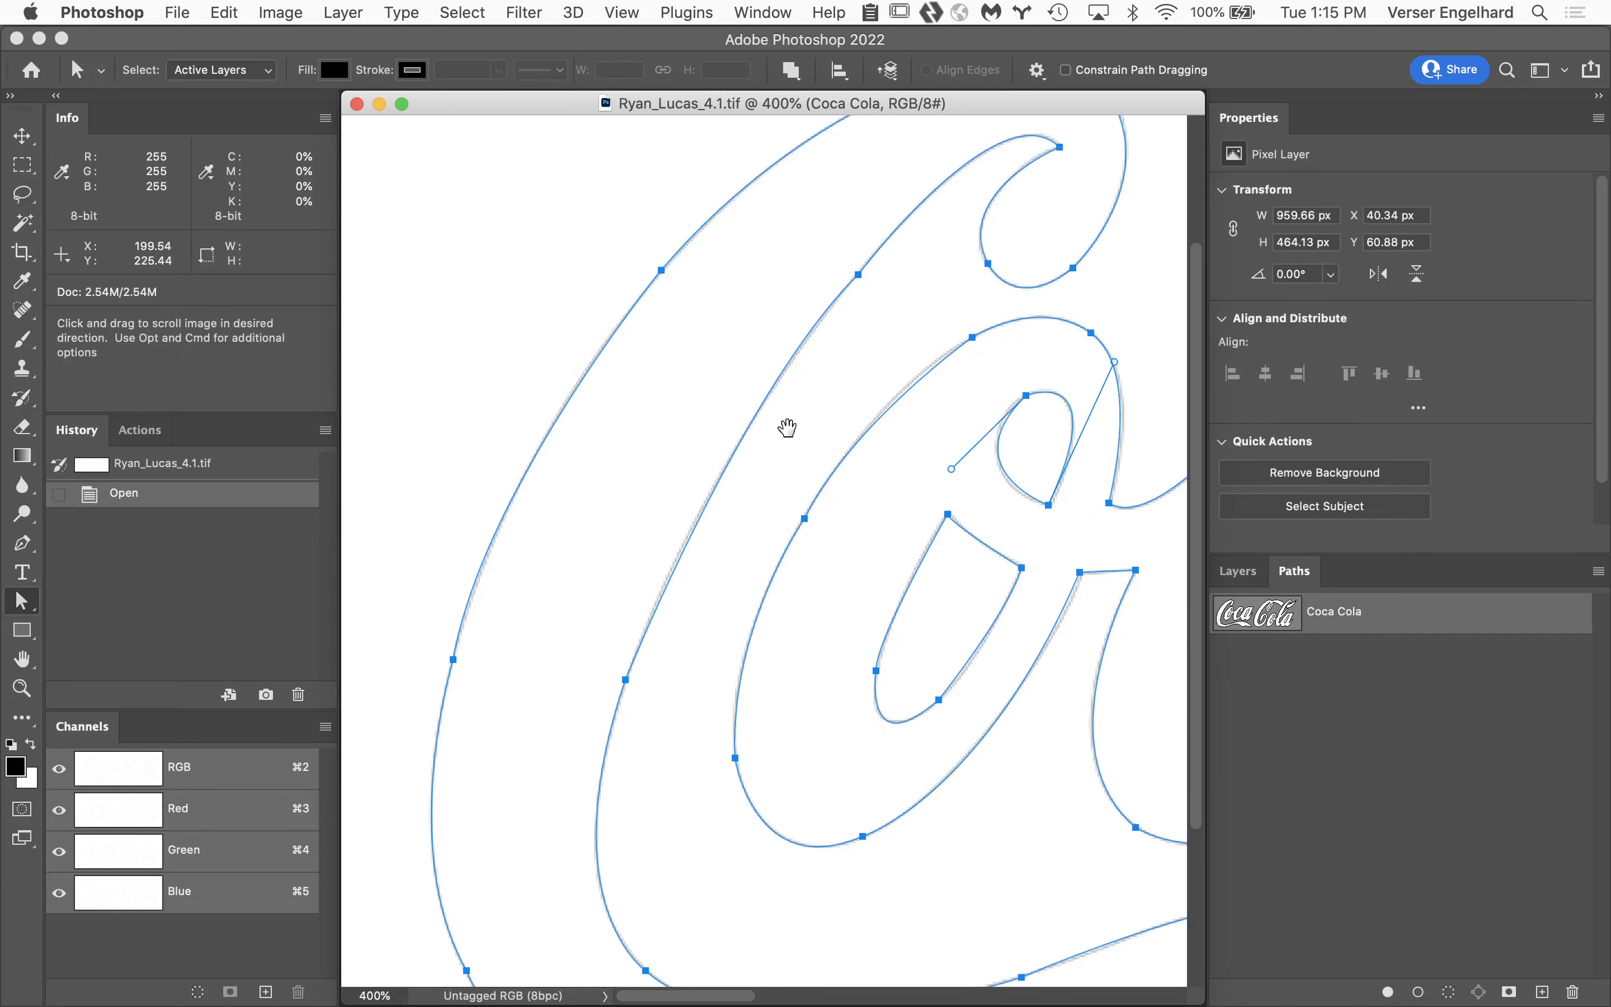
pyautogui.moveTo(785, 424); pyautogui.dragTo(724, 513)
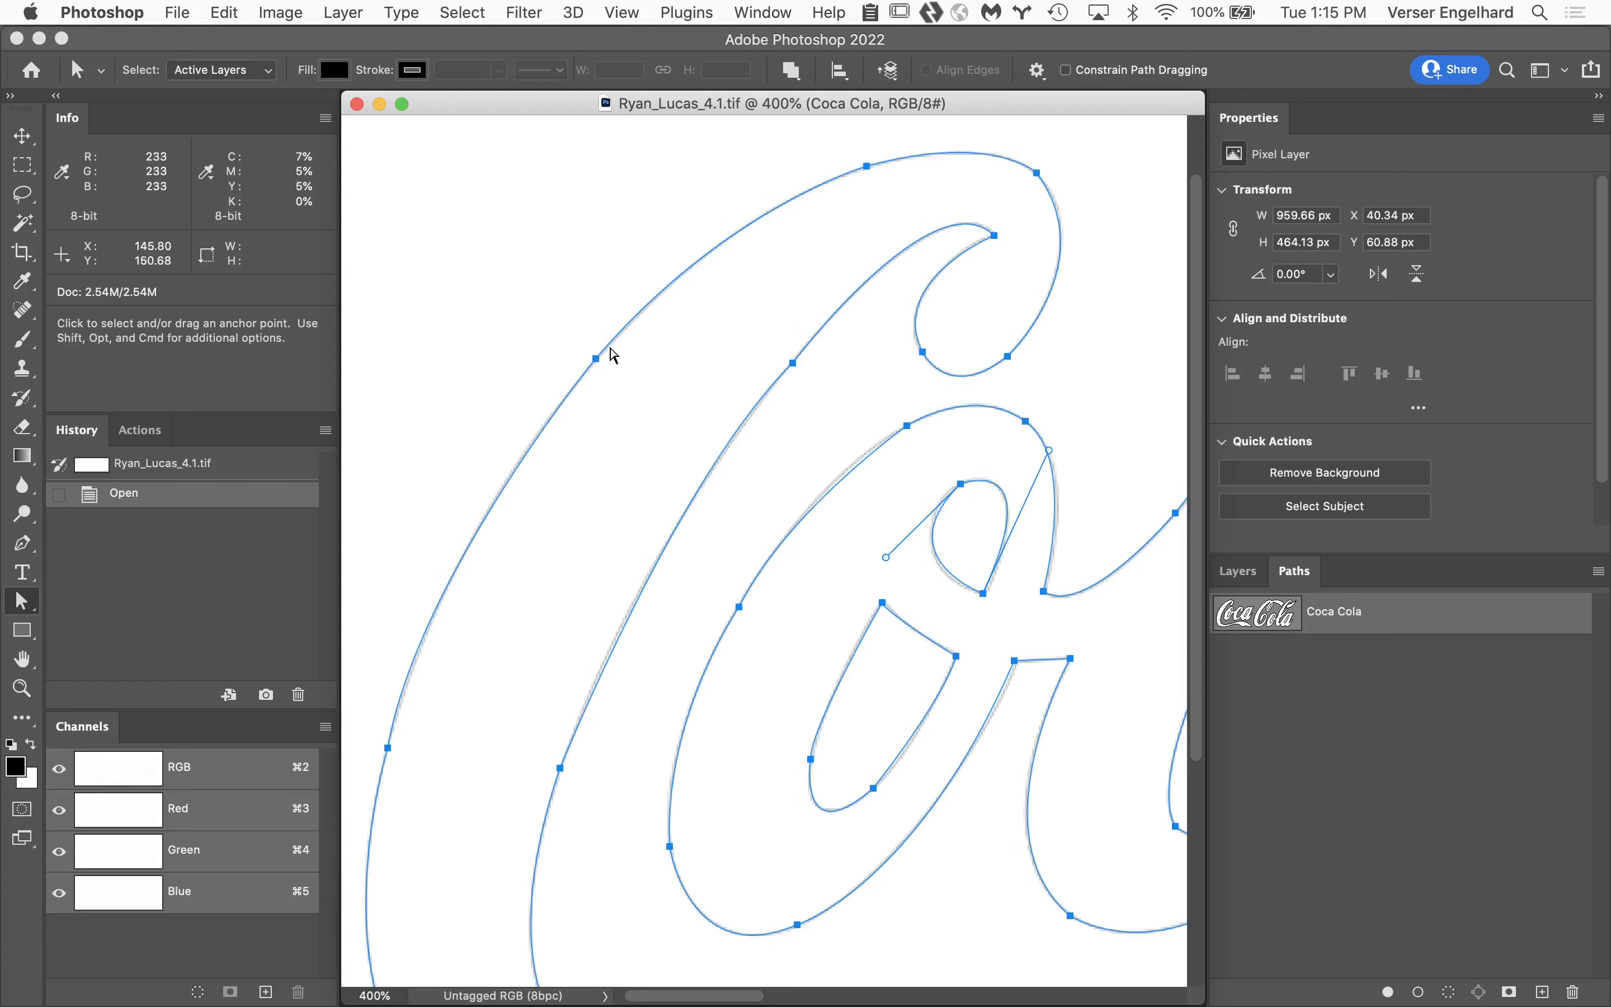
# Examine the control handles of the anchor points on the outer and inner left curves of the large C.
pyautogui.click(596, 357)
pyautogui.click(596, 359)
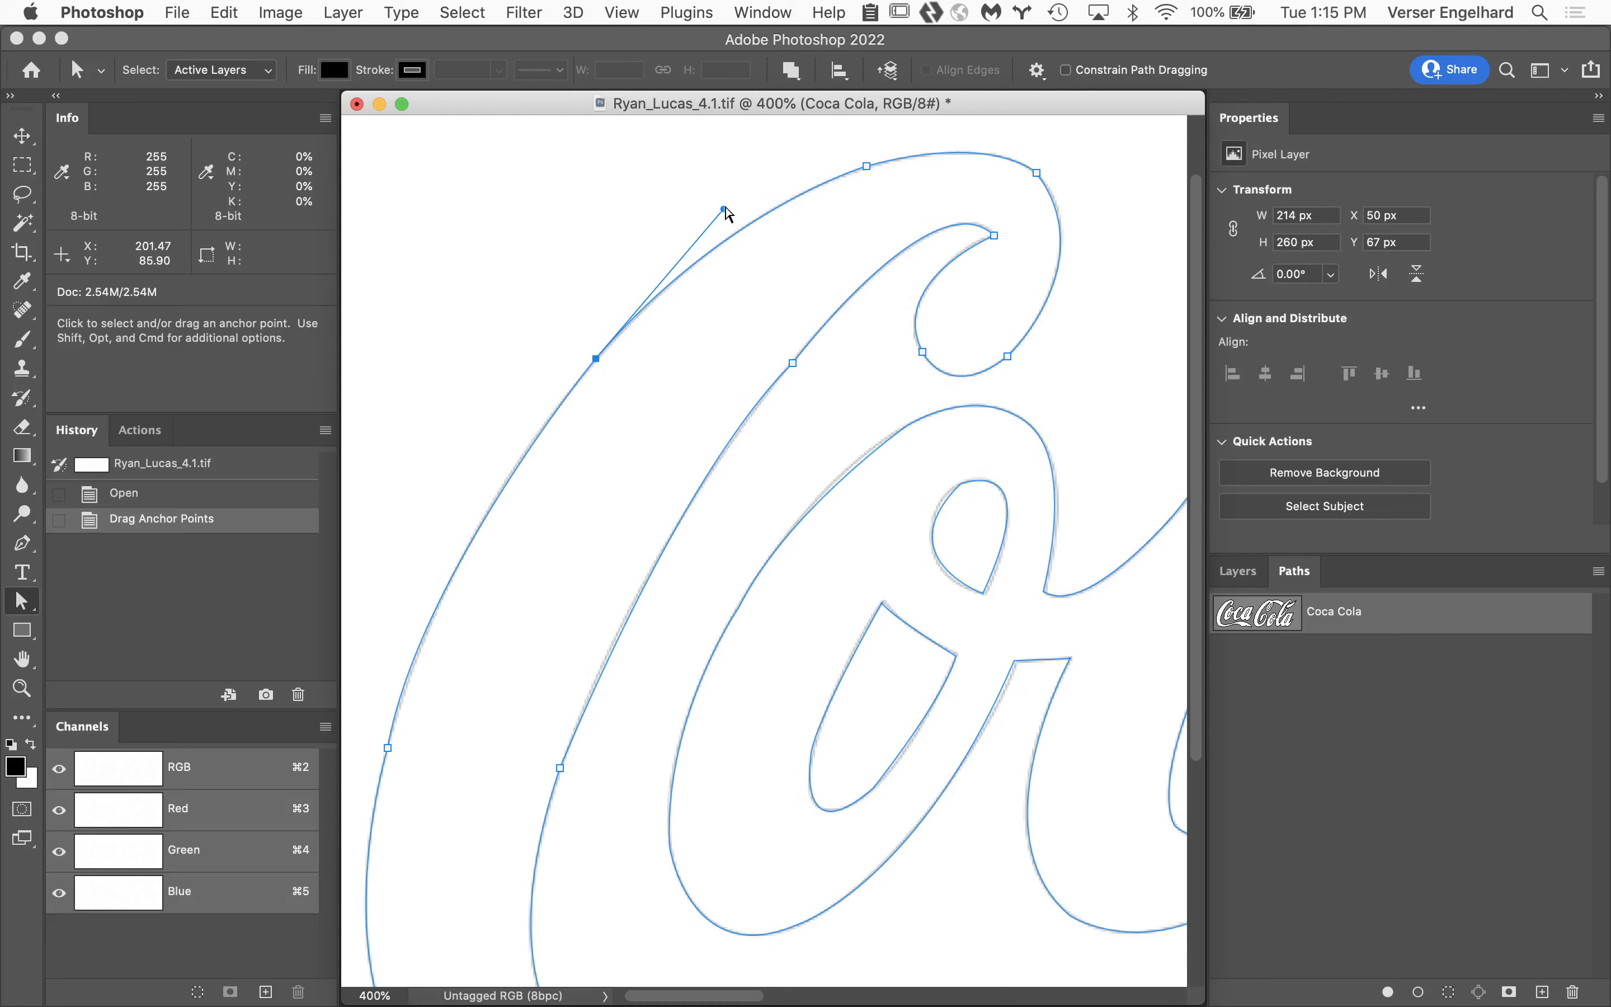
pyautogui.click(794, 363)
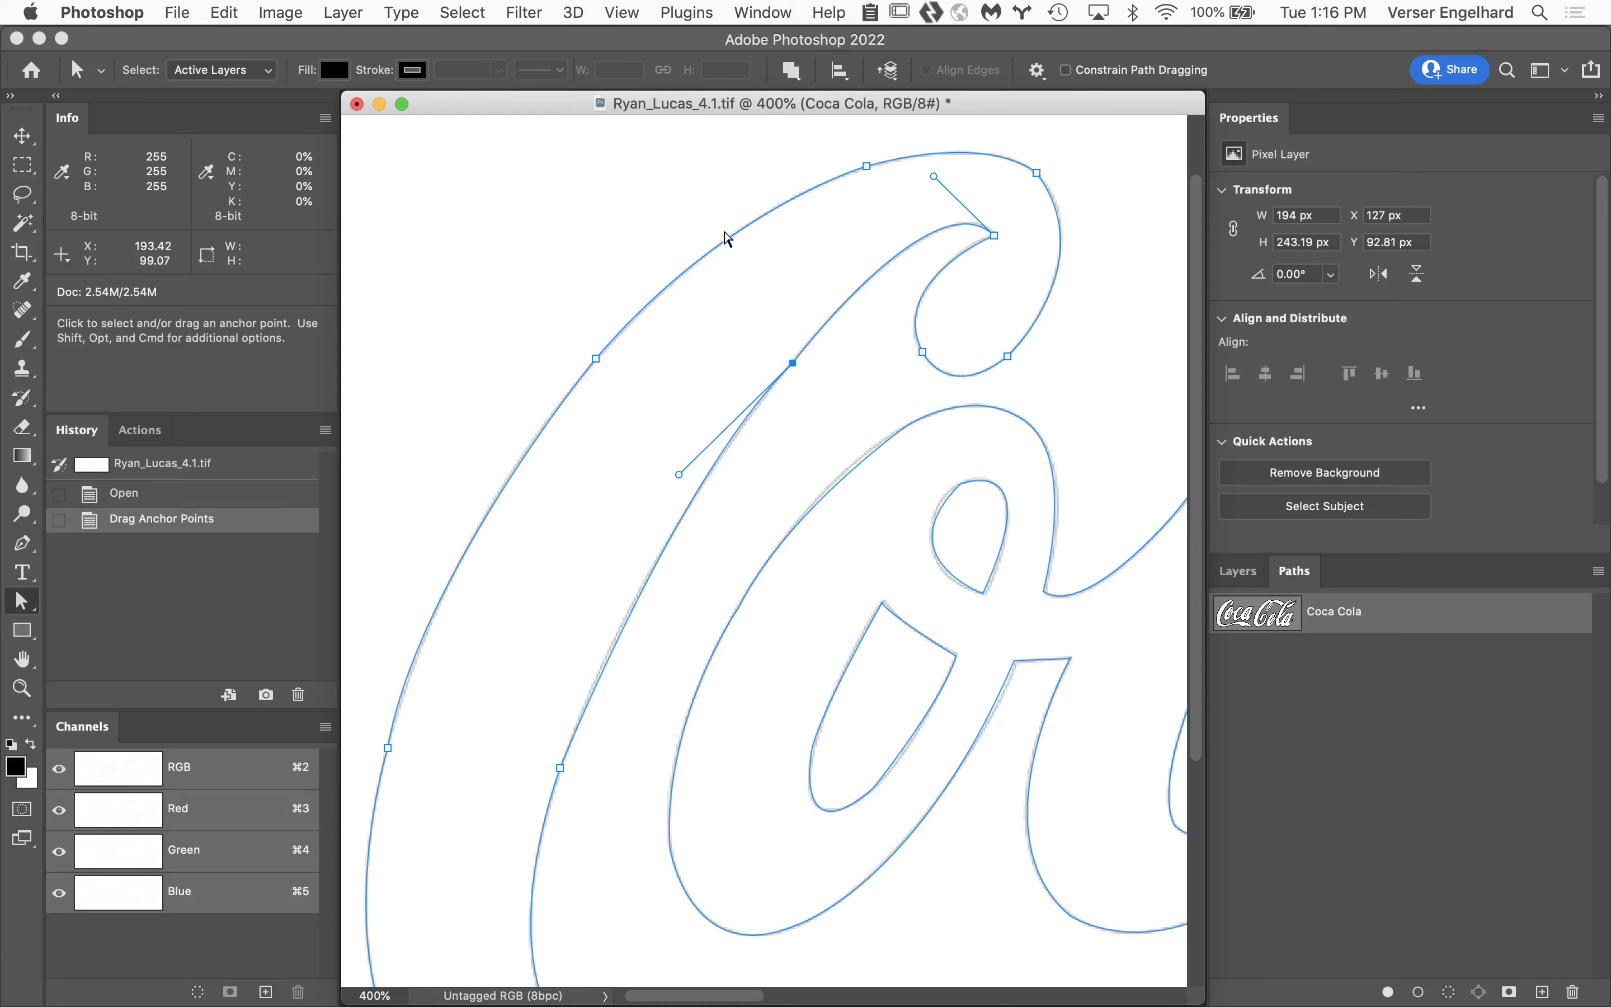
pyautogui.keyDown('shift'); pyautogui.click(596, 358); pyautogui.keyUp('shift')
pyautogui.scroll(-3, 575, 536)
pyautogui.hscroll(-3, 575, 536)
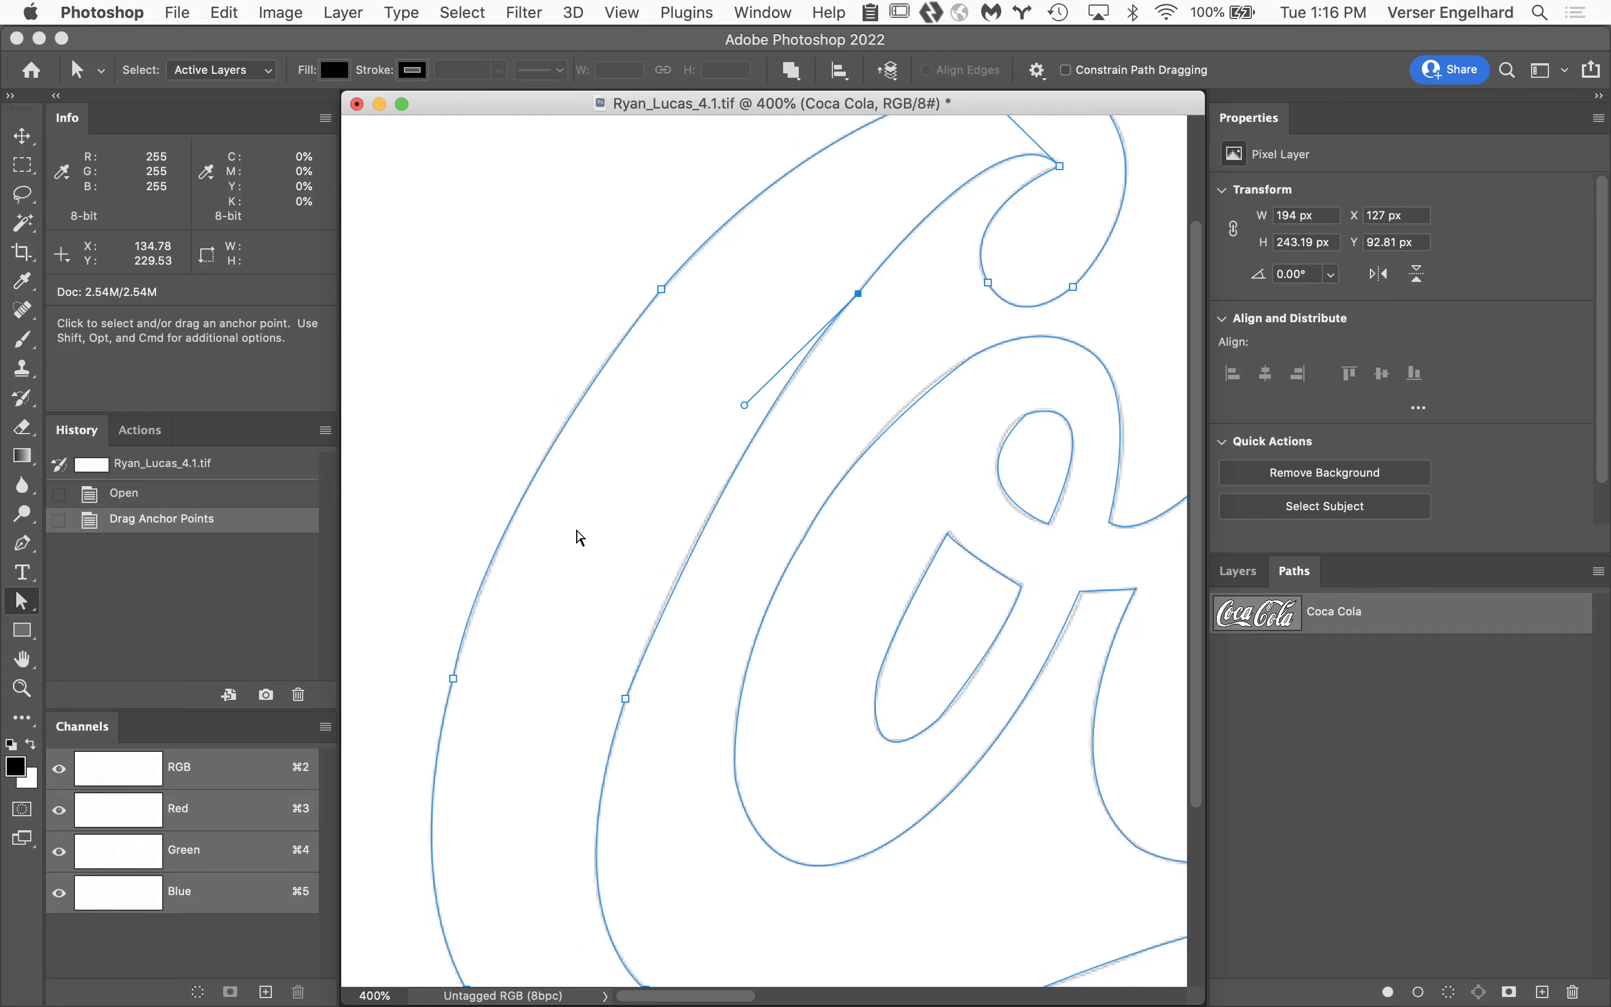
pyautogui.click(663, 290)
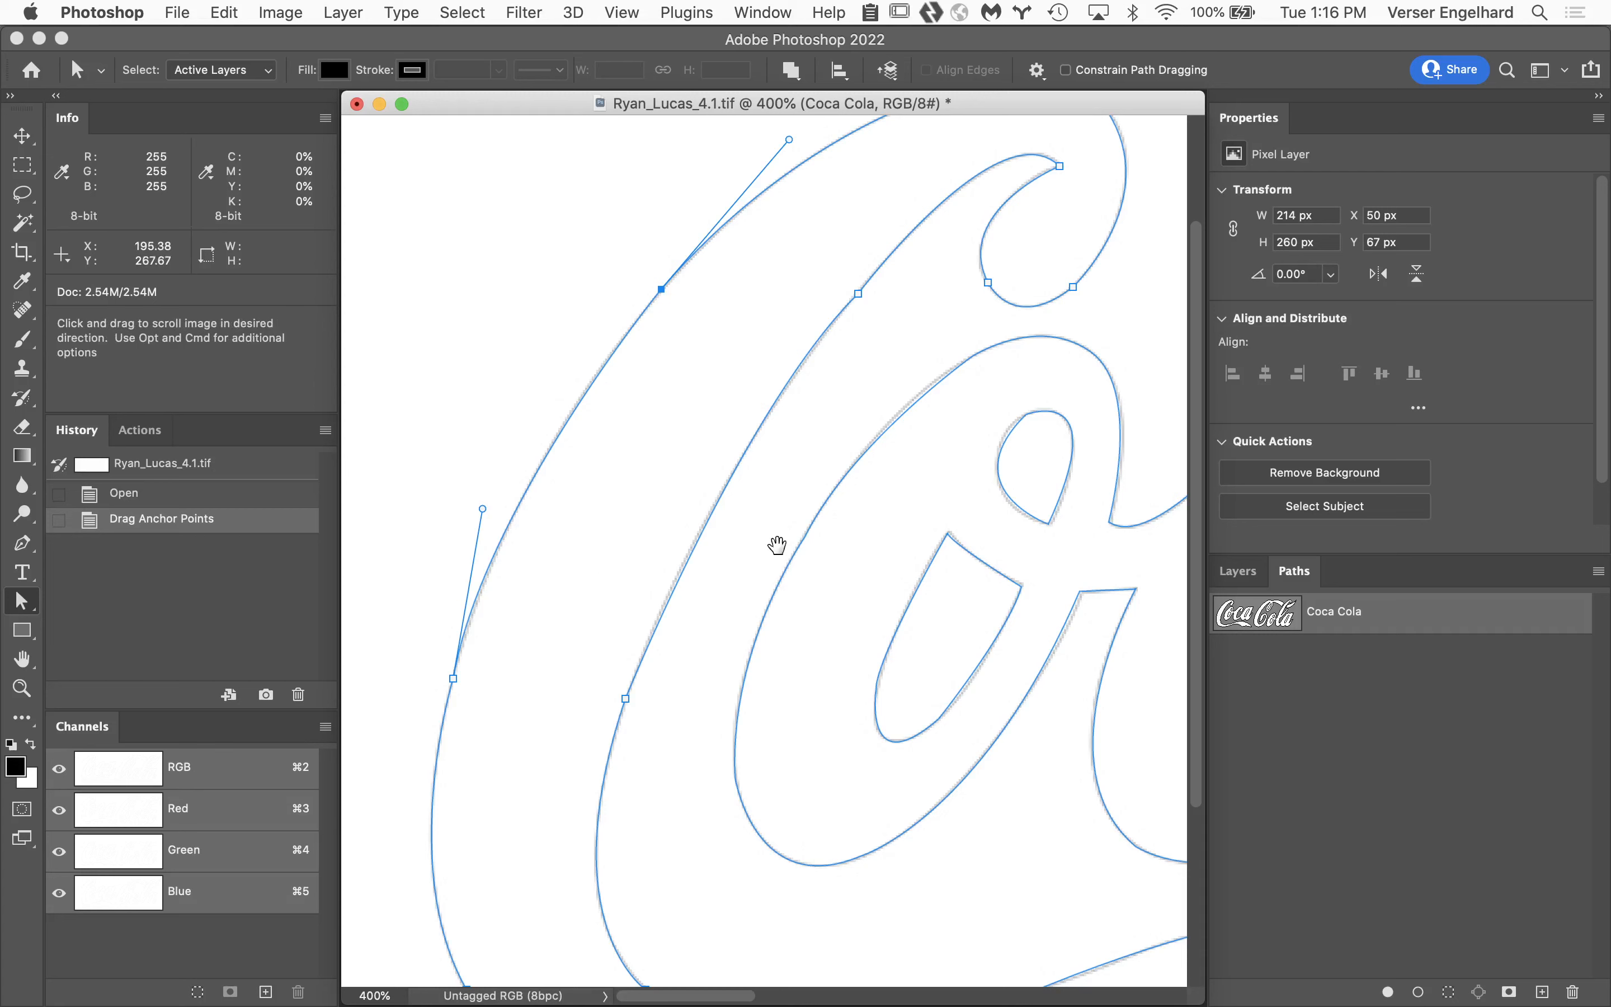
# Lengthen the upper control handle of the anchor on the first o's outer left curve so the segment follows the gray template outline.
pyautogui.moveTo(777, 547); pyautogui.dragTo(558, 511)
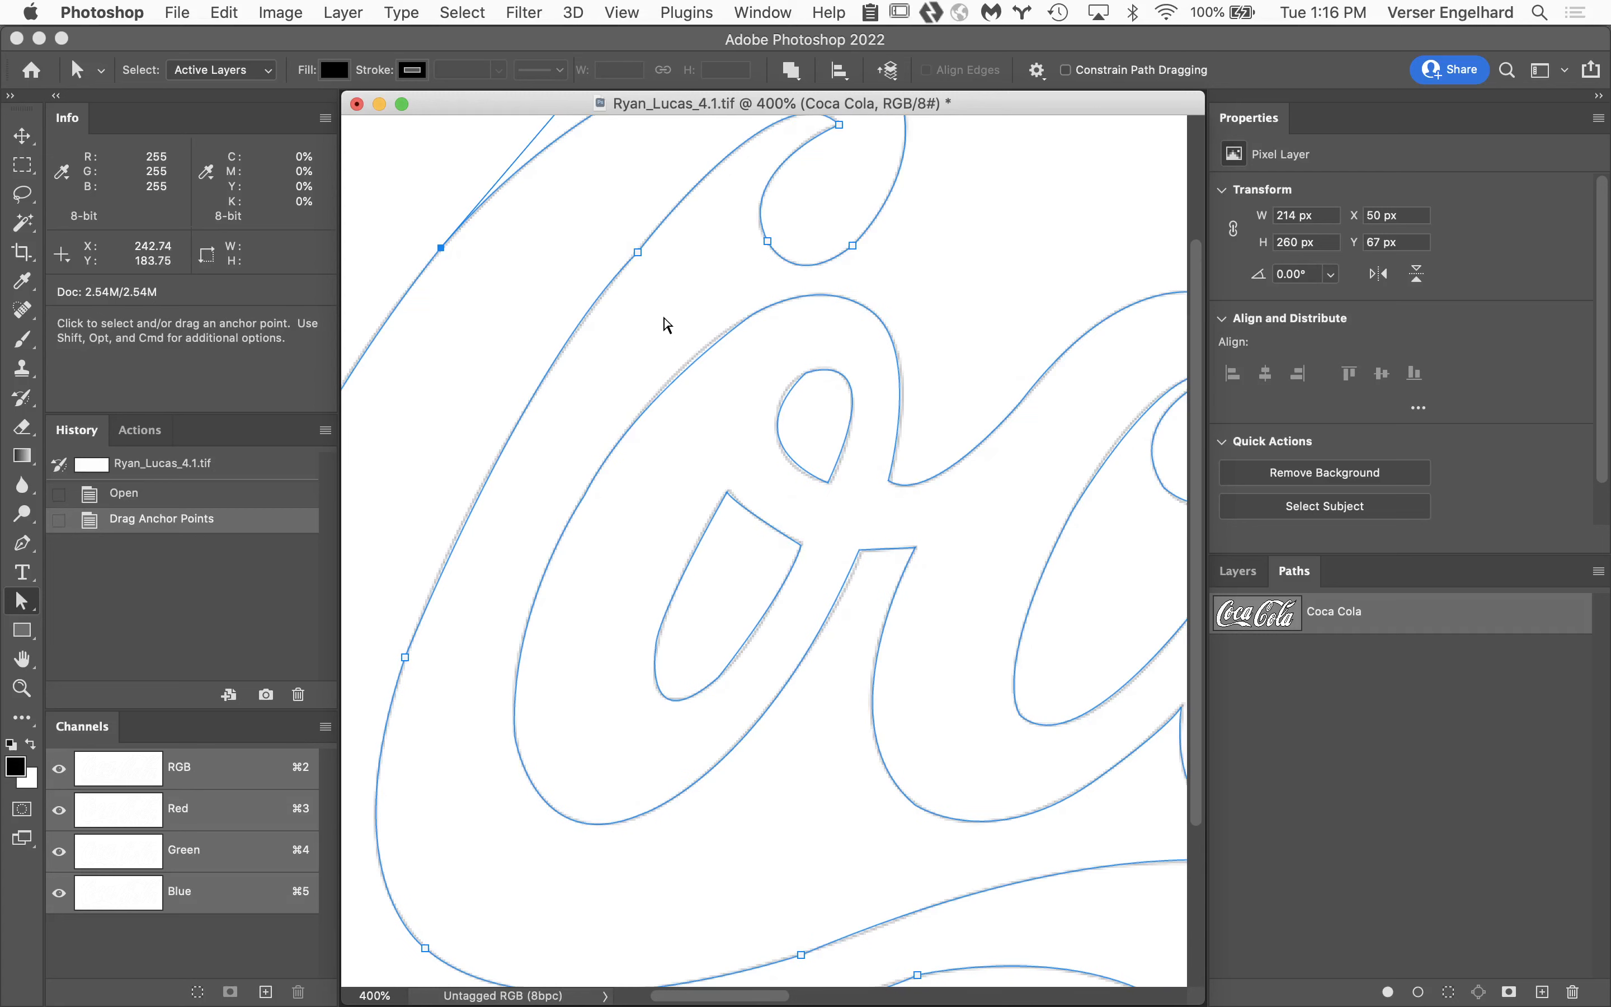
pyautogui.moveTo(664, 322); pyautogui.dragTo(945, 587)
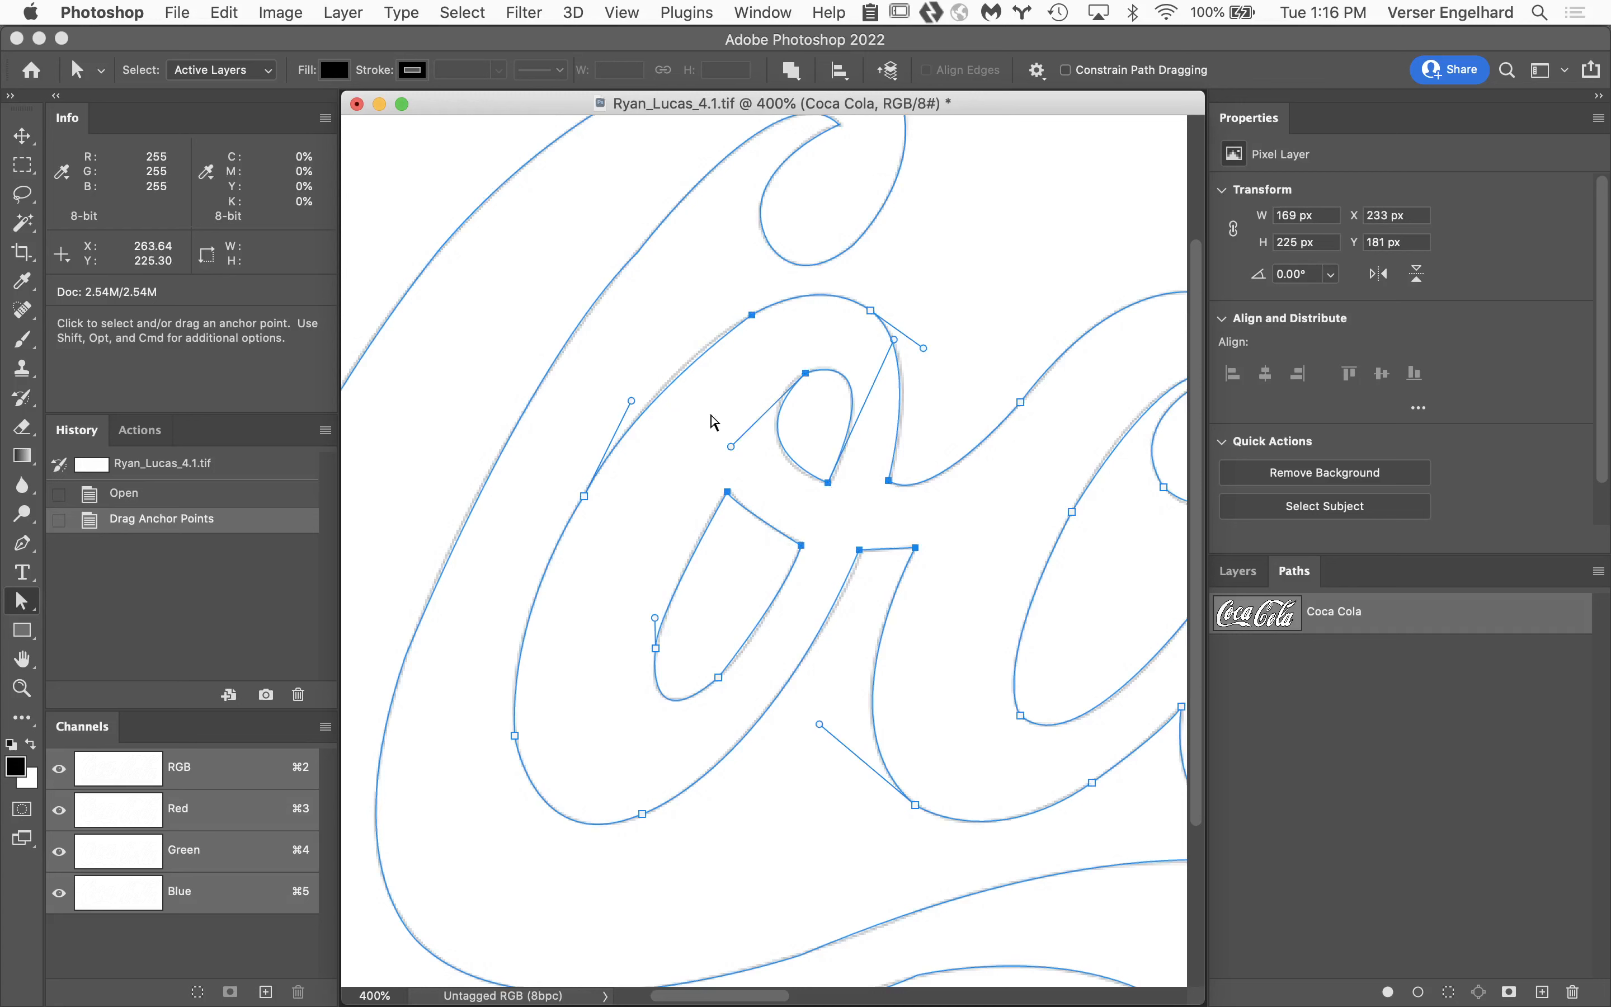
pyautogui.keyDown('super'); pyautogui.click(731, 483); pyautogui.keyUp('super')
pyautogui.keyDown('super'); pyautogui.click(712, 456); pyautogui.keyUp('super')
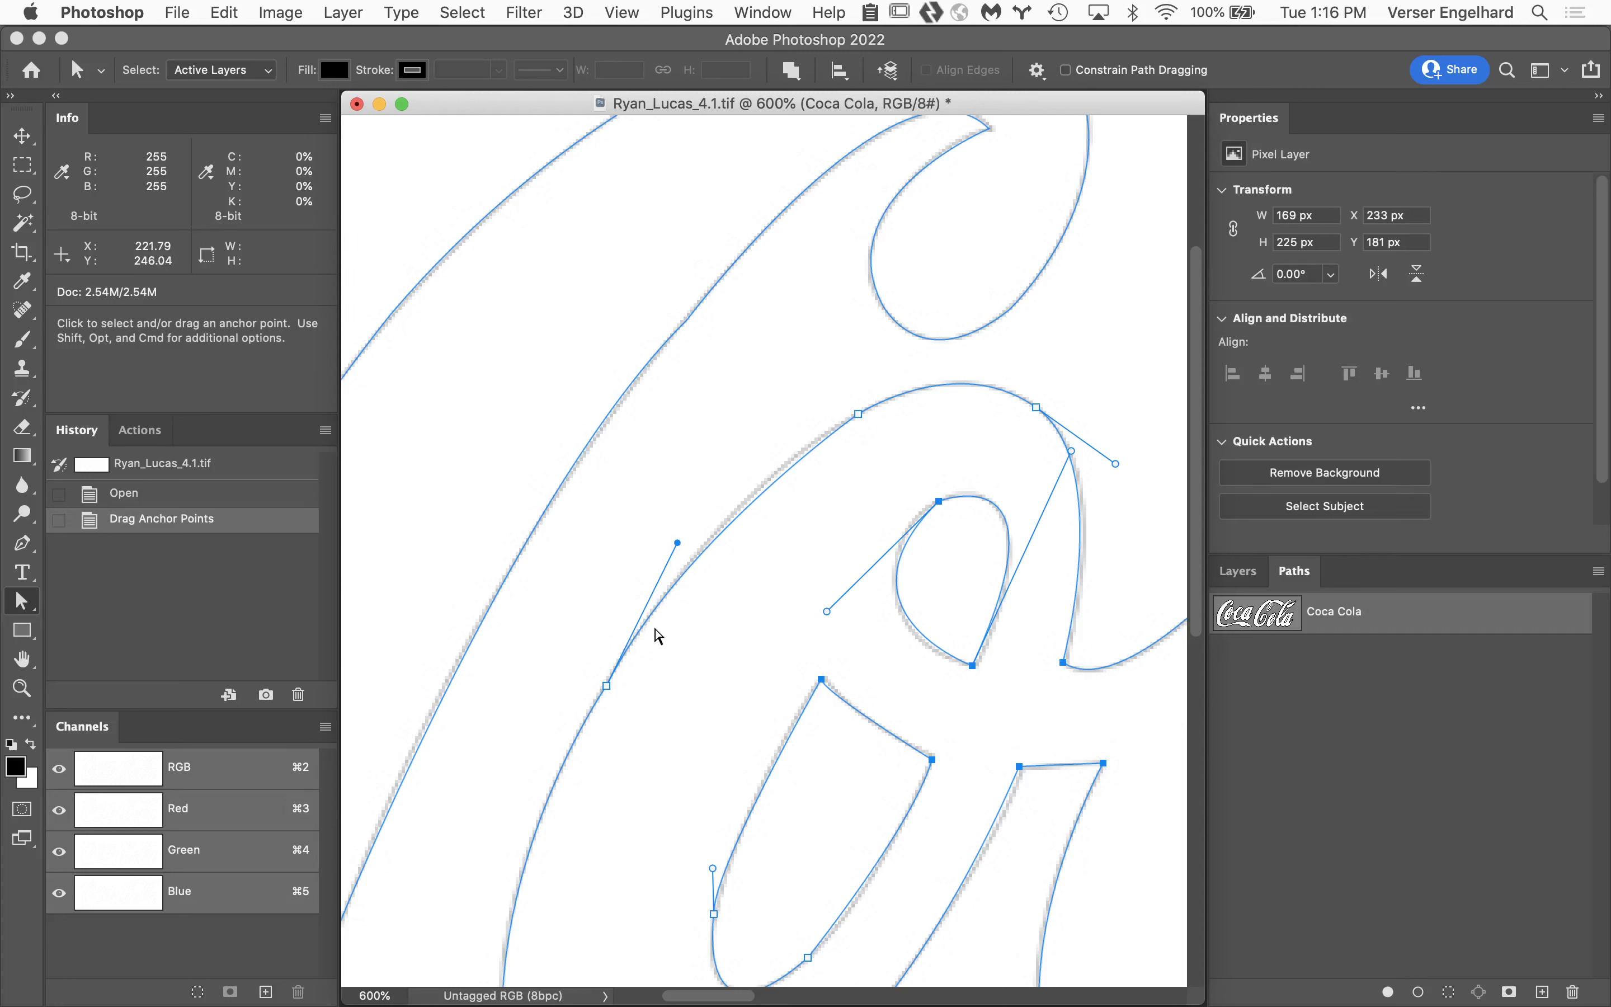
pyautogui.click(607, 686)
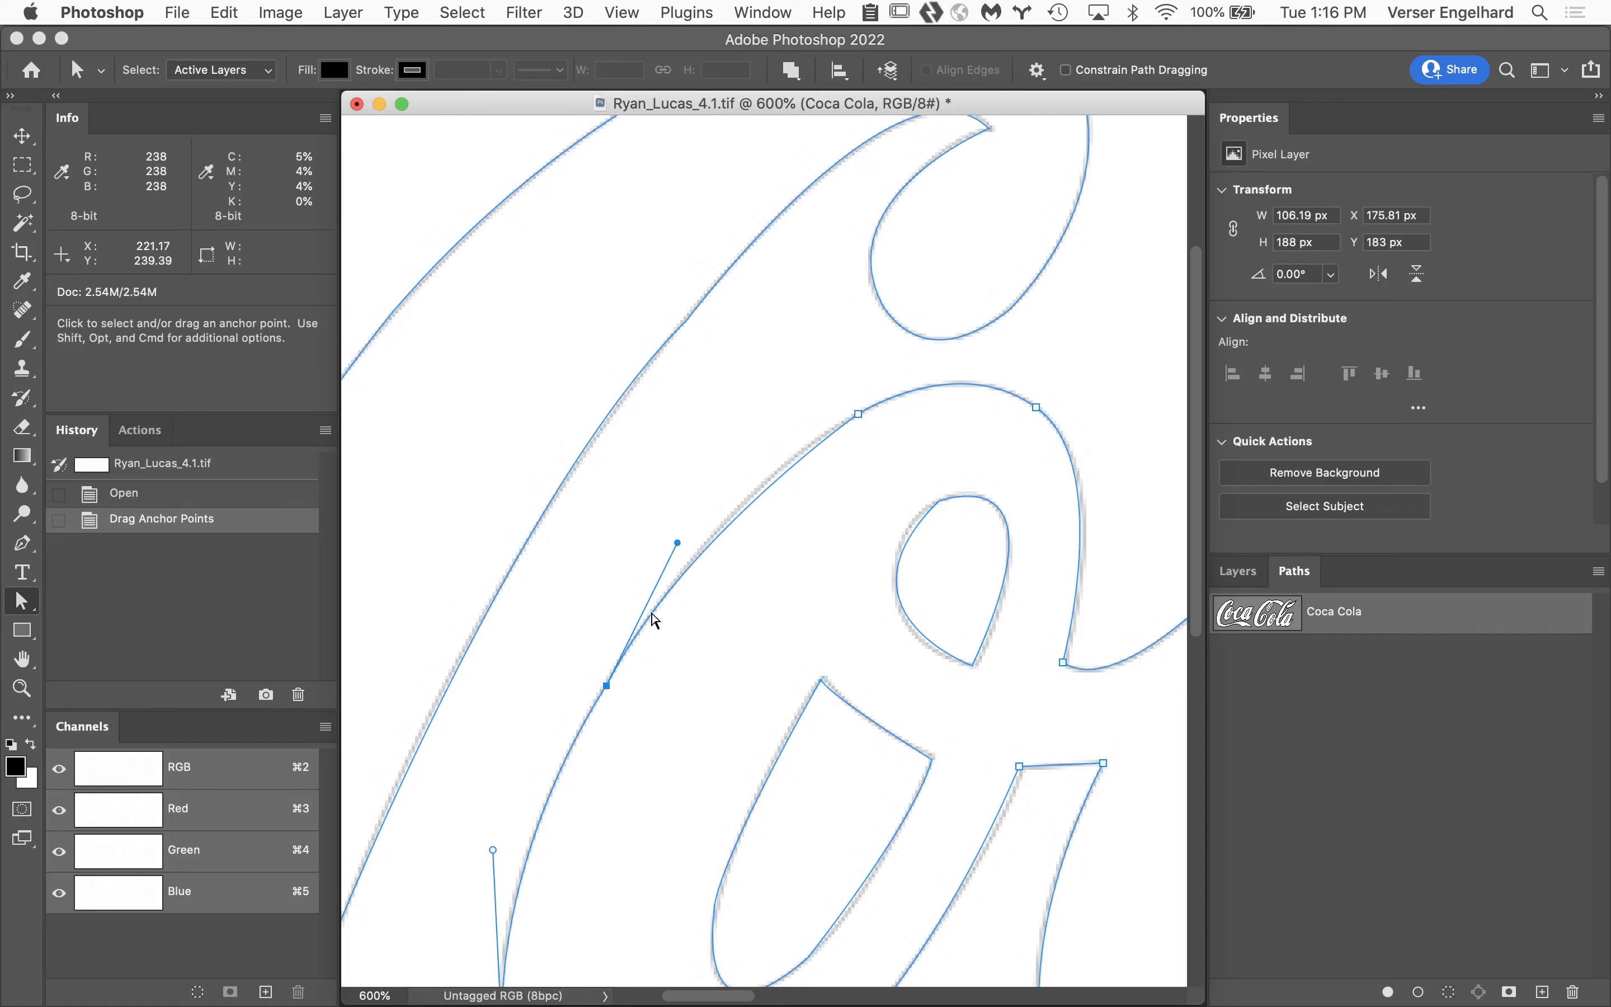
pyautogui.moveTo(678, 542); pyautogui.dragTo(703, 501)
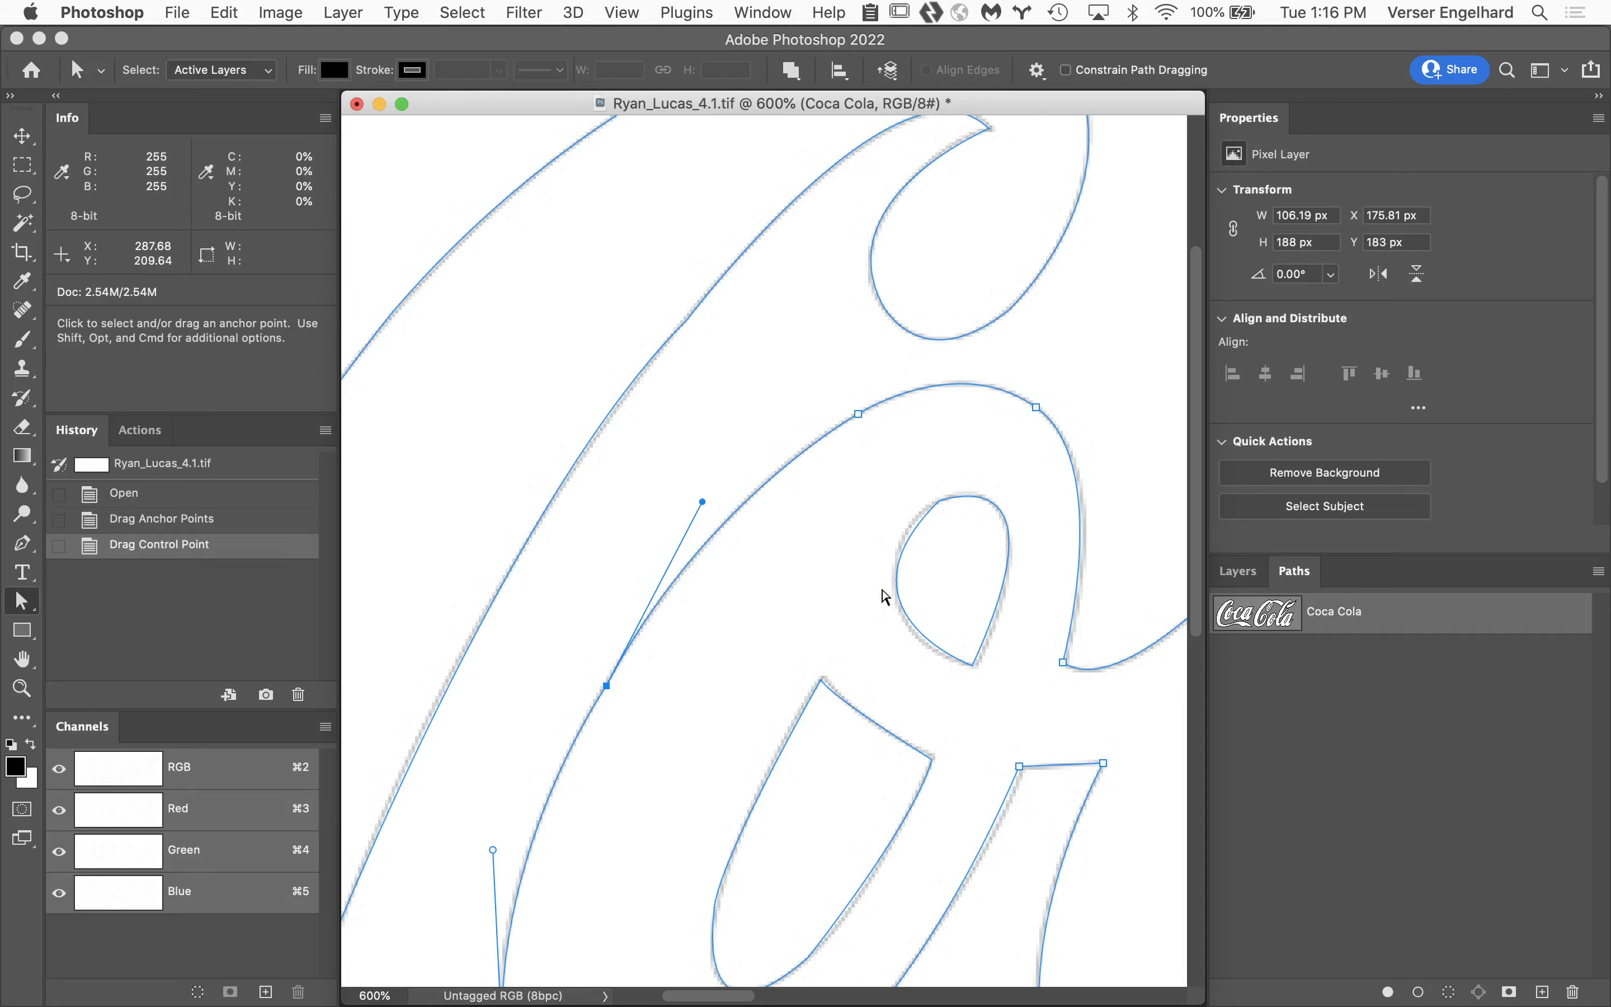
# Shorten the control handle at the top corner of the first o's lower inner shape and nudge its anchor toward the template corner.
pyautogui.moveTo(784, 658); pyautogui.dragTo(864, 744)
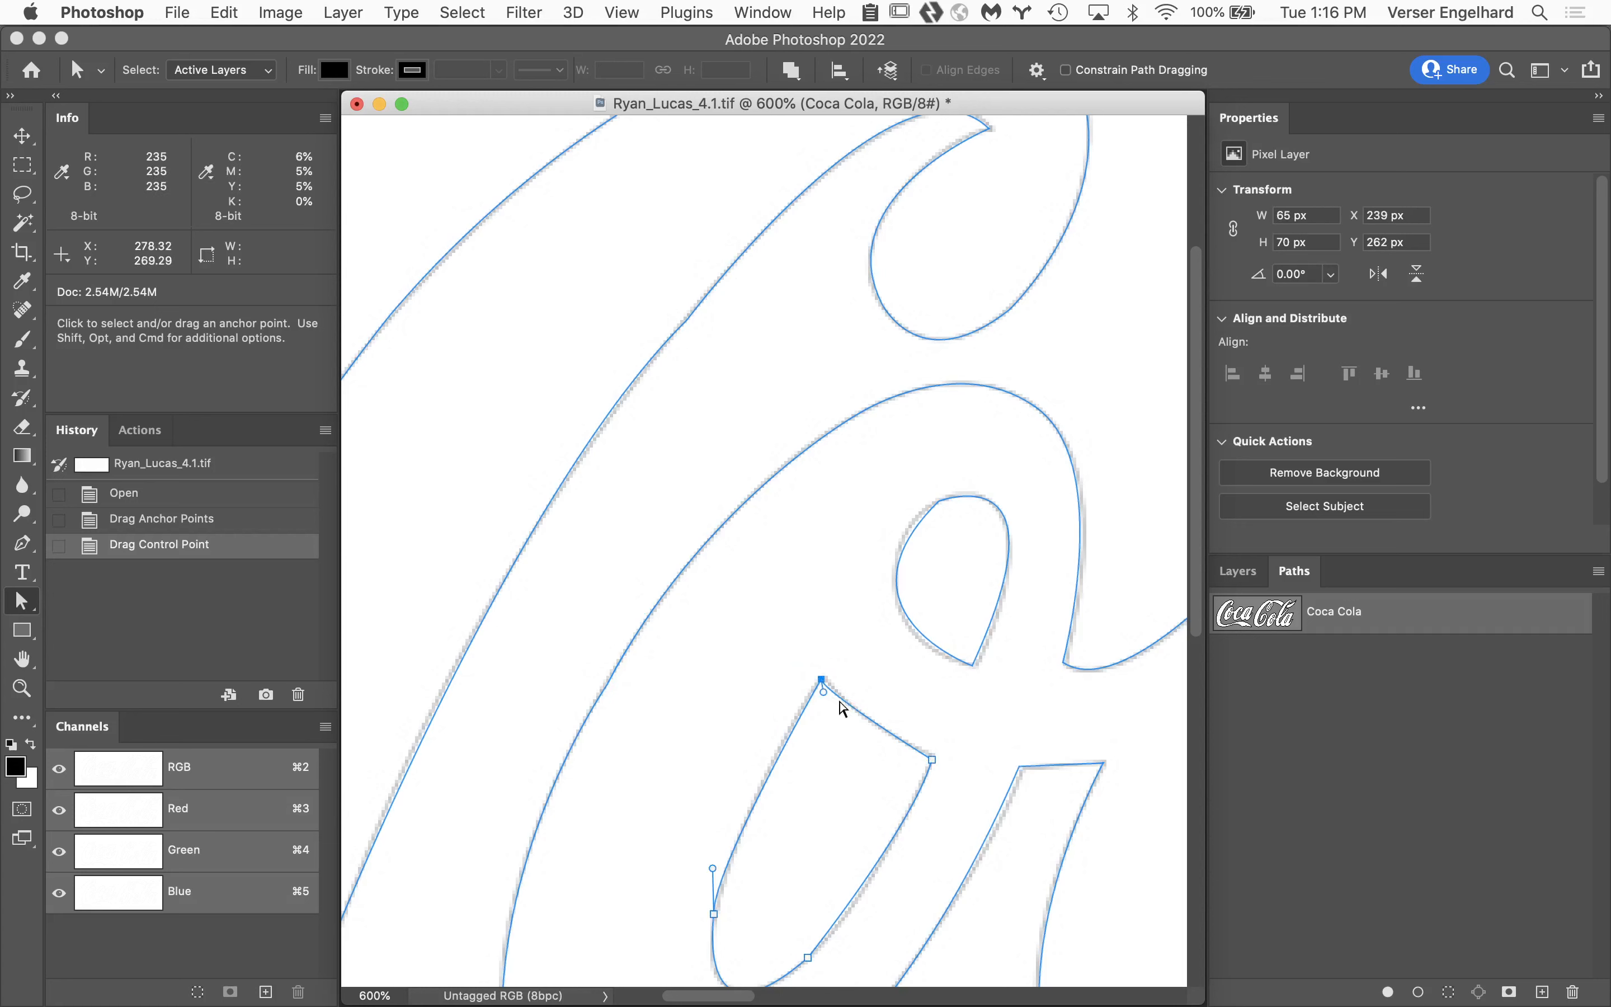
pyautogui.moveTo(822, 678); pyautogui.dragTo(822, 679)
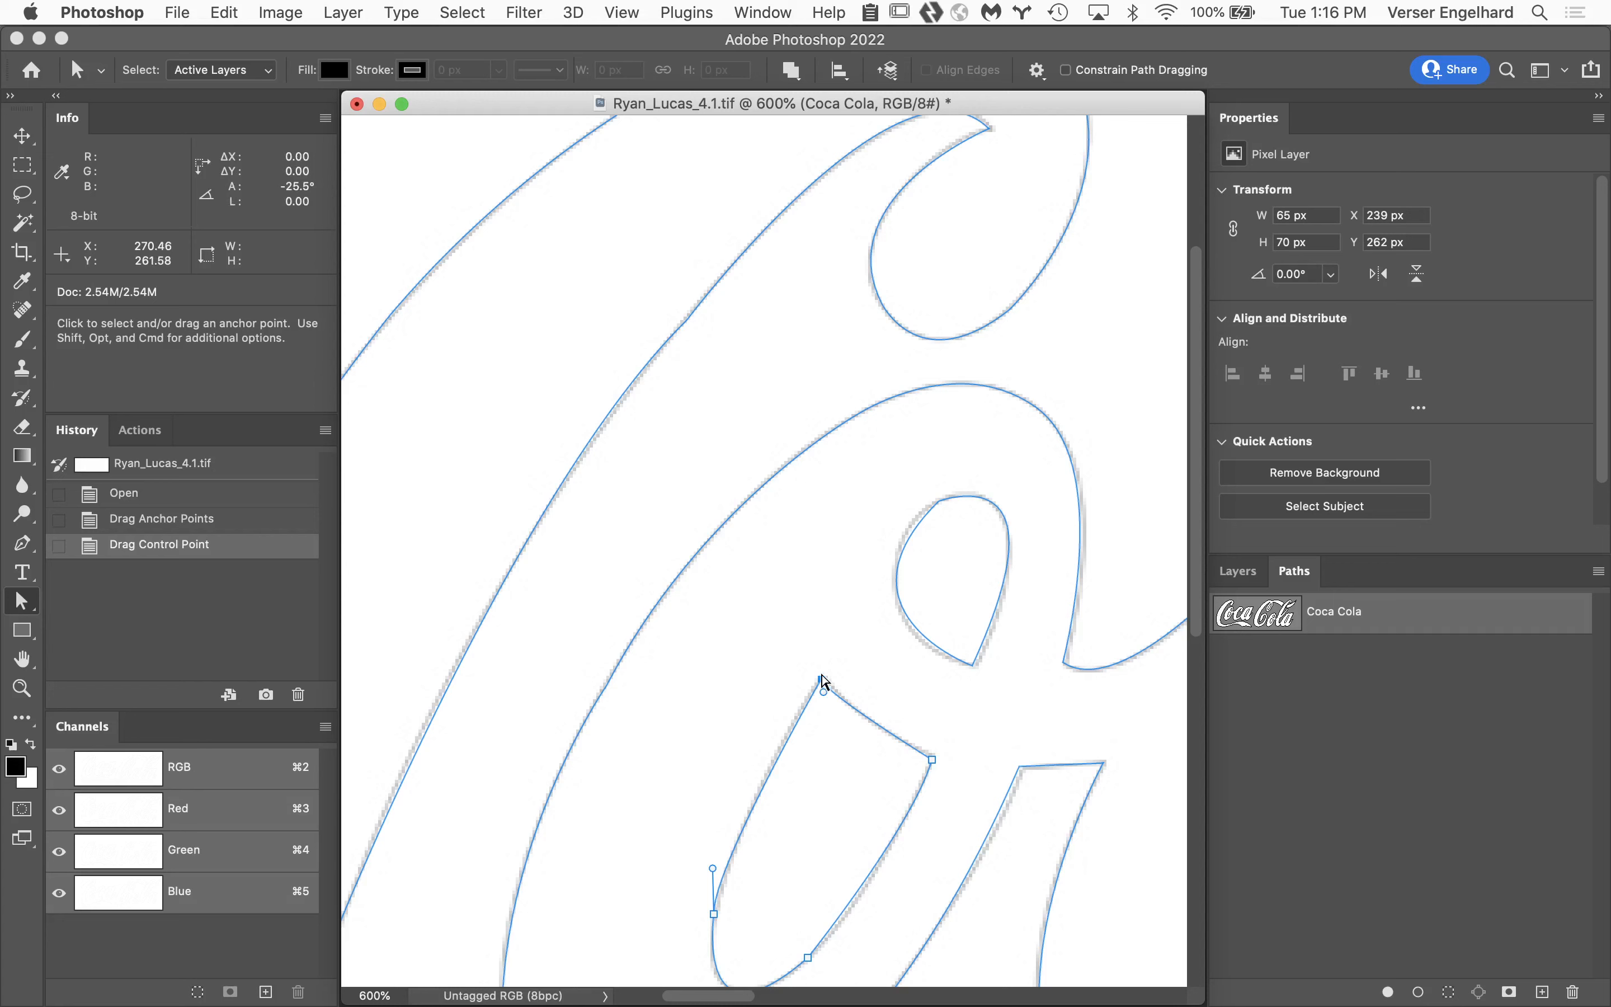
pyautogui.press('super+space')
pyautogui.click(781, 744)
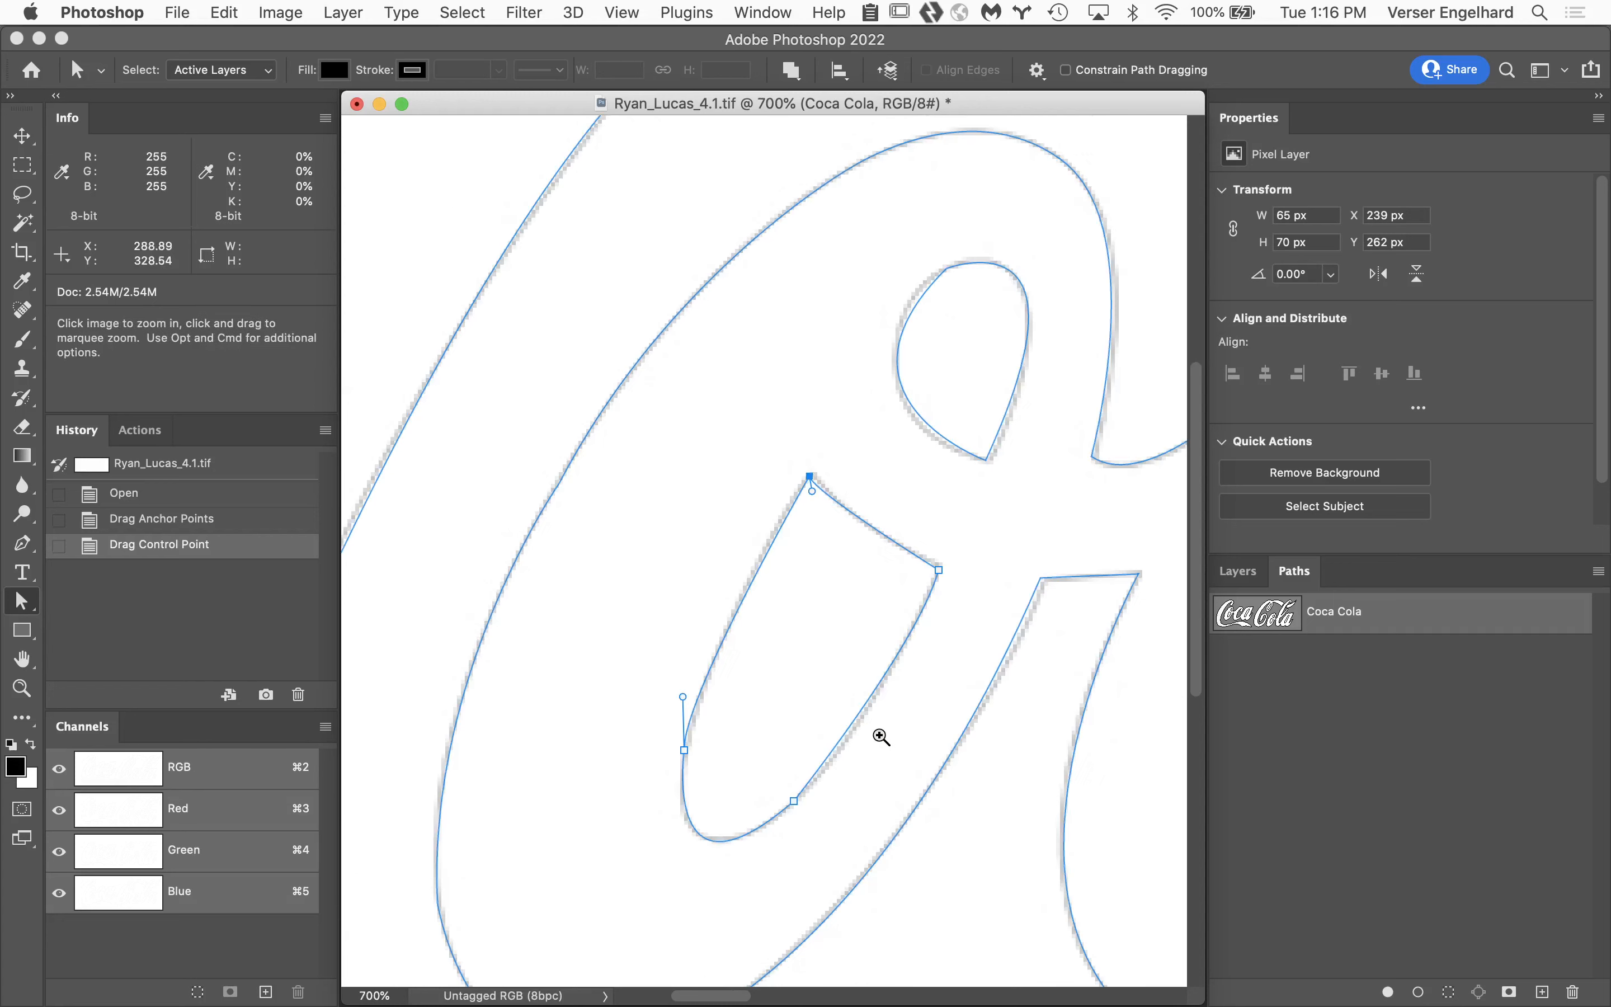
pyautogui.click(859, 657)
pyautogui.click(710, 347)
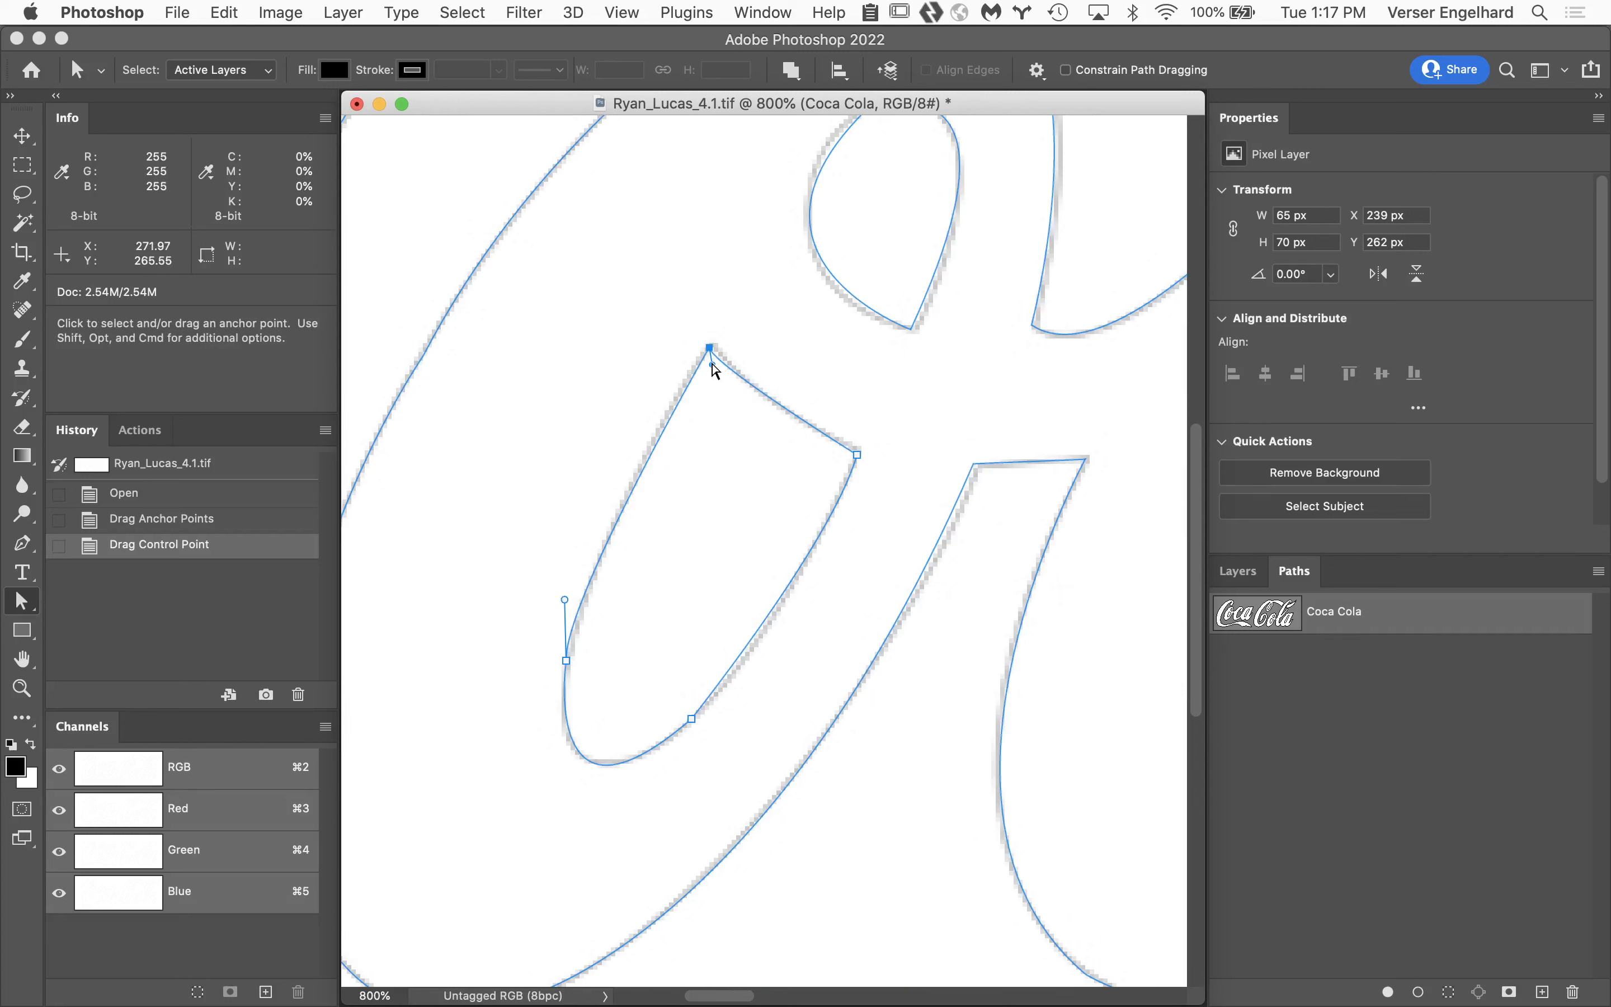
pyautogui.moveTo(713, 365); pyautogui.dragTo(716, 365)
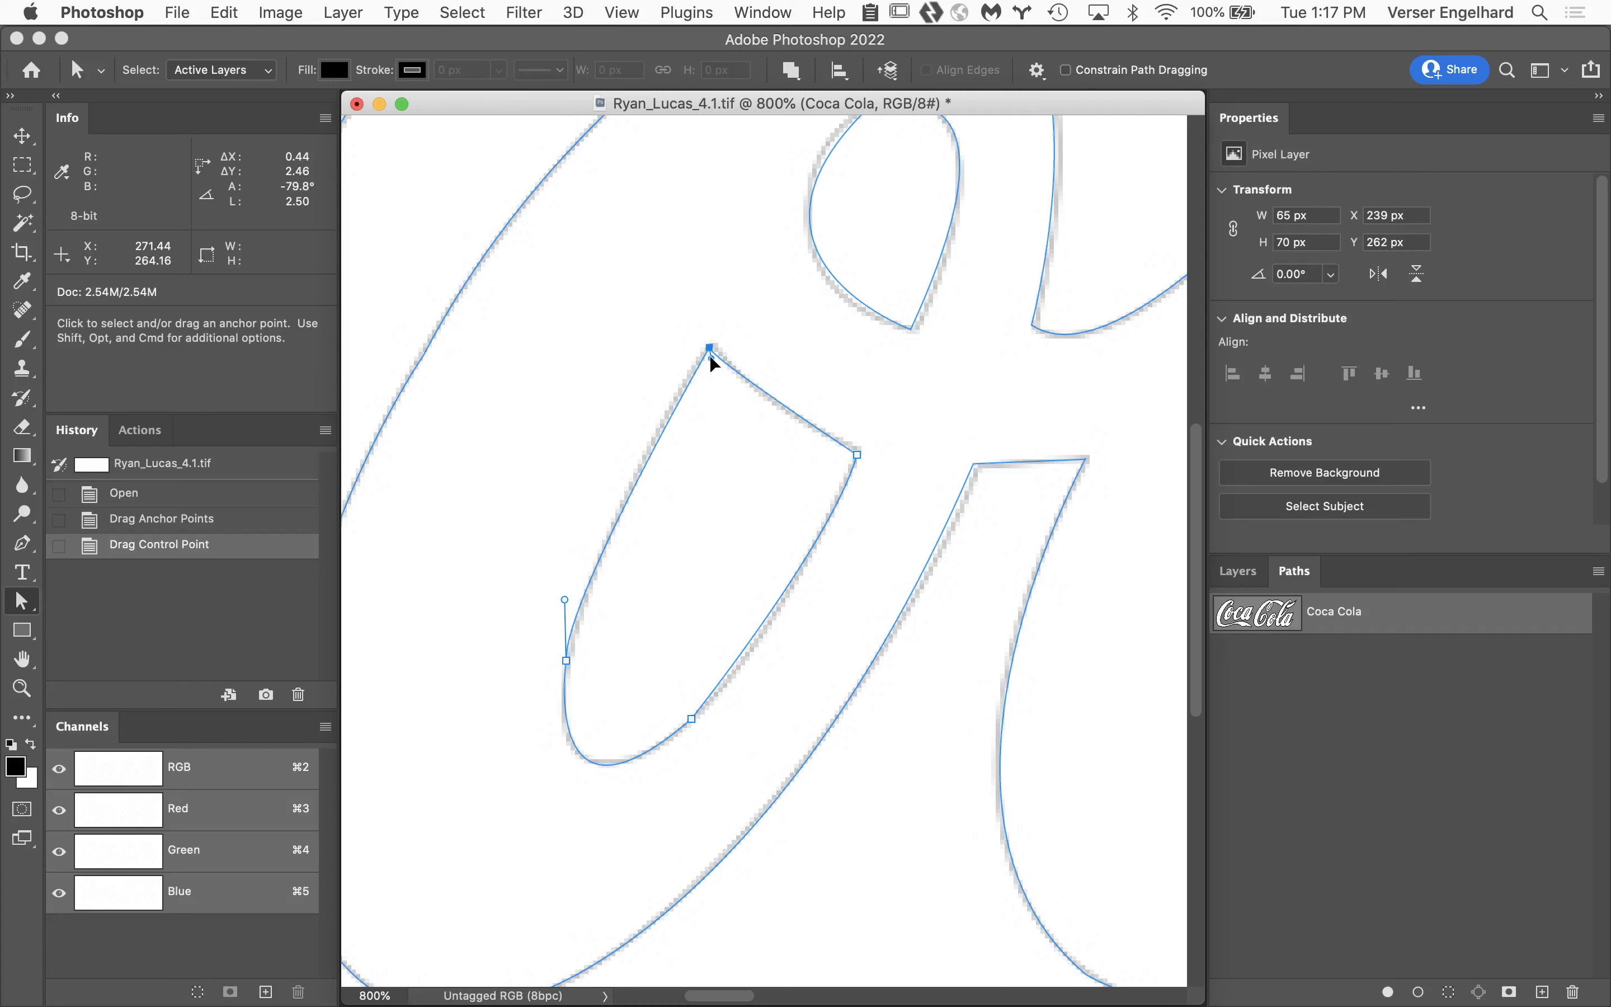
pyautogui.moveTo(711, 356); pyautogui.dragTo(708, 346)
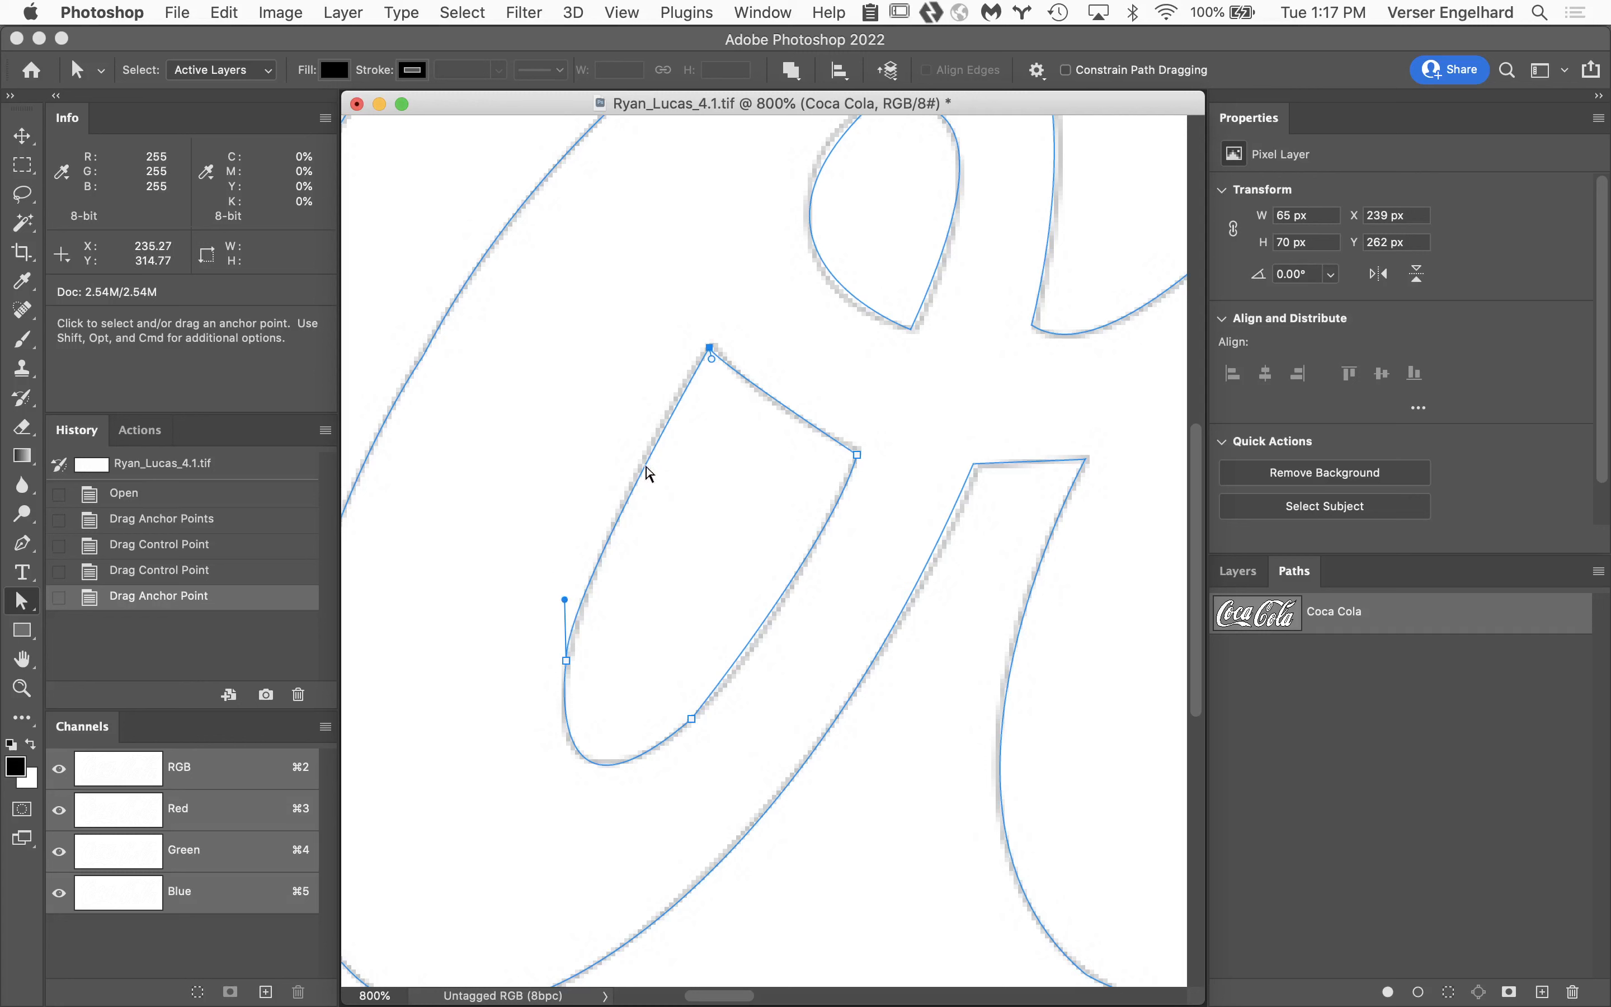
# Examine the anchors and control handles around the first o's lower inner shape.
pyautogui.click(711, 360)
pyautogui.click(564, 599)
pyautogui.click(712, 359)
pyautogui.click(858, 455)
pyautogui.click(712, 349)
# Nudge the corner anchor beside the first o's lower inner shape onto the gray template and shorten its lower control handle to match the curve.
pyautogui.moveTo(942, 428); pyautogui.dragTo(1122, 587)
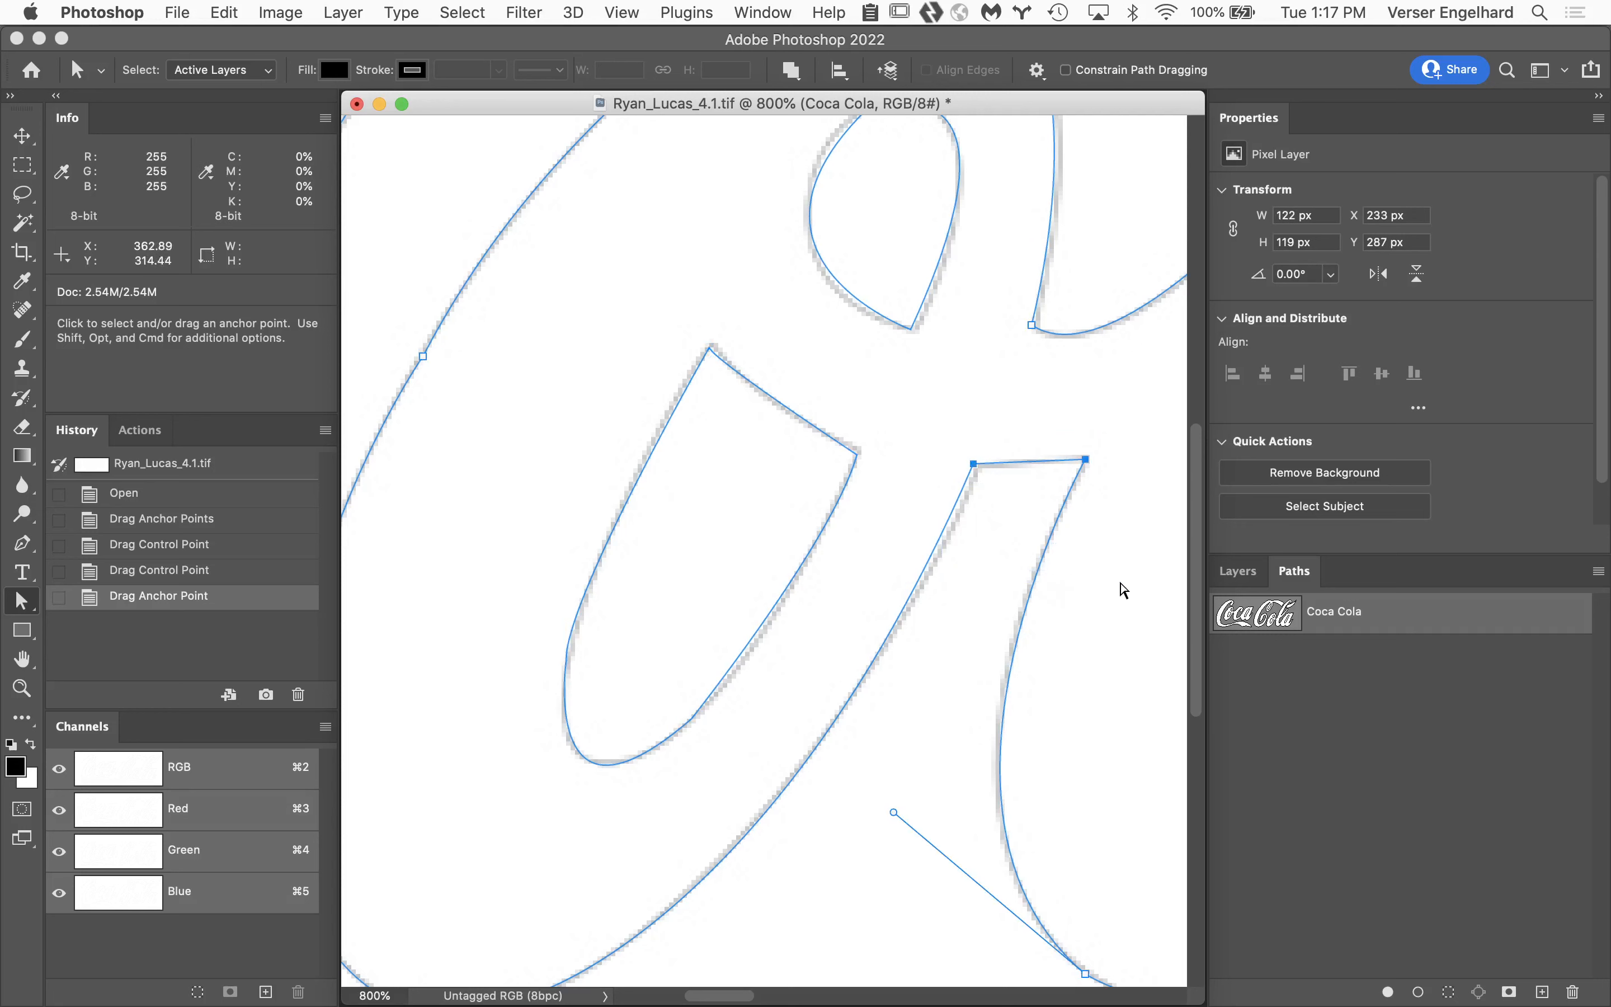
pyautogui.click(975, 466)
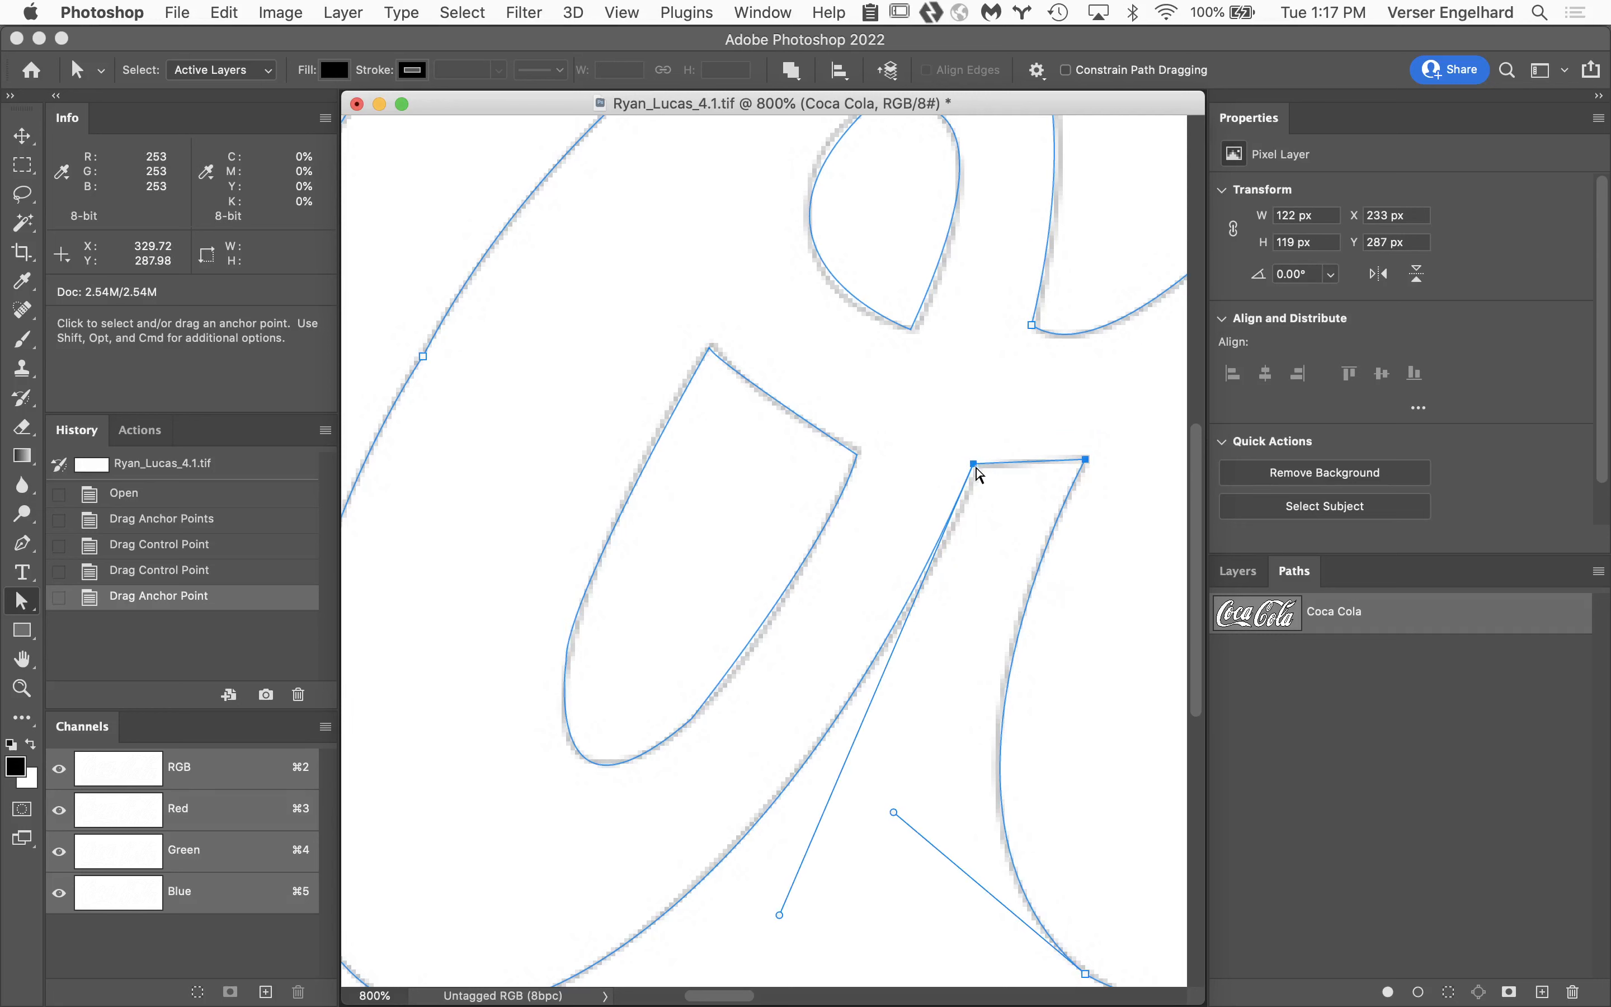
pyautogui.click(975, 468)
pyautogui.moveTo(978, 471); pyautogui.dragTo(979, 473)
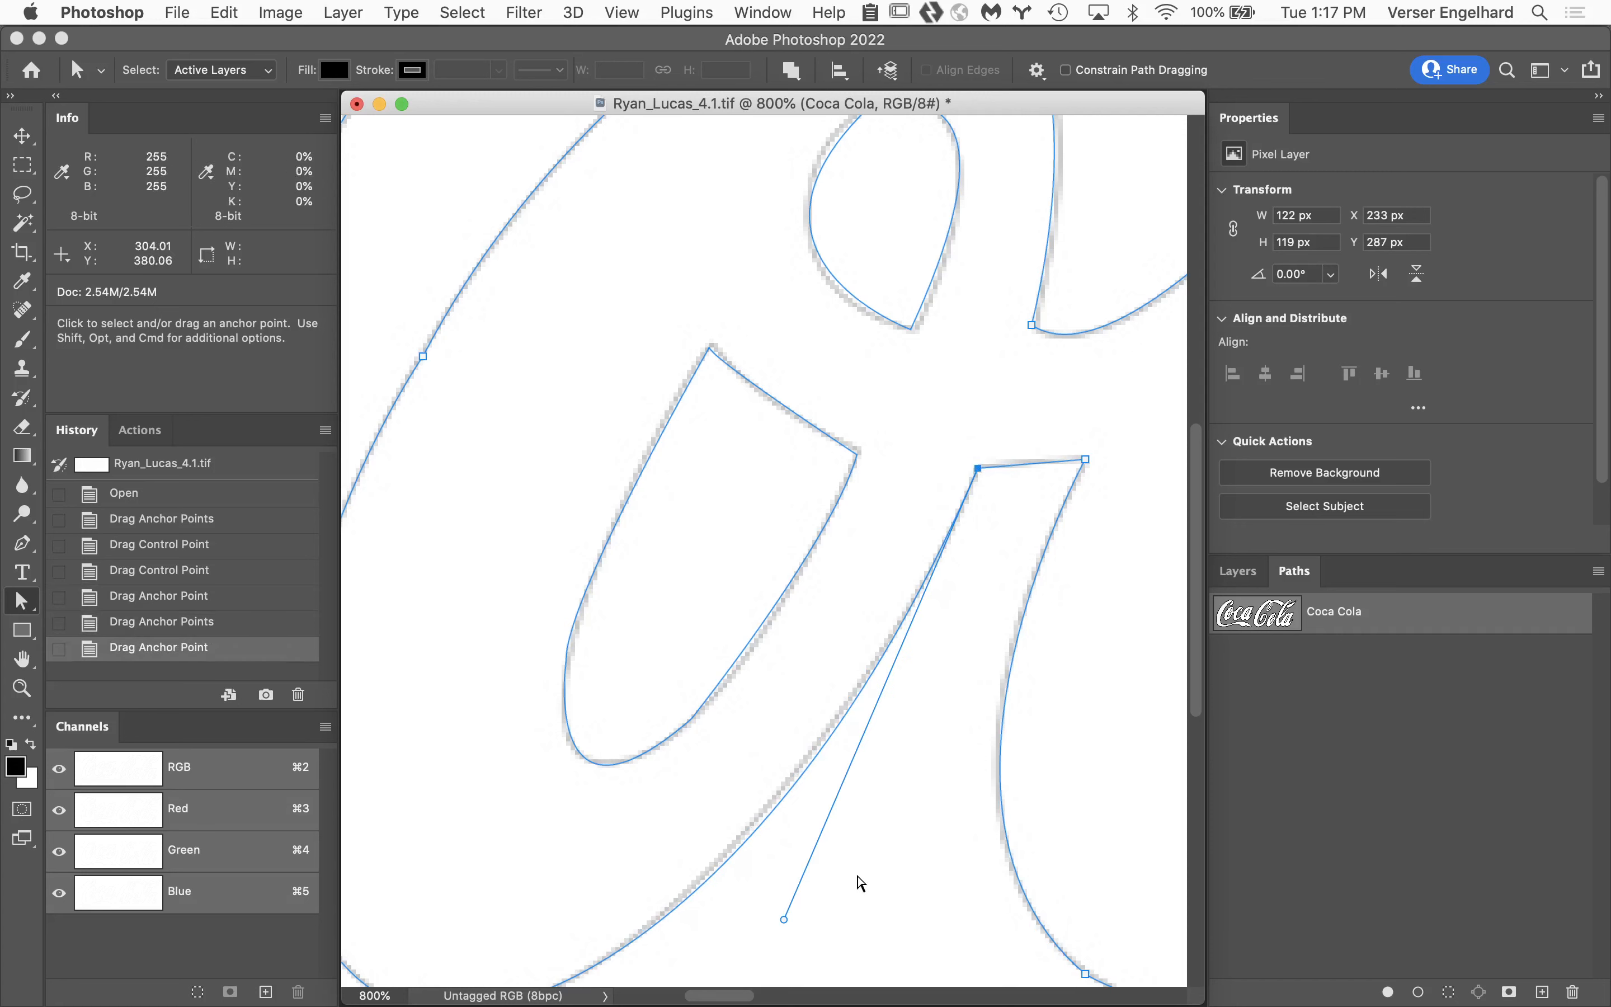
pyautogui.moveTo(784, 919); pyautogui.dragTo(785, 901)
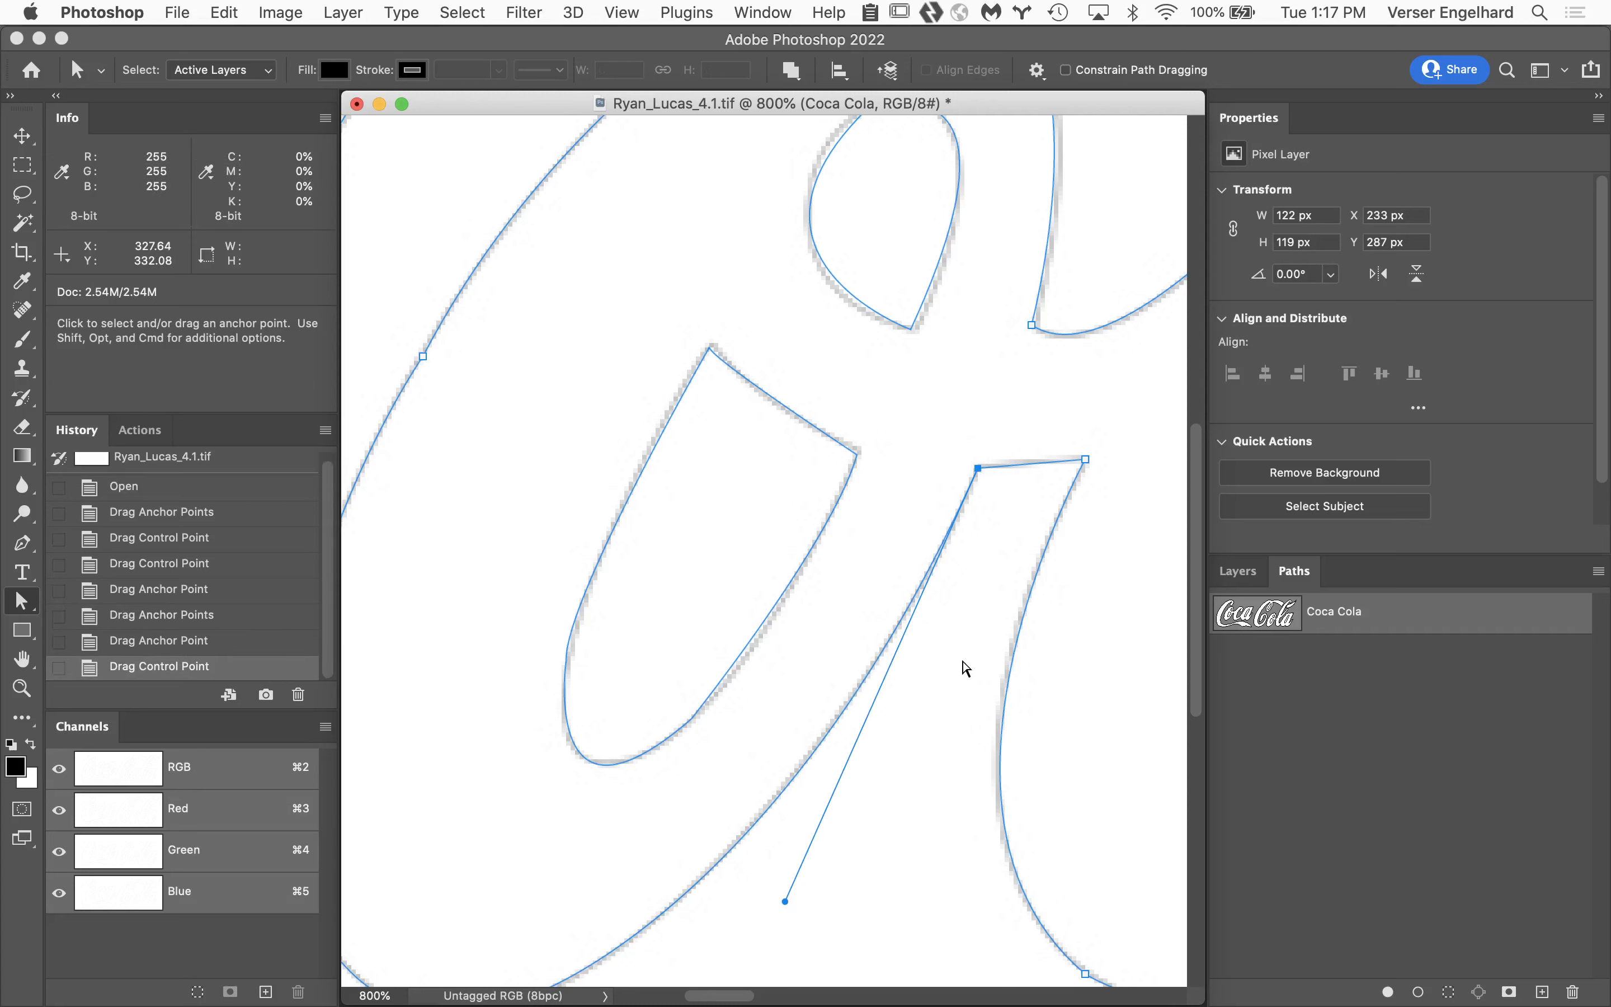
# Close the Coca Cola document and switch to Adobe Bridge to browse the Week 5 Turnin folder.
pyautogui.click(356, 107)
pyautogui.click(720, 367)
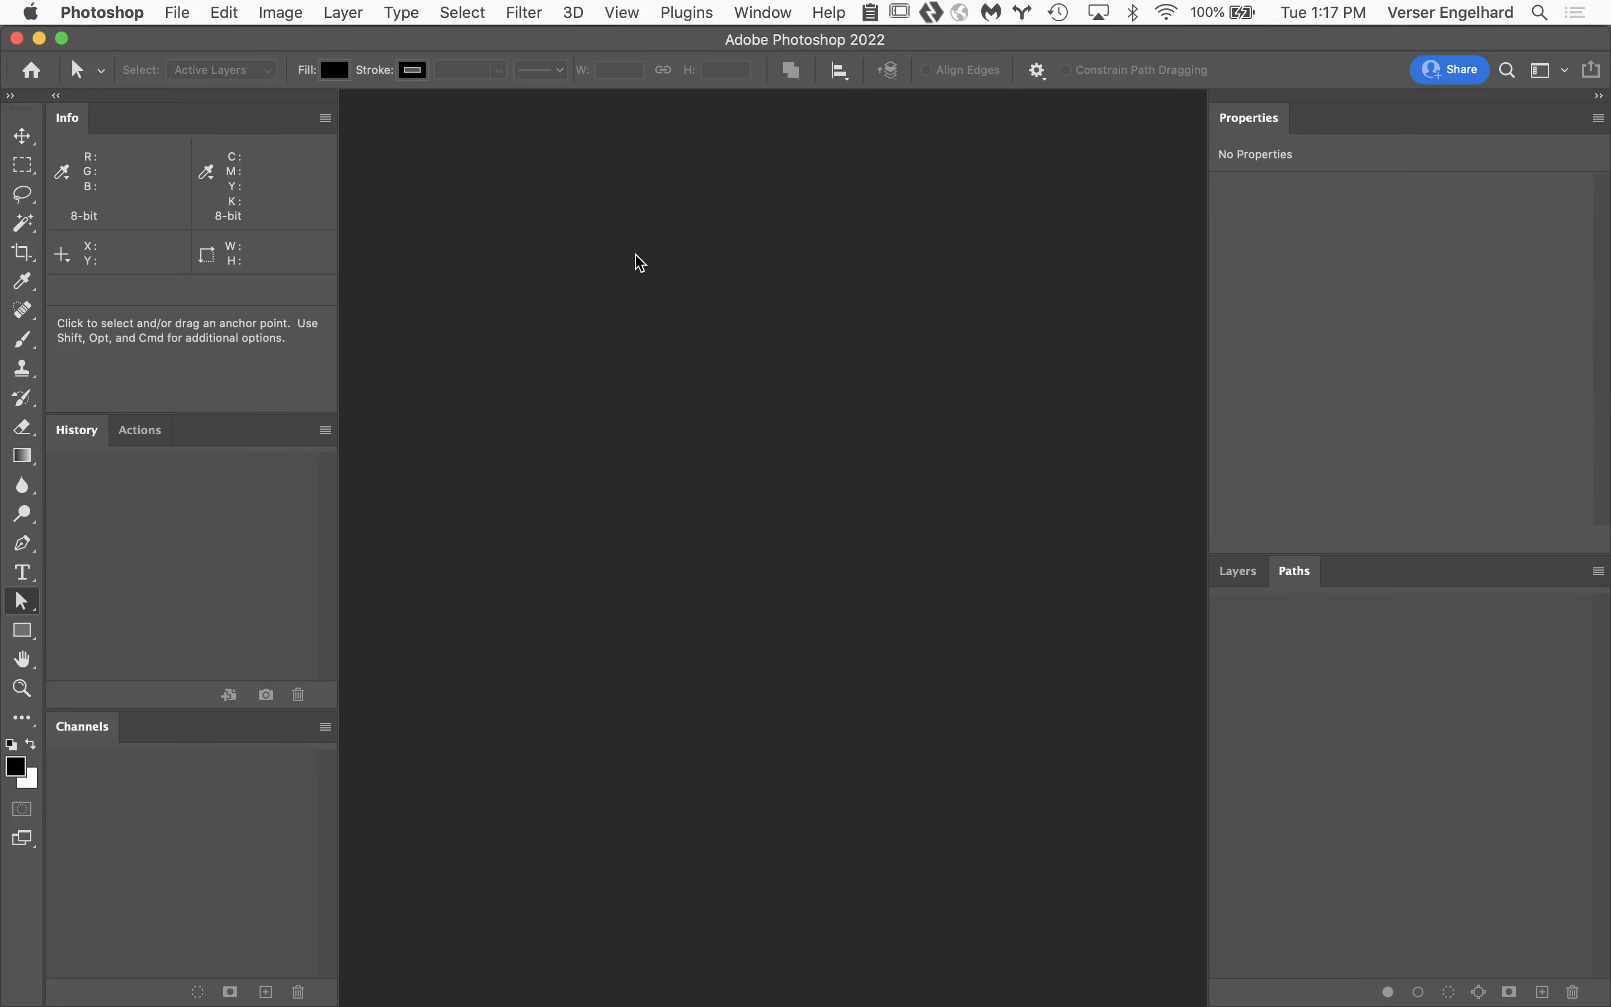
pyautogui.moveTo(280, 996)
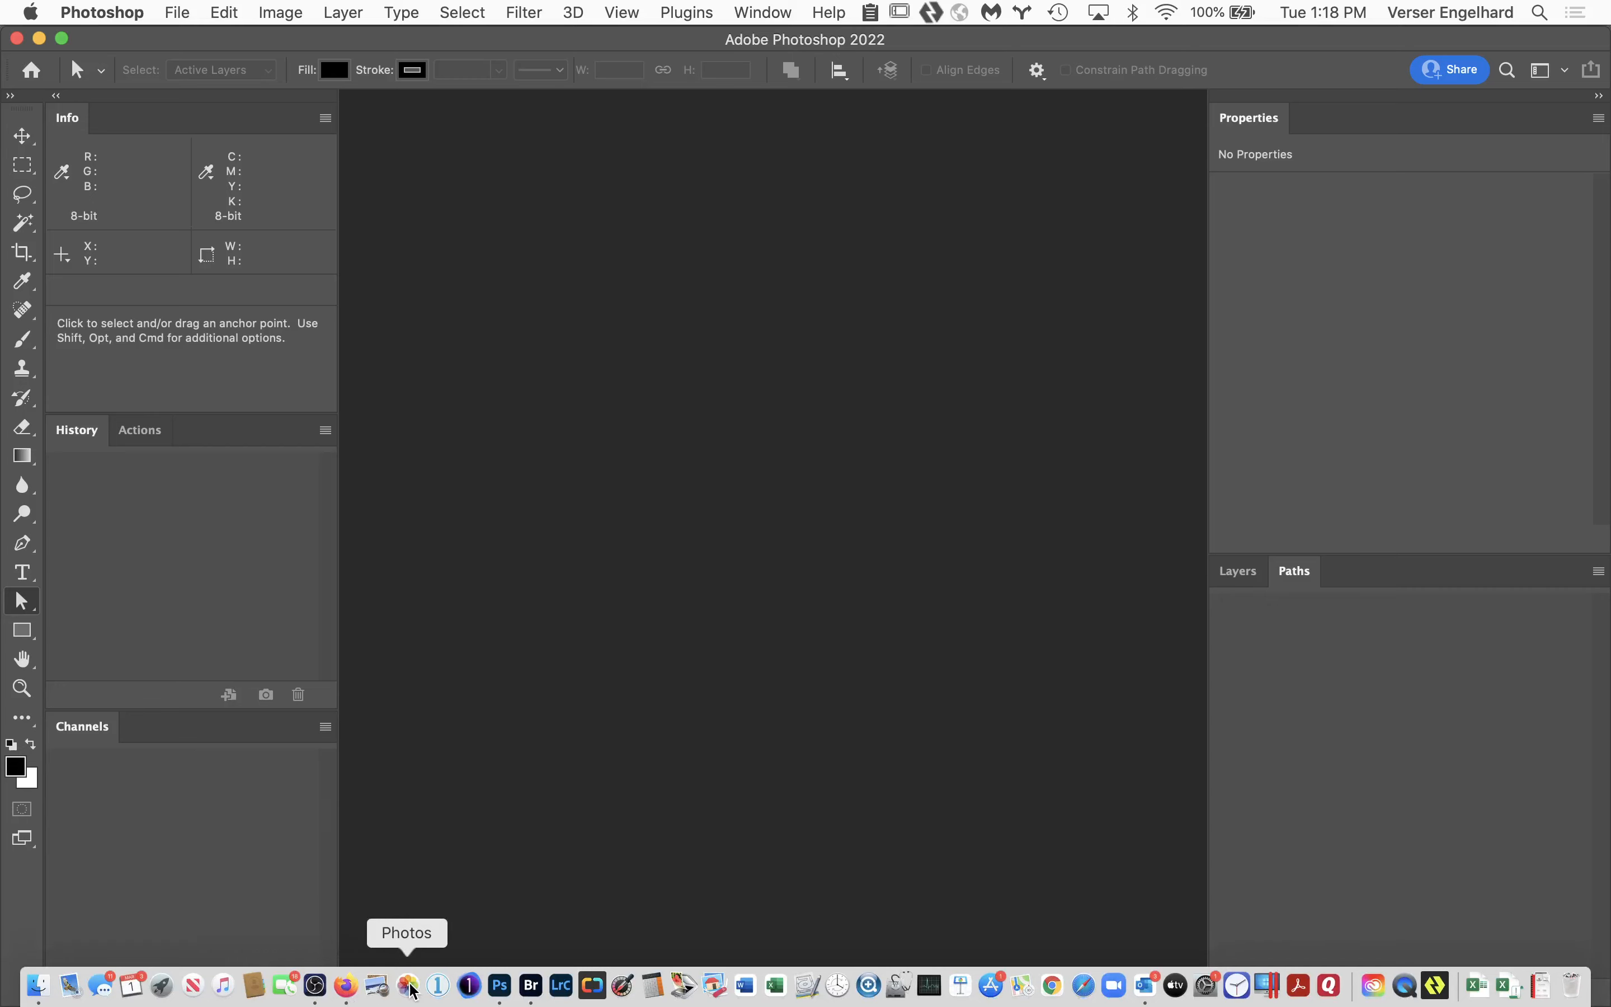
pyautogui.click(531, 986)
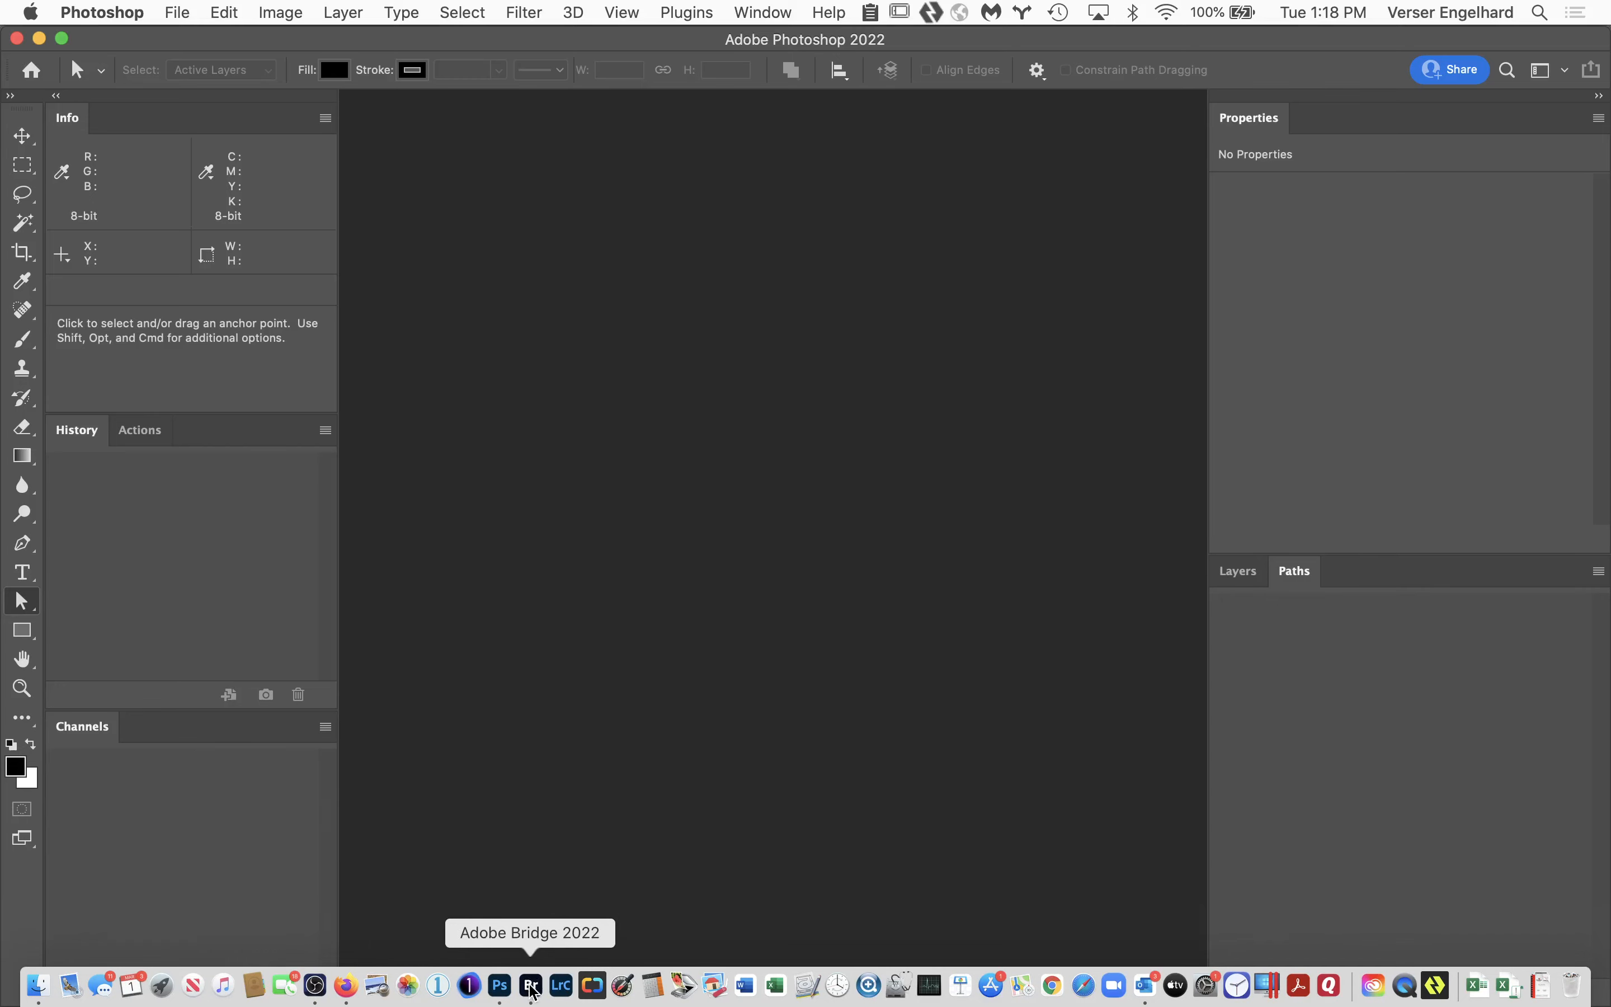
pyautogui.hscroll(-15, 590, 888)
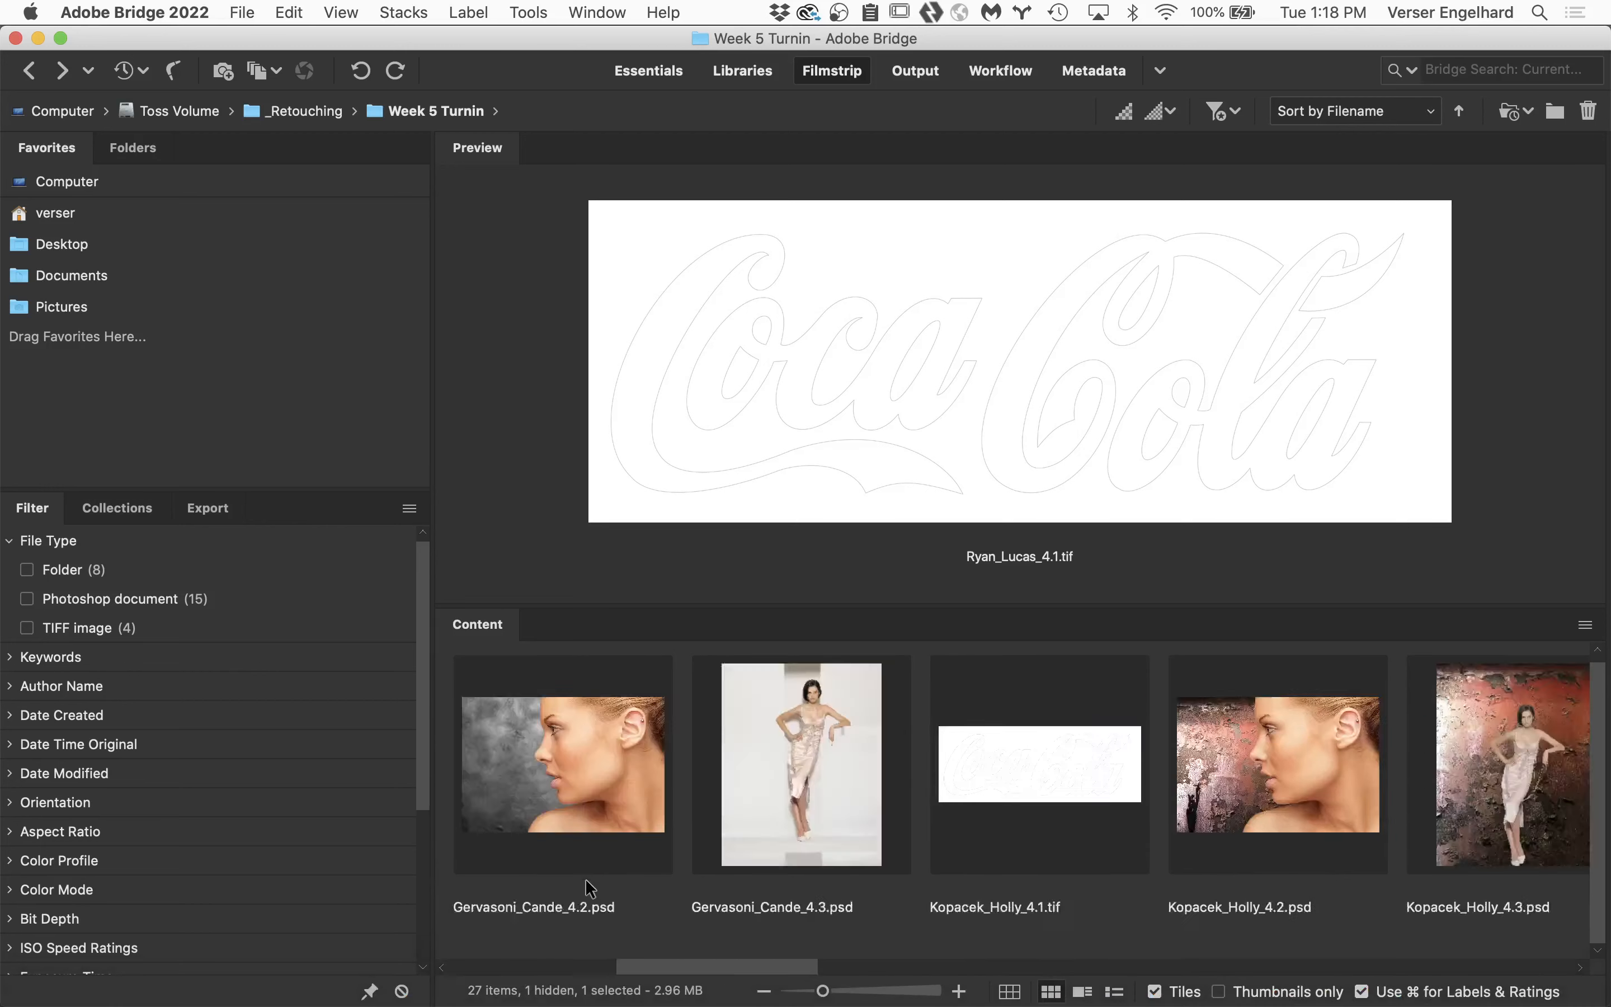
pyautogui.hscroll(5, 580, 853)
pyautogui.hscroll(-7, 567, 821)
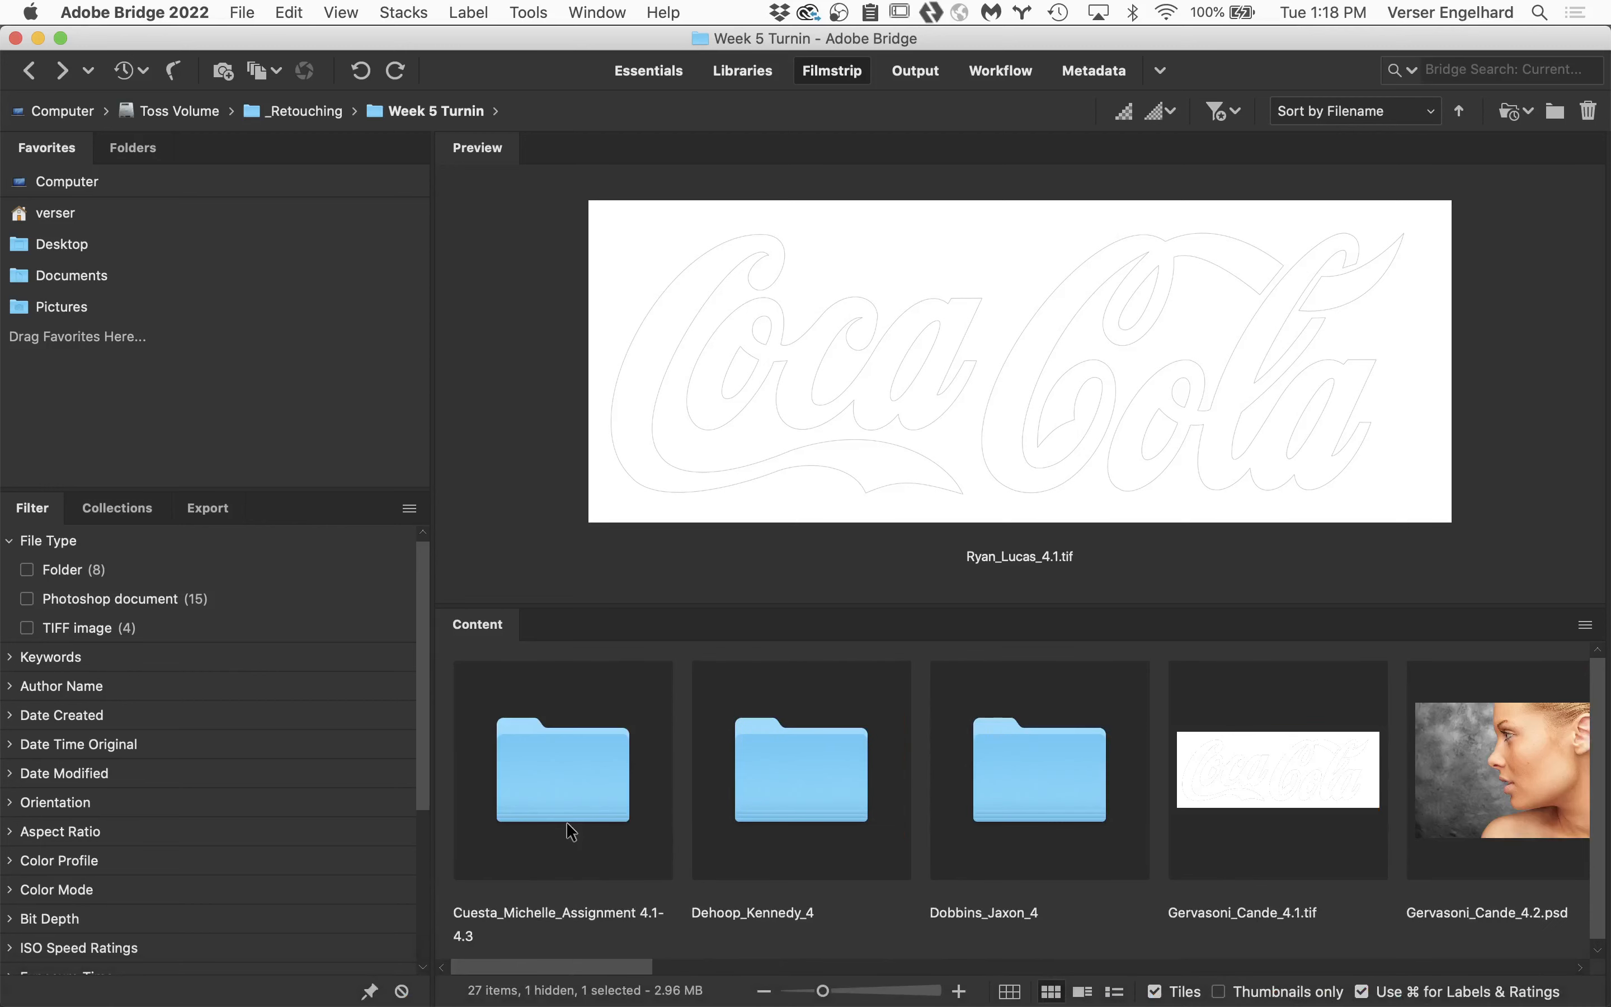
# Open the Assignment 4.2 PSD from the first student's submission folder.
pyautogui.click(549, 768)
pyautogui.doubleClick(549, 768)
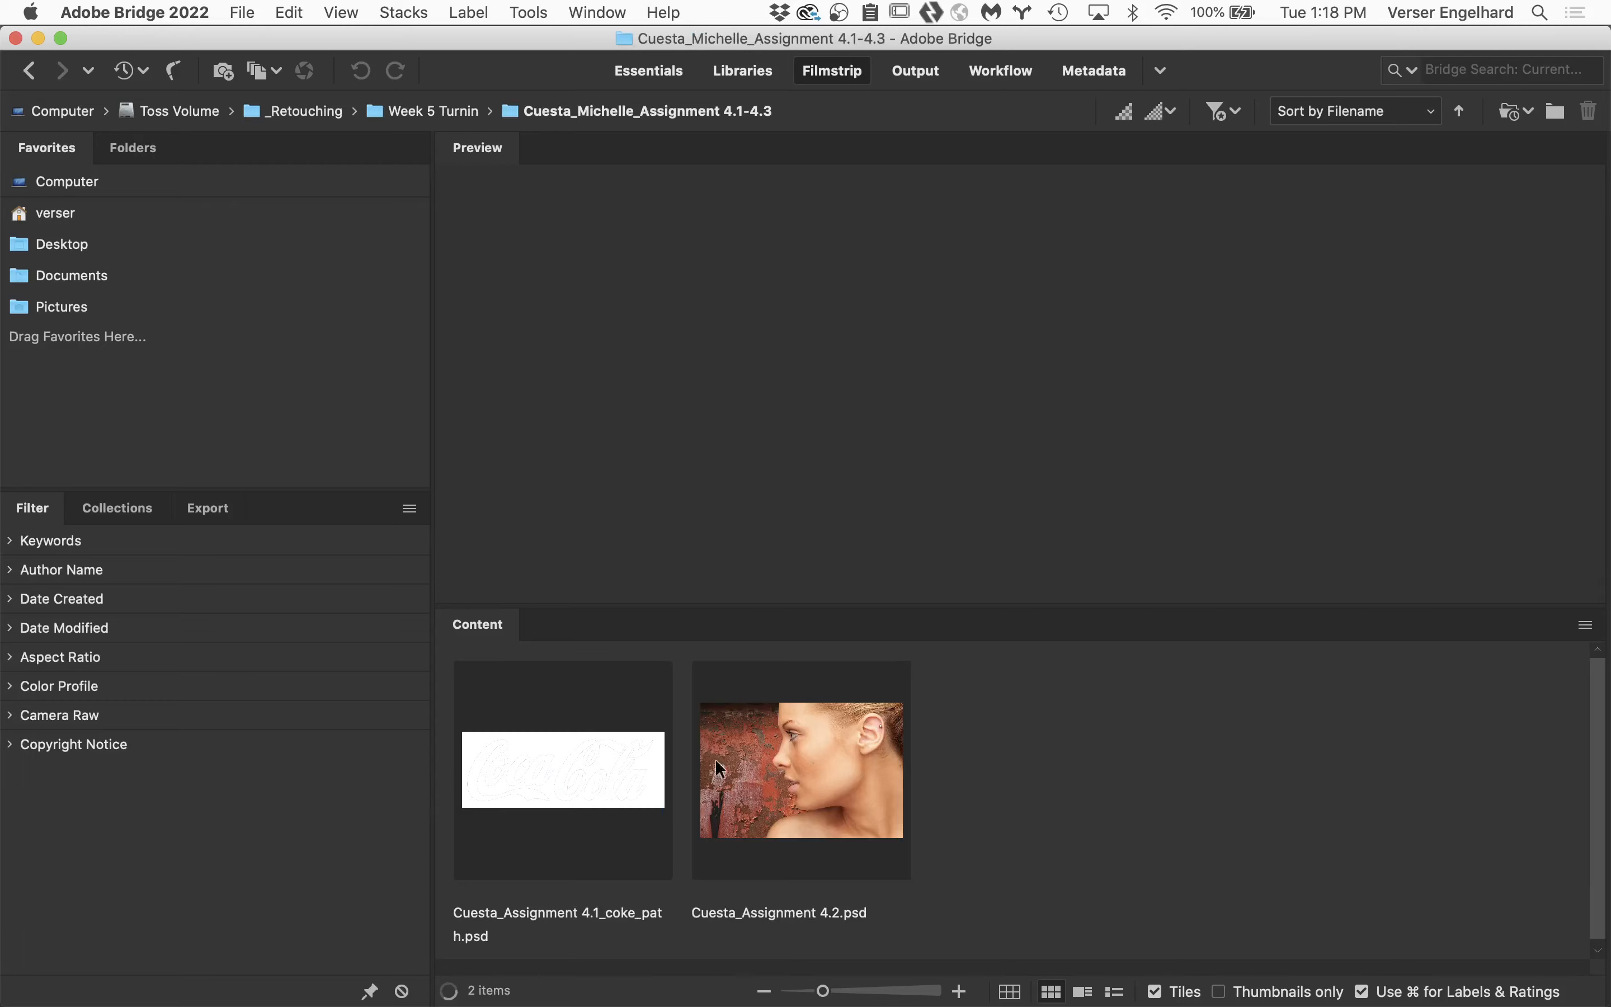
pyautogui.doubleClick(813, 771)
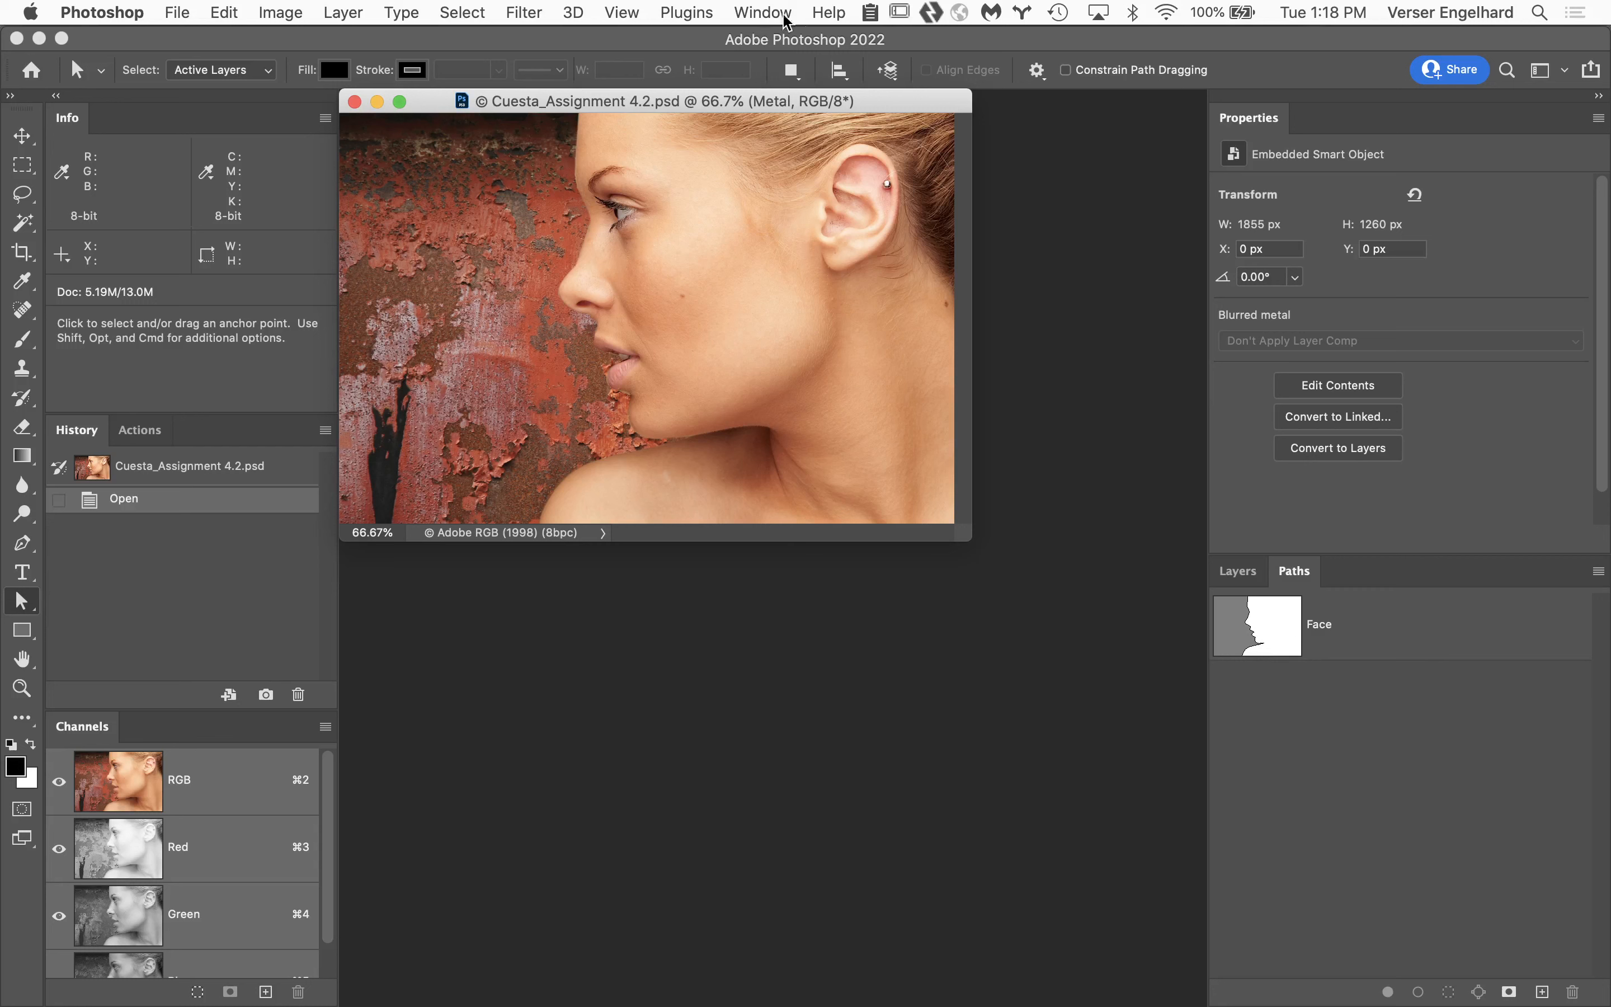
# Review the document's Face path and layer stack, selecting the Profile layer's mask.
pyautogui.click(1239, 573)
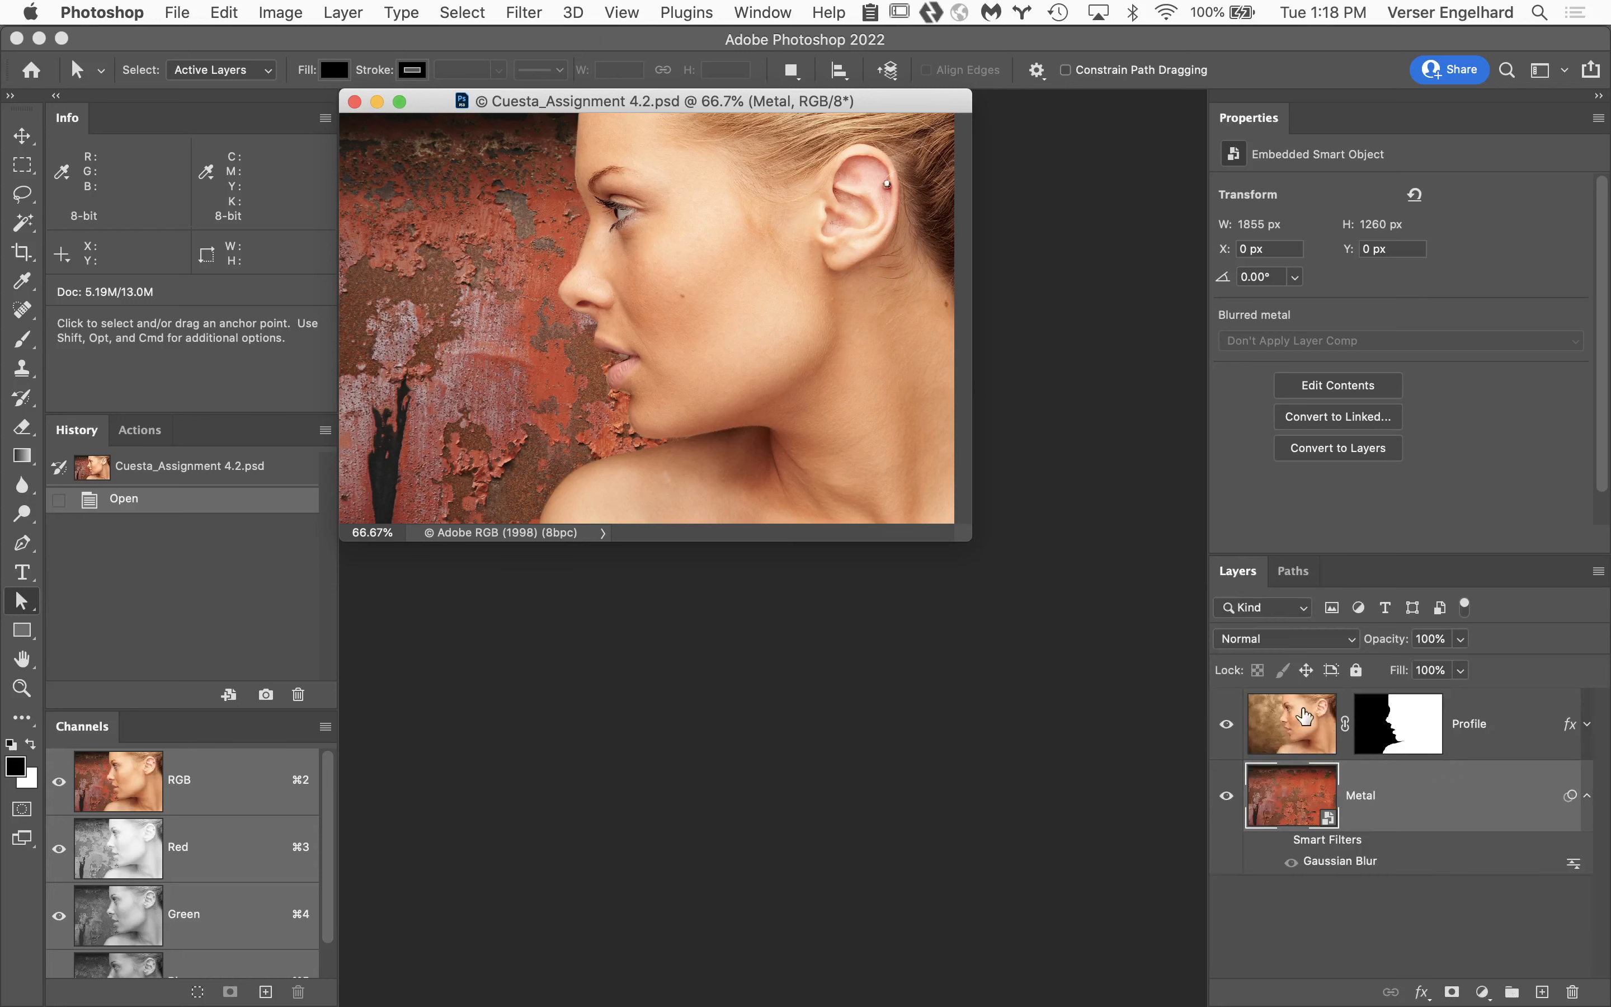
pyautogui.click(1296, 571)
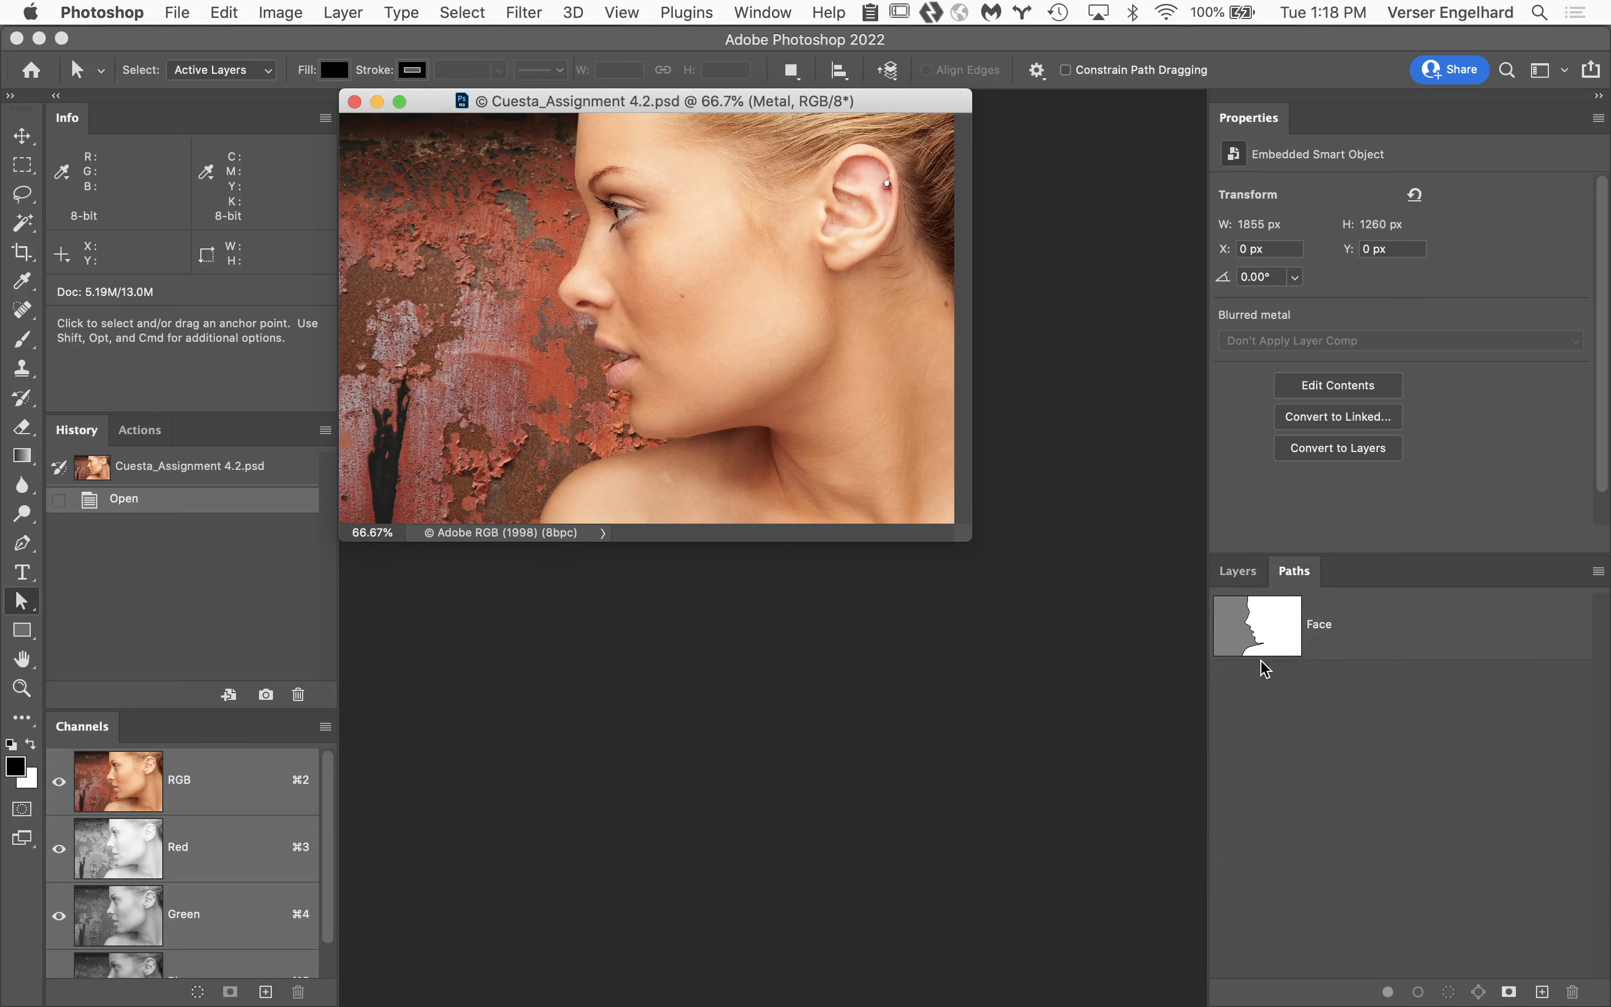
pyautogui.click(1240, 571)
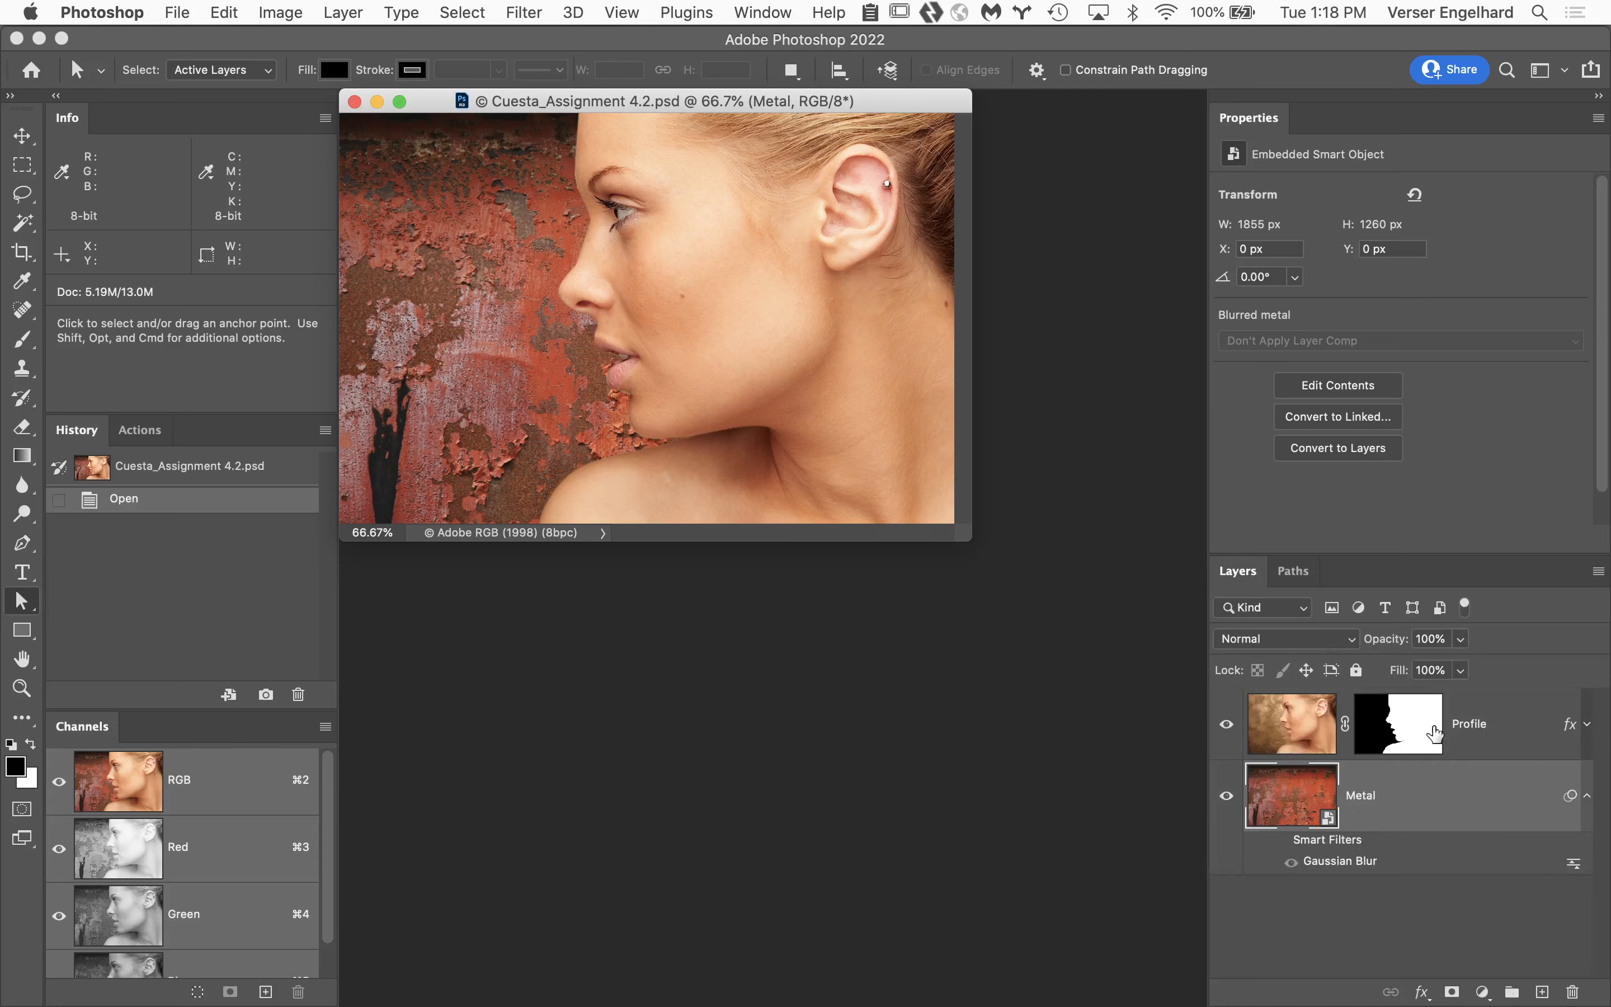
pyautogui.click(1414, 717)
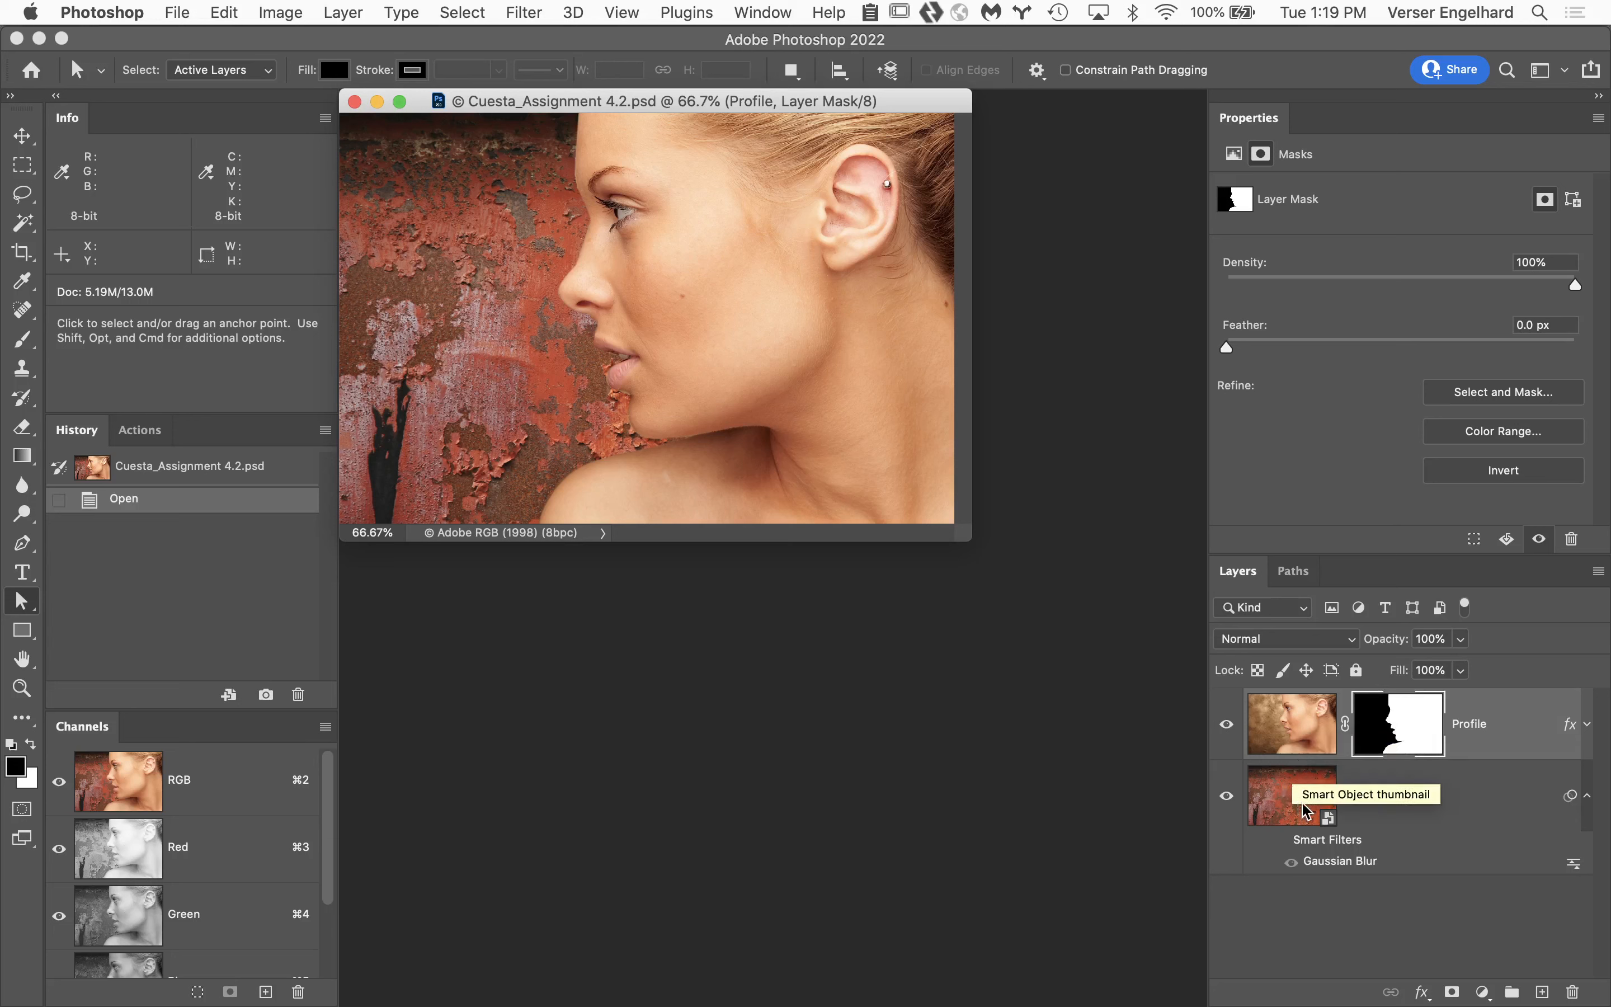
pyautogui.click(1307, 577)
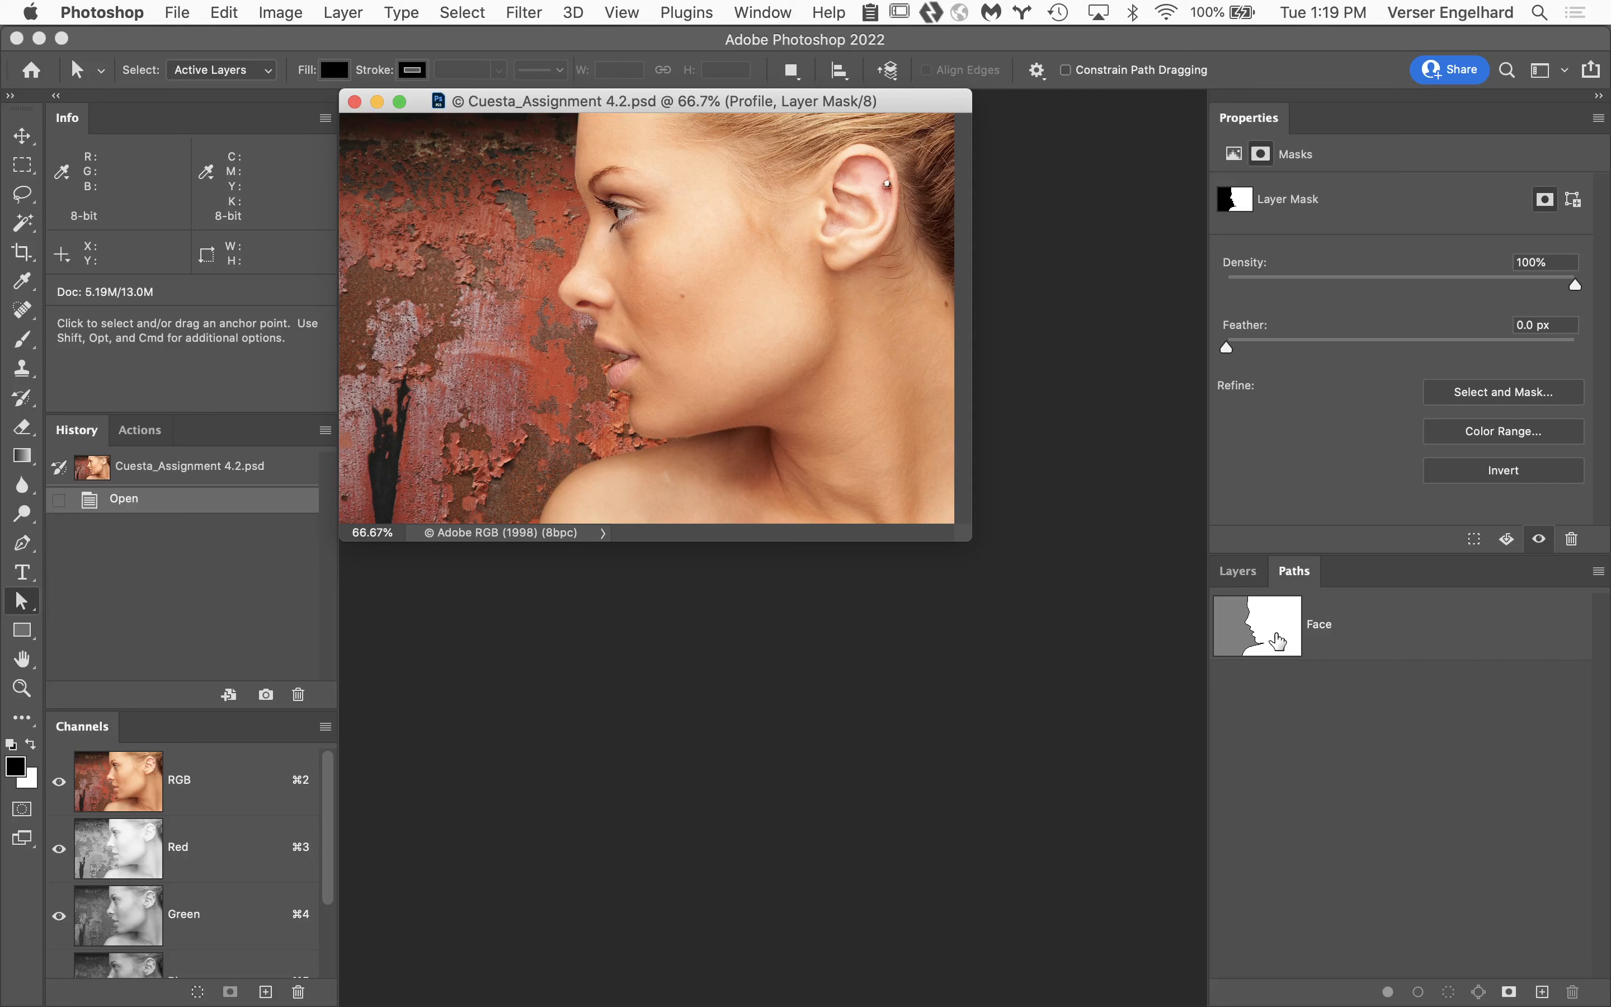
pyautogui.click(1255, 577)
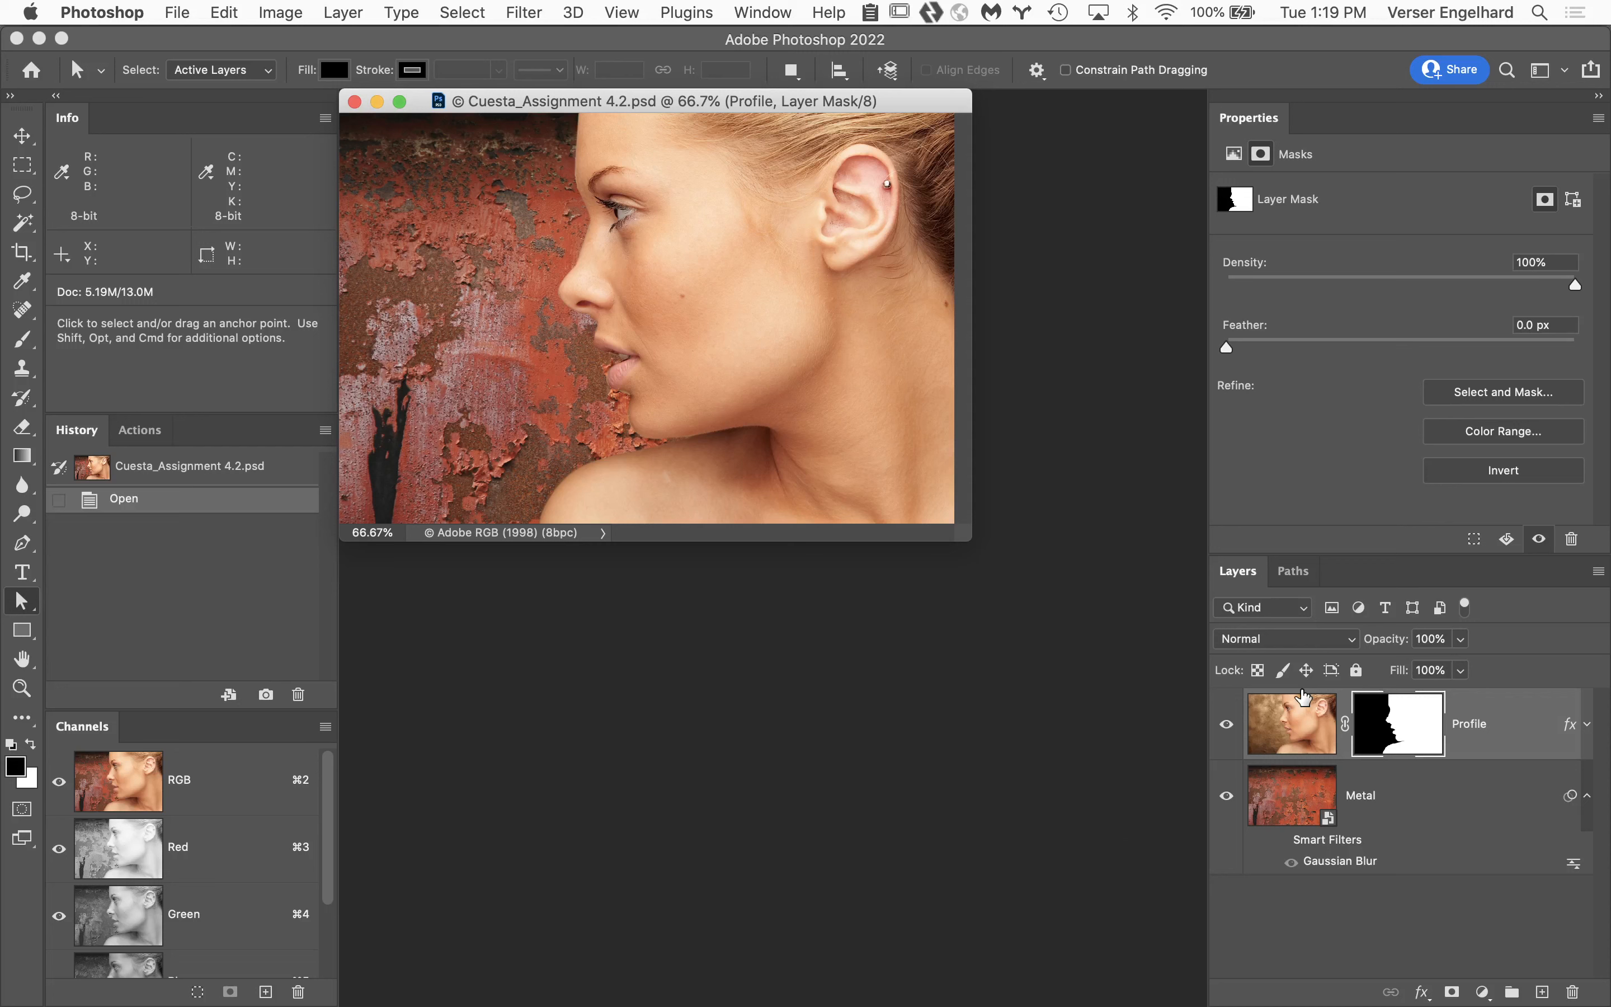
# Inspect the cutout edge of the woman's profile against the metal background at up to 300%.
pyautogui.press('super+space')
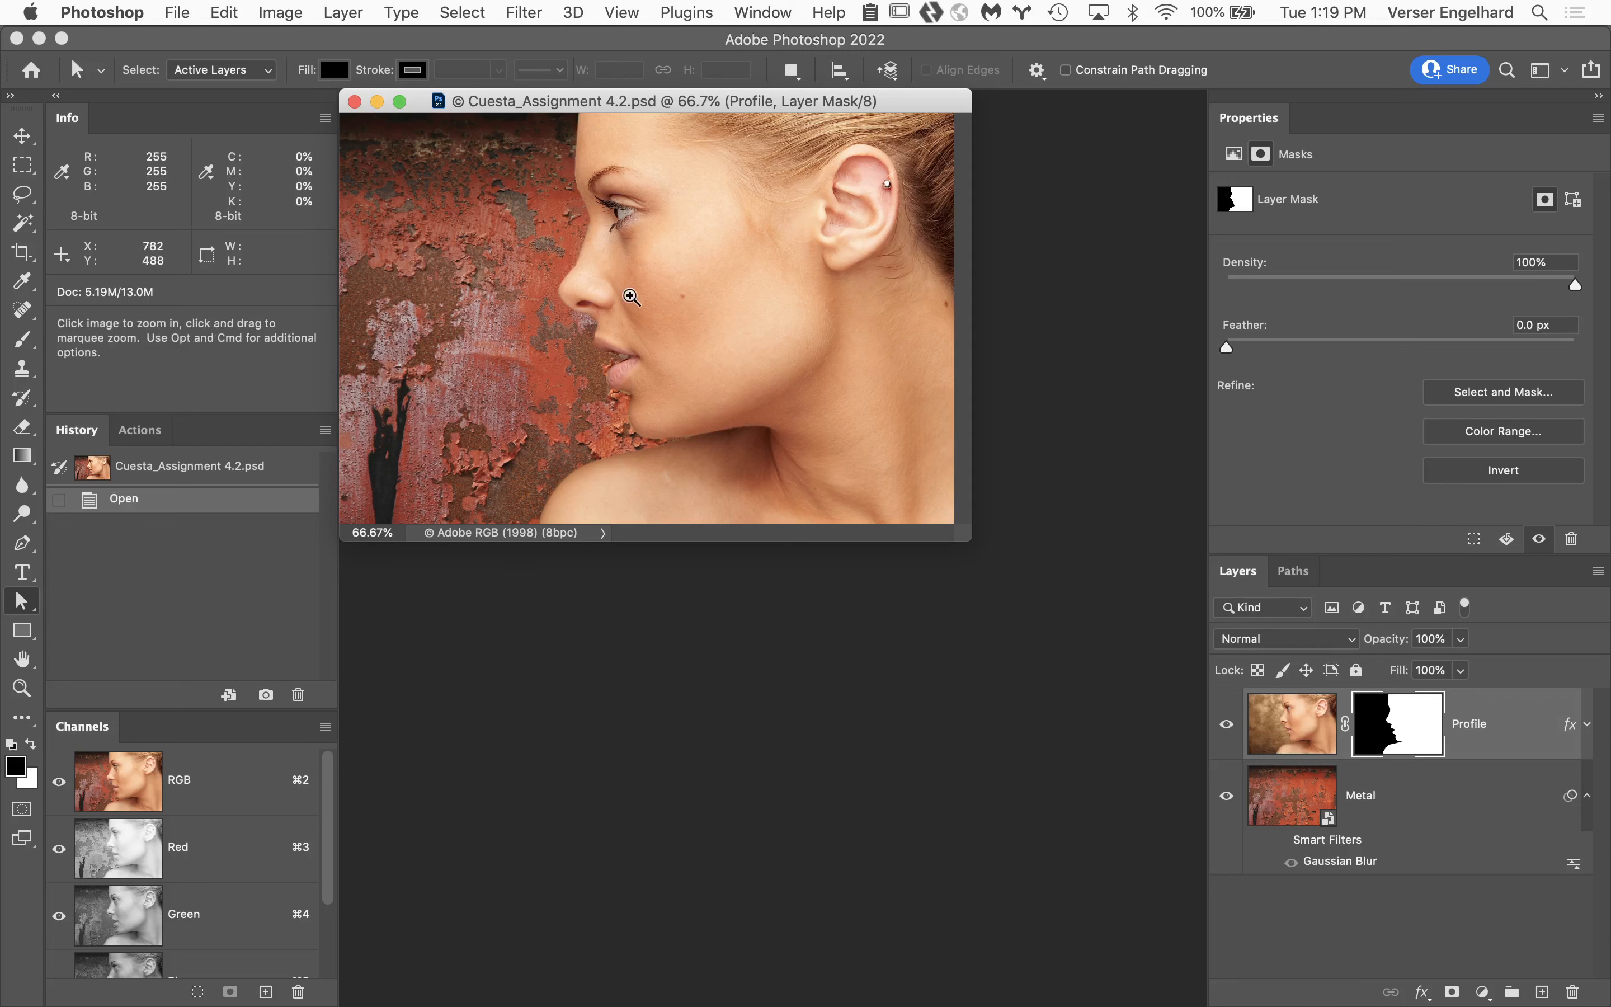
pyautogui.click(591, 236)
pyautogui.click(693, 356)
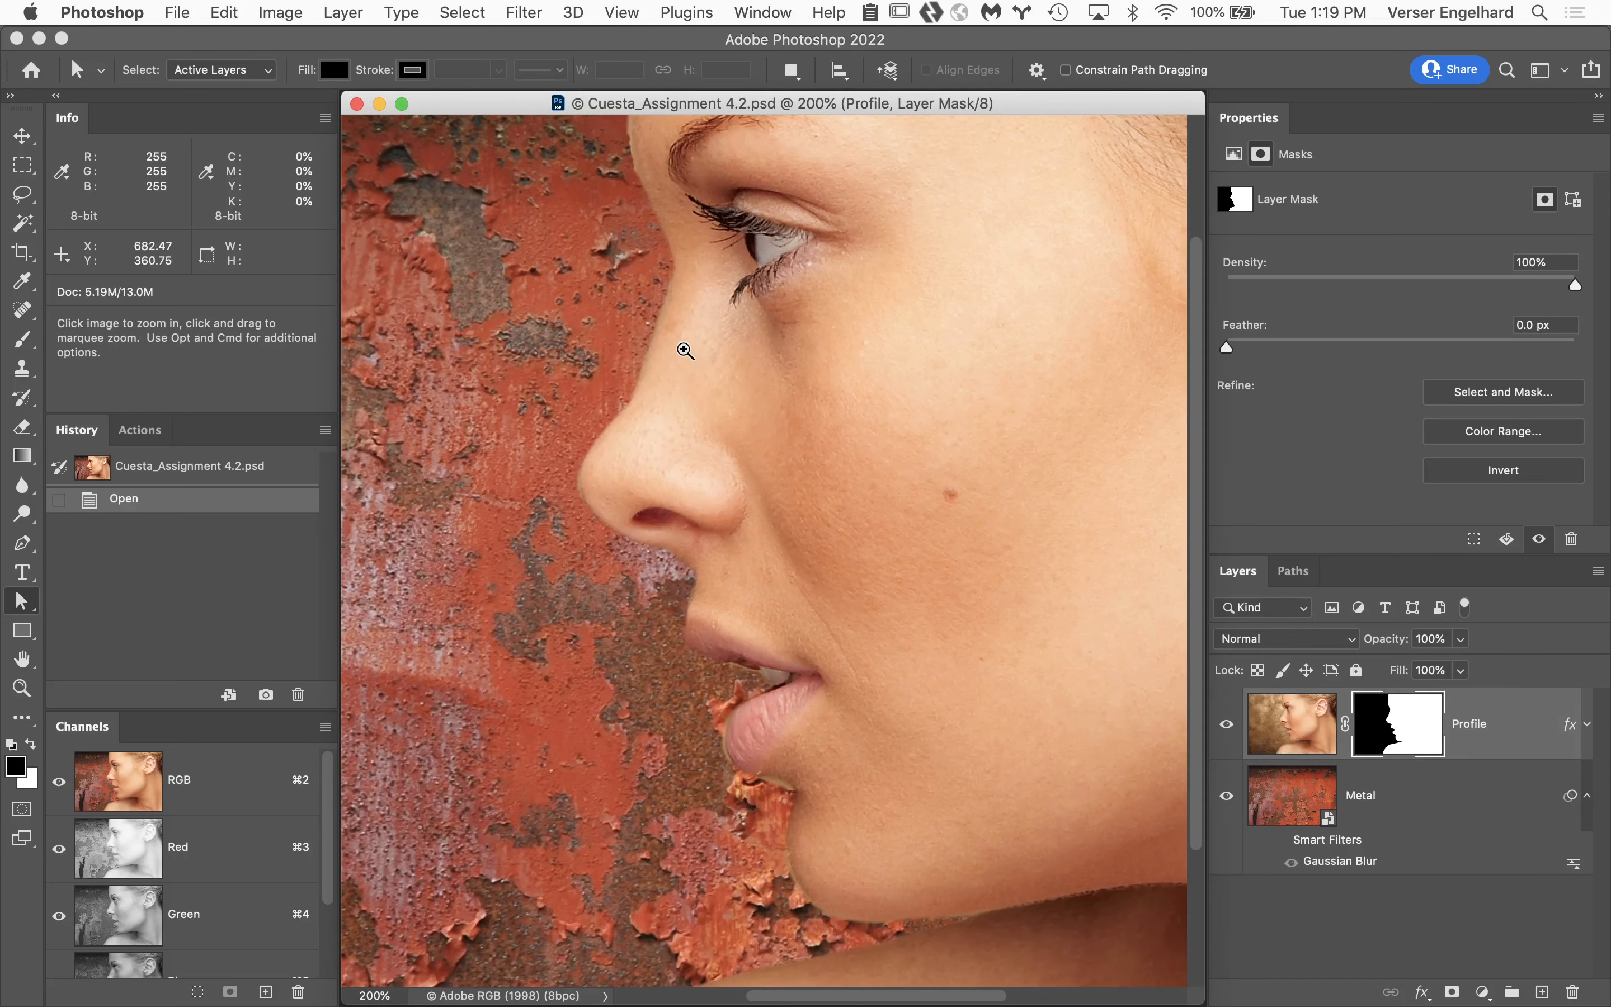
pyautogui.click(684, 349)
pyautogui.click(684, 349)
pyautogui.moveTo(894, 639); pyautogui.dragTo(828, 327)
pyautogui.click(935, 546)
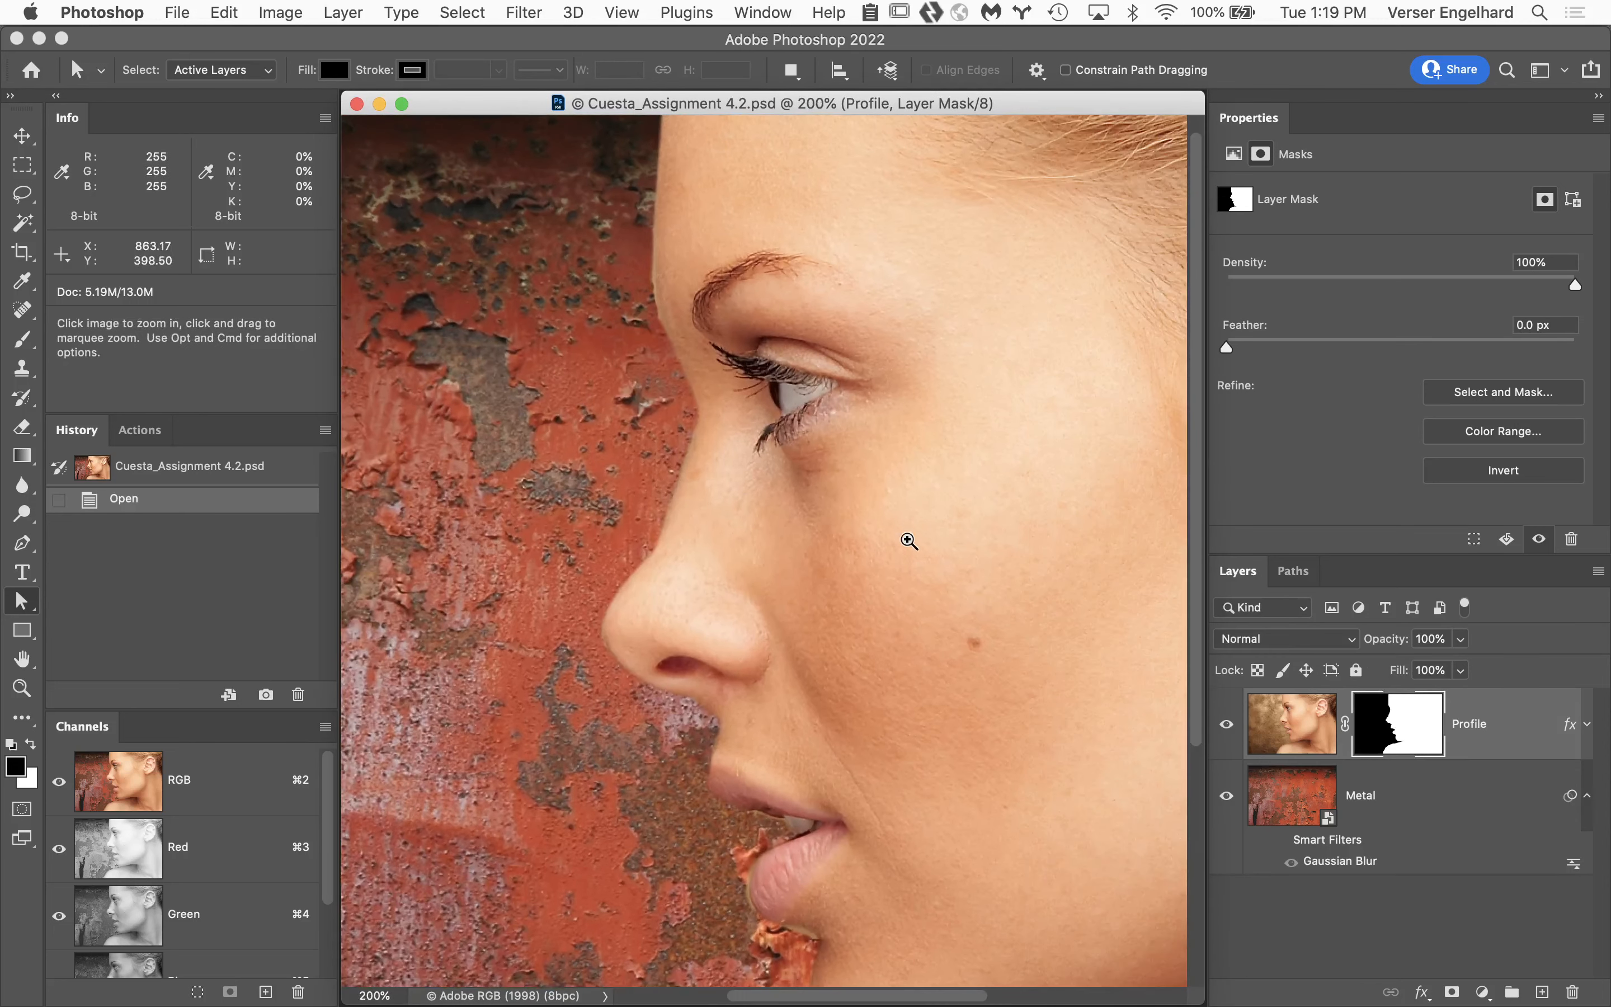
pyautogui.click(806, 517)
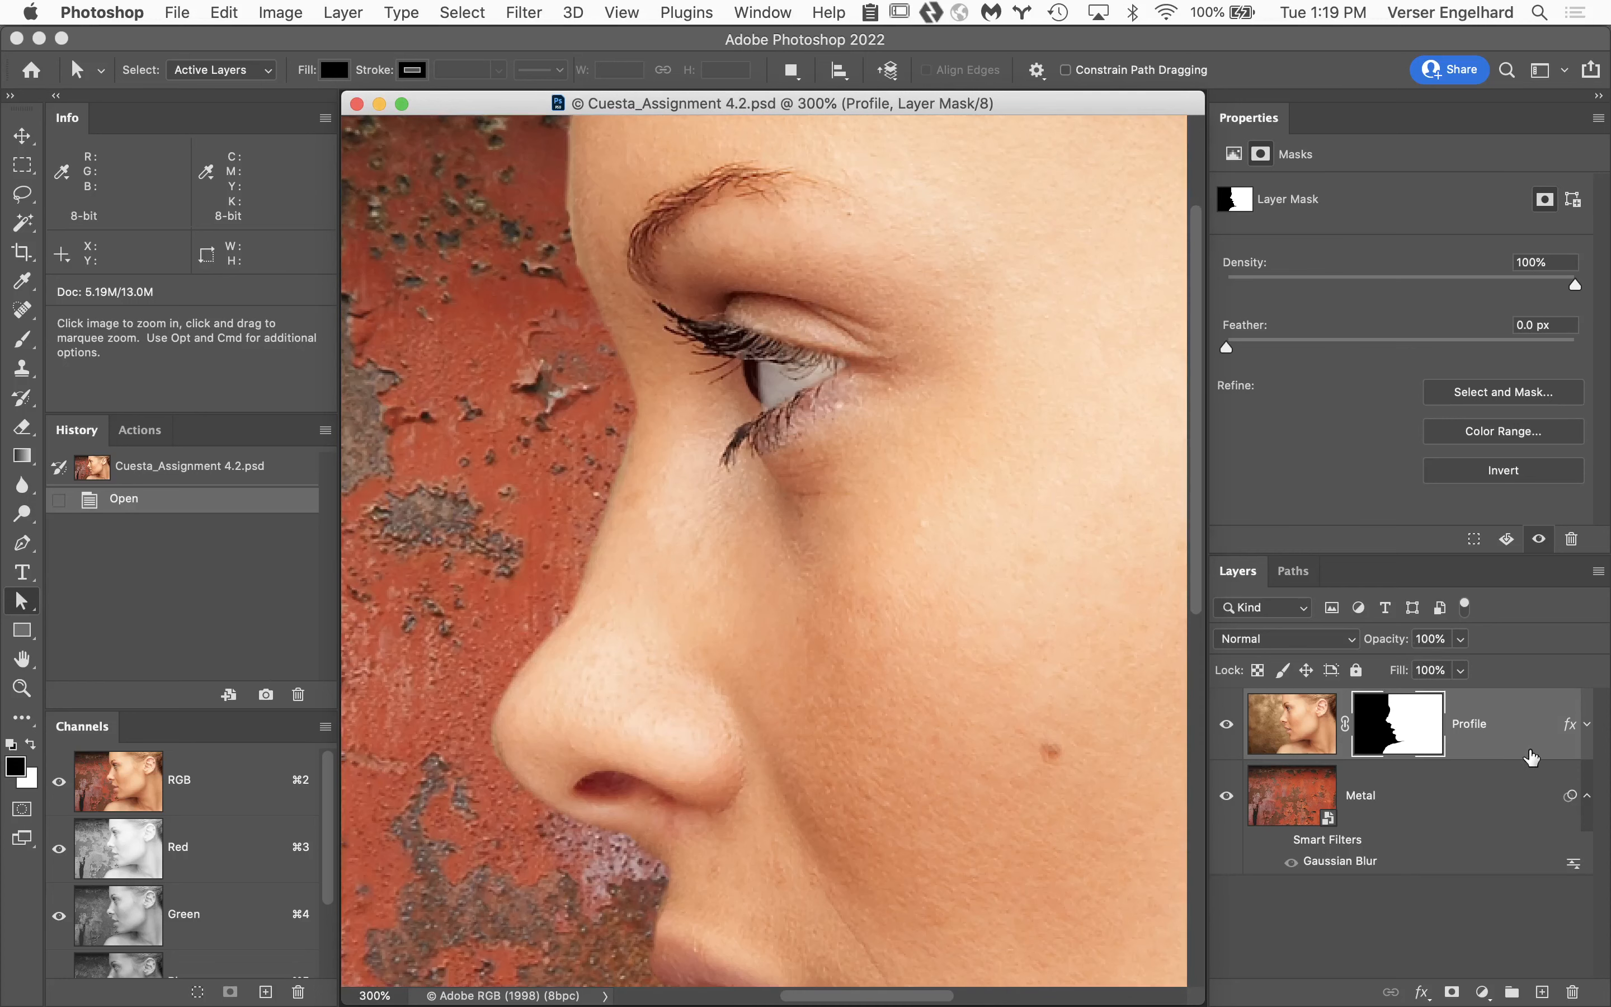
# Display the Profile layer mask by itself and inspect its edge from the brow down to the lips.
pyautogui.keyDown('alt'); pyautogui.click(1415, 714); pyautogui.keyUp('alt')
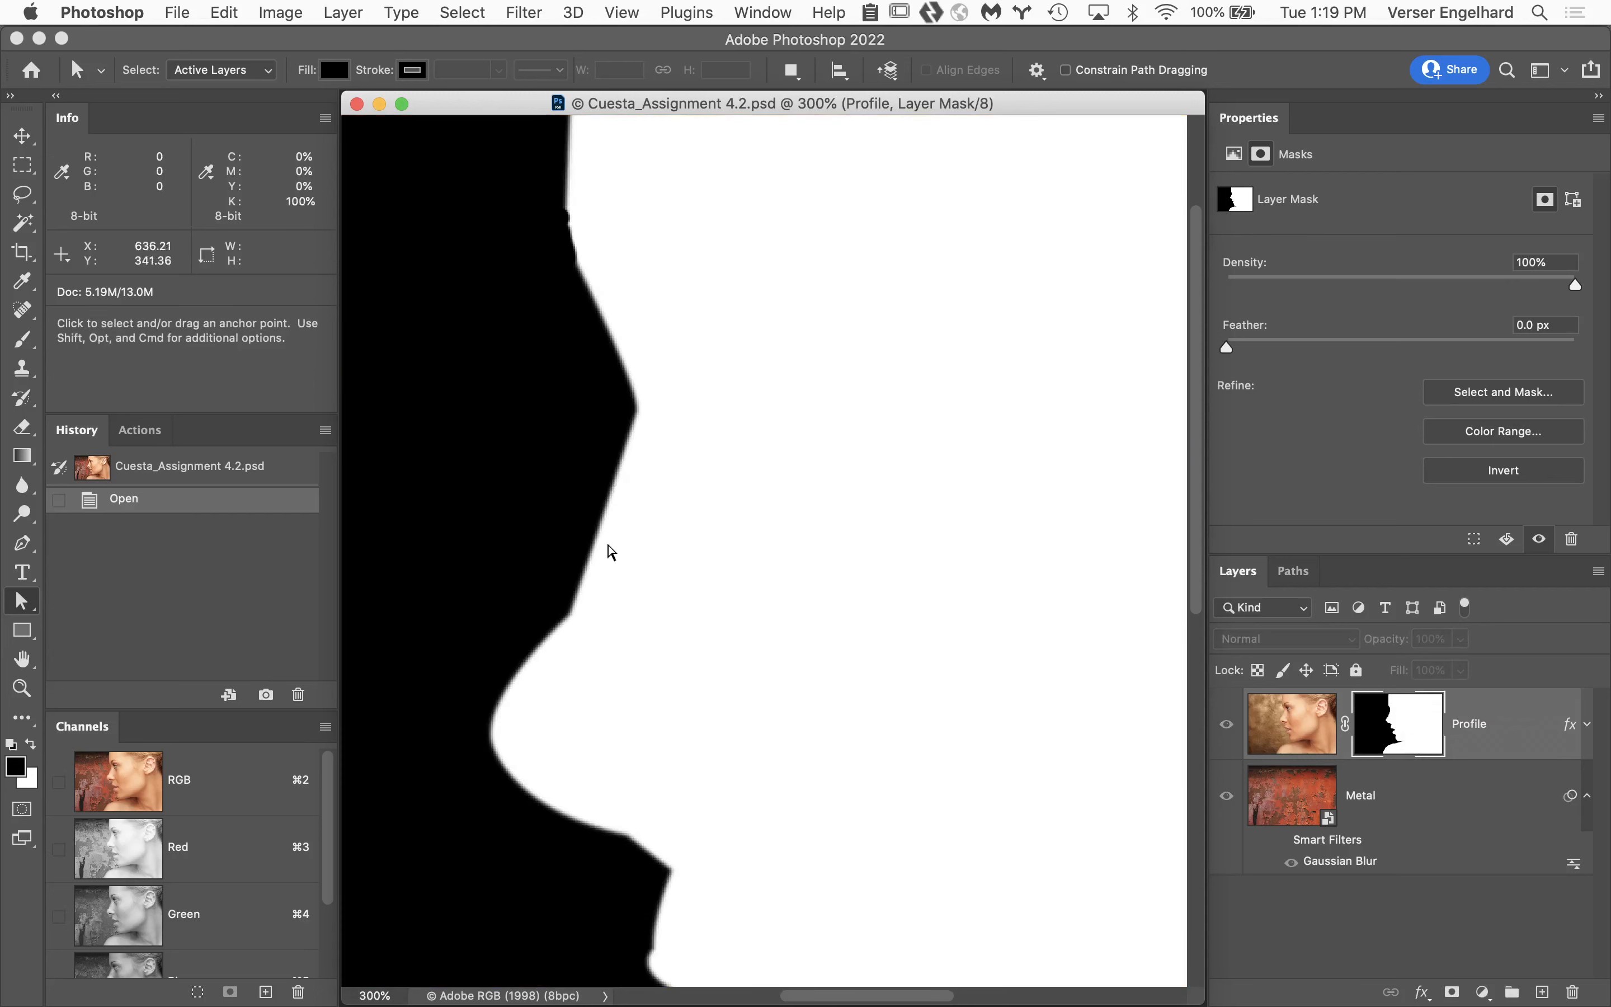
pyautogui.press('space')
pyautogui.moveTo(770, 705); pyautogui.dragTo(780, 428)
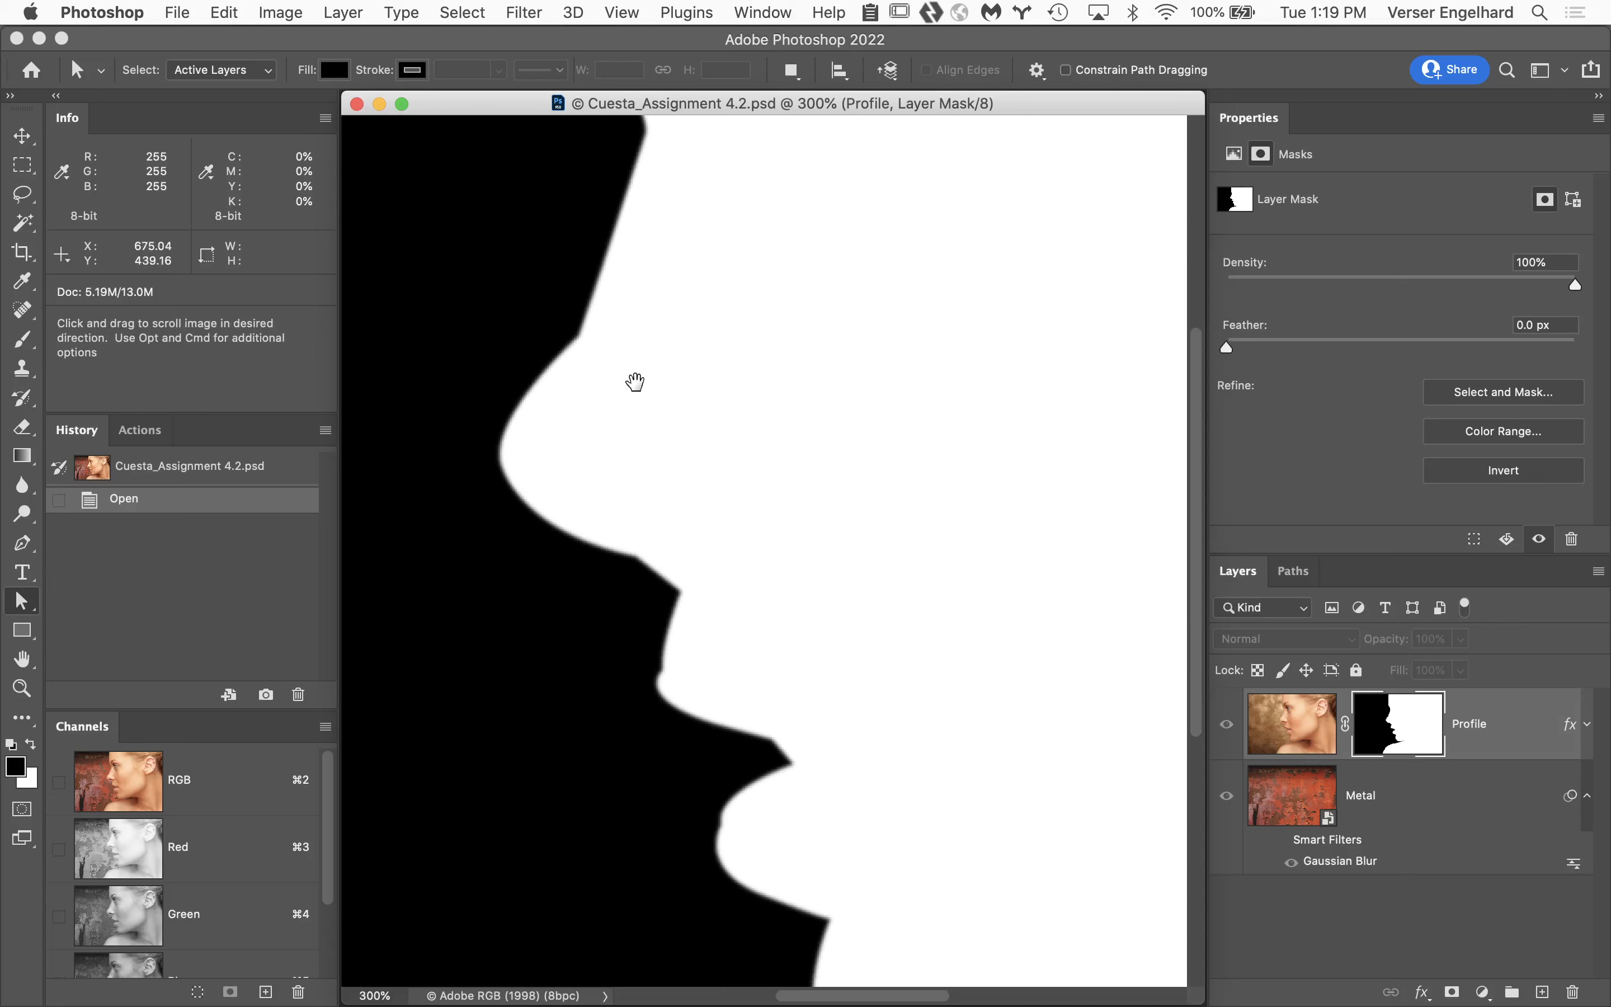
pyautogui.moveTo(655, 442); pyautogui.dragTo(746, 727)
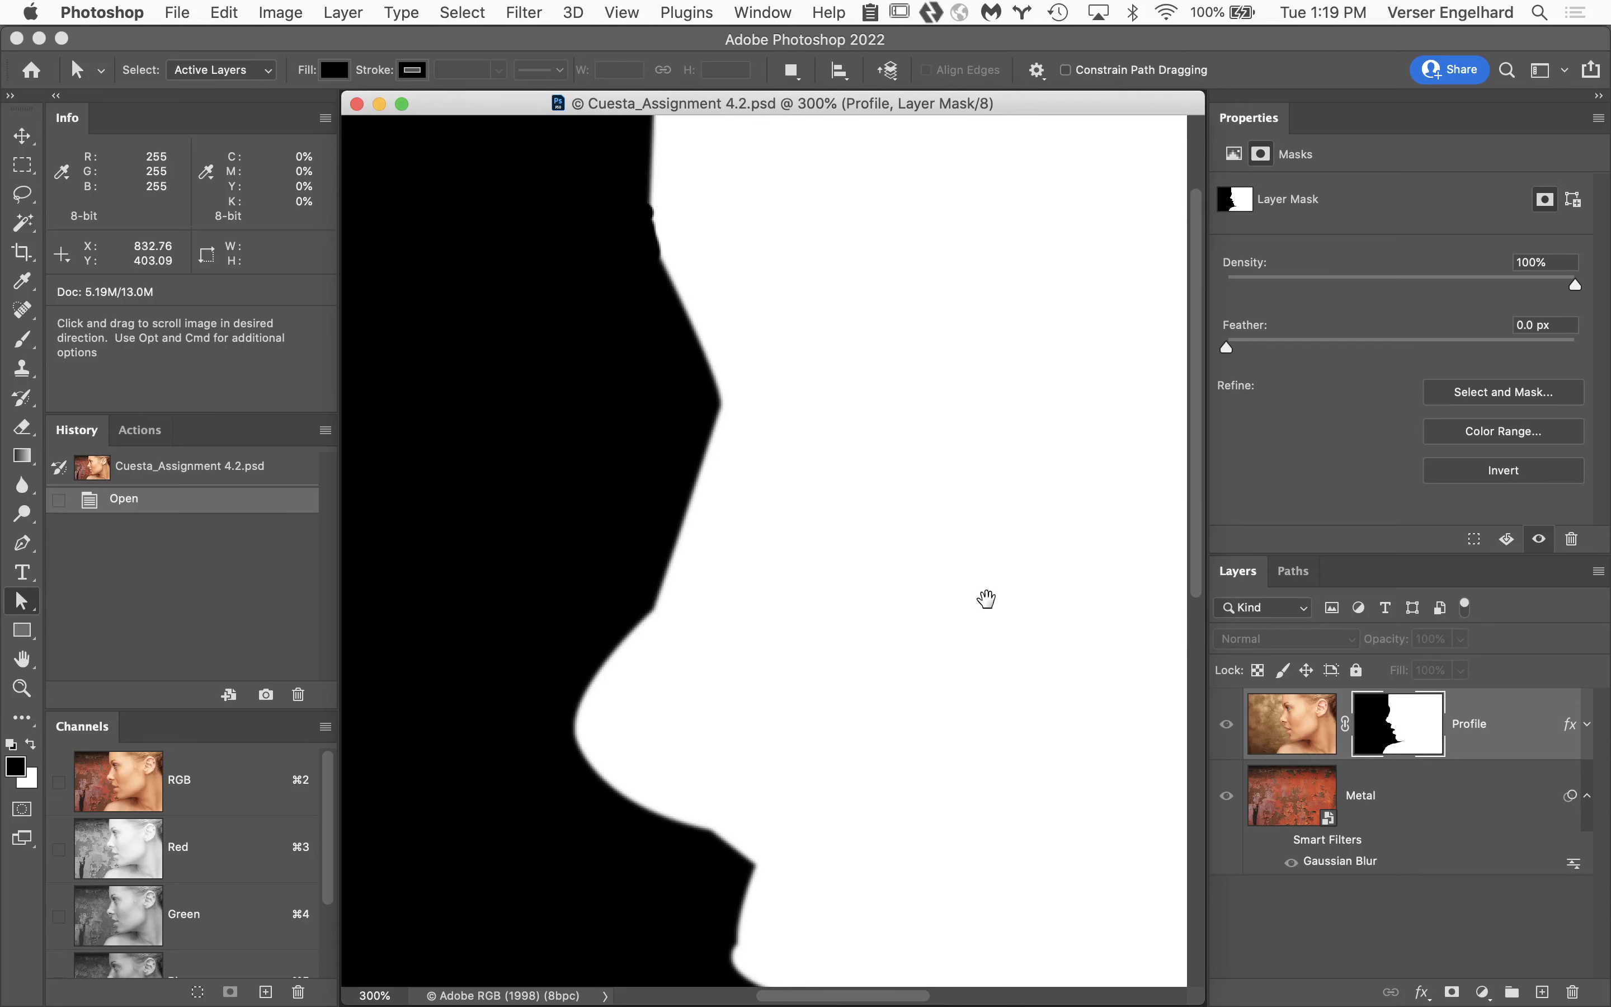
# Examine the softness of the mask edge between the forehead and the bridge of the nose at up to 1600%.
pyautogui.press('super+space')
pyautogui.click(730, 463)
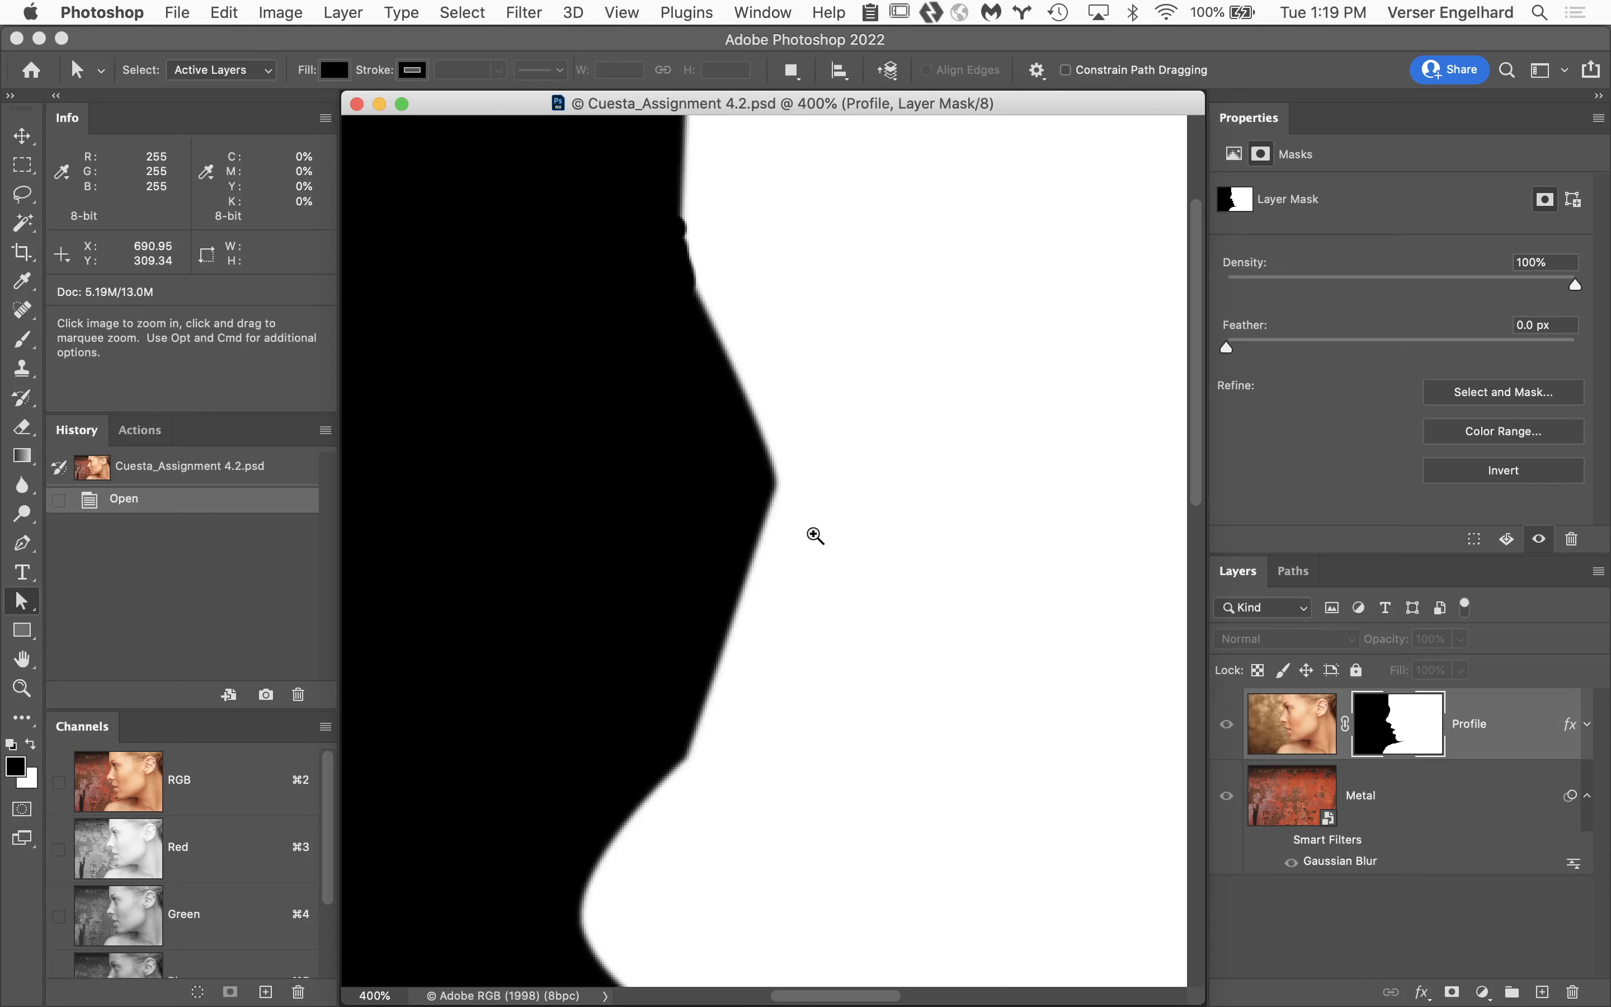
pyautogui.click(801, 488)
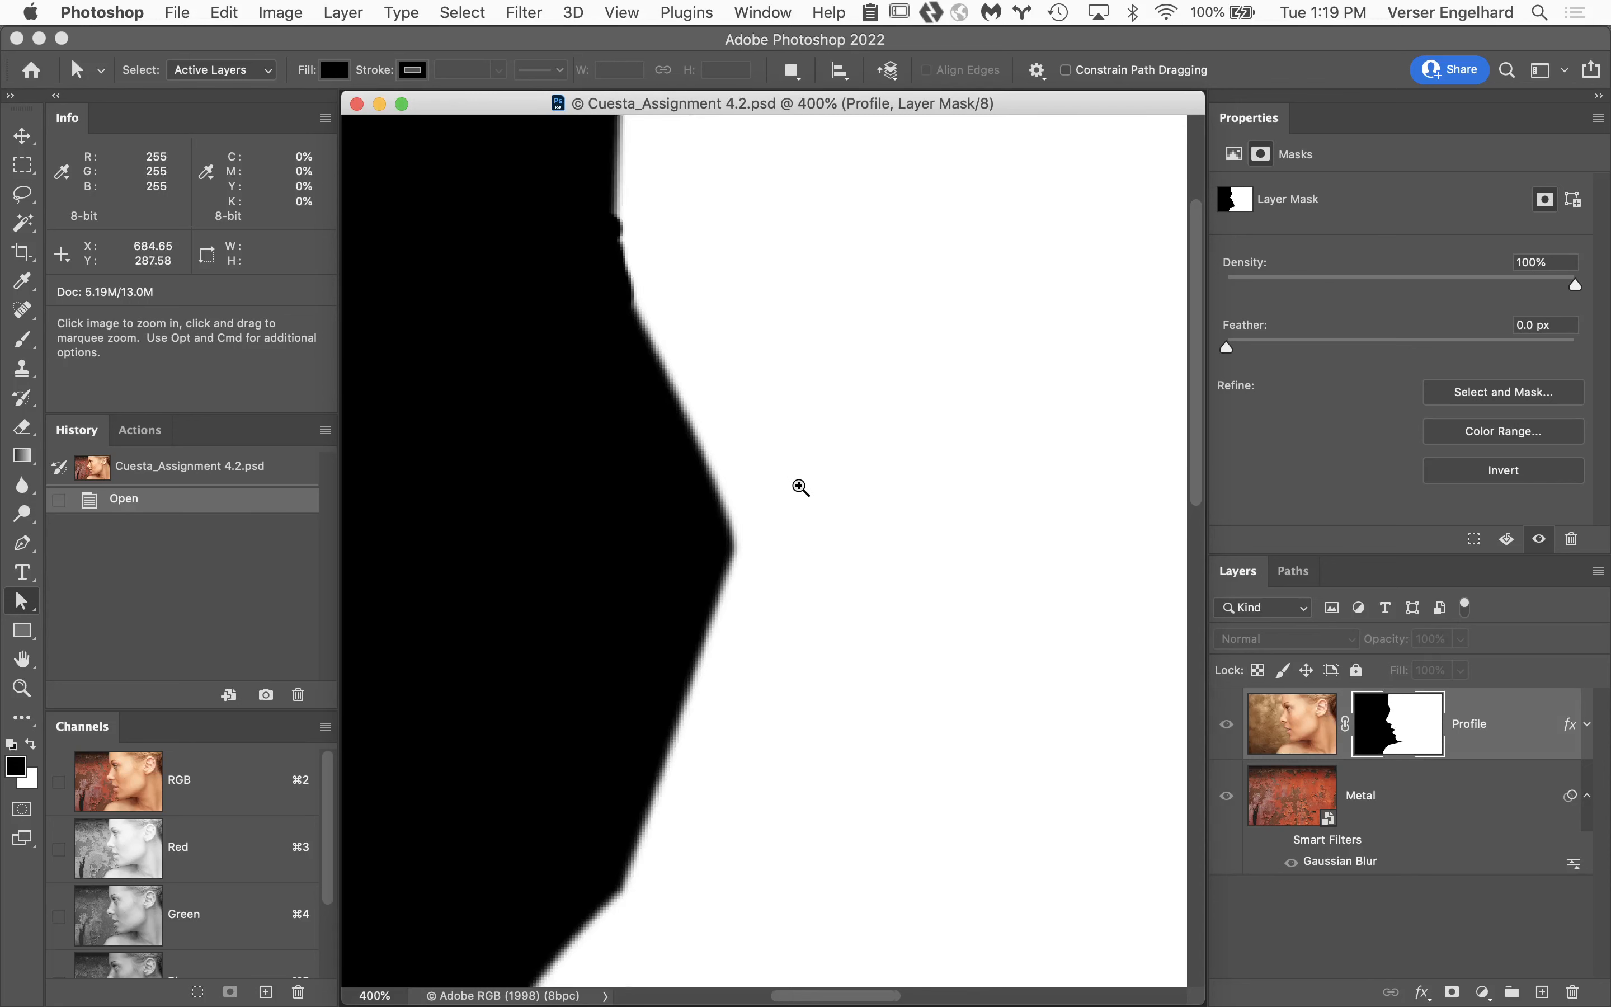
pyautogui.click(725, 524)
pyautogui.click(750, 524)
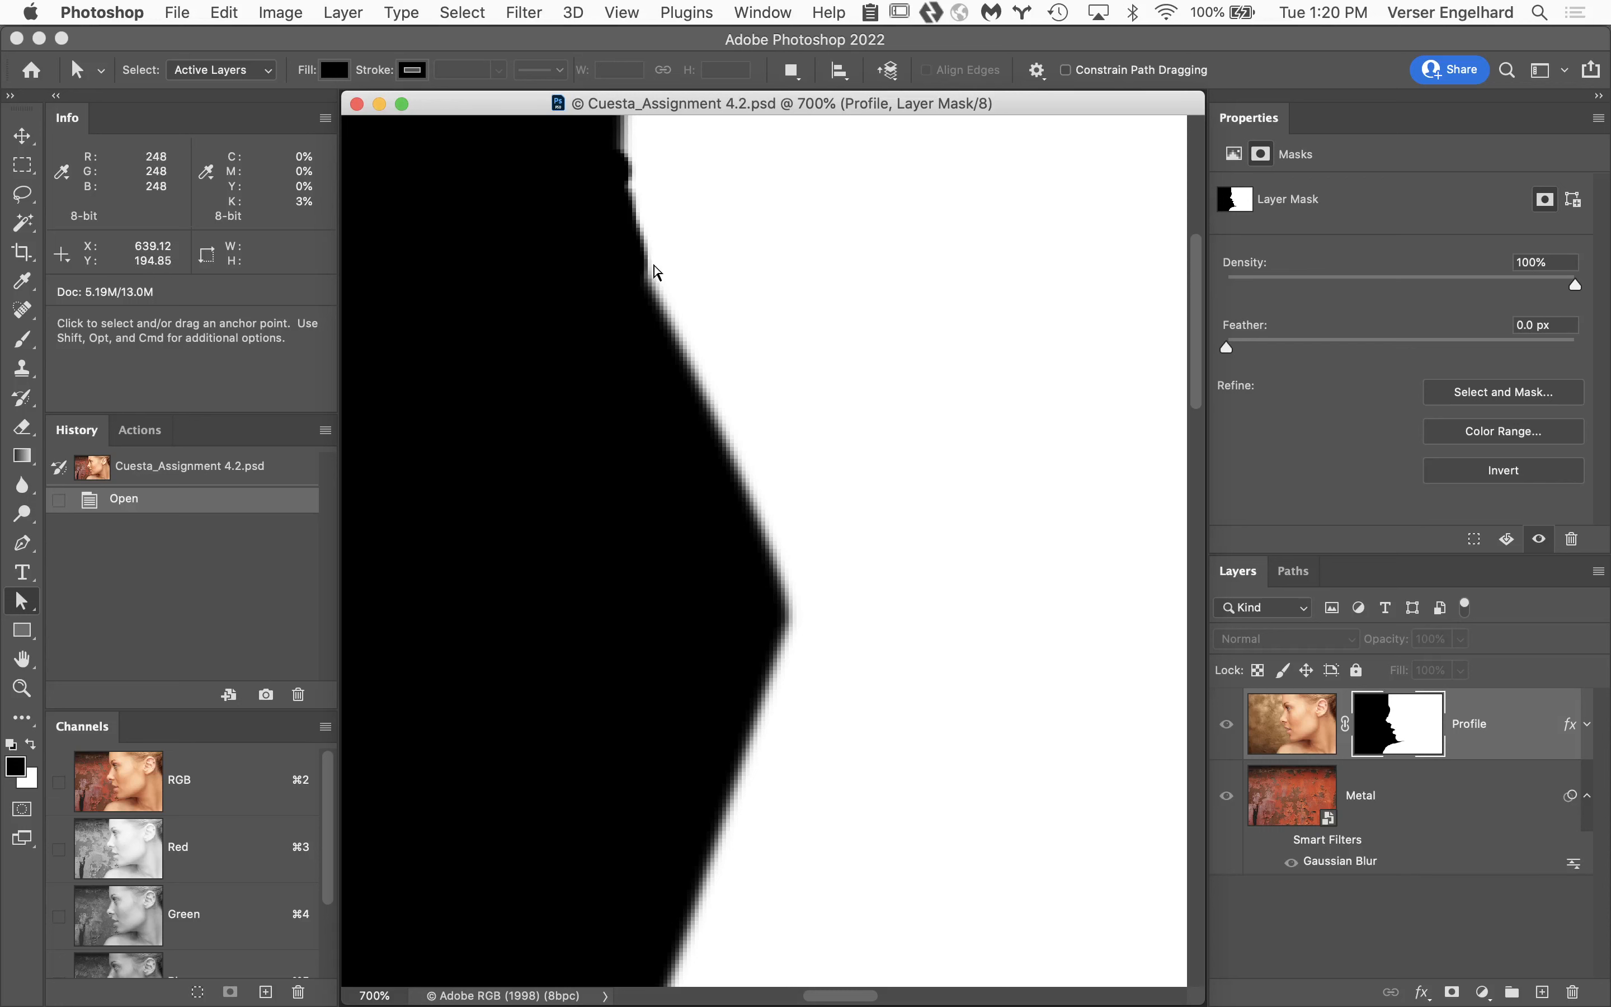
pyautogui.press('super+space')
pyautogui.click(733, 465)
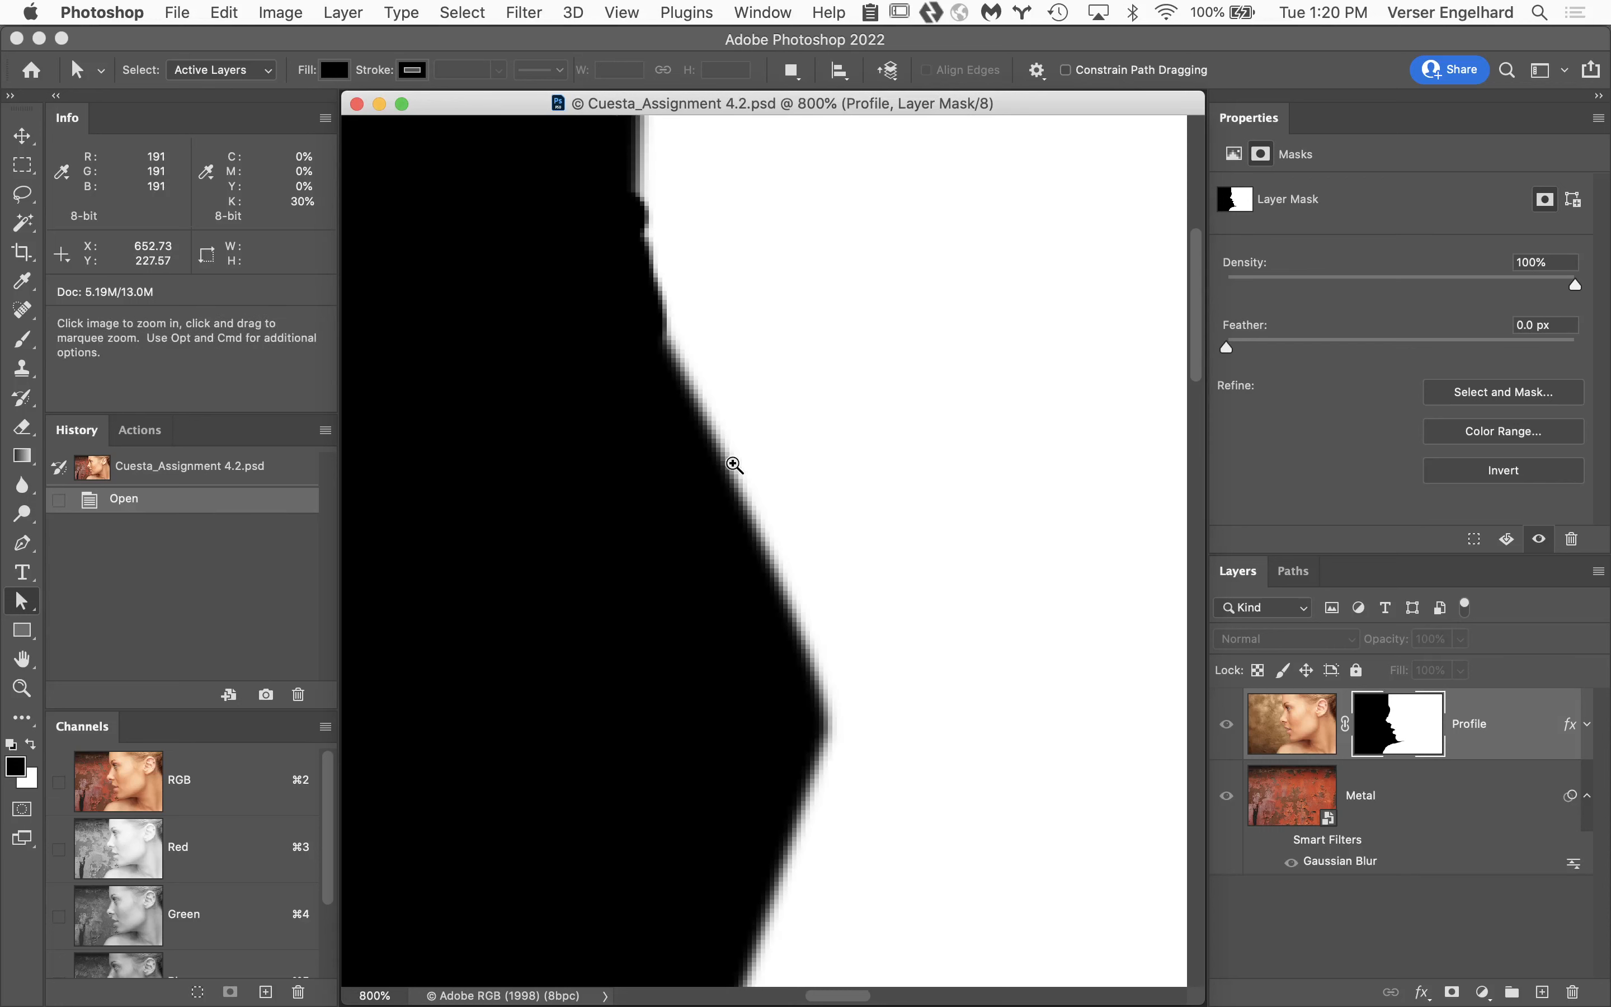
pyautogui.click(734, 465)
pyautogui.click(735, 465)
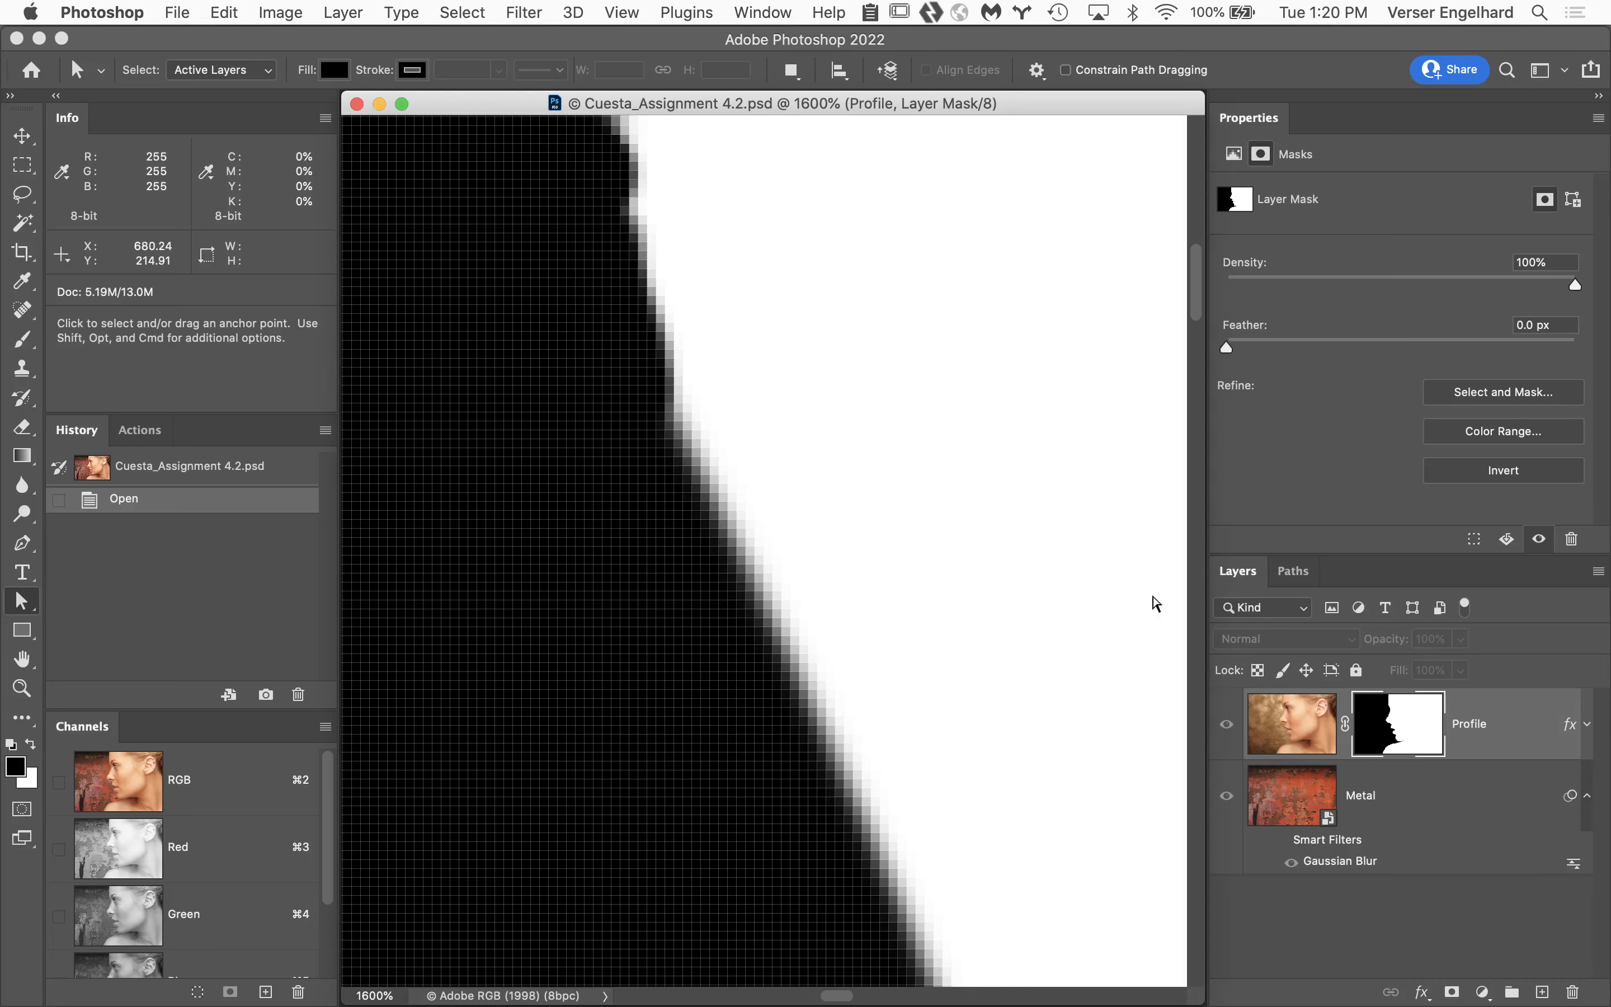
# Show the Profile layer's image again and examine the cutout edge beside the eyebrow at 700%.
pyautogui.click(1298, 723)
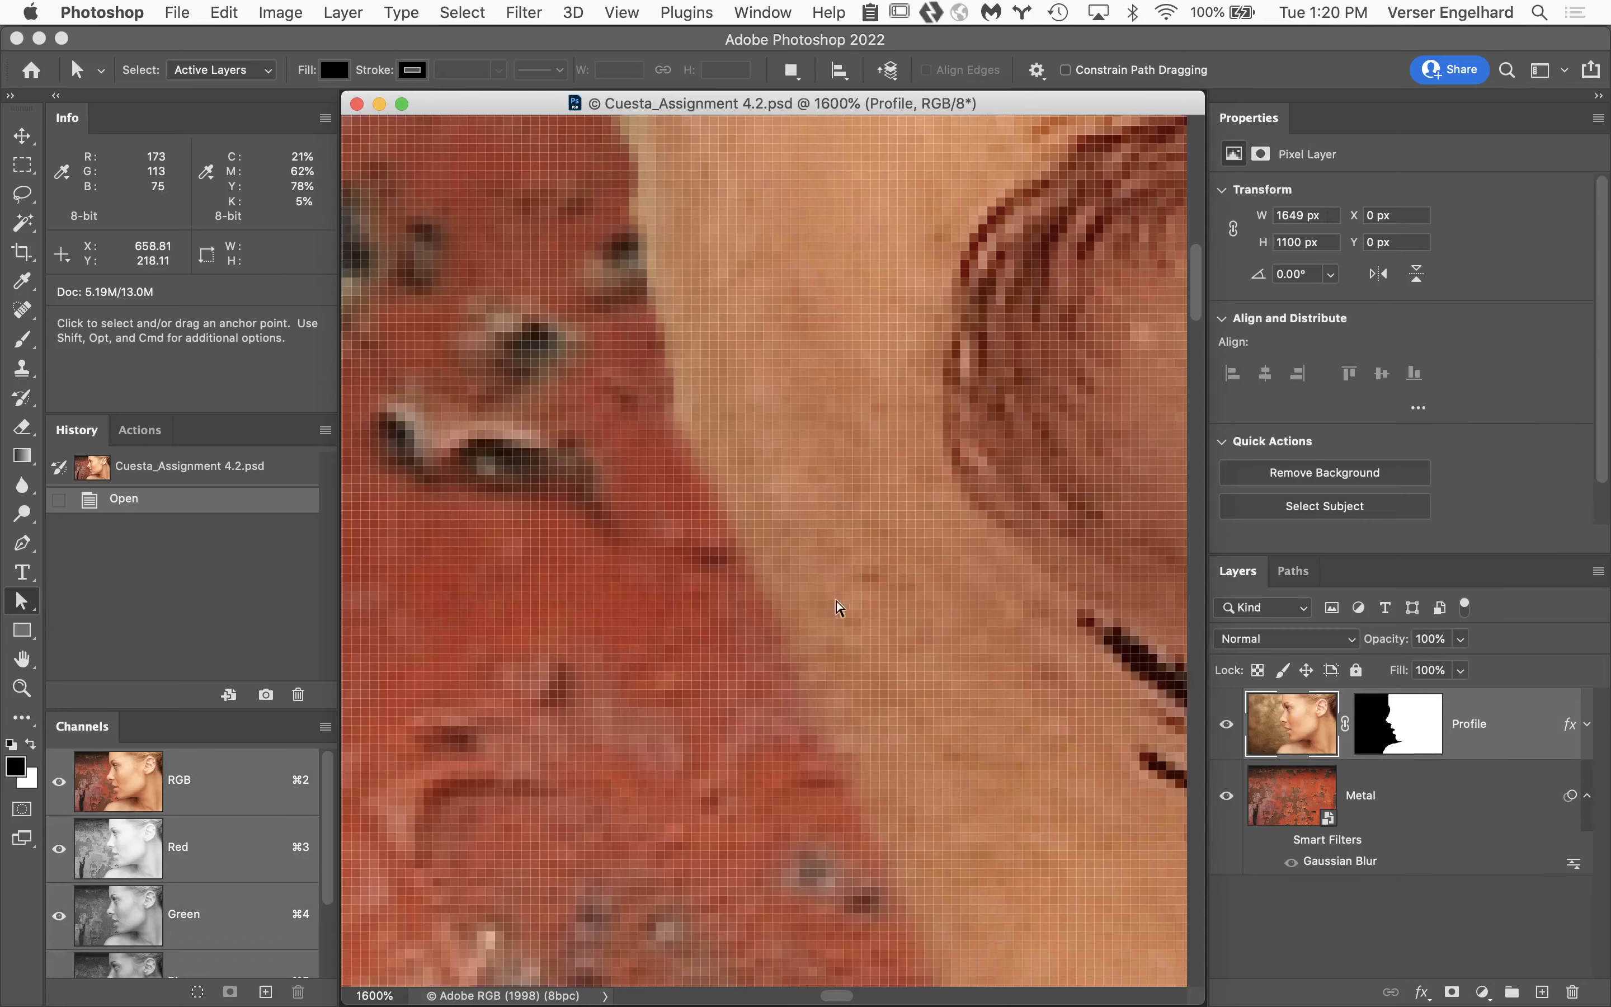
pyautogui.keyDown('alt'); pyautogui.keyDown('super'); pyautogui.click(780, 601); pyautogui.keyUp('super'); pyautogui.keyUp('alt')
pyautogui.keyDown('alt'); pyautogui.keyDown('super'); pyautogui.click(782, 602); pyautogui.keyUp('super'); pyautogui.keyUp('alt')
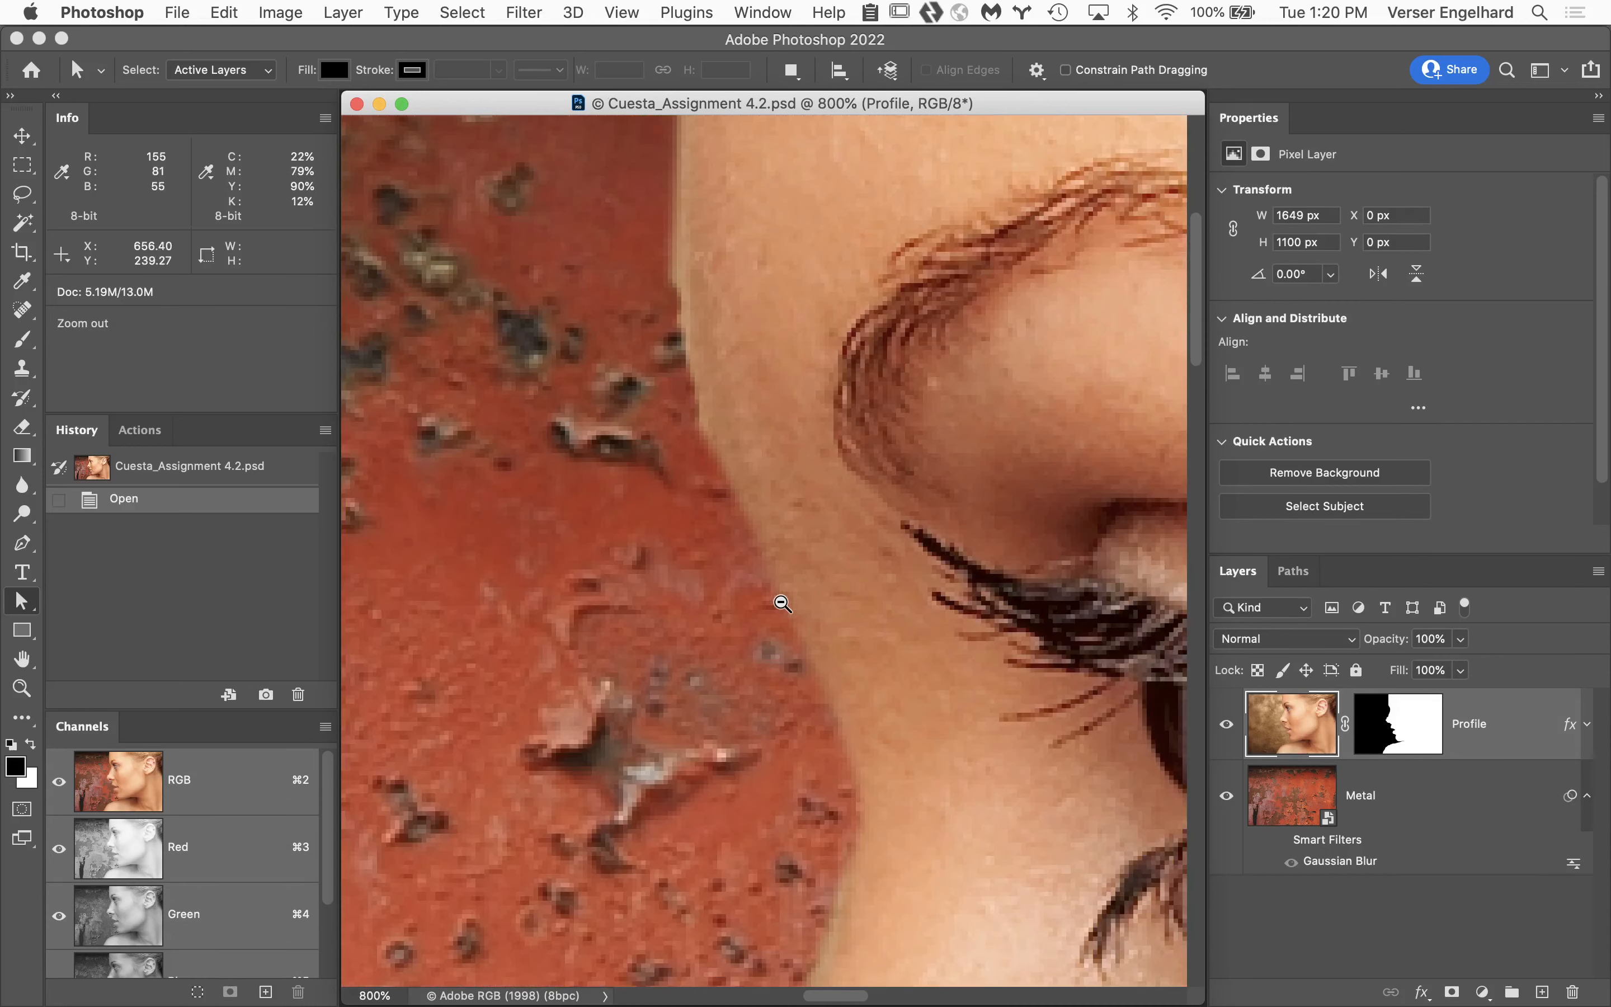
pyautogui.keyDown('alt'); pyautogui.keyDown('super'); pyautogui.click(781, 602); pyautogui.keyUp('super'); pyautogui.keyUp('alt')
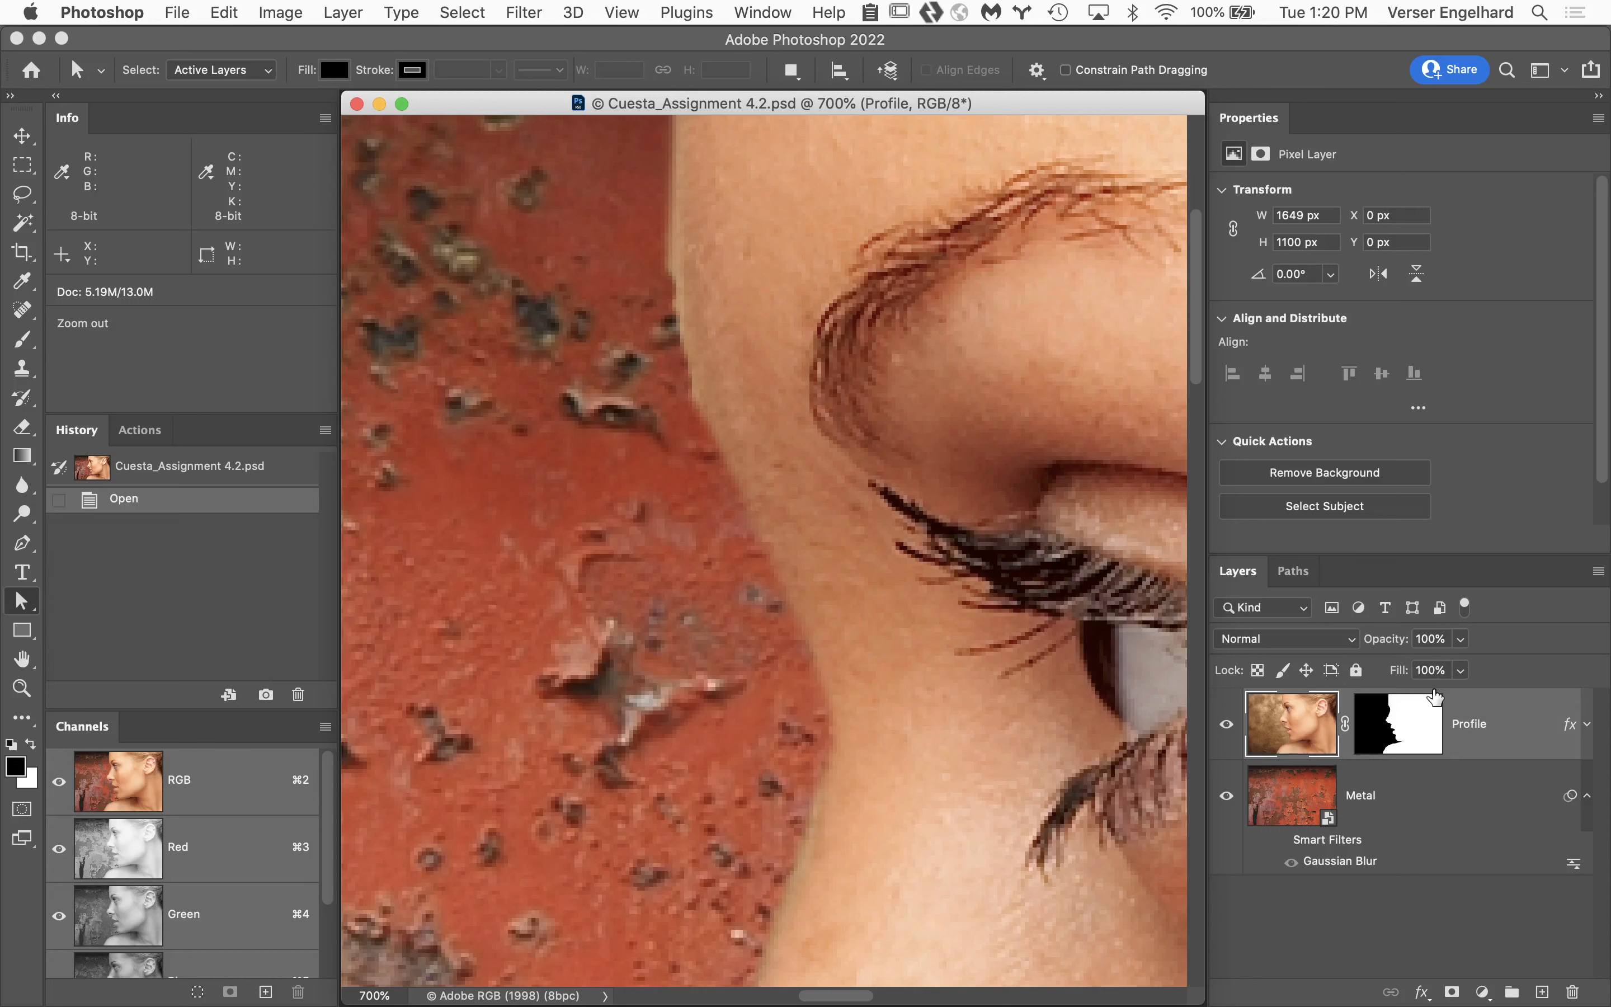
# Display the Profile layer mask by itself and try hardening its edge in Levels with the white input at 180 and the black input raised.
pyautogui.click(1418, 719)
pyautogui.keyDown('alt'); pyautogui.click(1419, 719); pyautogui.keyUp('alt')
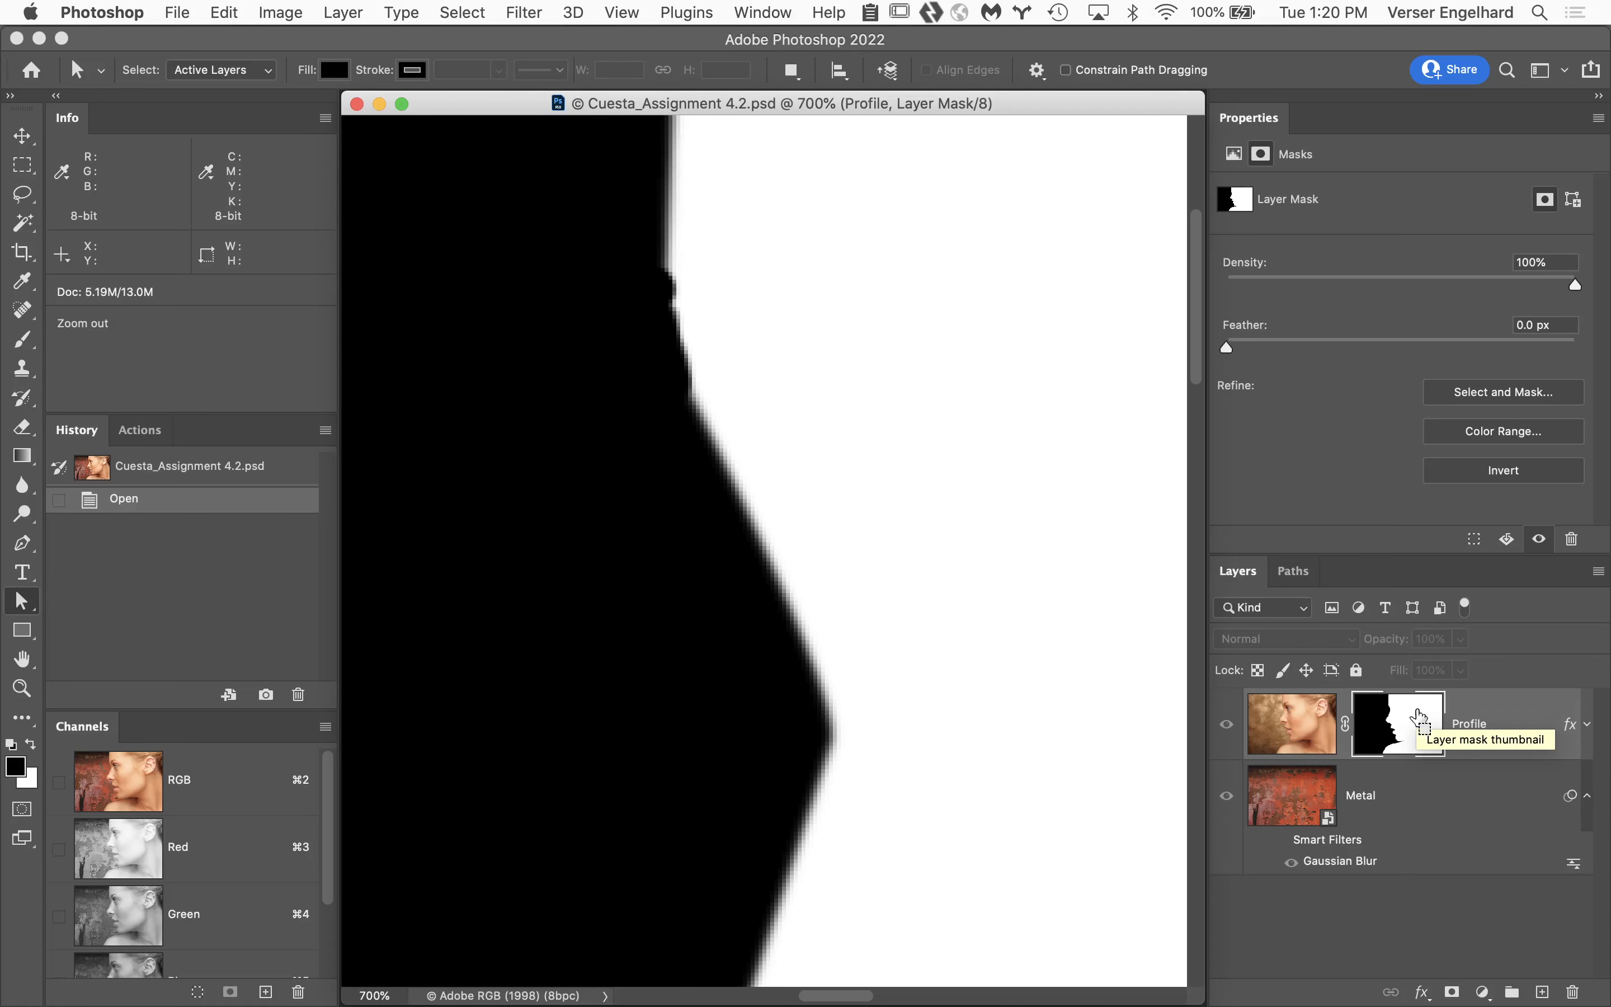
pyautogui.press('super+l')
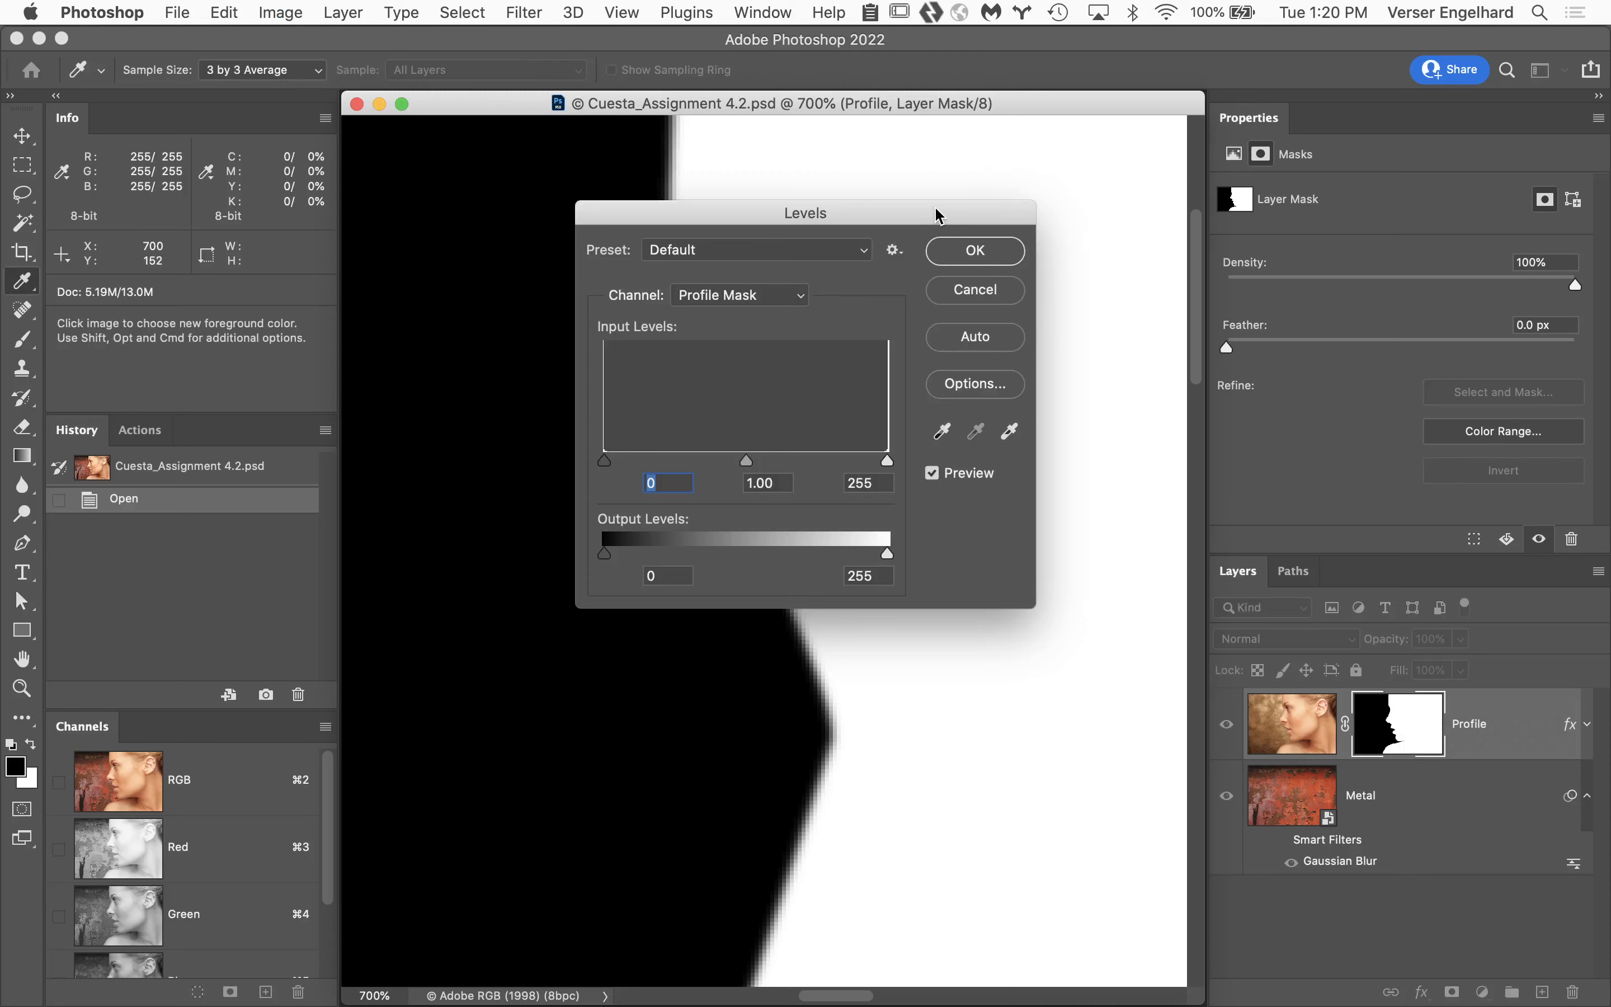
pyautogui.moveTo(942, 216); pyautogui.dragTo(484, 227)
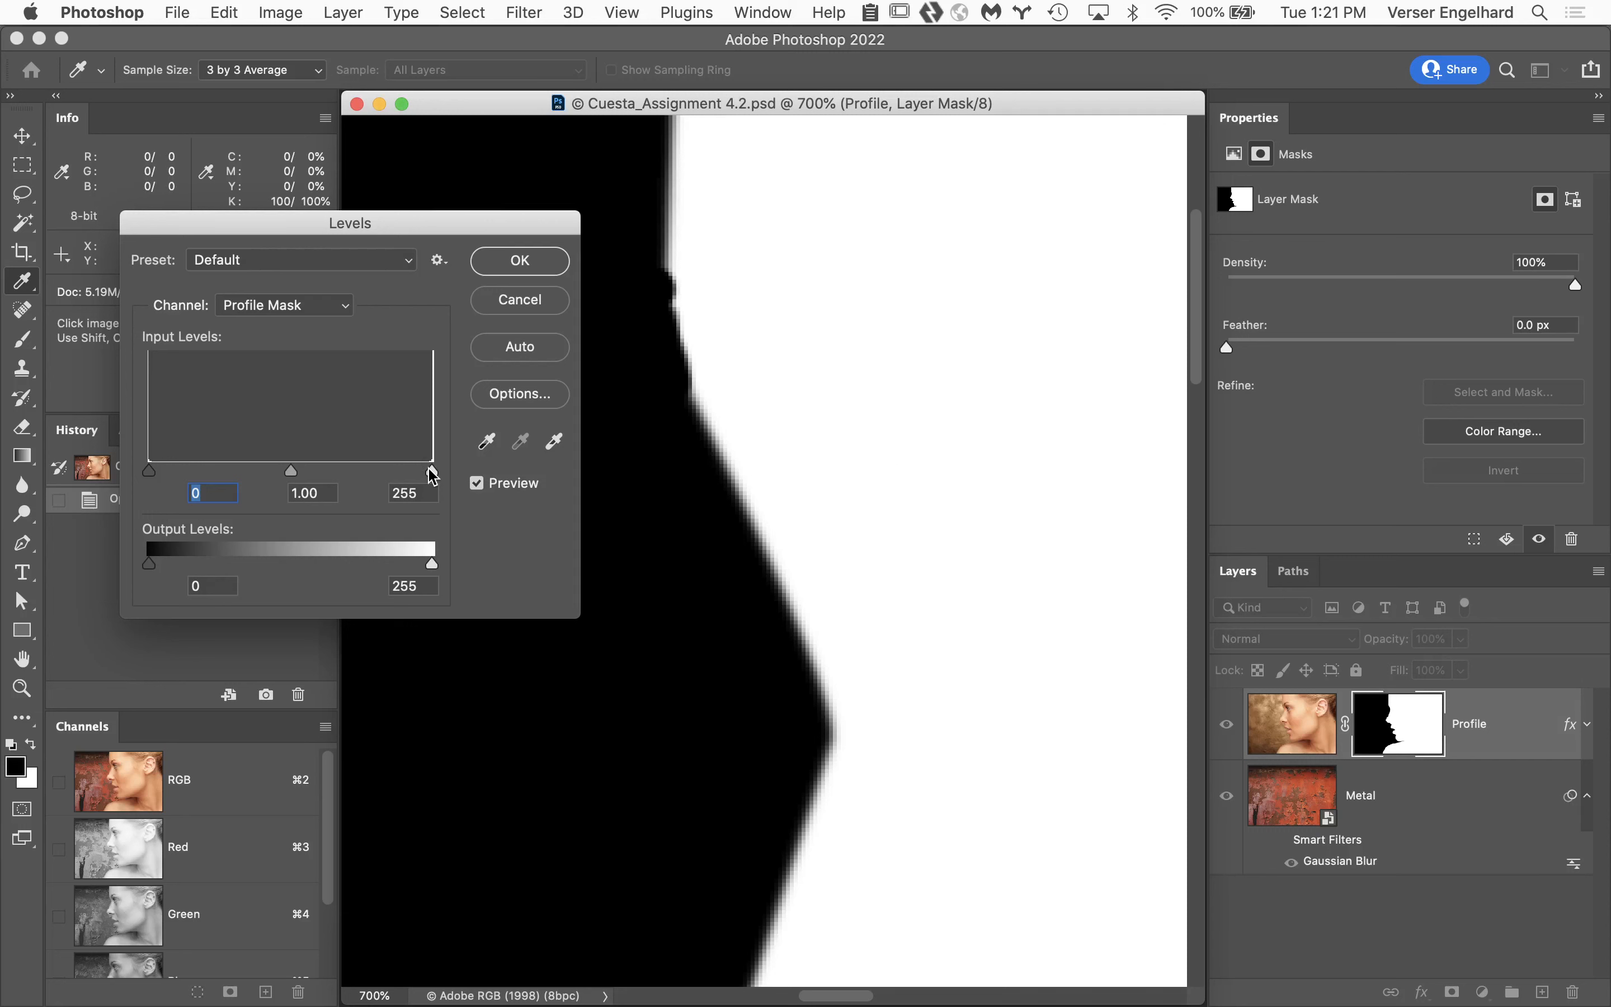
pyautogui.moveTo(432, 474); pyautogui.dragTo(350, 469)
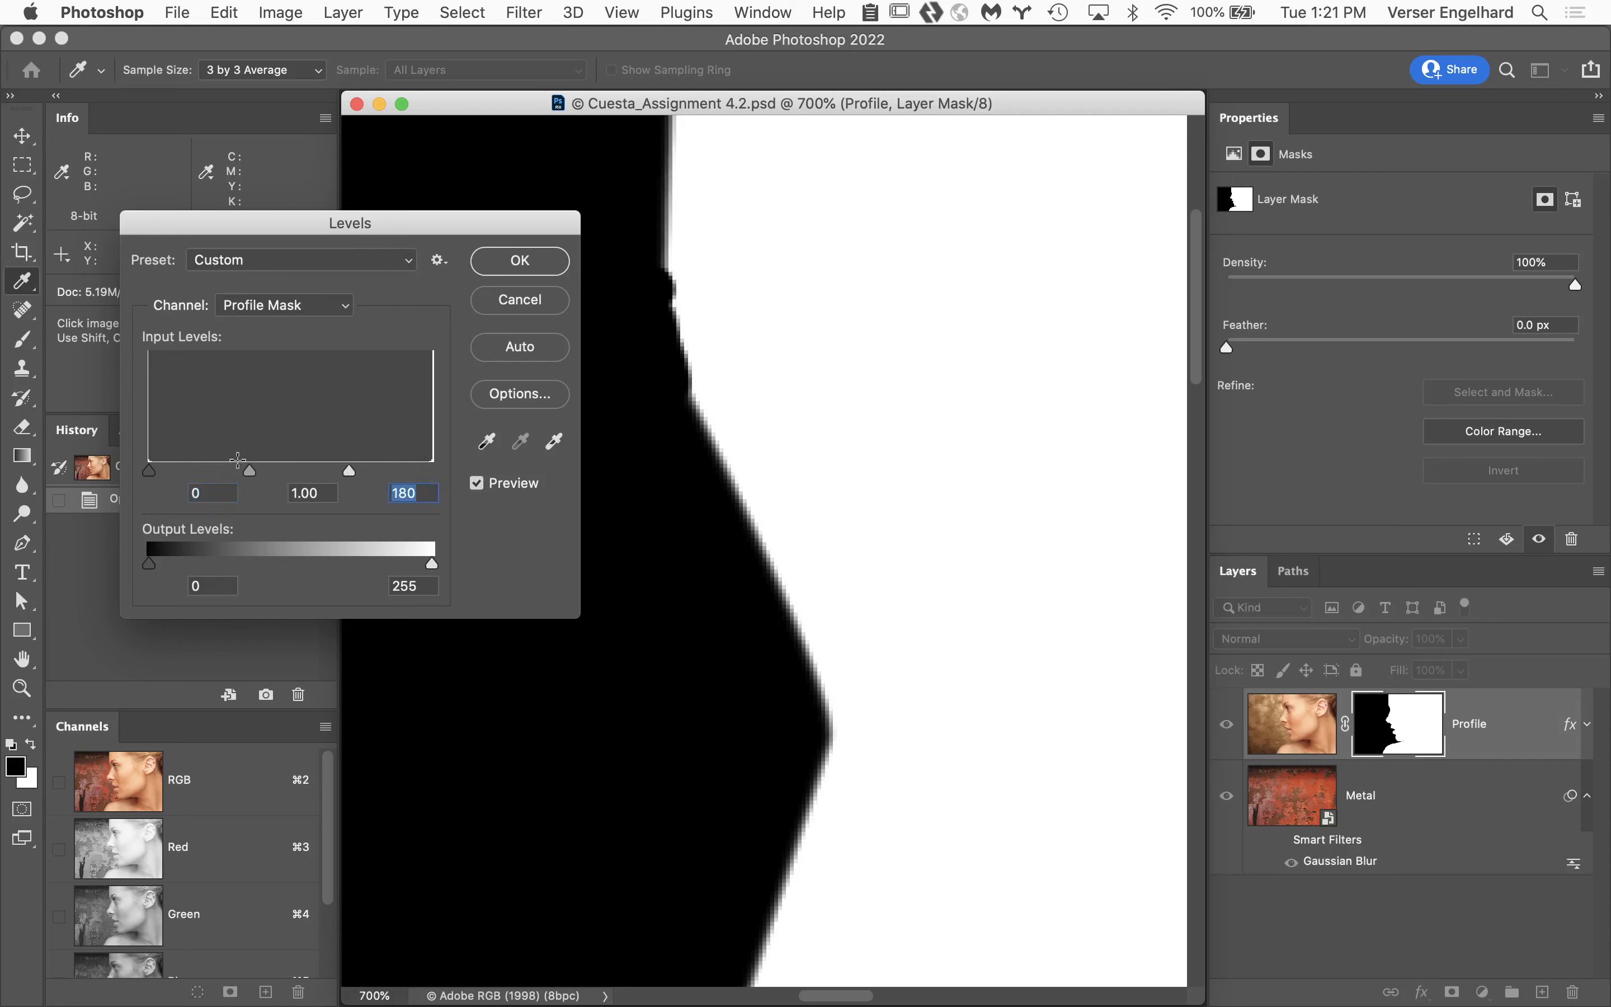
pyautogui.moveTo(147, 475); pyautogui.dragTo(260, 472)
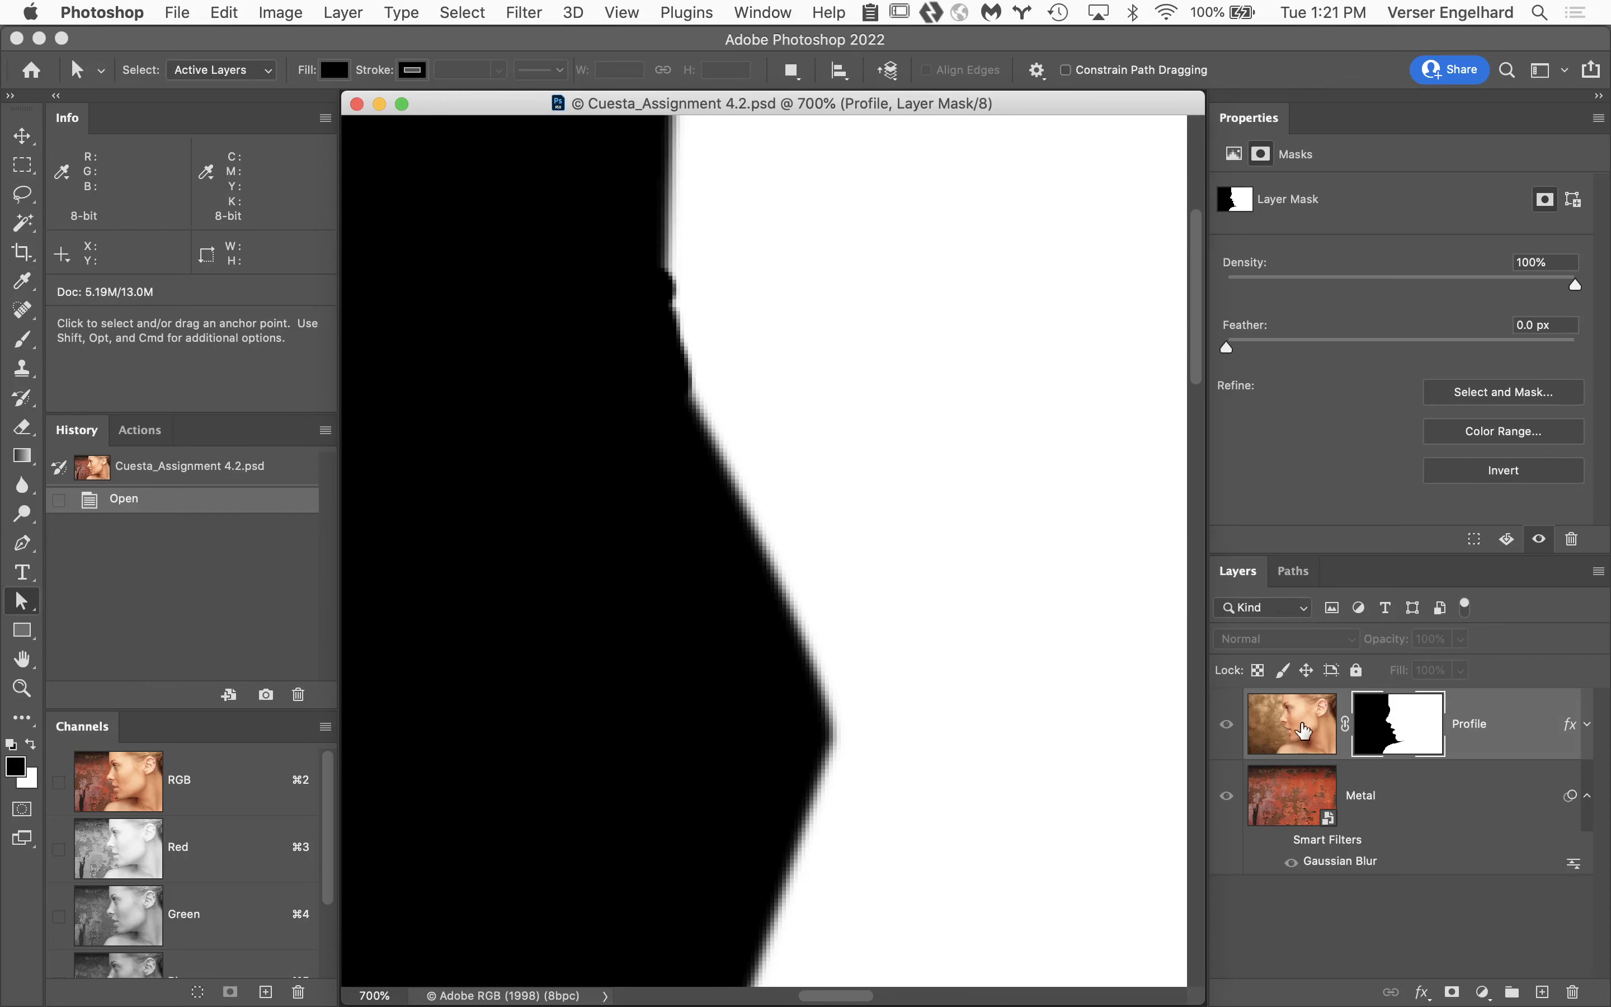
# Show the composite again at the nose and try Levels on the Profile layer mask with input levels 71 and 181.
pyautogui.click(1303, 727)
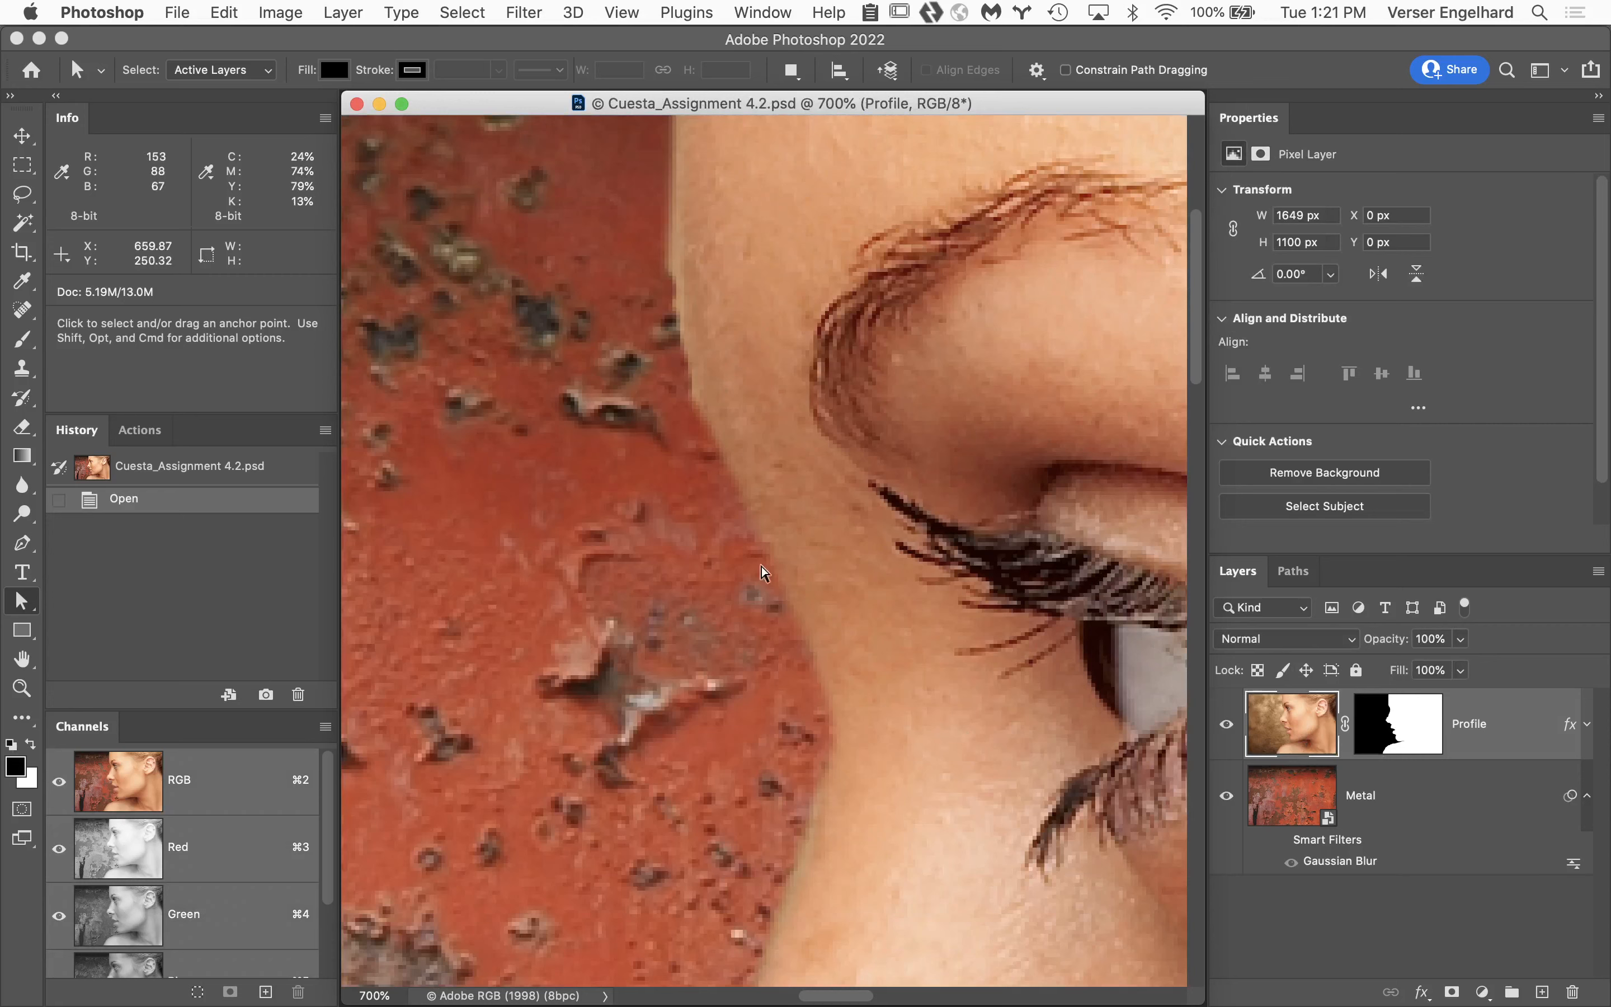
pyautogui.moveTo(899, 878); pyautogui.dragTo(935, 302)
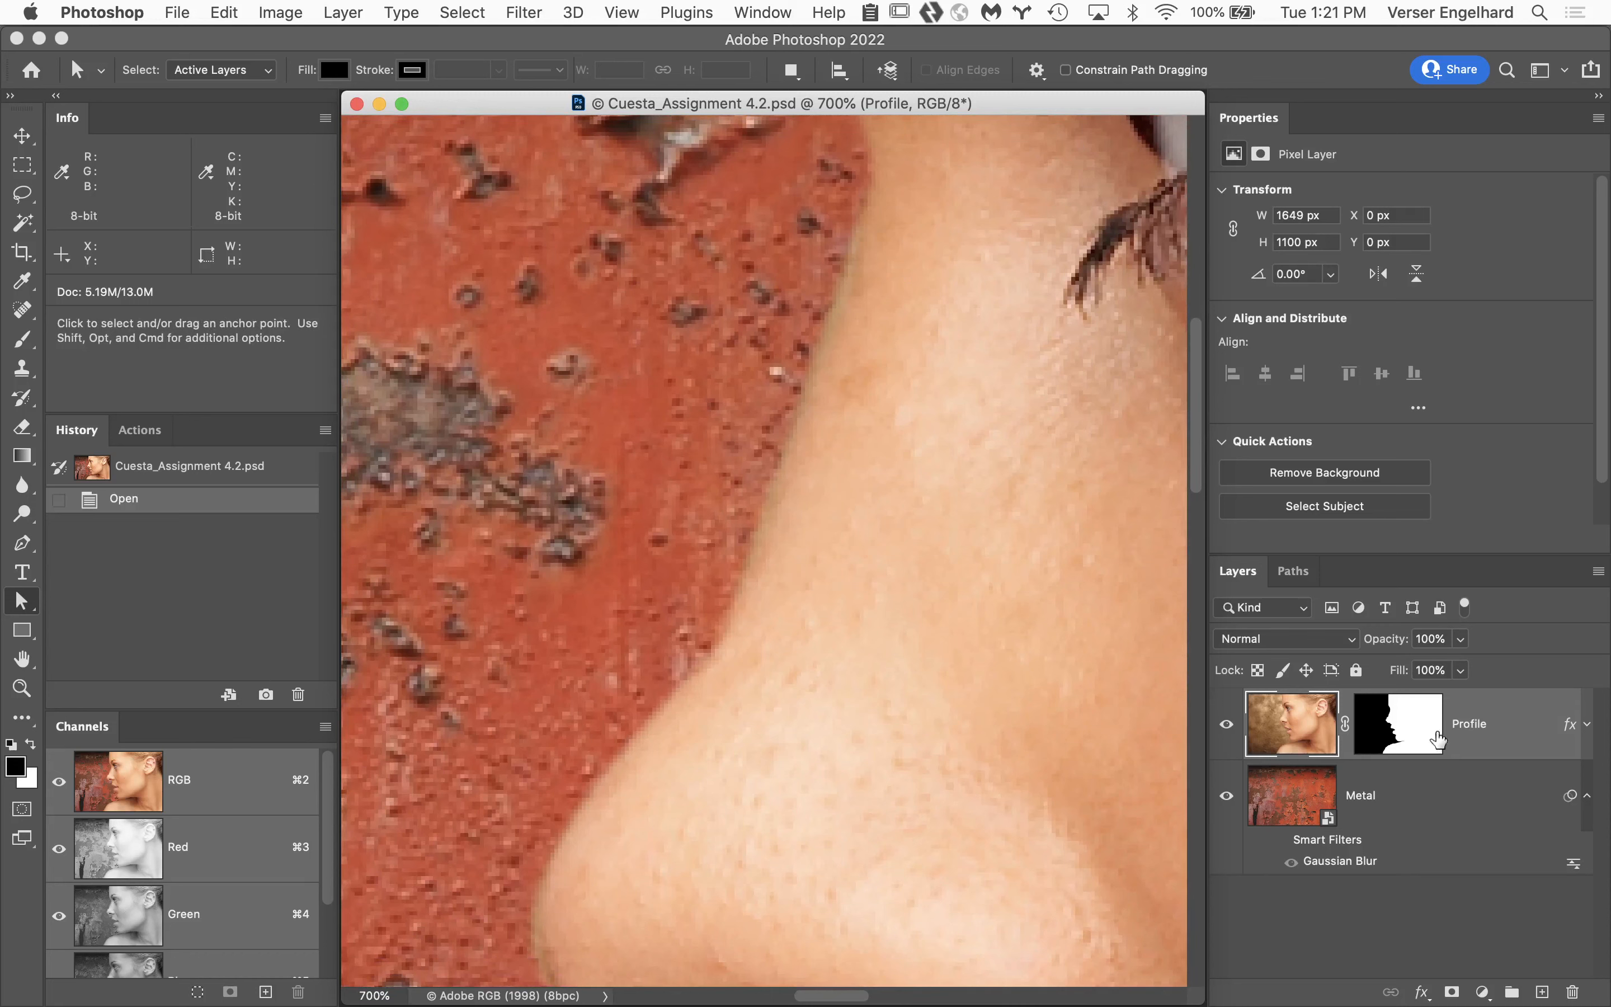
pyautogui.click(1420, 733)
pyautogui.press('super+l')
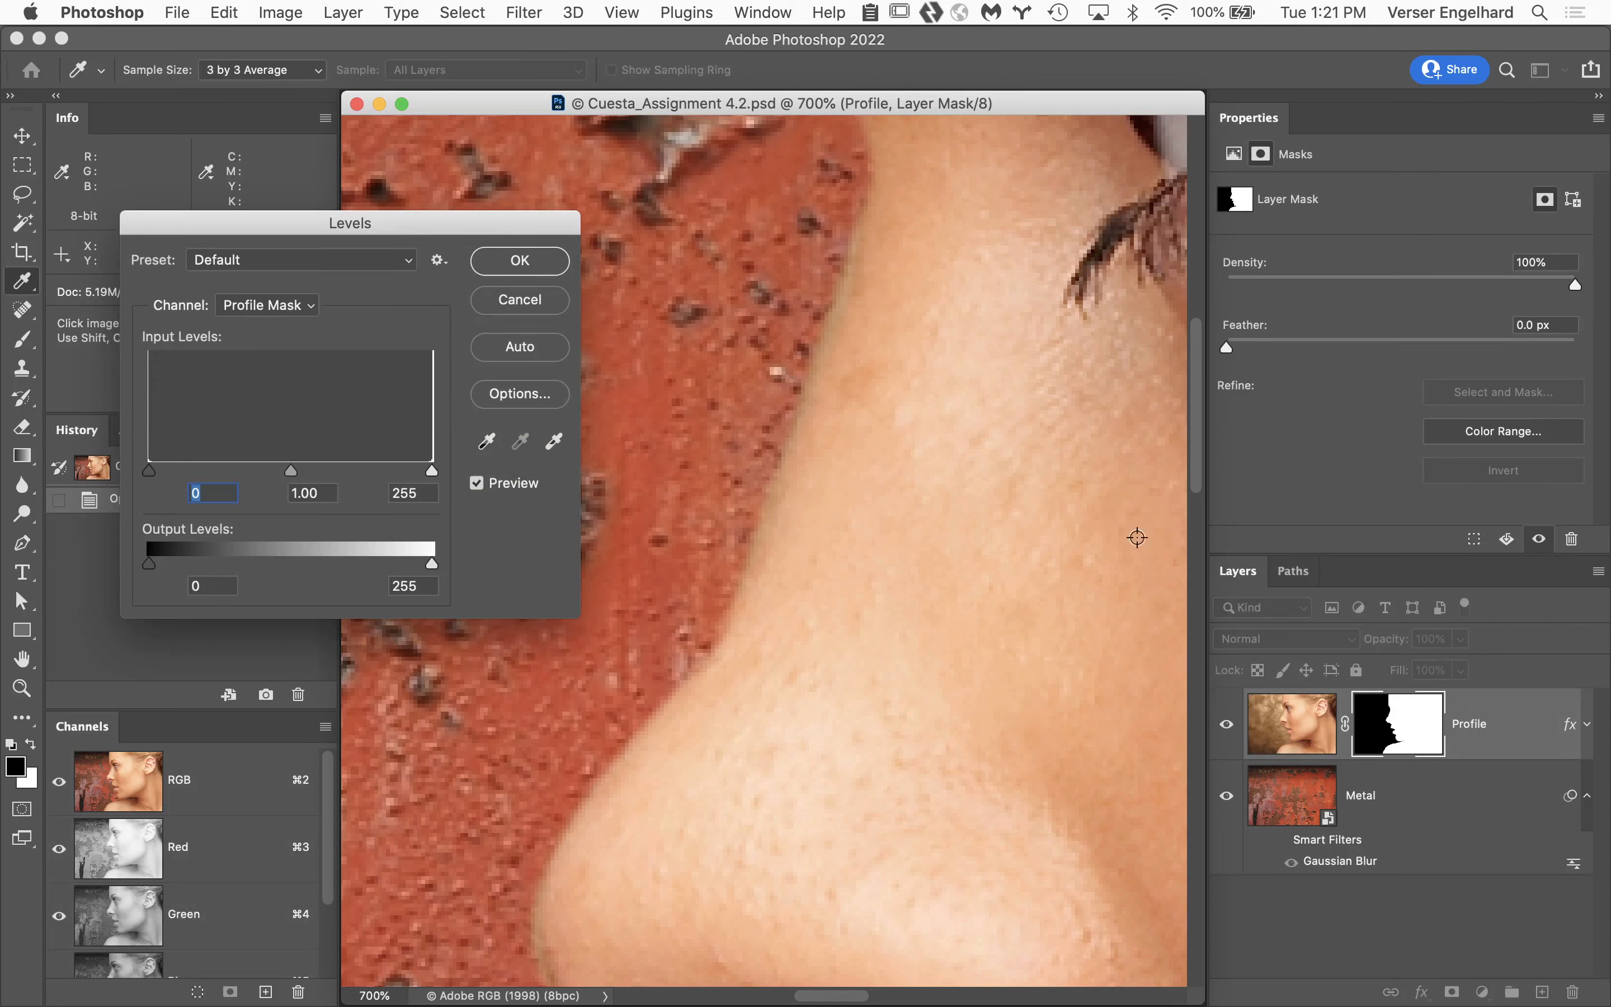
pyautogui.moveTo(150, 472); pyautogui.dragTo(227, 472)
pyautogui.moveTo(432, 472); pyautogui.dragTo(343, 472)
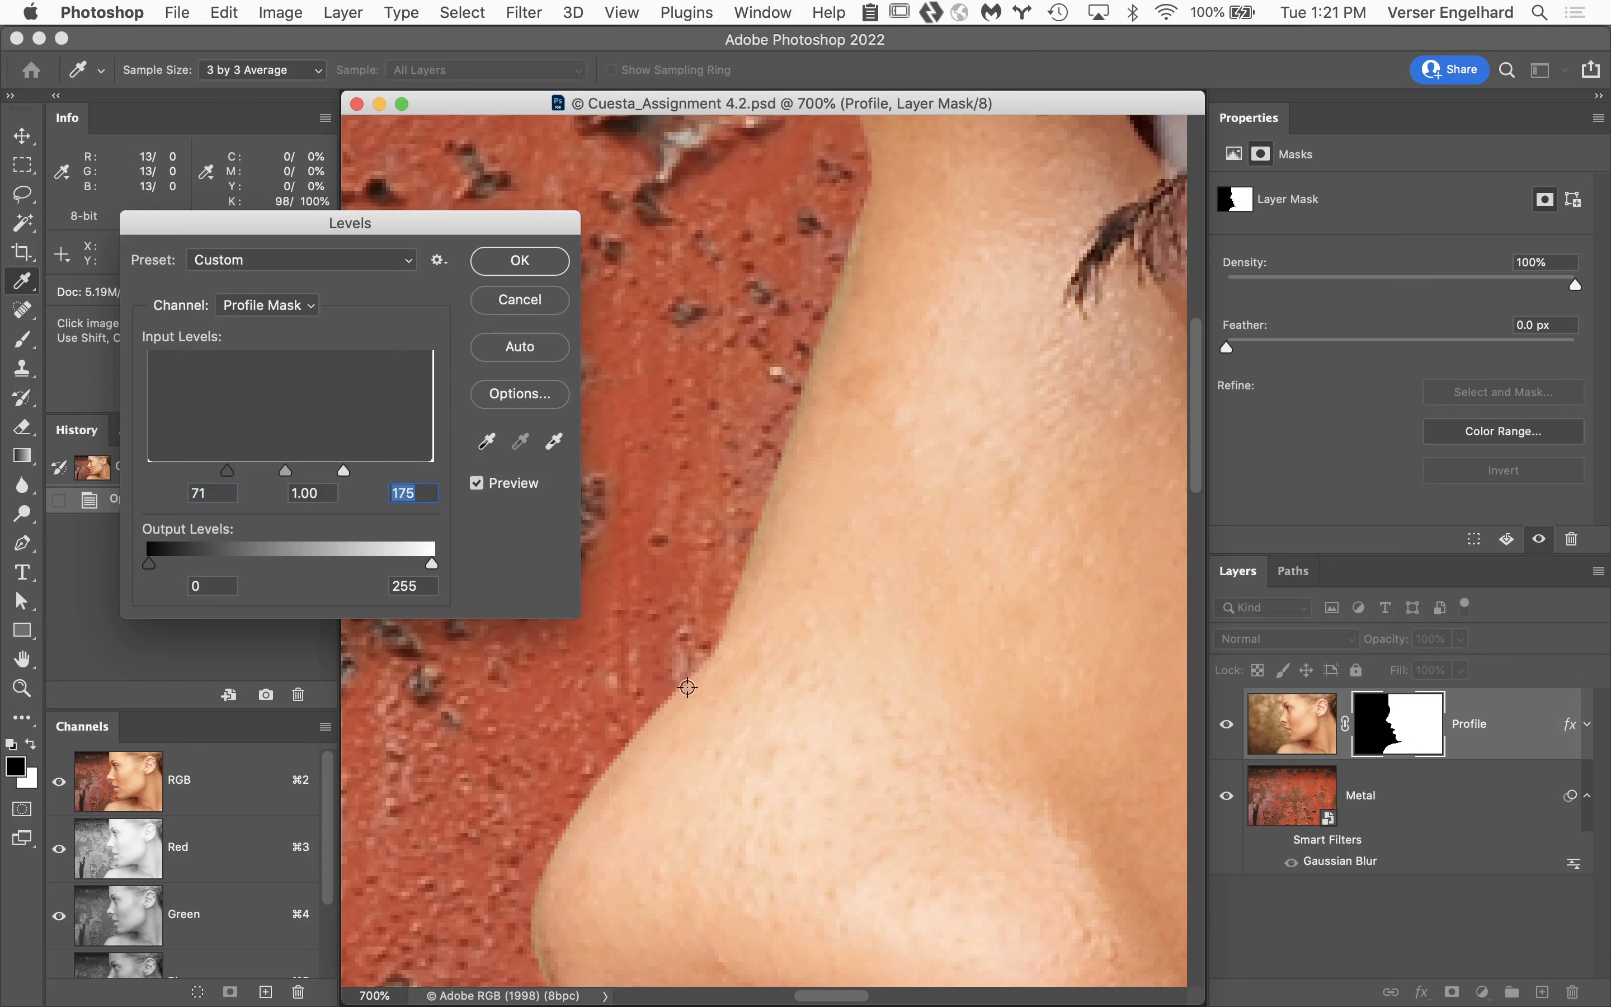
pyautogui.moveTo(344, 470); pyautogui.dragTo(351, 470)
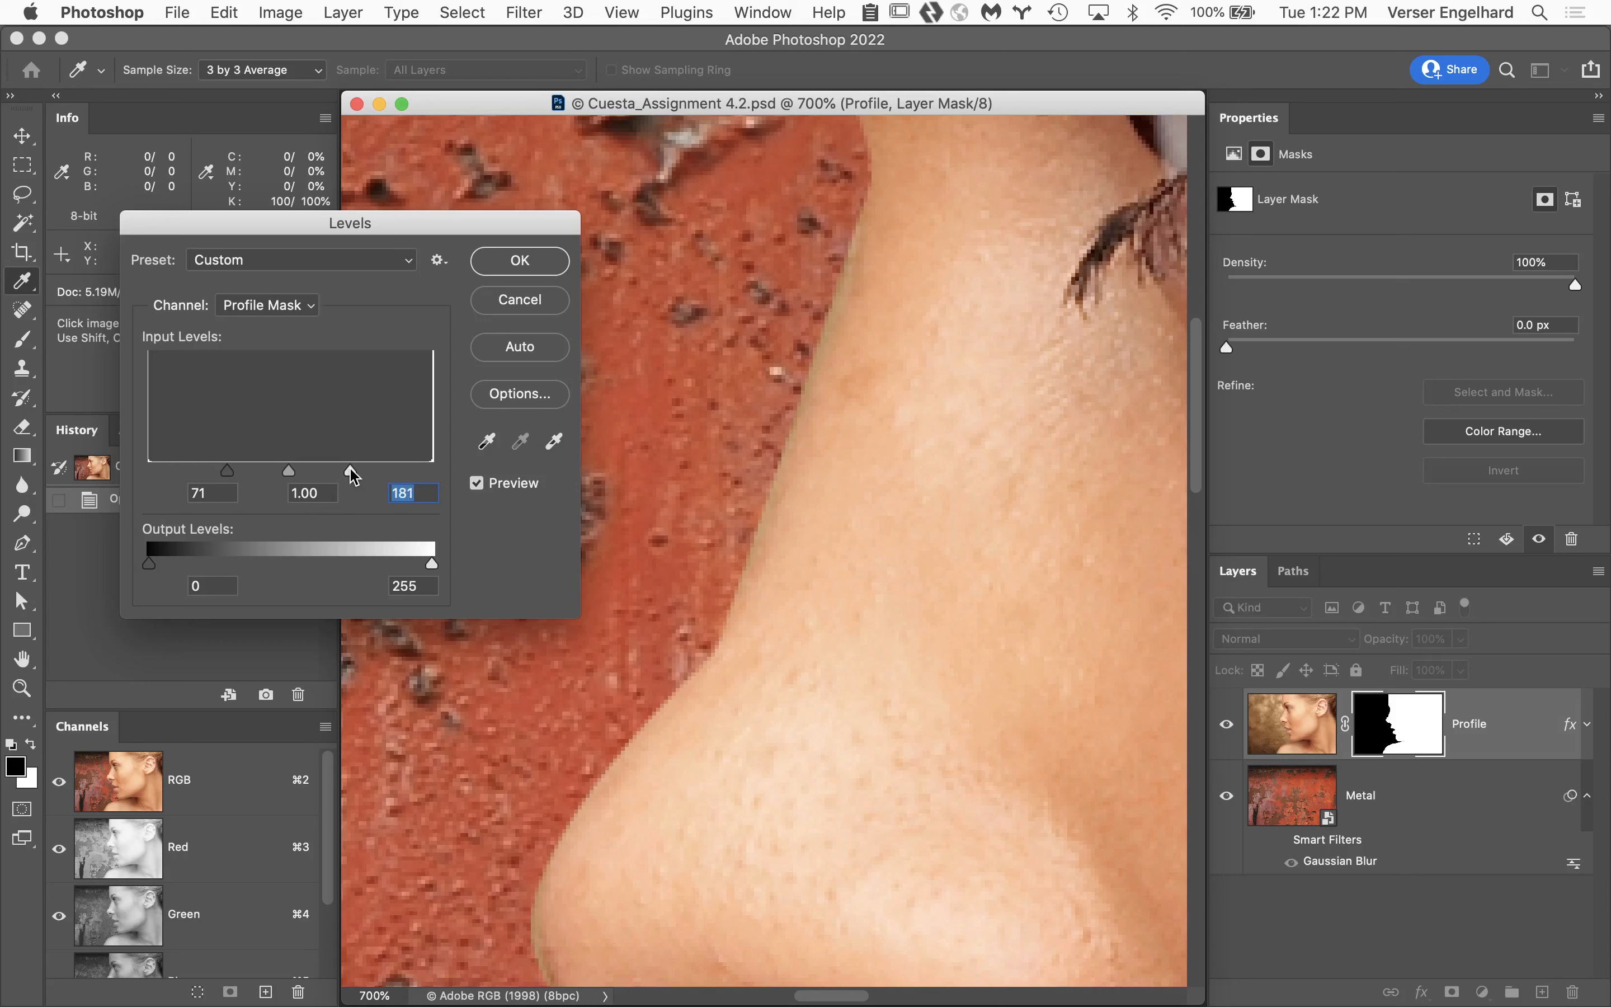
pyautogui.click(529, 305)
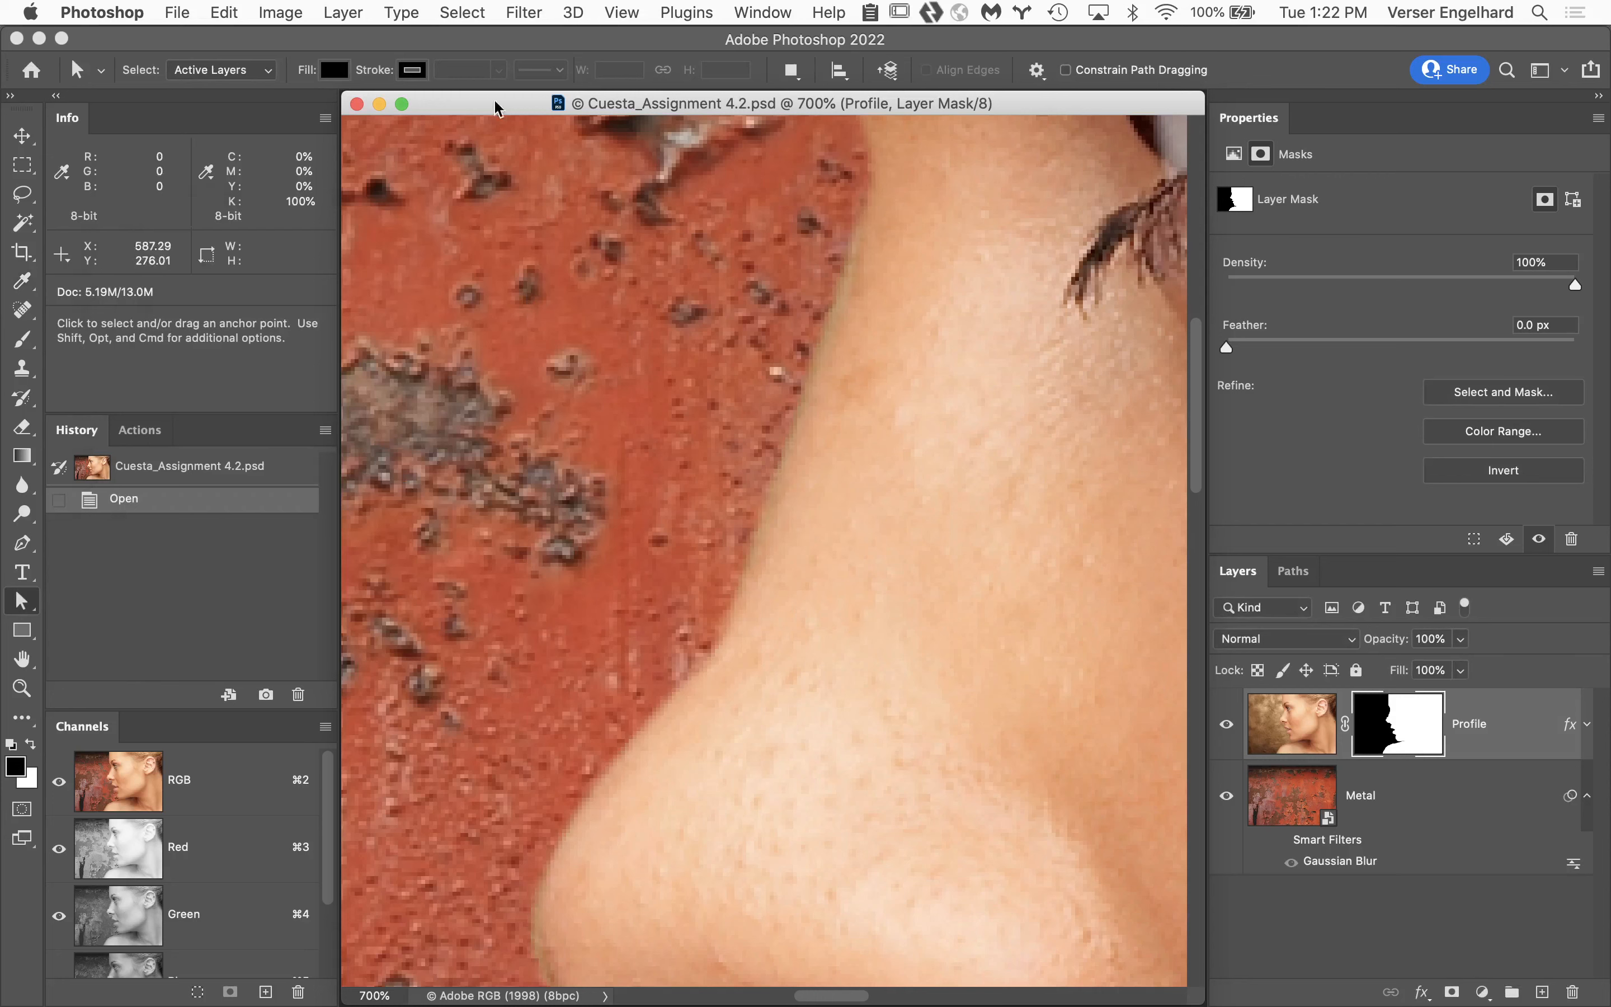
# Close the document, switch to Adobe Bridge, and open the next student's 4.2 PSD from their folder in Week 5 Turnin.
pyautogui.click(357, 105)
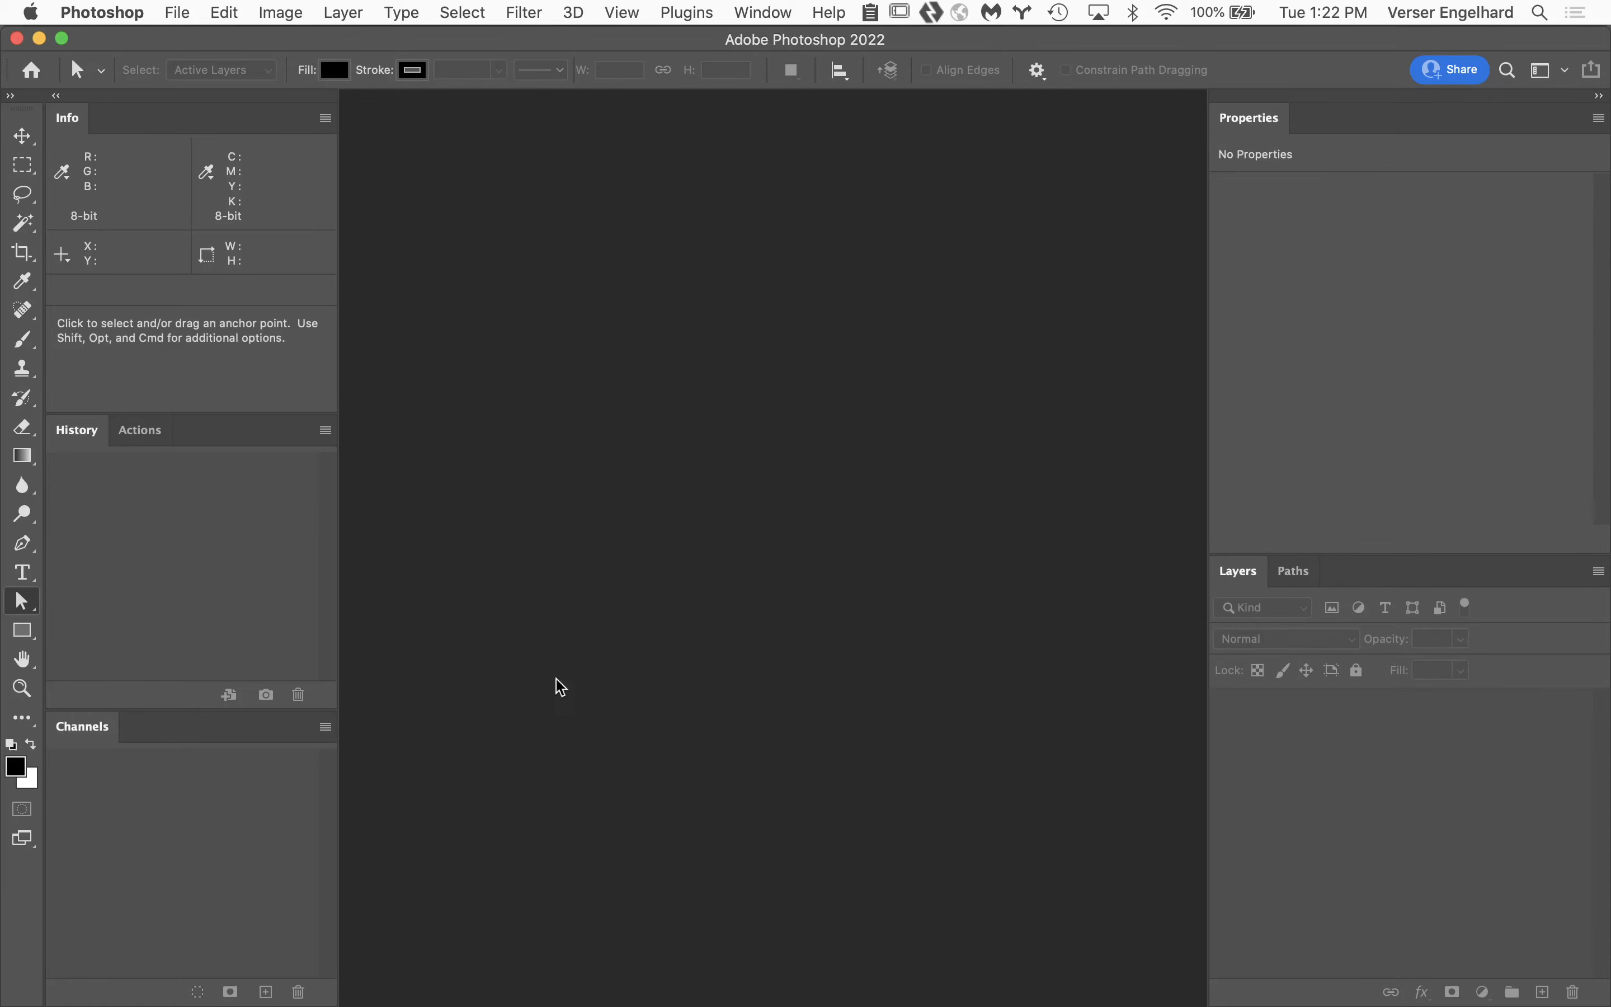
pyautogui.moveTo(744, 1003)
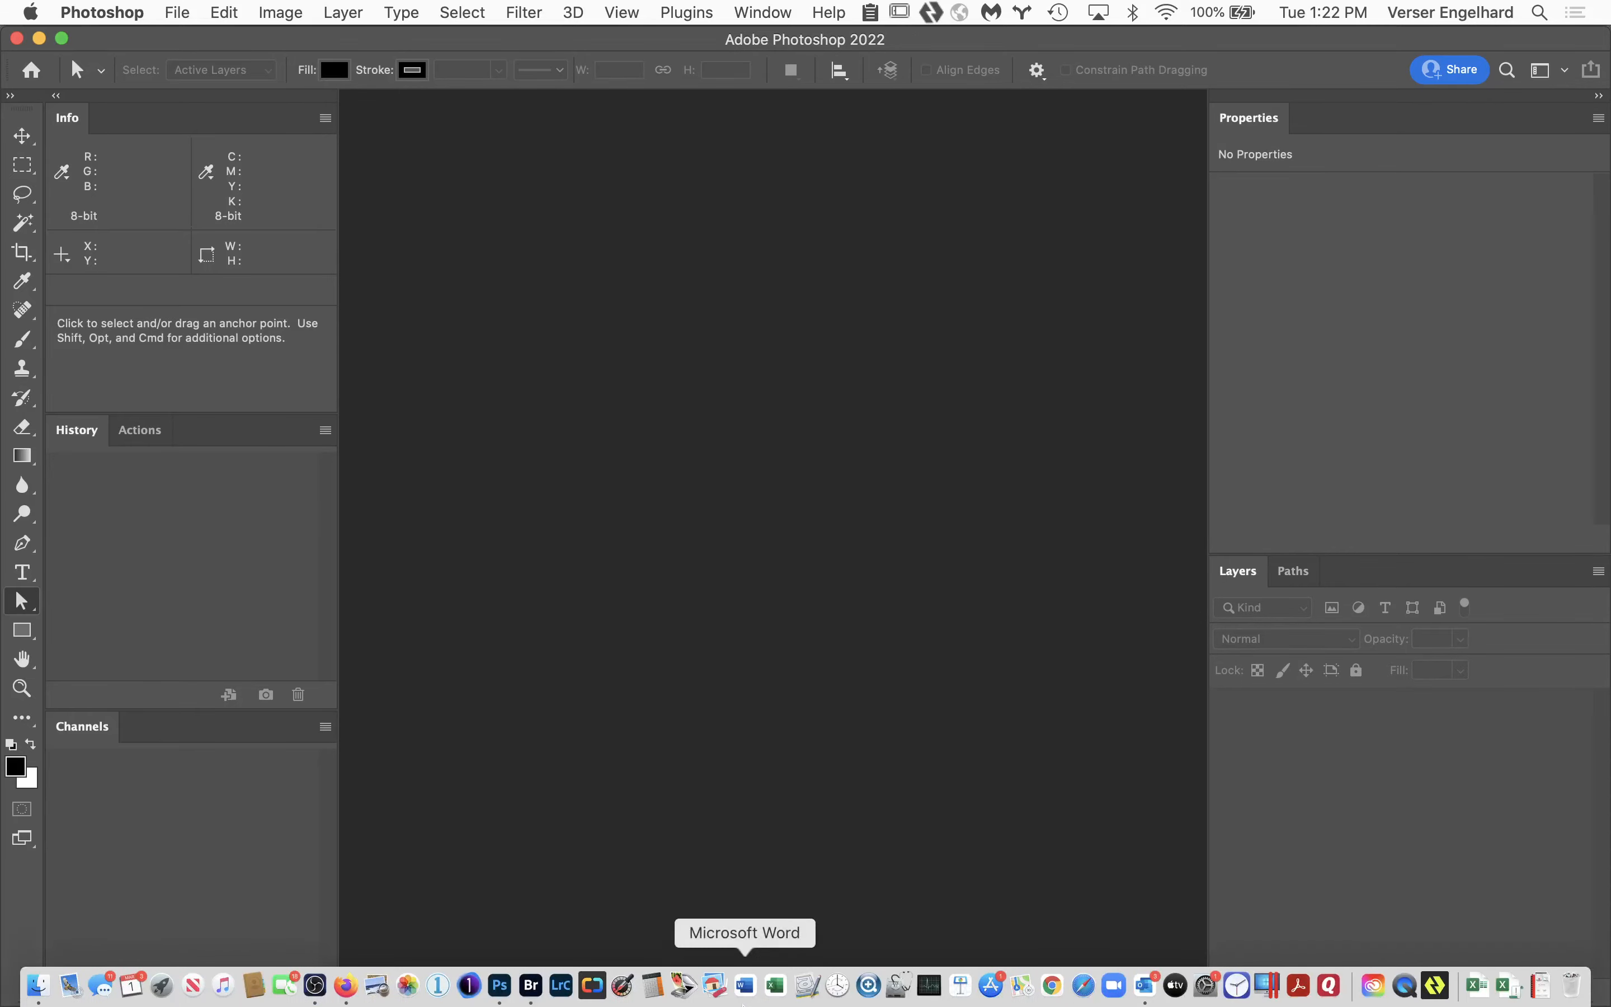
pyautogui.click(531, 986)
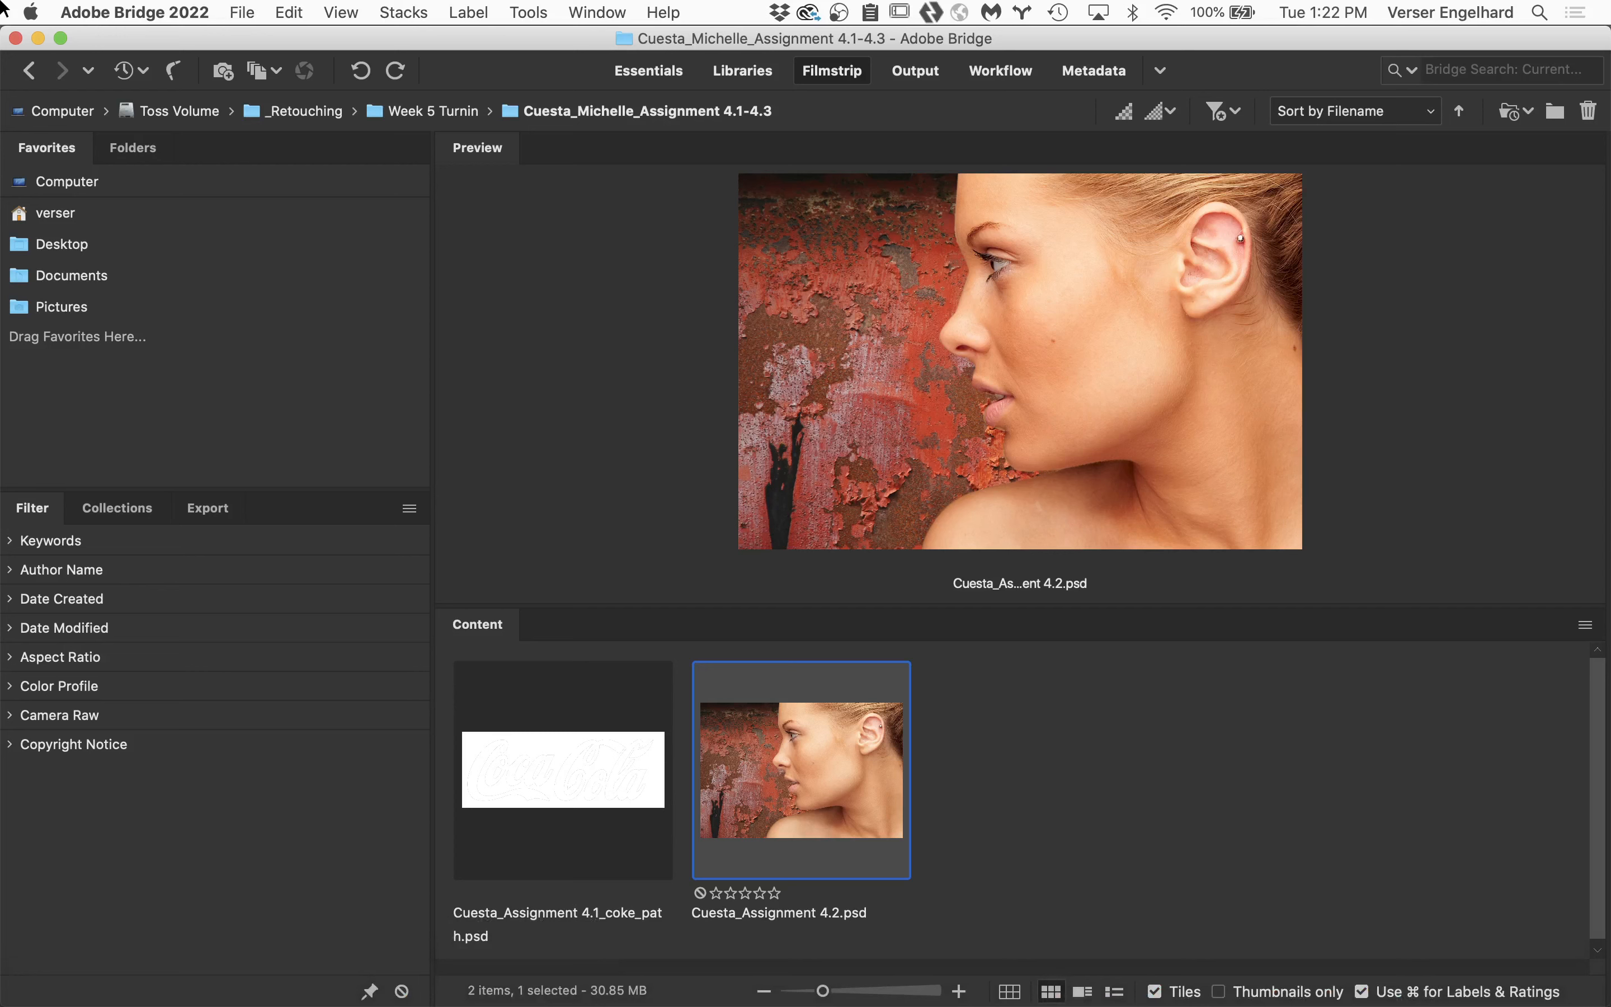
pyautogui.click(28, 71)
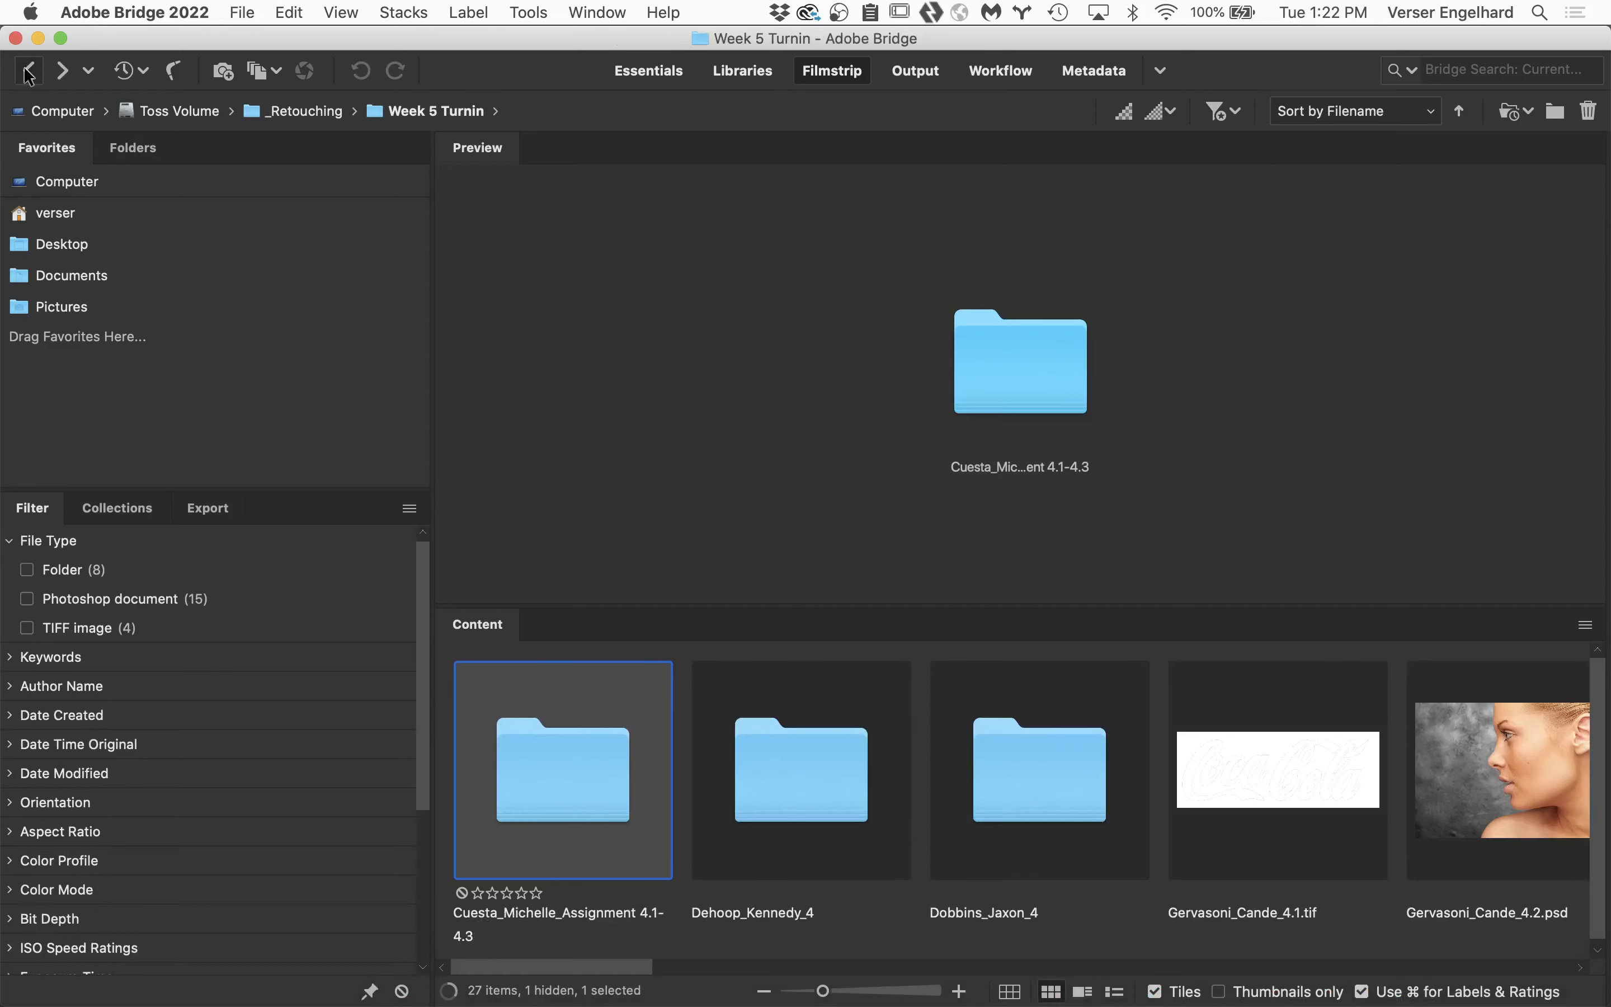
pyautogui.doubleClick(835, 766)
pyautogui.doubleClick(841, 765)
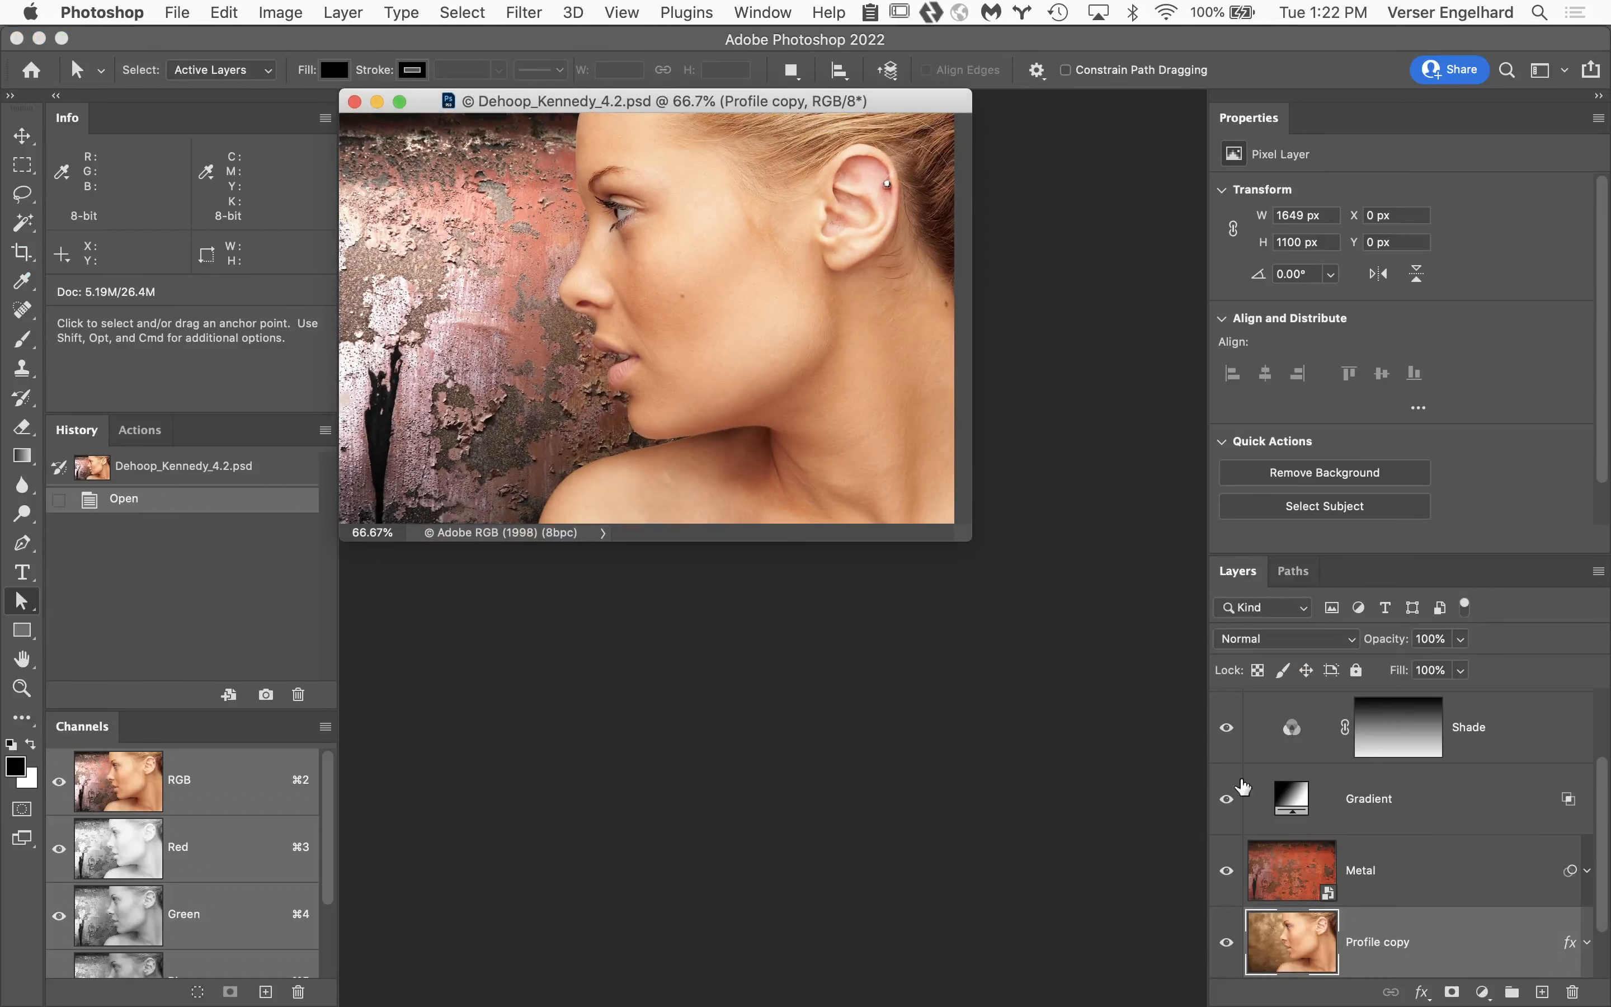
# Isolate Layer 2, examine its cutout edge from the forehead to the nose at up to 300%, and restore the other layers.
pyautogui.scroll(3, 1331, 799)
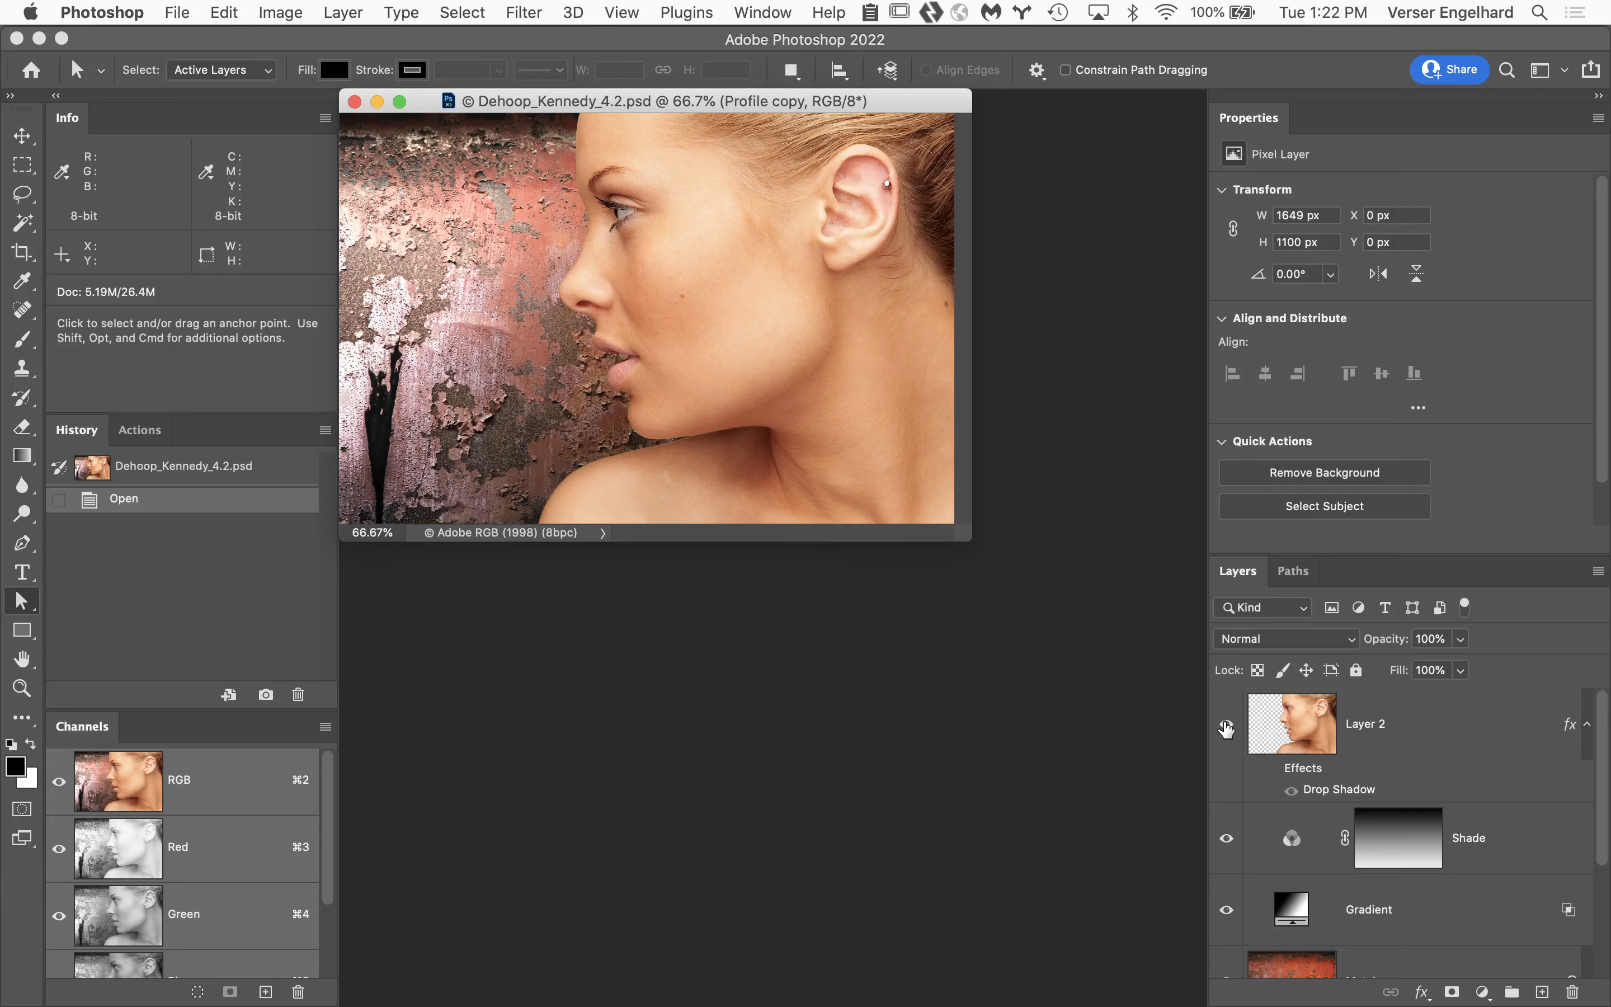
pyautogui.keyDown('alt'); pyautogui.click(1227, 725); pyautogui.keyUp('alt')
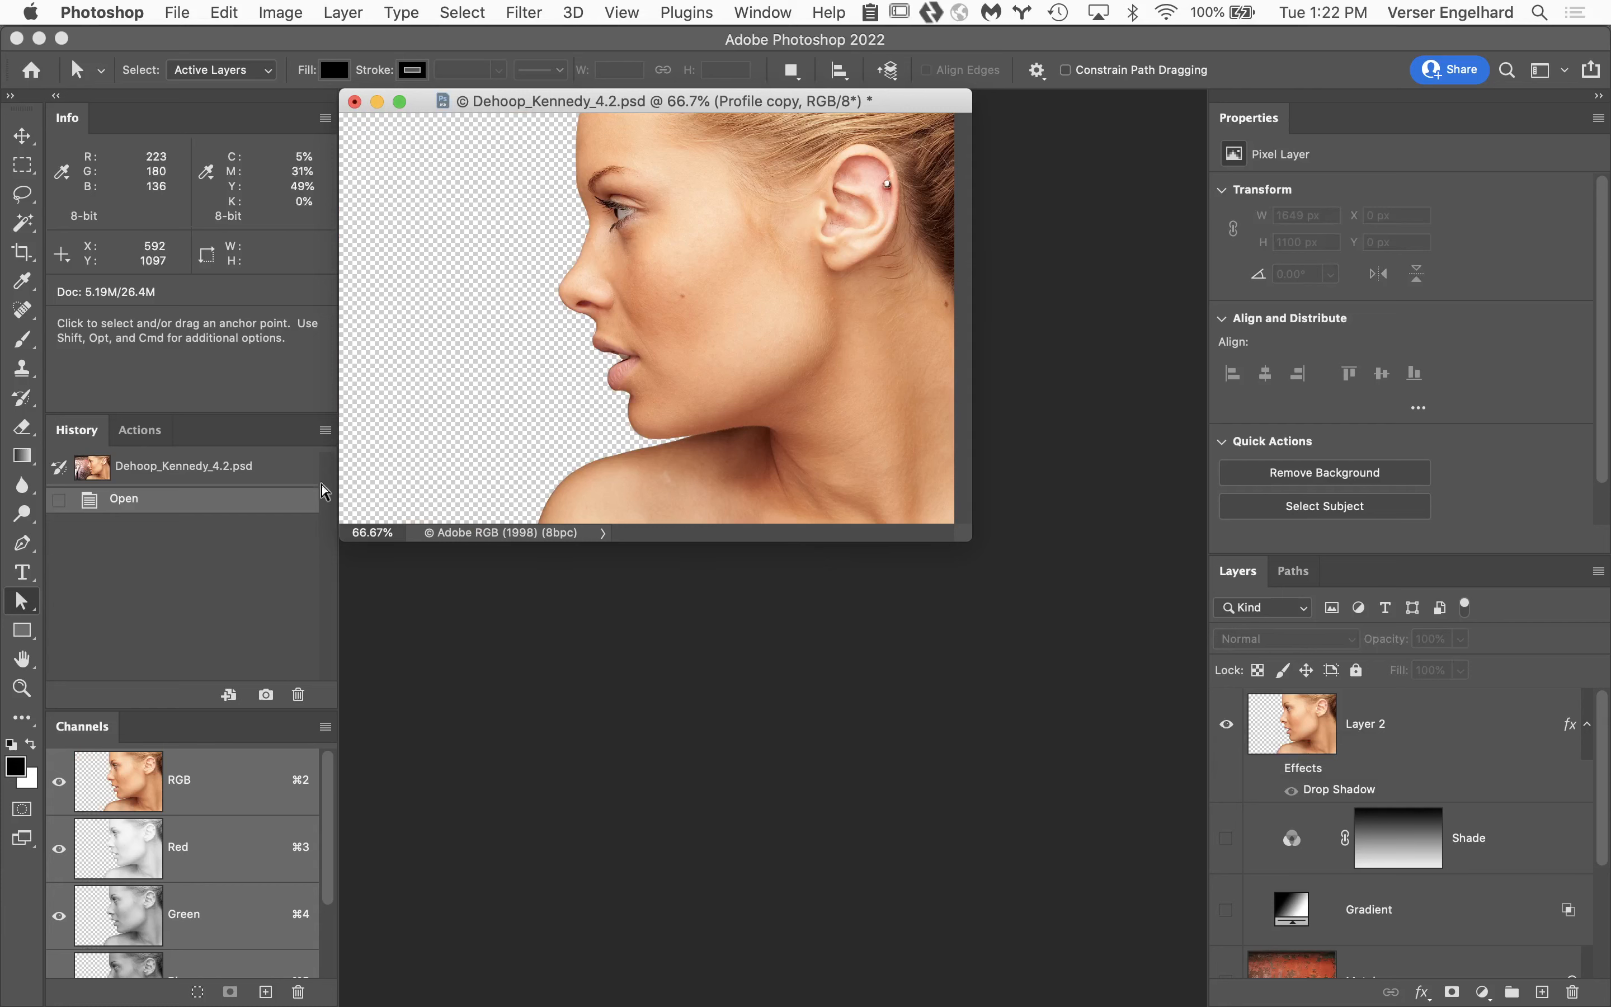
pyautogui.click(23, 660)
pyautogui.doubleClick(24, 660)
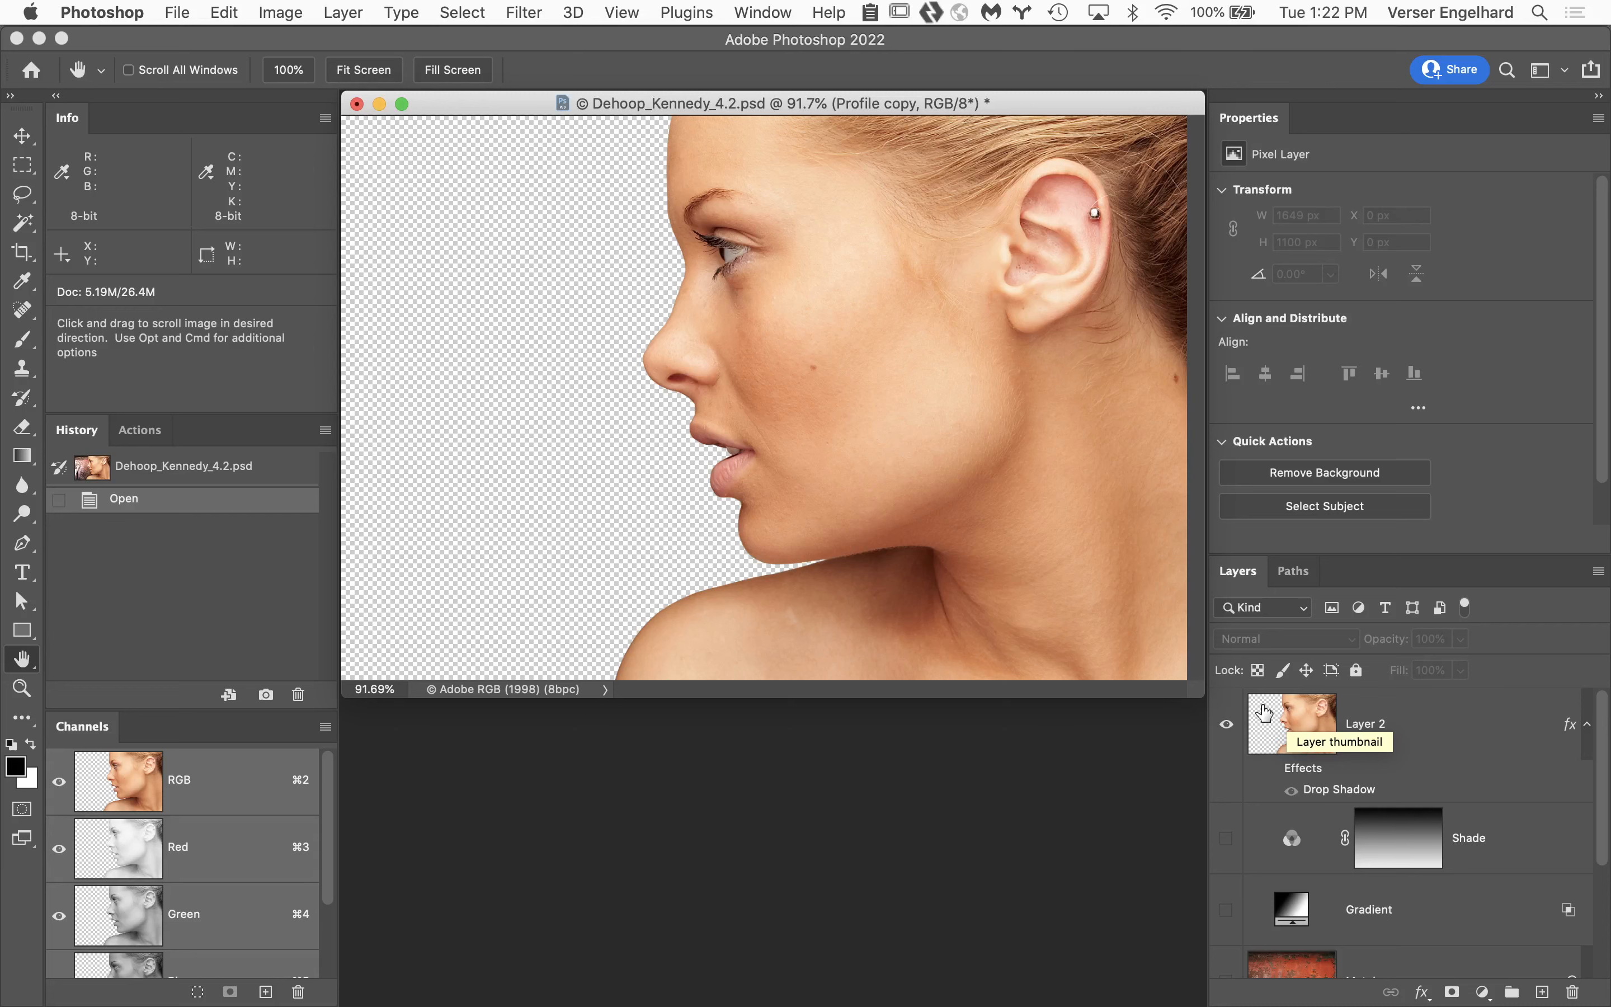
pyautogui.keyDown('super'); pyautogui.click(686, 309); pyautogui.keyUp('super')
pyautogui.keyDown('super'); pyautogui.click(715, 314); pyautogui.keyUp('super')
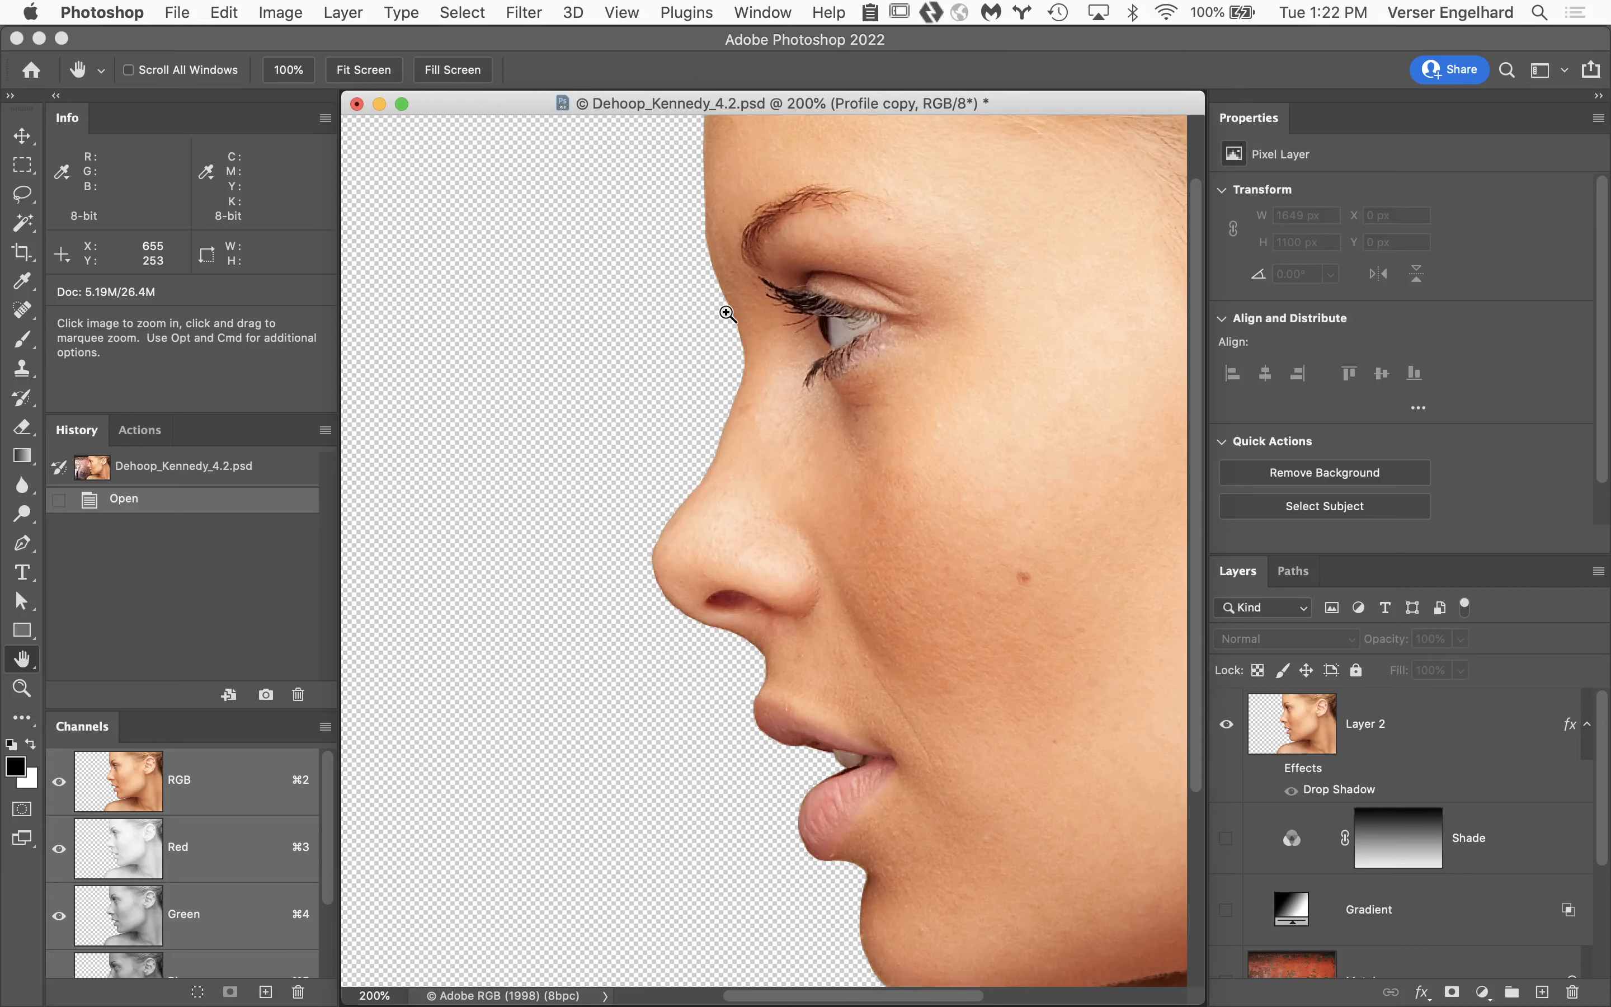
pyautogui.keyDown('super'); pyautogui.click(728, 313); pyautogui.keyUp('super')
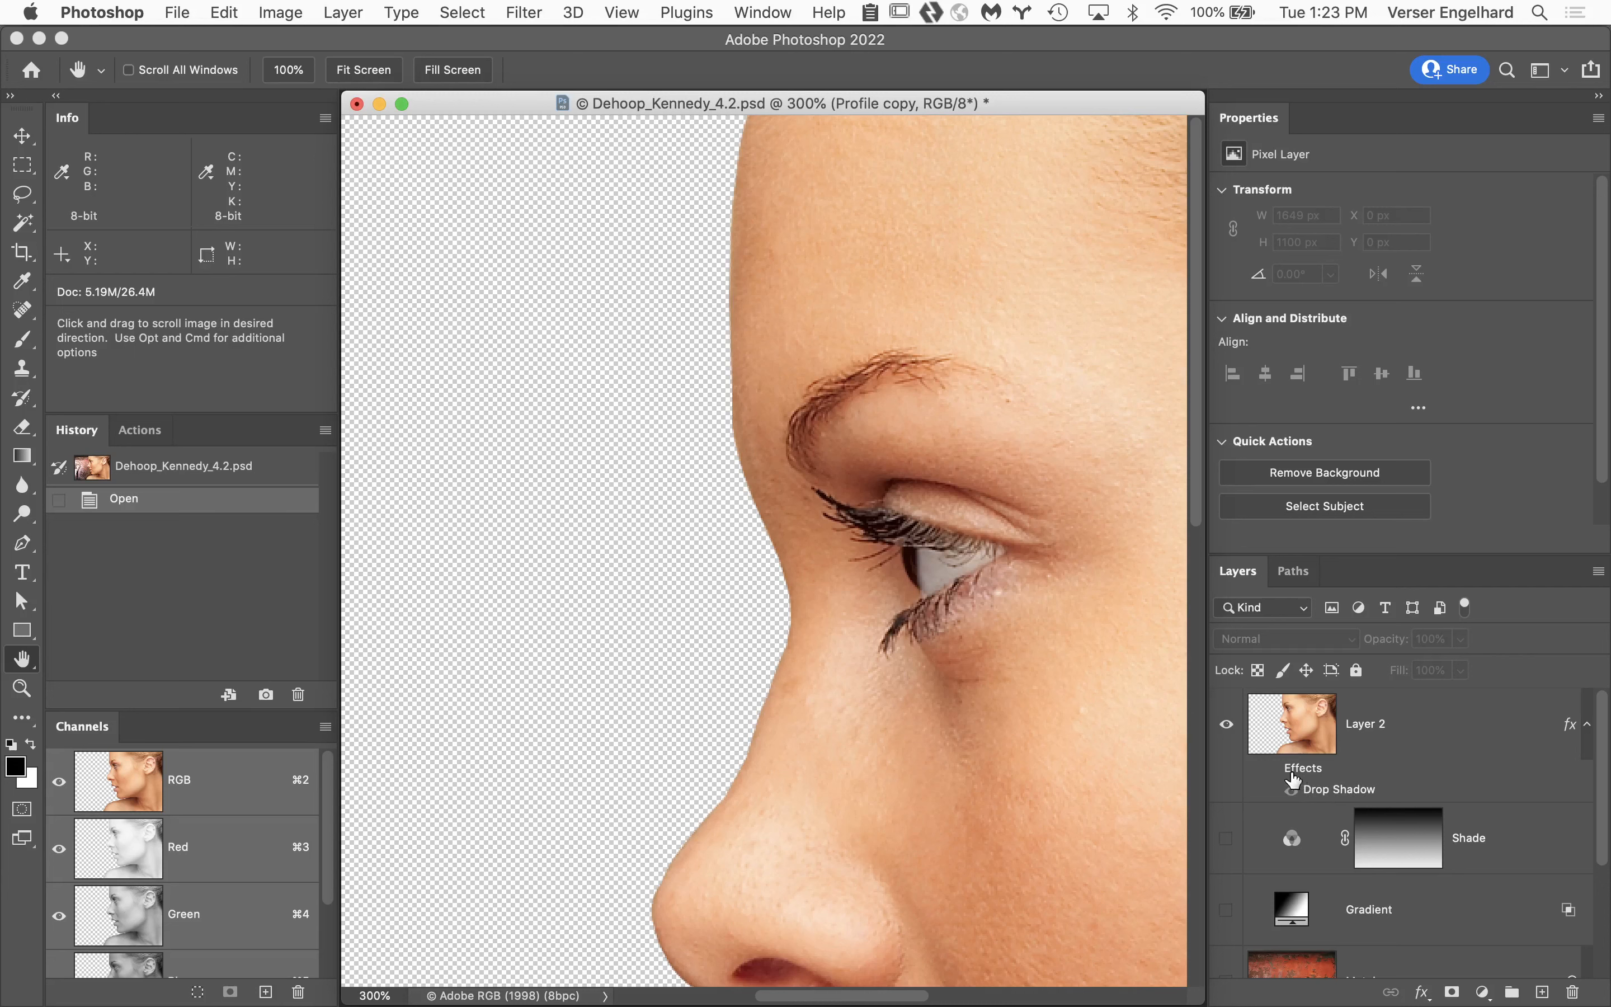
pyautogui.keyDown('alt'); pyautogui.click(1225, 730); pyautogui.keyUp('alt')
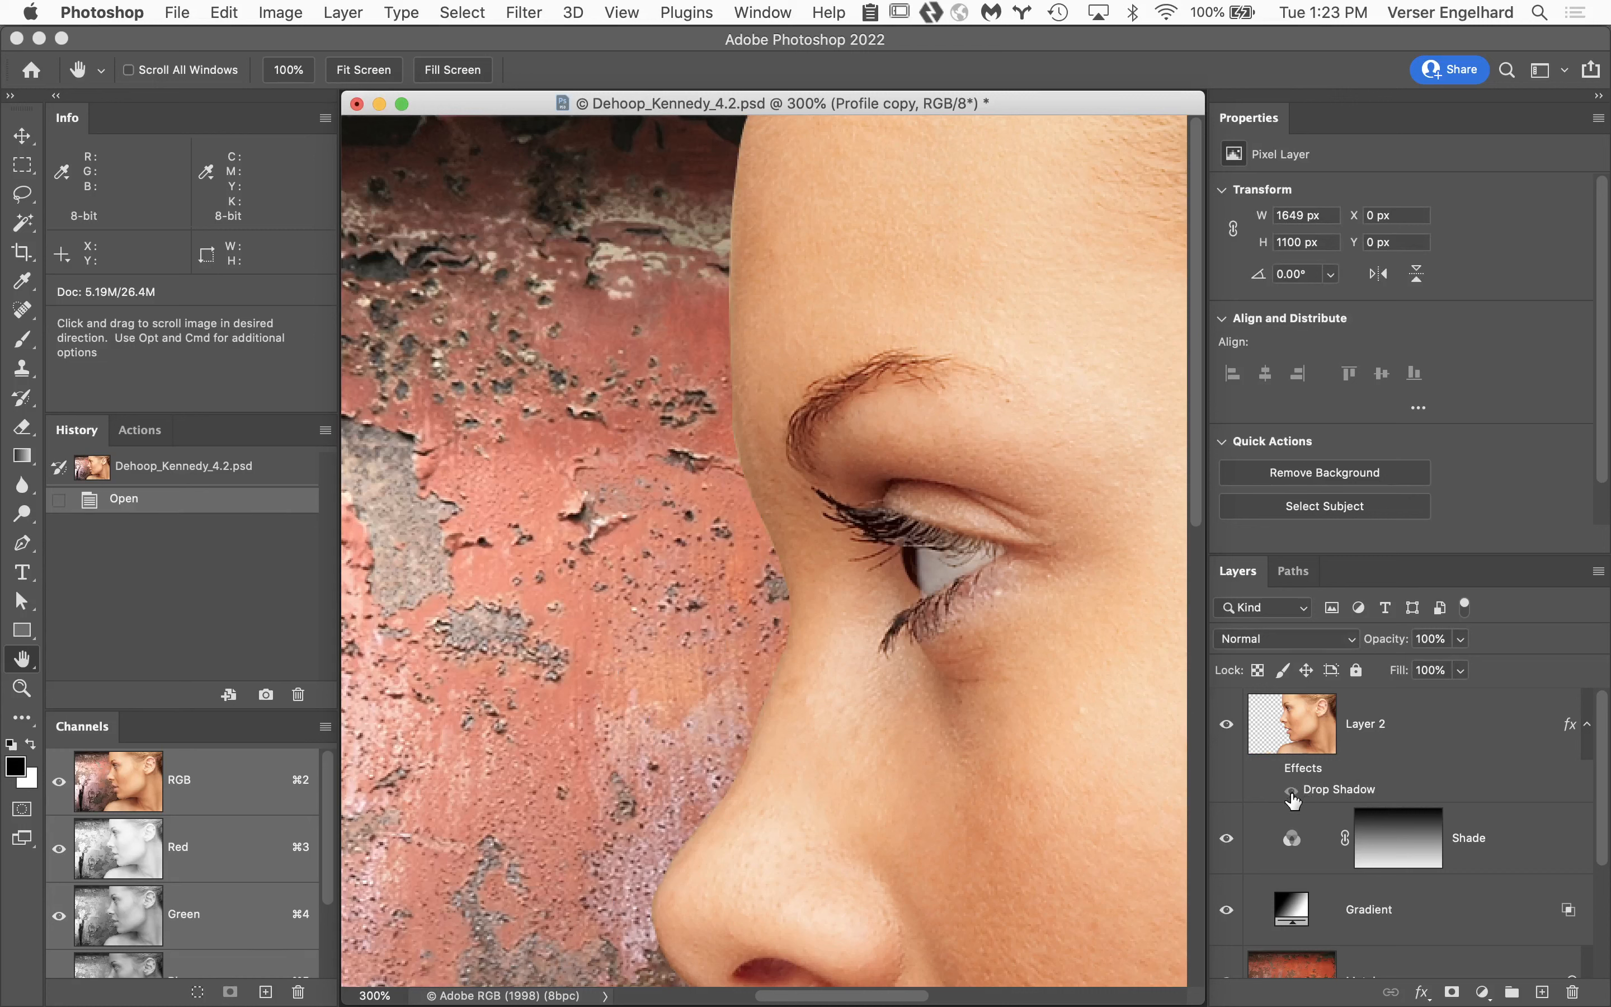
# Enable Layer 2's Drop Shadow and duplicate the Profile copy layer to the top of the layer stack.
pyautogui.click(1292, 794)
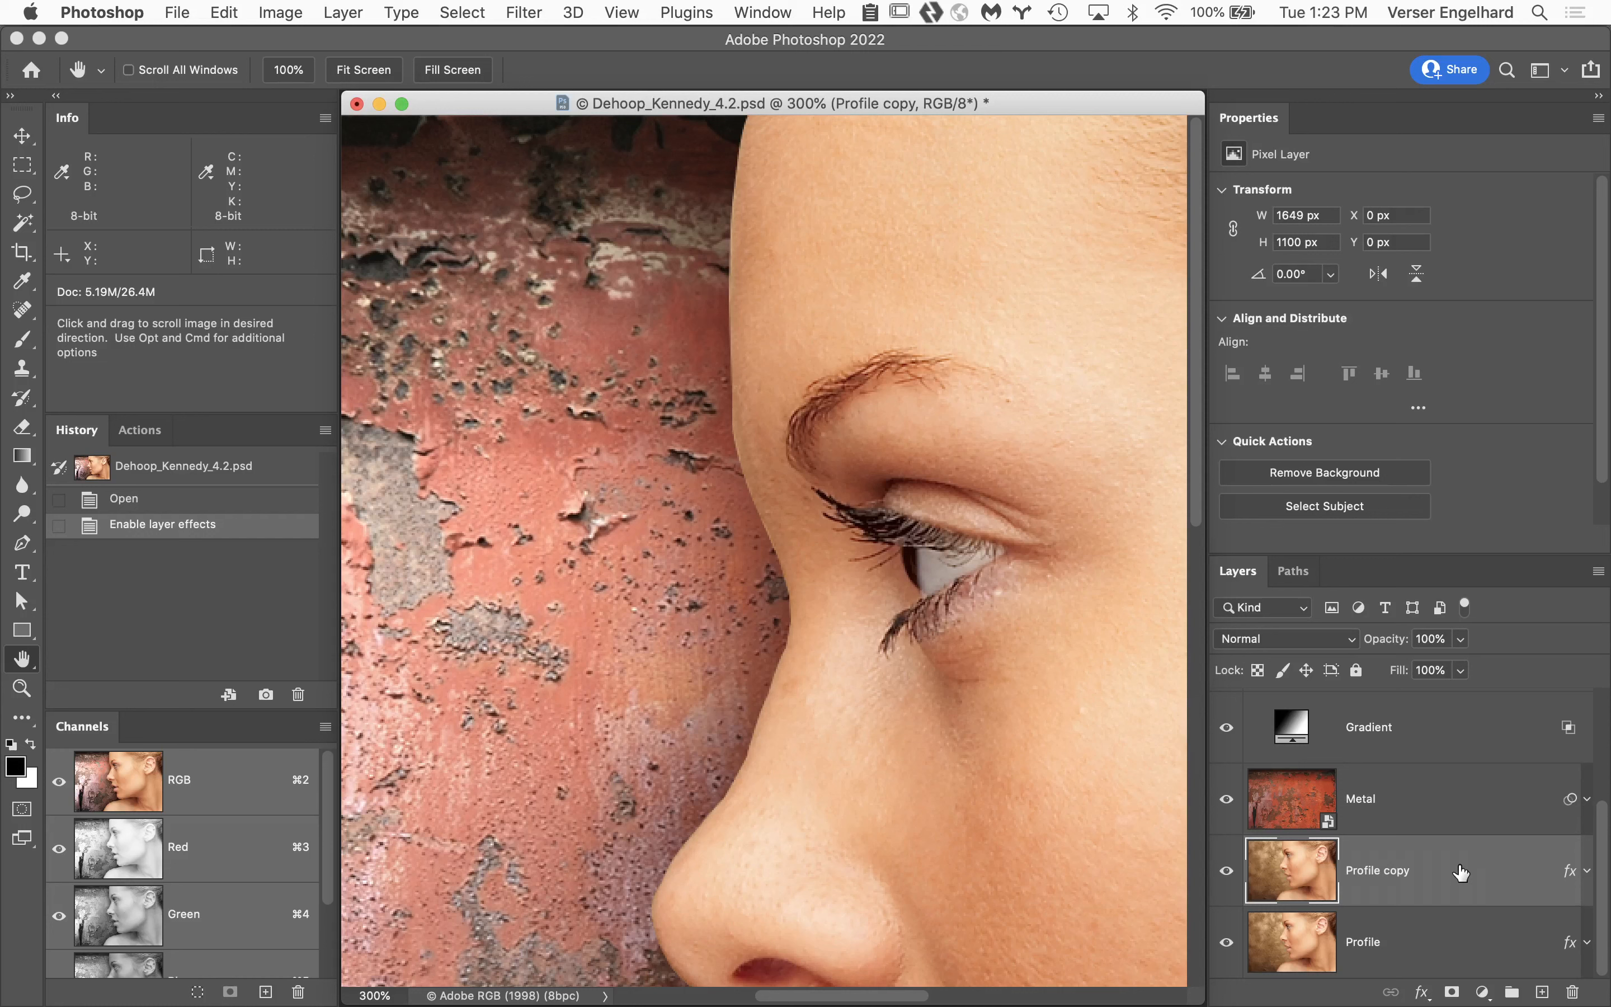
pyautogui.press('super+j')
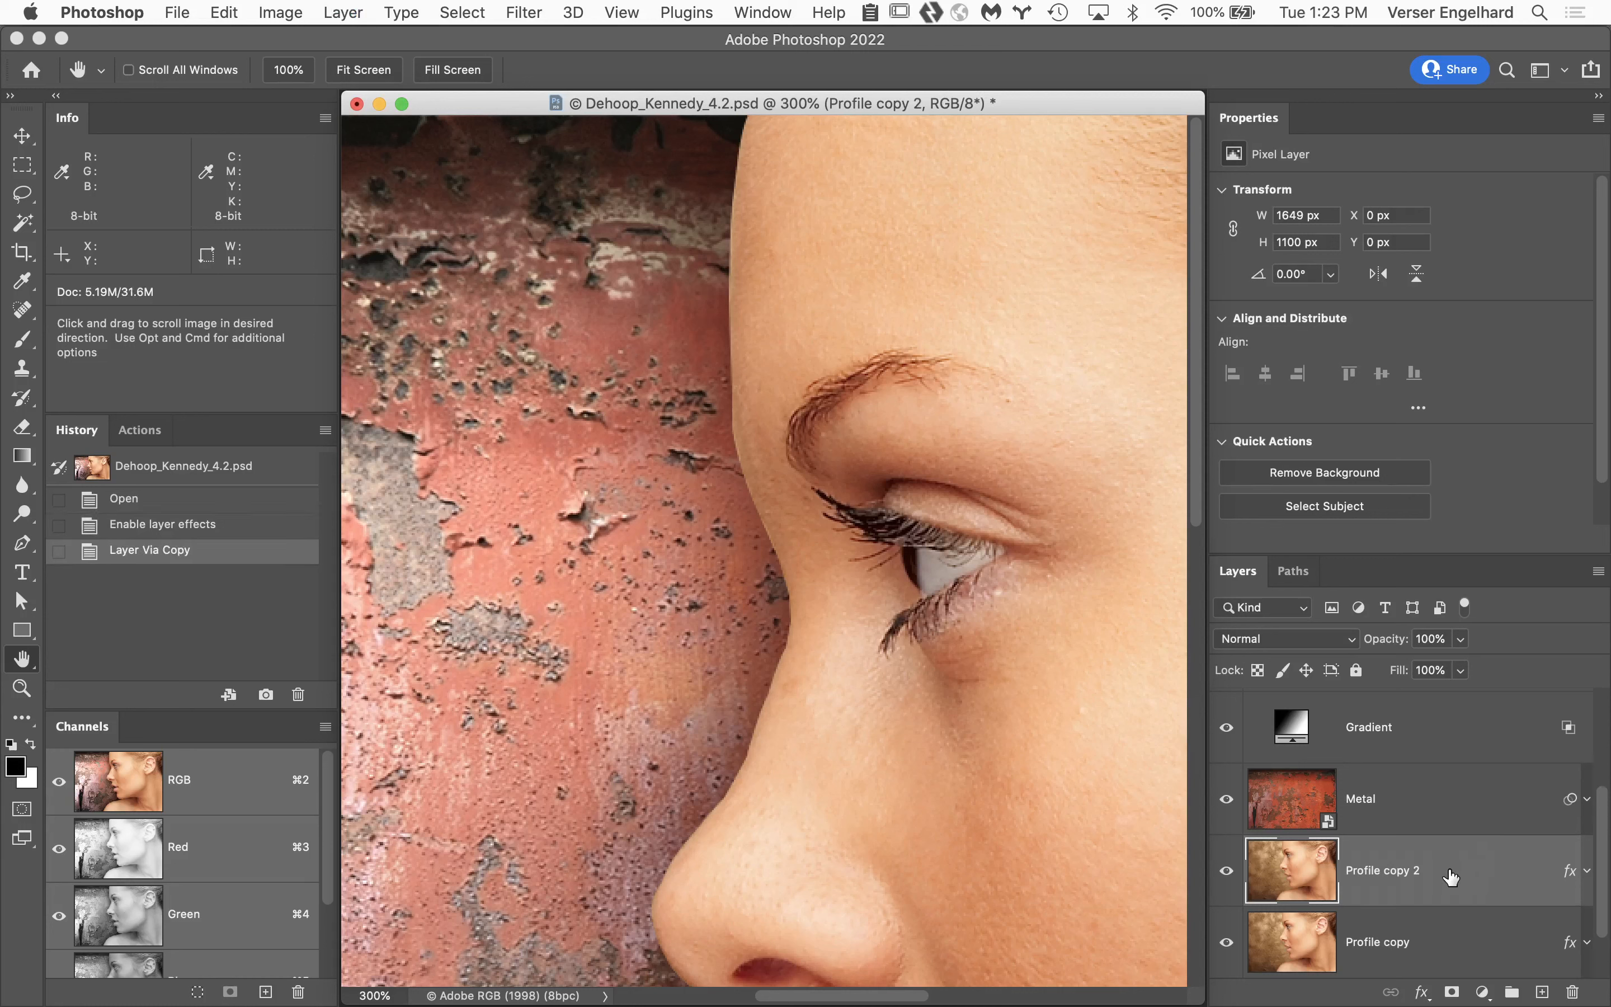
pyautogui.moveTo(1453, 878); pyautogui.dragTo(1422, 704)
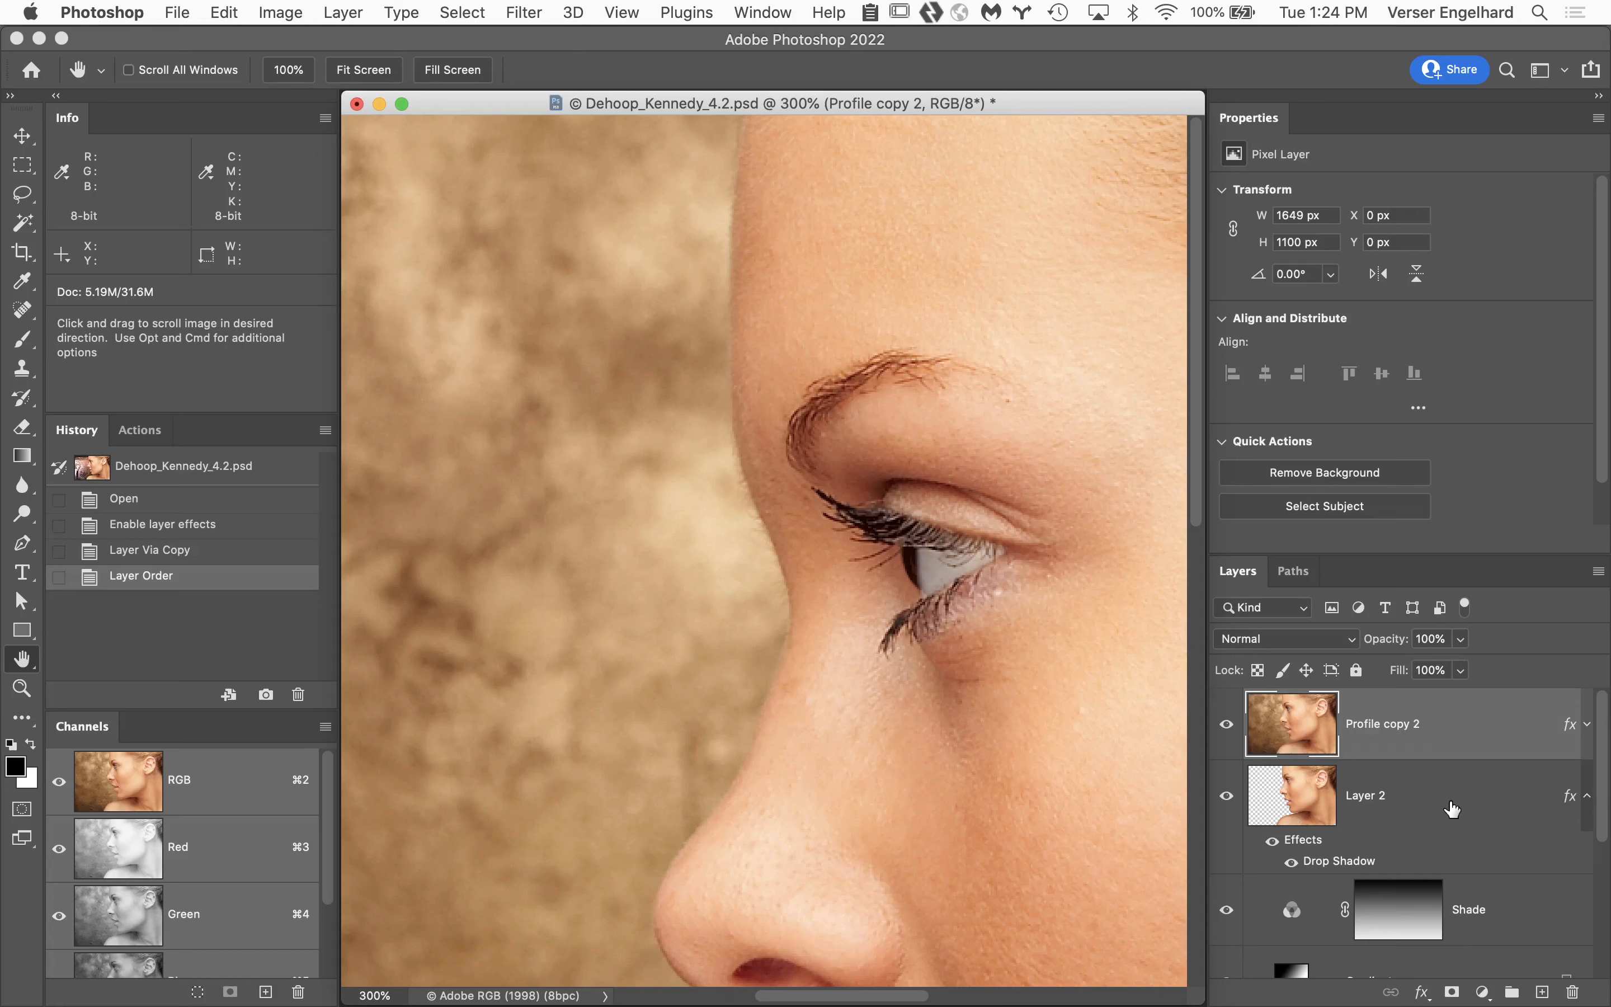
# Review Layer 2's Blending Options, including the Blend If ranges, and leave them without making changes.
pyautogui.click(1570, 803)
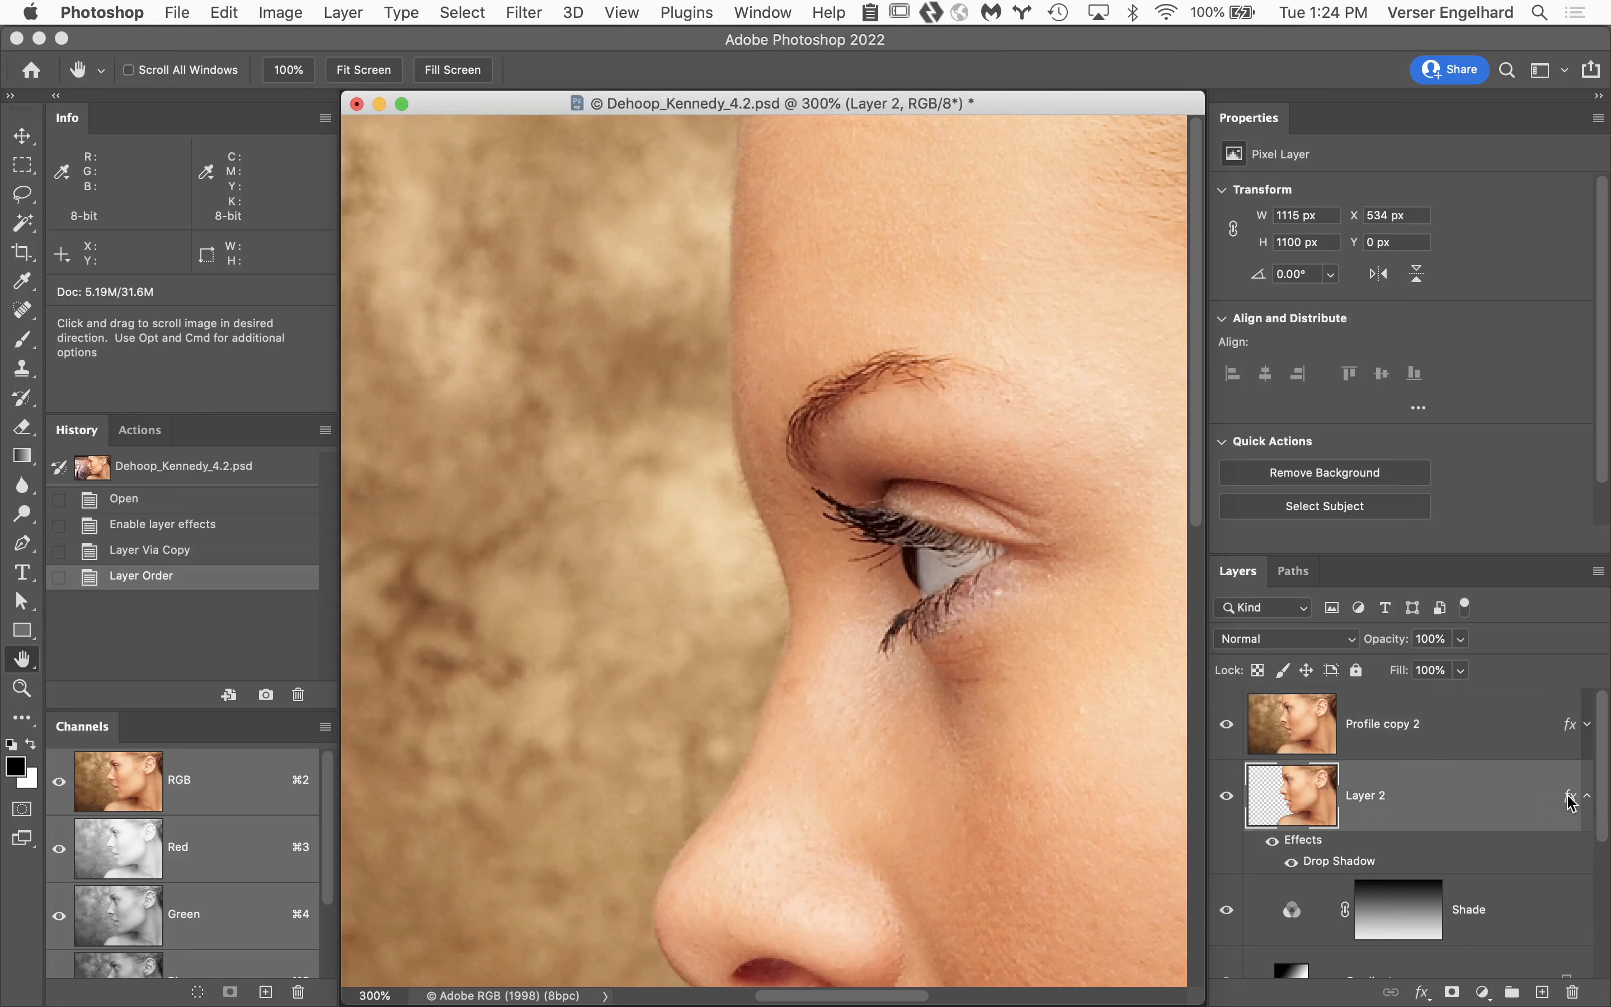
pyautogui.doubleClick(1570, 802)
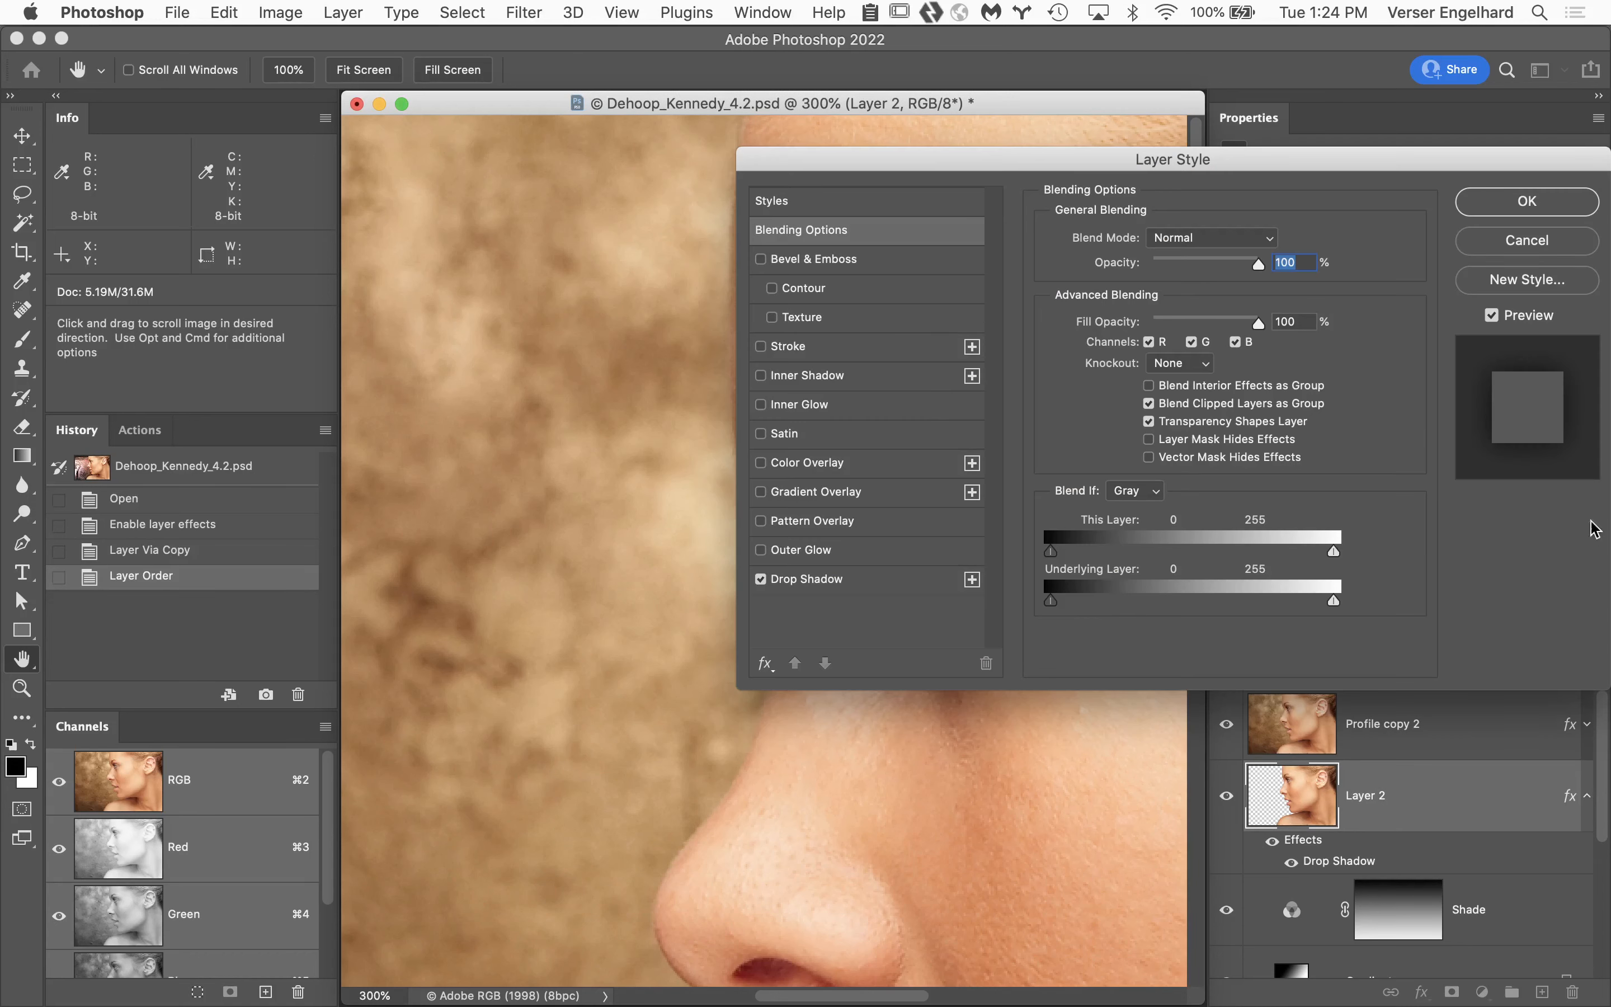
pyautogui.moveTo(1358, 166); pyautogui.dragTo(686, 141)
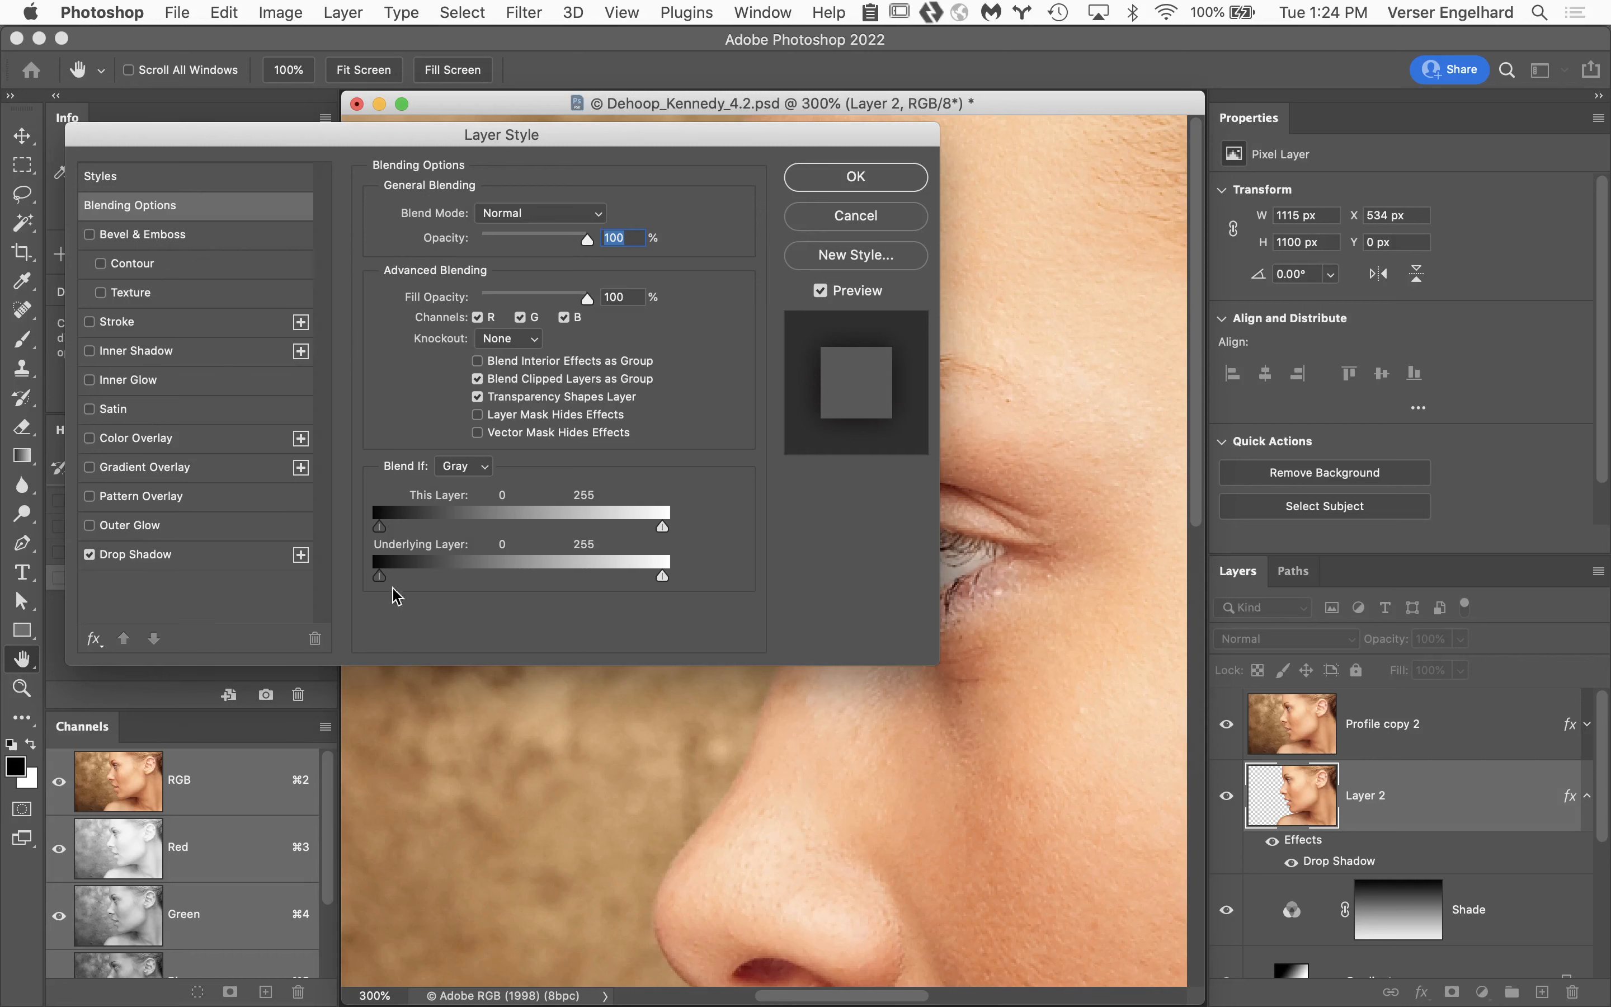
pyautogui.click(899, 217)
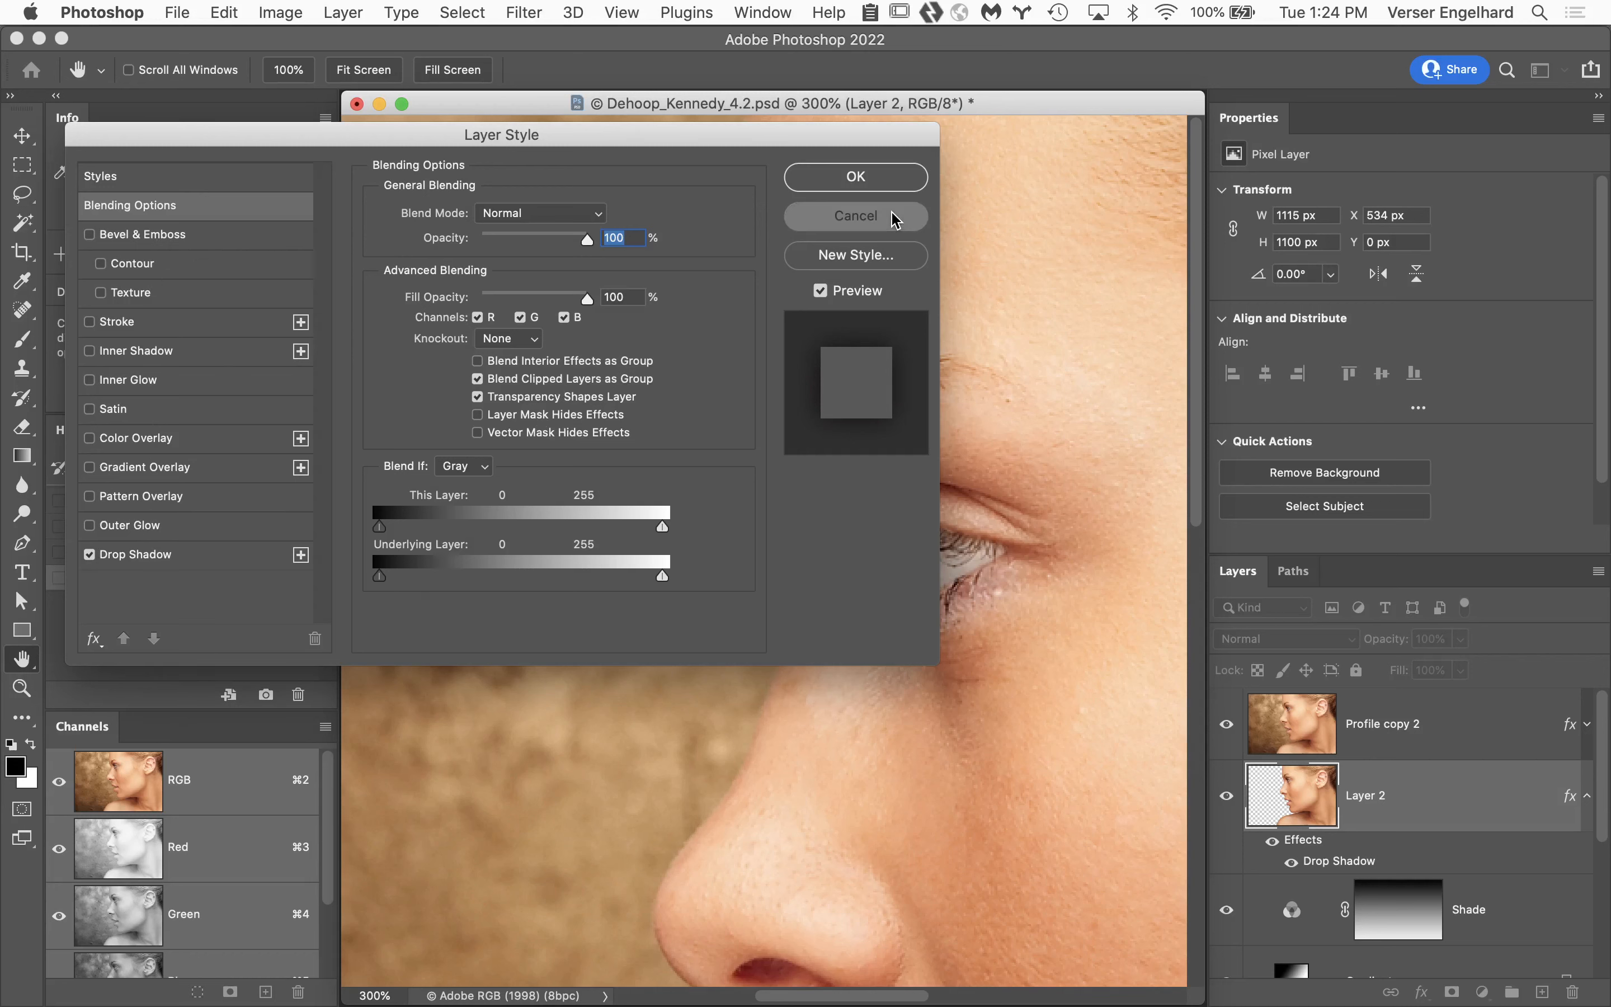
# Hide the topmost profile layer and compare the face edge with Layer 2's Drop Shadow off and on.
pyautogui.click(1229, 727)
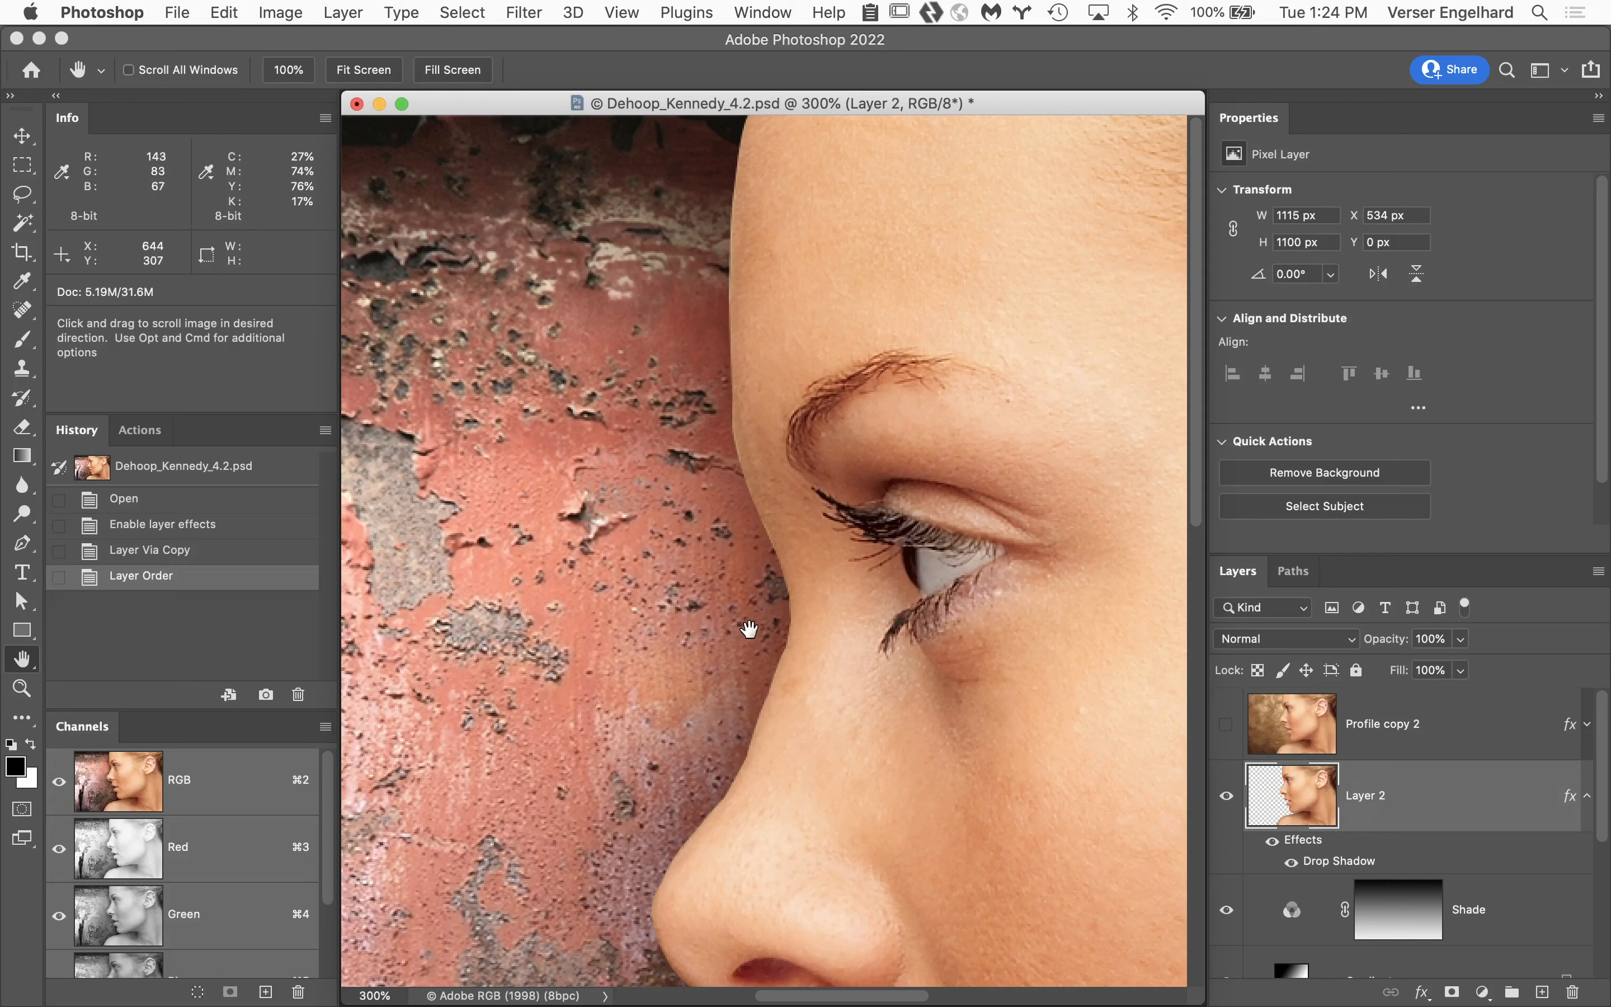
pyautogui.click(1294, 863)
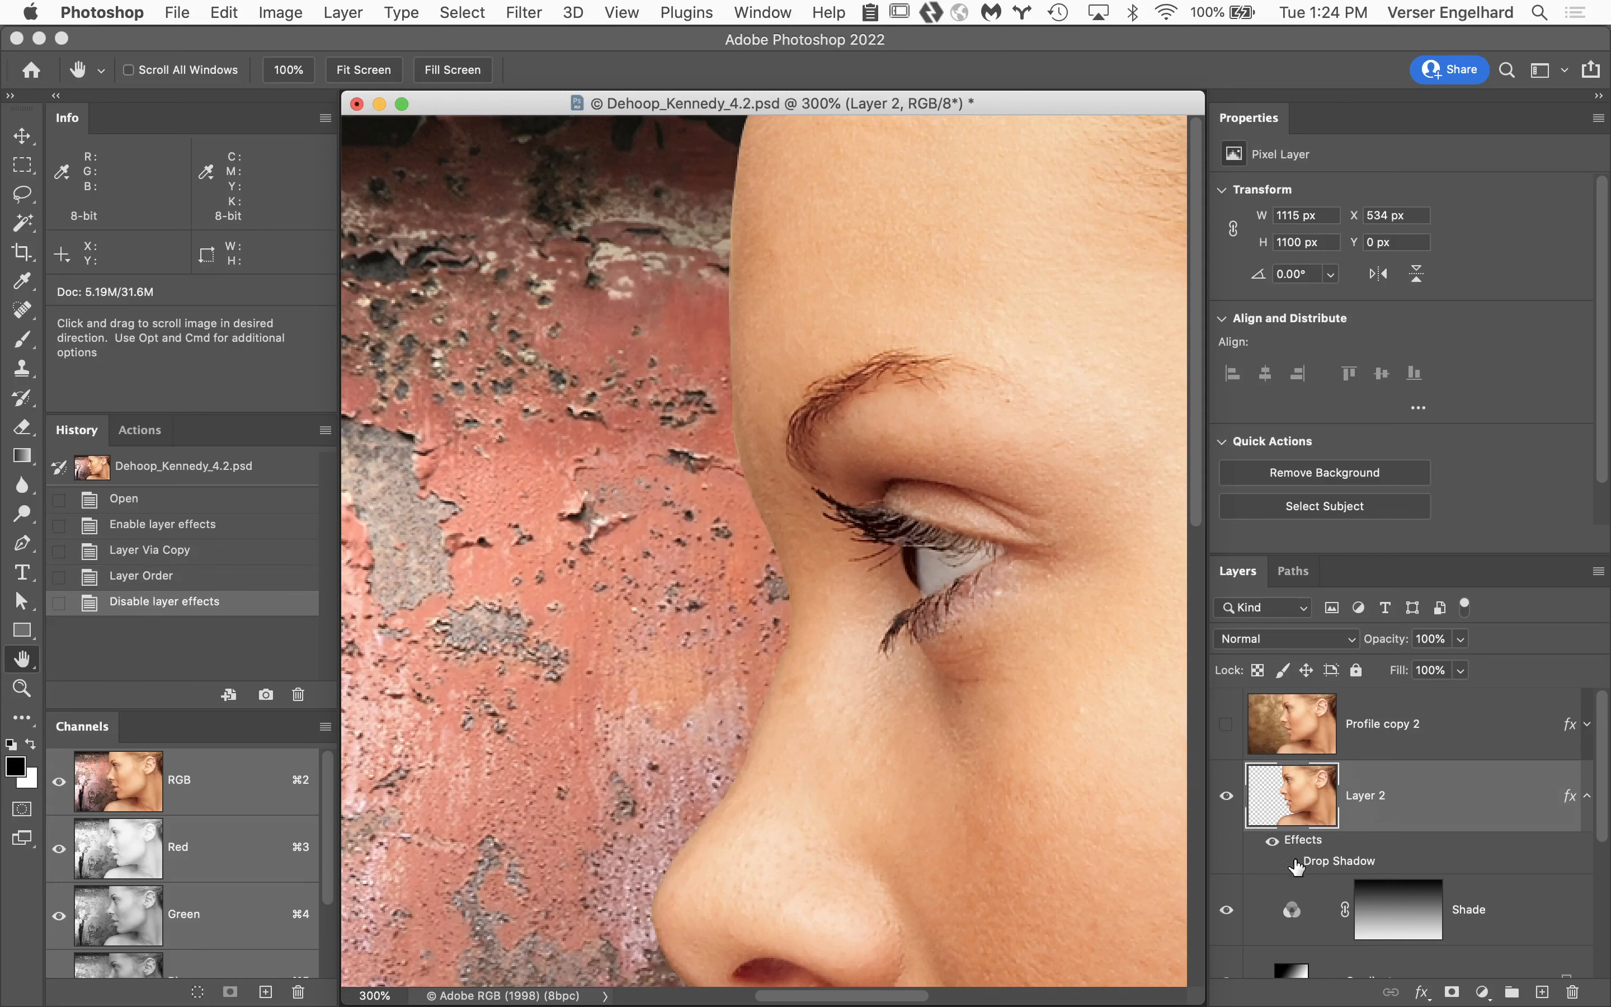
pyautogui.click(1293, 863)
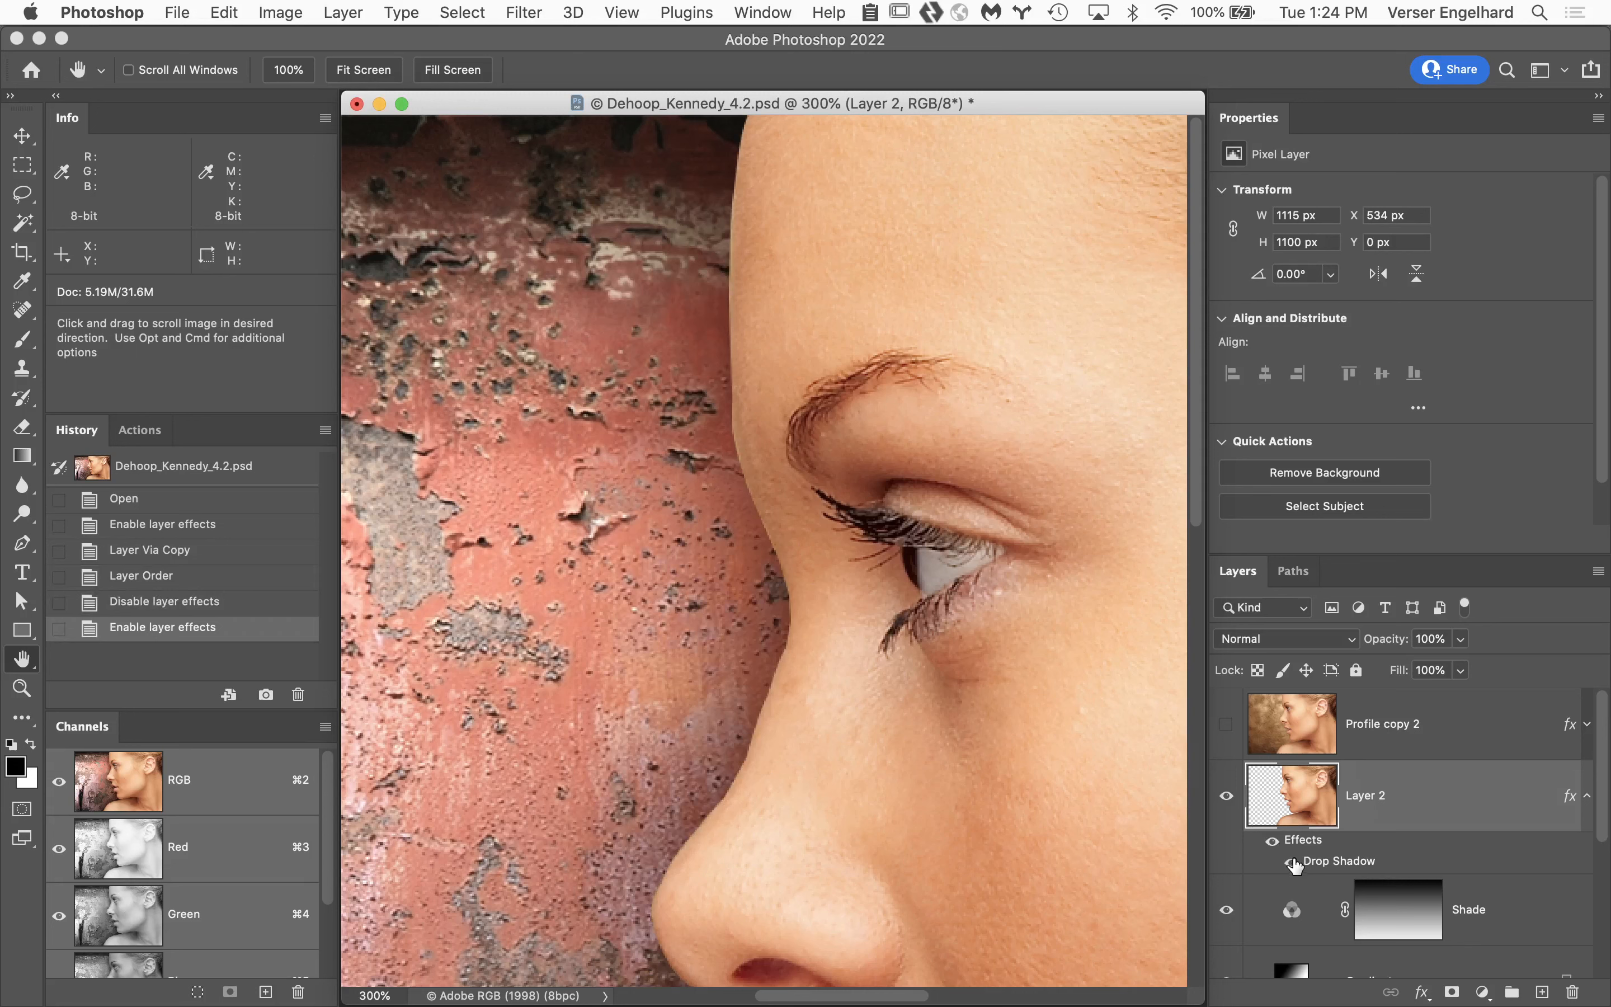
# Show the topmost profile layer again and review its Layer Style settings without changing them.
pyautogui.click(1226, 725)
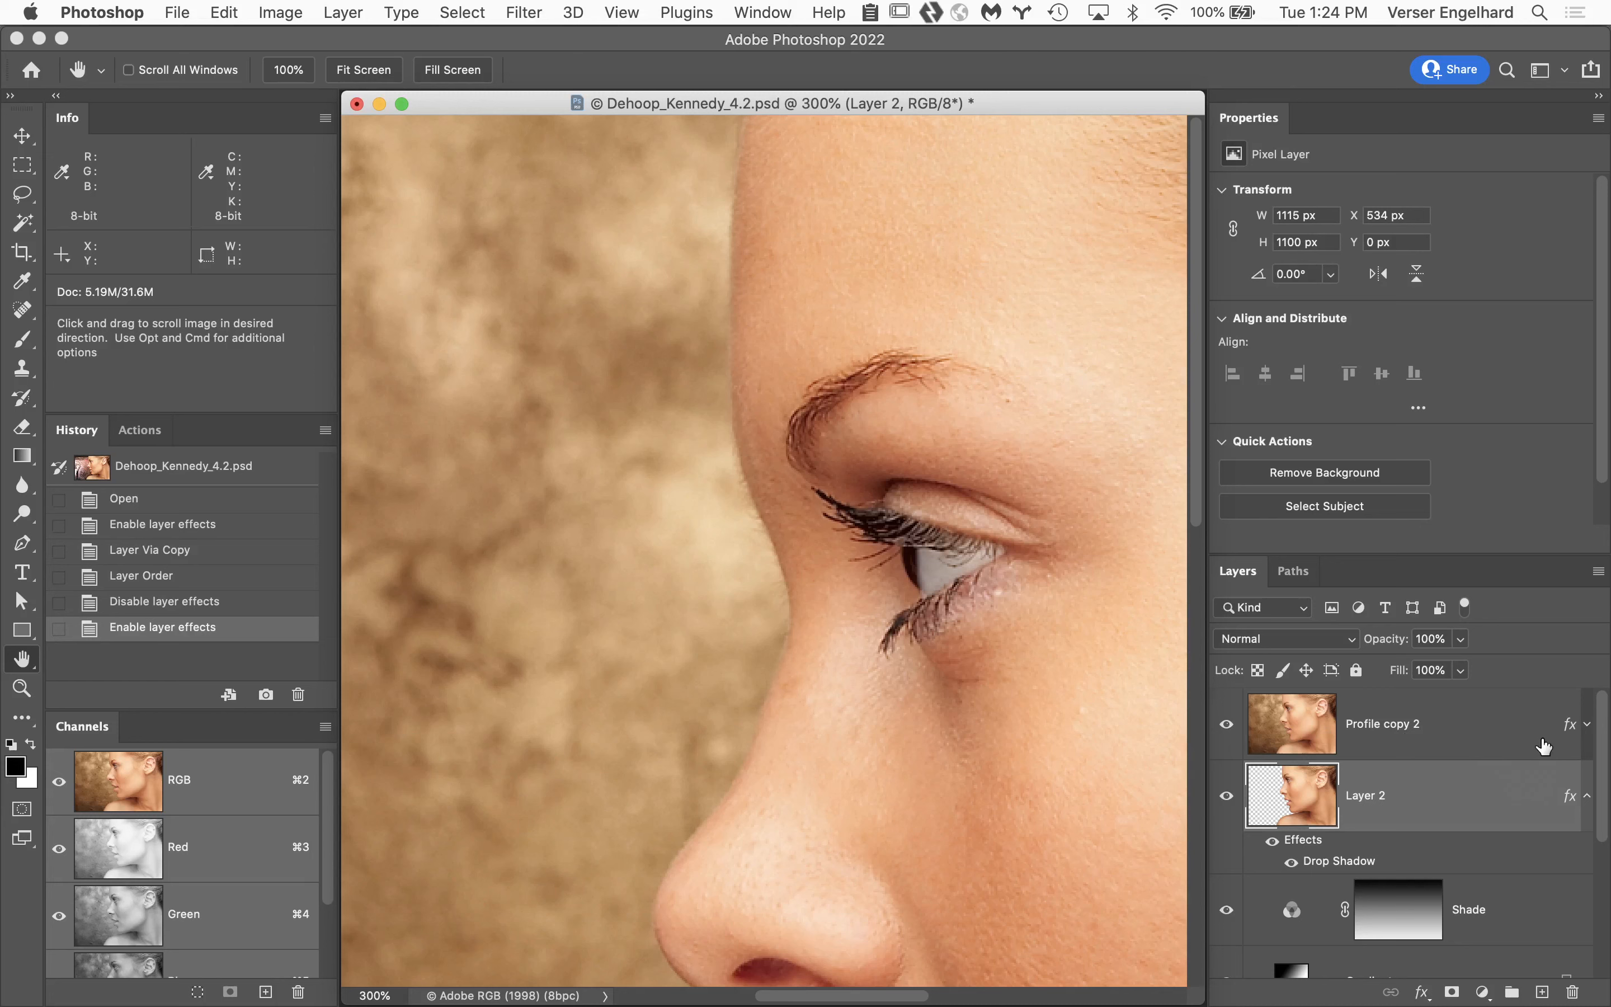
pyautogui.doubleClick(1573, 728)
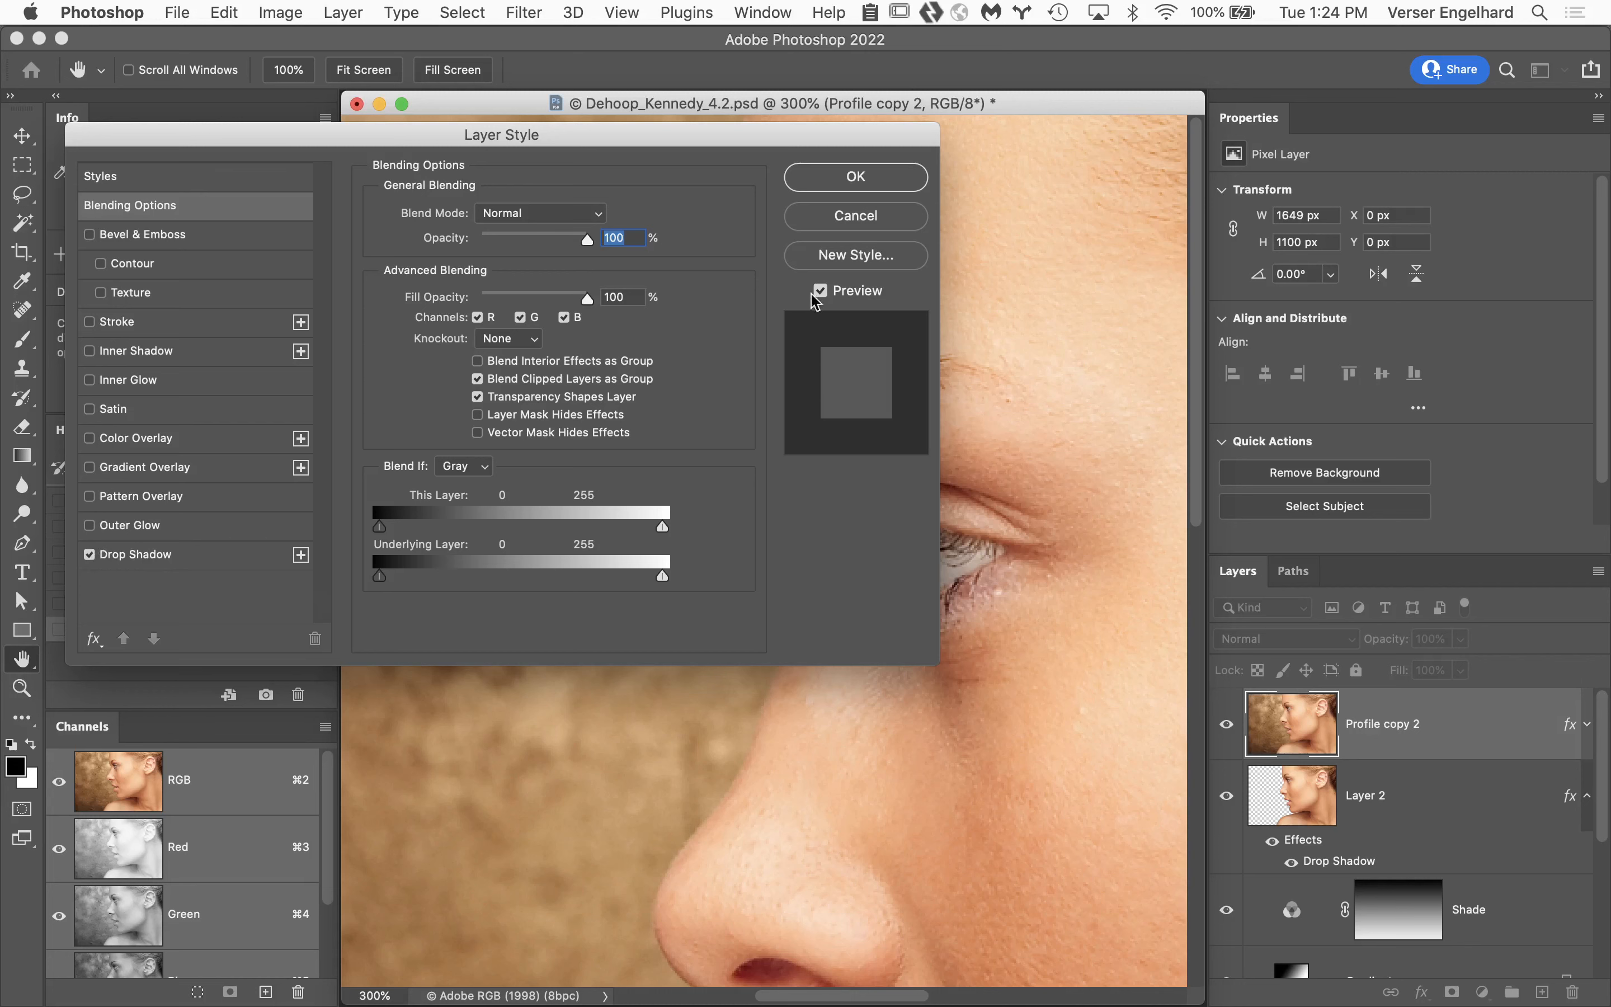
pyautogui.click(919, 214)
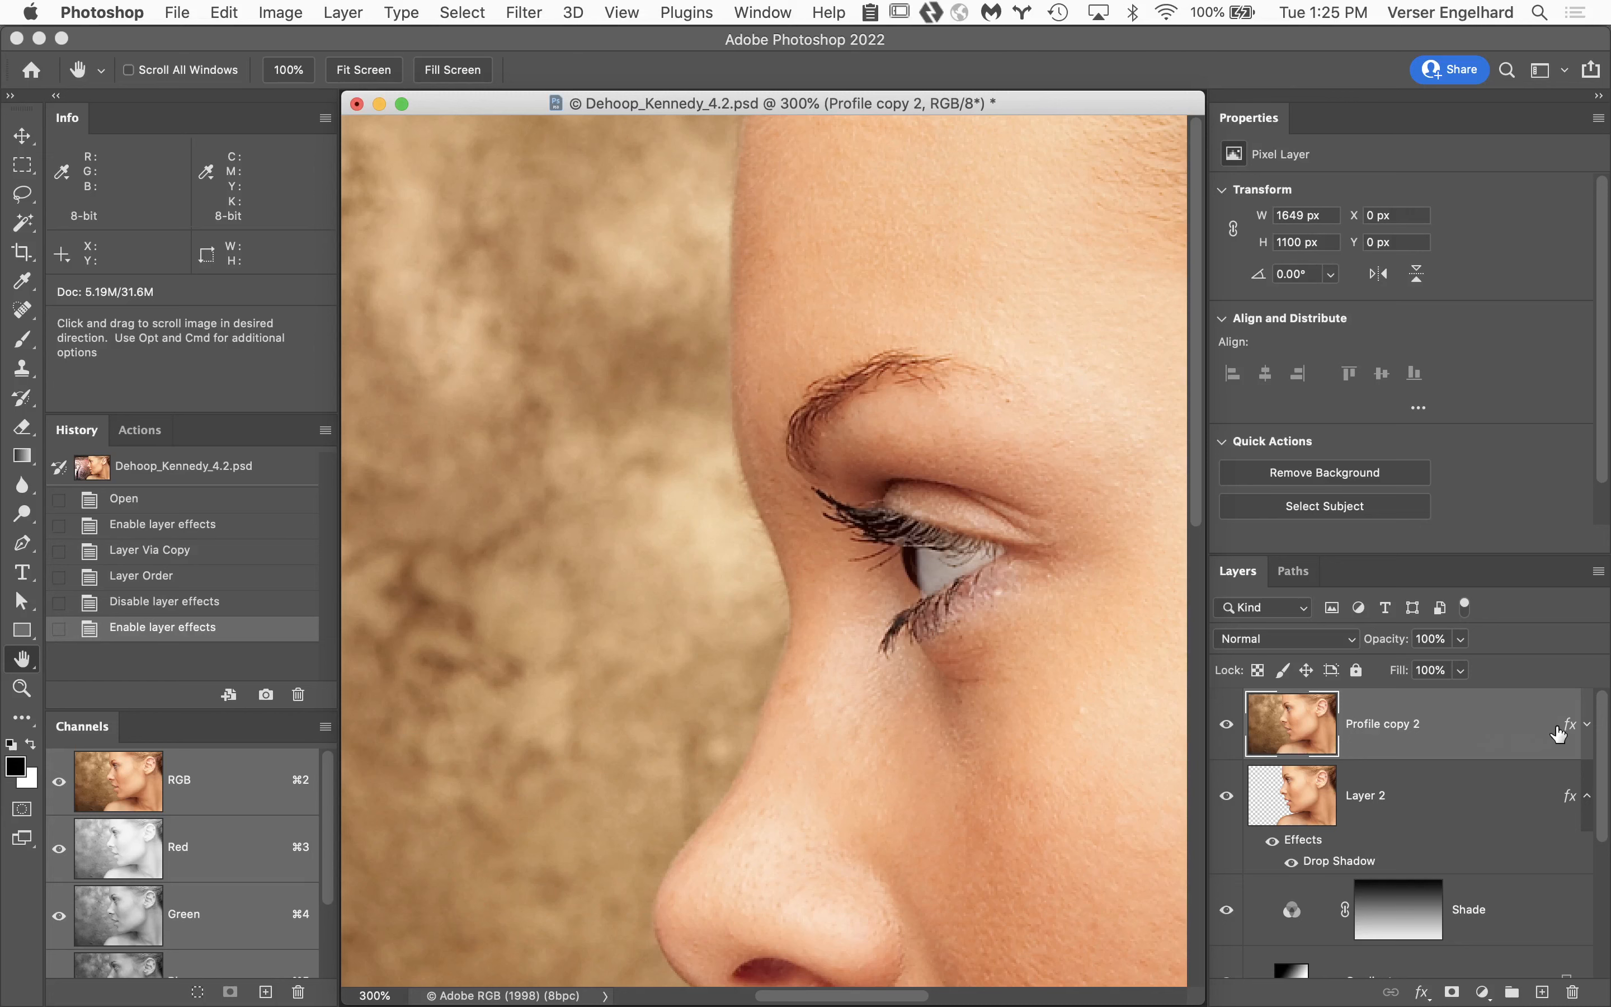
# Try enabling Drop Shadow in the unmasked Profile copy 2 layer's style and discard the change.
pyautogui.doubleClick(1576, 727)
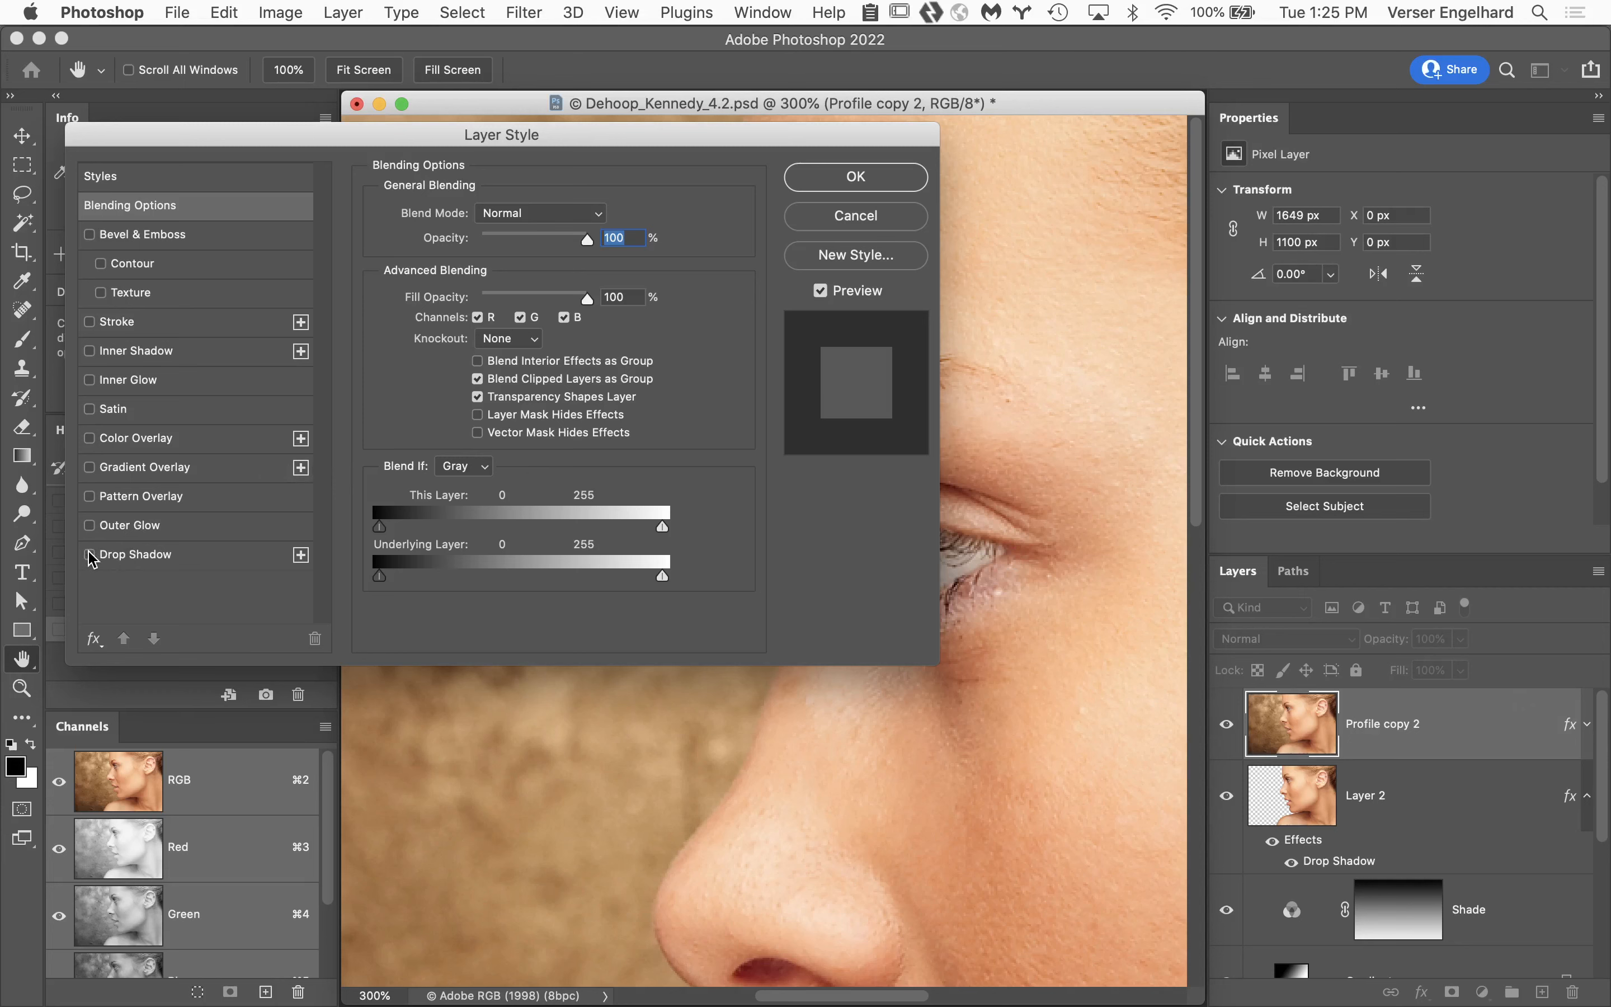
pyautogui.moveTo(236, 141); pyautogui.dragTo(226, 45)
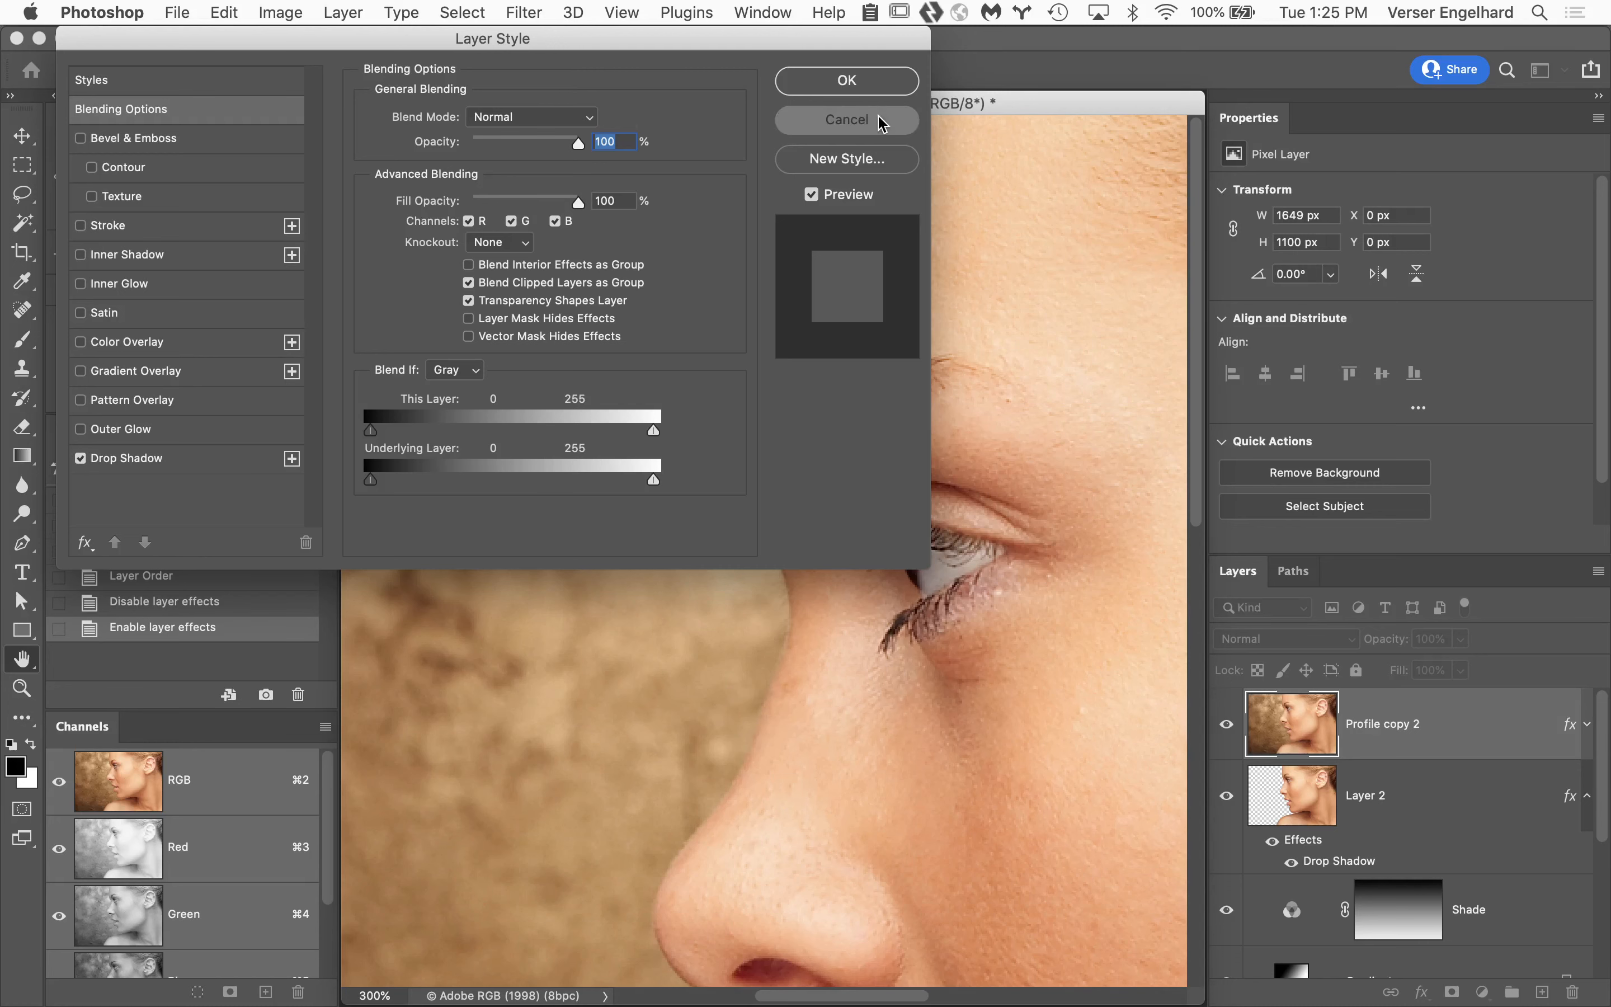
pyautogui.click(847, 119)
# Try moving the Profile copy 2 layer to X 390 px, Y -41 px to expose its edges, and undo the move.
pyautogui.scroll(-5, 699, 632)
pyautogui.hscroll(-4, 699, 633)
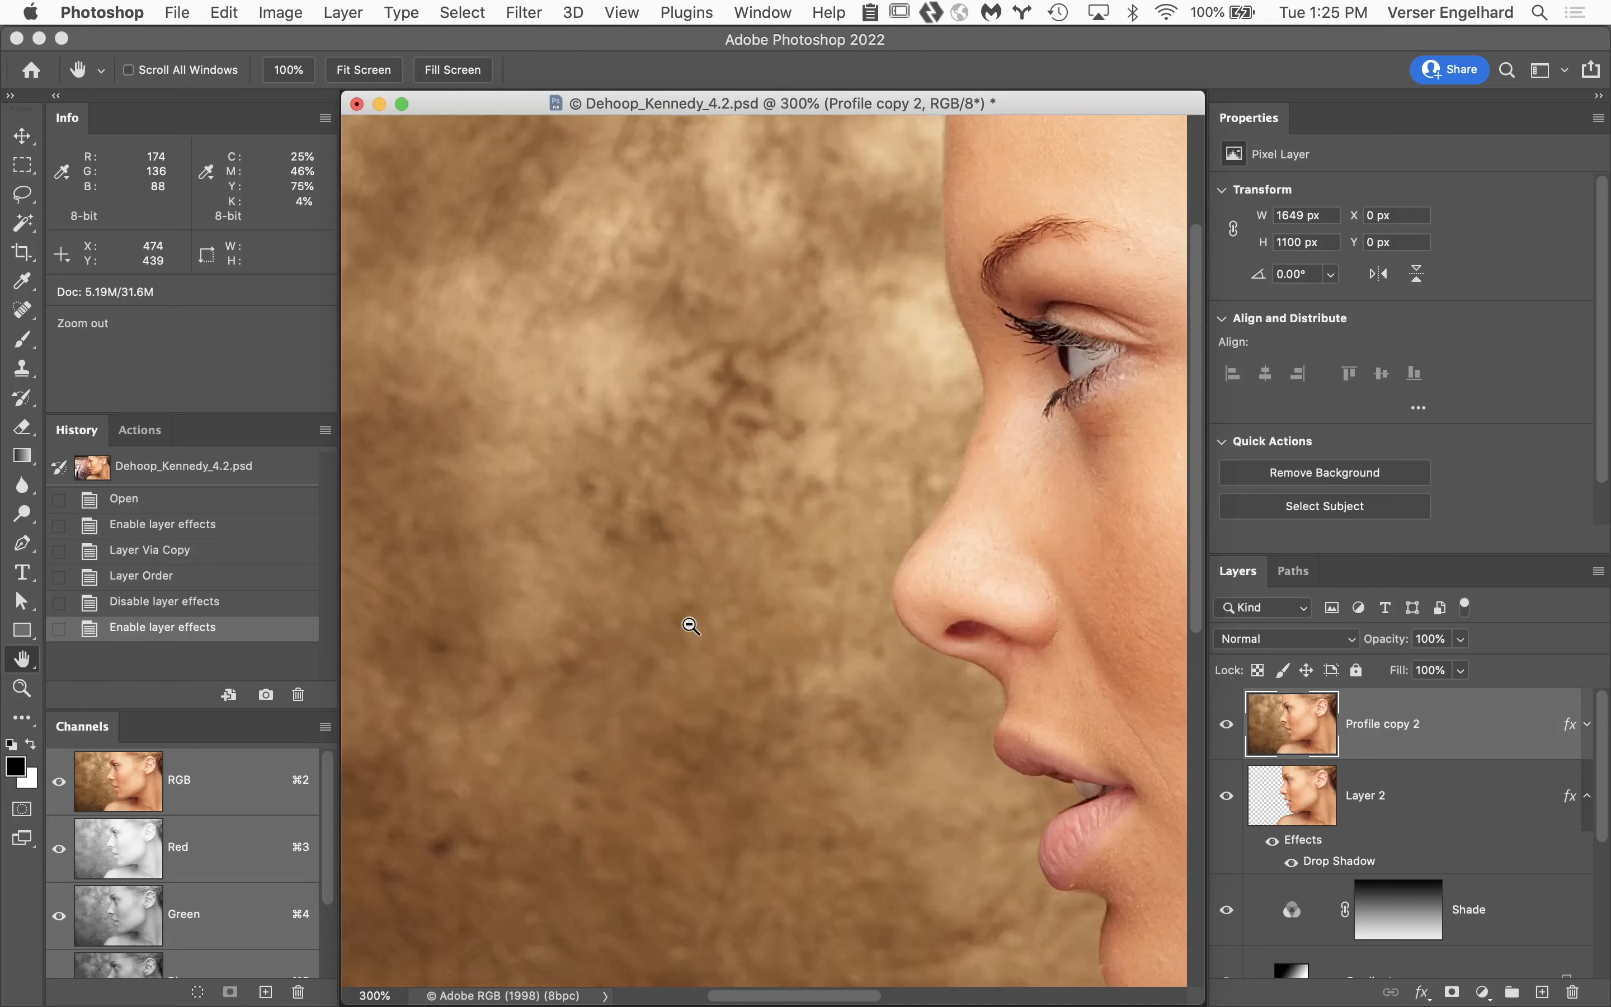
pyautogui.keyDown('alt'); pyautogui.click(690, 626); pyautogui.keyUp('alt')
pyautogui.keyDown('alt'); pyautogui.click(686, 628); pyautogui.keyUp('alt')
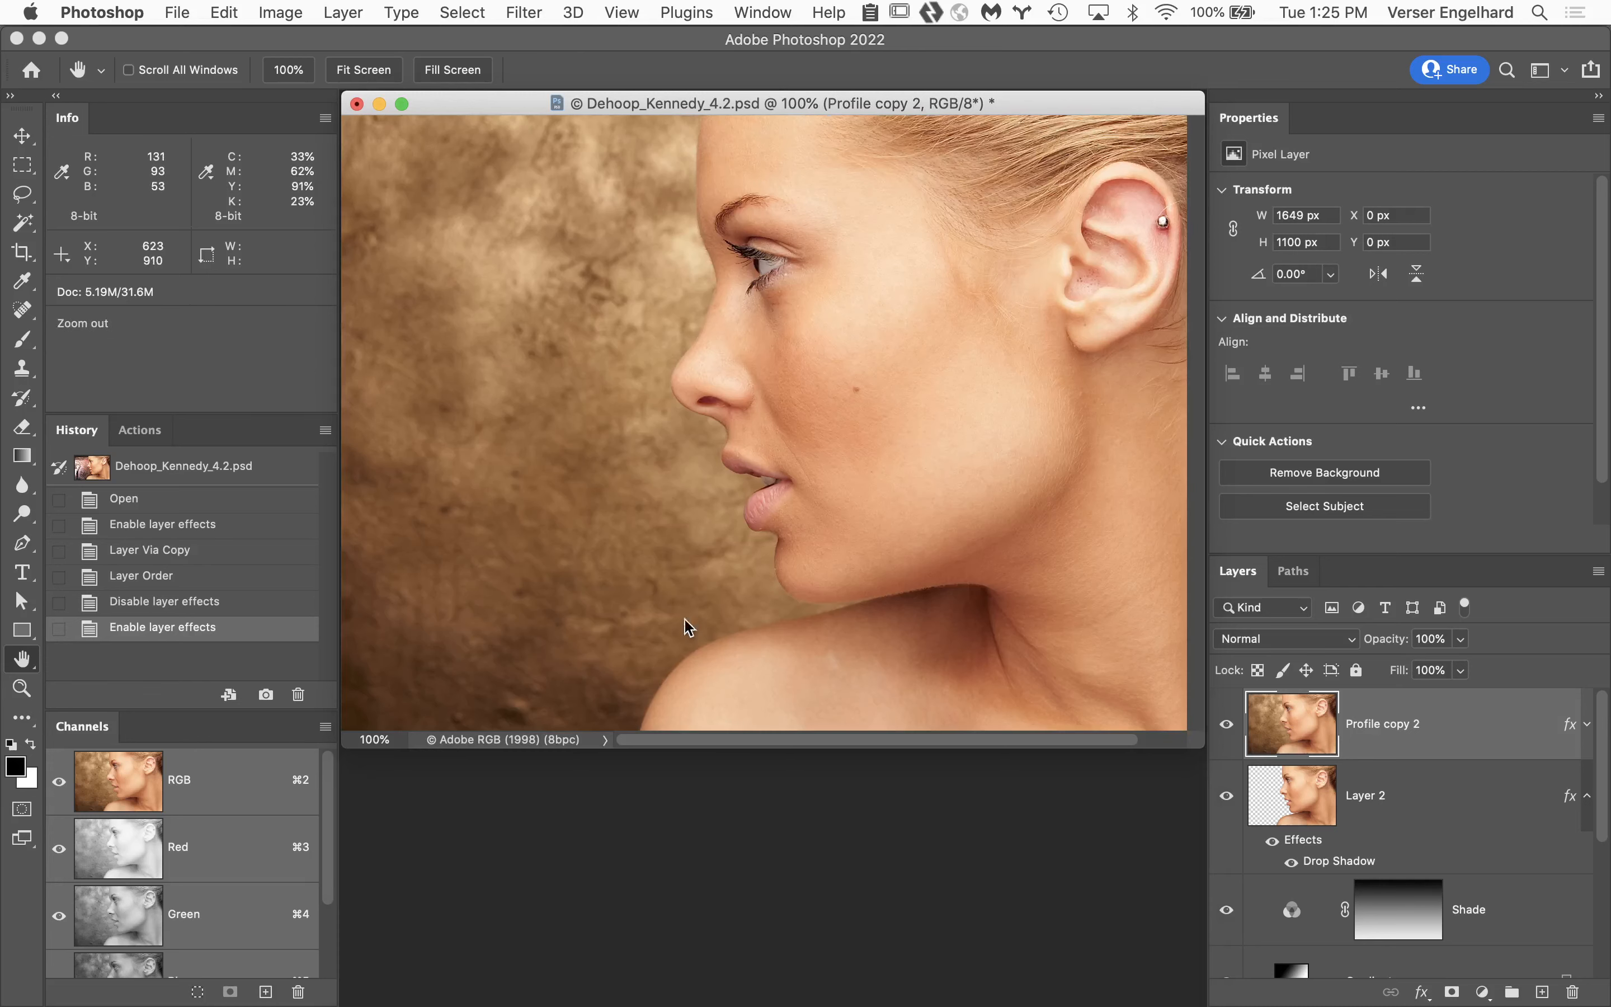
pyautogui.keyDown('alt'); pyautogui.click(671, 603); pyautogui.keyUp('alt')
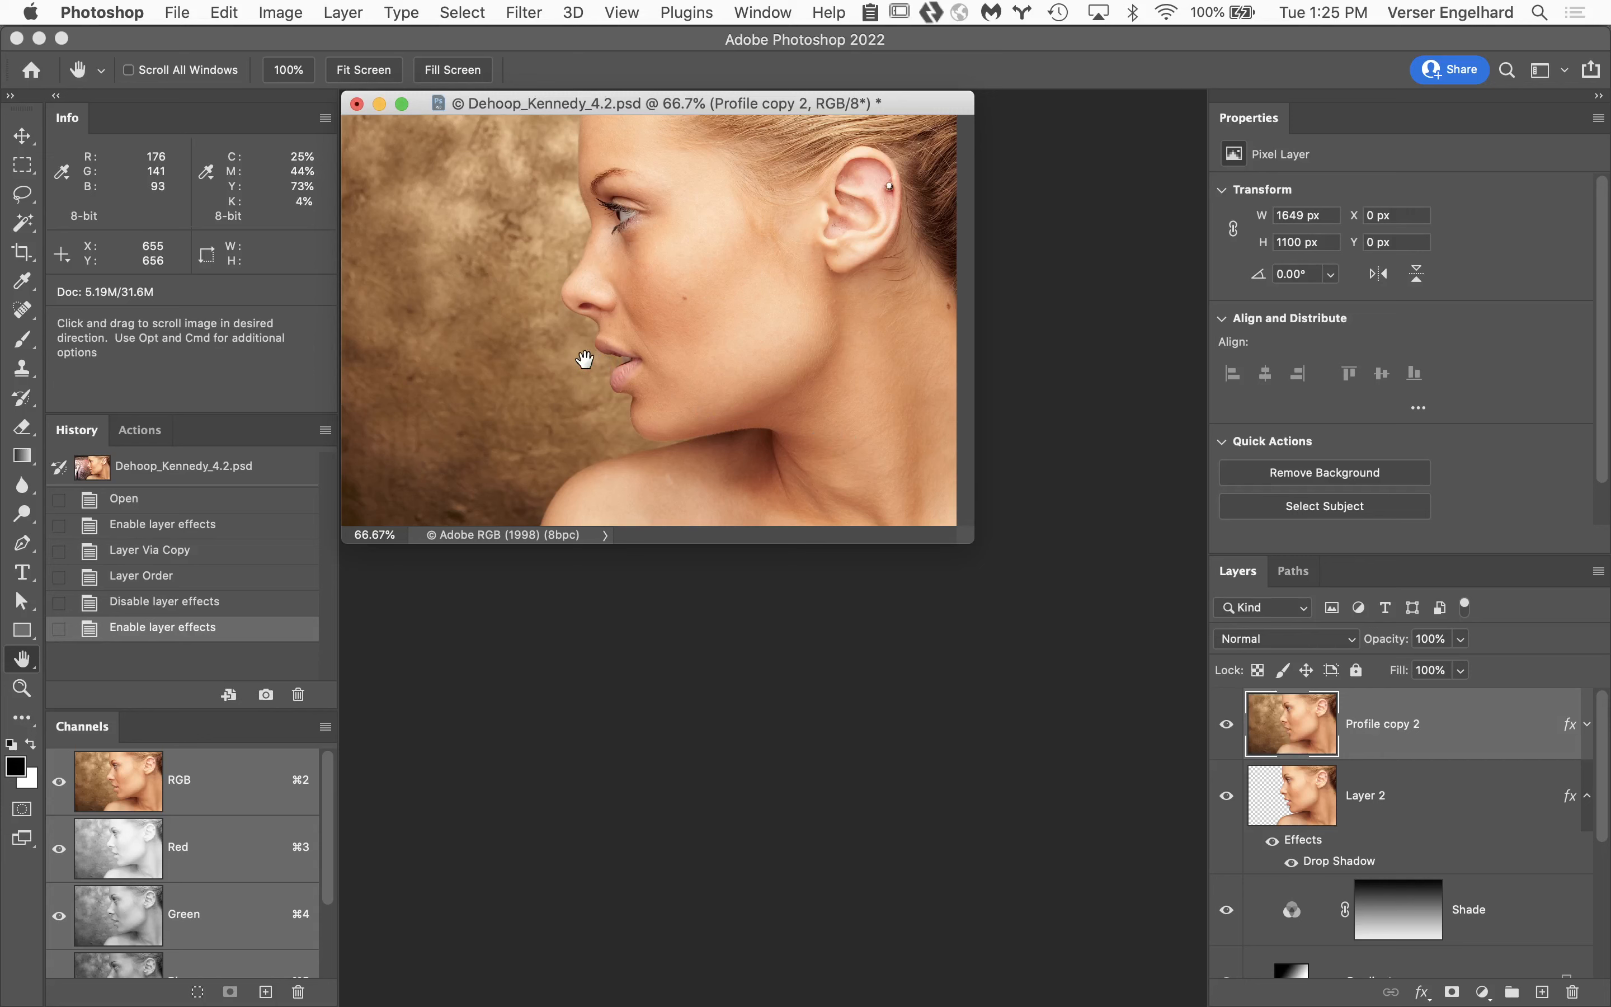
pyautogui.press('v')
pyautogui.moveTo(560, 343); pyautogui.dragTo(726, 321)
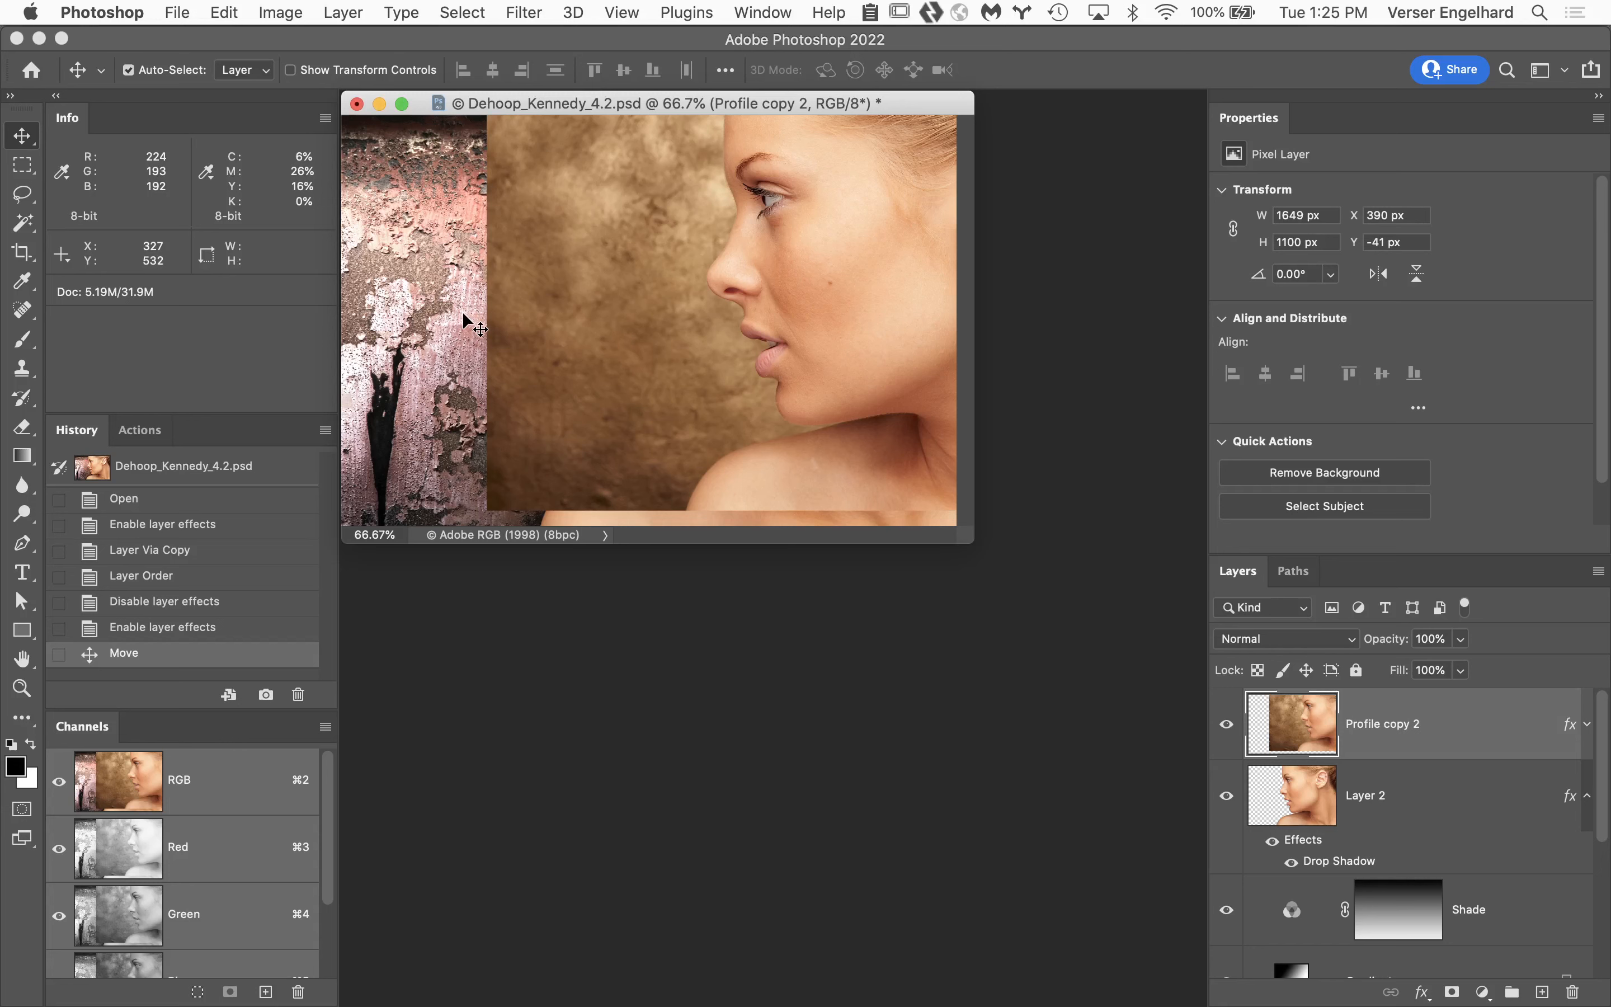
pyautogui.press('super+z')
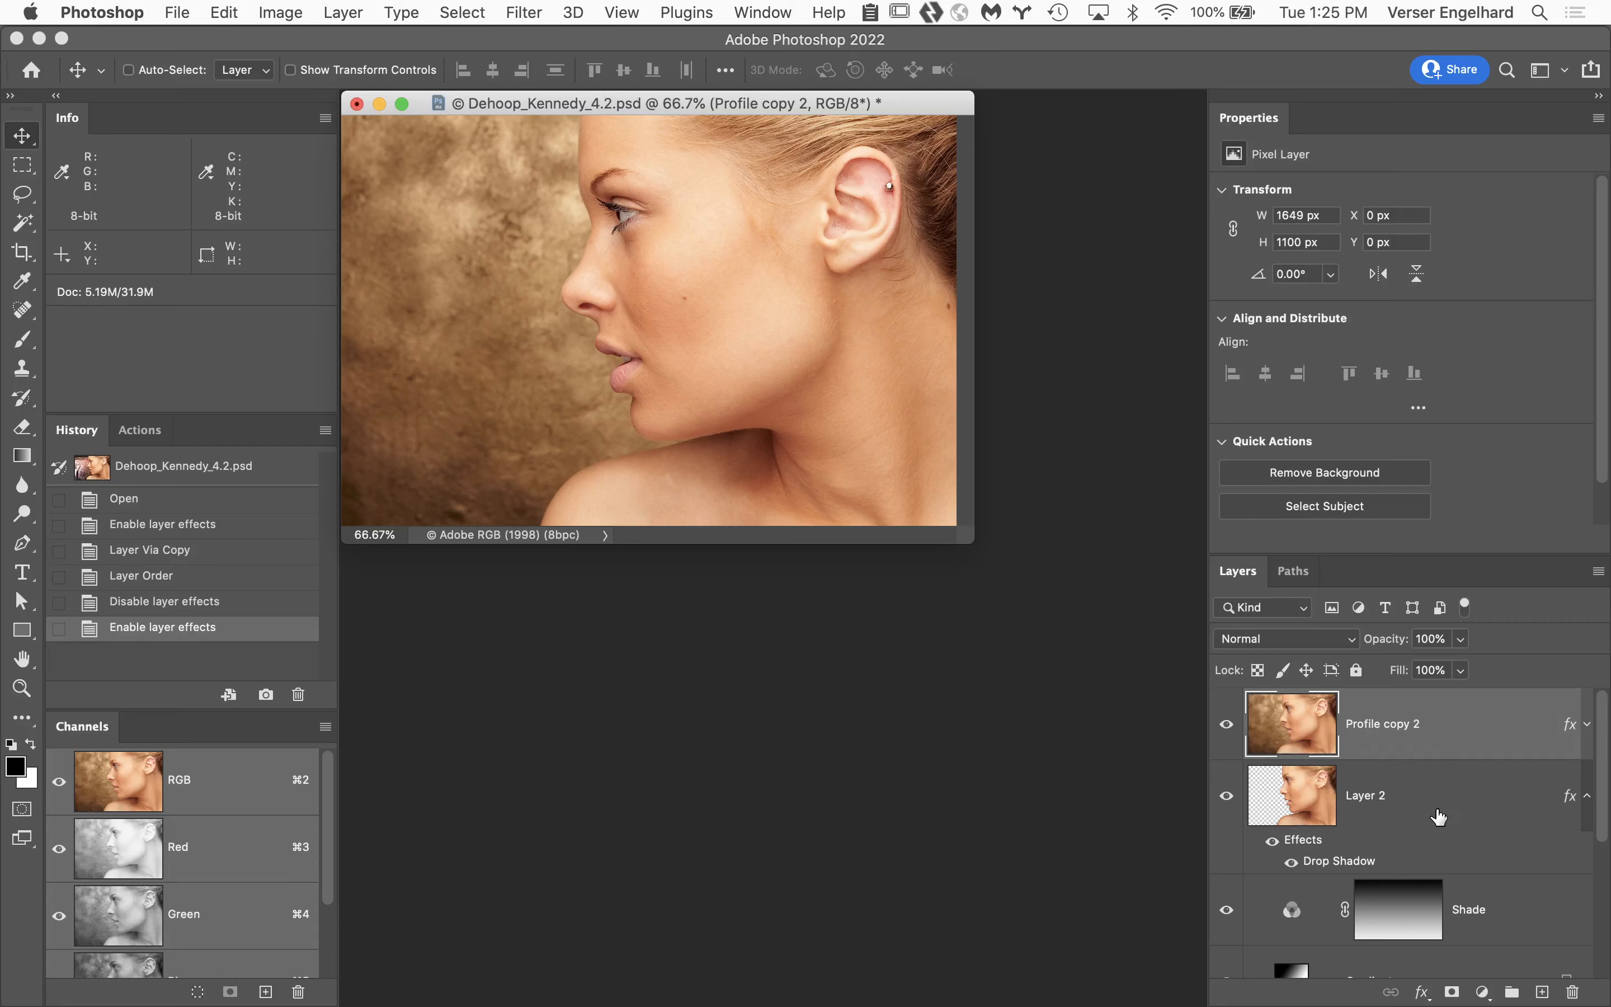
# Turn off Drop Shadow in the Profile copy 2 layer's style and apply the setting.
pyautogui.doubleClick(1570, 725)
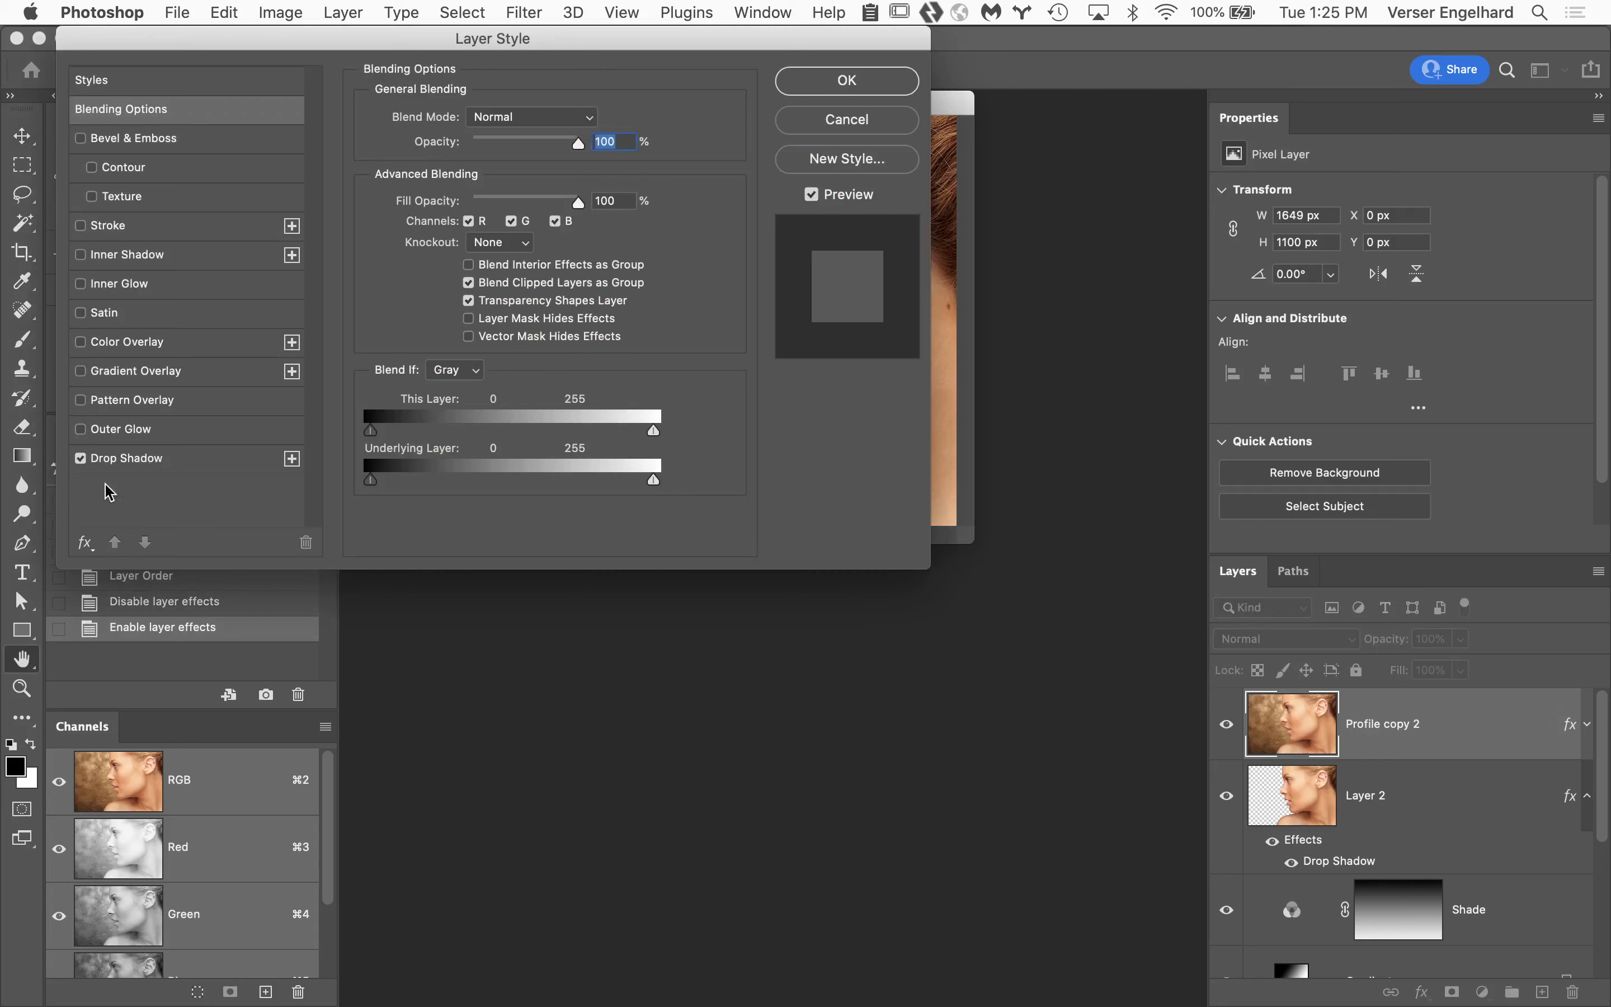
pyautogui.click(81, 458)
pyautogui.click(847, 81)
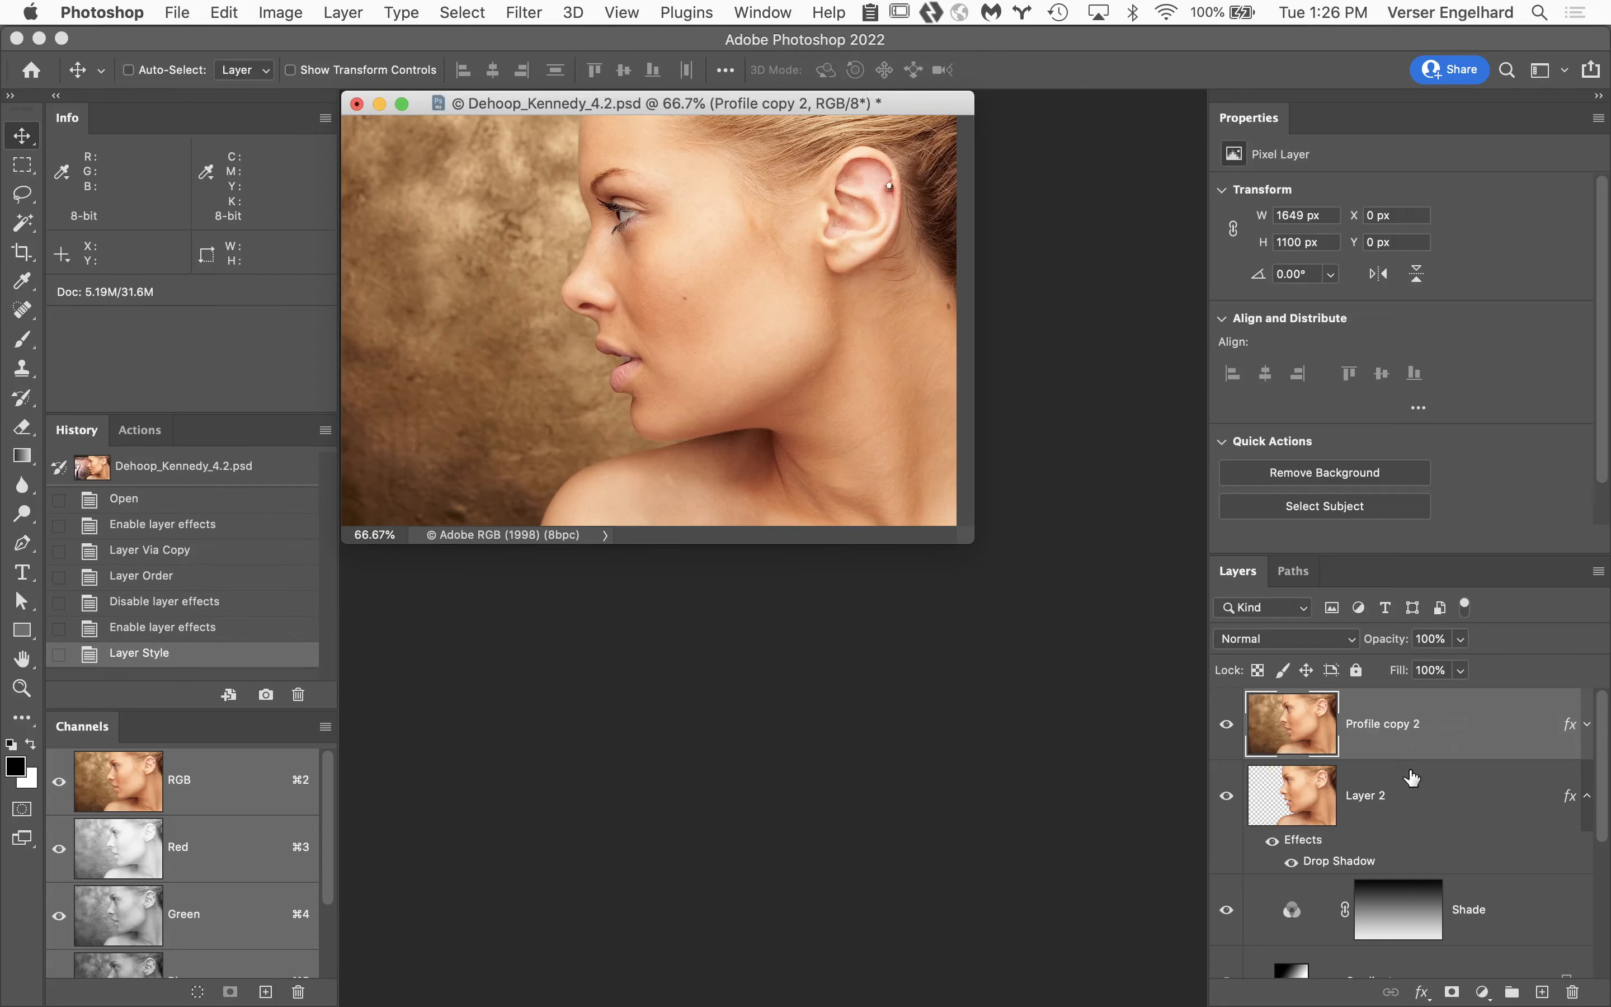
# Load Layer 2's outline as a selection, add it as a layer mask on Profile copy 2, and hide Layer 2.
pyautogui.keyDown('super'); pyautogui.click(1302, 789); pyautogui.keyUp('super')
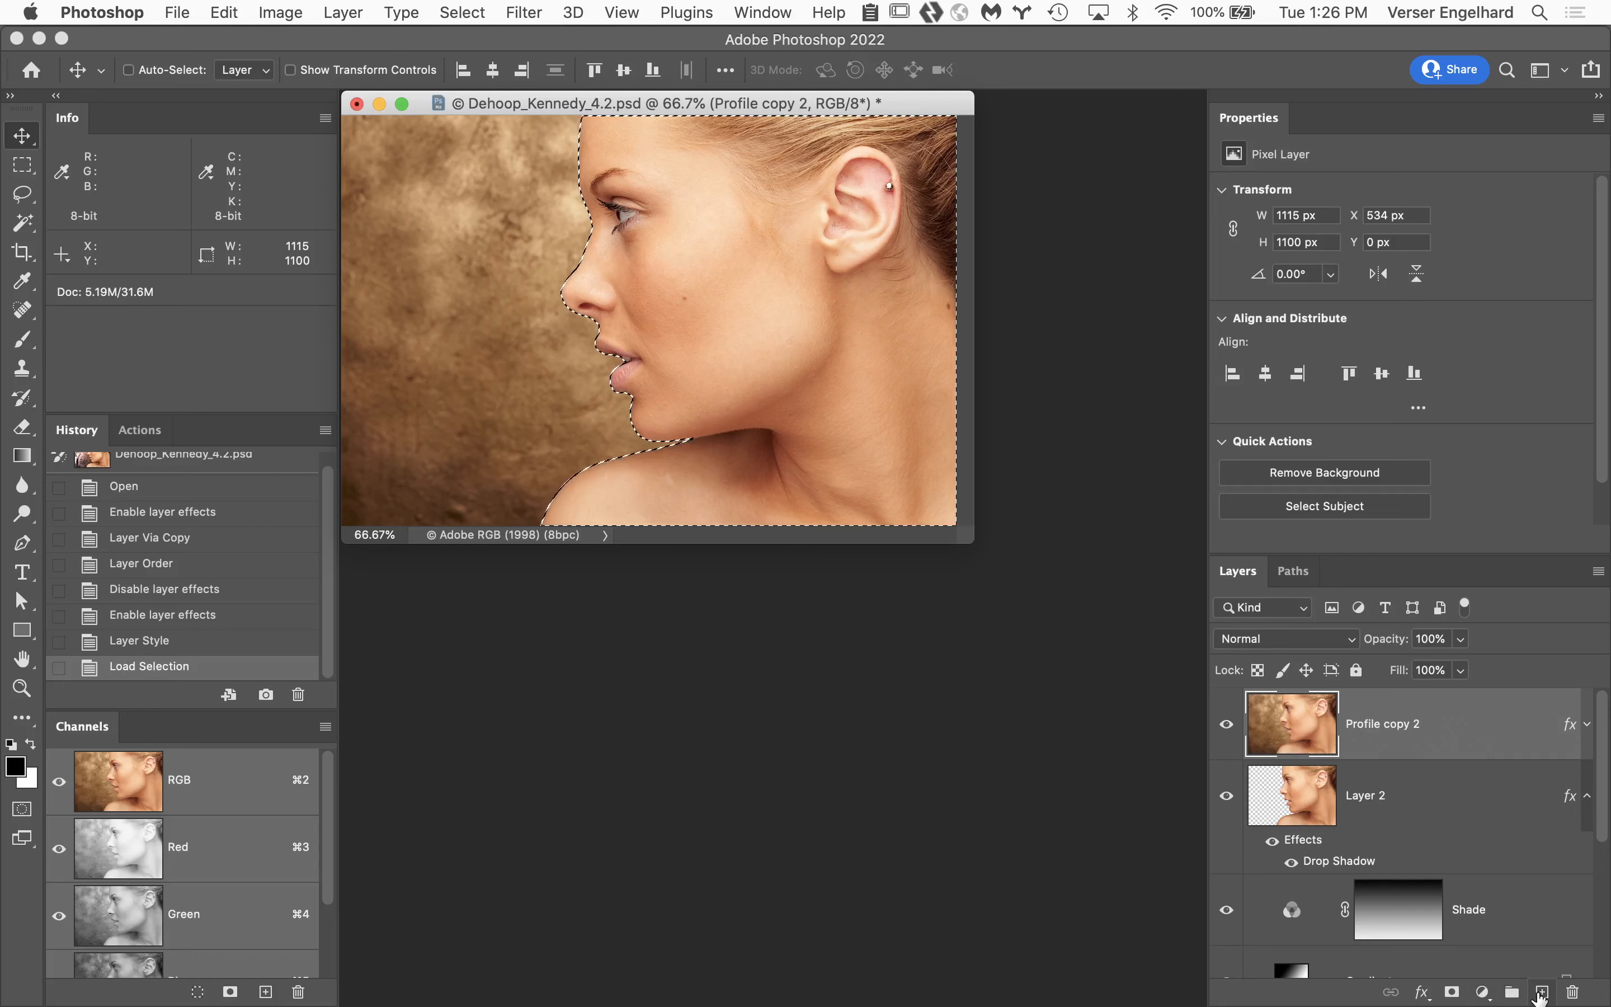
pyautogui.click(1452, 992)
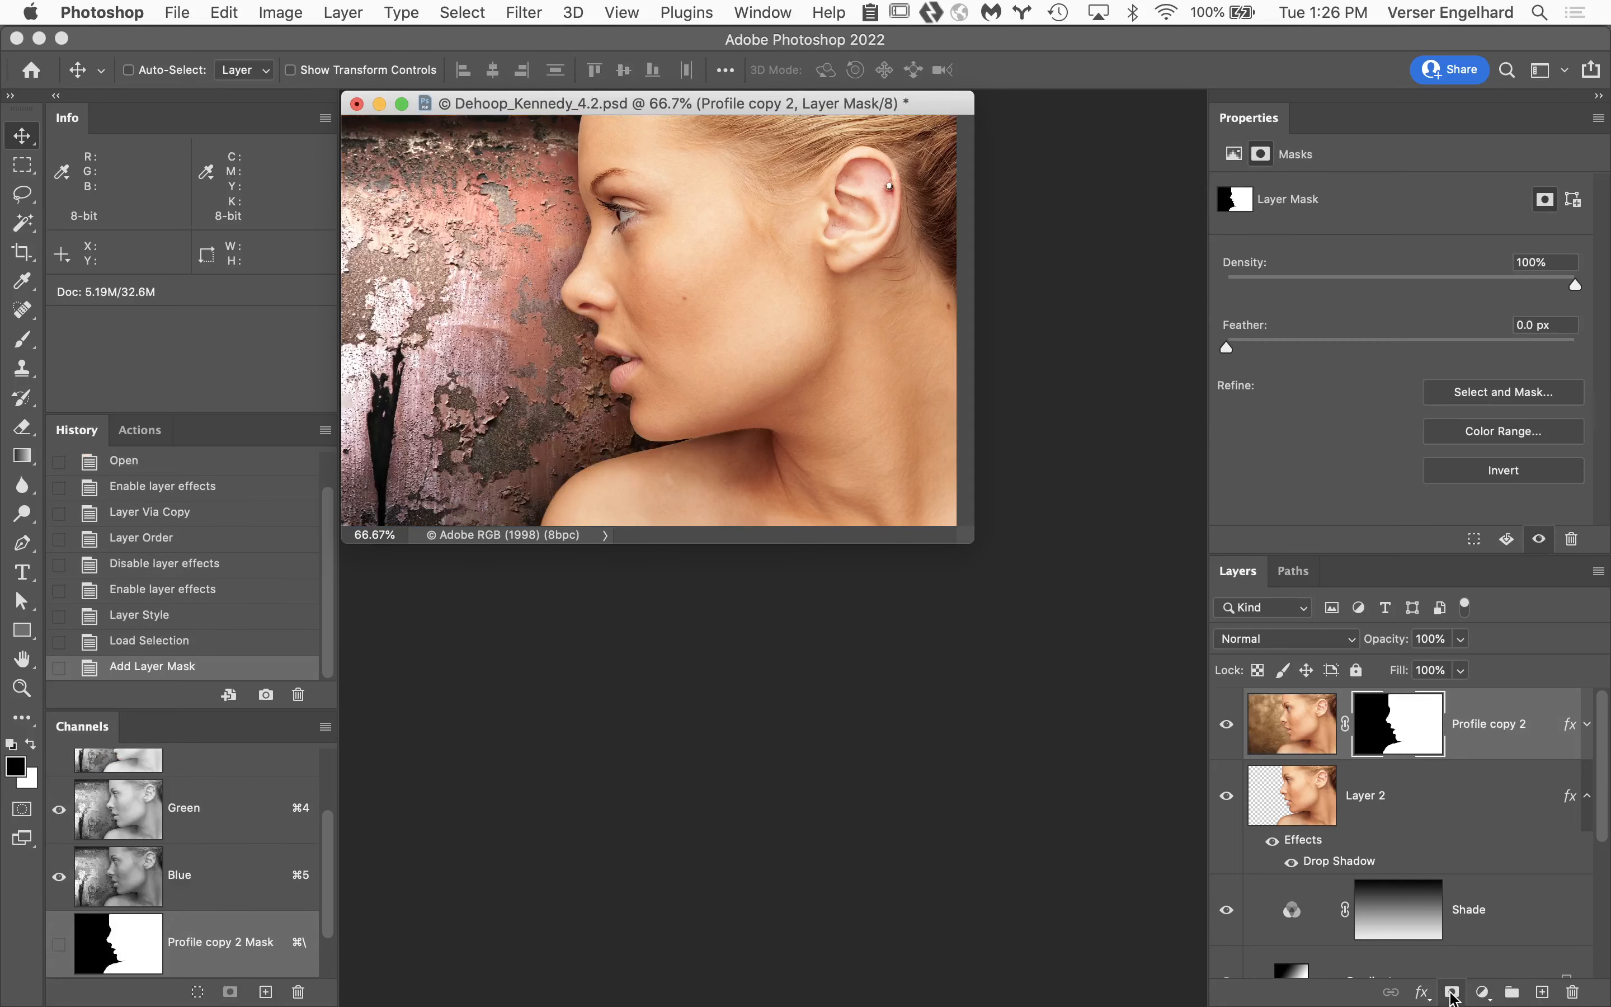
pyautogui.click(1227, 797)
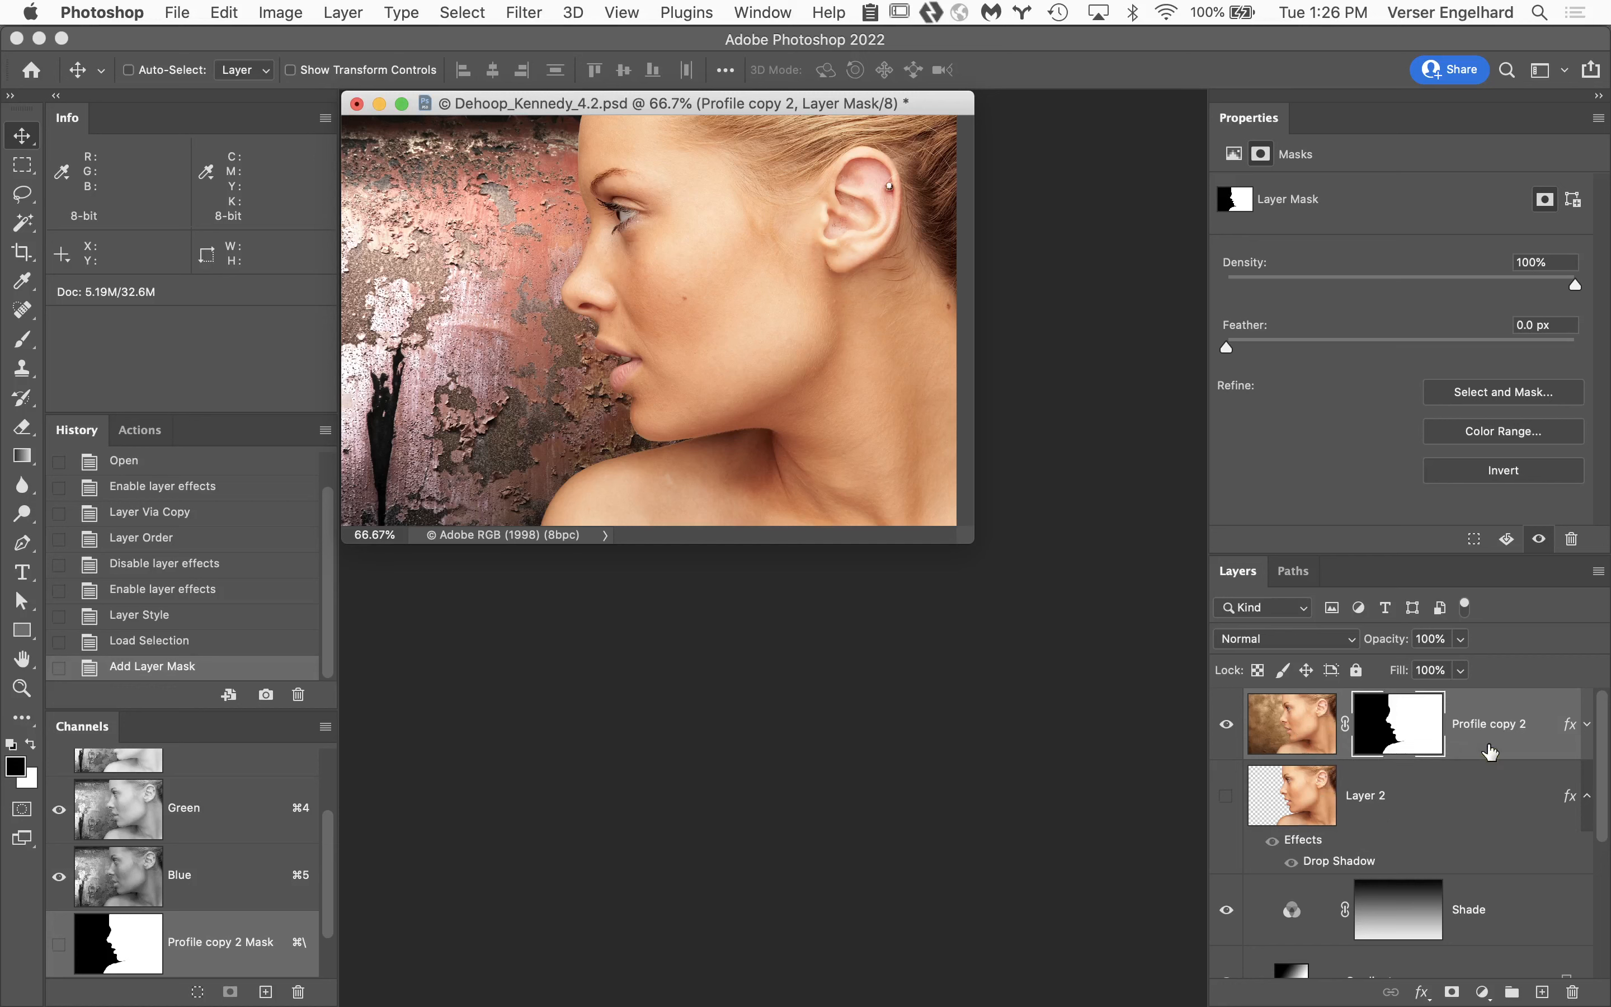
# Try Drop Shadow on the masked Profile copy 2 layer and cancel the layer style.
pyautogui.doubleClick(1571, 726)
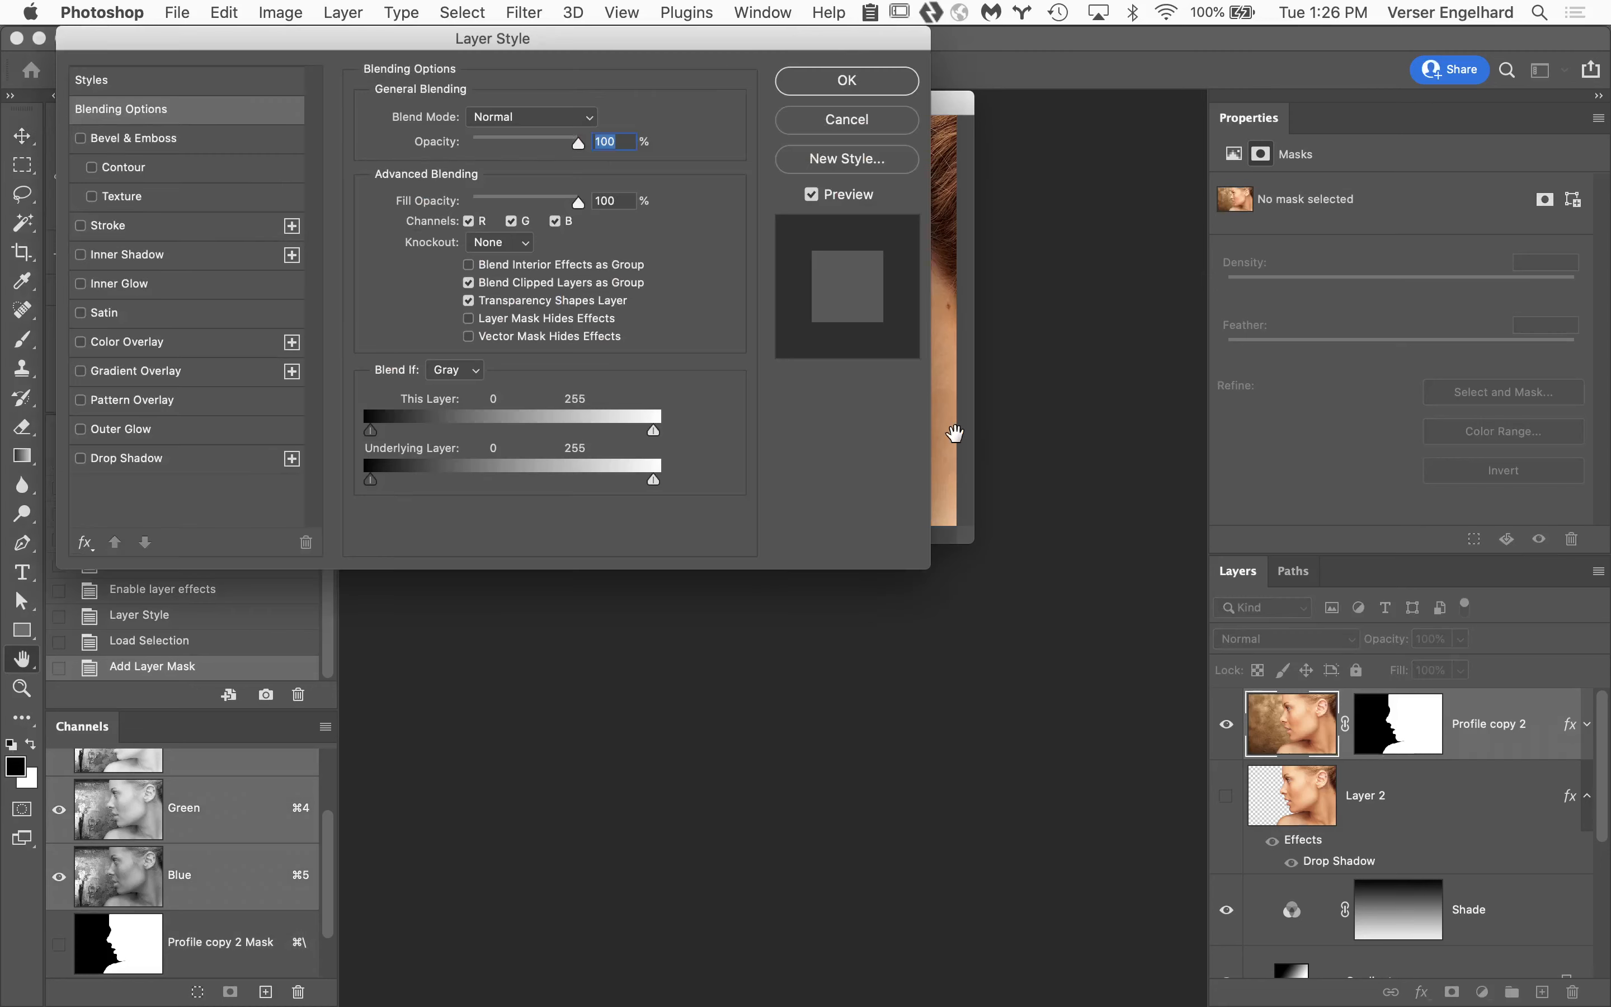
pyautogui.moveTo(393, 42); pyautogui.dragTo(1239, 46)
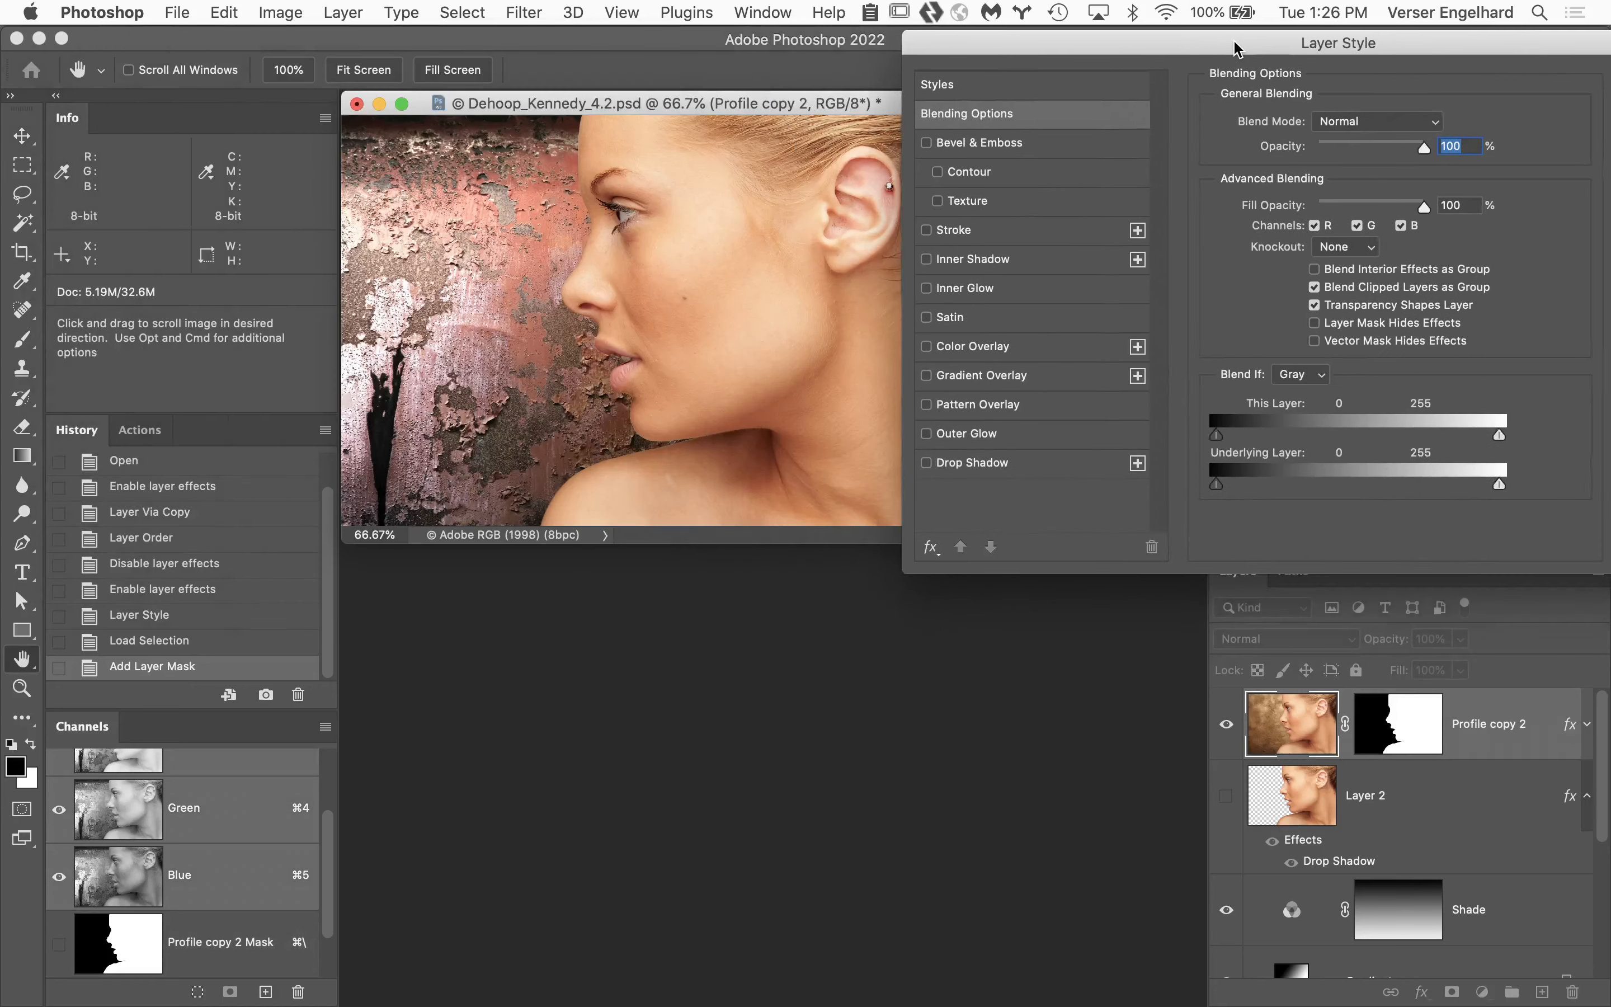
pyautogui.click(926, 463)
pyautogui.moveTo(1276, 39); pyautogui.dragTo(386, 536)
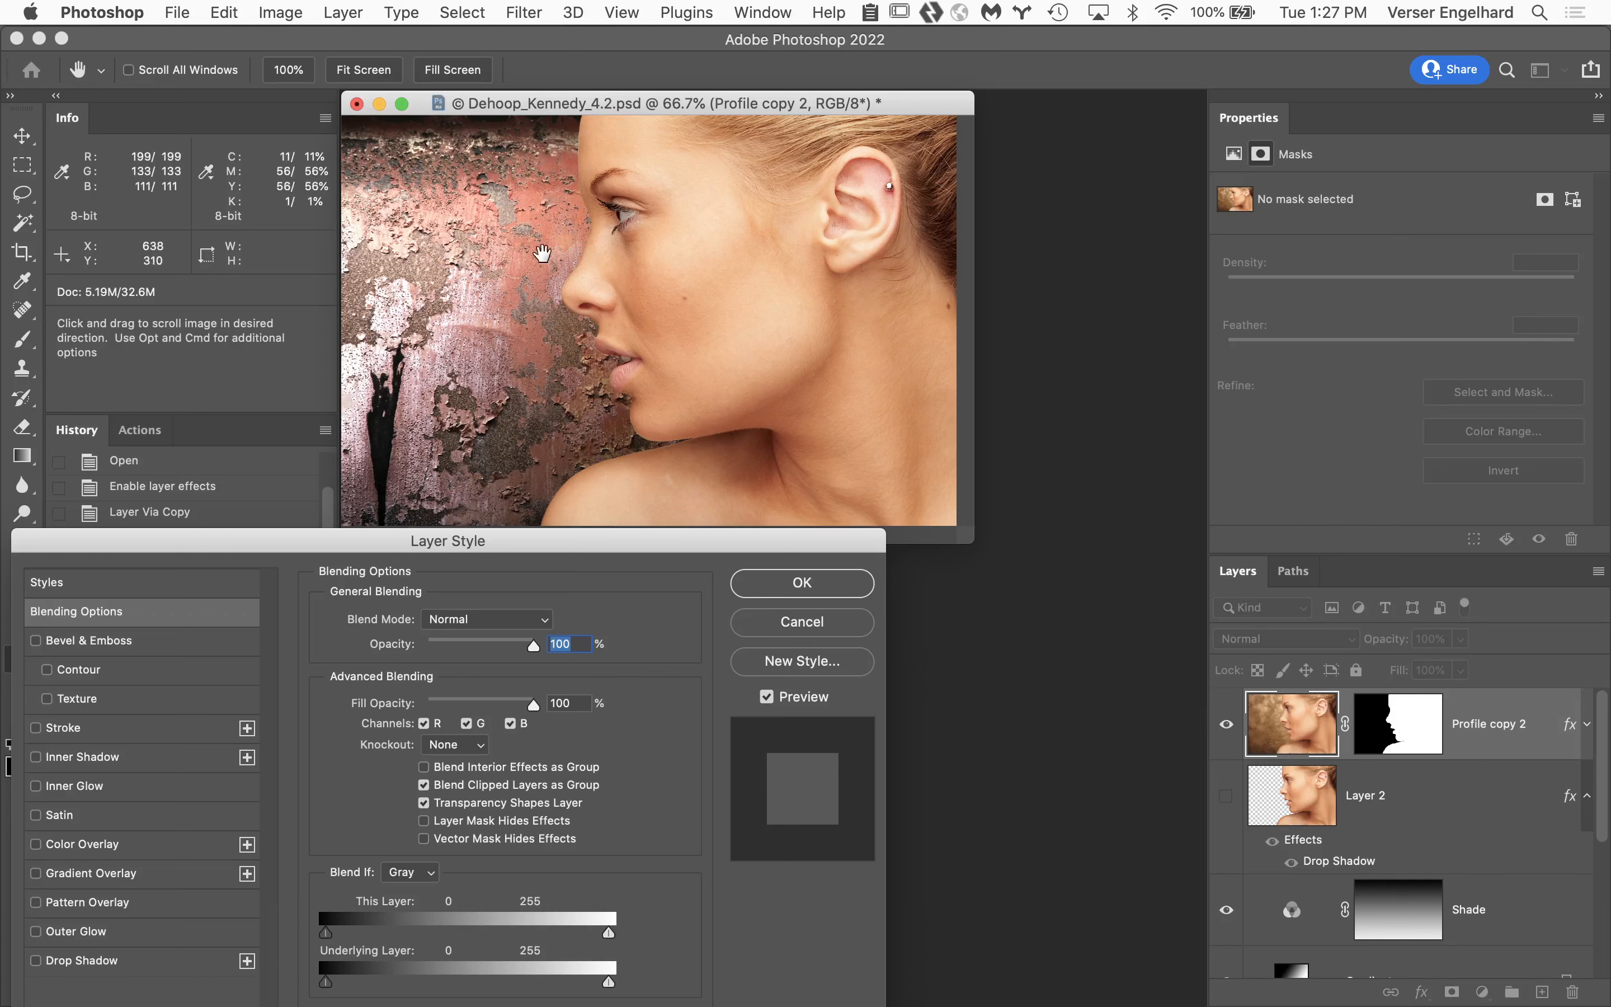
pyautogui.click(804, 625)
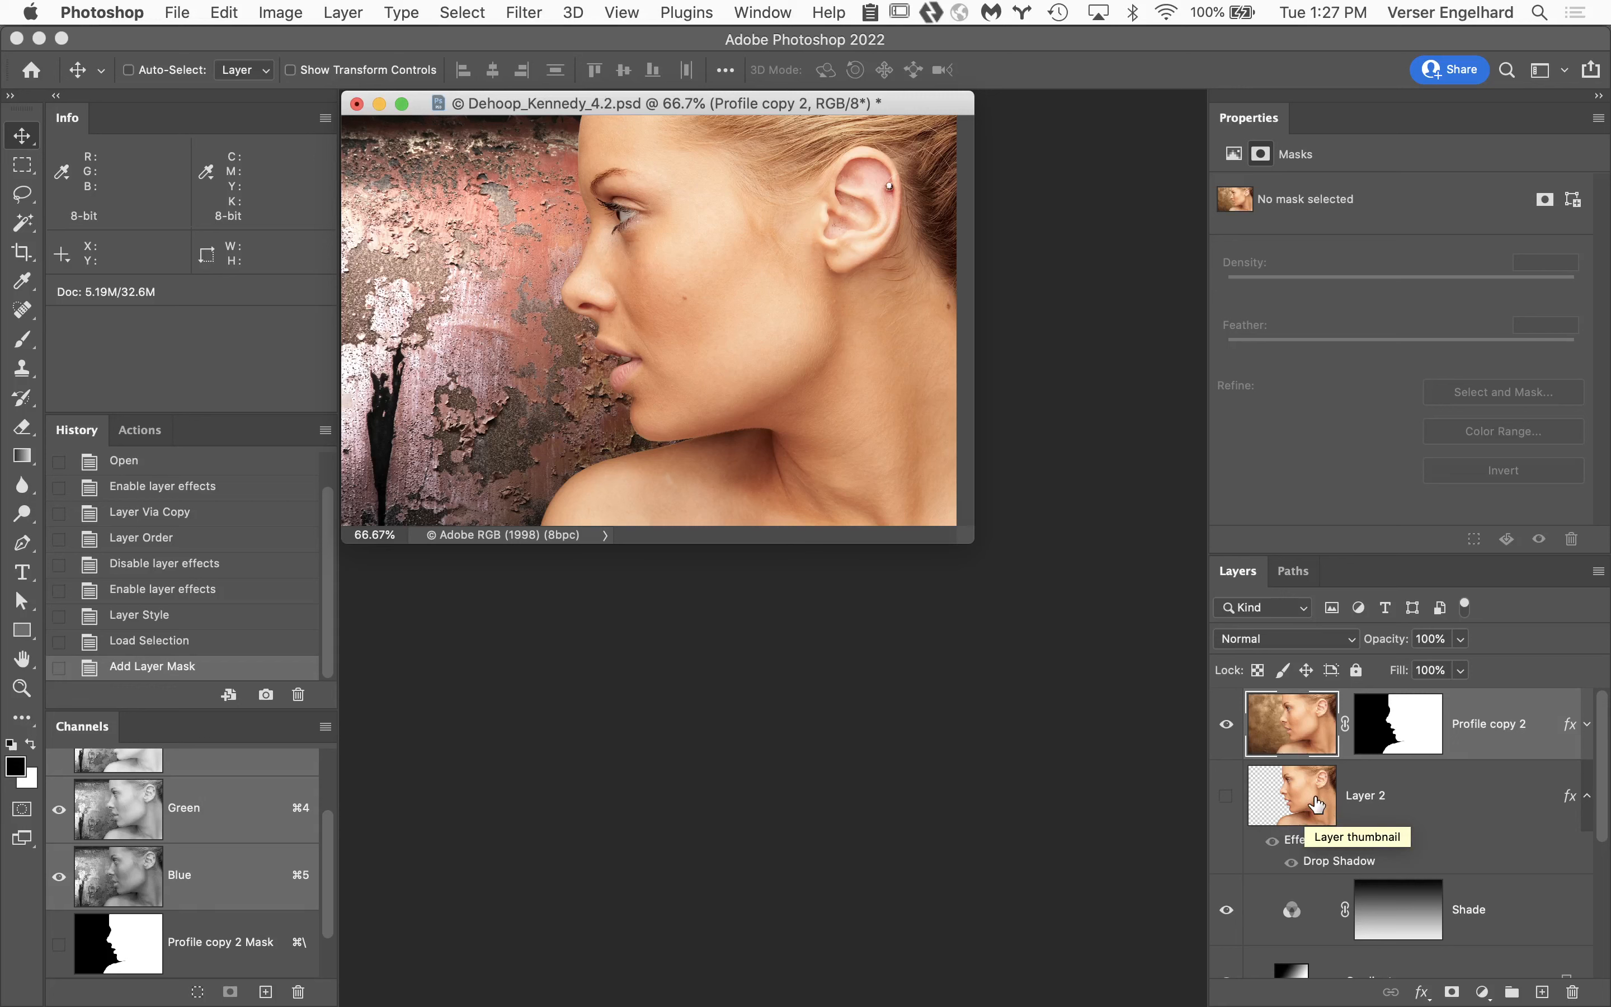
# Convert the masked Profile copy 2 layer to a smart object.
pyautogui.click(1313, 720)
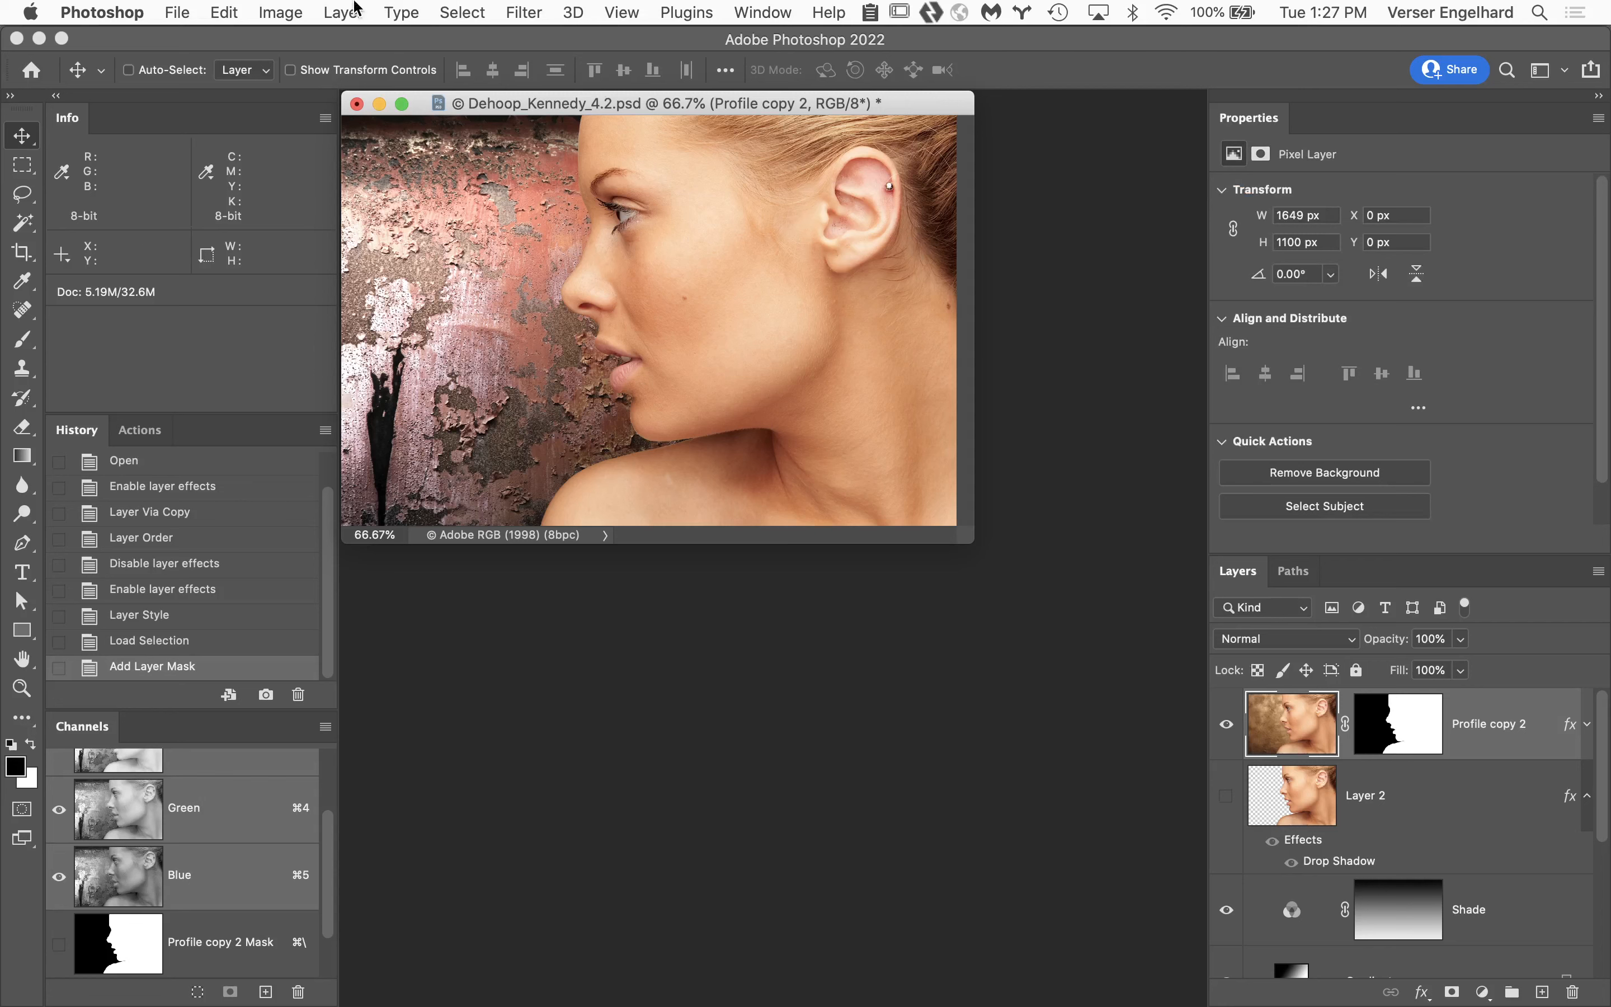
pyautogui.click(341, 11)
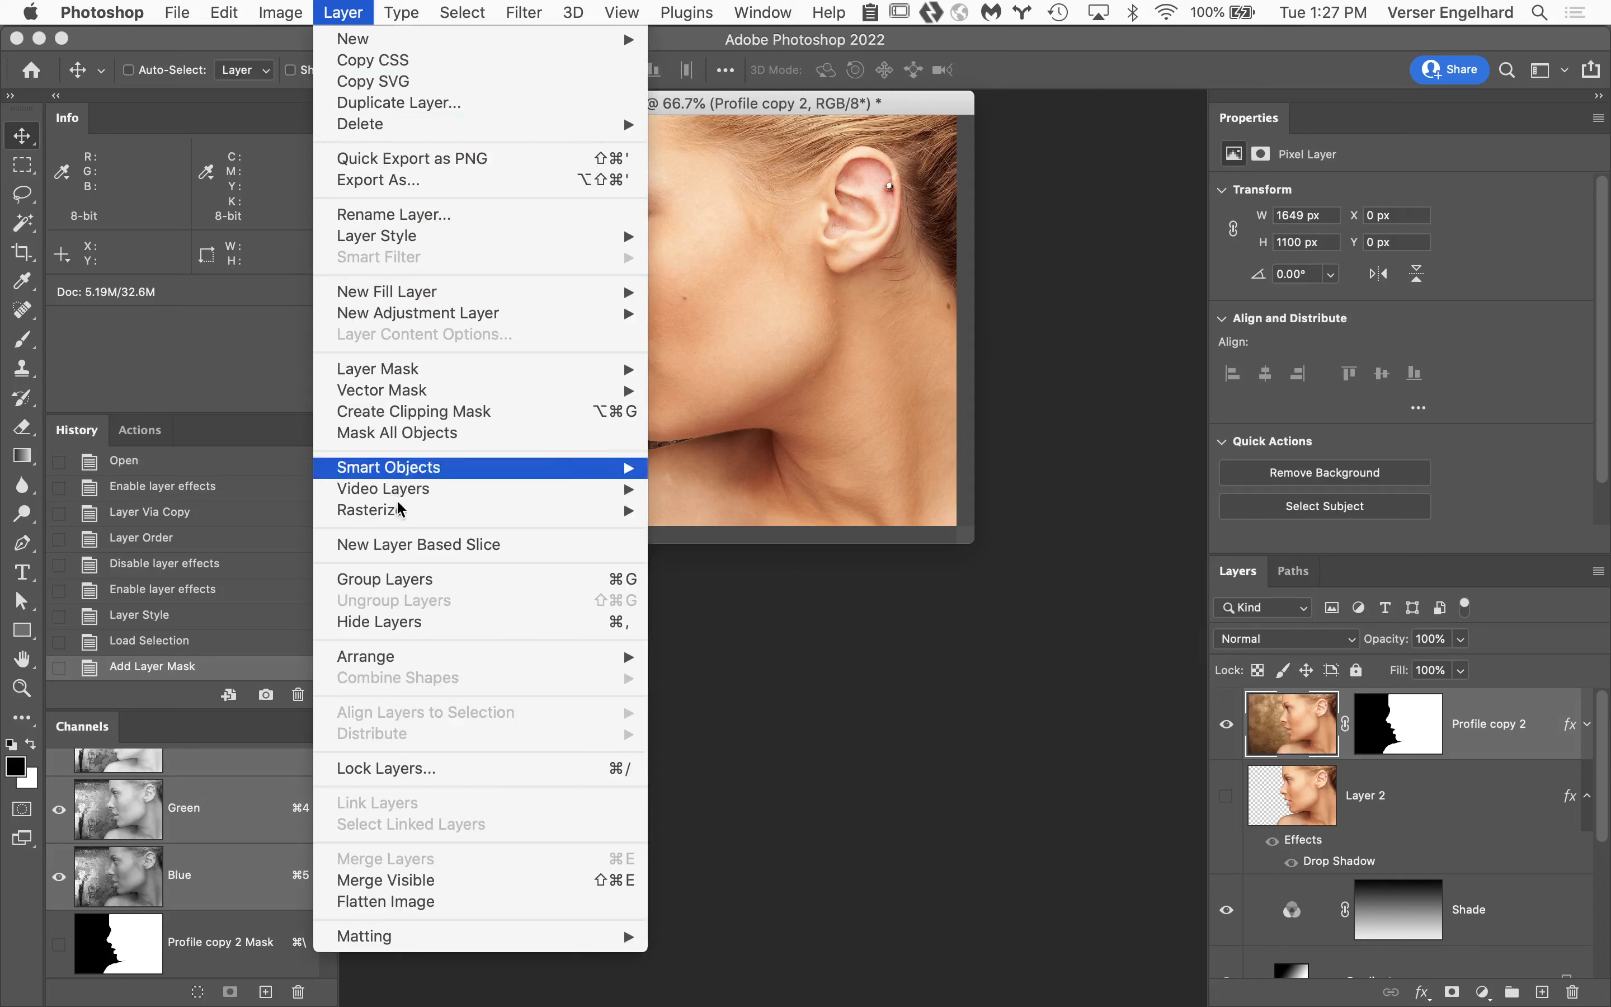
pyautogui.moveTo(410, 470)
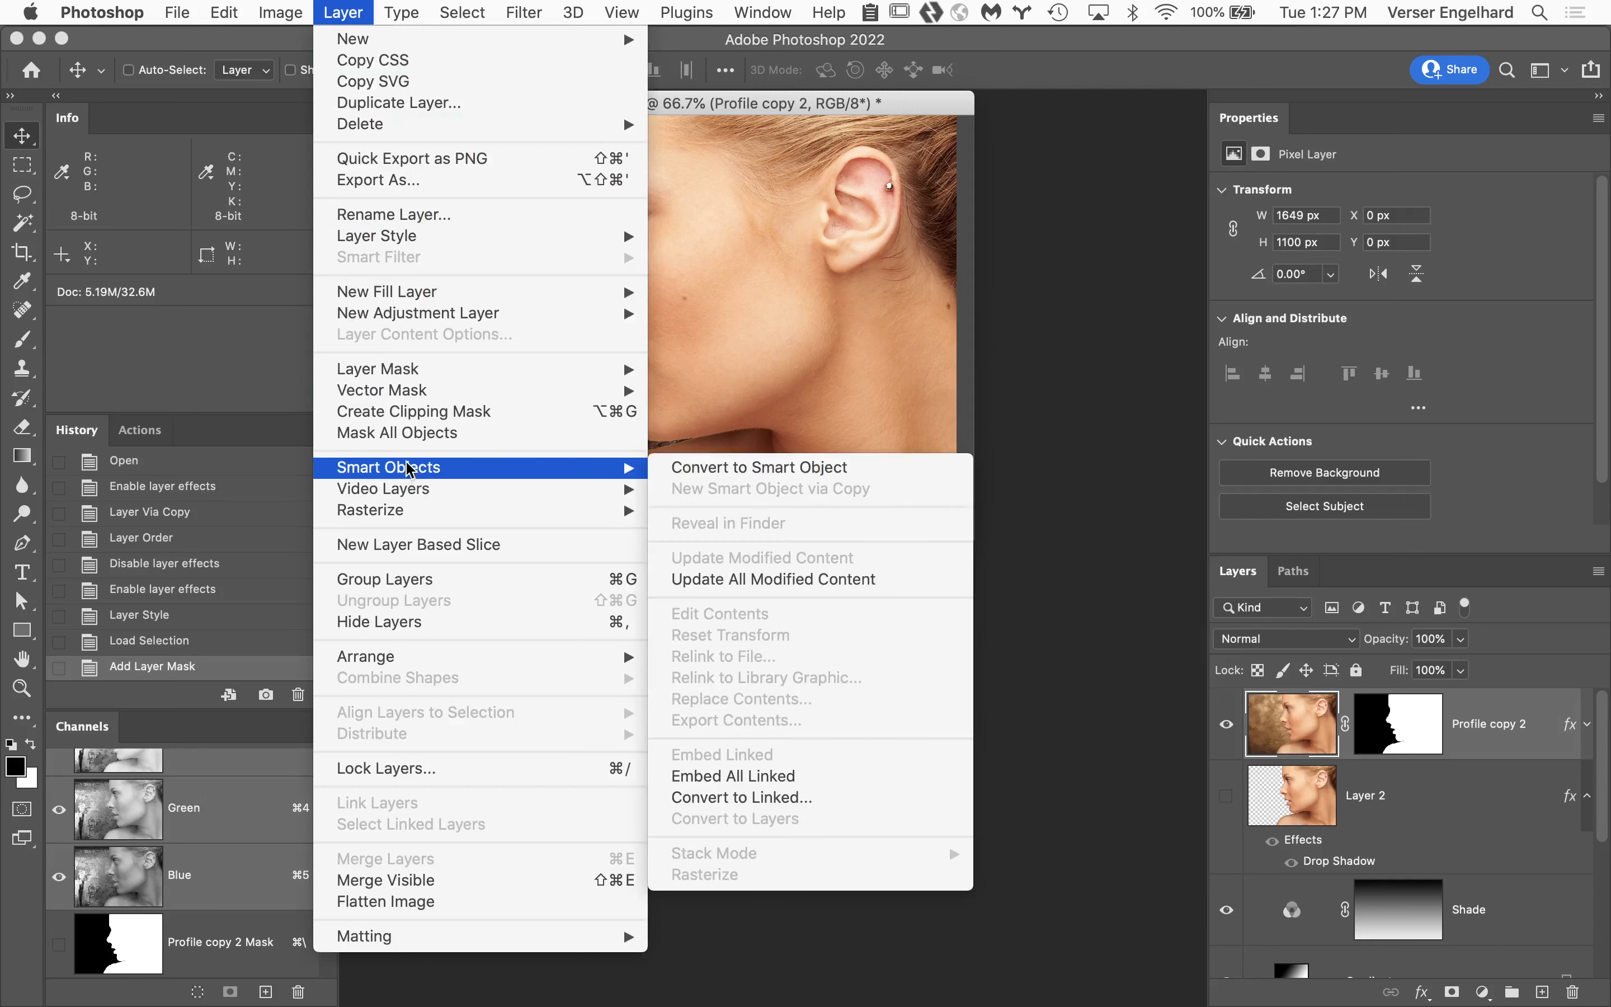
pyautogui.click(730, 468)
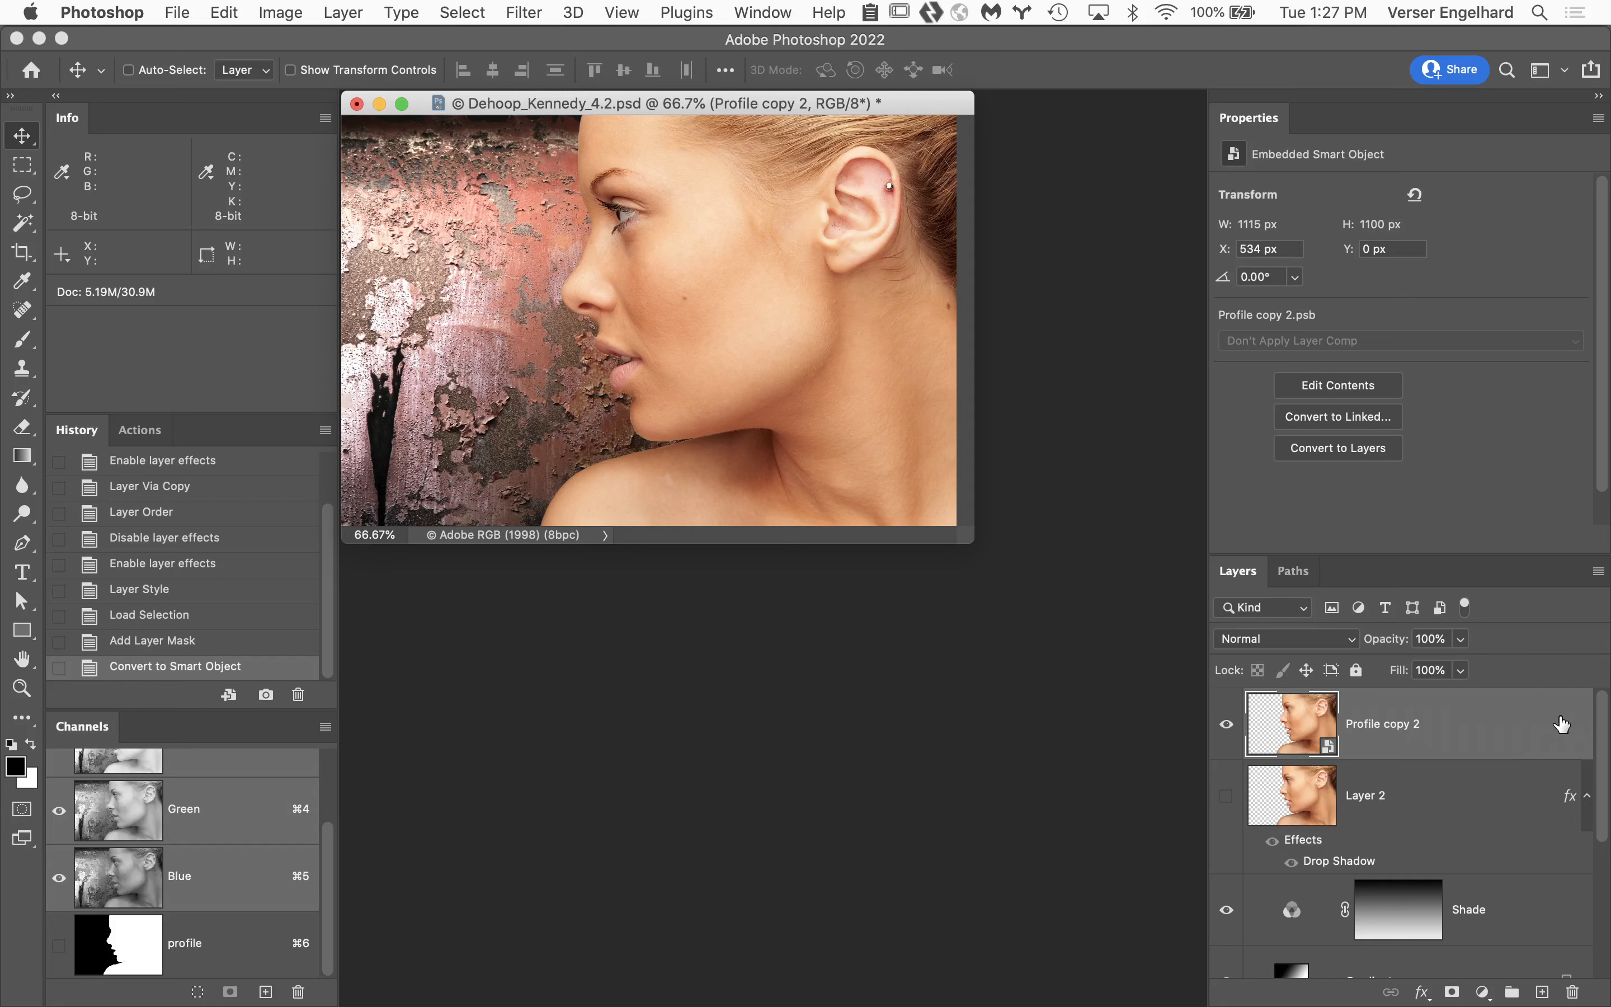
# Add a Drop Shadow to the Profile copy 2 smart object, comparing the image with the preview off and on.
pyautogui.doubleClick(1565, 724)
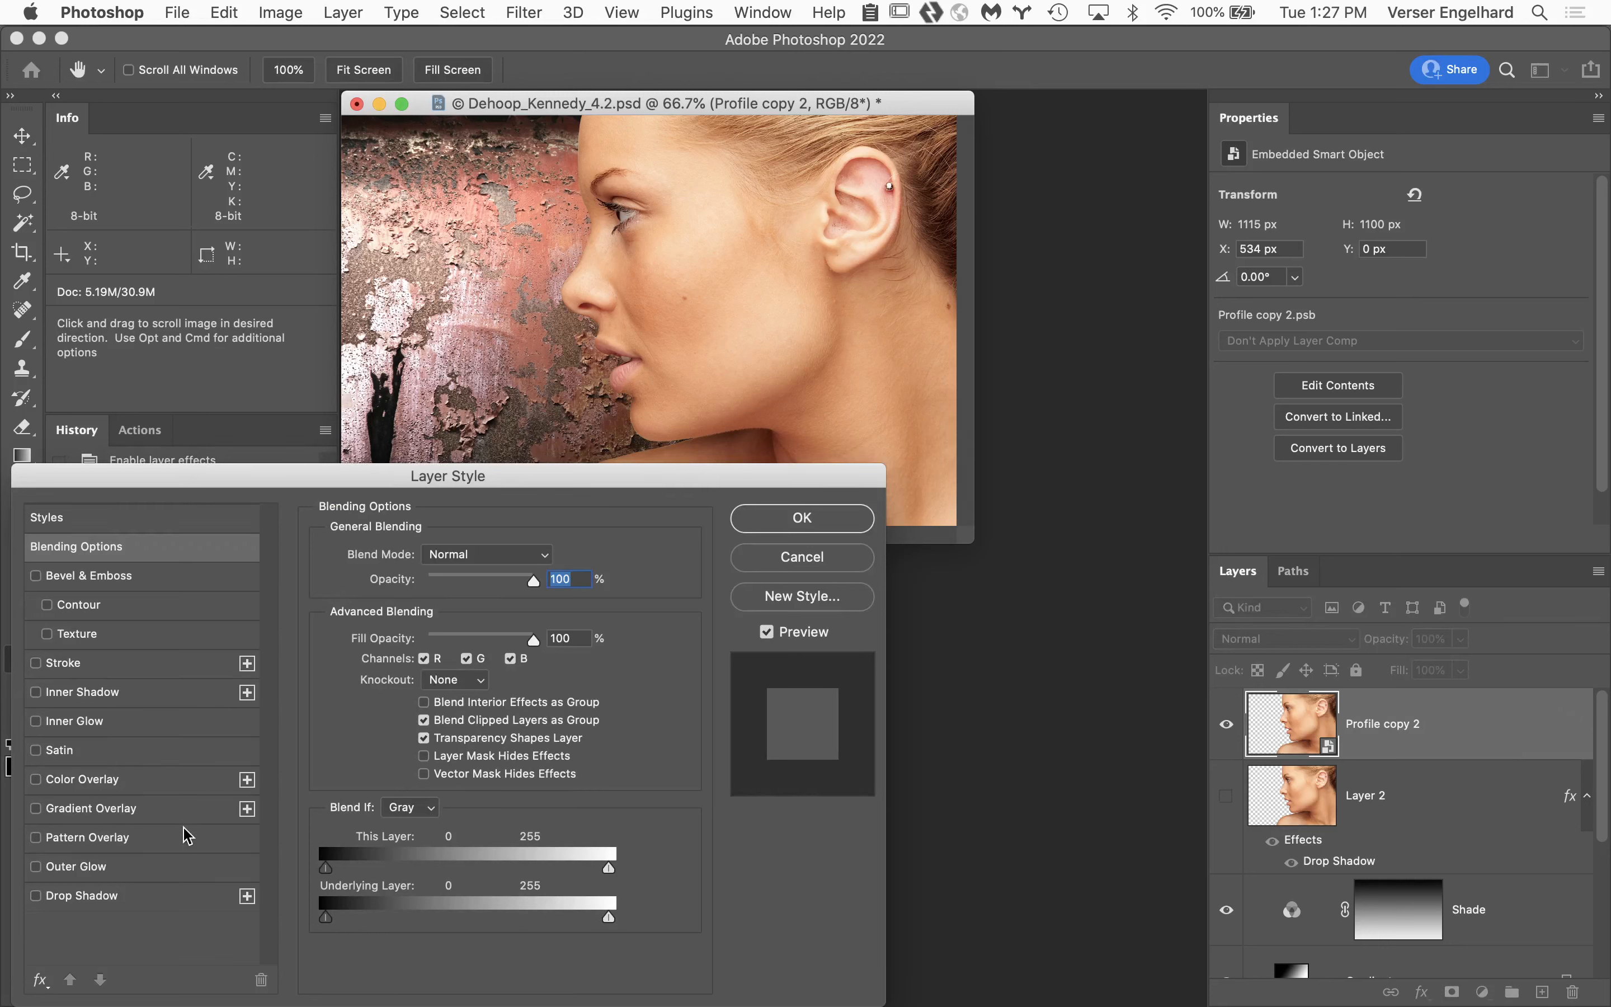
pyautogui.click(35, 896)
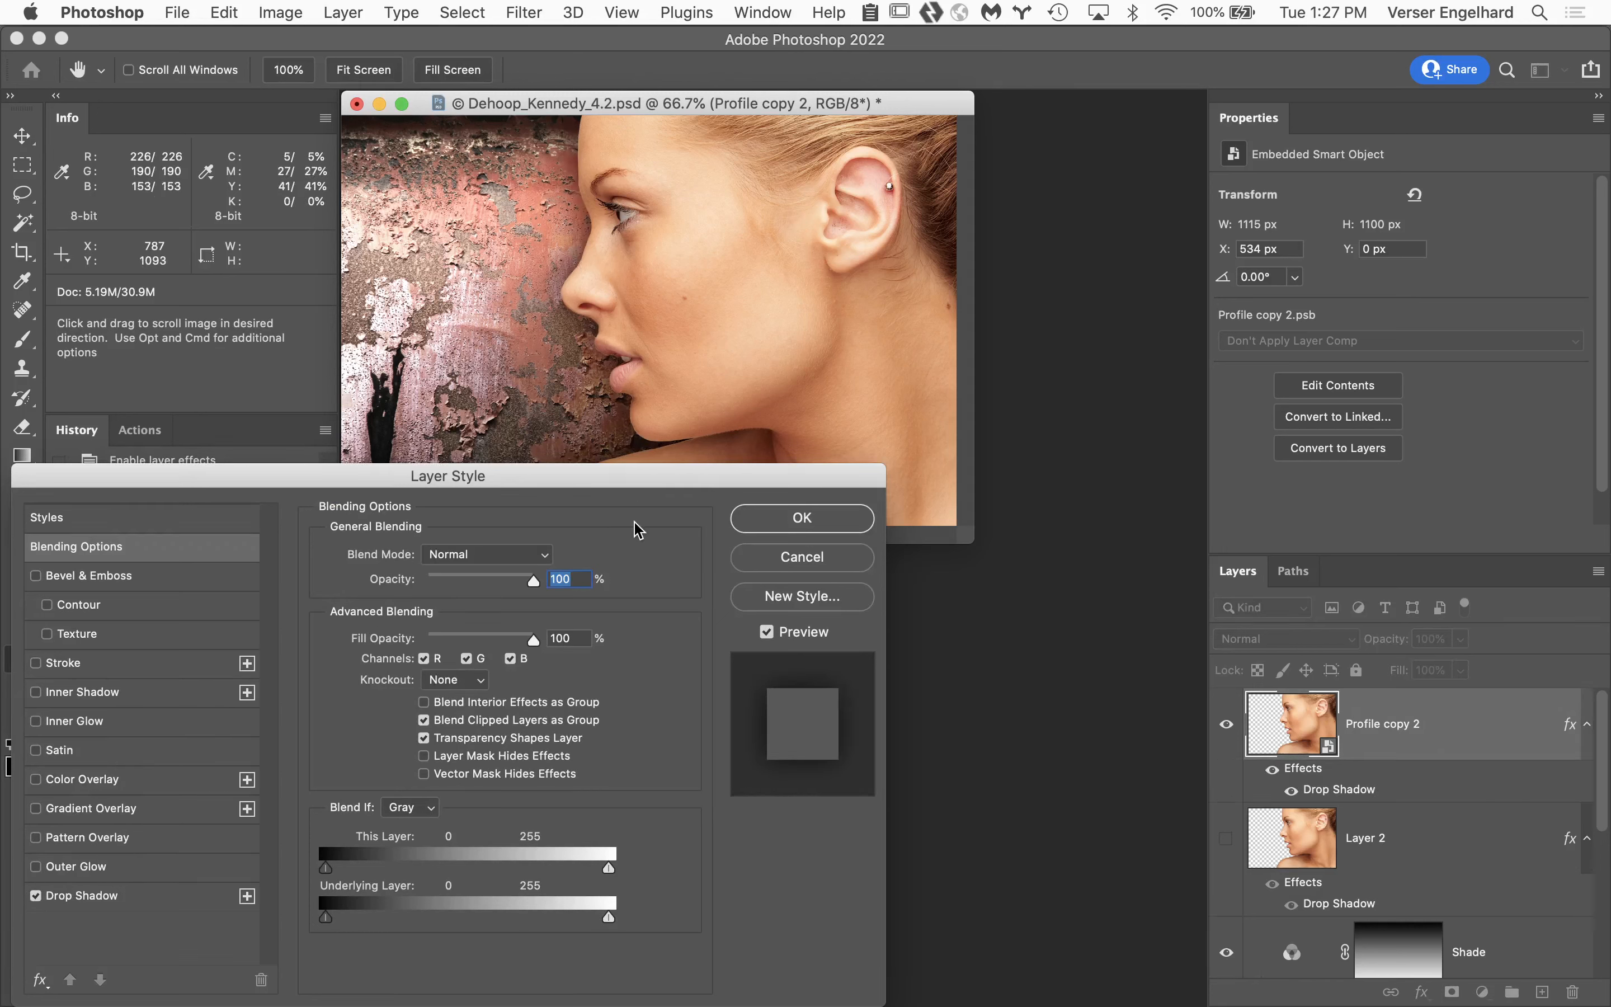
pyautogui.click(767, 633)
pyautogui.click(767, 633)
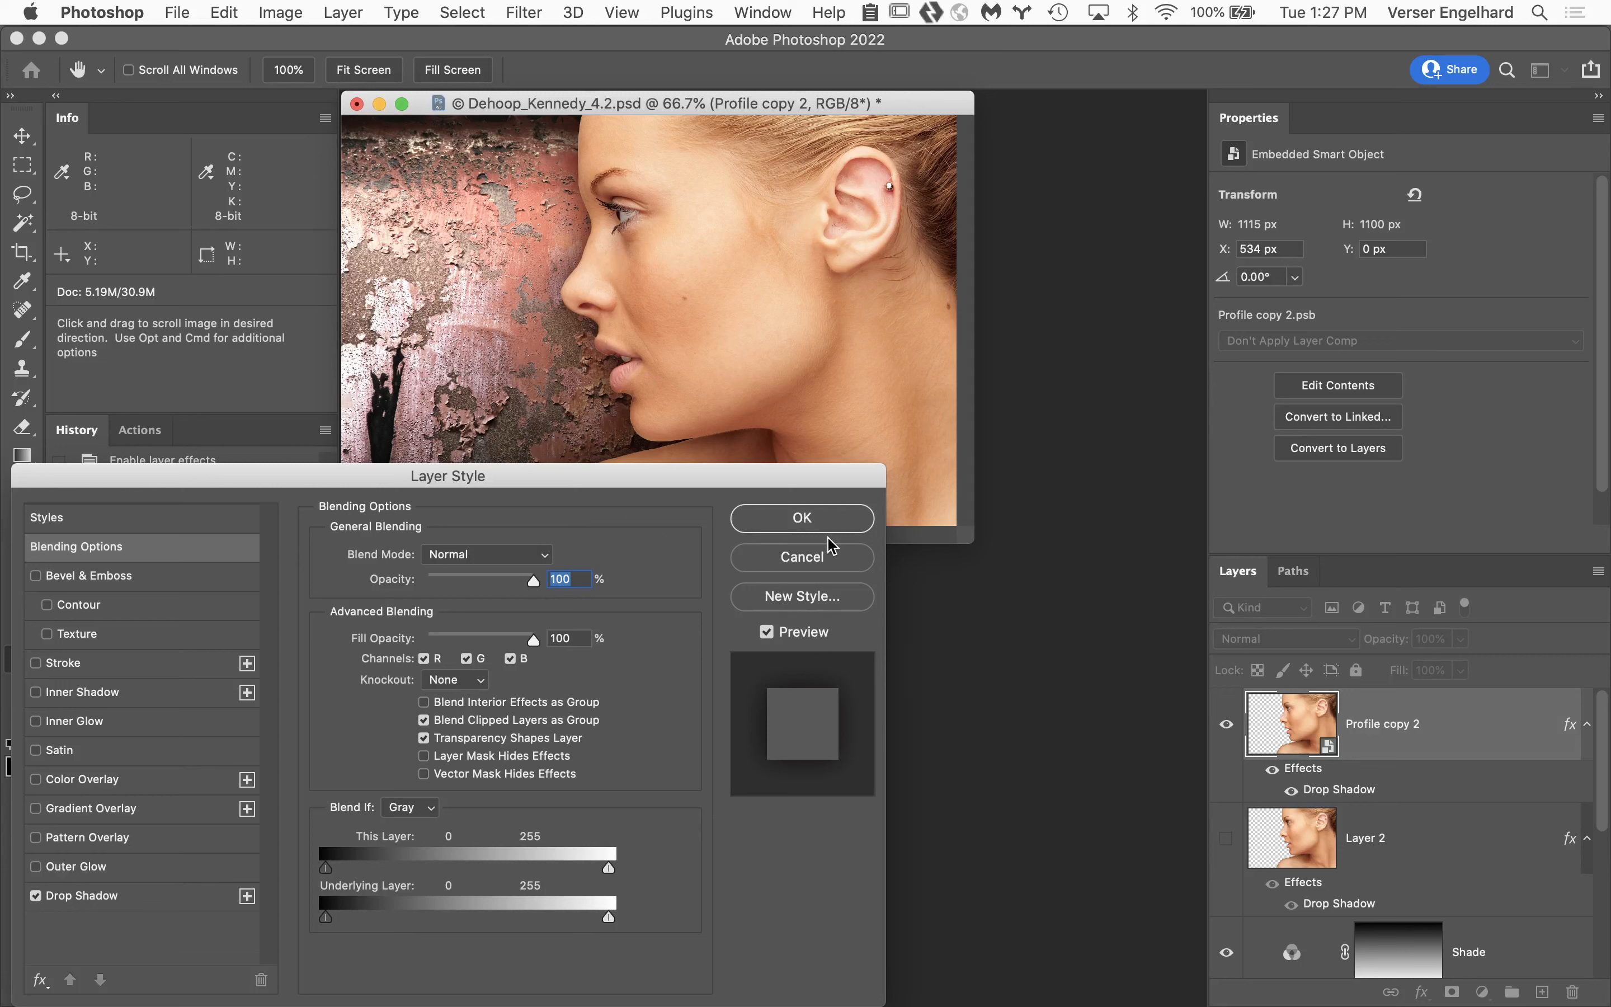
pyautogui.click(835, 520)
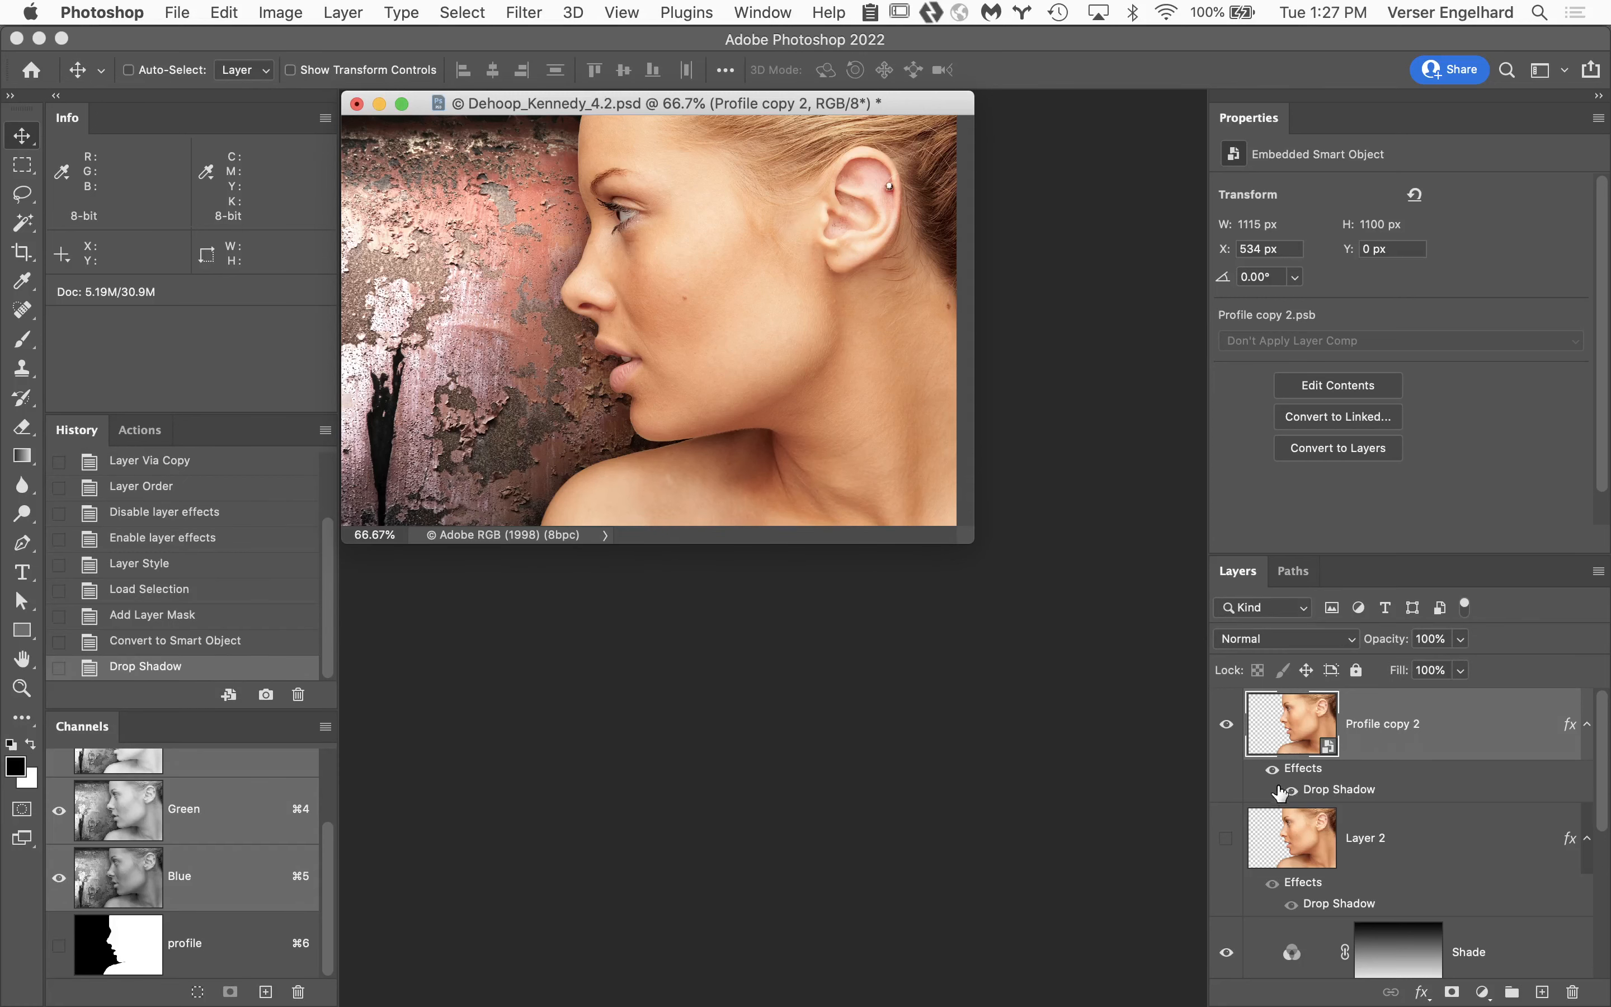
# Set the smart object's Drop Shadow to Distance 20 px, Spread 17% and Size 35 px.
pyautogui.doubleClick(1346, 796)
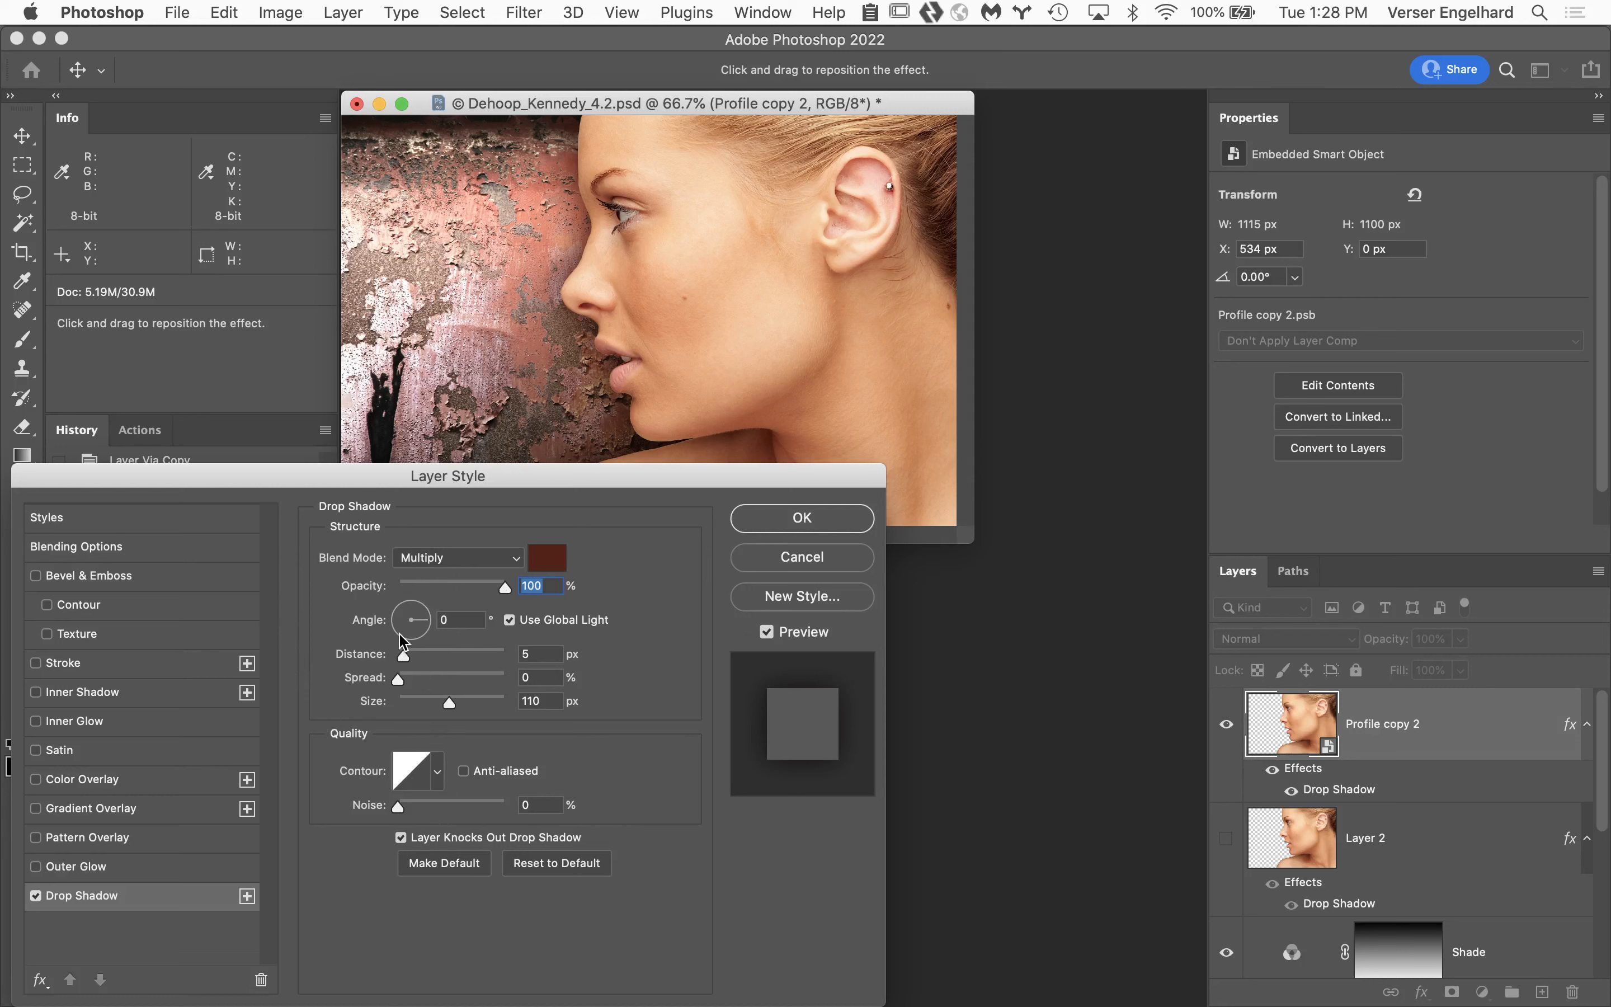
pyautogui.moveTo(402, 661); pyautogui.dragTo(420, 700)
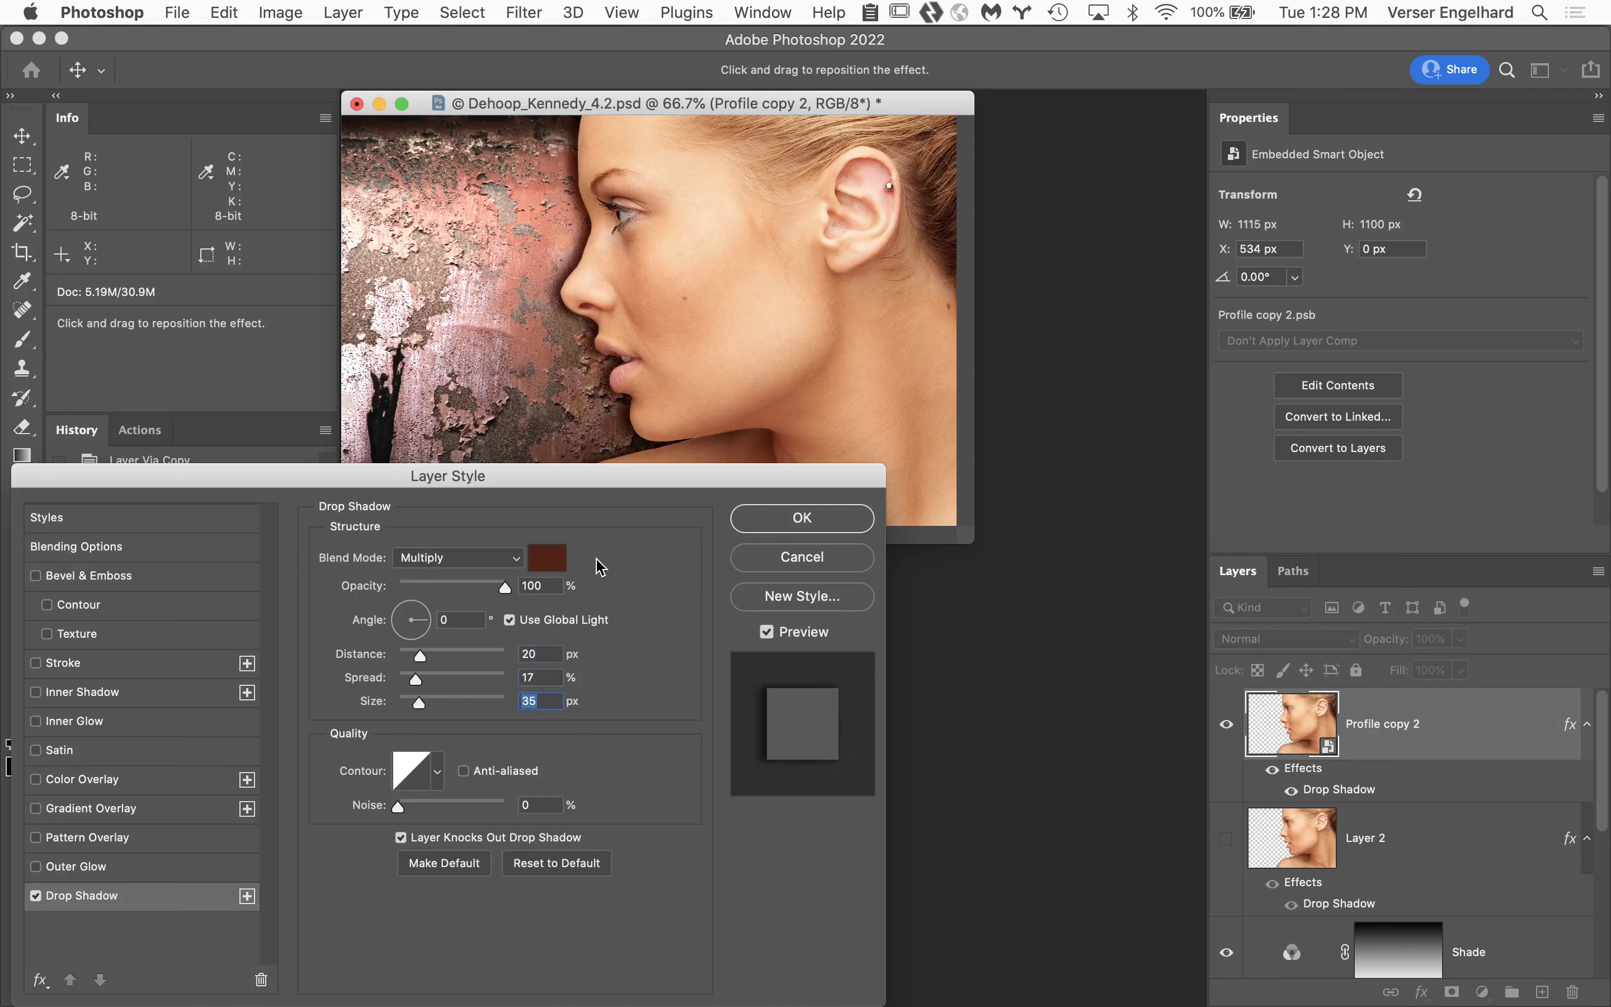
pyautogui.click(831, 509)
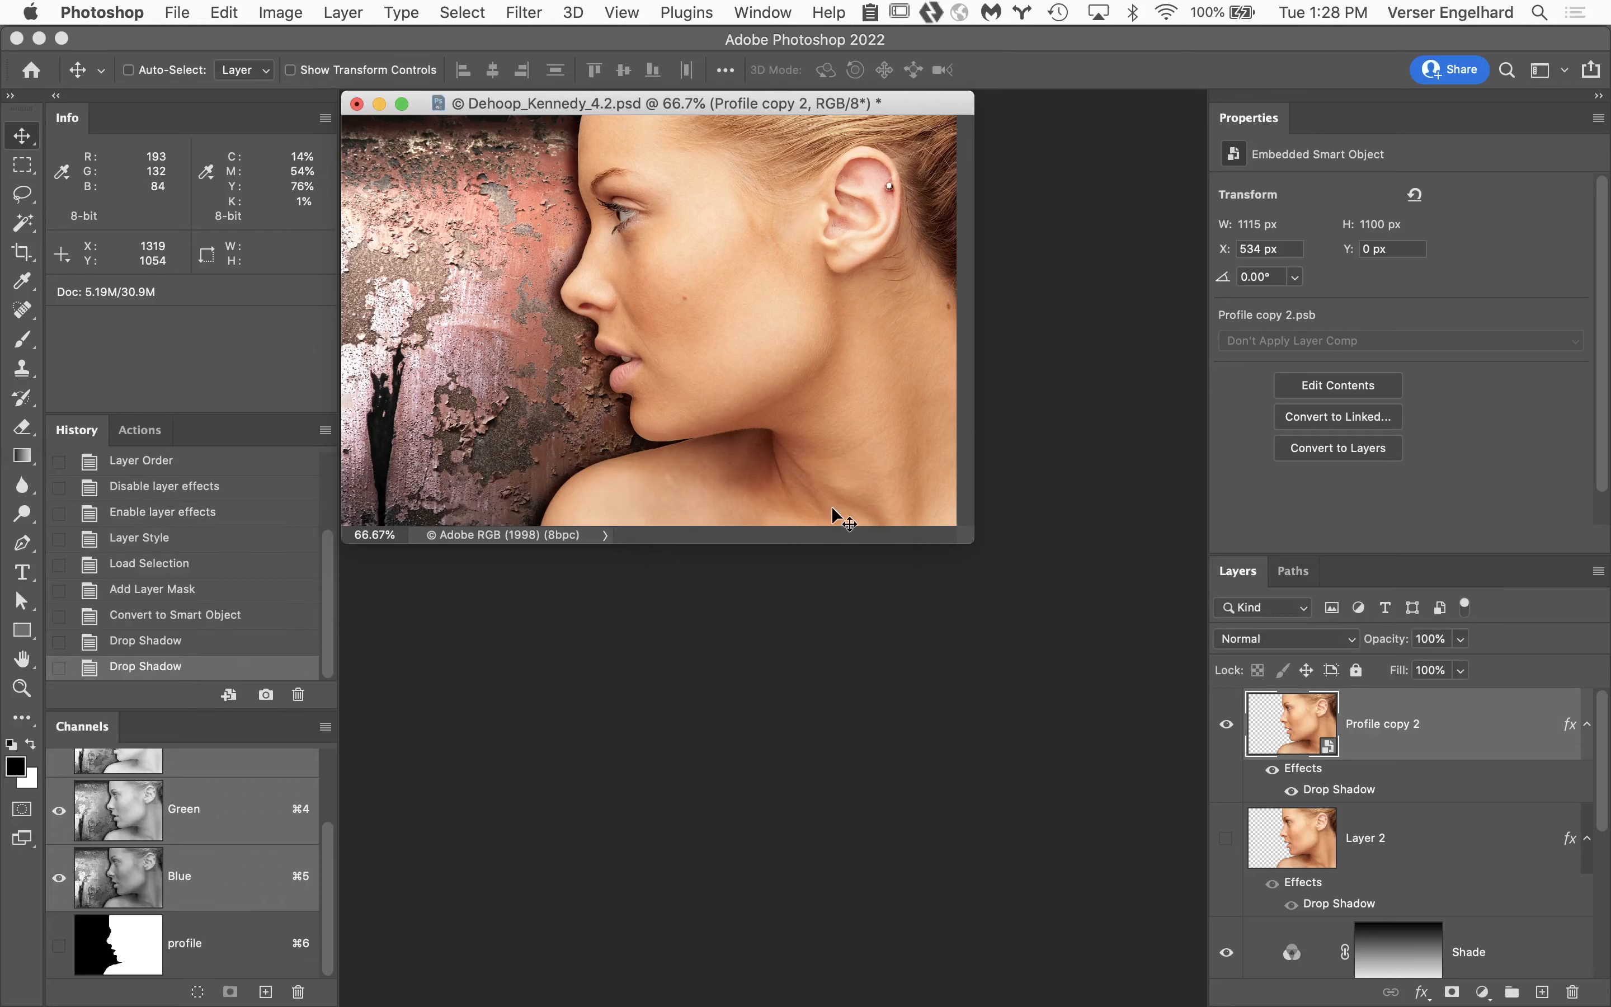
# Open the smart object's contents, disable its layer mask to inspect the original background, and close it without saving.
pyautogui.doubleClick(1305, 722)
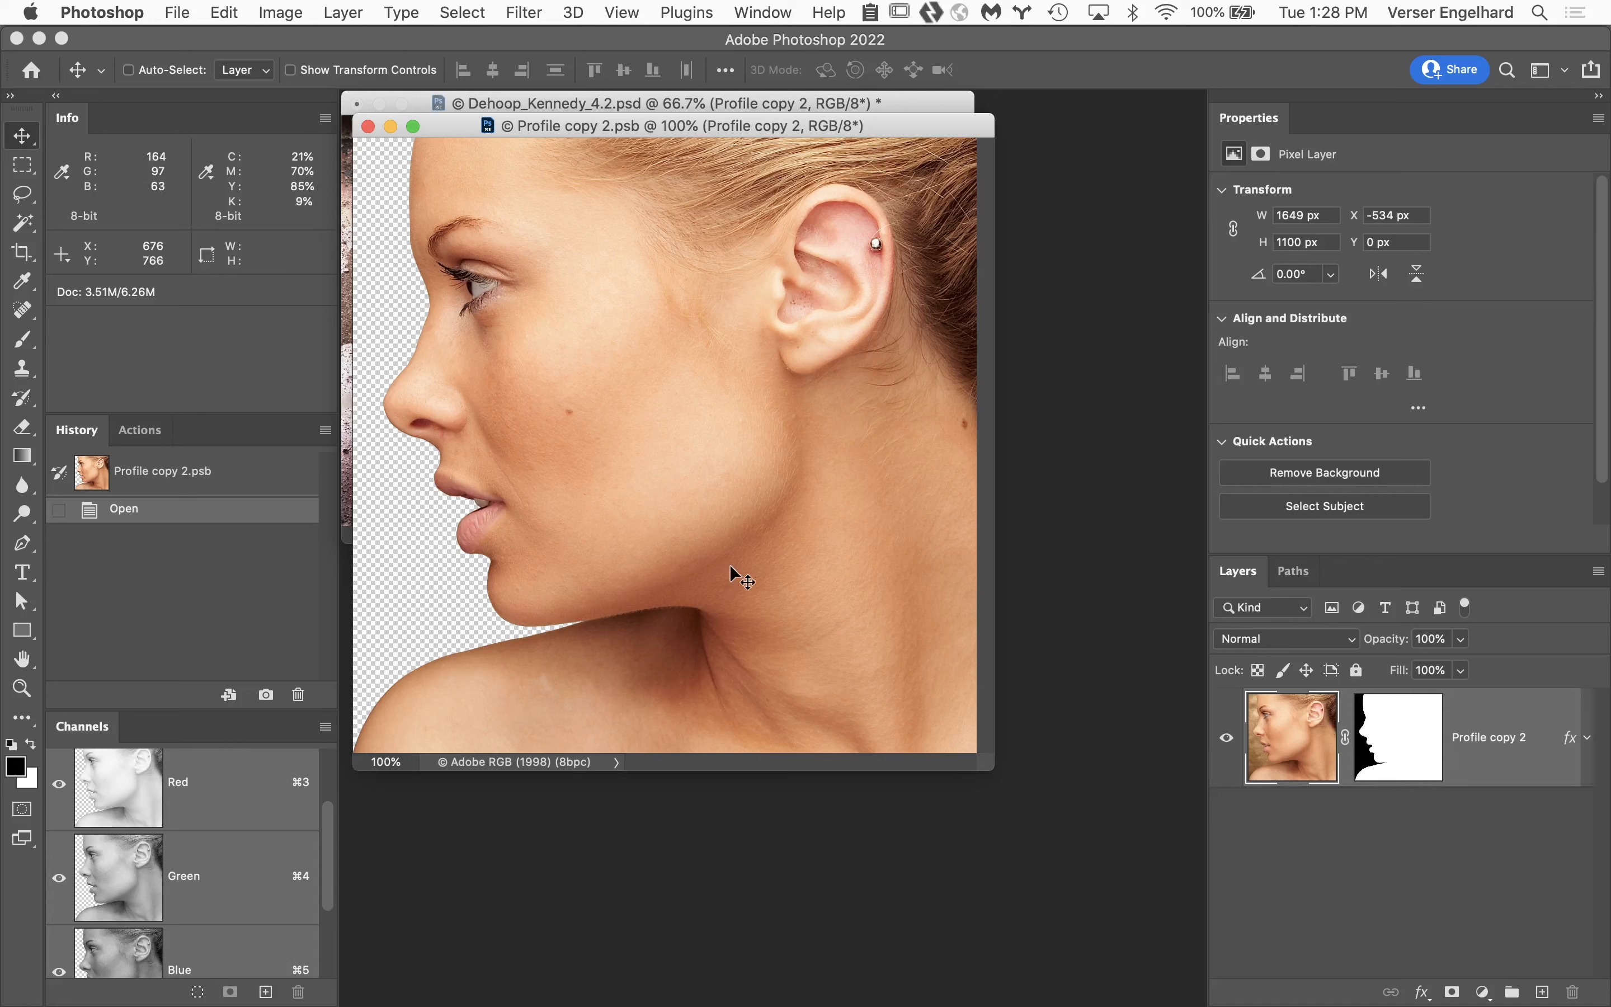
pyautogui.keyDown('shift'); pyautogui.click(1405, 731); pyautogui.keyUp('shift')
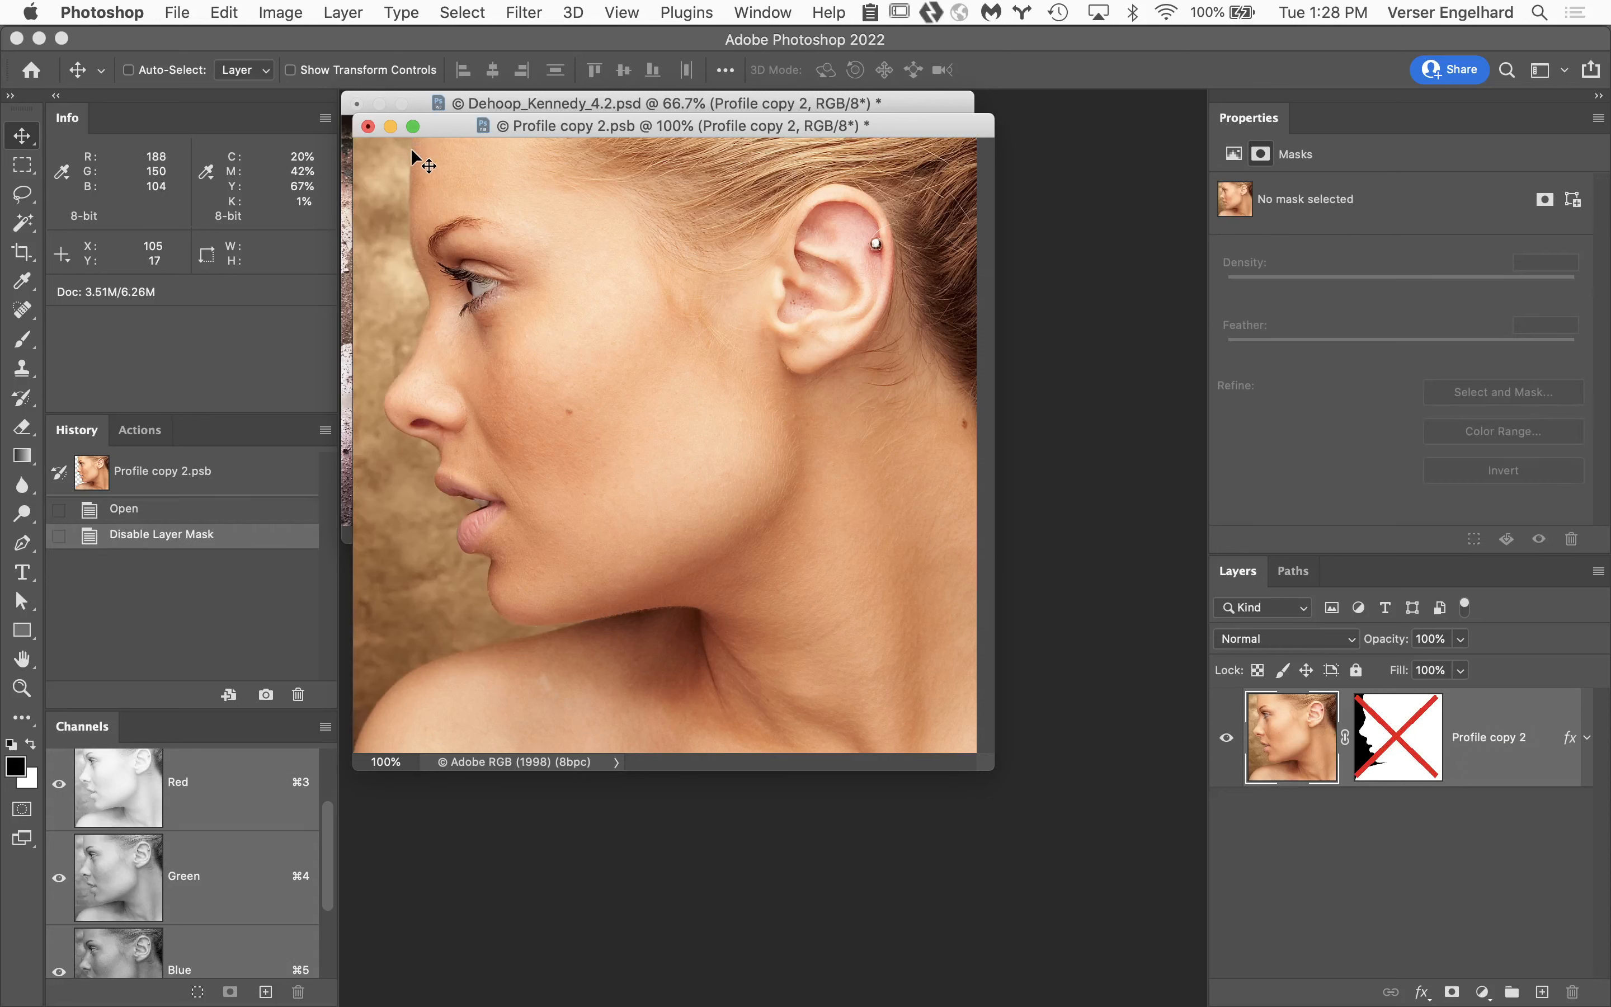
pyautogui.click(368, 126)
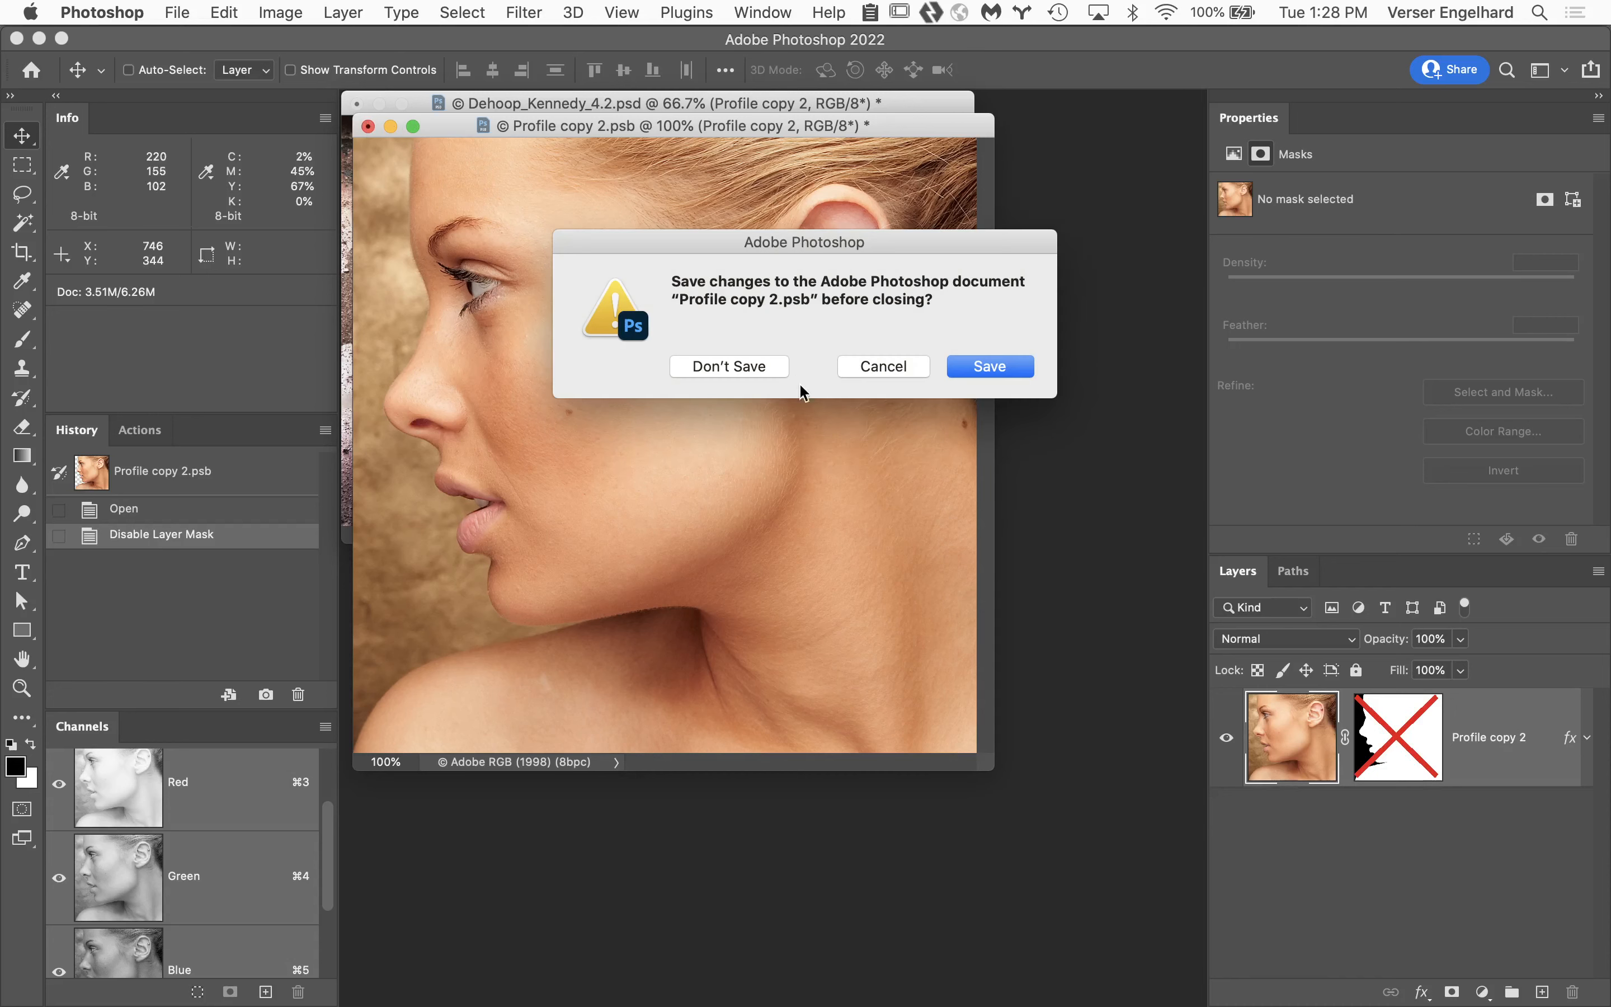
pyautogui.click(775, 371)
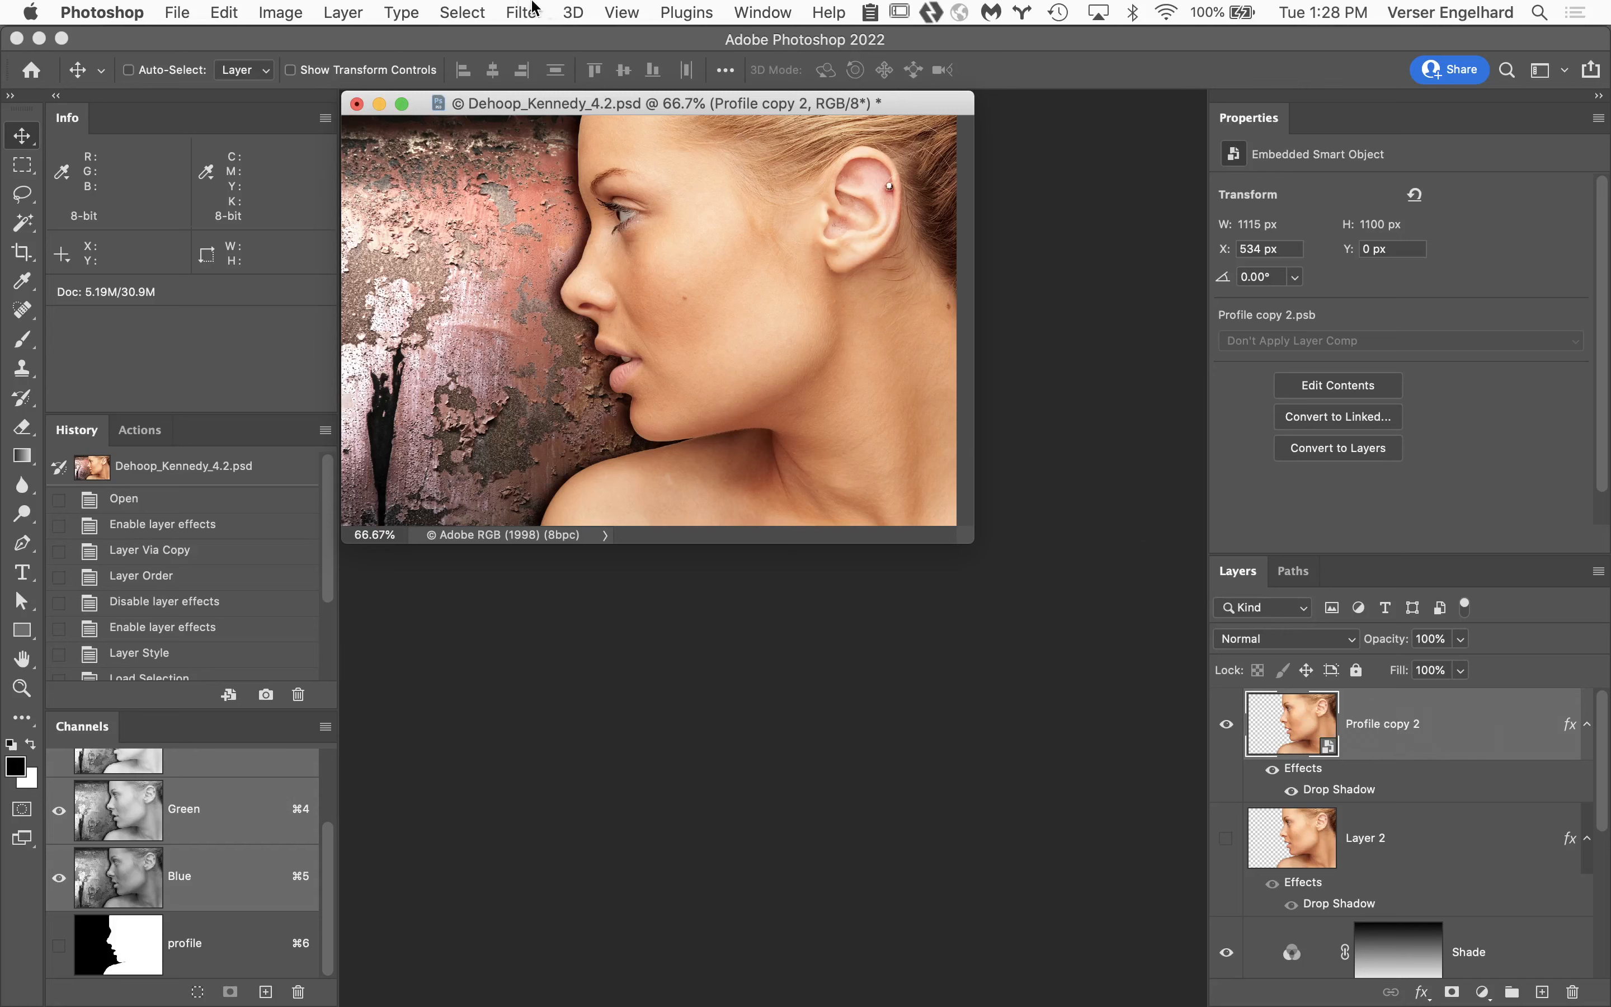
# Convert the Profile copy 2 smart object back to layers.
pyautogui.click(326, 8)
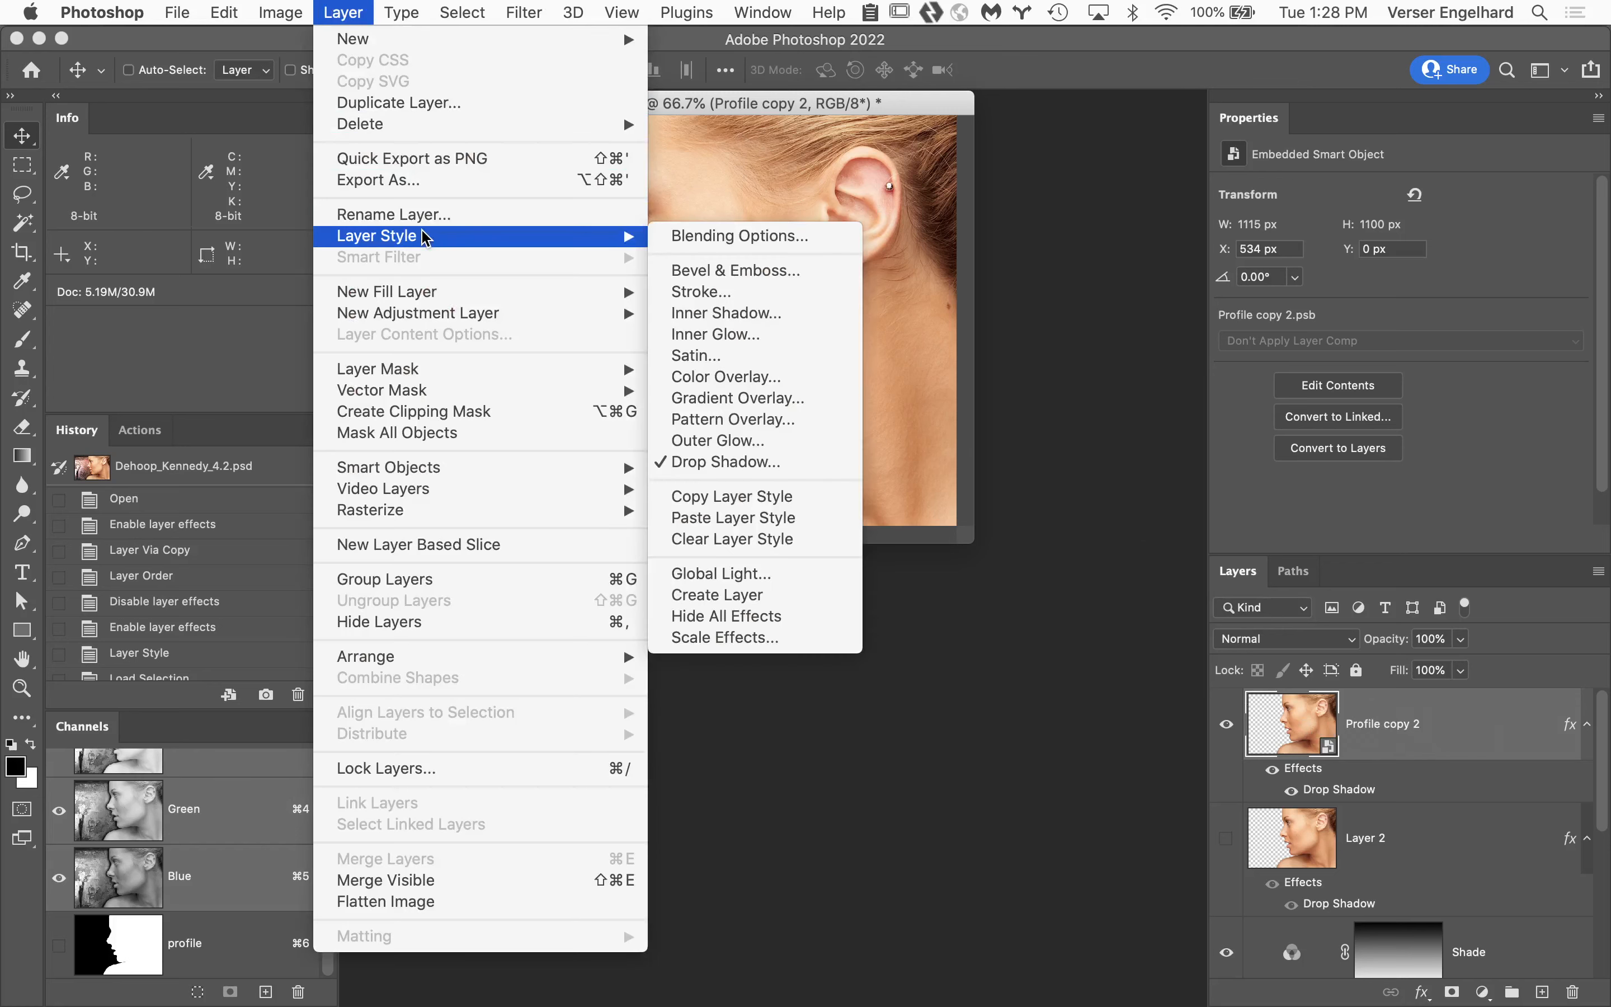
pyautogui.moveTo(586, 466)
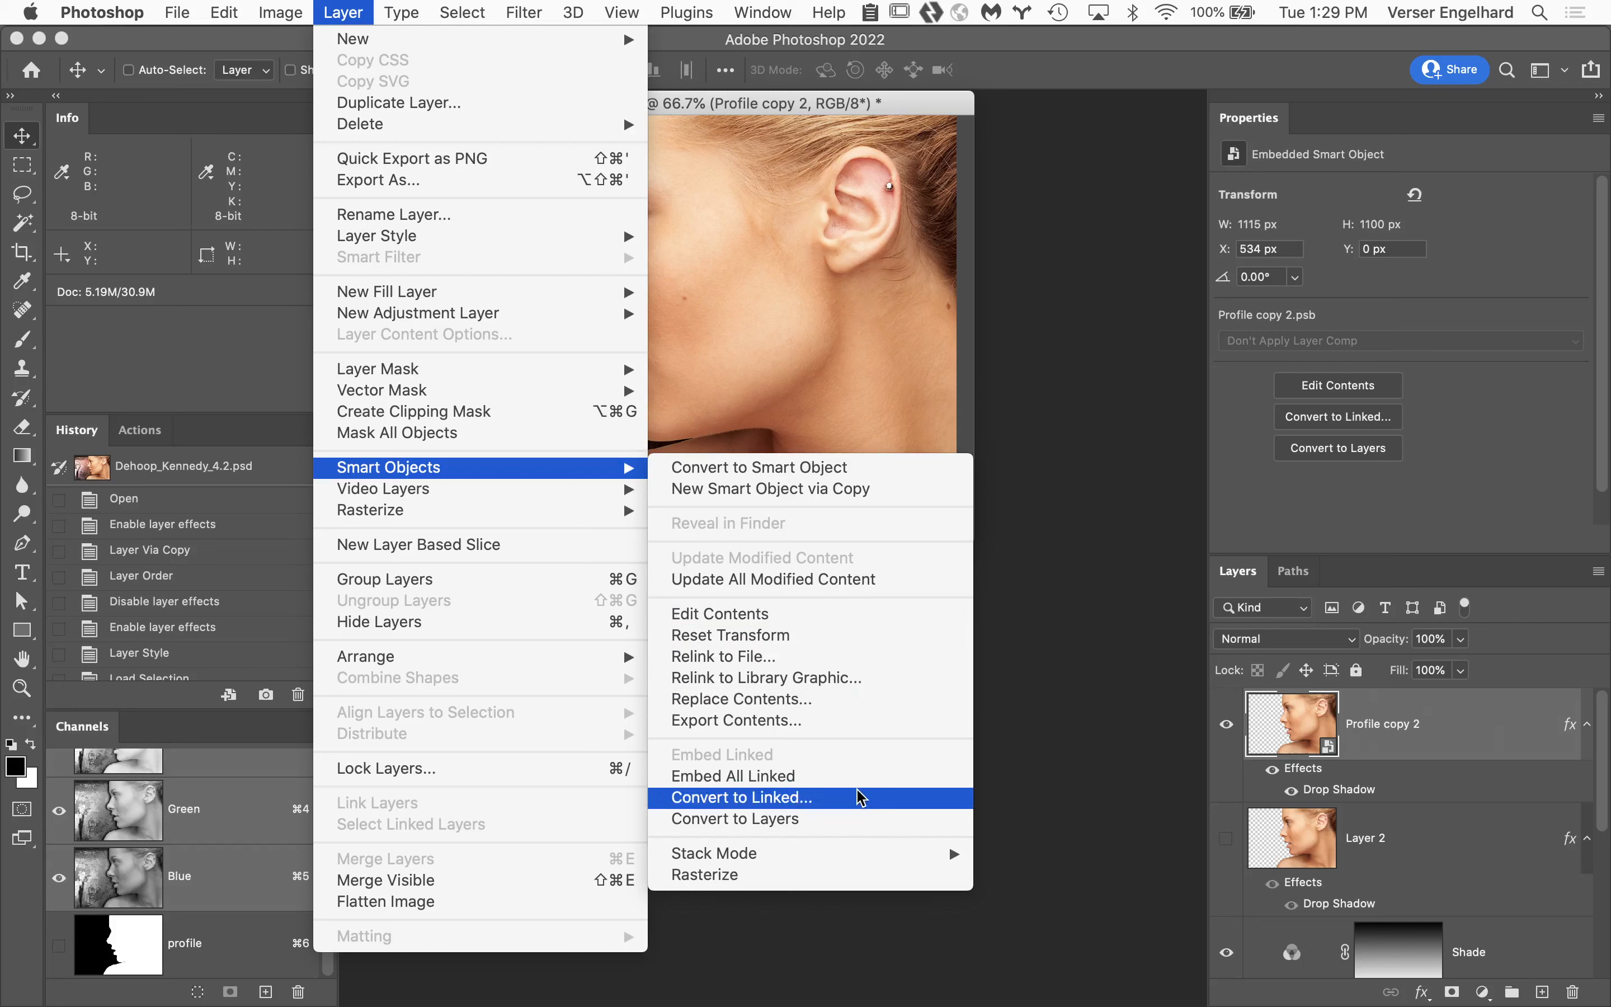
pyautogui.click(813, 825)
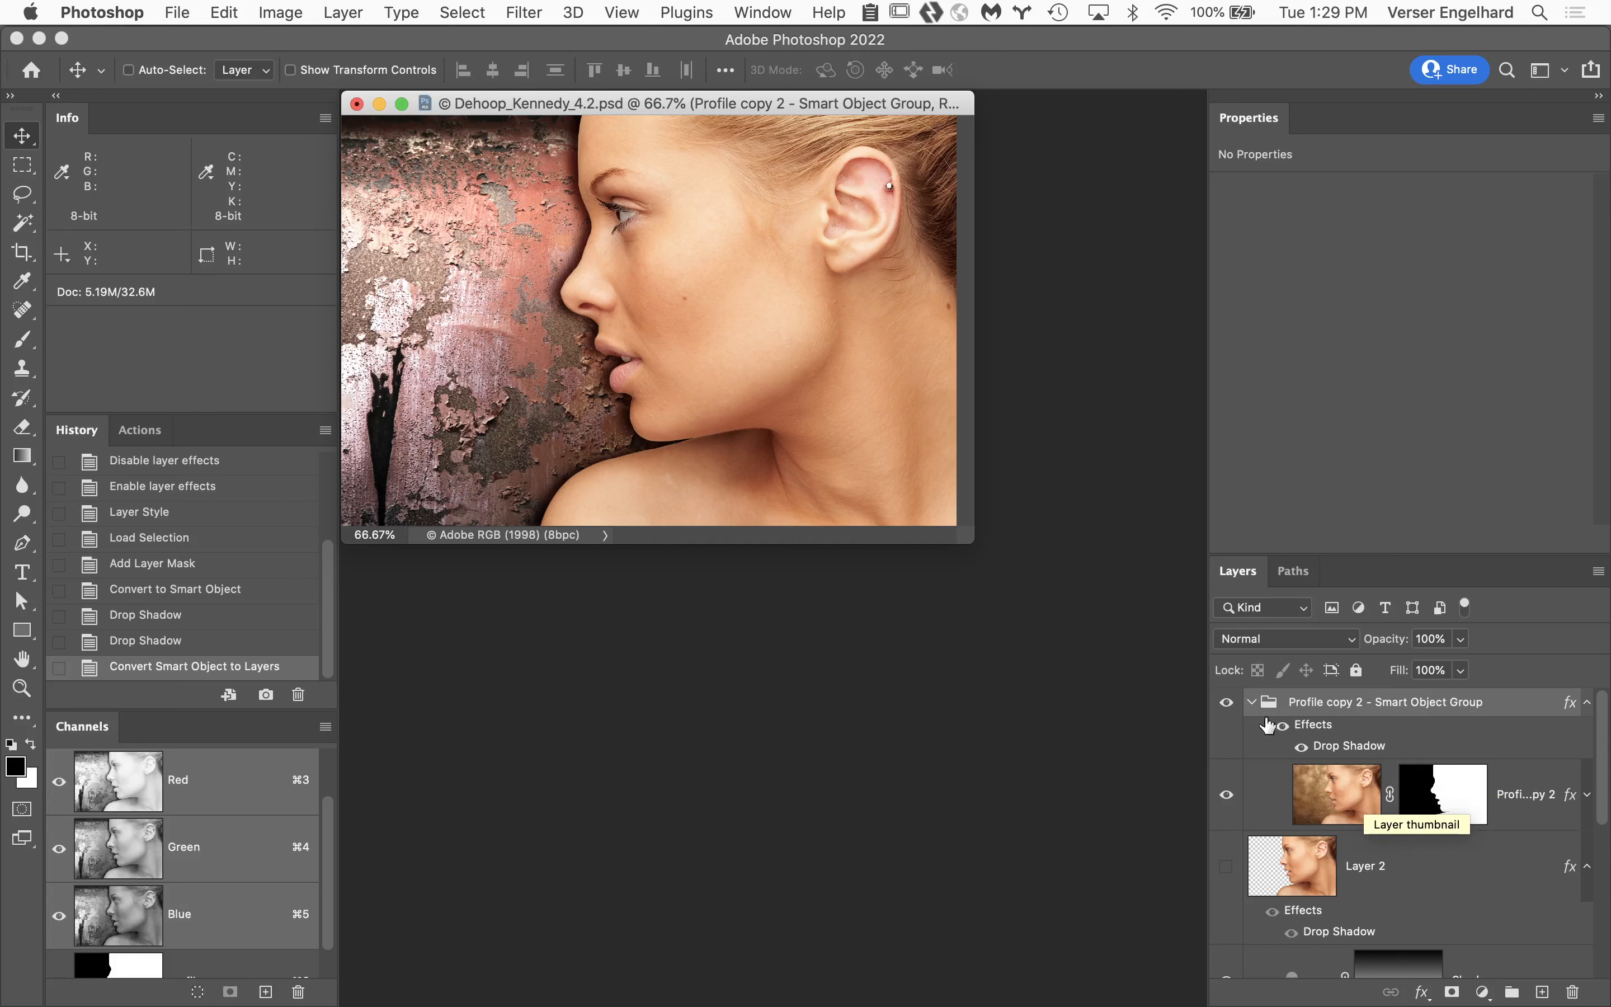
# Close the reviewed student's document without saving the changes and switch to Adobe Bridge.
pyautogui.click(357, 104)
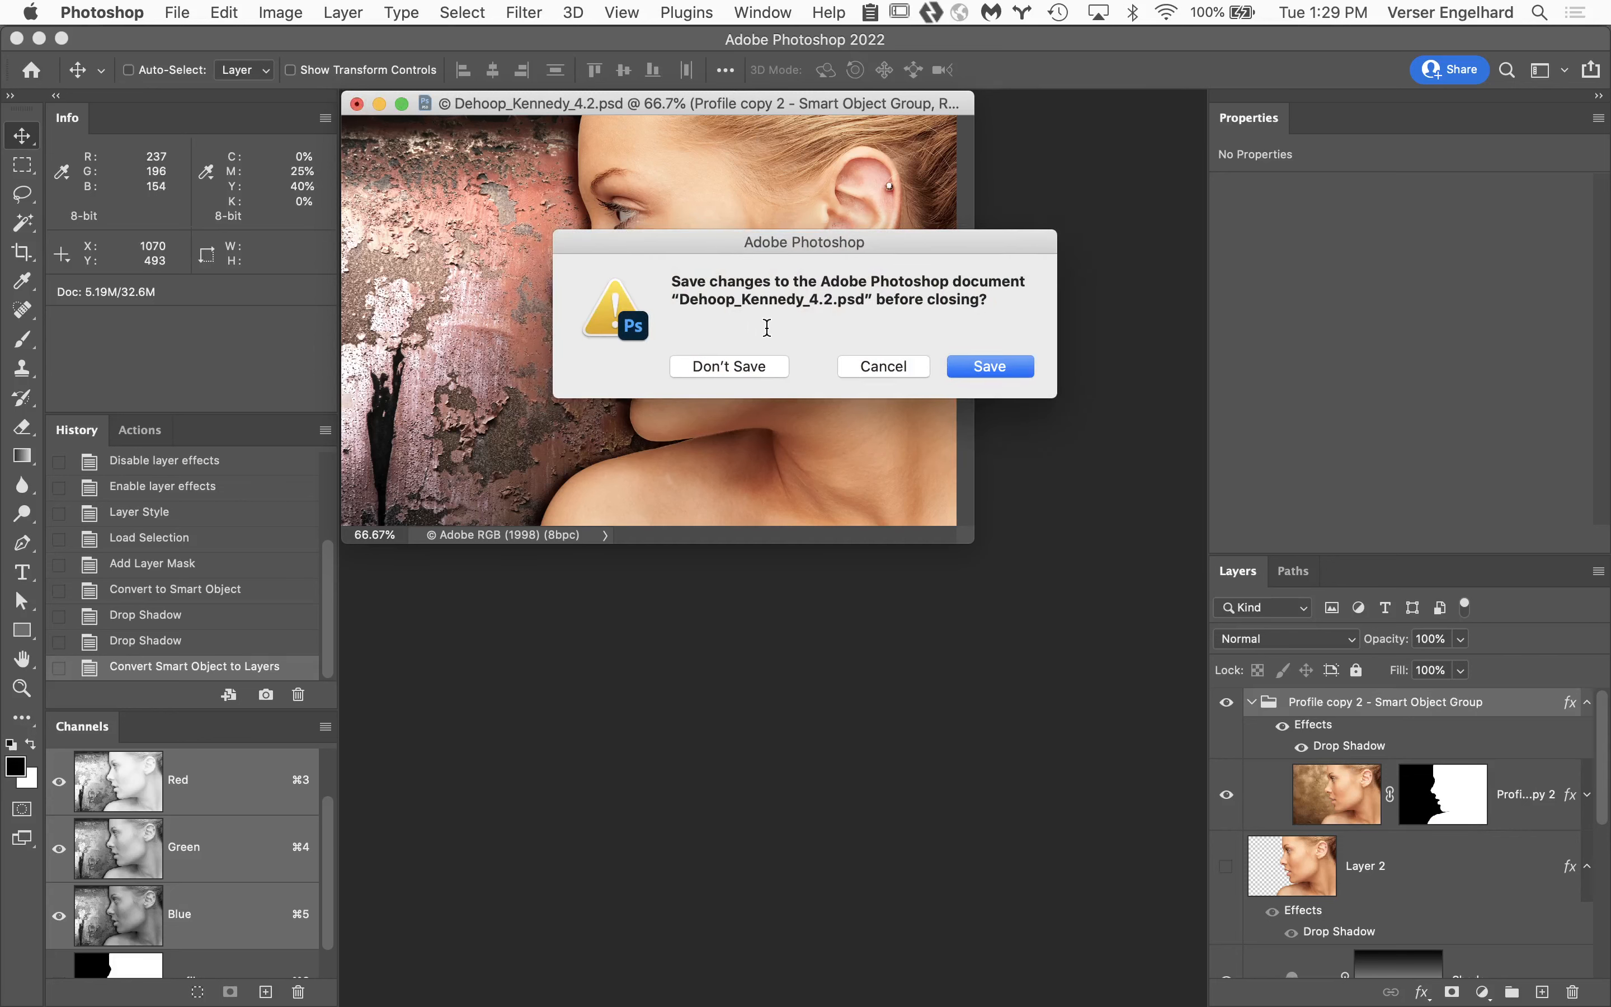
pyautogui.click(754, 367)
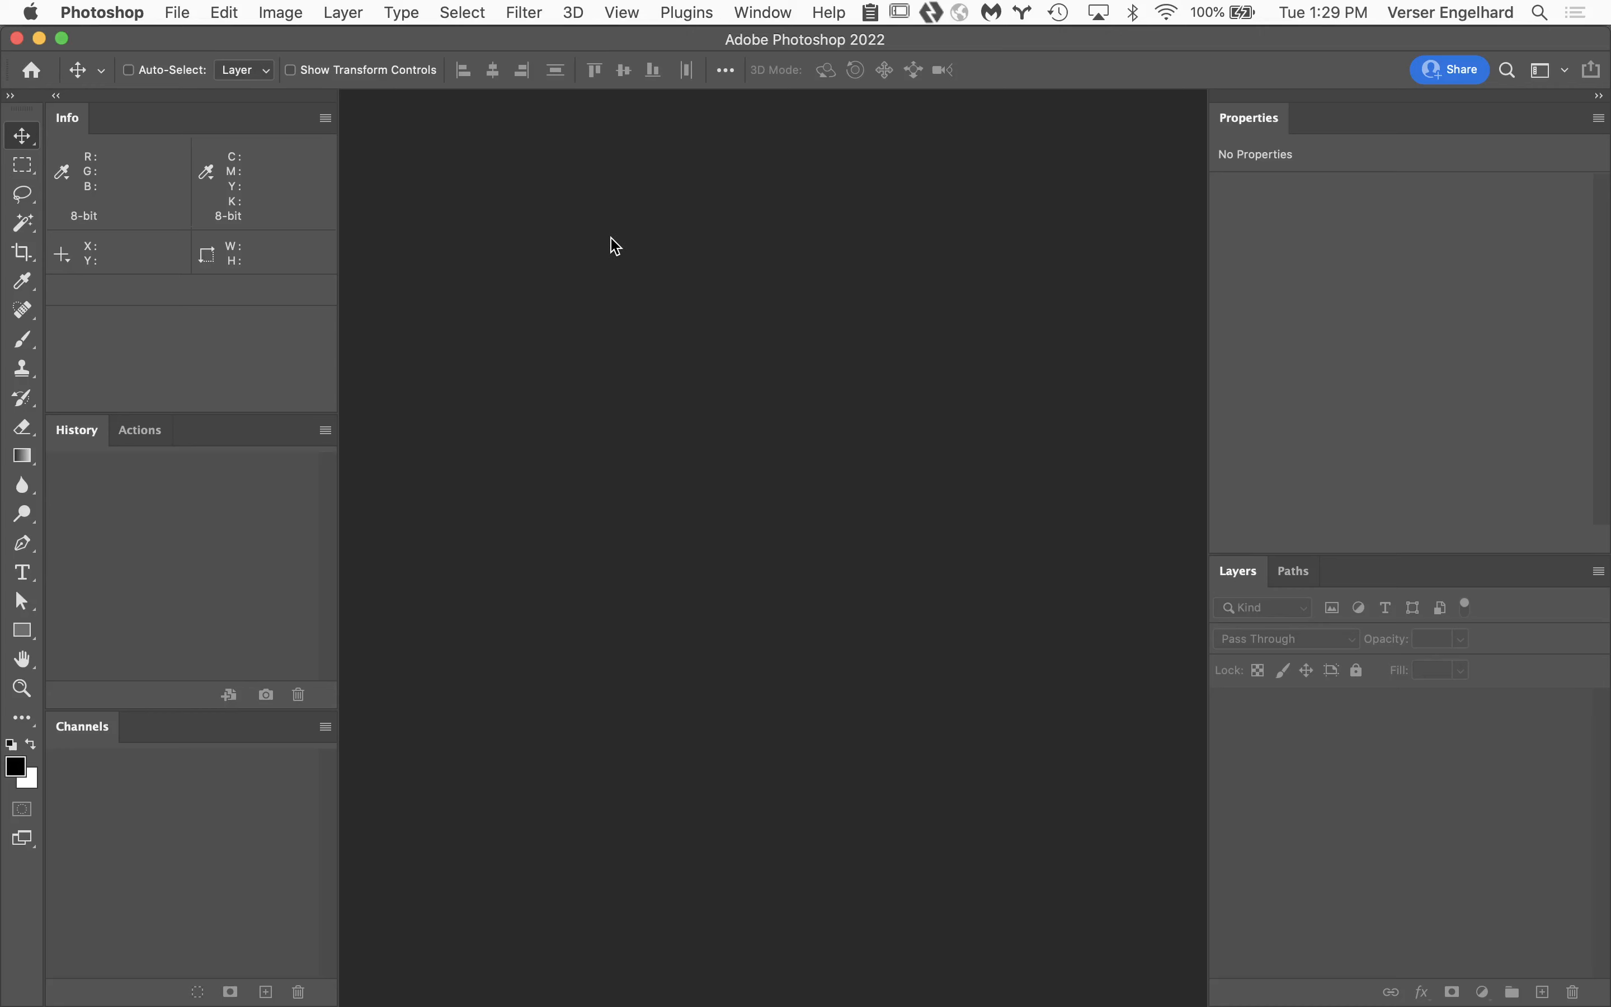
pyautogui.moveTo(684, 1004)
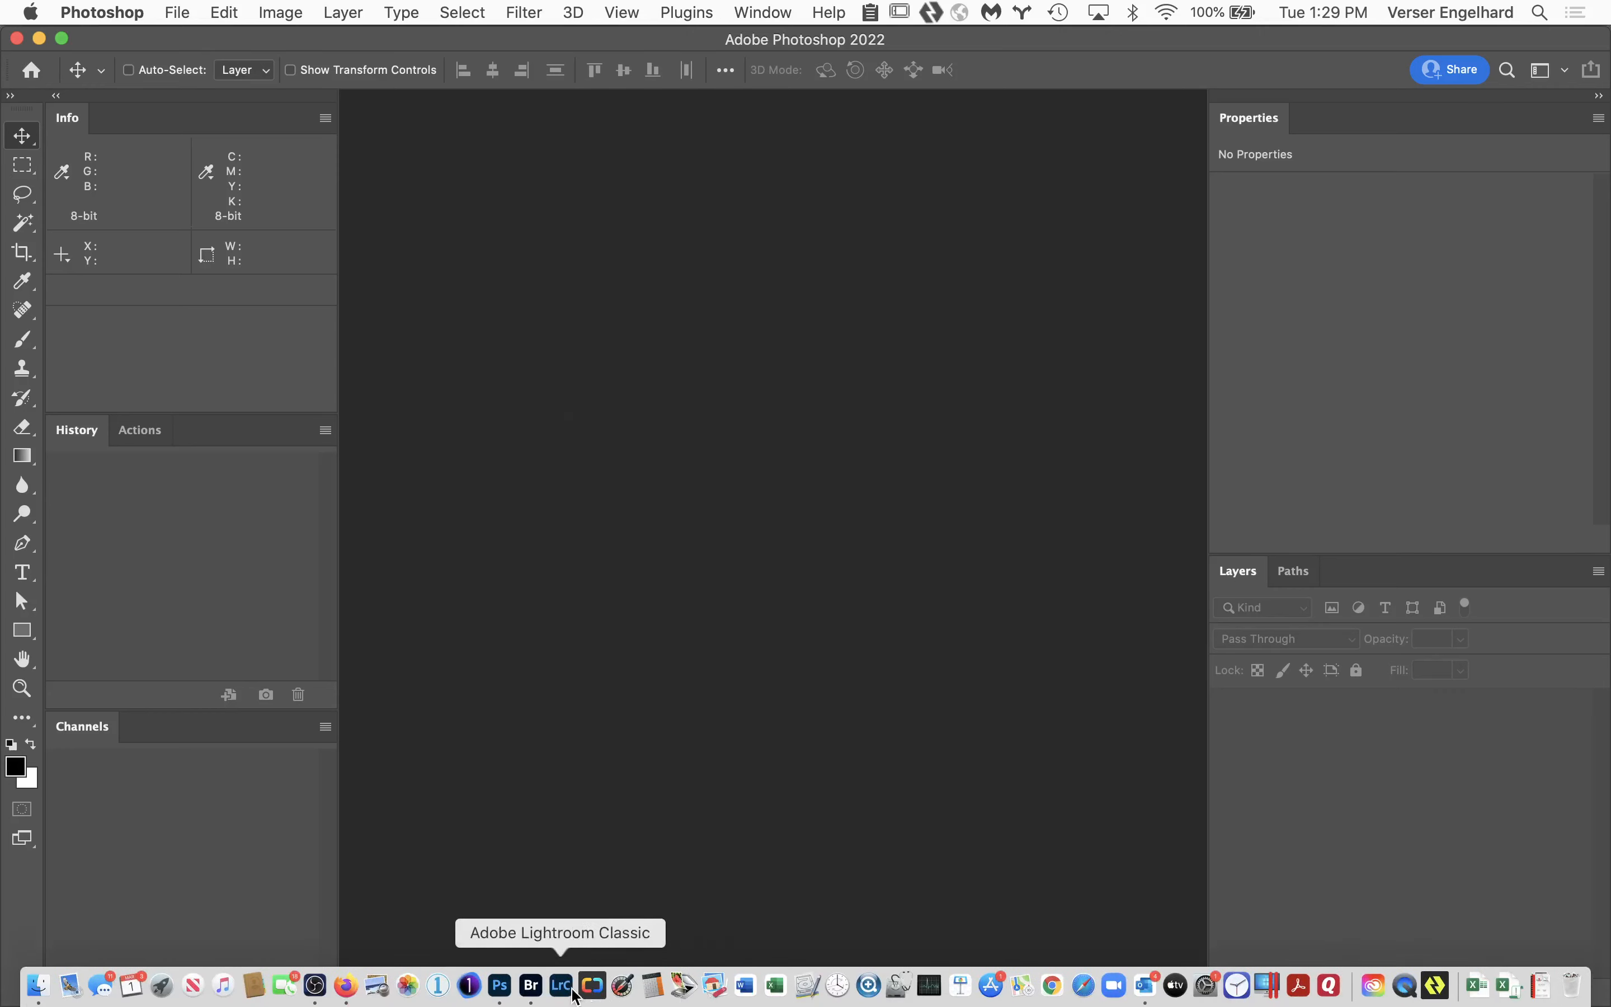
pyautogui.click(533, 986)
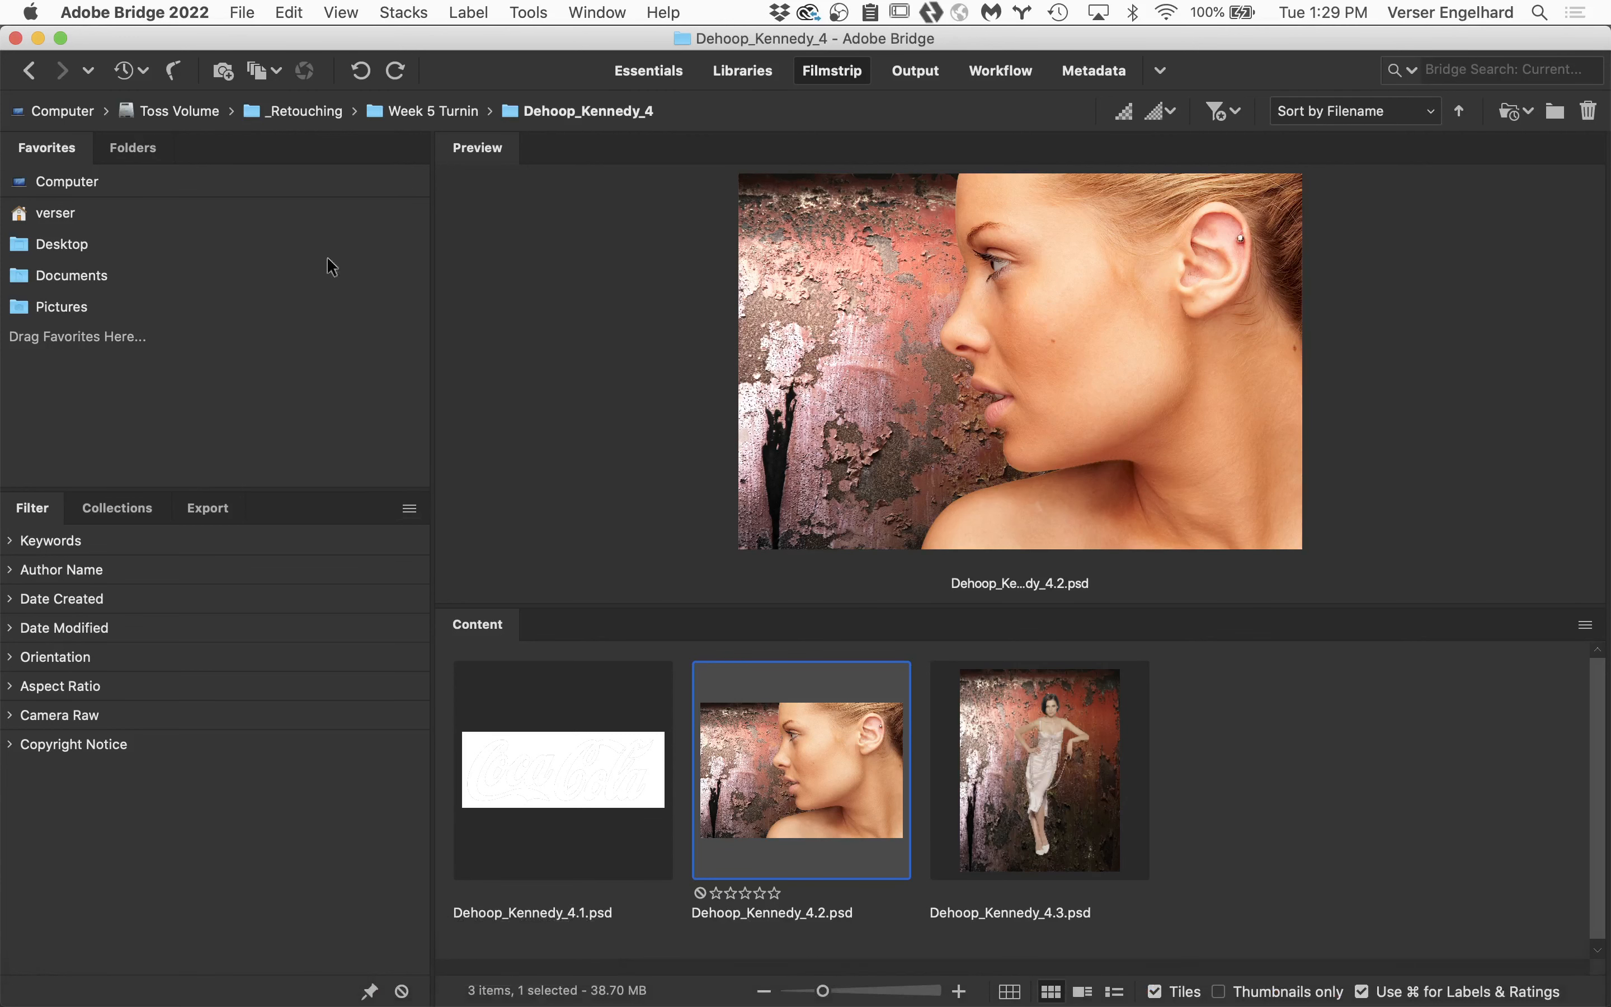
# Browse the next student's assignment subfolders in Week 5 Turnin and open the 4.3 PSD in Photoshop.
pyautogui.click(29, 70)
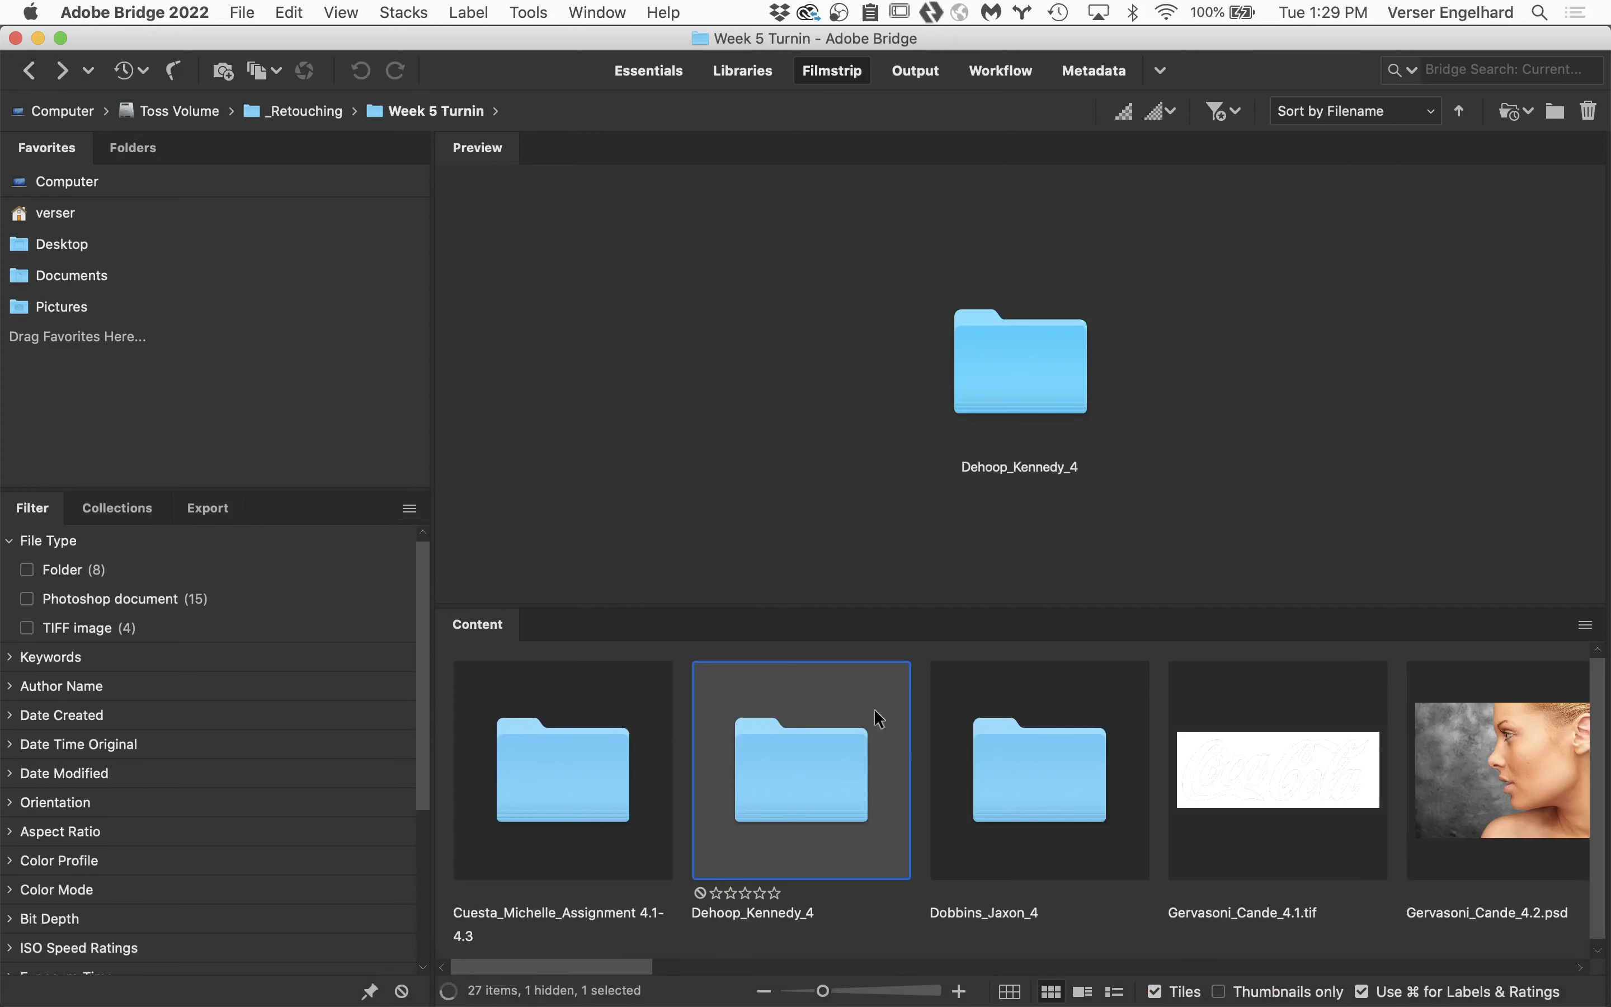
pyautogui.doubleClick(1051, 778)
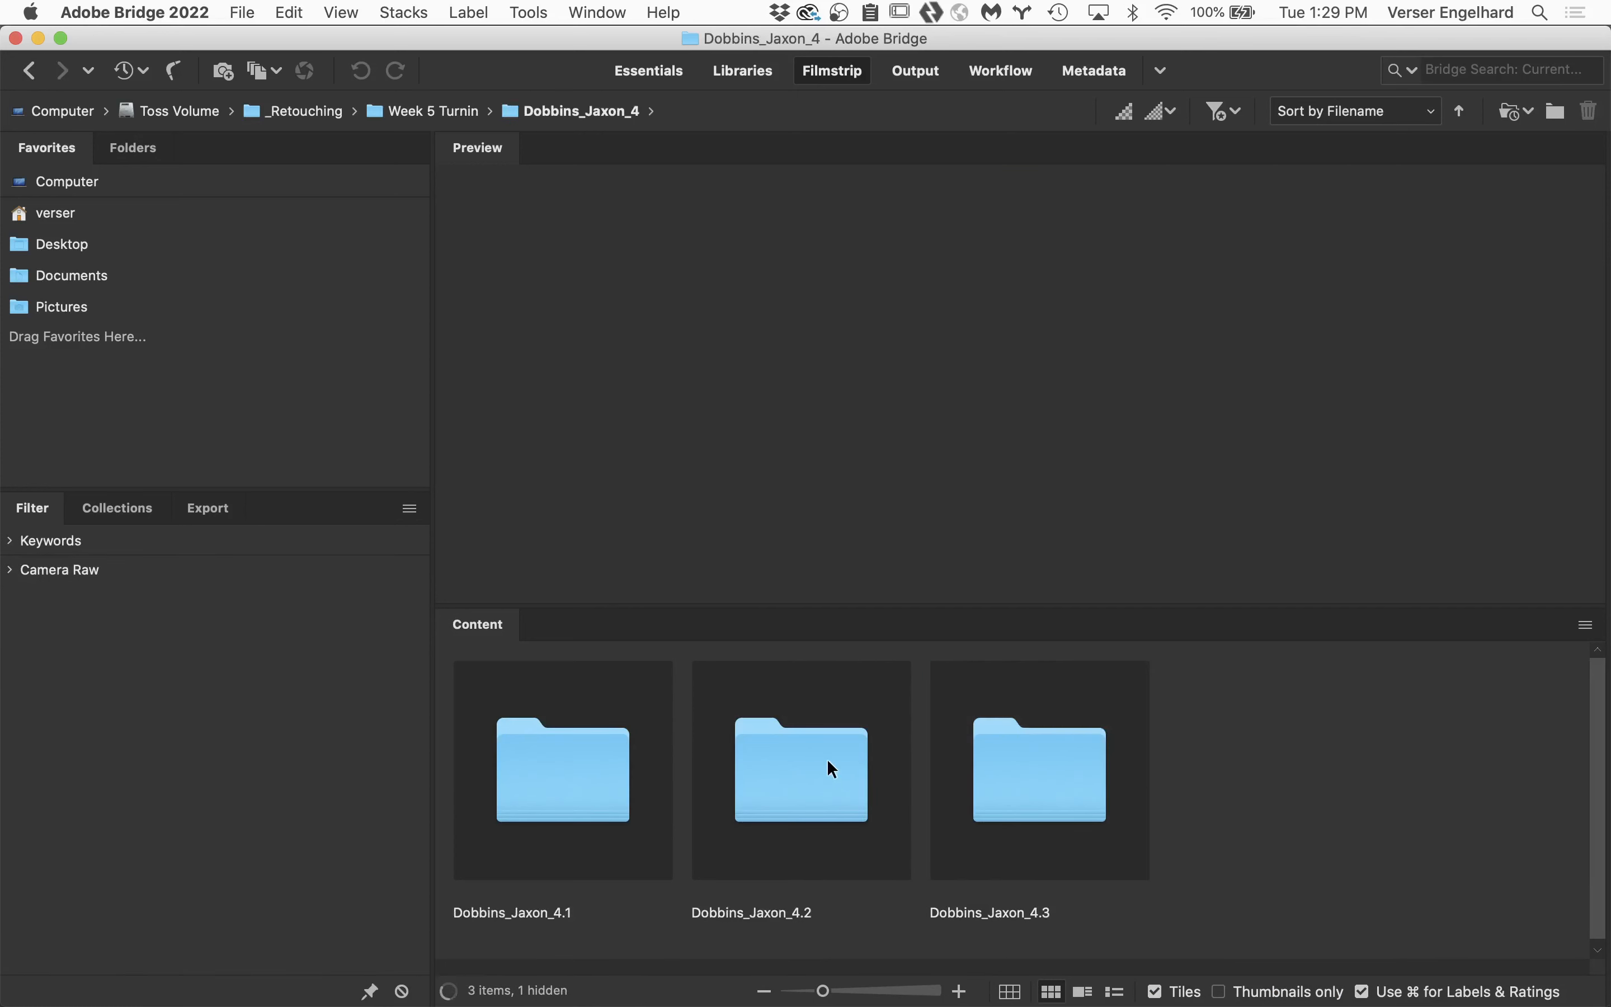
pyautogui.doubleClick(826, 761)
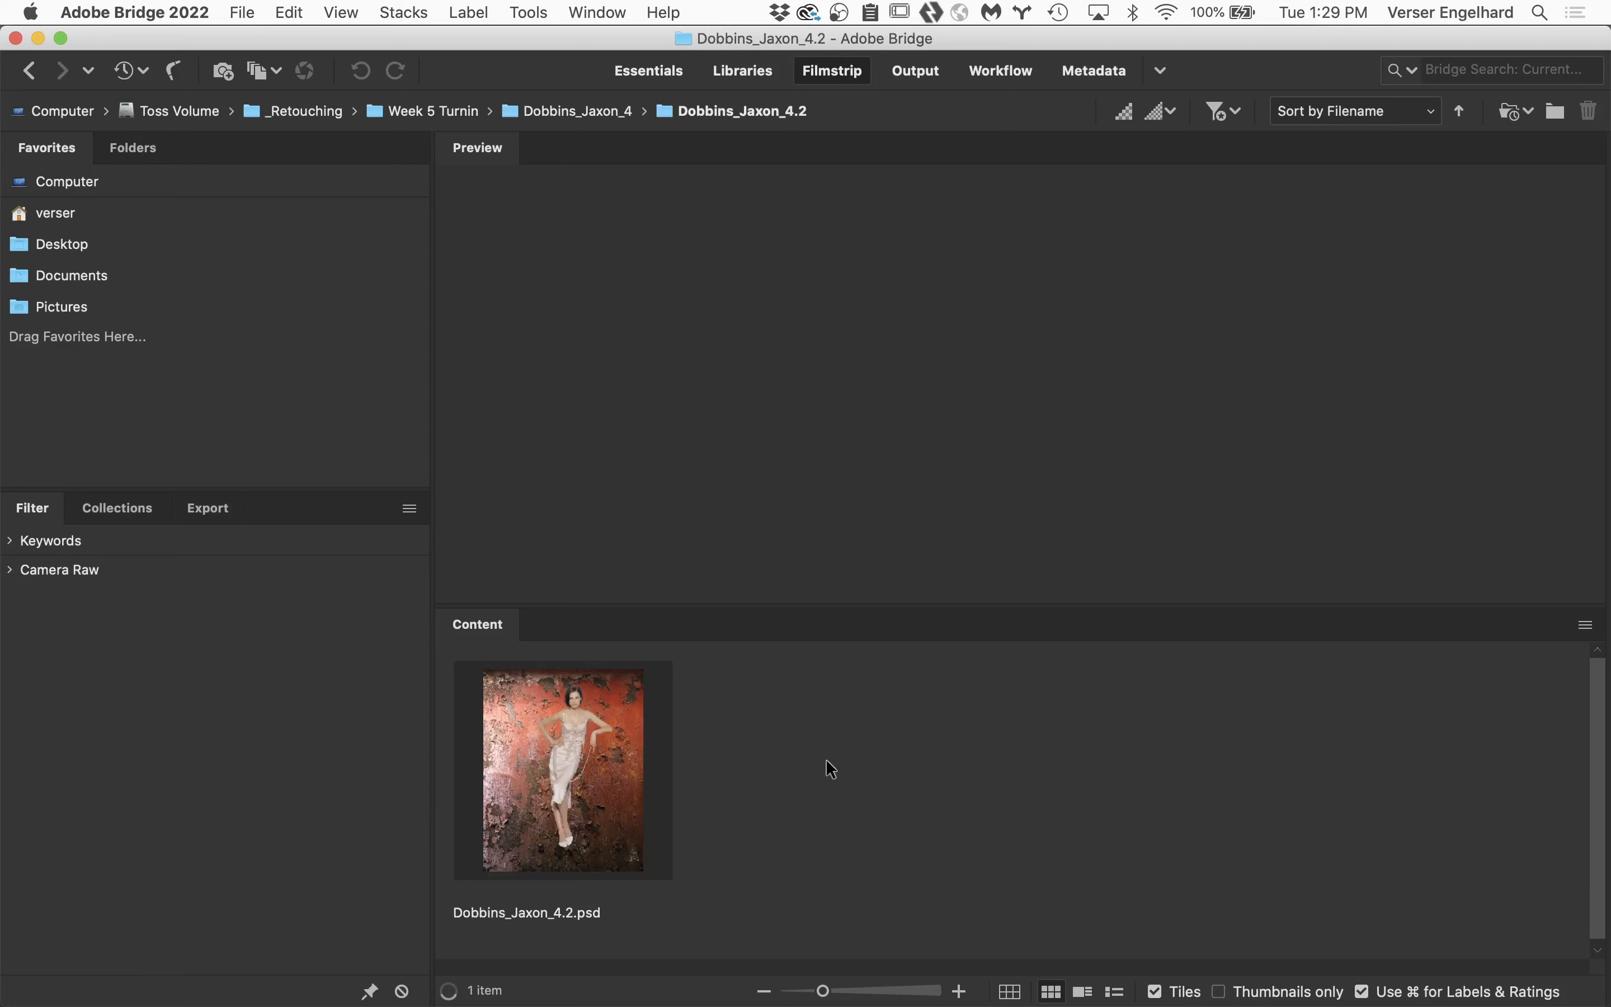
pyautogui.click(33, 66)
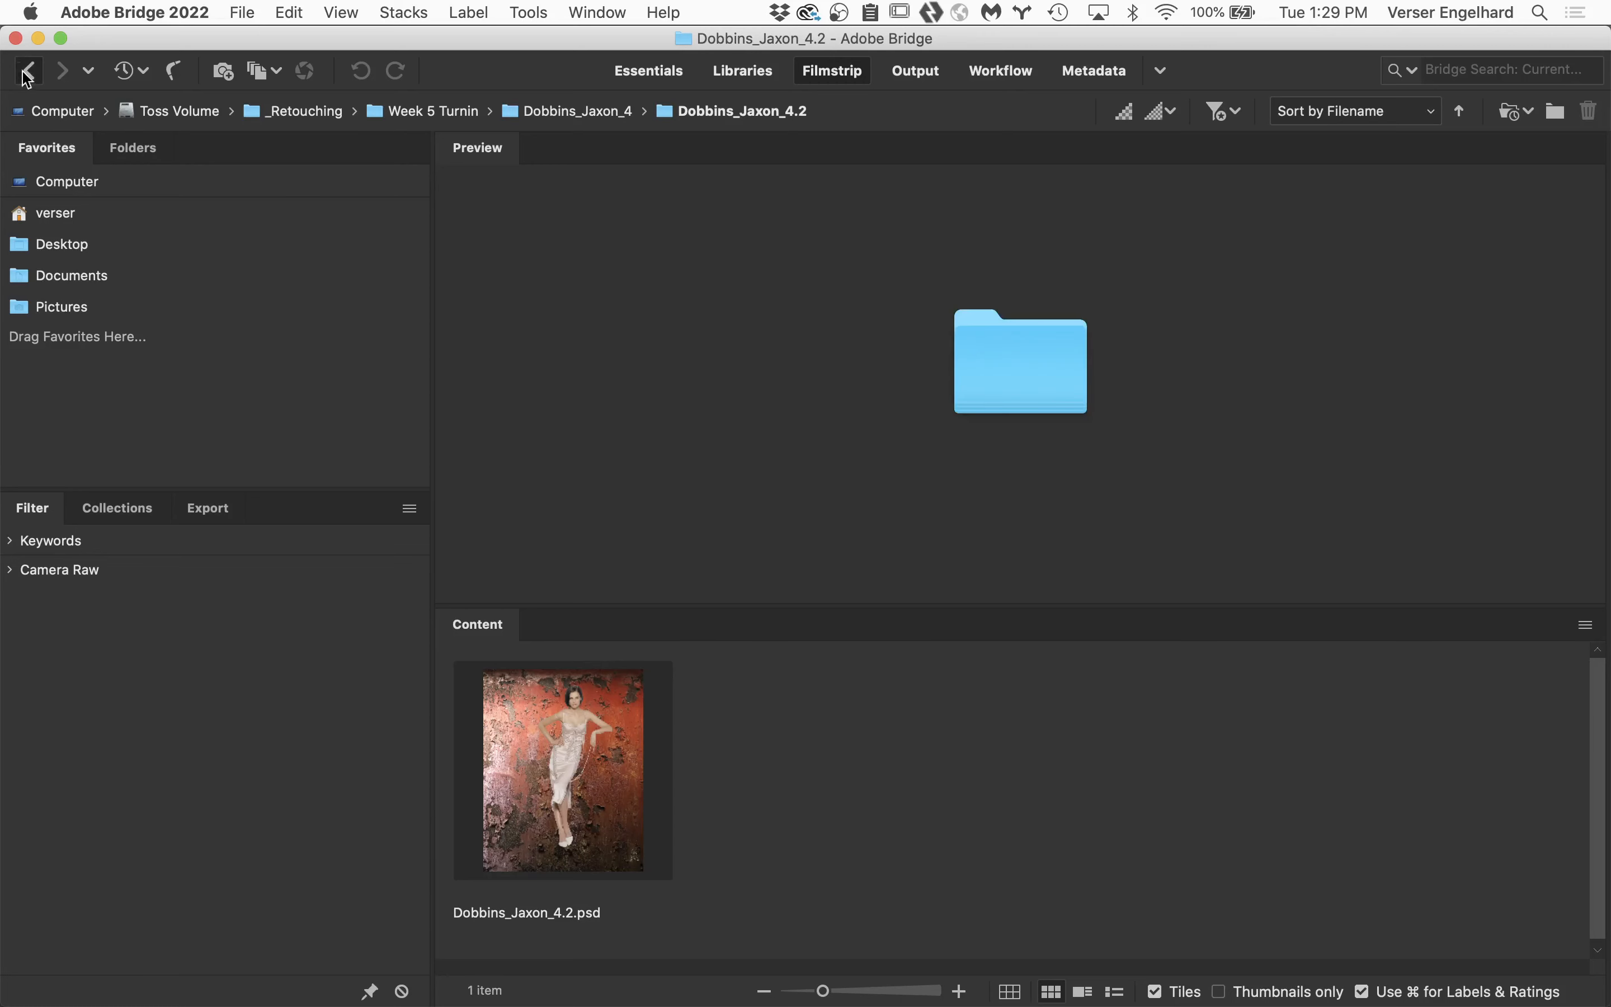
pyautogui.doubleClick(1023, 785)
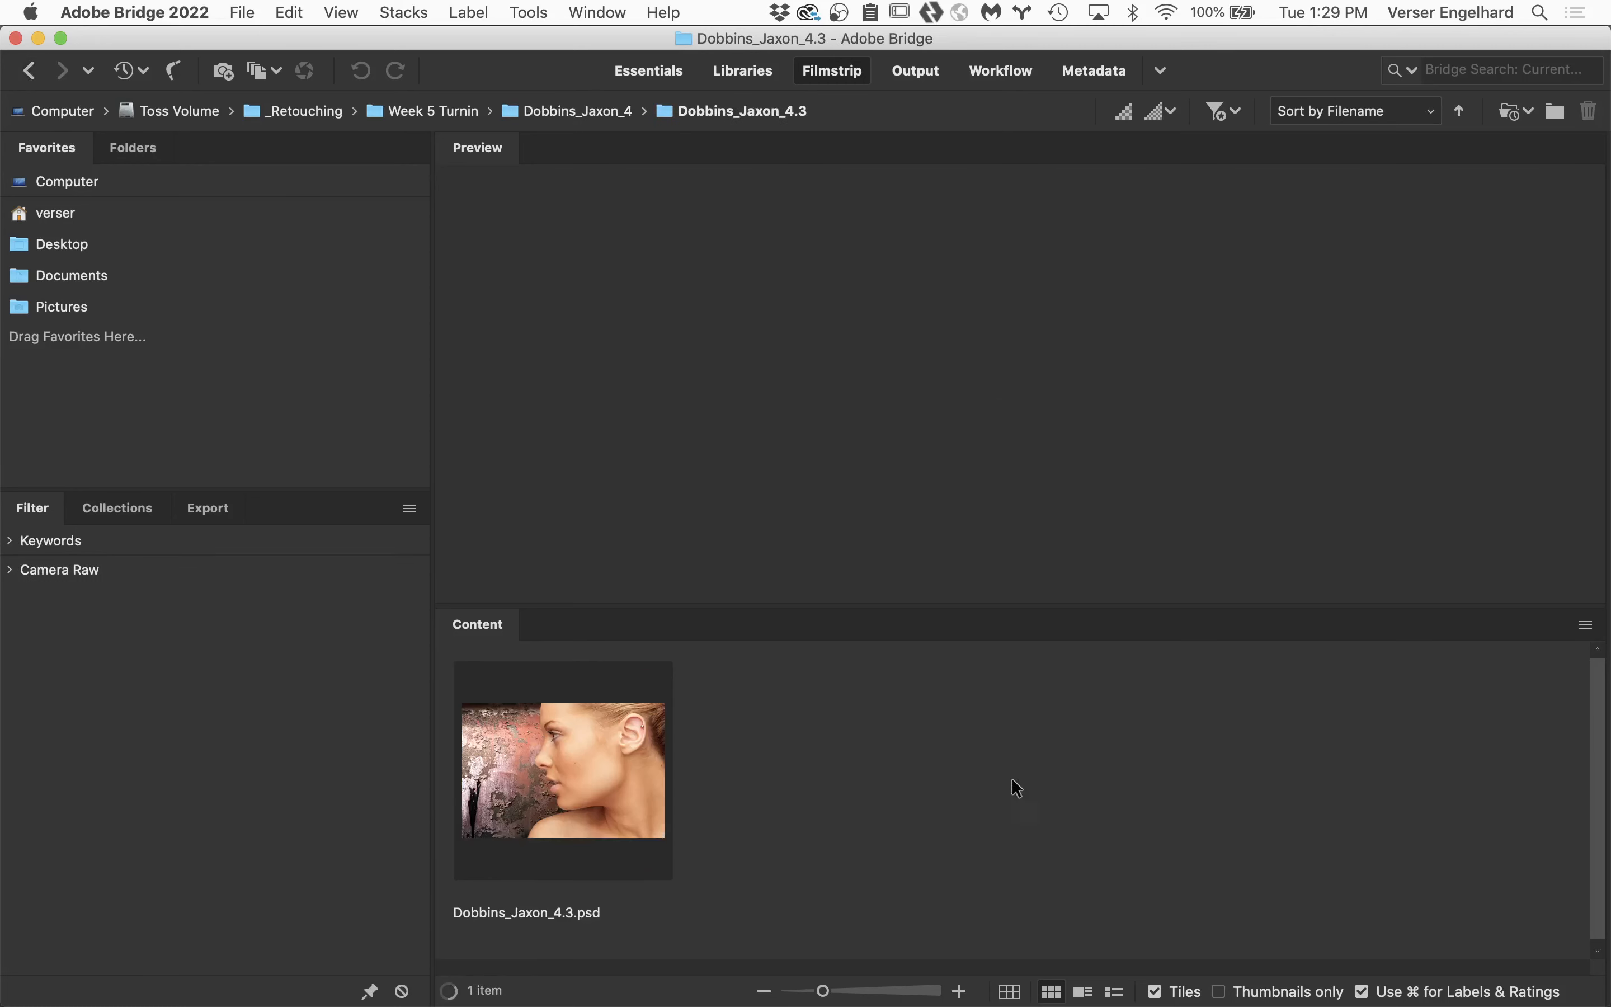
pyautogui.doubleClick(587, 741)
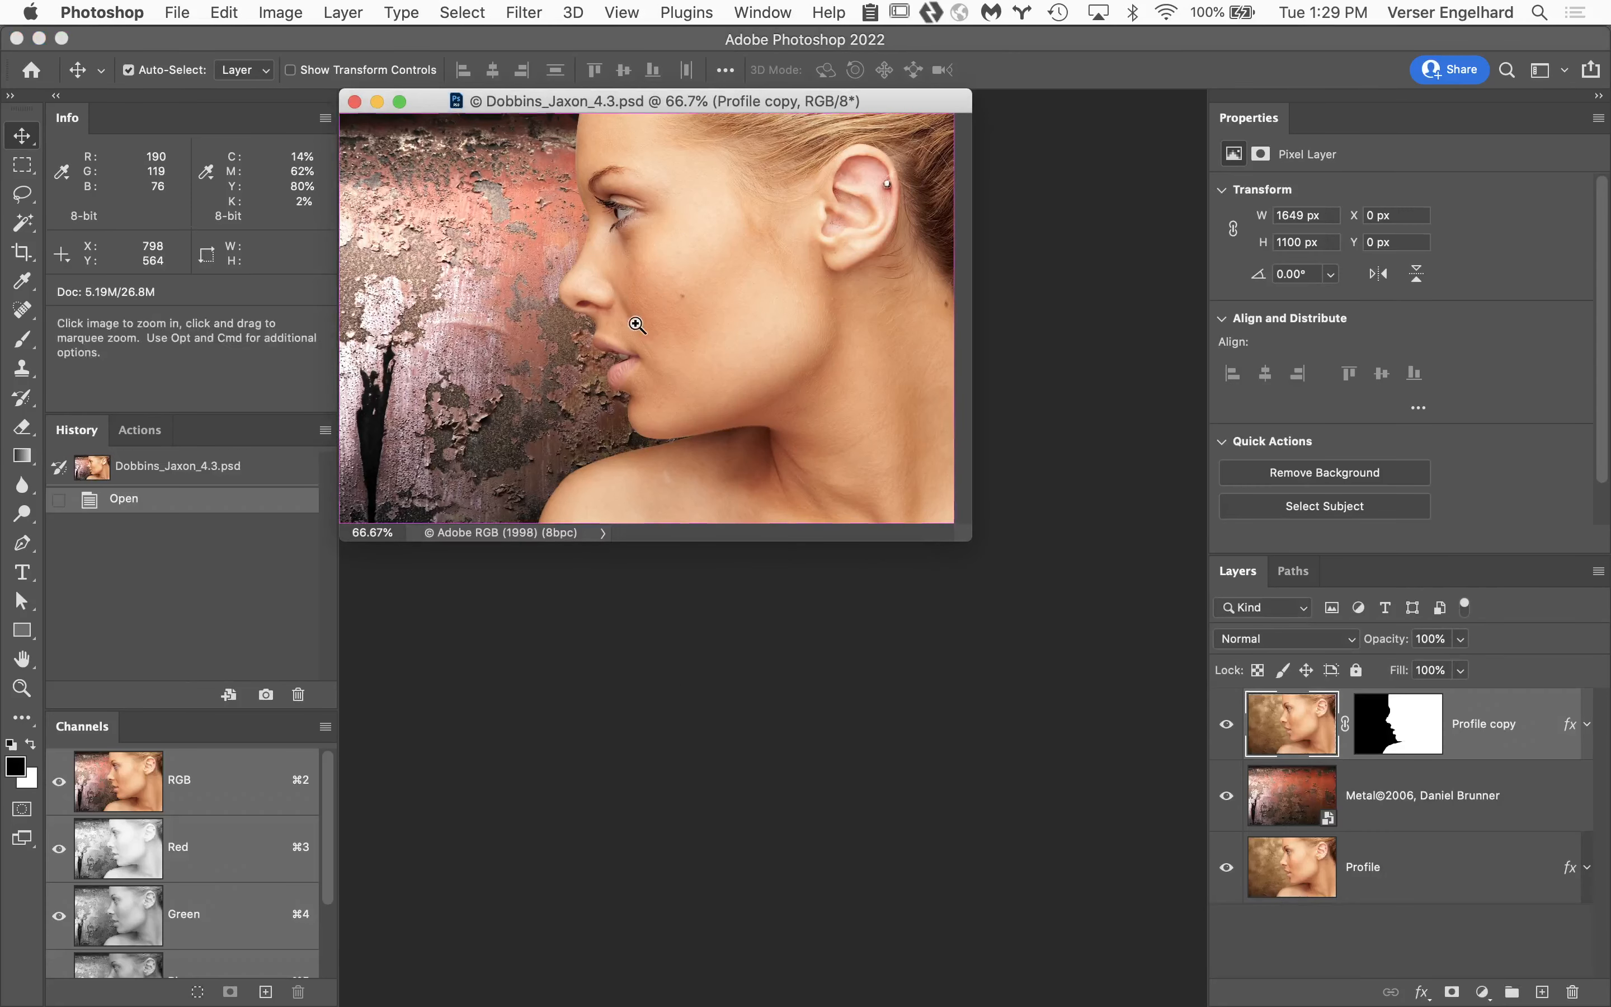
# Check the document's saved face path, load the Profile copy layer mask as a selection, and deselect it.
pyautogui.click(1306, 574)
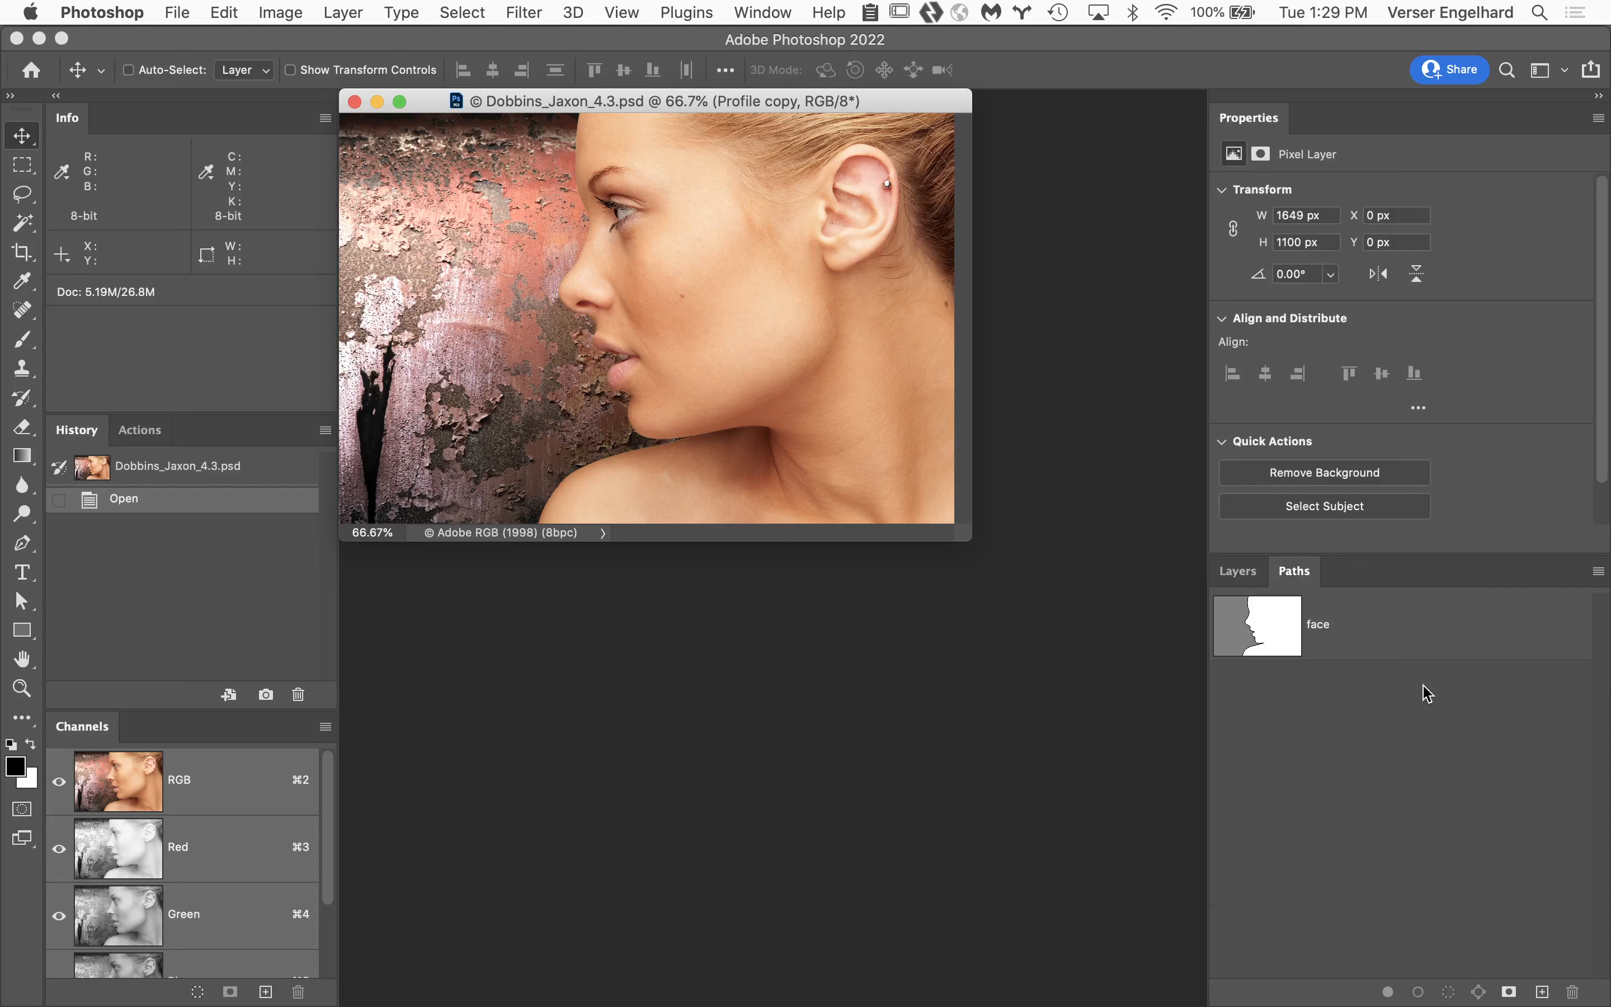
pyautogui.click(1239, 571)
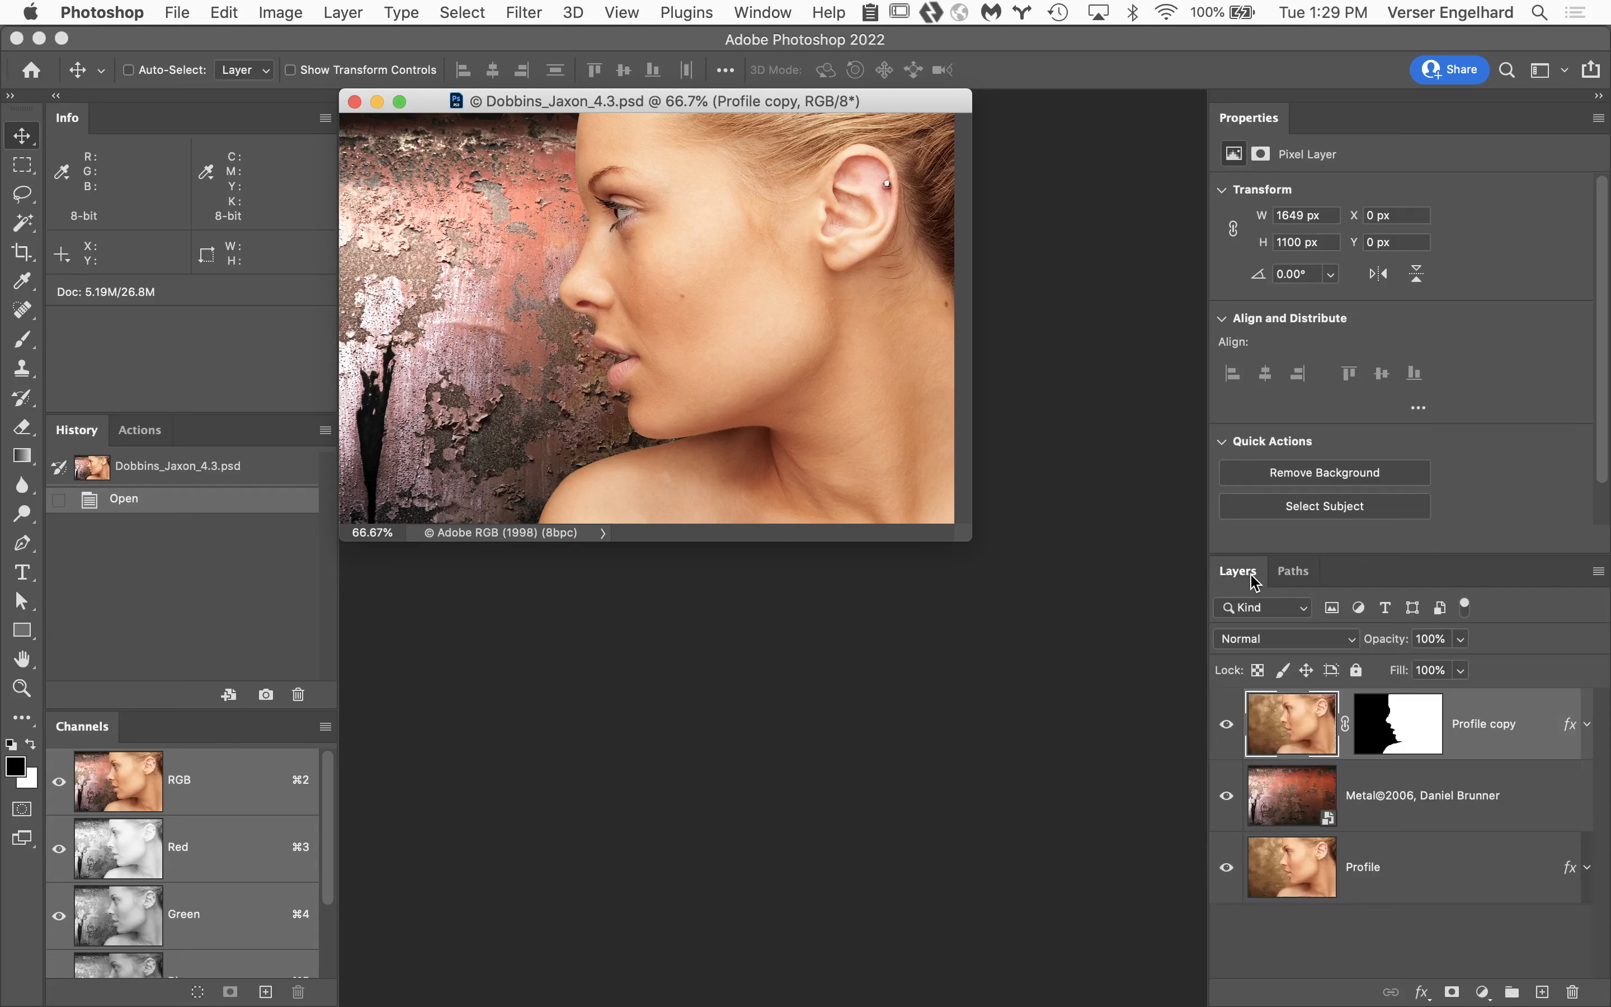
pyautogui.keyDown('super'); pyautogui.click(1420, 725); pyautogui.keyUp('super')
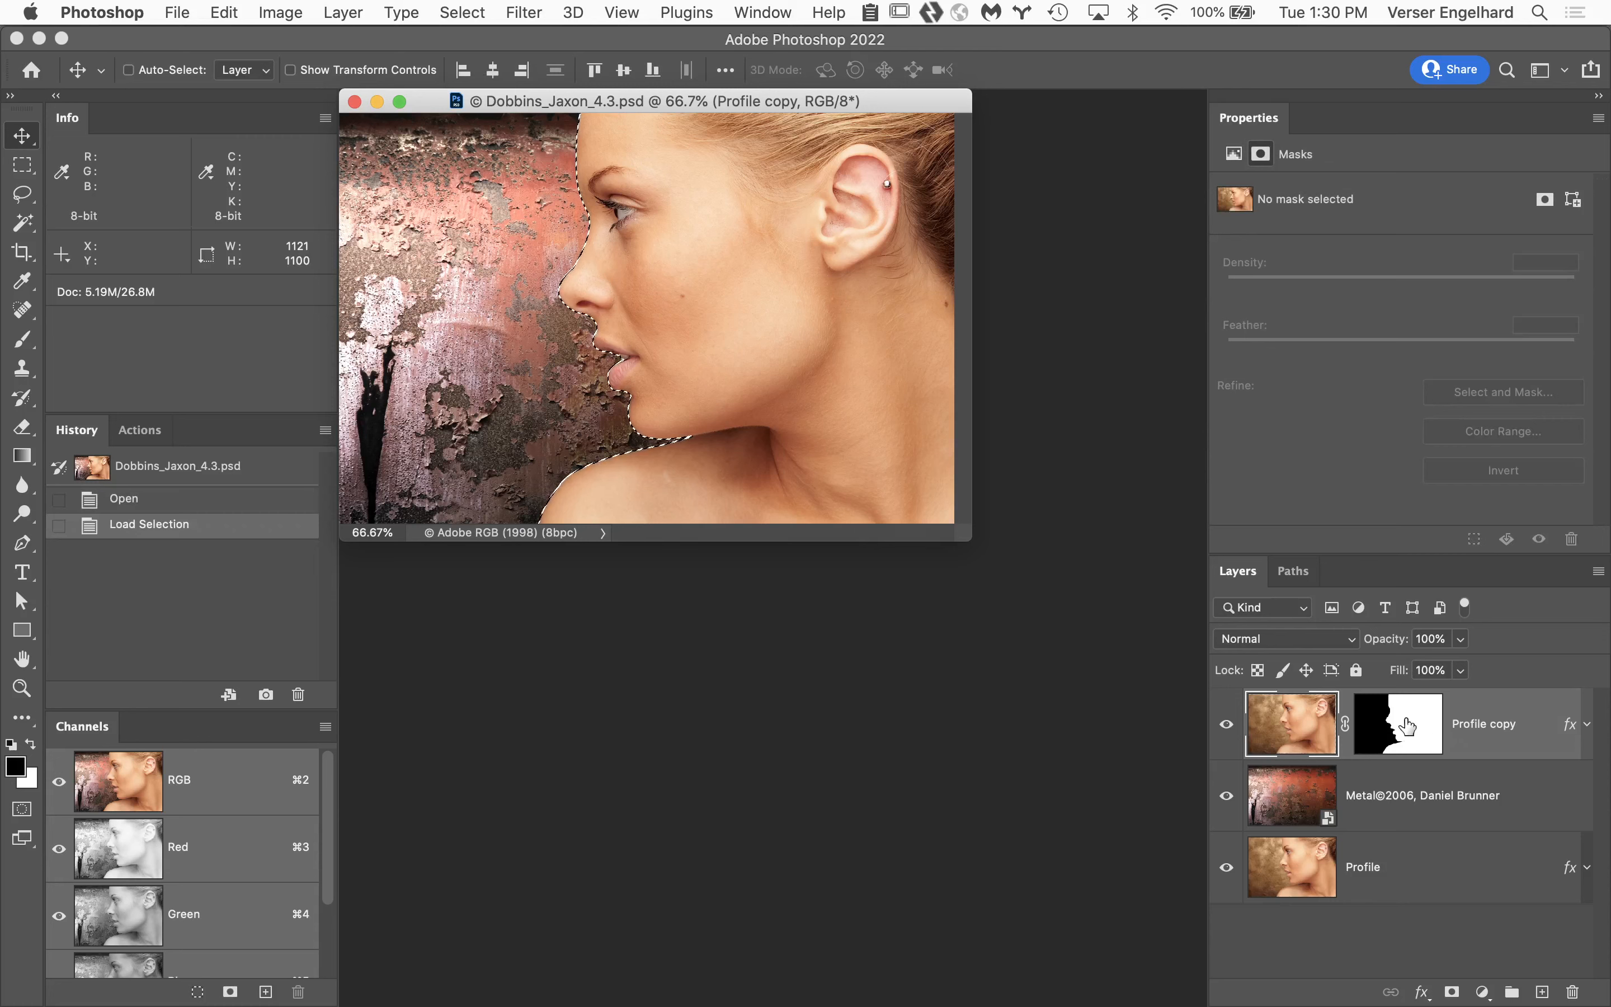
pyautogui.press('super+d')
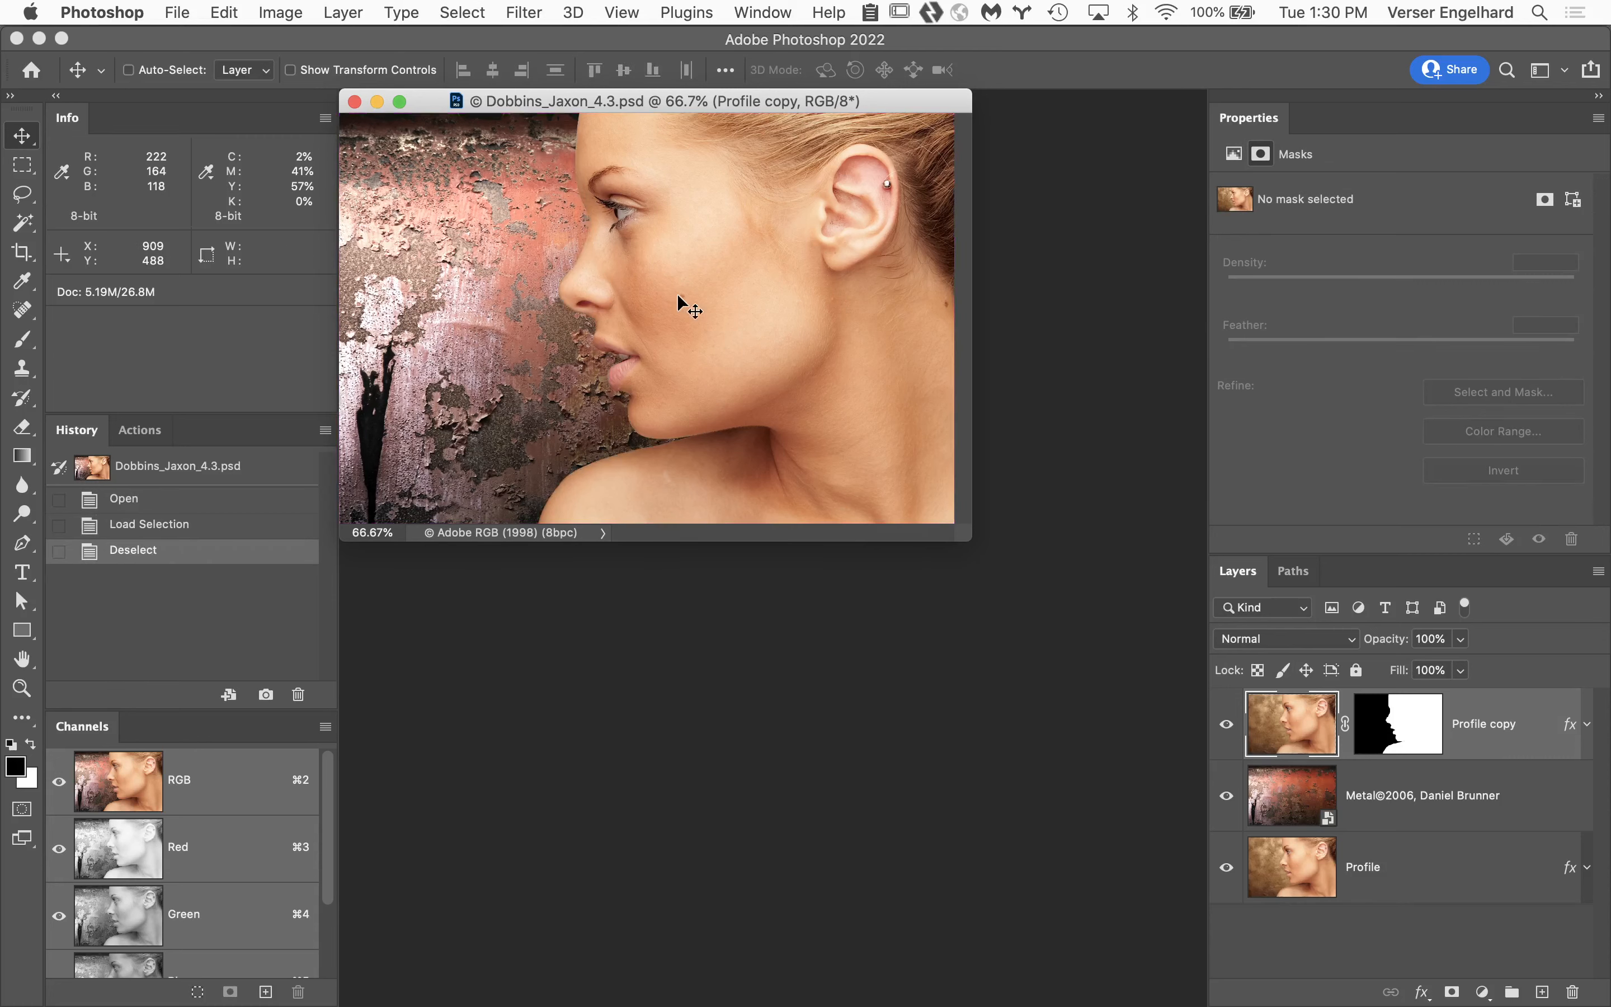
# Inspect the profile's edge closely, view the Profile copy layer mask on its own, and return to the image.
pyautogui.press('super+space')
pyautogui.click(658, 273)
pyautogui.click(658, 273)
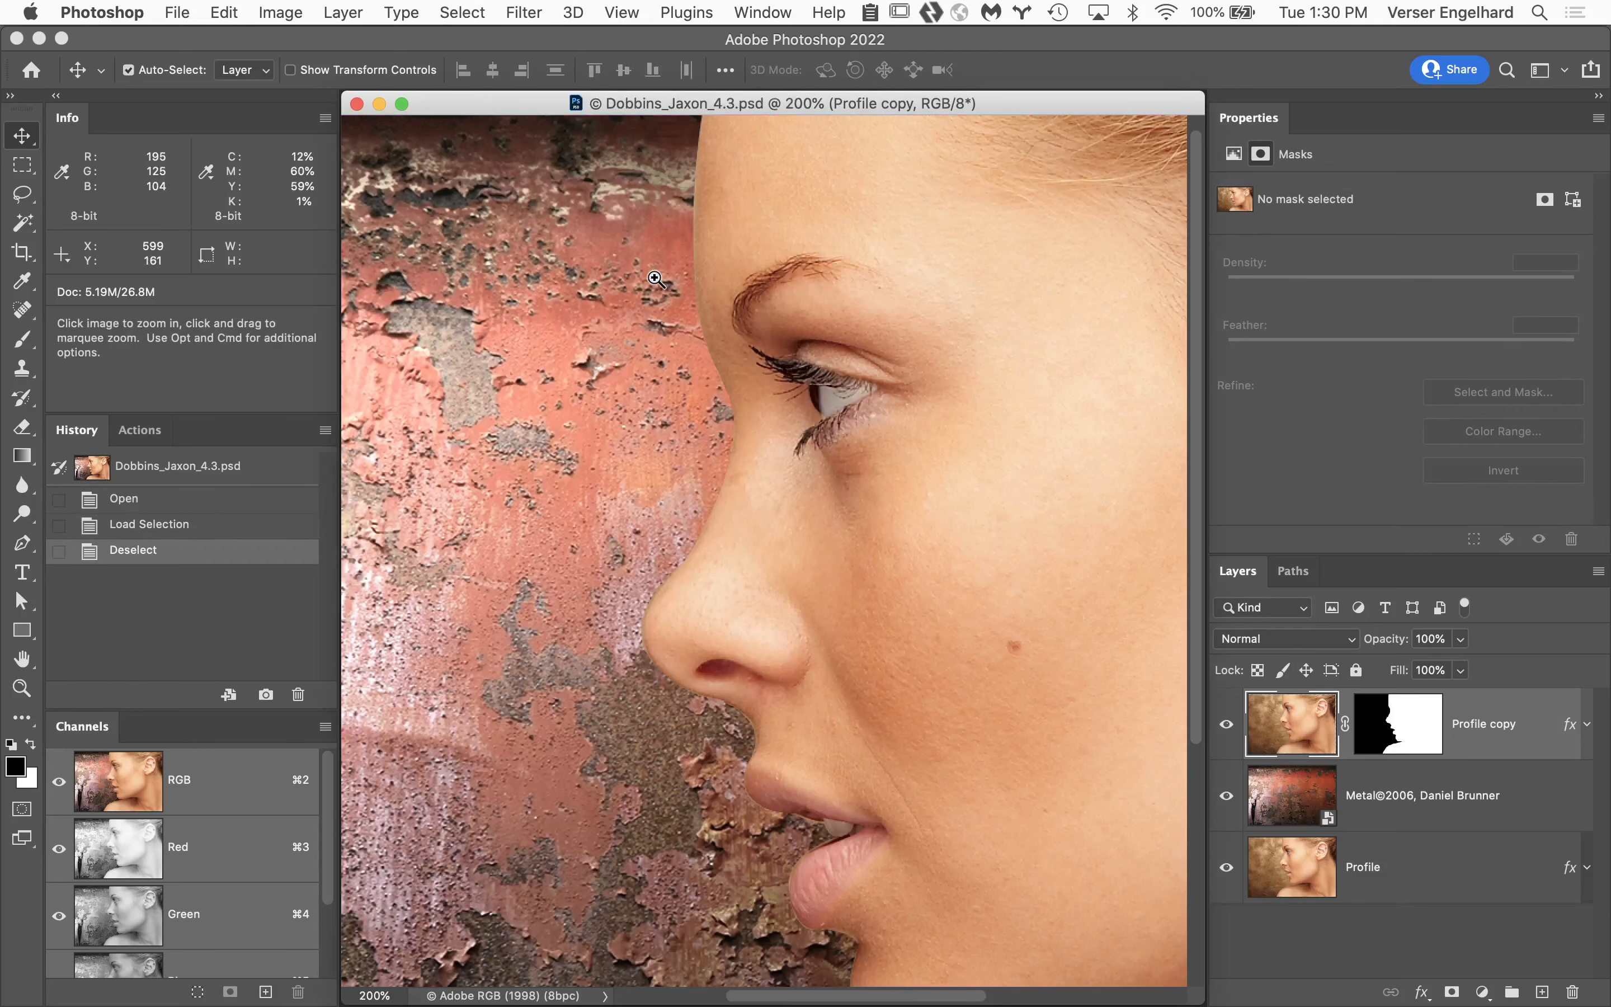
pyautogui.click(763, 445)
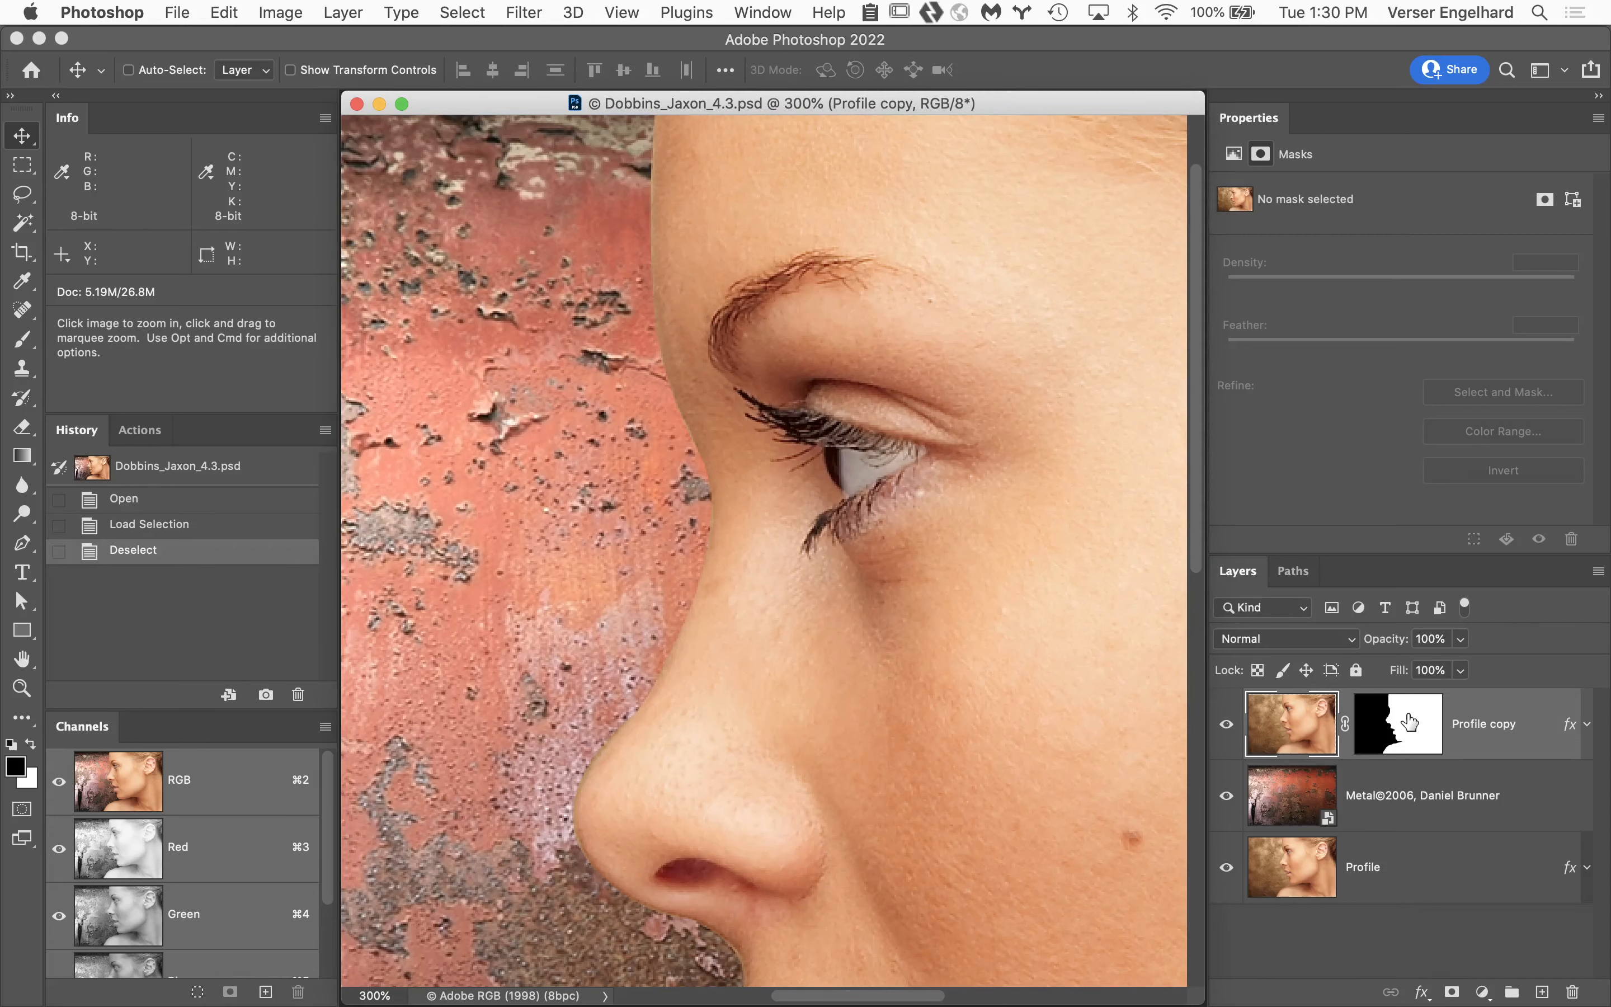
pyautogui.keyDown('alt'); pyautogui.click(1410, 721); pyautogui.keyUp('alt')
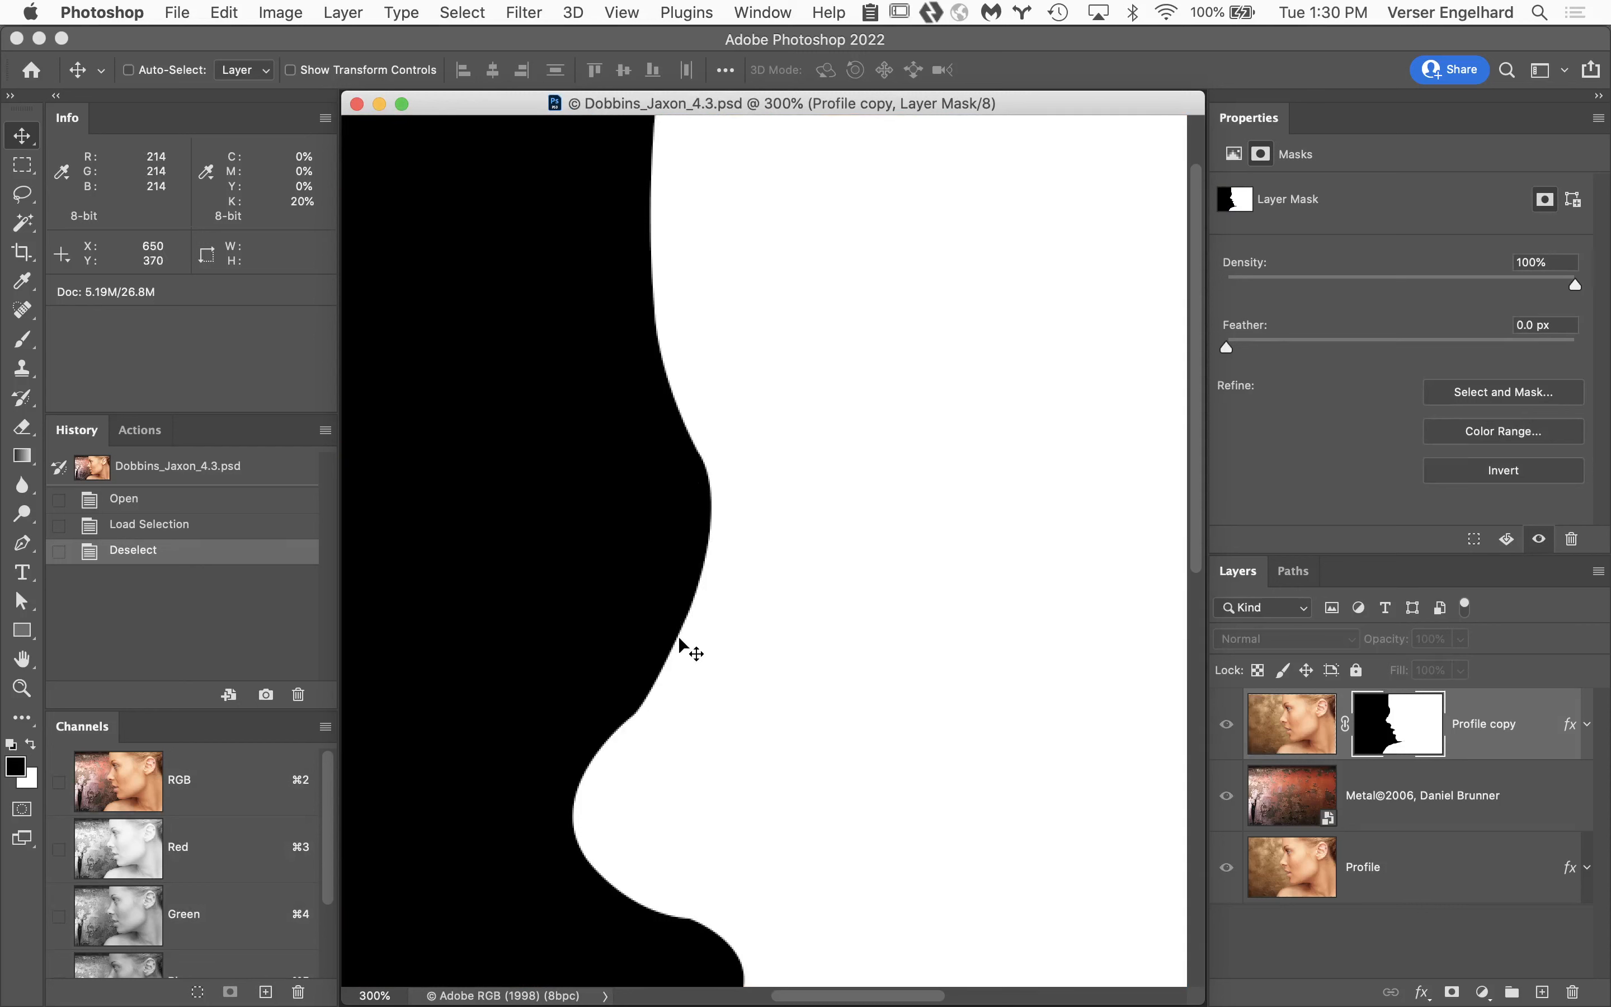
pyautogui.click(1292, 577)
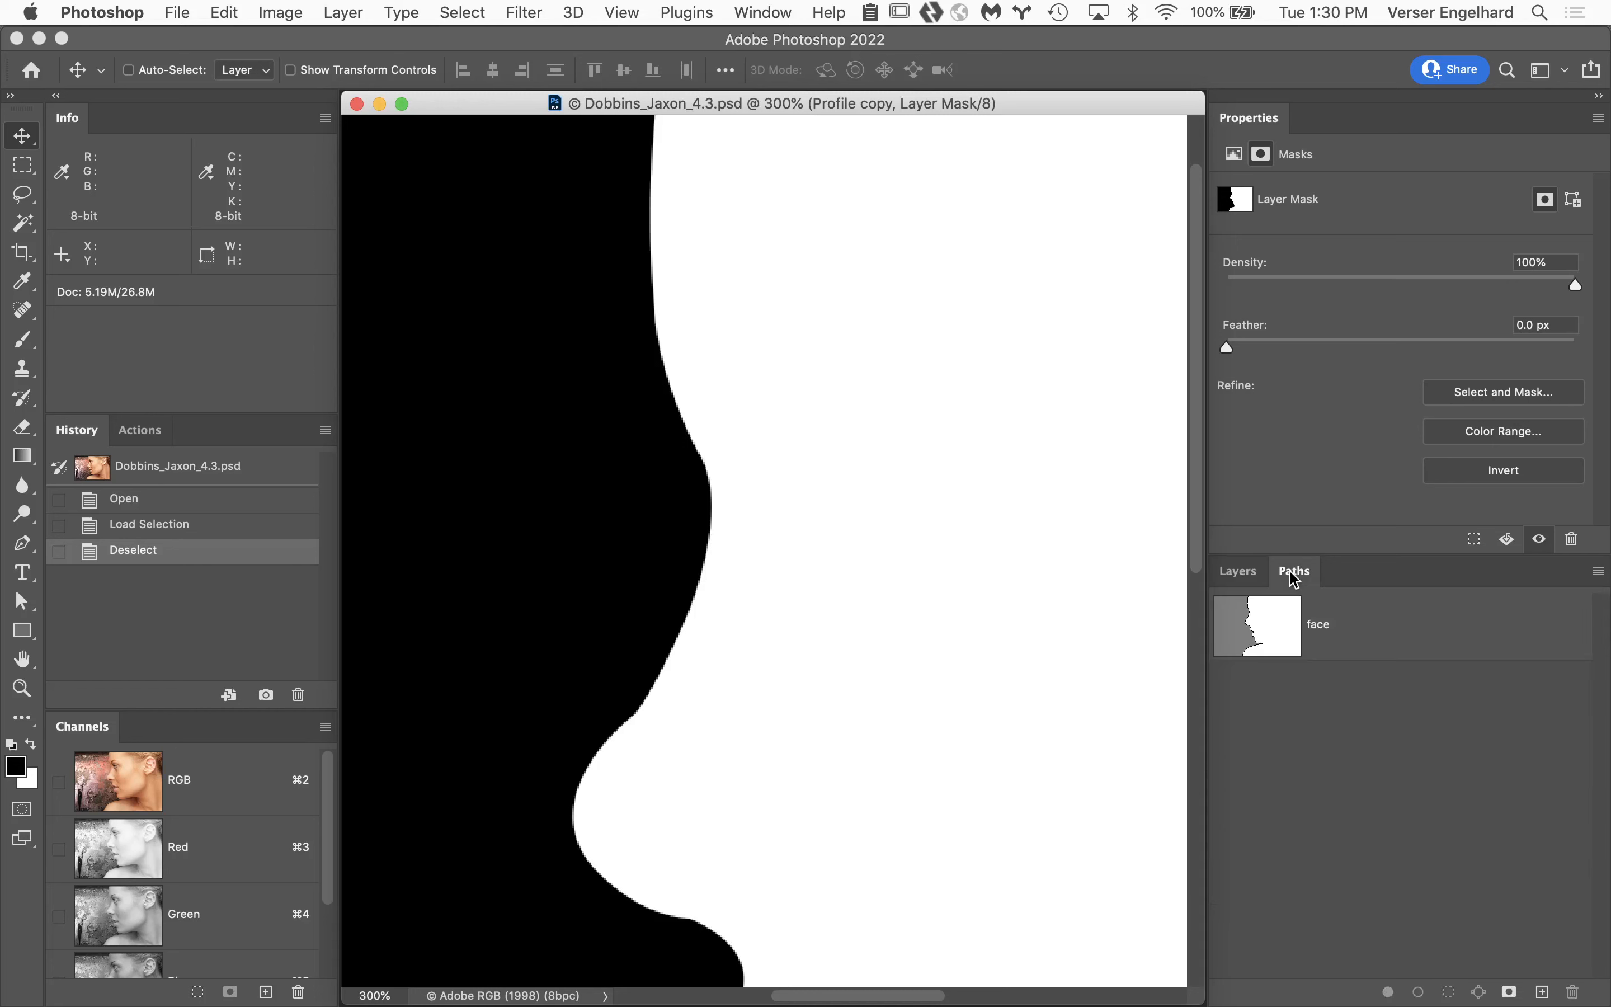
pyautogui.click(1240, 577)
pyautogui.click(1282, 718)
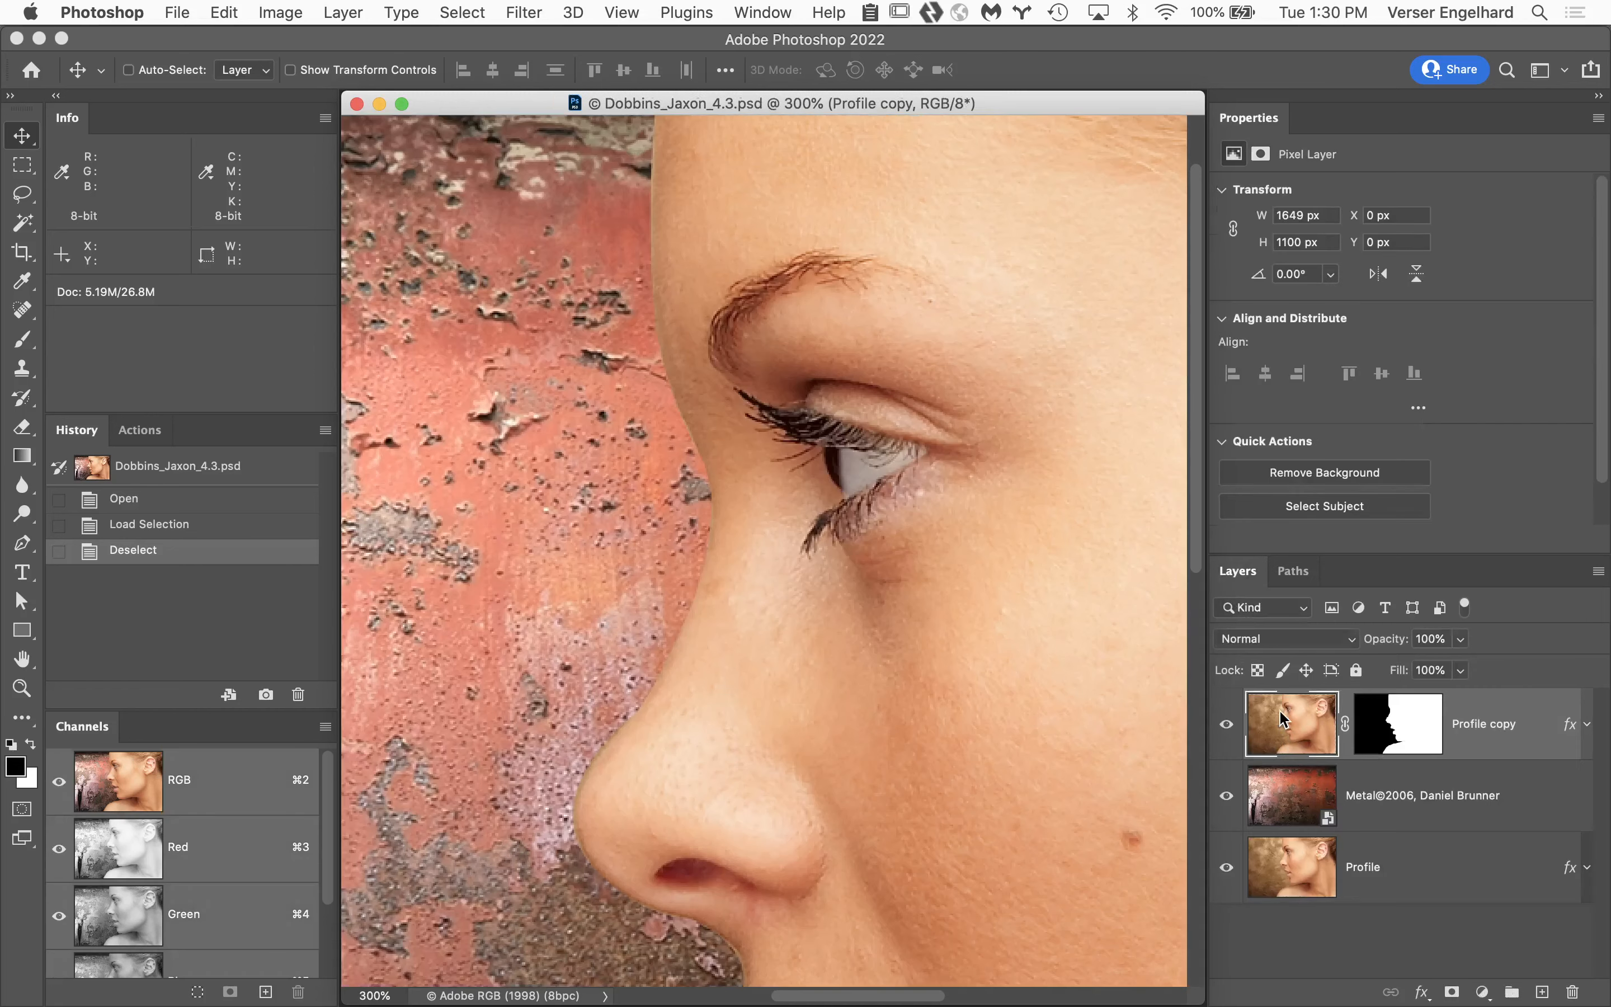
# Load the face path as a selection, try a 1 pixel feather, cancel it, and deselect.
pyautogui.click(1299, 577)
pyautogui.keyDown('super'); pyautogui.click(1269, 616); pyautogui.keyUp('super')
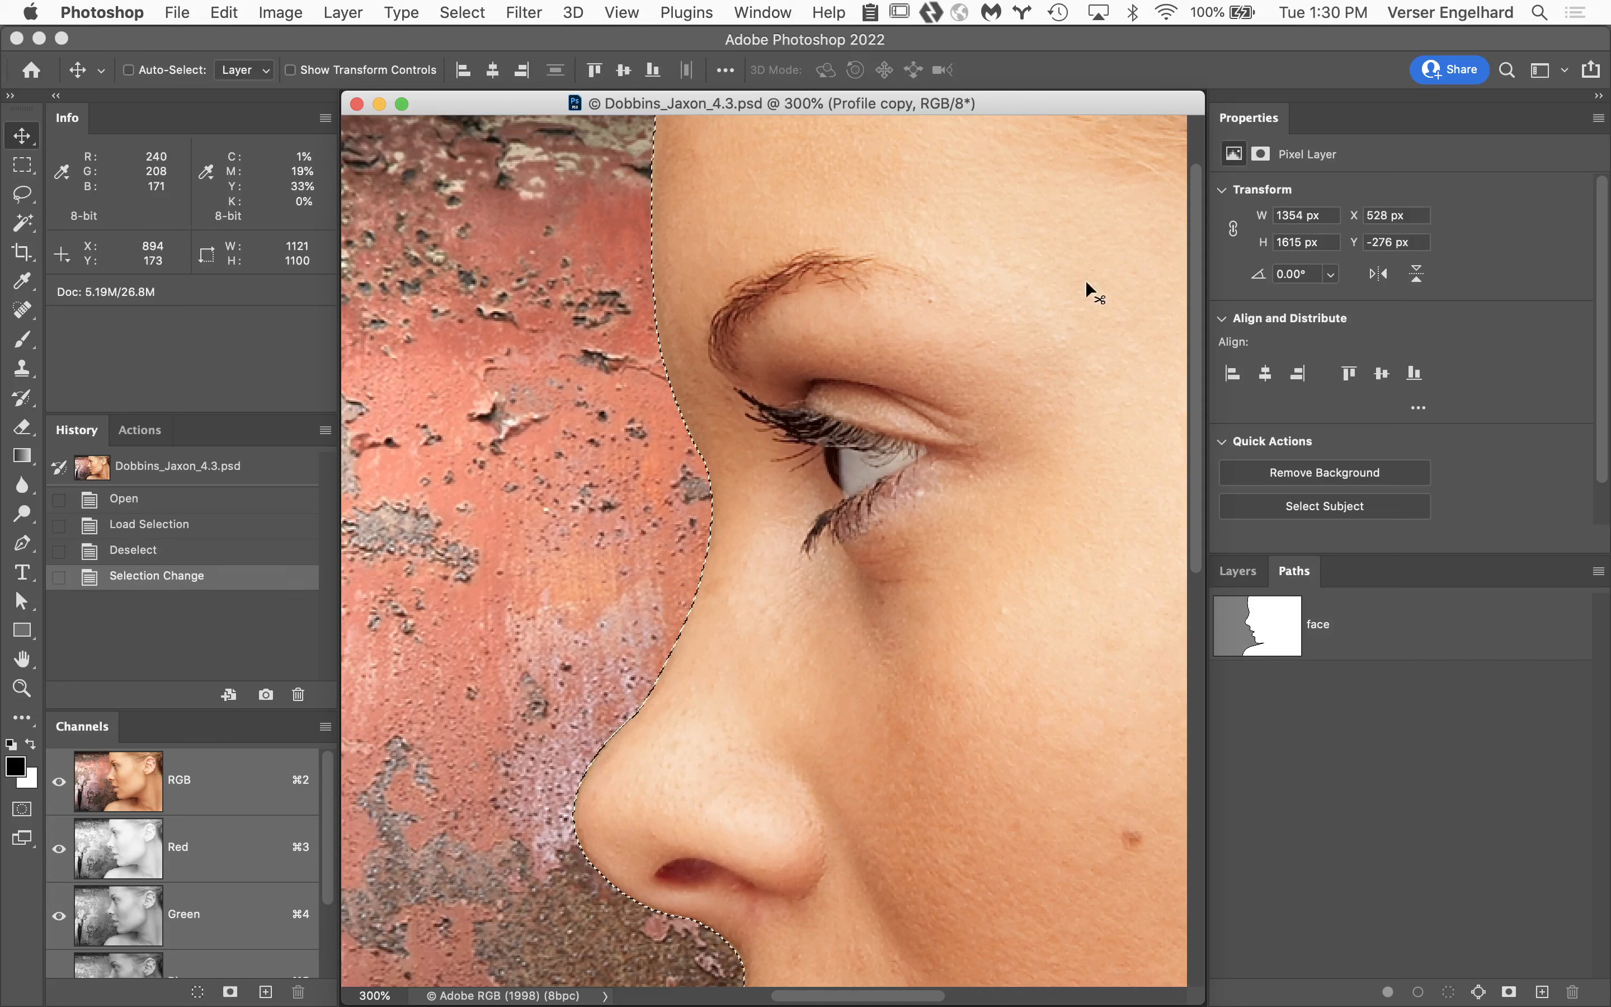
pyautogui.click(430, 10)
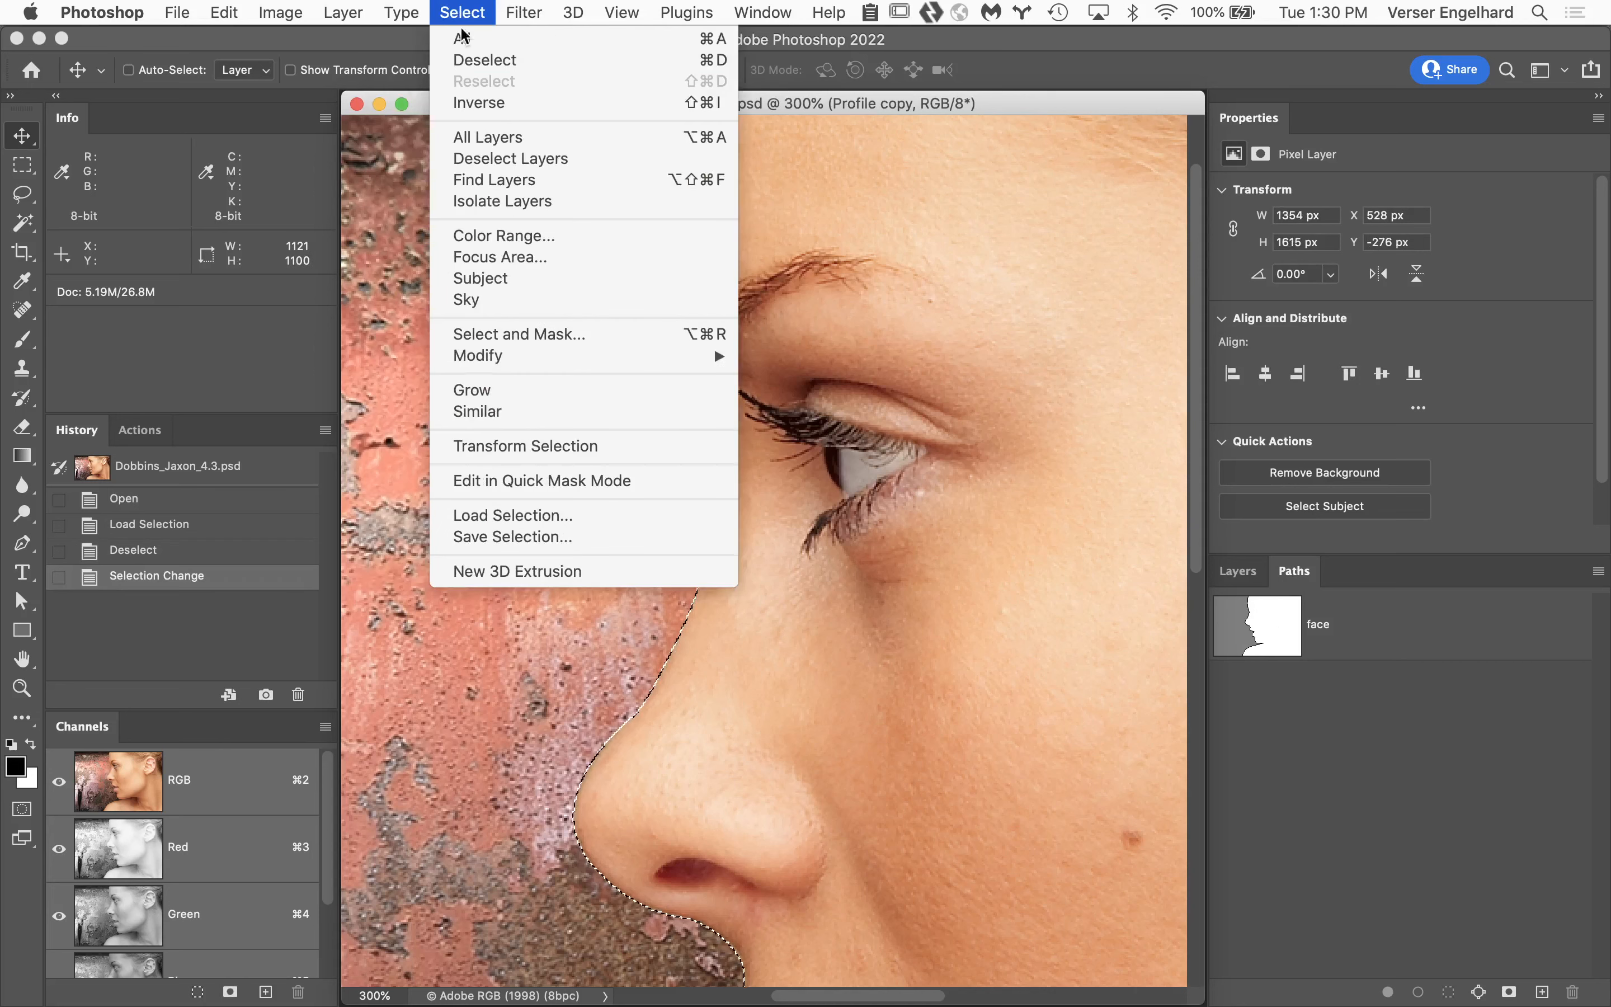
pyautogui.moveTo(469, 360)
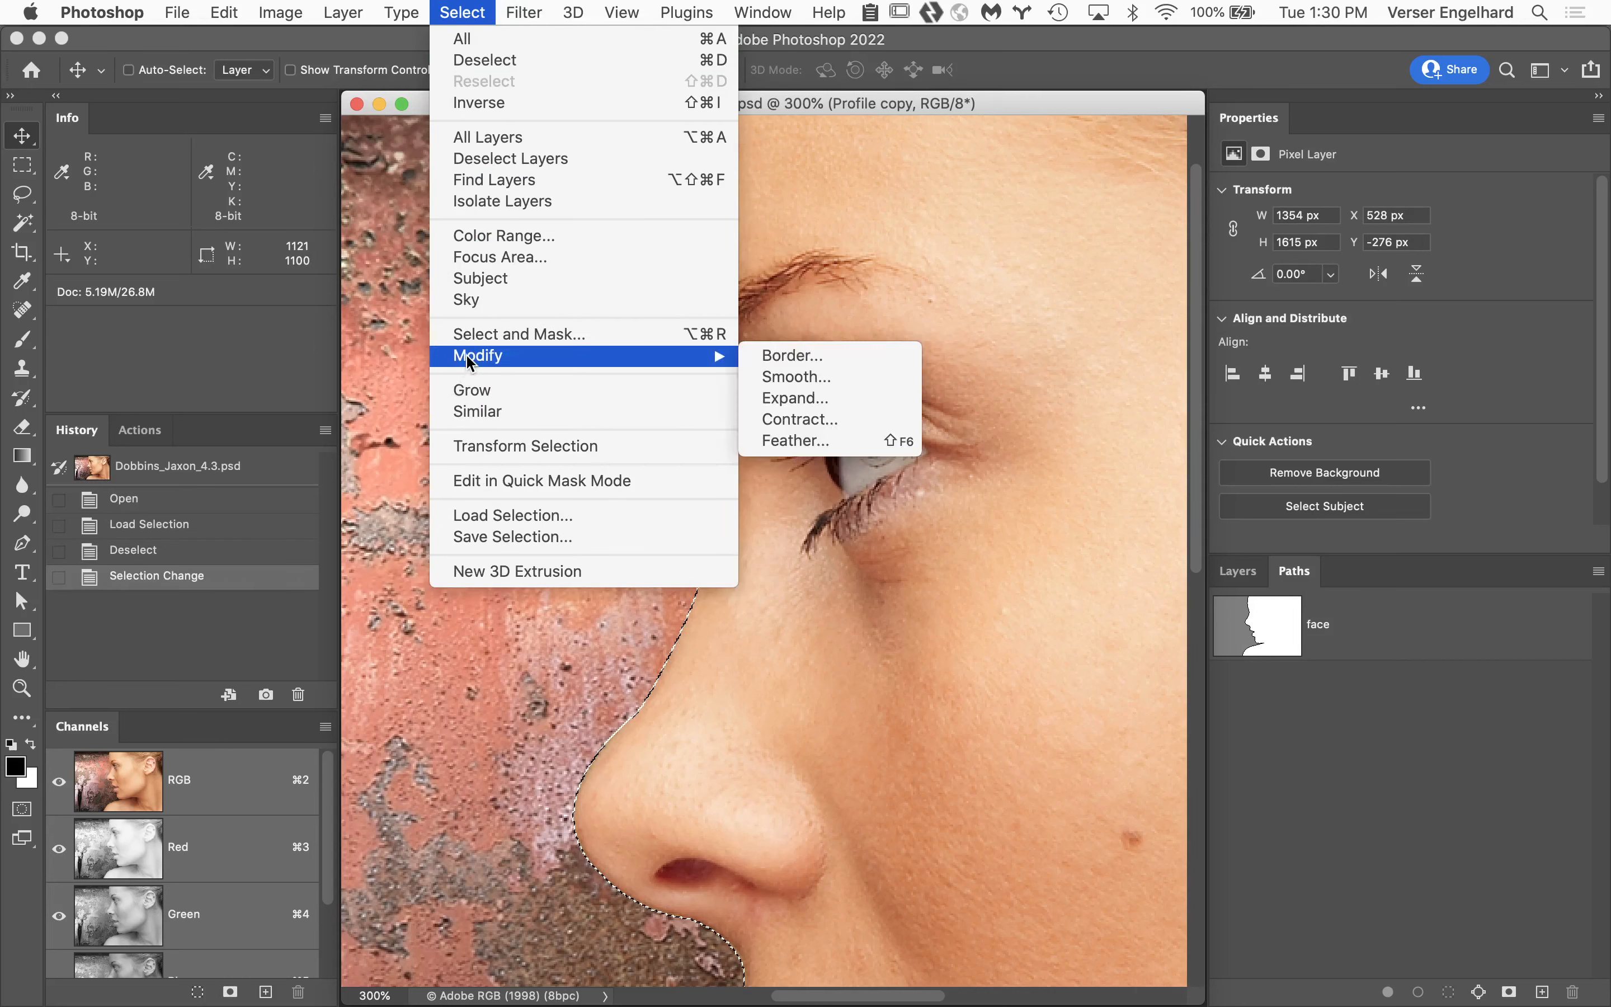
pyautogui.click(766, 441)
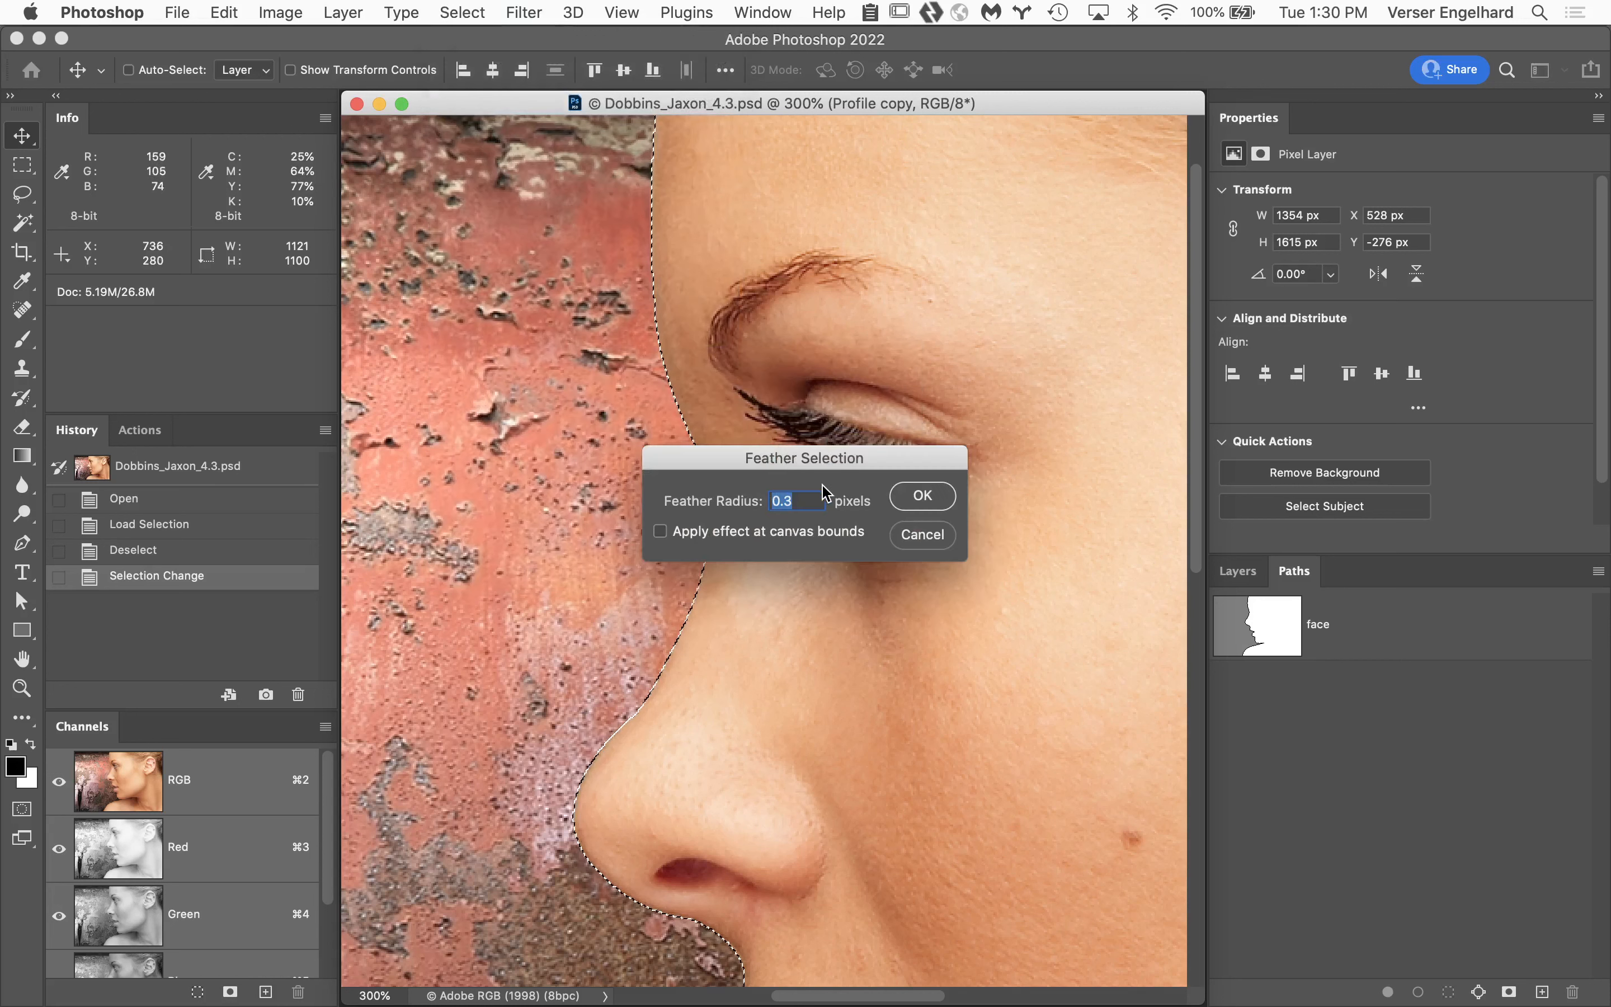
pyautogui.write('1')
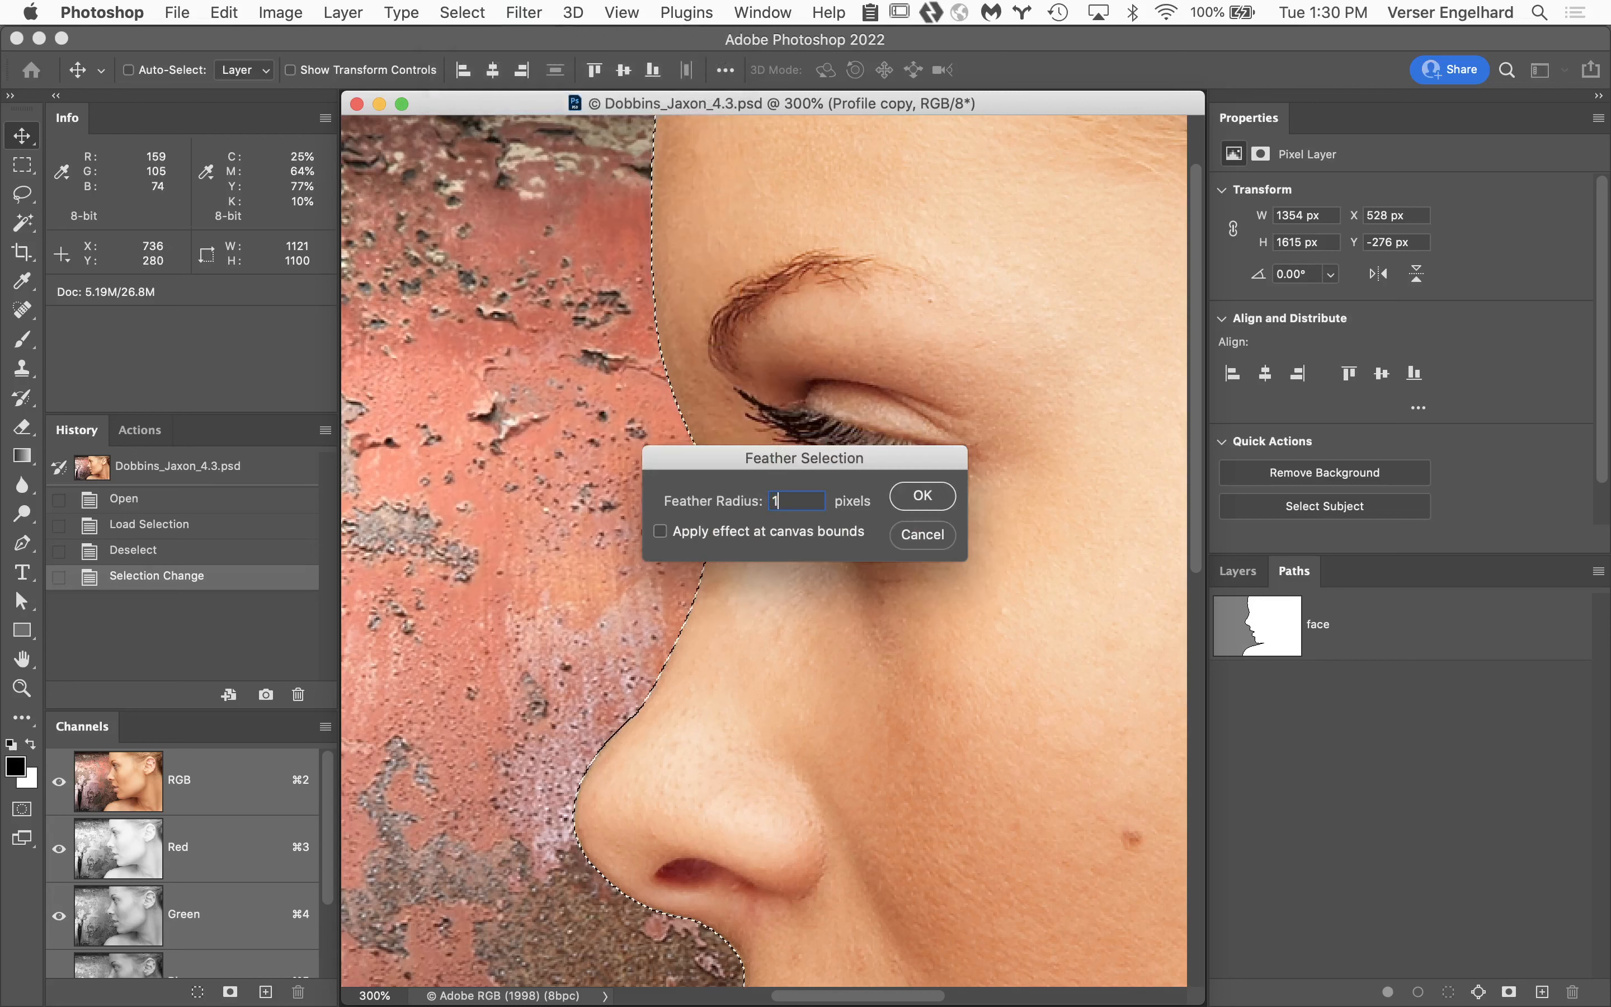
pyautogui.click(932, 535)
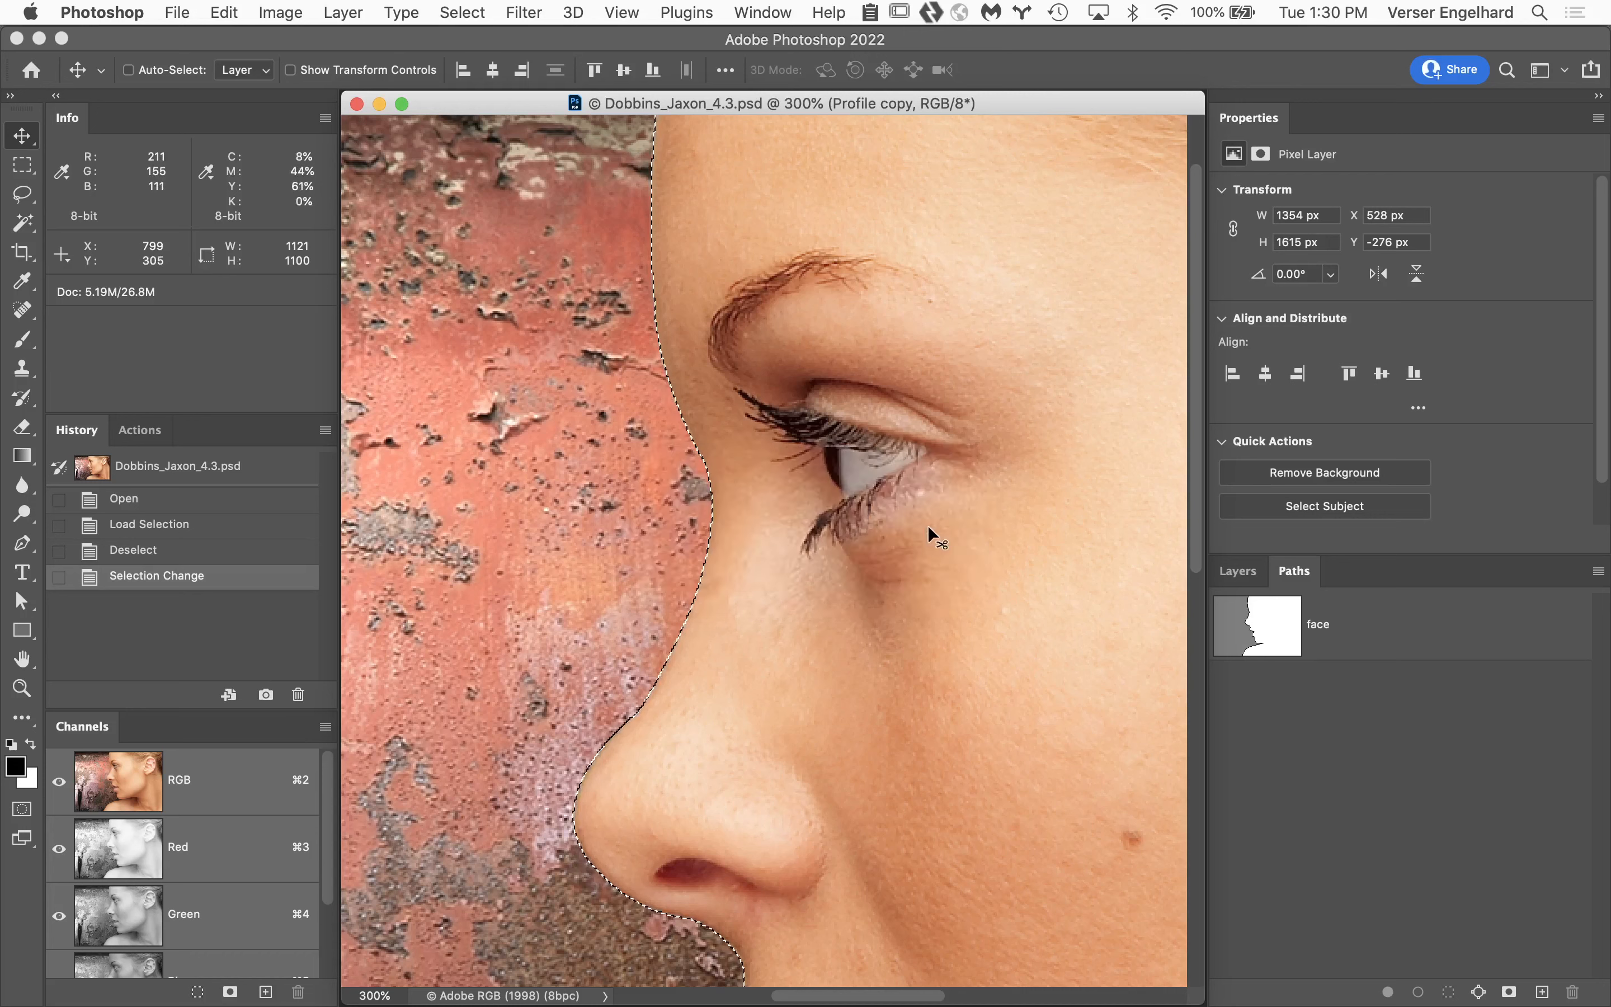
pyautogui.press('super+d')
# Try a Gaussian Blur with a 1 pixel radius on the Profile copy layer mask and undo it.
pyautogui.click(1252, 577)
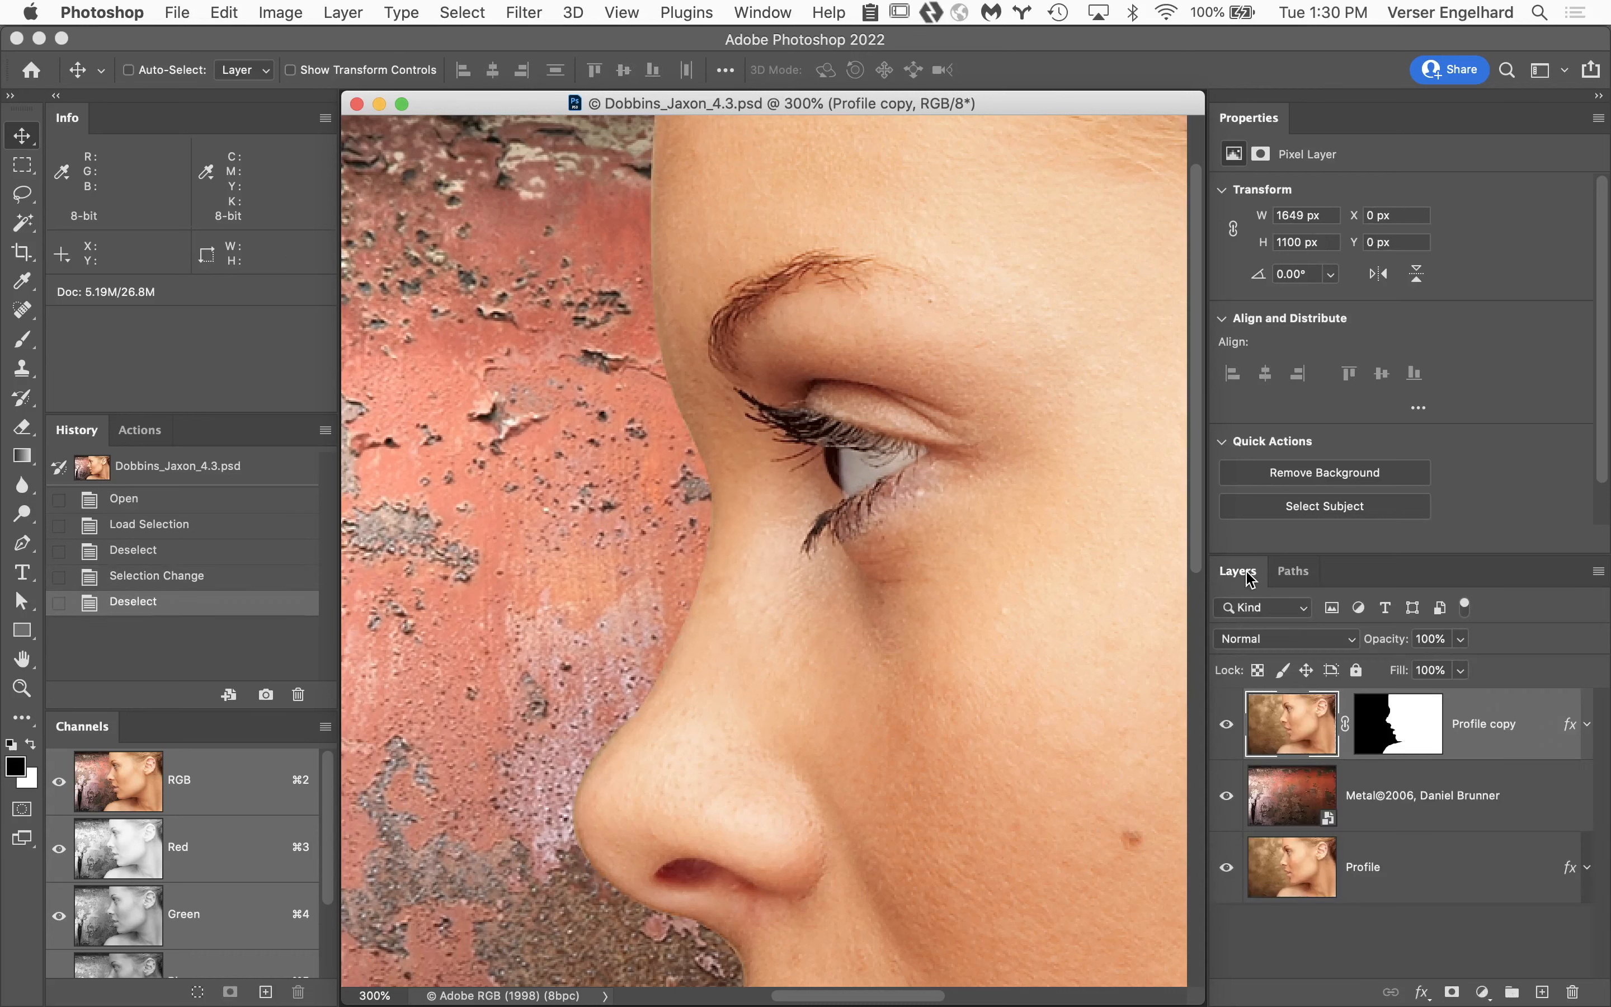
pyautogui.keyDown('alt'); pyautogui.click(1414, 731); pyautogui.keyUp('alt')
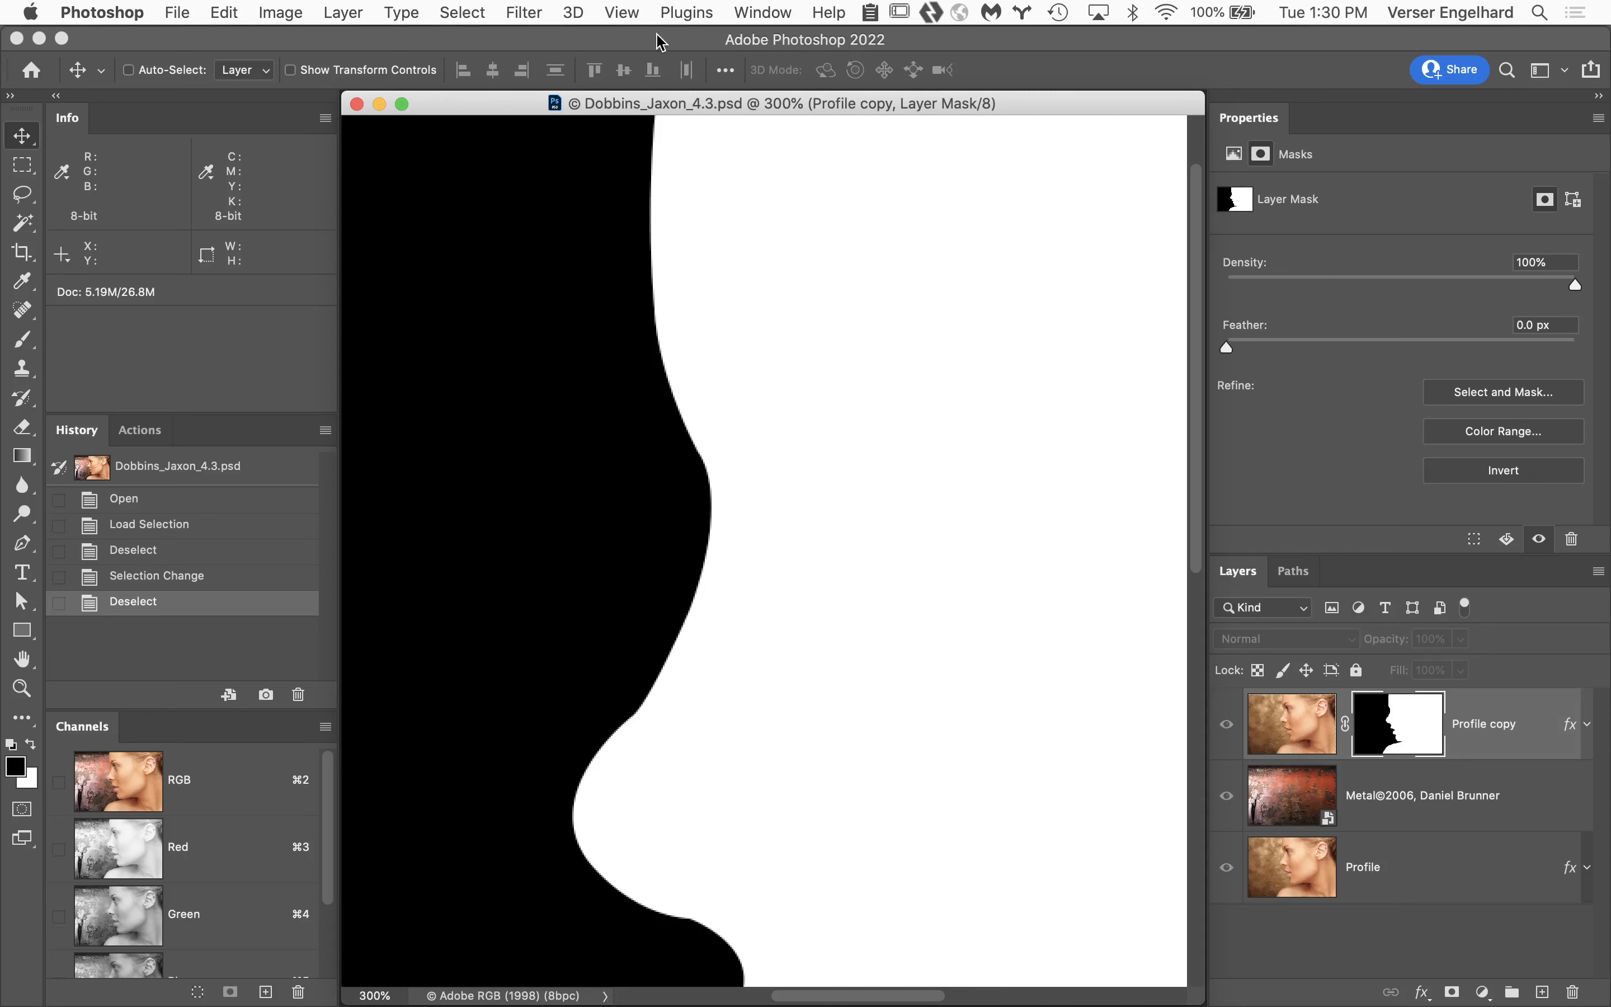
pyautogui.click(525, 12)
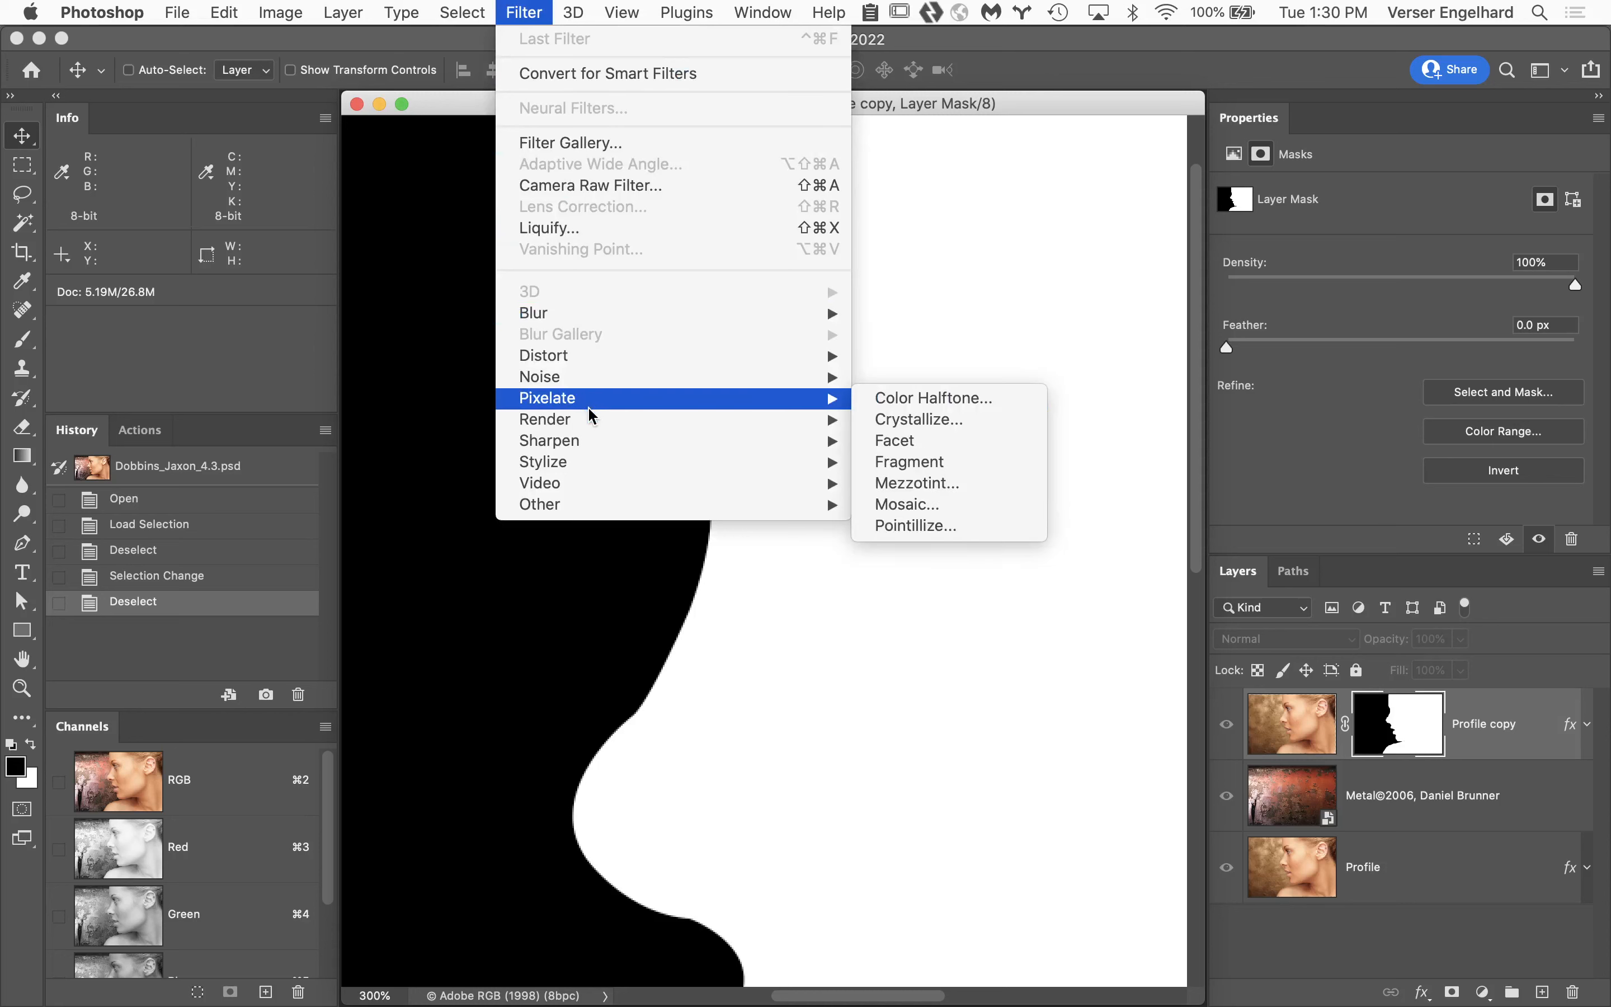
pyautogui.moveTo(587, 313)
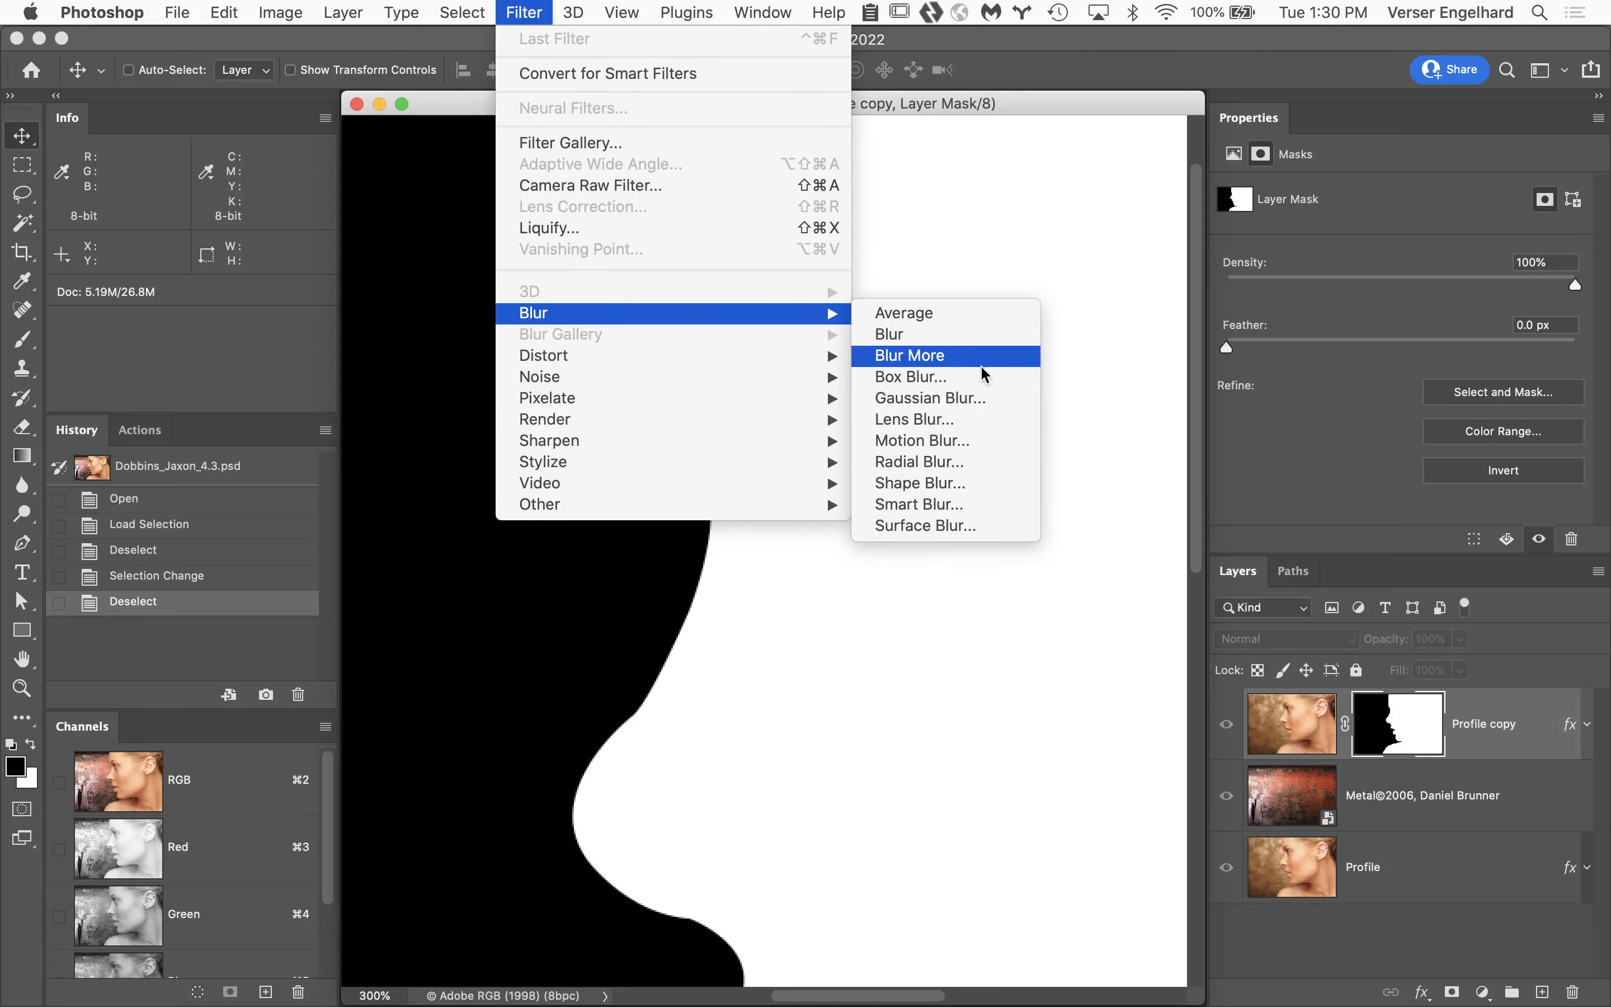
pyautogui.click(982, 399)
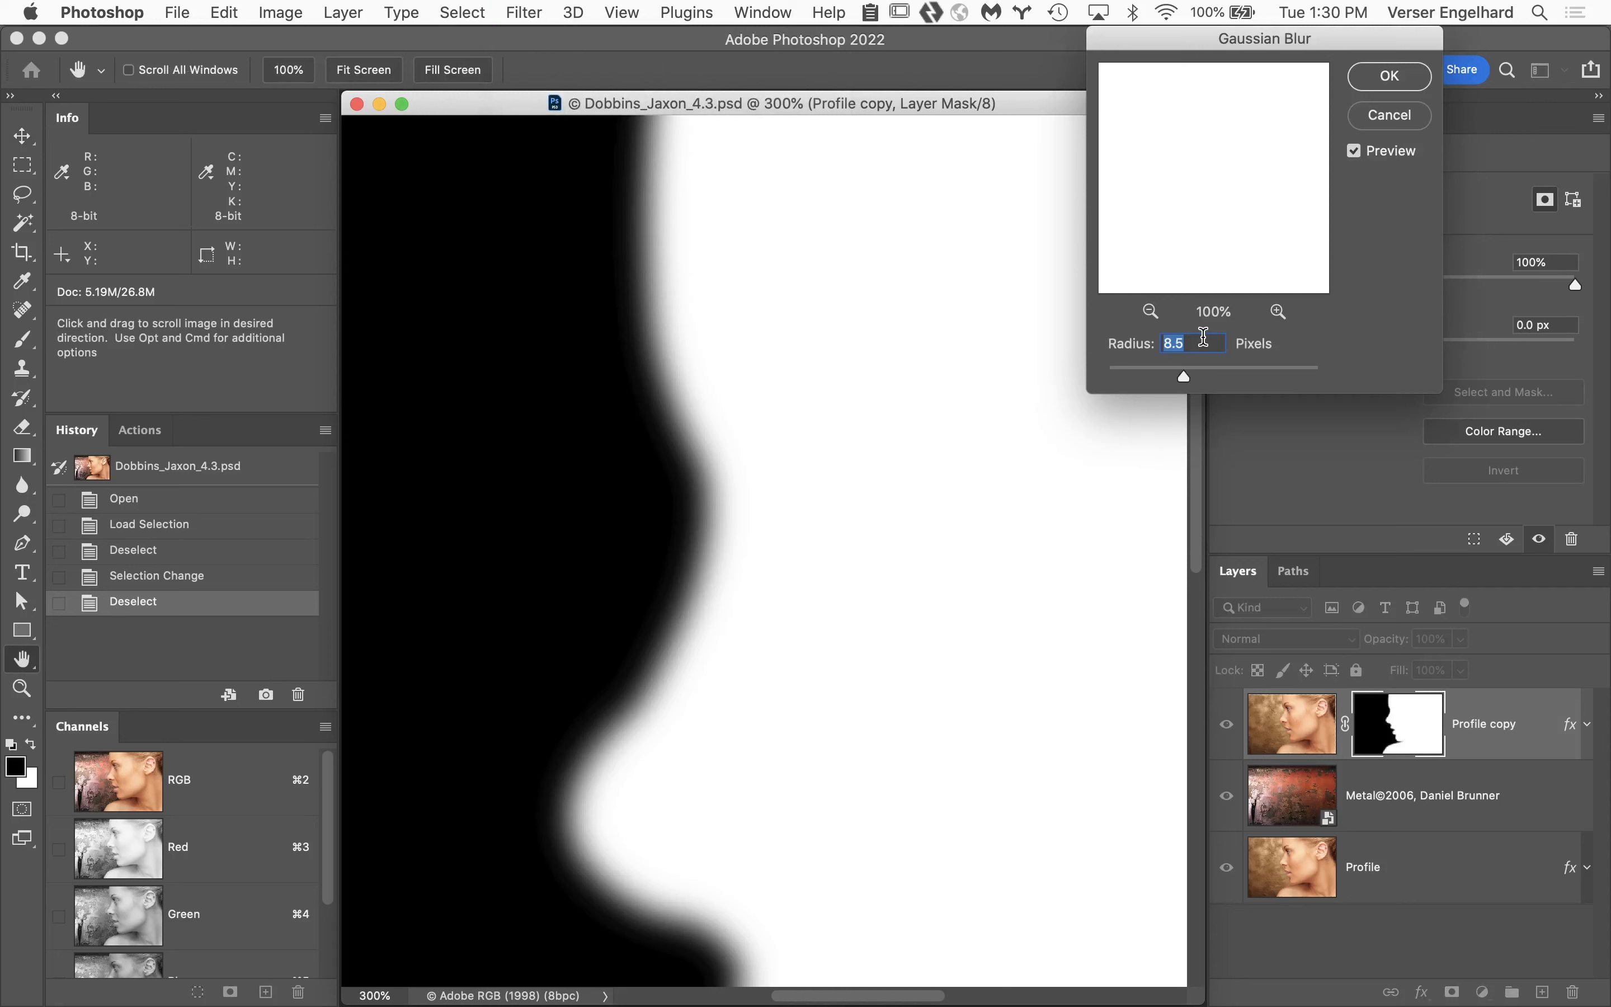
pyautogui.write('1')
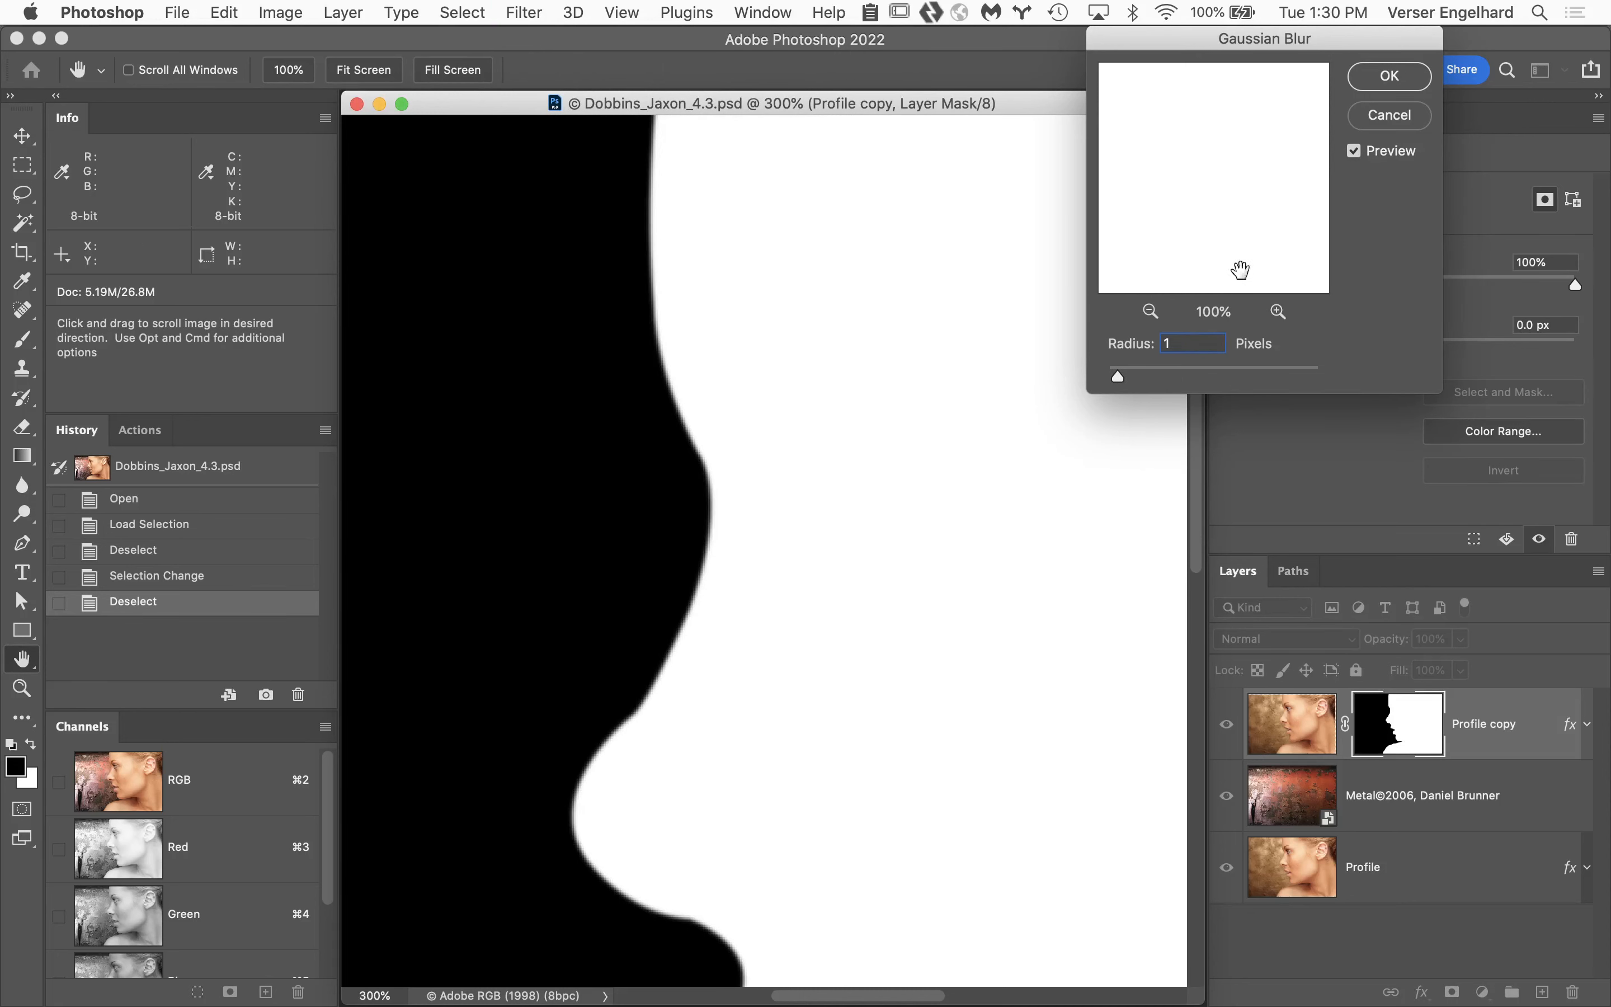
pyautogui.click(1394, 77)
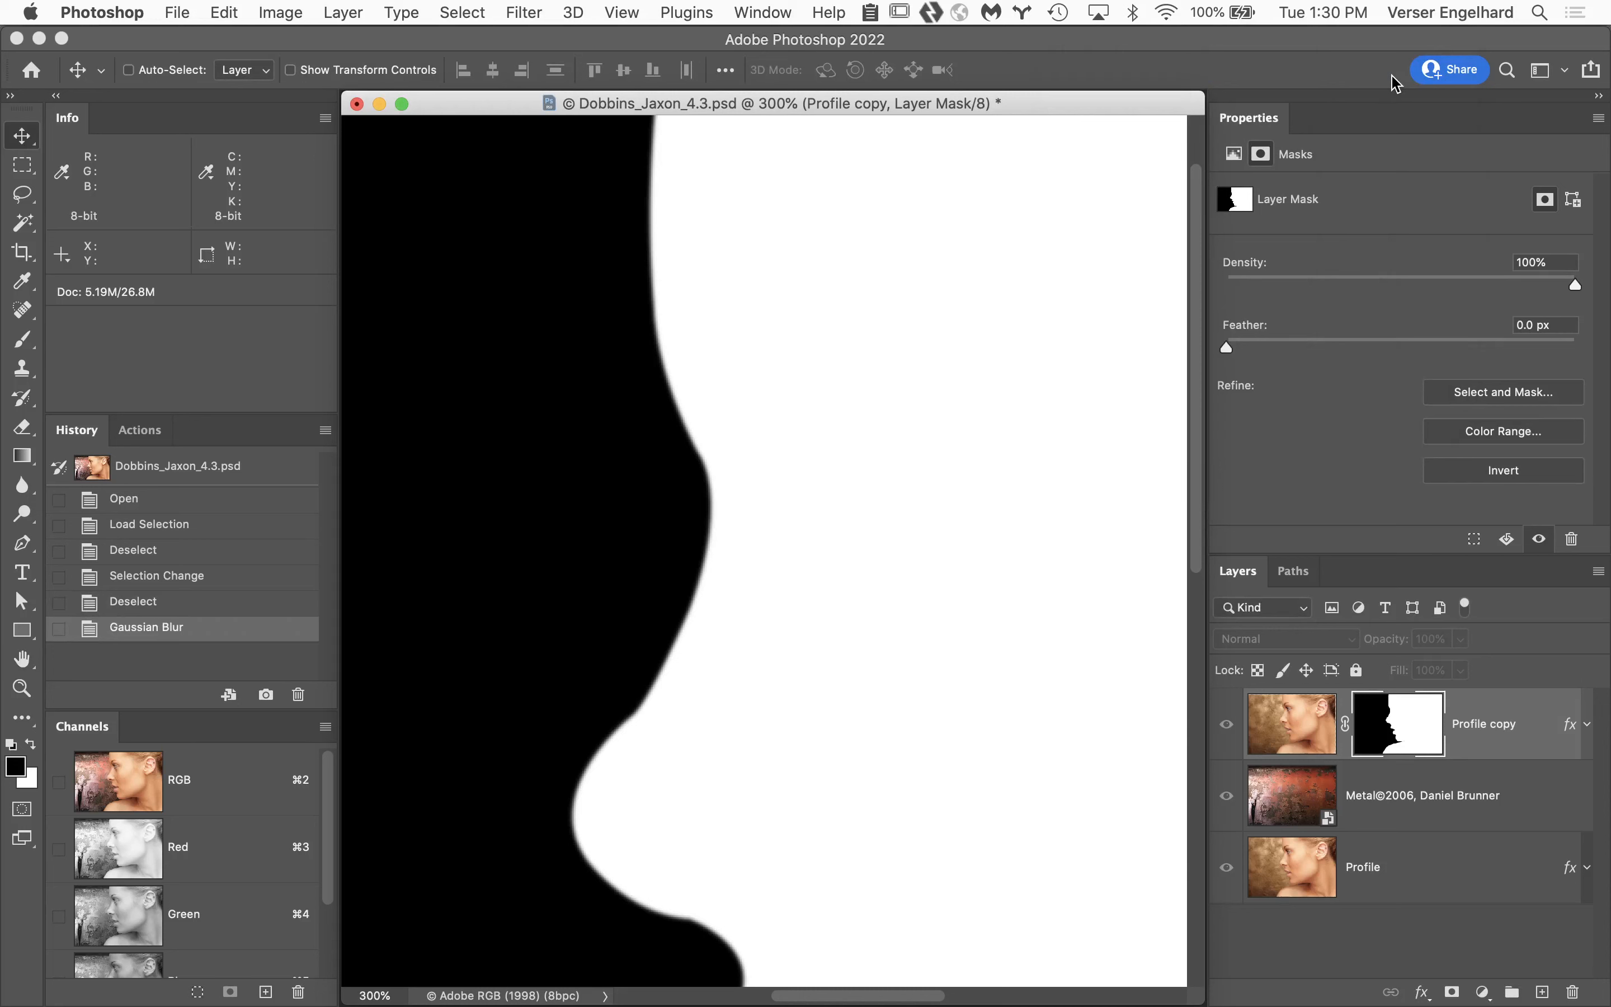
pyautogui.press('super+z')
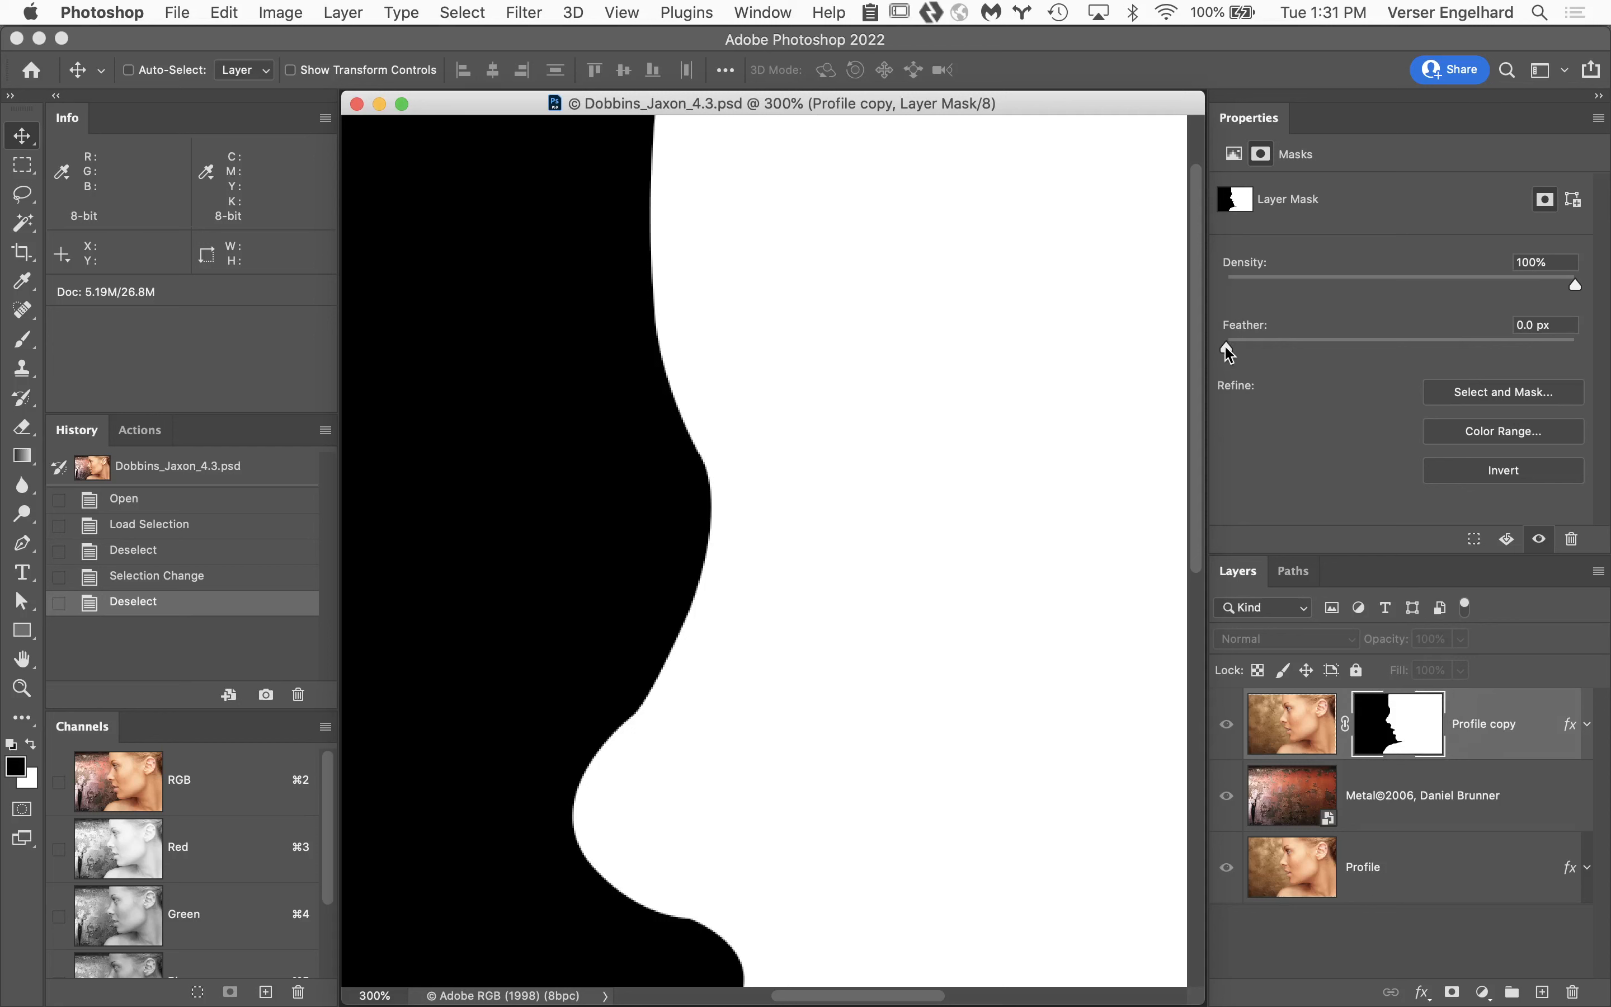
# Set the Profile copy layer mask's non-destructive feather to 1.1 px.
pyautogui.moveTo(1227, 349); pyautogui.dragTo(1251, 354)
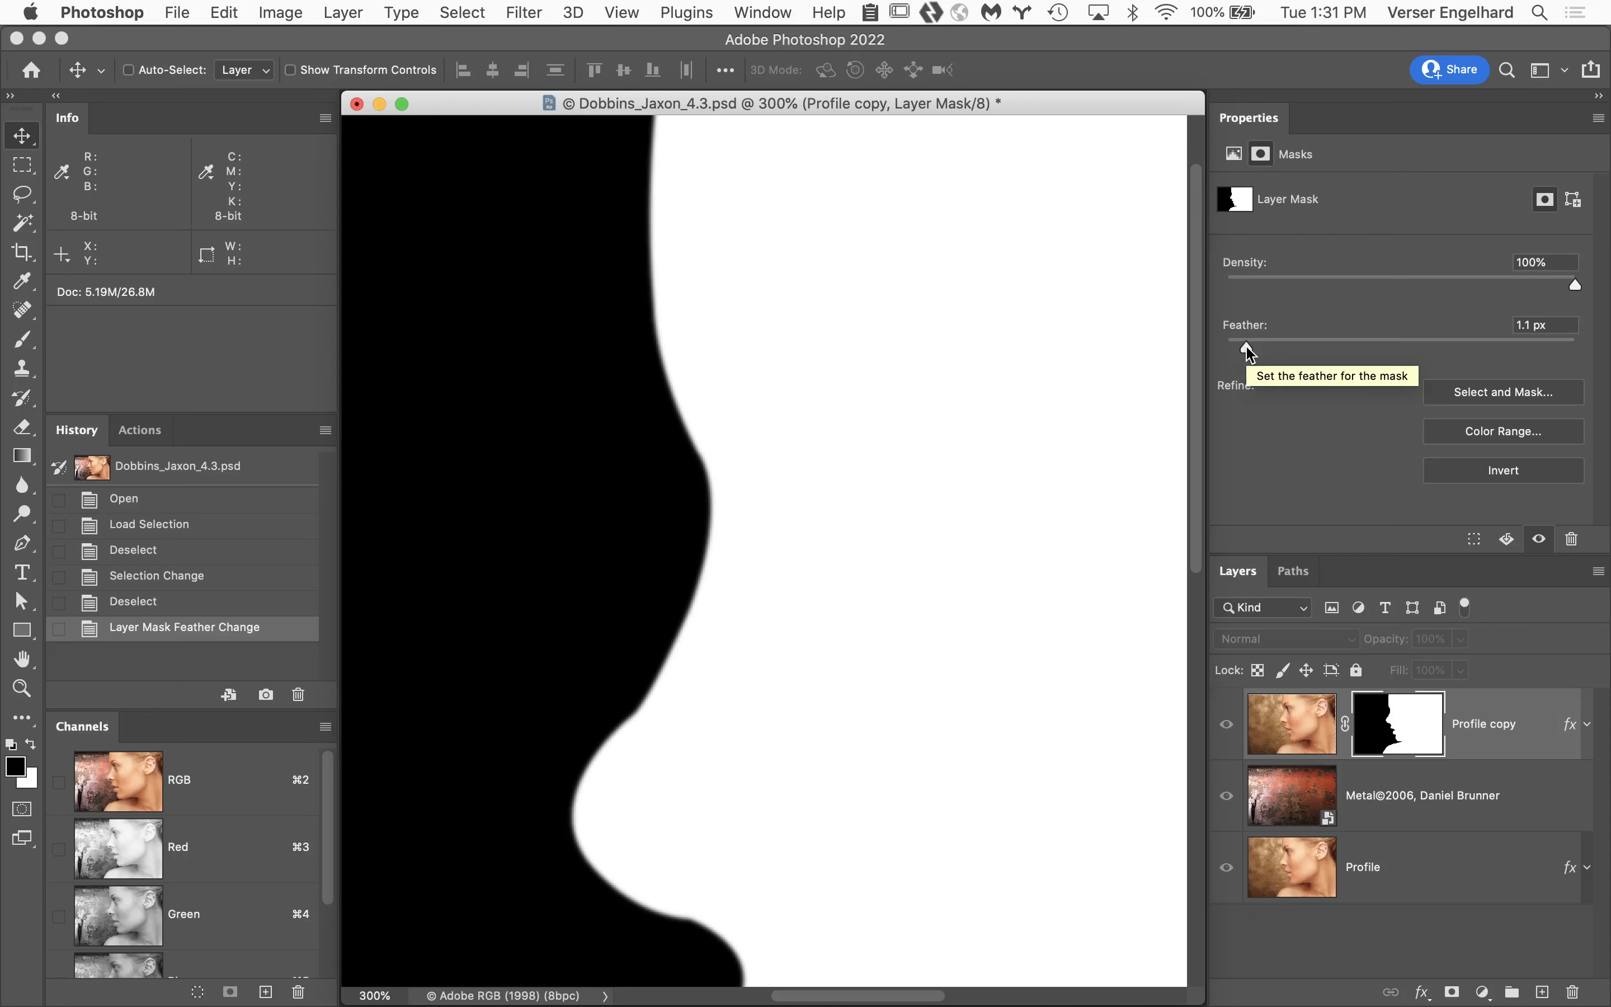
pyautogui.moveTo(1250, 353)
pyautogui.mouseDown()
pyautogui.moveTo(1385, 347)
pyautogui.moveTo(1250, 347)
pyautogui.mouseUp()
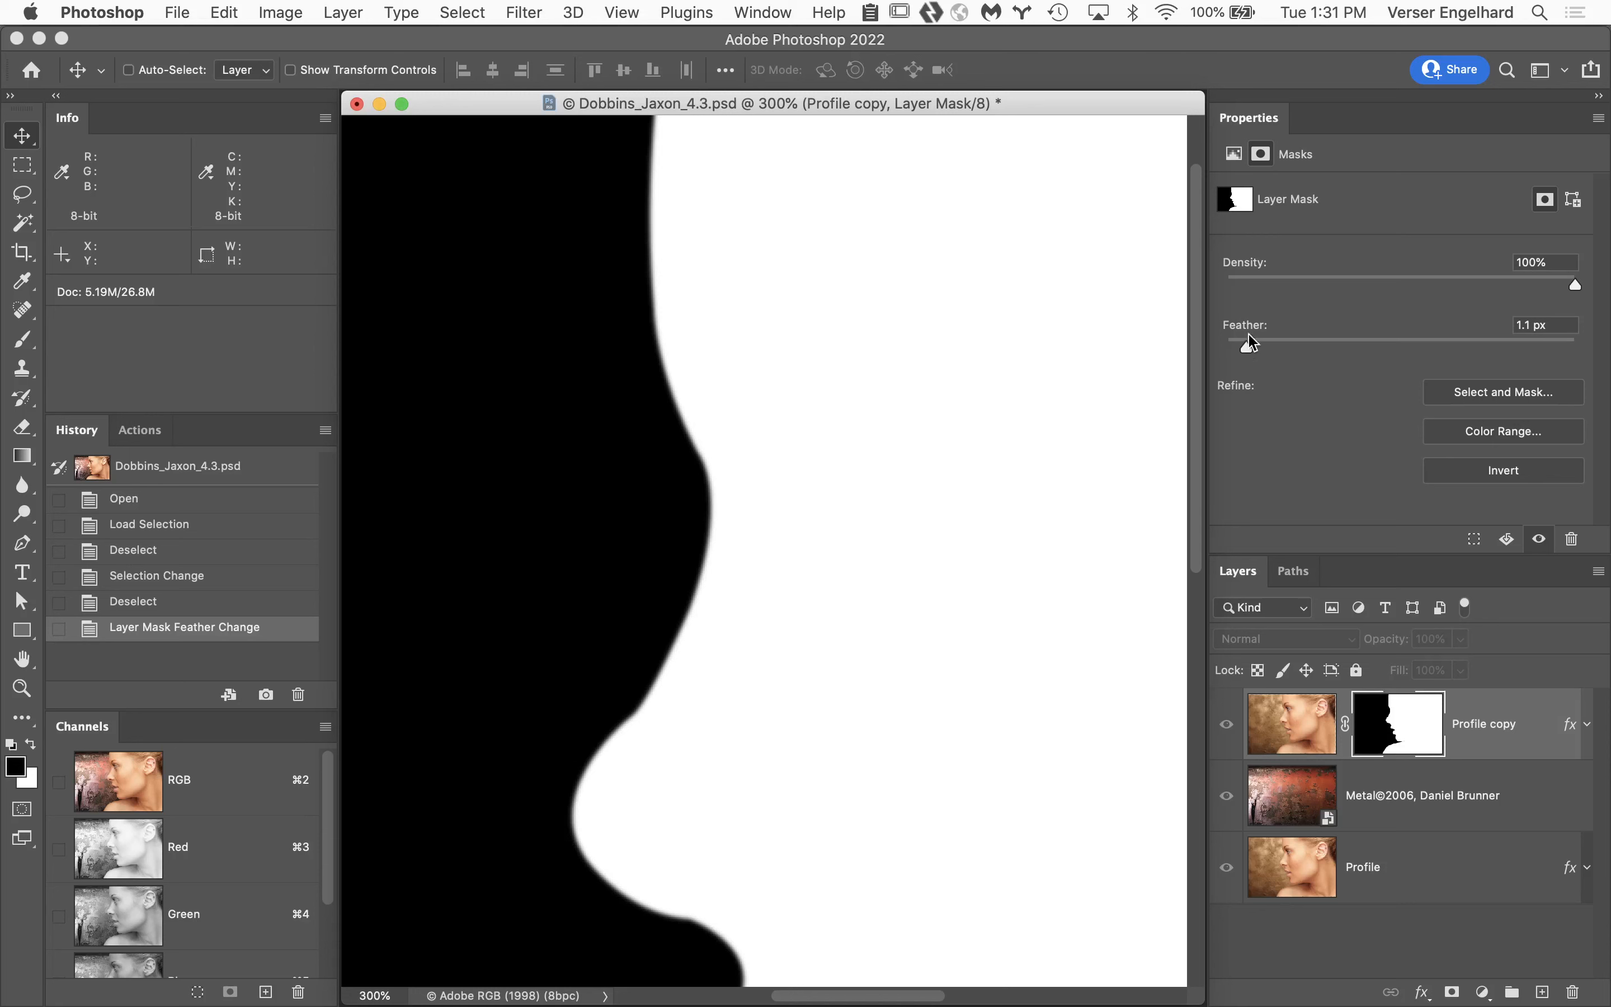
# Return from the mask view to the image and try a 5.0 px feather on the Profile copy mask before setting it to 0.0 px.
pyautogui.click(1277, 724)
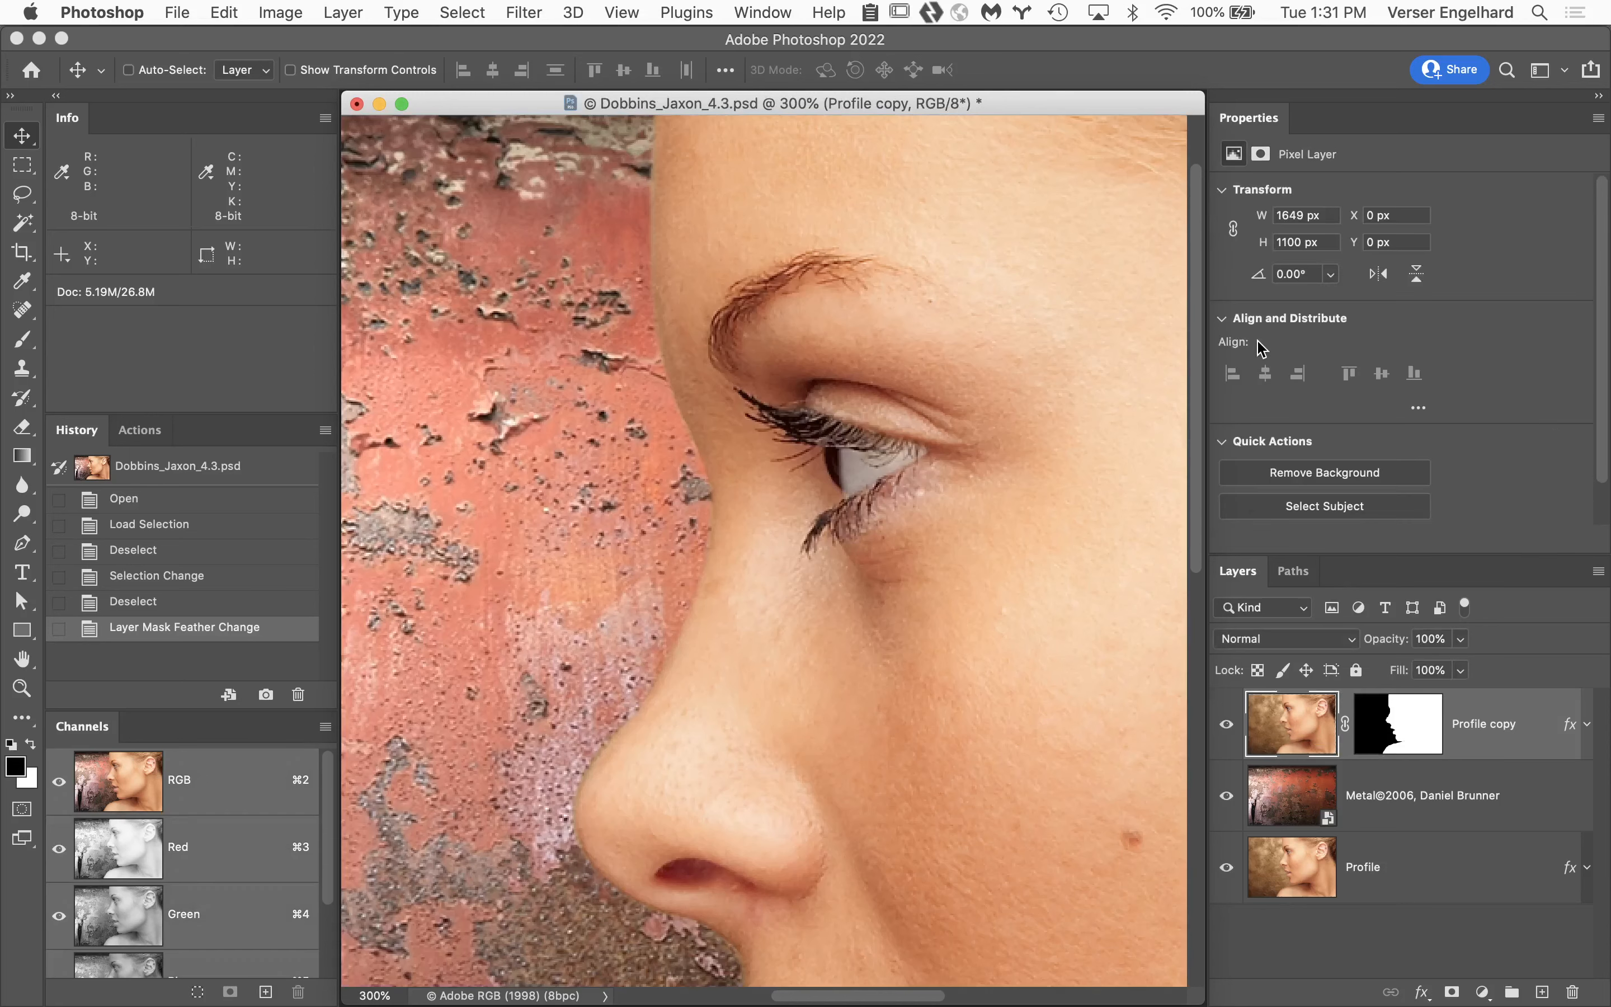
pyautogui.click(1425, 734)
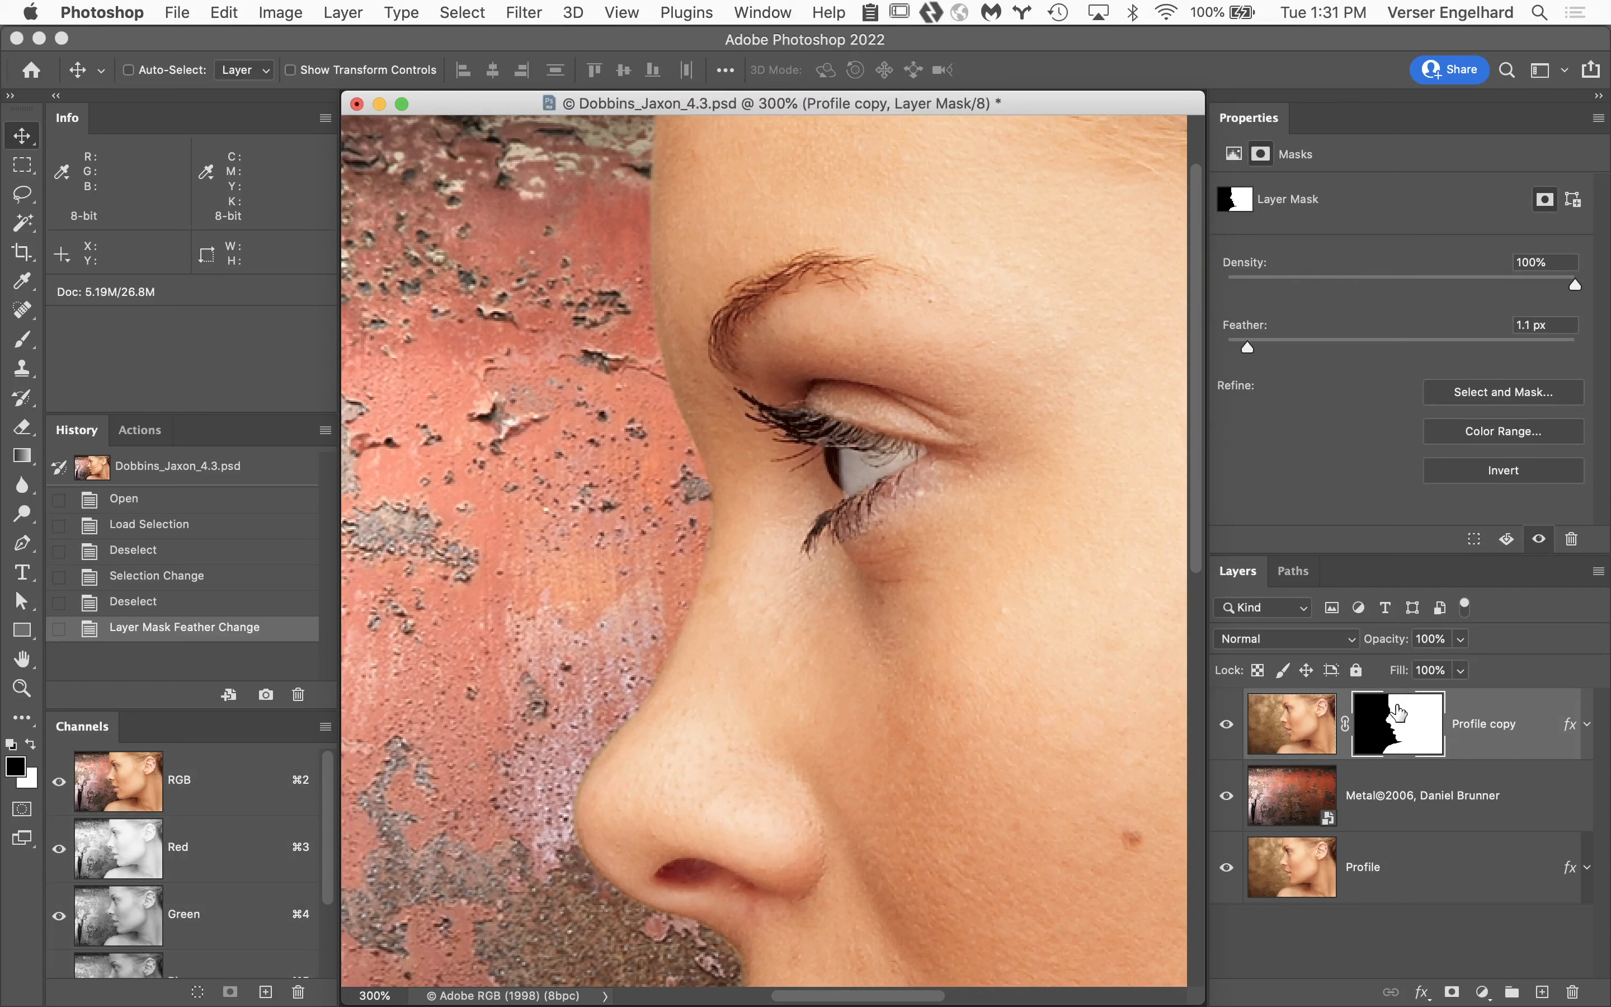
pyautogui.click(1292, 711)
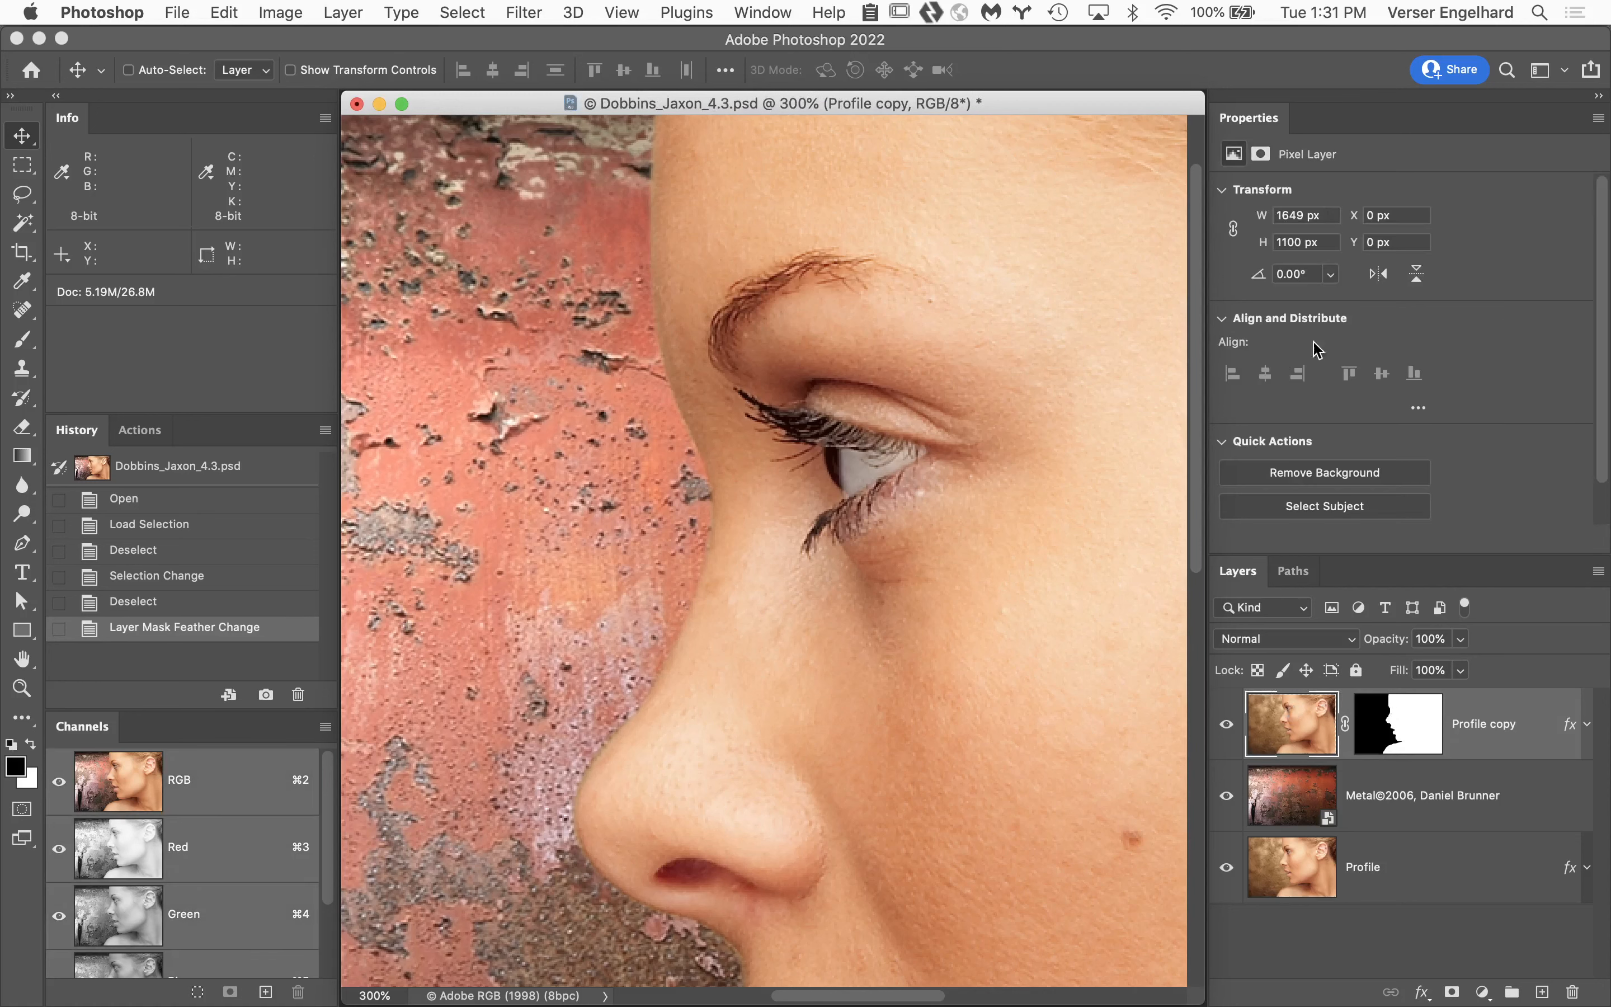
pyautogui.click(1408, 728)
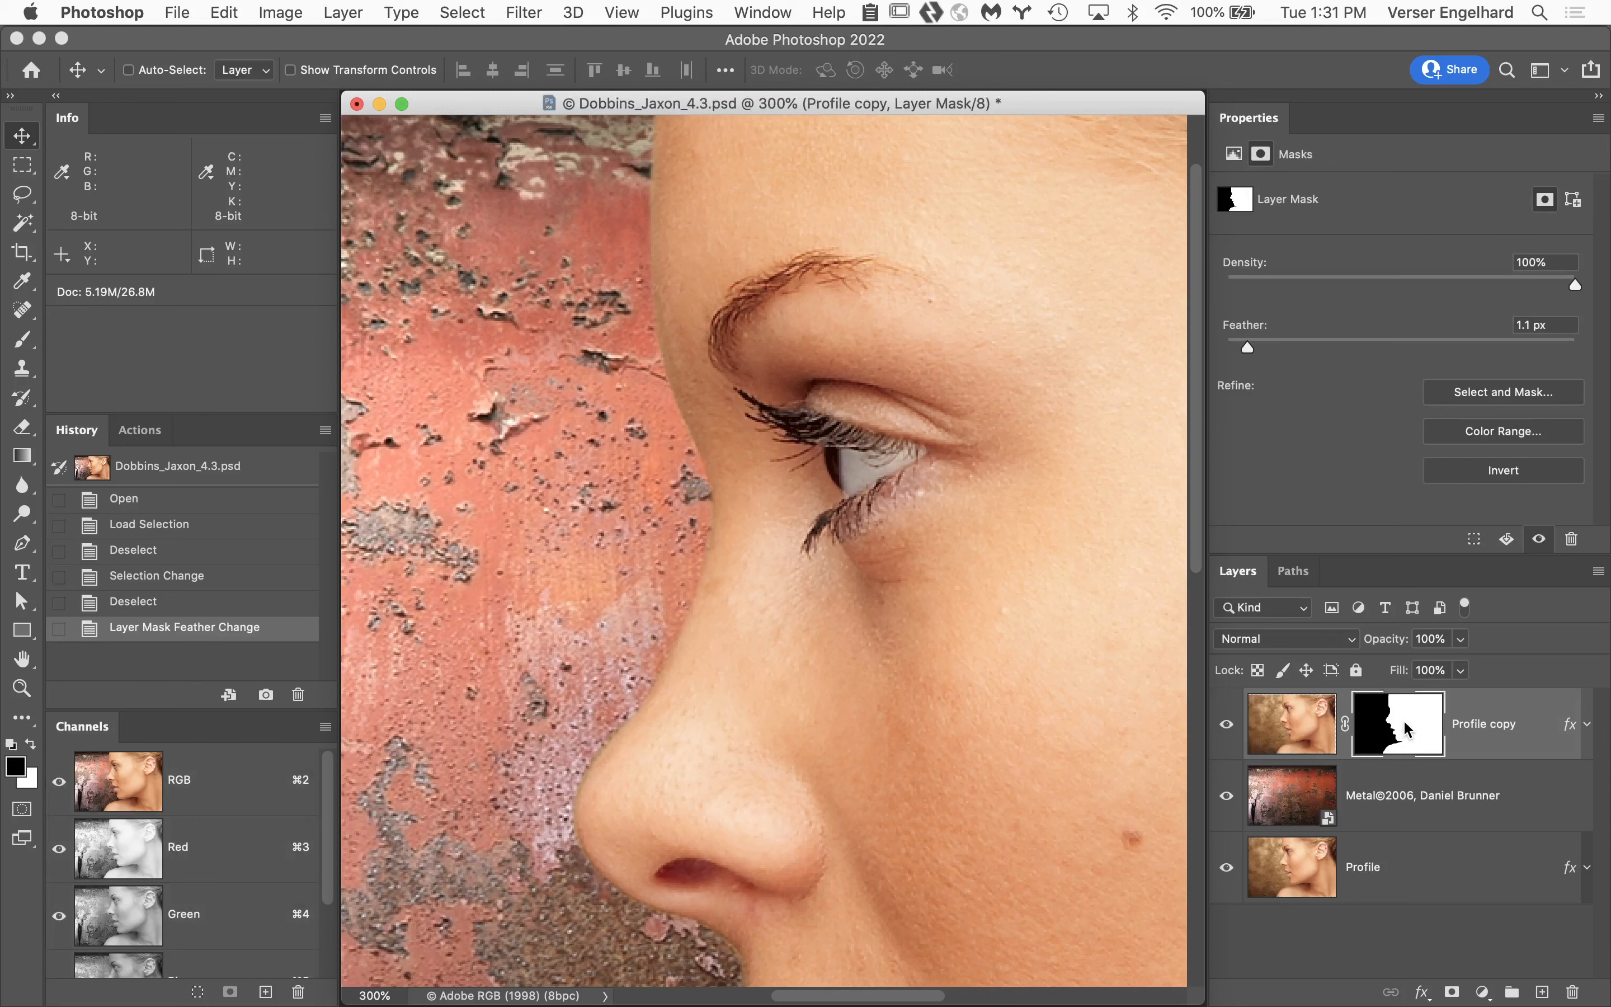
pyautogui.moveTo(1251, 347); pyautogui.dragTo(1320, 348)
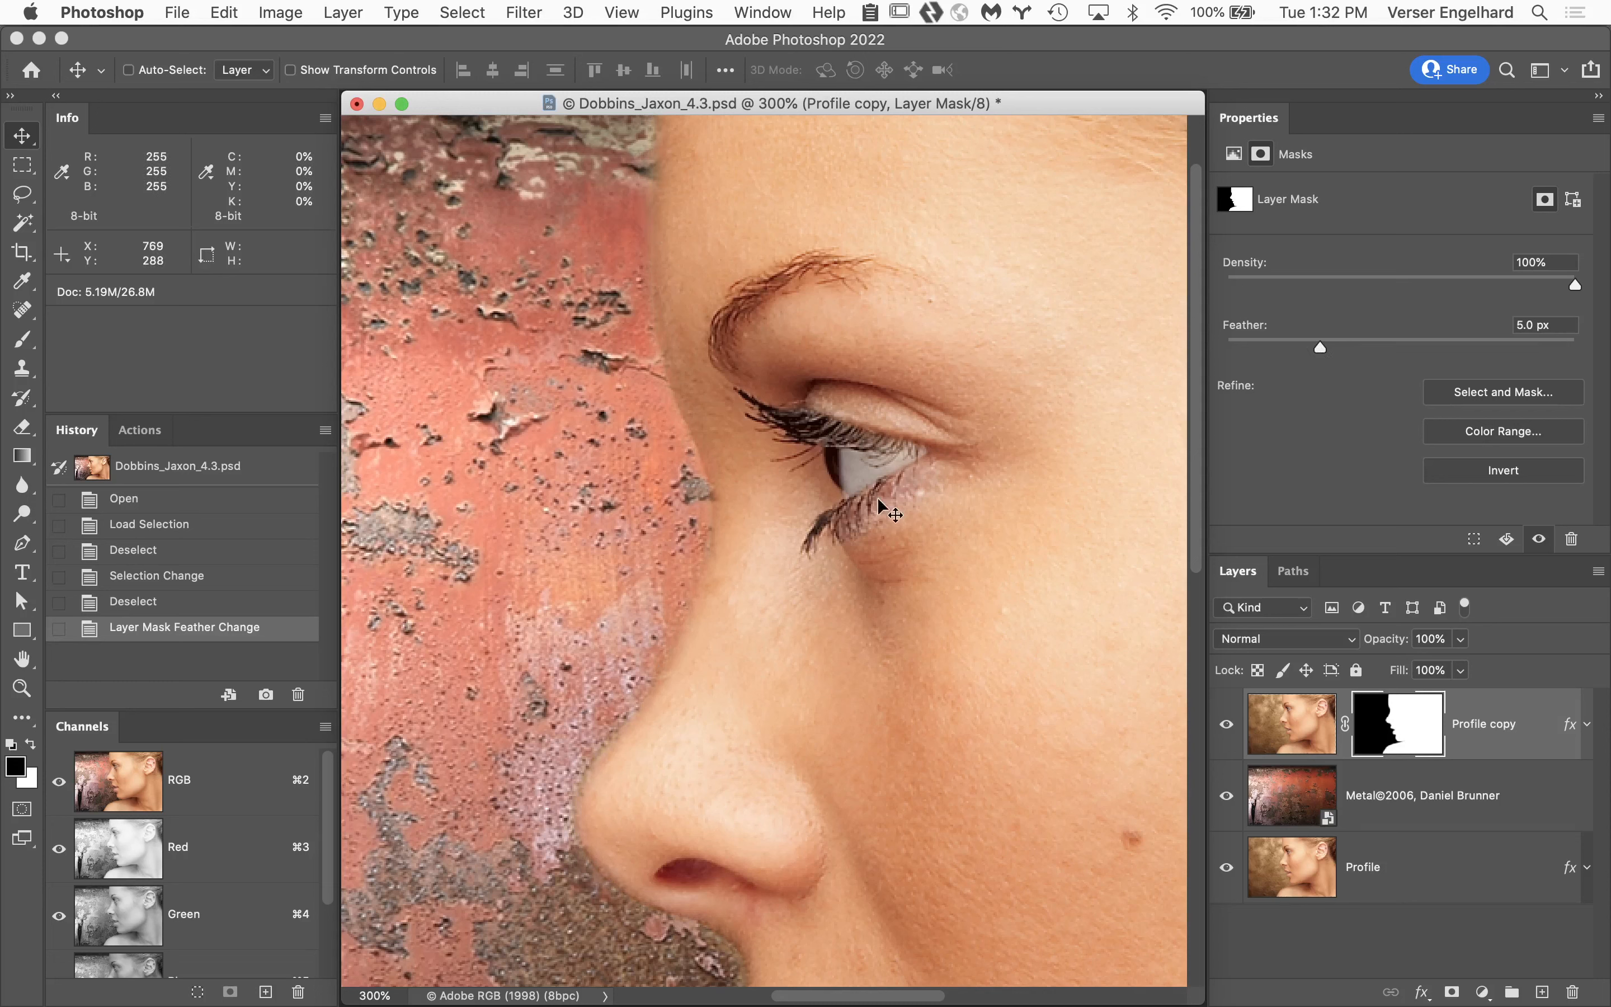
pyautogui.moveTo(1321, 346); pyautogui.dragTo(1173, 332)
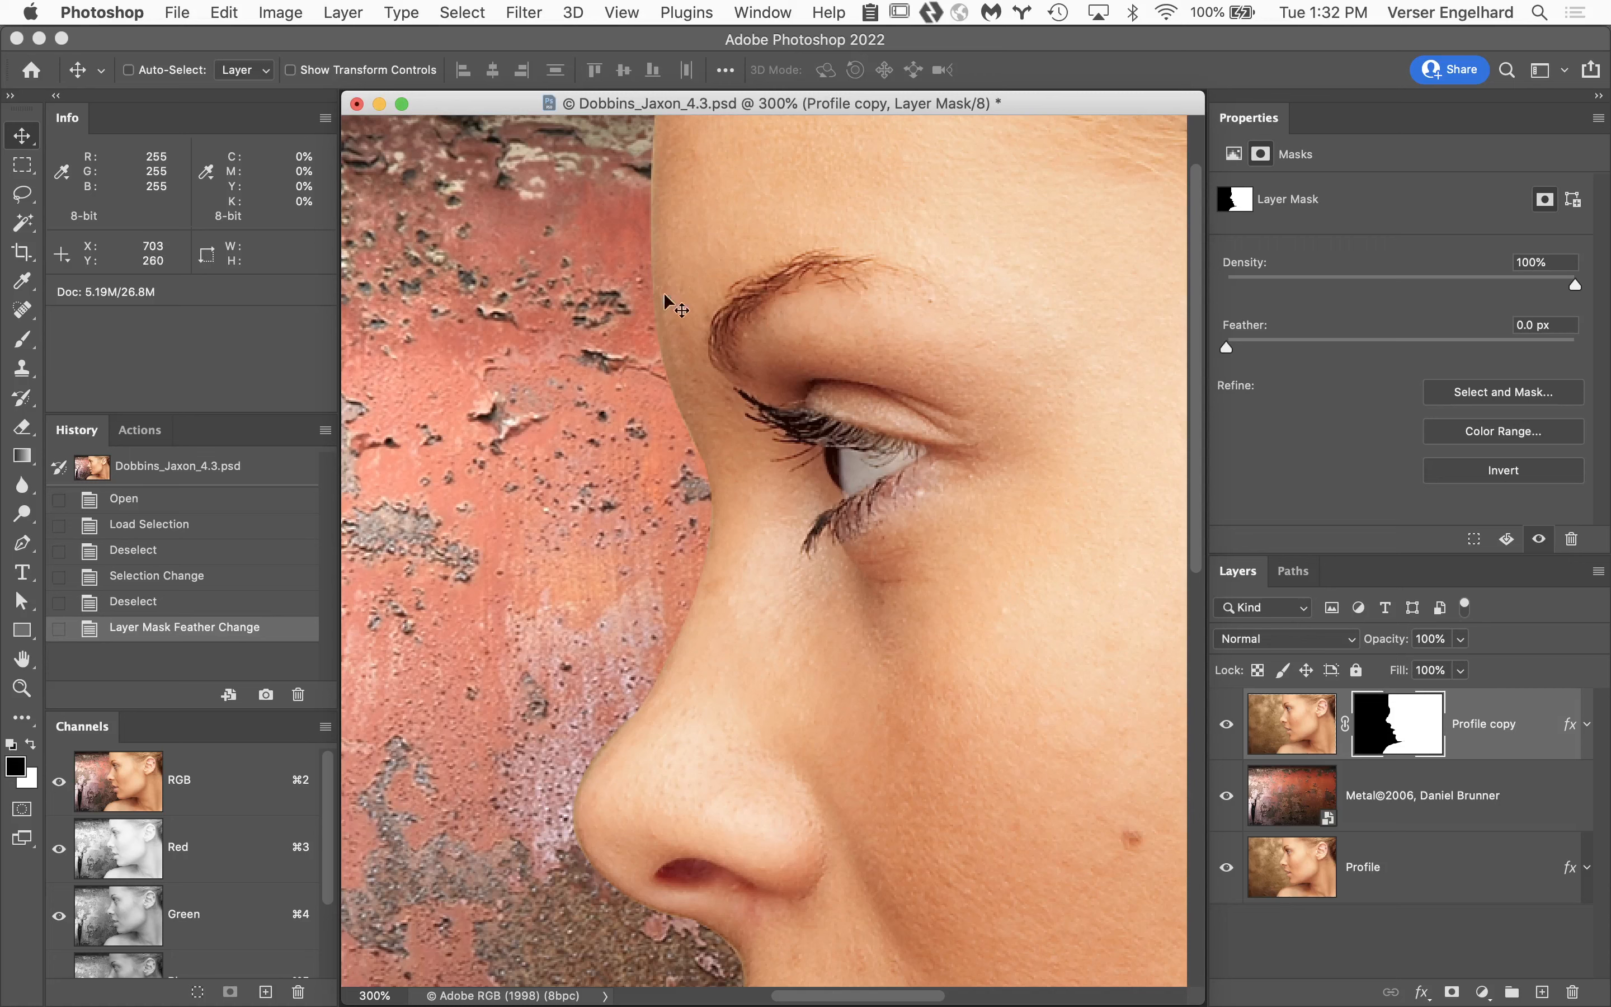
# Close the document without saving, switch to Adobe Bridge and go back to the Week 5 Turnin folder.
pyautogui.click(358, 105)
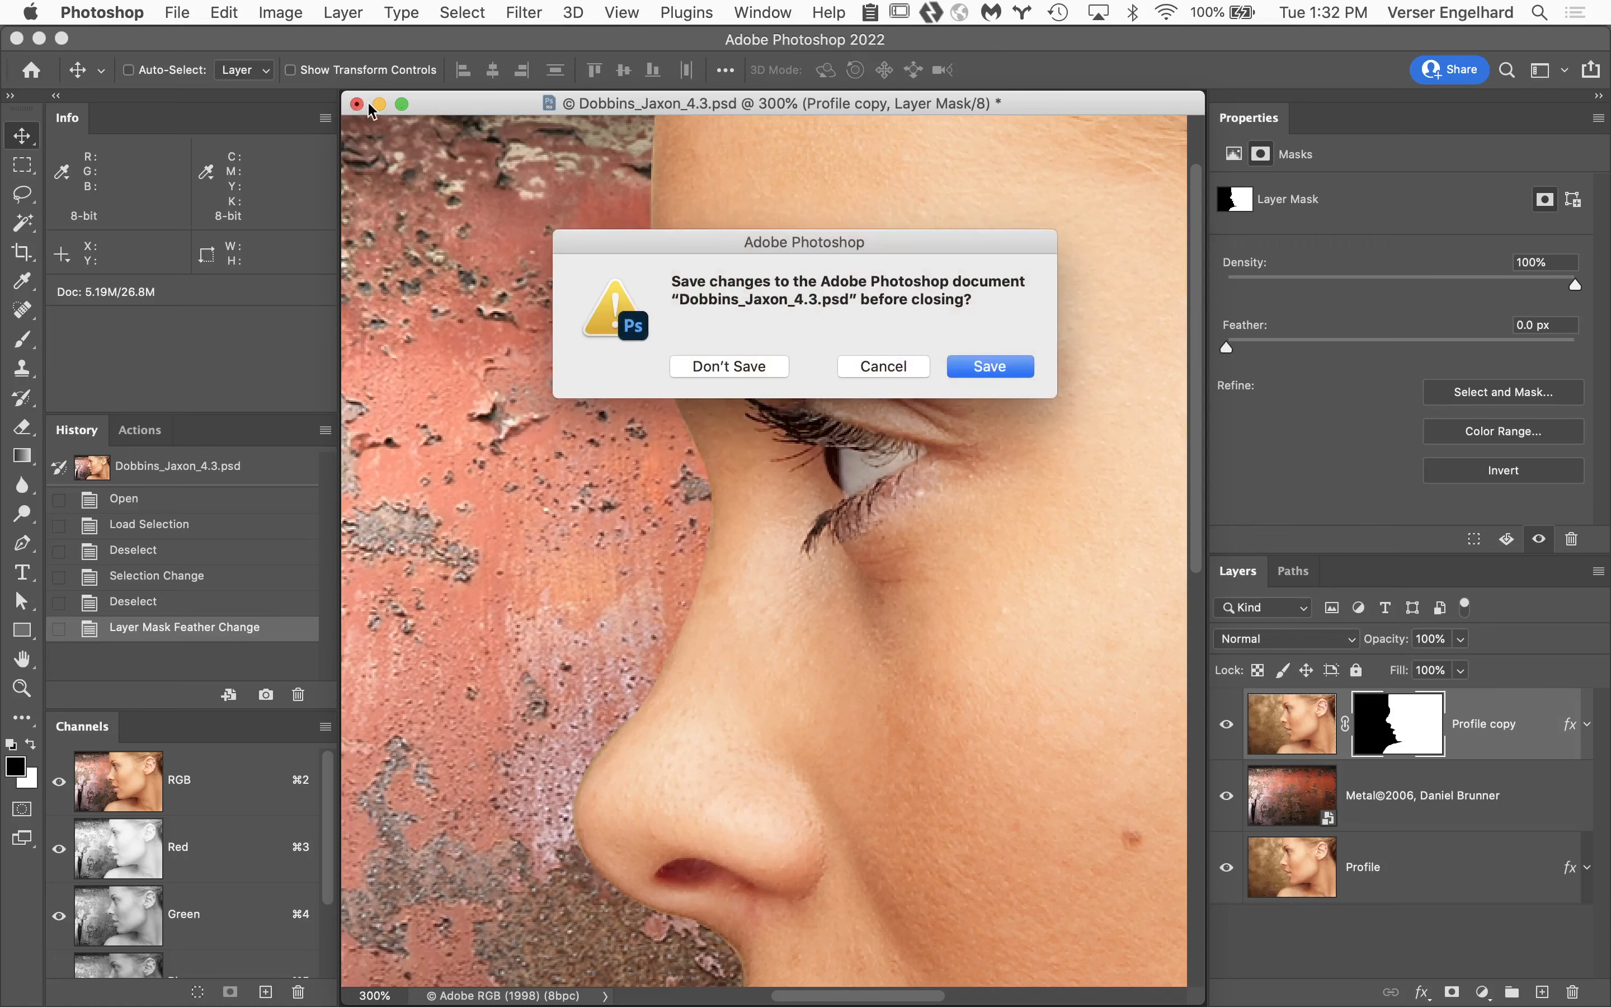
pyautogui.click(744, 370)
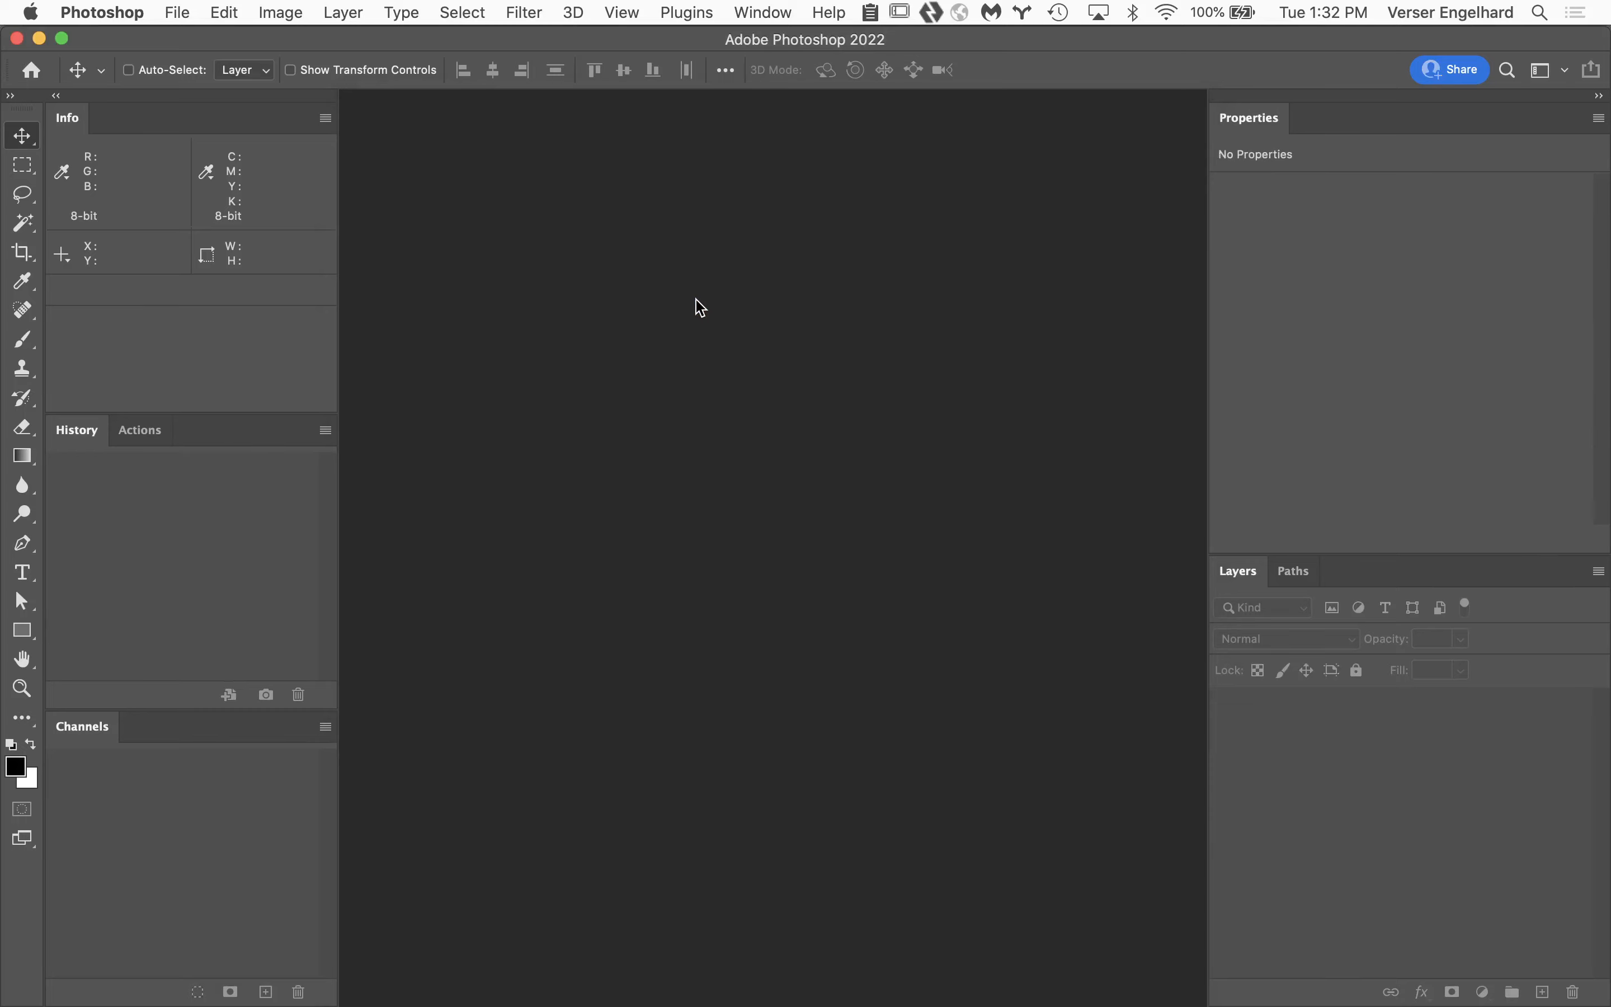
pyautogui.moveTo(712, 1002)
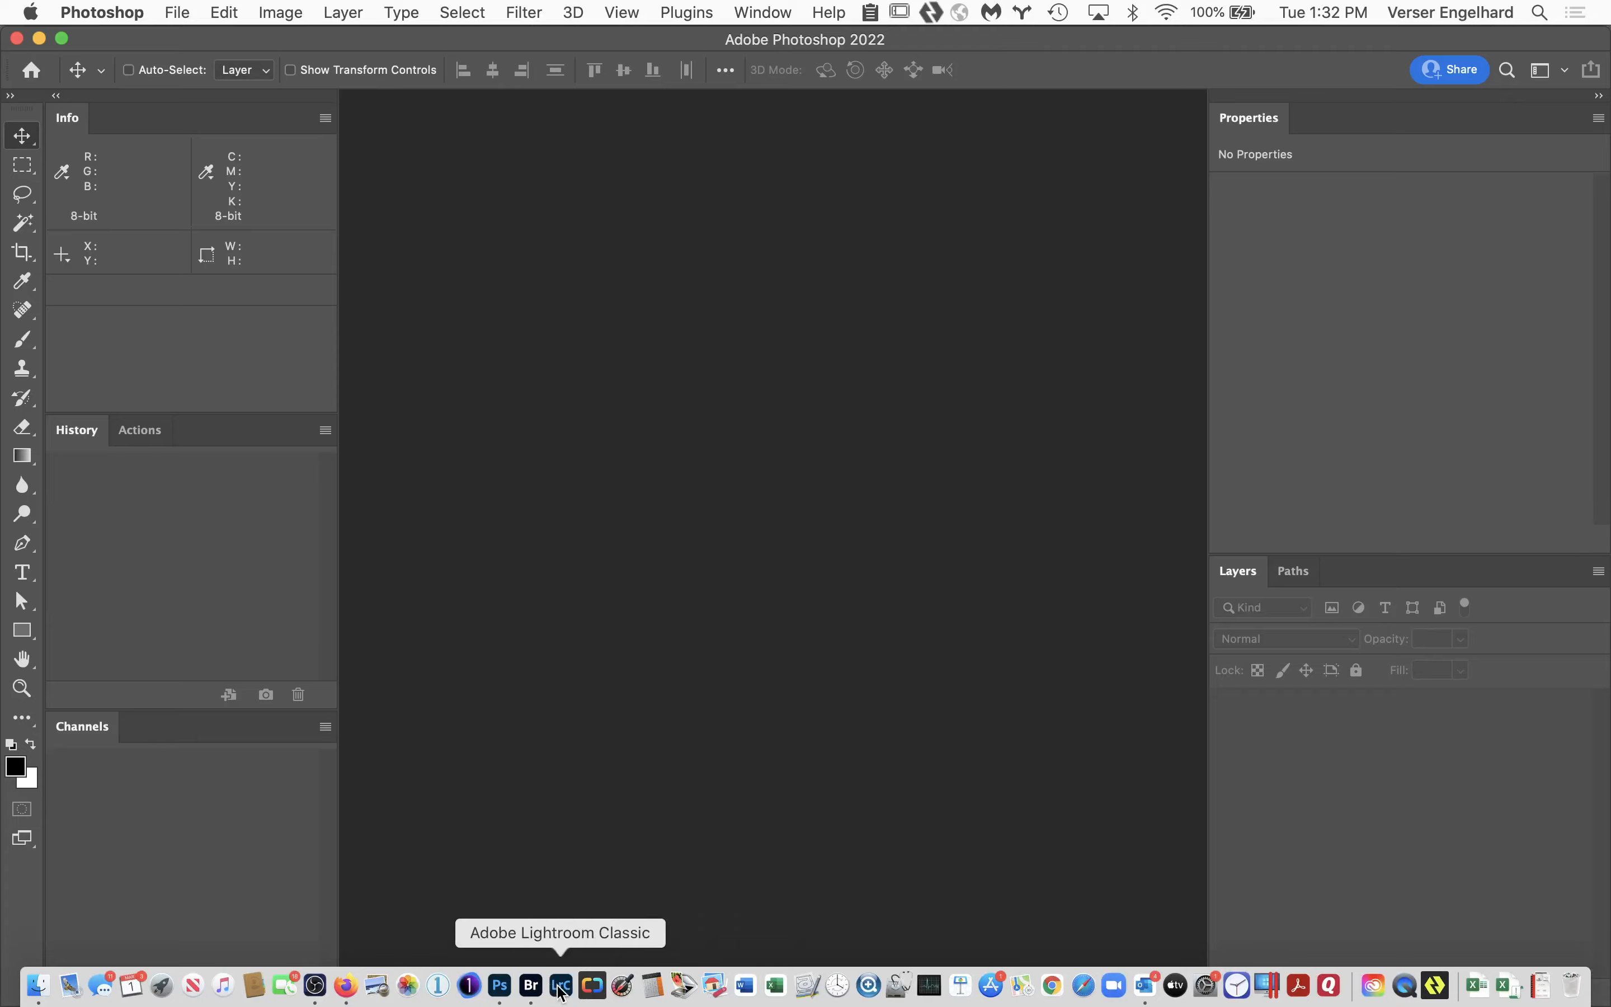
pyautogui.click(536, 986)
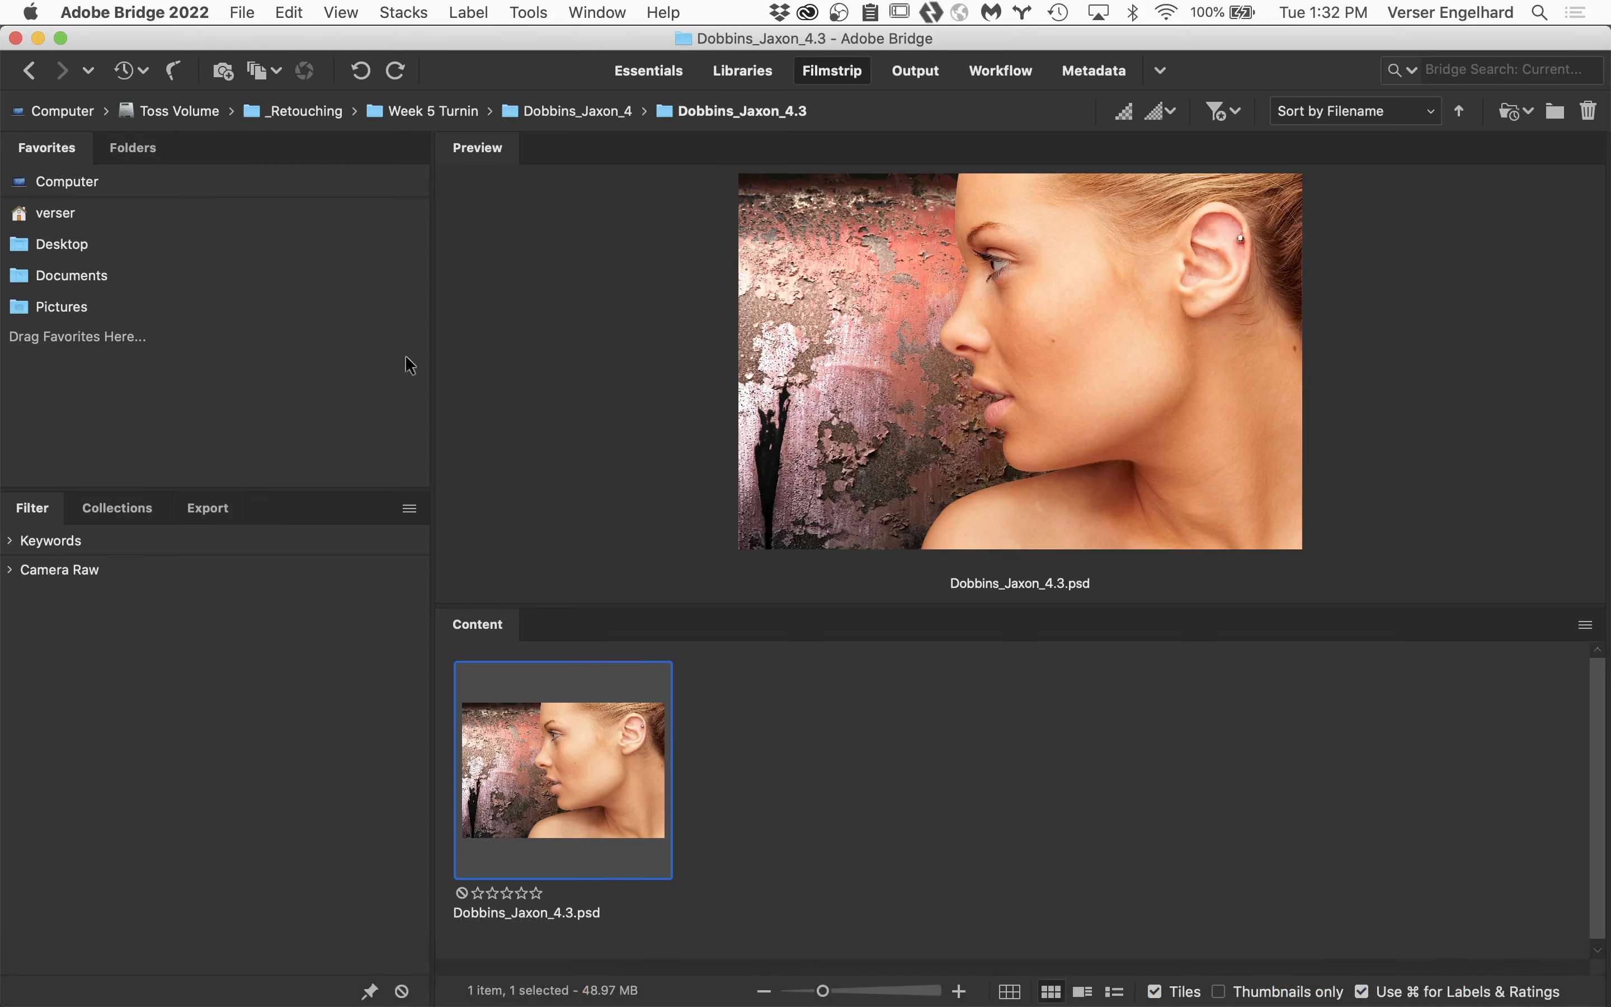
pyautogui.click(27, 70)
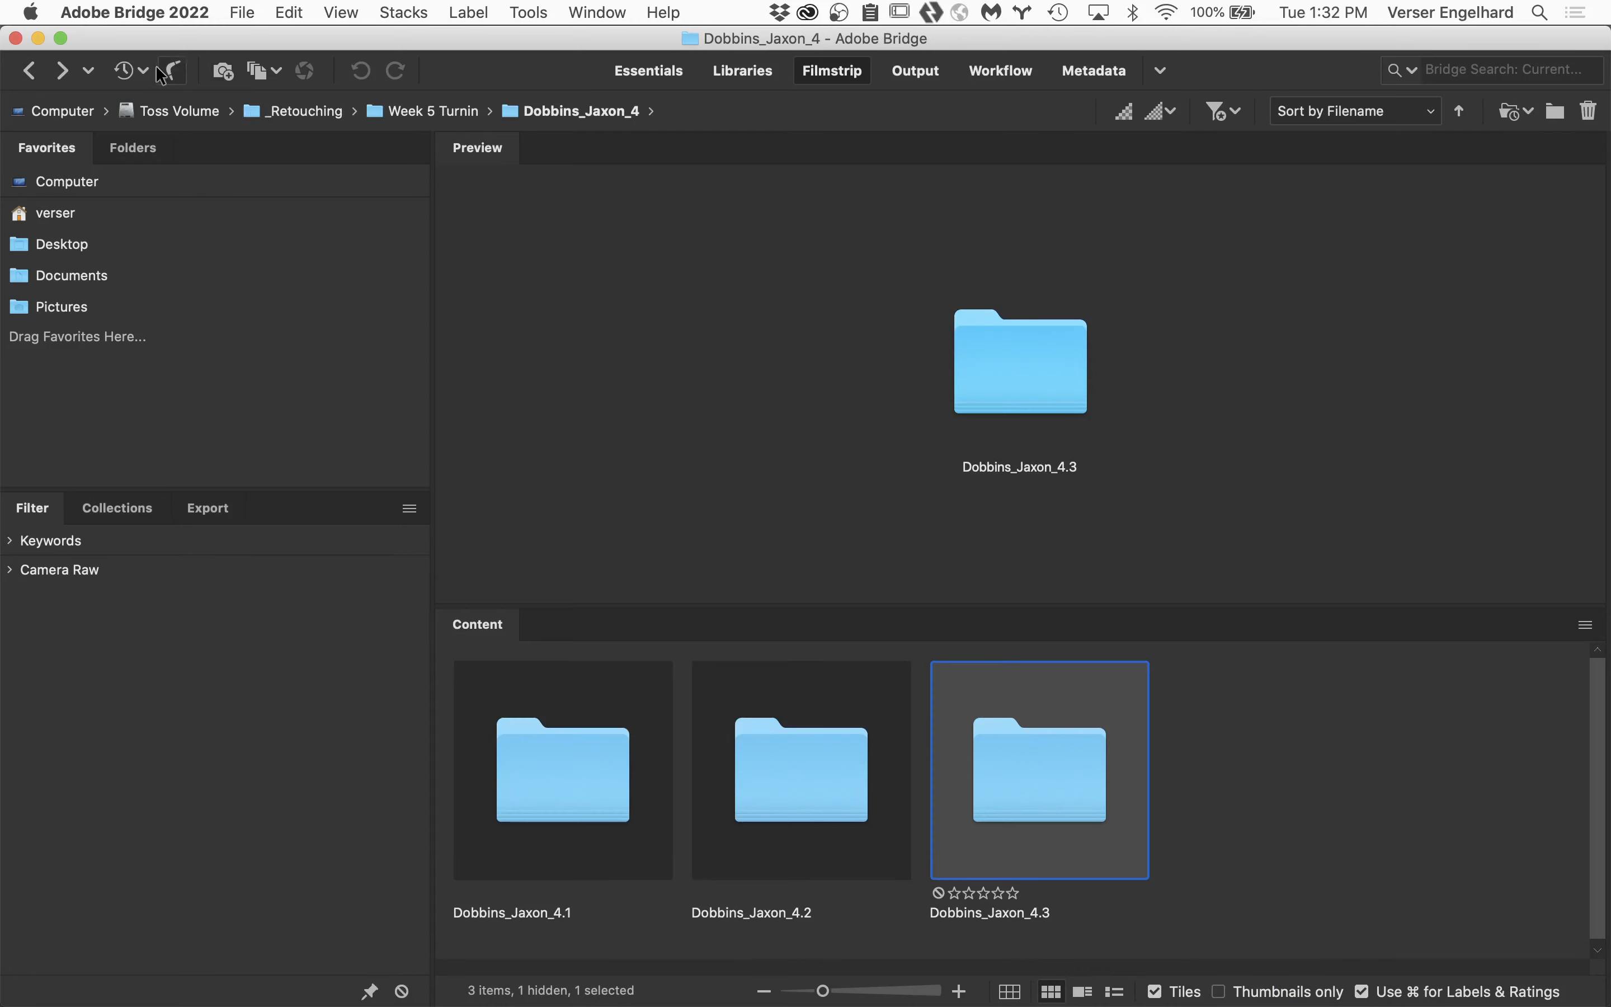
pyautogui.click(29, 70)
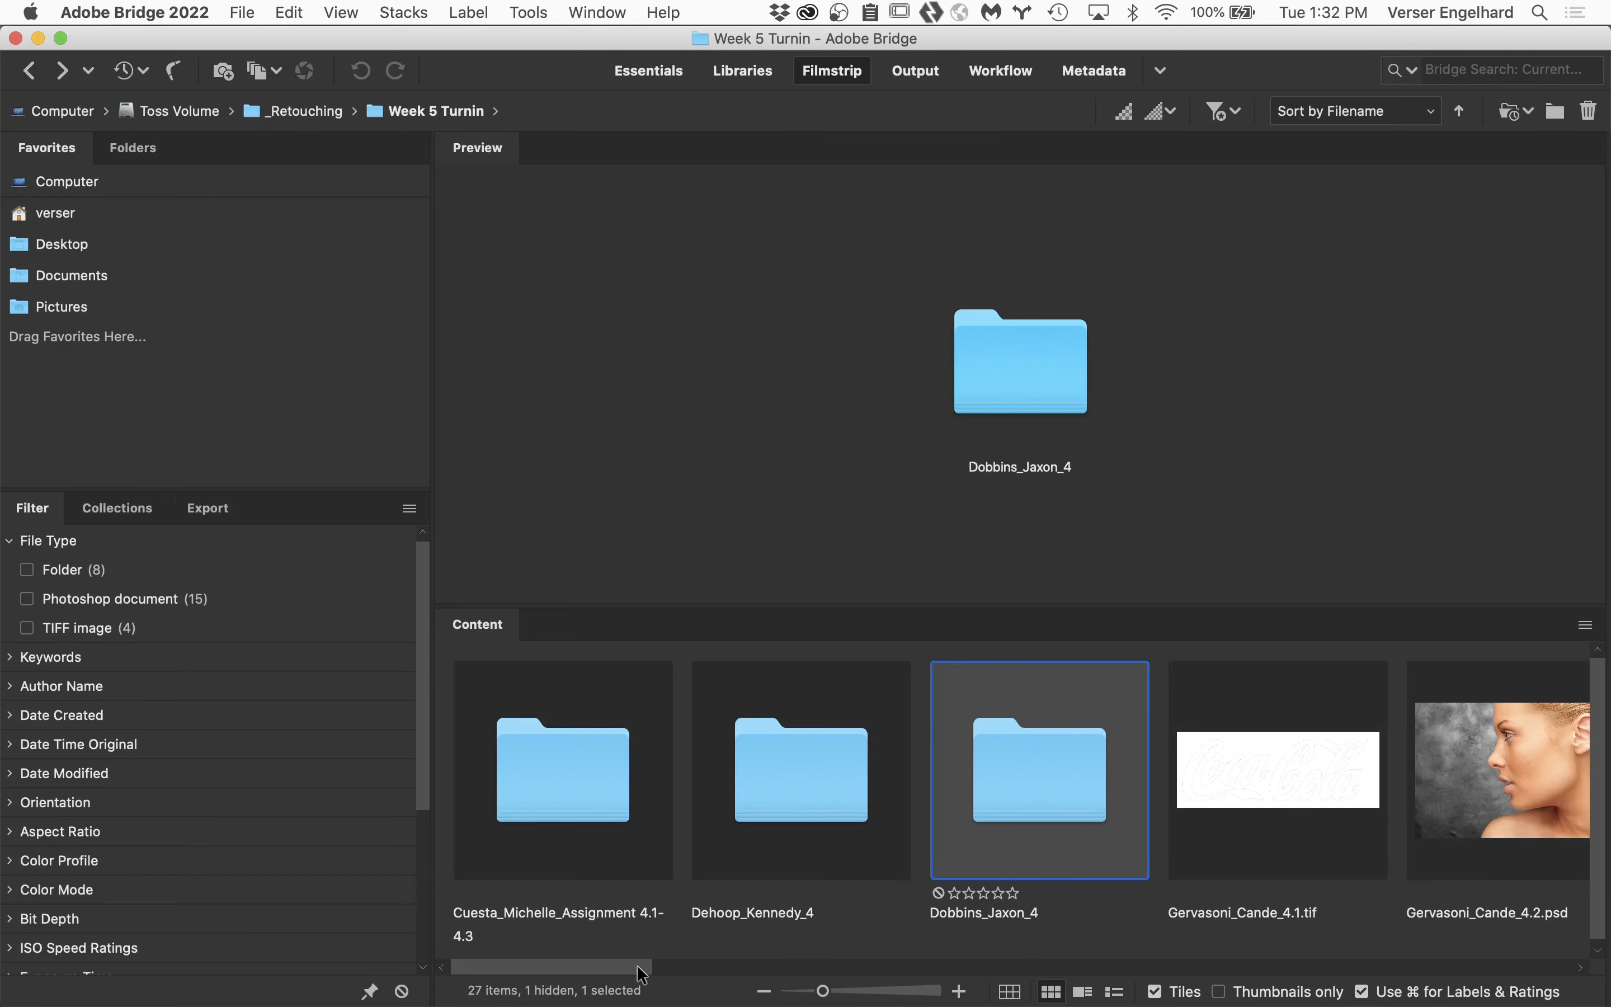
# Open the 4.2 PSD from another student's Week4 folder in Photoshop and fit it to the screen.
pyautogui.moveTo(639, 974); pyautogui.dragTo(987, 954)
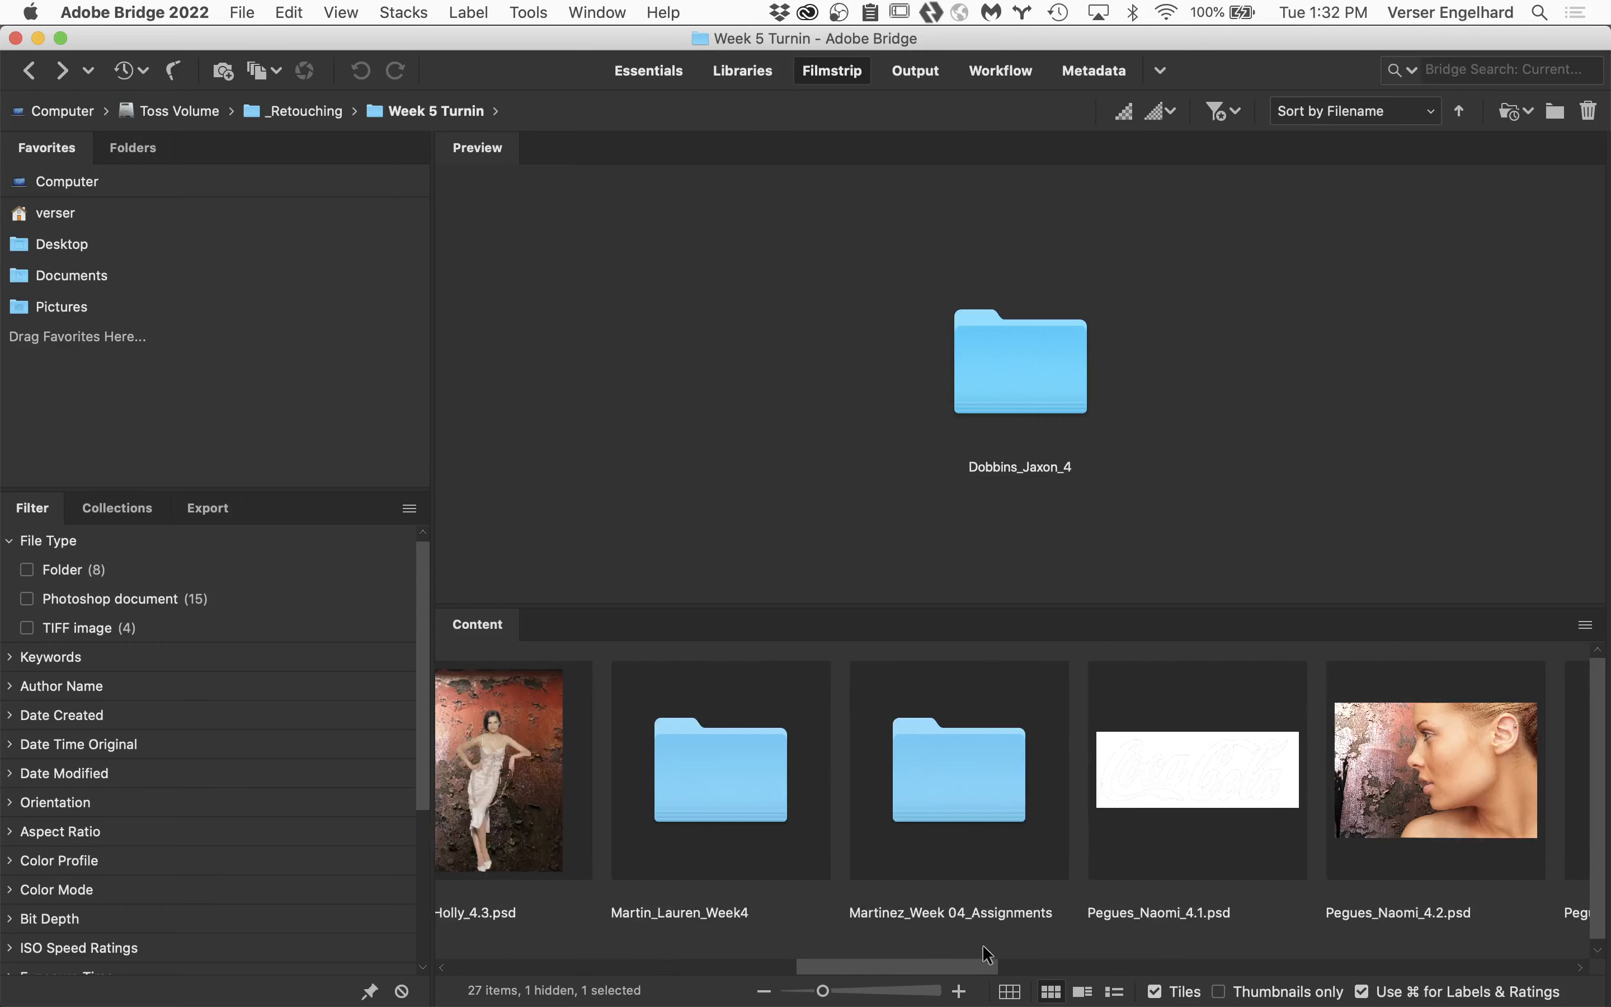
pyautogui.doubleClick(736, 777)
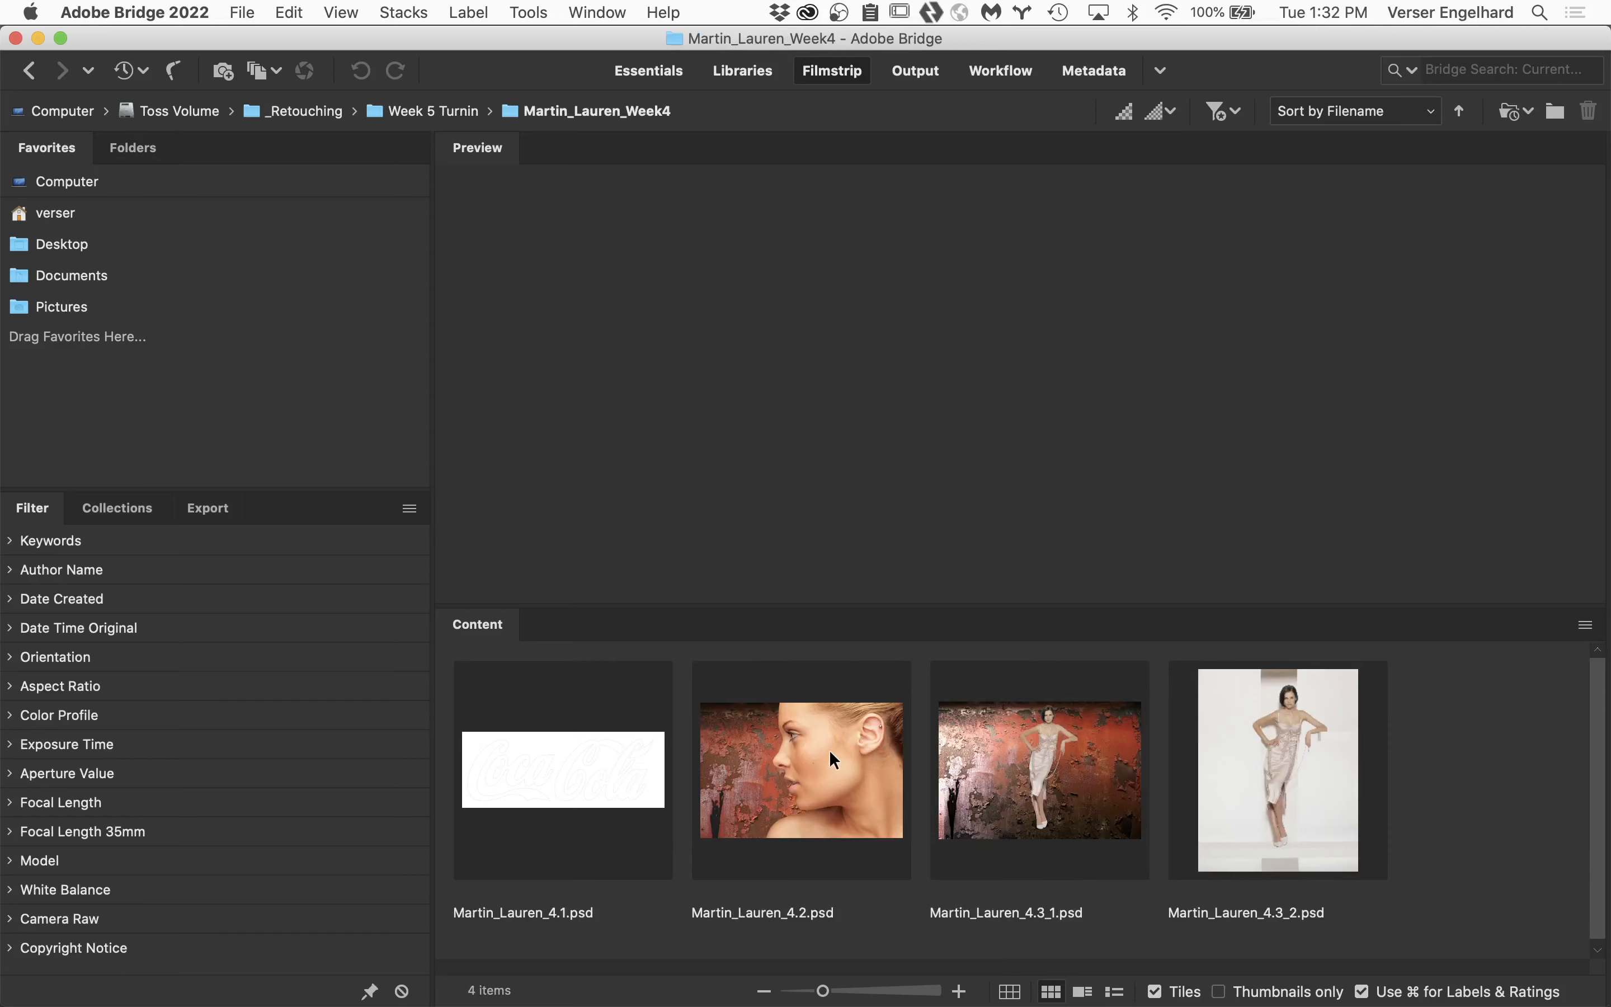
pyautogui.doubleClick(830, 751)
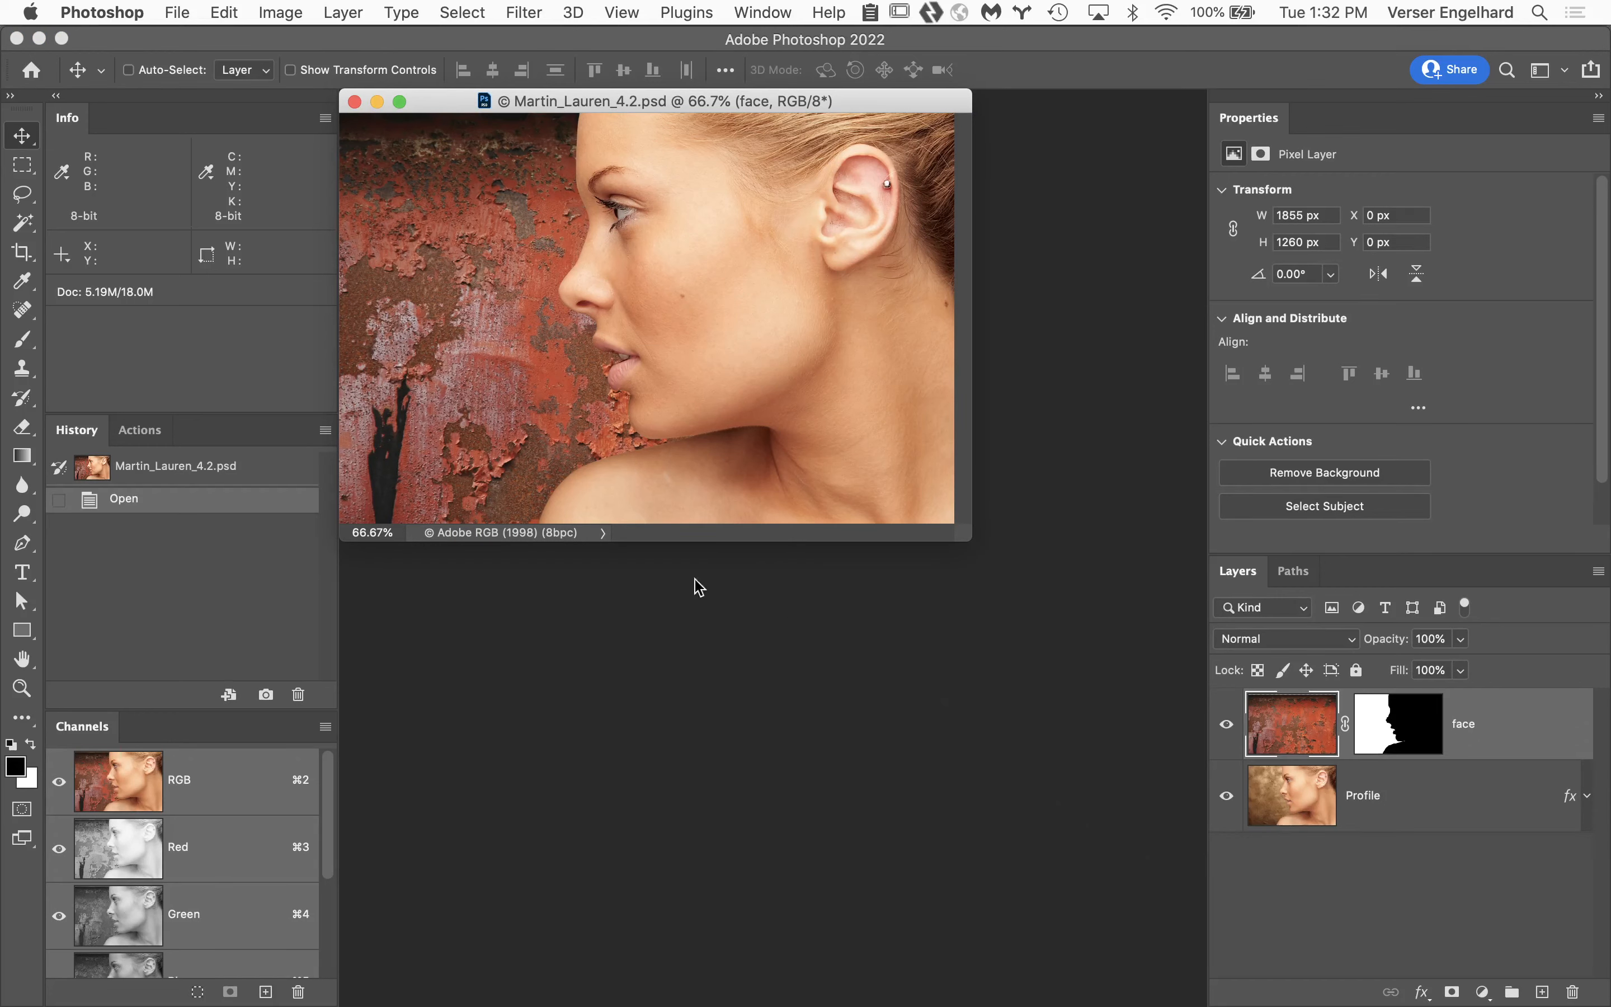
pyautogui.doubleClick(23, 661)
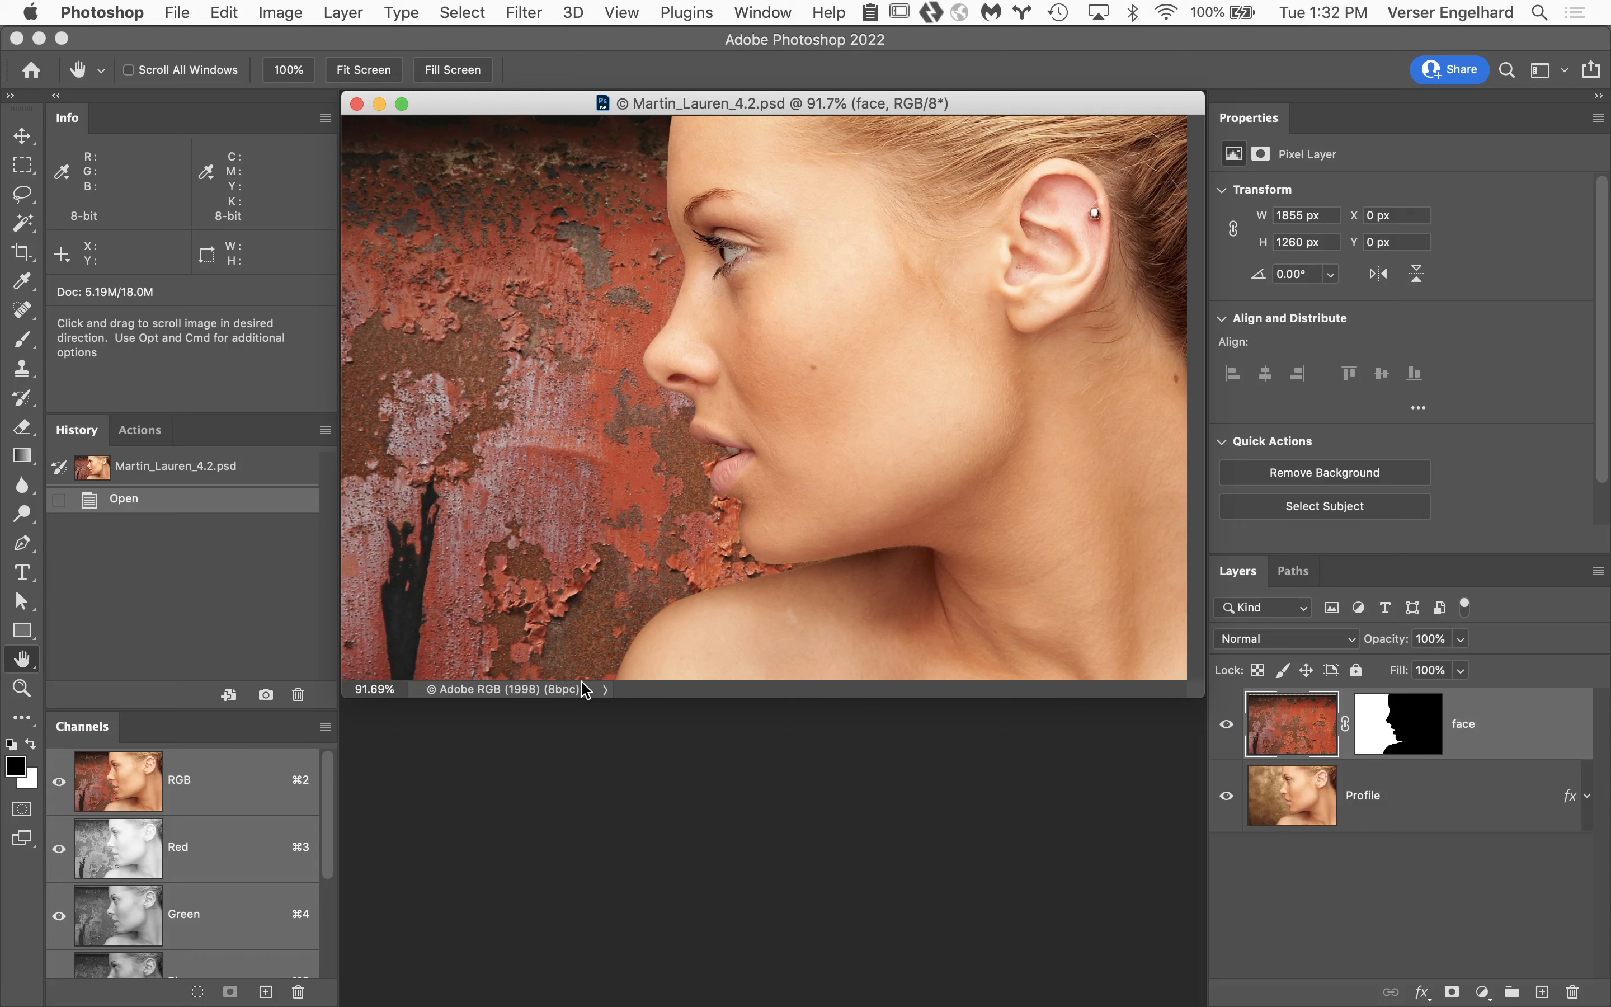
# Check the document's saved path, and examine the profile's forehead and nose edge at 300% zoom.
pyautogui.click(1293, 573)
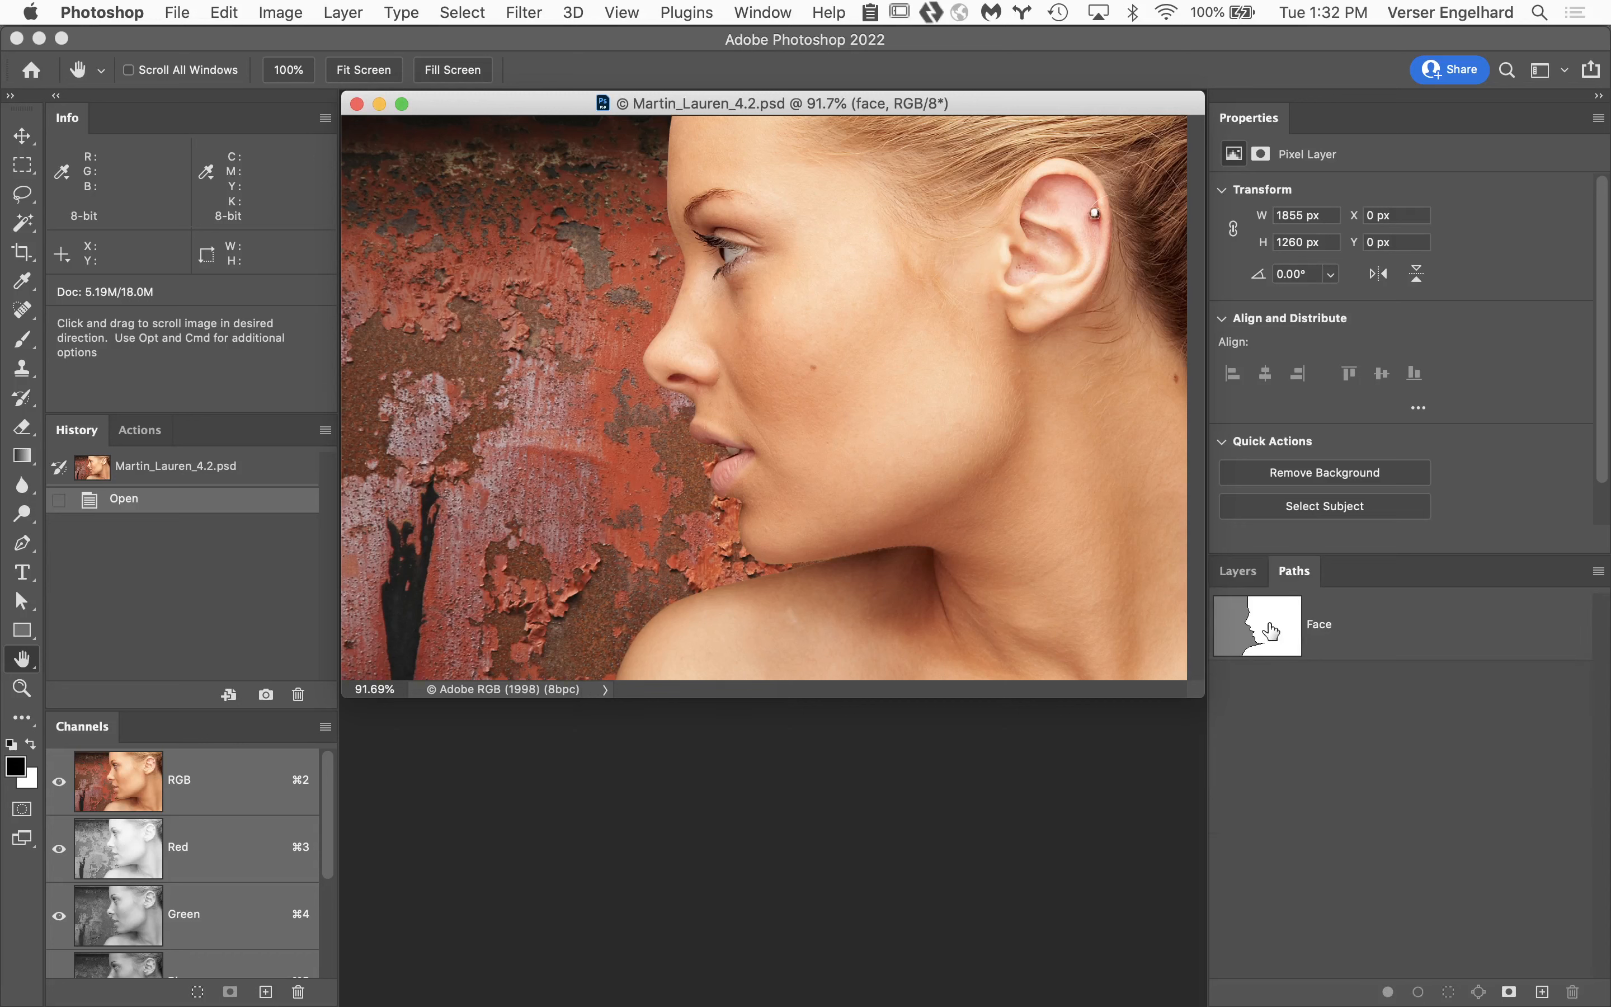
pyautogui.click(1239, 573)
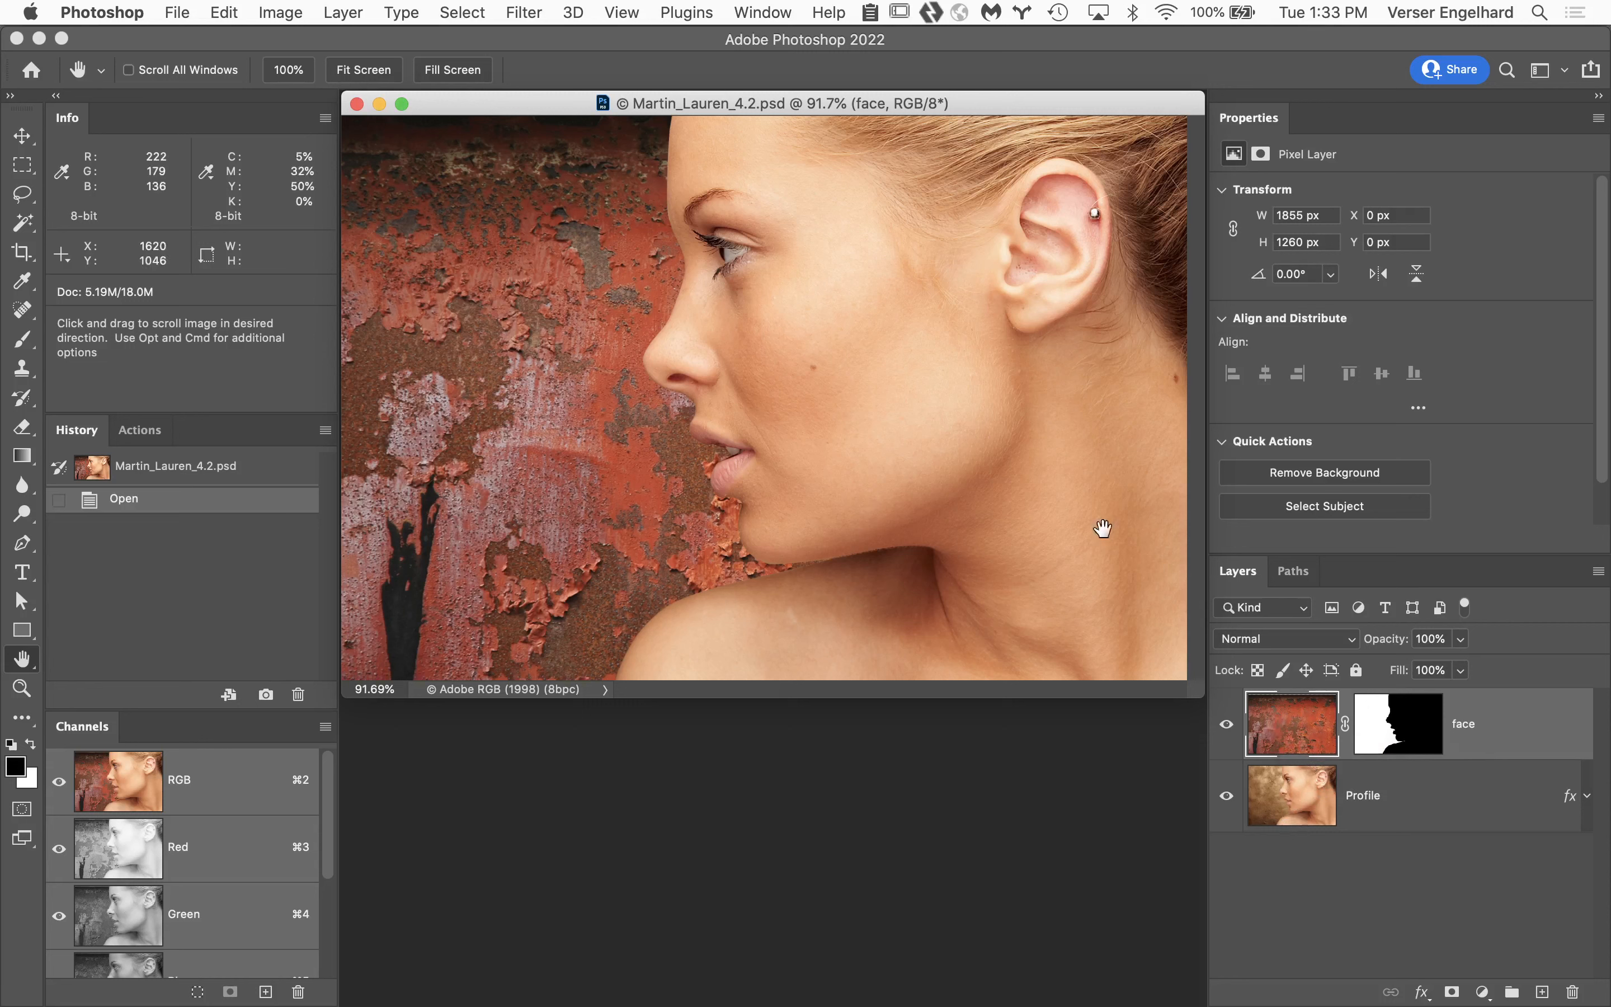
pyautogui.keyDown('super'); pyautogui.click(671, 291); pyautogui.keyUp('super')
pyautogui.keyDown('super'); pyautogui.click(779, 336); pyautogui.keyUp('super')
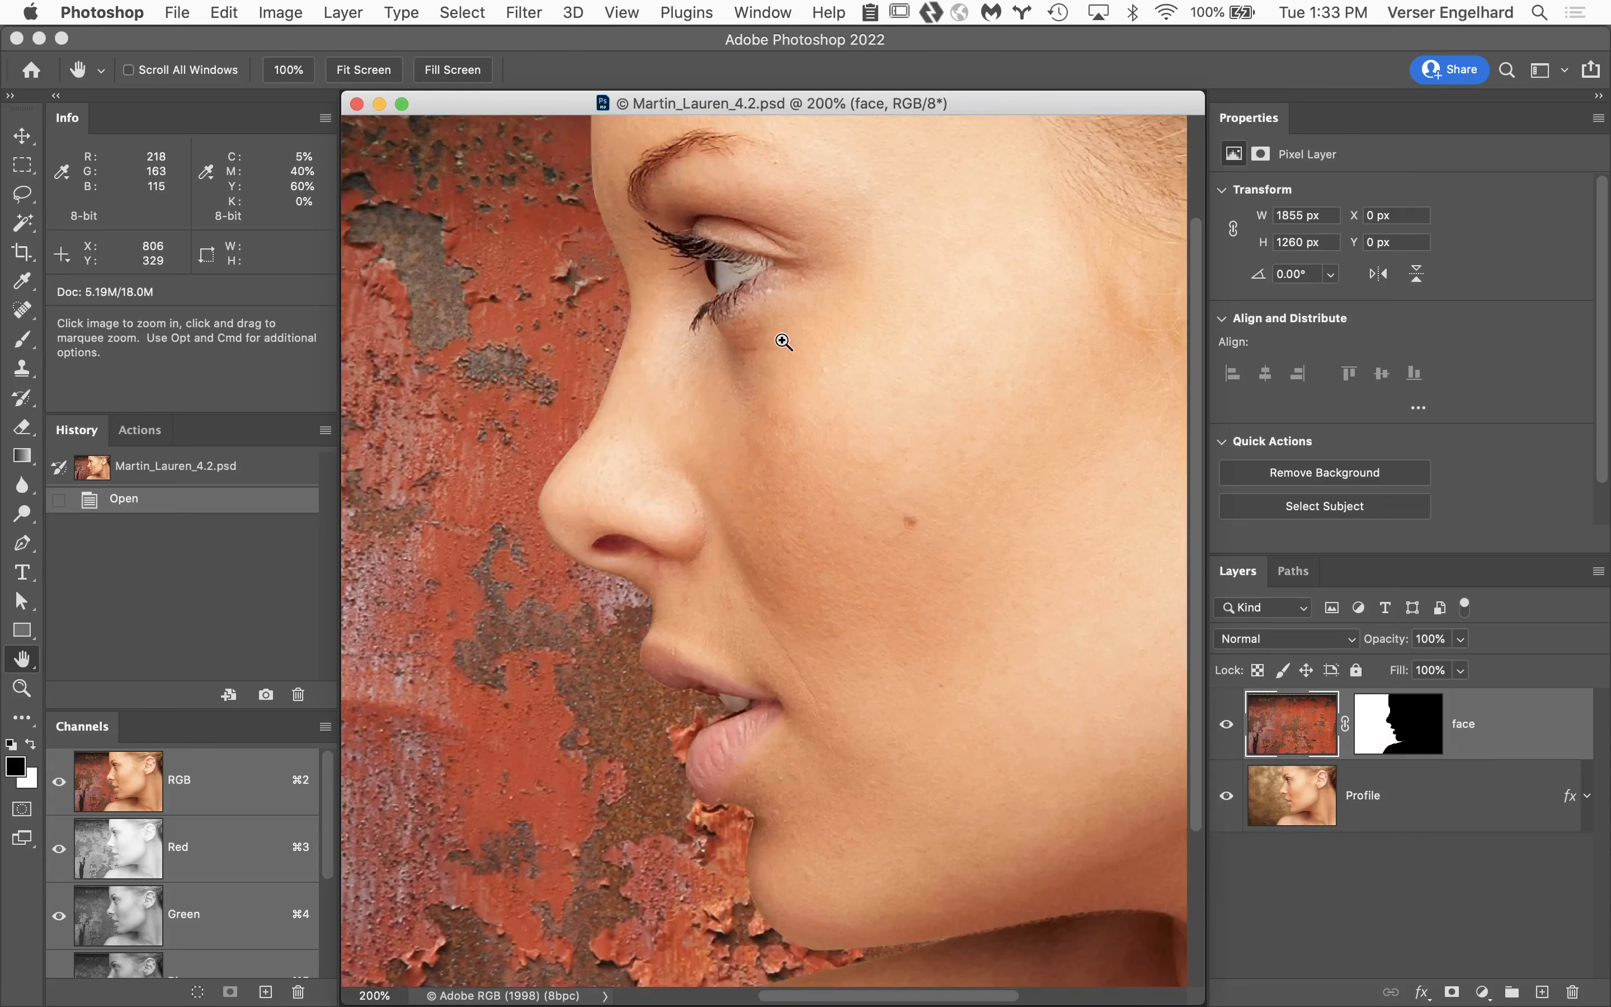
pyautogui.keyDown('super'); pyautogui.click(669, 352); pyautogui.keyUp('super')
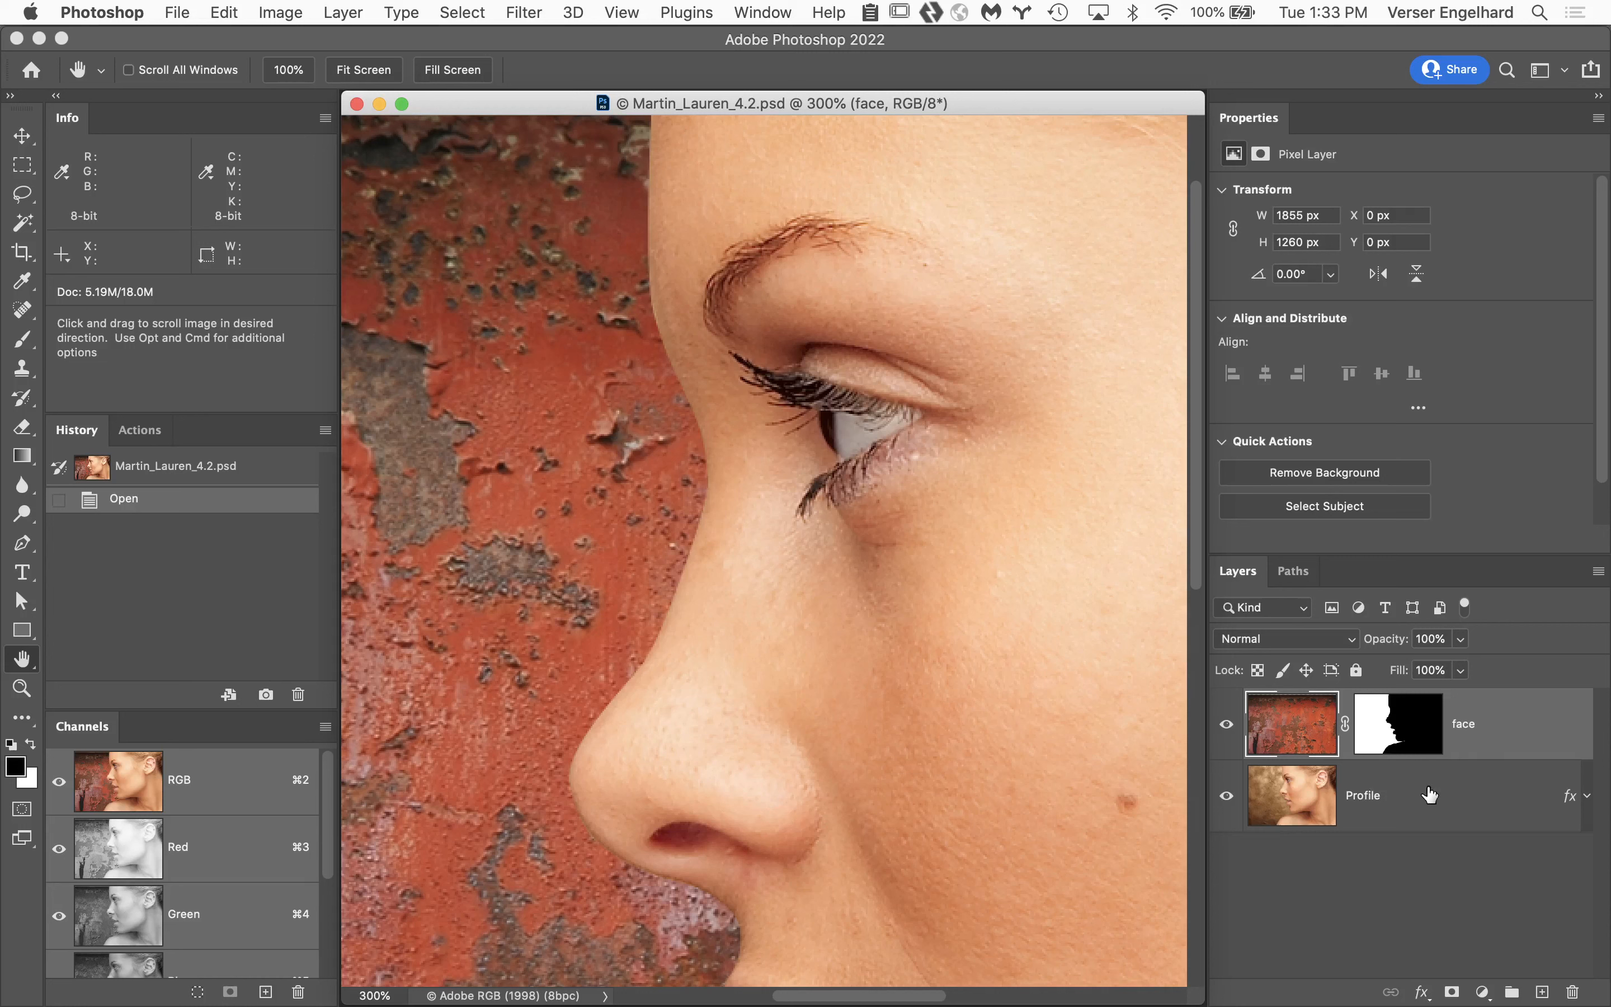
# Add a new empty layer above the face layer and set up a 40 px Soft Round brush with 0% hardness.
pyautogui.click(1544, 993)
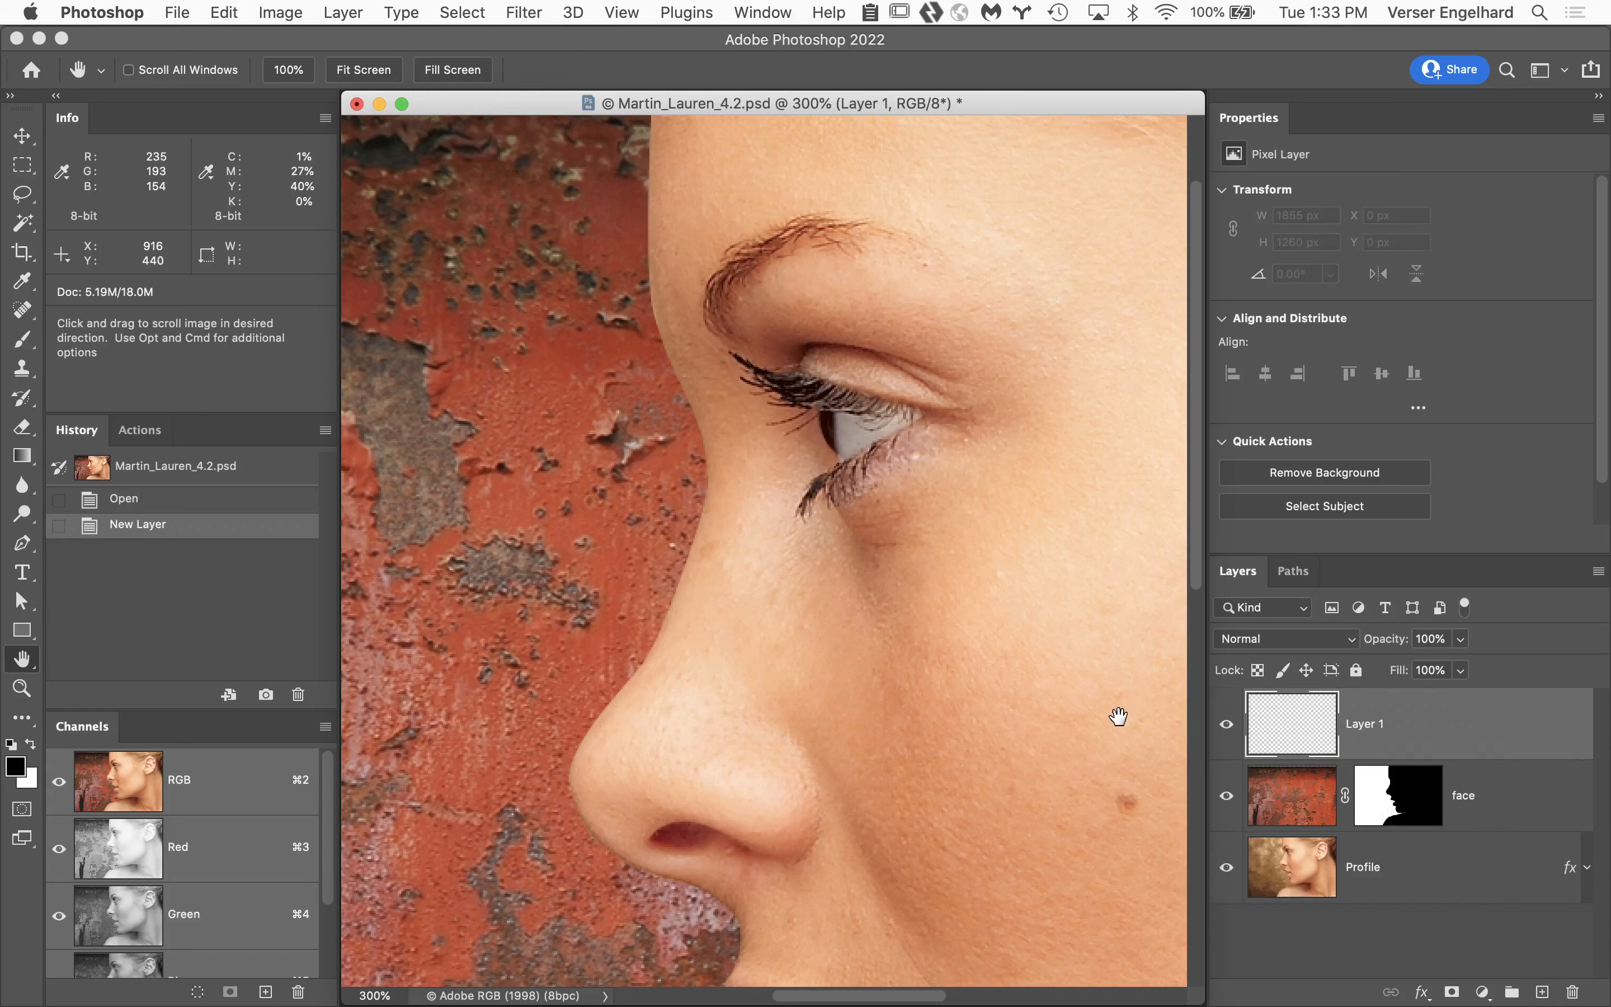
pyautogui.press('b')
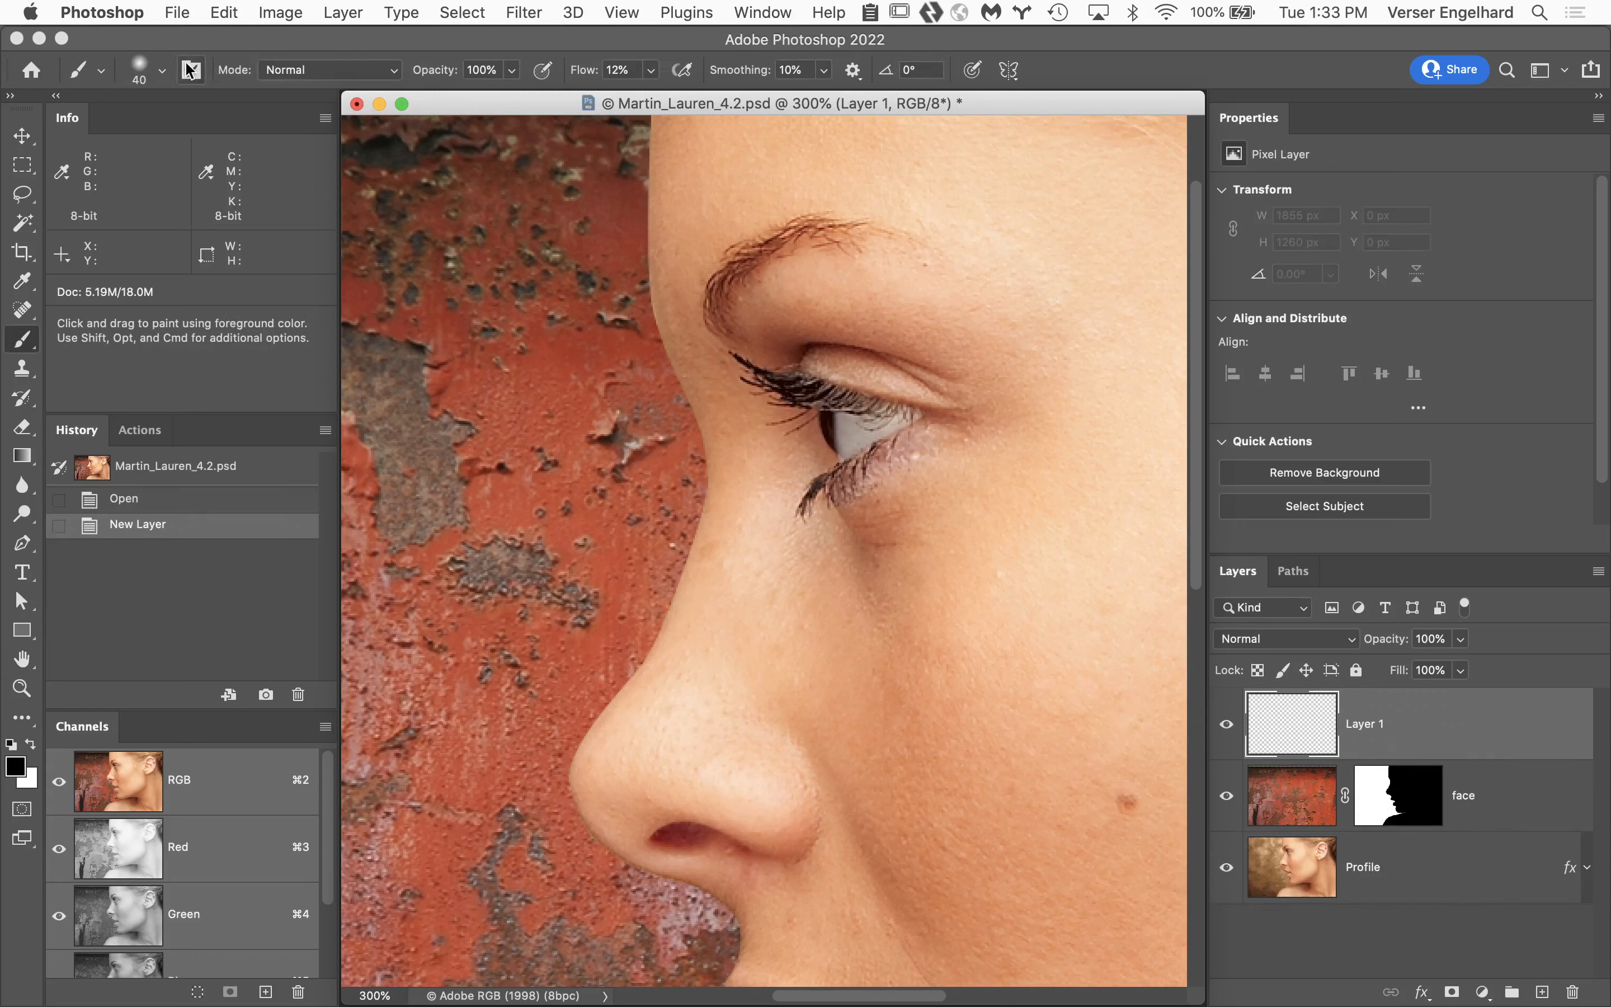
pyautogui.click(161, 69)
pyautogui.click(103, 354)
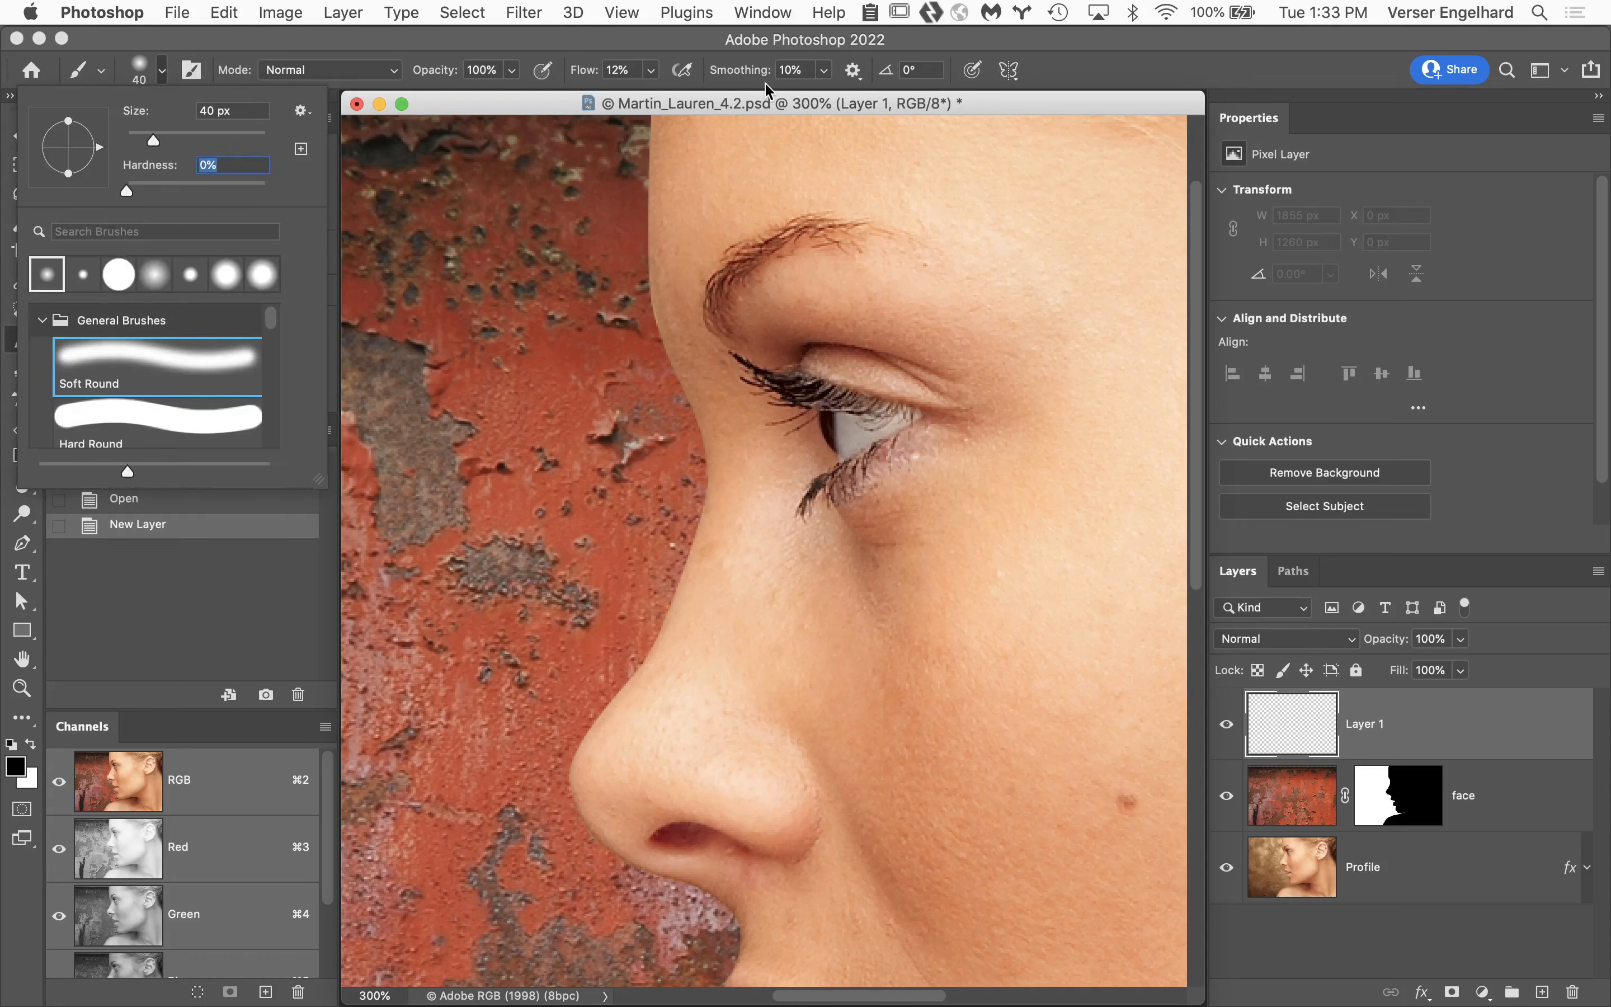
pyautogui.click(703, 41)
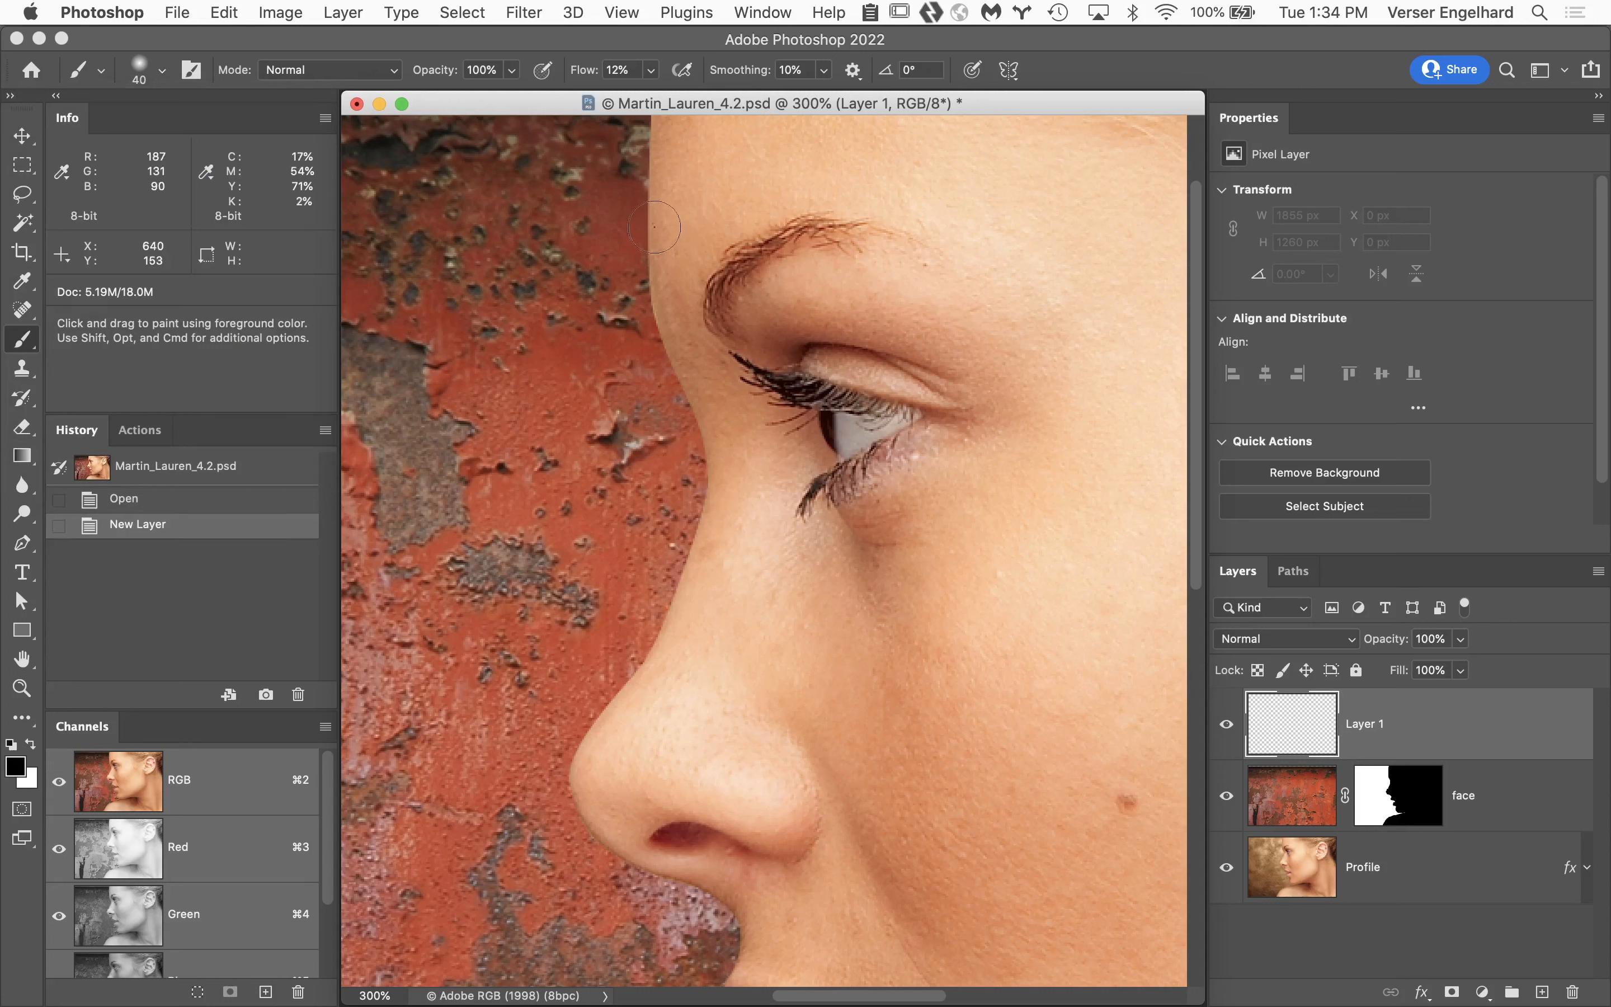
# Paint a black stroke down the forehead edge to the nose bridge at 100% flow and set the layer's opacity to 56%.
pyautogui.moveTo(655, 227); pyautogui.dragTo(669, 339)
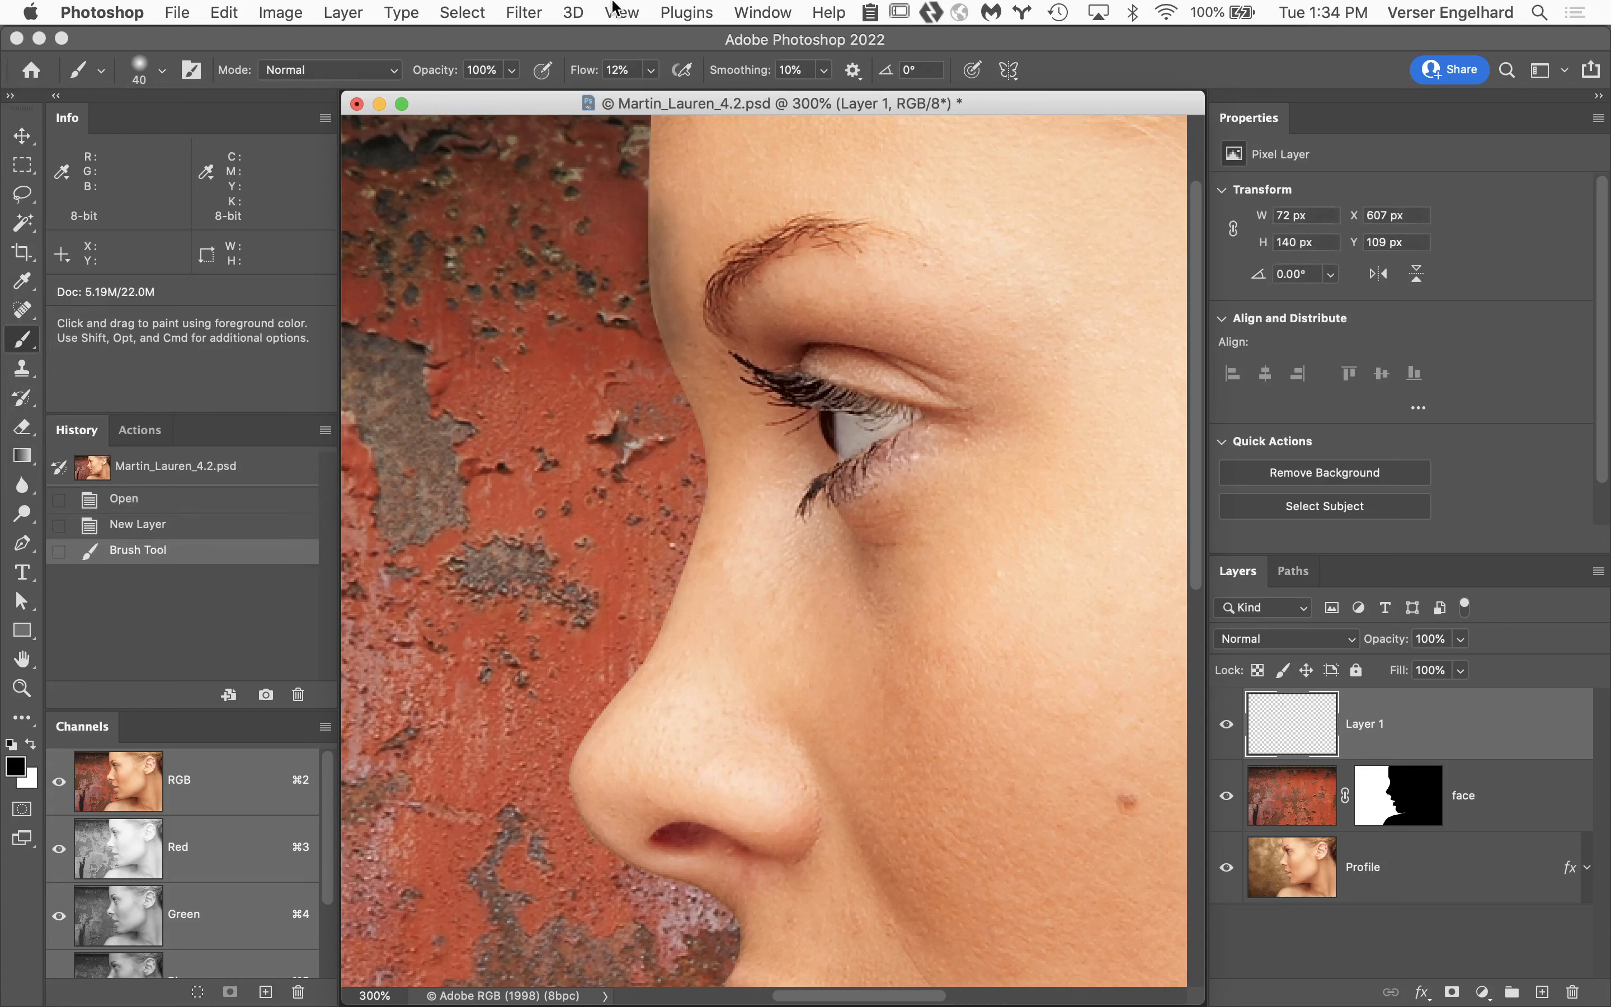
pyautogui.moveTo(583, 72); pyautogui.dragTo(785, 86)
pyautogui.press('super+z')
pyautogui.moveTo(671, 116)
pyautogui.mouseDown()
pyautogui.moveTo(654, 160)
pyautogui.moveTo(656, 303)
pyautogui.moveTo(700, 490)
pyautogui.mouseUp()
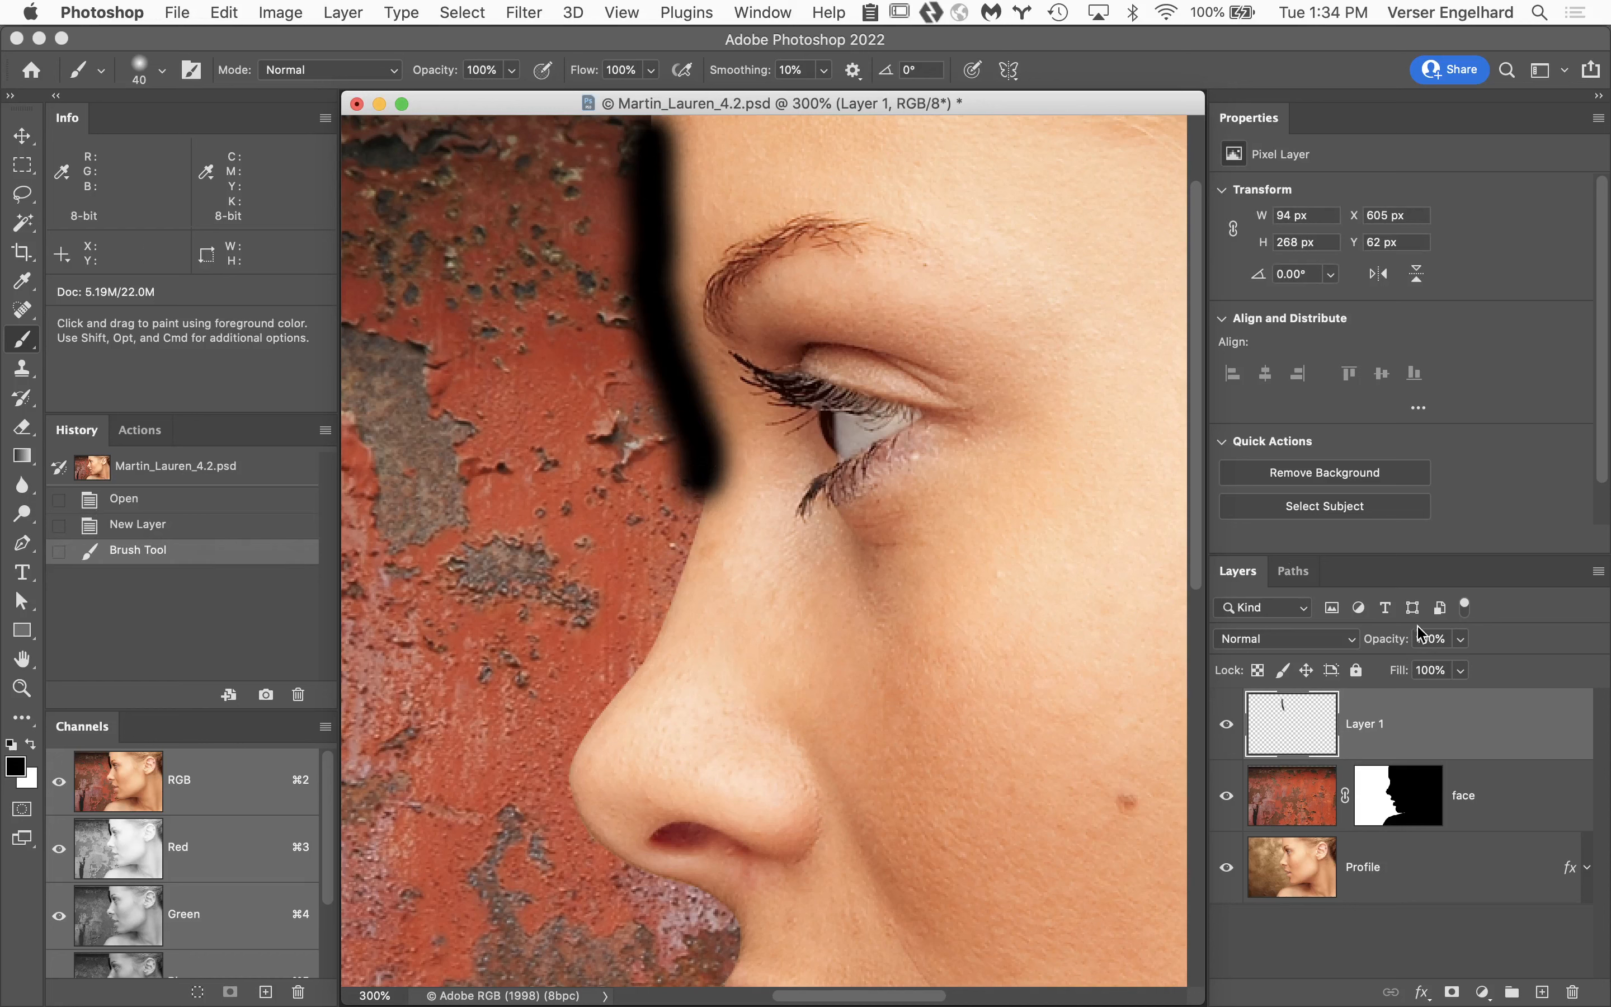
pyautogui.moveTo(1400, 643); pyautogui.dragTo(1350, 643)
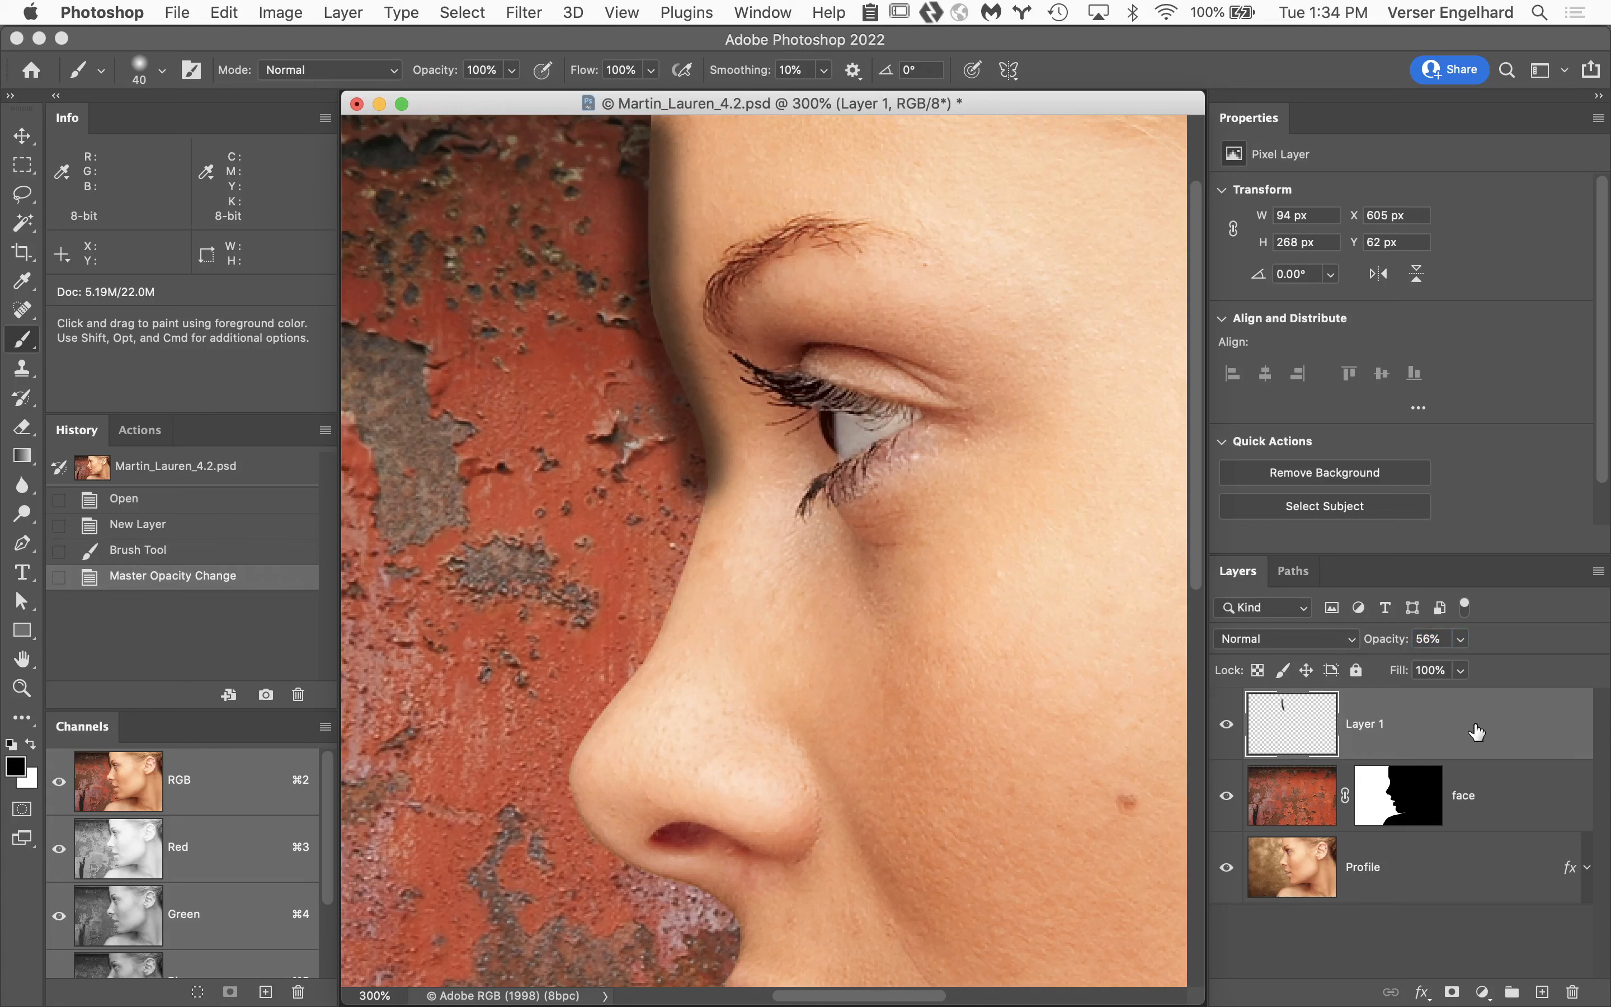
# Try Layer 1 beneath the face layer, restore it above, and move the Profile layer to the top of the stack.
pyautogui.moveTo(1474, 727); pyautogui.dragTo(1467, 822)
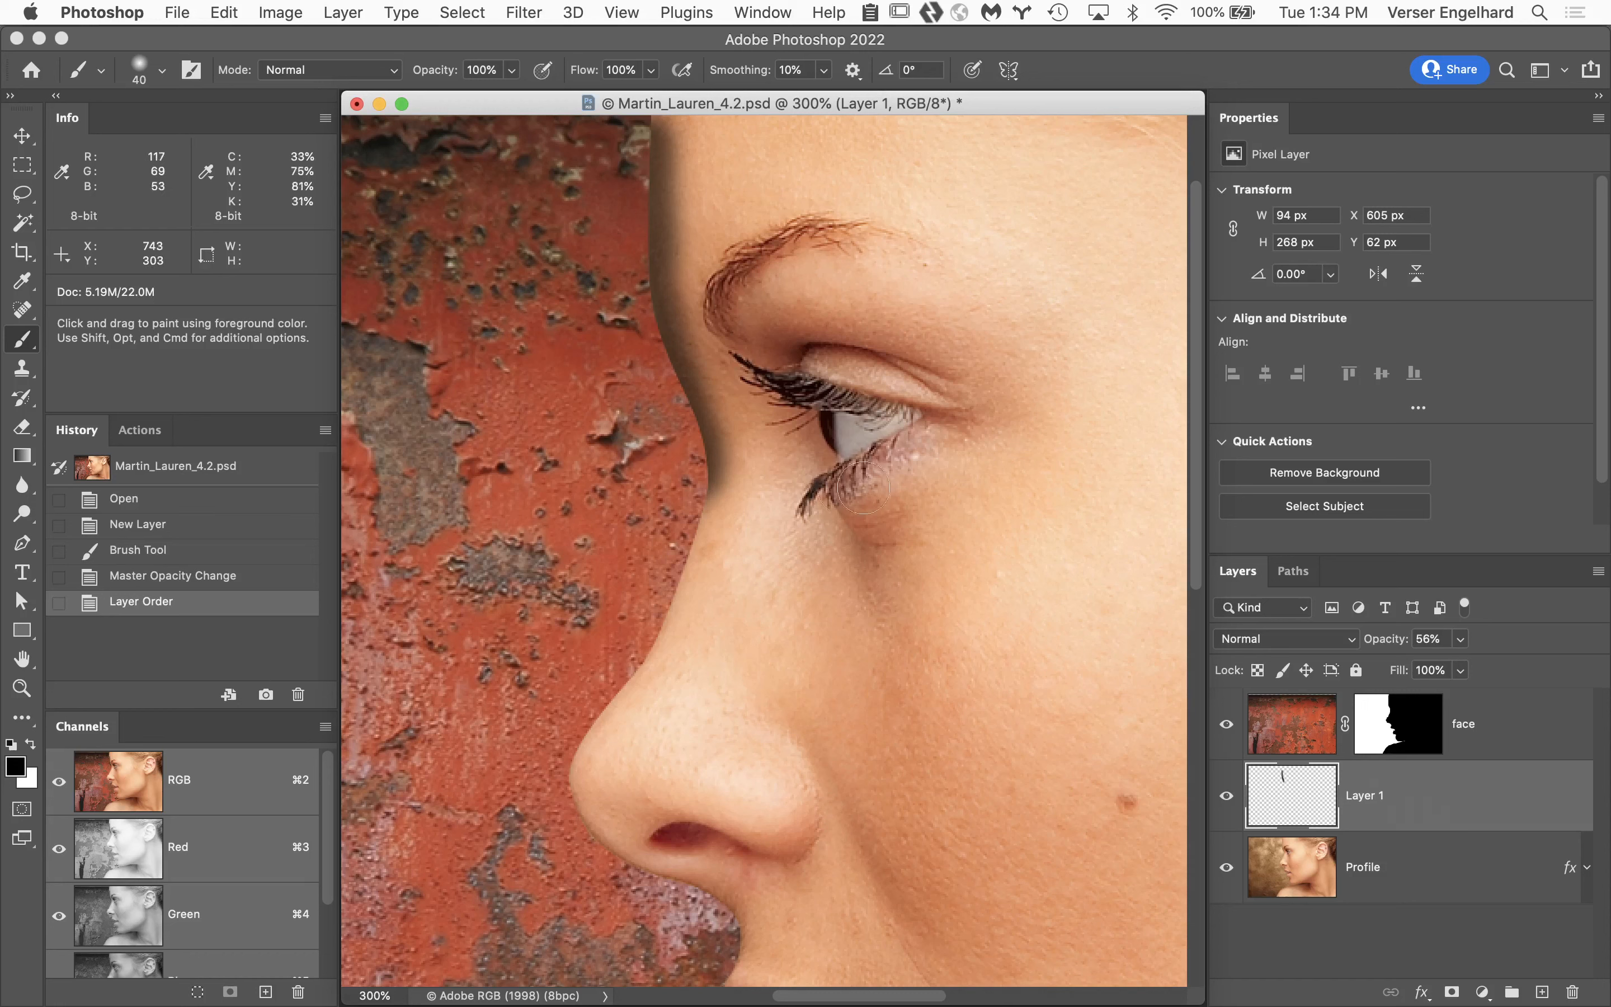
pyautogui.moveTo(1492, 805); pyautogui.dragTo(1468, 705)
pyautogui.moveTo(1454, 859); pyautogui.dragTo(1425, 674)
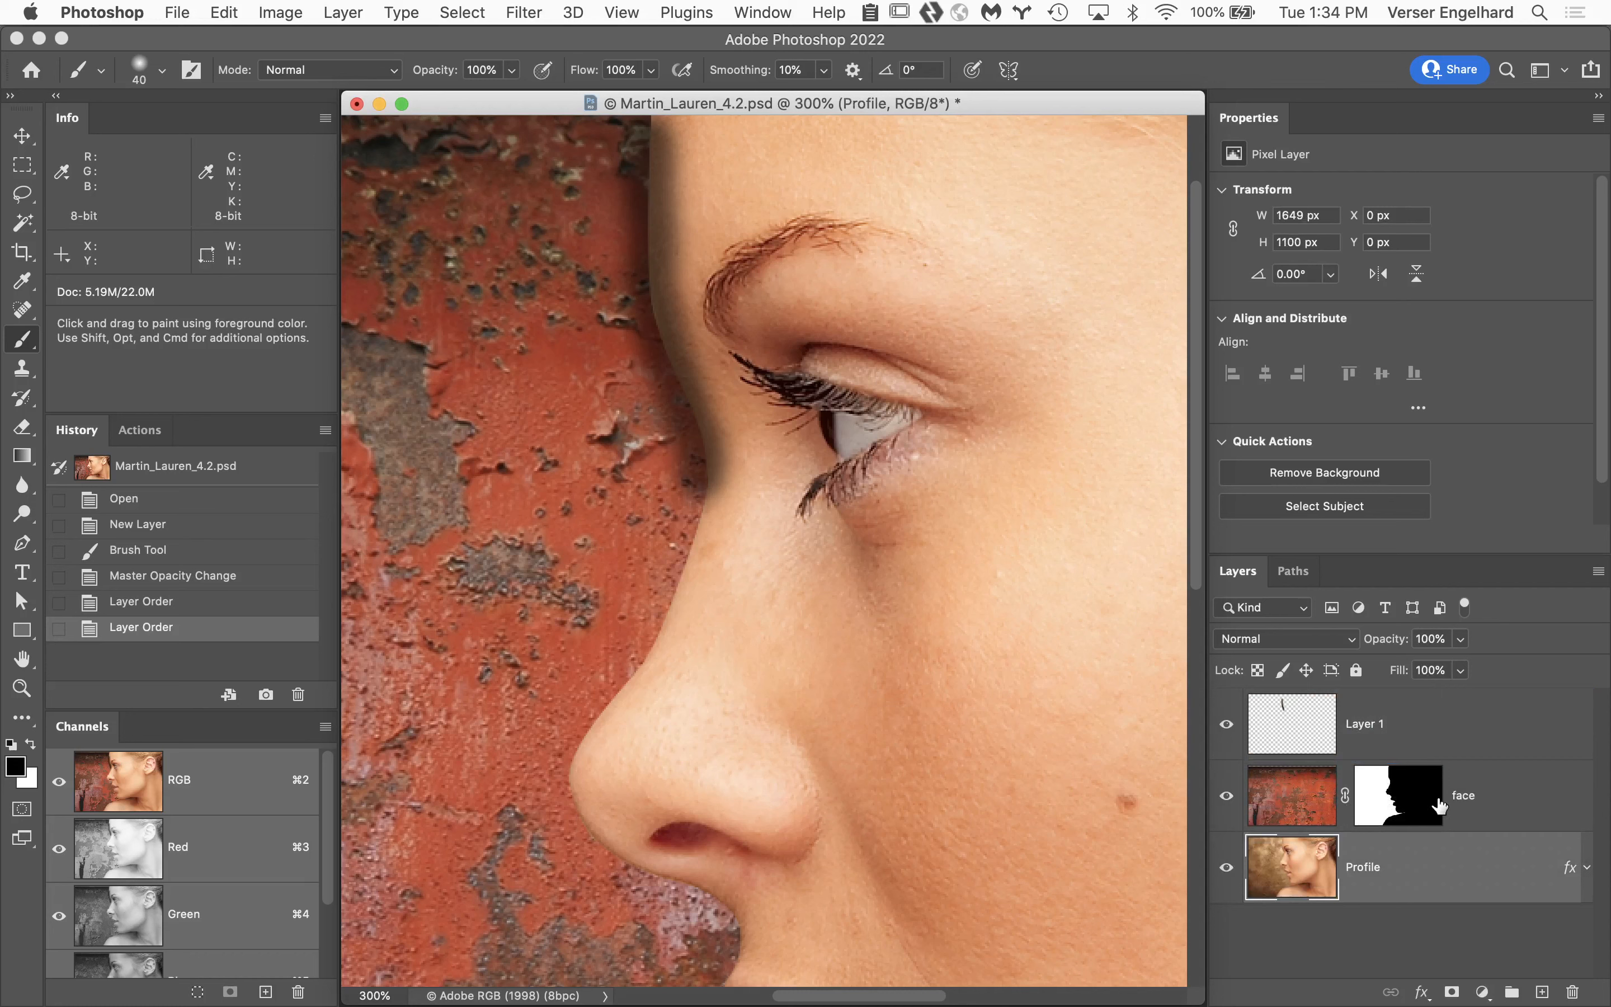
pyautogui.moveTo(1444, 854); pyautogui.dragTo(1414, 699)
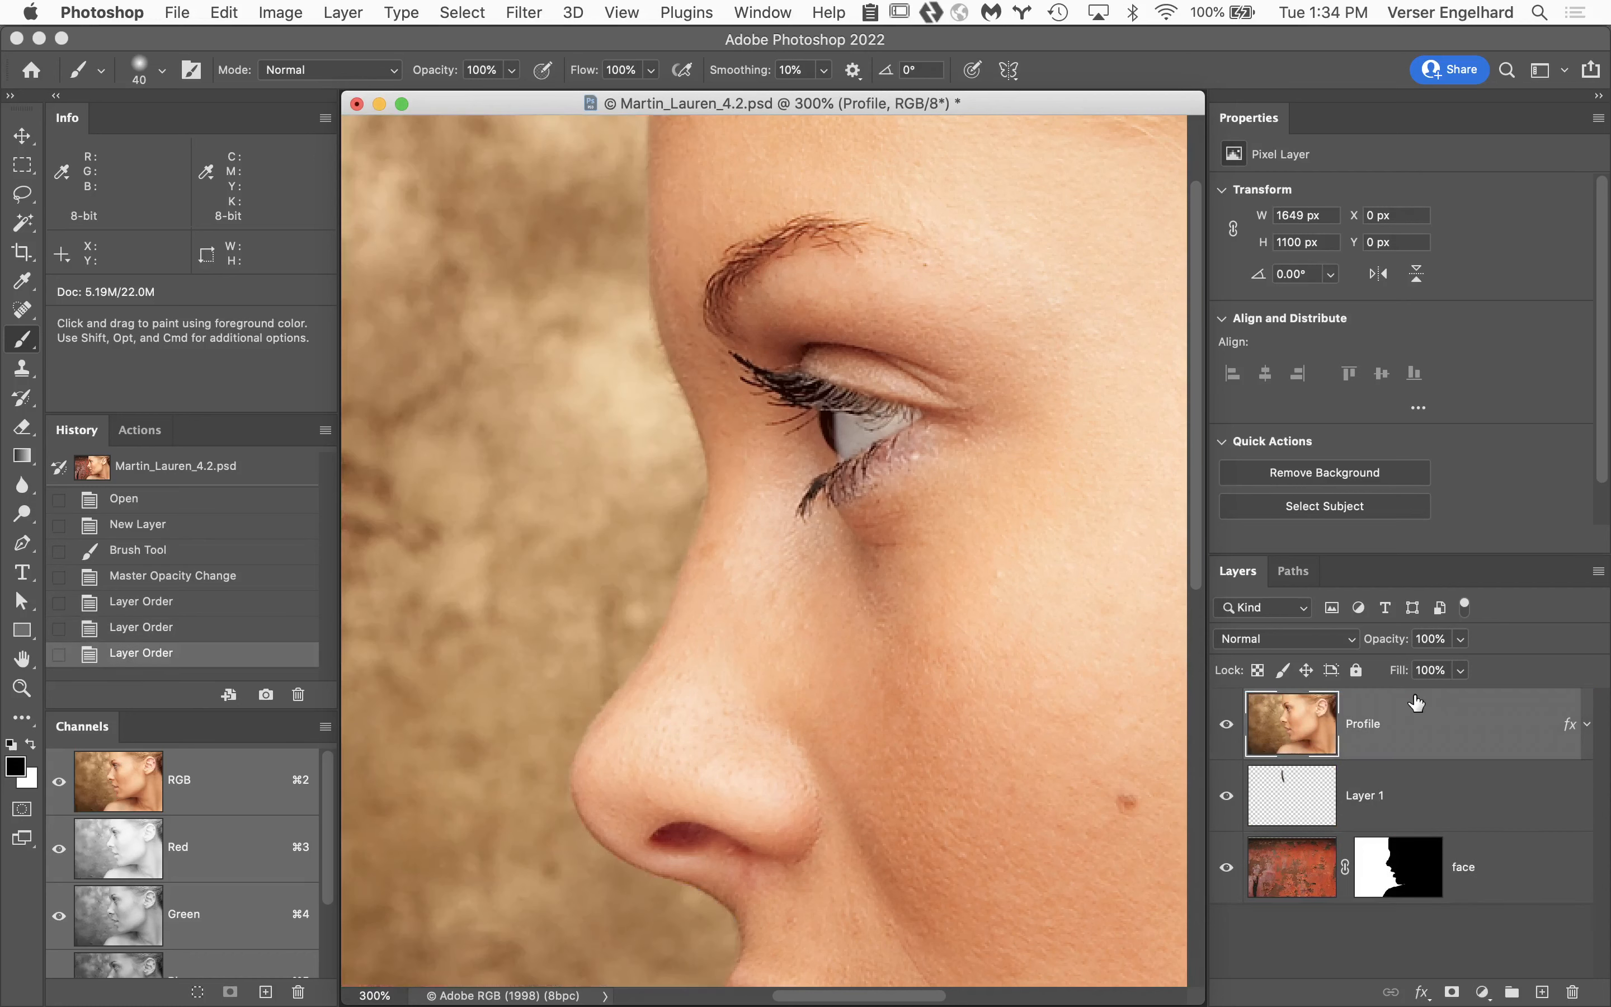
# Load the face layer's mask as a selection, use it to add a layer mask to Profile, and invert that mask.
pyautogui.keyDown('super'); pyautogui.click(1399, 866); pyautogui.keyUp('super')
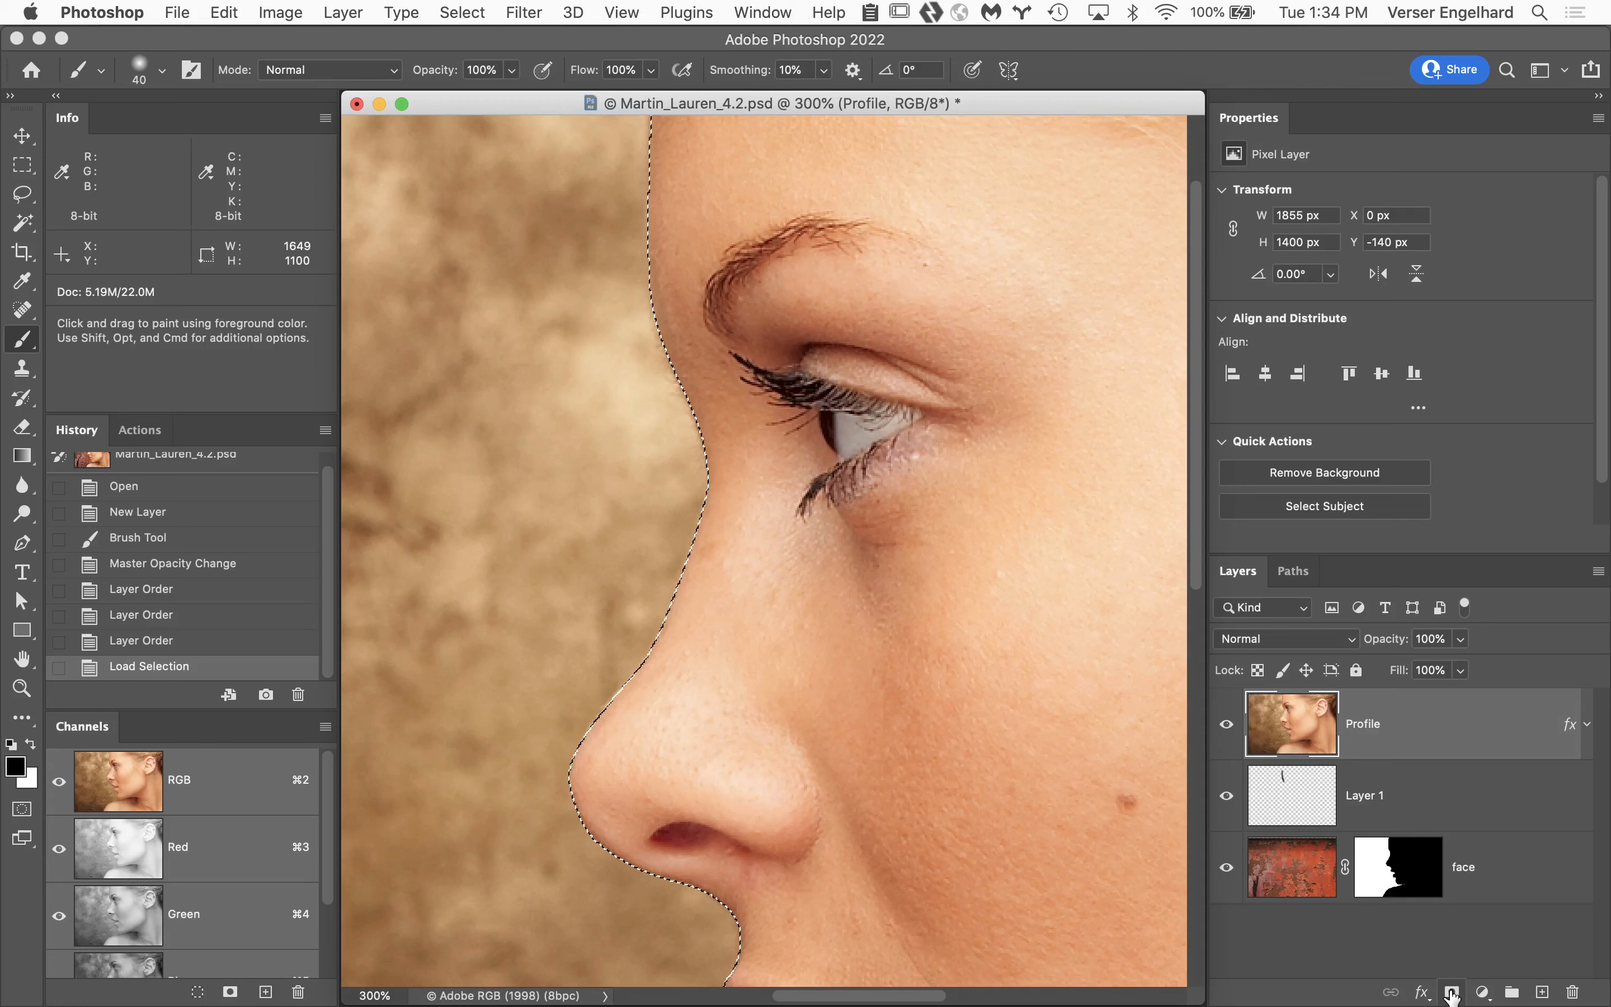
pyautogui.click(1453, 993)
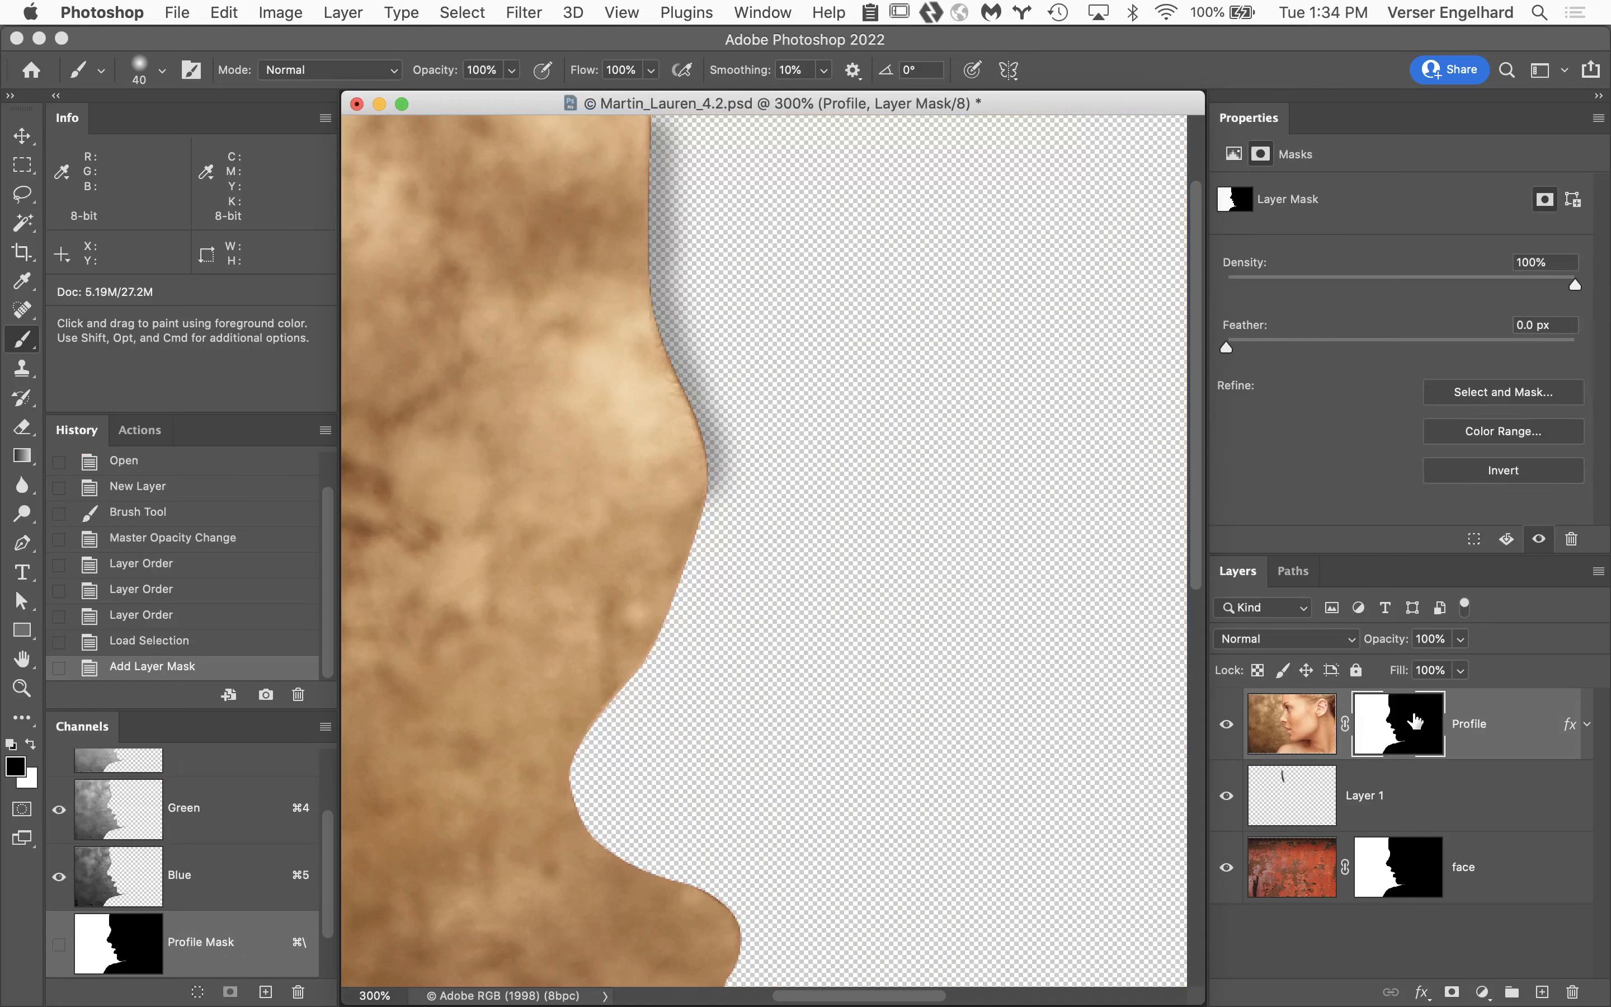
pyautogui.press('super+i')
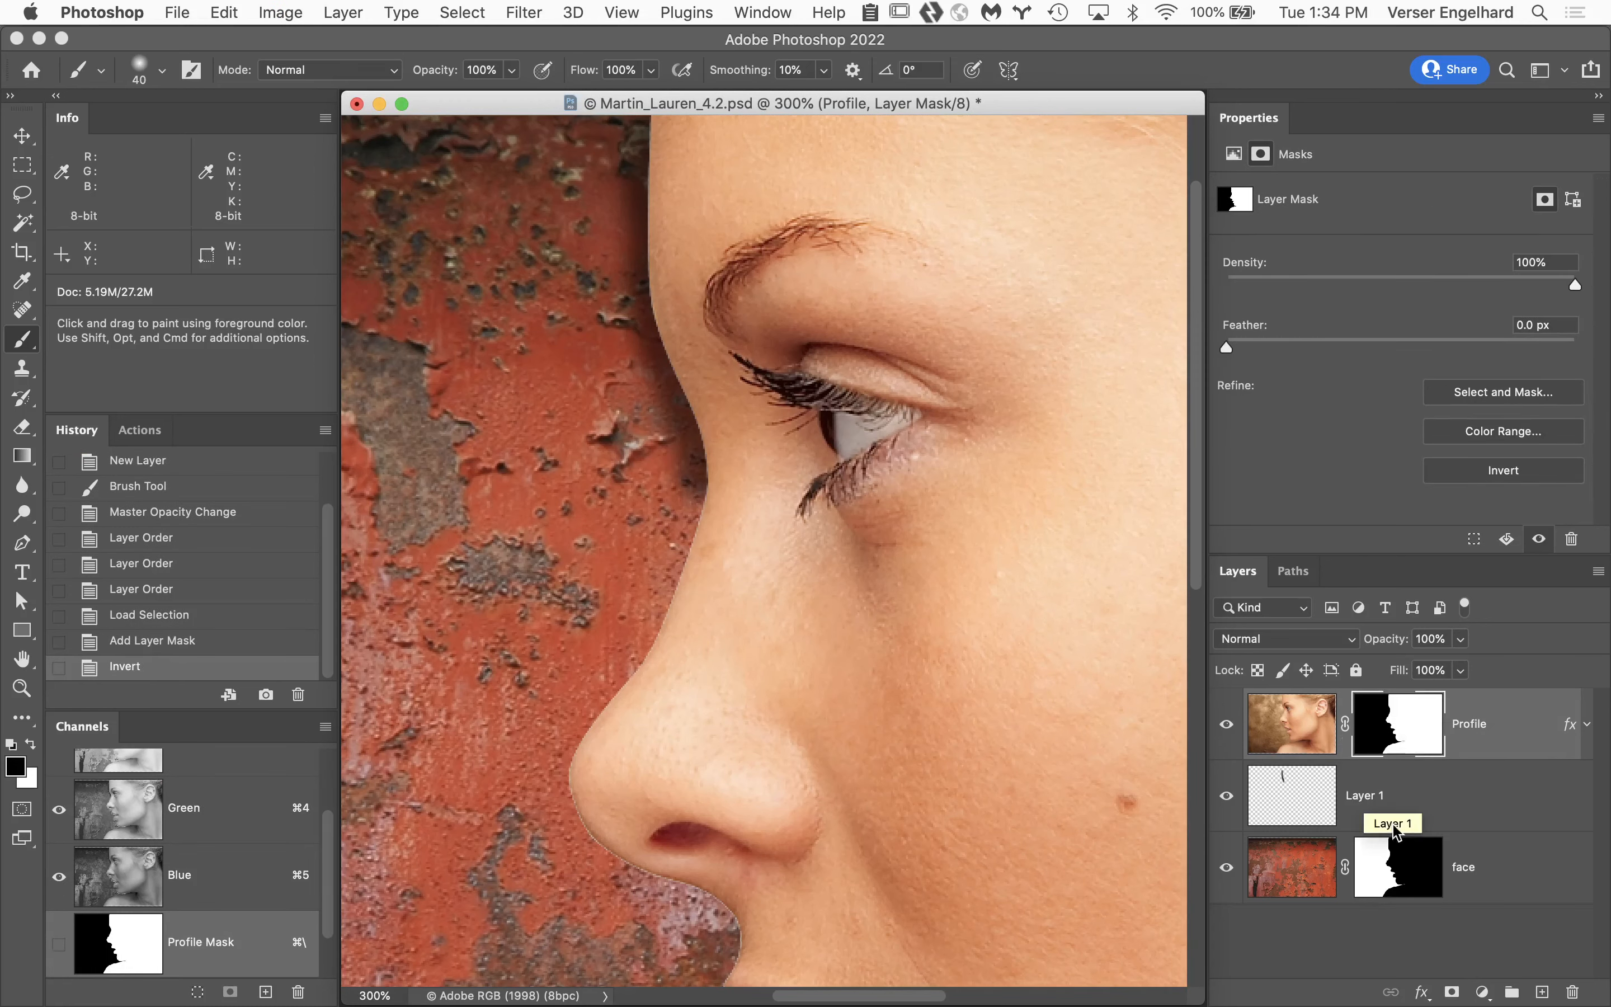
# Disable the face layer's mask and extend the black shadow on Layer 1 down along the bridge of the nose.
pyautogui.click(1408, 864)
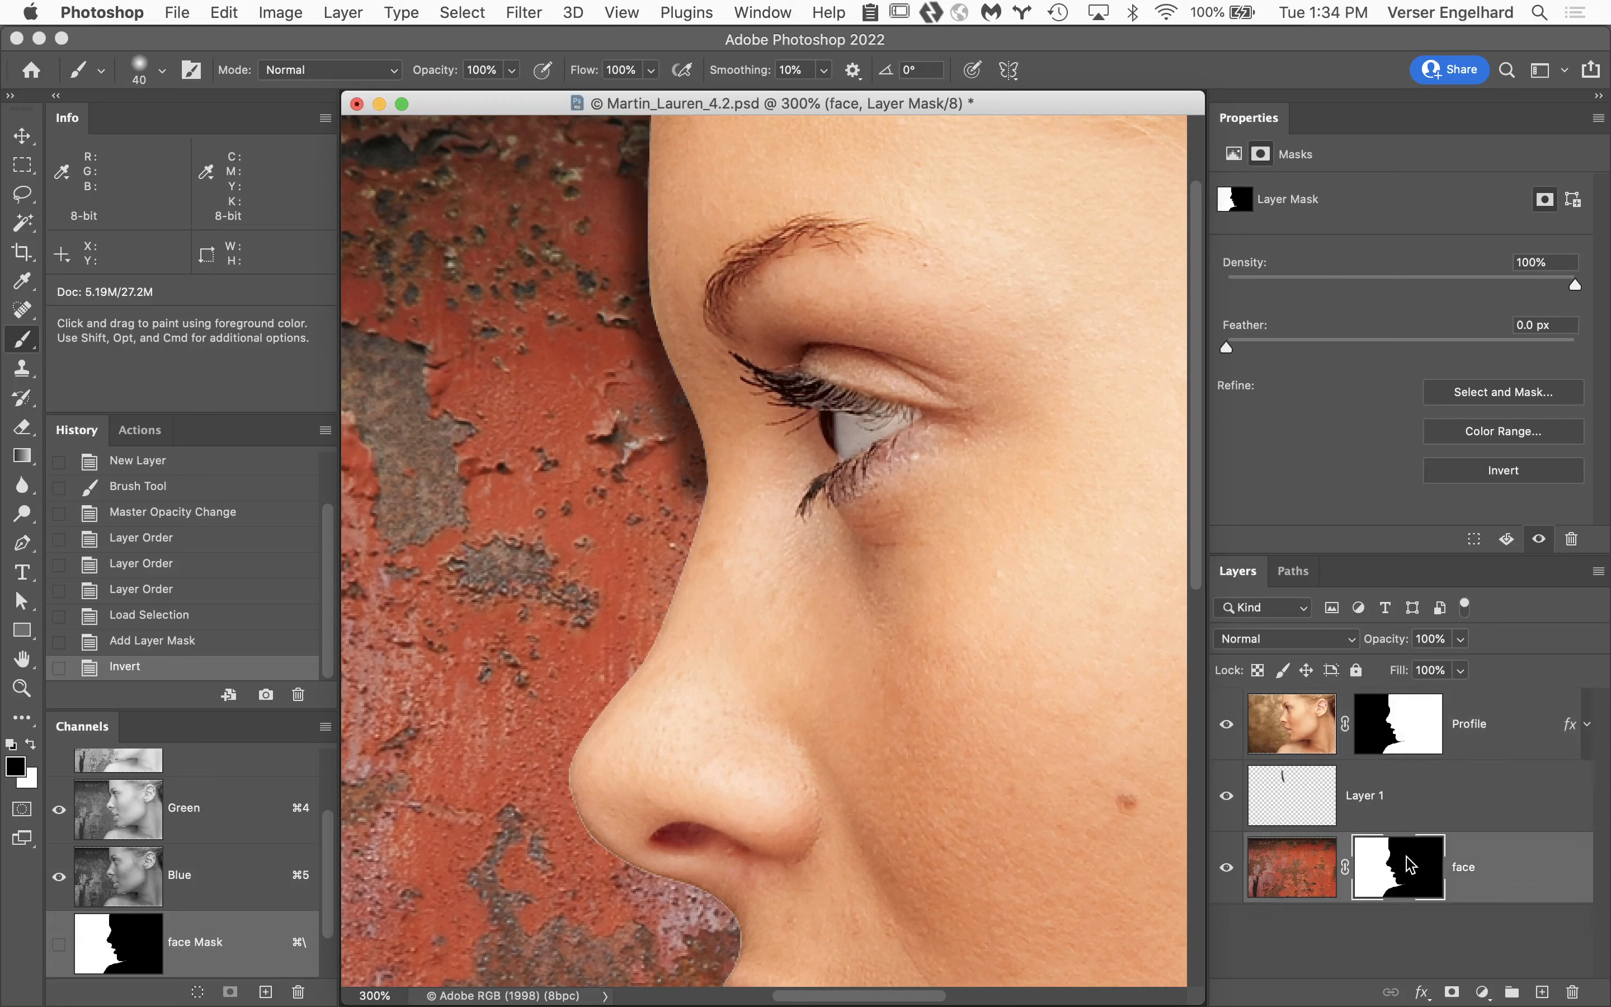
pyautogui.keyDown('shift'); pyautogui.click(1409, 864); pyautogui.keyUp('shift')
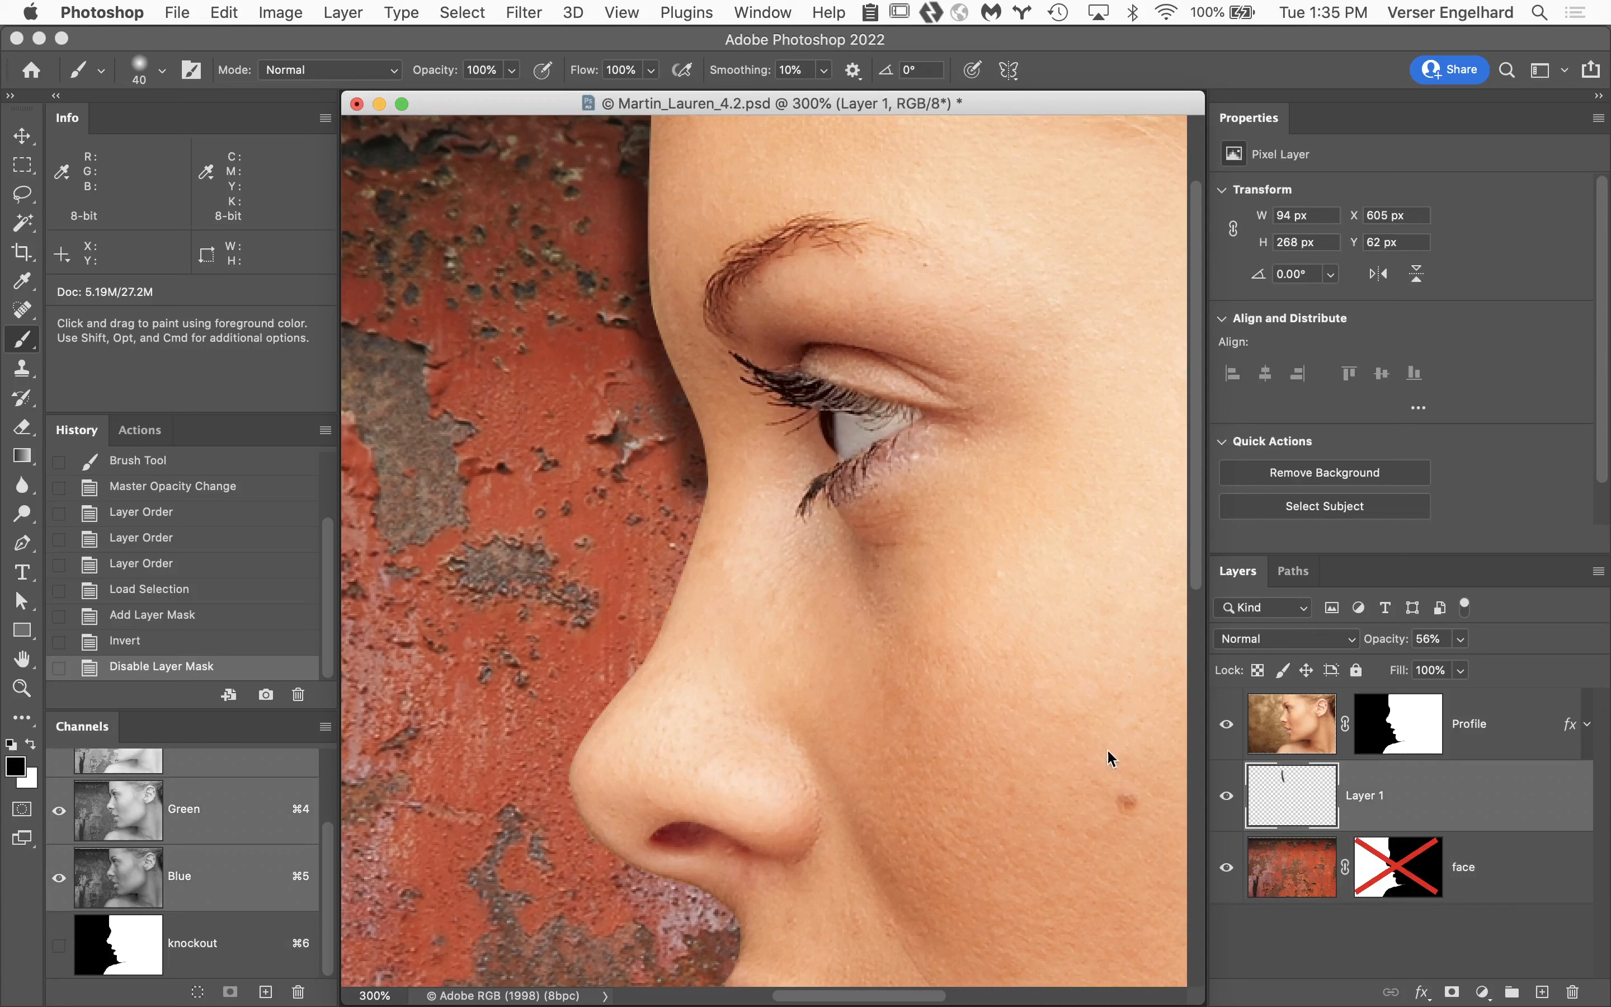
pyautogui.click(1370, 793)
pyautogui.moveTo(707, 478)
pyautogui.mouseDown()
pyautogui.moveTo(666, 585)
pyautogui.moveTo(679, 594)
pyautogui.moveTo(649, 644)
pyautogui.moveTo(629, 633)
pyautogui.moveTo(652, 633)
pyautogui.mouseUp()
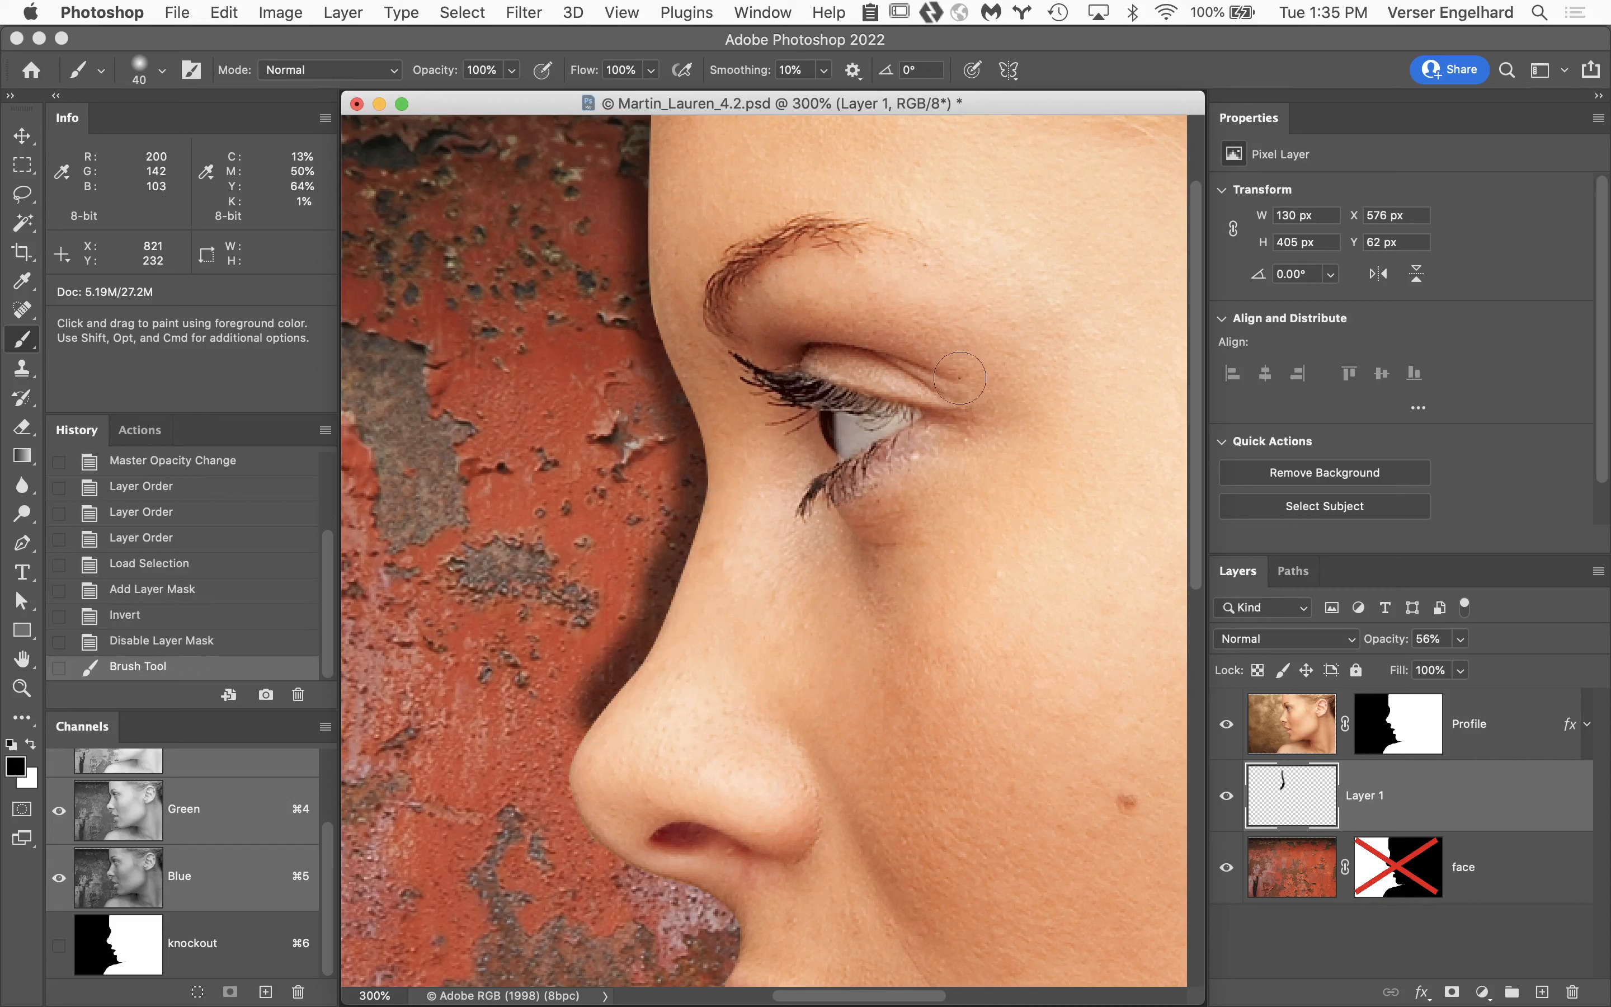
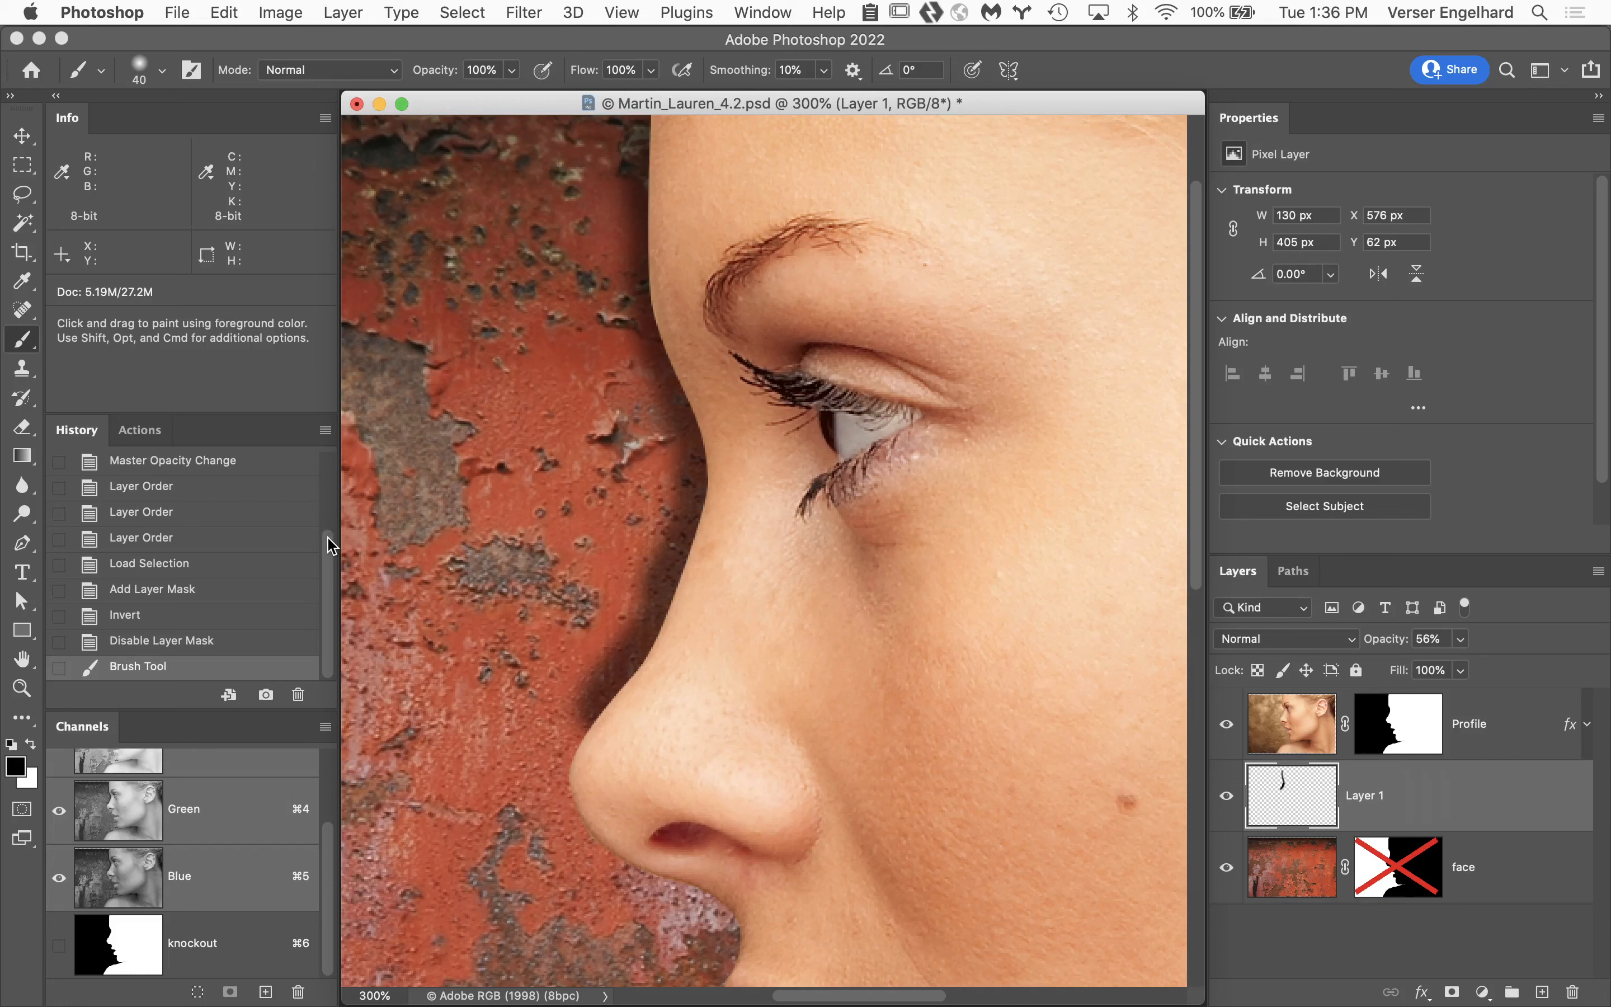
# Revert the face image to its opening history snapshot and close it without saving.
pyautogui.moveTo(331, 540); pyautogui.dragTo(327, 400)
pyautogui.click(264, 465)
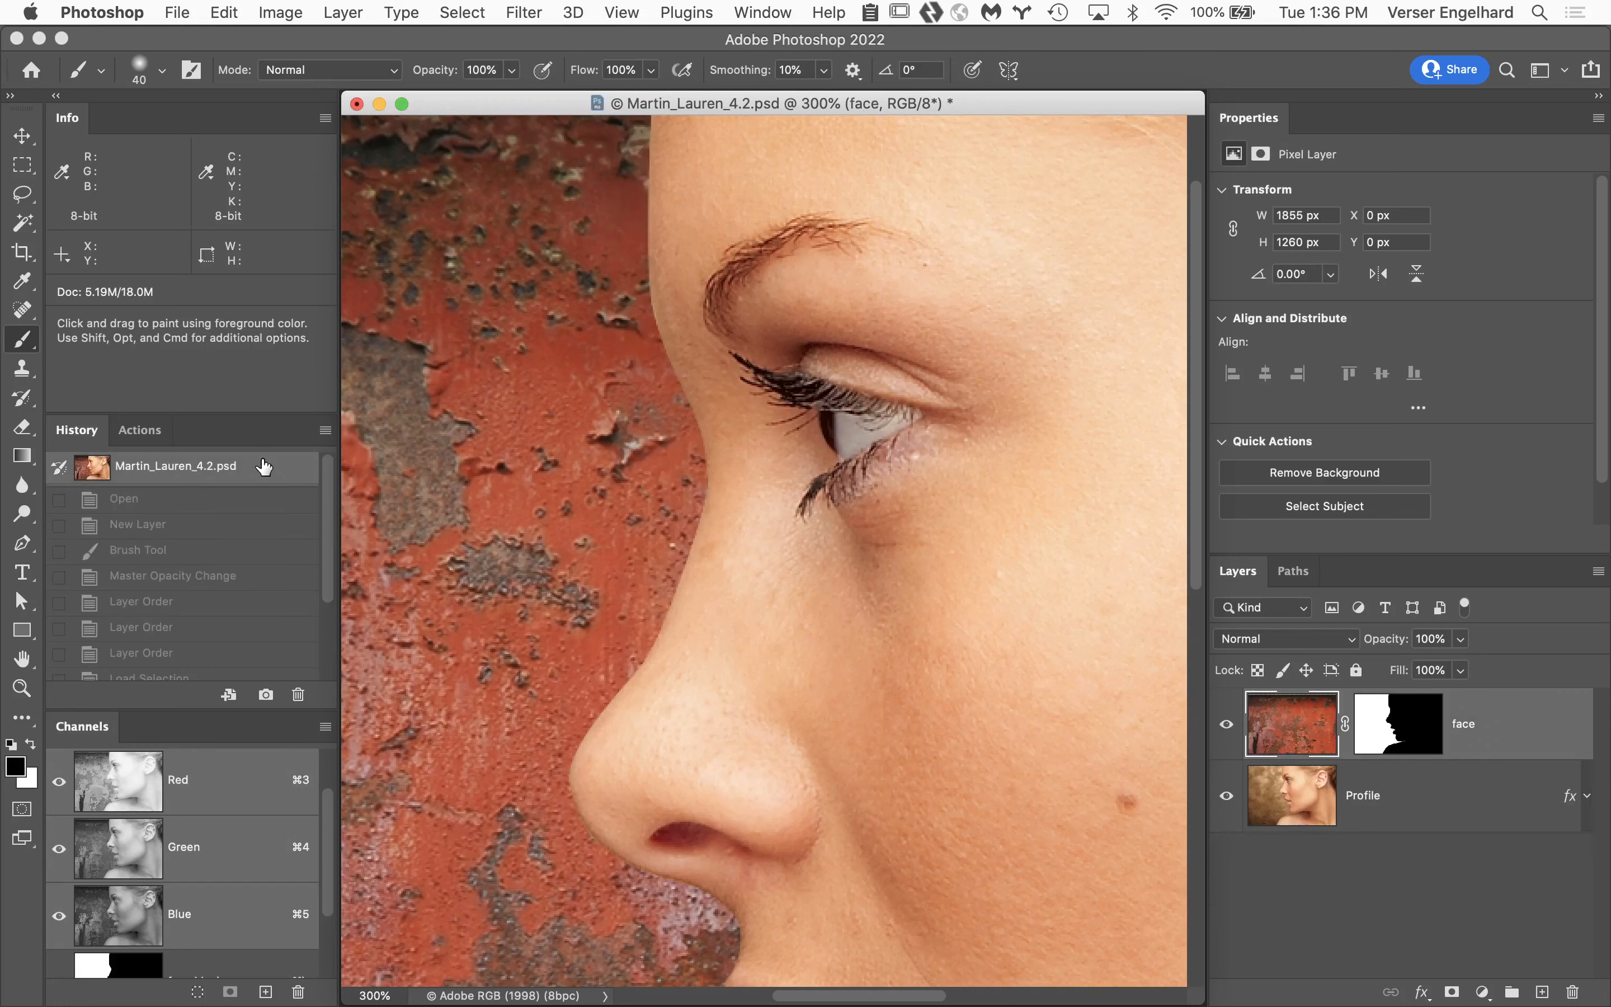
pyautogui.click(357, 104)
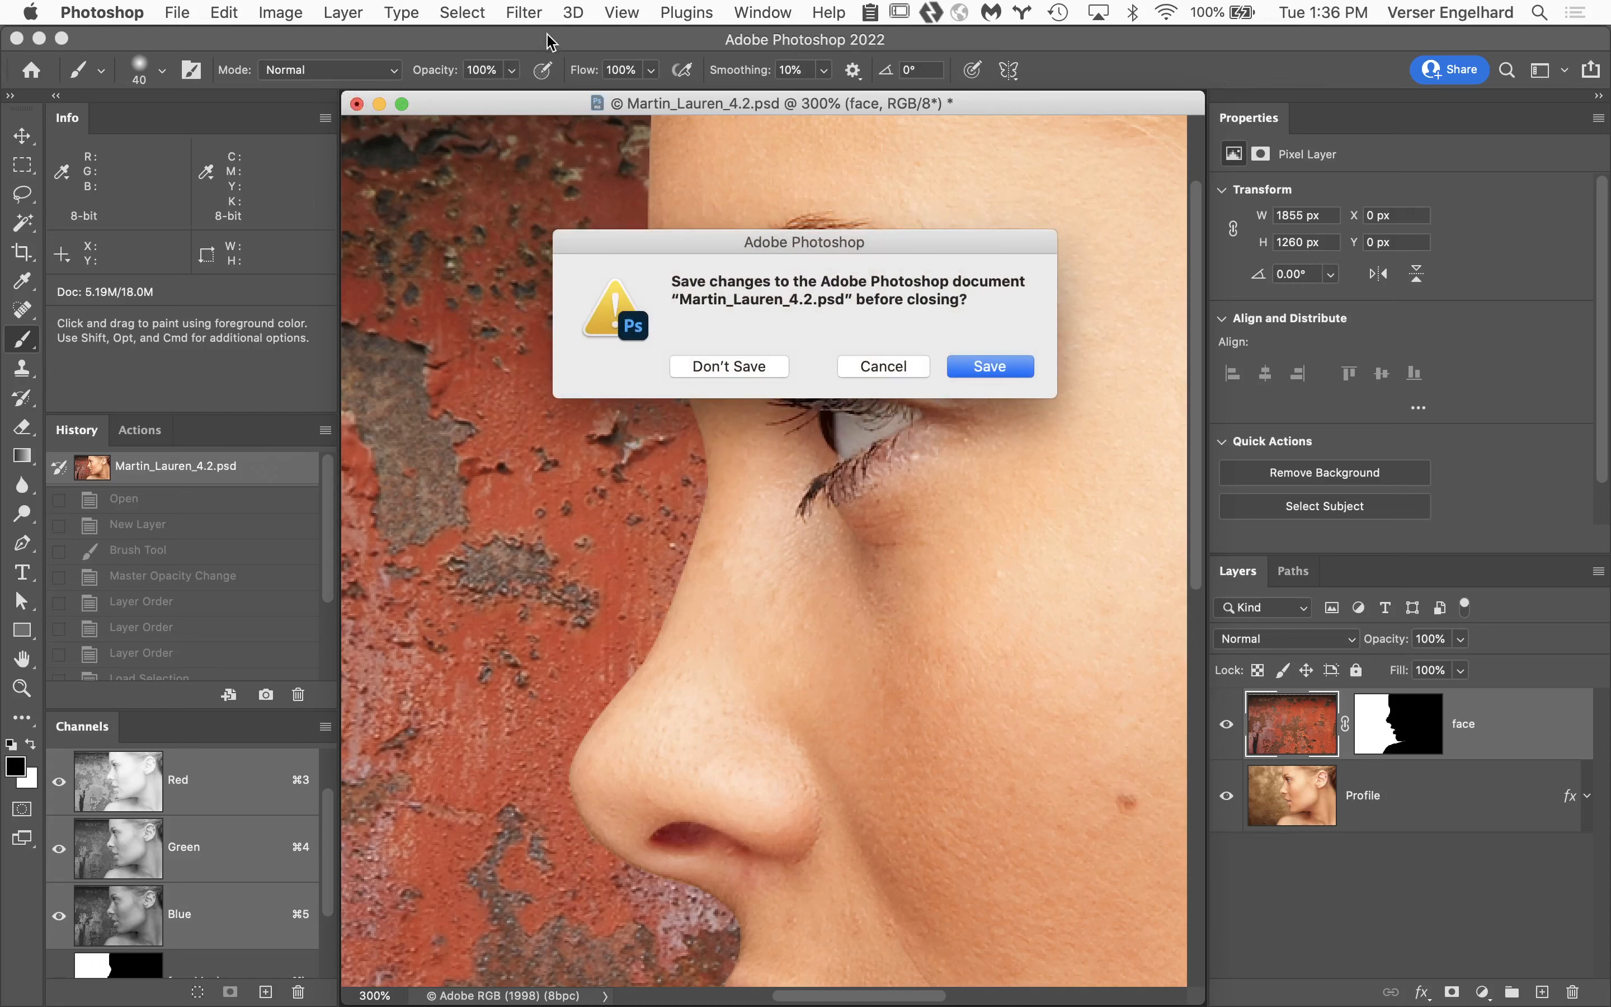
pyautogui.click(736, 367)
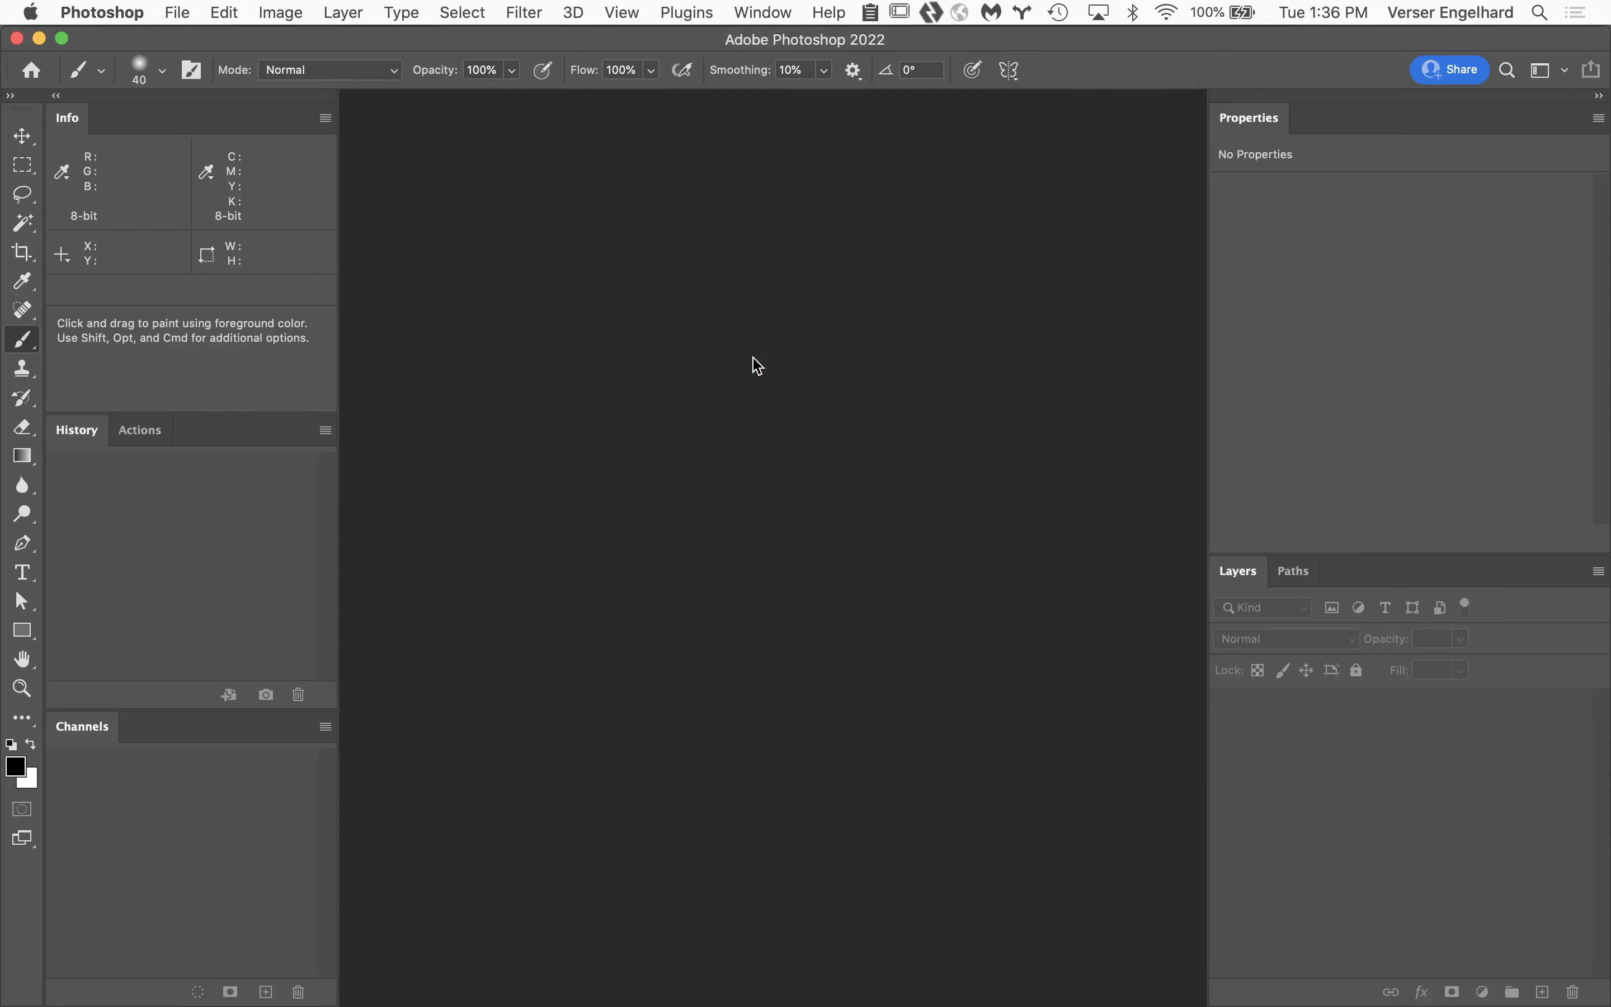
# Switch to Adobe Bridge, return to Week 5 Turnin, and open the 4.2 PSD in the student folder ending in Assignment_4.
pyautogui.moveTo(717, 1005)
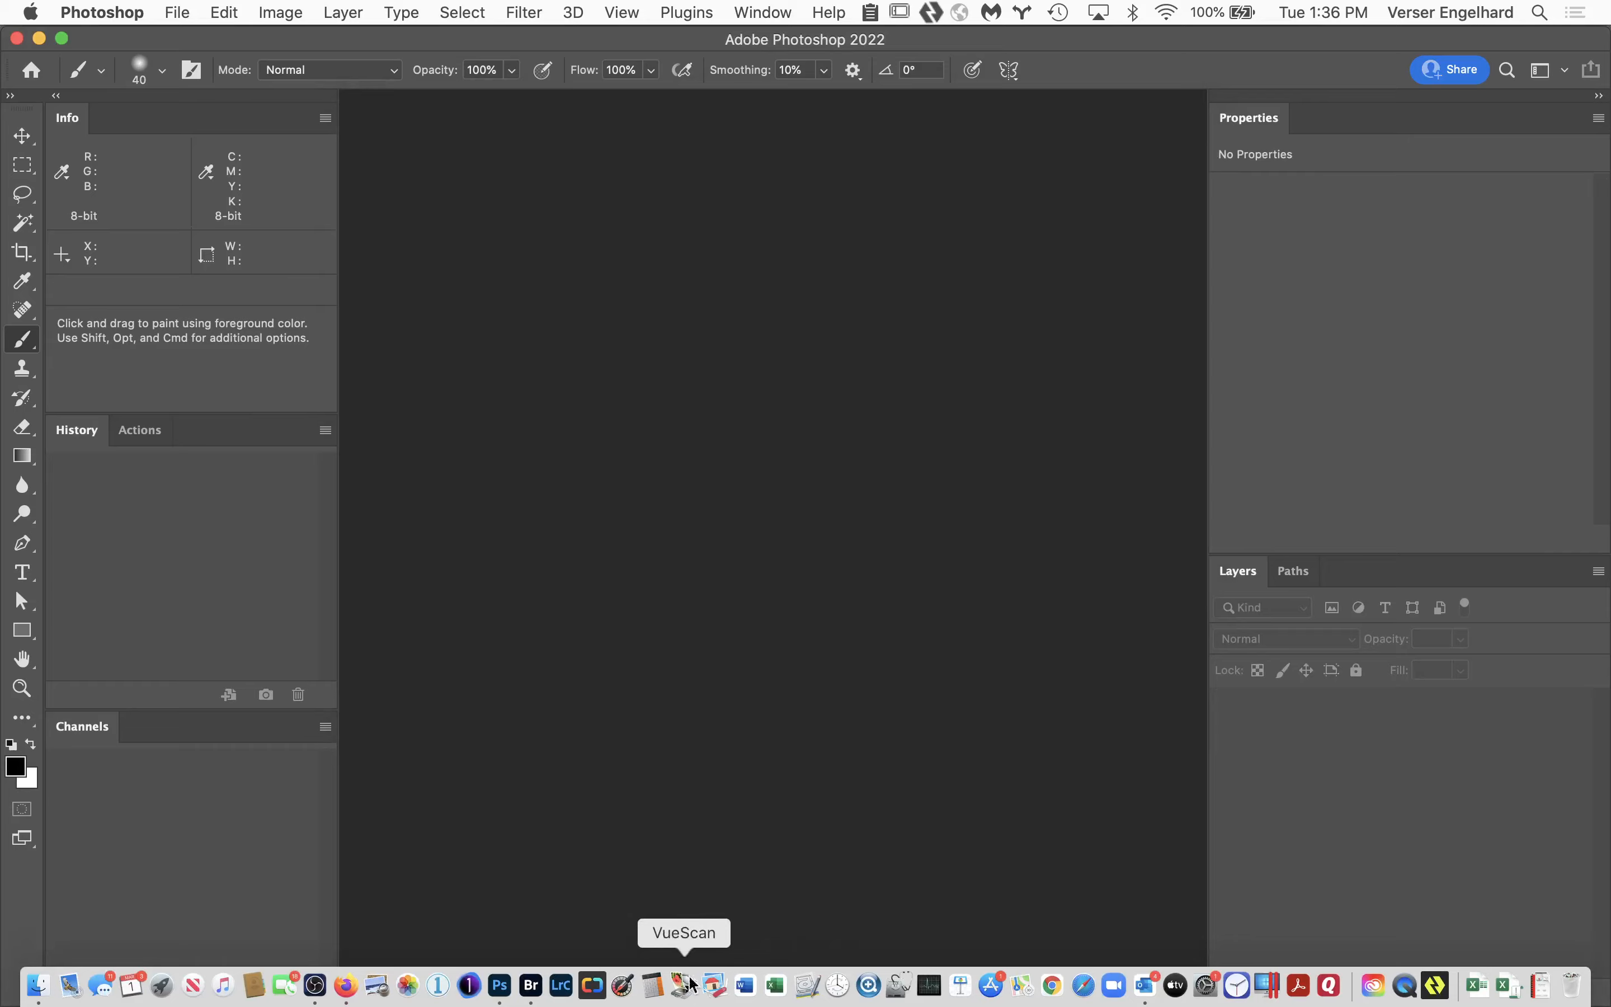
pyautogui.click(531, 986)
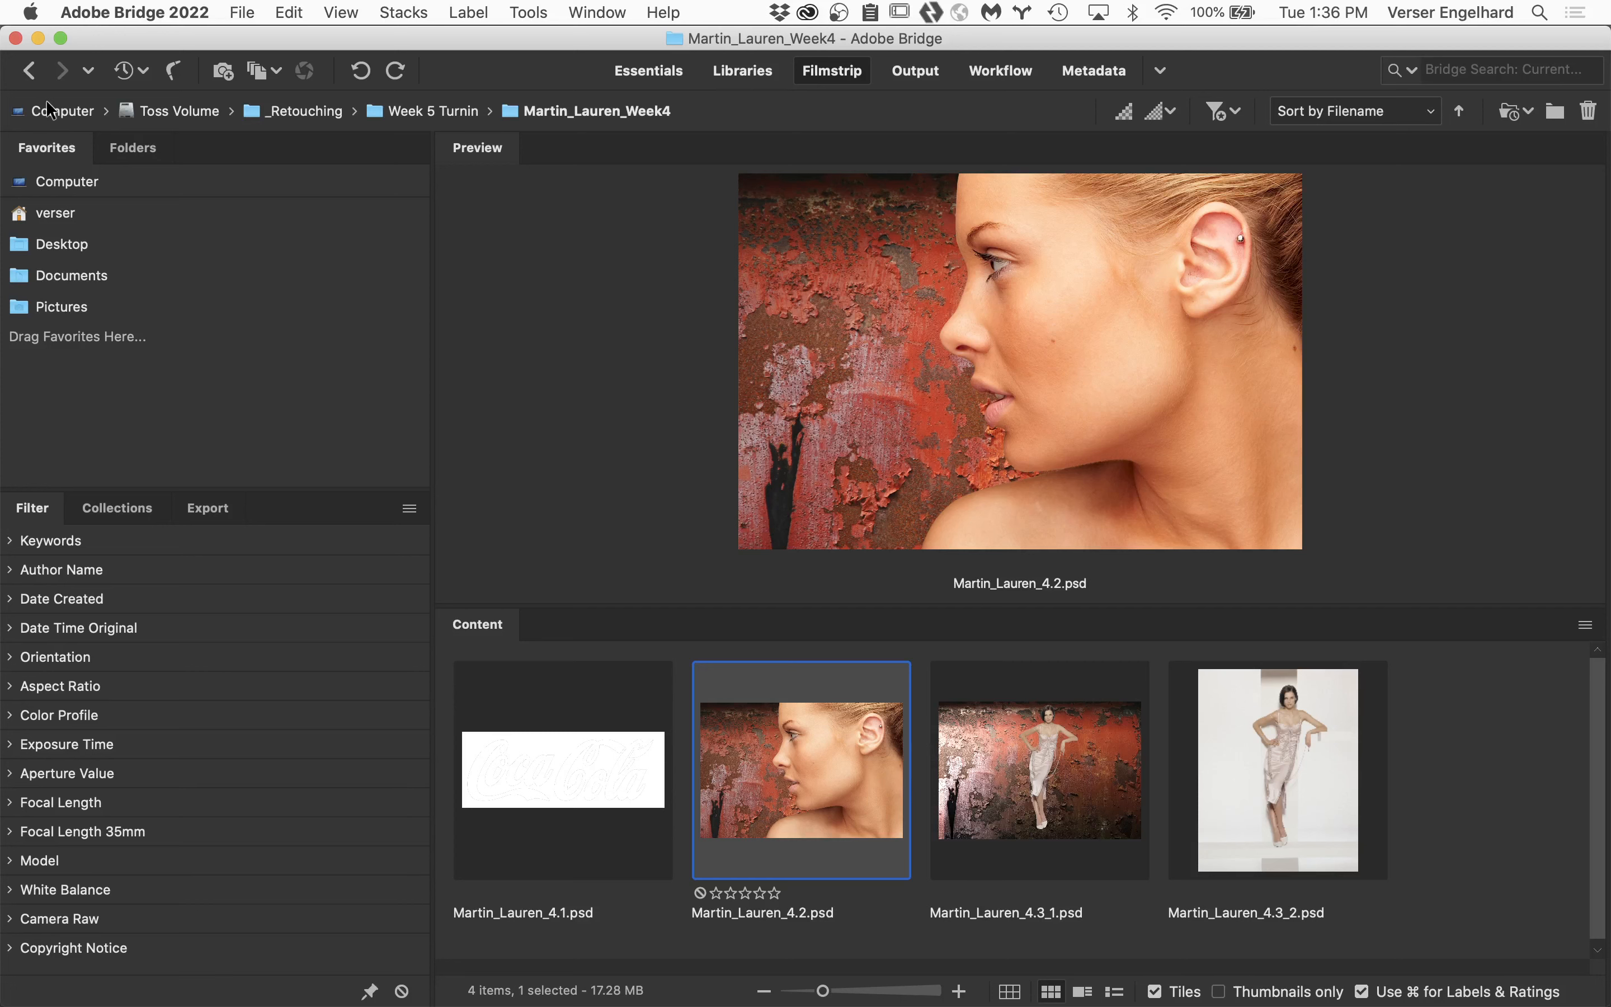
pyautogui.click(29, 70)
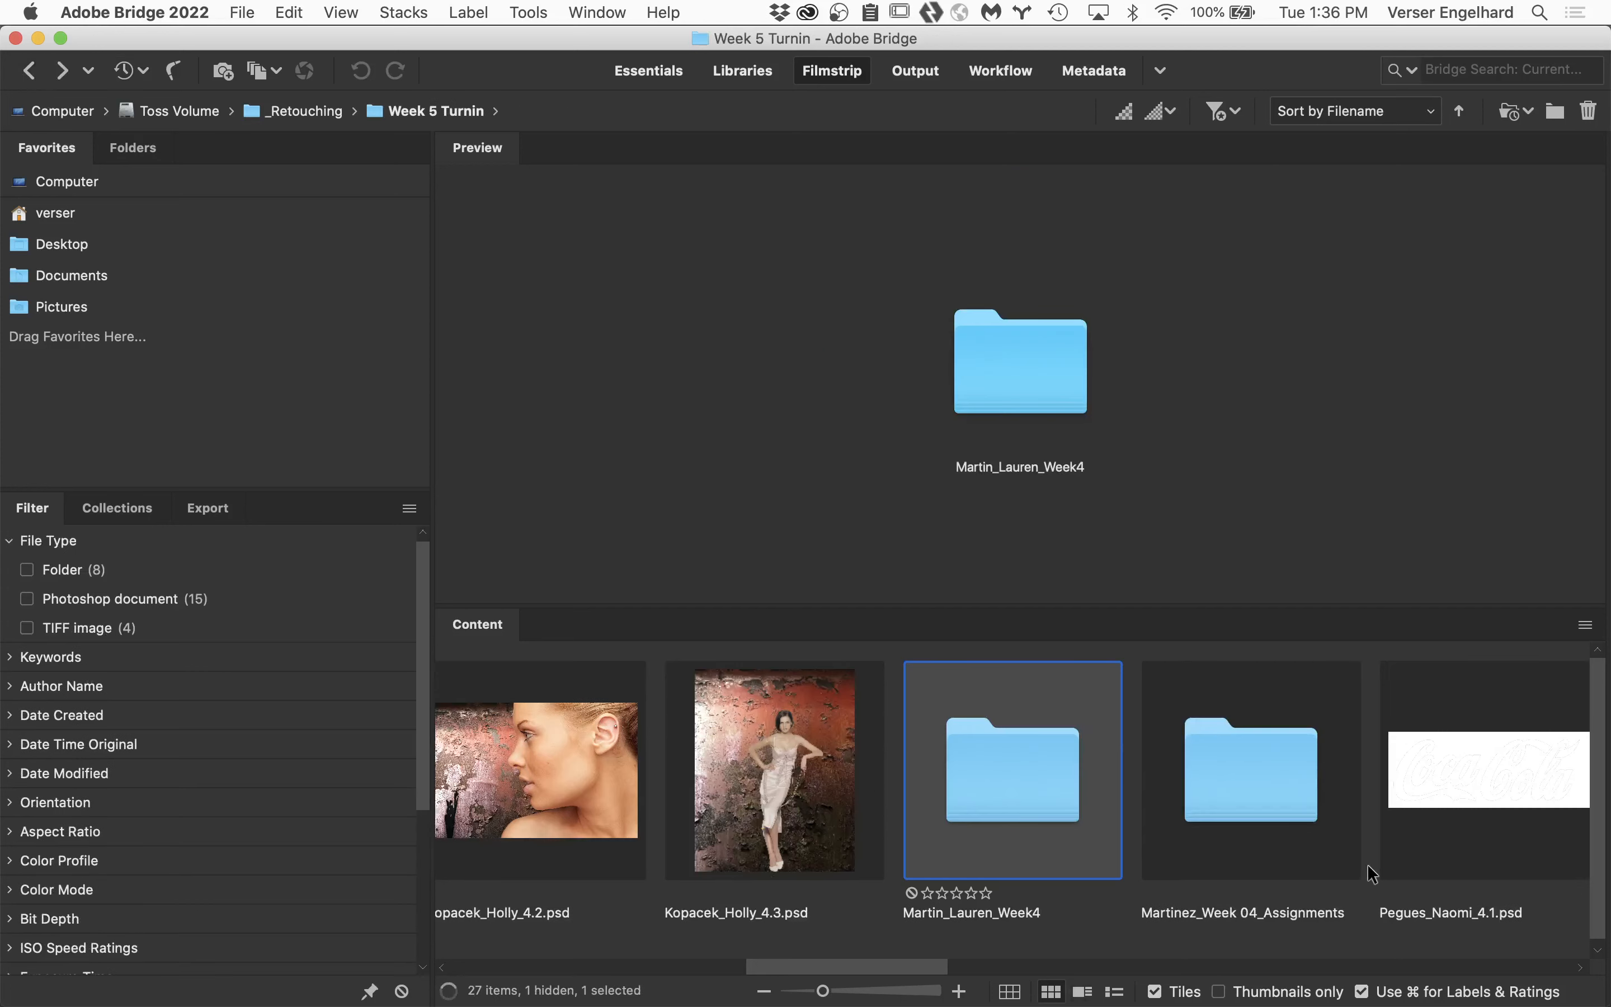
pyautogui.moveTo(931, 966); pyautogui.dragTo(1143, 994)
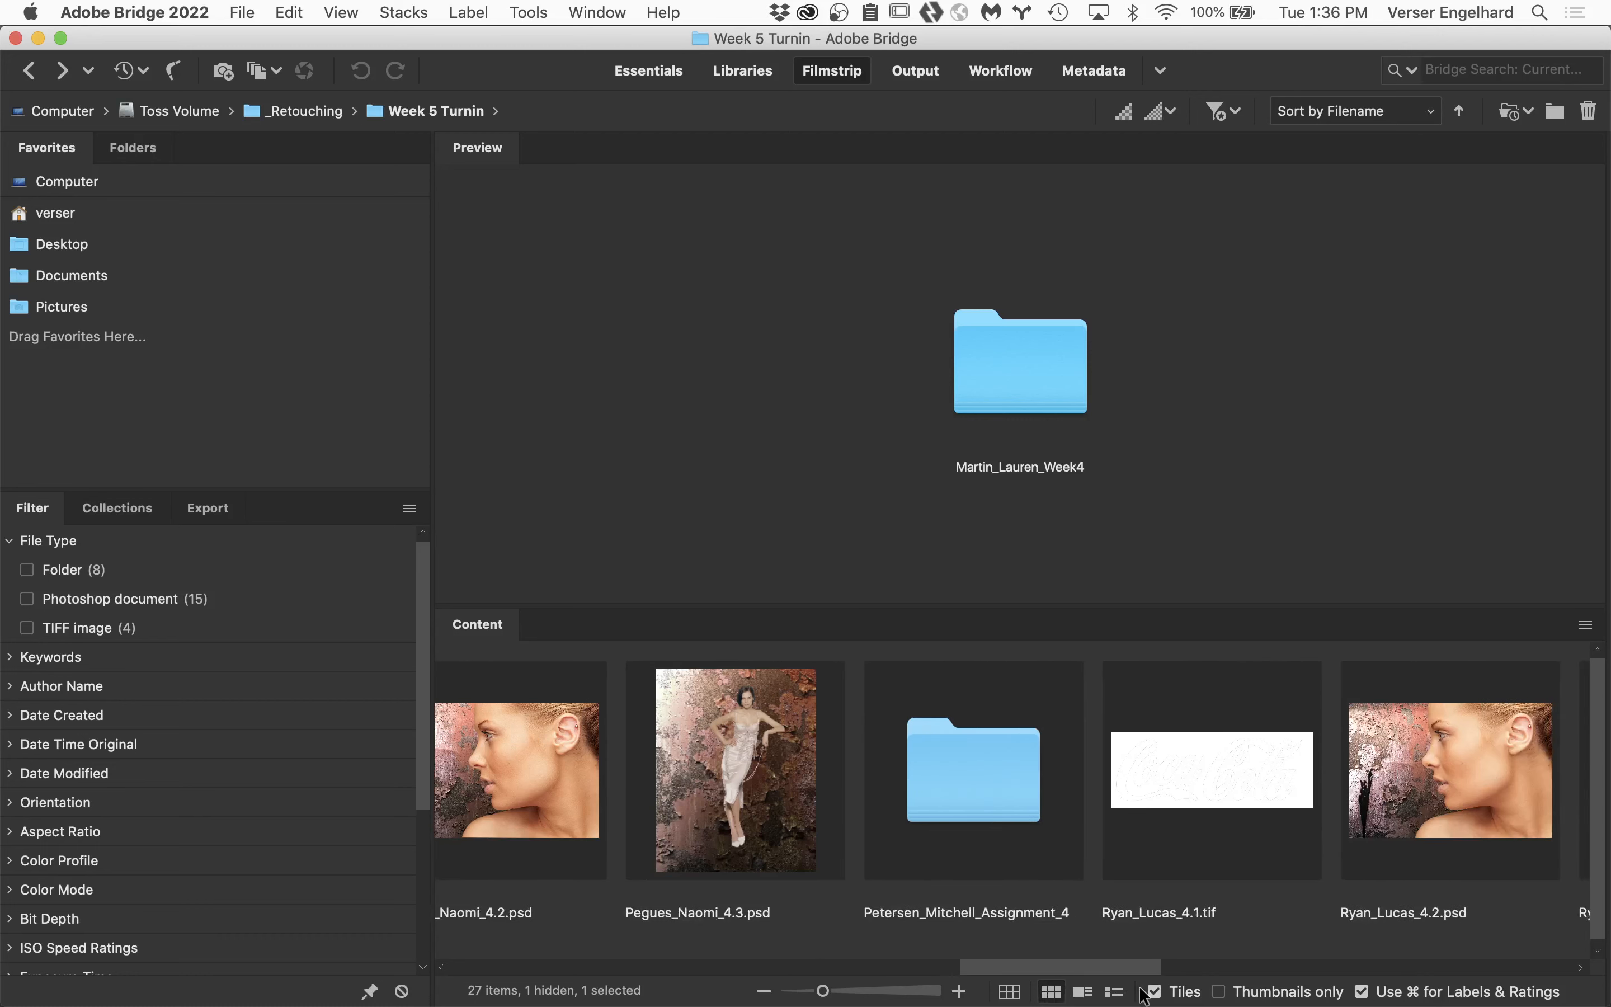
pyautogui.doubleClick(982, 777)
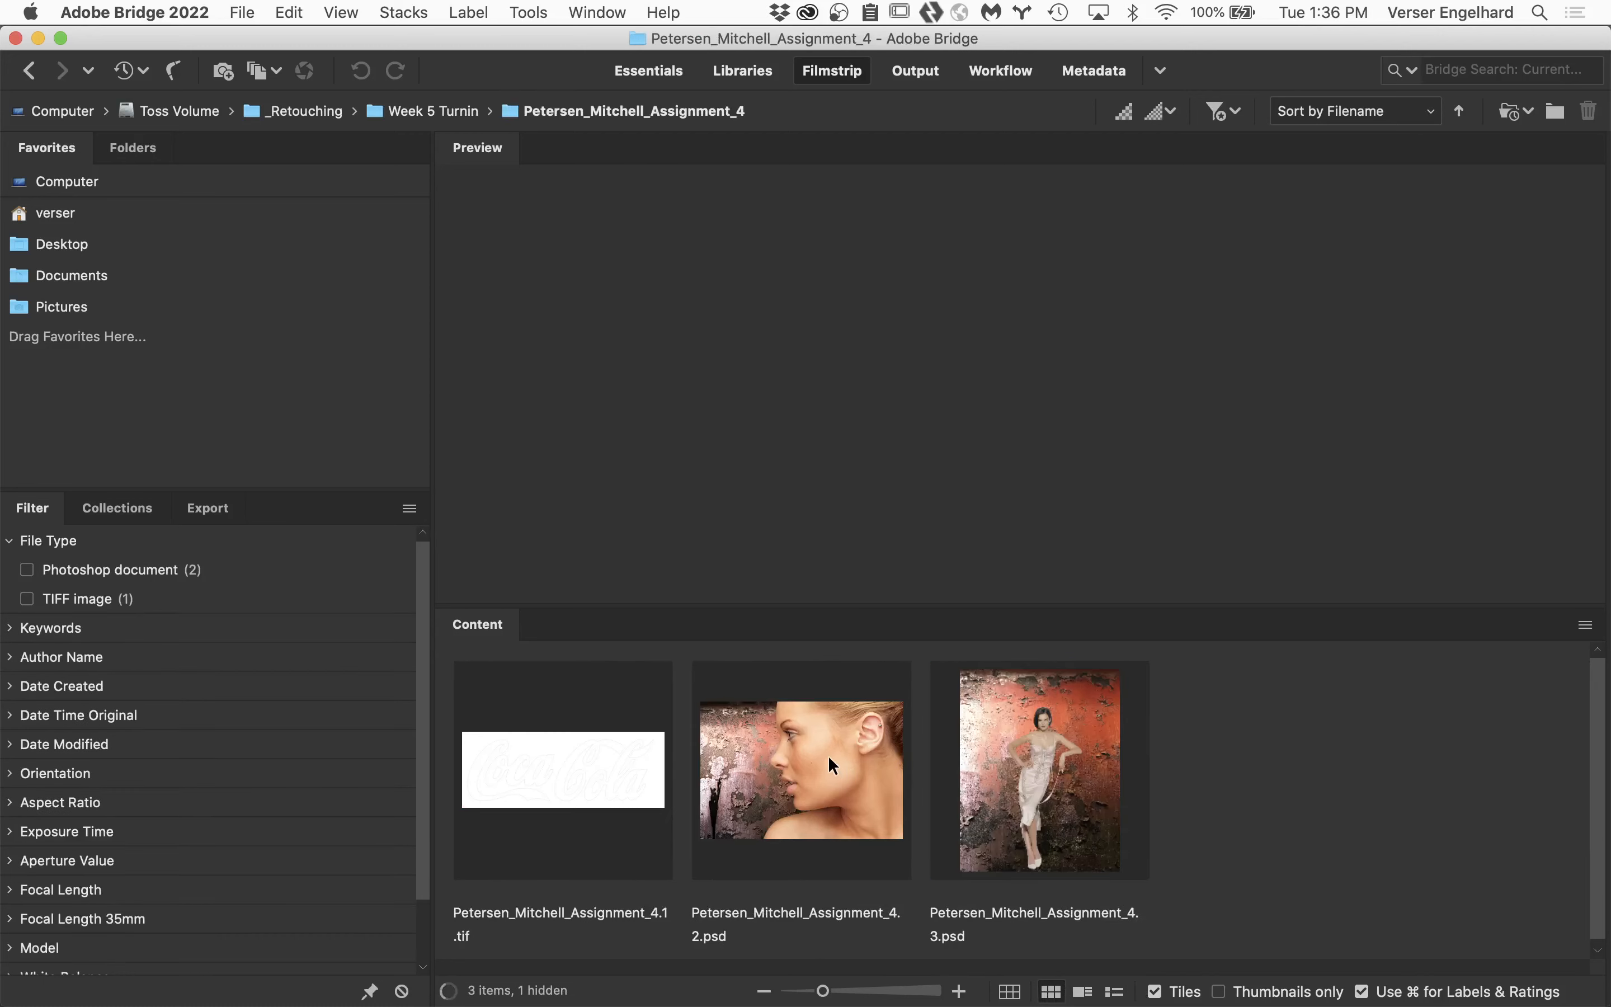
pyautogui.doubleClick(828, 756)
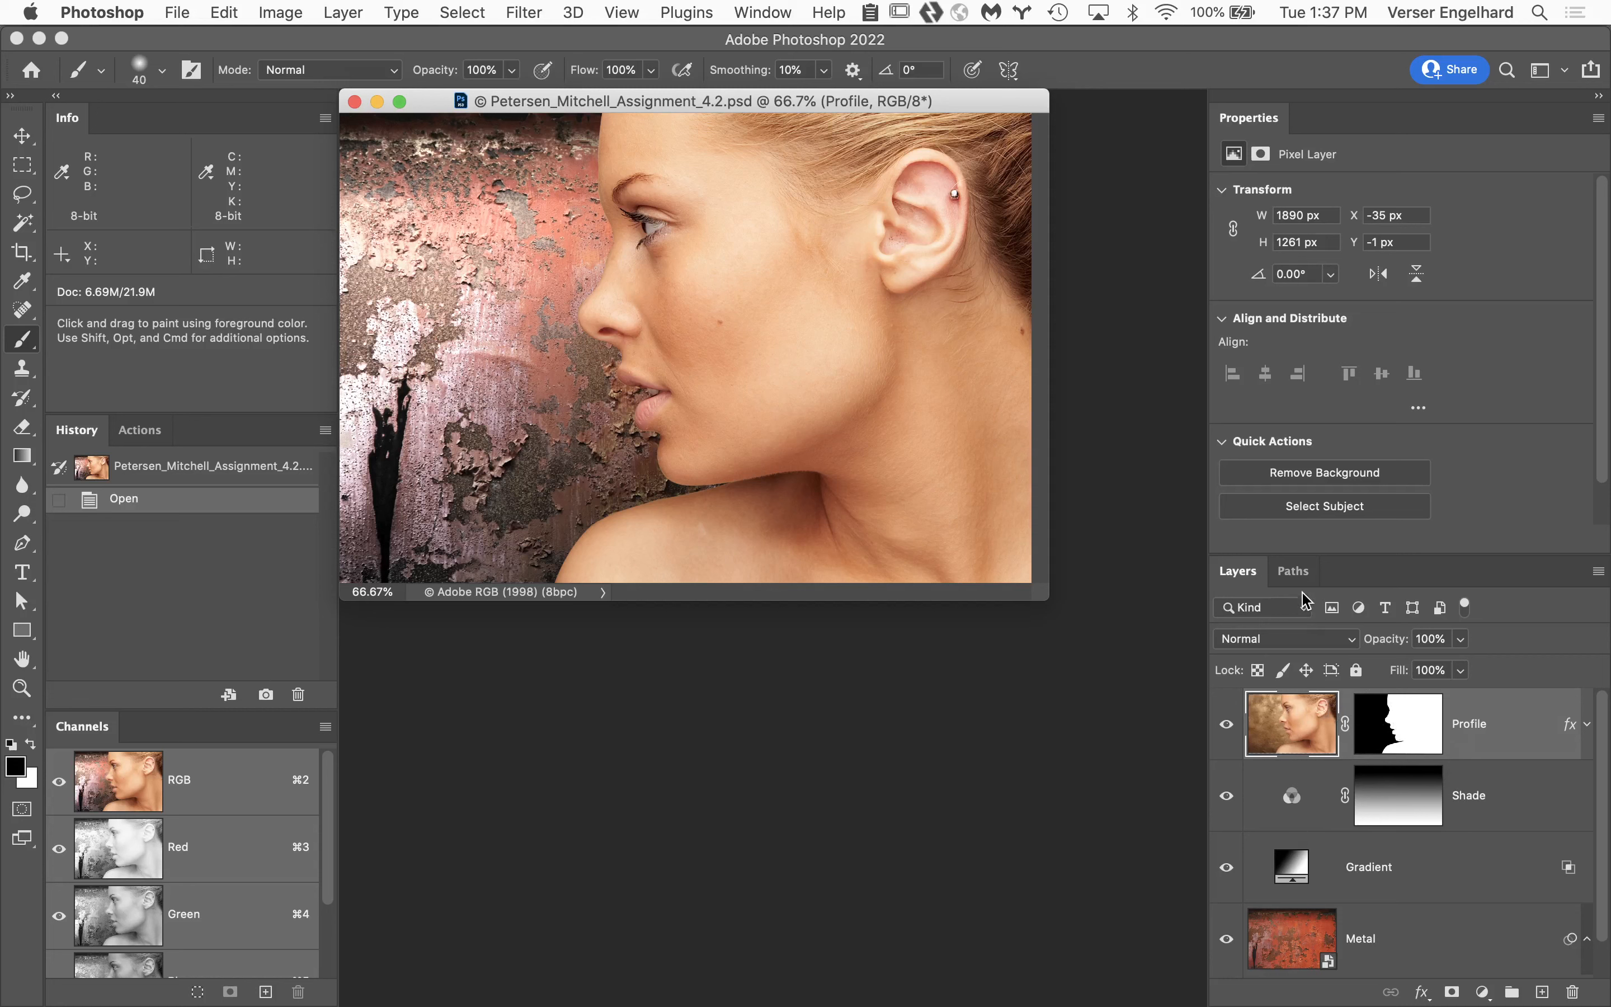
# Check the profile composite for saved paths, return to its layers, and close the document.
pyautogui.click(1295, 573)
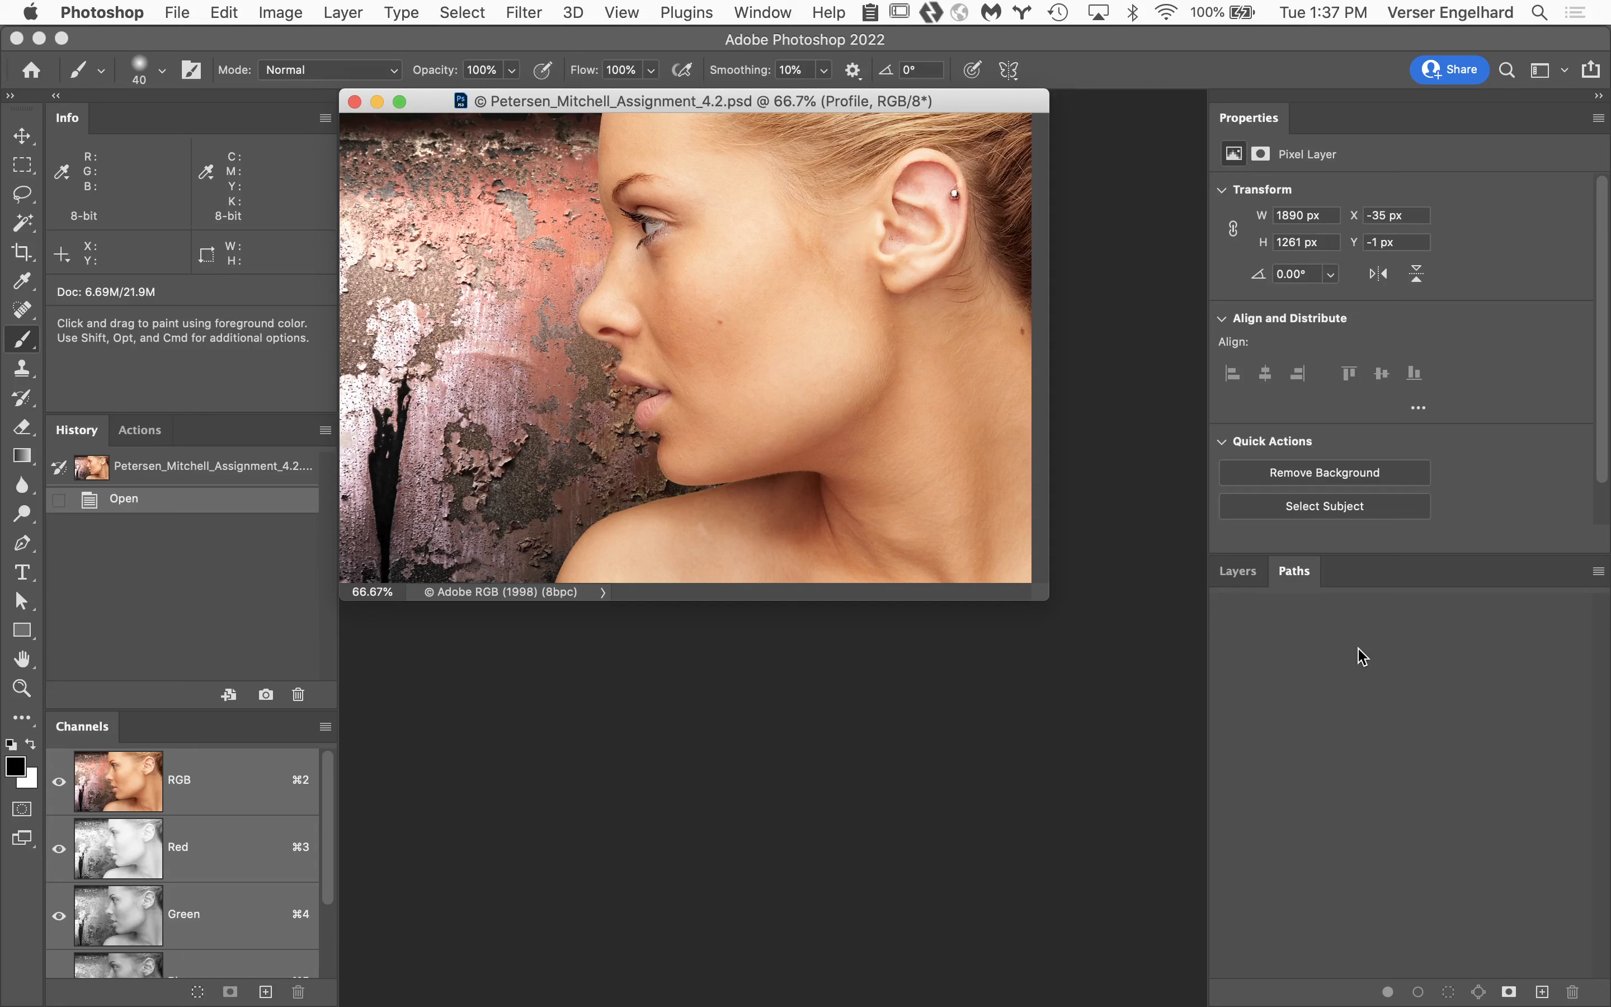
pyautogui.click(1244, 573)
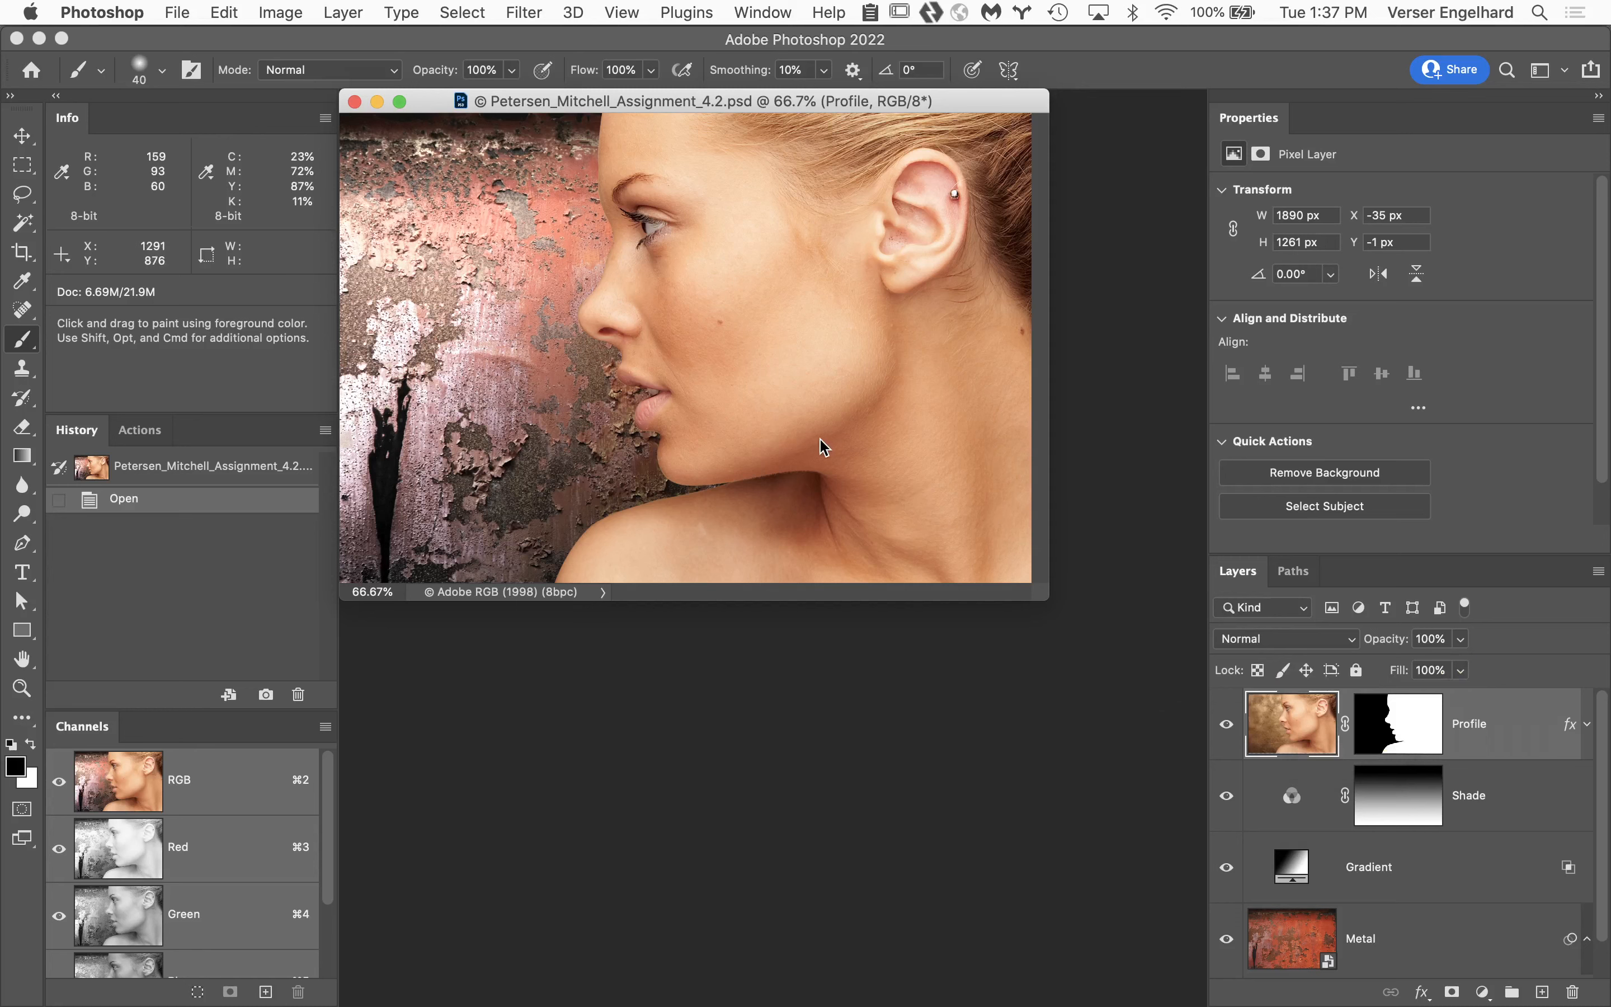
pyautogui.click(355, 102)
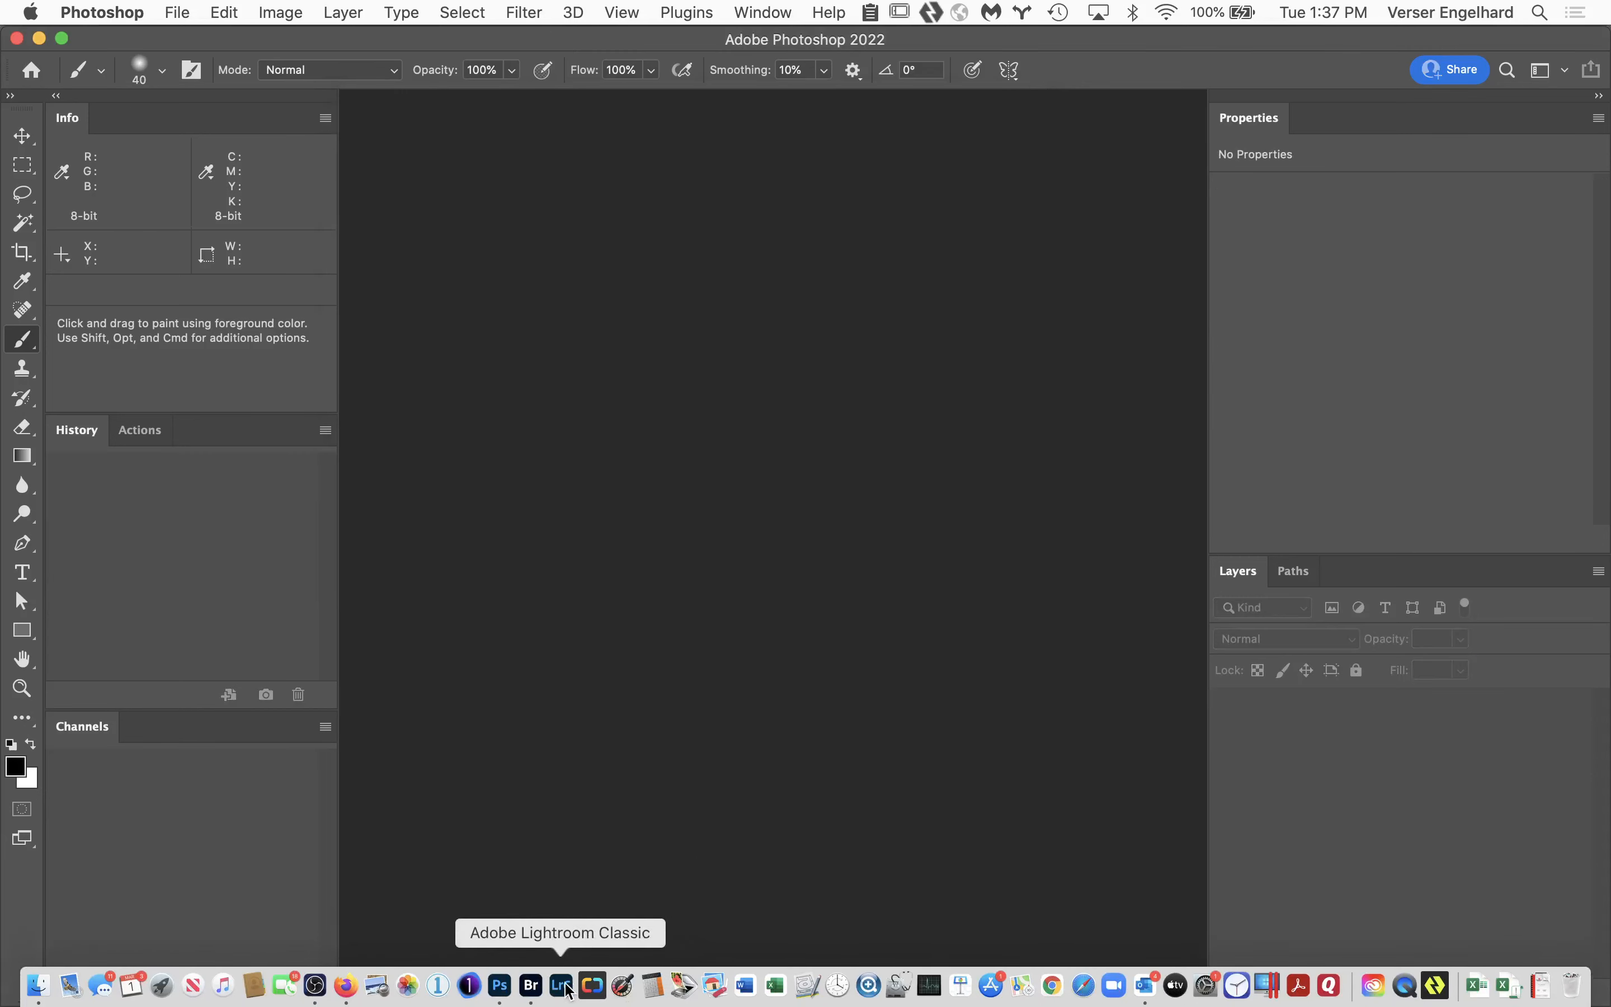
# Switch to Adobe Bridge, go up to Week 5 Turnin, and open the 4.3 PSD from the second student folder.
pyautogui.click(529, 986)
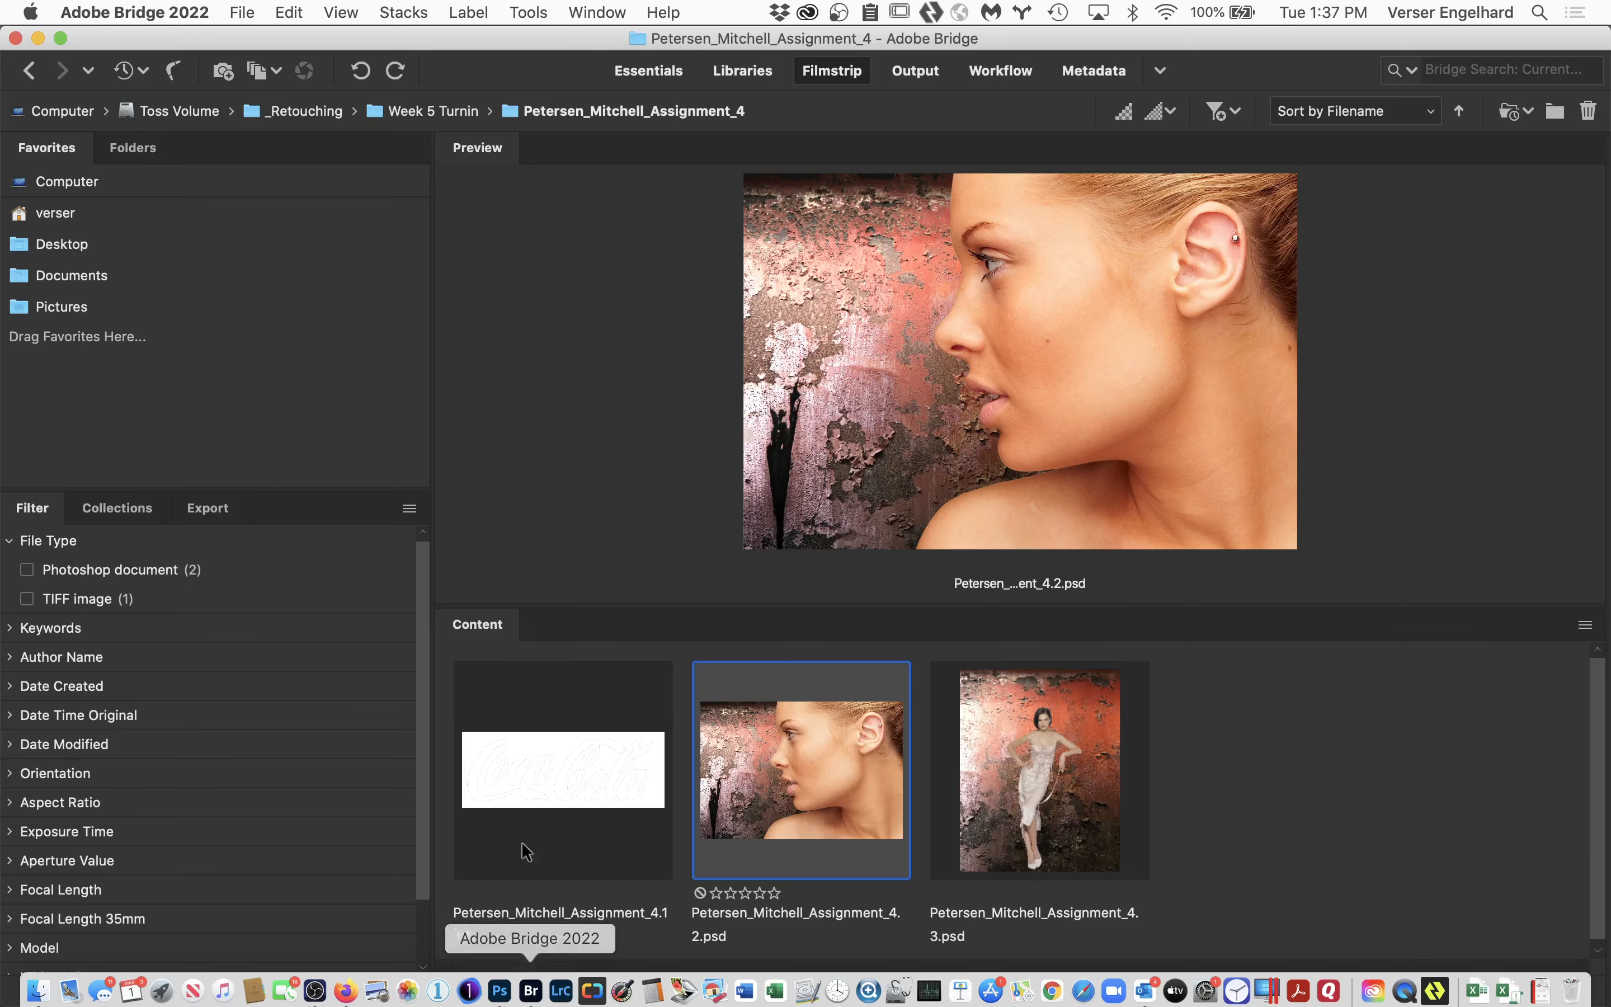
pyautogui.click(377, 117)
pyautogui.doubleClick(806, 815)
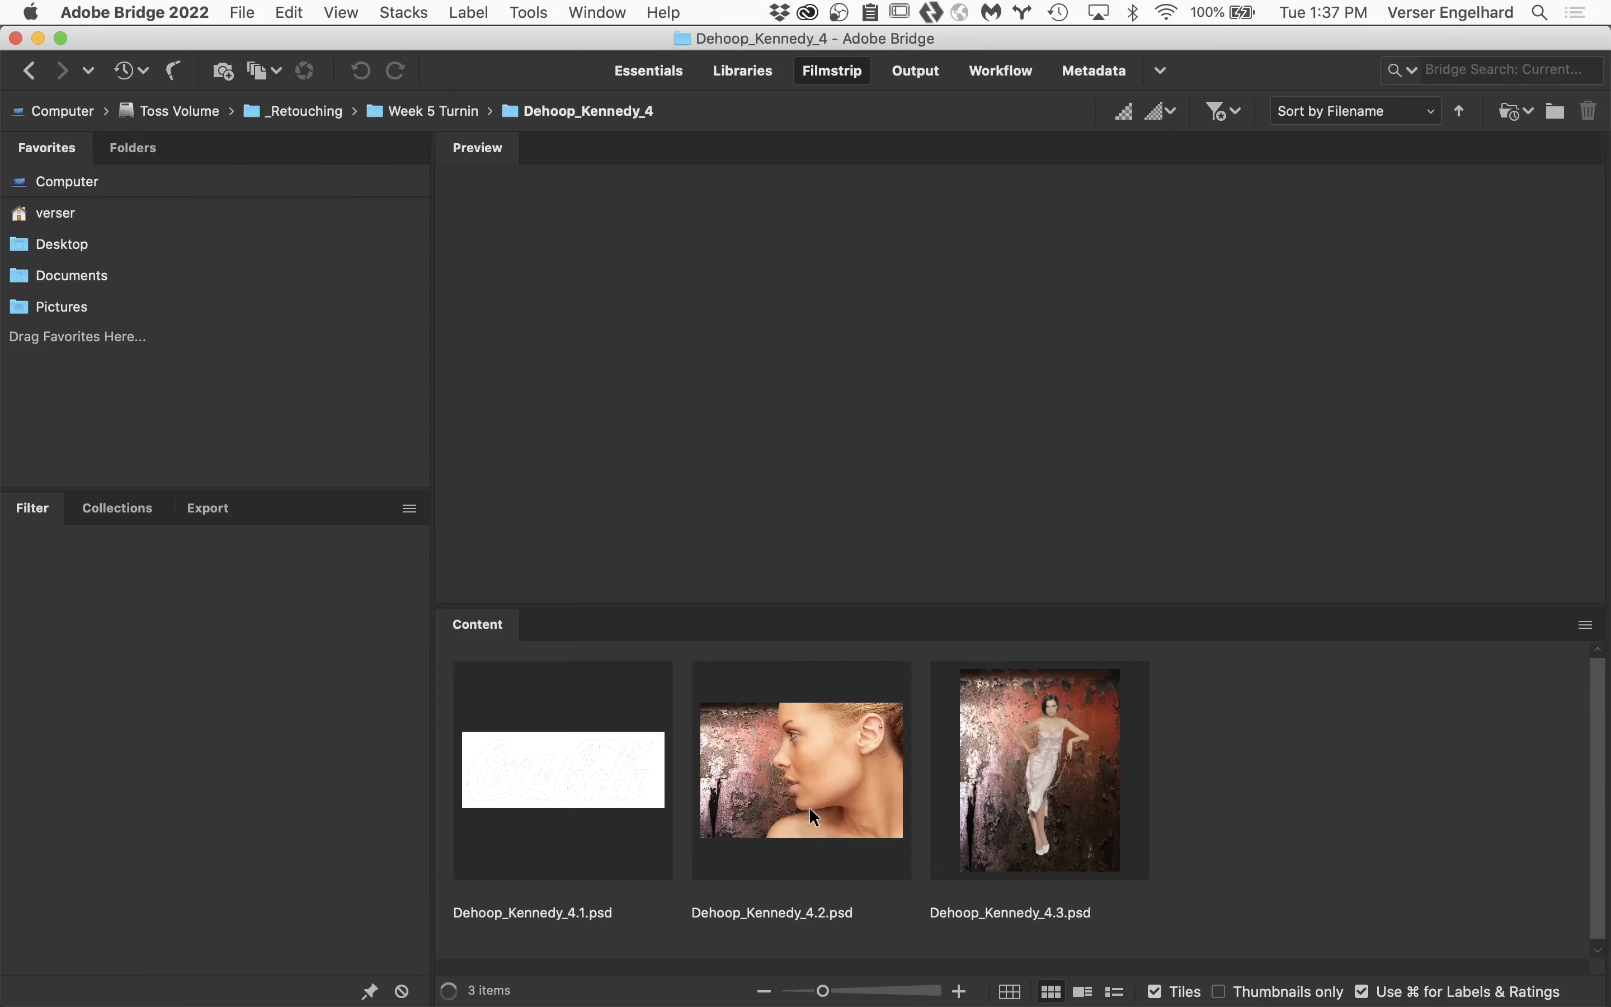
pyautogui.doubleClick(1040, 779)
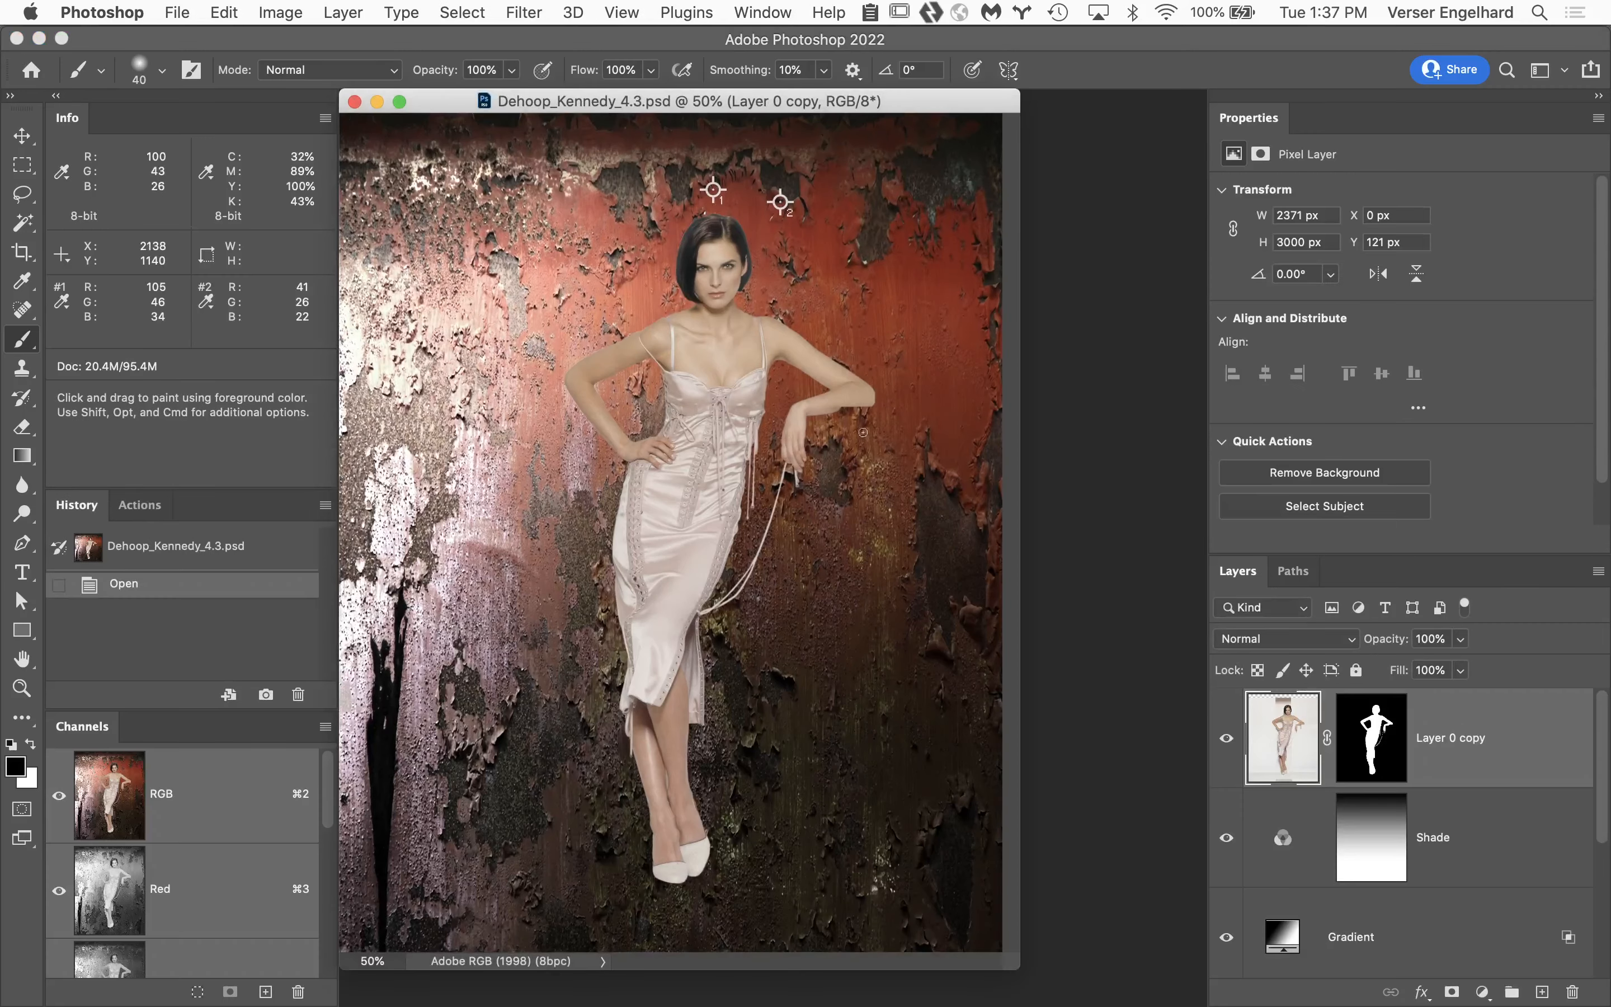
# Examine the woman's cutout edges around the neck, shoulder and raised arm at 300%.
pyautogui.press('super+space')
pyautogui.click(739, 269)
pyautogui.click(805, 473)
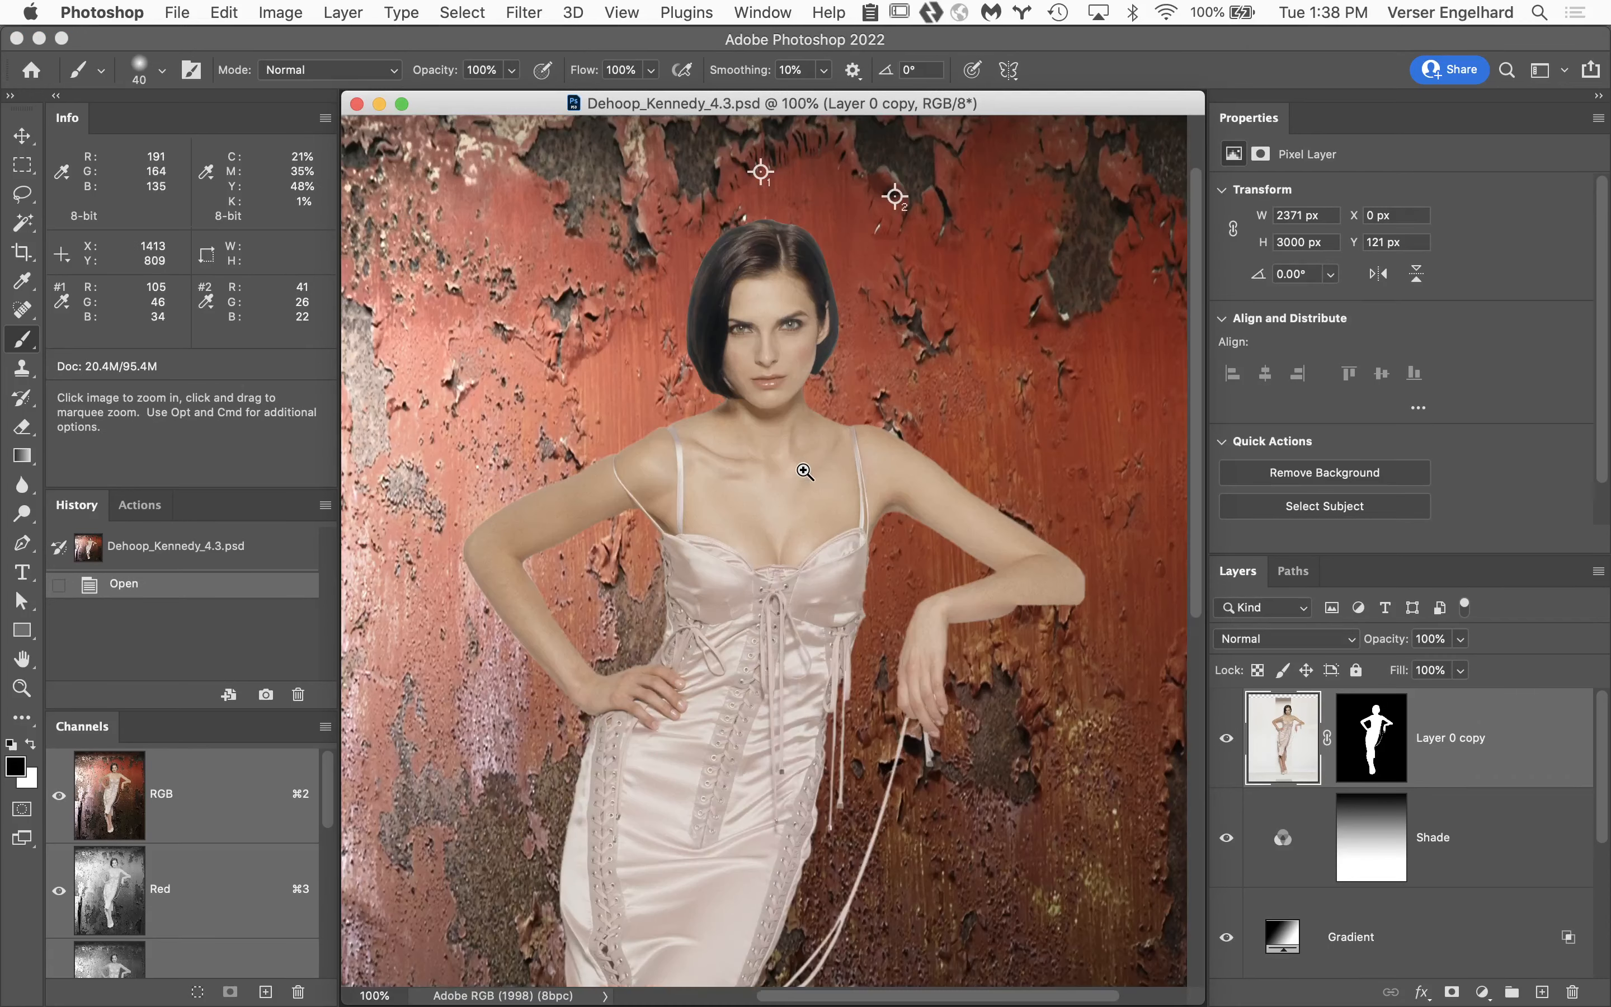
pyautogui.click(804, 473)
pyautogui.click(785, 625)
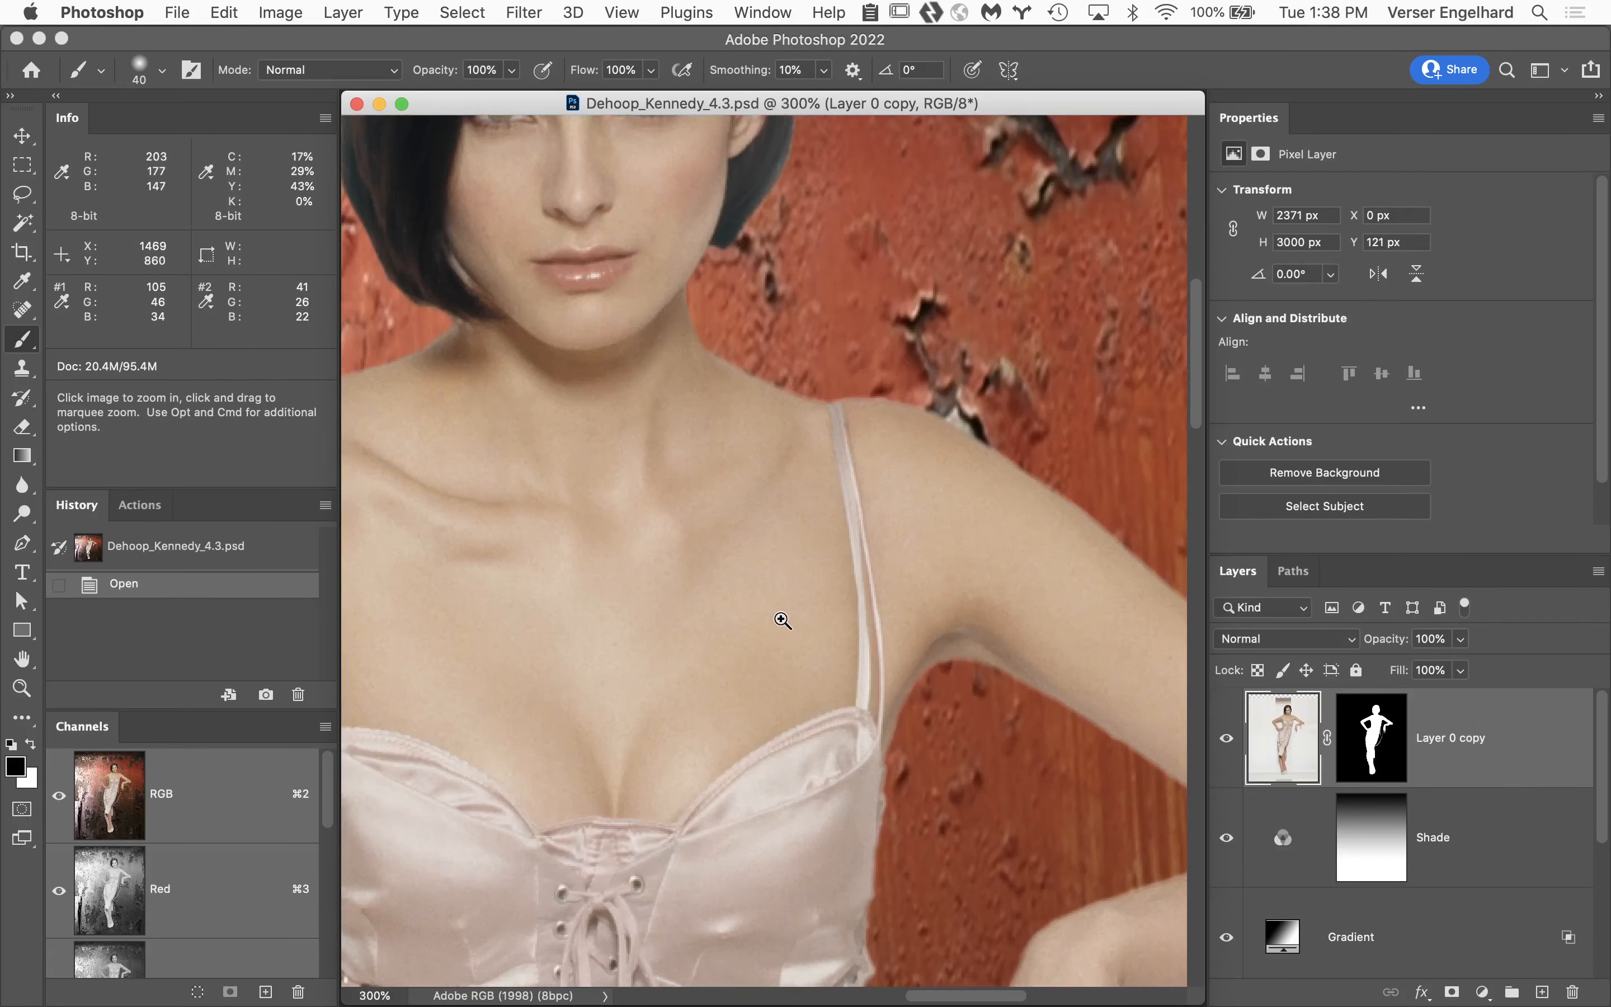
pyautogui.moveTo(748, 565); pyautogui.dragTo(679, 368)
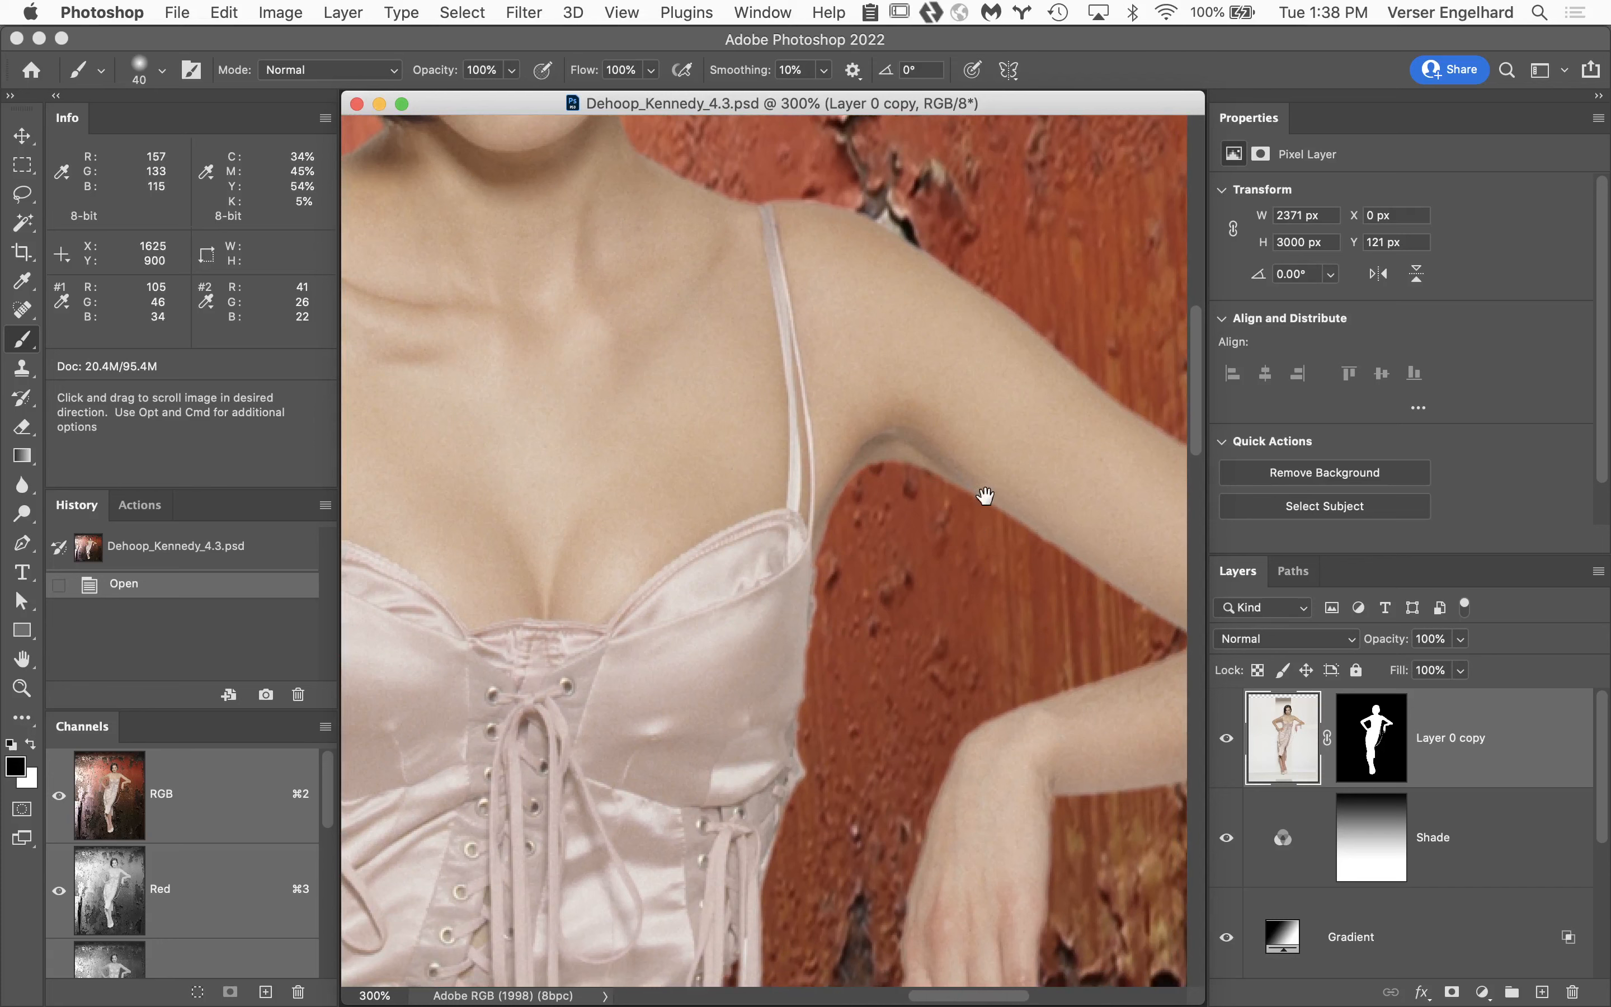
pyautogui.moveTo(1095, 520); pyautogui.dragTo(1129, 778)
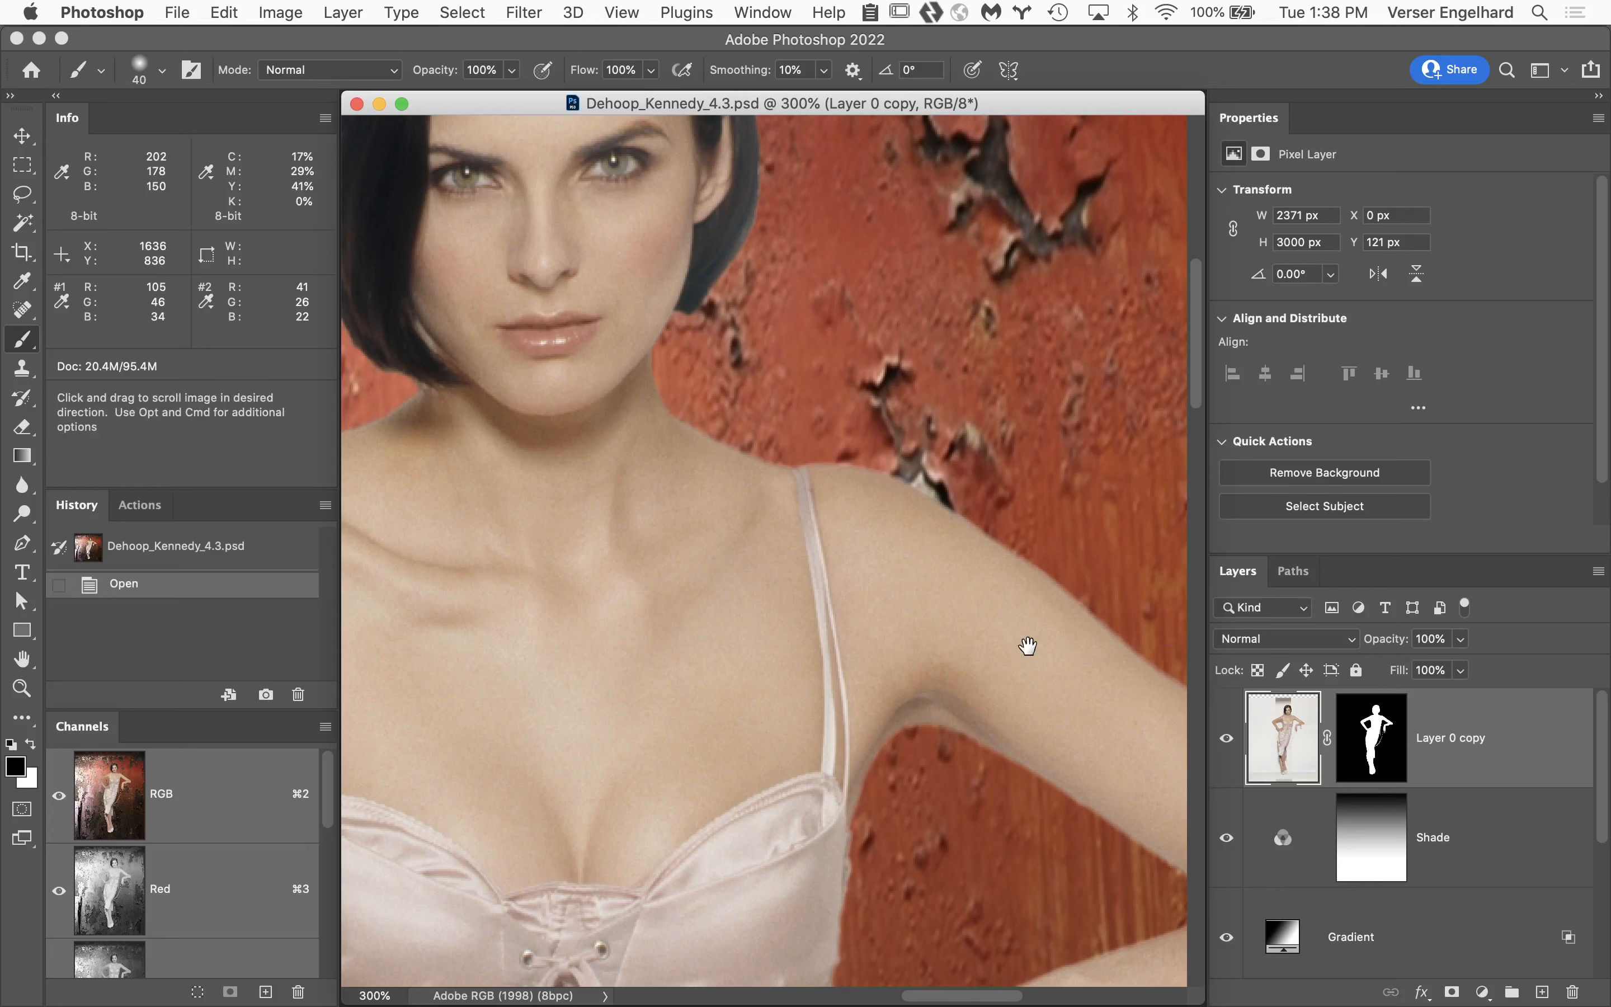
pyautogui.moveTo(999, 632)
pyautogui.mouseDown()
pyautogui.moveTo(1087, 626)
pyautogui.moveTo(1014, 637)
pyautogui.mouseUp()
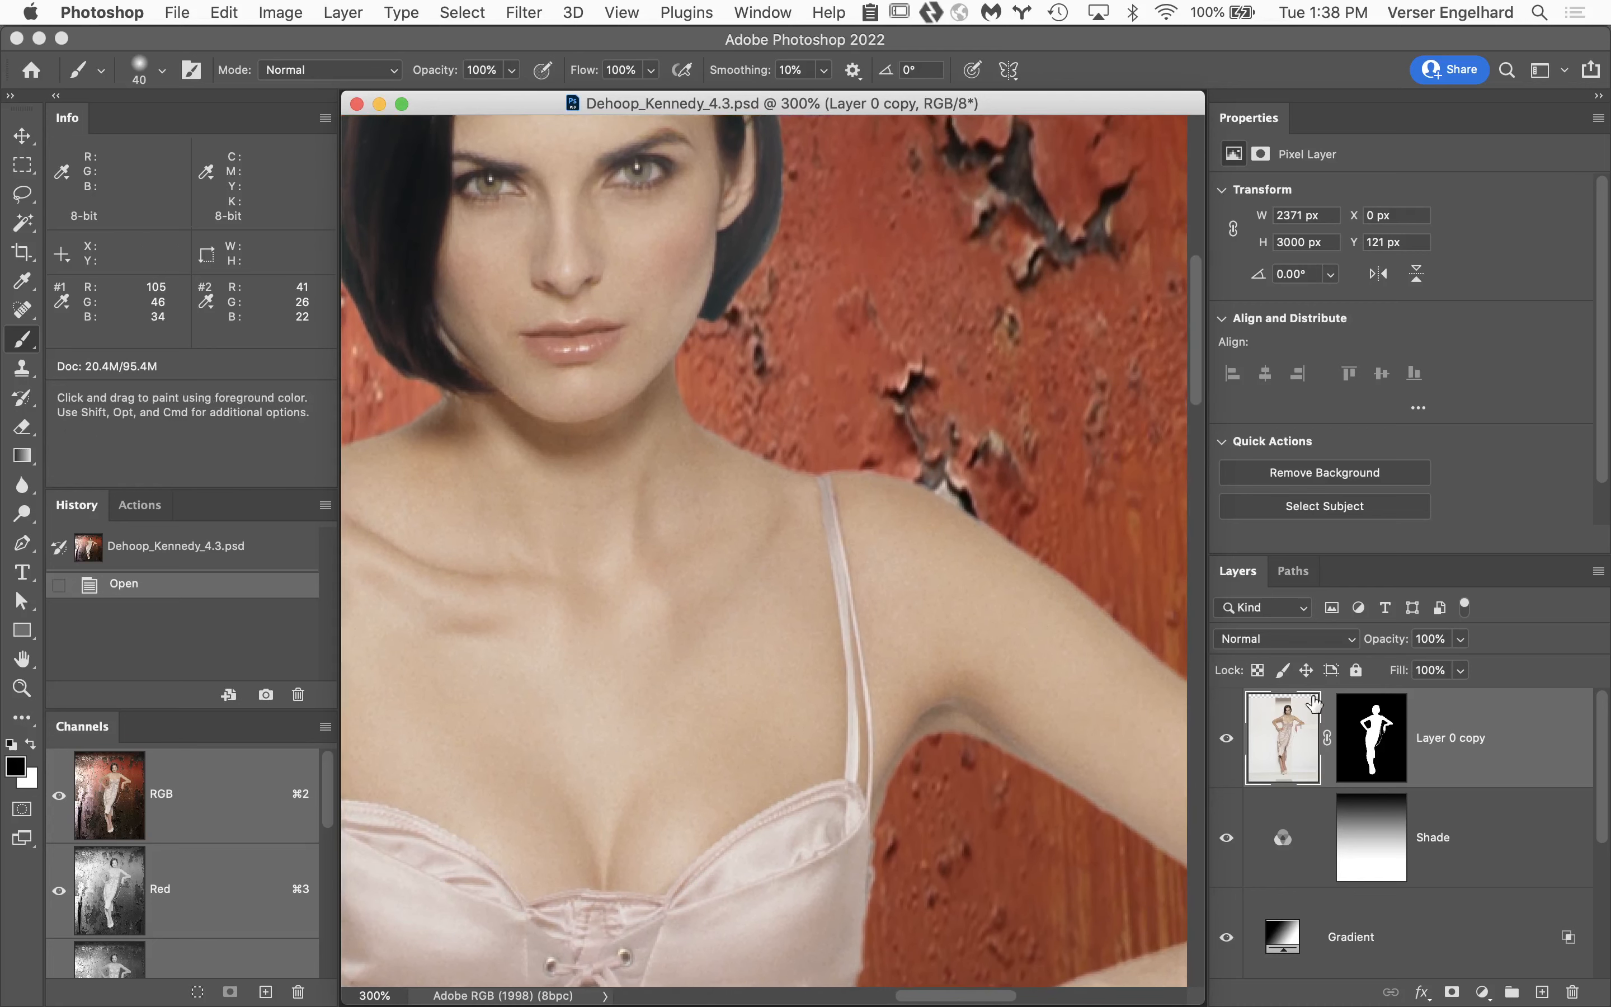
# View the Layer 0 copy mask on its own, check the Body path, and close the document.
pyautogui.keyDown('alt'); pyautogui.click(1363, 733); pyautogui.keyUp('alt')
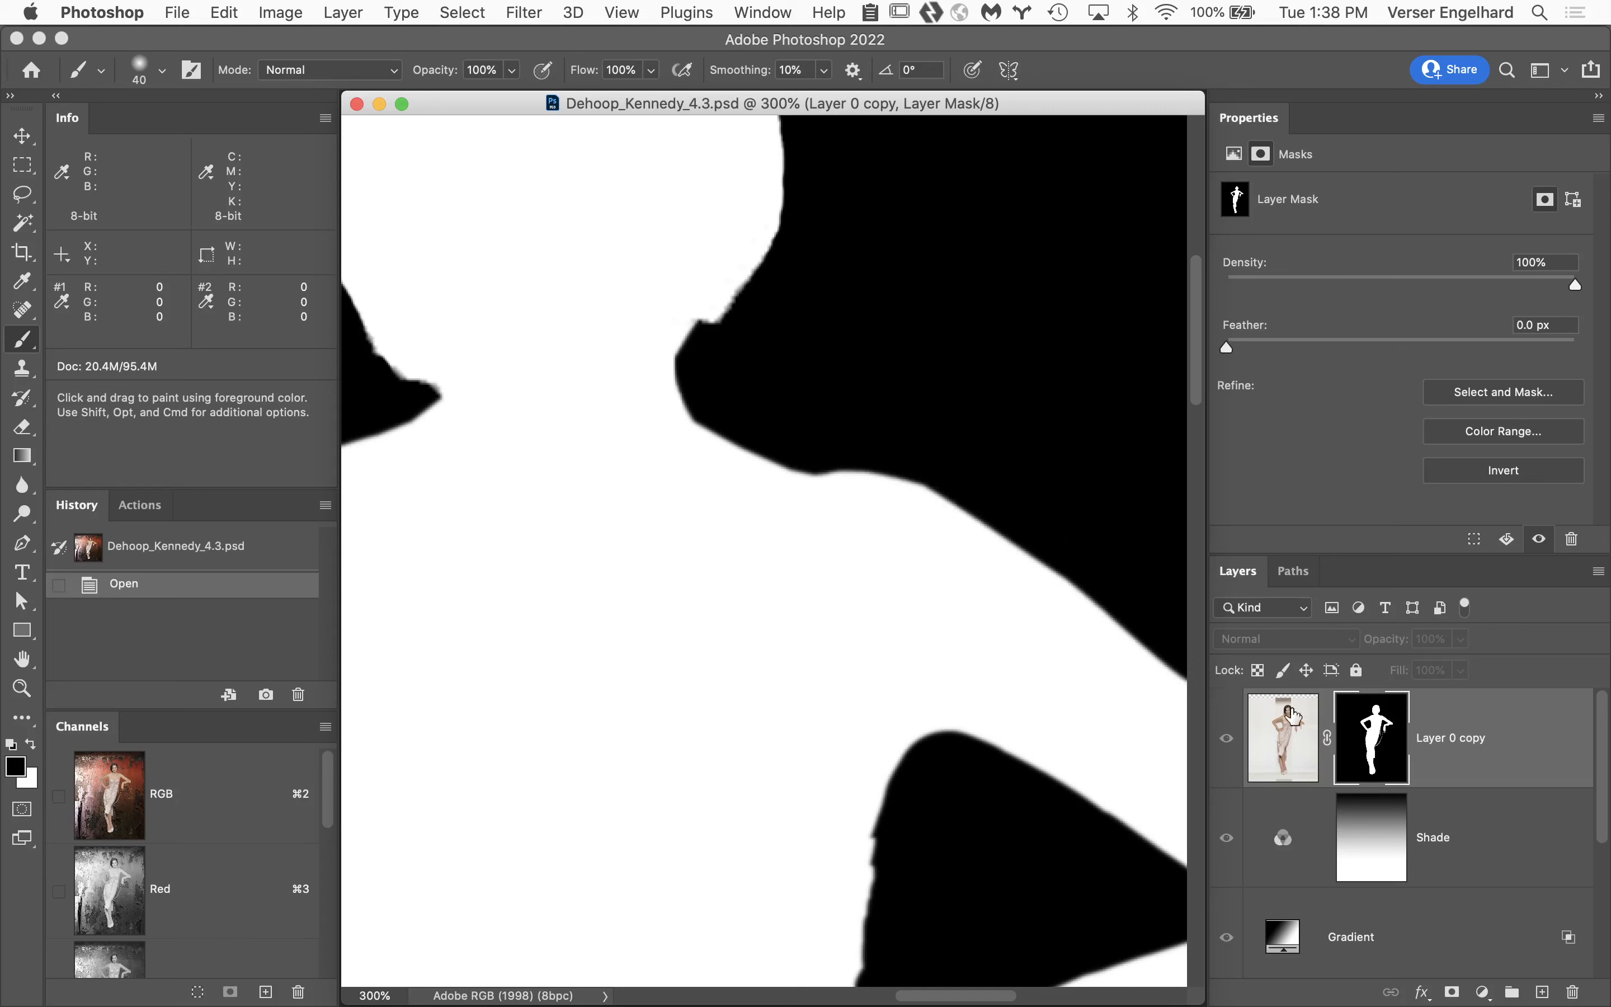
pyautogui.click(1292, 579)
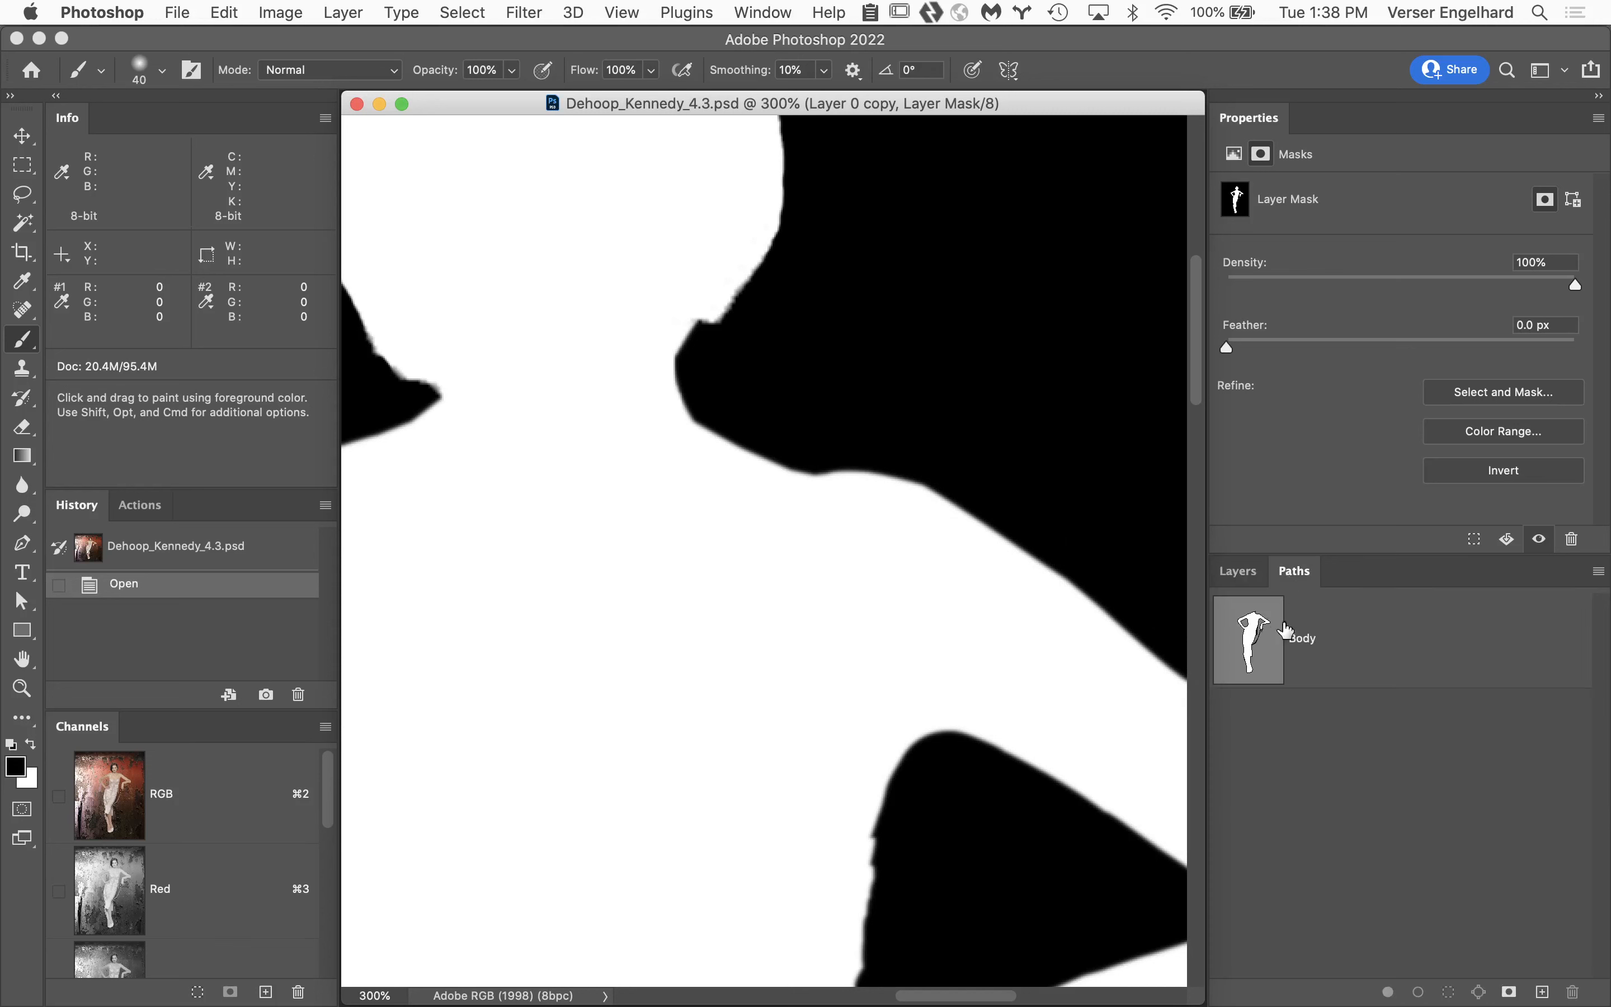
pyautogui.click(1256, 574)
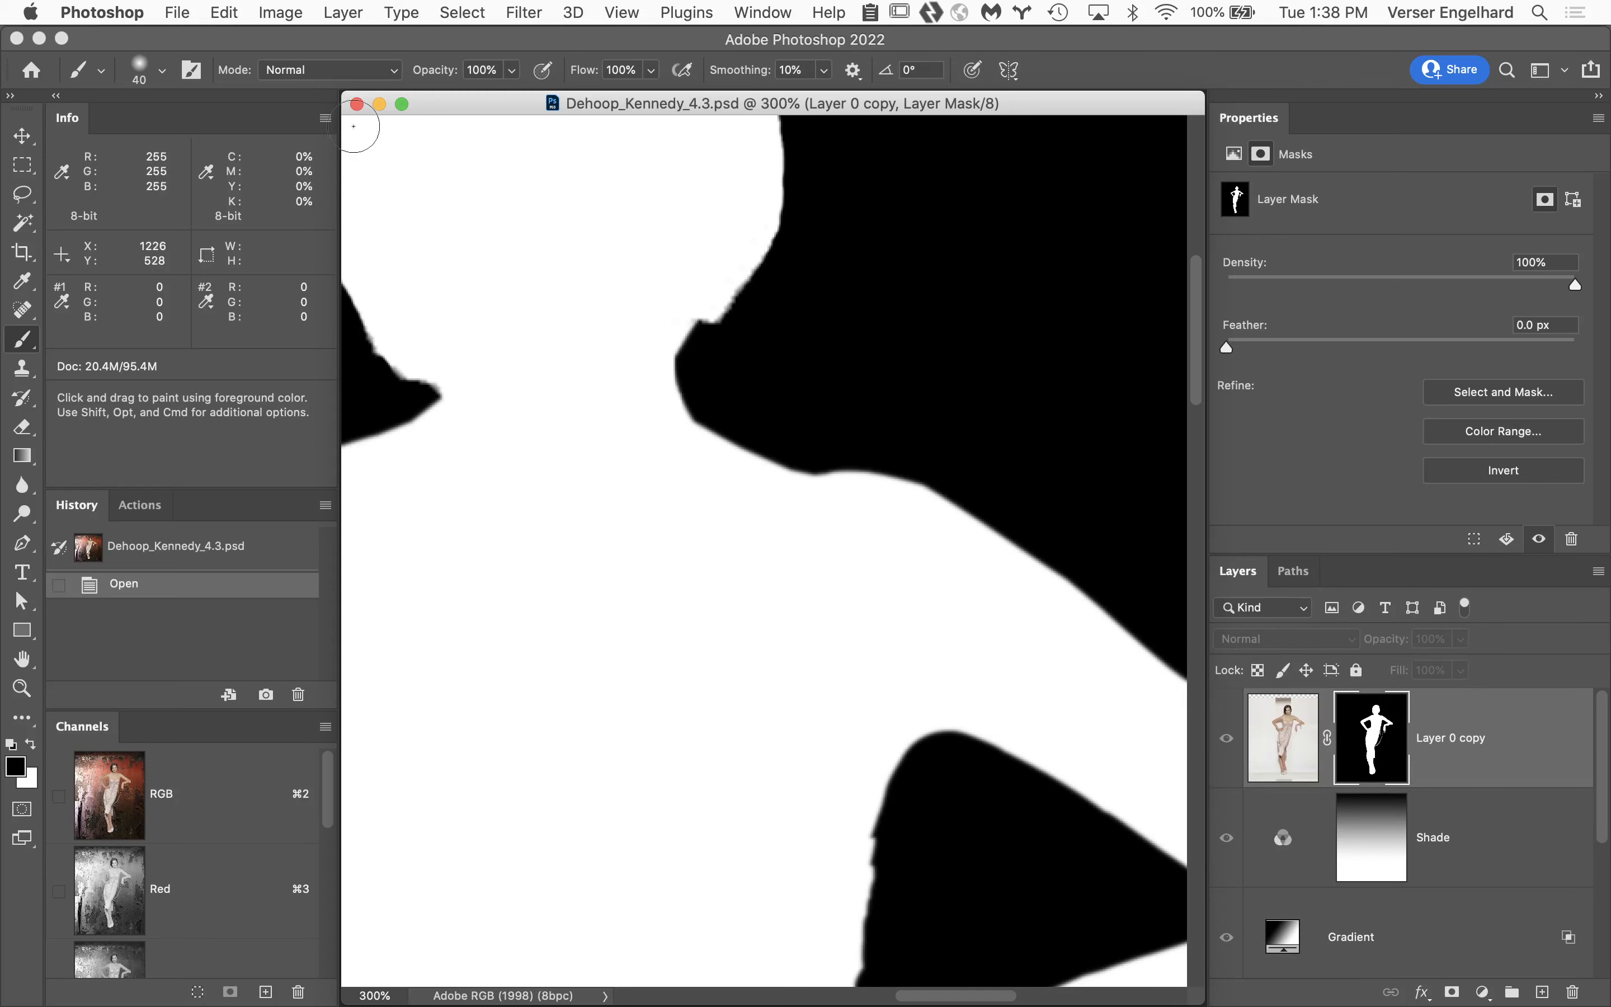
pyautogui.click(357, 105)
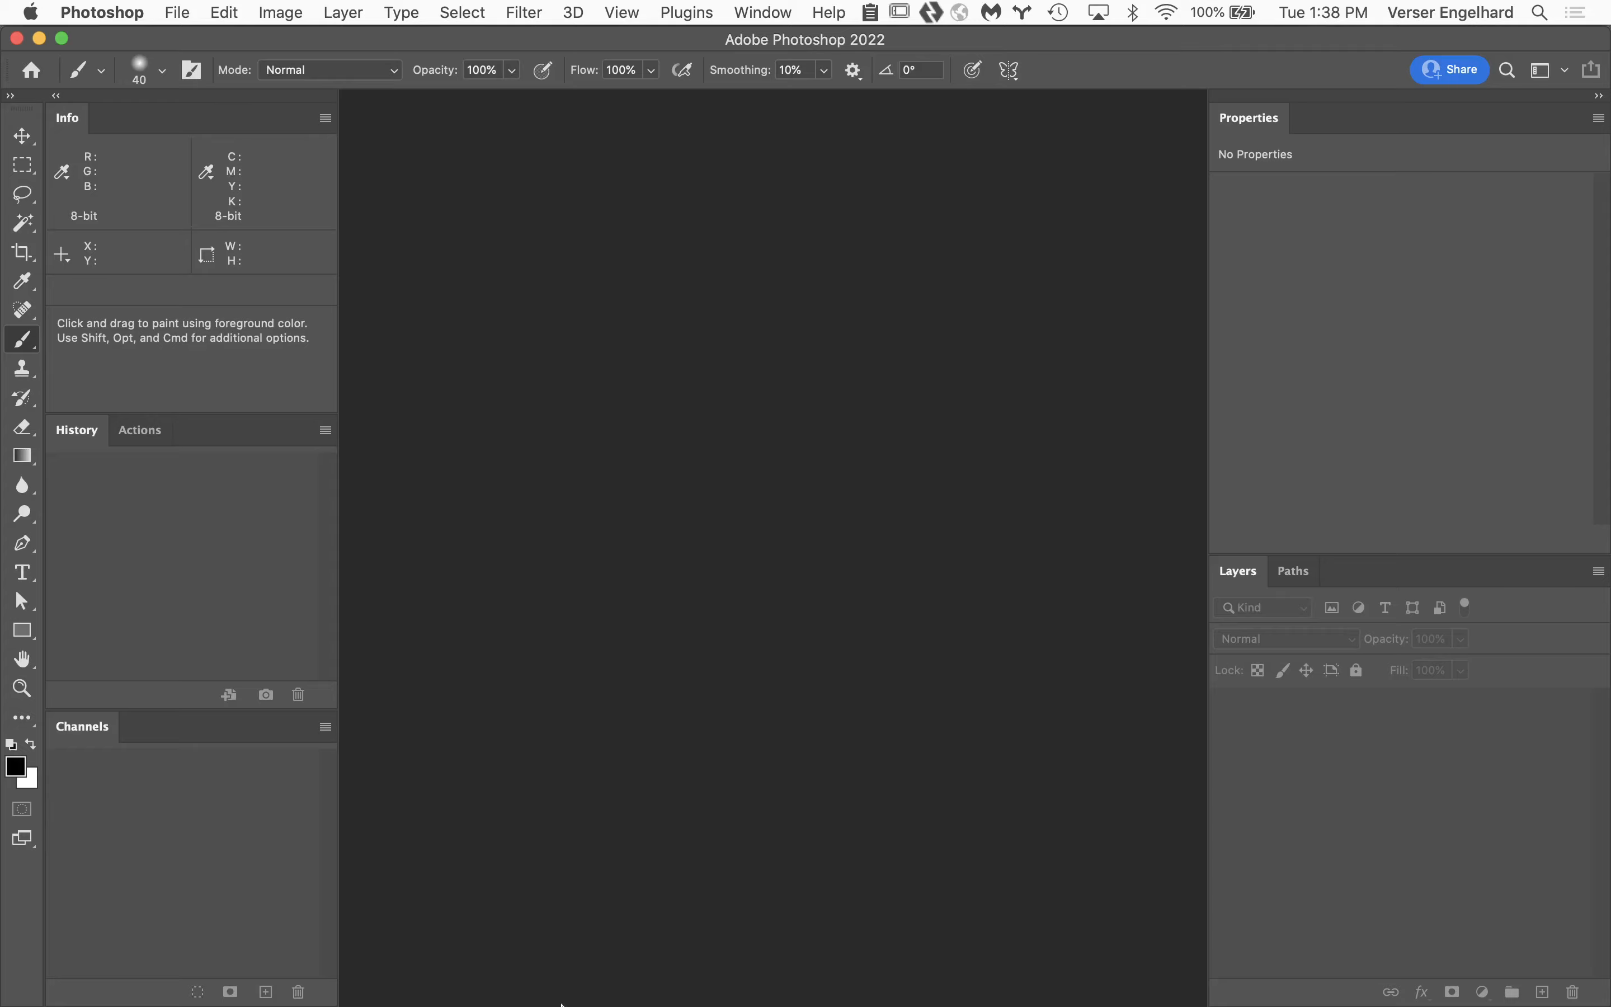
# Switch to Adobe Bridge, return to Week 5 Turnin, and open the 4.3 PSD in the student folder ending in Week 04_Assignments.
pyautogui.moveTo(621, 1004)
pyautogui.click(531, 985)
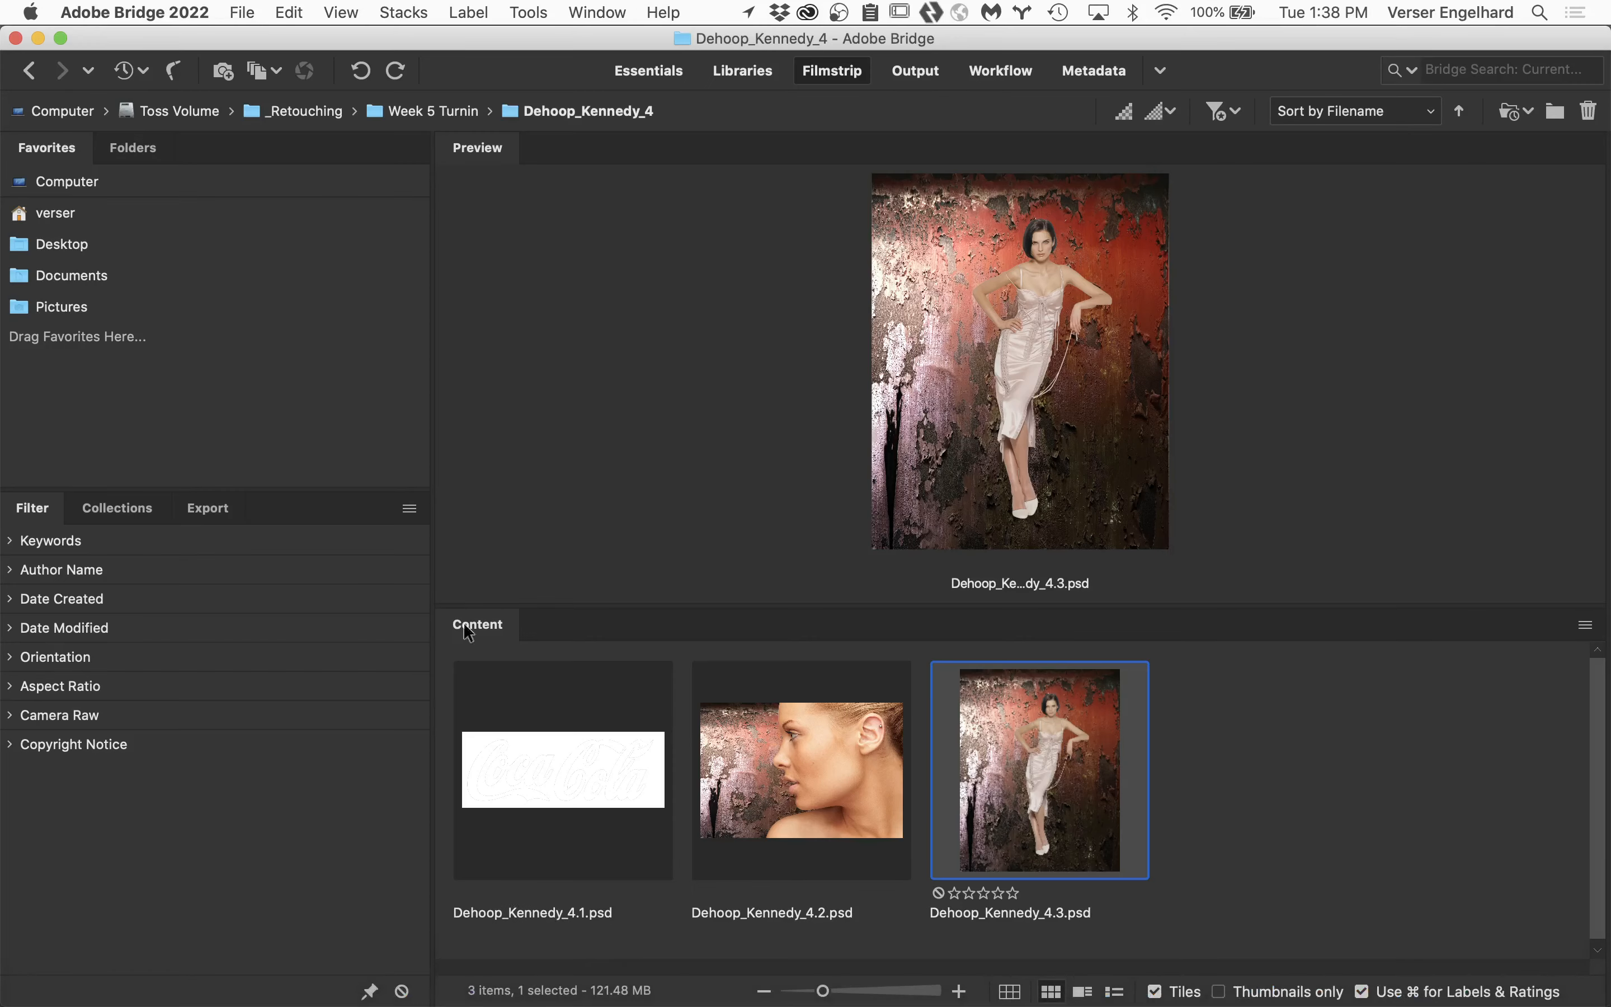
pyautogui.click(28, 70)
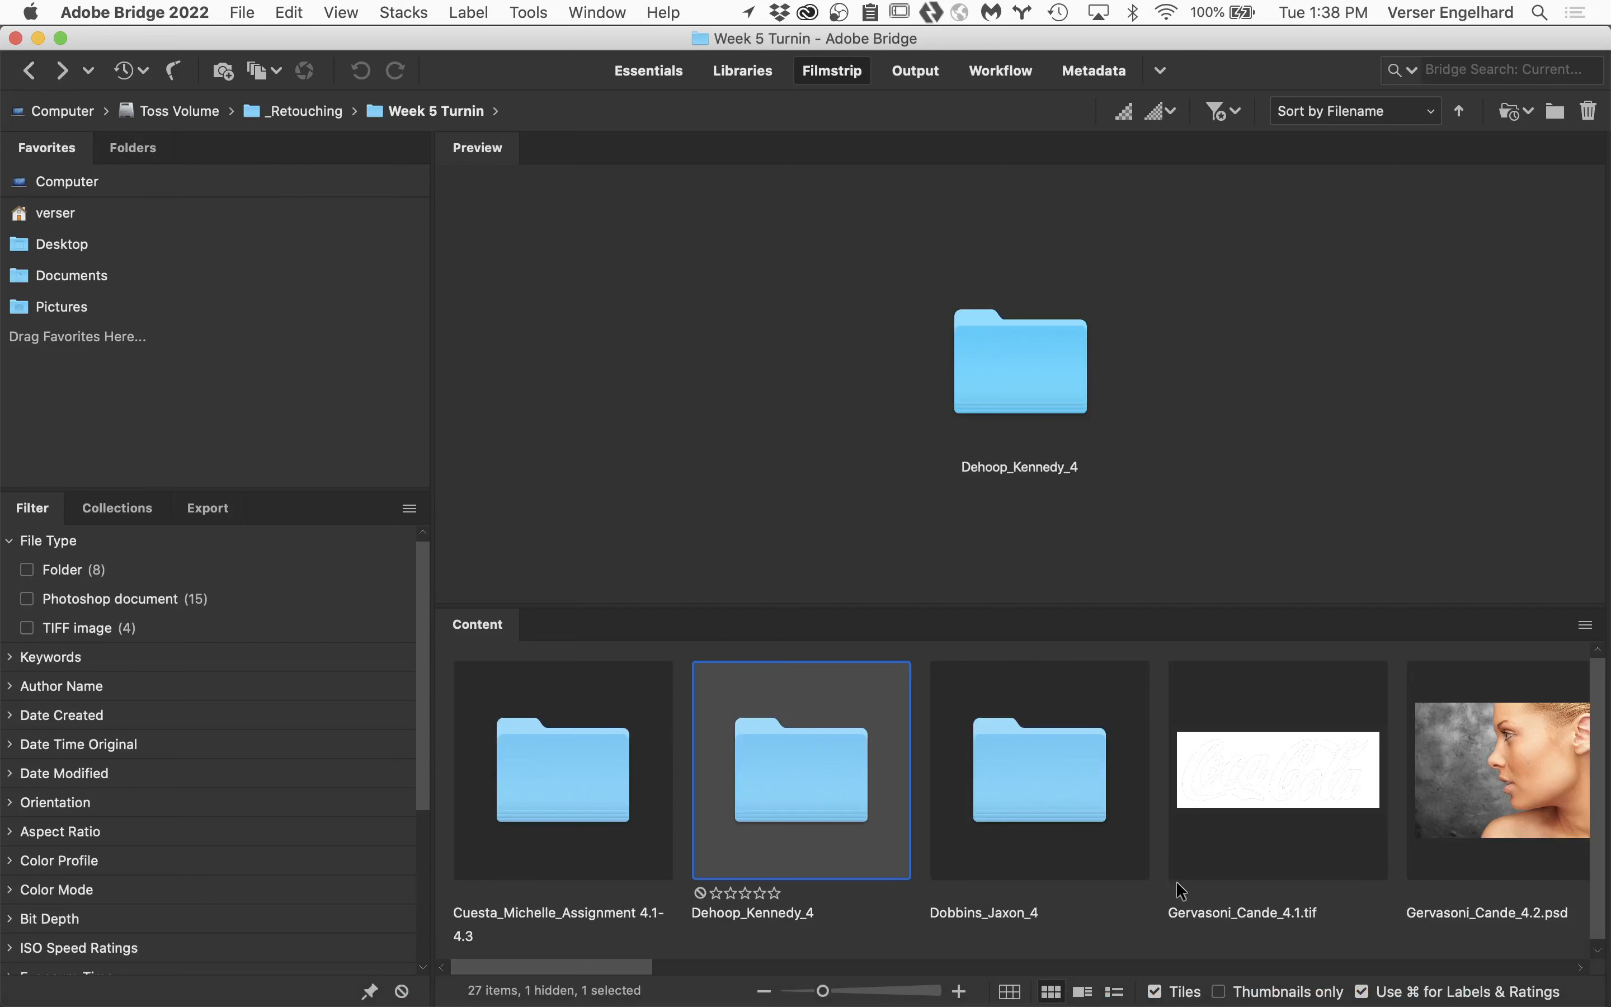
pyautogui.moveTo(634, 972); pyautogui.dragTo(1009, 980)
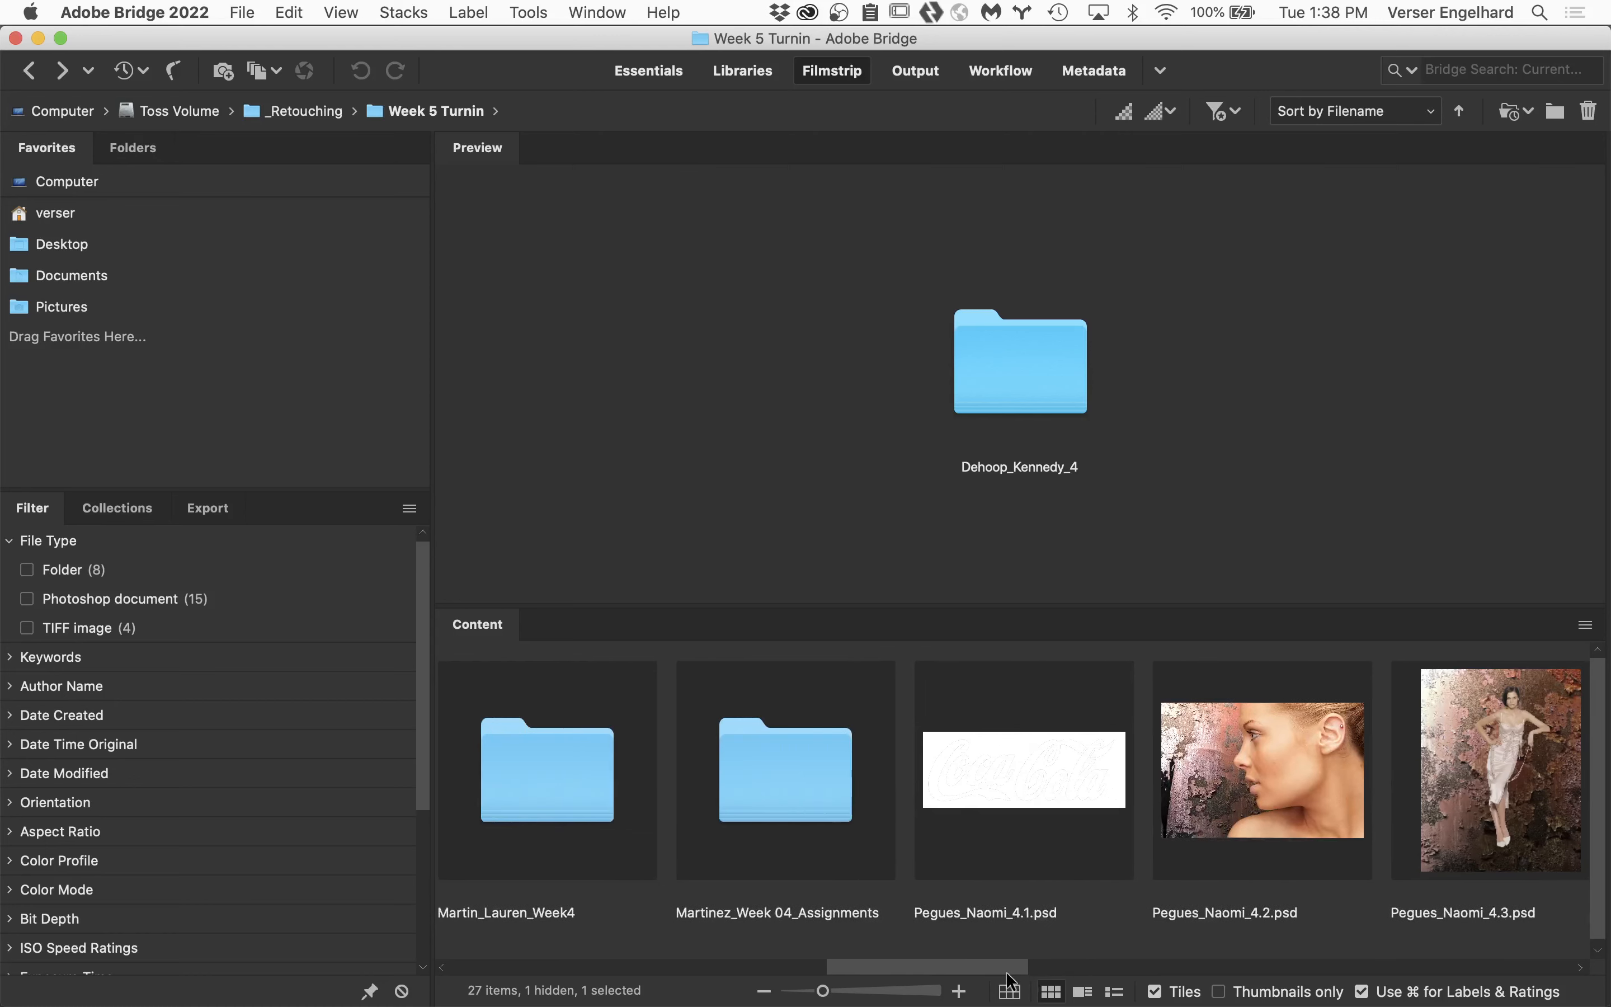
pyautogui.doubleClick(802, 778)
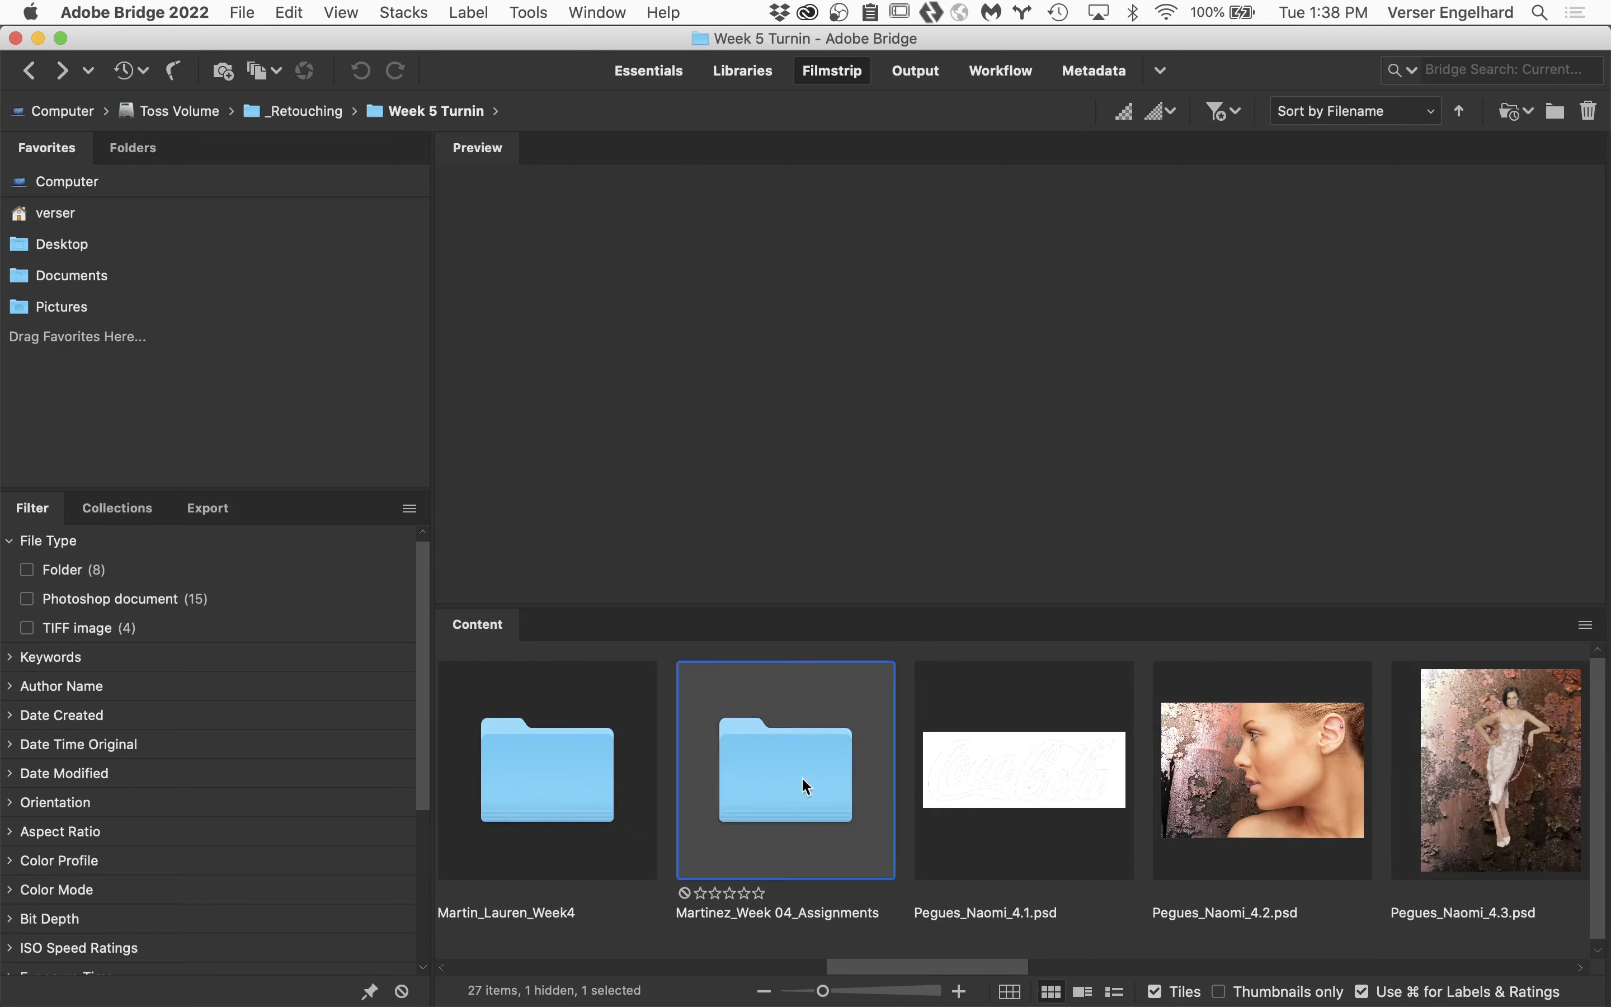
pyautogui.doubleClick(1048, 763)
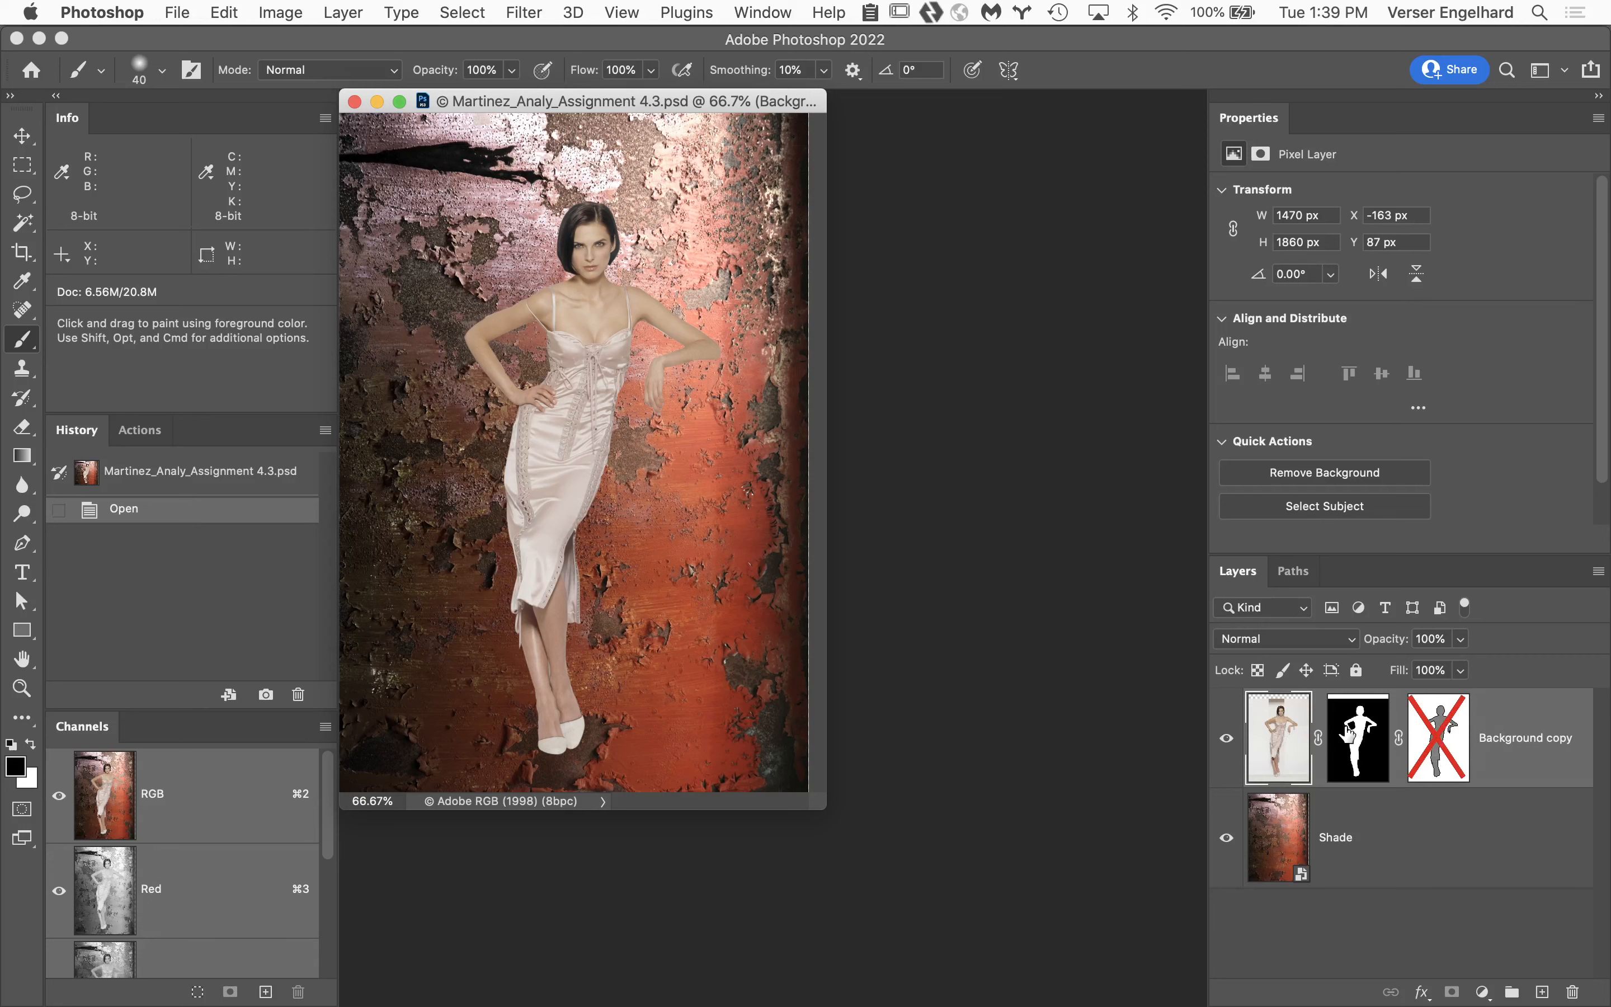
# Inspect the Background copy Vector Mask path and enable the disabled vector mask on the Background copy layer.
pyautogui.click(1293, 570)
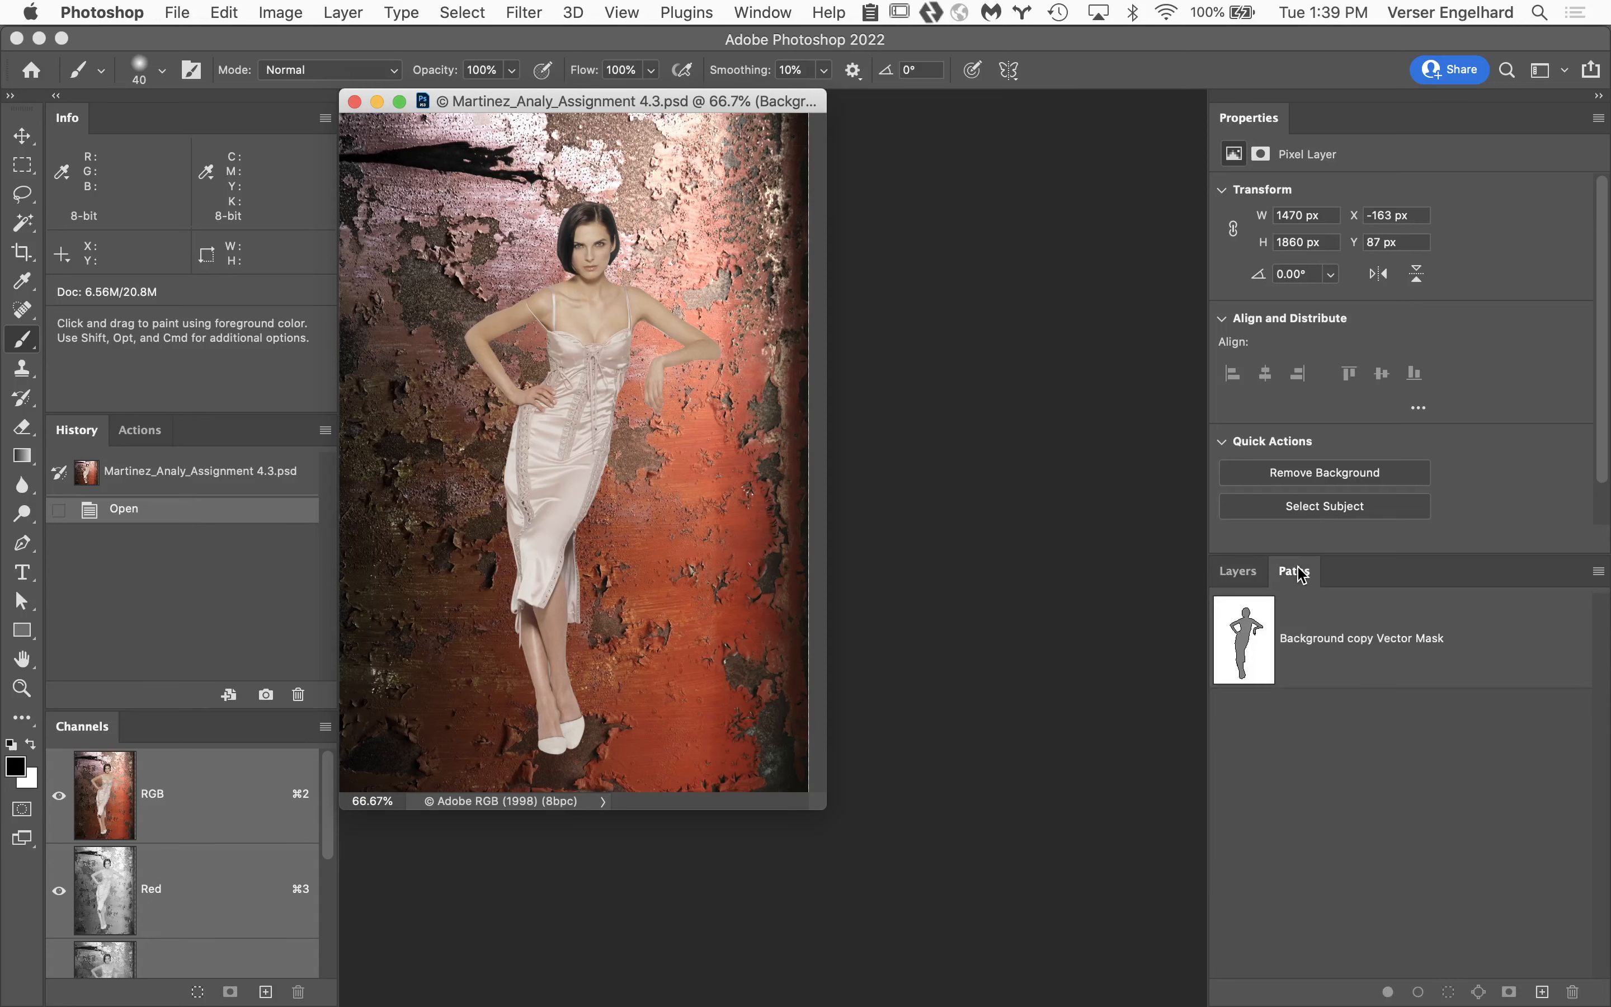
pyautogui.click(1252, 637)
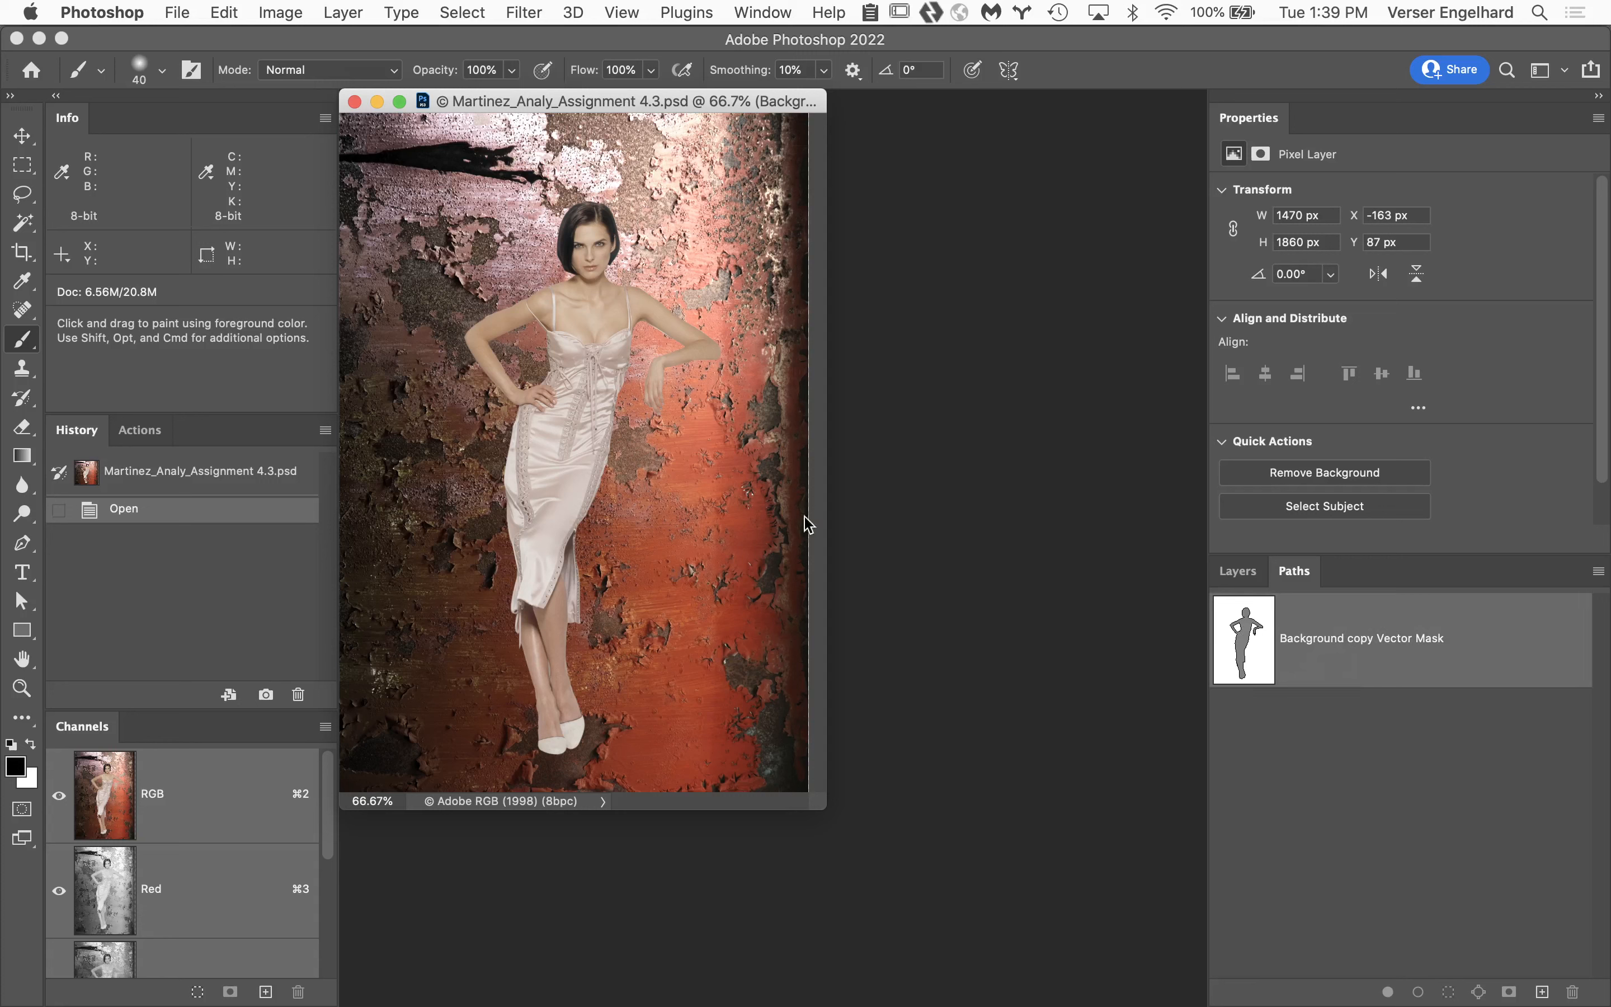
pyautogui.click(1237, 571)
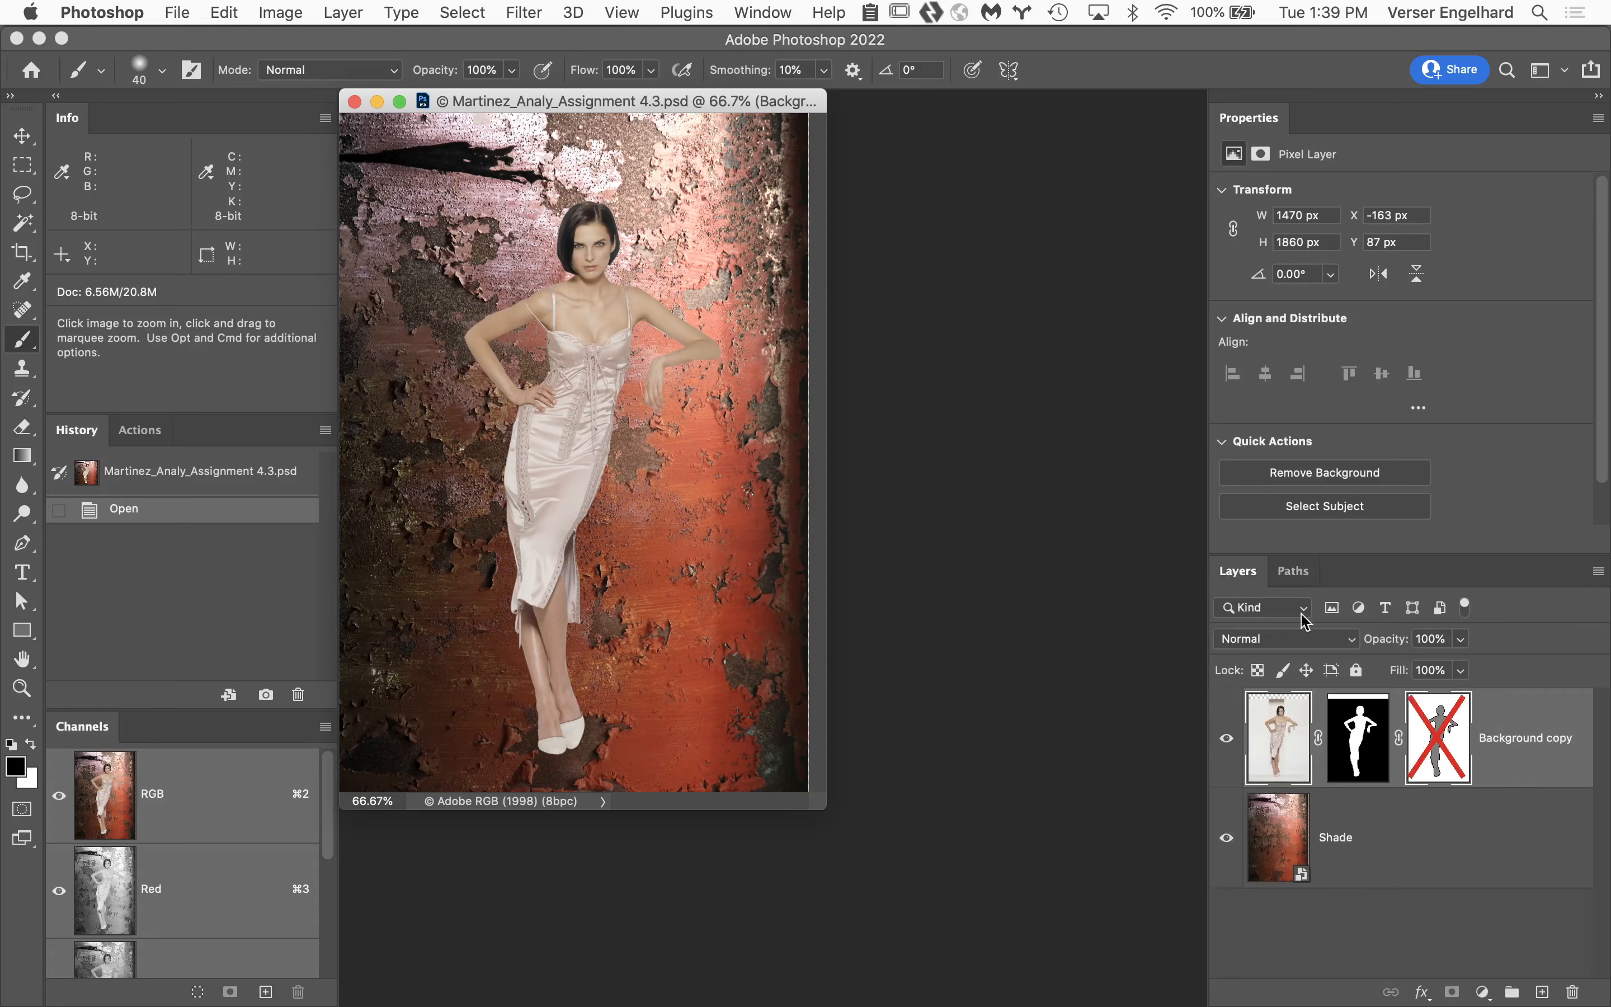
pyautogui.keyDown('shift'); pyautogui.click(1442, 735); pyautogui.keyUp('shift')
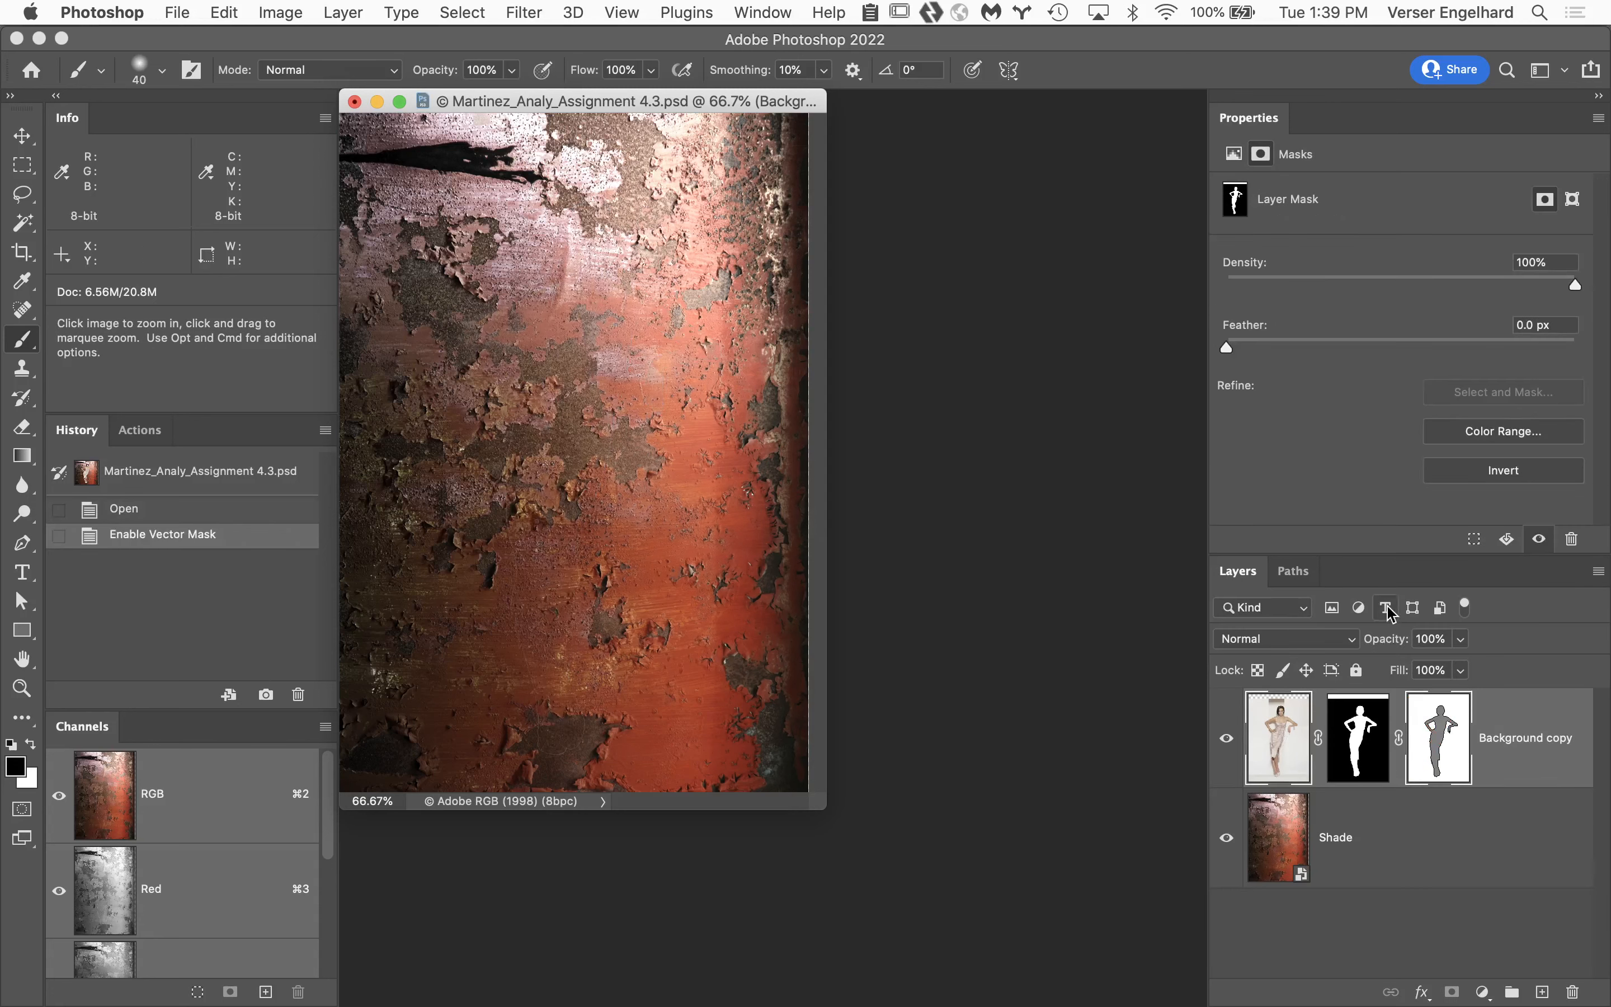
# Duplicate the Background copy Vector Mask path and examine the copy's anchor points around the neck at 600%.
pyautogui.click(1293, 571)
pyautogui.moveTo(1297, 601); pyautogui.dragTo(1542, 992)
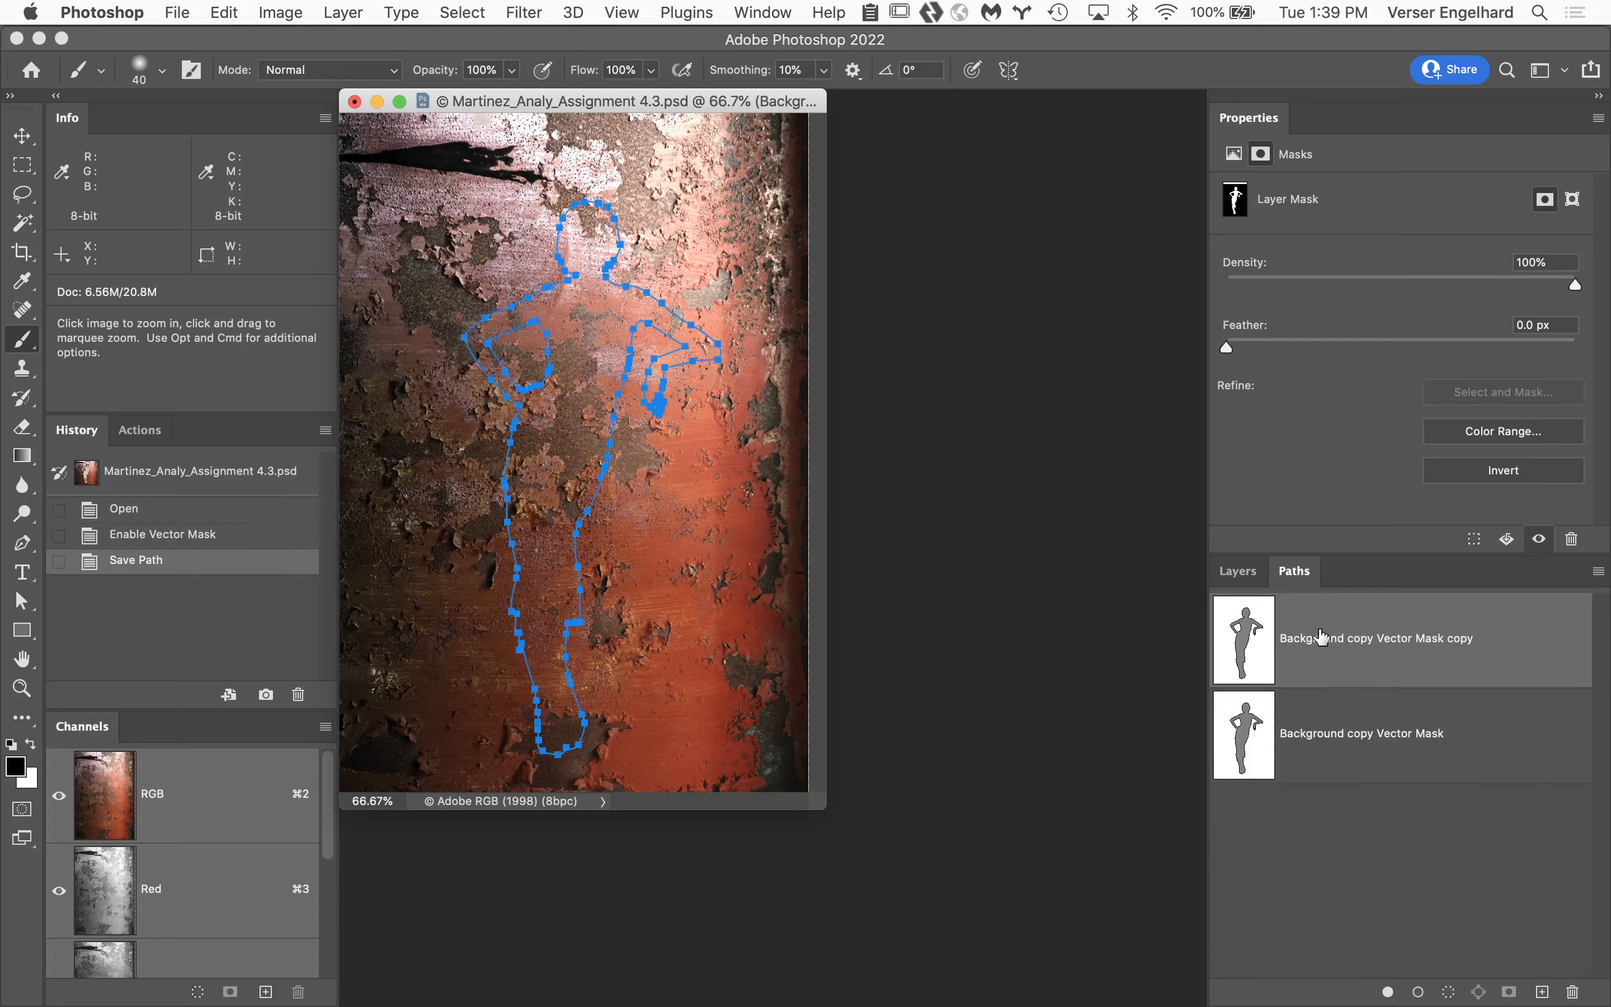
pyautogui.keyDown('super'); pyautogui.click(577, 281); pyautogui.keyUp('super')
pyautogui.keyDown('super'); pyautogui.click(577, 281); pyautogui.keyUp('super')
pyautogui.keyDown('super'); pyautogui.click(576, 281); pyautogui.keyUp('super')
pyautogui.keyDown('super'); pyautogui.click(577, 281); pyautogui.keyUp('super')
pyautogui.keyDown('super'); pyautogui.click(577, 281); pyautogui.keyUp('super')
pyautogui.keyDown('super'); pyautogui.click(577, 281); pyautogui.keyUp('super')
pyautogui.press('v')
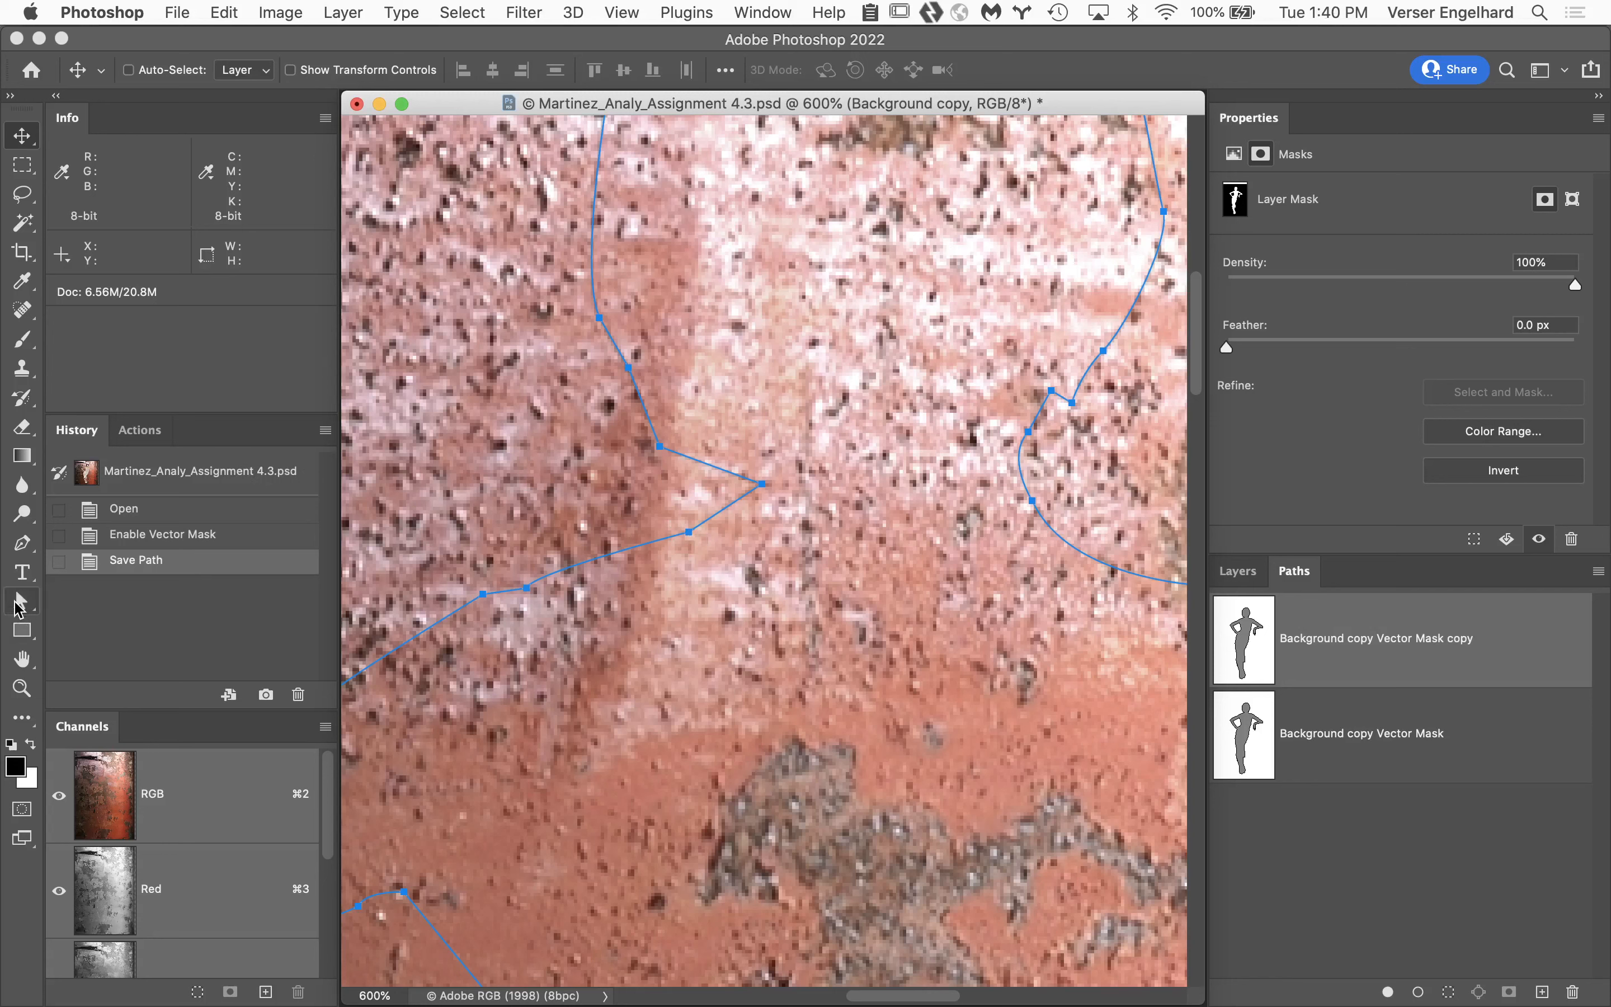
# Use the Direct Selection tool to inspect the pointed anchor at the neck and the adjacent shoulder anchor on the duplicated vector mask path.
pyautogui.click(34, 599)
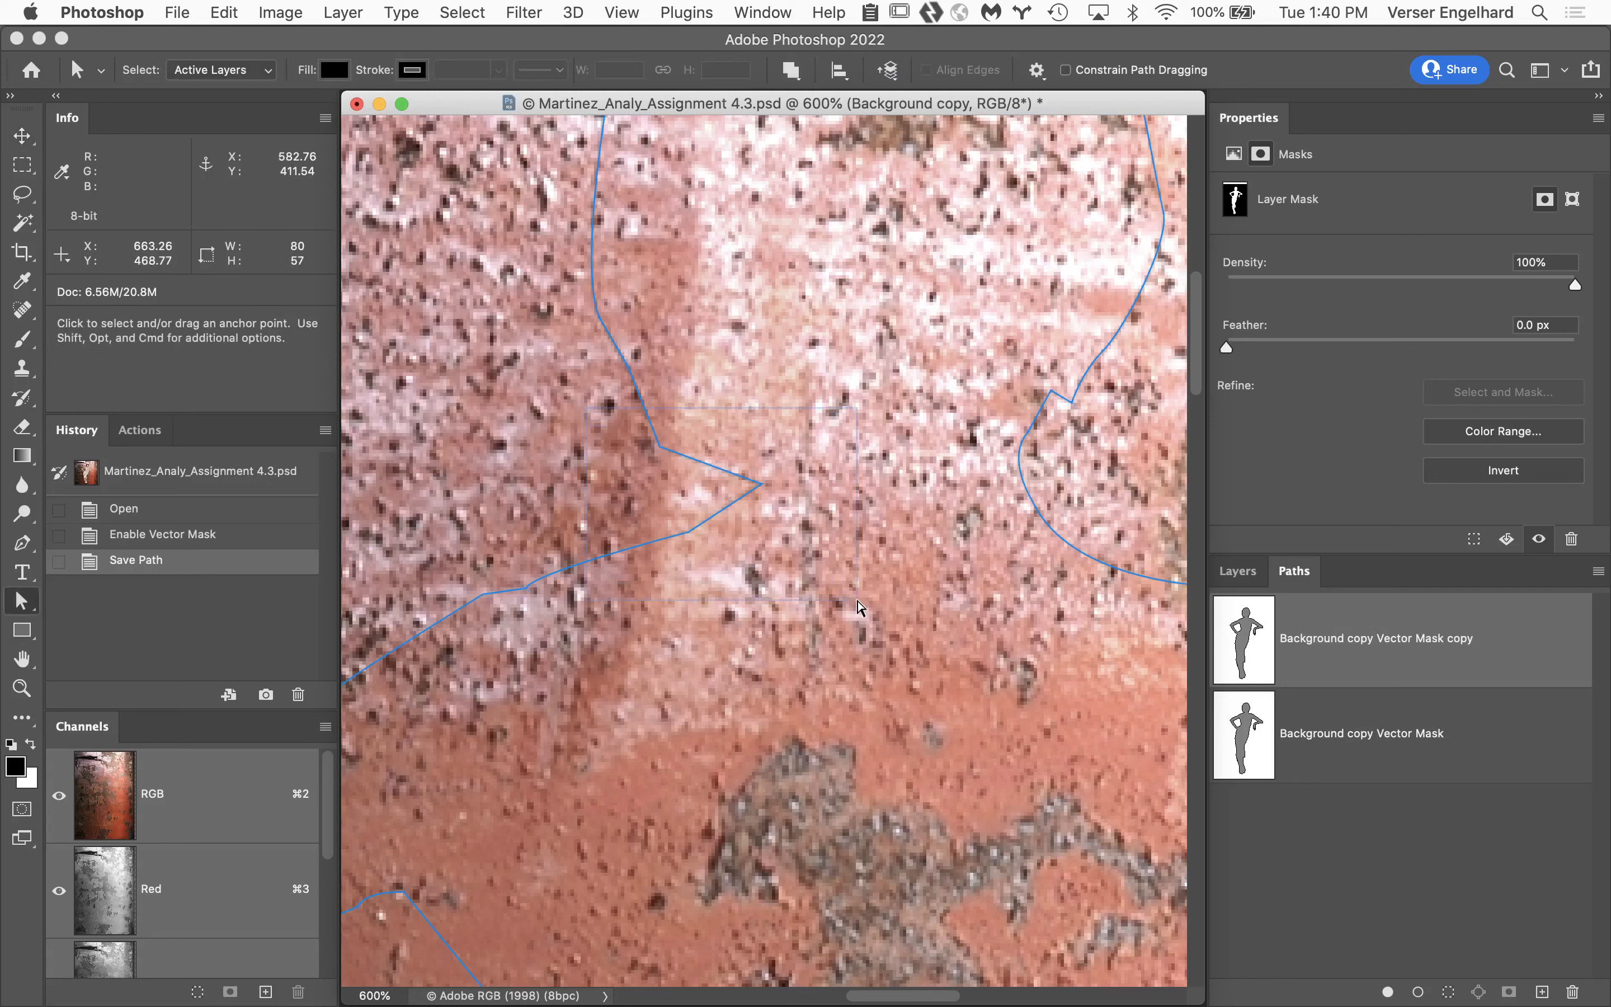
pyautogui.click(763, 476)
pyautogui.moveTo(764, 486); pyautogui.dragTo(763, 484)
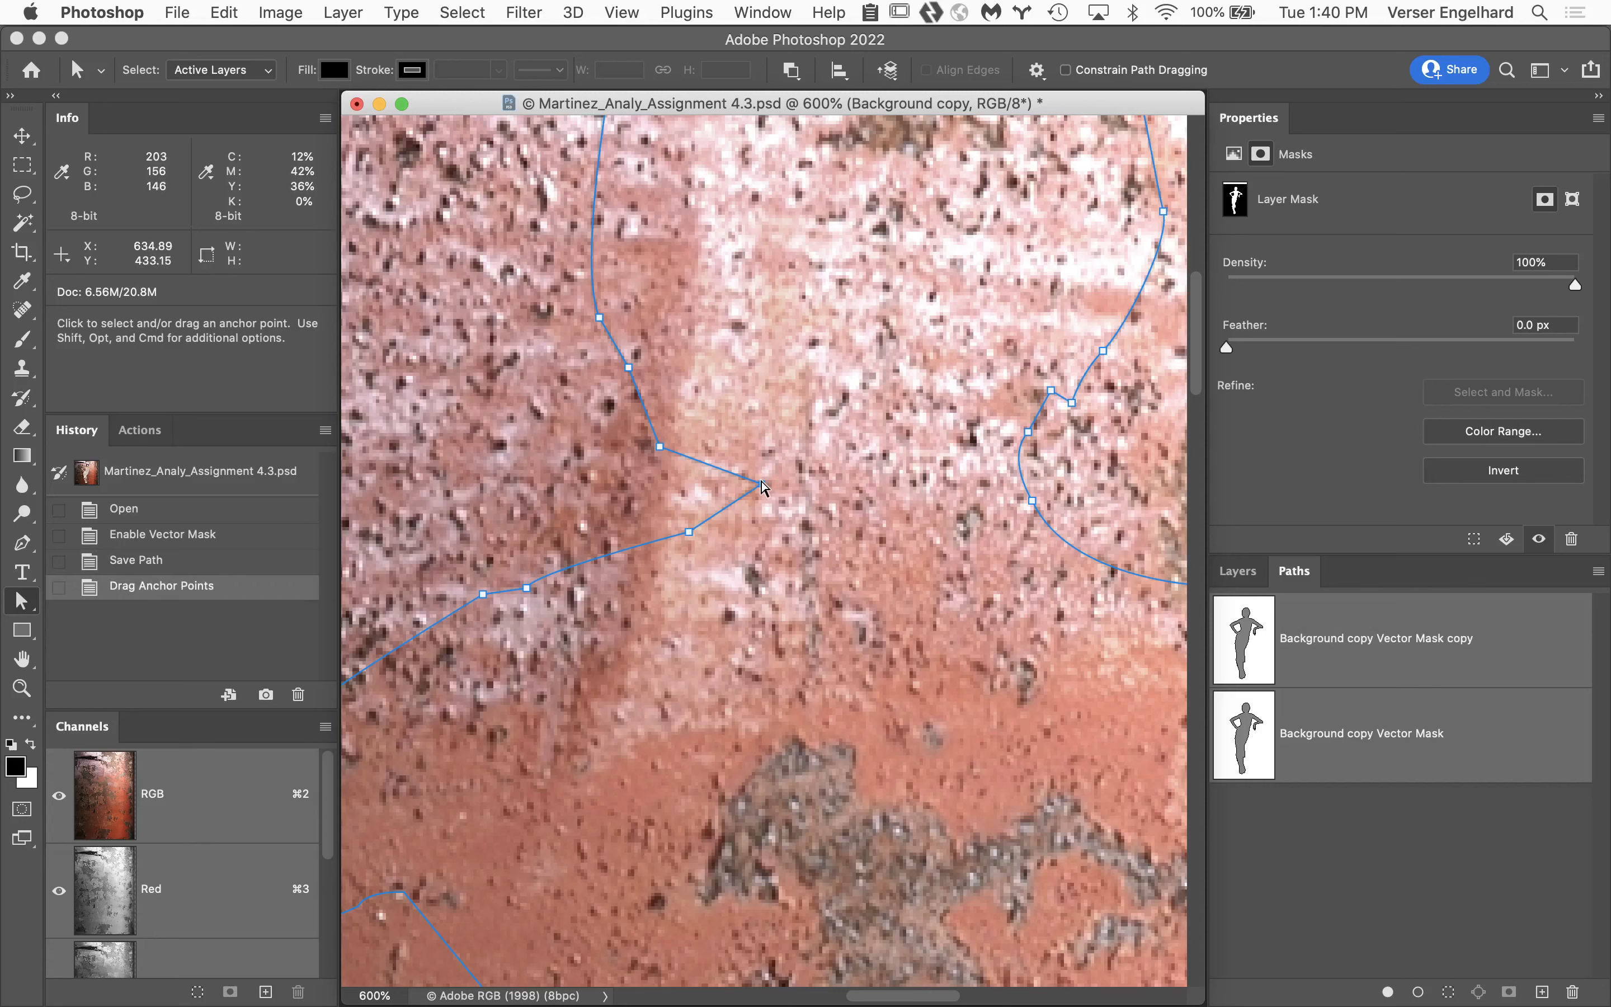
pyautogui.click(688, 535)
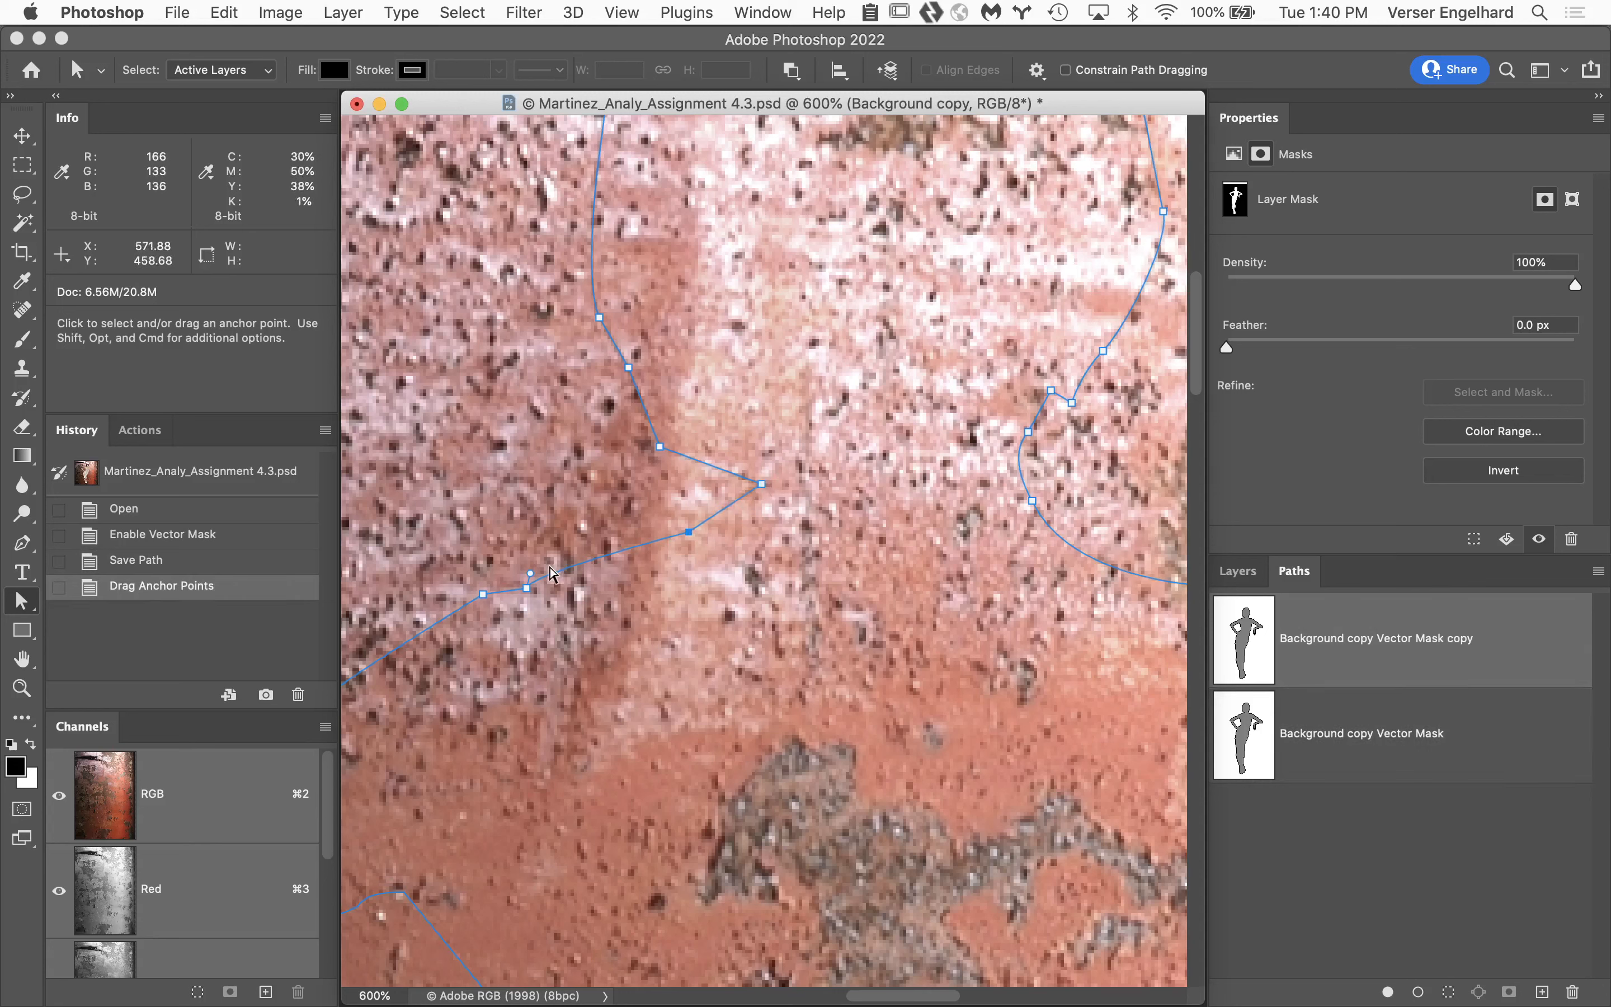
pyautogui.click(763, 485)
# Deselect the path and view the Background copy layer mask on its own to examine its edges around the neck and shoulder.
pyautogui.click(1238, 571)
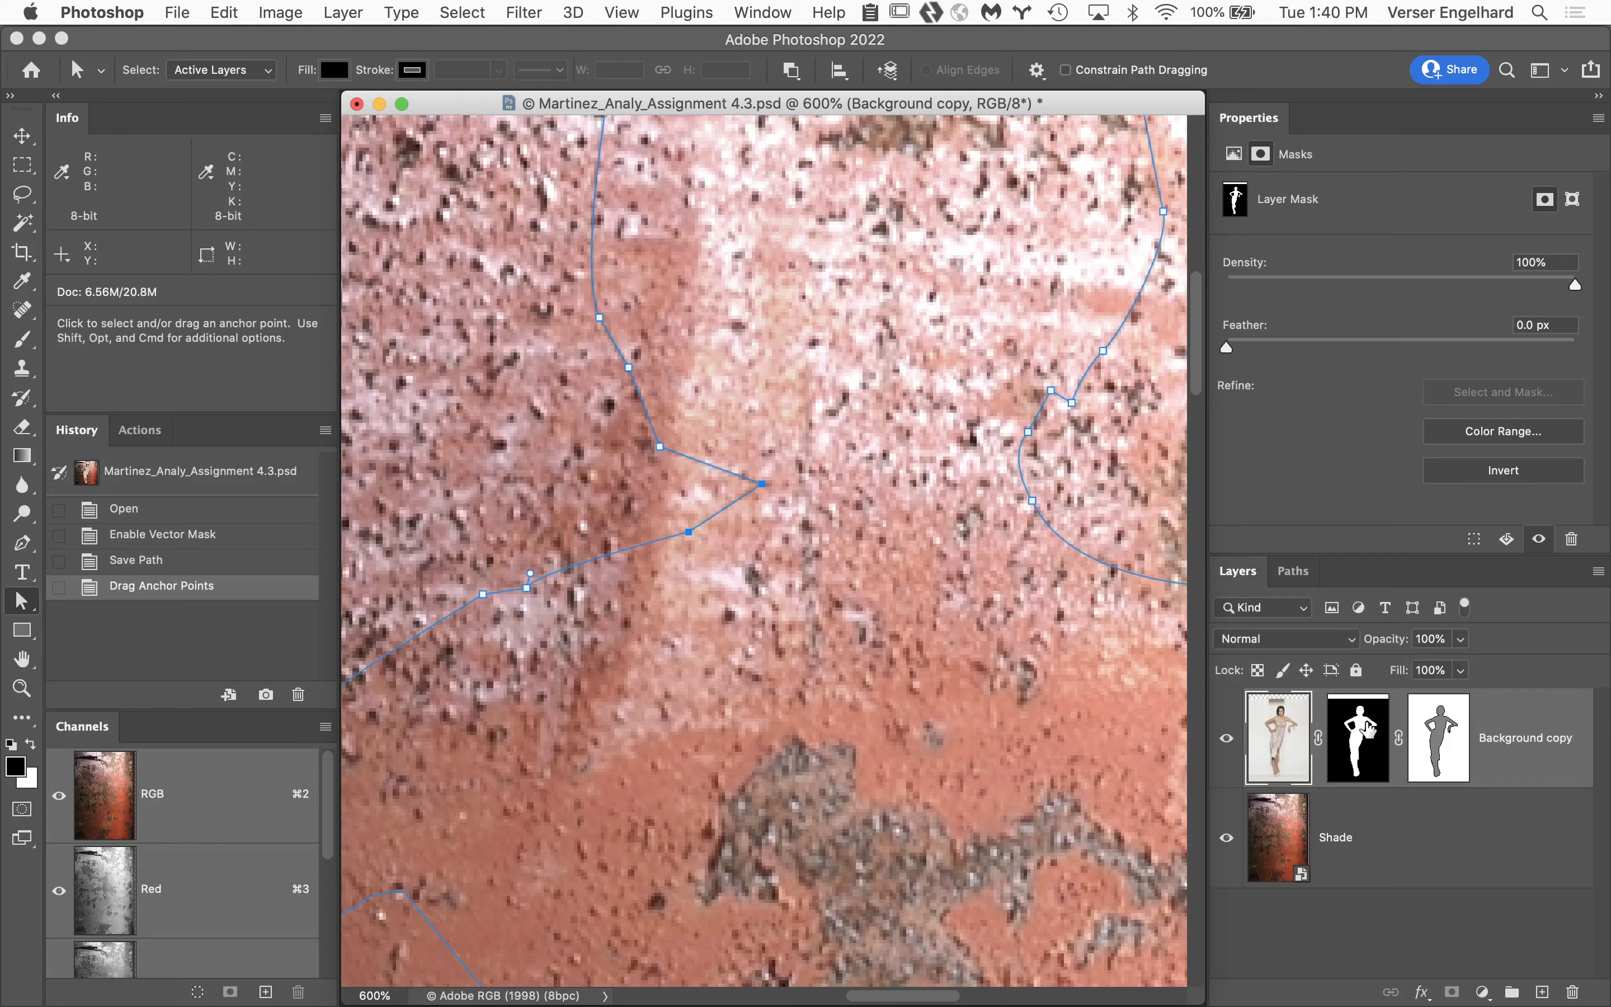
pyautogui.click(1293, 571)
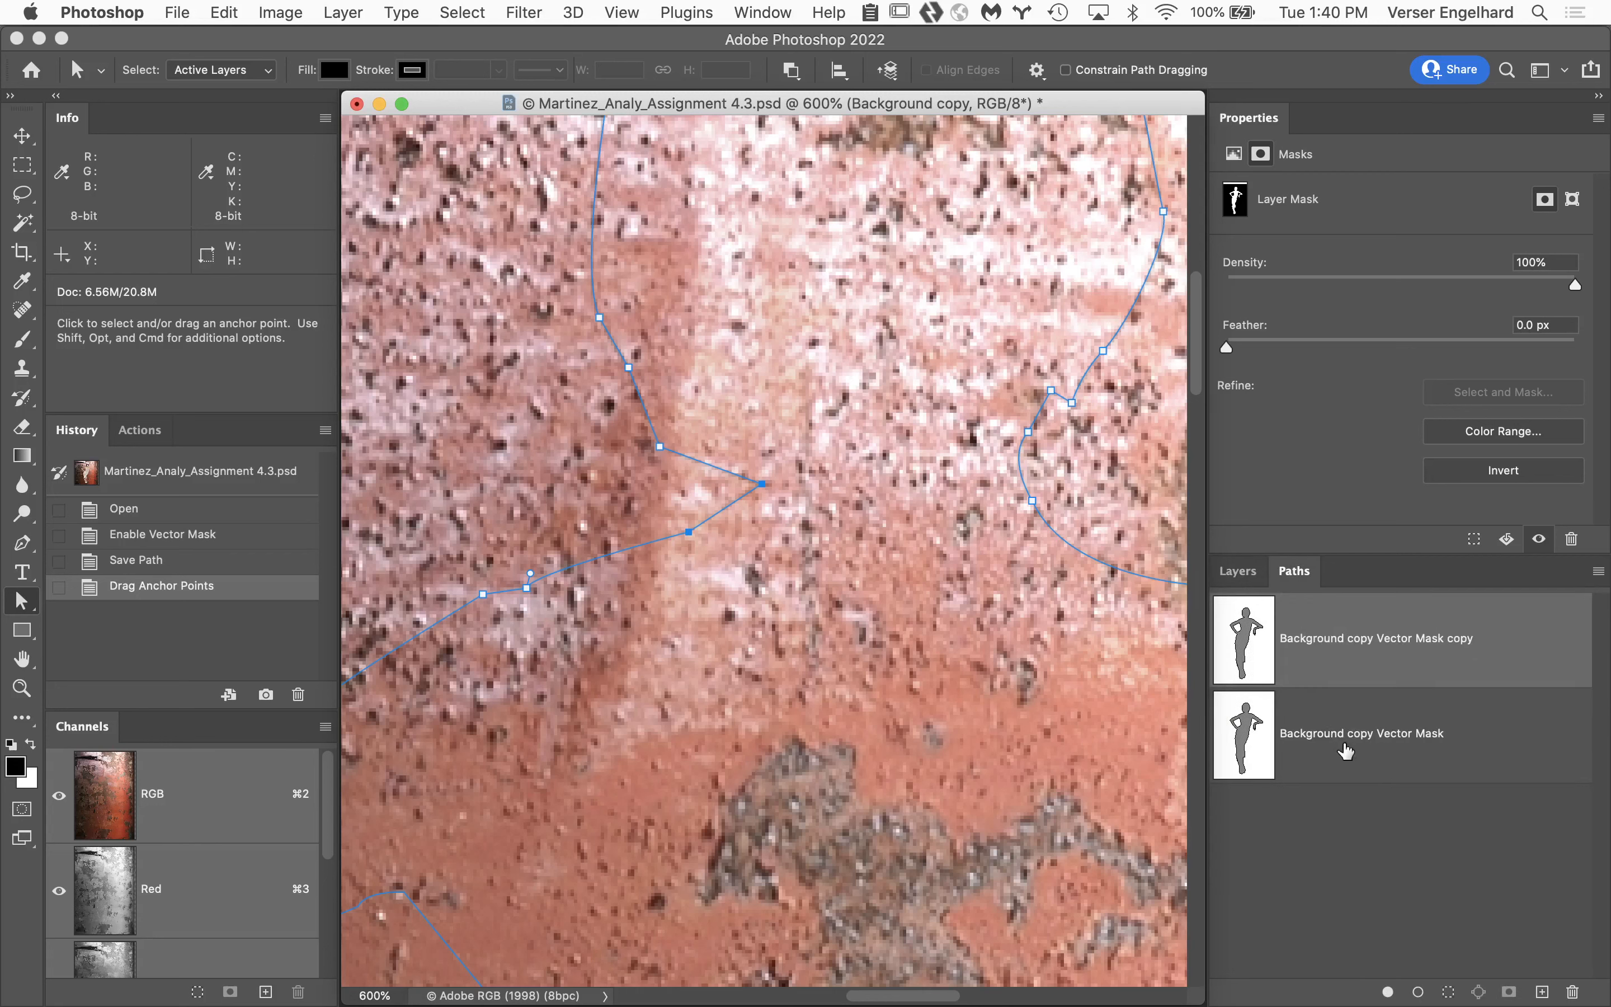
pyautogui.click(1389, 819)
pyautogui.click(1252, 571)
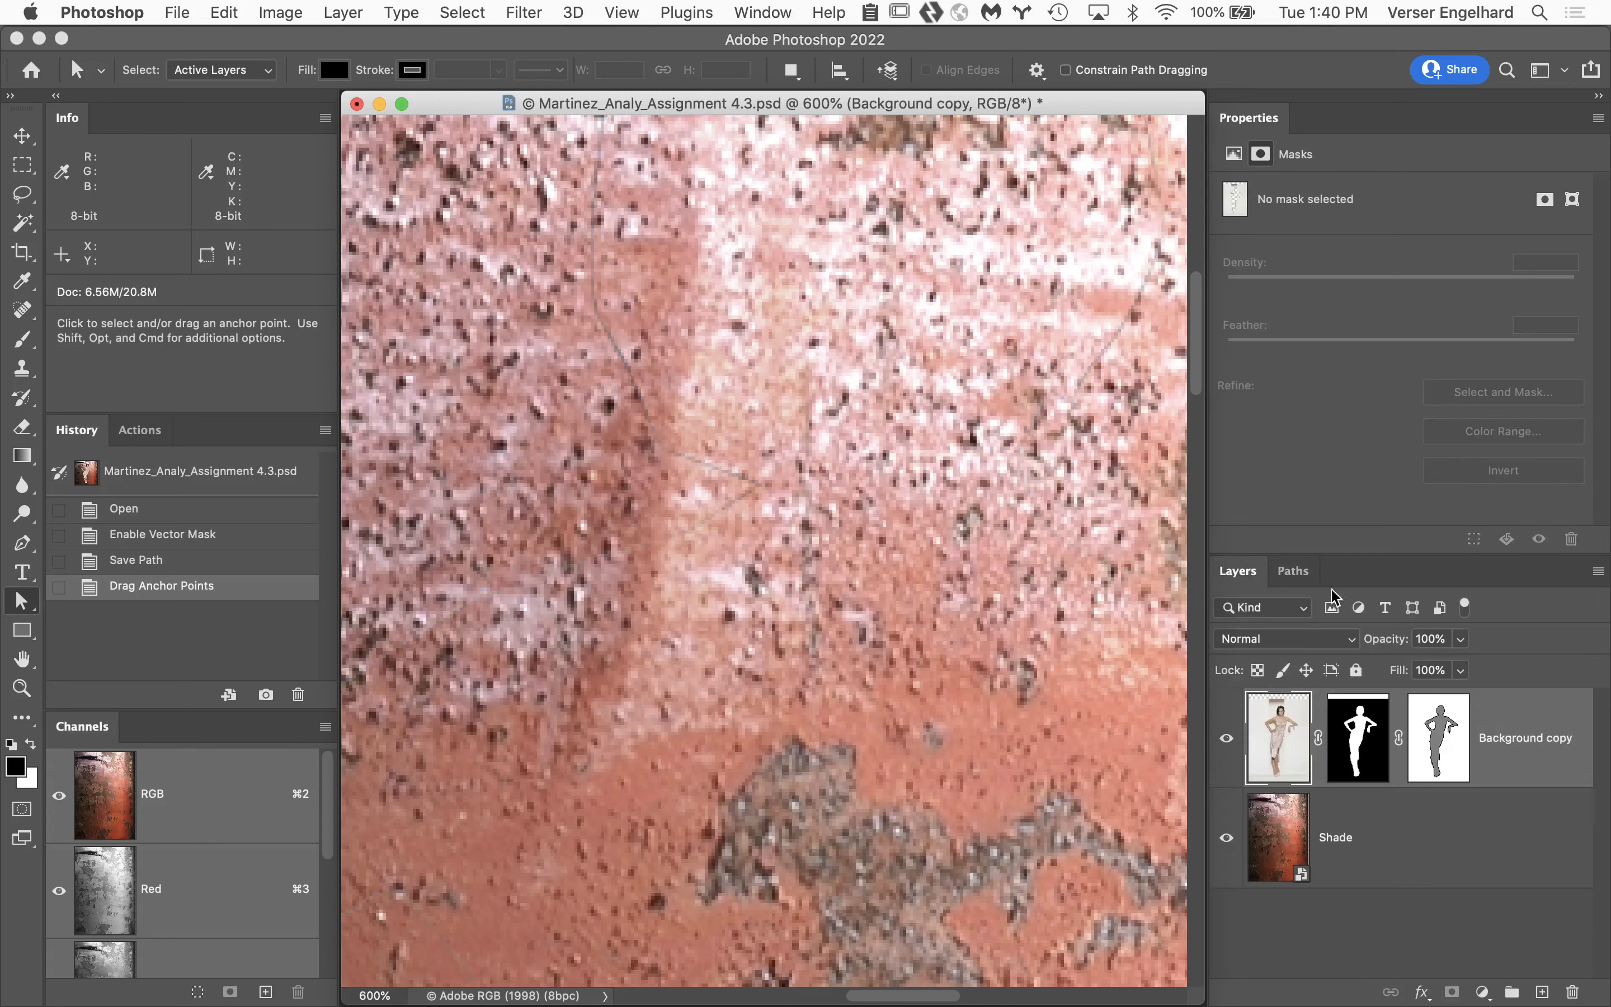
pyautogui.keyDown('alt'); pyautogui.click(1357, 730); pyautogui.keyUp('alt')
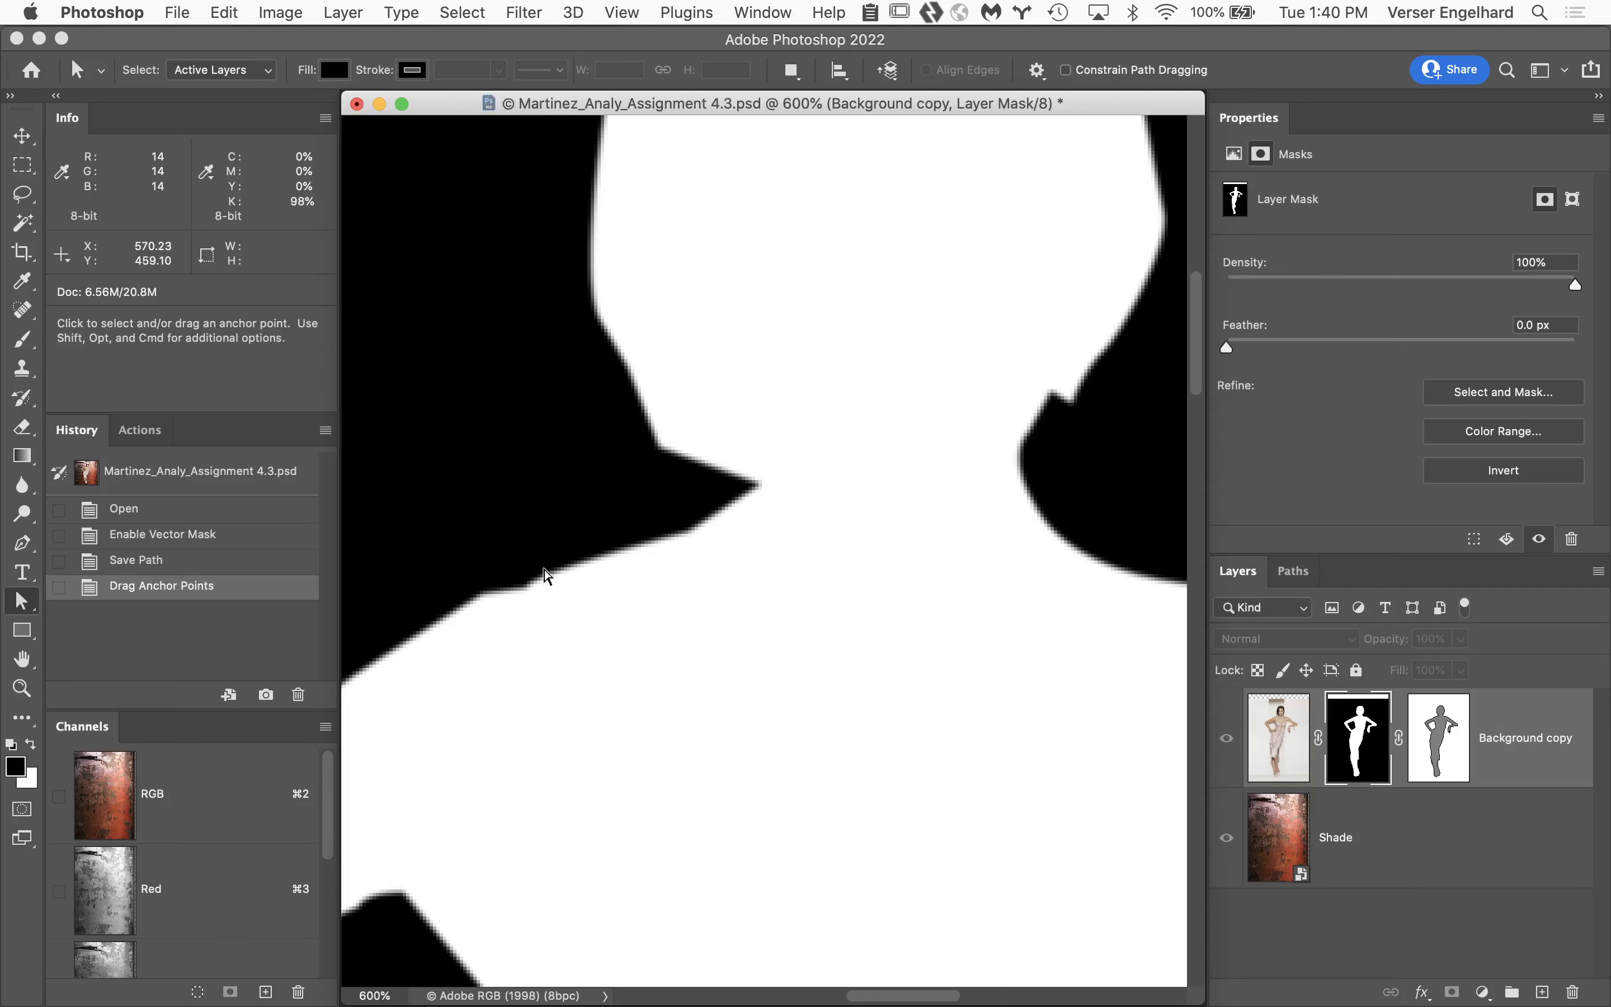
pyautogui.press('space')
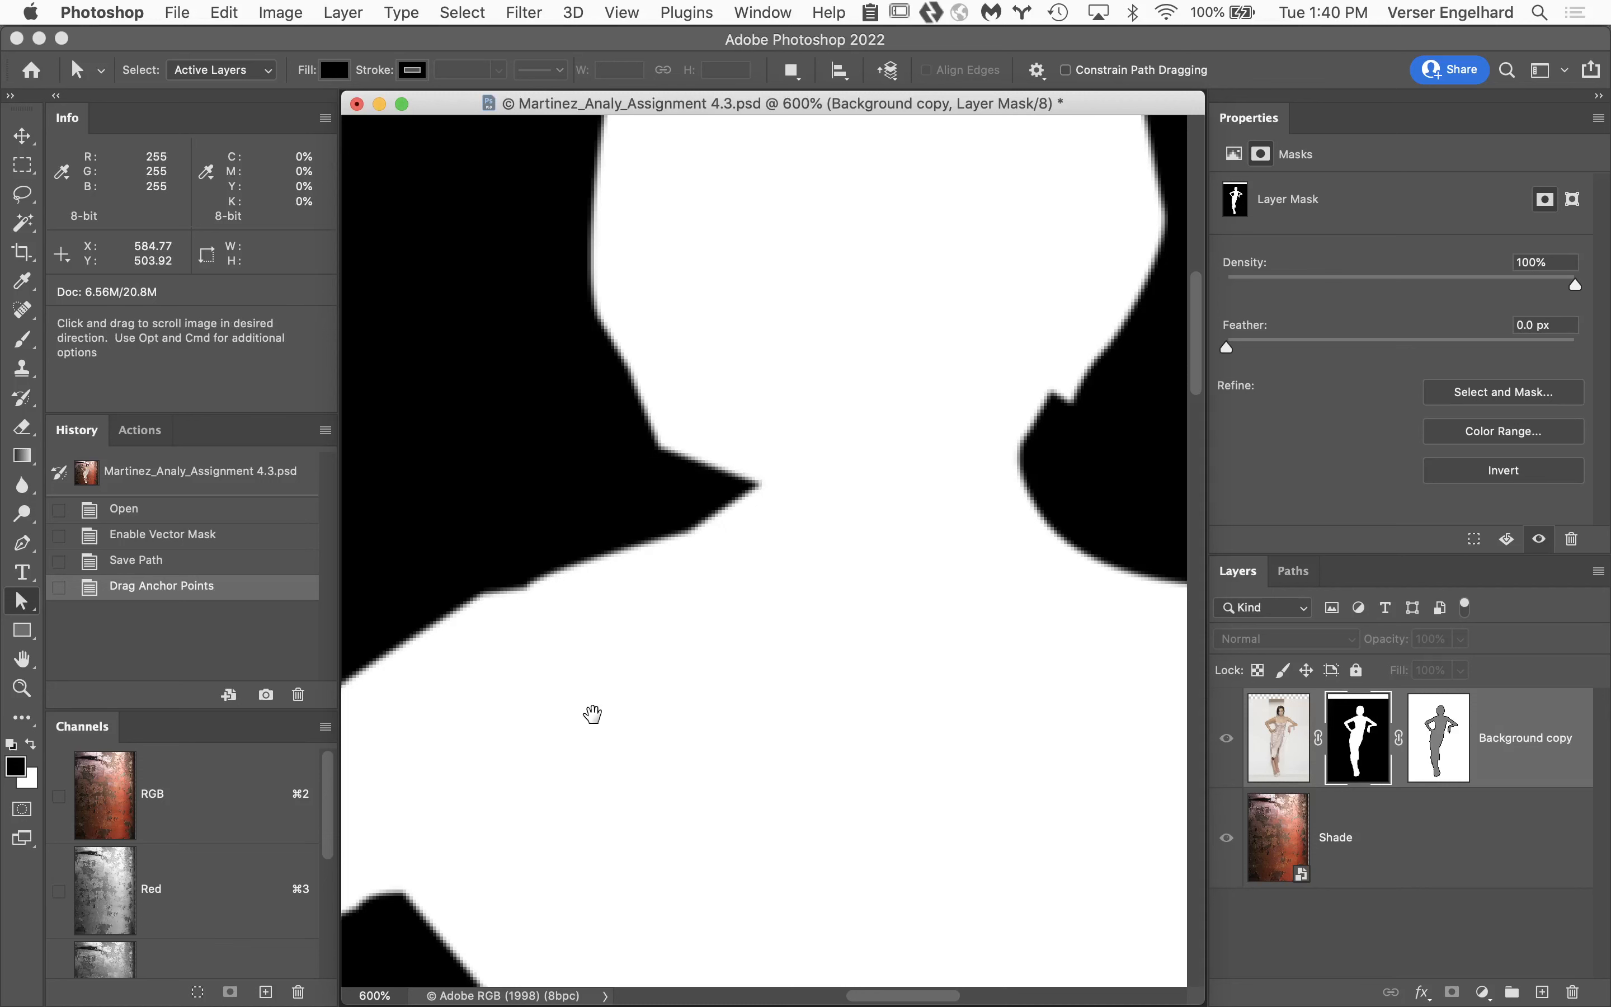
pyautogui.moveTo(592, 714); pyautogui.dragTo(827, 576)
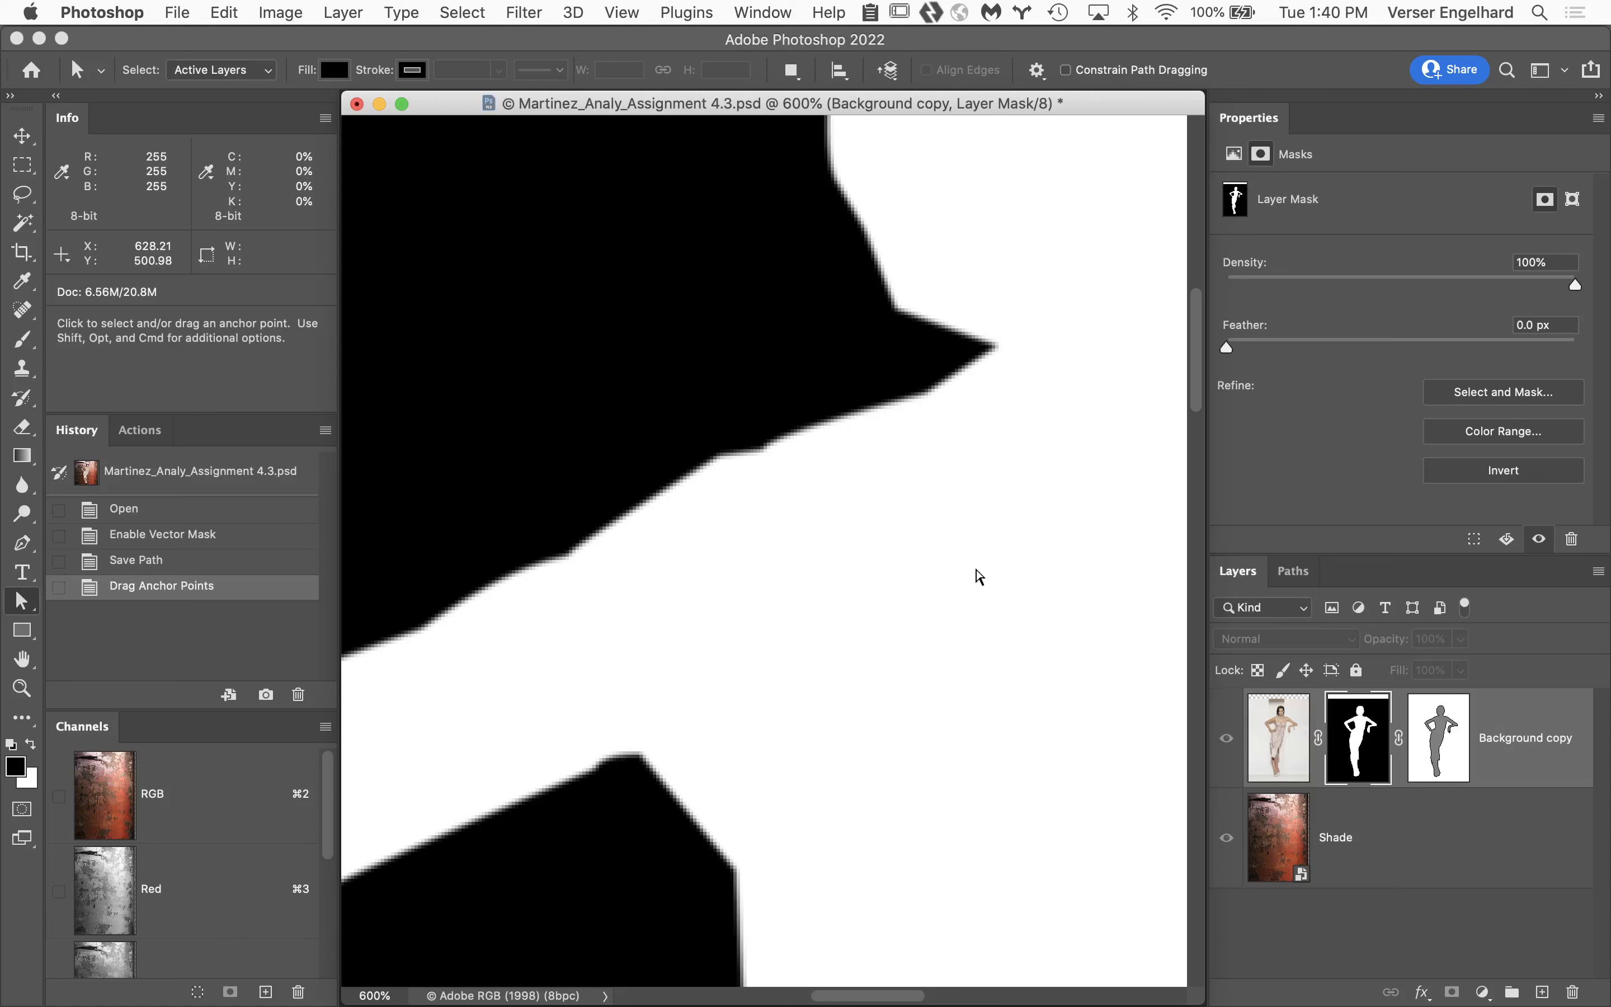
pyautogui.moveTo(975, 568); pyautogui.dragTo(752, 706)
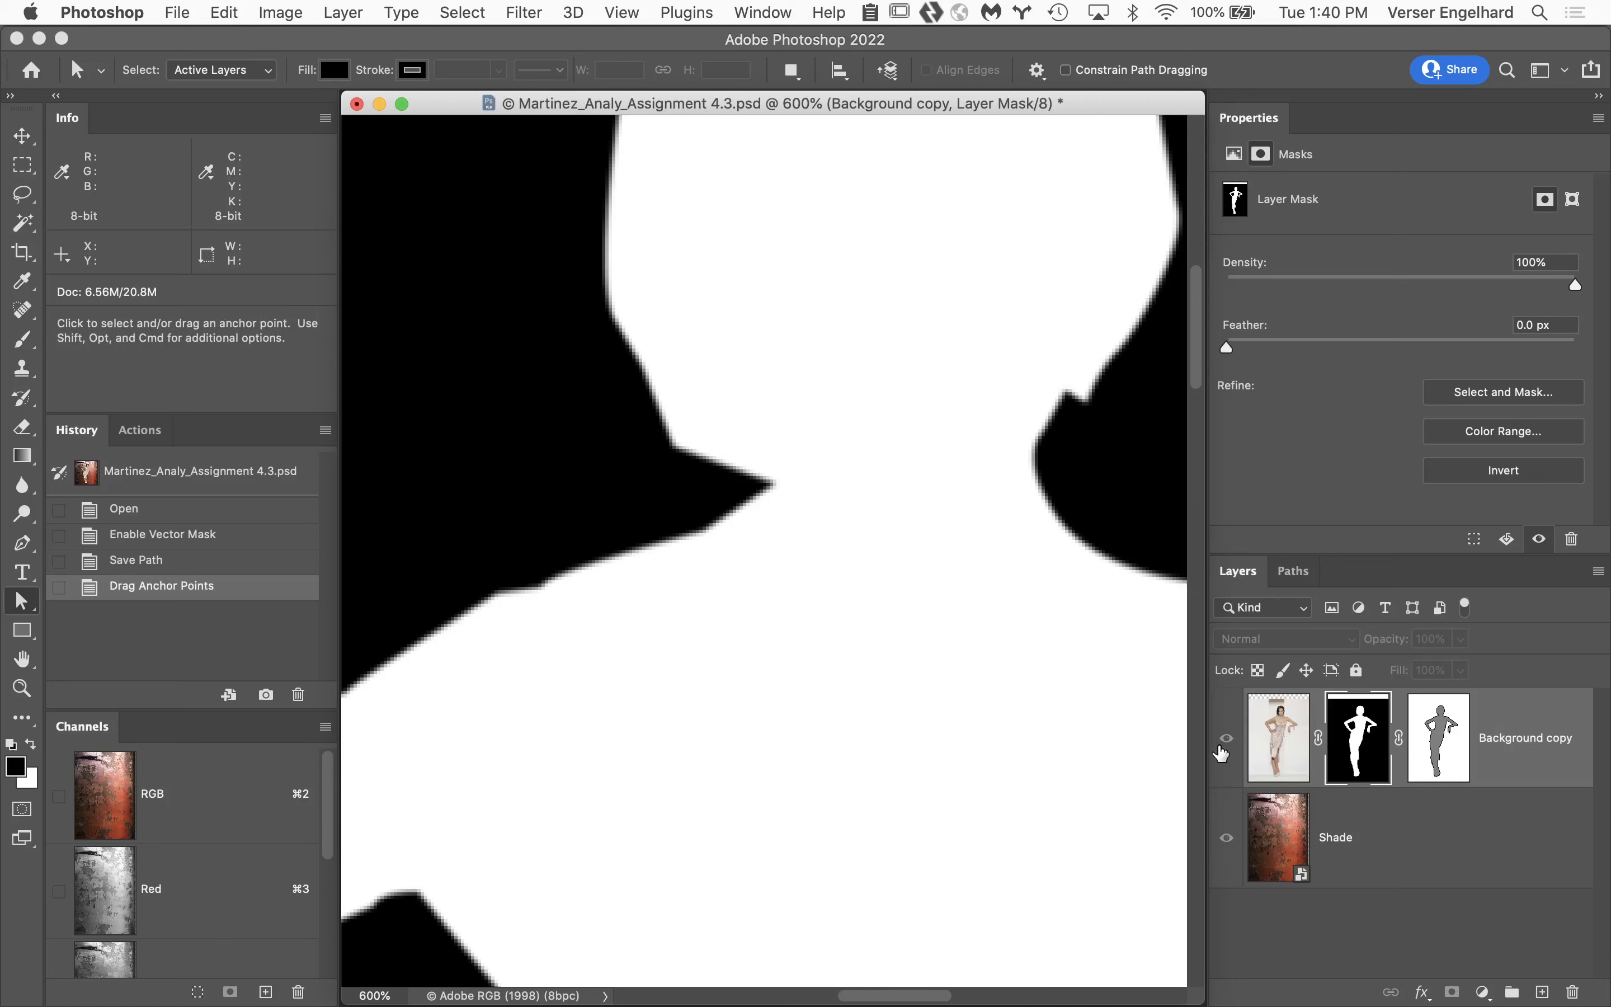
# Close the document without saving, then switch to Adobe Bridge and open the next student's 4.3 PSD from Week 5 Turnin.
pyautogui.click(357, 104)
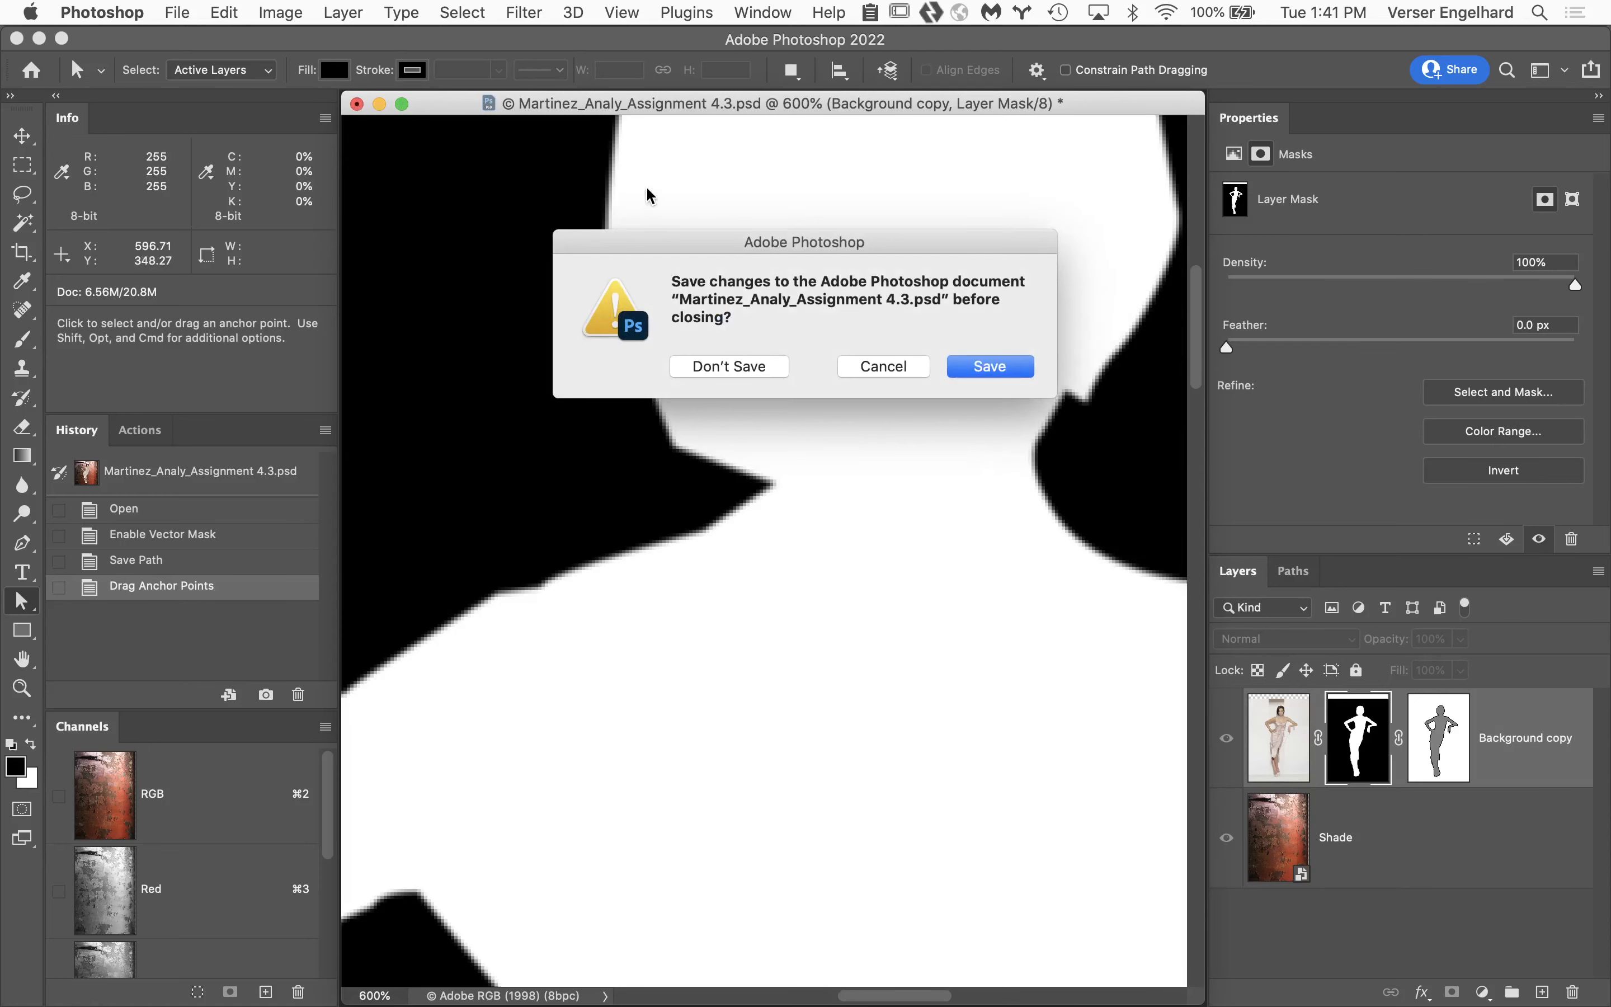
pyautogui.click(785, 368)
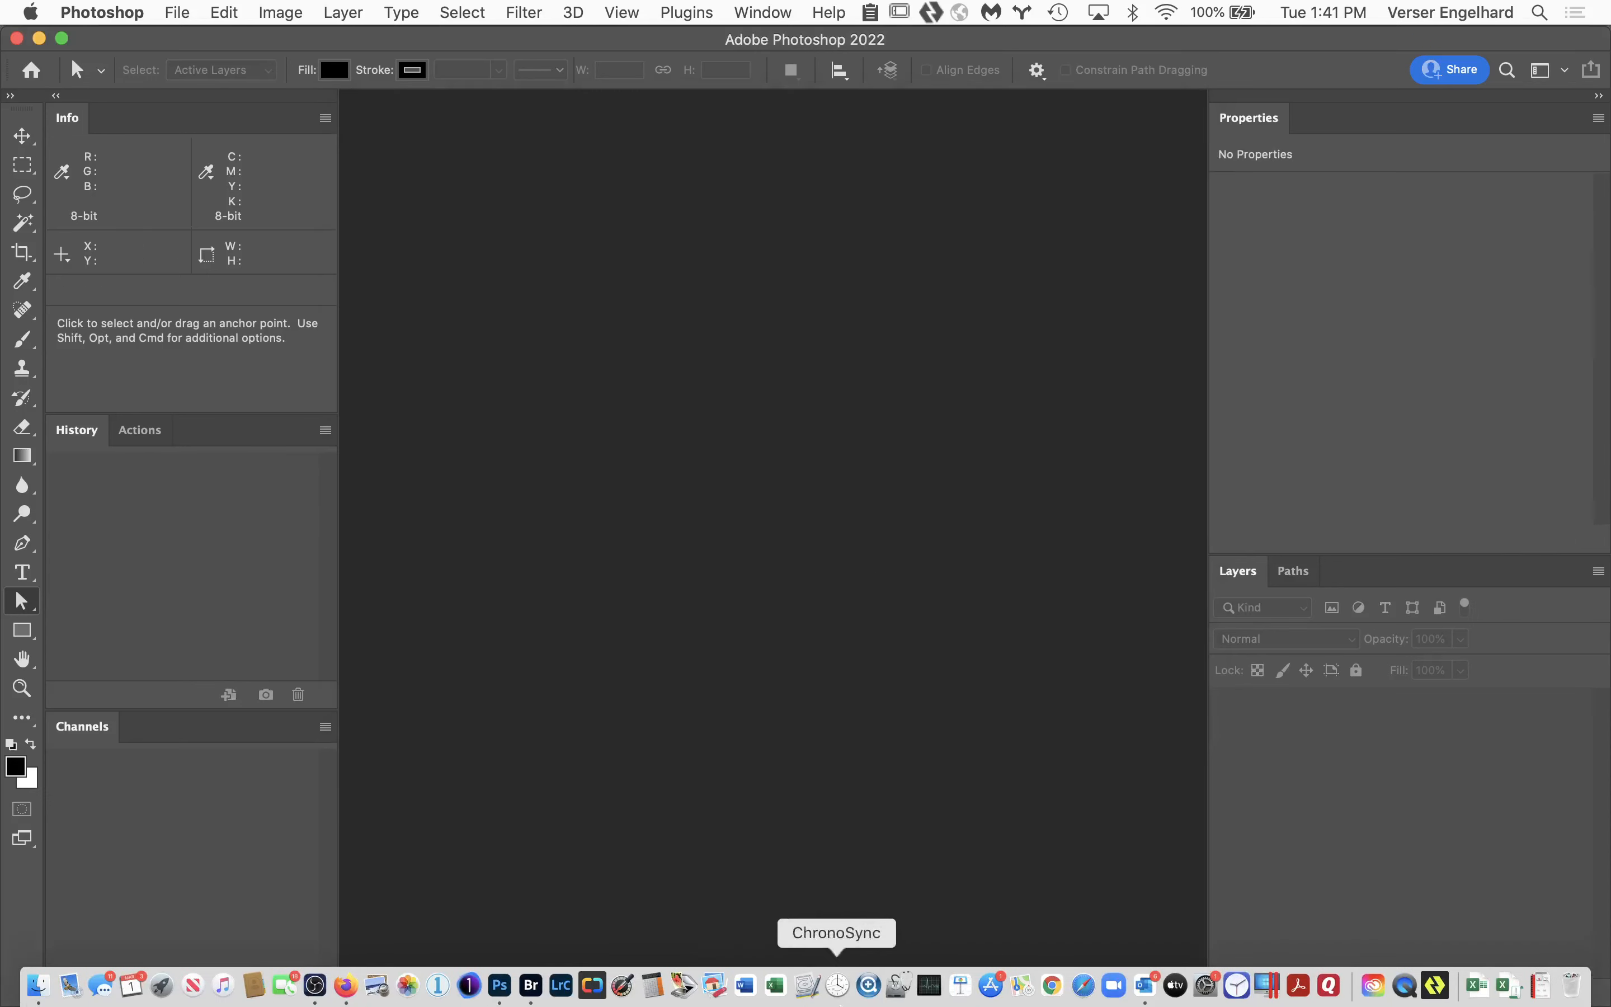
pyautogui.click(530, 986)
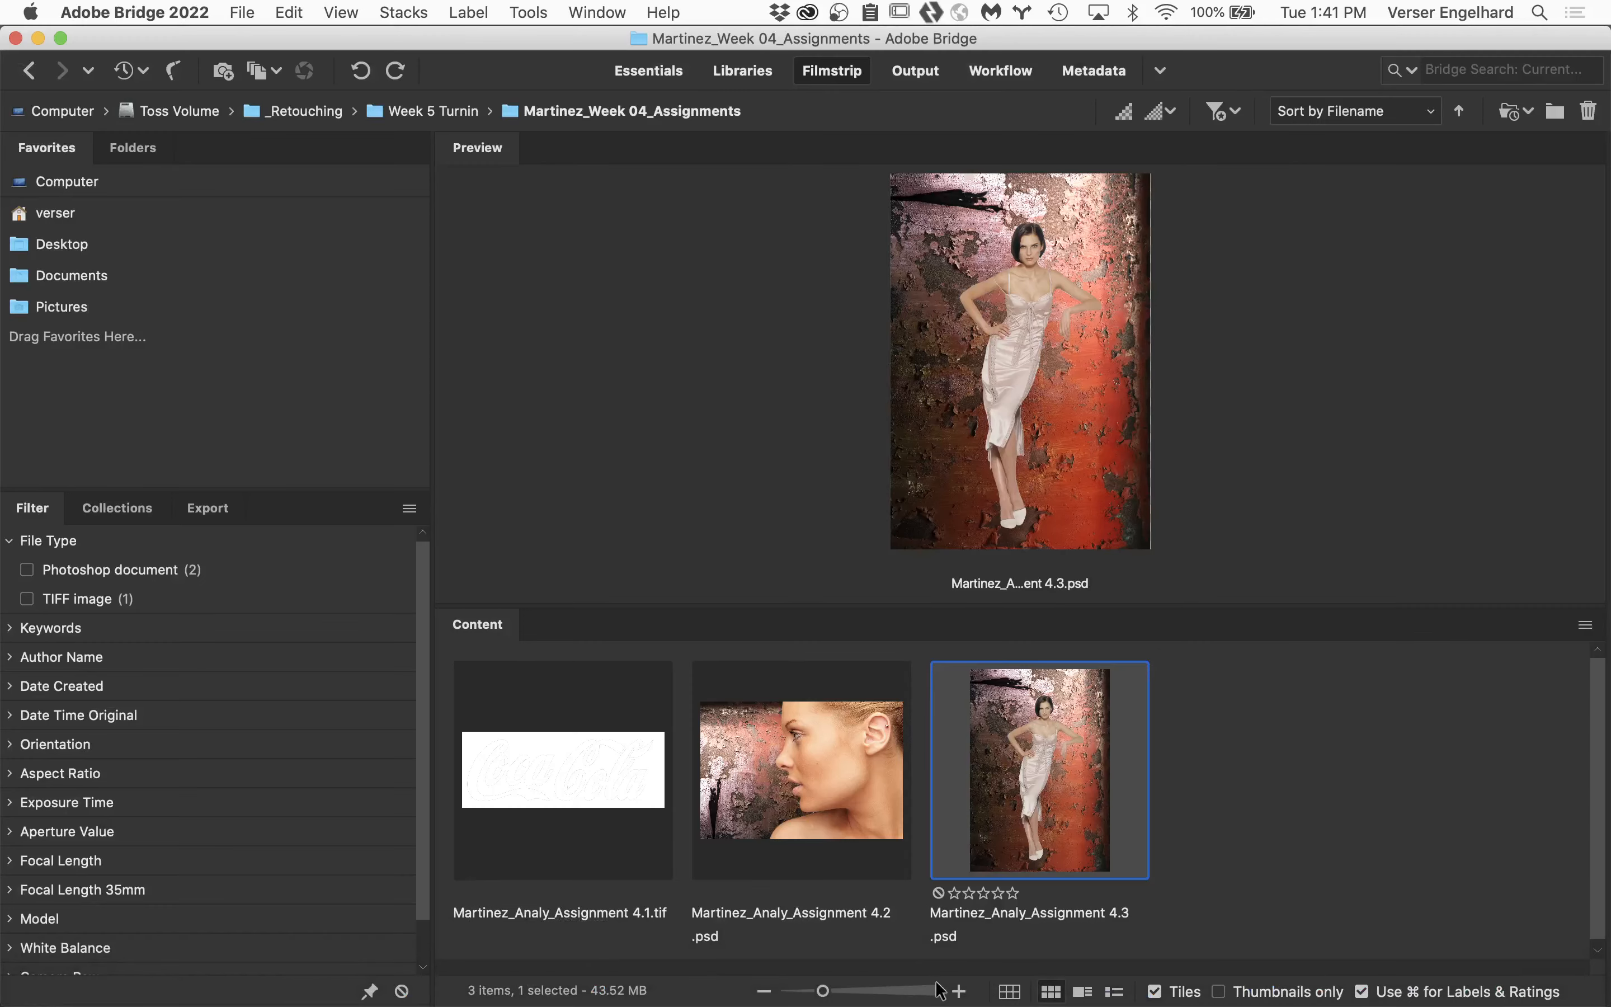
pyautogui.click(29, 72)
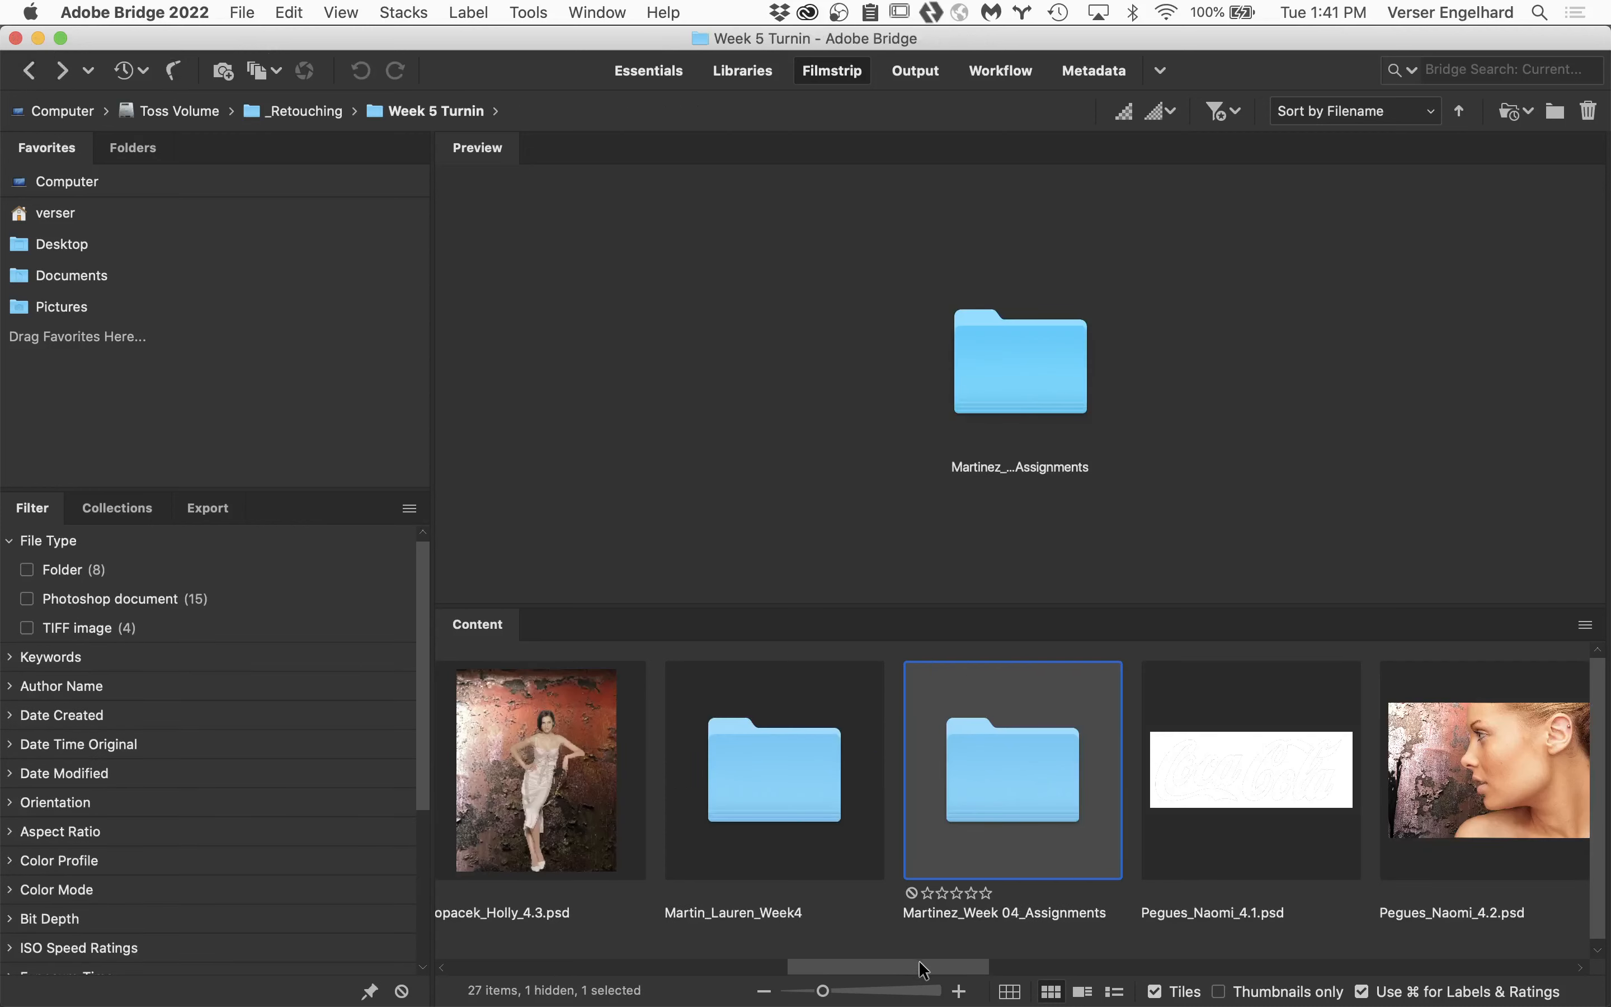
pyautogui.moveTo(928, 976); pyautogui.dragTo(1032, 957)
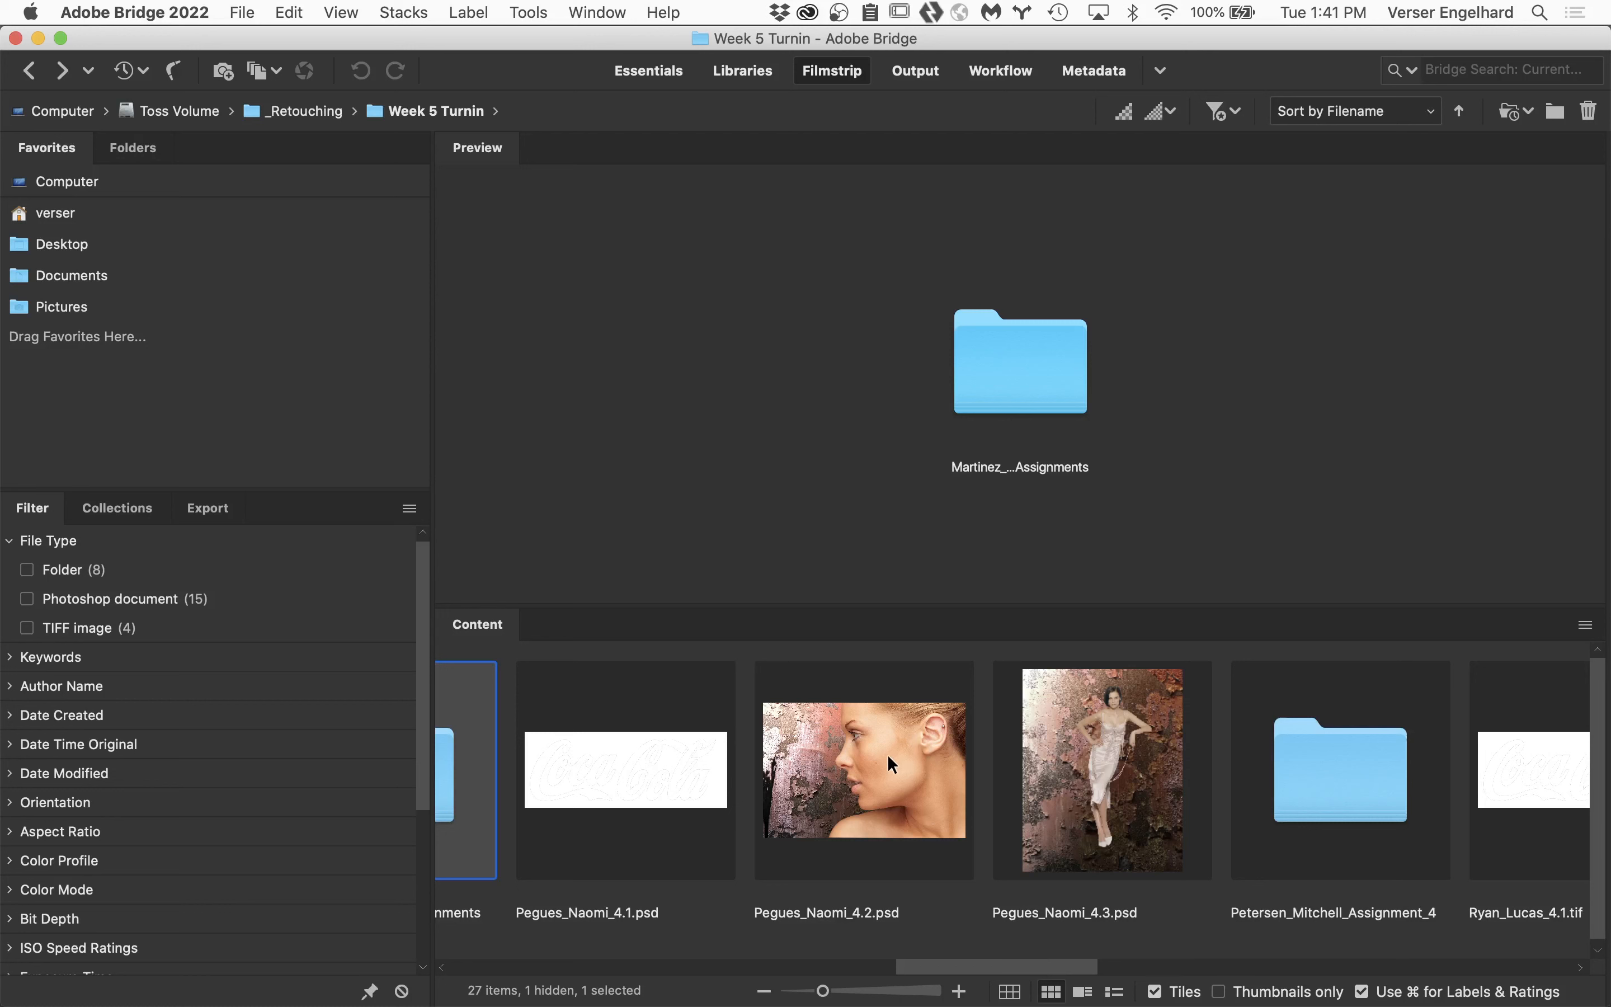
pyautogui.doubleClick(1112, 769)
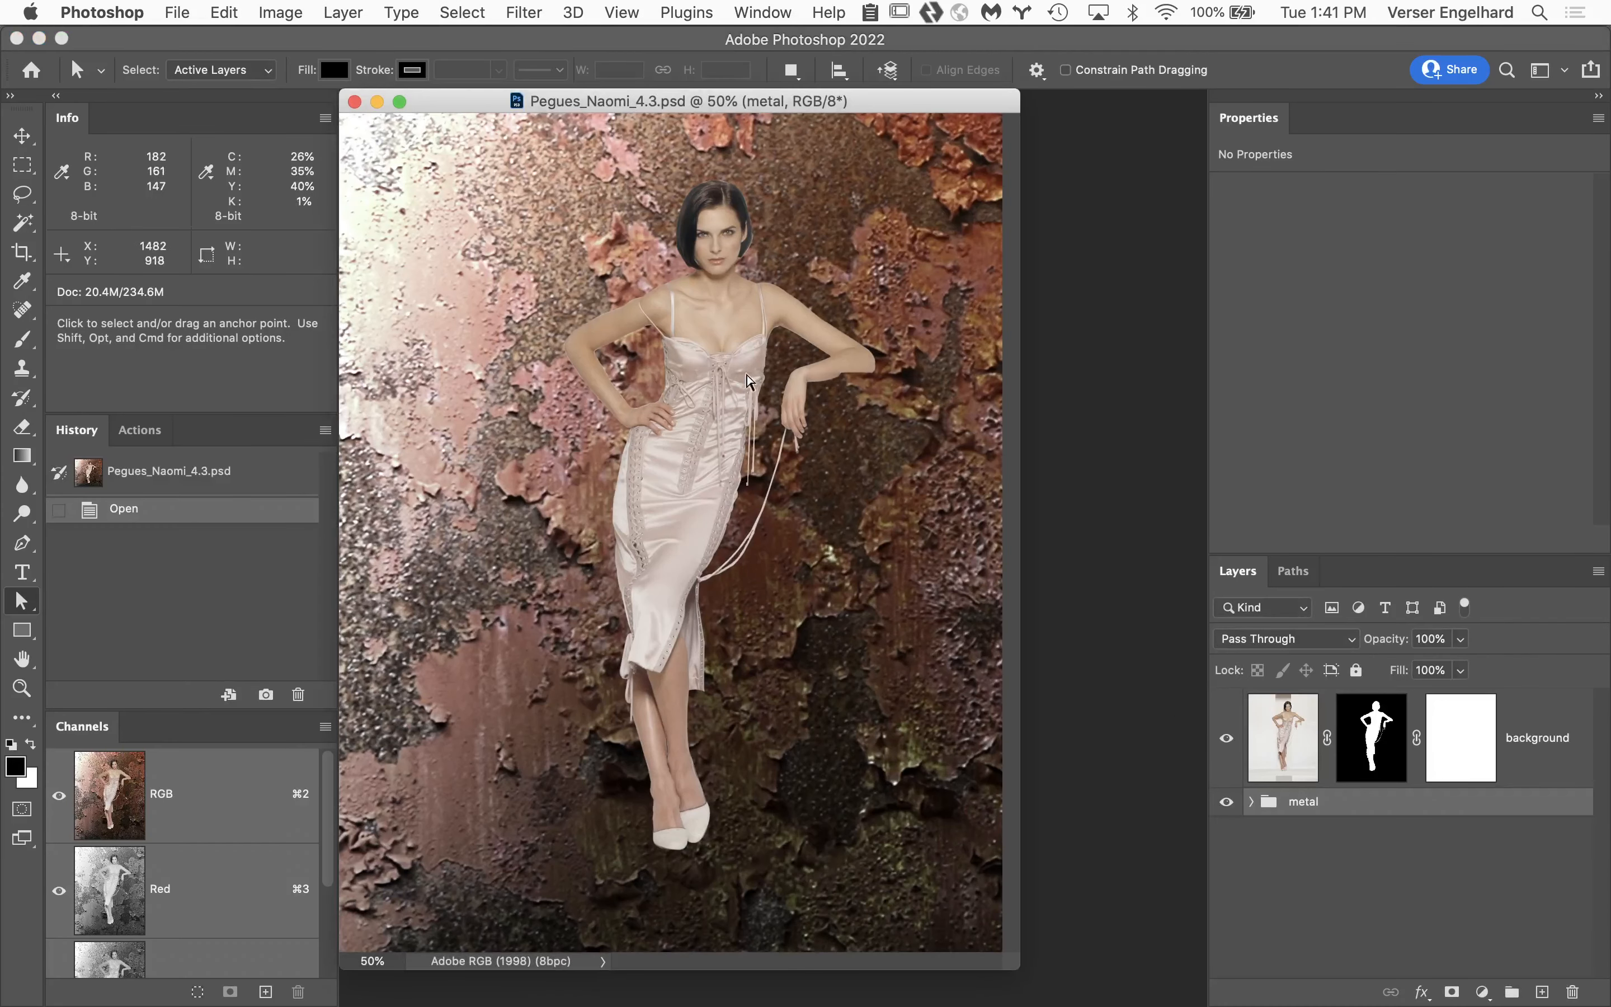
# Examine the figure's cutout edges around the underarm, arm, hand and shoulder at 500%.
pyautogui.keyDown('super'); pyautogui.click(687, 377); pyautogui.keyUp('super')
pyautogui.keyDown('super'); pyautogui.click(726, 384); pyautogui.keyUp('super')
pyautogui.keyDown('super'); pyautogui.click(926, 592); pyautogui.keyUp('super')
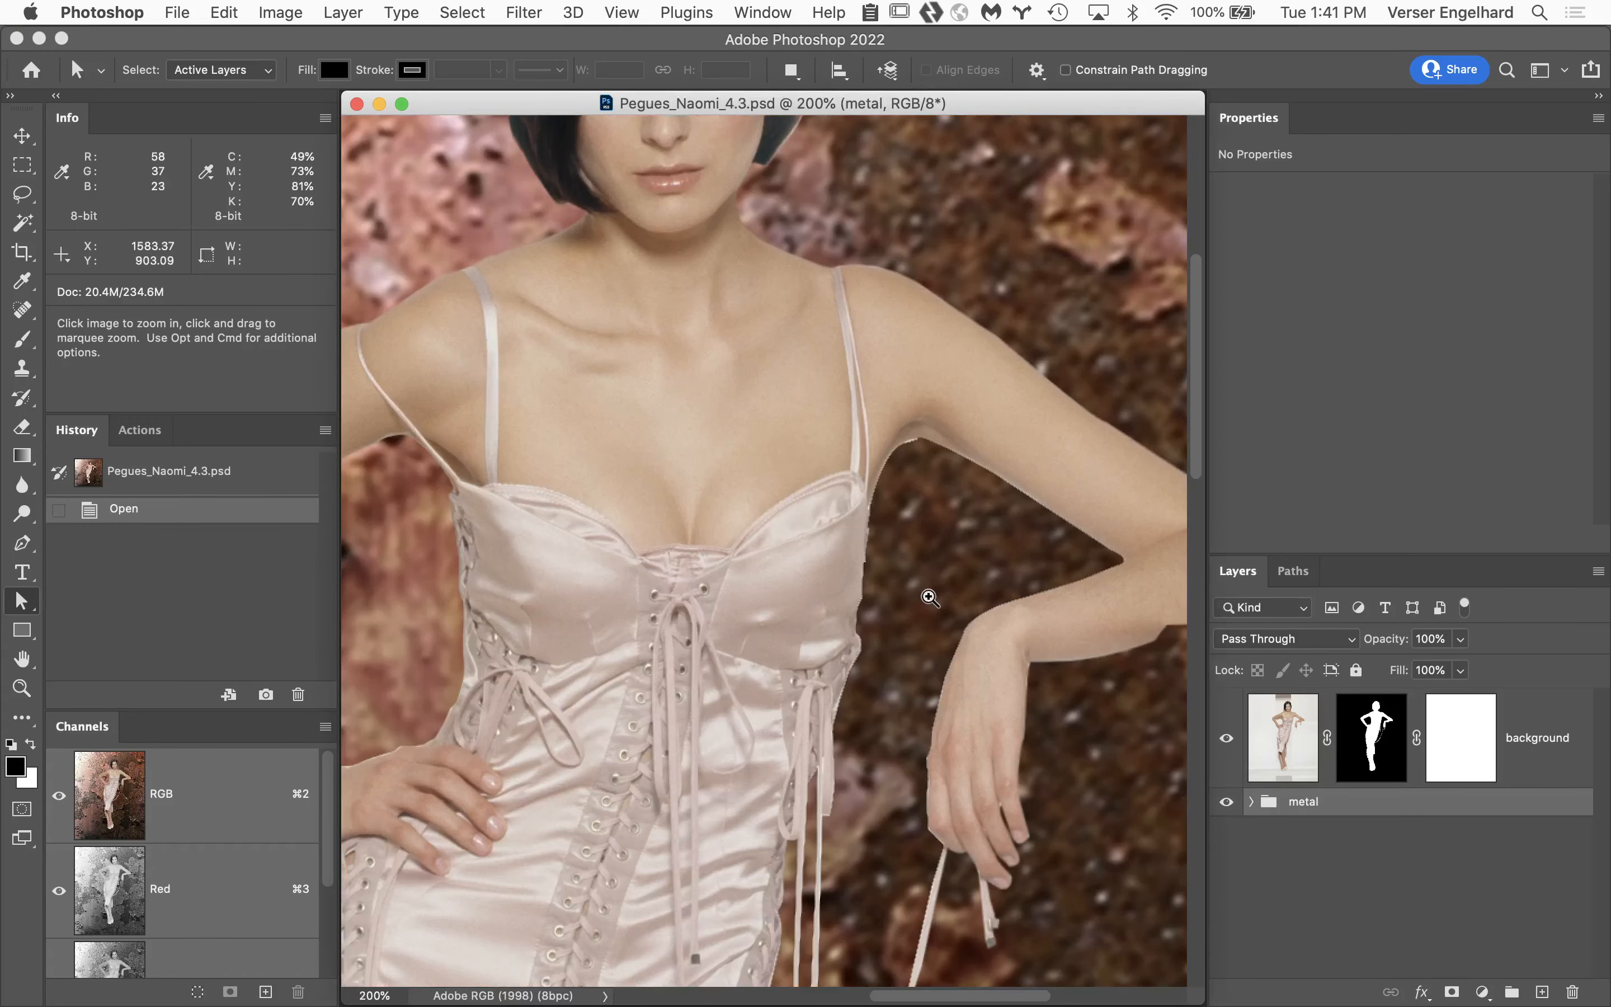
pyautogui.keyDown('super'); pyautogui.click(928, 594); pyautogui.keyUp('super')
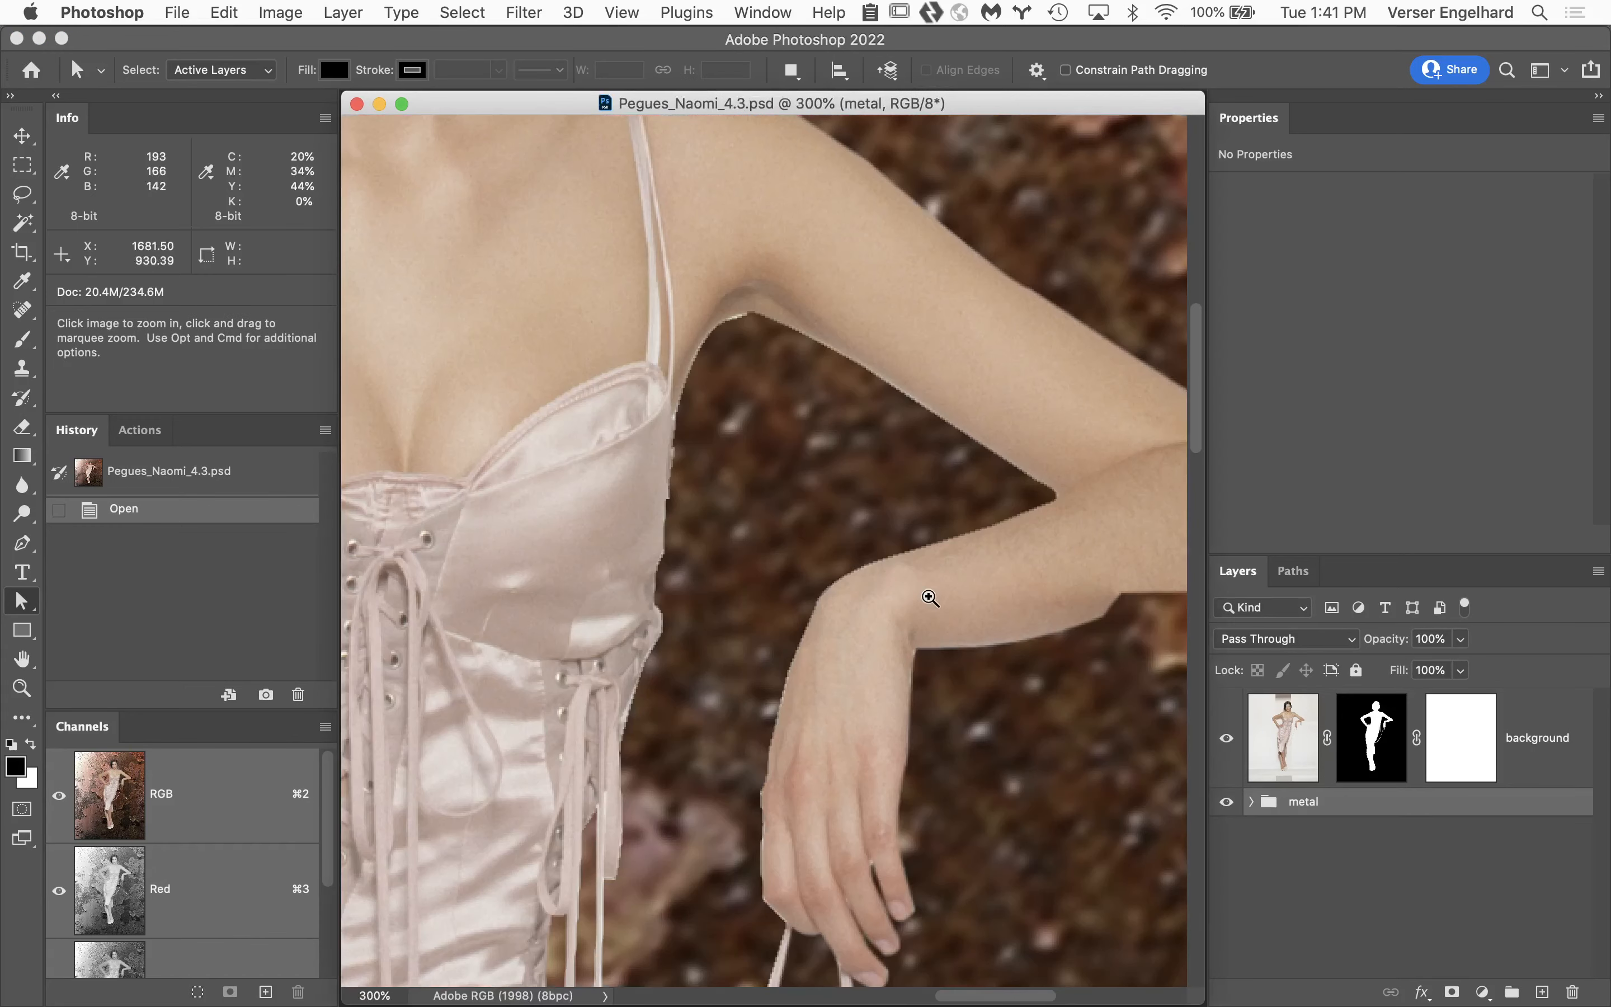
pyautogui.keyDown('super'); pyautogui.click(732, 333); pyautogui.keyUp('super')
pyautogui.keyDown('super'); pyautogui.click(804, 567); pyautogui.keyUp('super')
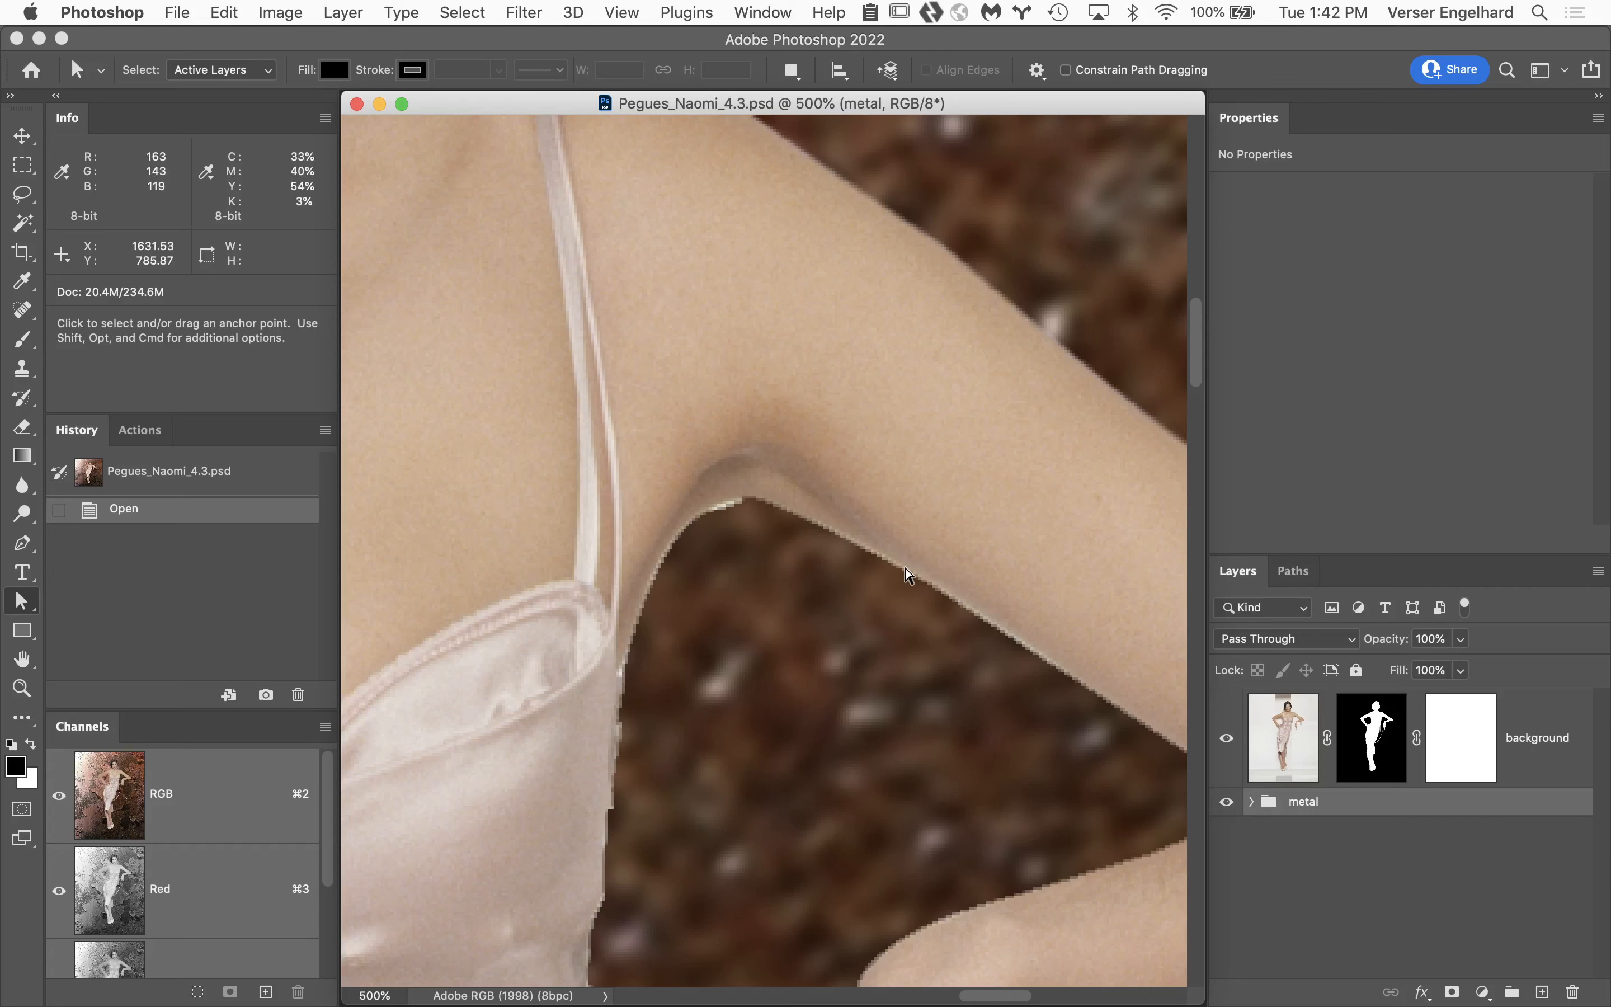
pyautogui.press('space')
pyautogui.moveTo(907, 569); pyautogui.dragTo(576, 295)
pyautogui.moveTo(793, 645); pyautogui.dragTo(919, 330)
pyautogui.moveTo(714, 495); pyautogui.dragTo(856, 272)
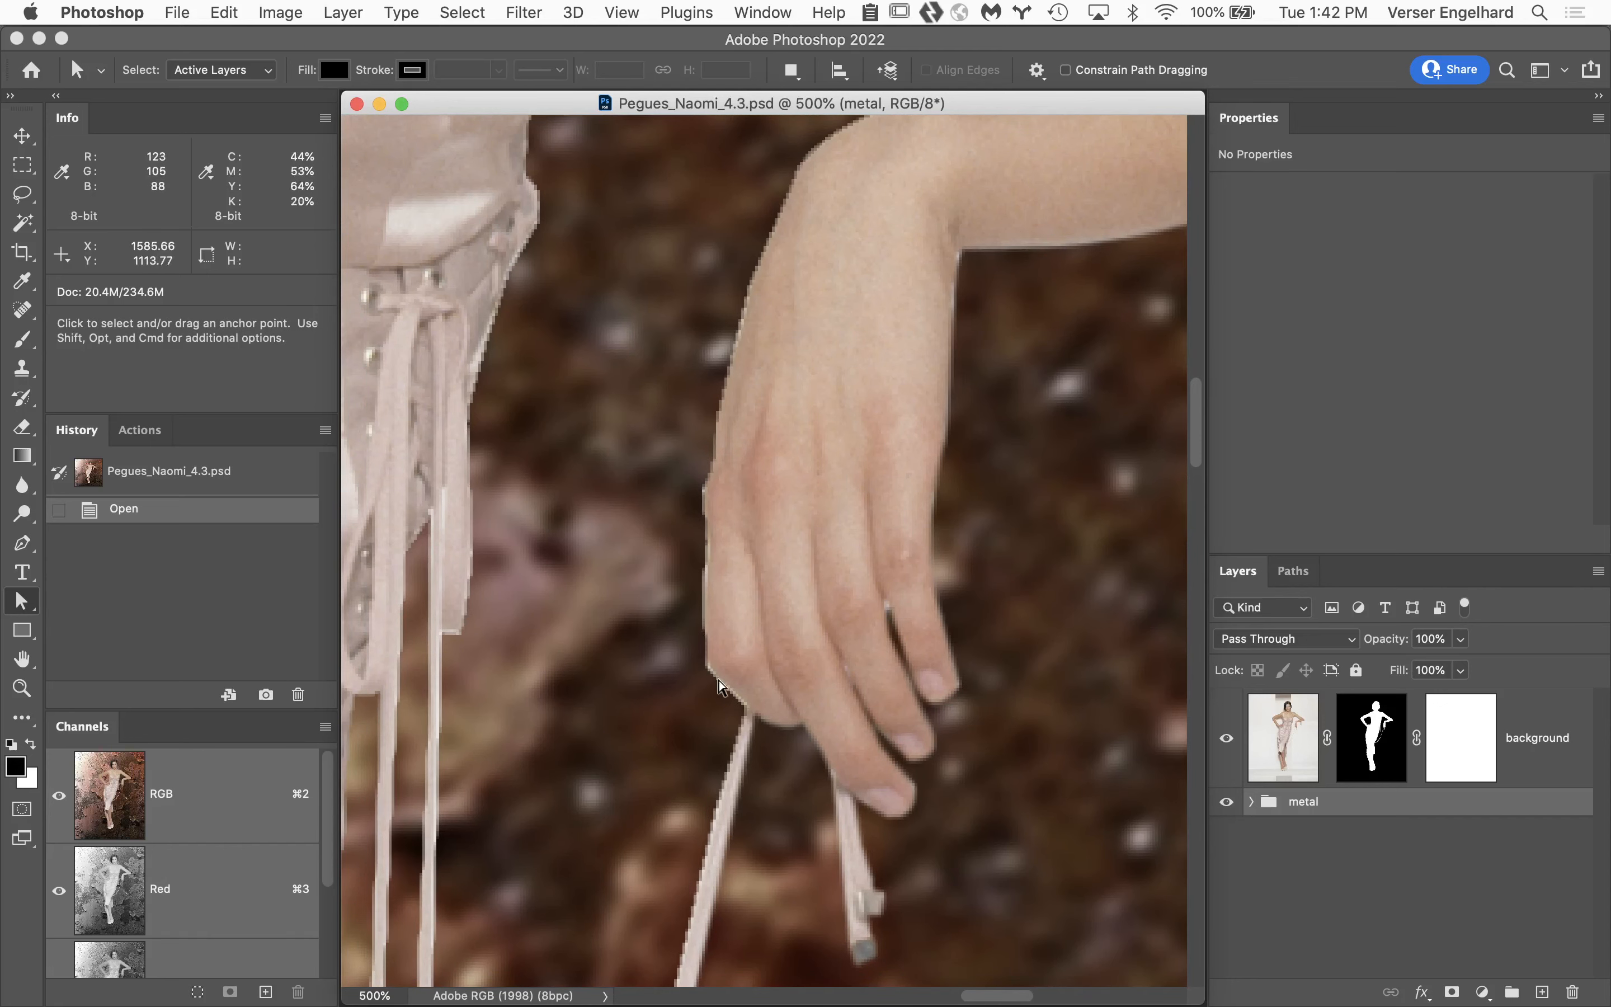
pyautogui.moveTo(727, 627); pyautogui.dragTo(676, 1003)
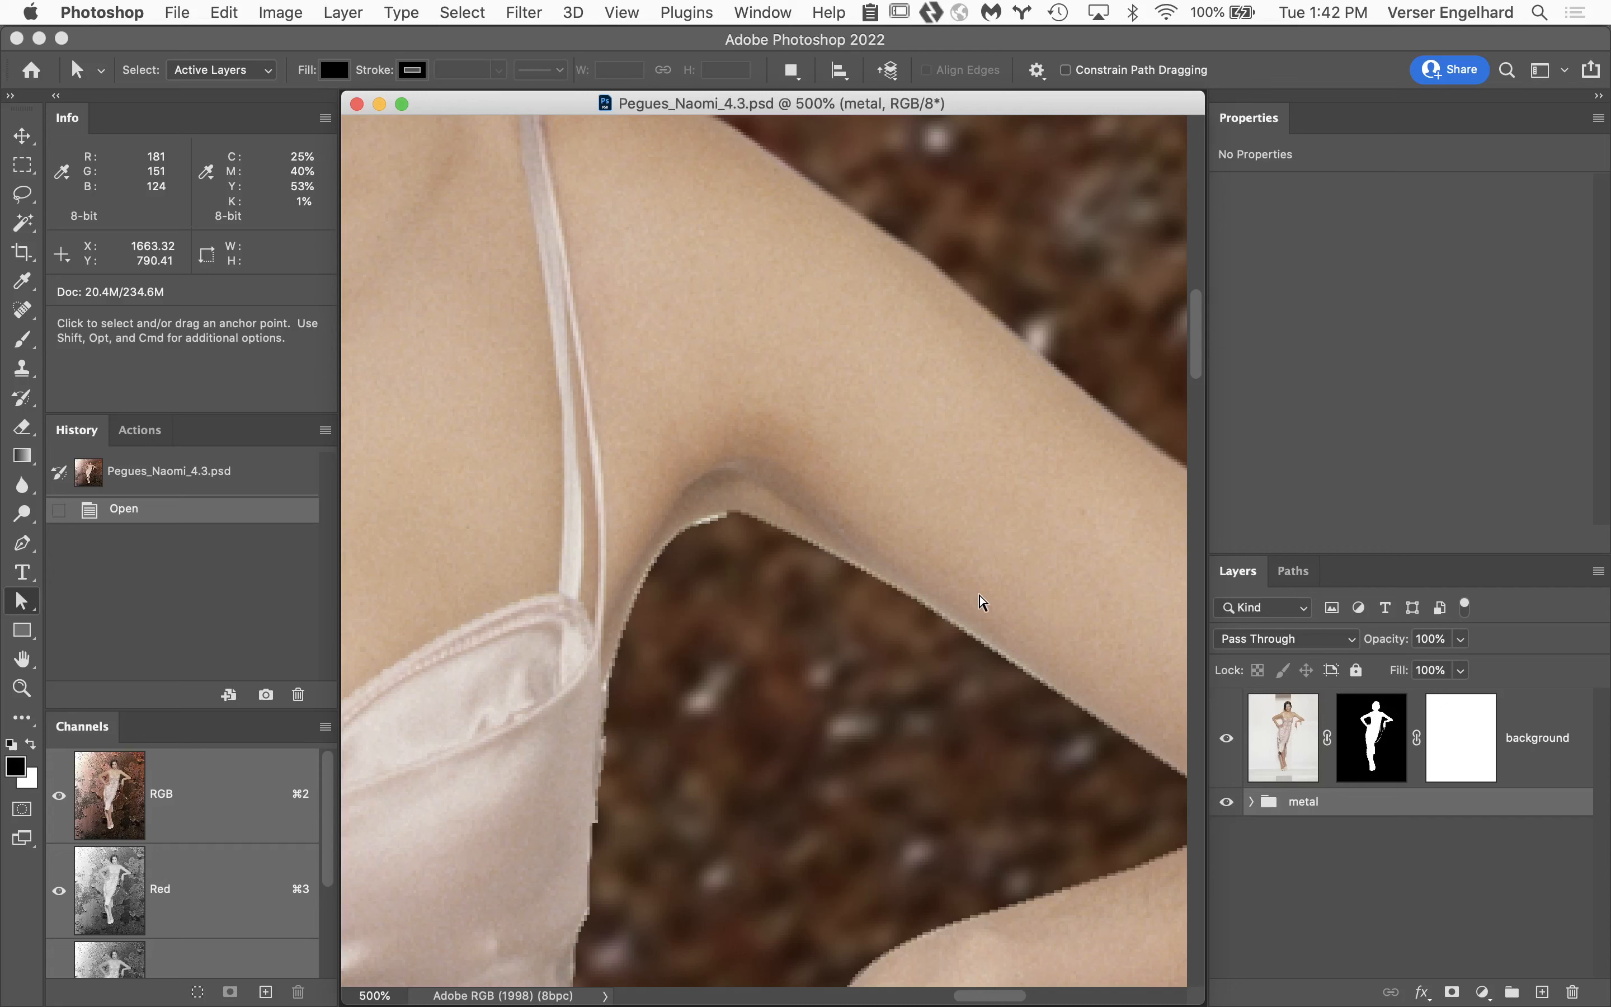
pyautogui.moveTo(971, 540); pyautogui.dragTo(1064, 755)
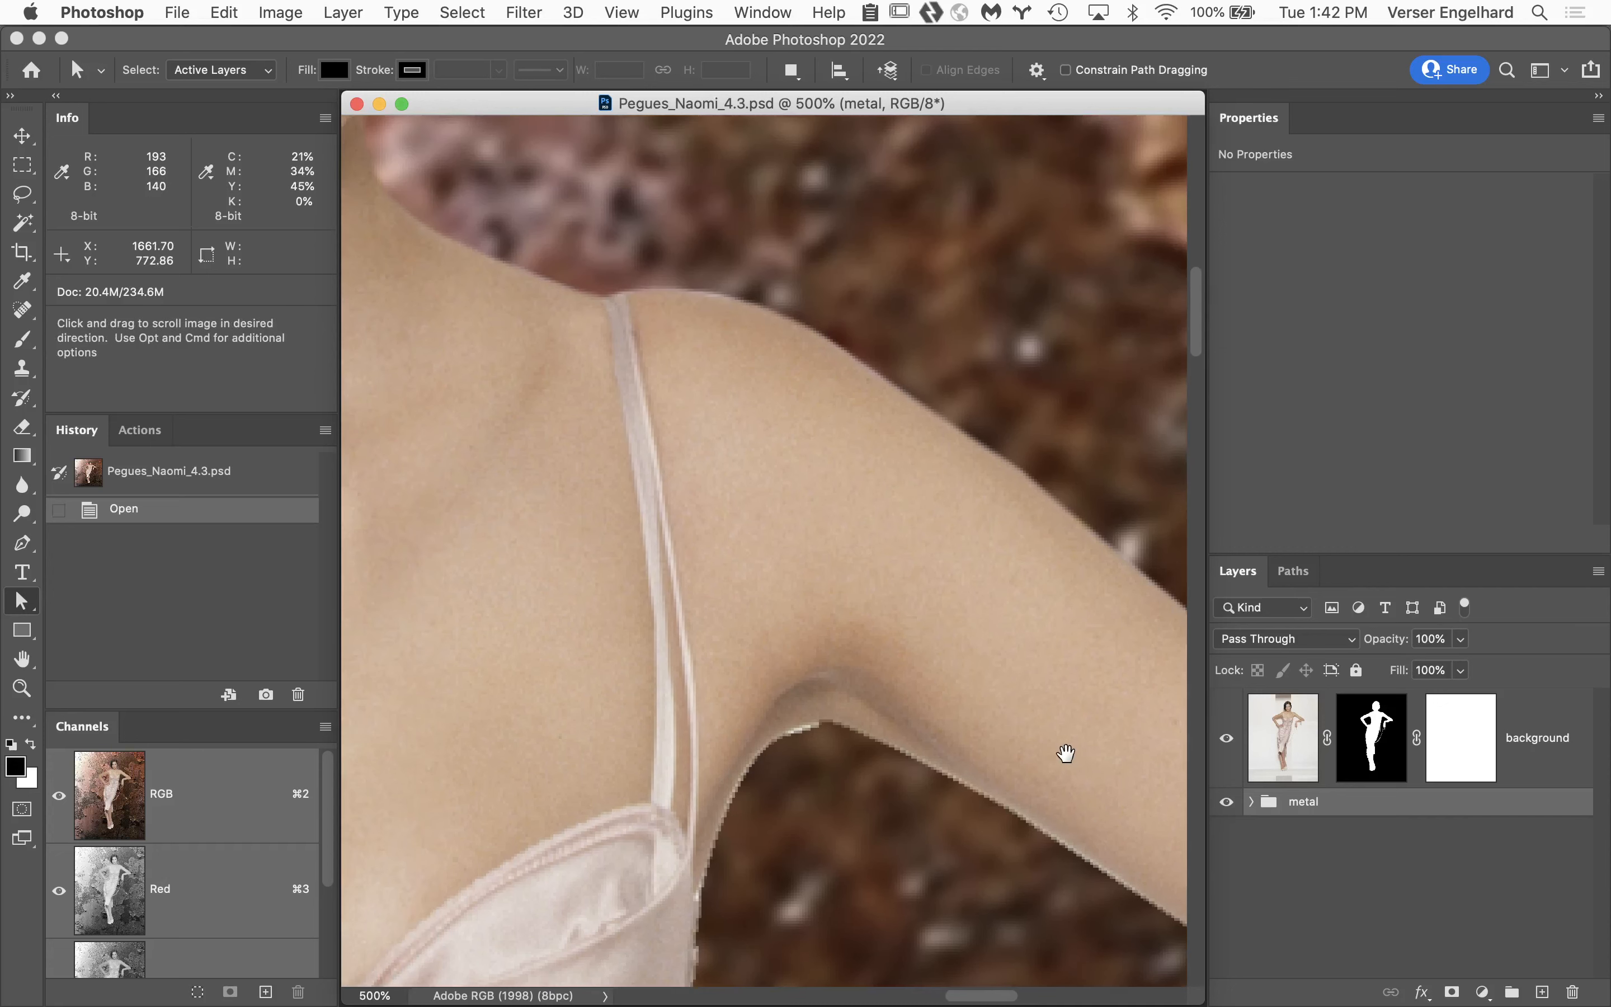
pyautogui.moveTo(862, 651); pyautogui.dragTo(1006, 723)
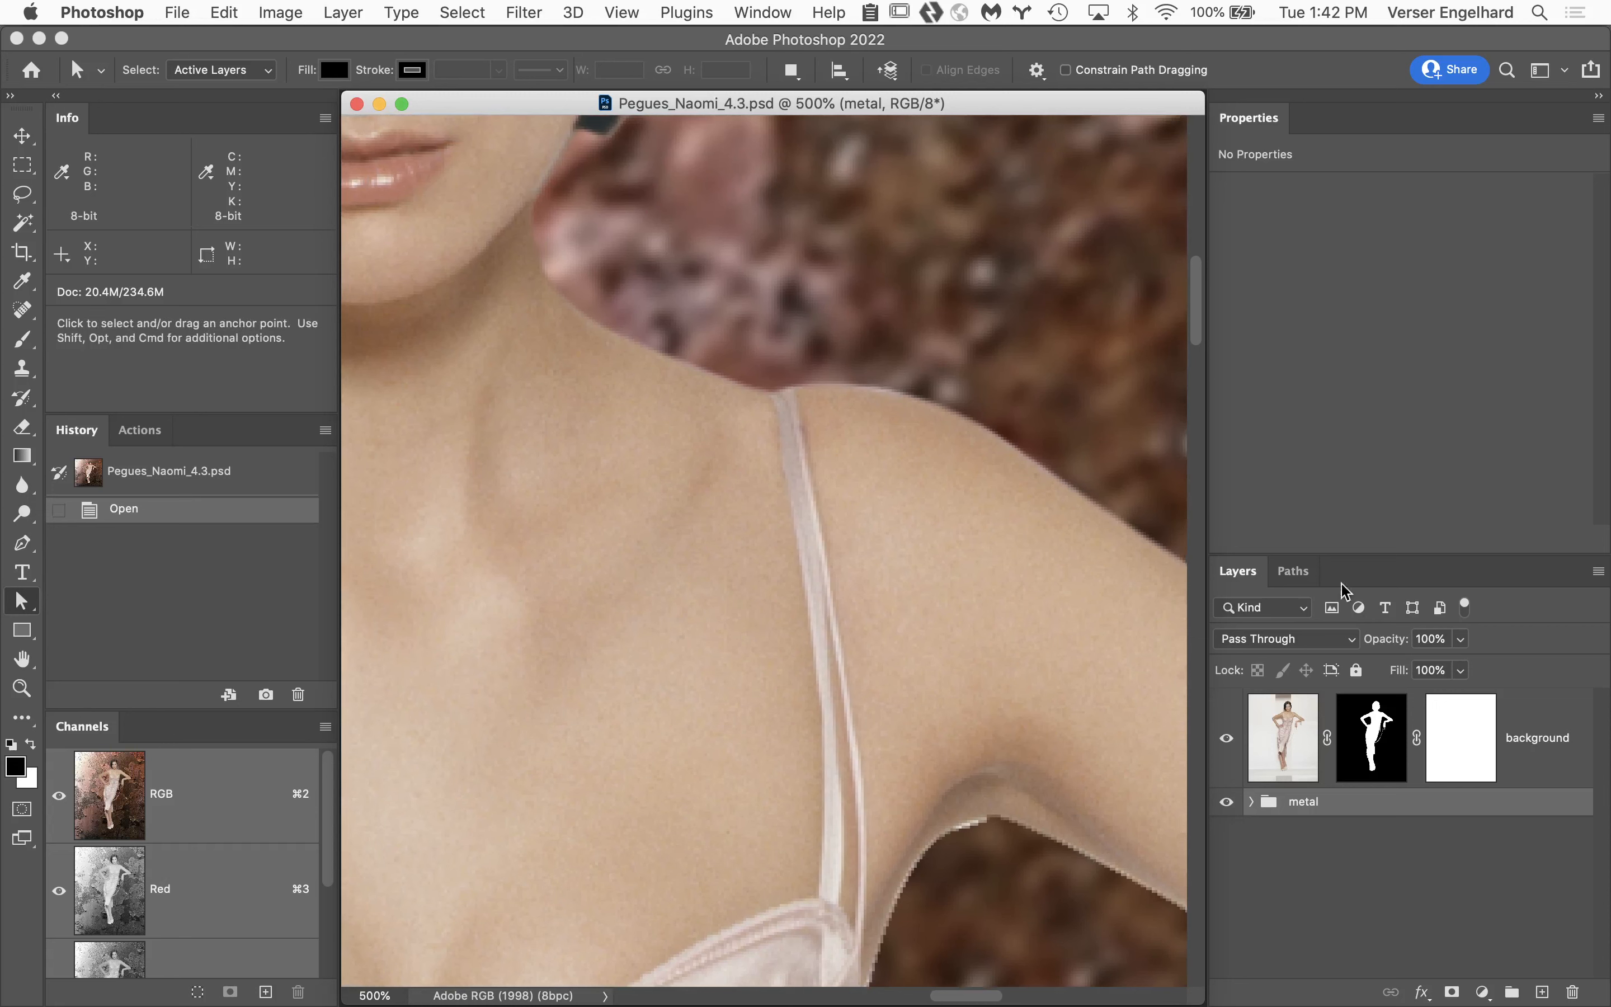
# Display the right cut out path over the image at 100% and select its anchor points to inspect them.
pyautogui.click(1296, 573)
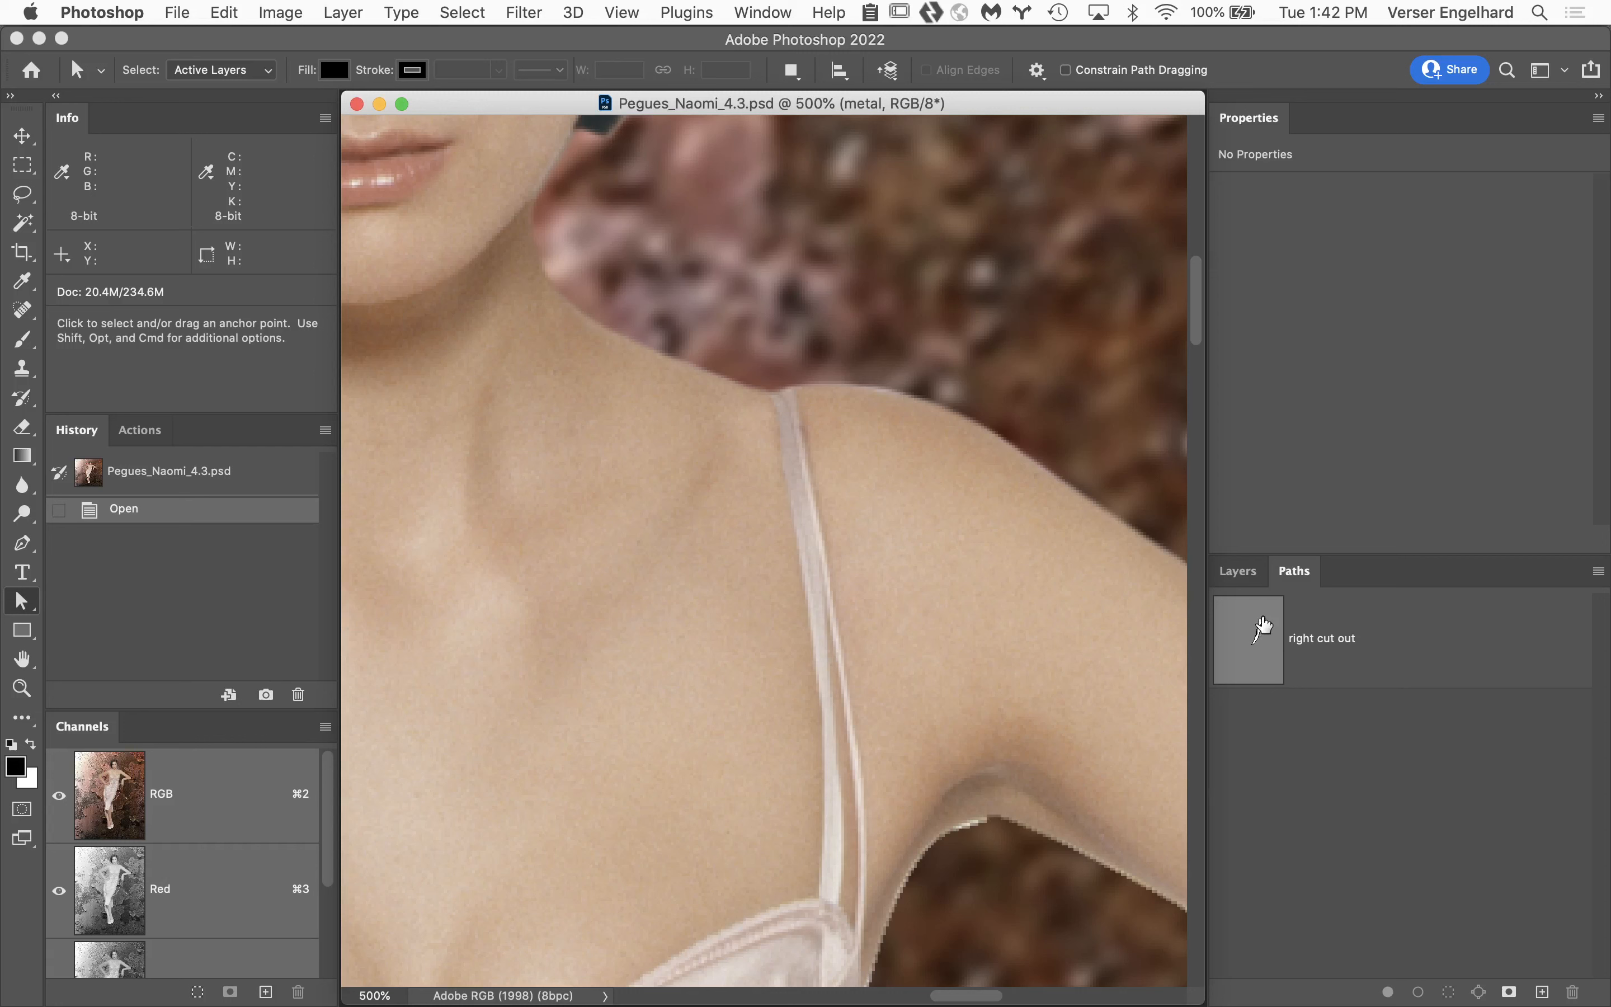
pyautogui.click(1370, 632)
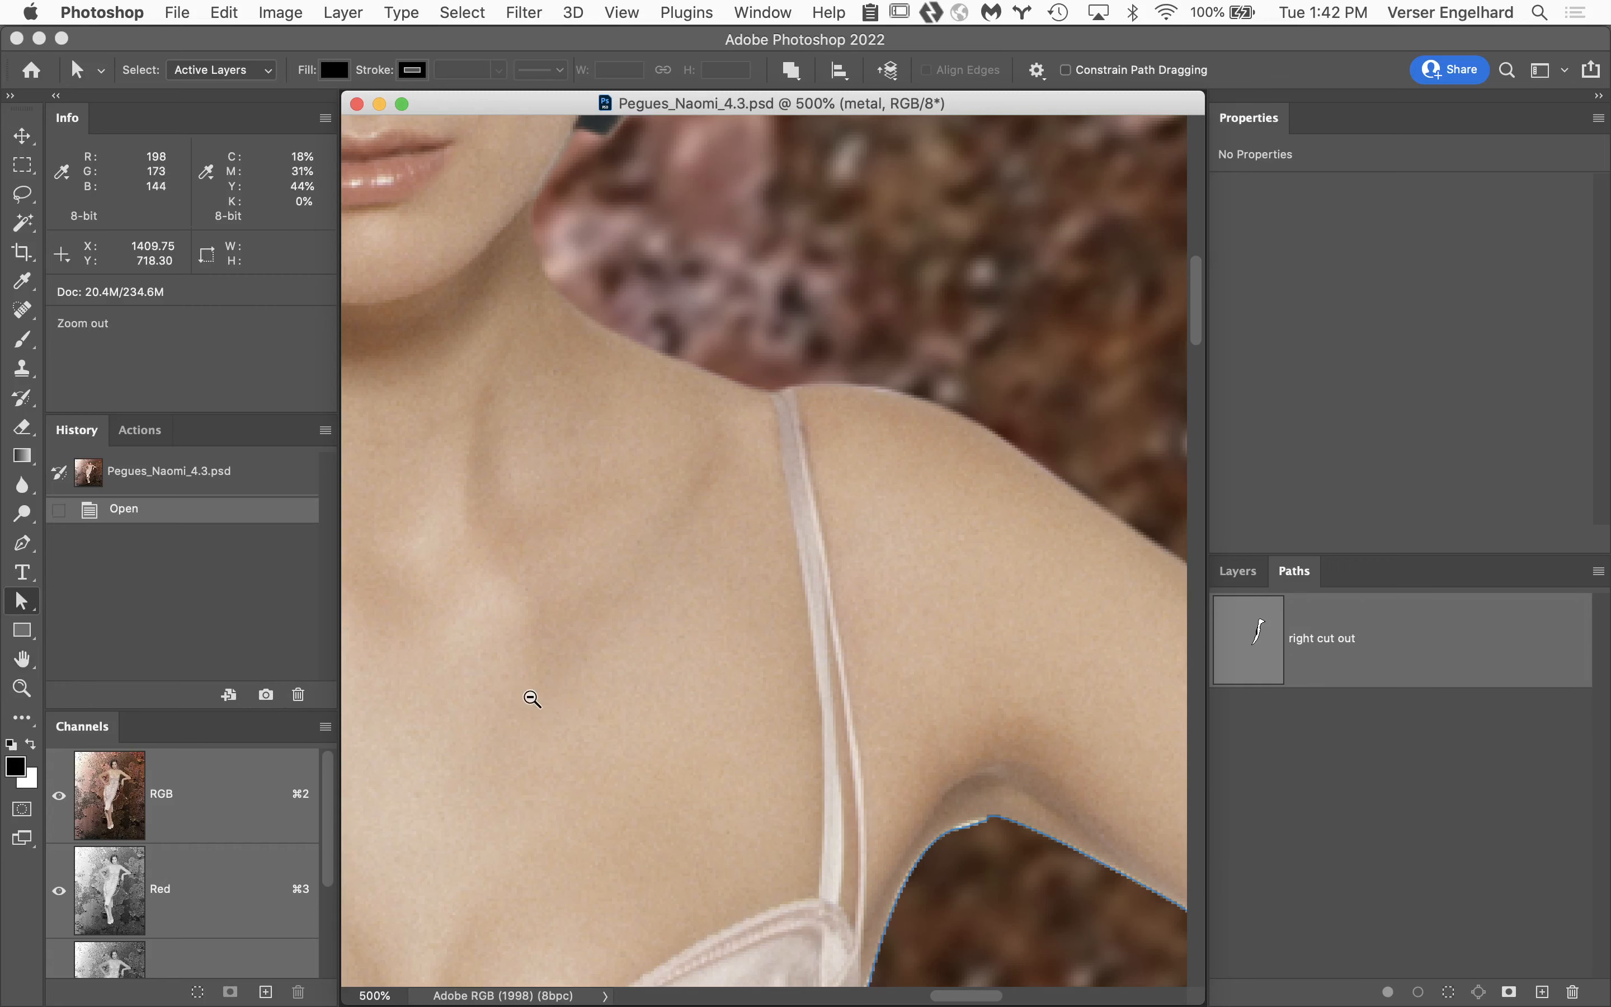
pyautogui.keyDown('alt'); pyautogui.keyDown('super'); pyautogui.click(647, 694); pyautogui.keyUp('super'); pyautogui.keyUp('alt')
pyautogui.keyDown('alt'); pyautogui.keyDown('super'); pyautogui.click(698, 698); pyautogui.keyUp('super'); pyautogui.keyUp('alt')
pyautogui.keyDown('alt'); pyautogui.keyDown('super'); pyautogui.click(852, 726); pyautogui.keyUp('super'); pyautogui.keyUp('alt')
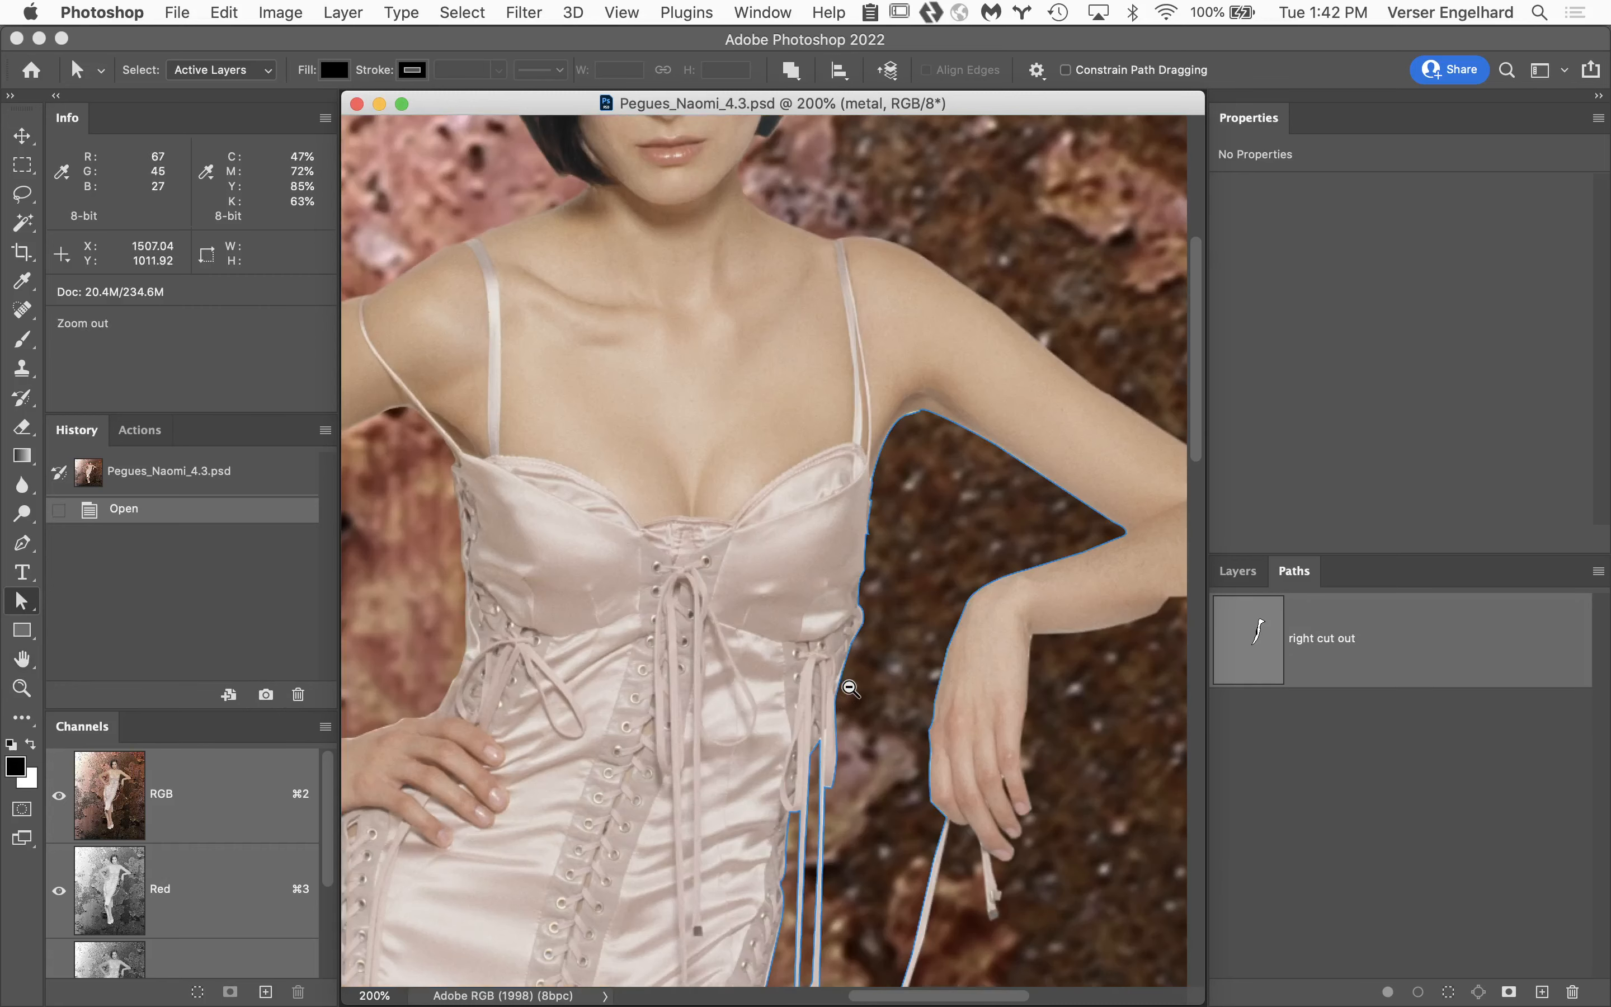
pyautogui.keyDown('alt'); pyautogui.keyDown('super'); pyautogui.click(851, 686); pyautogui.keyUp('super'); pyautogui.keyUp('alt')
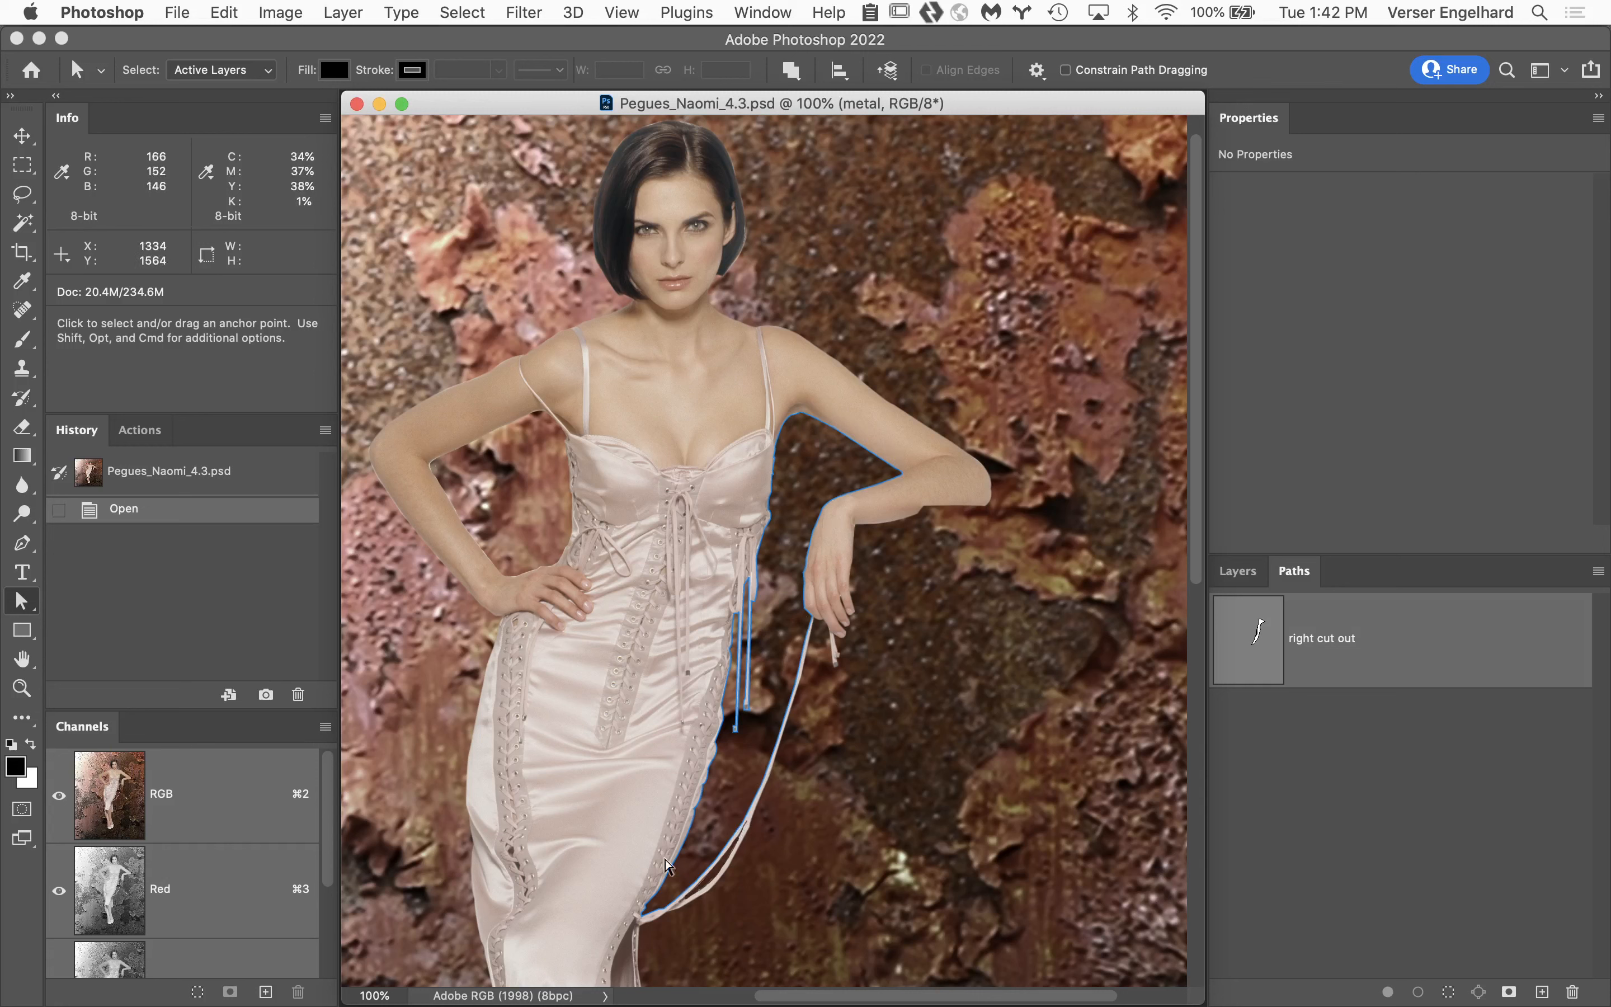
pyautogui.moveTo(606, 396); pyautogui.dragTo(1084, 870)
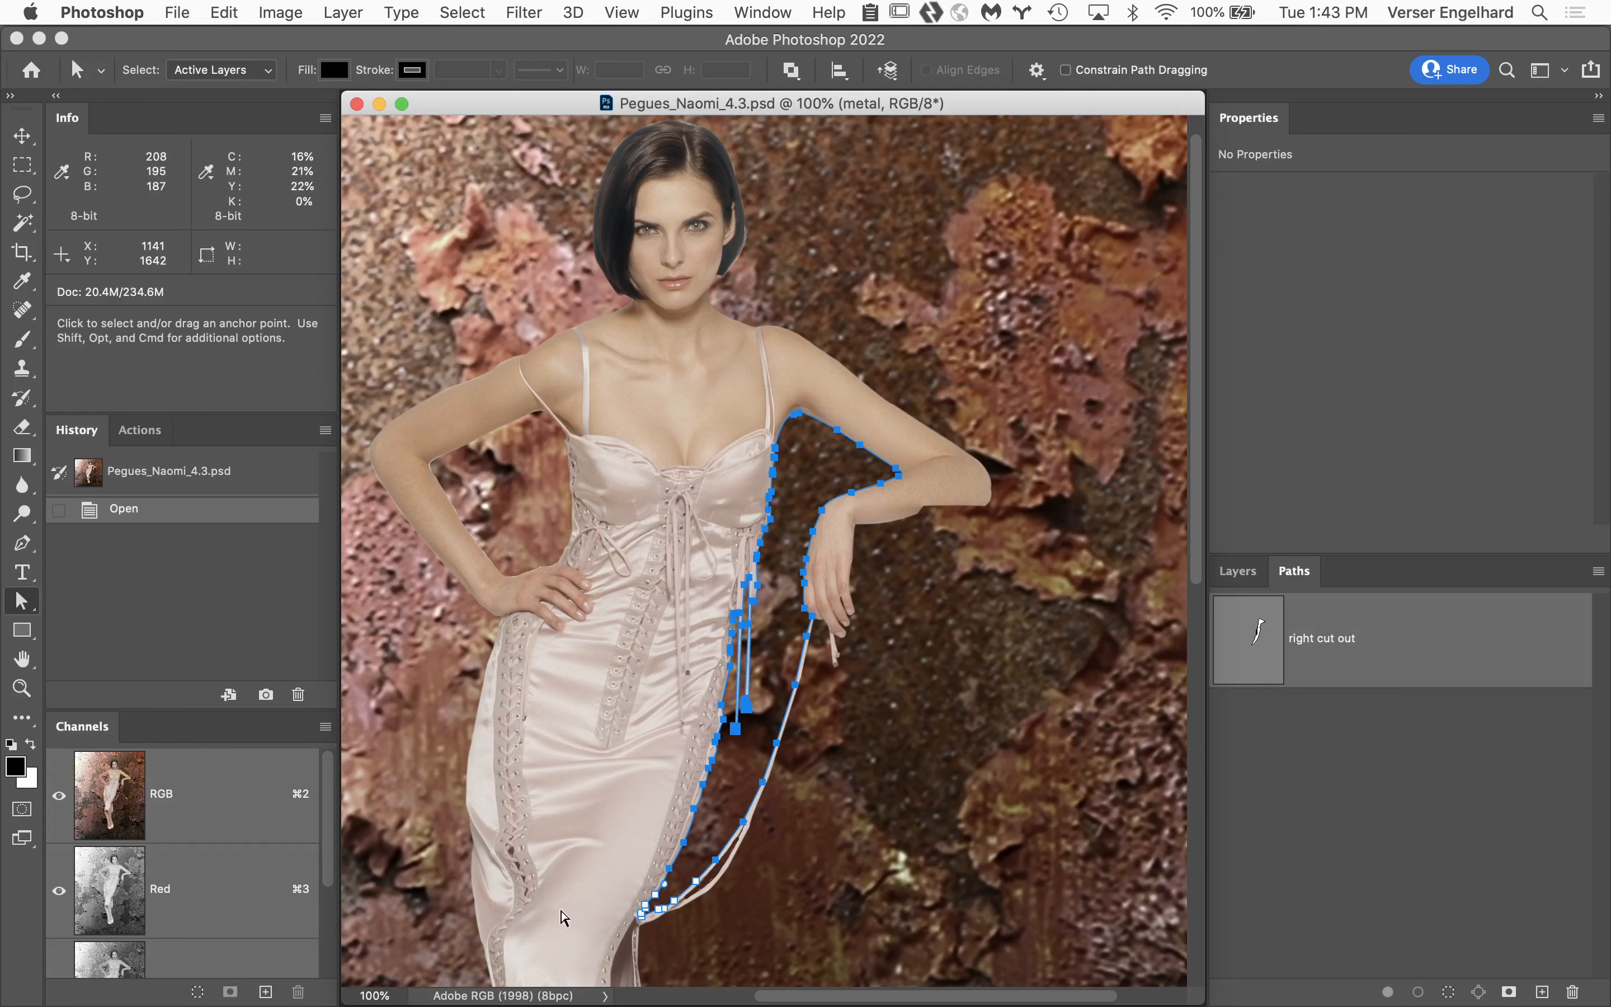
# Draw a closed four-point subpath with the Pen tool in the right cut out path, on the background beside the lower legs.
pyautogui.scroll(-6, 577, 832)
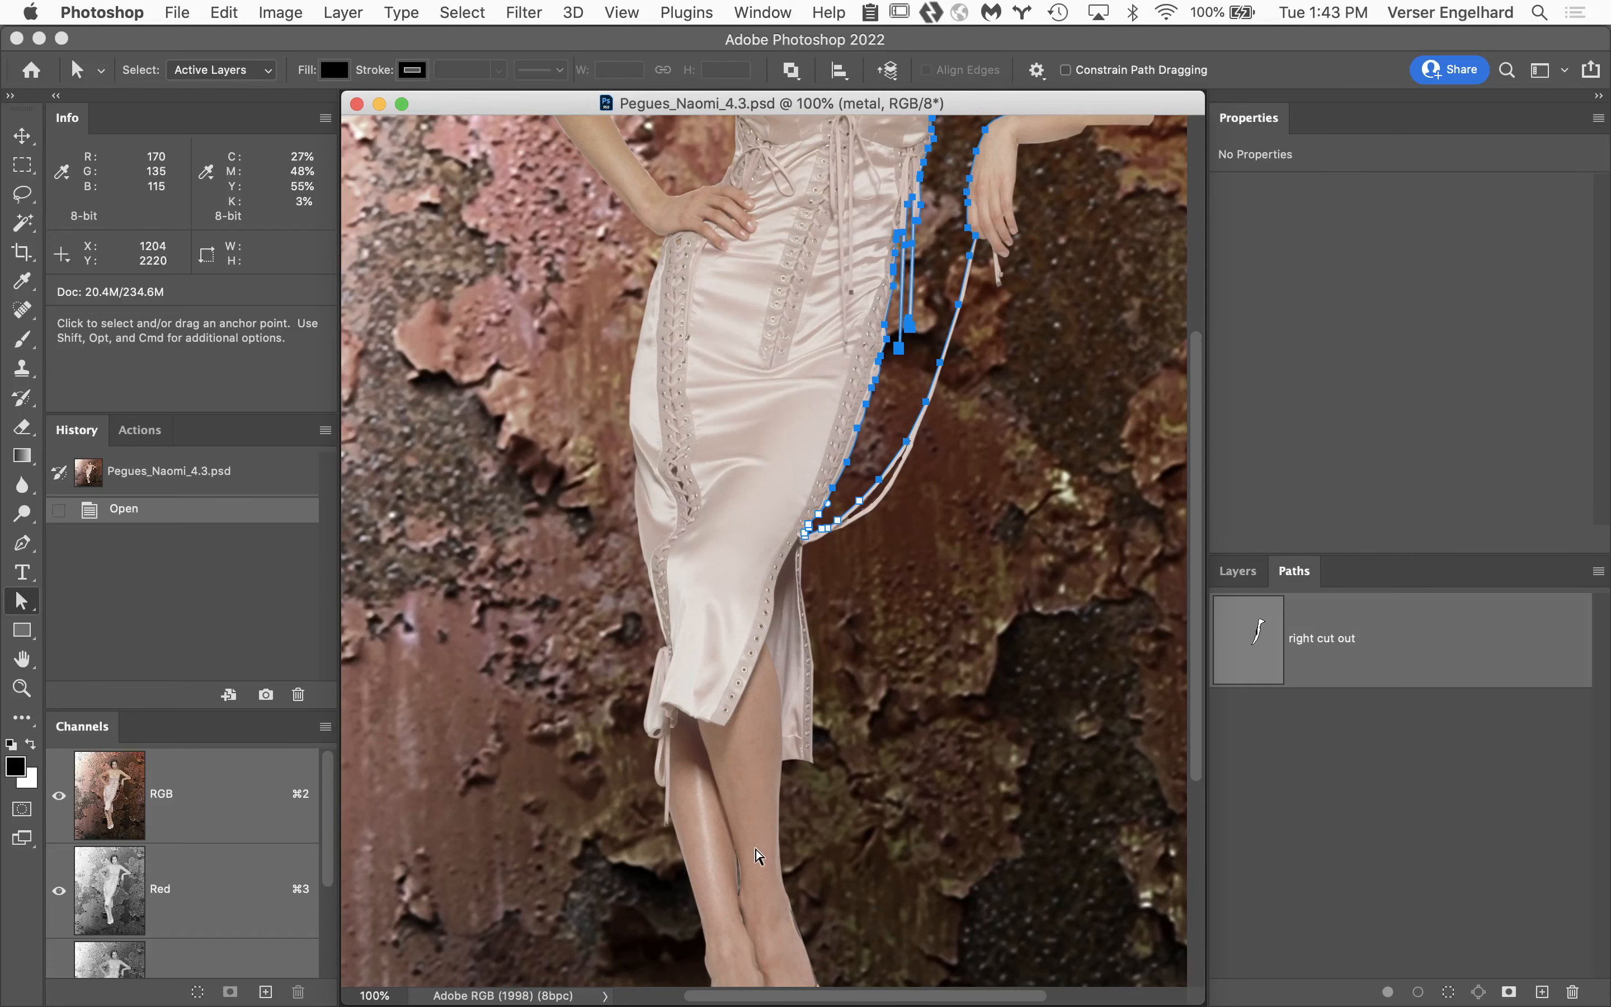
pyautogui.scroll(-4, 755, 840)
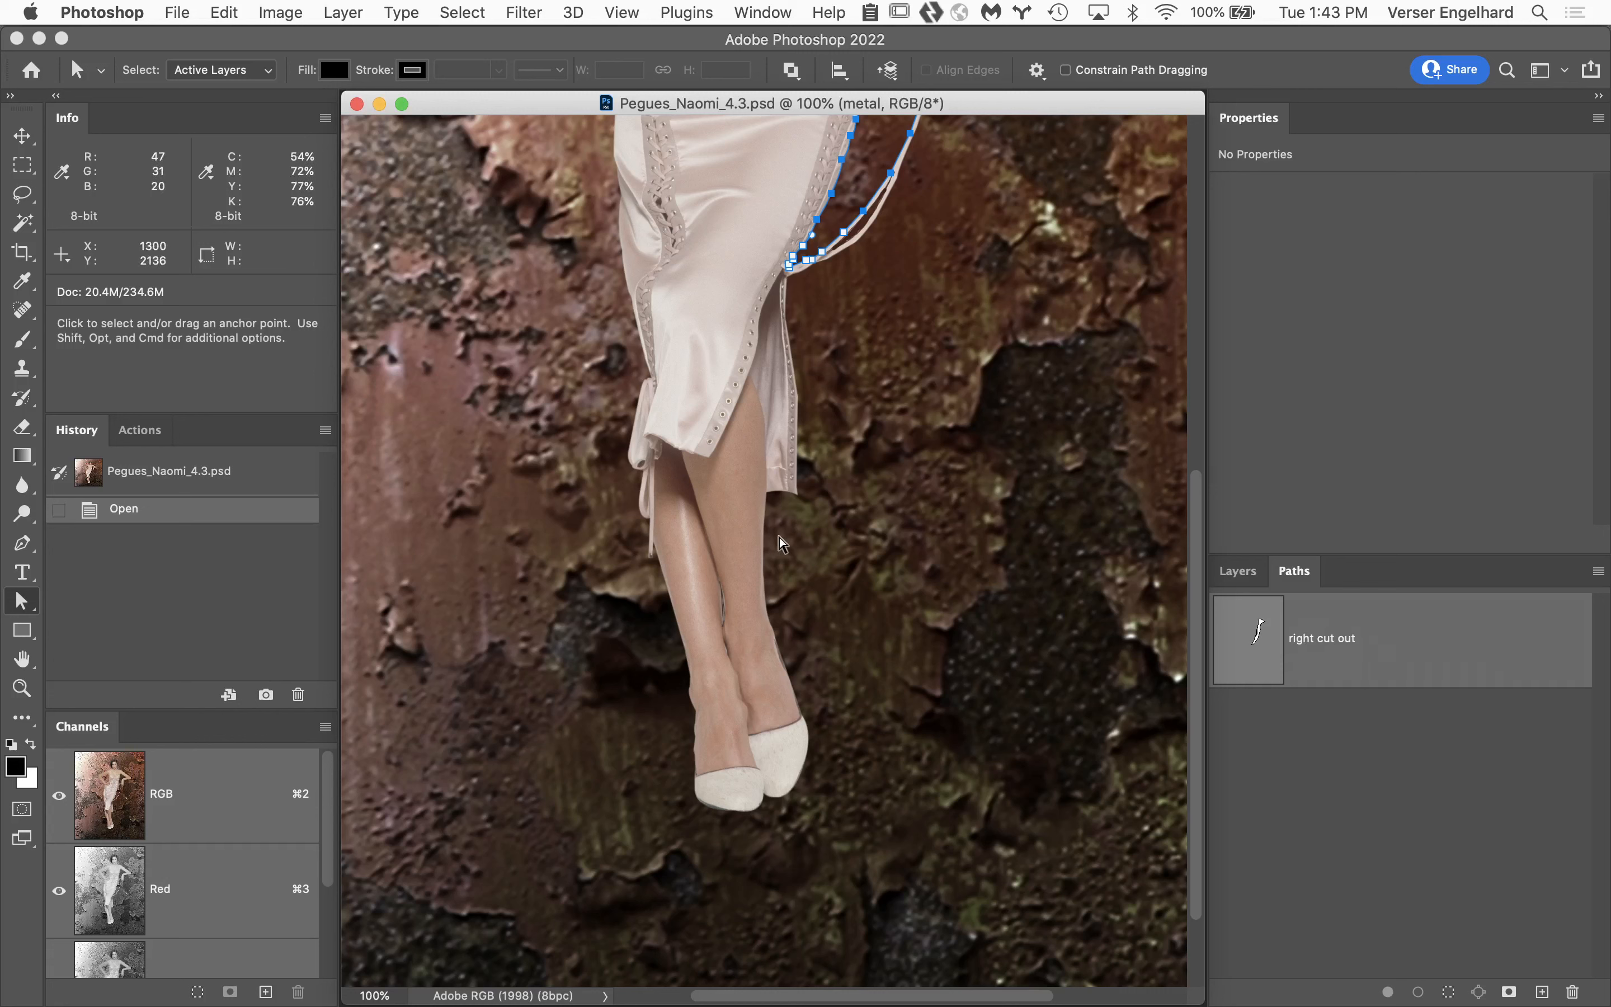
pyautogui.press('p')
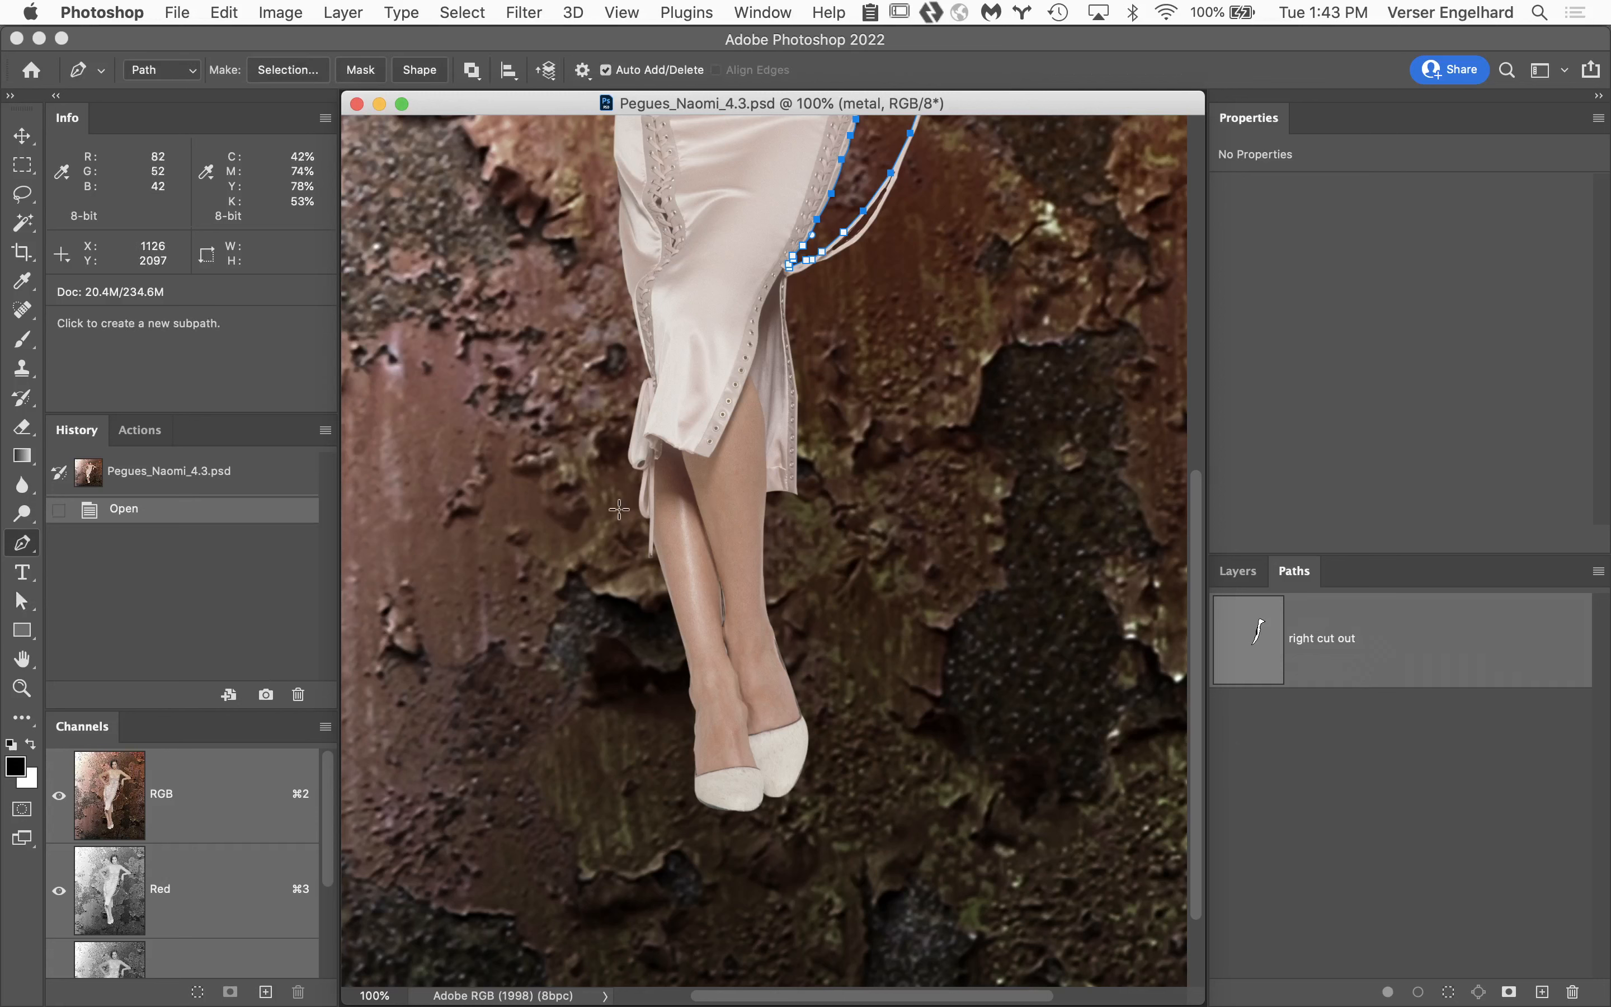
pyautogui.click(445, 398)
pyautogui.click(546, 632)
pyautogui.moveTo(435, 648); pyautogui.dragTo(435, 623)
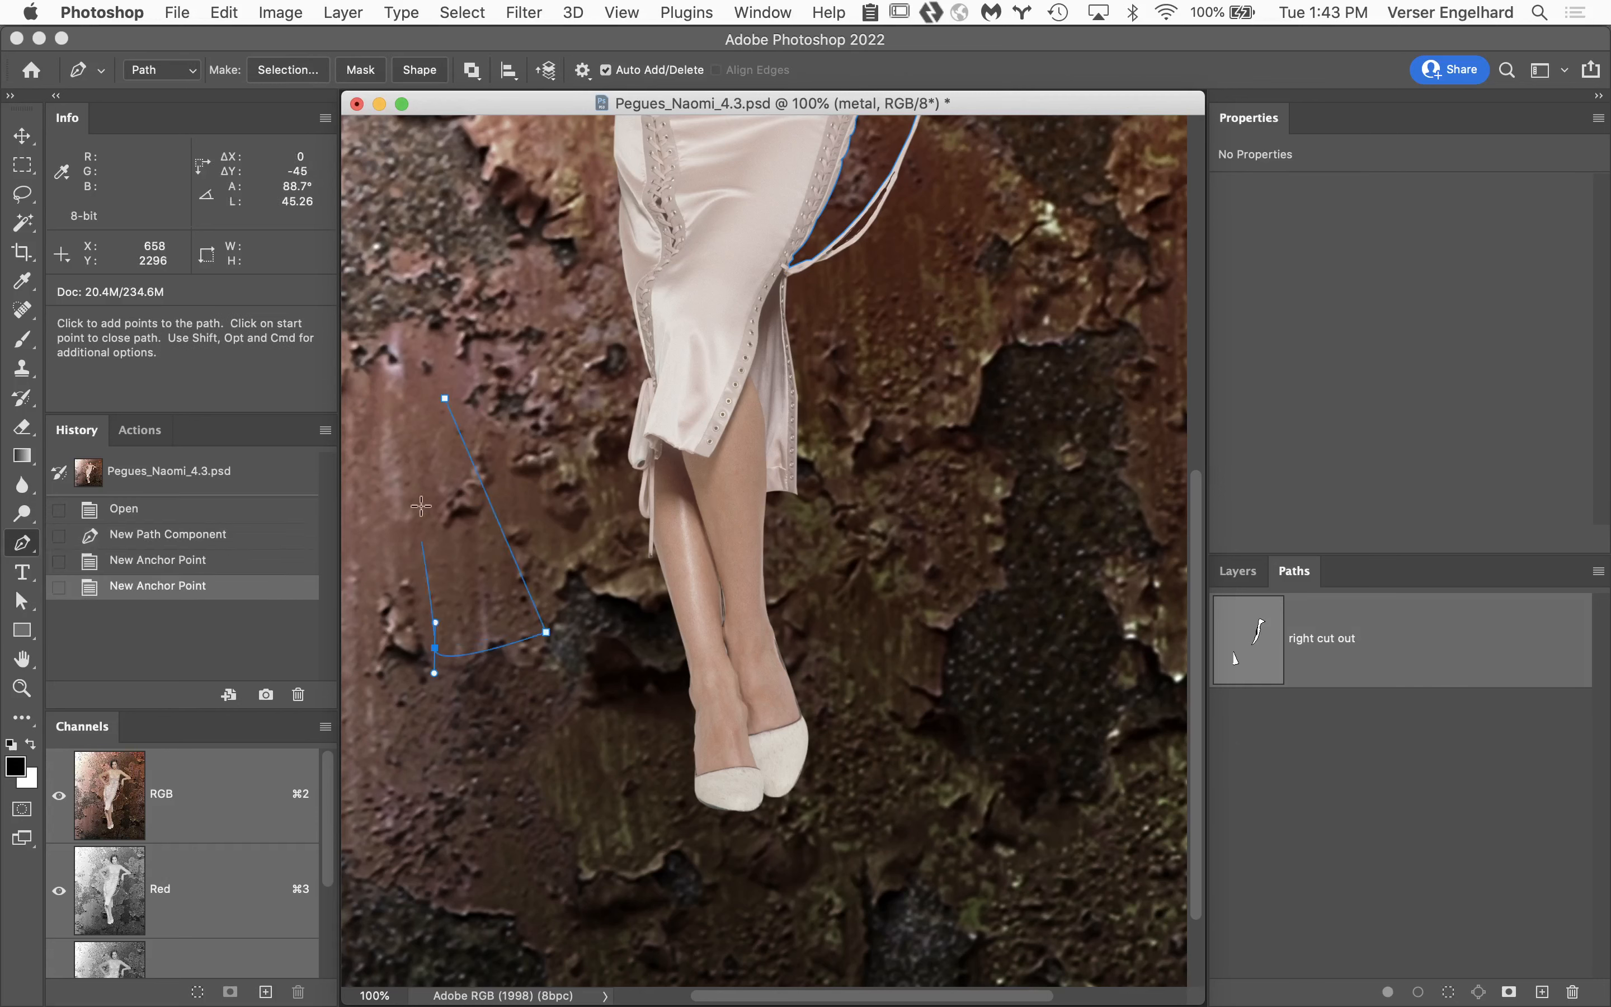
pyautogui.click(416, 451)
pyautogui.click(445, 398)
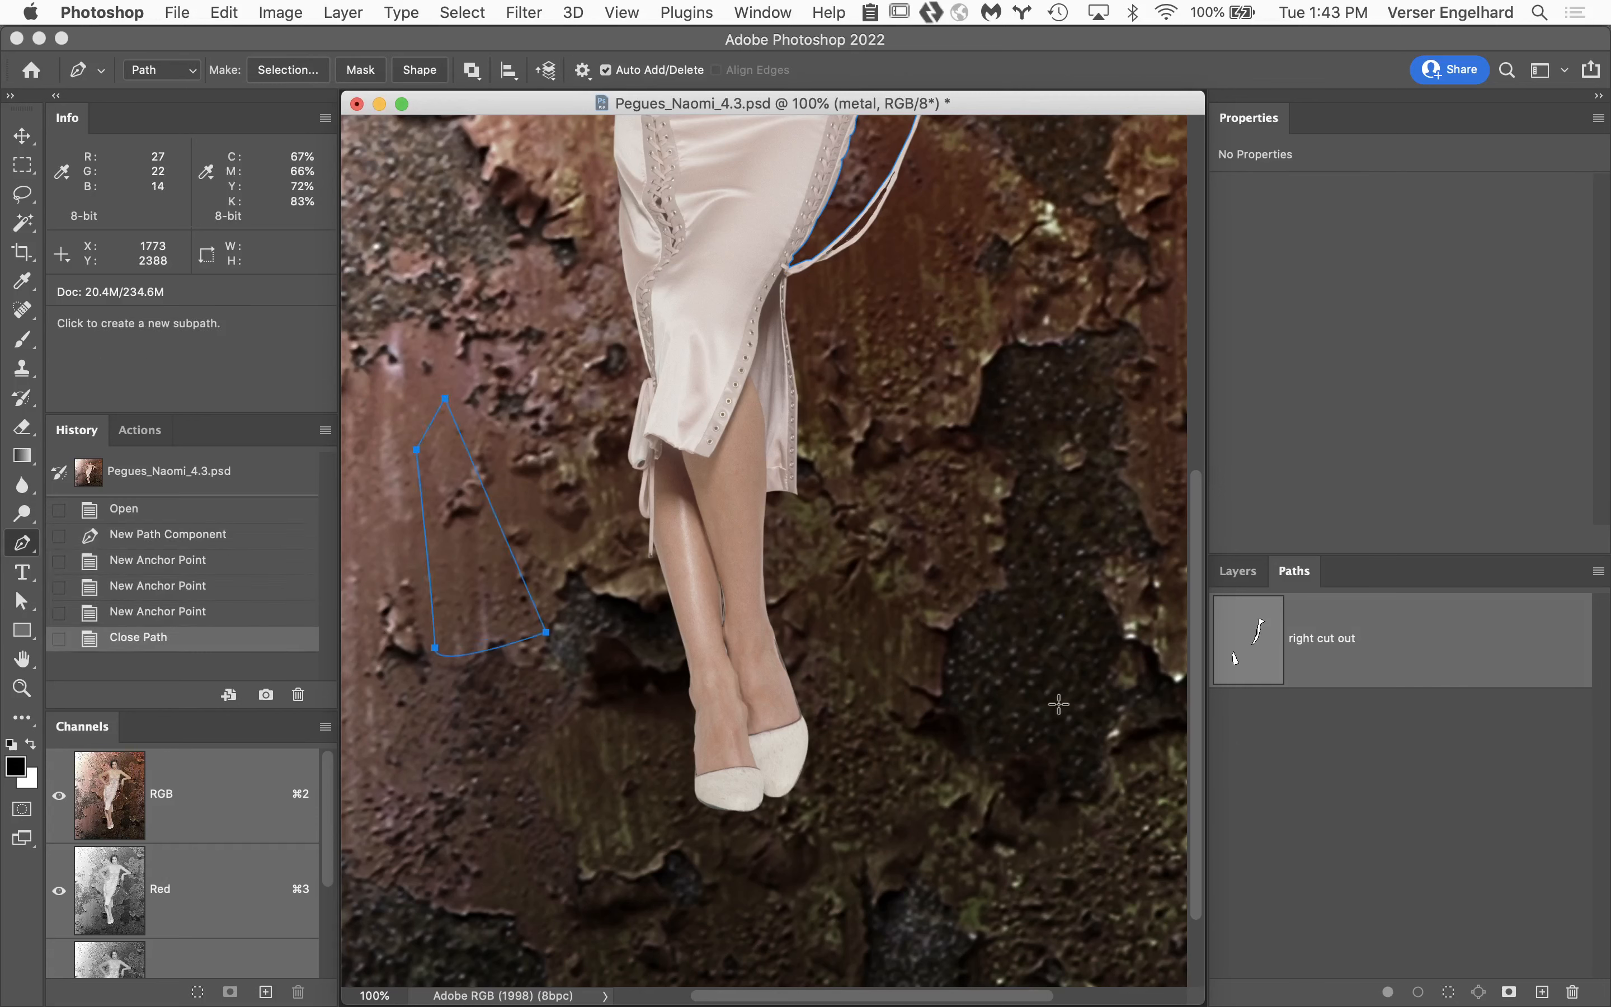
# Deselect the right cut out path and draw a closed four-point work path on the background beside the lower legs.
pyautogui.click(1401, 788)
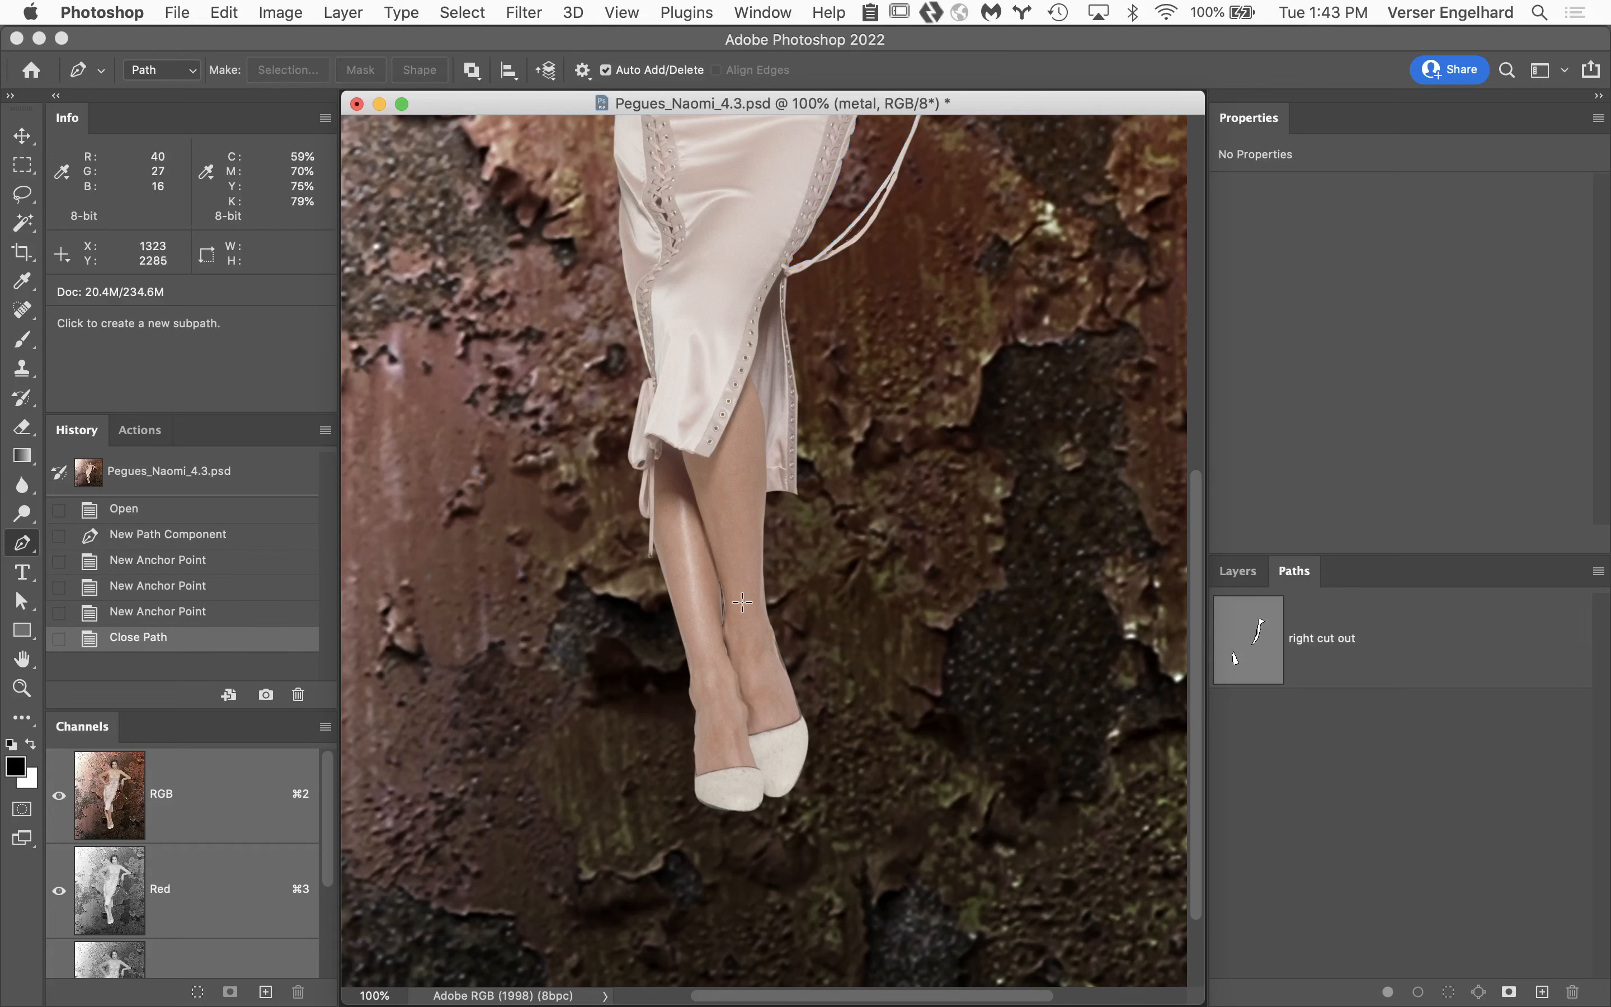
pyautogui.click(445, 560)
pyautogui.click(558, 775)
pyautogui.scroll(-1, 581, 713)
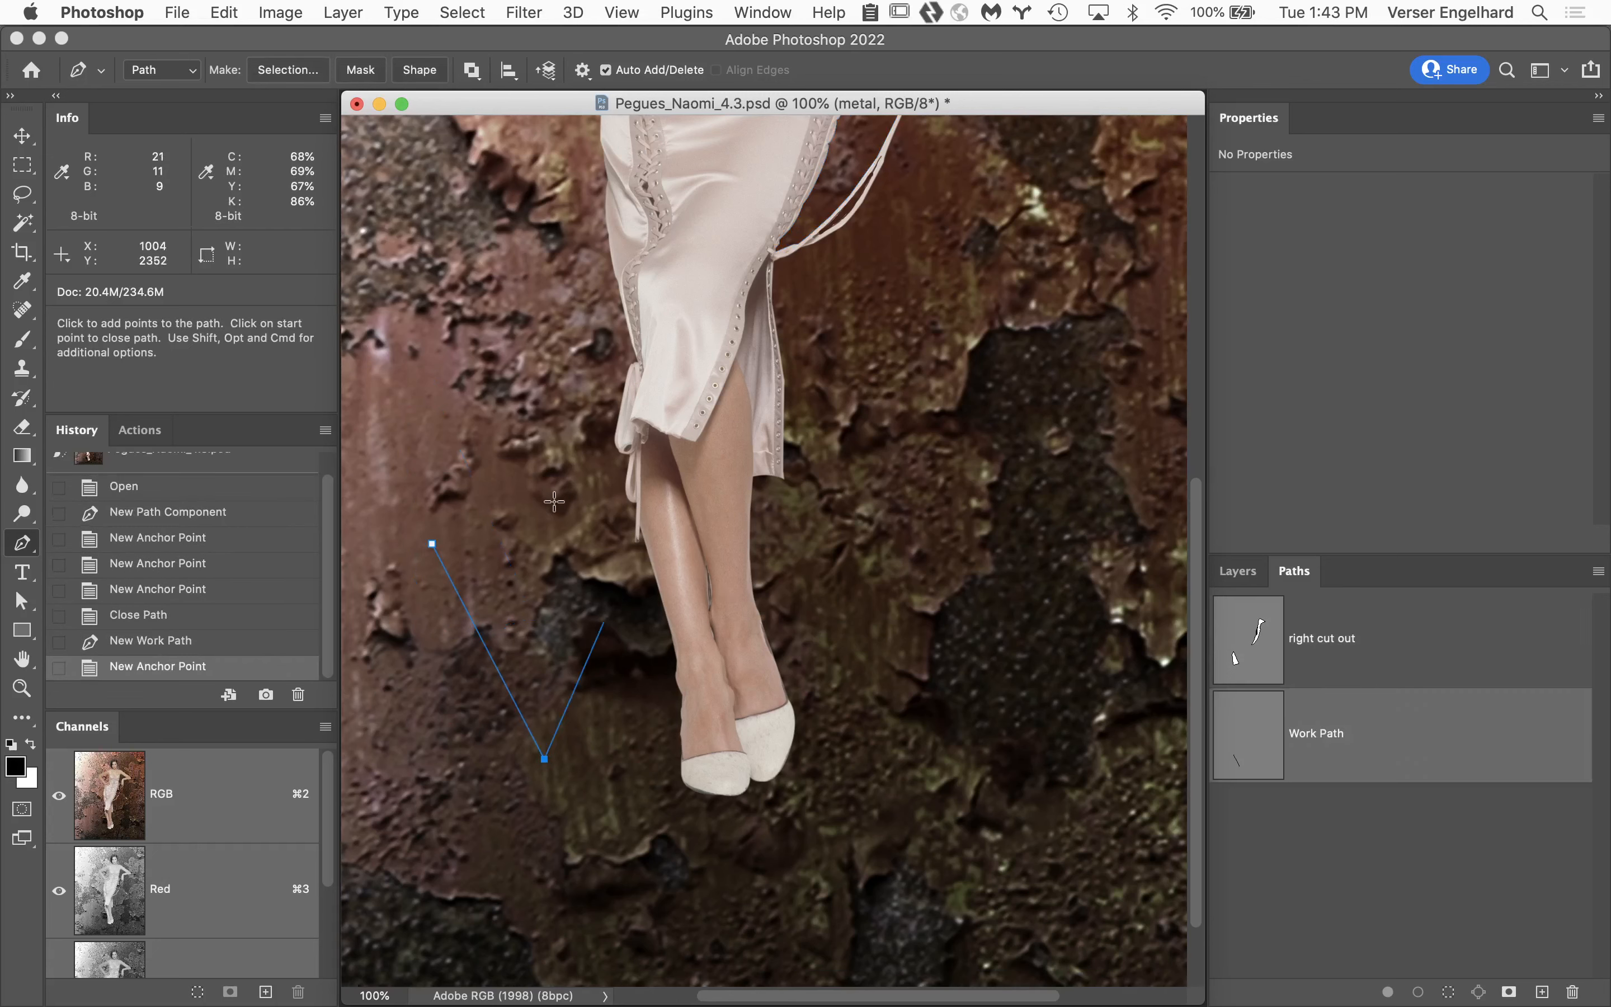
pyautogui.click(534, 446)
pyautogui.click(461, 486)
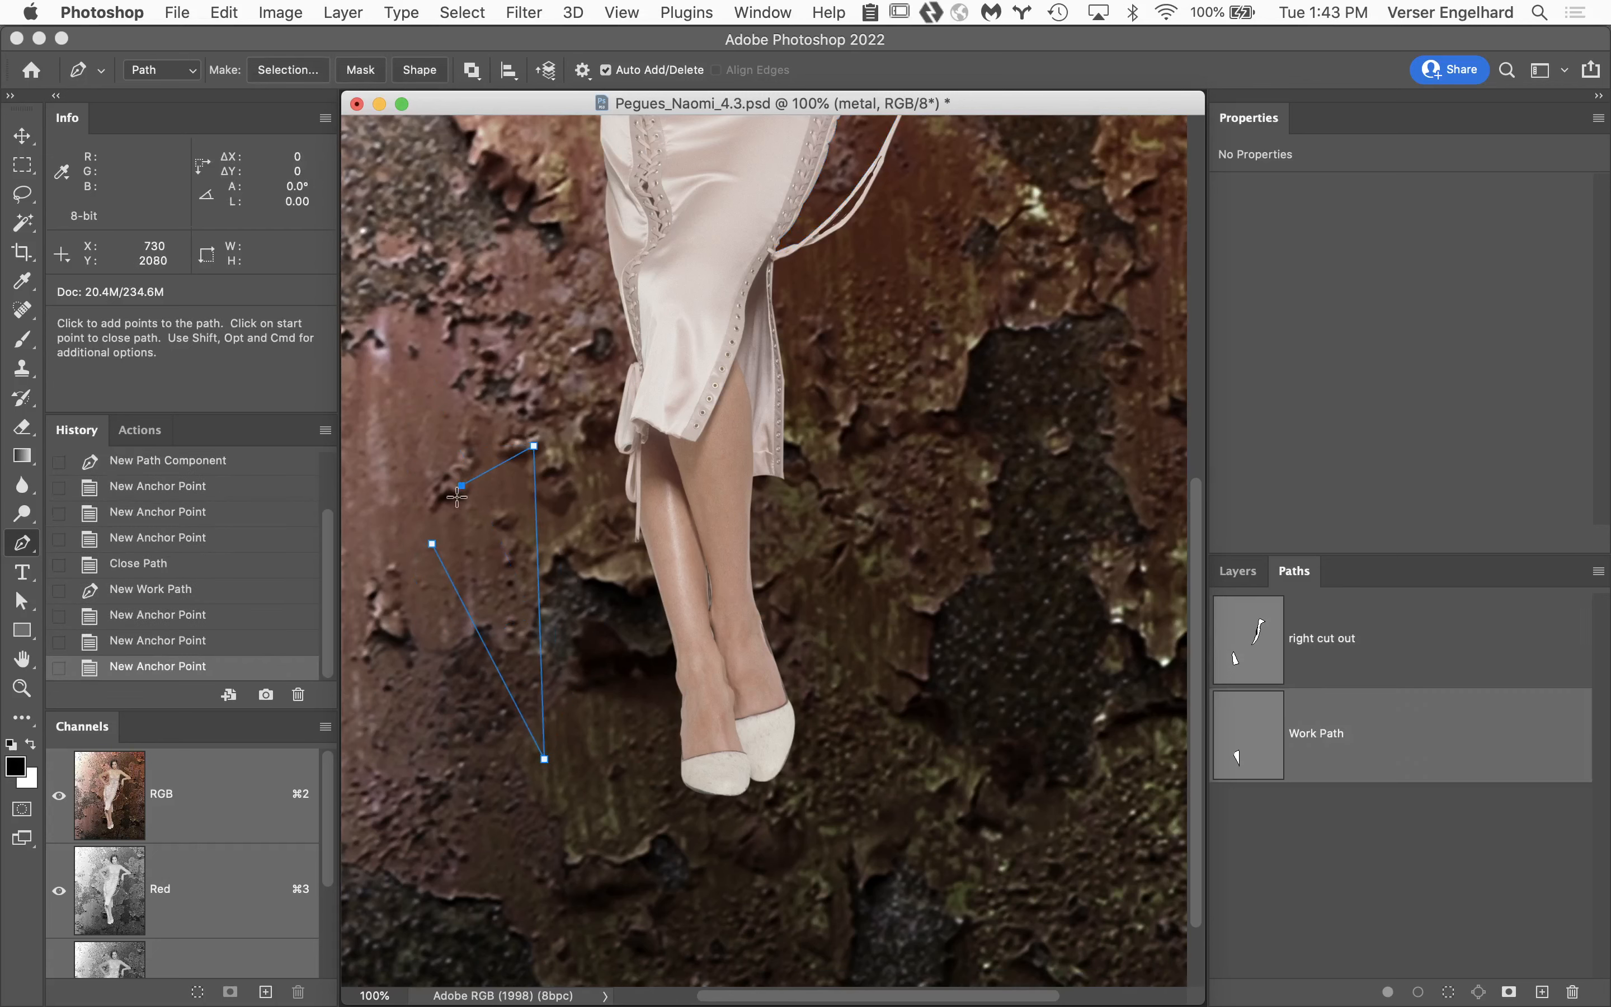
pyautogui.click(432, 542)
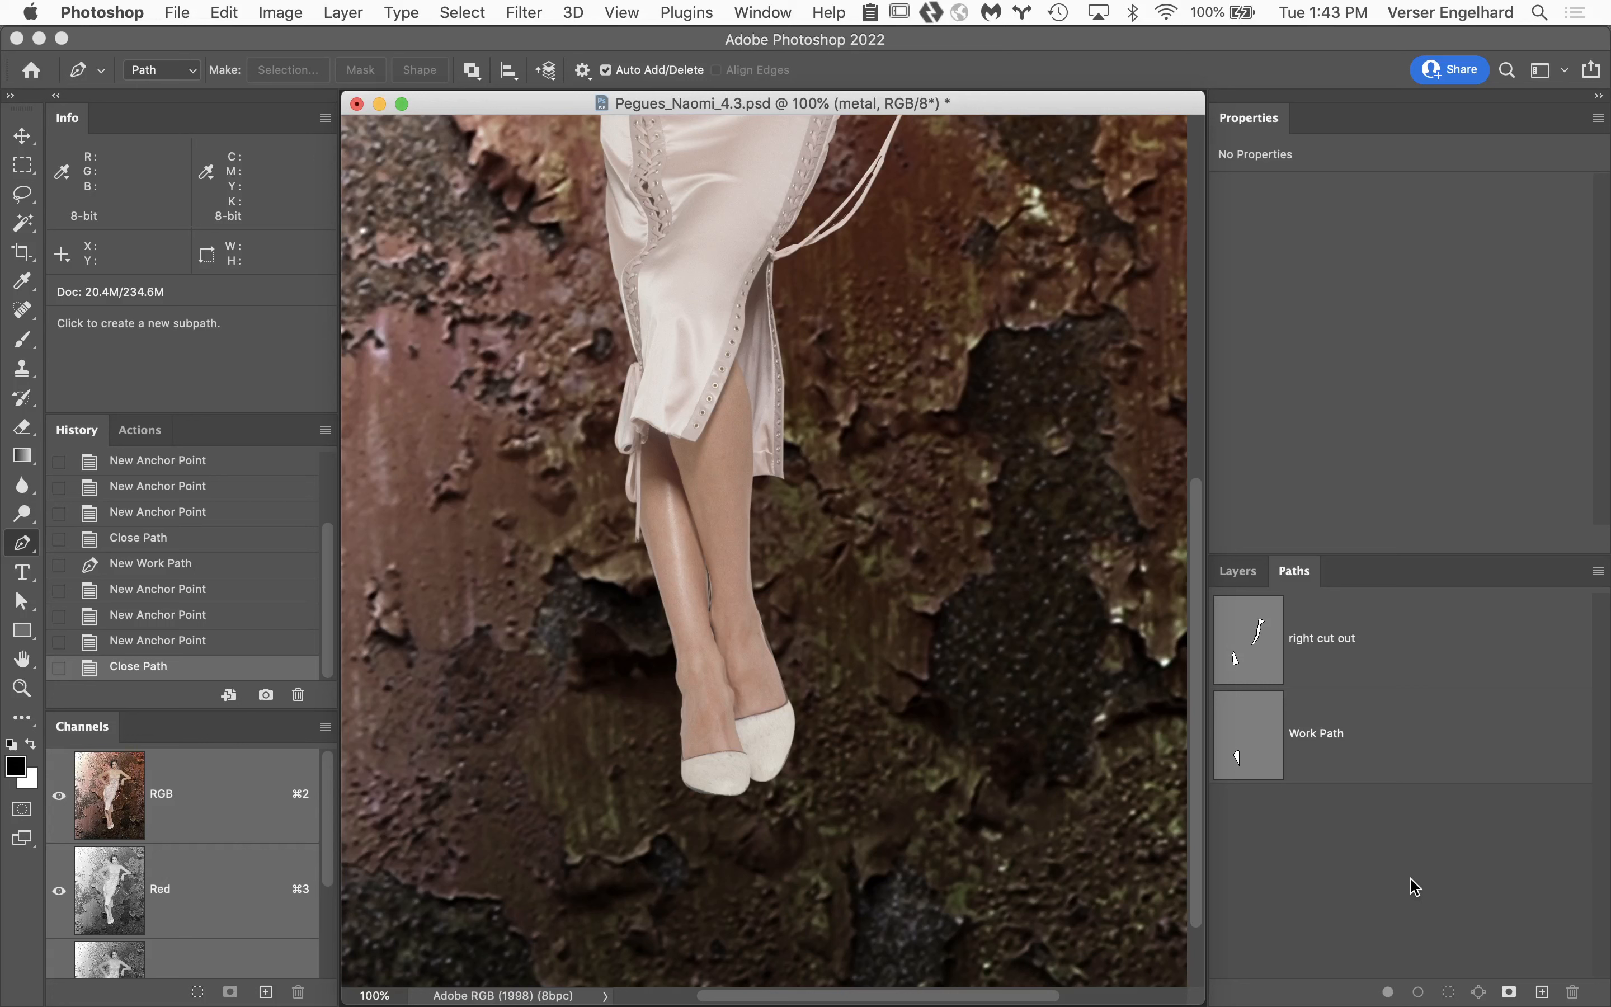
# With no path selected, draw a closed five-point work path across the ankles and around the feet.
pyautogui.click(400, 726)
pyautogui.click(494, 571)
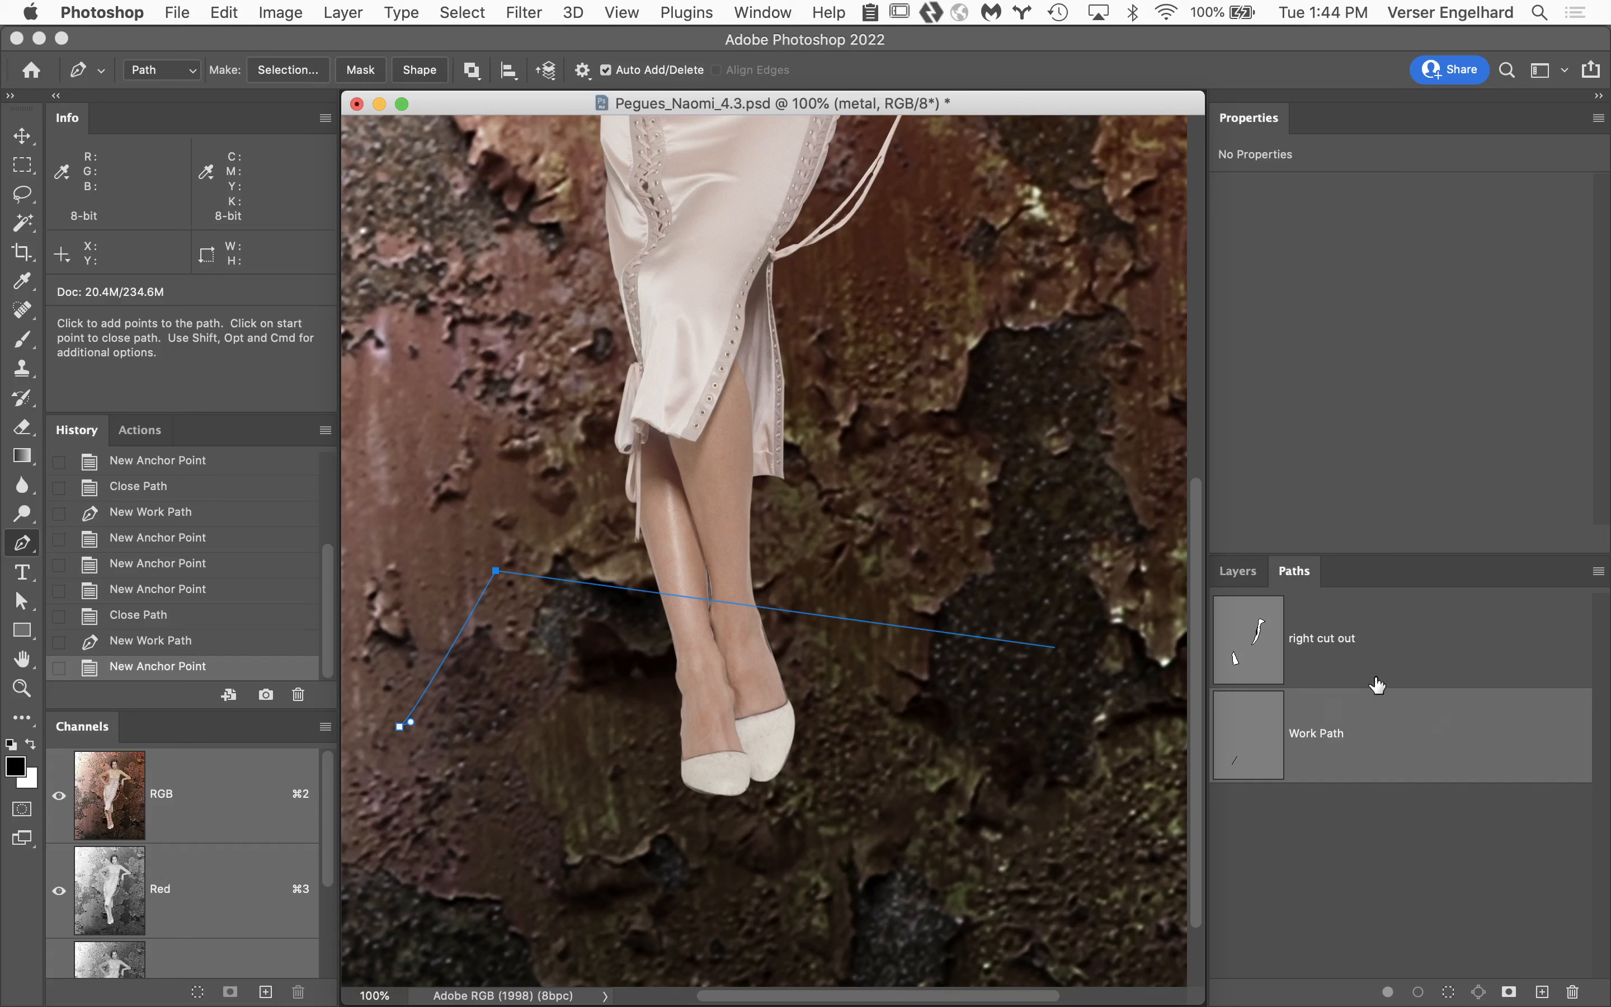
pyautogui.click(960, 751)
pyautogui.click(771, 874)
pyautogui.click(549, 781)
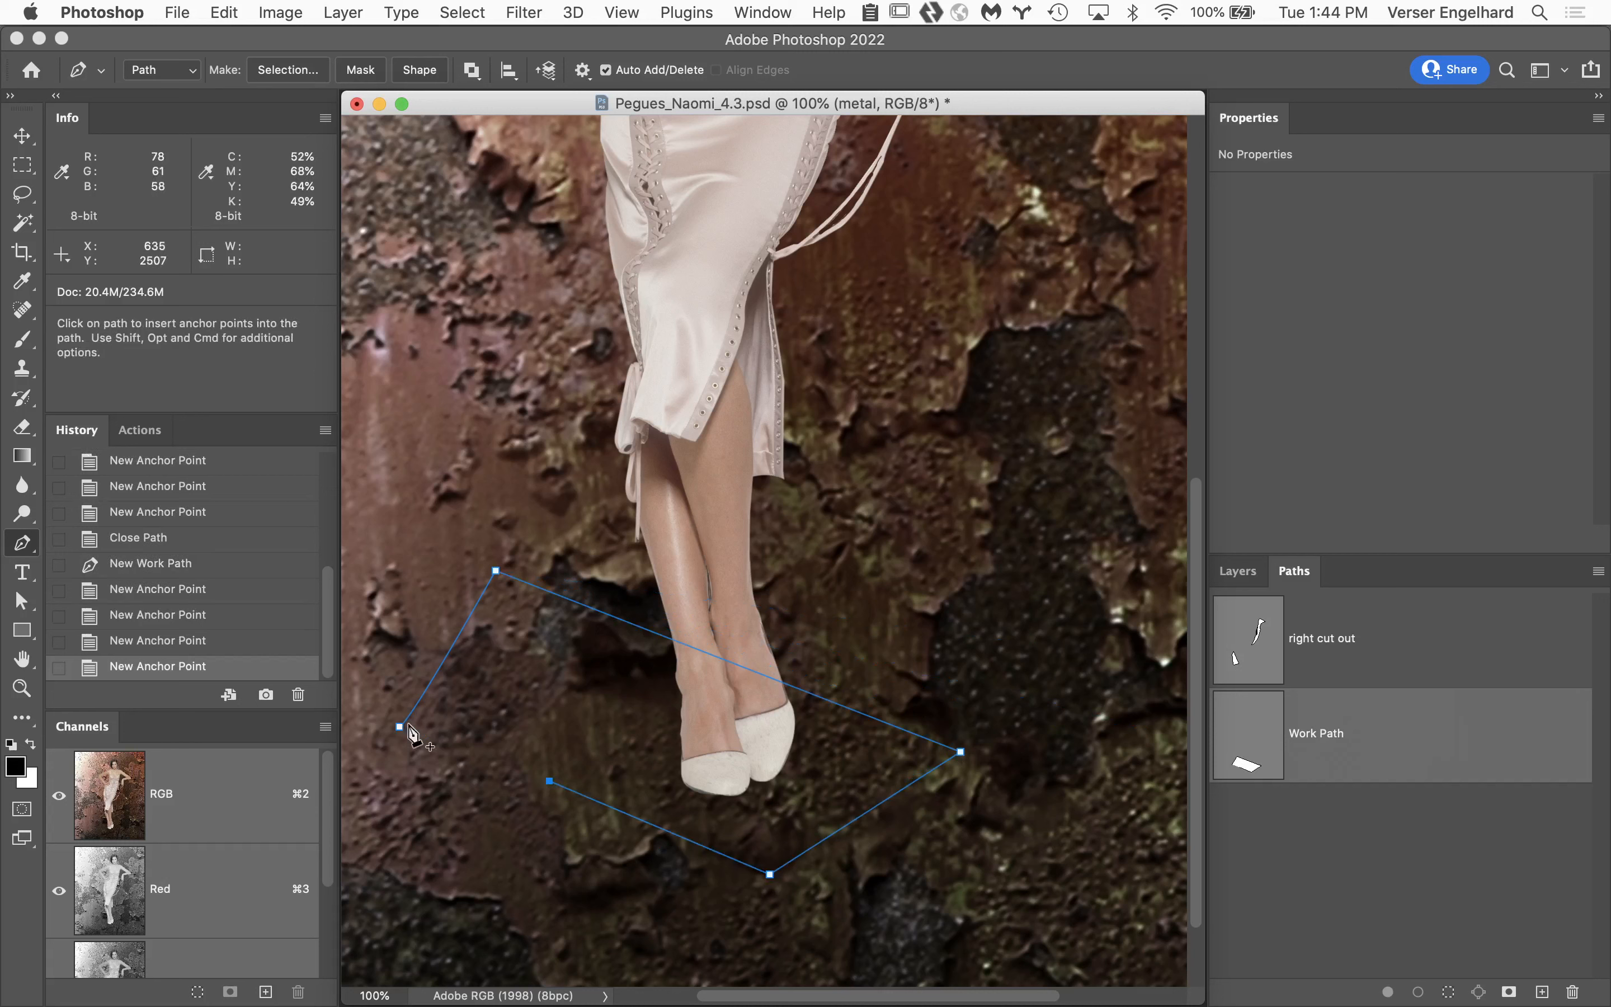
pyautogui.click(399, 727)
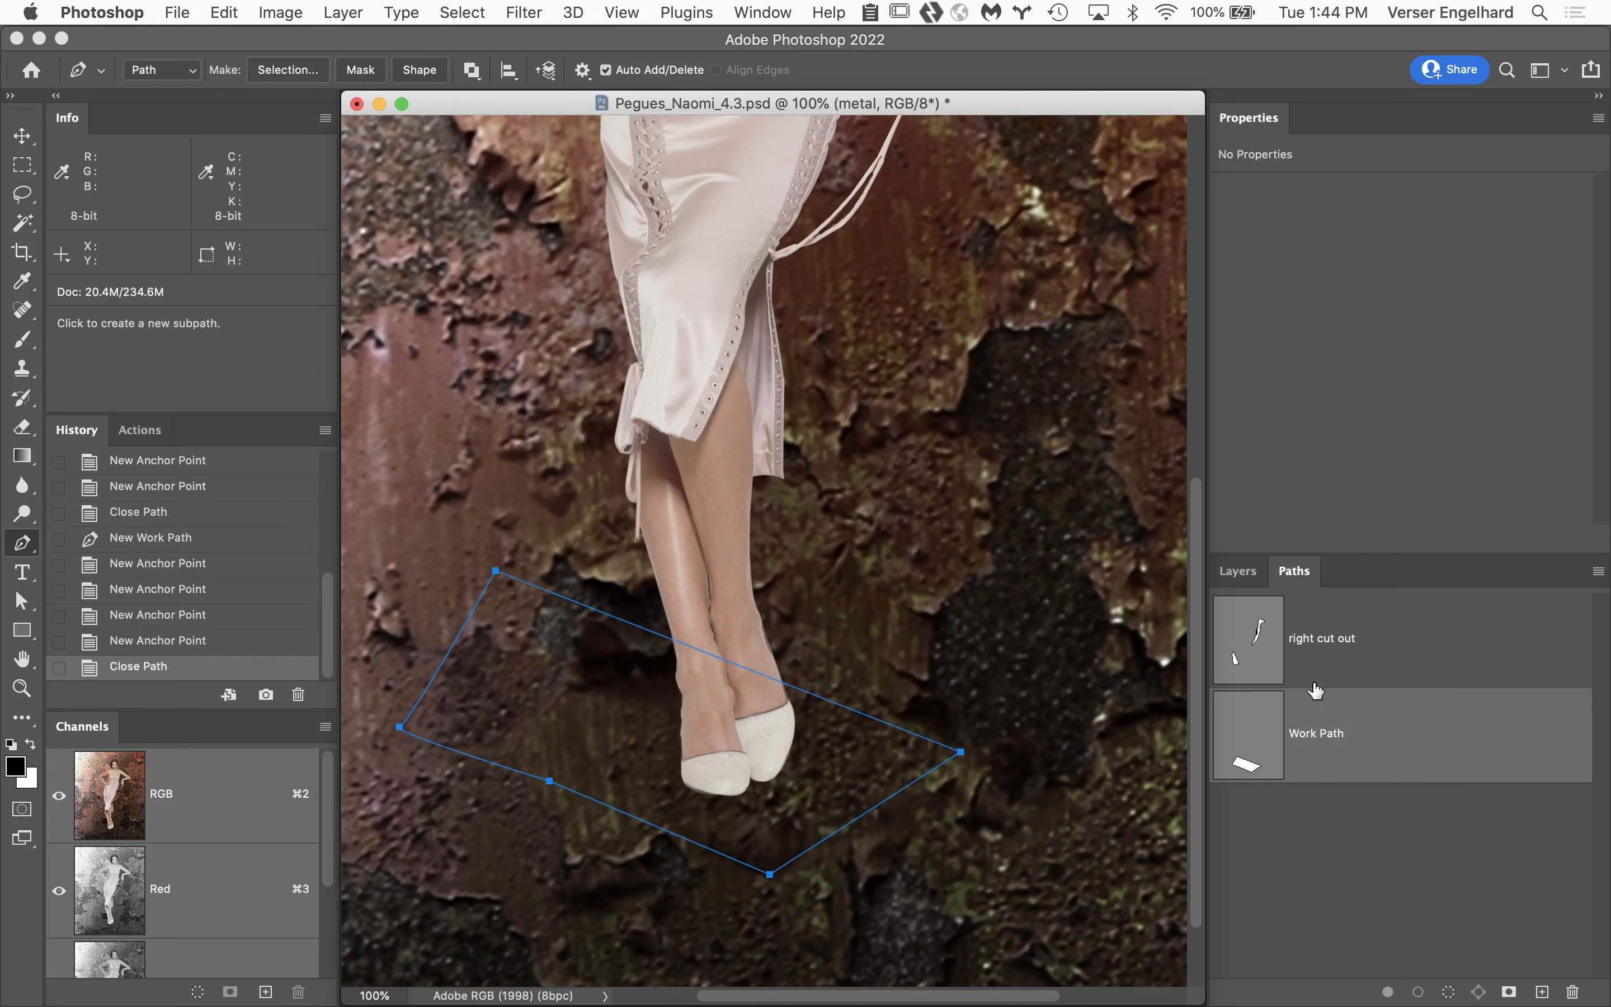
# Deselect the work path and place four anchor points of a new open path beside the shoes.
pyautogui.click(1469, 936)
pyautogui.click(923, 630)
pyautogui.click(802, 713)
pyautogui.click(956, 822)
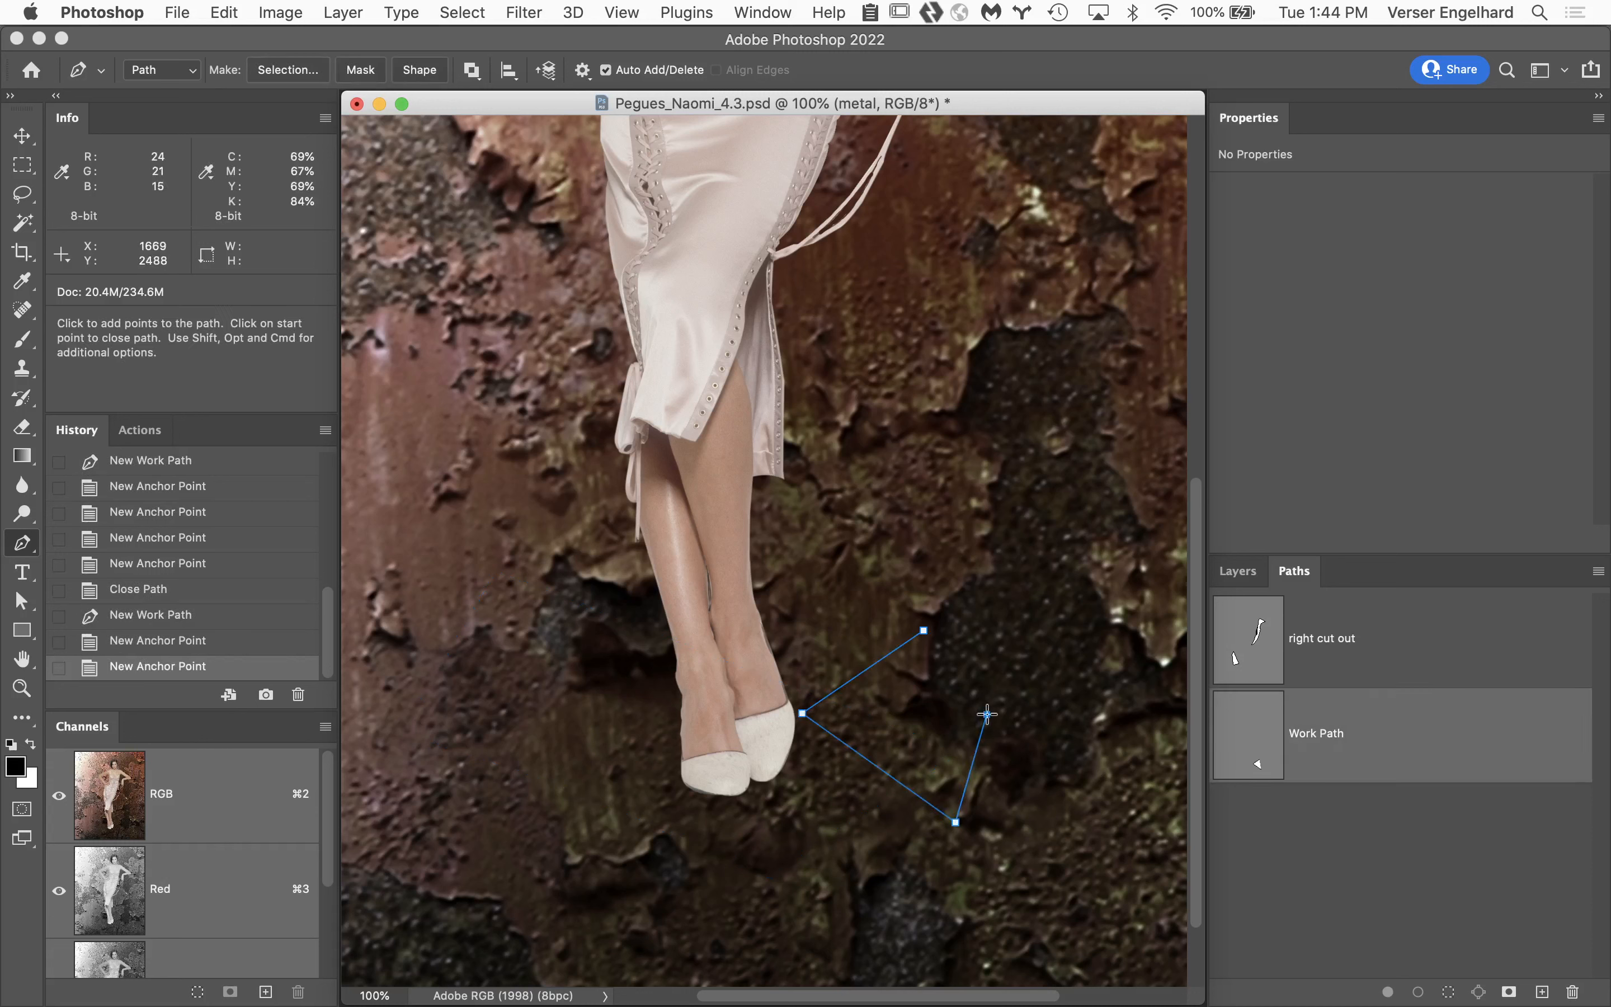
pyautogui.click(987, 714)
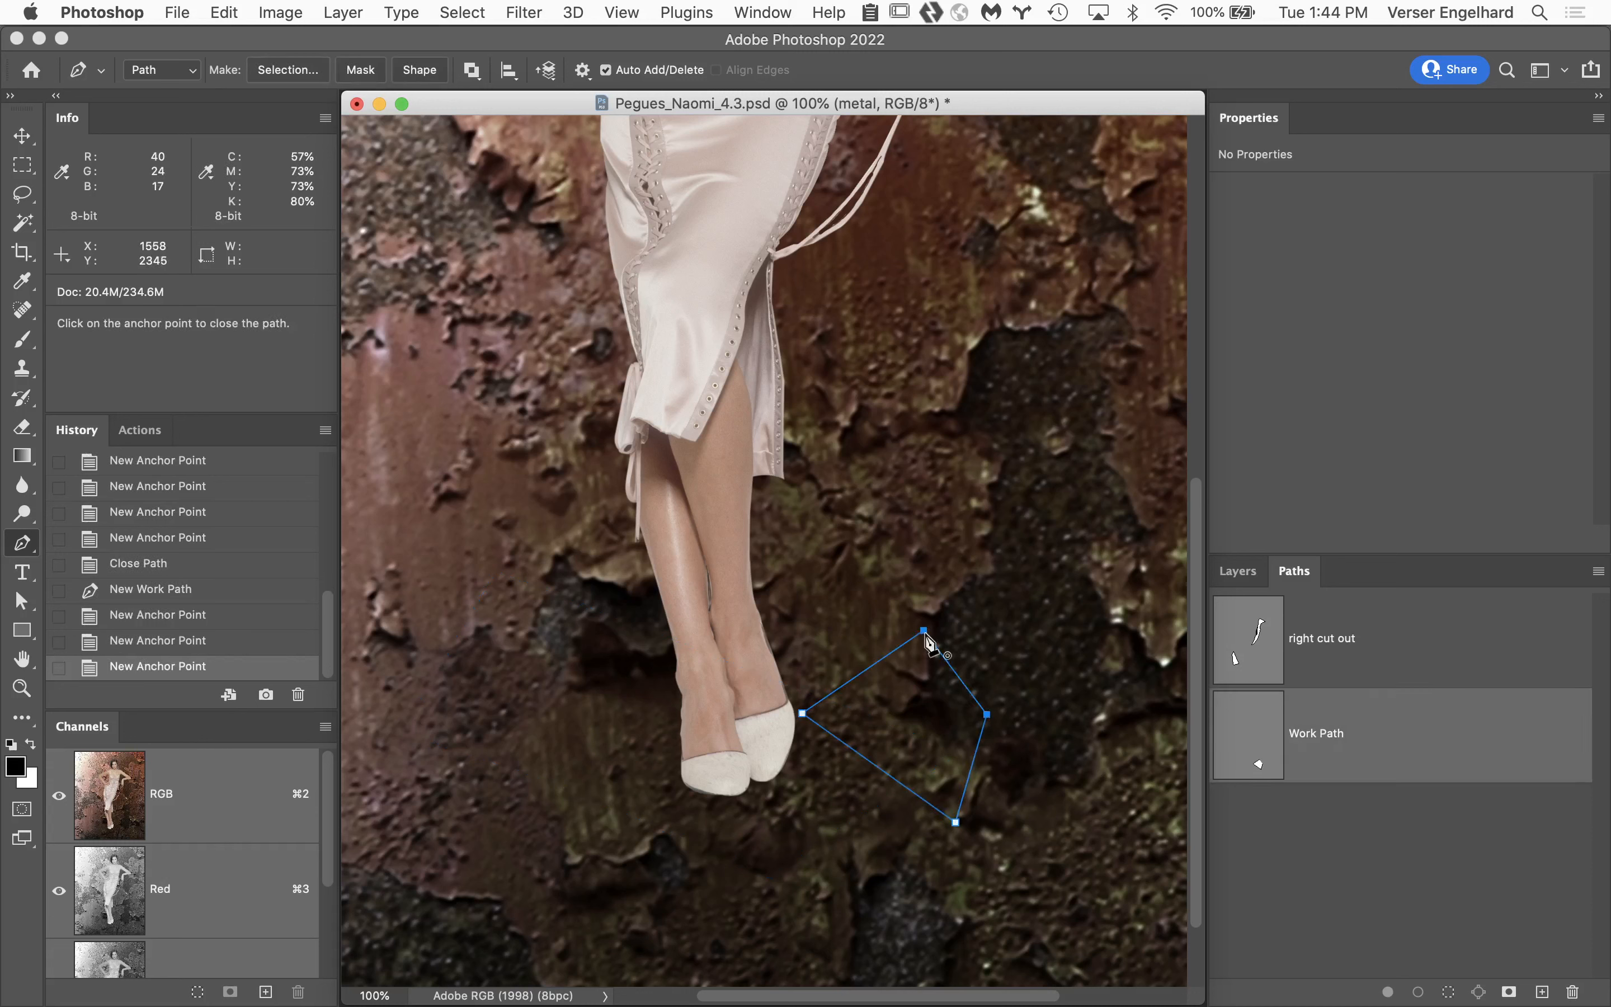
# Close the student's document without saving and switch to Finder.
pyautogui.click(357, 104)
pyautogui.click(756, 367)
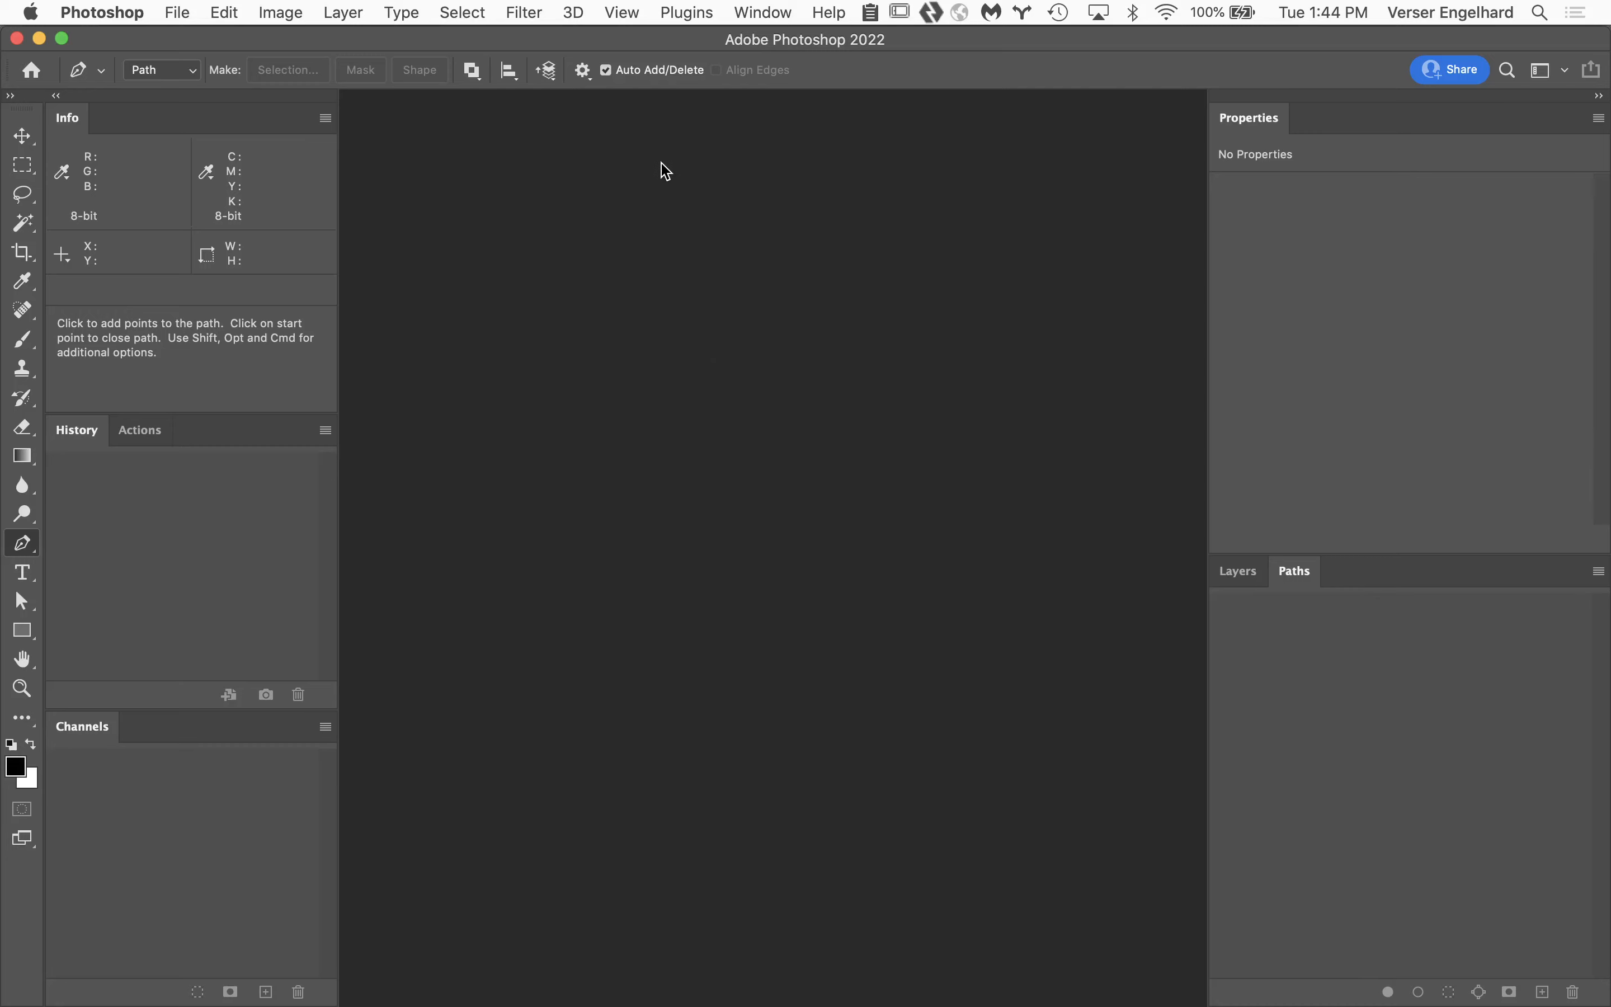
pyautogui.moveTo(316, 996)
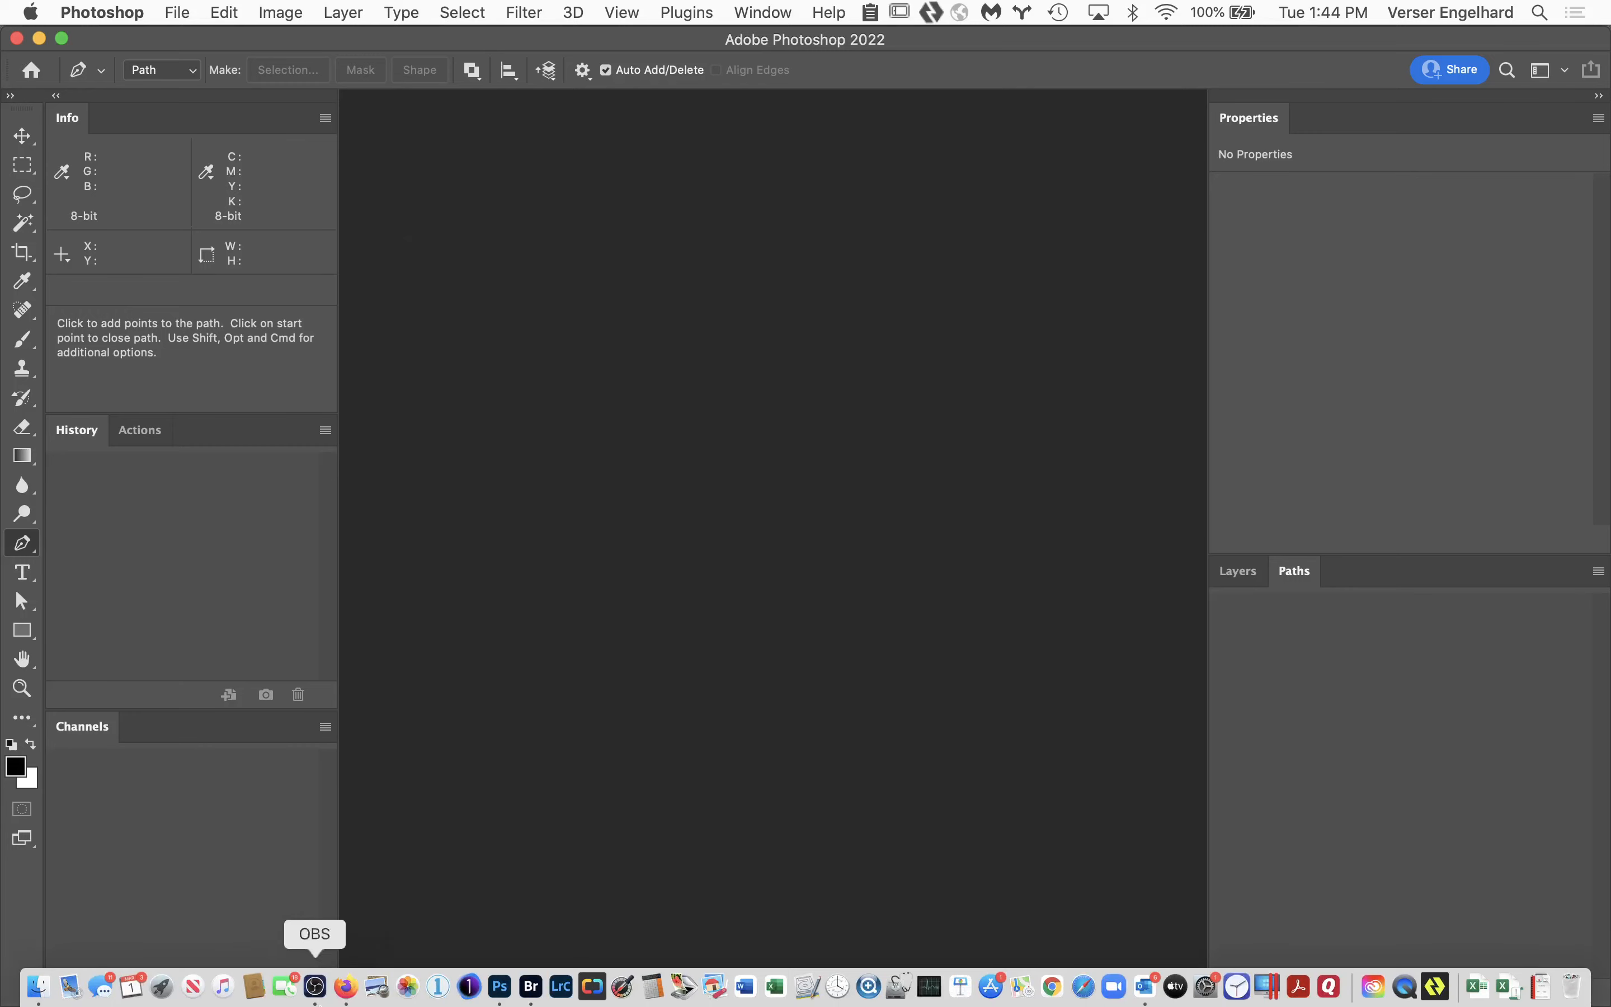
pyautogui.click(39, 985)
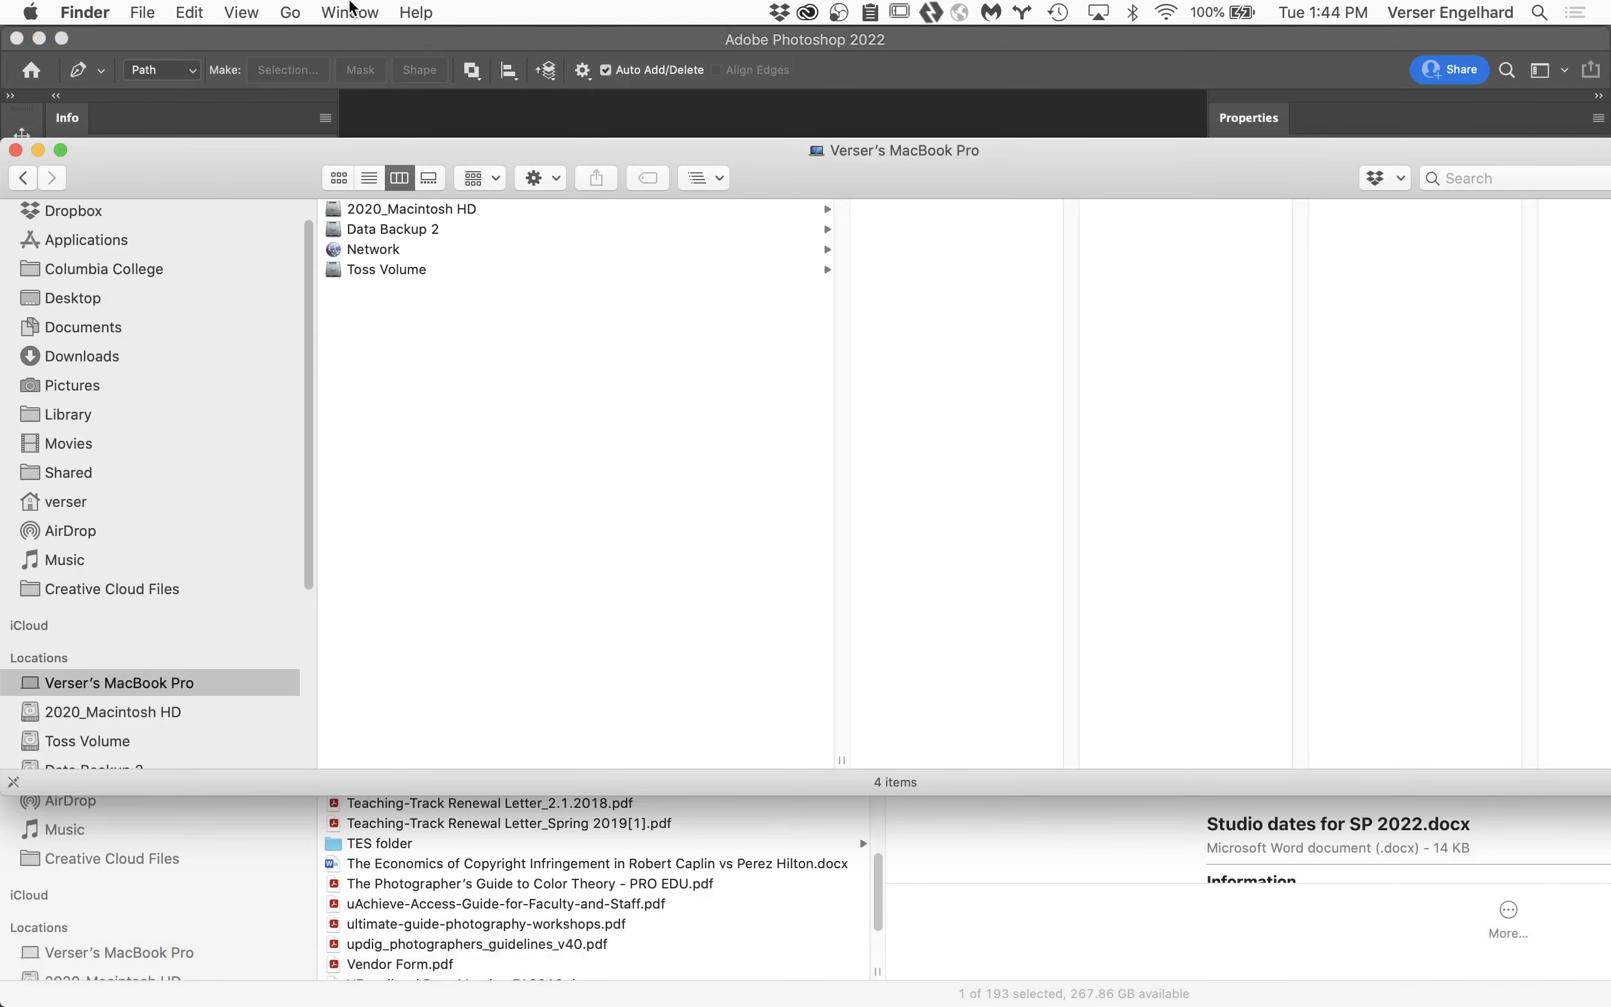
# Browse the network through Connect to Server, then bring the computer's Finder window back to the front.
pyautogui.click(351, 7)
pyautogui.moveTo(291, 12)
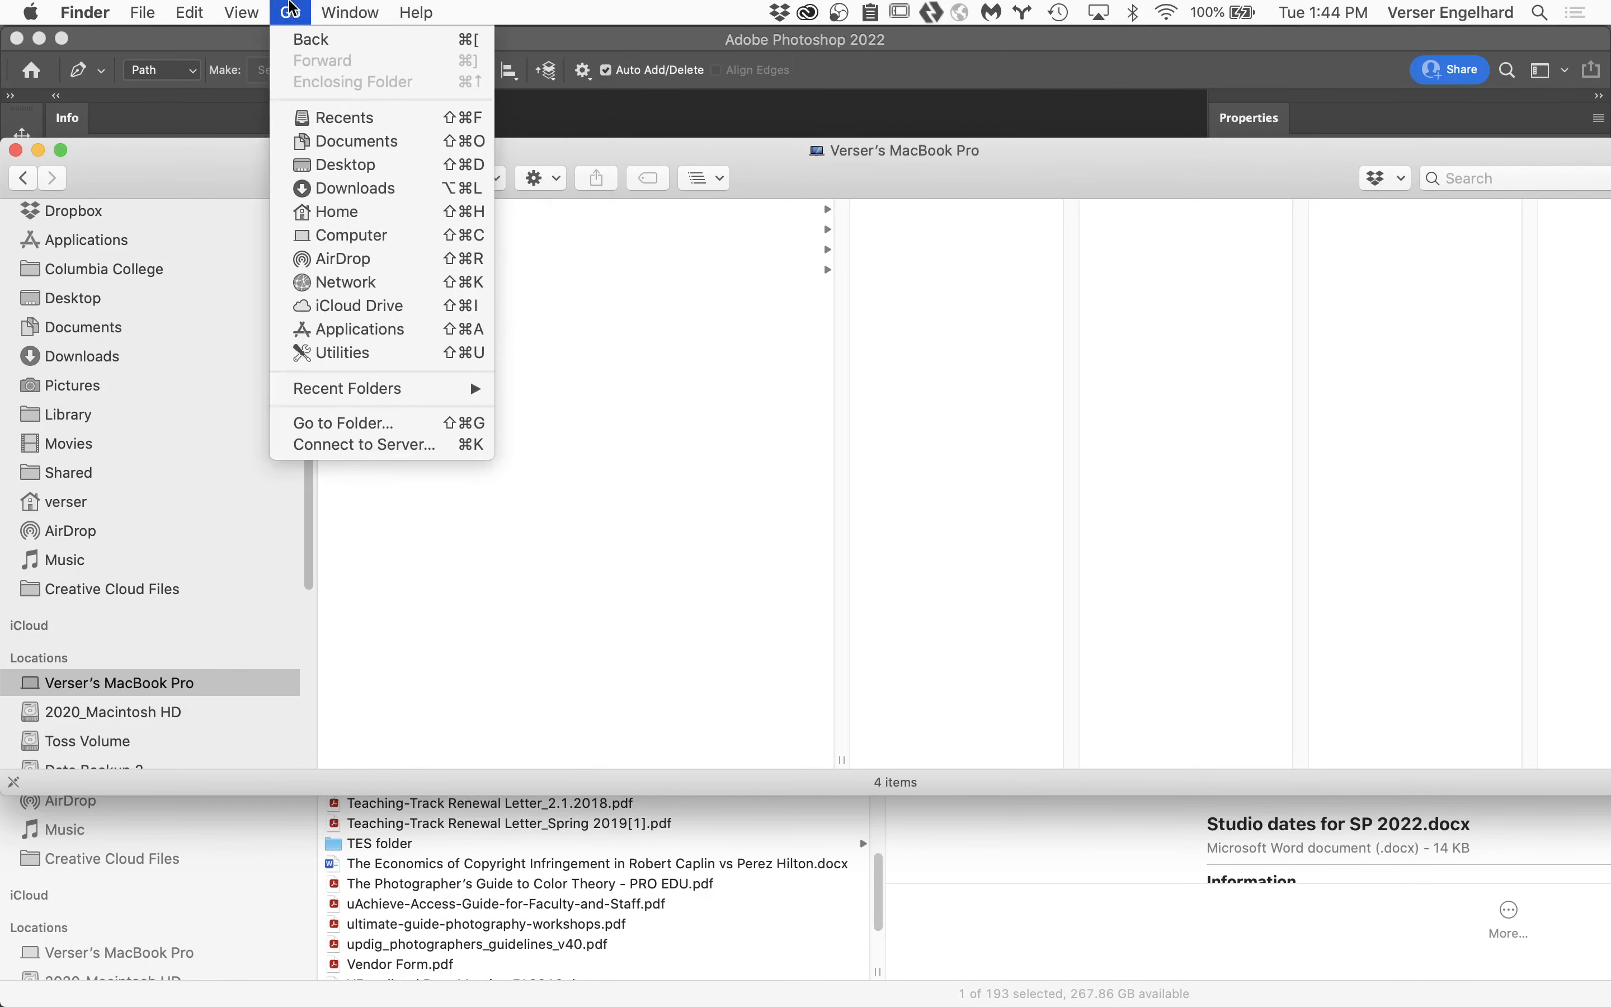
pyautogui.click(348, 445)
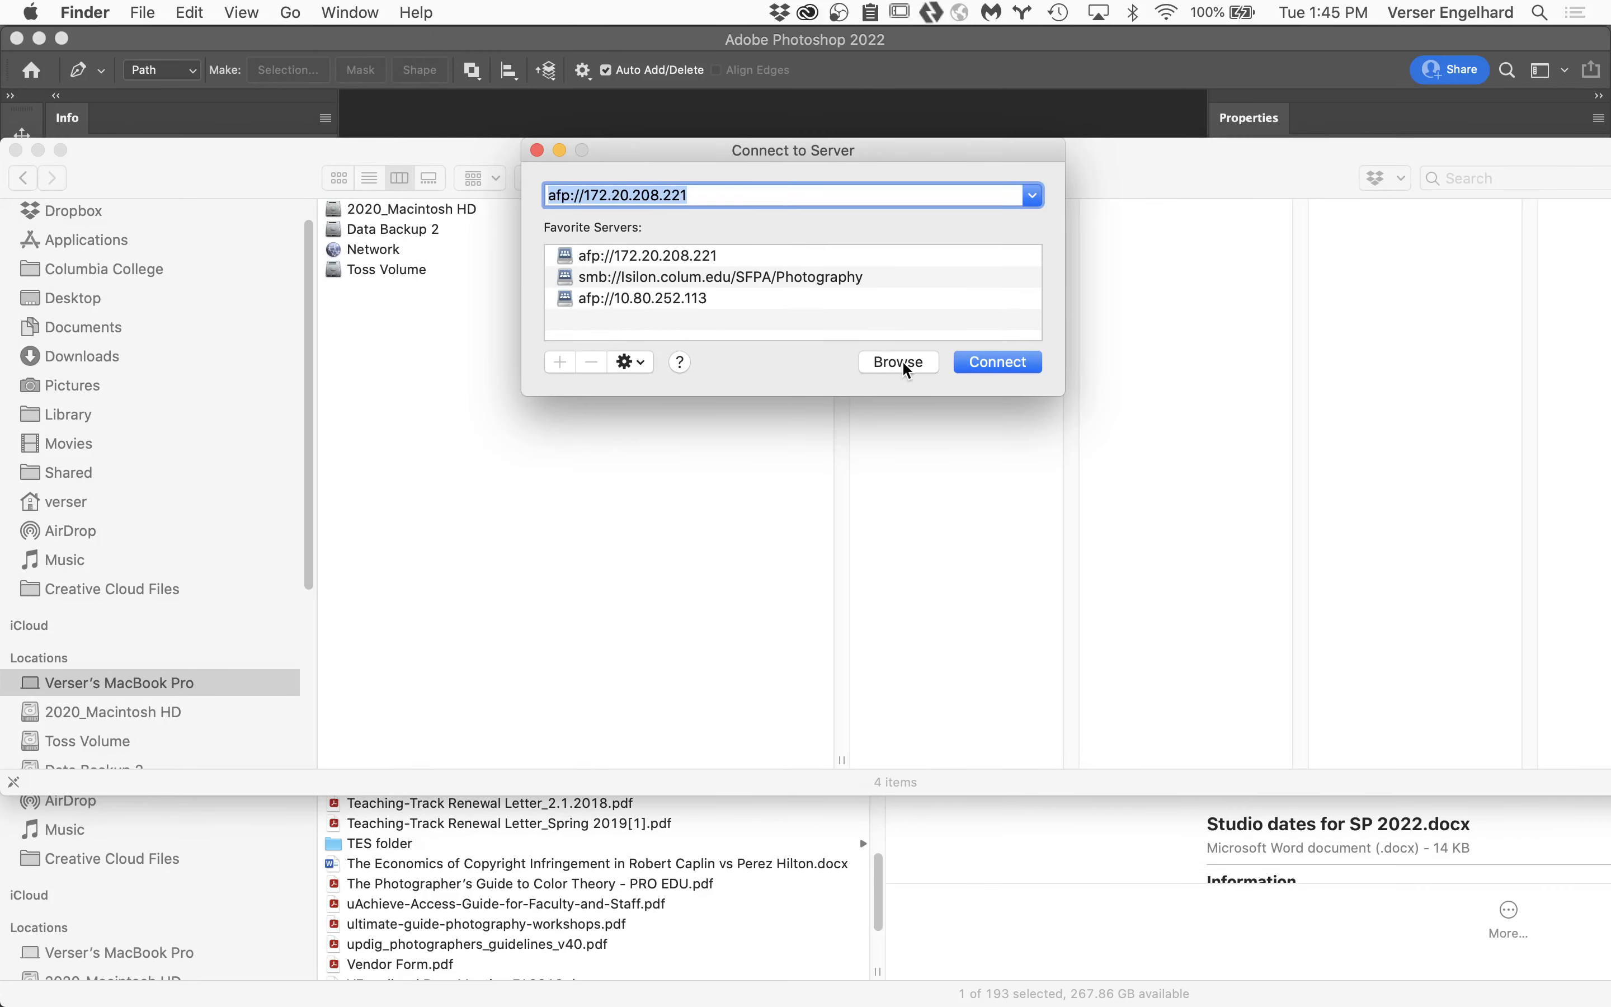
pyautogui.click(906, 364)
pyautogui.click(1380, 521)
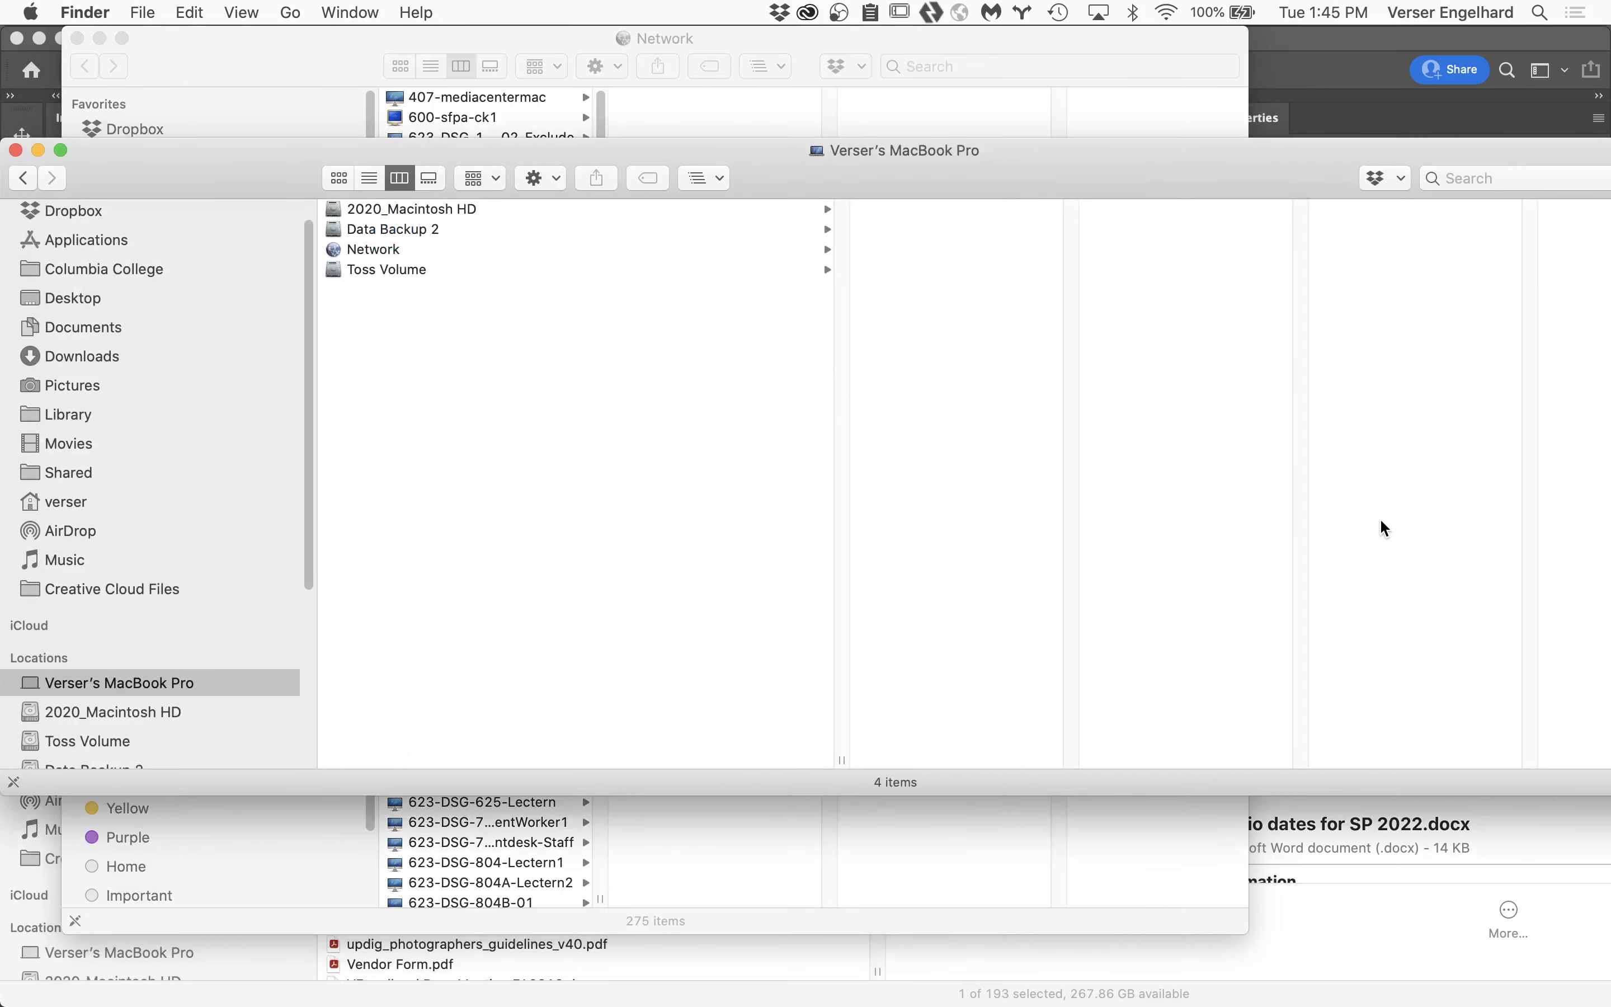
# In Columbia College, go to 3 Retouching and Compositing Class, Class 4 Files, Student Files Week 04, Assignment folder.
pyautogui.moveTo(140, 276)
pyautogui.mouseDown()
pyautogui.moveTo(138, 298)
pyautogui.moveTo(139, 269)
pyautogui.mouseUp()
pyautogui.click(137, 293)
pyautogui.scroll(1, 512, 265)
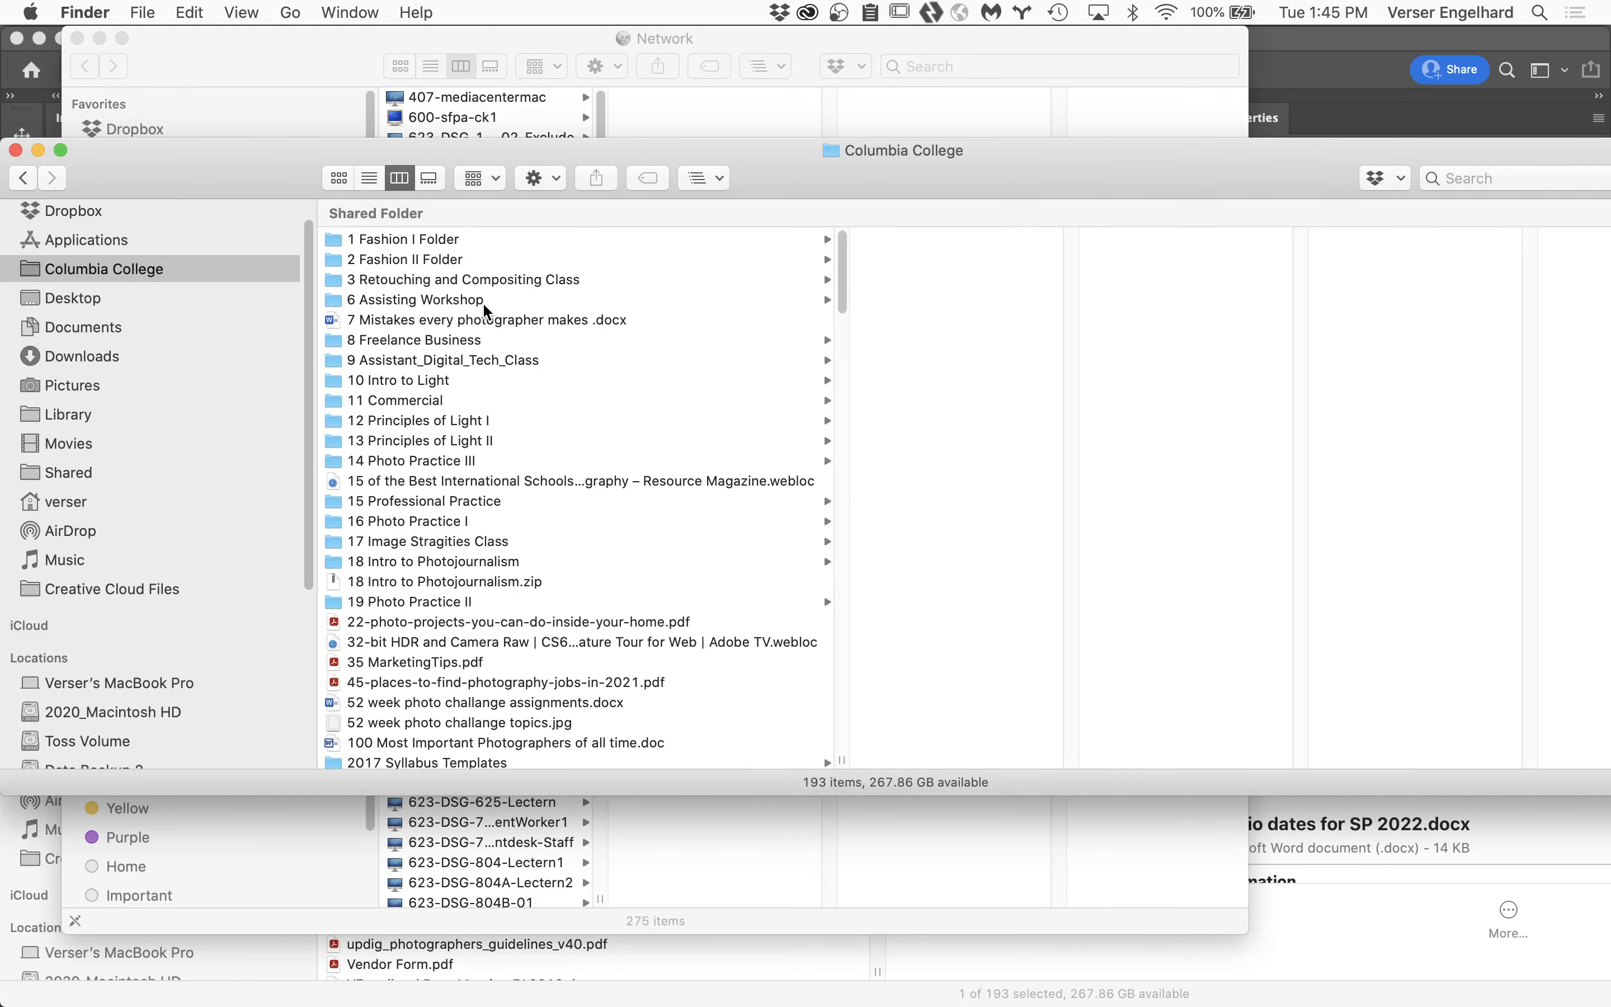
pyautogui.click(506, 277)
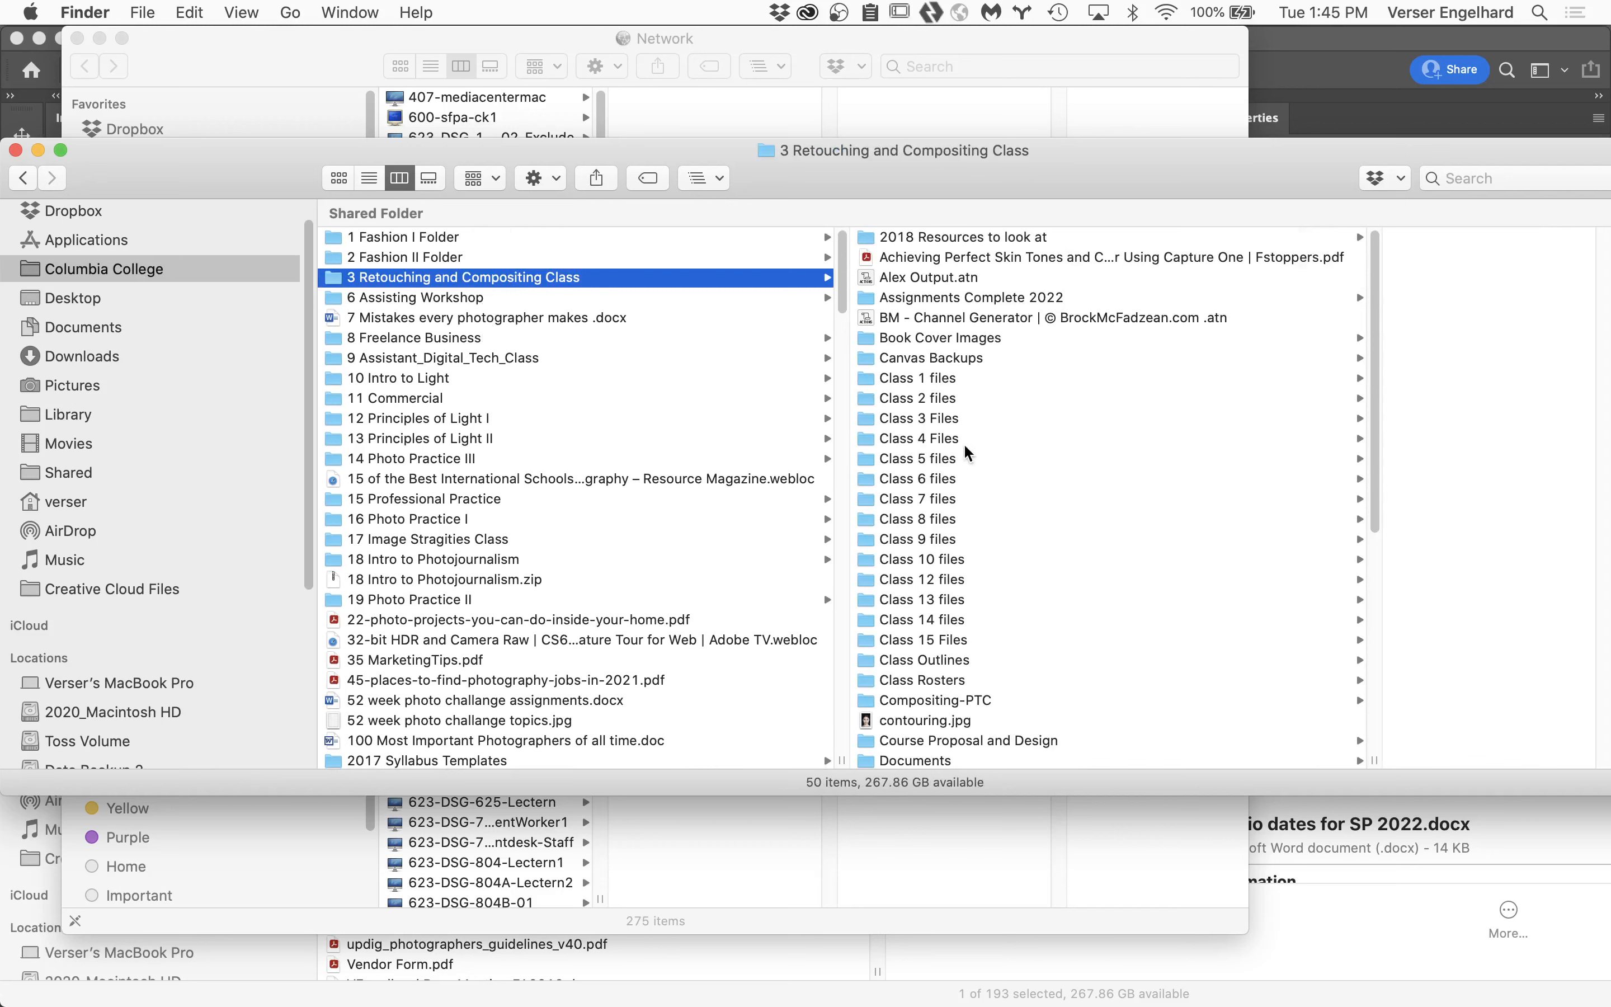
pyautogui.click(931, 438)
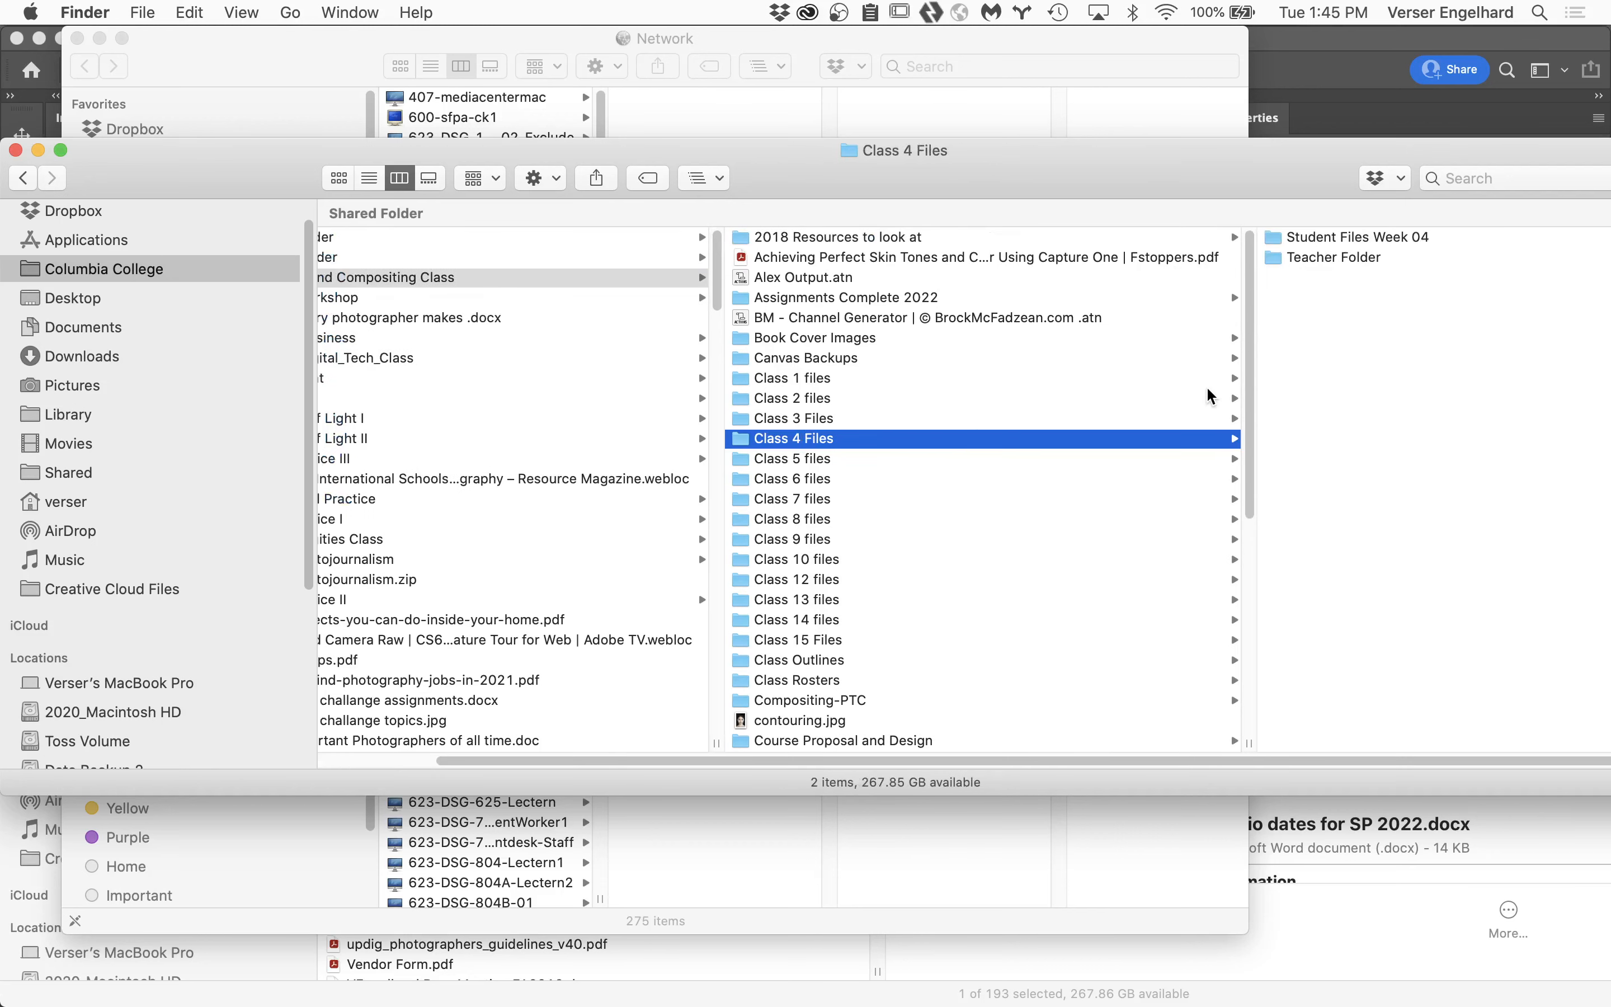
pyautogui.click(1350, 259)
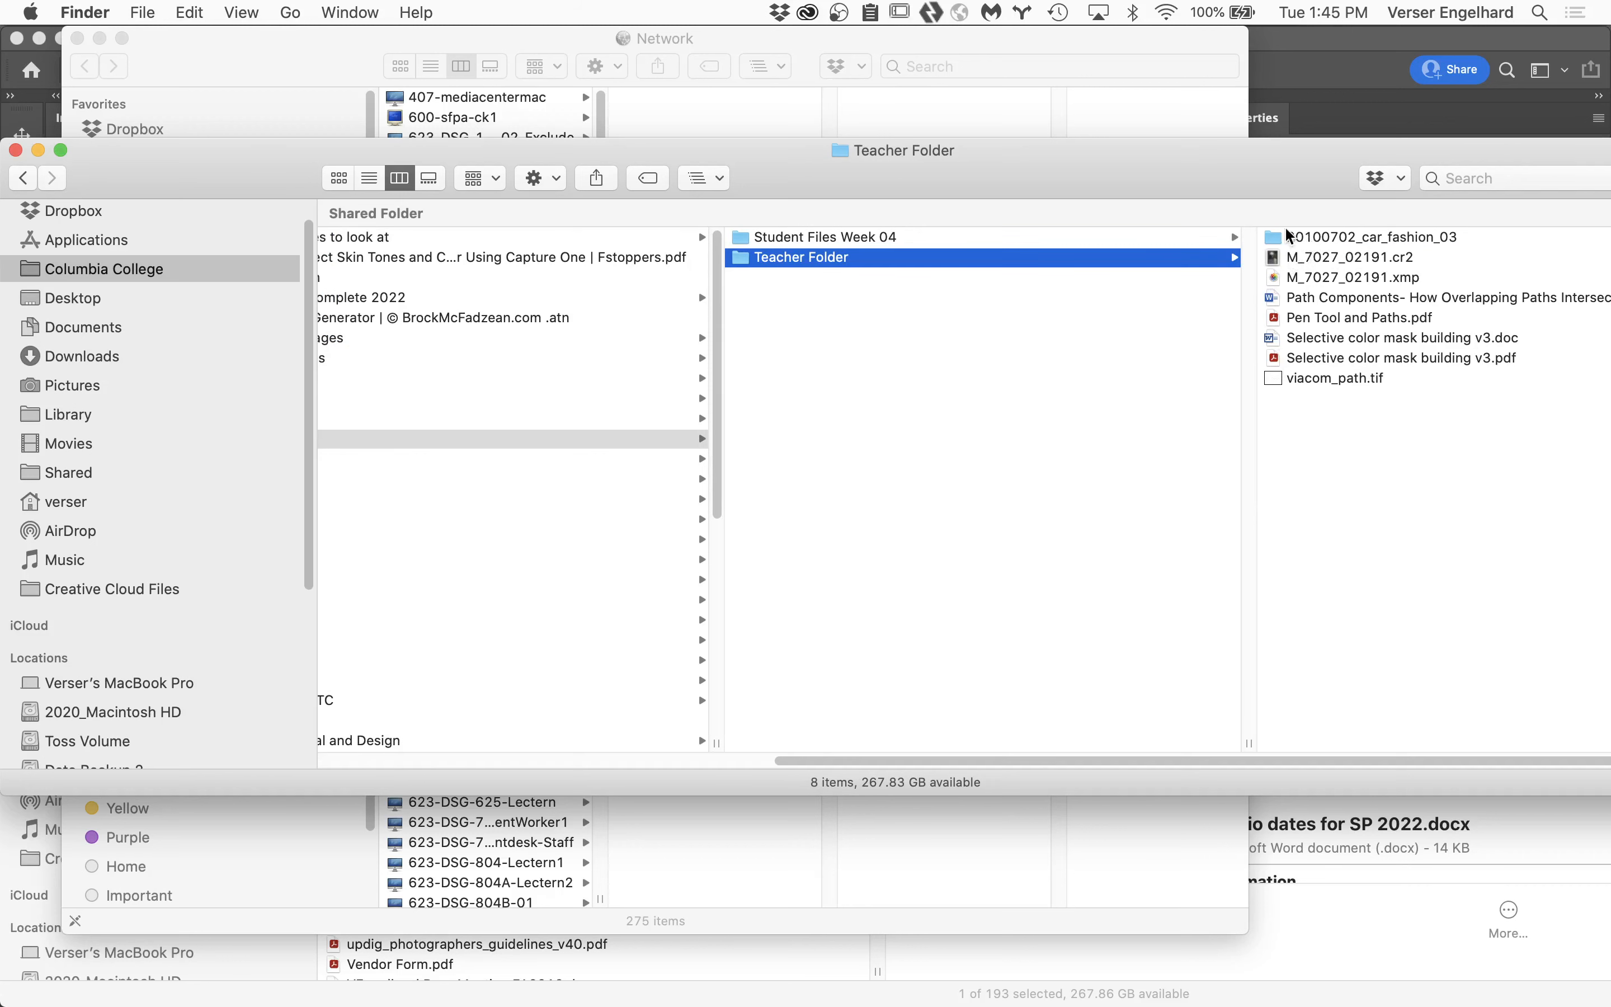
pyautogui.click(957, 241)
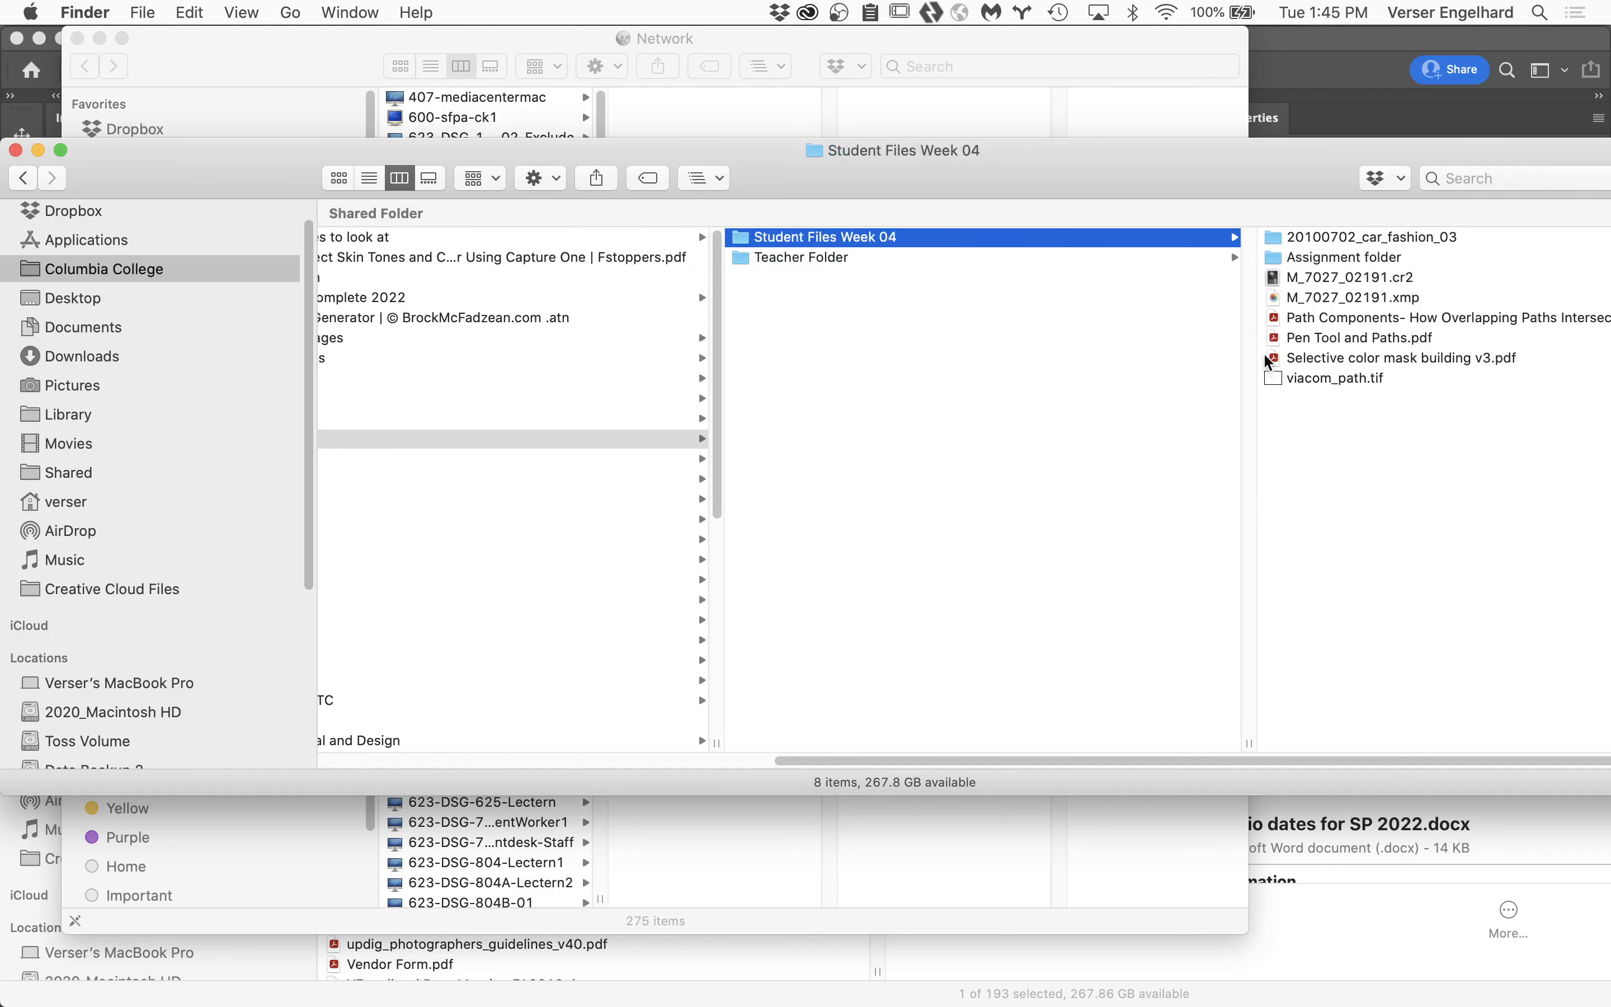
pyautogui.click(1337, 259)
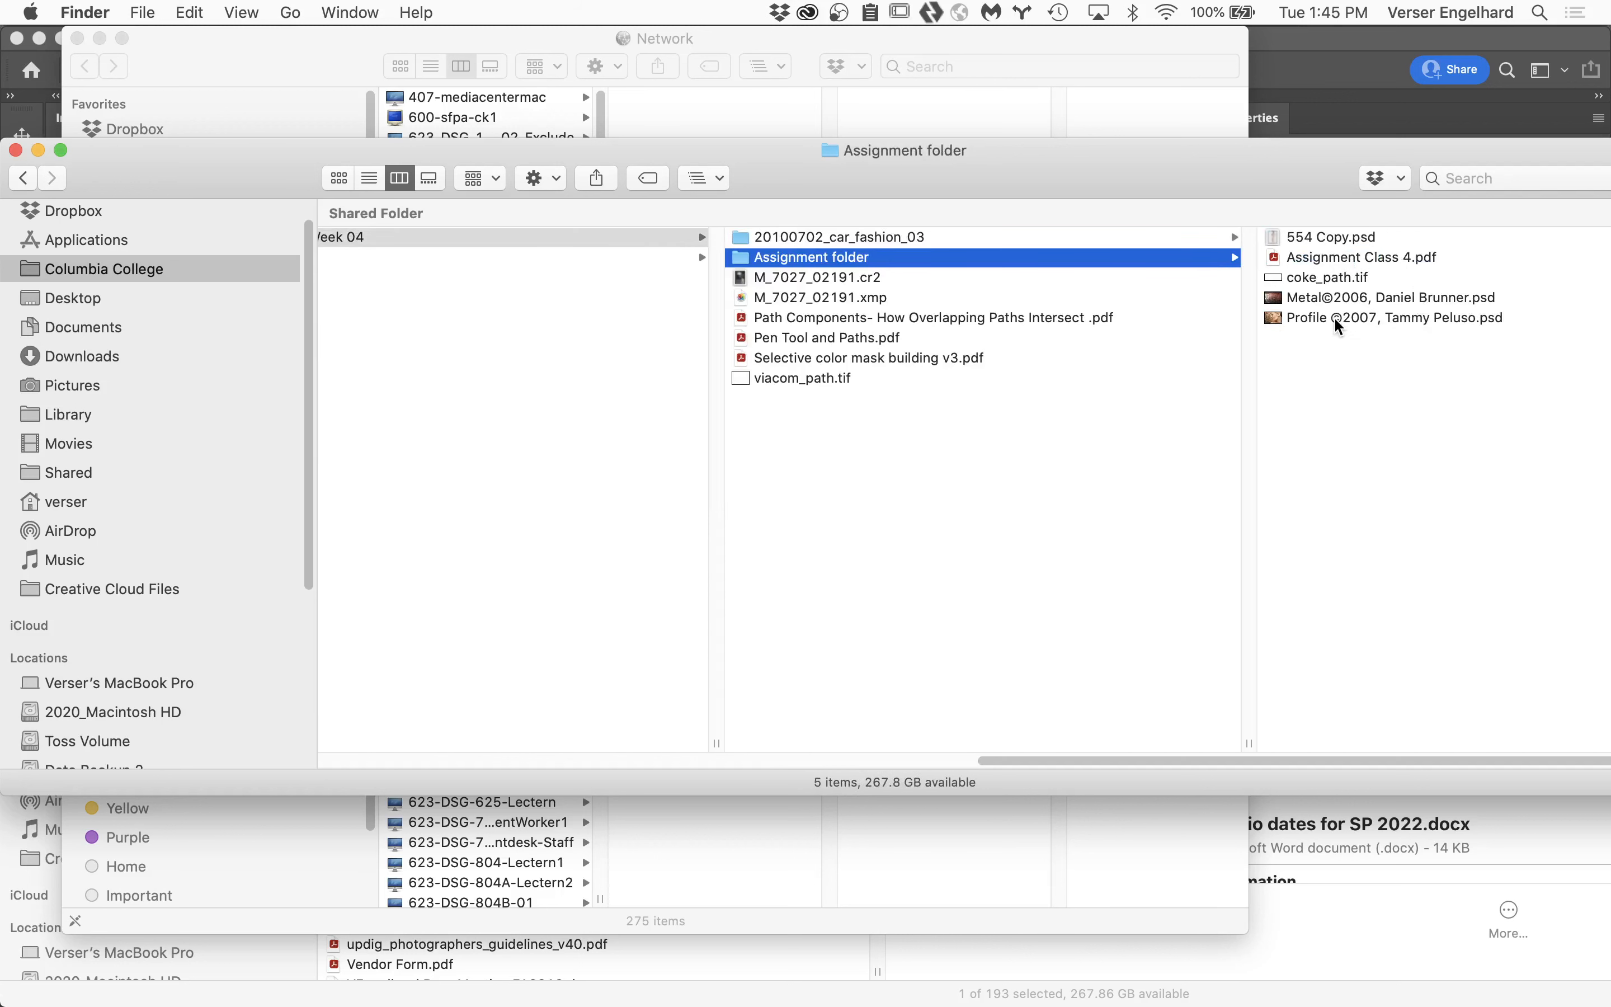
# Open the Metal and Profile PSD files together from the Assignment folder in Photoshop.
pyautogui.click(1278, 318)
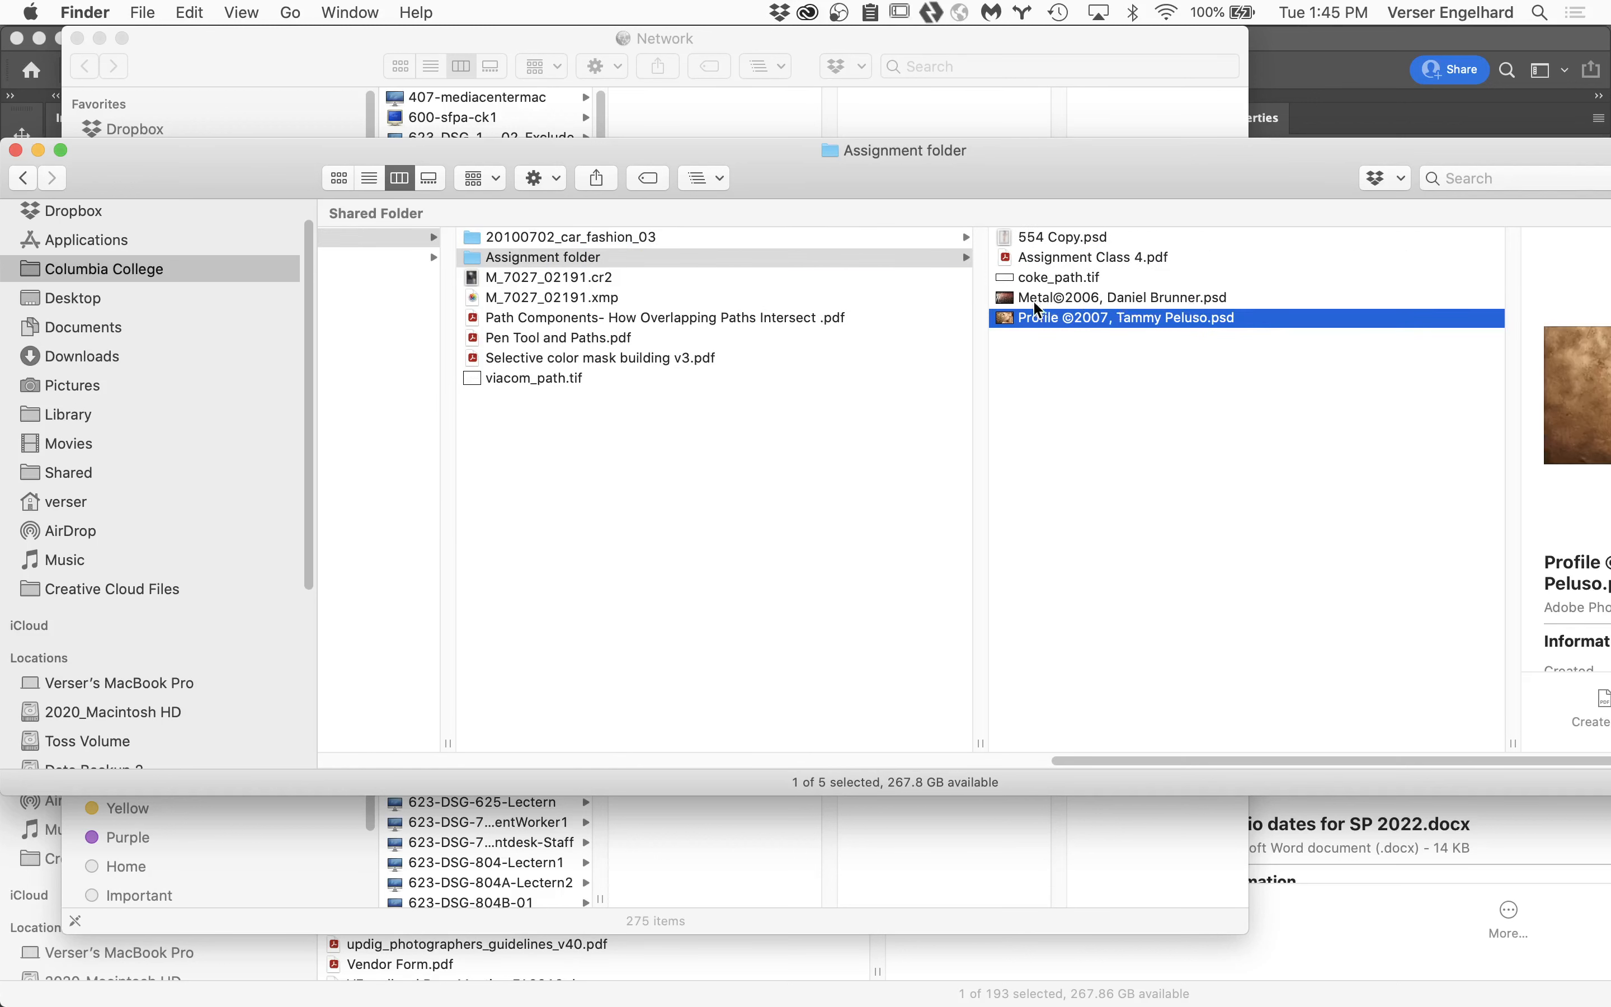
pyautogui.keyDown('shift'); pyautogui.click(1004, 300); pyautogui.keyUp('shift')
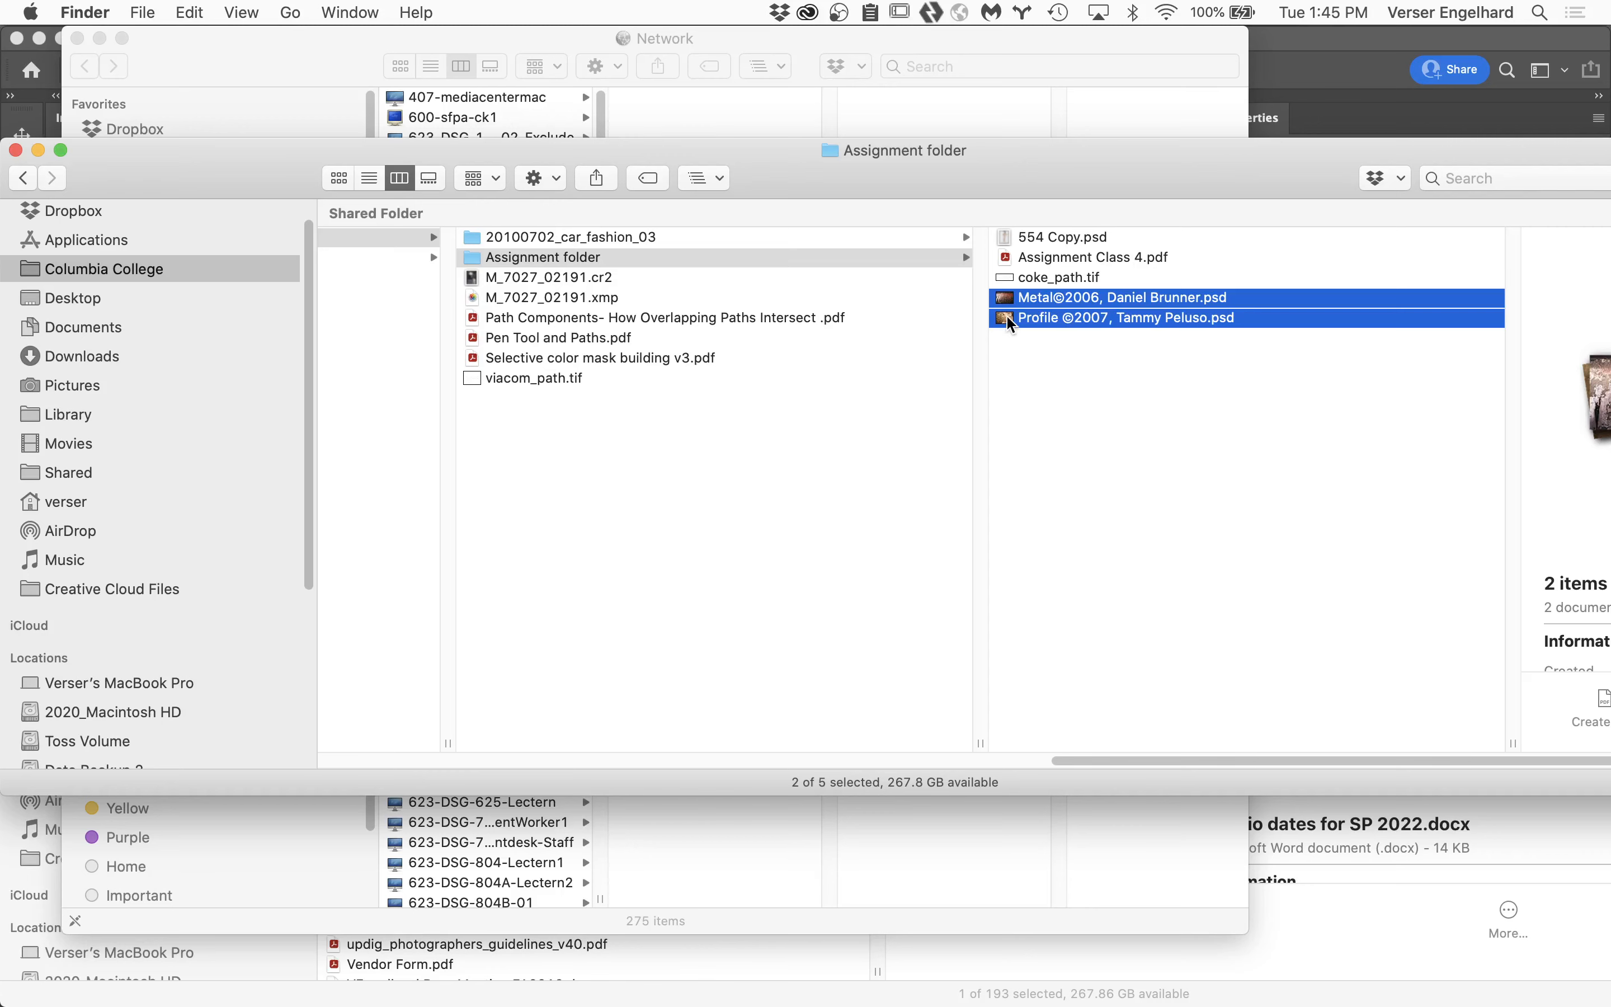
pyautogui.doubleClick(1007, 315)
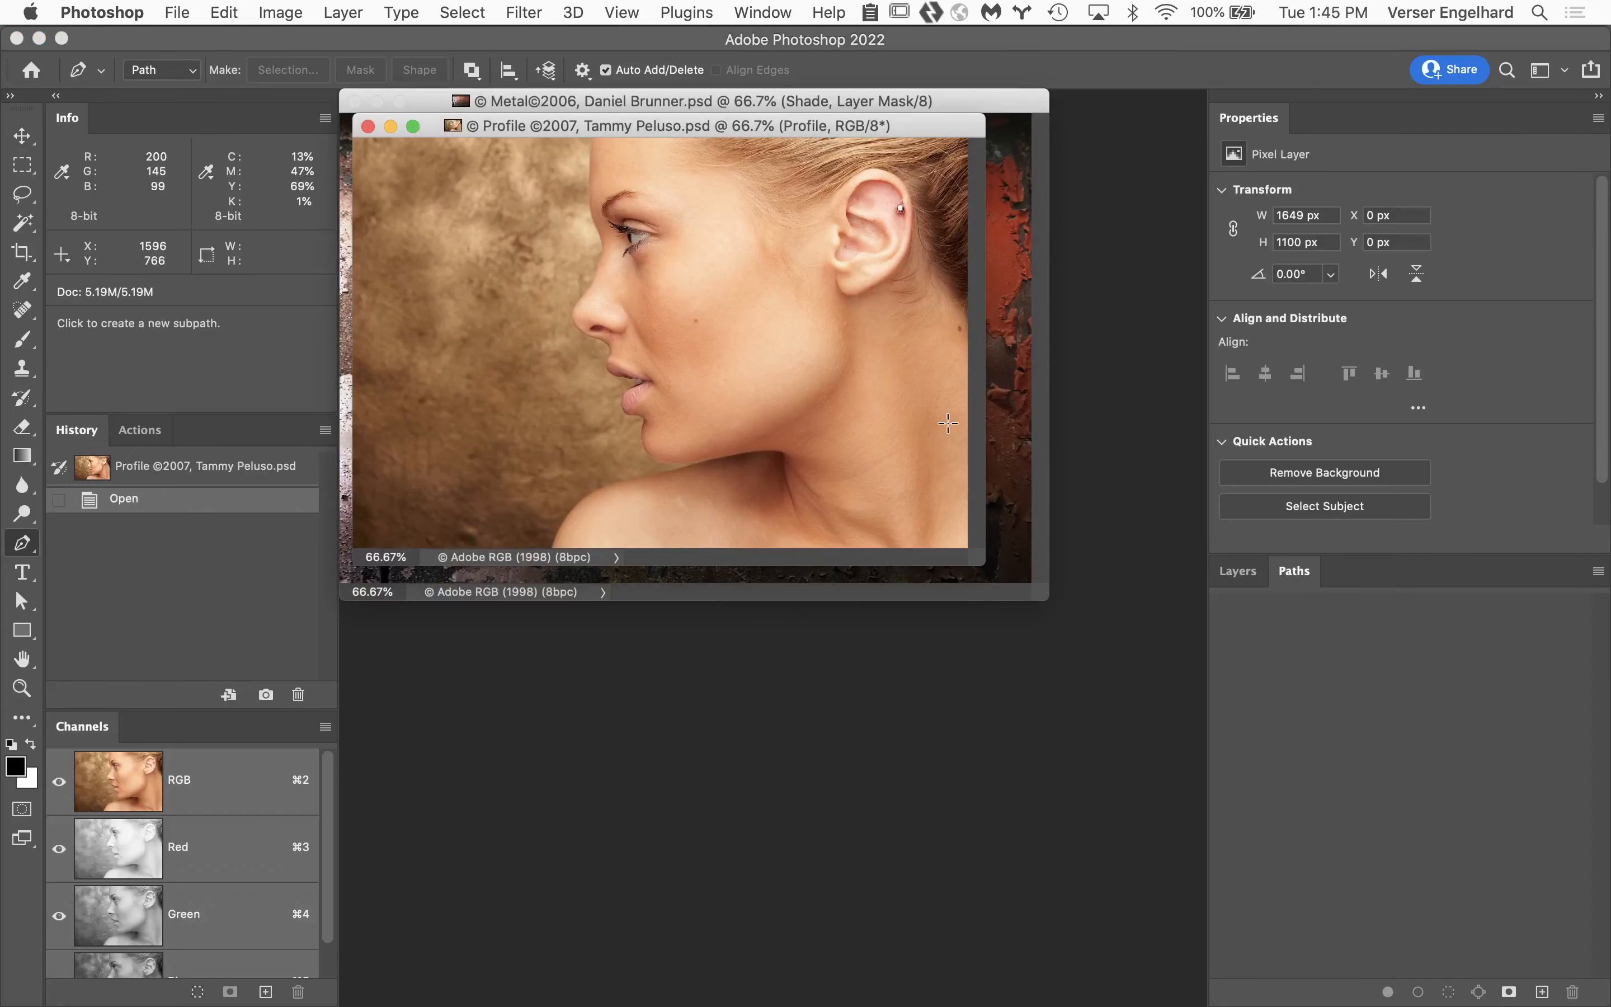
# Minimize the Metal document and show the Profile image on its own in full-screen mode with the menu bar.
pyautogui.moveTo(917, 126); pyautogui.dragTo(971, 528)
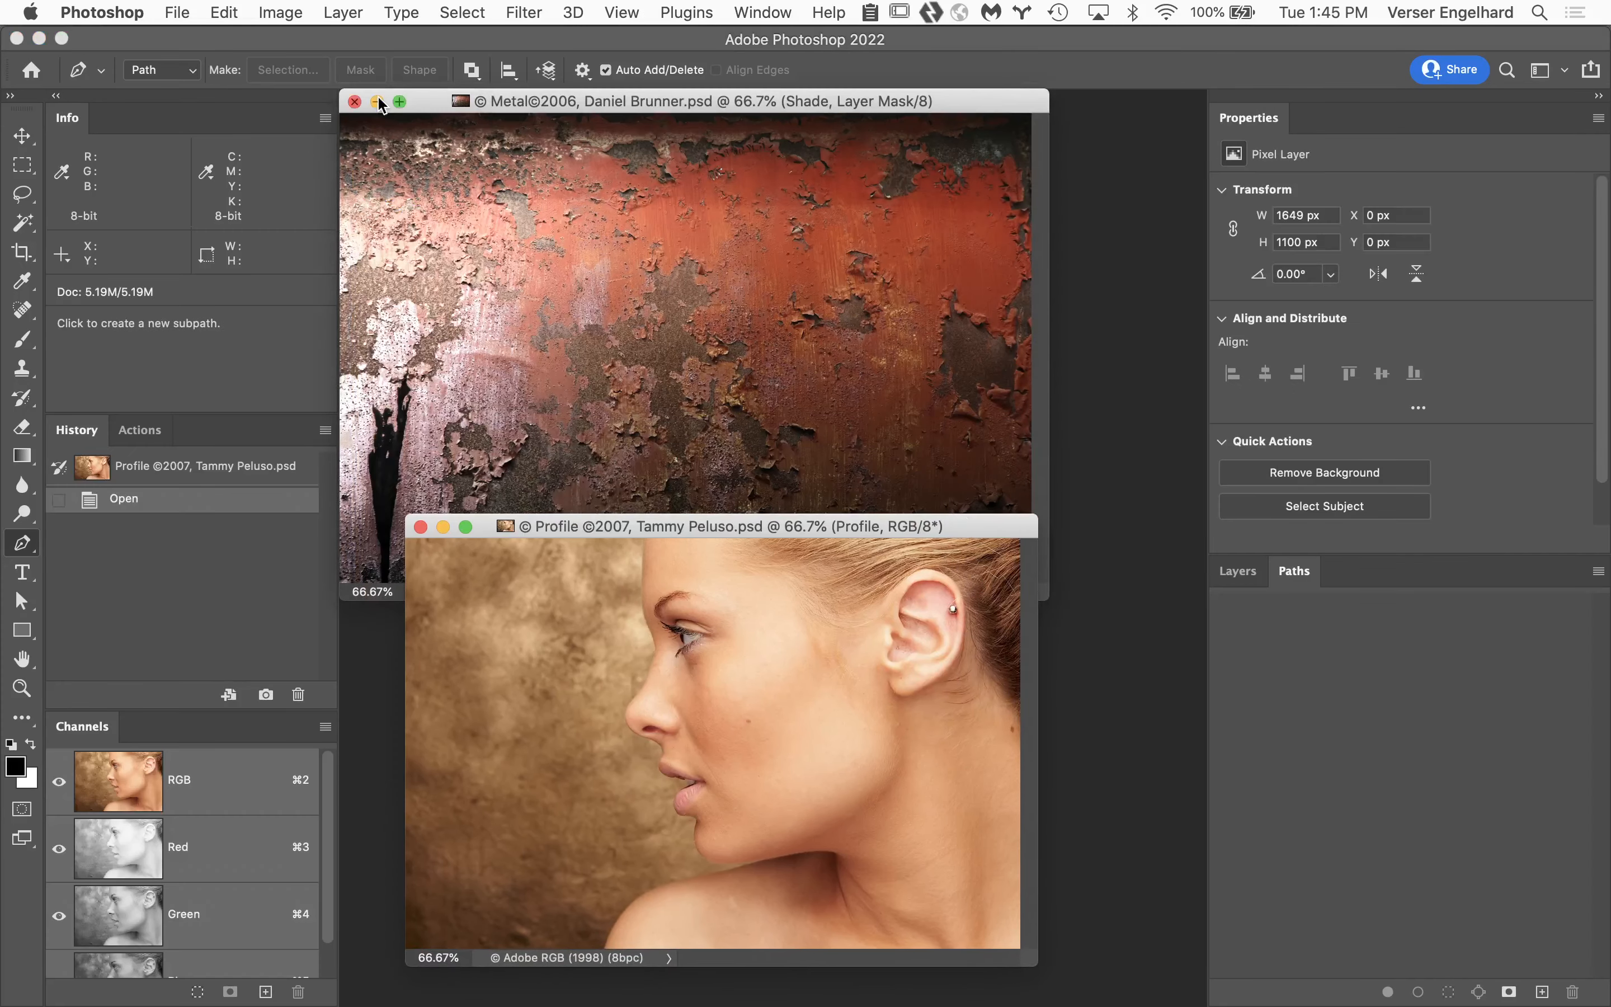
pyautogui.click(424, 105)
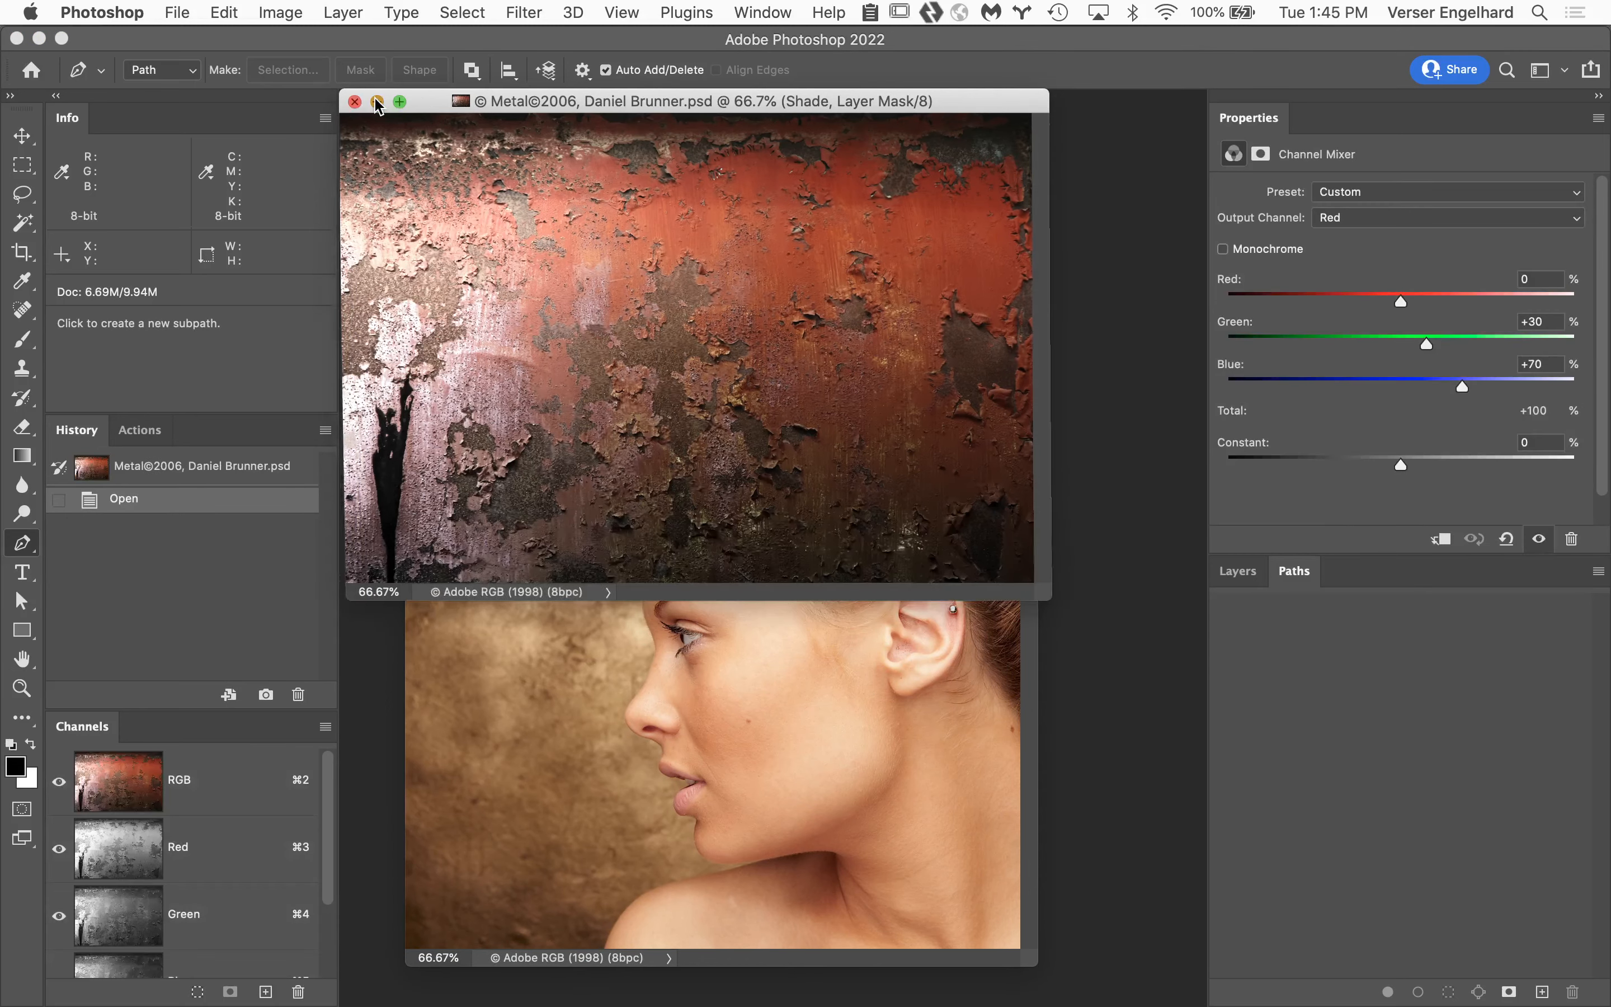
pyautogui.click(377, 101)
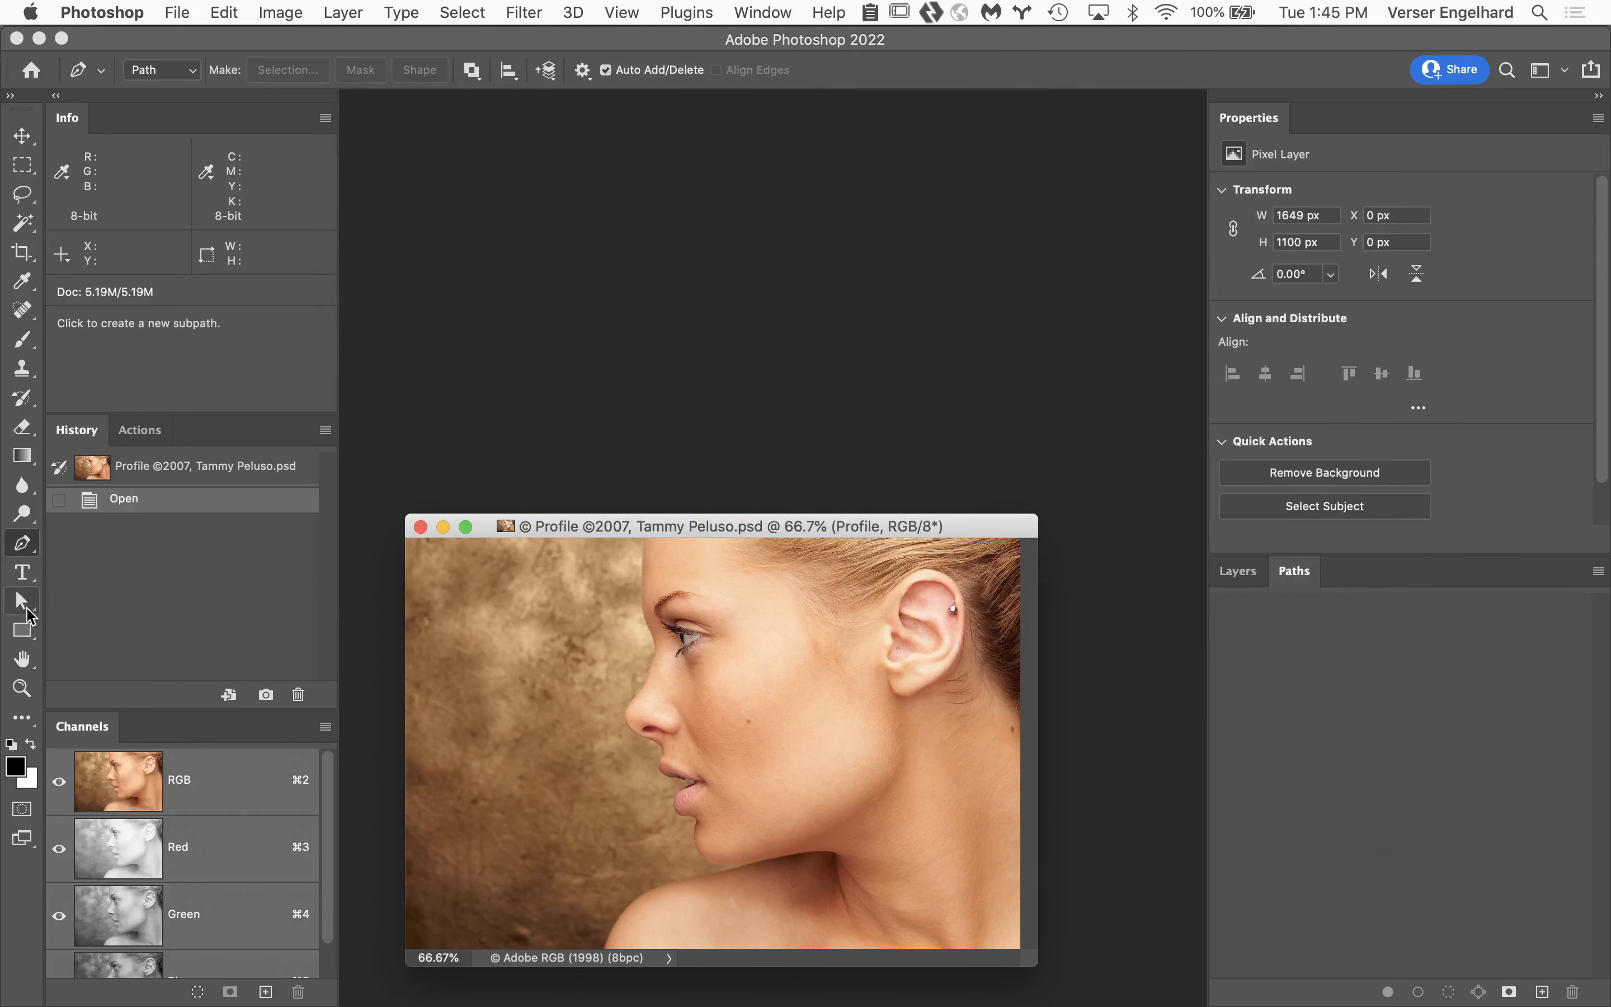
pyautogui.click(22, 658)
pyautogui.scroll(3, 722, 670)
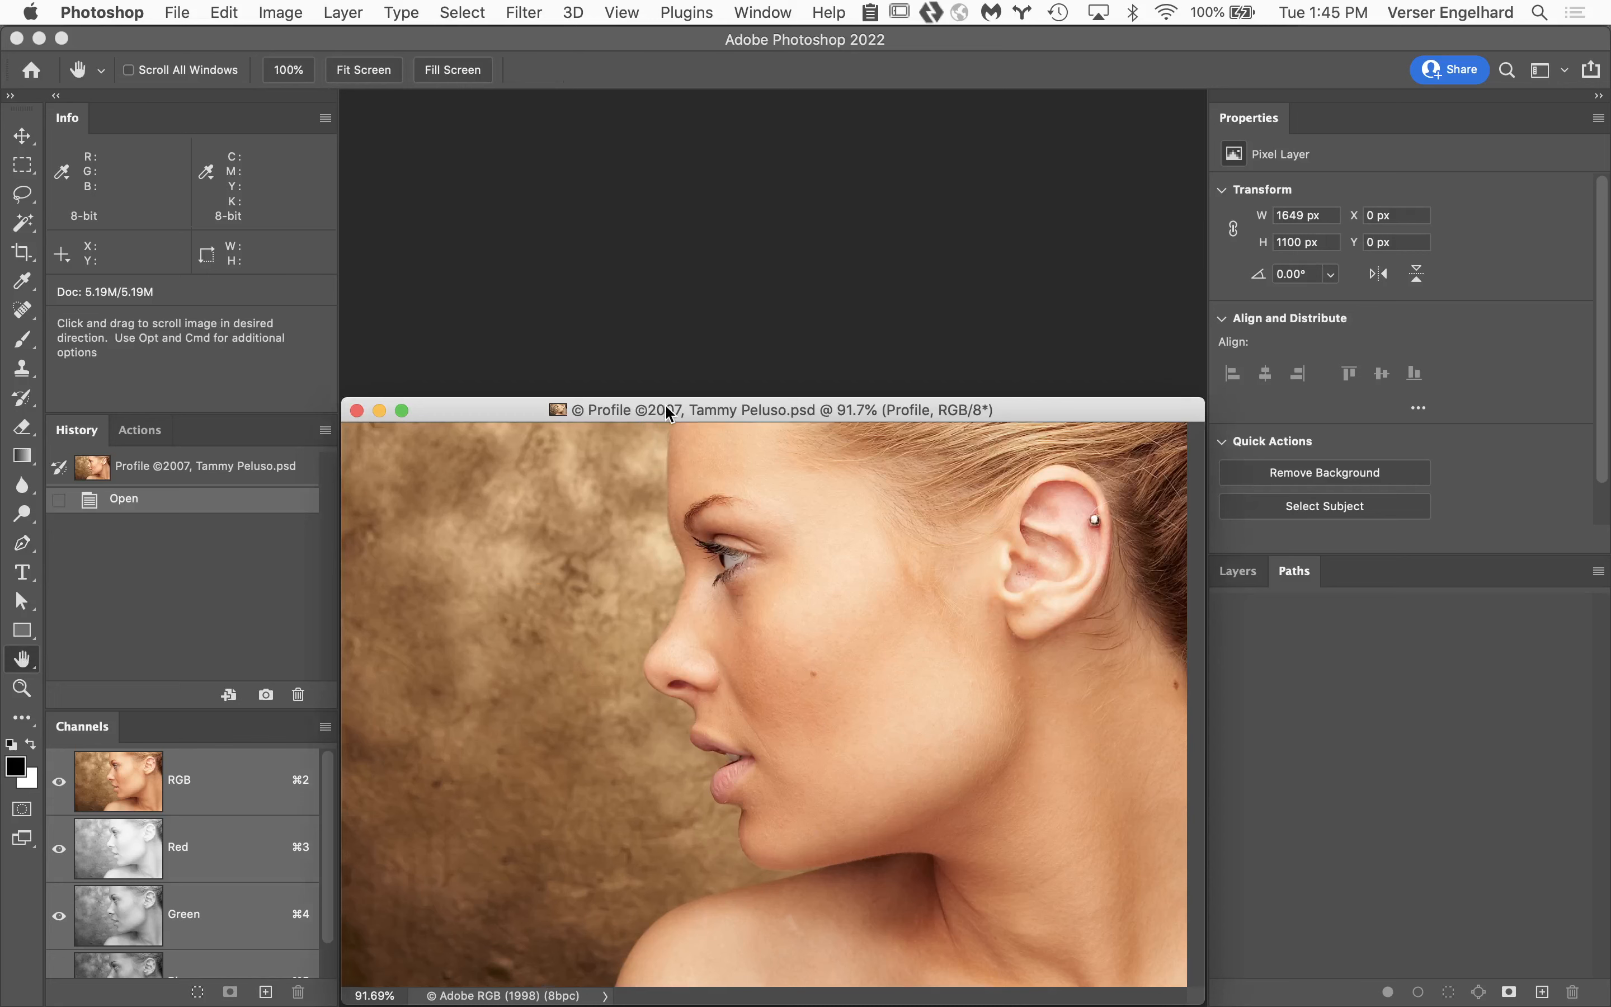
pyautogui.moveTo(669, 413); pyautogui.dragTo(660, 156)
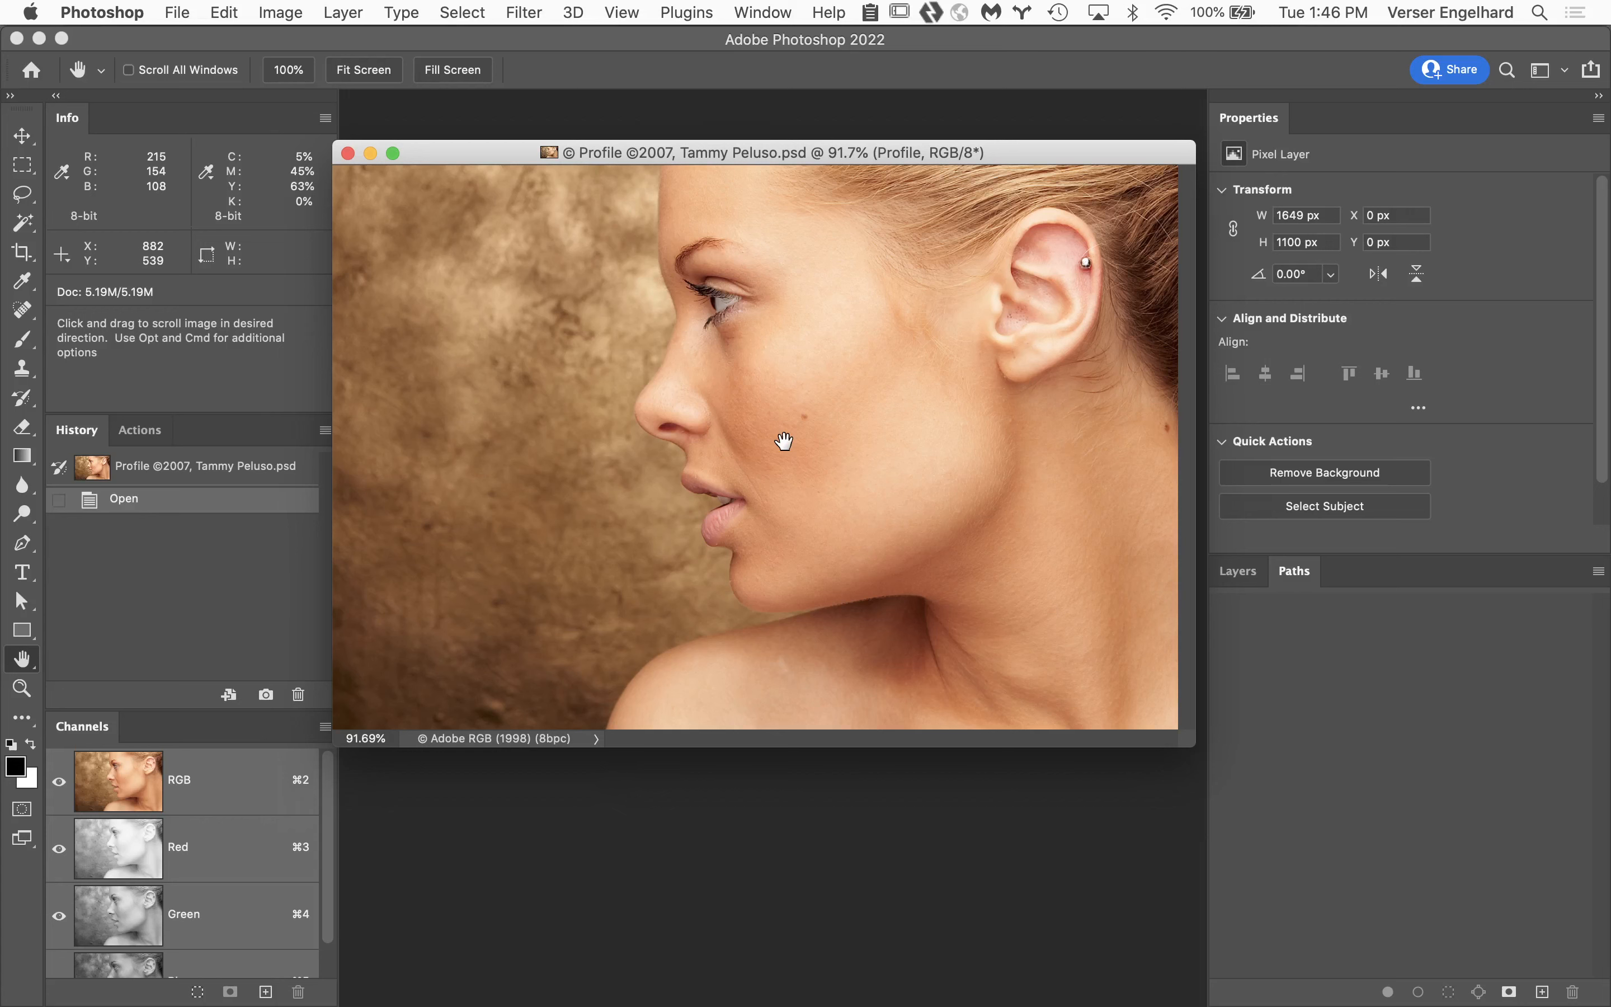
pyautogui.press('f')
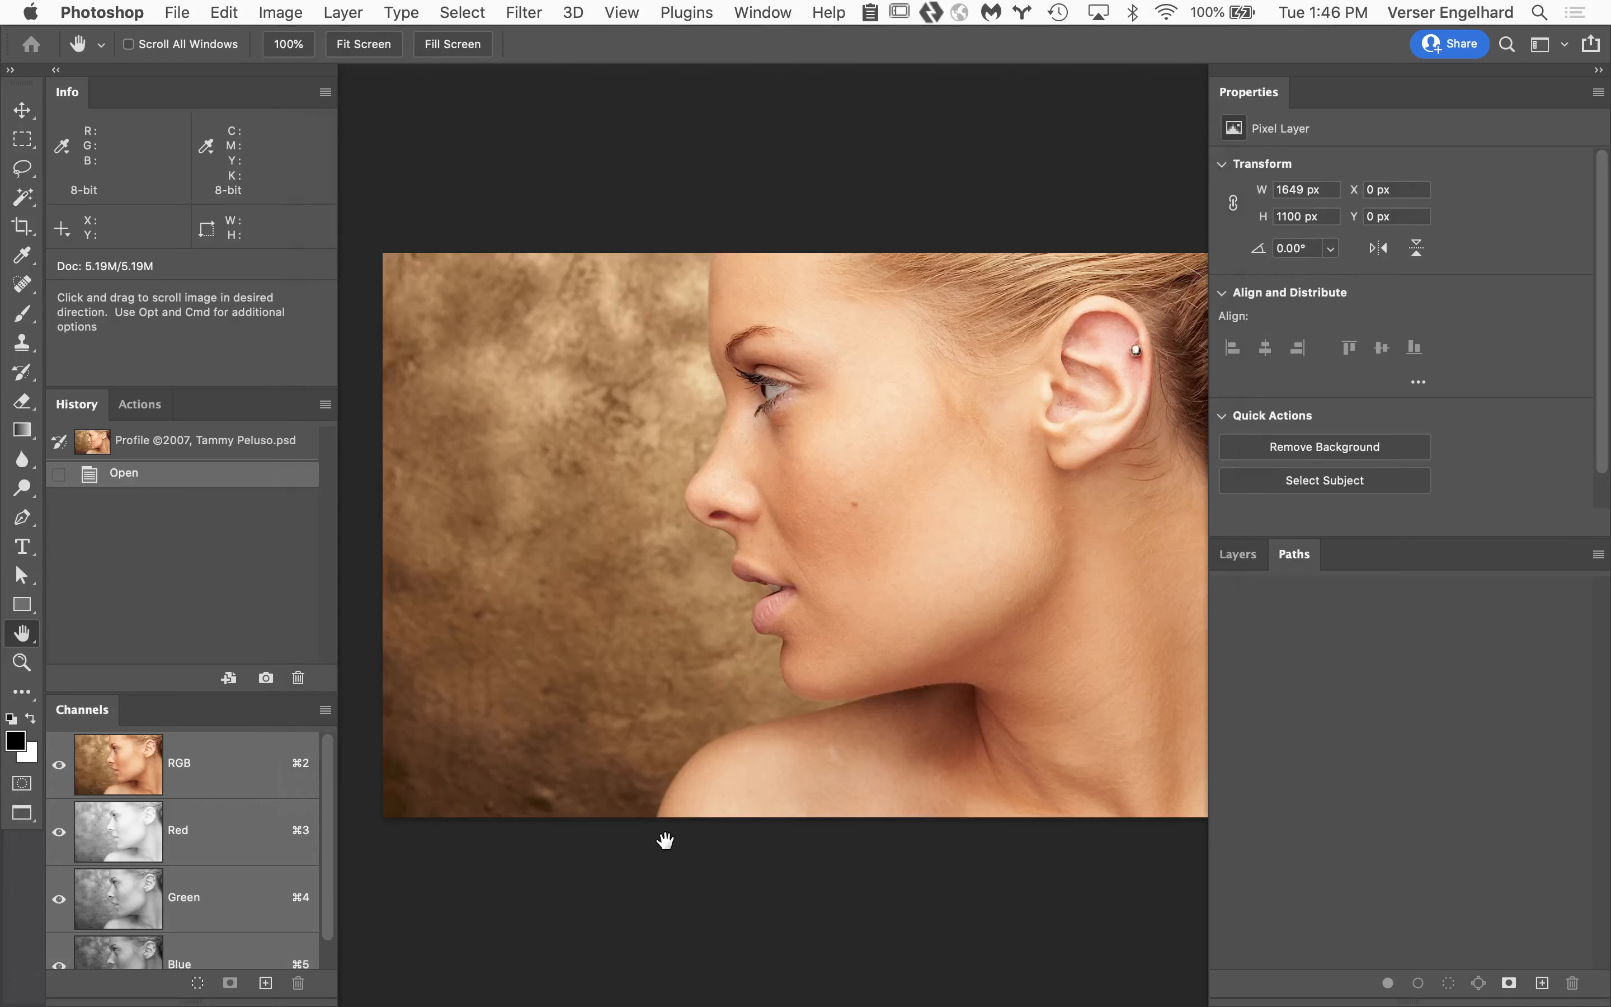
# Start a Pen path where the shoulder meets the image's bottom edge, curve it along the shoulder, and remove the new anchor's forward handle.
pyautogui.keyDown('super'); pyautogui.click(664, 882); pyautogui.keyUp('super')
pyautogui.keyDown('super'); pyautogui.click(664, 883); pyautogui.keyUp('super')
pyautogui.keyDown('super'); pyautogui.click(666, 873); pyautogui.keyUp('super')
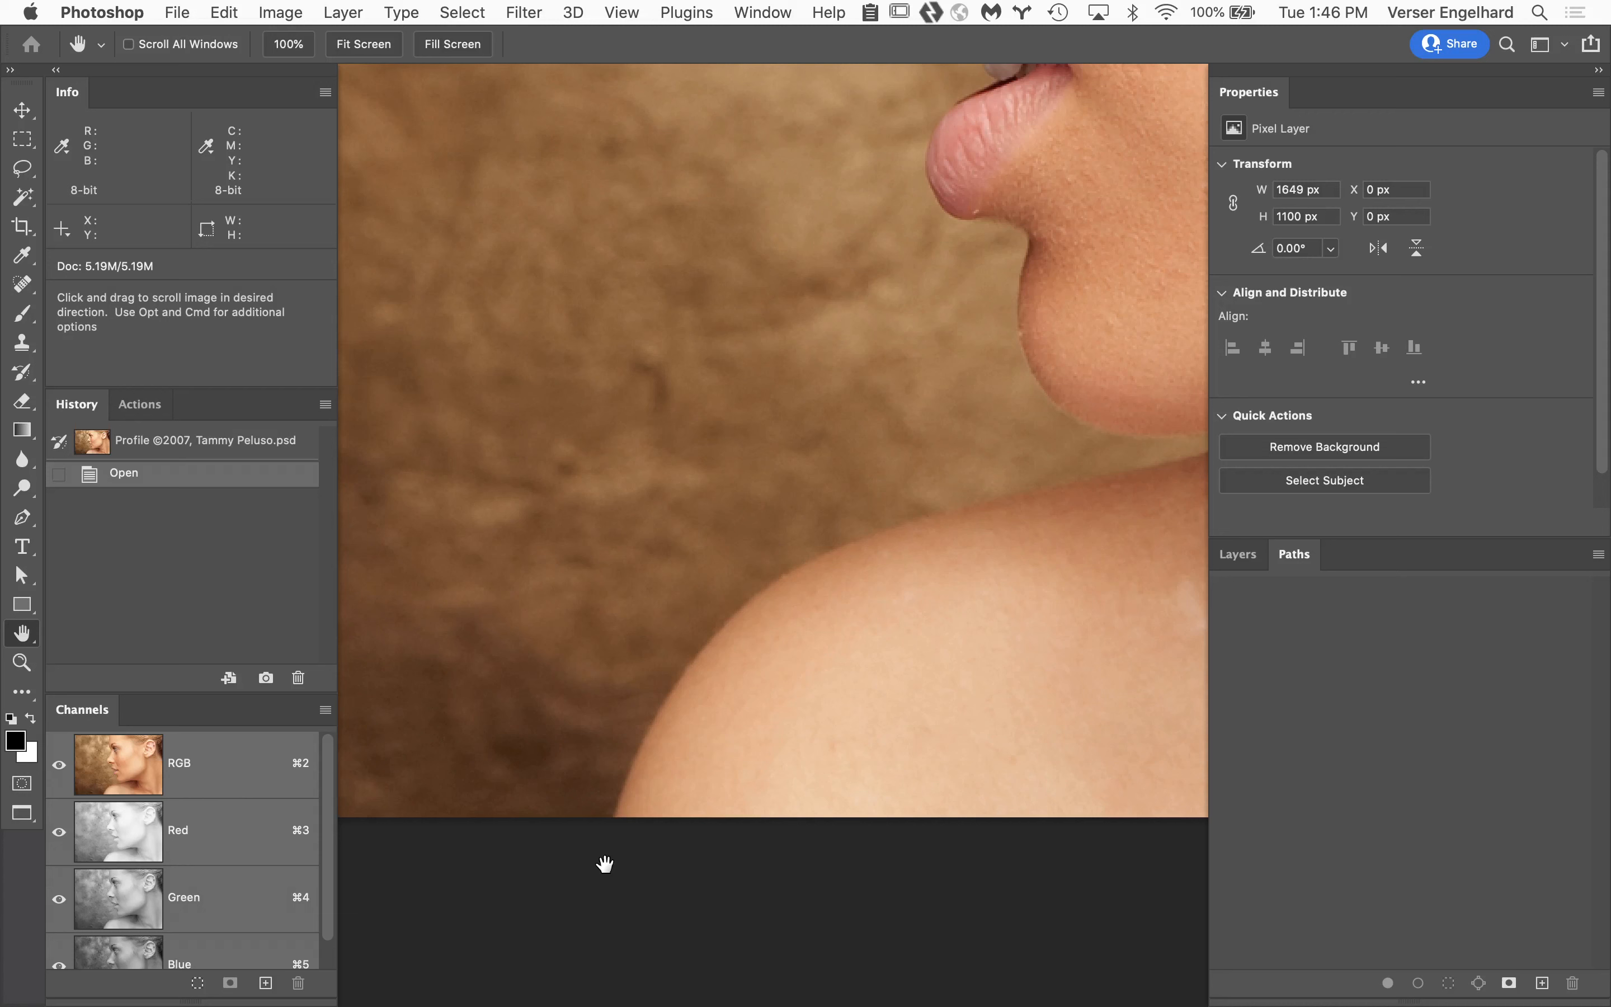
pyautogui.press('p')
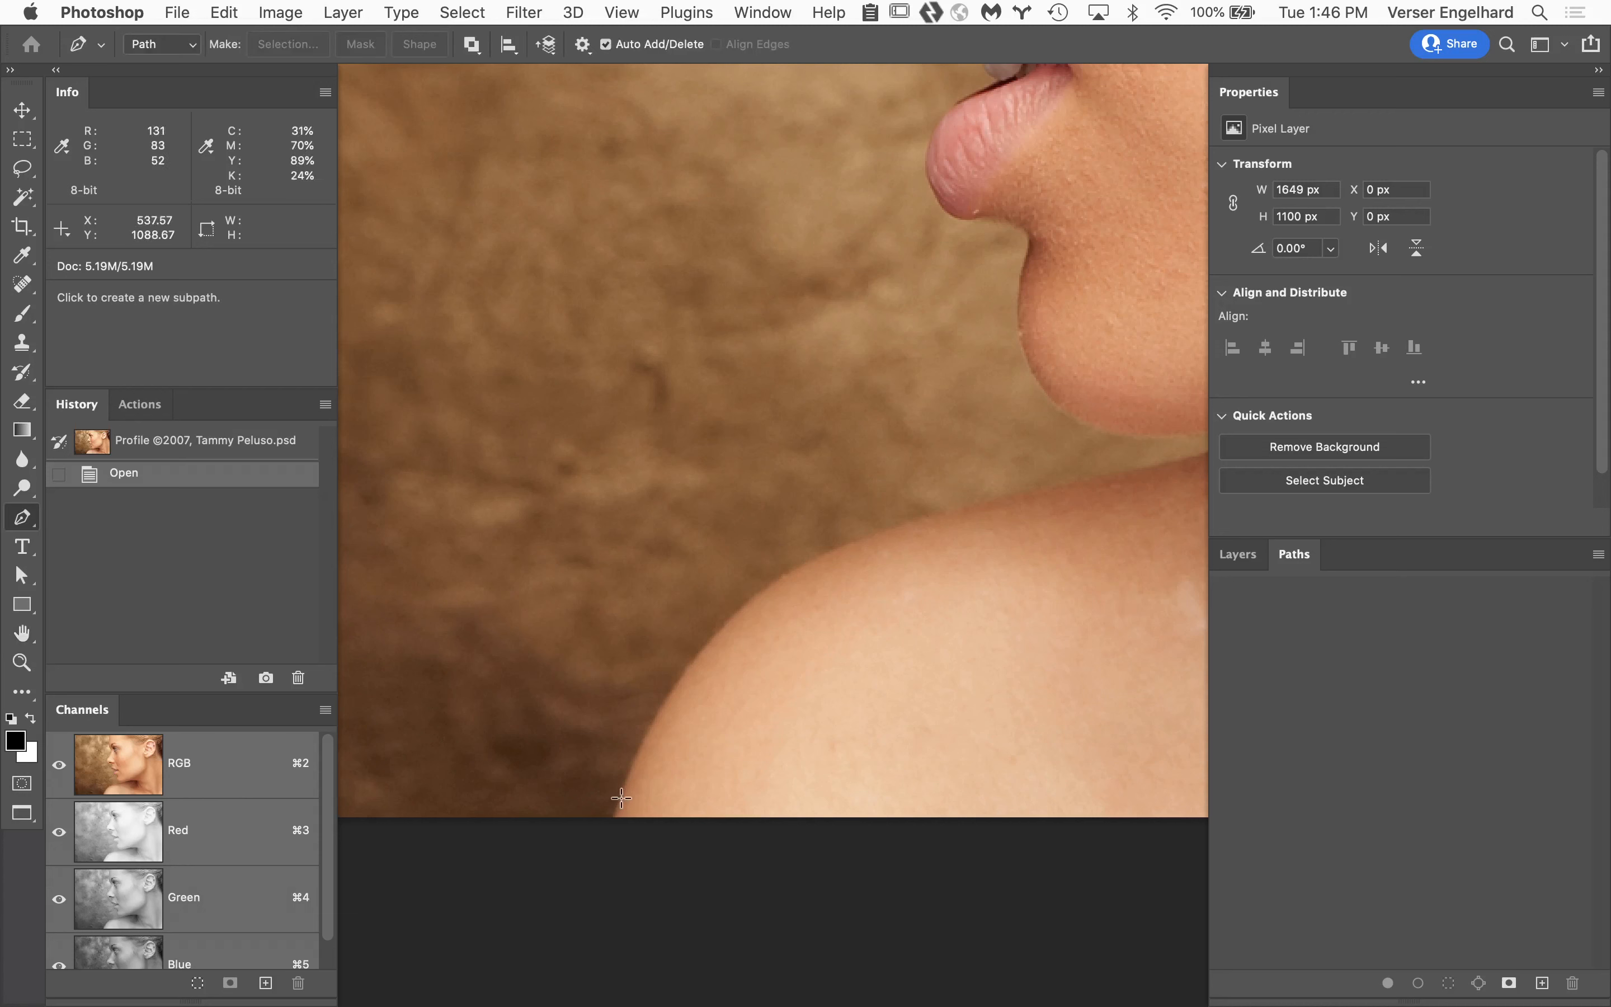
pyautogui.click(613, 818)
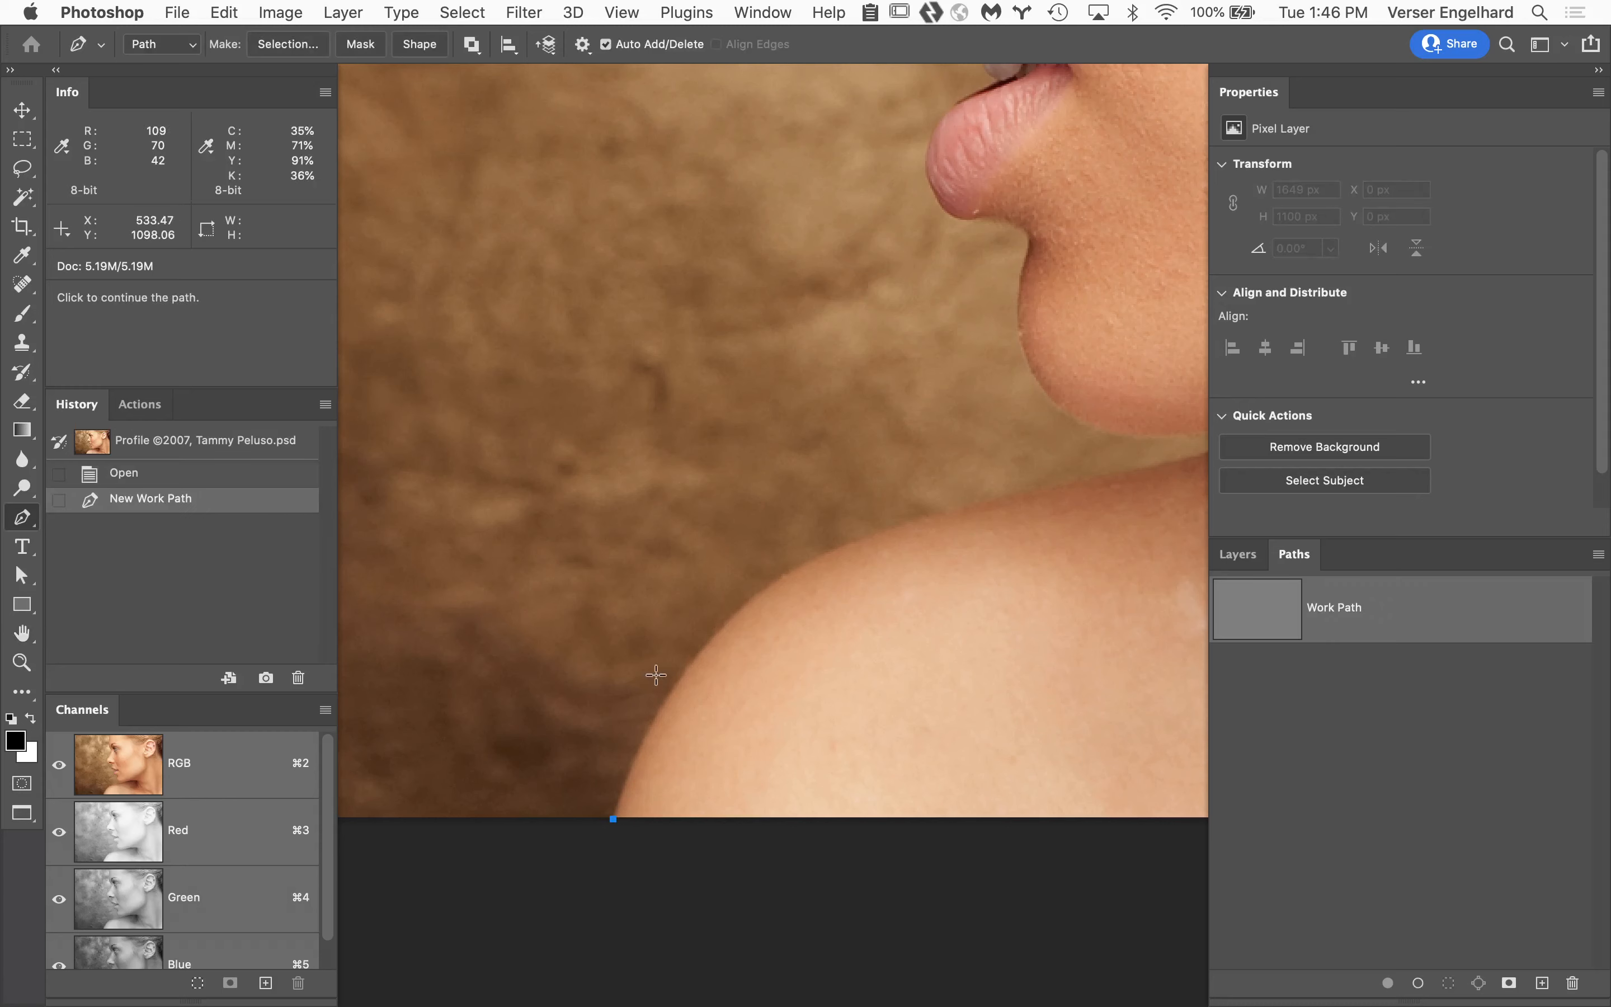
pyautogui.moveTo(840, 548); pyautogui.dragTo(994, 514)
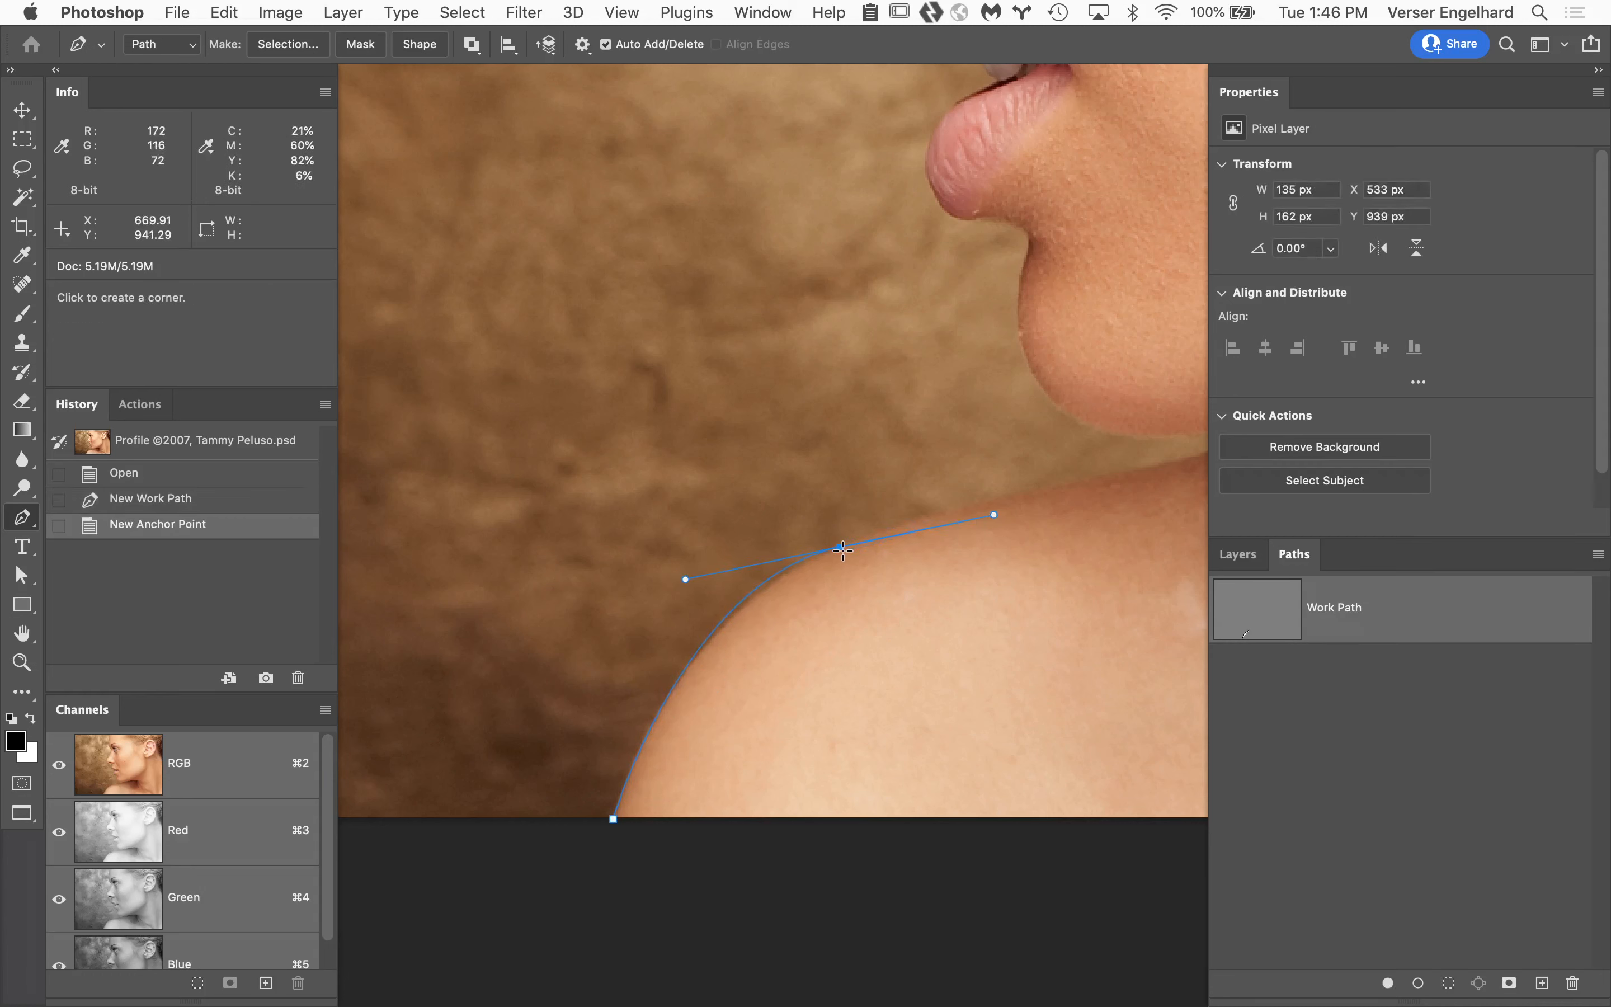
pyautogui.click(841, 549)
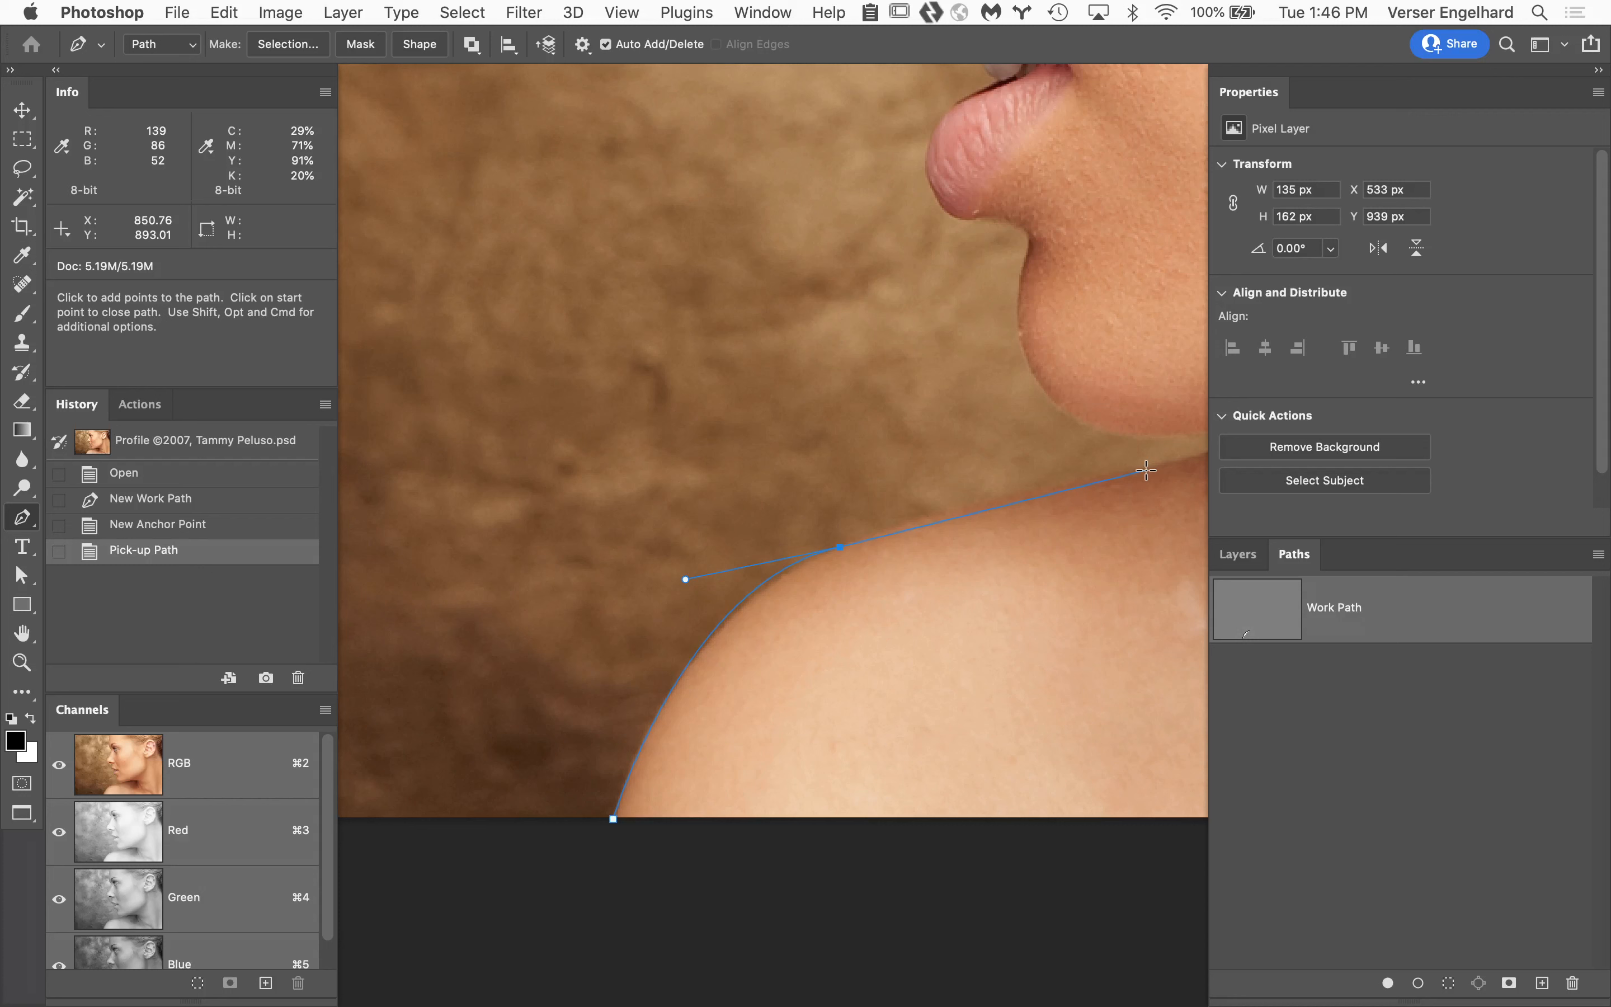
# Continue the path along the upper shoulder to where chin and neck meet, removing the forward handle at both new anchors.
pyautogui.moveTo(1145, 471); pyautogui.dragTo(1209, 469)
pyautogui.moveTo(896, 533); pyautogui.dragTo(557, 608)
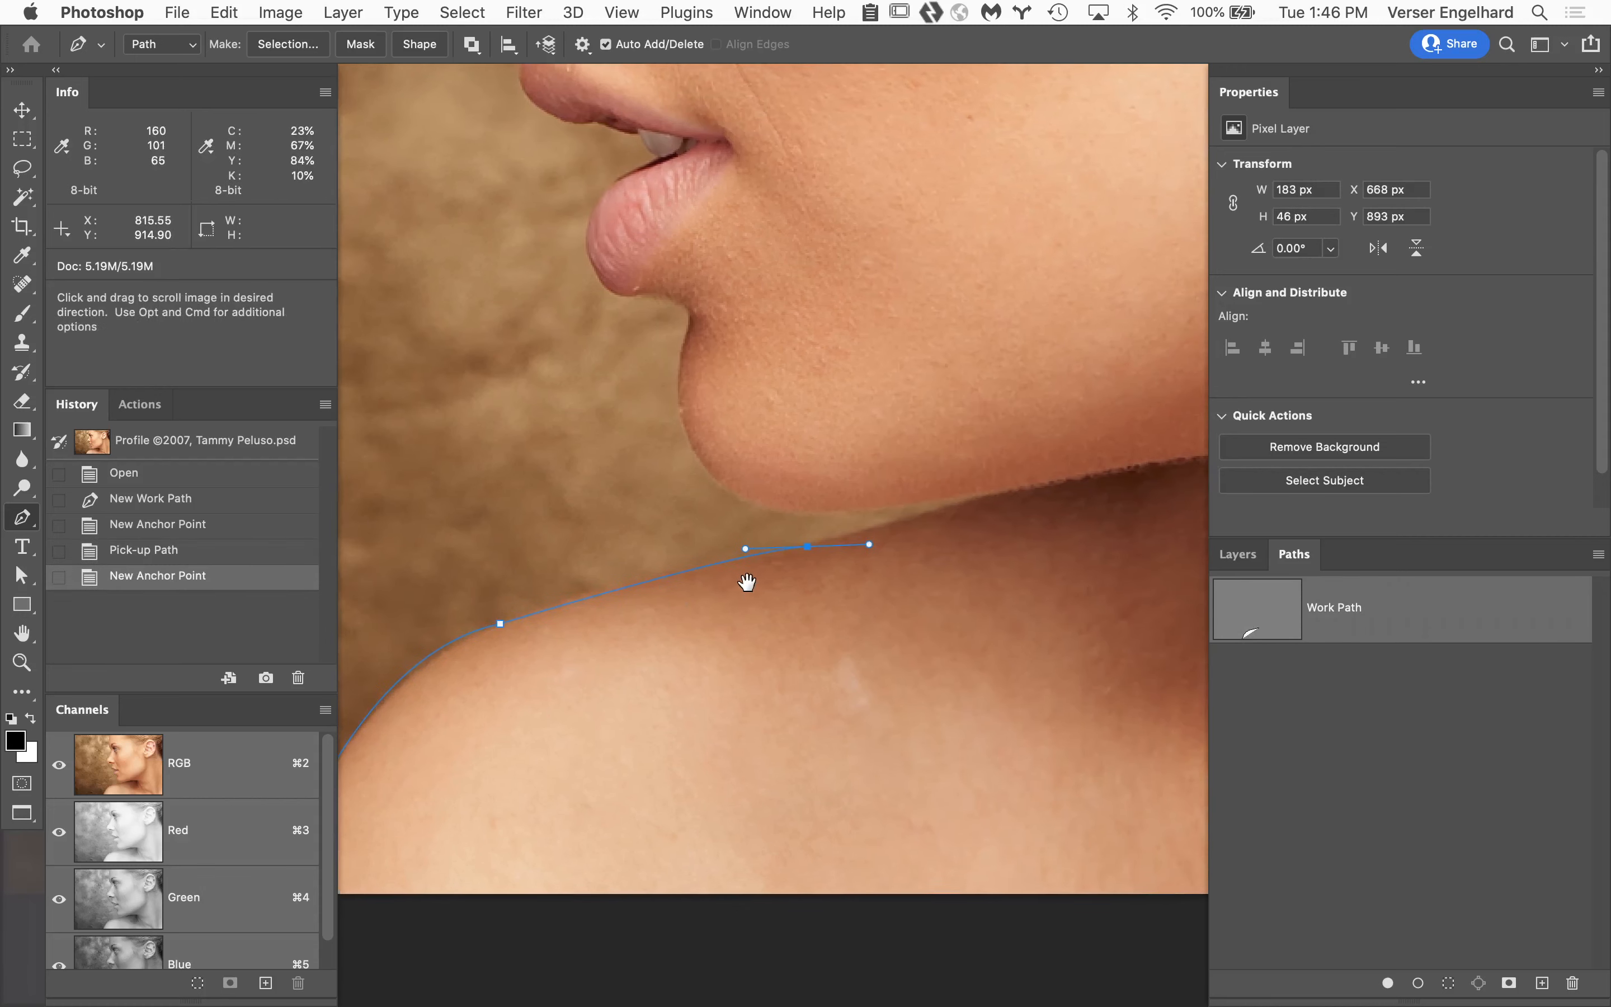
pyautogui.click(808, 546)
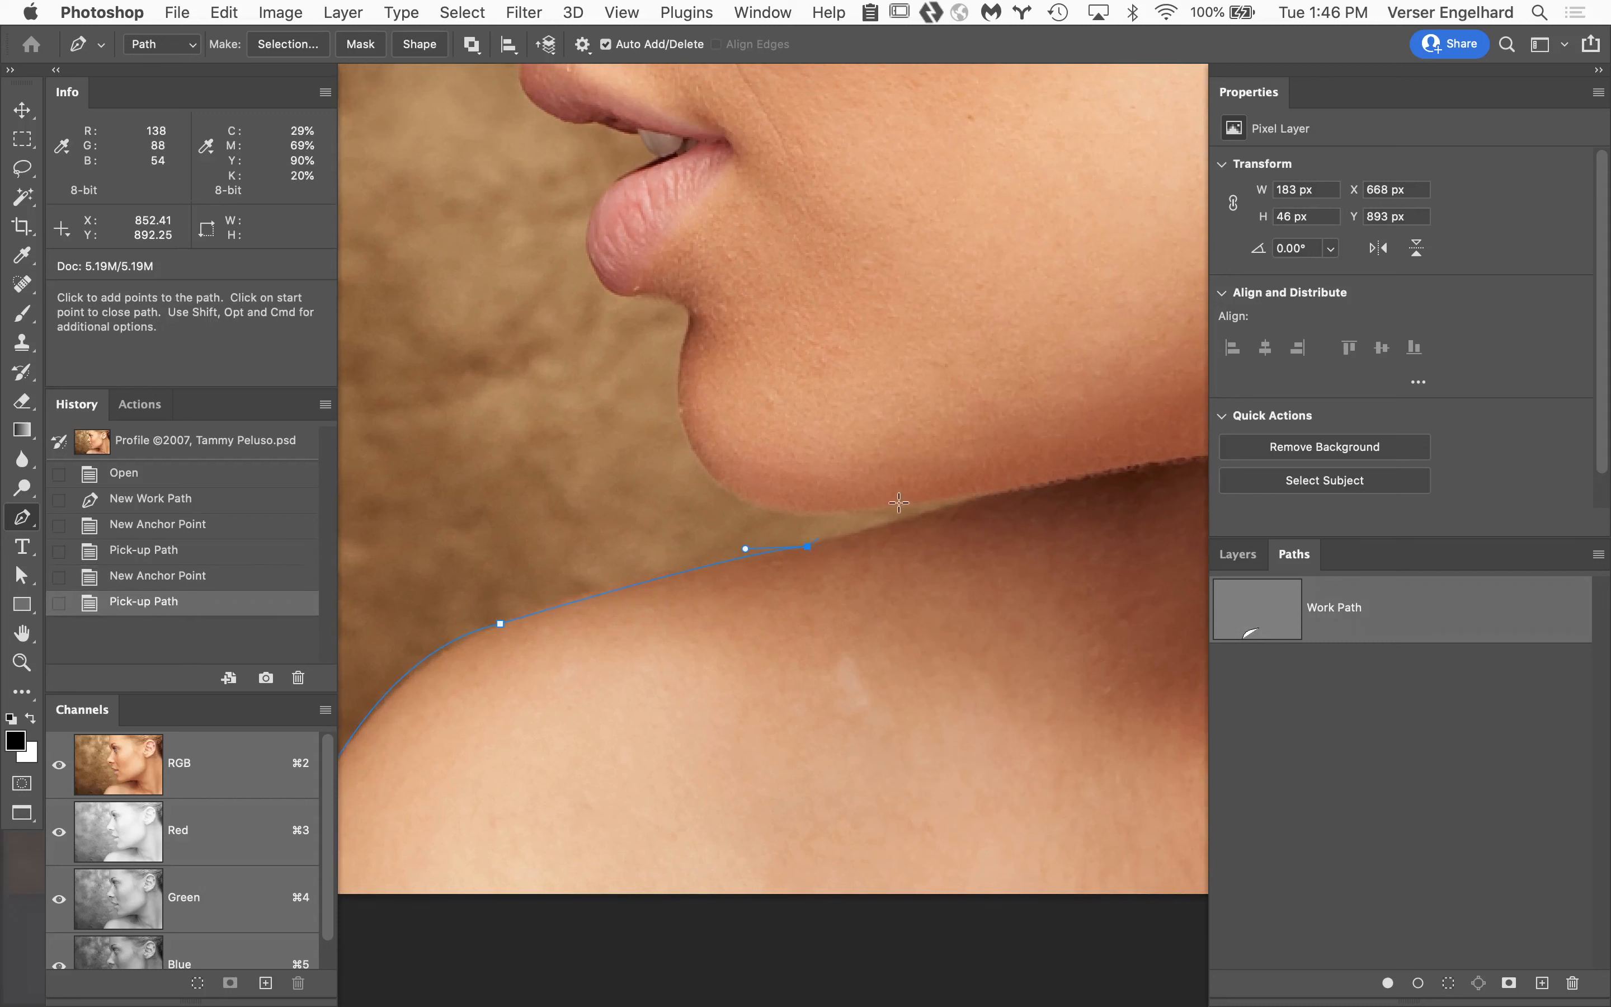
pyautogui.click(996, 495)
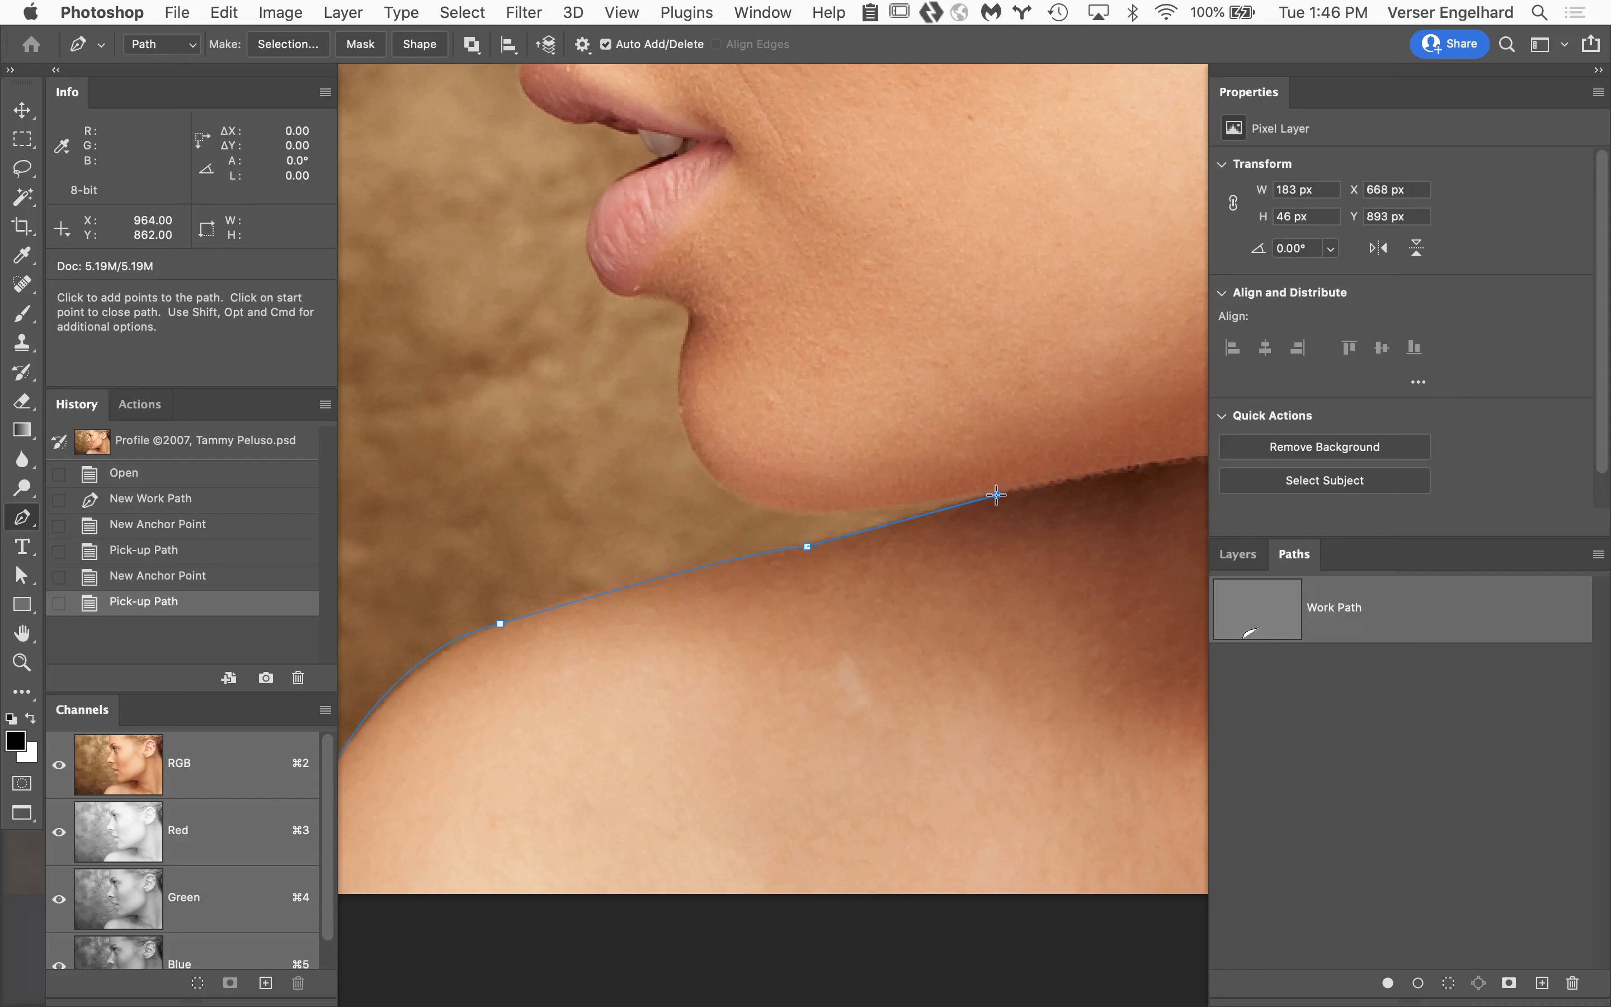
pyautogui.moveTo(996, 495); pyautogui.dragTo(1015, 489)
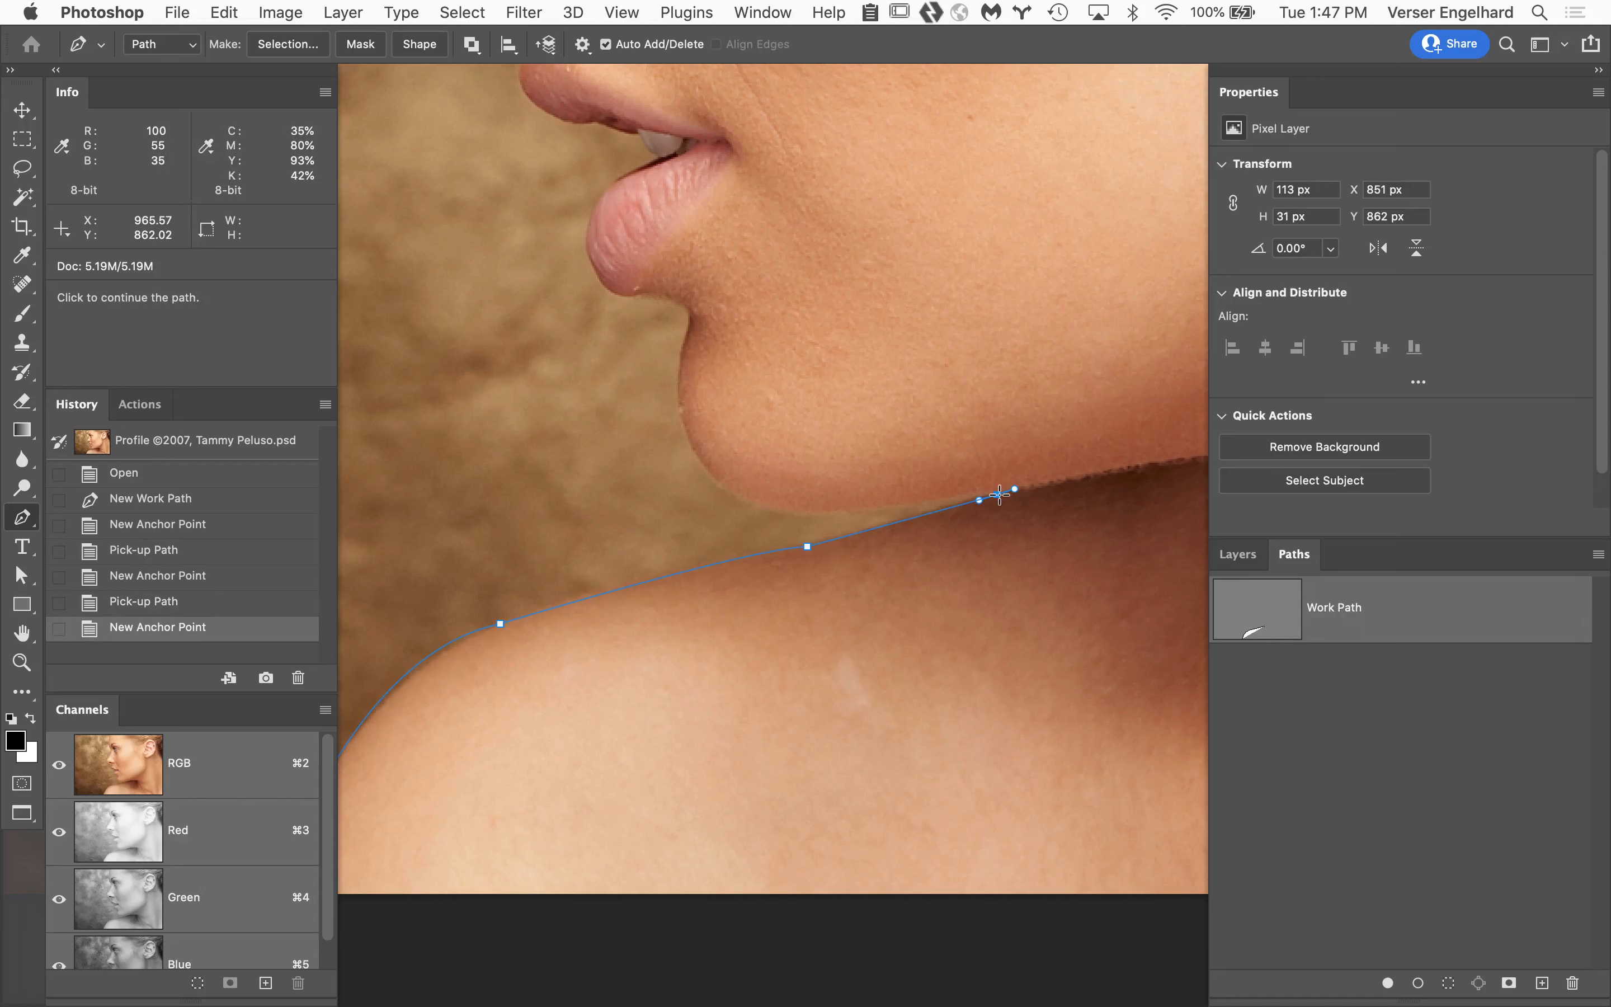
pyautogui.click(999, 494)
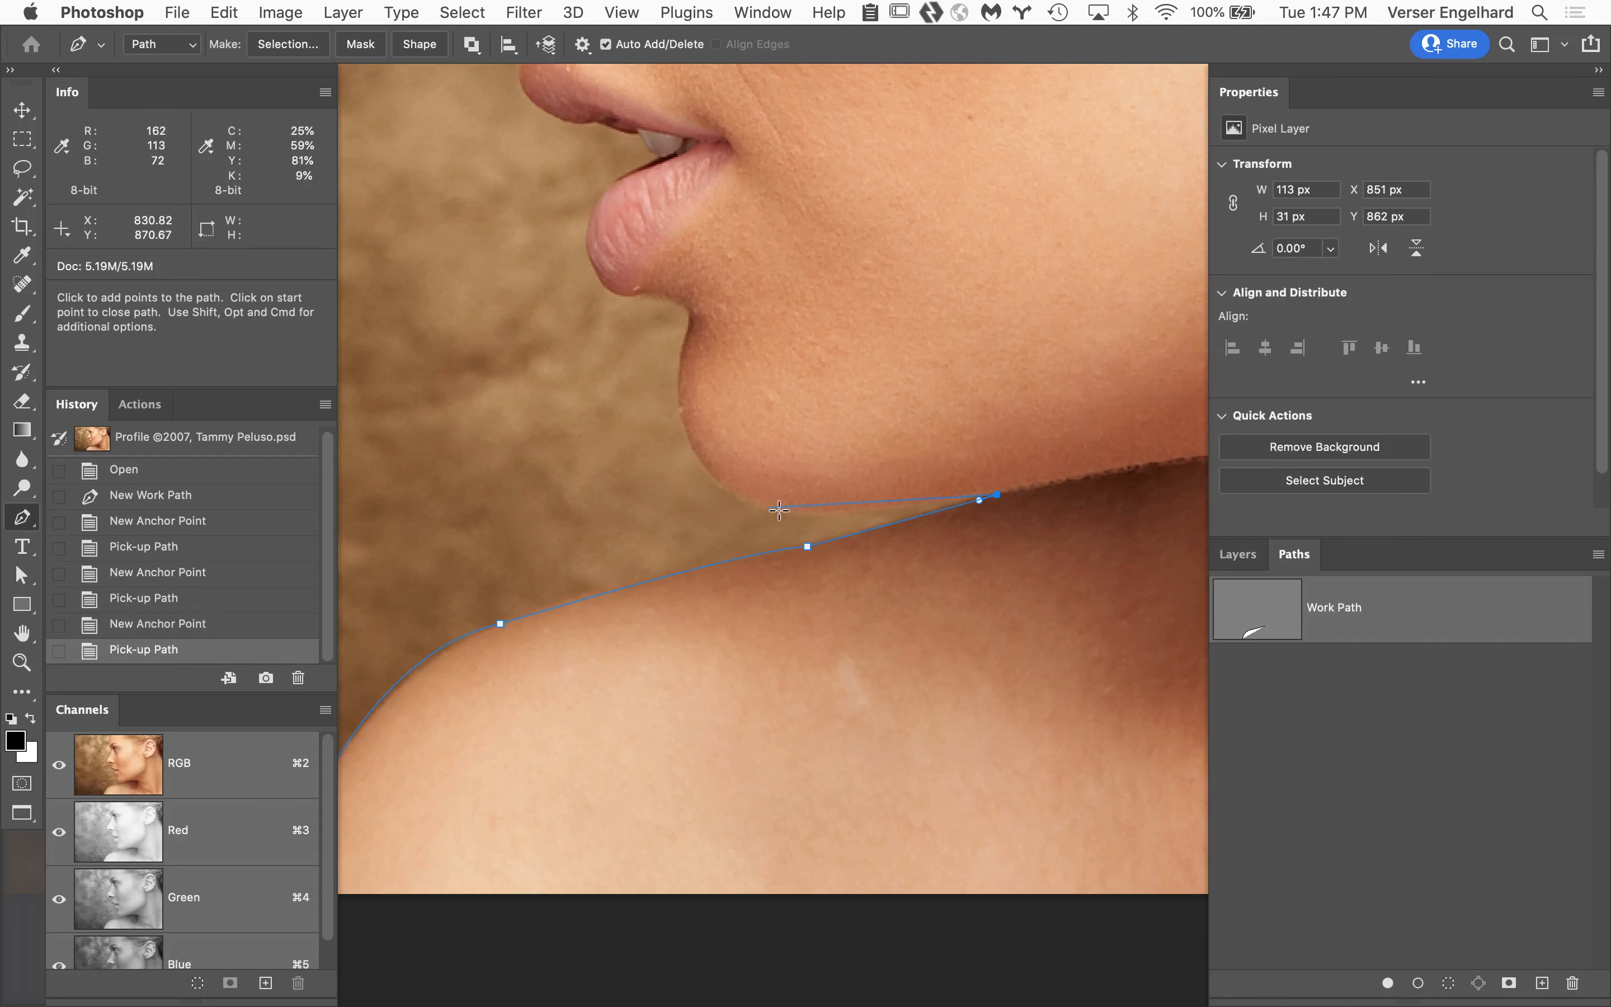
# Trace around the chin and into the hollow below the lower lip, breaking the handle at the front of the chin.
pyautogui.moveTo(785, 512); pyautogui.dragTo(753, 506)
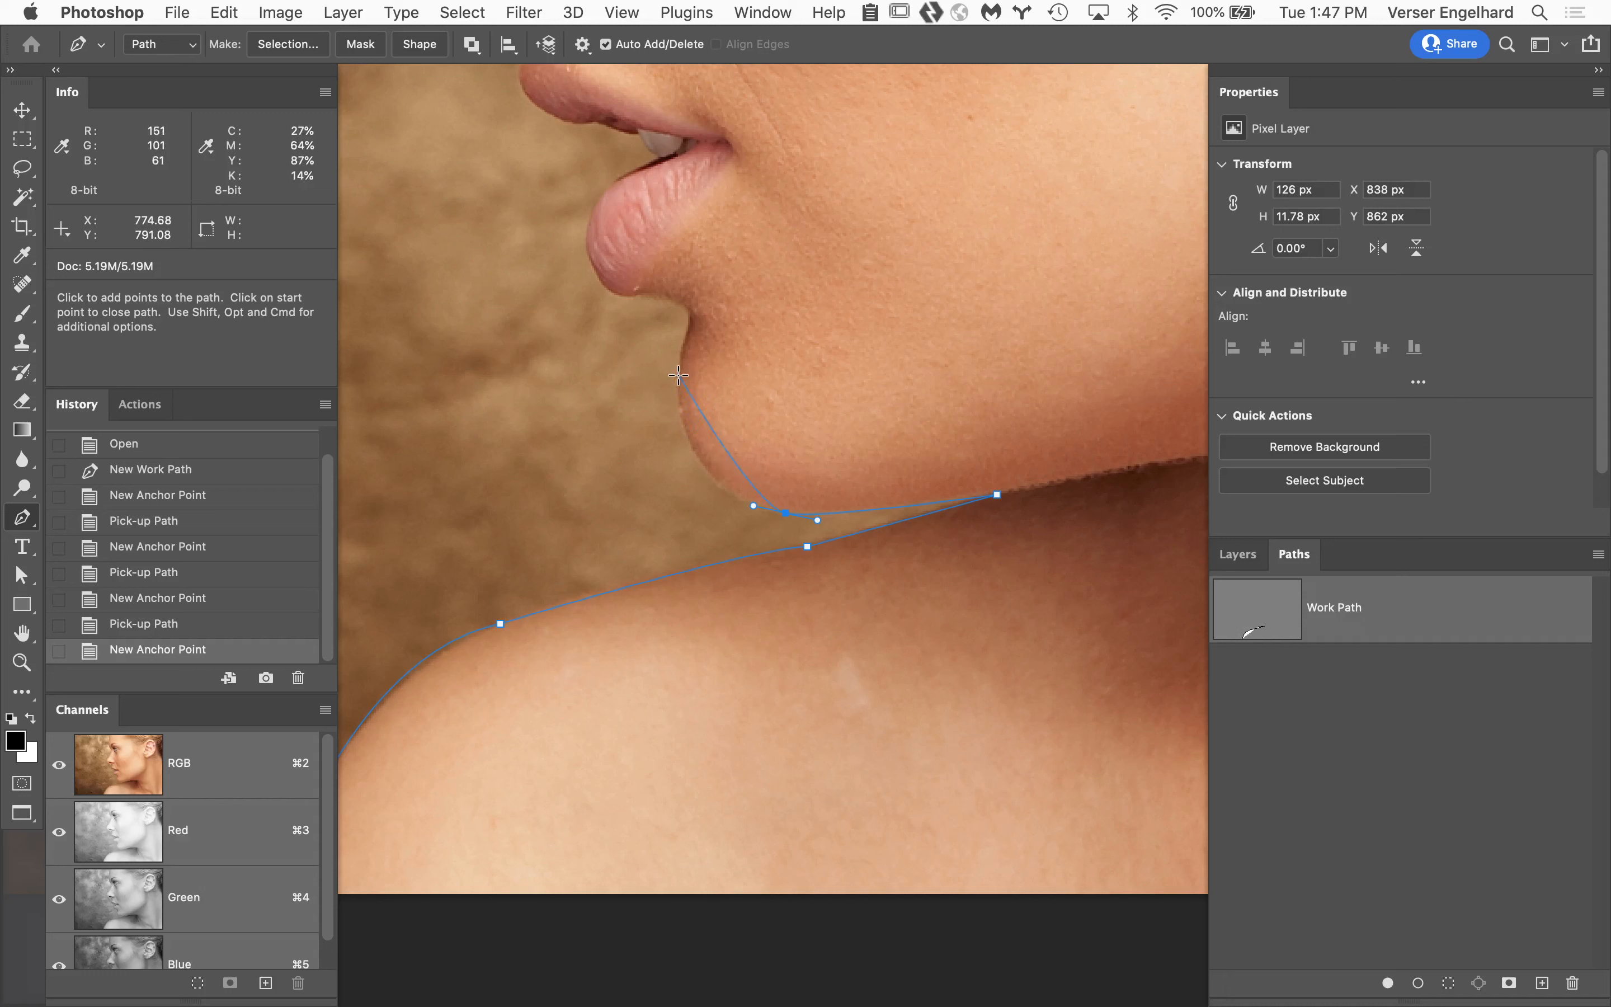
pyautogui.moveTo(680, 372); pyautogui.dragTo(679, 267)
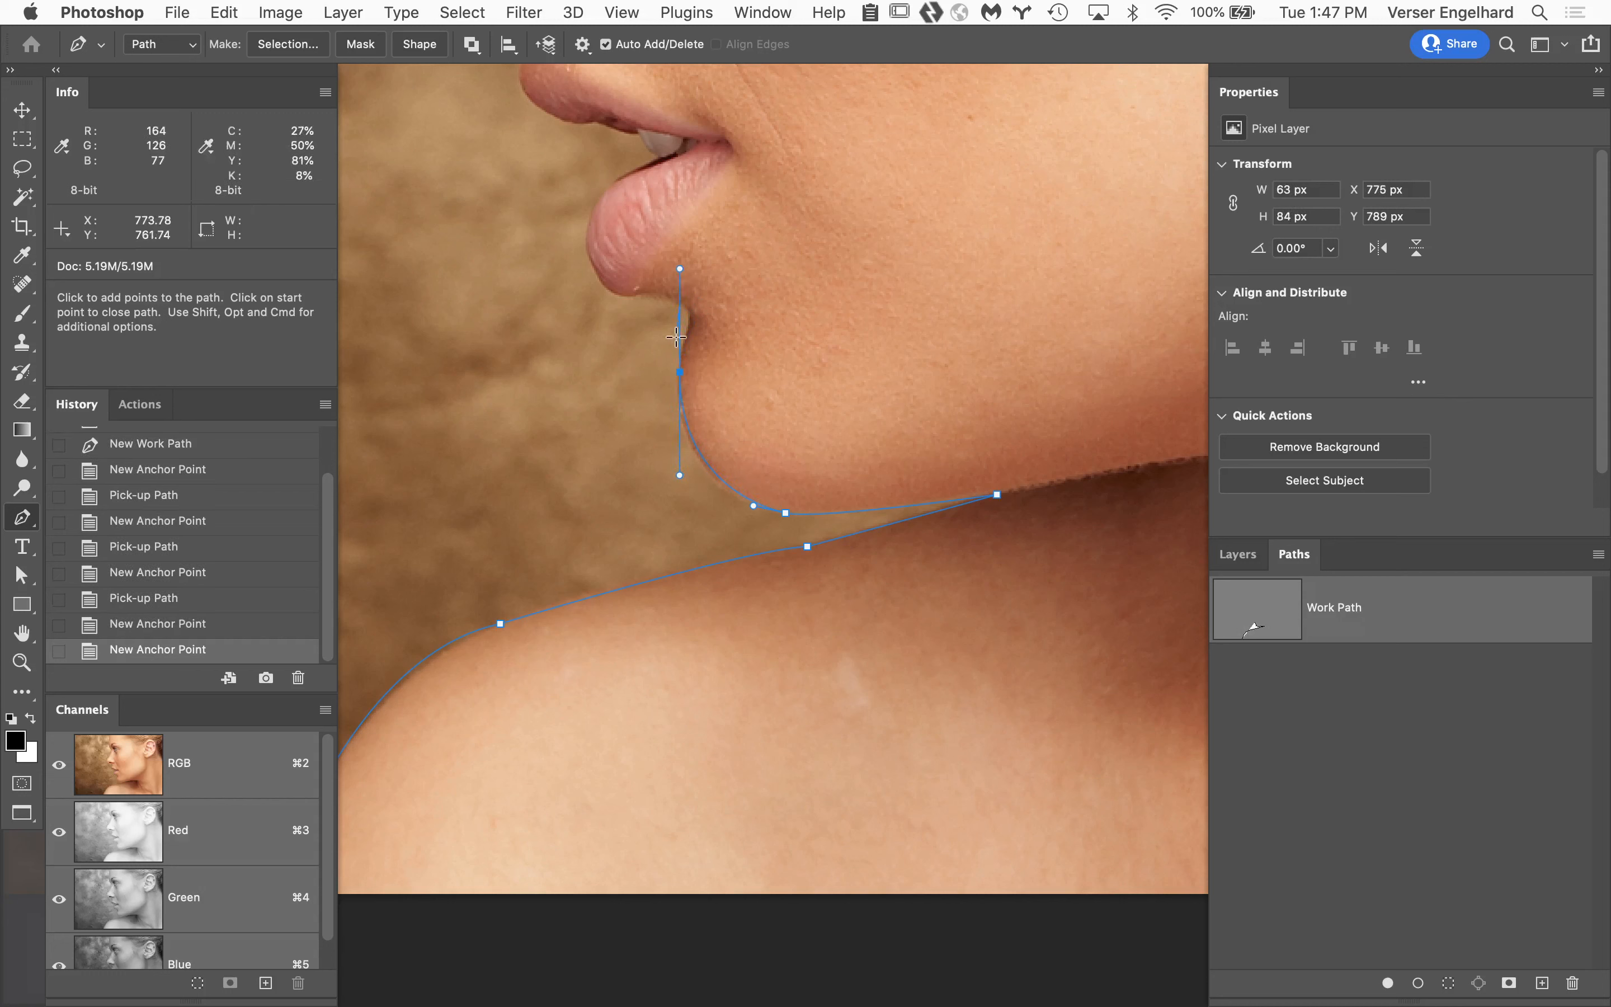
pyautogui.keyDown('alt'); pyautogui.click(680, 375); pyautogui.keyUp('alt')
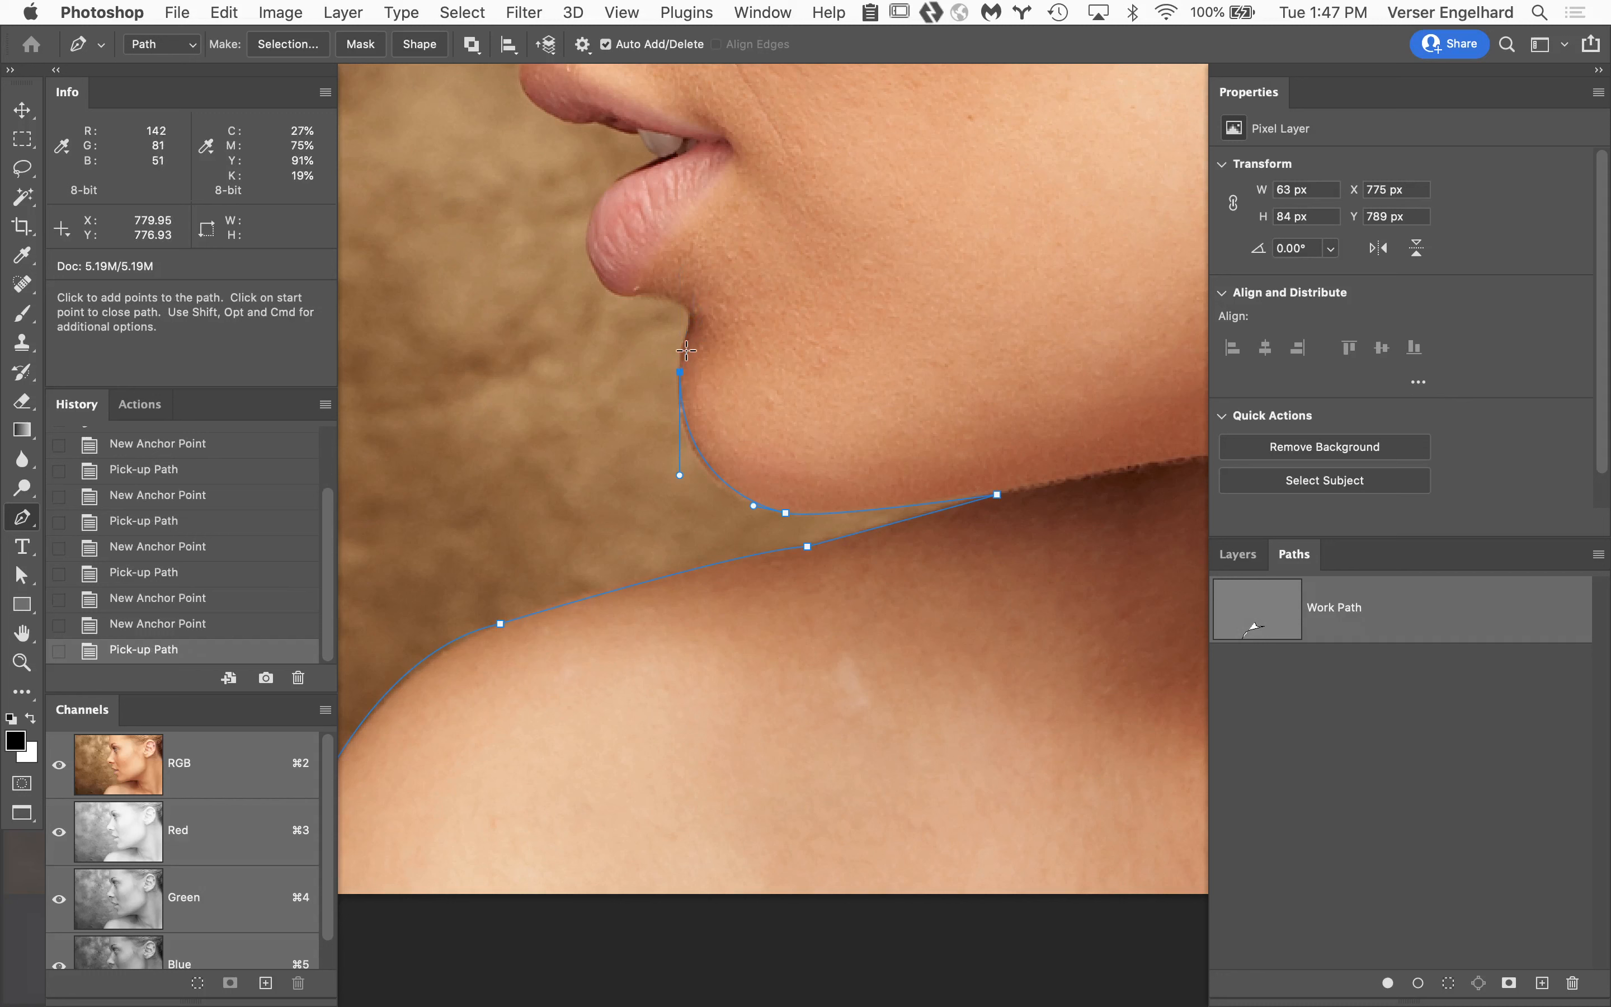
pyautogui.moveTo(686, 347); pyautogui.dragTo(630, 291)
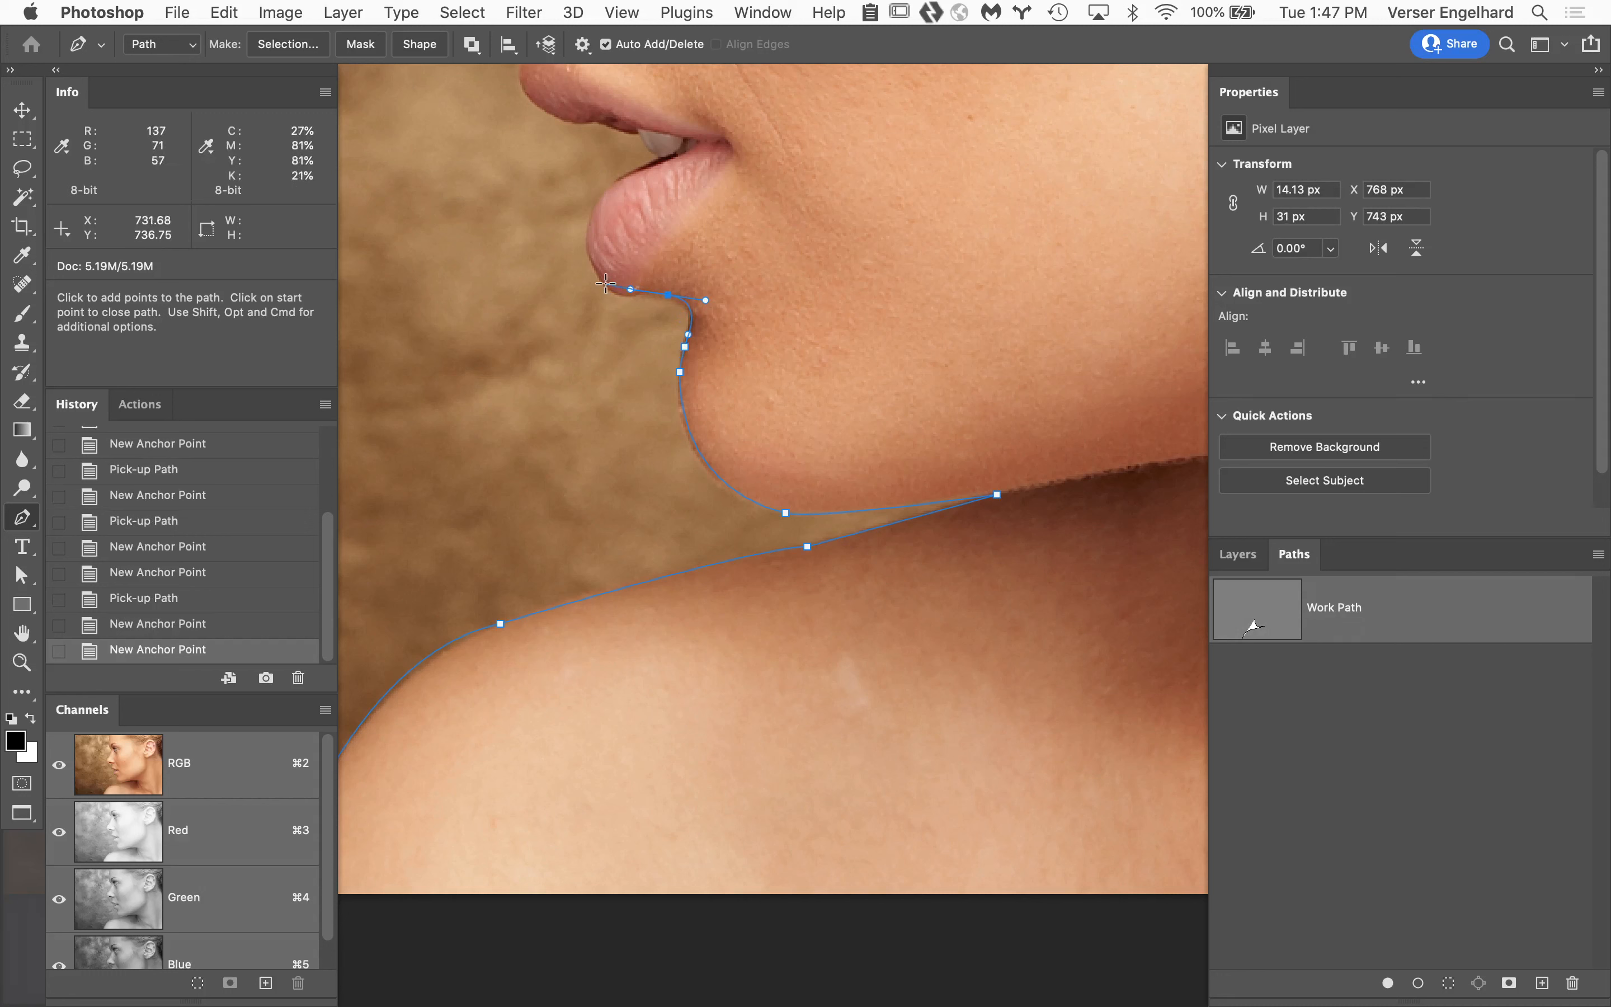
# Trace around the lower lip to the mouth opening, removing forward handles at the lip's top and at the teeth.
pyautogui.moveTo(595, 270); pyautogui.dragTo(597, 270)
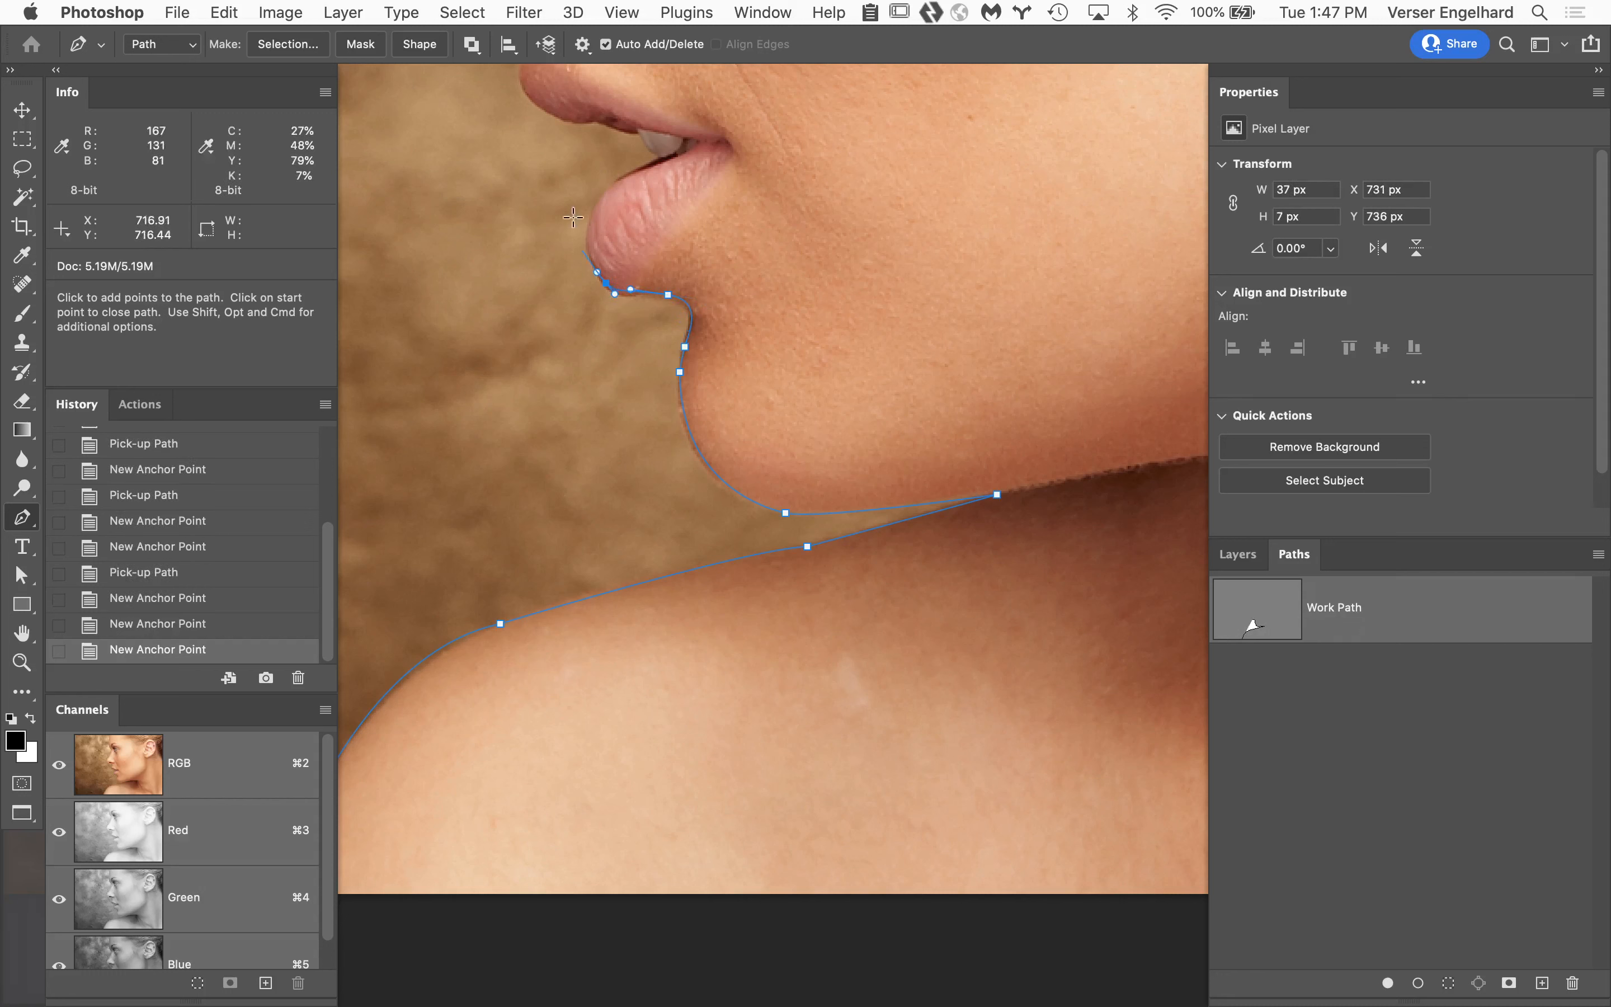
pyautogui.moveTo(599, 197); pyautogui.dragTo(621, 174)
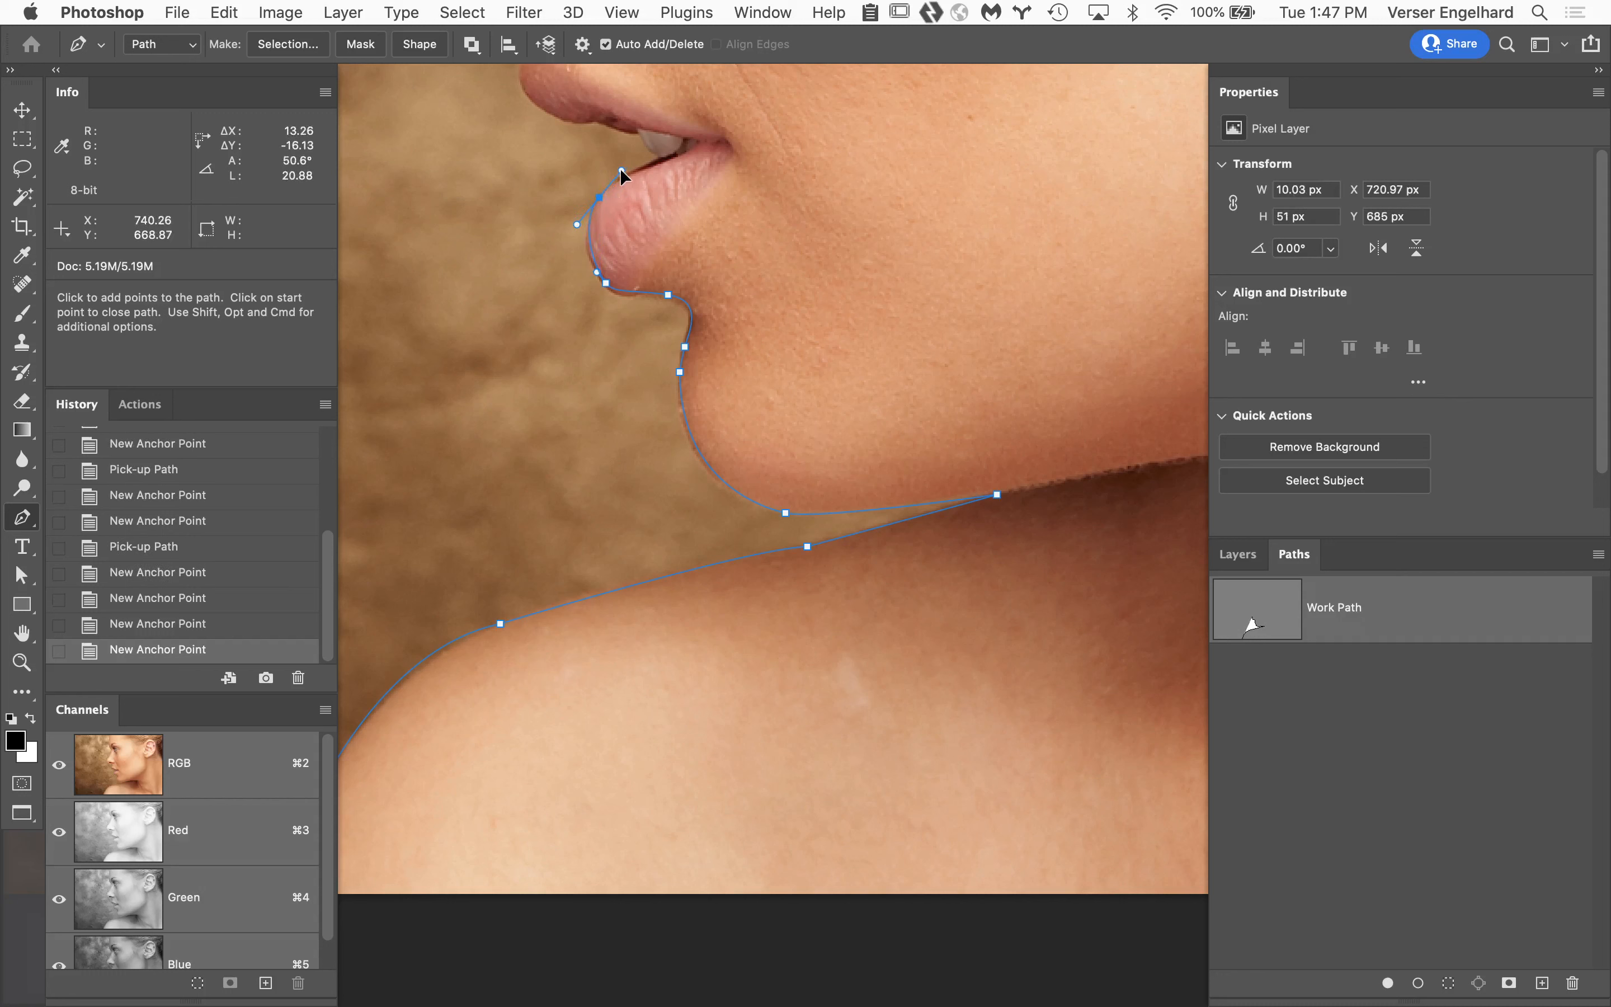
pyautogui.click(600, 198)
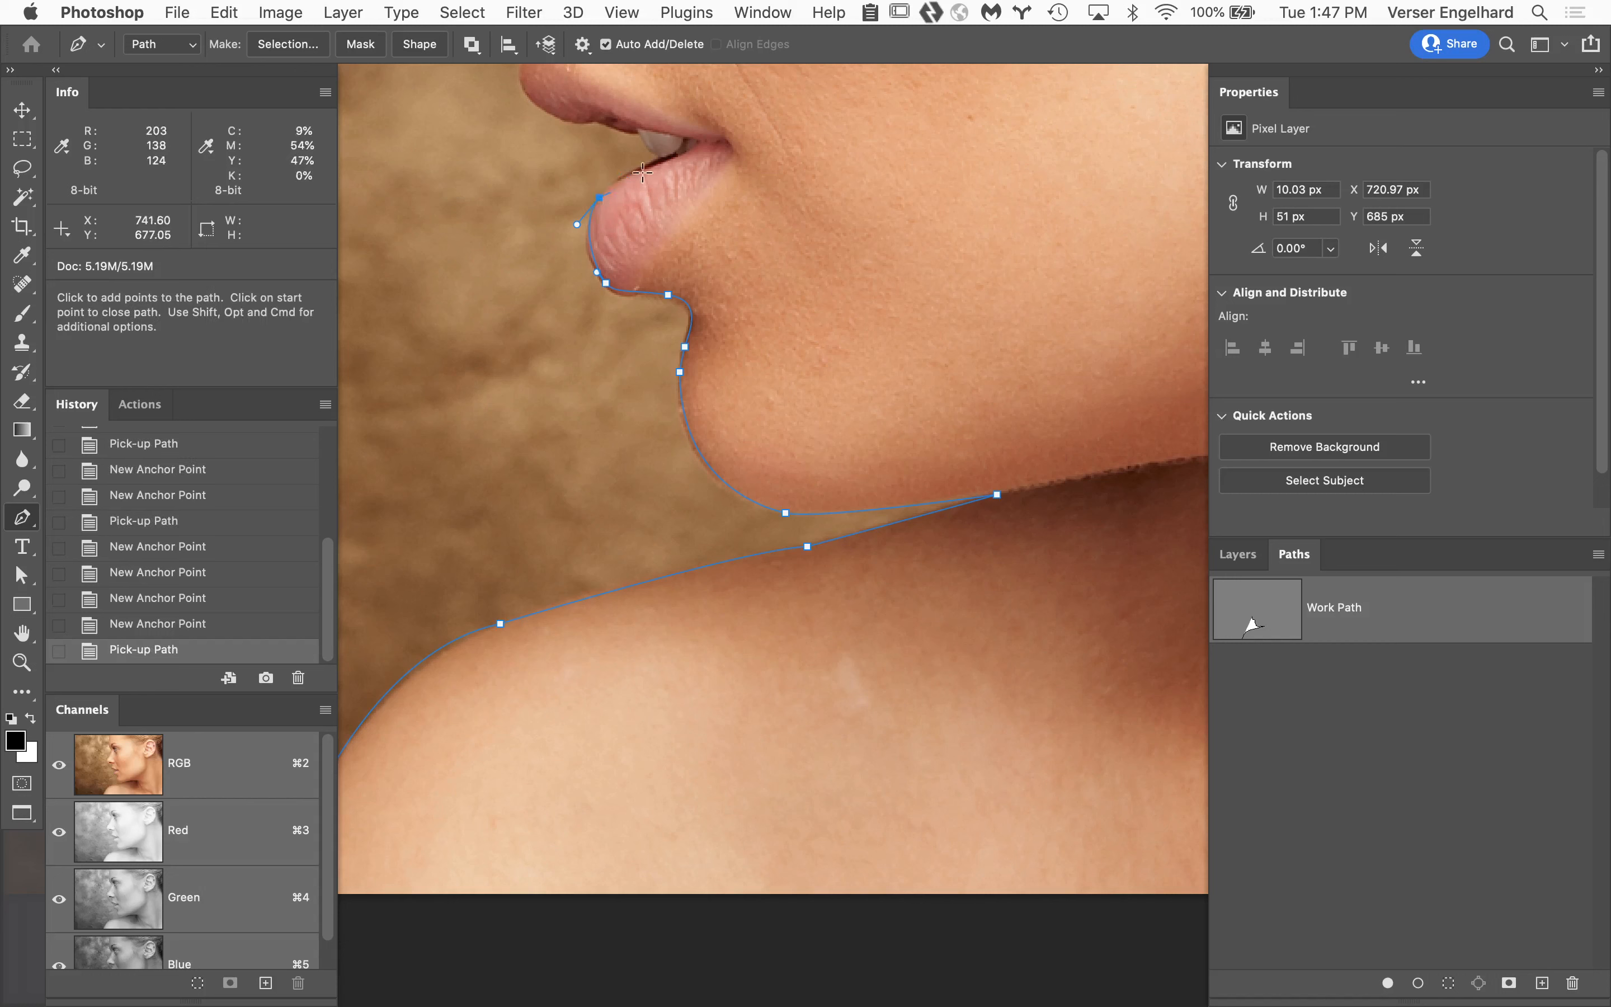
pyautogui.moveTo(656, 158); pyautogui.dragTo(666, 156)
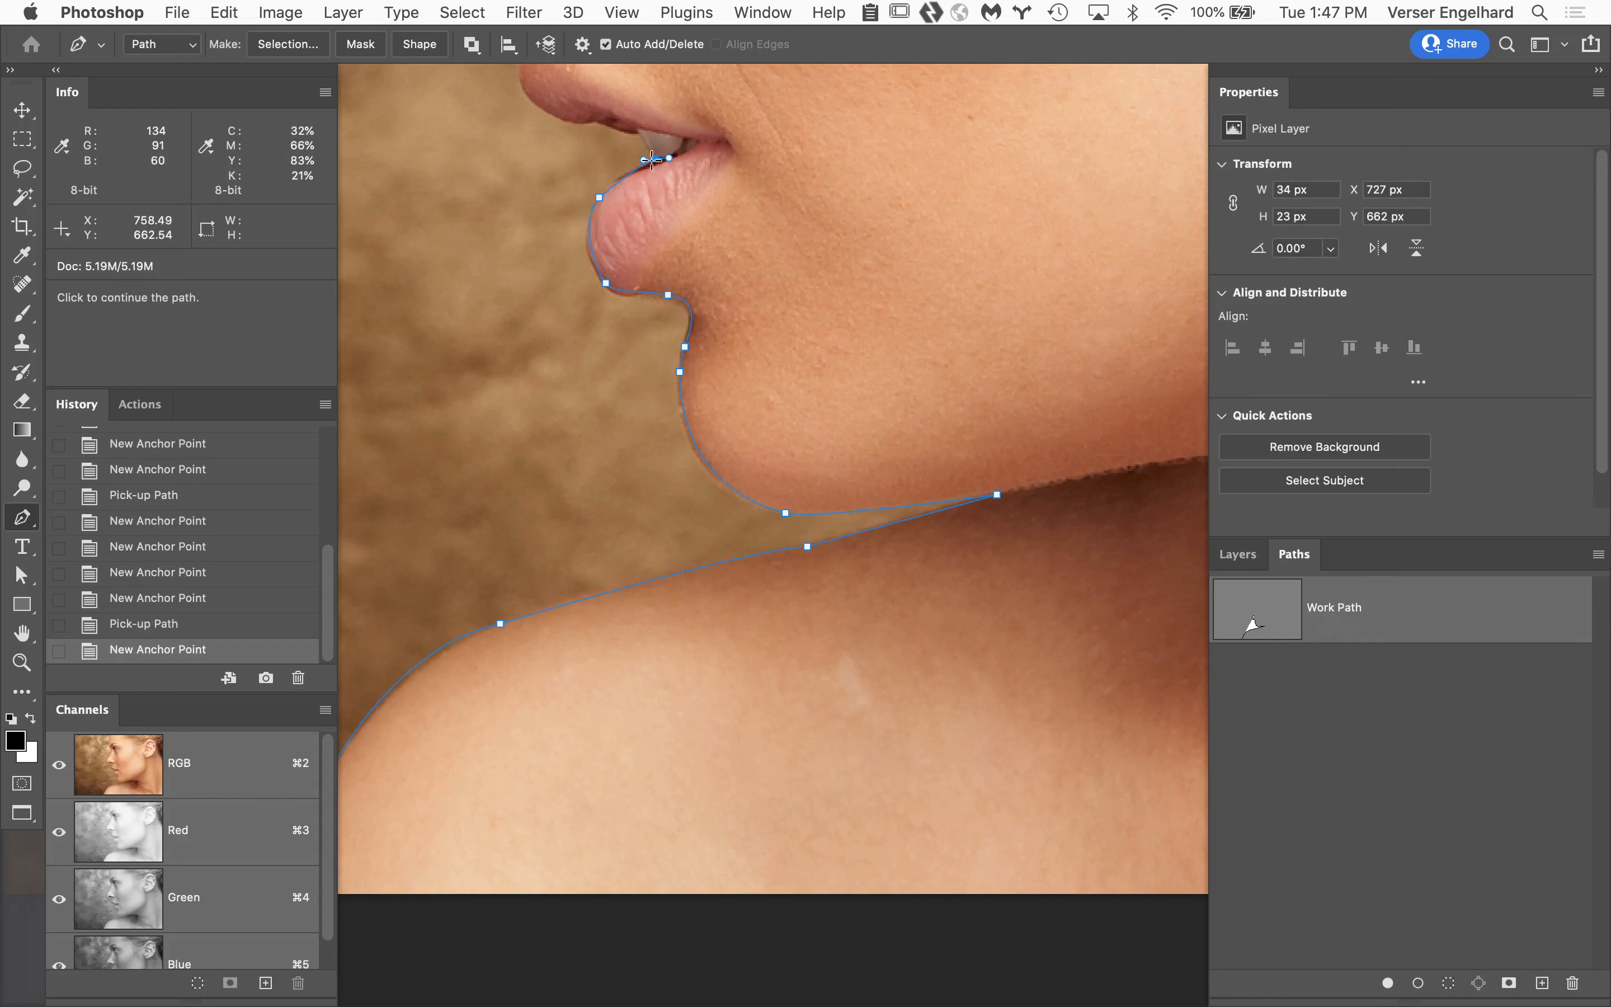
pyautogui.click(654, 158)
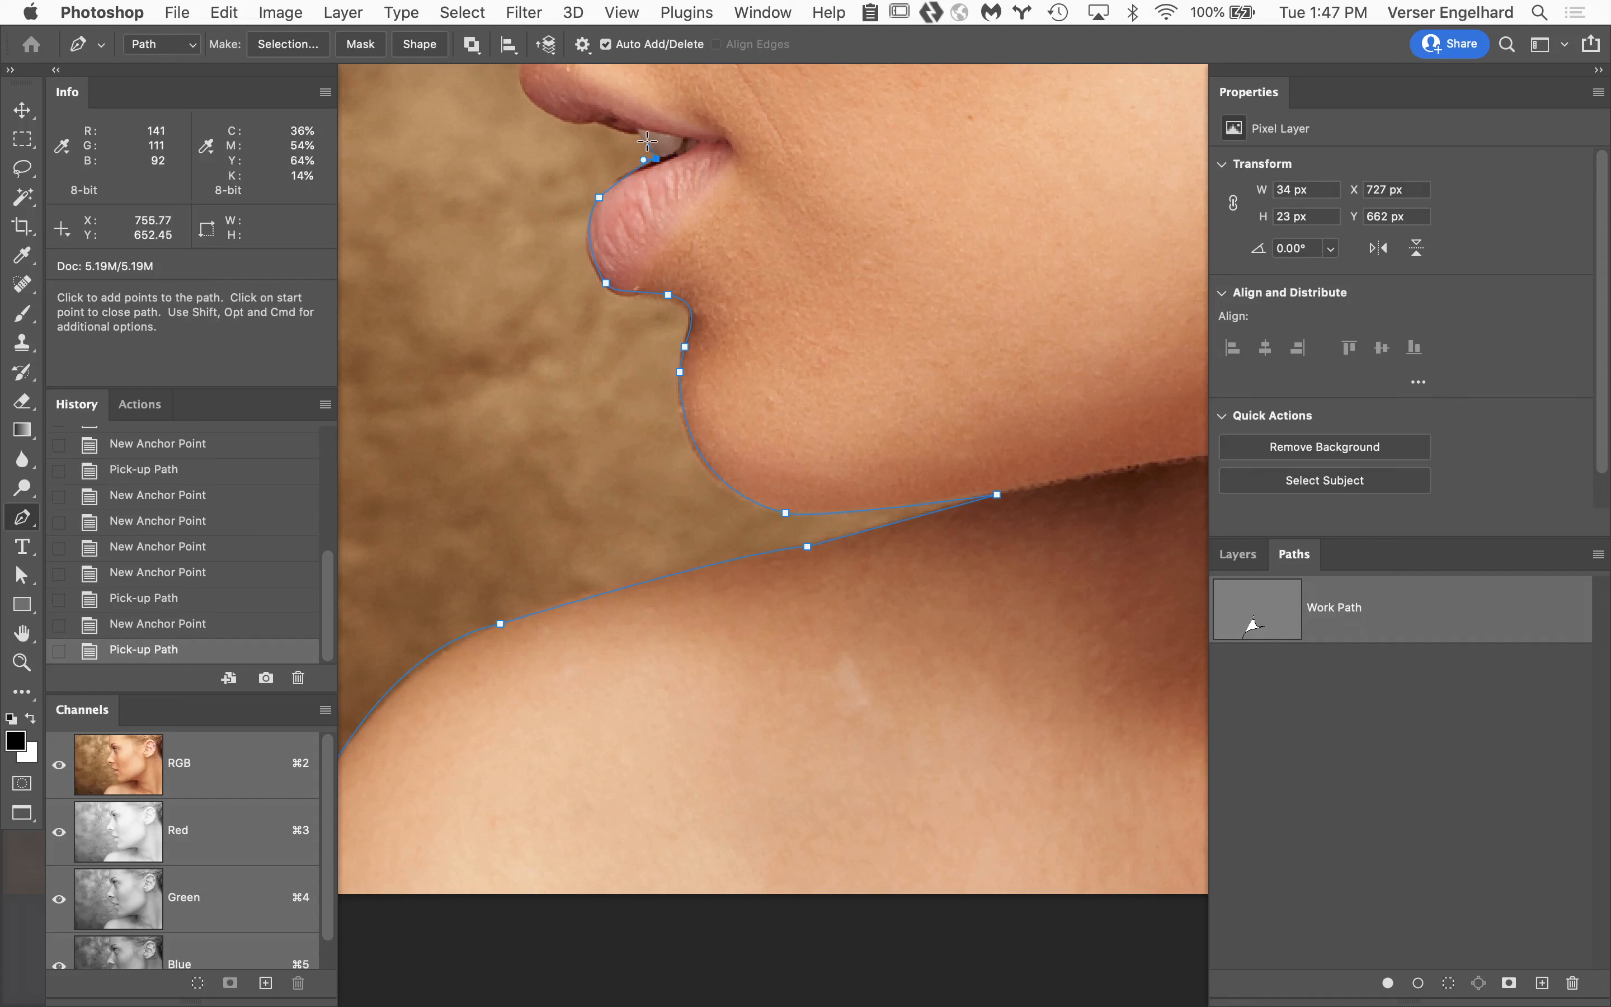
# Extend the path up across the teeth with a corner point and along the underside of the upper lip to its front.
pyautogui.click(639, 133)
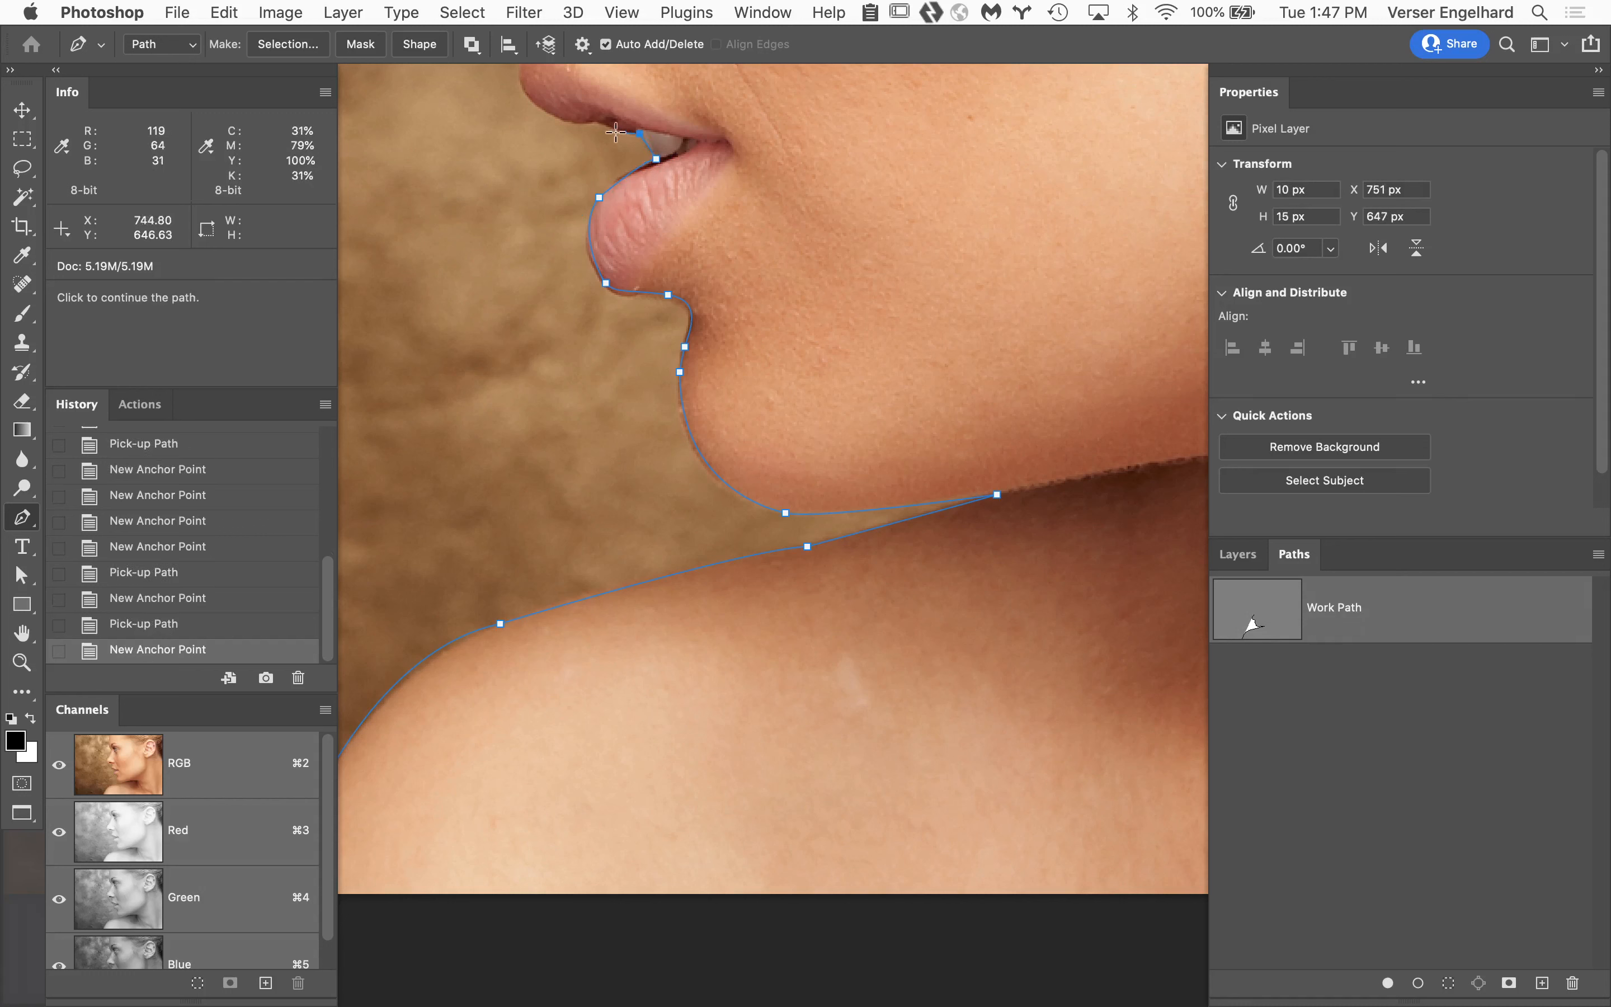
pyautogui.moveTo(599, 123); pyautogui.dragTo(593, 125)
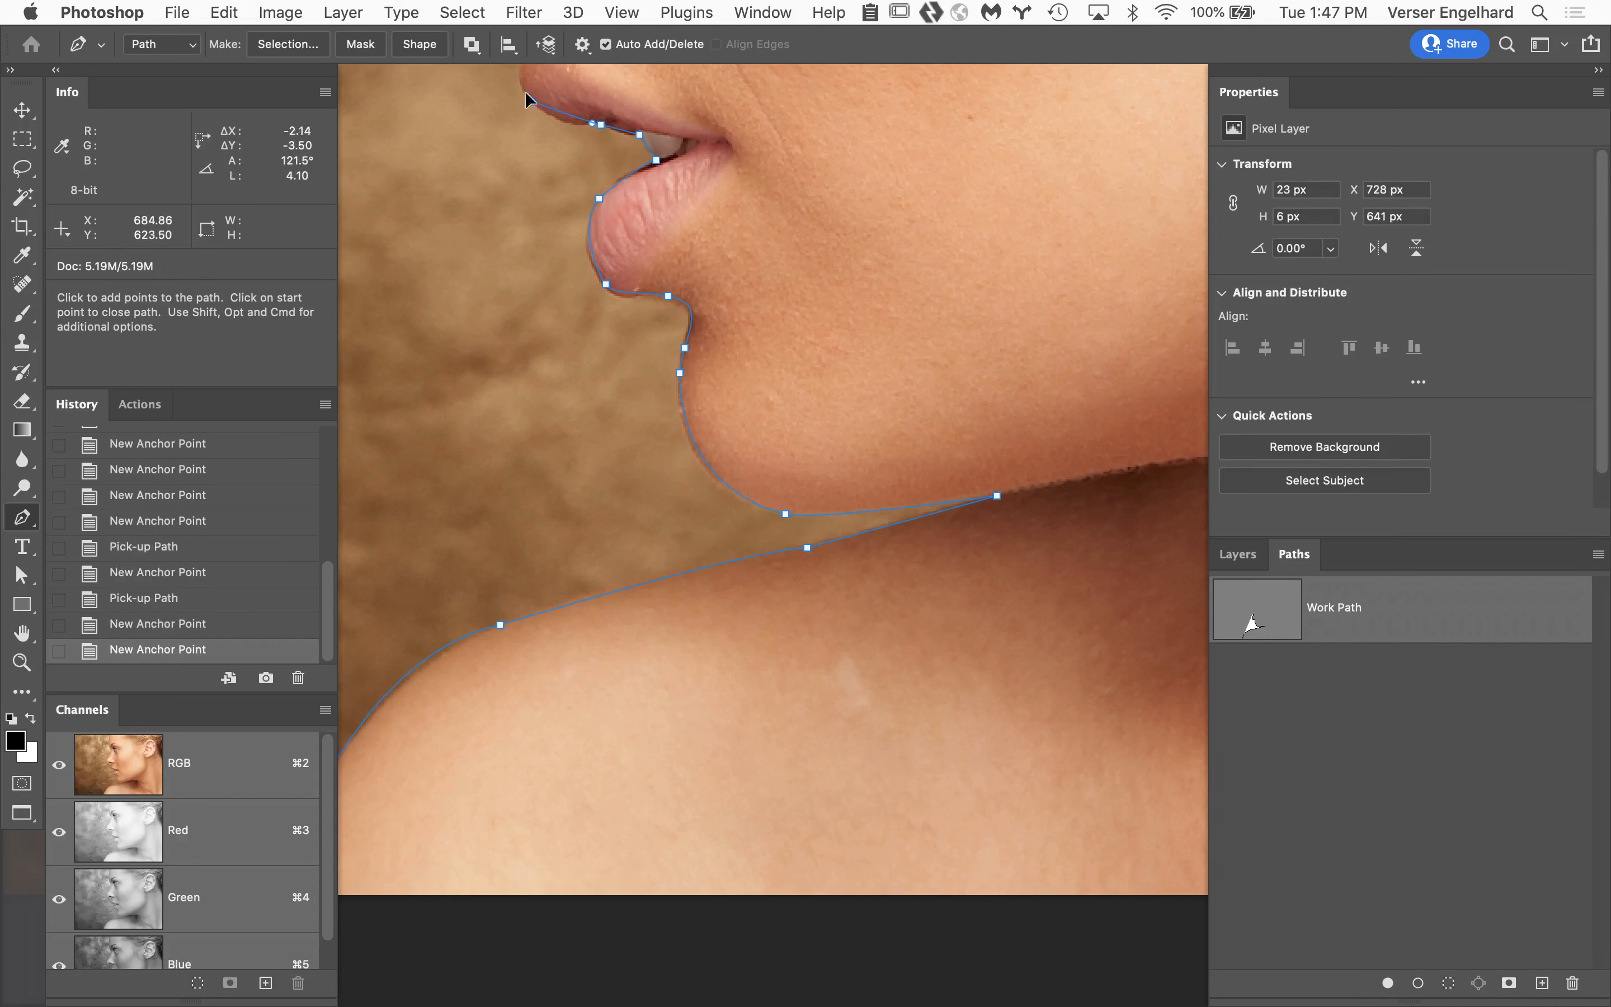
pyautogui.scroll(3, 514, 81)
pyautogui.moveTo(532, 182); pyautogui.dragTo(508, 155)
# Trace from the upper lip through the groove above it and under the nose up to the nose tip.
pyautogui.moveTo(709, 115); pyautogui.dragTo(754, 542)
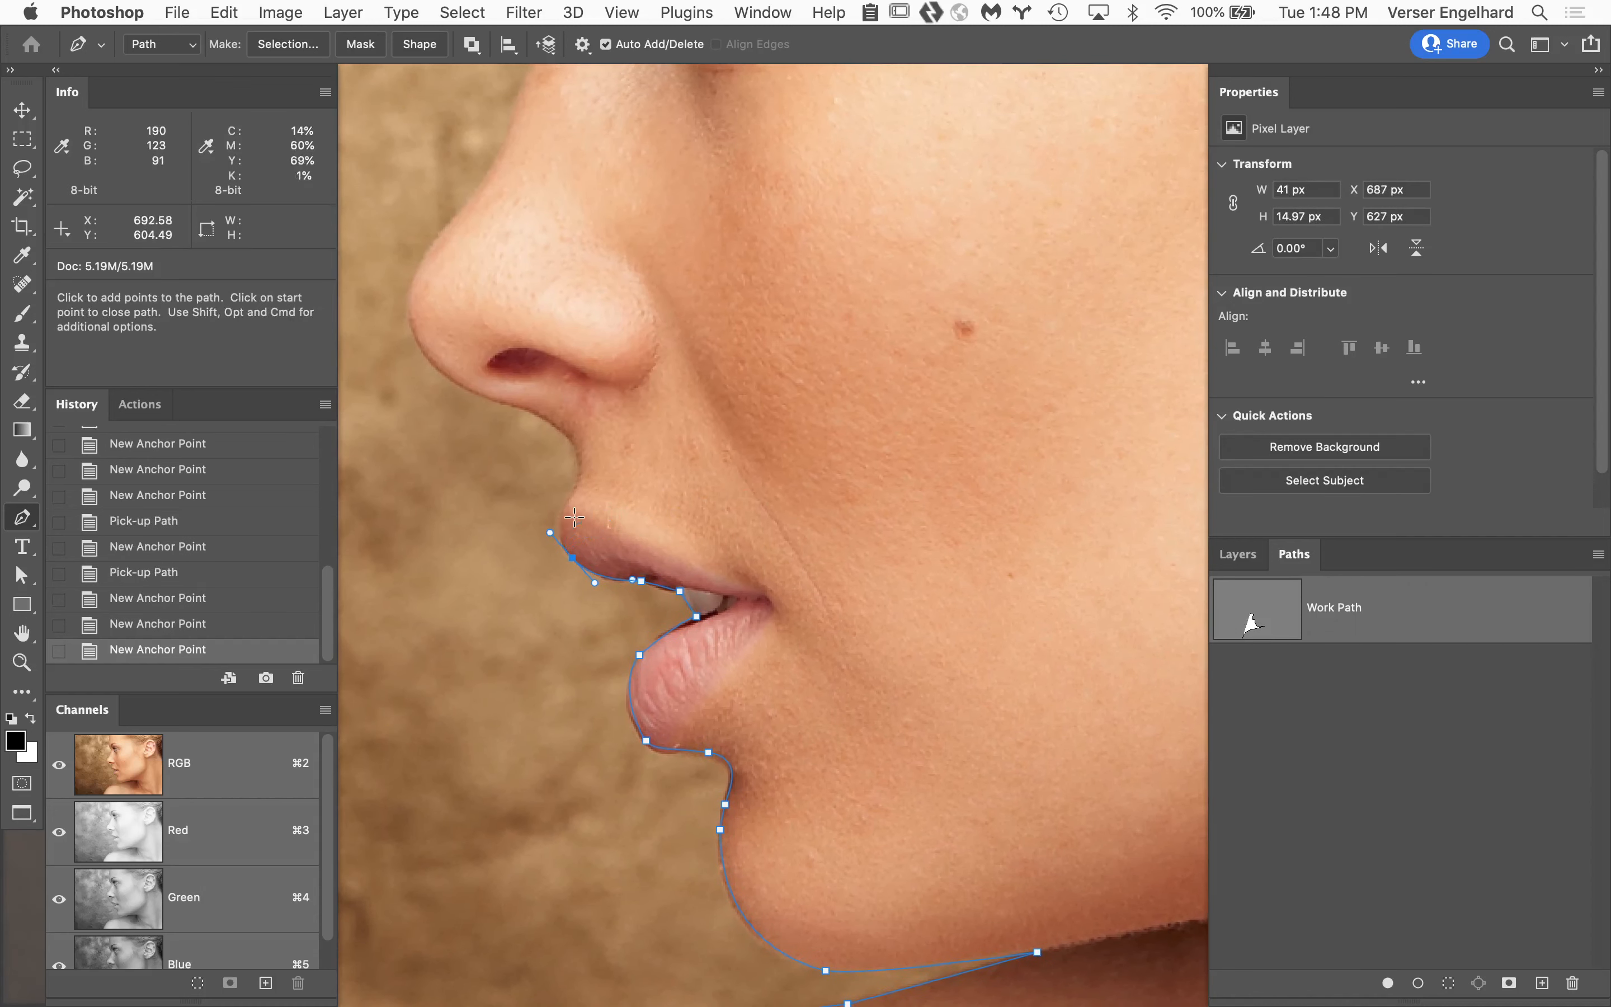
pyautogui.moveTo(568, 504); pyautogui.dragTo(575, 493)
pyautogui.moveTo(563, 425); pyautogui.dragTo(439, 377)
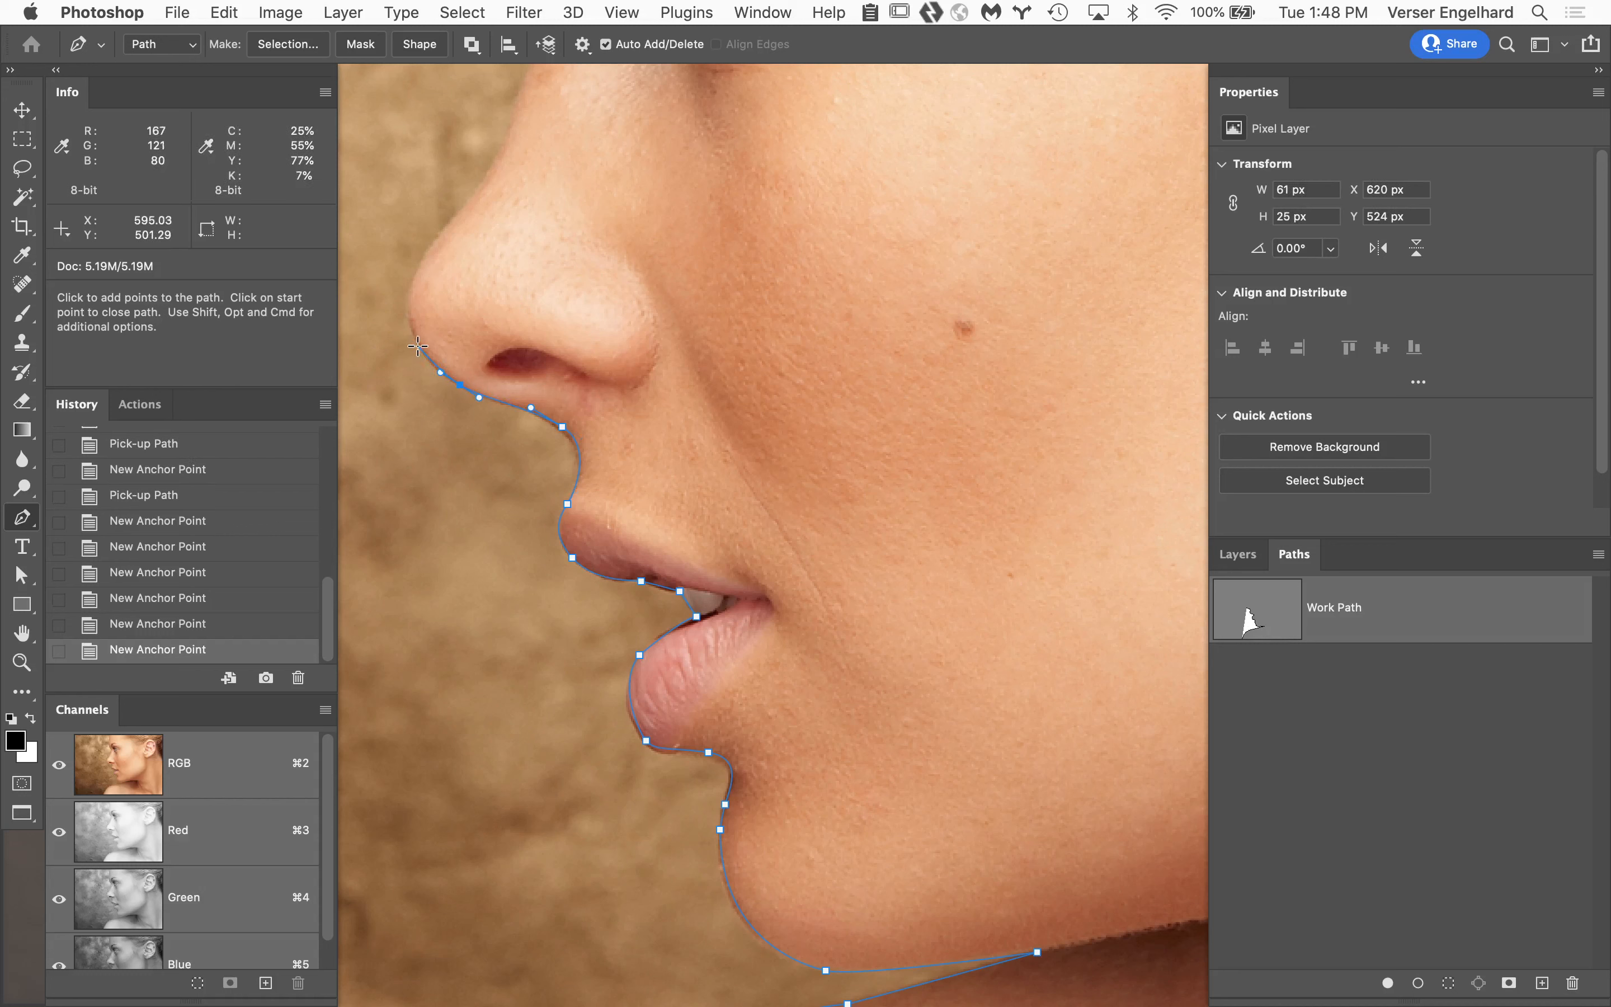
pyautogui.moveTo(421, 347); pyautogui.dragTo(414, 332)
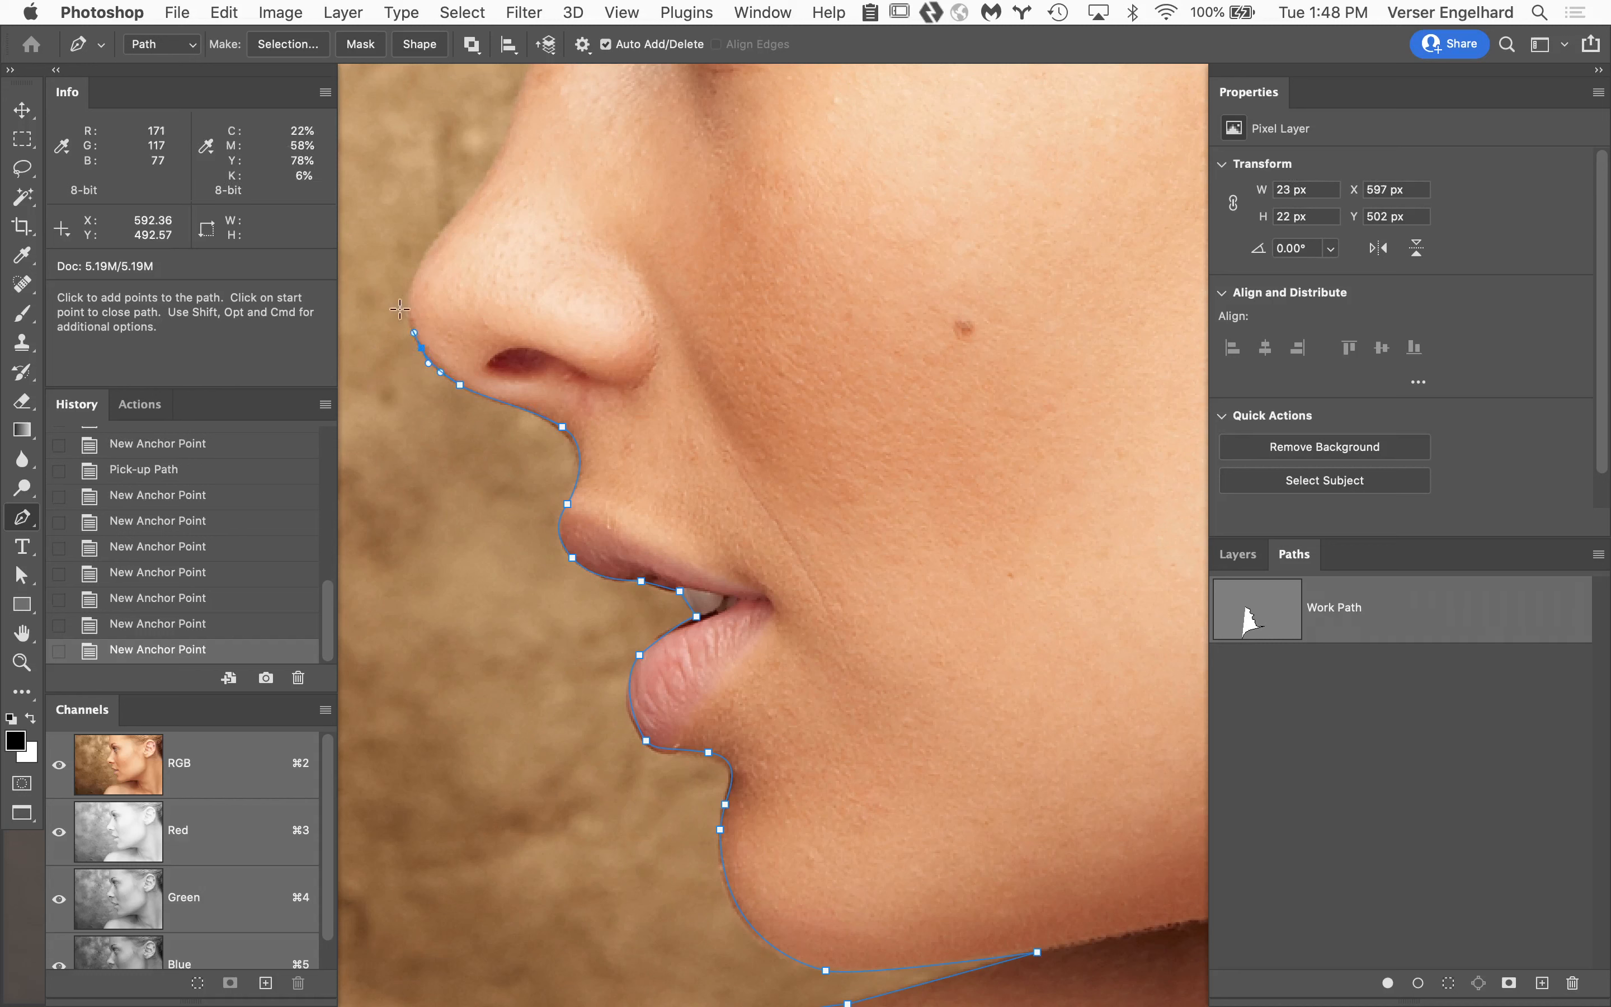
# Trace from the nose tip up the bridge of the nose, repositioning the mid-bridge anchor onto the edge.
pyautogui.moveTo(424, 259); pyautogui.dragTo(525, 343)
pyautogui.press('space')
pyautogui.click(515, 367)
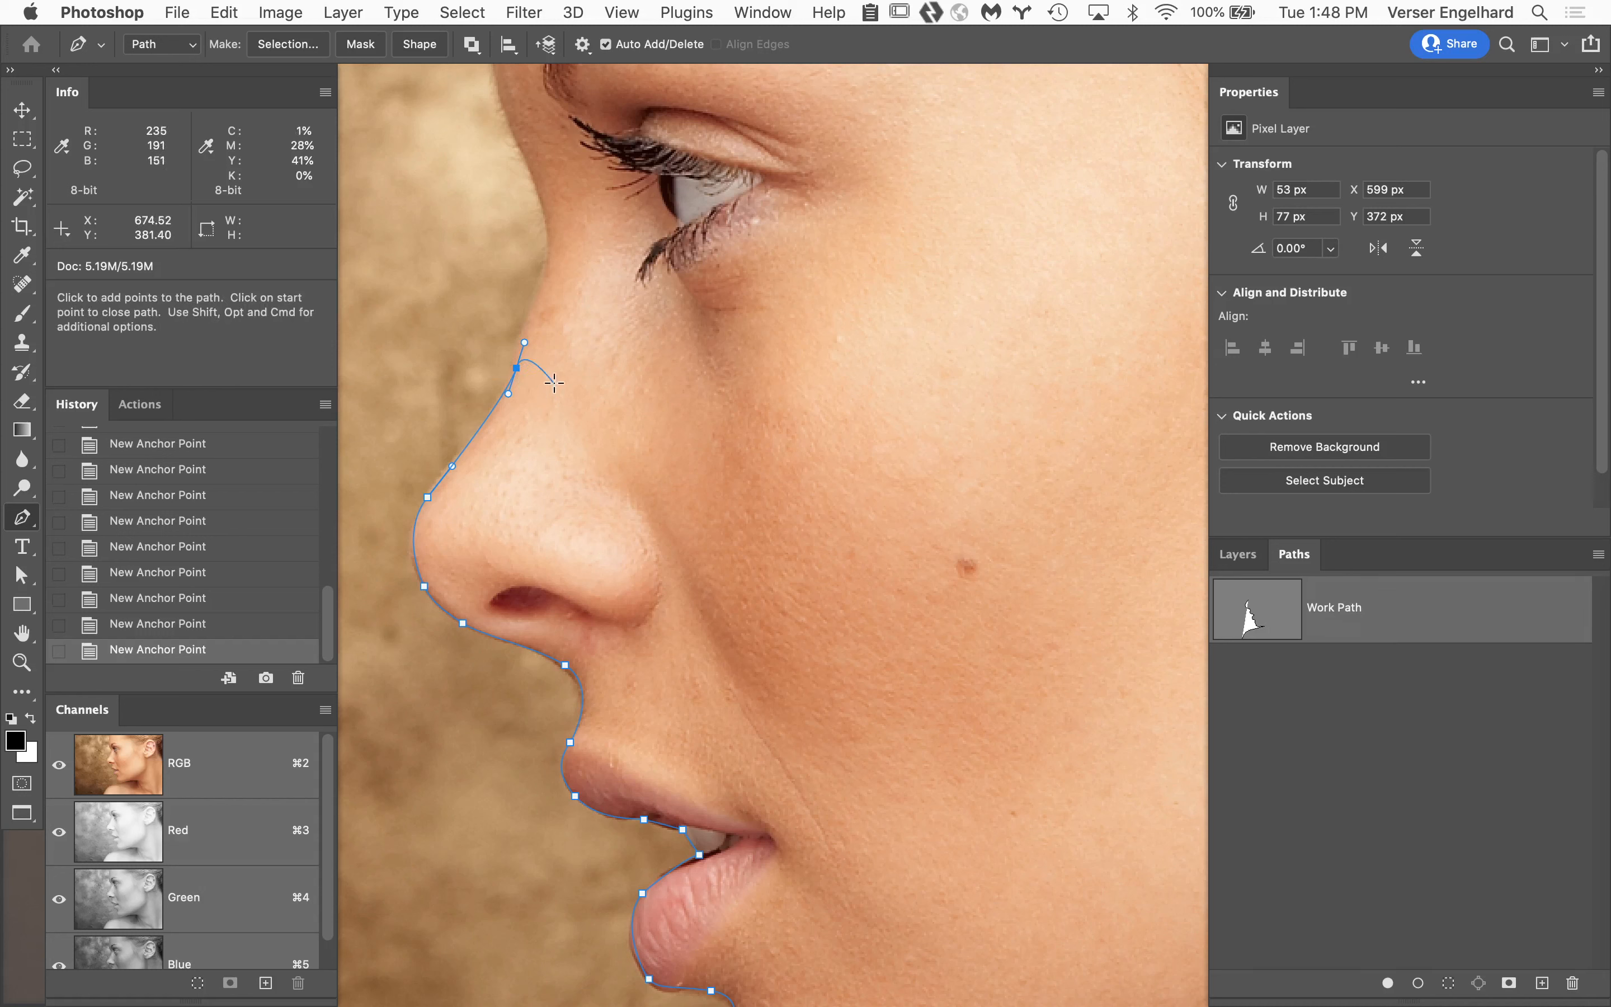
pyautogui.moveTo(518, 375); pyautogui.dragTo(512, 368)
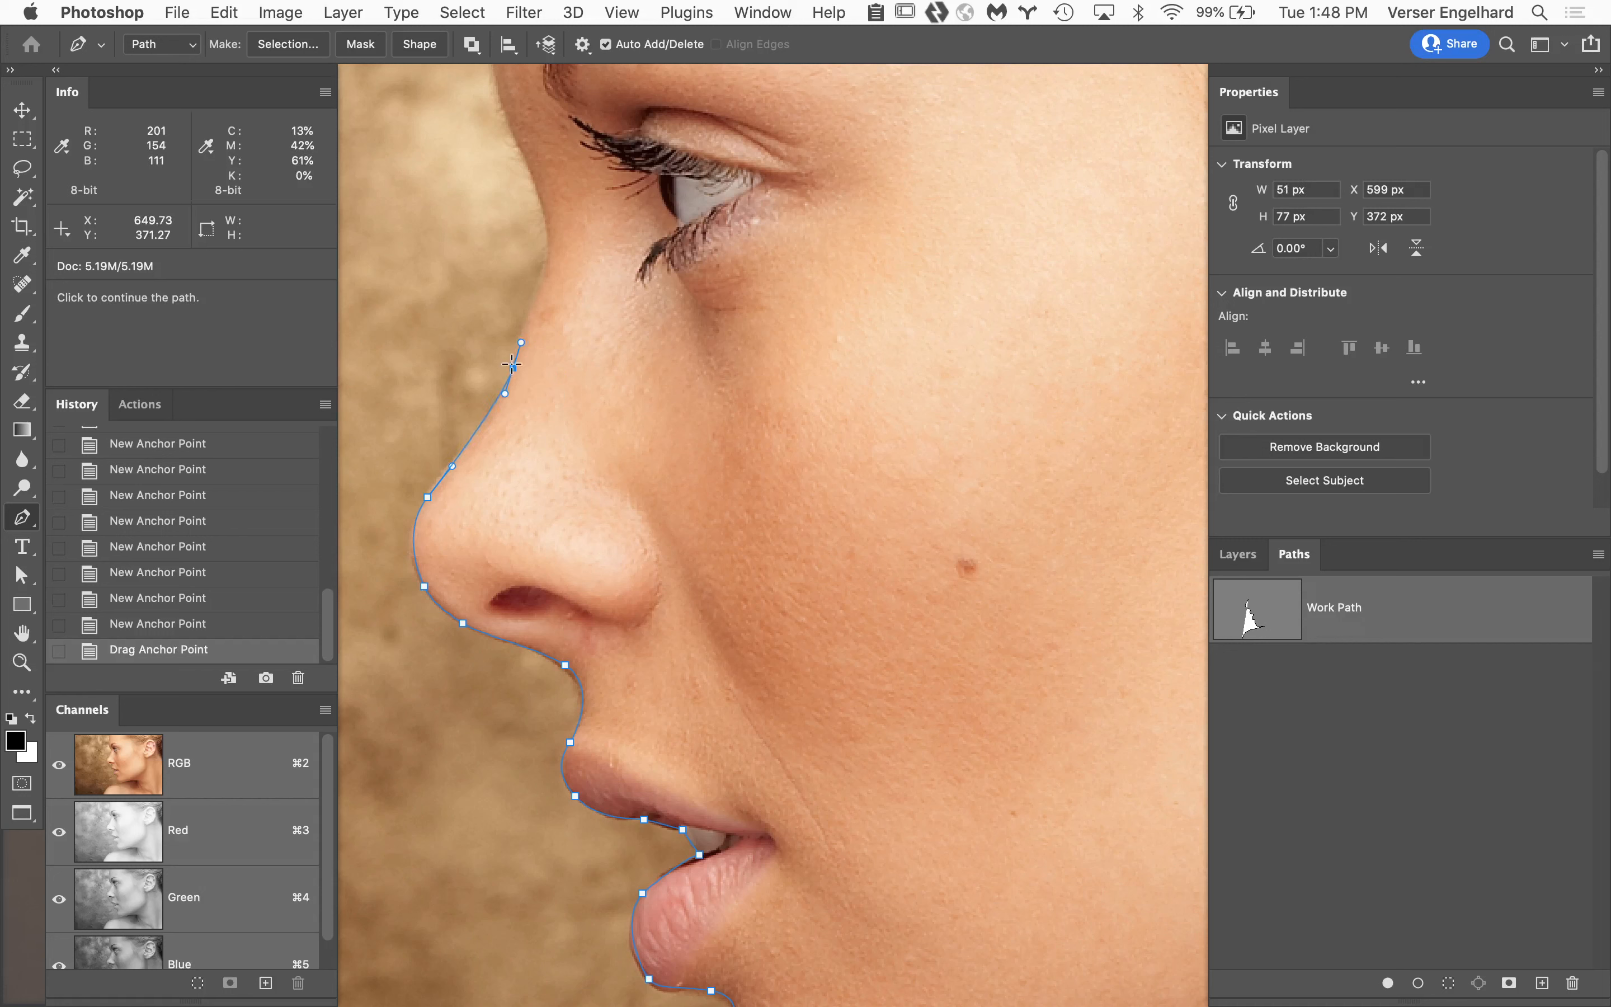
pyautogui.moveTo(542, 286); pyautogui.dragTo(548, 265)
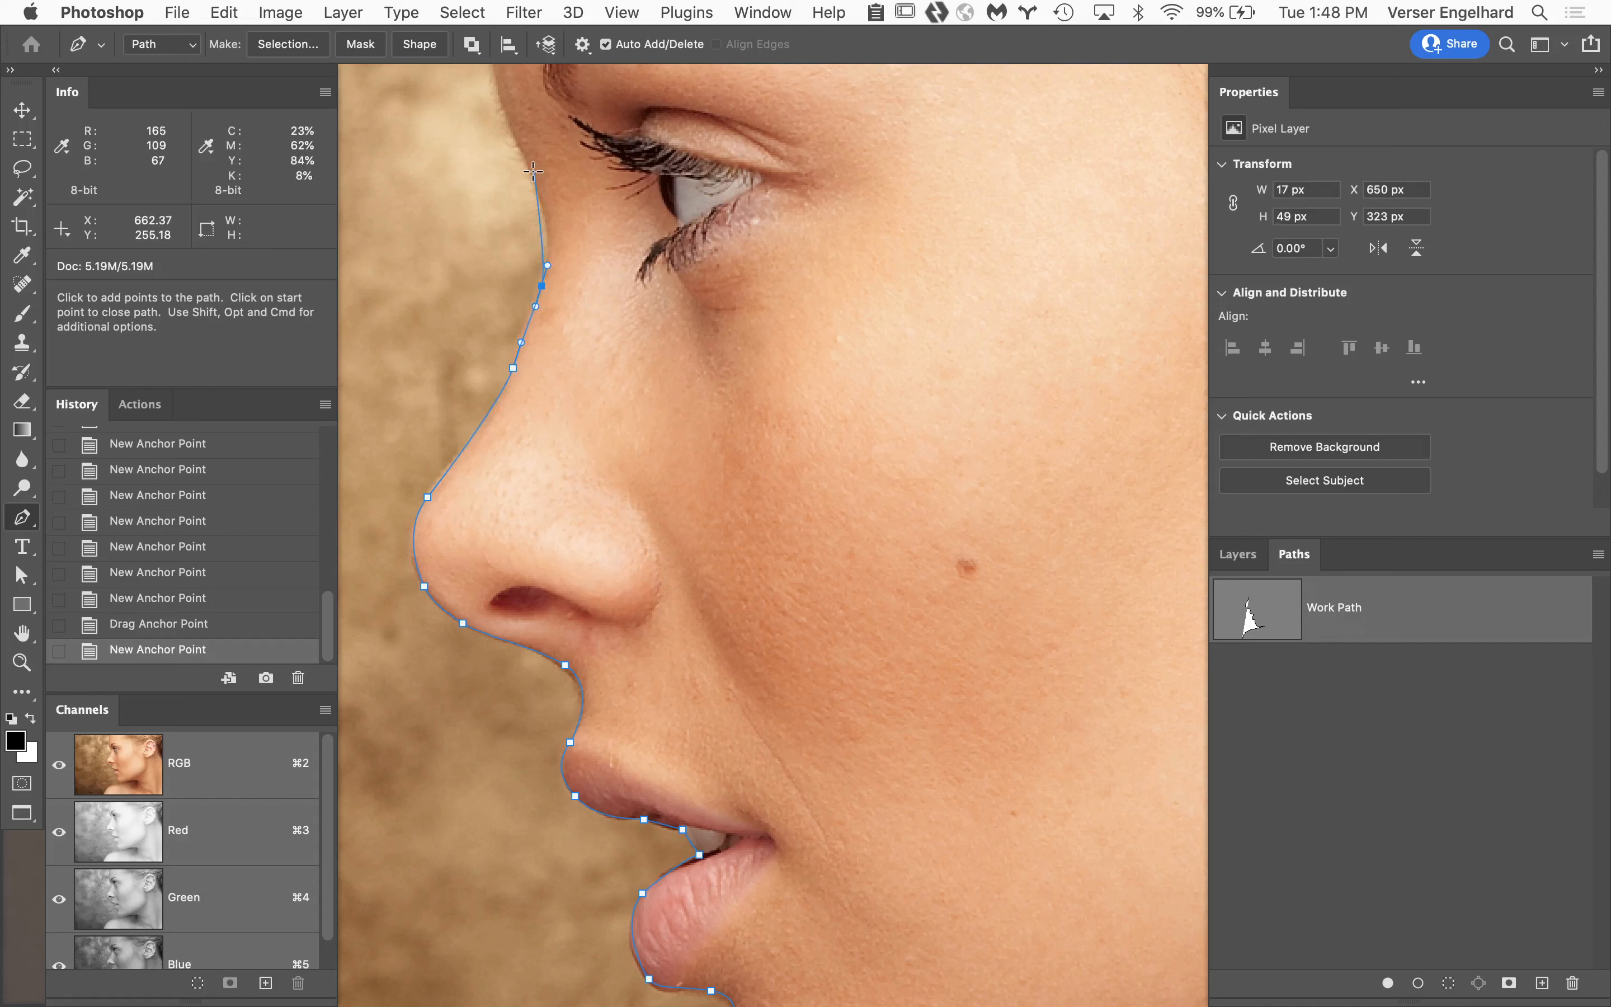
# Continue the path past the brow and up the forehead, ending with an anchor just beyond the image's top edge.
pyautogui.moveTo(532, 171); pyautogui.dragTo(637, 538)
pyautogui.press('space')
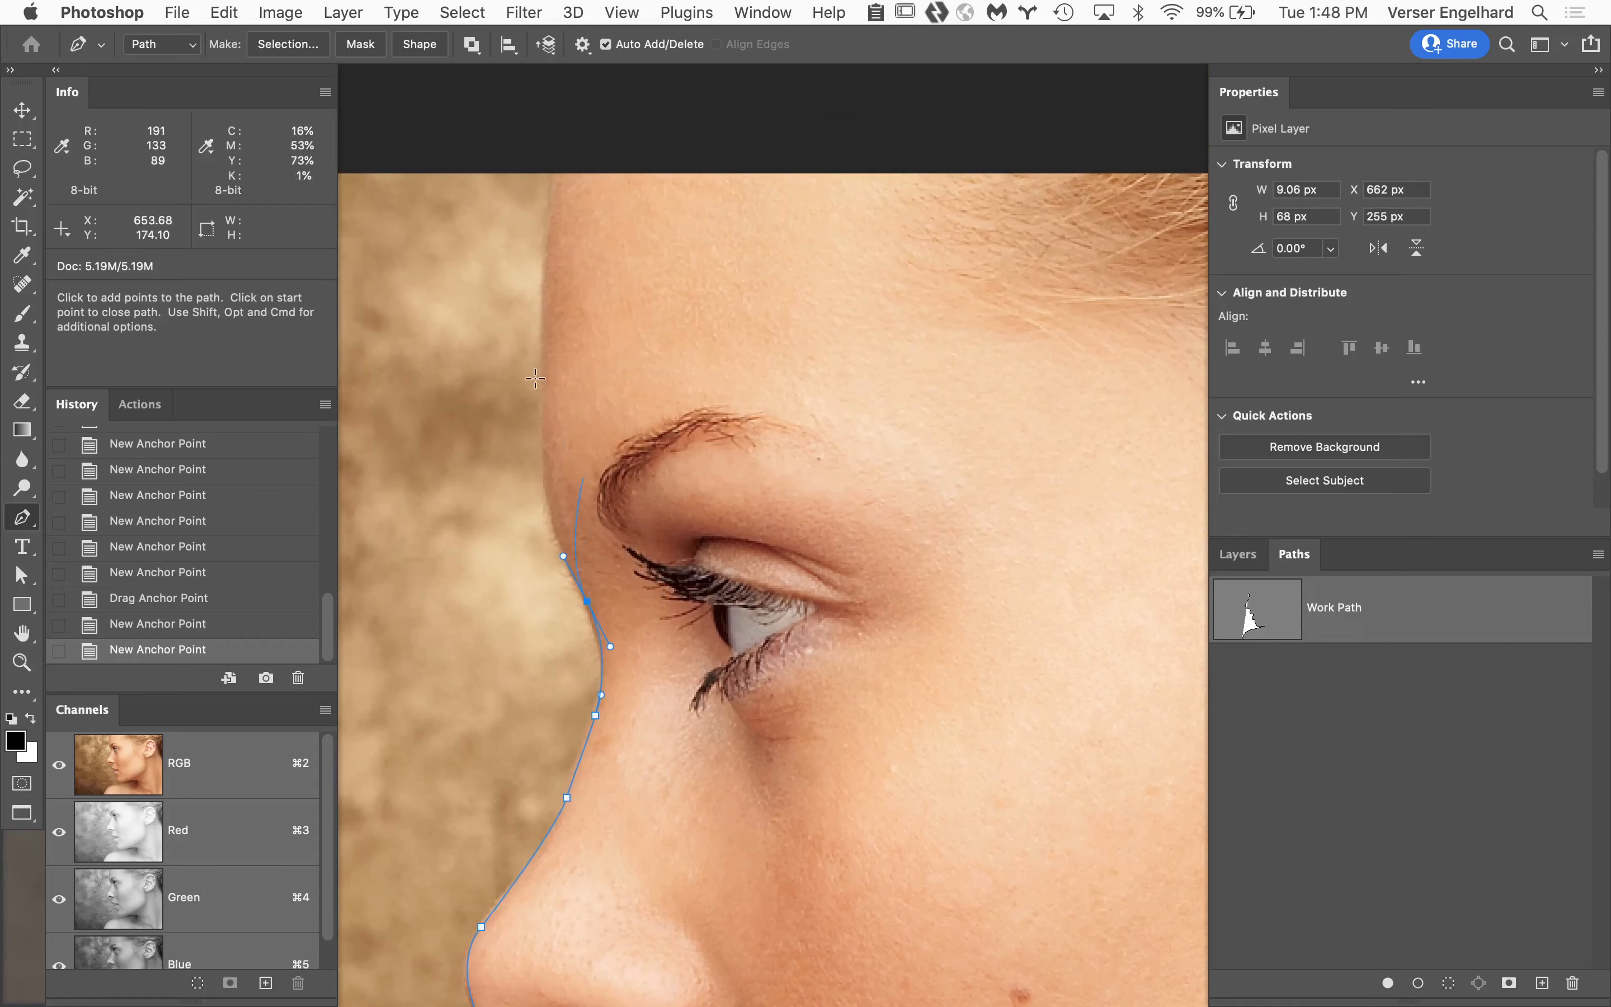
pyautogui.moveTo(542, 388); pyautogui.dragTo(545, 277)
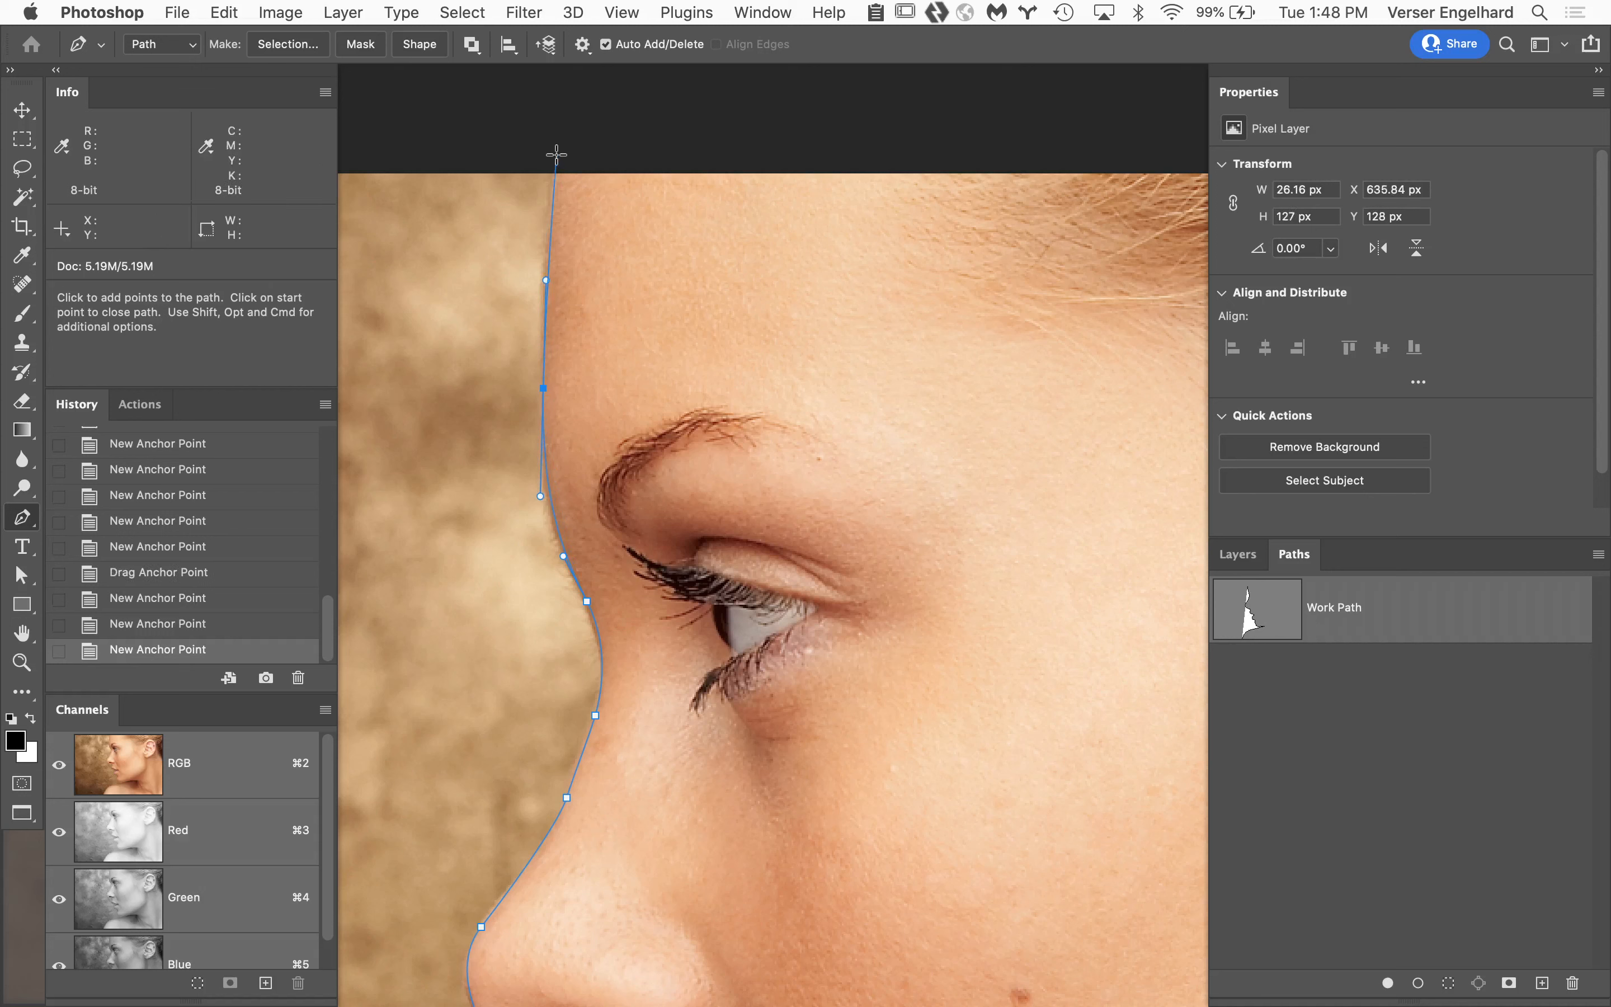
pyautogui.moveTo(556, 154); pyautogui.dragTo(563, 113)
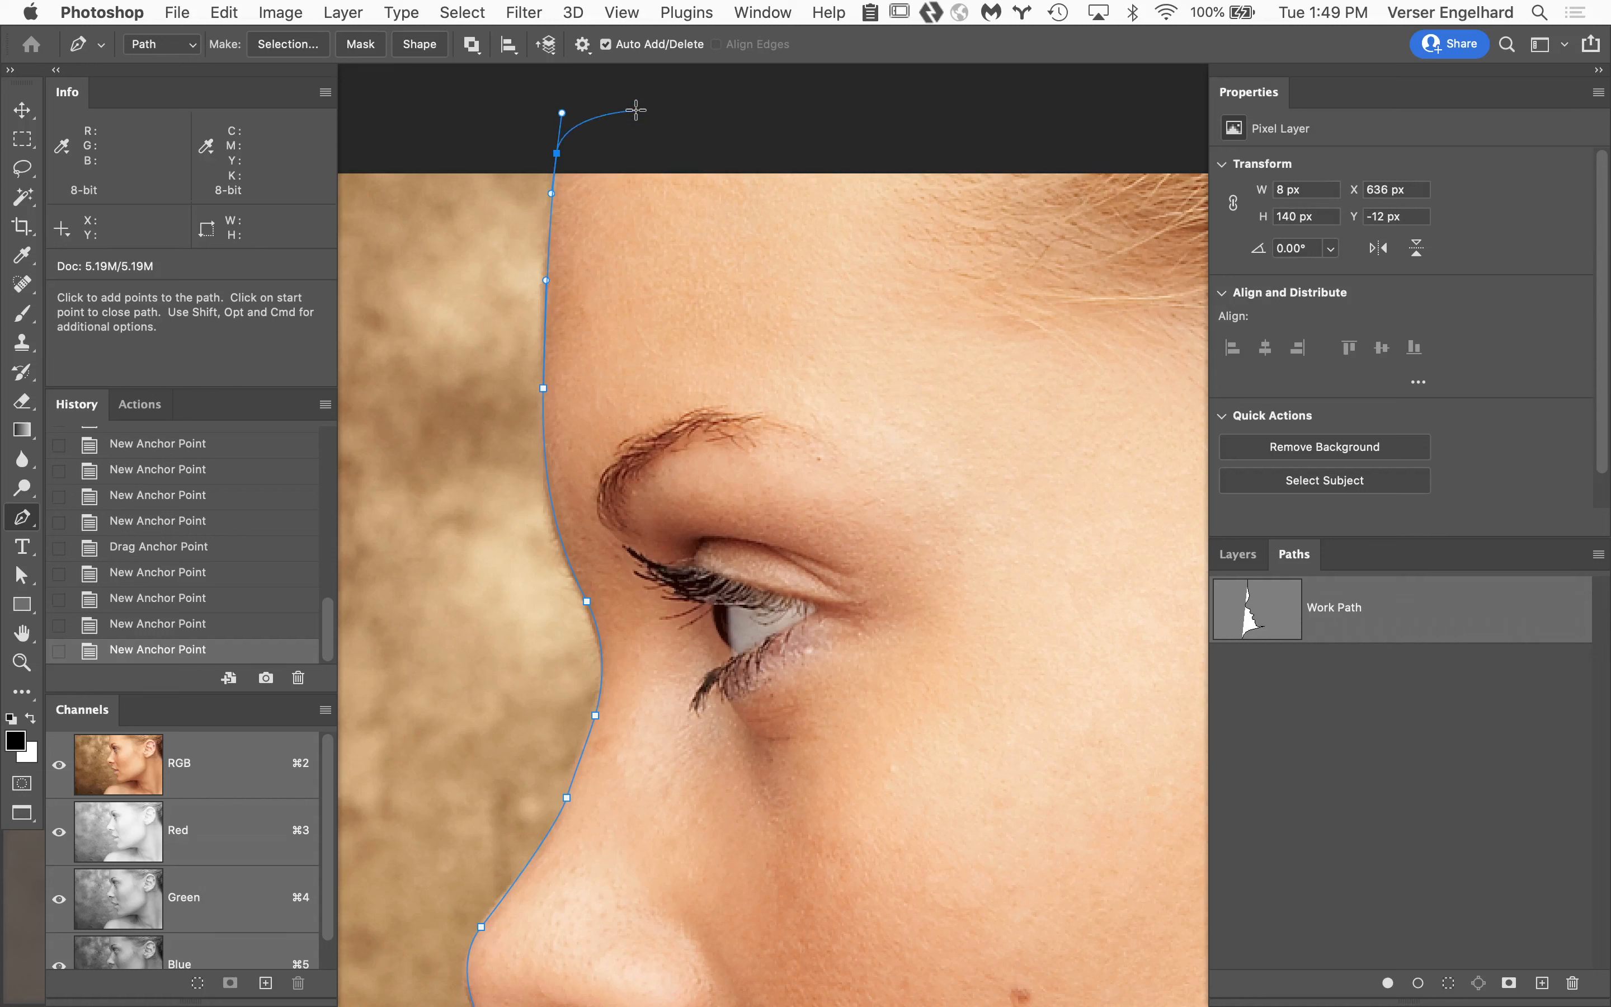
# Continue the path from the forehead with anchors outside the image, above its top edge and down beyond its right edge.
pyautogui.hotkey('alt', 'space')
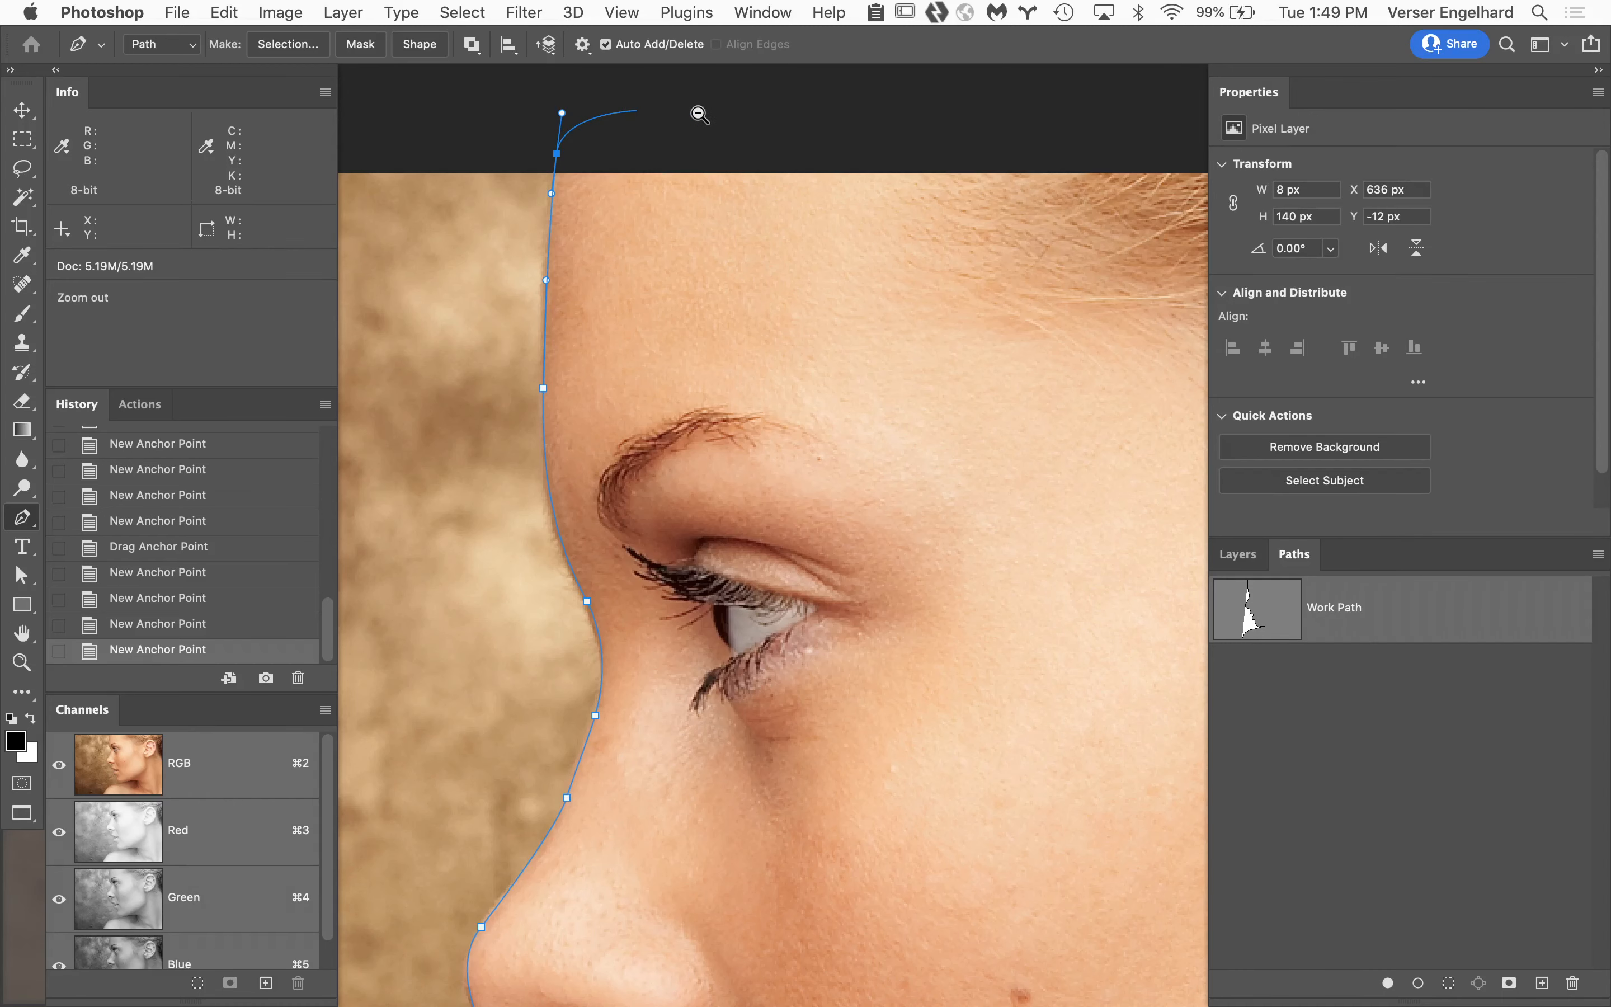
pyautogui.keyDown('alt'); pyautogui.click(699, 114); pyautogui.keyUp('alt')
pyautogui.keyDown('alt'); pyautogui.click(698, 112); pyautogui.keyUp('alt')
pyautogui.keyDown('alt'); pyautogui.click(721, 116); pyautogui.keyUp('alt')
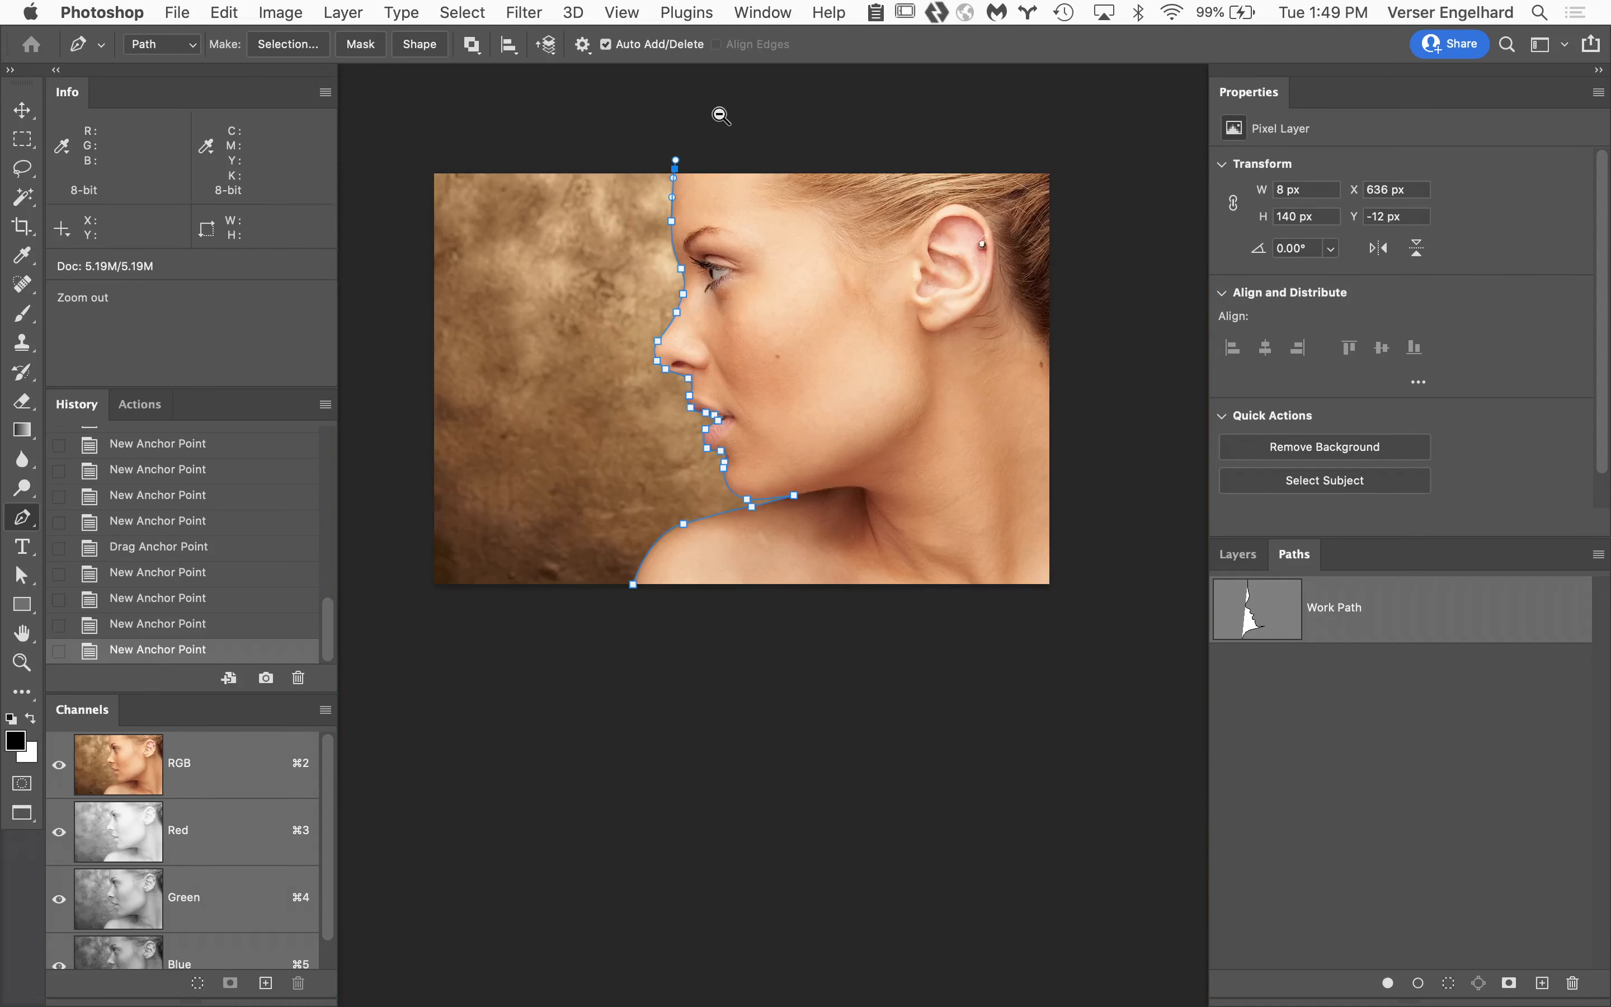
pyautogui.click(751, 110)
pyautogui.click(956, 111)
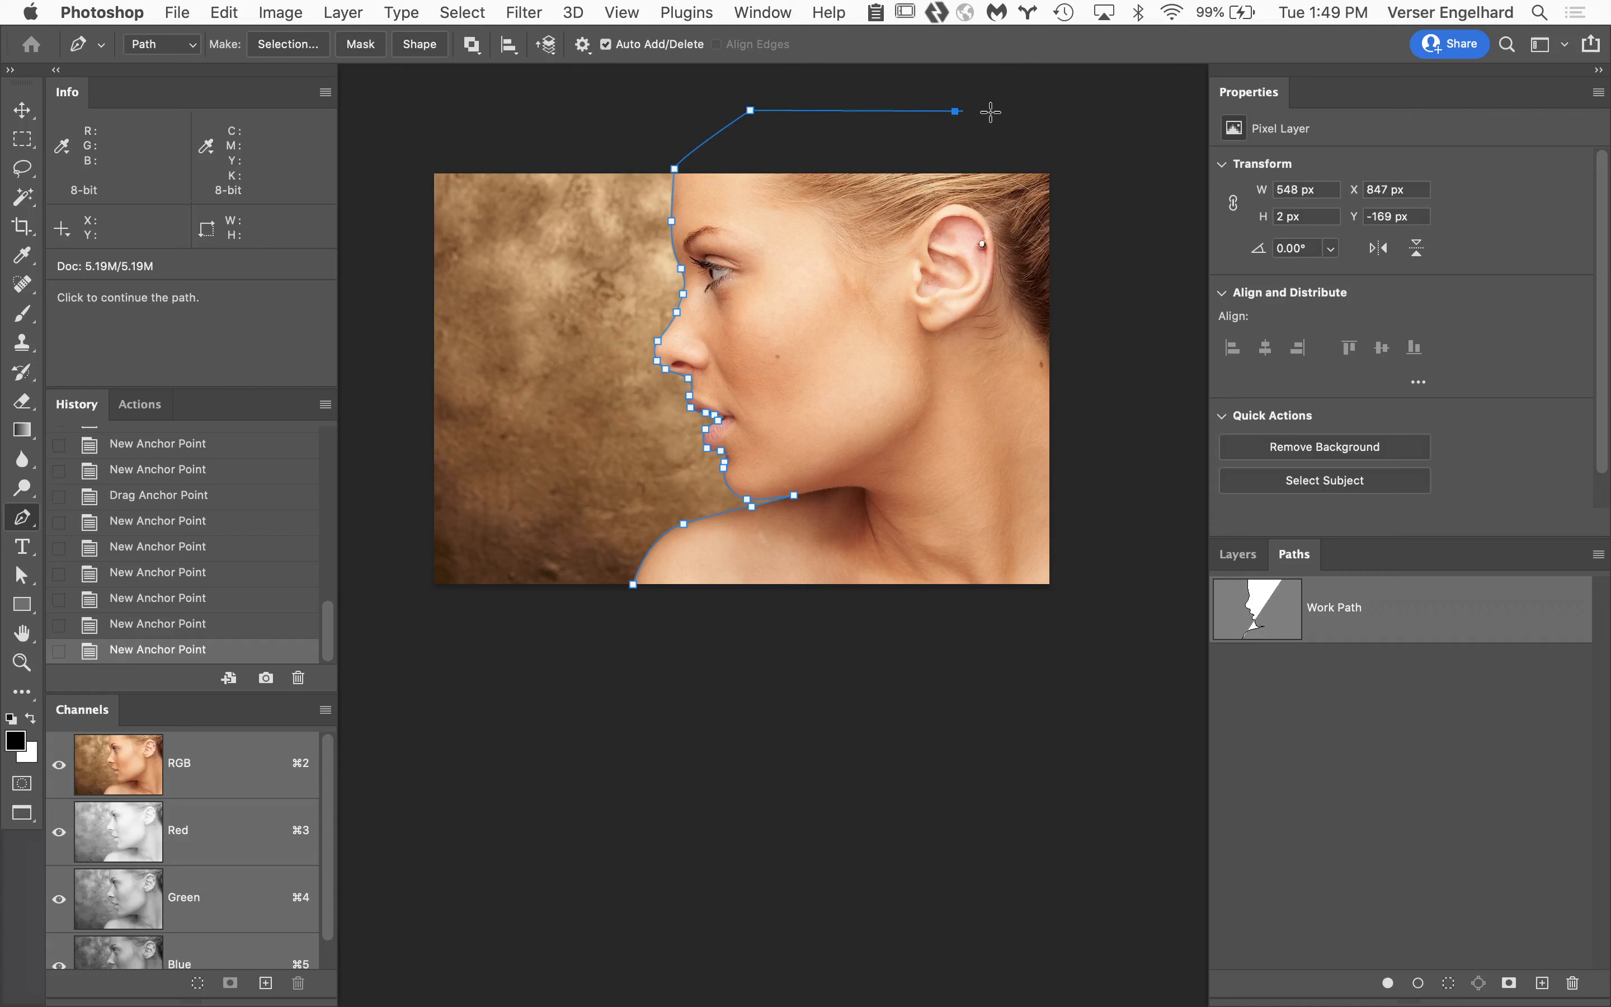
pyautogui.click(1118, 123)
pyautogui.click(1172, 434)
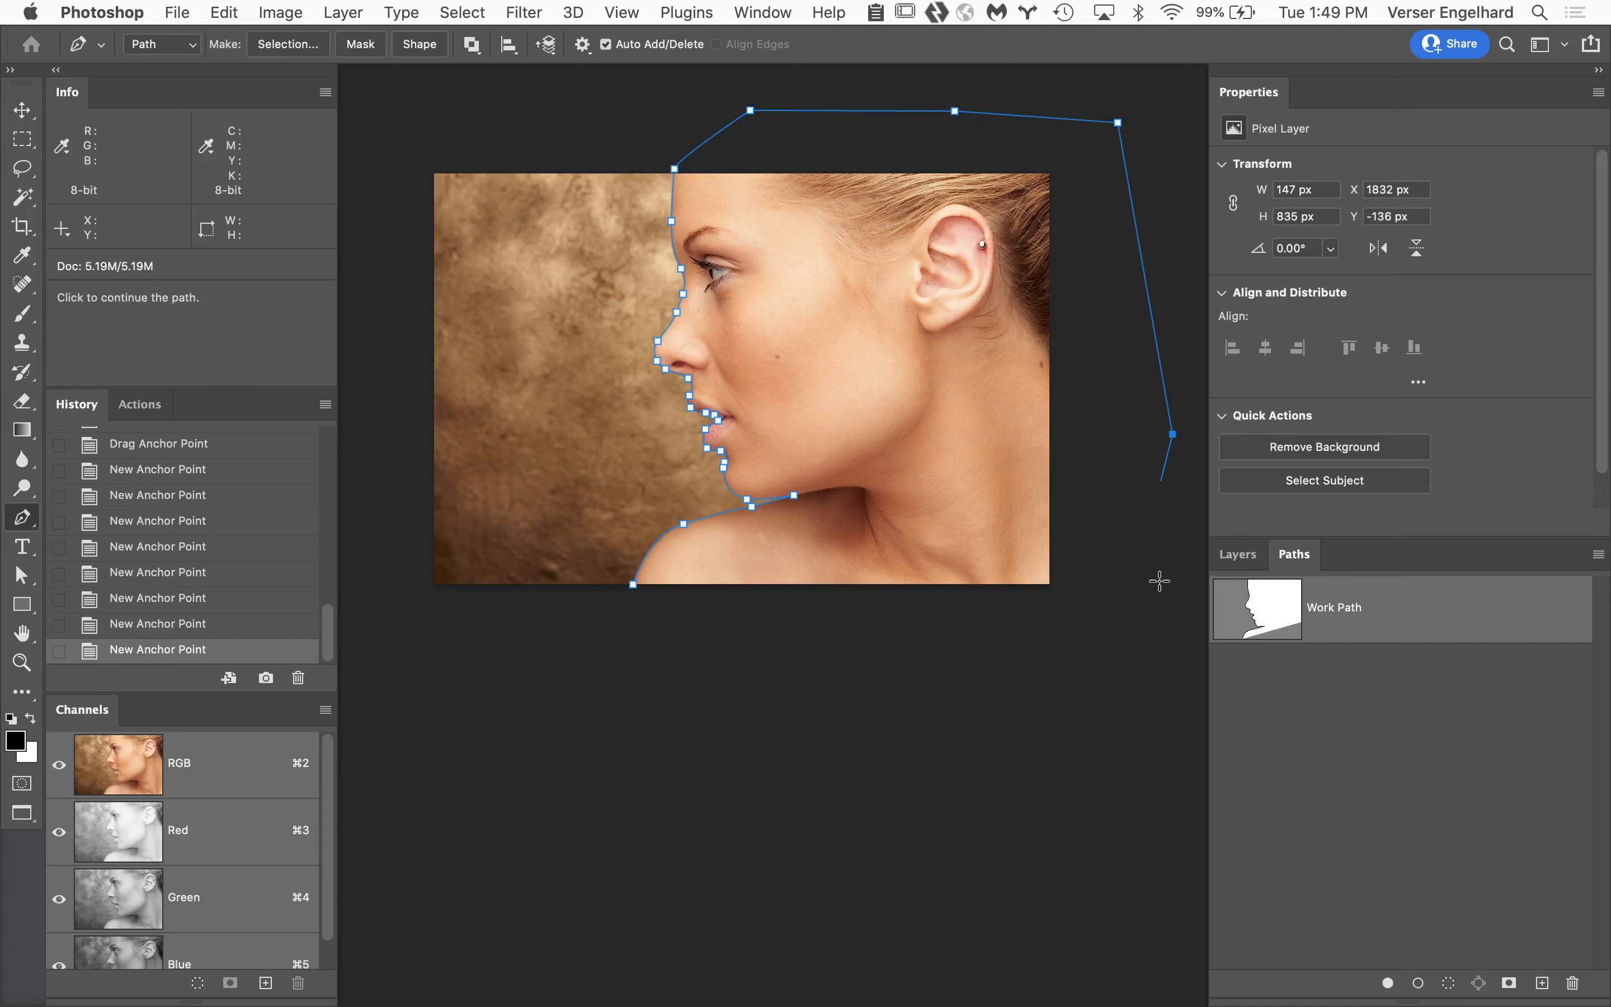
# Run the path around outside the image's lower edge and close it at the starting anchor on the shoulder.
pyautogui.click(1164, 693)
pyautogui.click(1037, 735)
pyautogui.moveTo(1030, 695); pyautogui.dragTo(938, 712)
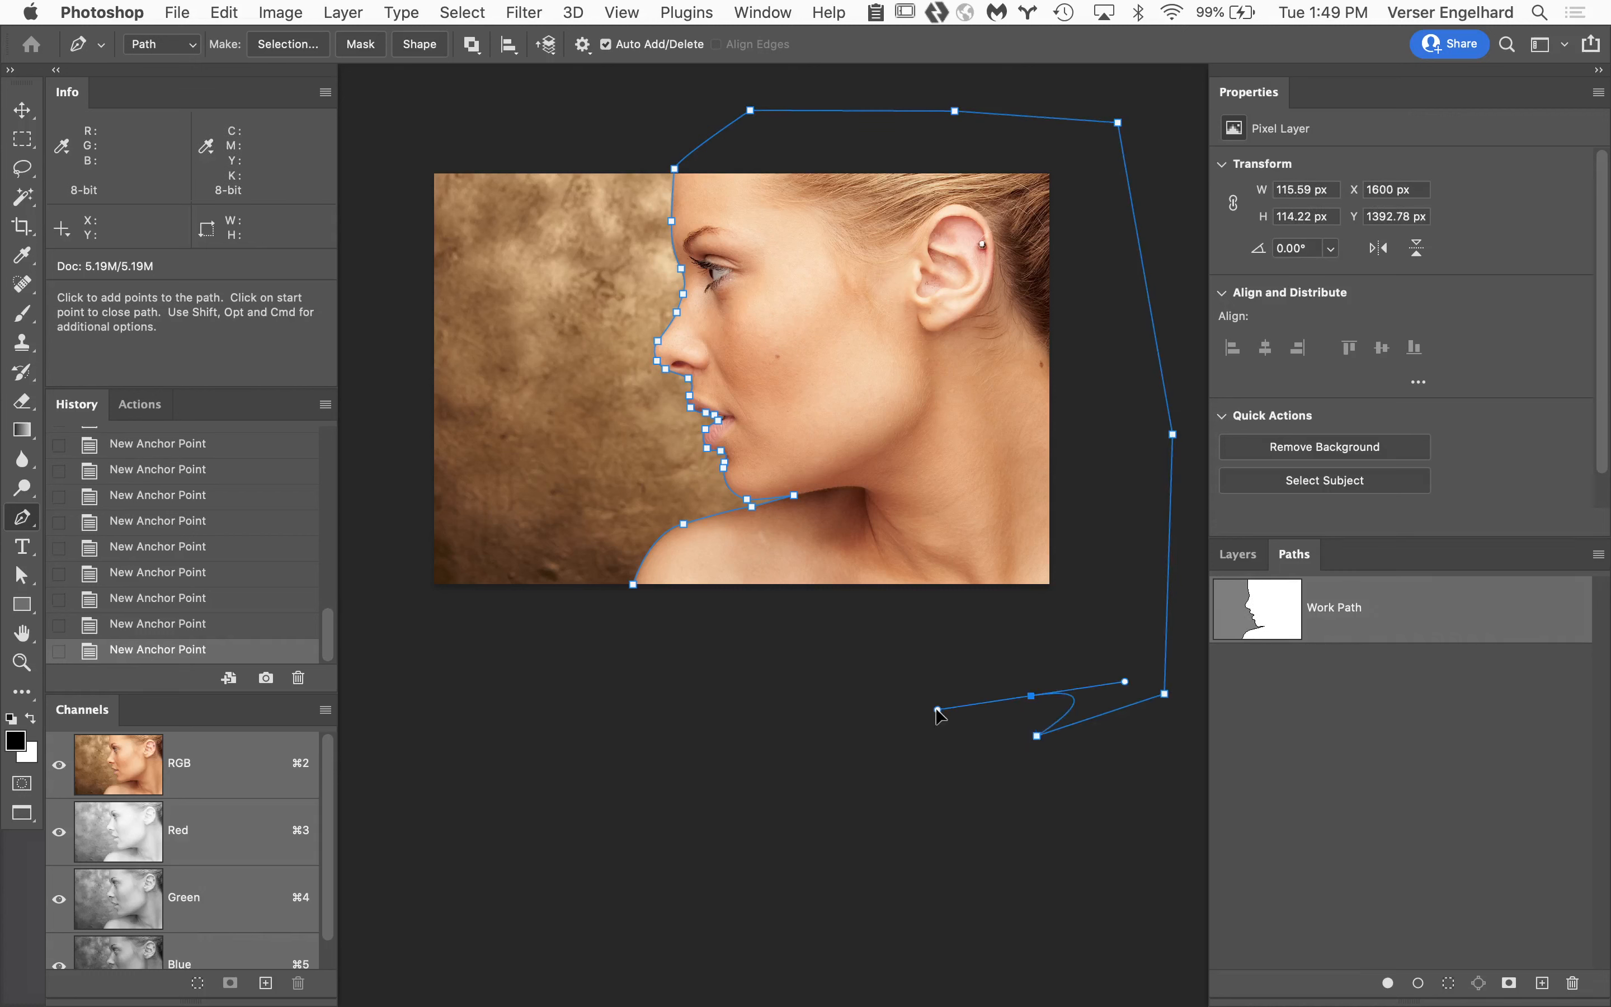
pyautogui.click(795, 701)
pyautogui.click(644, 721)
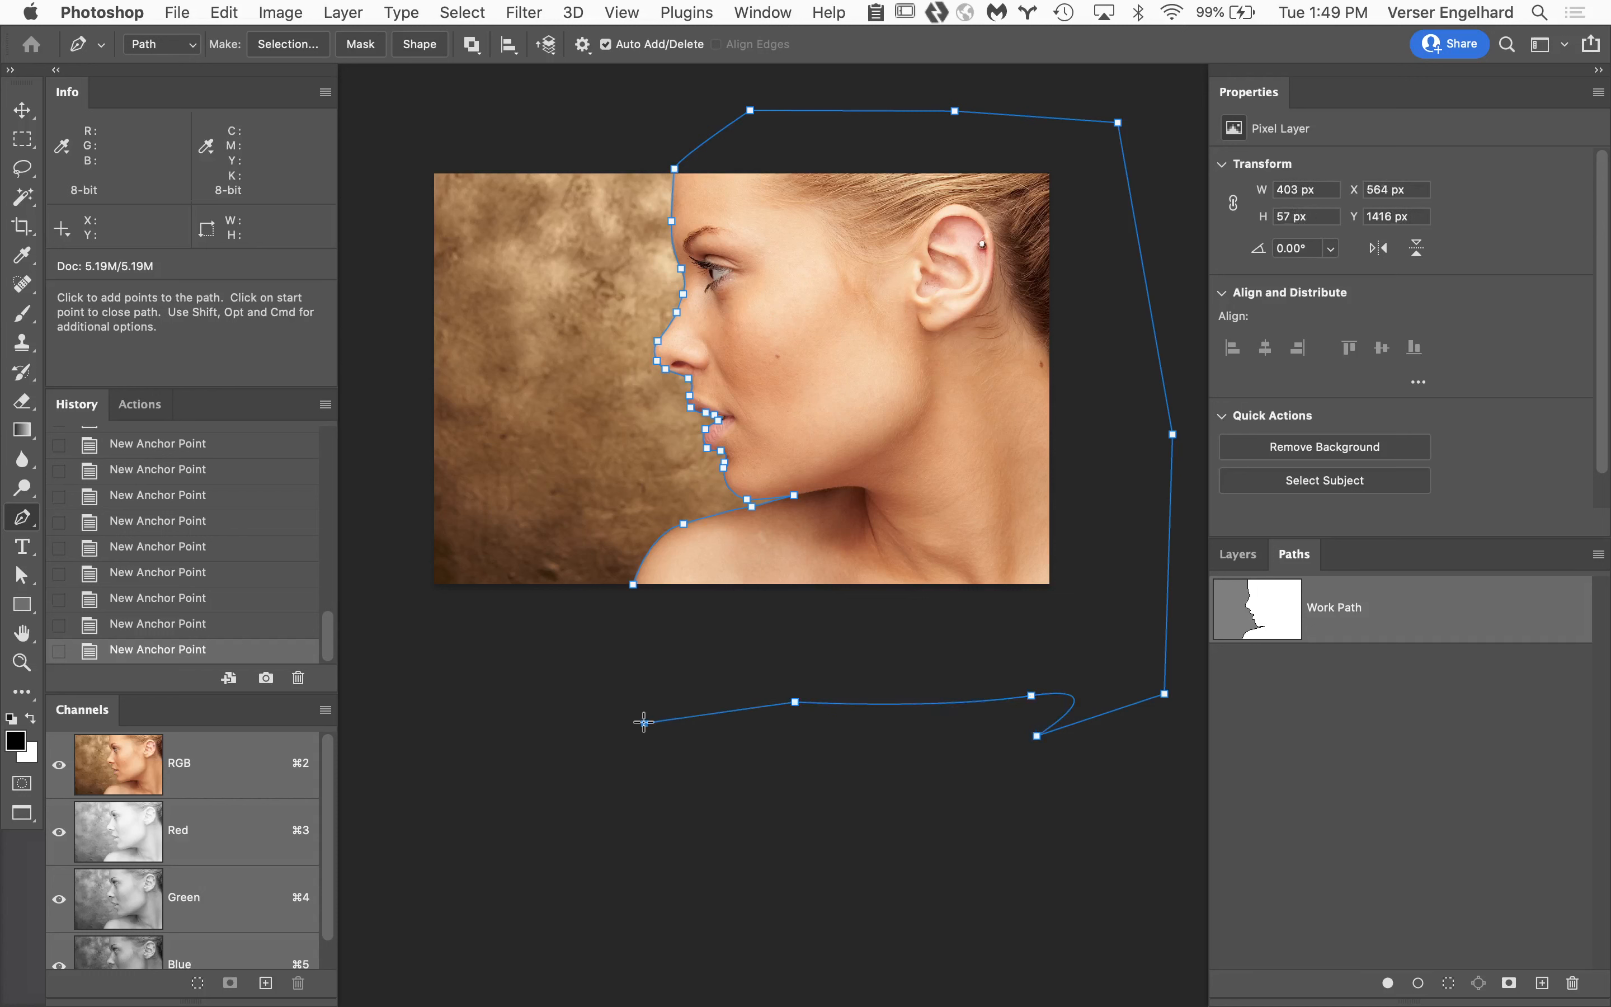
pyautogui.click(634, 586)
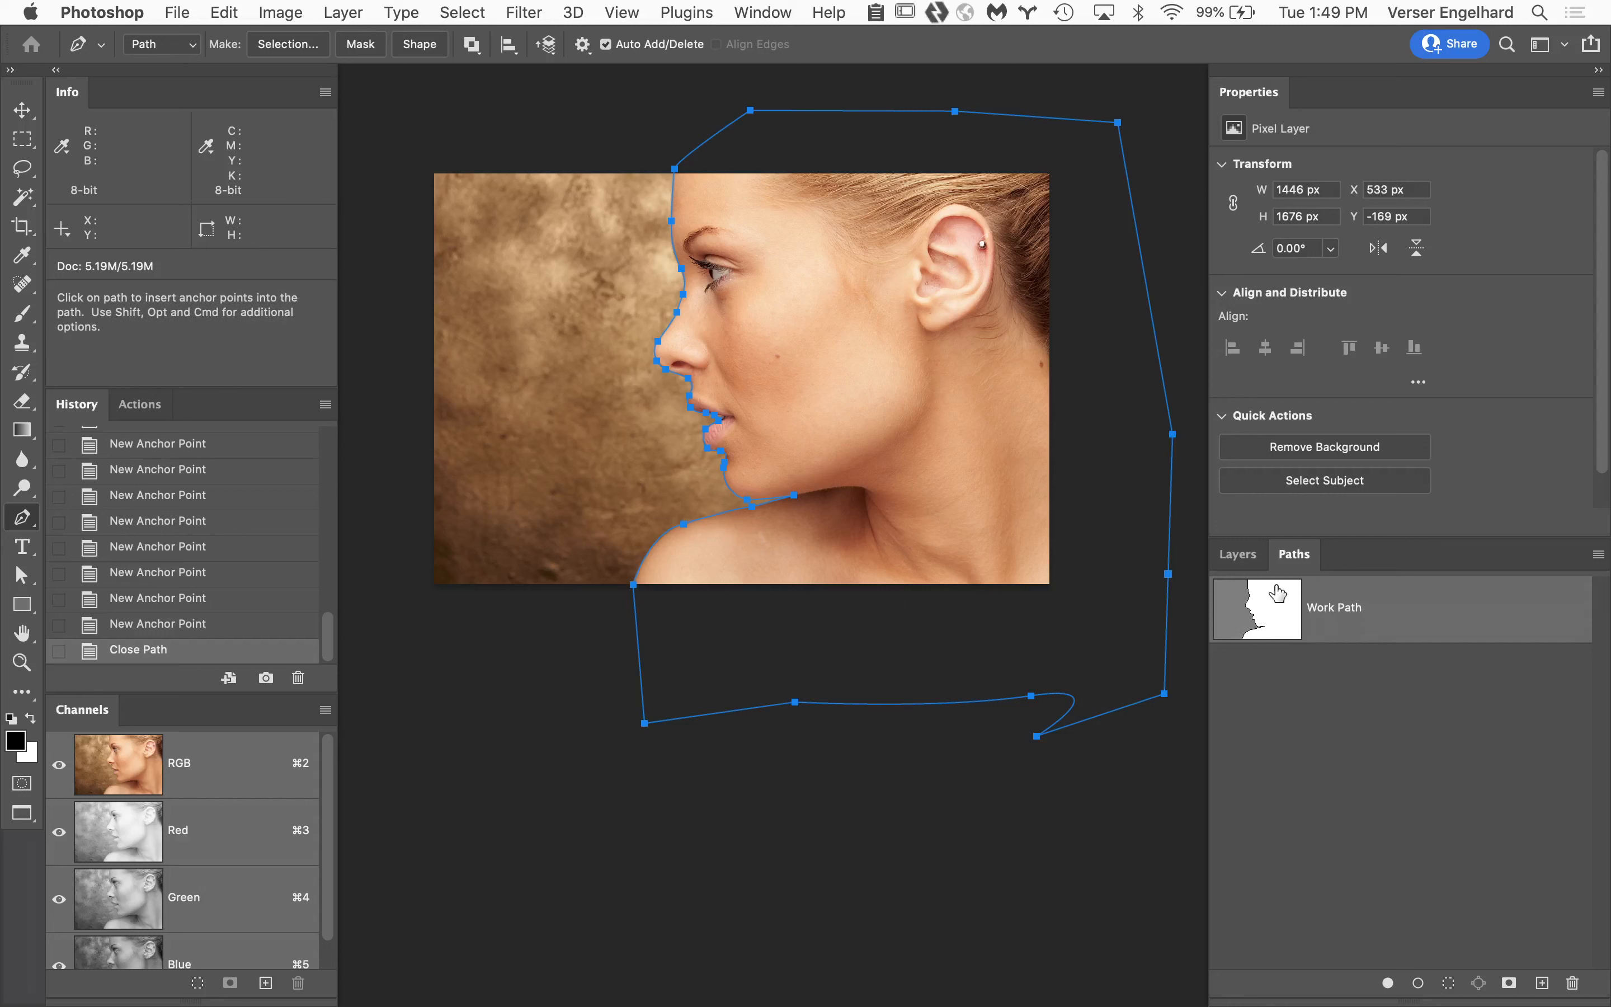
pyautogui.keyDown('super'); pyautogui.click(1273, 620); pyautogui.keyUp('super')
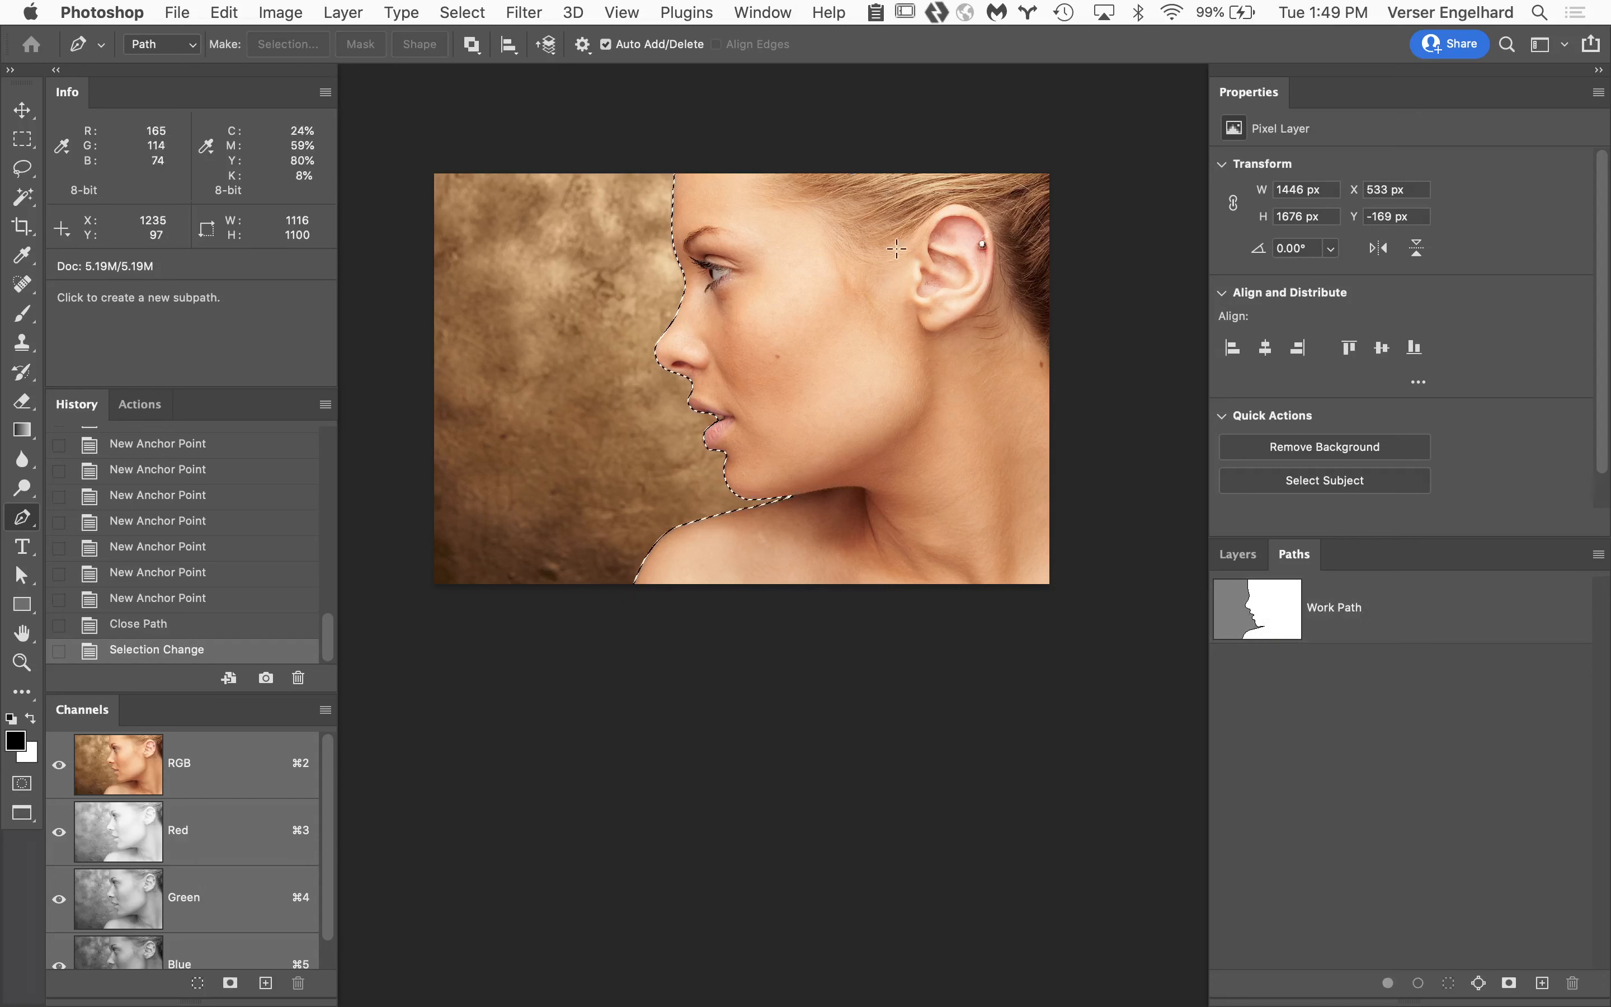
pyautogui.click(1236, 555)
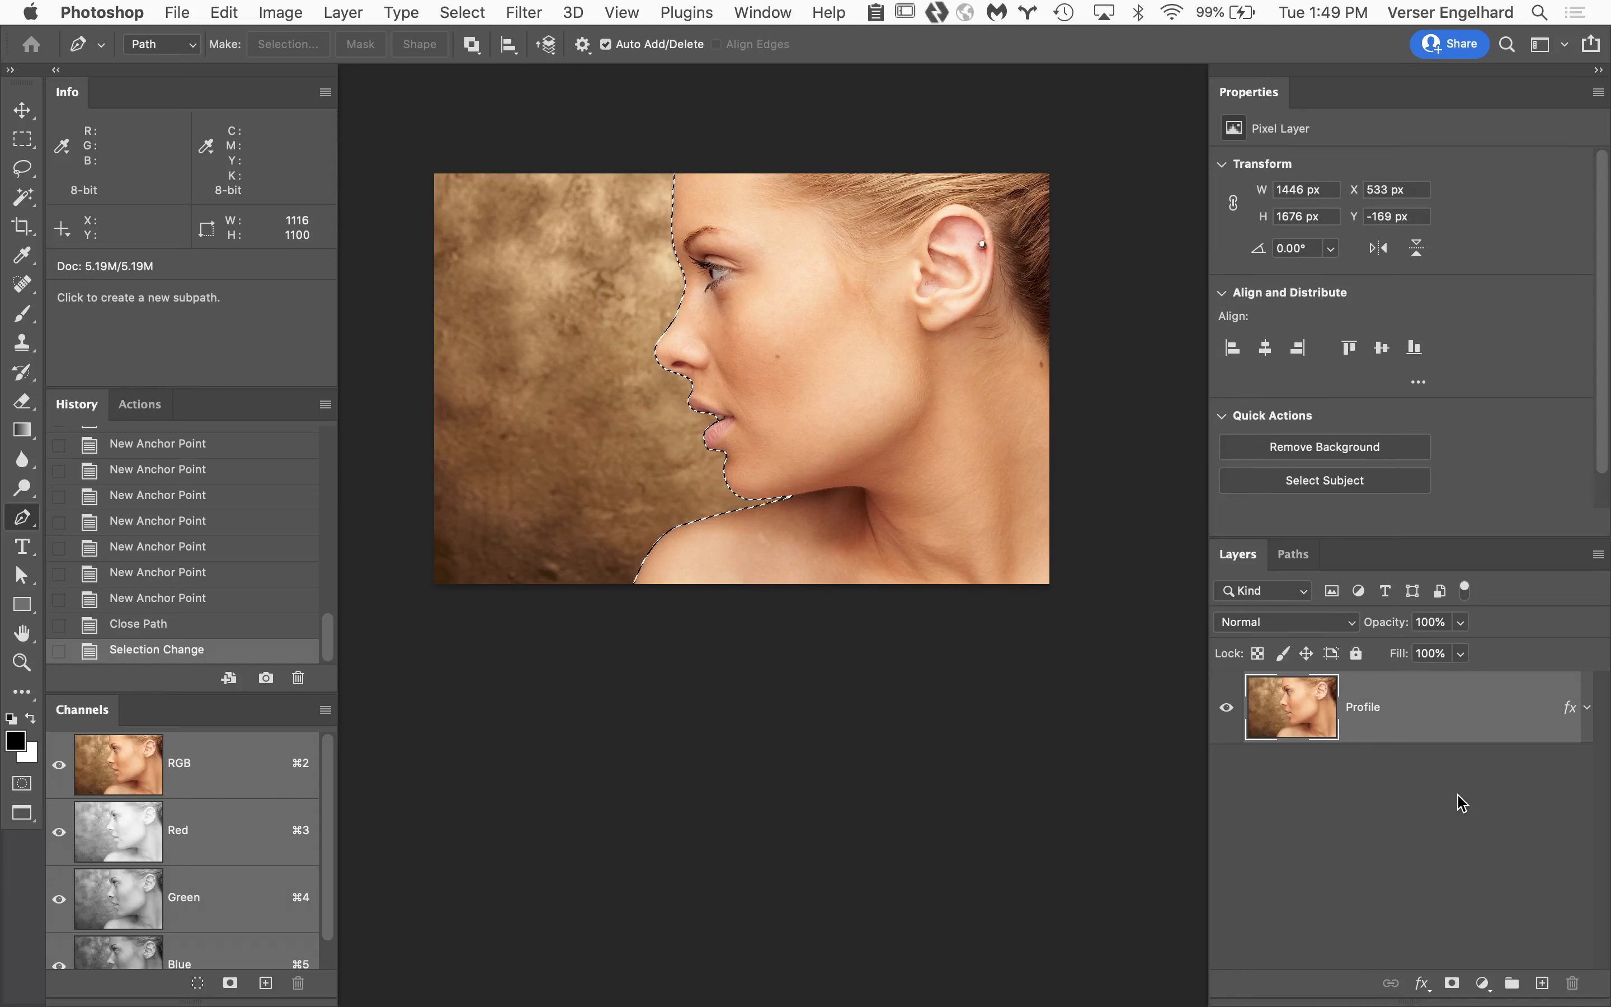
pyautogui.press('super+d')
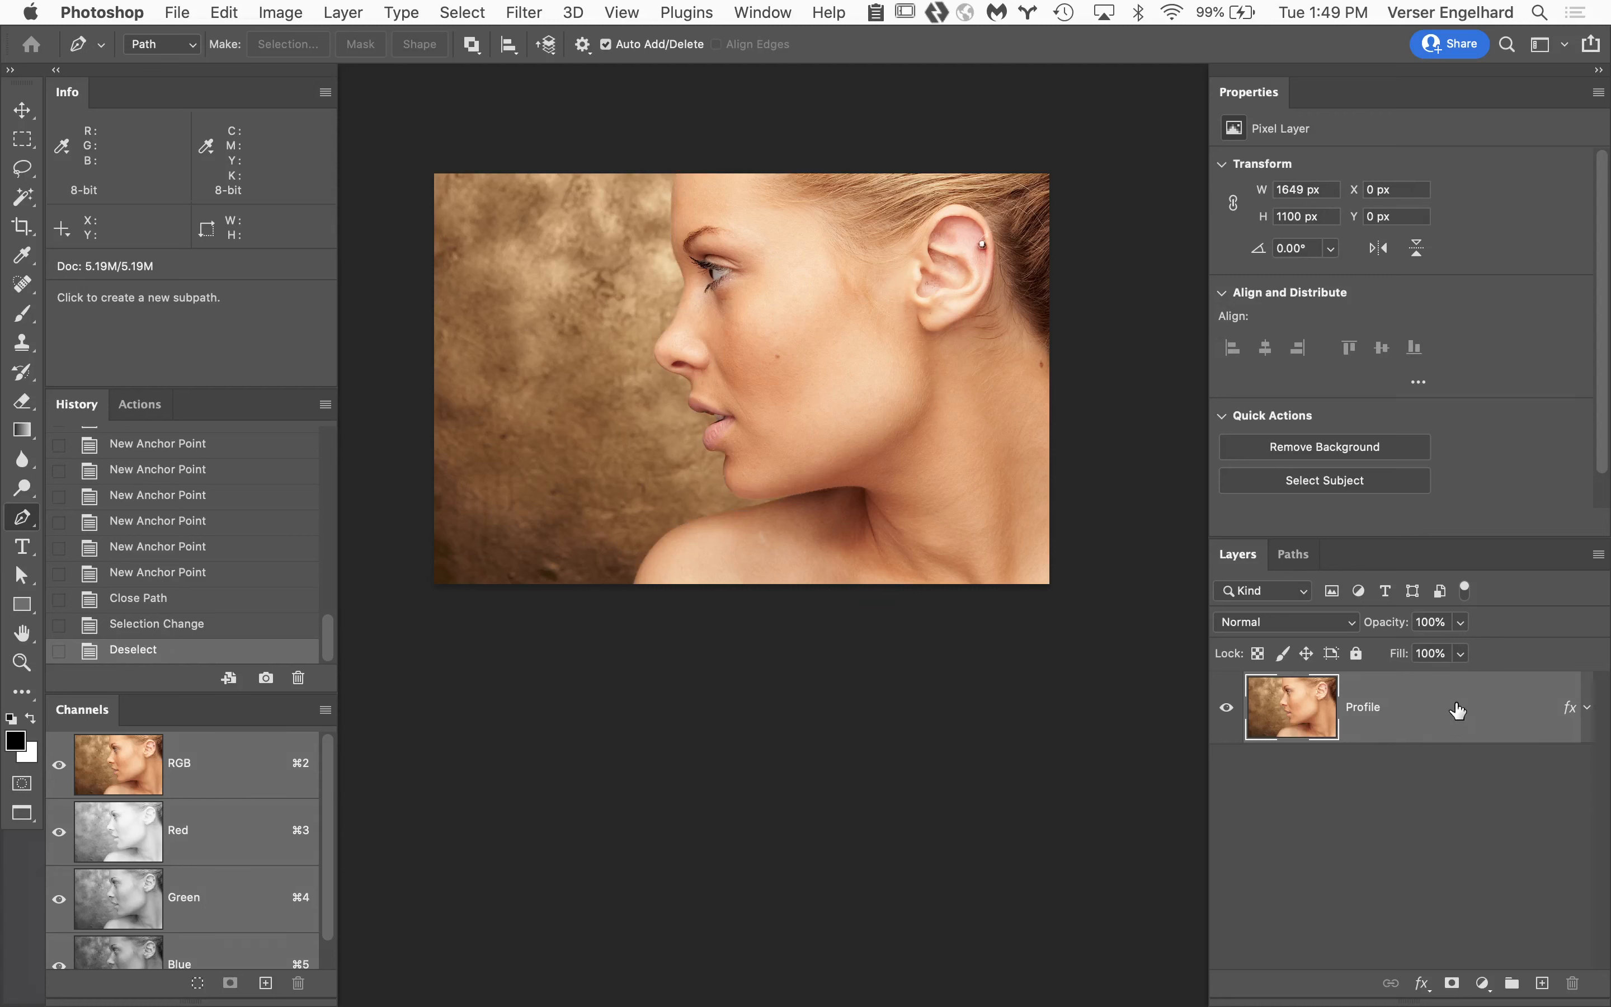
# Duplicate the Profile layer and make the original layer beneath the copy active.
pyautogui.press('super+j')
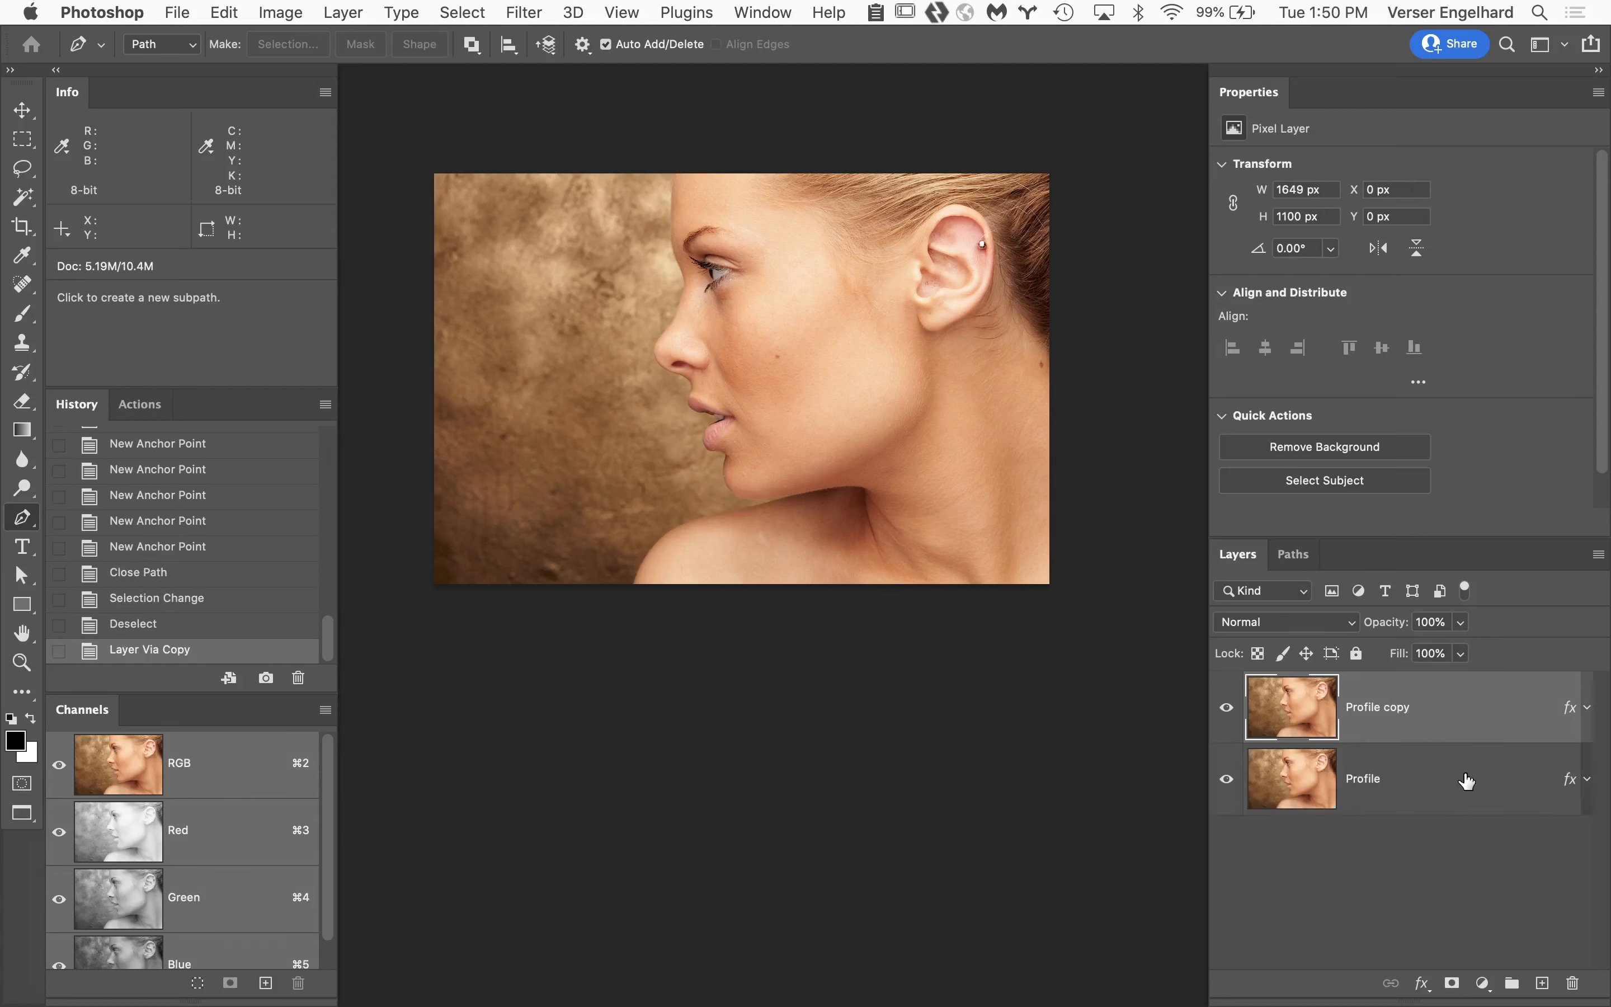
pyautogui.click(1448, 778)
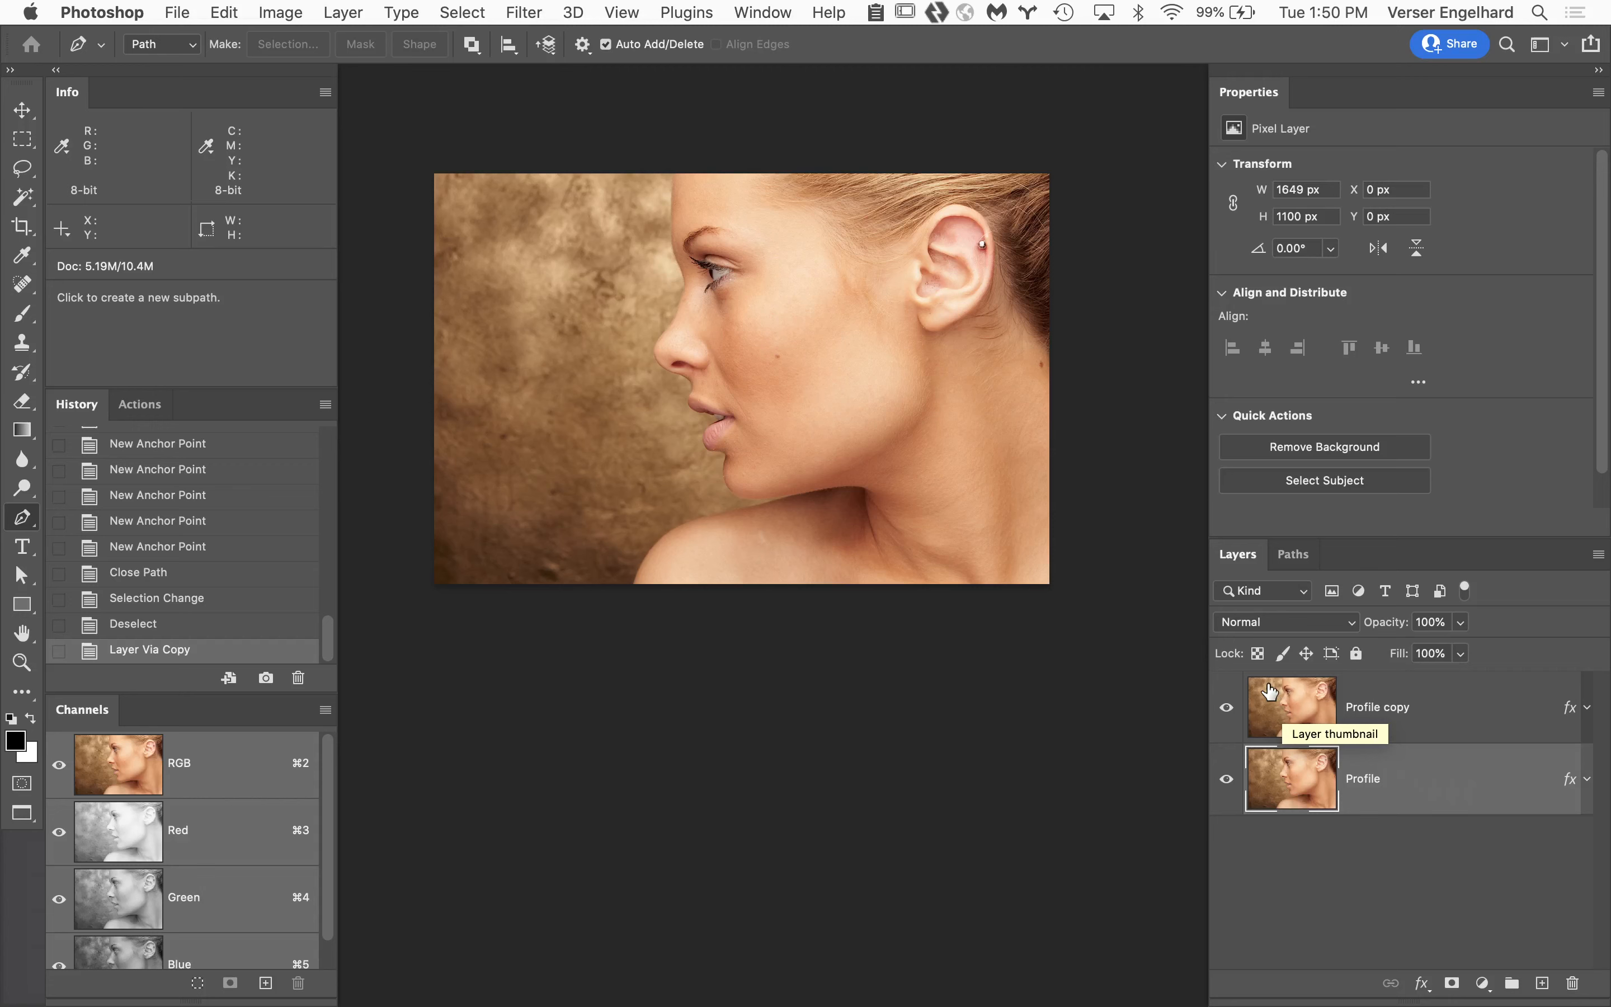
# Cycle the screen mode through full screen to the standard floating window and bring up the minimized Metal document.
pyautogui.press('f')
pyautogui.press('f')
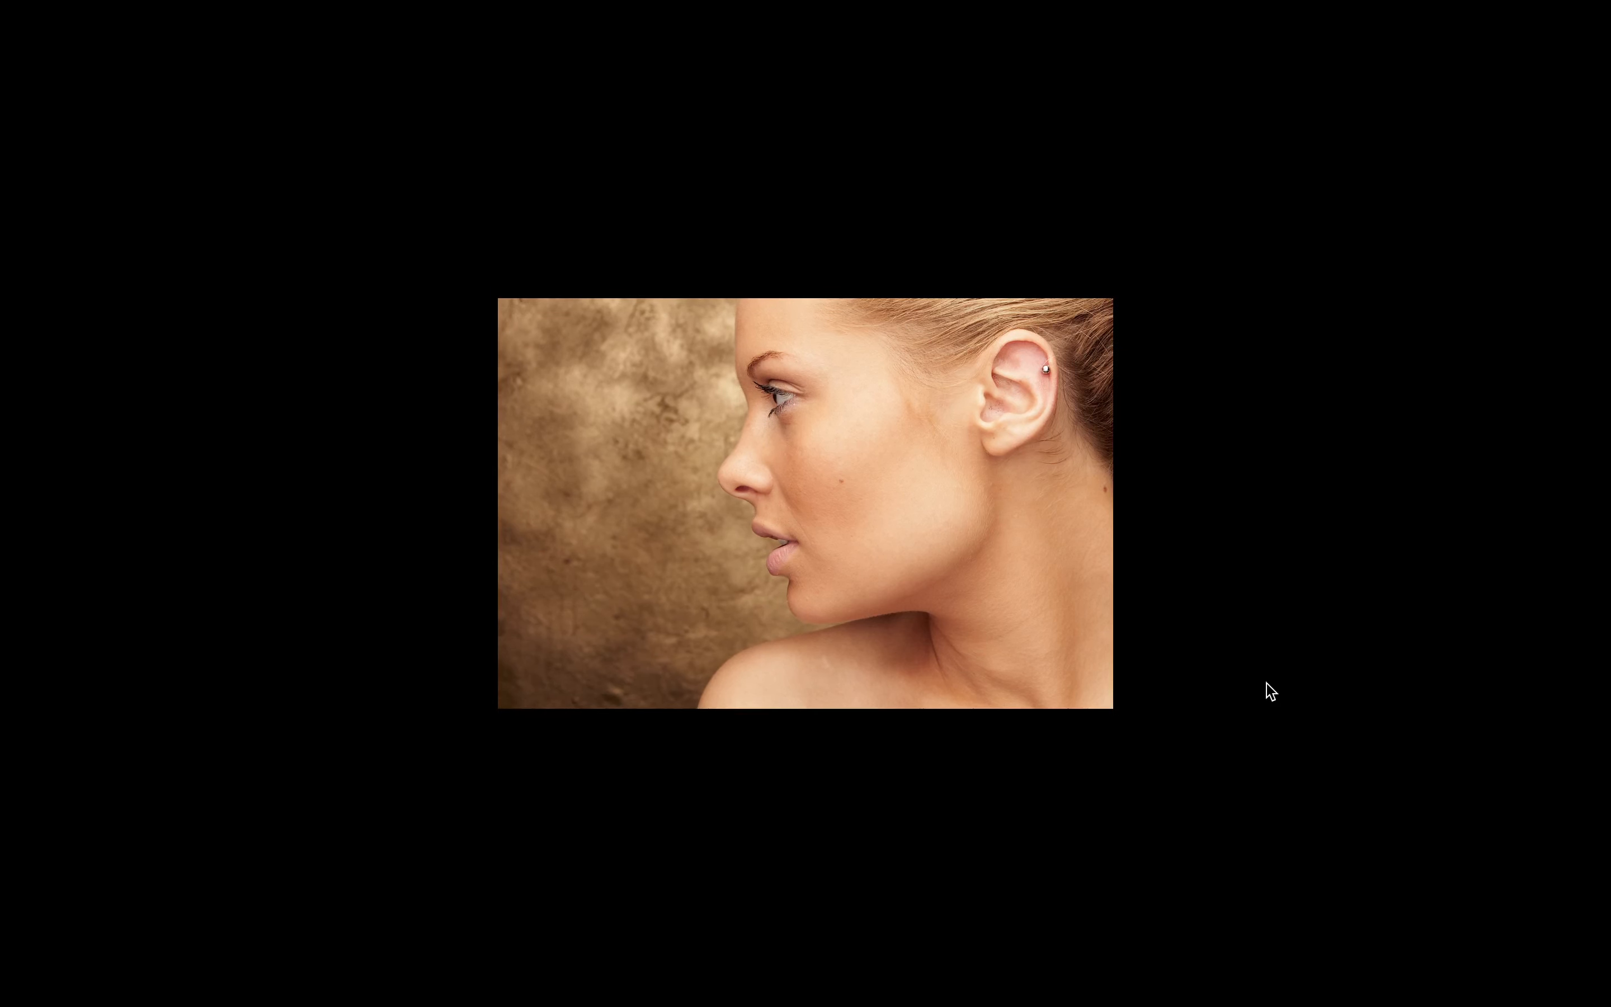
pyautogui.press('f')
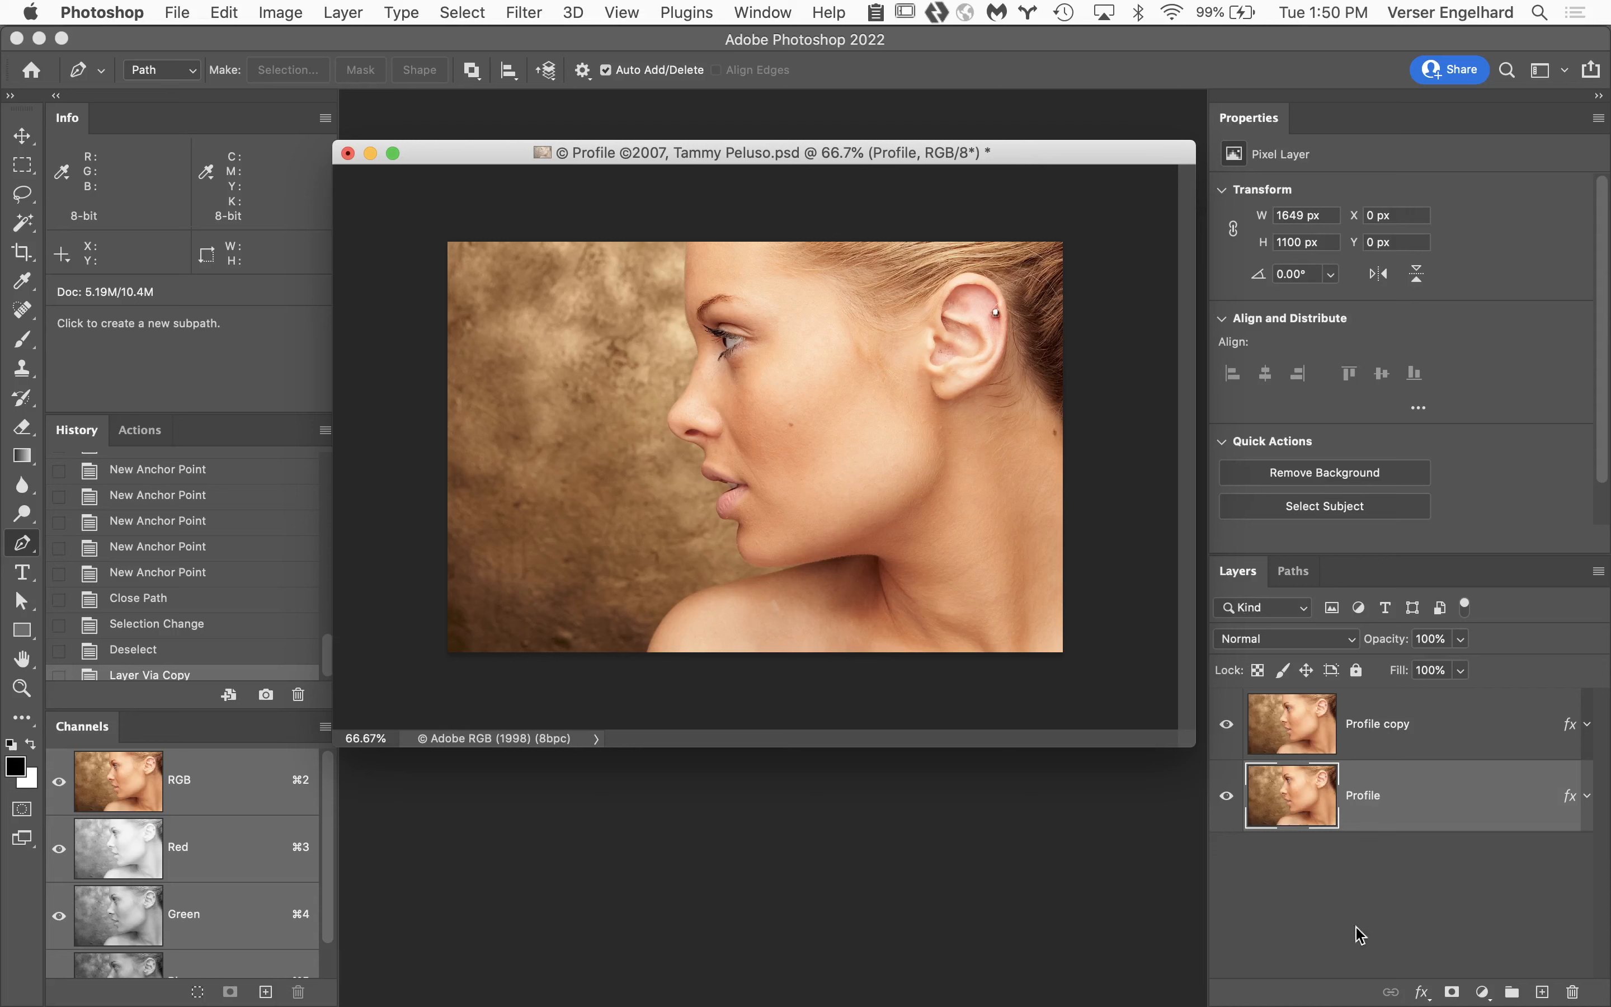
pyautogui.moveTo(1543, 994)
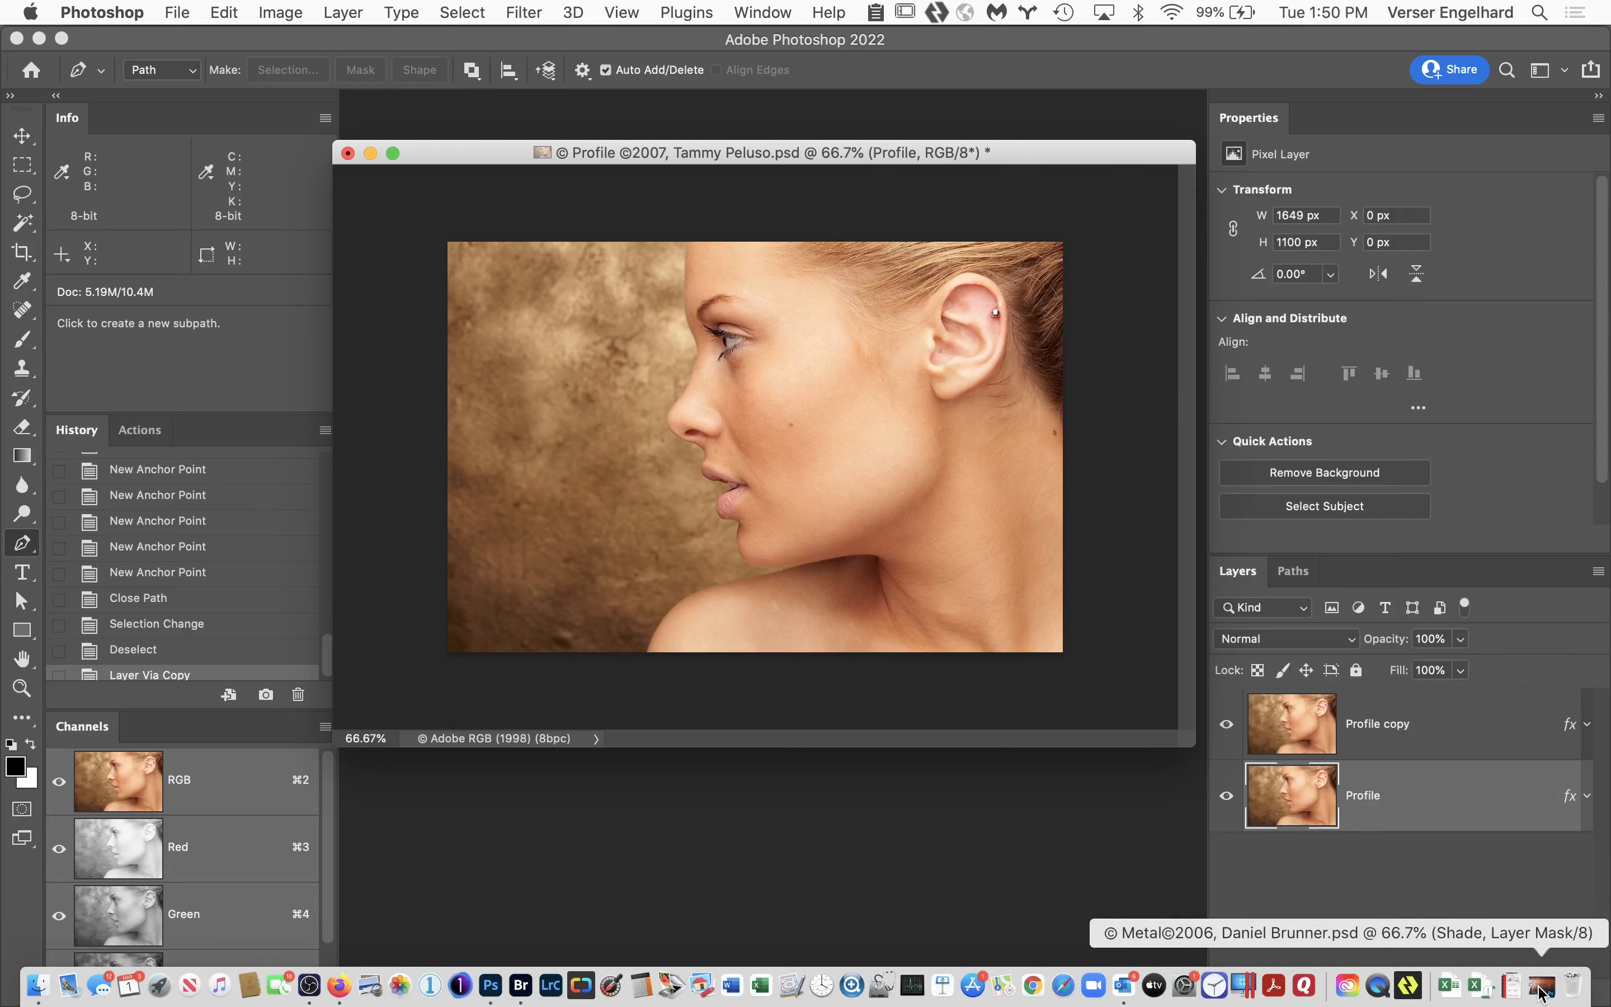
pyautogui.click(1542, 986)
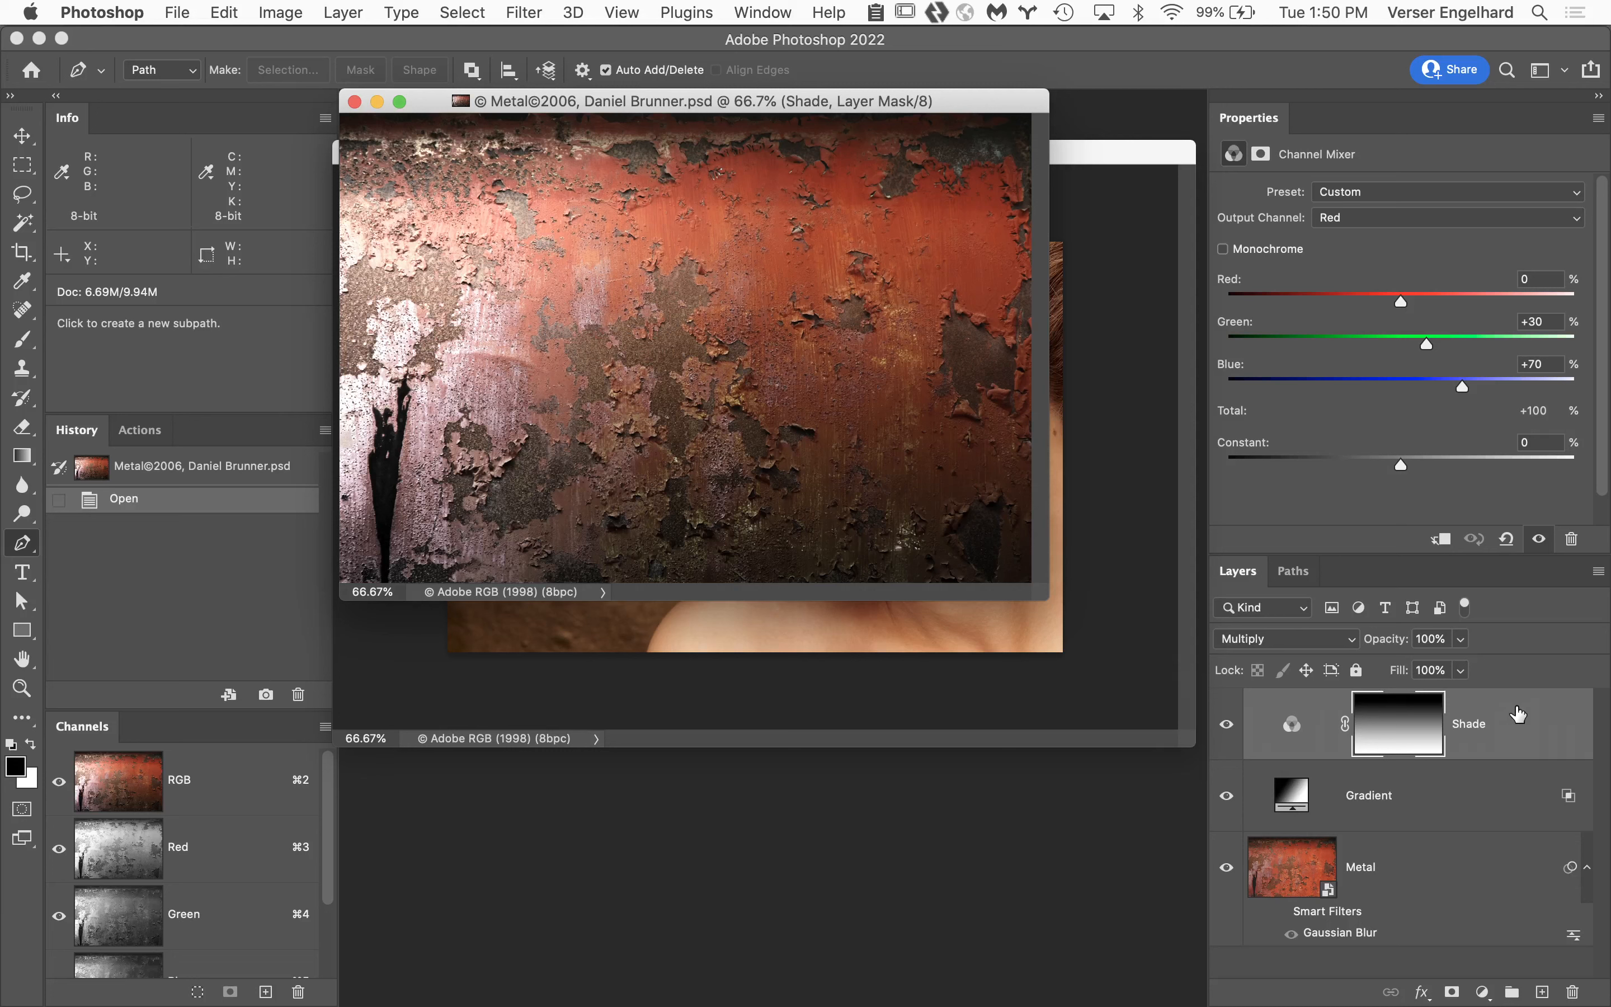
# Group the Shade, Gradient and Metal layers under the name "metal backgrpound", check the group's contents and leave it collapsed.
pyautogui.click(1468, 879)
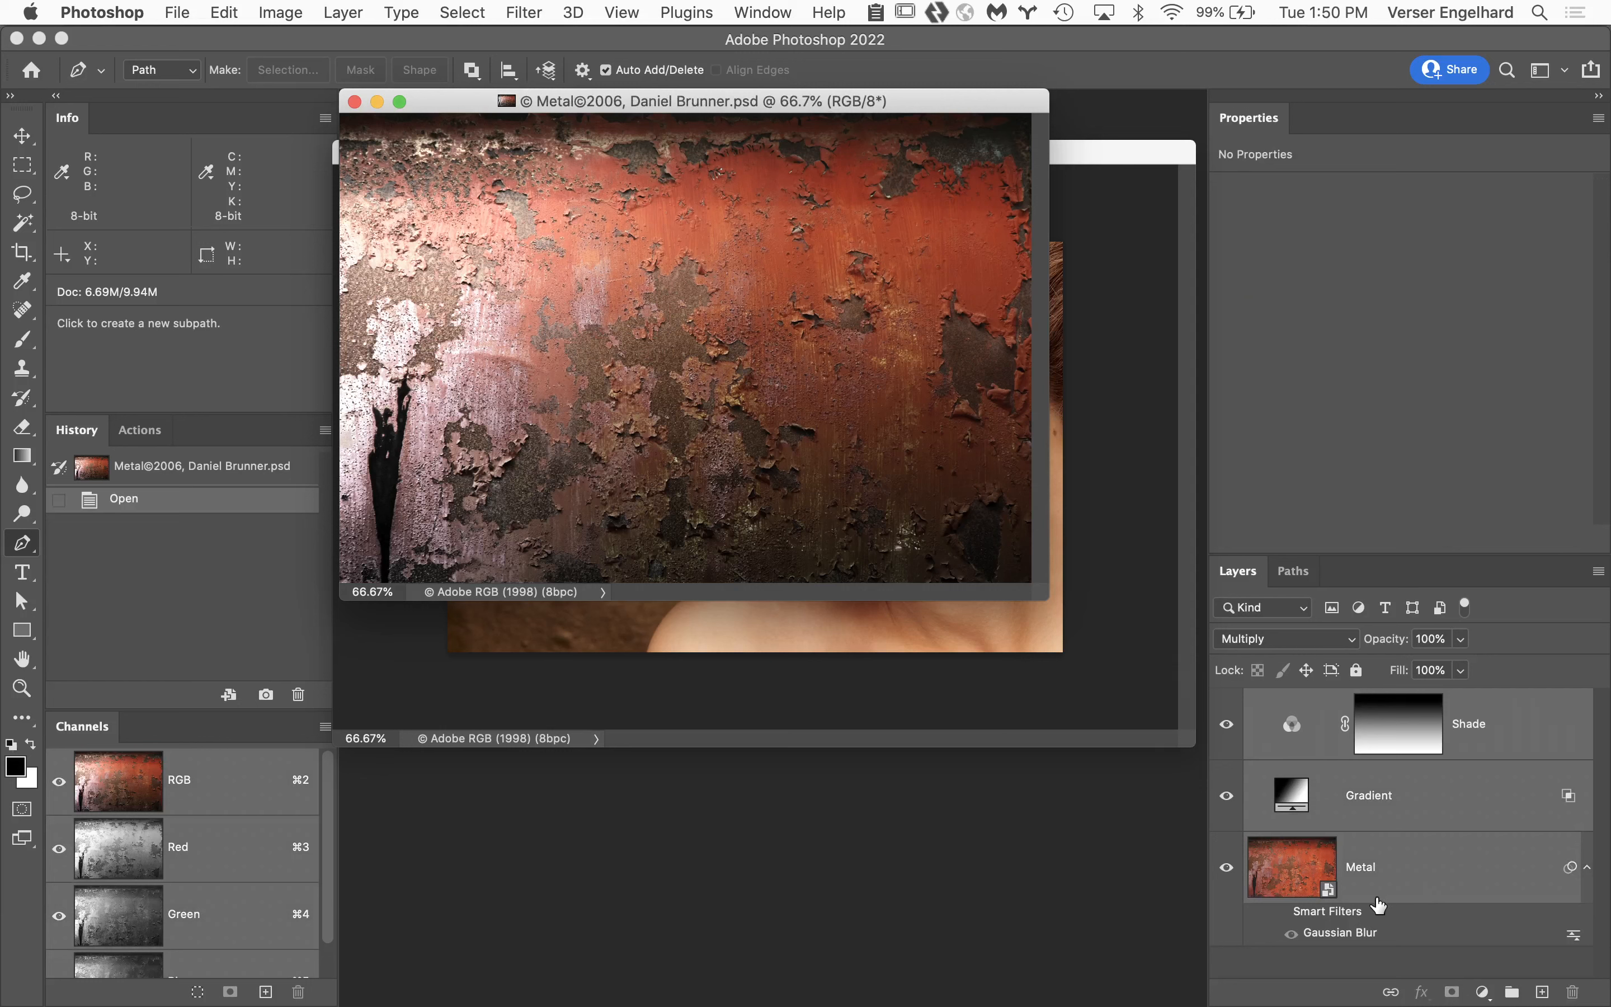
pyautogui.click(1600, 573)
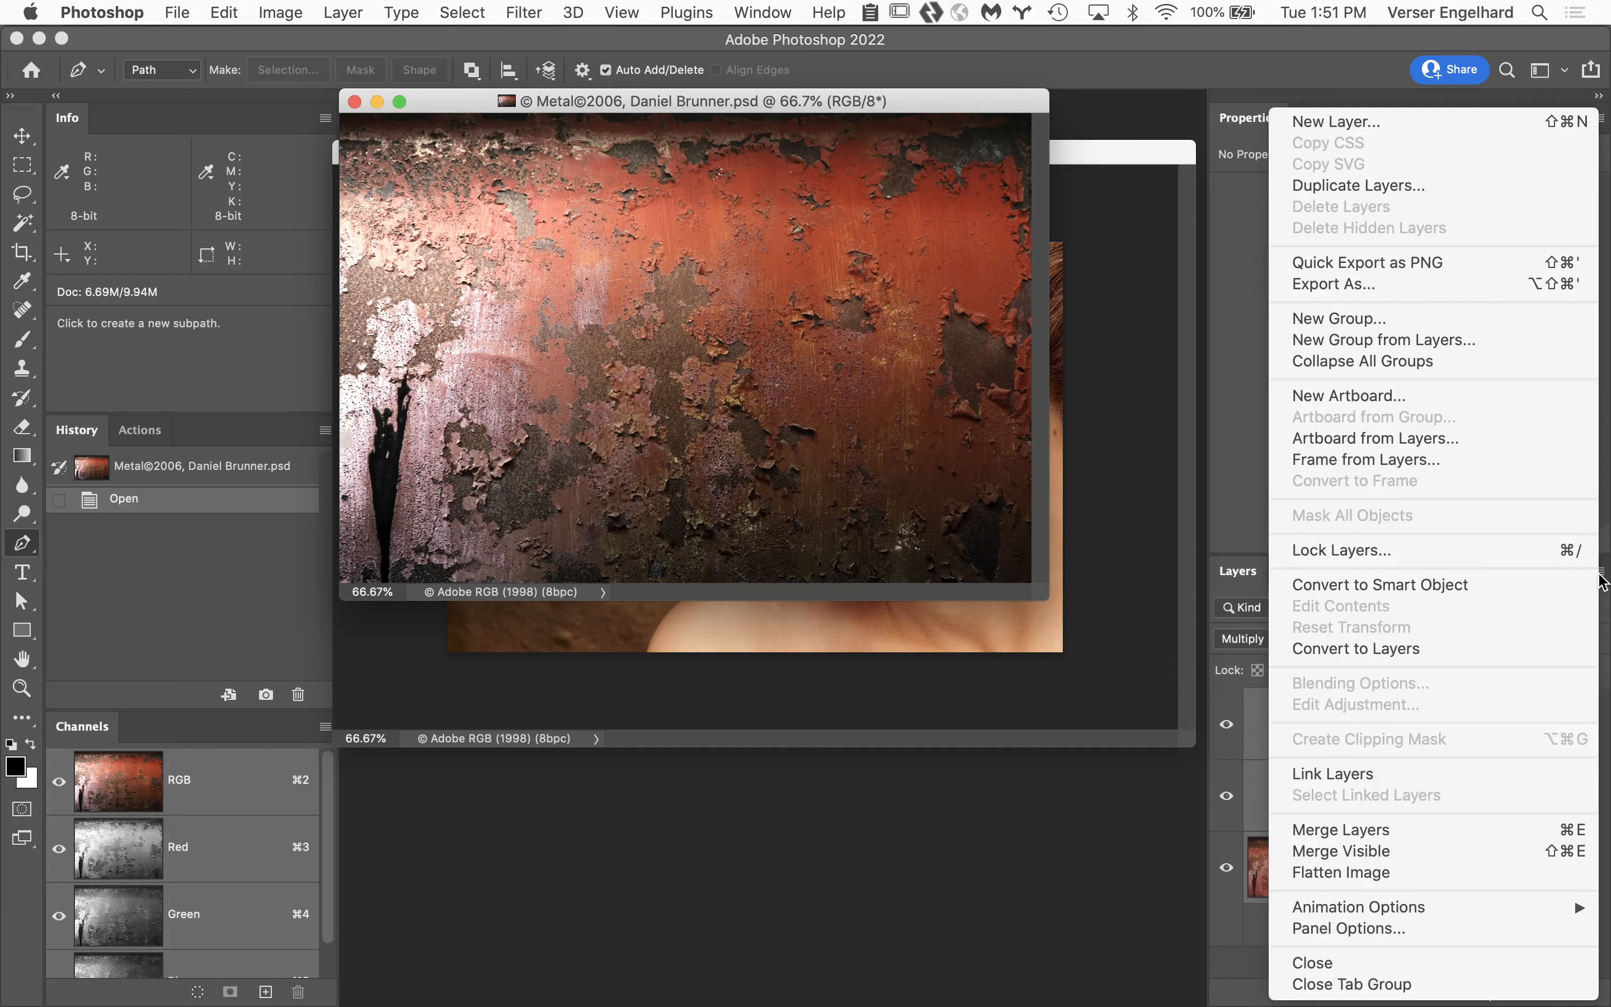
pyautogui.click(1468, 342)
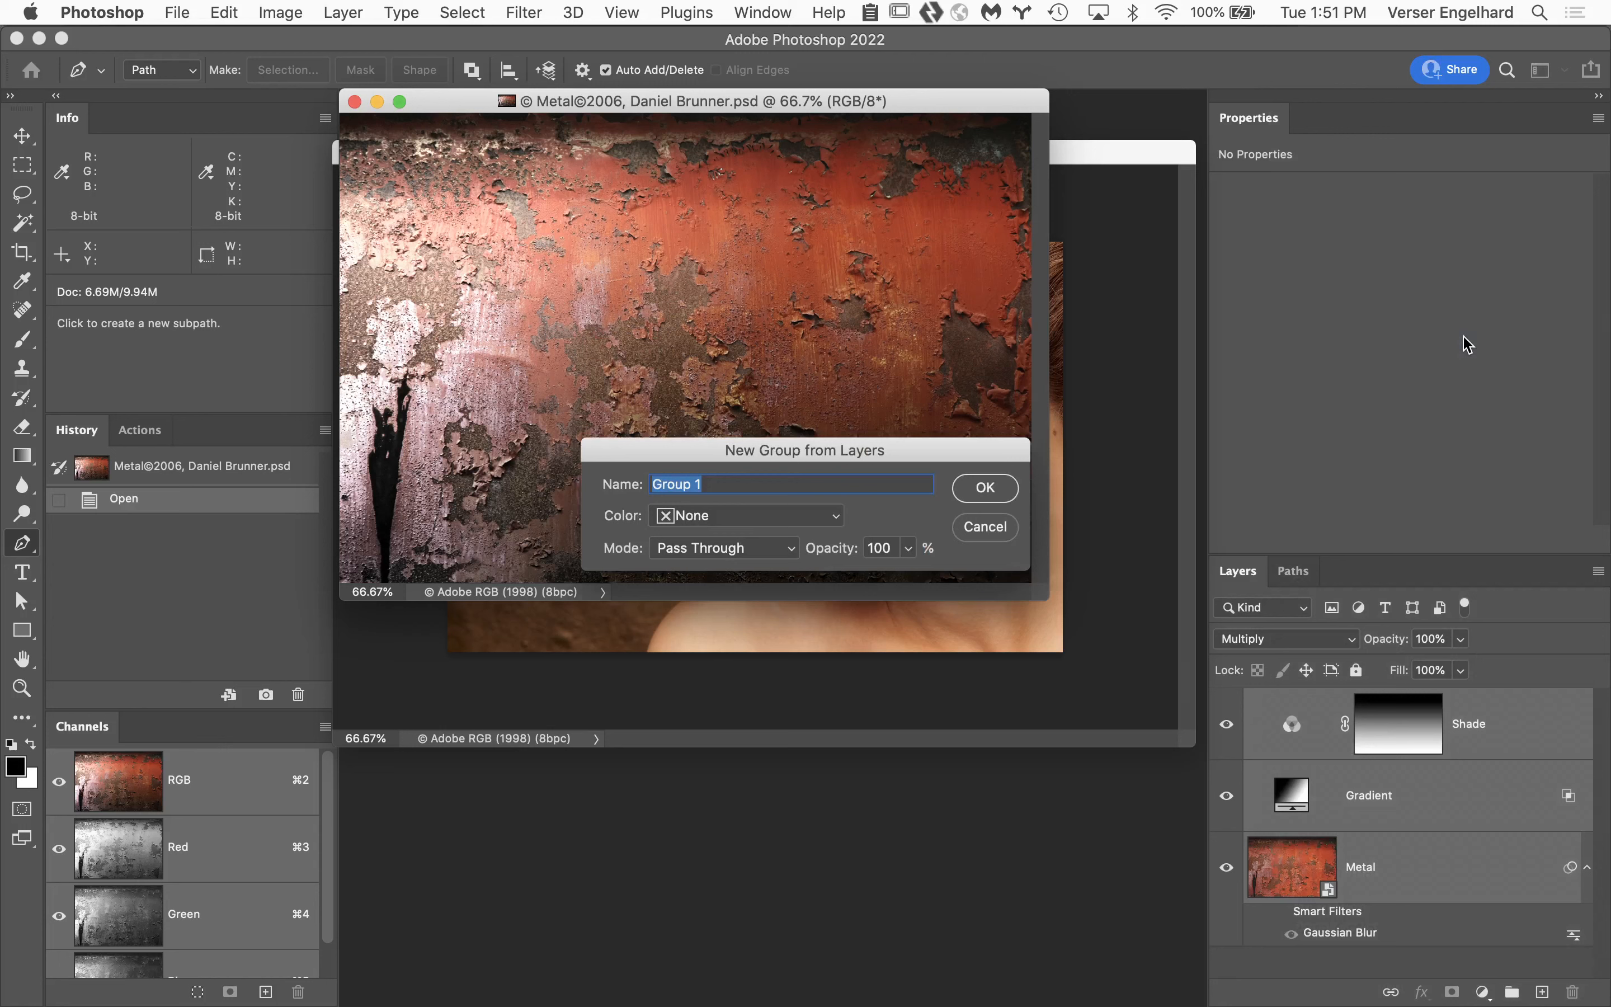
pyautogui.write('metal backgrpoun')
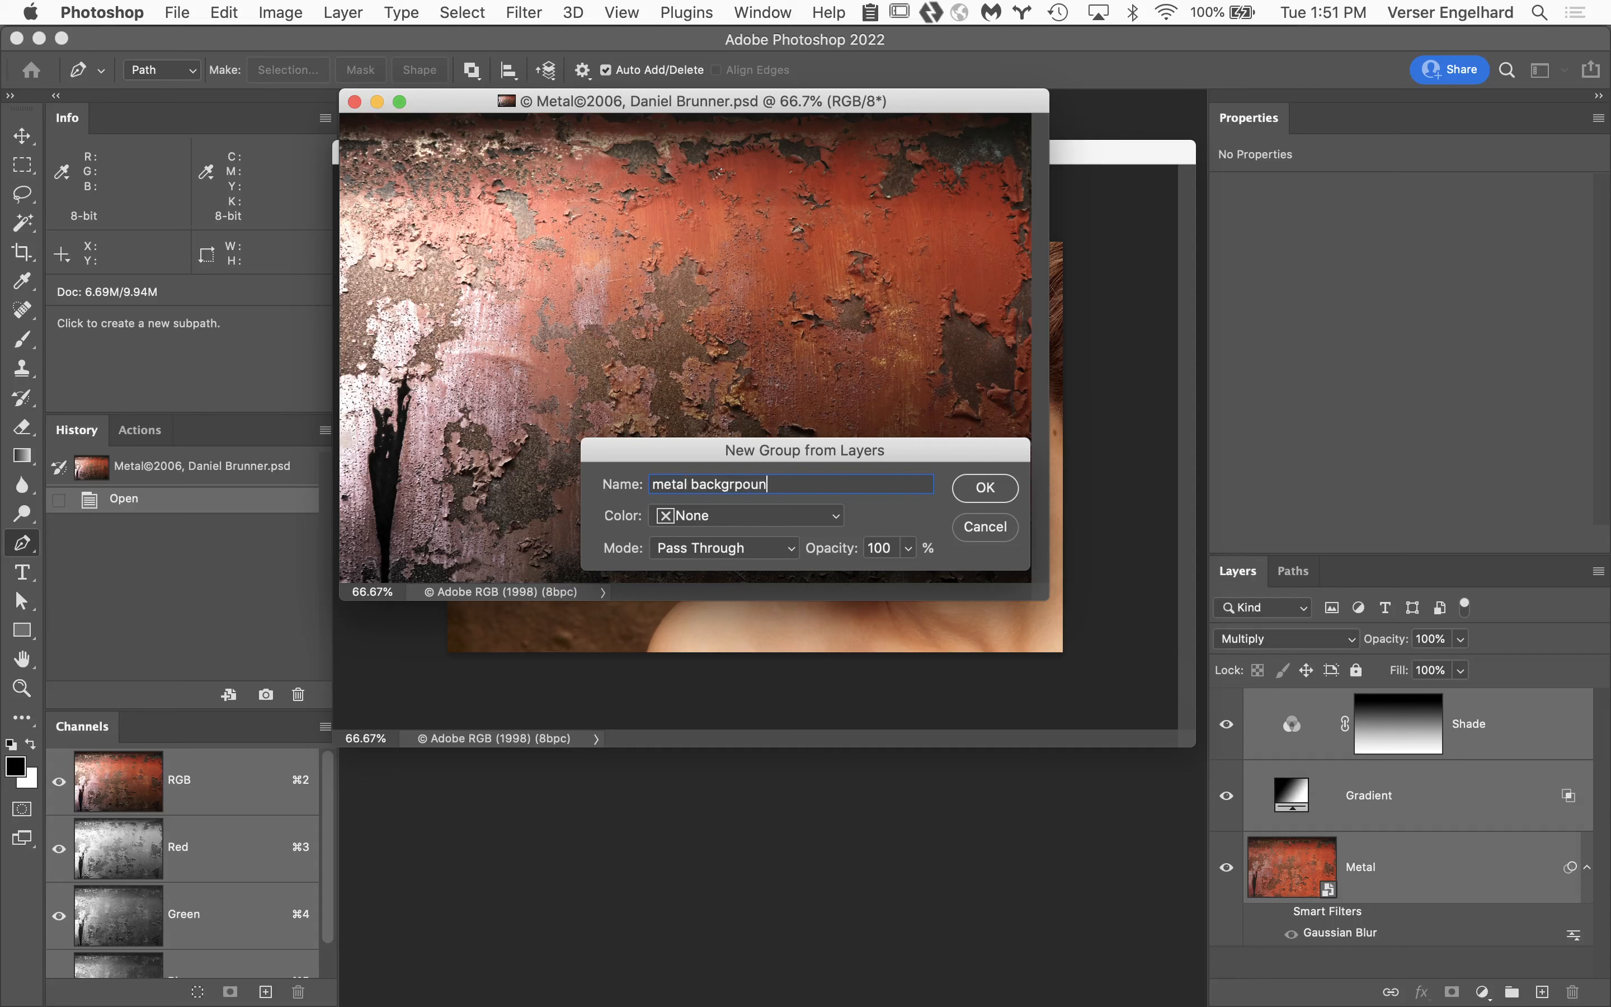
pyautogui.write('d')
pyautogui.press('Return')
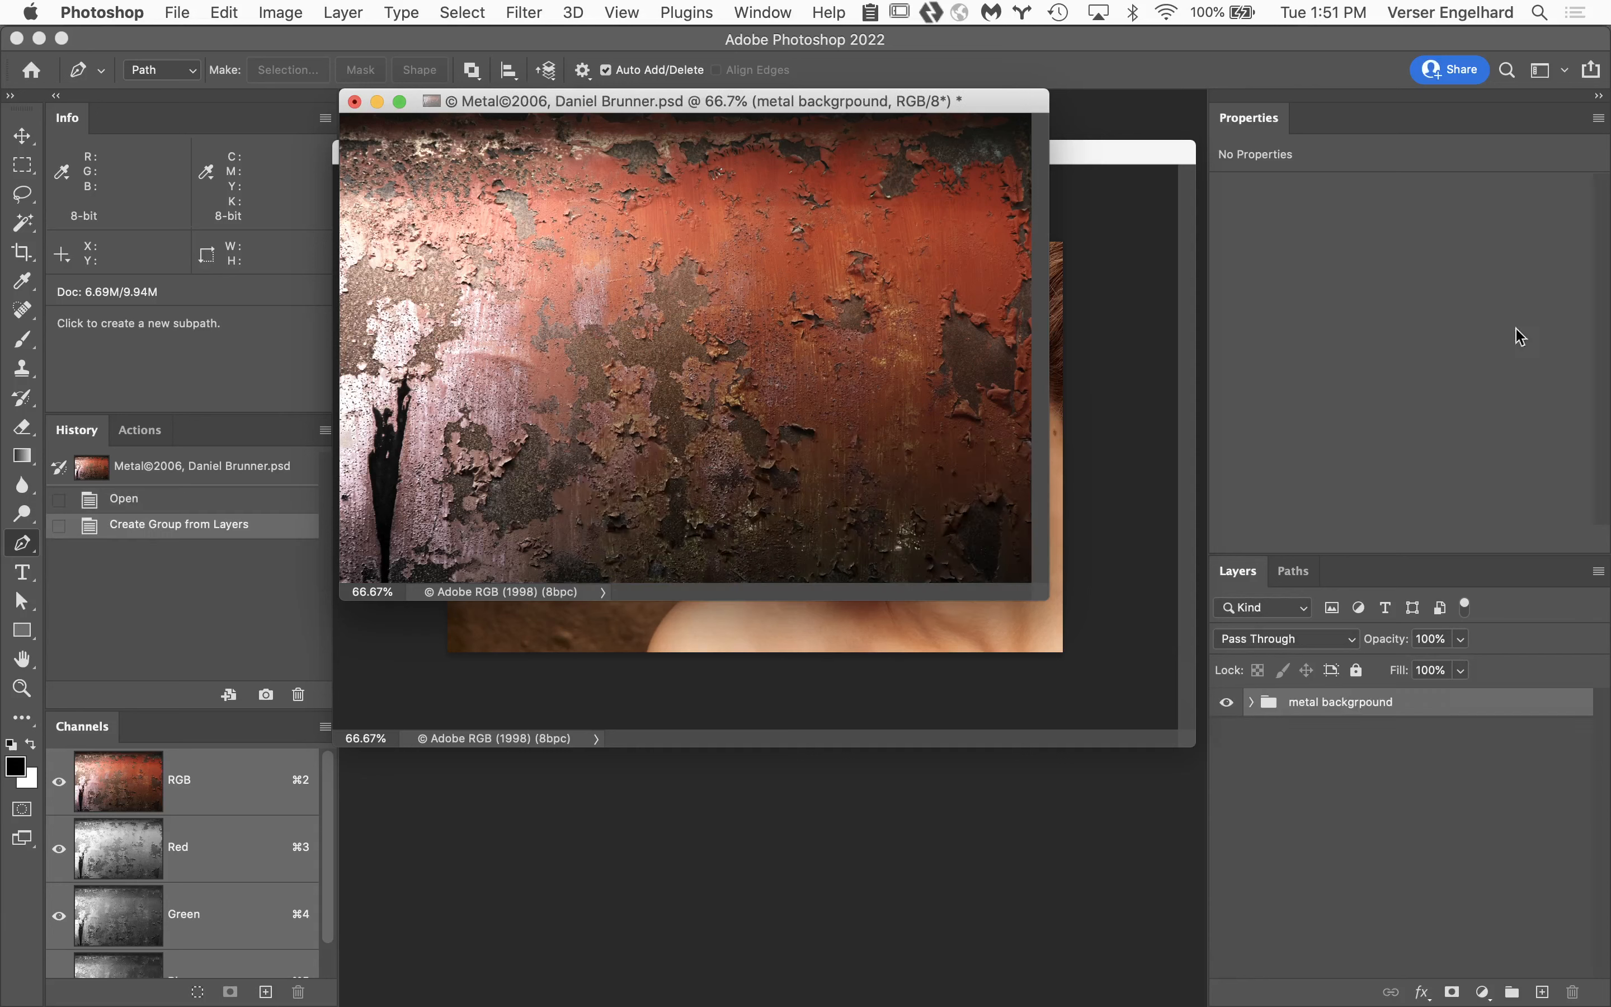
pyautogui.click(1253, 703)
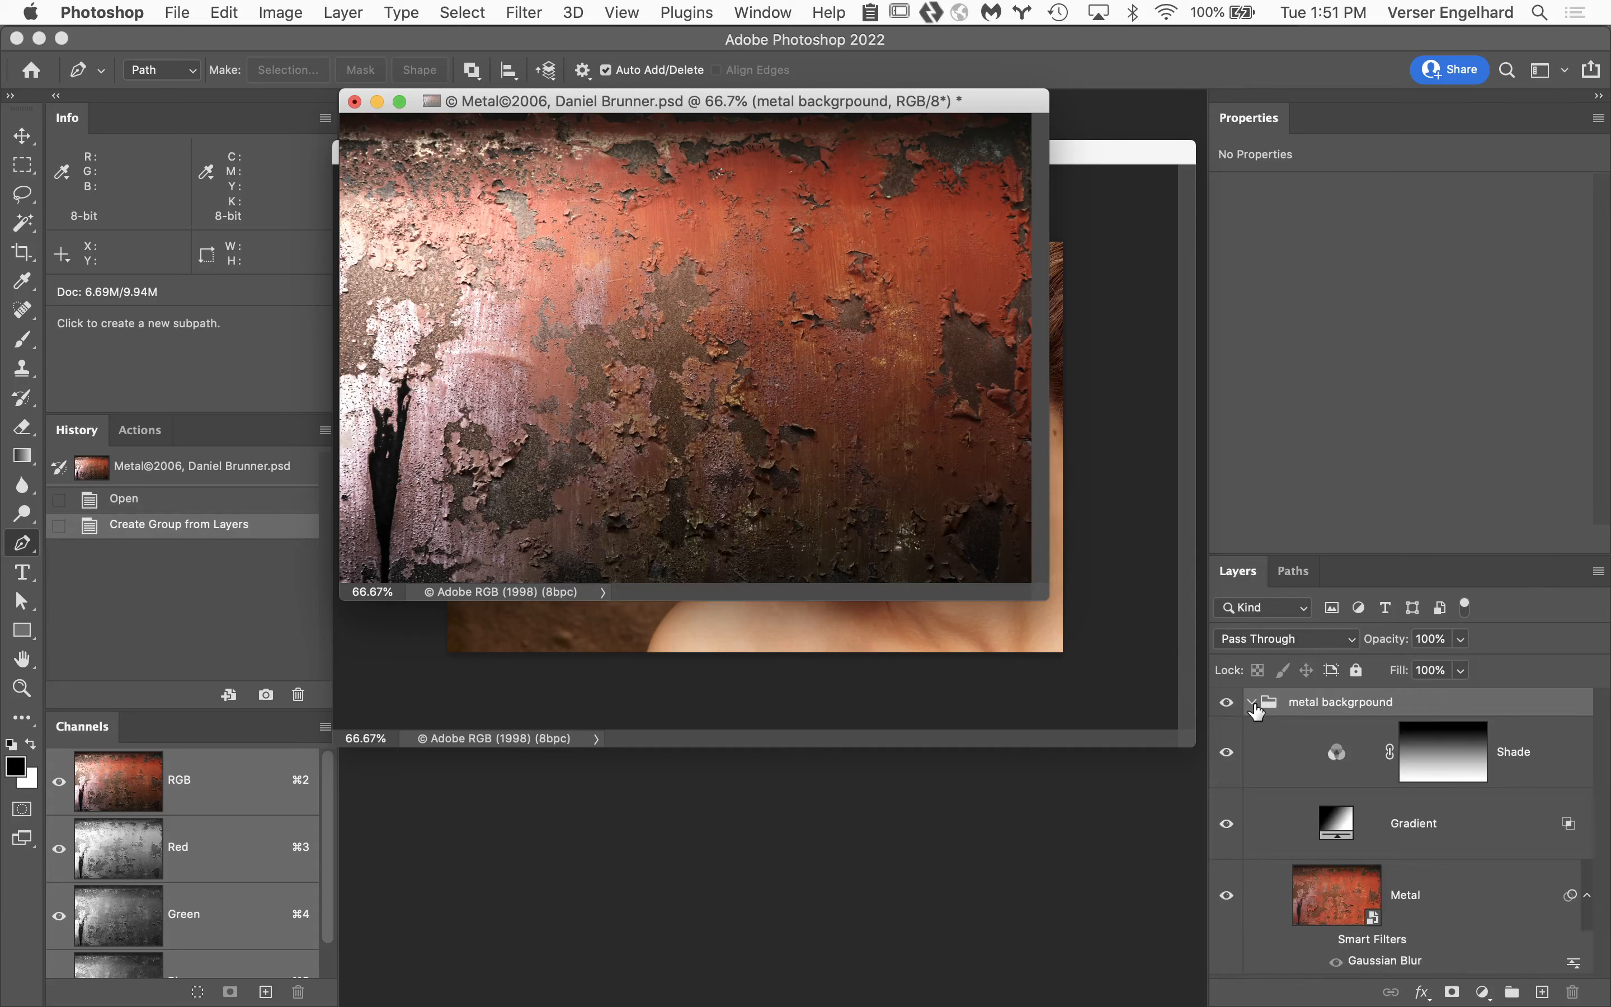
pyautogui.click(1253, 703)
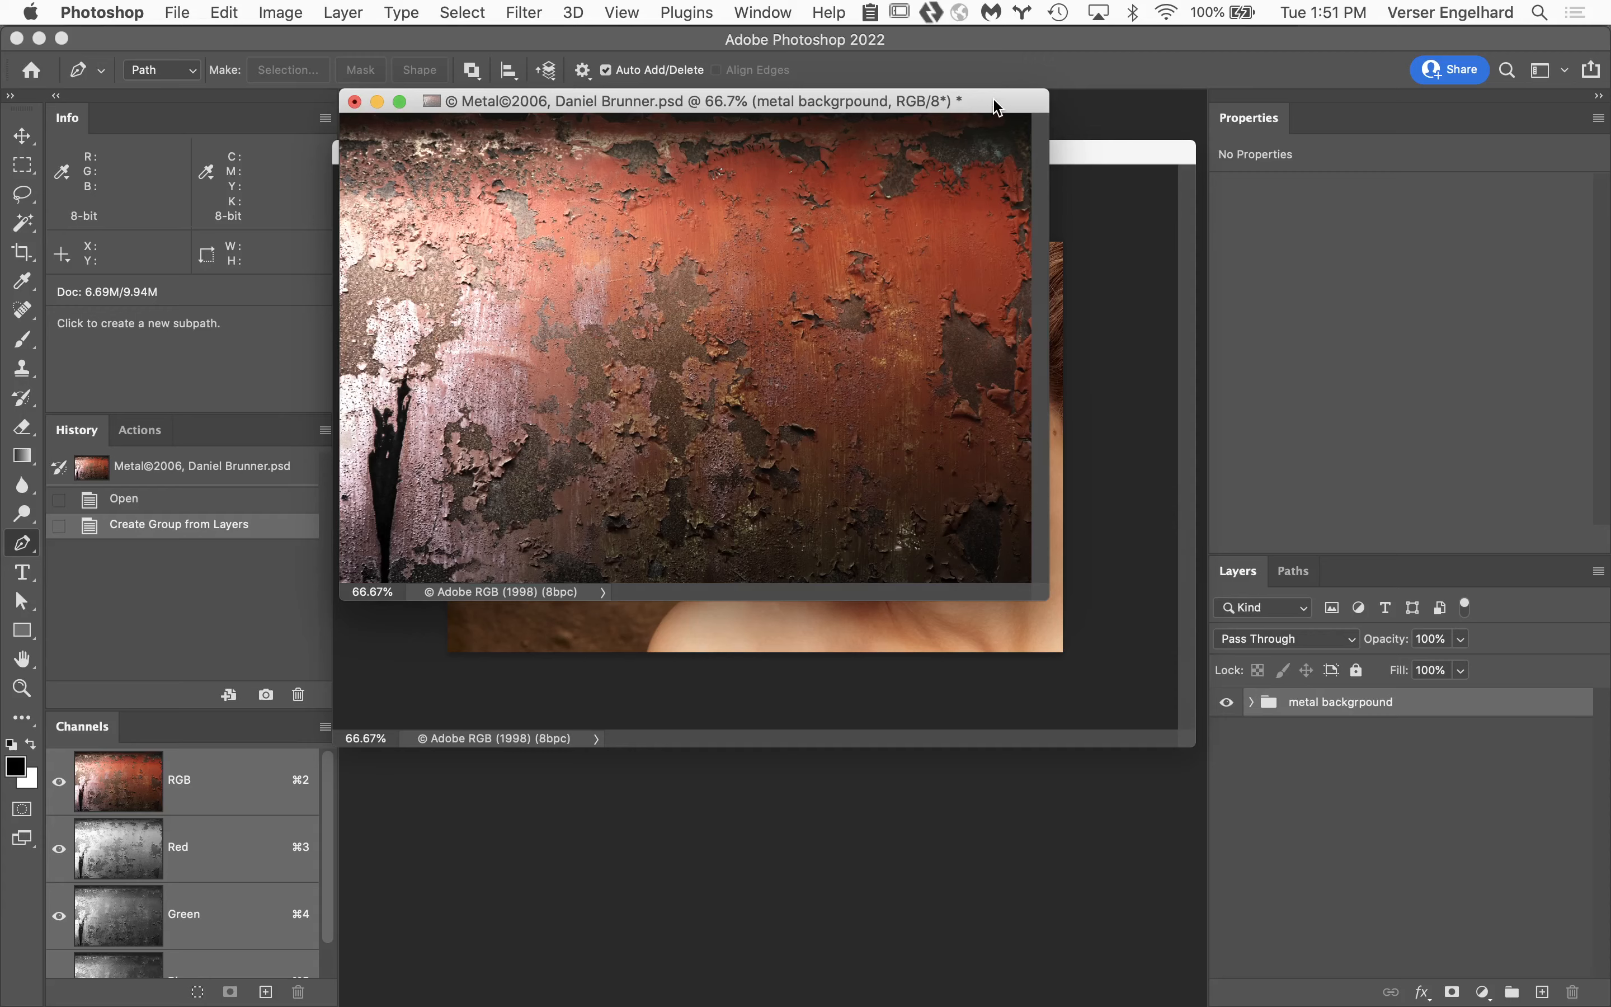
# Copy the metal group into the Profile document between the two Profile layers, and hide the Profile copy layer.
pyautogui.moveTo(997, 106); pyautogui.dragTo(770, 557)
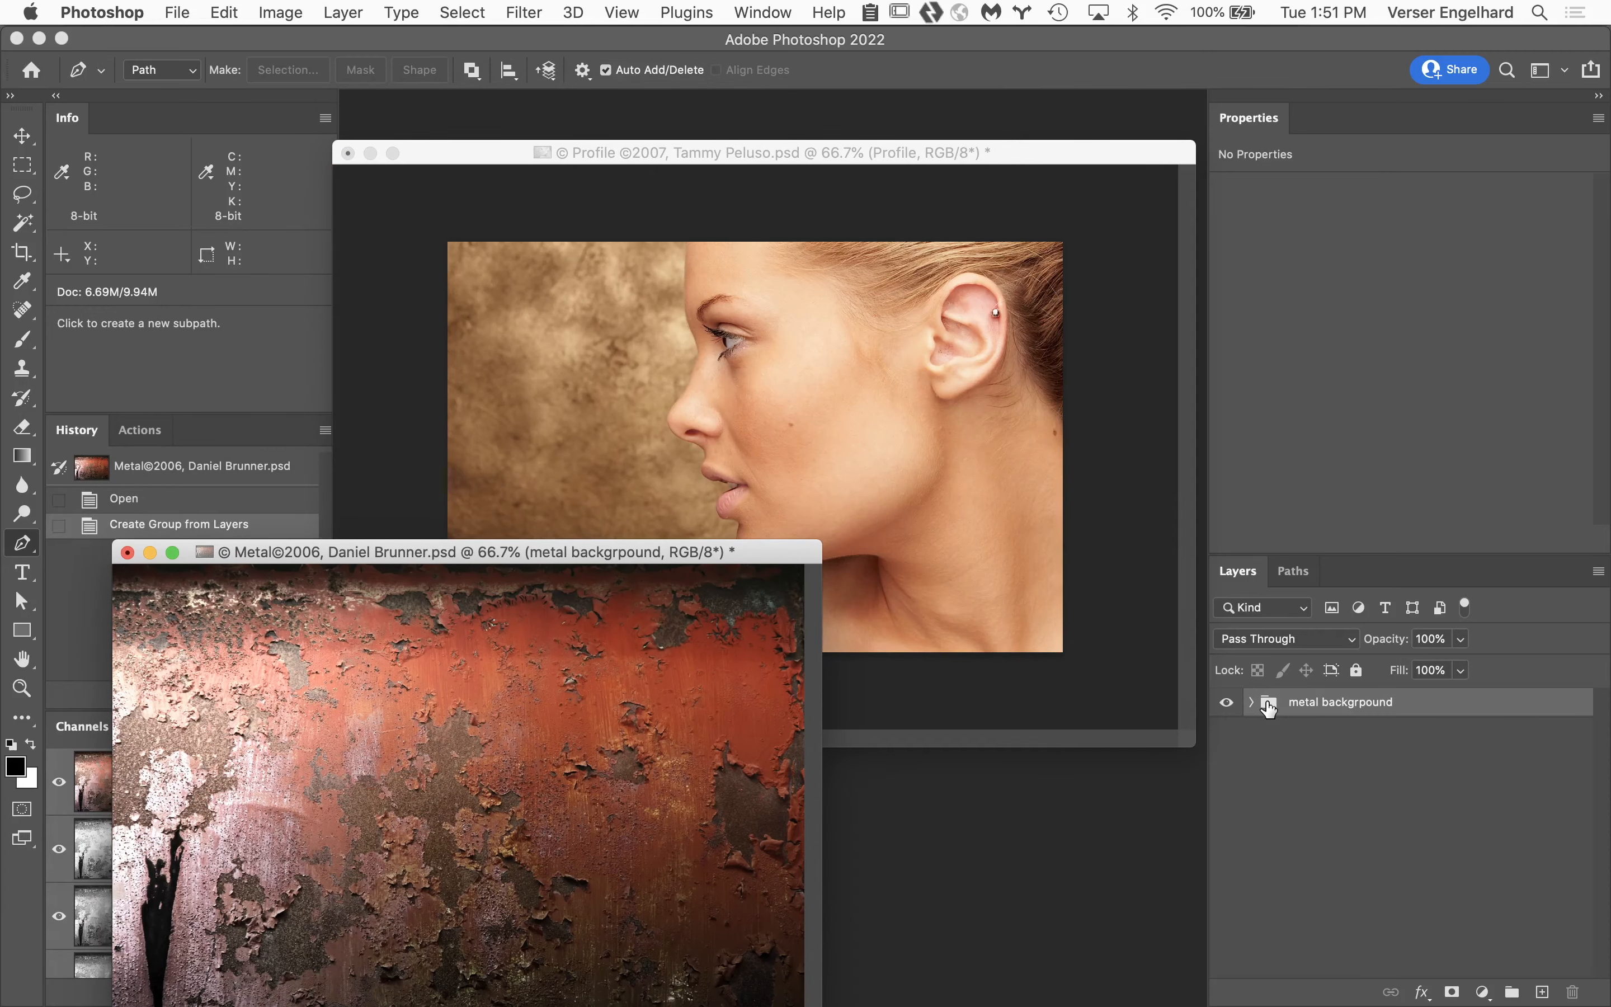
pyautogui.moveTo(1270, 707); pyautogui.dragTo(743, 440)
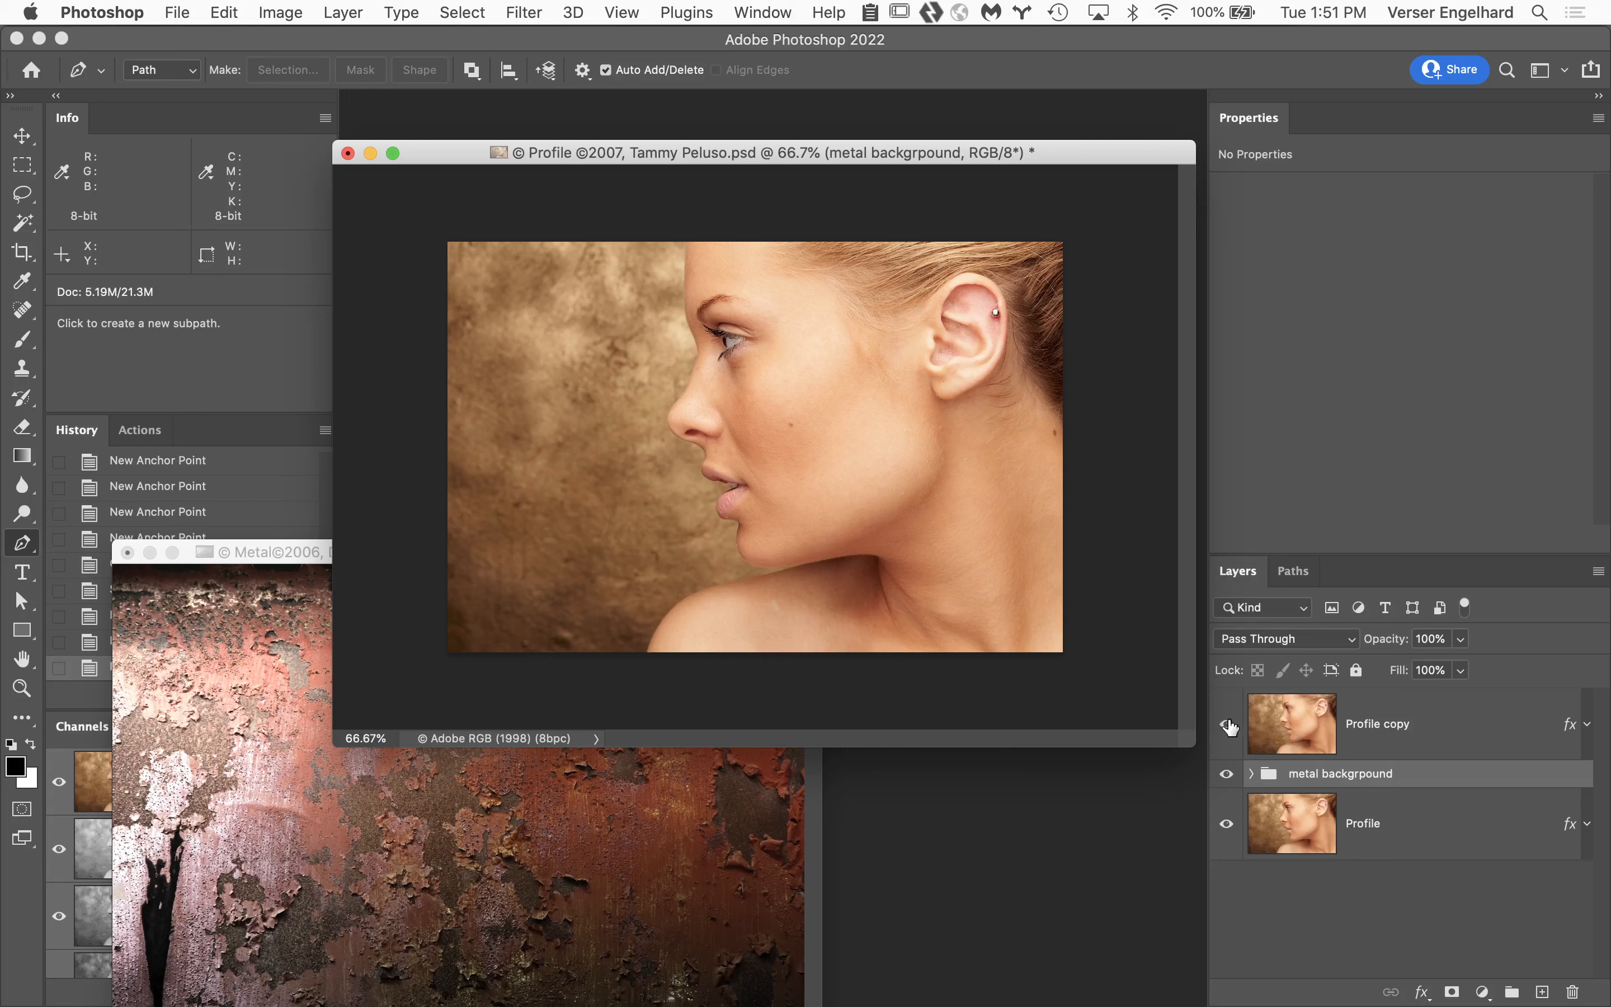
pyautogui.click(1227, 725)
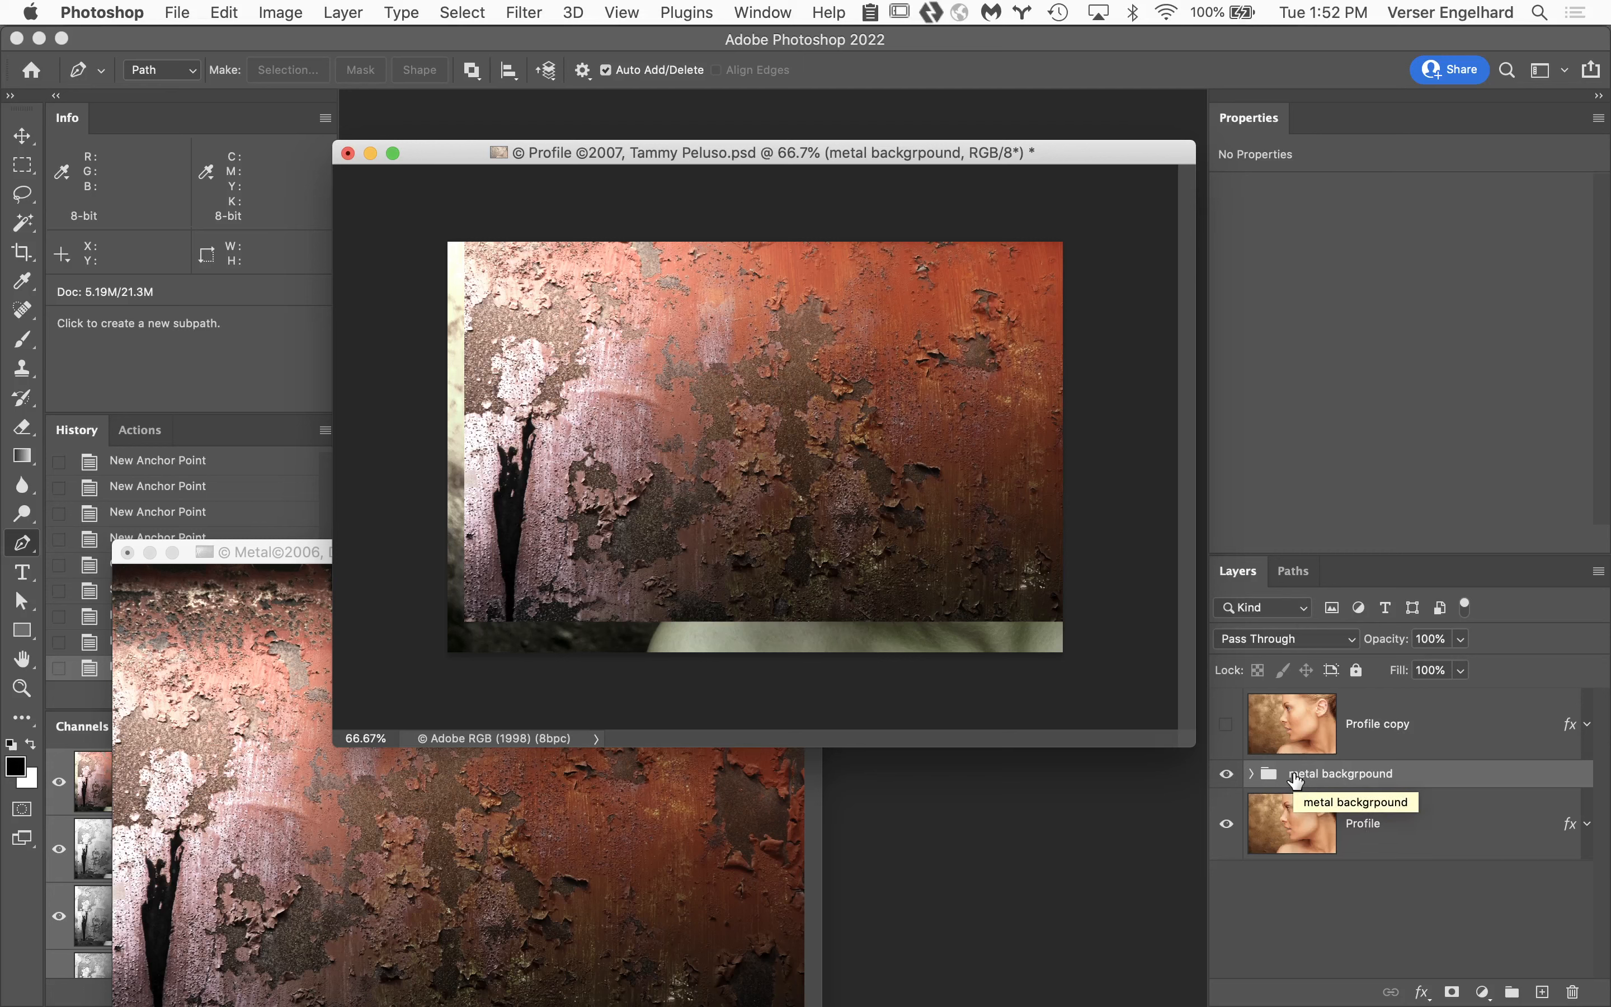
# Scale the metal group proportionally to 120% so that it covers the whole canvas.
pyautogui.press('super+t')
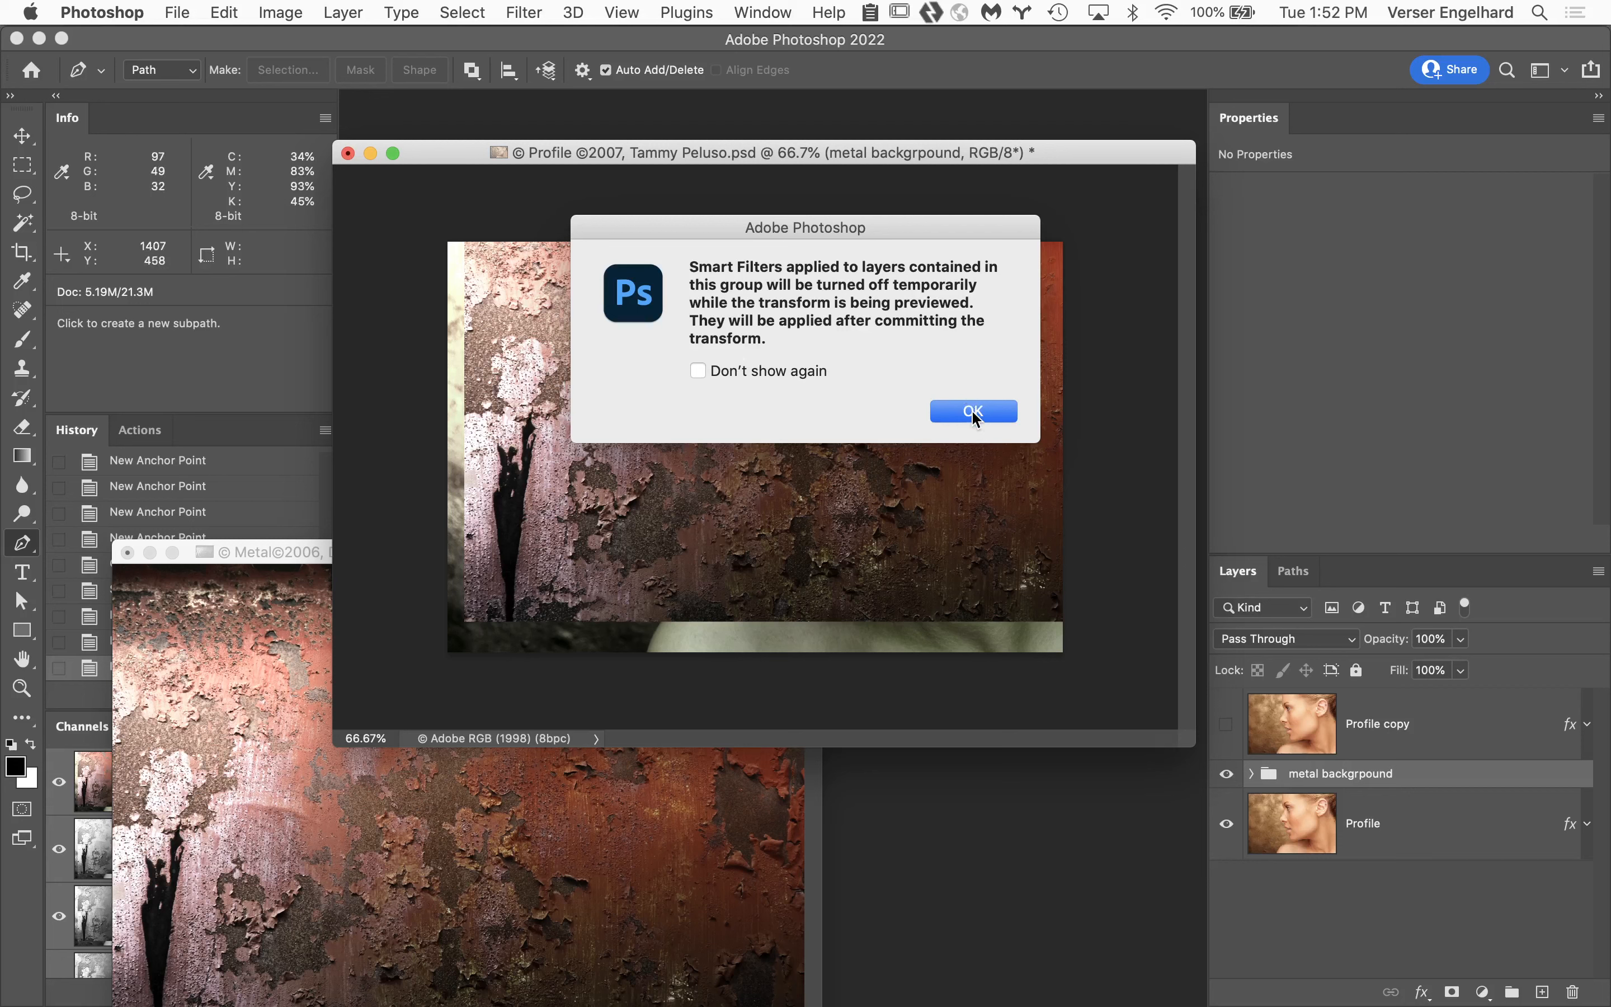
pyautogui.click(974, 412)
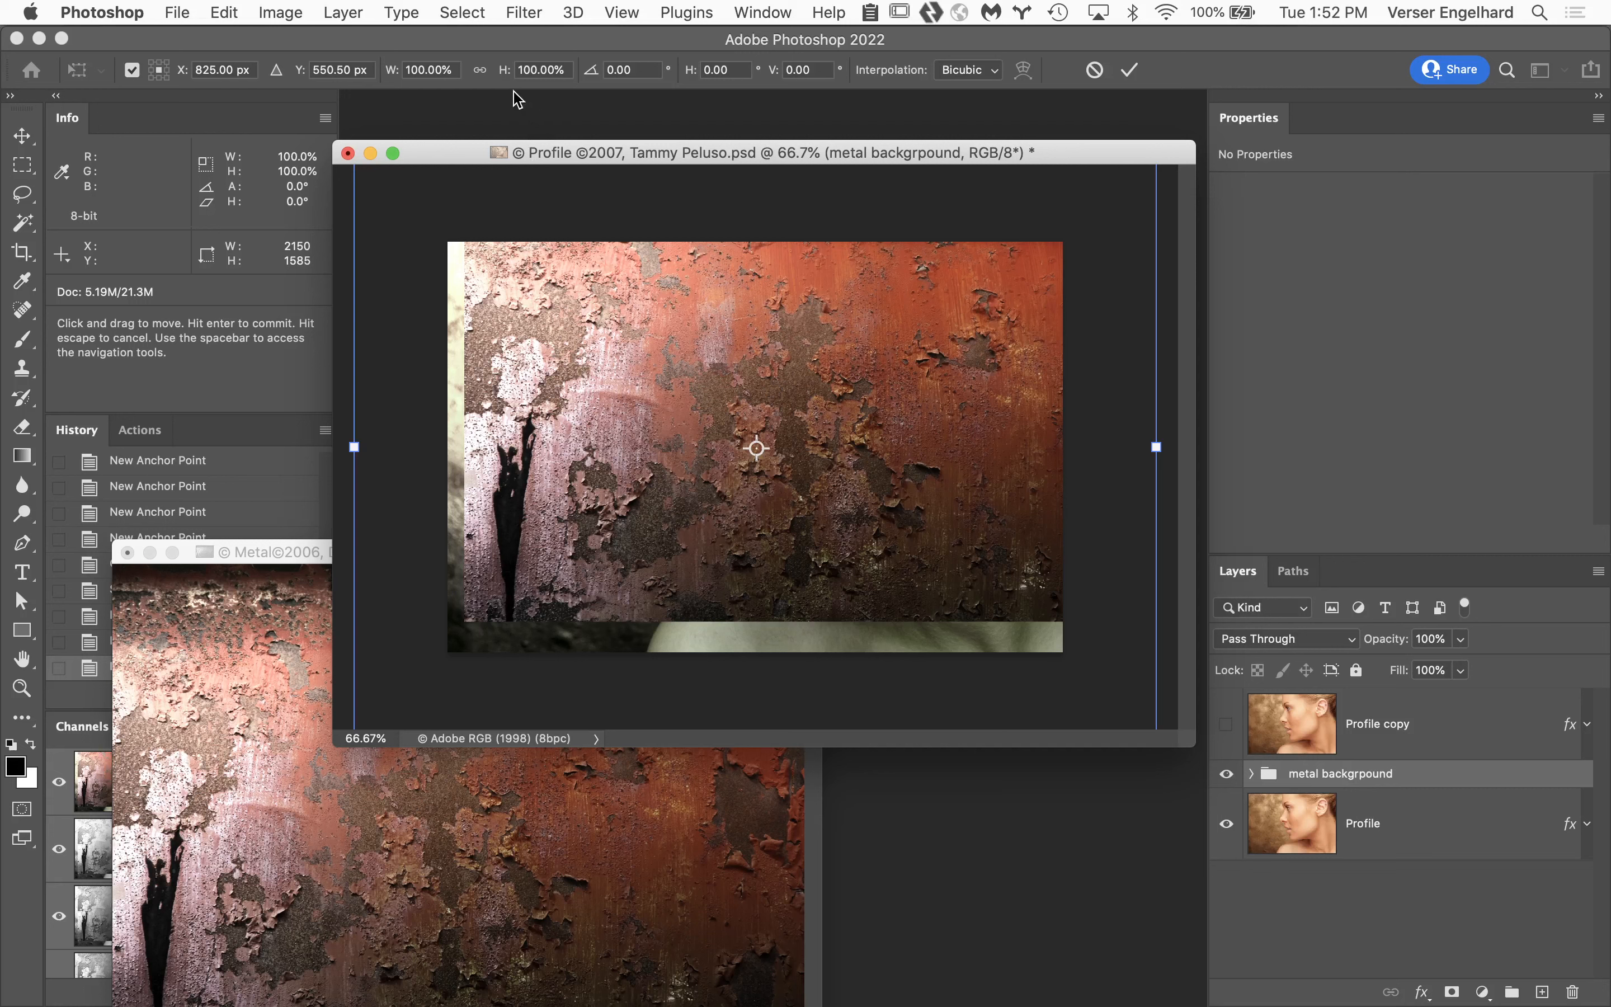
pyautogui.click(480, 70)
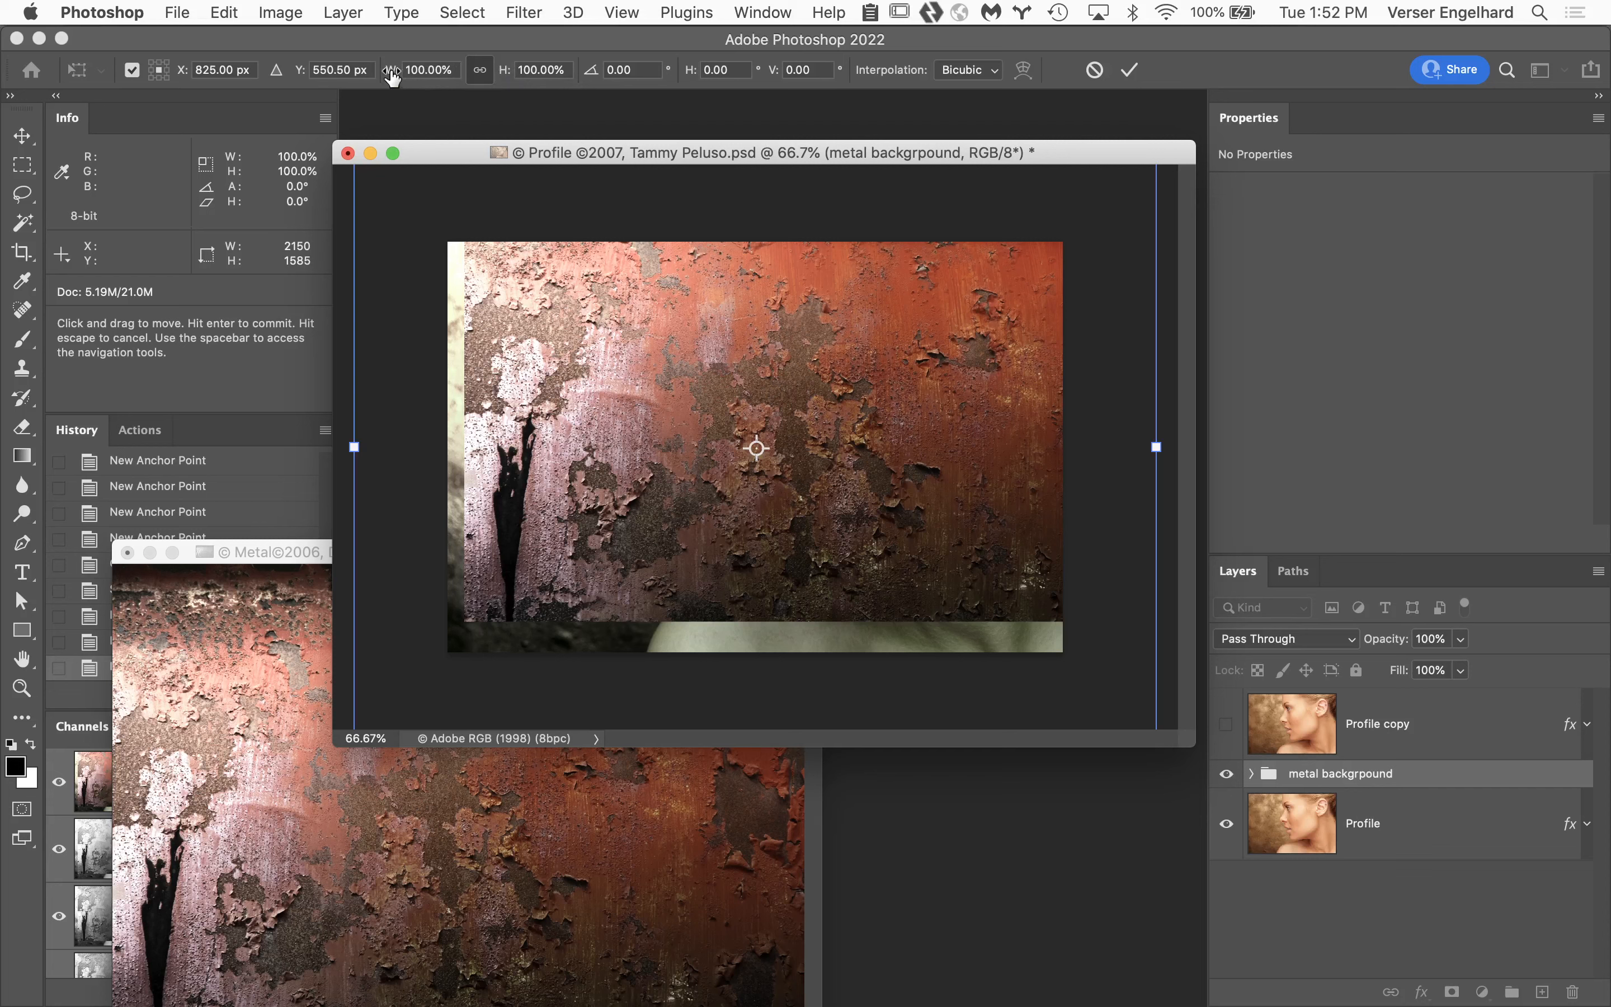
pyautogui.moveTo(393, 78); pyautogui.dragTo(418, 83)
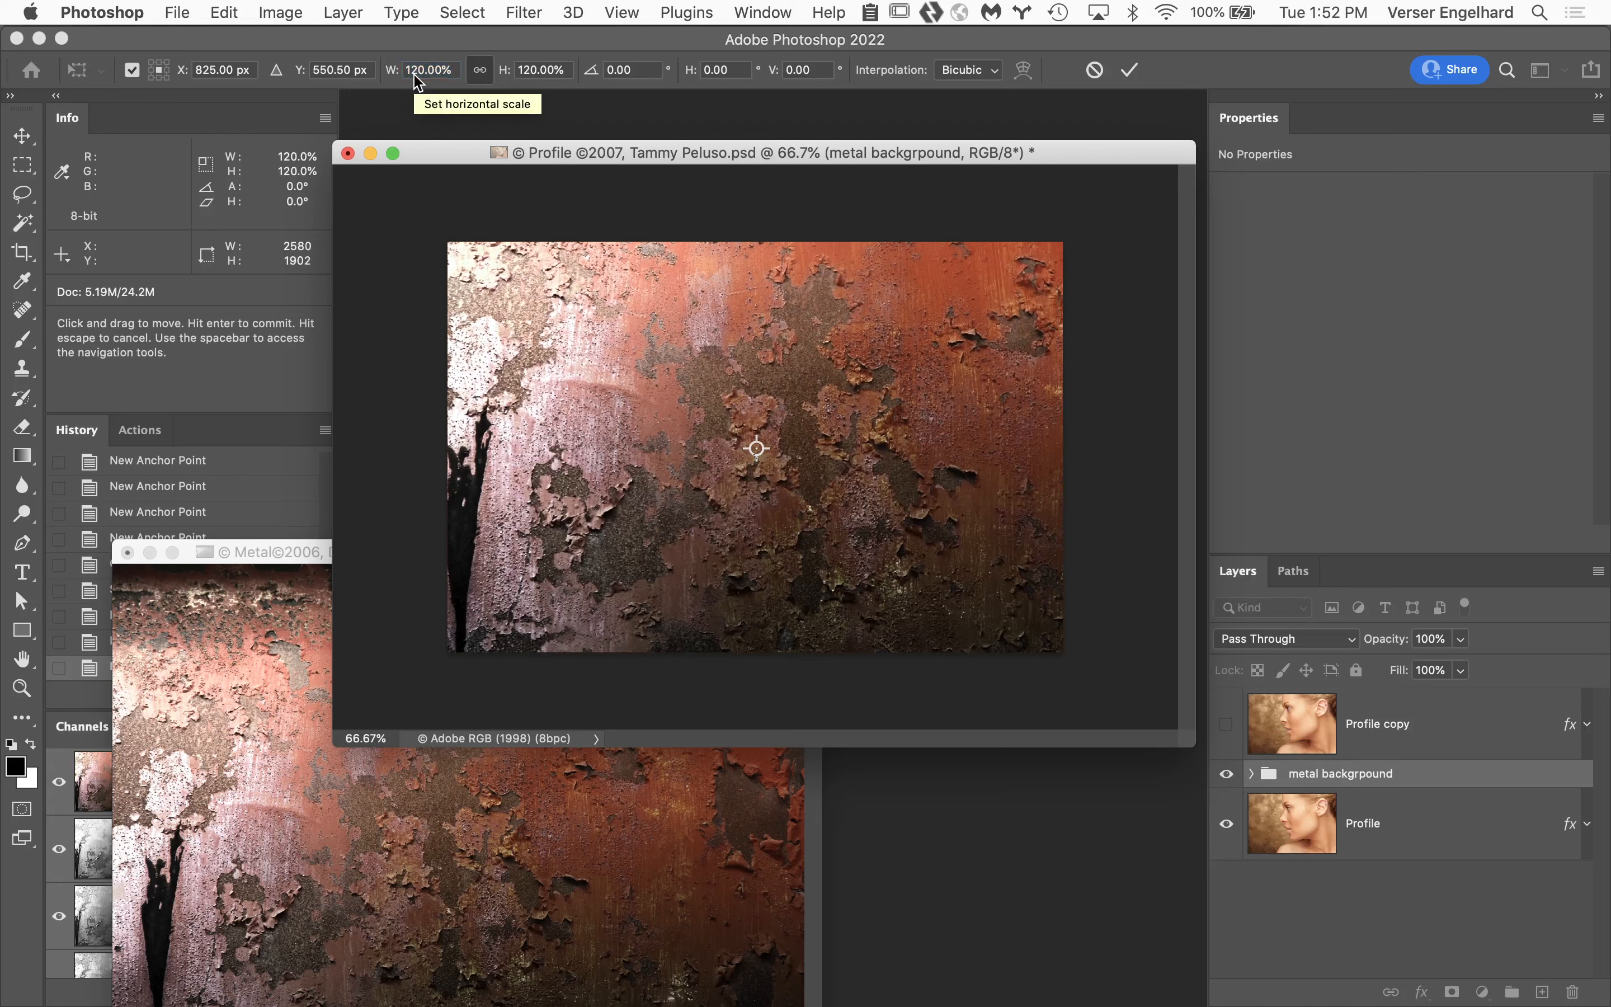
pyautogui.click(1131, 70)
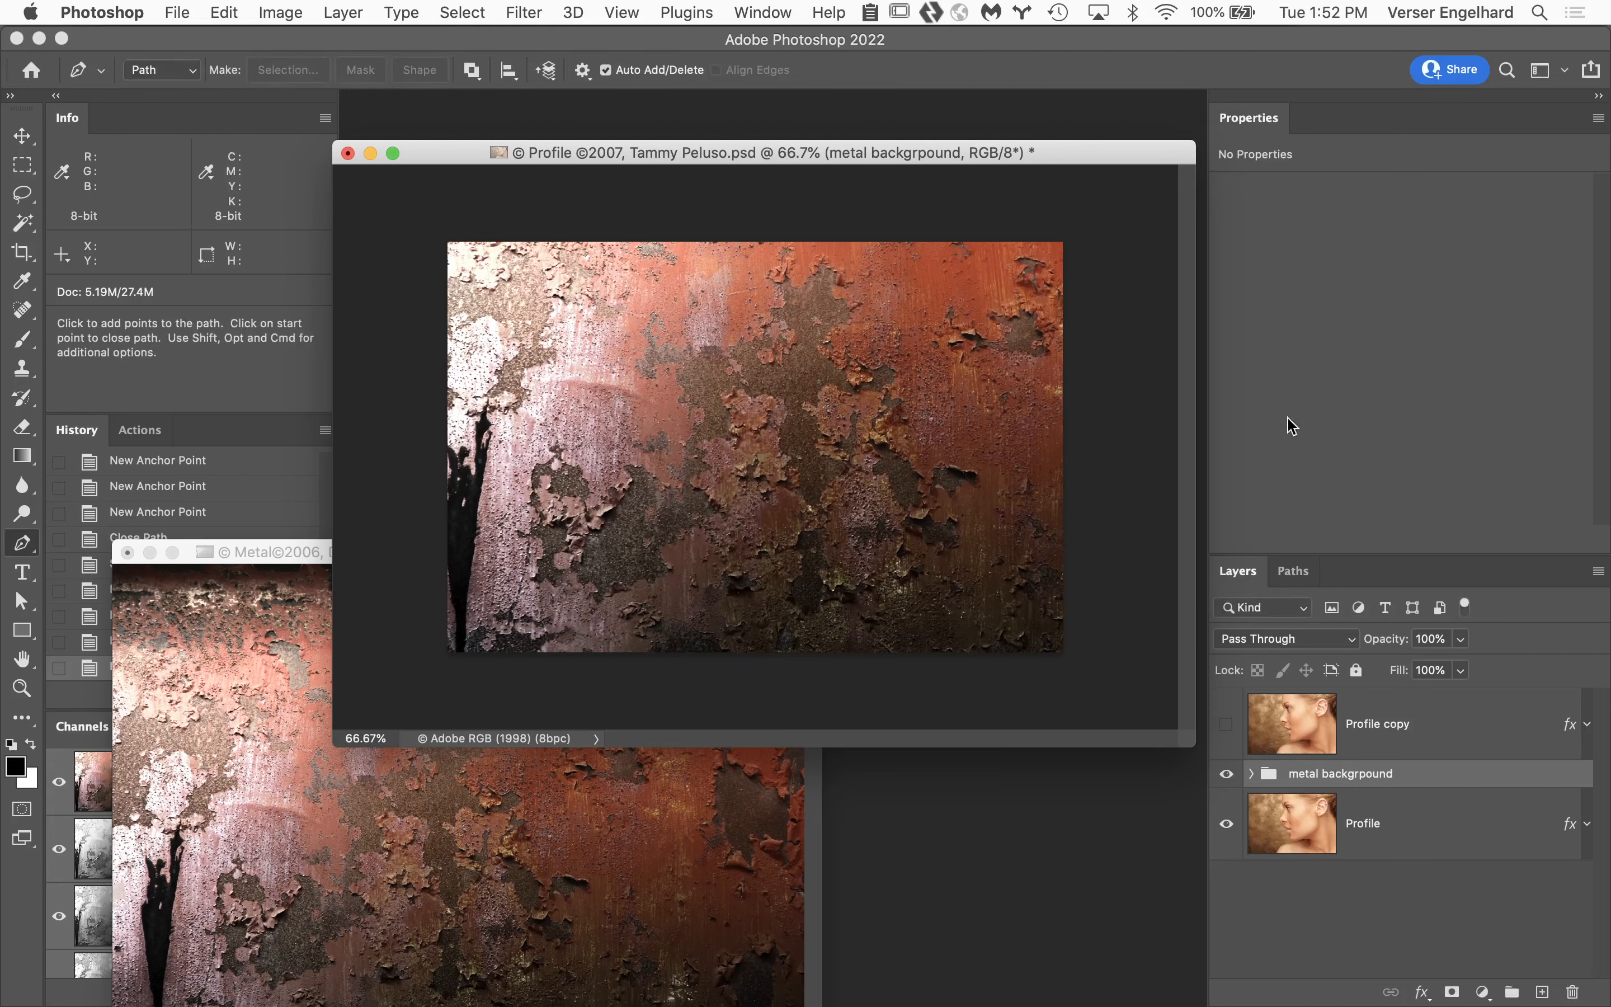
# Load the Work Path as a selection, add a layer mask from it to the Profile copy layer, and make that layer visible.
pyautogui.click(1294, 571)
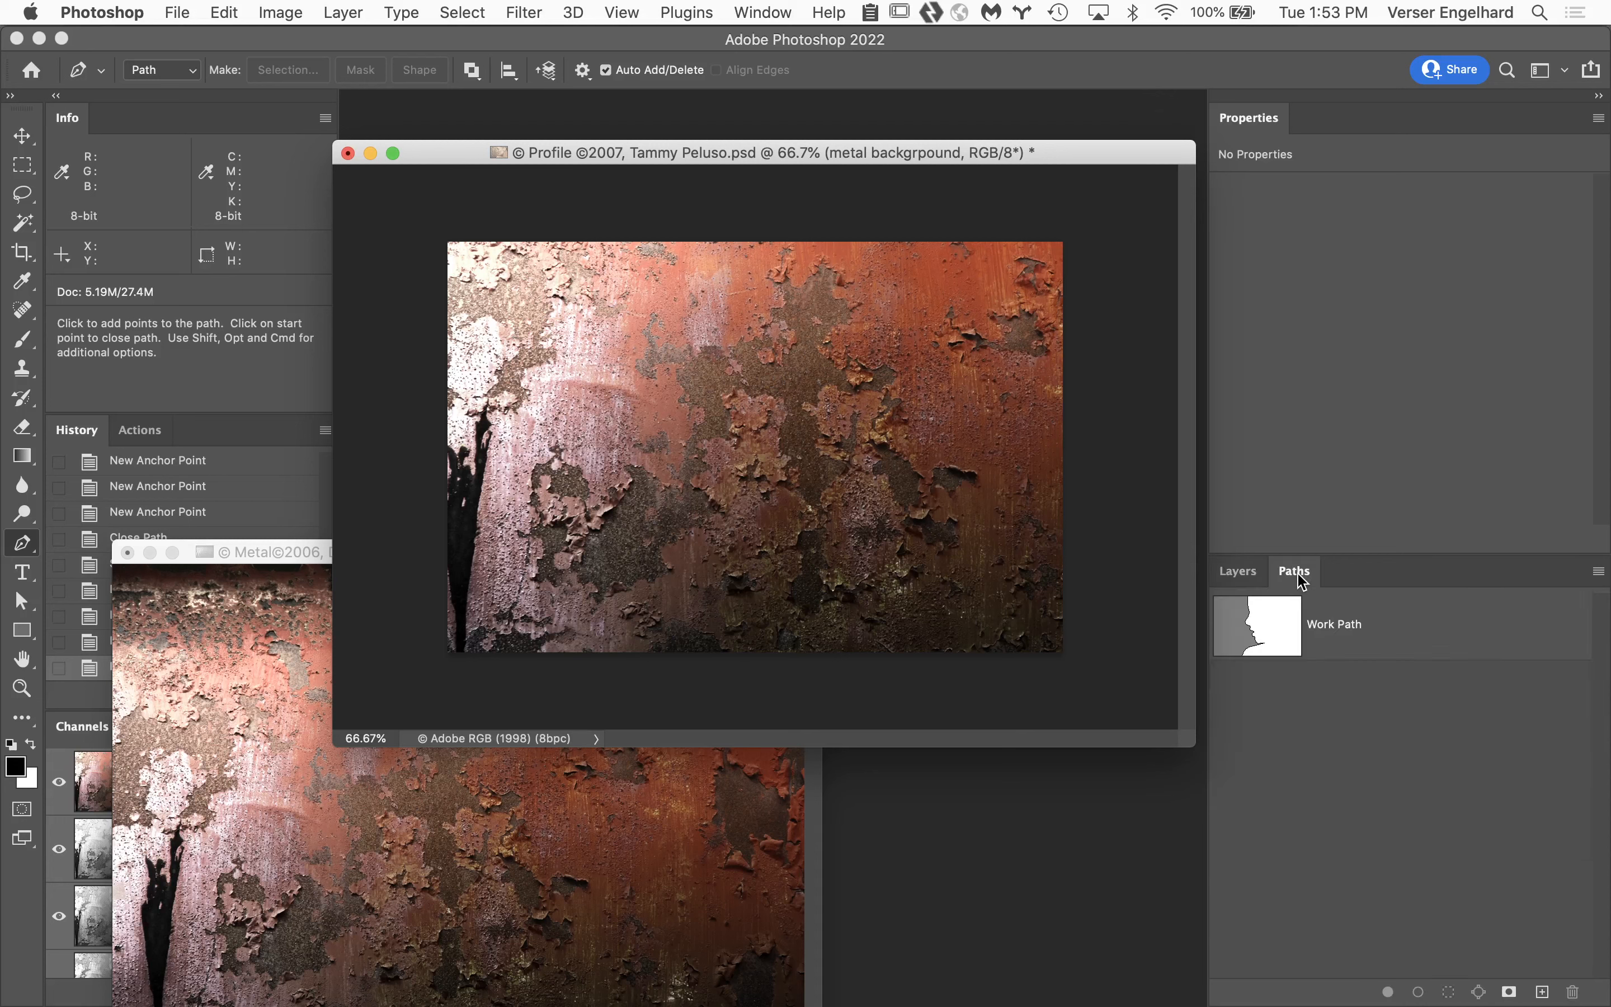
pyautogui.keyDown('super'); pyautogui.click(1275, 622); pyautogui.keyUp('super')
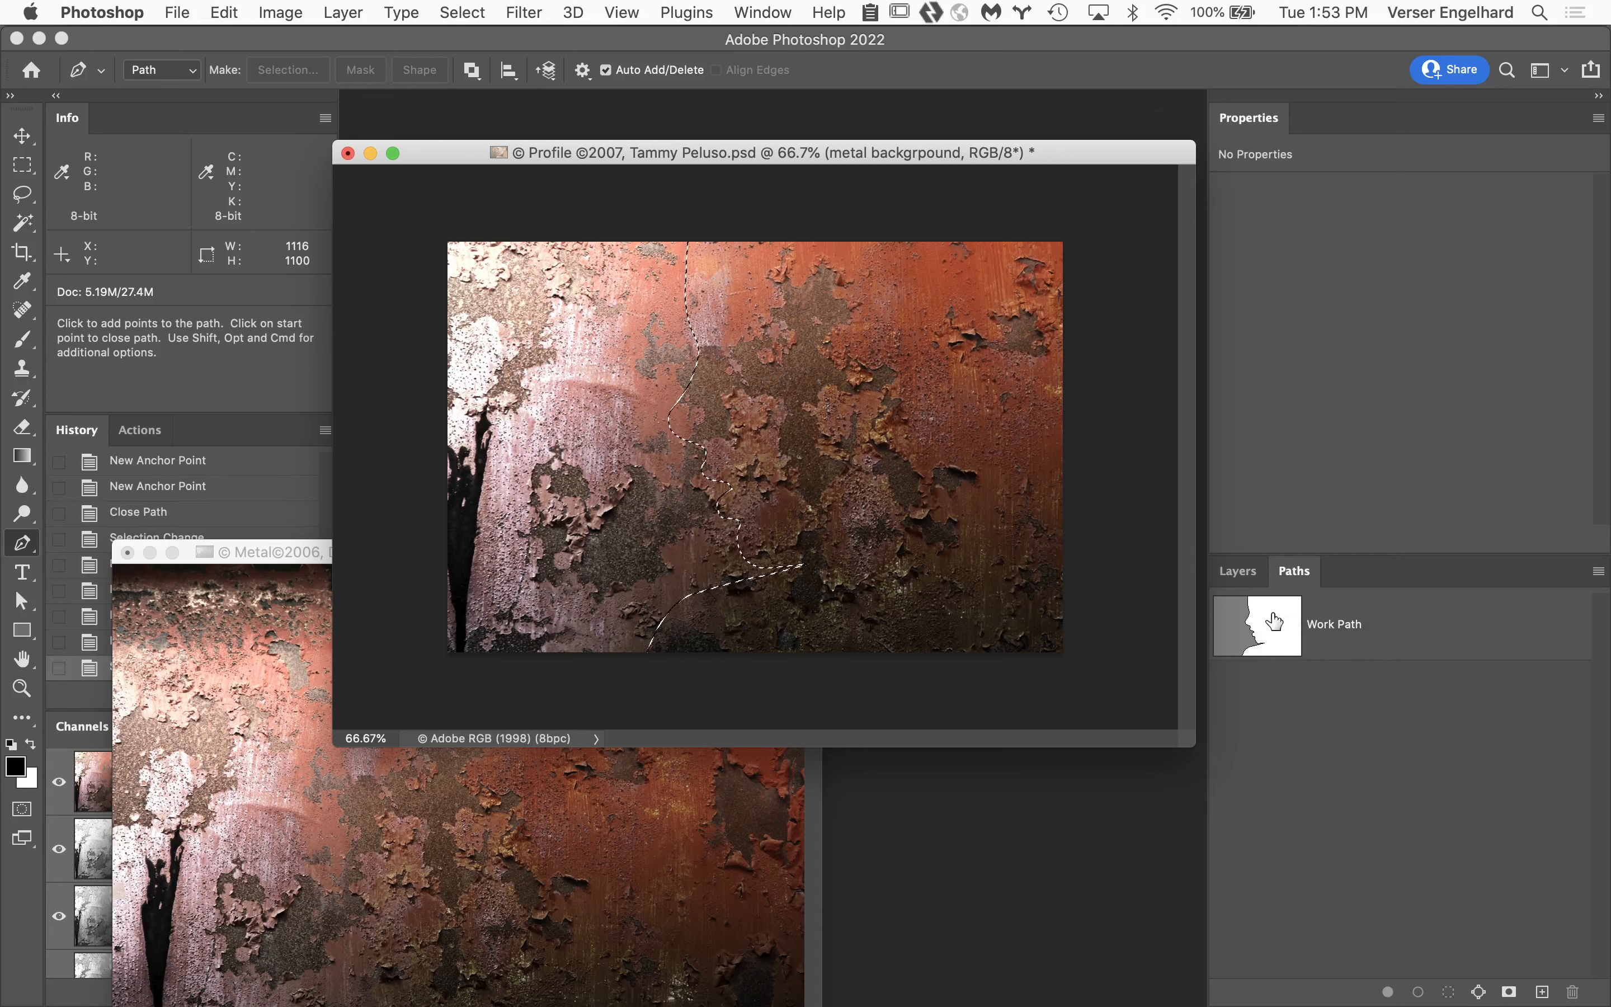
pyautogui.click(1240, 571)
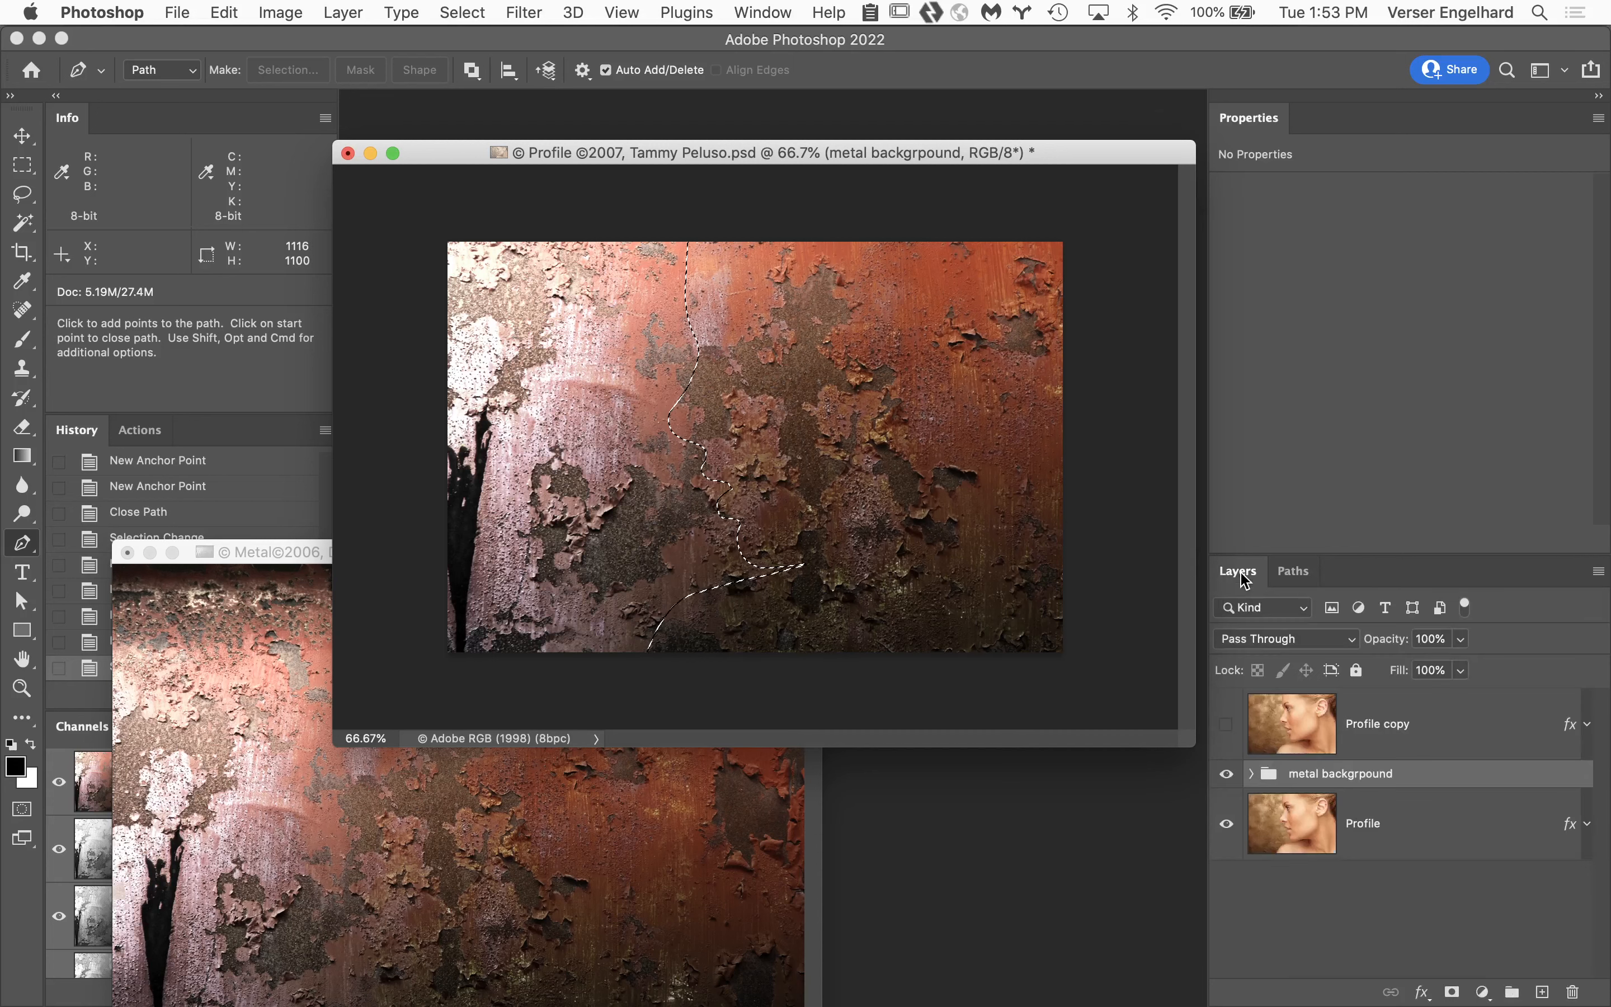
pyautogui.click(1438, 723)
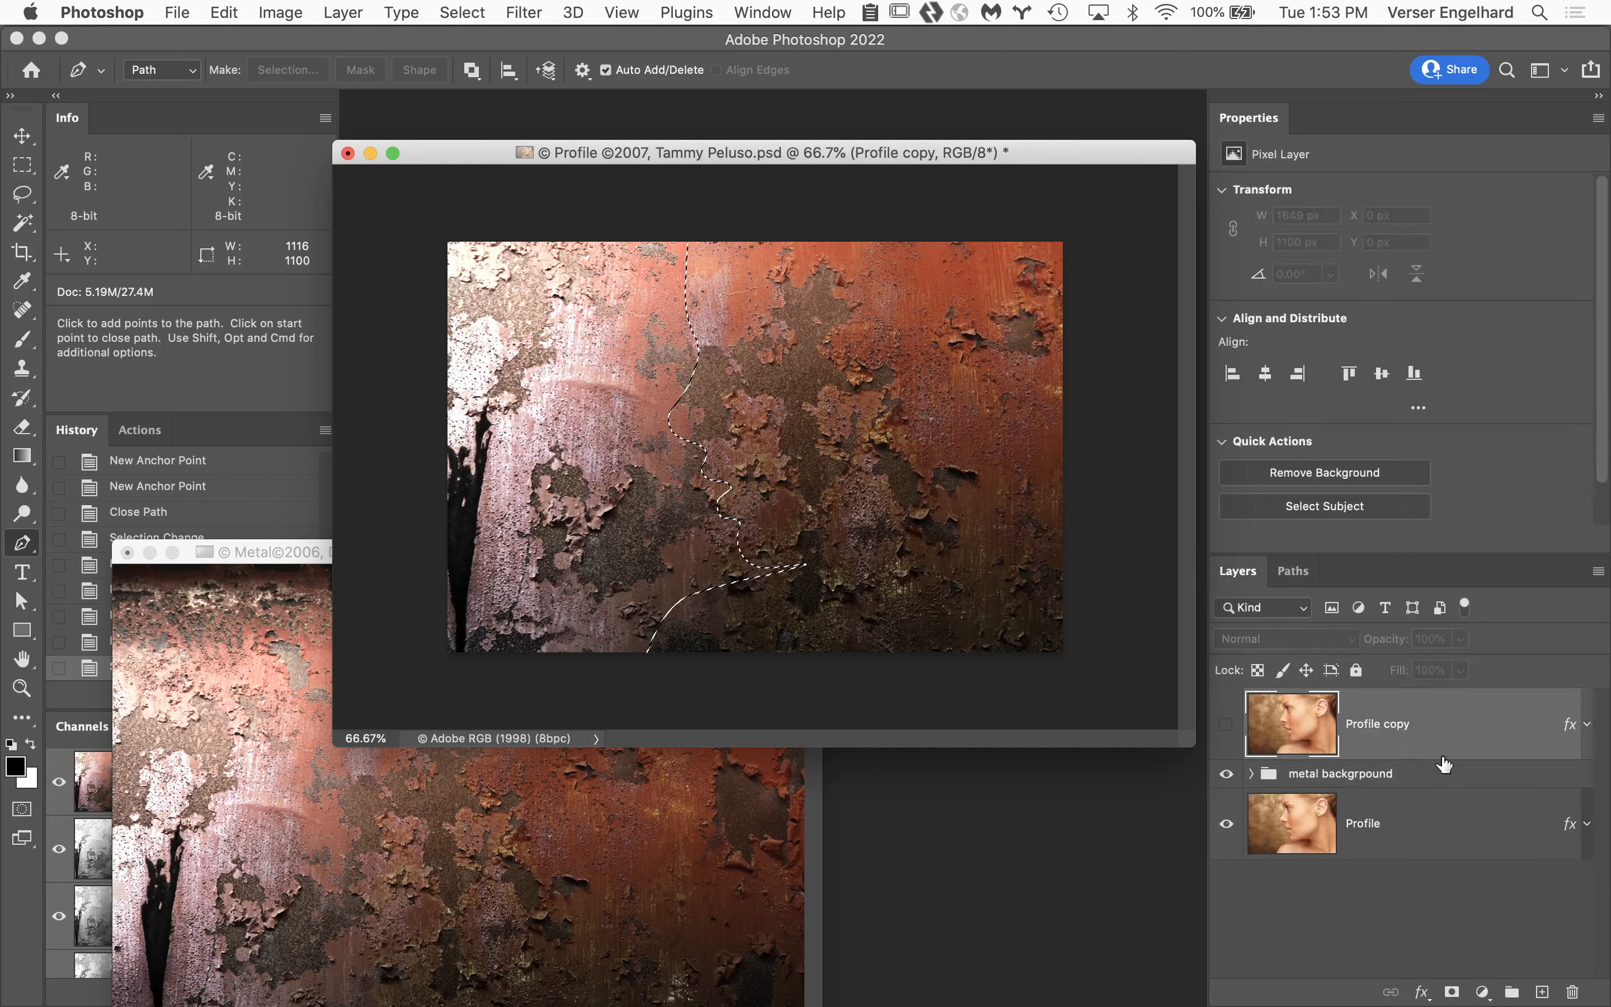
pyautogui.click(1454, 993)
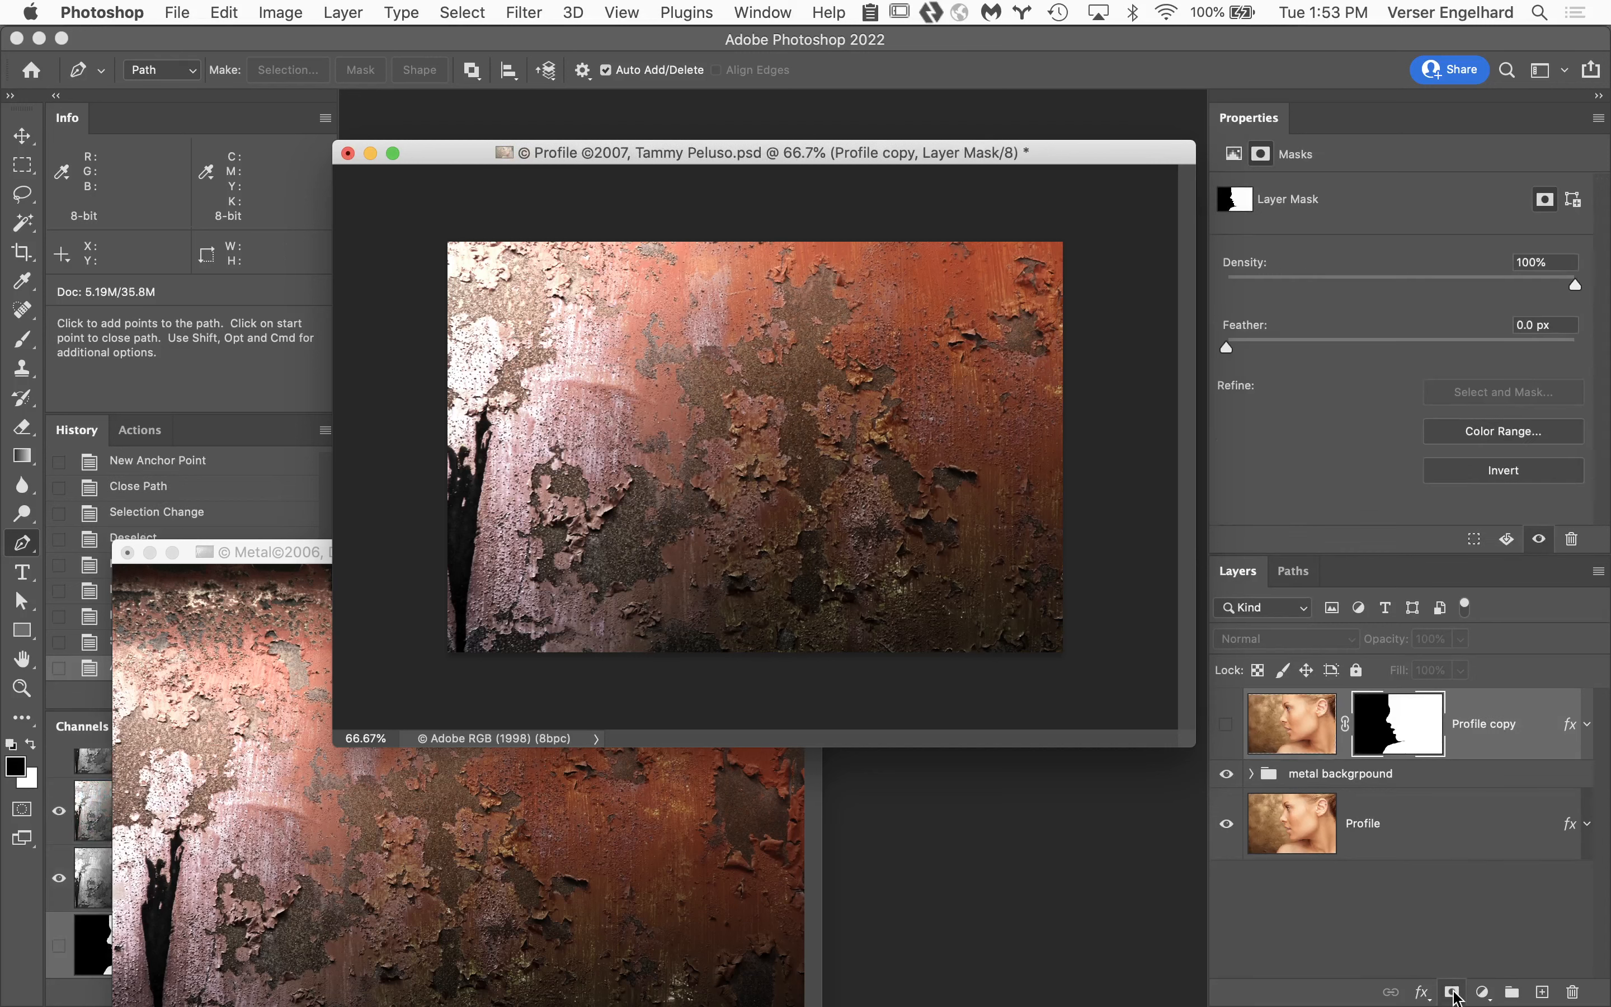
pyautogui.click(1227, 725)
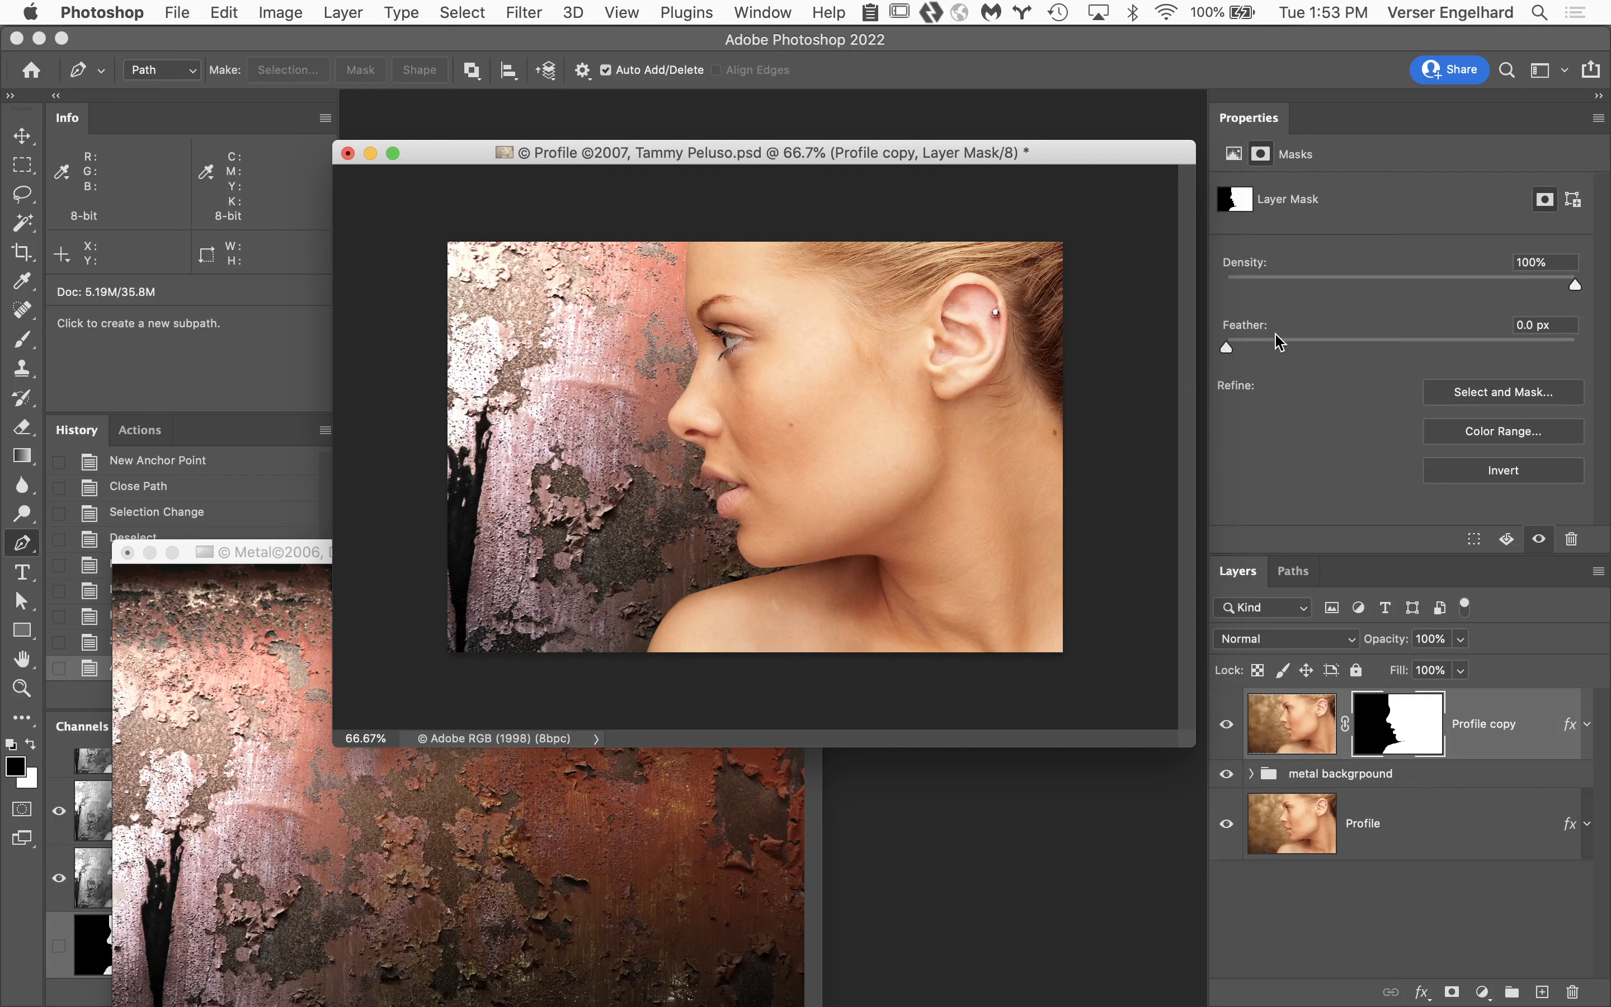
# Feather the Profile copy layer mask by 1.1 px and check the Work Path and the metal group's contents.
pyautogui.click(1226, 350)
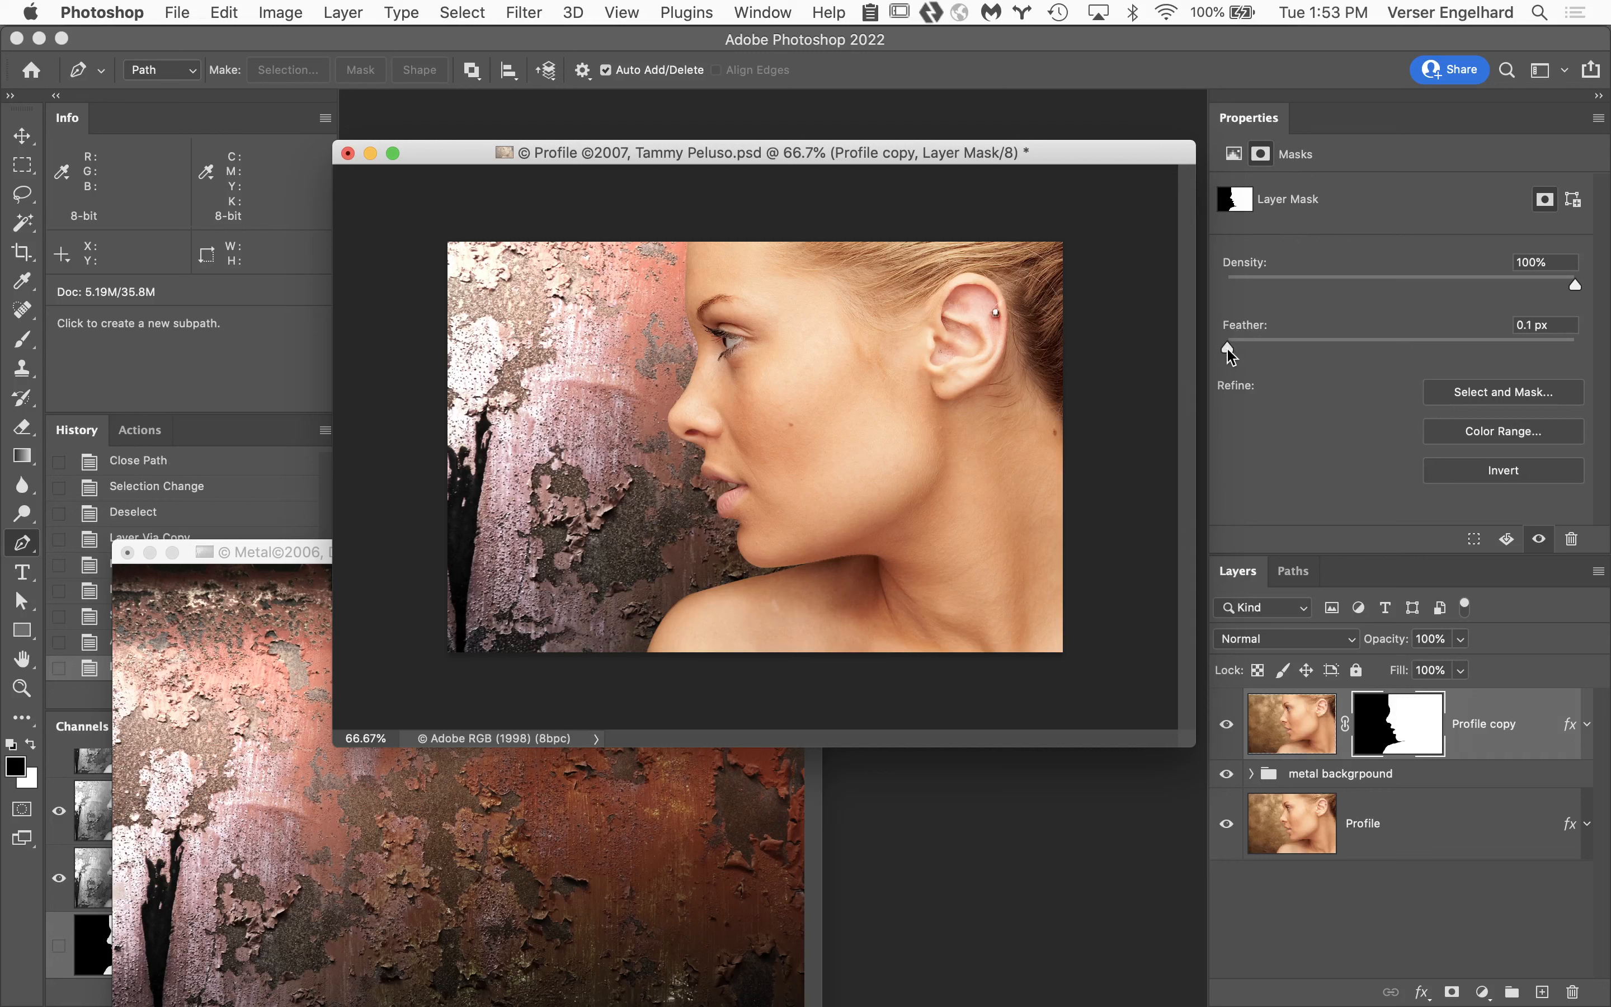
pyautogui.moveTo(1230, 356); pyautogui.dragTo(1250, 361)
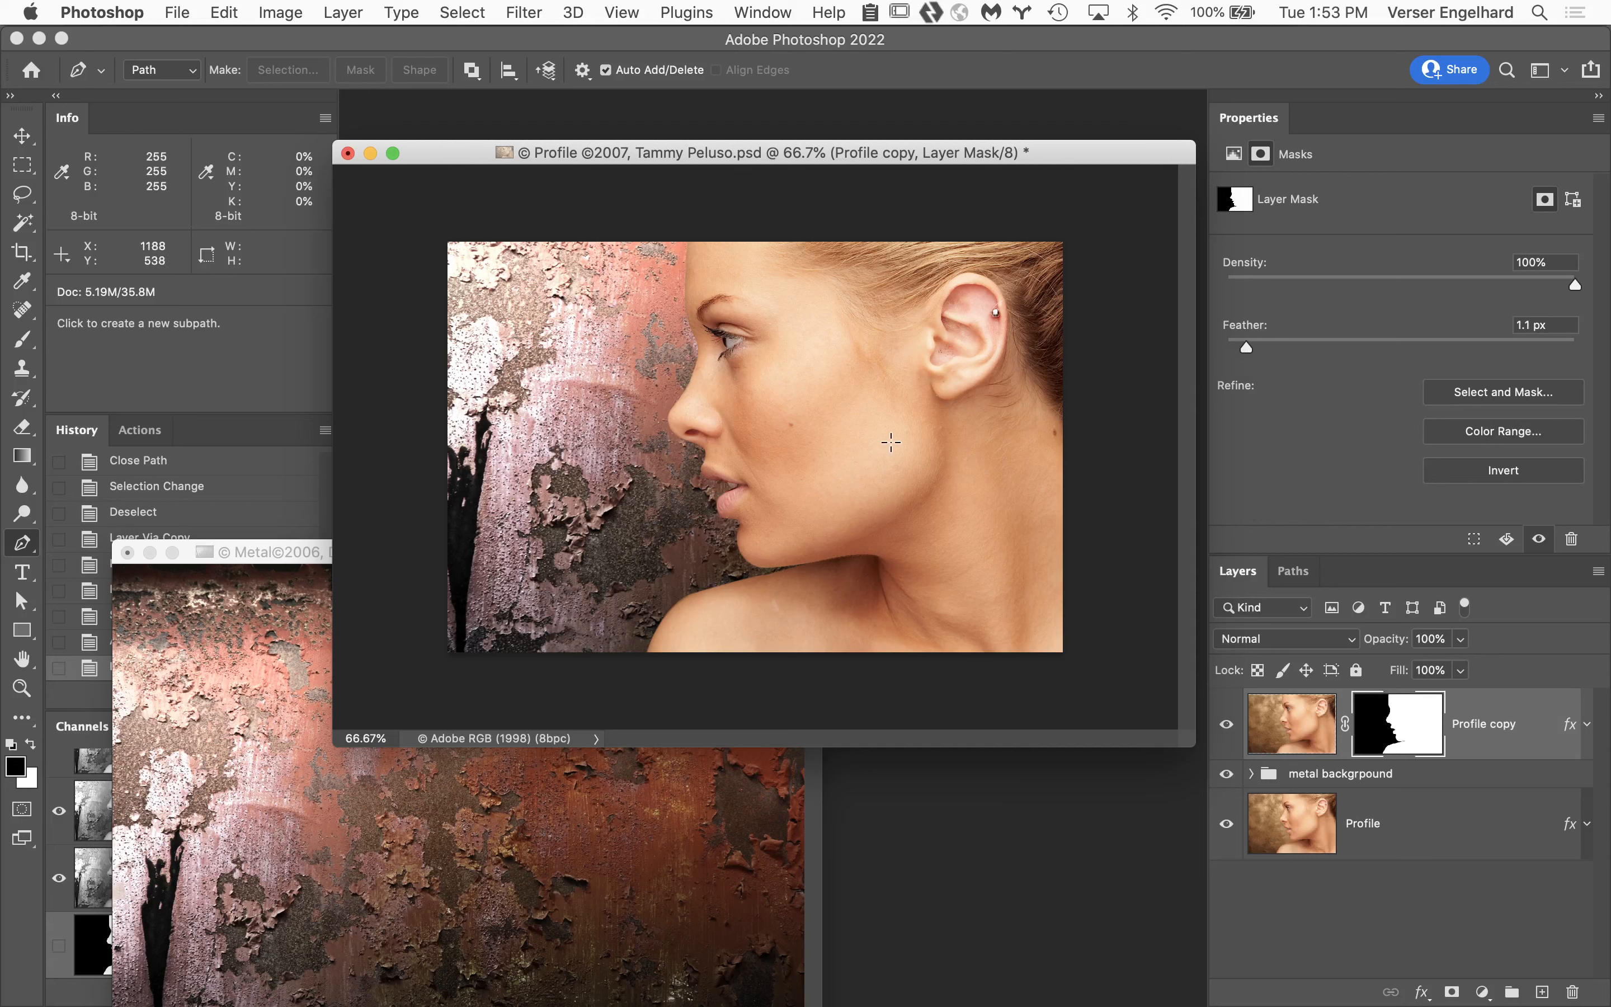
pyautogui.click(1290, 573)
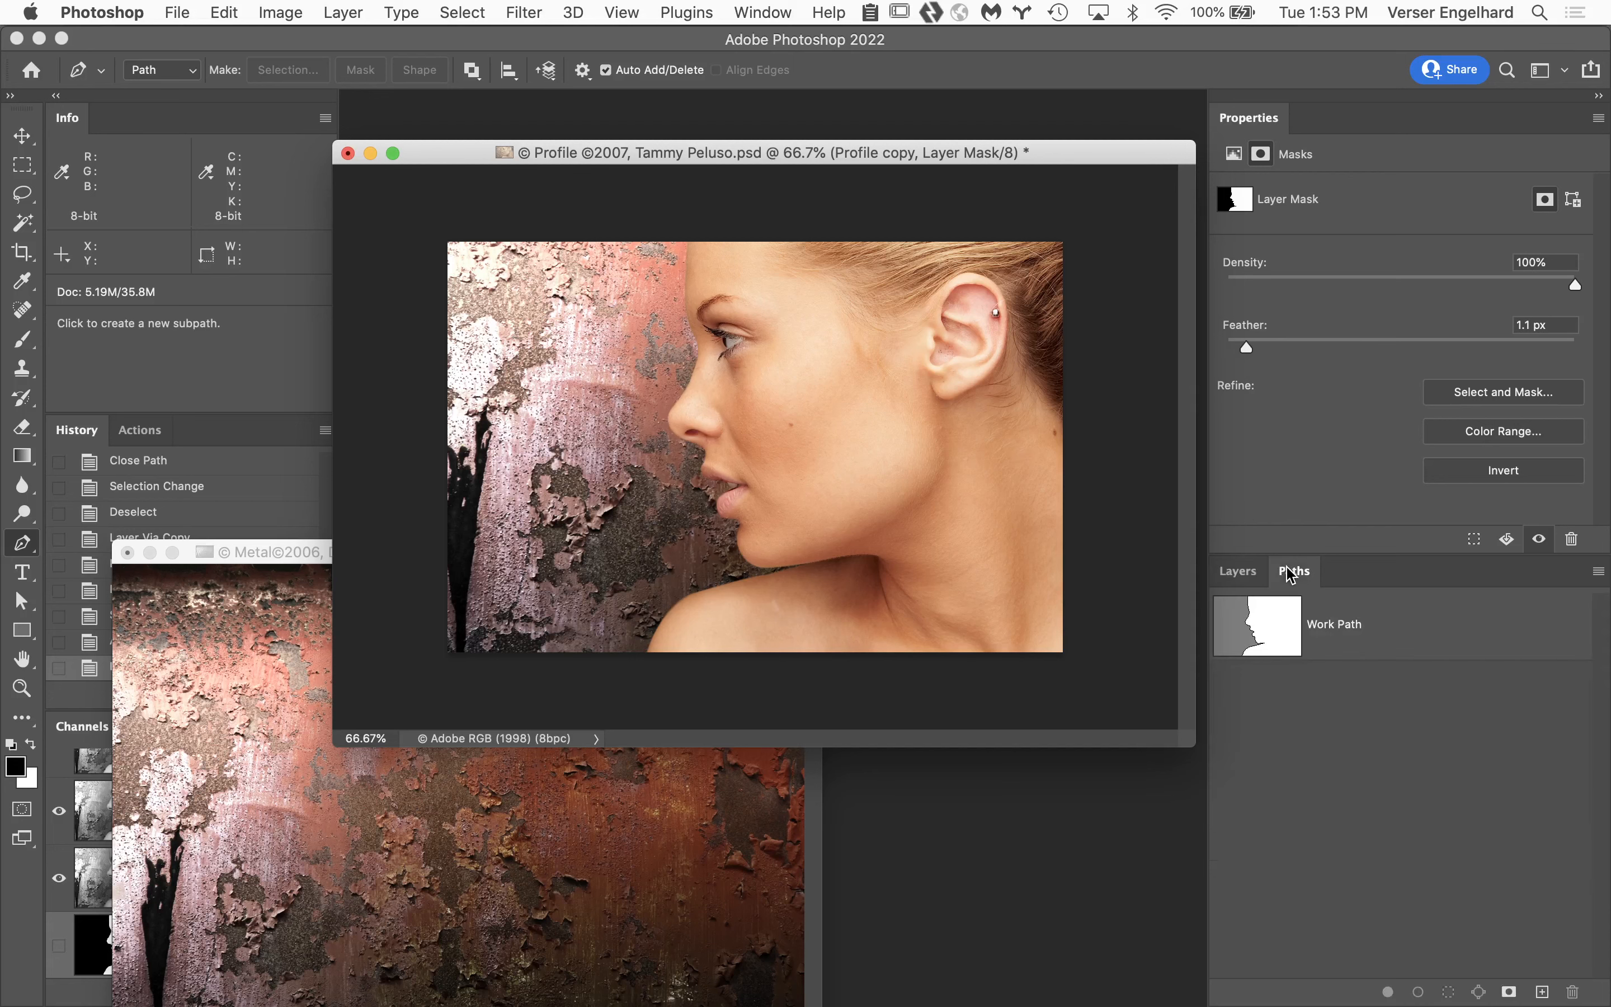
pyautogui.click(1244, 573)
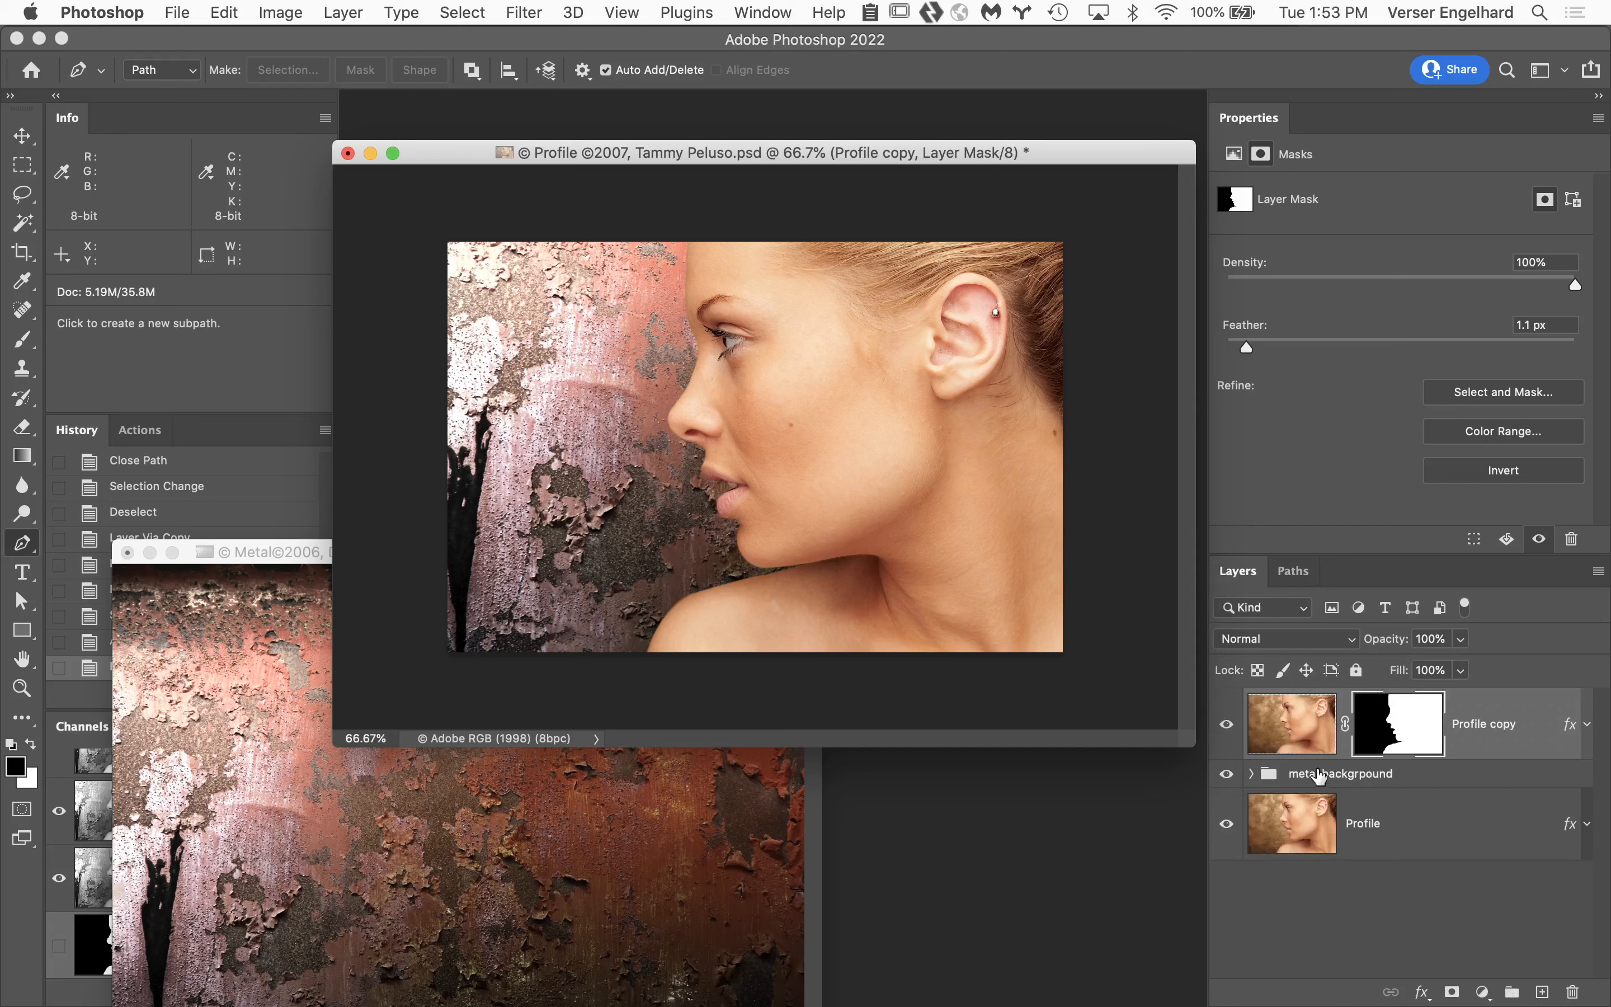
pyautogui.click(1252, 776)
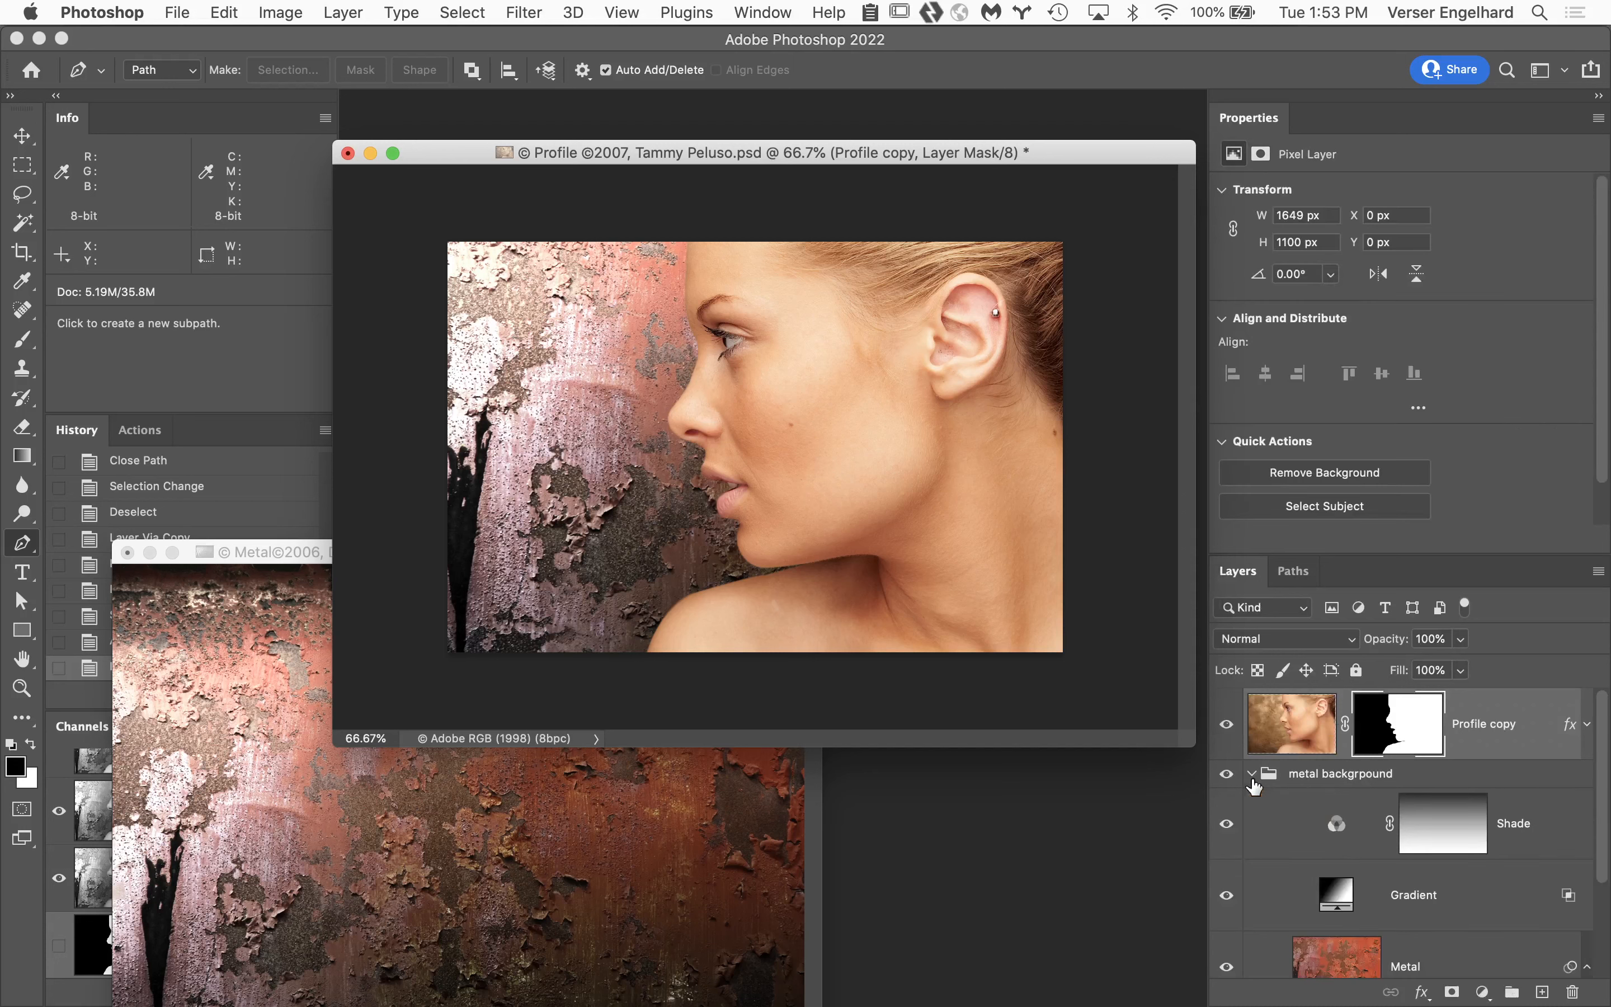
pyautogui.click(1252, 777)
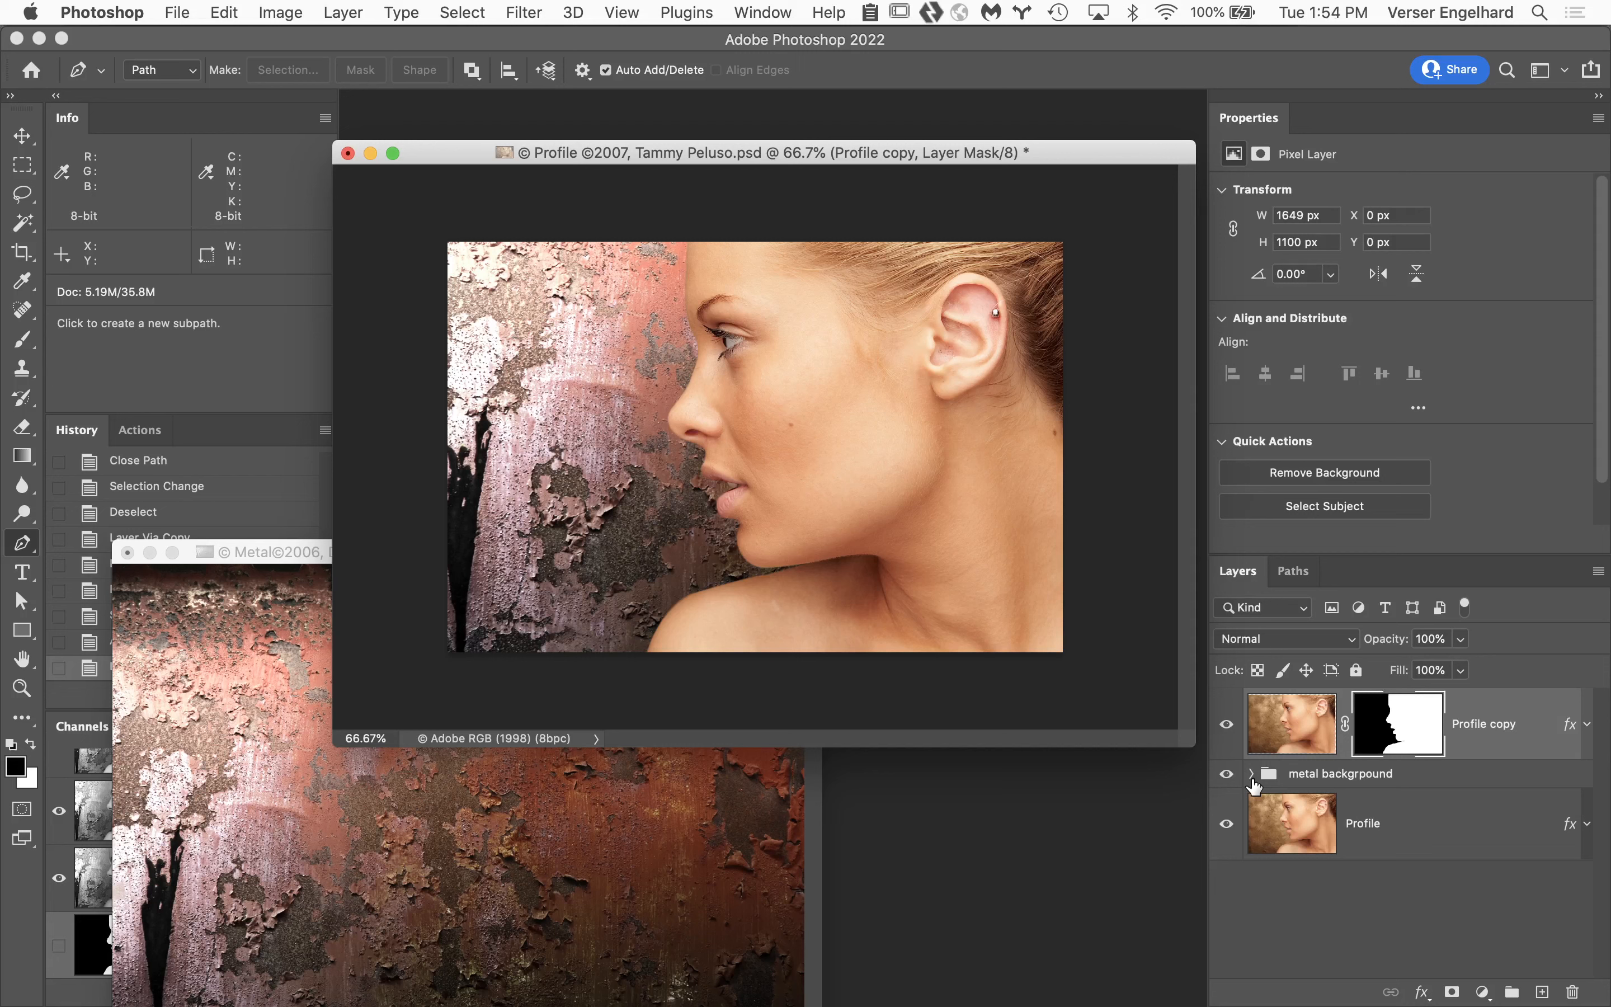
# Target the Profile copy layer's image instead of its mask and minimize the Metal document.
pyautogui.click(1302, 730)
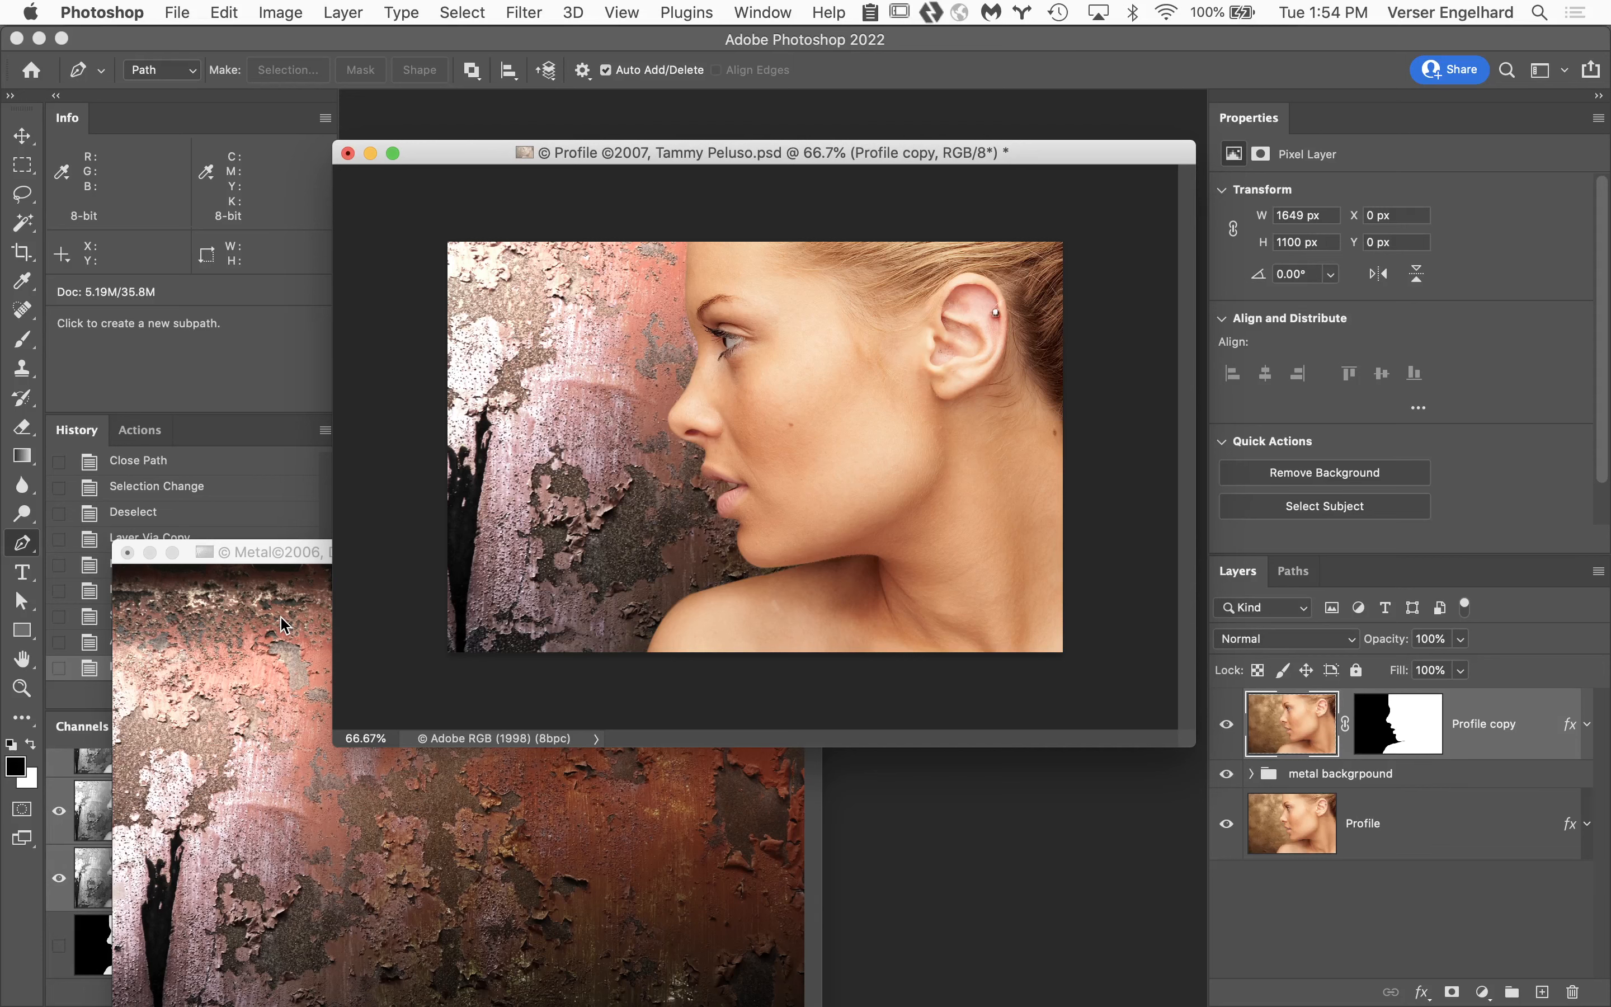
pyautogui.click(267, 577)
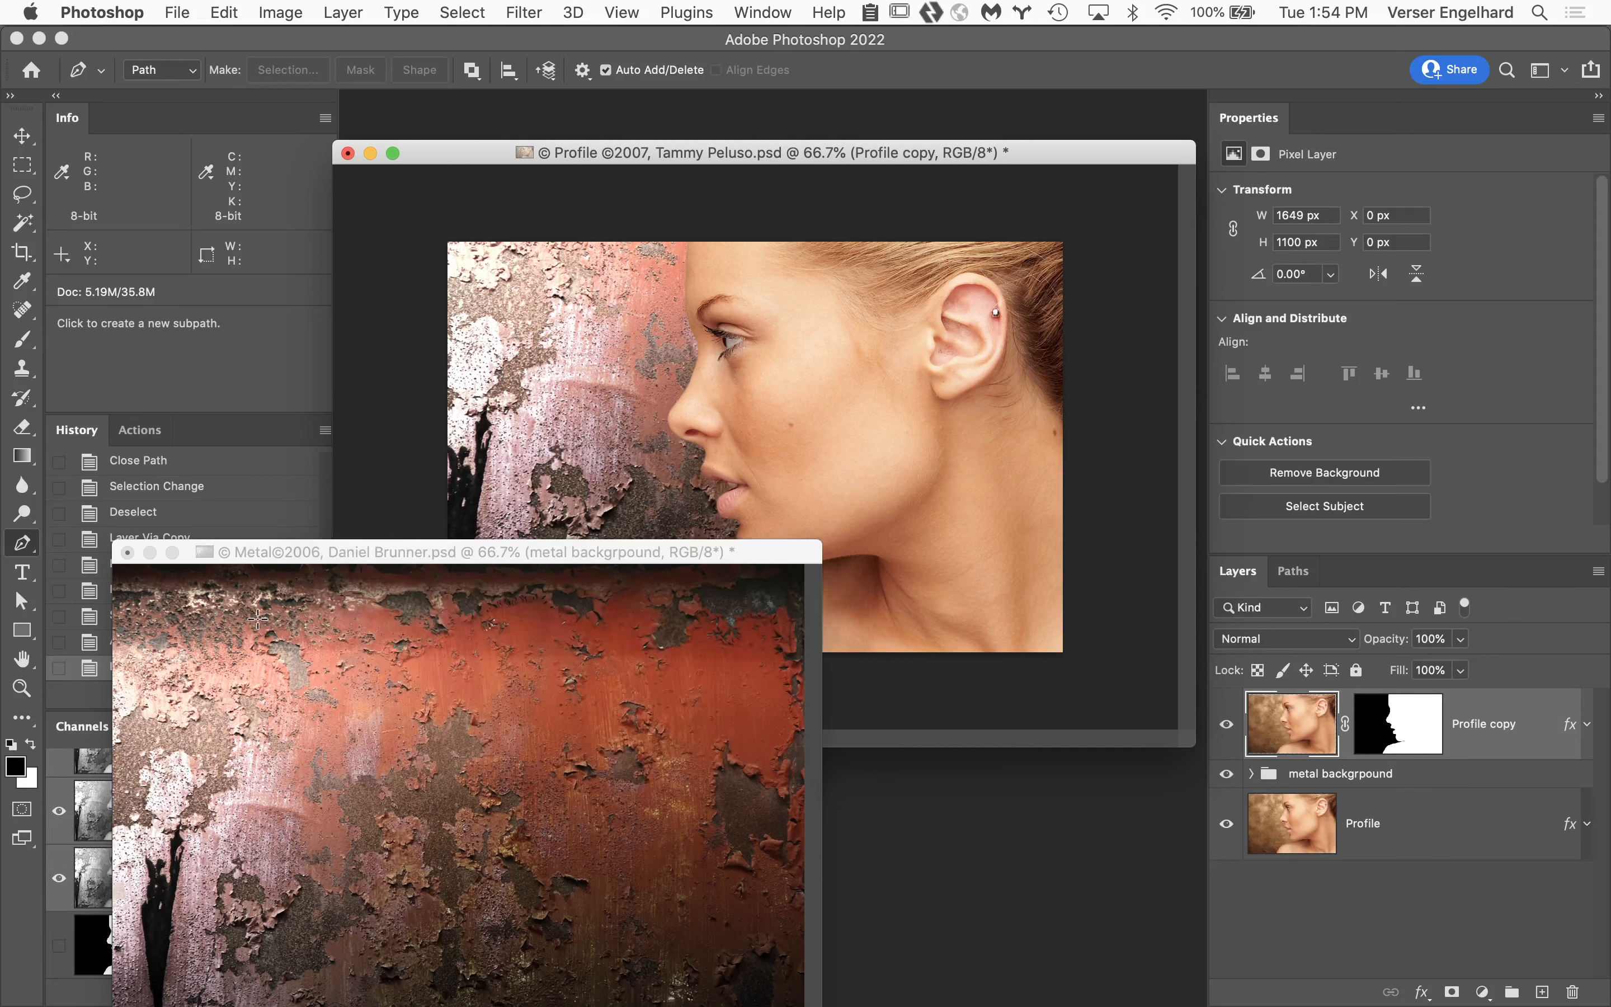
pyautogui.click(150, 553)
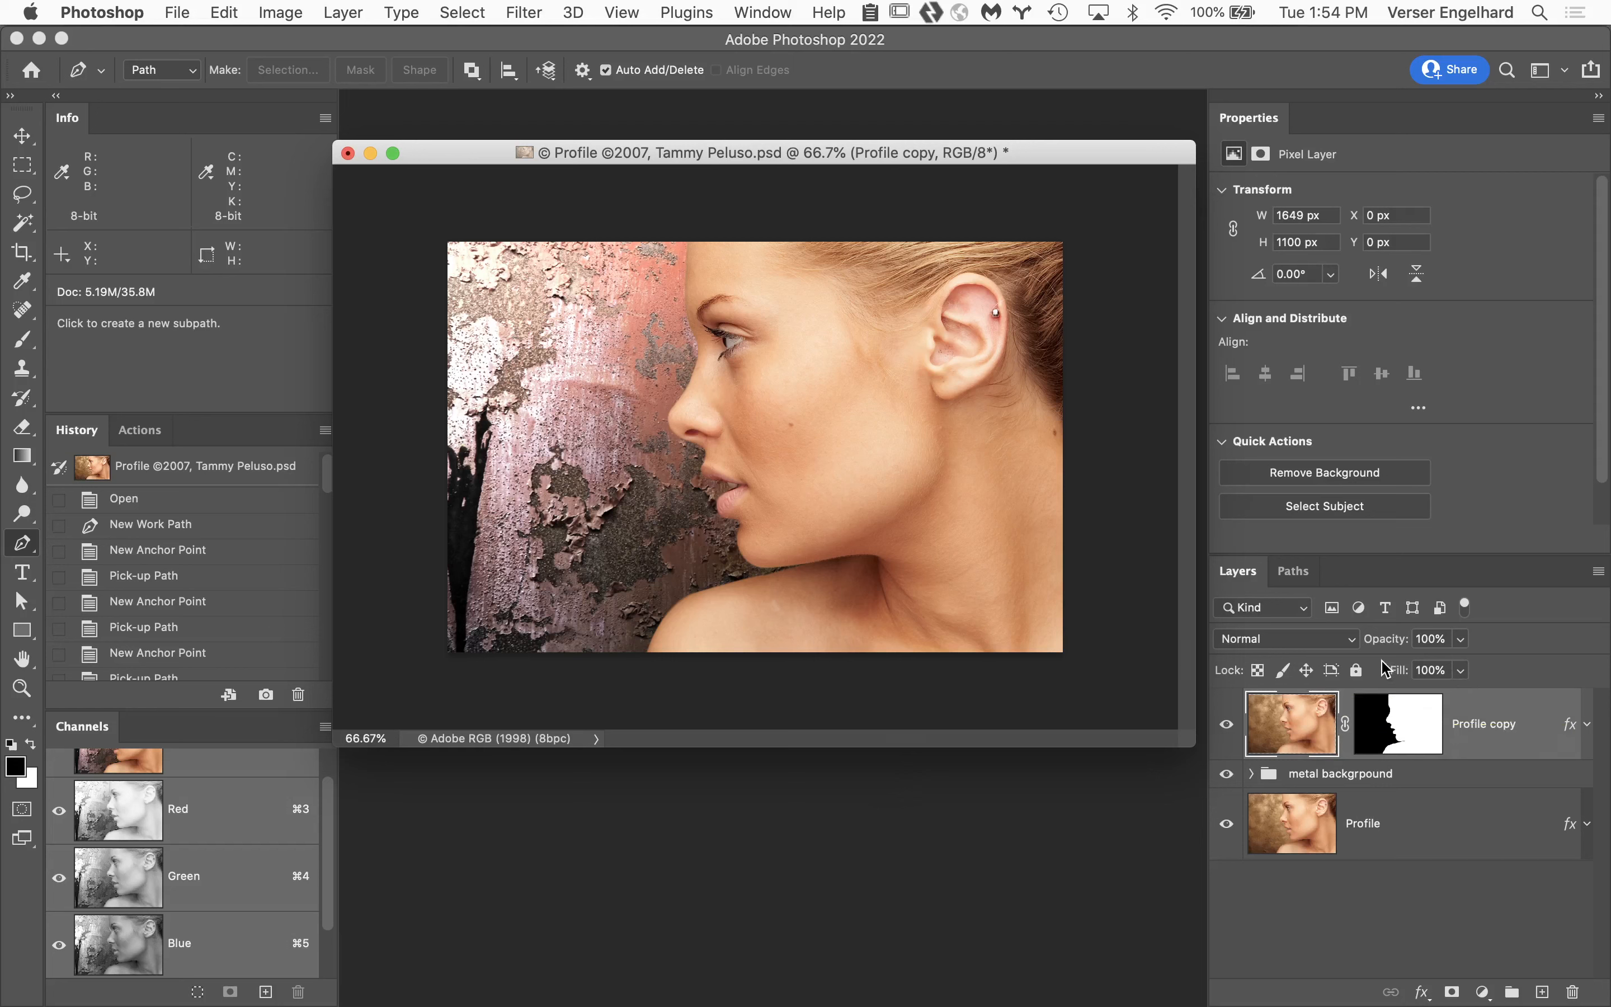
# Scale the masked Profile copy proportionally to 50.64%, keeping it anchored in the canvas's upper-right corner.
pyautogui.press('super+t')
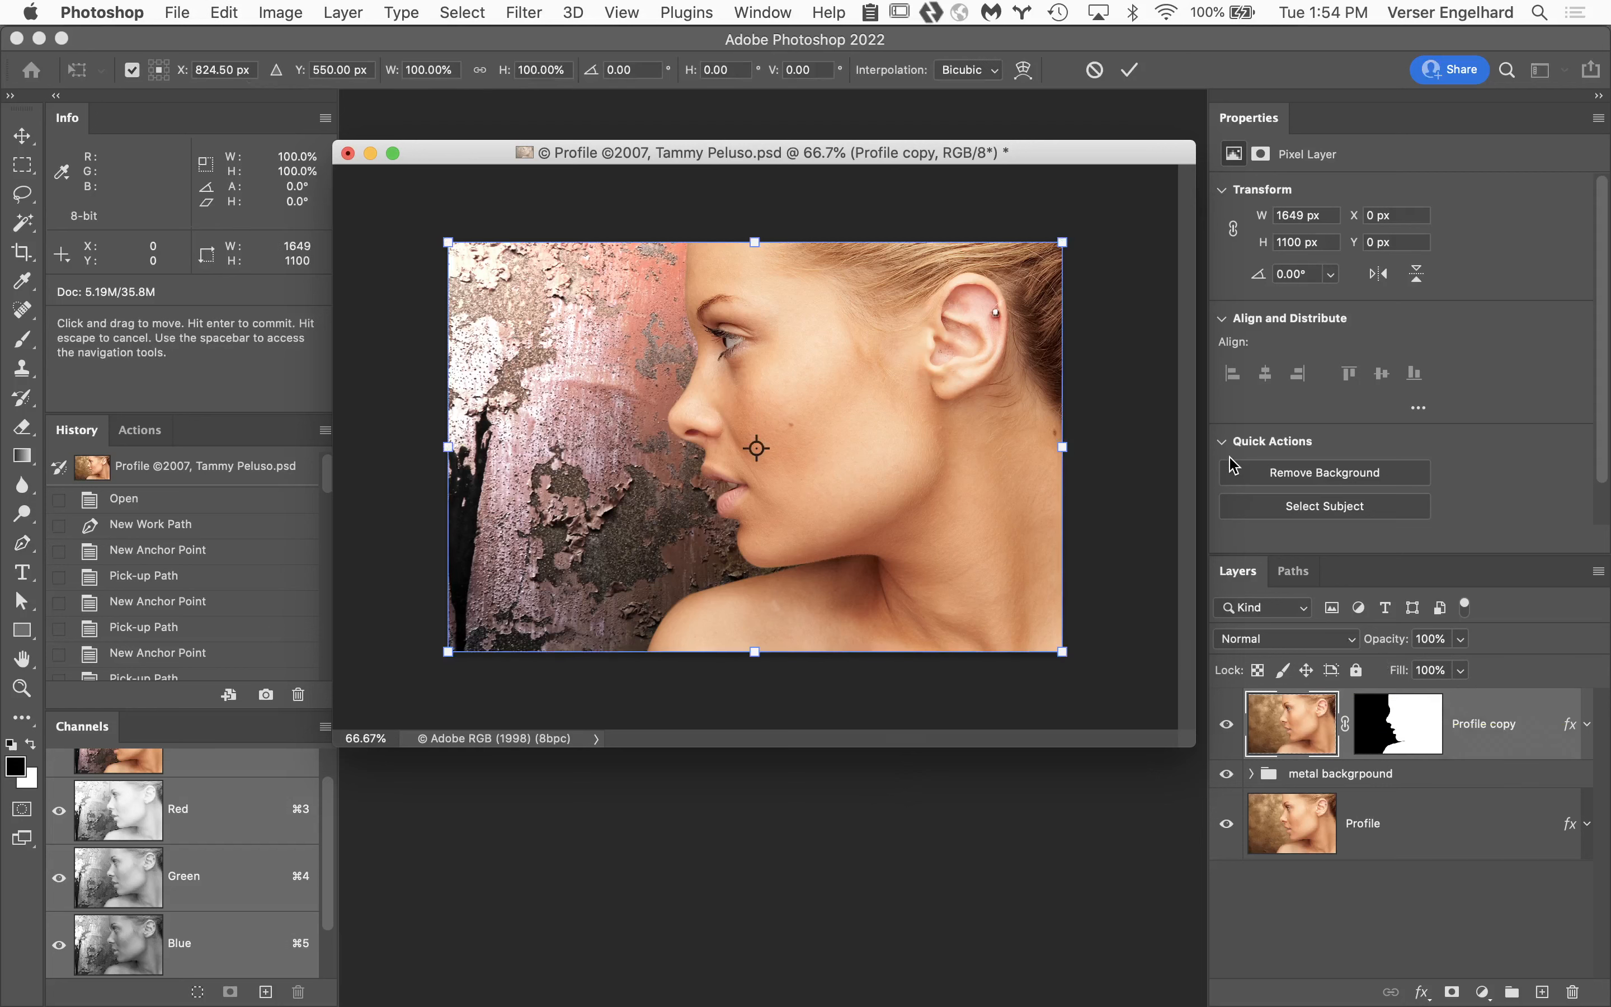
pyautogui.click(481, 70)
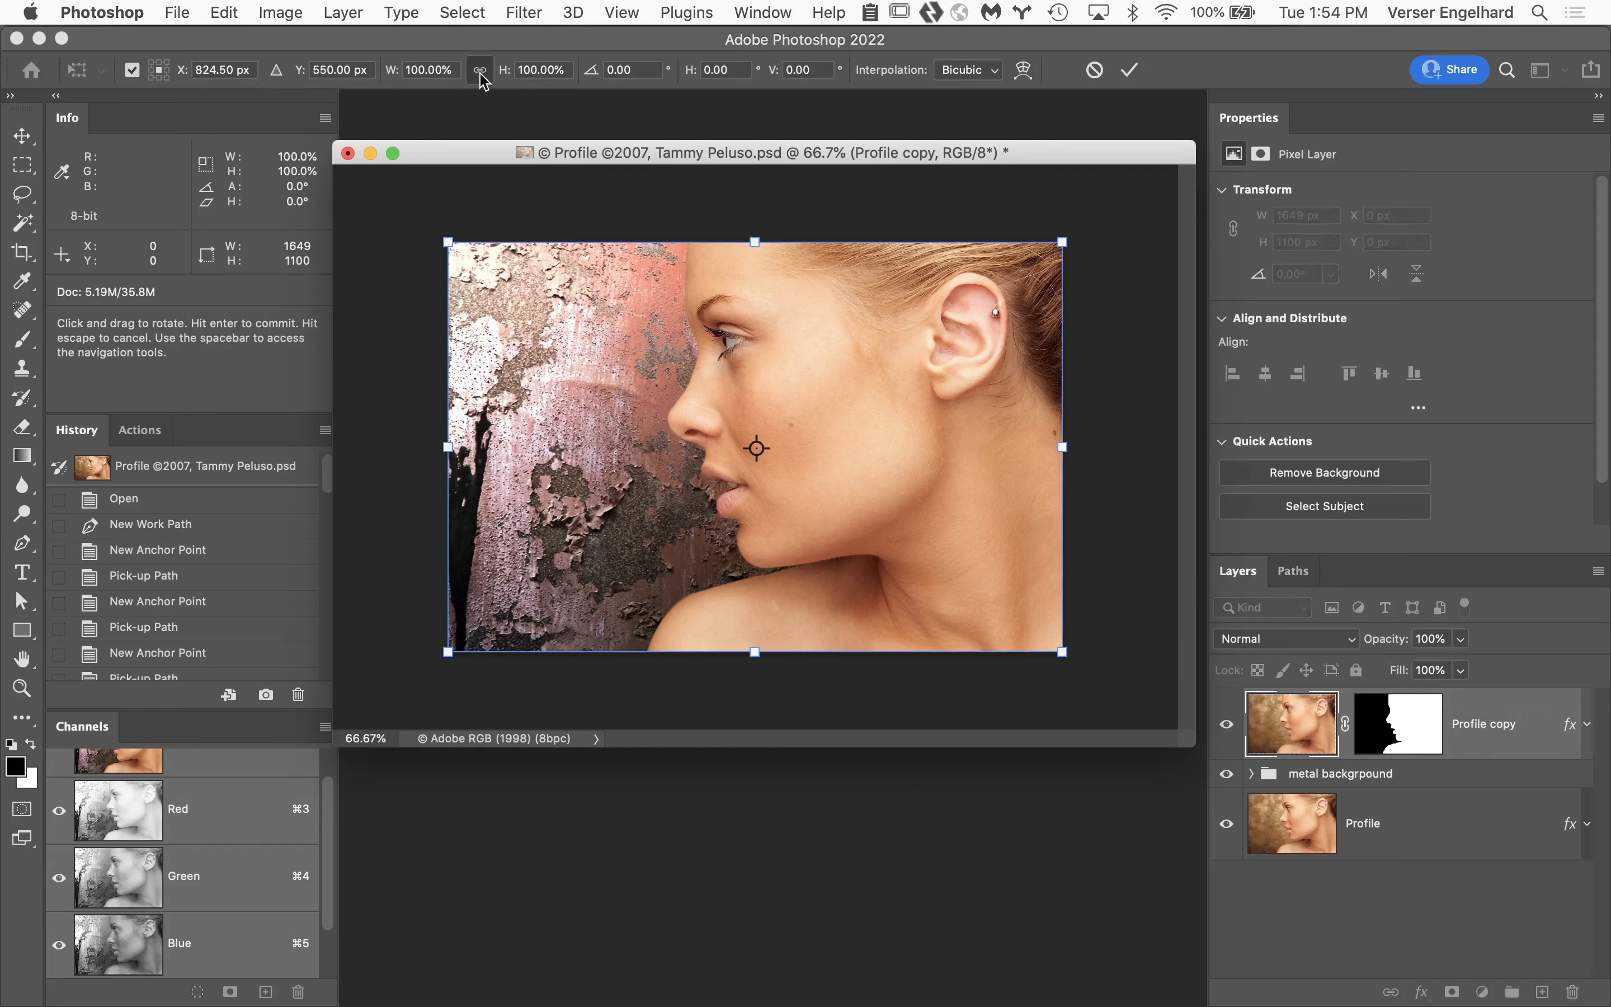
pyautogui.moveTo(448, 653); pyautogui.dragTo(782, 494)
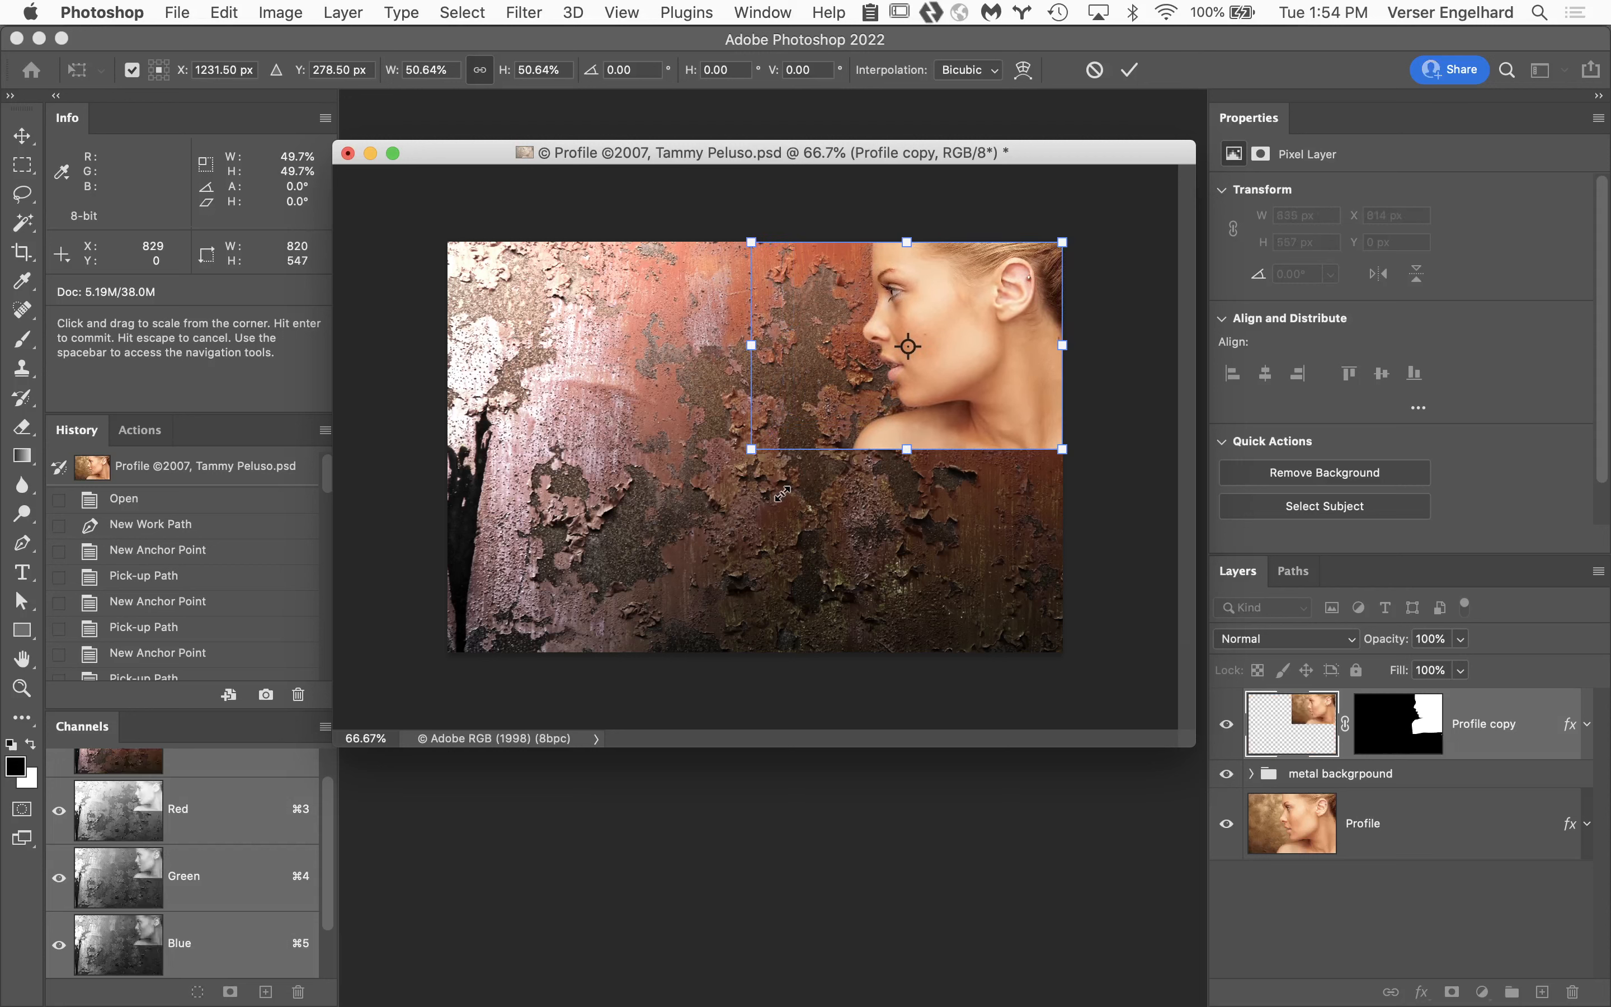
pyautogui.press('Return')
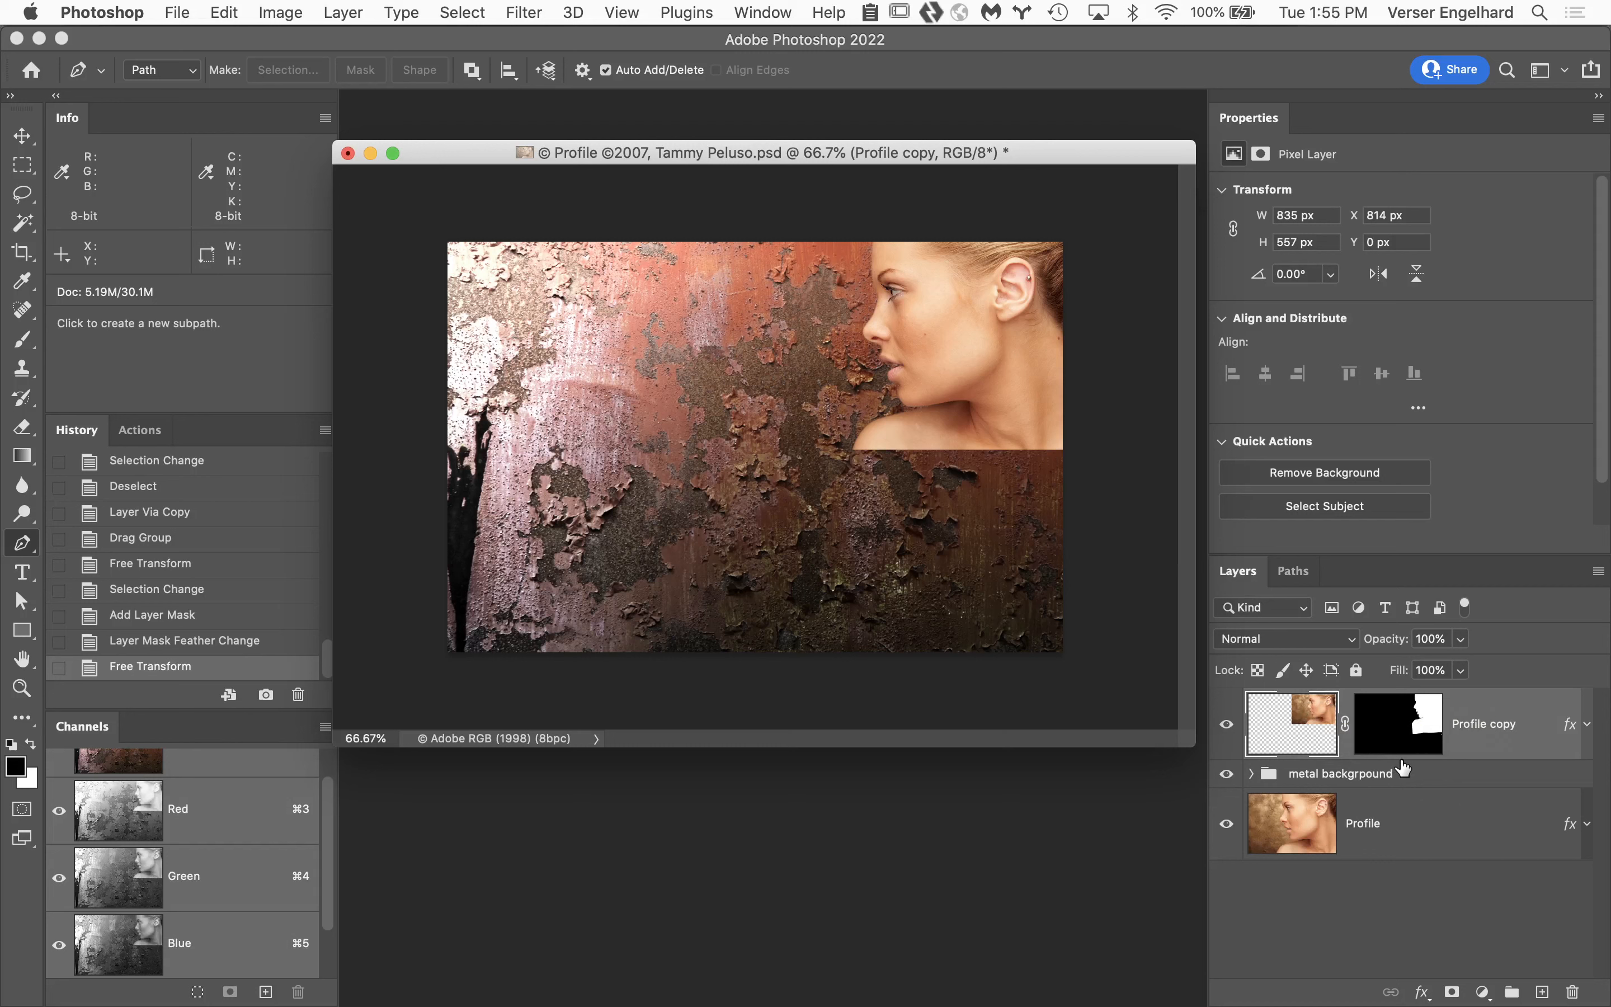
# Examine the scaled portrait's masked edge at 300% magnification, then fit the whole image in view.
pyautogui.press('super+space')
pyautogui.keyDown('super'); pyautogui.click(923, 386); pyautogui.keyUp('super')
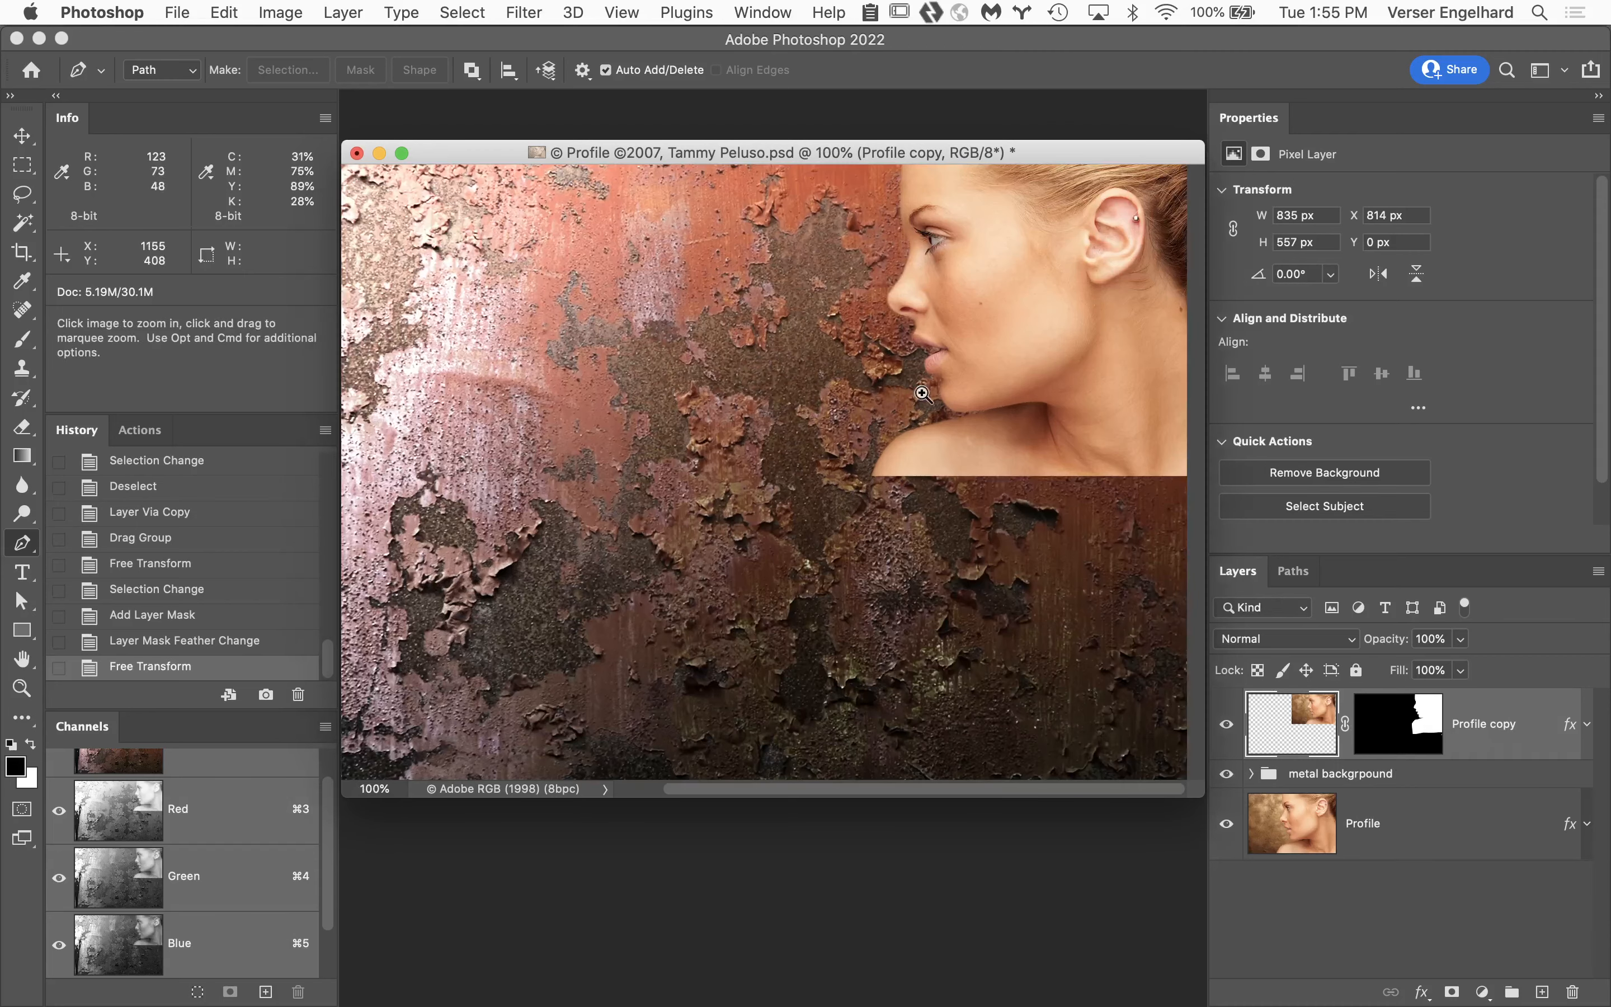
pyautogui.keyDown('super'); pyautogui.click(922, 393); pyautogui.keyUp('super')
pyautogui.keyDown('super'); pyautogui.click(881, 360); pyautogui.keyUp('super')
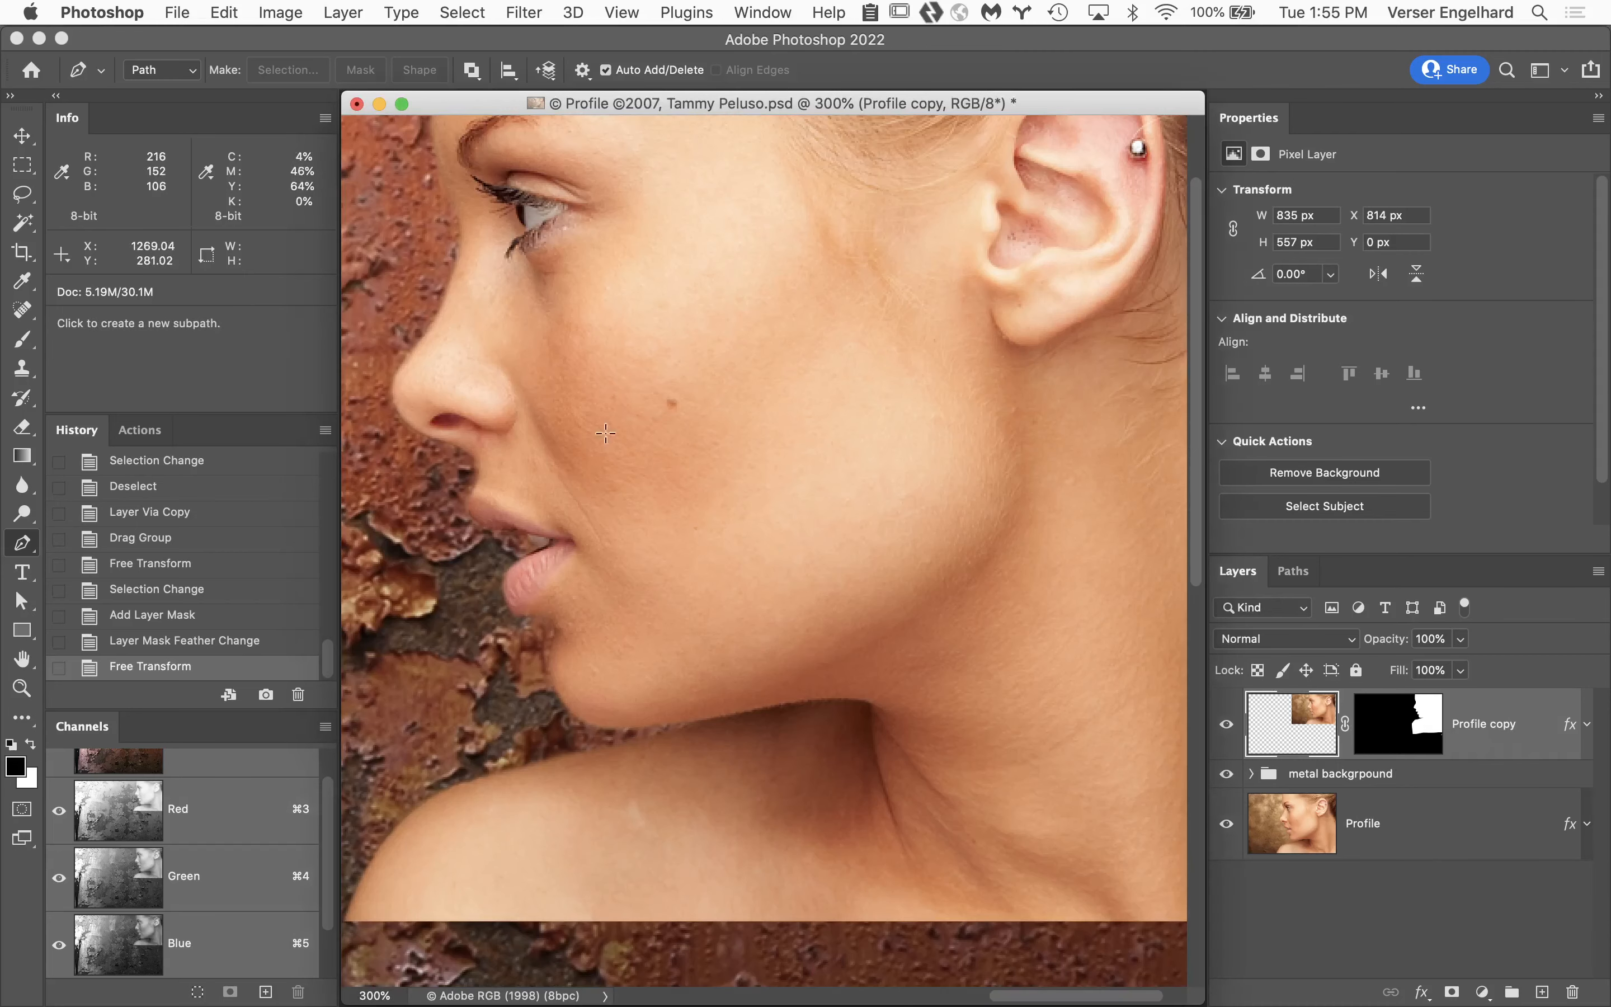
pyautogui.press('super+alt+space')
pyautogui.keyDown('alt'); pyautogui.keyDown('super'); pyautogui.click(607, 641); pyautogui.keyUp('super'); pyautogui.keyUp('alt')
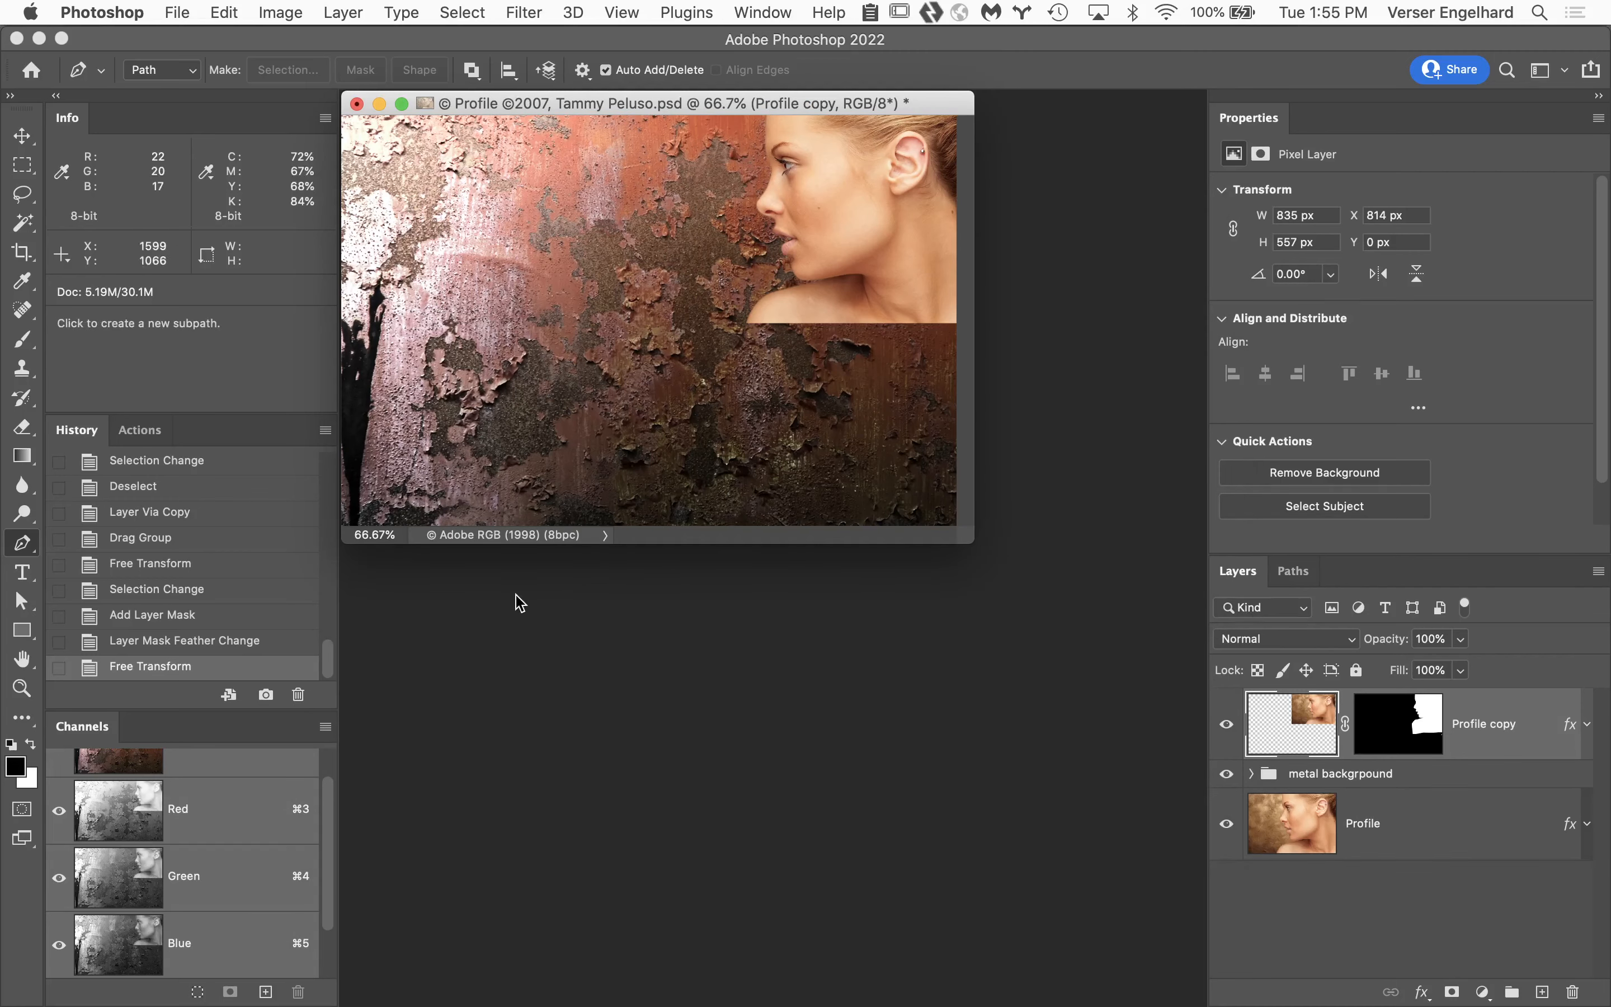
pyautogui.doubleClick(23, 660)
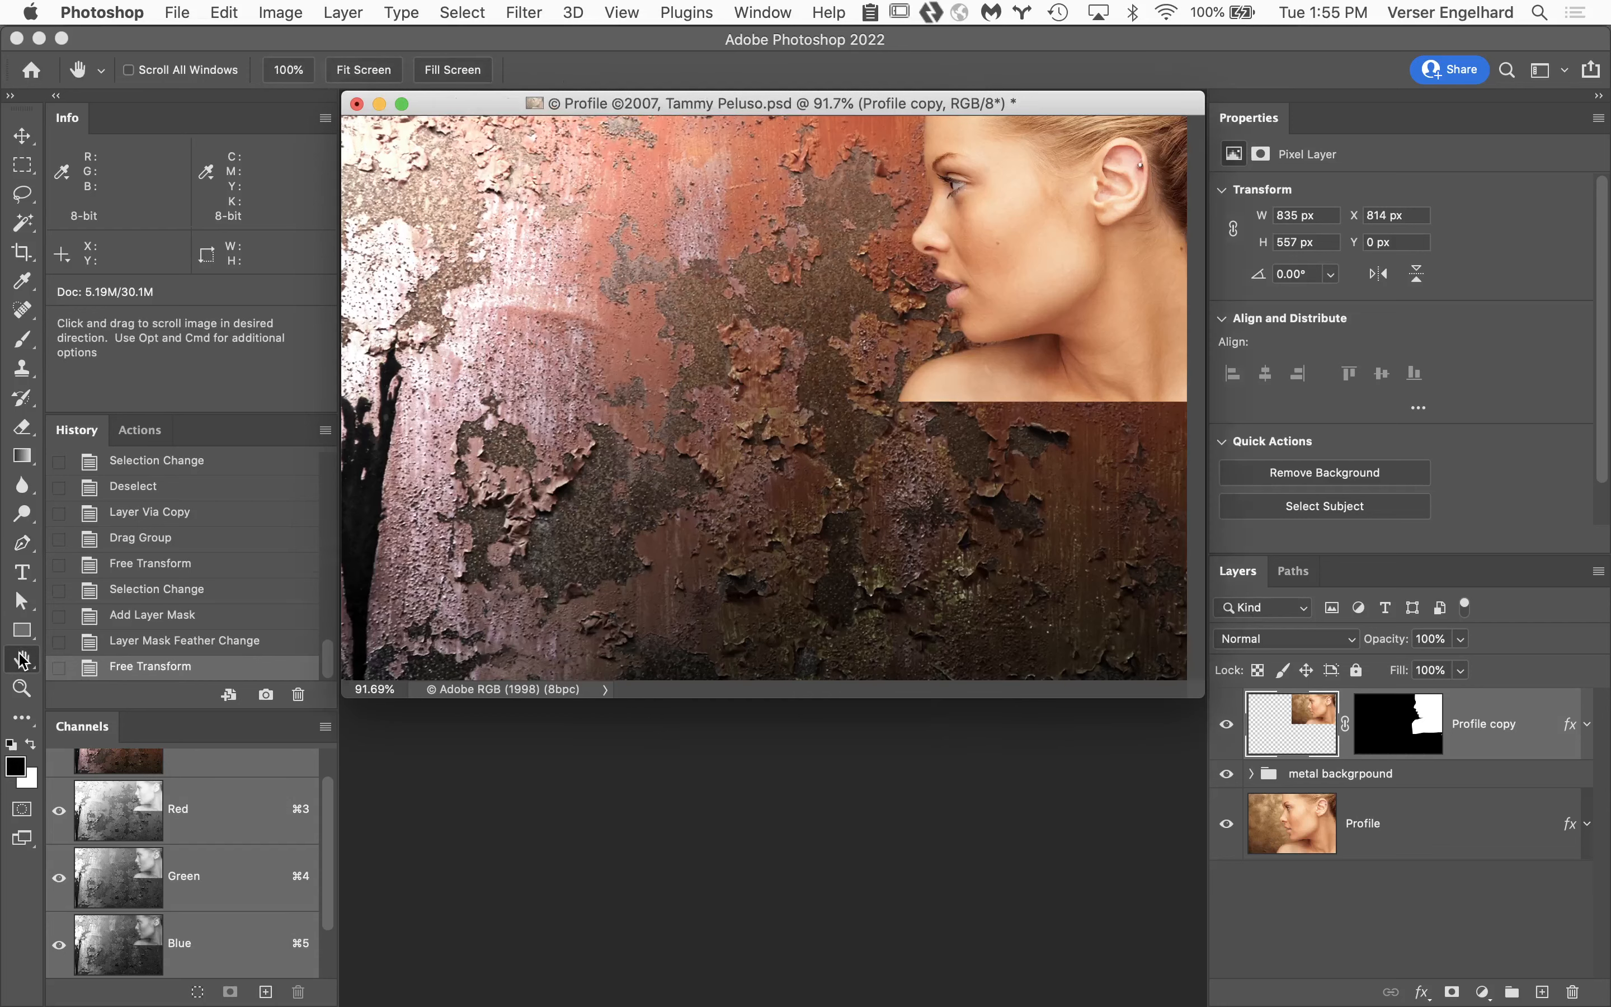
# Display the Work Path outline over the composite to compare it with the scaled portrait, and return to the layer list.
pyautogui.click(1299, 572)
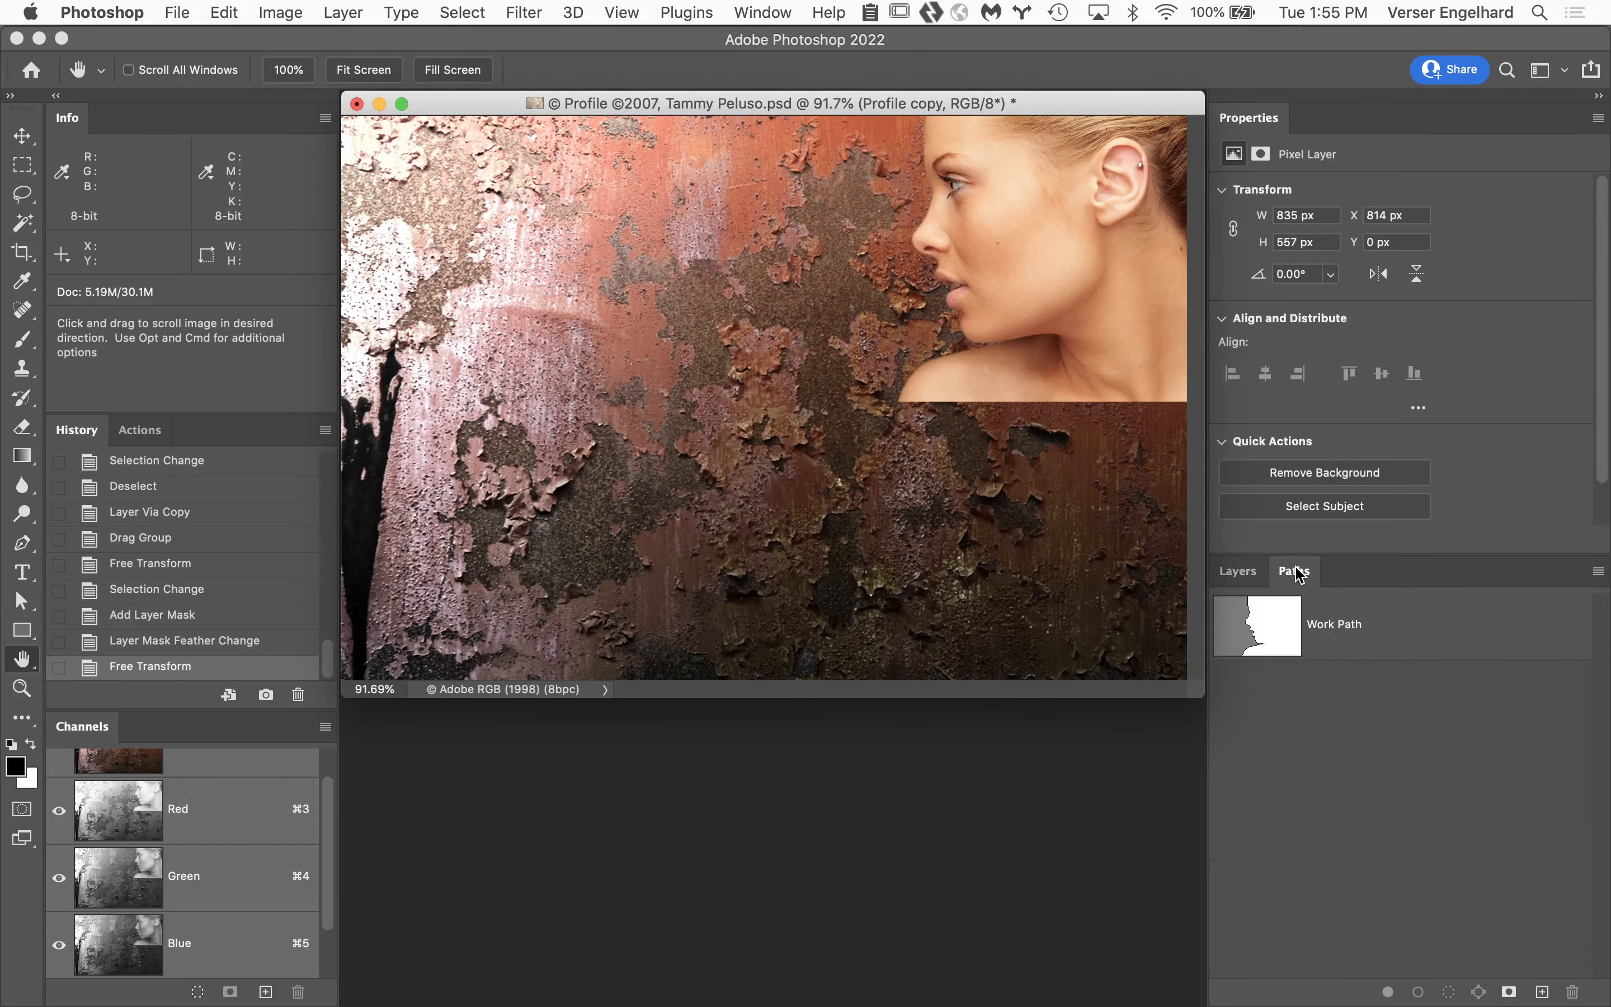
pyautogui.click(1402, 637)
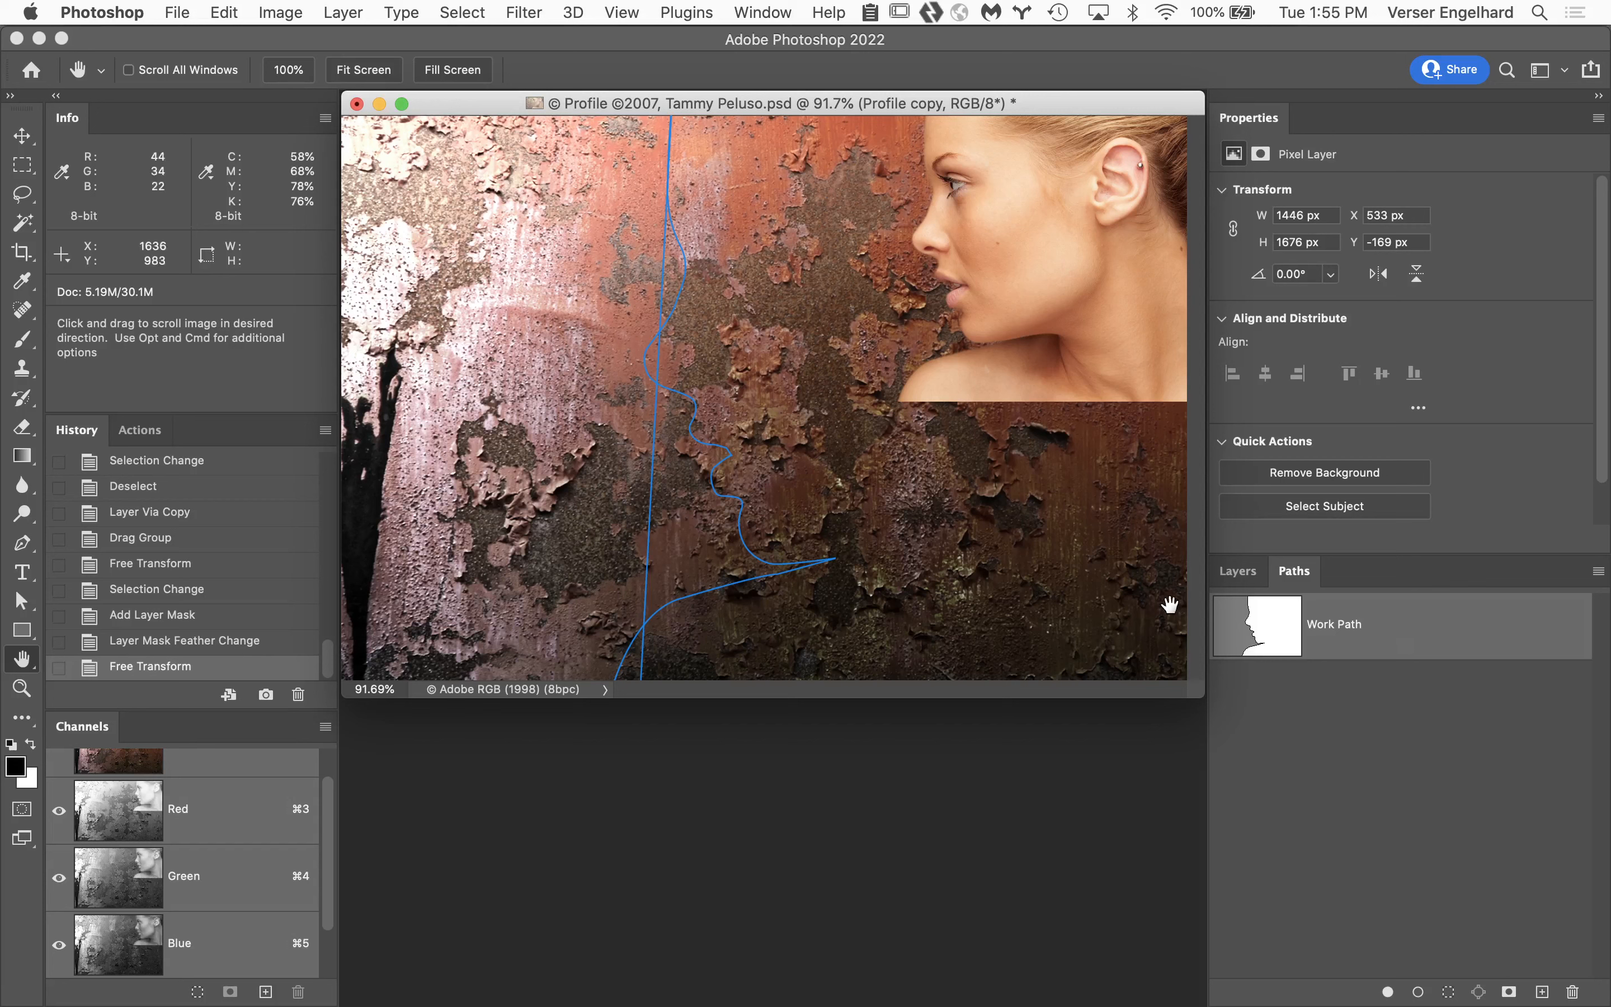
pyautogui.click(1238, 574)
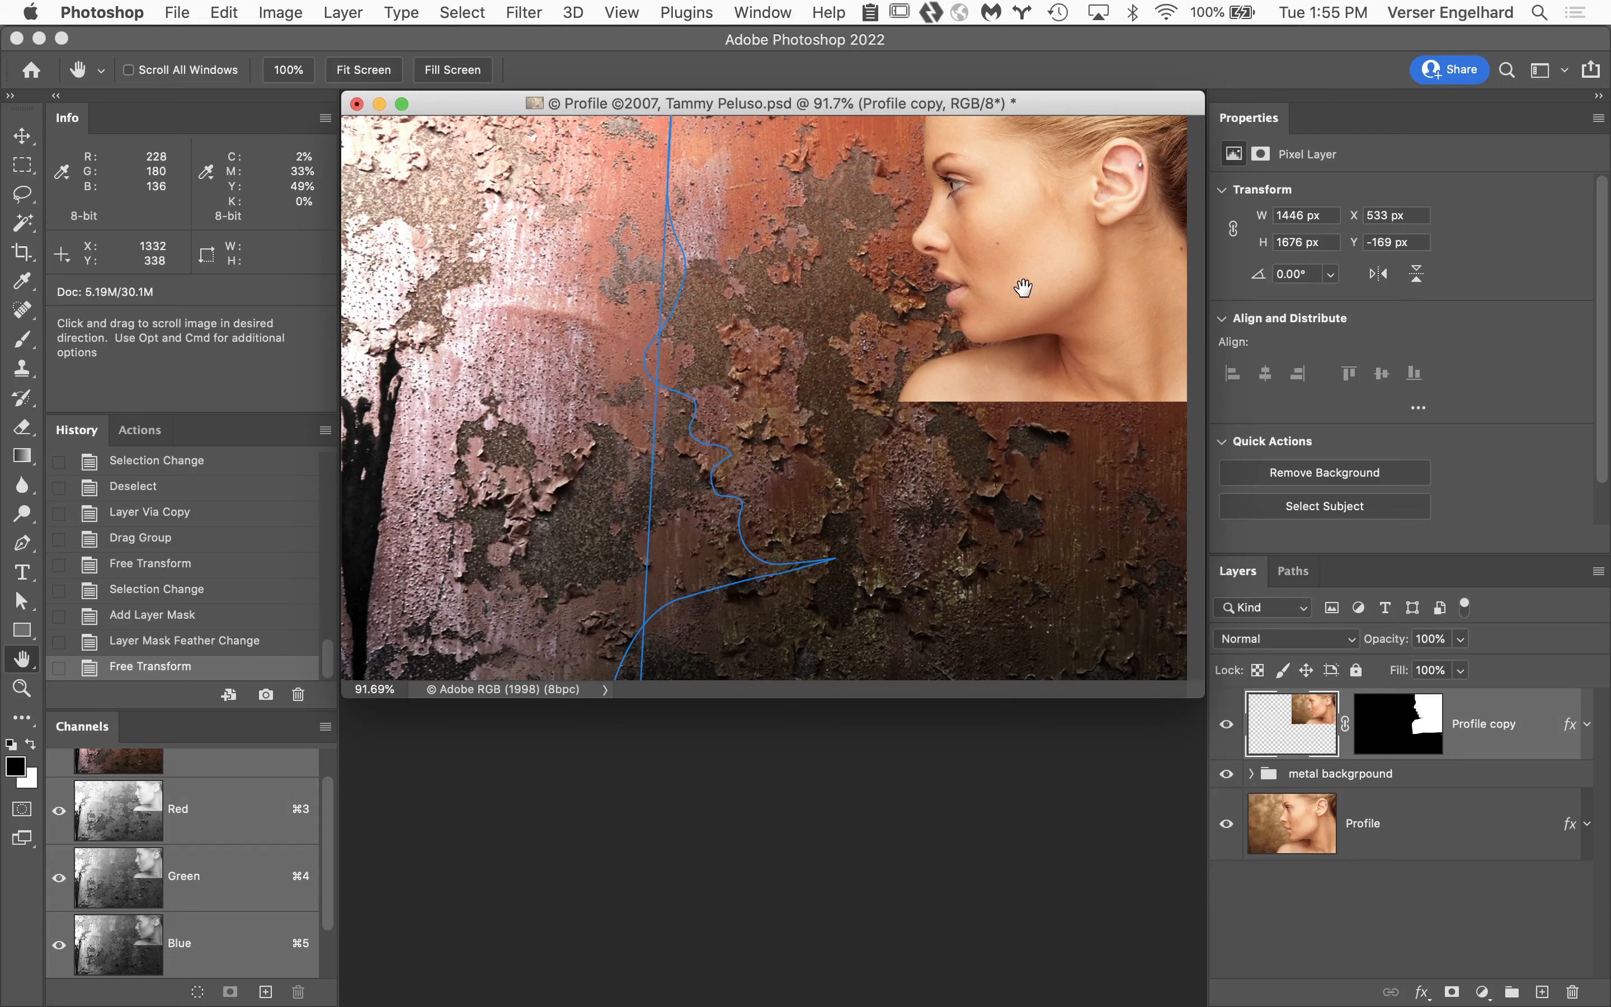
# Move the scaled portrait to the left half of the canvas, then revert the history to the layer mask feather change.
pyautogui.press('v')
pyautogui.moveTo(1025, 291); pyautogui.dragTo(584, 403)
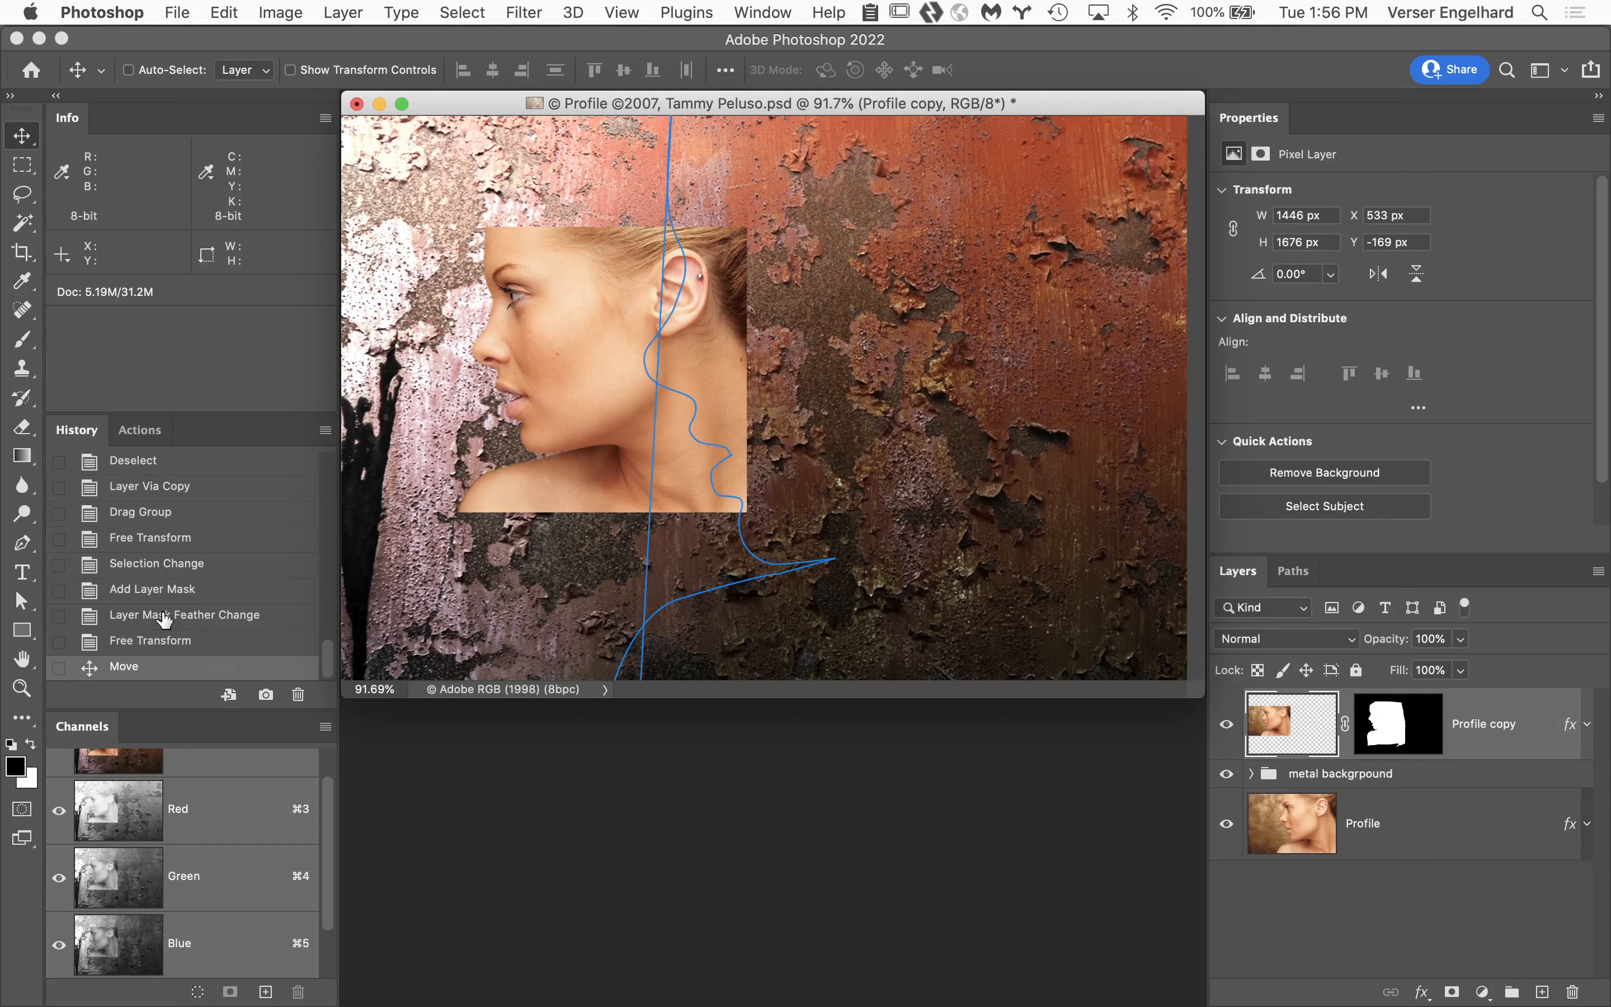
pyautogui.click(193, 620)
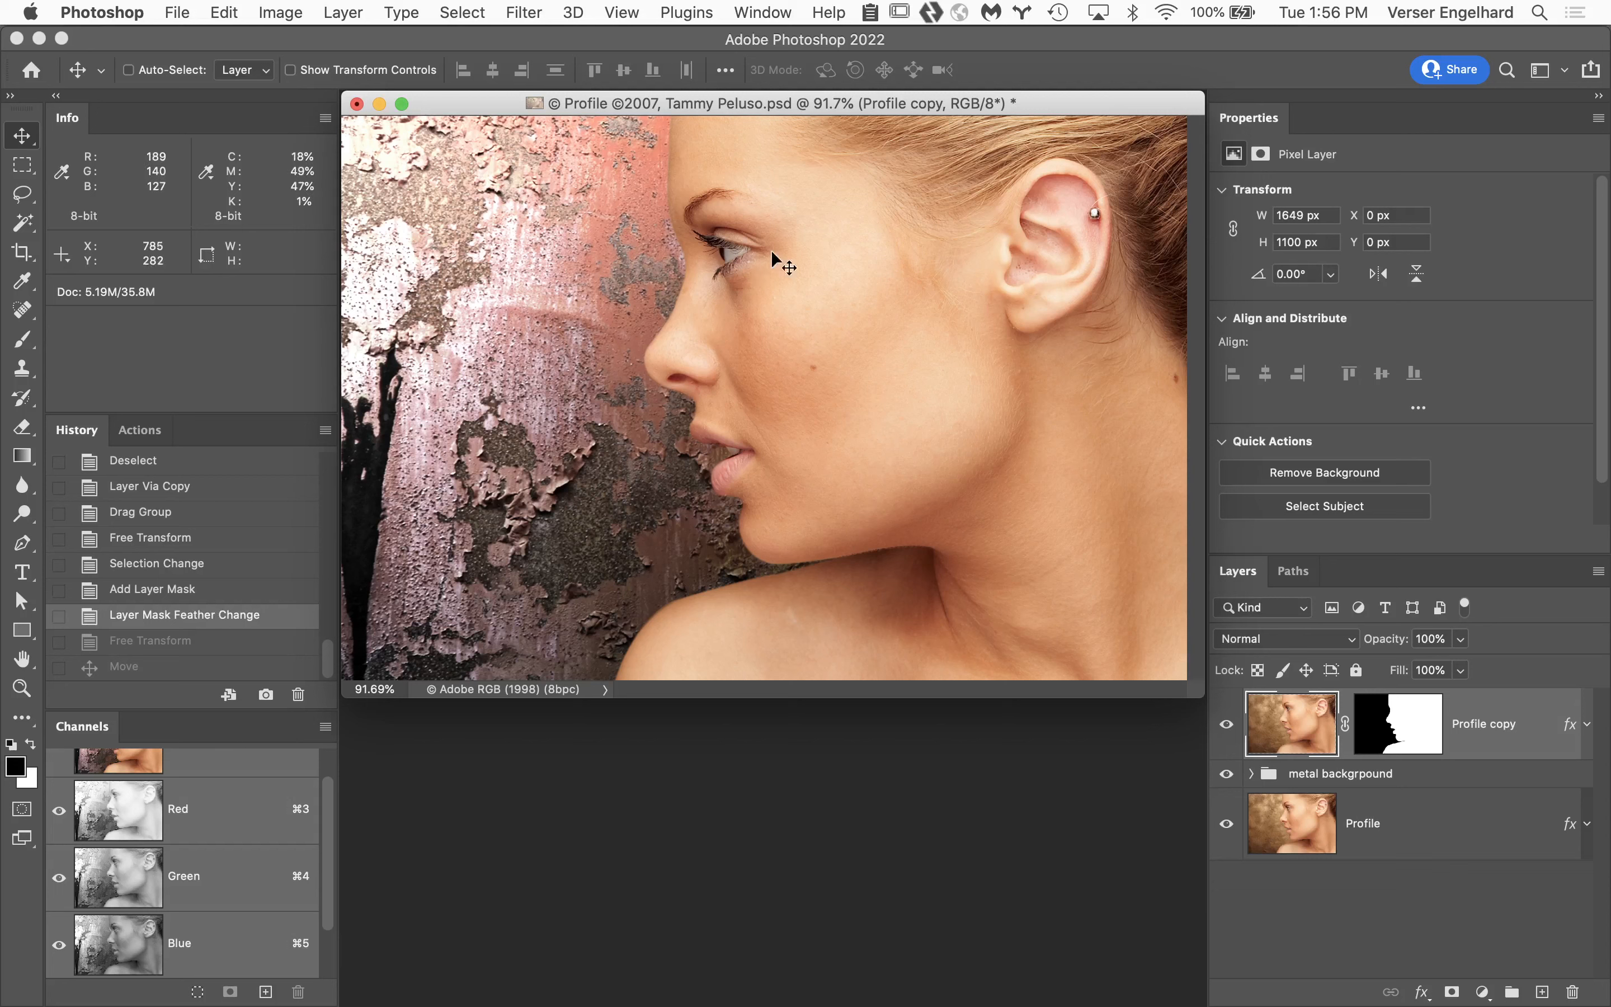
# Show the Work Path outline over the full-size portrait and hide it again.
pyautogui.click(1294, 571)
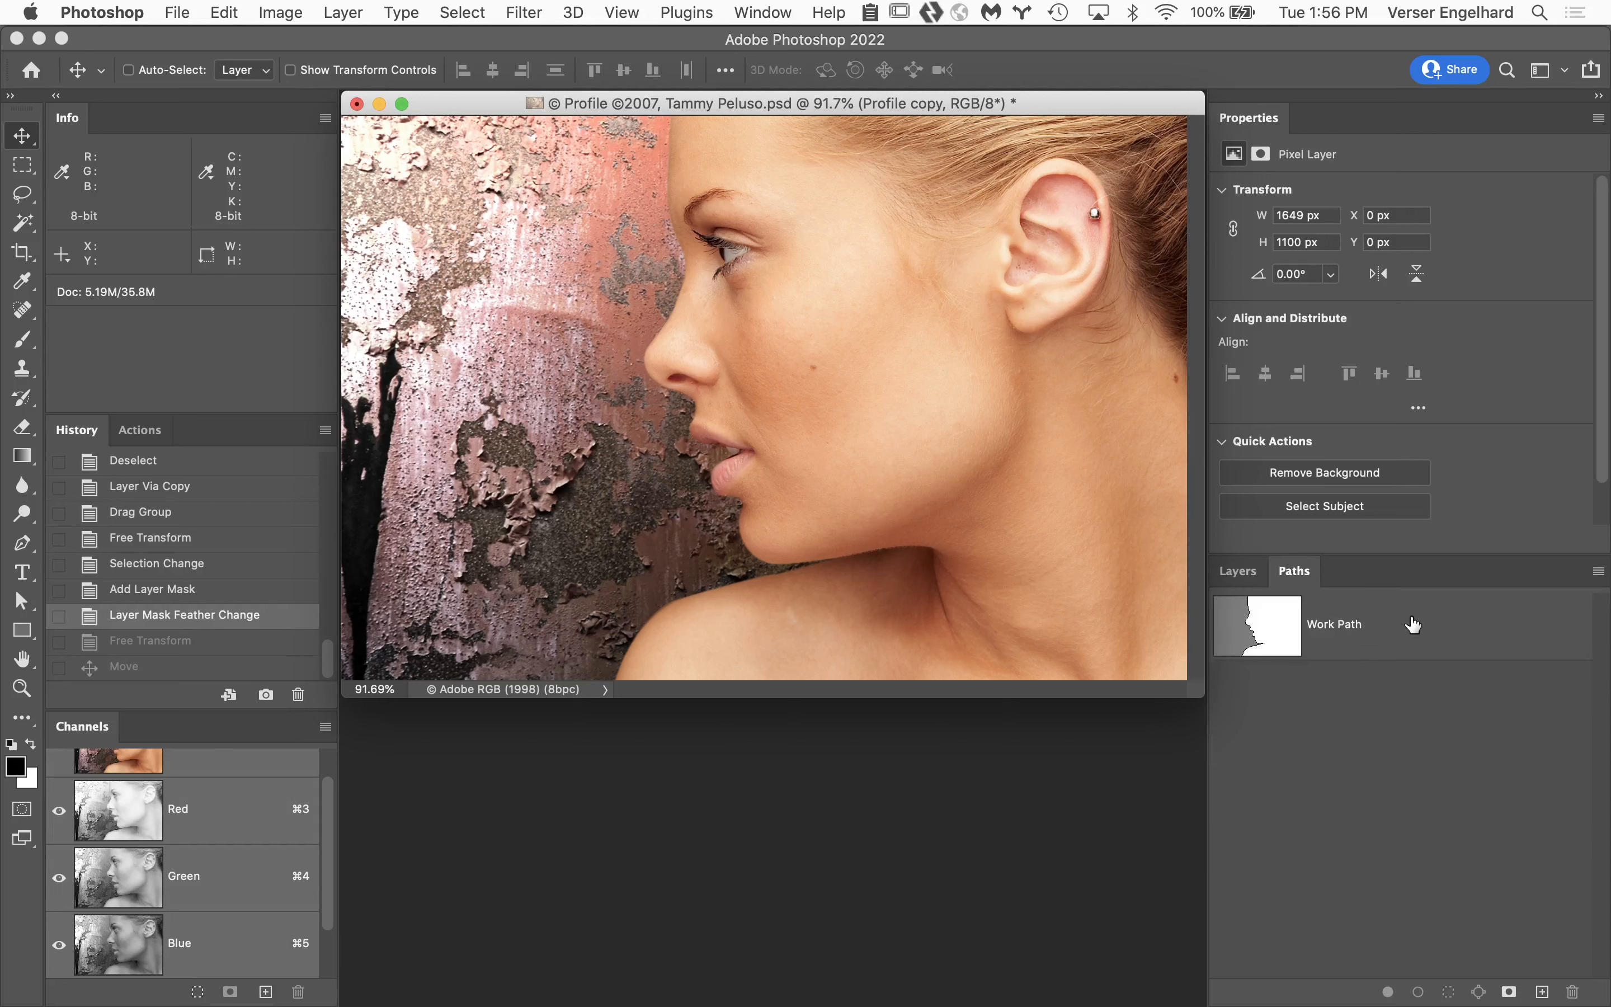
pyautogui.click(1422, 633)
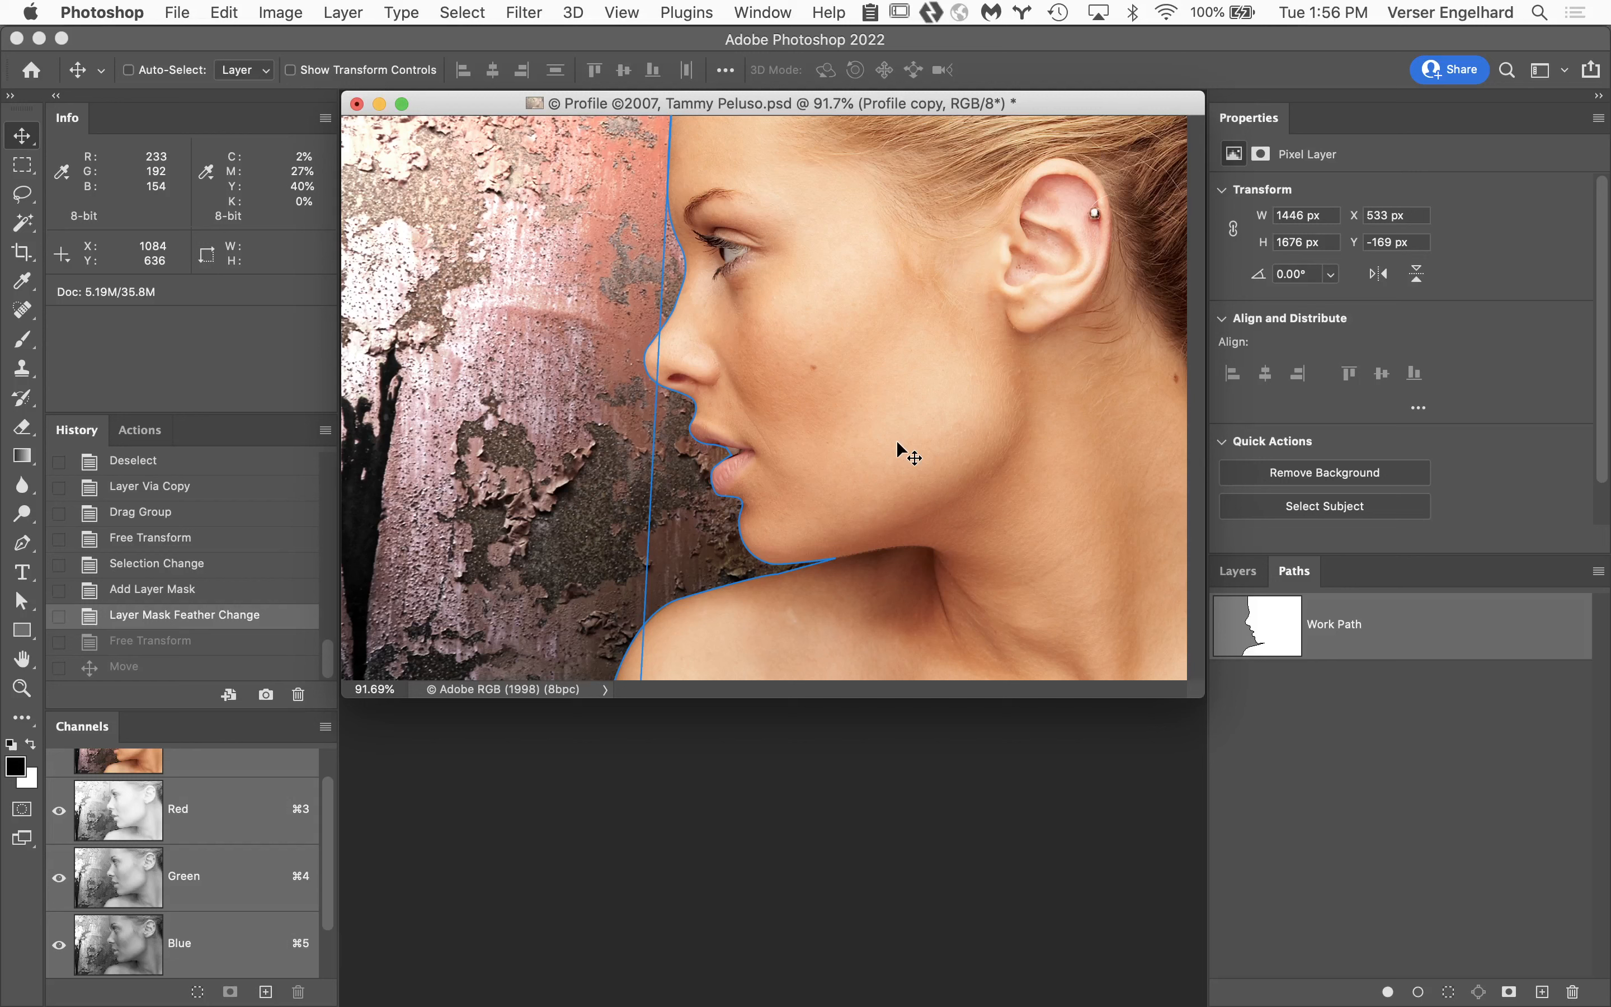
pyautogui.click(1388, 754)
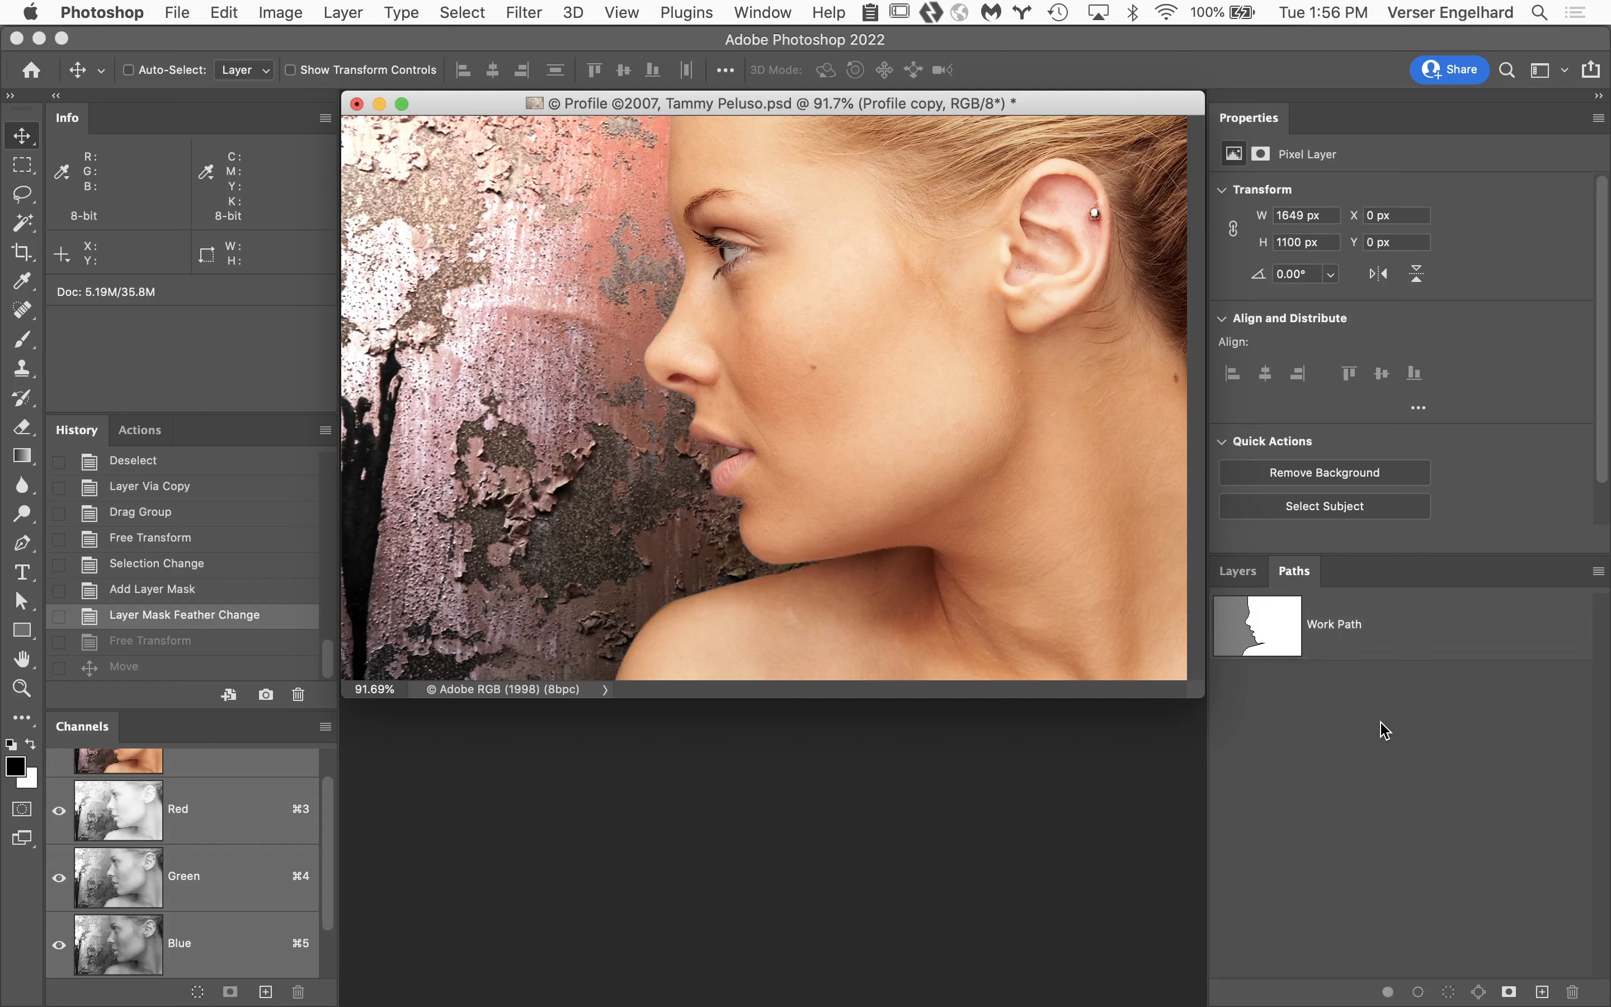
# Add a vector mask from the Work Path to the Profile copy layer, then target the layer's pixel mask.
pyautogui.click(1435, 629)
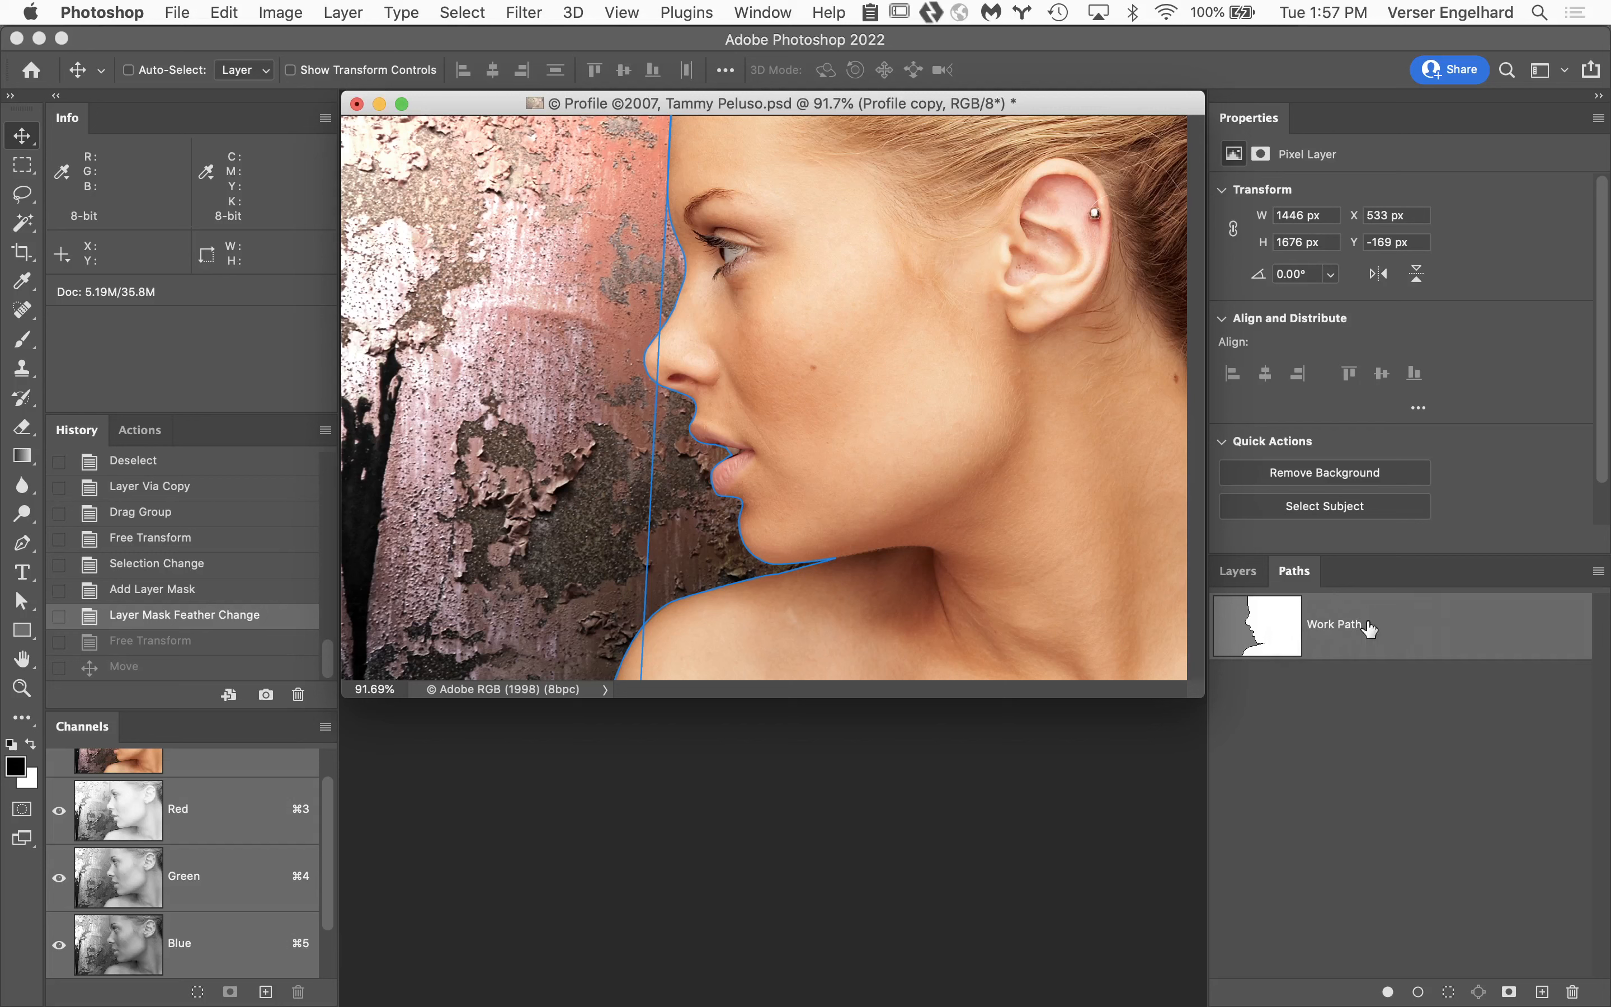
pyautogui.click(1249, 578)
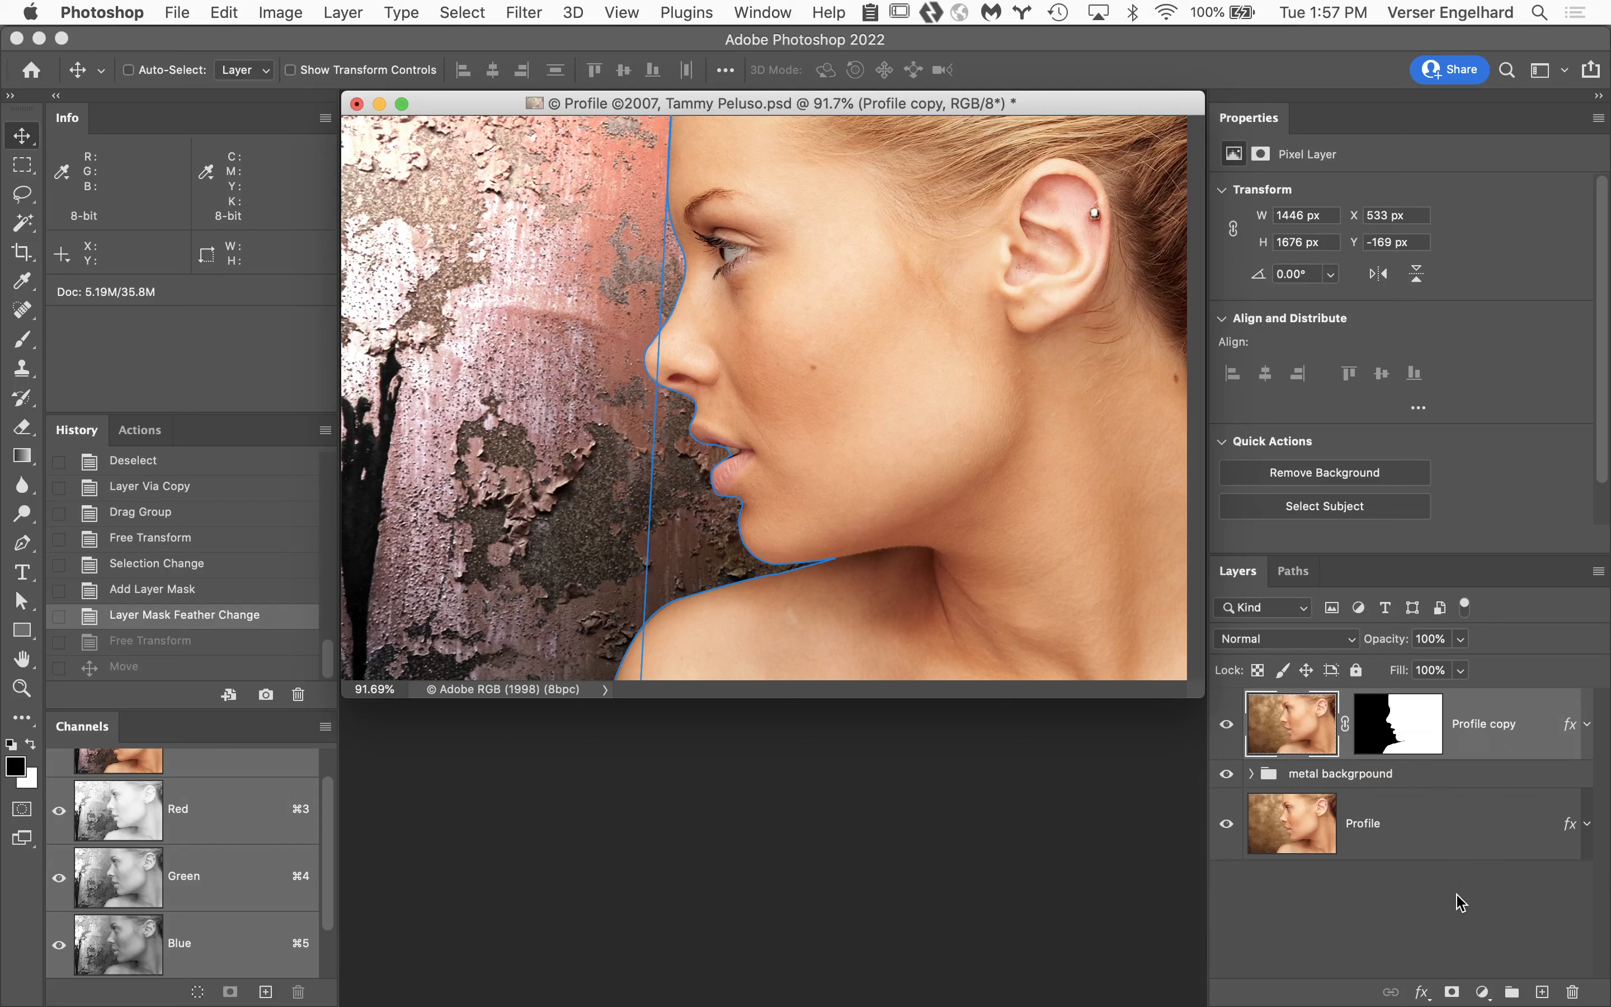
pyautogui.click(1453, 994)
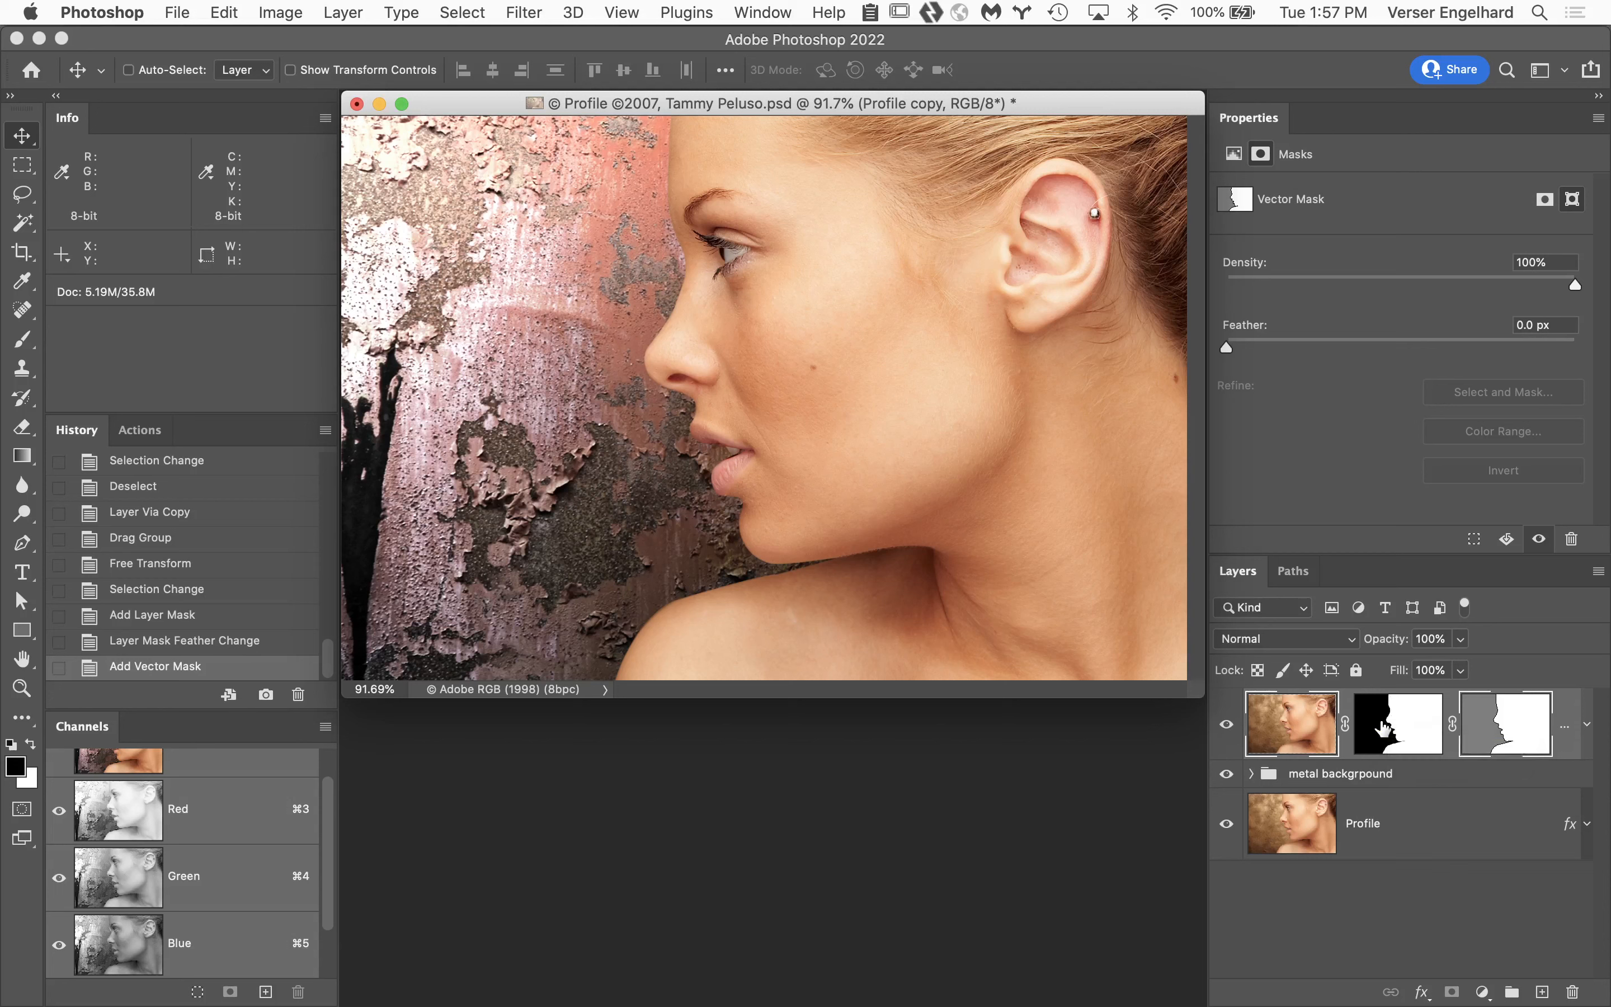
pyautogui.click(1400, 727)
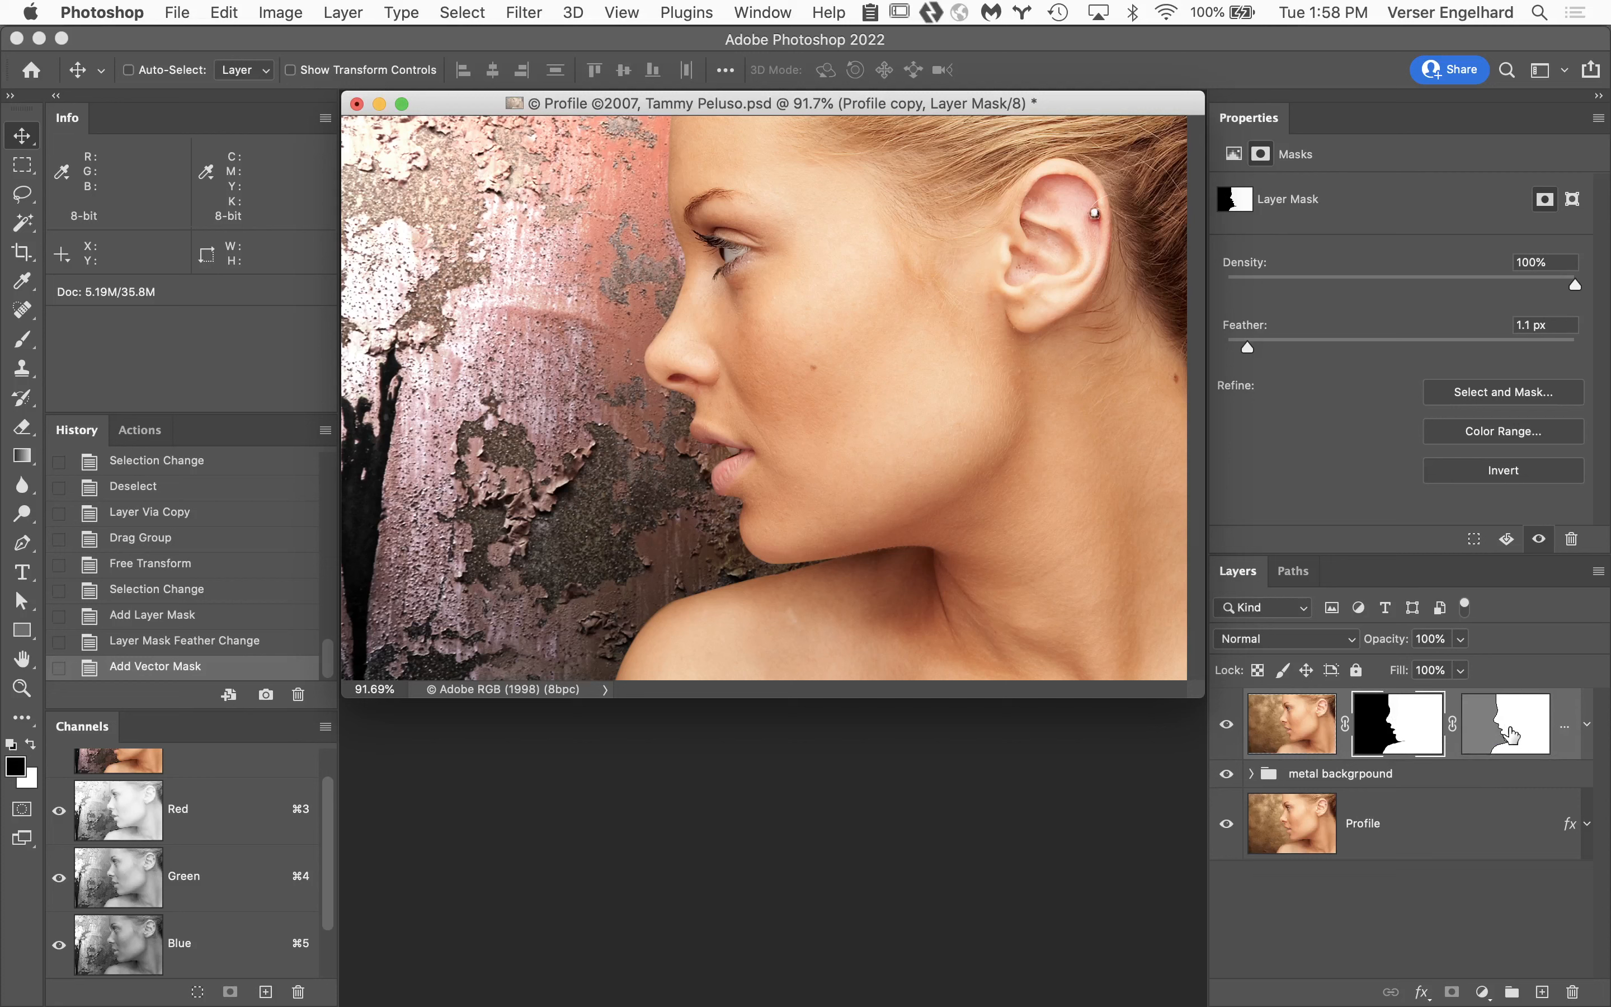
# Target the Profile copy layer's vector mask and toggle its outline to compare it with the pixel mask.
pyautogui.click(1511, 735)
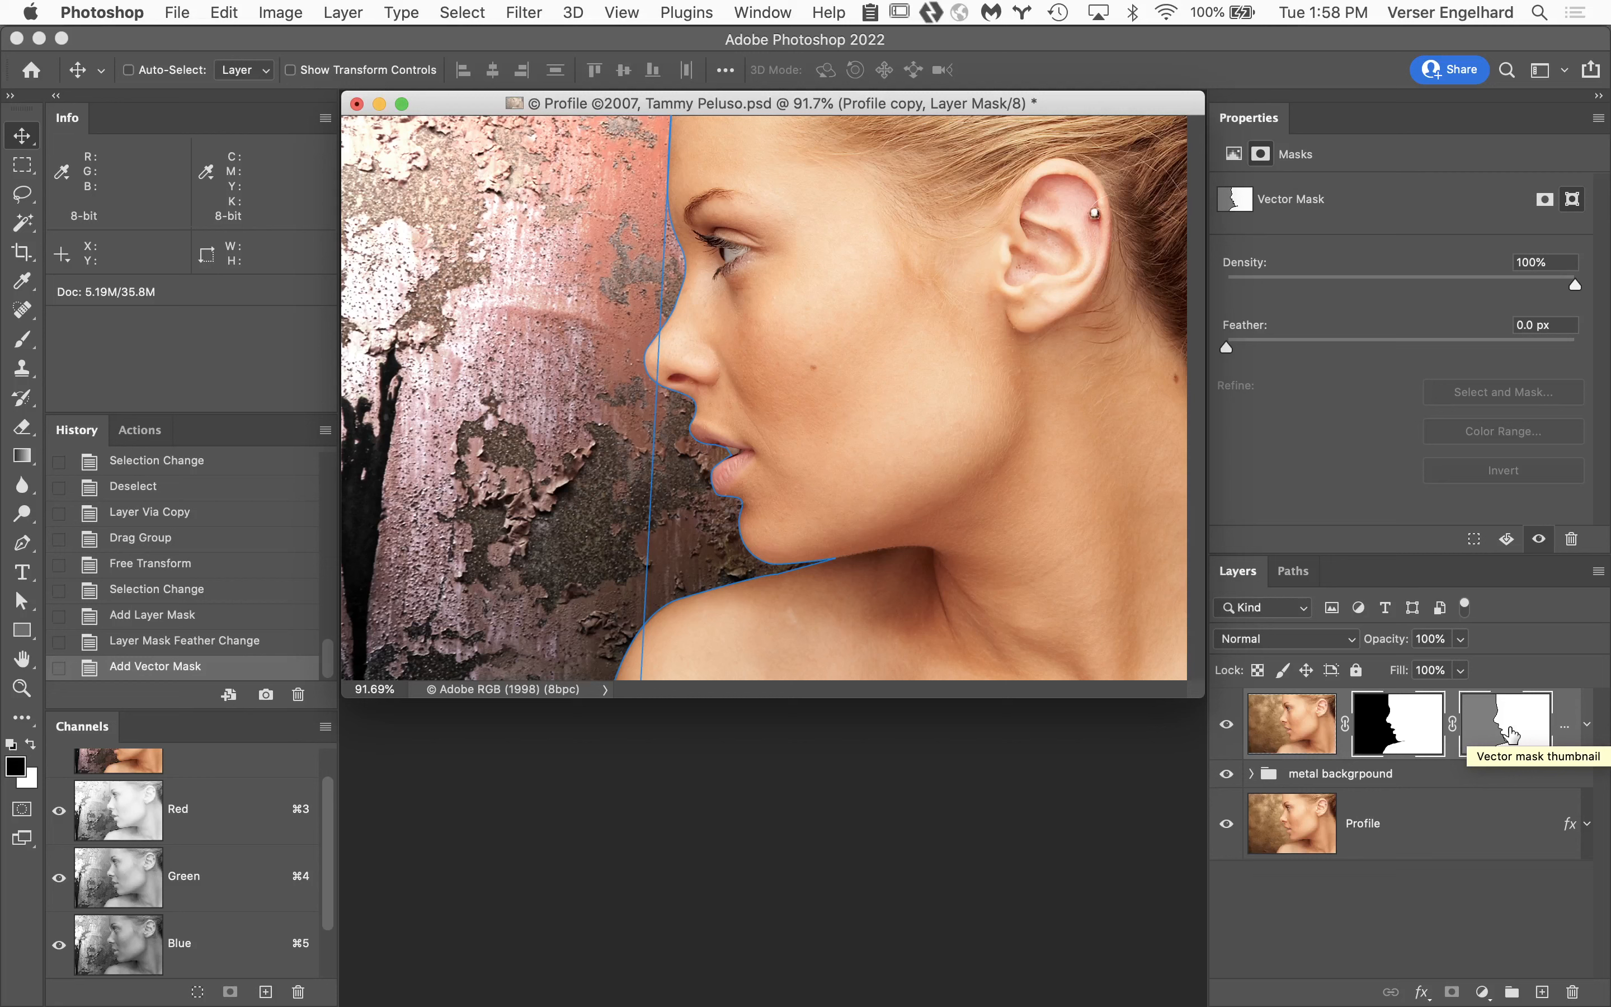
pyautogui.click(1511, 734)
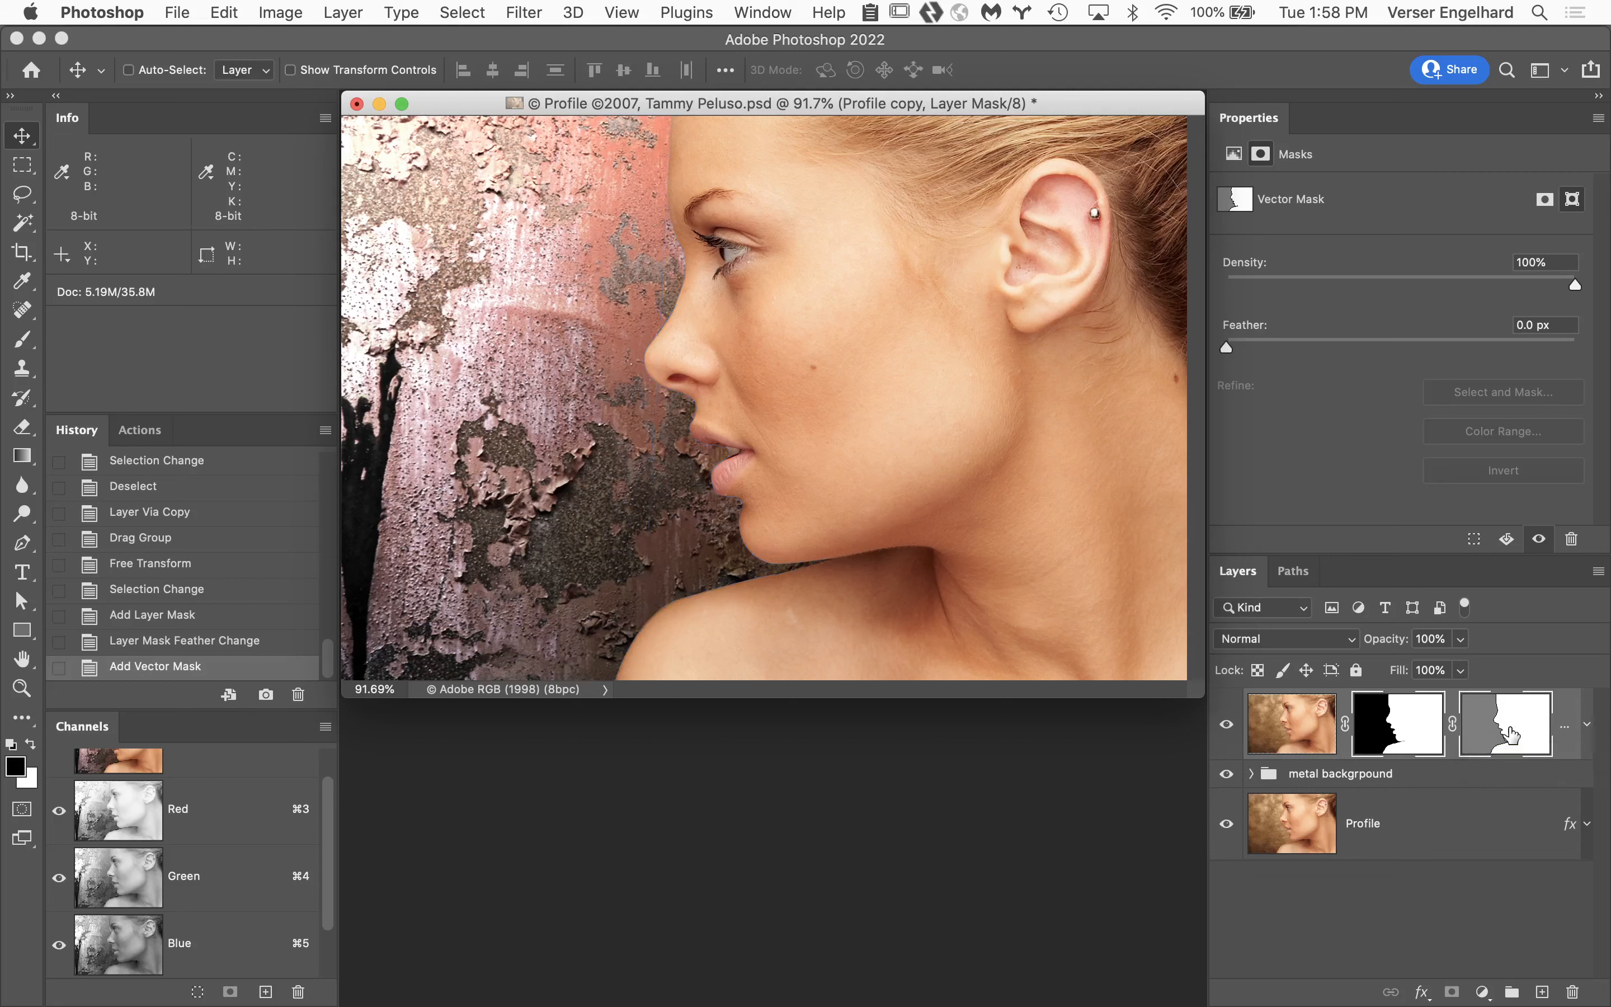
pyautogui.click(1511, 734)
pyautogui.click(1511, 735)
pyautogui.click(1511, 735)
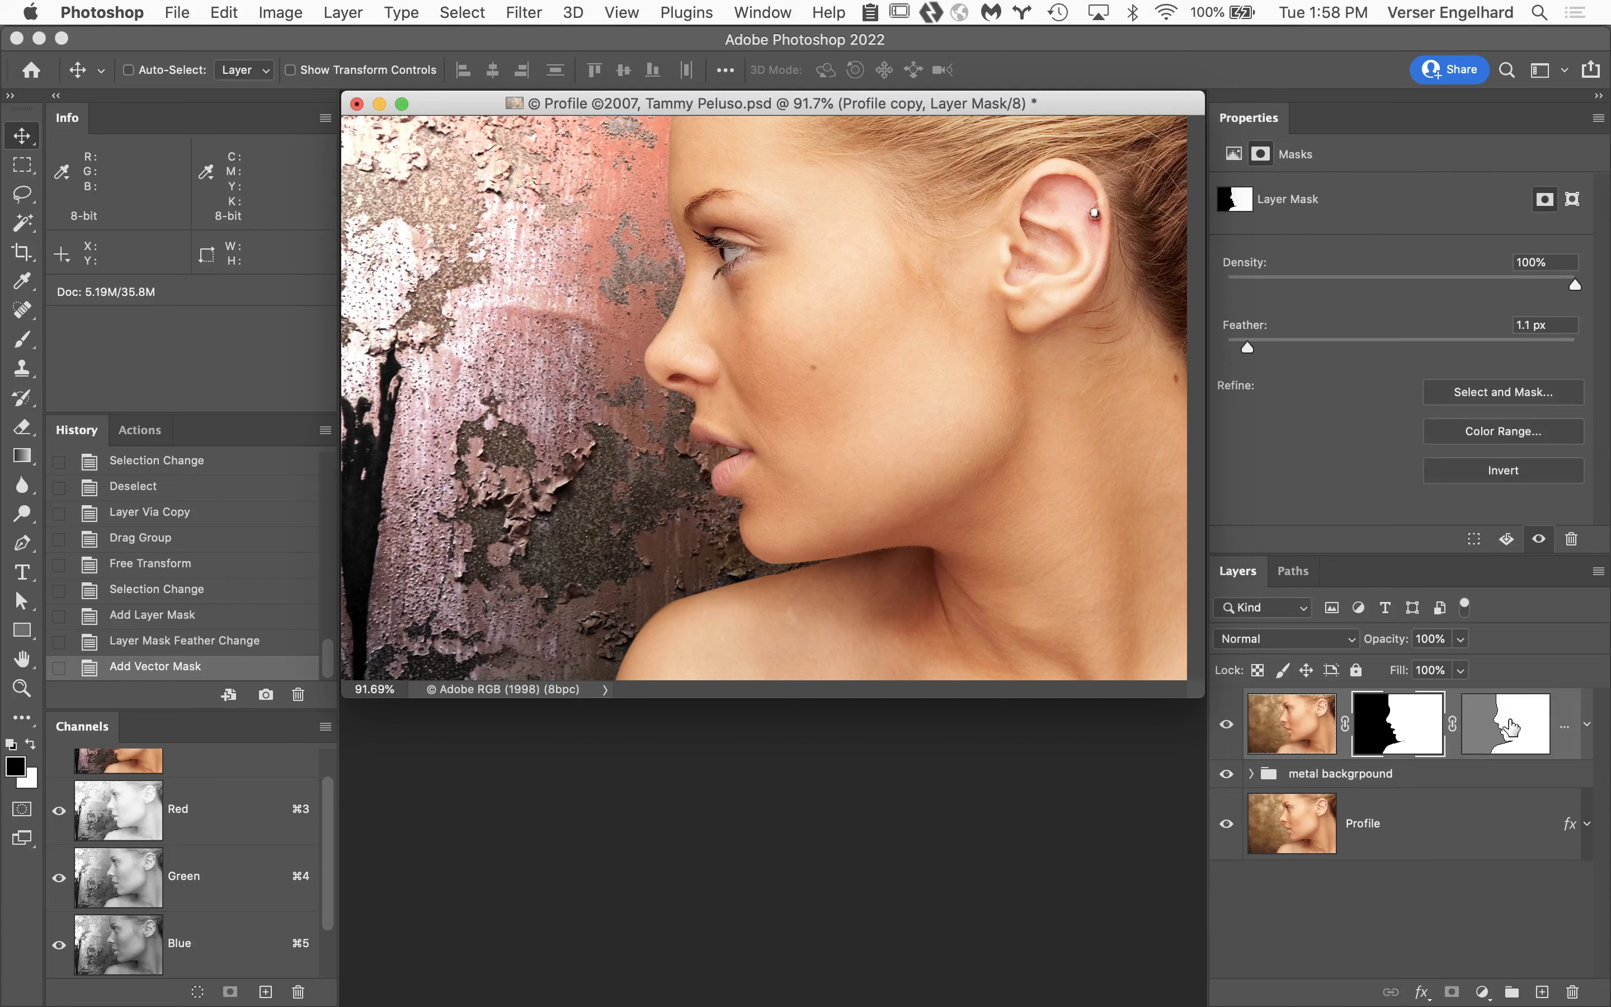
pyautogui.click(1511, 727)
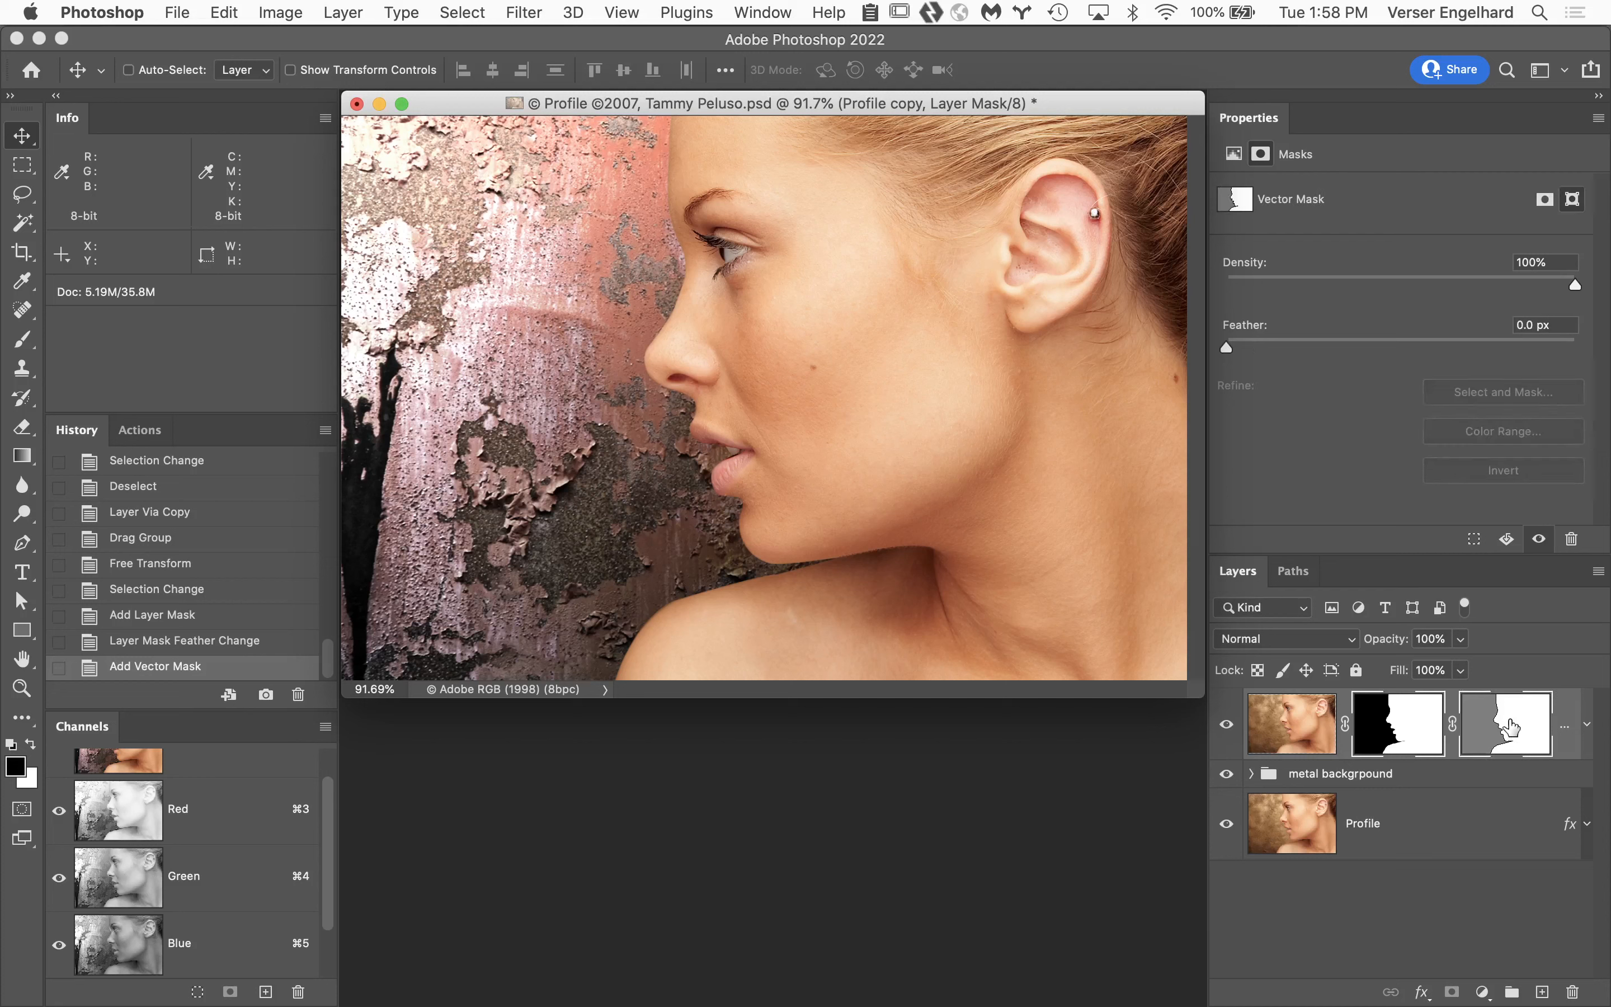
# Save the Work Path as Path 1 and return to the layer list.
pyautogui.click(1295, 573)
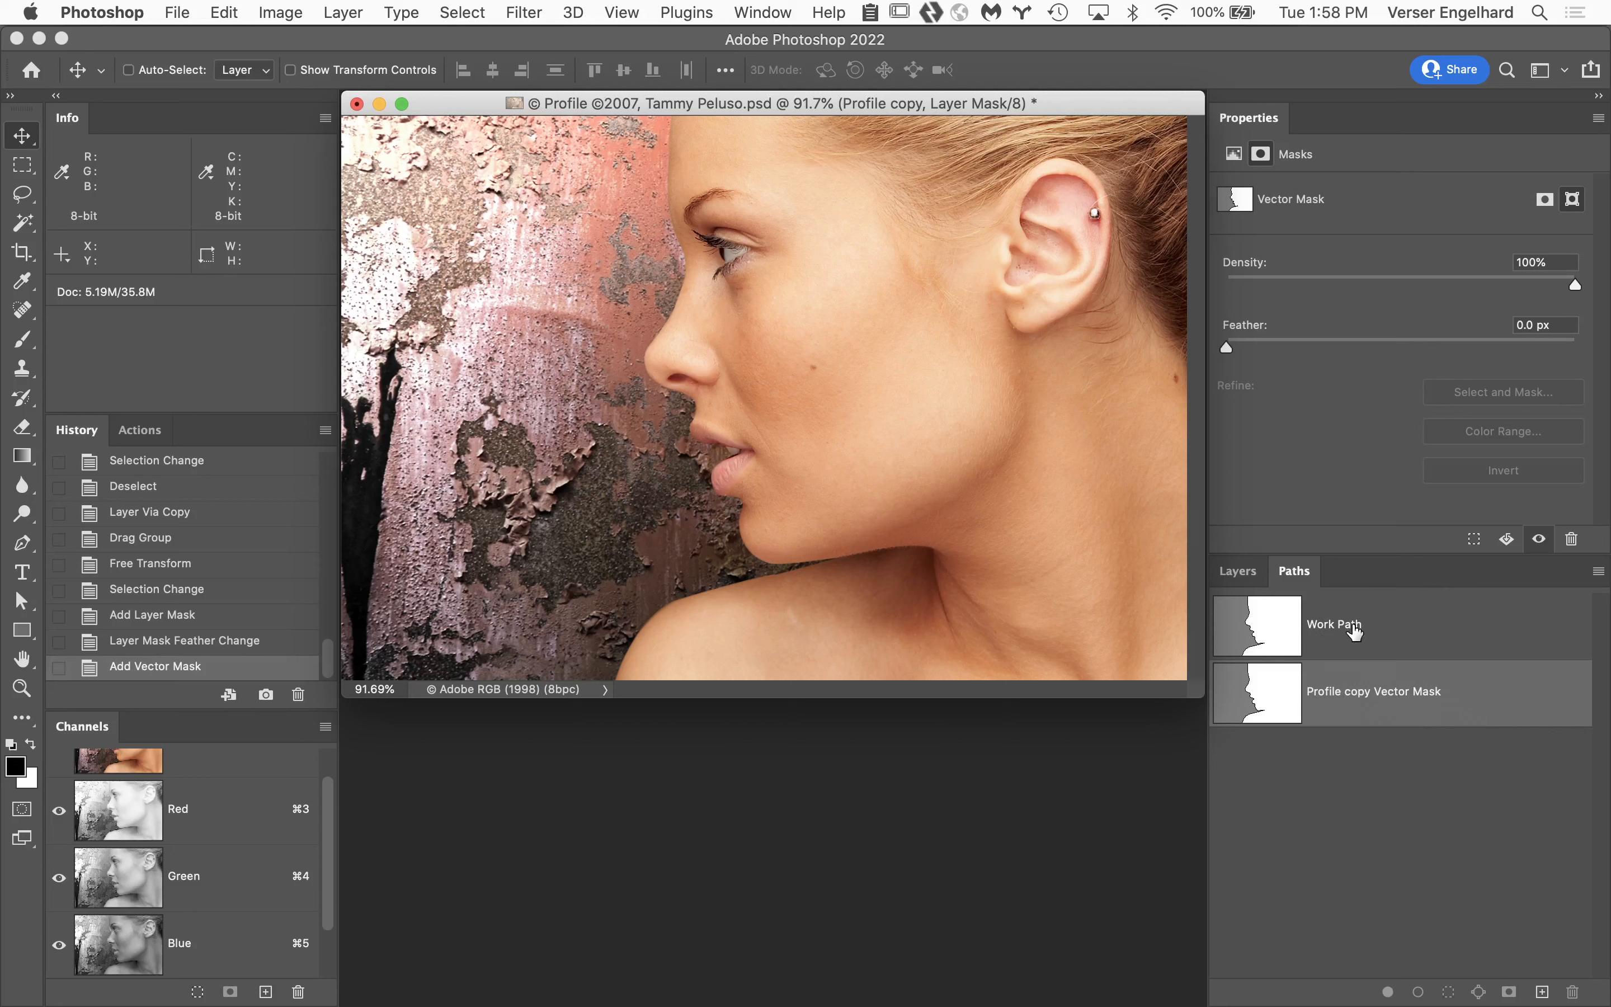
pyautogui.doubleClick(1378, 630)
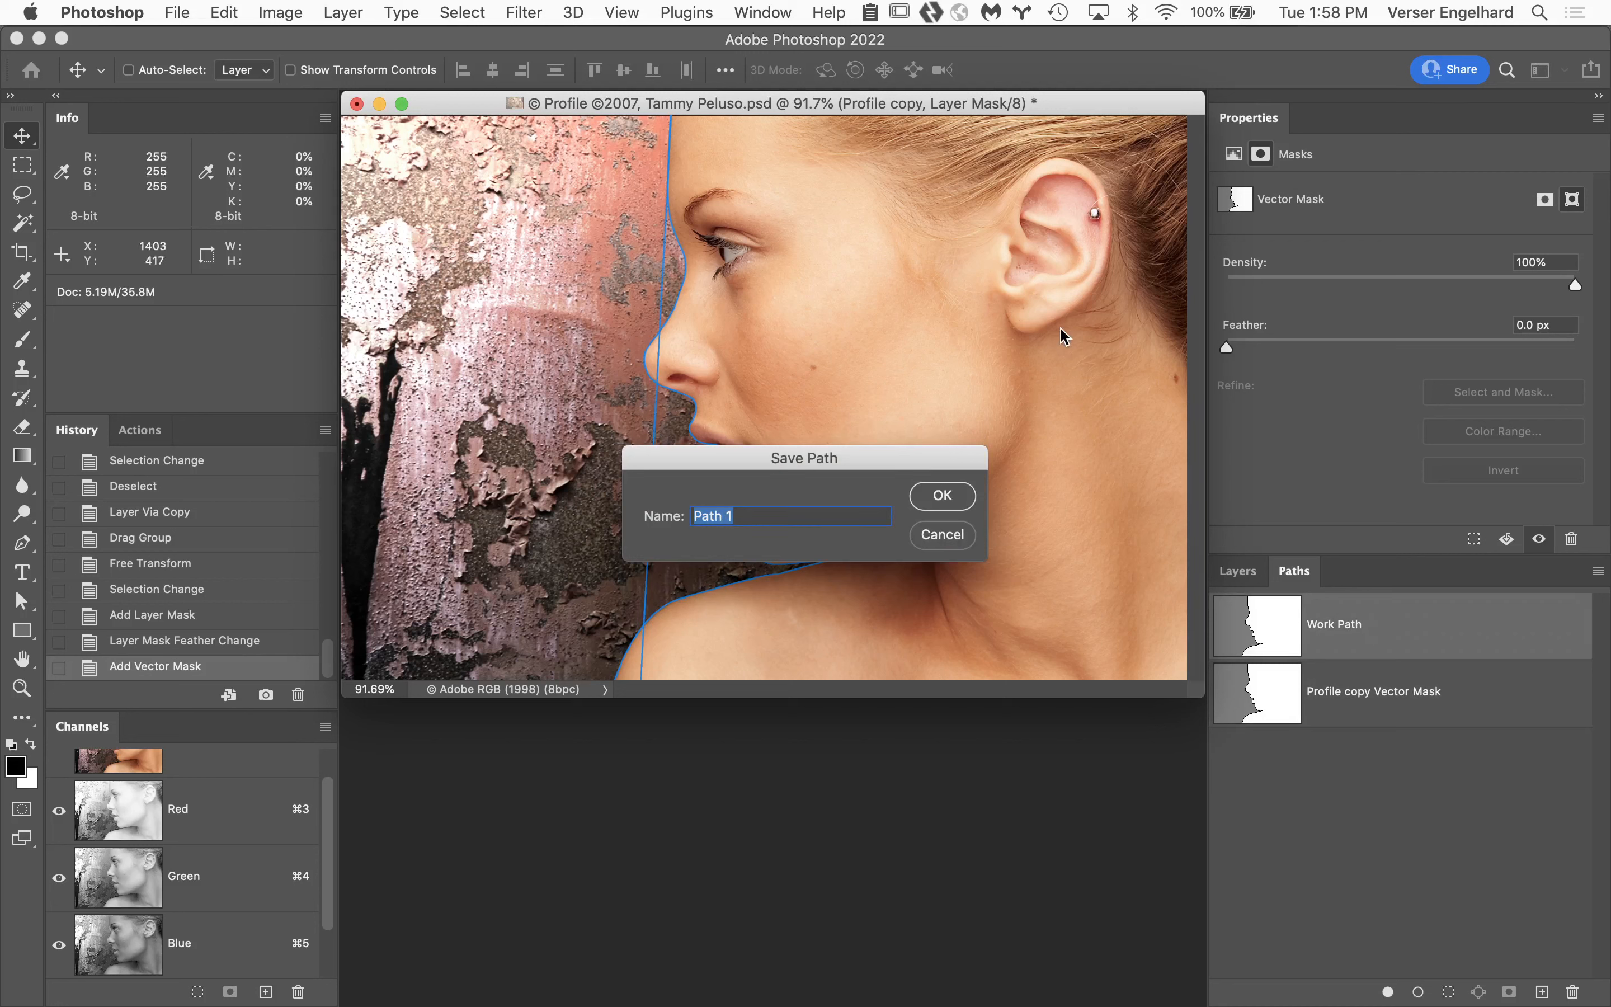
pyautogui.click(936, 498)
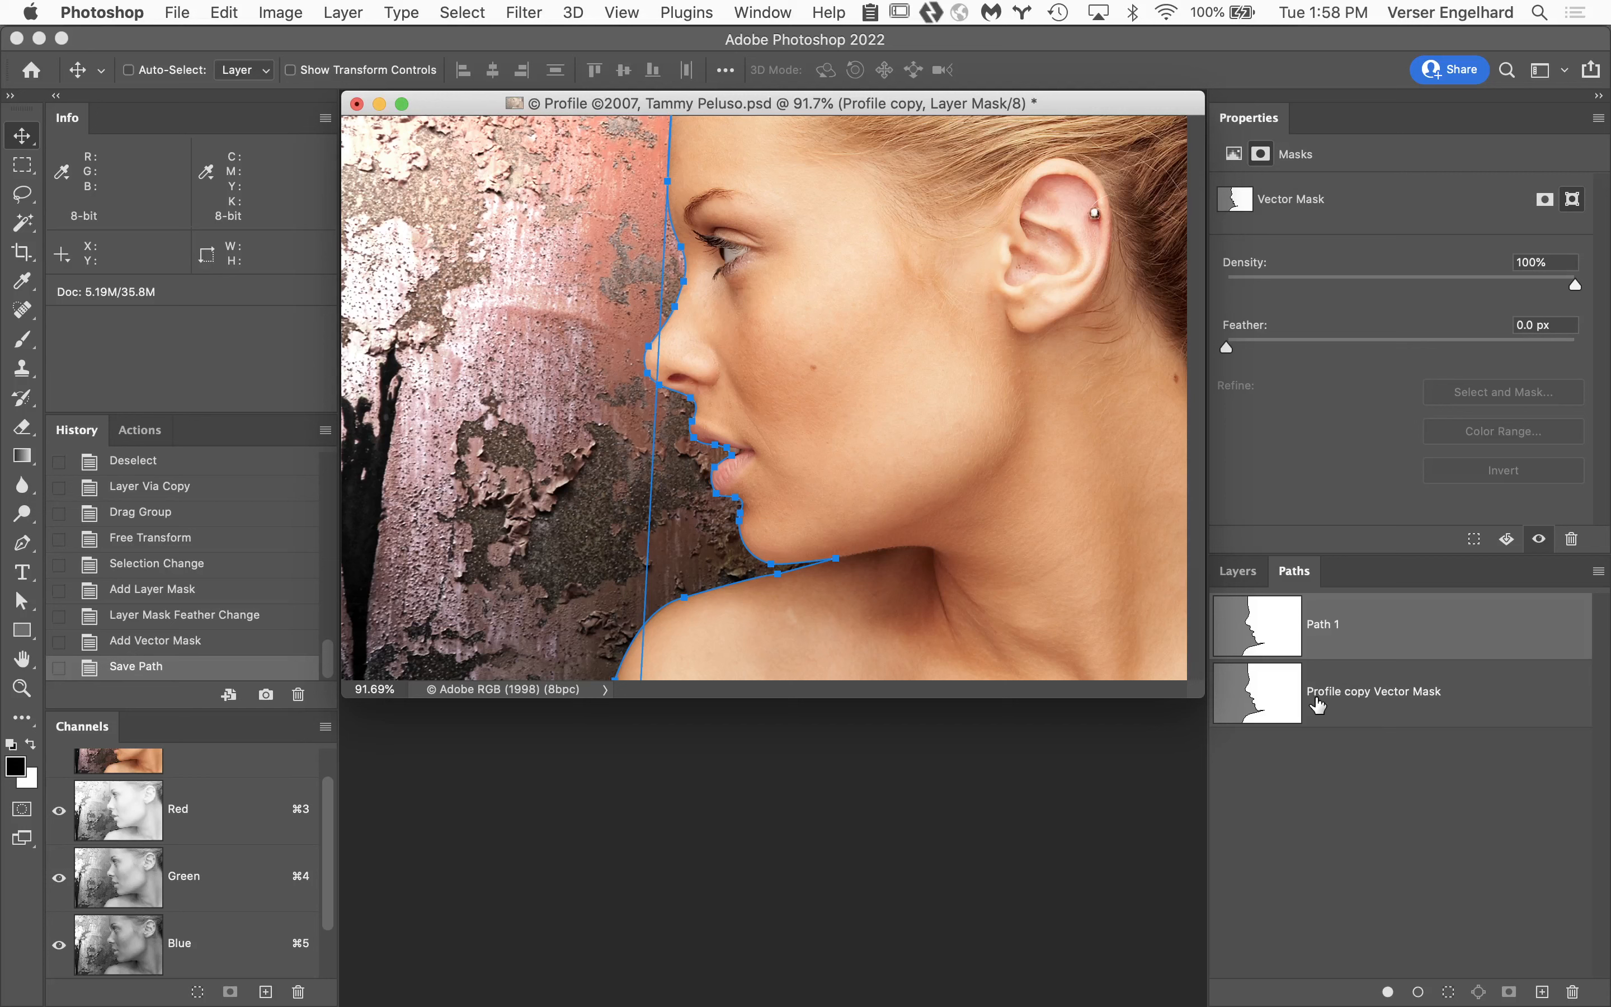
pyautogui.click(1240, 571)
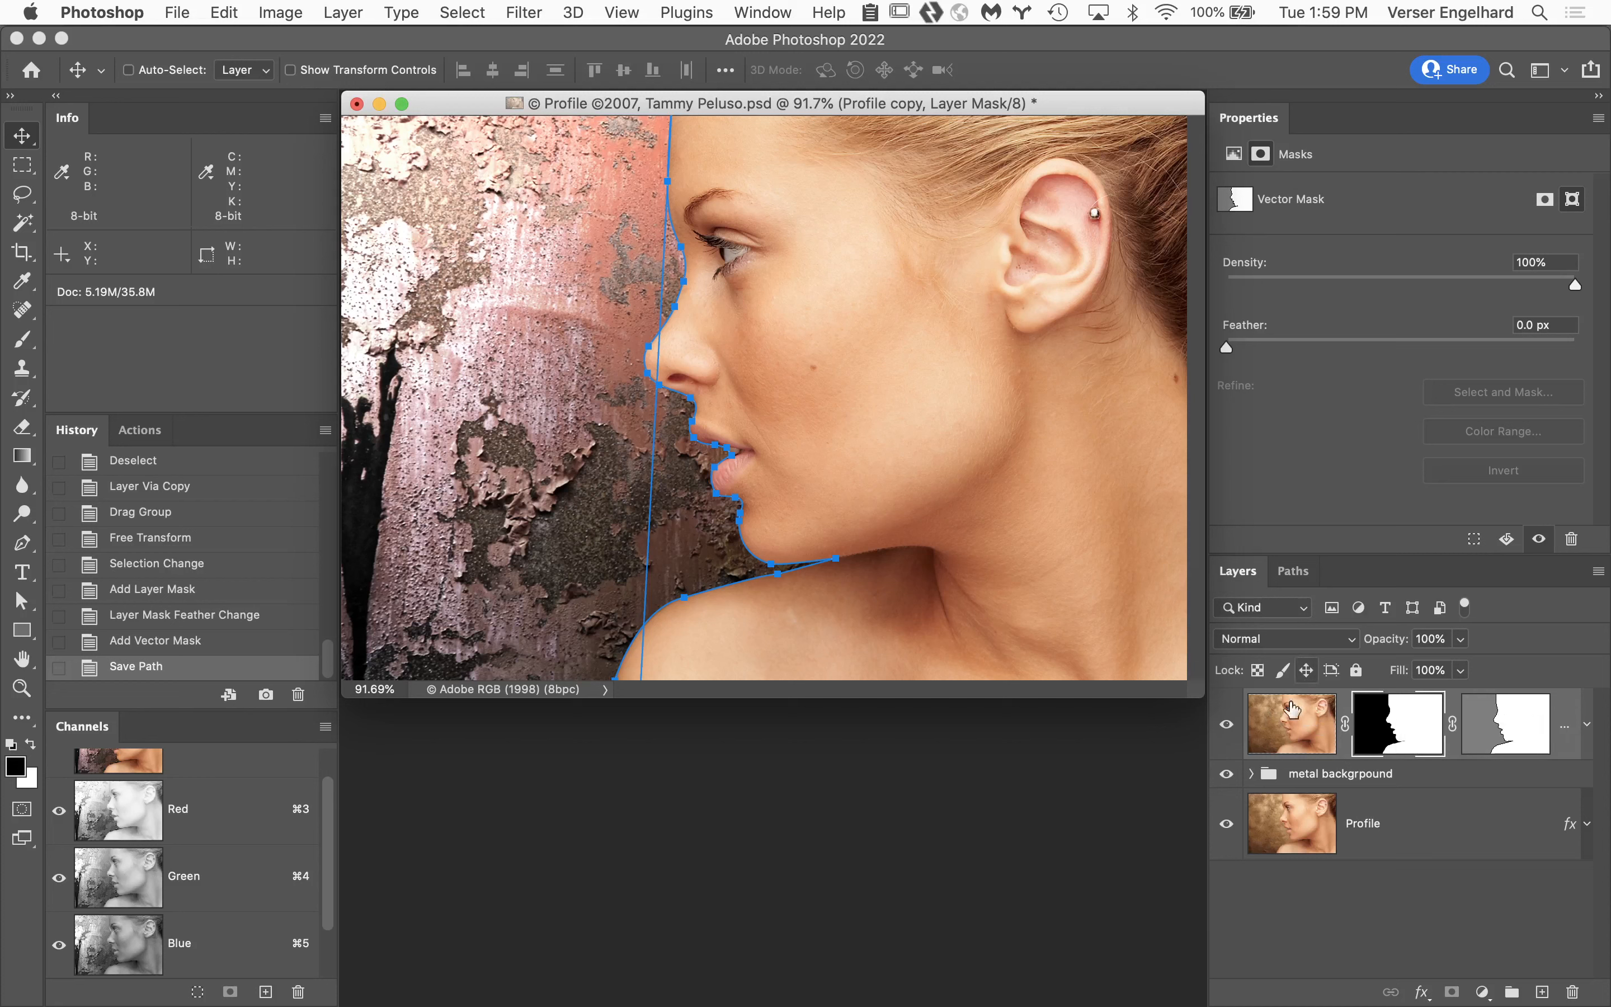
# Compare the available paths with the Profile layer selected and with the Profile copy layer selected.
pyautogui.click(1397, 825)
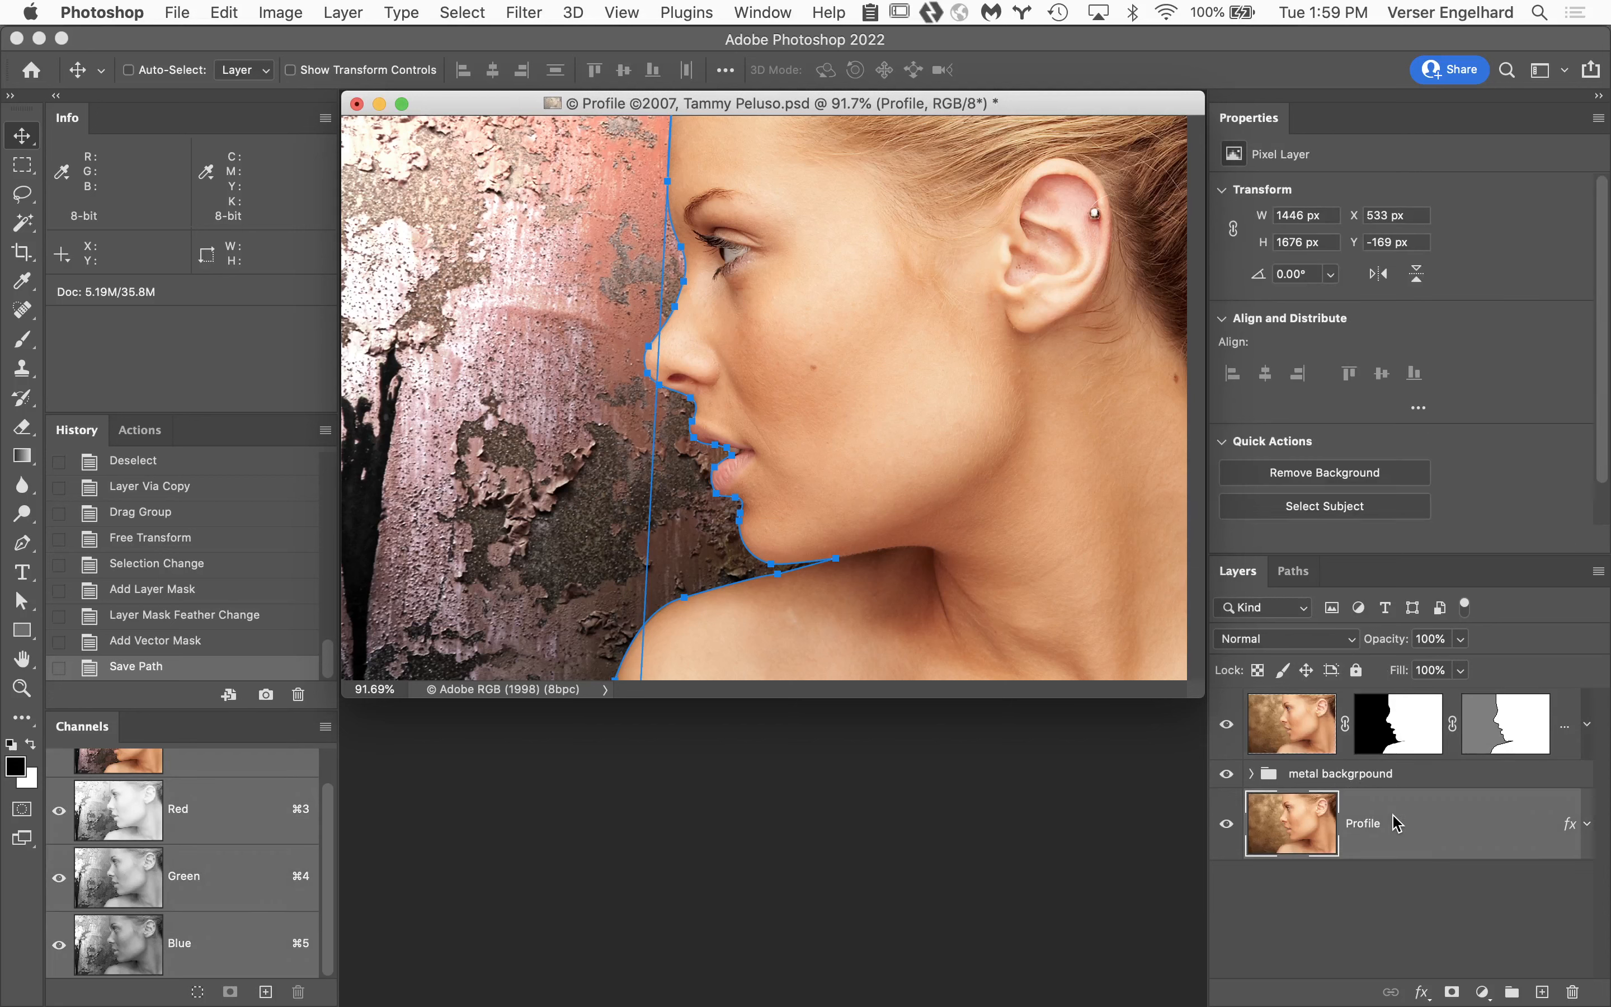
pyautogui.click(1292, 571)
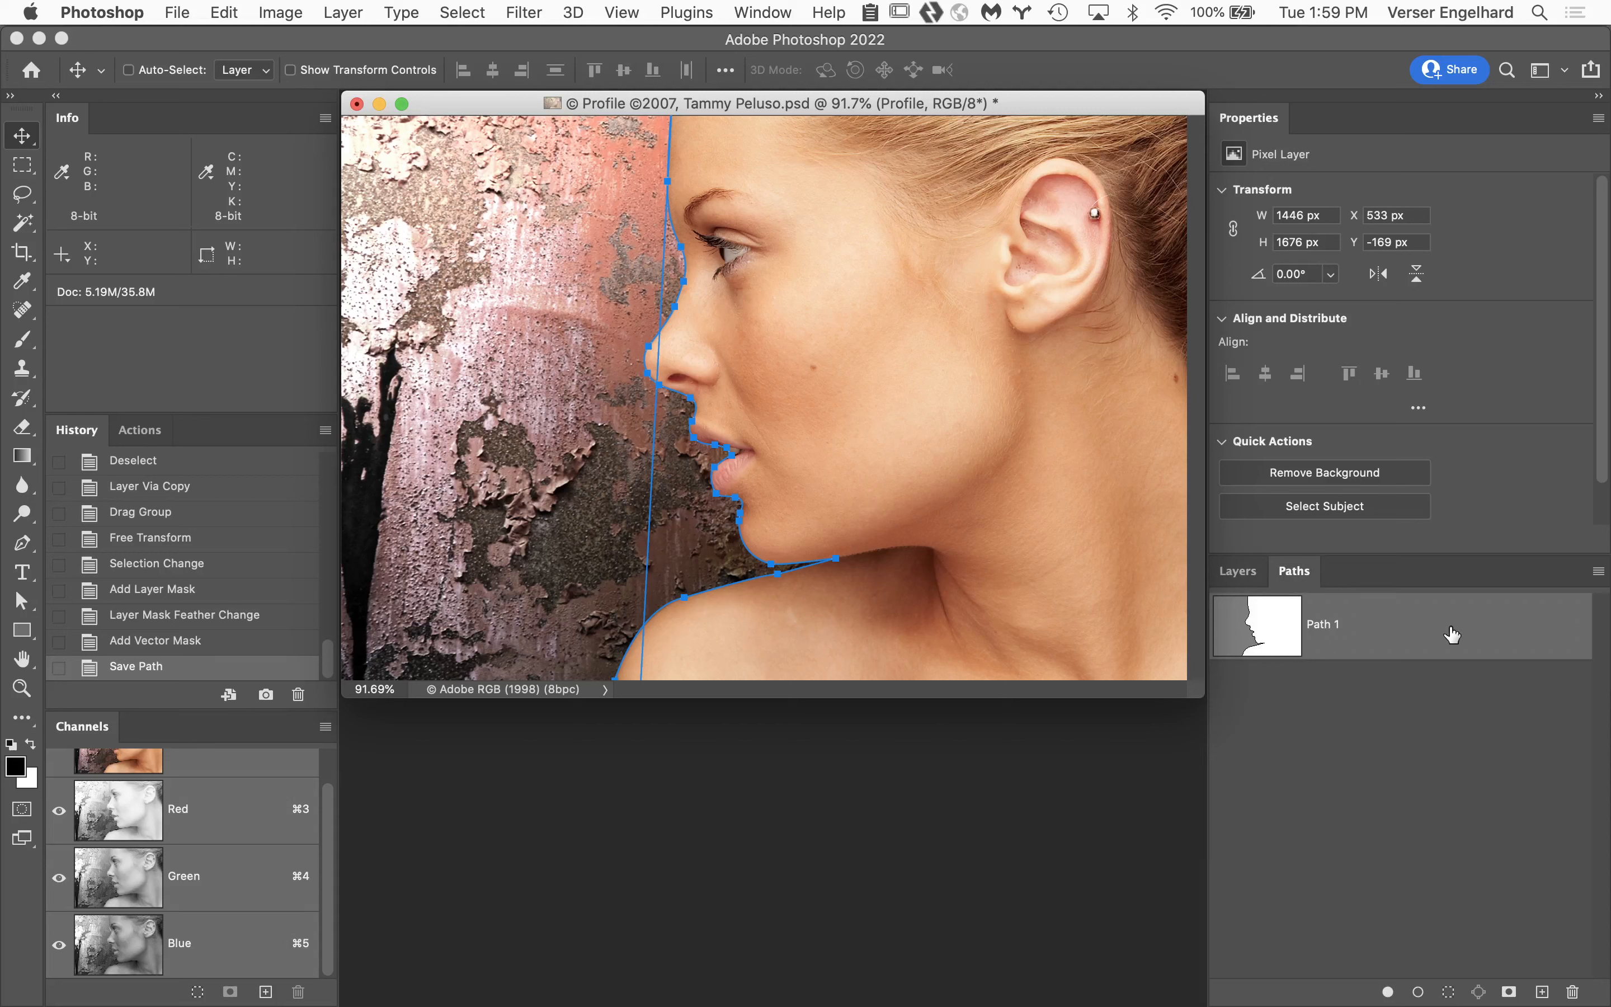
pyautogui.click(1244, 574)
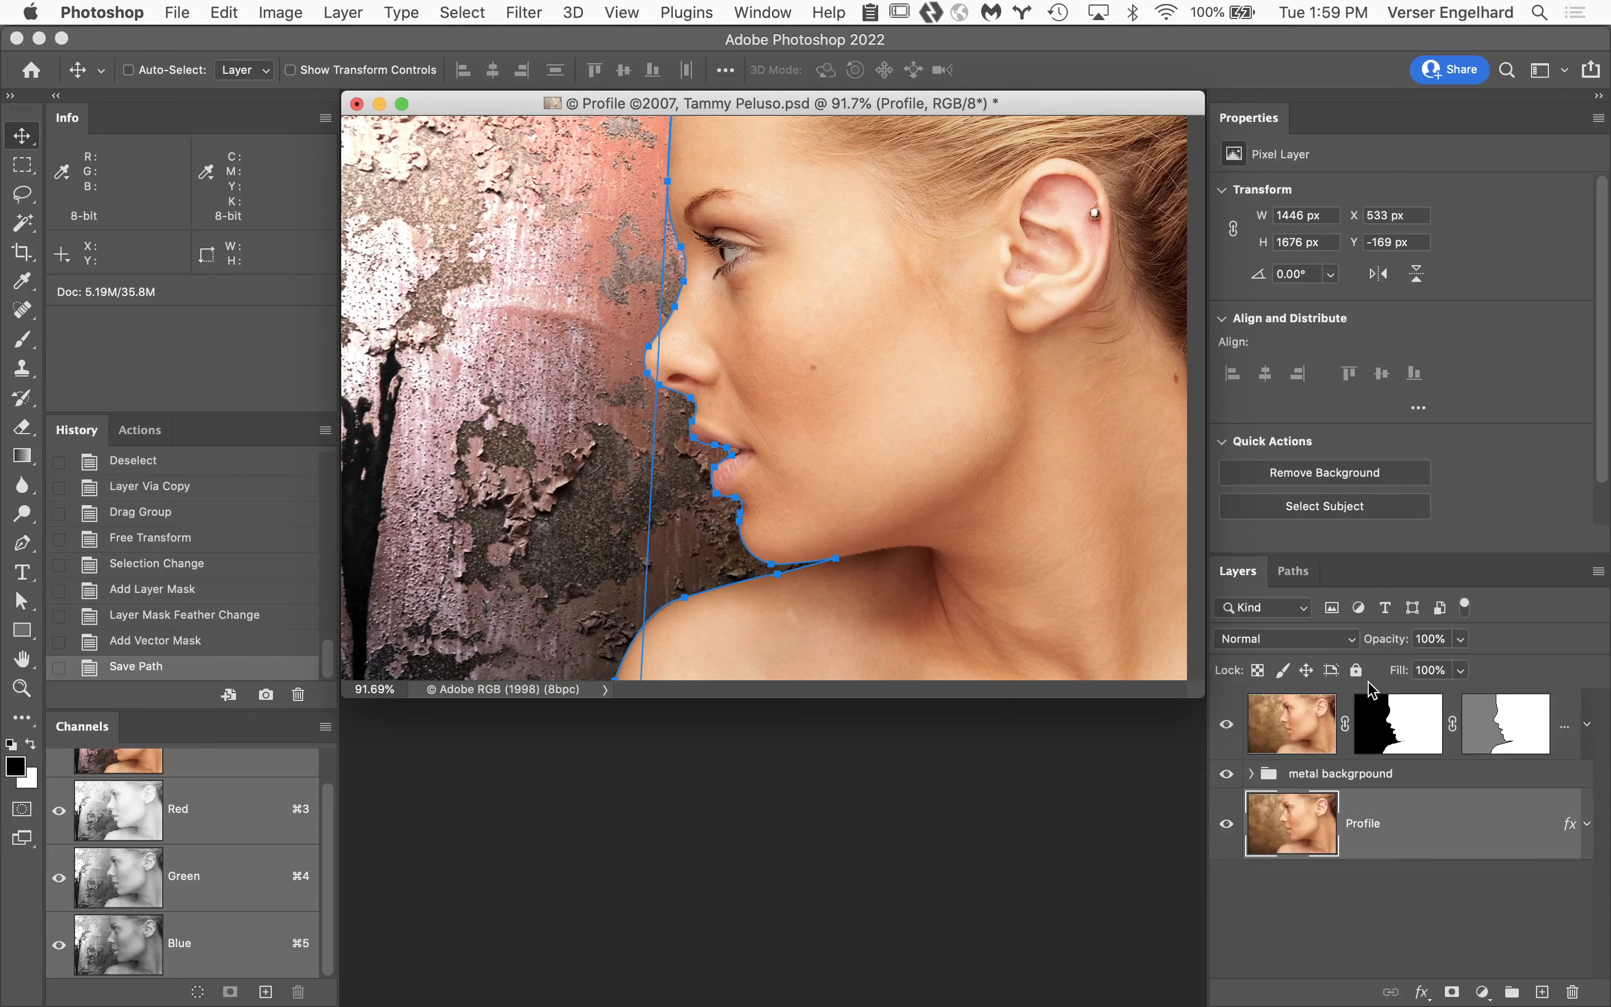
pyautogui.click(1269, 727)
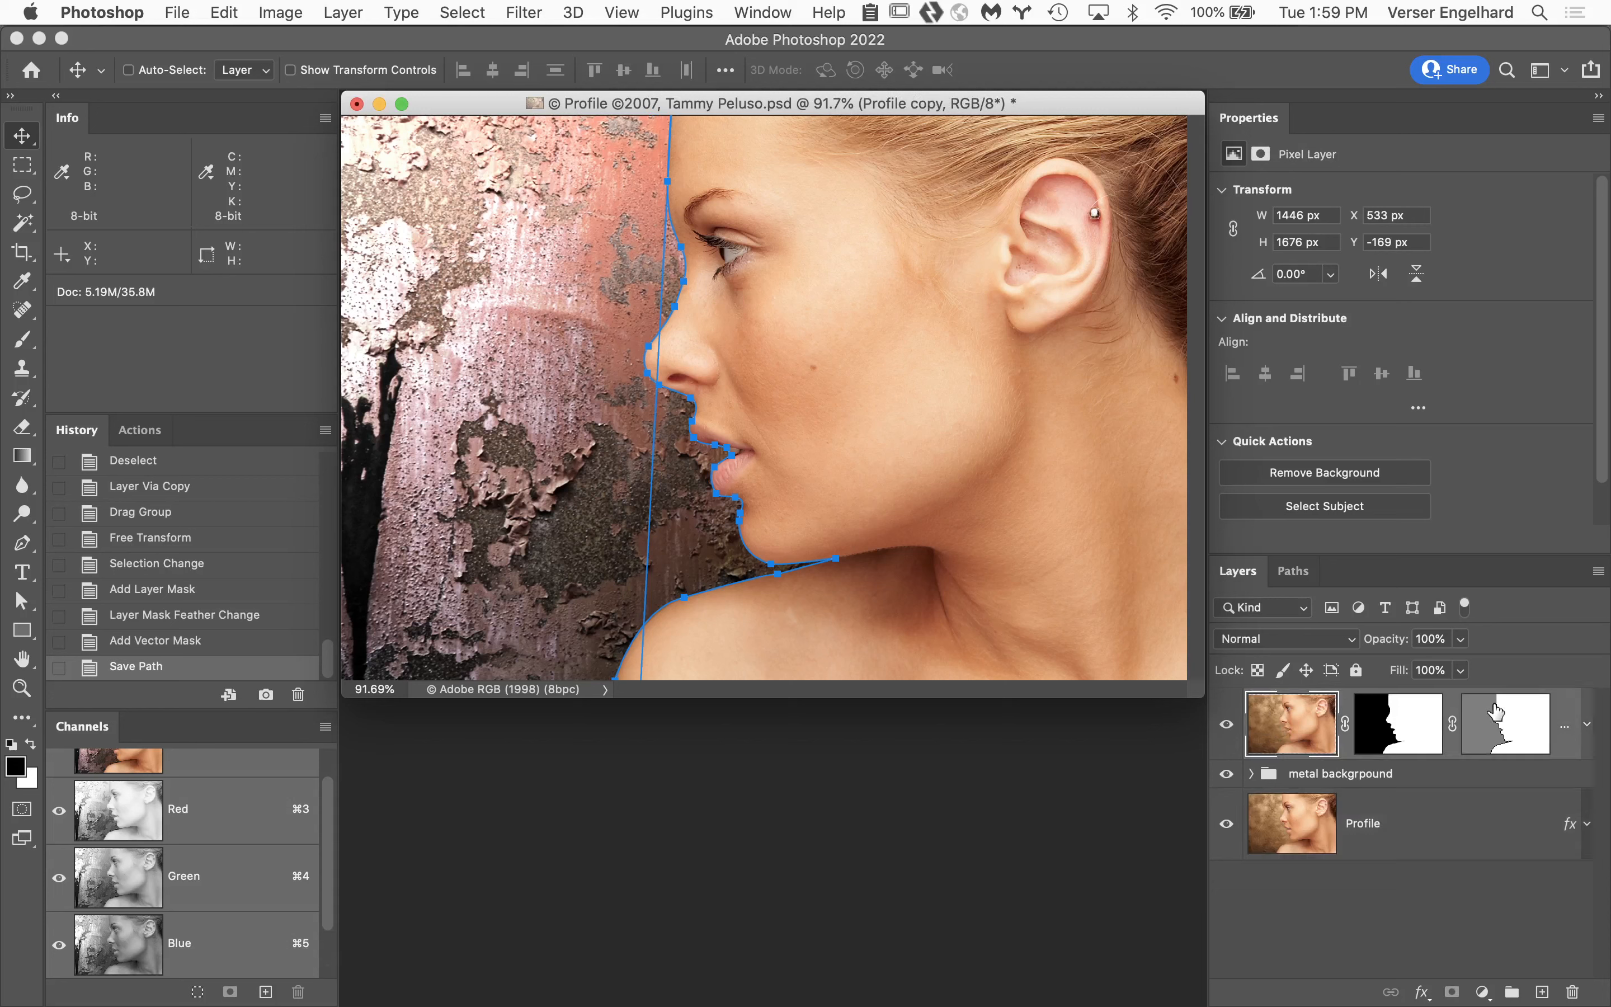
pyautogui.click(1302, 573)
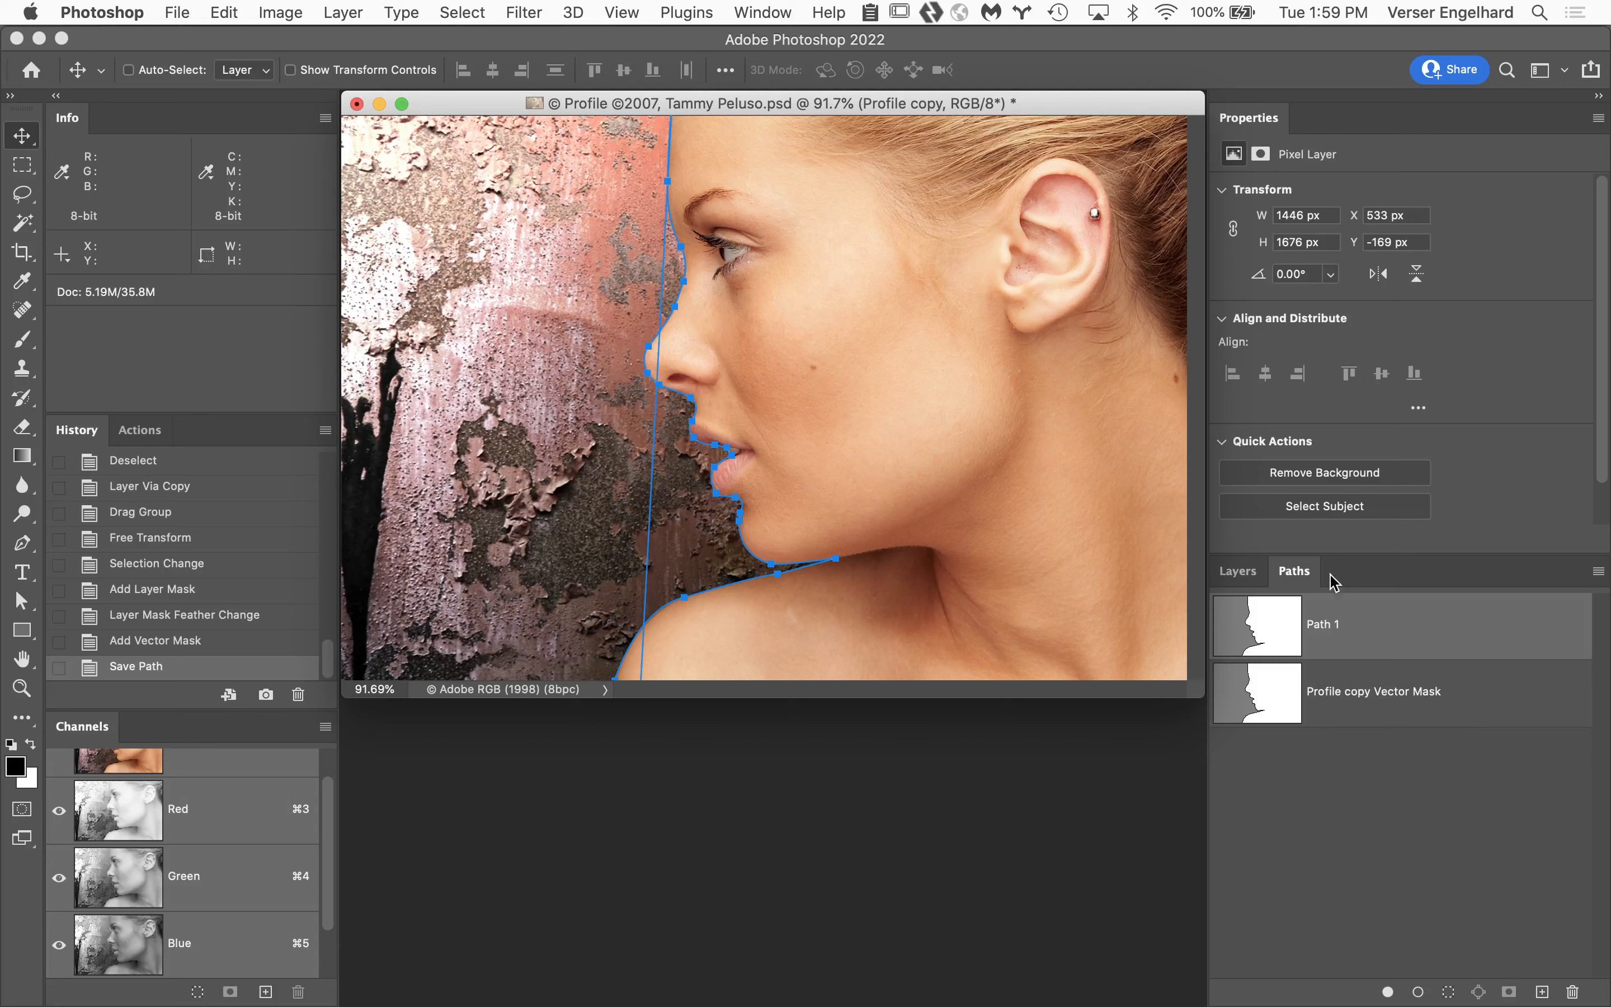
pyautogui.click(1238, 571)
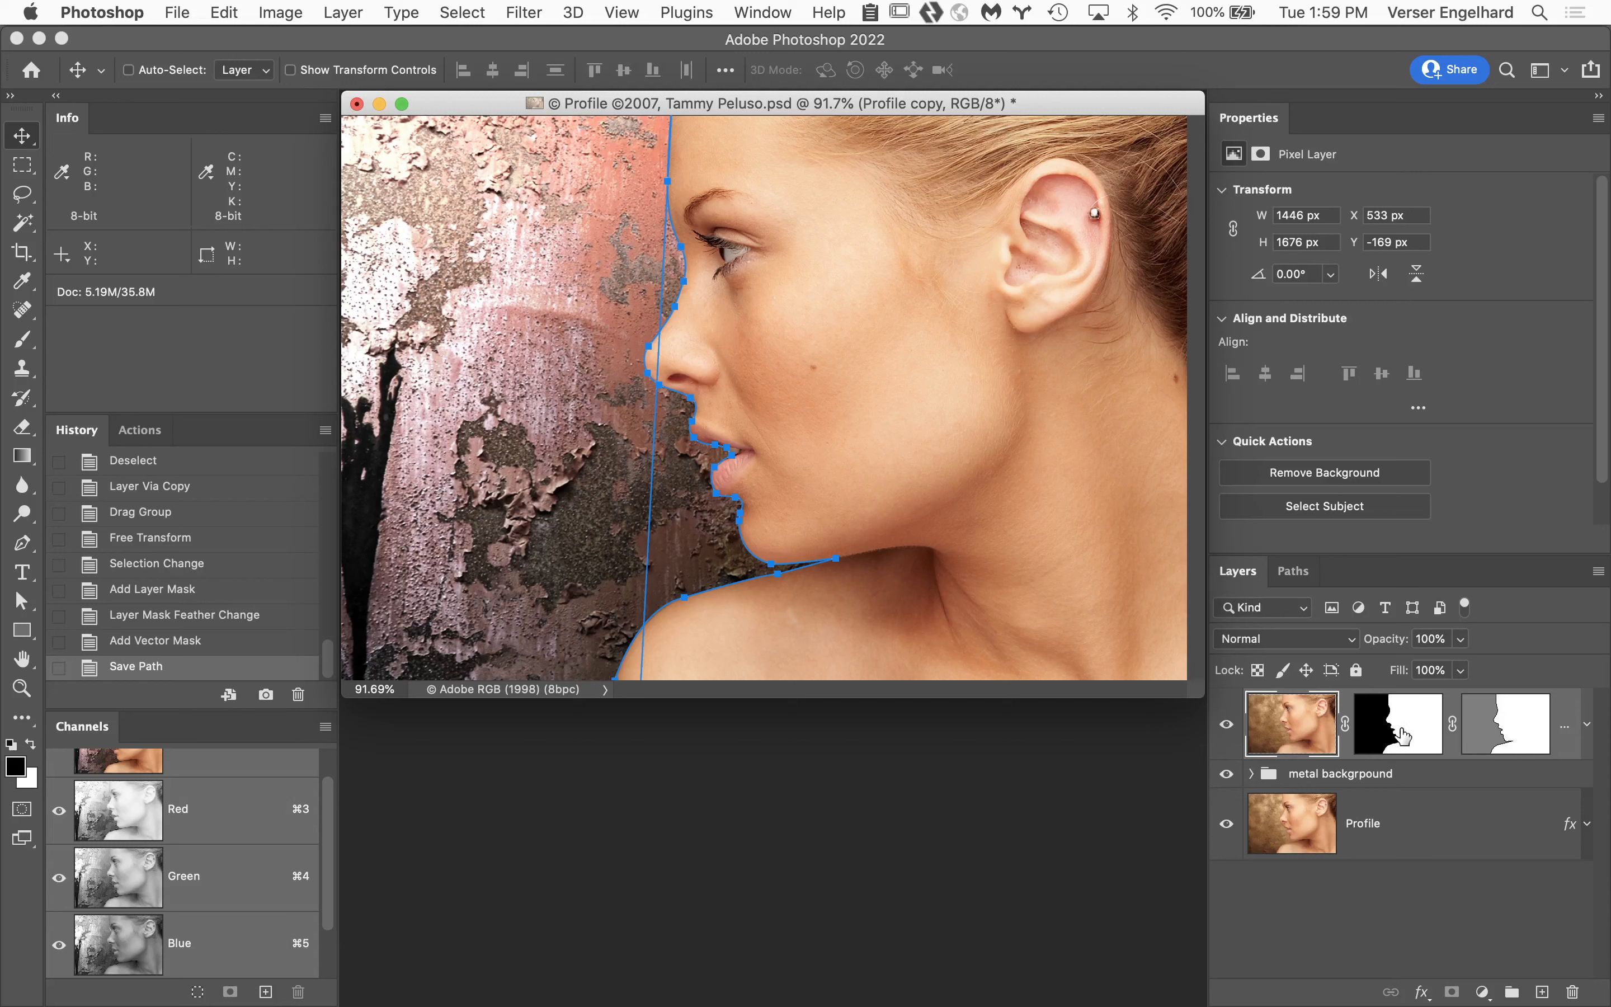
# Disable the Profile copy layer's pixel mask and hide the Path 1 outline.
pyautogui.click(1478, 724)
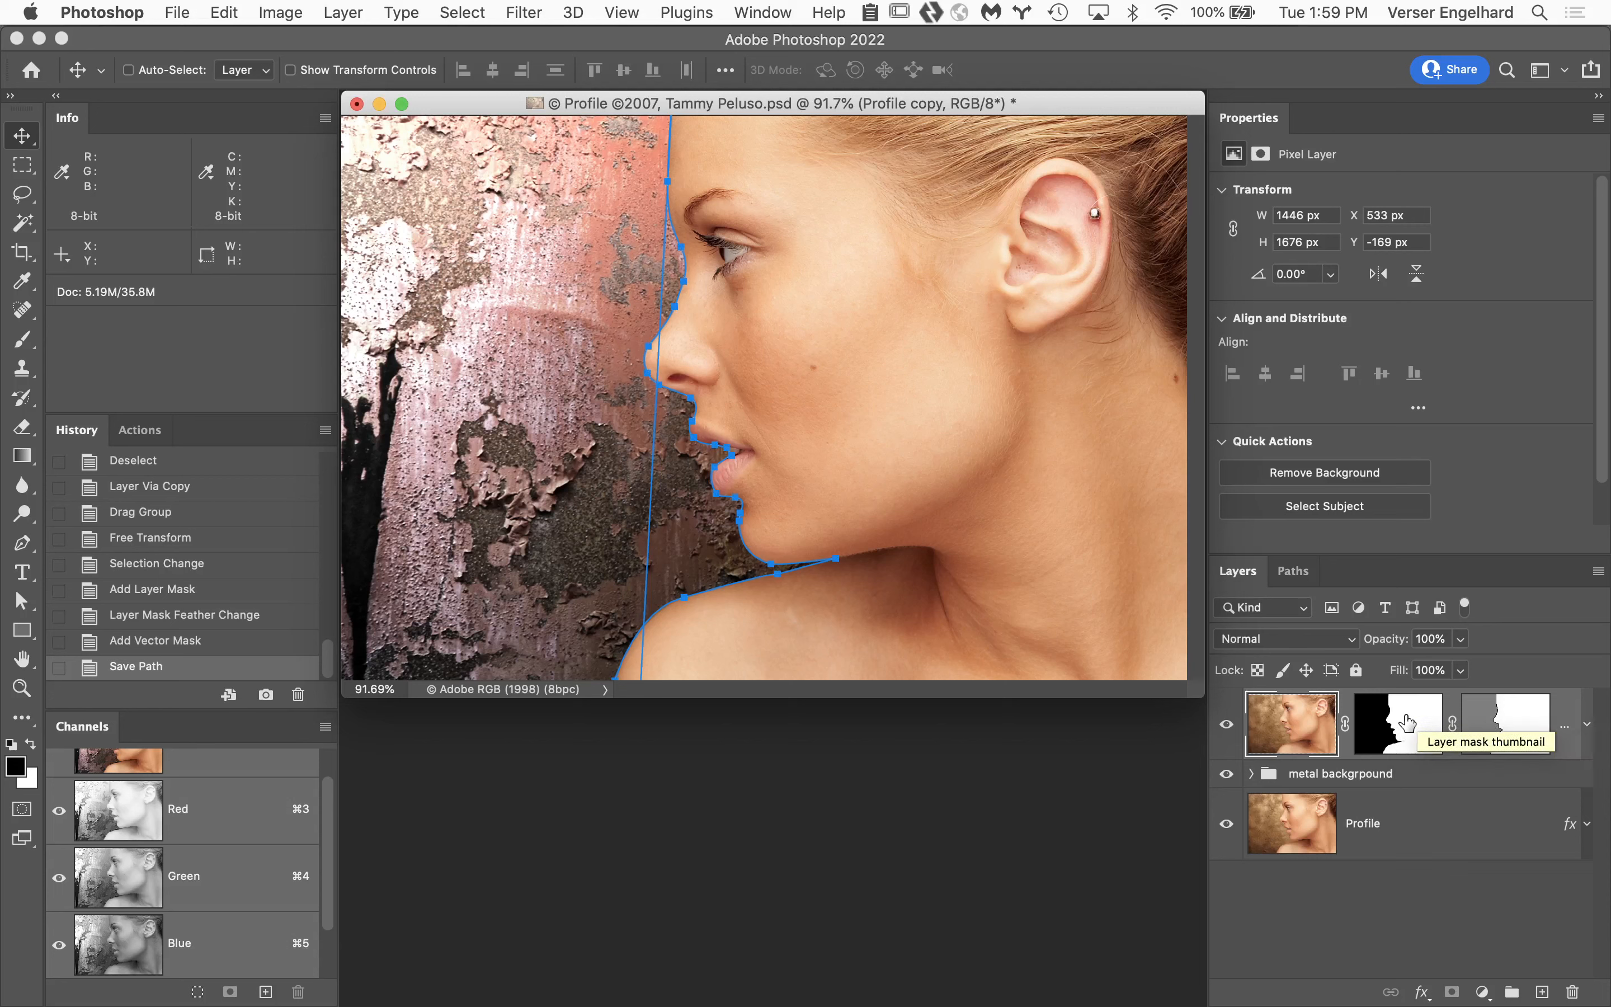
pyautogui.keyDown('shift'); pyautogui.click(1407, 723); pyautogui.keyUp('shift')
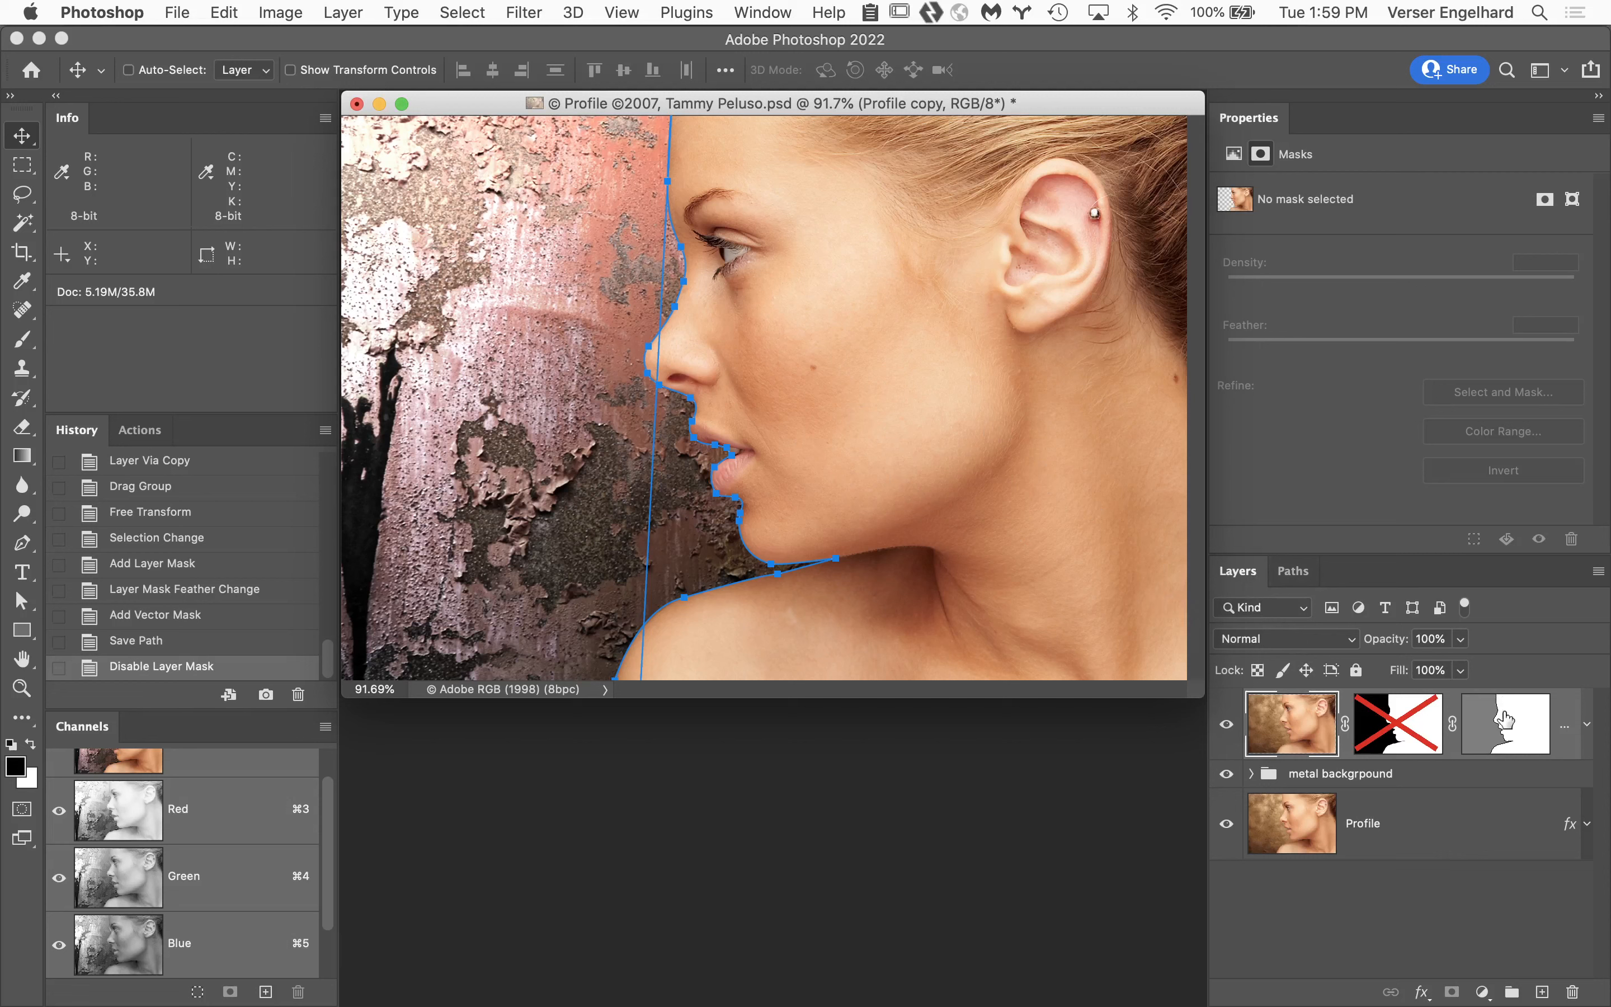
pyautogui.click(1293, 572)
pyautogui.click(1404, 845)
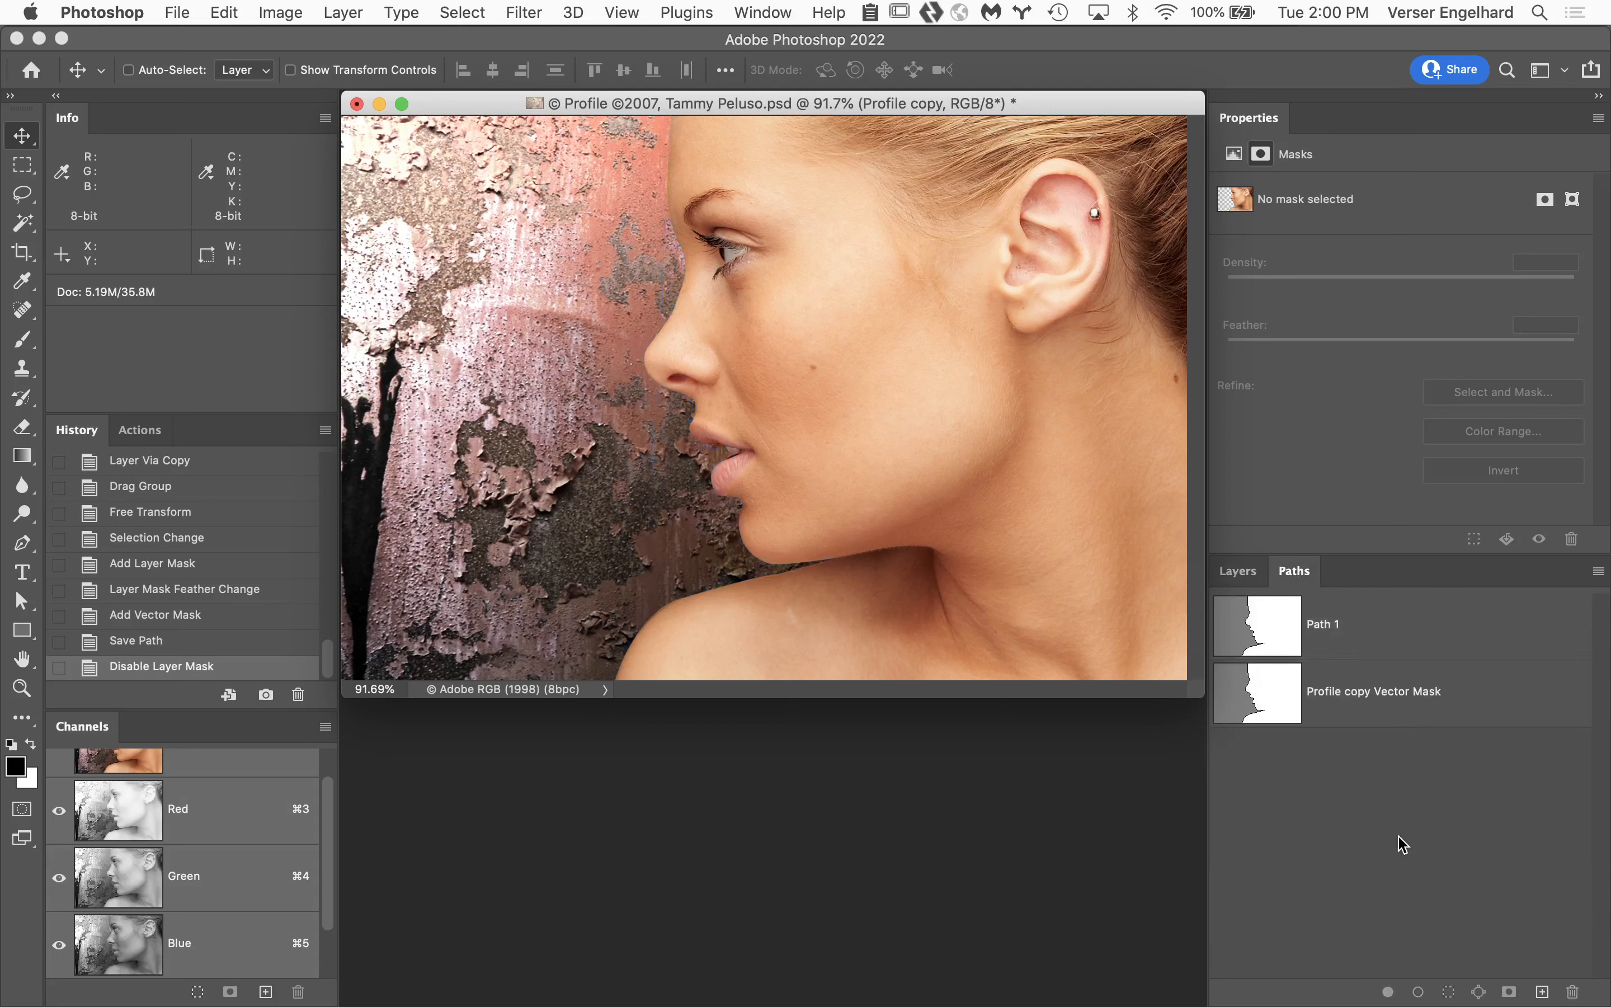
pyautogui.click(1251, 577)
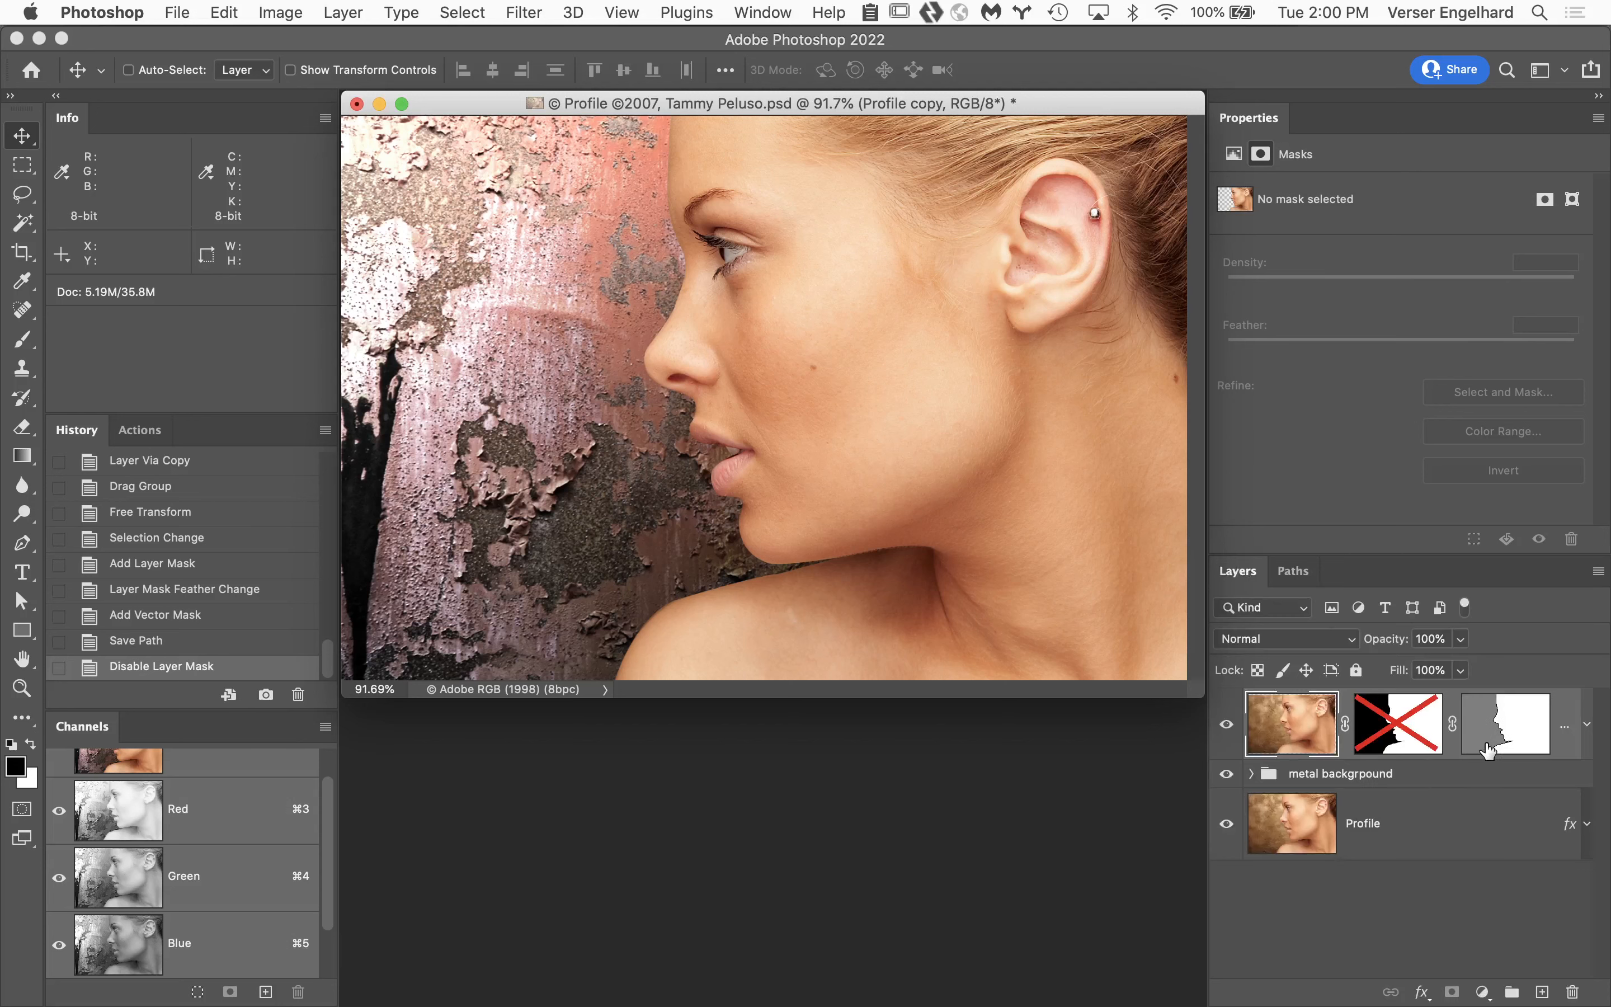
# Temporarily disable the Profile copy layer's vector mask to see the unmasked portrait, then enable it again.
pyautogui.click(1516, 725)
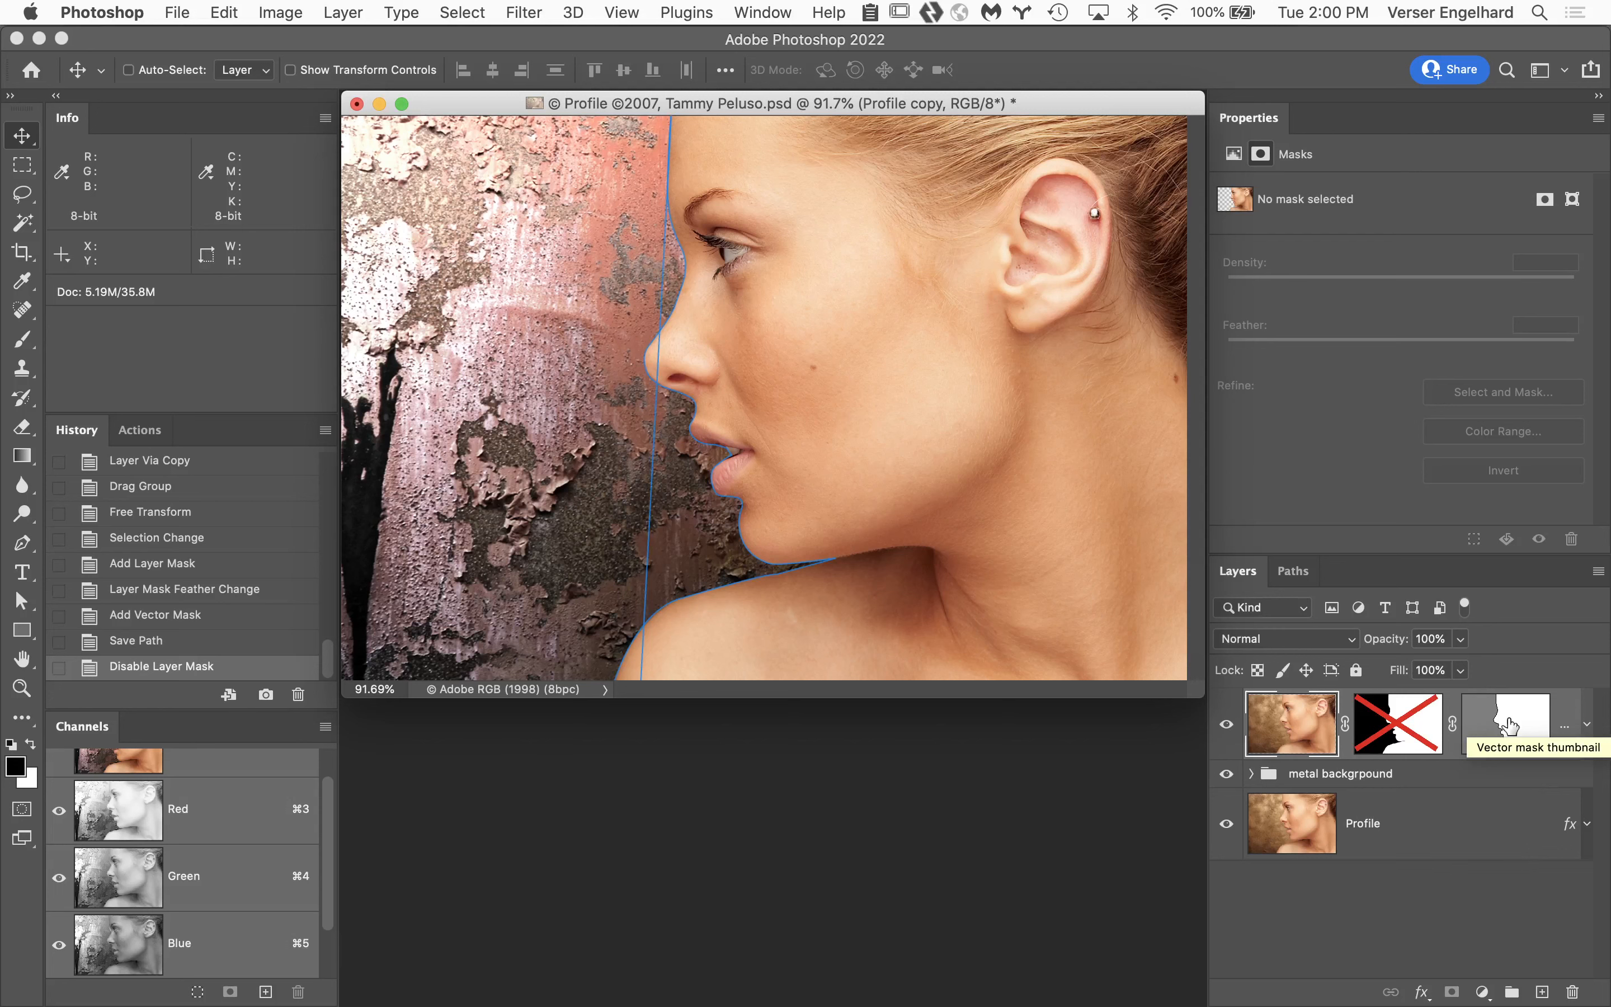
pyautogui.keyDown('shift'); pyautogui.click(1509, 725); pyautogui.keyUp('shift')
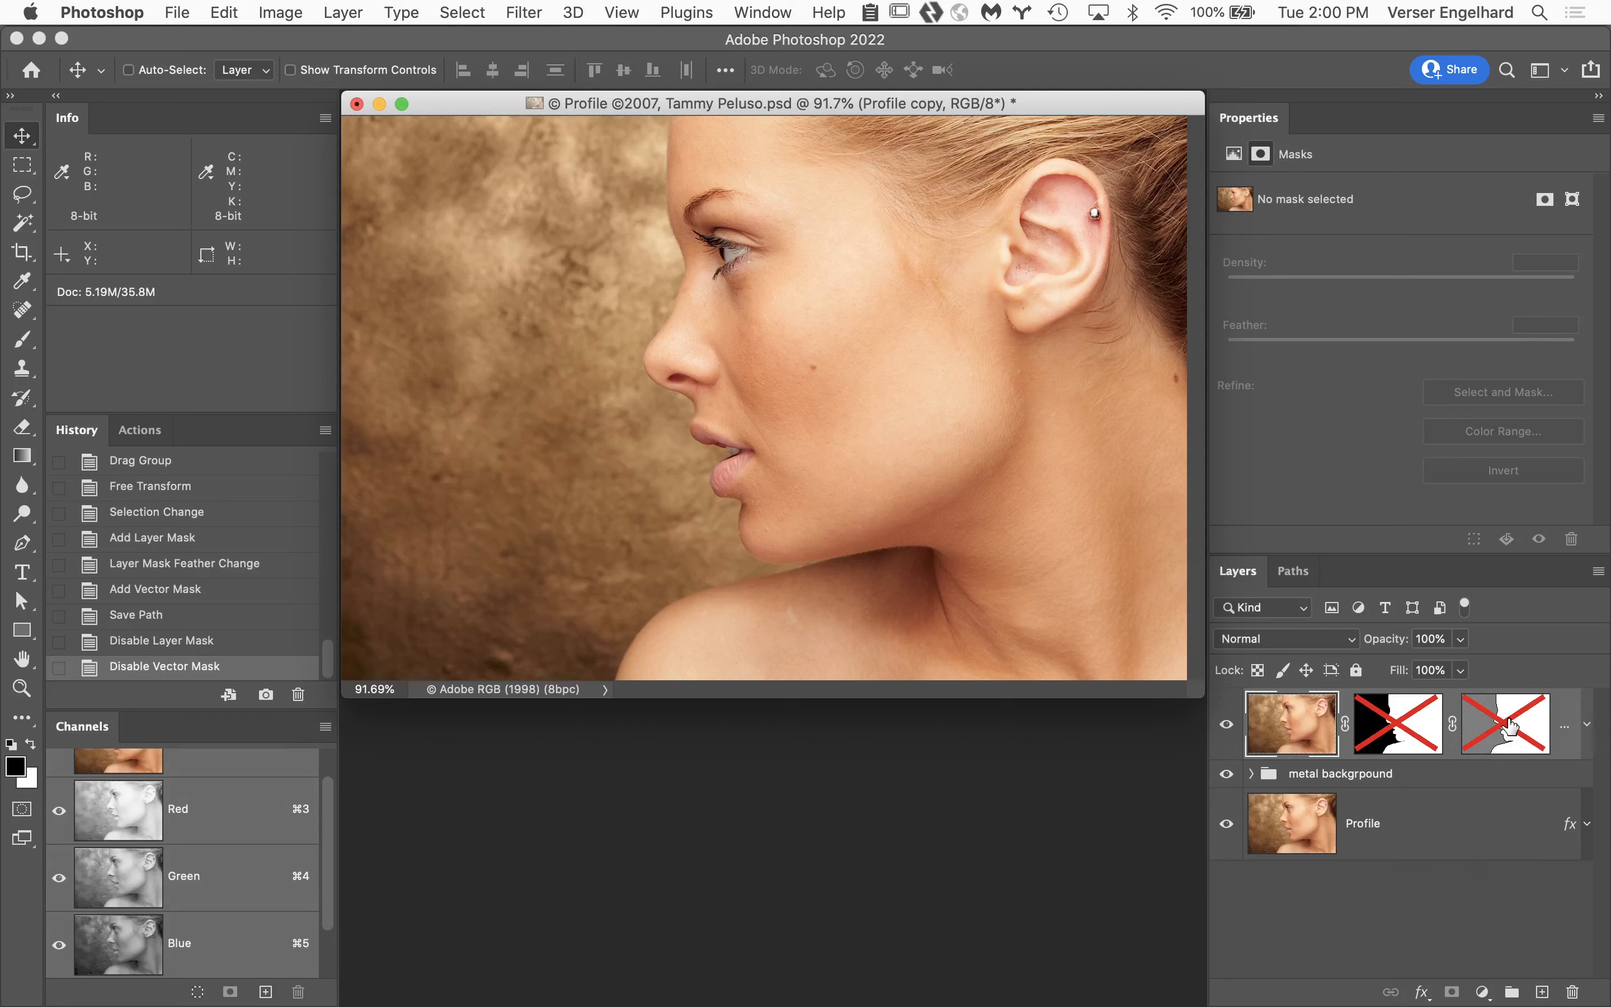
pyautogui.keyDown('shift'); pyautogui.click(1509, 725); pyautogui.keyUp('shift')
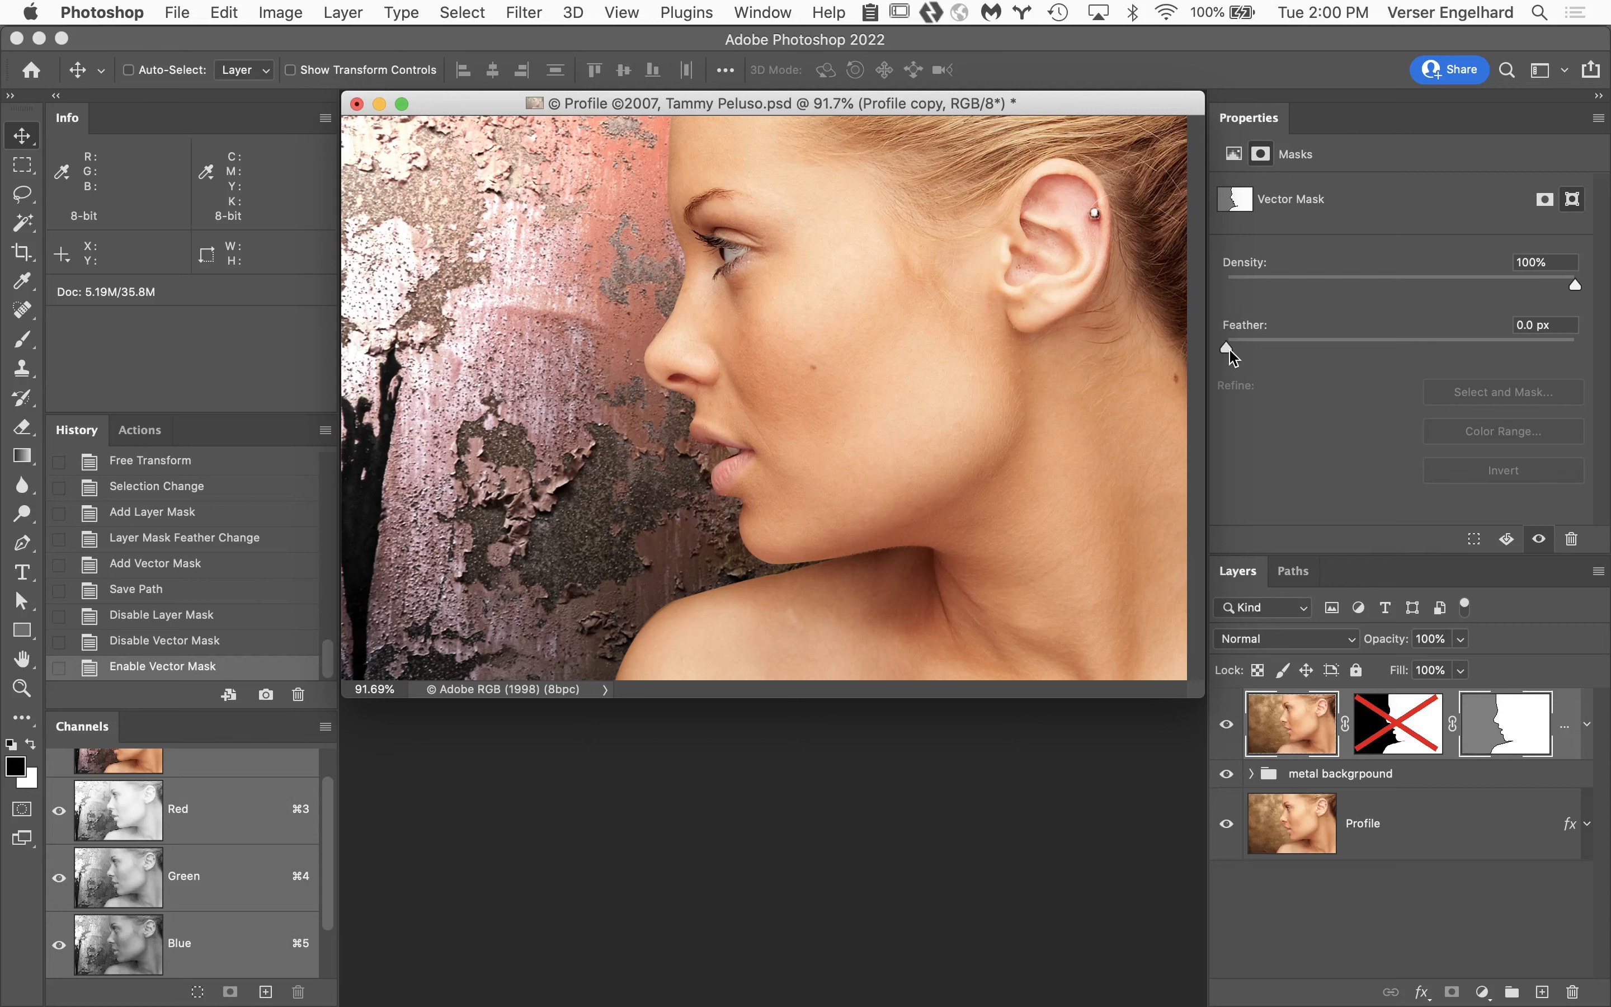
# Set the vector mask's feather to 1.1 px while checking the edge along the nose and eye.
pyautogui.keyDown('super'); pyautogui.click(772, 314); pyautogui.keyUp('super')
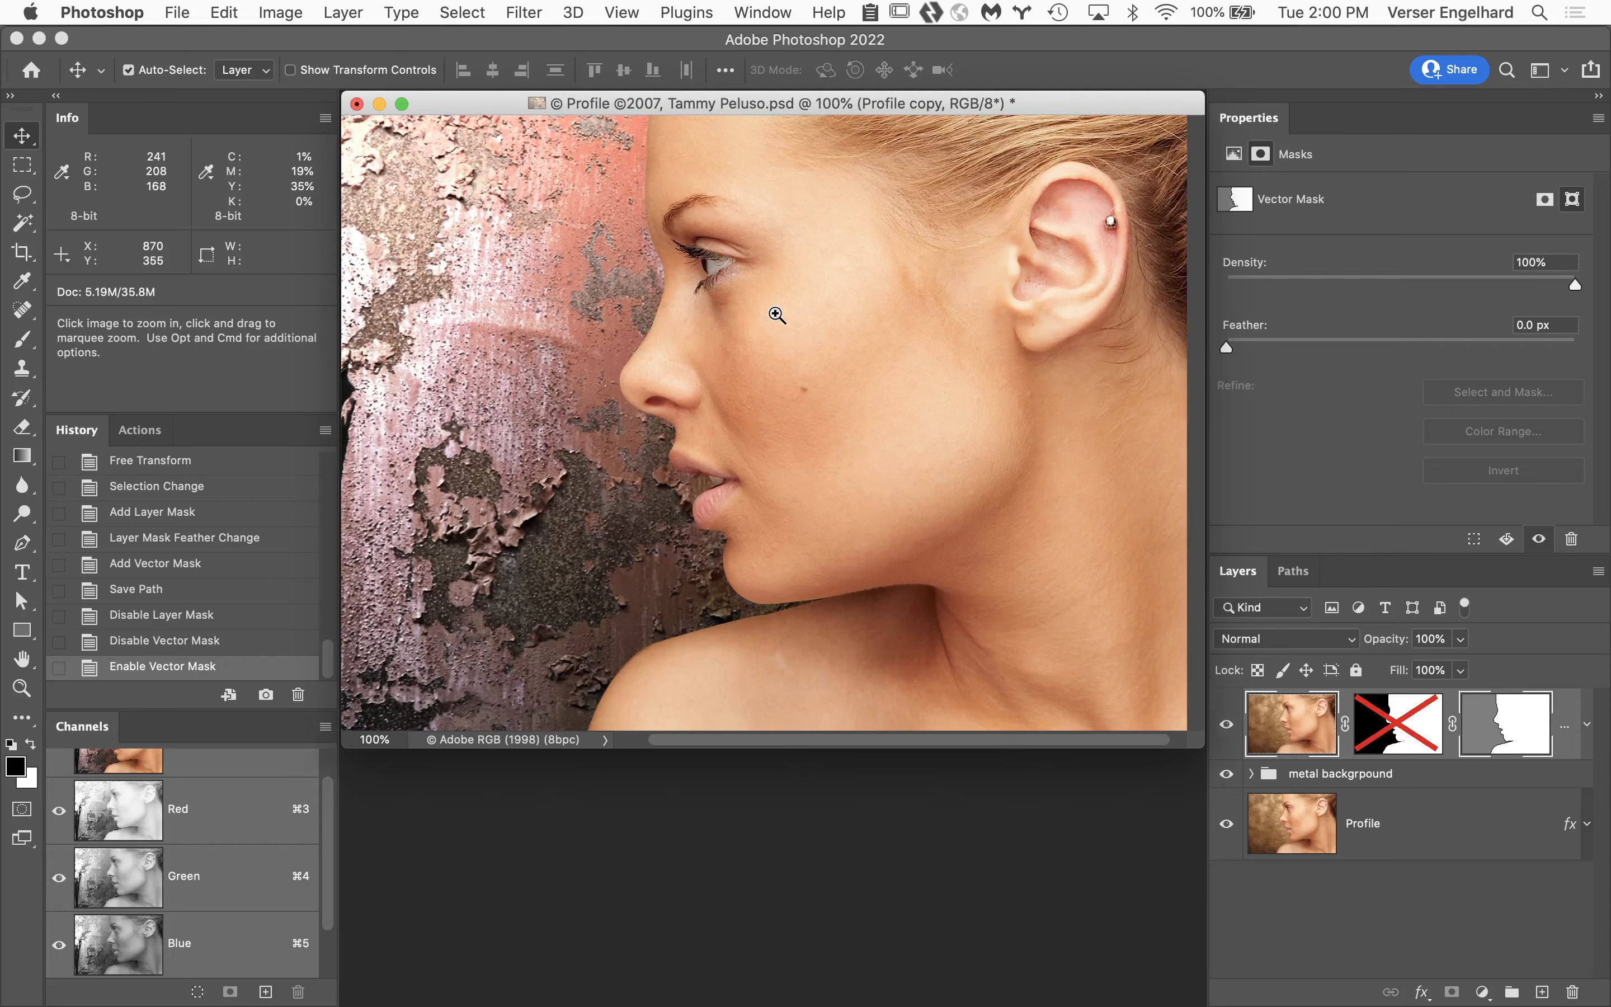
pyautogui.keyDown('super'); pyautogui.click(725, 355); pyautogui.keyUp('super')
pyautogui.keyDown('super'); pyautogui.click(724, 357); pyautogui.keyUp('super')
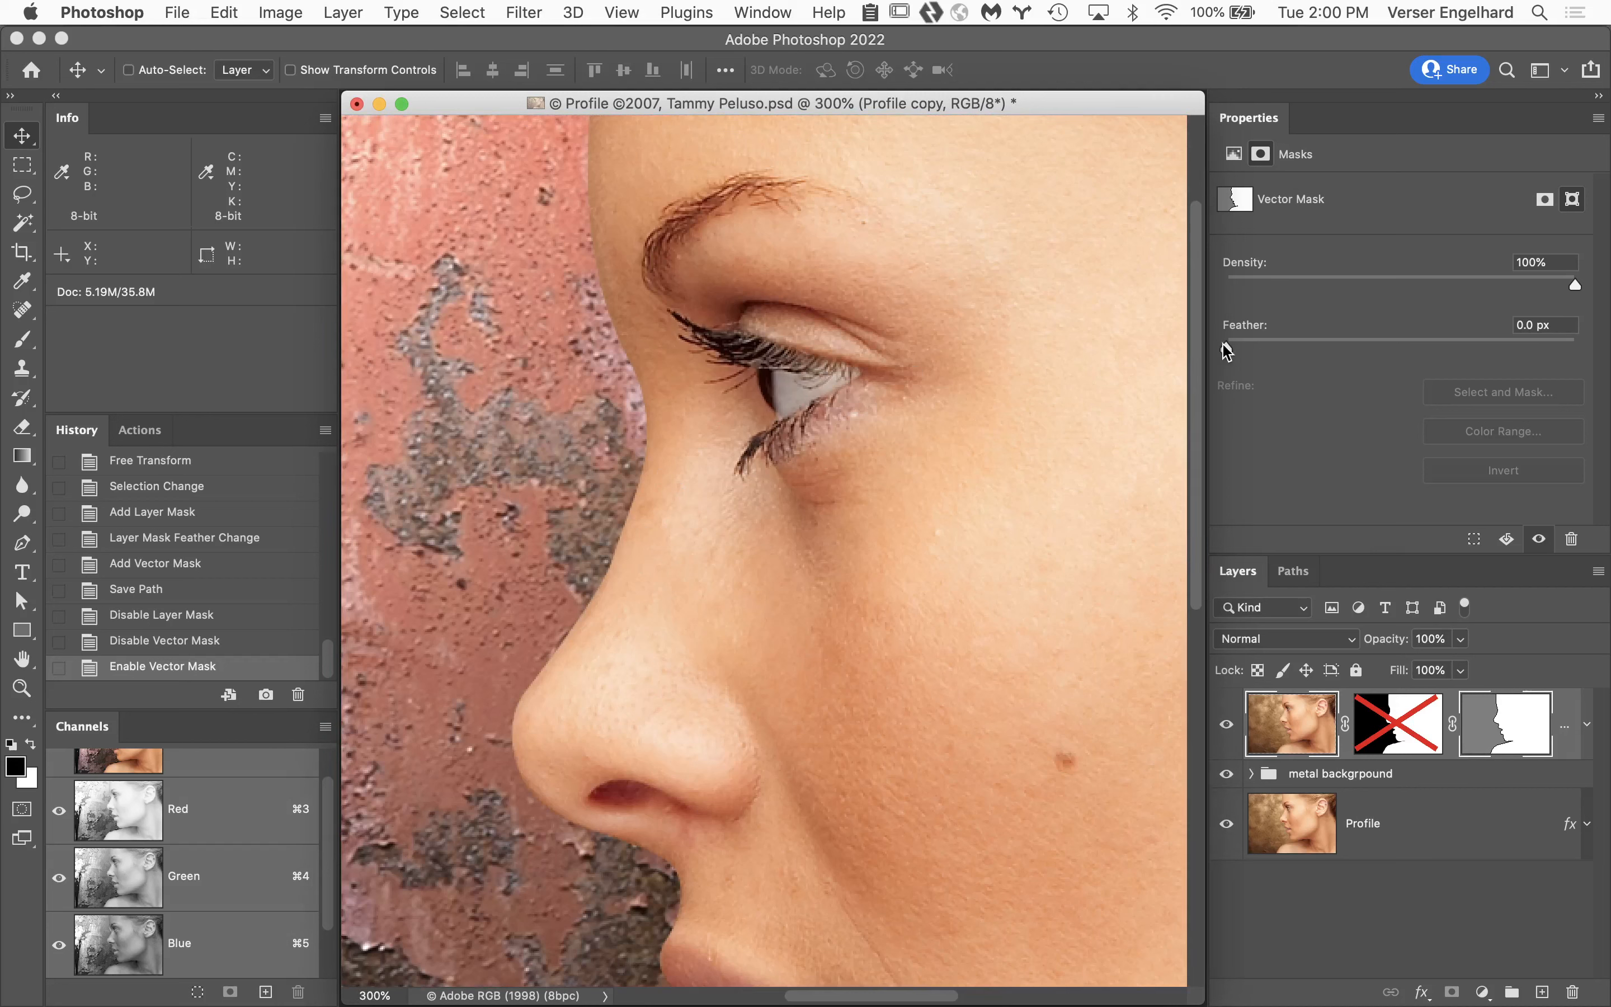
pyautogui.moveTo(1235, 346); pyautogui.dragTo(1247, 348)
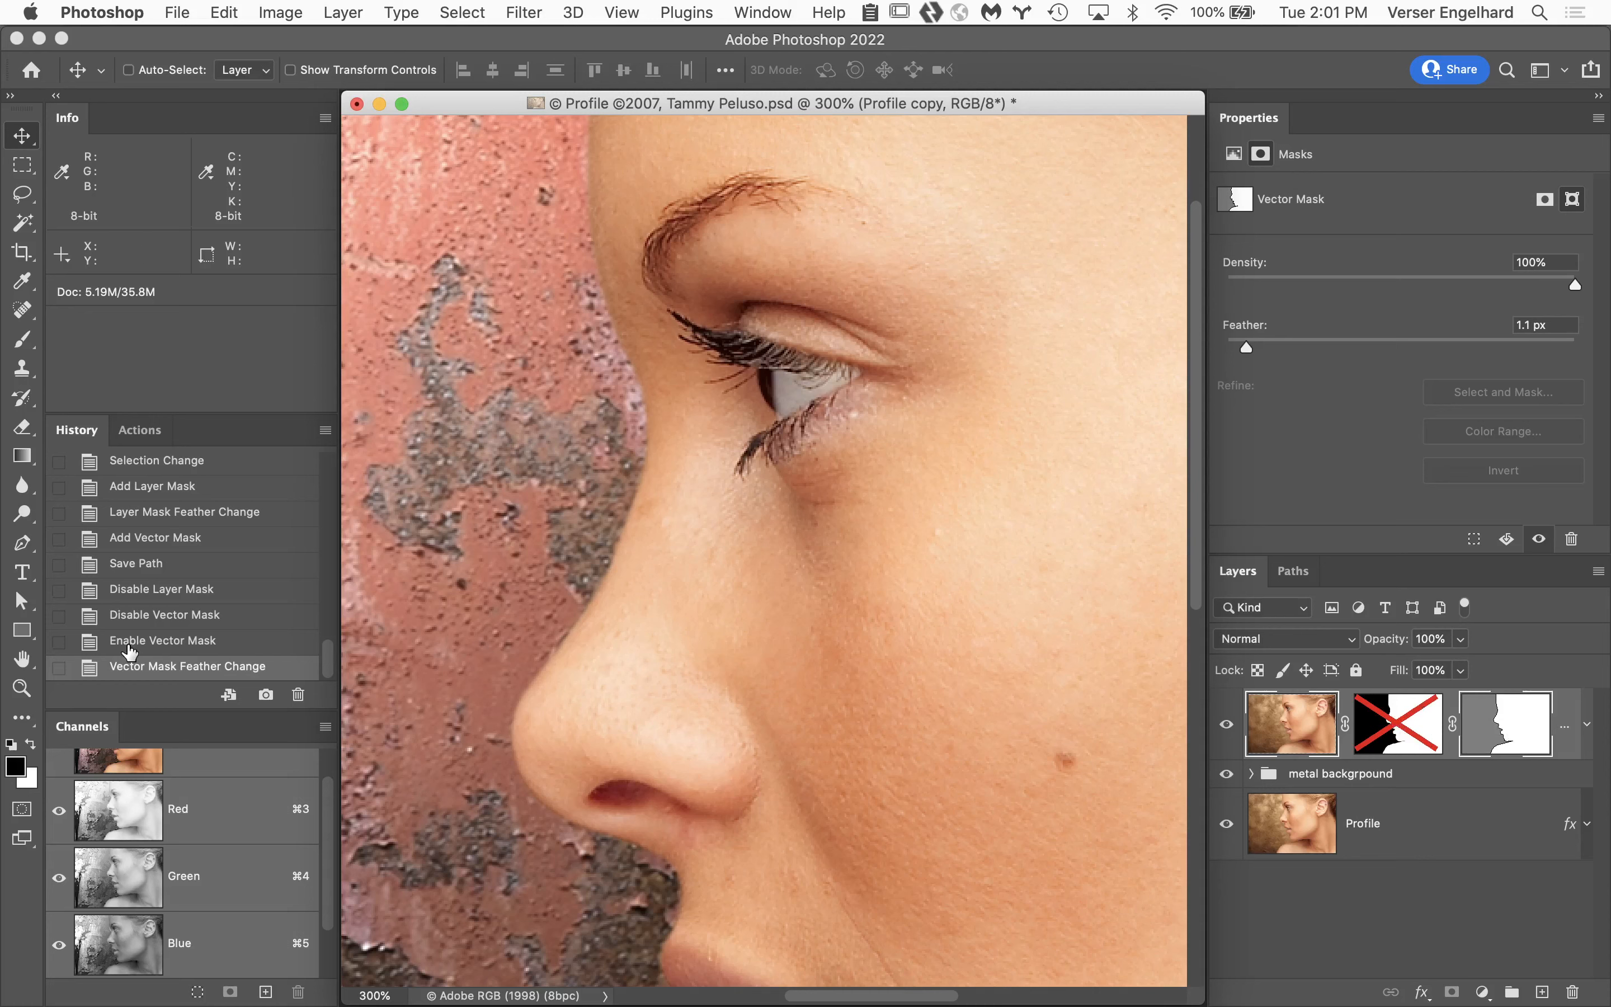
pyautogui.click(22, 661)
pyautogui.doubleClick(23, 661)
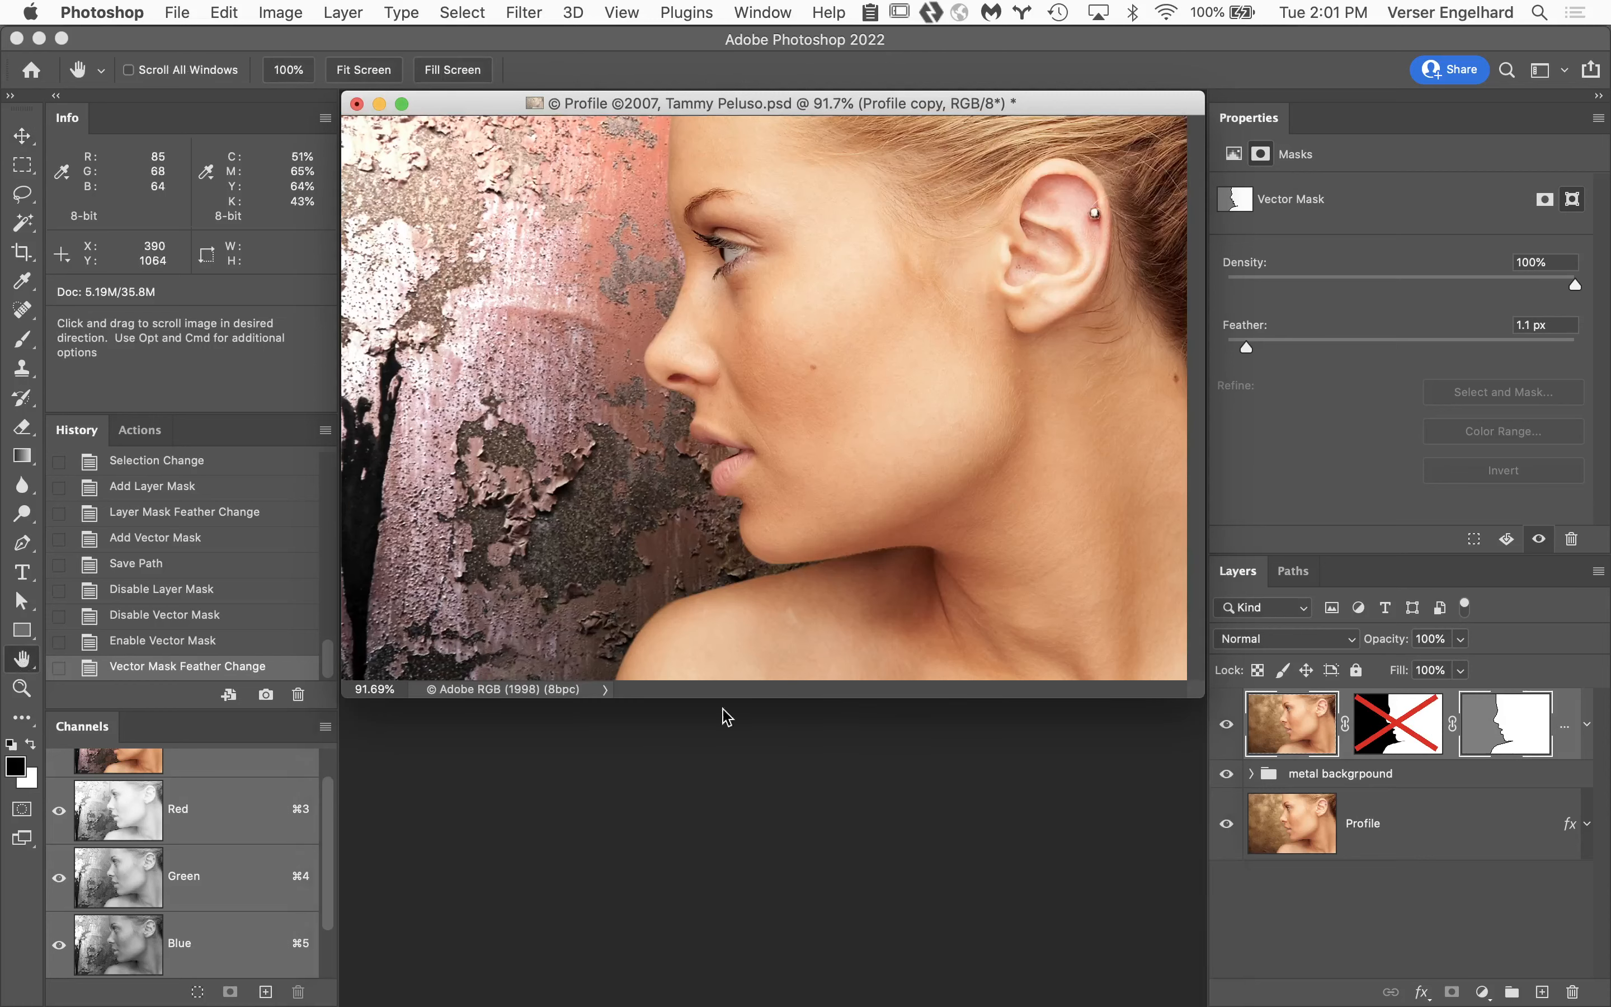
# Scale the Profile copy layer and its masks proportionally to 47% with Free Transform.
pyautogui.click(1288, 721)
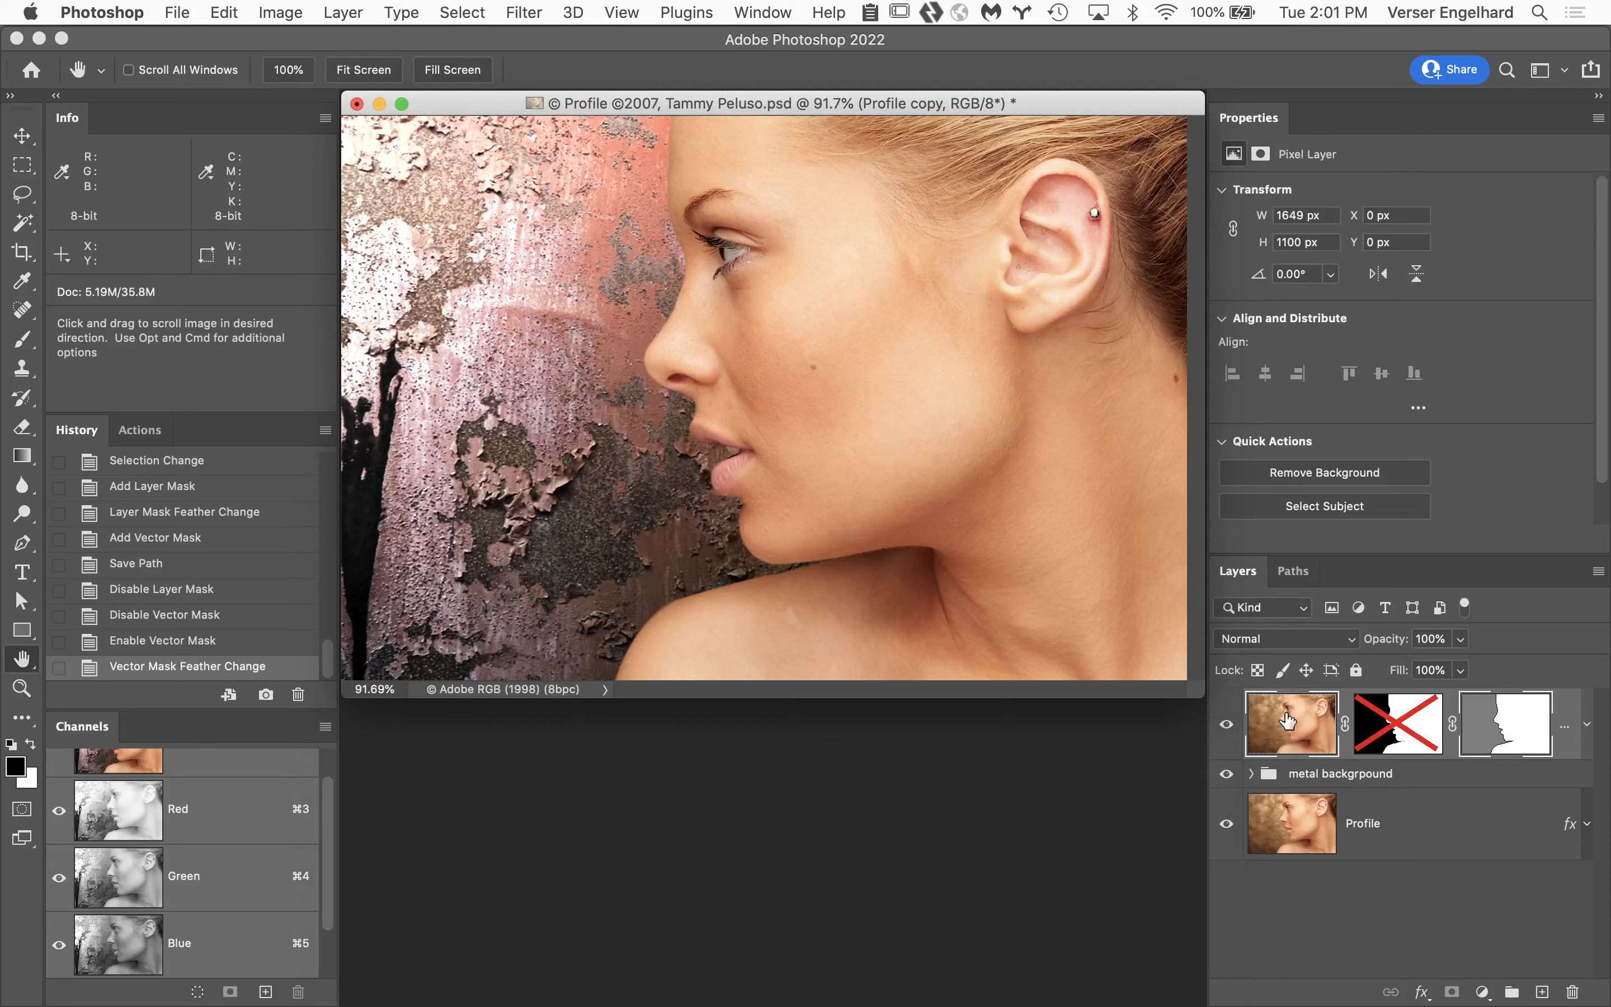
pyautogui.press('super+t')
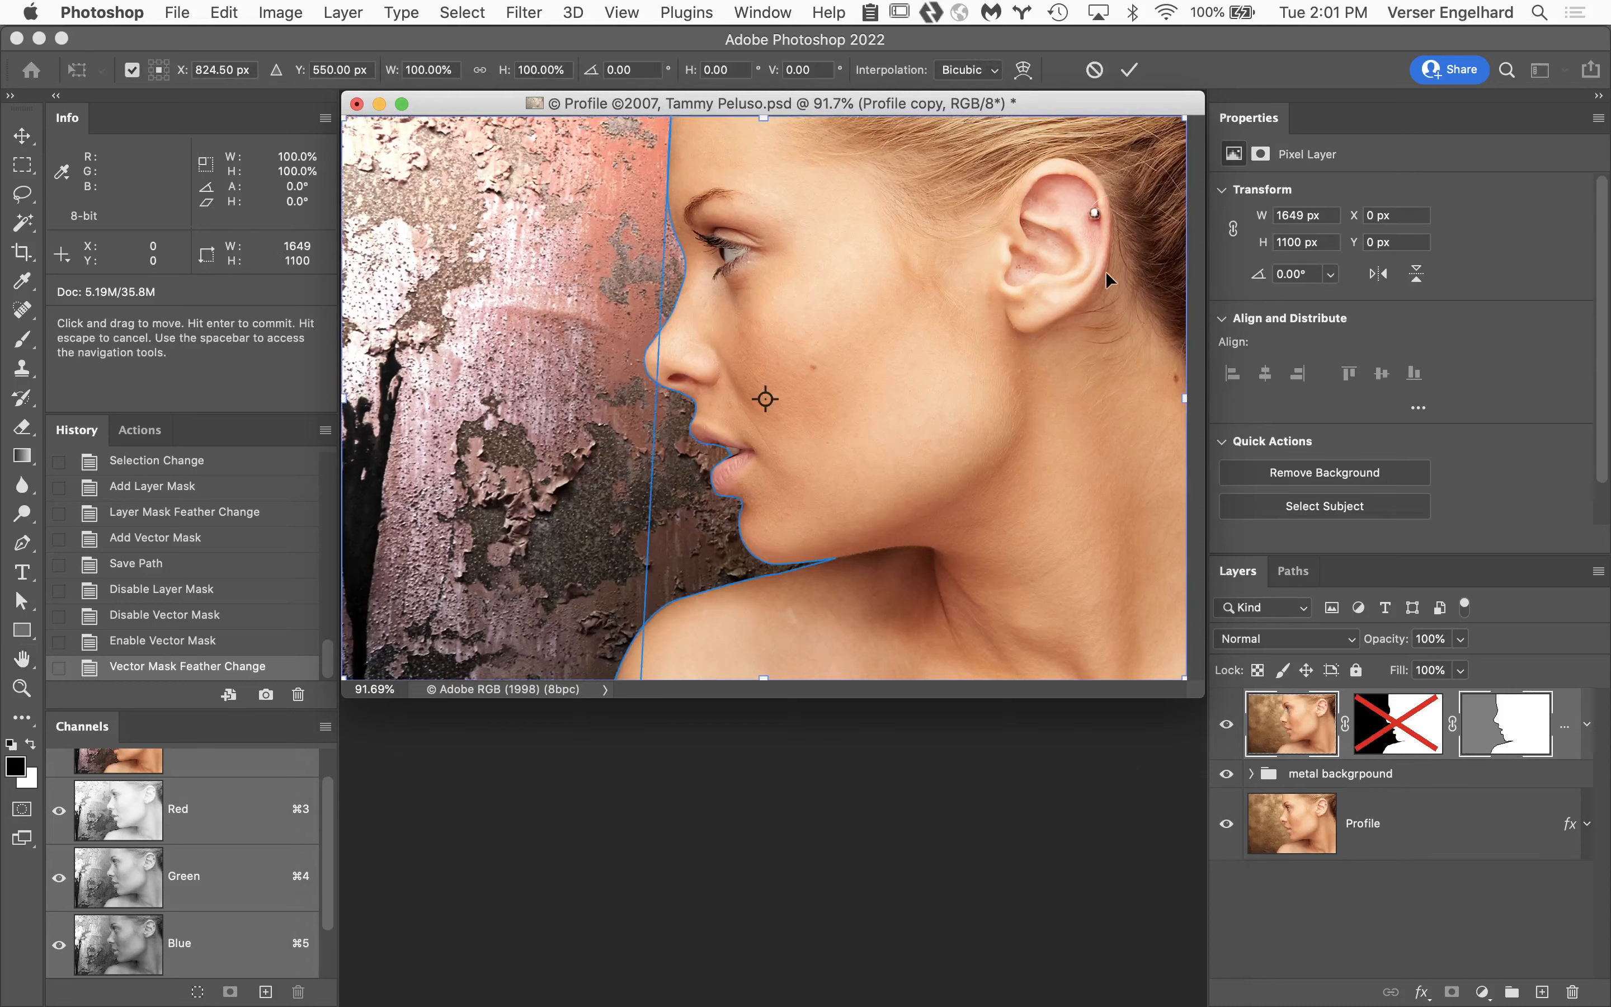
pyautogui.click(483, 74)
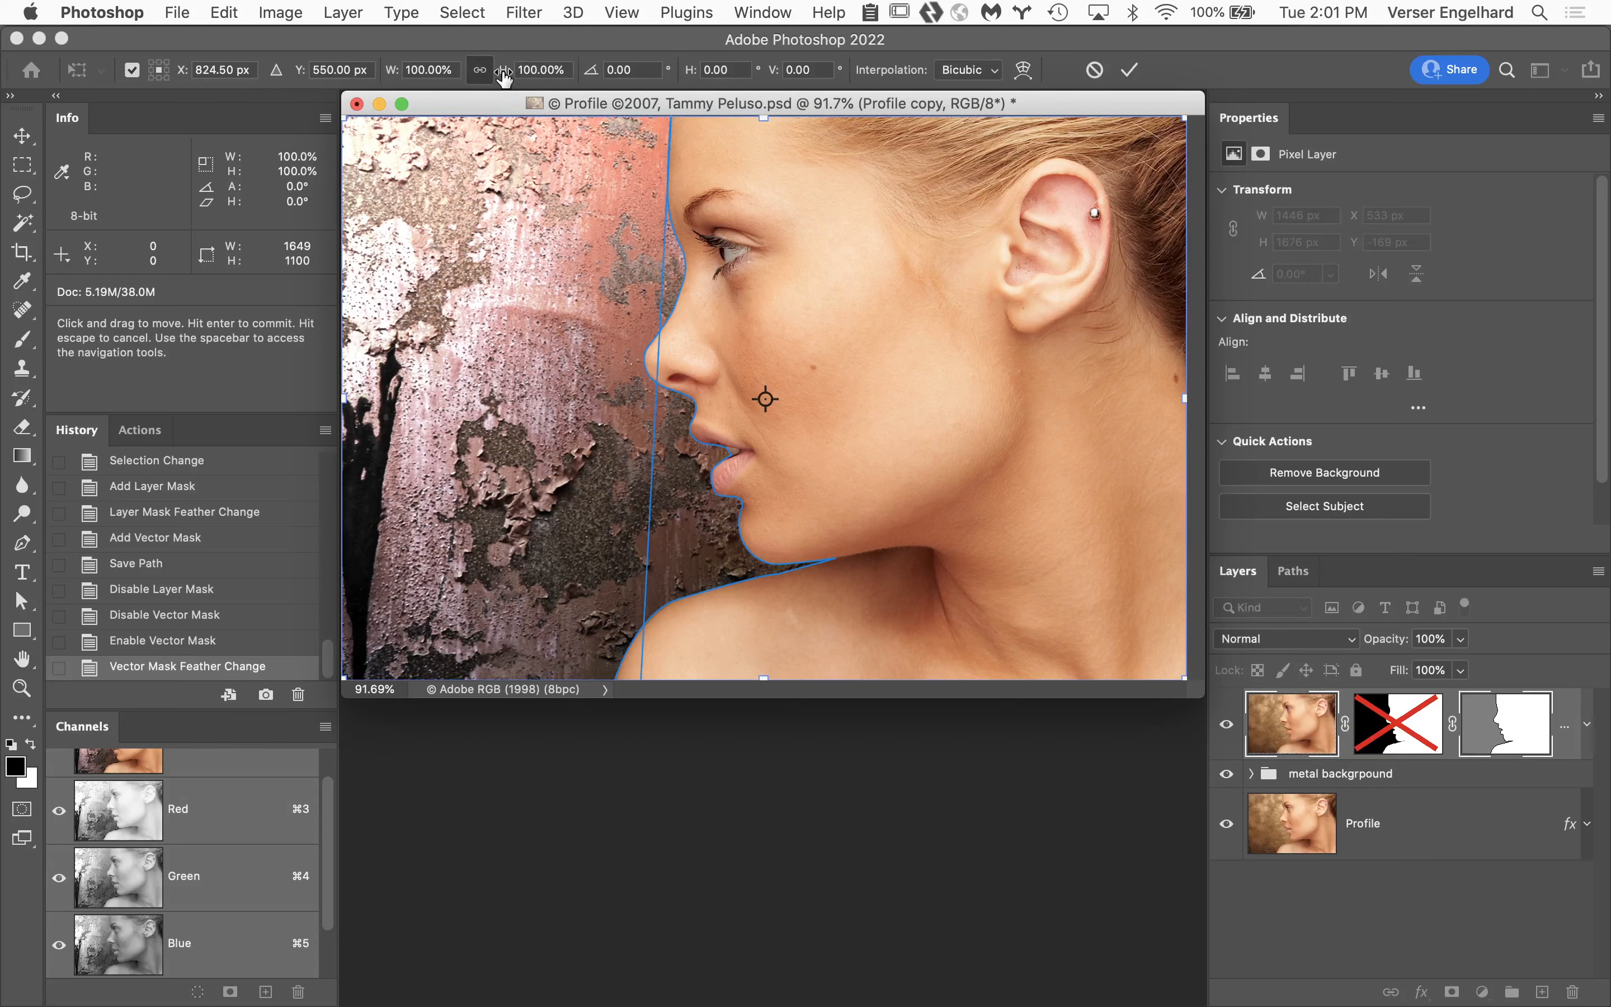
pyautogui.moveTo(504, 77); pyautogui.dragTo(442, 83)
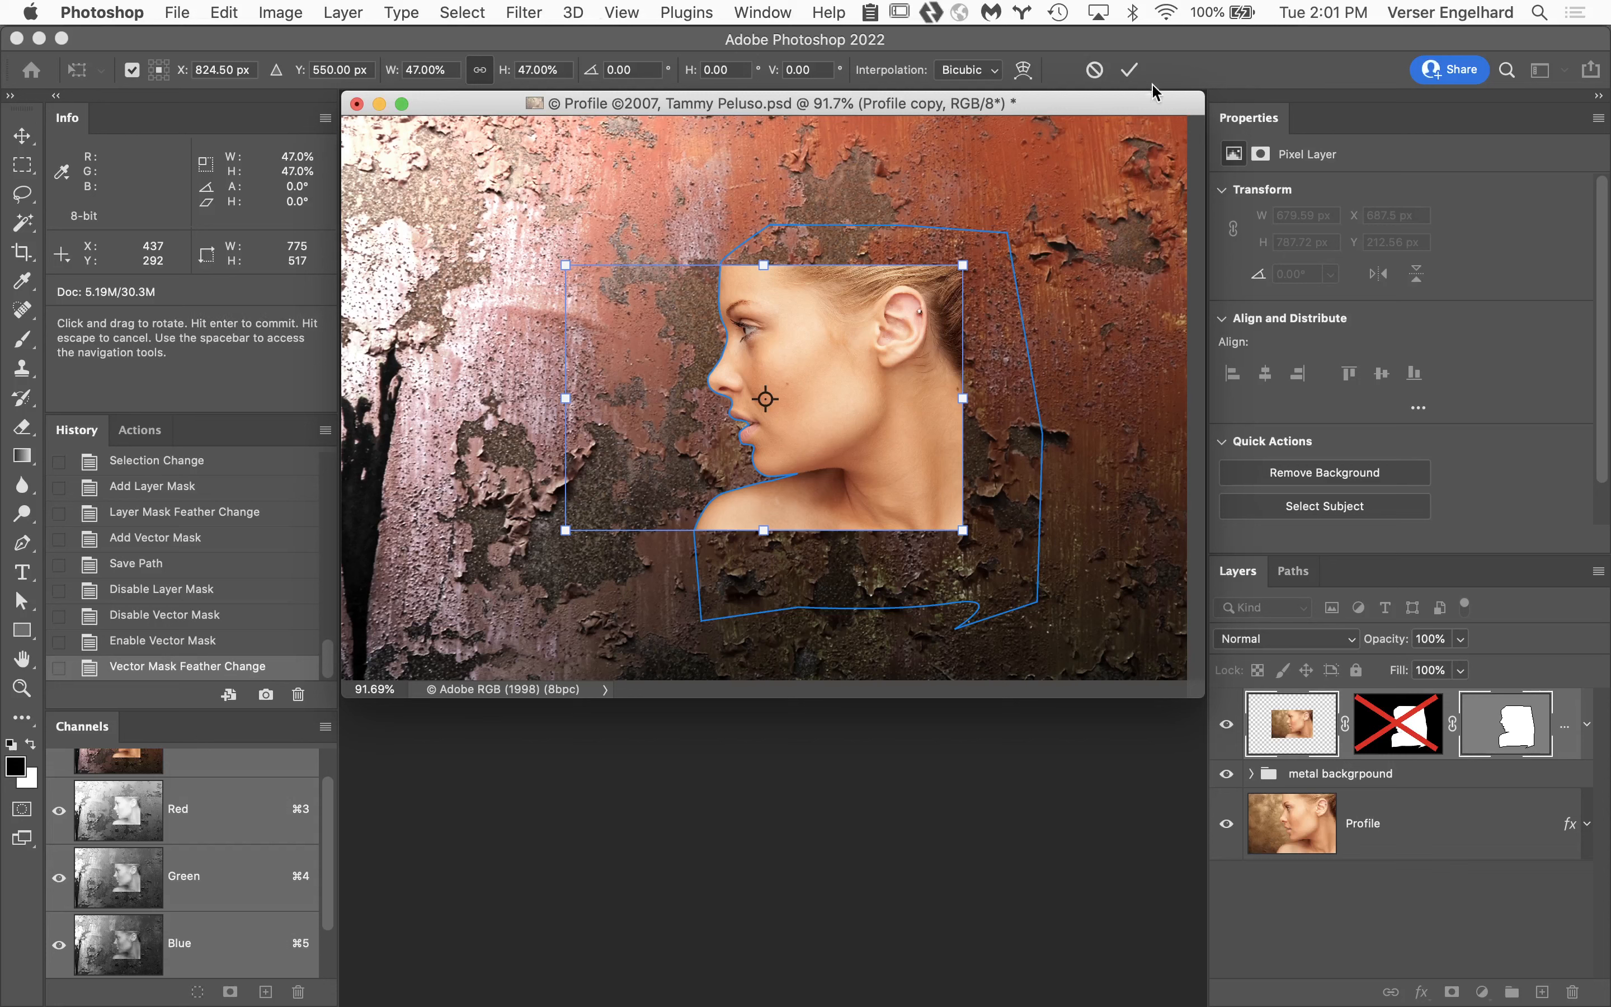
pyautogui.click(1130, 70)
pyautogui.press('h')
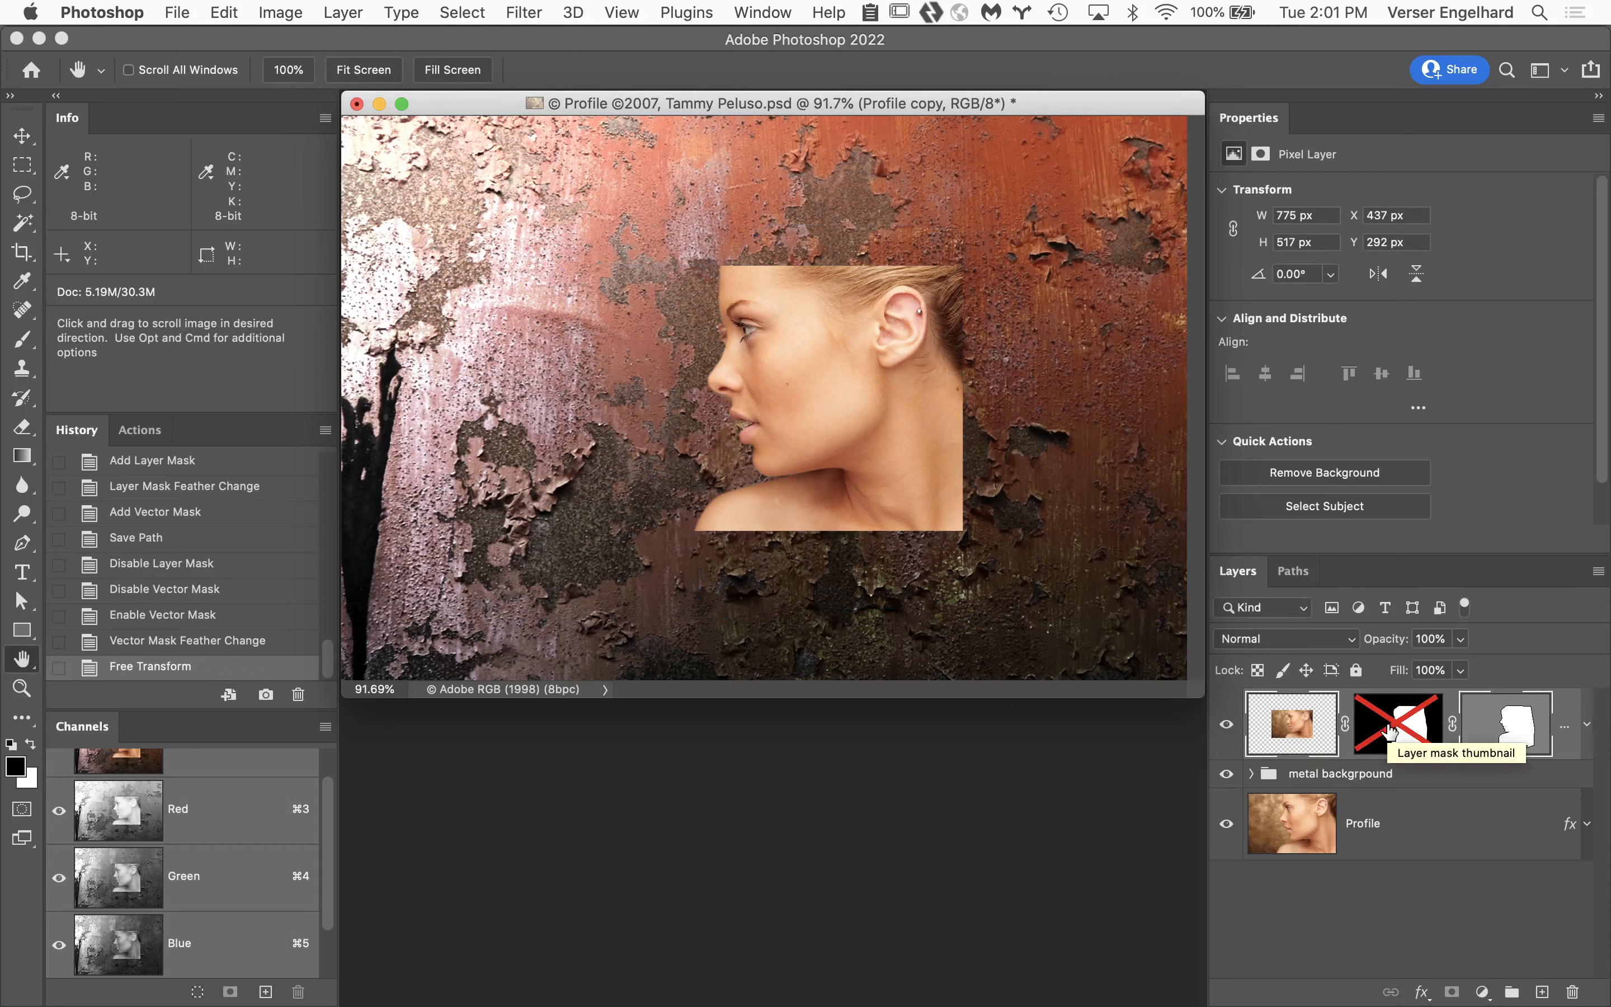
# Check the scaled vector mask's outline and duplicate the Profile copy vector mask as a saved path.
pyautogui.click(1517, 728)
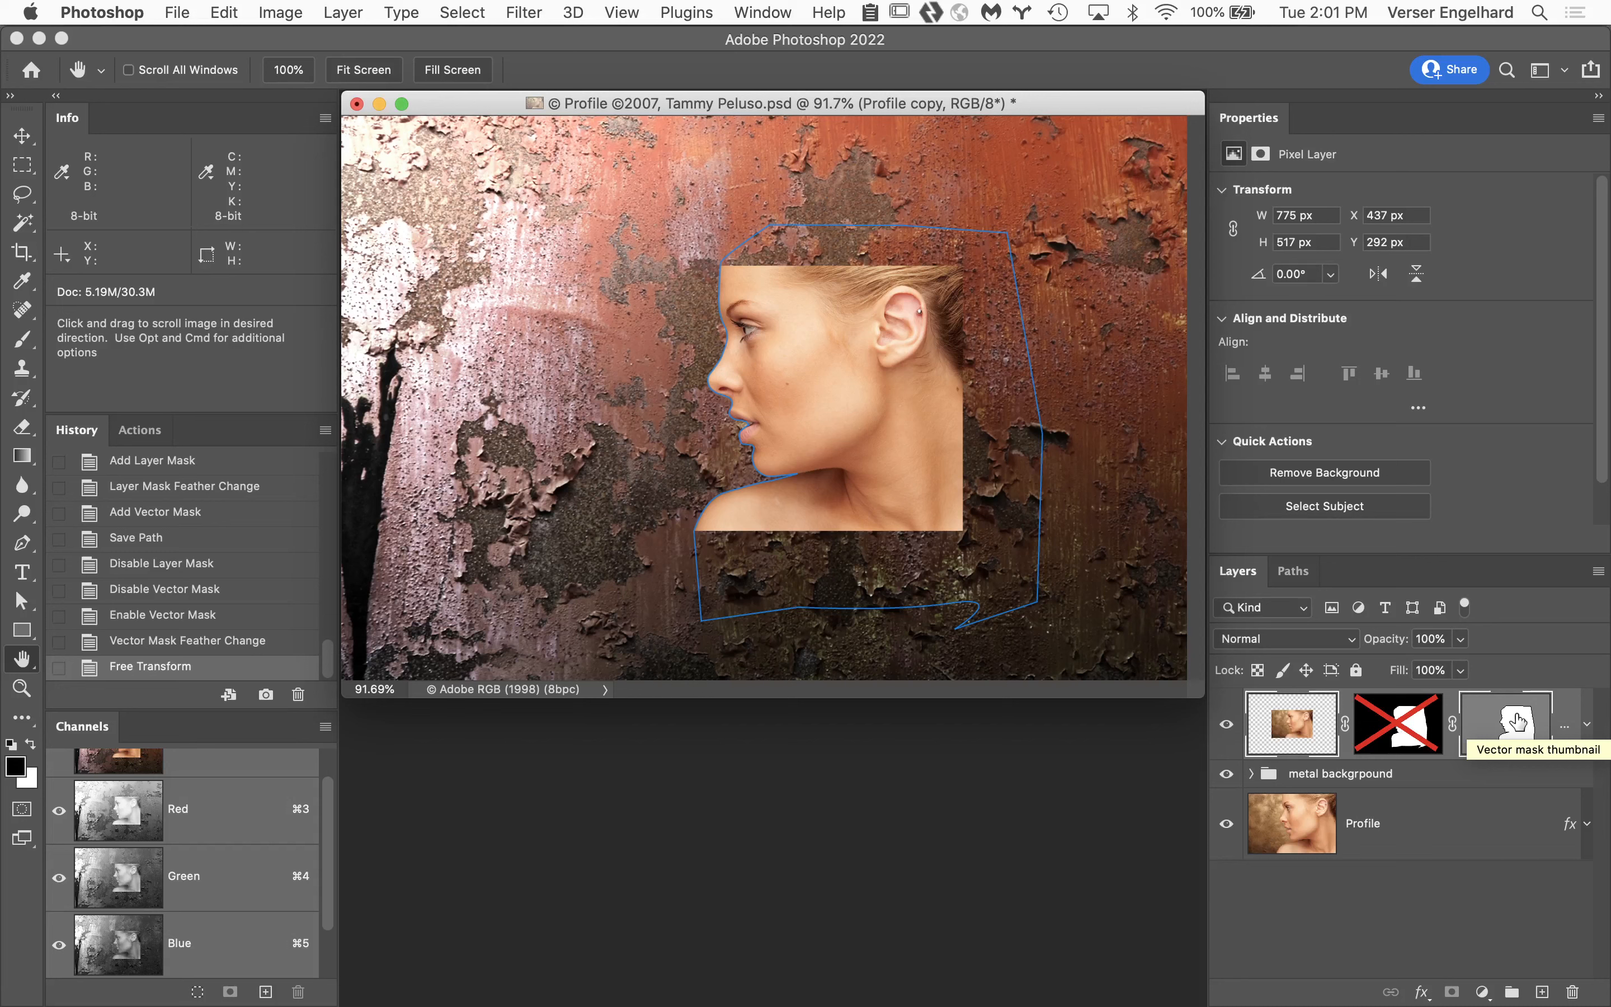
pyautogui.click(1518, 723)
pyautogui.click(1292, 571)
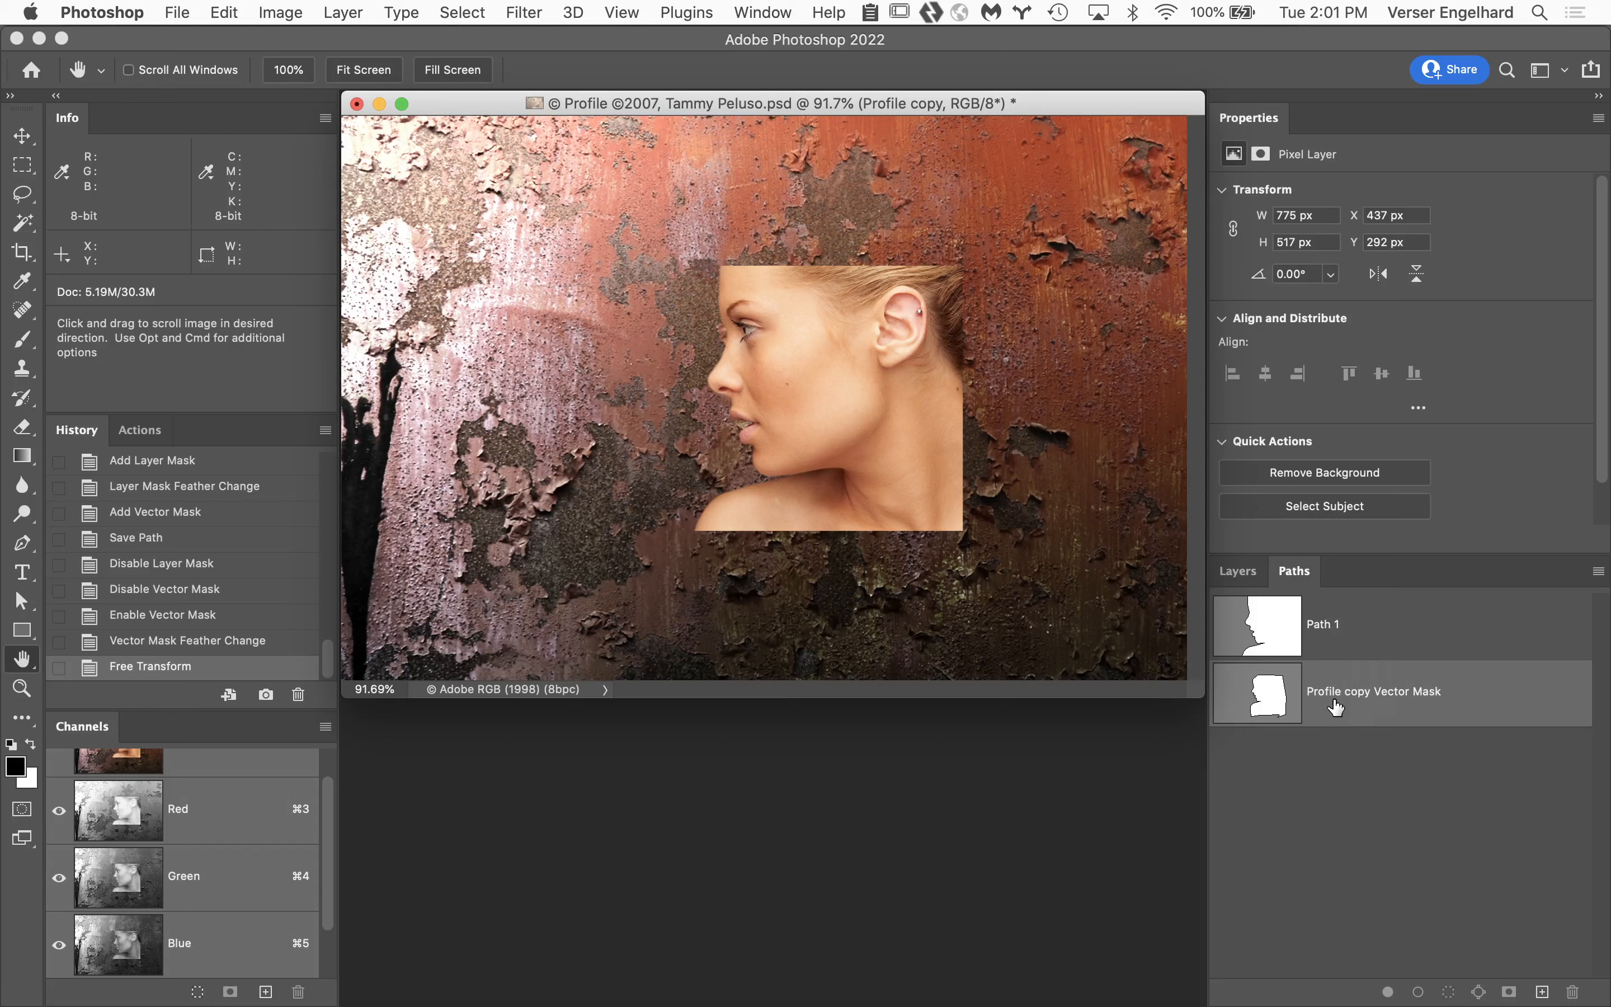
pyautogui.moveTo(1467, 712); pyautogui.dragTo(1542, 992)
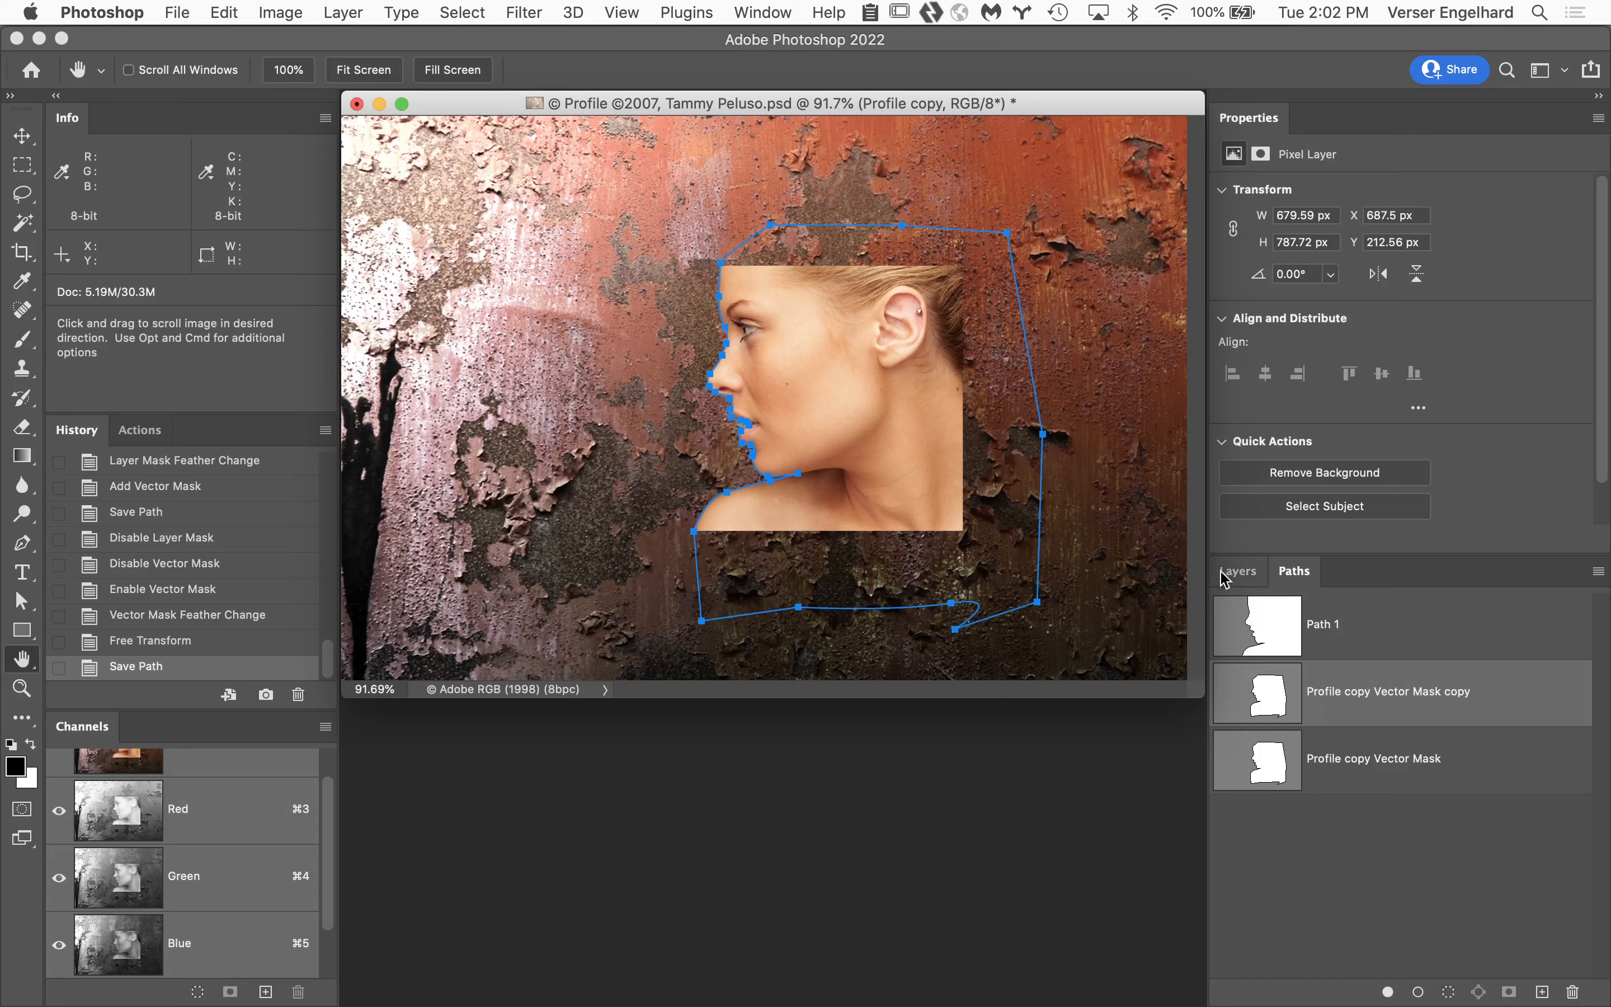
# Return to the layer list and restore the minimized Metal document window.
pyautogui.click(1237, 571)
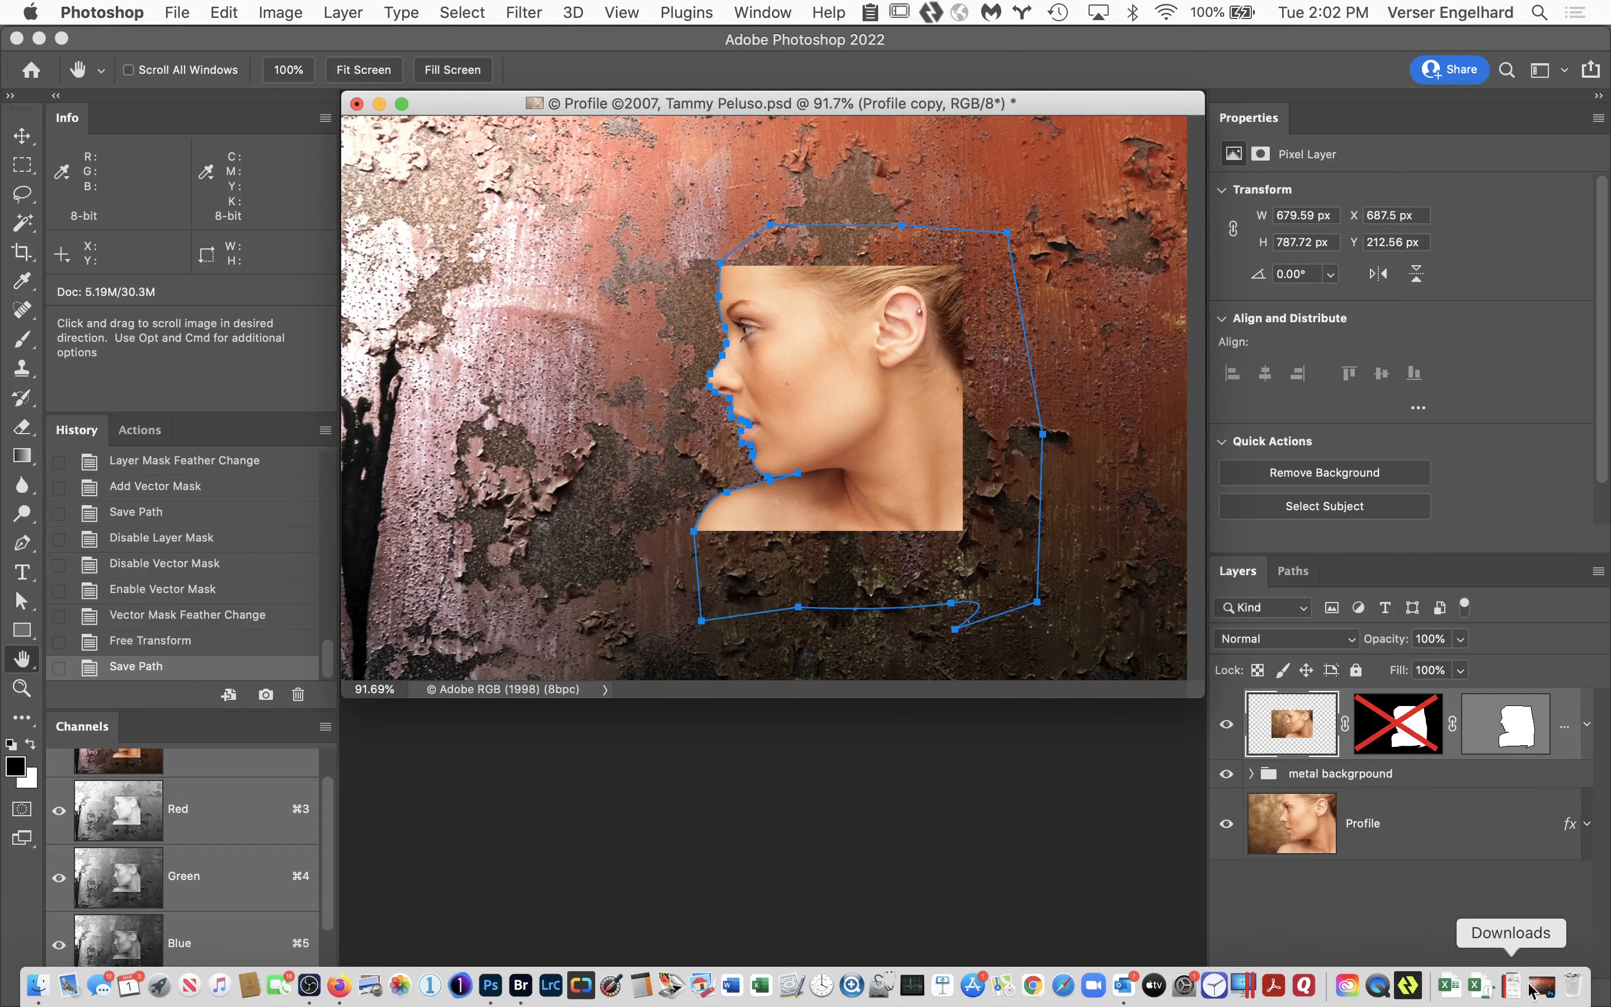
pyautogui.click(1542, 985)
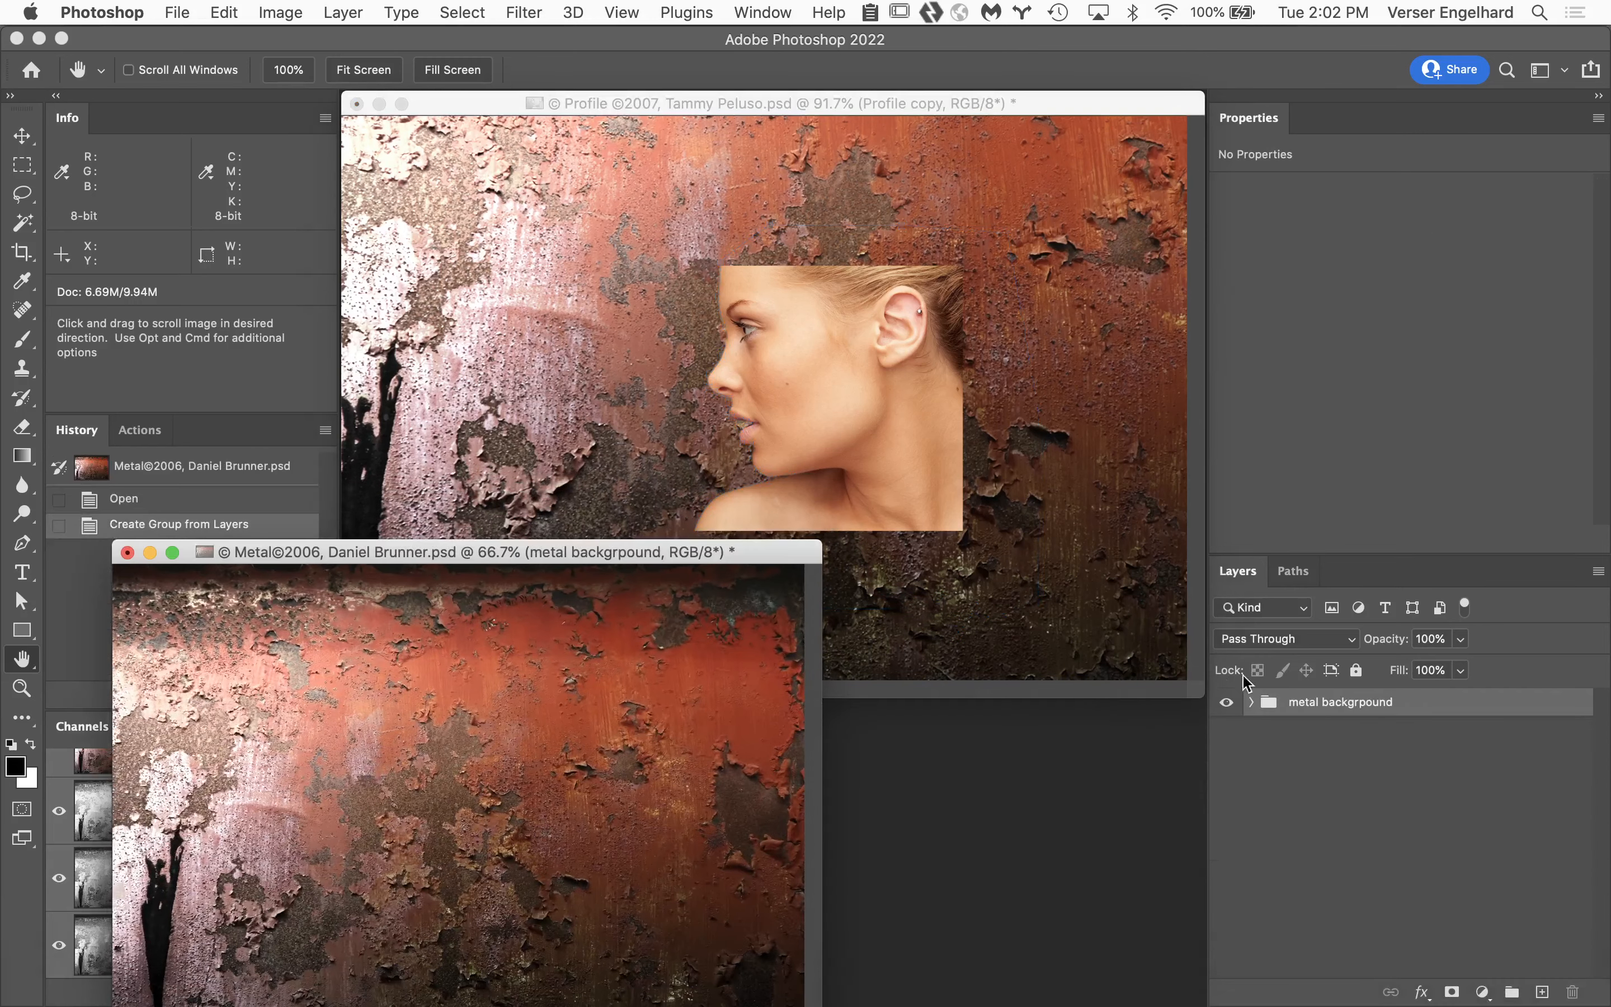
# Copy the Profile copy layer with its layer and vector masks into the Metal document and move that document's window over the Profile window.
pyautogui.click(942, 407)
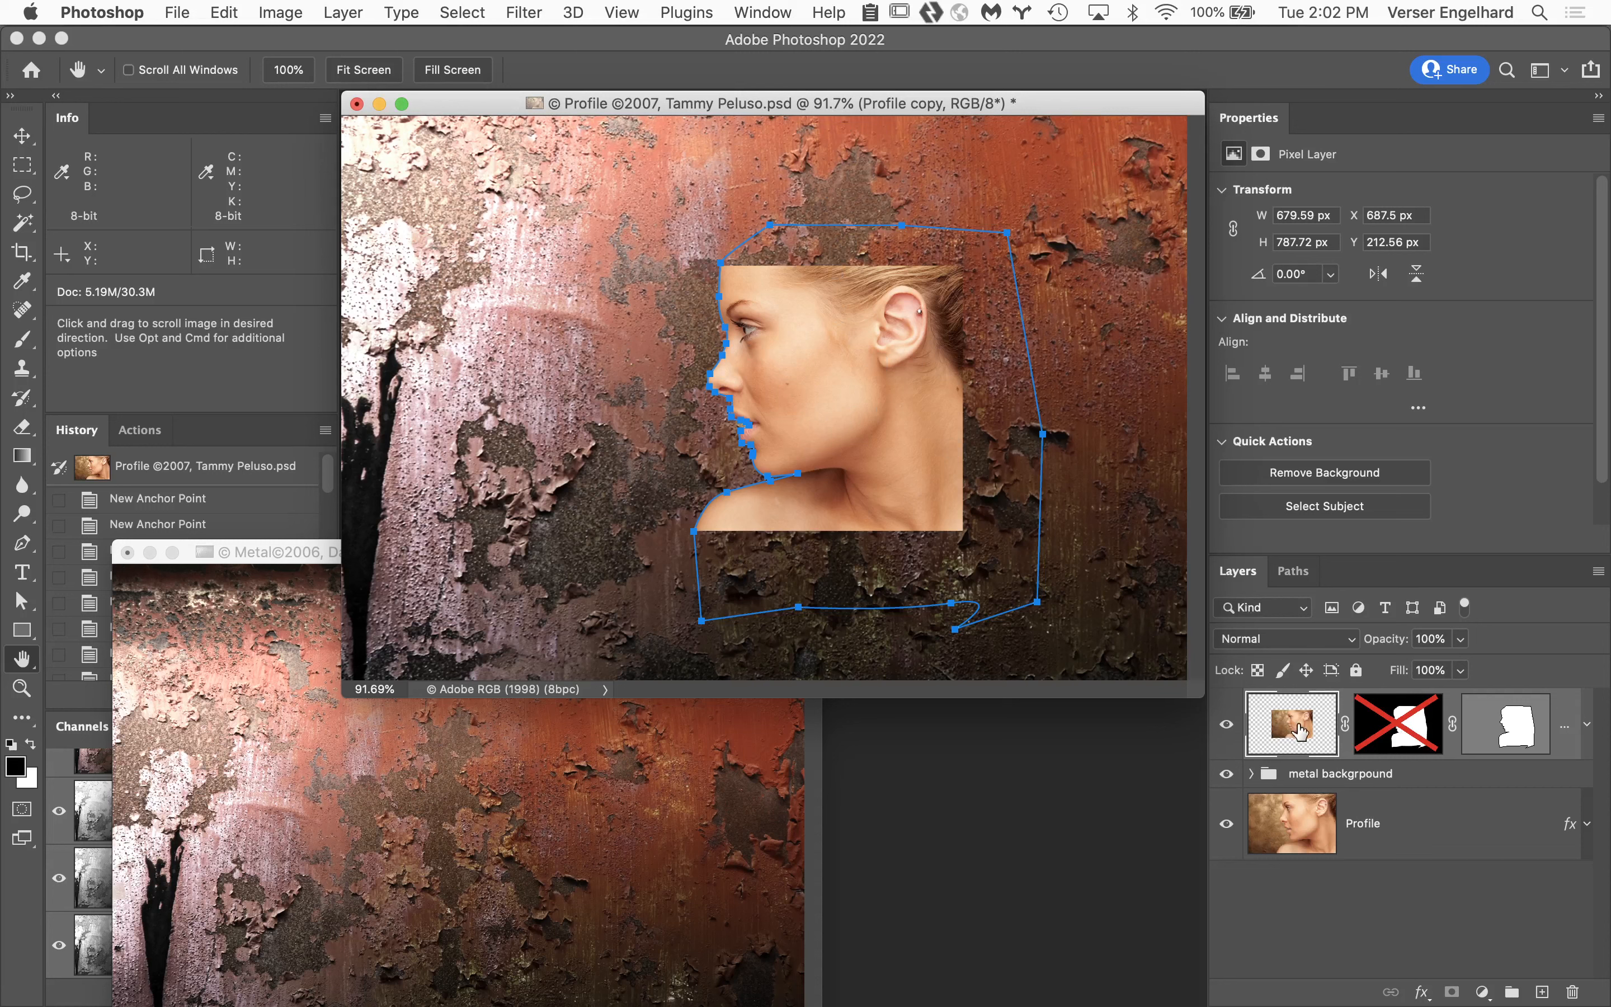
pyautogui.moveTo(1298, 730); pyautogui.dragTo(426, 850)
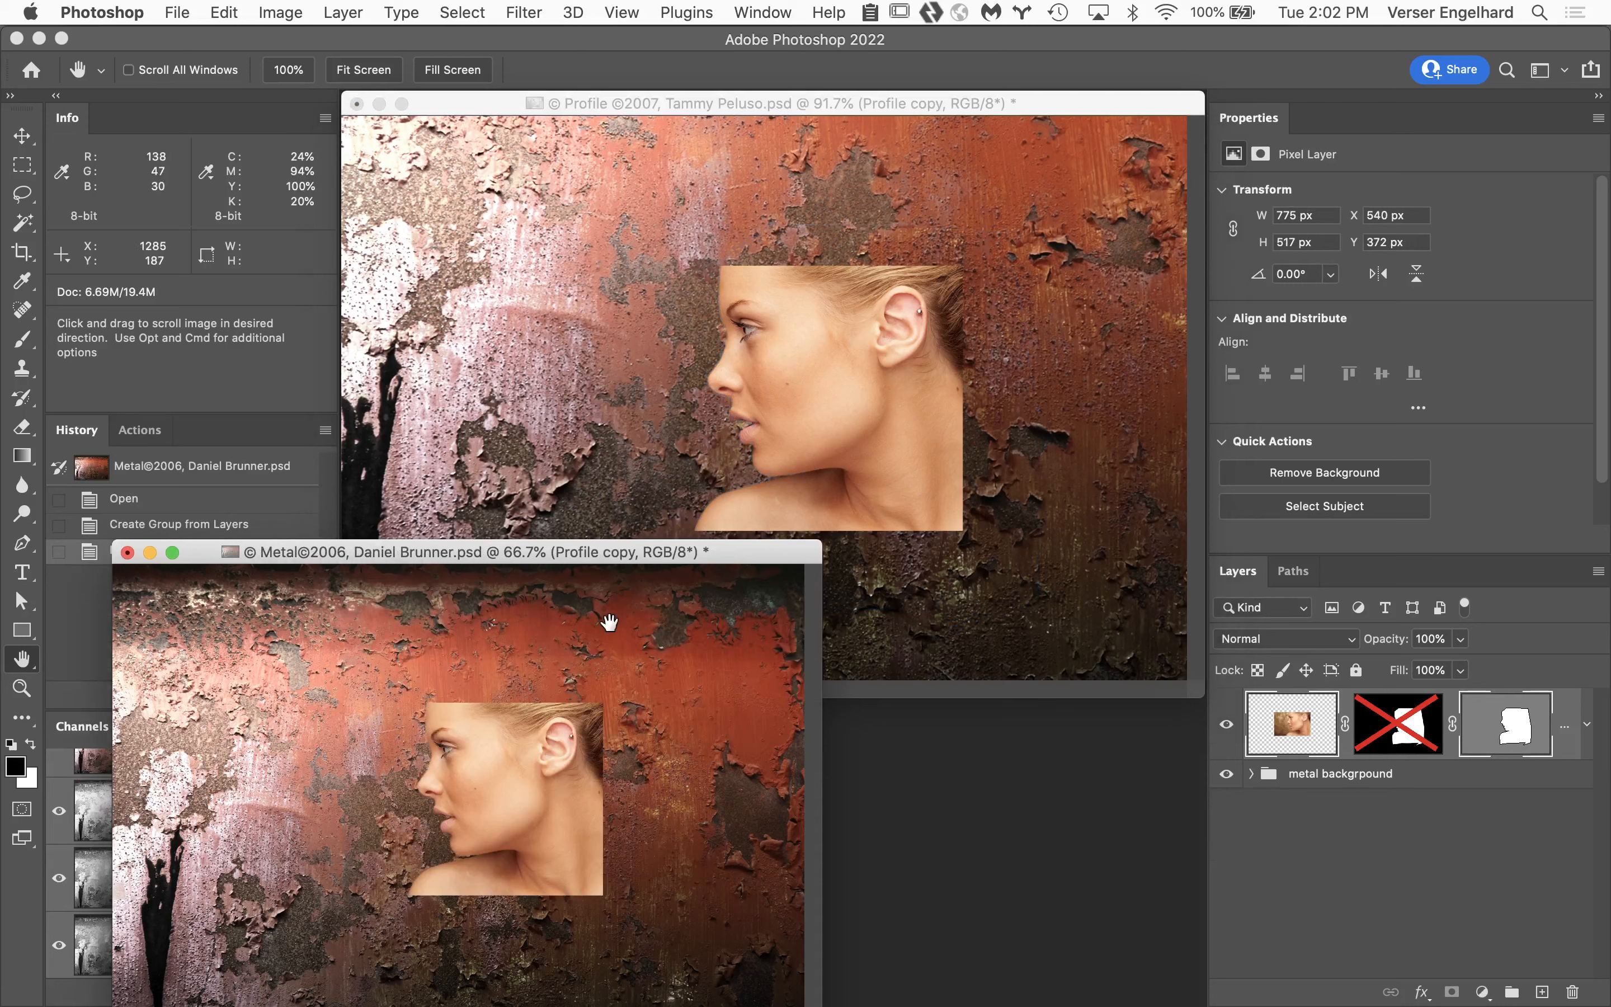
pyautogui.moveTo(678, 558); pyautogui.dragTo(937, 141)
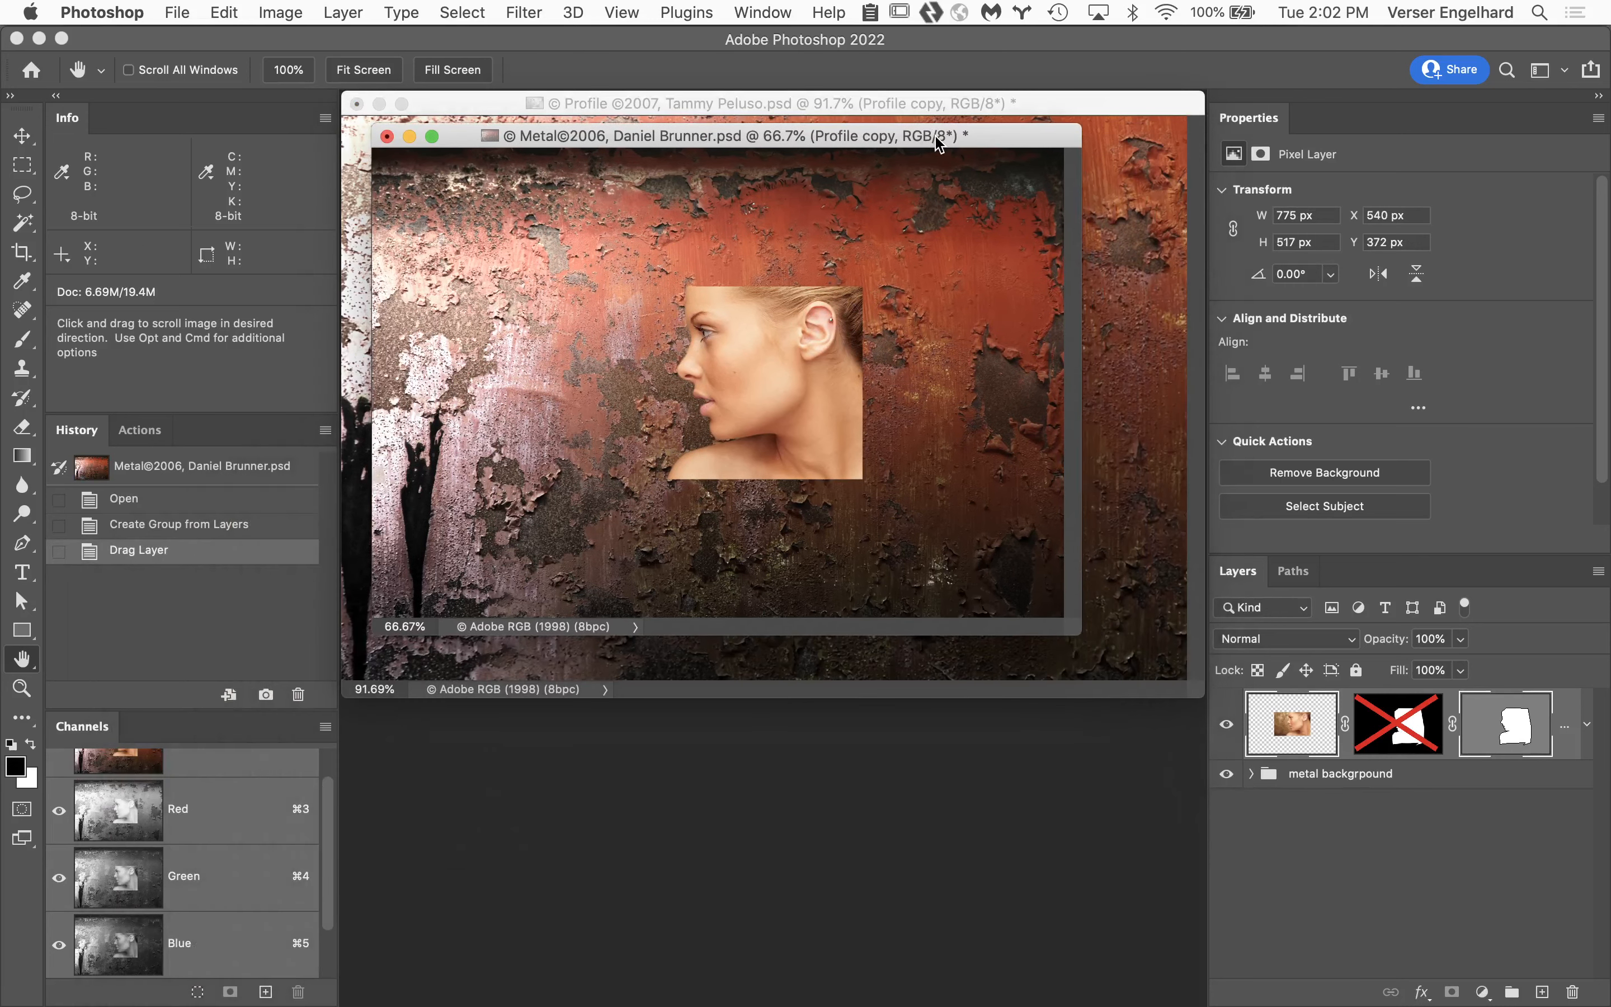
# Check the copied layer's masks in the Metal document and duplicate the Profile copy vector mask as a saved path.
pyautogui.click(1510, 734)
pyautogui.click(1292, 724)
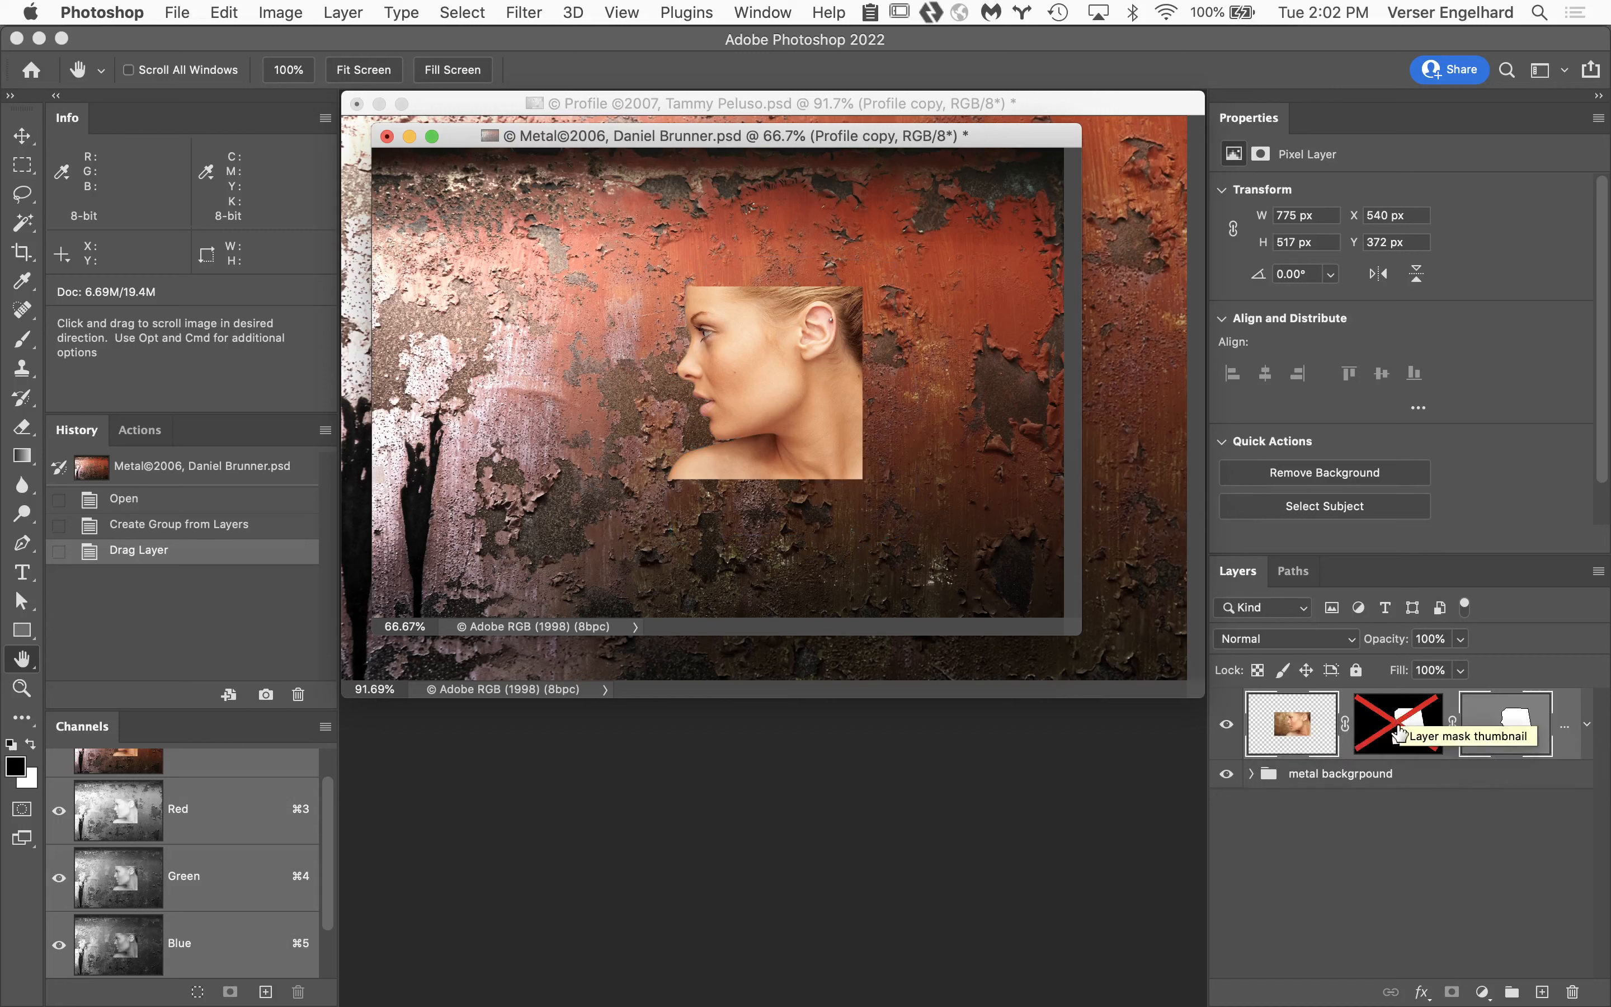
pyautogui.click(1509, 732)
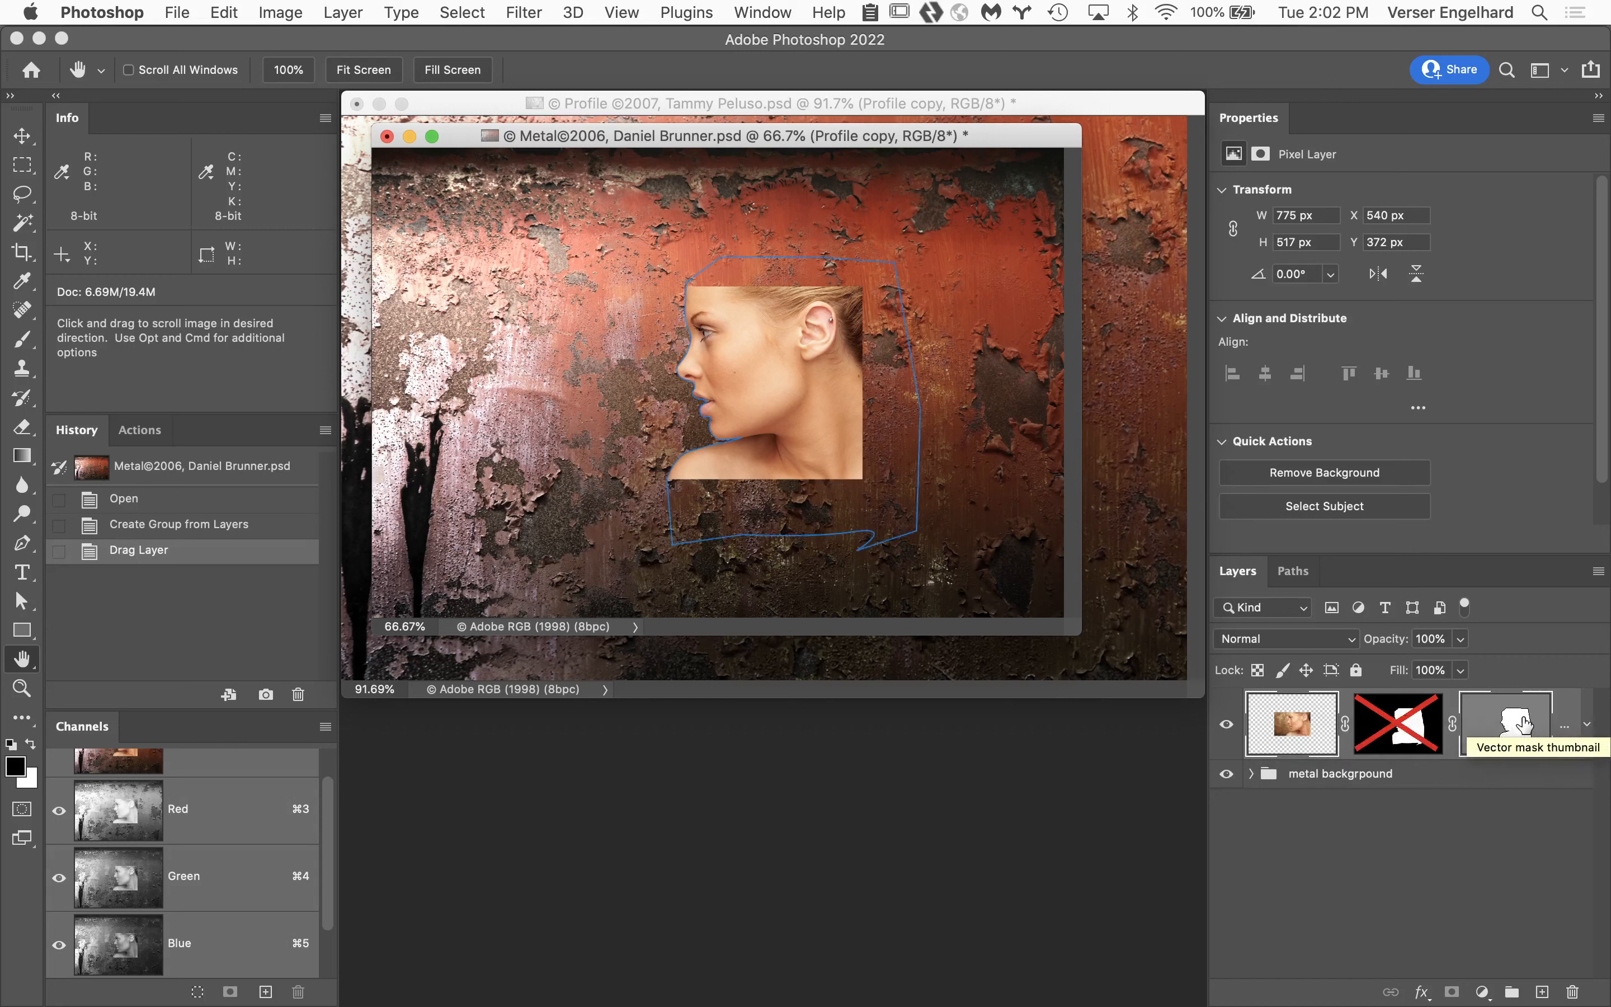
pyautogui.click(1299, 573)
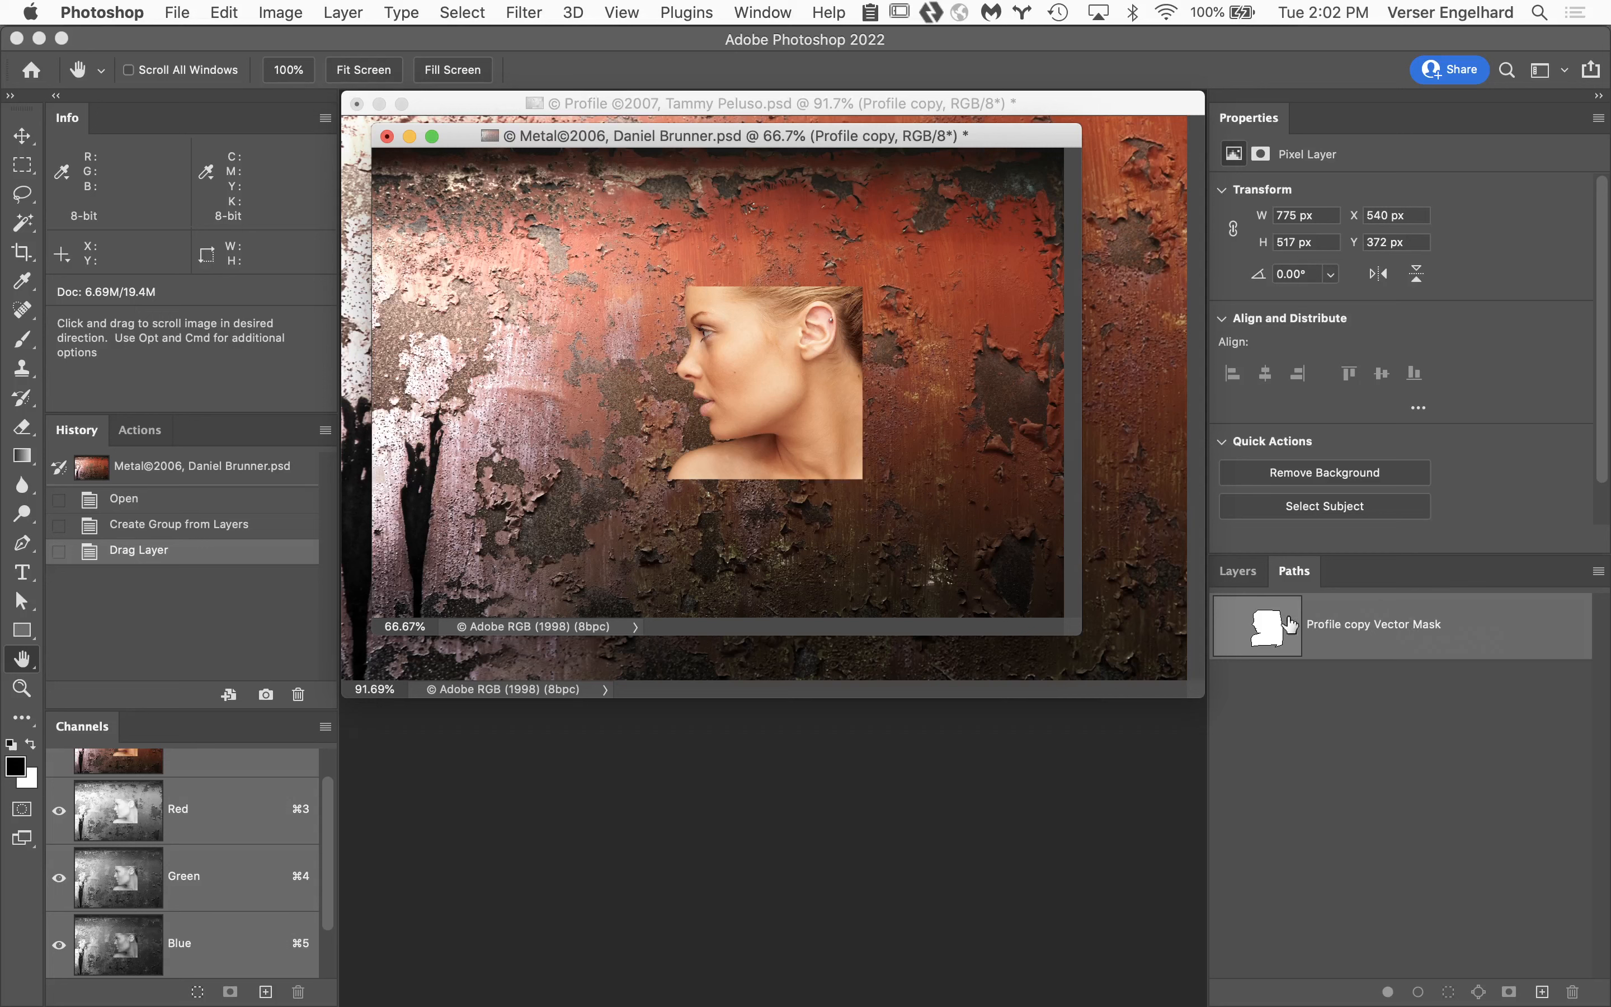
pyautogui.moveTo(1509, 633); pyautogui.dragTo(1543, 992)
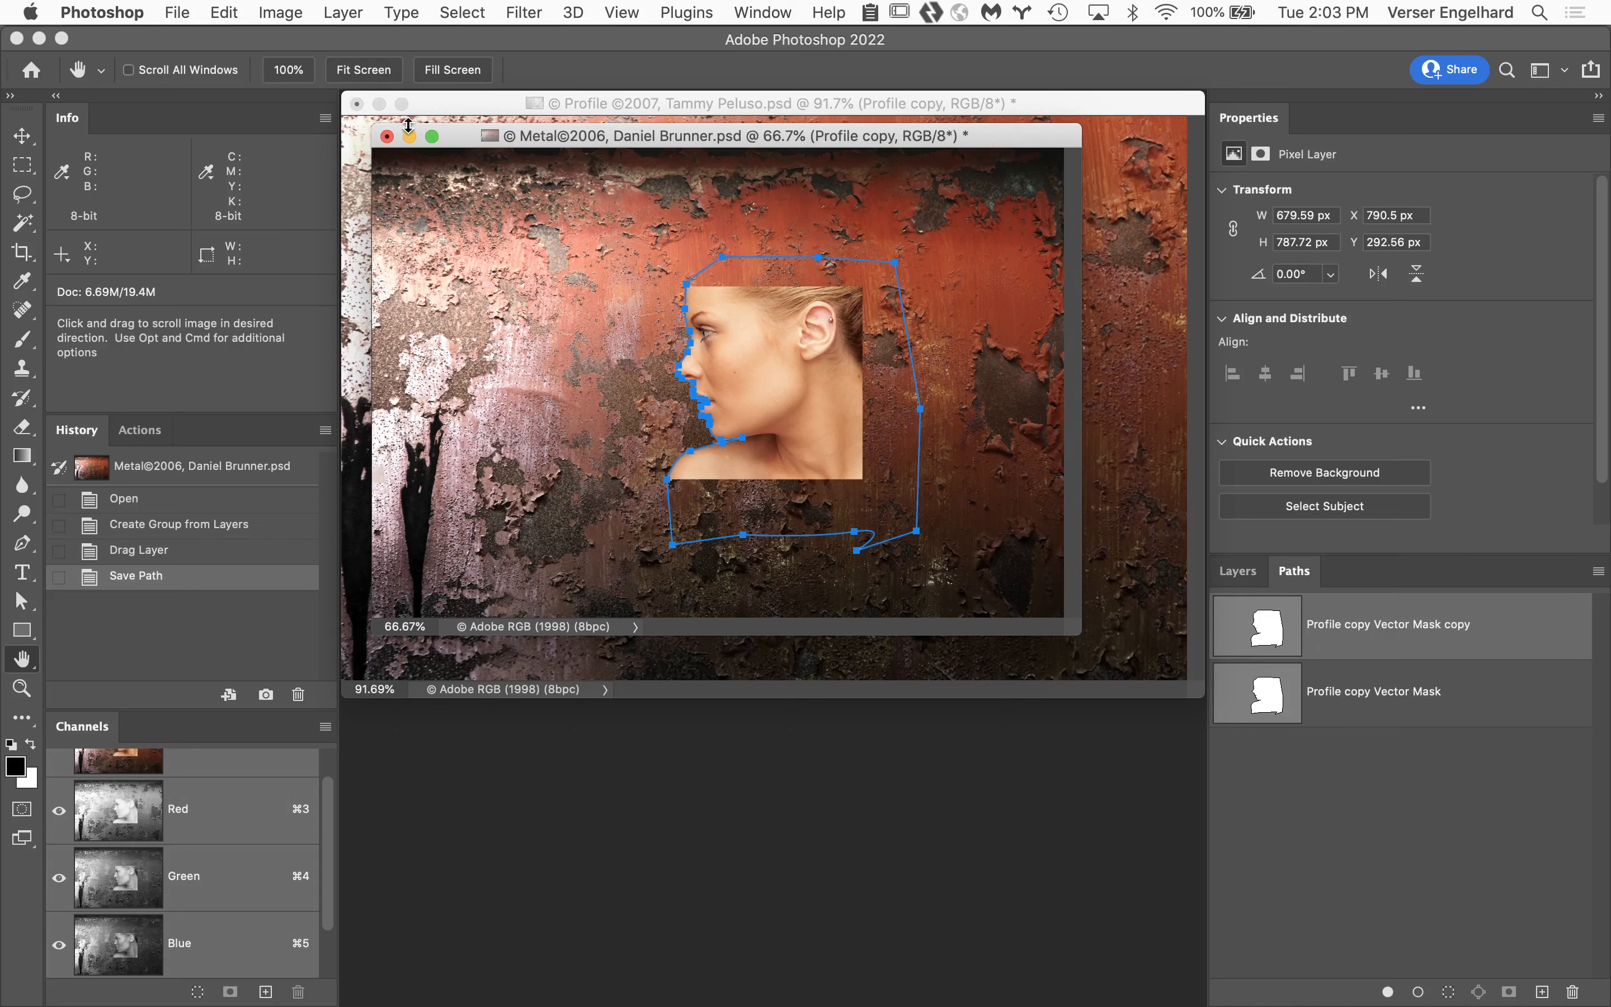
# Close the Metal and Profile documents without saving the changes.
pyautogui.click(388, 138)
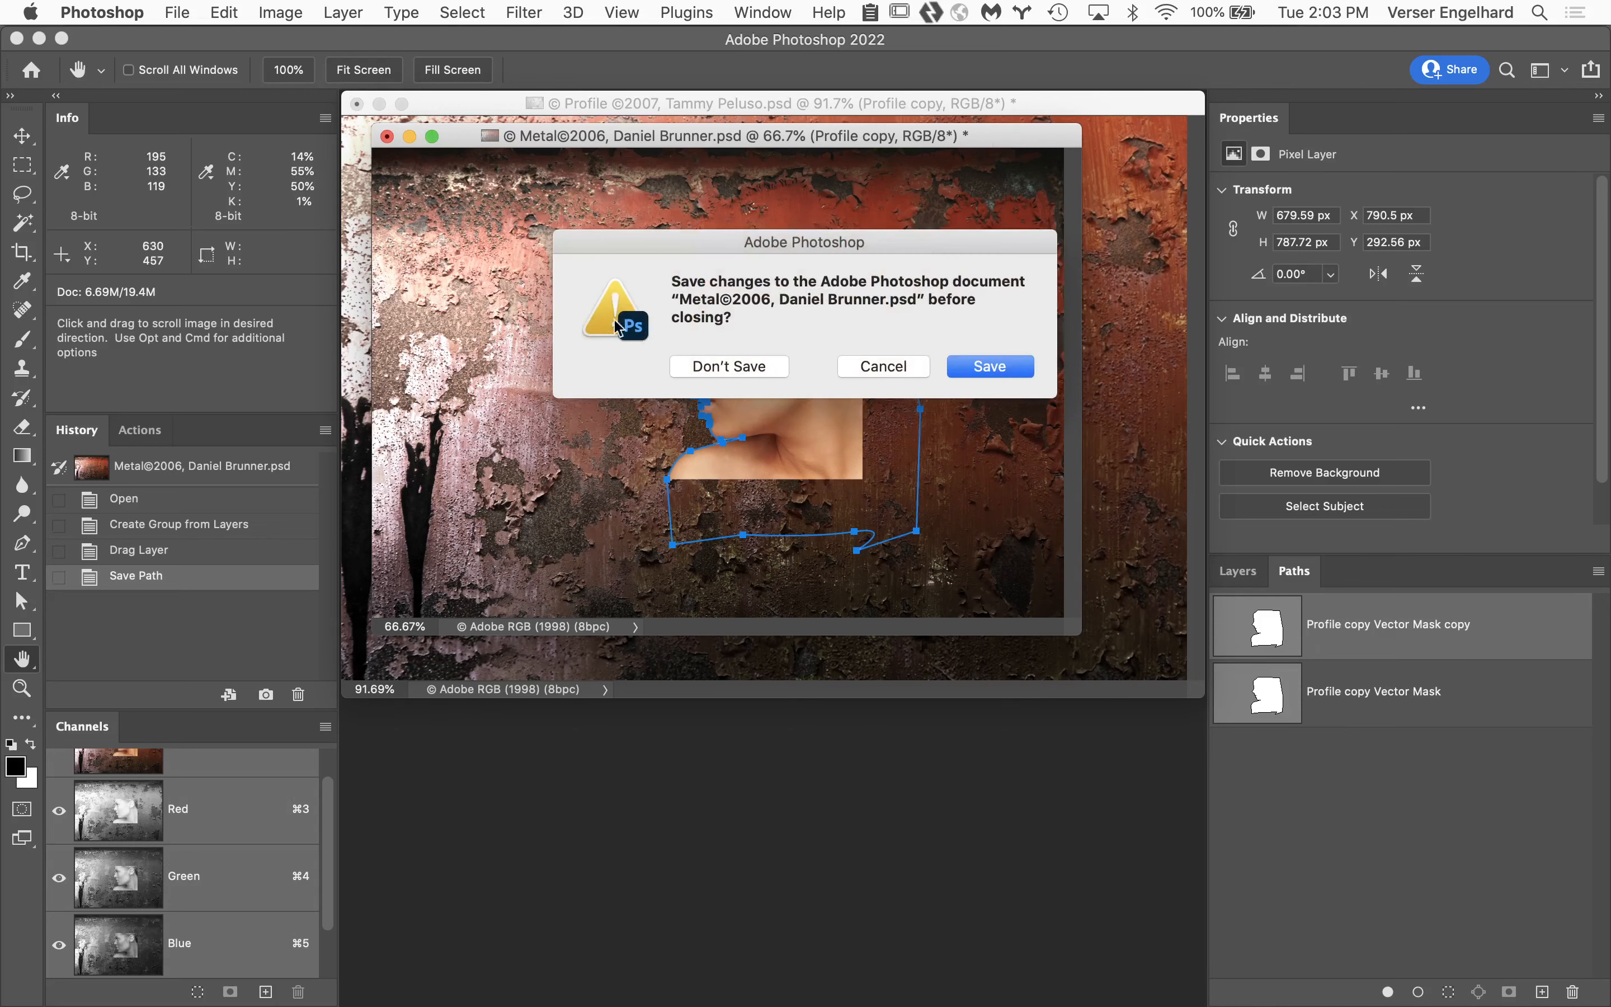
pyautogui.click(731, 364)
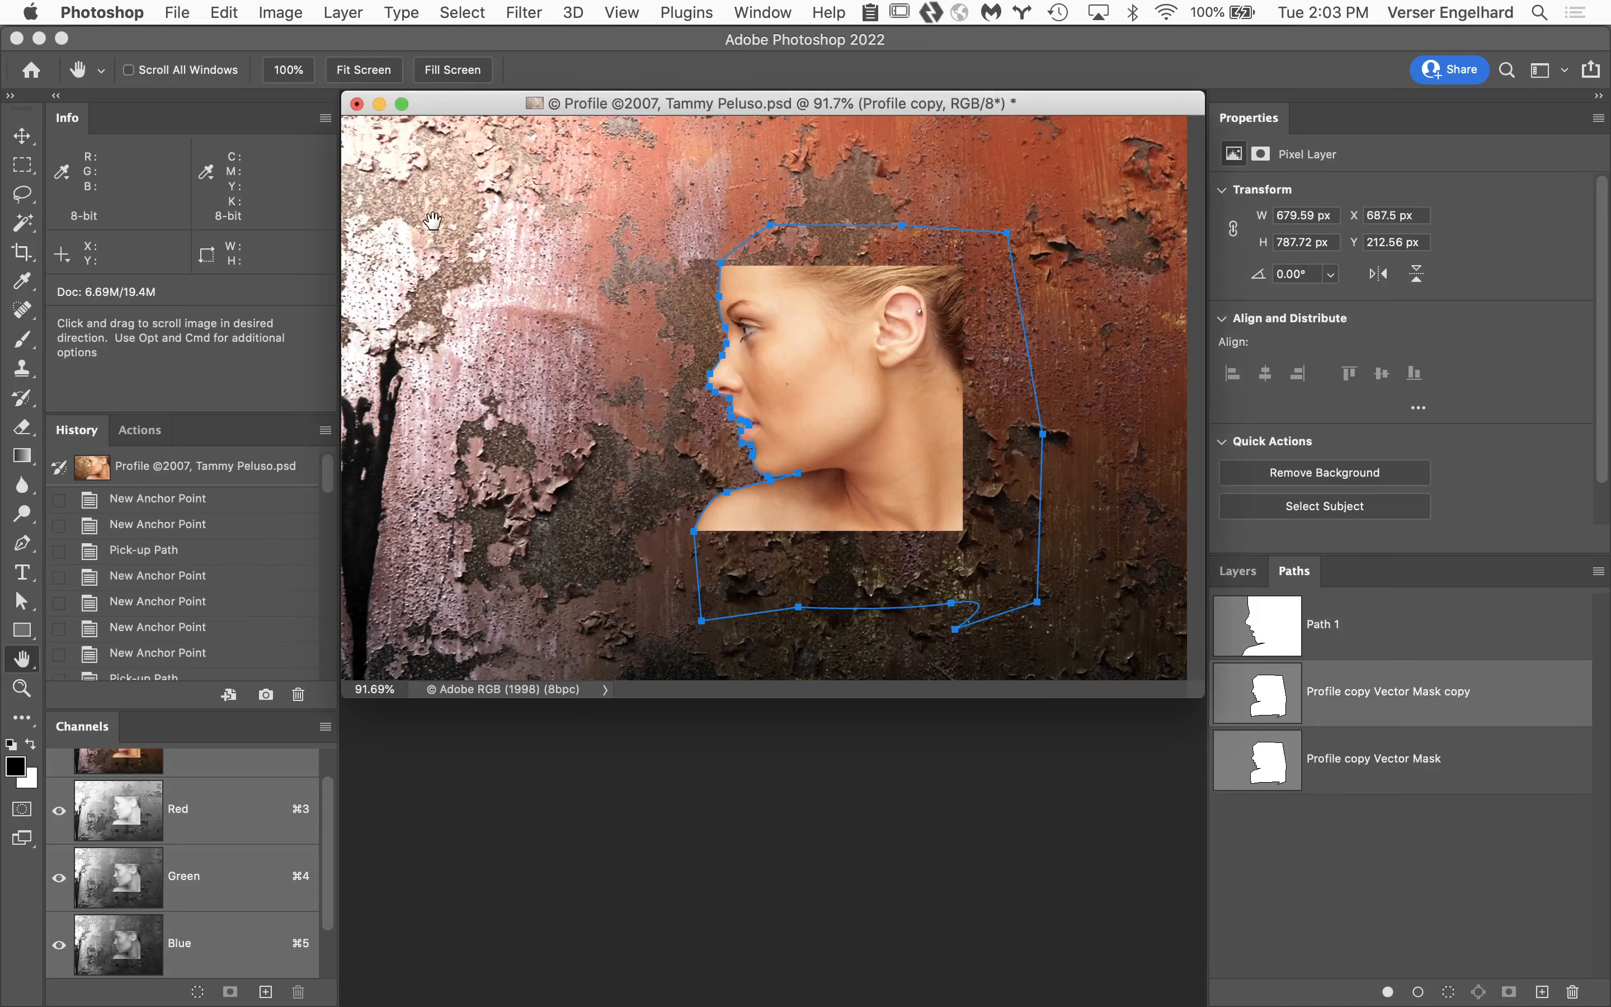
pyautogui.click(357, 105)
pyautogui.click(737, 366)
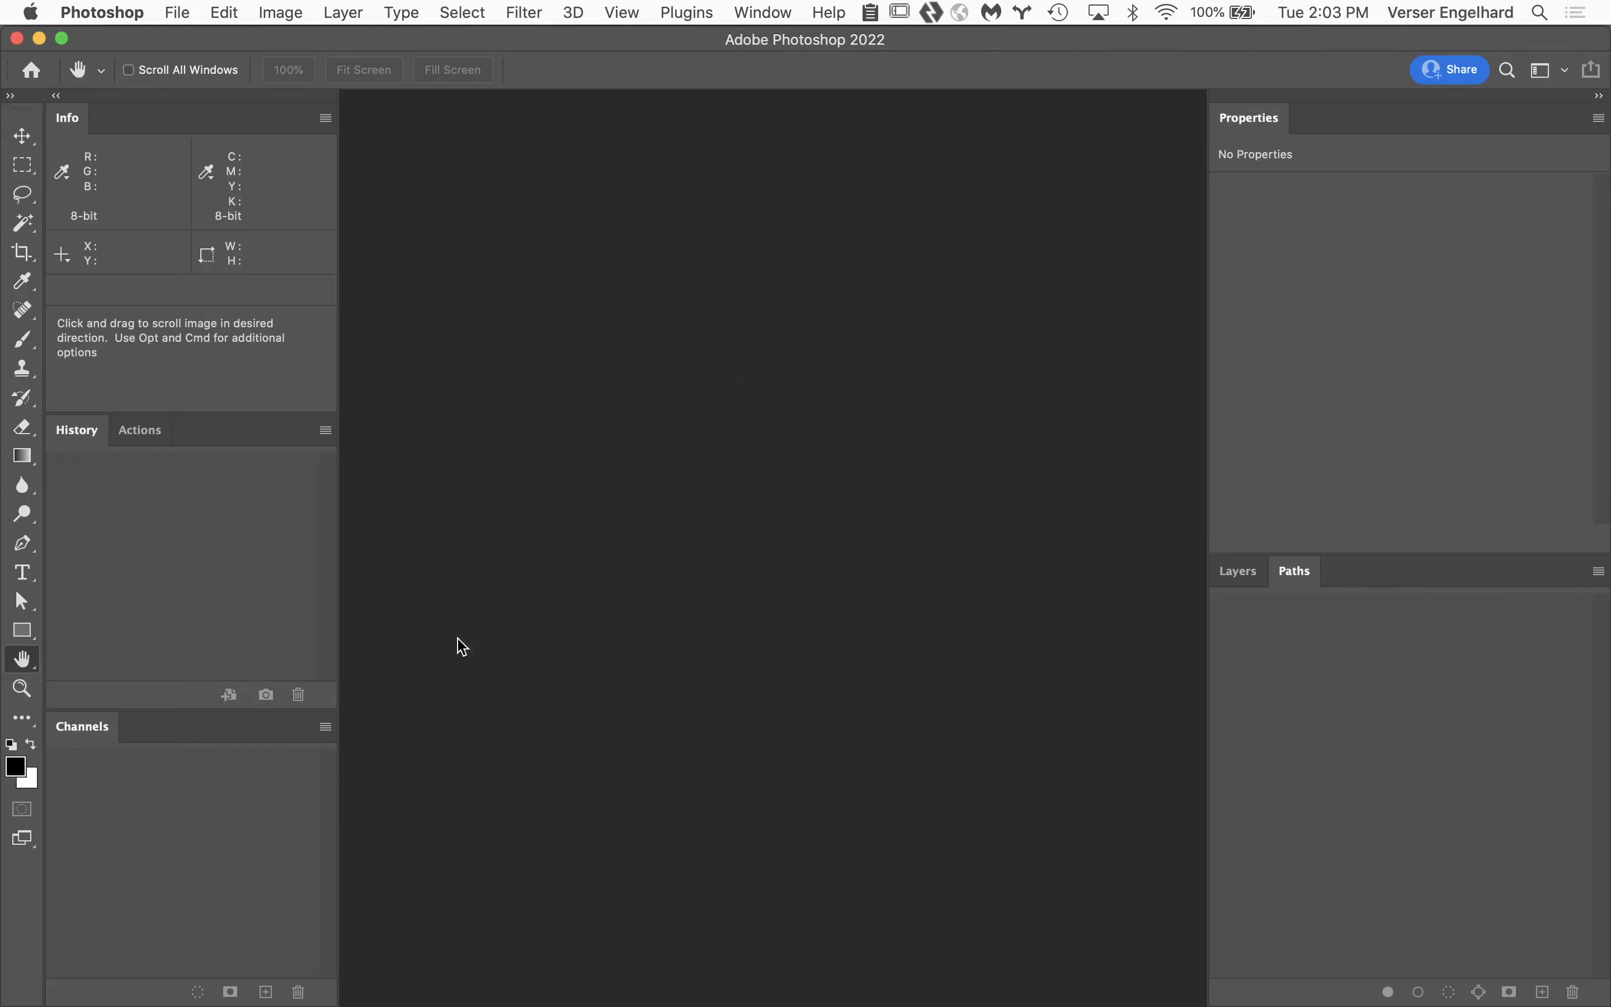
# Switch to Finder and open the Student Files Week 06 folder inside Class 6 files.
pyautogui.click(36, 980)
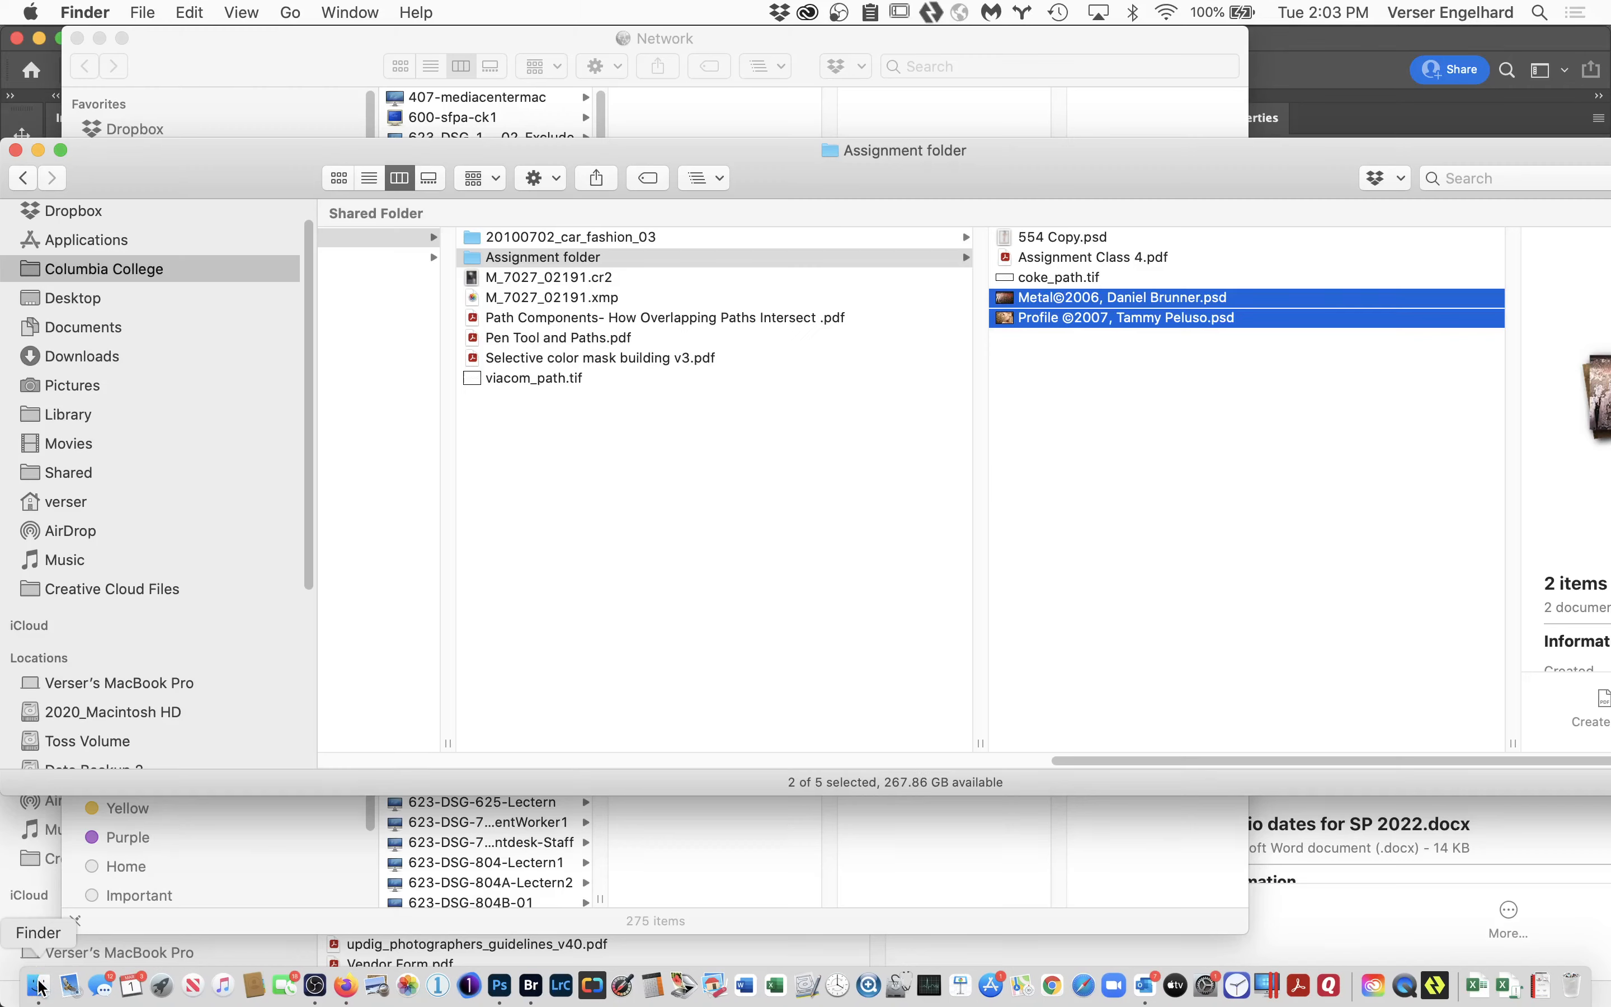
pyautogui.hscroll(-15, 650, 587)
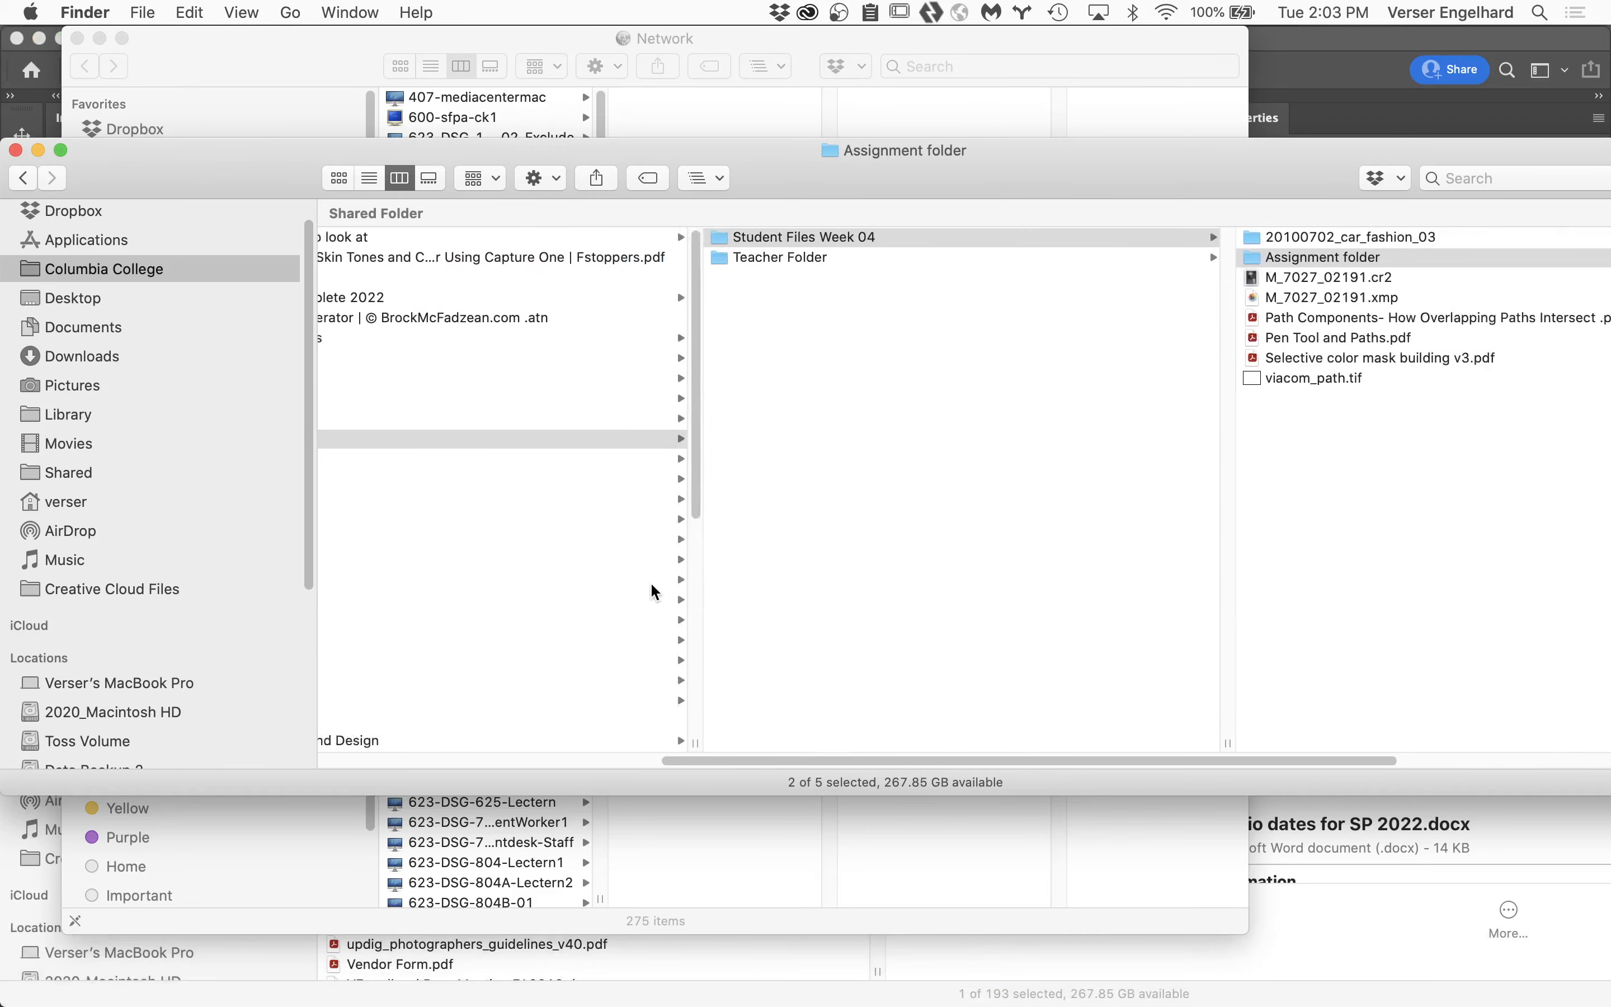
pyautogui.click(533, 479)
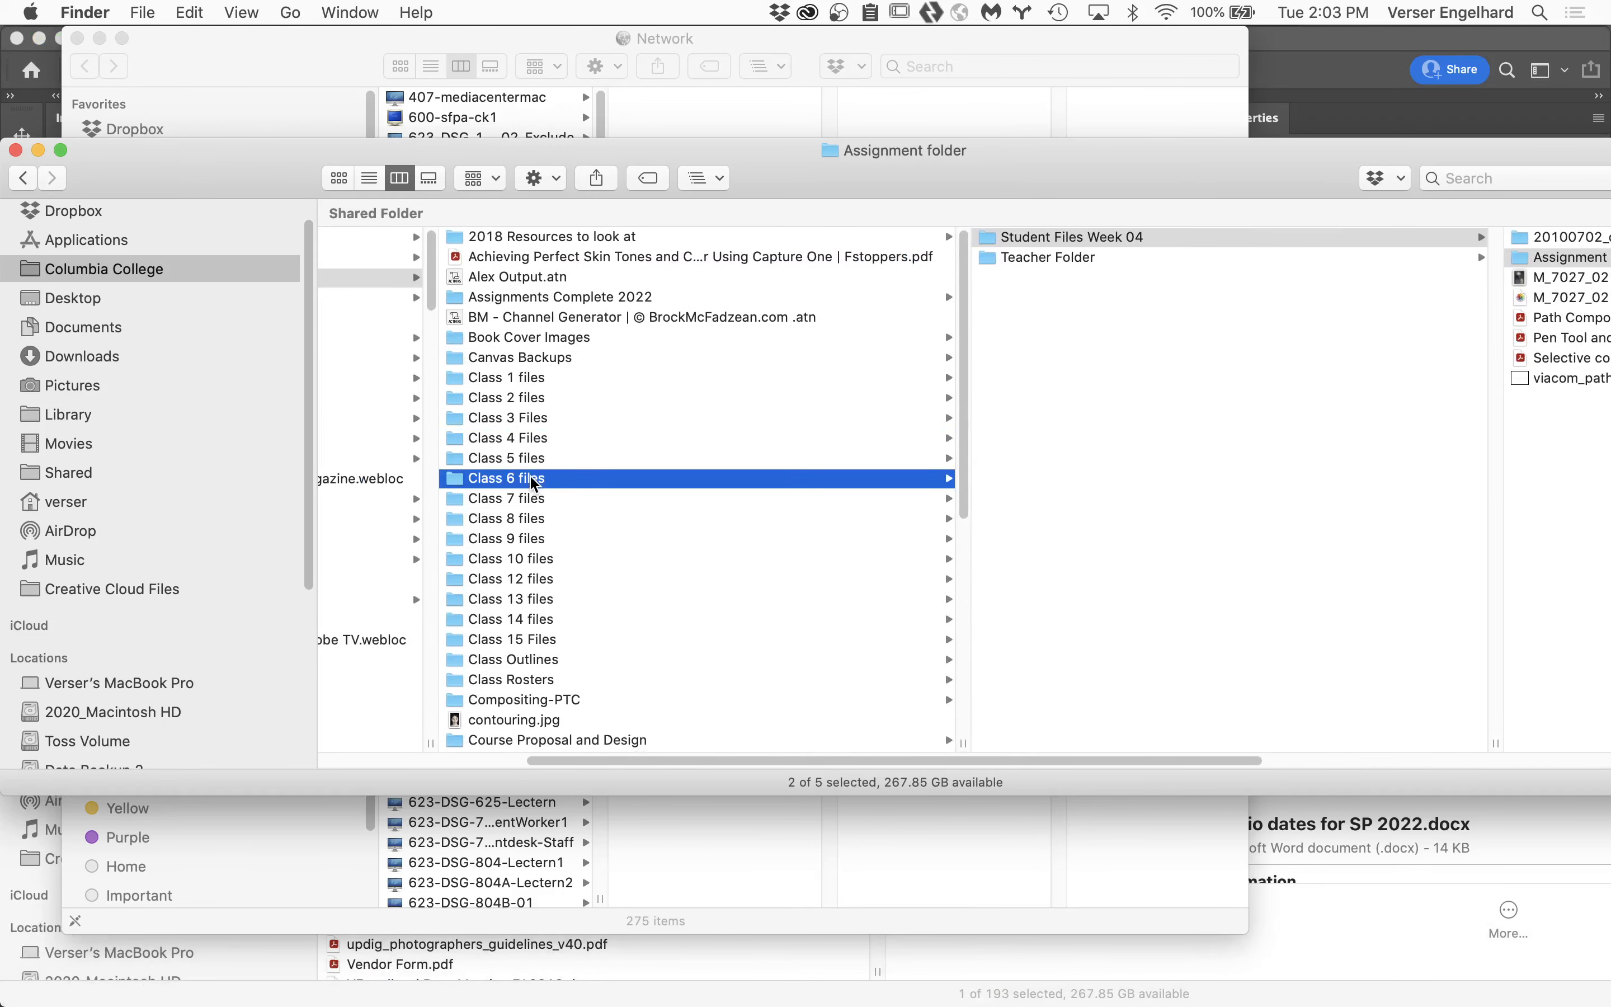
pyautogui.click(1080, 239)
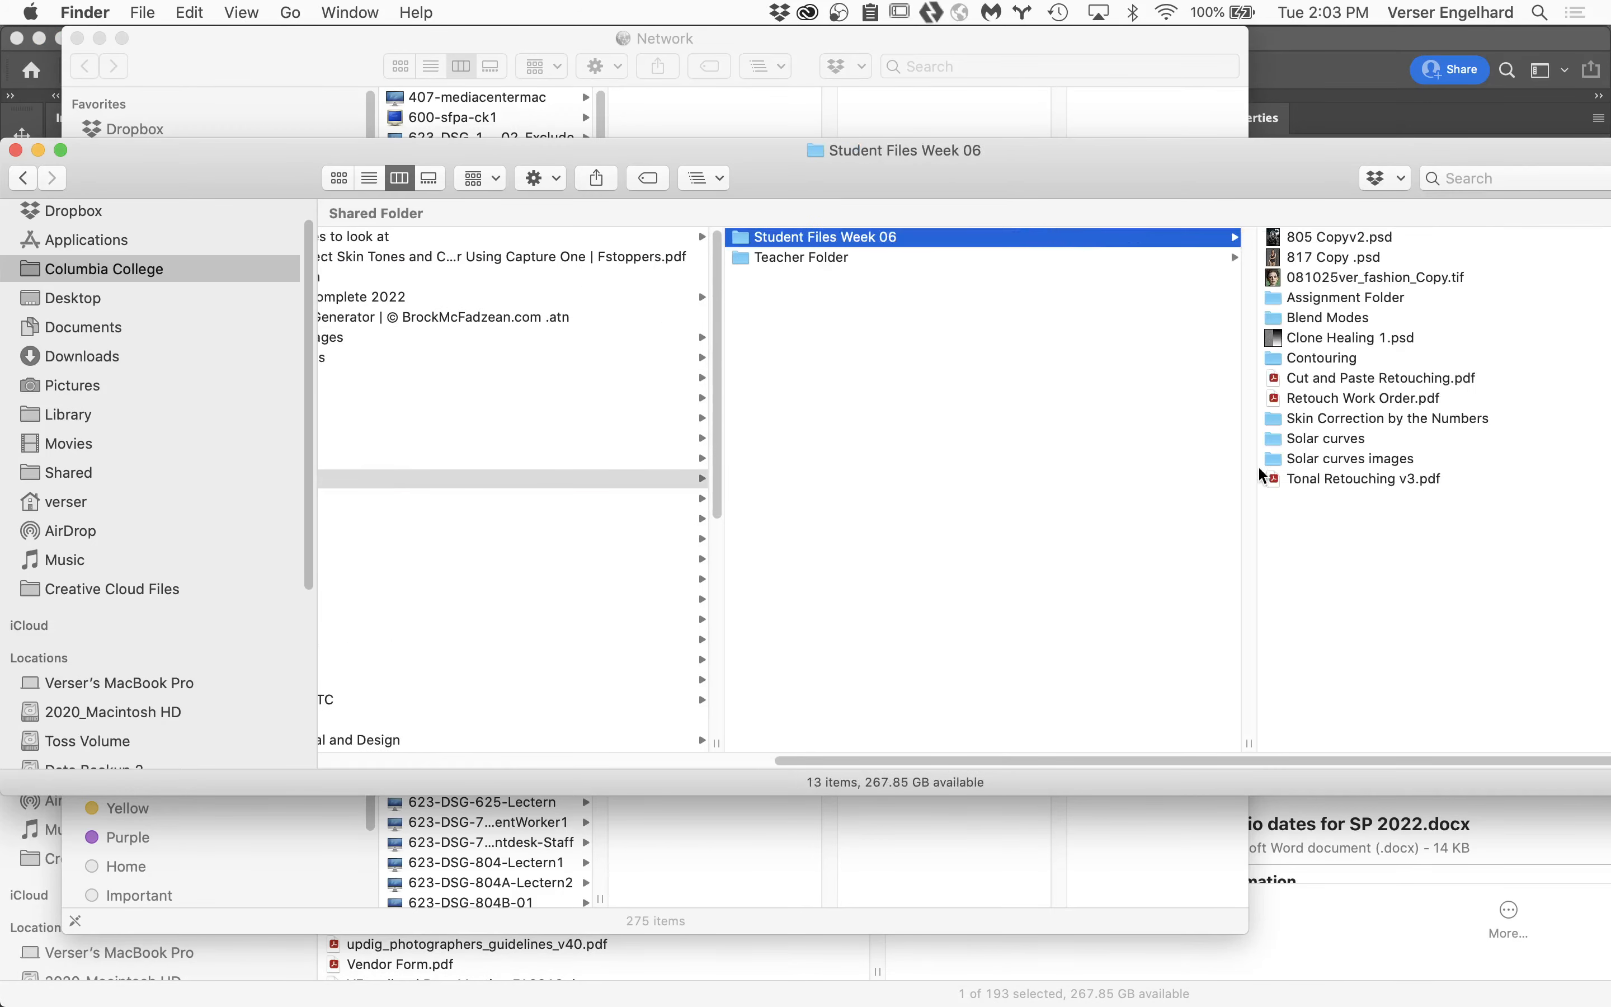
# Open 081025ver_fashion_Copy.tif in Photoshop, fit it on screen and show its layer list.
pyautogui.click(1341, 259)
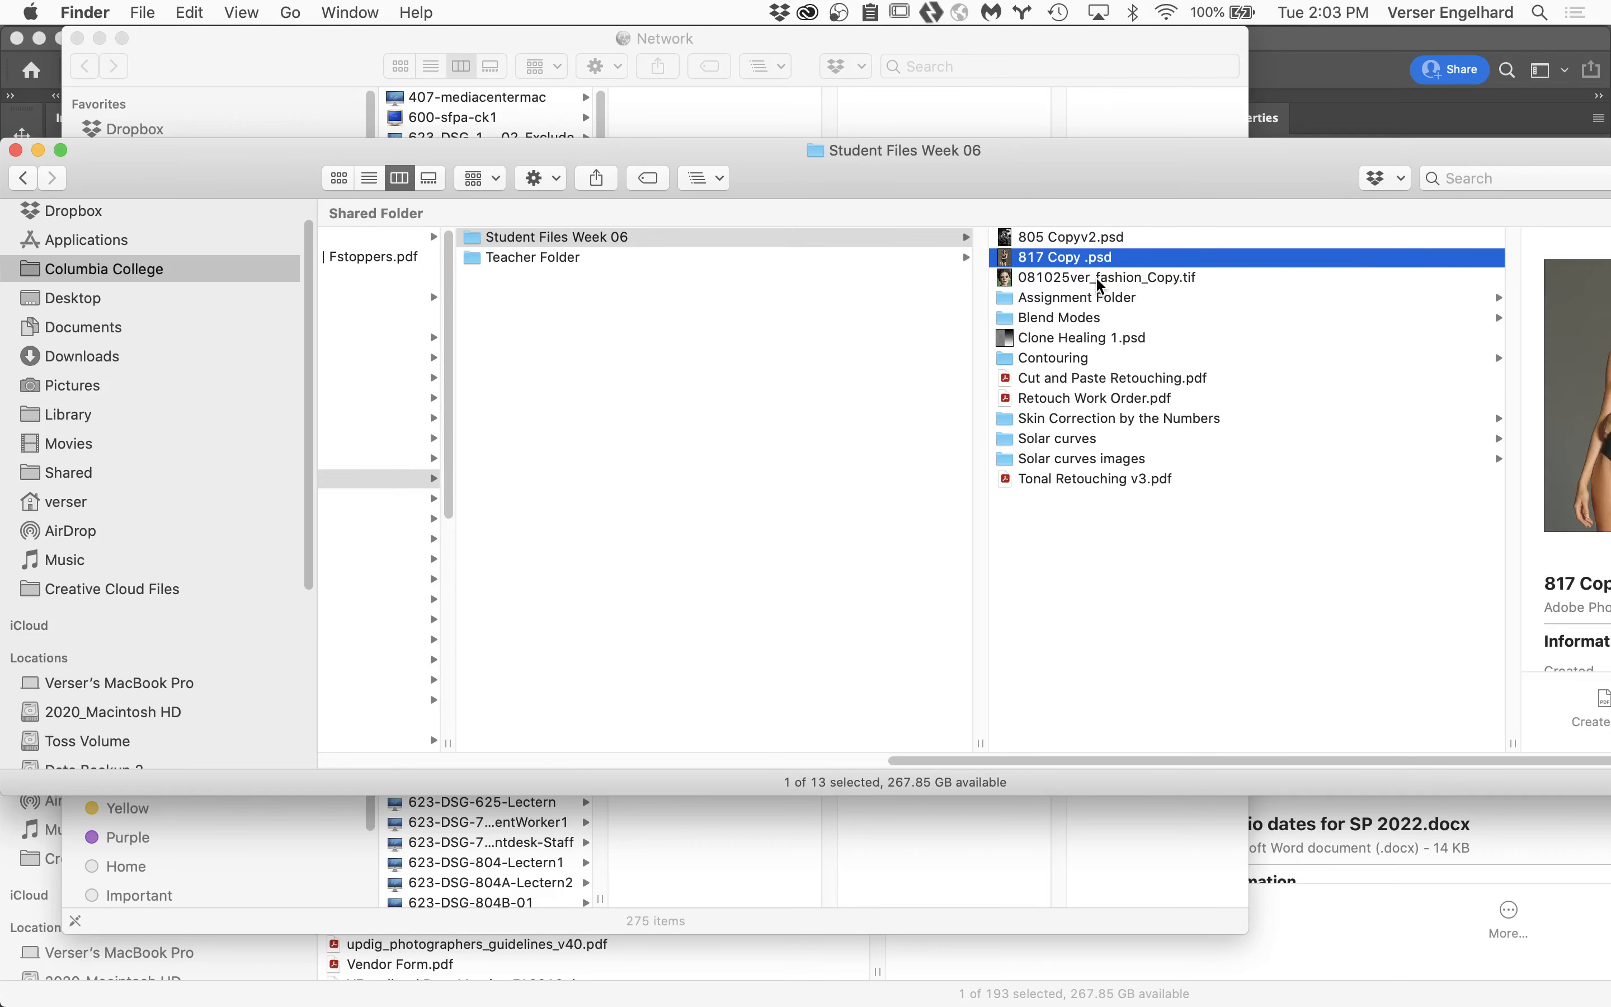
pyautogui.click(1100, 282)
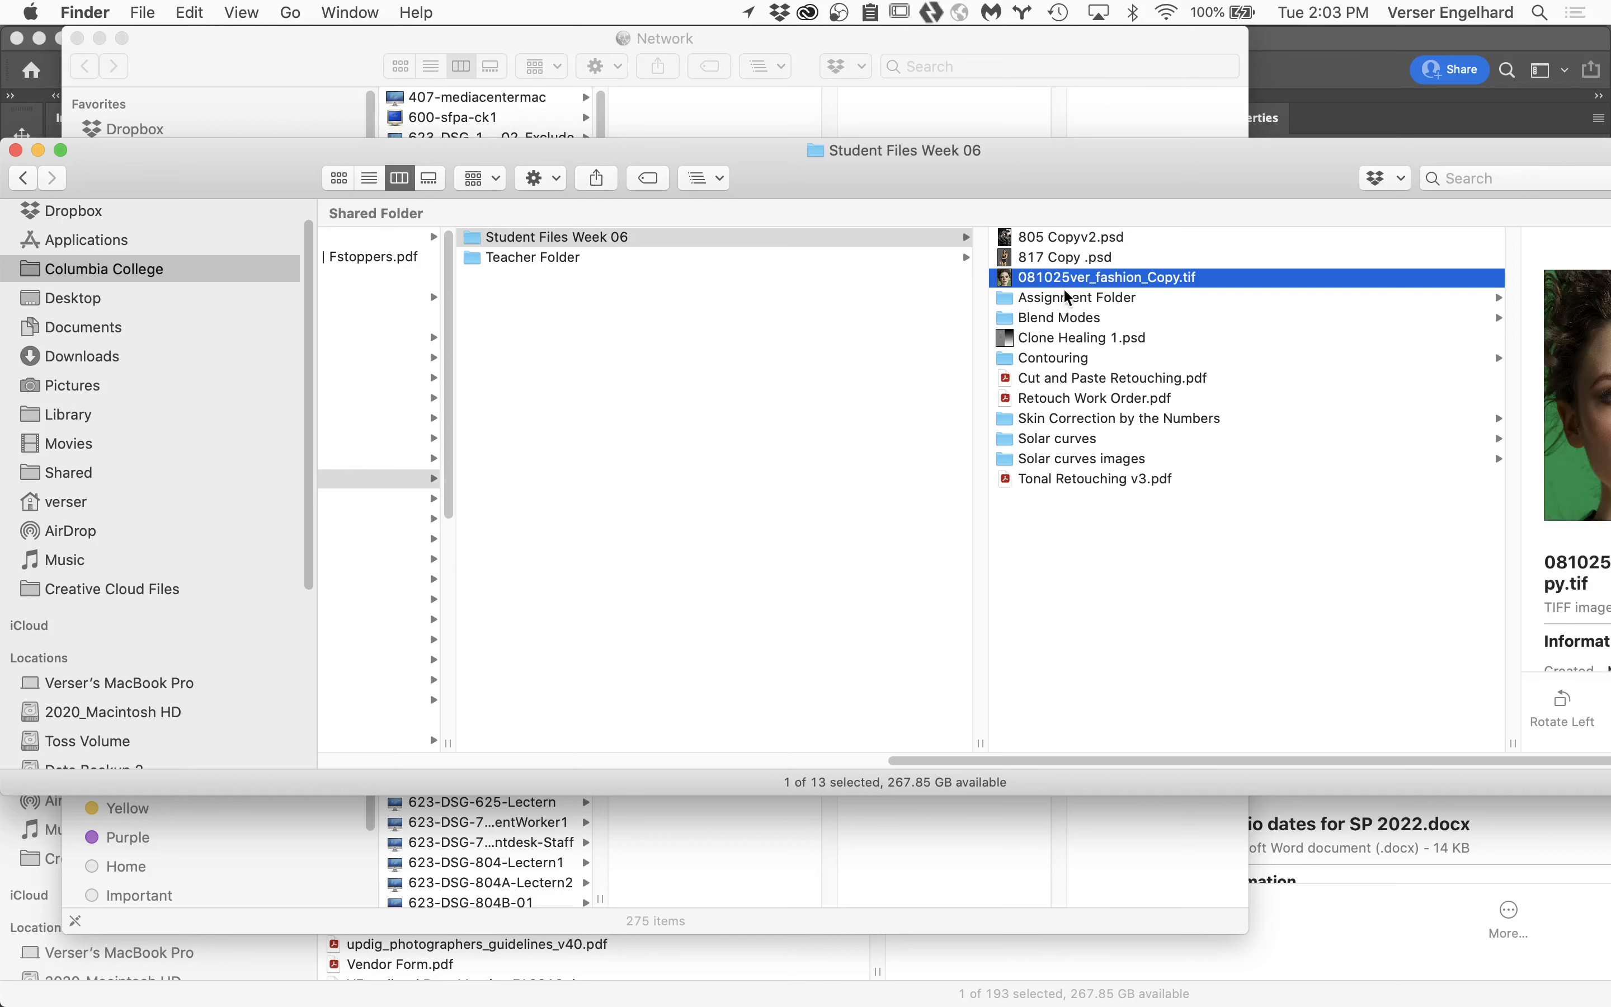
pyautogui.moveTo(1174, 179); pyautogui.dragTo(1062, 136)
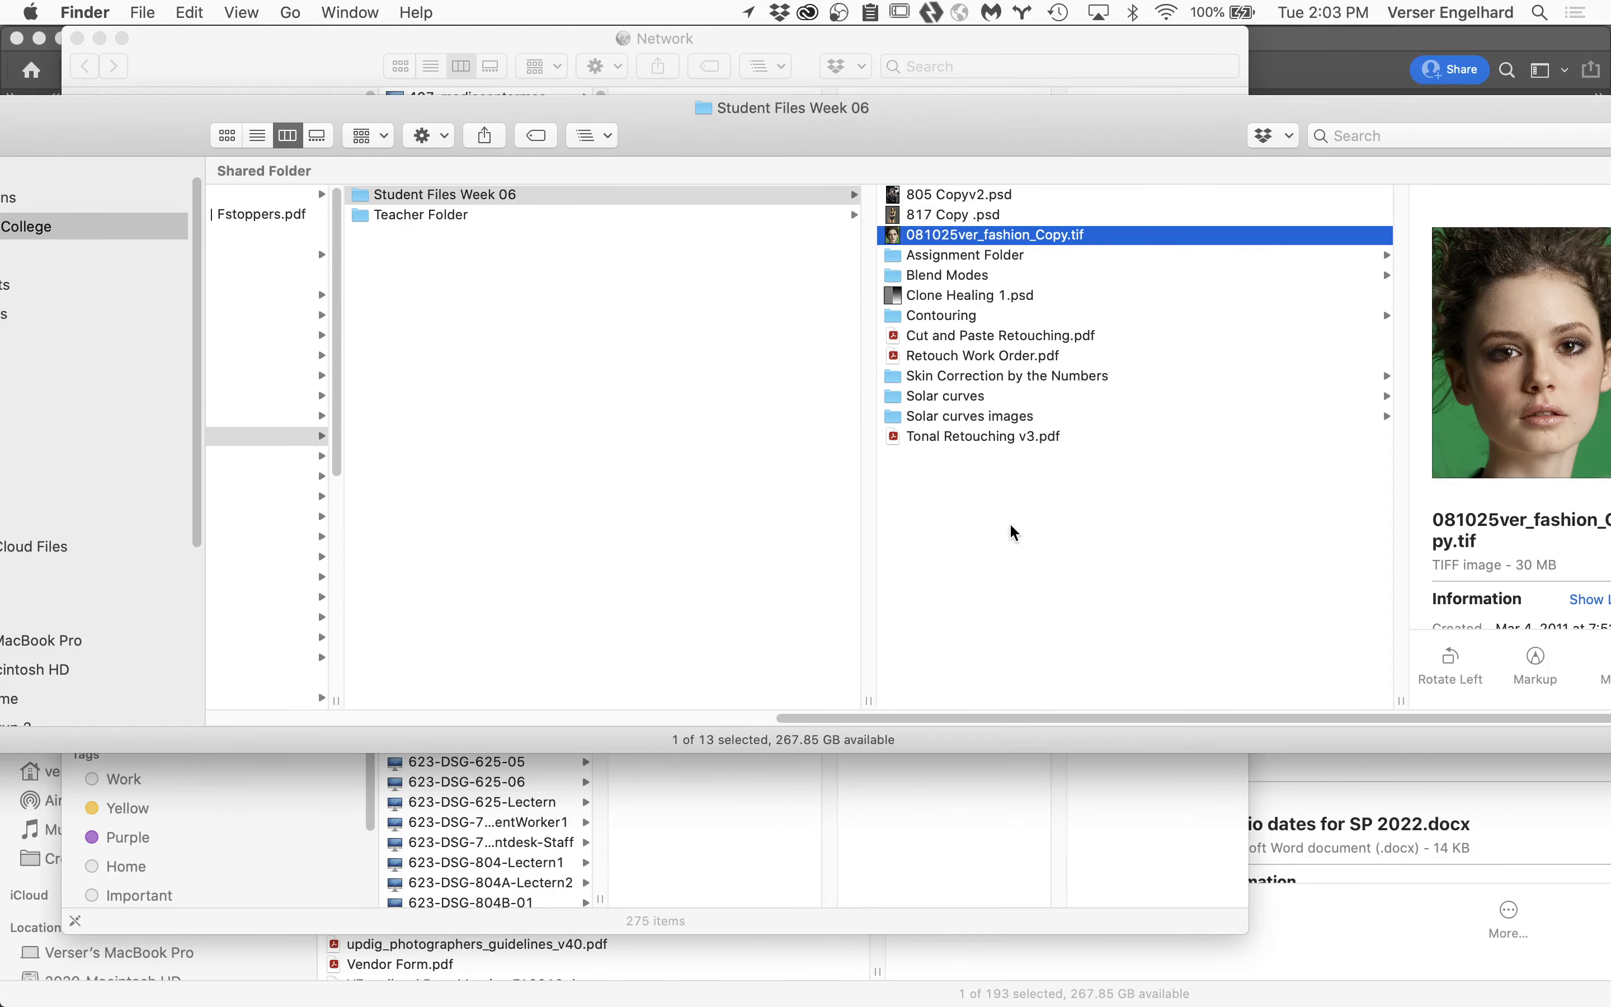
pyautogui.hscroll(-5, 763, 375)
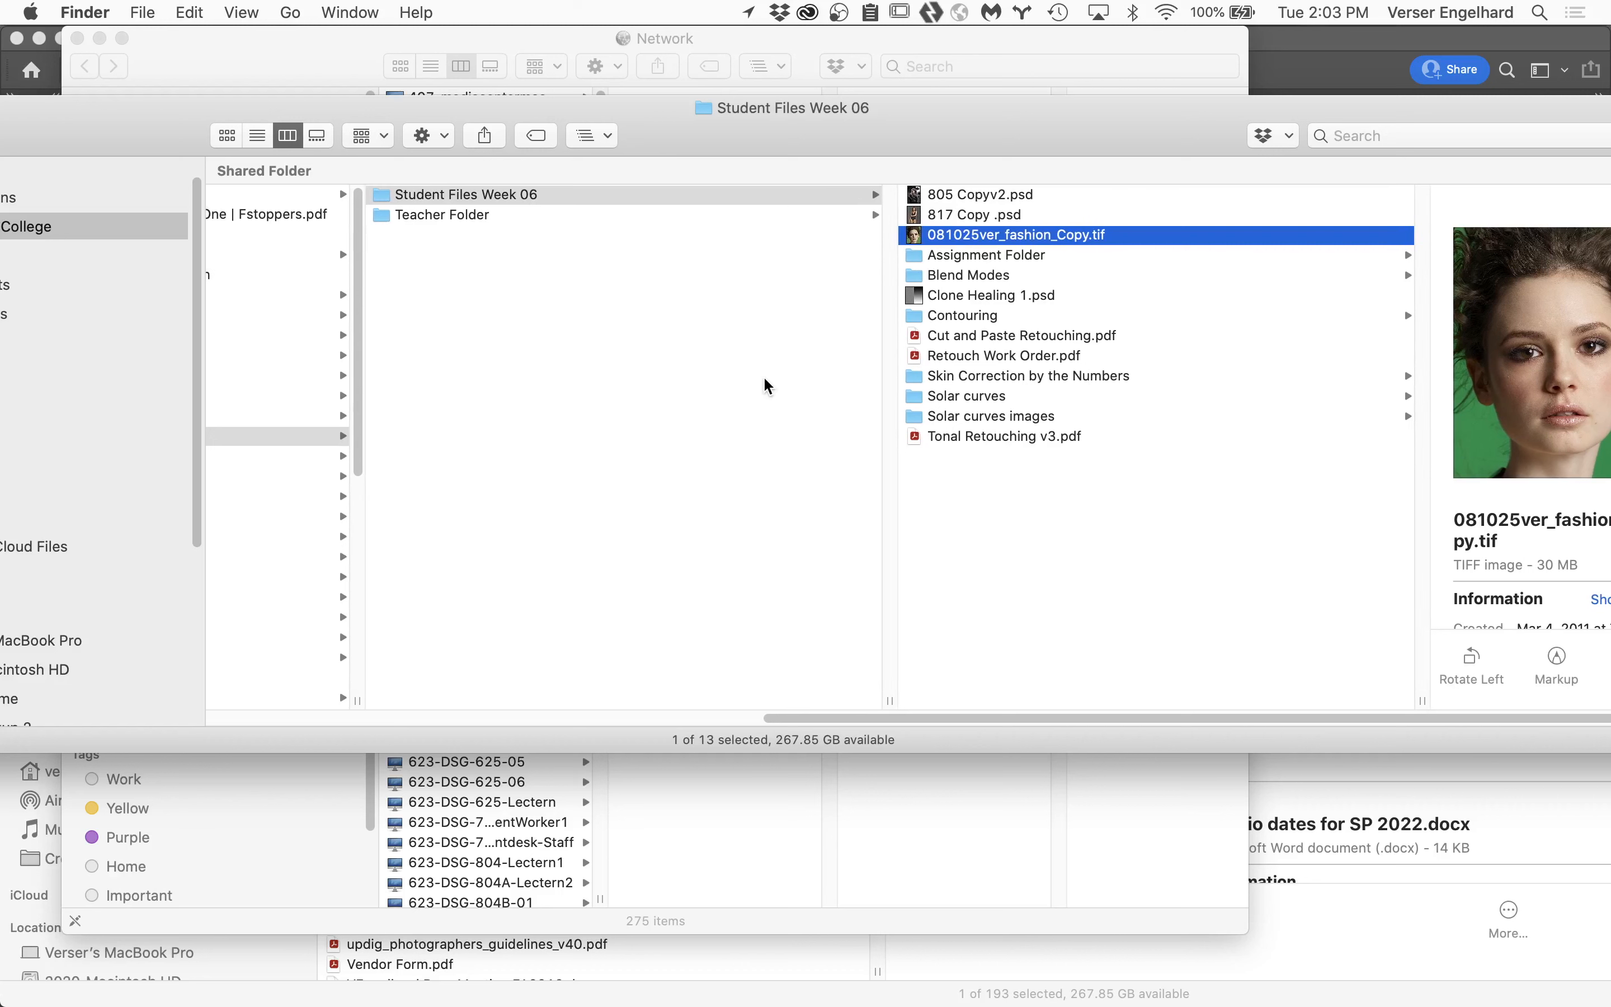
pyautogui.hscroll(-5, 763, 375)
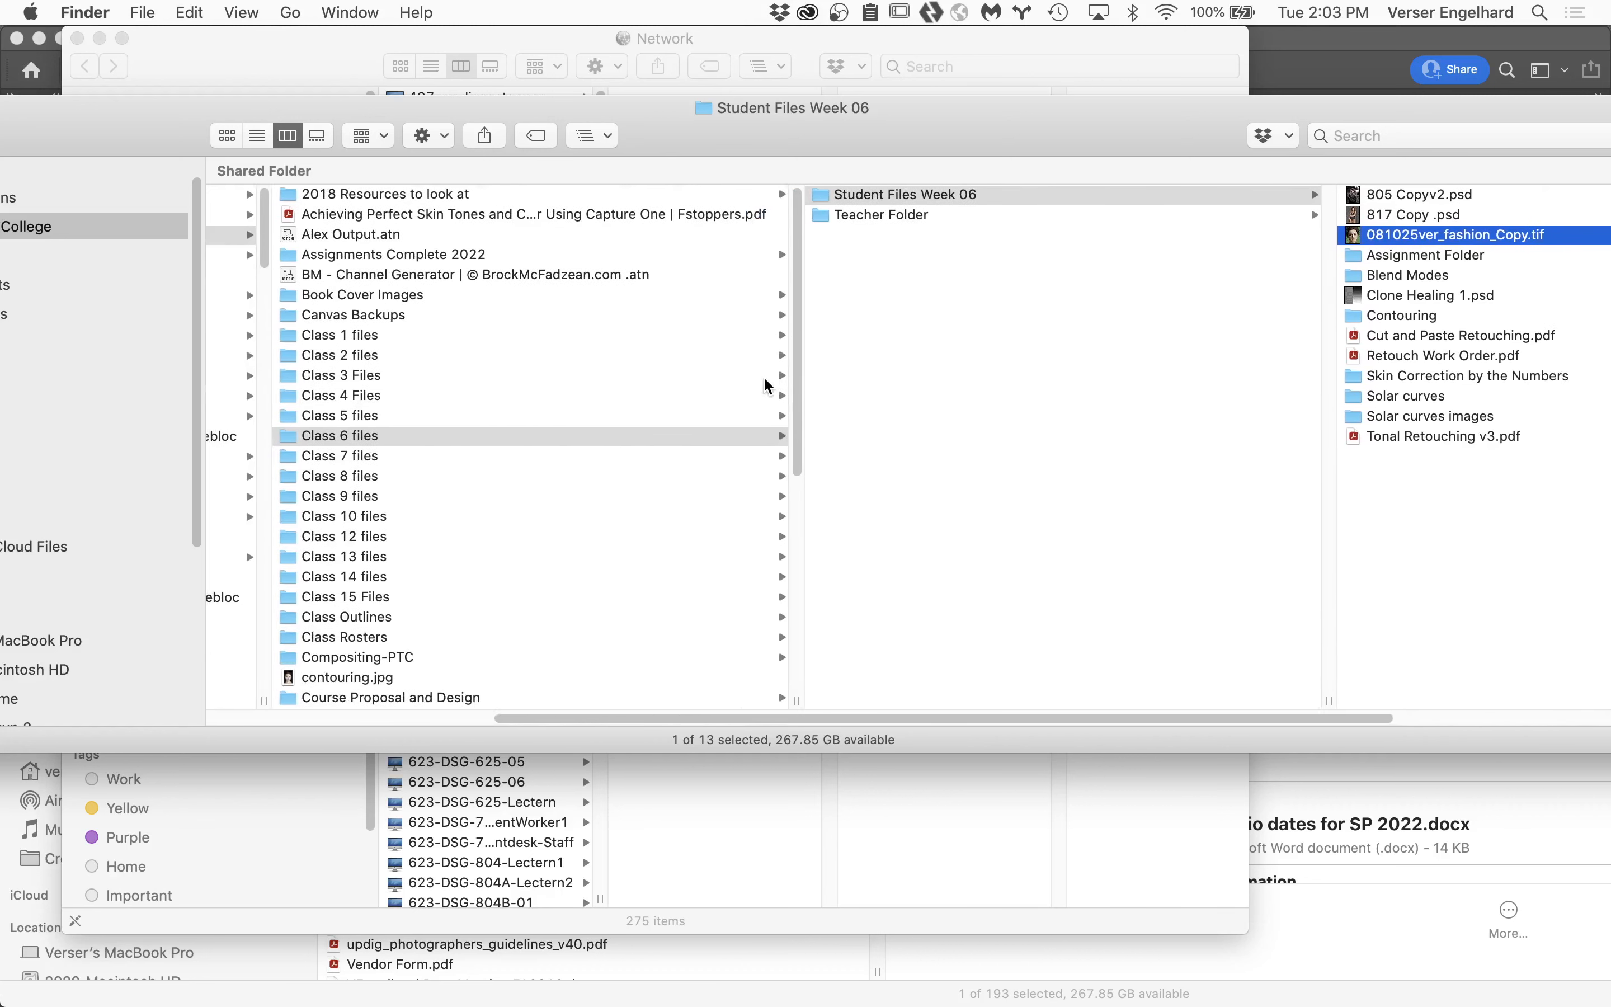
pyautogui.hscroll(5, 970, 436)
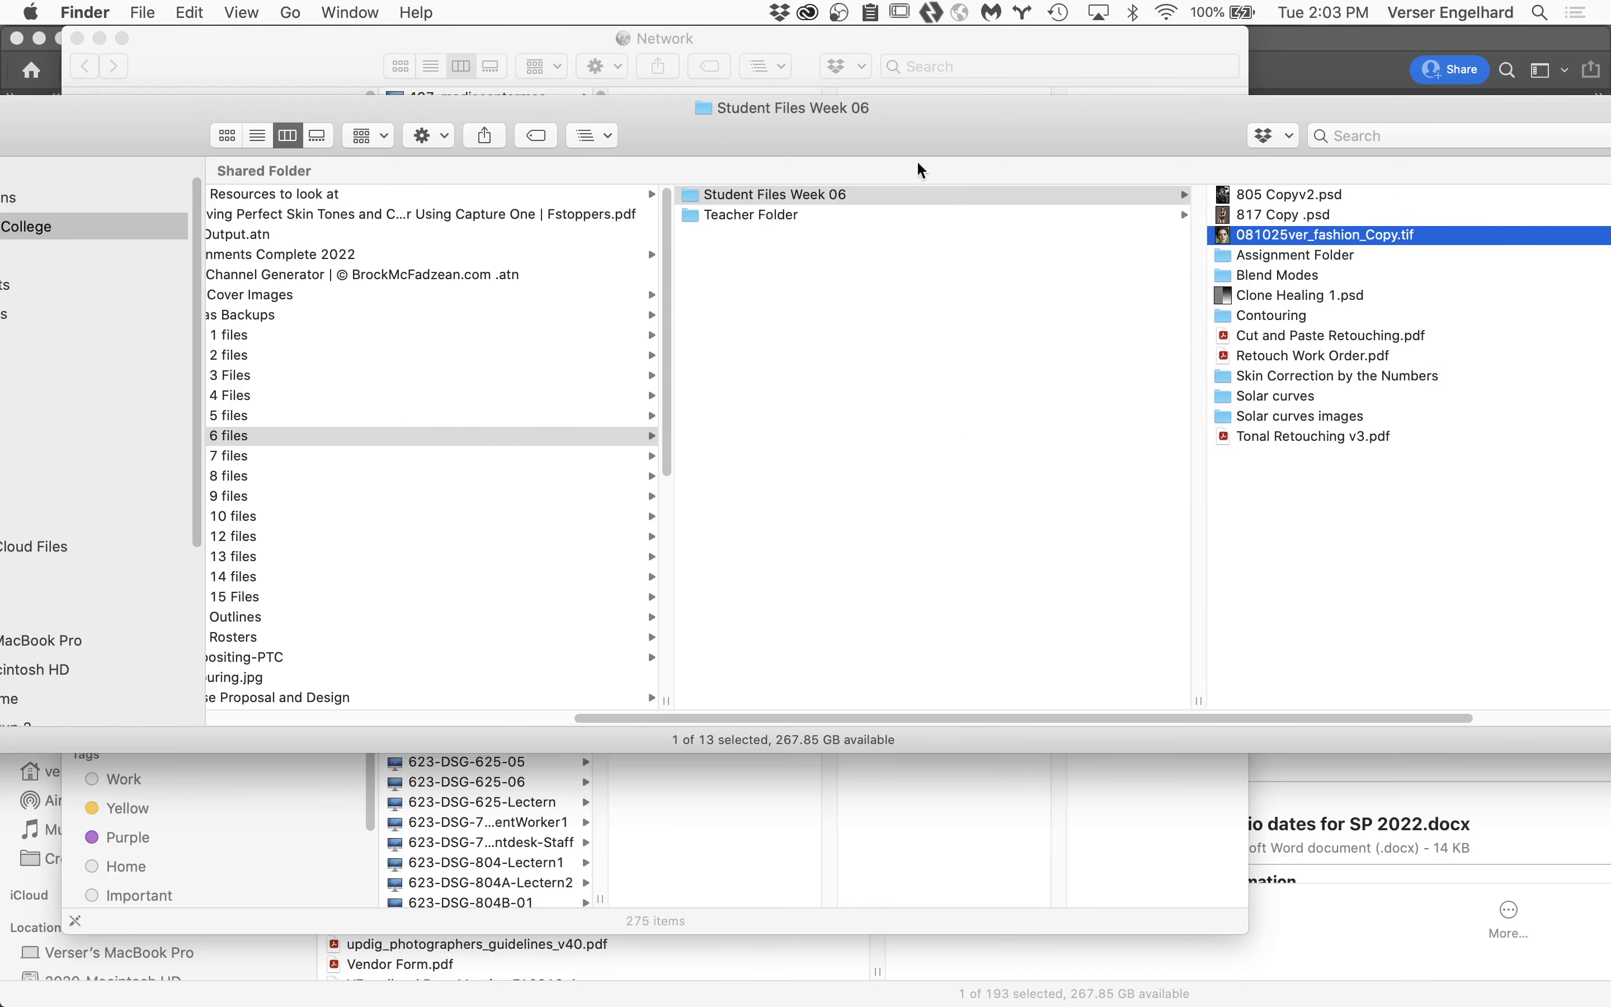
pyautogui.hscroll(5, 992, 339)
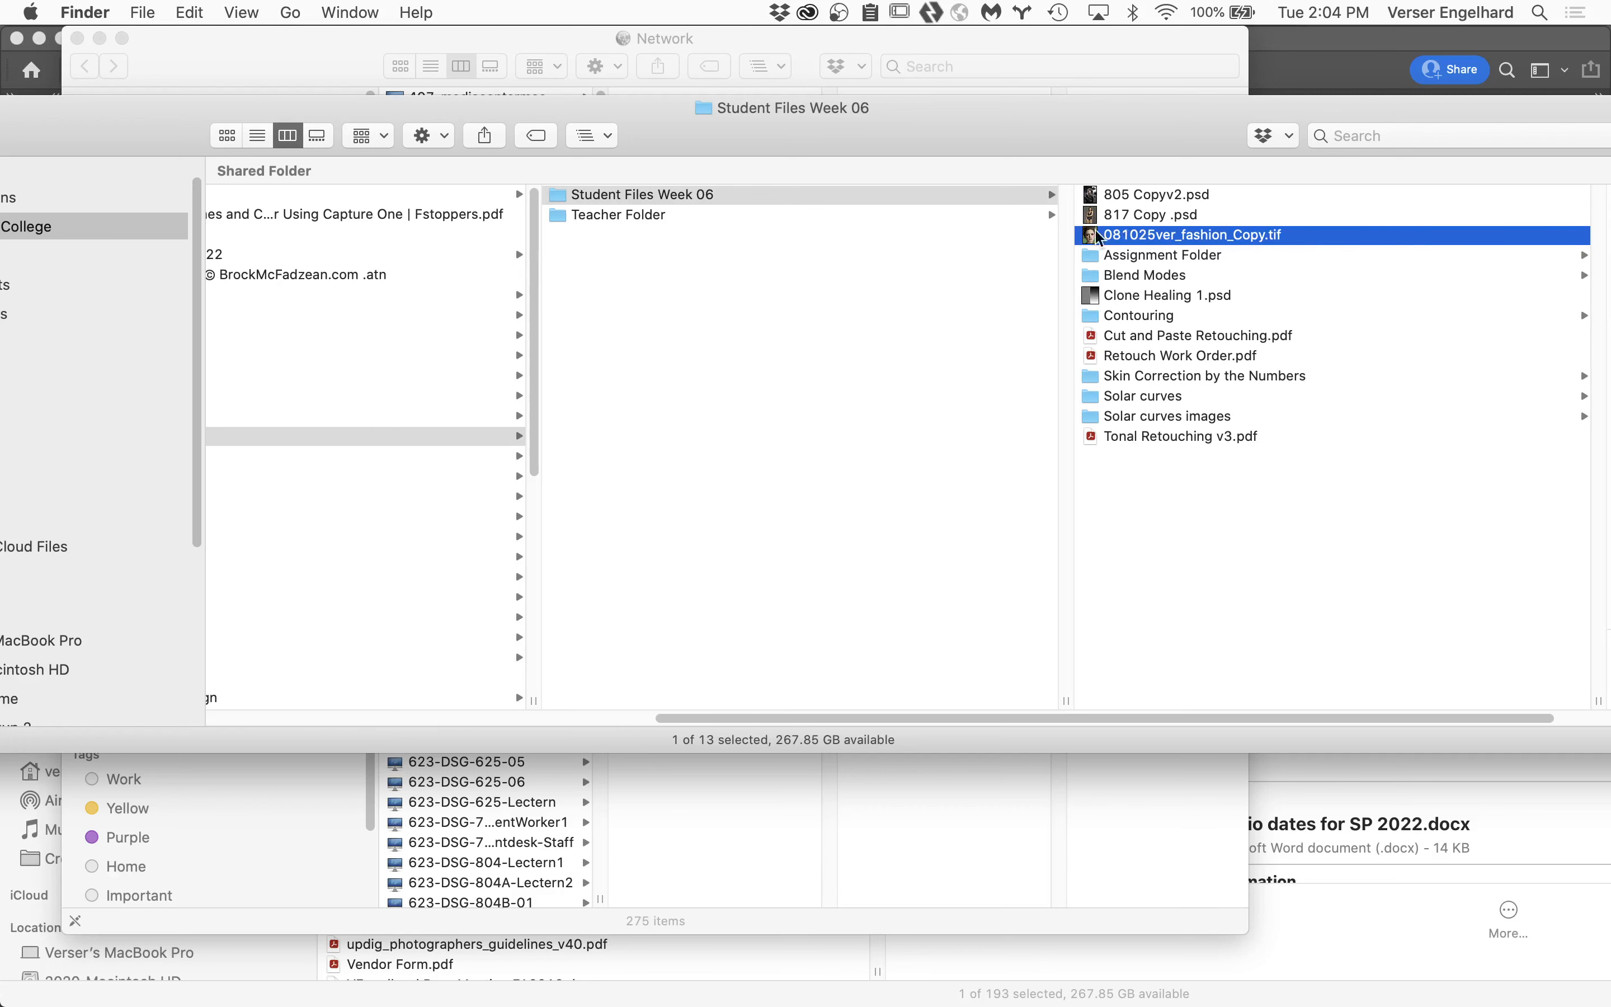
pyautogui.doubleClick(1094, 237)
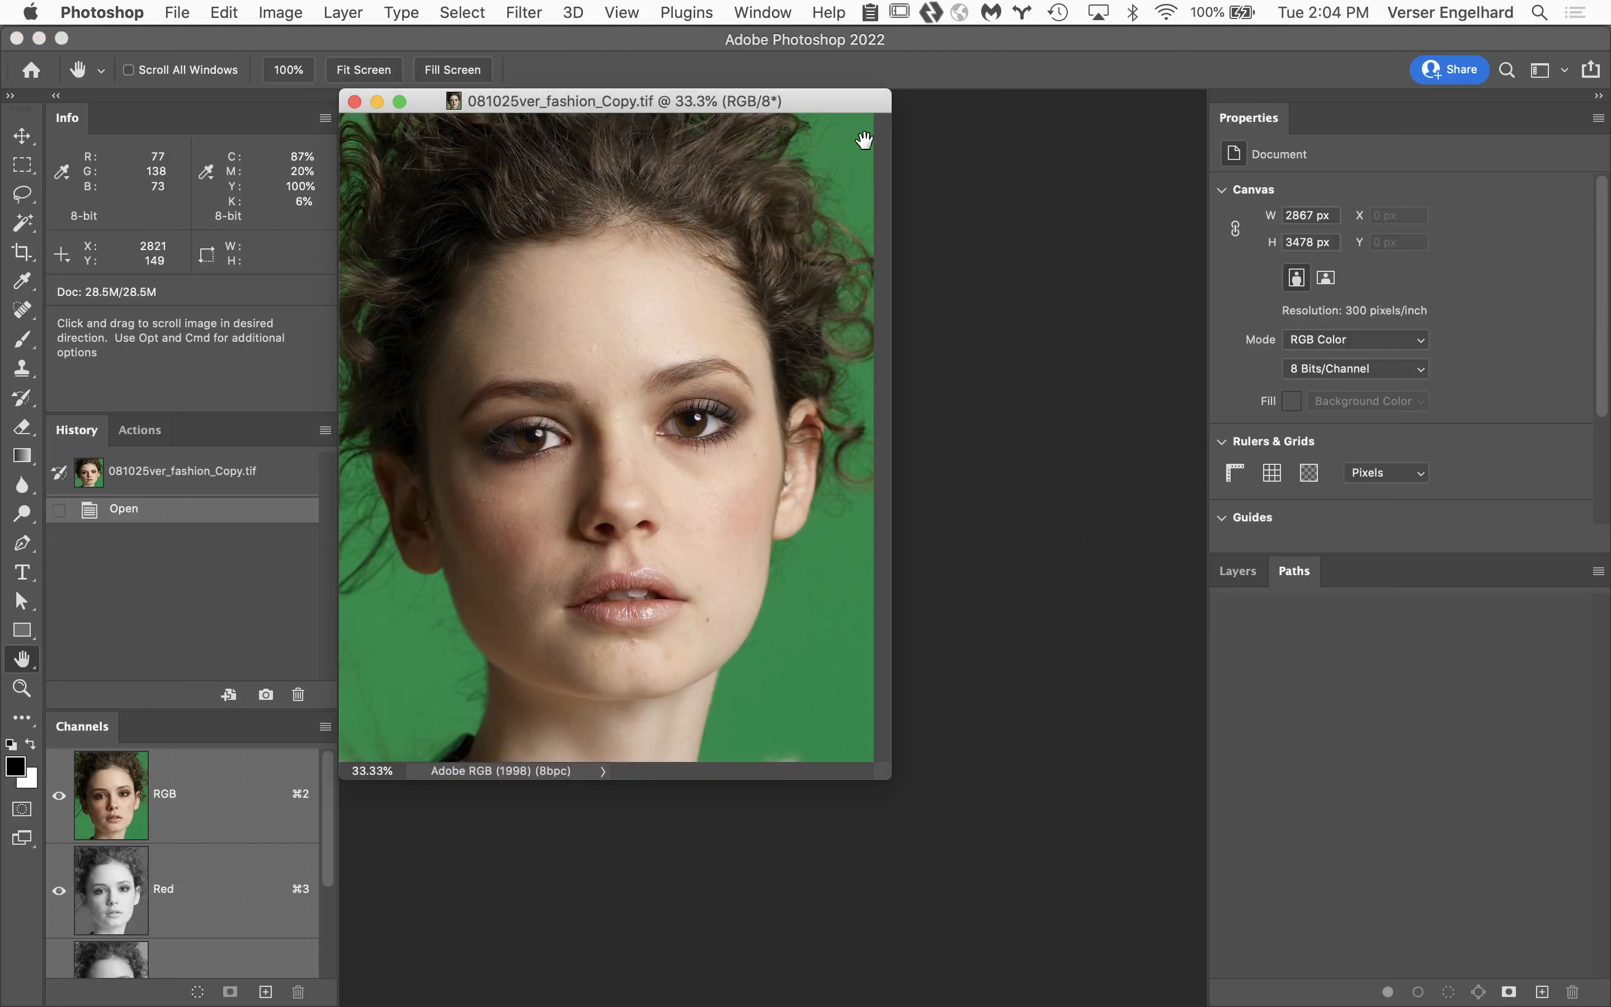
pyautogui.doubleClick(22, 659)
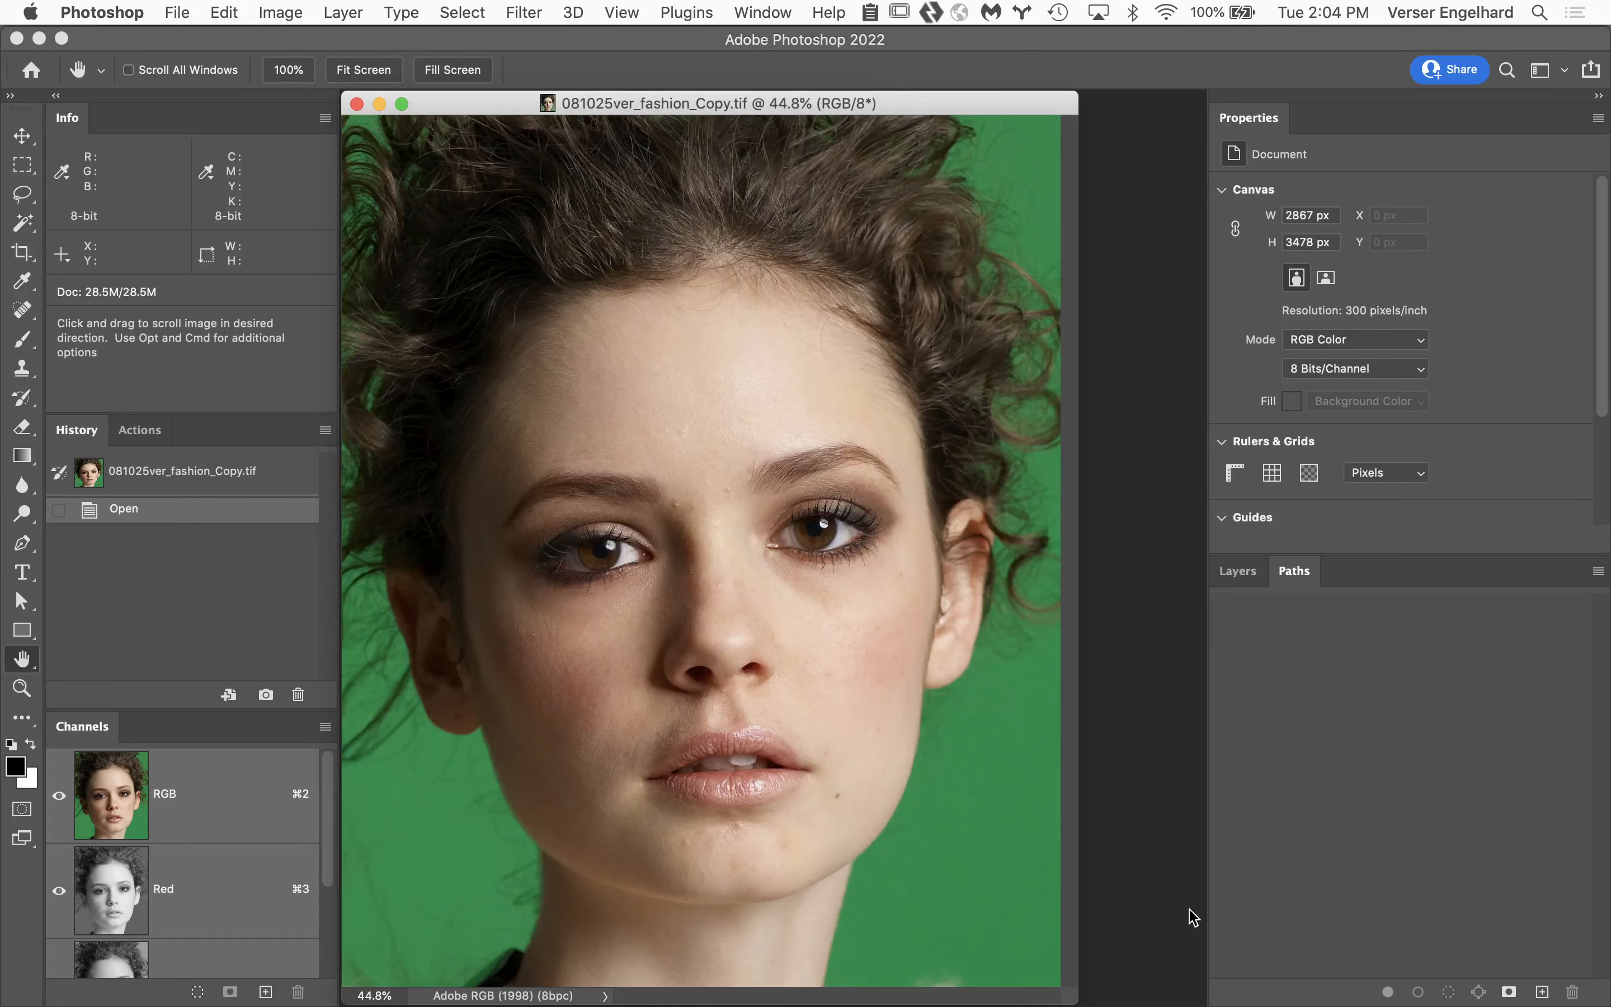
pyautogui.click(1238, 572)
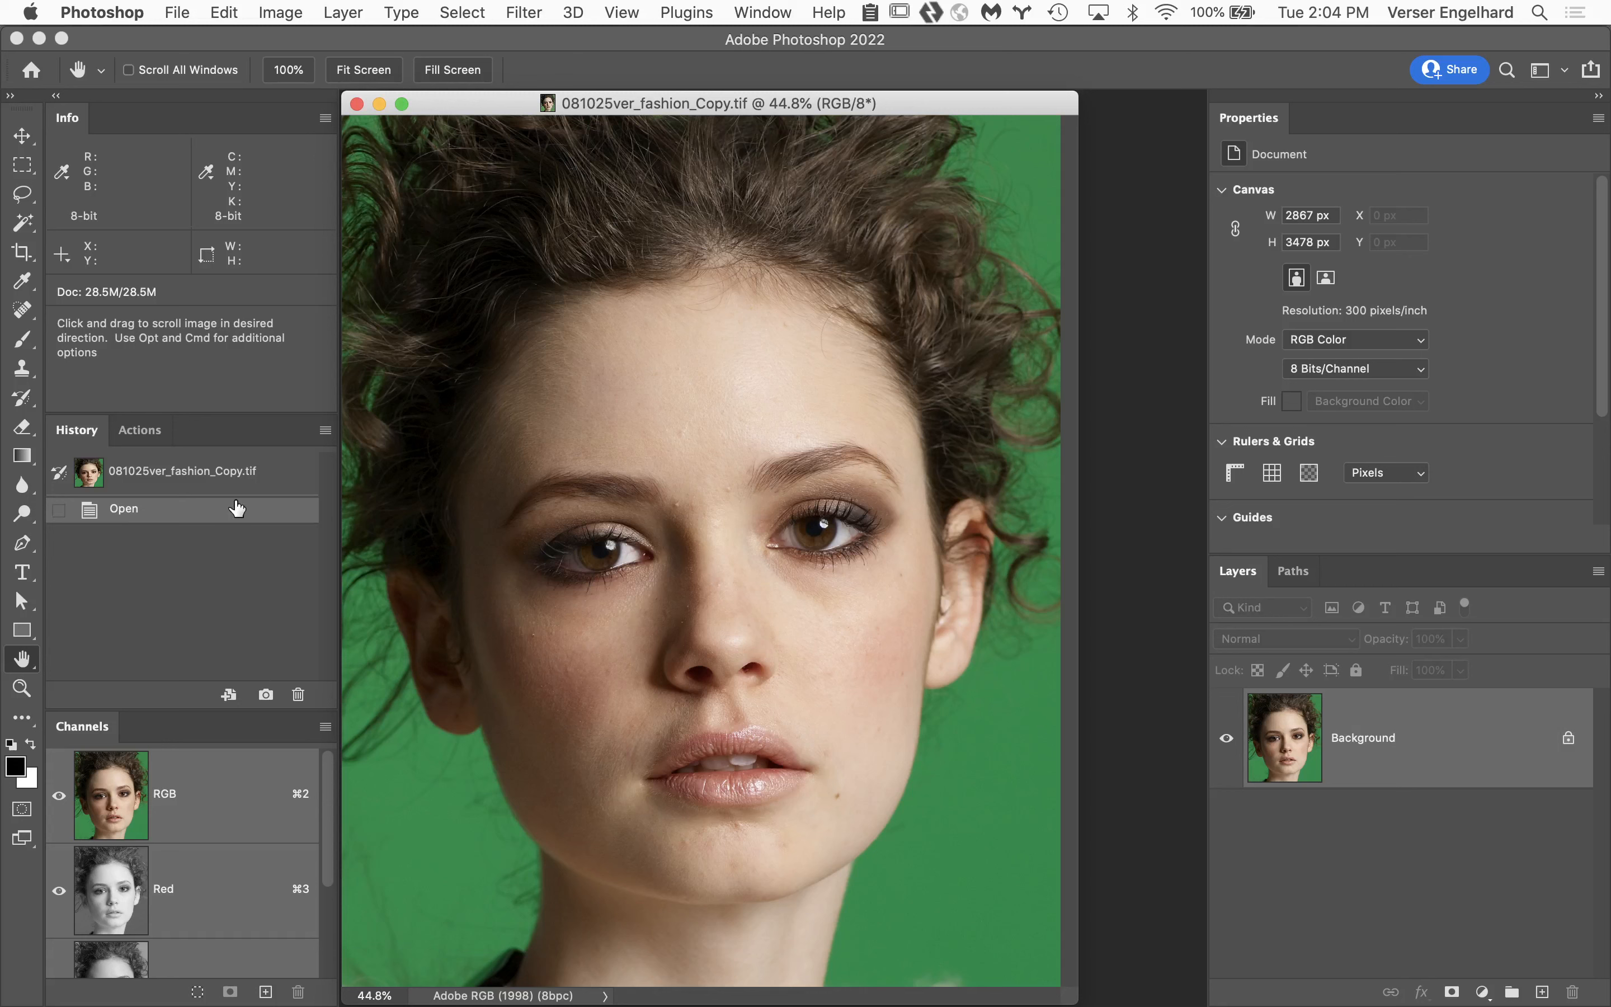
# Find the Zero sel color action, expand its recorded steps and run it on the portrait.
pyautogui.click(150, 431)
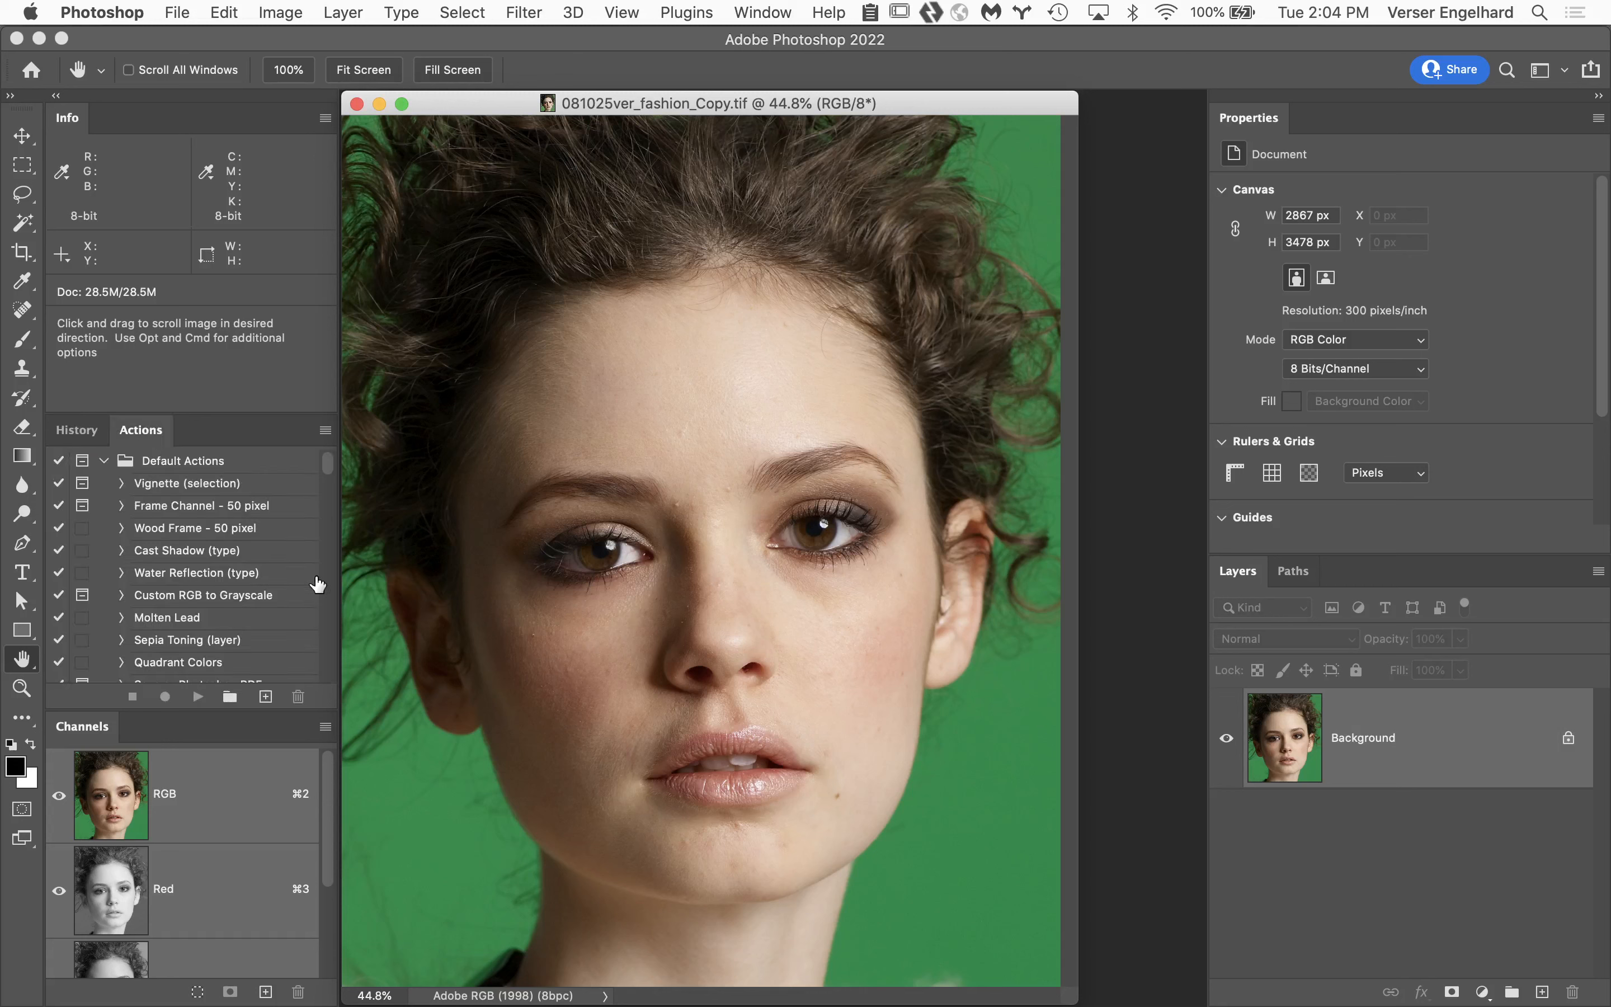
pyautogui.scroll(-8, 250, 643)
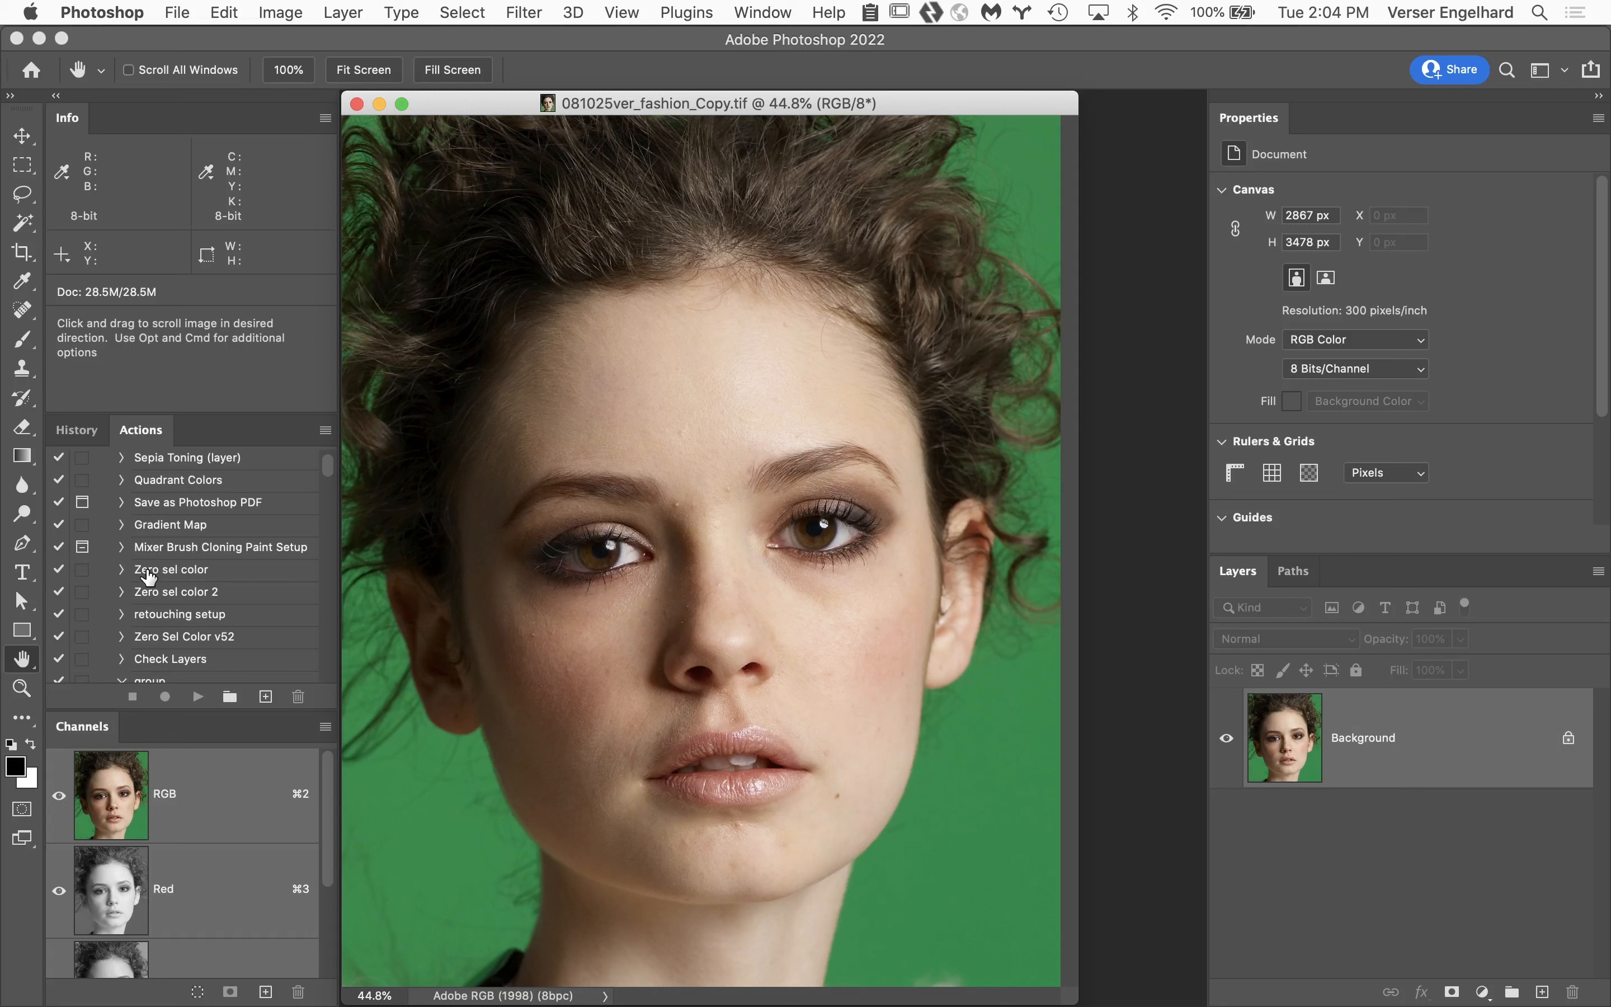
pyautogui.click(150, 573)
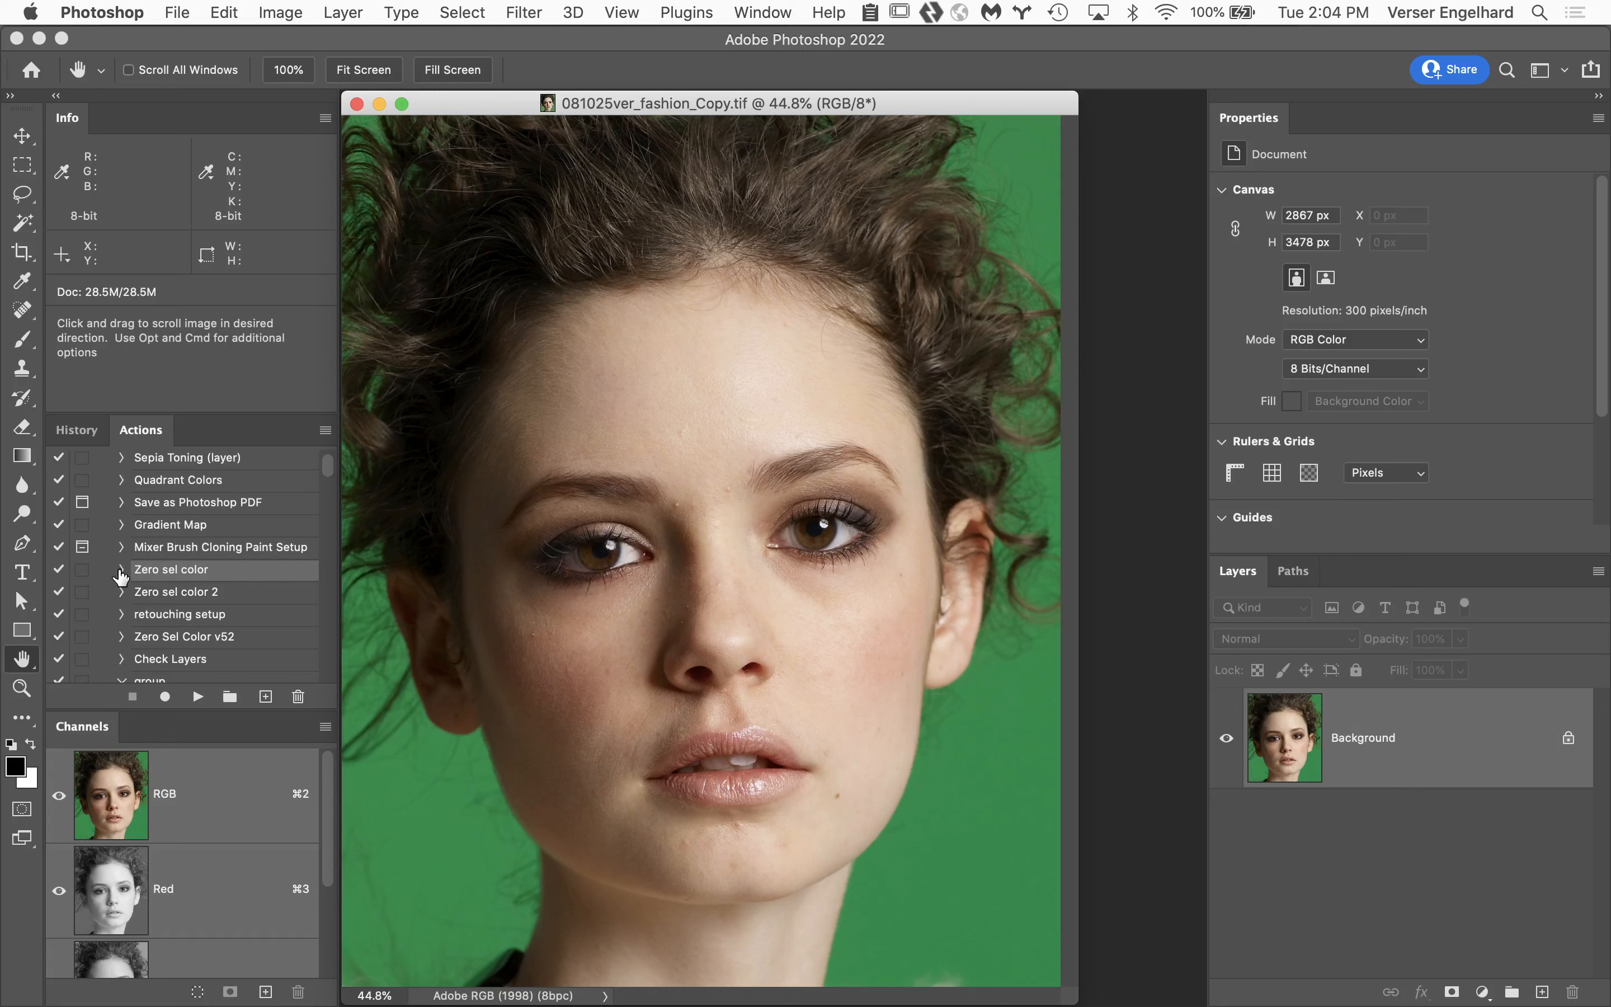
pyautogui.click(122, 570)
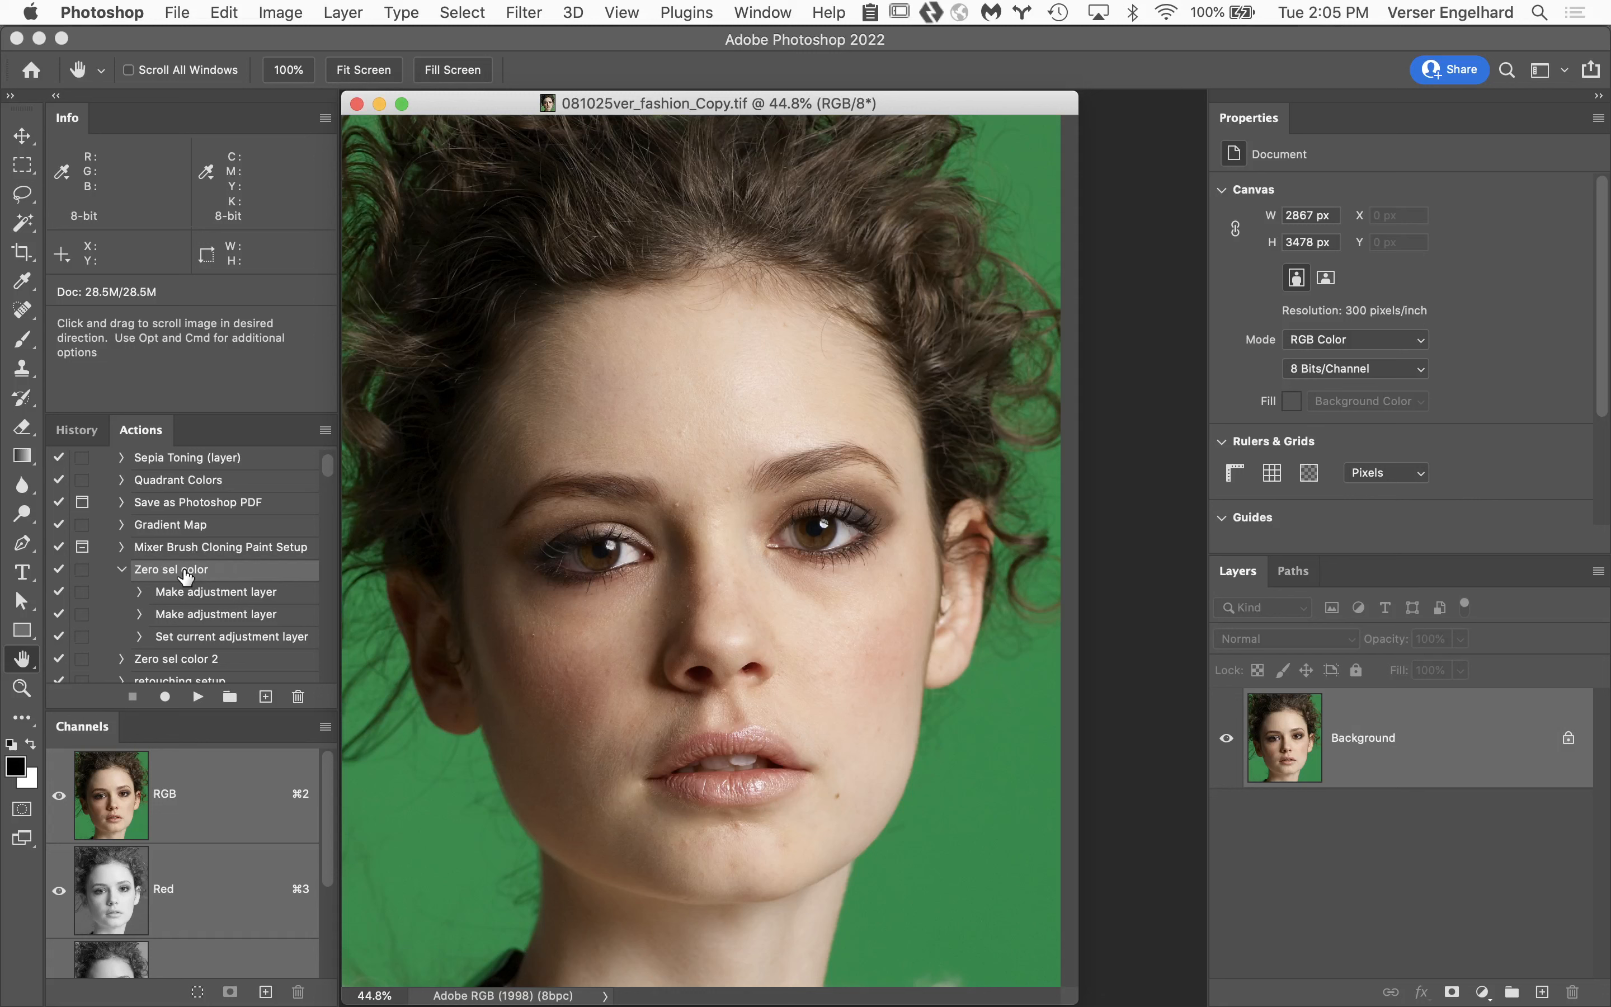
pyautogui.click(197, 698)
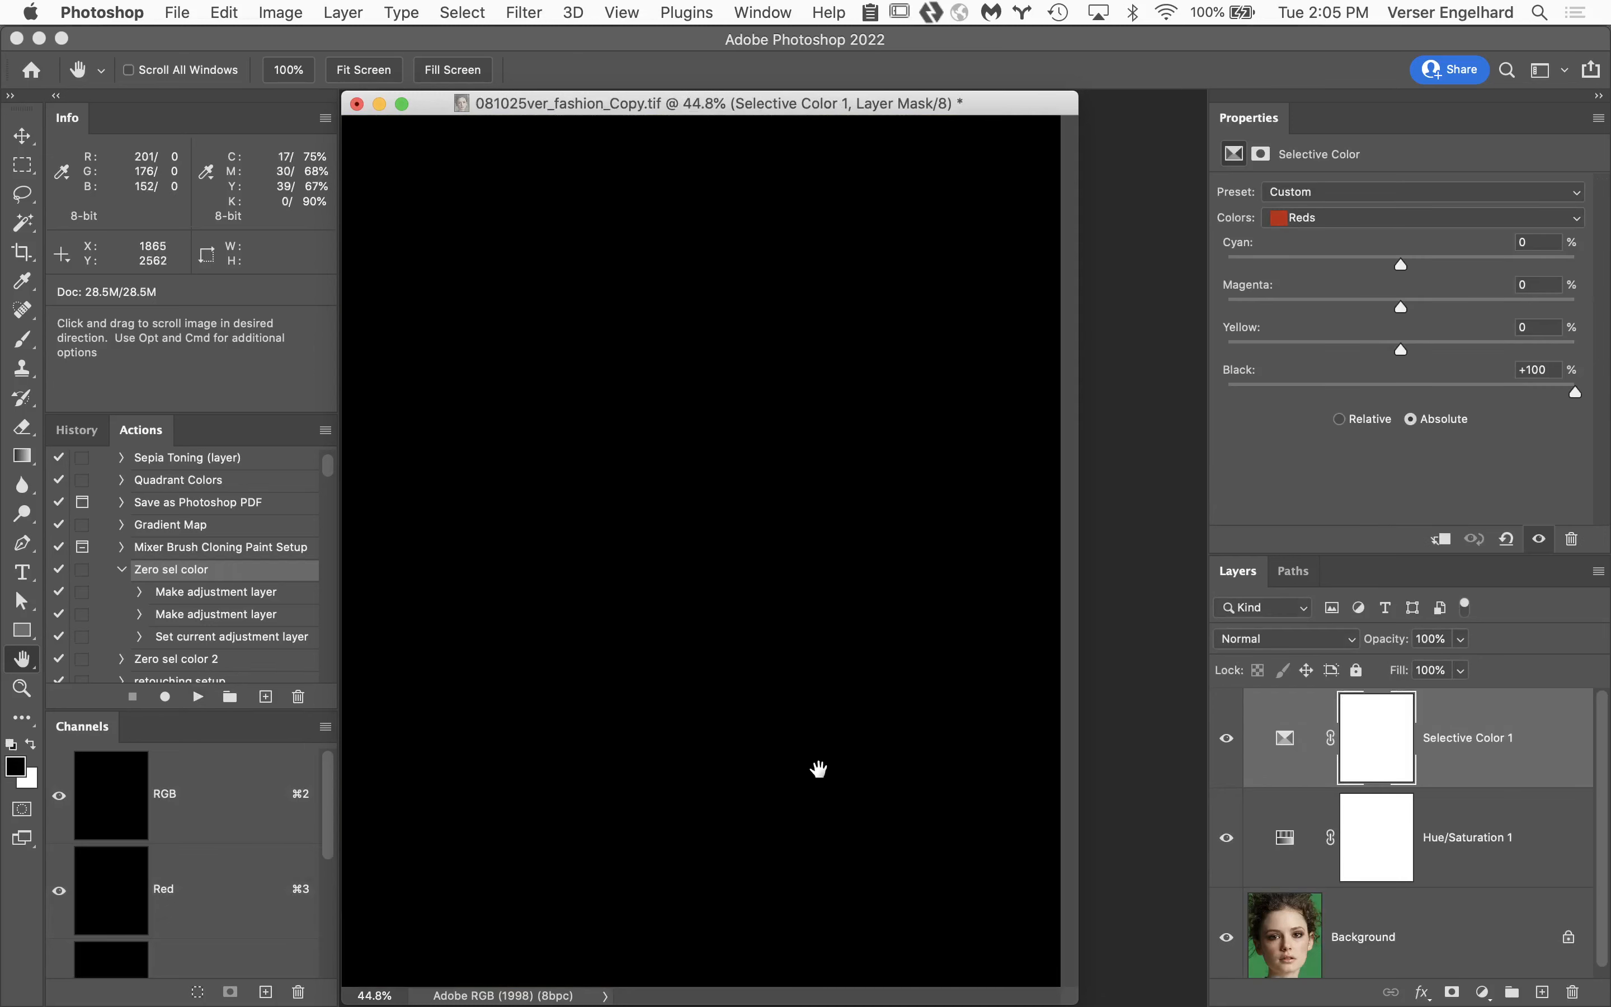
# Compare the Relative and Absolute methods of the Selective Color 1 adjustment, returning it to Absolute.
pyautogui.click(1339, 419)
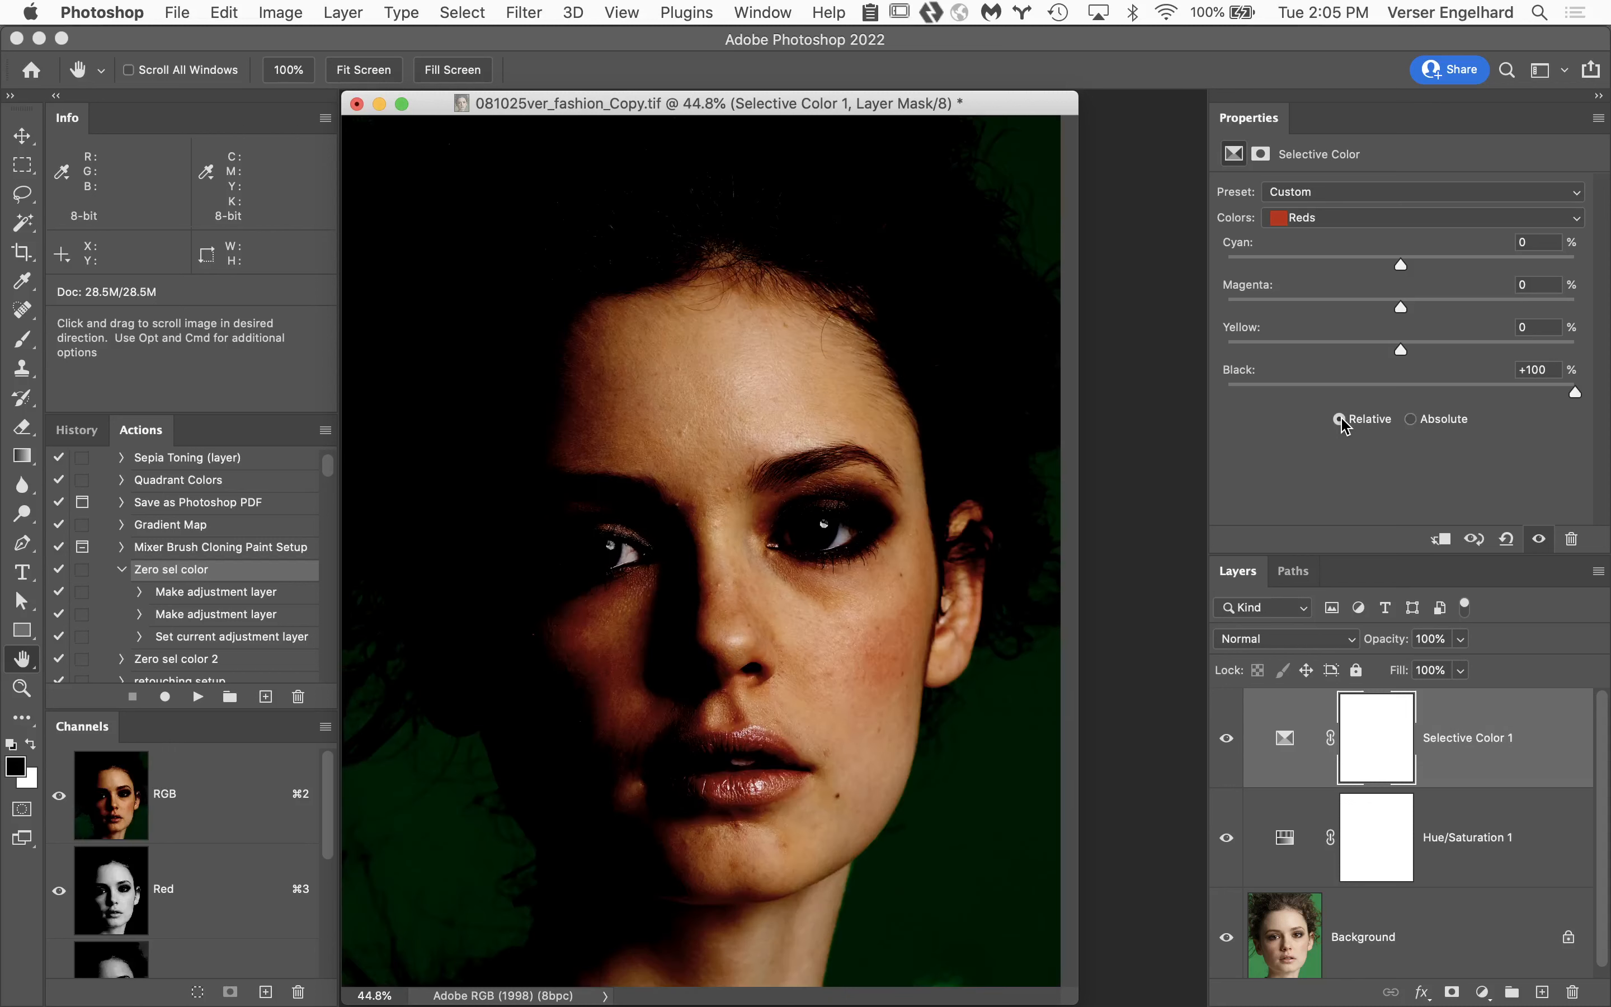
pyautogui.click(1412, 420)
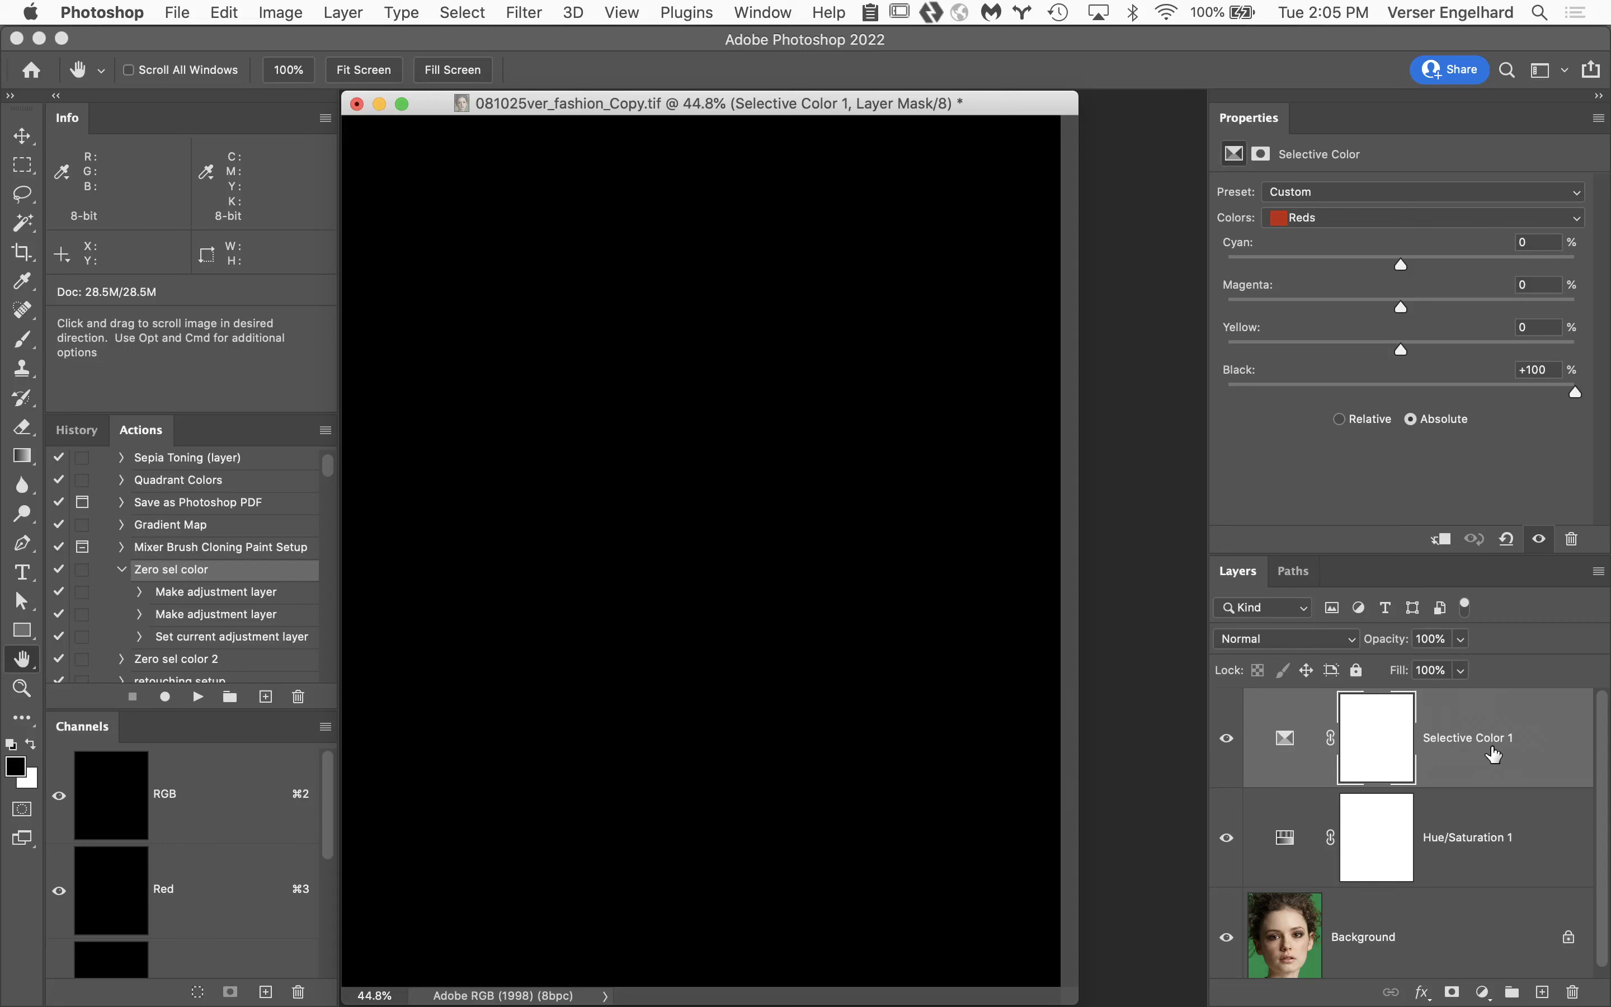
pyautogui.scroll(-1, 1455, 756)
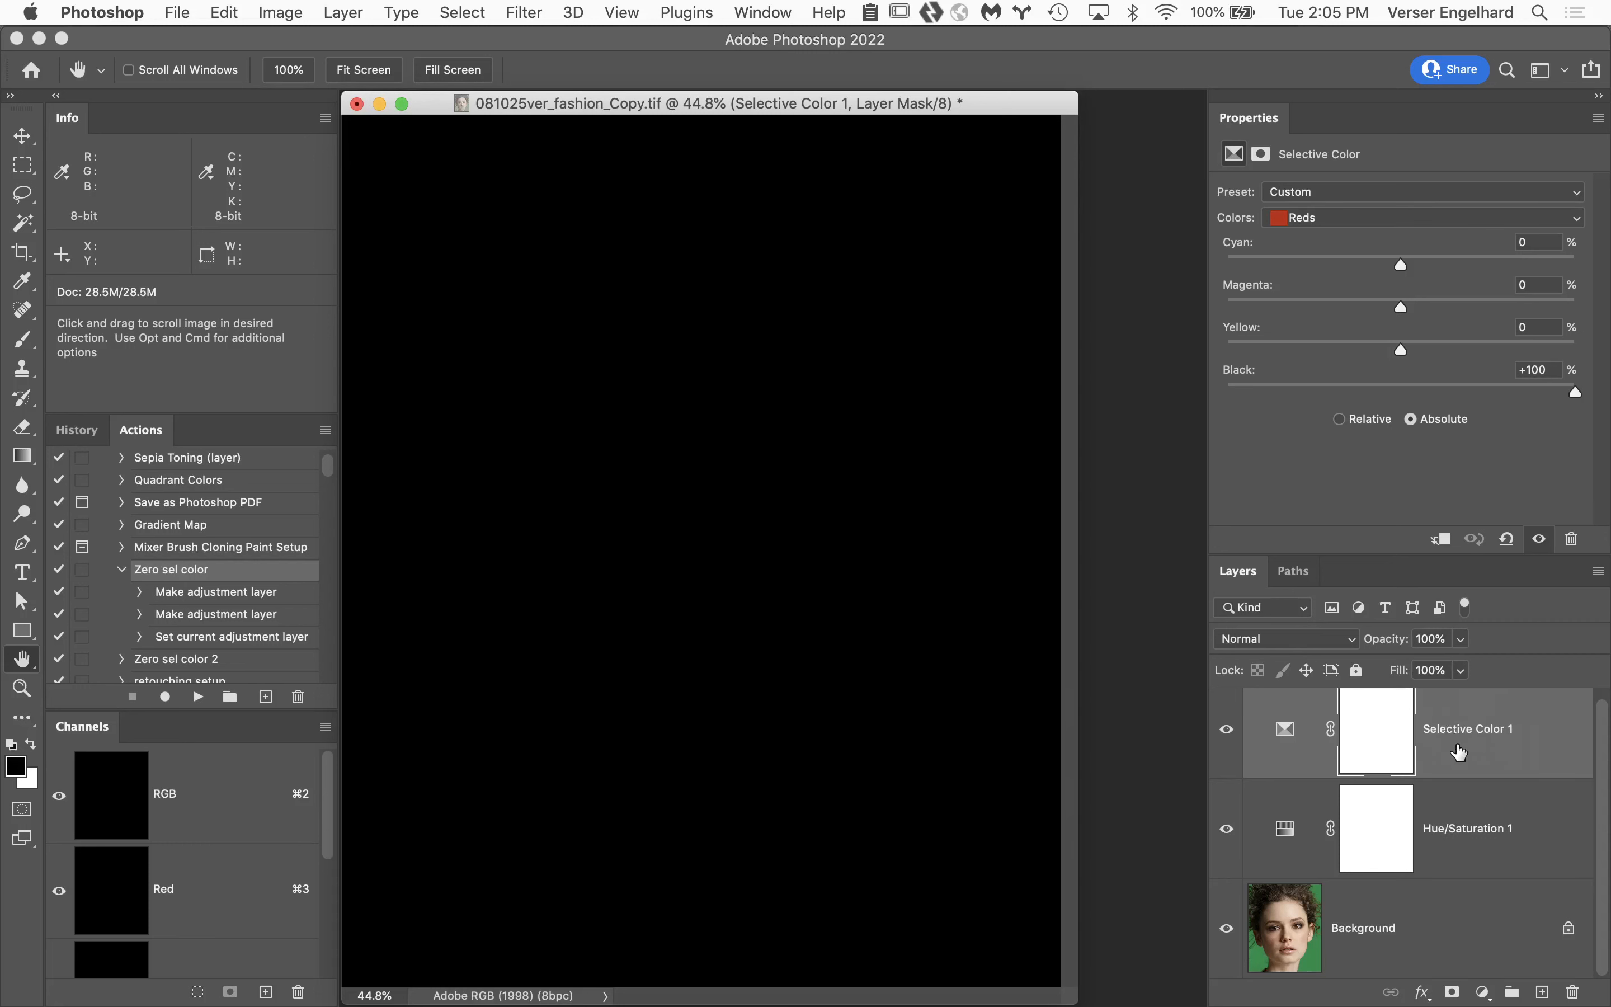
pyautogui.moveTo(1458, 747)
pyautogui.mouseDown()
pyautogui.moveTo(1471, 781)
pyautogui.moveTo(1453, 749)
pyautogui.mouseUp()
# Choose Greens as the color range in the Selective Color 1 adjustment and review the list of available ranges.
pyautogui.click(1363, 220)
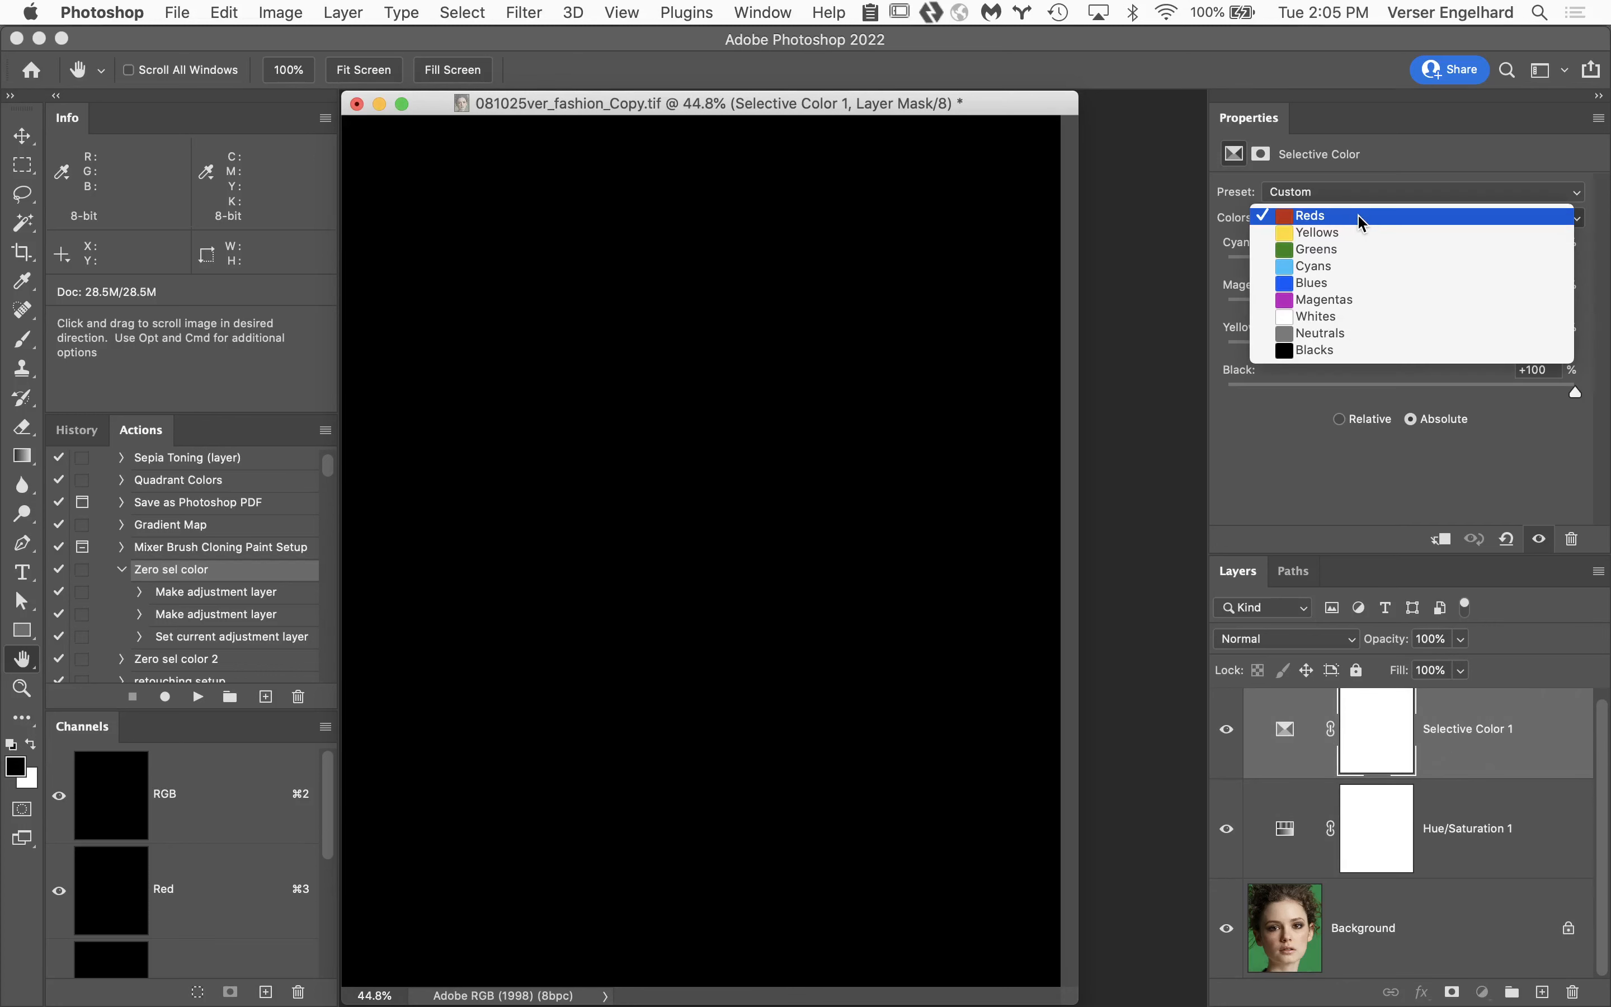
pyautogui.click(1369, 252)
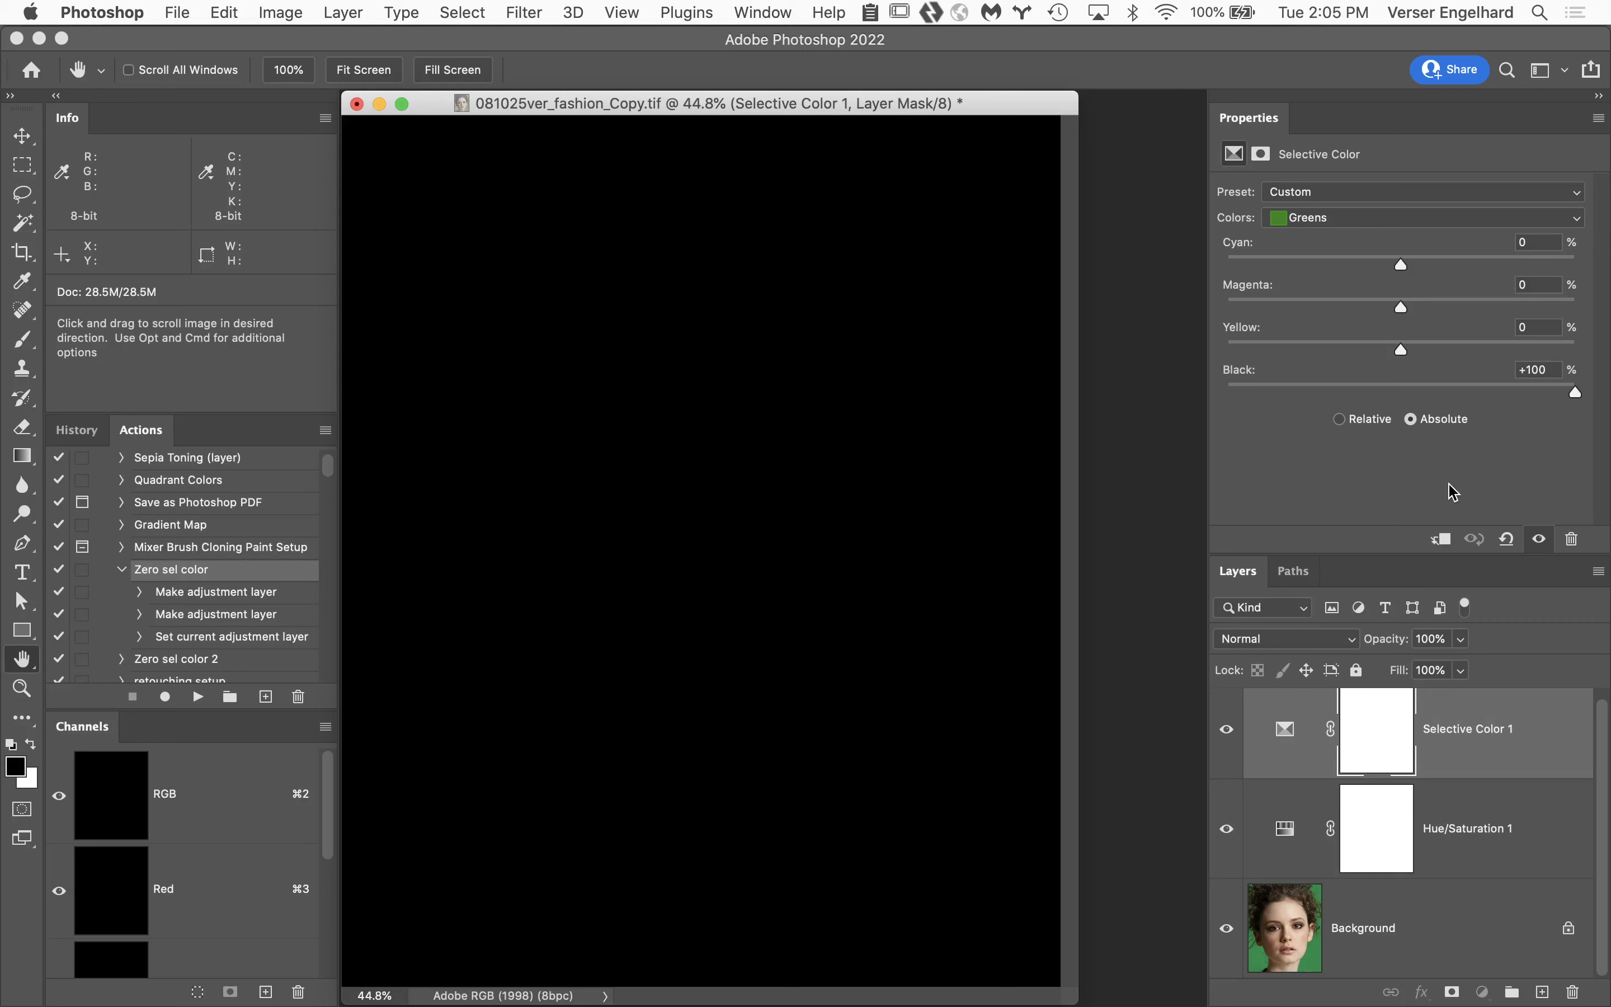
pyautogui.click(1514, 220)
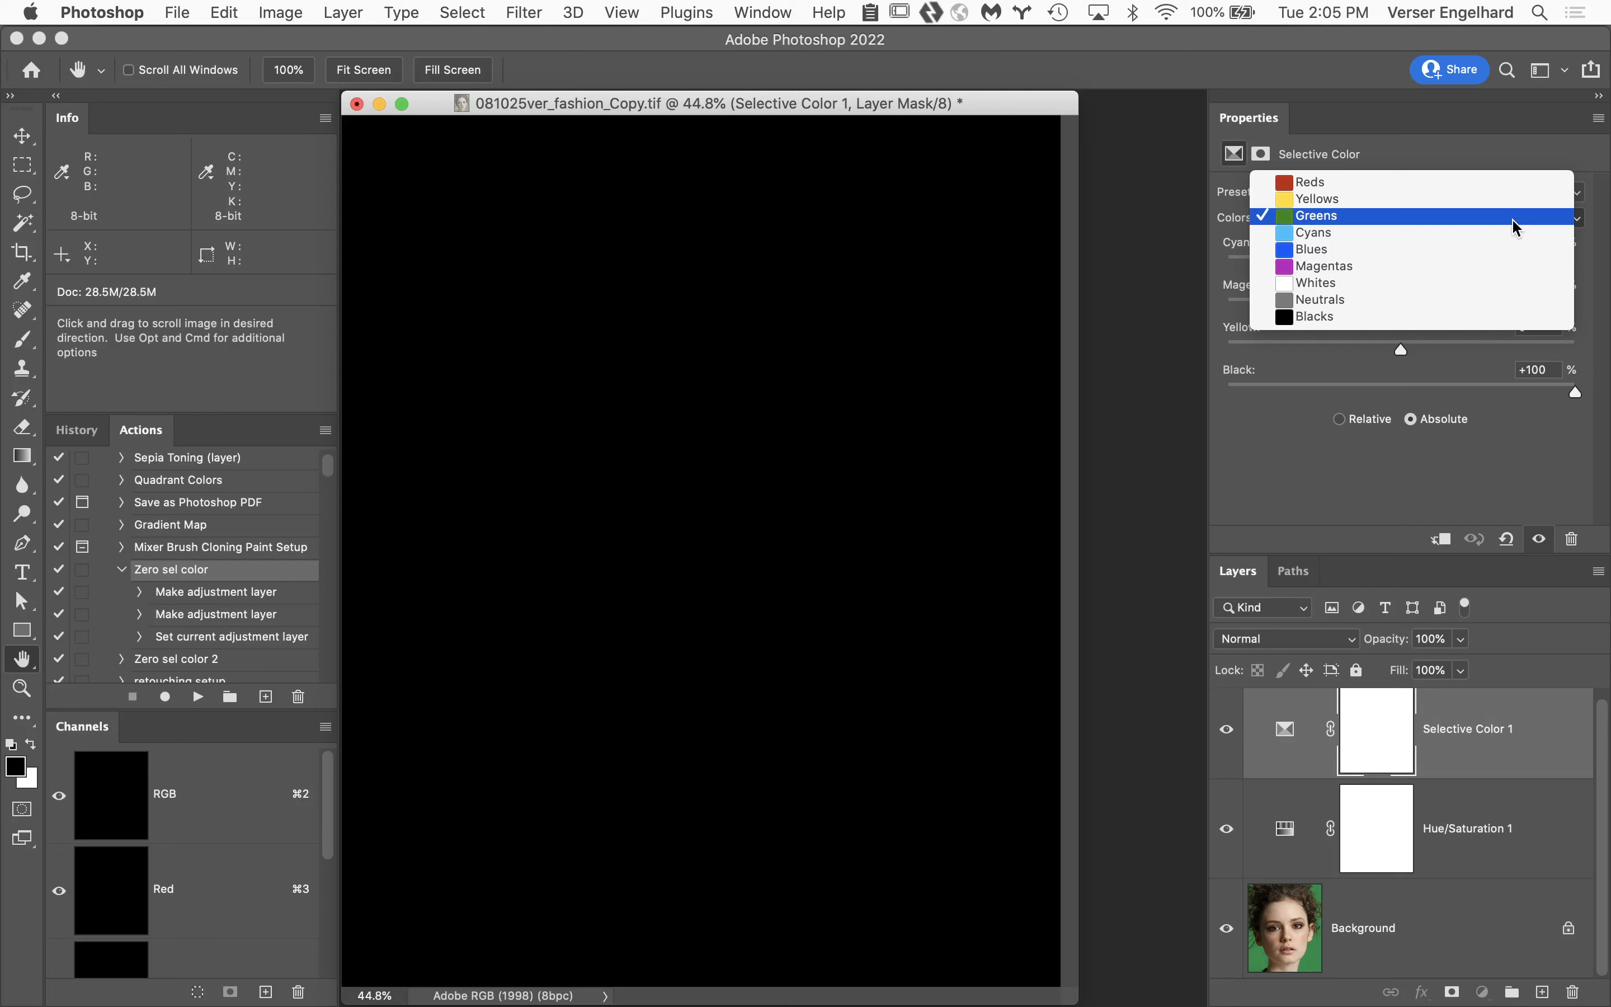
pyautogui.click(1512, 219)
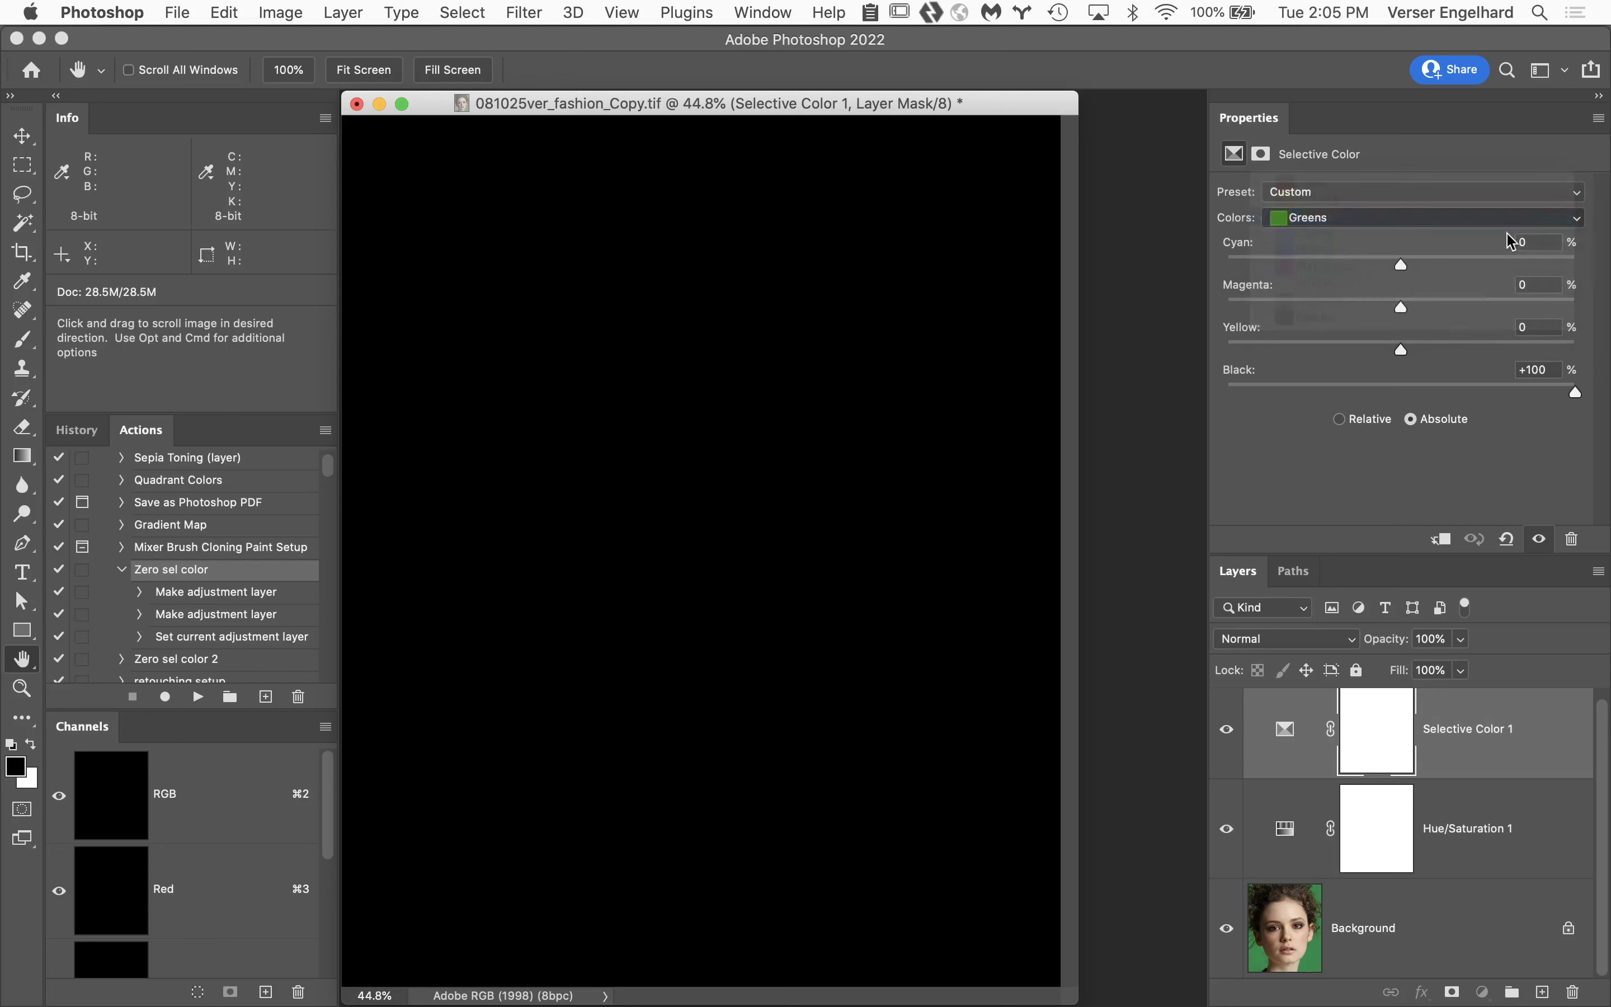
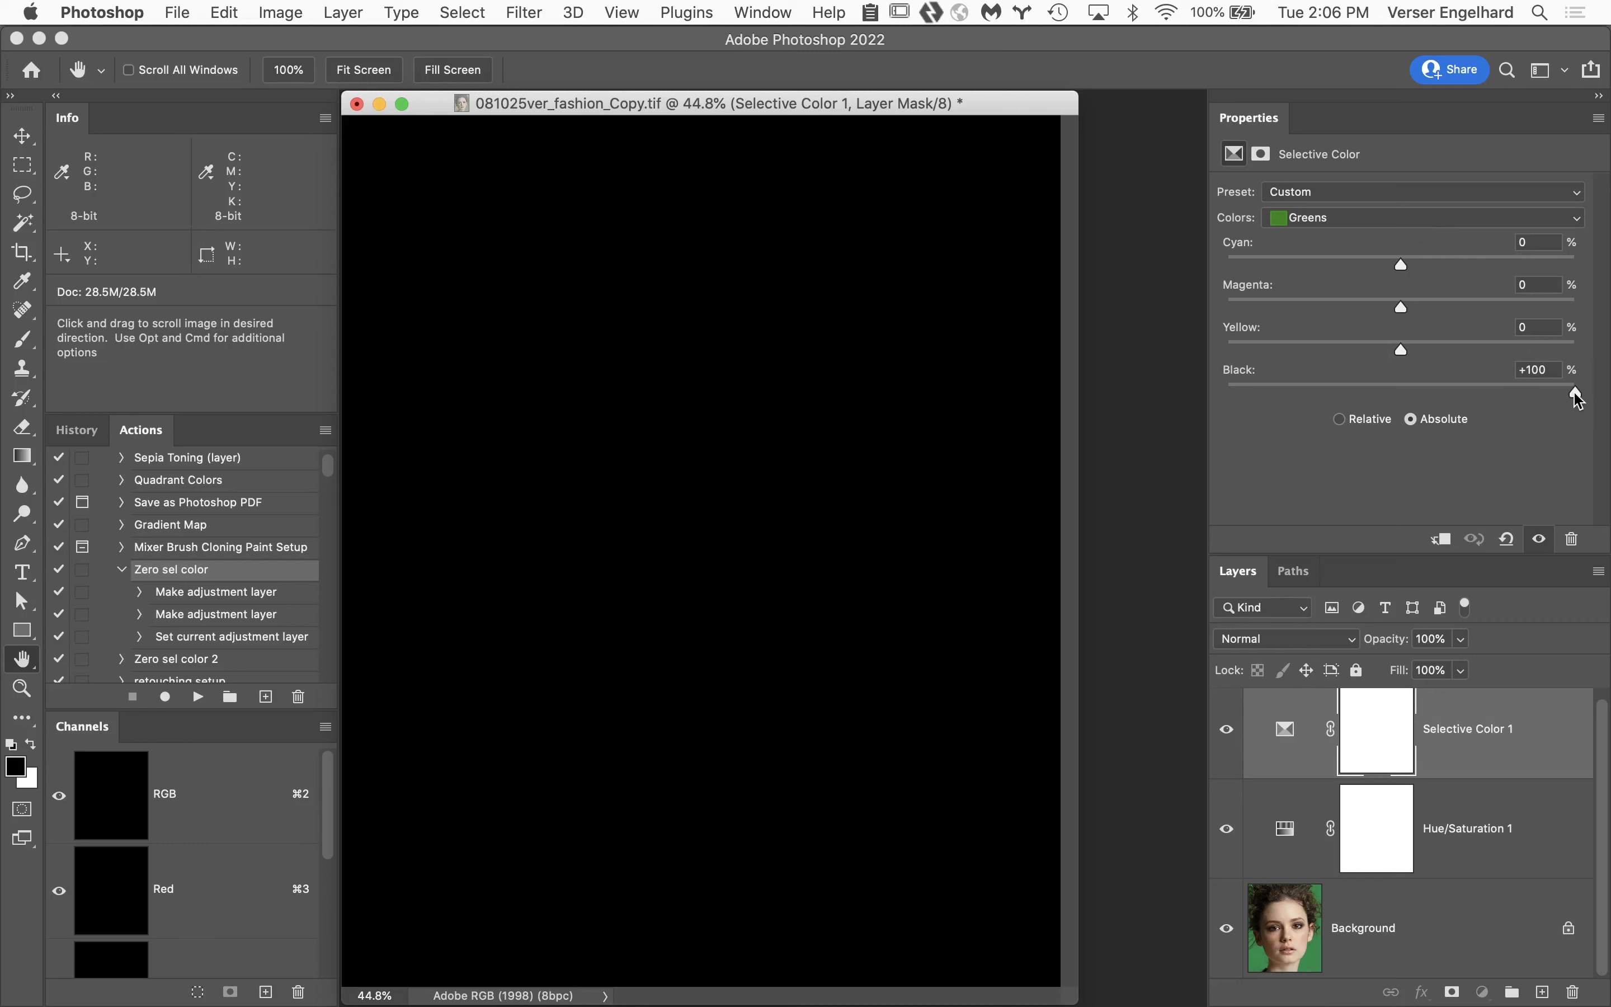
# Set Black for the Greens range to -100% in Selective Color 1 and hide that adjustment layer.
pyautogui.moveTo(1576, 394); pyautogui.dragTo(1172, 399)
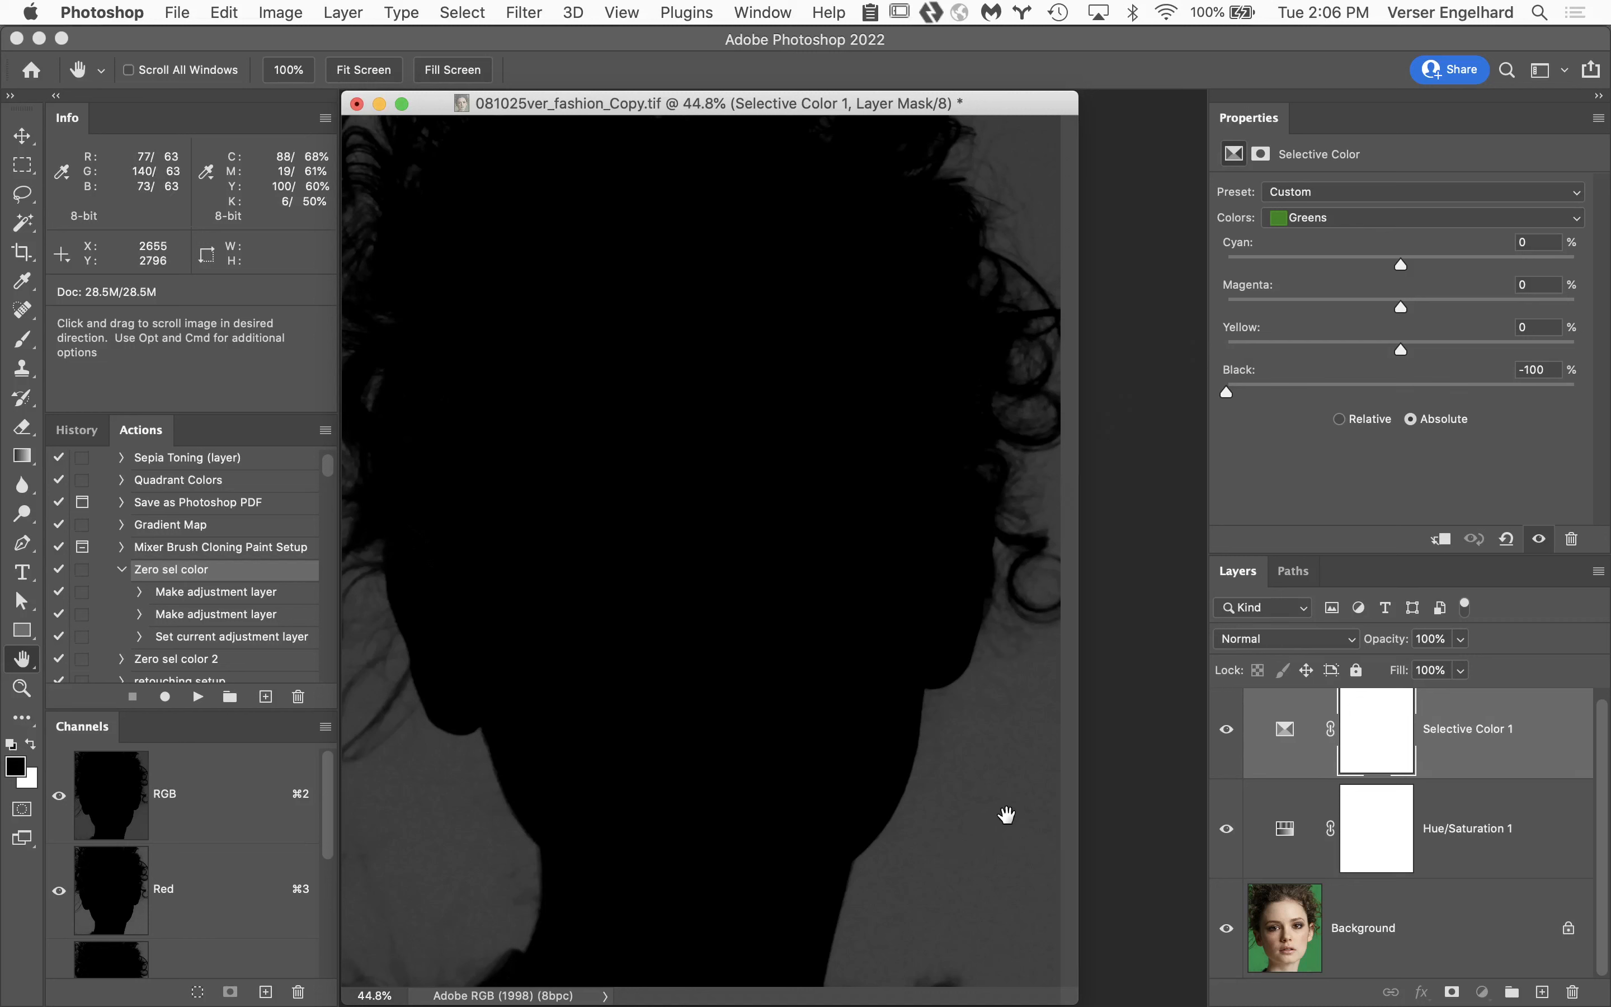
pyautogui.click(1226, 733)
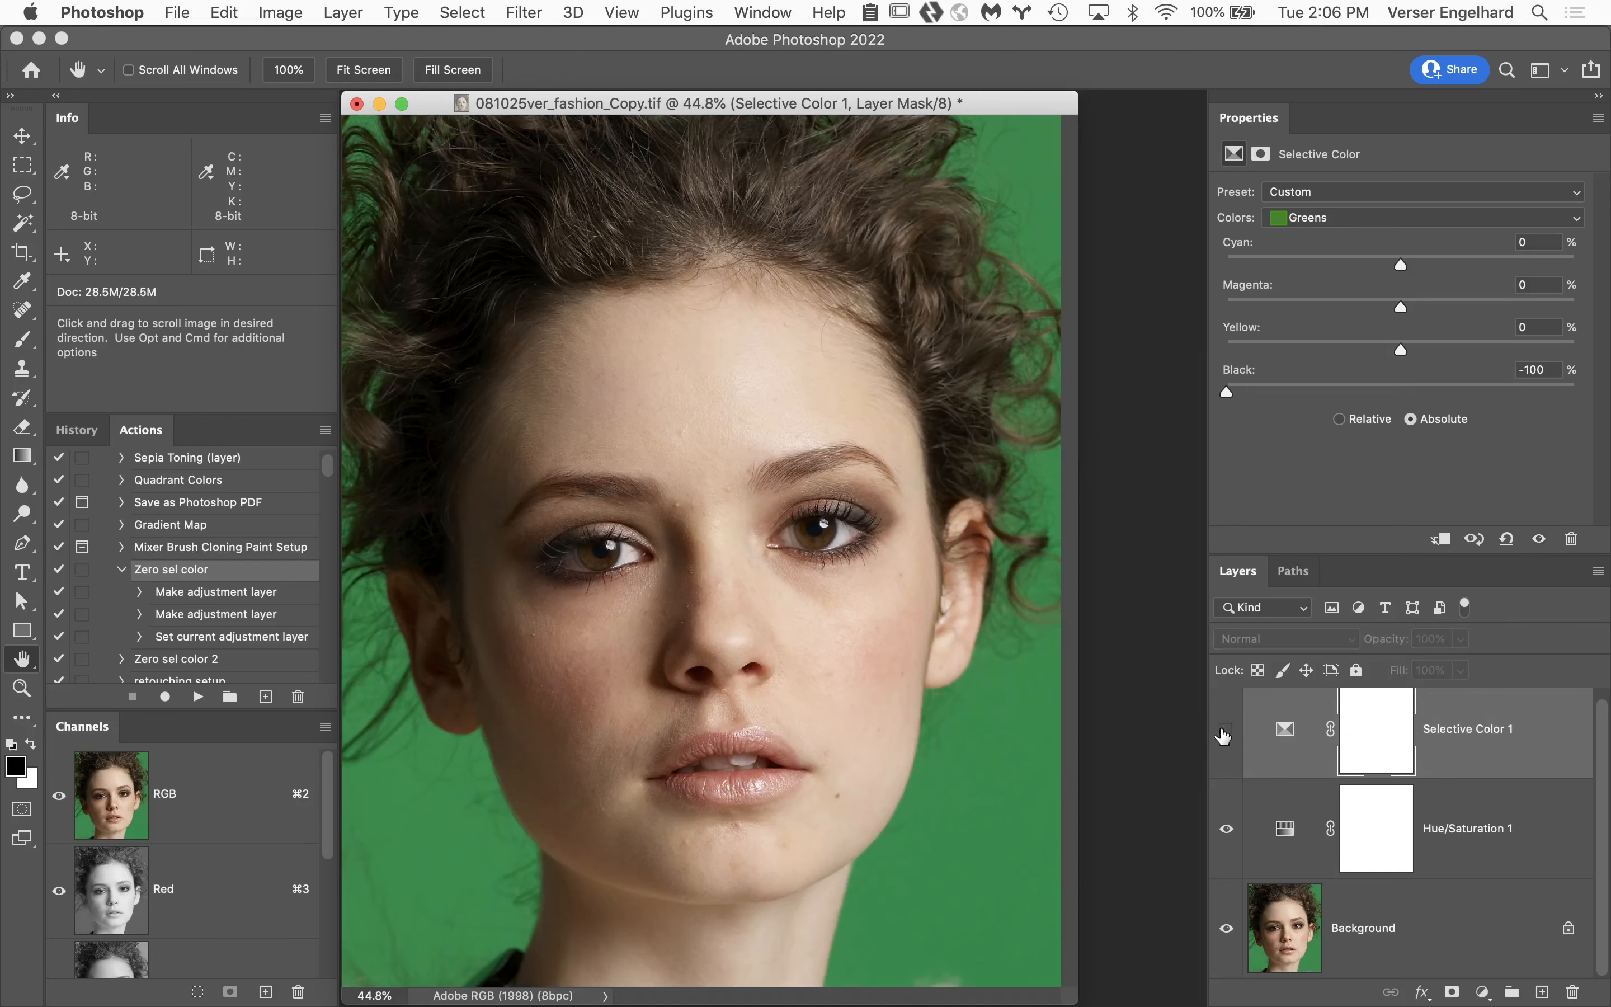
# Select the Hue/Saturation 1 layer and target the Greens range by sampling the green backdrop with on-image adjustment.
pyautogui.click(1530, 822)
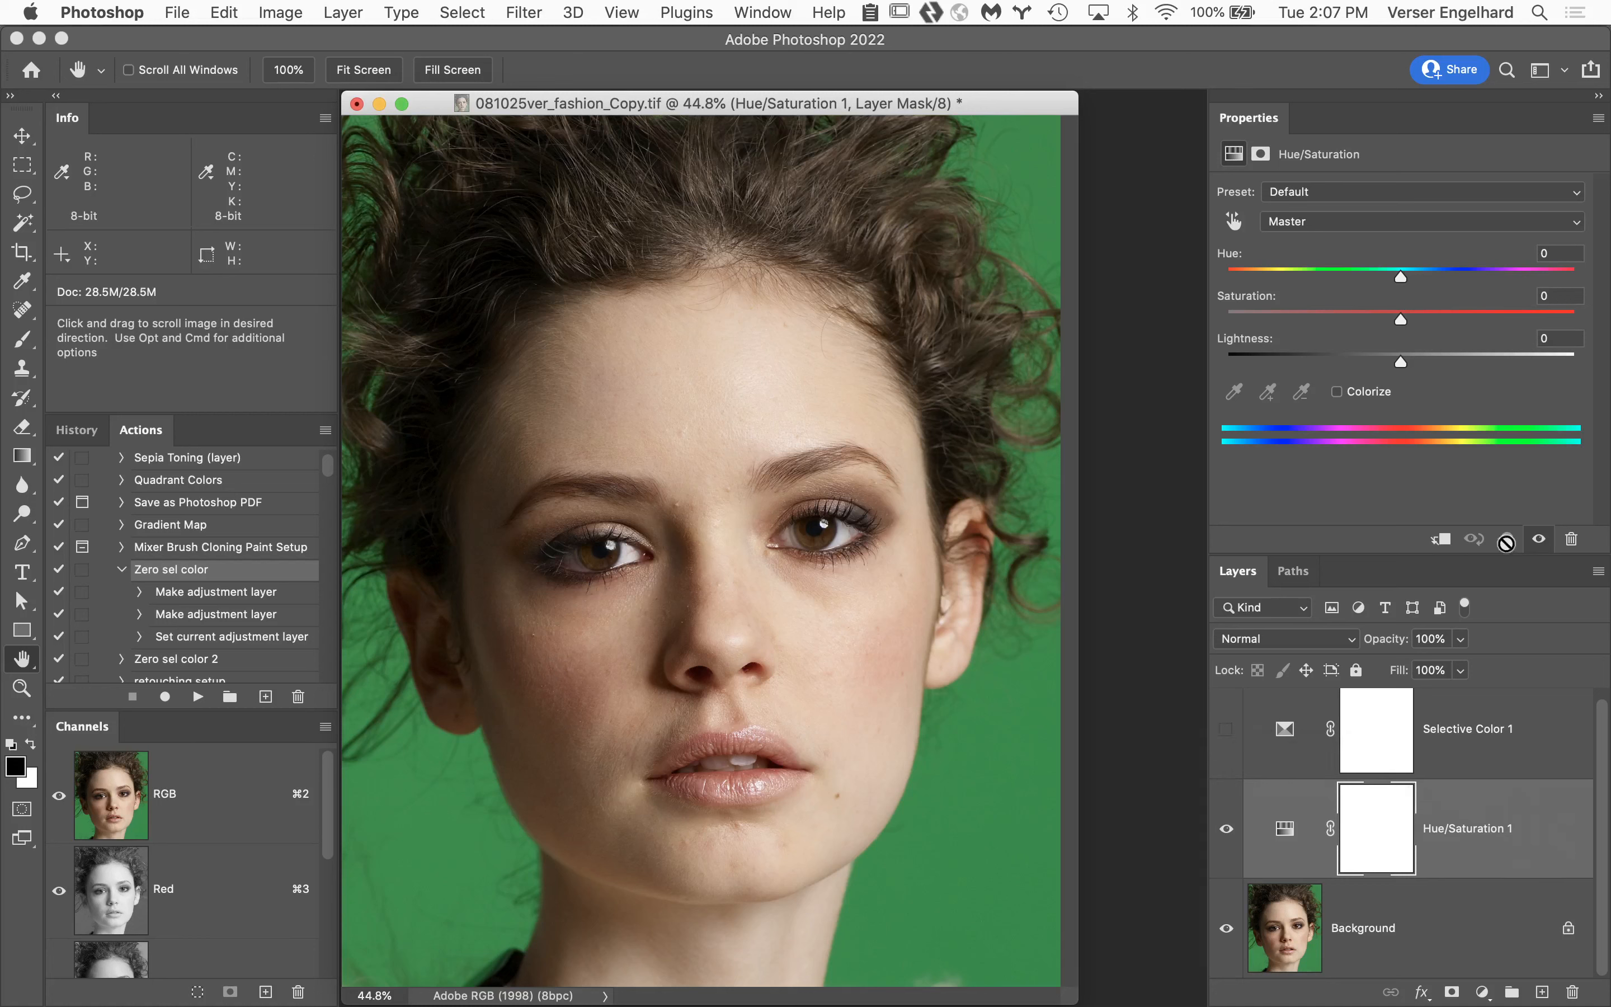
pyautogui.click(1233, 224)
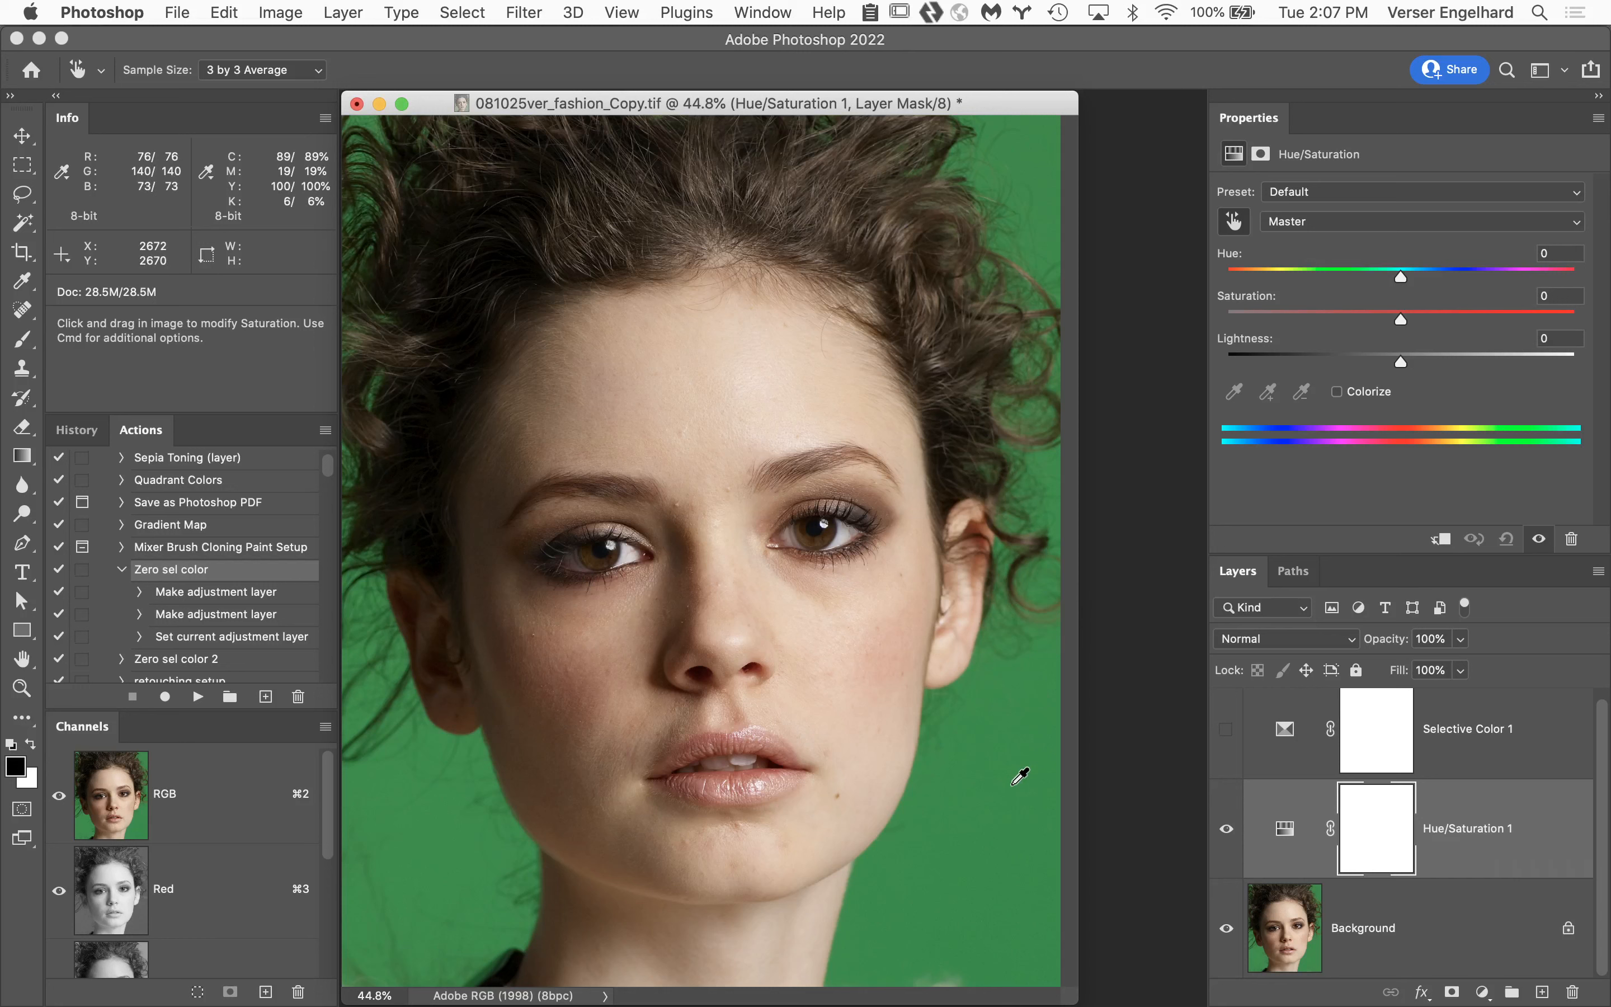
pyautogui.click(1430, 224)
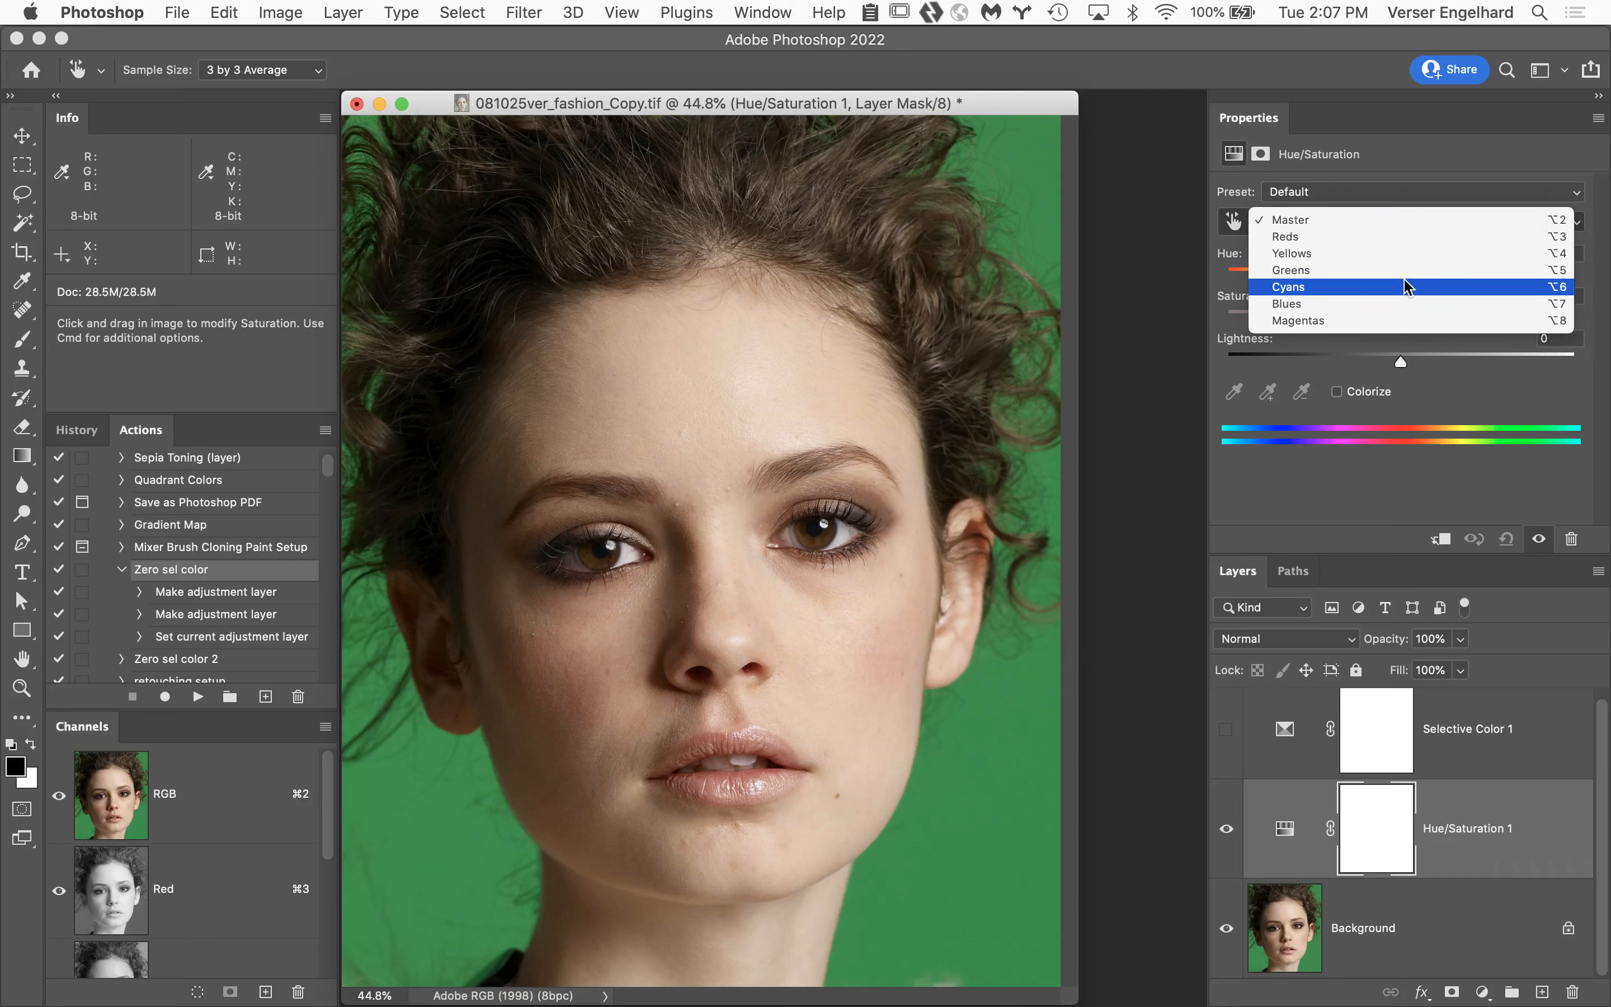
pyautogui.click(1397, 494)
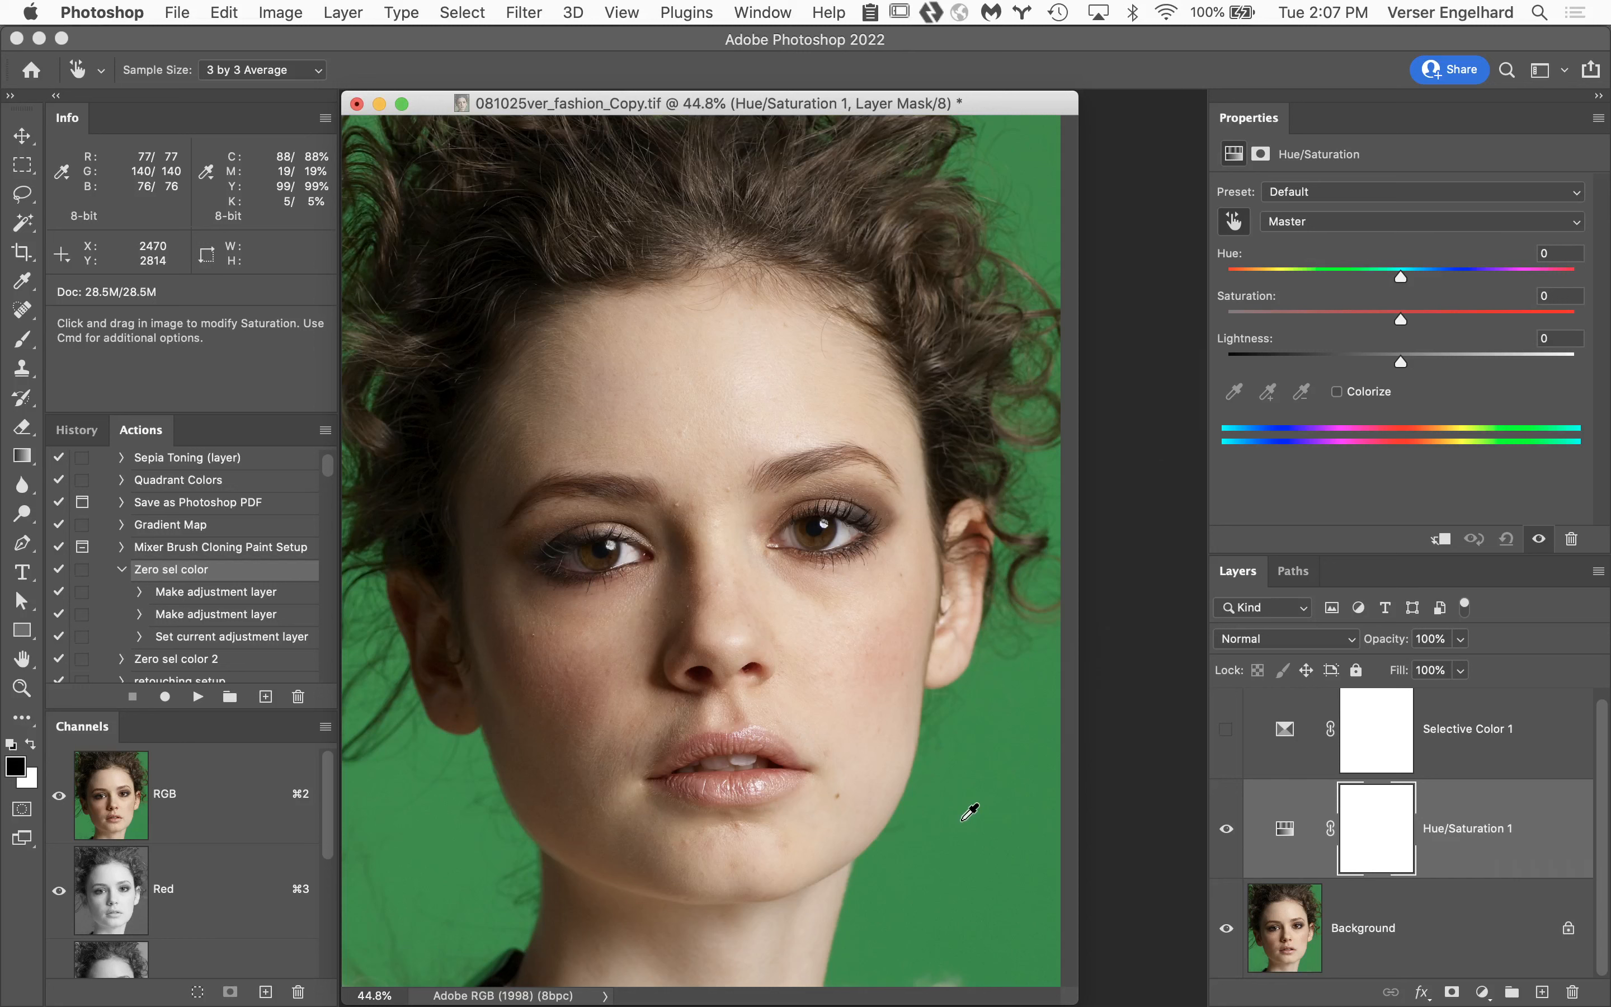
pyautogui.click(964, 825)
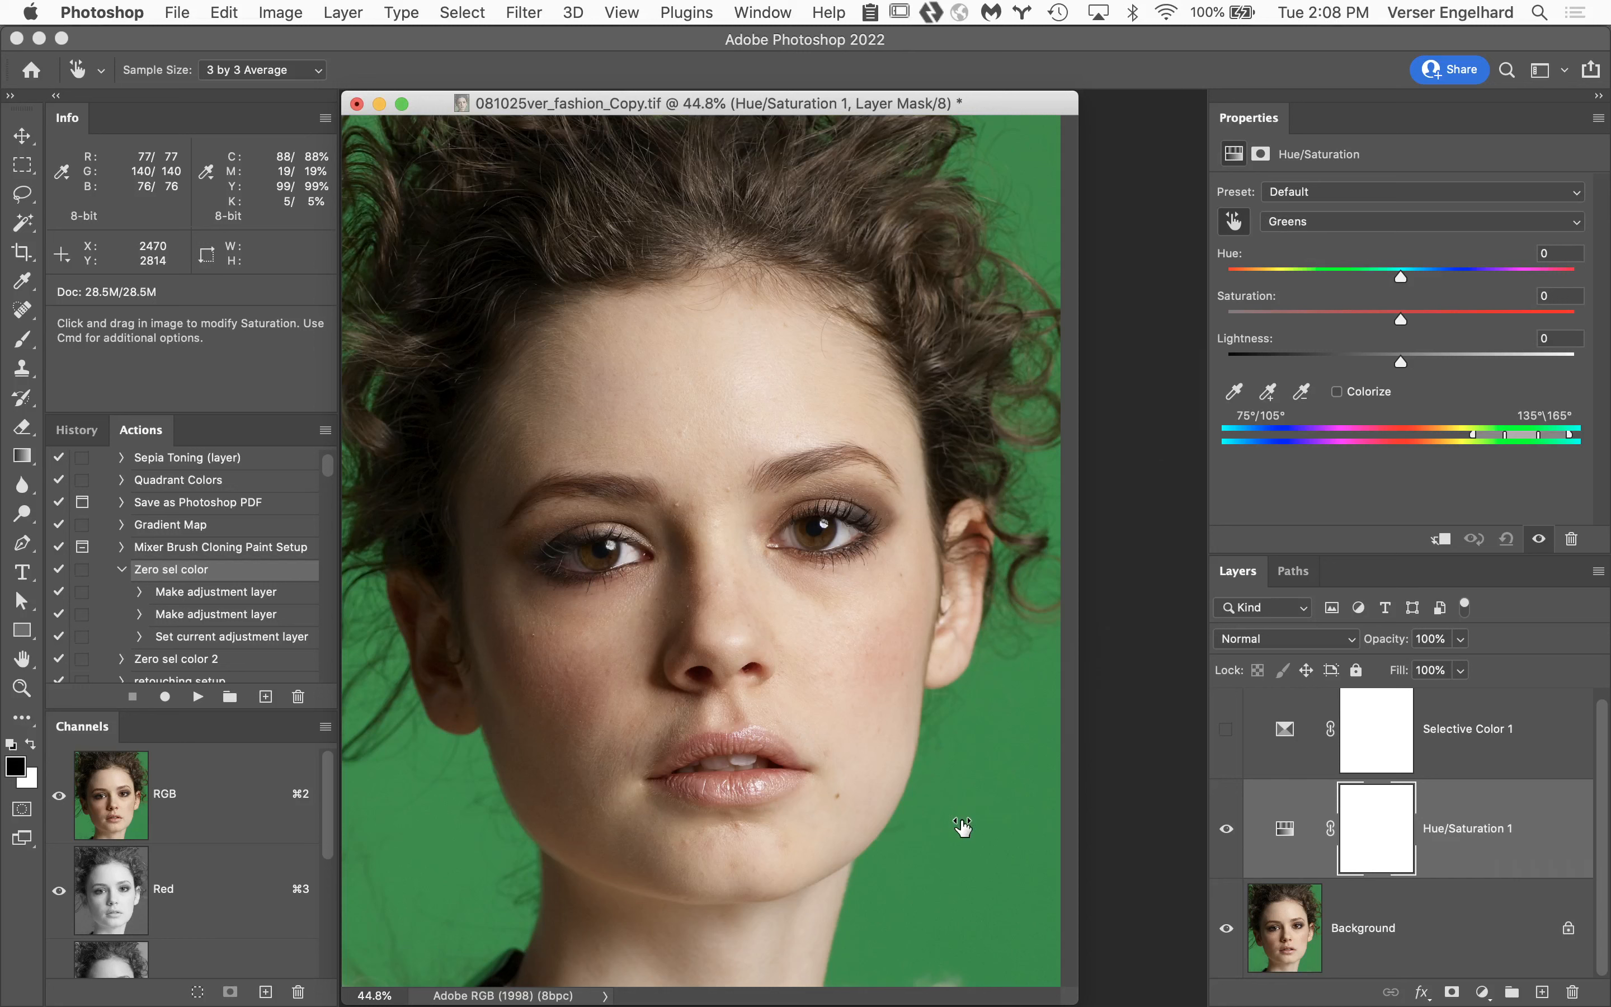
# Compare the Greens saturation at +100 and -98 in Hue/Saturation 1, returning it to +100.
pyautogui.moveTo(964, 825); pyautogui.dragTo(1197, 846)
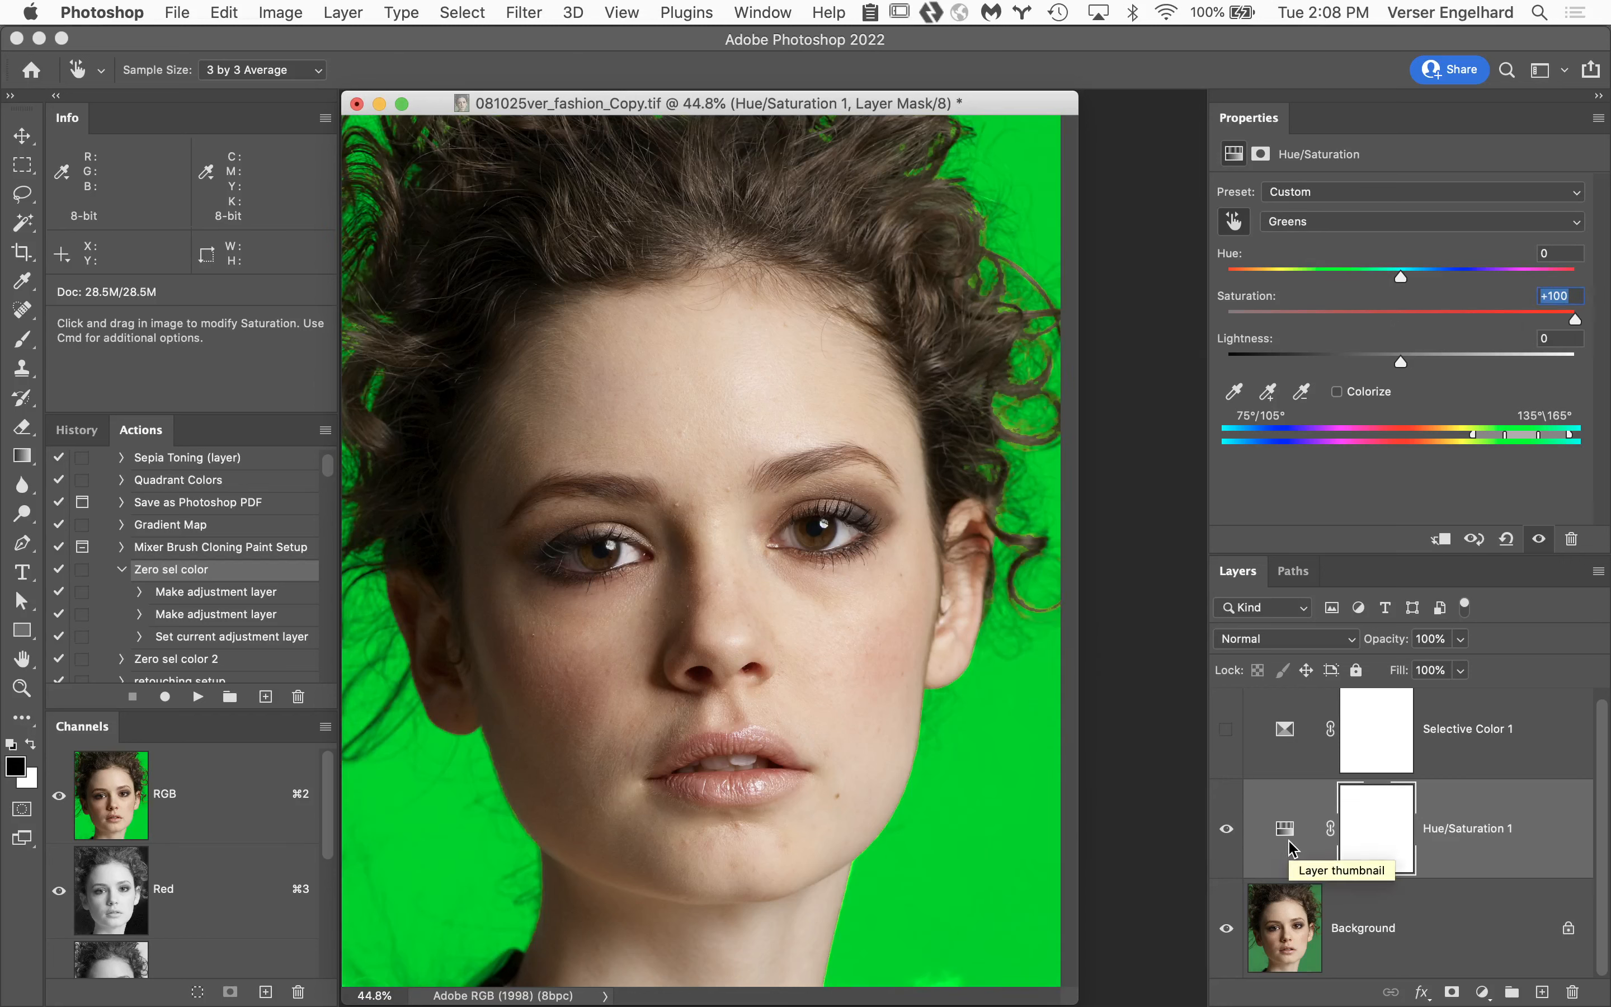
pyautogui.moveTo(1132, 830); pyautogui.dragTo(753, 810)
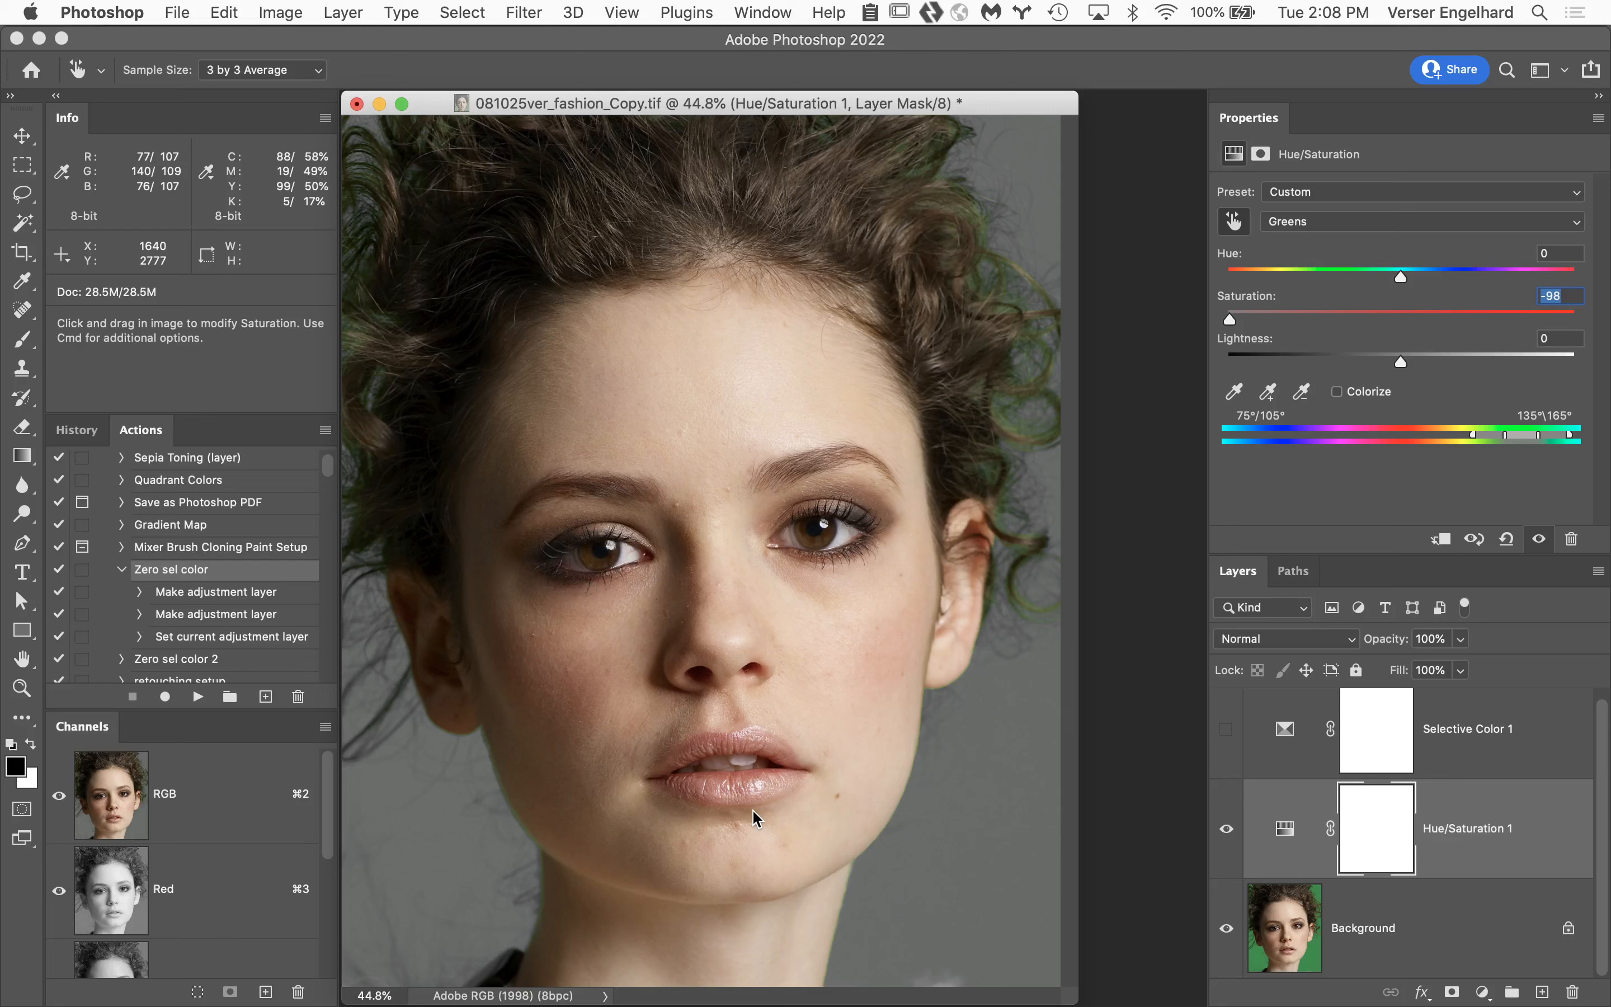
pyautogui.moveTo(760, 810); pyautogui.dragTo(1169, 838)
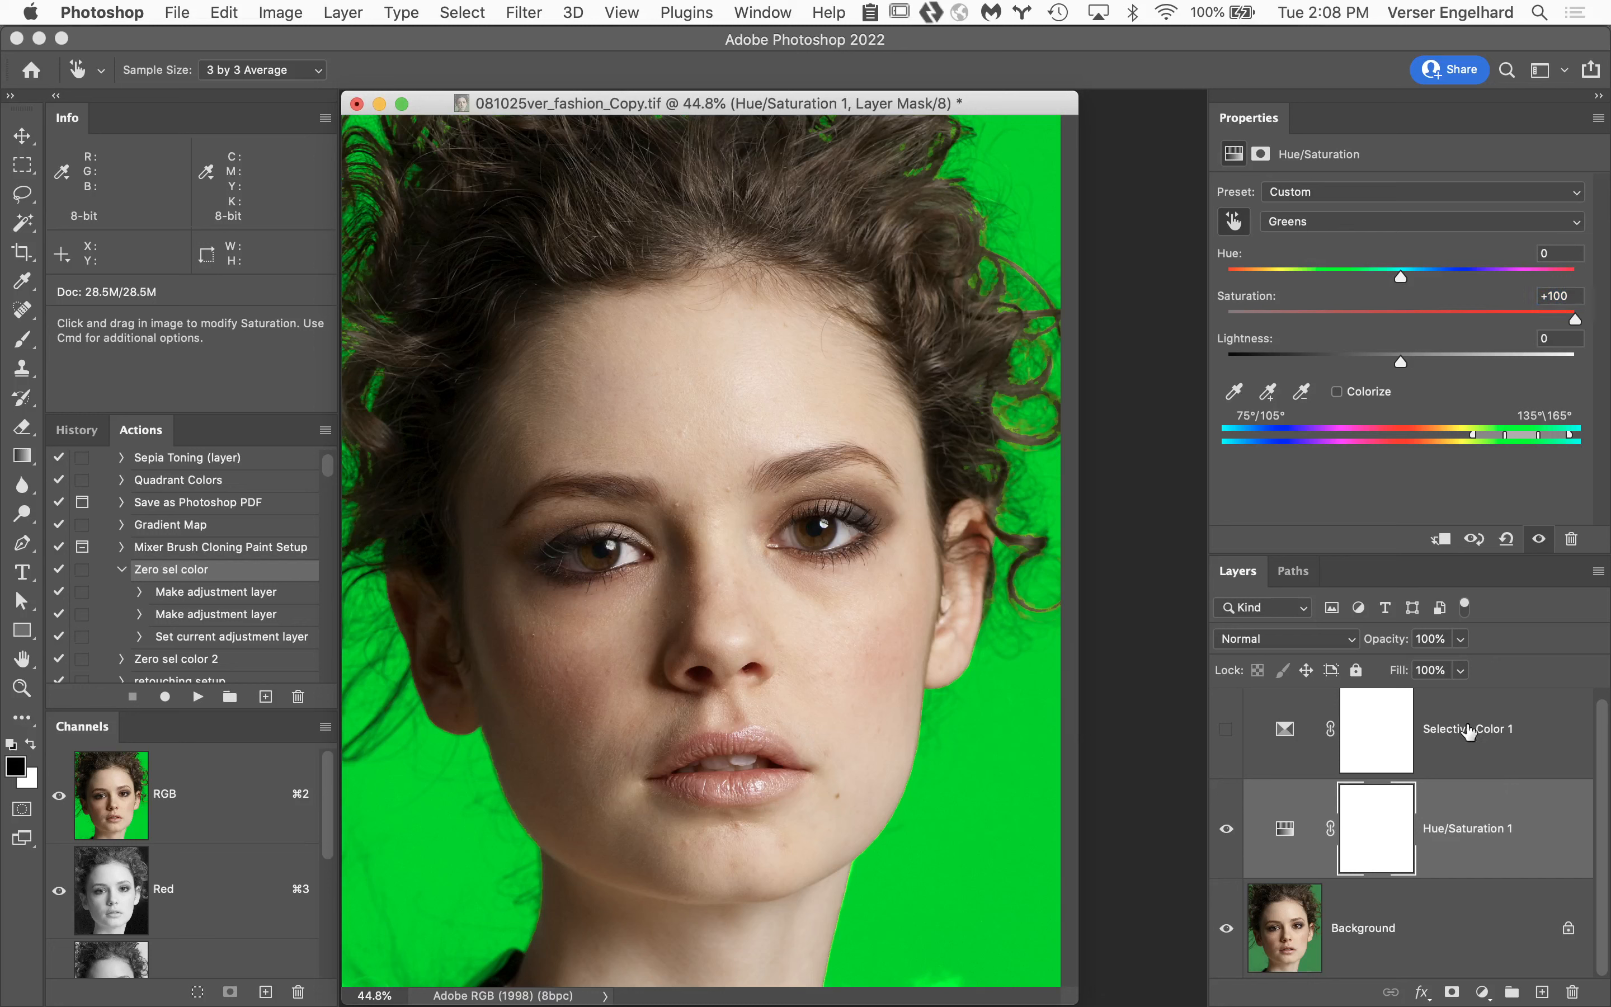
# Delete the Selective Color 1 and Hue/Saturation 1 adjustment layers together.
pyautogui.keyDown('shift'); pyautogui.click(1538, 750); pyautogui.keyUp('shift')
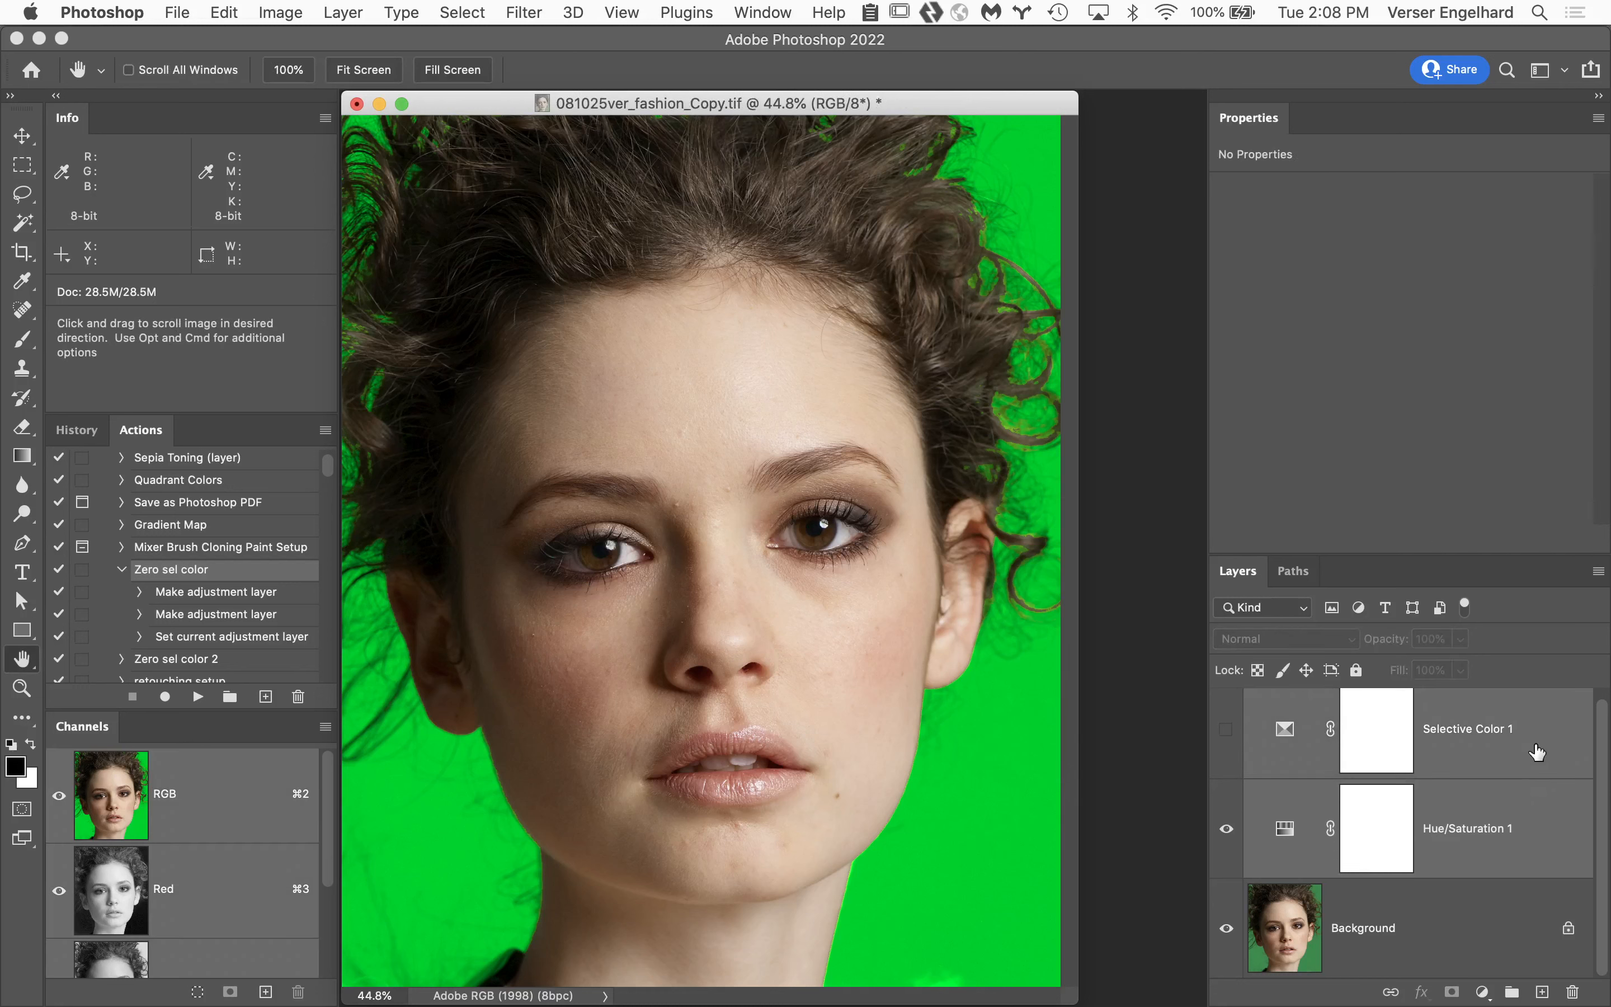
pyautogui.moveTo(1537, 760); pyautogui.dragTo(1572, 987)
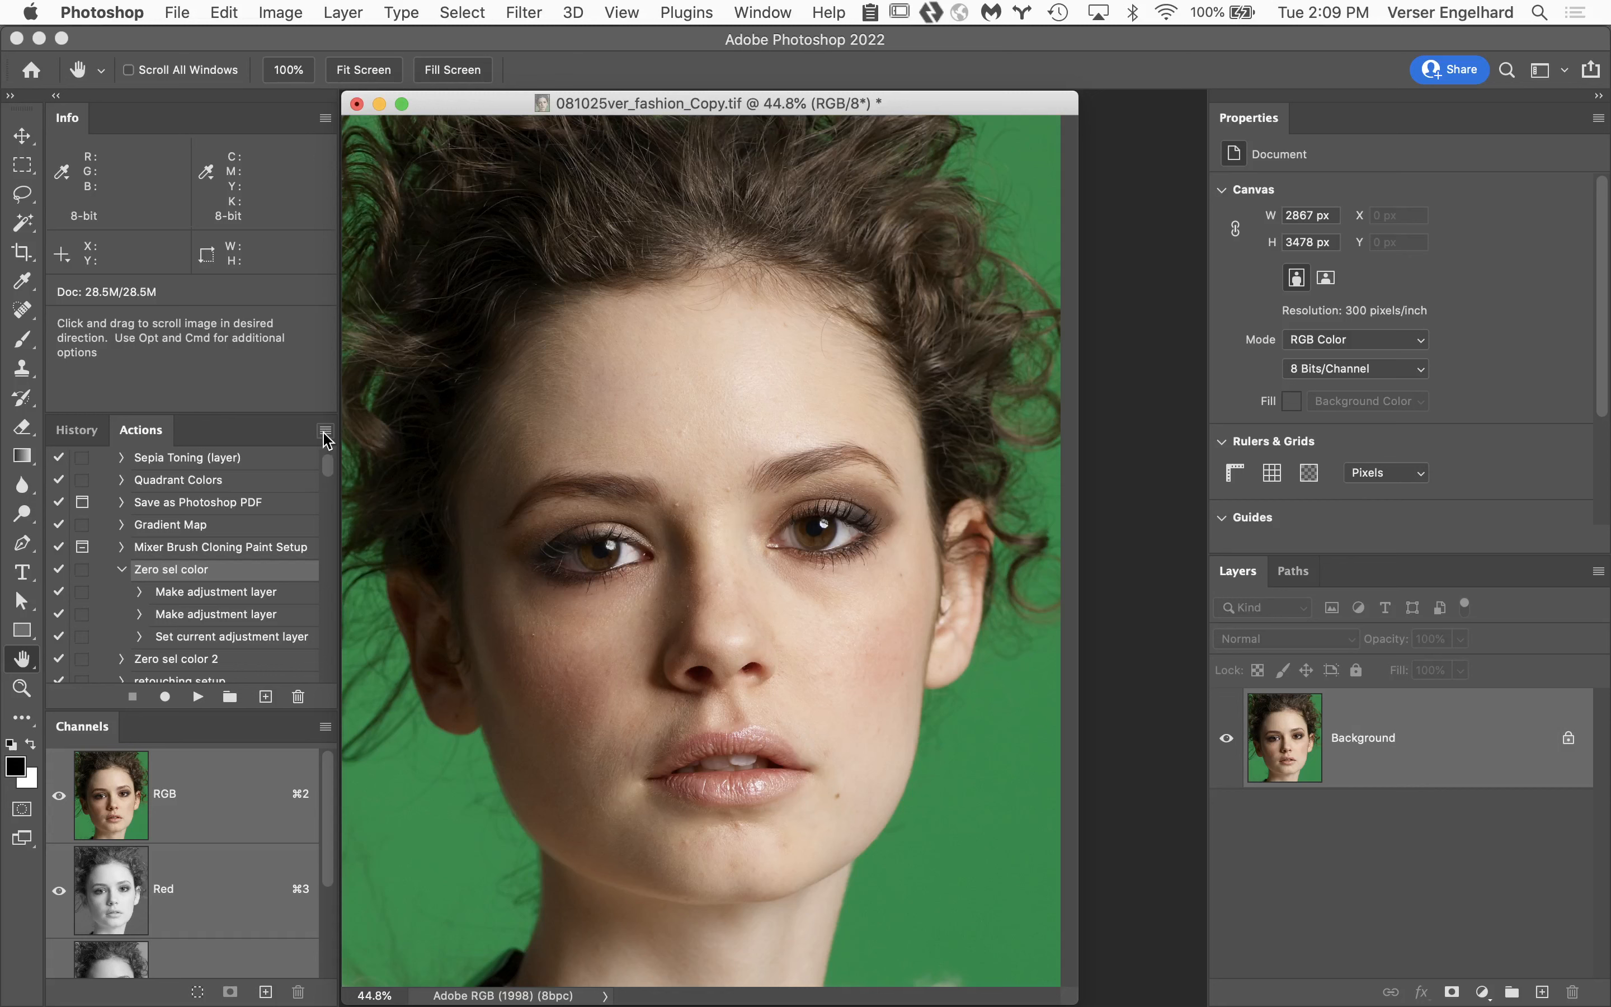
# Create a new action named "Zero sel color" in the Default Actions set and start recording it.
pyautogui.click(326, 433)
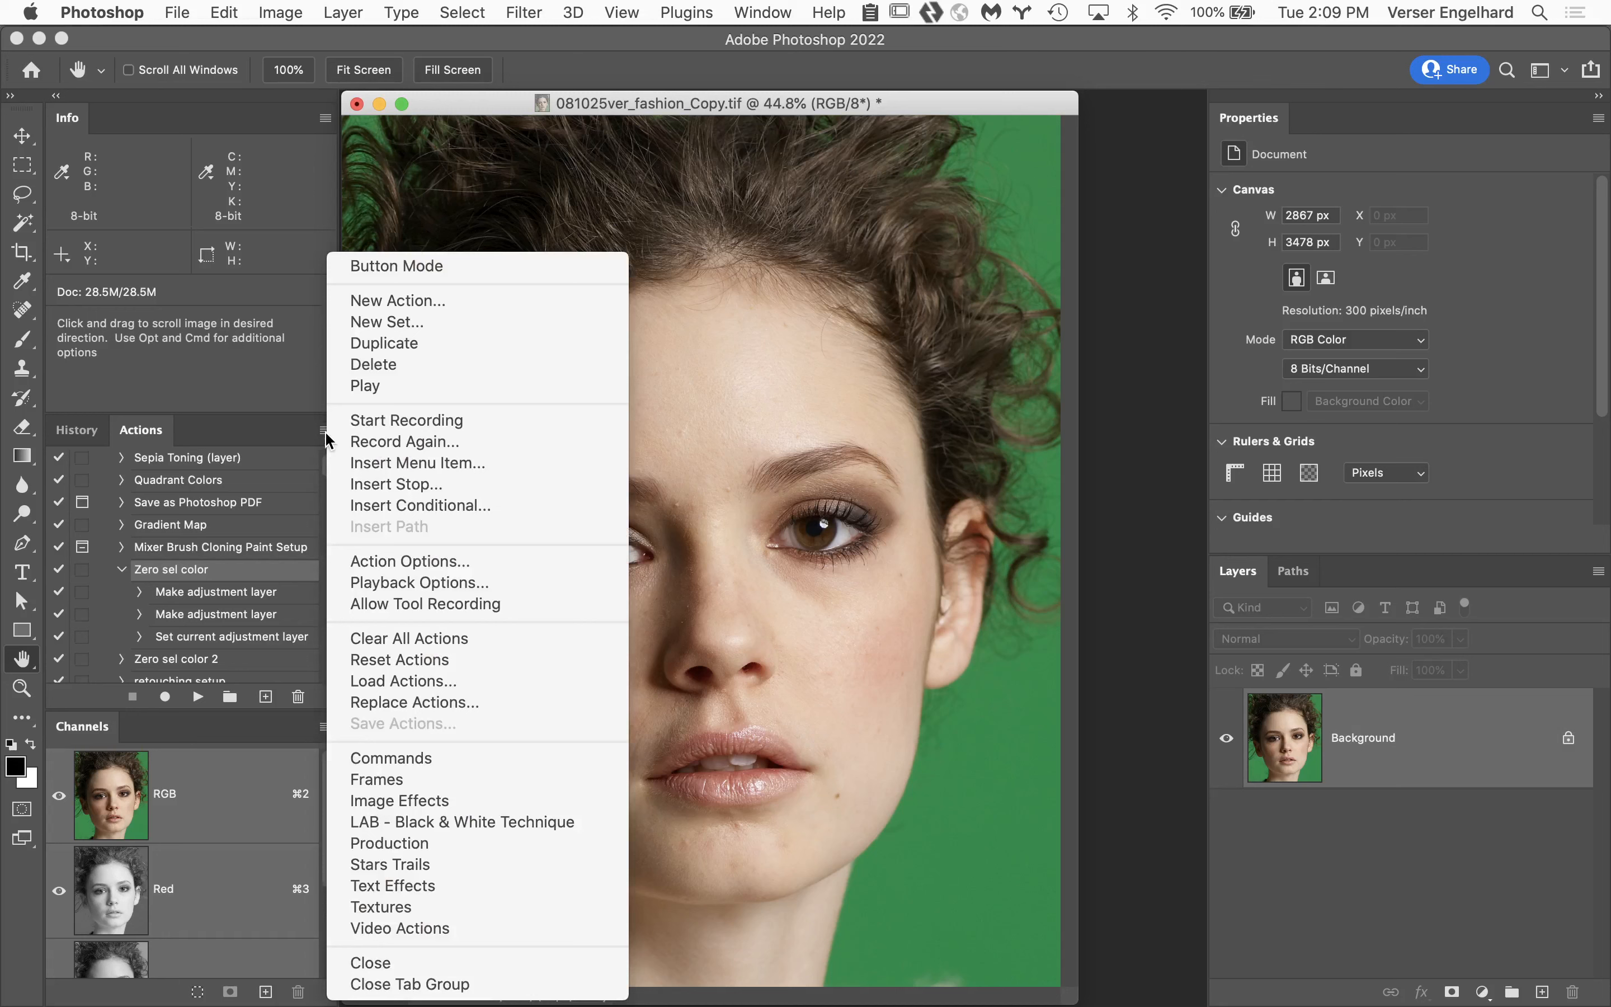
pyautogui.click(418, 301)
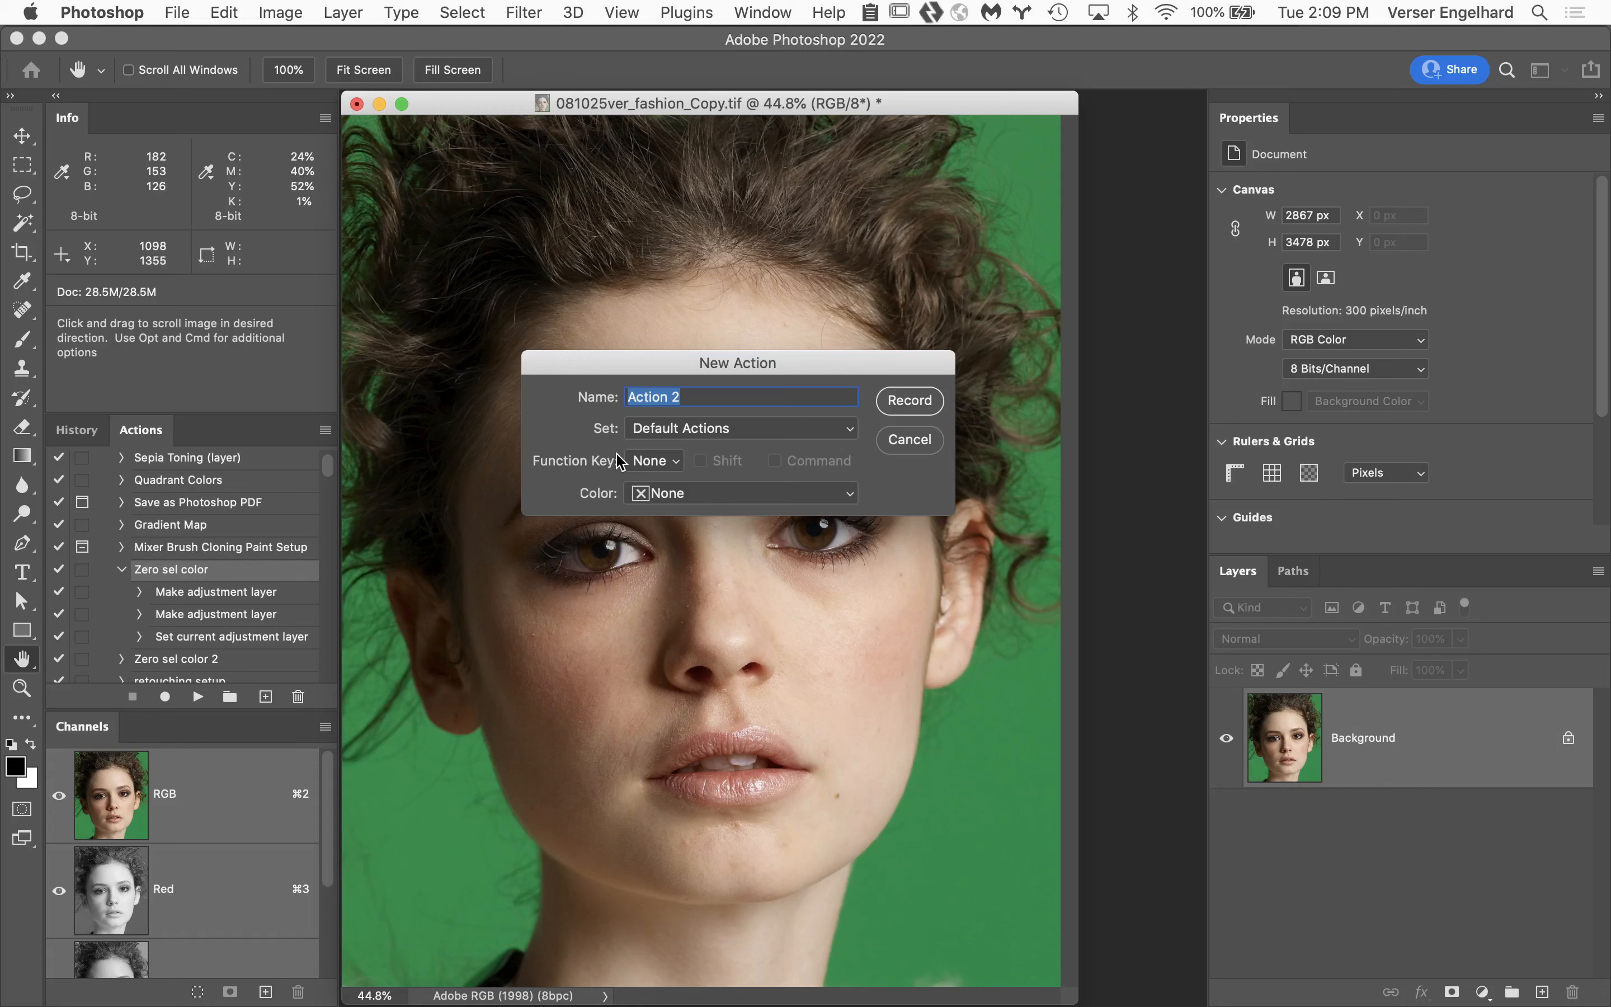
pyautogui.write('Zero sel color')
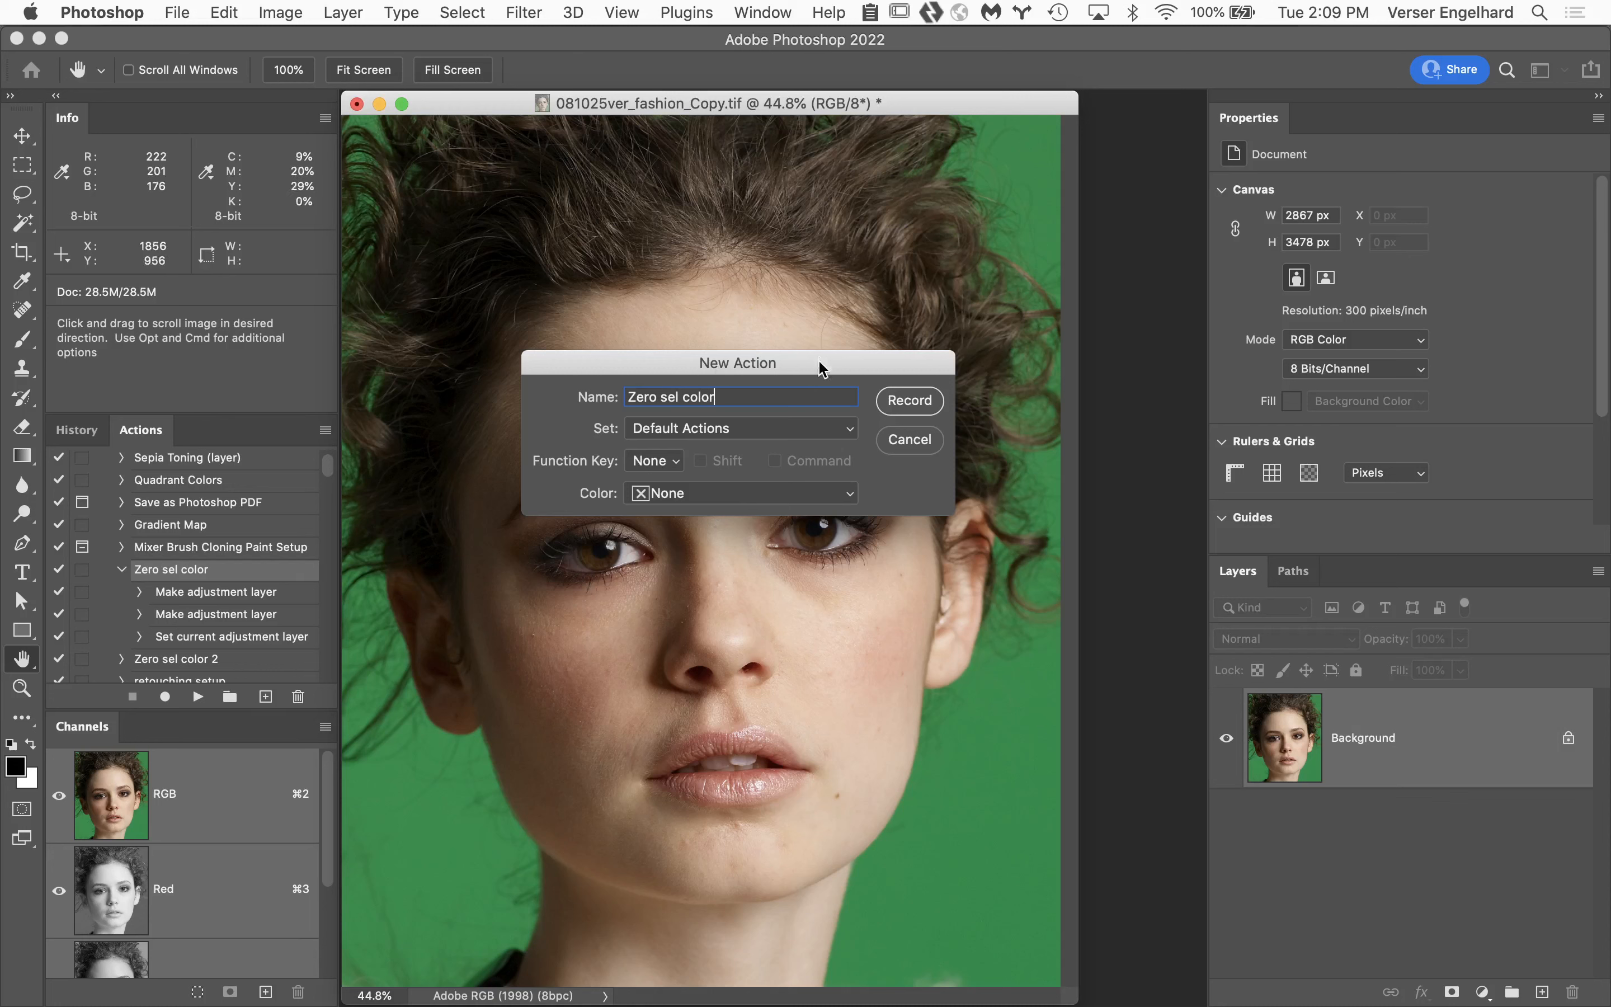
pyautogui.click(917, 403)
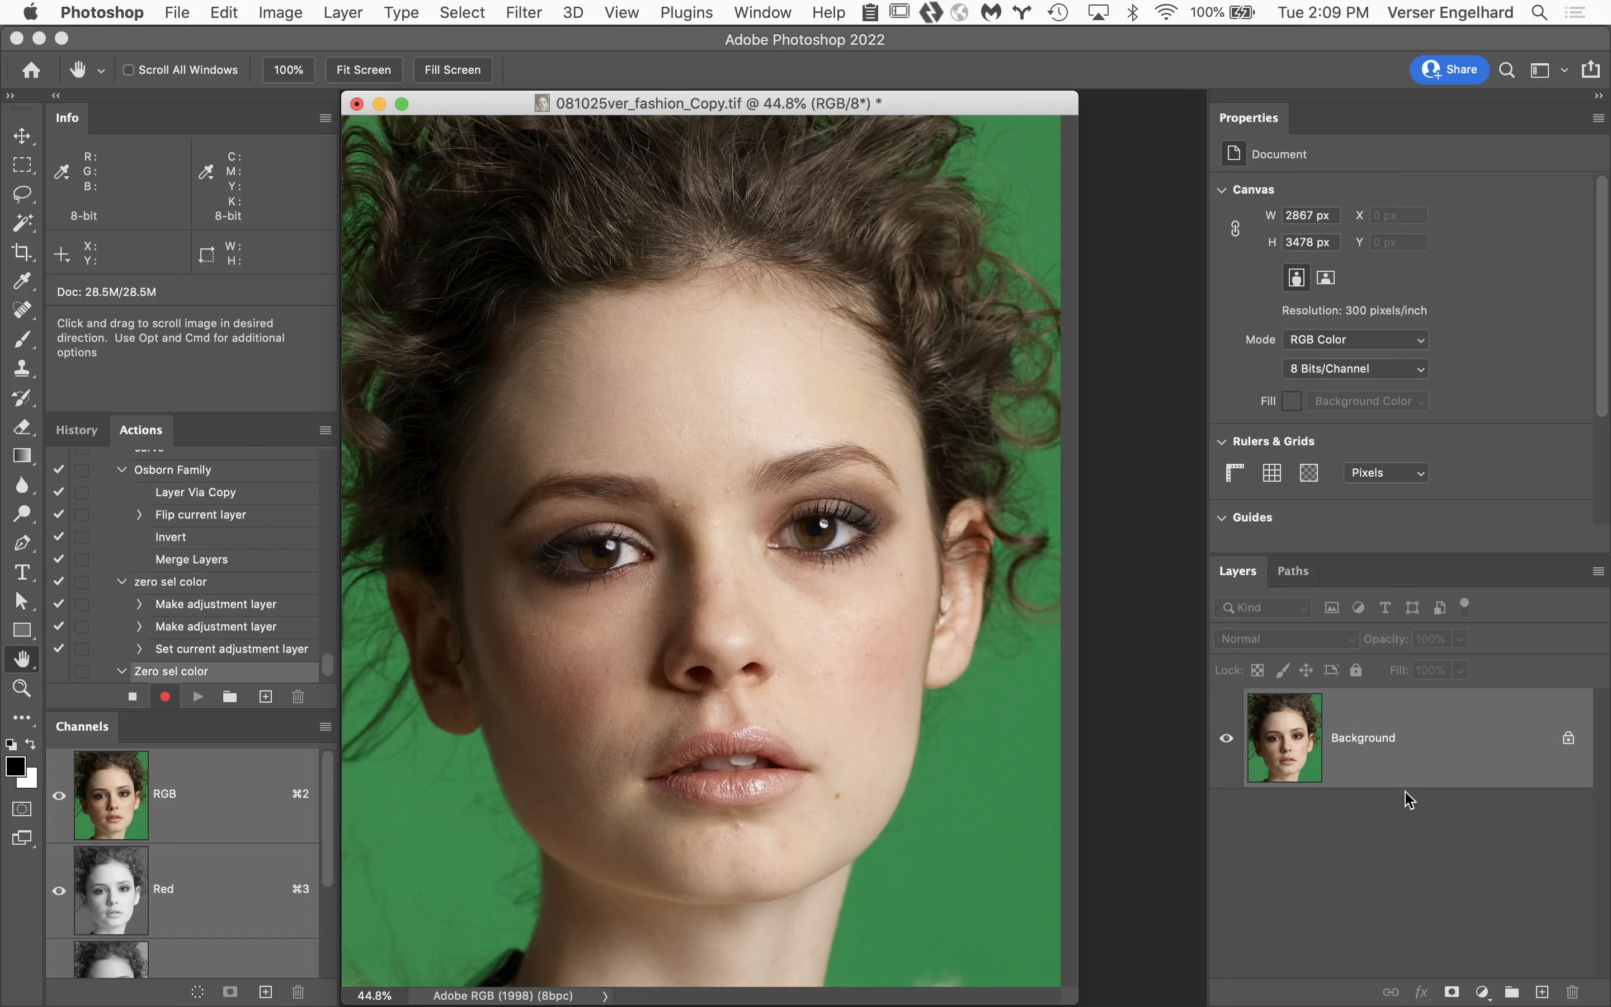
# Add a Hue/Saturation adjustment layer and a Selective Color adjustment layer above the Background.
pyautogui.click(1482, 993)
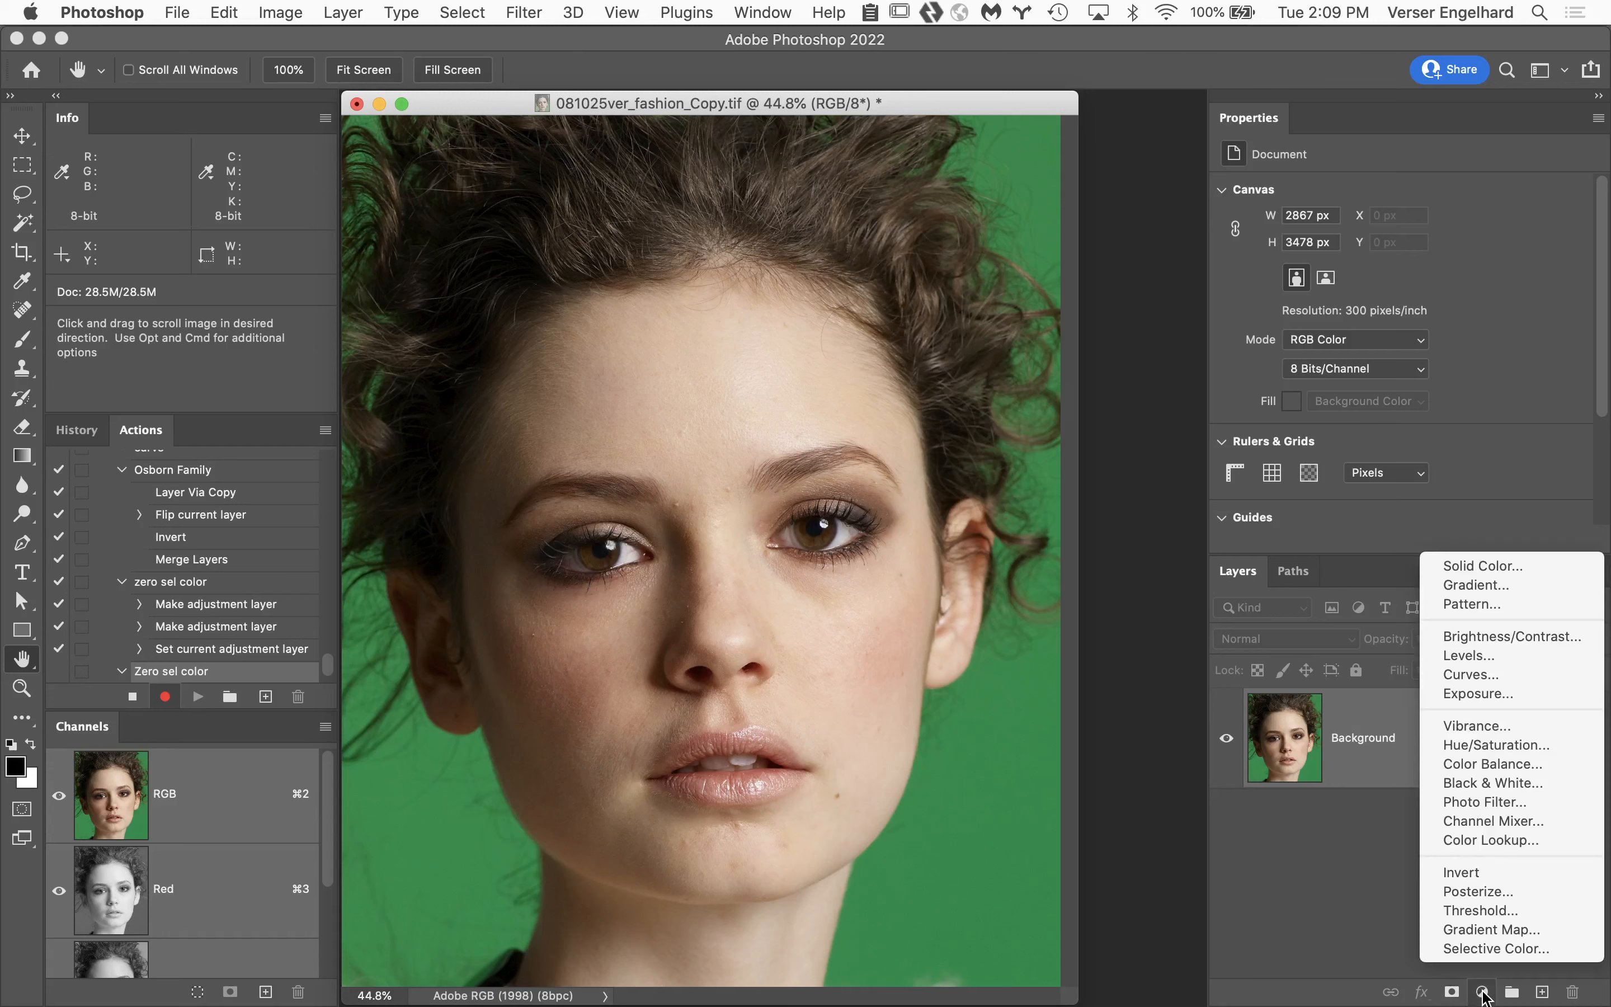
pyautogui.click(1465, 746)
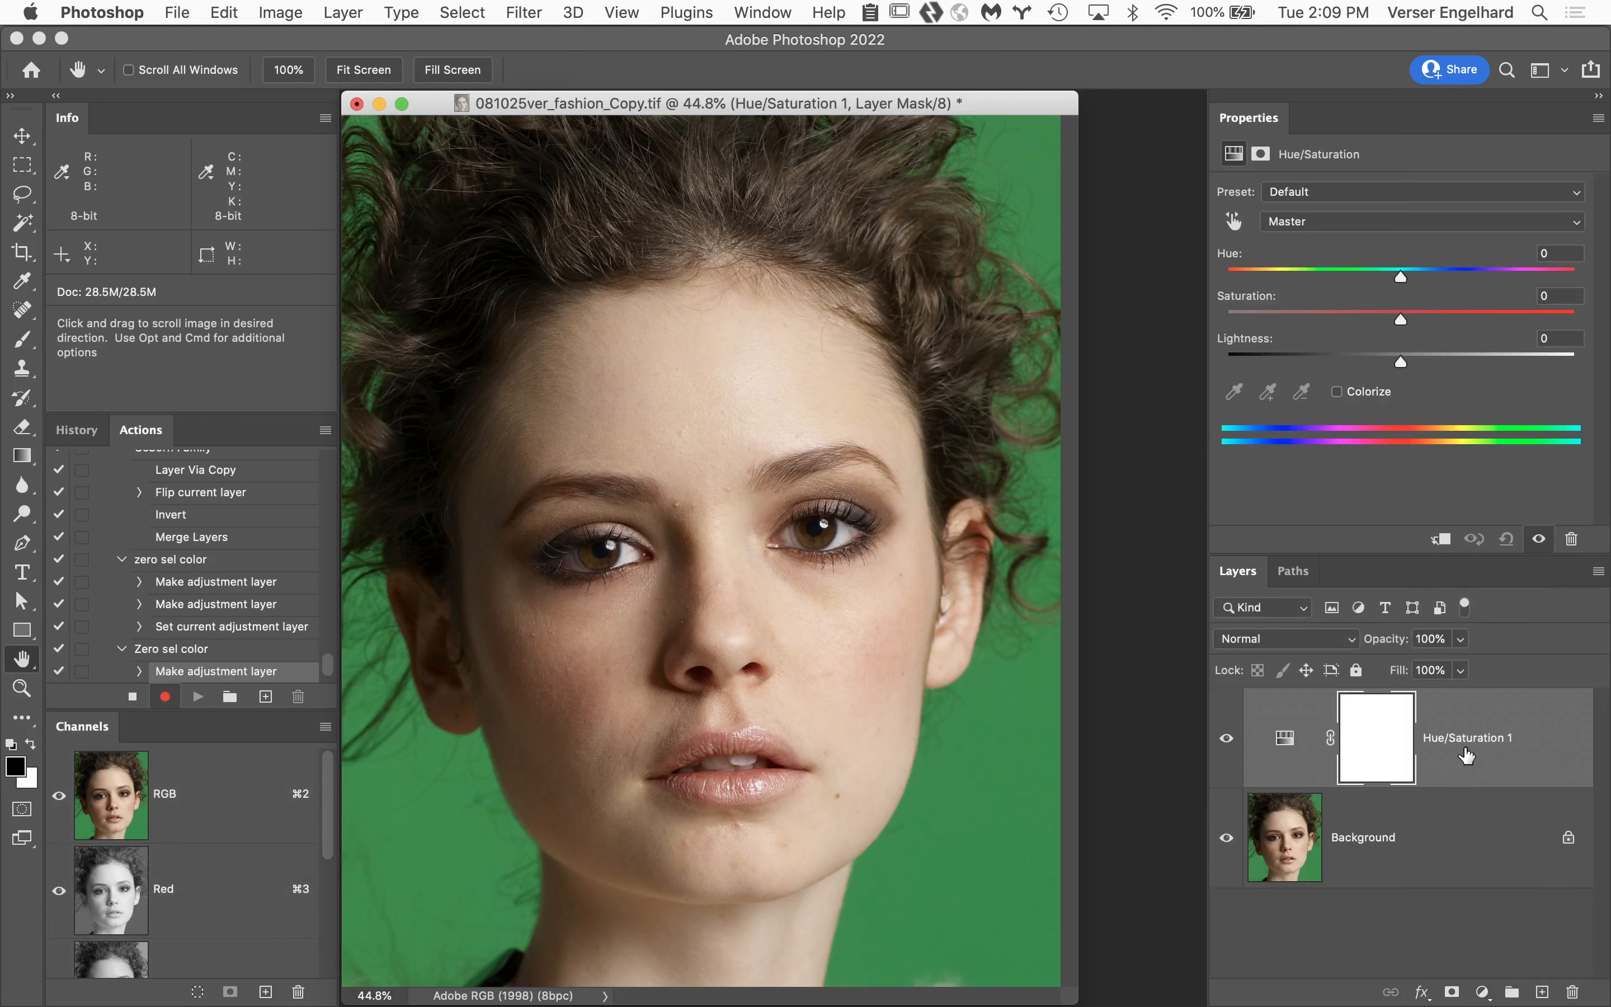
pyautogui.click(1483, 993)
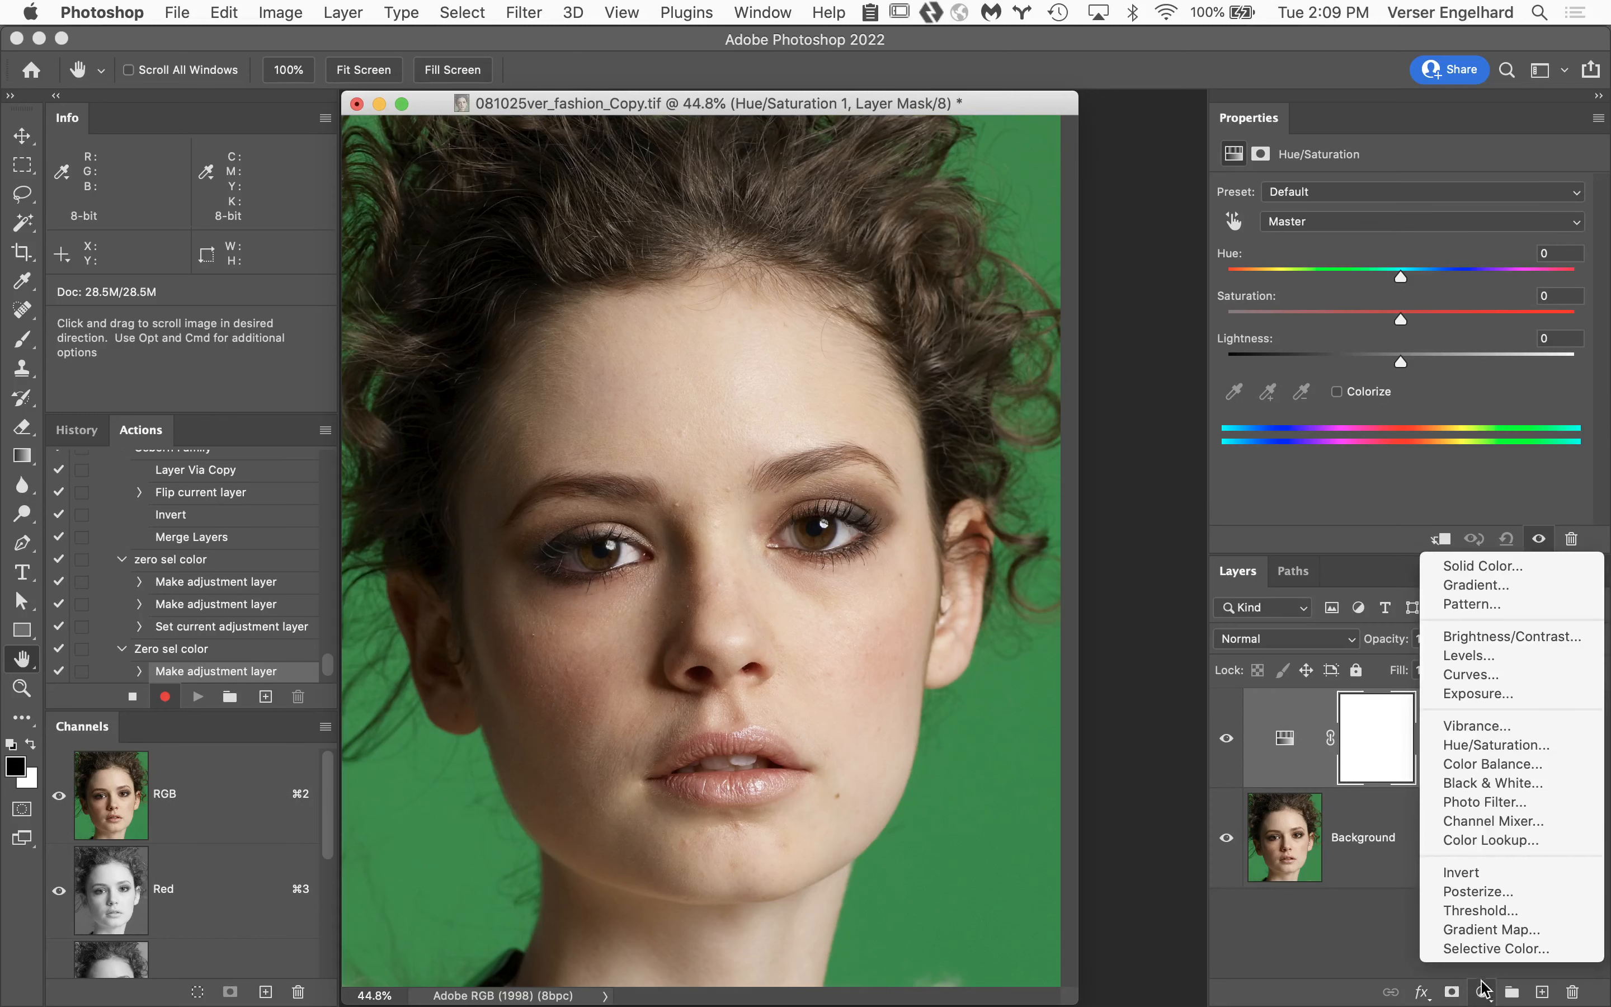
pyautogui.click(1479, 948)
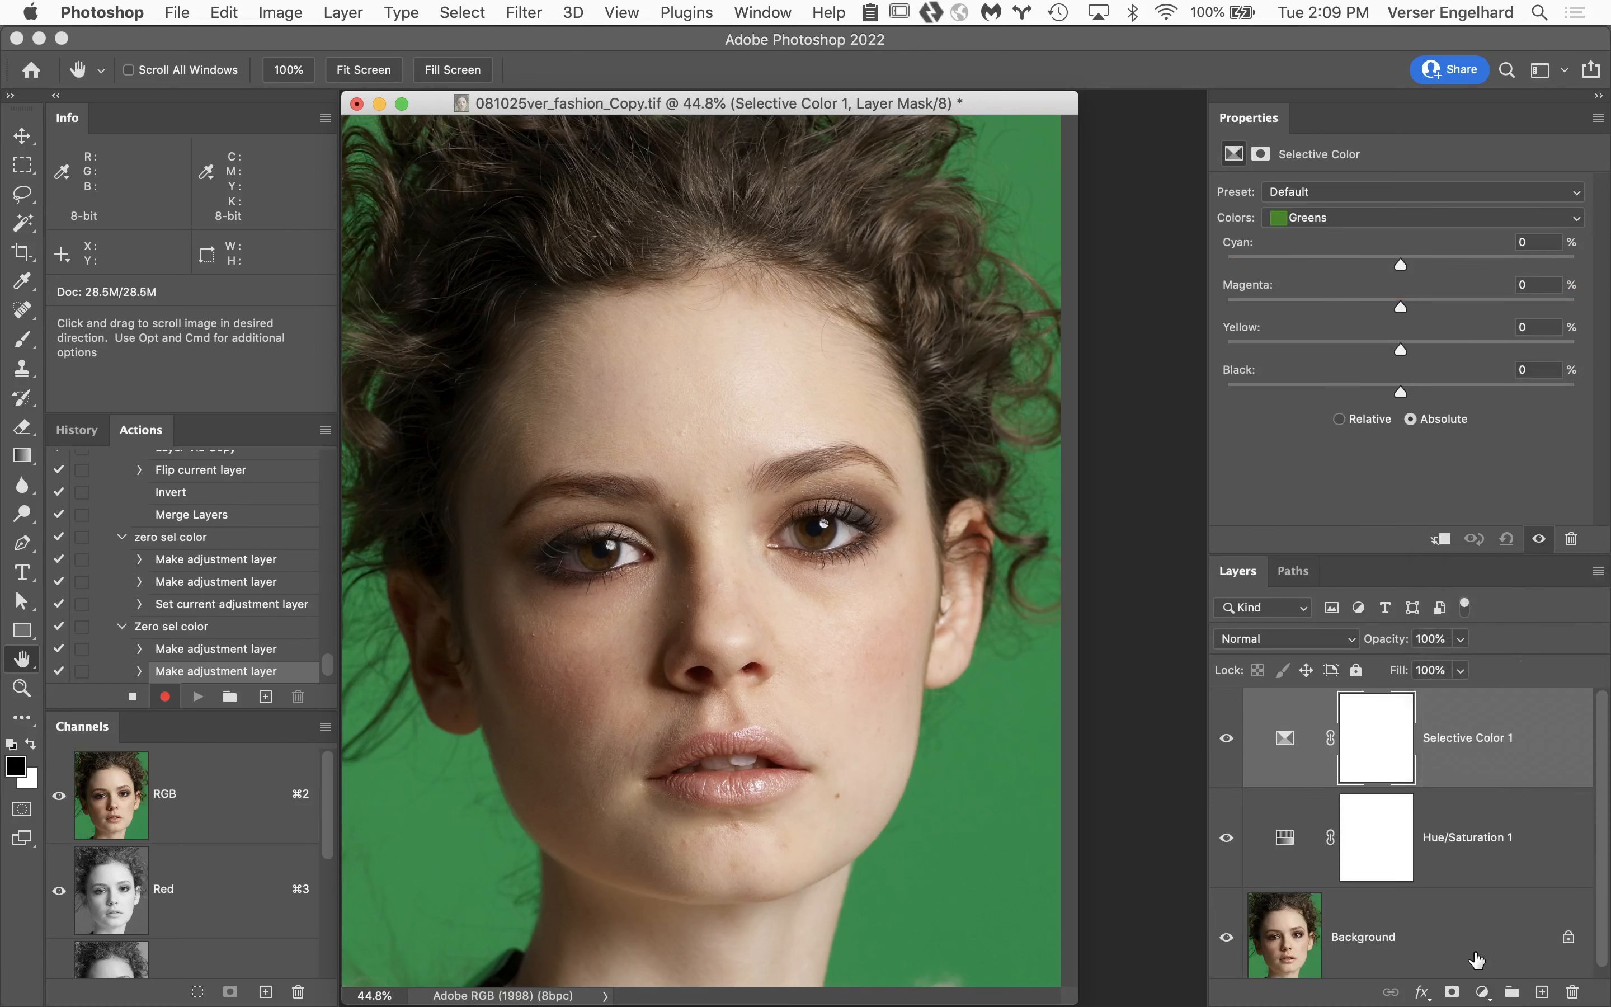
# Set Black to +100% for the Reds and Yellows ranges in the Selective Color adjustment.
pyautogui.click(1365, 217)
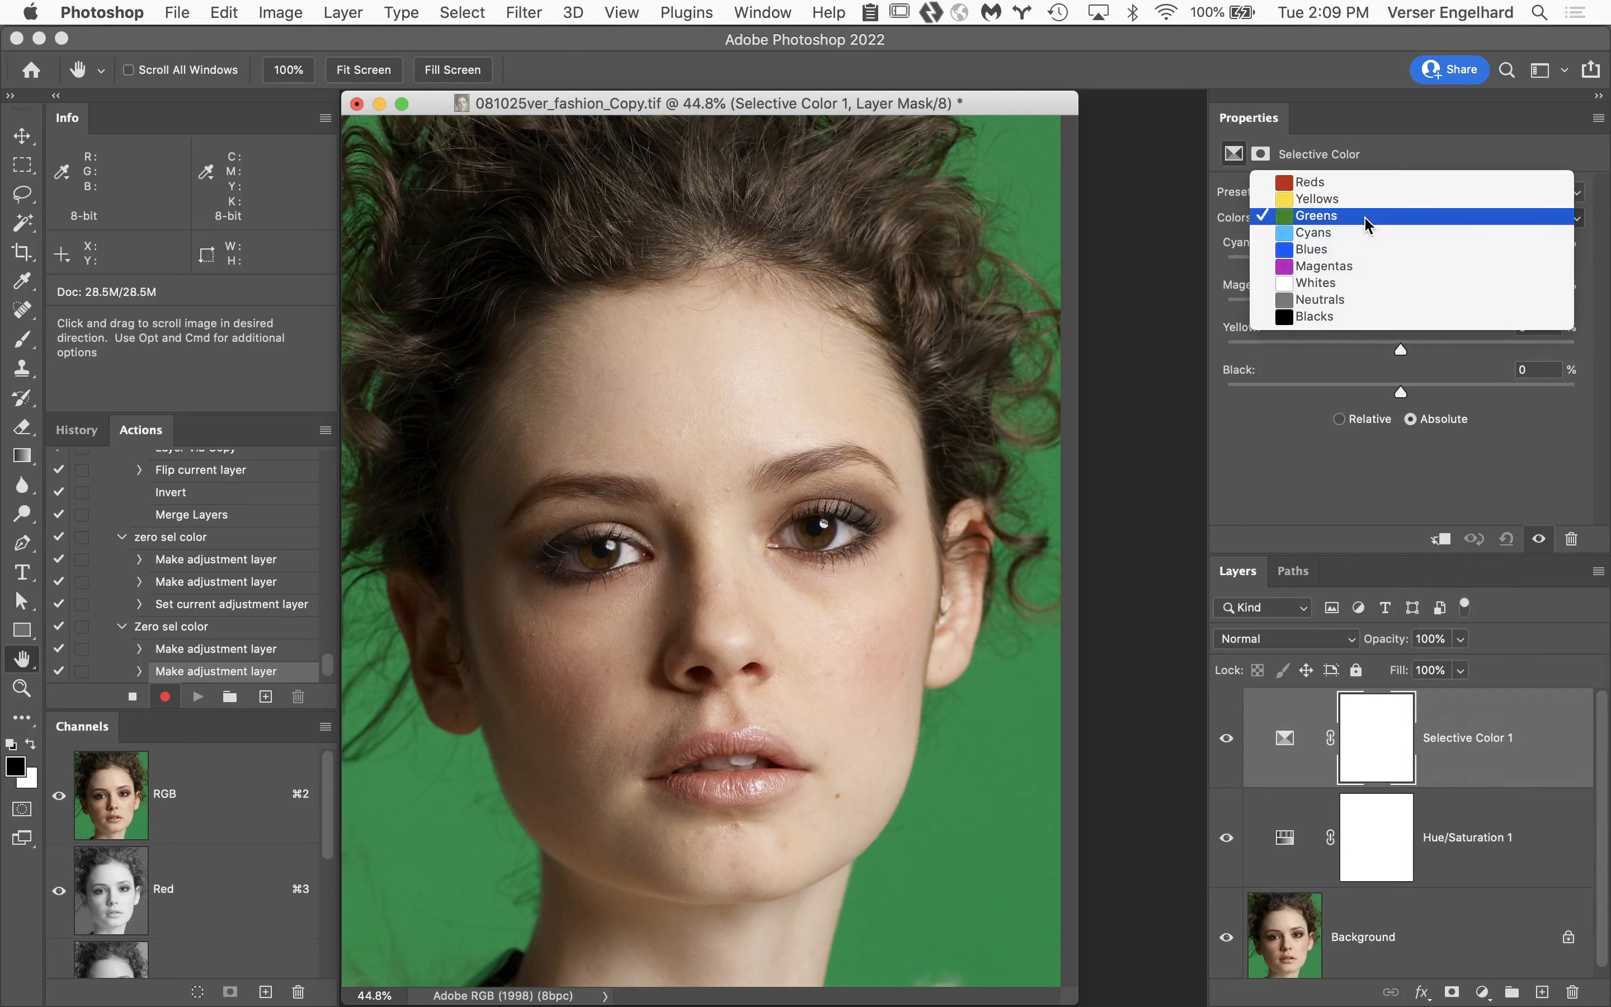
pyautogui.click(1359, 184)
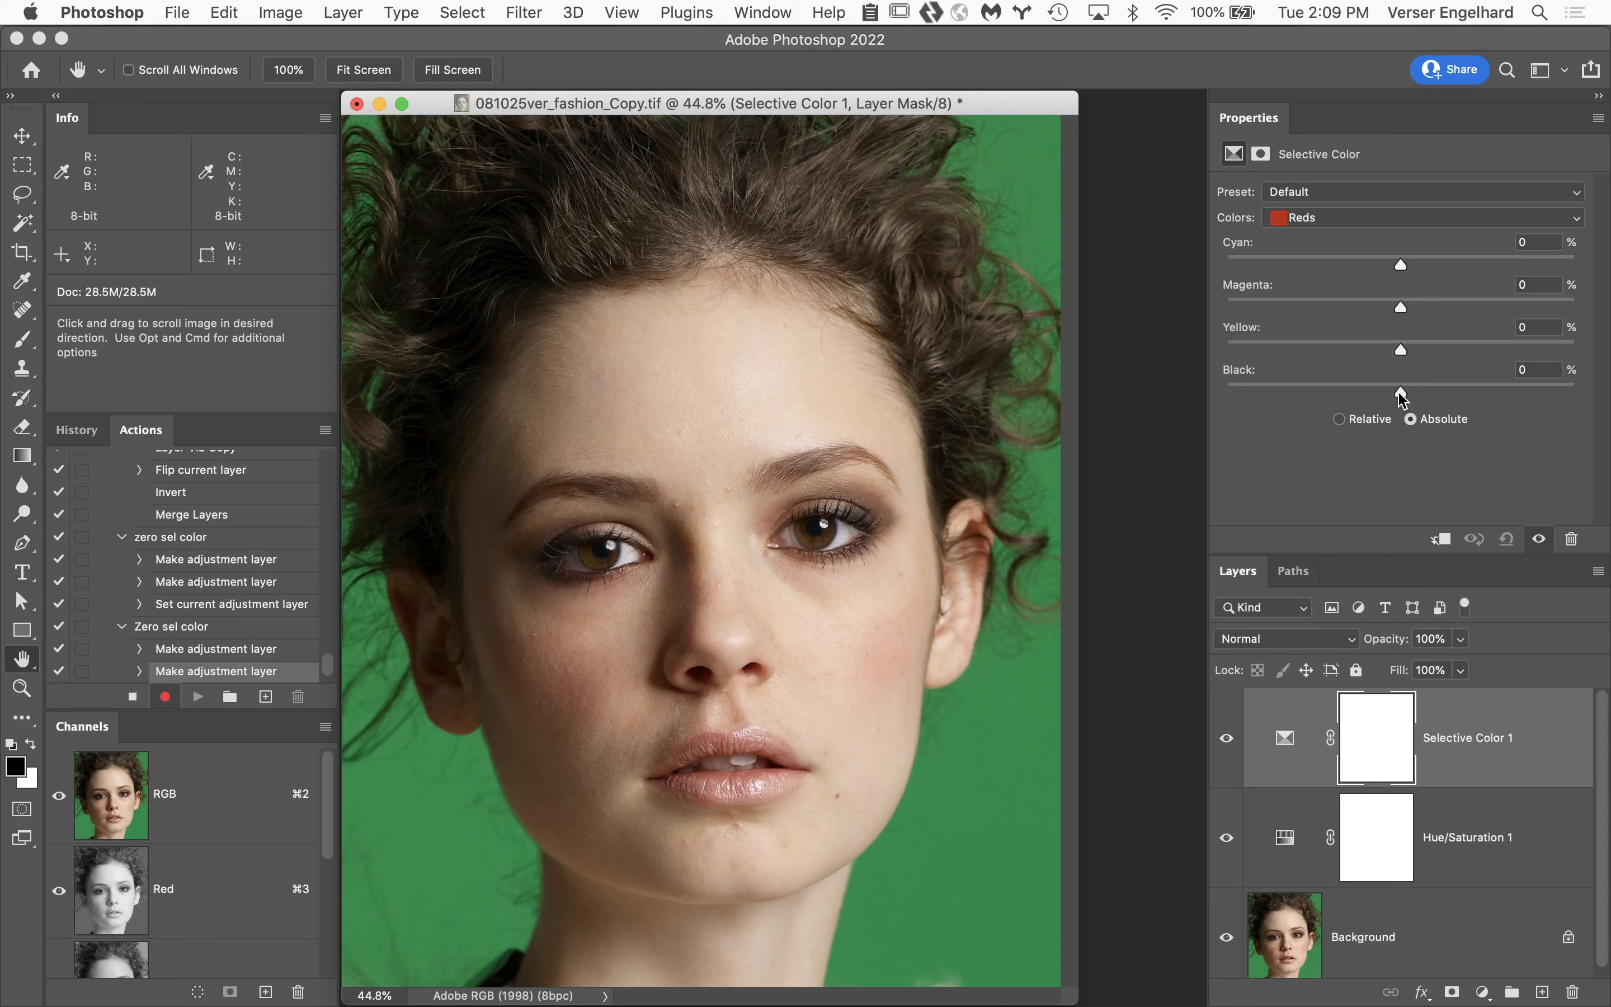
pyautogui.moveTo(1402, 395); pyautogui.dragTo(1610, 414)
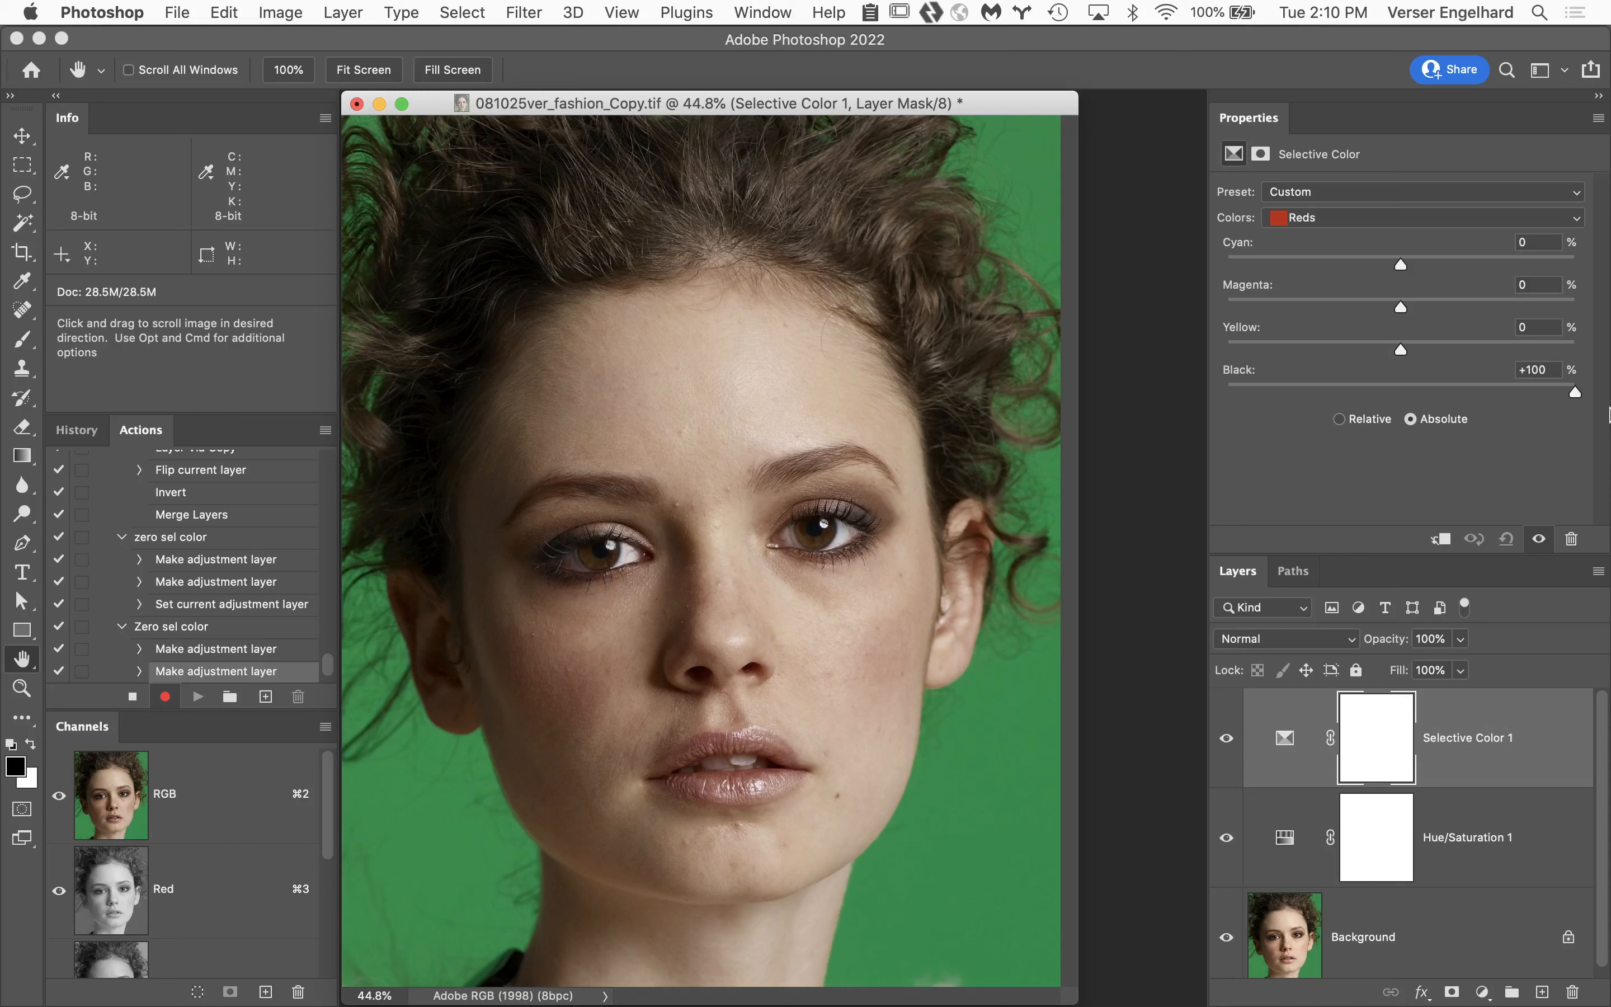
pyautogui.click(1409, 219)
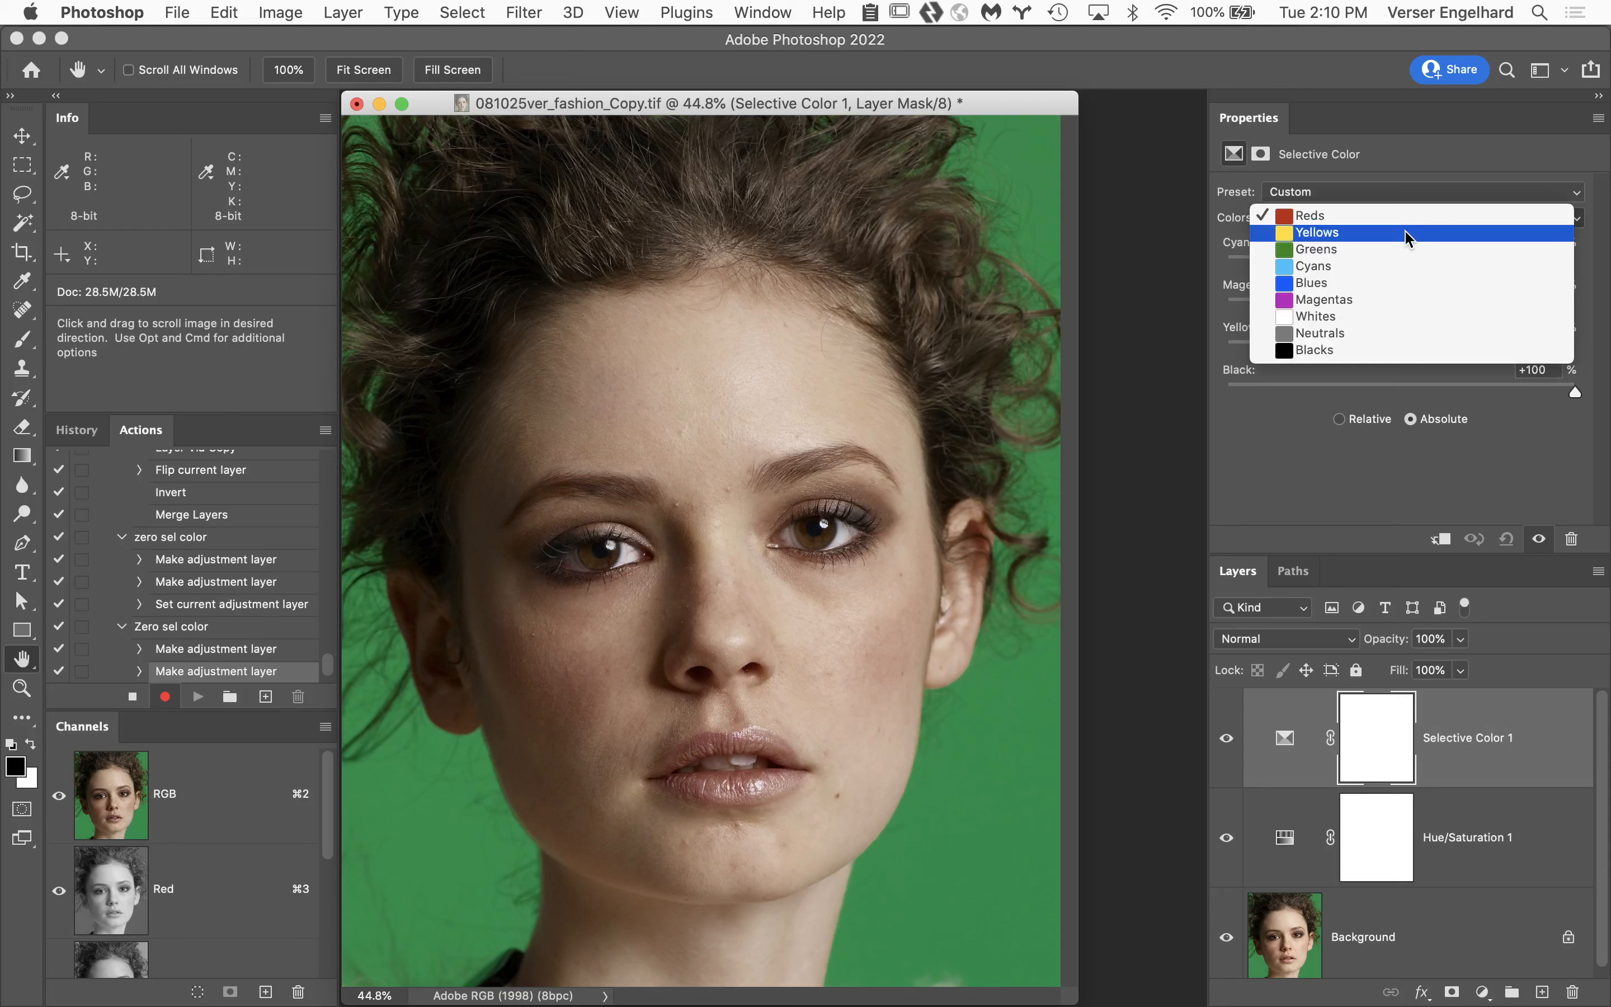
pyautogui.click(1409, 235)
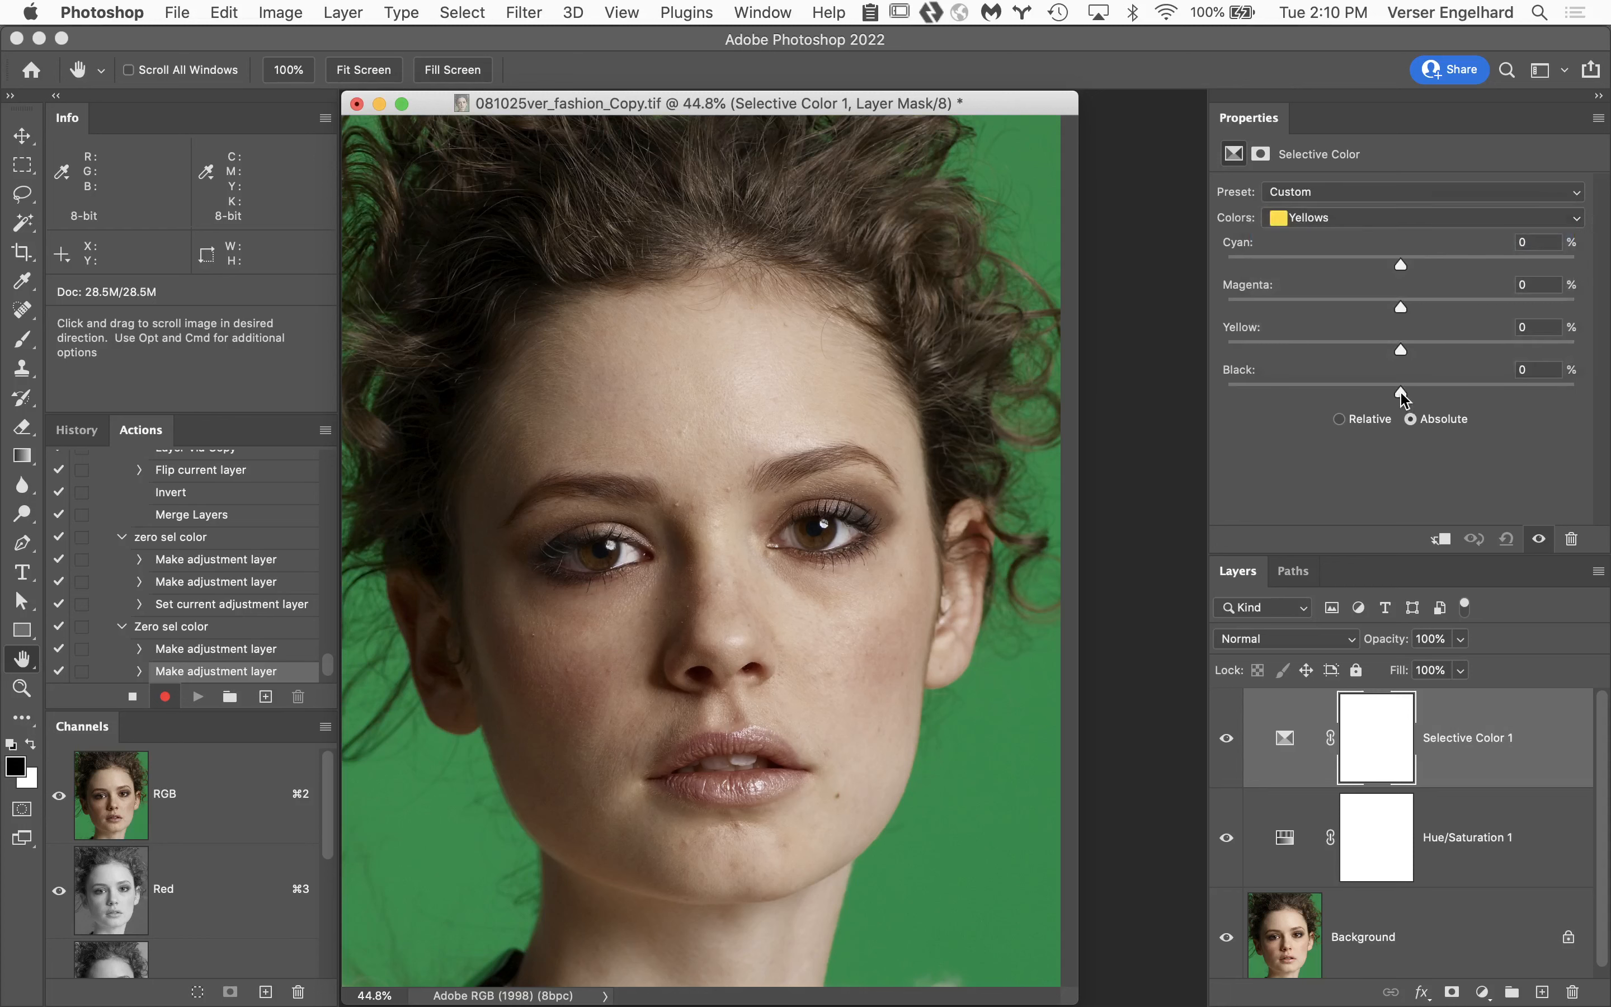
pyautogui.moveTo(1401, 392); pyautogui.dragTo(1606, 388)
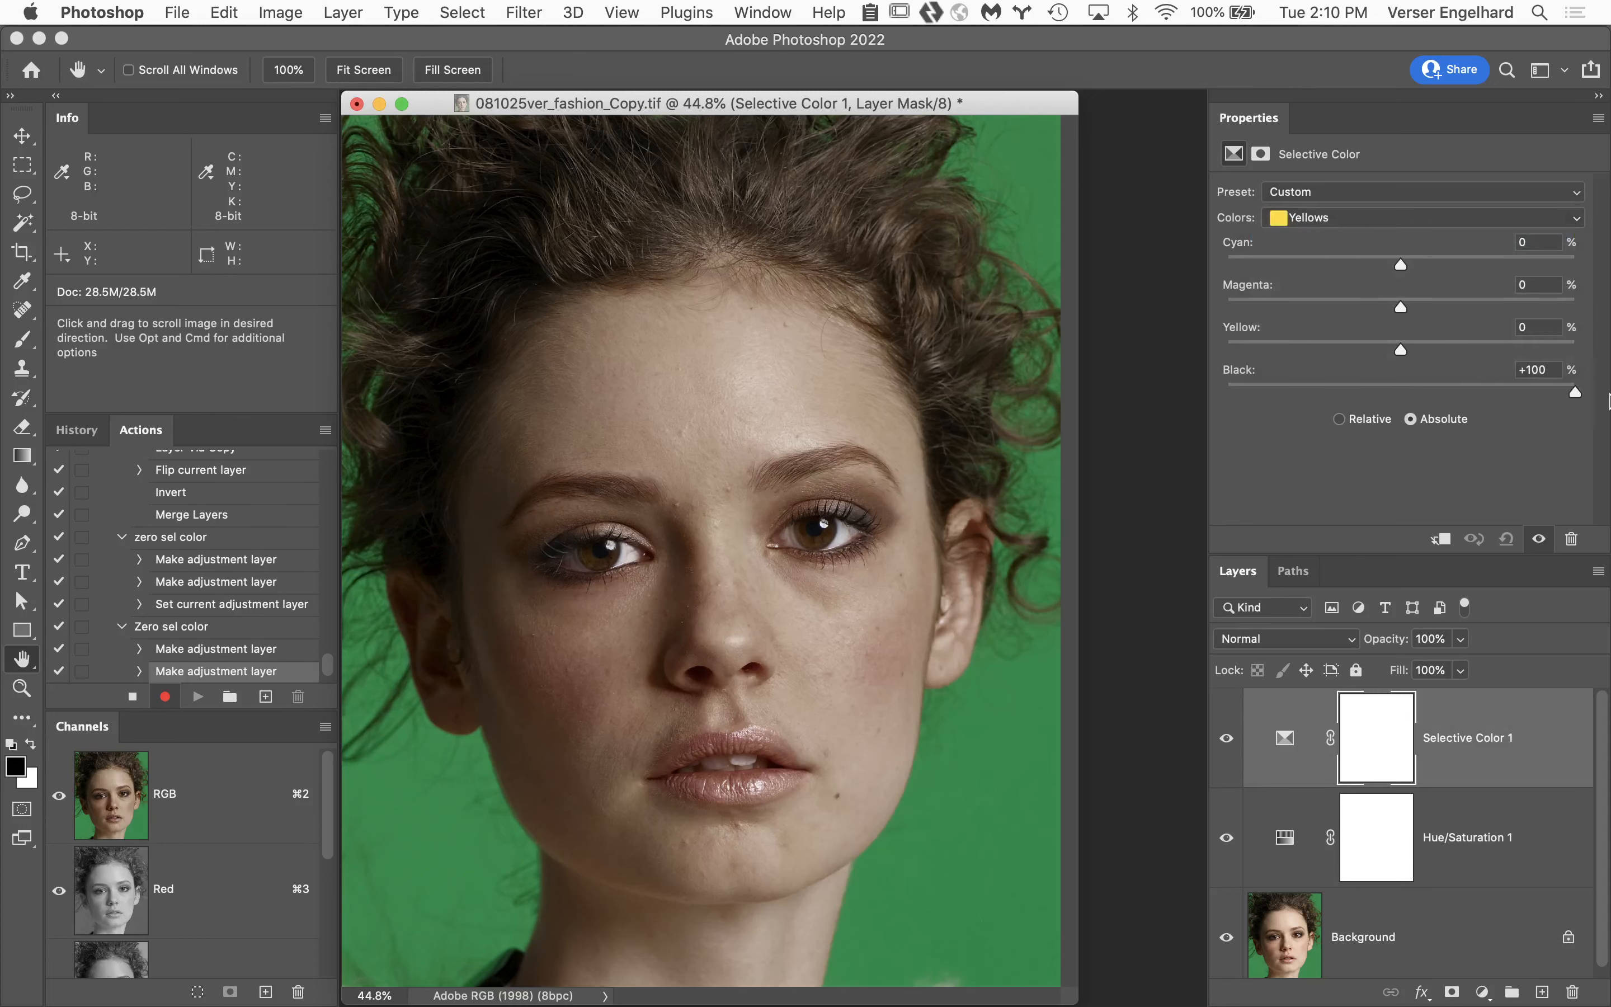
# Set Black to +100% for the Greens and Cyans ranges in the Selective Color adjustment.
pyautogui.click(1397, 225)
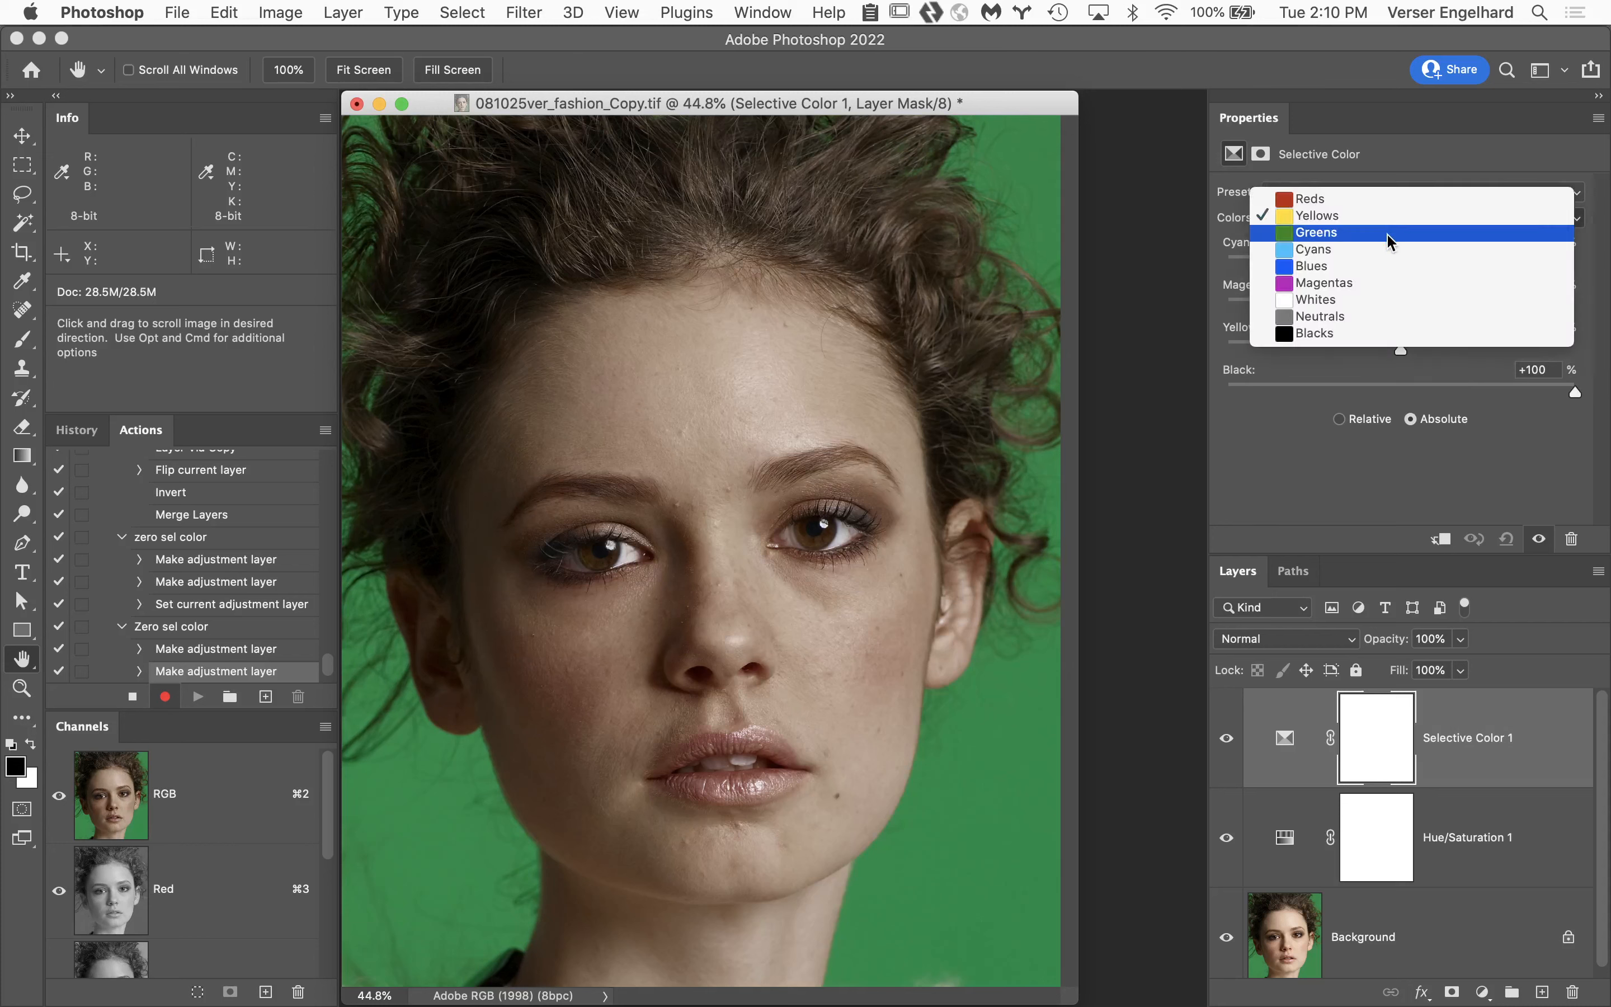
pyautogui.click(1398, 236)
pyautogui.moveTo(1401, 399); pyautogui.dragTo(1609, 392)
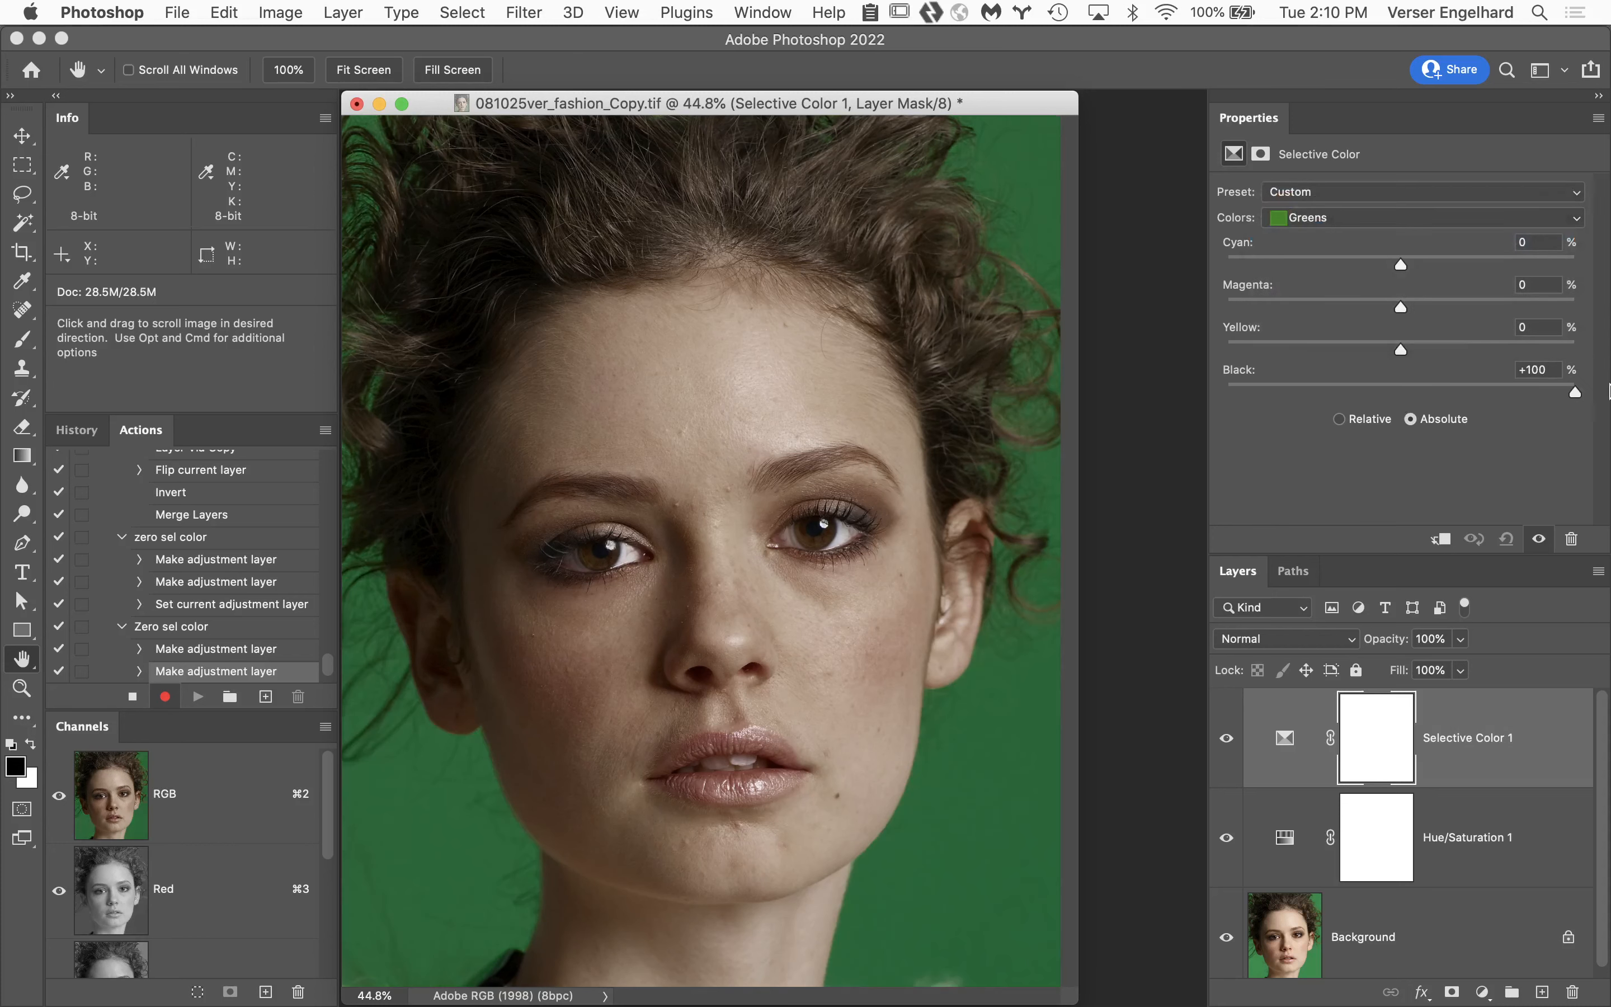
pyautogui.click(1372, 219)
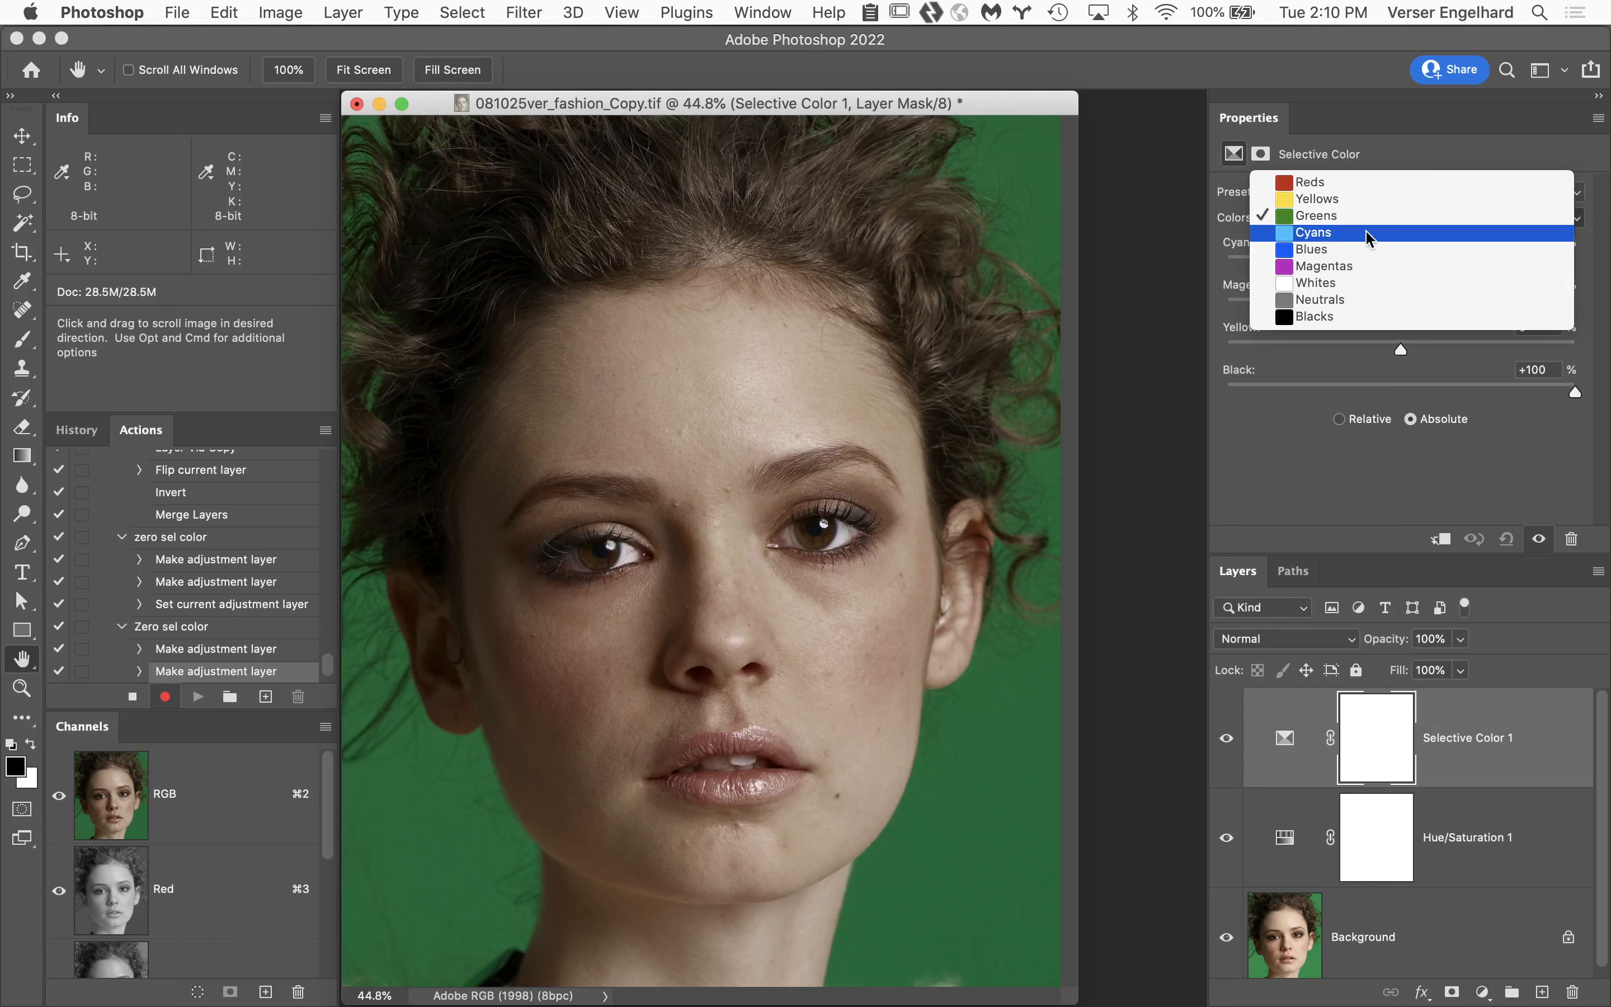
pyautogui.click(1378, 232)
pyautogui.moveTo(1401, 393); pyautogui.dragTo(1610, 395)
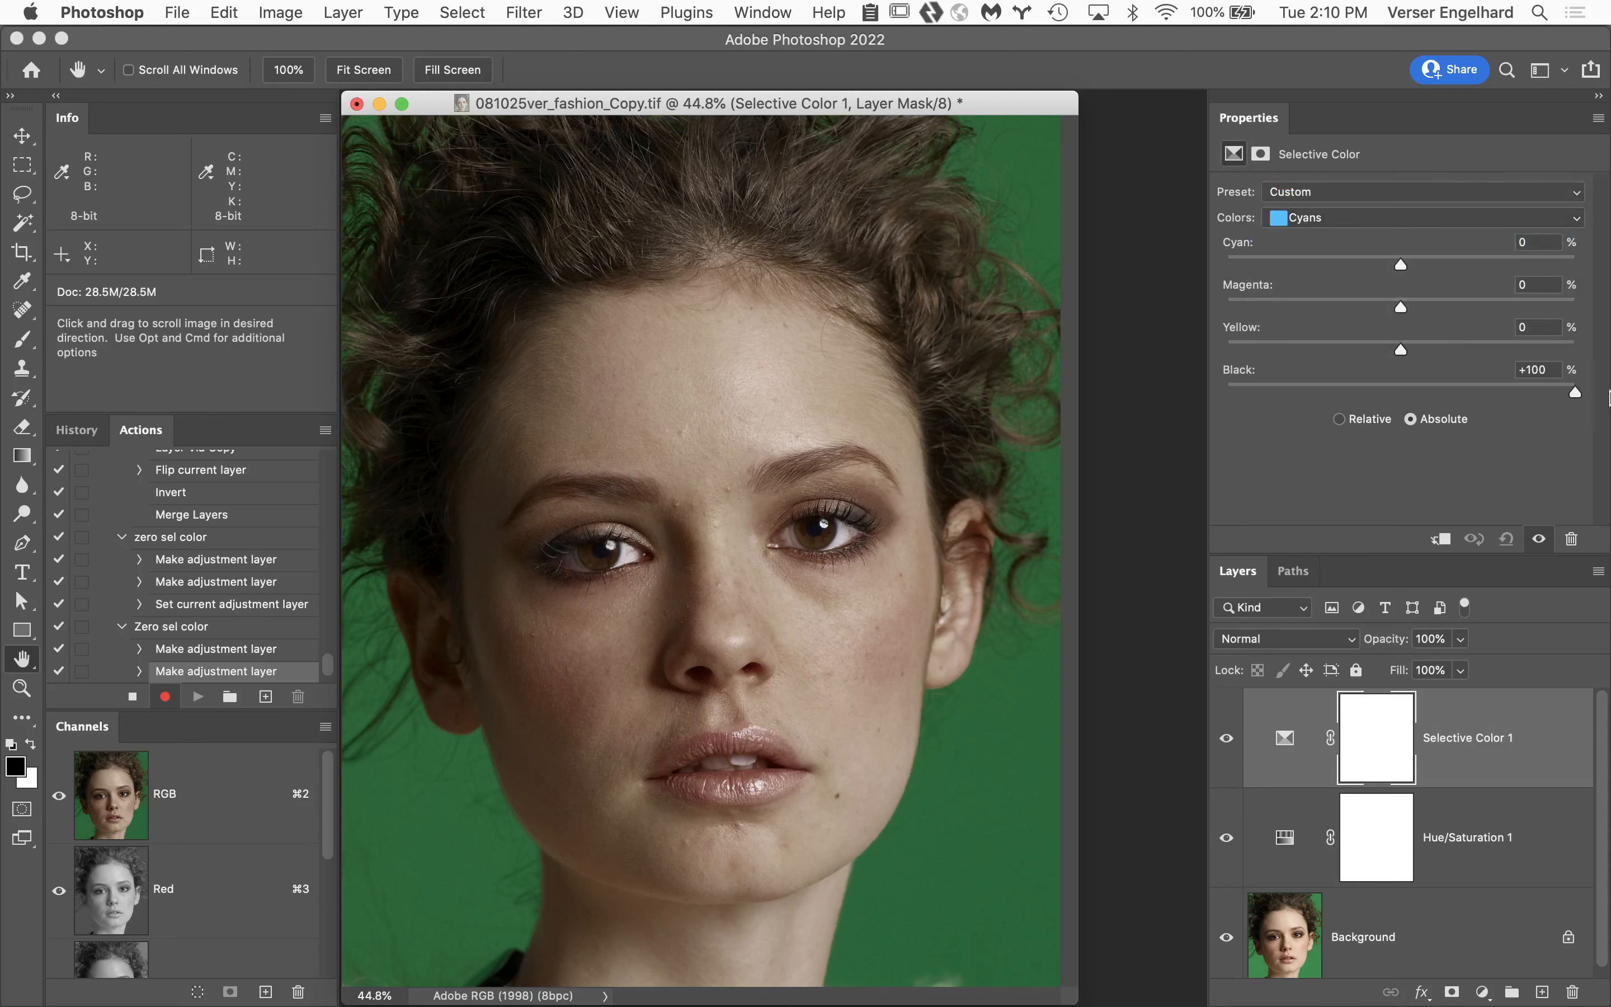
# Raise Black for the Blues range and set it to +100% for Magentas in the Selective Color adjustment.
pyautogui.click(1373, 218)
pyautogui.click(1382, 233)
pyautogui.moveTo(1401, 393); pyautogui.dragTo(1414, 393)
pyautogui.click(1399, 218)
pyautogui.click(1393, 235)
pyautogui.moveTo(1489, 389); pyautogui.dragTo(1610, 421)
# Set Black to +100% for the Whites and Neutrals ranges in the Selective Color adjustment.
pyautogui.click(1378, 218)
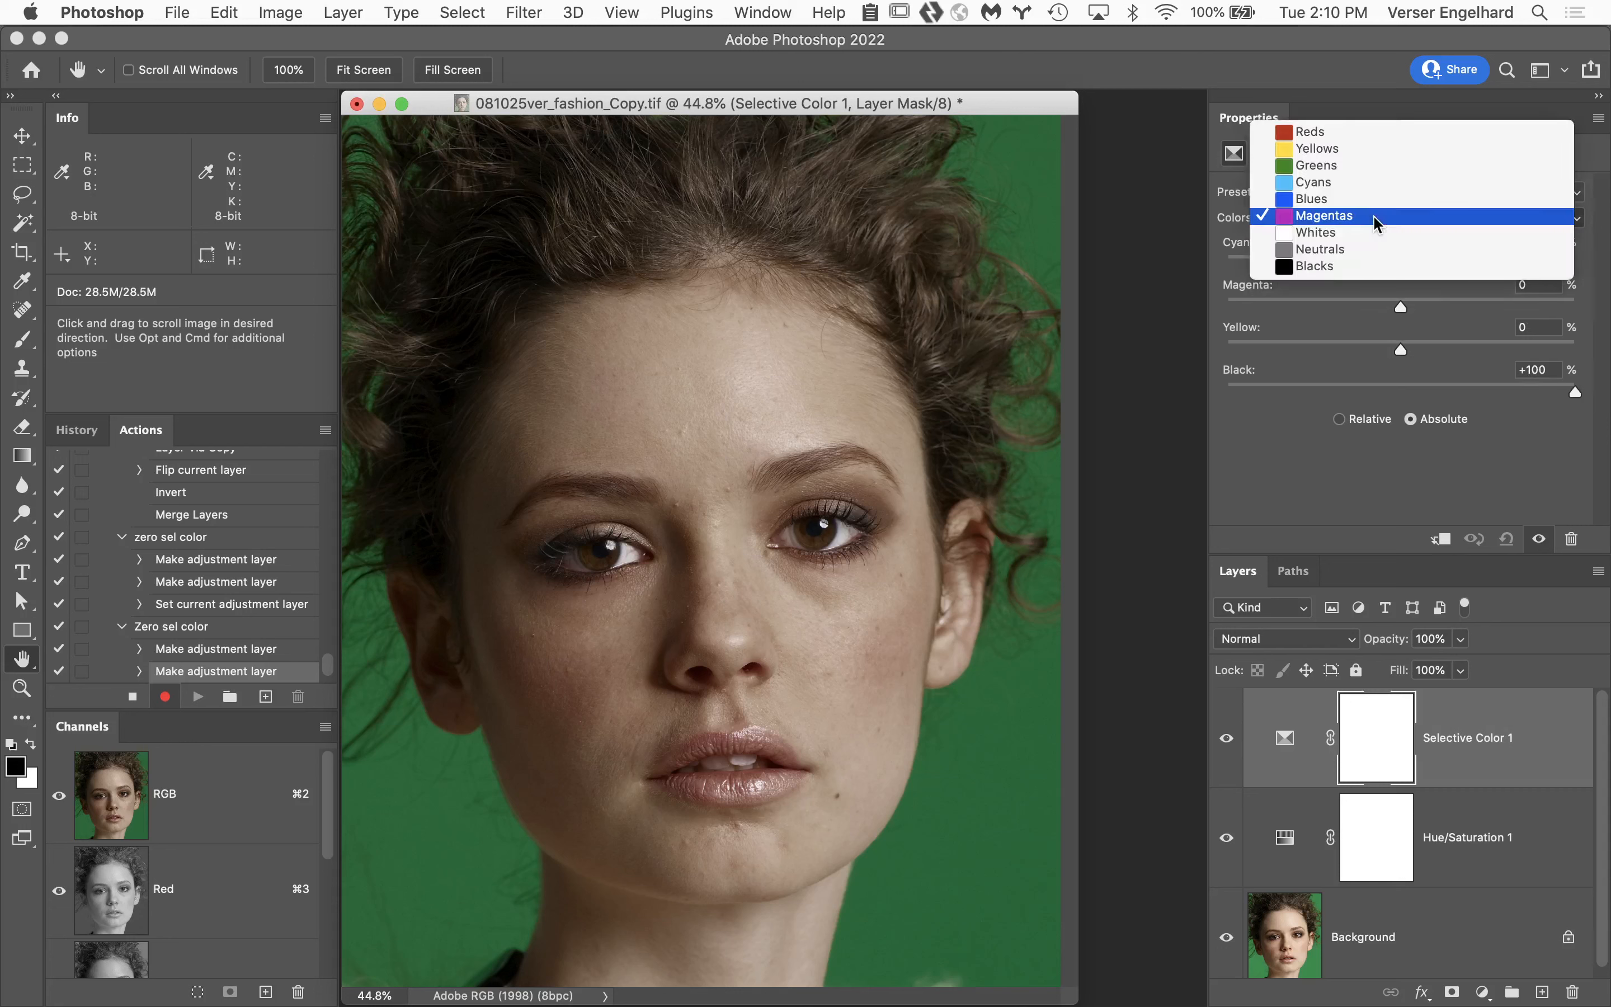
pyautogui.click(1373, 238)
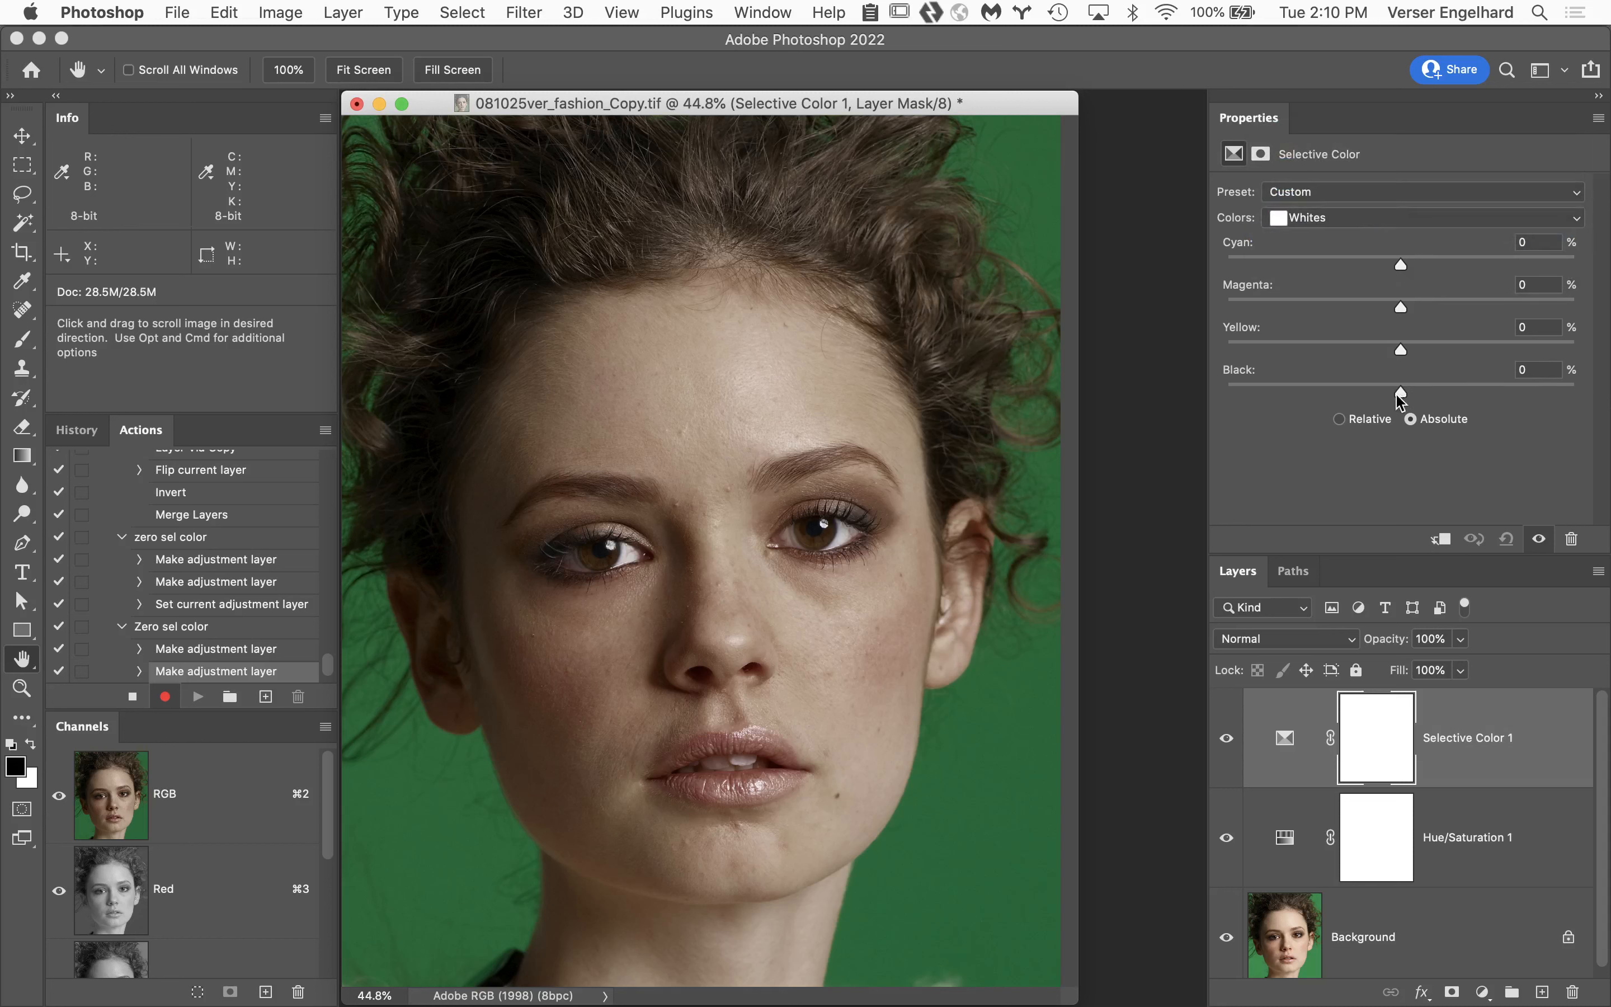
pyautogui.moveTo(1401, 393); pyautogui.dragTo(1576, 393)
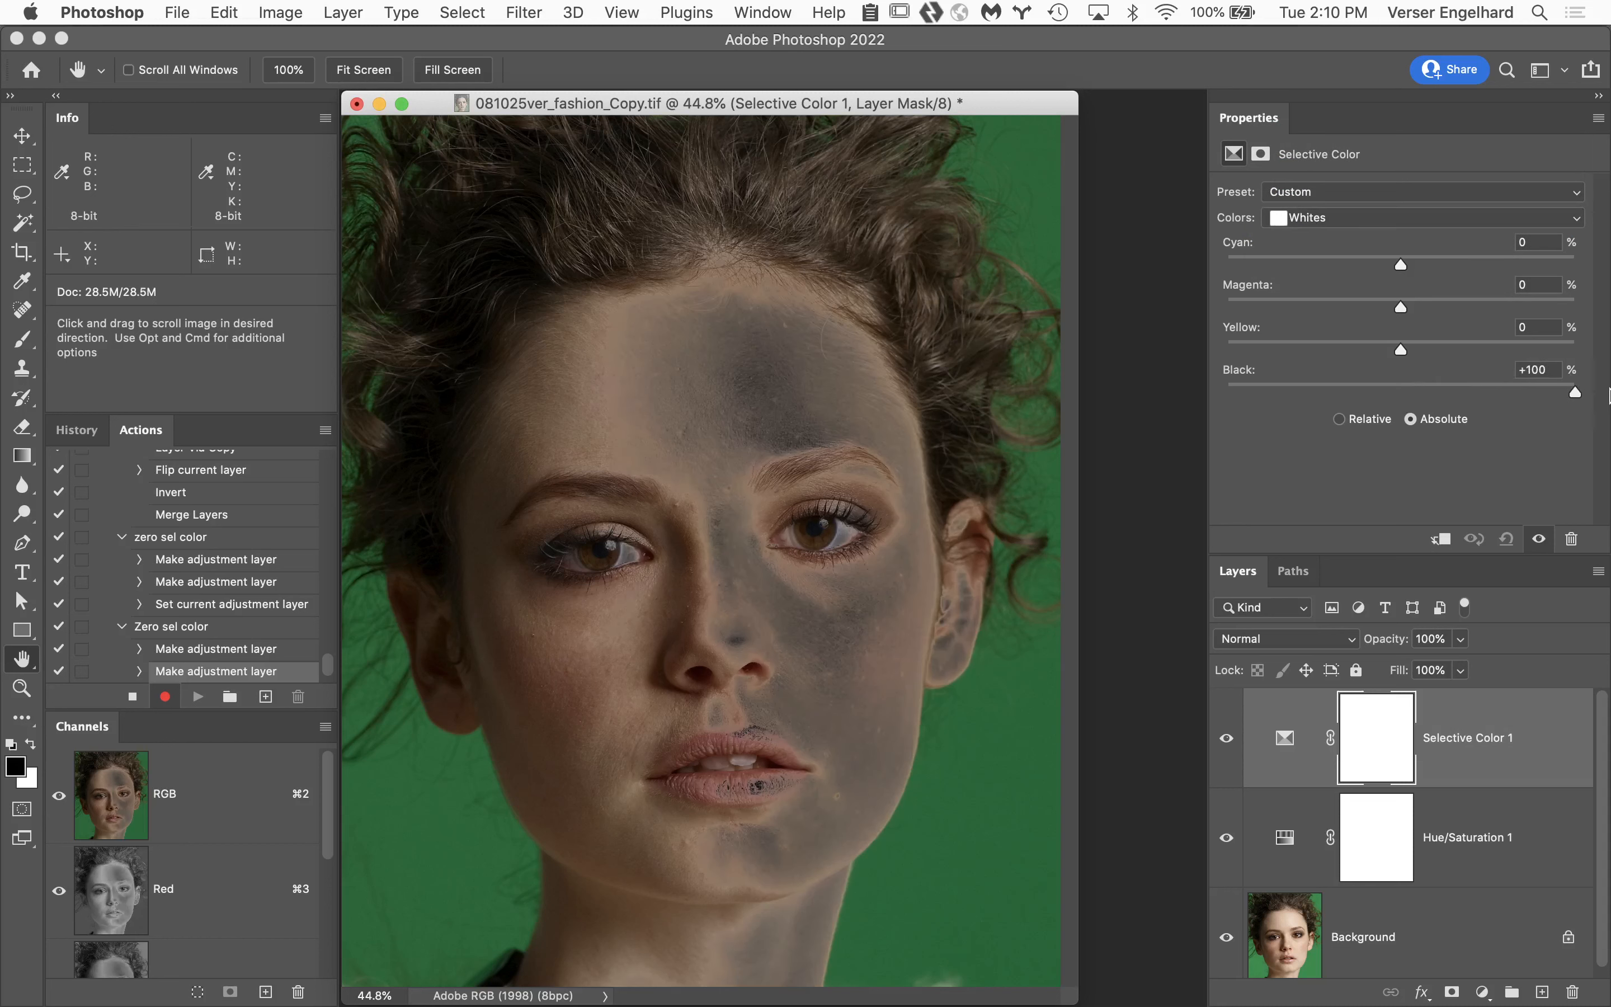
pyautogui.click(1378, 218)
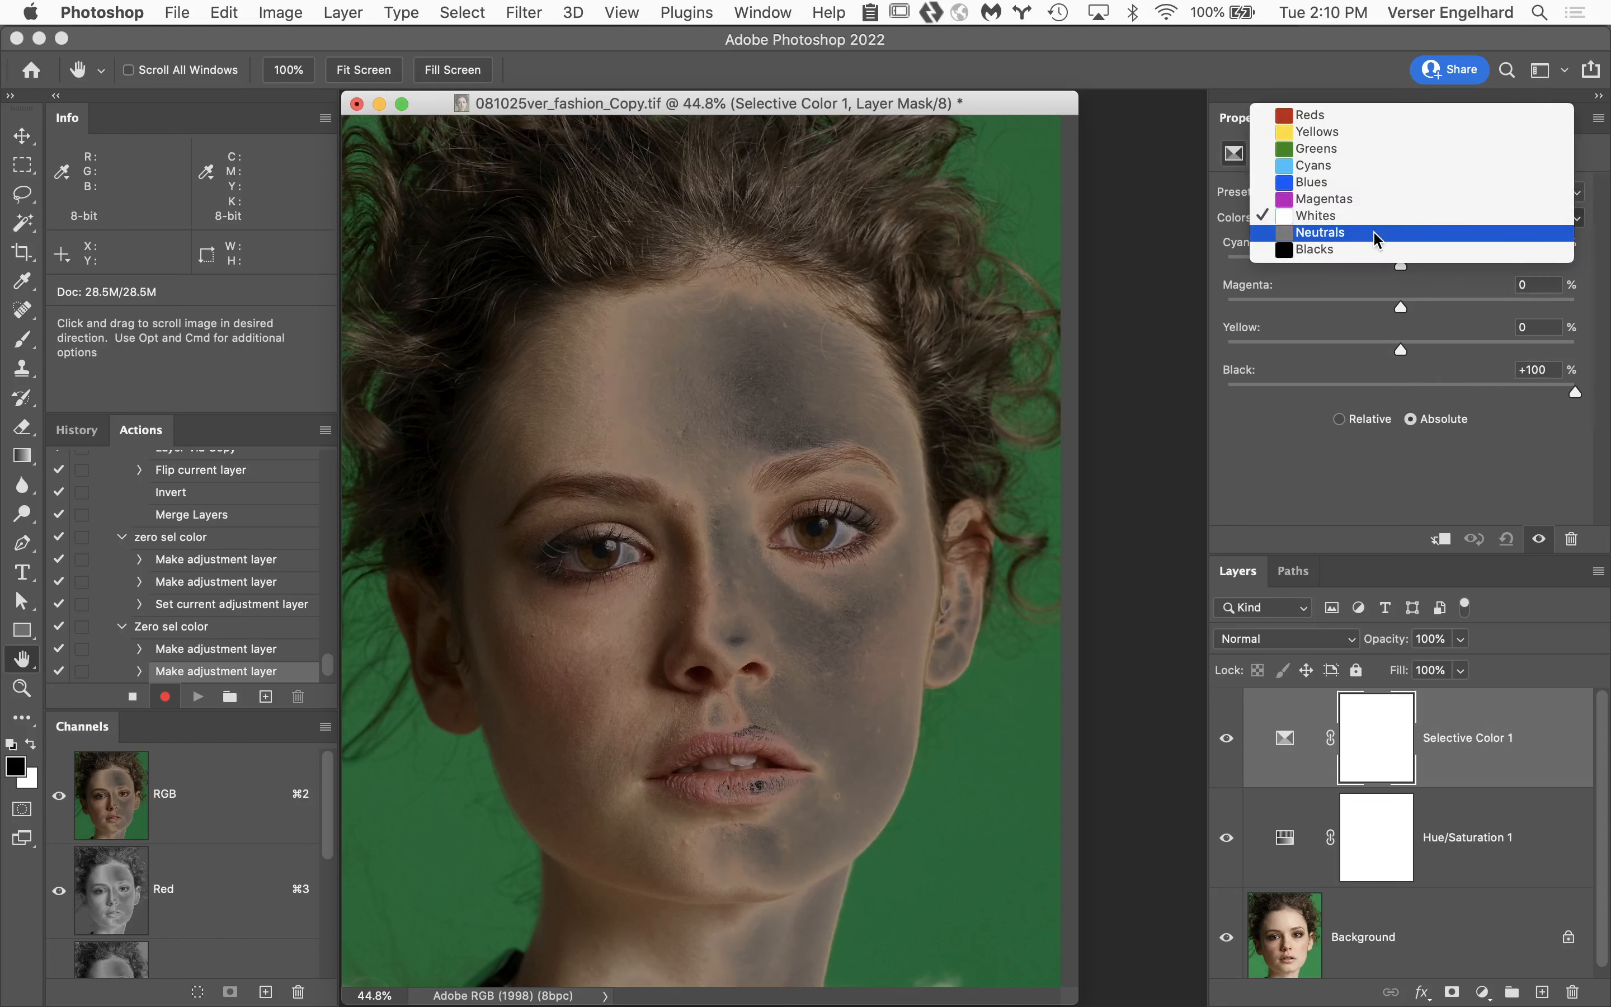
pyautogui.click(1382, 233)
pyautogui.moveTo(1401, 392); pyautogui.dragTo(1608, 404)
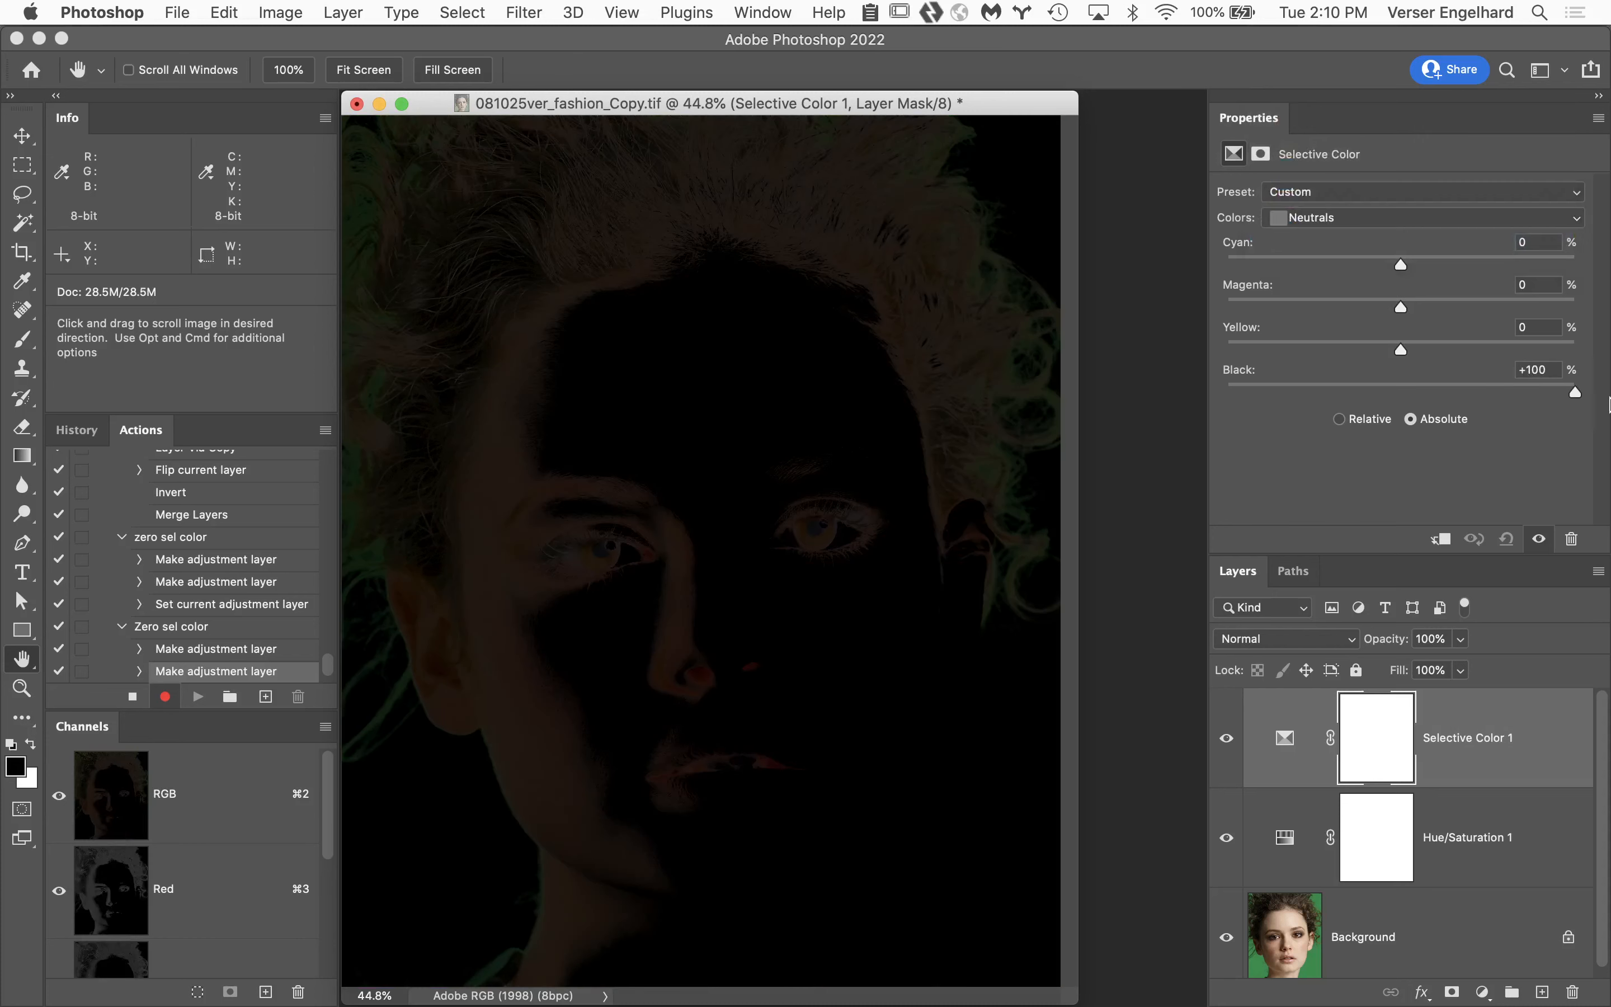
# Set Black to +100% for the Blacks range in the Selective Color adjustment and stop recording the action.
pyautogui.click(1412, 222)
pyautogui.click(1413, 233)
pyautogui.moveTo(1402, 394); pyautogui.dragTo(1609, 394)
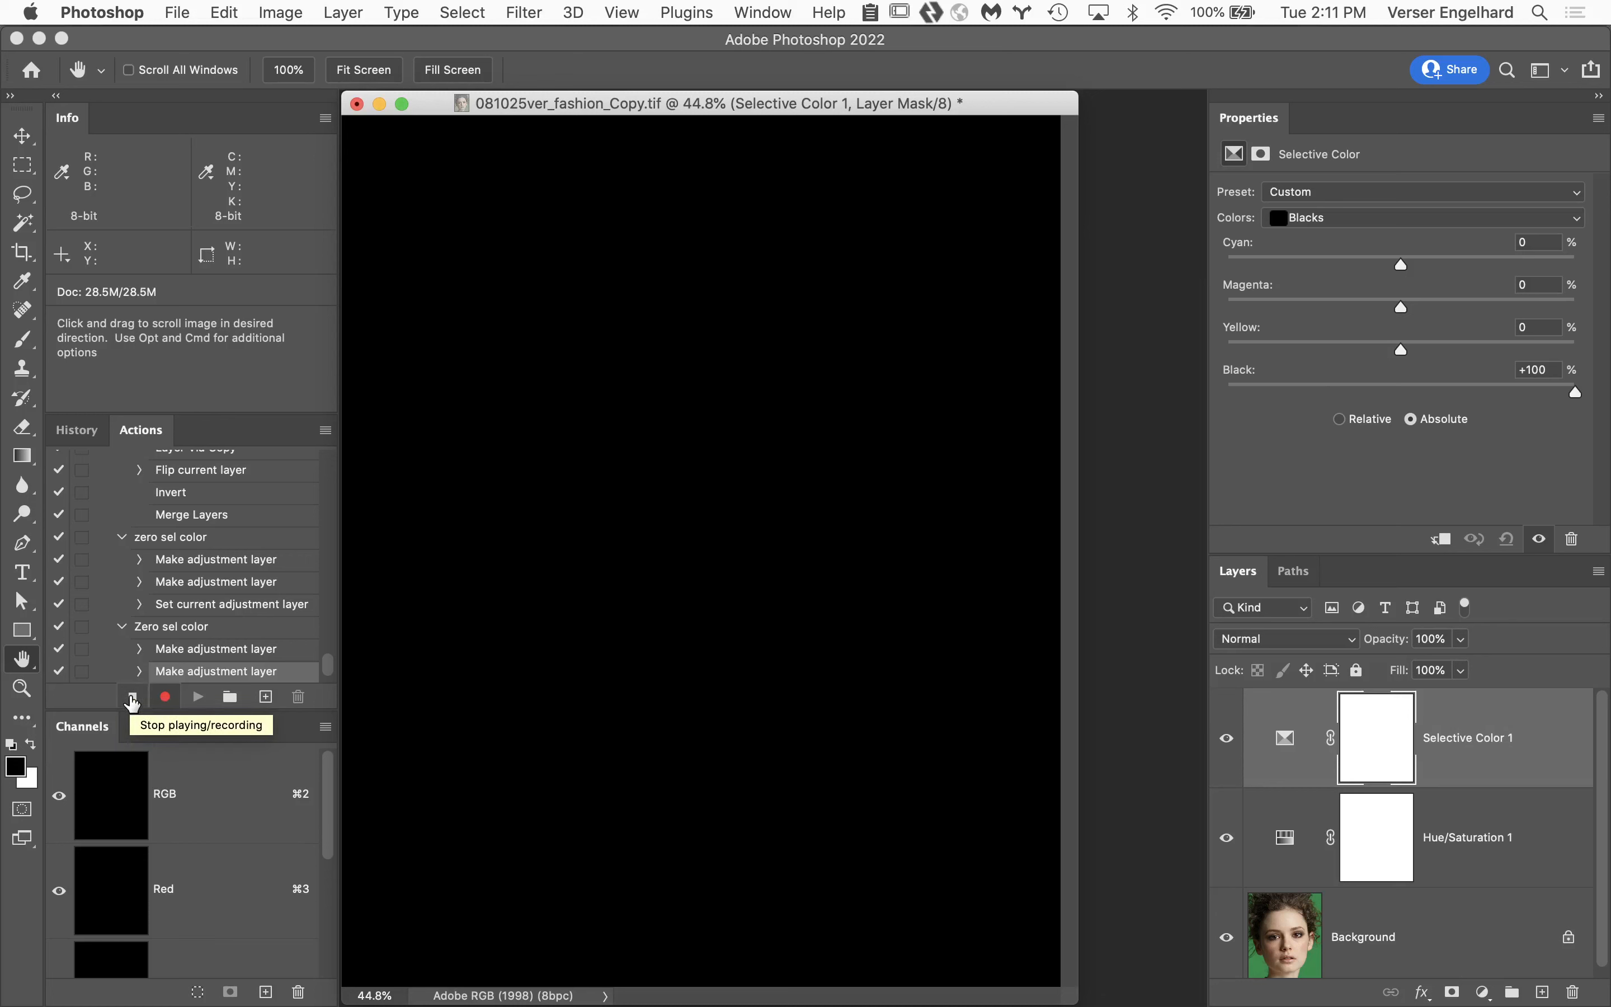
pyautogui.click(132, 697)
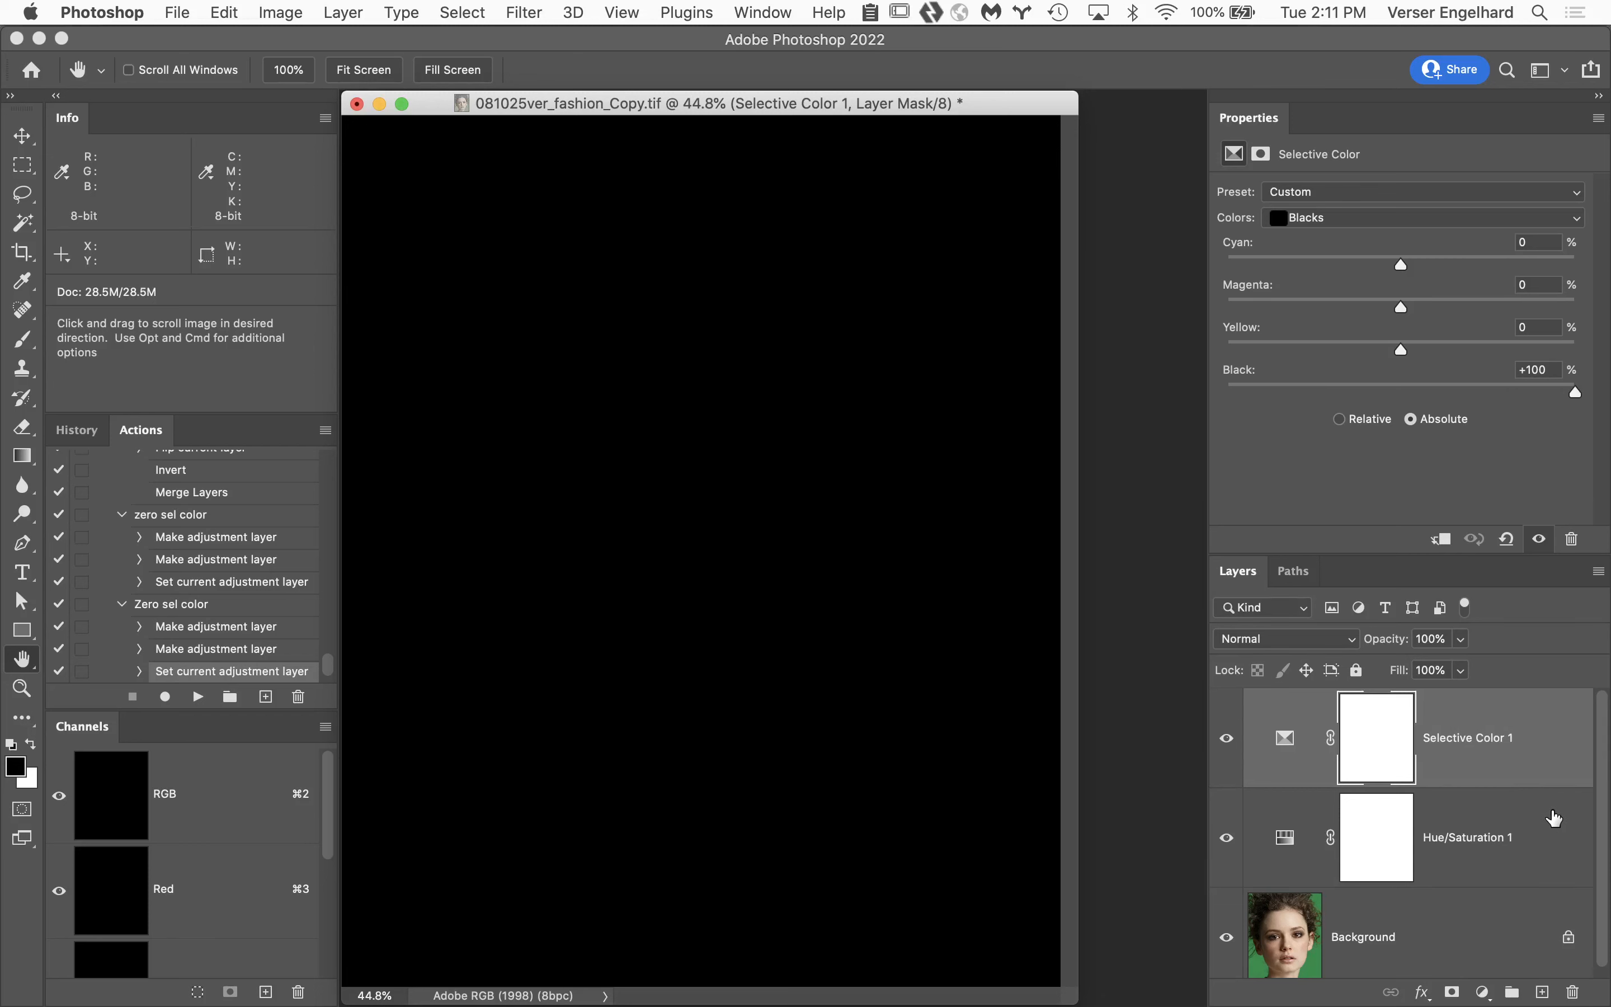
# Delete the Selective Color and Hue/Saturation adjustment layers and play the newly recorded Zero sel color action on the portrait.
pyautogui.keyDown('shift'); pyautogui.click(1555, 818); pyautogui.keyUp('shift')
pyautogui.press('BackSpace')
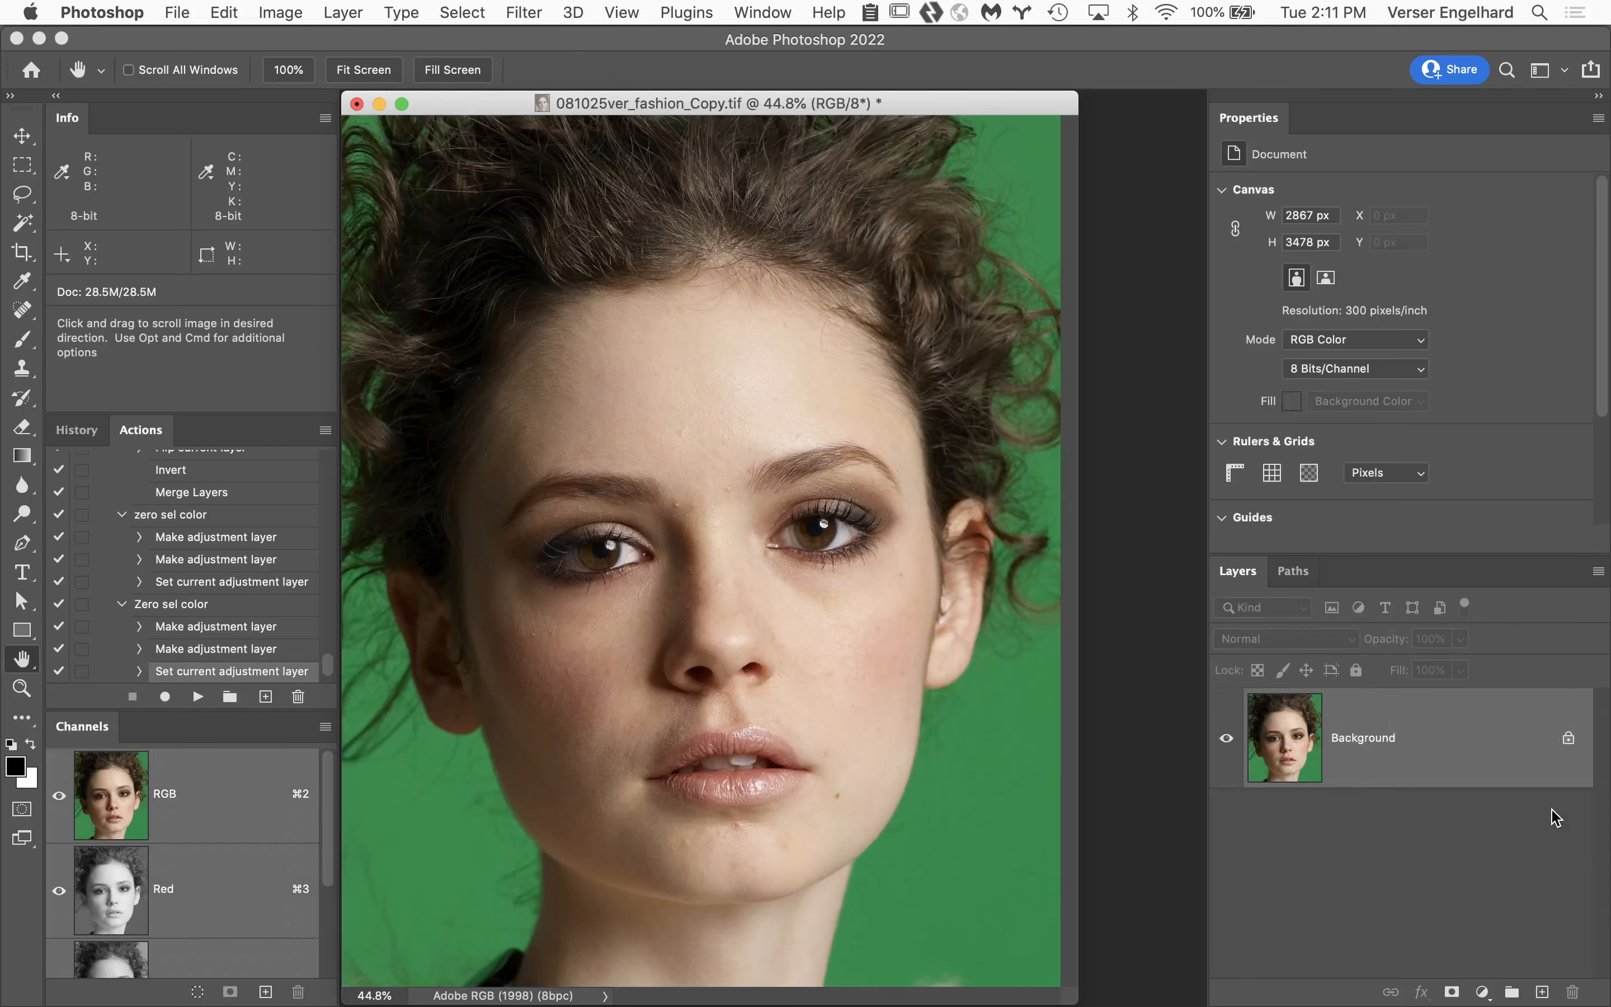
pyautogui.click(148, 608)
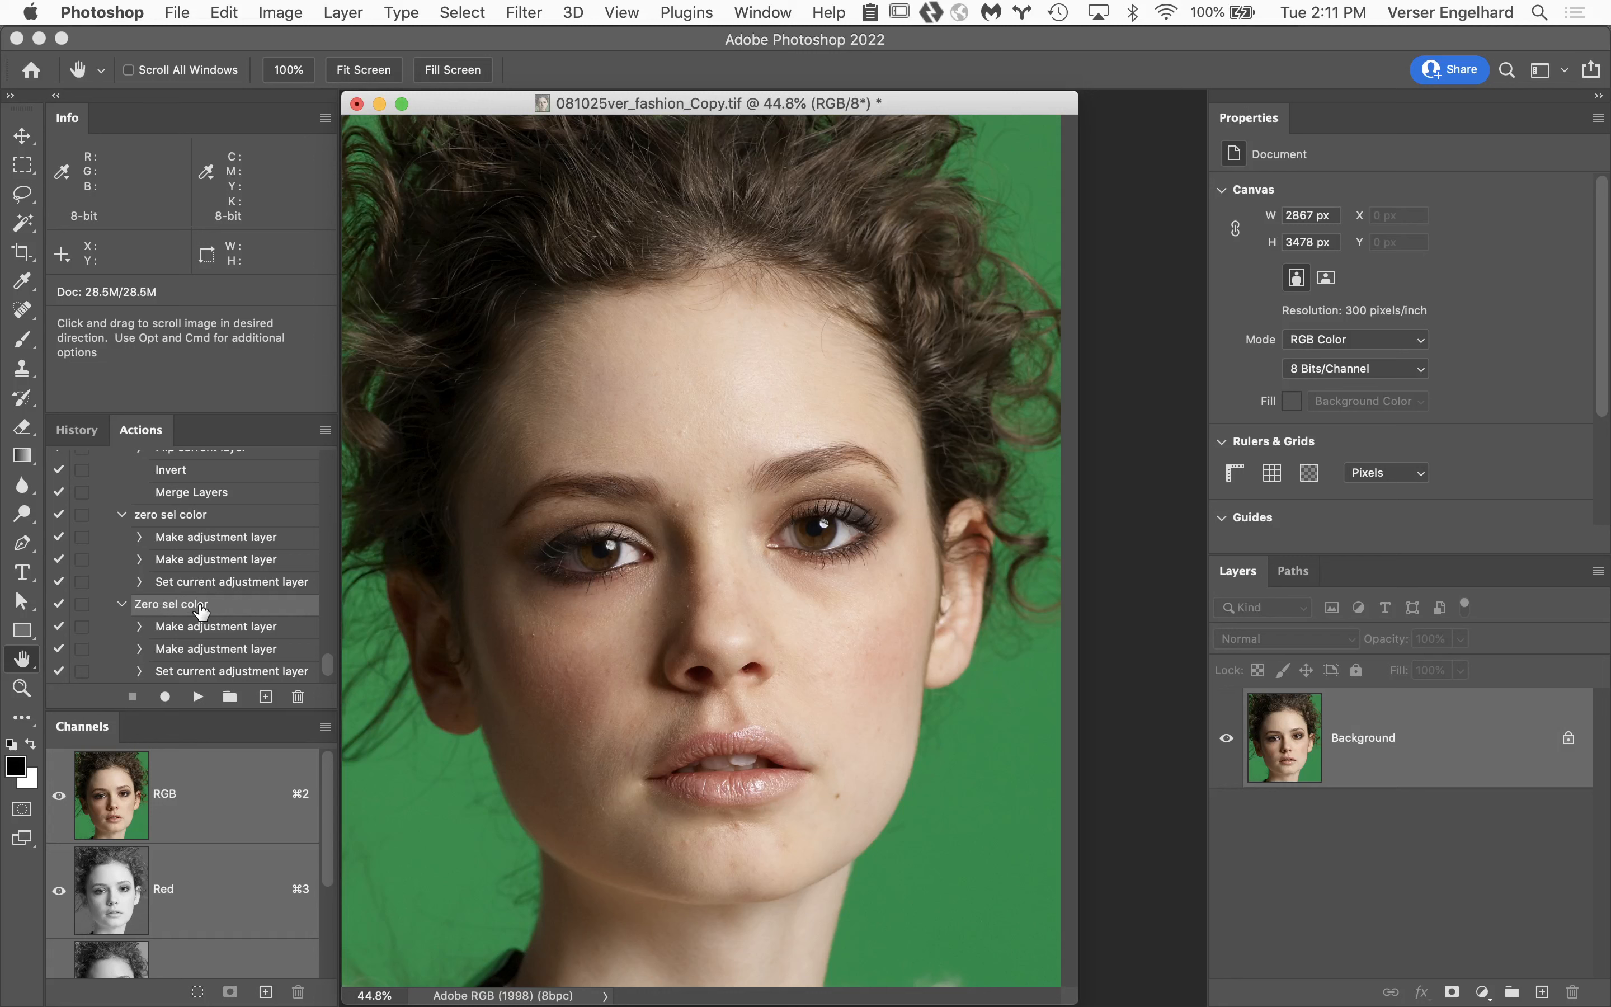
pyautogui.click(208, 630)
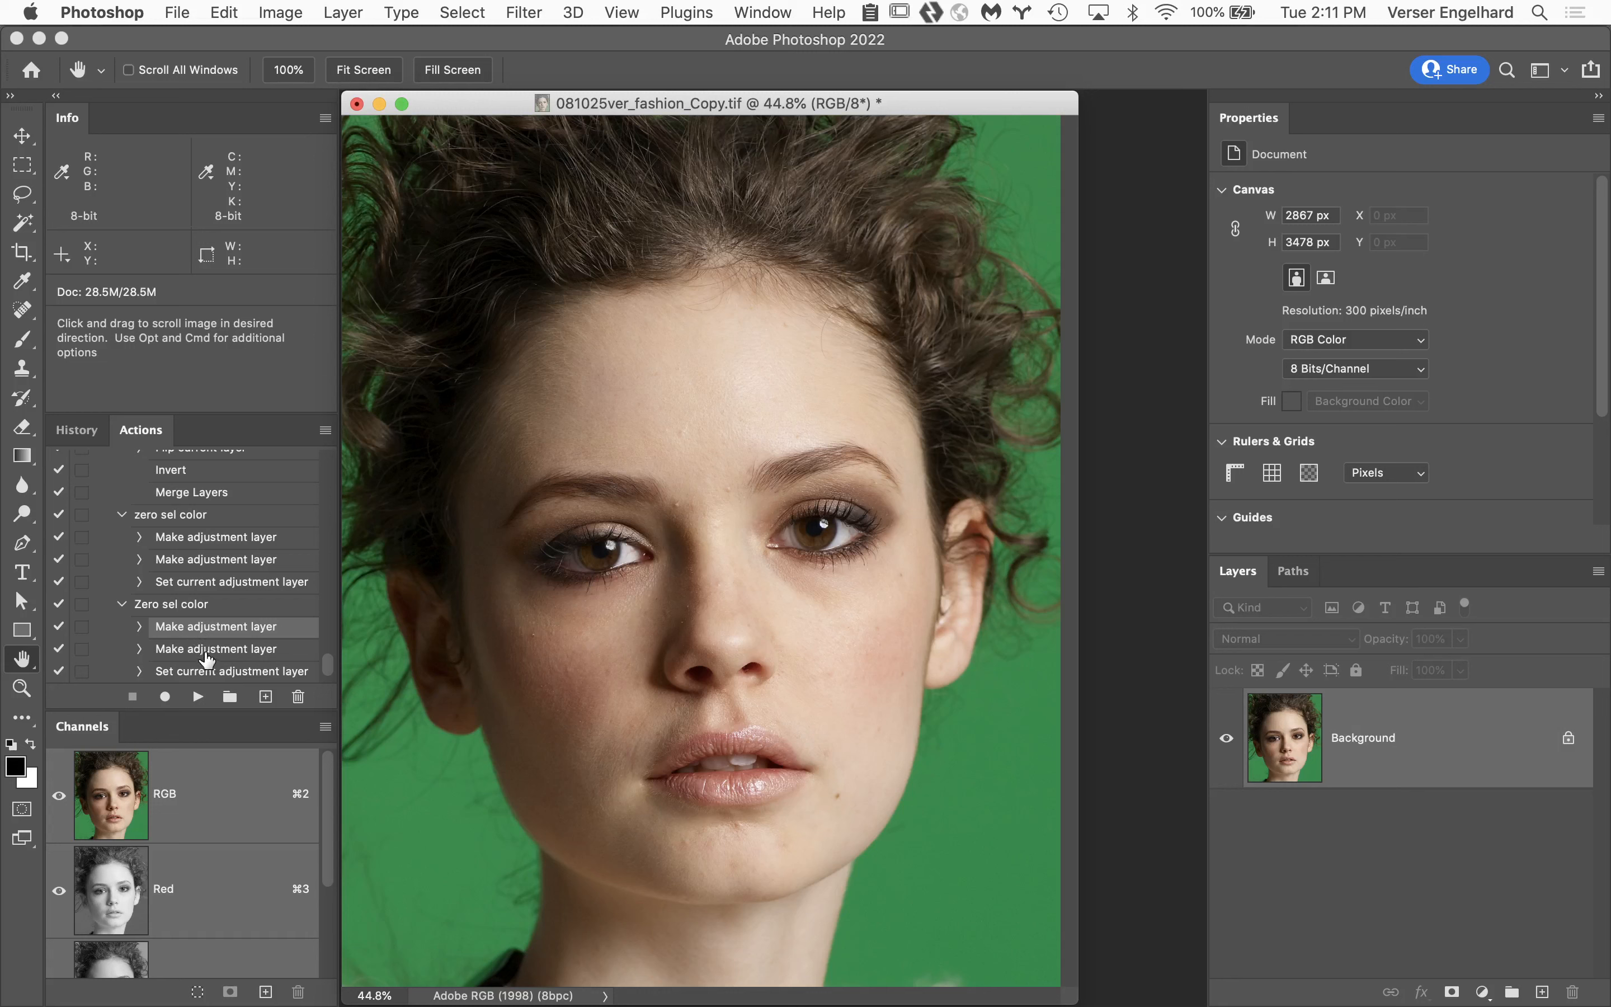
pyautogui.click(183, 605)
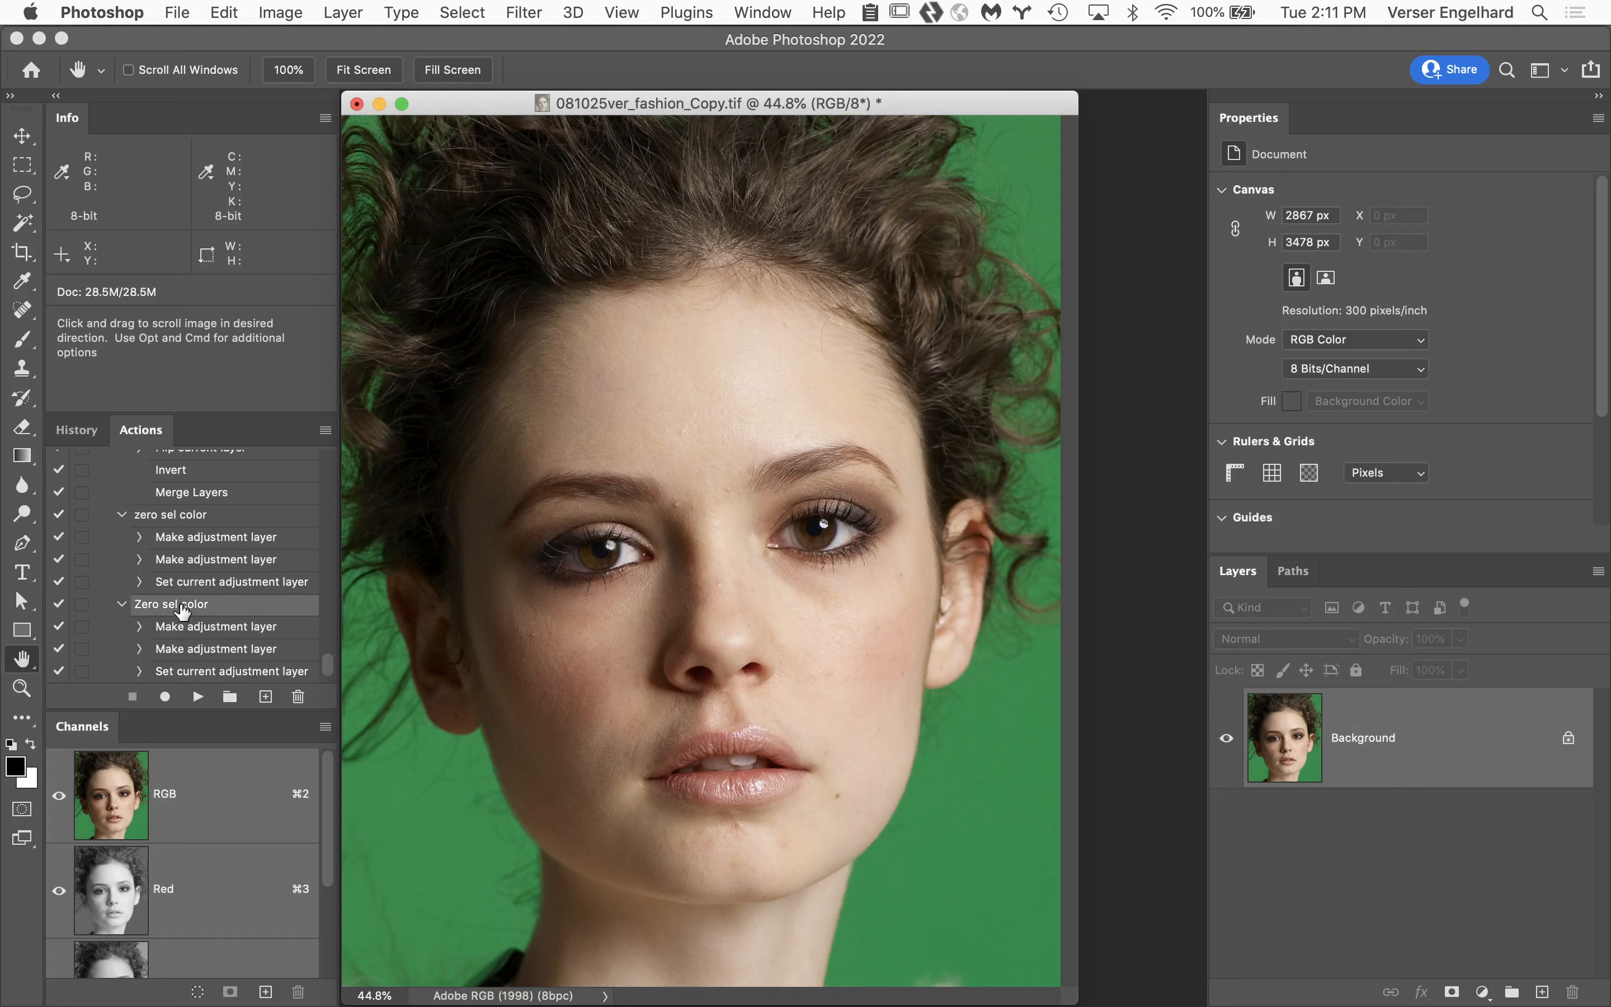
pyautogui.click(198, 699)
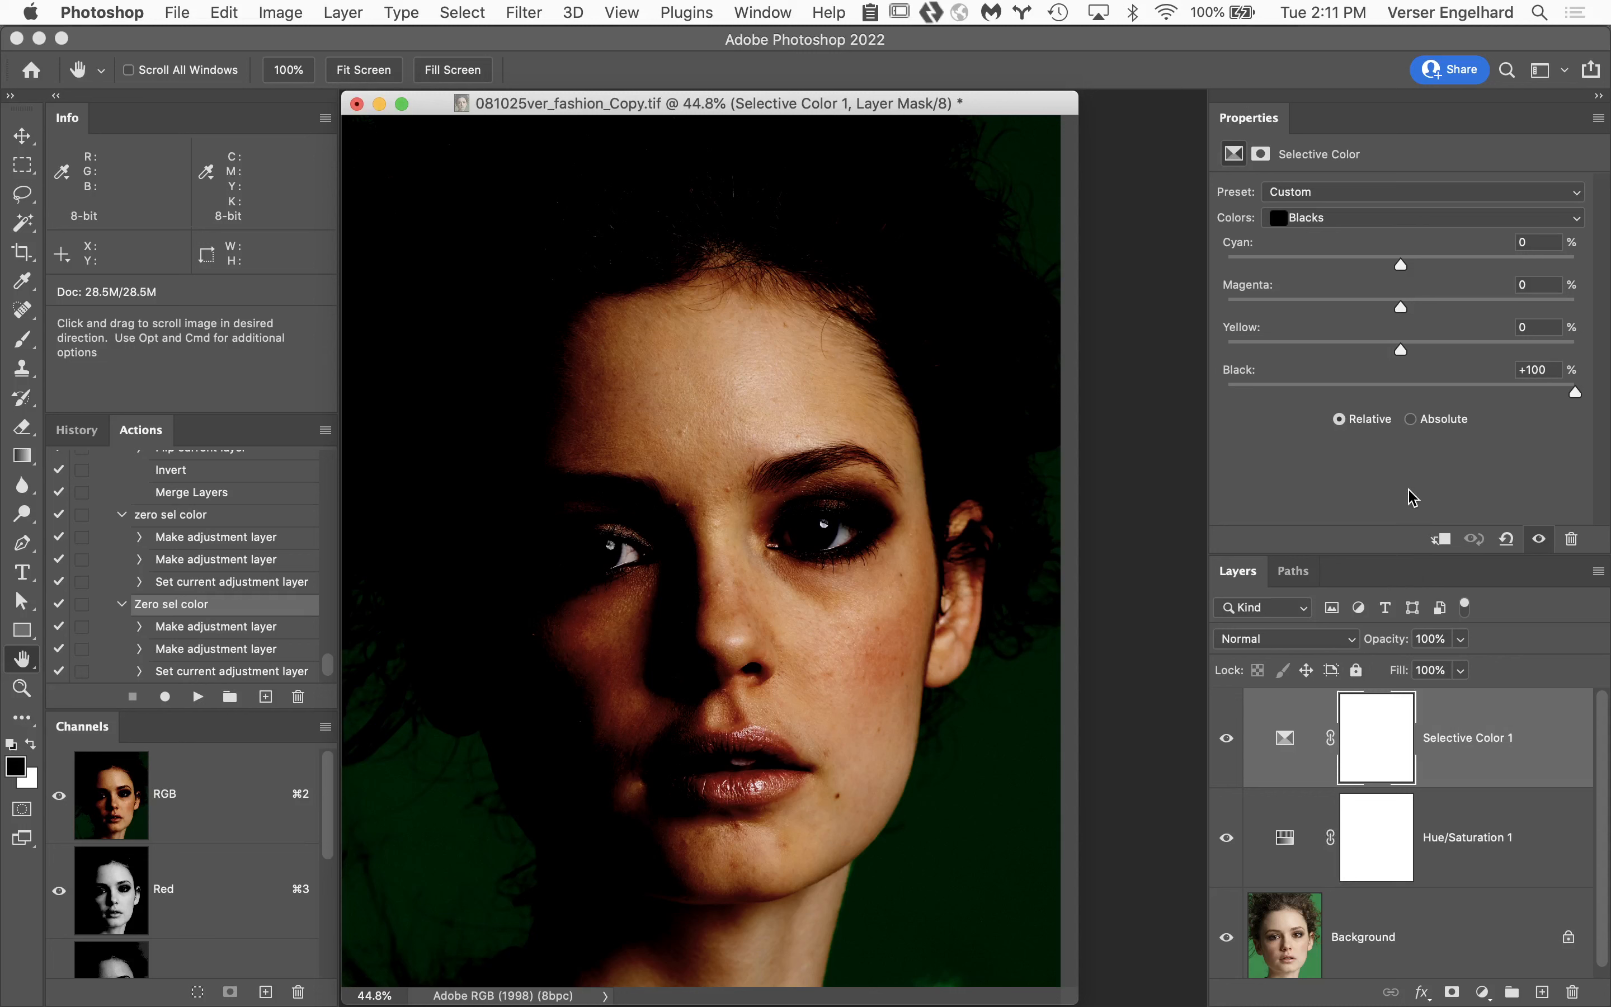
# Switch the Selective Color adjustment to Absolute and set Black to -100% for the Greens range.
pyautogui.click(1413, 420)
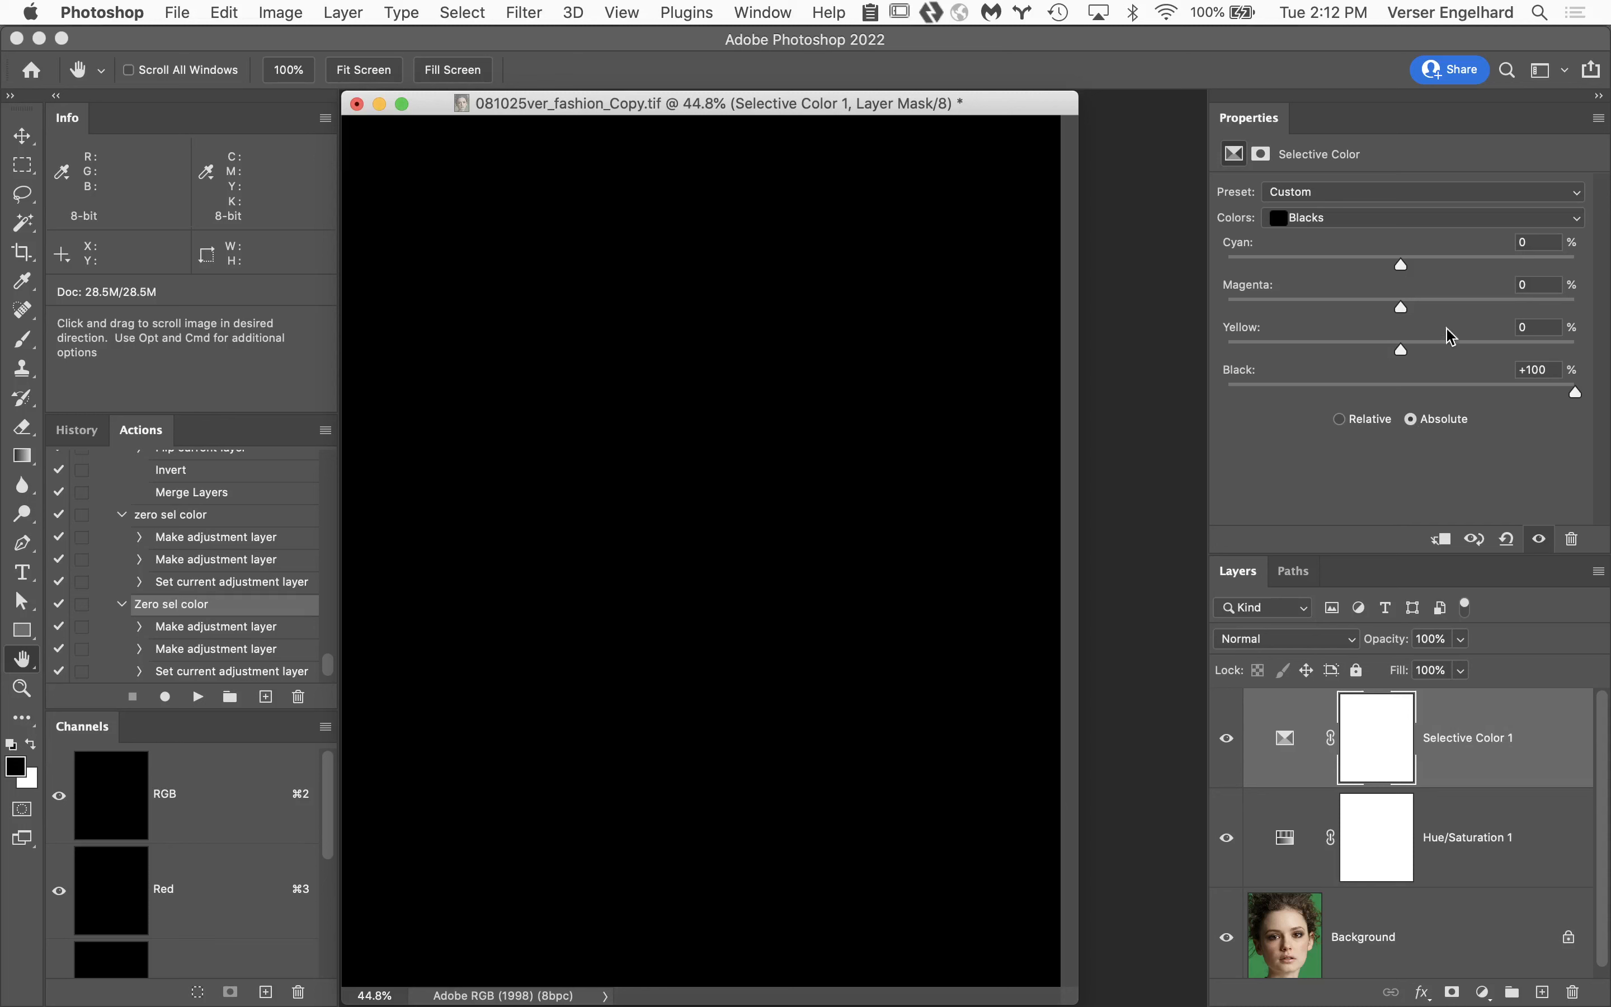
pyautogui.click(1444, 220)
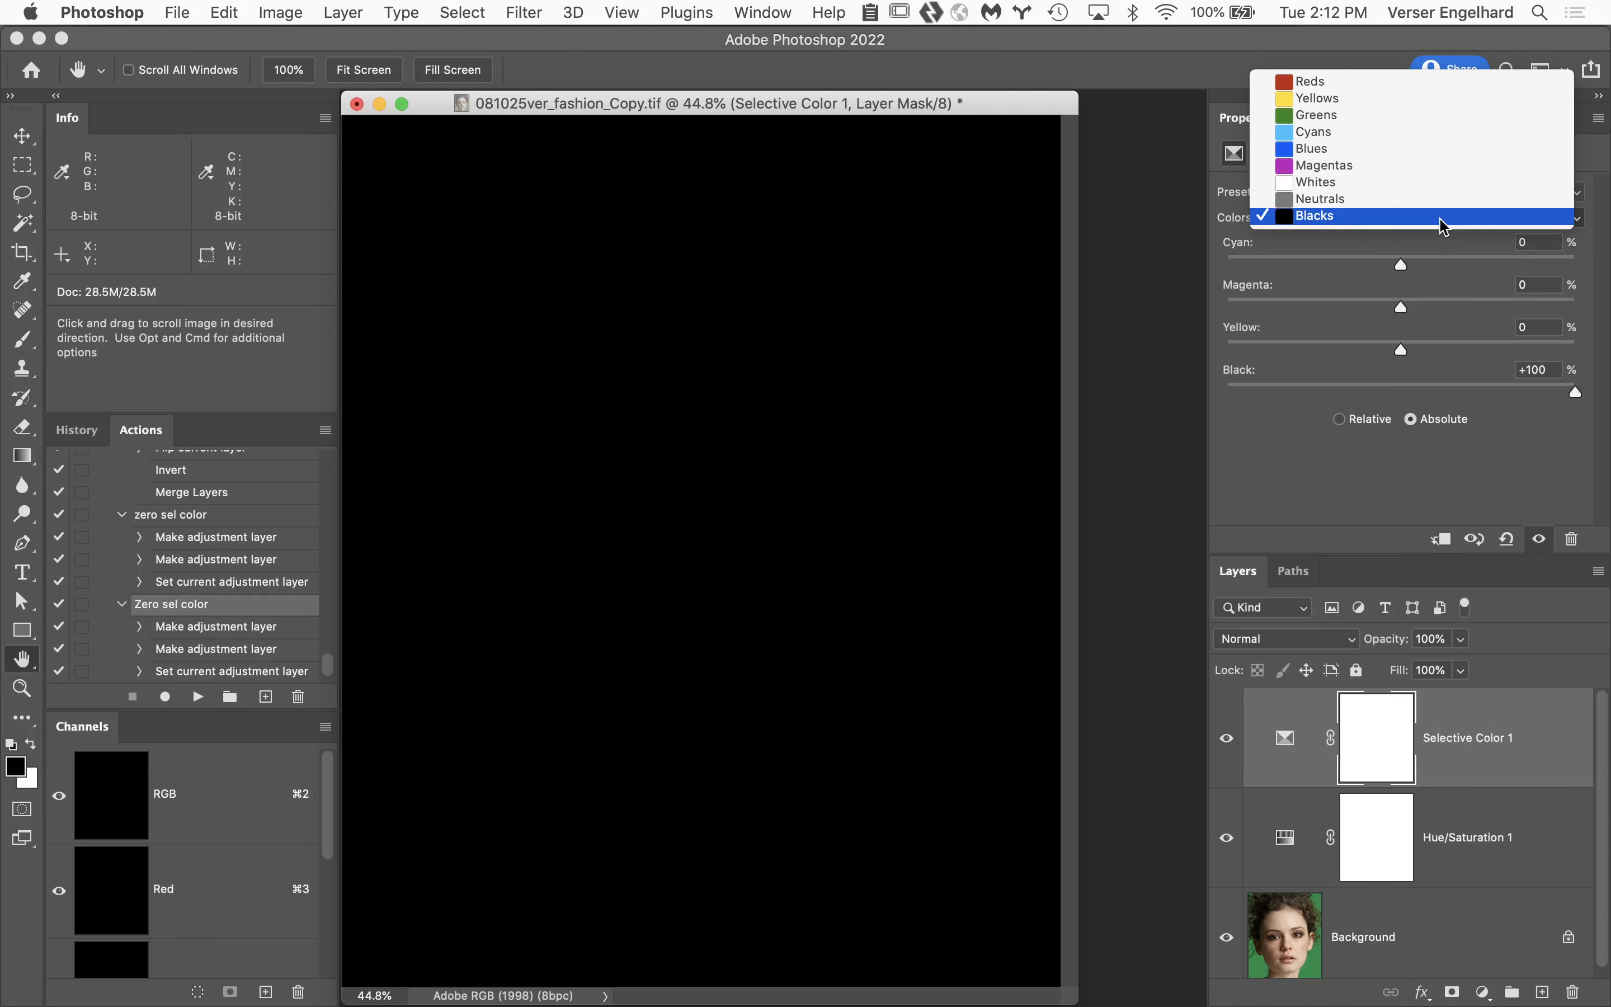
pyautogui.click(1439, 116)
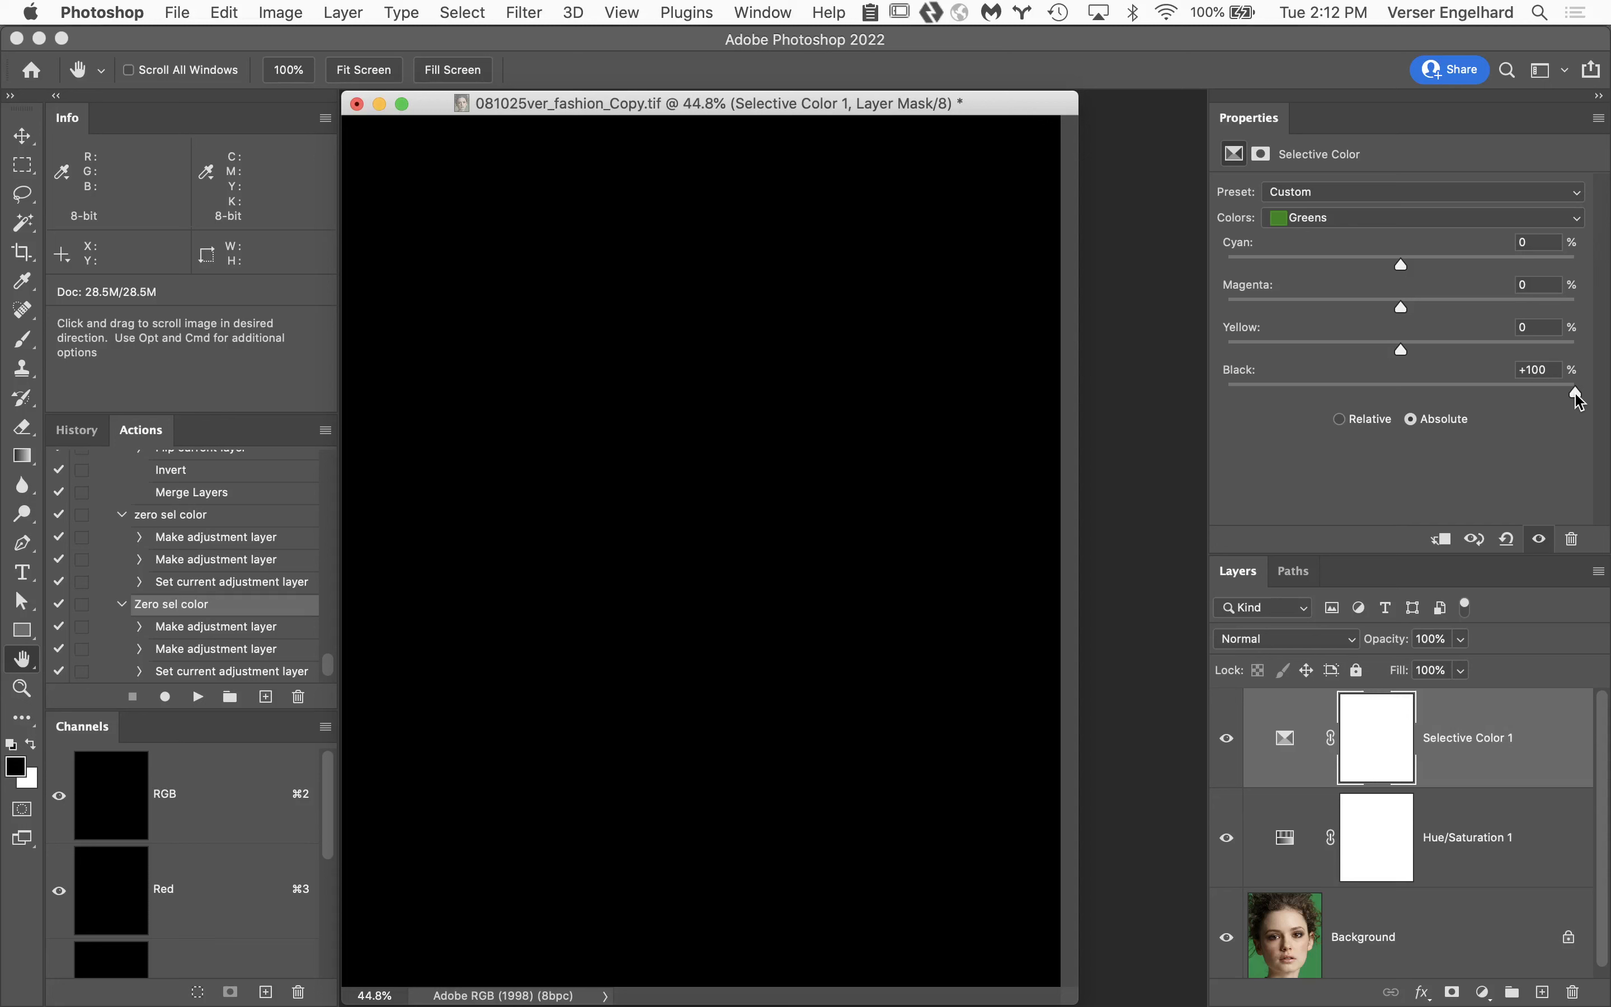
pyautogui.moveTo(1576, 393); pyautogui.dragTo(1198, 403)
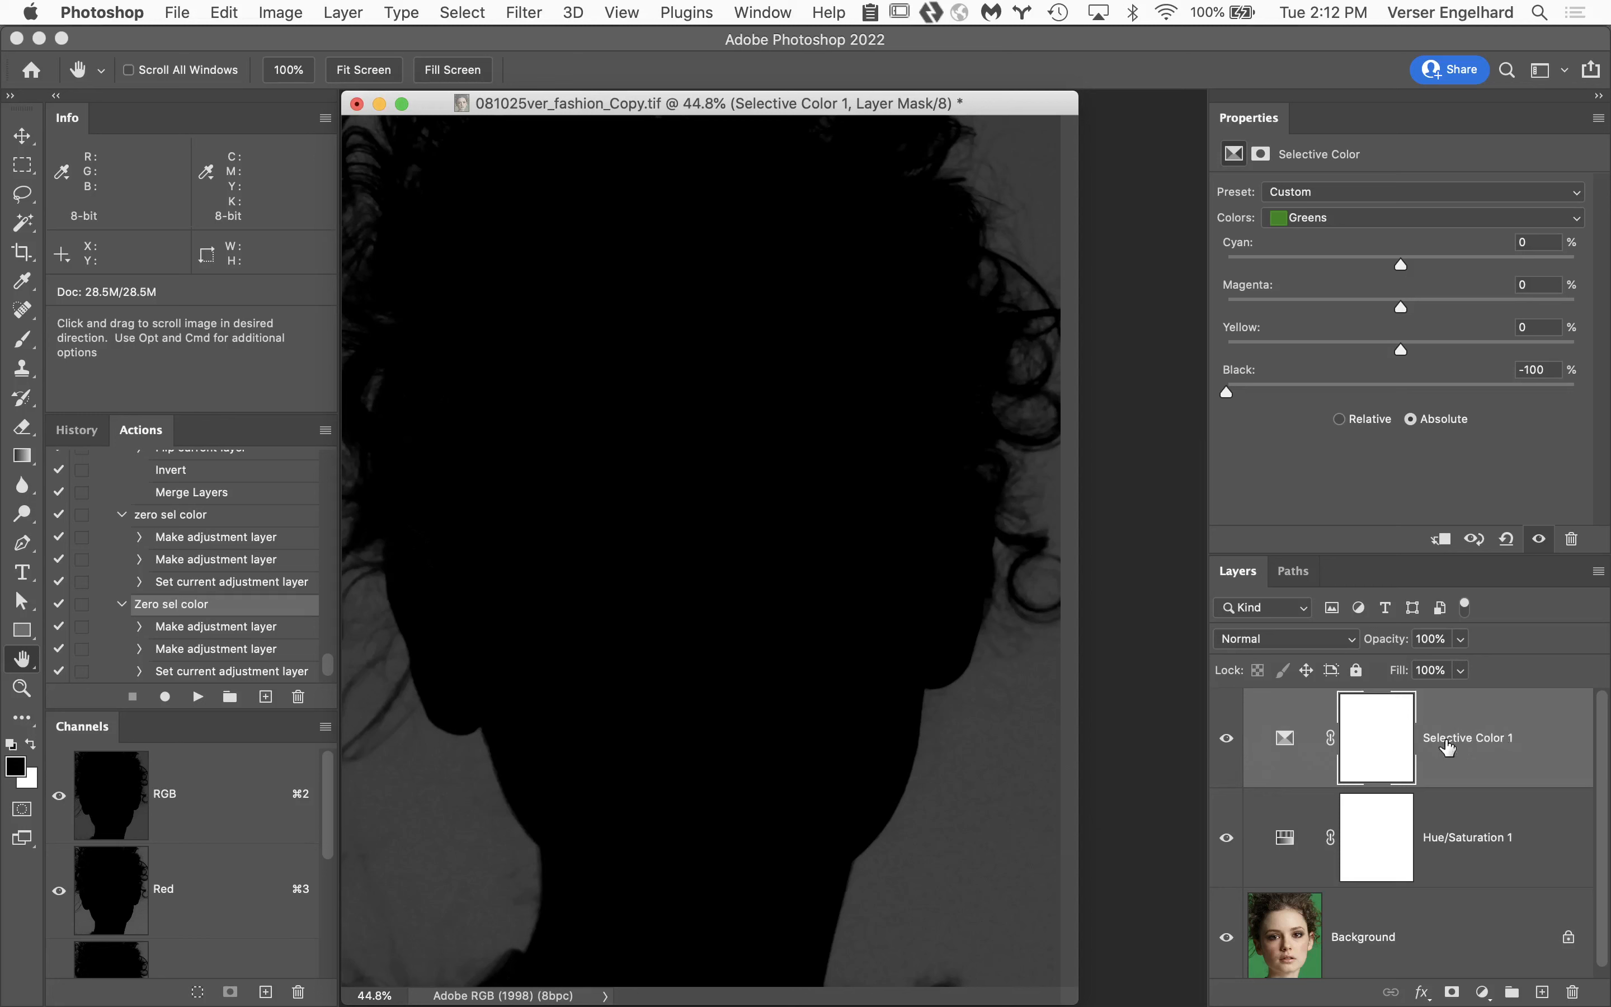
# Raise the Greens saturation to +100 in the Hue/Saturation 1 layer with on-image adjustment, sampling the backdrop beside the neck.
pyautogui.click(1285, 843)
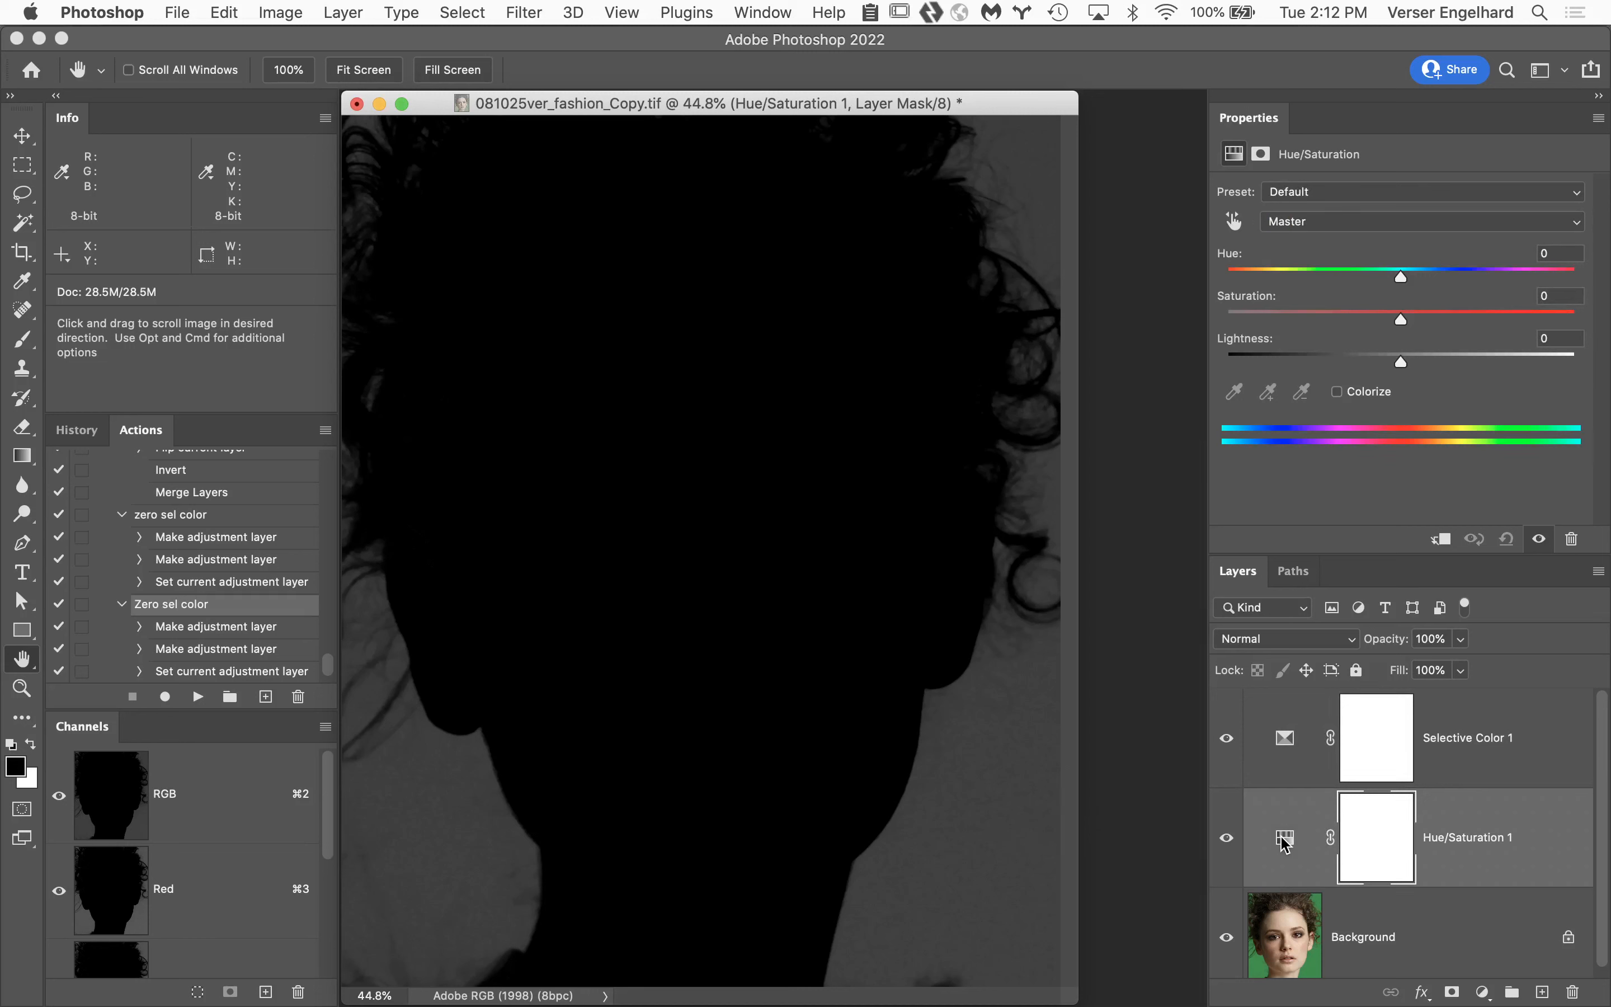
pyautogui.click(1236, 225)
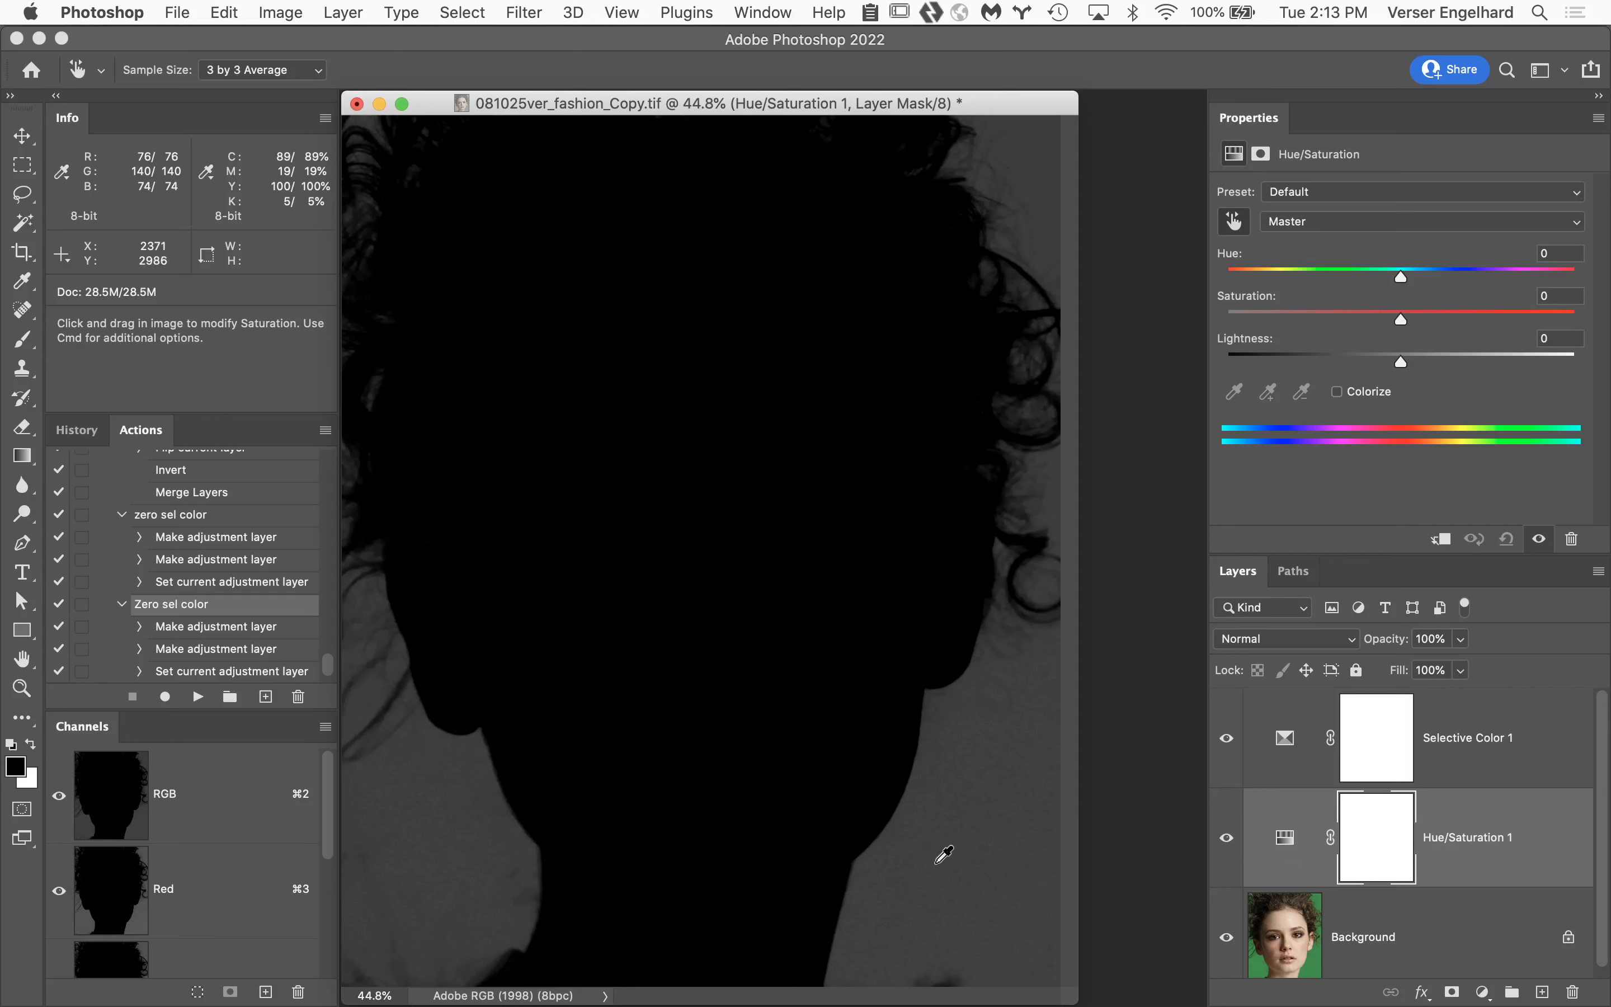
pyautogui.moveTo(944, 855); pyautogui.dragTo(1125, 881)
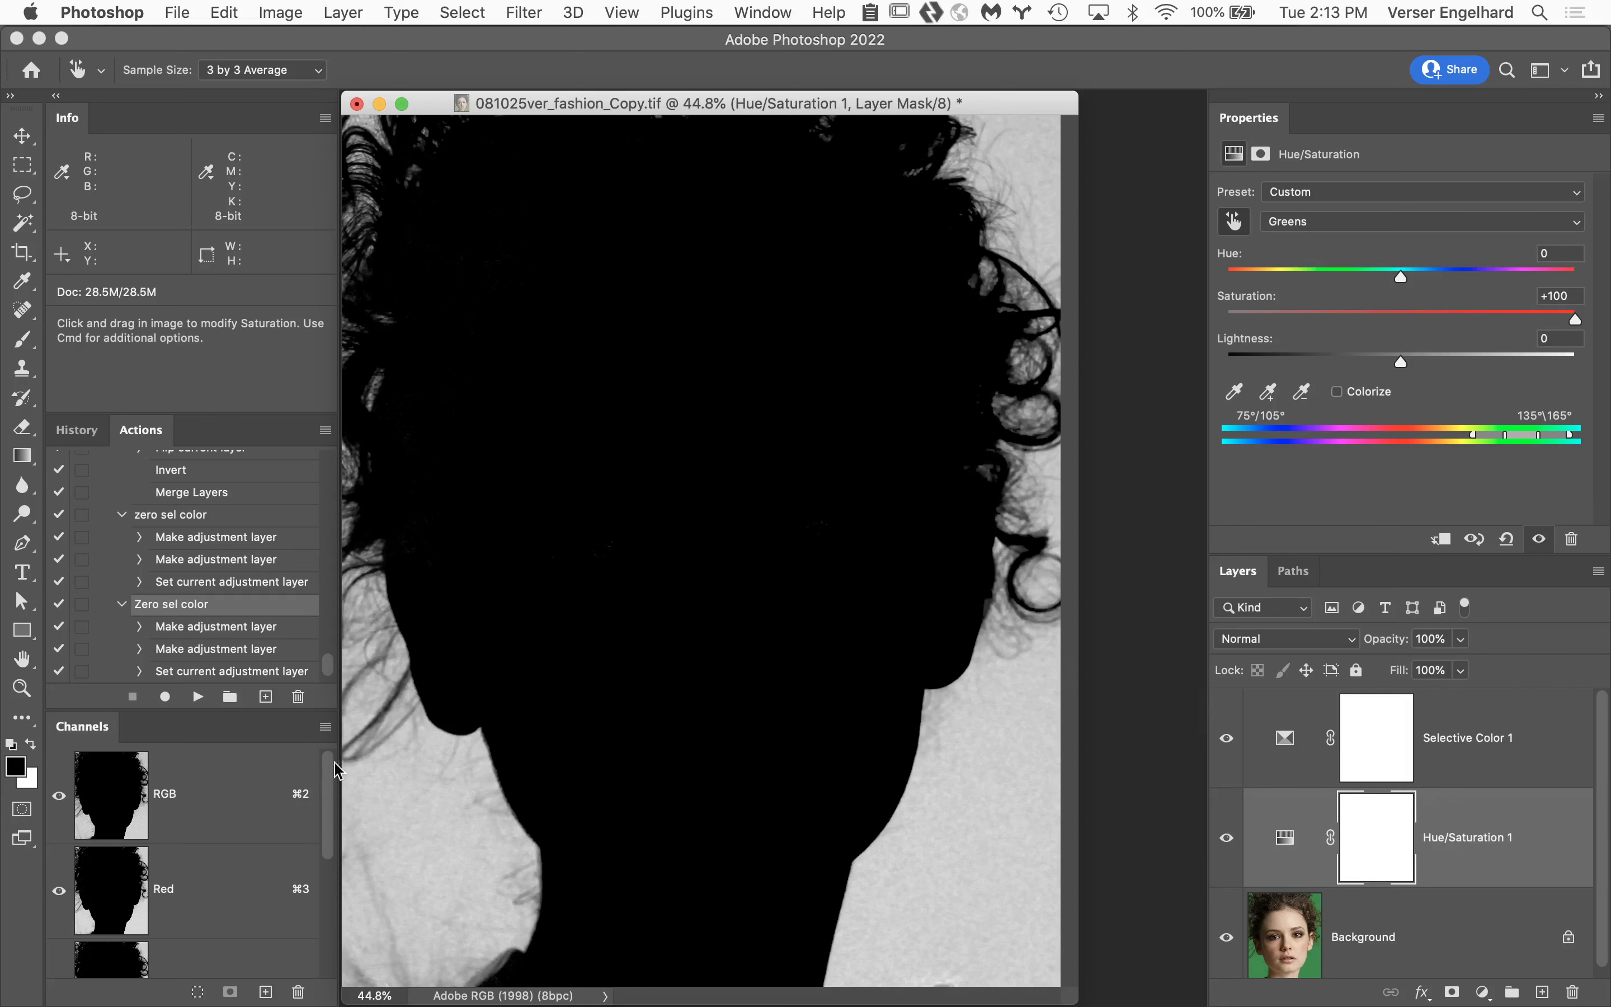
# Duplicate the Blue channel to store the backdrop mask as a new alpha channel.
pyautogui.moveTo(330, 821); pyautogui.dragTo(331, 925)
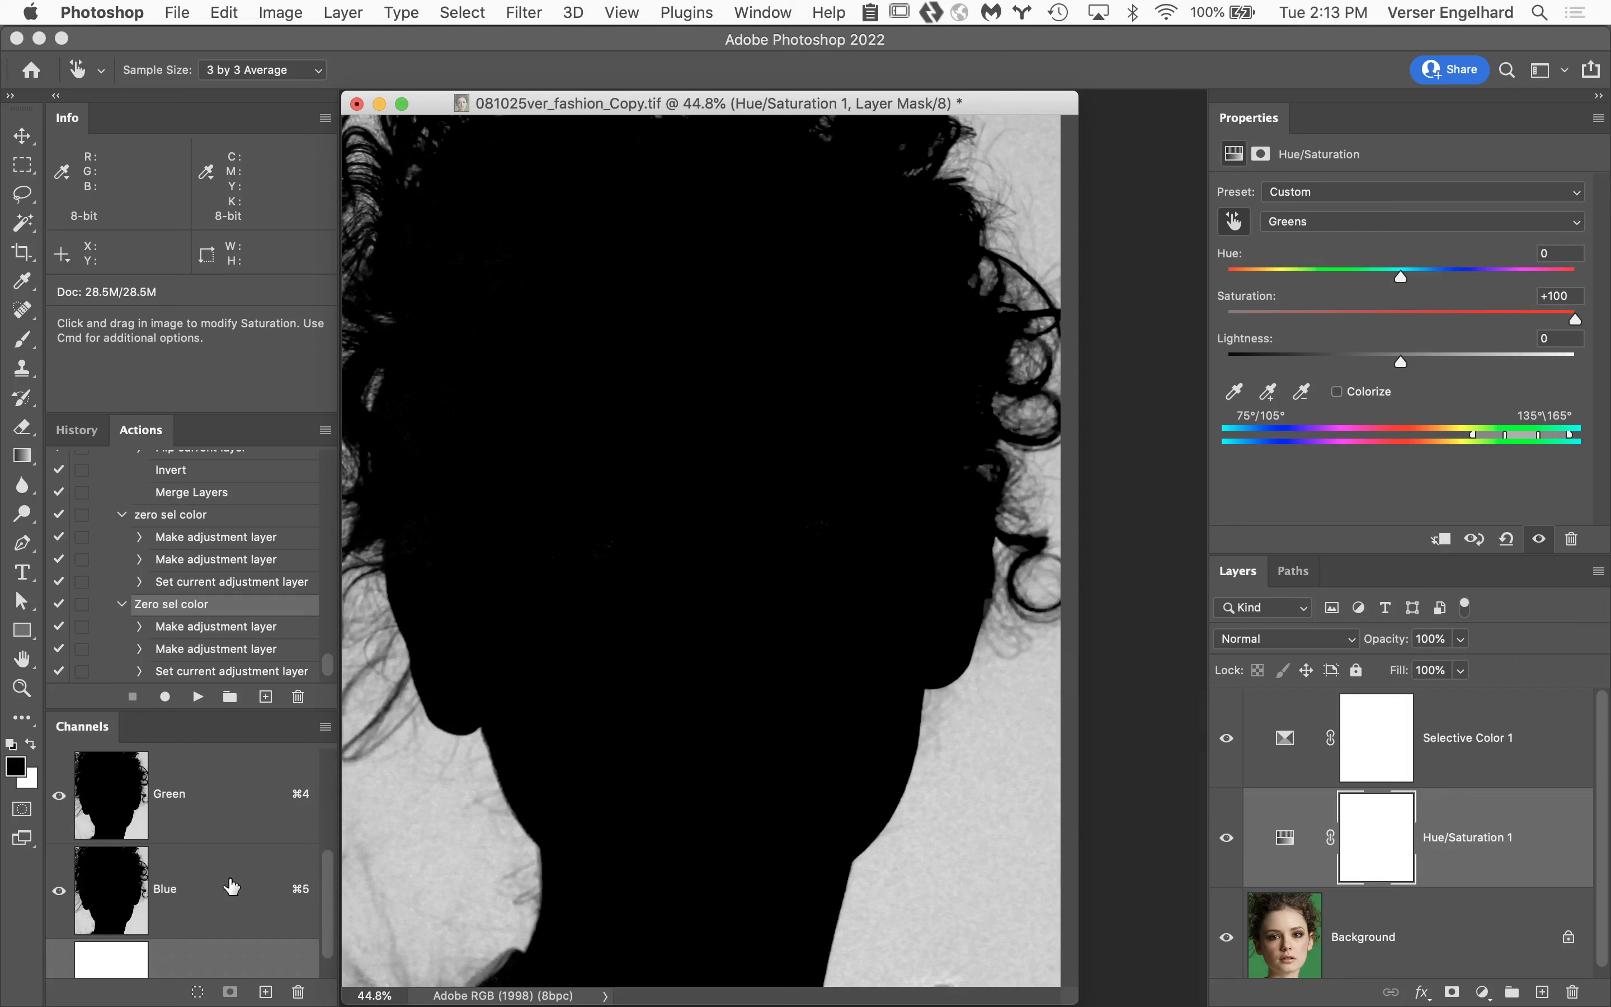
pyautogui.moveTo(333, 864); pyautogui.dragTo(330, 812)
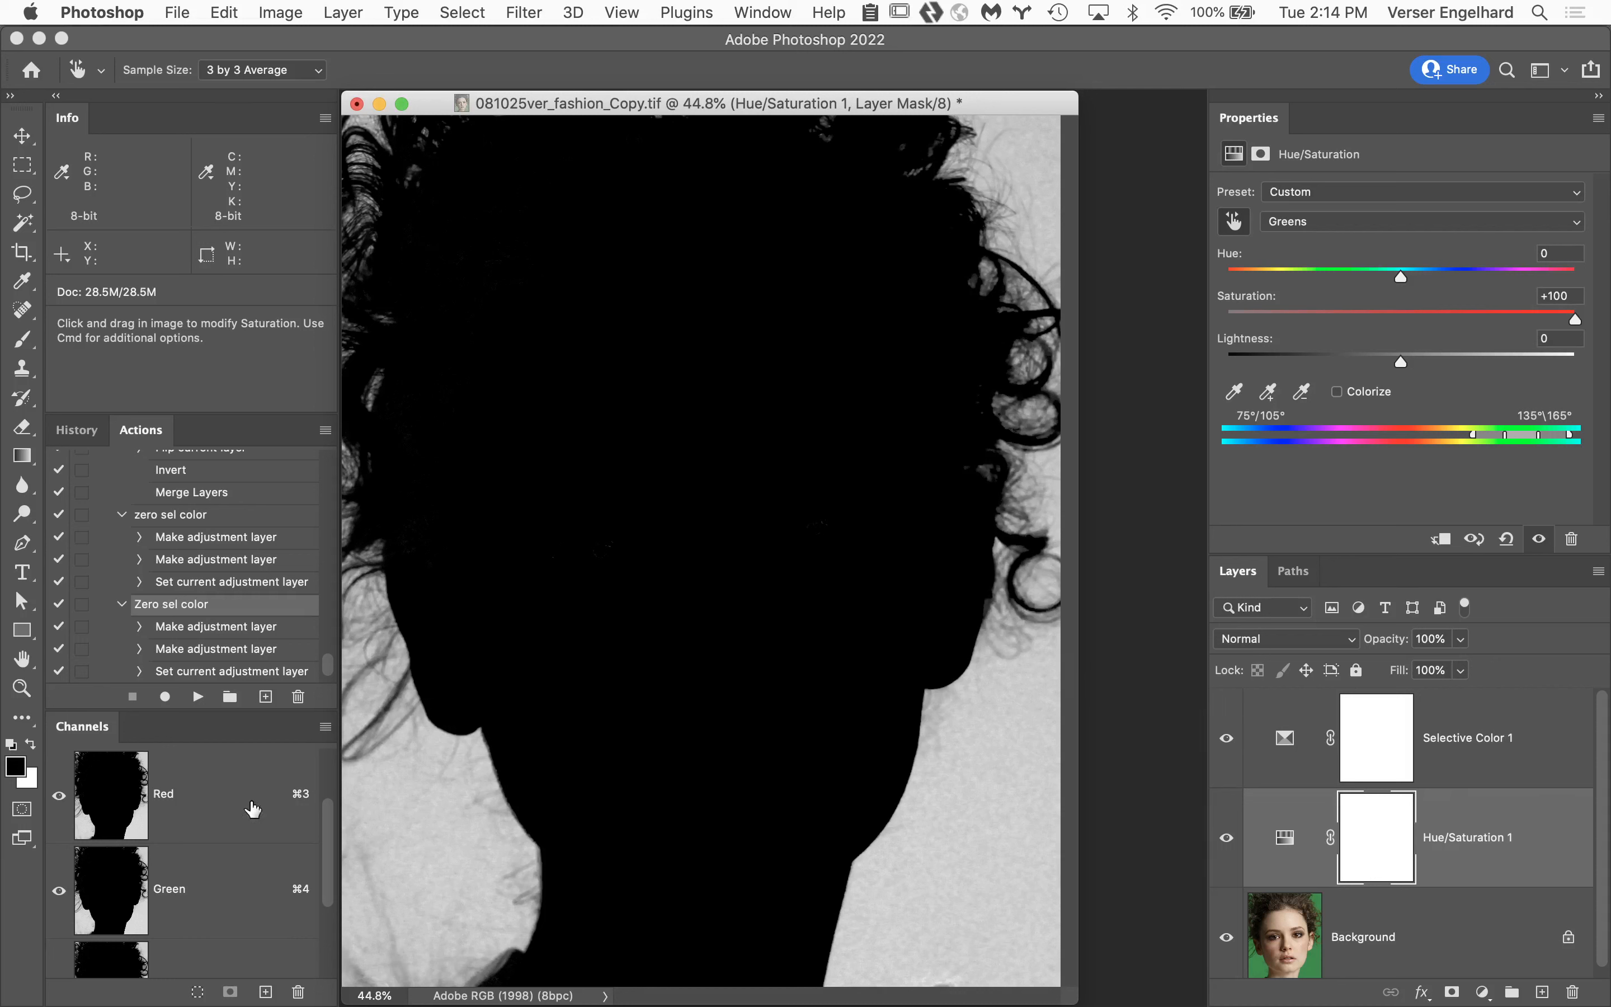
pyautogui.scroll(-3, 259, 920)
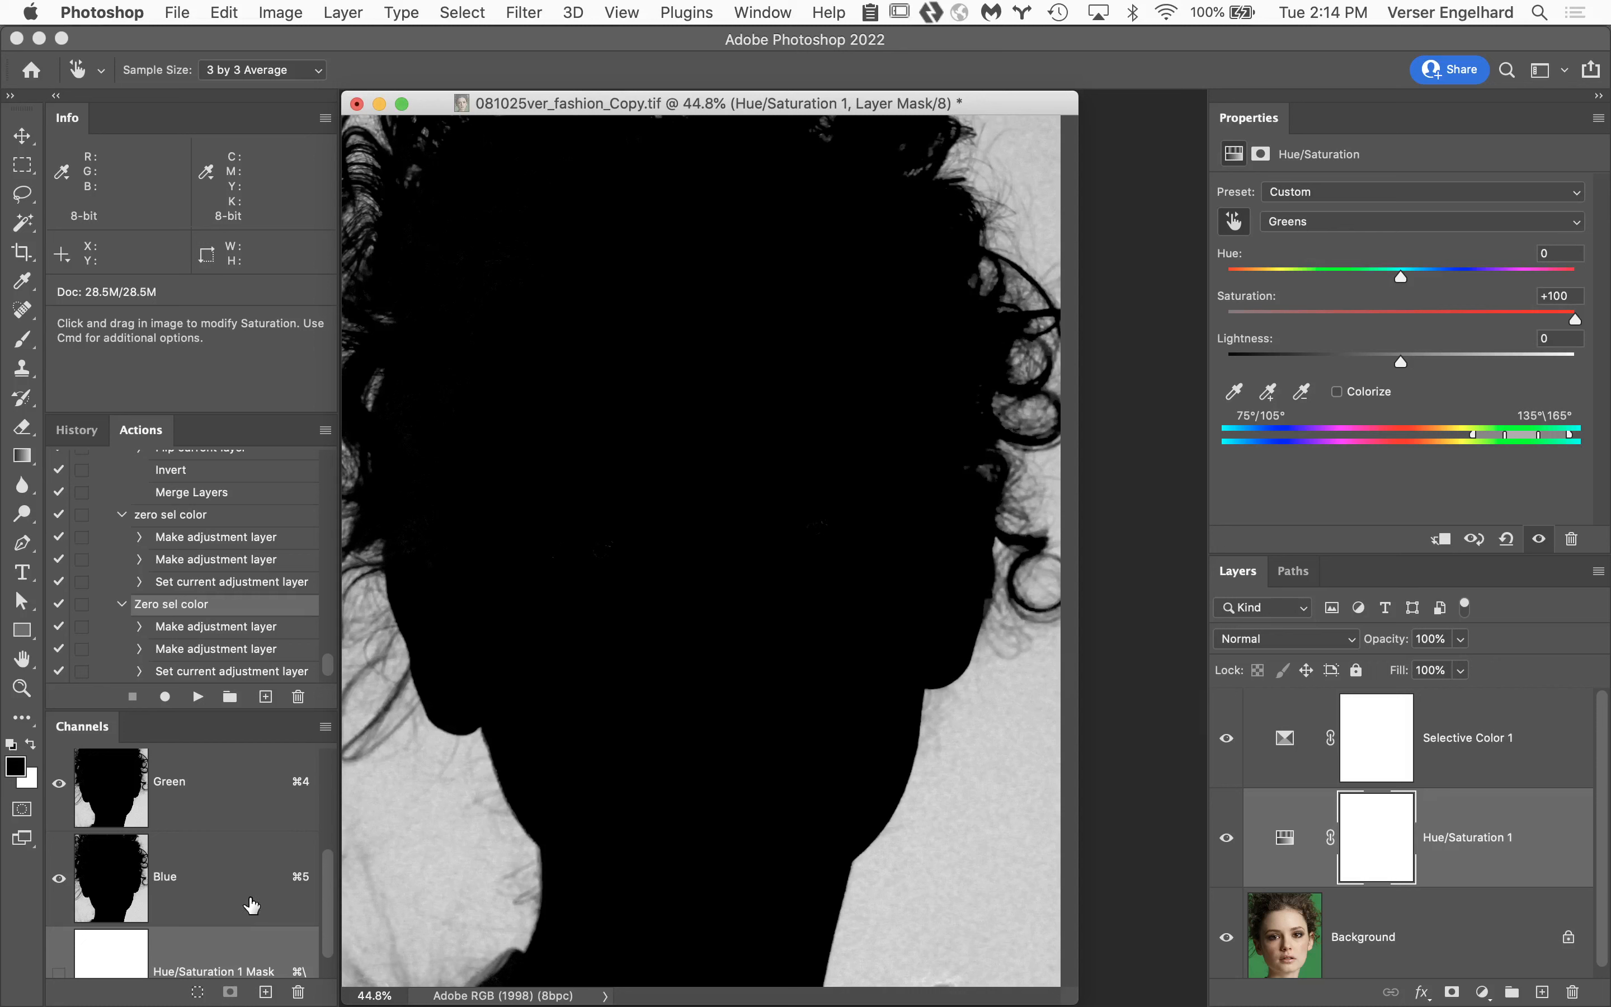
pyautogui.scroll(-2, 249, 906)
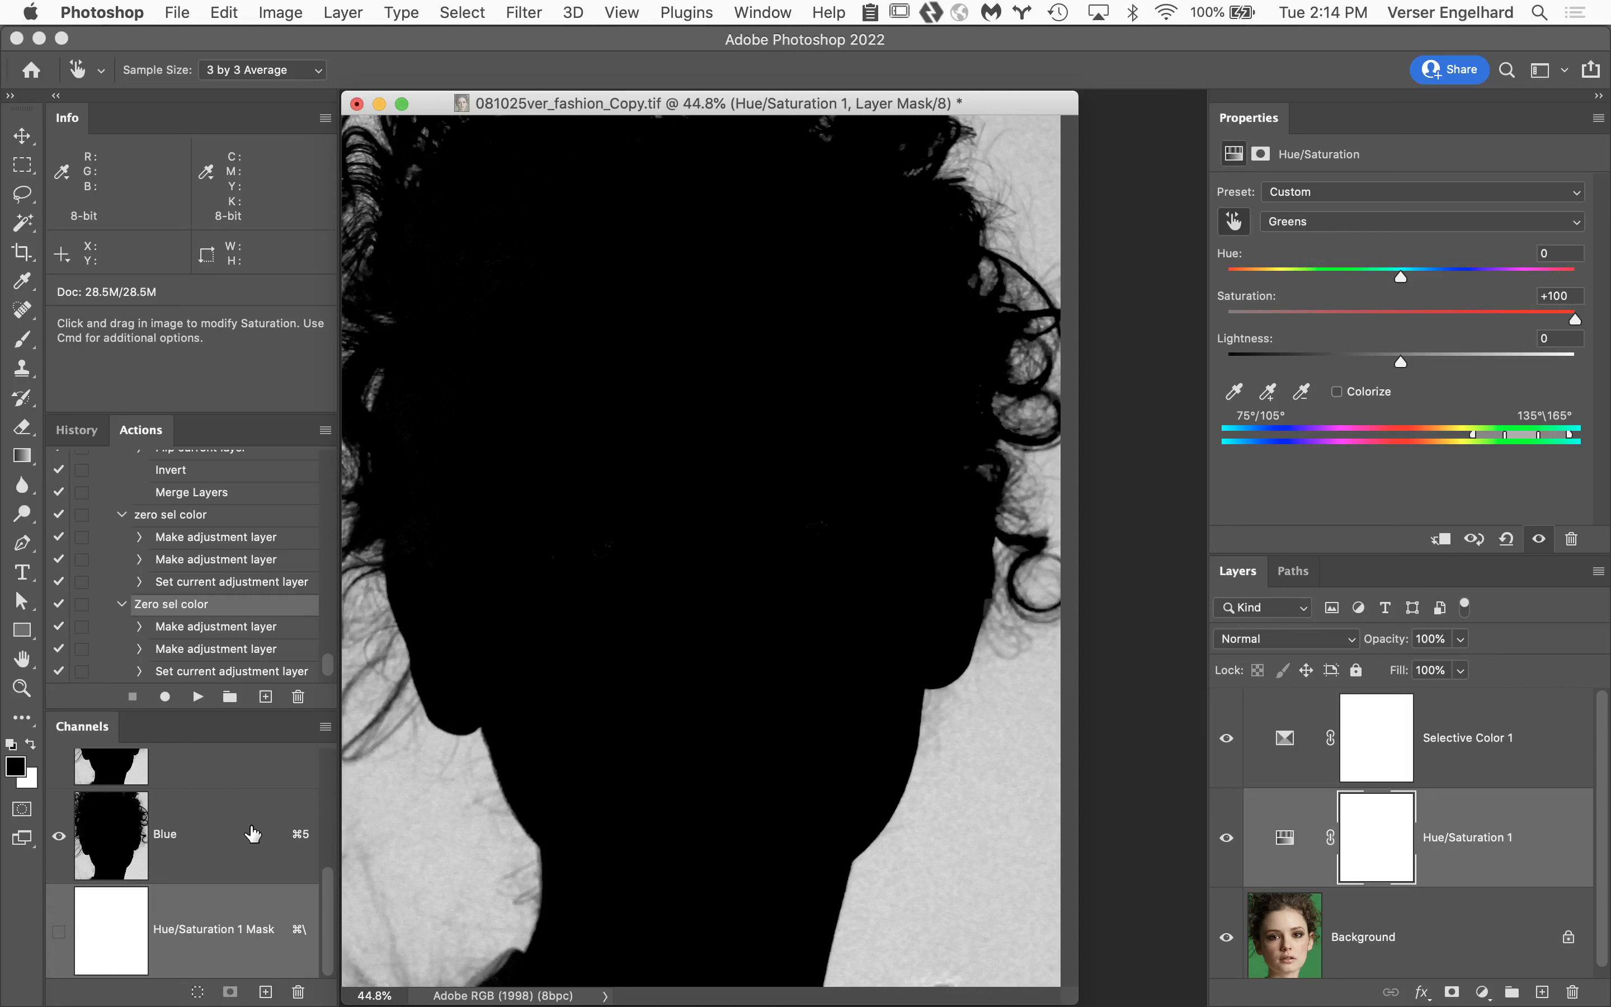
pyautogui.moveTo(252, 833); pyautogui.dragTo(266, 993)
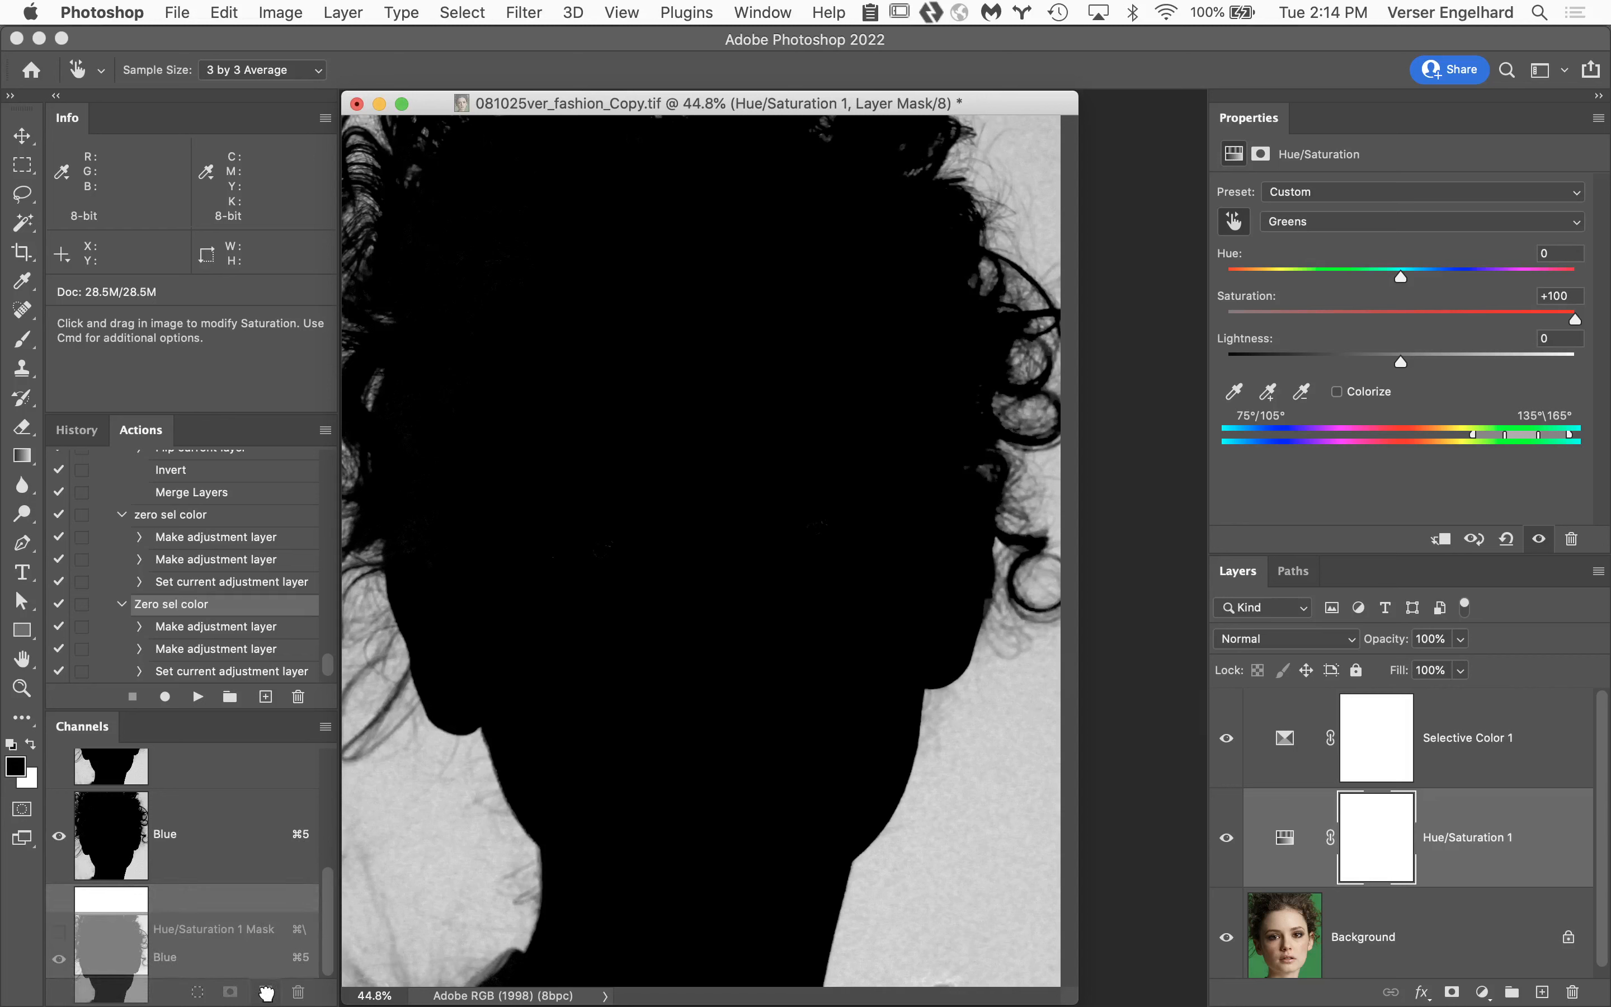
pyautogui.moveTo(267, 992); pyautogui.dragTo(267, 993)
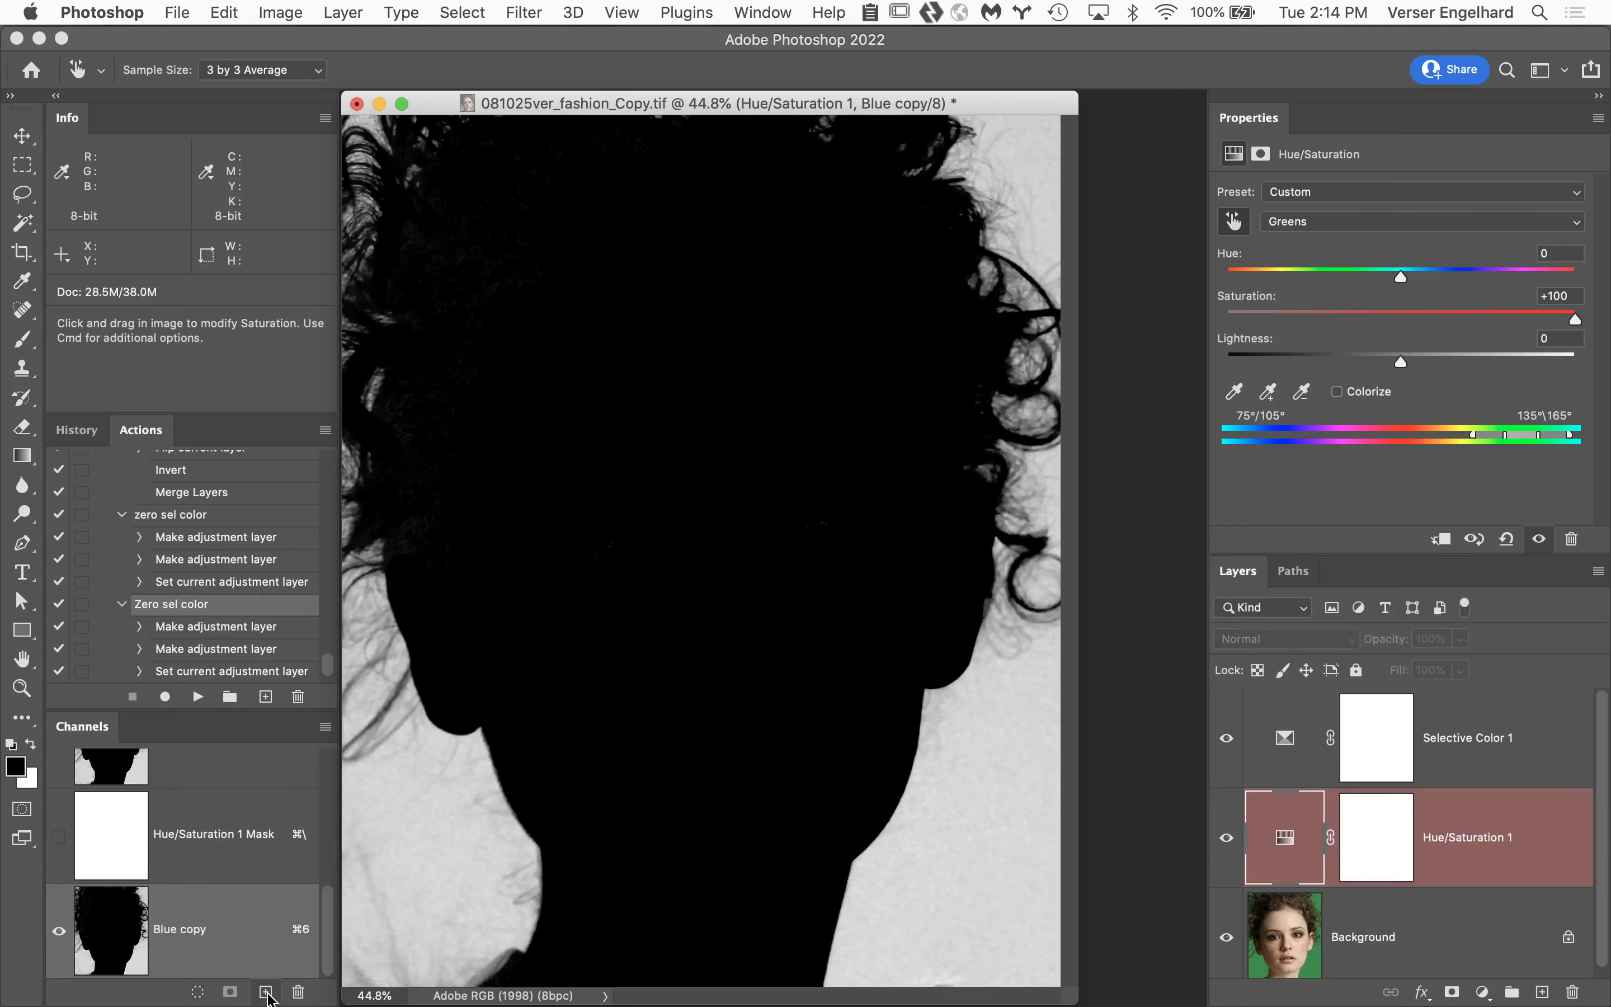
# Rename the duplicated Blue channel as "zero sel color".
pyautogui.doubleClick(179, 931)
pyautogui.write('zero sel color')
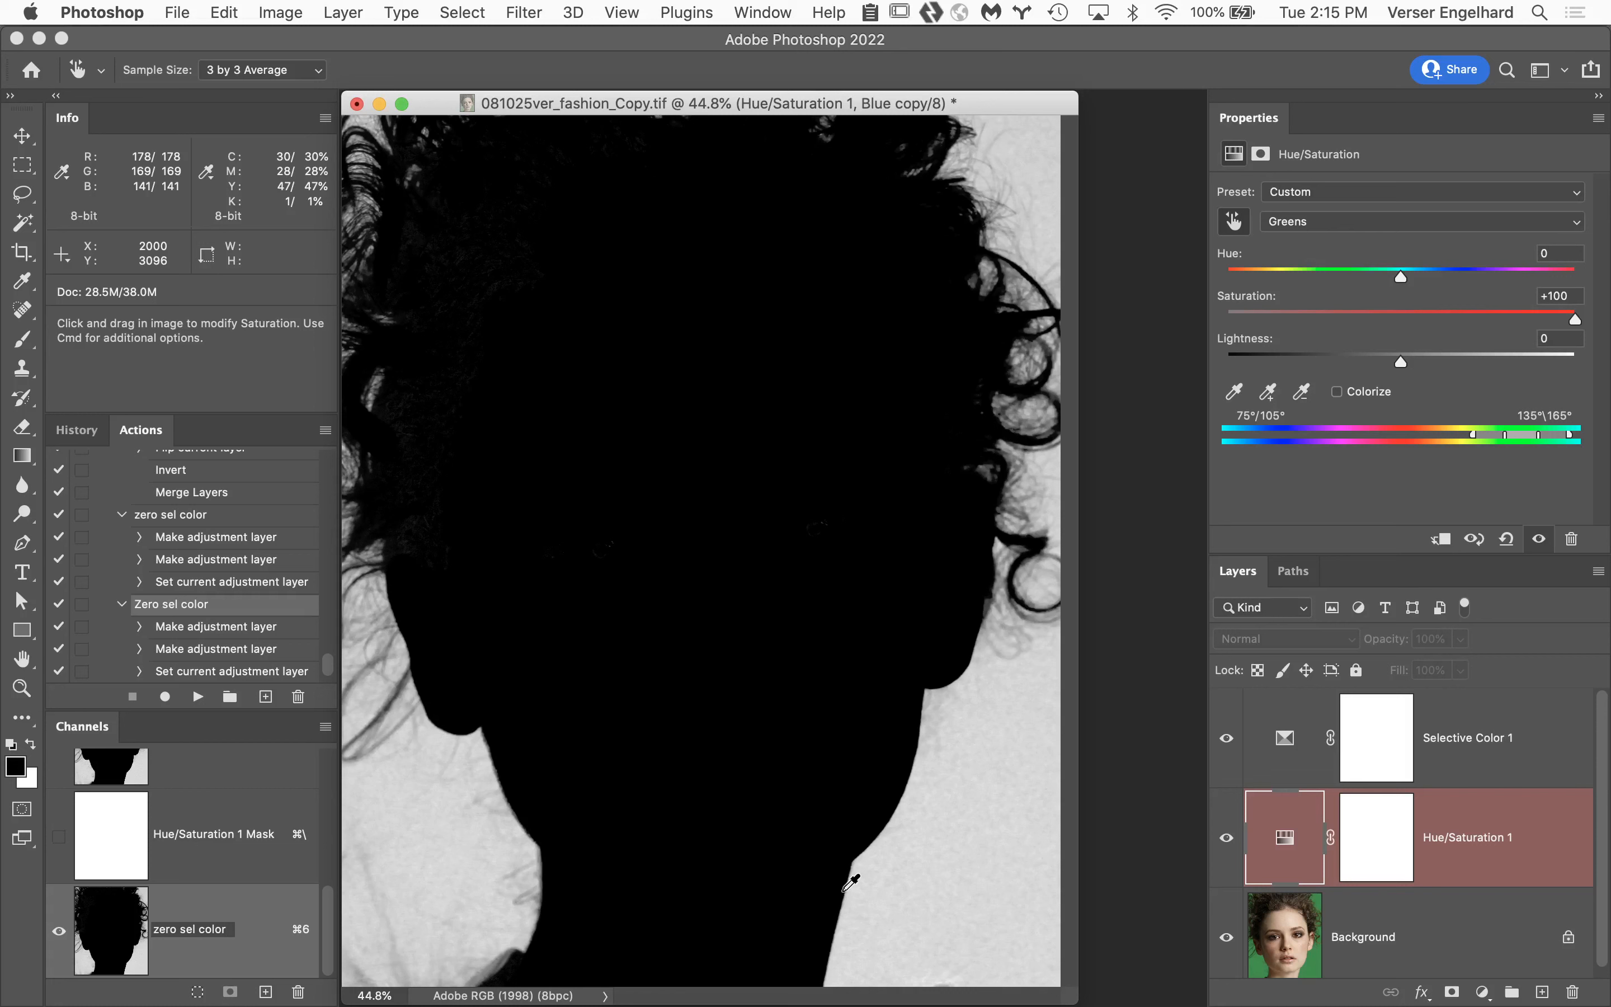
pyautogui.press('Return')
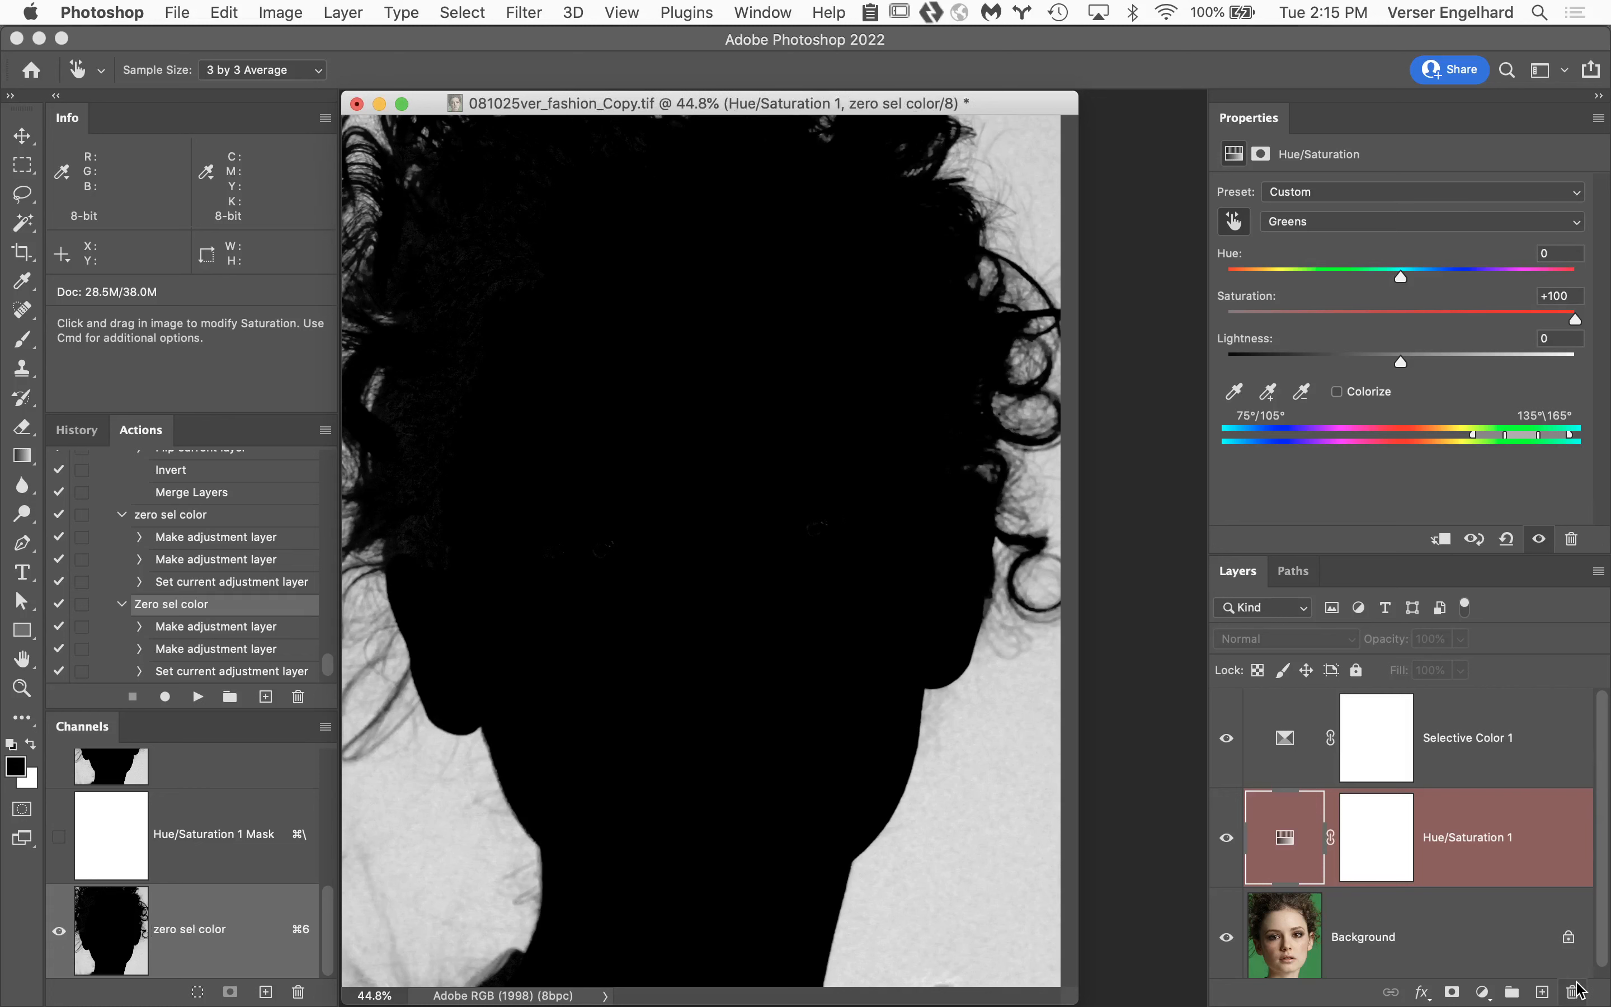
# Delete the Hue/Saturation 1 and Selective Color 1 adjustment layers, leaving only the Background layer.
pyautogui.moveTo(1551, 861); pyautogui.dragTo(1573, 992)
pyautogui.moveTo(1522, 749); pyautogui.dragTo(1572, 992)
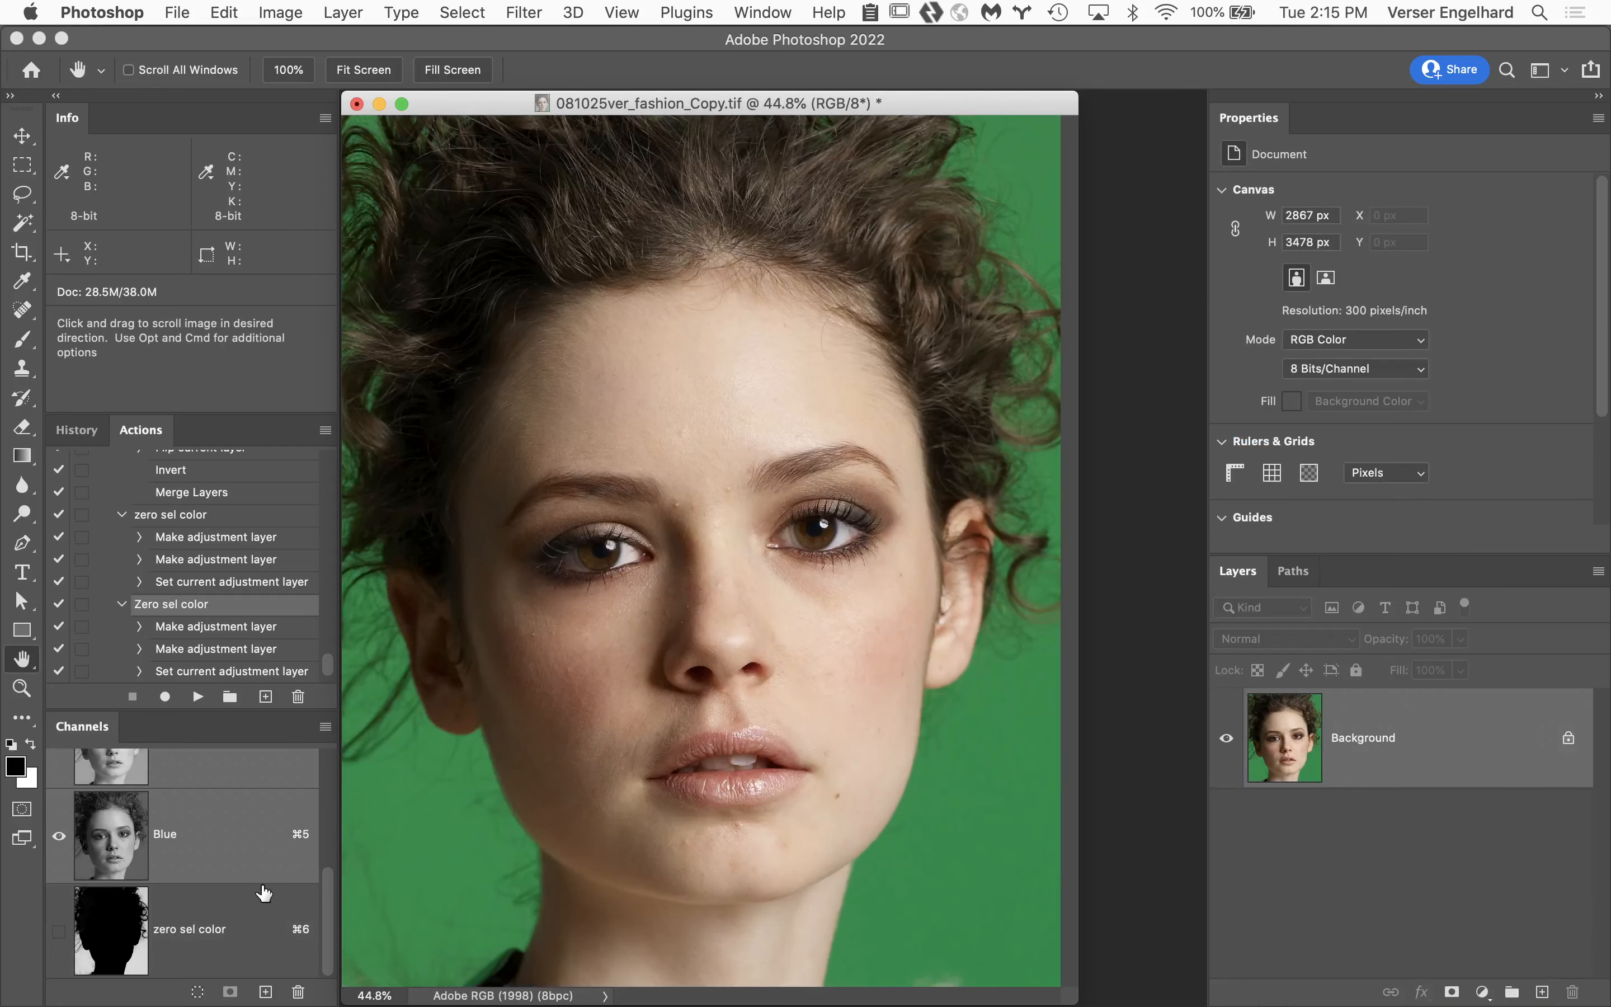
# View the Red, Green, Blue and zero sel color channels one by one to compare the separation of hair and backdrop.
pyautogui.scroll(4, 264, 893)
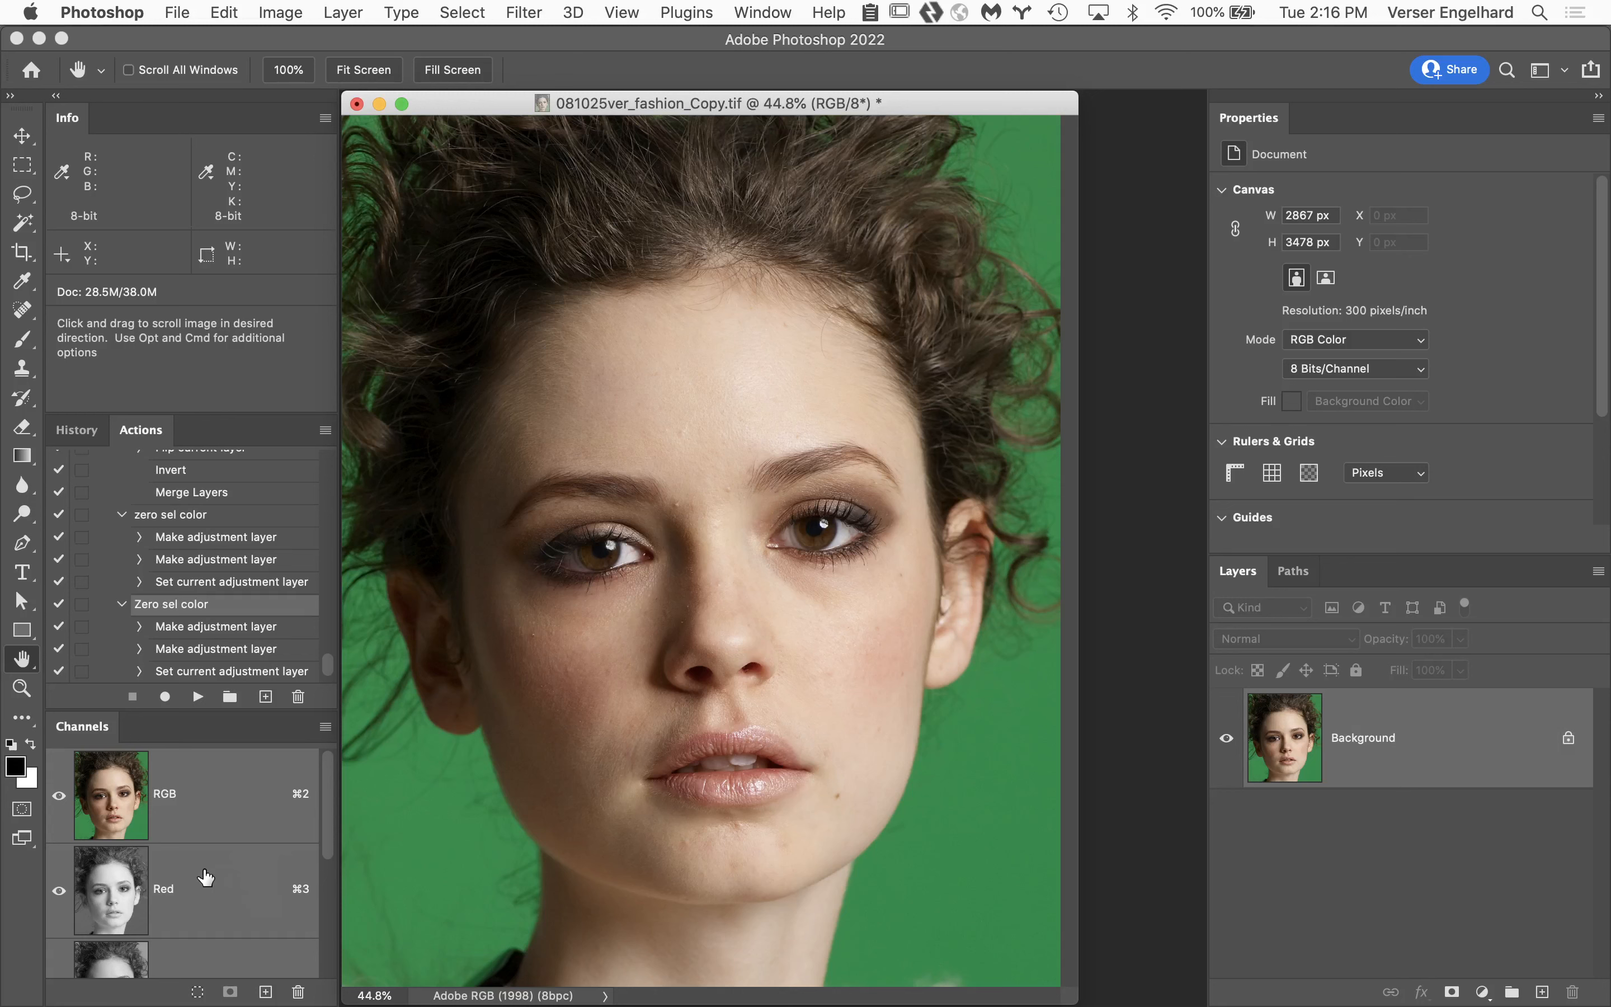
pyautogui.click(220, 892)
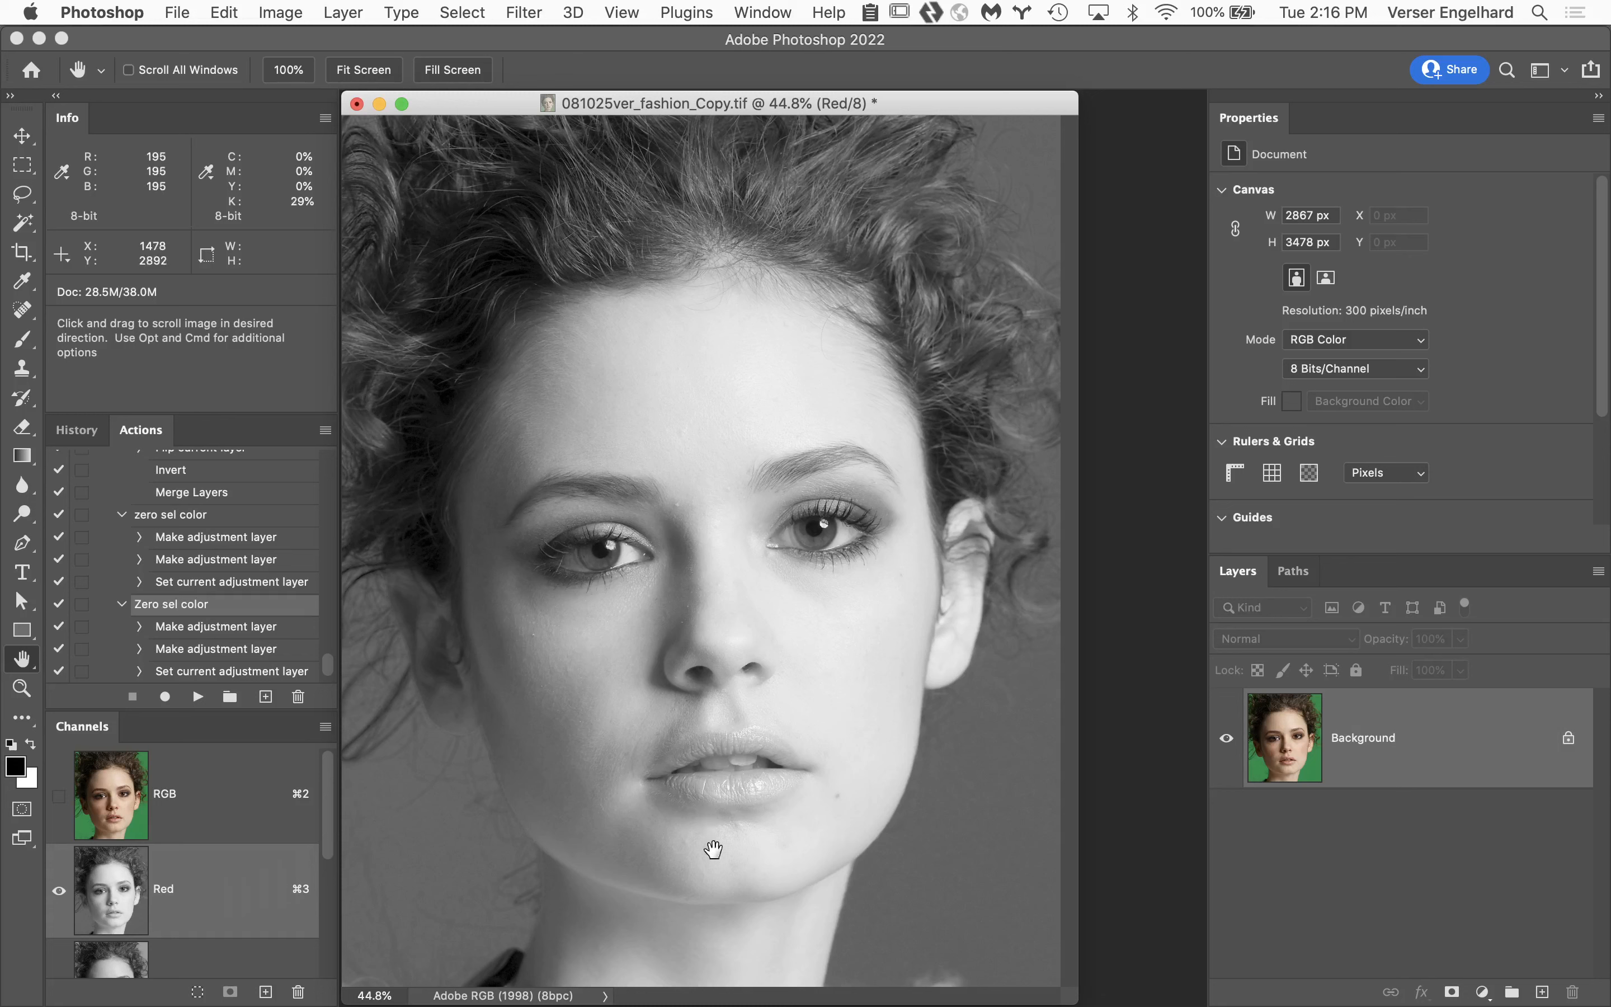
pyautogui.scroll(-3, 291, 932)
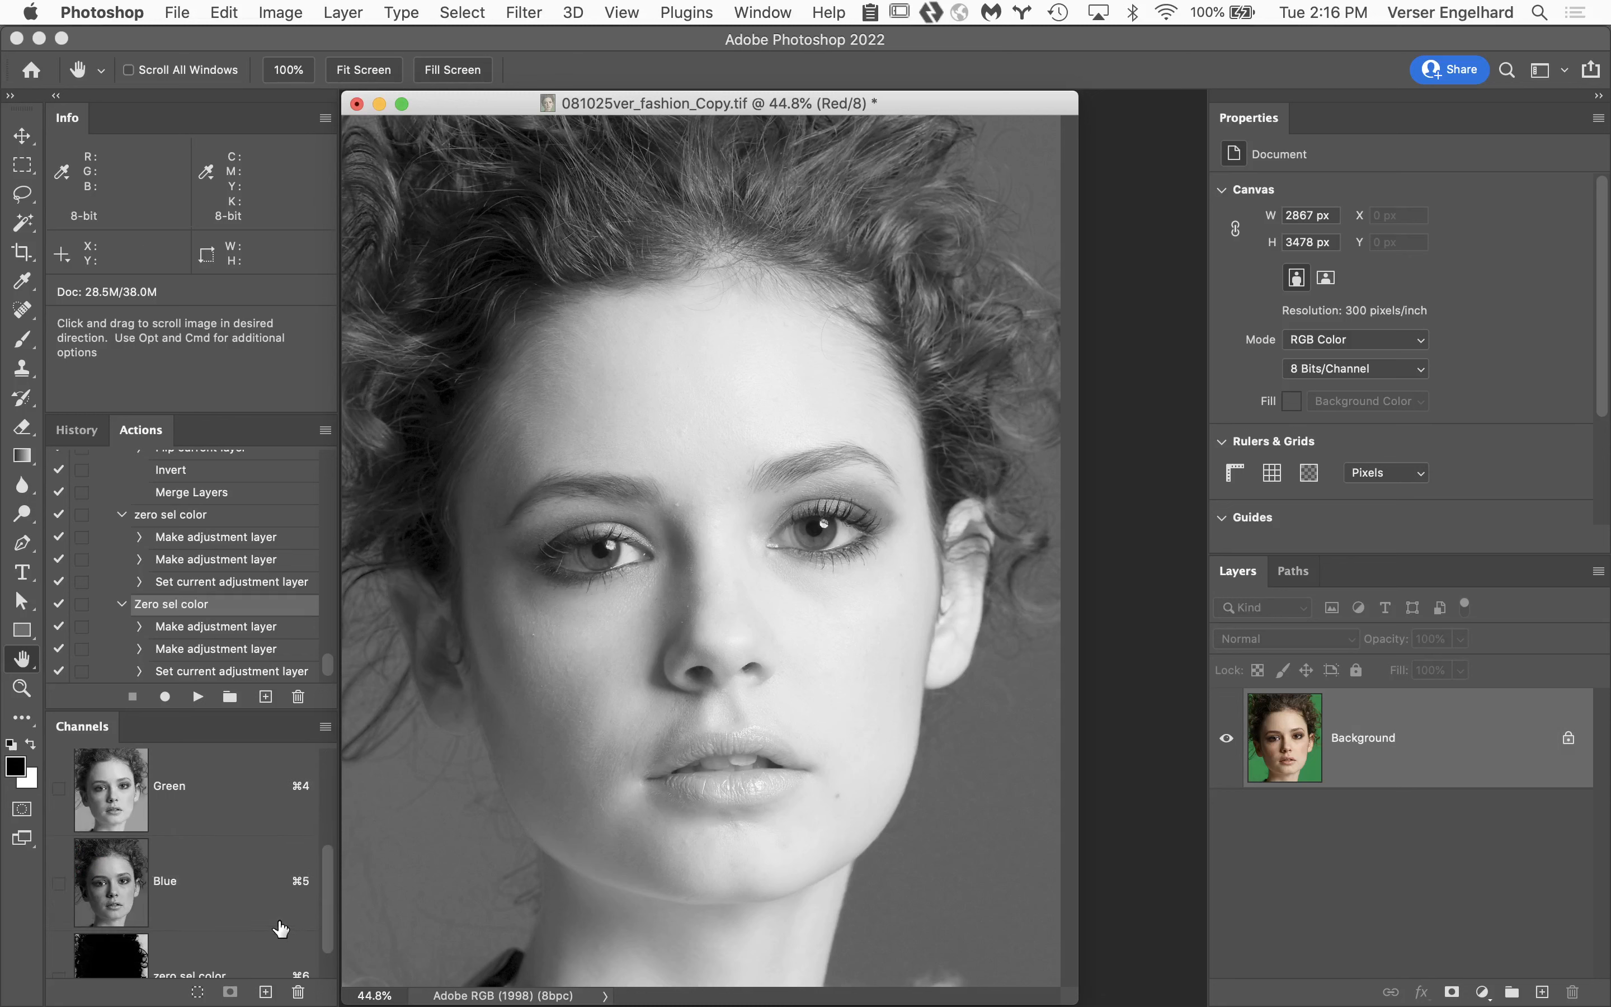
pyautogui.click(213, 790)
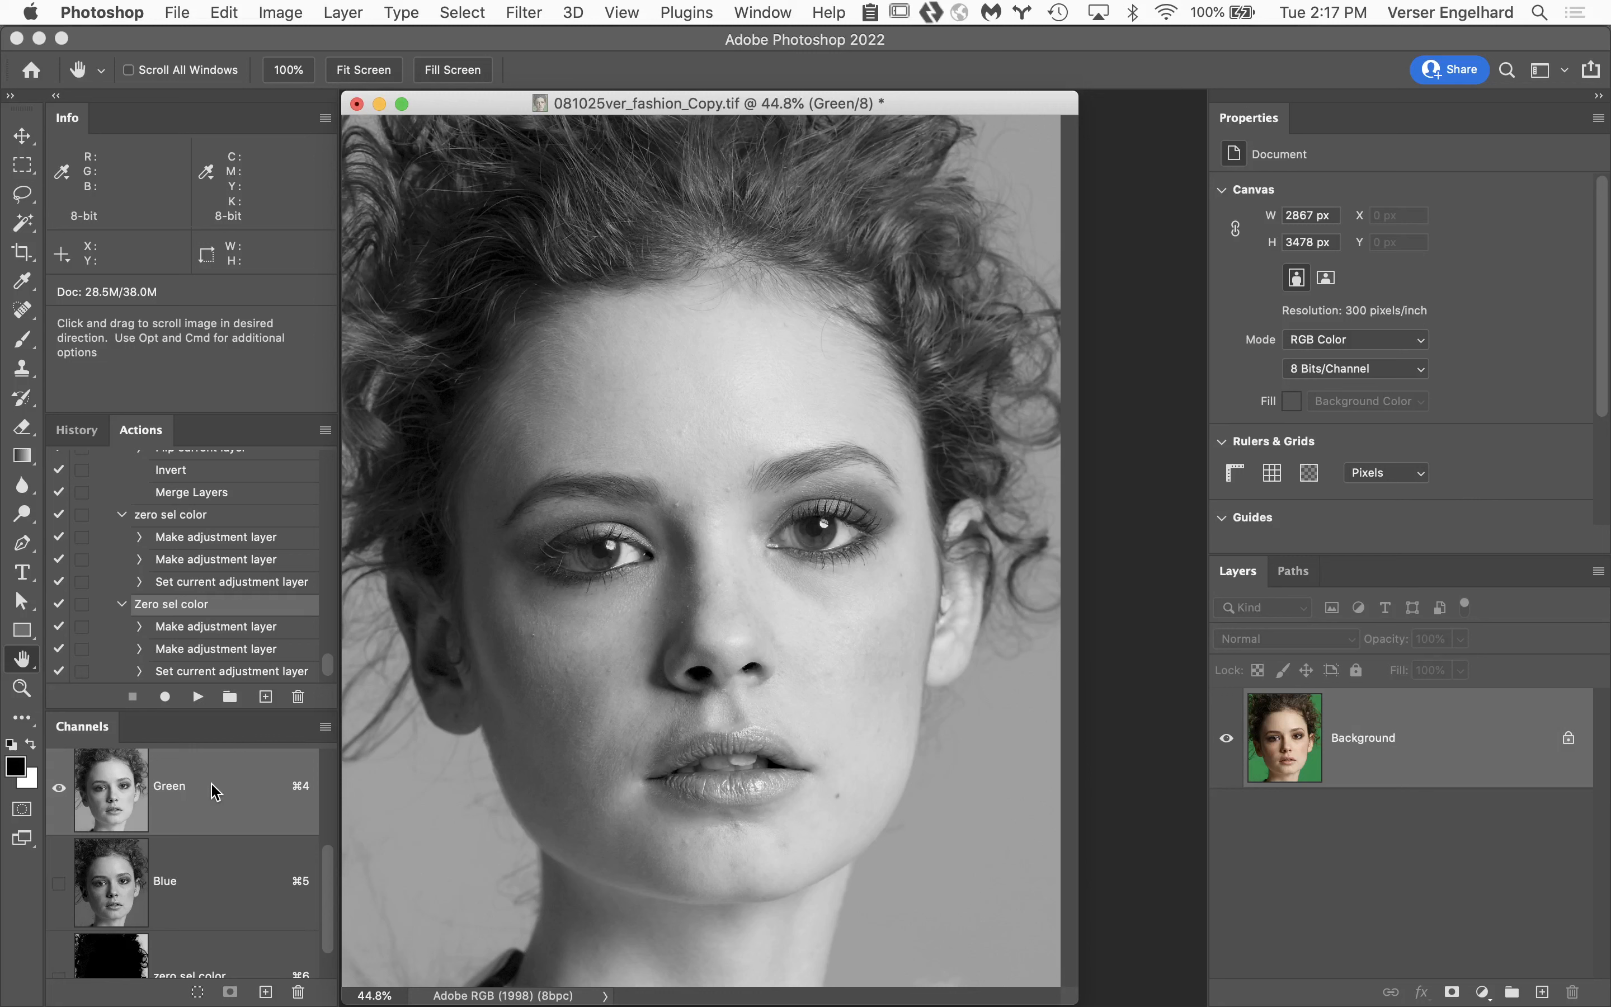
pyautogui.click(248, 886)
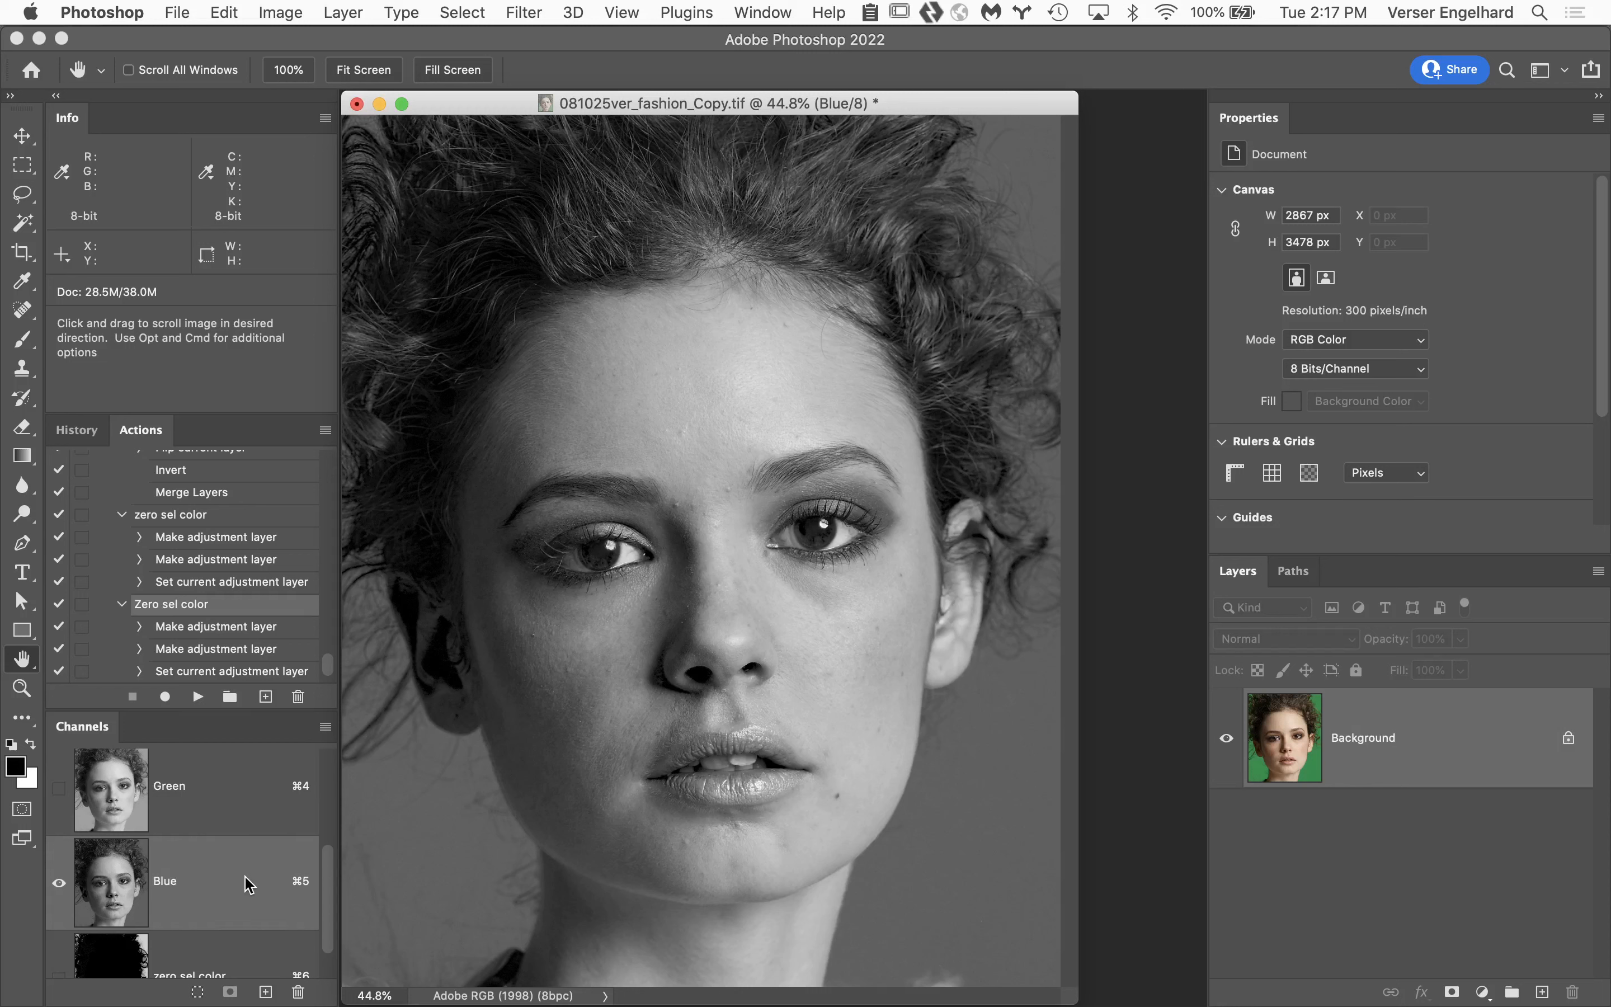
pyautogui.click(250, 954)
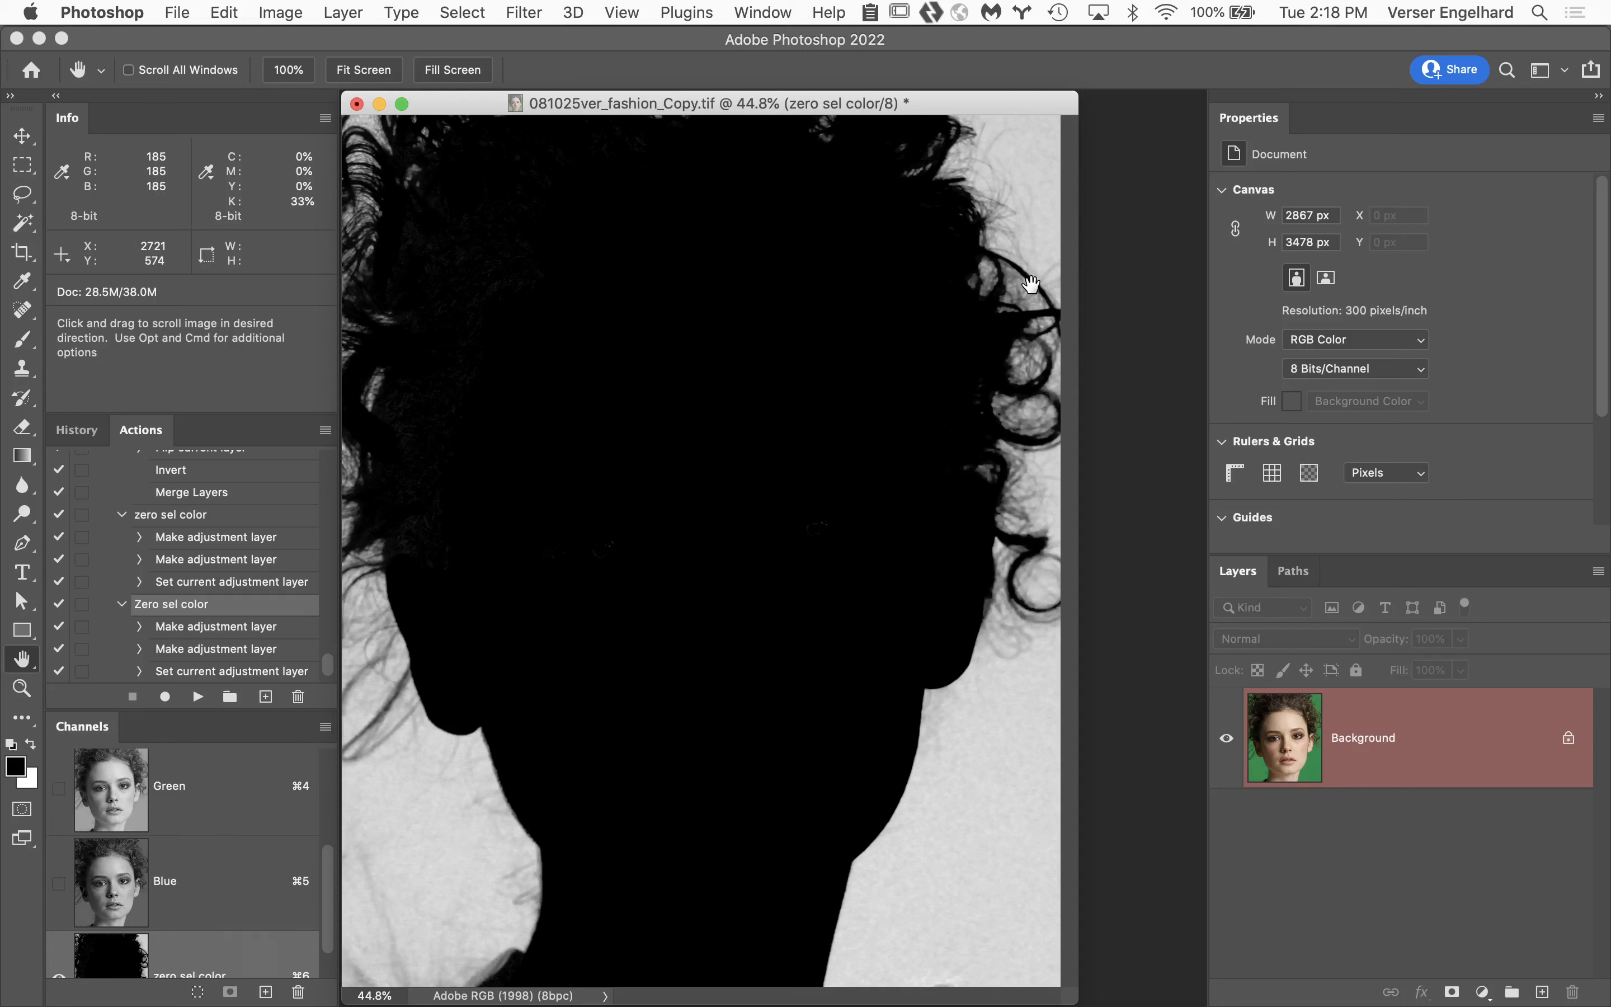
# Examine the curly hair edges and the dark face area of the zero sel color mask at 100%.
pyautogui.keyDown('super'); pyautogui.click(1032, 160); pyautogui.keyUp('super')
pyautogui.keyDown('super'); pyautogui.click(1113, 188); pyautogui.keyUp('super')
pyautogui.keyDown('super'); pyautogui.click(1113, 187); pyautogui.keyUp('super')
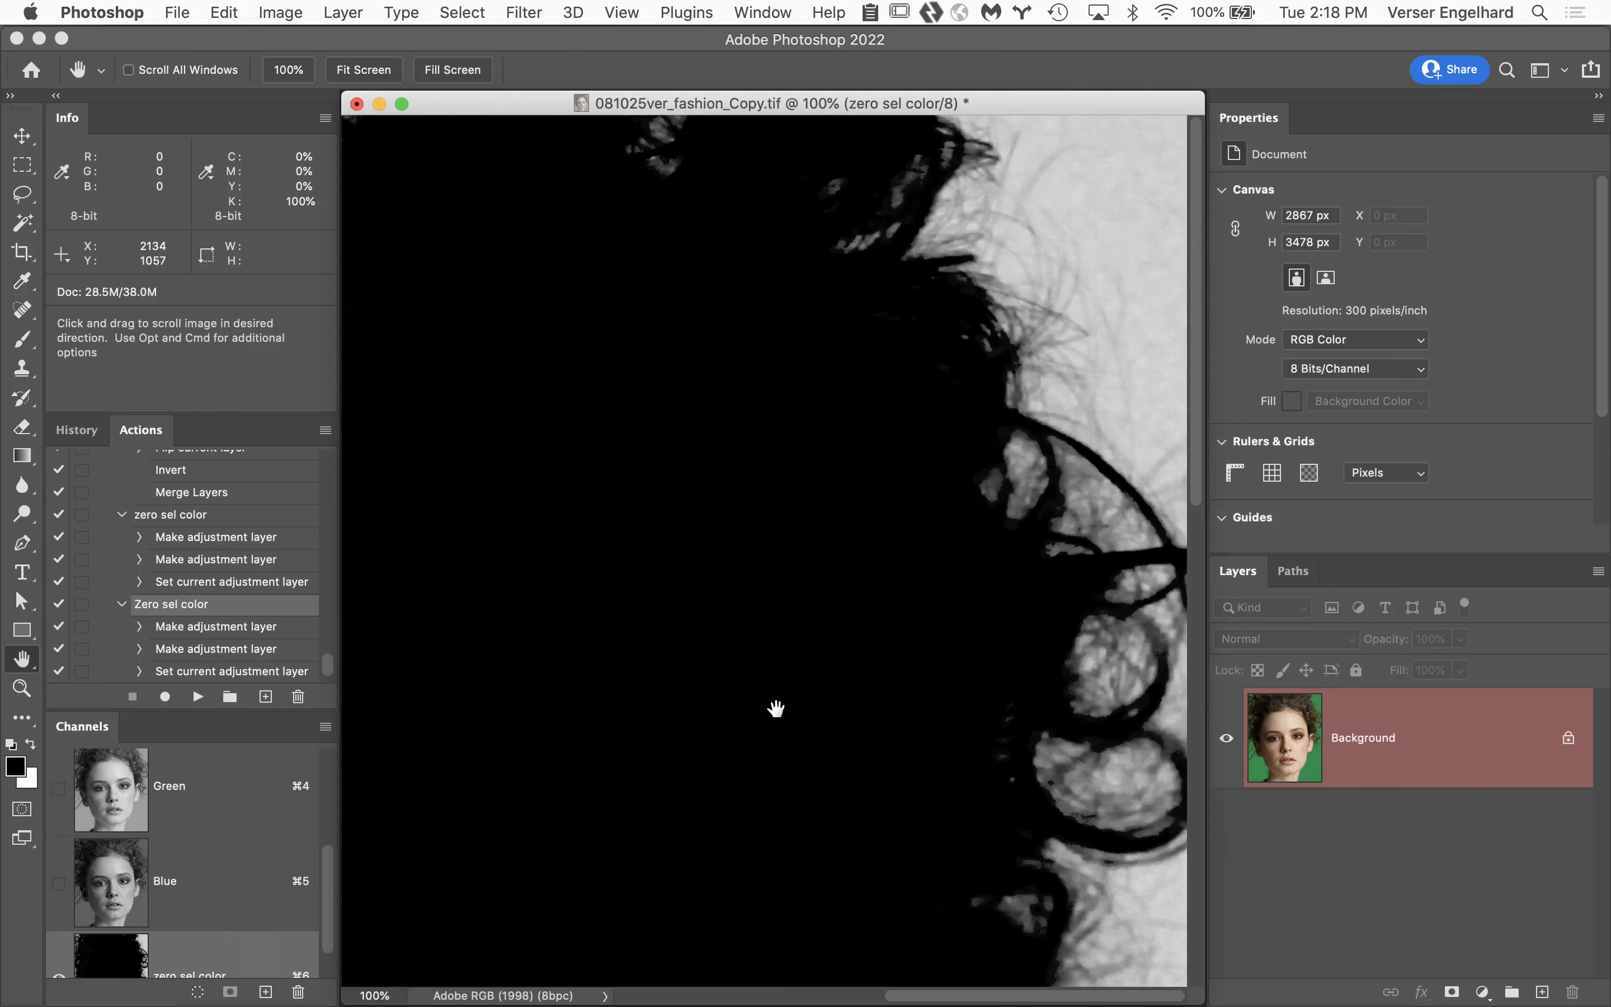
pyautogui.moveTo(777, 708); pyautogui.dragTo(888, 353)
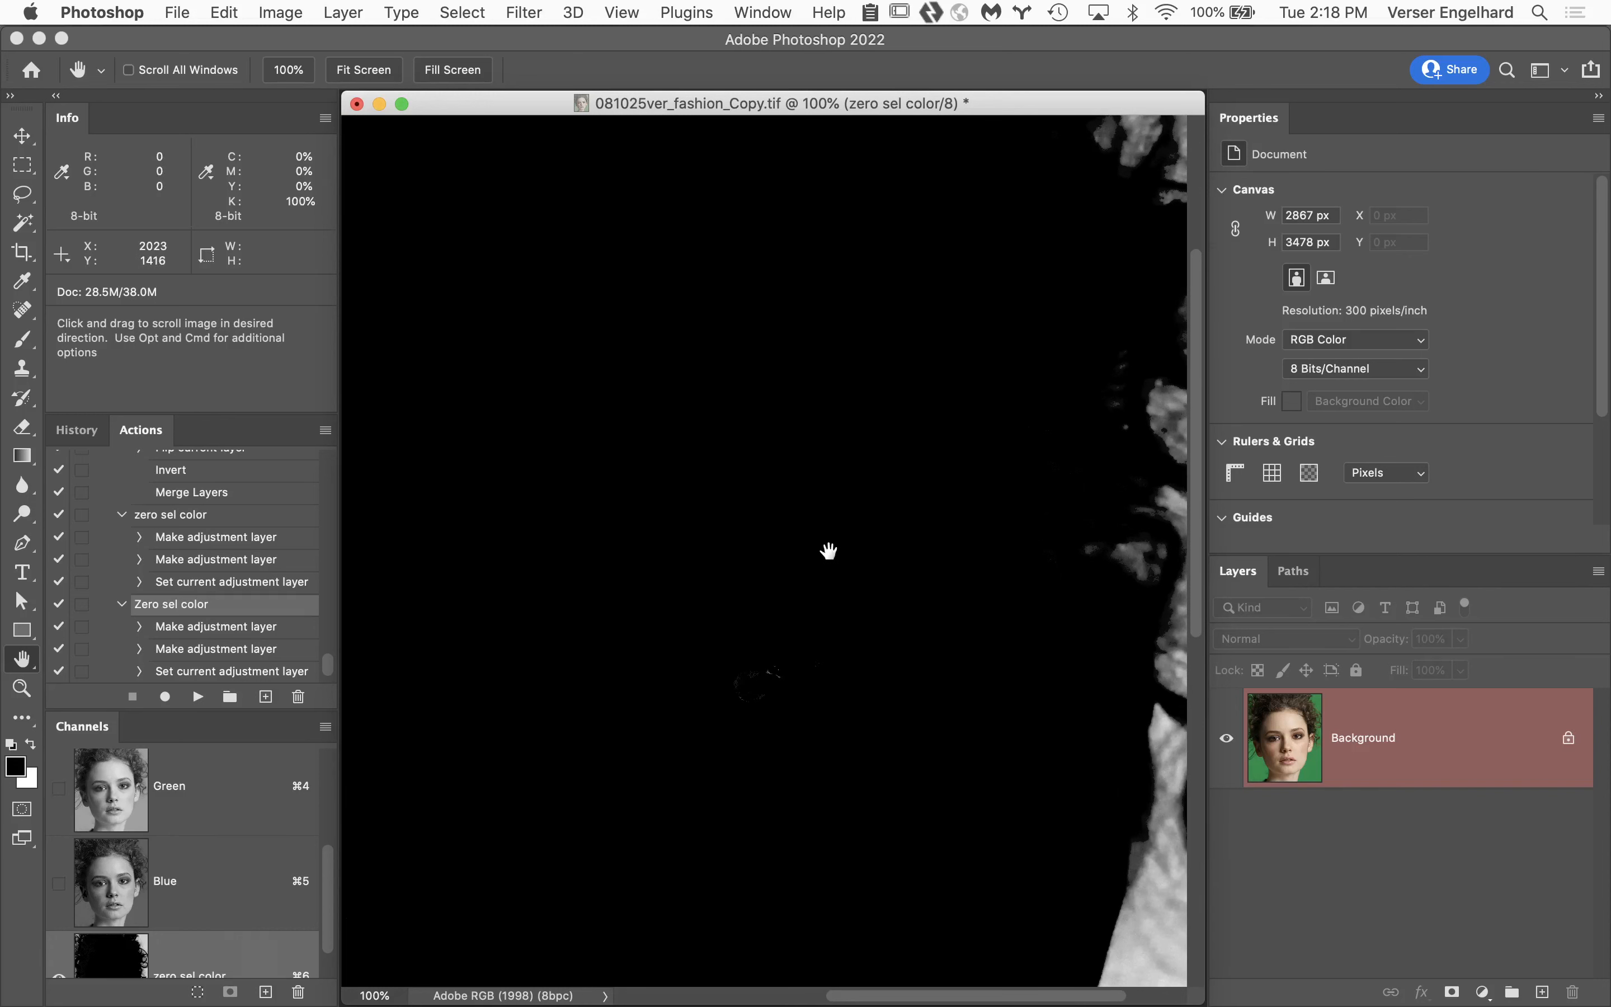
pyautogui.moveTo(830, 550); pyautogui.dragTo(809, 848)
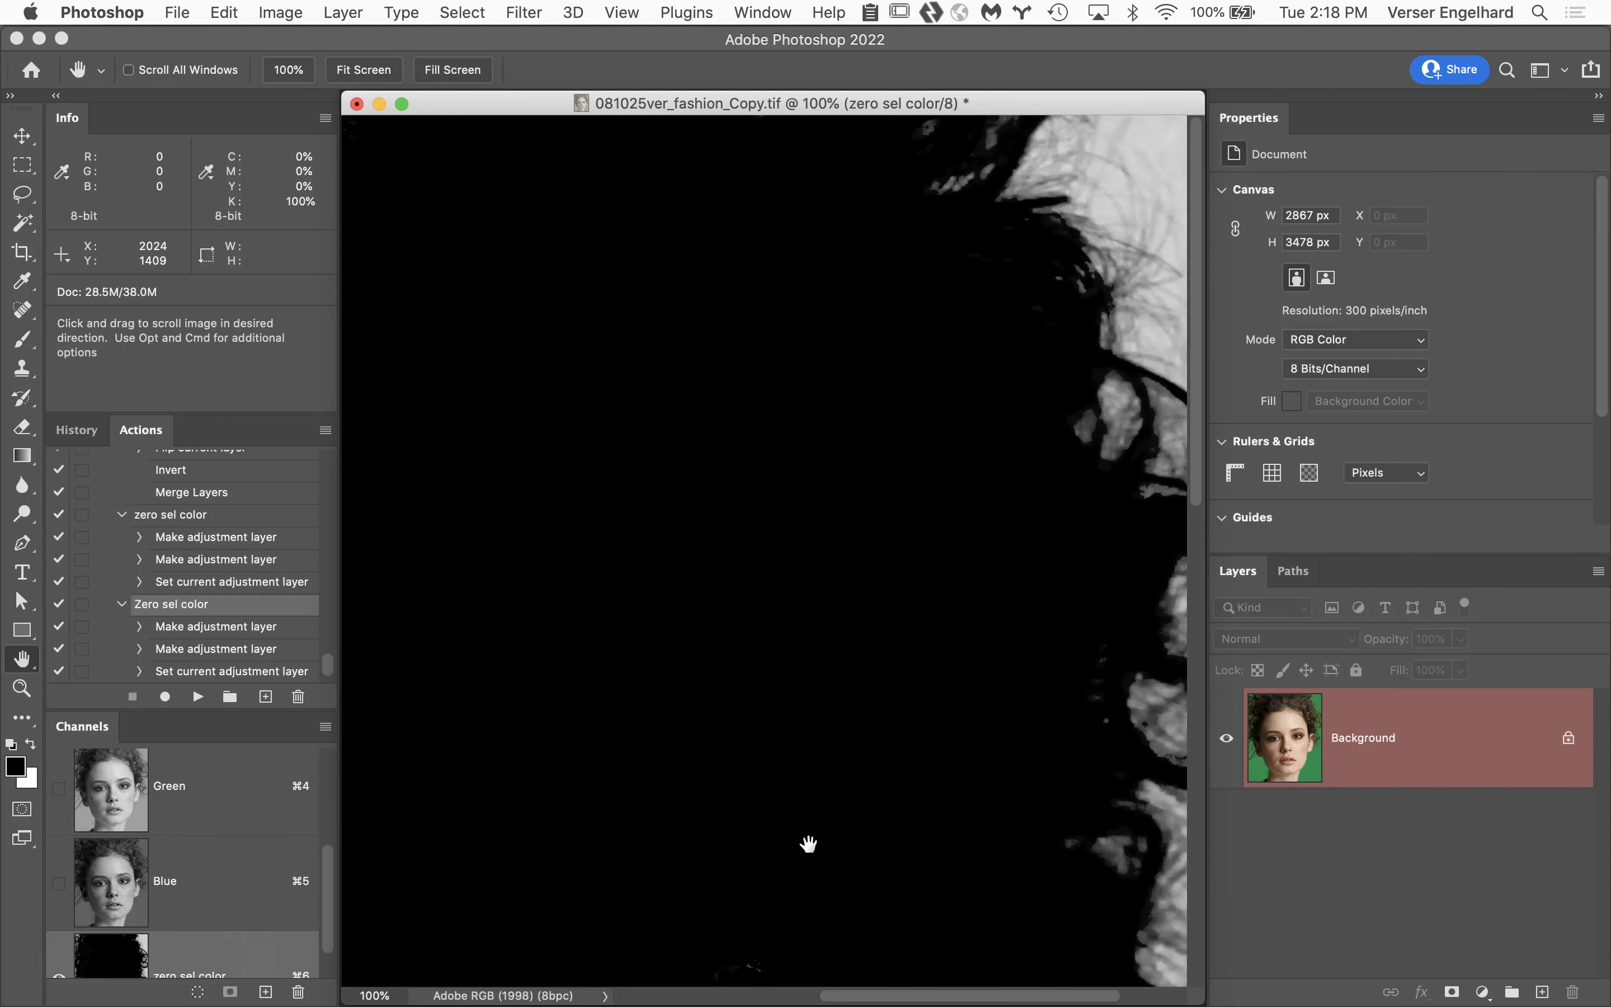
pyautogui.moveTo(845, 599); pyautogui.dragTo(779, 649)
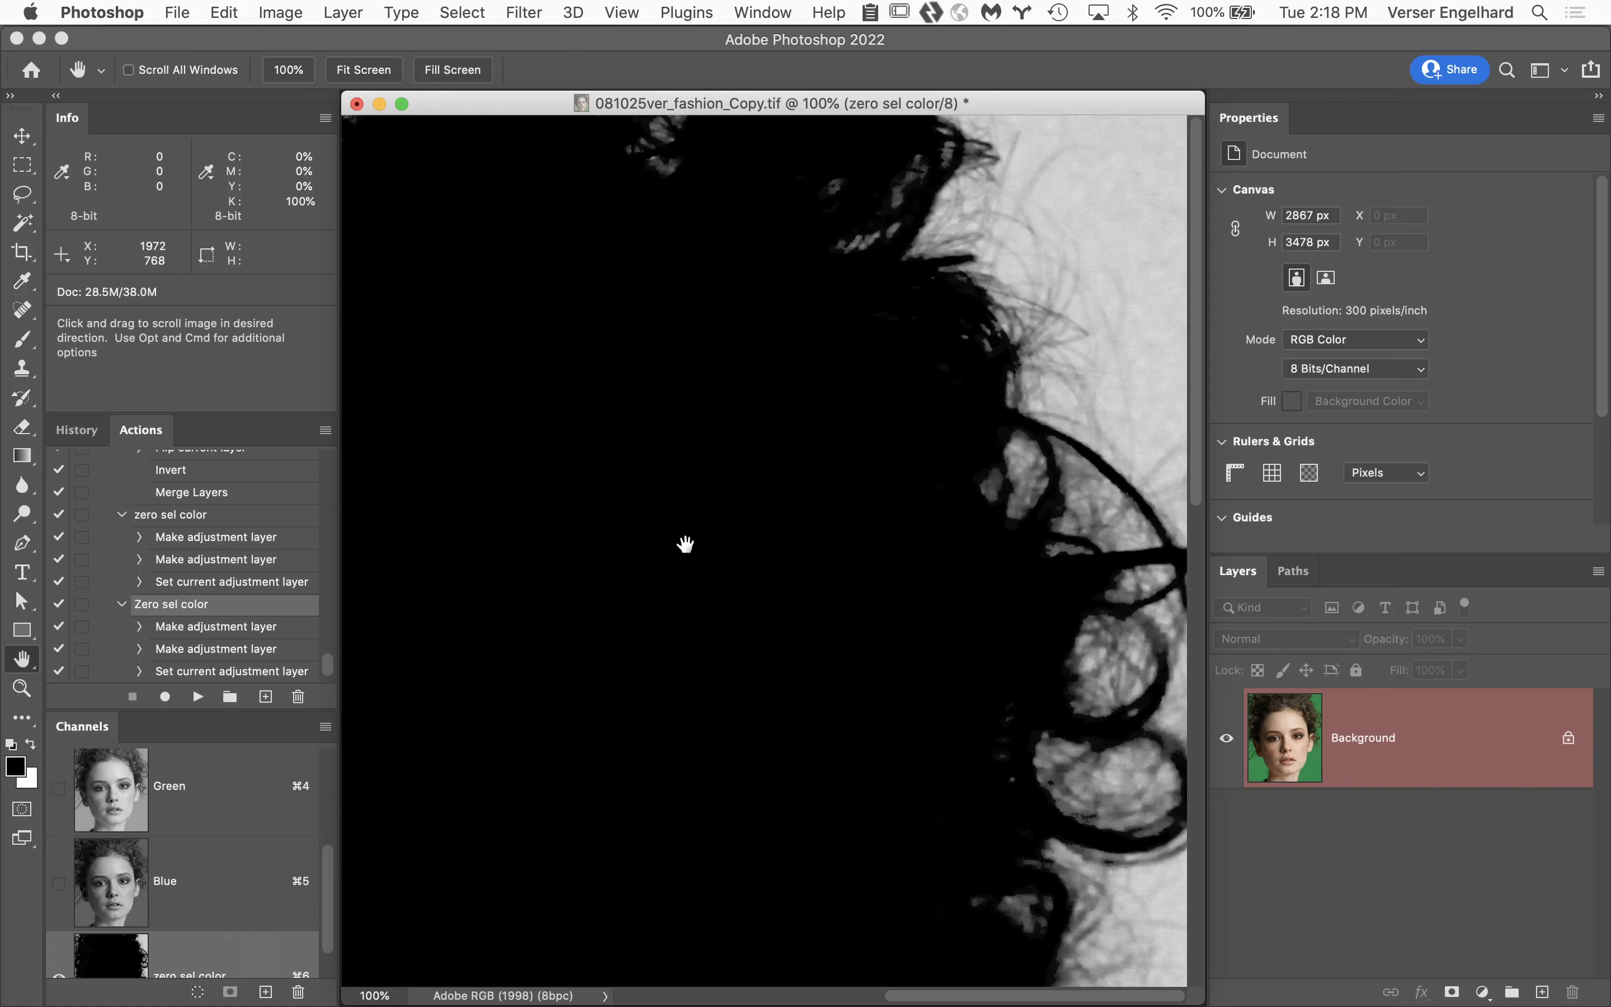
# Place a color sampler on the light backdrop beside the hair and set its readout to RGB Color.
pyautogui.click(26, 285)
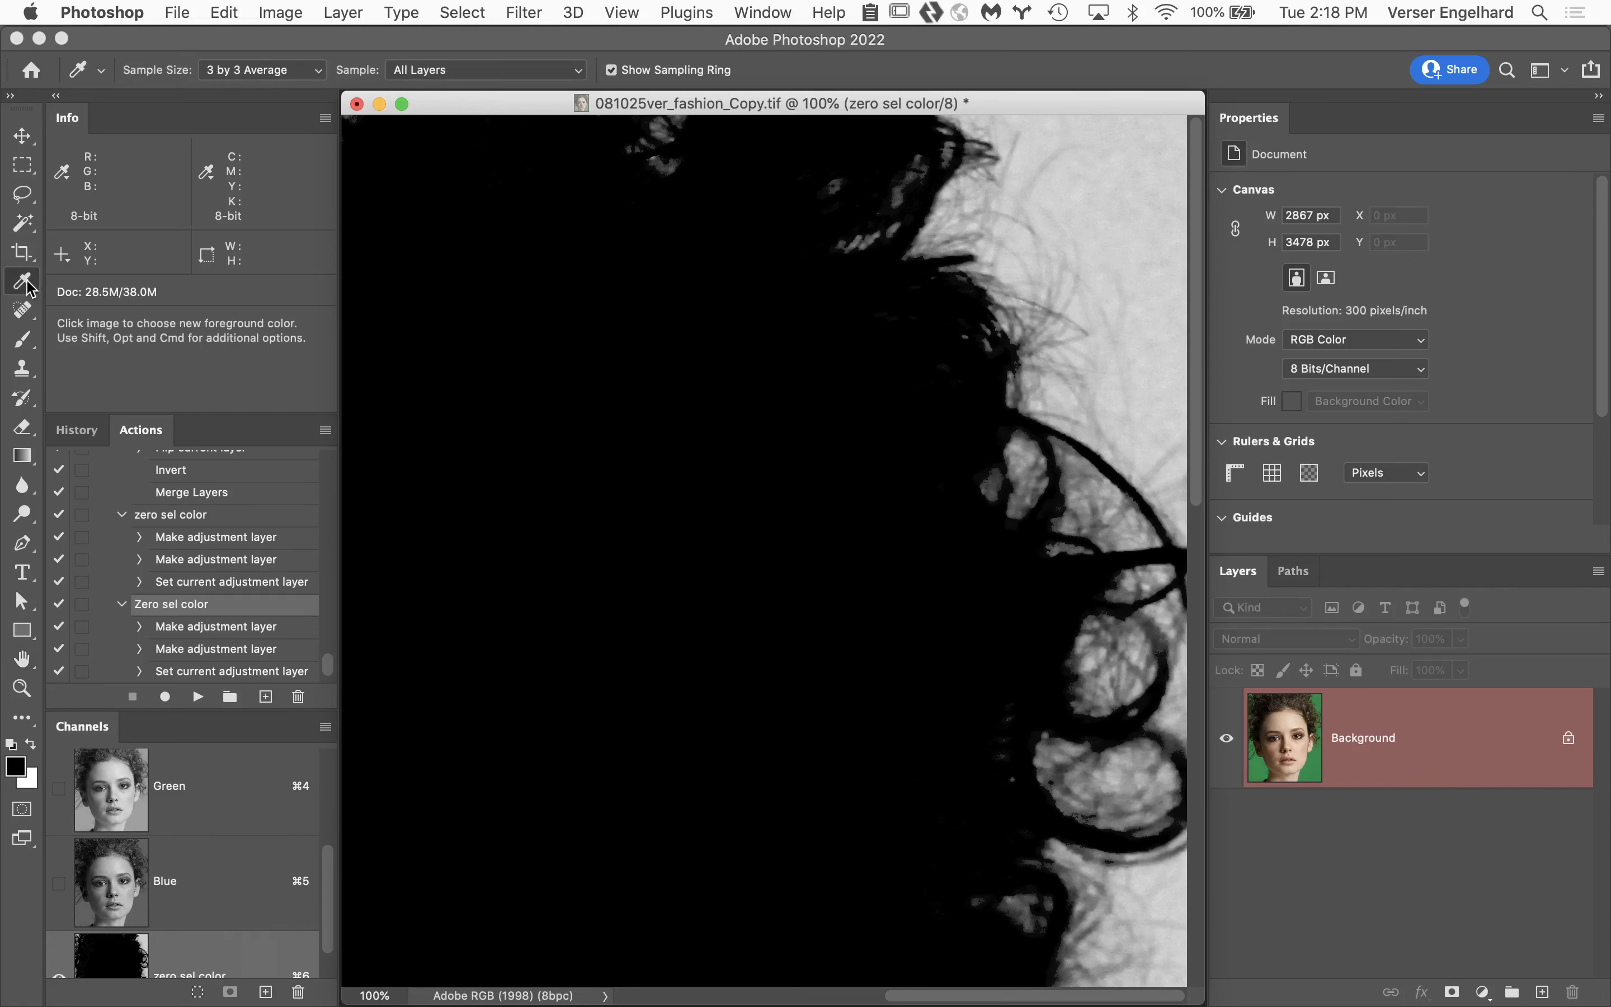
pyautogui.rightClick(27, 285)
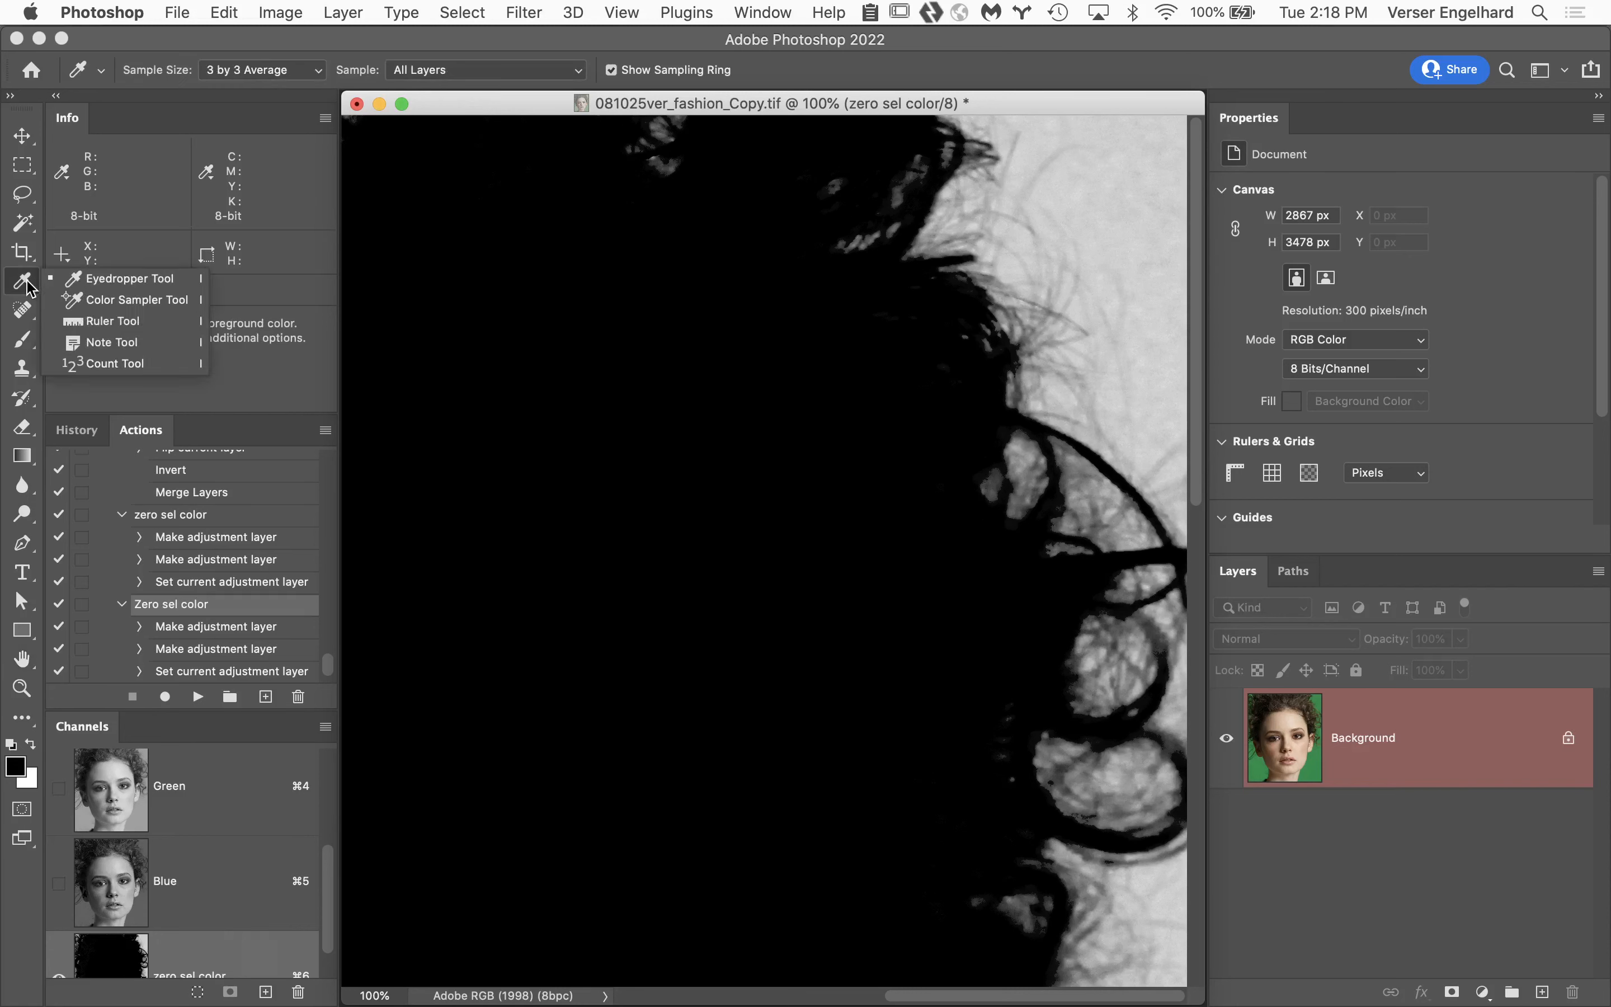
pyautogui.click(103, 306)
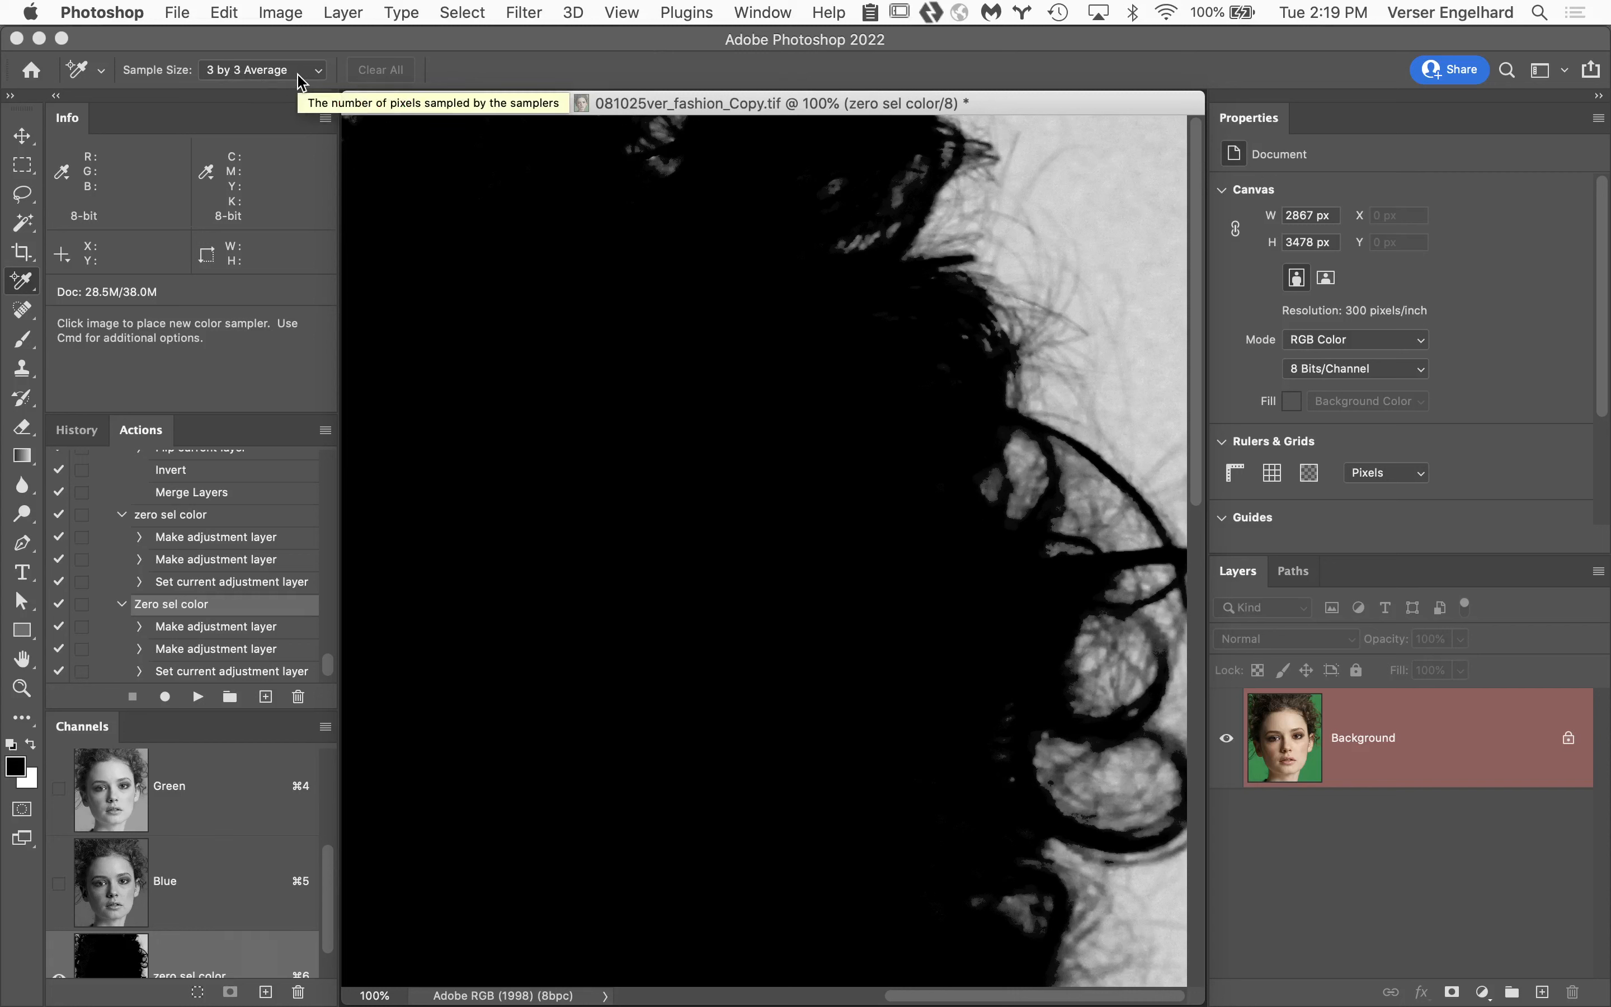
pyautogui.click(1127, 214)
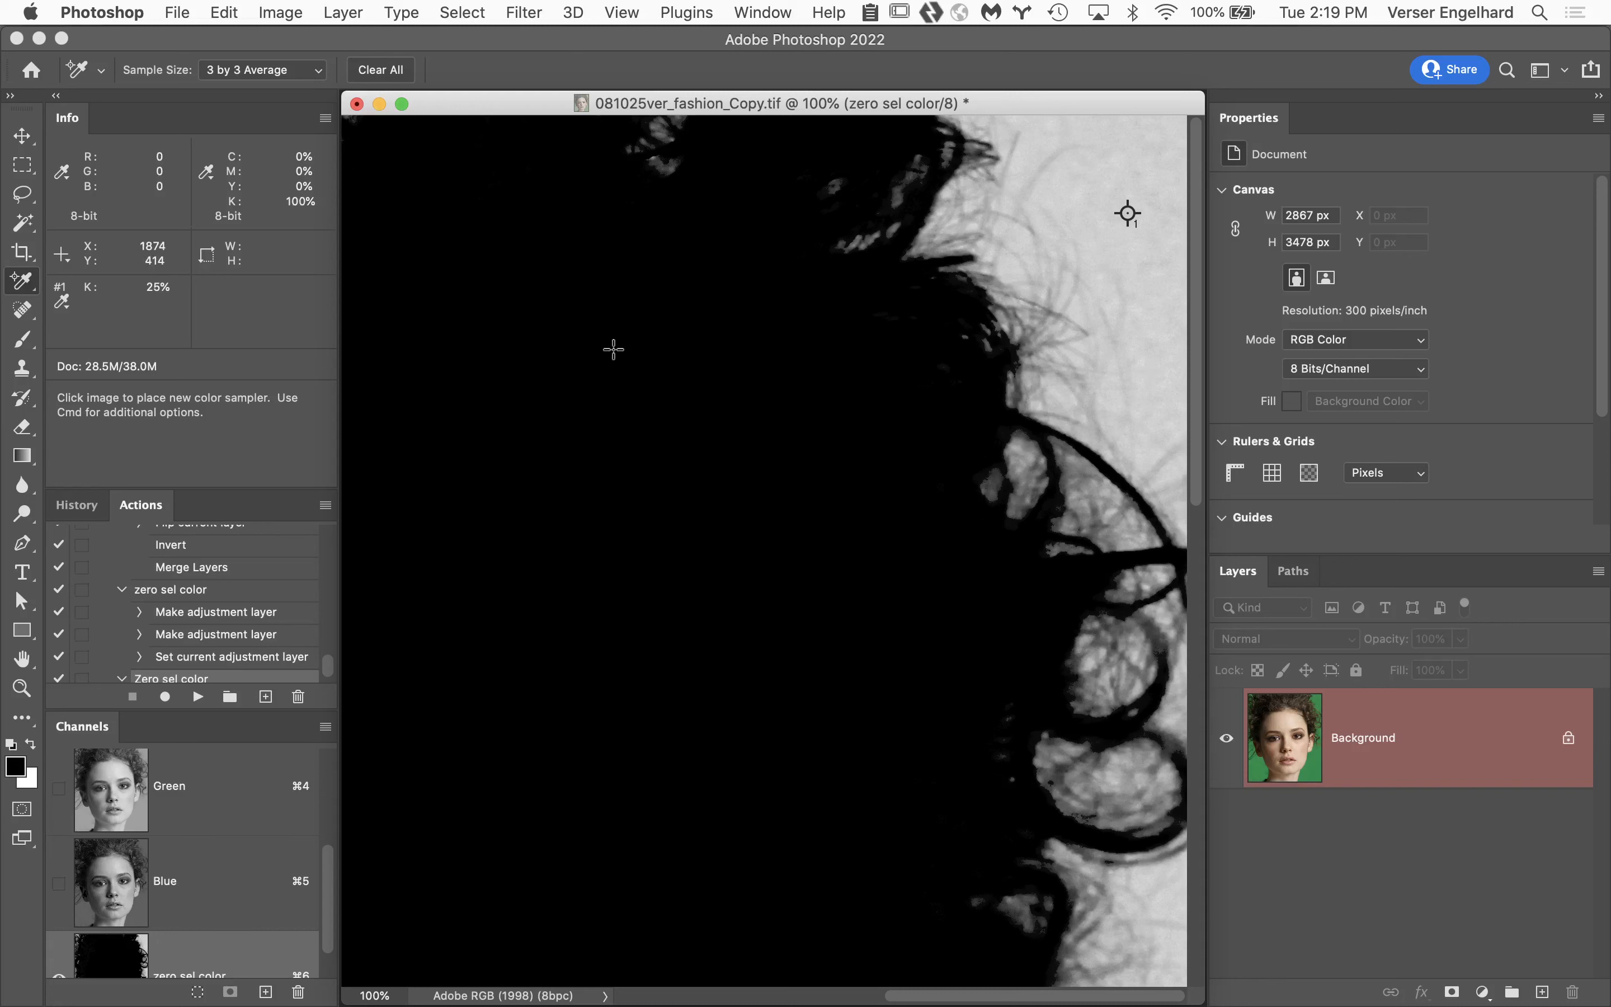
pyautogui.click(62, 304)
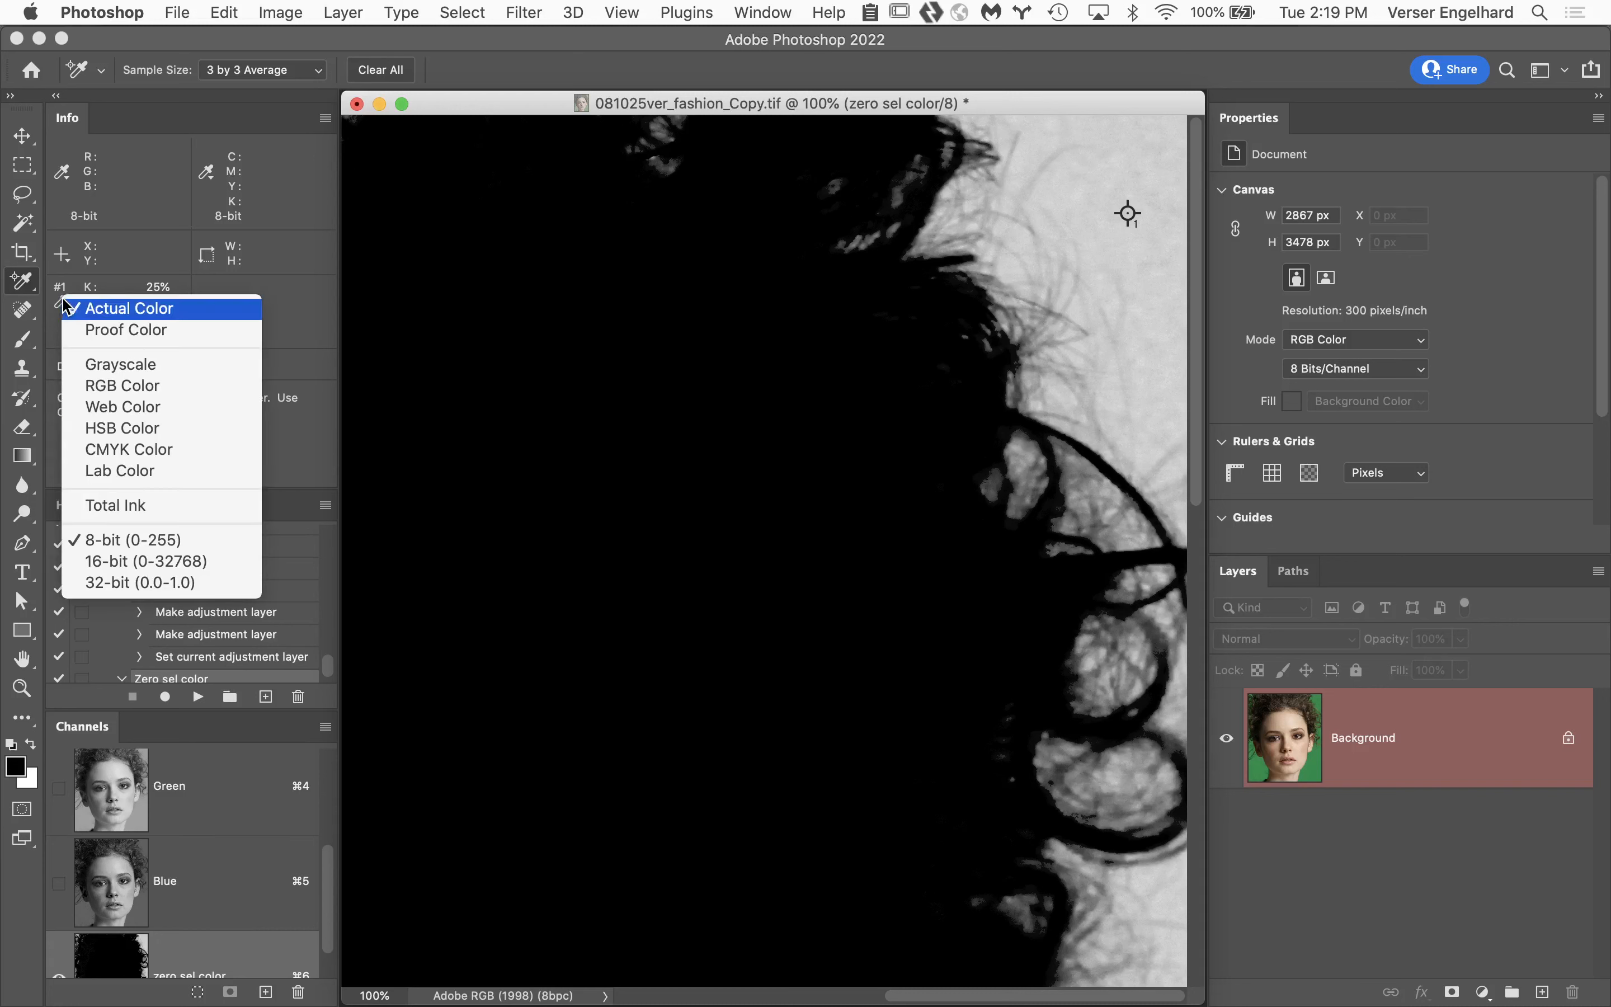
pyautogui.click(142, 388)
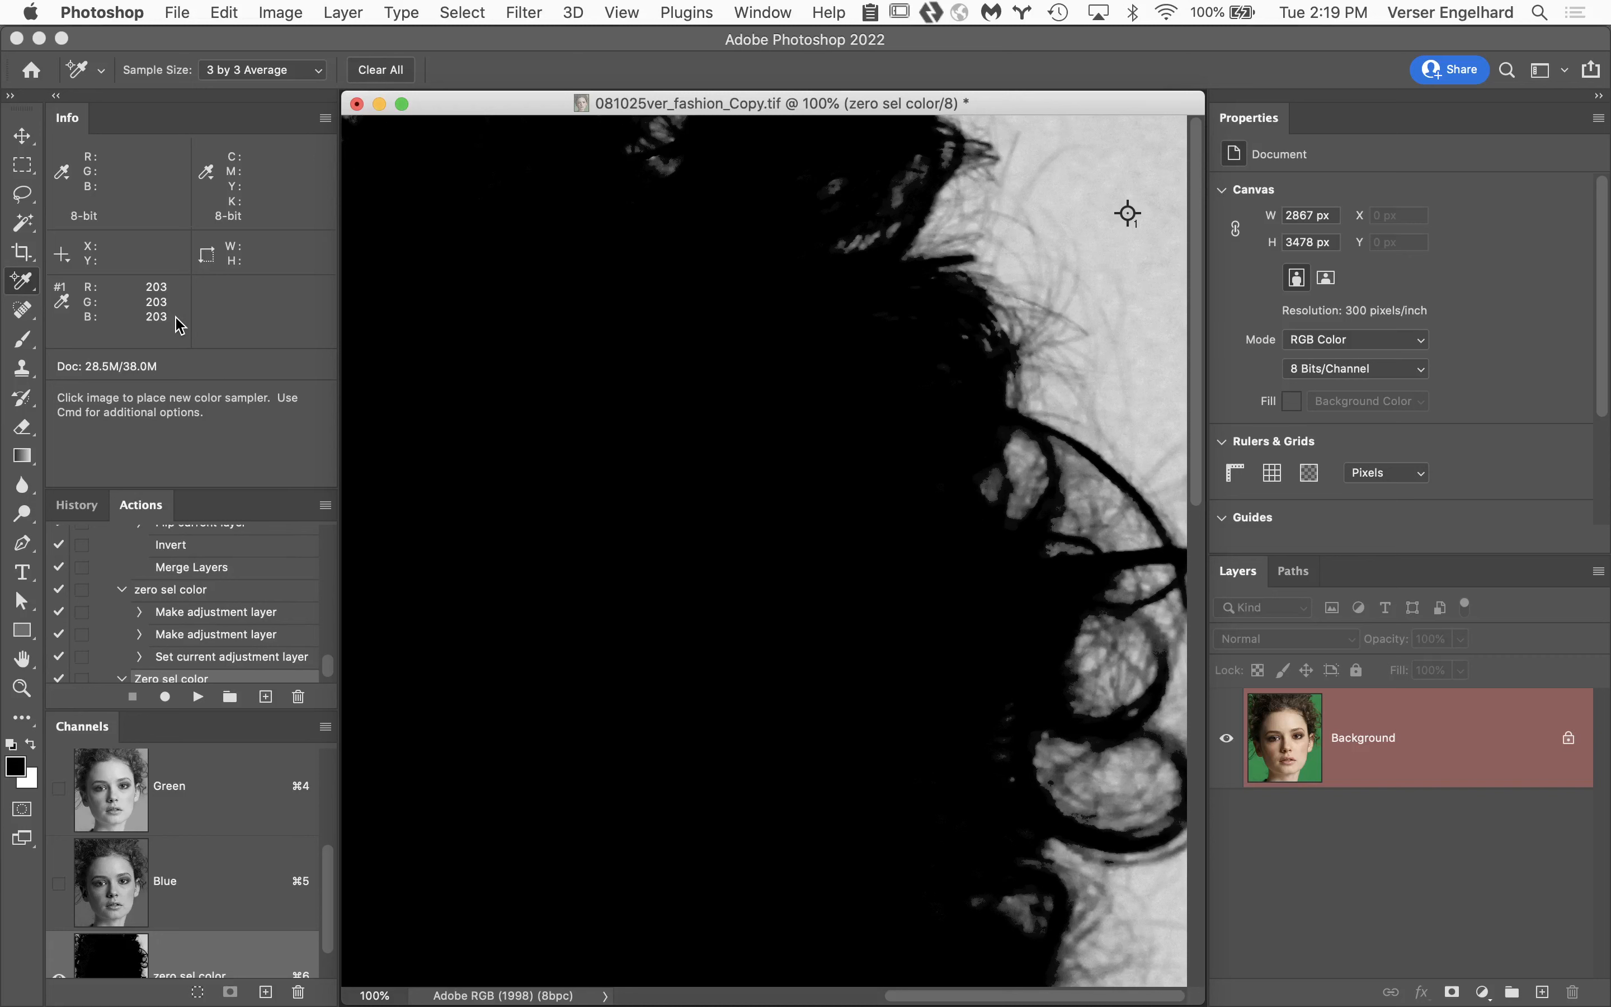
# Open Levels for the zero sel color channel and lower the white input level to 190.
pyautogui.press('super+l')
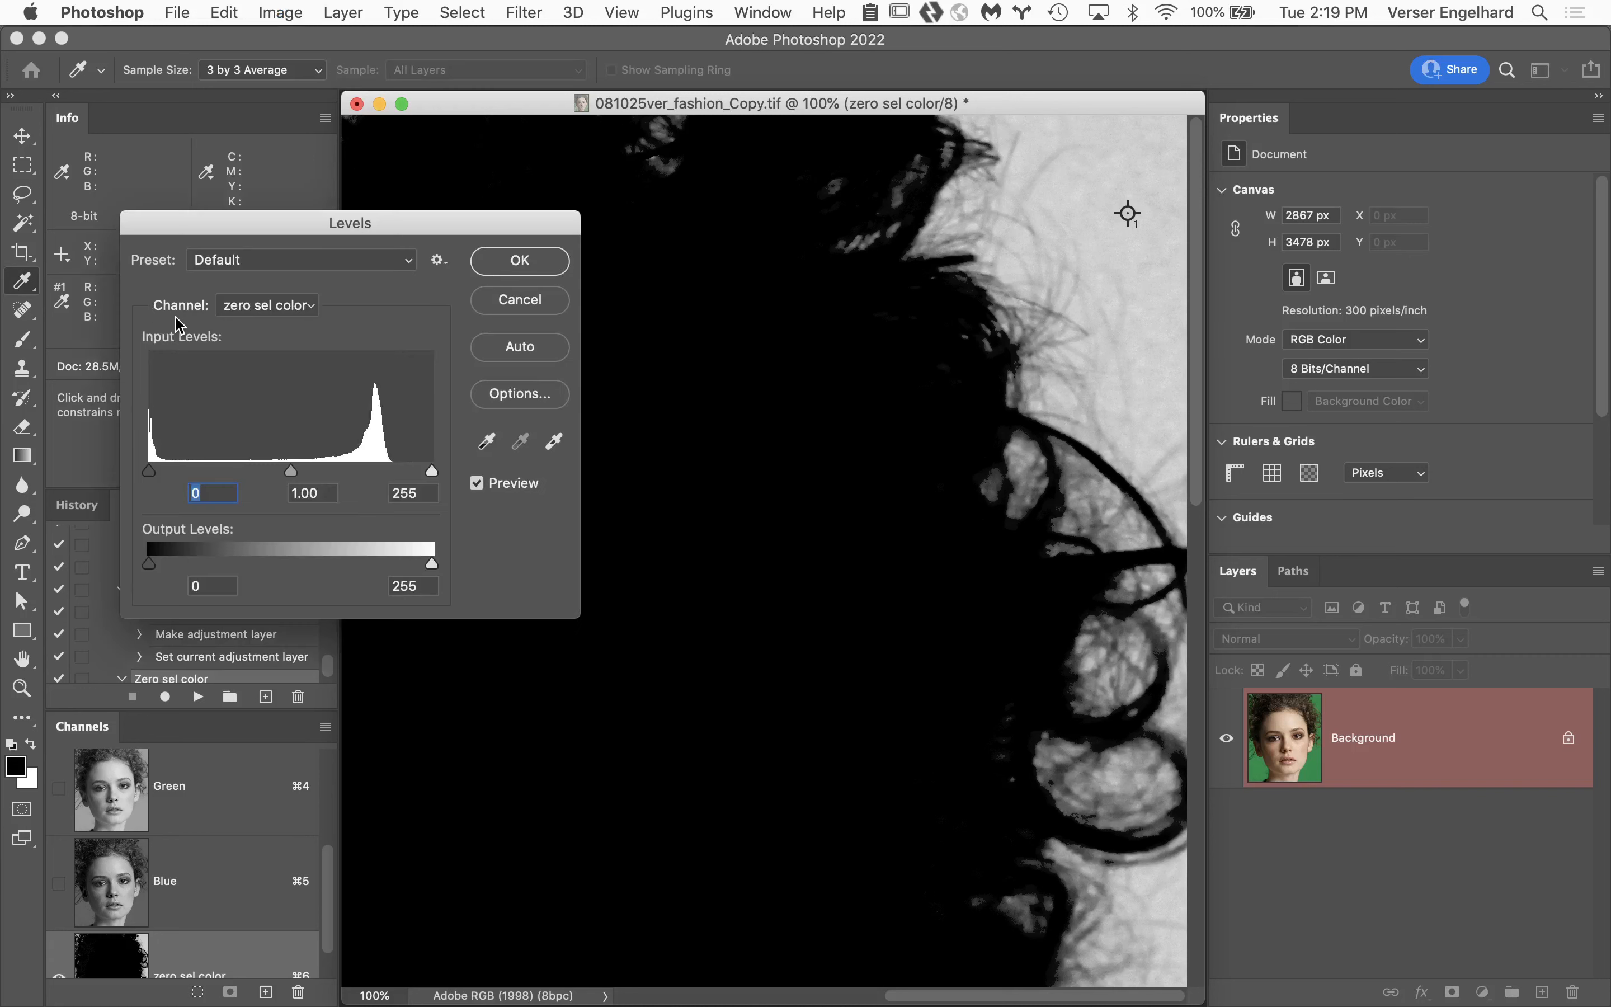
pyautogui.moveTo(262, 237); pyautogui.dragTo(1203, 333)
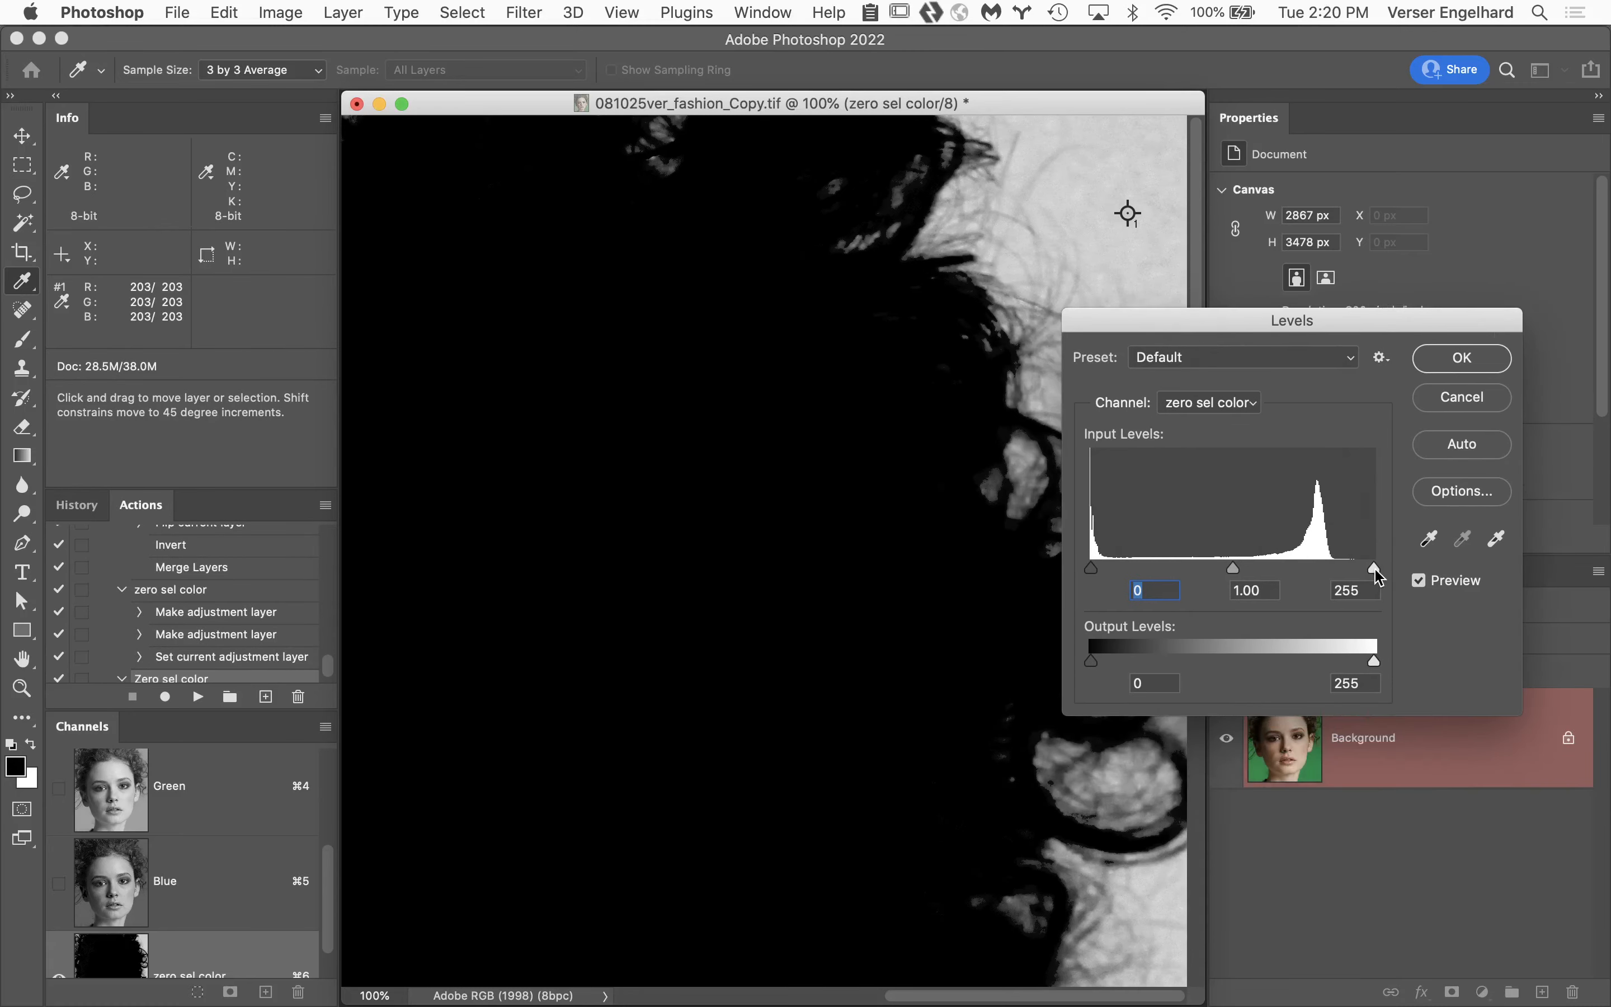
pyautogui.moveTo(1376, 570); pyautogui.dragTo(1339, 563)
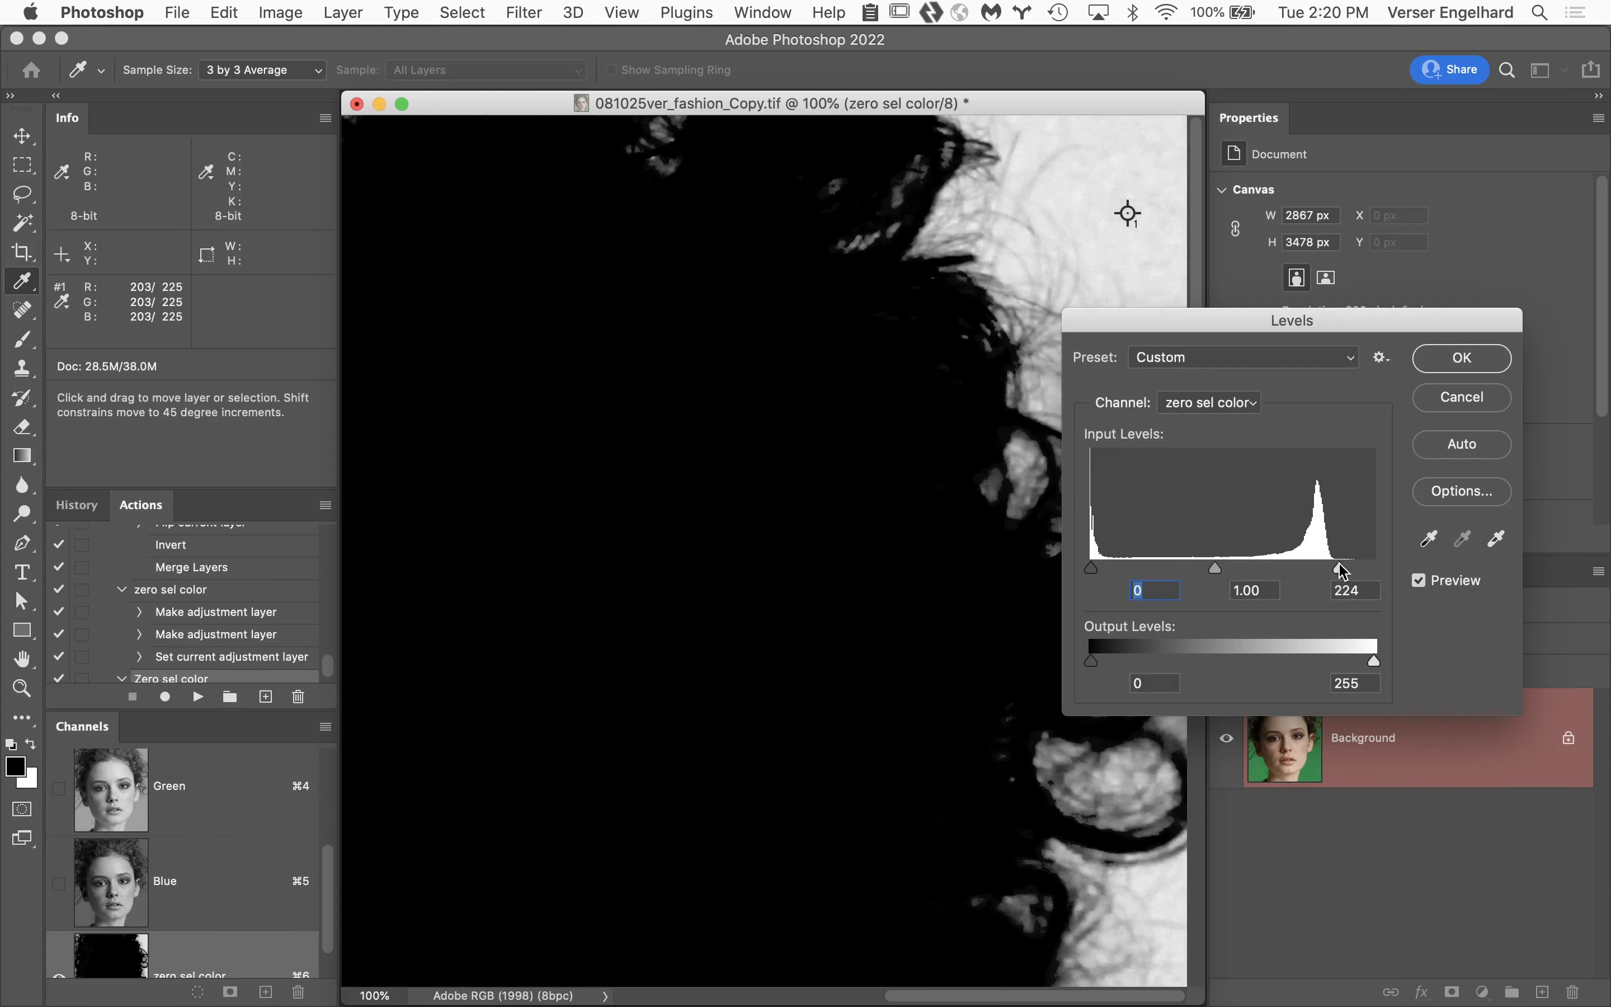
pyautogui.moveTo(1340, 563); pyautogui.dragTo(1307, 574)
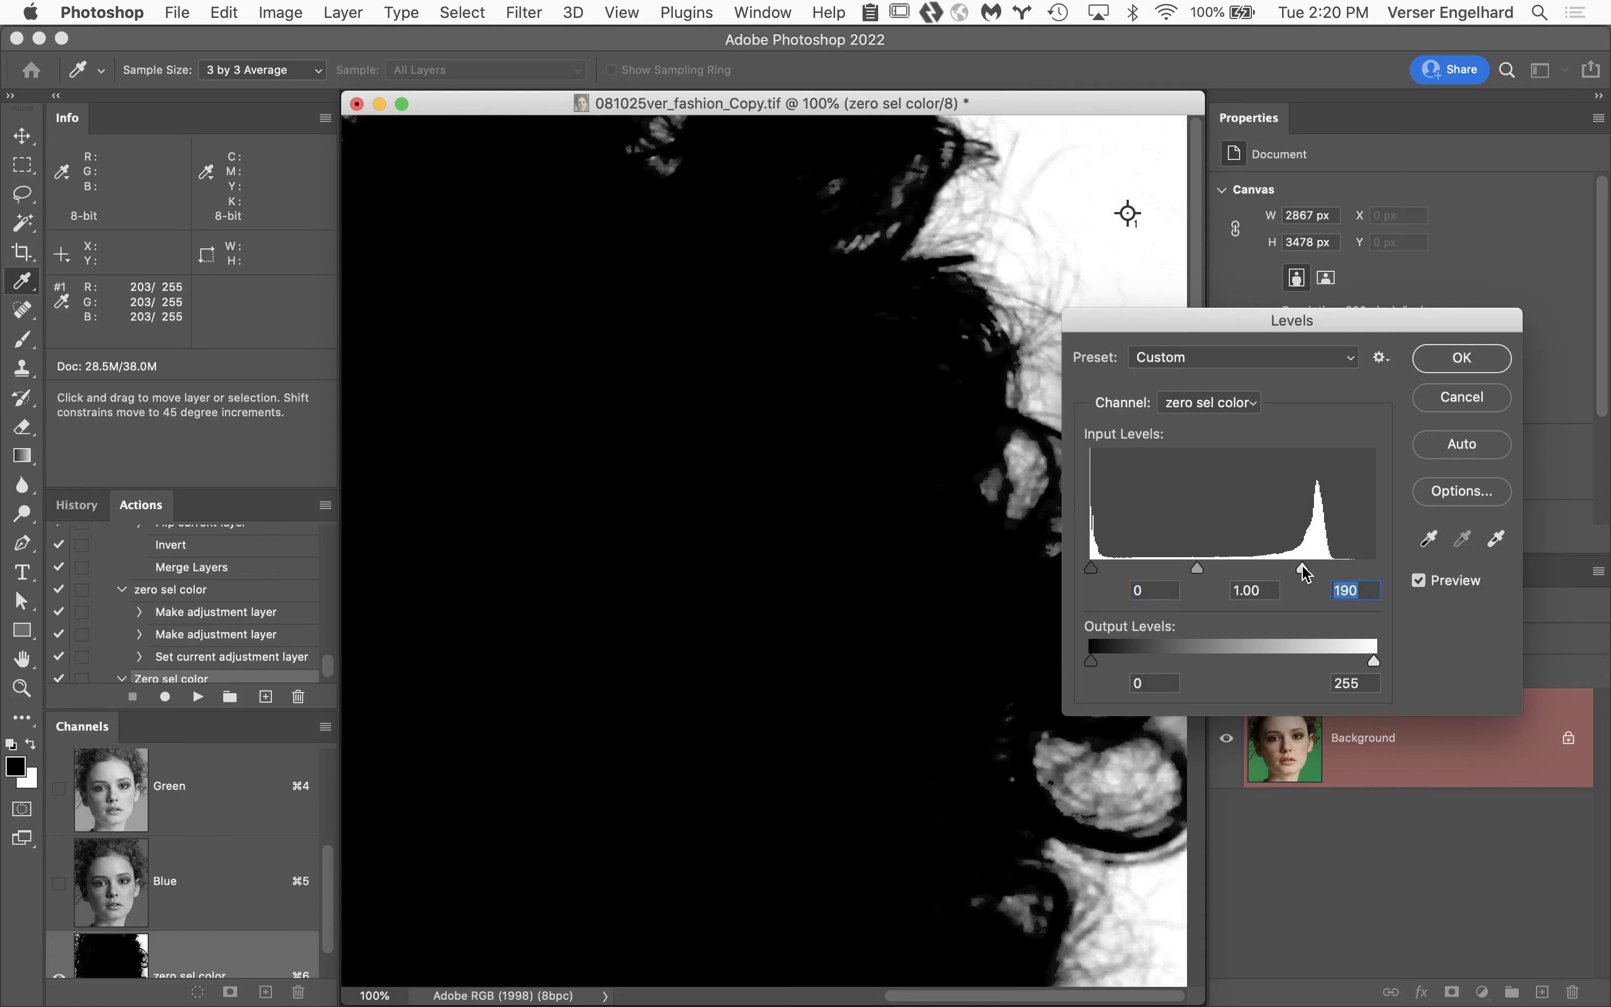
pyautogui.moveTo(1302, 566); pyautogui.dragTo(1304, 568)
pyautogui.moveTo(1307, 575); pyautogui.dragTo(1304, 567)
pyautogui.moveTo(1397, 326); pyautogui.dragTo(396, 487)
# Compare the mask with and without the Levels change, leave the preview enabled and apply the adjustment.
pyautogui.click(431, 700)
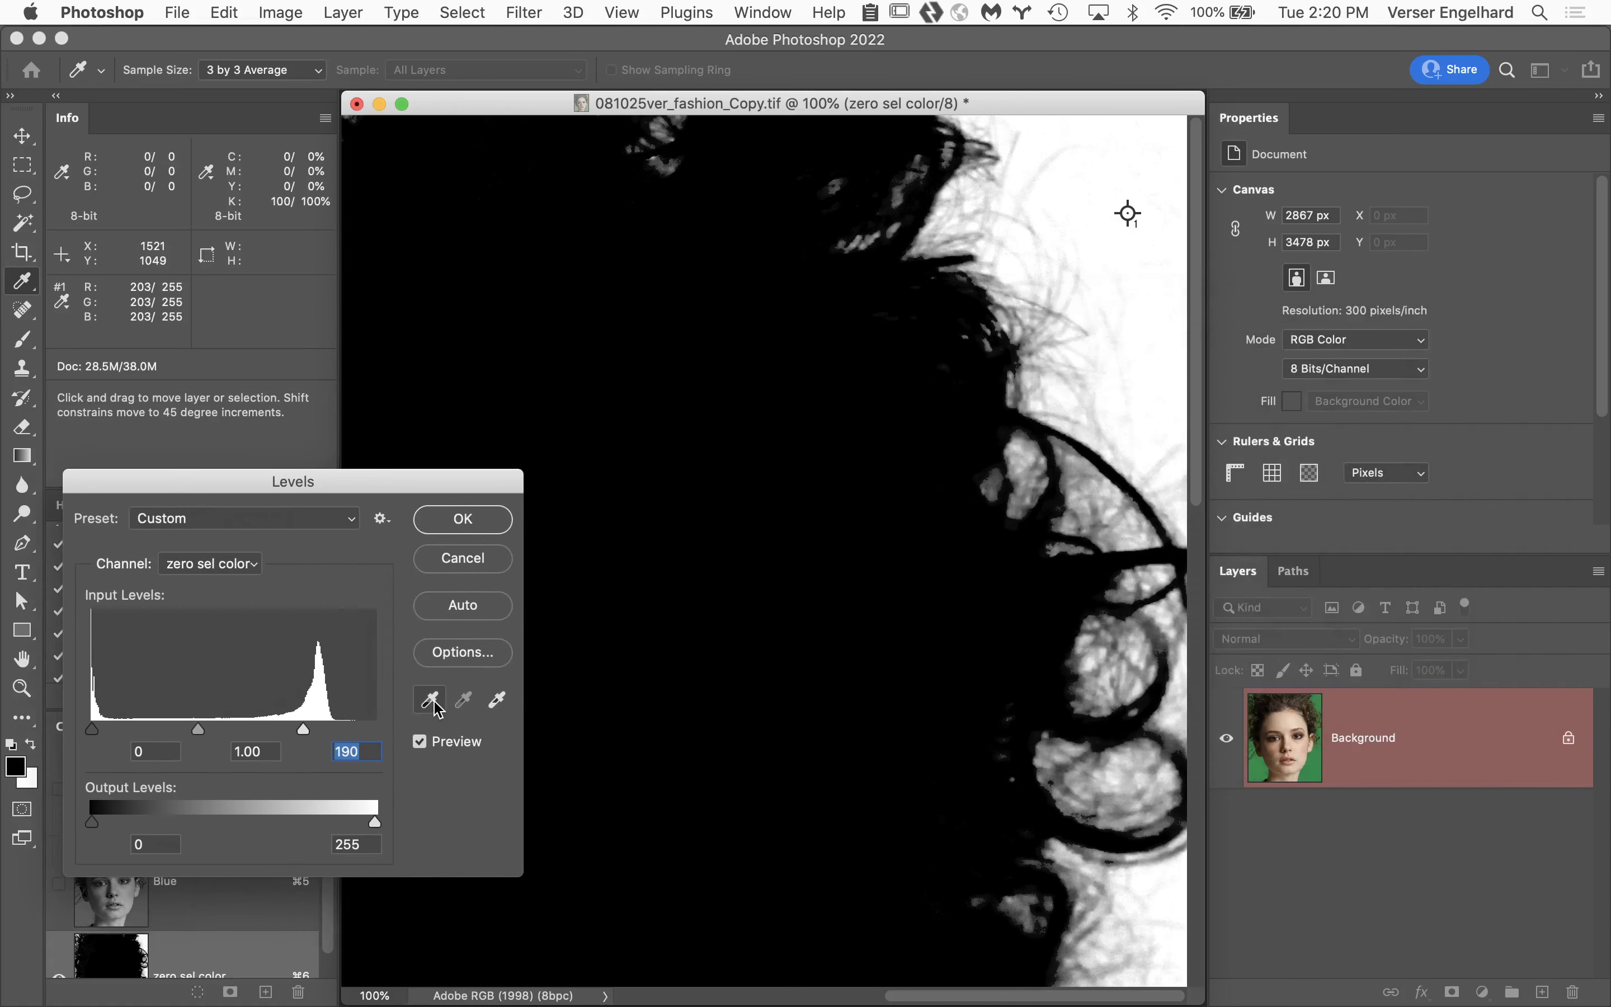
pyautogui.click(420, 741)
pyautogui.click(420, 741)
pyautogui.click(420, 741)
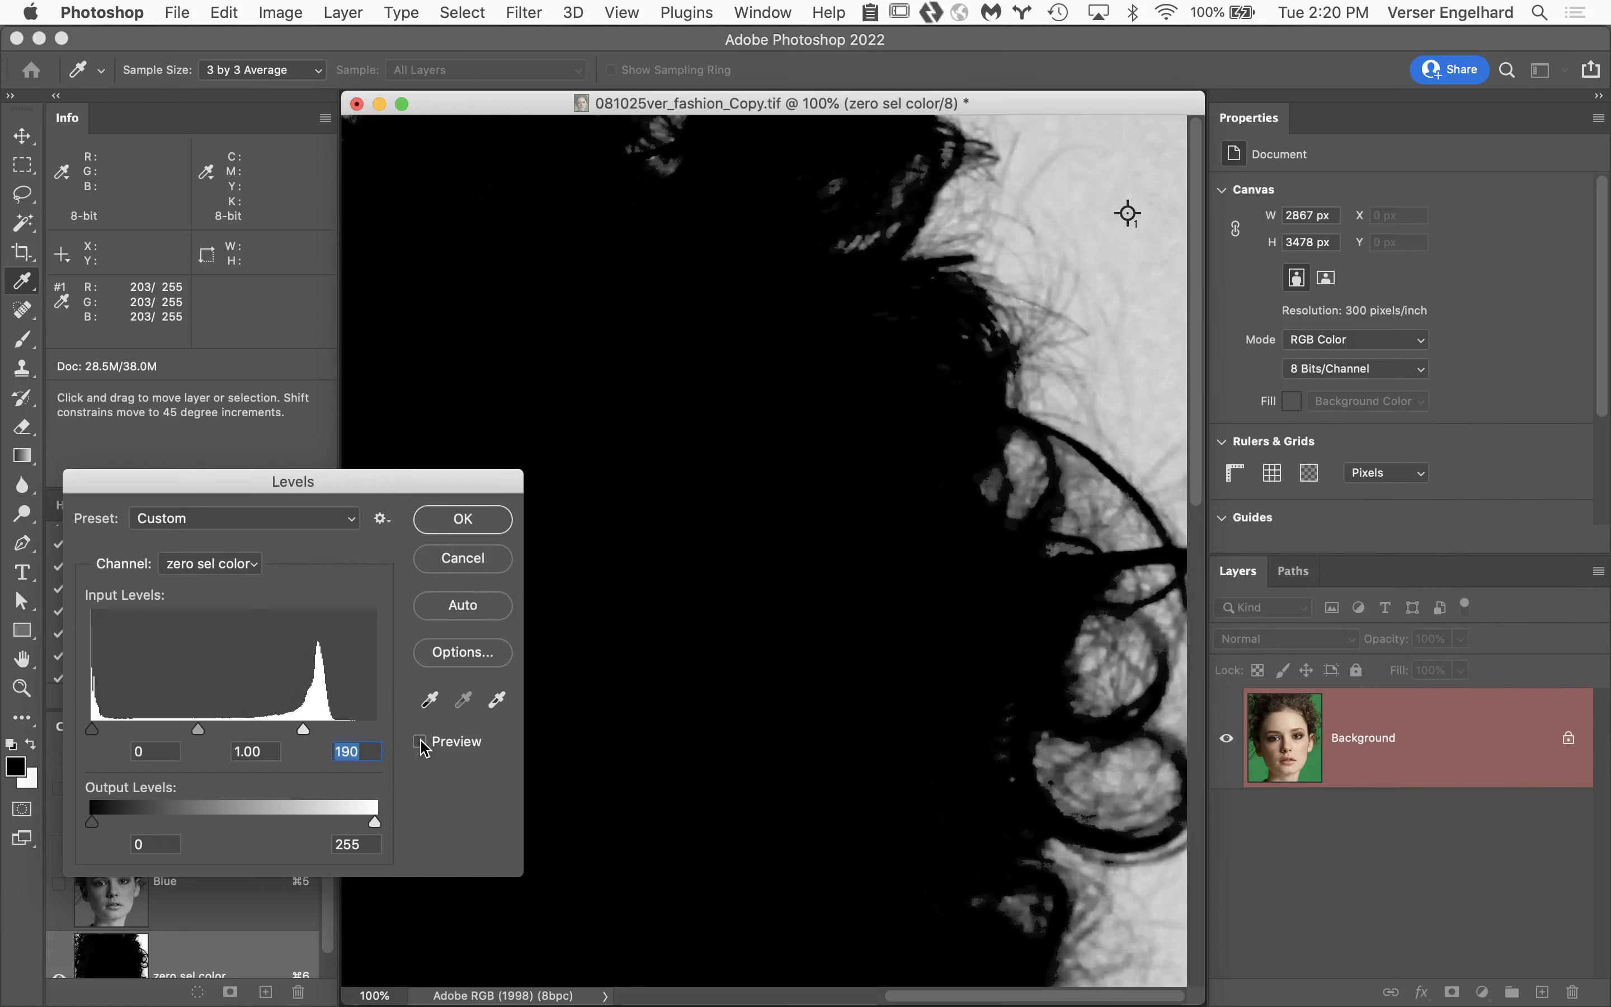
pyautogui.click(420, 742)
pyautogui.click(420, 741)
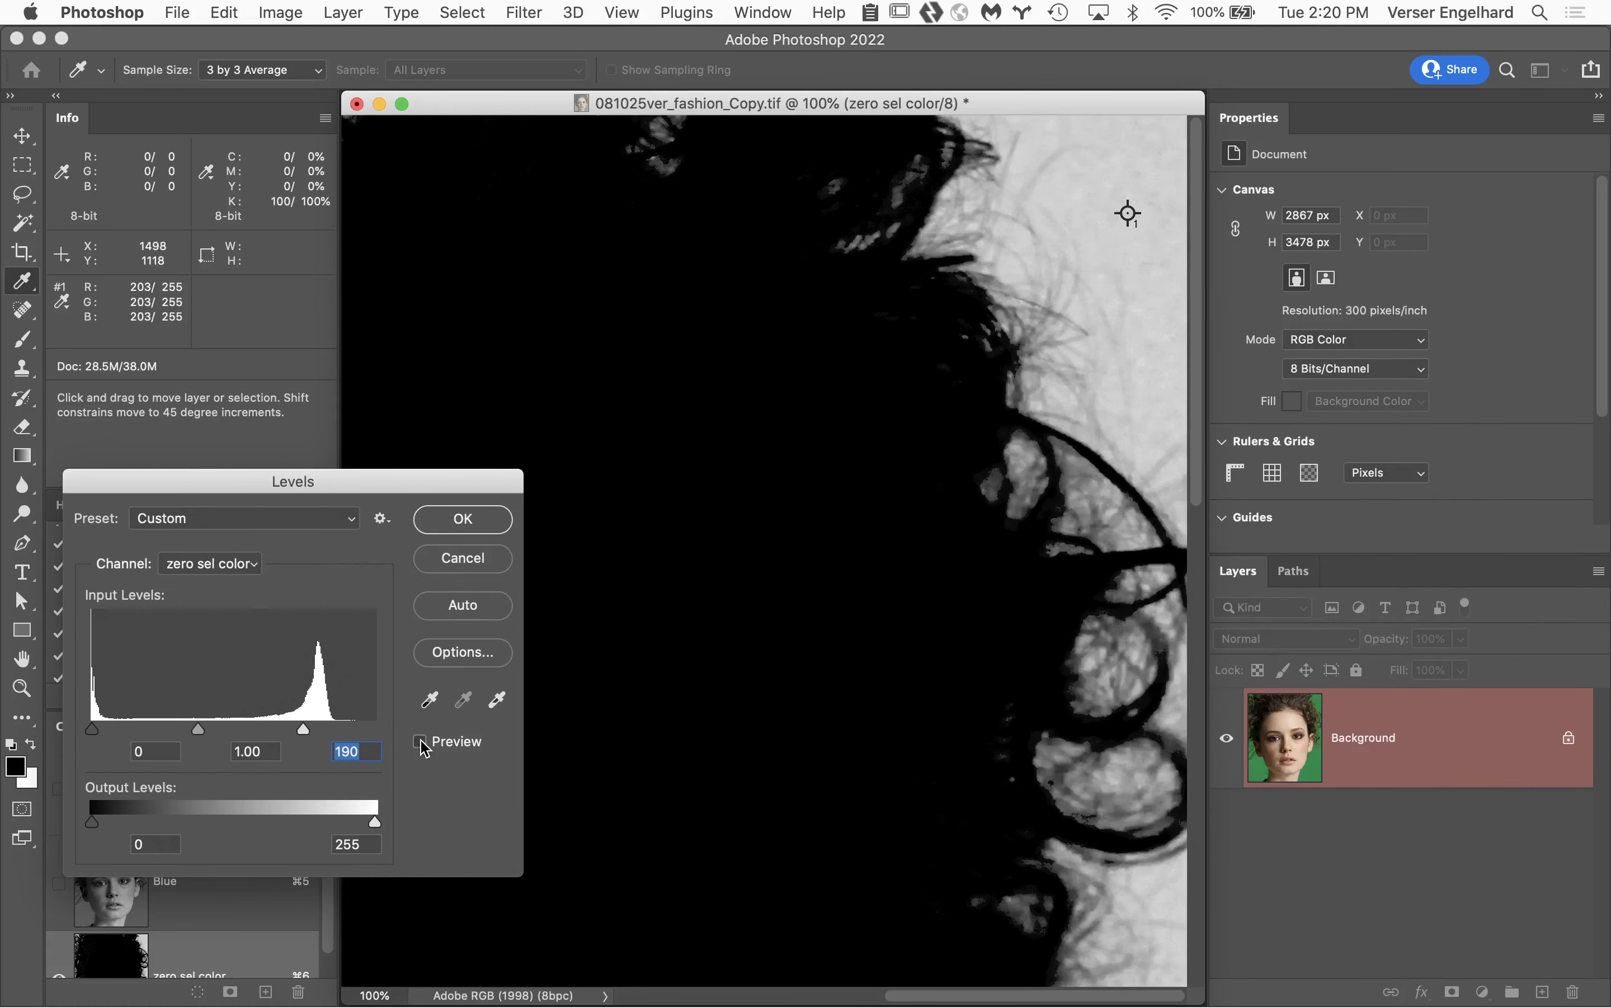
pyautogui.click(421, 742)
pyautogui.click(422, 742)
pyautogui.click(421, 743)
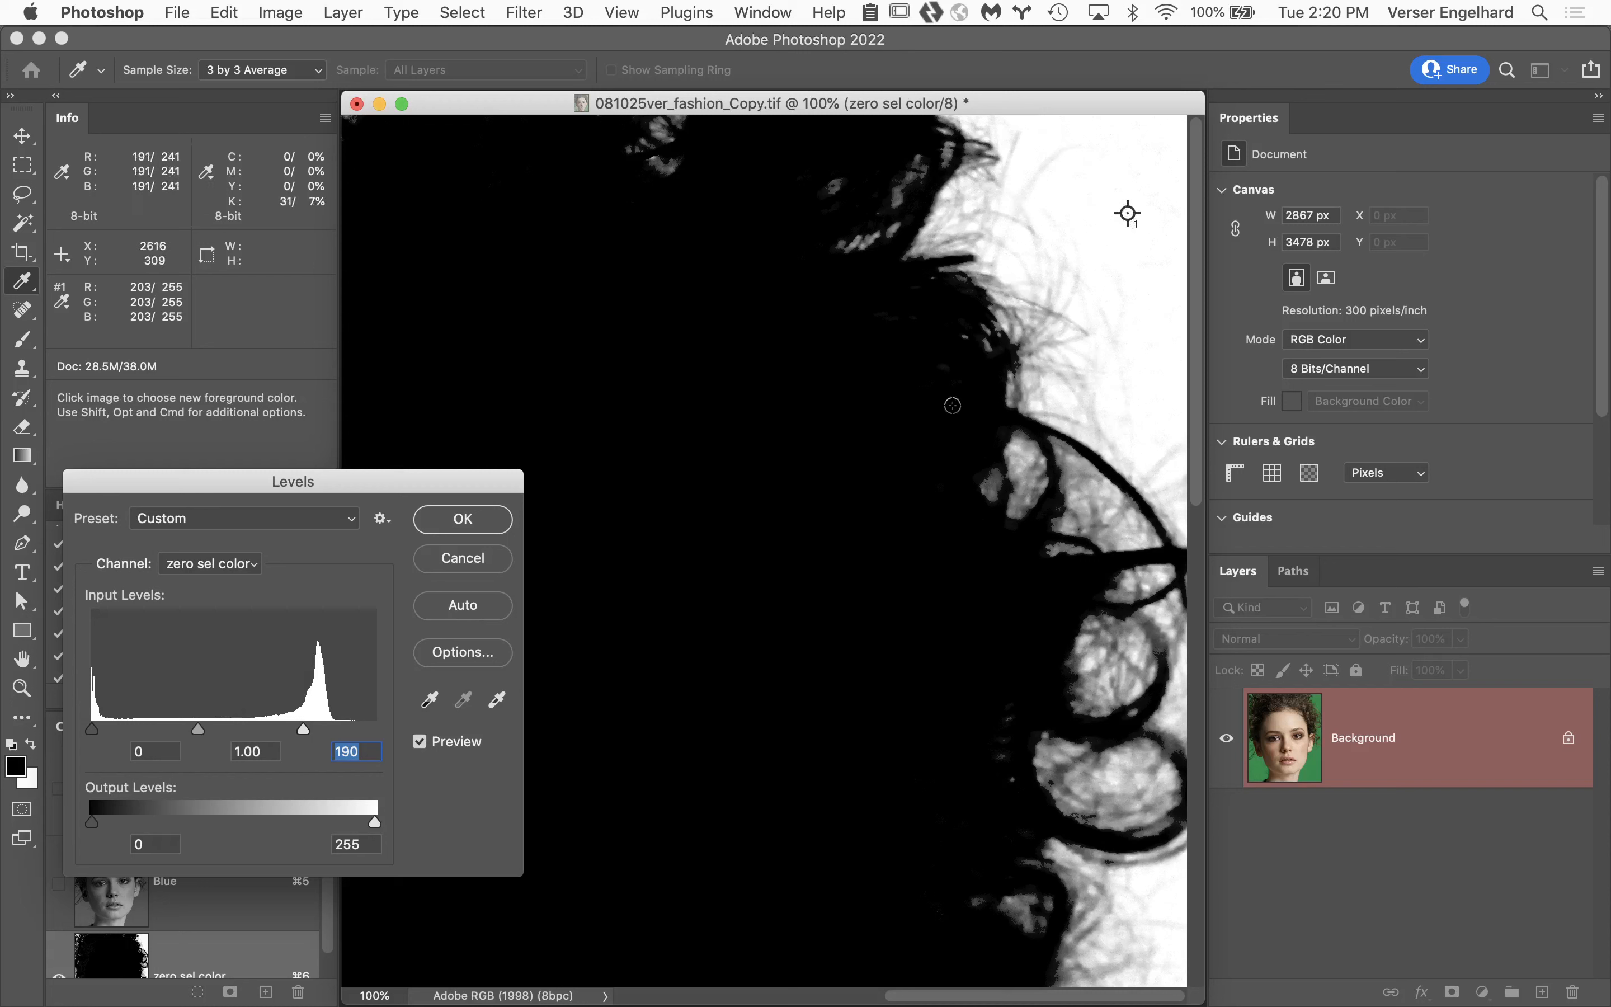
pyautogui.click(482, 520)
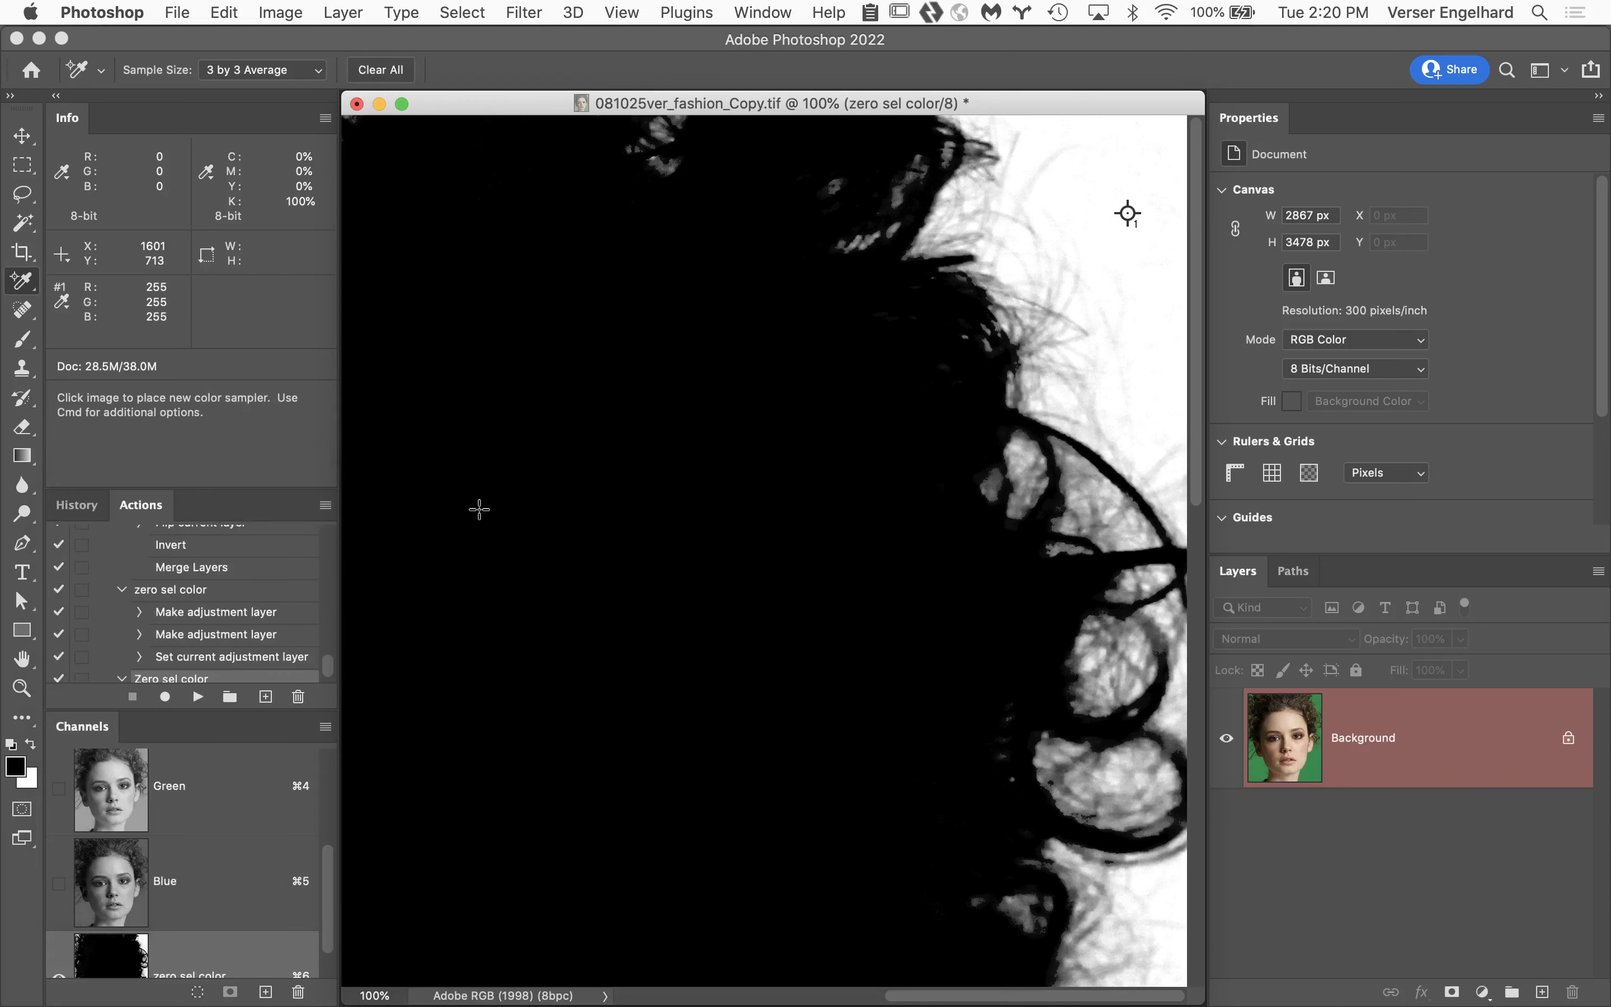
# Set up a 175 px brush with 100% hardness for cleaning the eye area of the mask.
pyautogui.press('space')
pyautogui.moveTo(630, 683); pyautogui.dragTo(1036, 244)
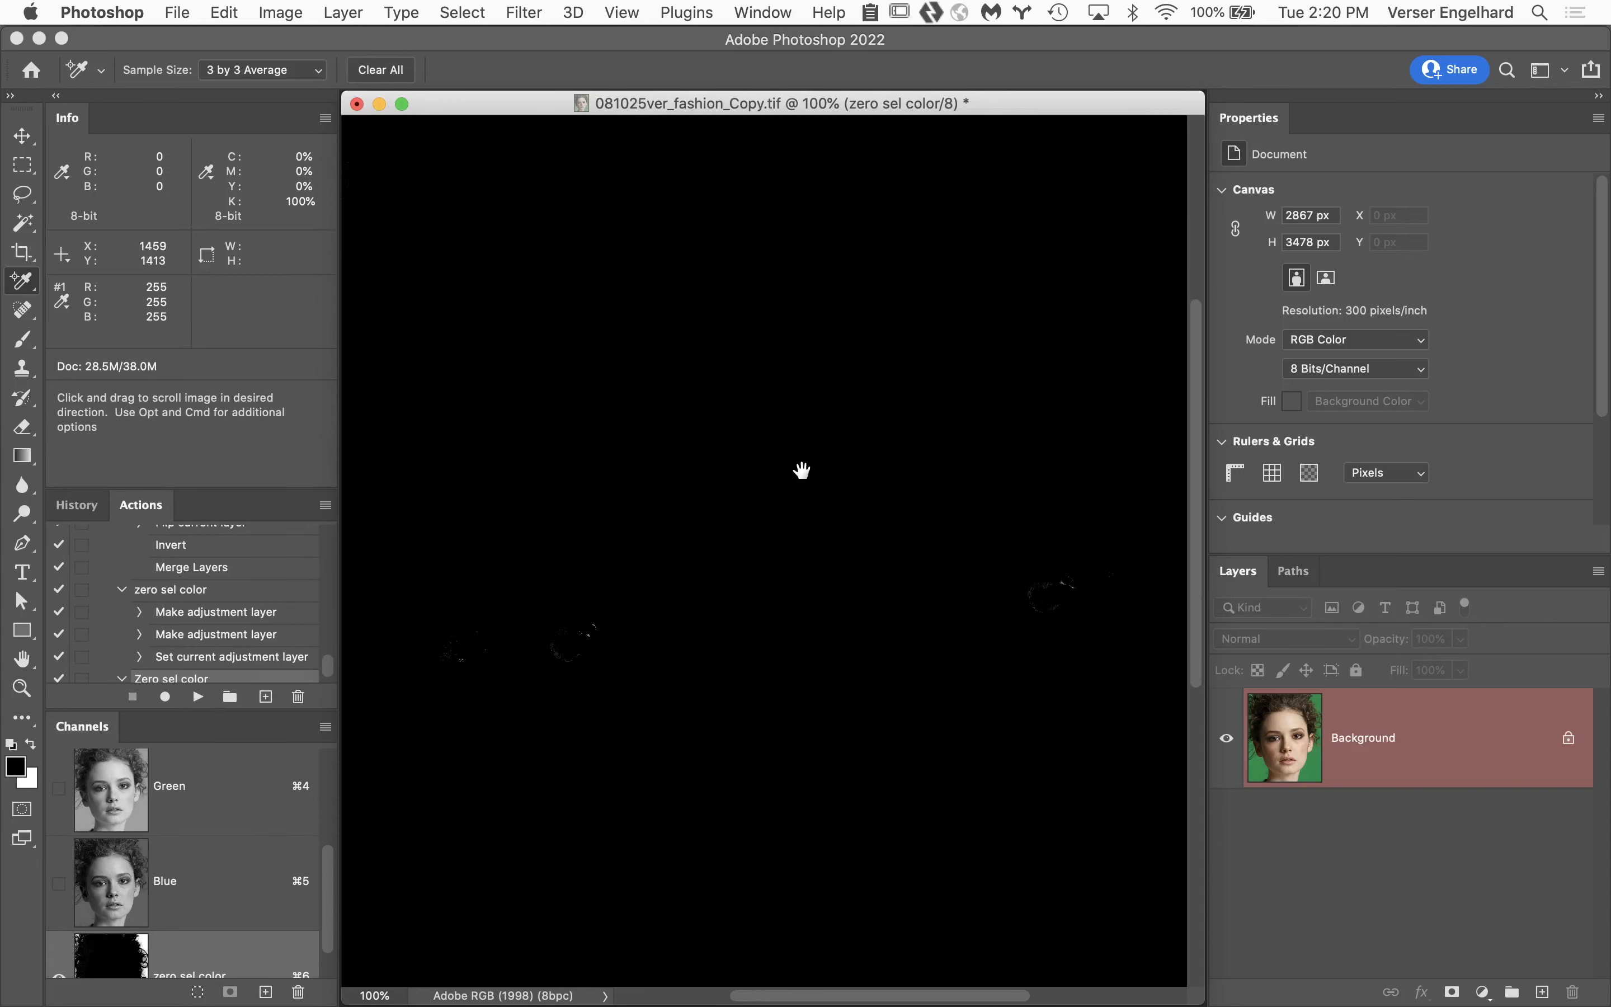
pyautogui.moveTo(805, 468); pyautogui.dragTo(812, 367)
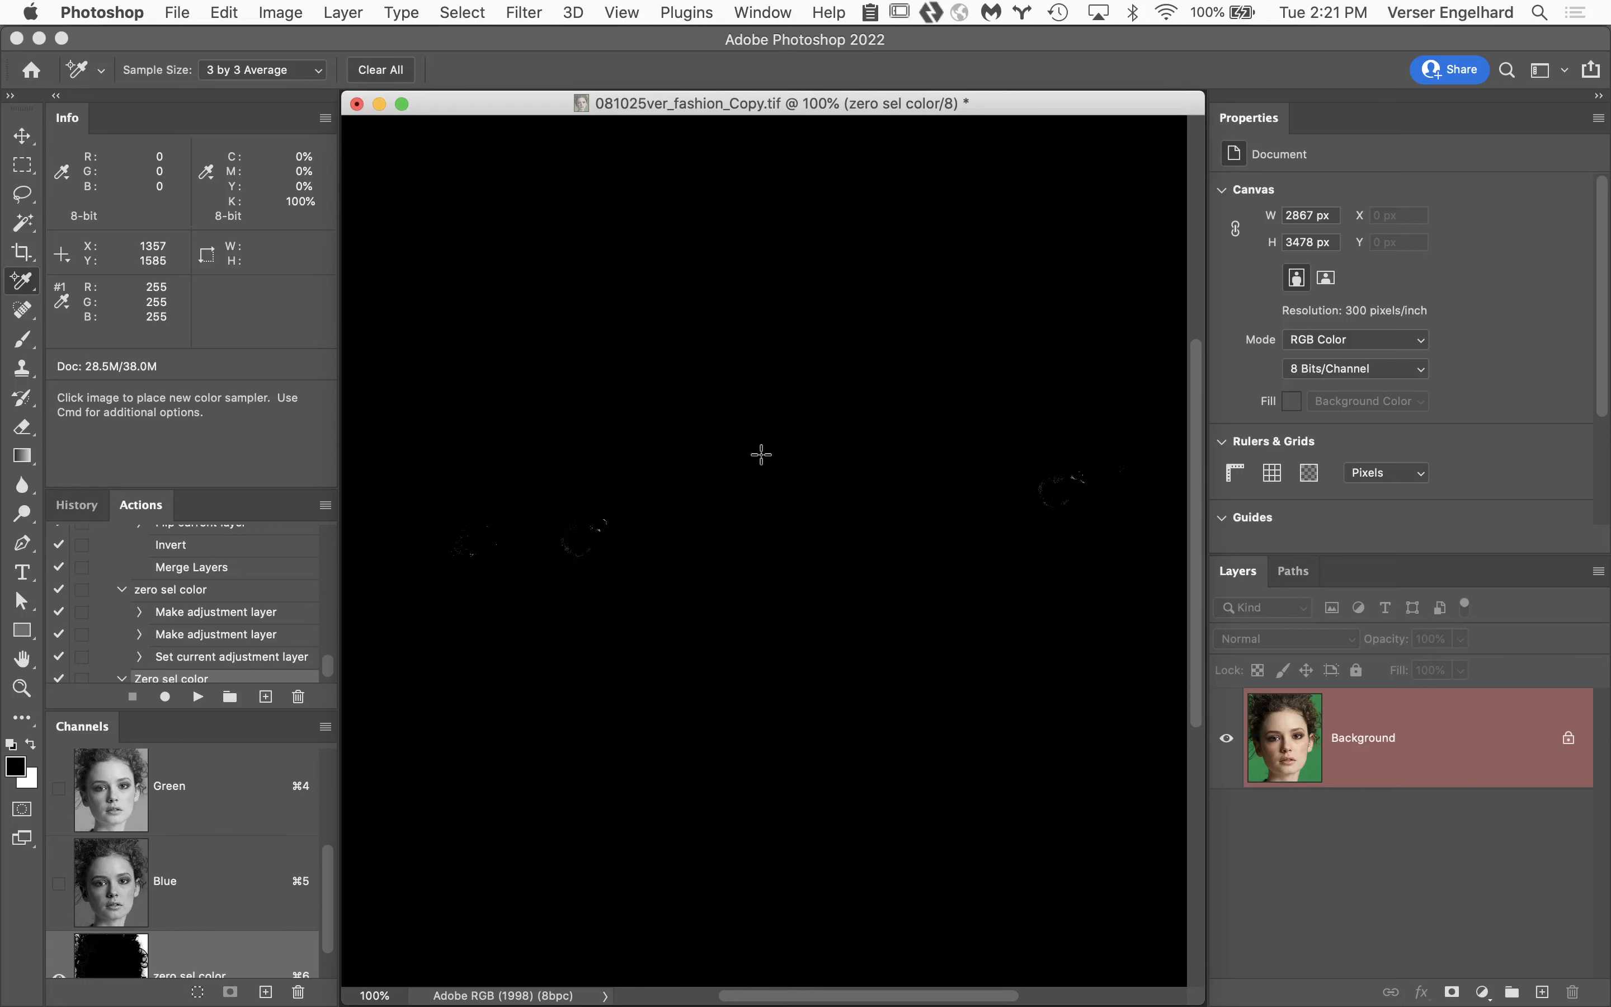
pyautogui.press('b')
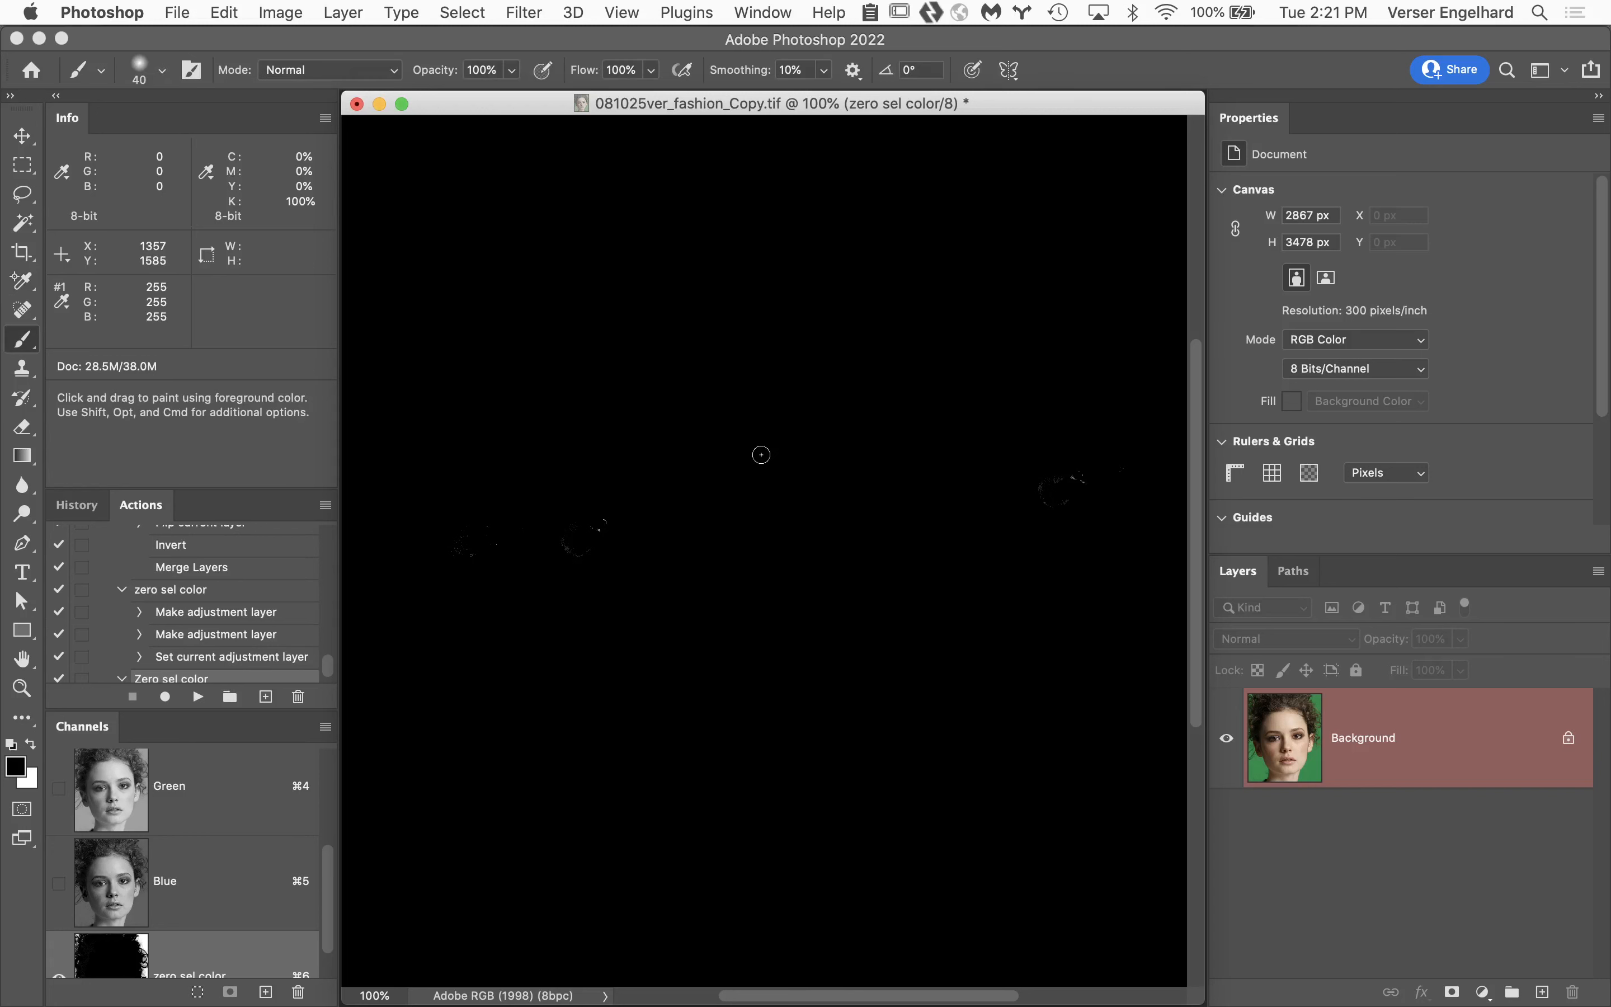
pyautogui.press(']')
pyautogui.press(']')
pyautogui.press(']')
pyautogui.press(']')
pyautogui.press(']')
pyautogui.press(']')
pyautogui.press(']')
pyautogui.press(']')
pyautogui.press(']')
pyautogui.click(163, 71)
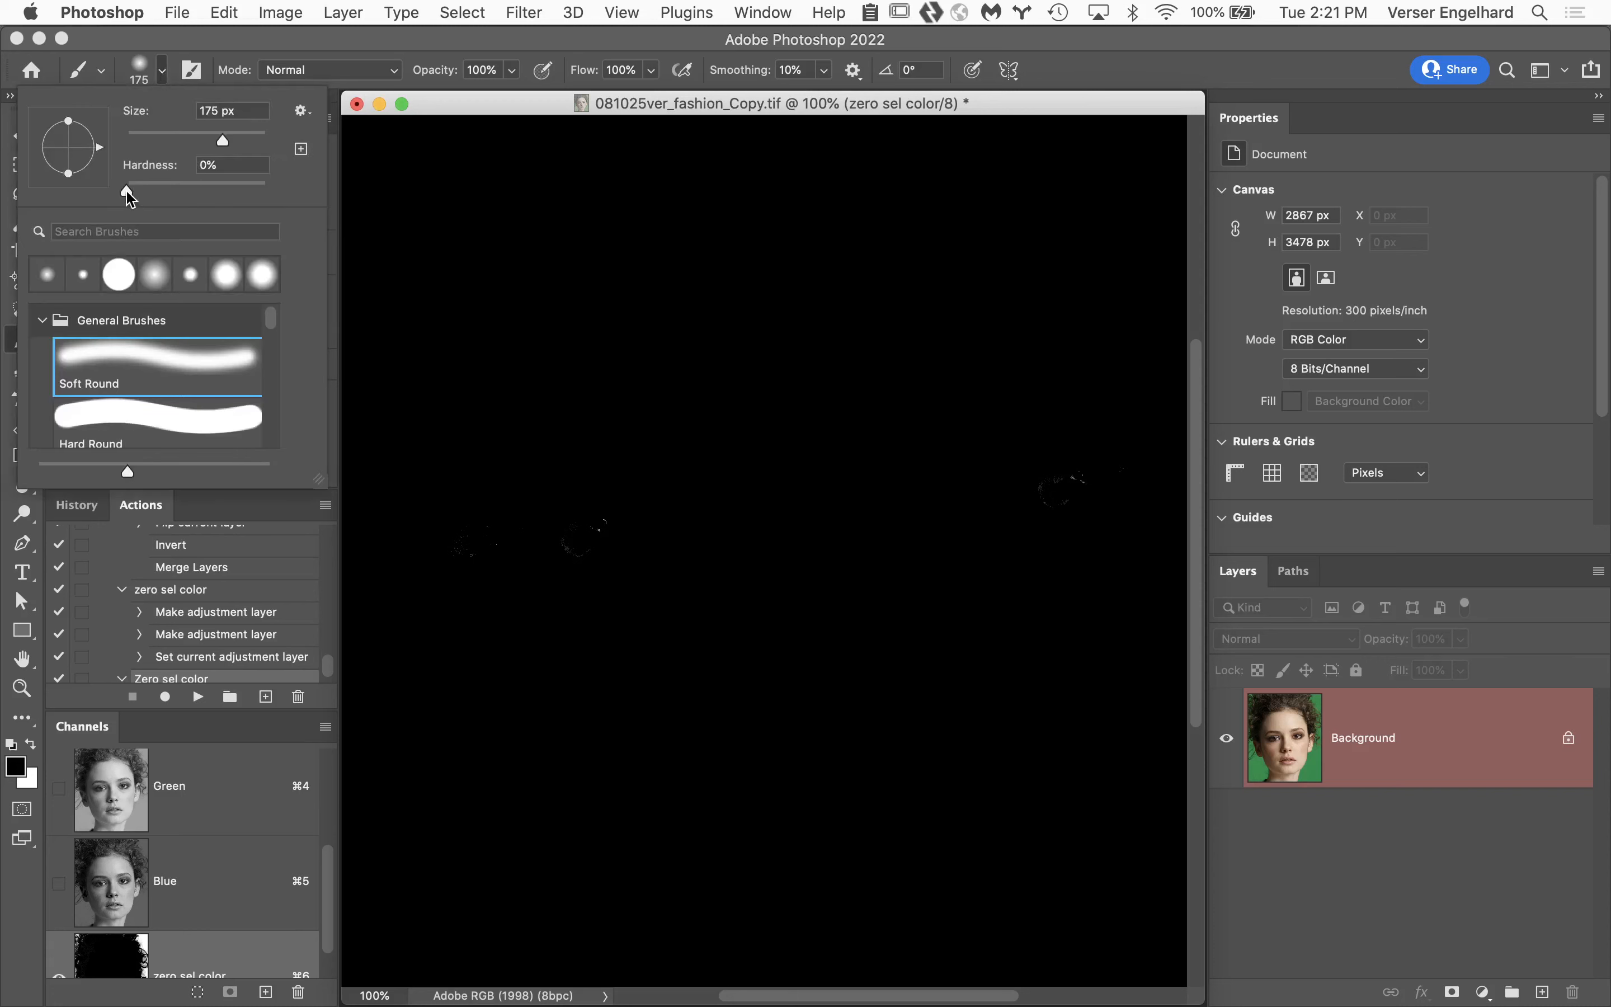
pyautogui.moveTo(127, 193); pyautogui.dragTo(333, 196)
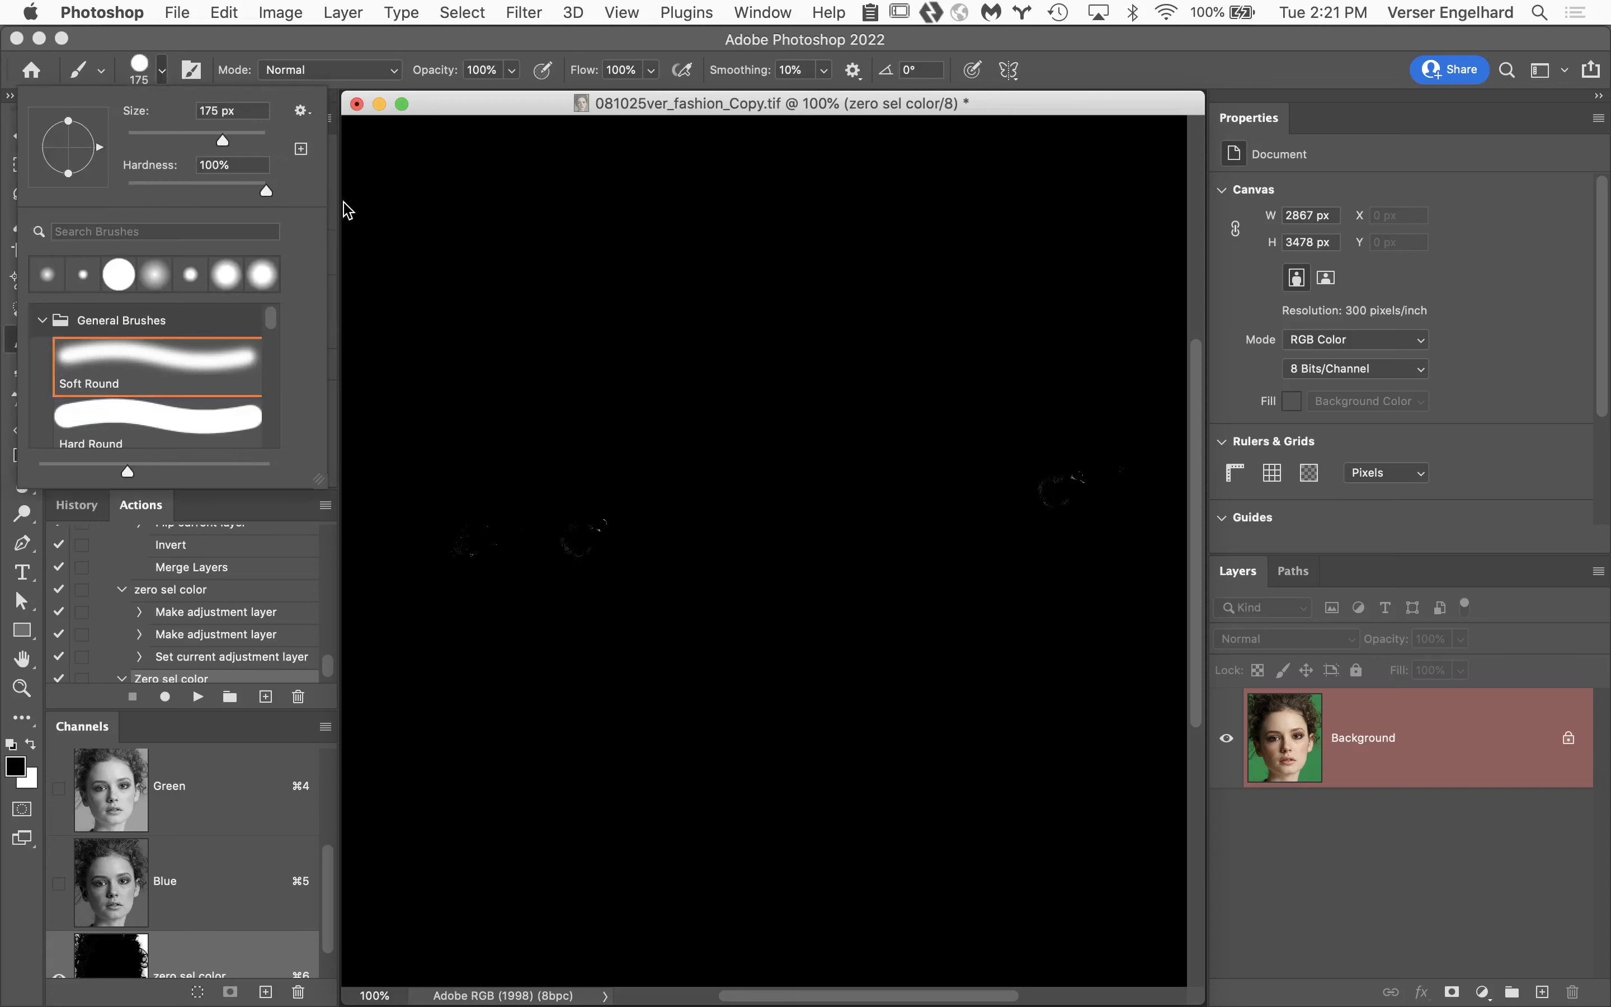
pyautogui.click(708, 48)
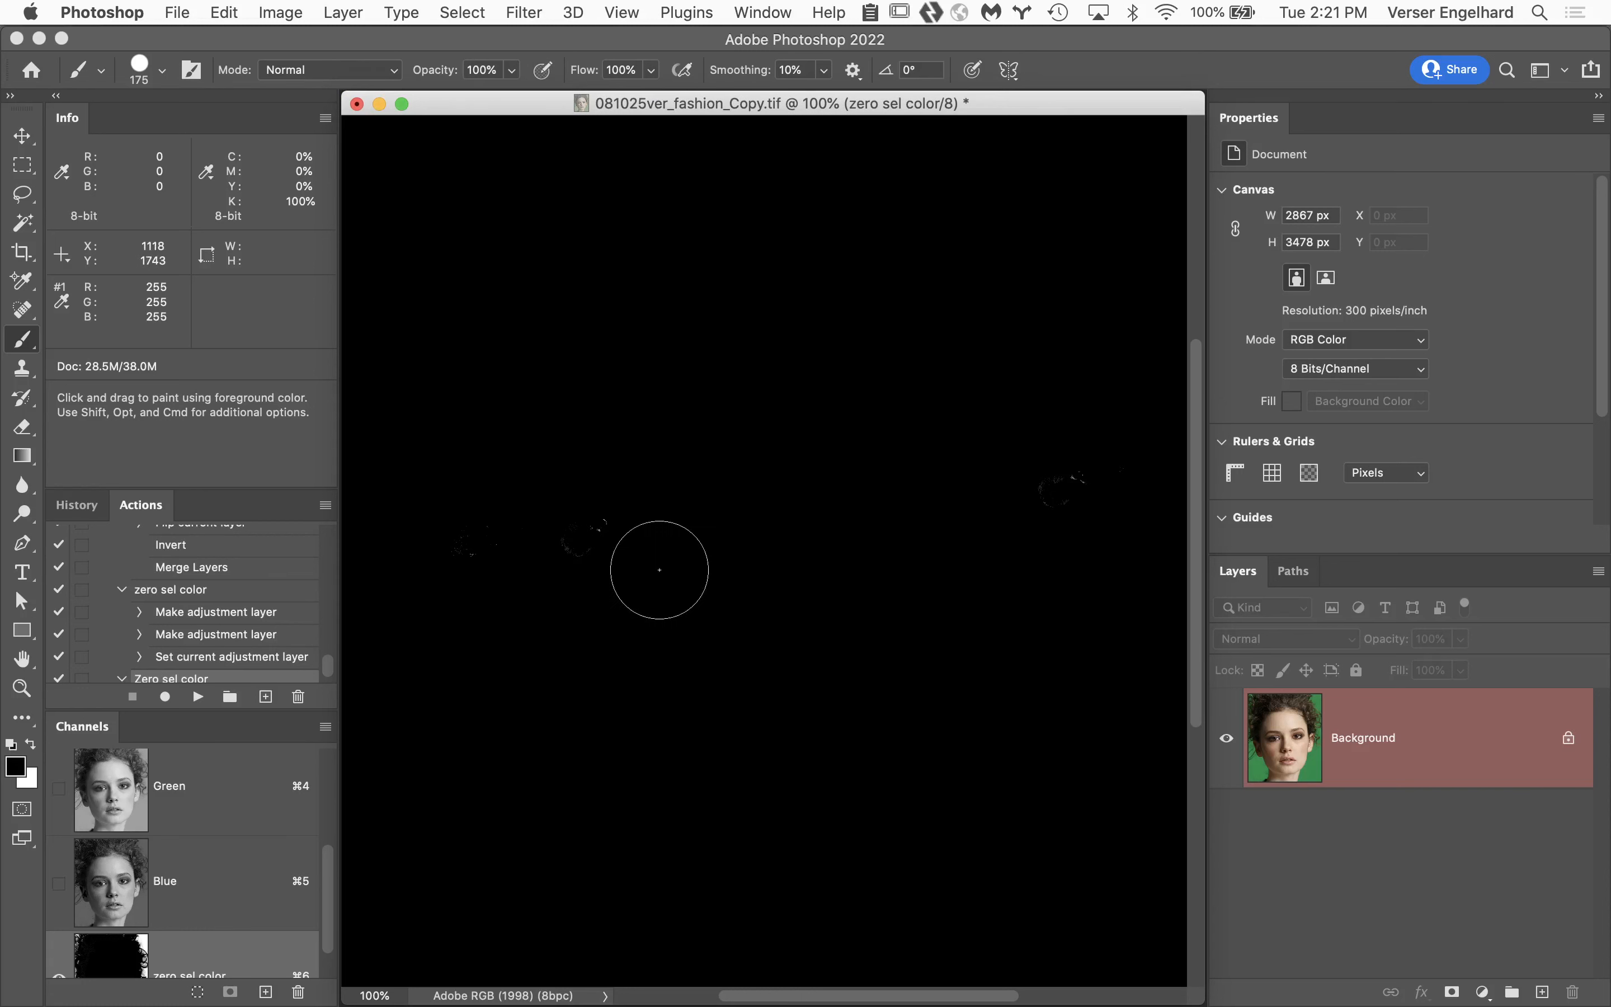
# Paint black over the light specks in both eyes of the mask.
pyautogui.press('x')
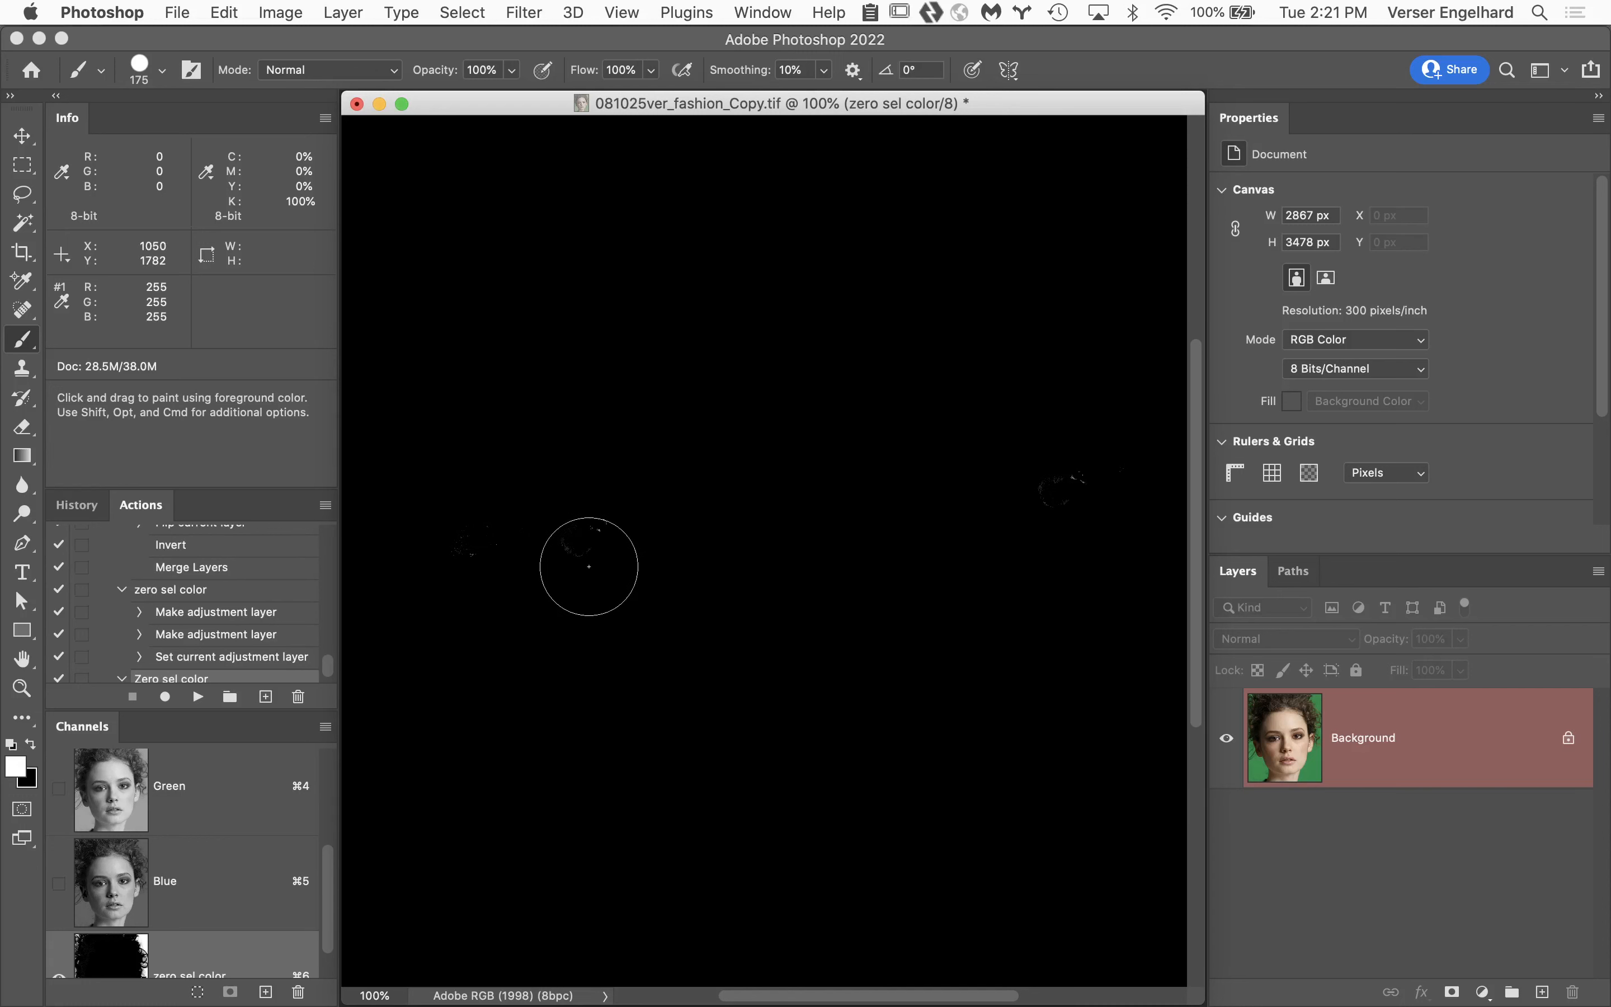
pyautogui.press('x')
pyautogui.moveTo(589, 567)
pyautogui.mouseDown()
pyautogui.moveTo(665, 565)
pyautogui.moveTo(665, 550)
pyautogui.moveTo(550, 532)
pyautogui.moveTo(468, 549)
pyautogui.mouseUp()
pyautogui.moveTo(1071, 478); pyautogui.dragTo(1079, 529)
# Examine the whole mask at reduced size and the neck and shoulder edge at 100%.
pyautogui.keyDown('alt'); pyautogui.click(881, 653); pyautogui.keyUp('alt')
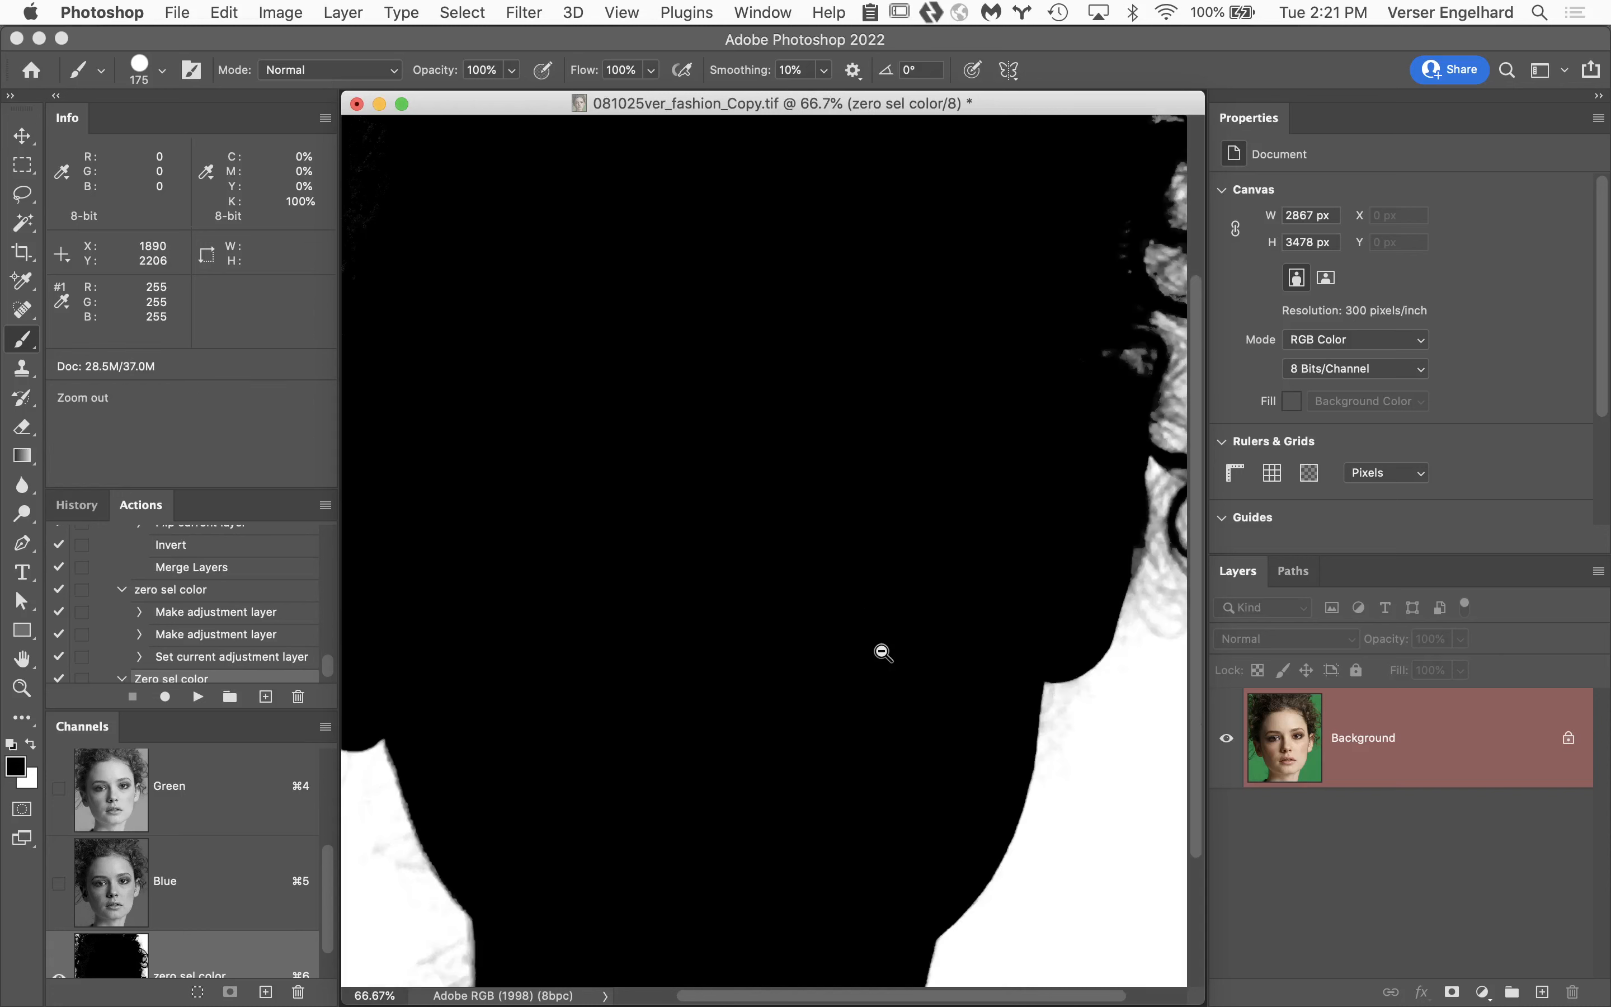
pyautogui.keyDown('alt'); pyautogui.click(881, 653); pyautogui.keyUp('alt')
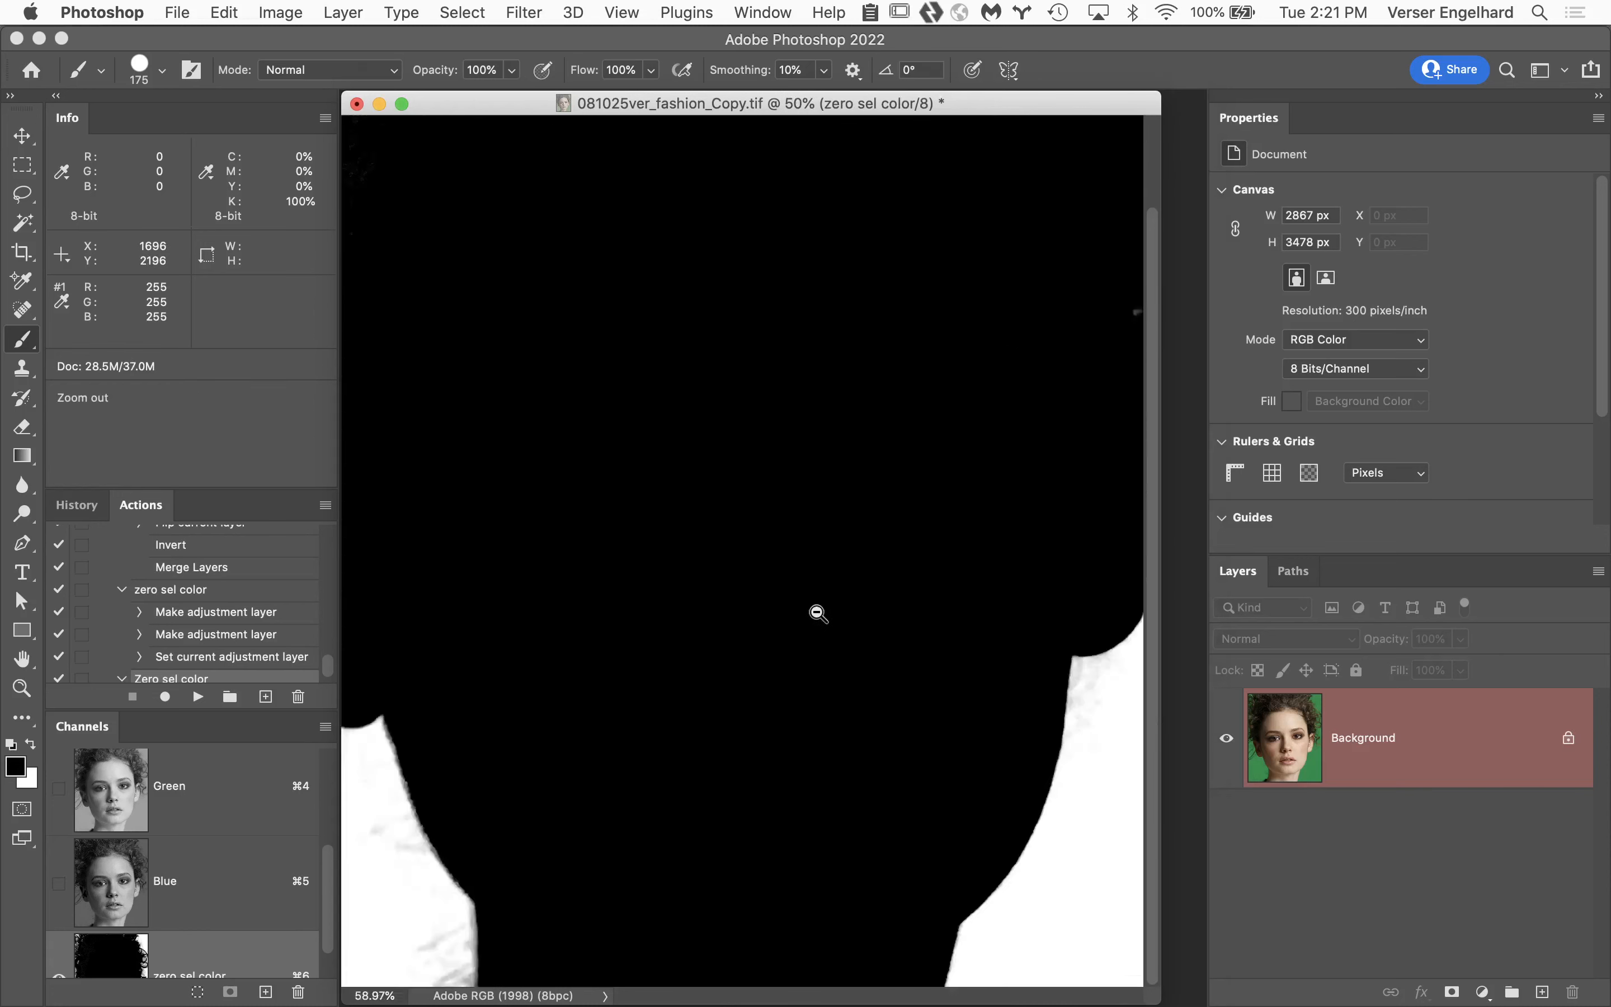
pyautogui.keyDown('alt'); pyautogui.click(793, 642); pyautogui.keyUp('alt')
pyautogui.keyDown('alt'); pyautogui.click(623, 801); pyautogui.keyUp('alt')
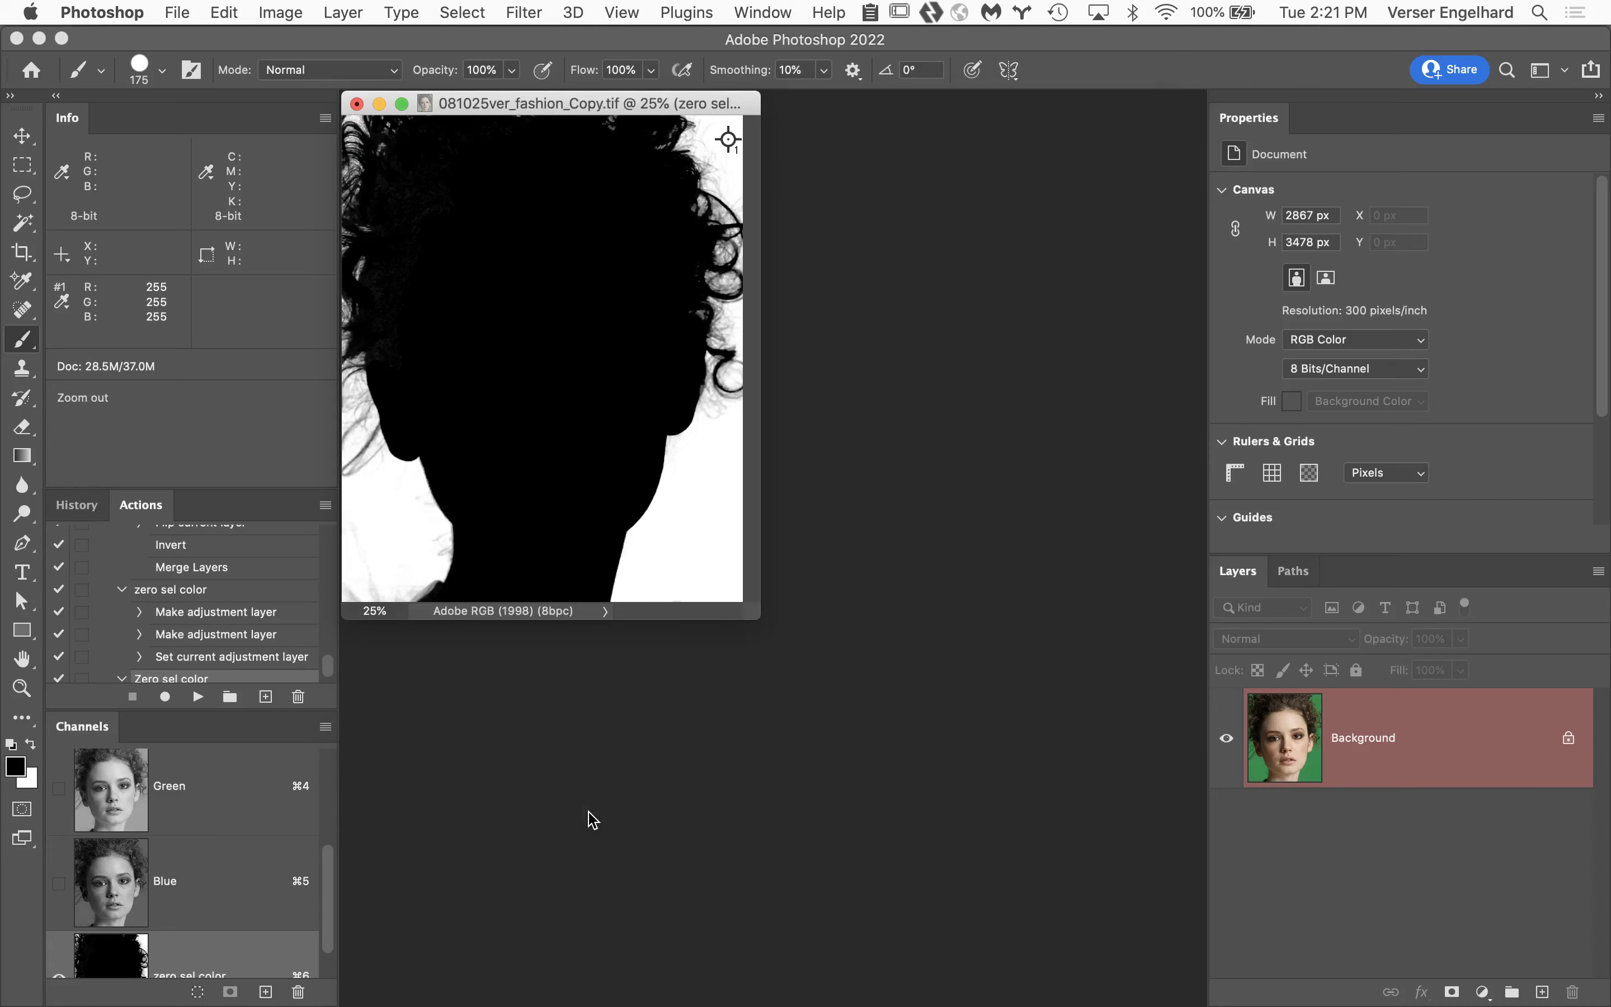
pyautogui.click(473, 590)
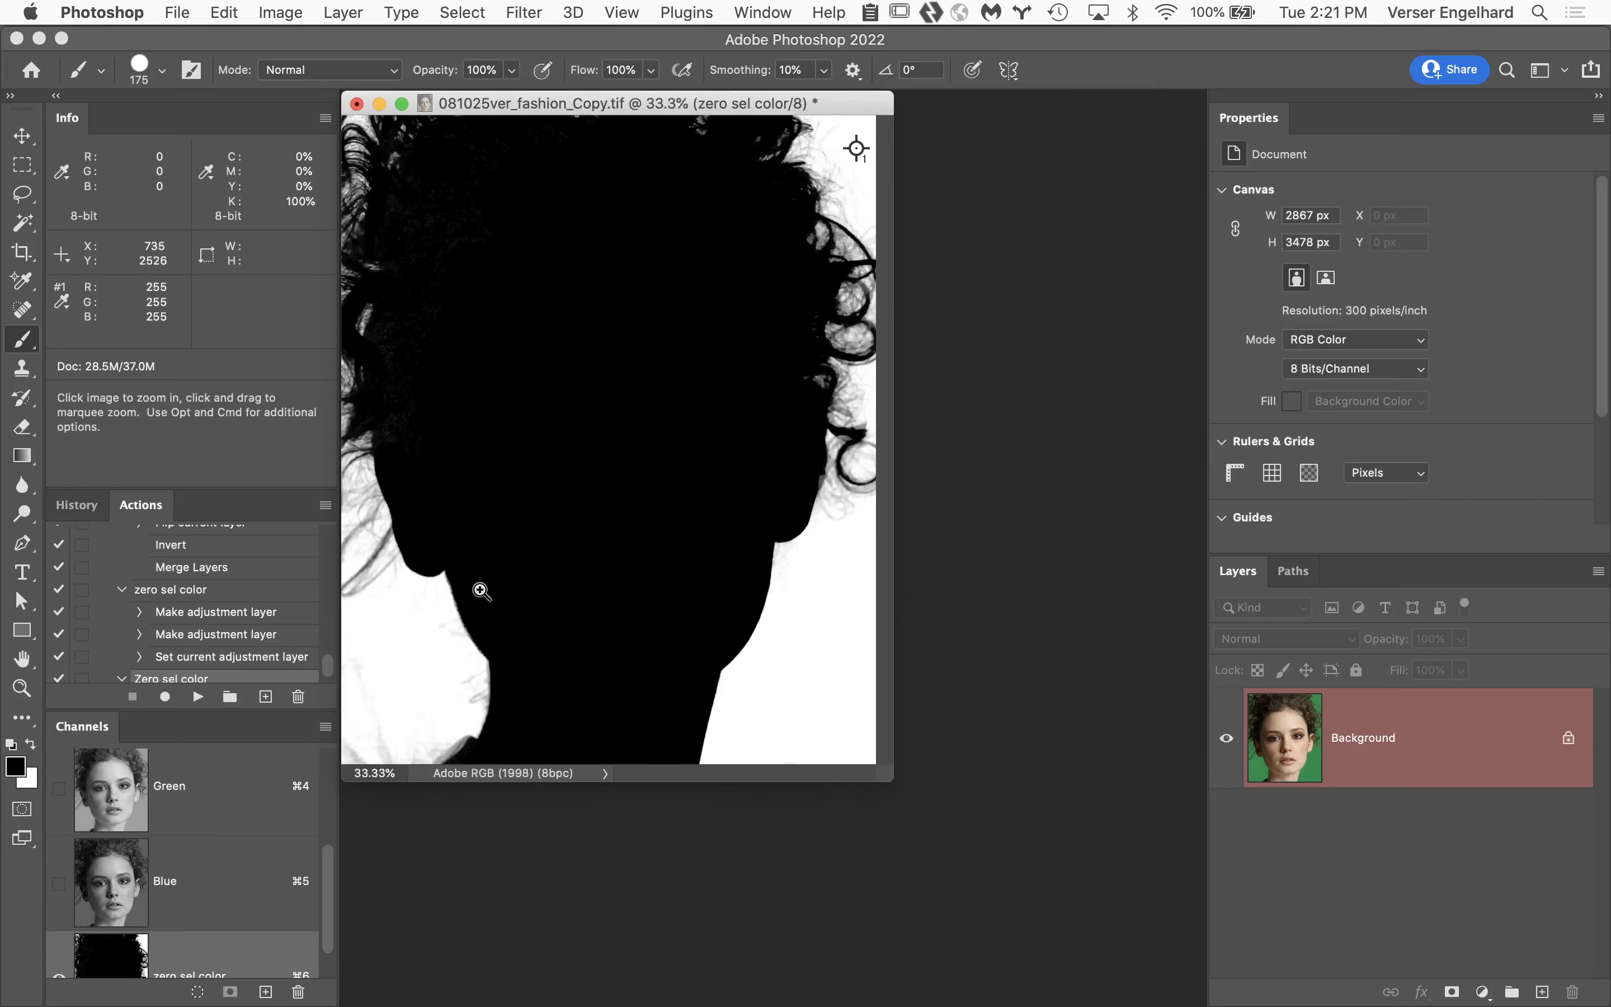
pyautogui.click(436, 700)
pyautogui.click(503, 853)
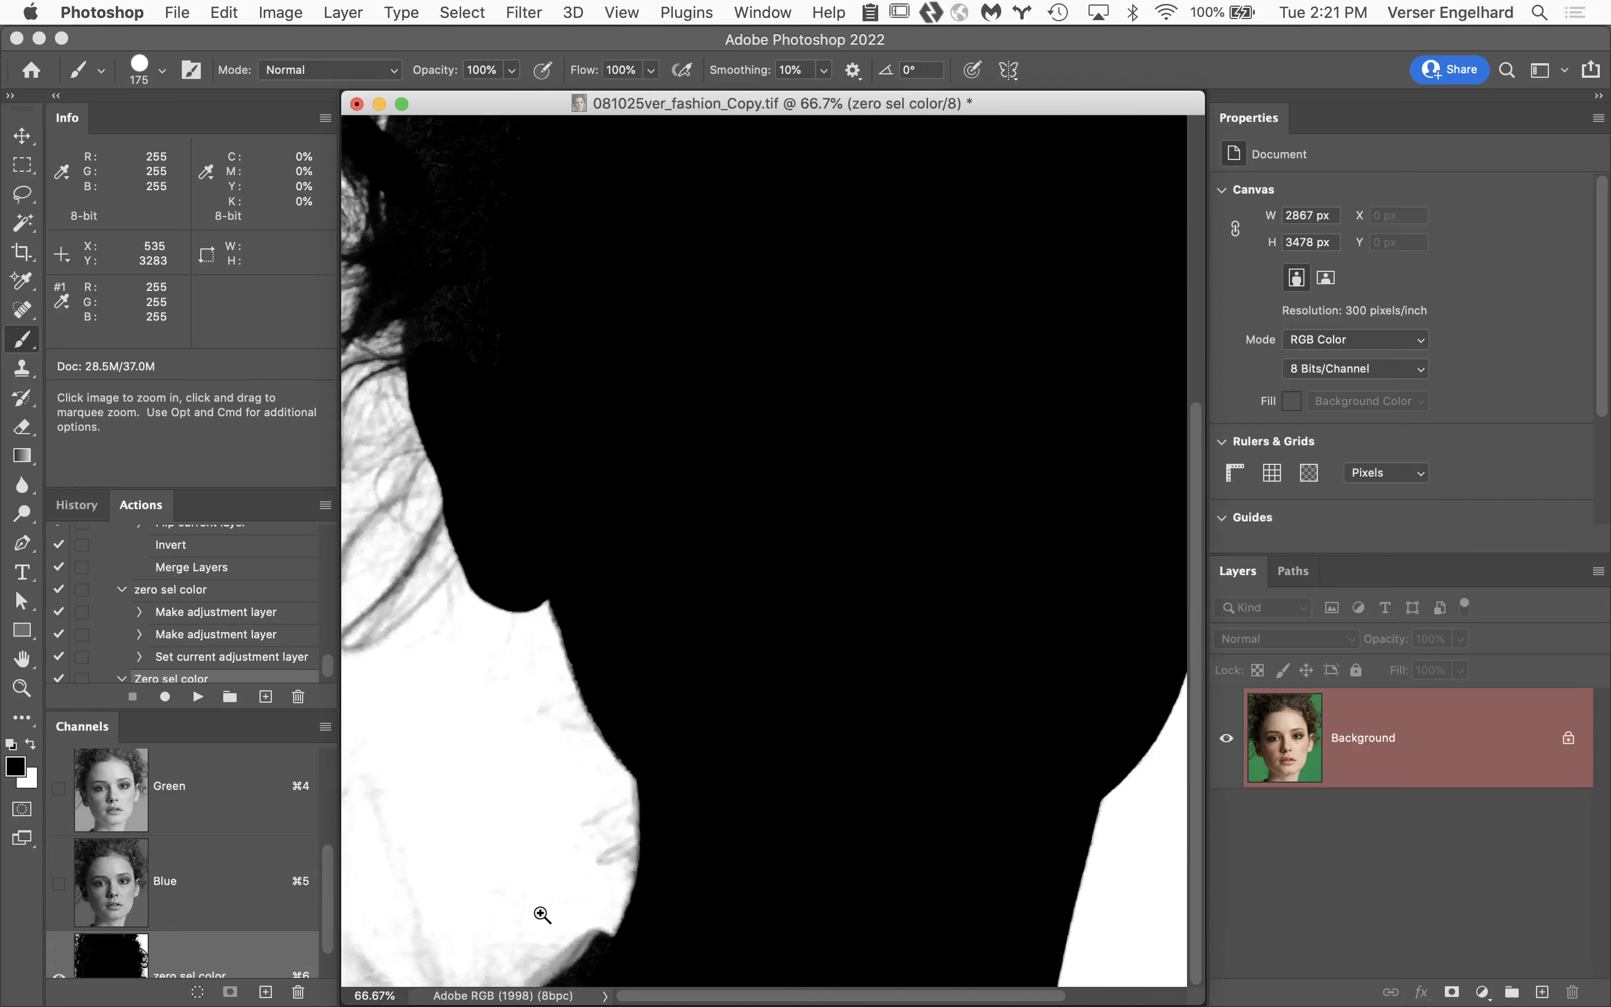
pyautogui.click(543, 912)
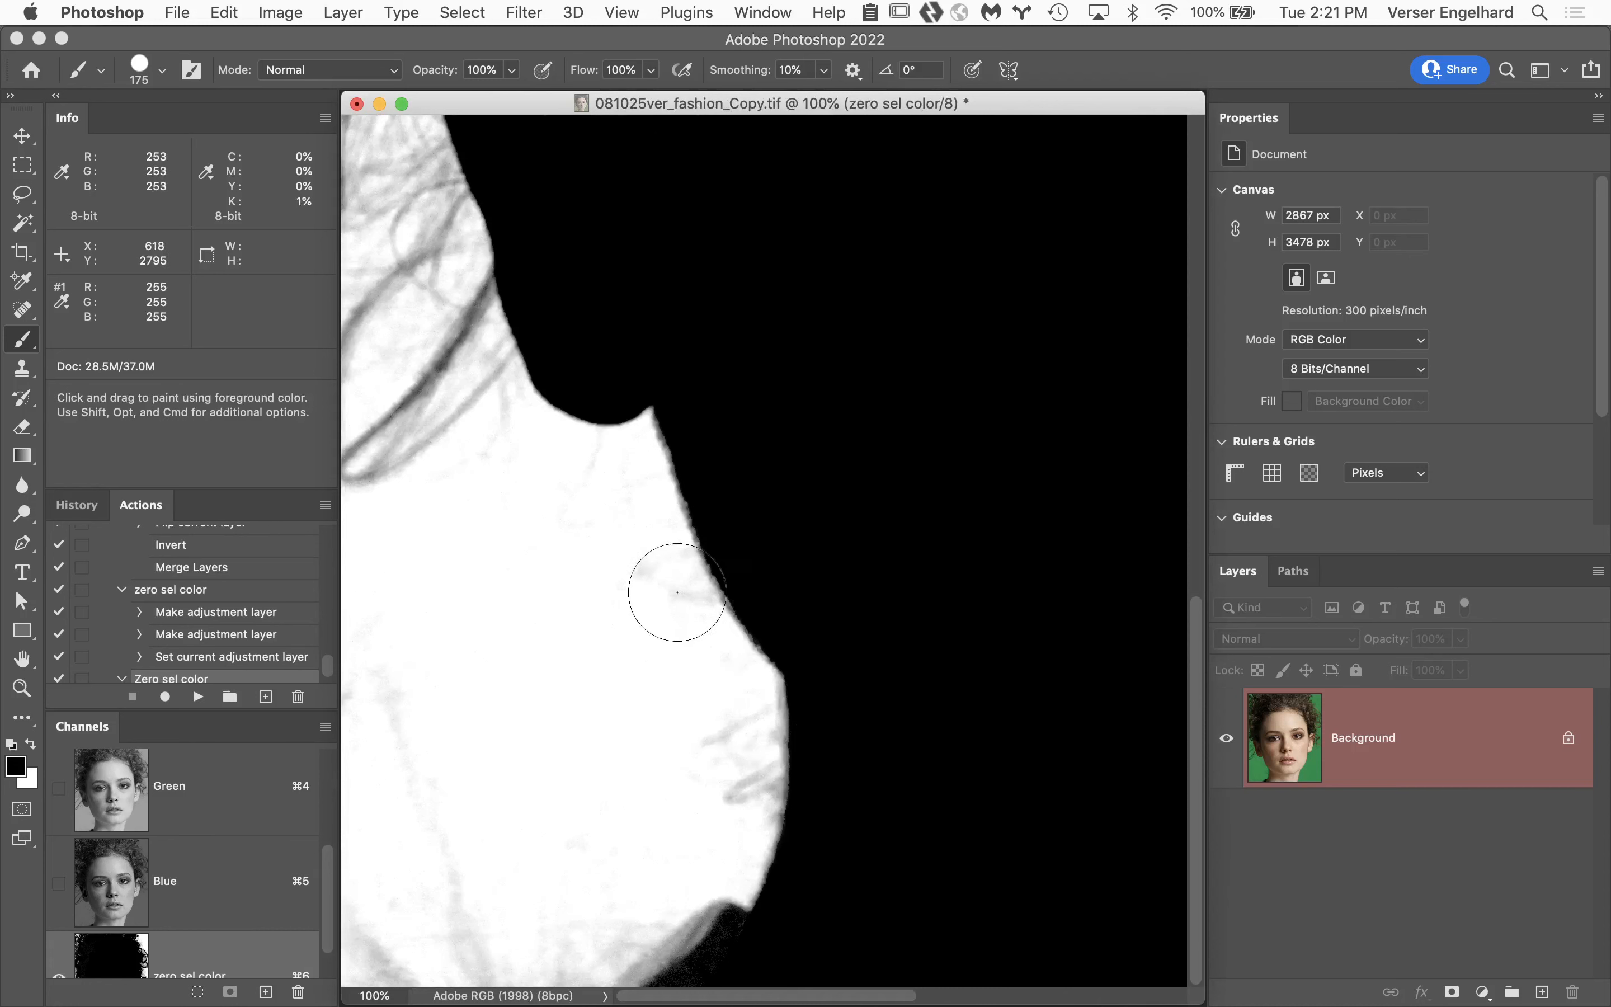
pyautogui.press('space')
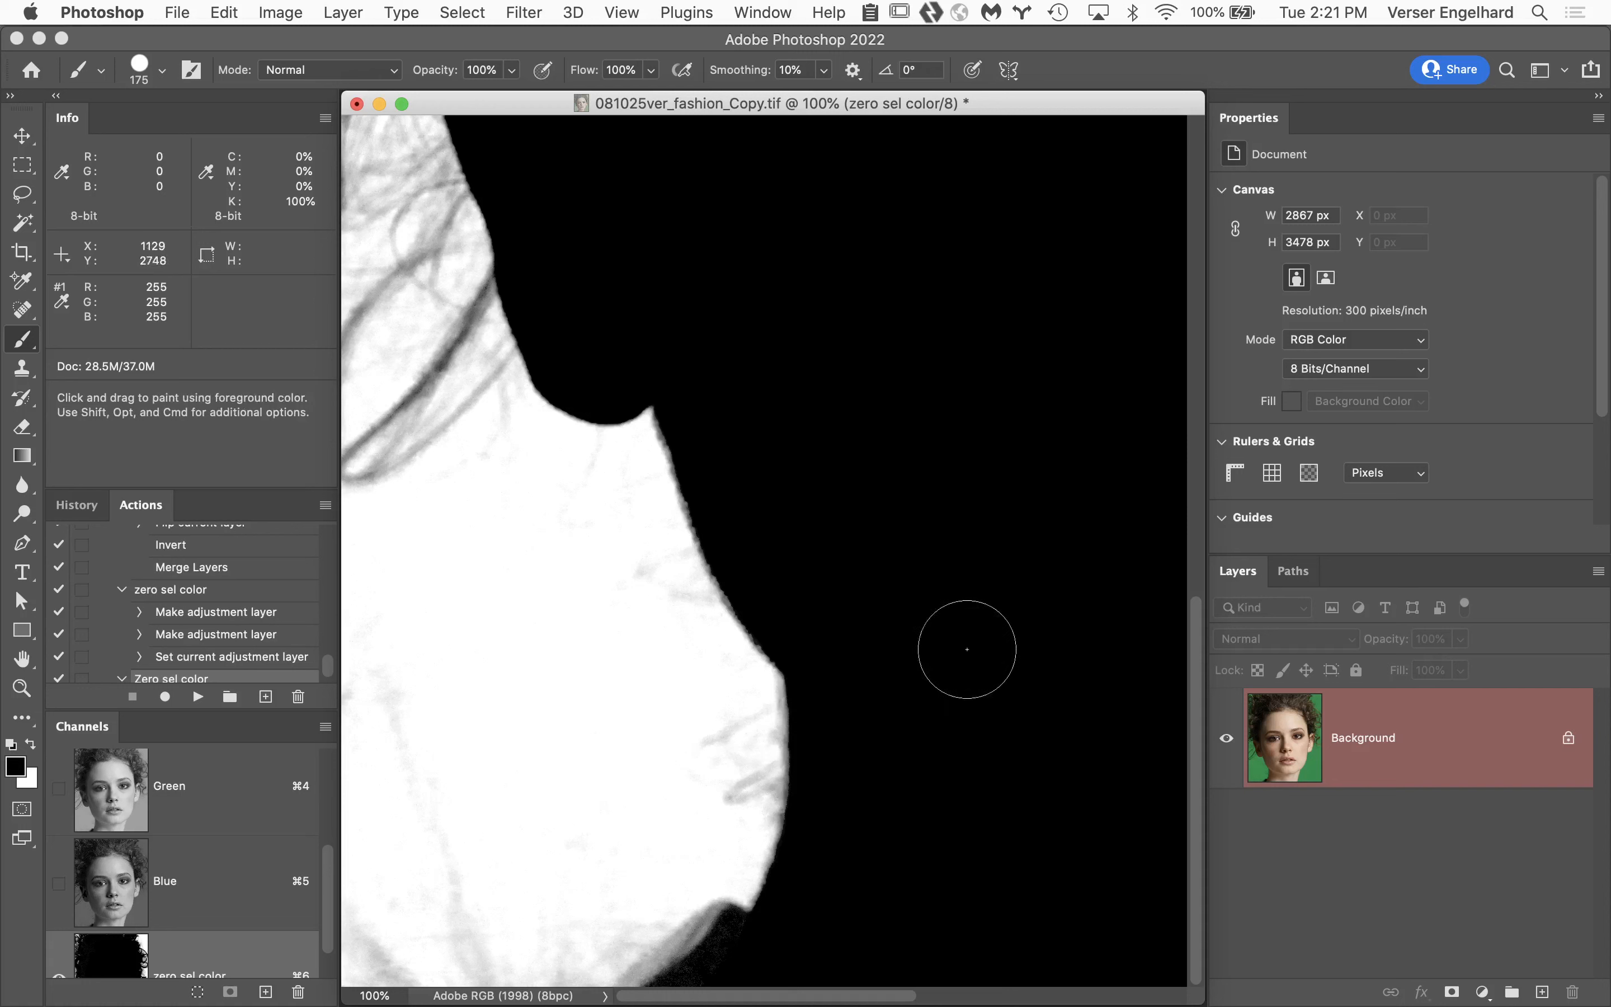
pyautogui.press('space')
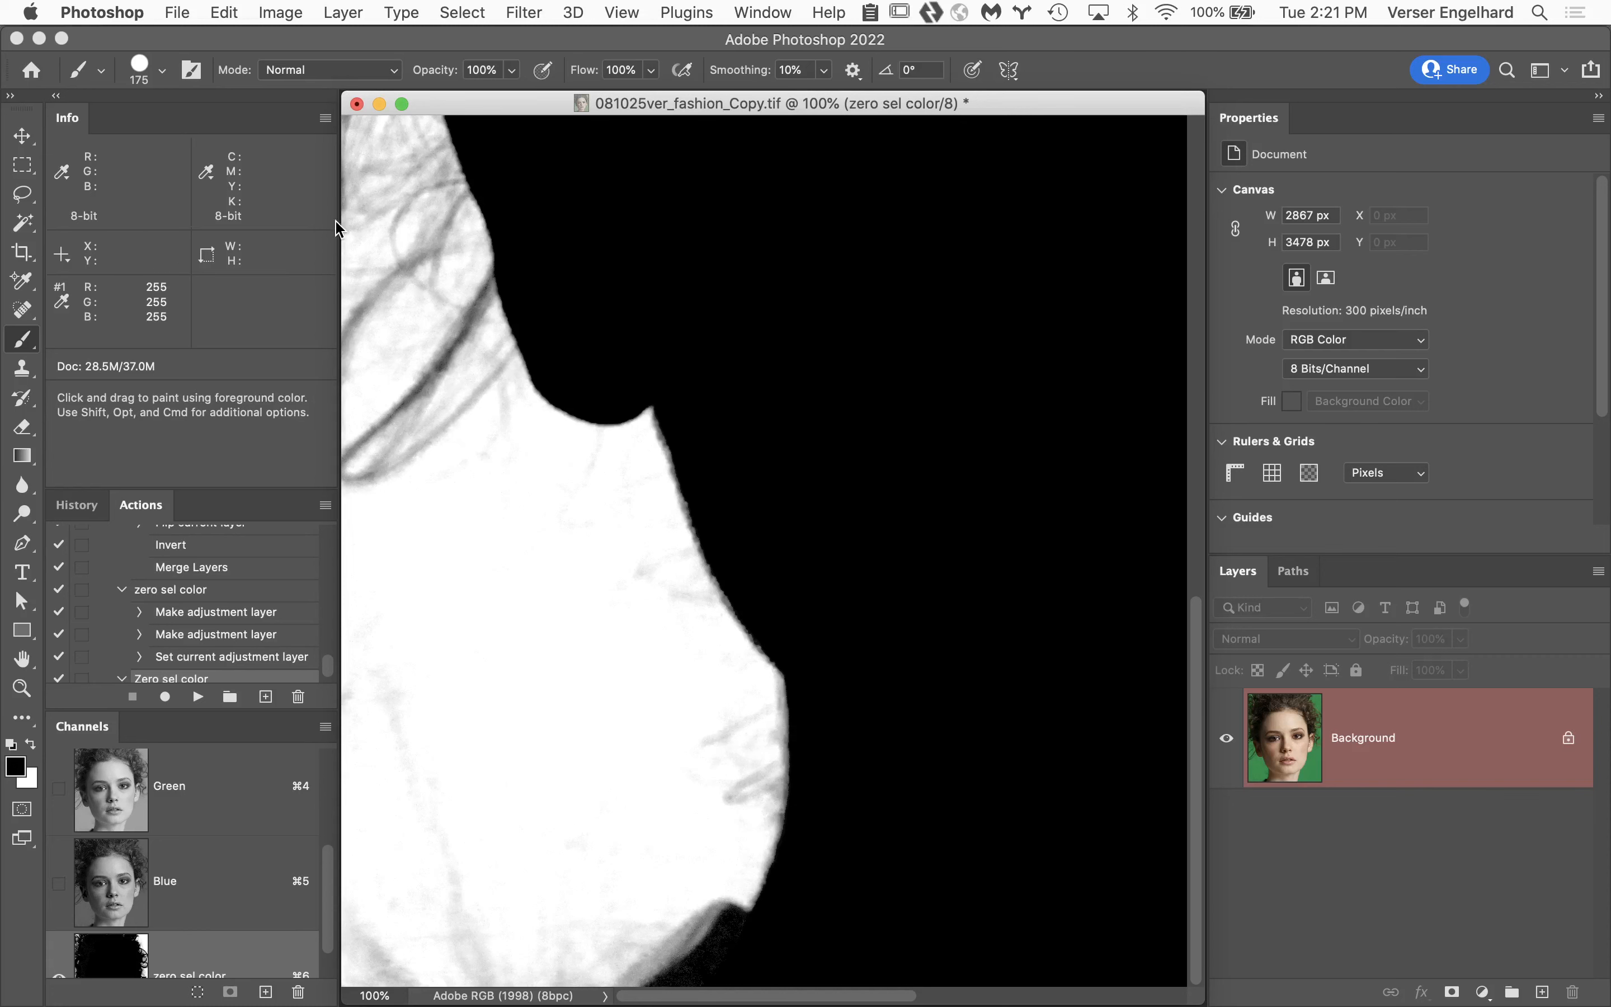
# Set the brush mode to Overlay and paint black along the gray shoulder edge below the neck.
pyautogui.click(321, 72)
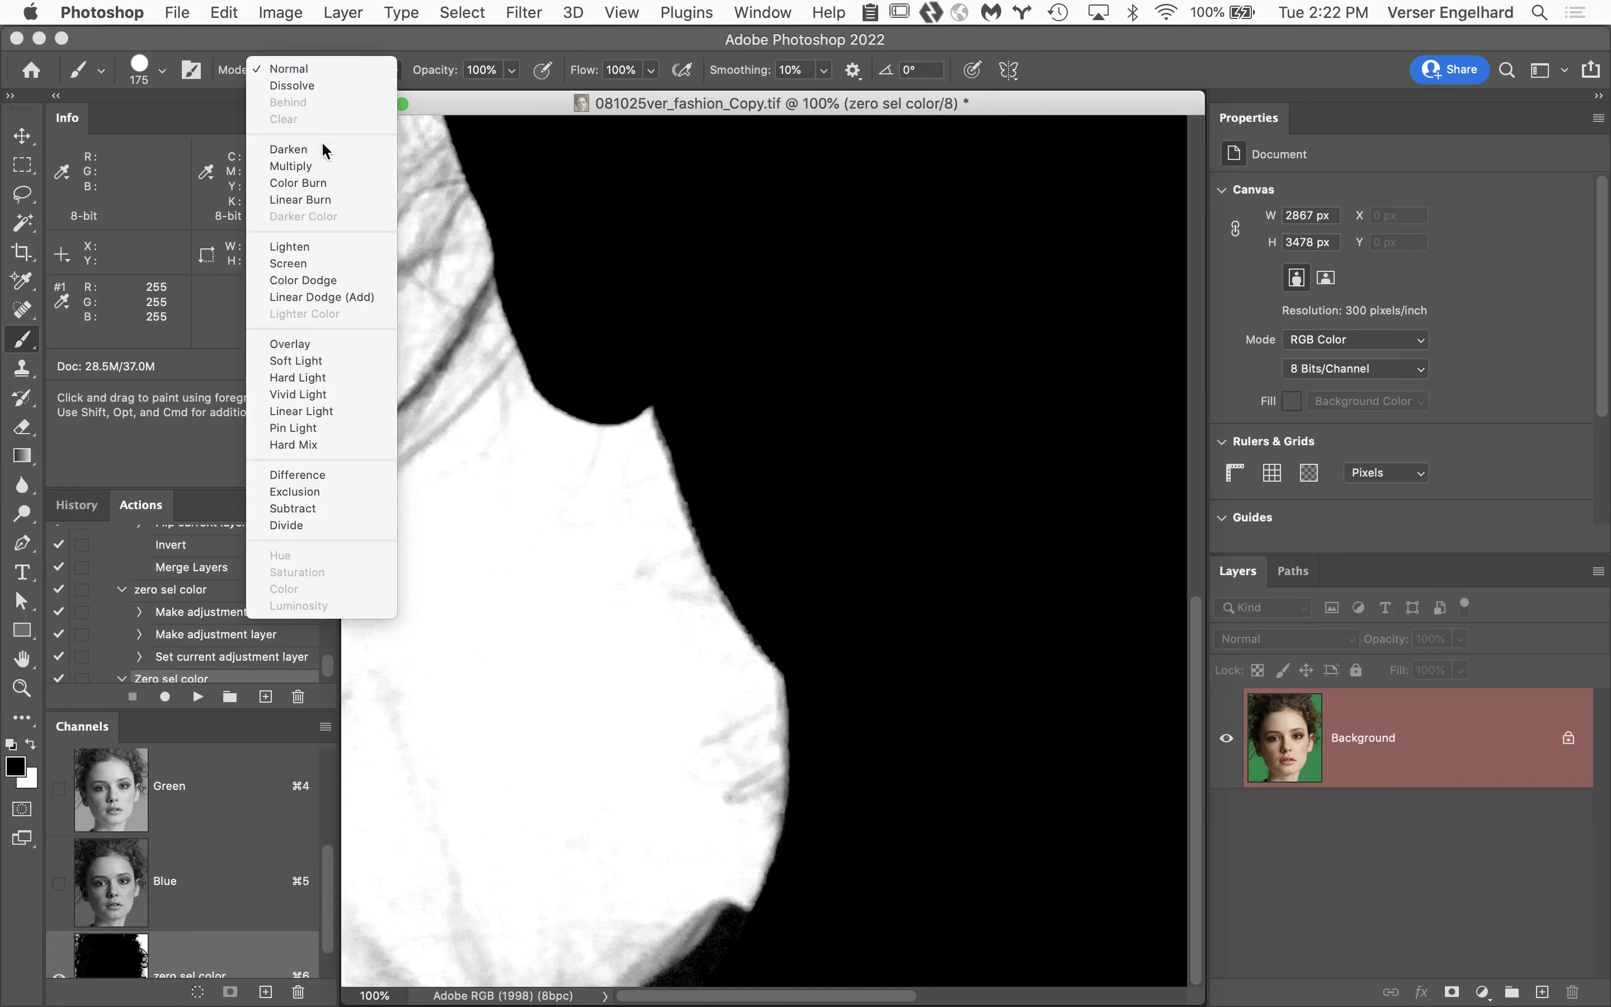
pyautogui.click(358, 345)
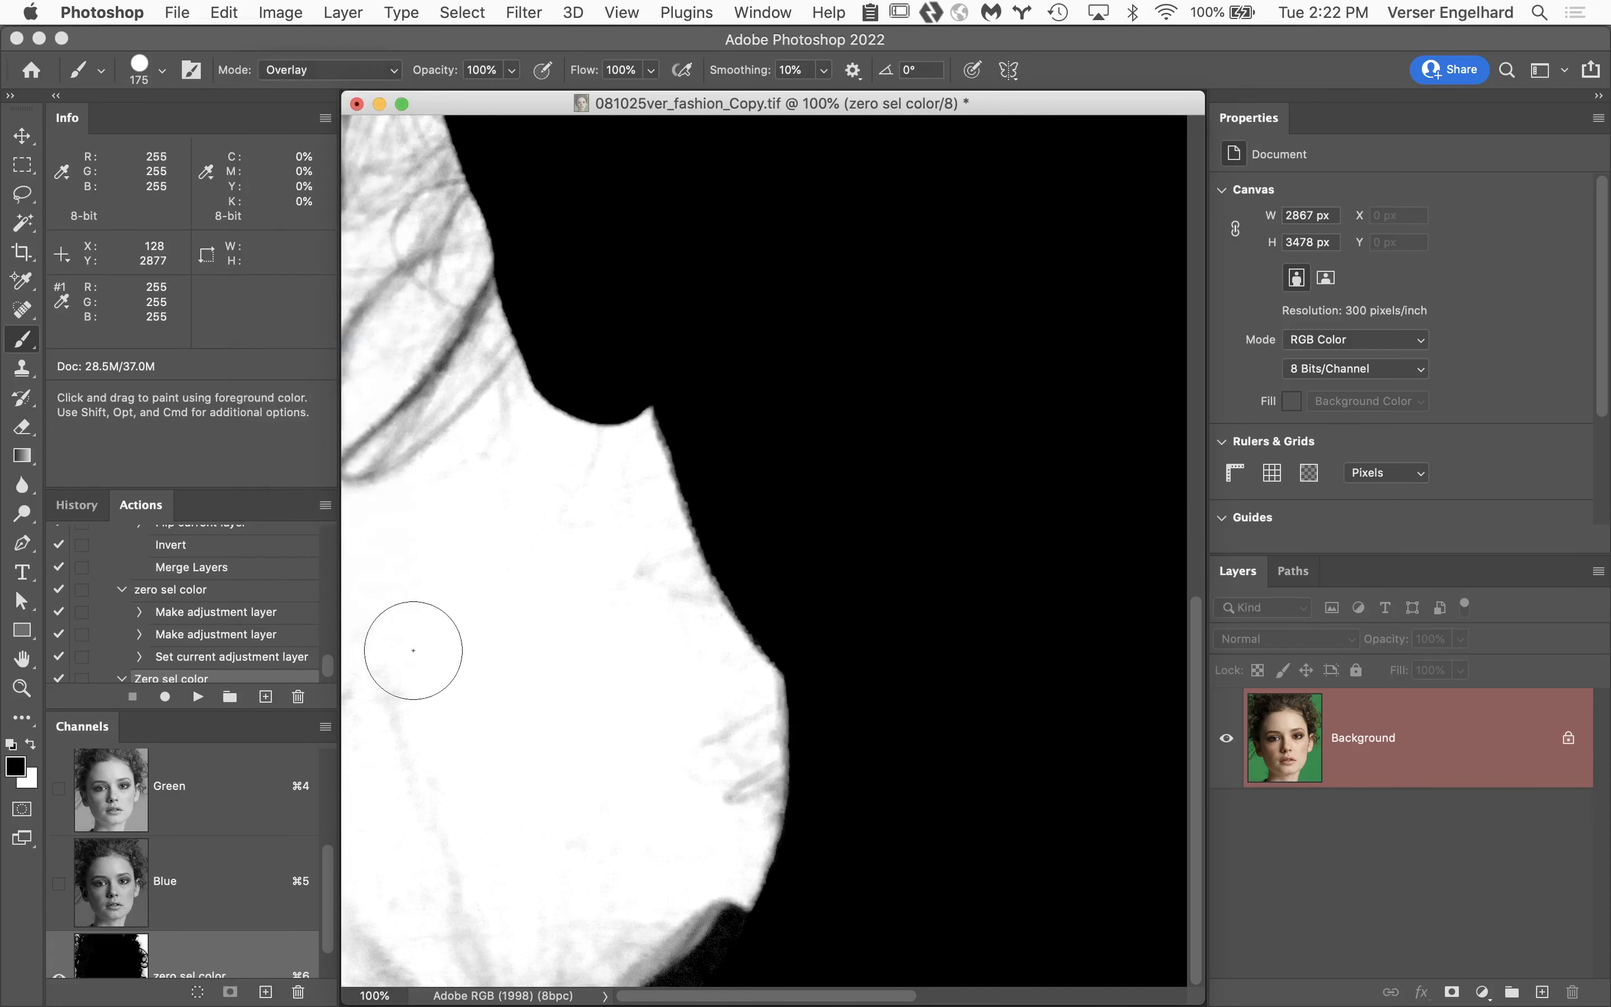
pyautogui.press('x')
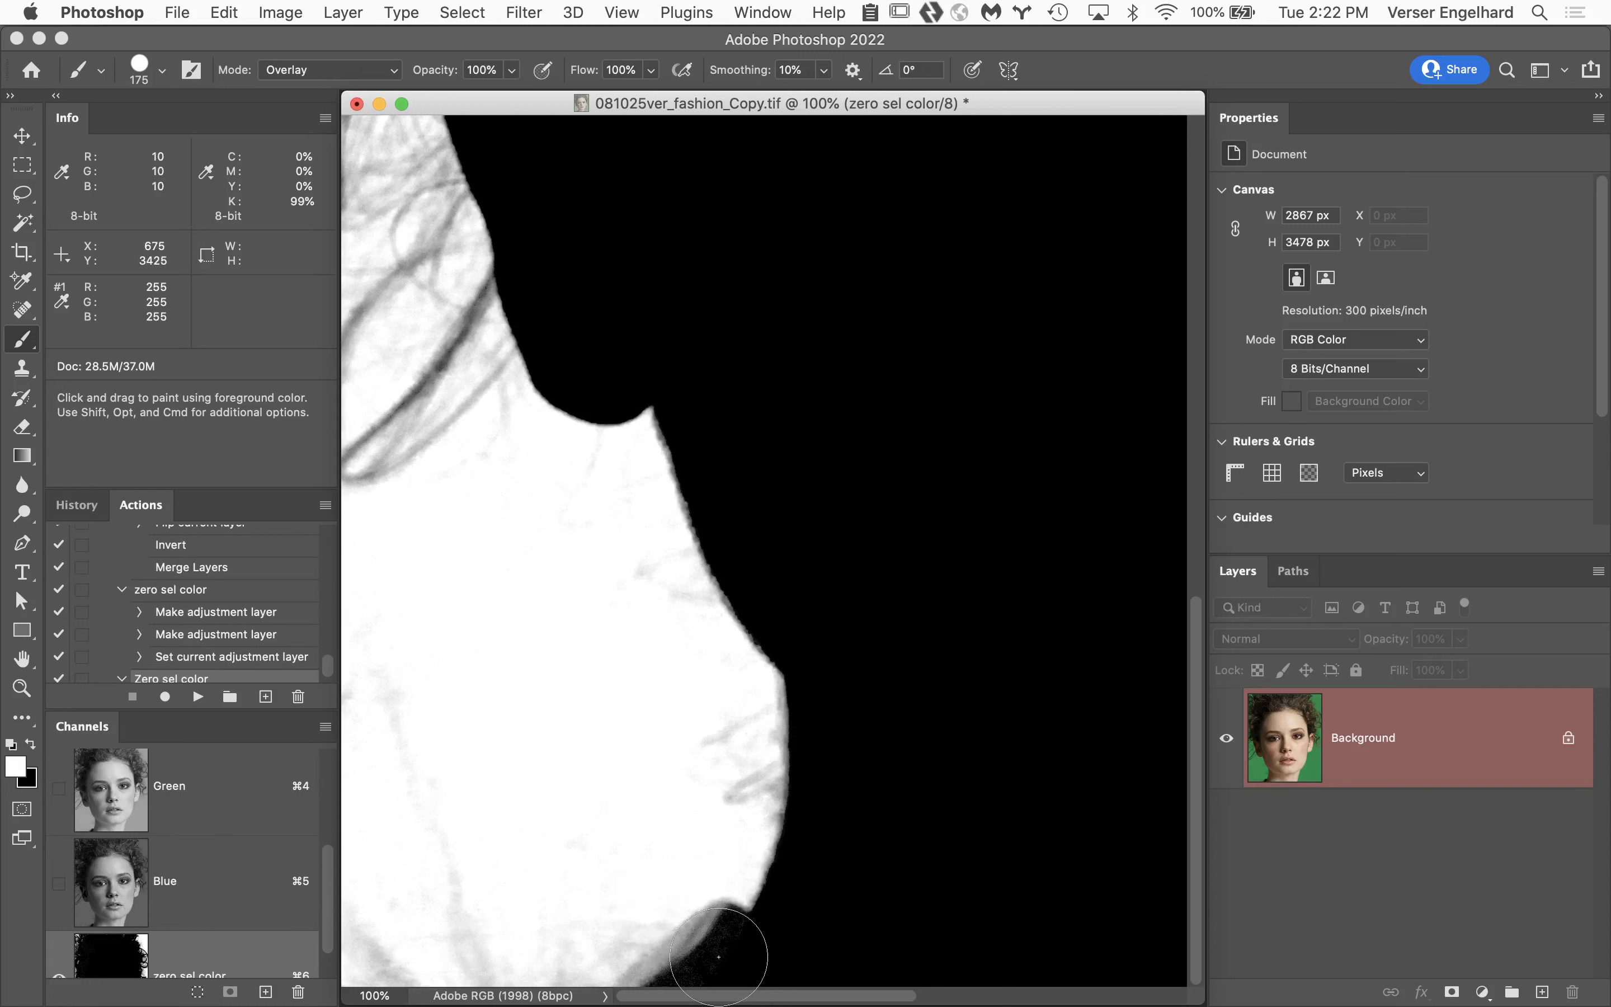
pyautogui.press('x')
pyautogui.click(728, 949)
pyautogui.moveTo(728, 949); pyautogui.dragTo(652, 1004)
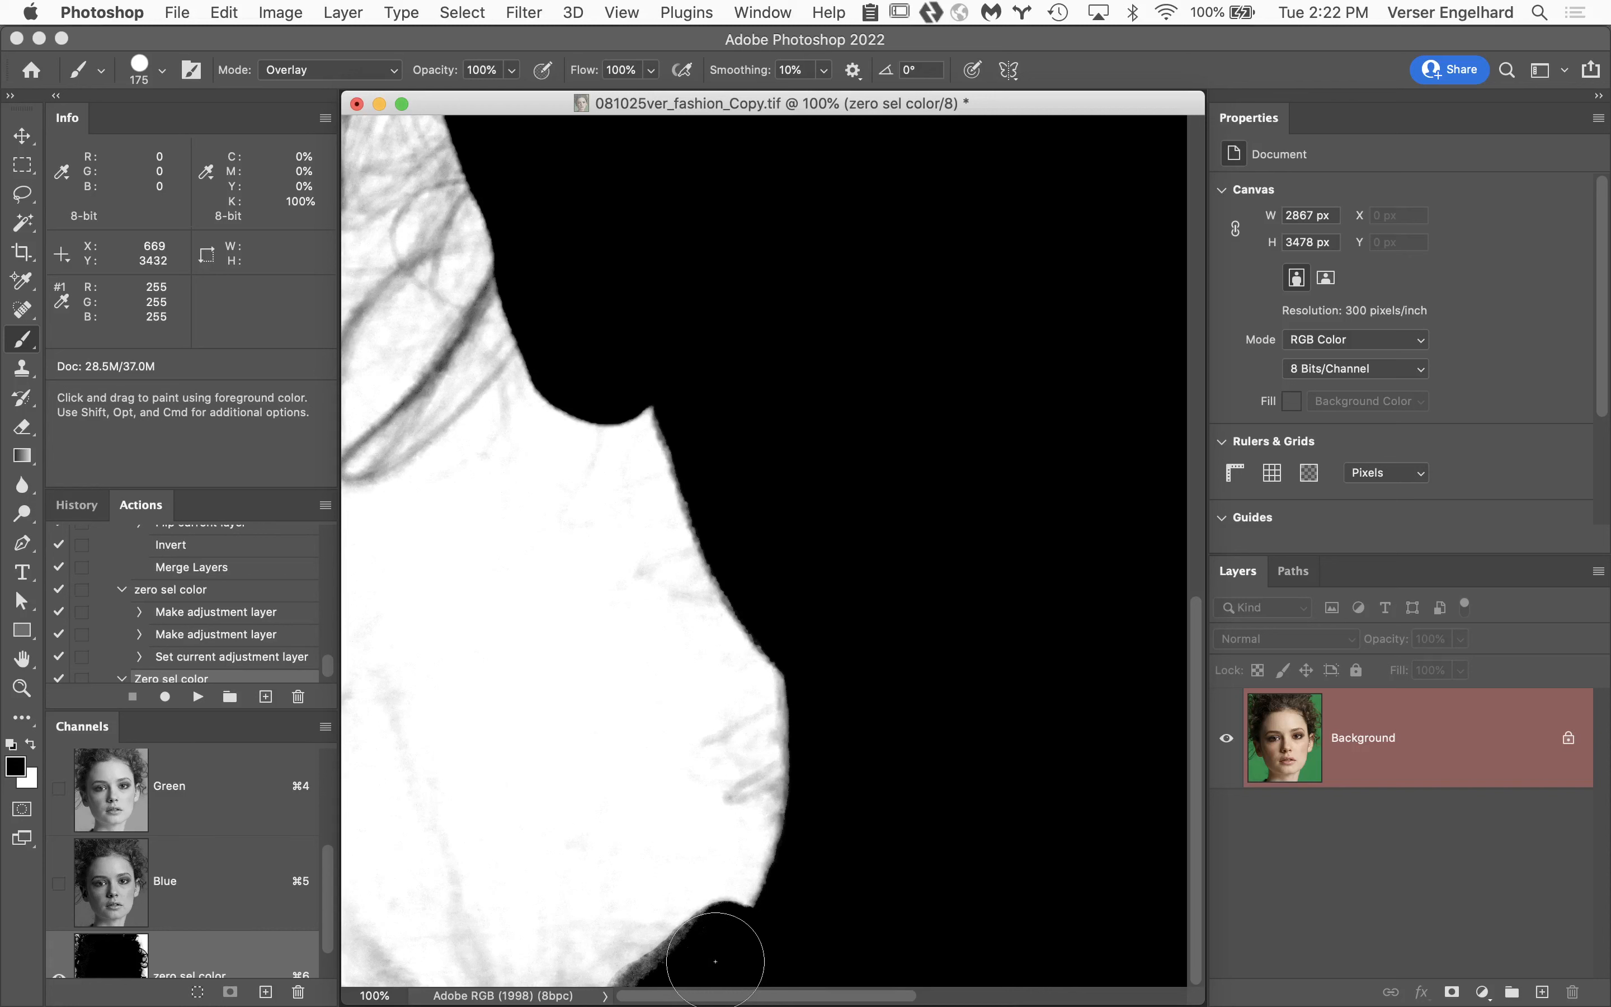
# In Overlay mode, finish painting black along the lower shoulder edge and paint white over the gray traces in the mask's background beside the neck.
pyautogui.moveTo(715, 962)
pyautogui.mouseDown()
pyautogui.moveTo(666, 972)
pyautogui.moveTo(652, 1006)
pyautogui.mouseUp()
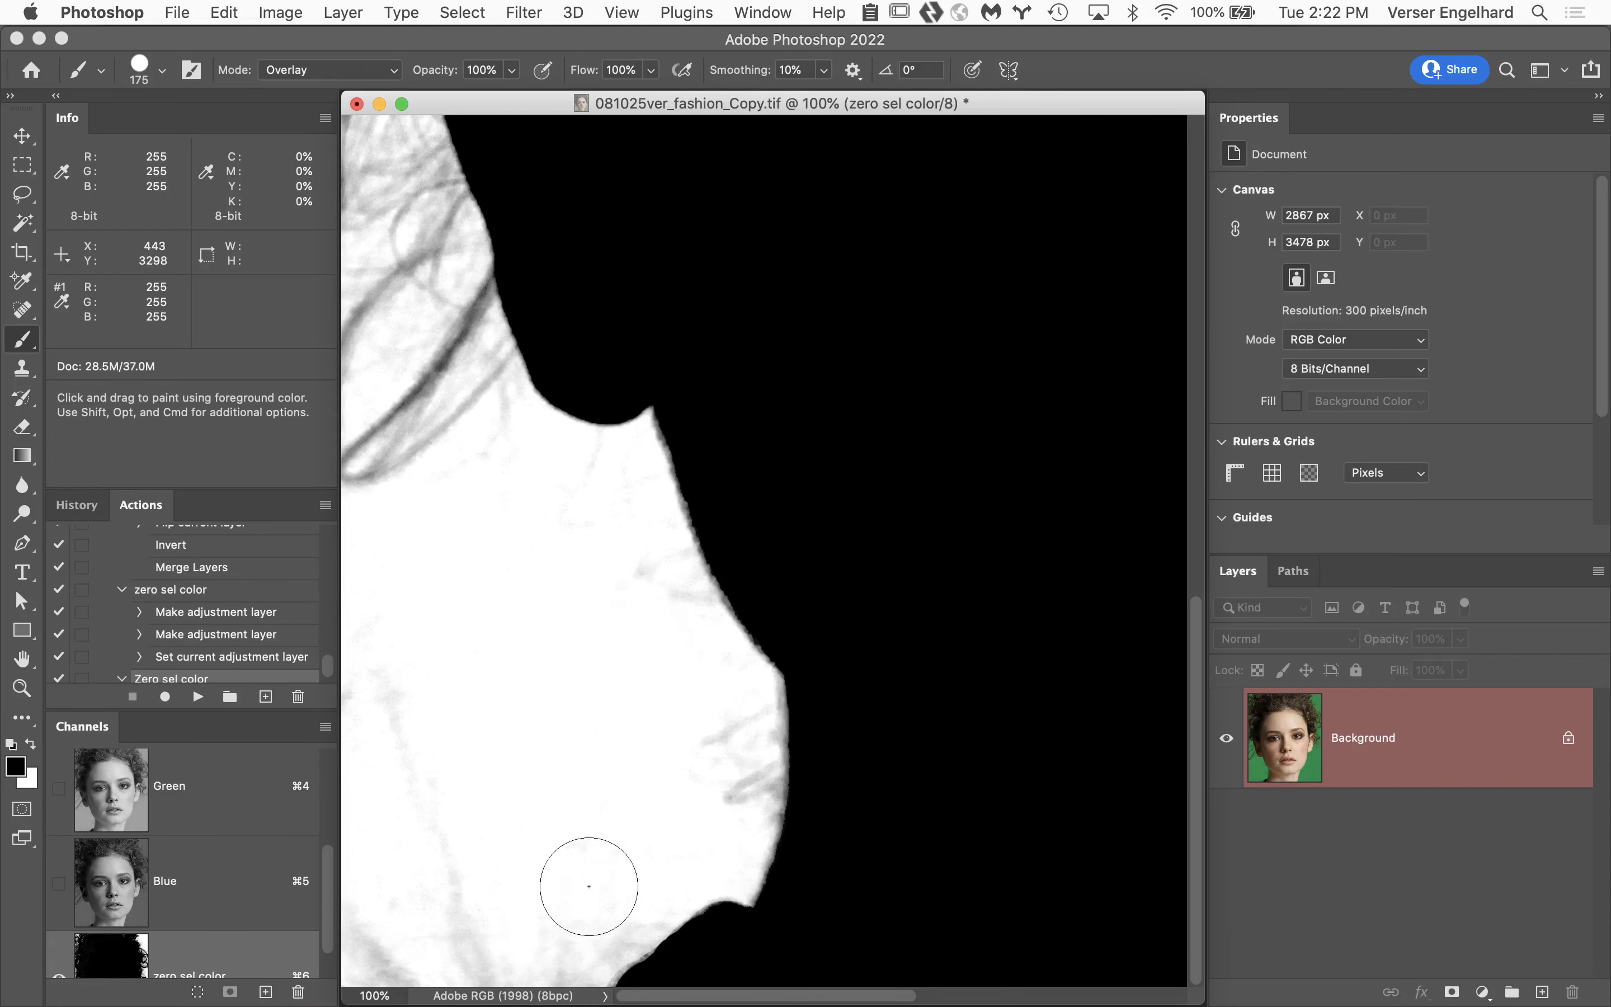
pyautogui.press('x')
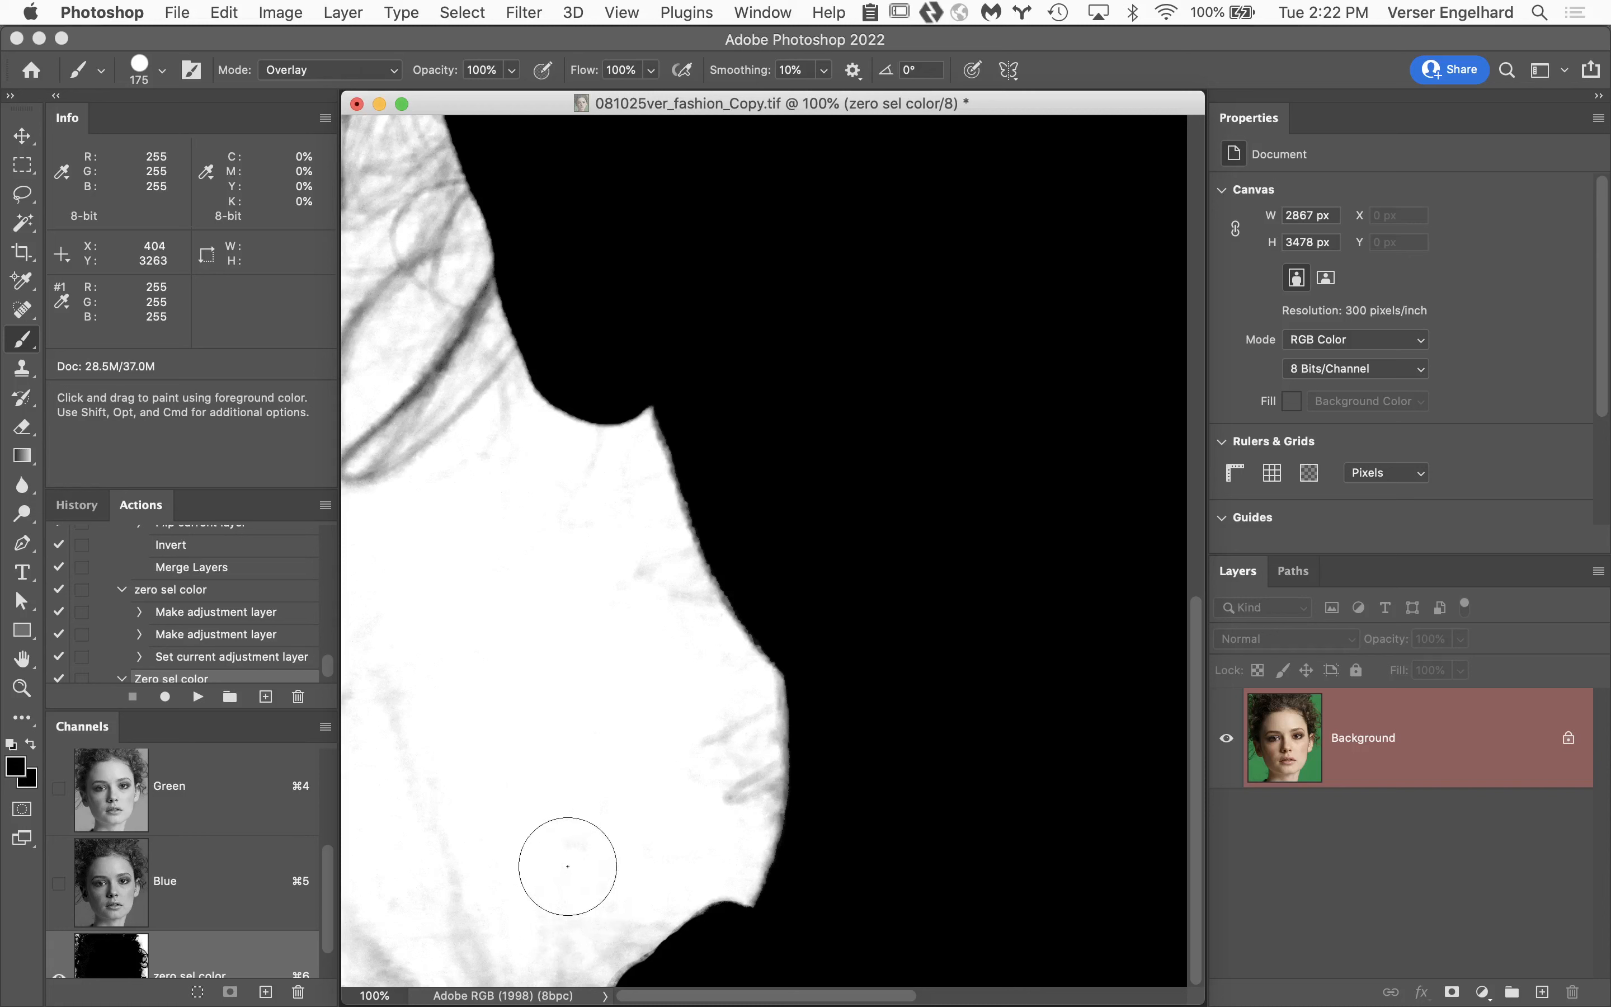
pyautogui.moveTo(650, 901)
pyautogui.mouseDown()
pyautogui.moveTo(545, 973)
pyautogui.moveTo(467, 962)
pyautogui.moveTo(414, 892)
pyautogui.moveTo(431, 867)
pyautogui.moveTo(368, 685)
pyautogui.moveTo(364, 625)
pyautogui.moveTo(498, 549)
pyautogui.moveTo(566, 569)
pyautogui.moveTo(626, 475)
pyautogui.moveTo(640, 561)
pyautogui.moveTo(731, 716)
pyautogui.moveTo(730, 823)
pyautogui.moveTo(649, 531)
pyautogui.mouseUp()
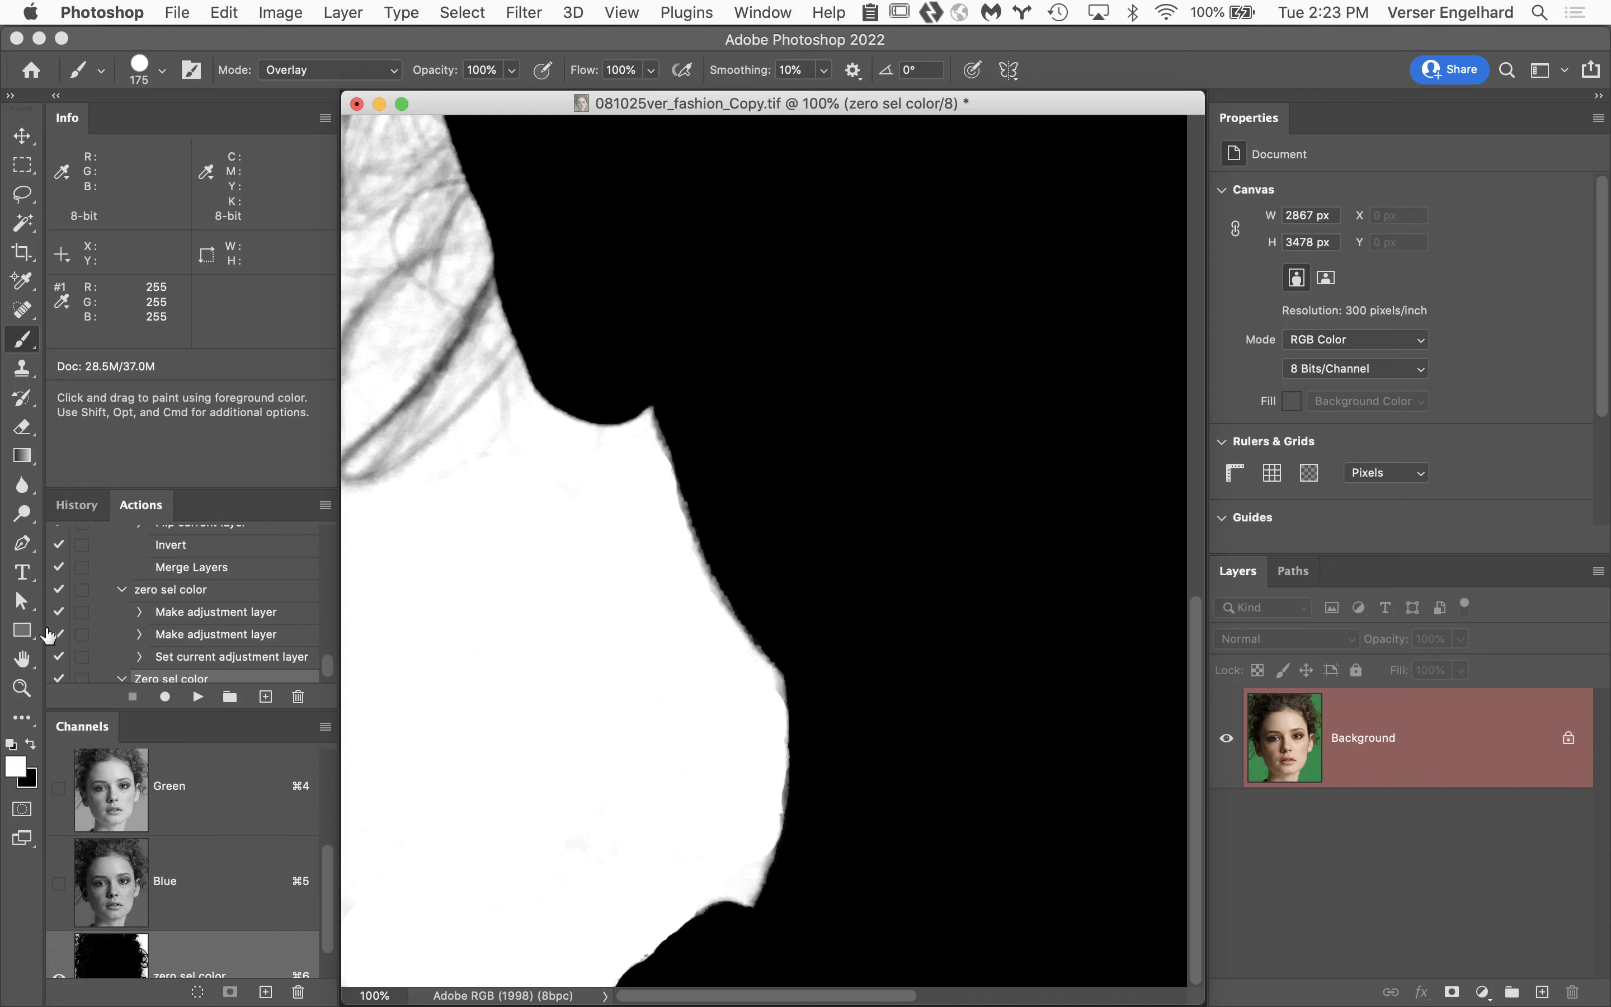
# Duplicate the Background photo onto a new layer and insert a white-filled layer between the copy and the original.
pyautogui.doubleClick(24, 660)
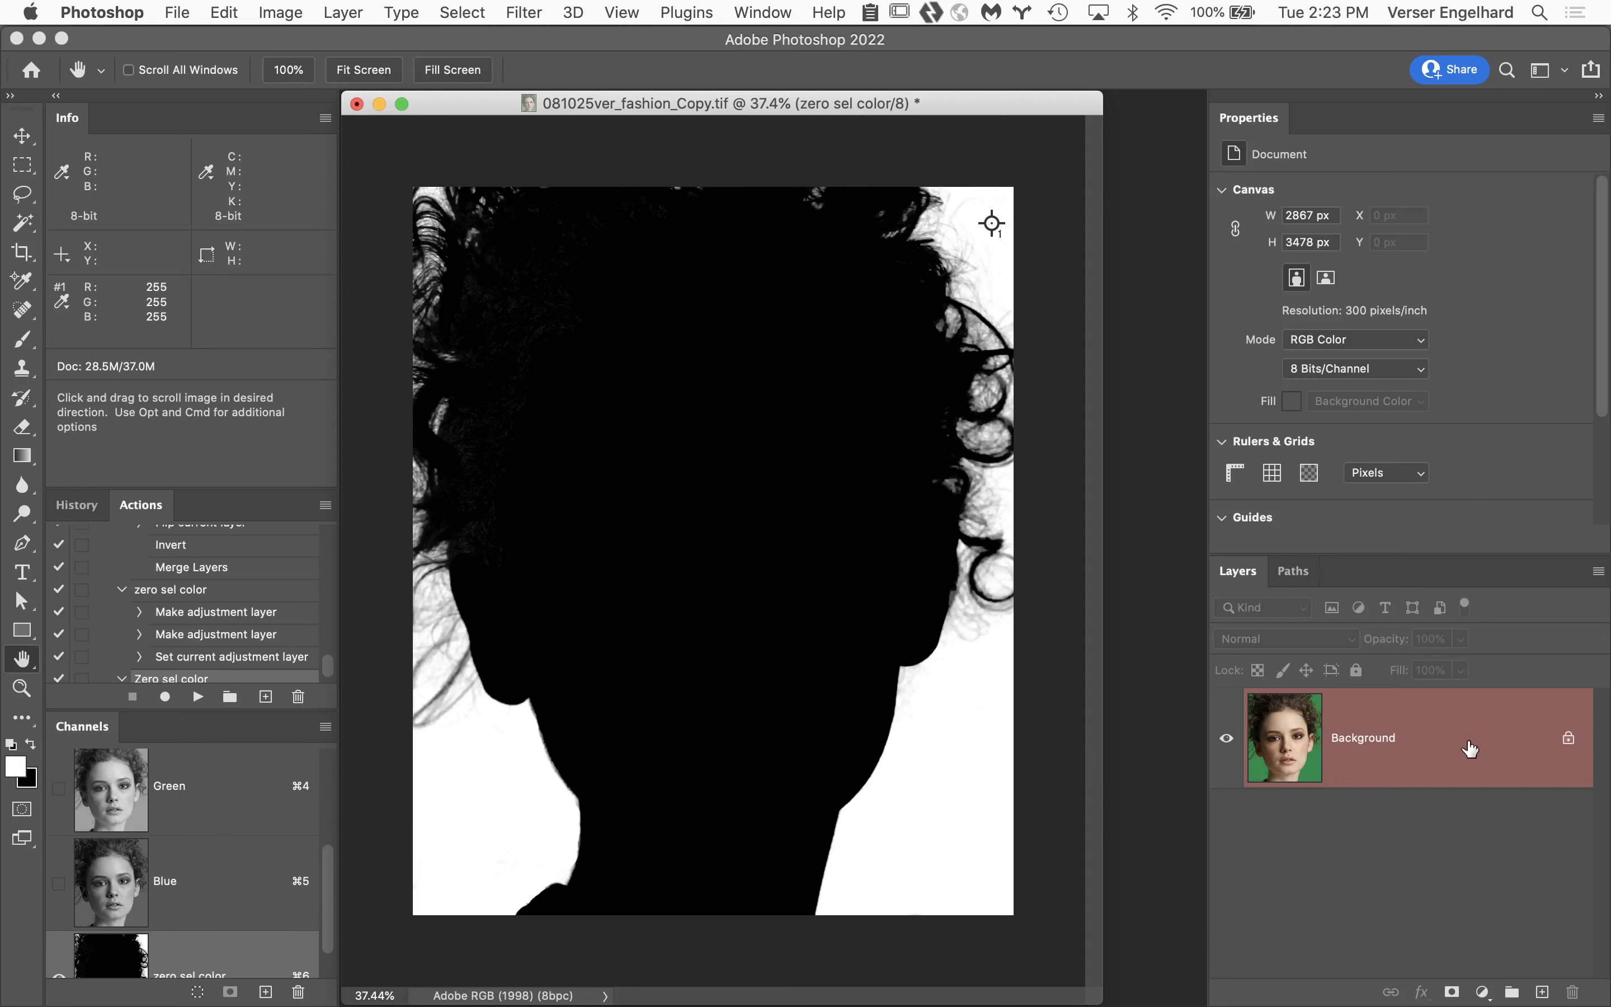
pyautogui.press('super+2')
pyautogui.press('super+j')
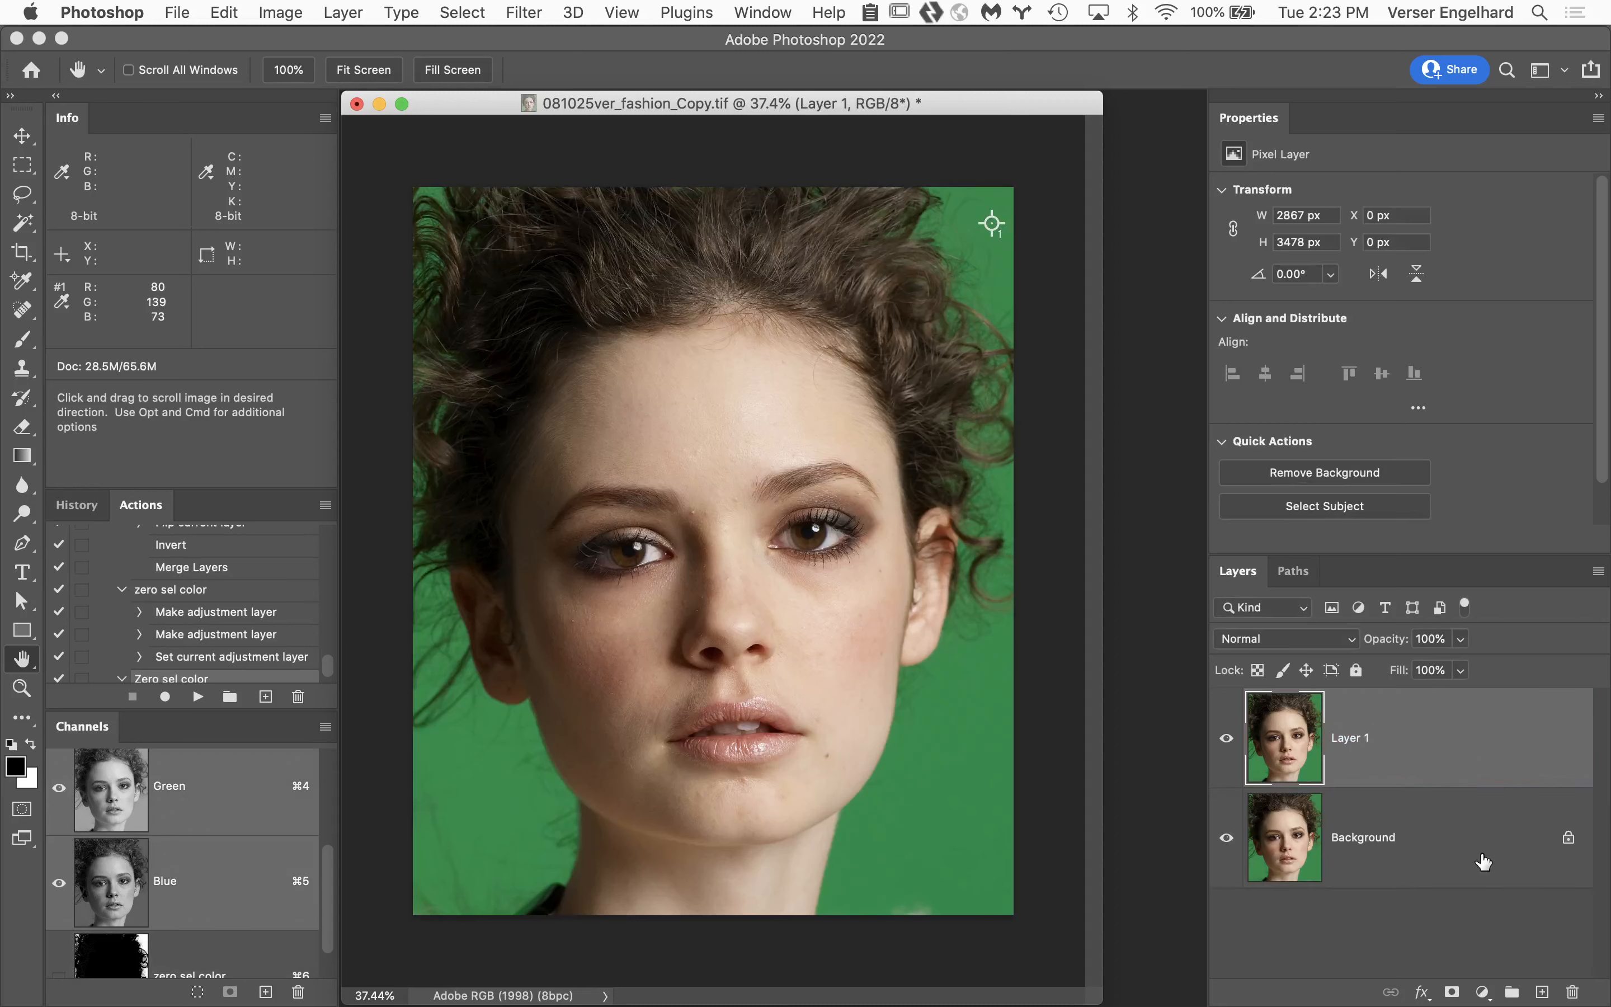
pyautogui.click(1467, 832)
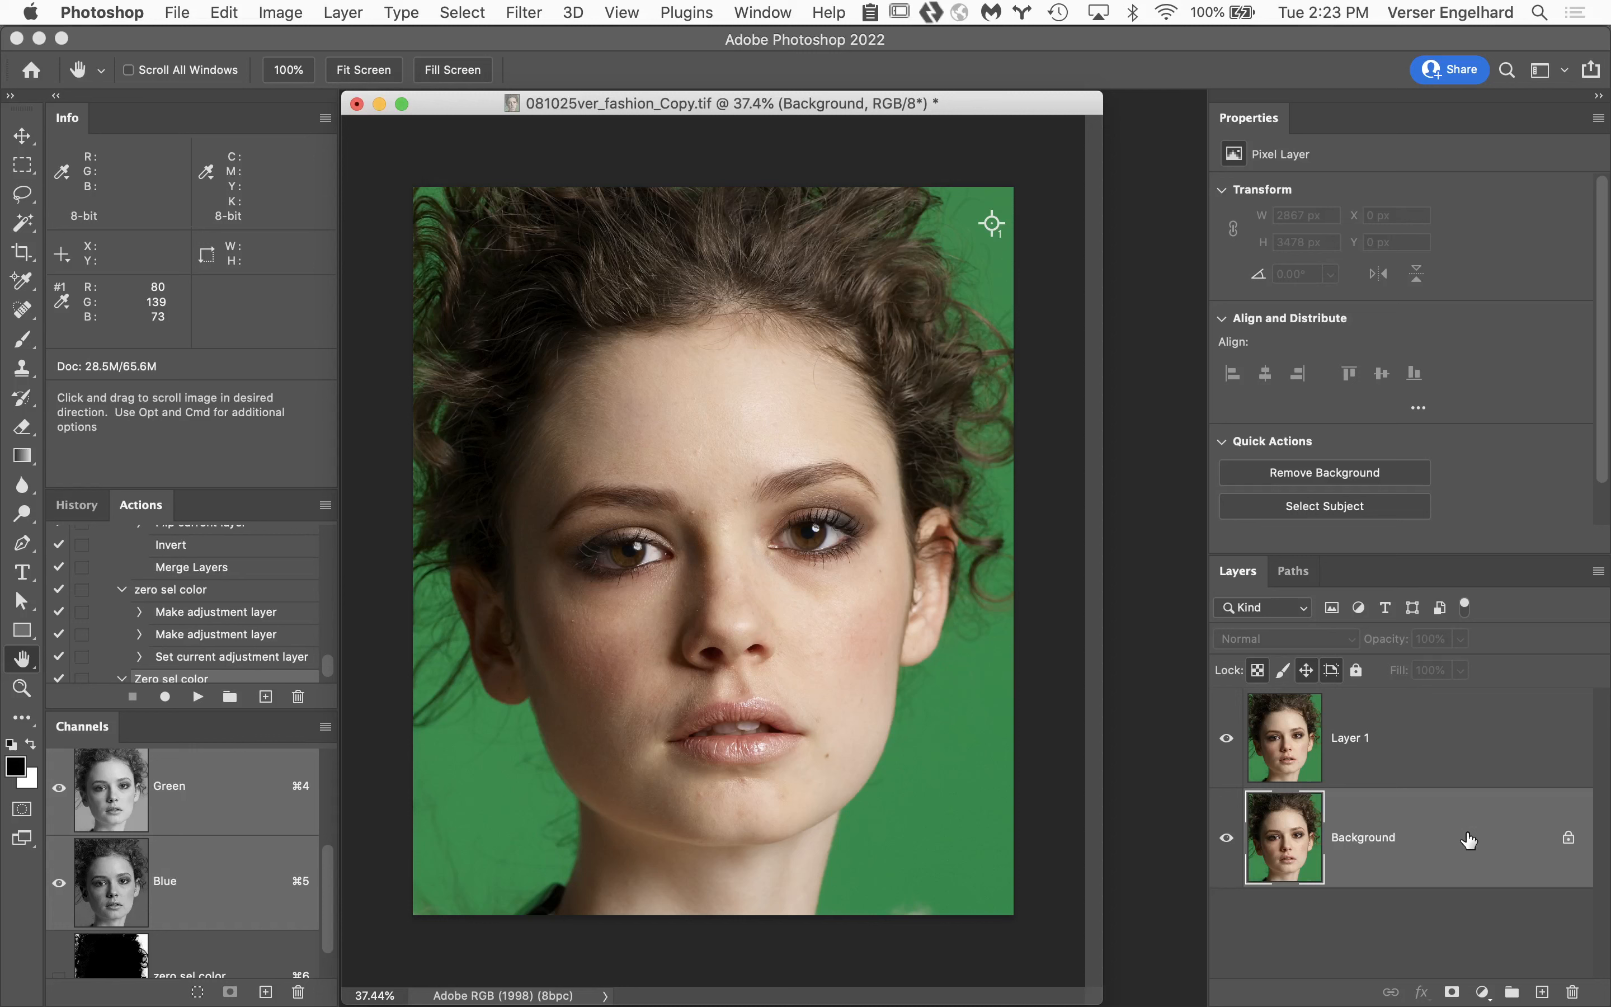
pyautogui.click(1543, 993)
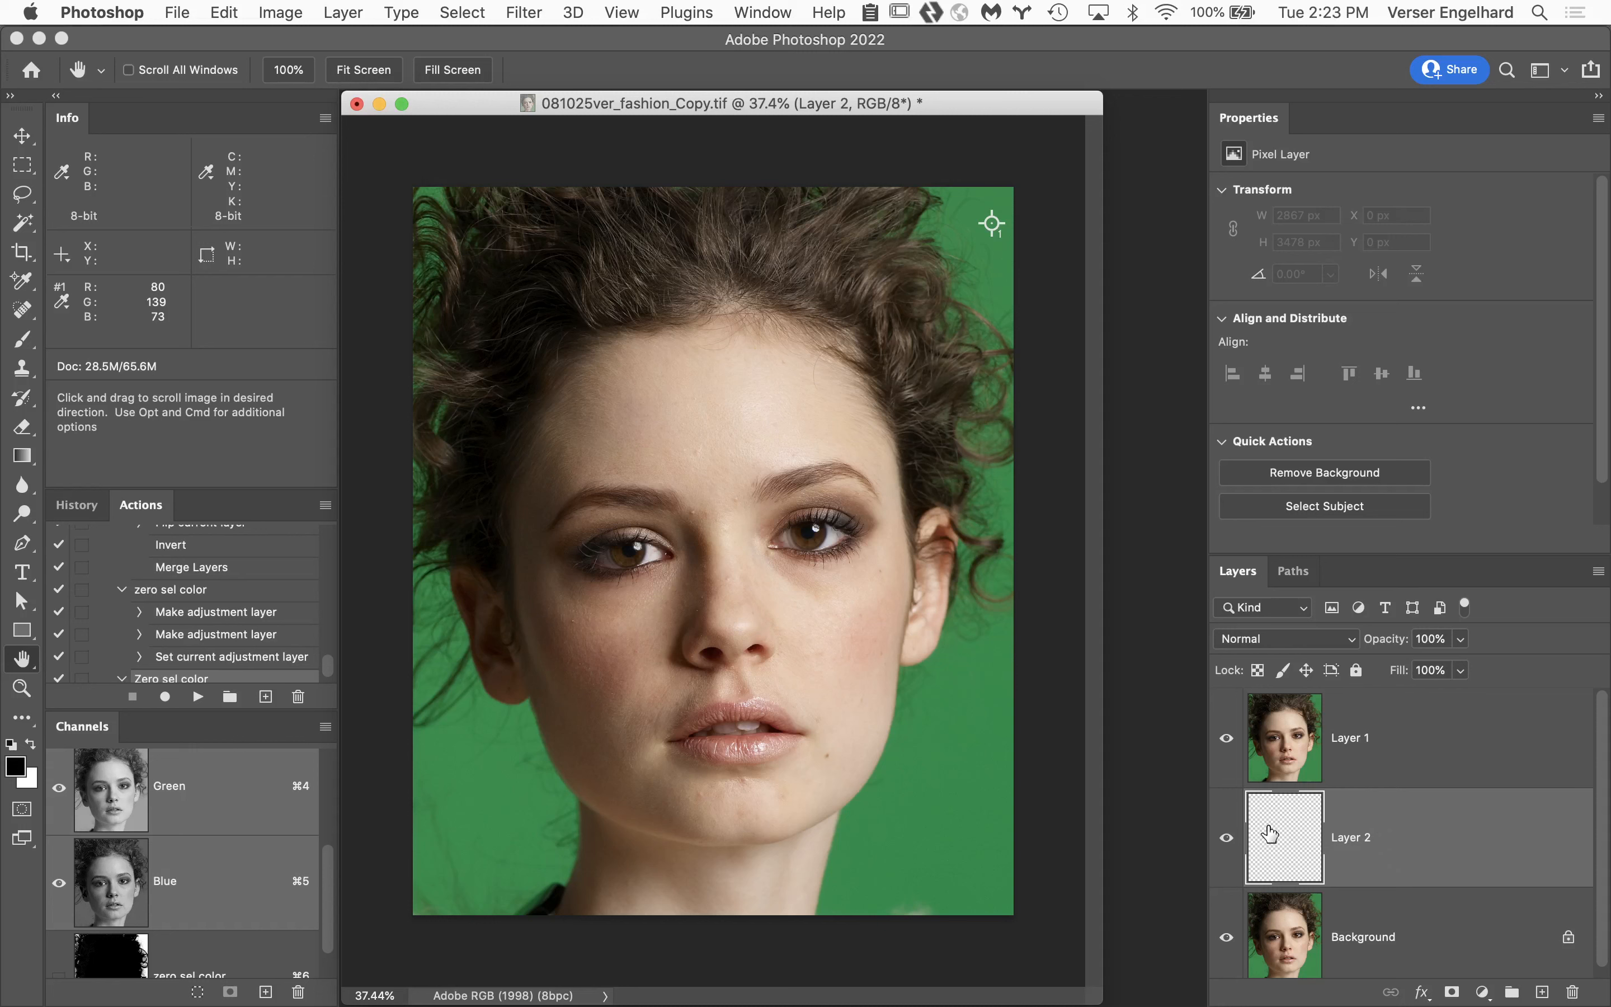
pyautogui.press('super+BackSpace')
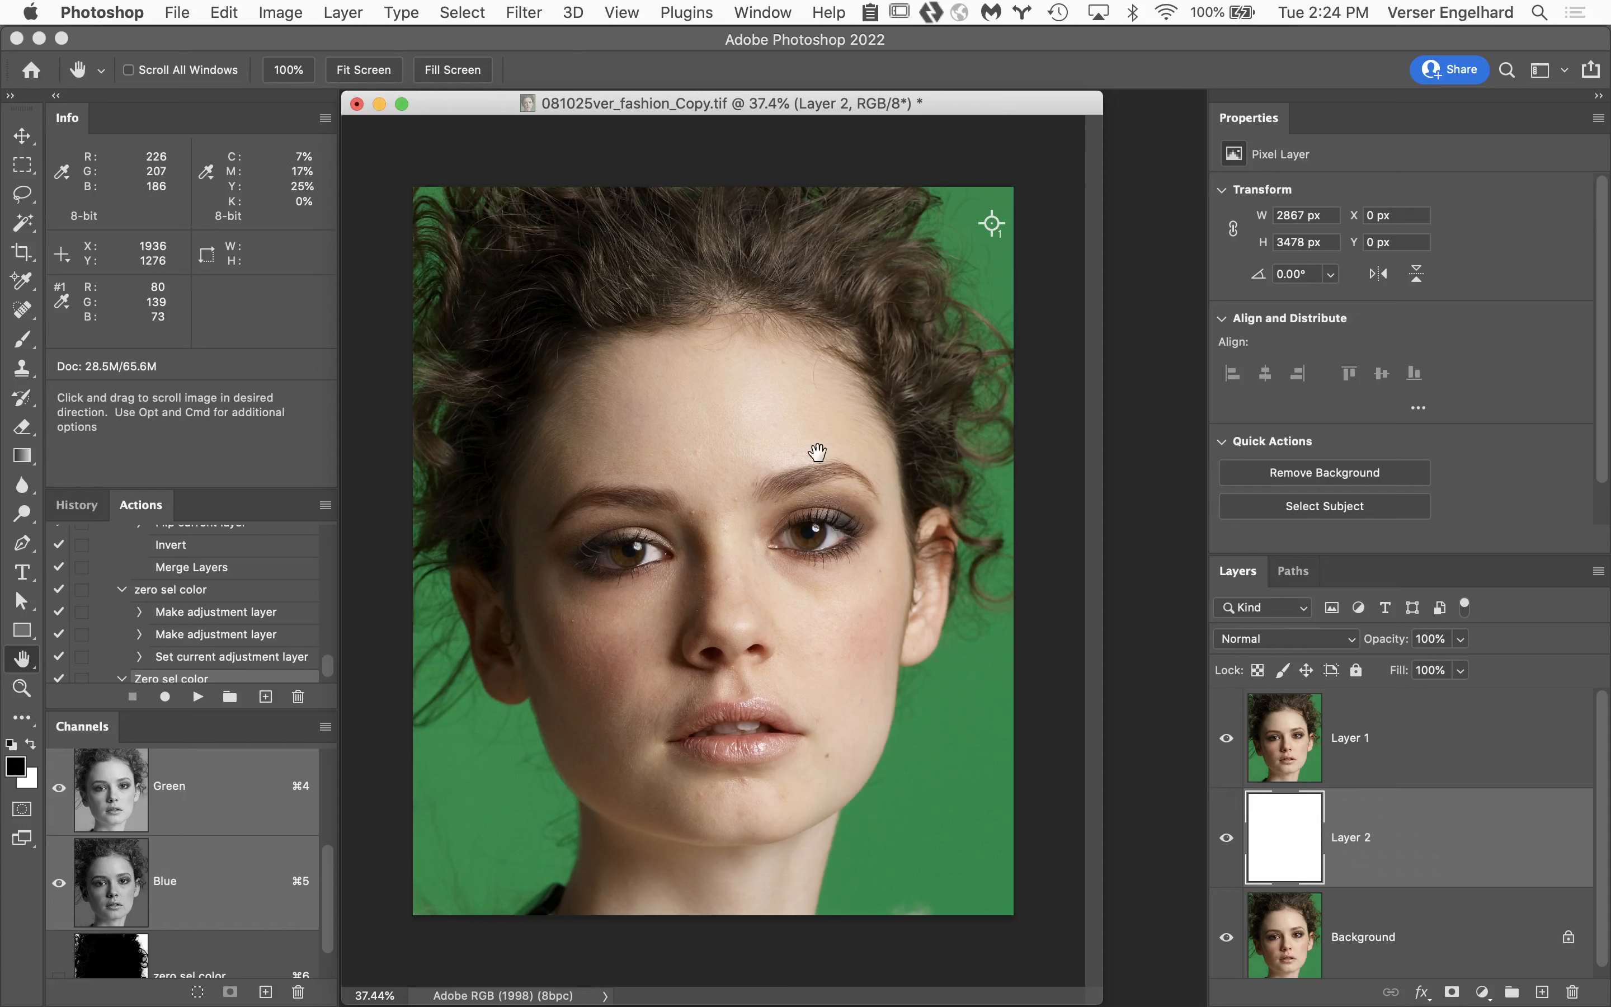
# Load the zero sel color channel as a selection, add it to Layer 1 as a layer mask, and invert the mask.
pyautogui.scroll(-1, 225, 861)
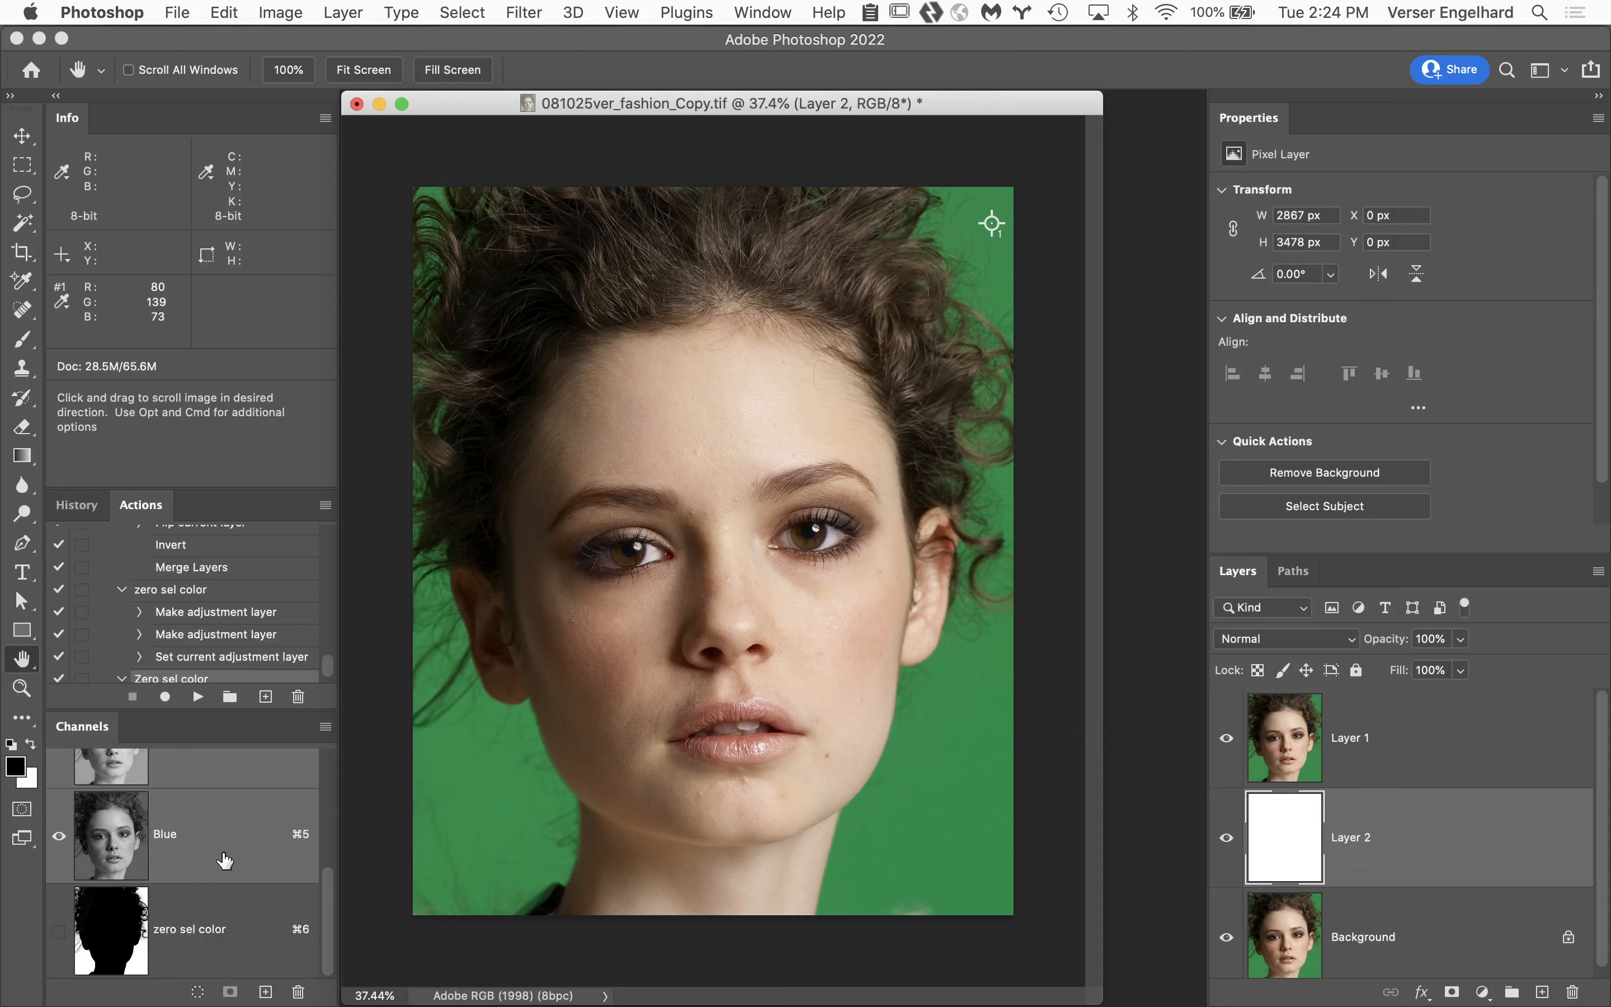
pyautogui.keyDown('super'); pyautogui.click(105, 927); pyautogui.keyUp('super')
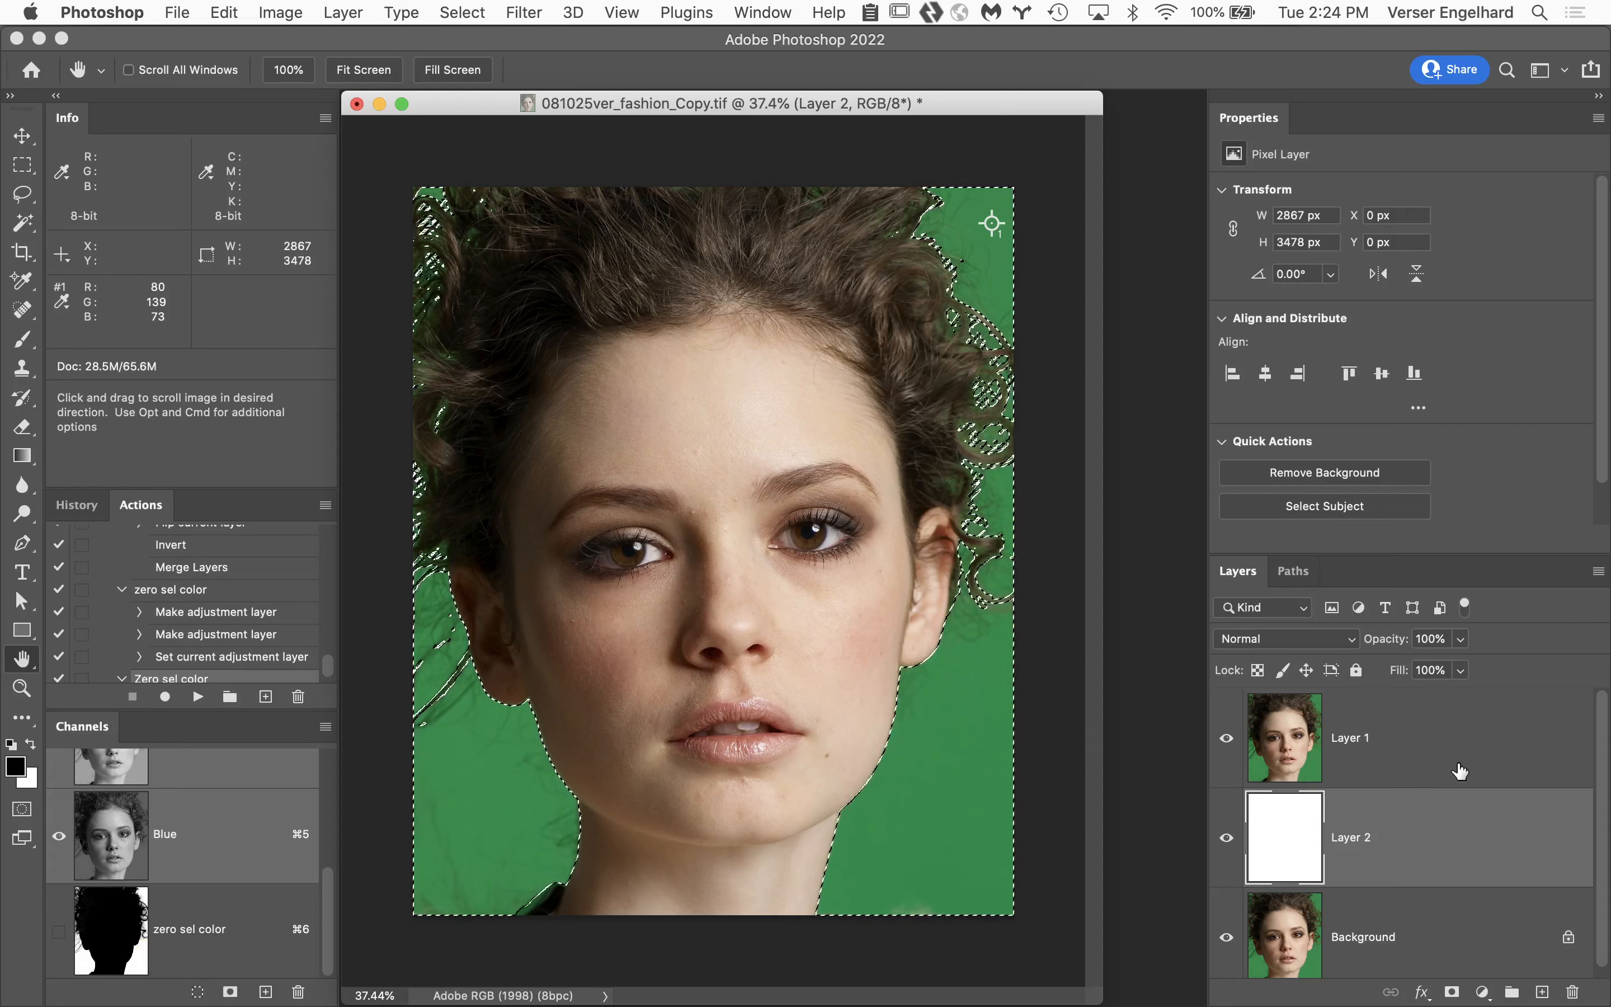
pyautogui.click(1462, 730)
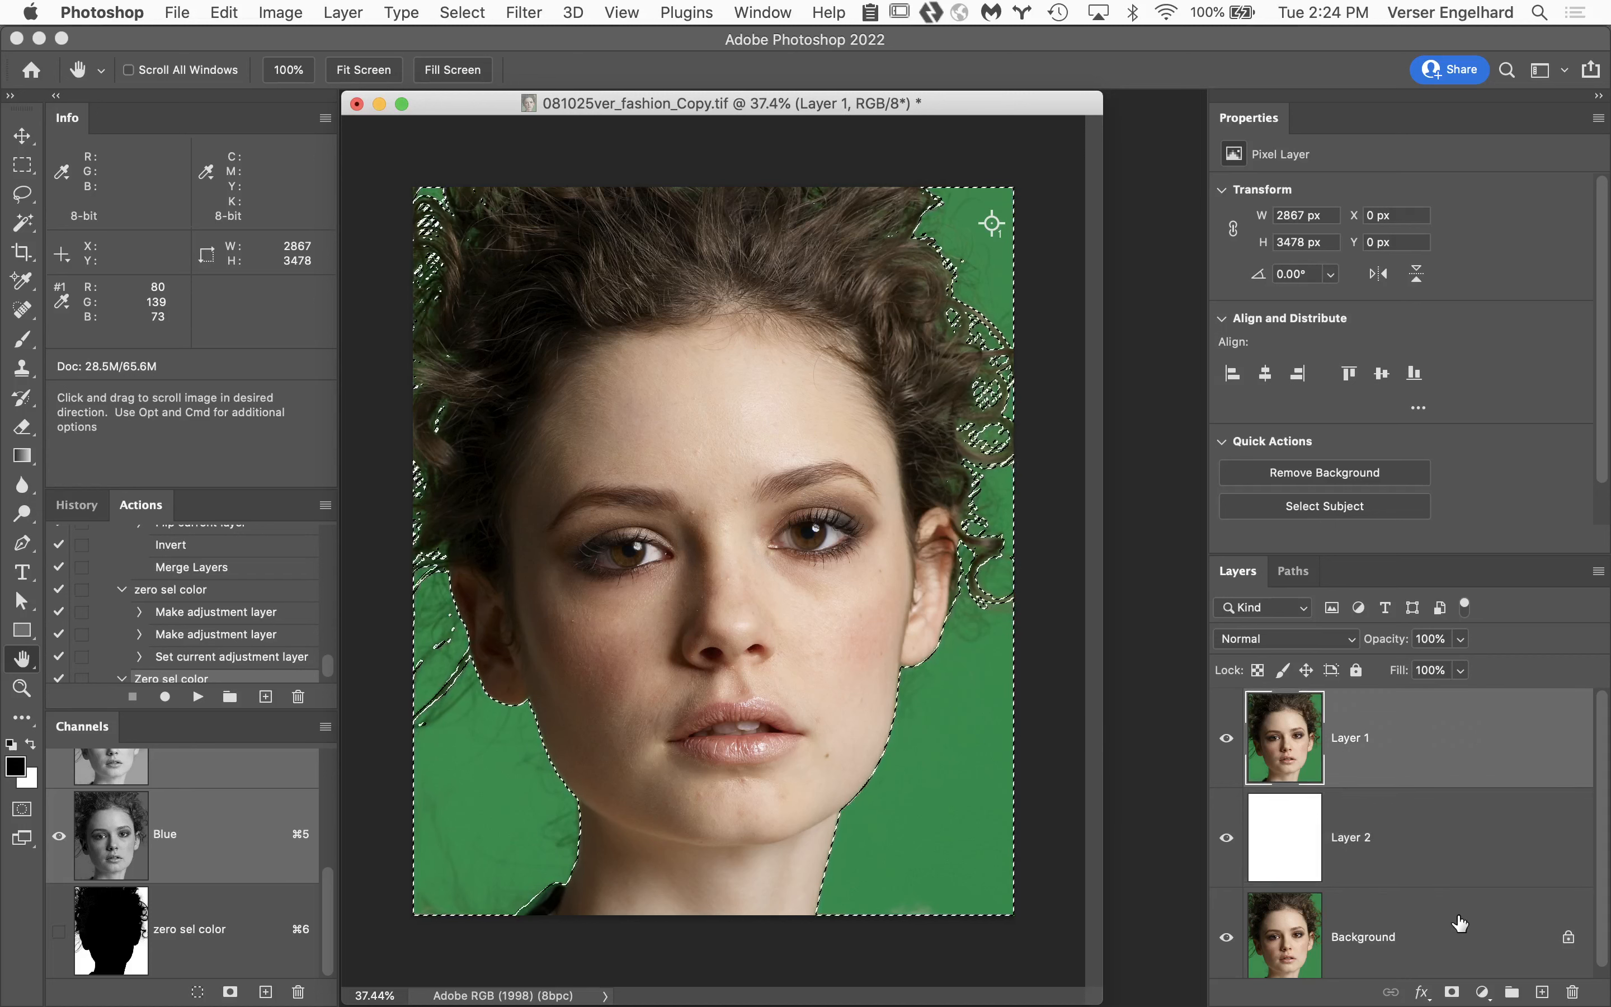
pyautogui.click(1454, 992)
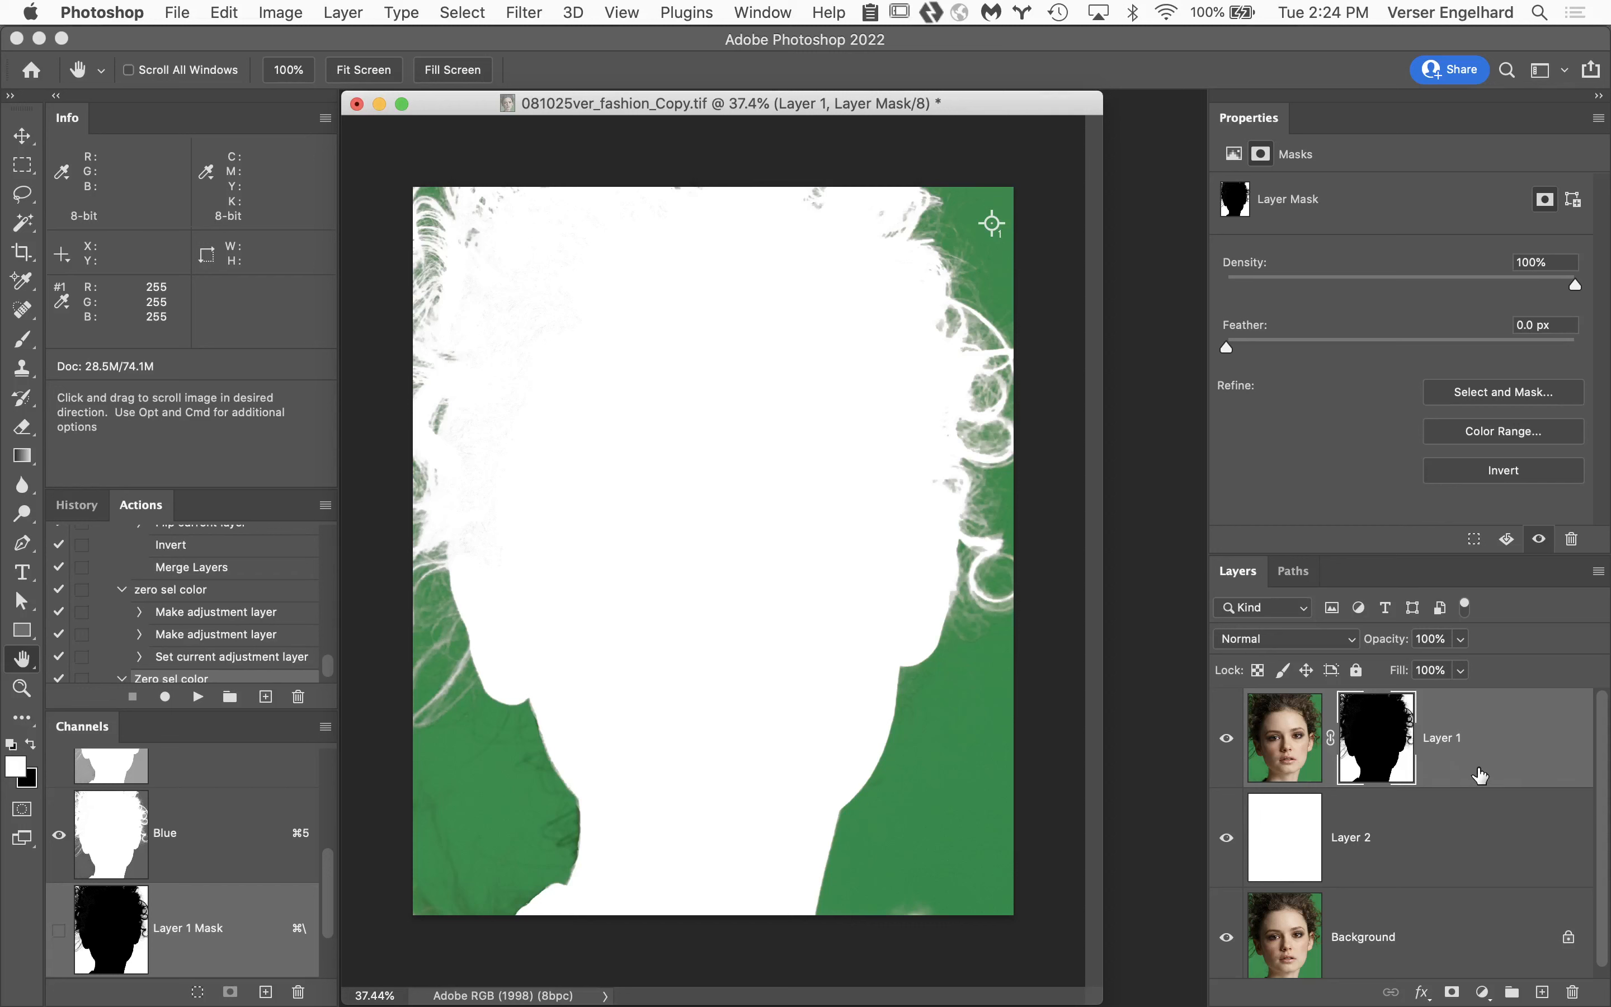
pyautogui.press('super+i')
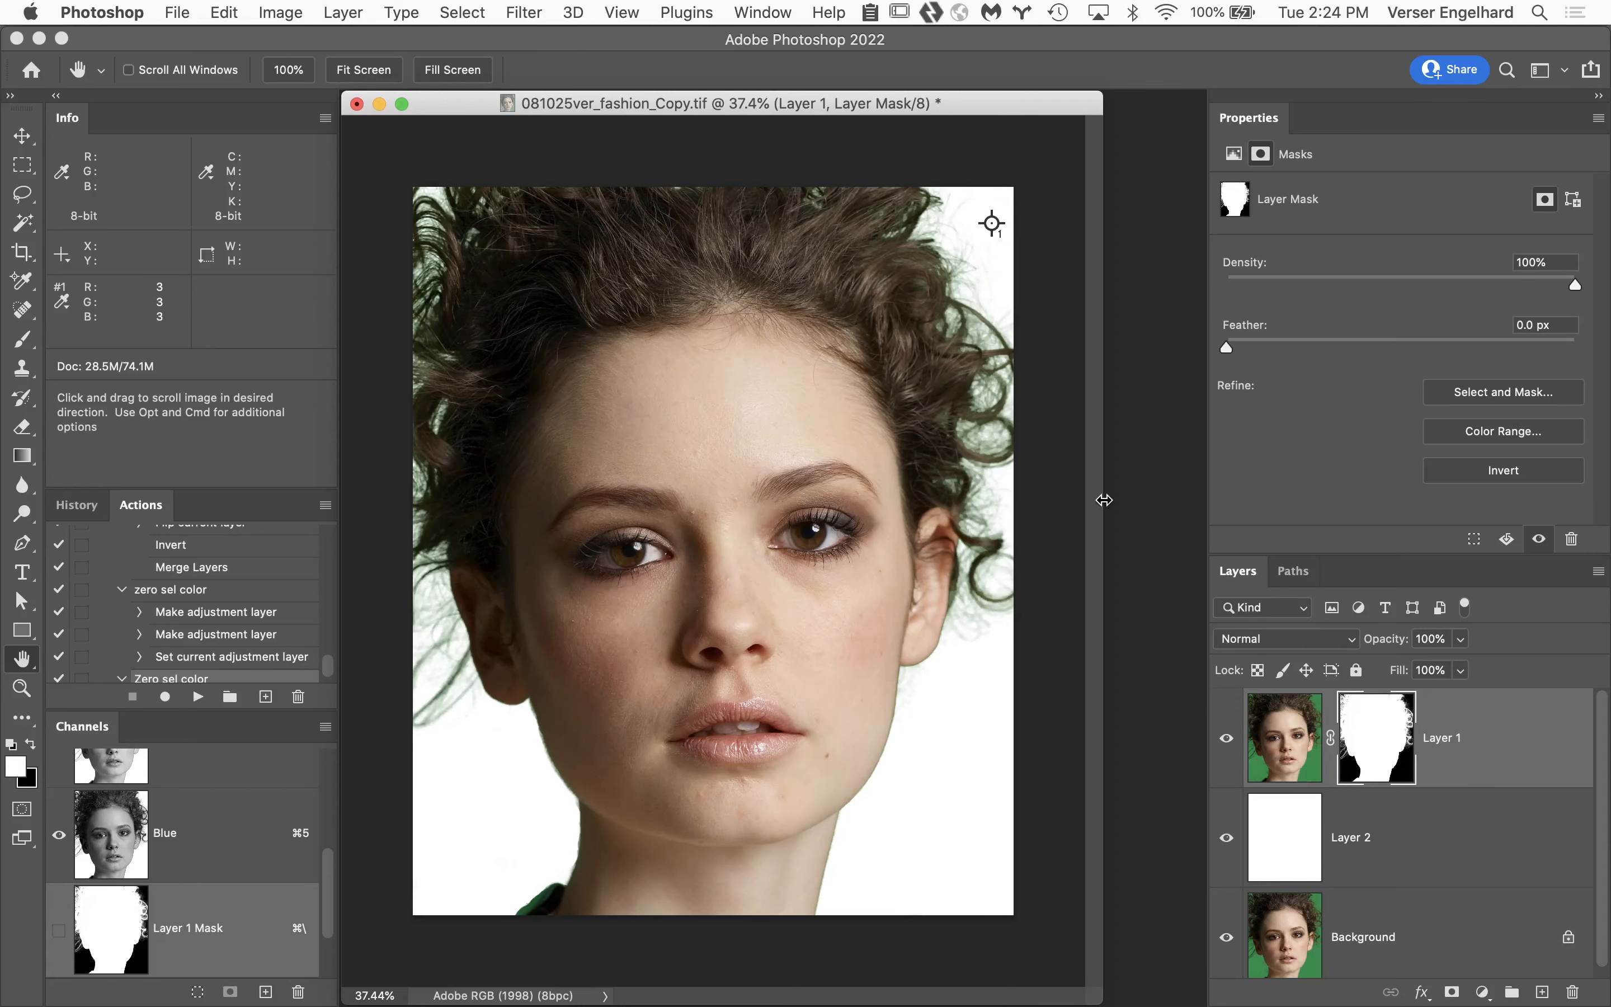
# Examine the masked ear and curly hair edges against white at 100%, and the whole portrait at reduced size.
pyautogui.keyDown('super'); pyautogui.click(928, 576); pyautogui.keyUp('super')
pyautogui.keyDown('super'); pyautogui.click(953, 566); pyautogui.keyUp('super')
pyautogui.keyDown('super'); pyautogui.click(986, 637); pyautogui.keyUp('super')
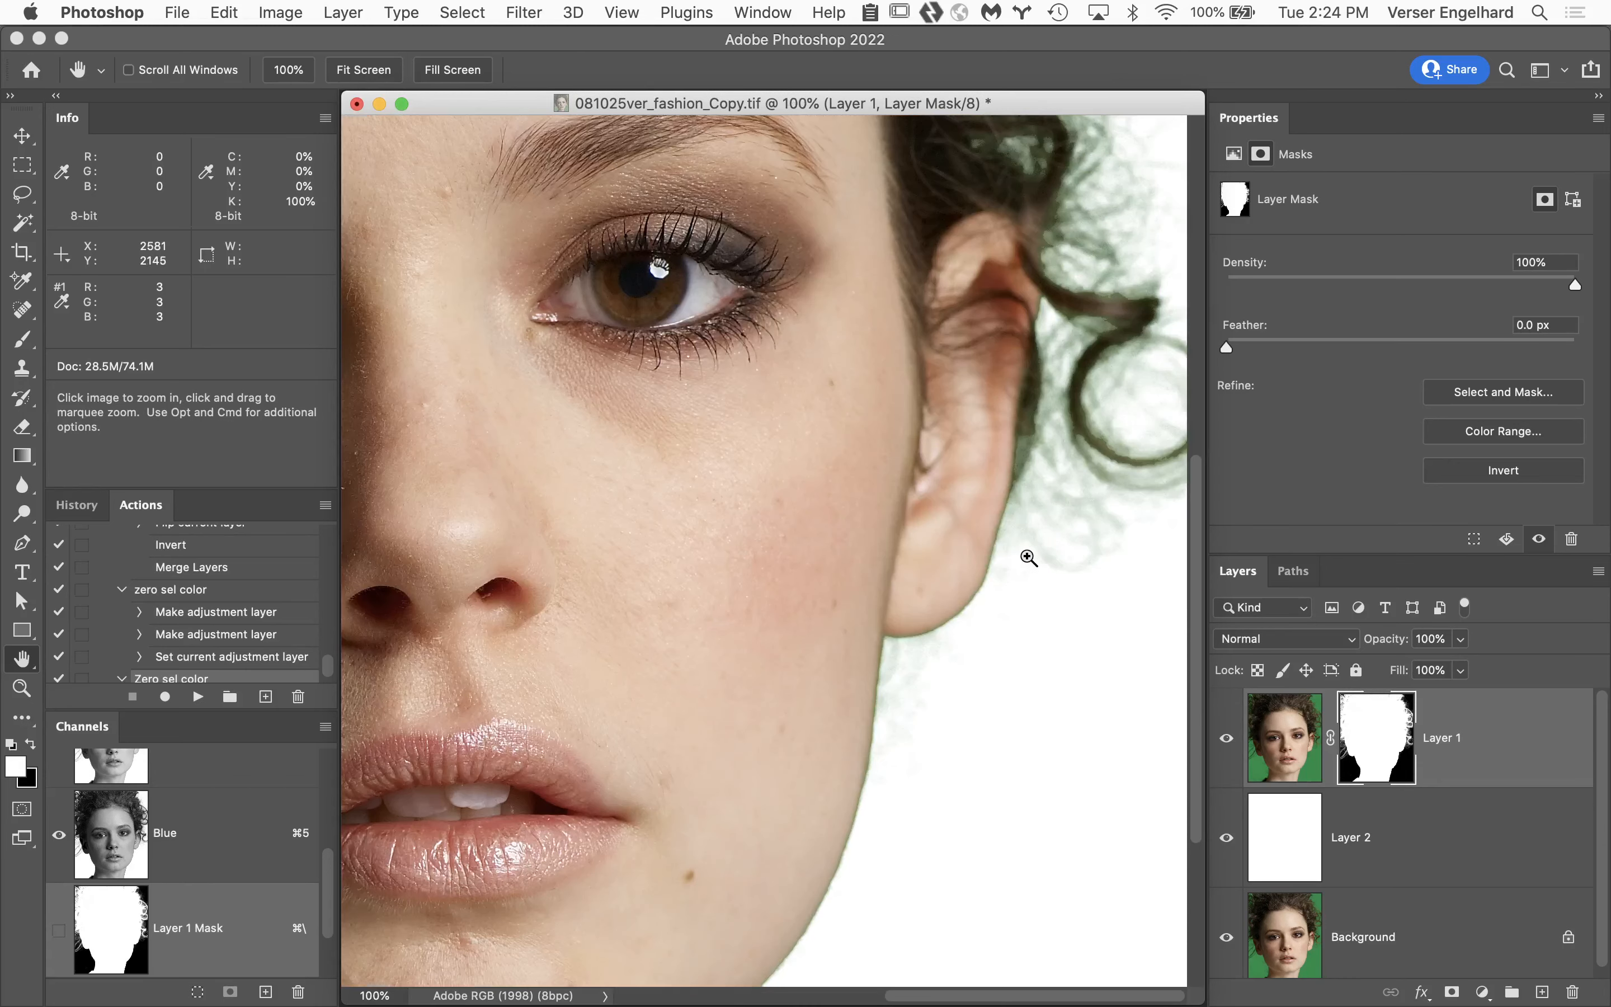
pyautogui.moveTo(989, 406); pyautogui.dragTo(1073, 707)
pyautogui.moveTo(999, 535); pyautogui.dragTo(745, 737)
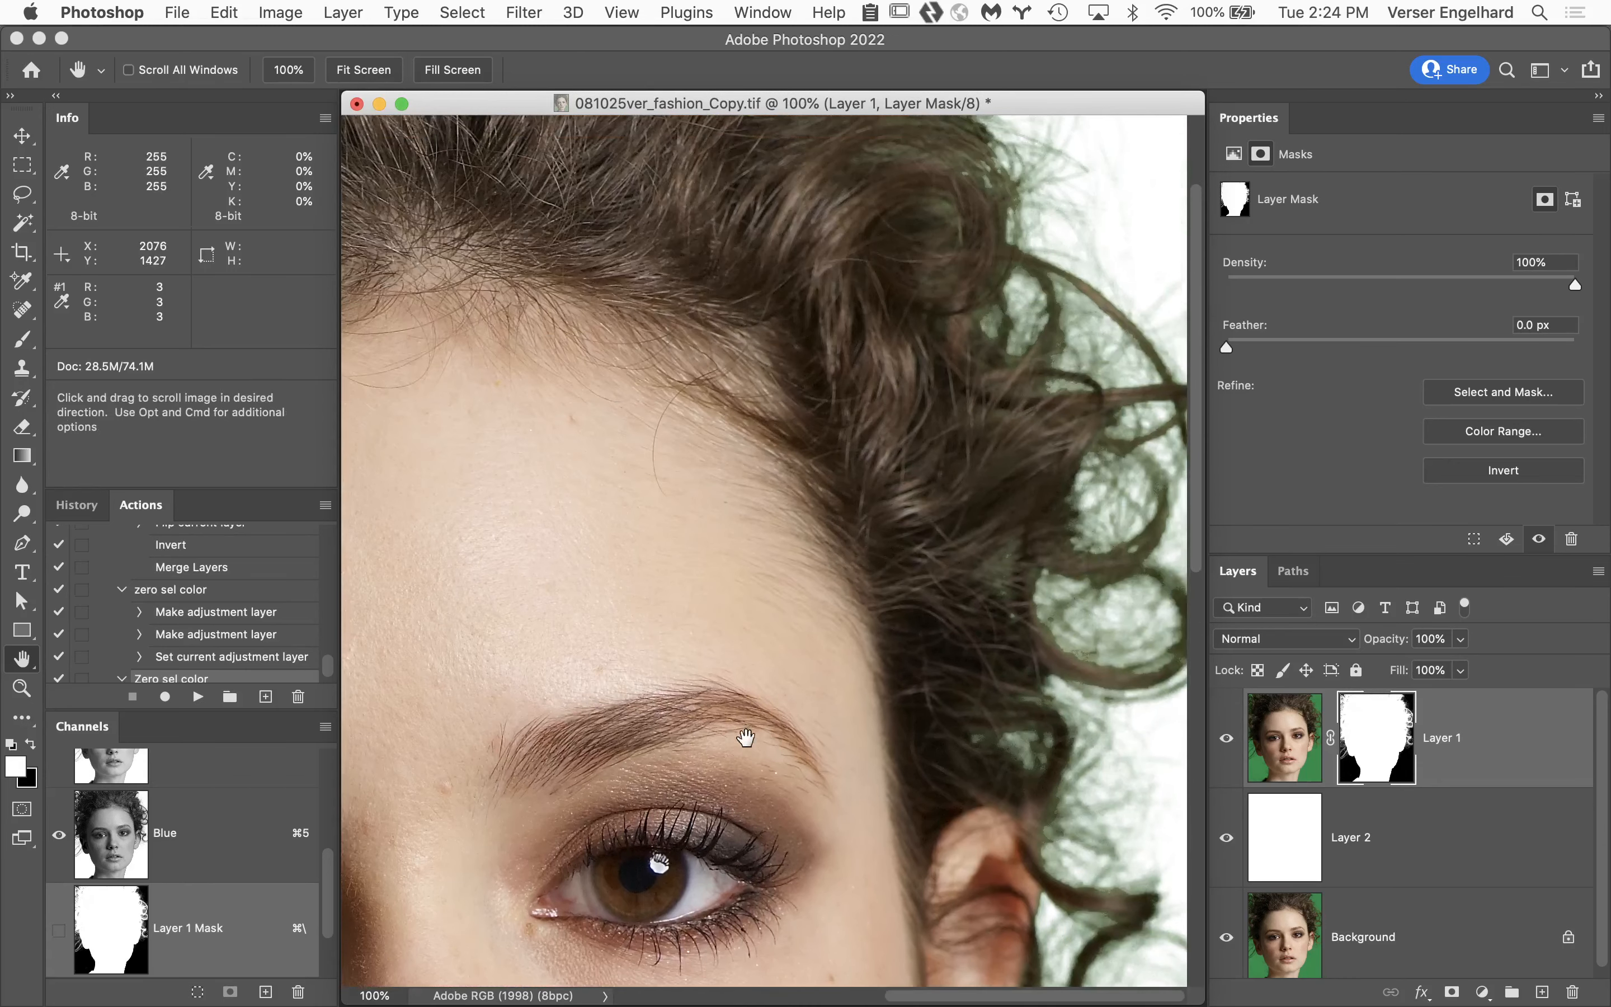
pyautogui.keyDown('alt'); pyautogui.click(908, 565); pyautogui.keyUp('alt')
pyautogui.keyDown('alt'); pyautogui.click(908, 565); pyautogui.keyUp('alt')
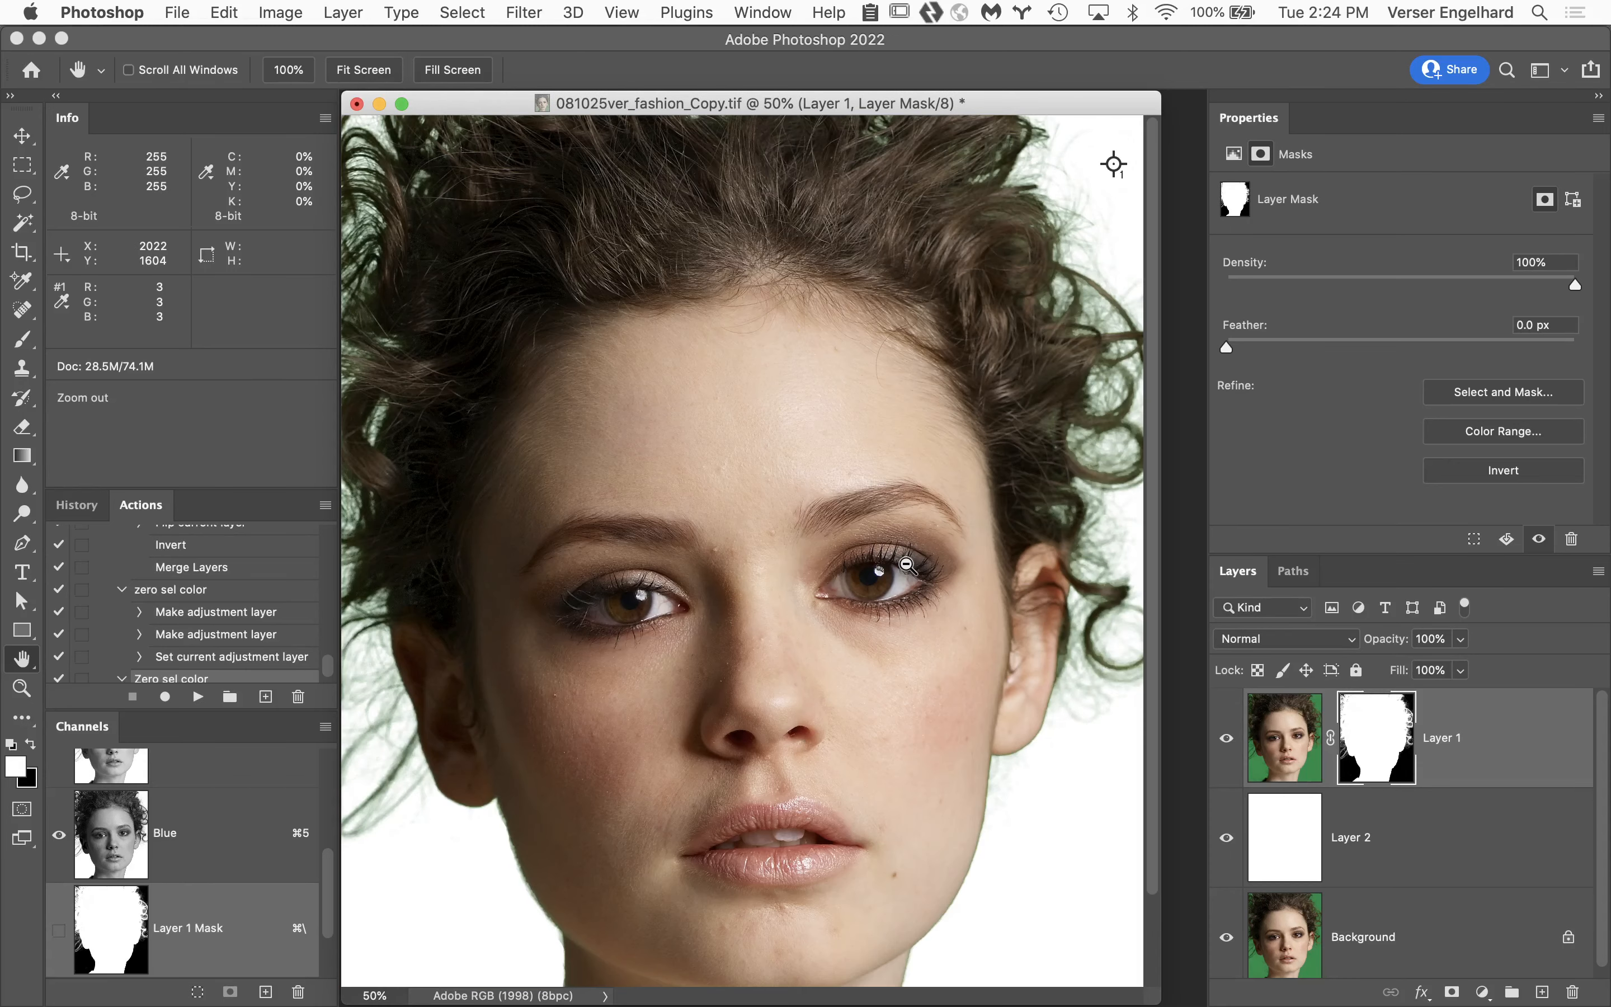
pyautogui.keyDown('alt'); pyautogui.click(908, 566); pyautogui.keyUp('alt')
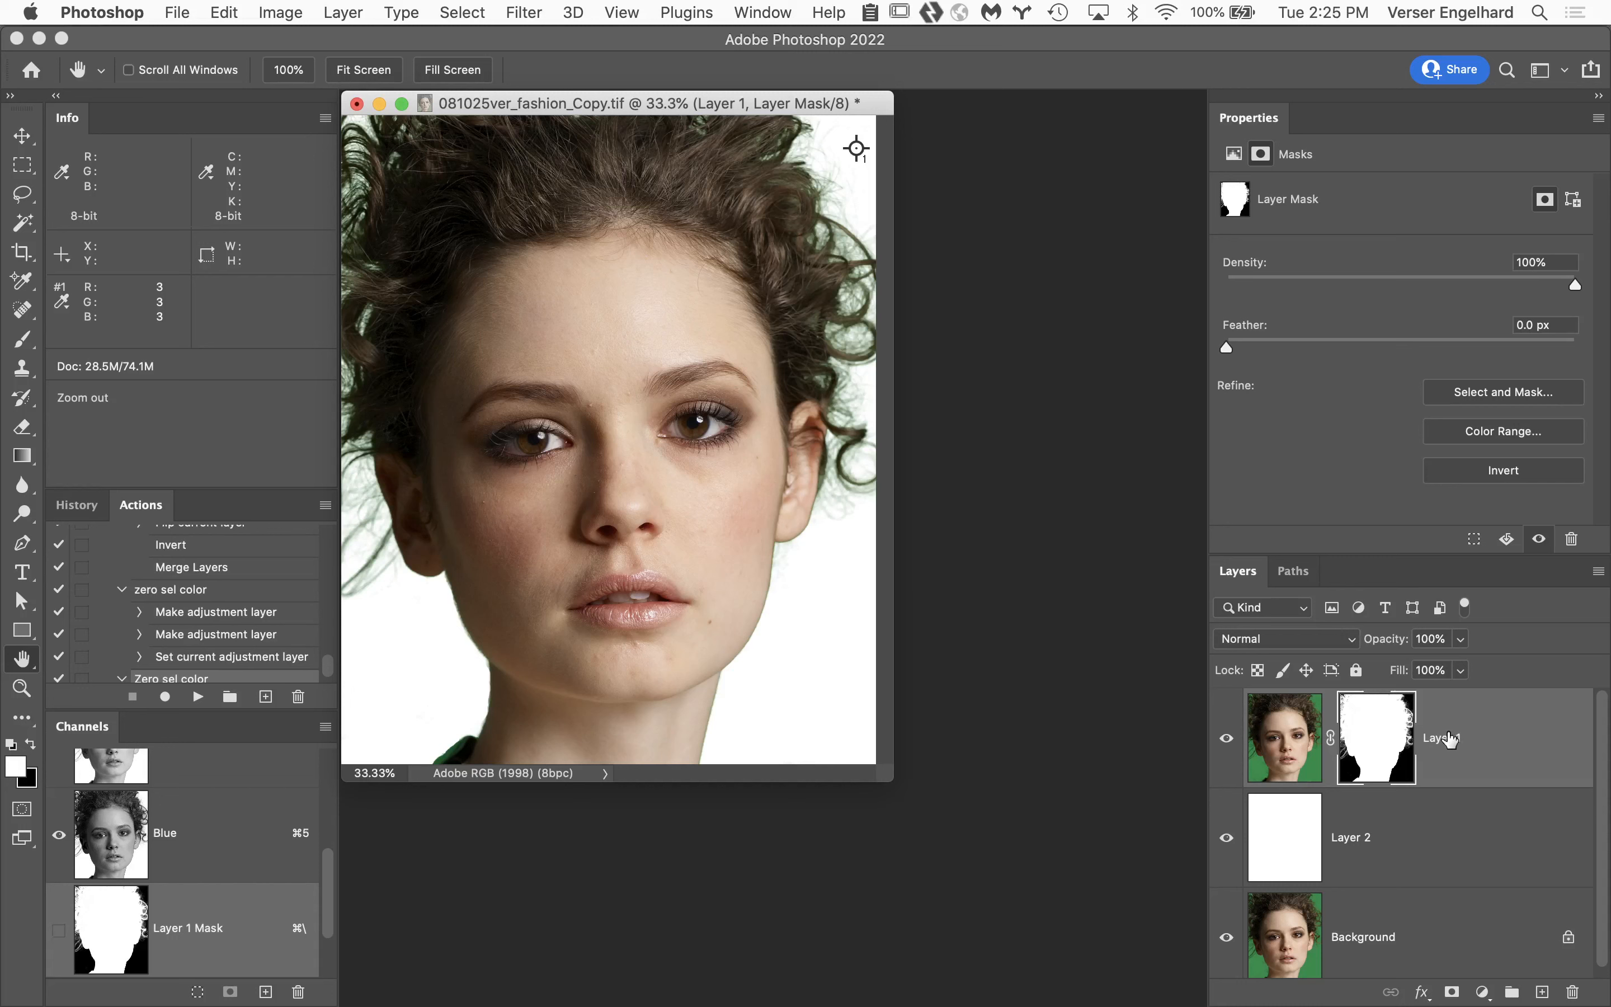
# Duplicate the Background layer and move the copy above Layer 1 to the top of the layer stack.
pyautogui.click(1440, 937)
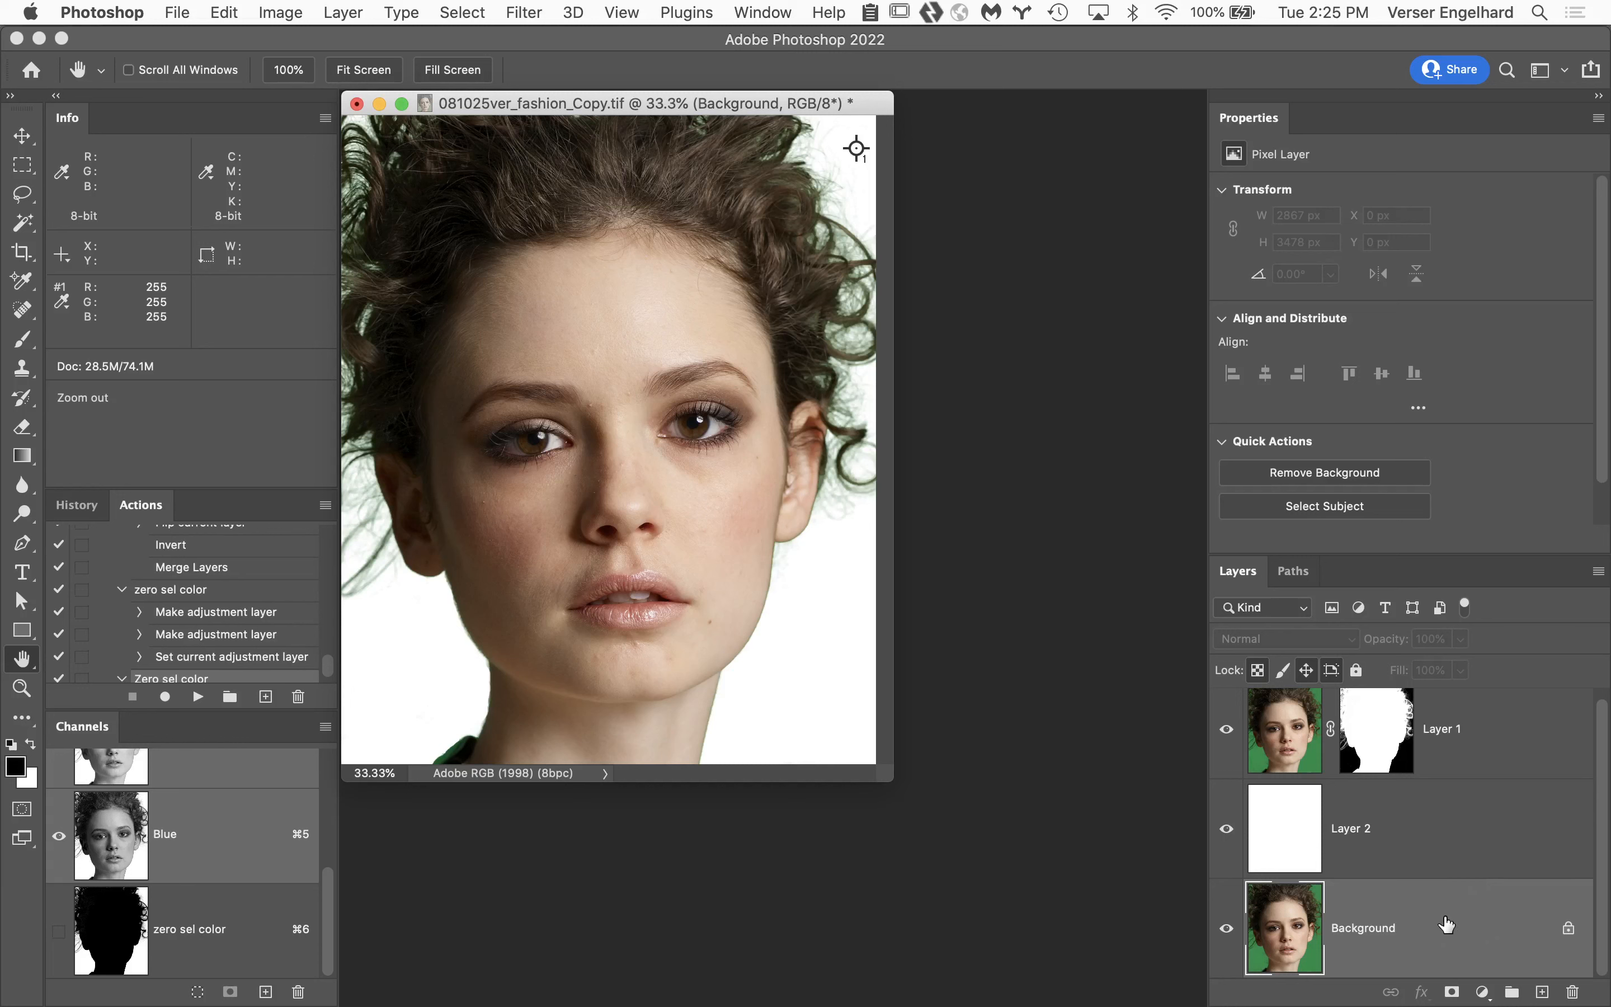
pyautogui.press('super+j')
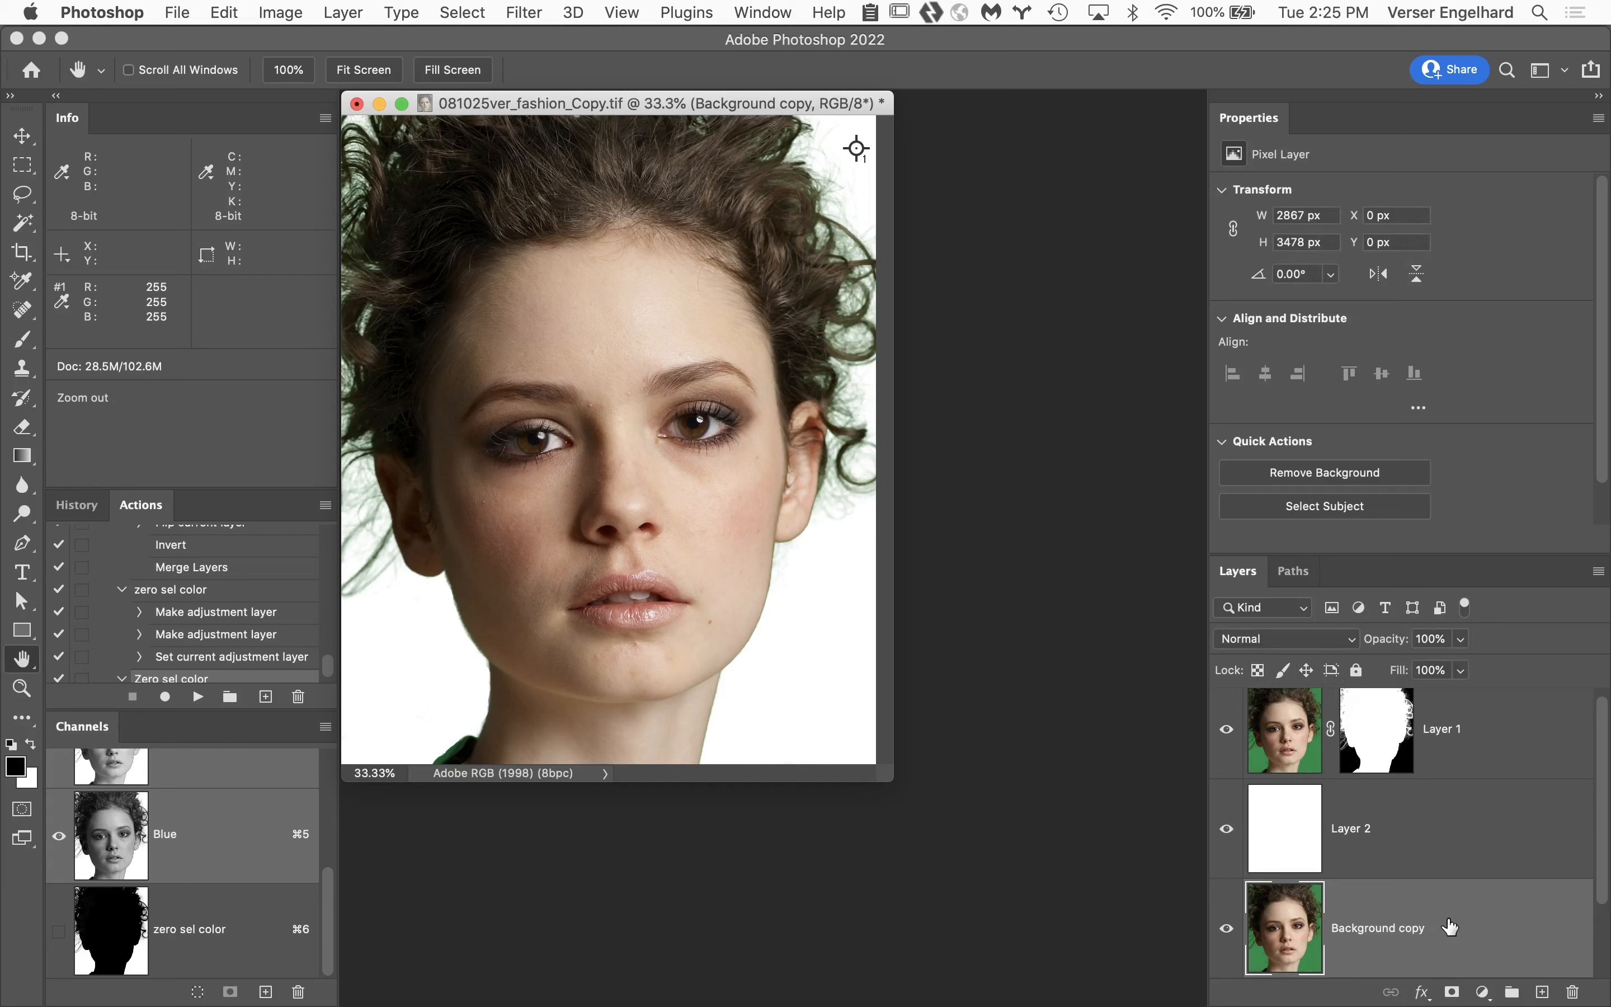
pyautogui.moveTo(1448, 924); pyautogui.dragTo(1425, 694)
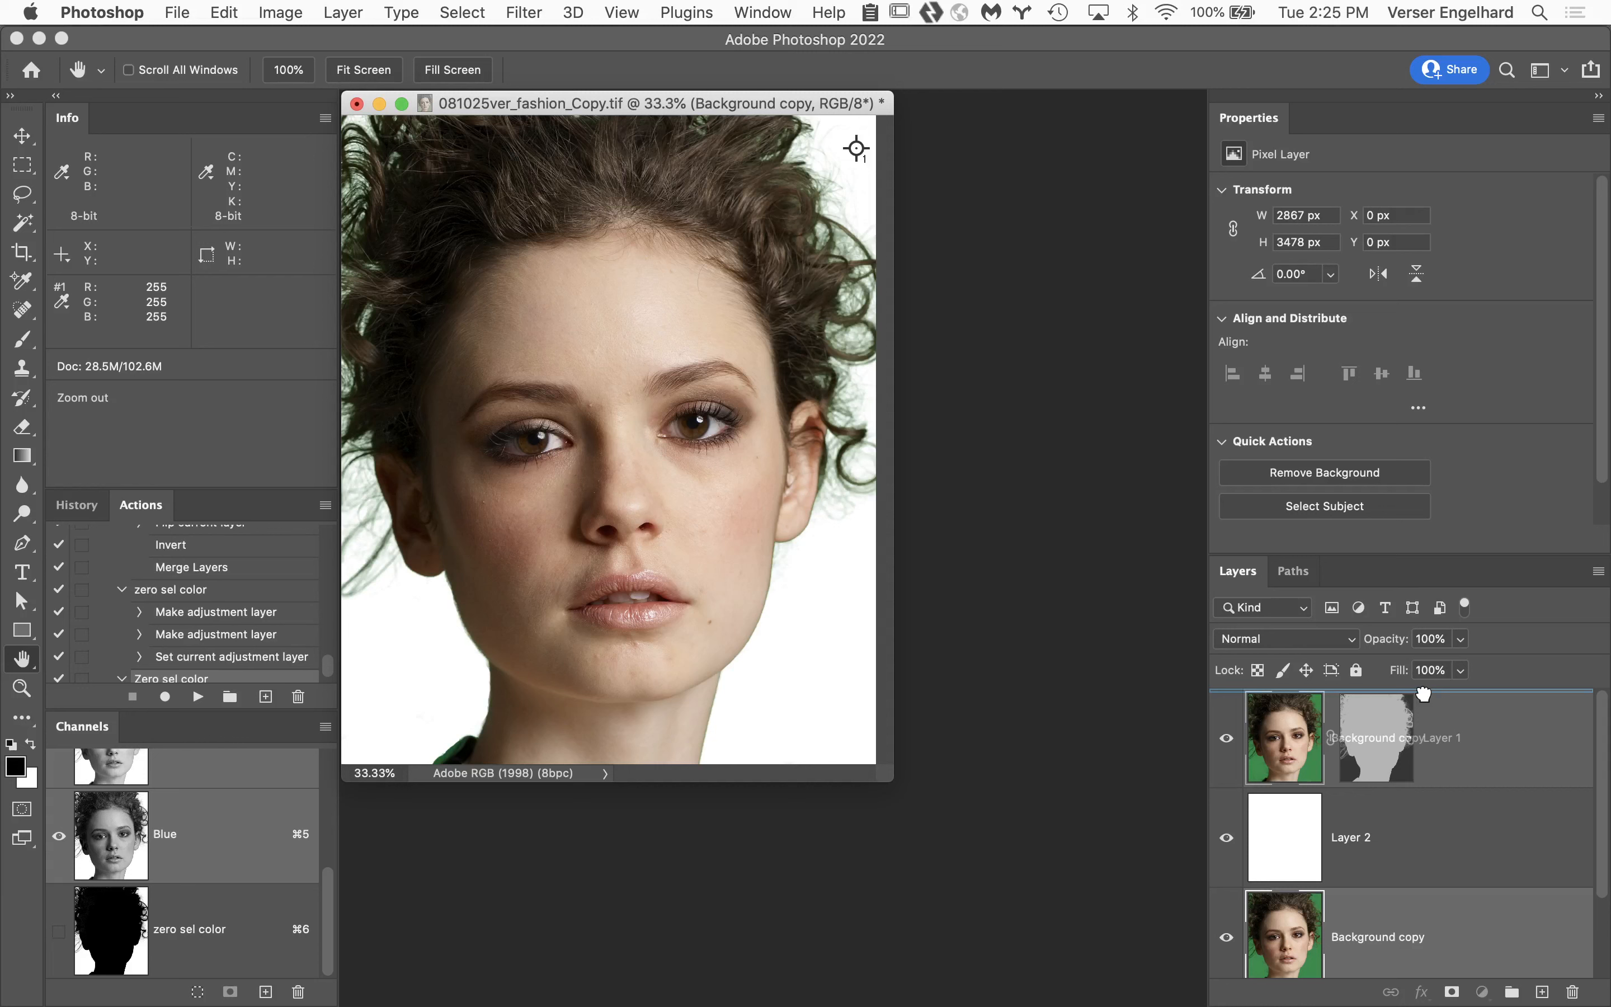
pyautogui.moveTo(1423, 694); pyautogui.dragTo(1426, 663)
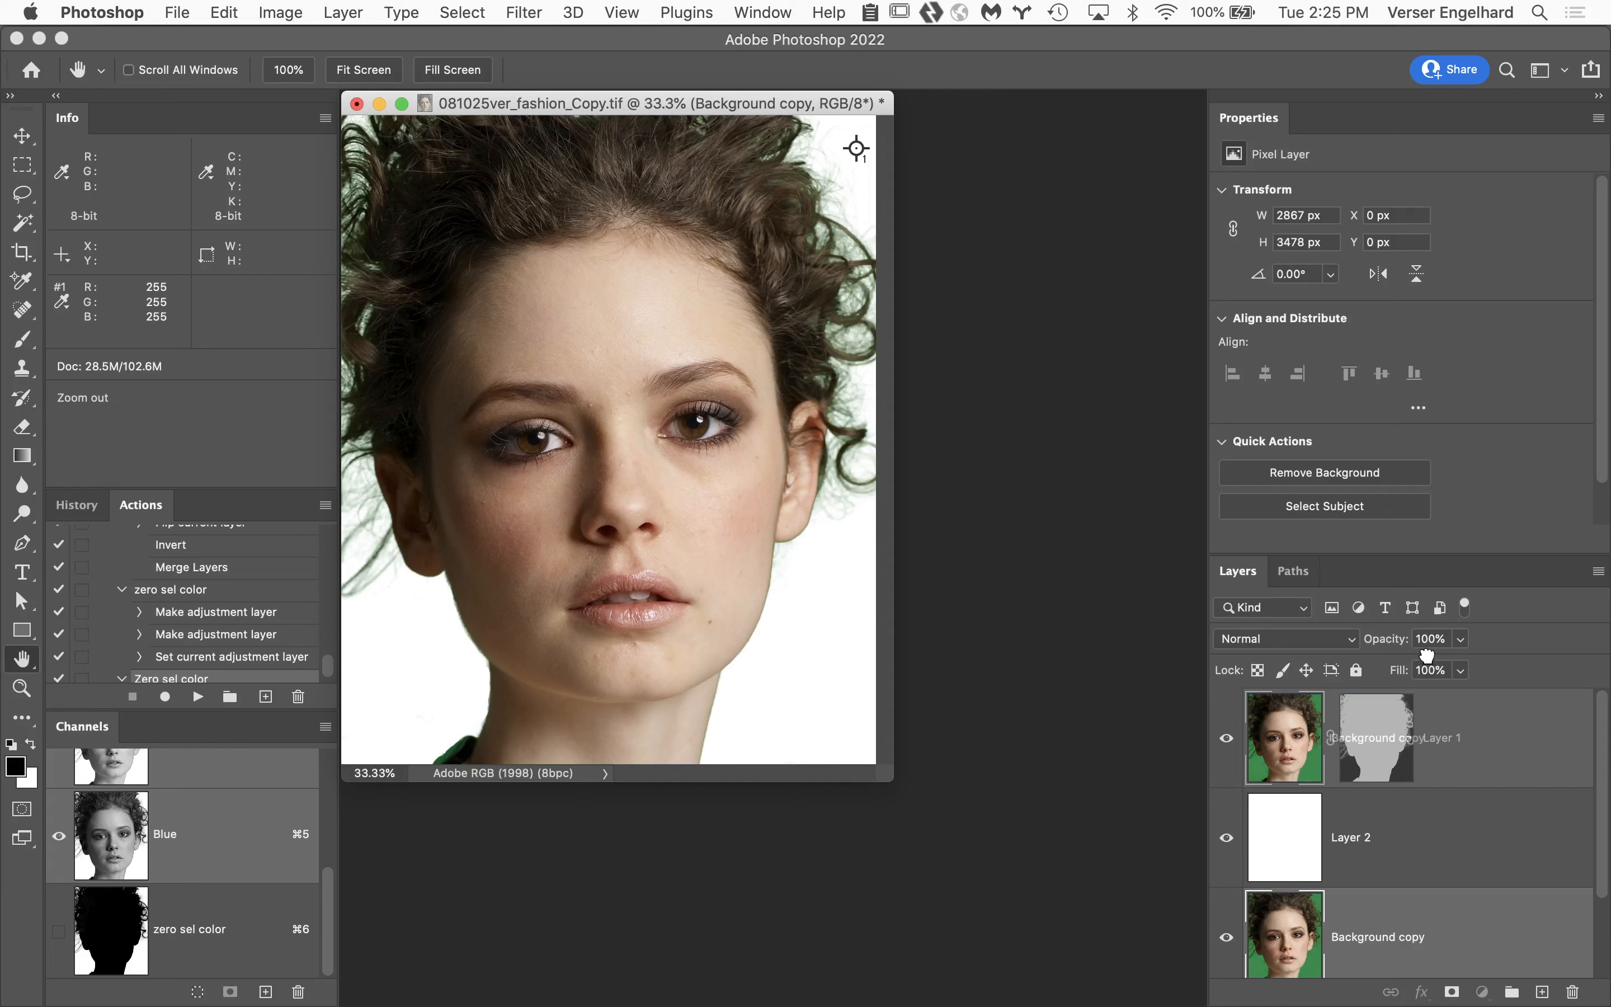
pyautogui.moveTo(1426, 655); pyautogui.dragTo(1439, 700)
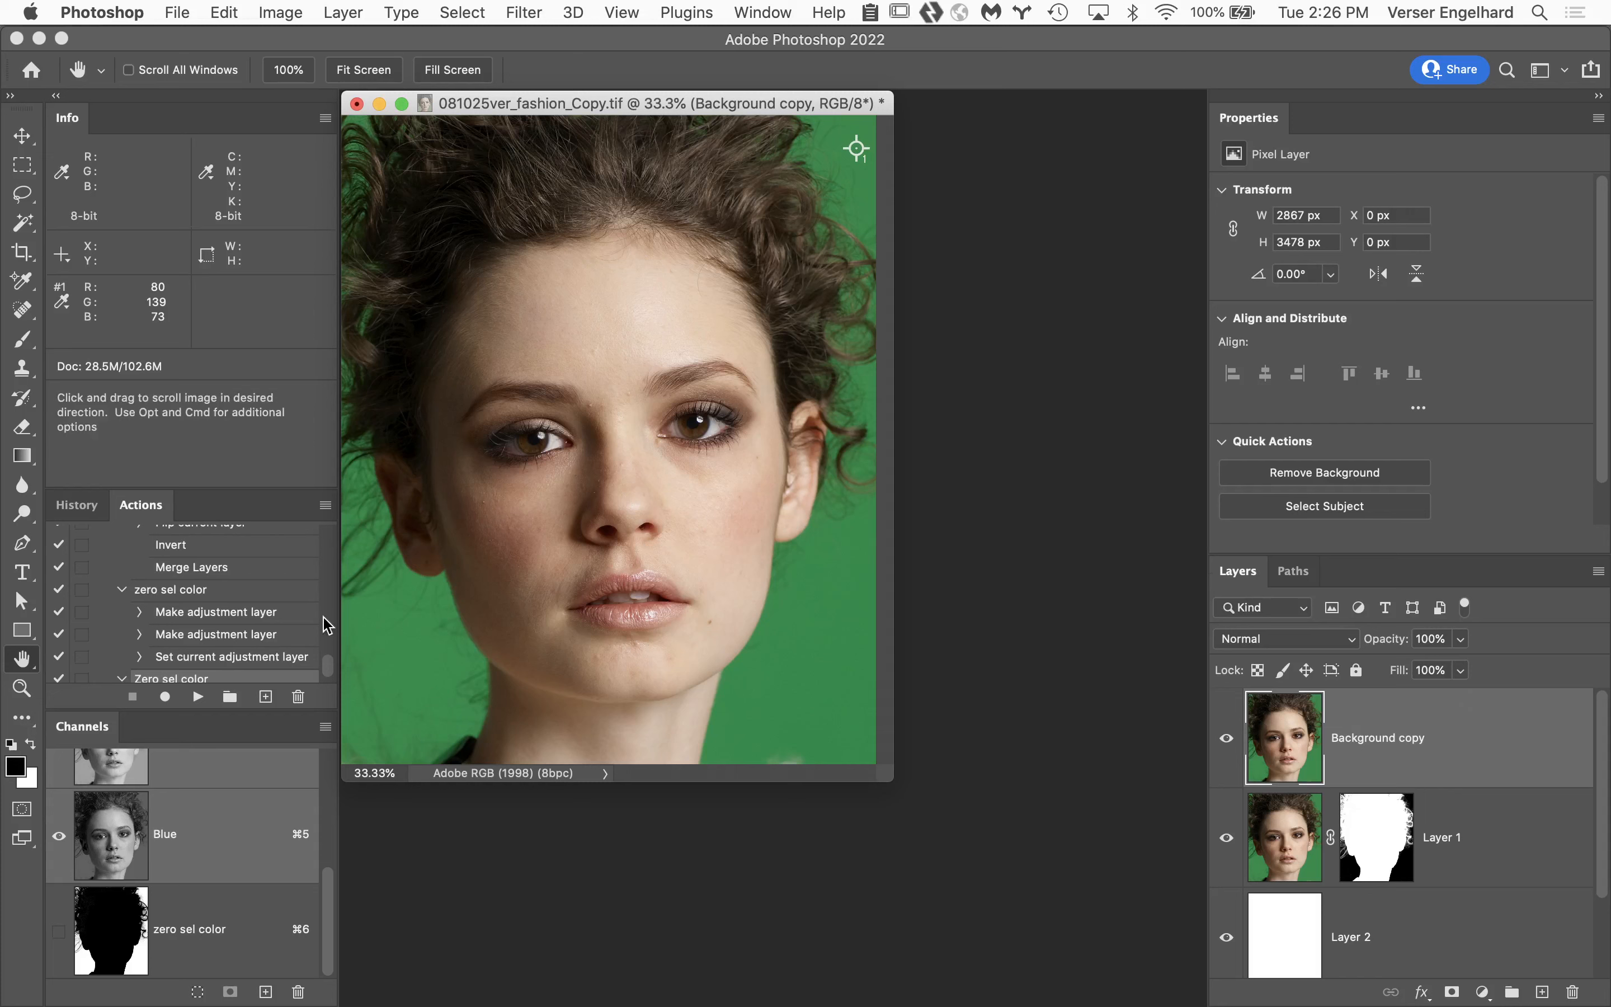
# Run the Zero sel color action above Background copy and set the Selective Color method to Absolute.
pyautogui.click(198, 697)
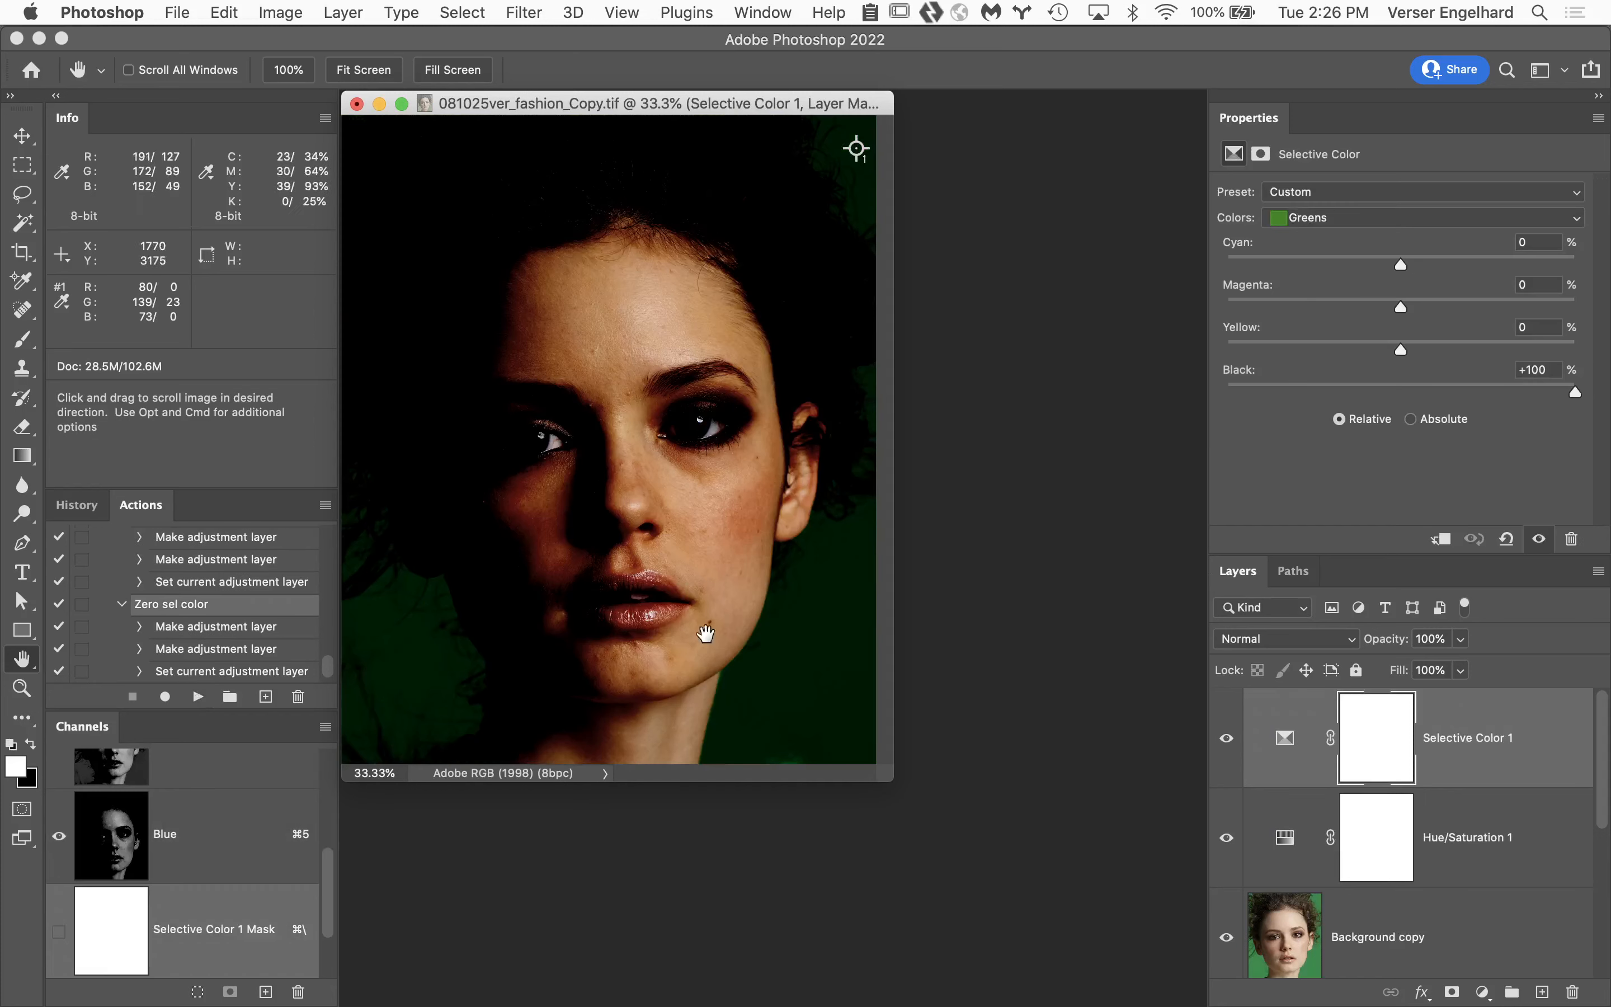
pyautogui.doubleClick(22, 660)
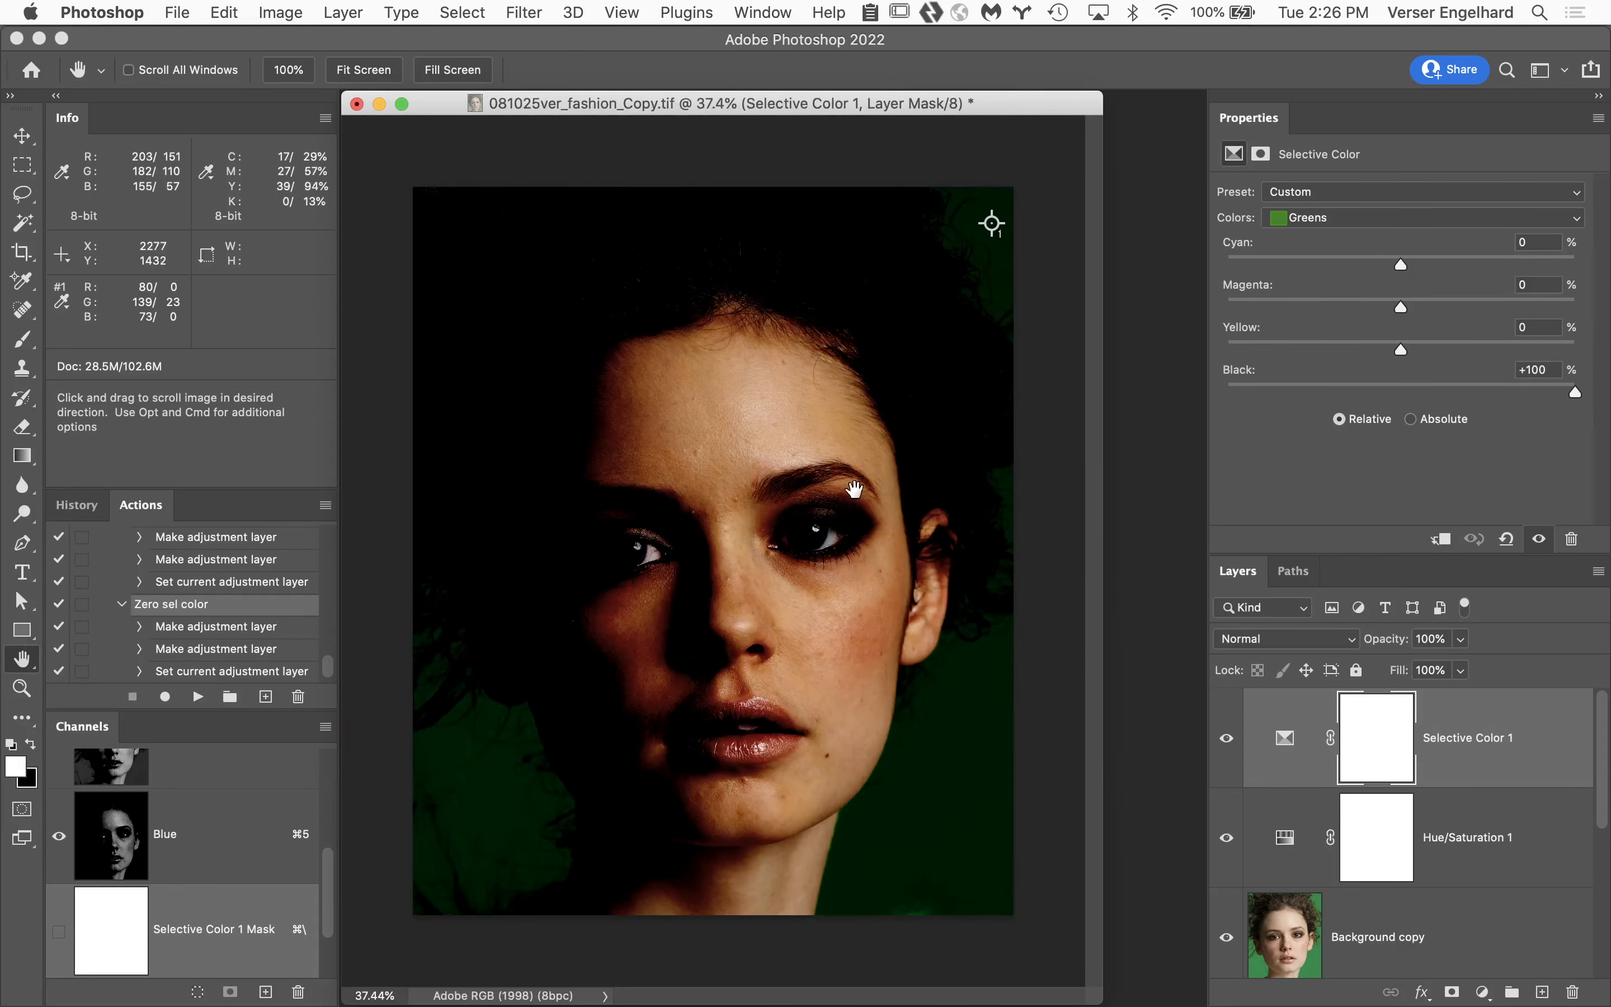
pyautogui.click(1412, 420)
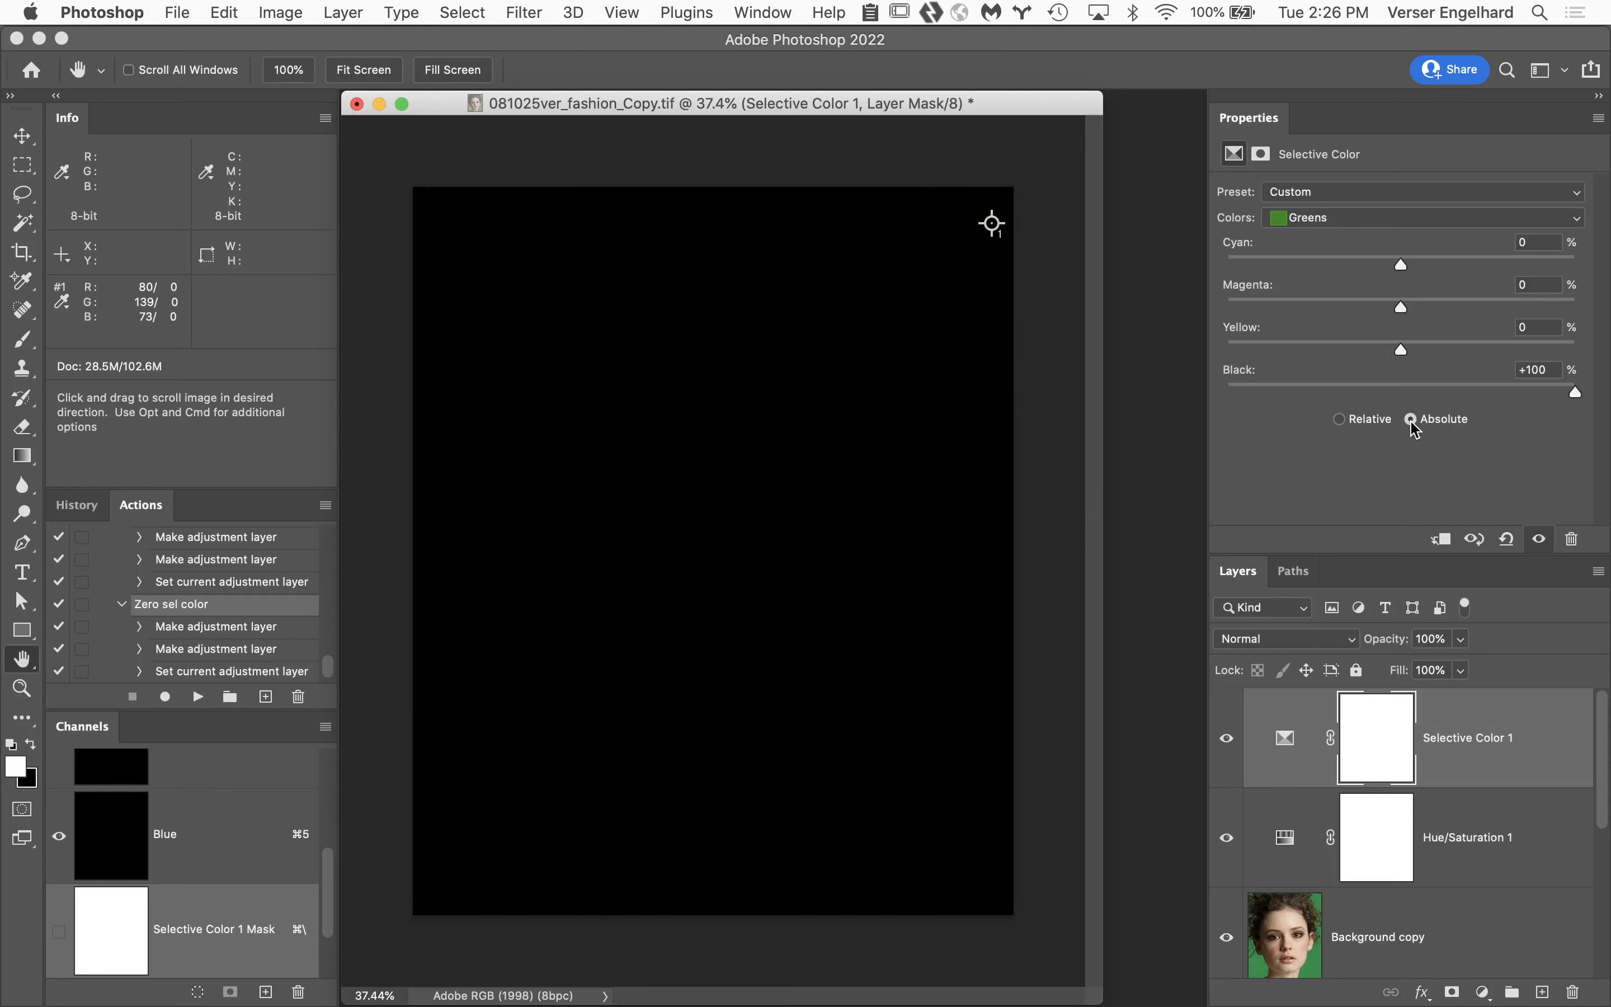
# Set Black to -100% for the Whites in the Selective Color adjustment.
pyautogui.click(1383, 223)
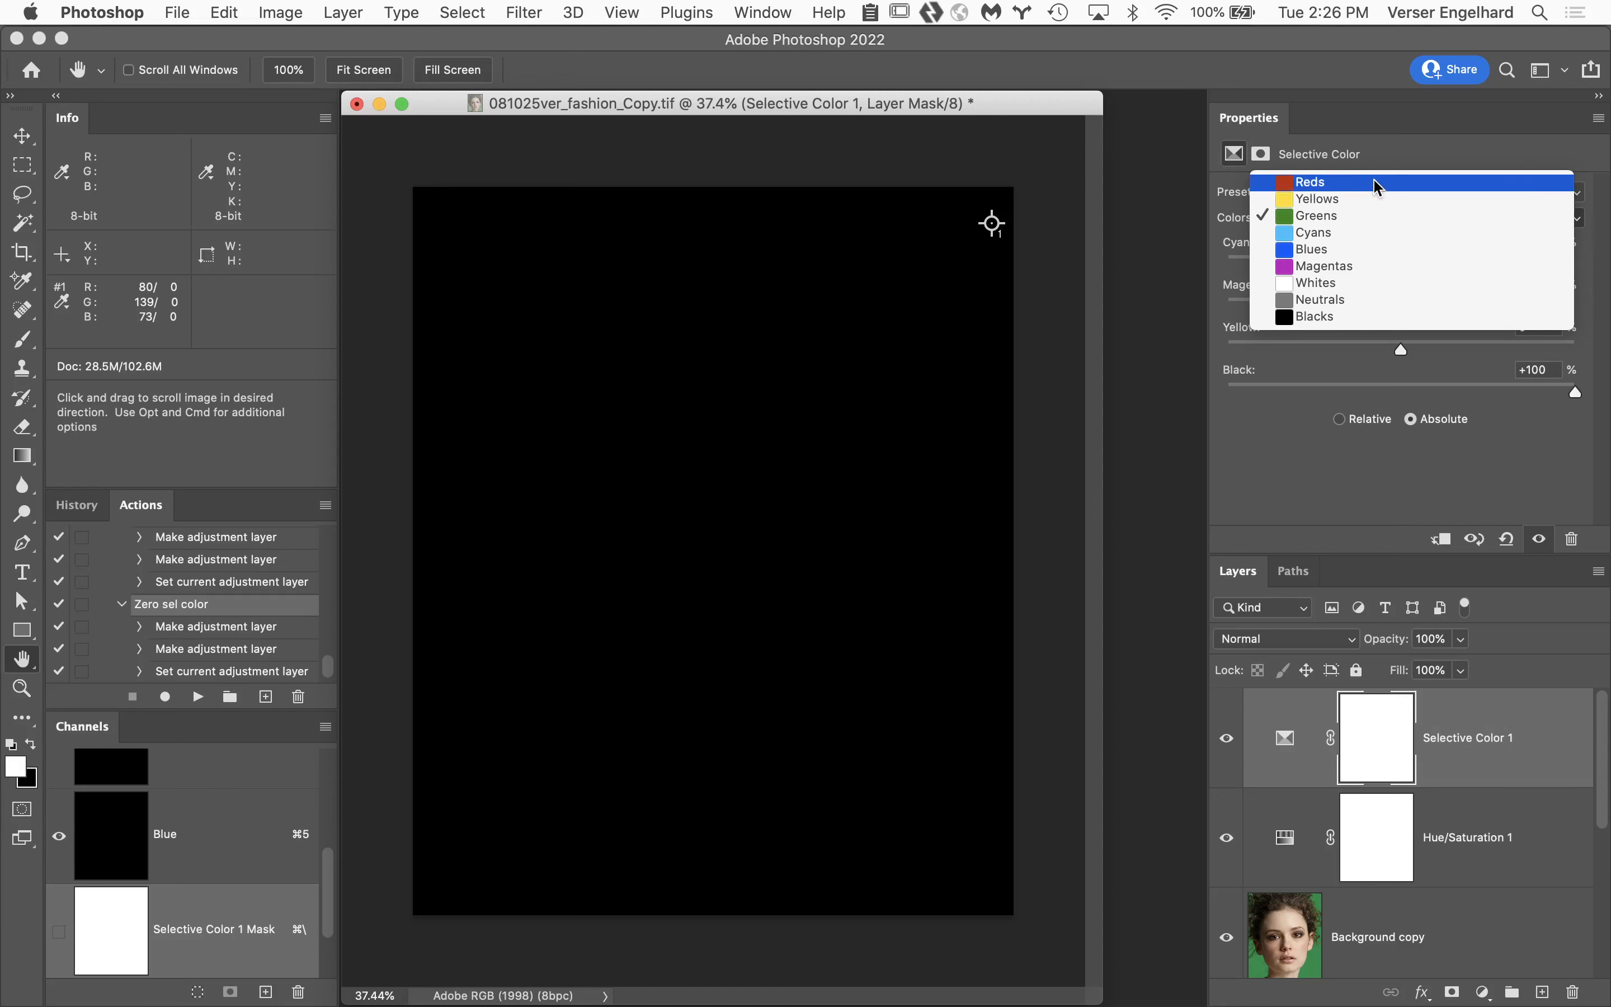
pyautogui.click(1381, 283)
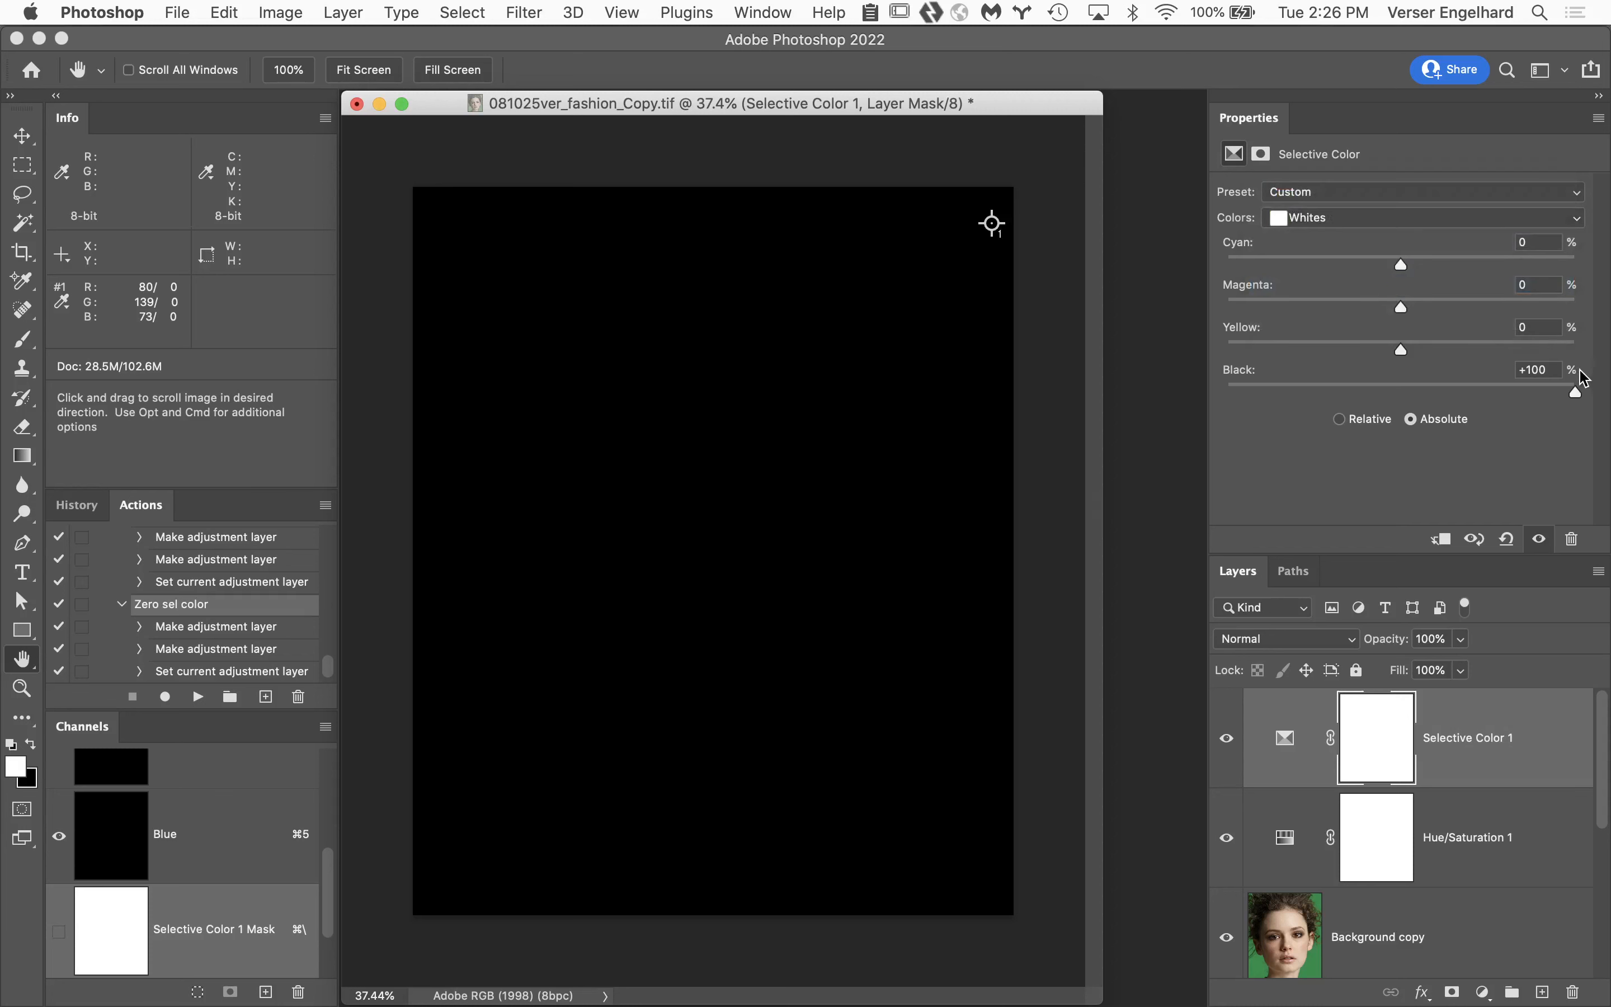
pyautogui.moveTo(1577, 397); pyautogui.dragTo(1167, 383)
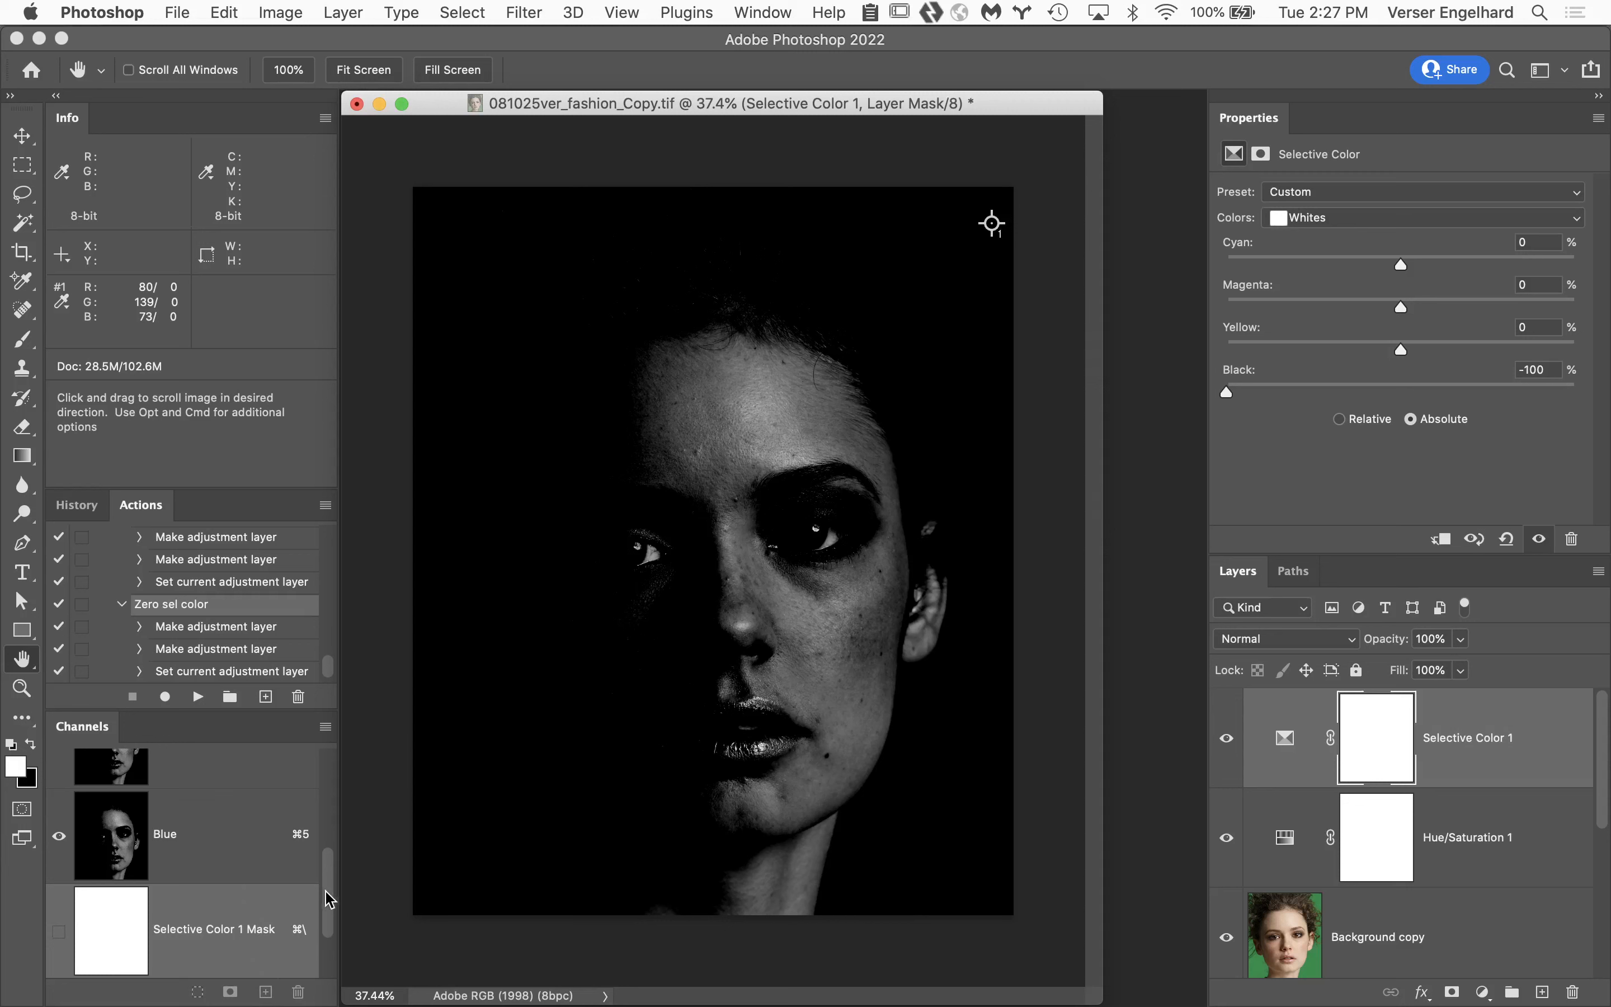
# Duplicate the Blue channel with Background copy active and rename the new channel "highlight mask".
pyautogui.scroll(5, 326, 899)
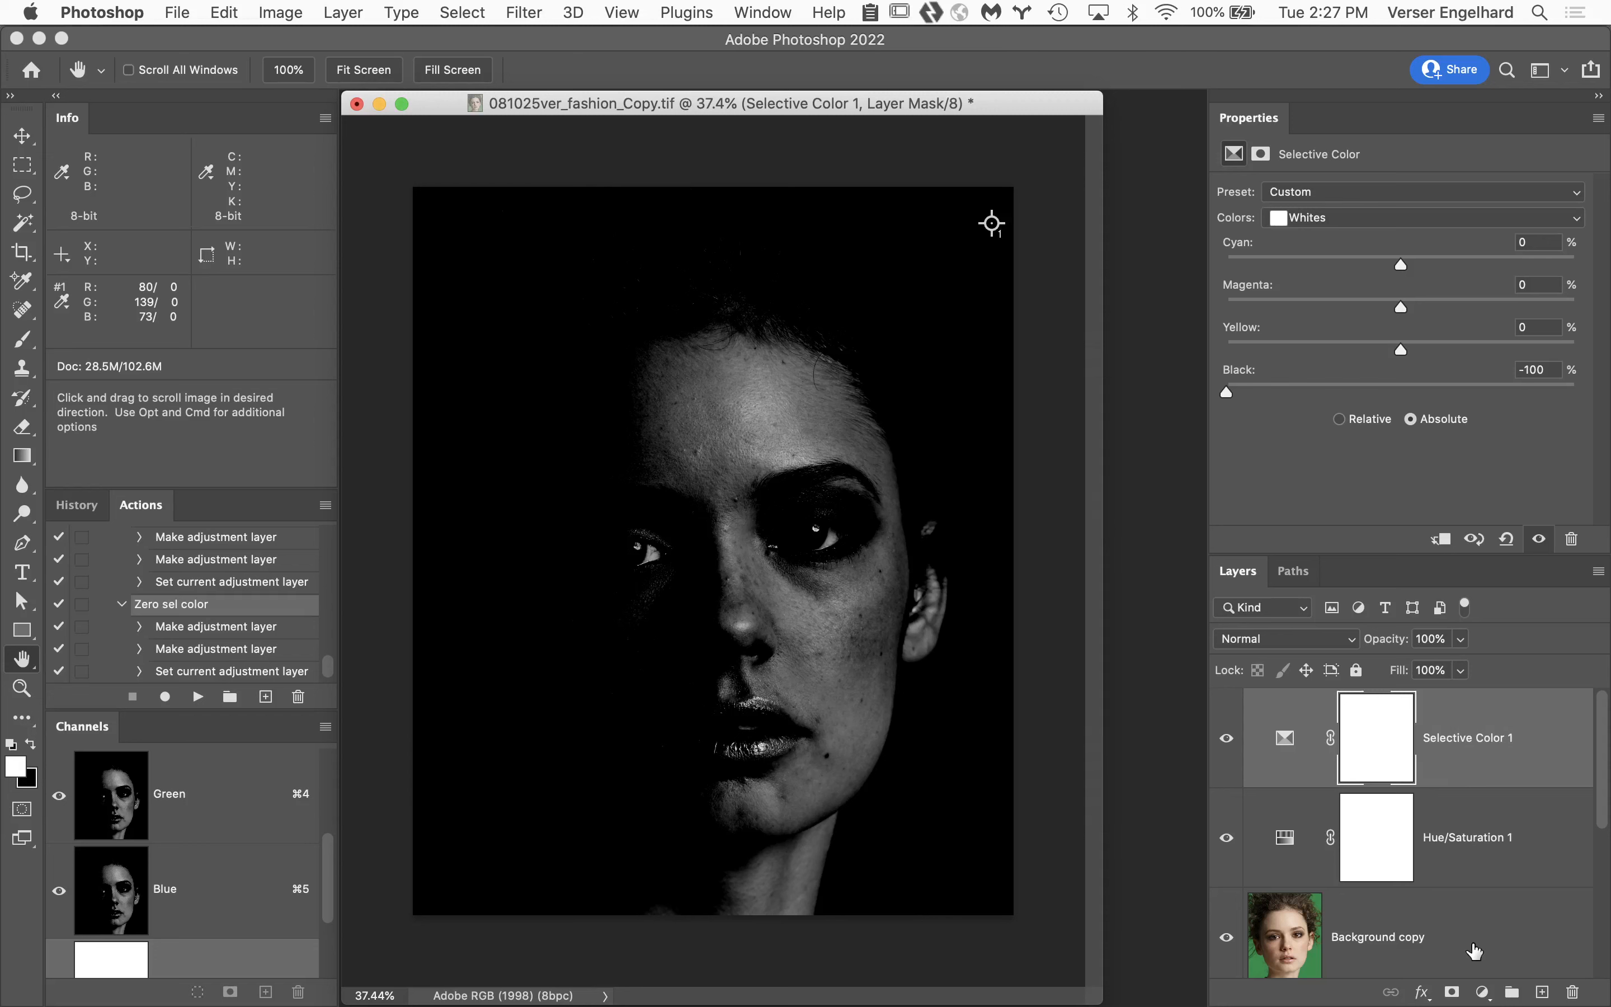
pyautogui.click(1475, 951)
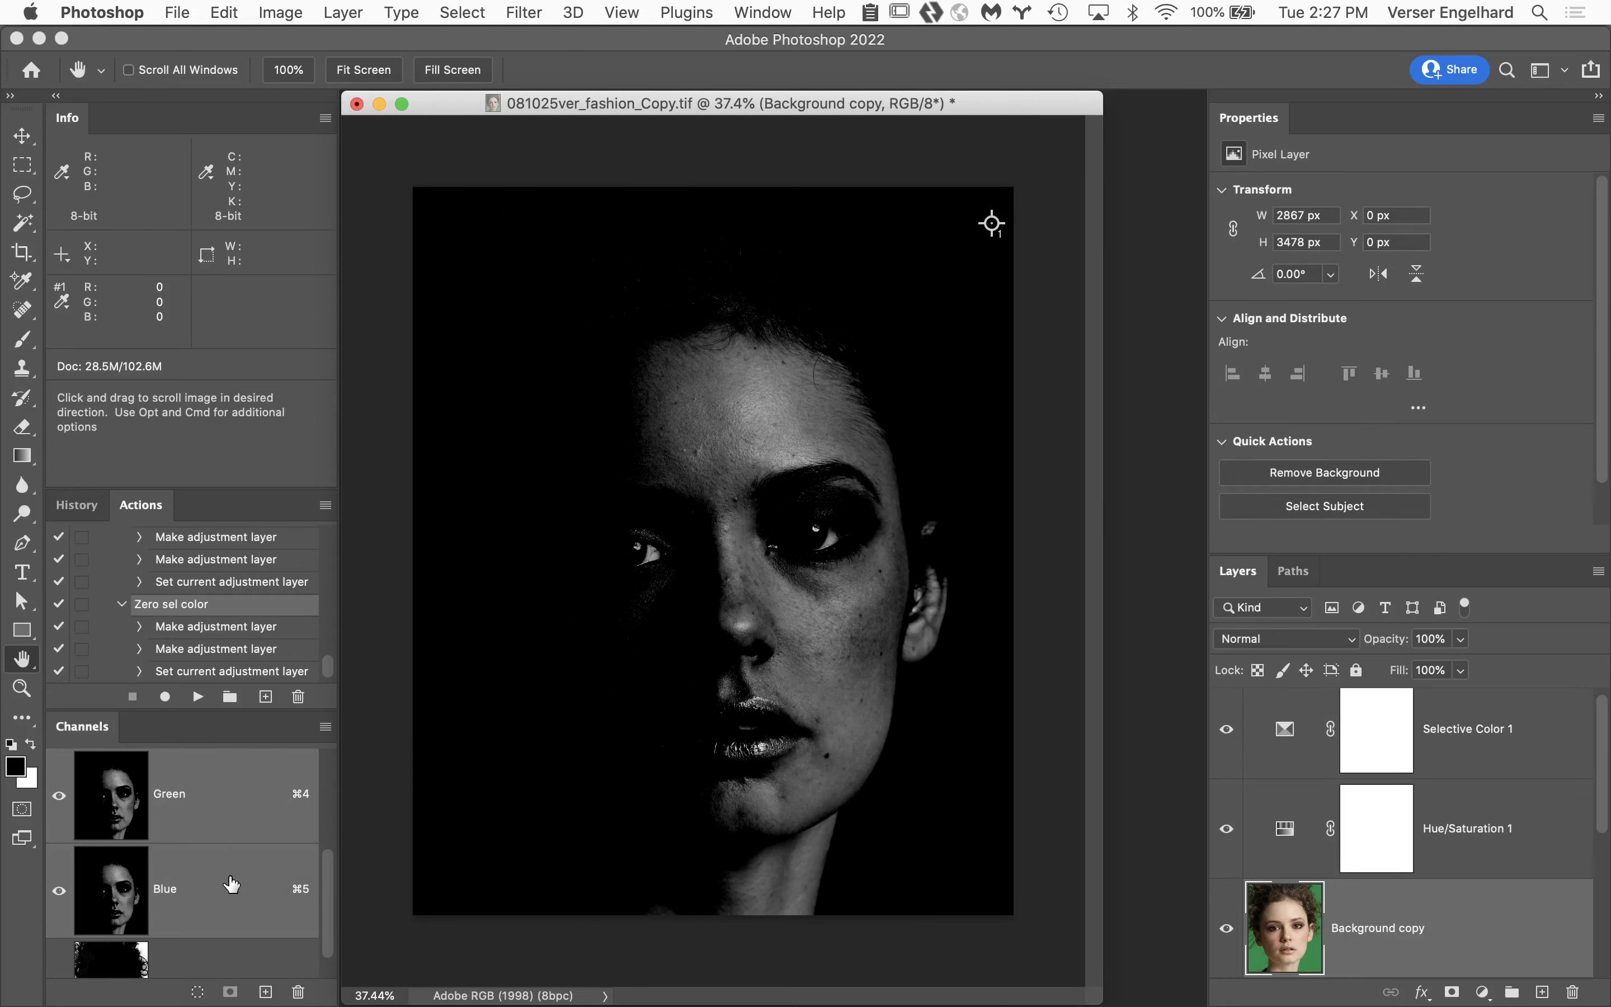
pyautogui.moveTo(231, 884); pyautogui.dragTo(267, 994)
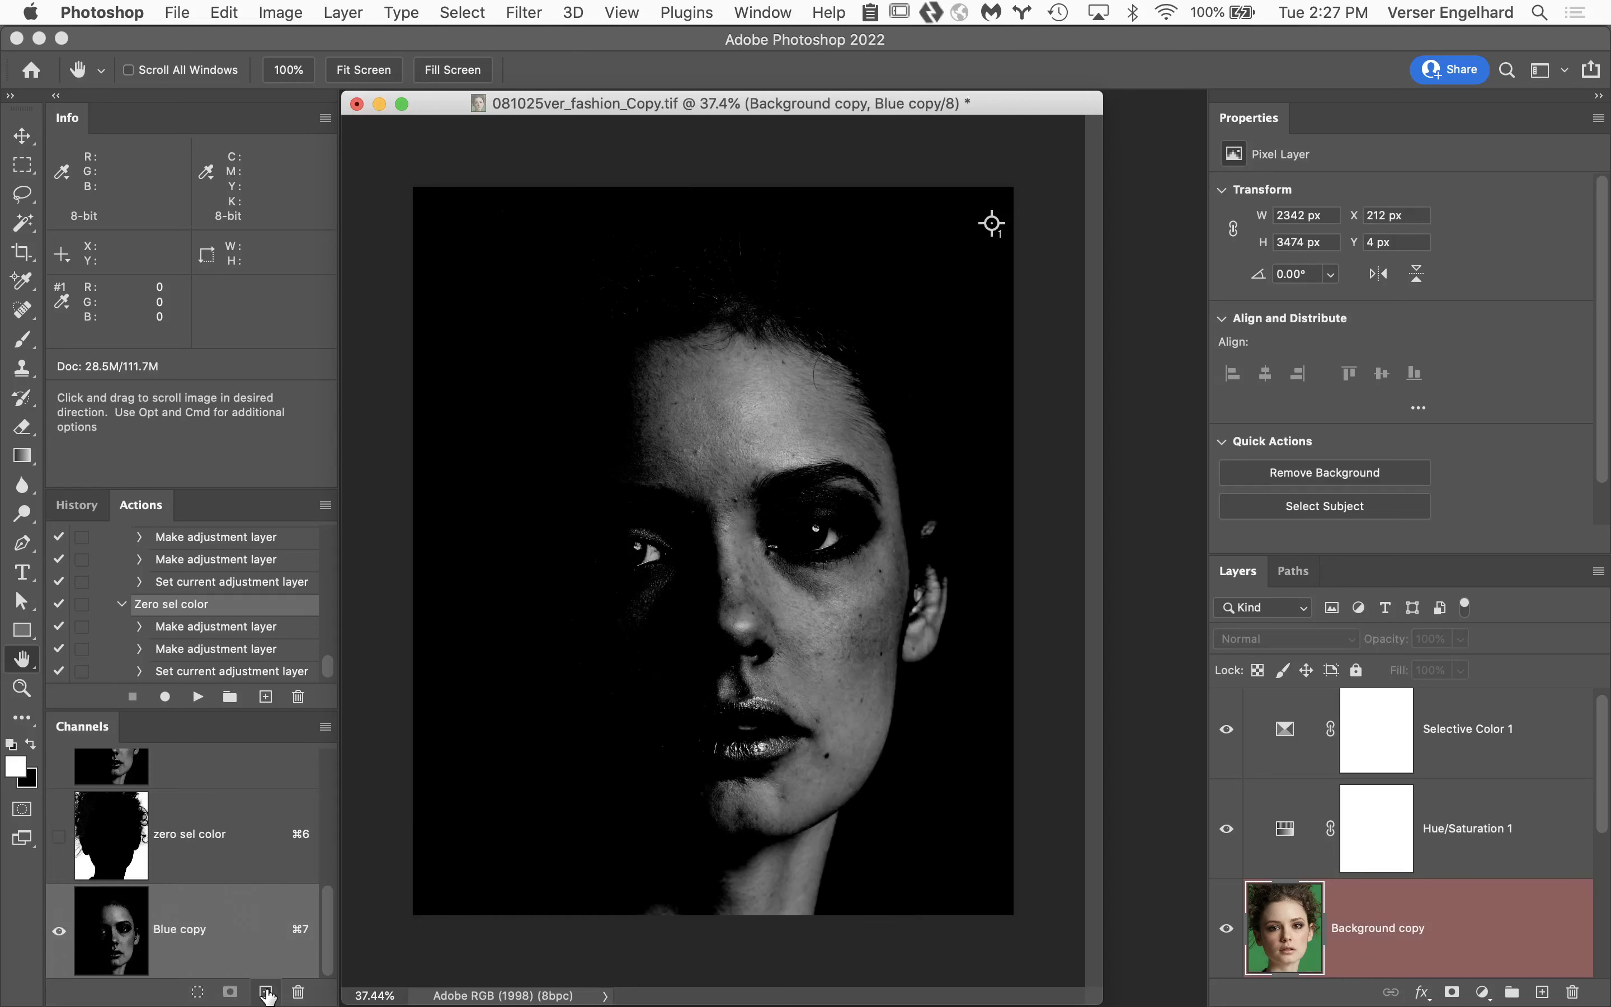
pyautogui.doubleClick(185, 930)
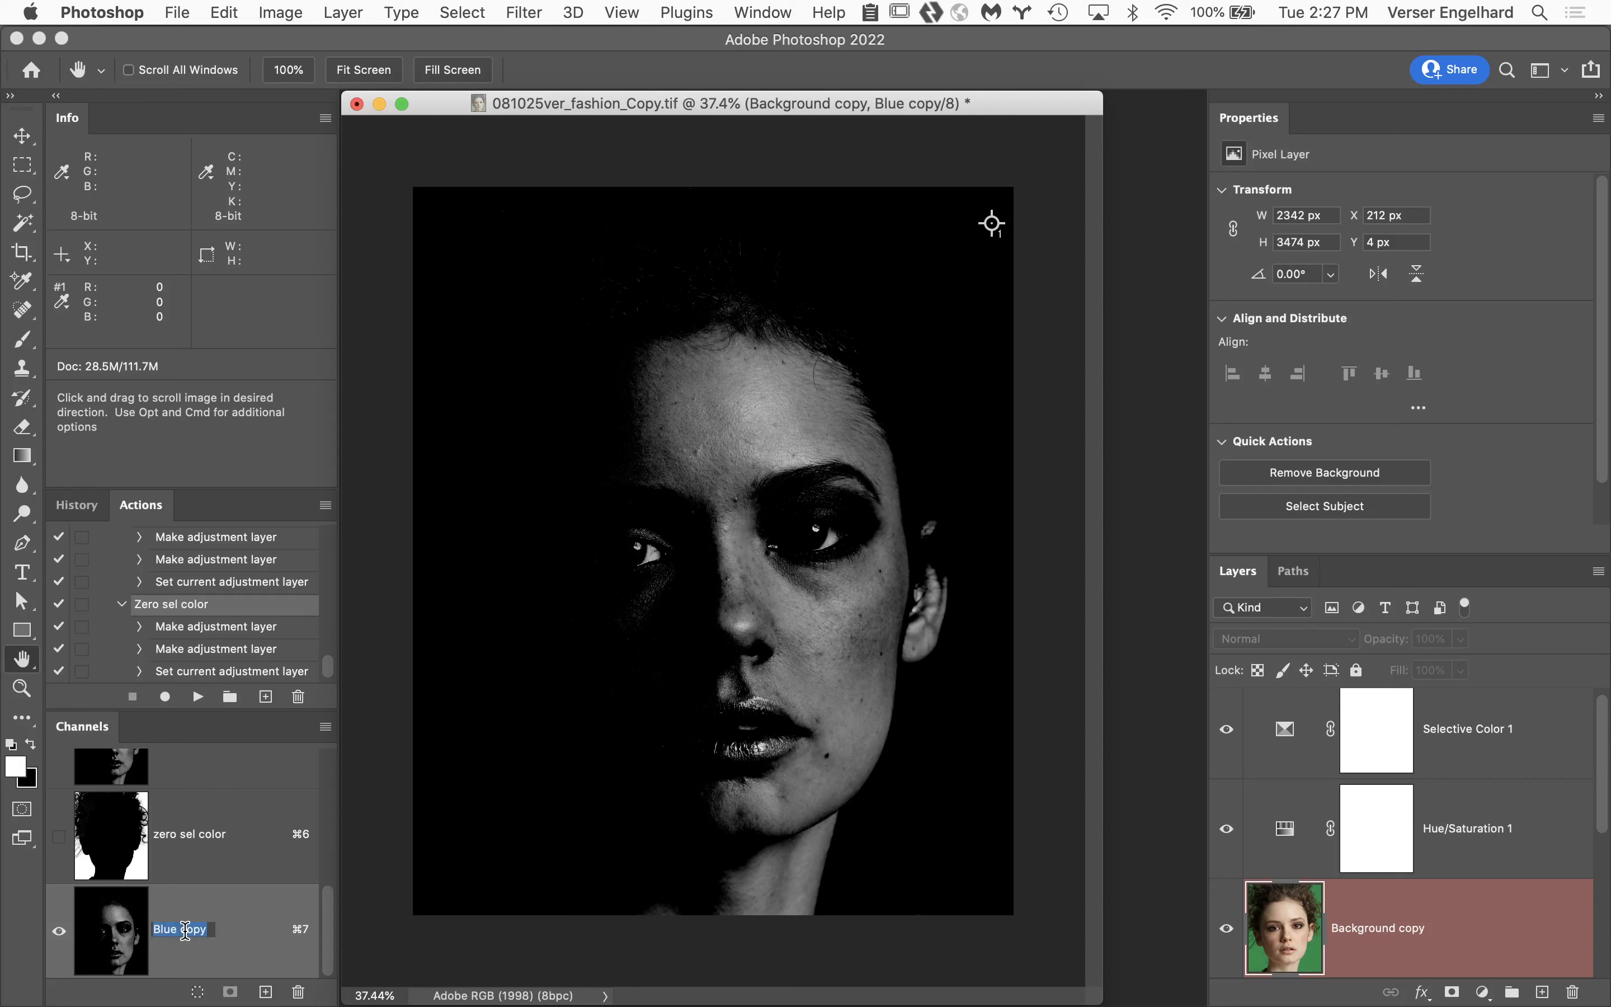
pyautogui.write('highlight mask')
pyautogui.press('Return')
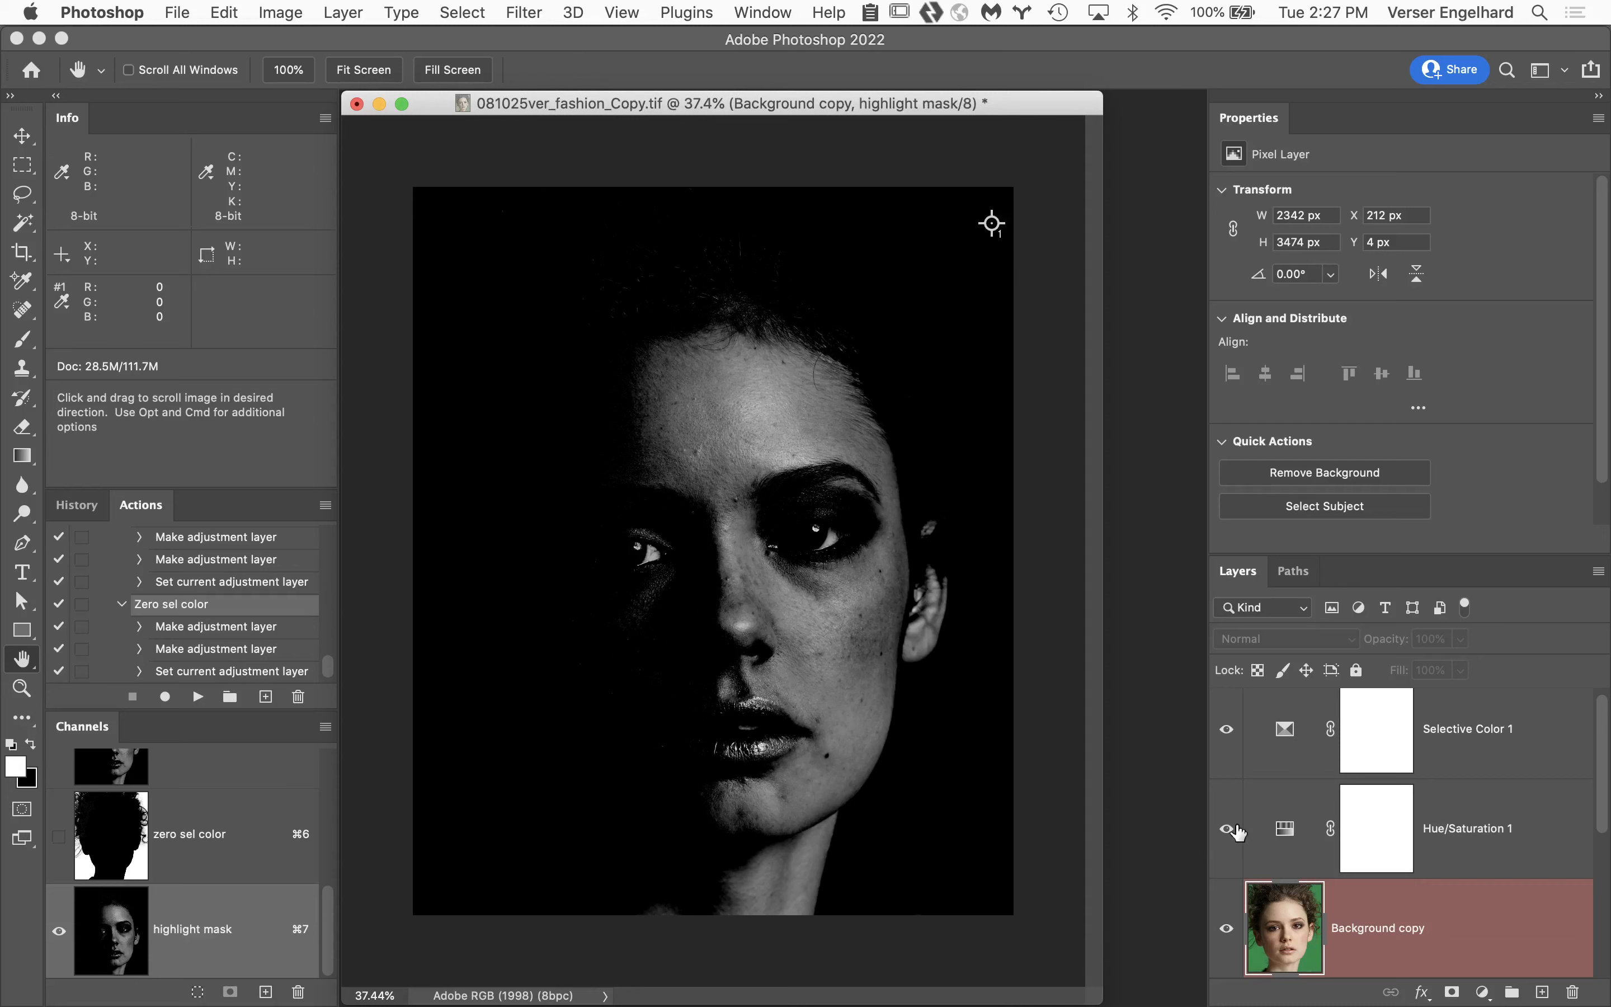
# Set Black to +100% for the Whites in the Selective Color 1 adjustment.
pyautogui.click(1458, 754)
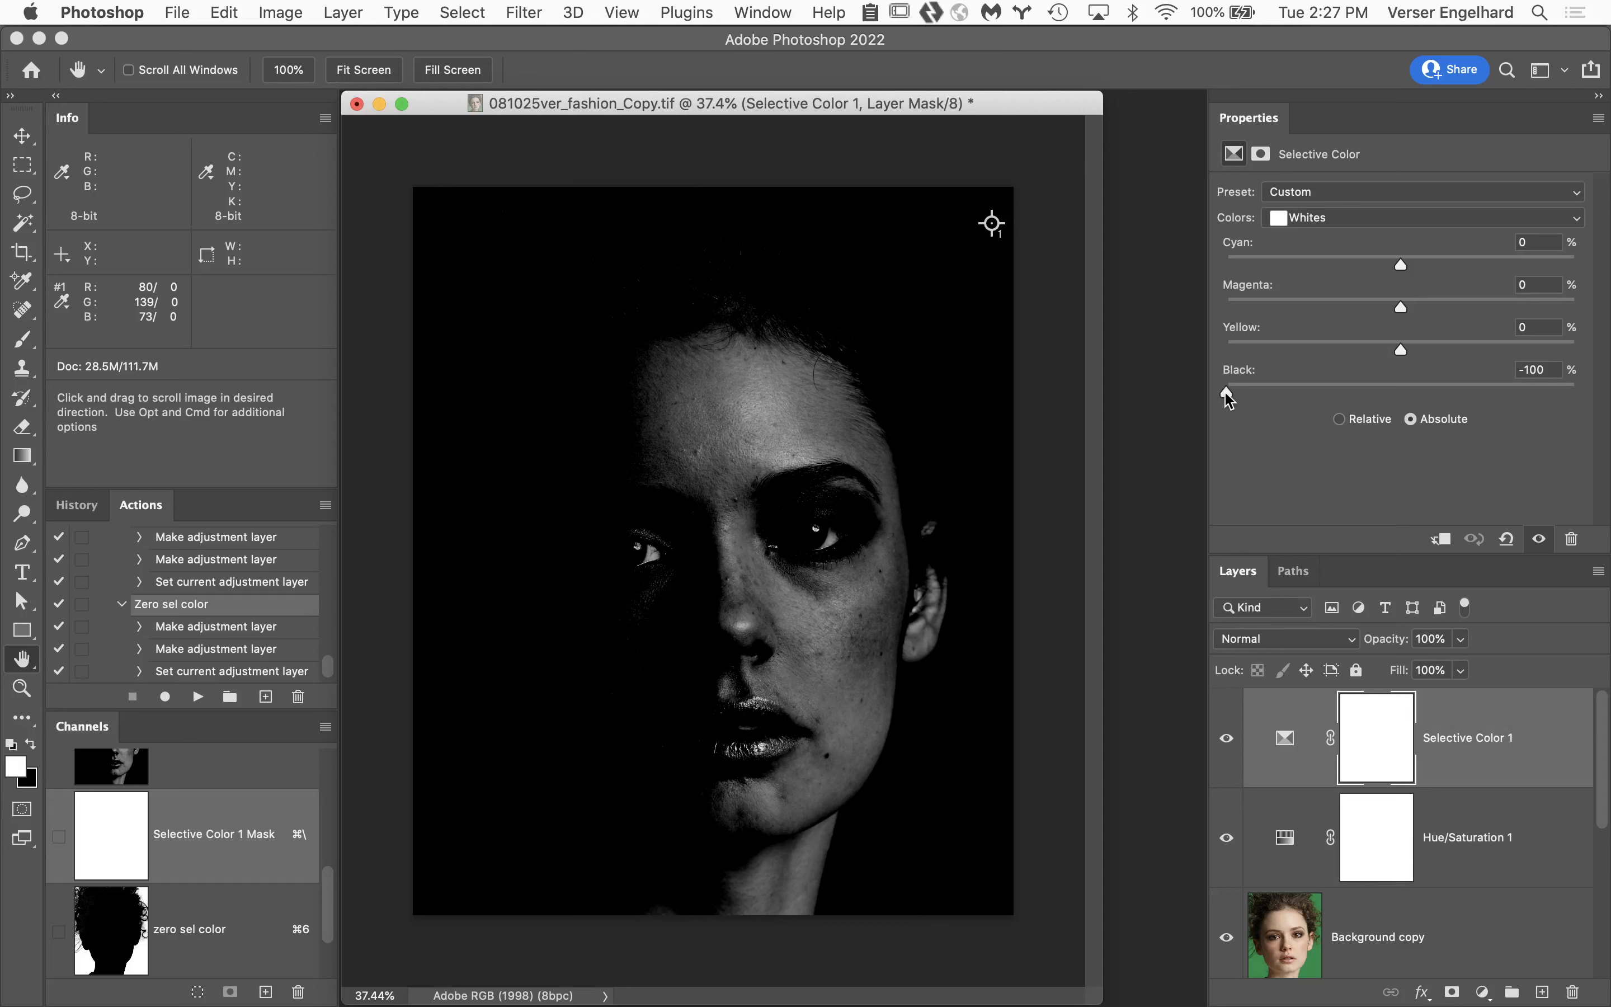
pyautogui.moveTo(1229, 398); pyautogui.dragTo(1610, 418)
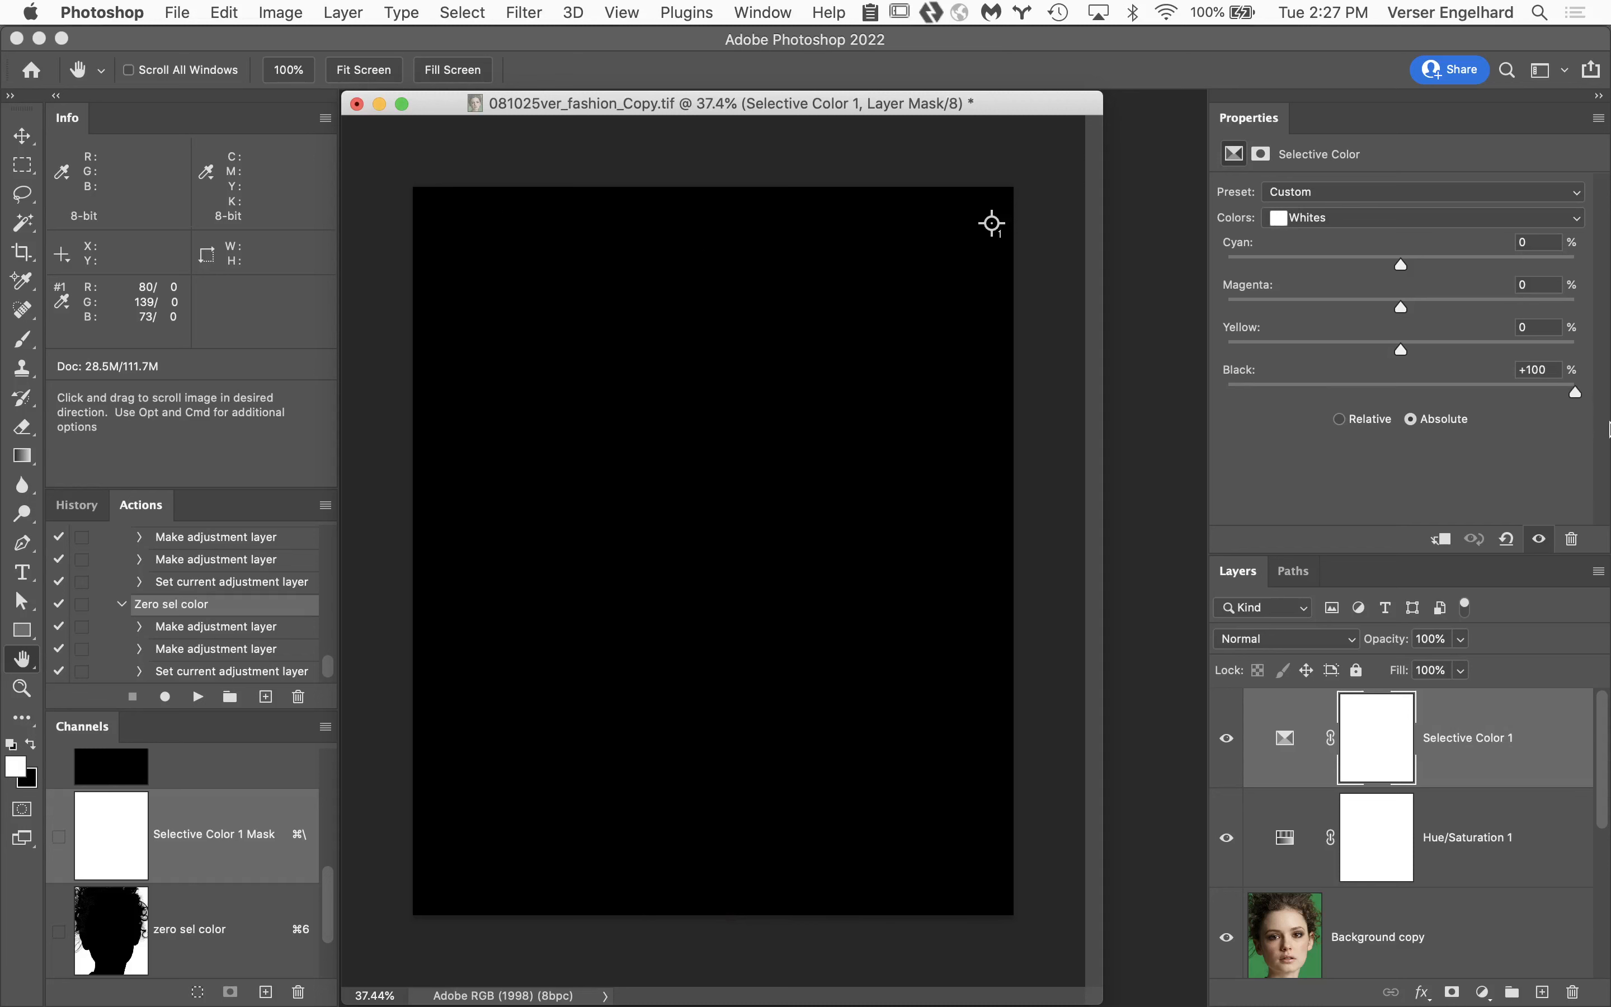
# Set Black to -100% for the Blacks in the Selective Color 1 adjustment.
pyautogui.click(1388, 222)
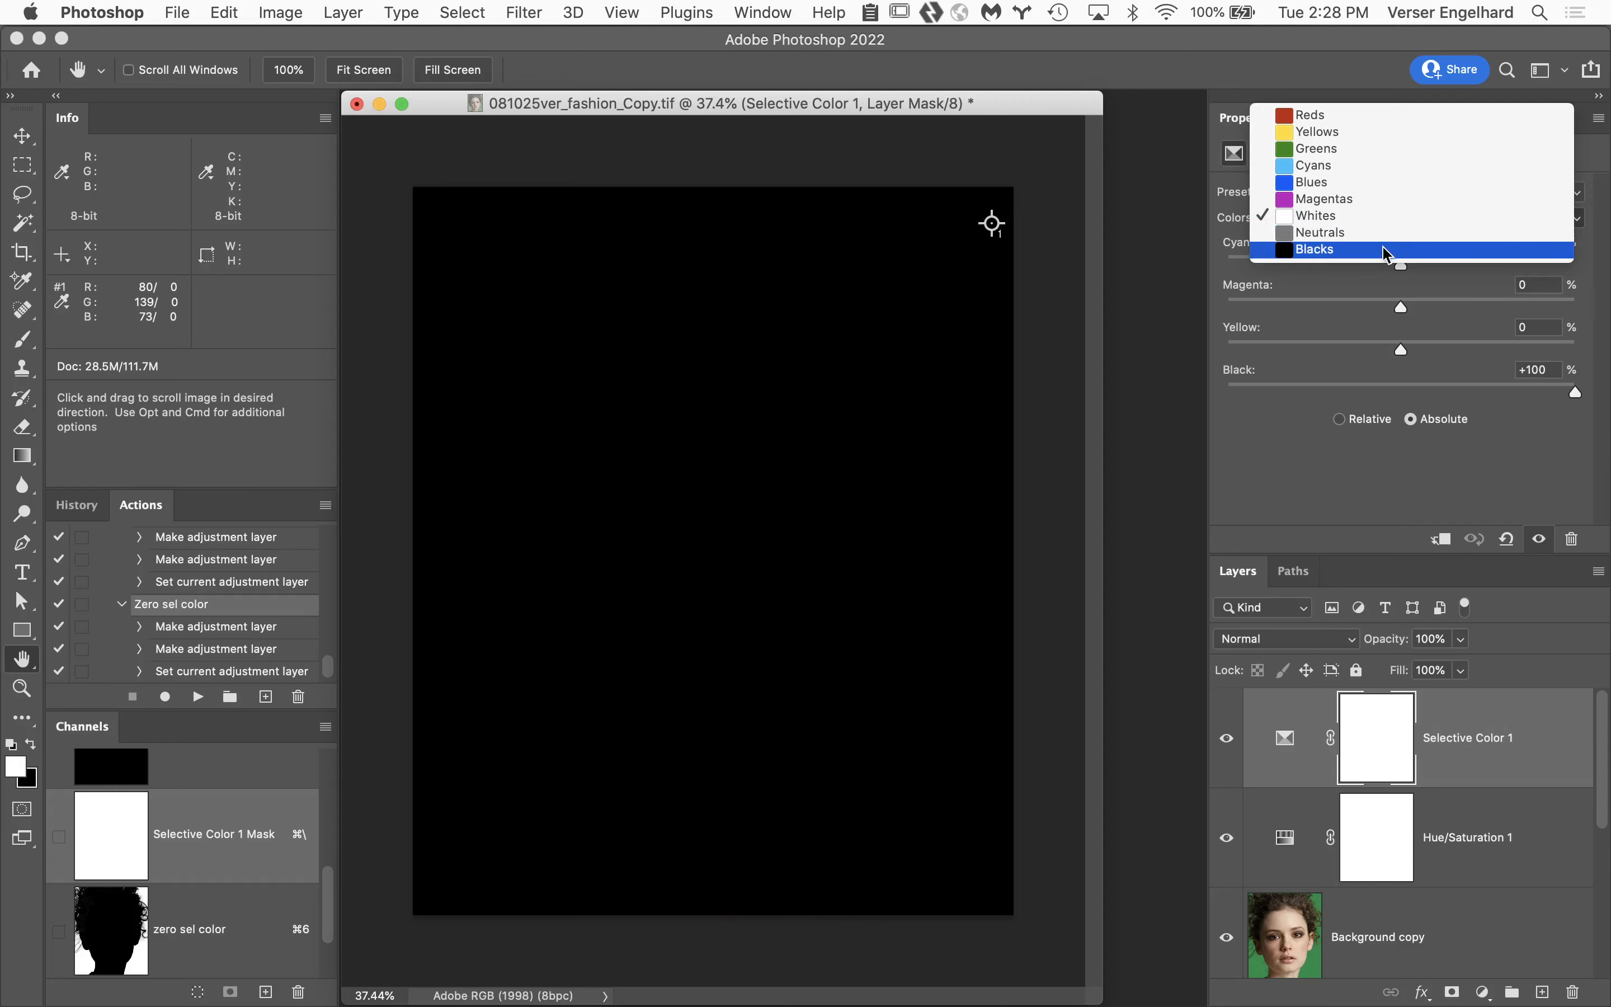
pyautogui.click(1384, 249)
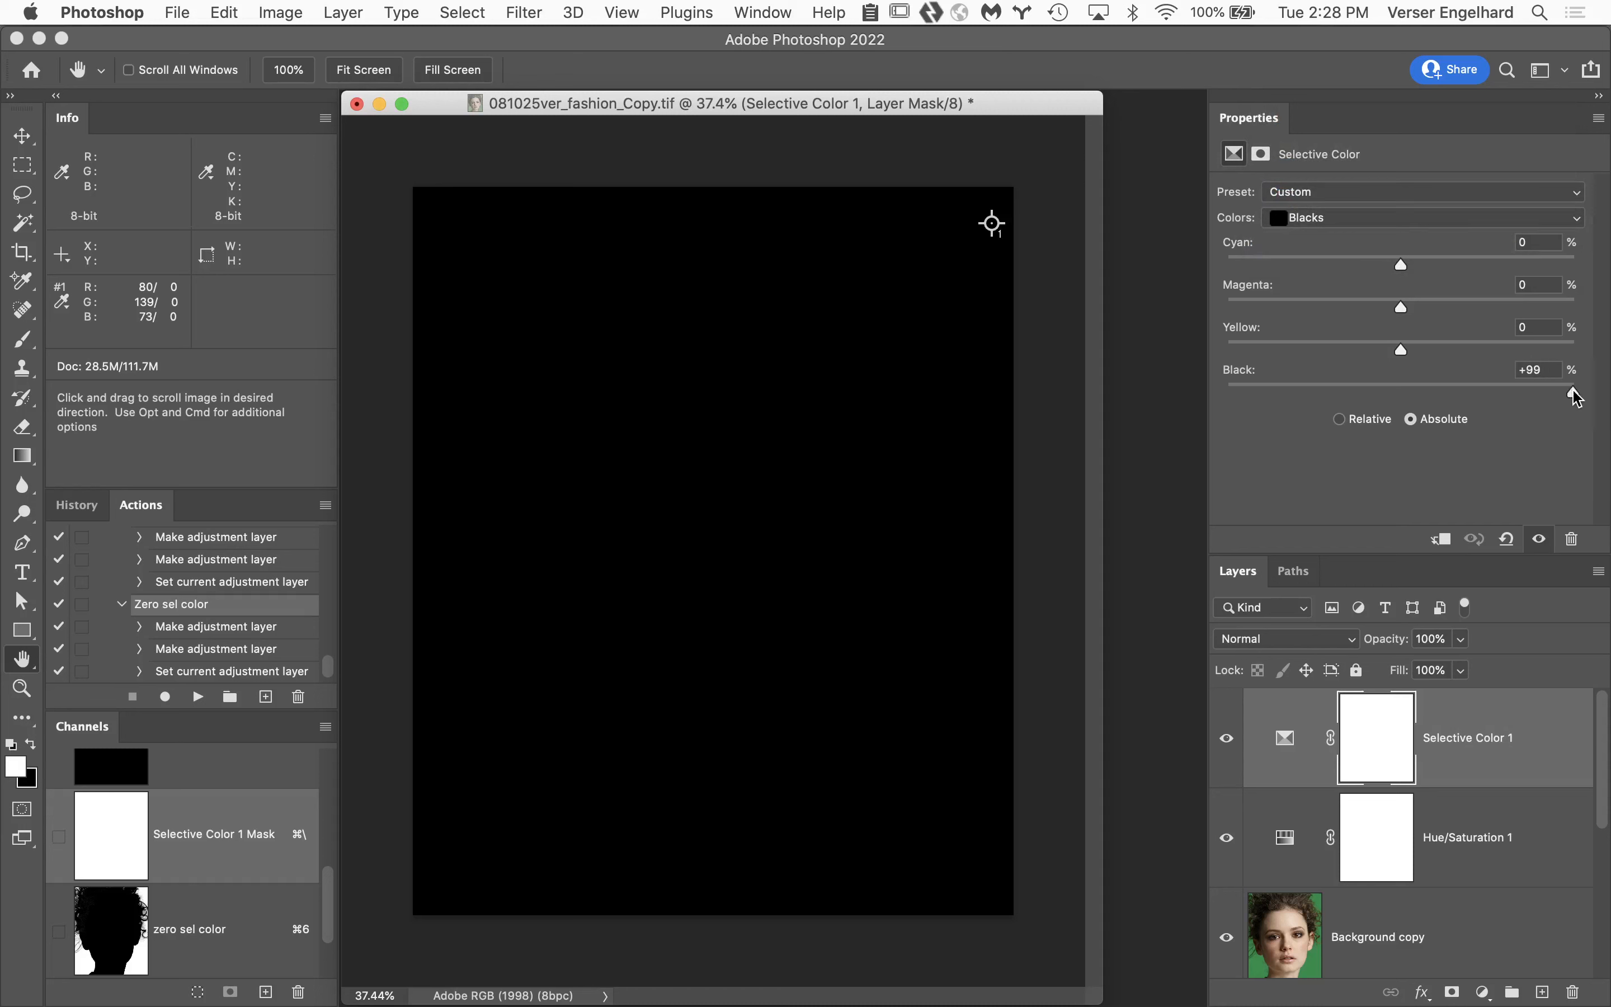
pyautogui.moveTo(1577, 395); pyautogui.dragTo(1227, 392)
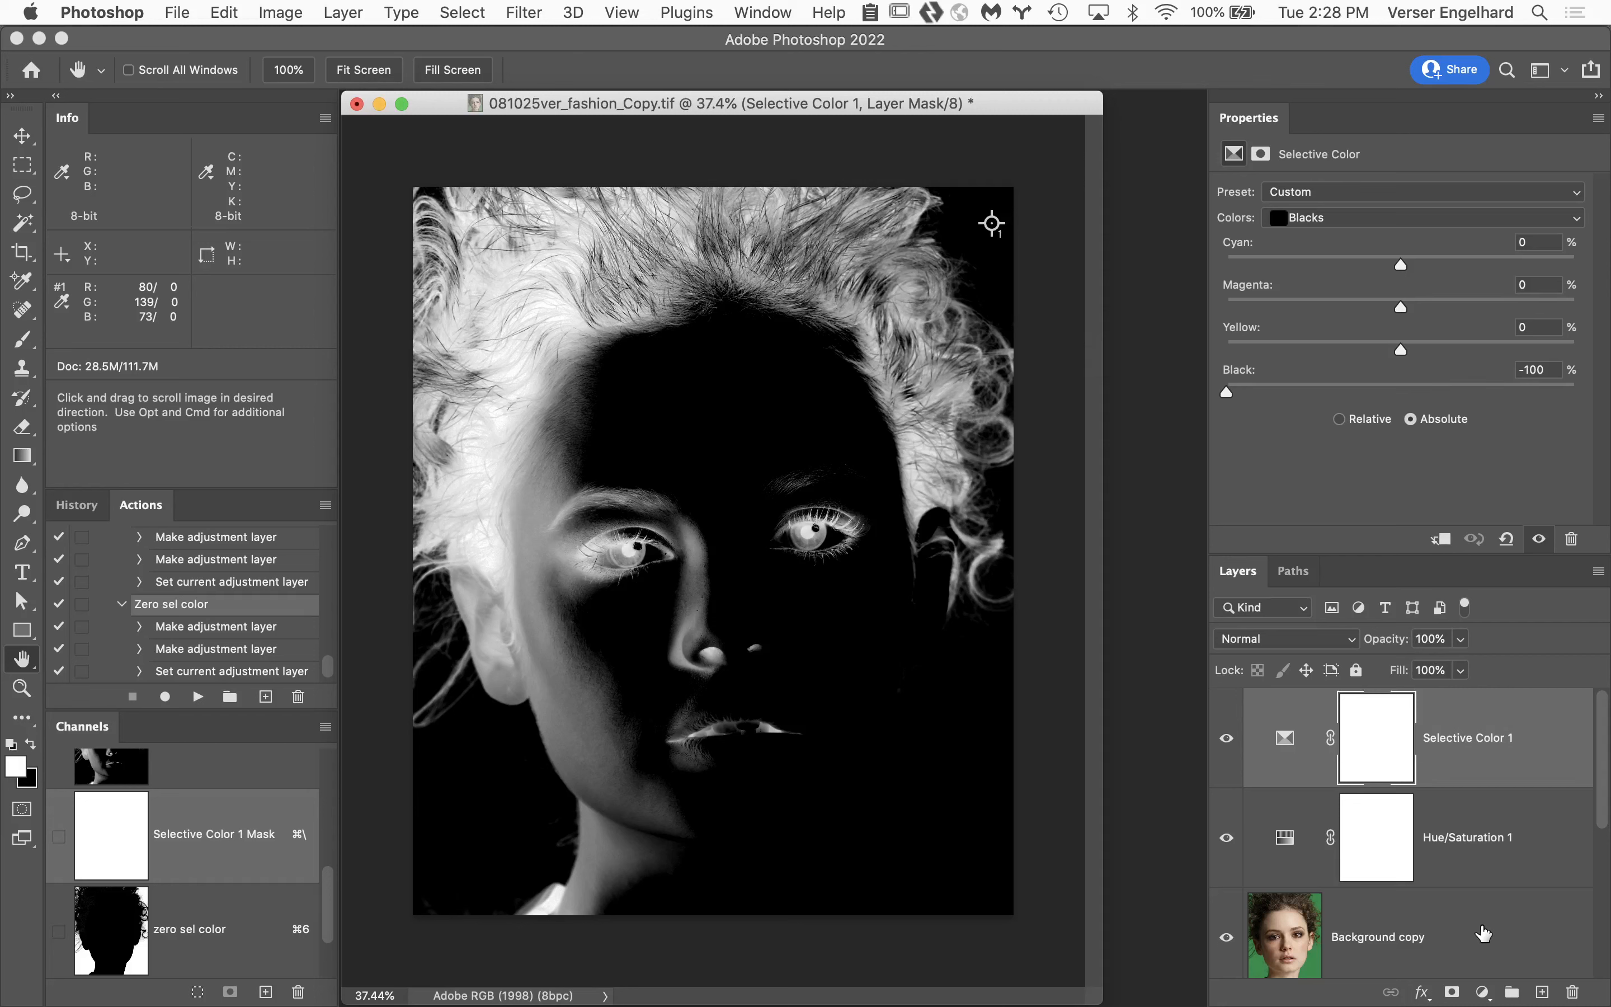
# Duplicate the Blue channel with Background copy active and rename the new channel "shadow mask".
pyautogui.click(1484, 933)
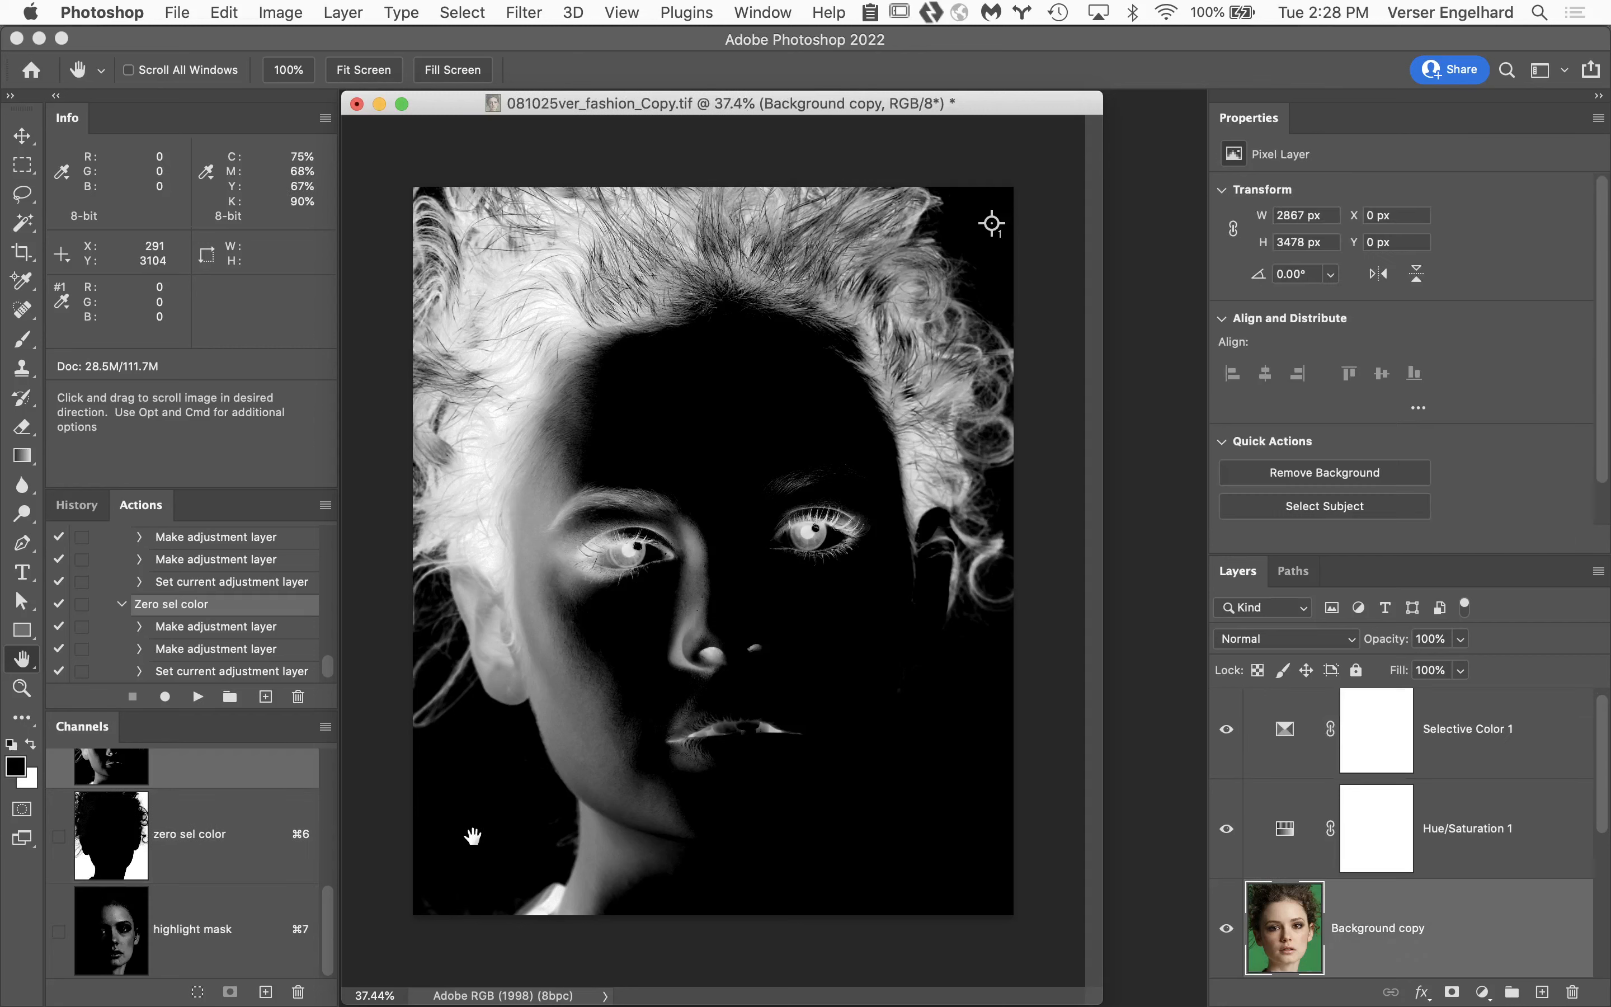
pyautogui.scroll(3, 252, 896)
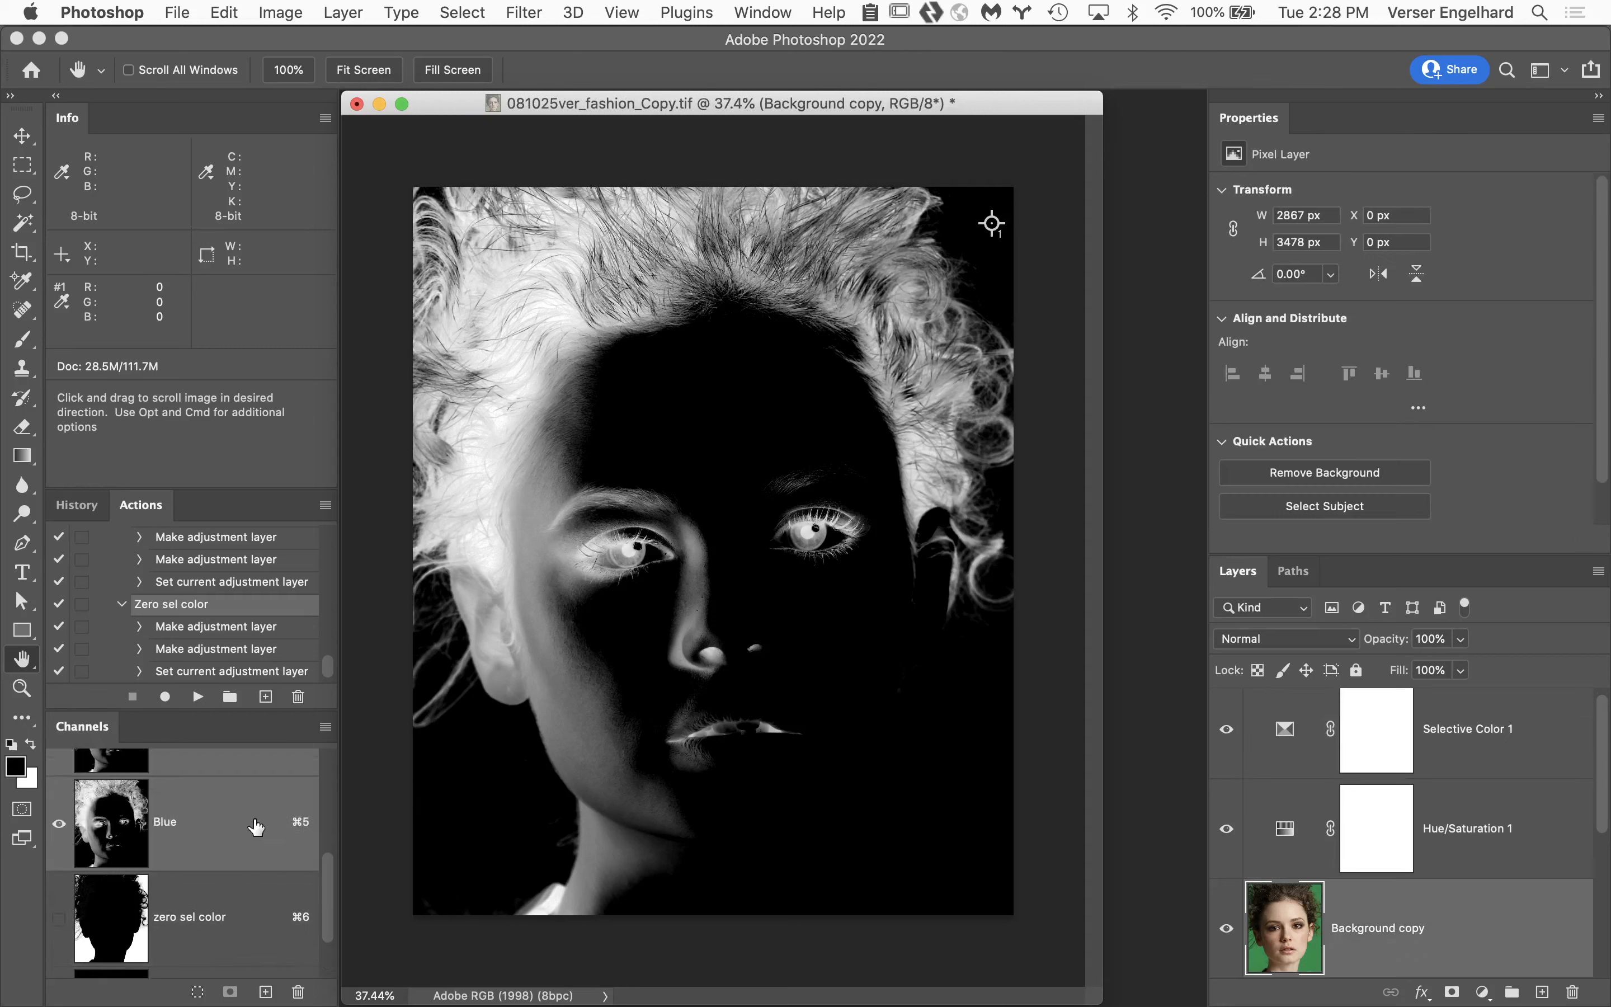
pyautogui.moveTo(257, 826); pyautogui.dragTo(266, 993)
pyautogui.doubleClick(180, 930)
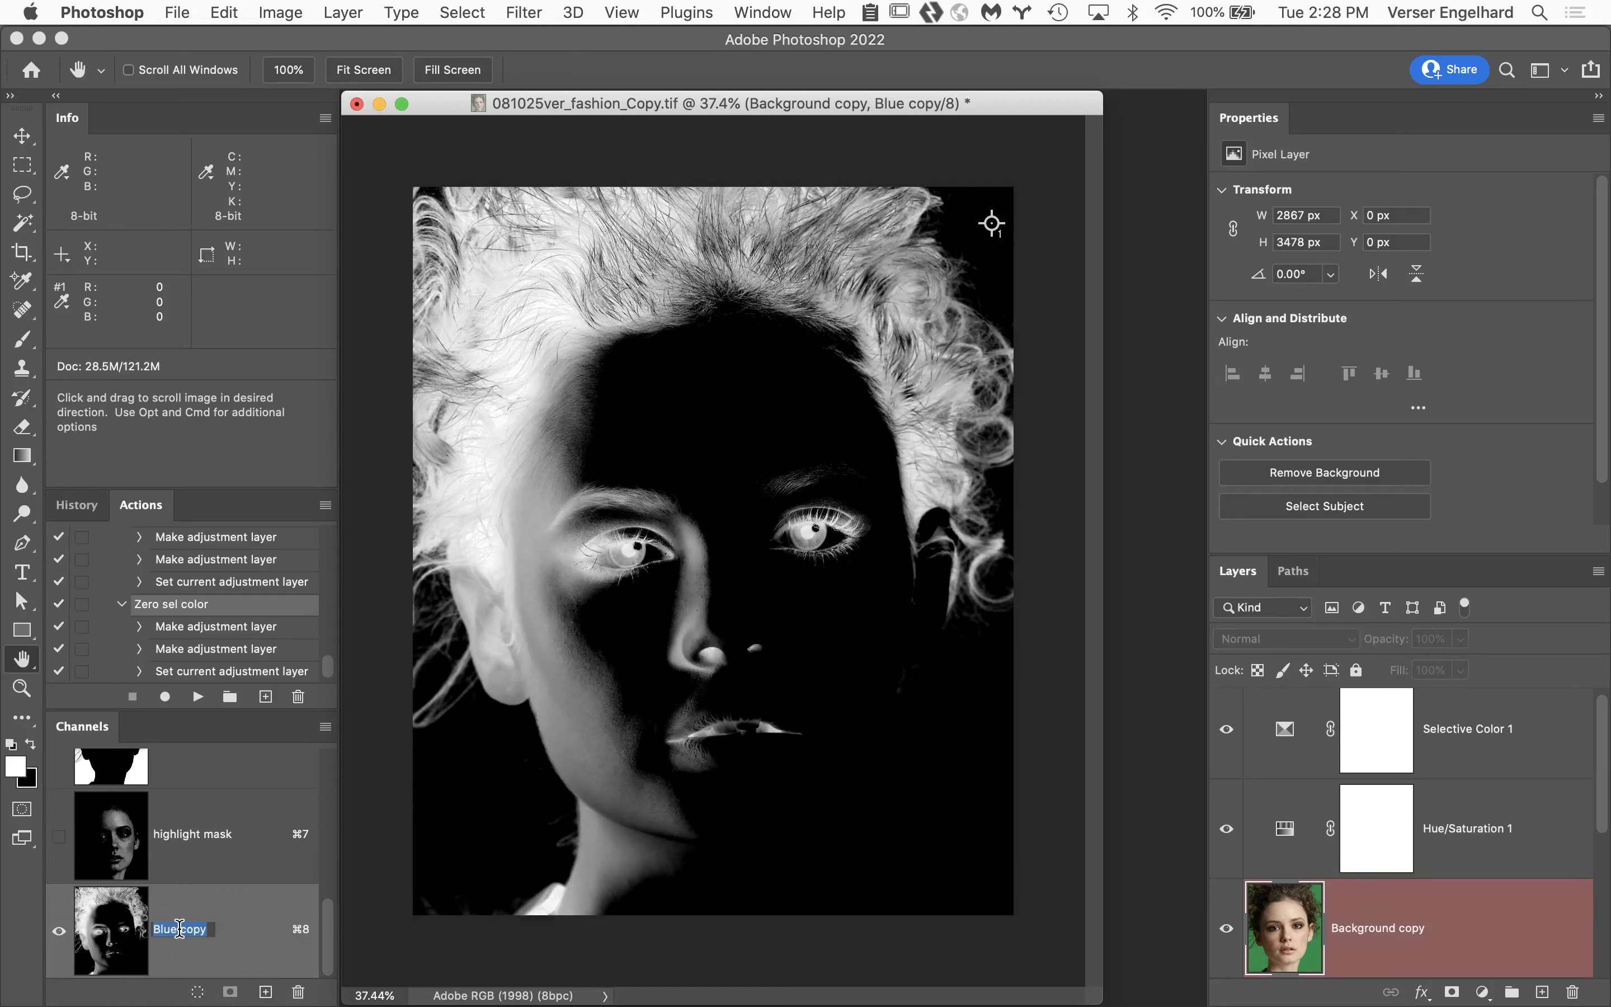
pyautogui.write('shadow mask')
pyautogui.press('Return')
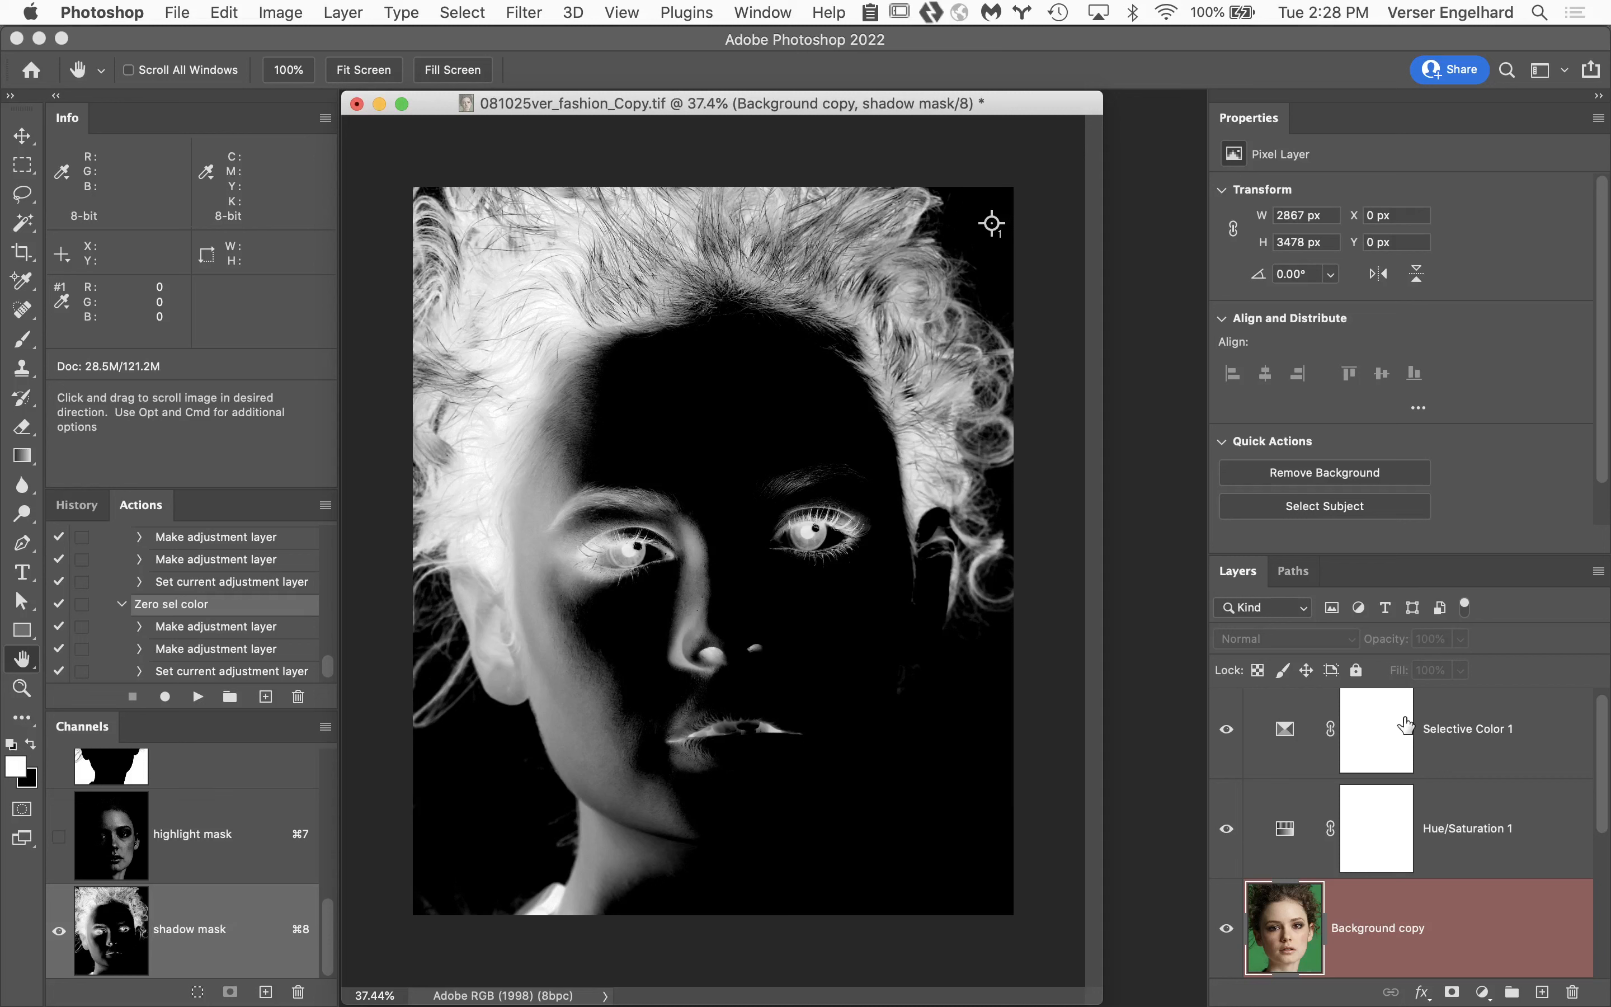
# Set Black to -100% for the Whites in Selective Color 1 to combine the highlight and shadow masks.
pyautogui.click(1509, 751)
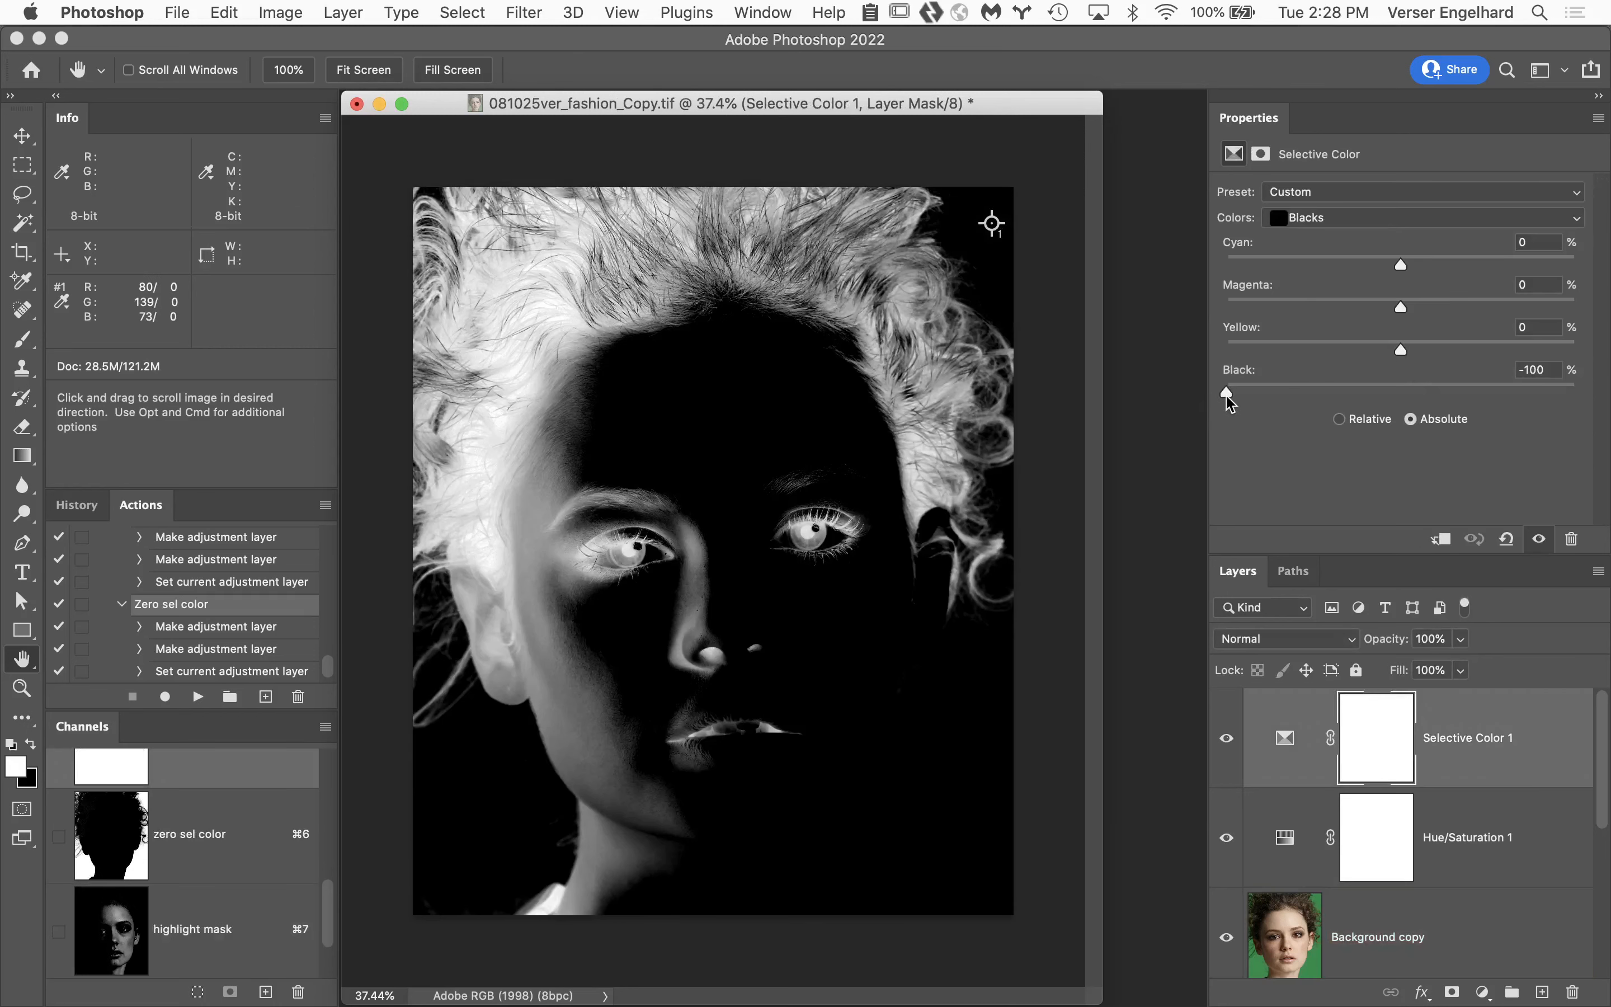
pyautogui.click(1395, 220)
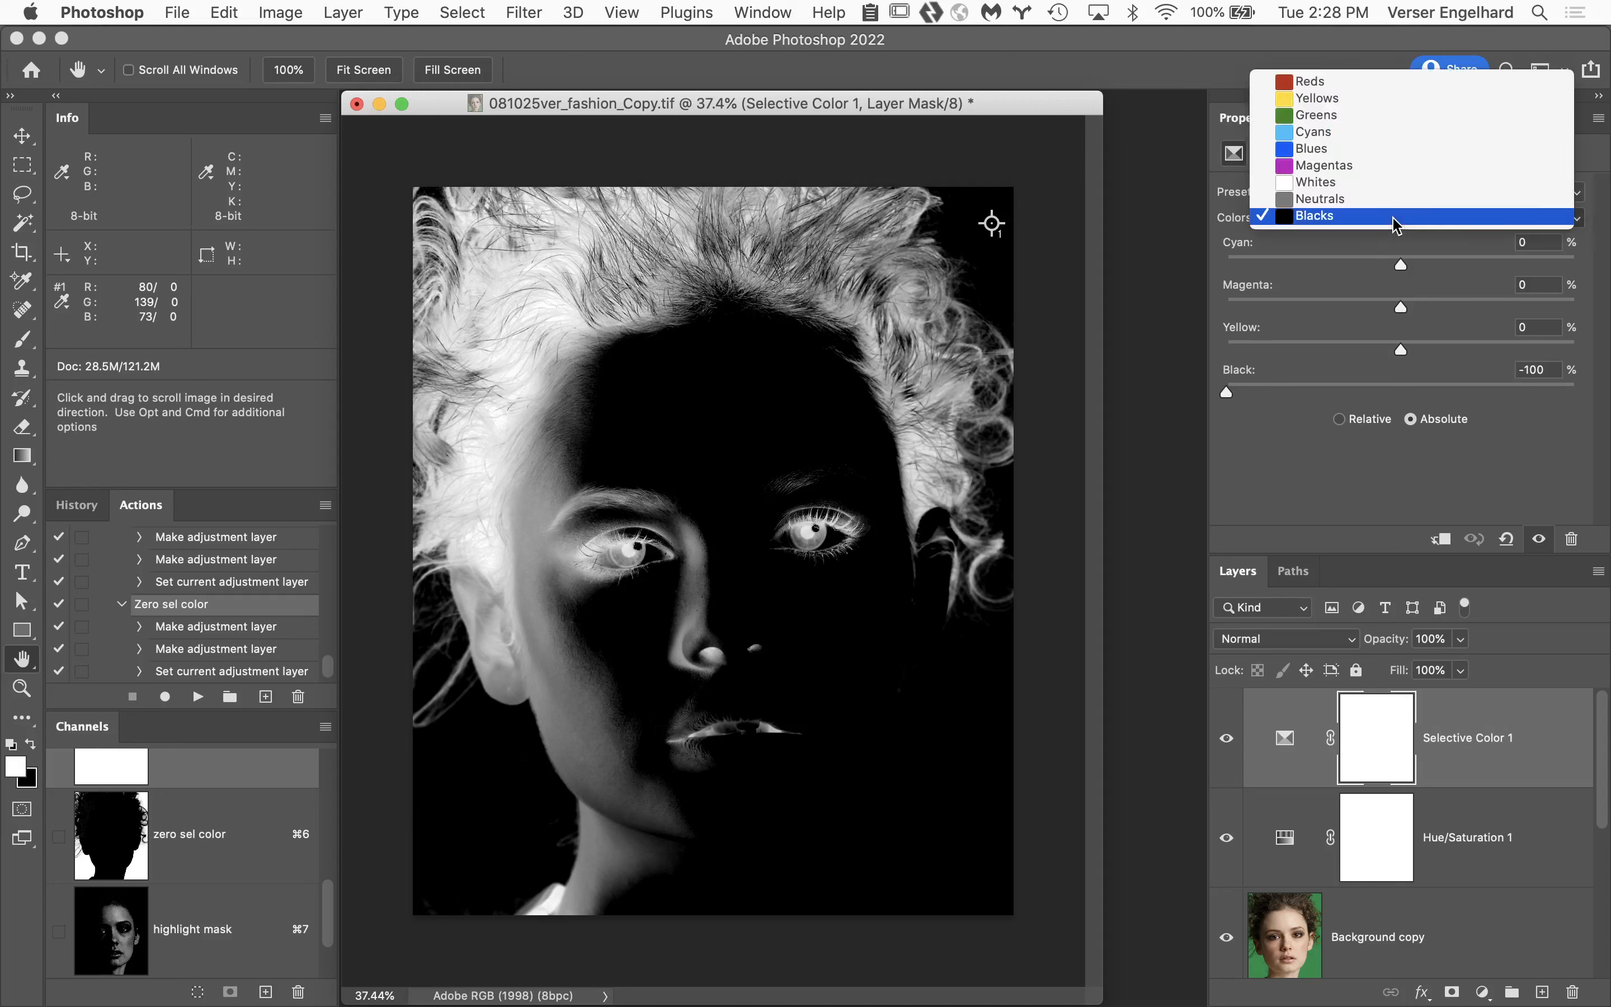
pyautogui.click(1394, 185)
pyautogui.moveTo(1580, 398); pyautogui.dragTo(1226, 398)
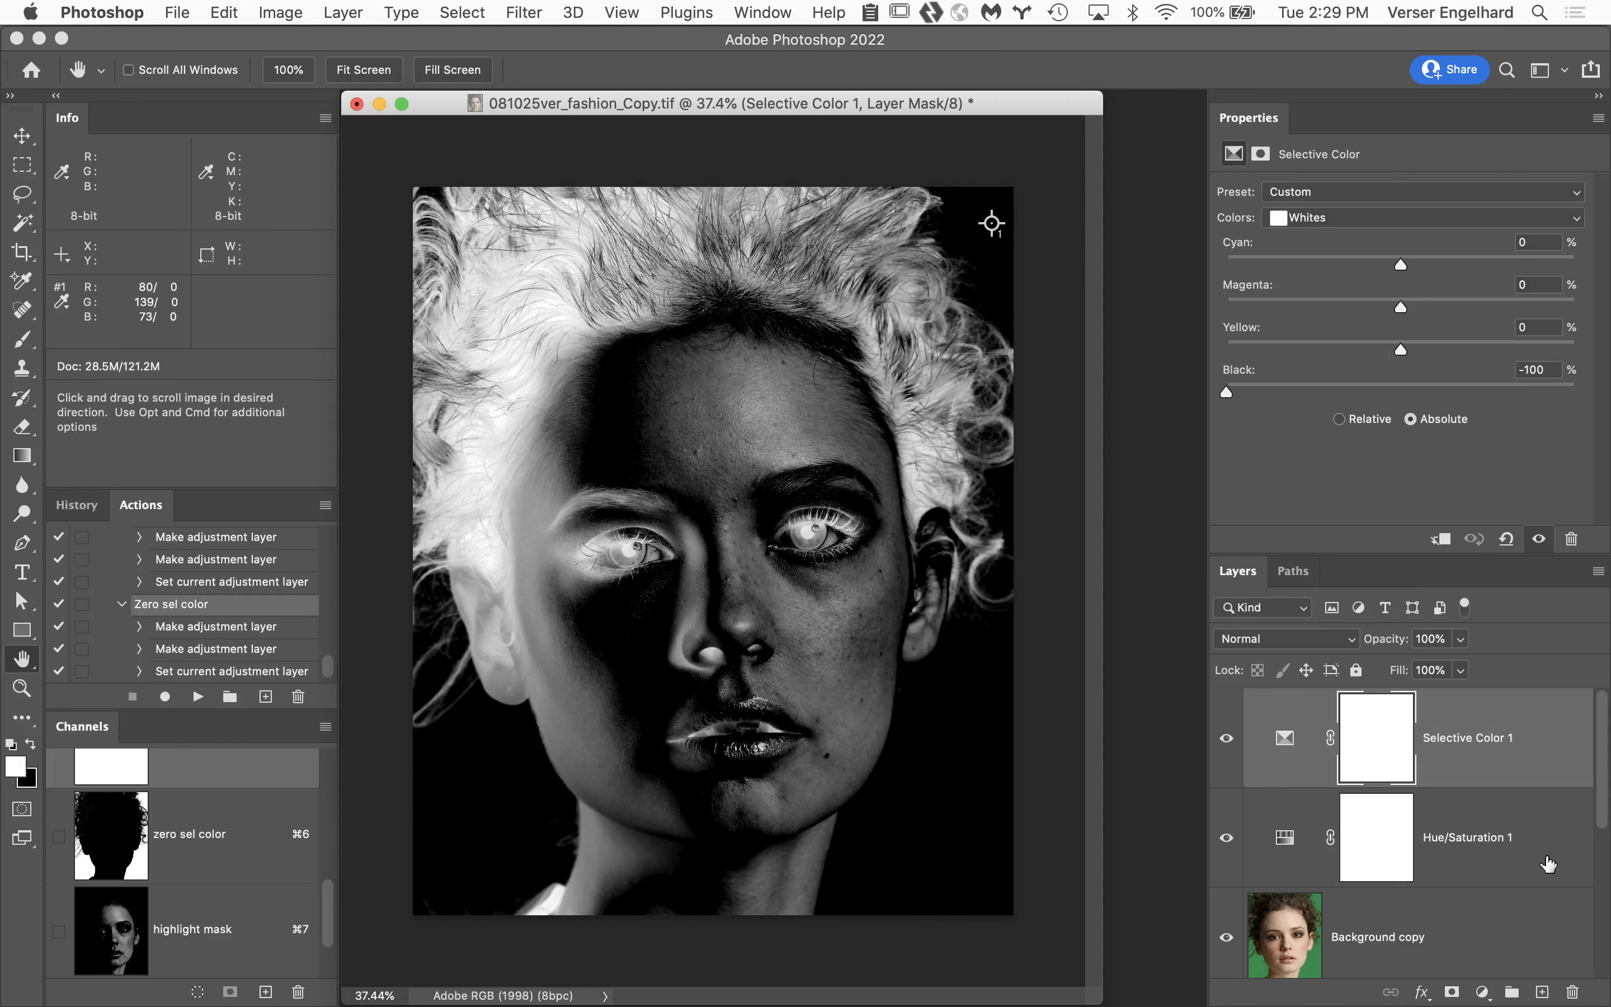
# Delete the Hue/Saturation 1 and Selective Color 1 adjustment layers above Background copy.
pyautogui.moveTo(1548, 864); pyautogui.dragTo(1572, 993)
pyautogui.moveTo(1521, 786); pyautogui.dragTo(1572, 991)
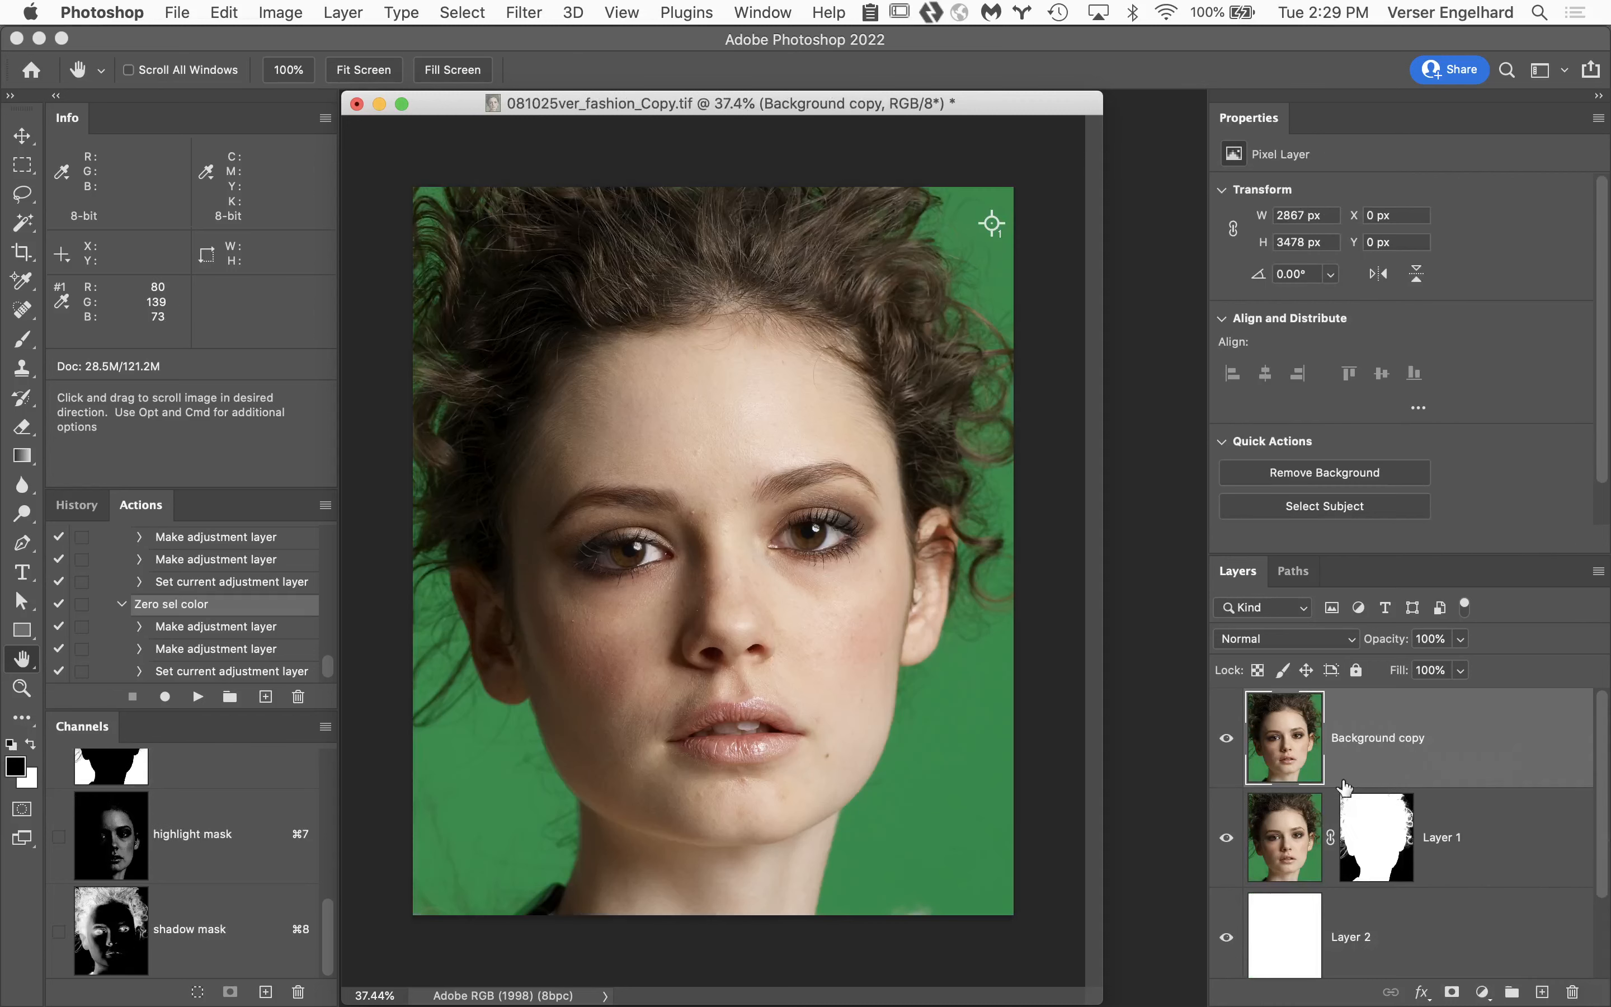
# Load the shadow mask channel as a selection and add a Hue/Saturation adjustment through it, with Colorize enabled and Hue 246.
pyautogui.keyDown('super'); pyautogui.click(104, 928); pyautogui.keyUp('super')
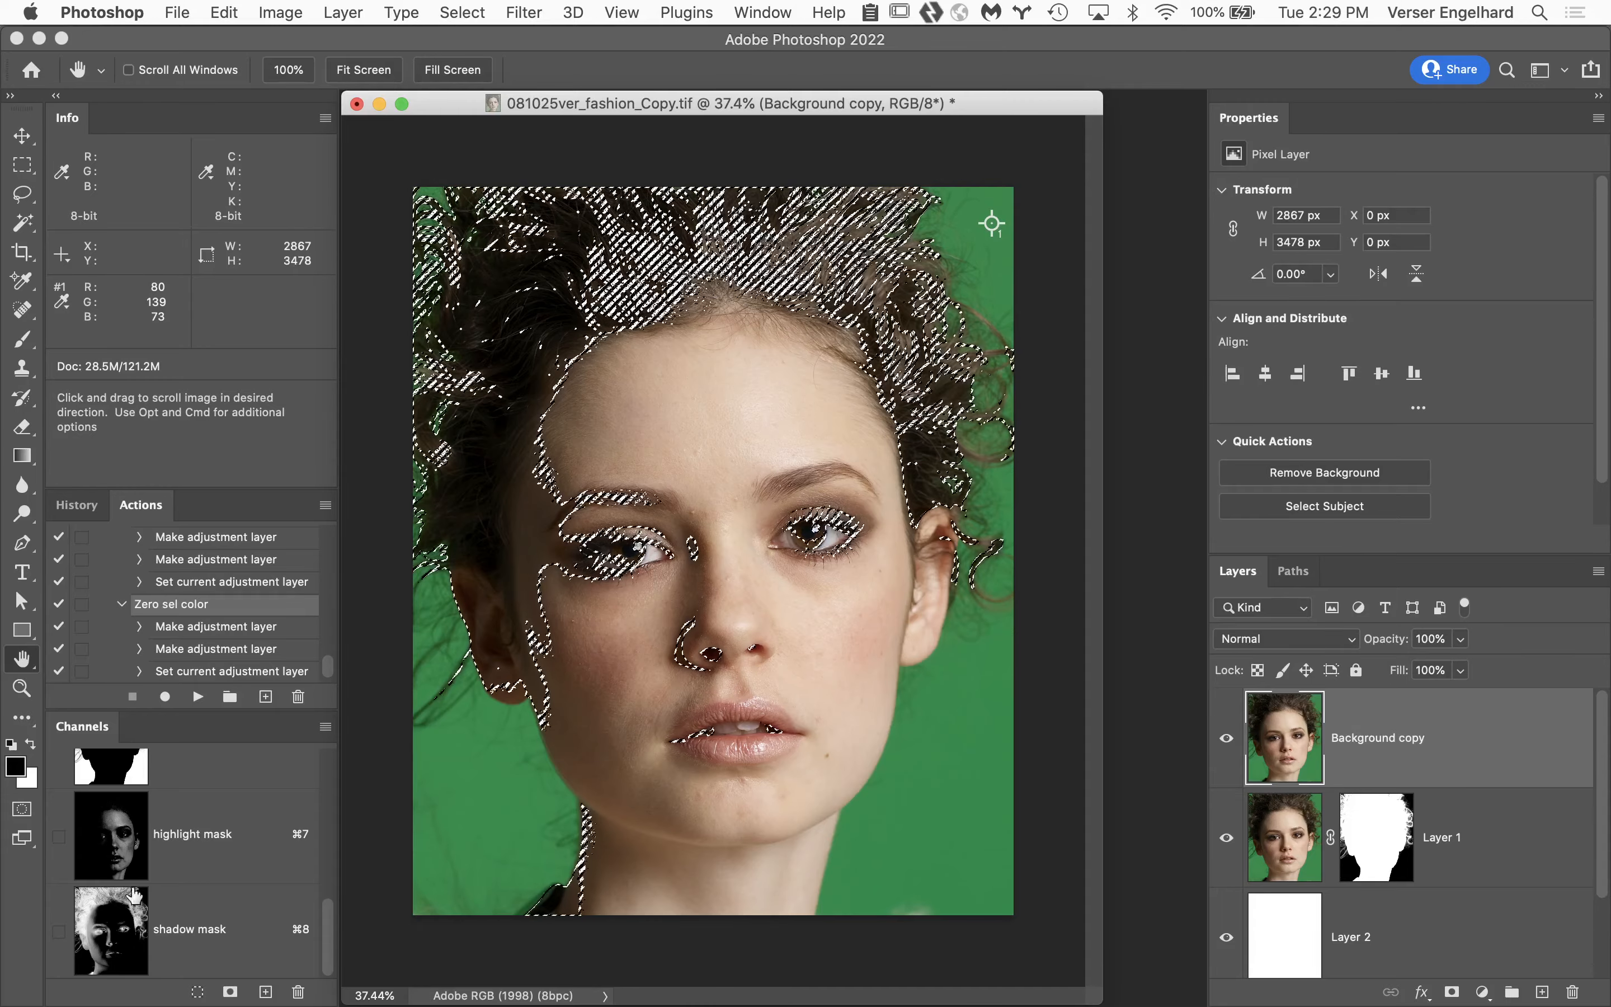
pyautogui.click(1483, 991)
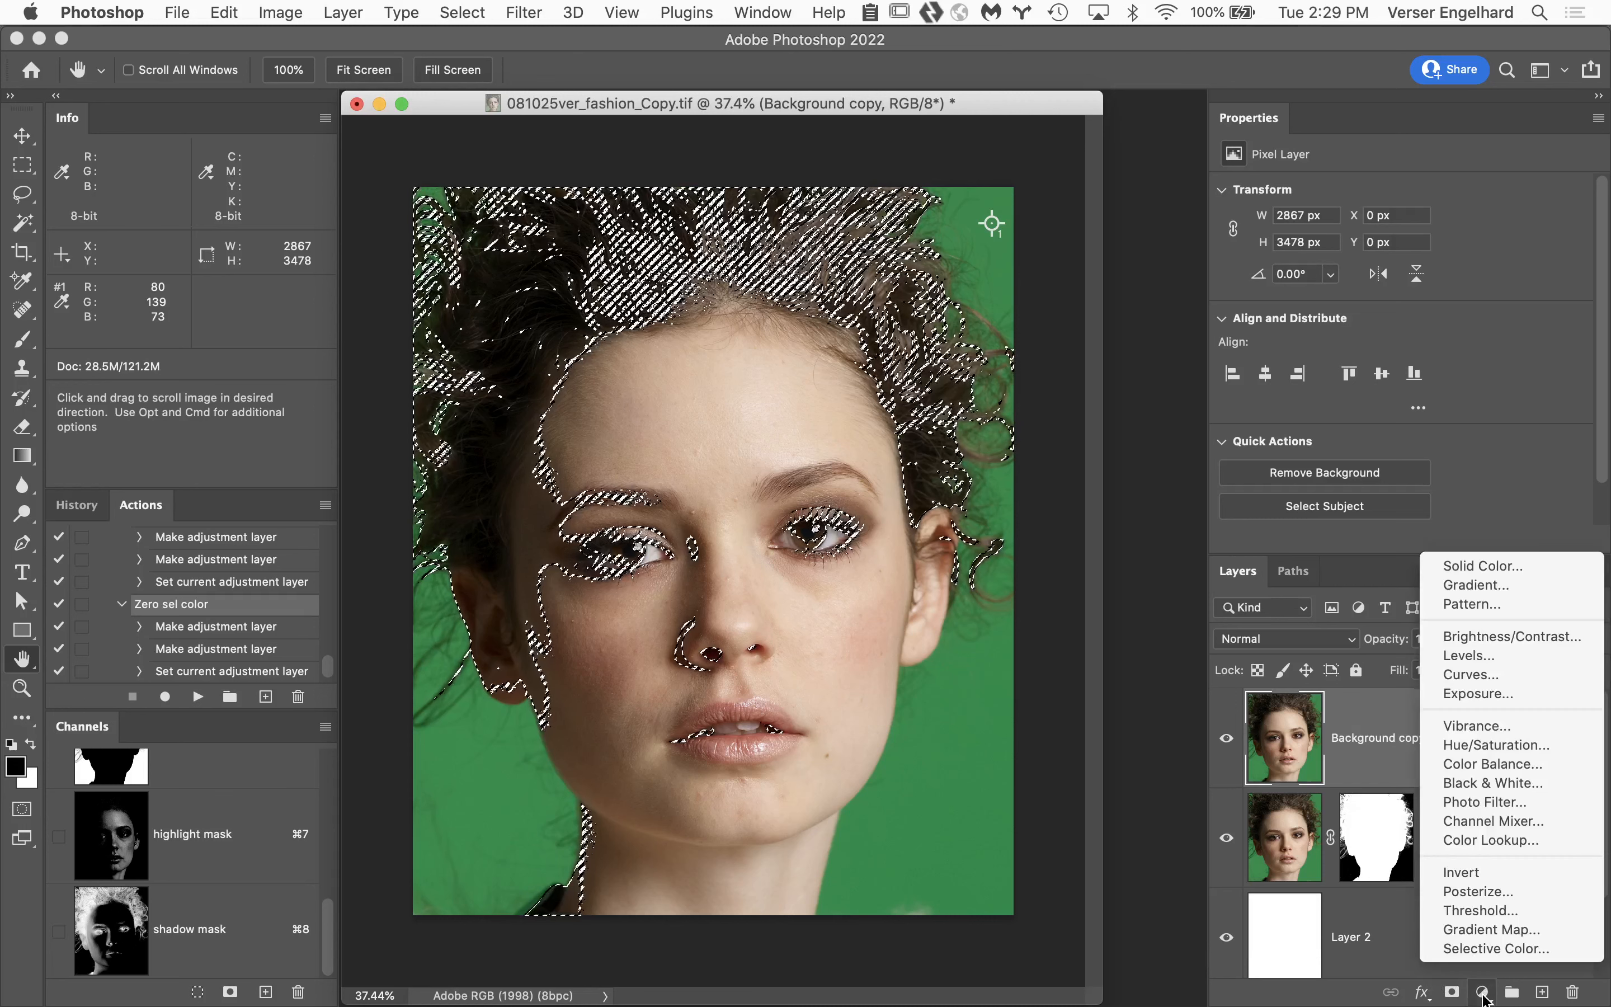
pyautogui.click(1492, 748)
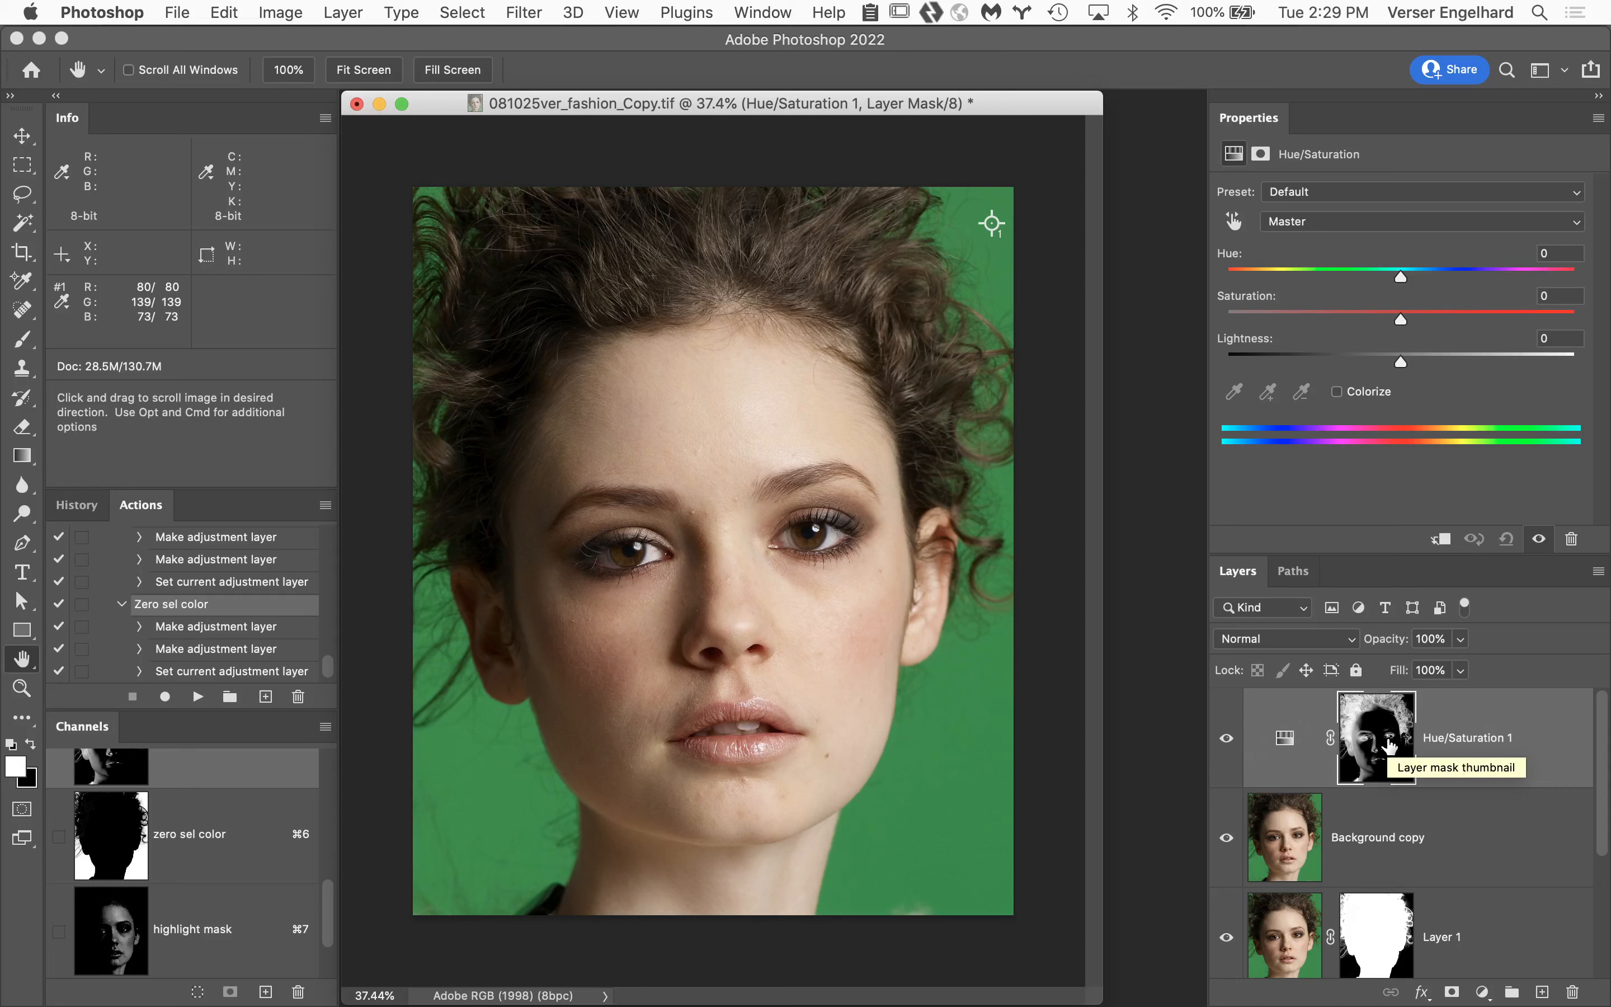
pyautogui.click(1336, 393)
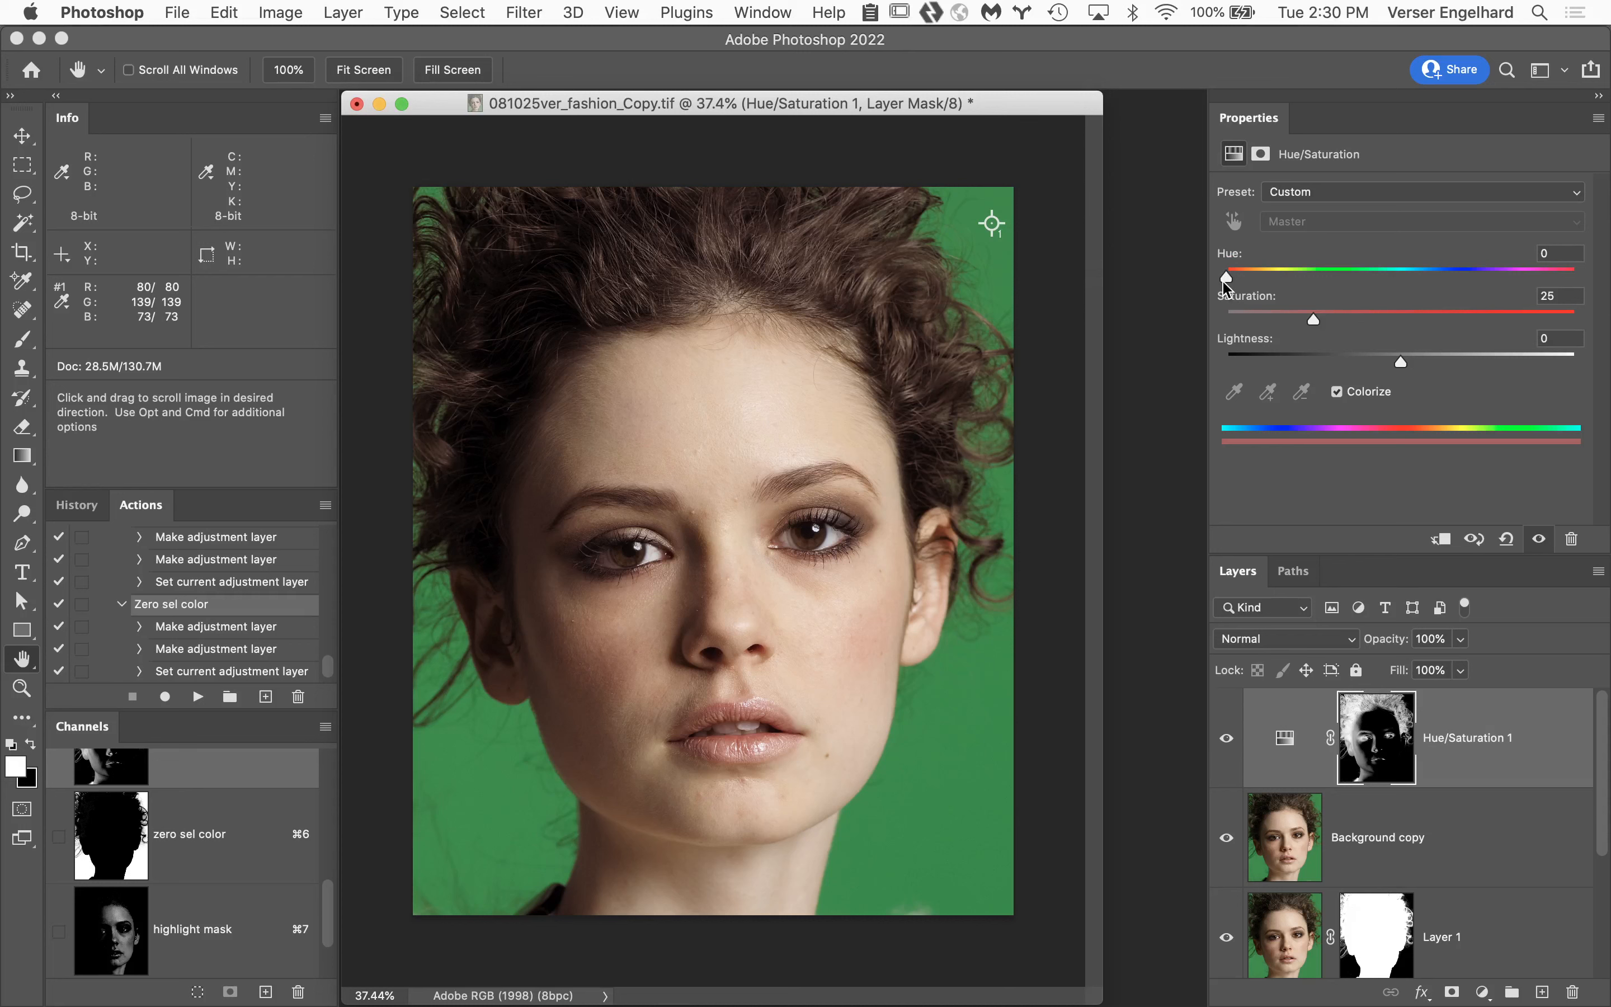
pyautogui.moveTo(1227, 286); pyautogui.dragTo(1465, 291)
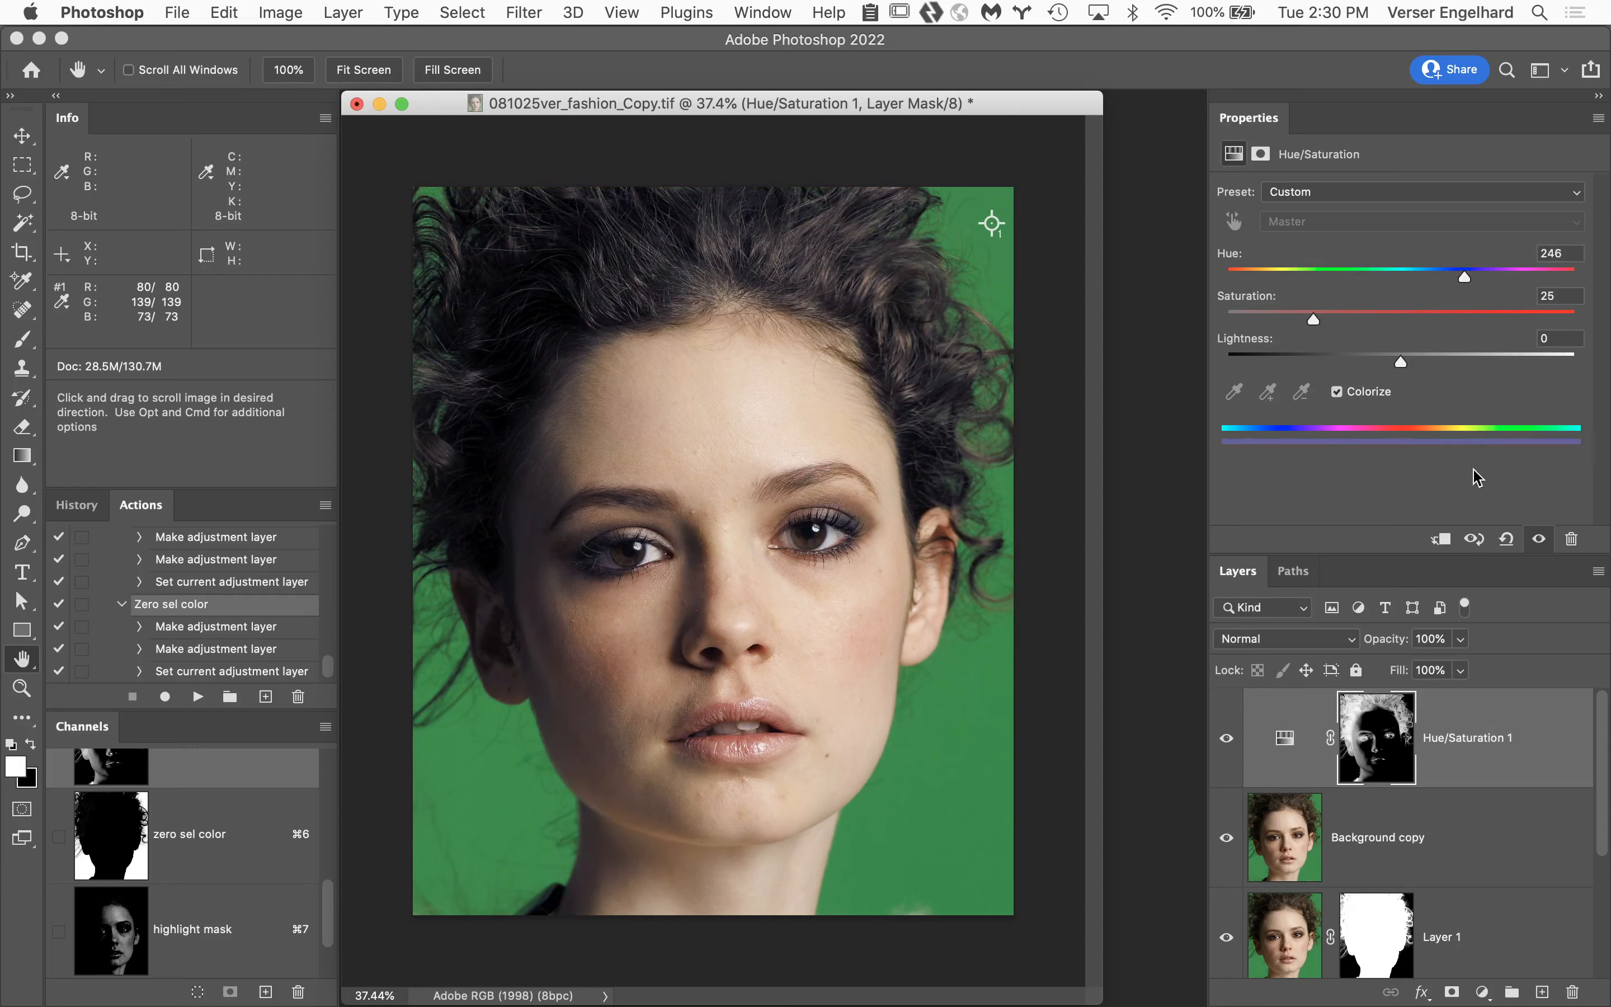
# Compare the shadow tint at reduced and full opacity, and try doubling it with a duplicate of the Hue/Saturation 1 layer.
pyautogui.click(1226, 740)
pyautogui.click(1226, 739)
pyautogui.moveTo(1387, 643); pyautogui.dragTo(1325, 650)
pyautogui.moveTo(1374, 647); pyautogui.dragTo(1502, 658)
pyautogui.press('super+j')
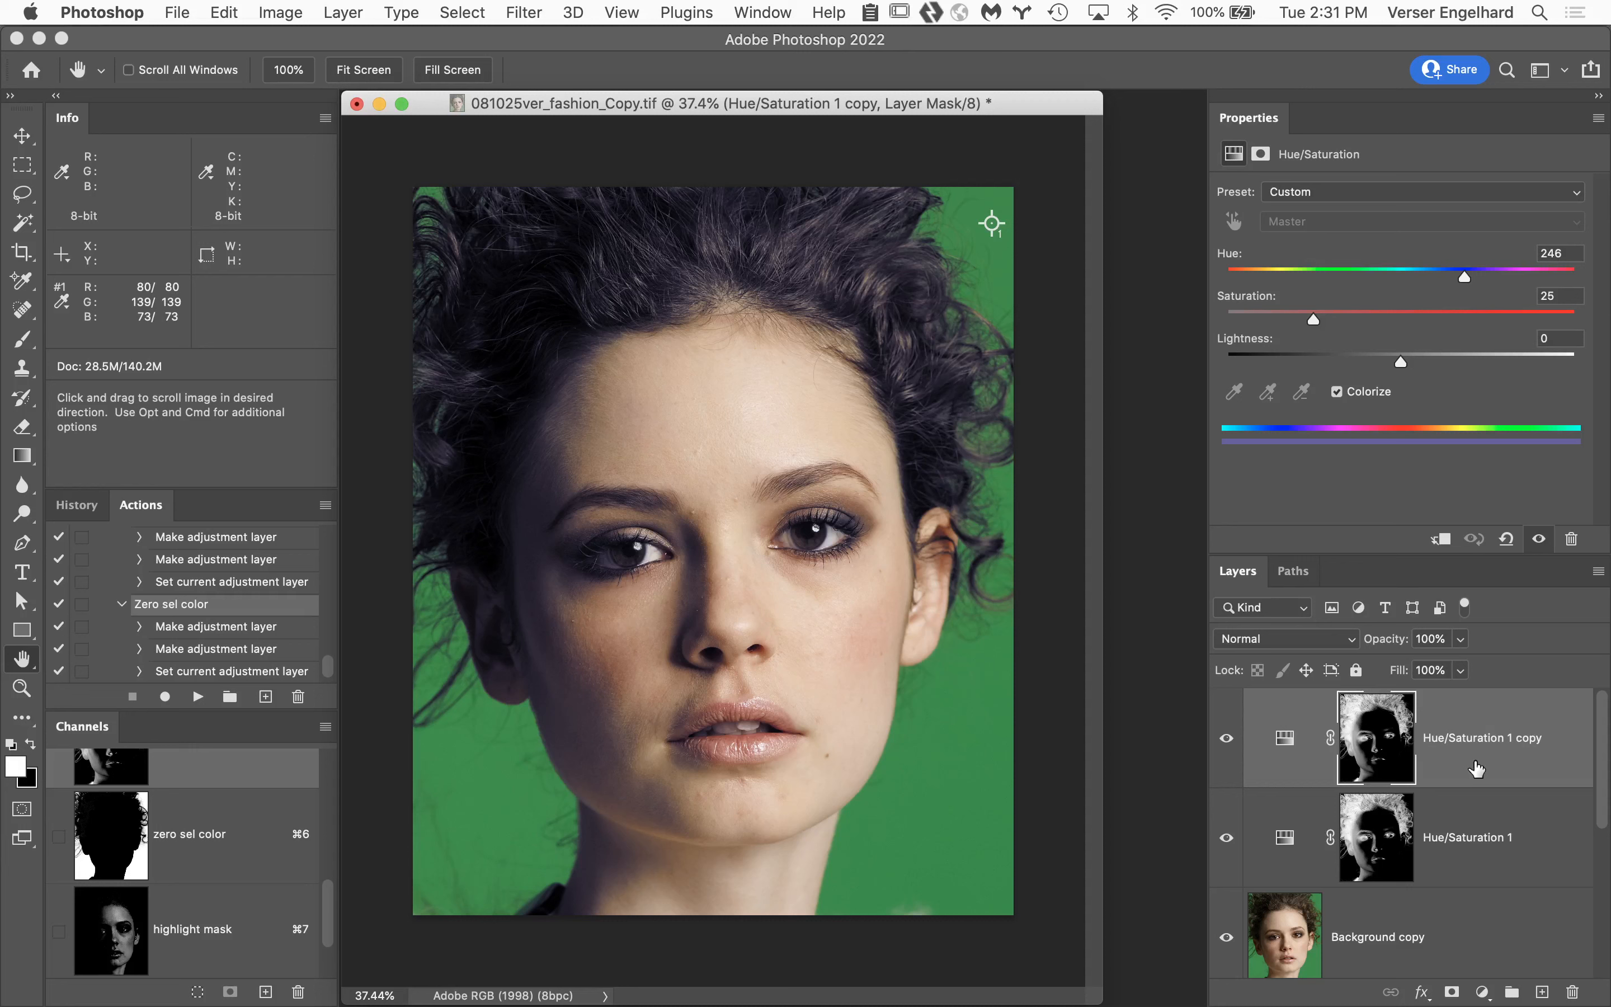
pyautogui.moveTo(1517, 770); pyautogui.dragTo(1575, 997)
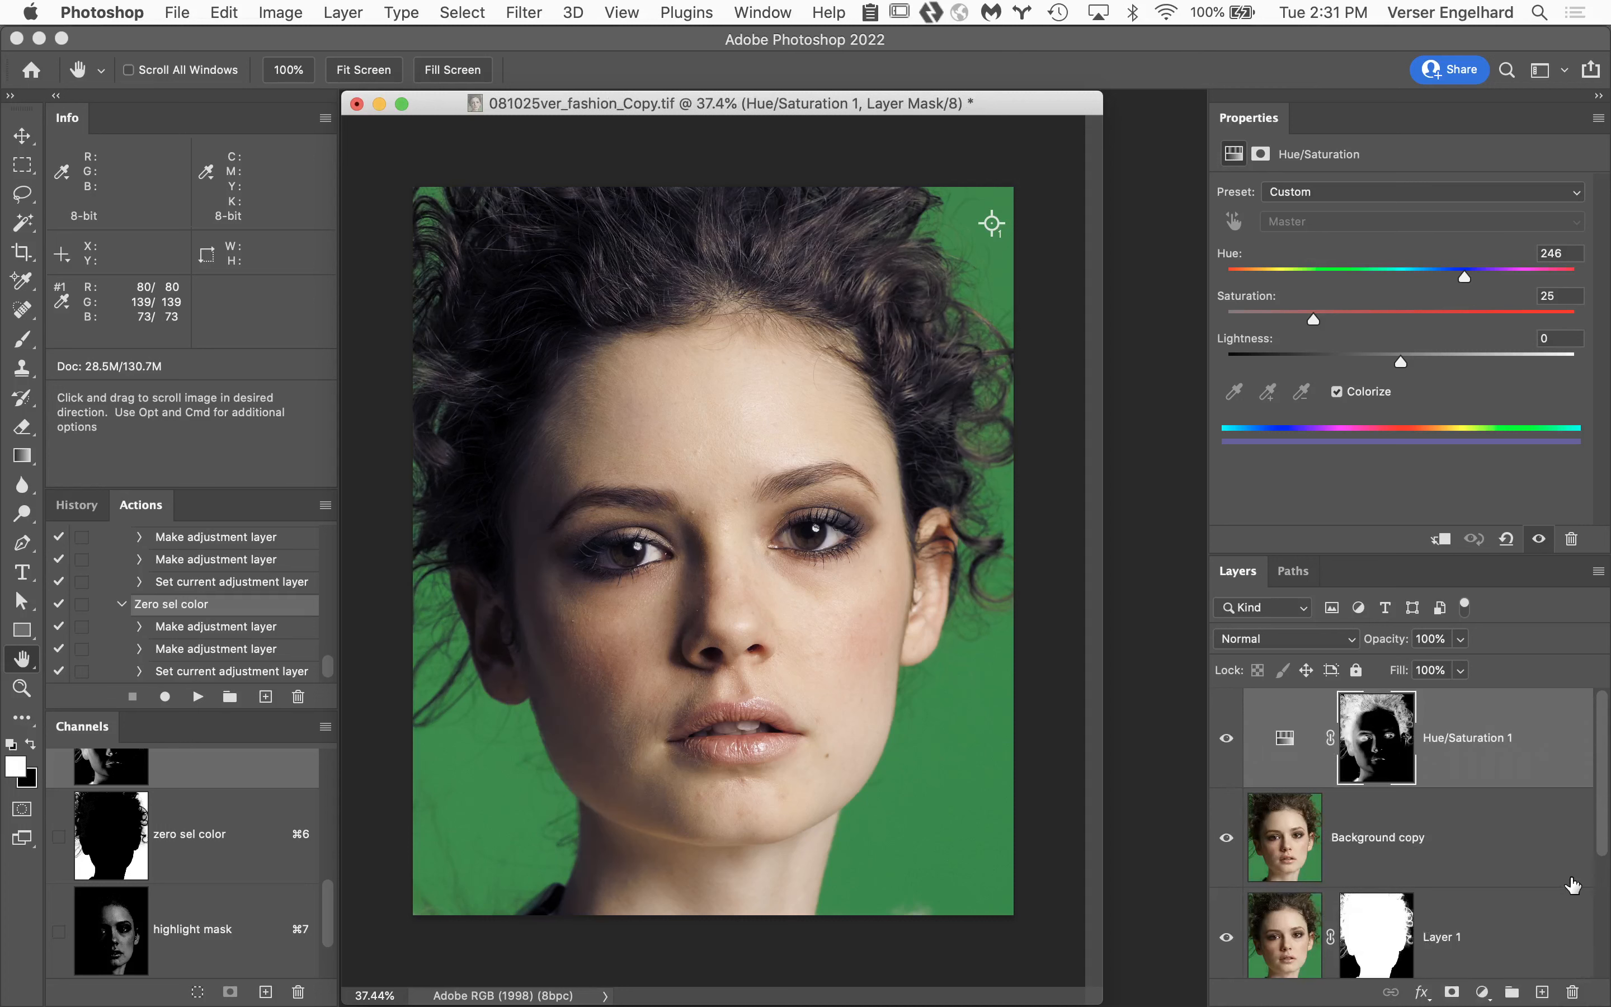
# Try a Levels adjustment on the isolated Hue/Saturation 1 layer mask with the white input level at 171.
pyautogui.keyDown('alt'); pyautogui.click(1373, 745); pyautogui.keyUp('alt')
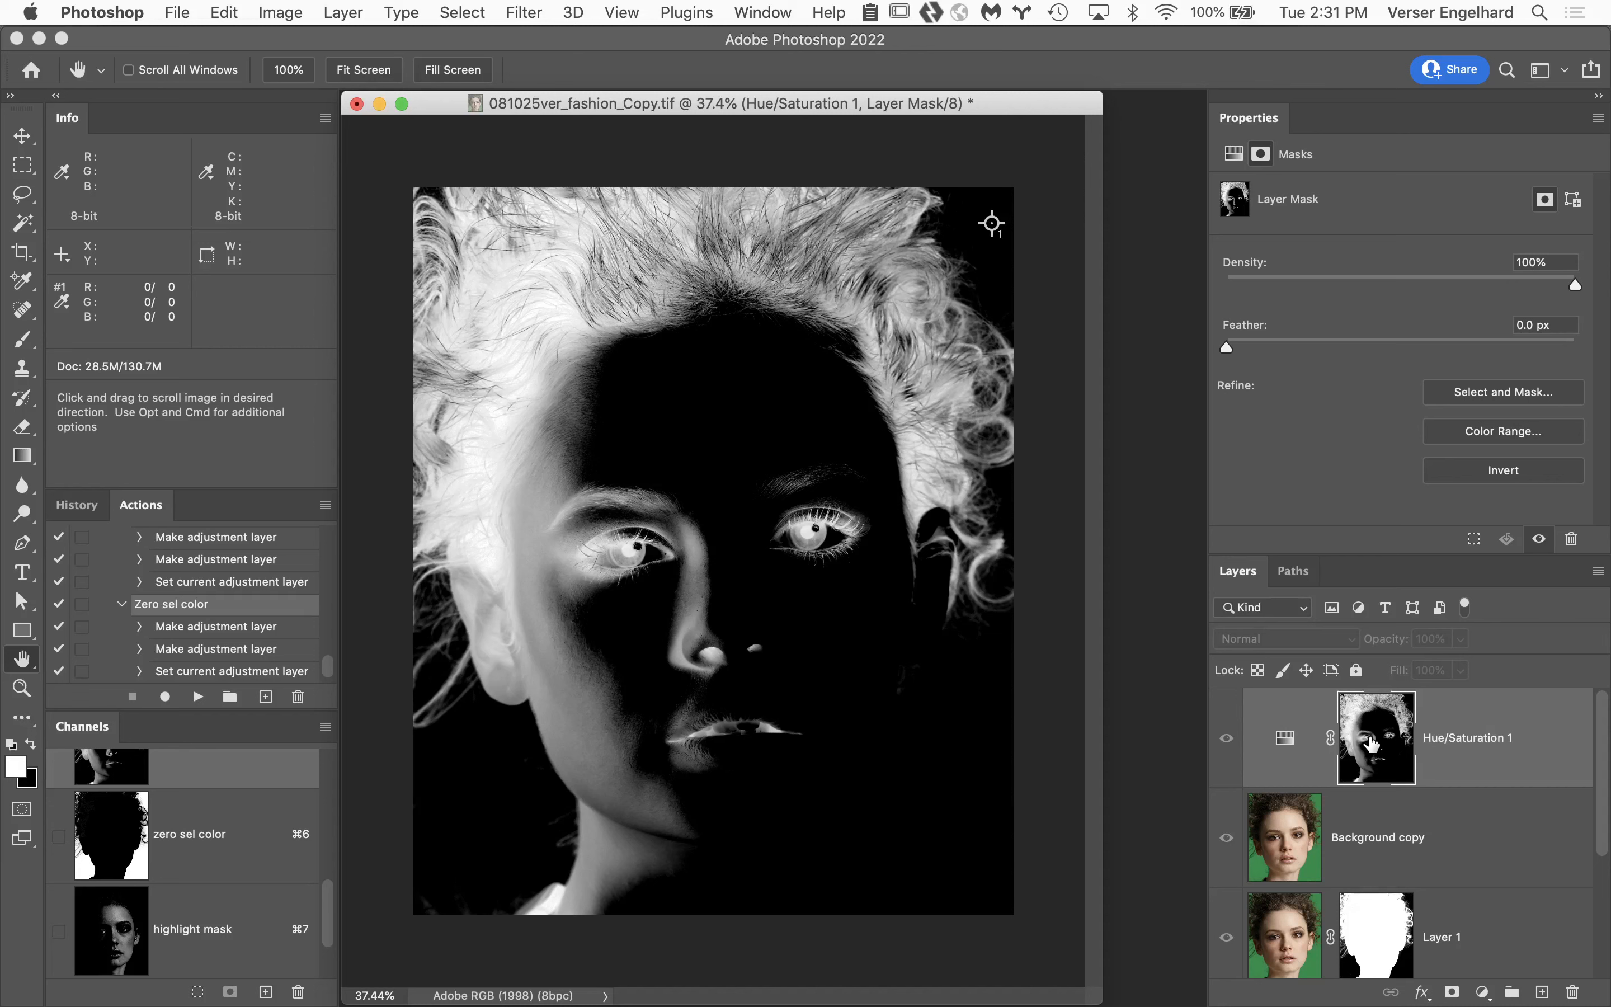
pyautogui.press('super+l')
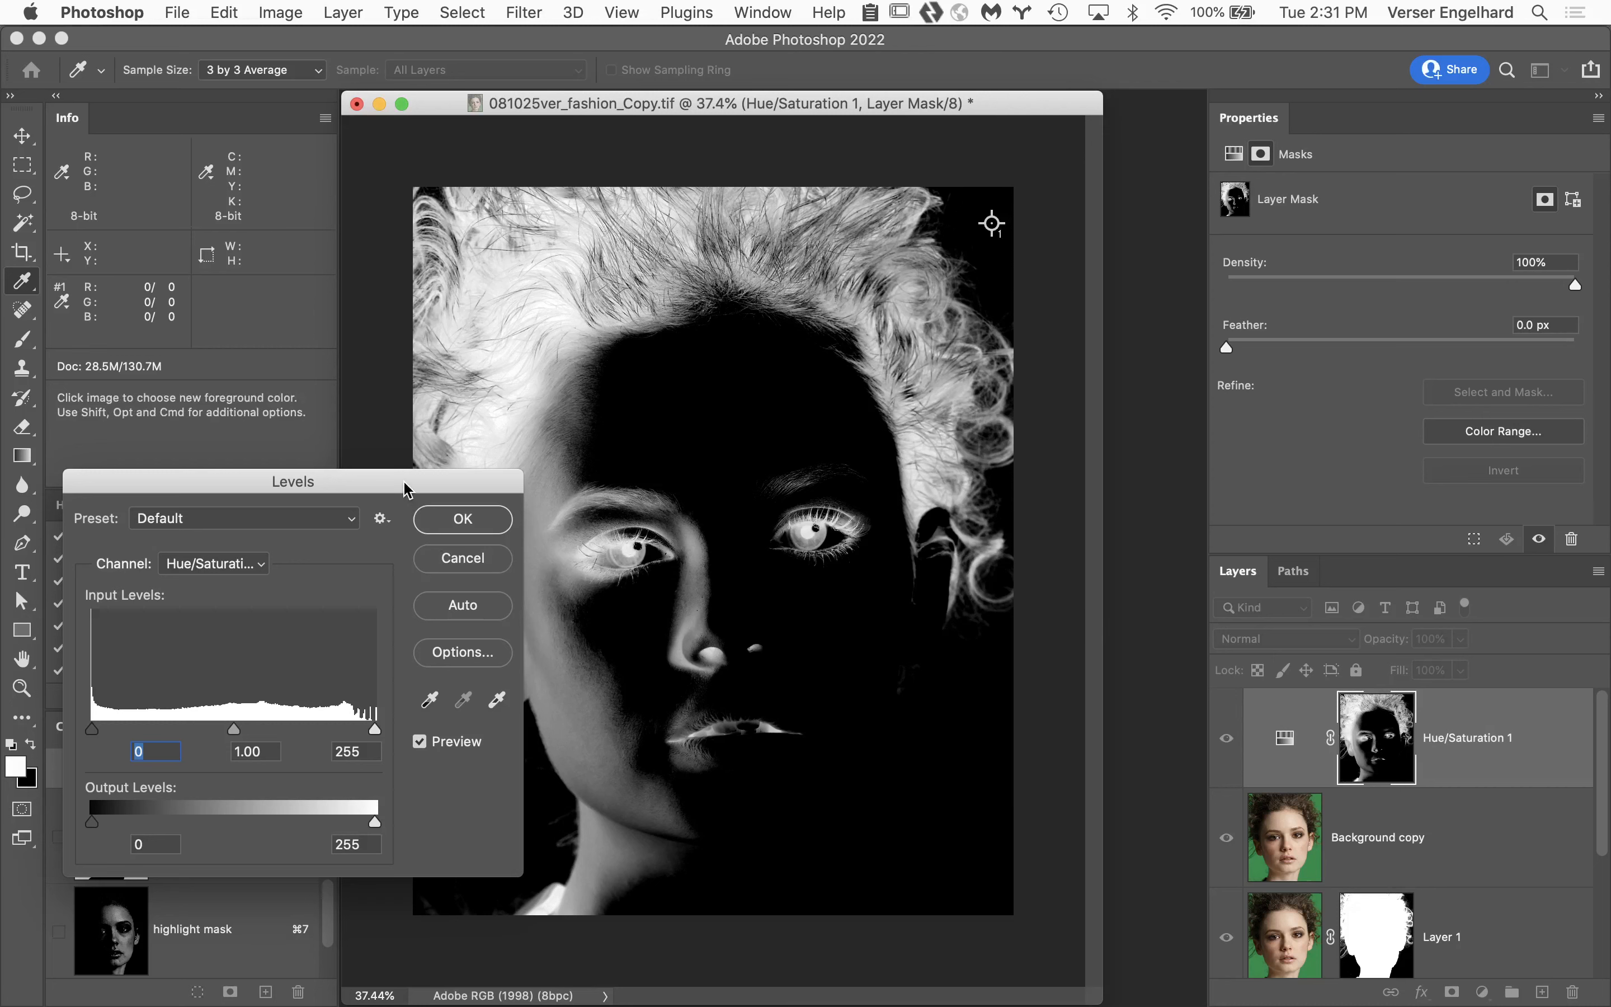
pyautogui.moveTo(405, 490); pyautogui.dragTo(1496, 152)
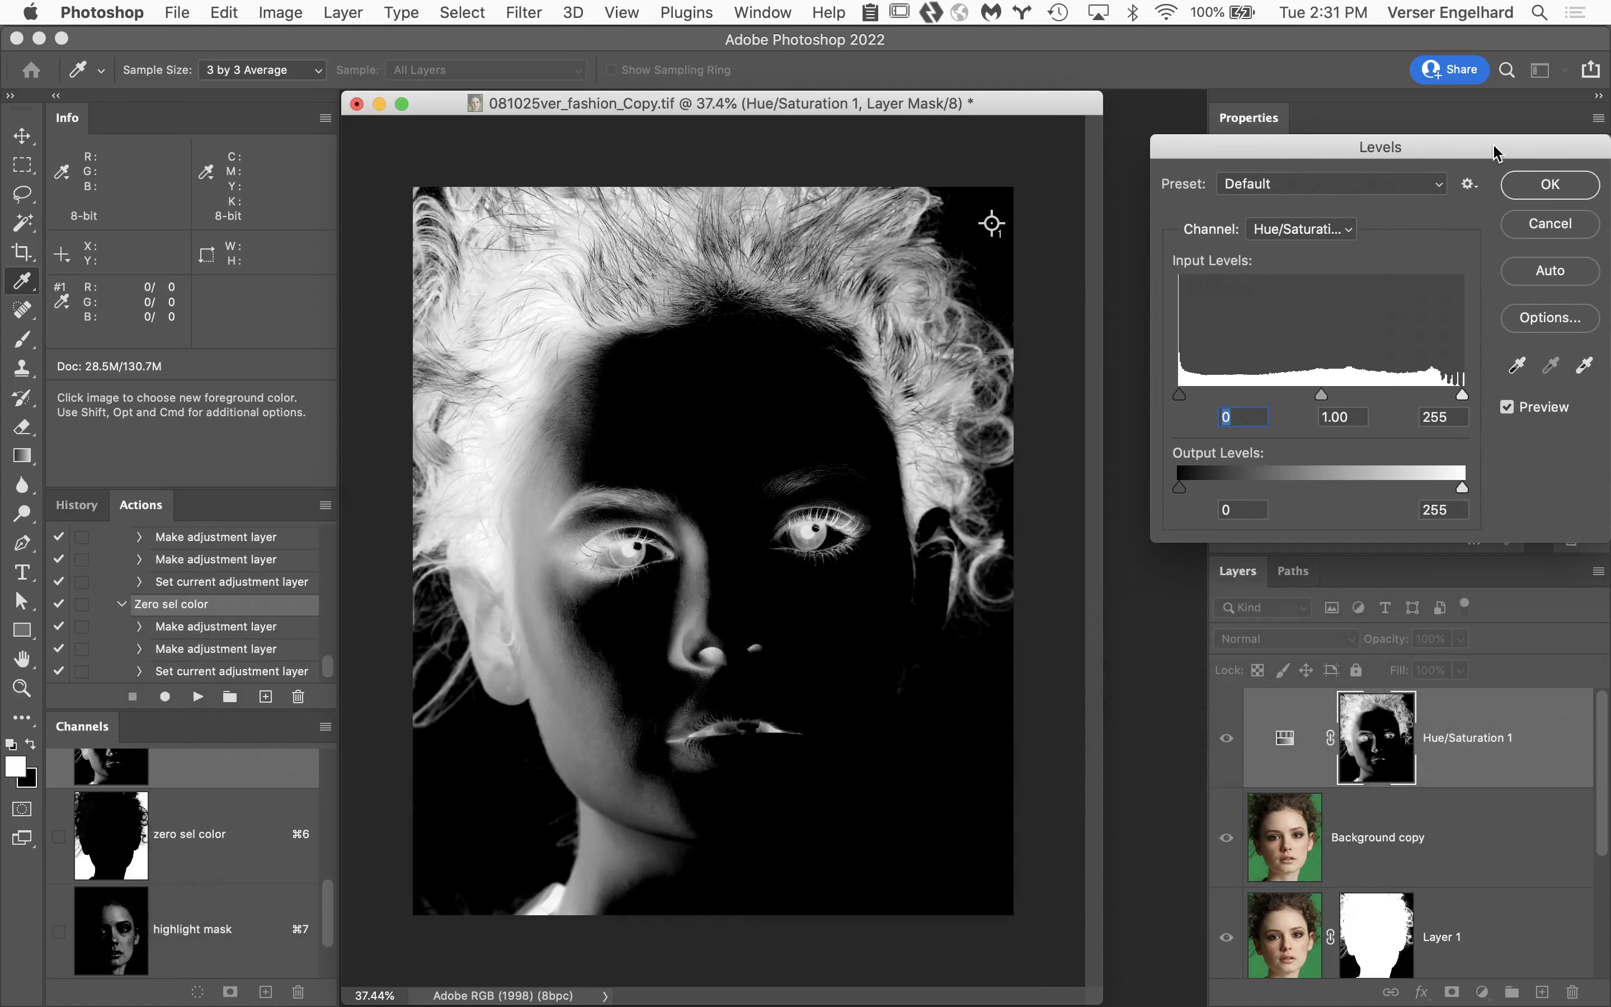
pyautogui.moveTo(1464, 392); pyautogui.dragTo(1369, 392)
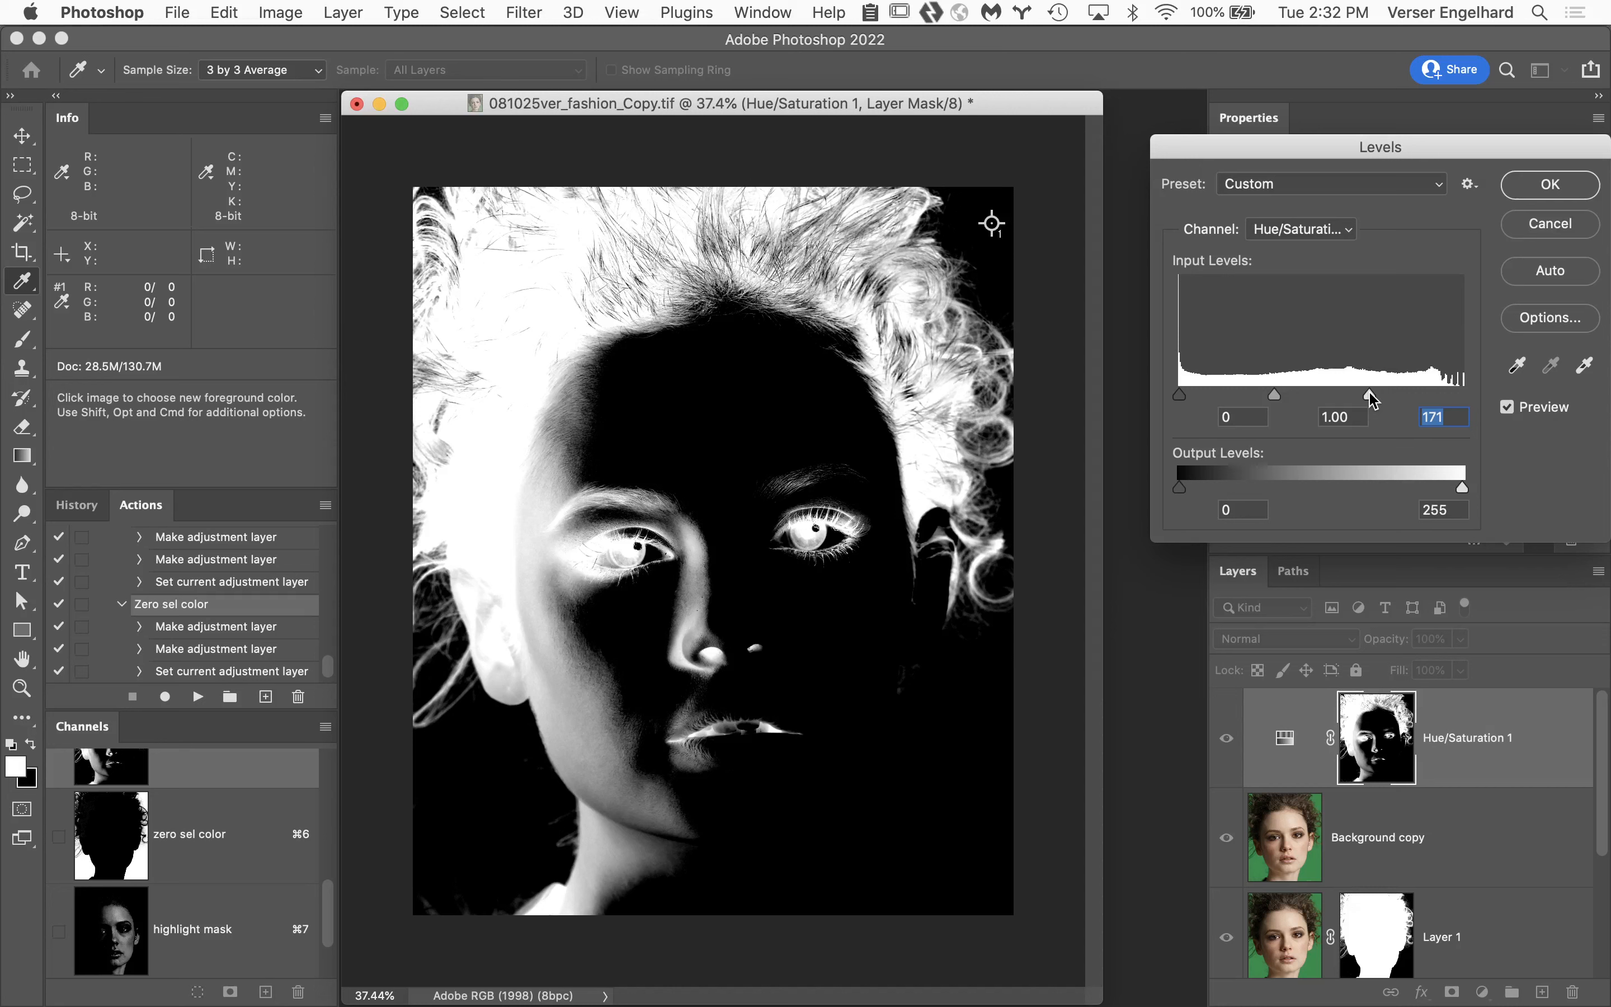
pyautogui.click(1576, 224)
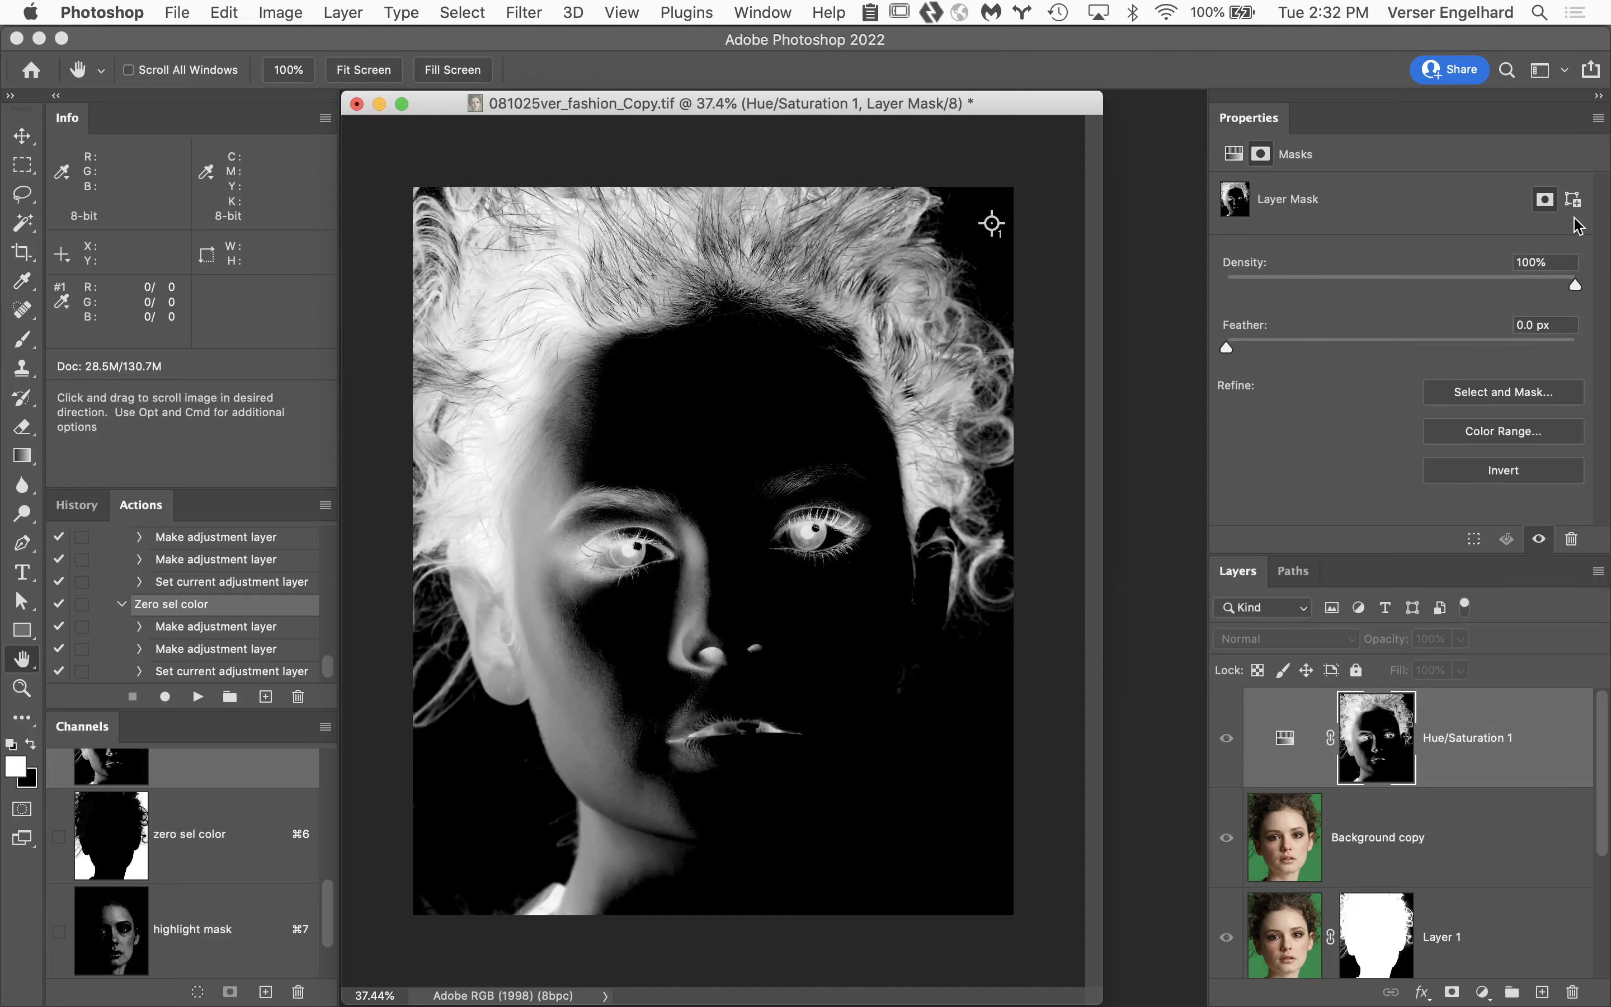
pyautogui.click(1283, 740)
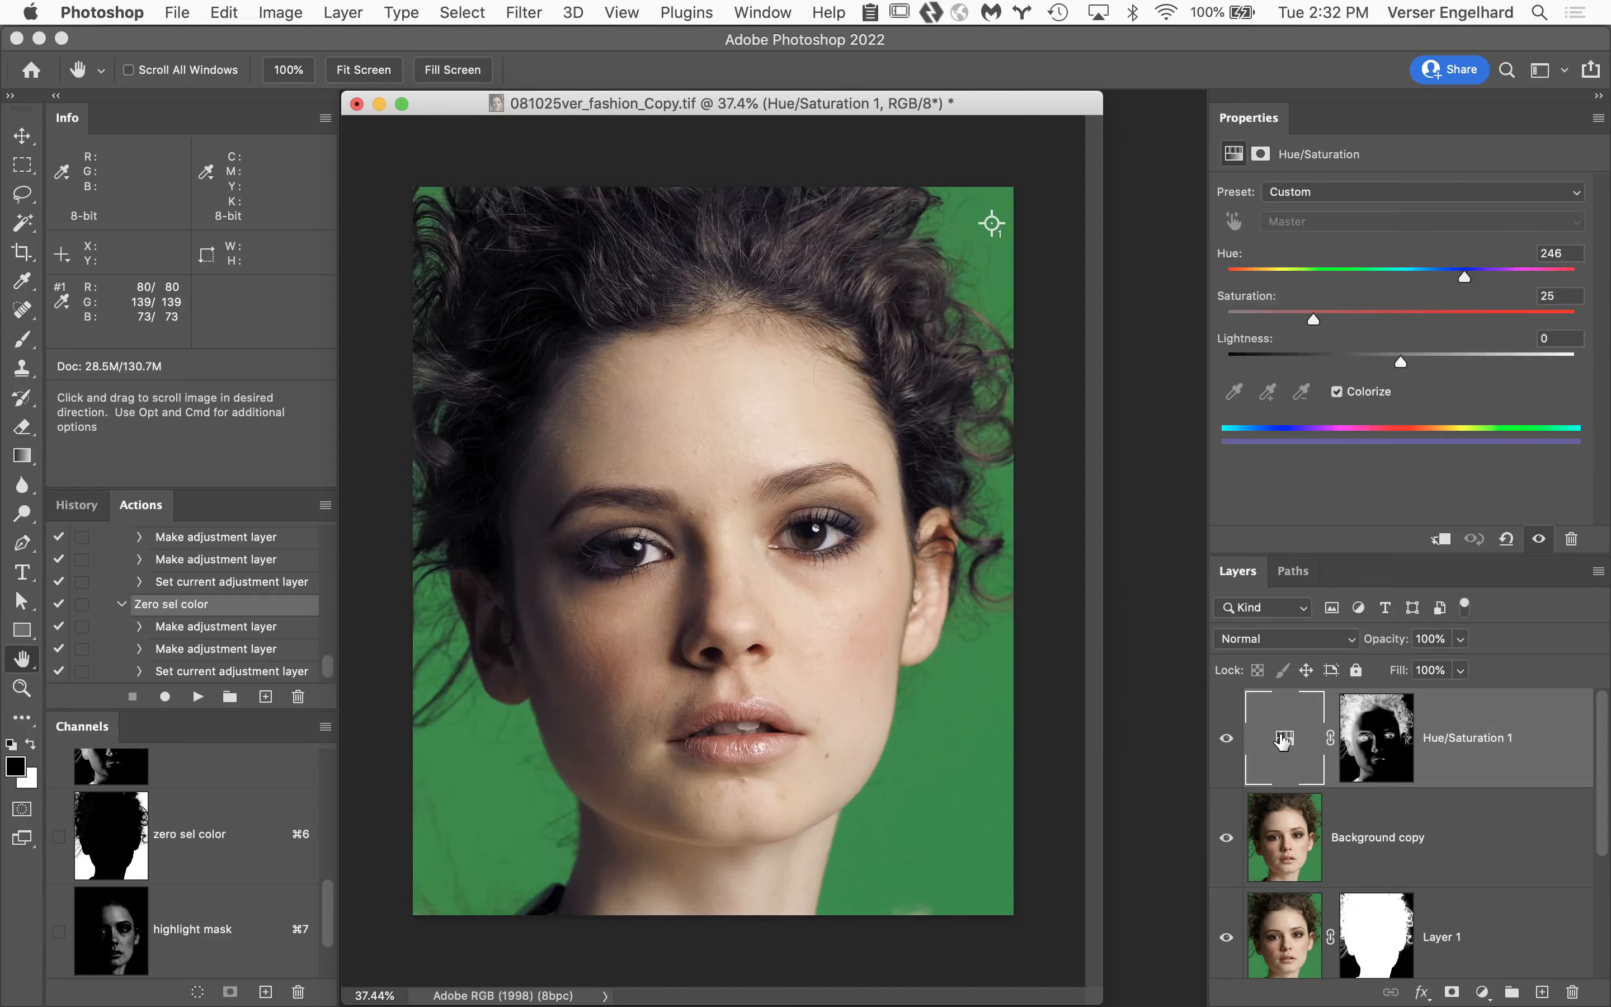
# Try Levels on the Hue/Saturation 1 mask with the full image displayed, lowering the white input level to 133.
pyautogui.click(1376, 737)
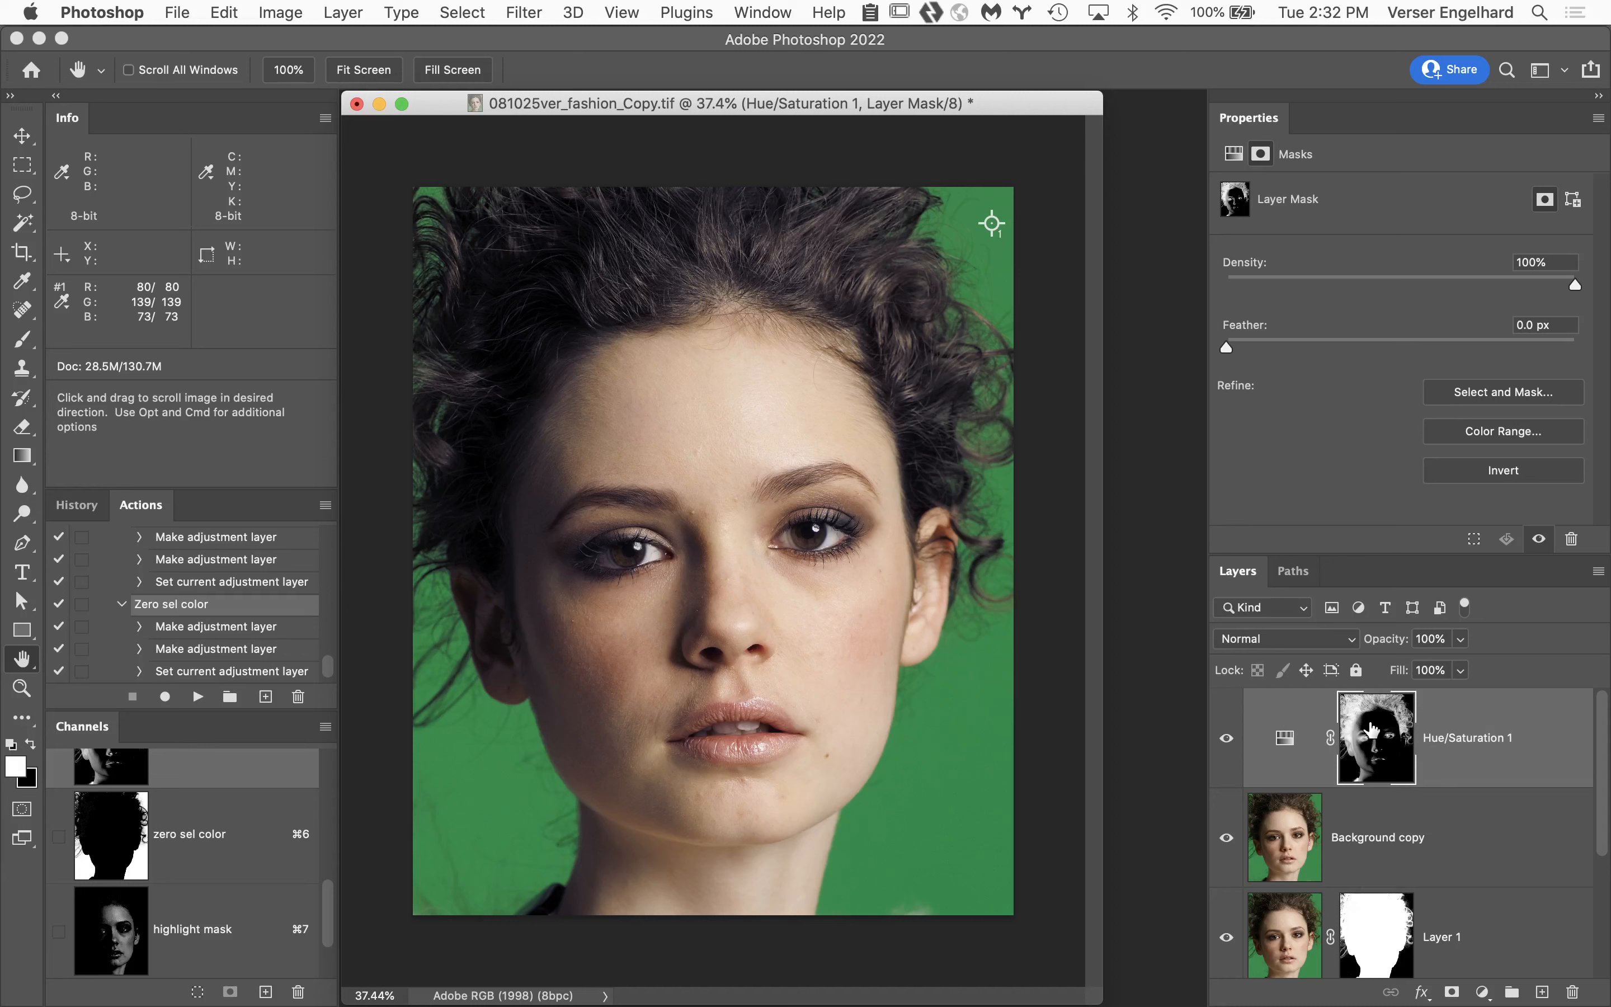
pyautogui.press('super+l')
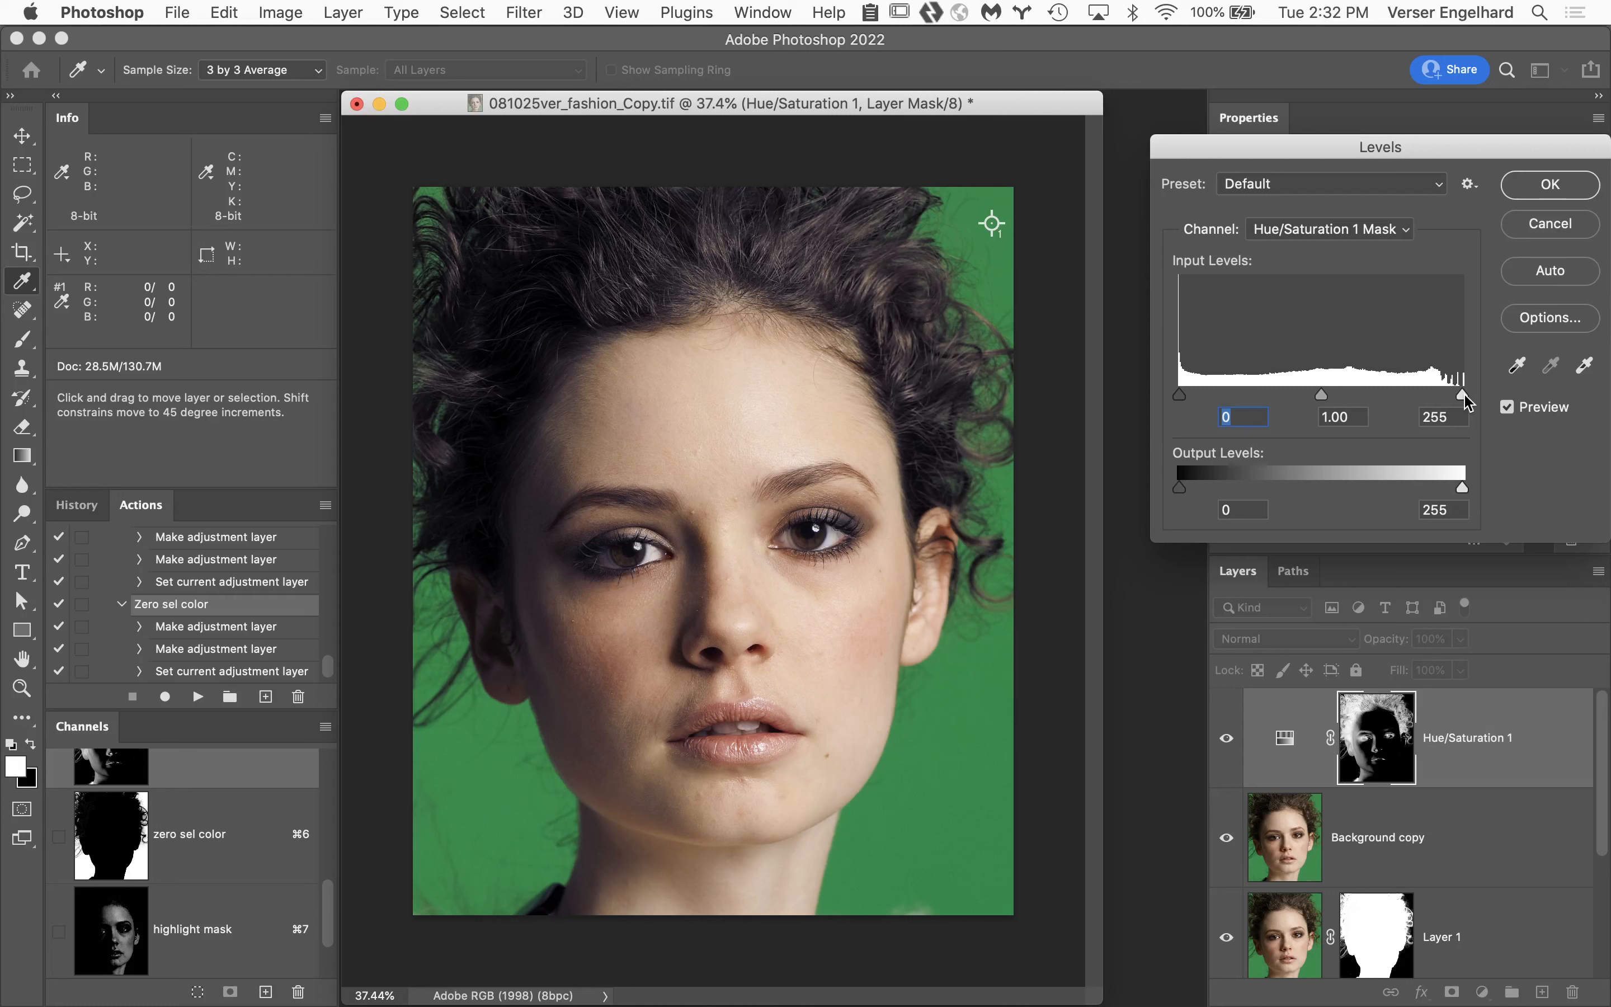
pyautogui.moveTo(1465, 394); pyautogui.dragTo(1330, 399)
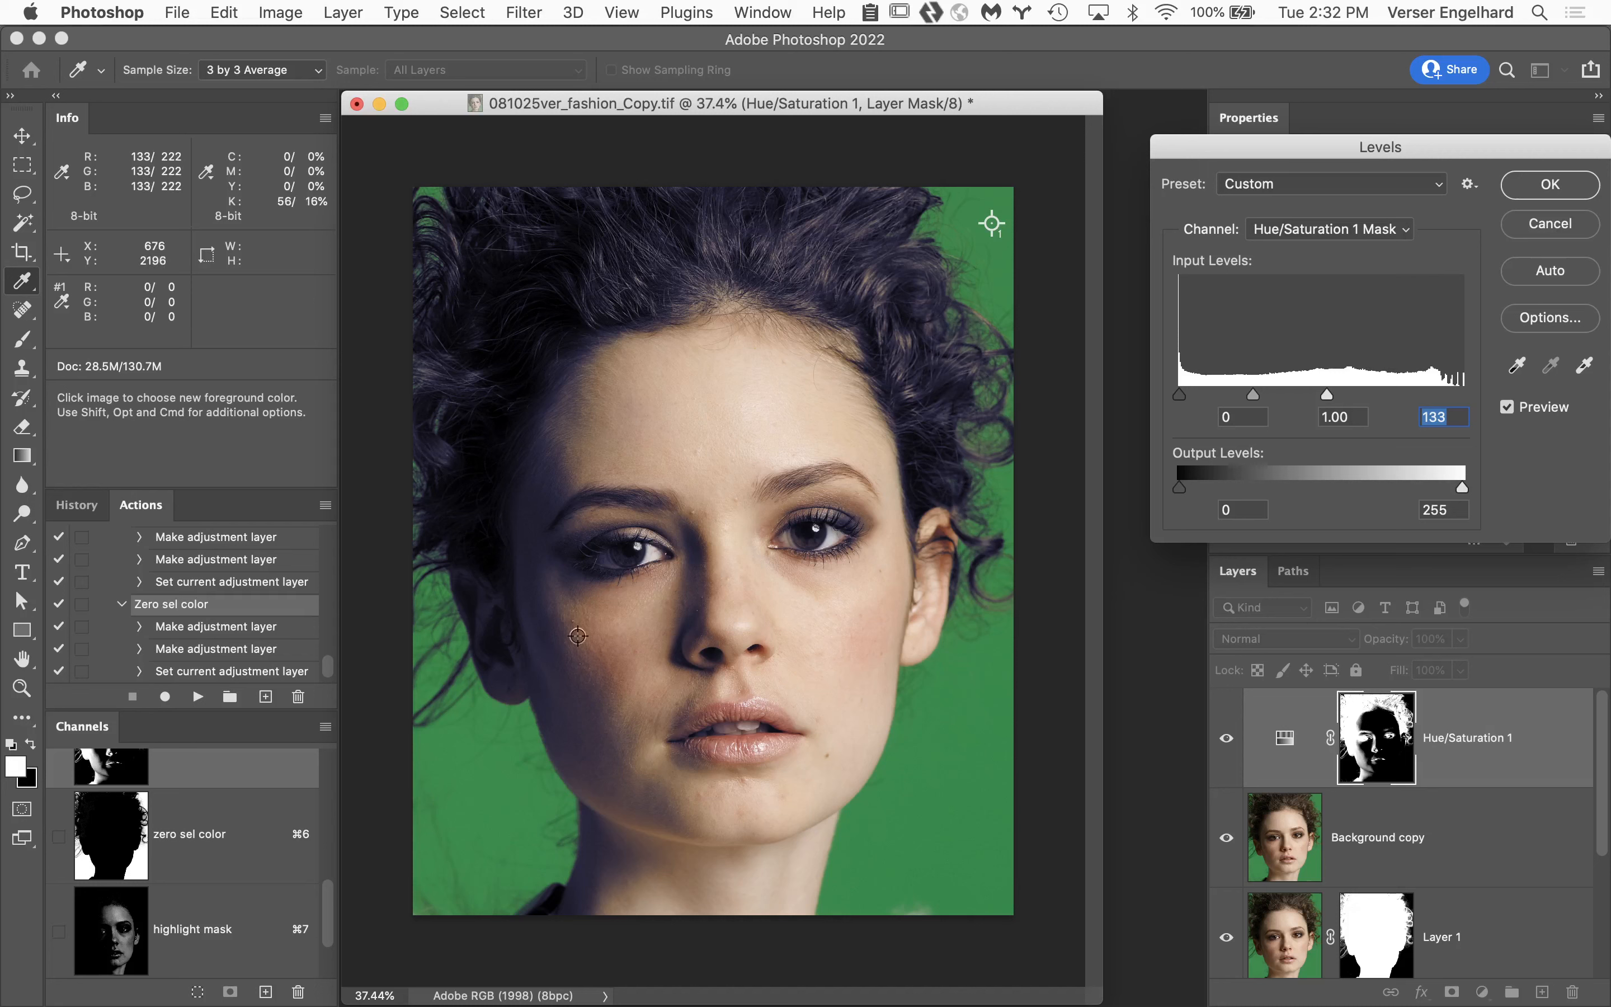
pyautogui.click(1551, 224)
pyautogui.press('h')
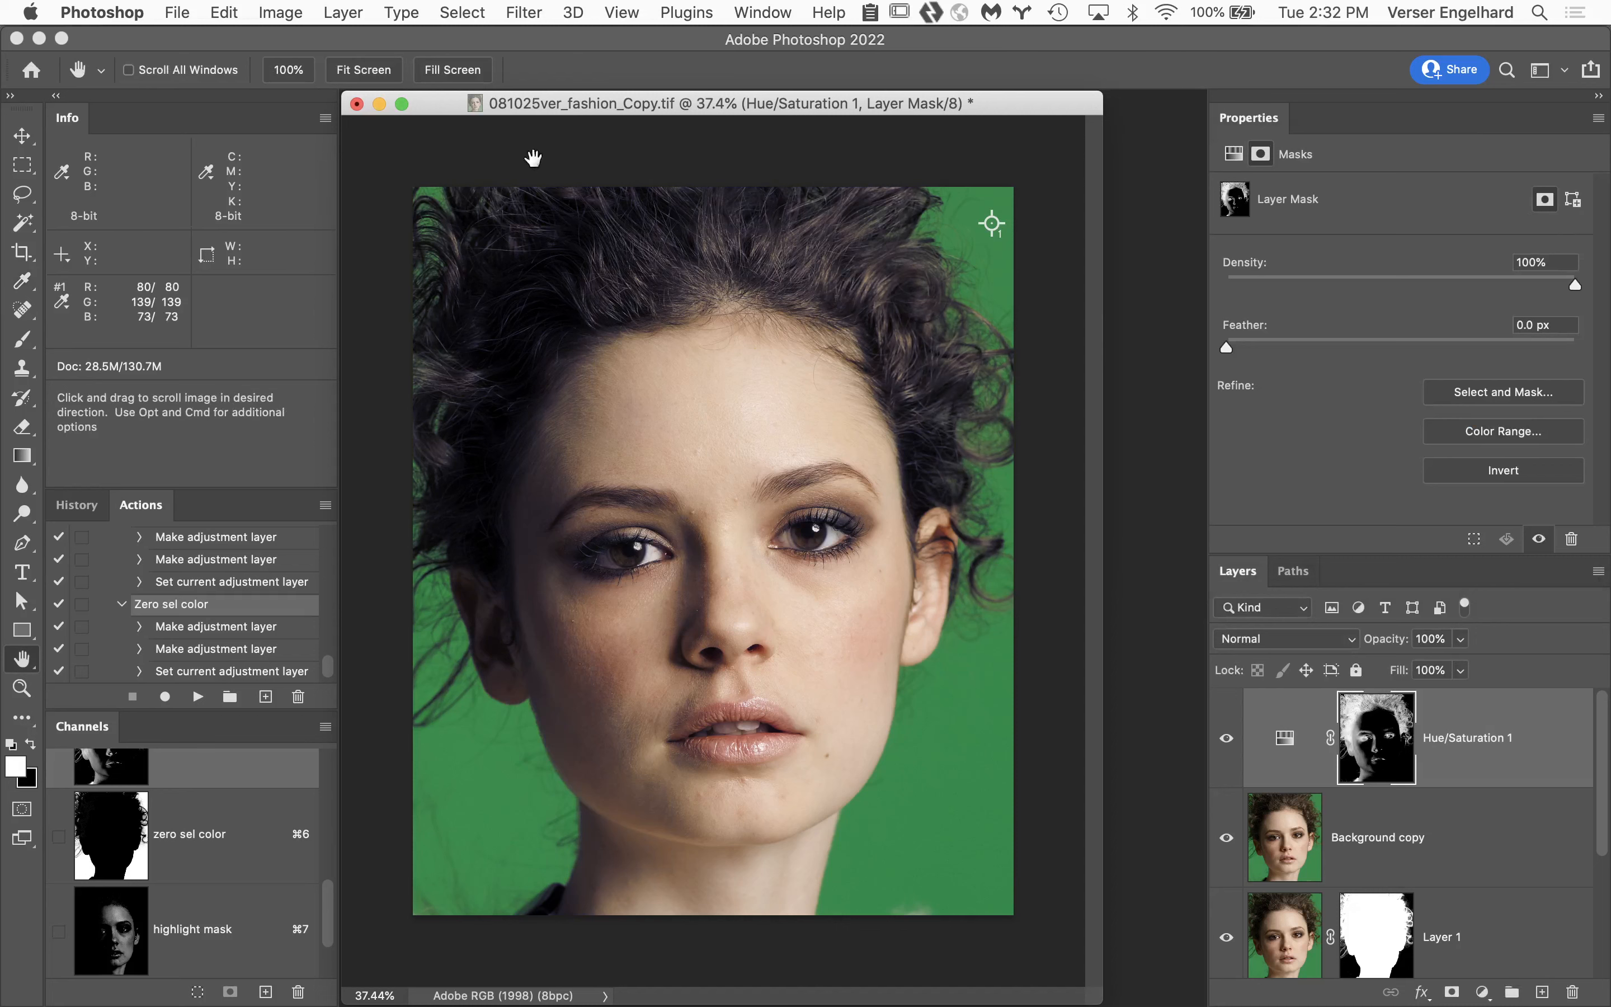
# Close the 081025ver_fashion_Copy.tif document without saving its changes.
pyautogui.click(357, 104)
pyautogui.click(691, 367)
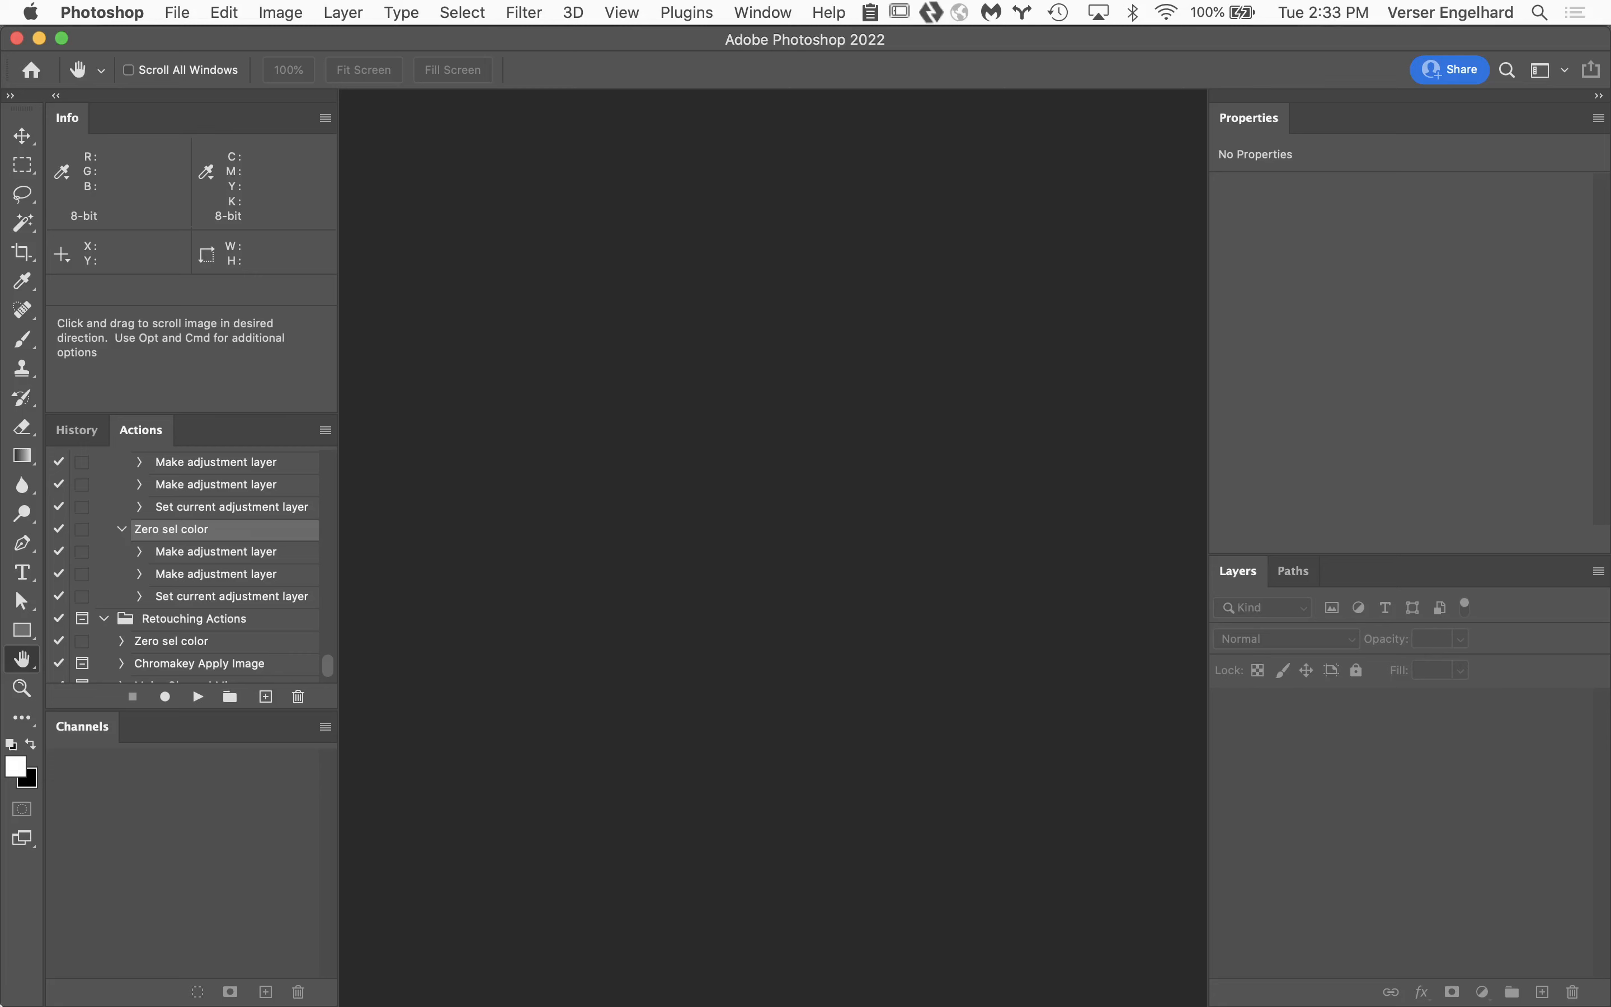
# Switch to Finder, open Clone Healing 1.psd from the Student Files Week 06 folder and fit the image to the screen.
pyautogui.moveTo(17, 1003)
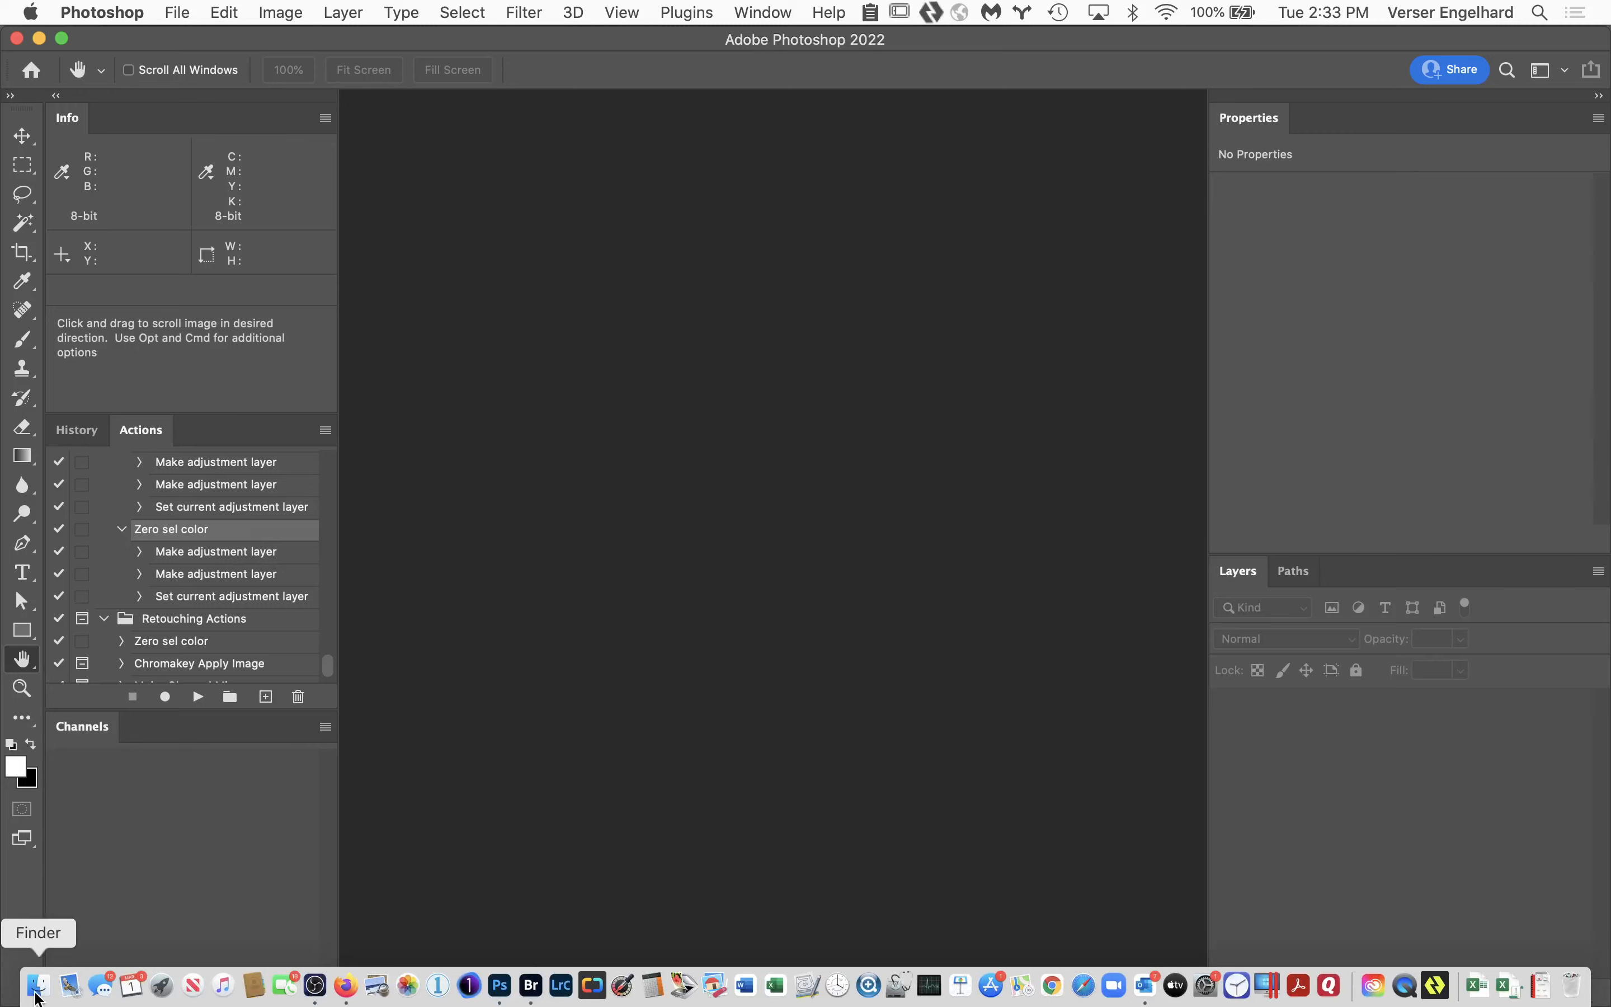
pyautogui.click(36, 986)
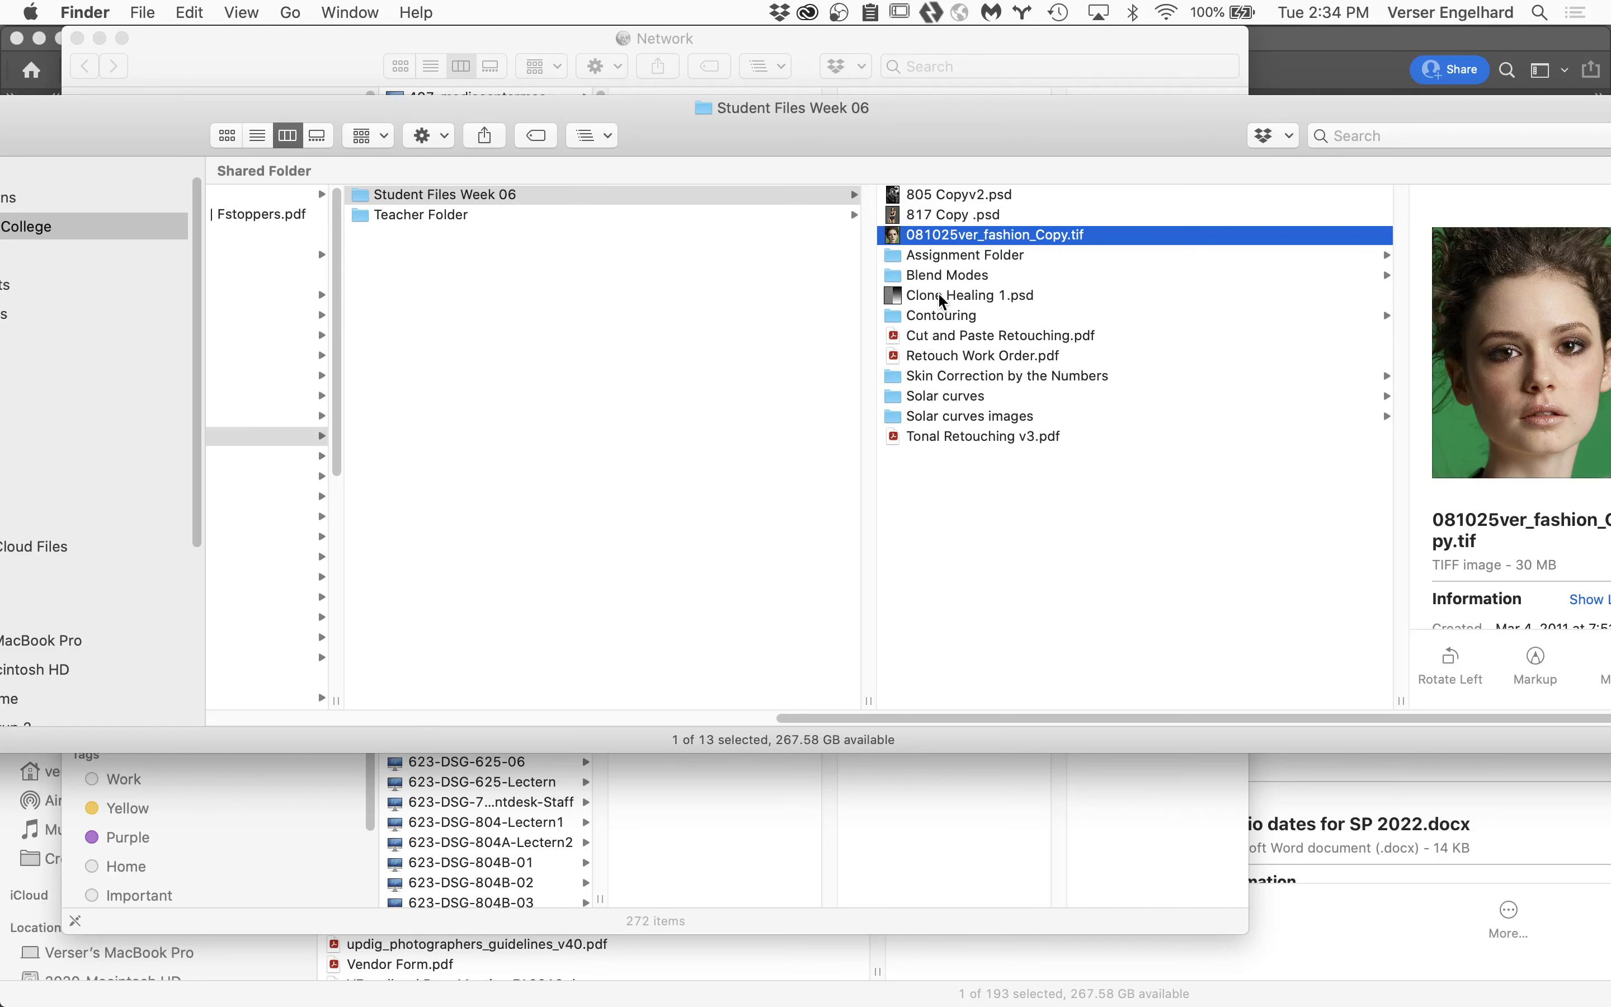
pyautogui.hscroll(-2, 652, 434)
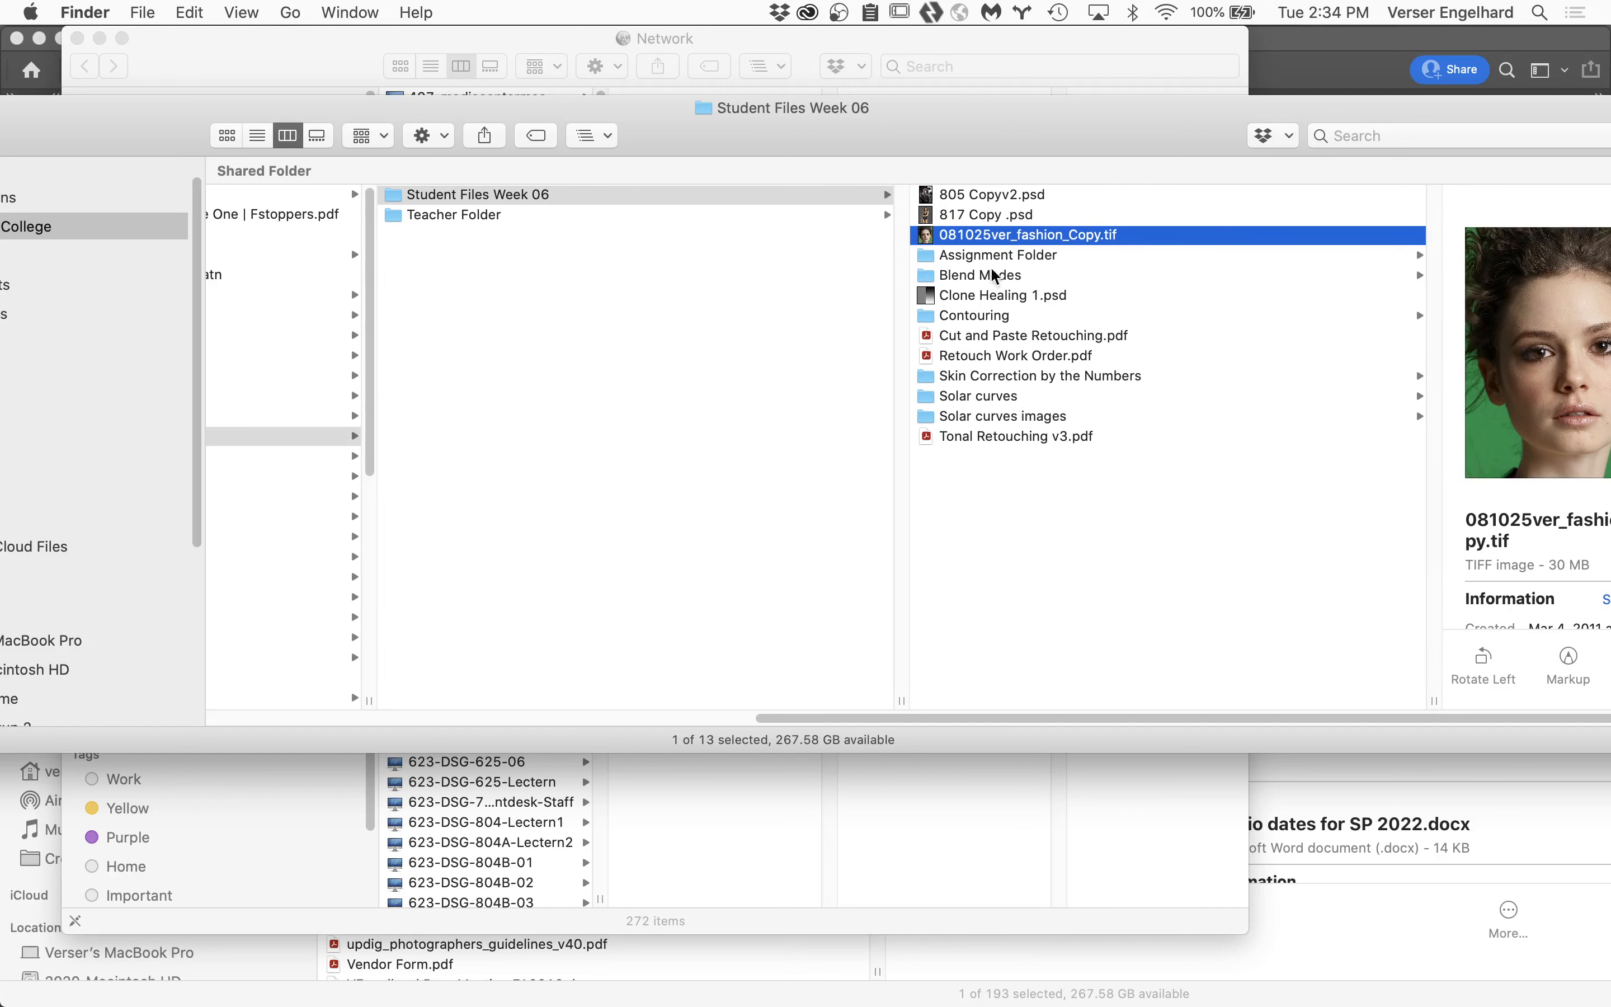
pyautogui.click(966, 300)
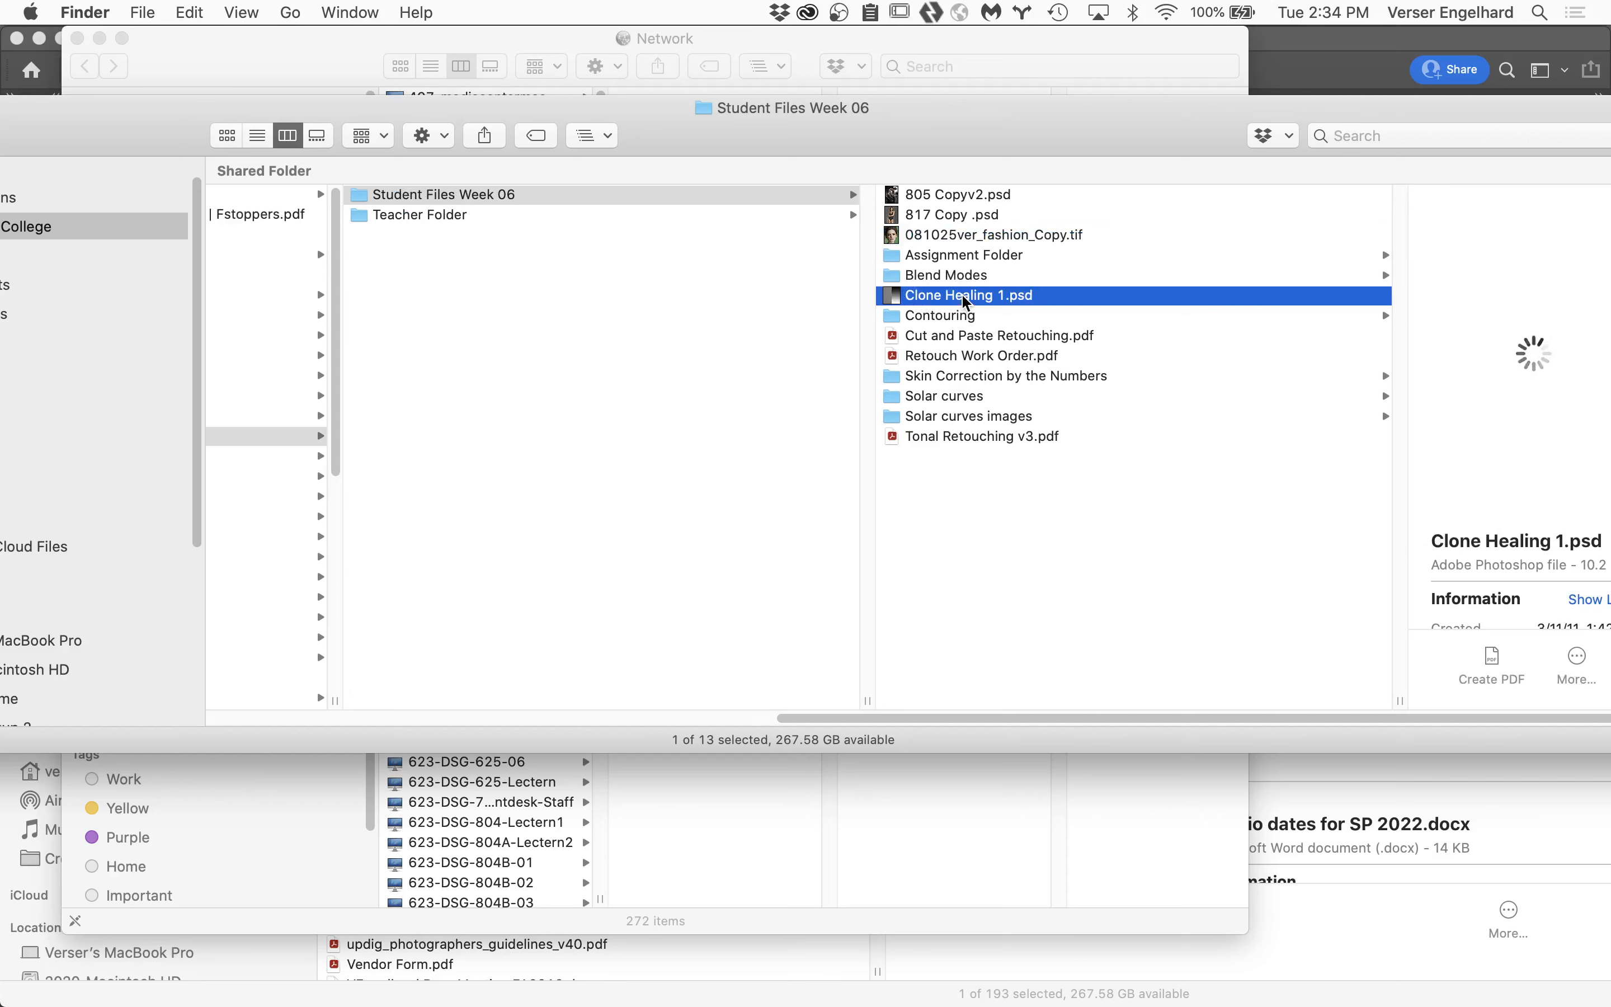
pyautogui.doubleClick(894, 300)
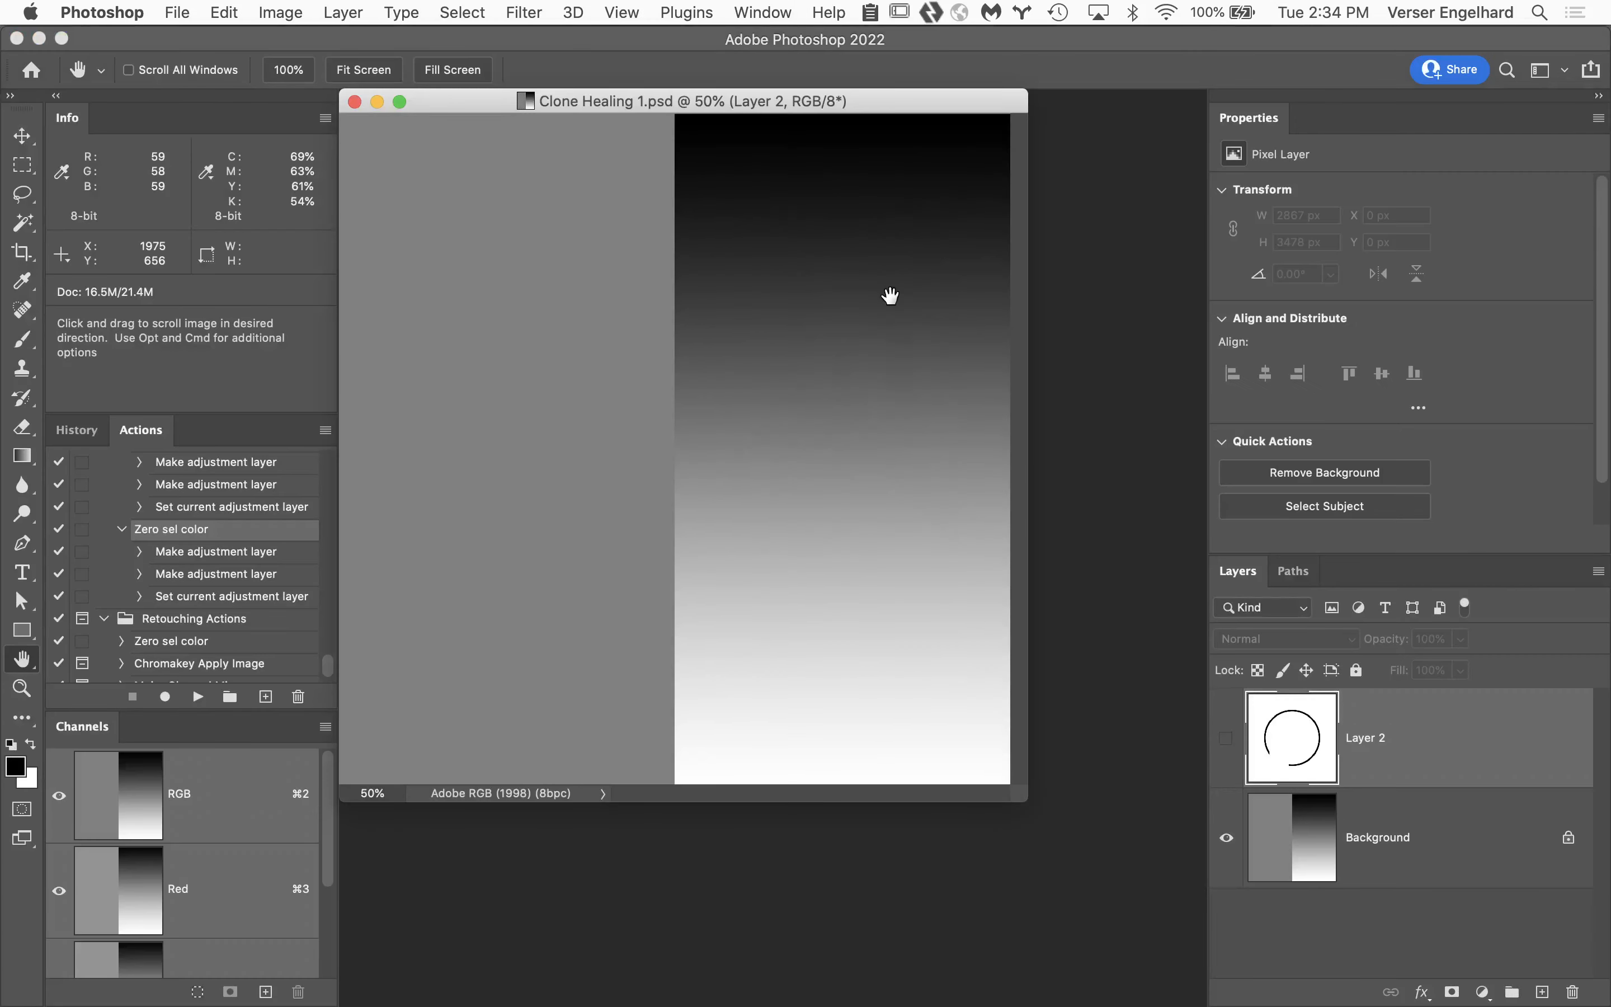
pyautogui.doubleClick(24, 664)
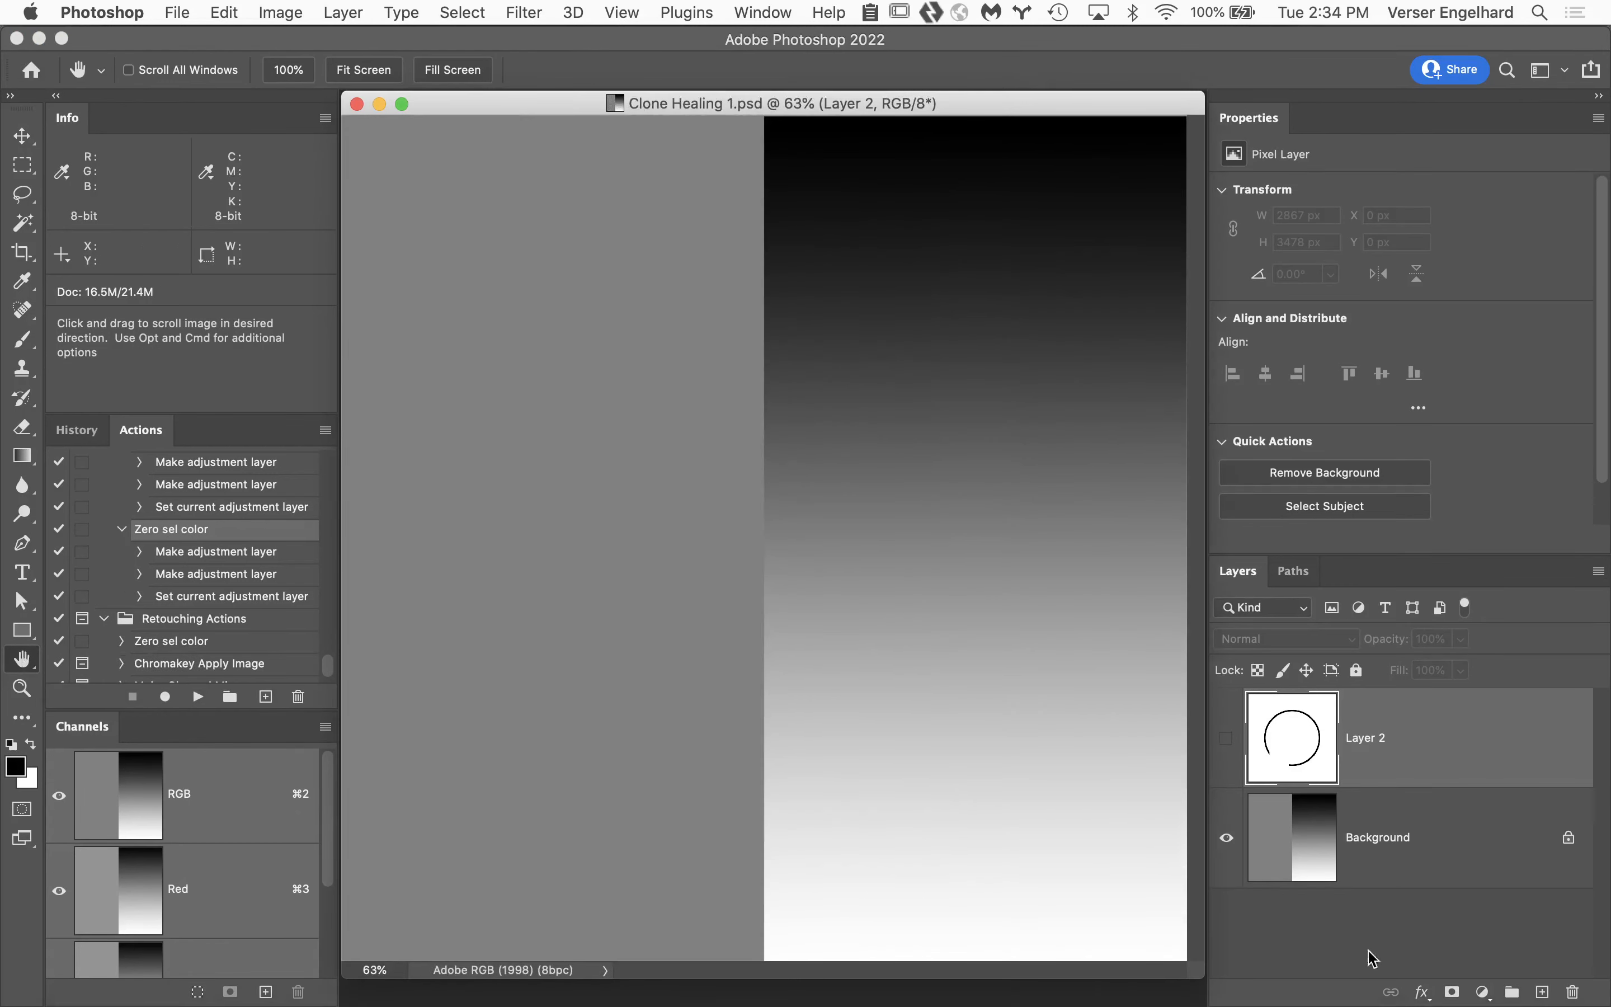
# Select the Background layer, choose the Clone Stamp tool and open its brush size and hardness settings.
pyautogui.click(1478, 842)
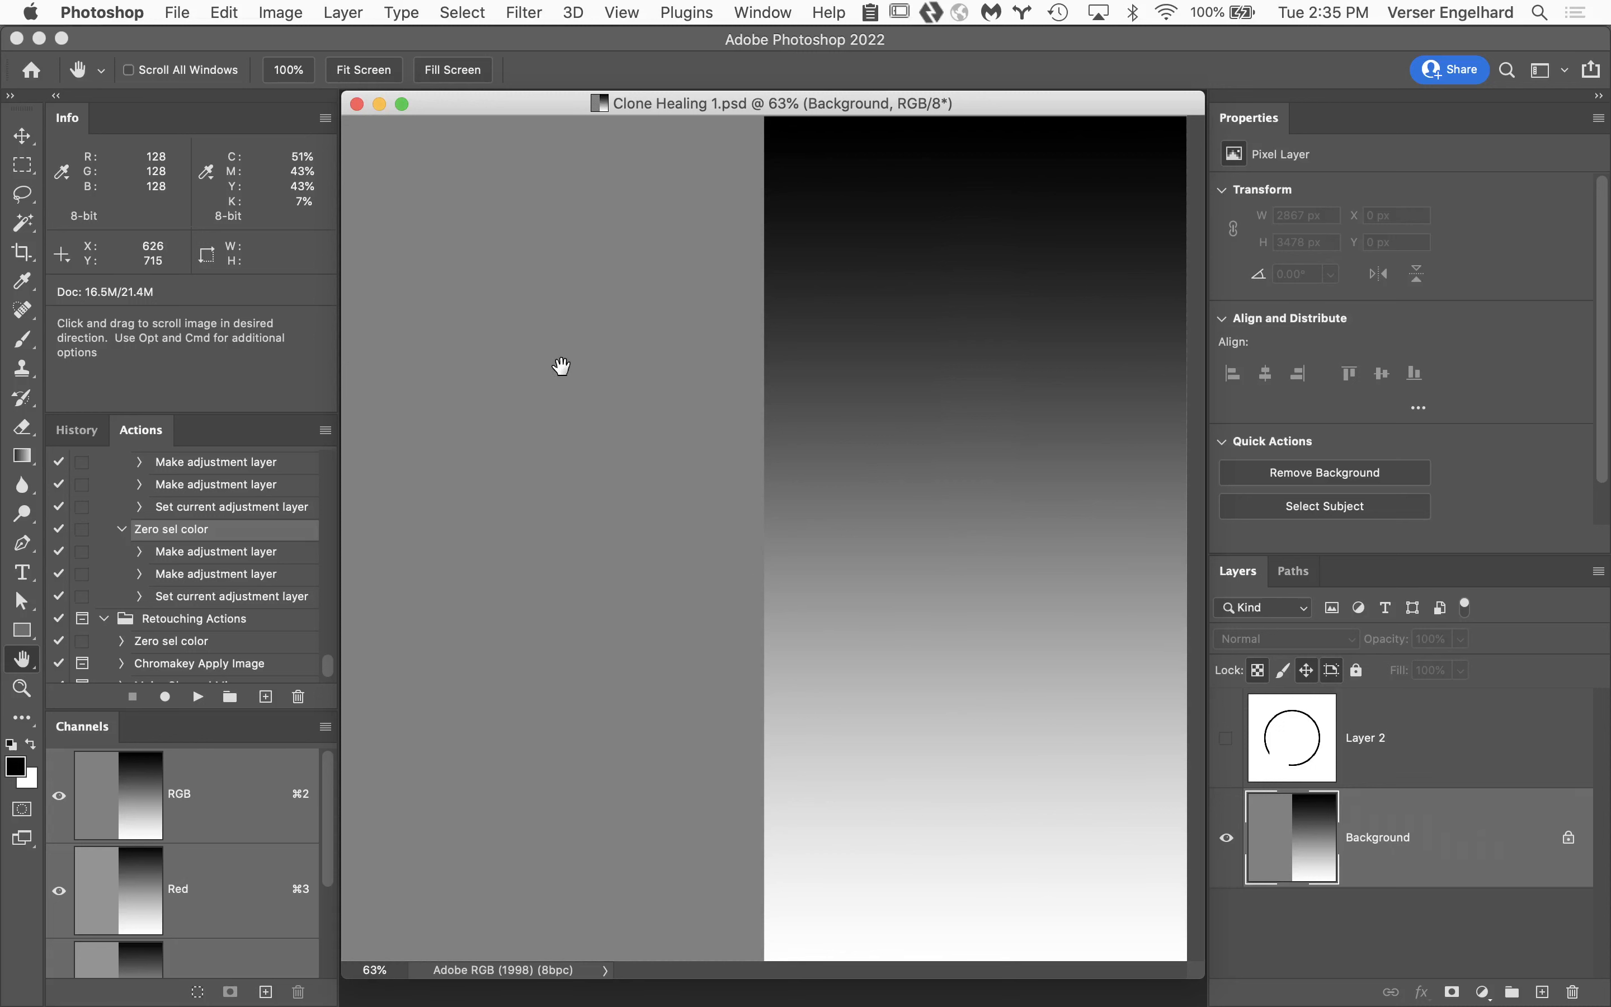
pyautogui.press('s')
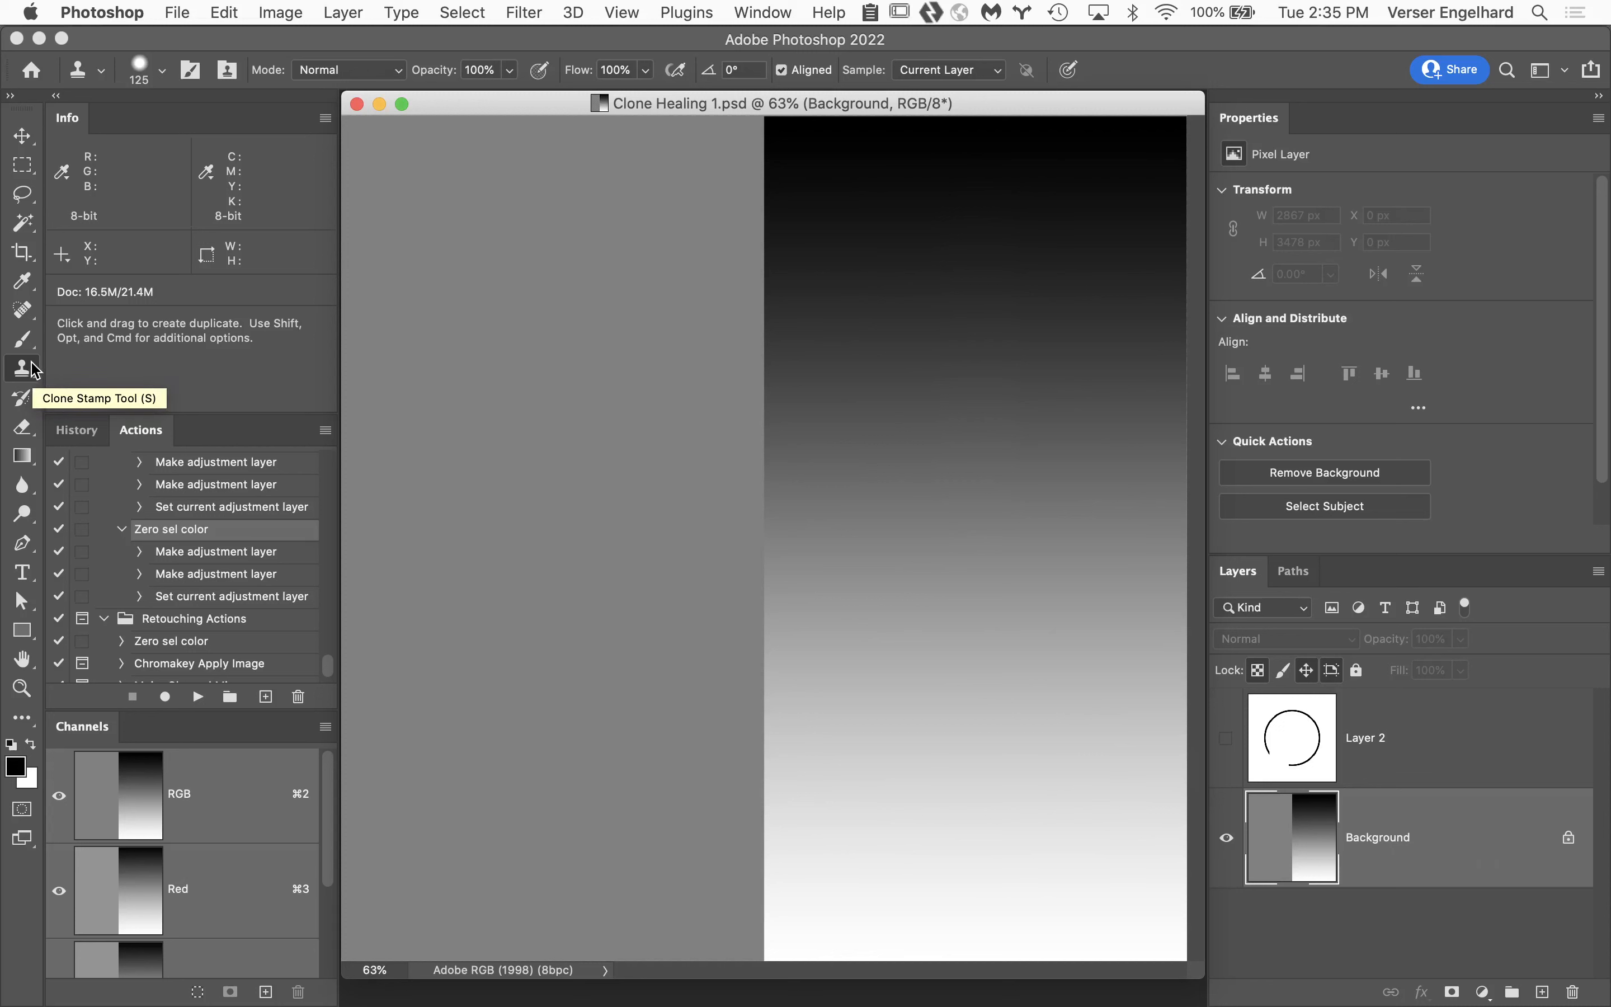
pyautogui.click(36, 379)
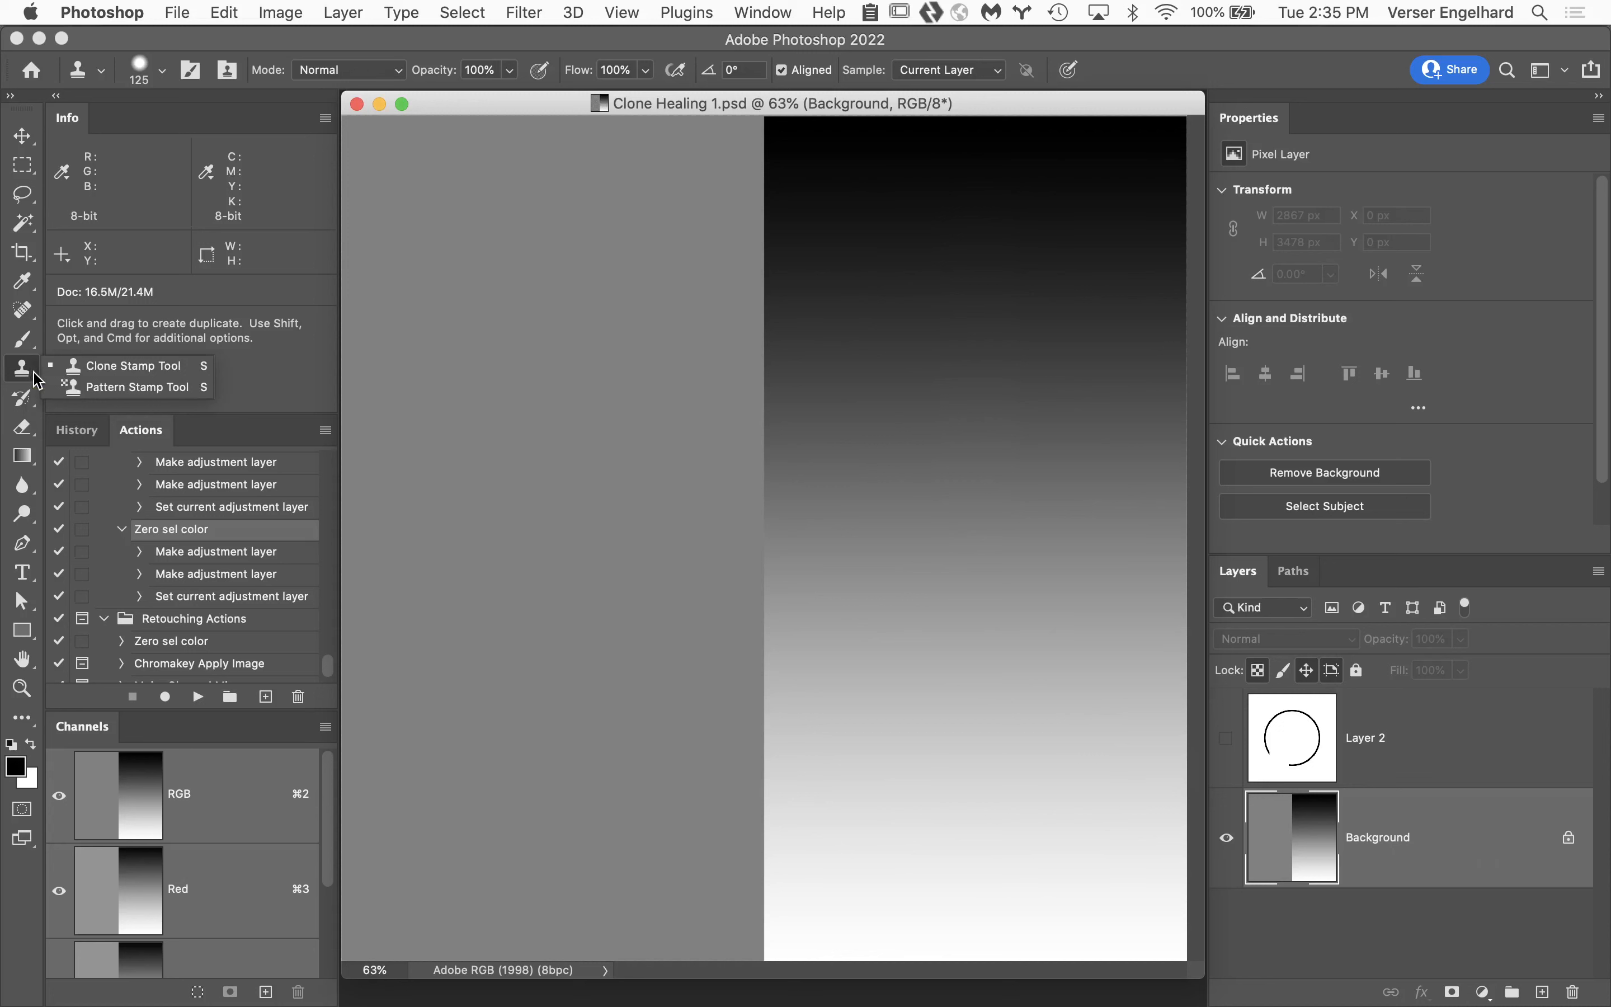
pyautogui.click(118, 368)
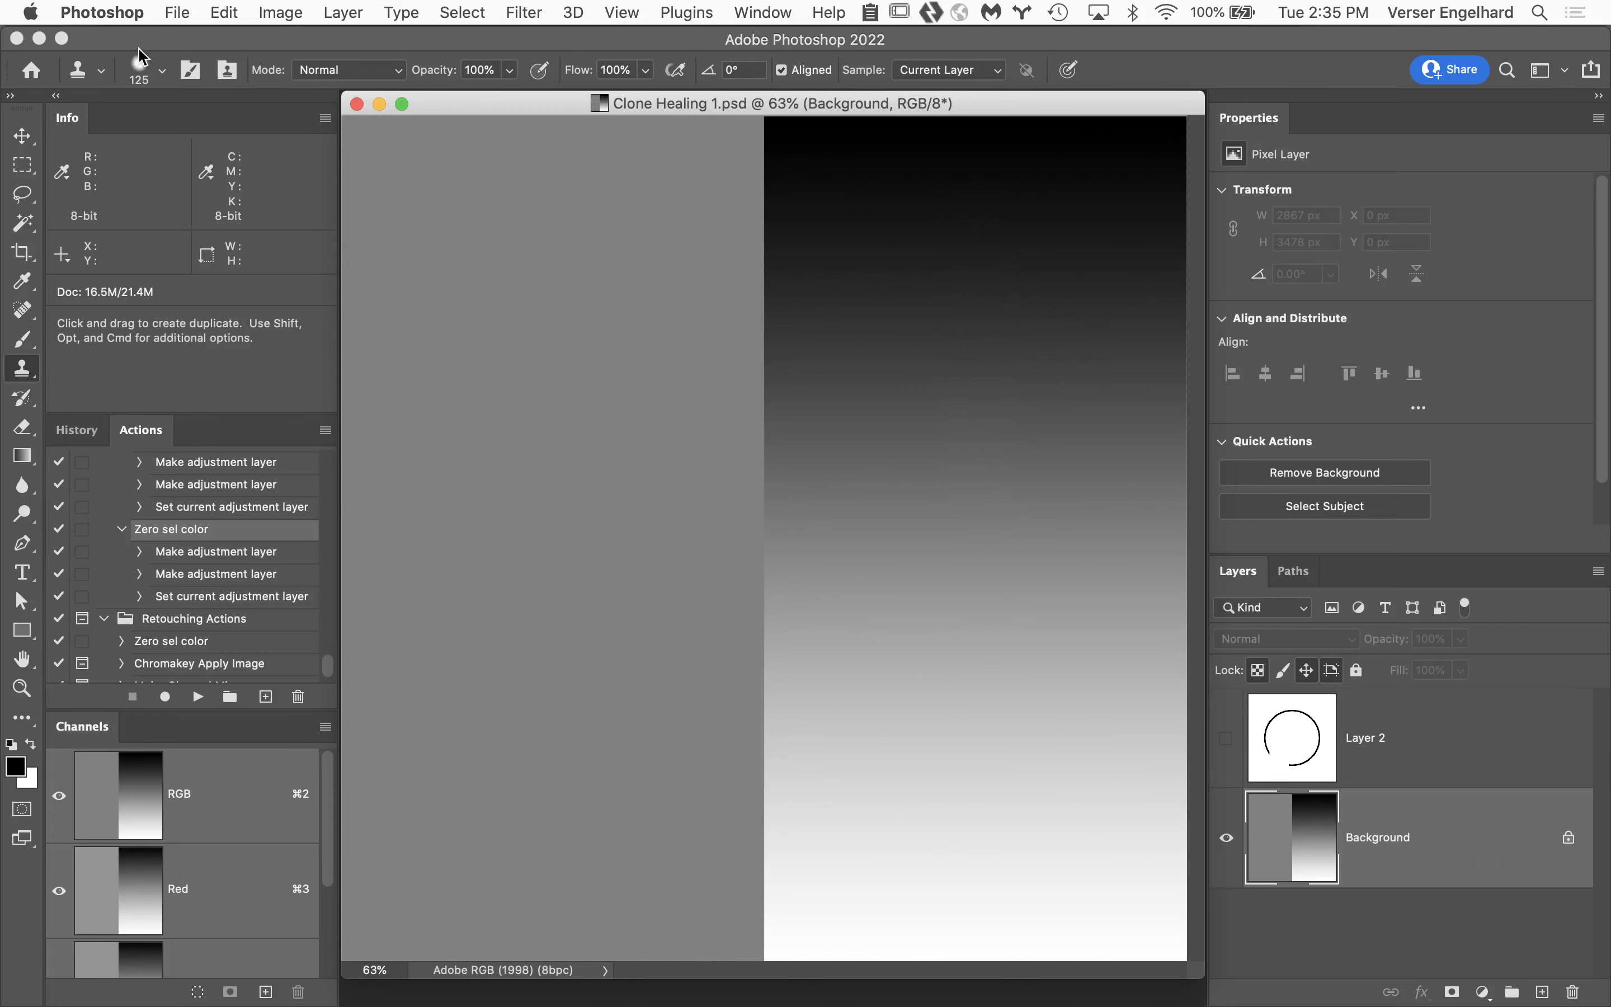
pyautogui.click(161, 70)
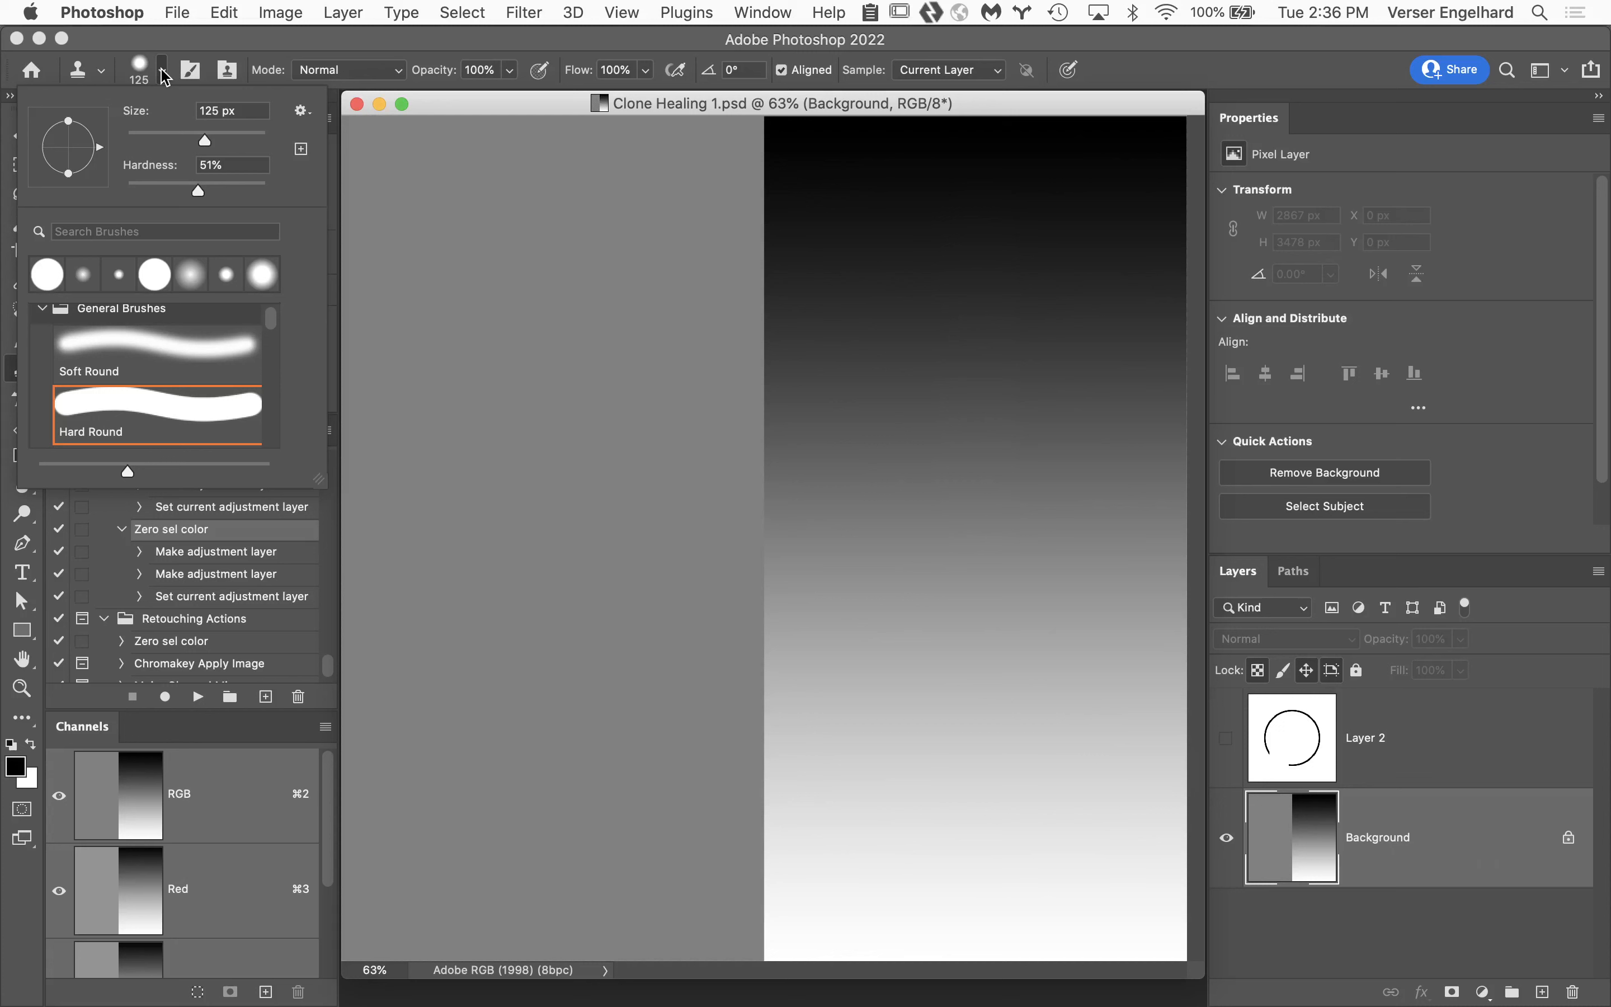
# Set the Clone Stamp brush to 100% hardness and 400 px size, leaving its blend mode at Normal.
pyautogui.click(198, 192)
pyautogui.moveTo(198, 193); pyautogui.dragTo(349, 202)
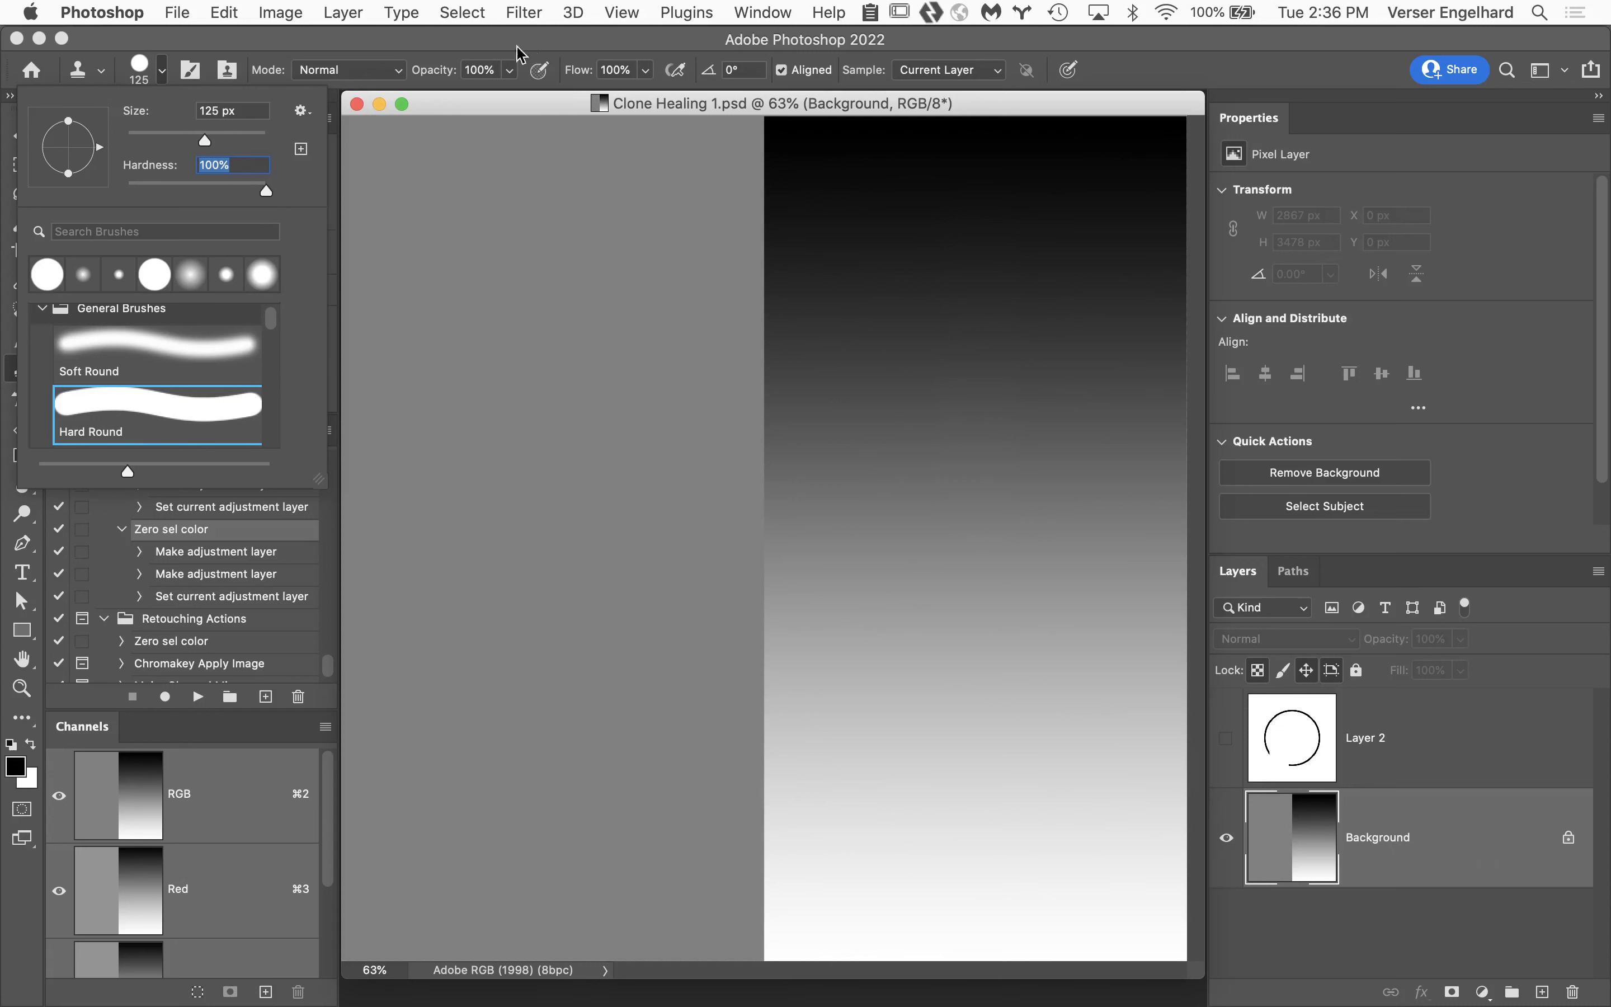
pyautogui.click(384, 71)
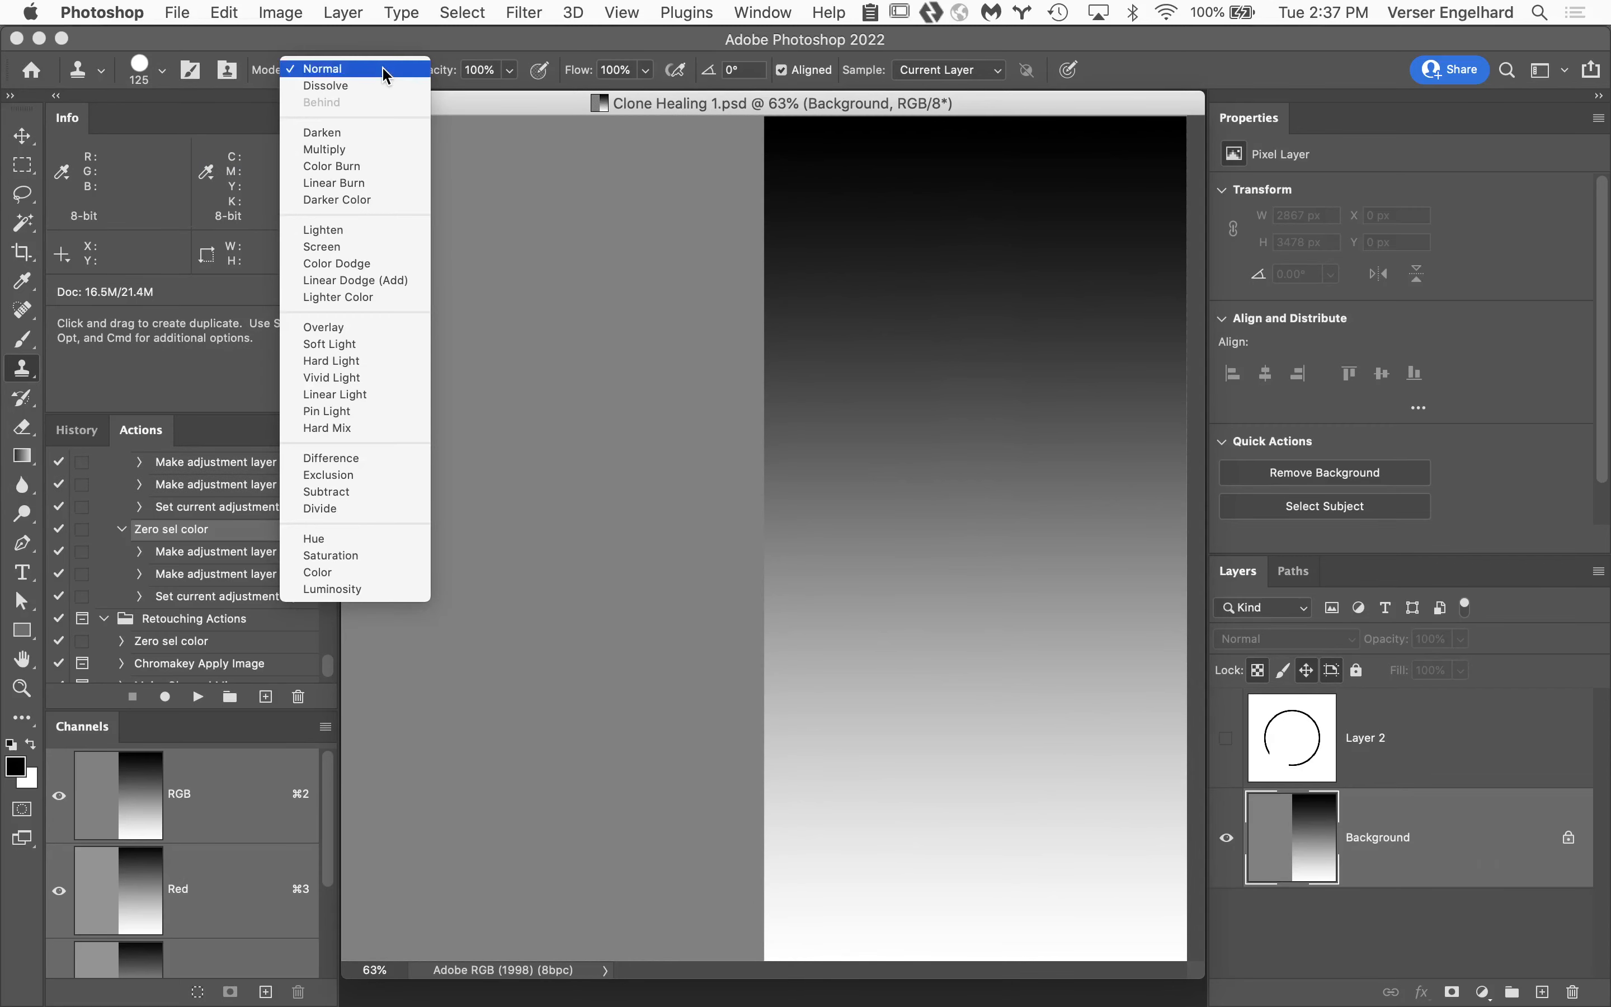
pyautogui.click(386, 70)
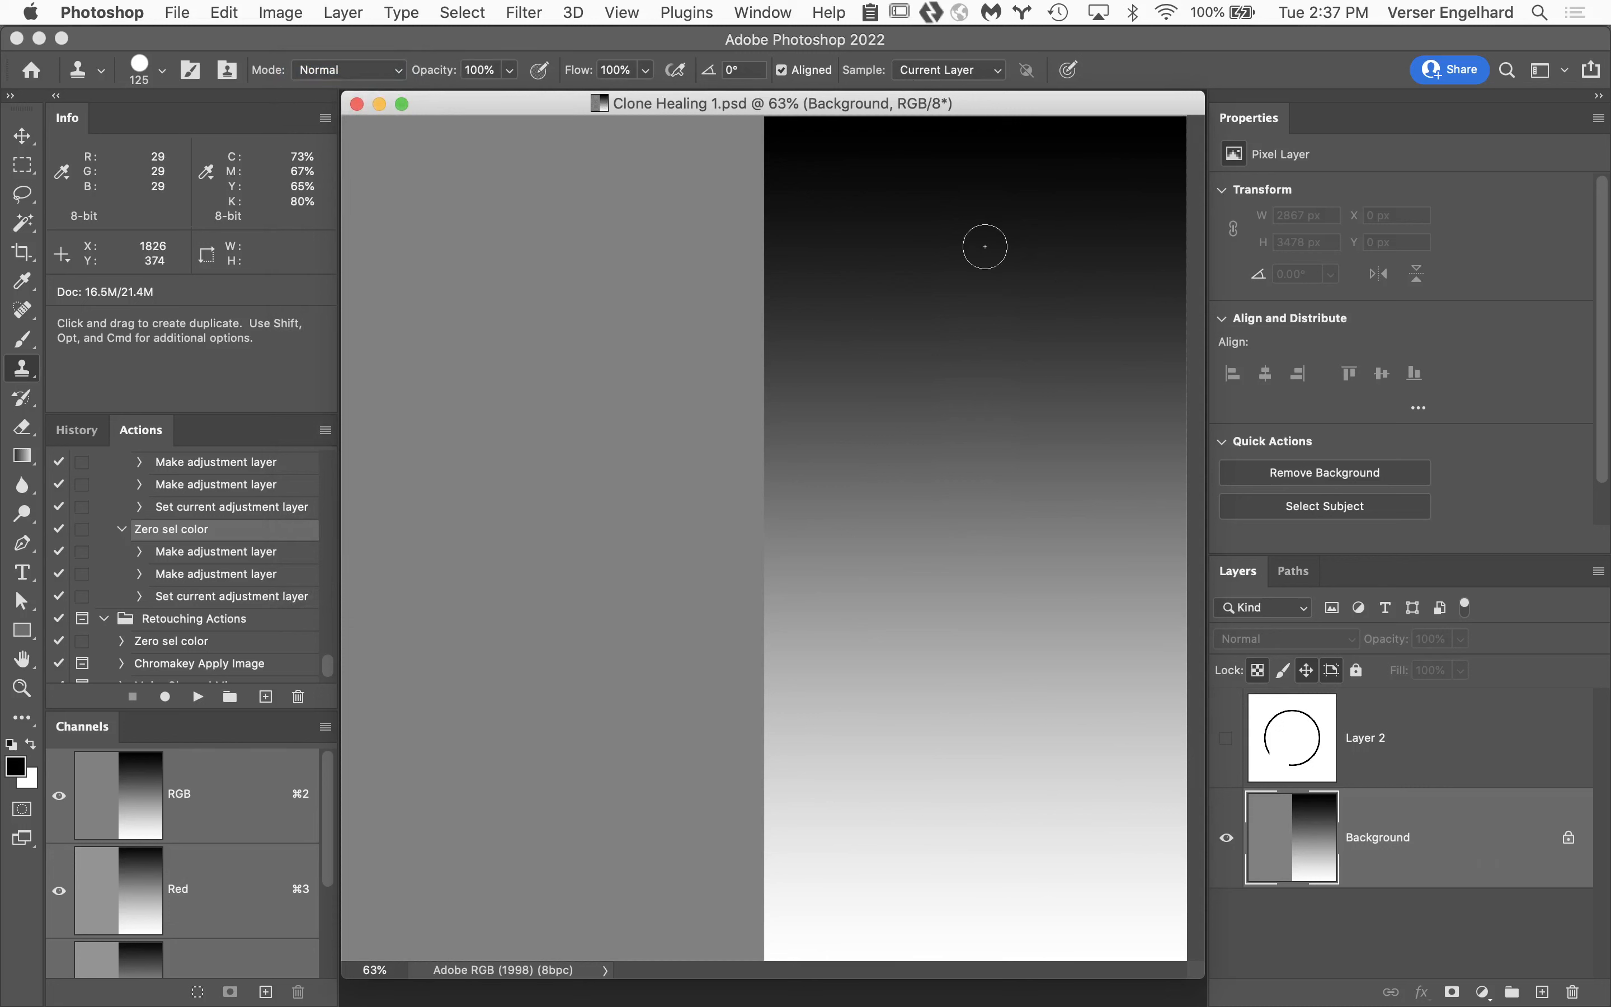
pyautogui.press(']')
pyautogui.press(']')
pyautogui.press(']')
pyautogui.press(']')
pyautogui.press(']')
pyautogui.press(']')
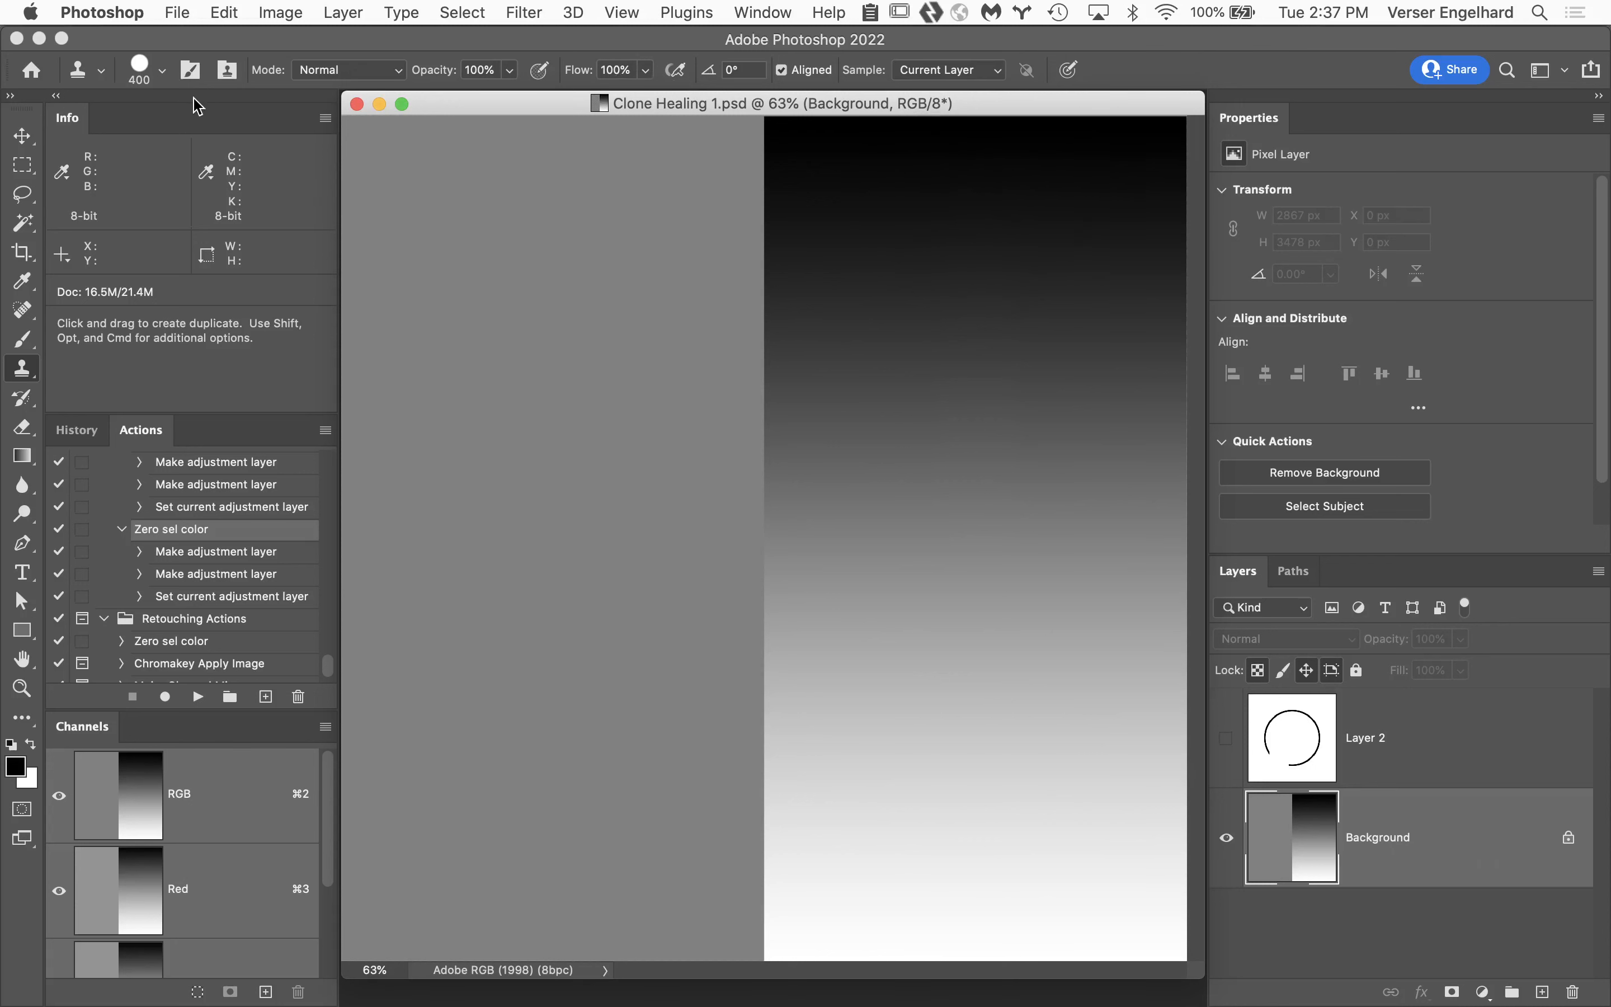
# Check the Aligned option and the sample source choices, leaving Aligned enabled and Current Layer selected.
pyautogui.click(783, 70)
pyautogui.click(783, 70)
pyautogui.click(992, 72)
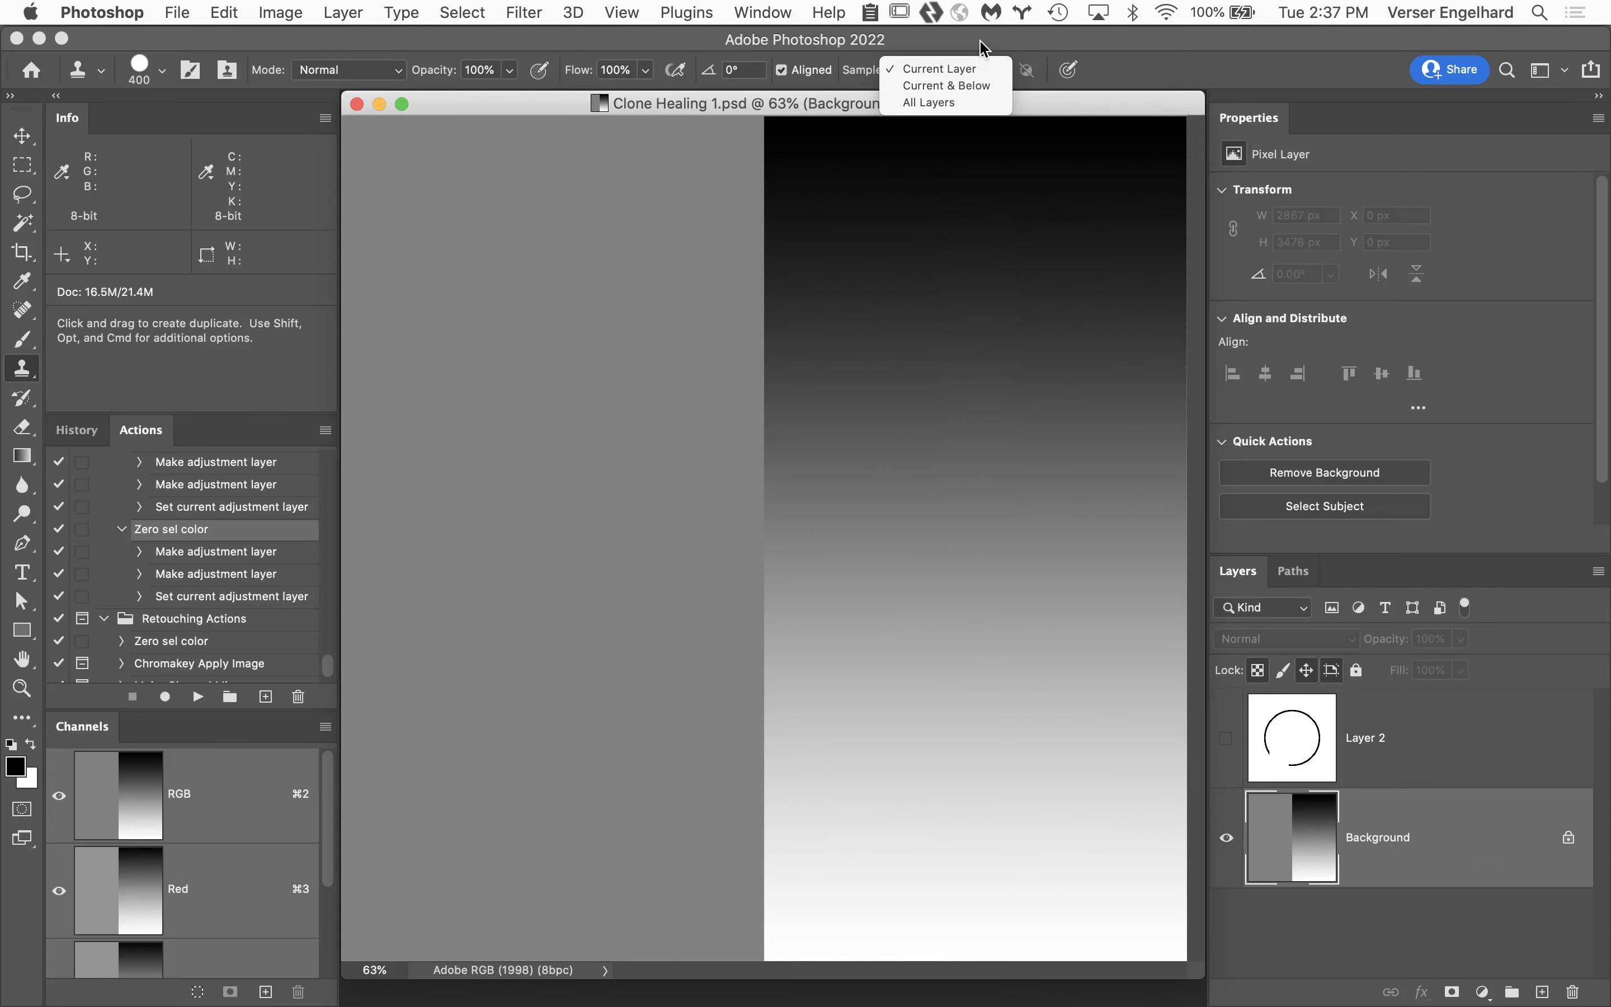
pyautogui.click(962, 69)
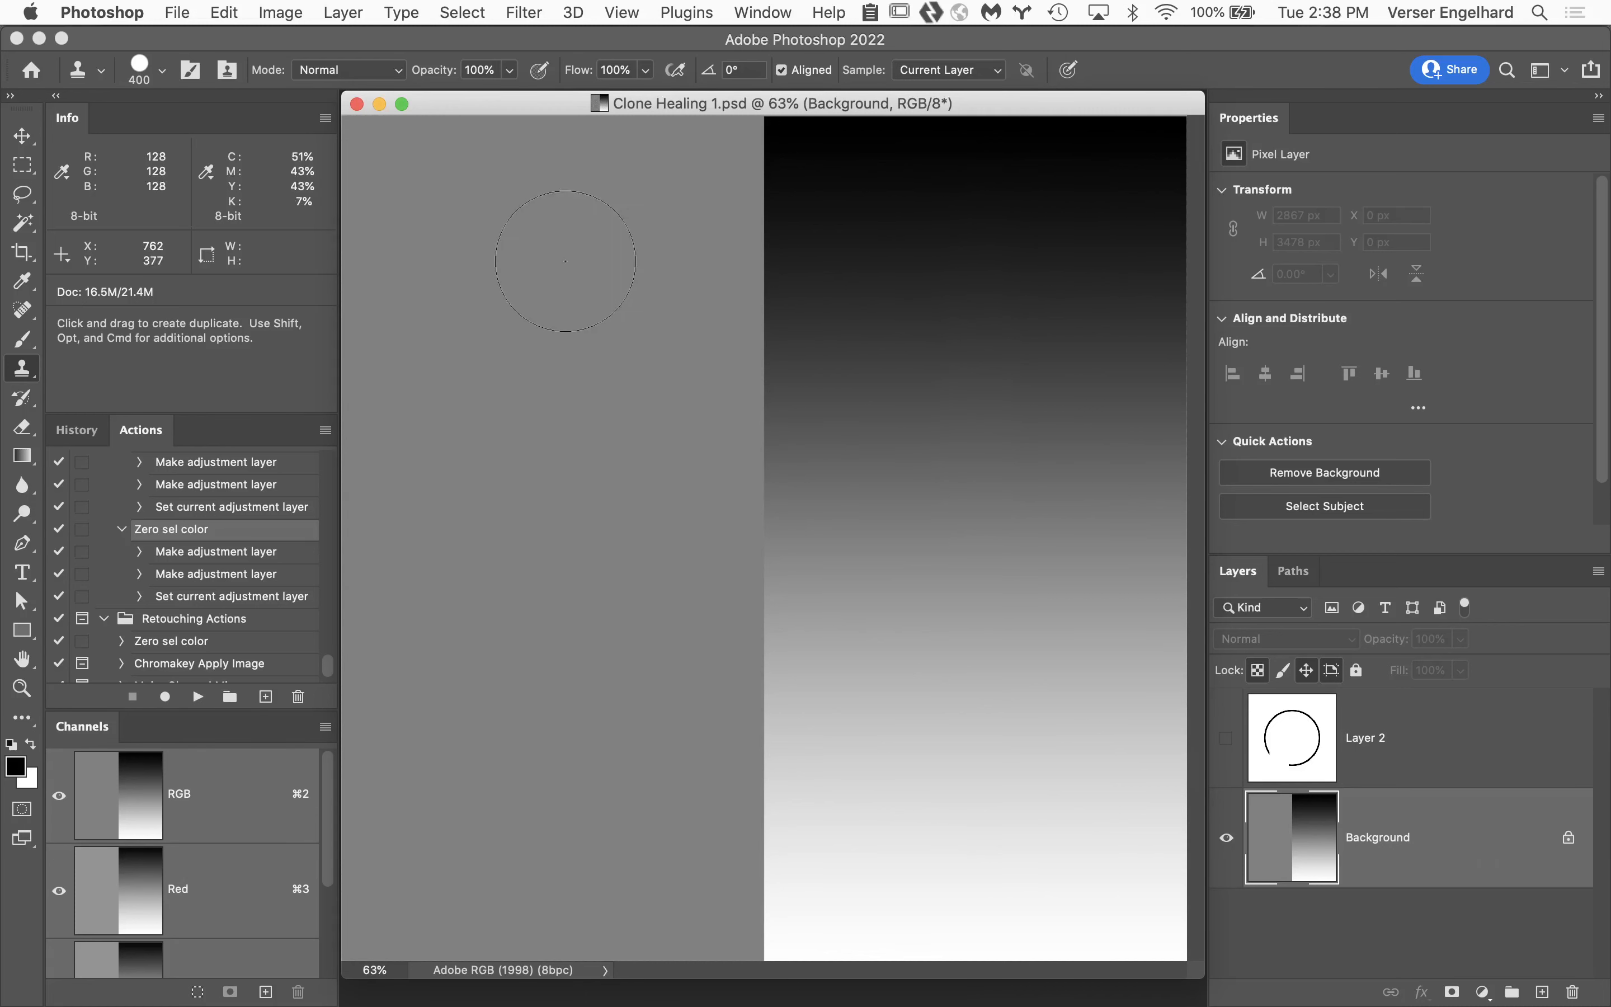
# Sample the gradient's dark upper area and clone it with several aligned vertical strokes across the gray half.
pyautogui.keyDown('alt'); pyautogui.click(1068, 228); pyautogui.keyUp('alt')
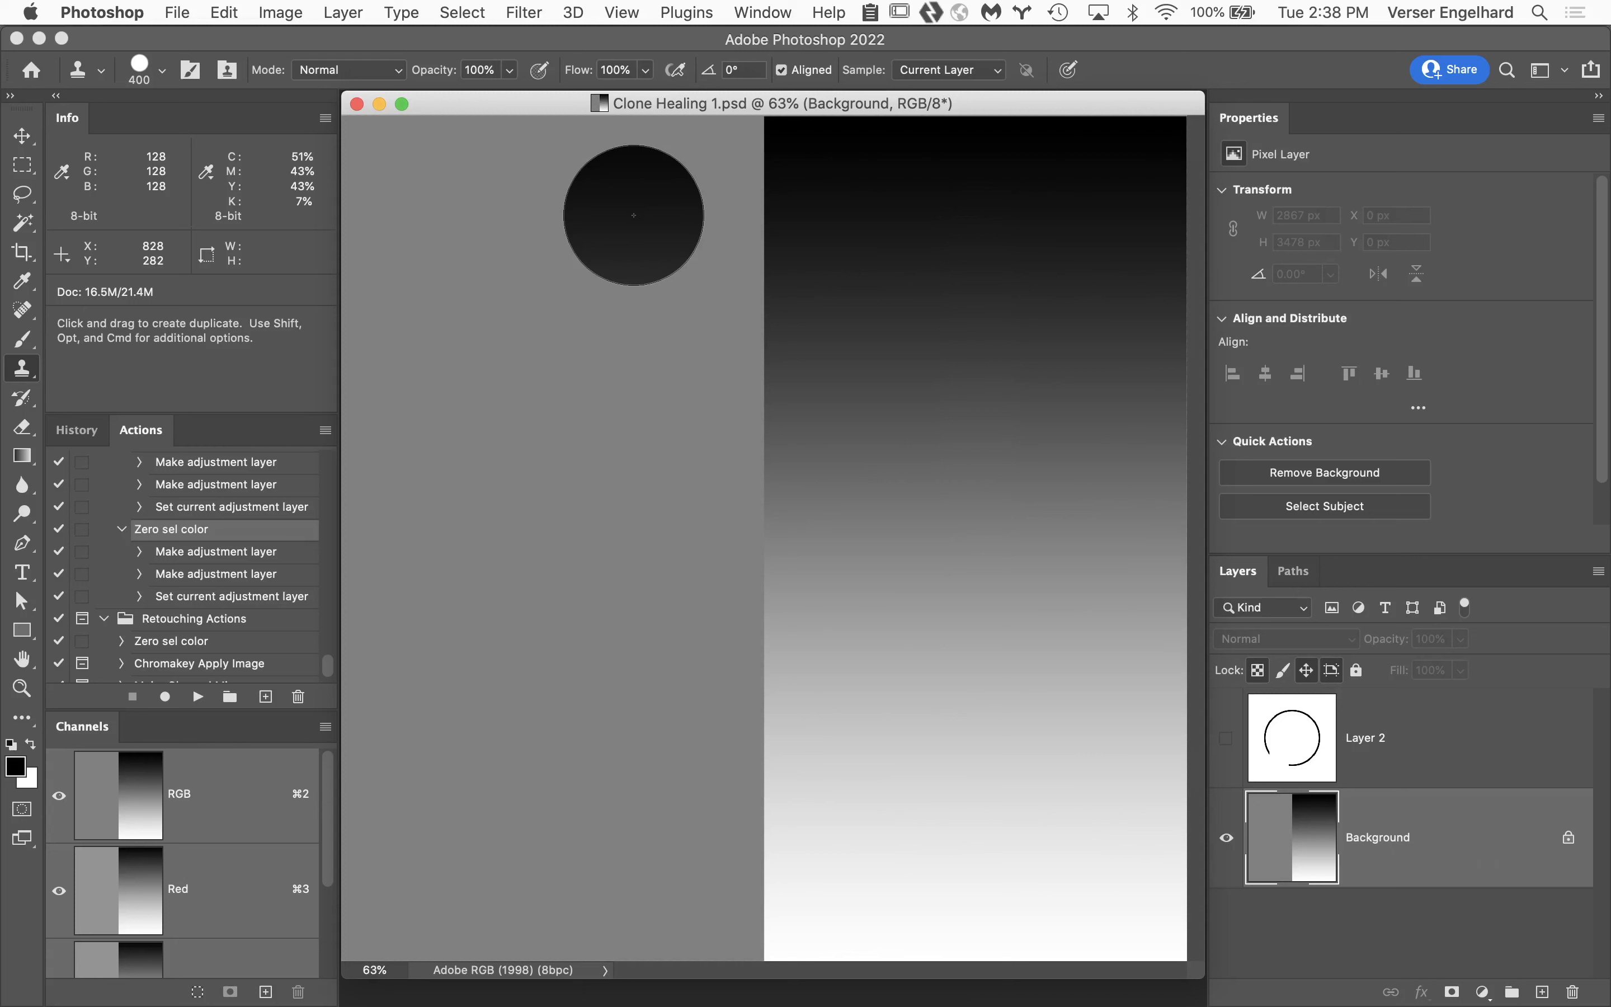
pyautogui.moveTo(634, 216); pyautogui.dragTo(636, 895)
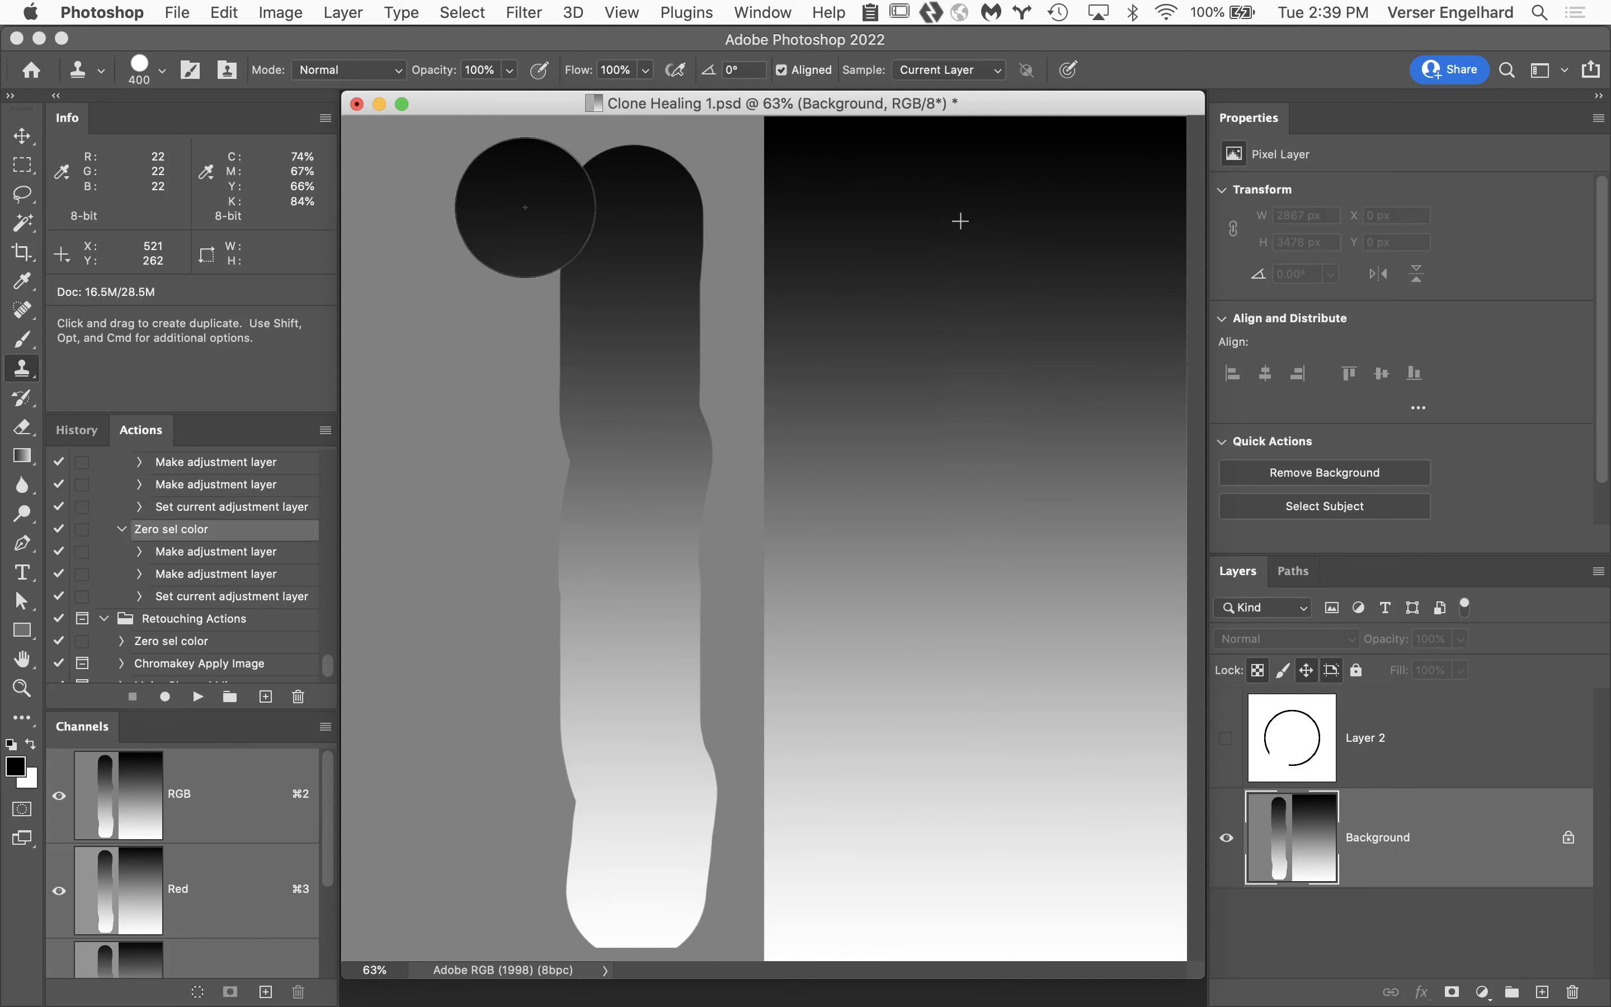
pyautogui.moveTo(525, 207); pyautogui.dragTo(527, 437)
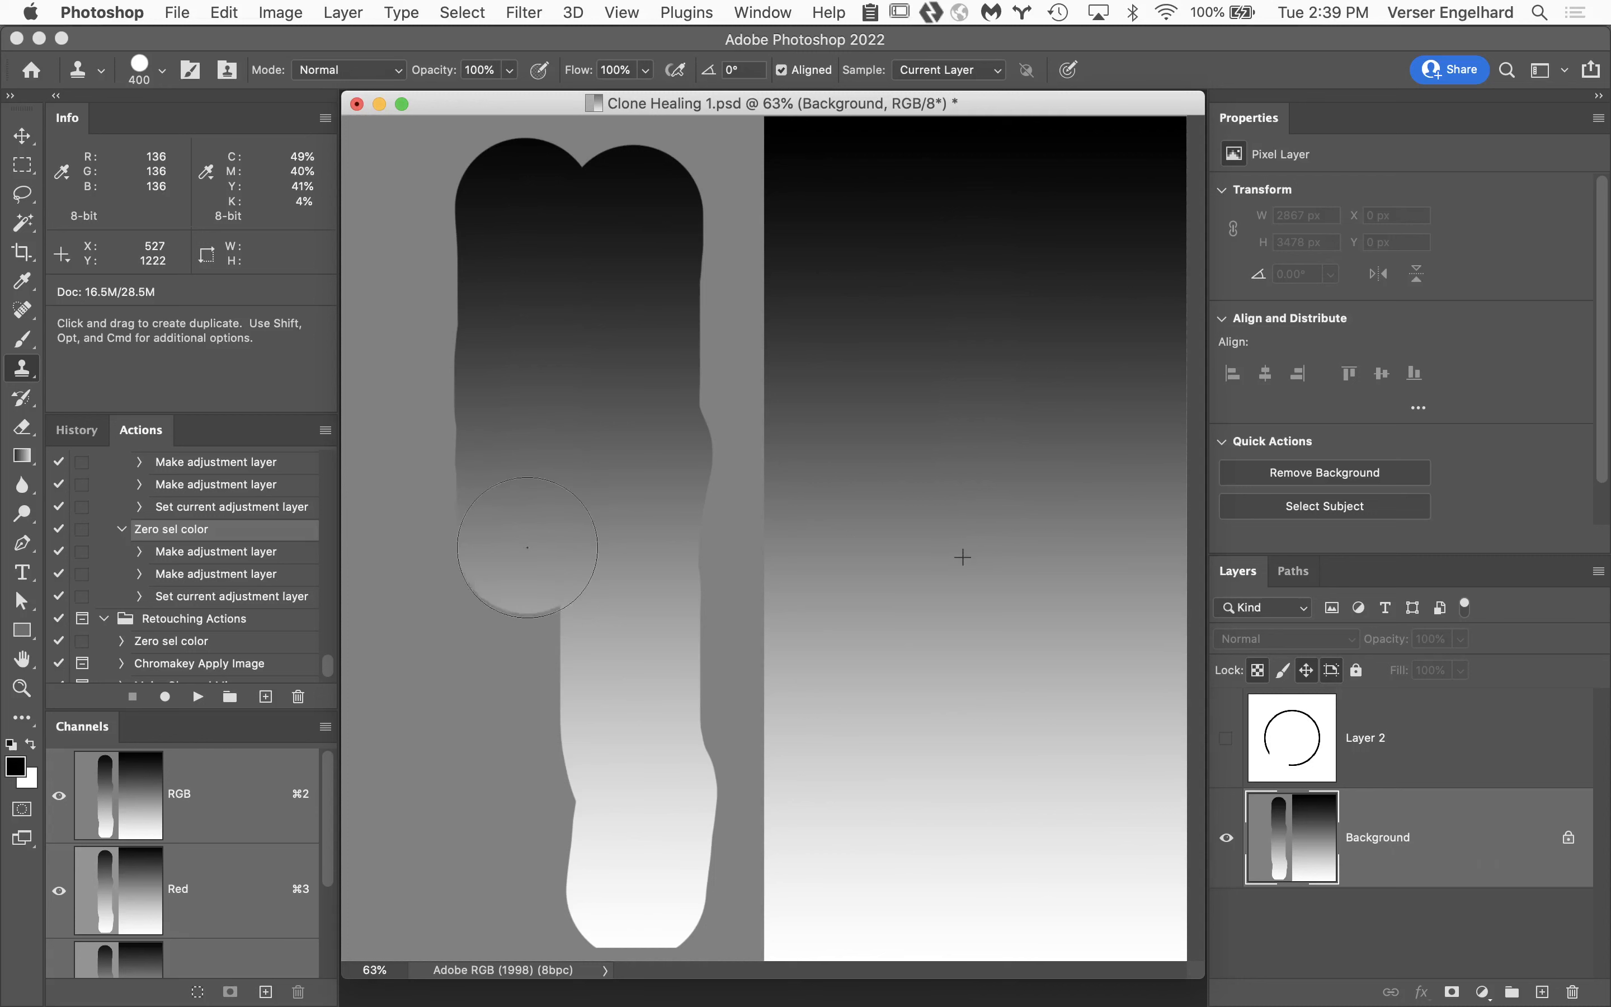
pyautogui.moveTo(527, 547)
pyautogui.mouseDown()
pyautogui.moveTo(521, 718)
pyautogui.moveTo(544, 884)
pyautogui.mouseUp()
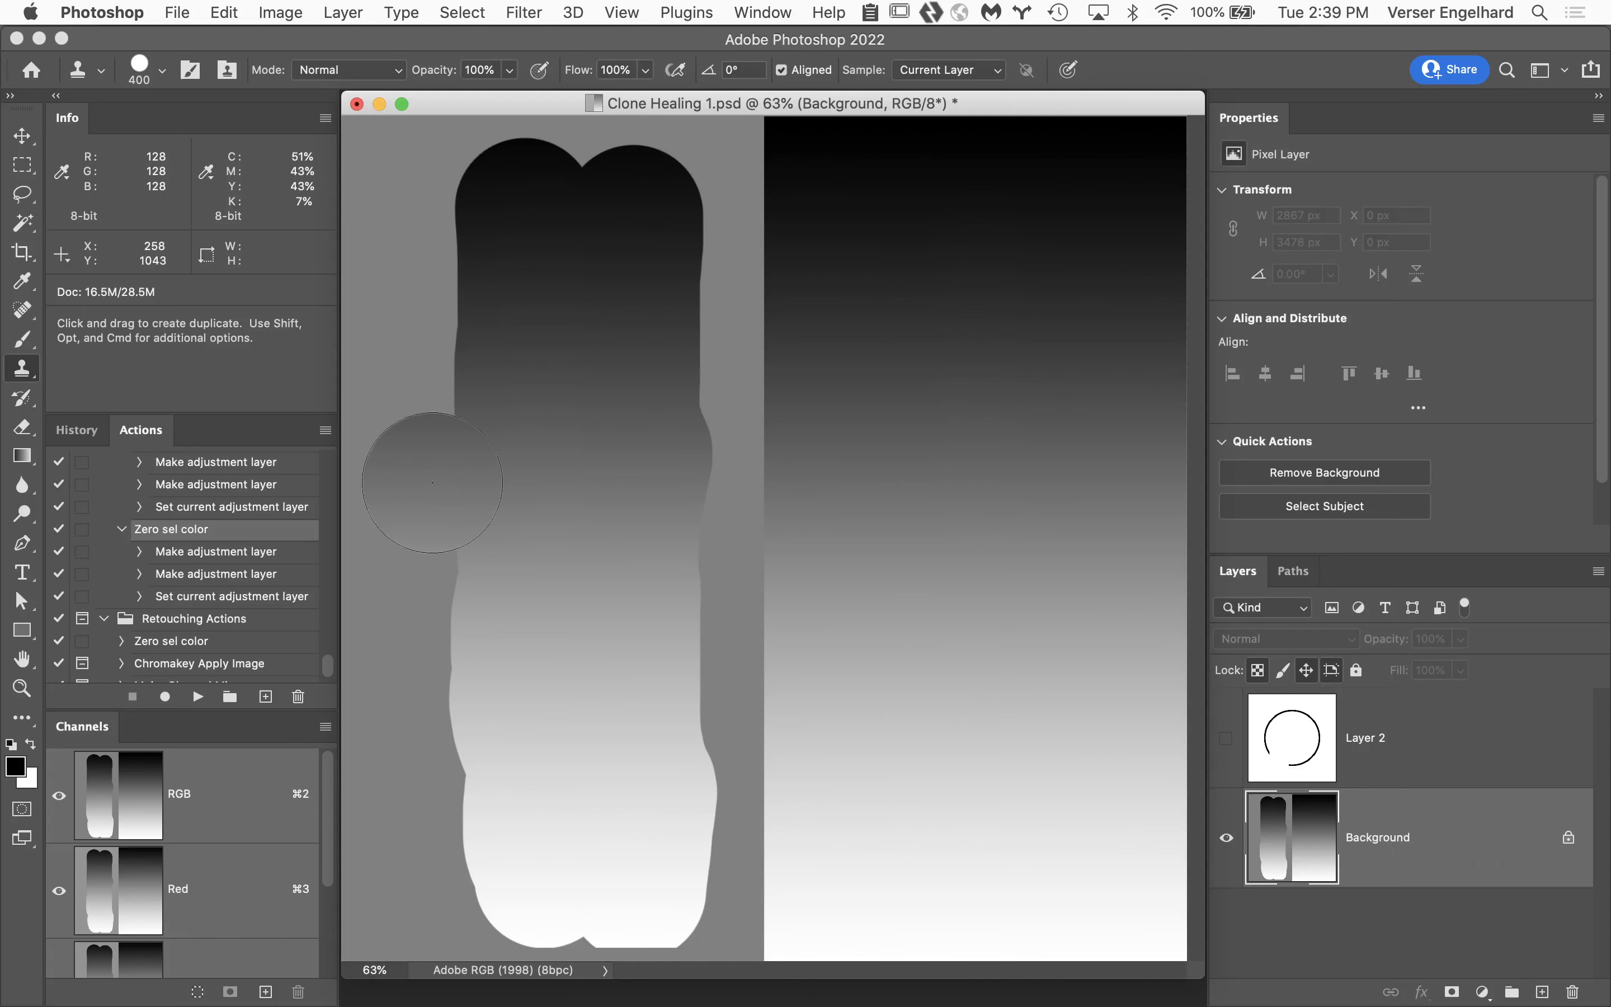
pyautogui.click(420, 510)
pyautogui.moveTo(420, 511); pyautogui.dragTo(435, 908)
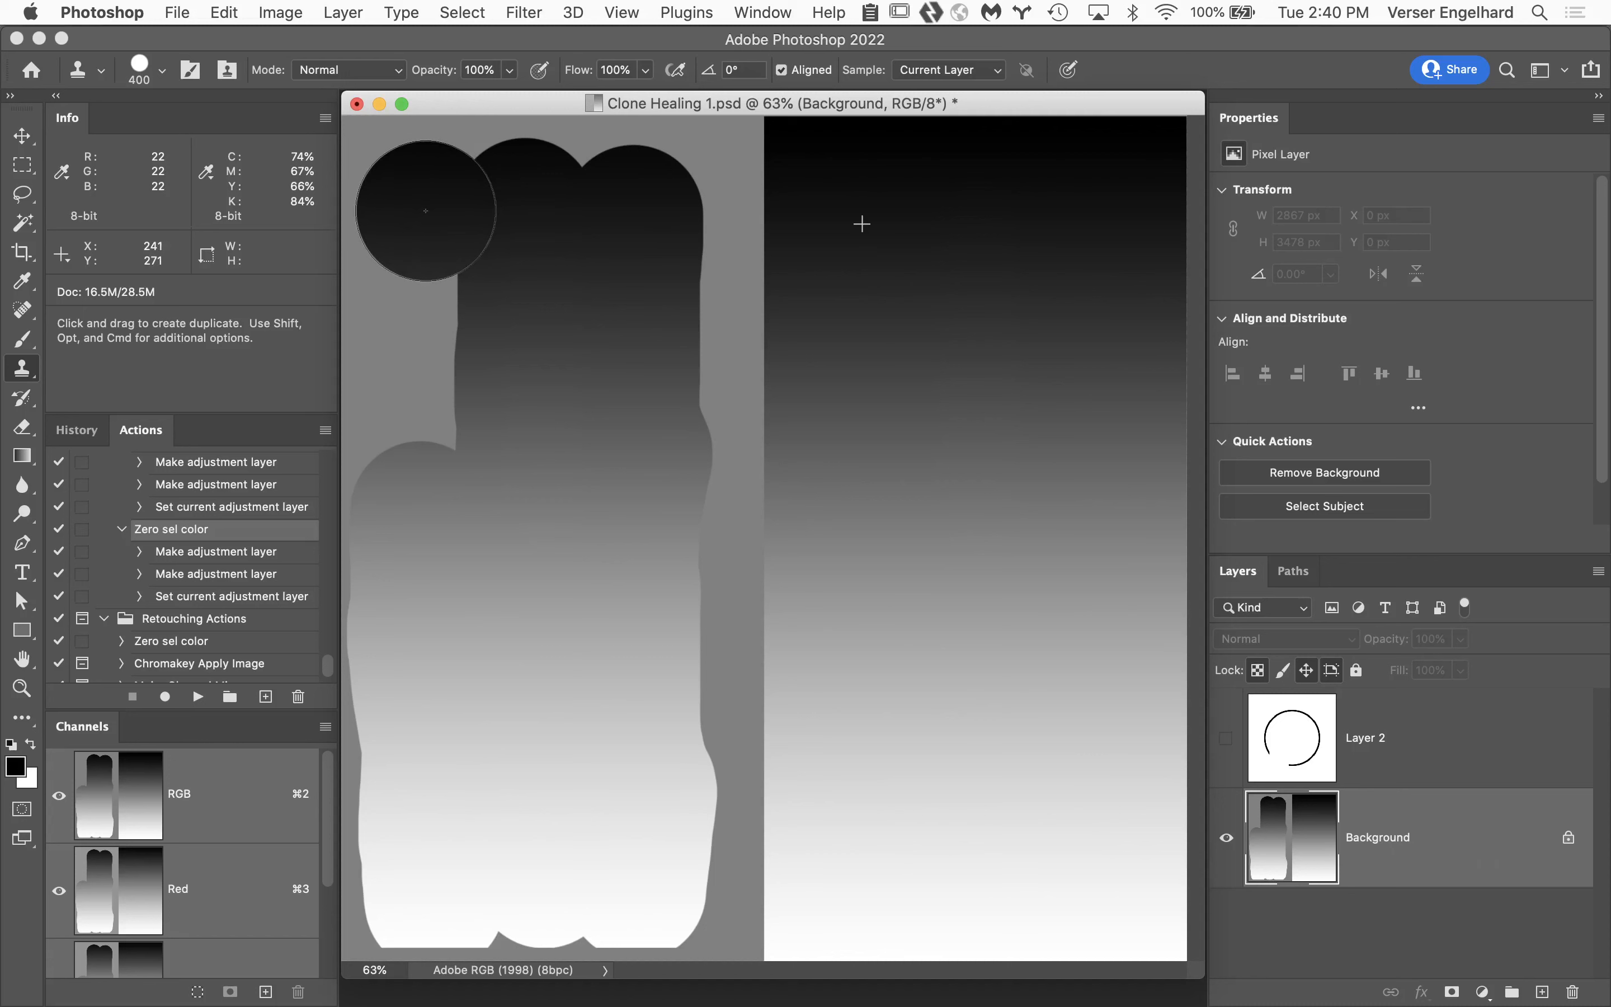
pyautogui.moveTo(686, 841); pyautogui.dragTo(695, 880)
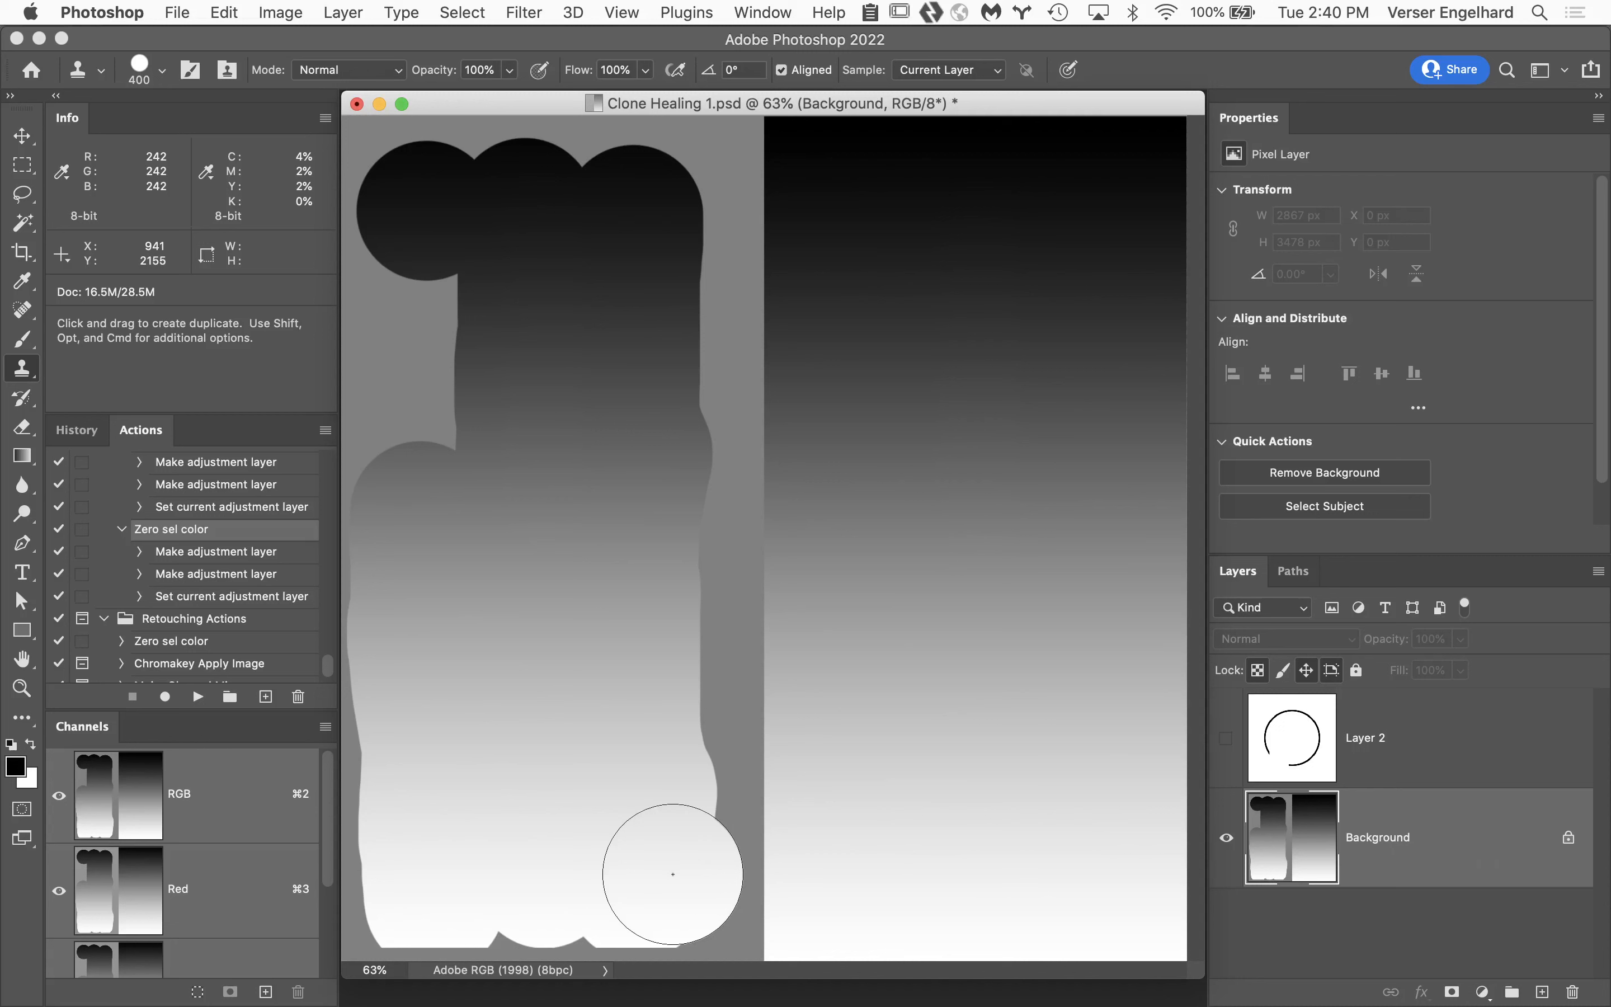
pyautogui.click(673, 874)
# Revert the document to its Open history state and reselect the Background layer.
pyautogui.click(77, 430)
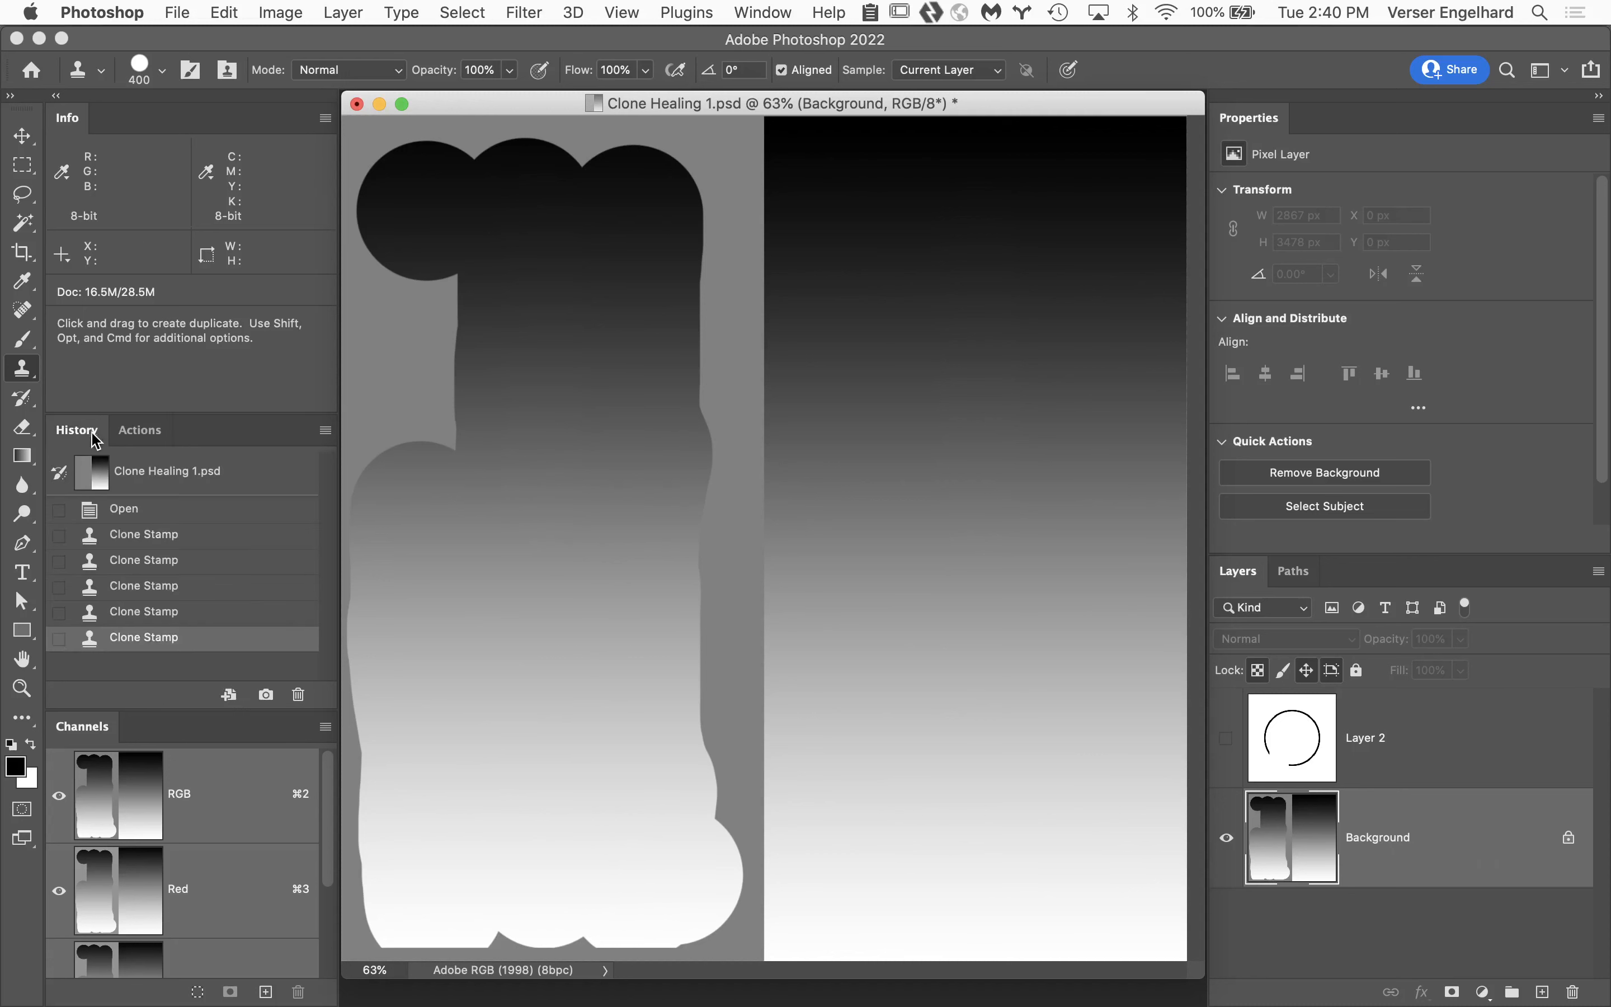
pyautogui.click(173, 513)
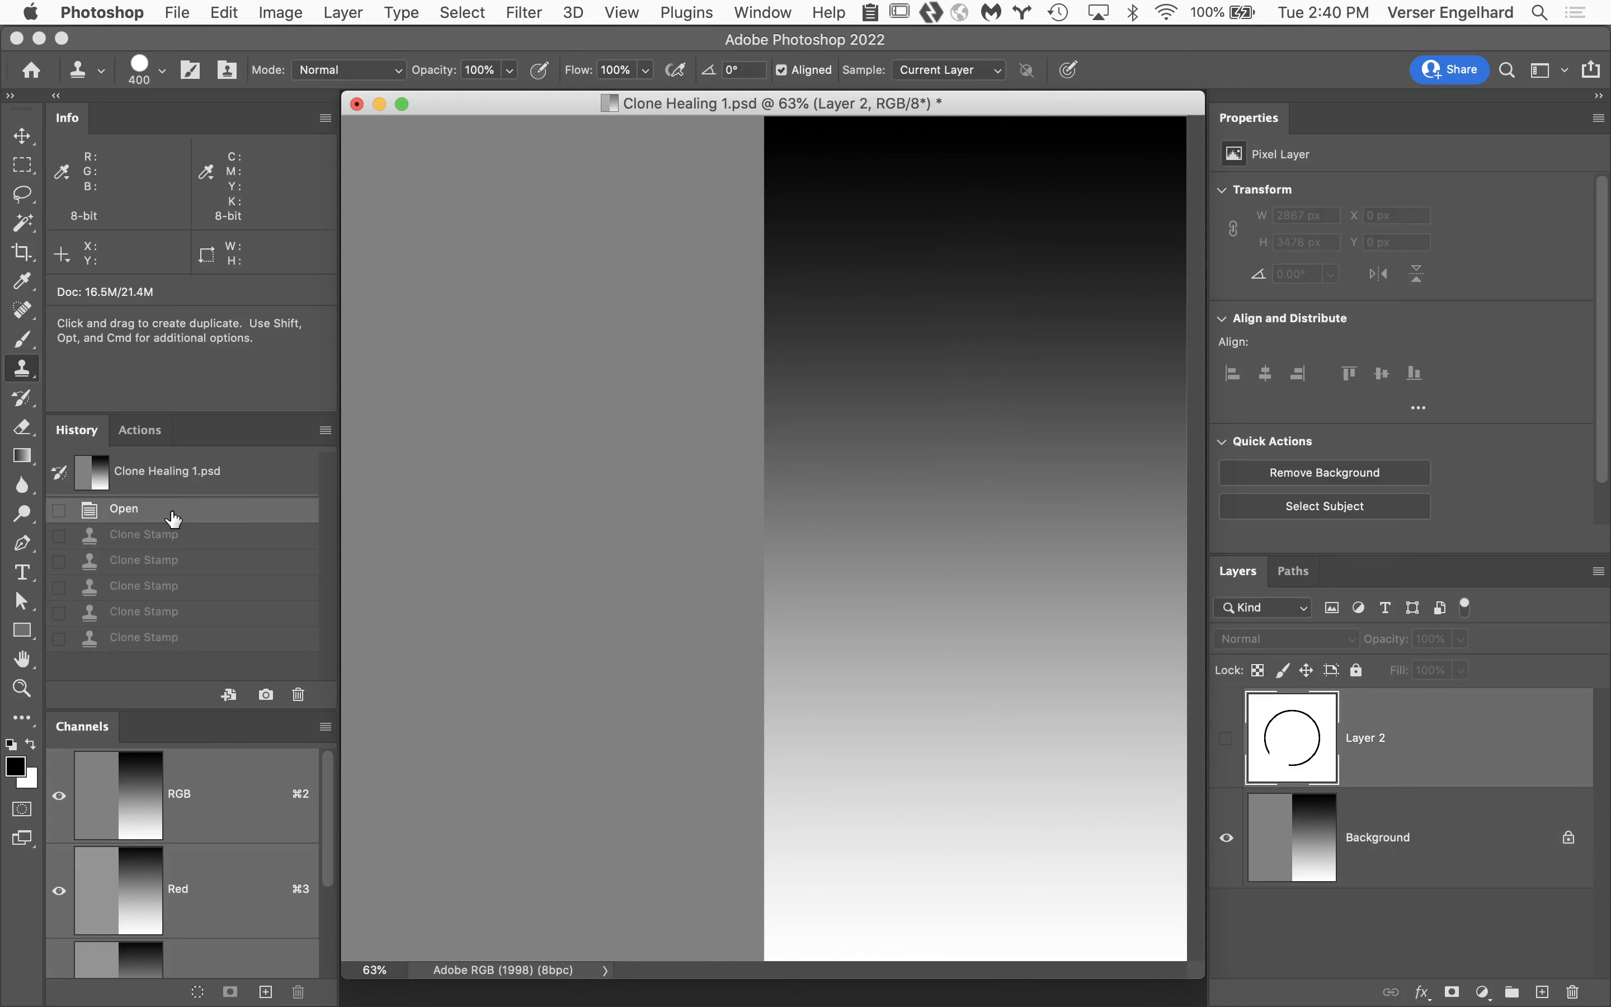
pyautogui.click(1485, 852)
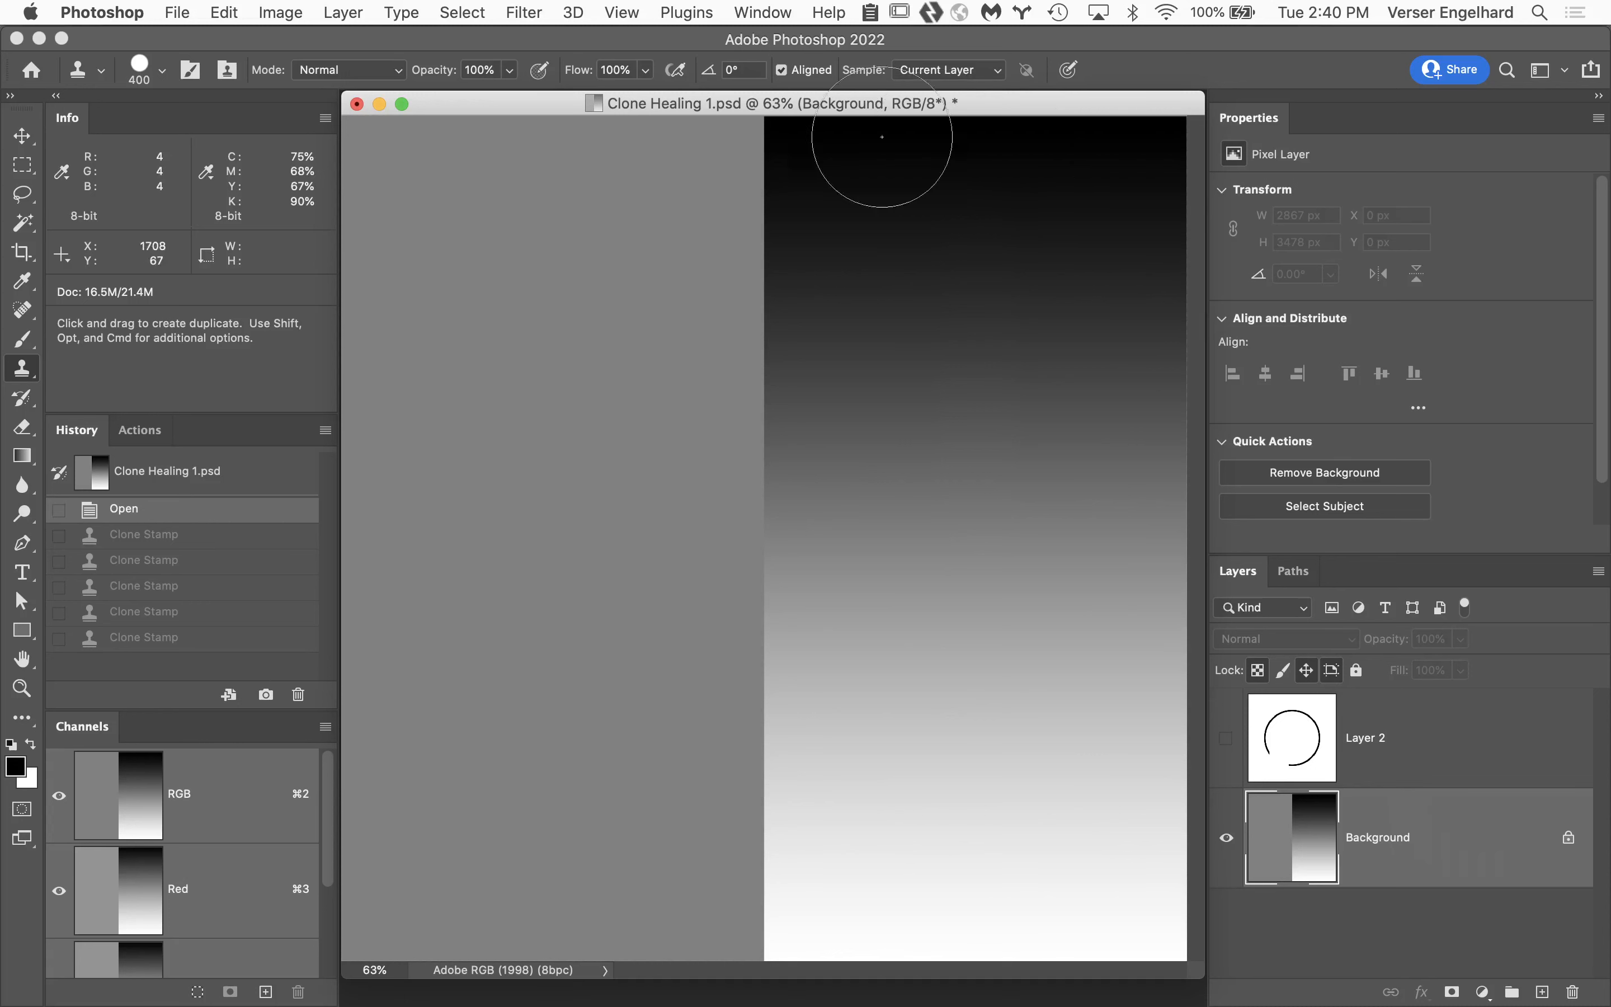
# Turn off Aligned, resample the gradient's dark upper area and clone three separate strokes starting at different heights on the gray half.
pyautogui.click(783, 71)
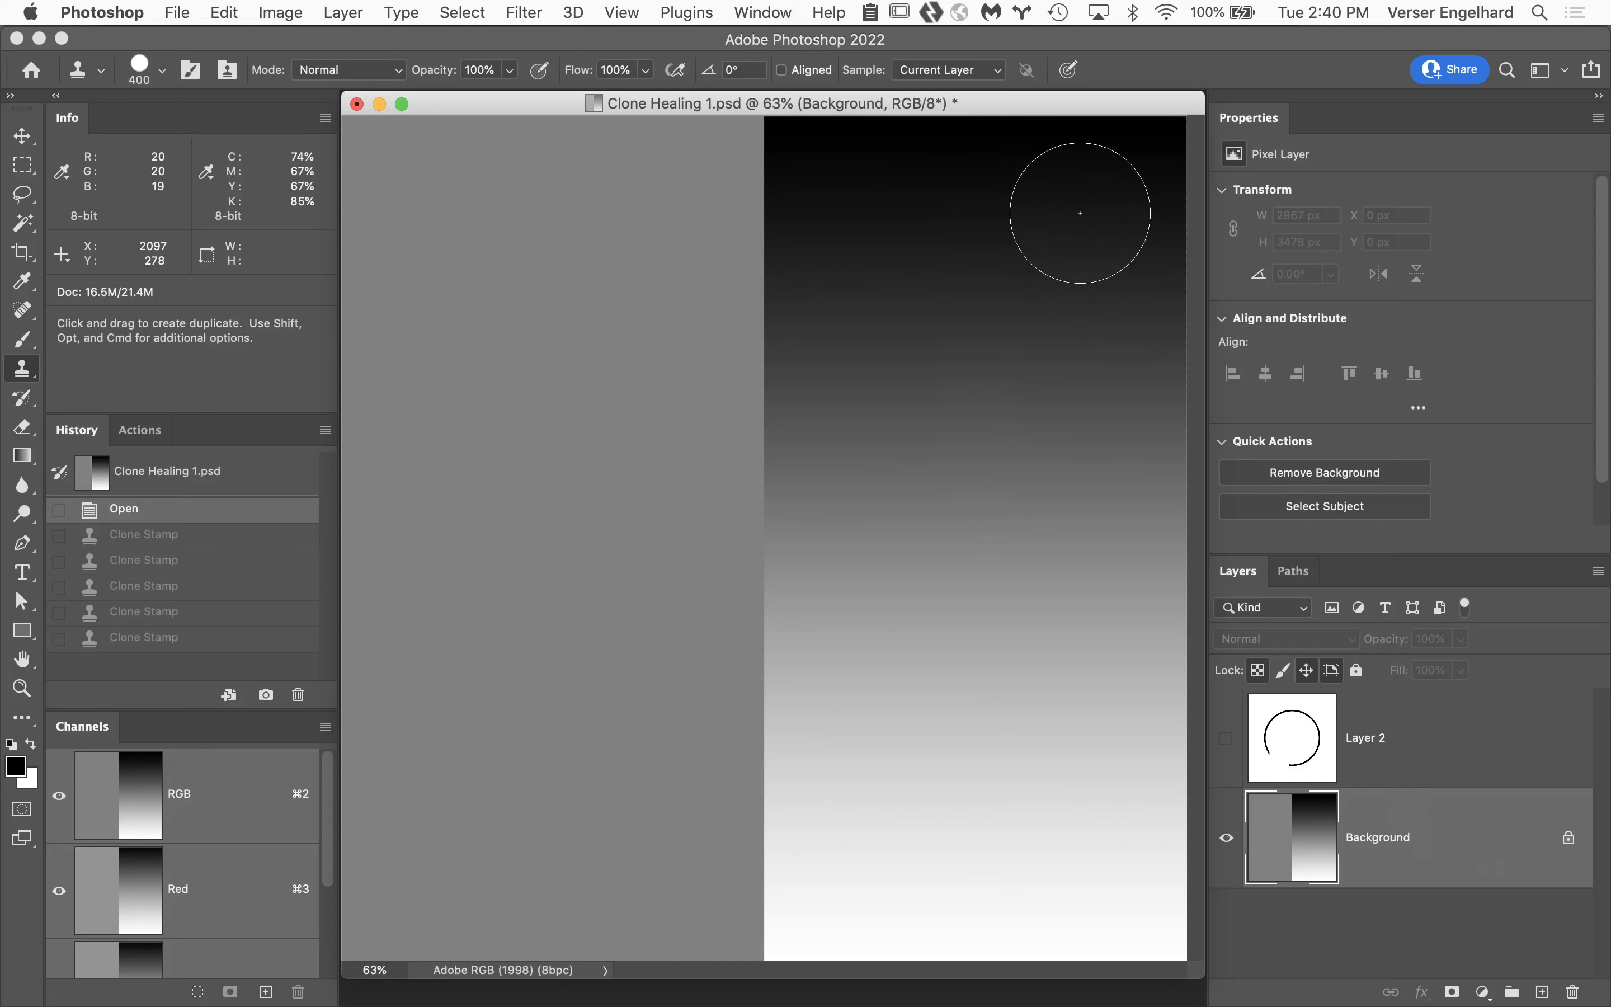
pyautogui.press('alt')
pyautogui.keyDown('alt'); pyautogui.click(1080, 213); pyautogui.keyUp('alt')
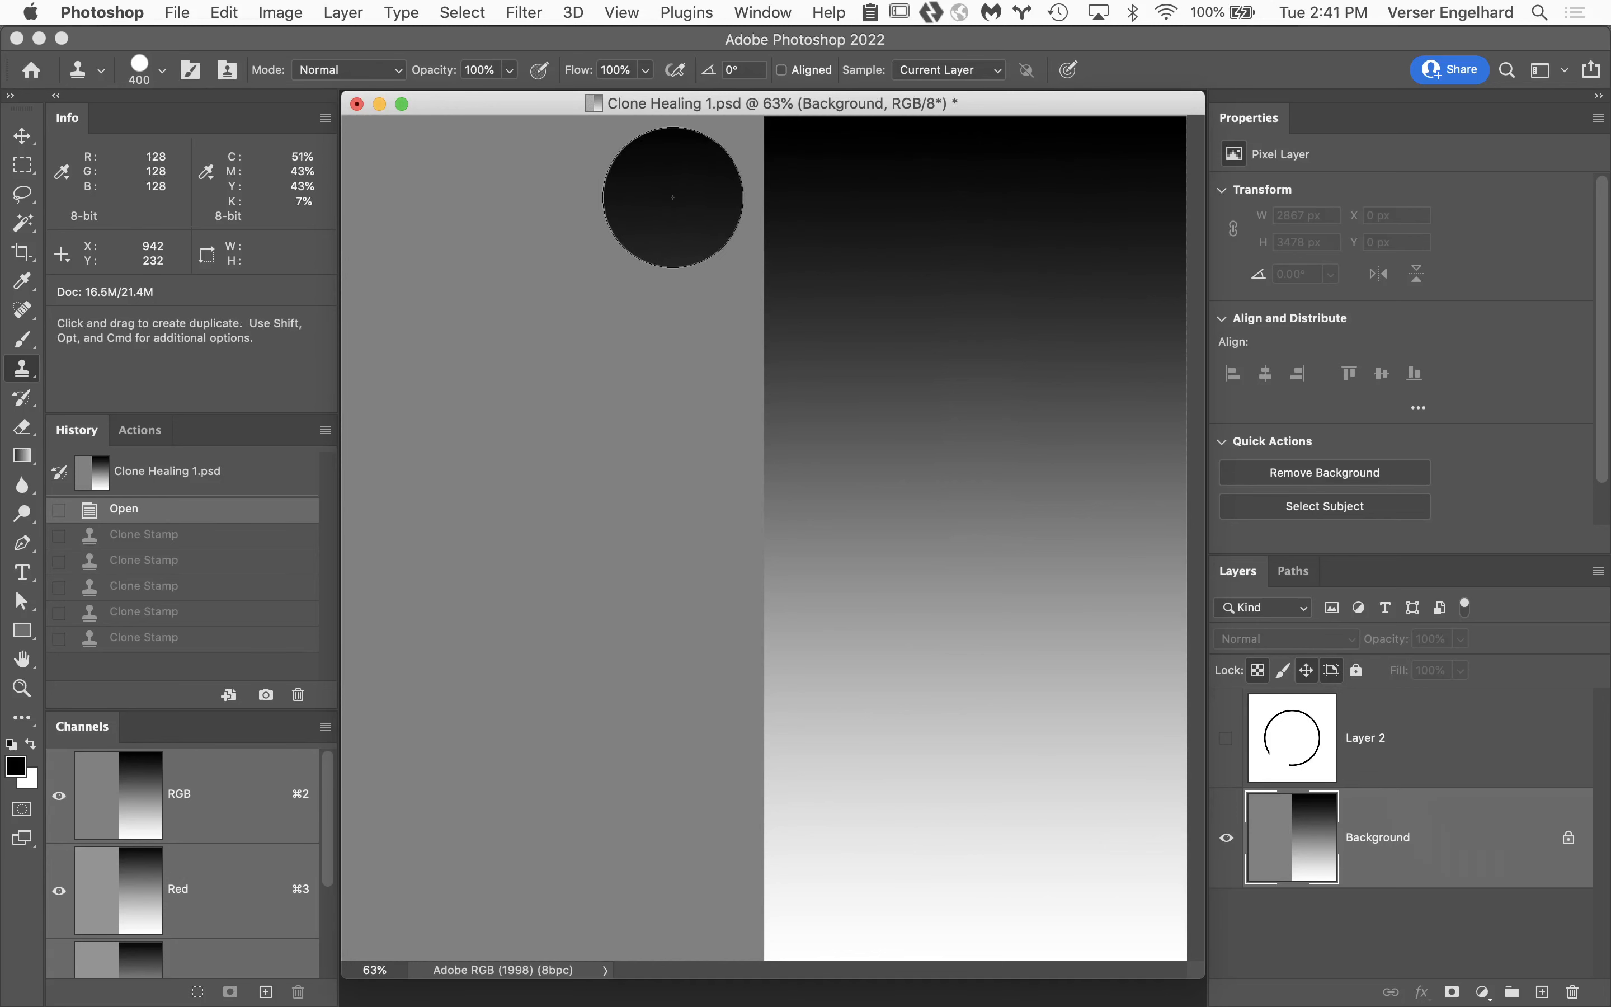
pyautogui.moveTo(672, 197)
pyautogui.mouseDown()
pyautogui.moveTo(689, 524)
pyautogui.moveTo(672, 646)
pyautogui.moveTo(701, 793)
pyautogui.moveTo(683, 893)
pyautogui.mouseUp()
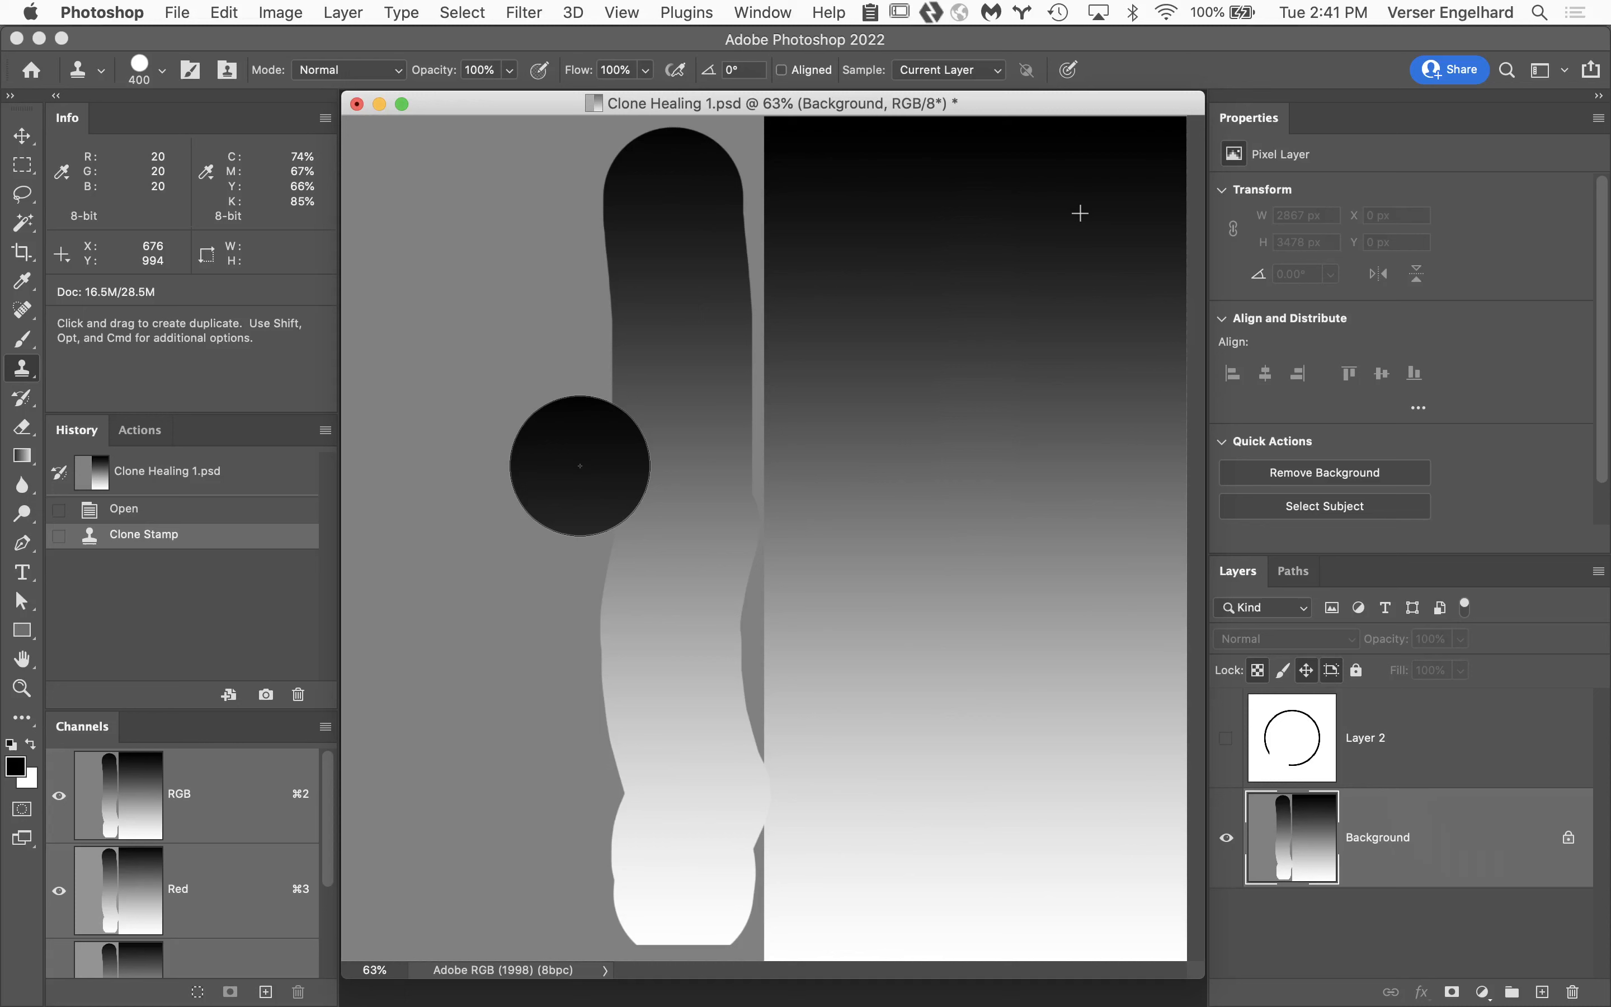
pyautogui.moveTo(580, 466); pyautogui.dragTo(584, 898)
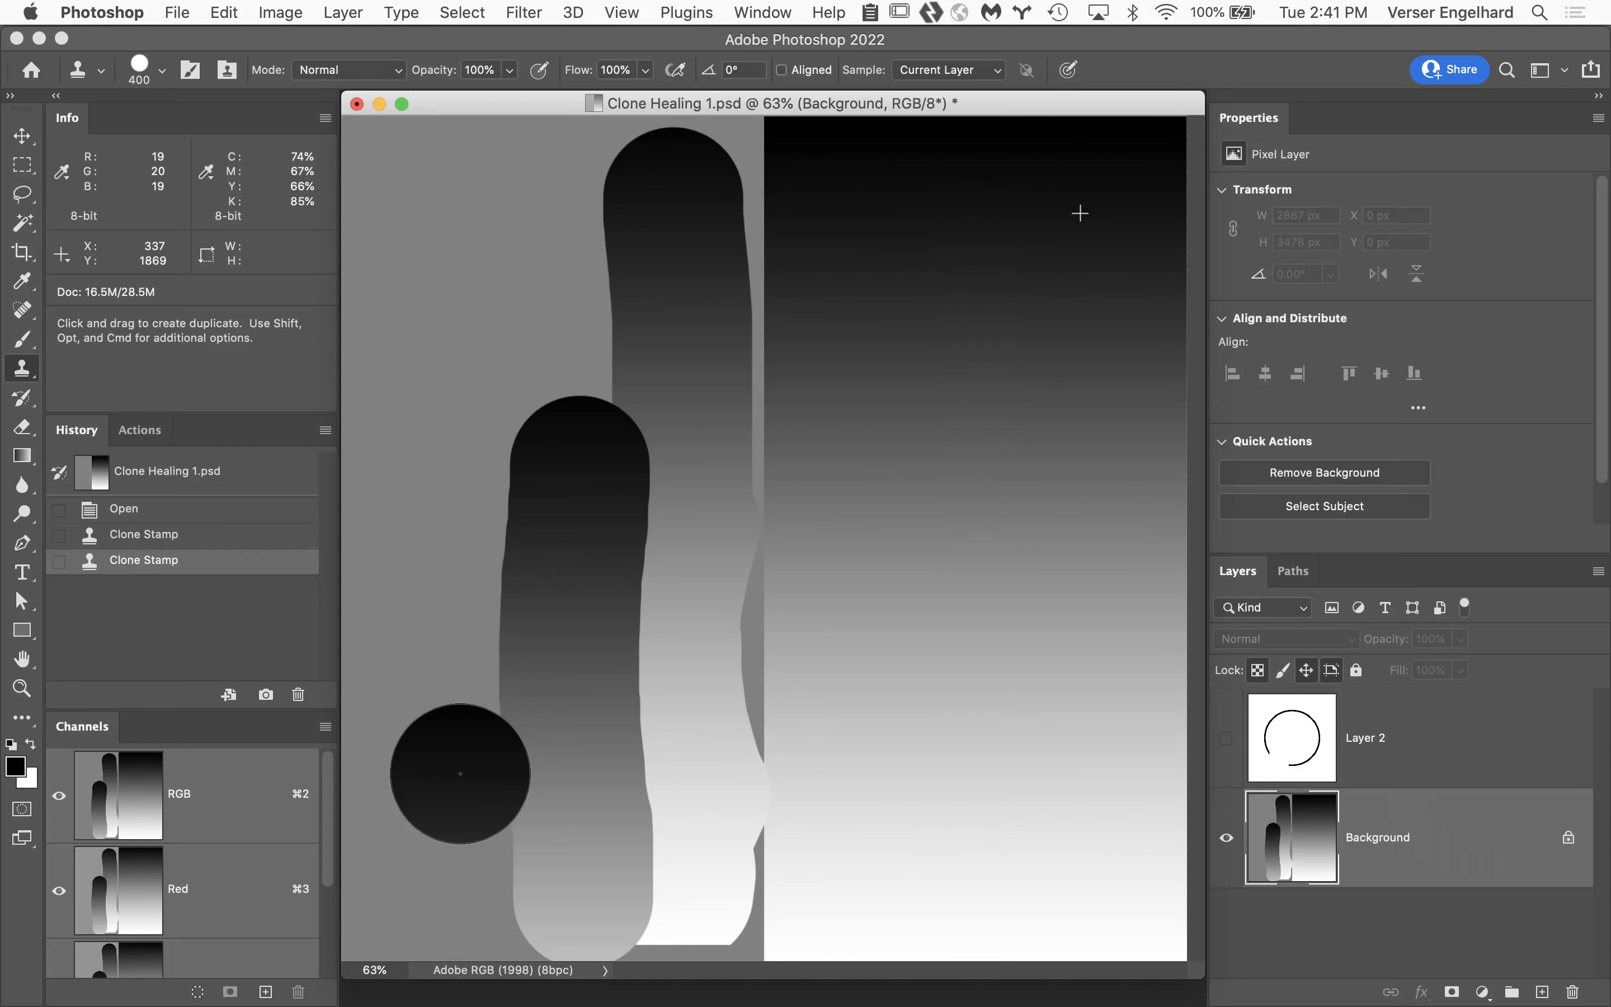
pyautogui.moveTo(461, 783); pyautogui.dragTo(466, 877)
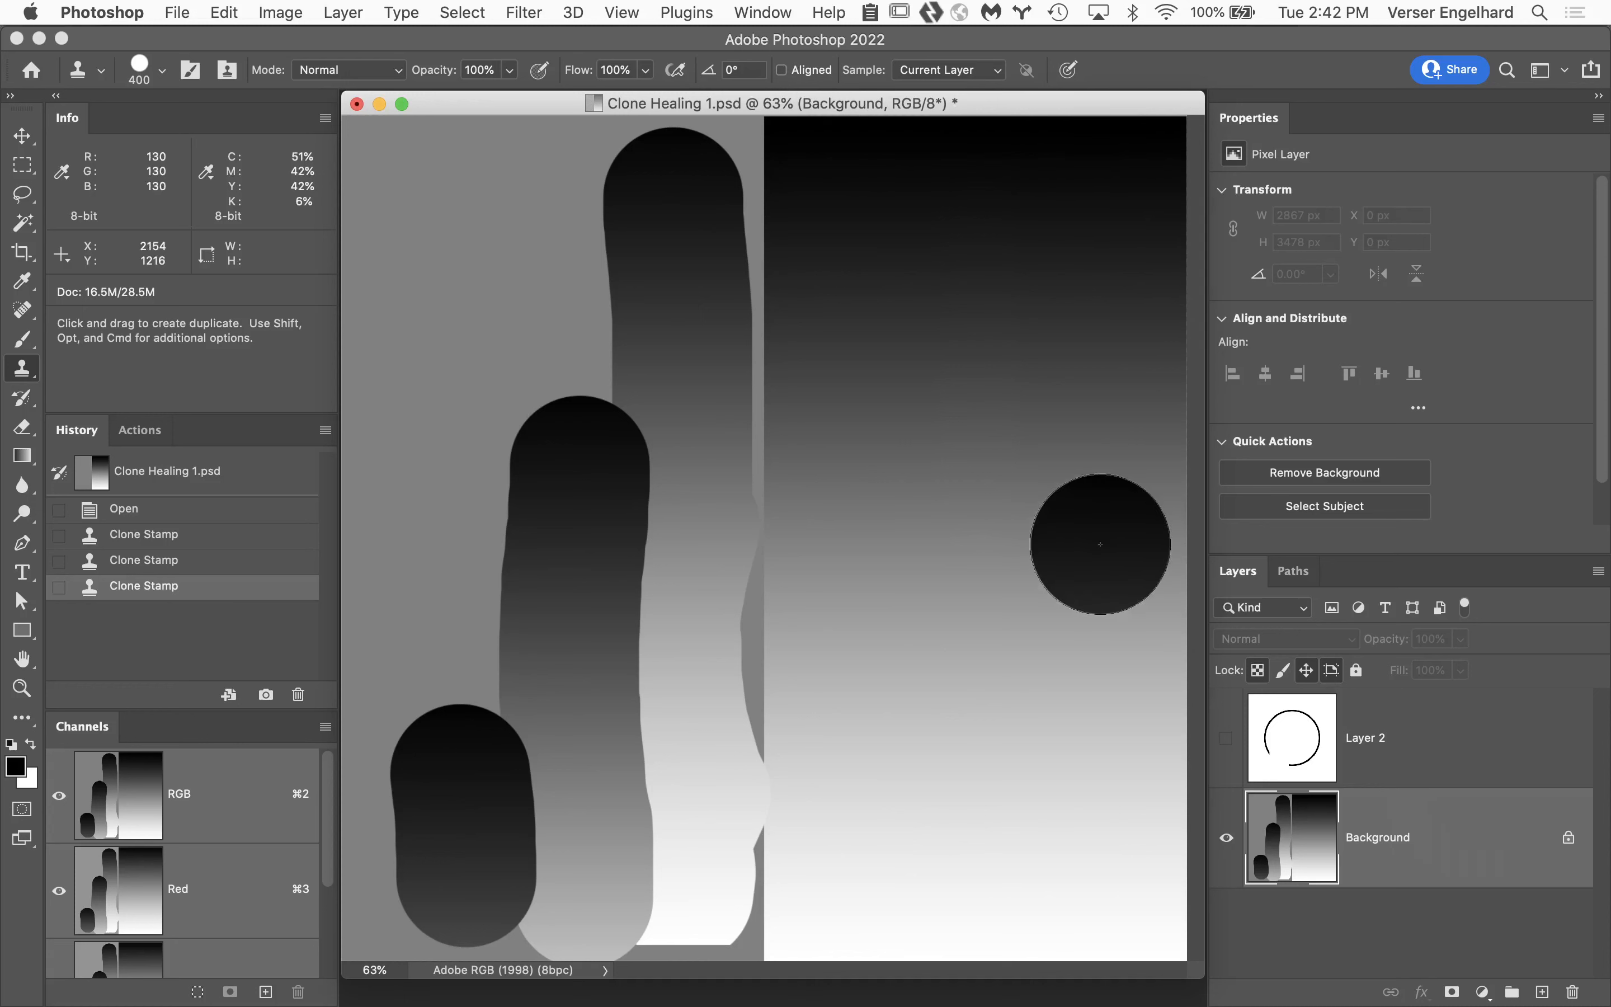
# Discard the three non-aligned clone strokes by returning to the Open history state, and make Background the active layer.
pyautogui.click(189, 510)
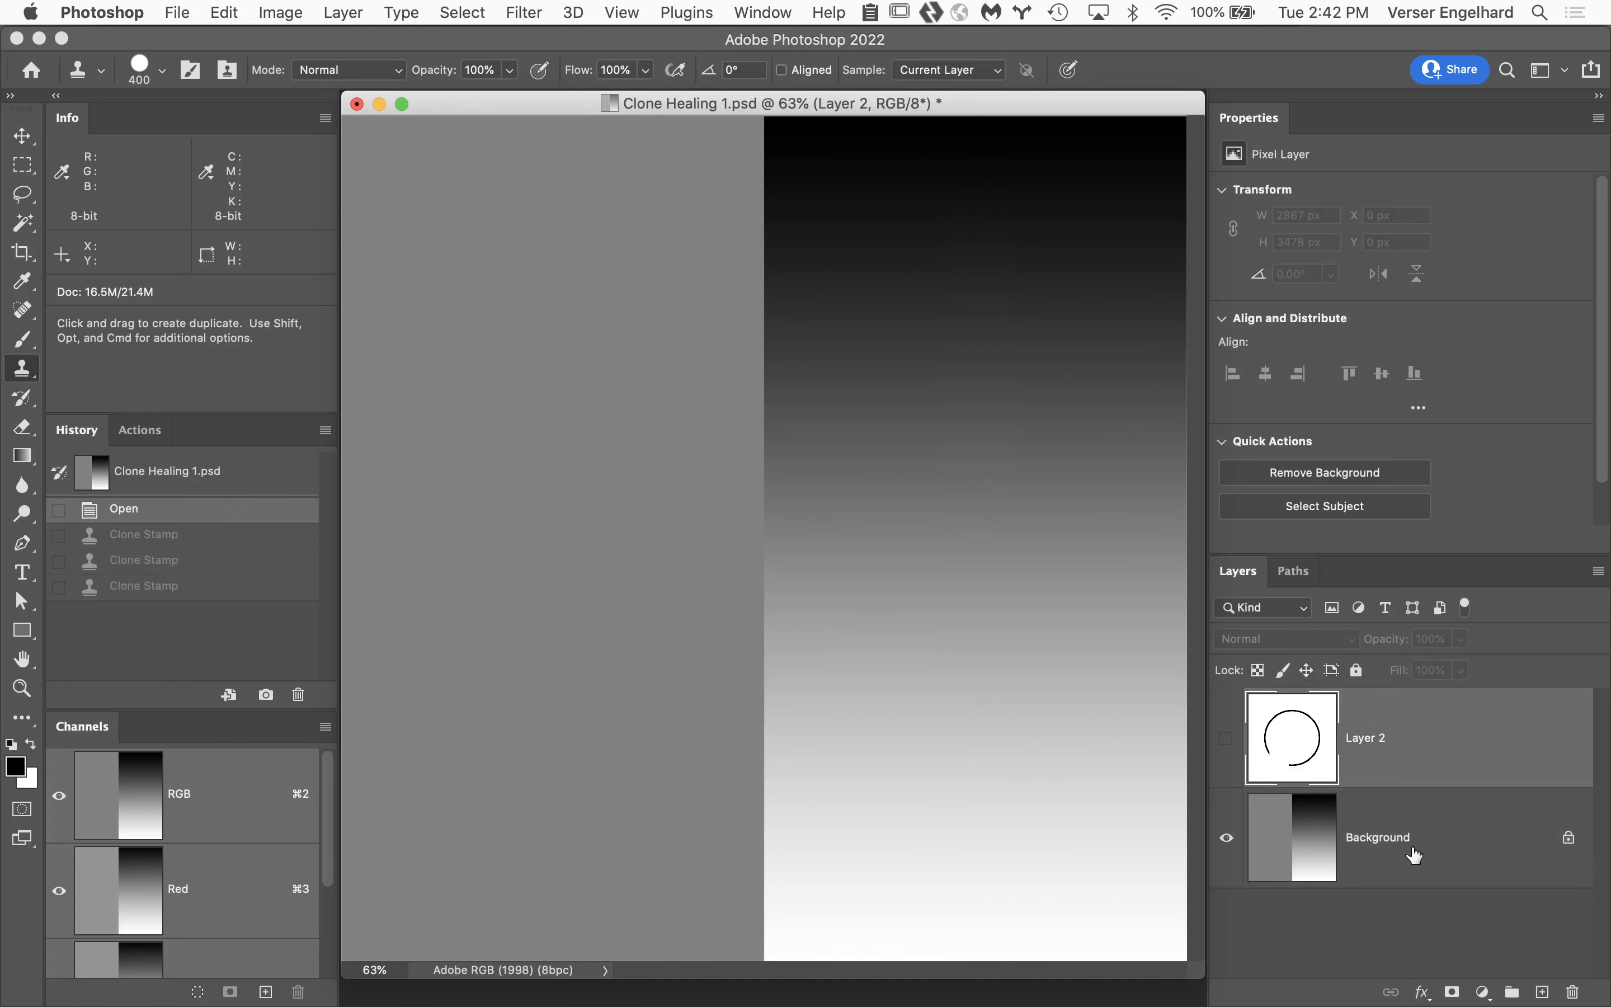
pyautogui.click(1486, 842)
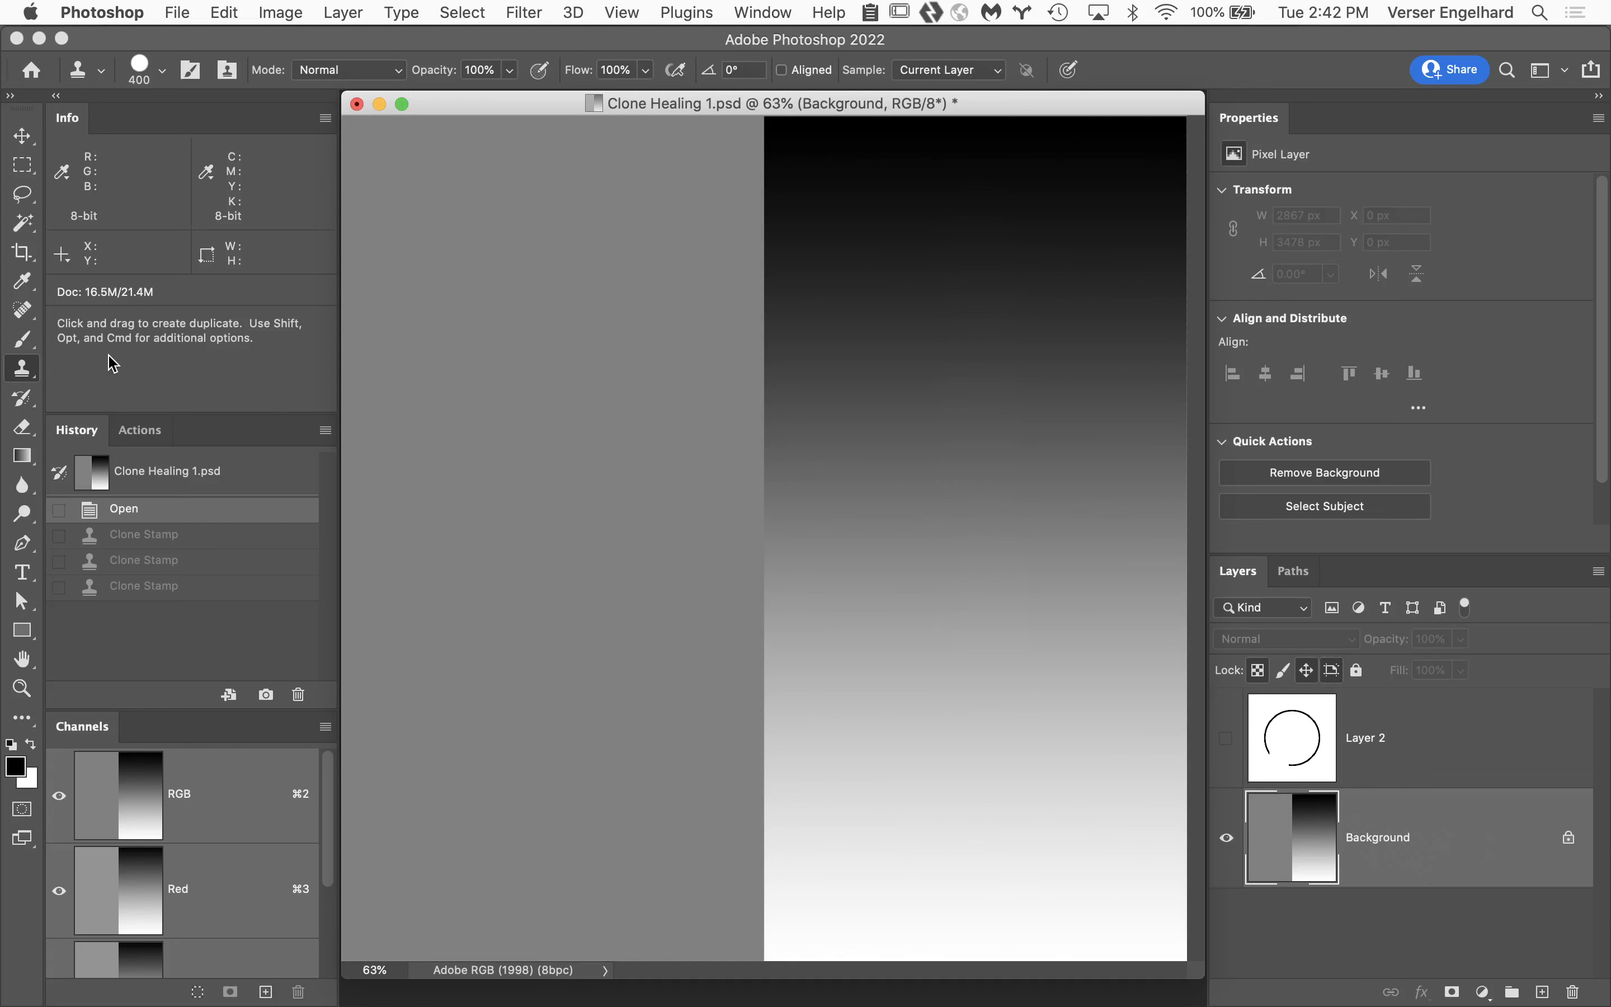
# Switch to the Spot Healing Brush and show the other healing tools grouped with it.
pyautogui.click(26, 311)
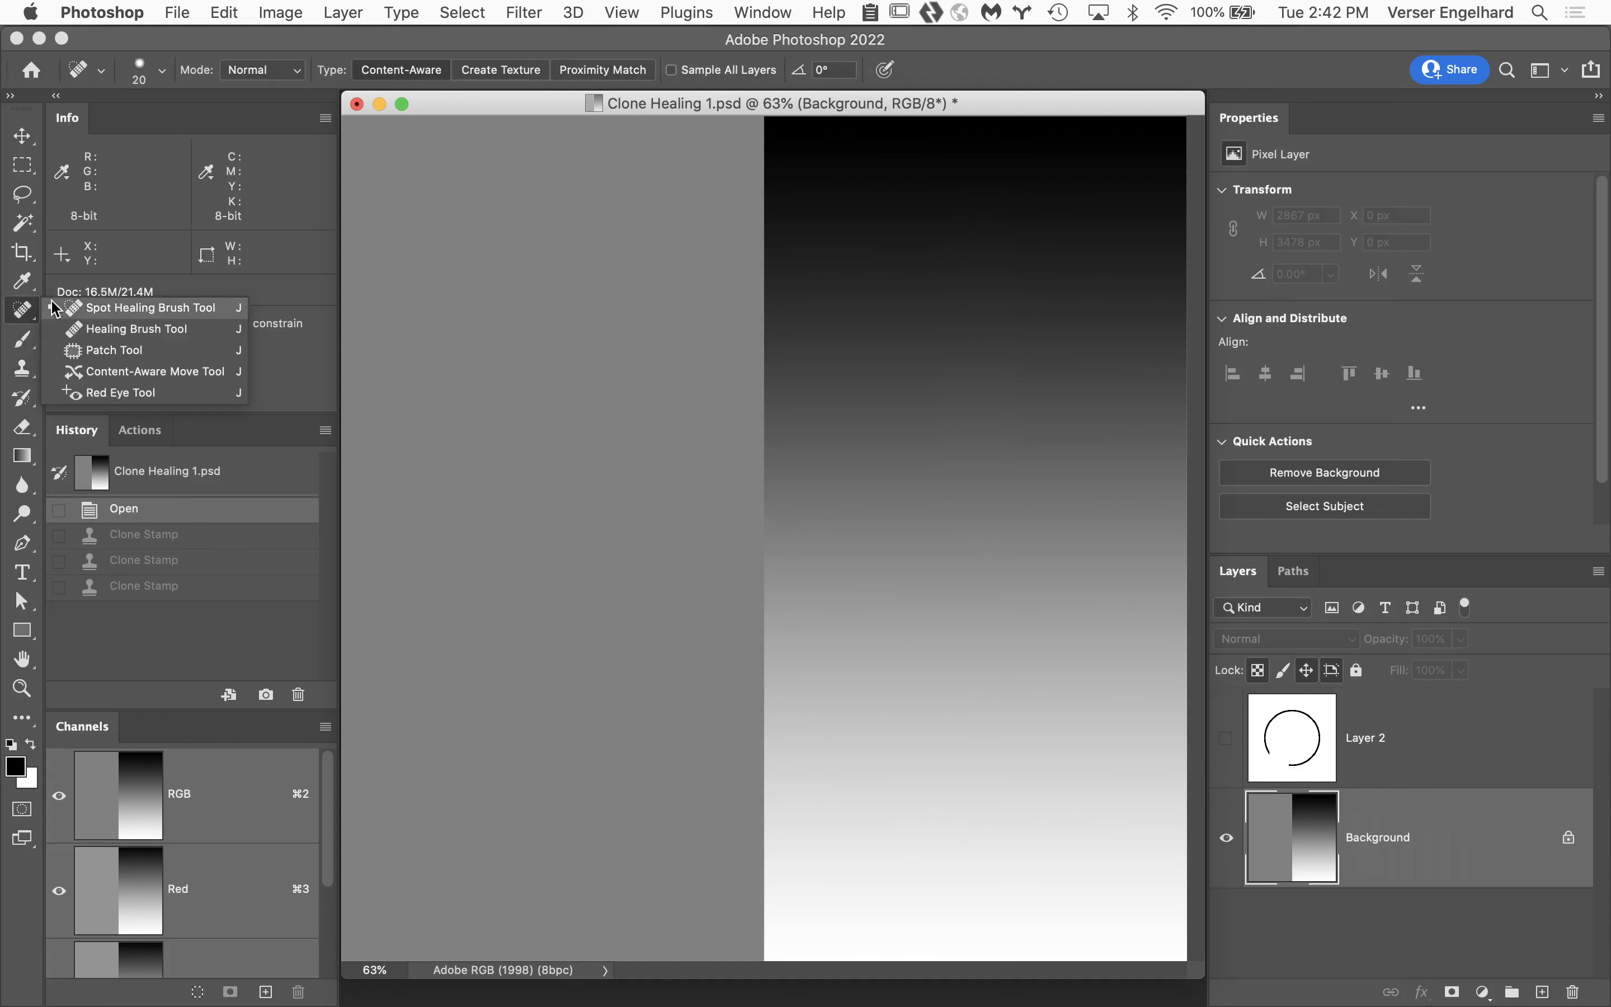
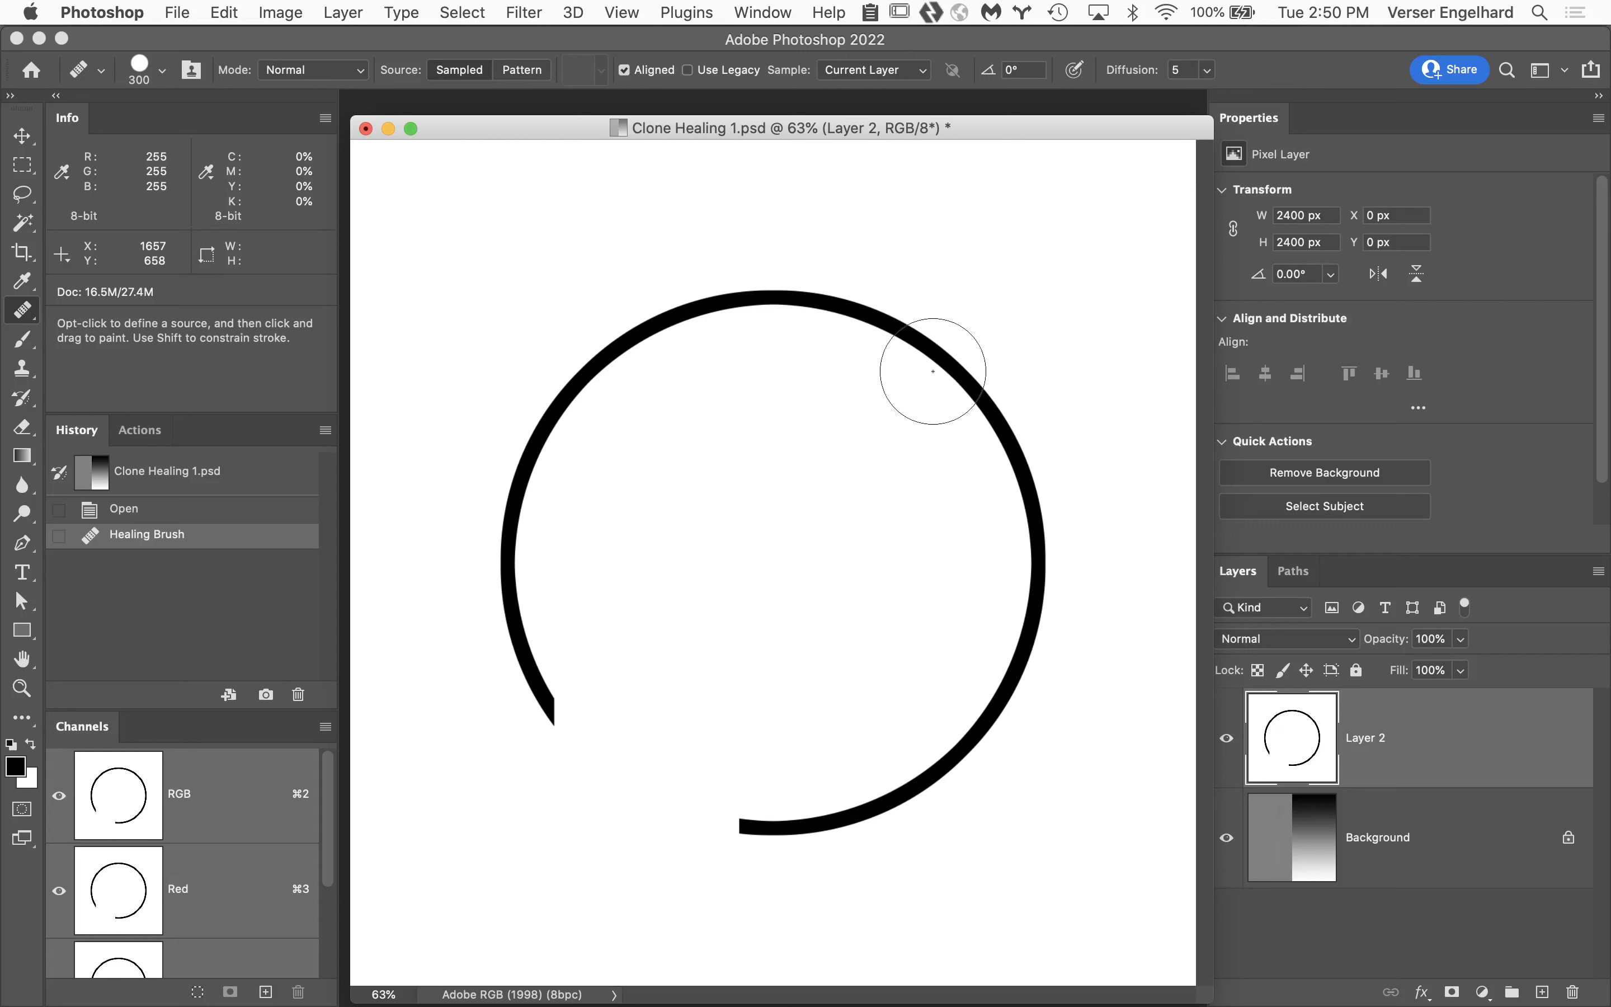
# With the Clone Stamp, clone a long vertical gradient stroke over the circle's right side on Layer 2.
pyautogui.press('s')
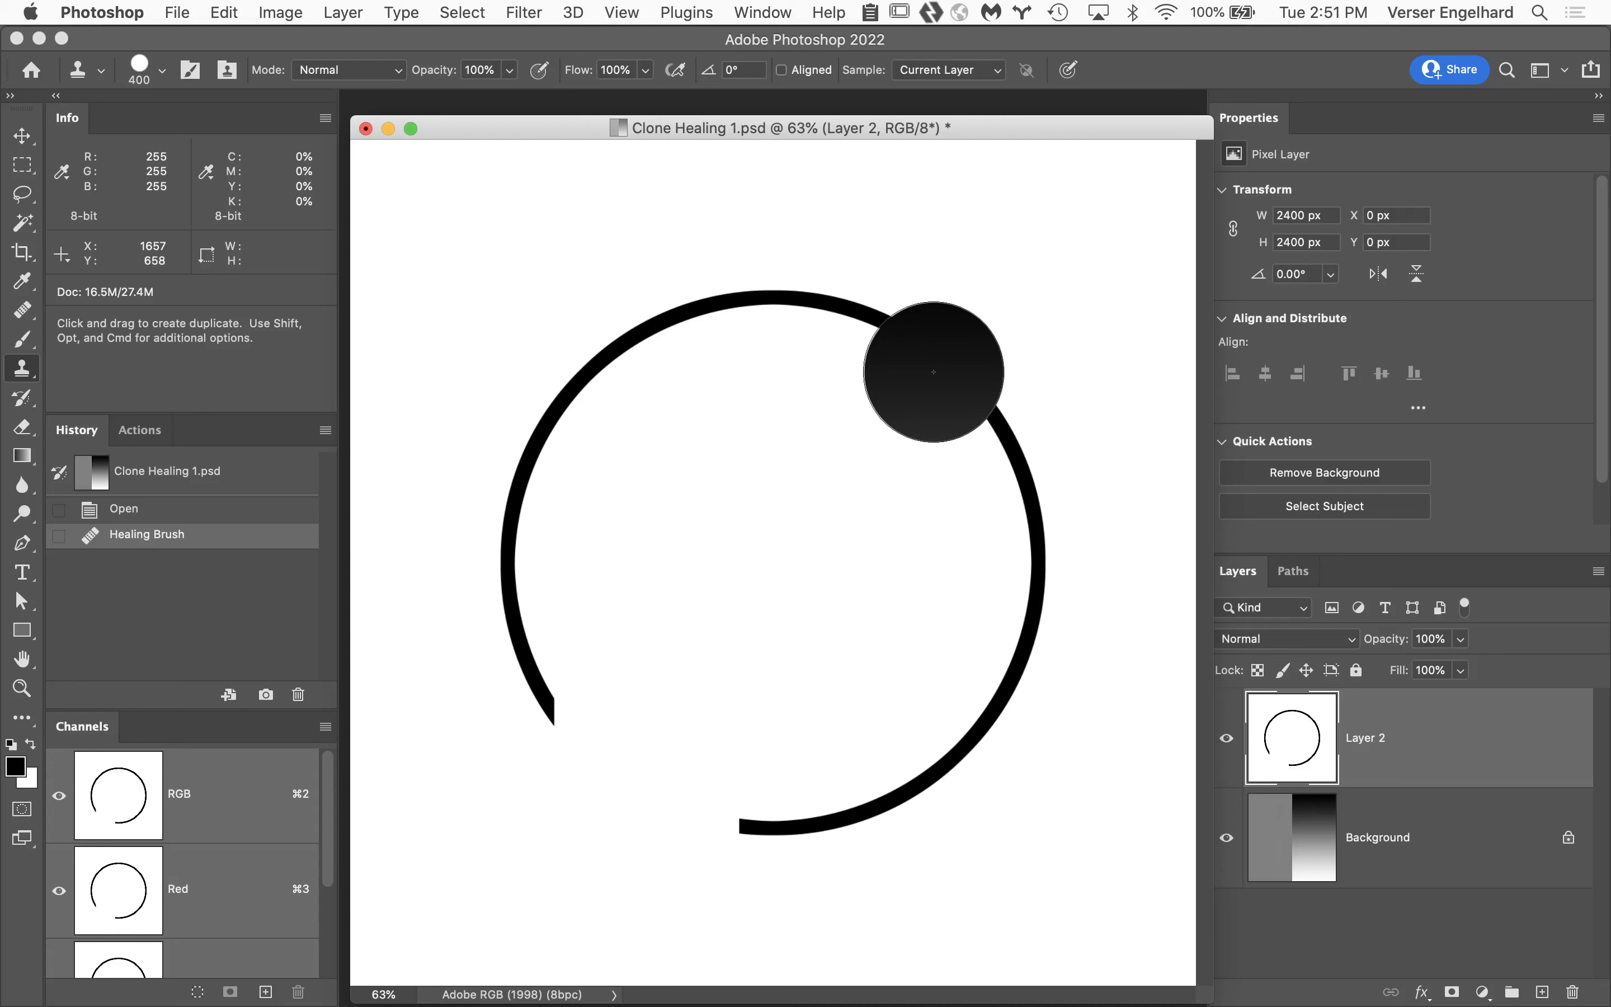
pyautogui.moveTo(933, 372)
pyautogui.mouseDown()
pyautogui.moveTo(923, 765)
pyautogui.moveTo(902, 836)
pyautogui.mouseUp()
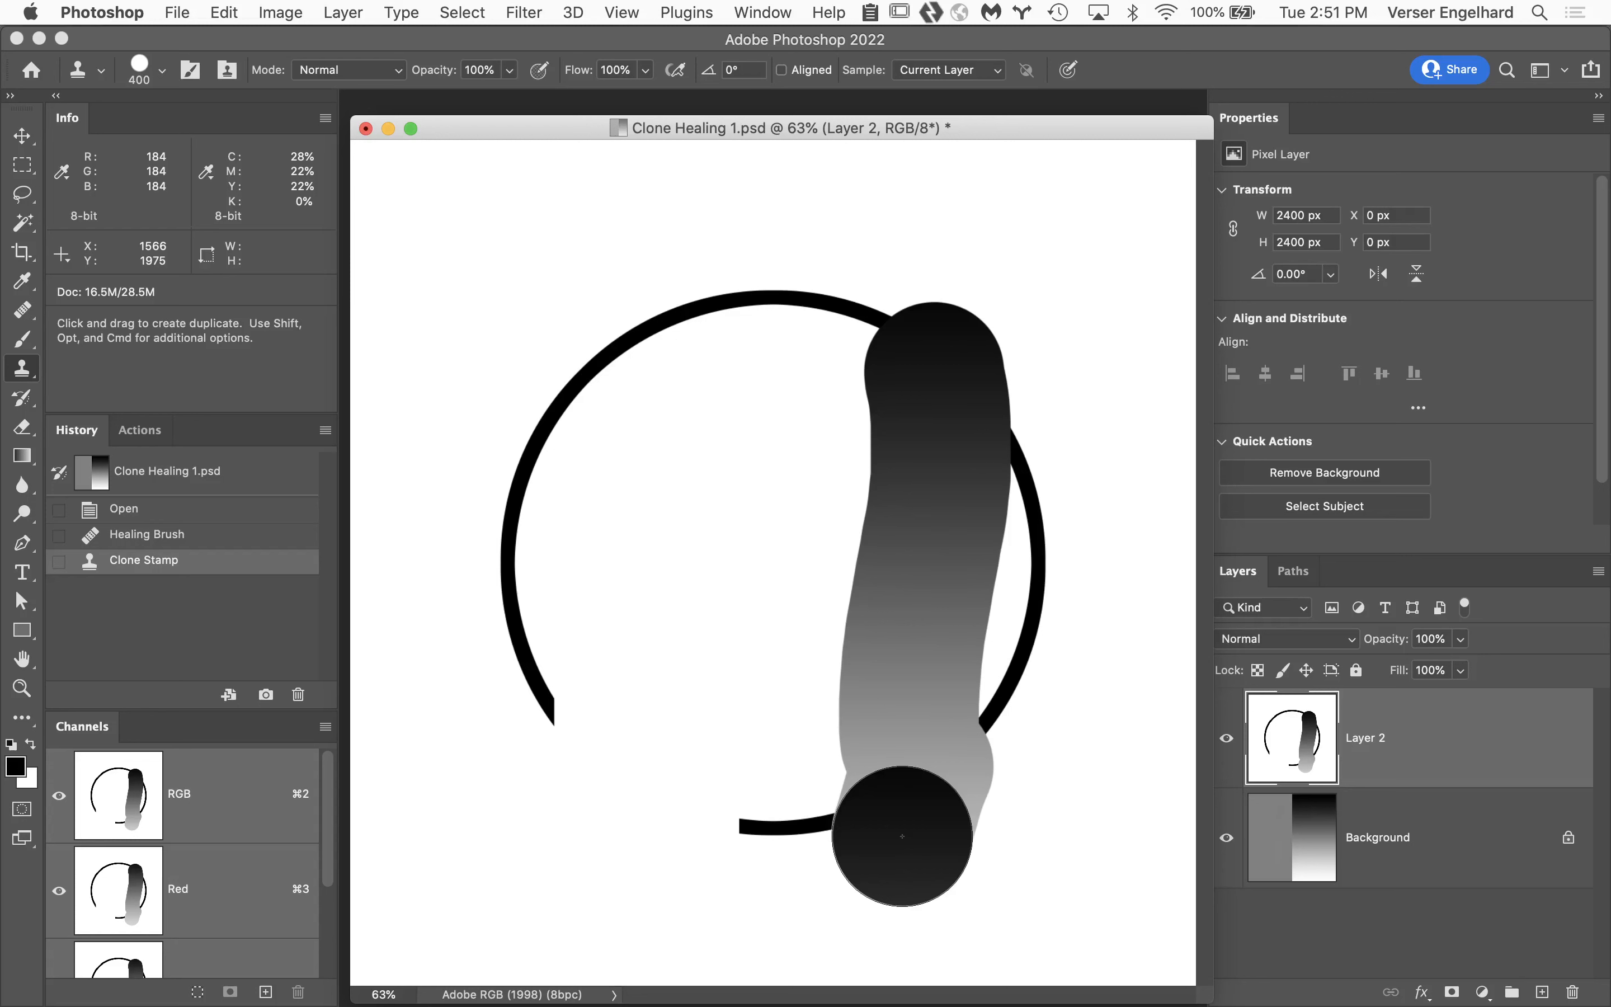
# Create a new white 8 × 10 inch, 300 pixels/inch RGB document and clone a curved gradient stroke from Clone Healing 1.psd into it.
pyautogui.press('super+n')
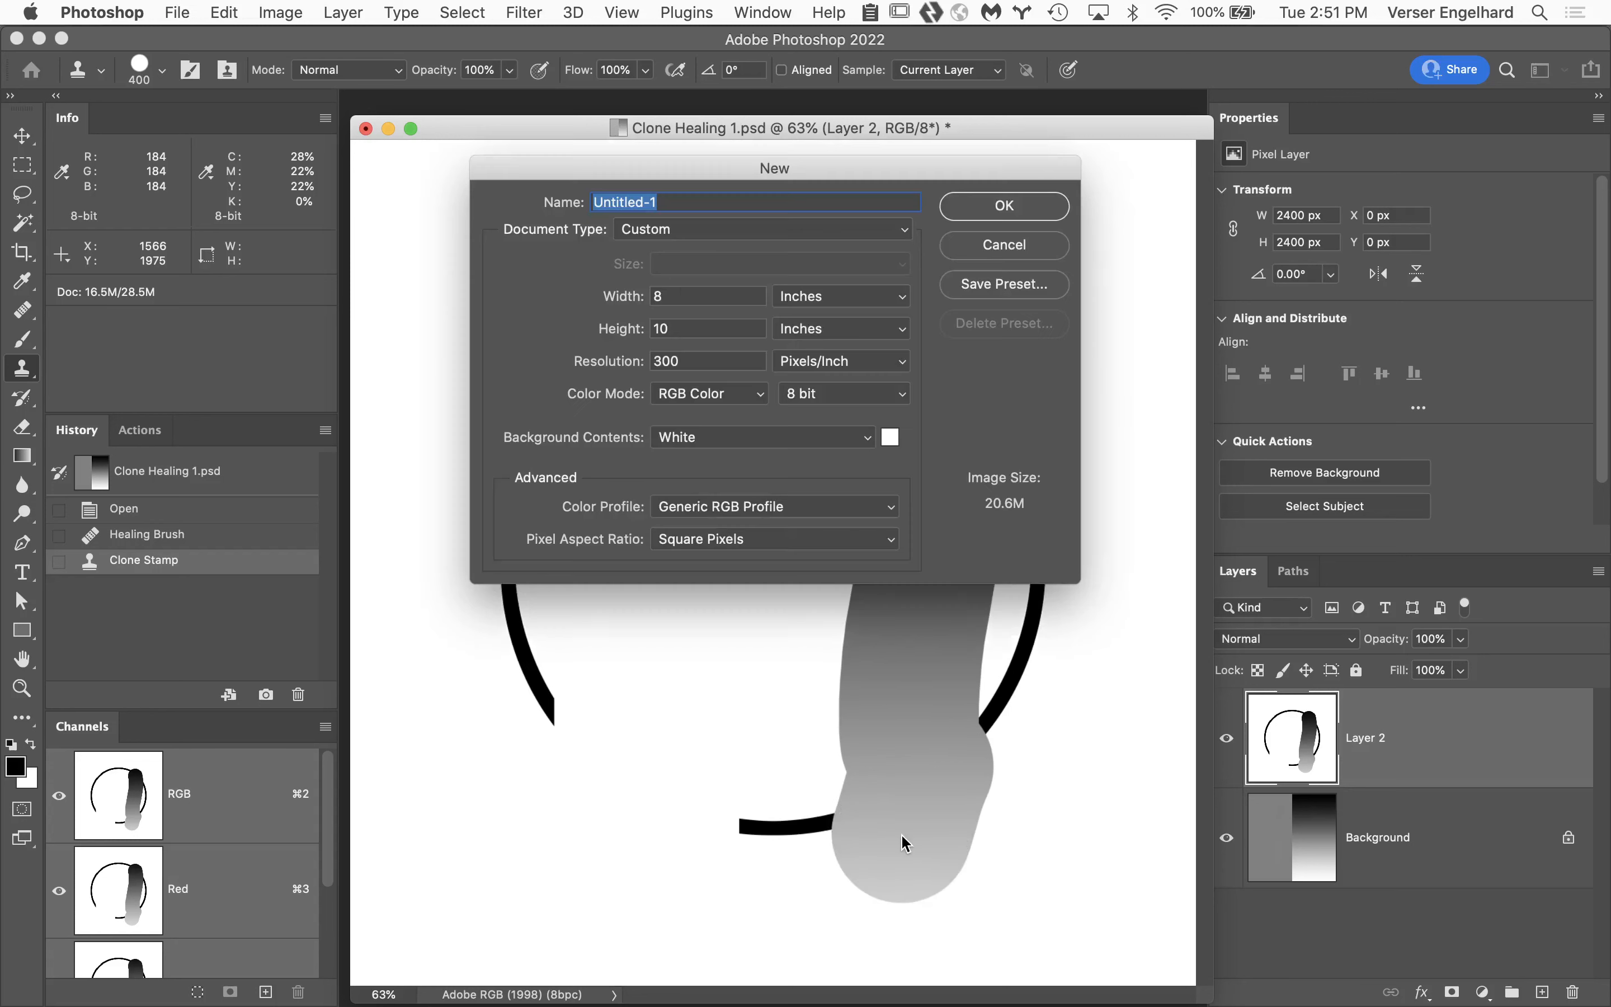
pyautogui.click(906, 843)
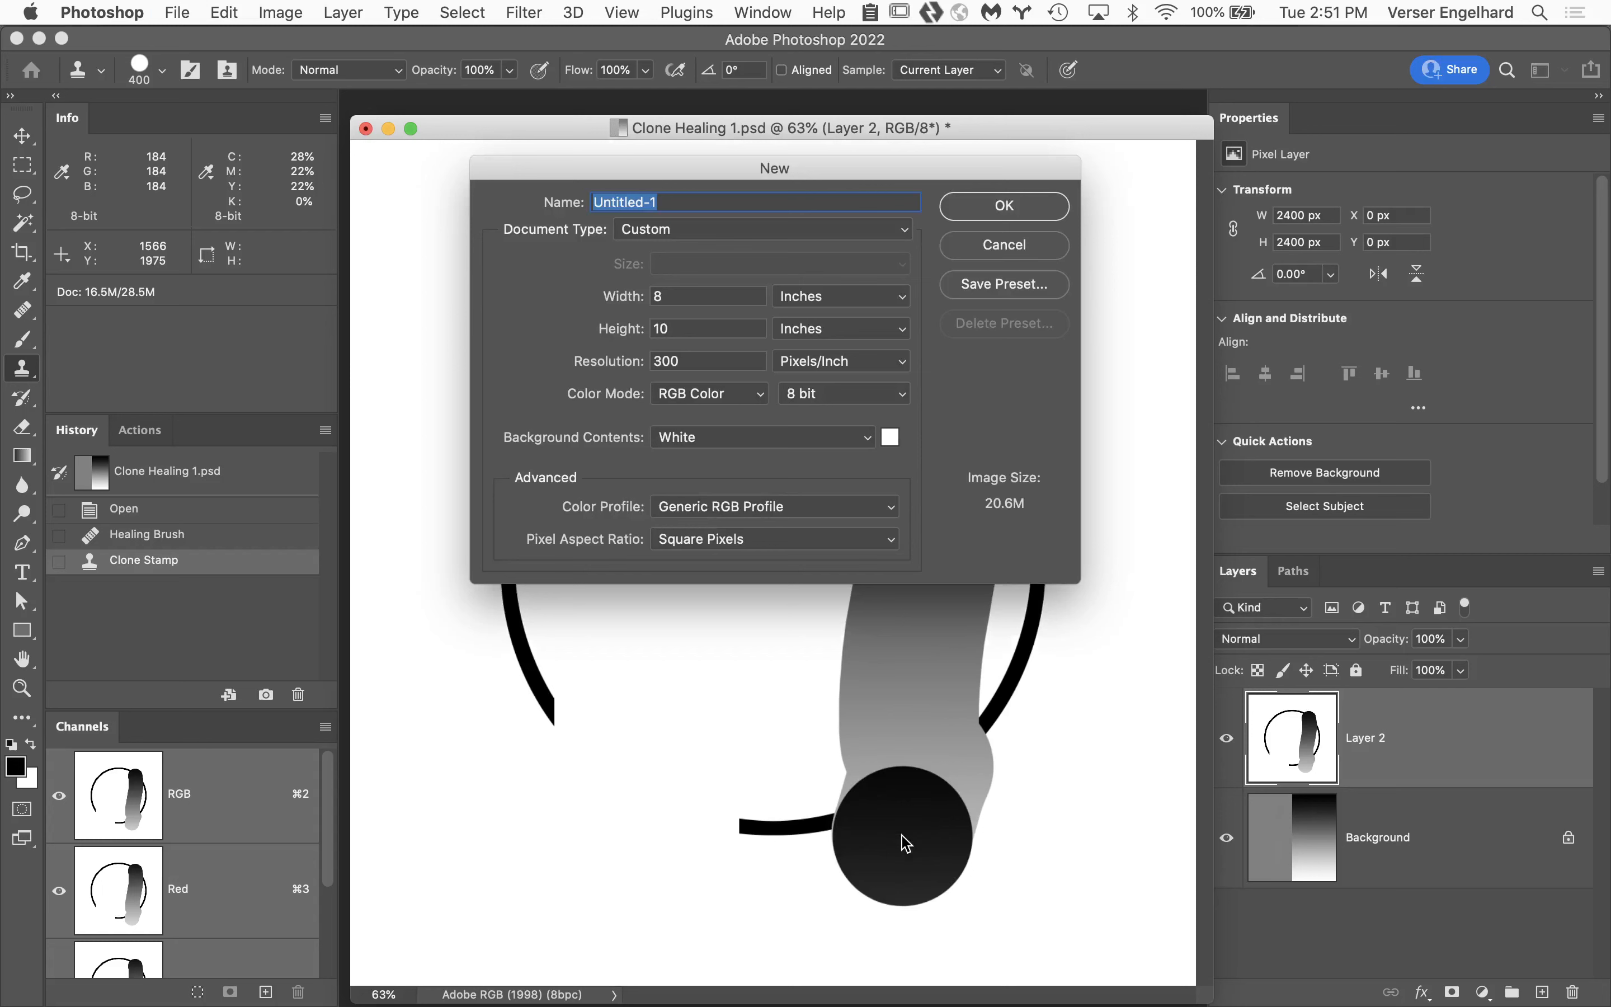
pyautogui.press('Return')
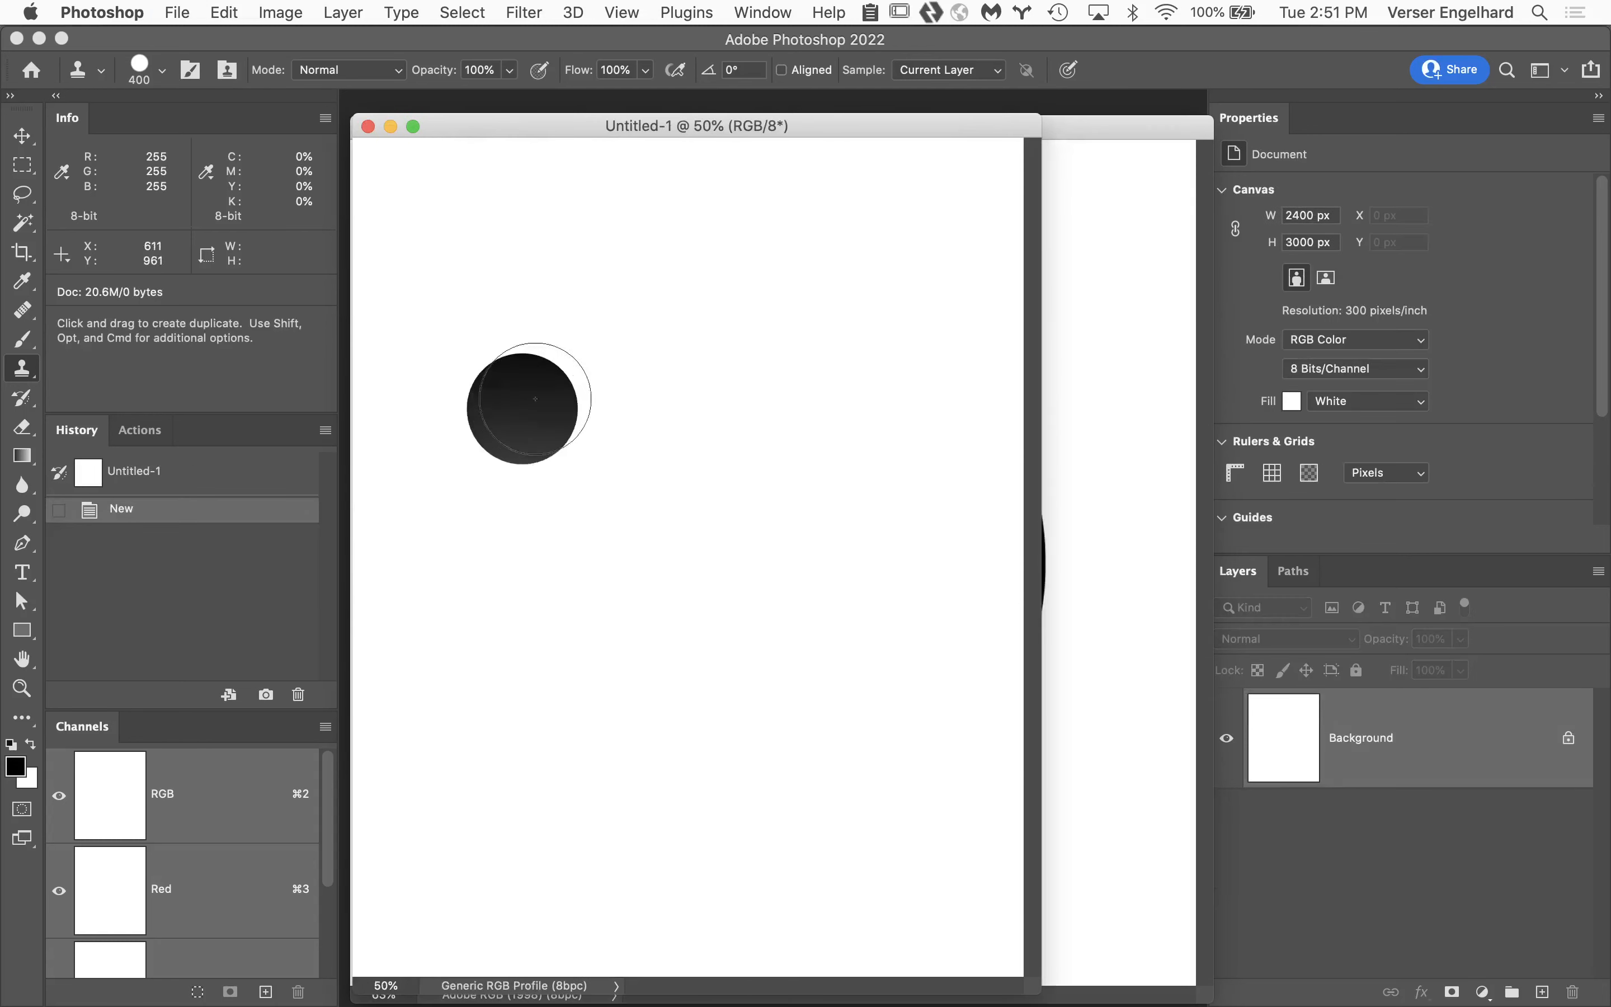
pyautogui.moveTo(661, 279)
pyautogui.mouseDown()
pyautogui.moveTo(712, 606)
pyautogui.moveTo(777, 648)
pyautogui.mouseUp()
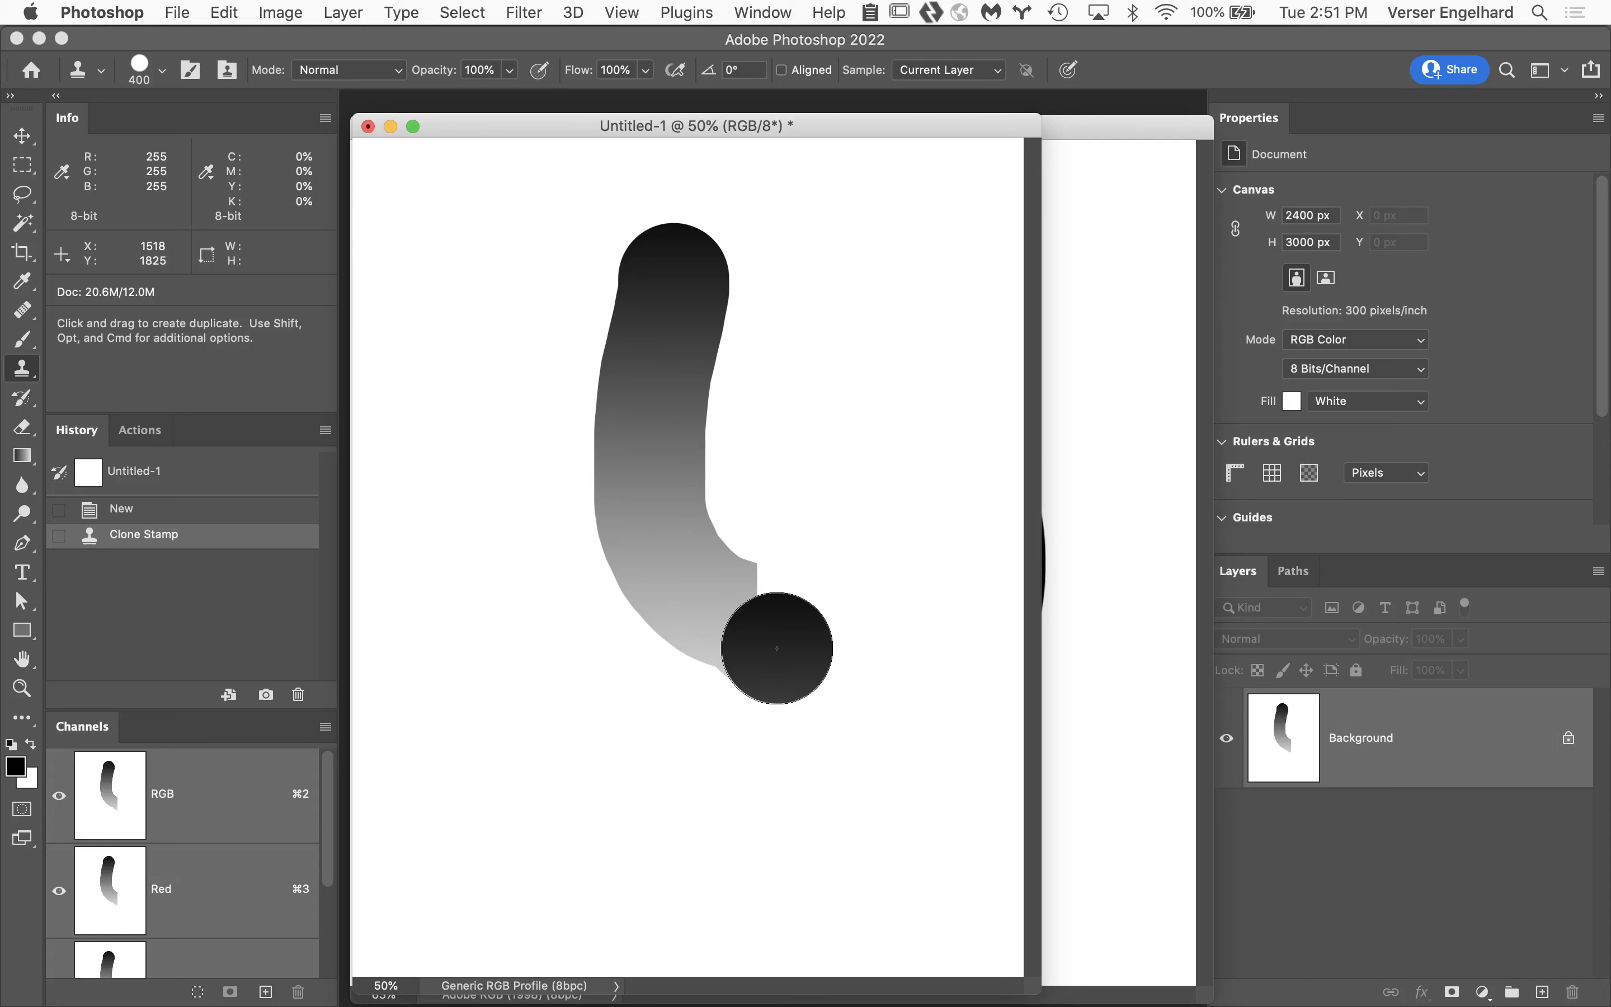
# Close the new document without saving and return Clone Healing 1.psd to its Healing Brush history state.
pyautogui.click(370, 127)
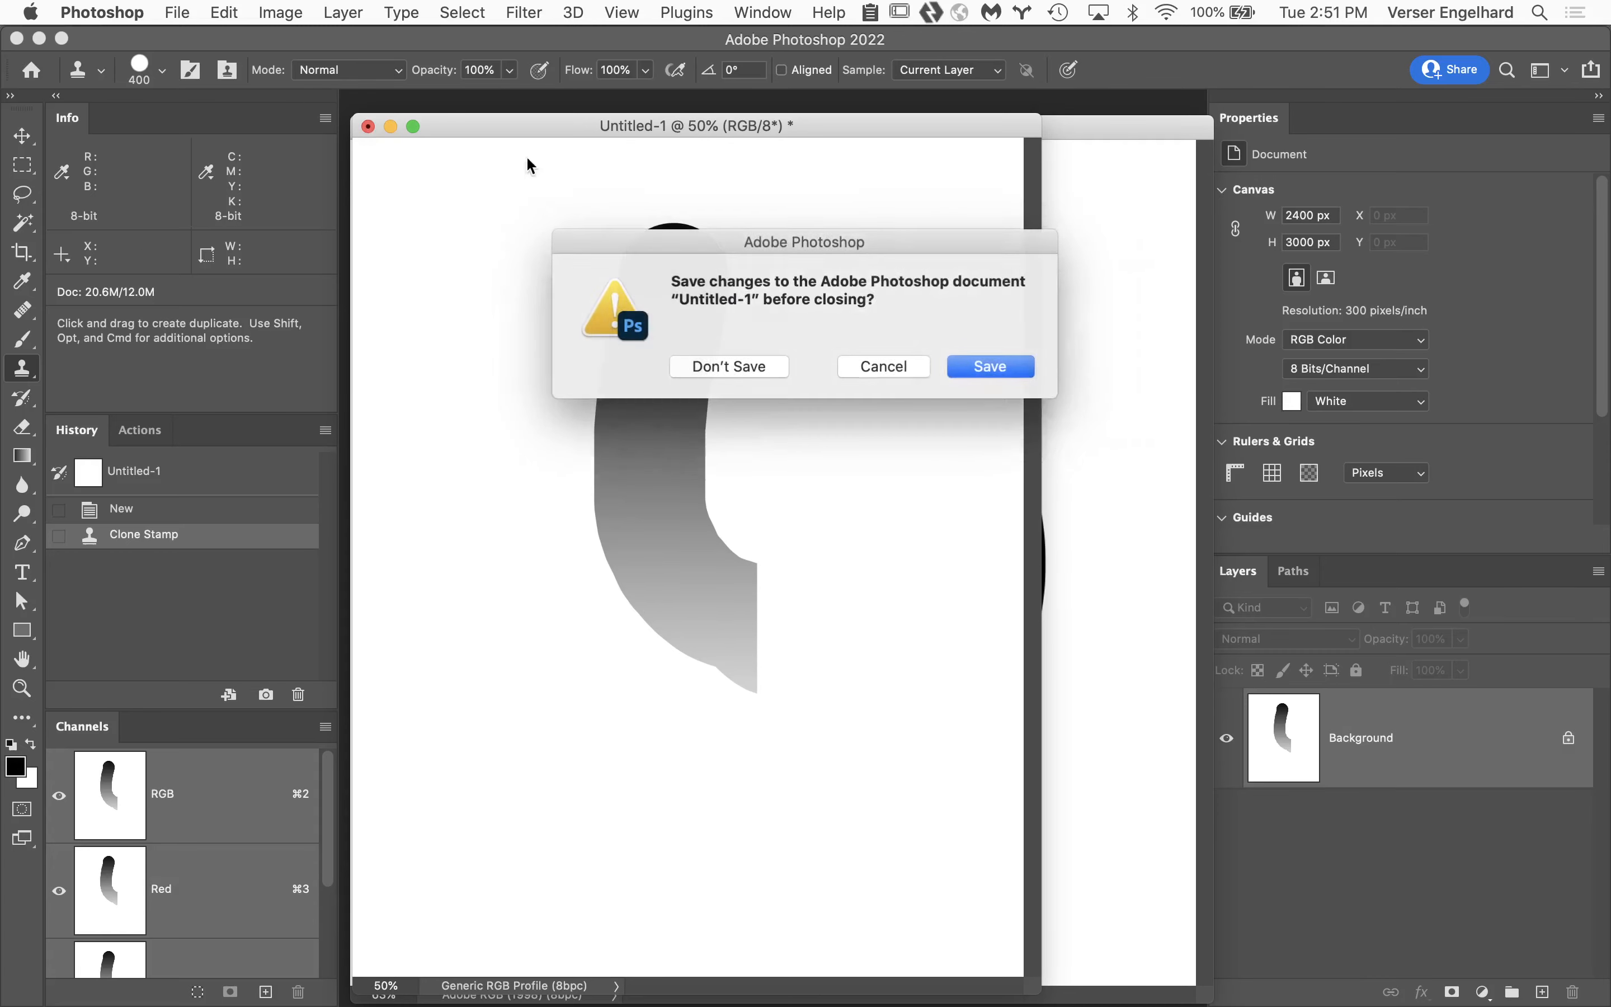
pyautogui.click(737, 367)
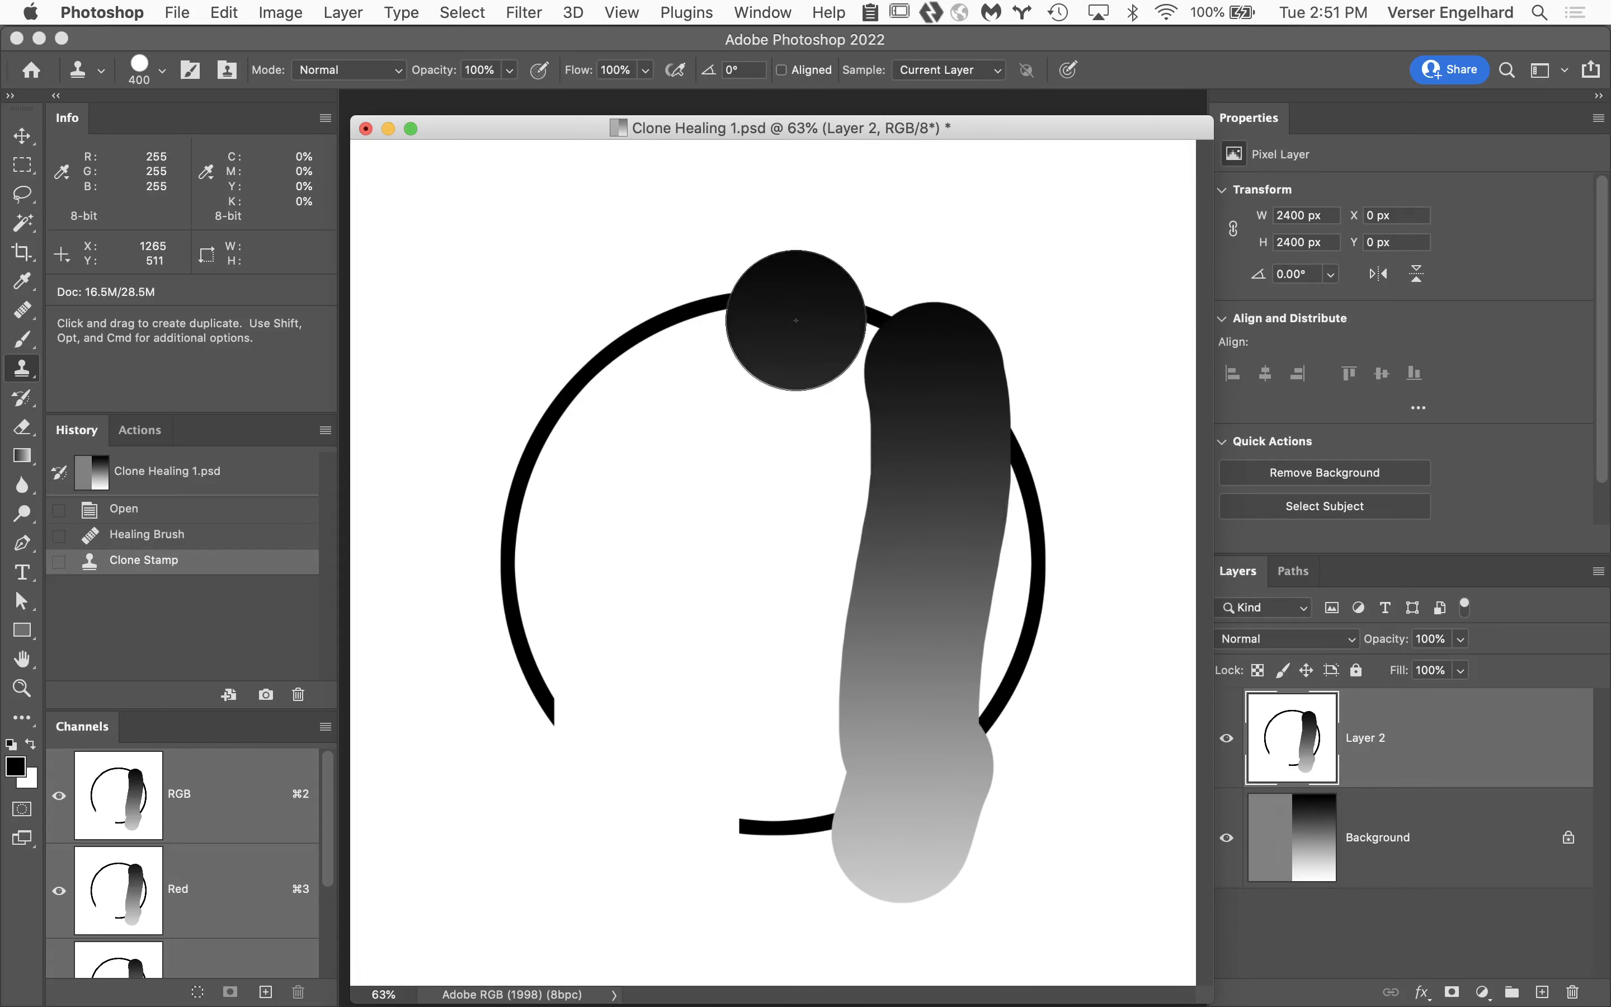
pyautogui.click(796, 321)
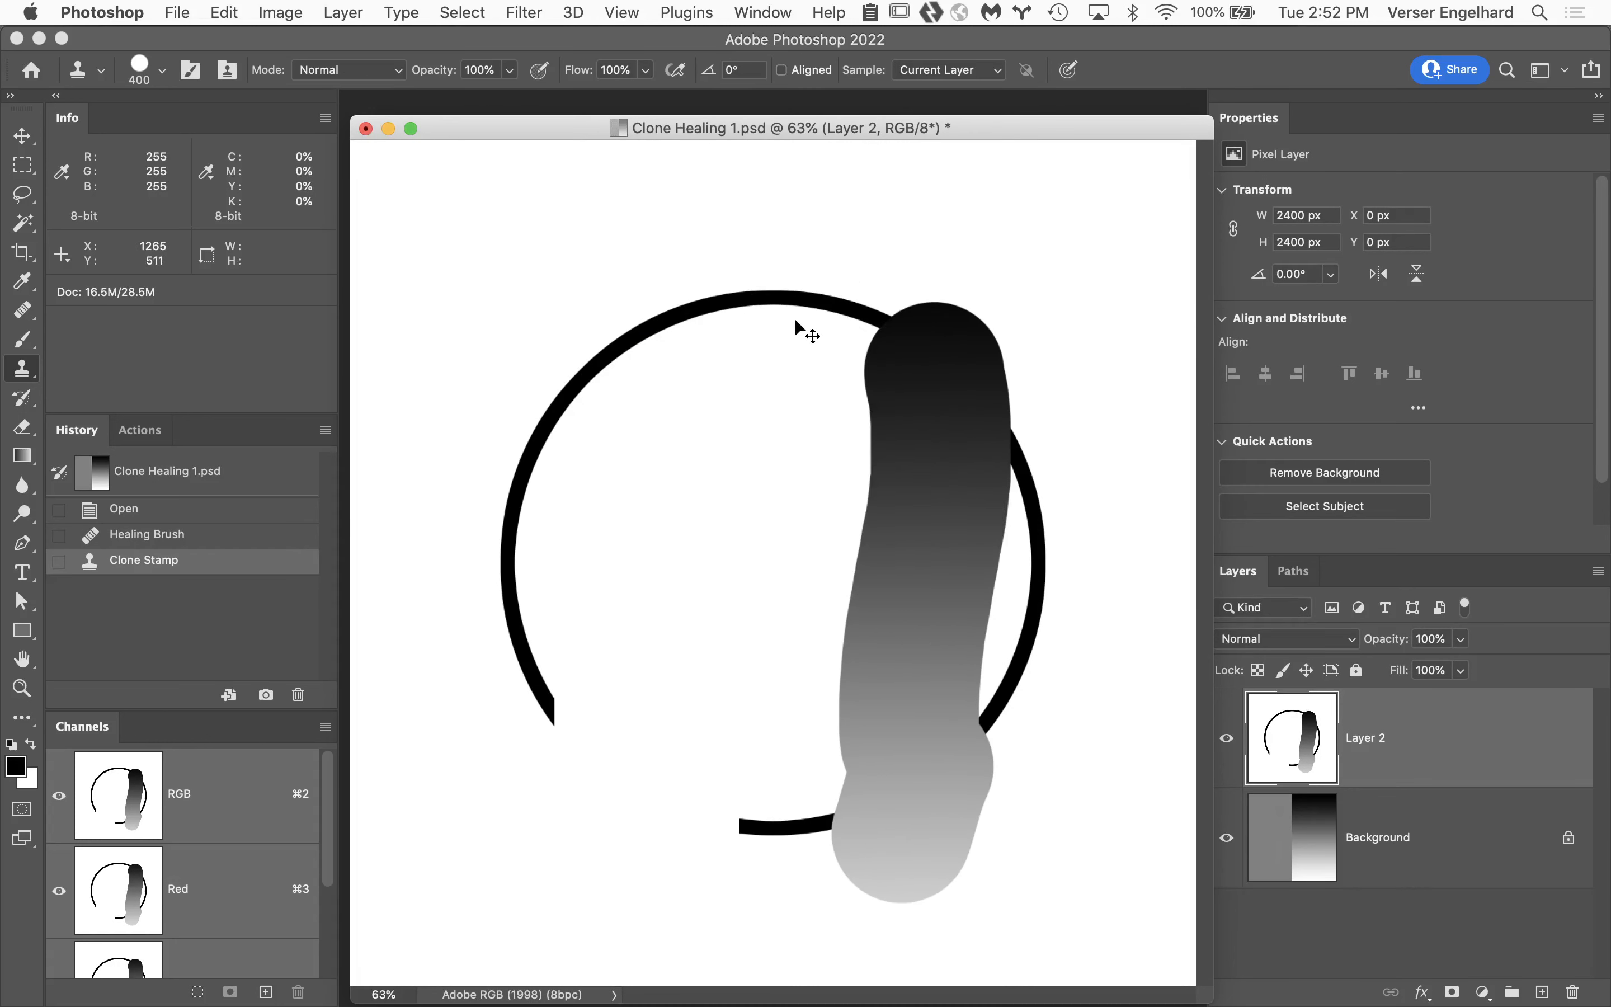
pyautogui.click(215, 536)
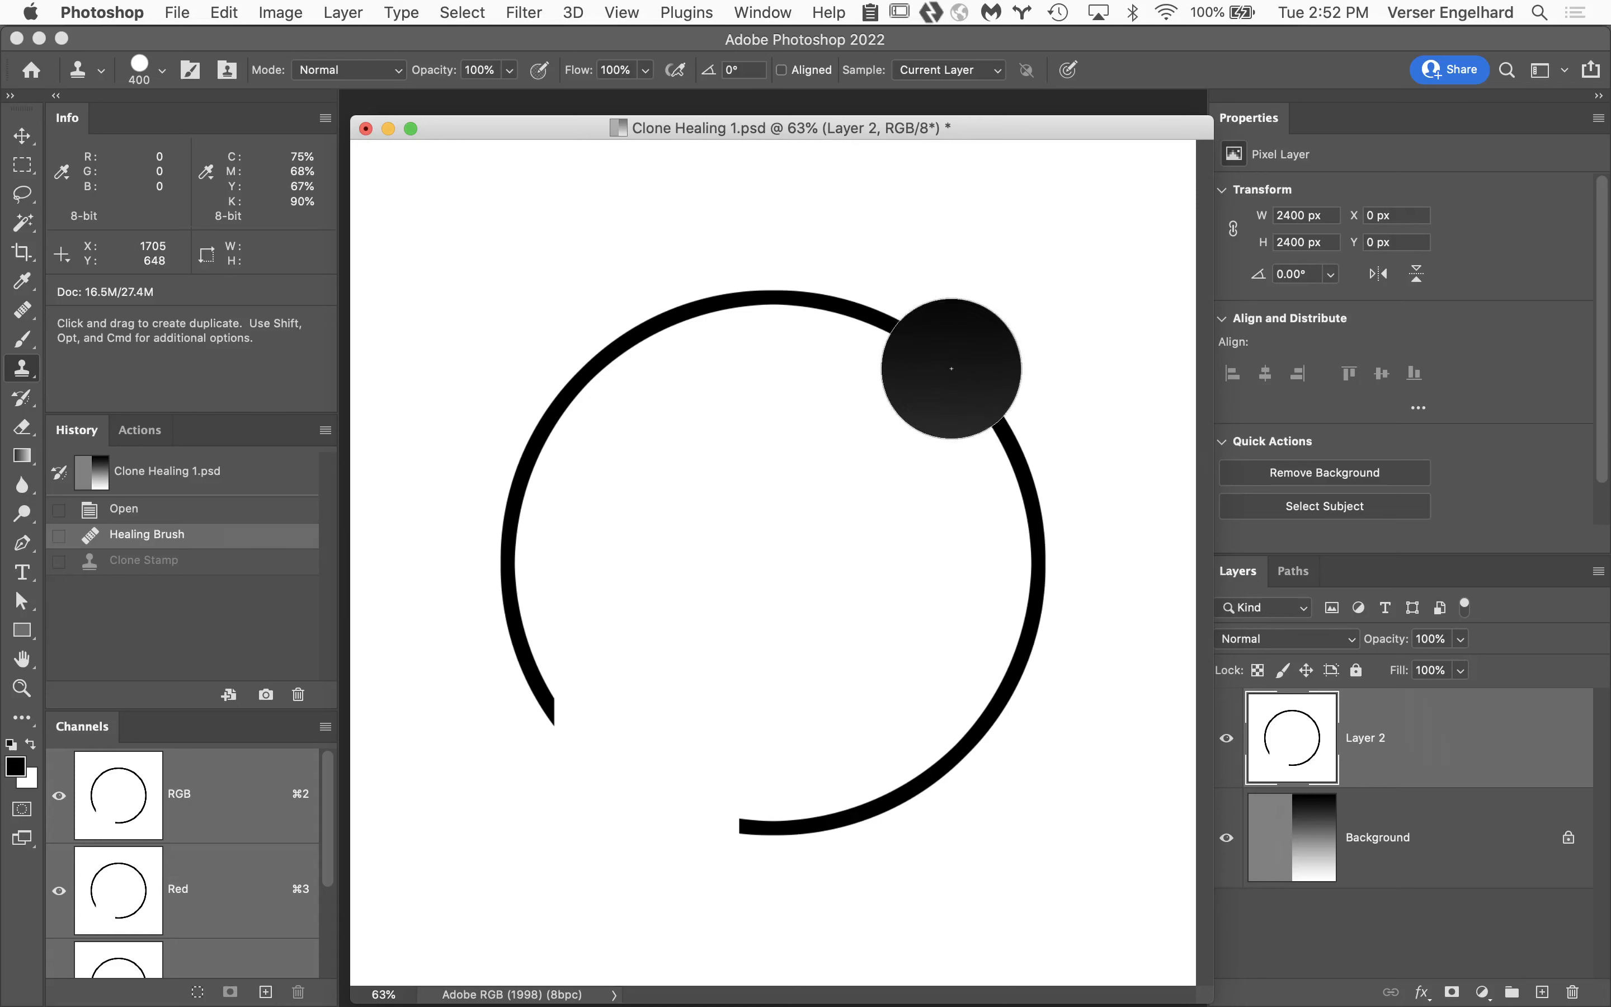
# Sample the circle's upper-right arc, try cloning it across the lower-left gap, and undo the stroke.
pyautogui.keyDown('alt'); pyautogui.click(952, 369); pyautogui.keyUp('alt')
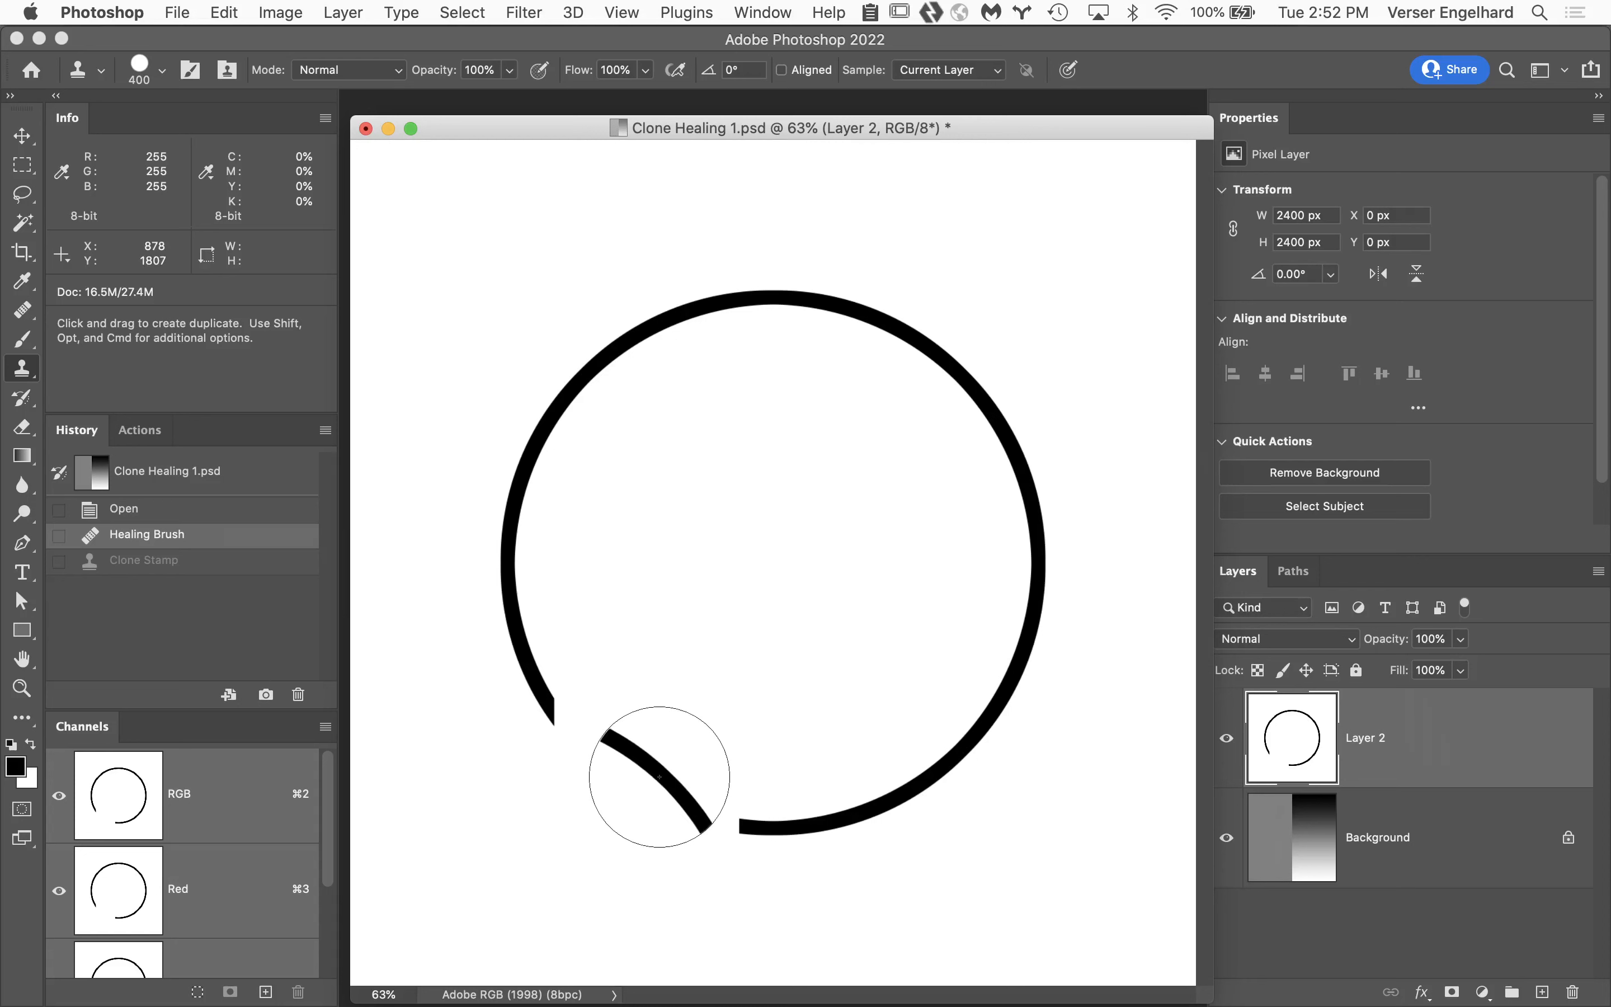
pyautogui.moveTo(659, 777)
pyautogui.mouseDown()
pyautogui.moveTo(676, 763)
pyautogui.moveTo(798, 874)
pyautogui.mouseUp()
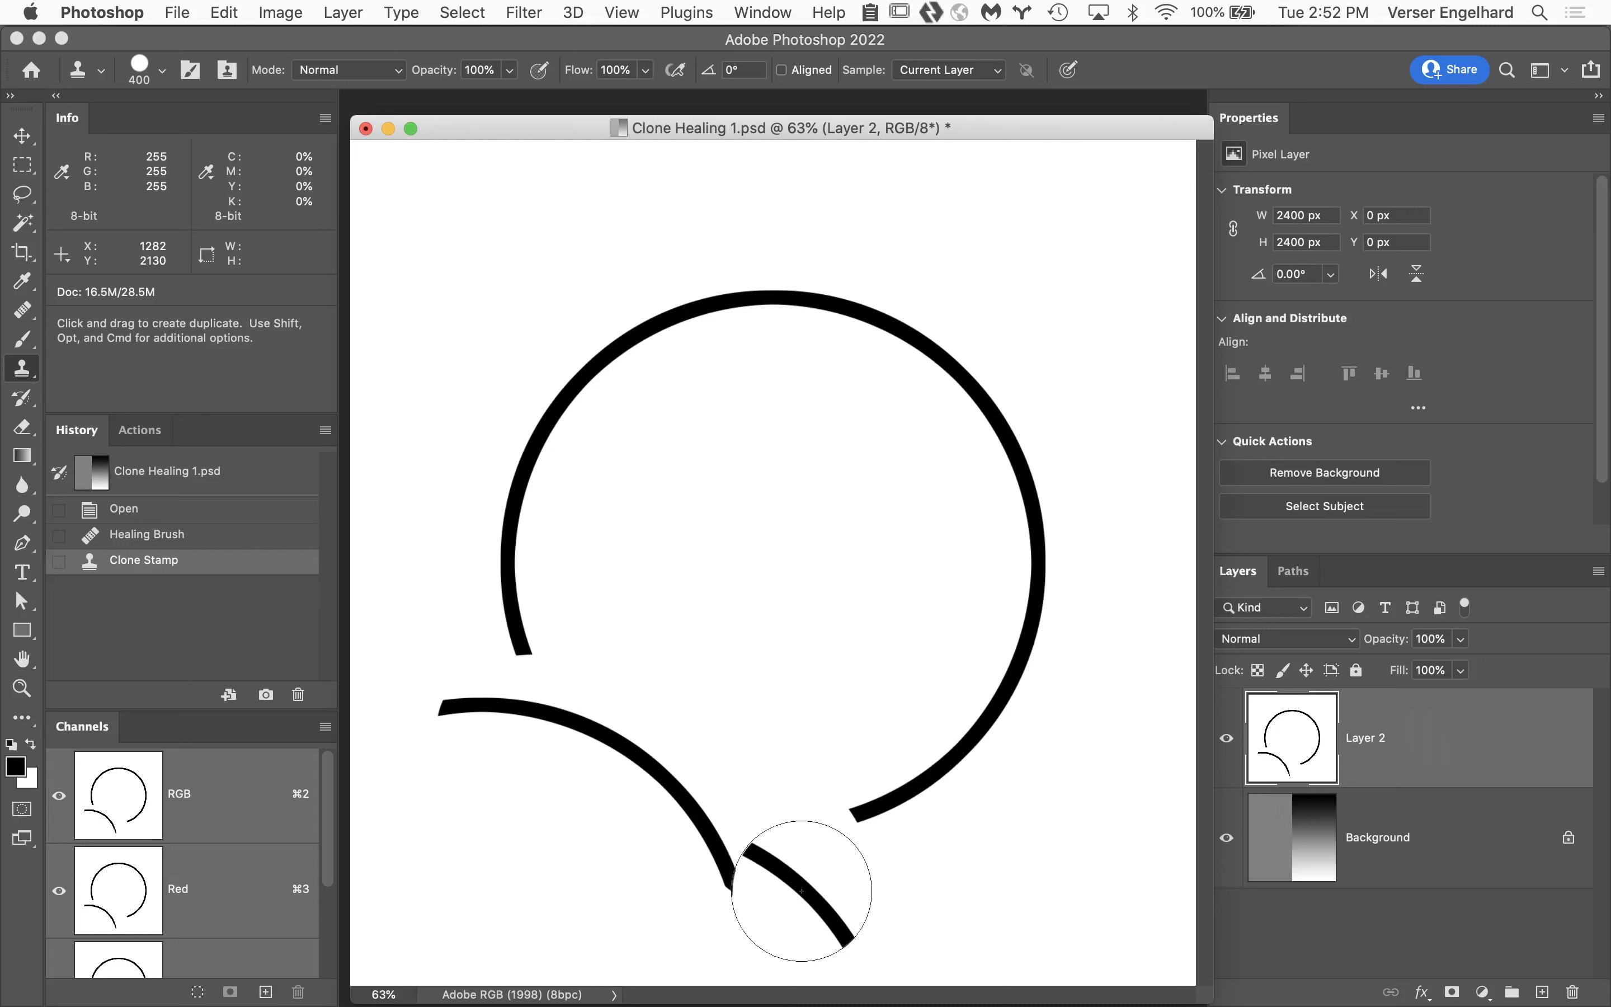
pyautogui.press('super+z')
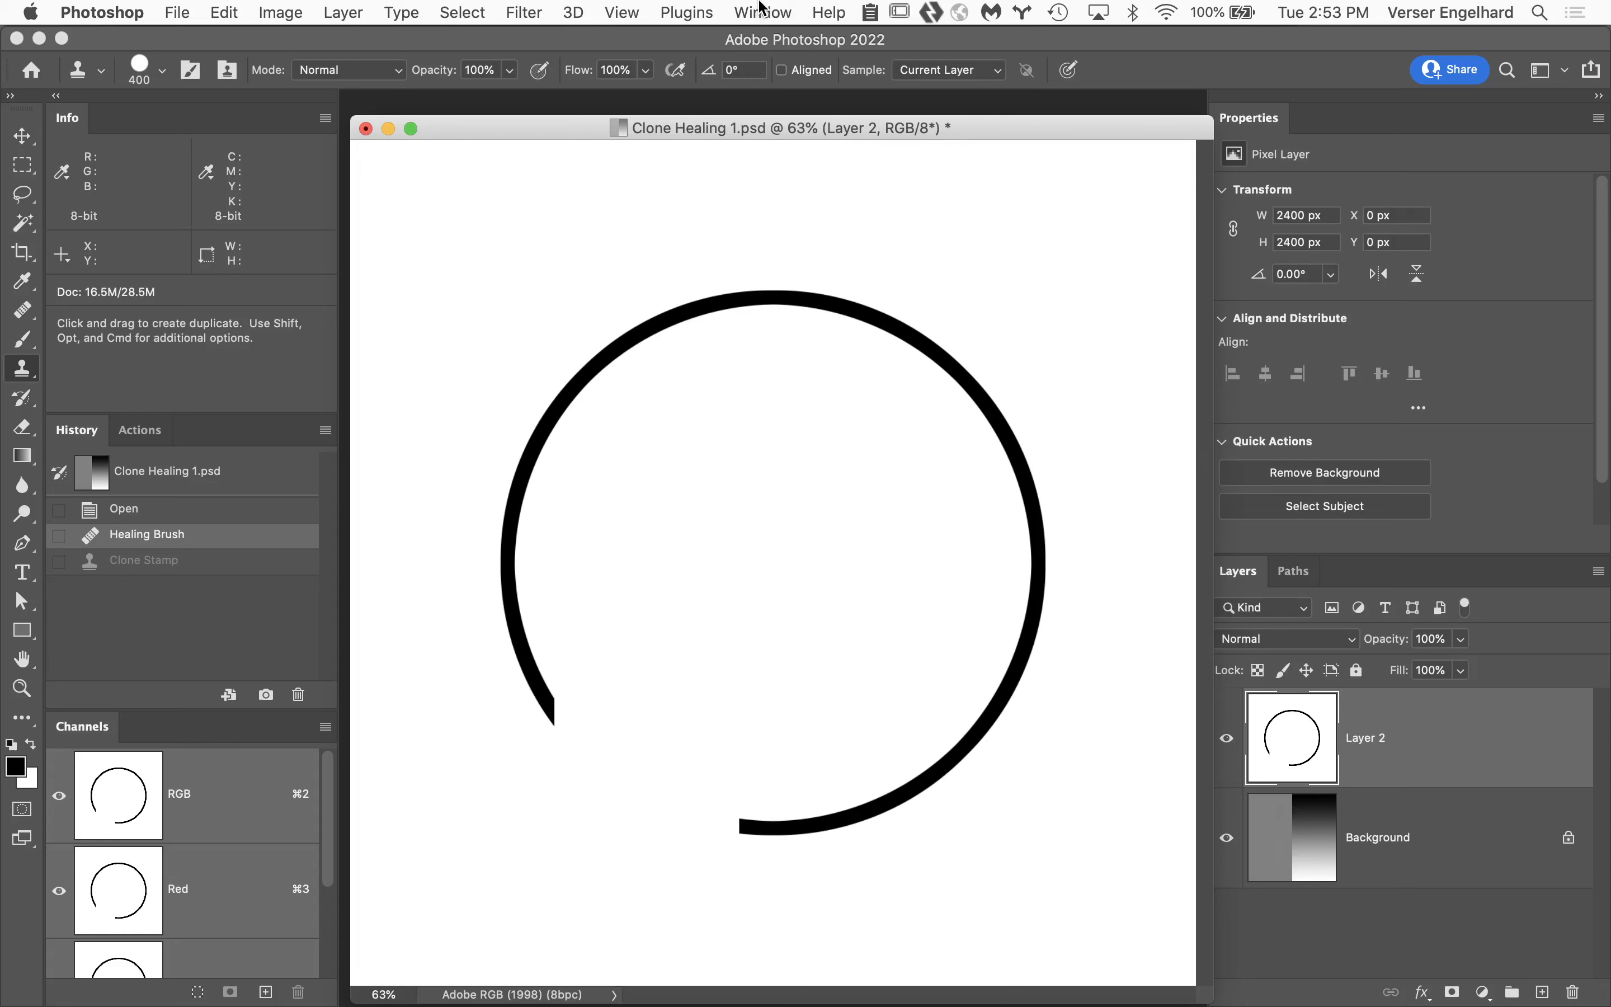
# Show the Clone Source settings and place them over the upper-right part of the image.
pyautogui.click(763, 9)
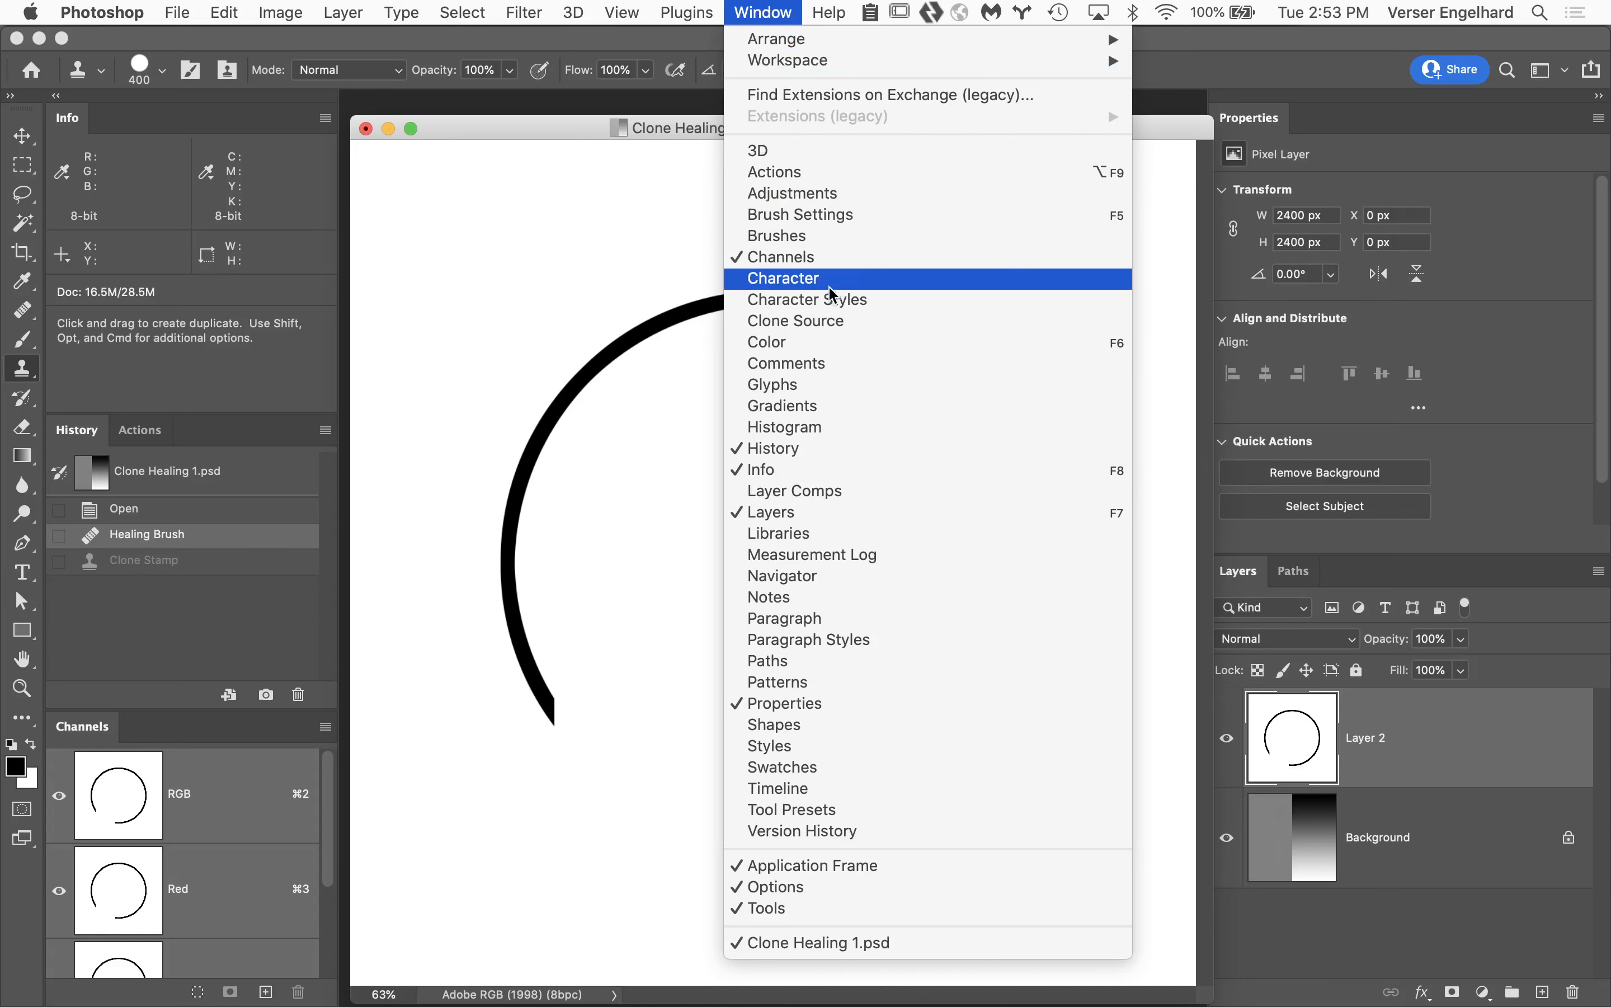
pyautogui.click(853, 326)
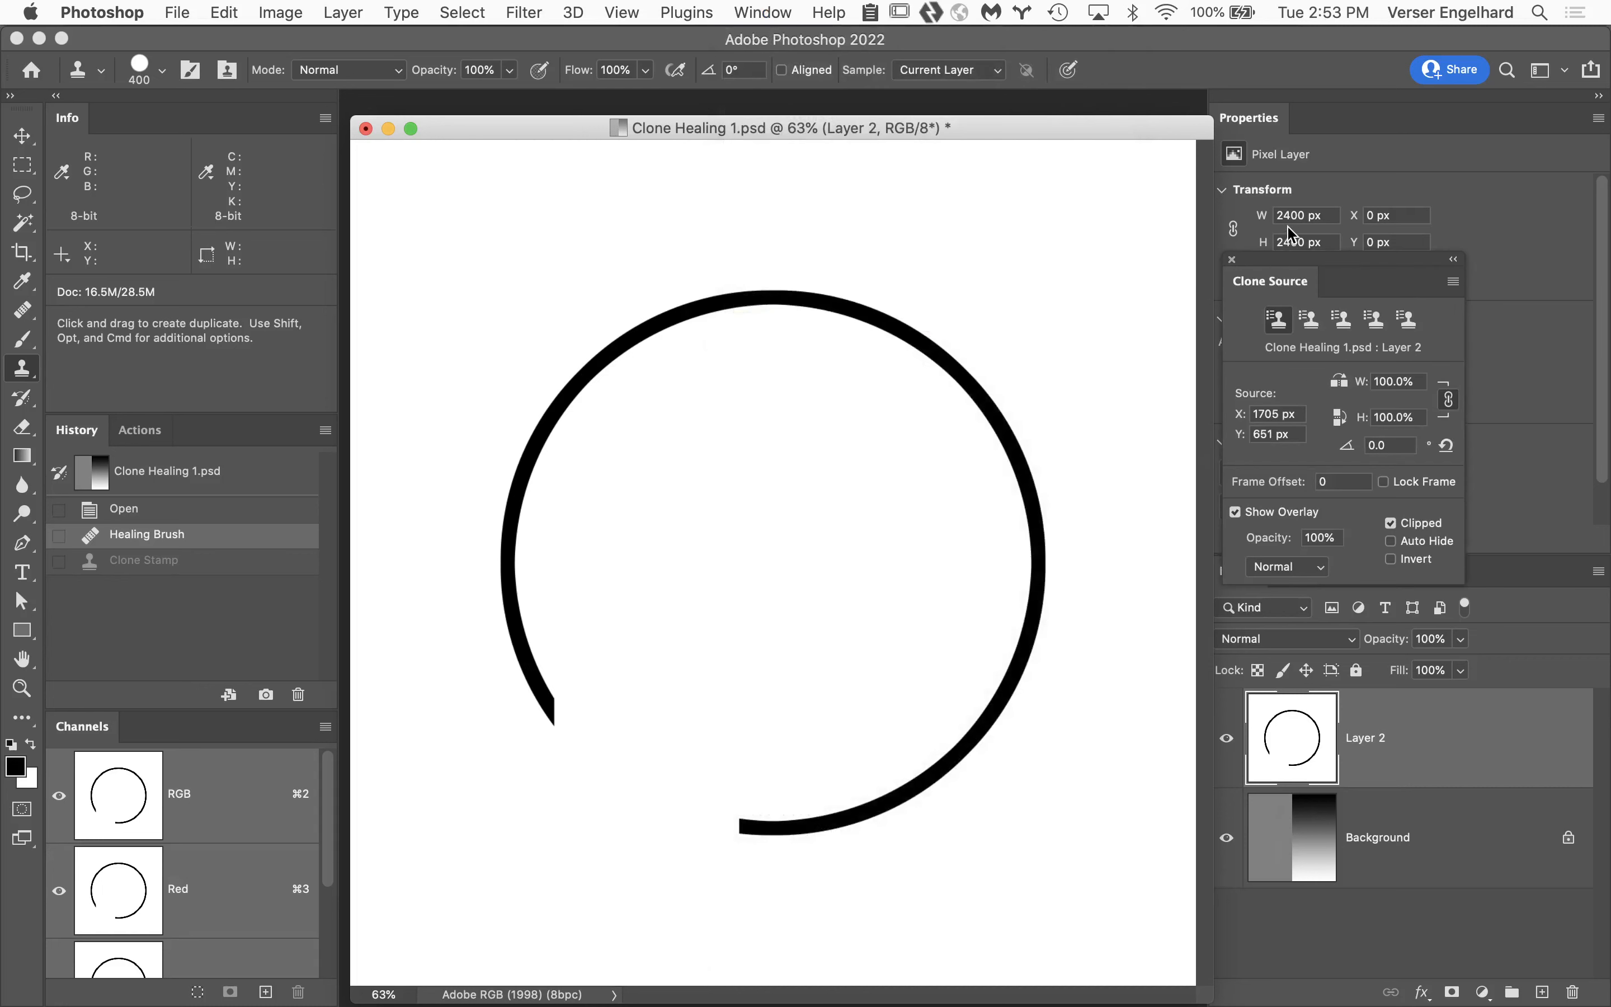
pyautogui.moveTo(1301, 268); pyautogui.dragTo(984, 166)
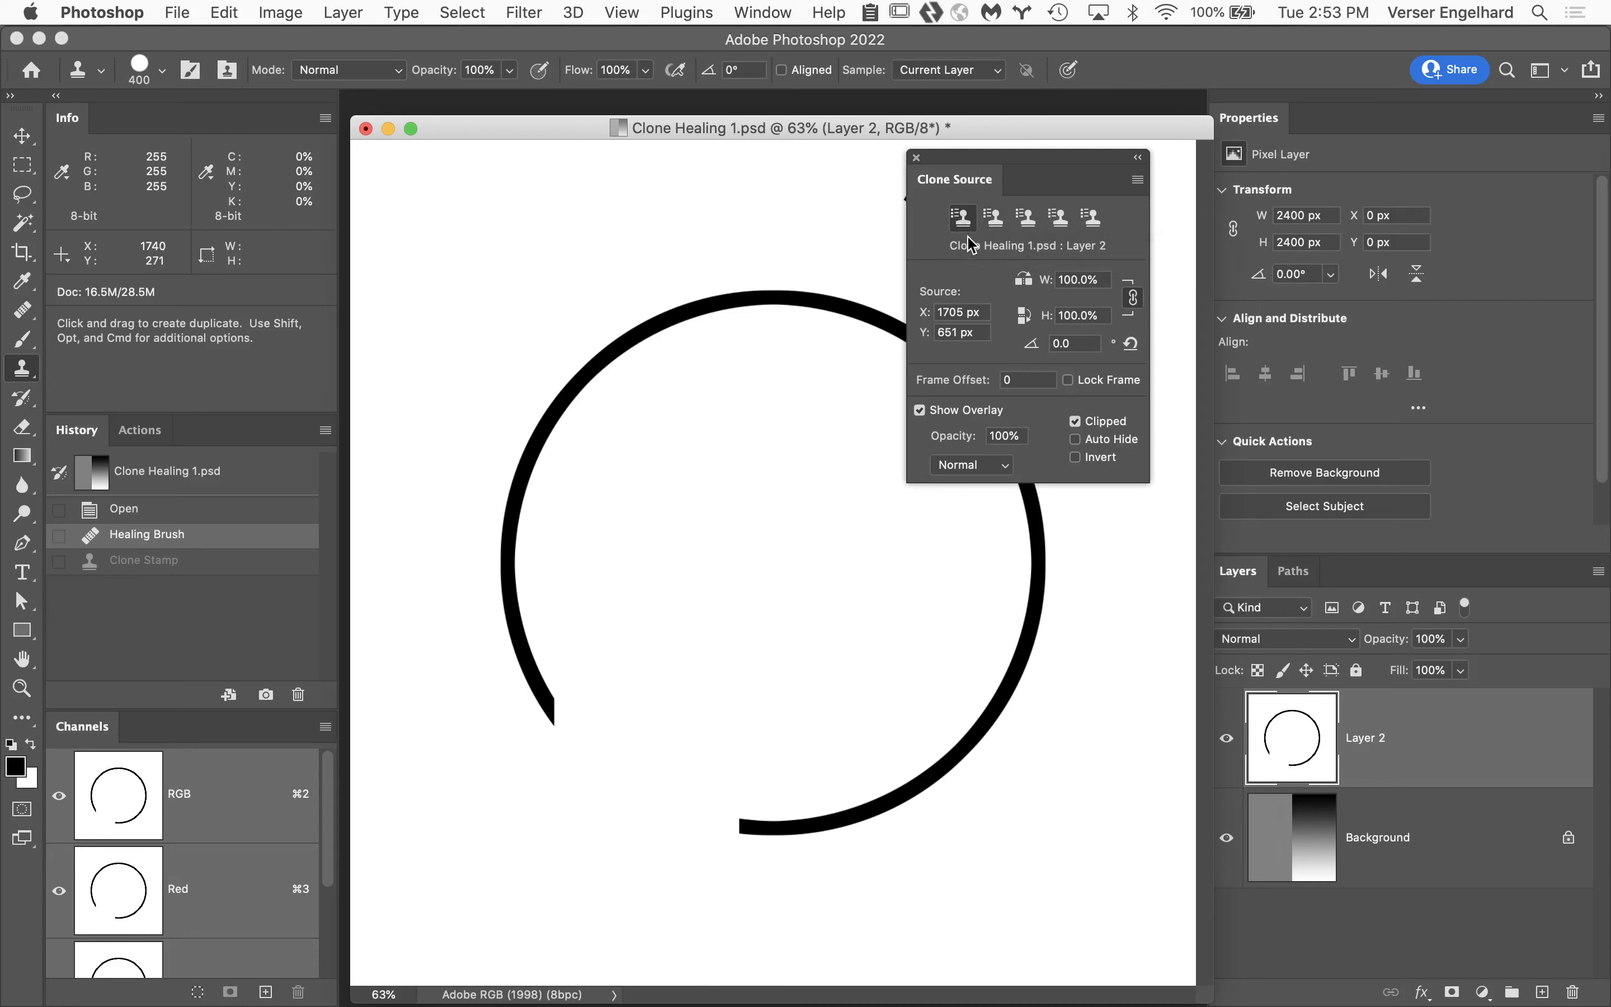
# Store the circle's left arc as the second clone source, clone it inside the circle, and undo the stroke.
pyautogui.click(996, 218)
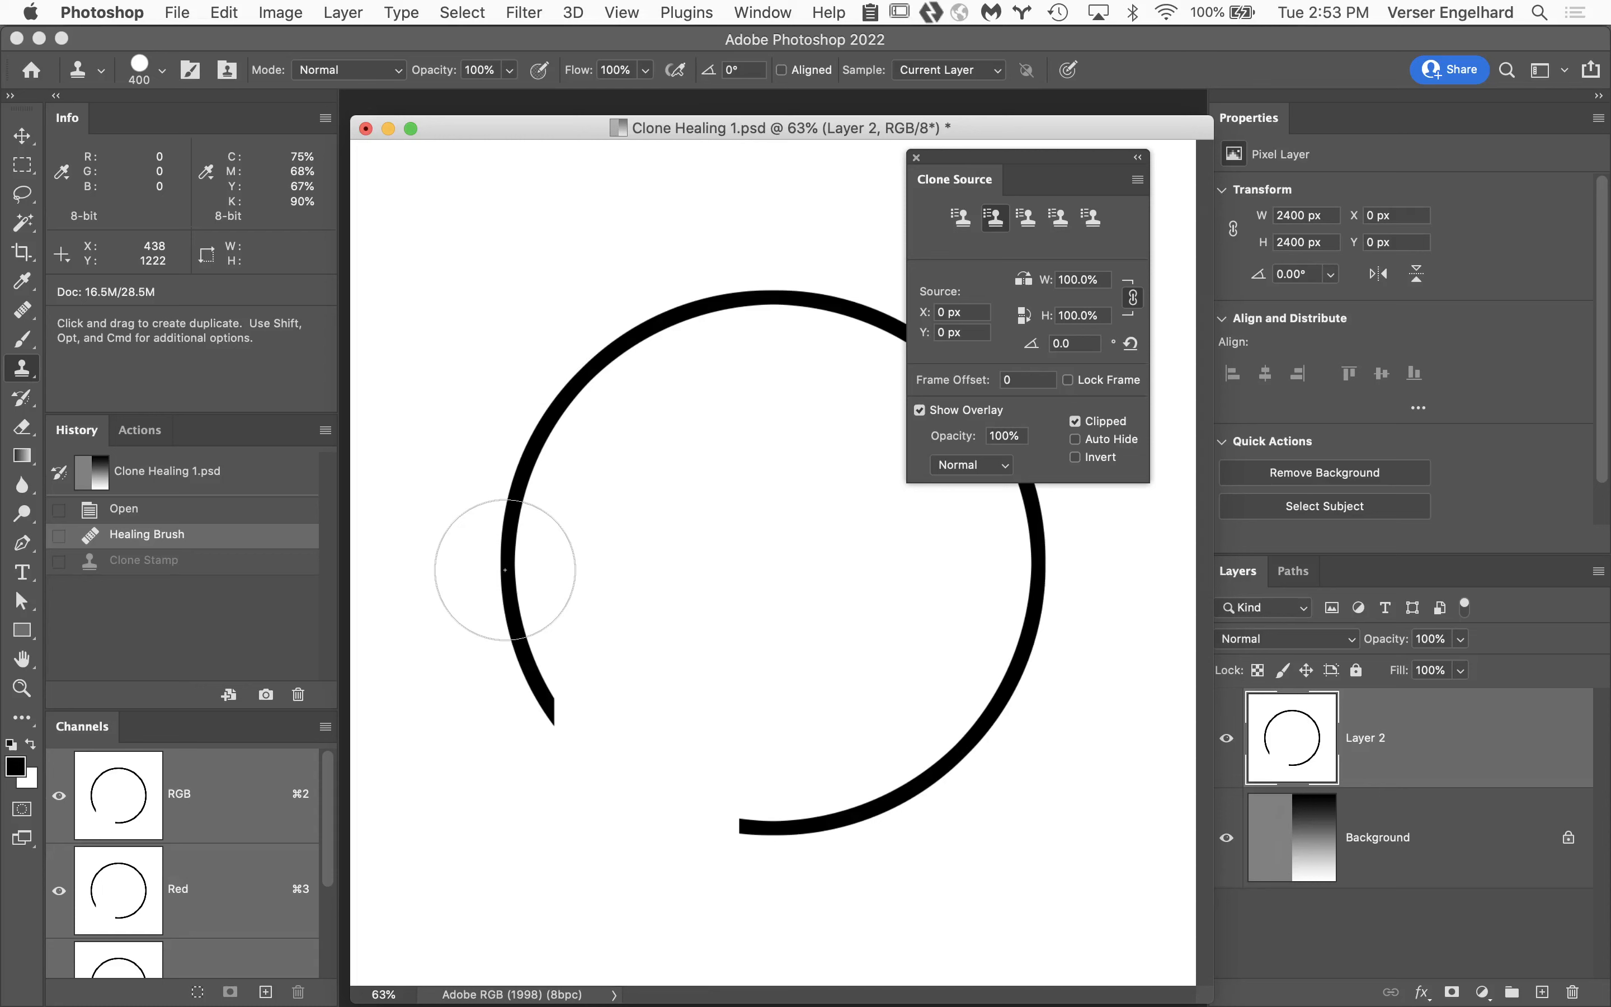
pyautogui.keyDown('alt'); pyautogui.click(505, 570); pyautogui.keyUp('alt')
pyautogui.moveTo(713, 566)
pyautogui.mouseDown()
pyautogui.moveTo(785, 620)
pyautogui.moveTo(811, 686)
pyautogui.moveTo(778, 608)
pyautogui.mouseUp()
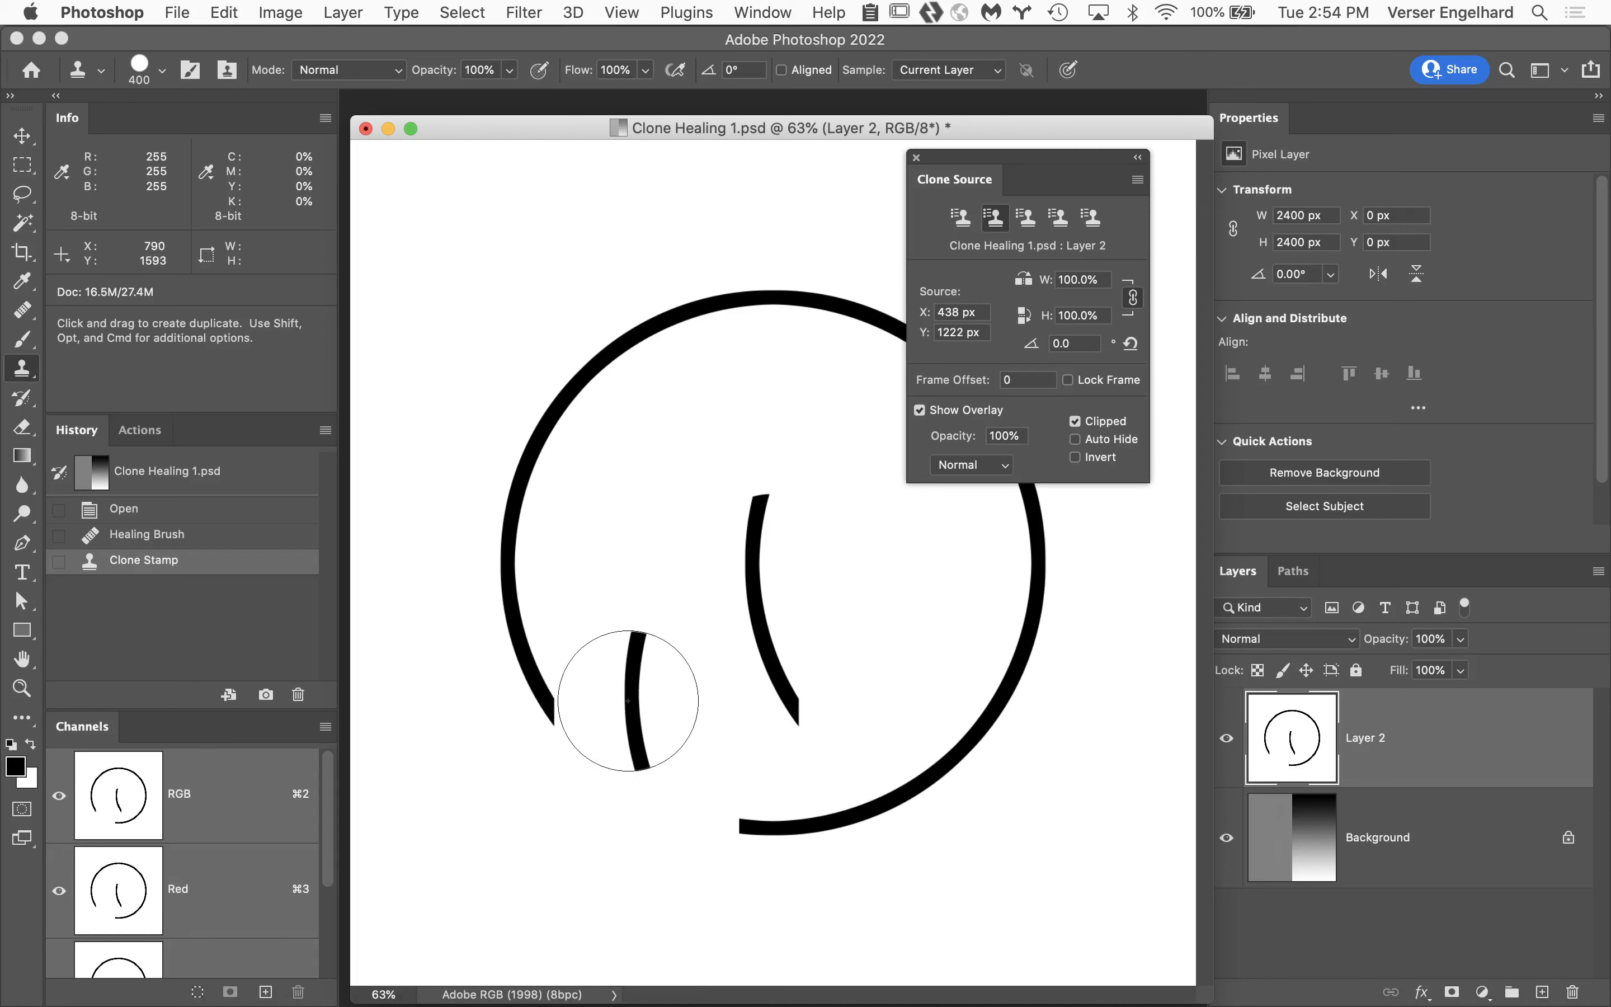
pyautogui.press('super+z')
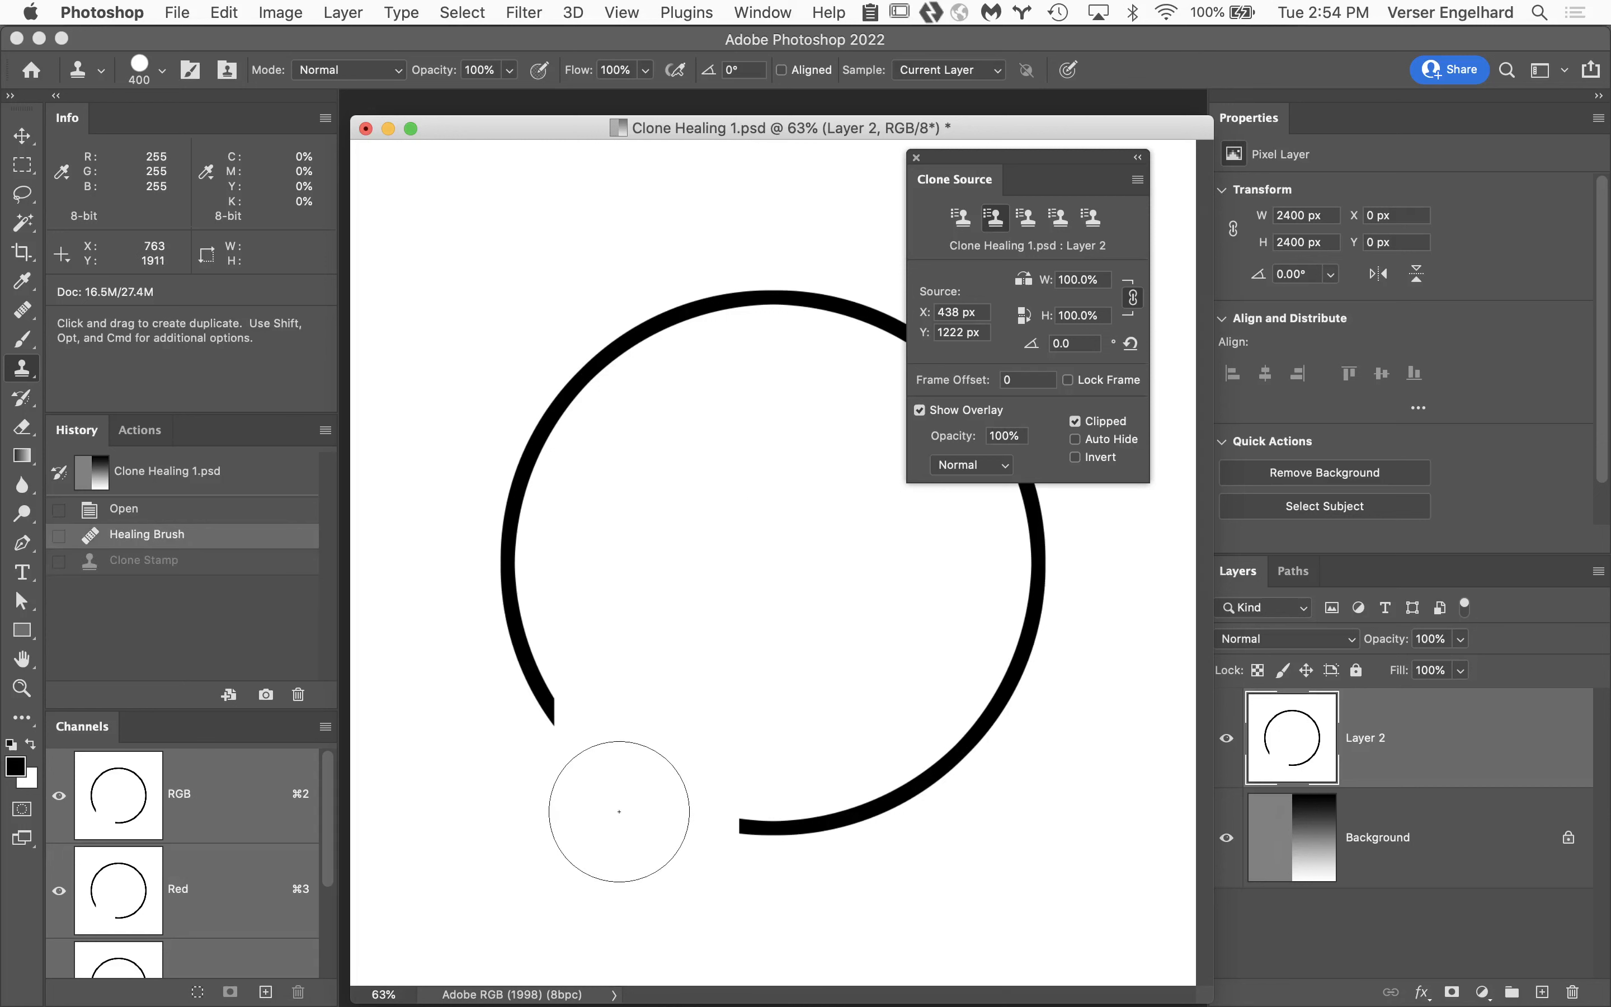
# Reactivate the first clone source and set its rotation to 180.0°.
pyautogui.click(965, 225)
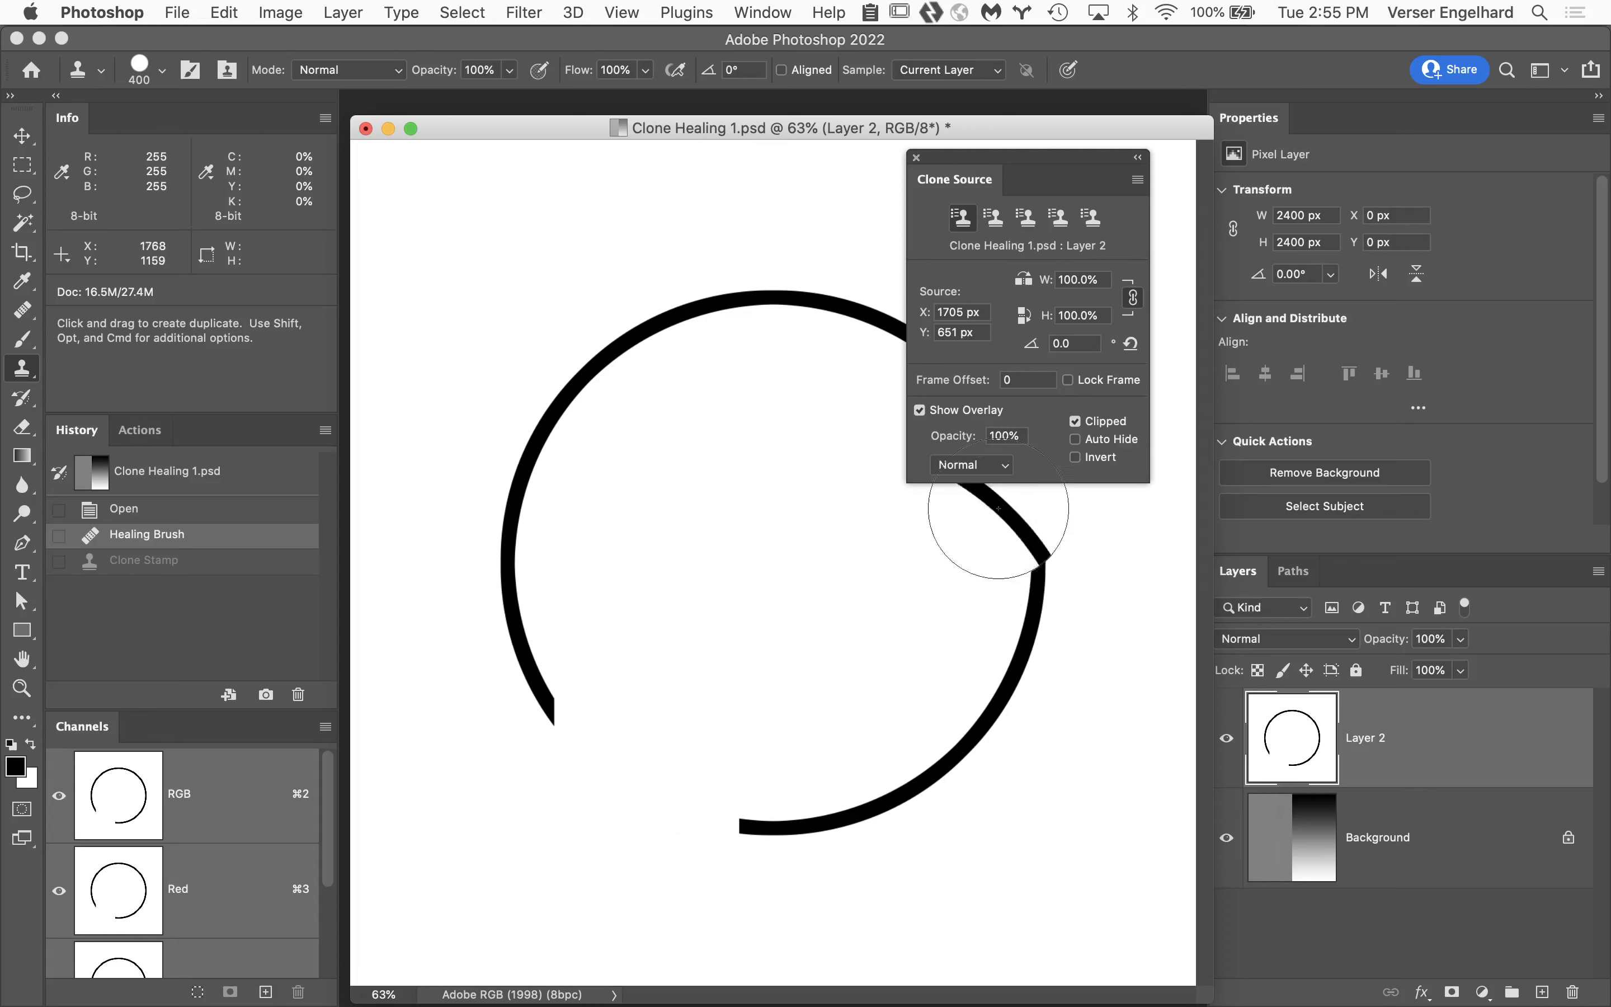
pyautogui.click(1073, 343)
pyautogui.write('1')
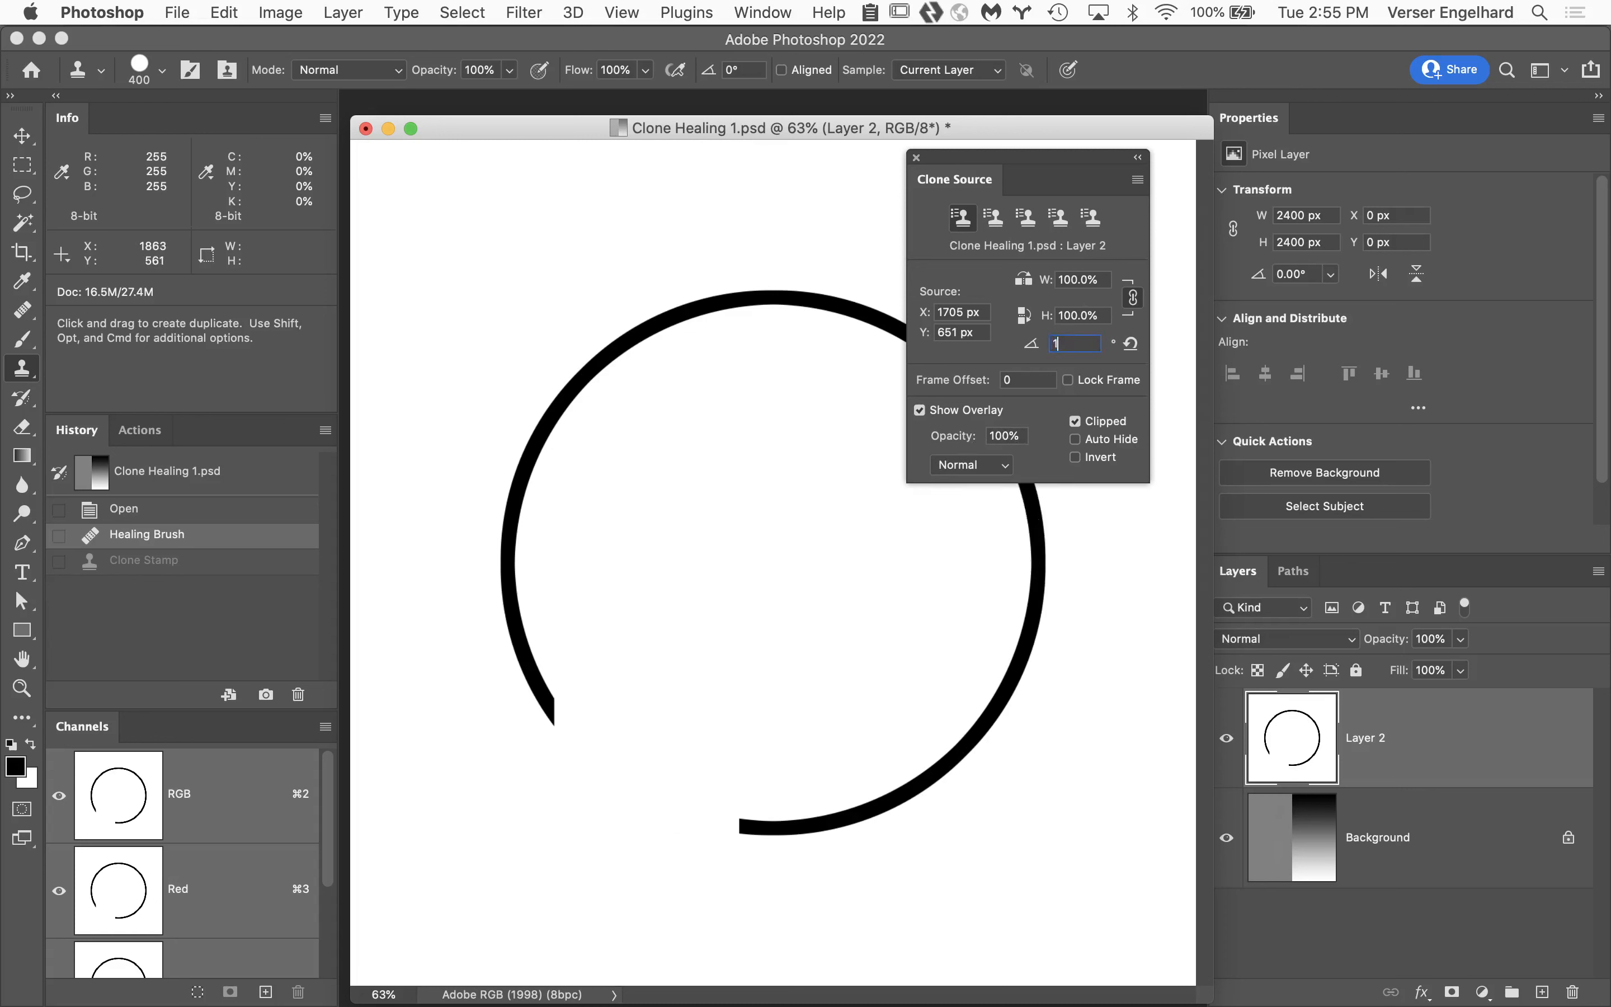
pyautogui.write('80.0')
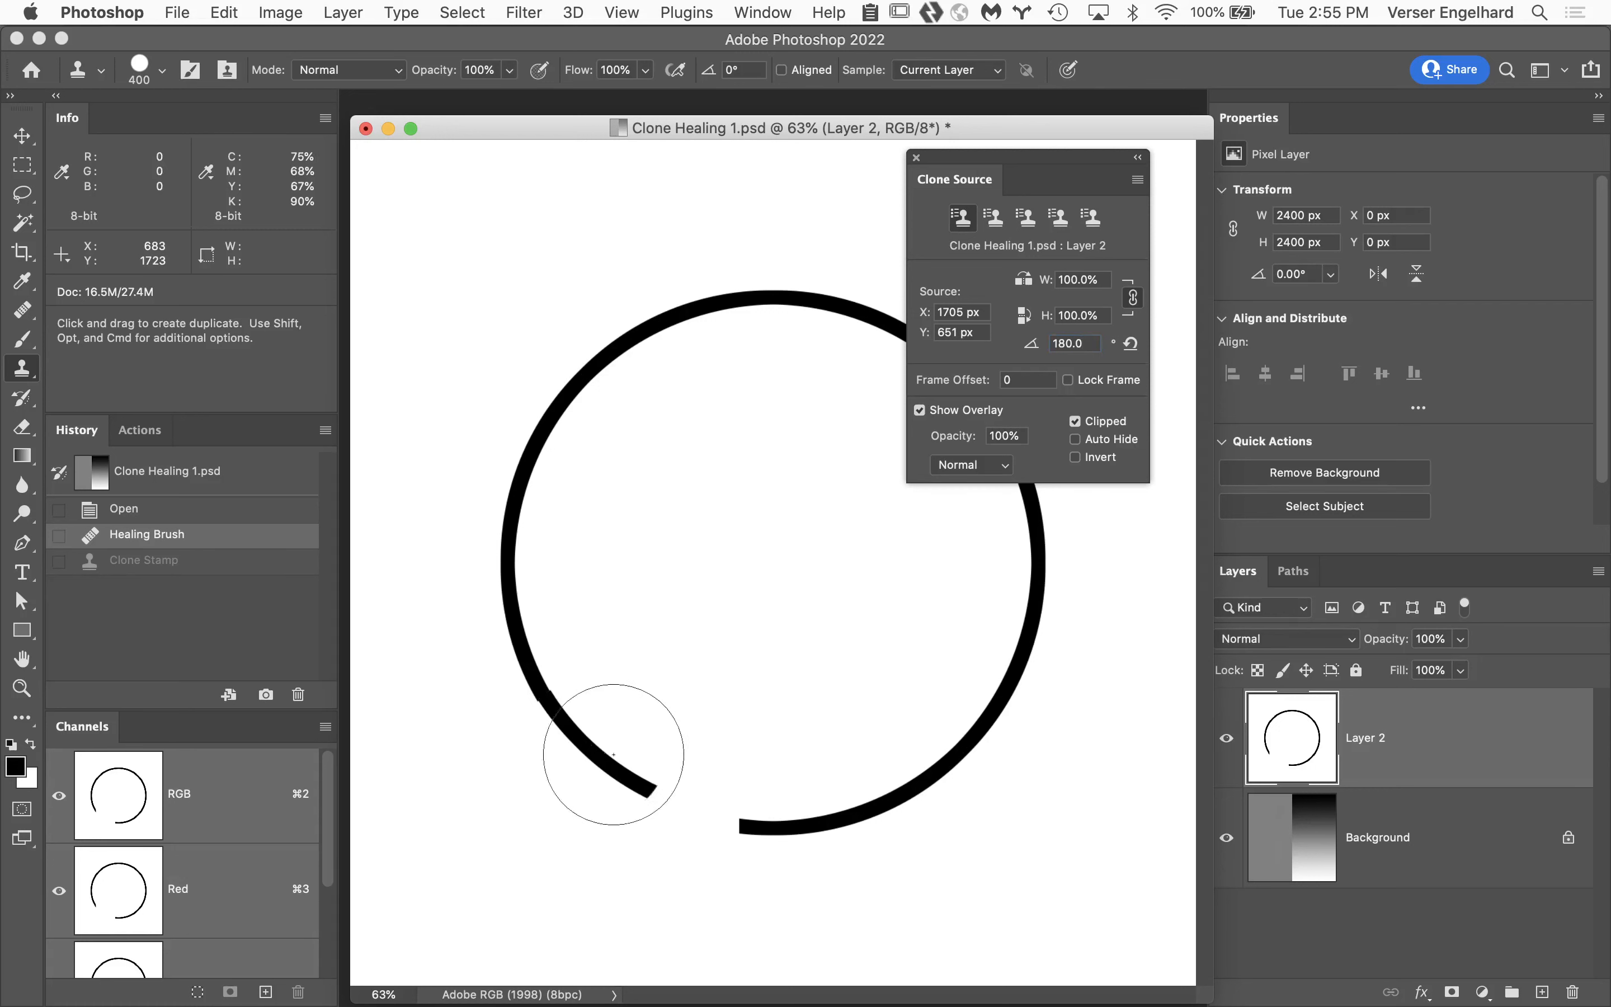
# Try cloning the rotated arc across the circle's lower-left gap in one stroke, and undo it.
pyautogui.moveTo(611, 755); pyautogui.dragTo(745, 799)
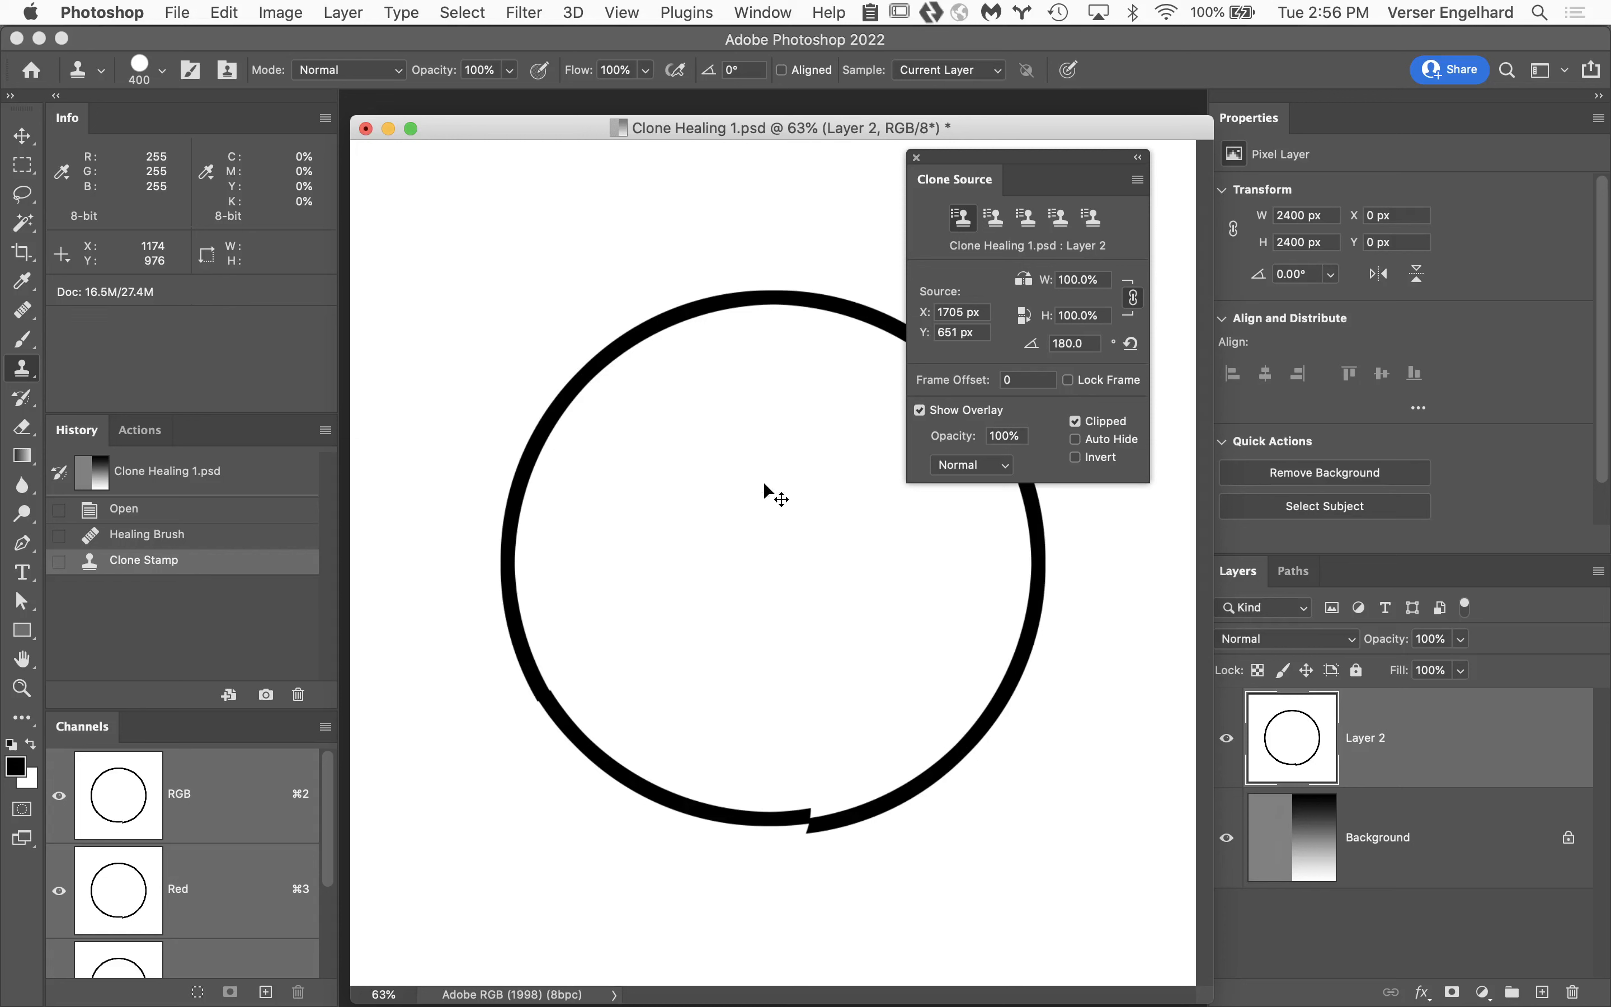
pyautogui.press('super+z')
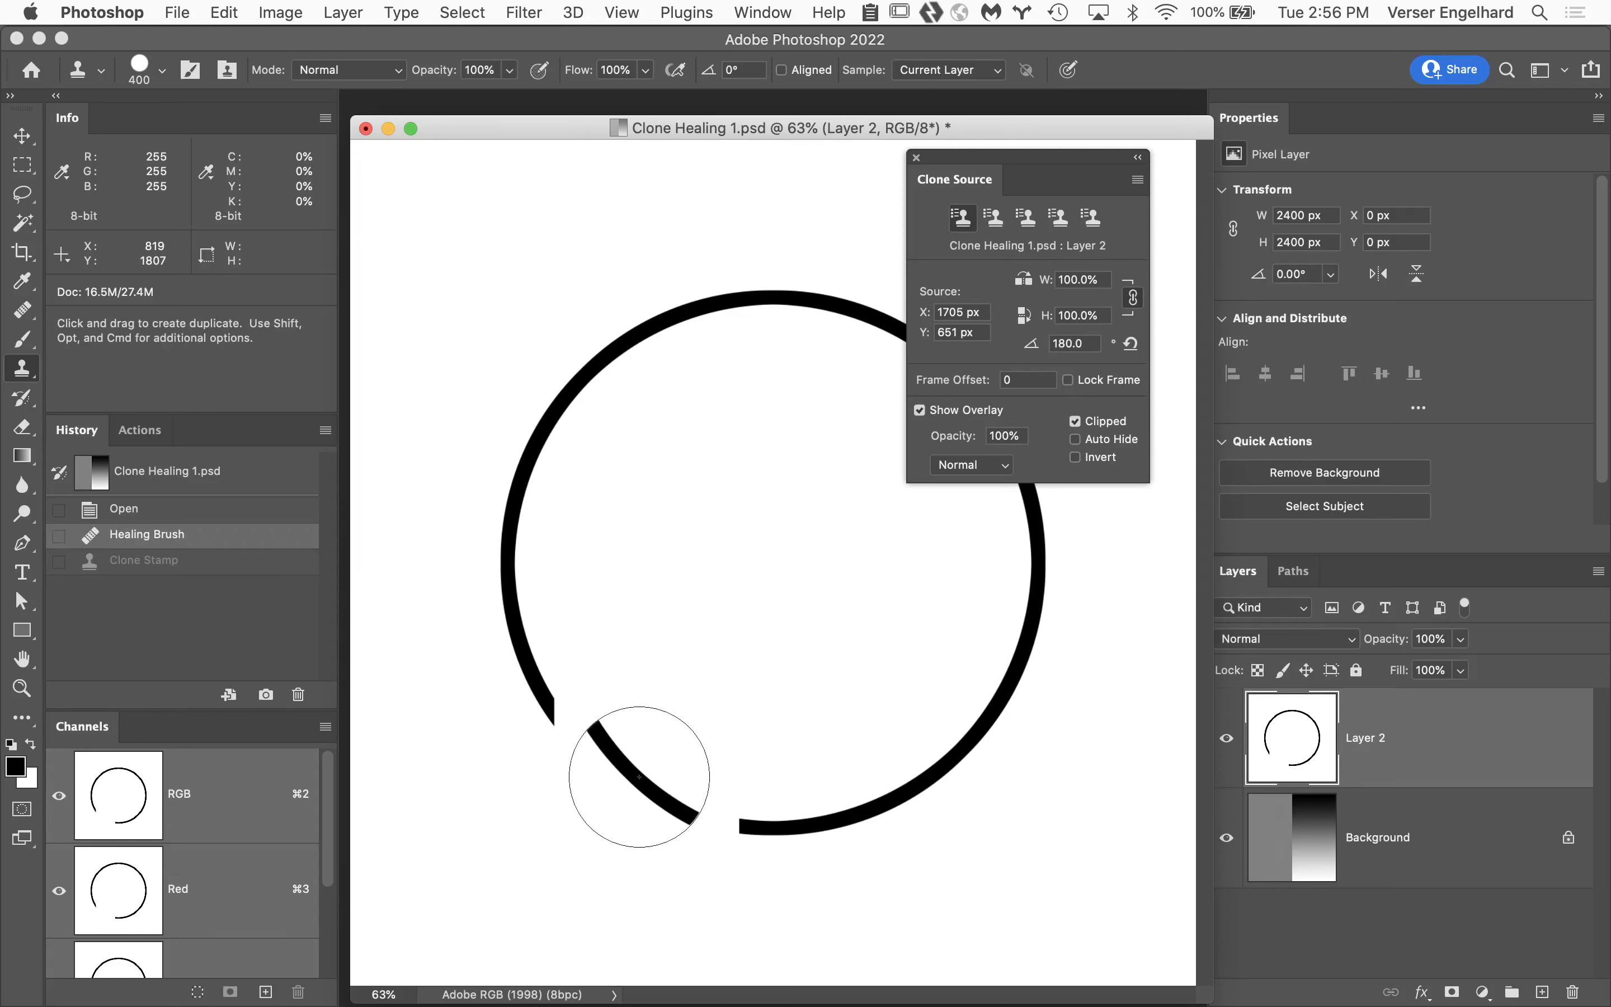
# Enlarge the brush to 1000 and stamp the rotated arc over the lower-left gap to close the circle, comparing before and after.
pyautogui.press(']')
pyautogui.press(']')
pyautogui.press(']')
pyautogui.press(']')
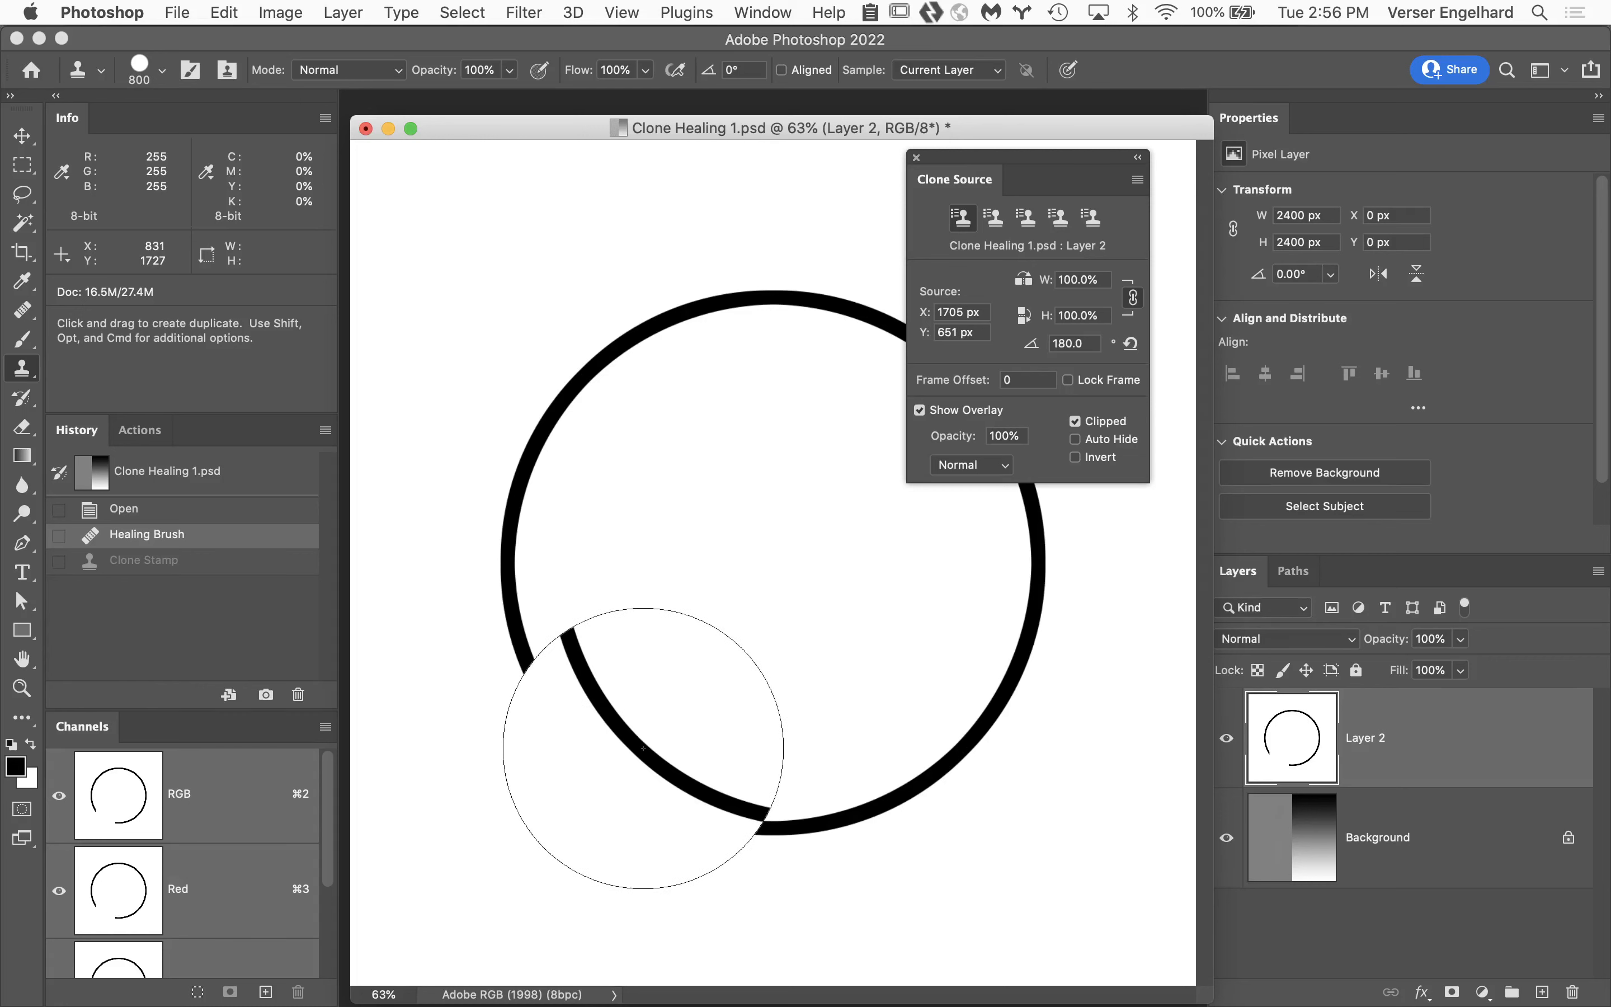
pyautogui.press(']')
pyautogui.press(']')
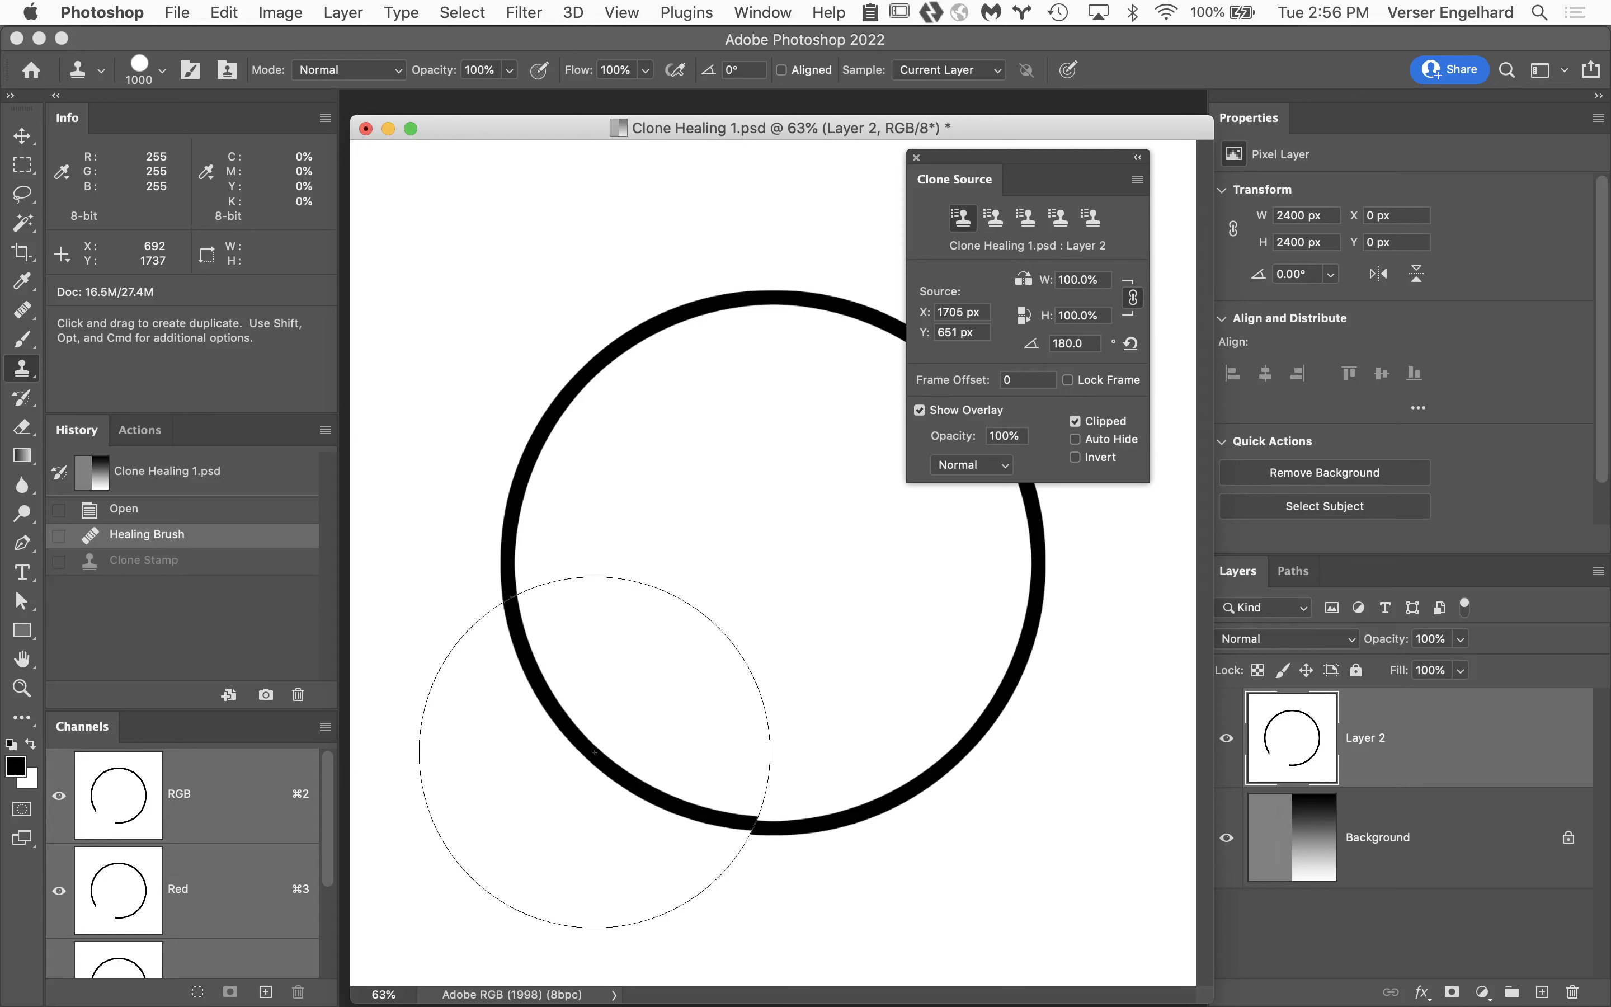
pyautogui.click(595, 754)
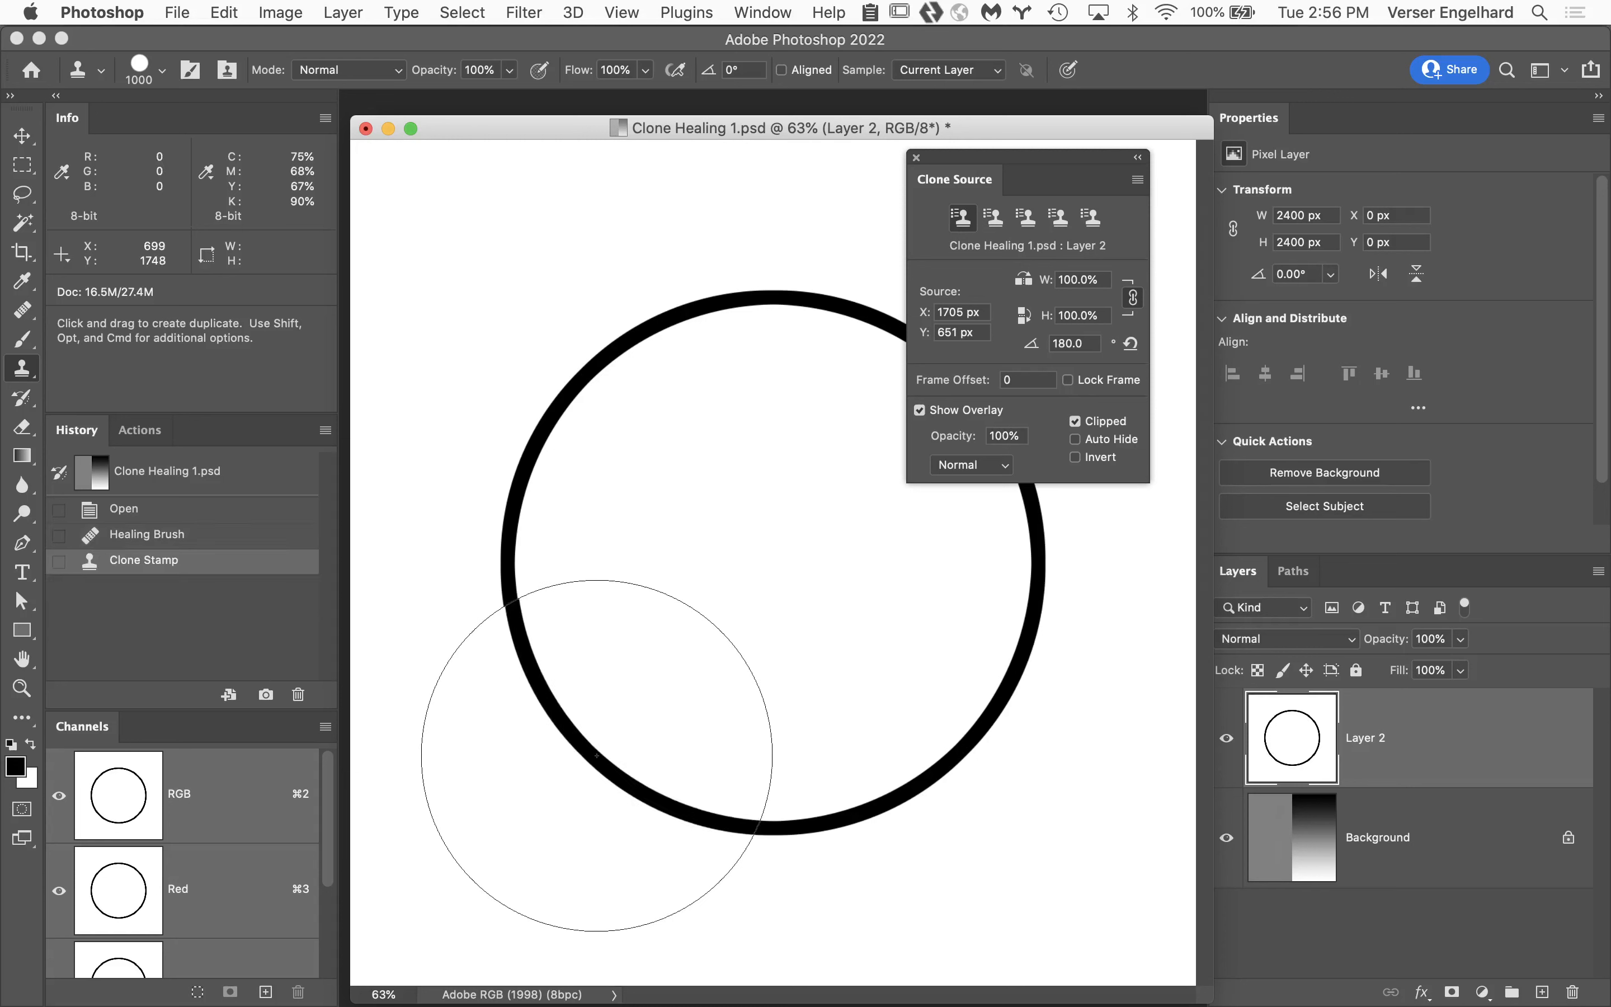
pyautogui.press('super+z')
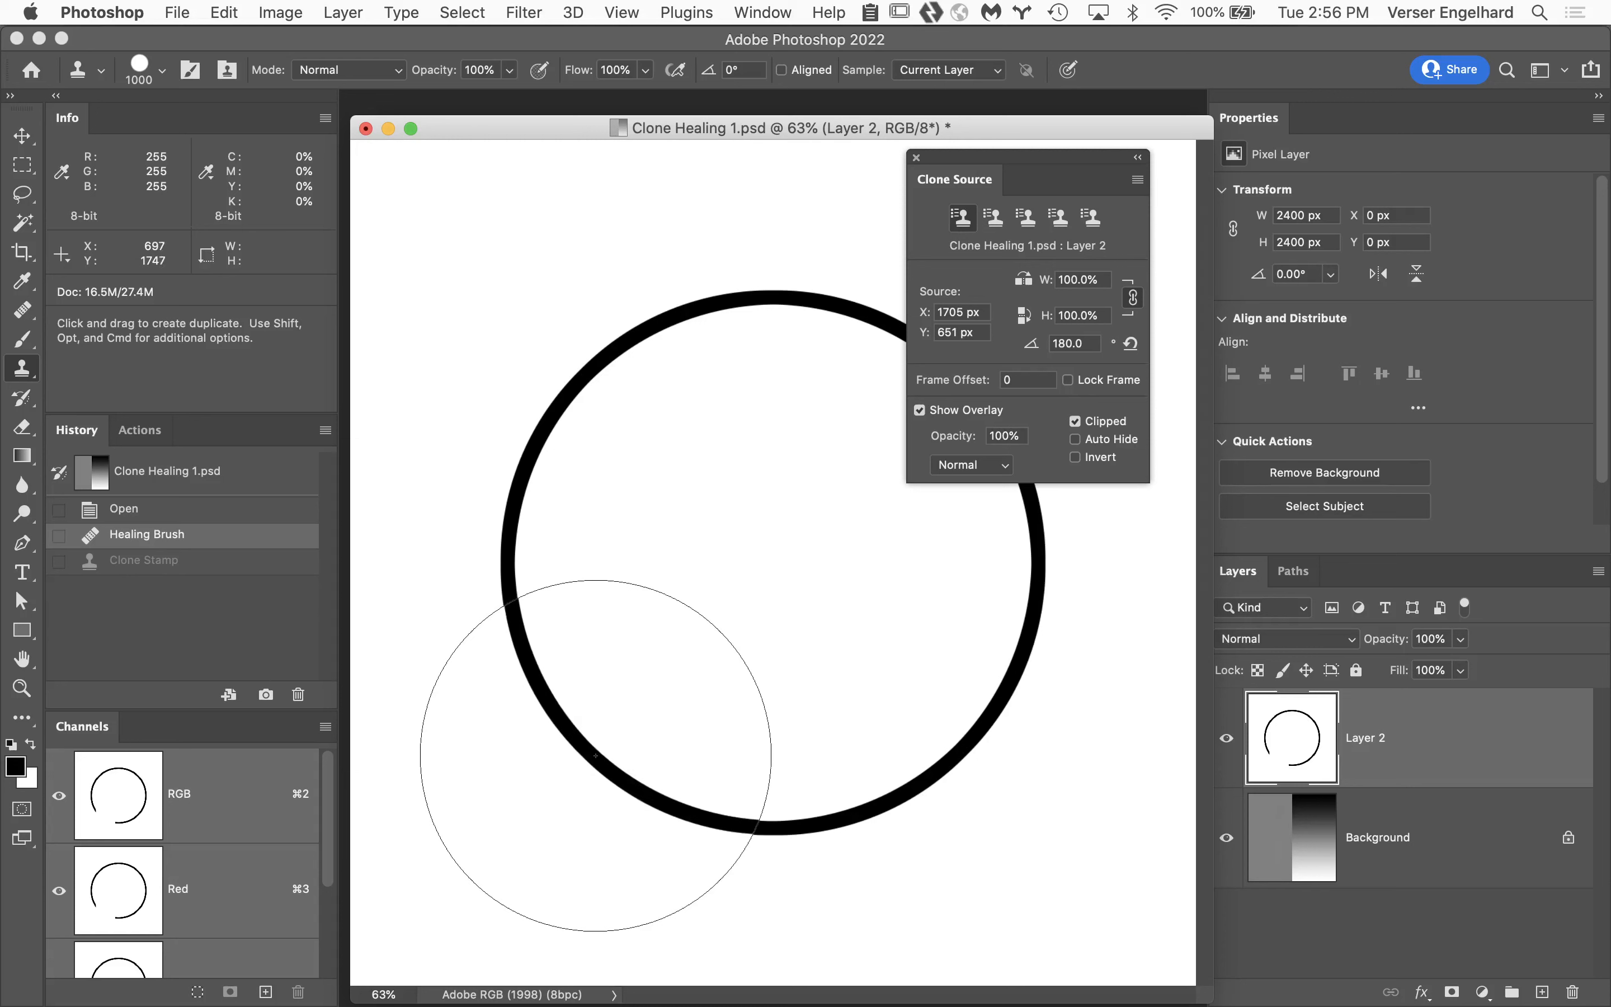
pyautogui.press('super+shift+z')
# Reset the first clone source's rotation to 0°.
pyautogui.moveTo(1145, 986)
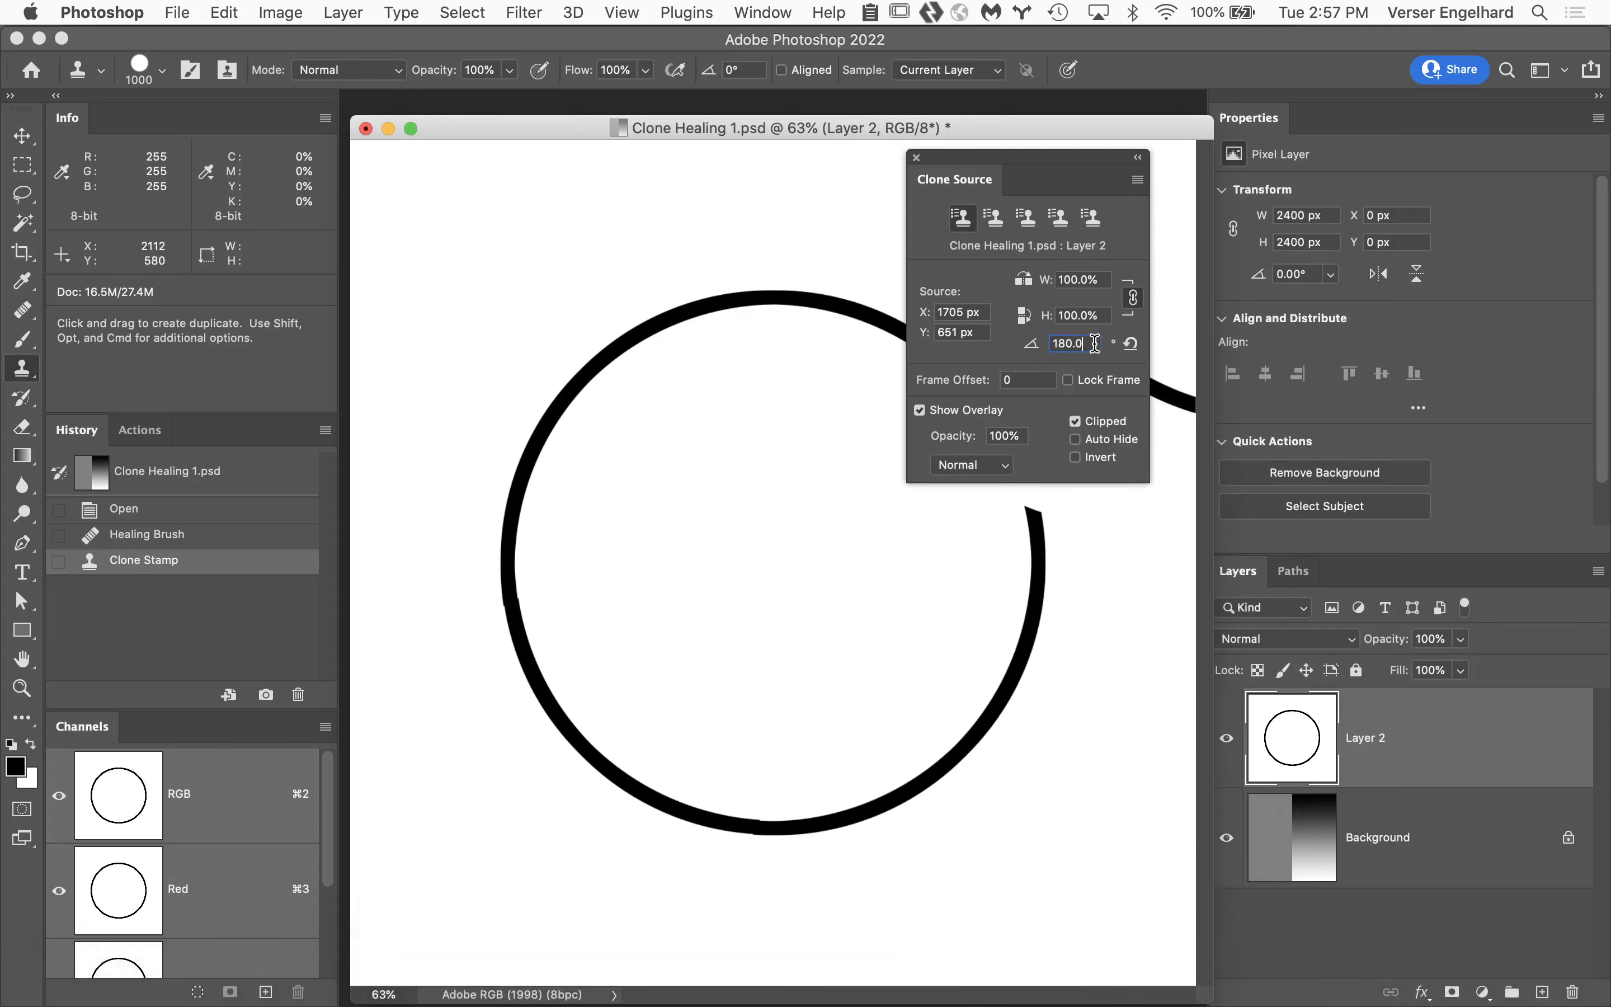
pyautogui.click(1025, 343)
pyautogui.write('0')
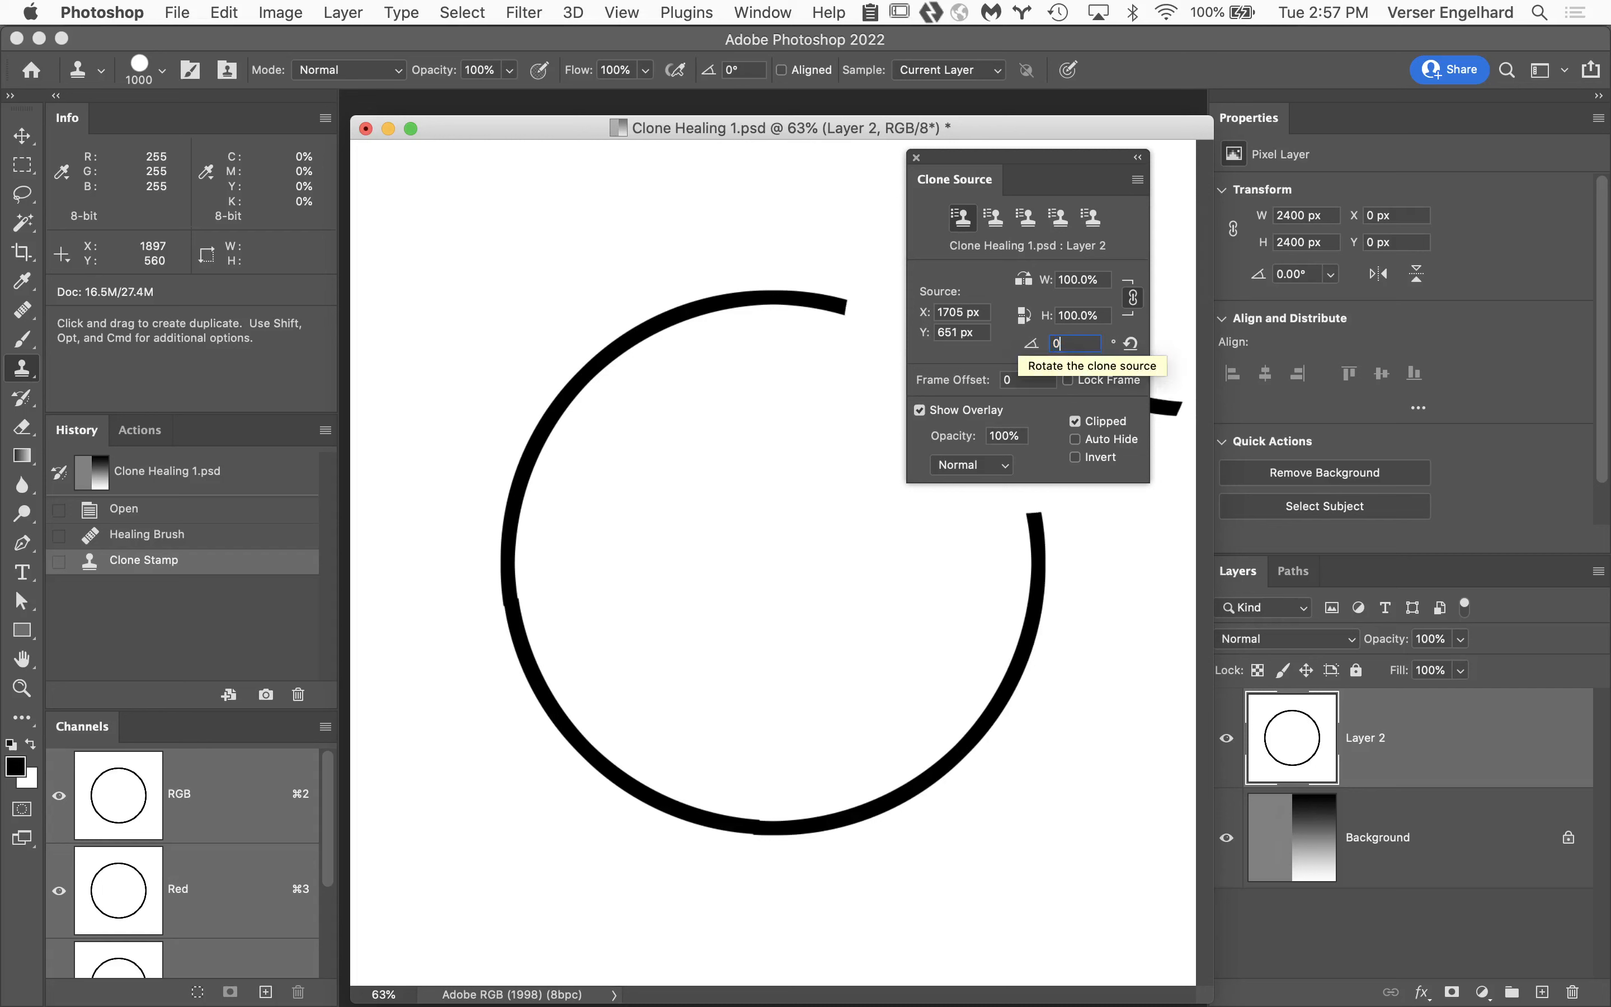
pyautogui.press('Return')
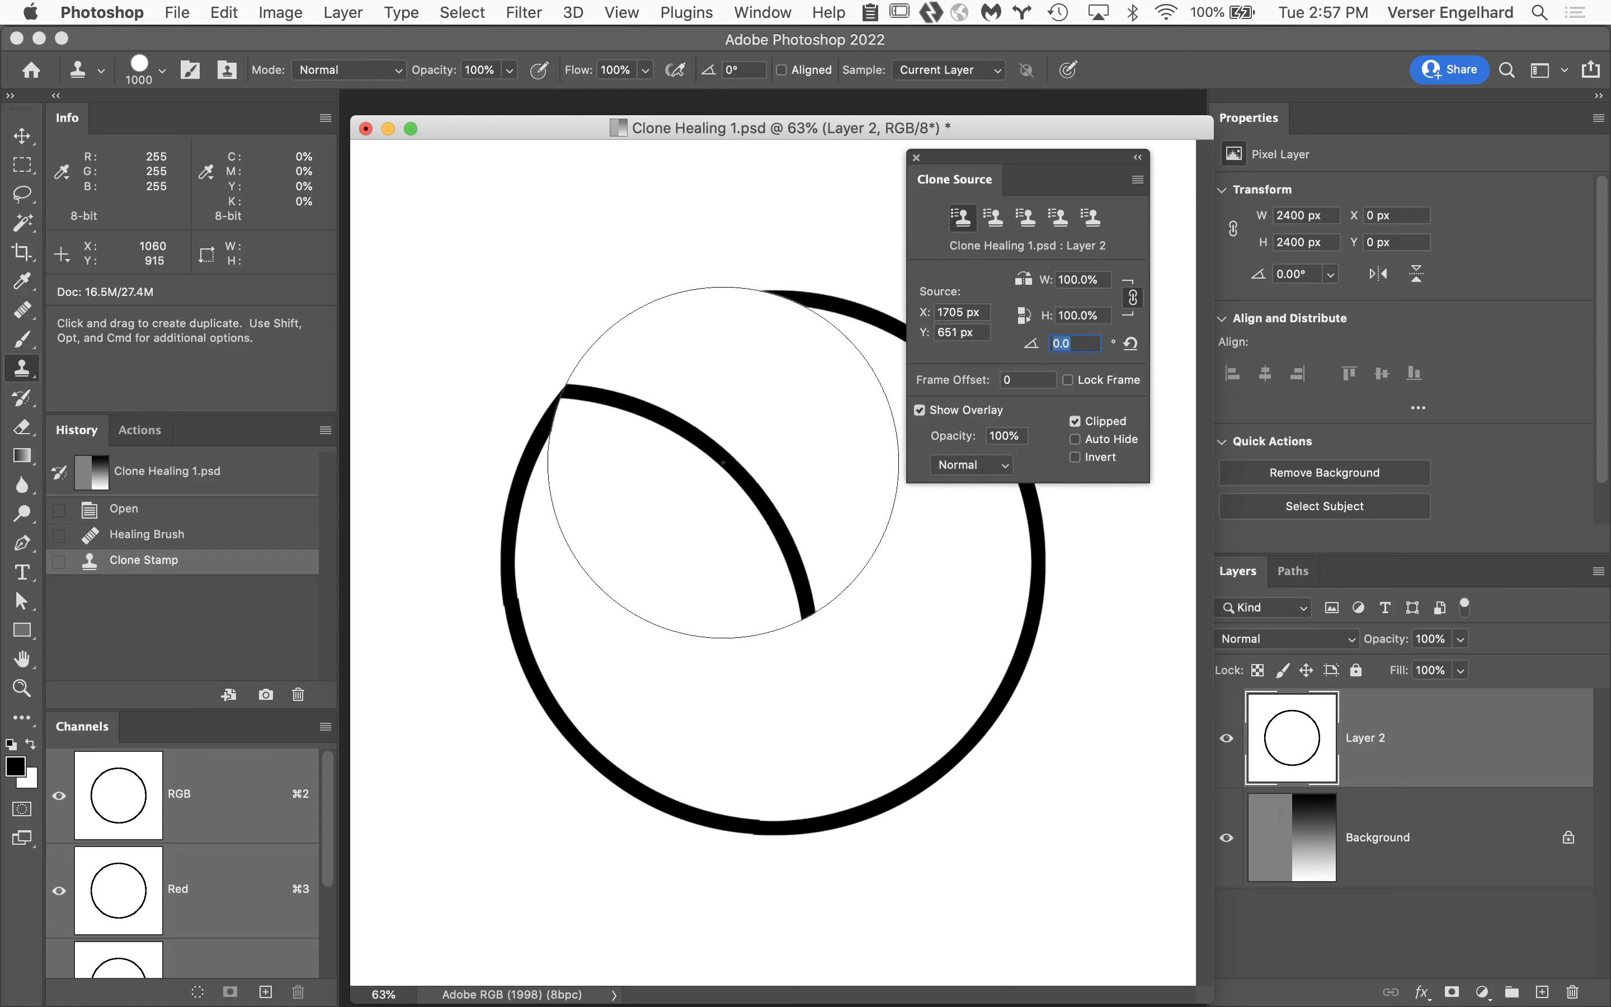
# Hide Layer 2 and make the Background layer active.
pyautogui.click(1228, 739)
pyautogui.click(1466, 825)
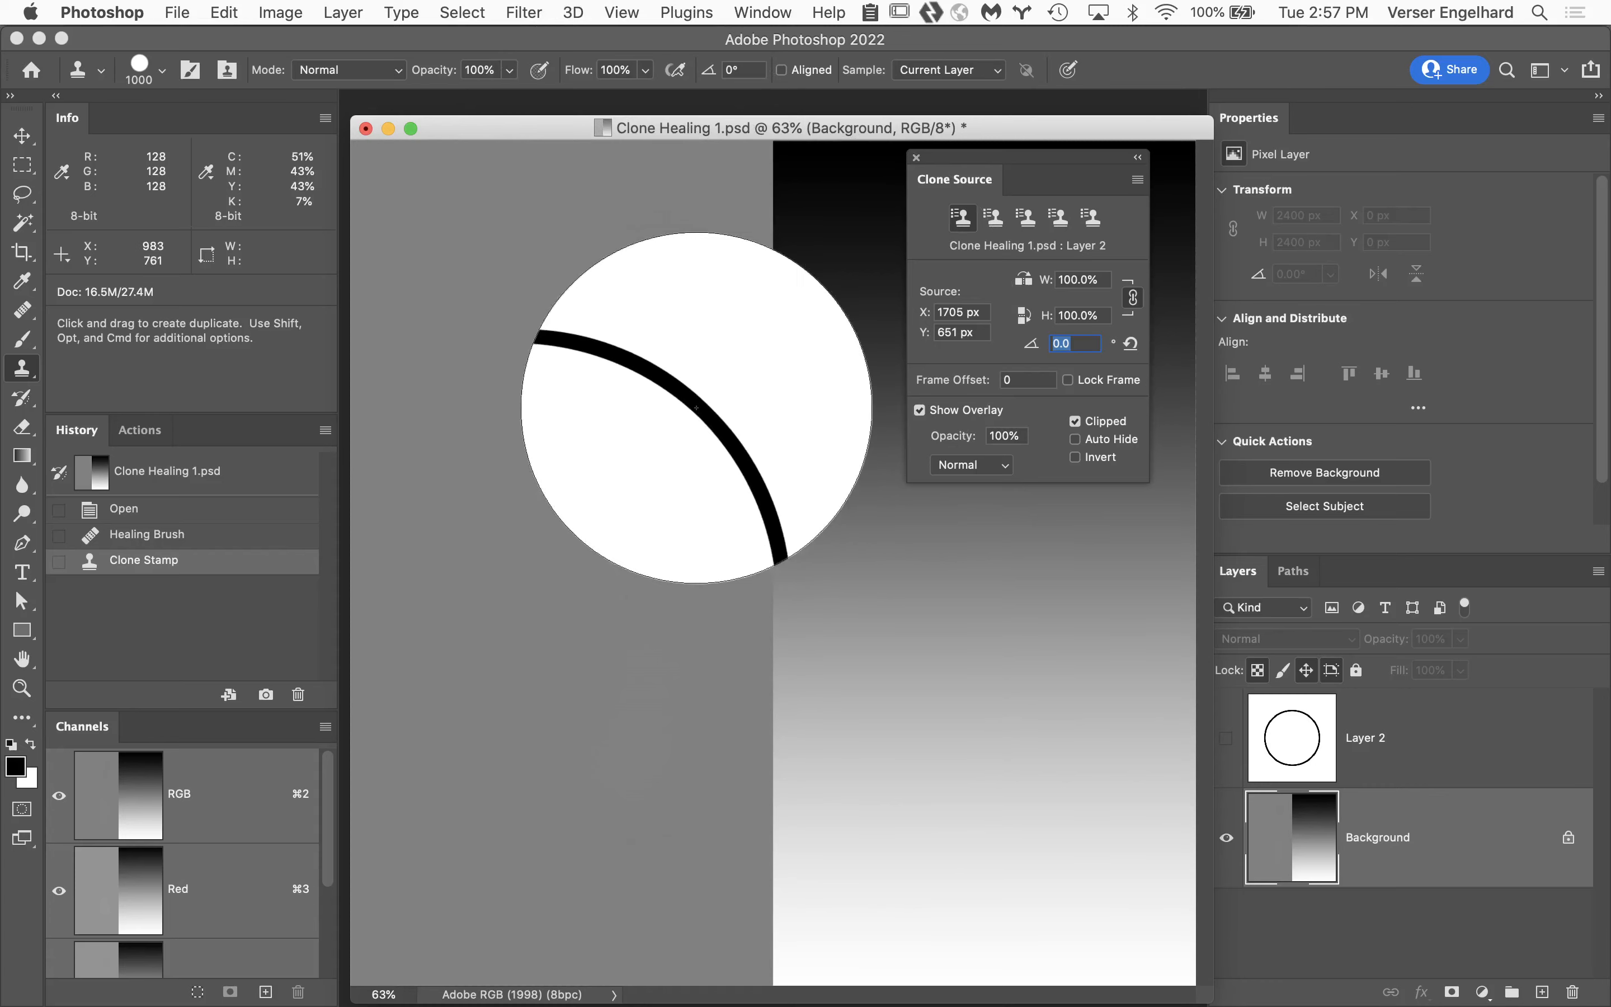
# Show the rulers and add a horizontal guide at about 1090 px and a vertical guide at about 530 px.
pyautogui.click(626, 11)
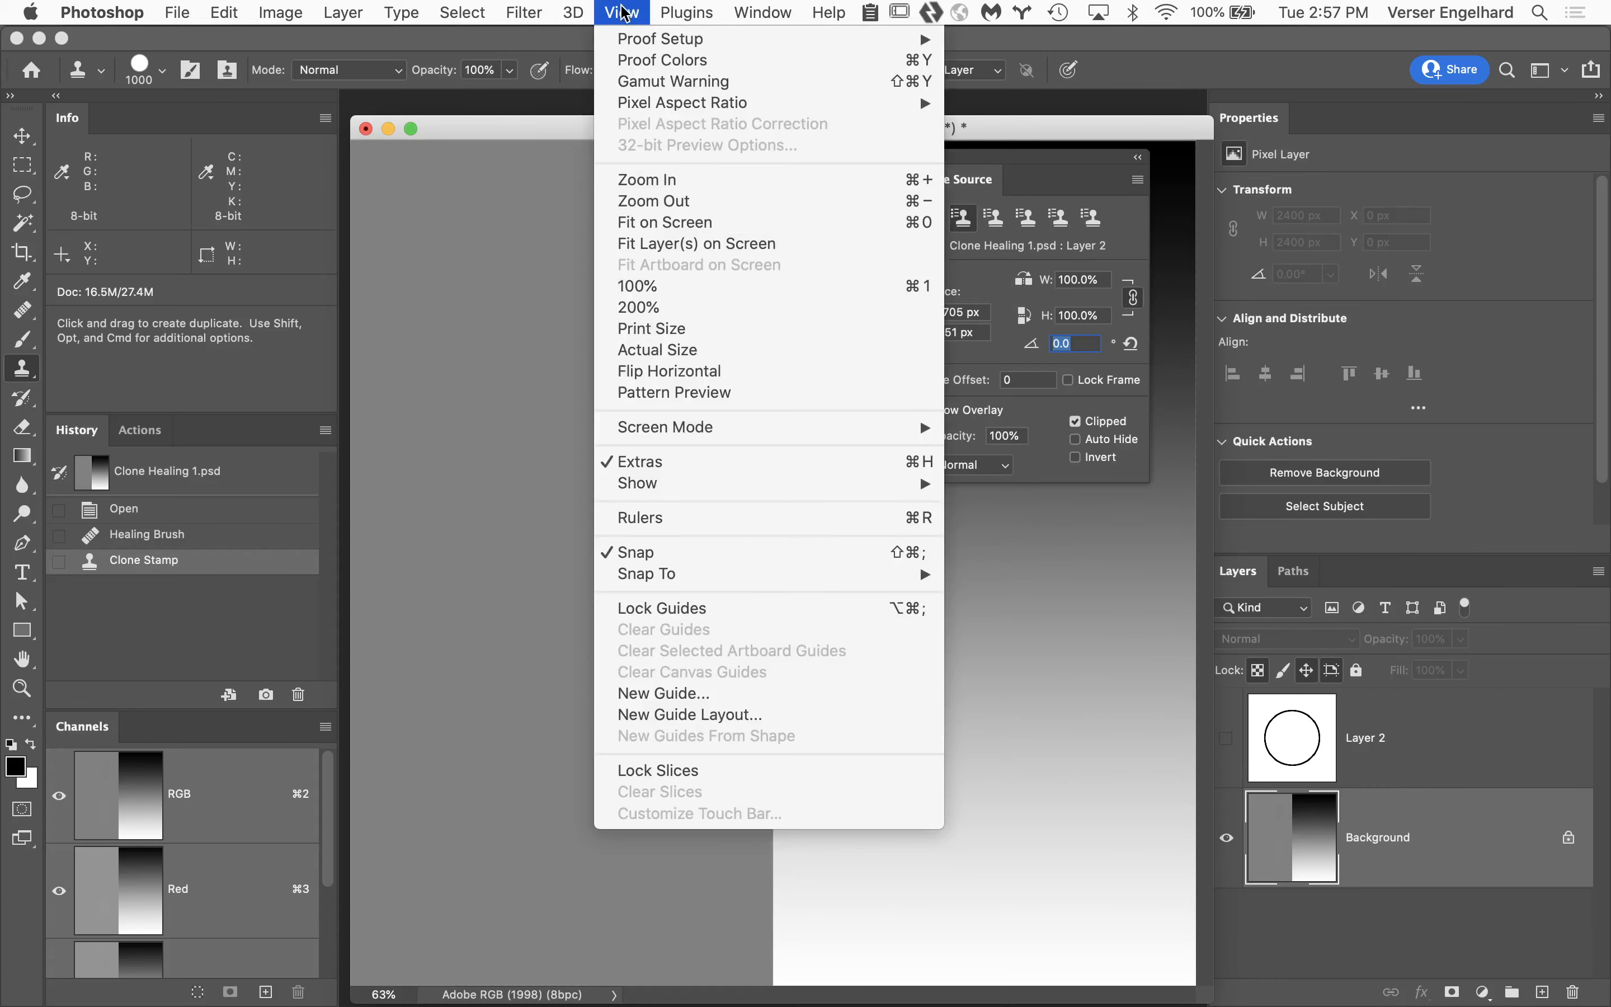
pyautogui.click(670, 520)
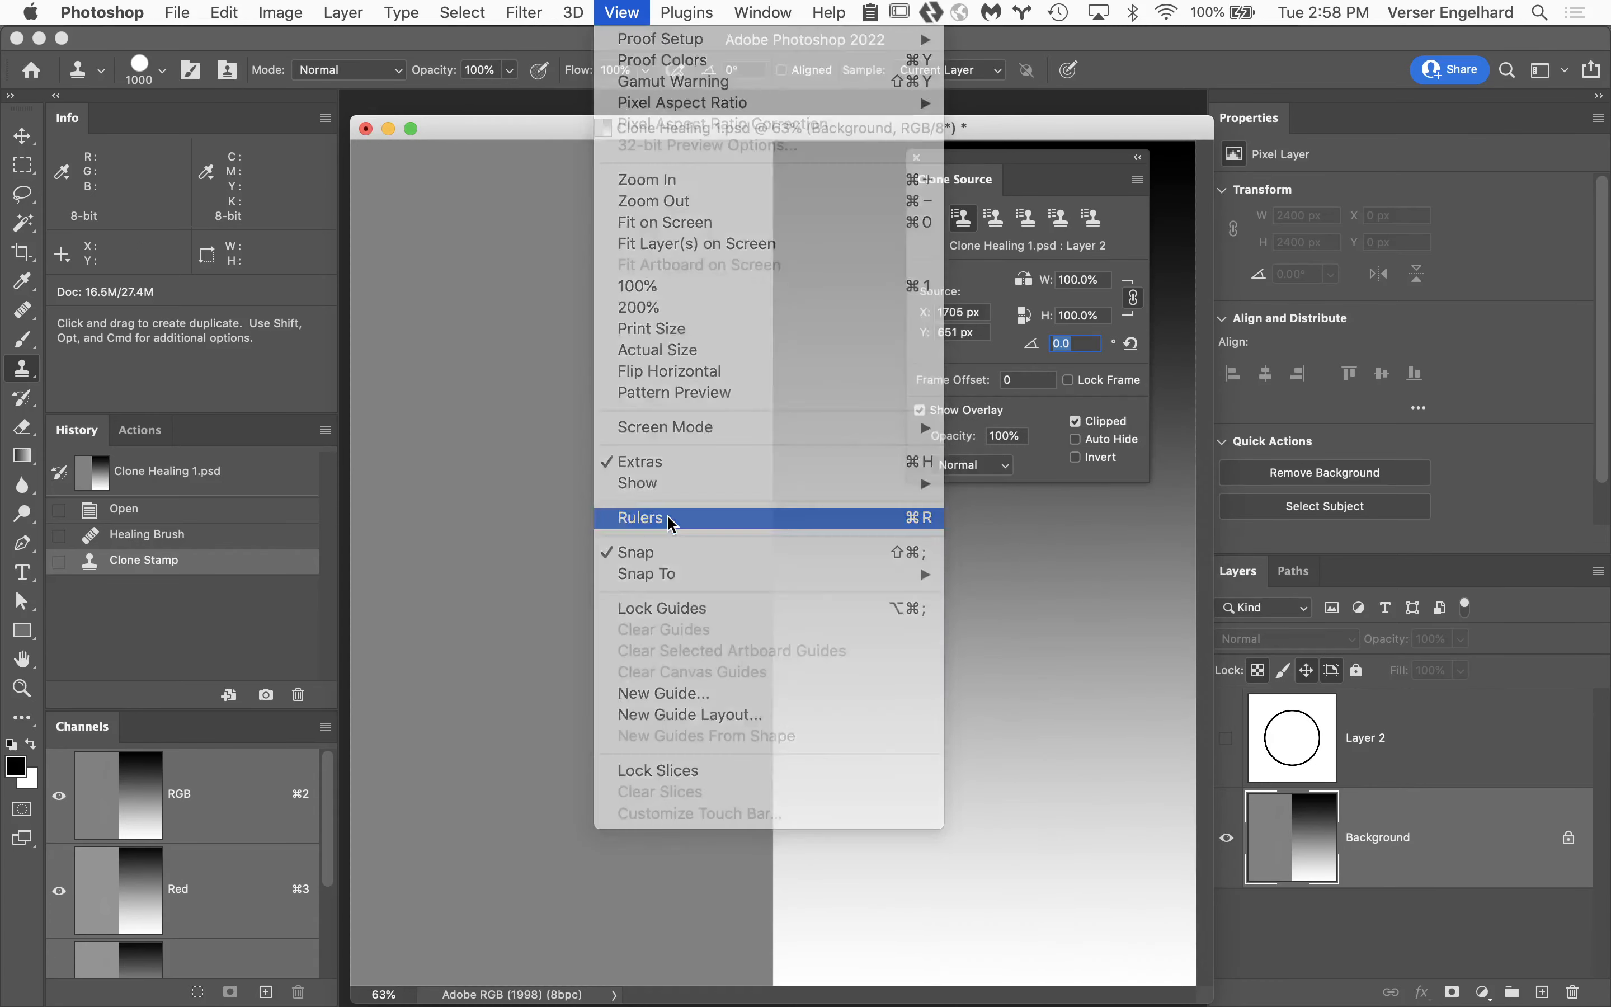
pyautogui.moveTo(659, 140); pyautogui.dragTo(673, 525)
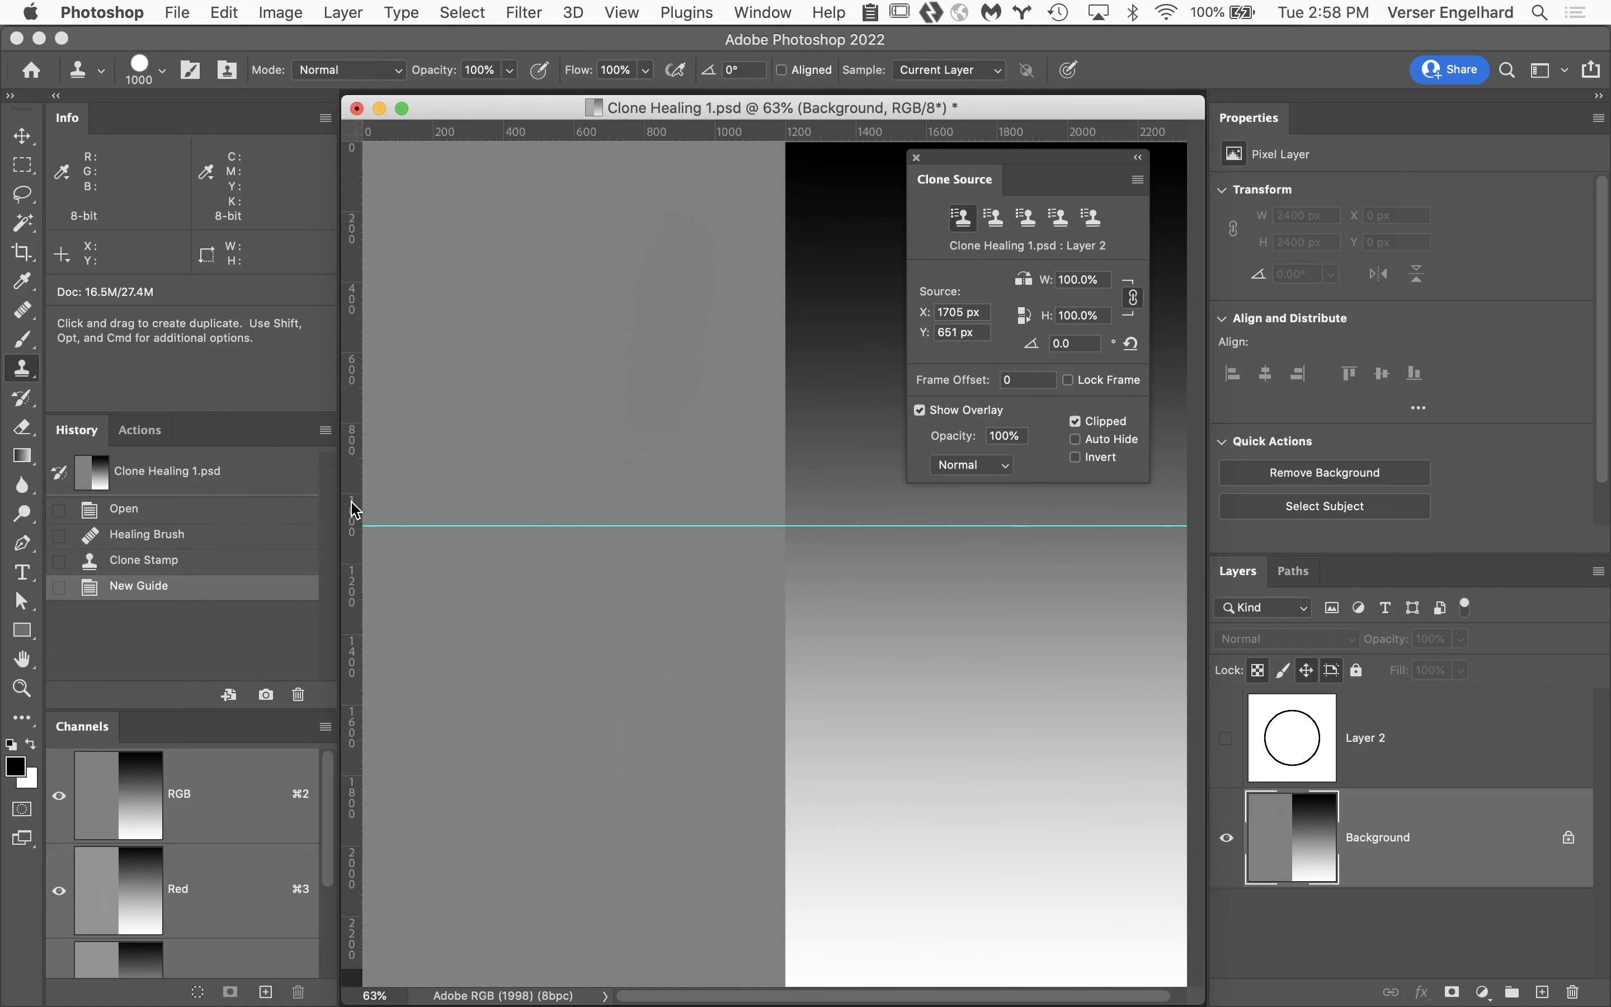
pyautogui.moveTo(354, 510); pyautogui.dragTo(549, 496)
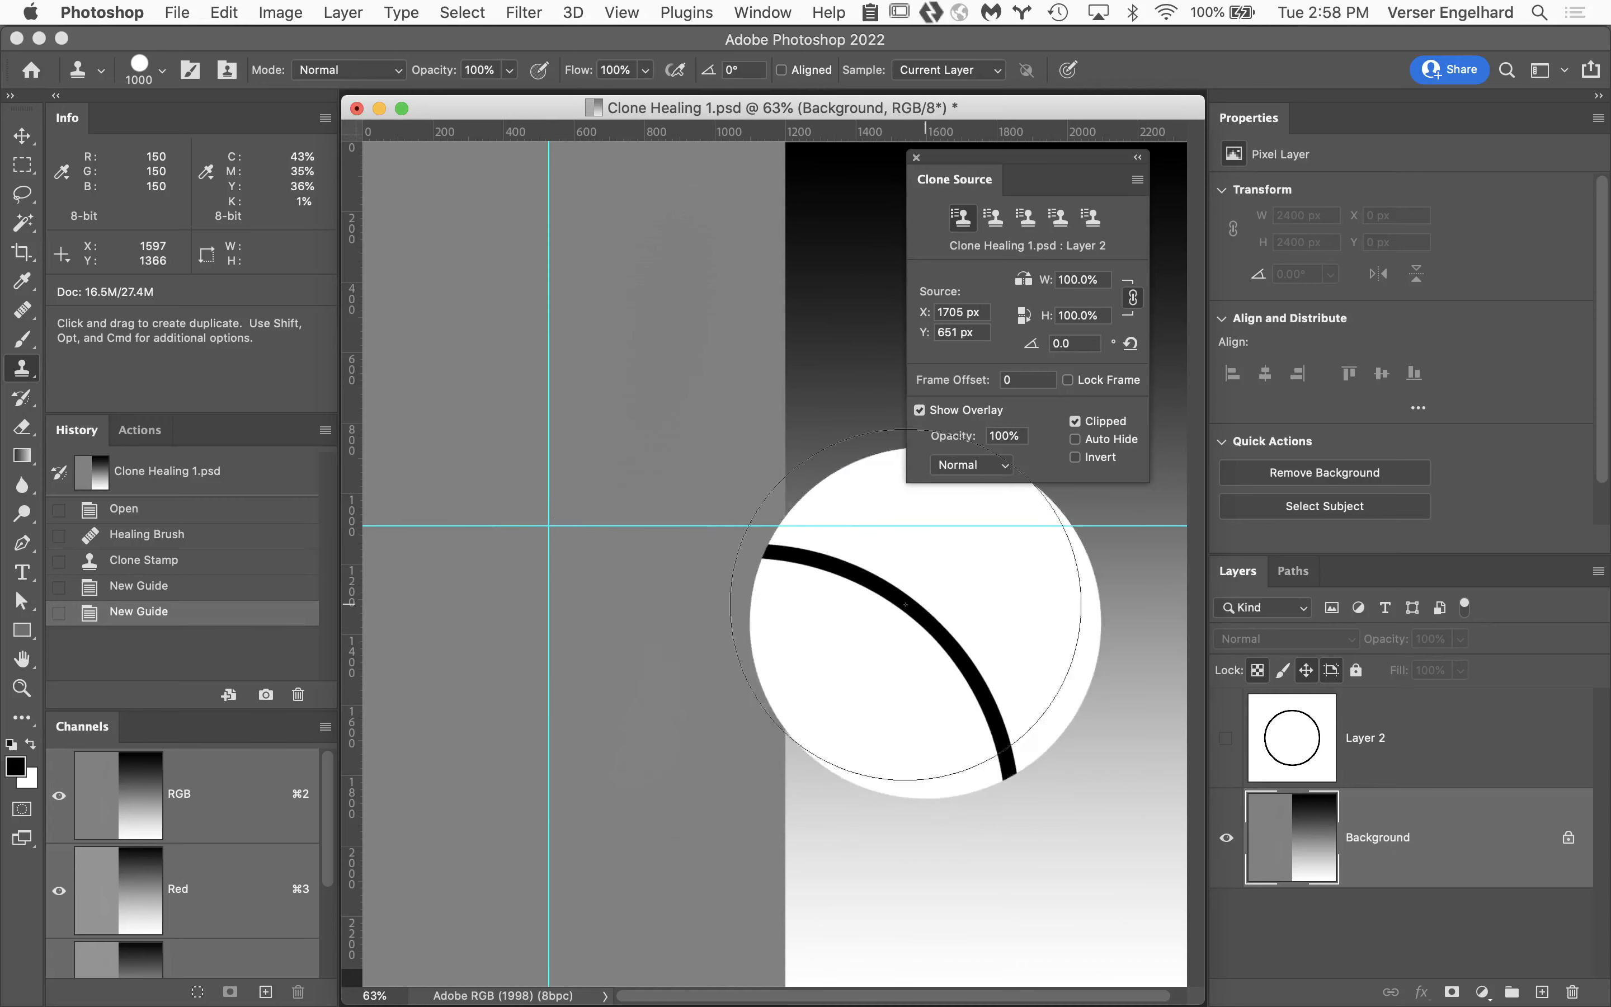
# Clear all guides from the Clone Healing 1.psd document.
pyautogui.click(622, 12)
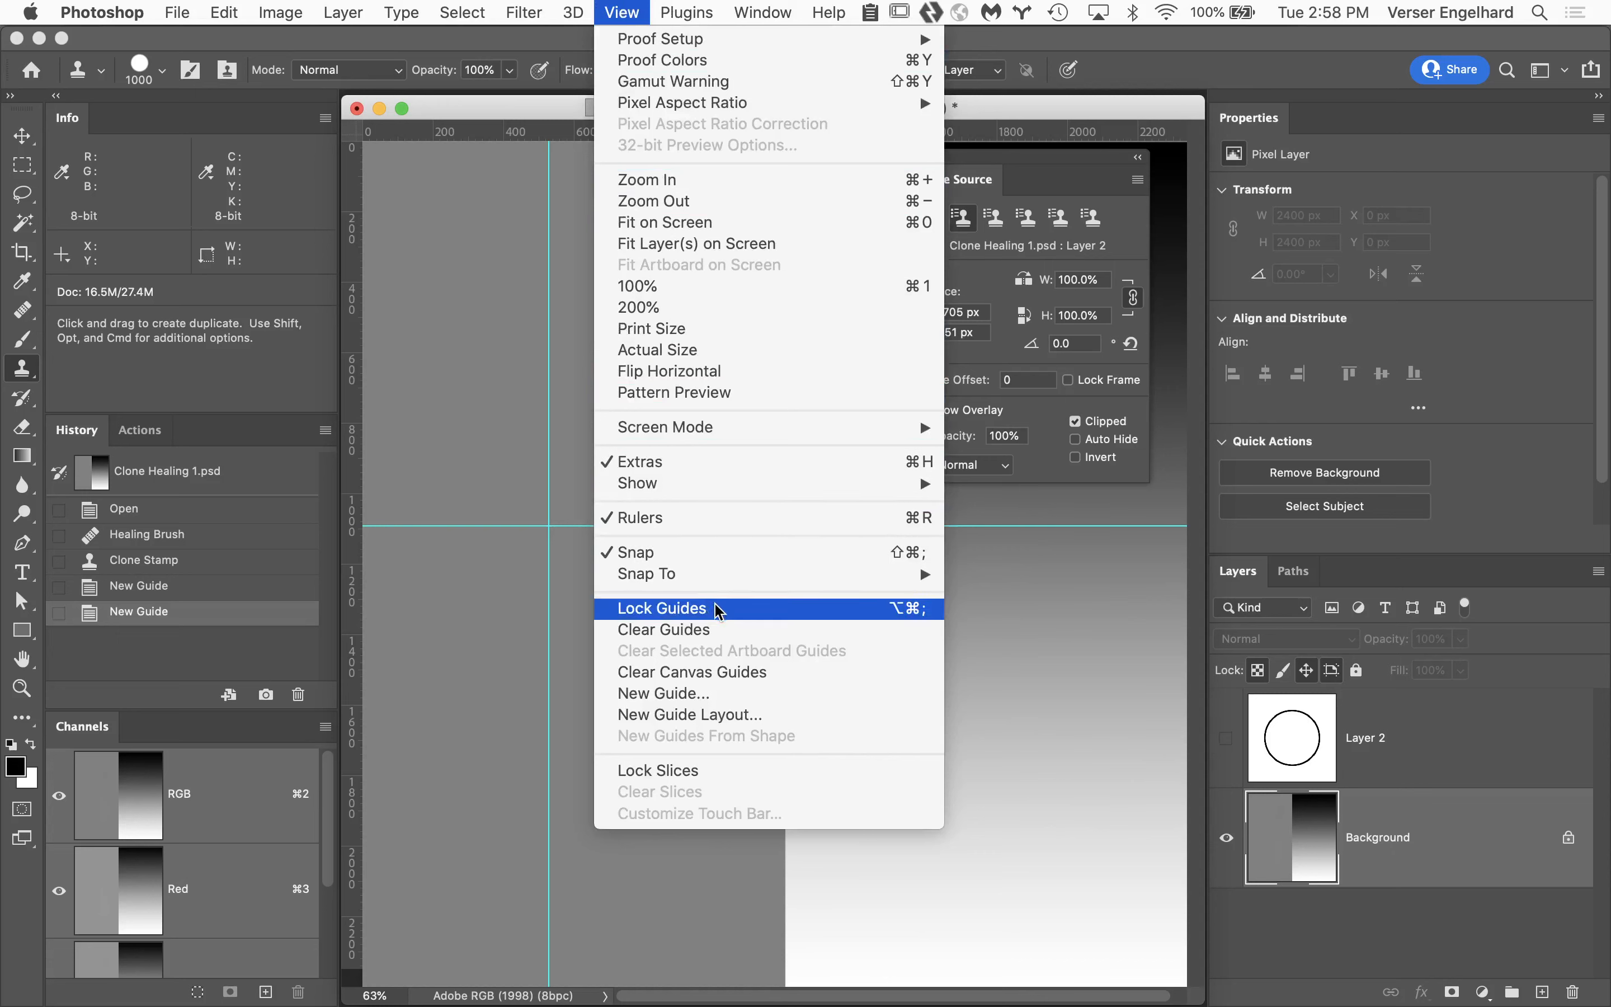
pyautogui.click(732, 630)
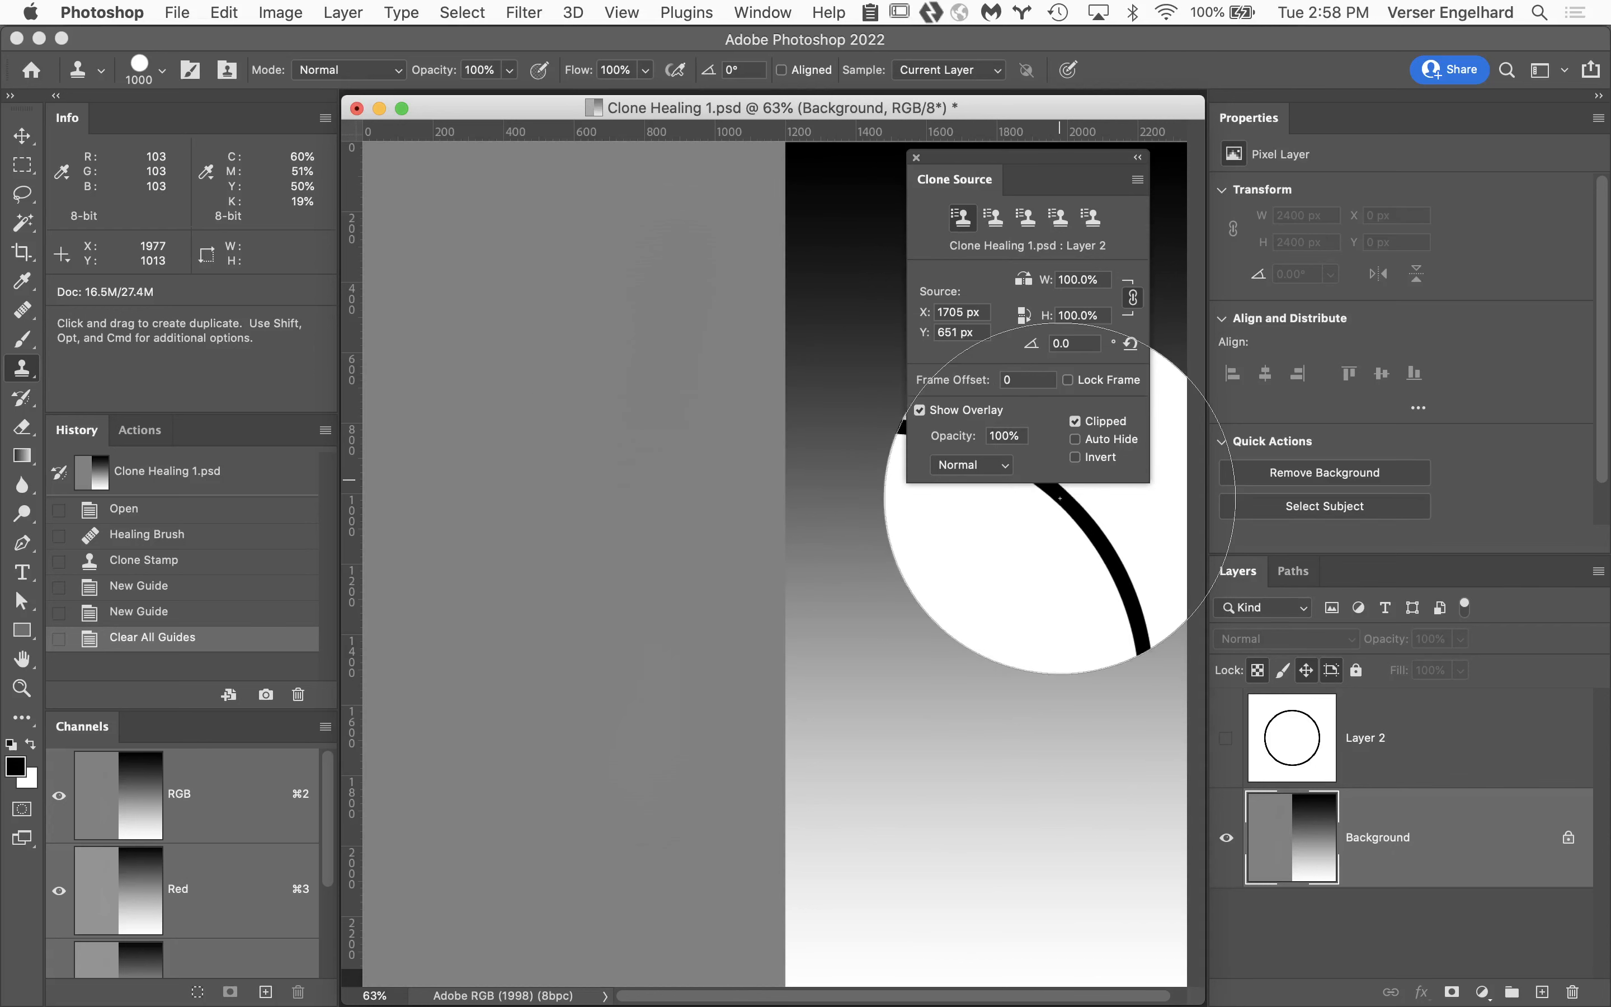
# Toggle the Clone Source overlay off and on for comparison, leaving it turned off.
pyautogui.click(921, 409)
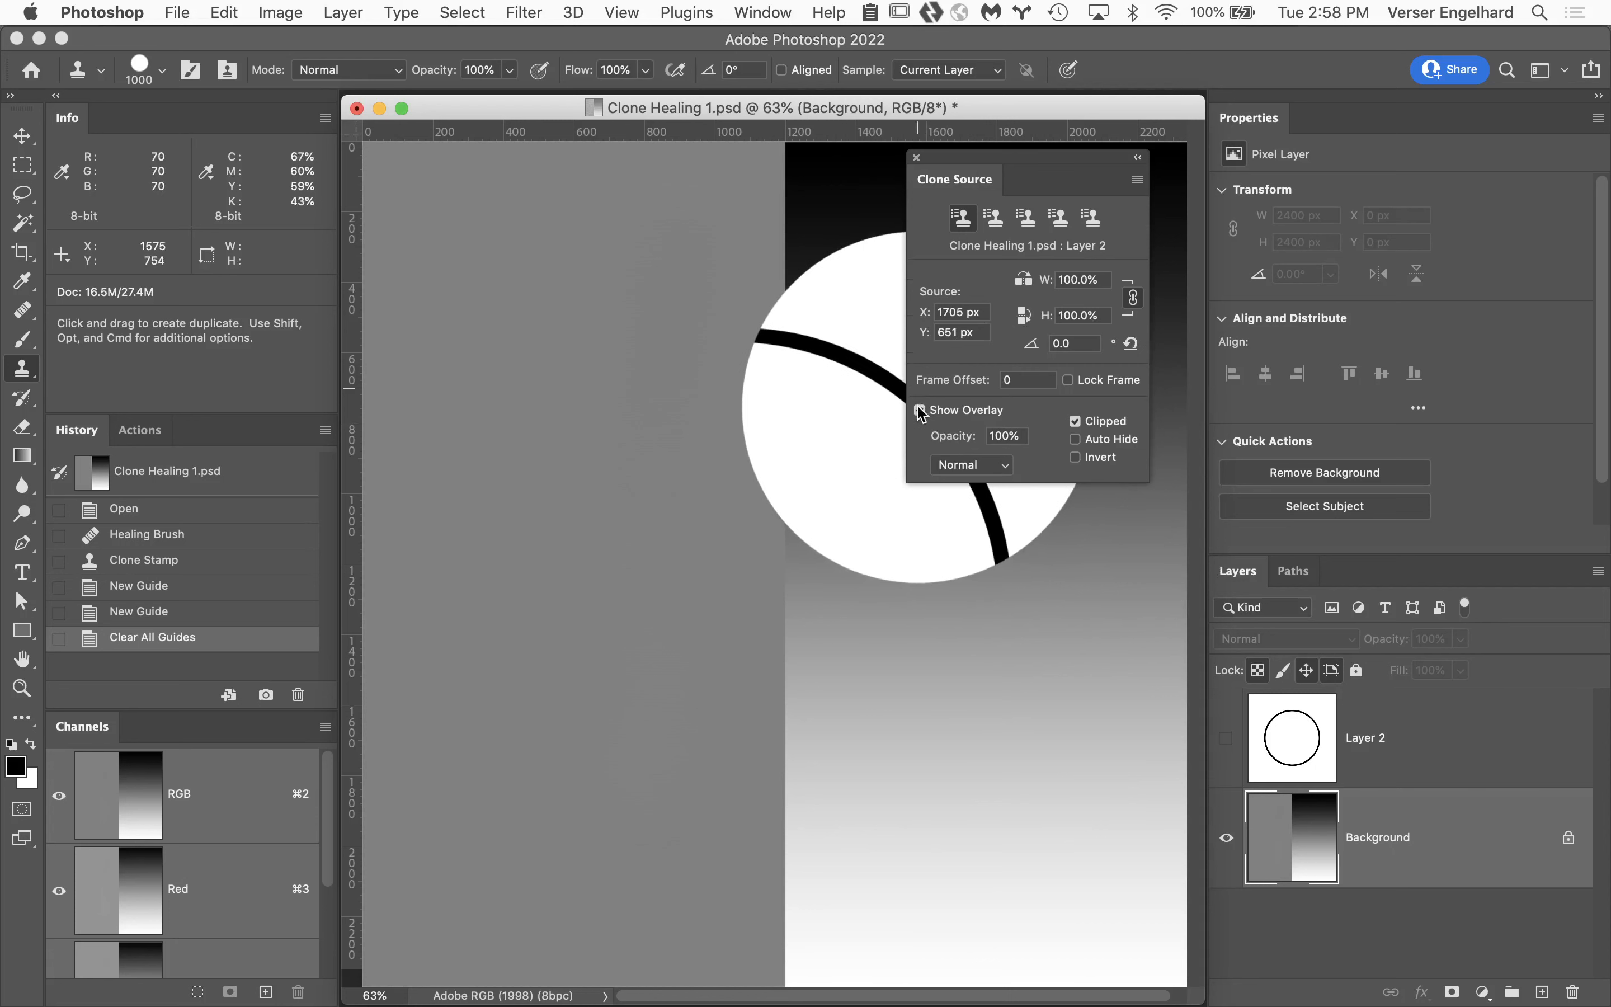
pyautogui.click(918, 409)
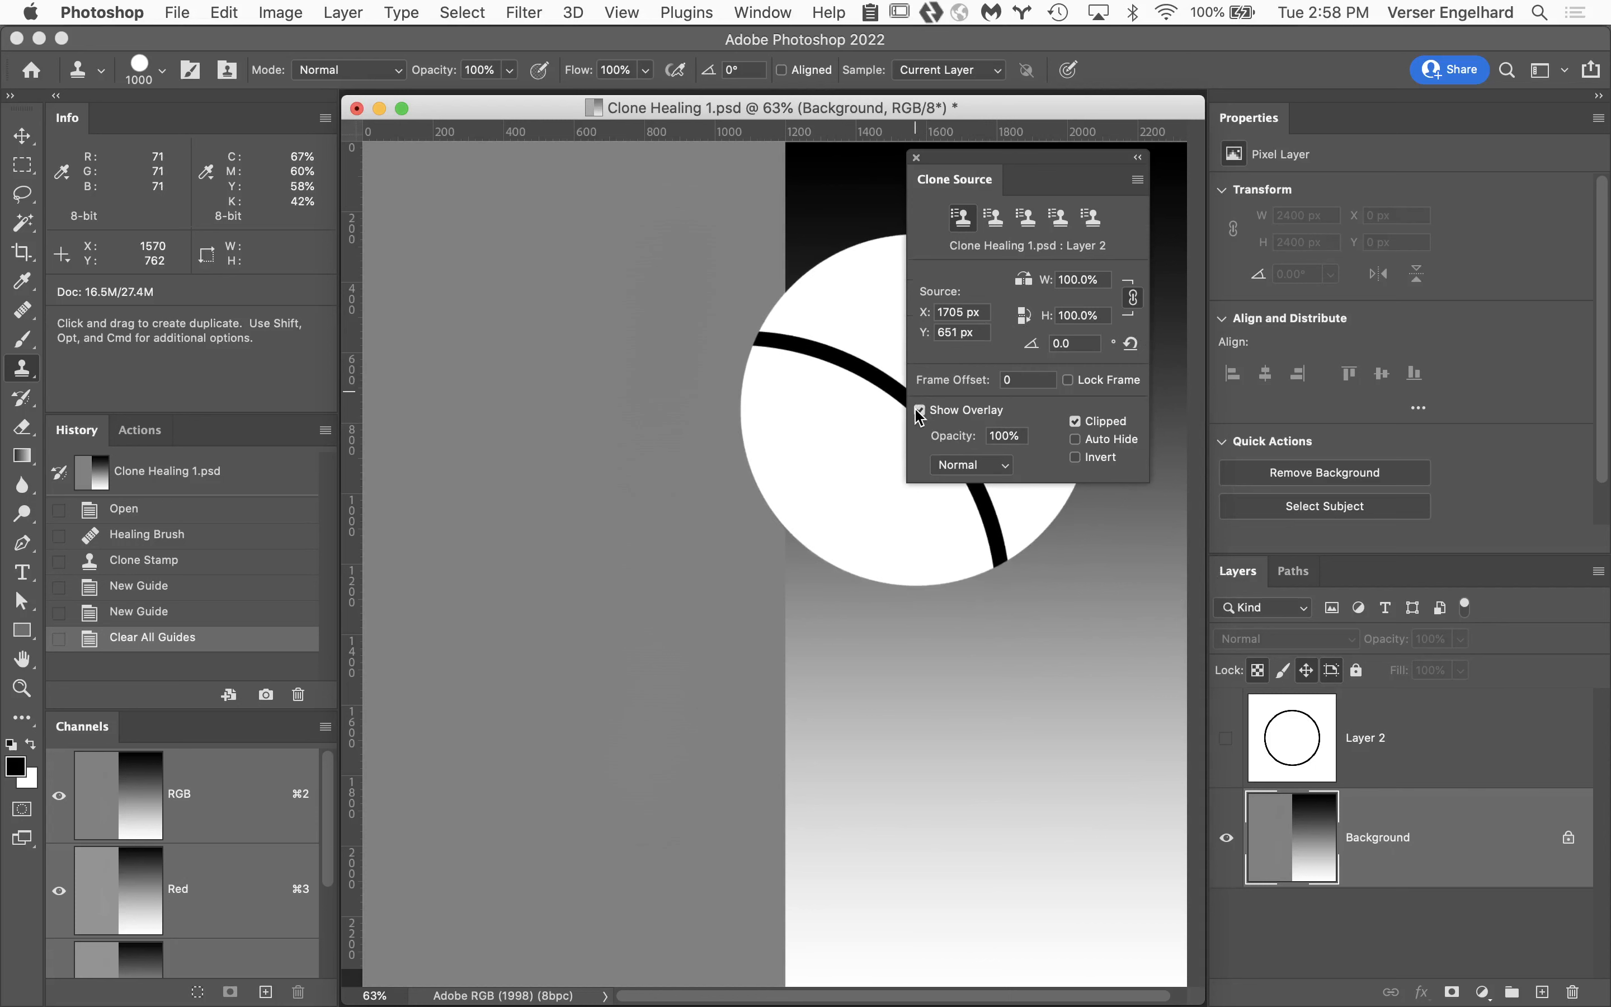
pyautogui.click(918, 411)
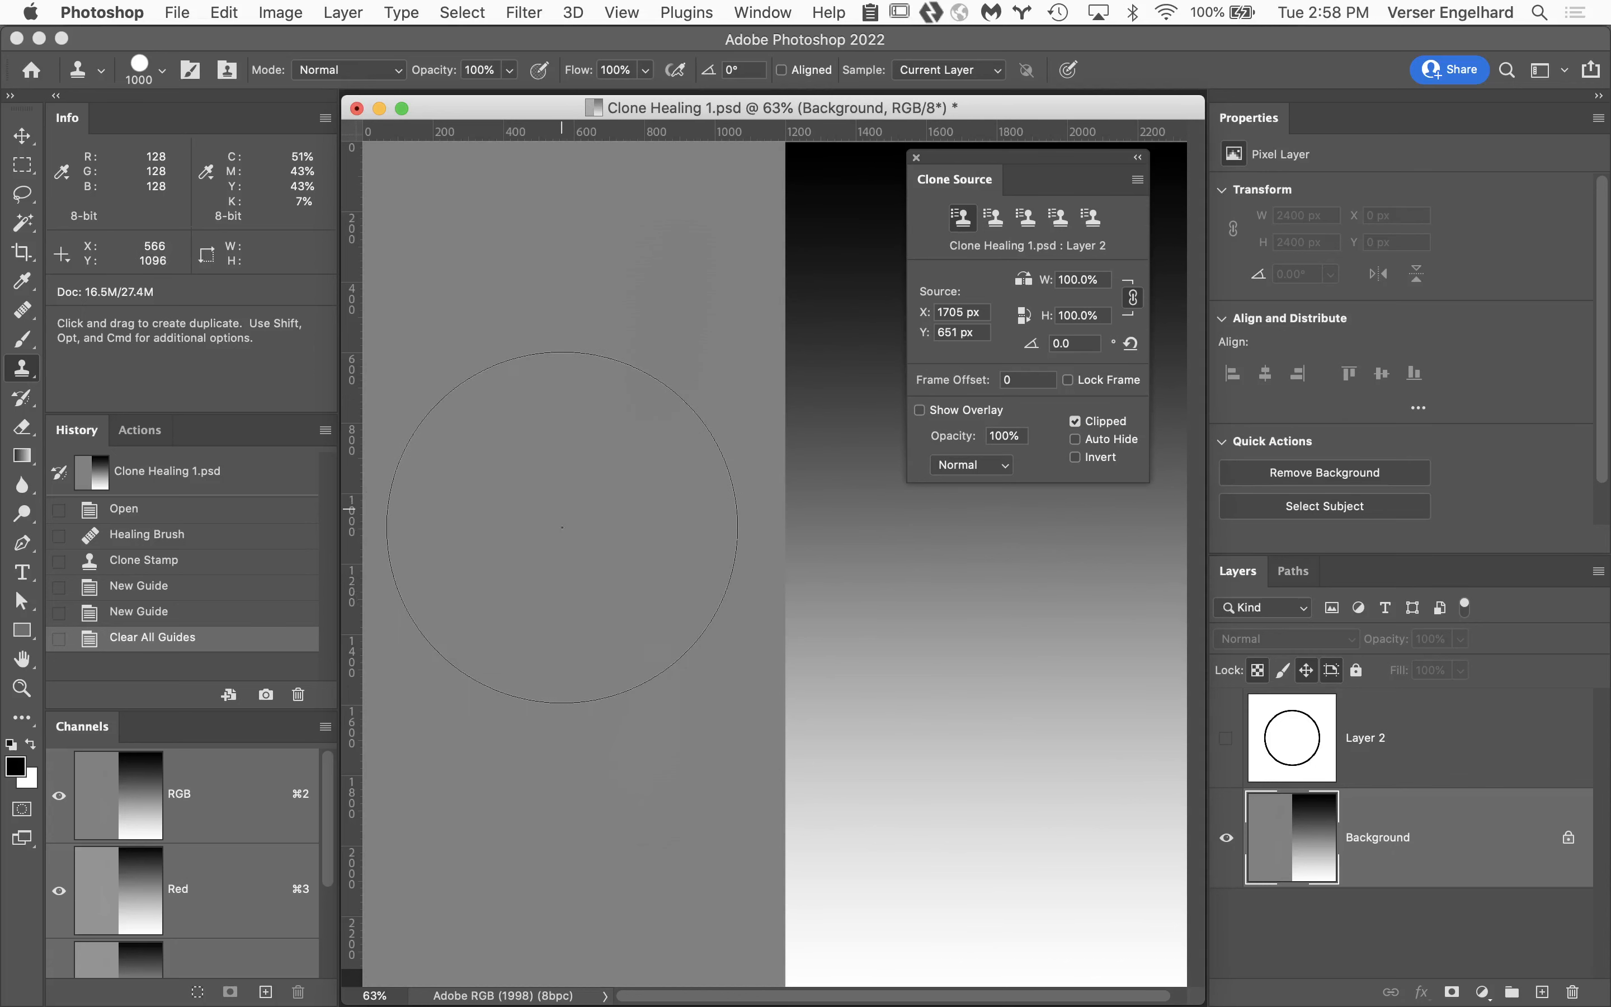
# Stamp the cloned arc down the gray half of the Background layer without the overlay, and undo the stroke.
pyautogui.click(550, 549)
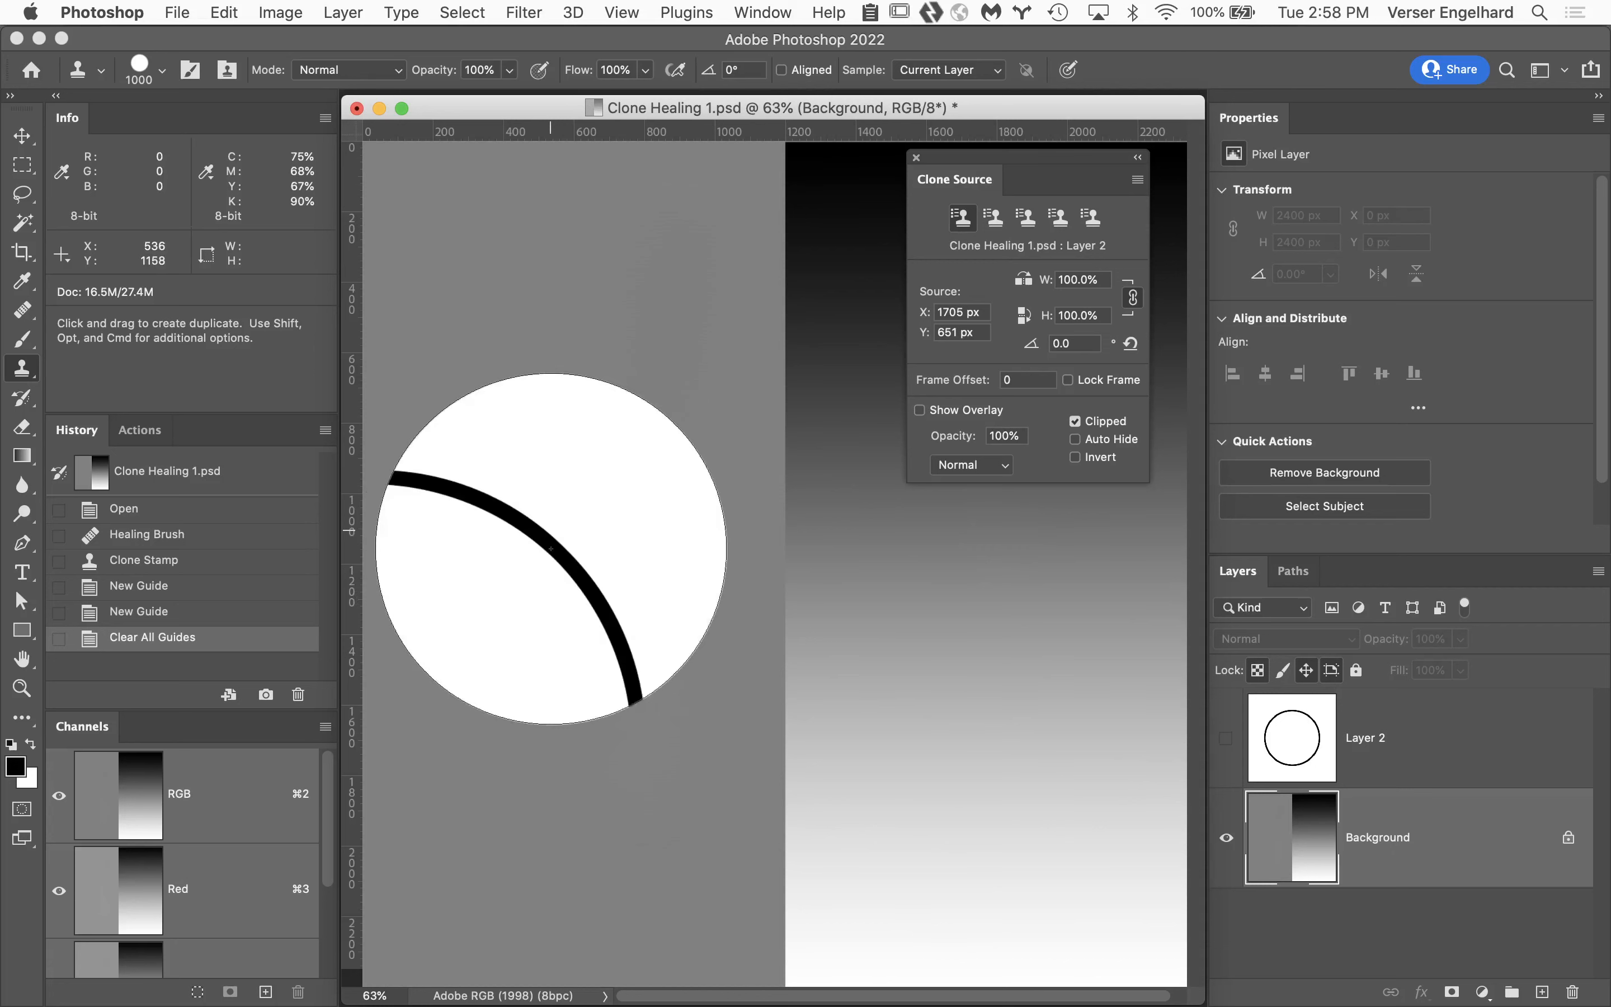
pyautogui.moveTo(550, 548); pyautogui.dragTo(553, 660)
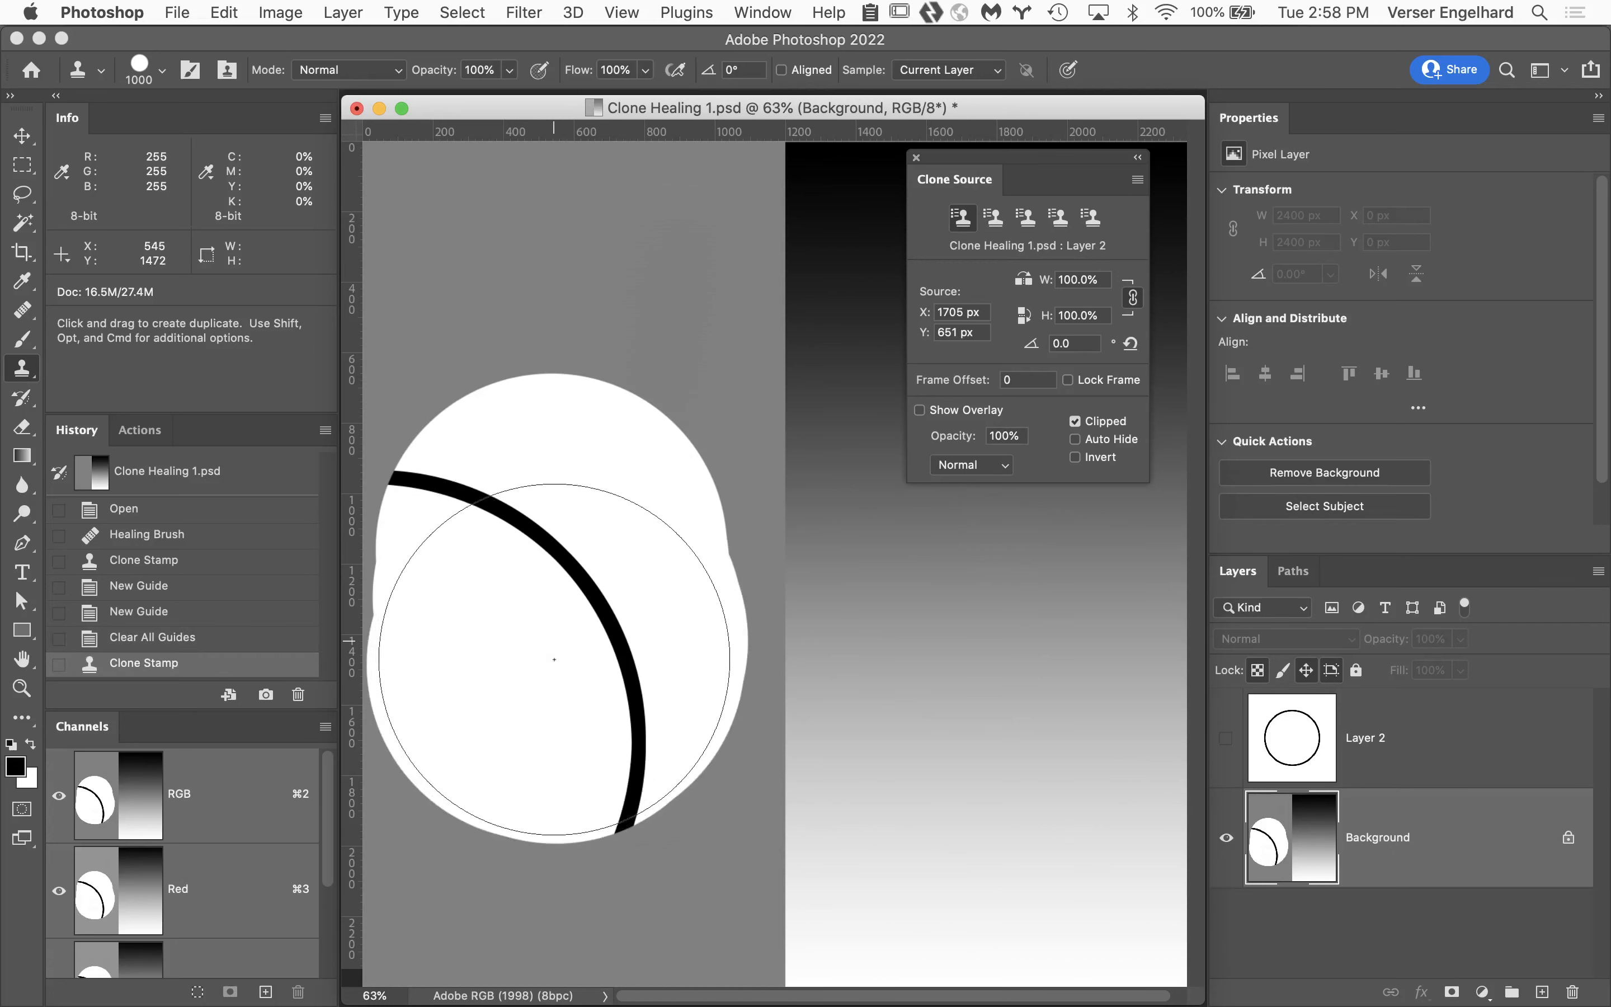
pyautogui.press('super+z')
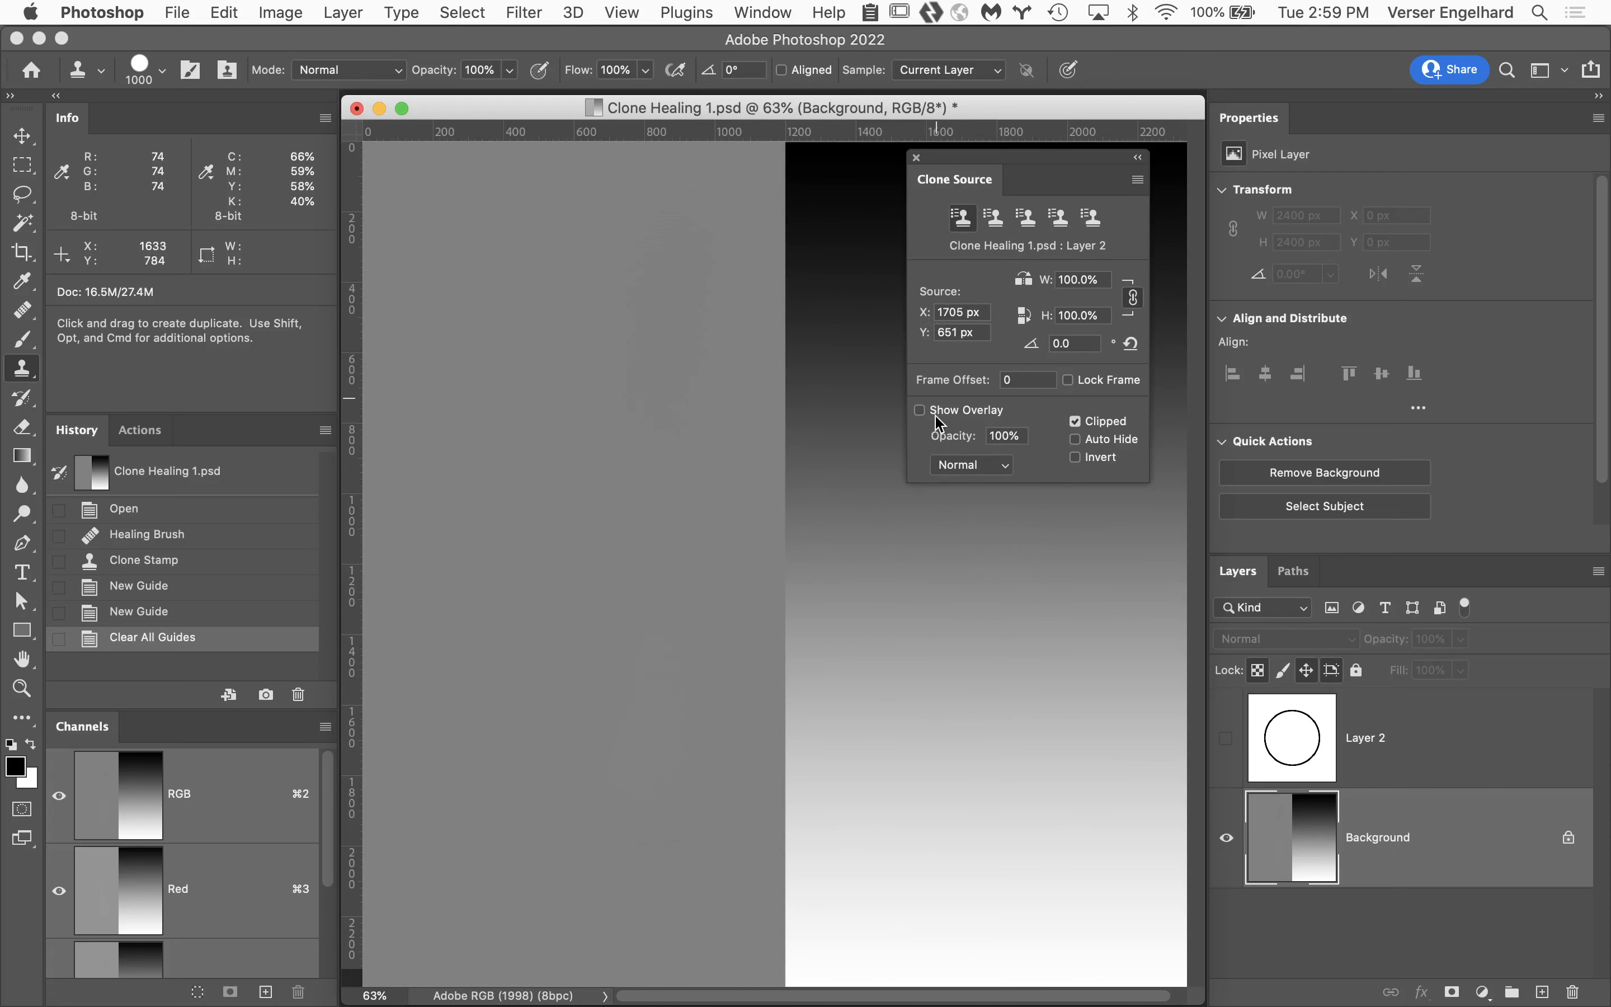
# Turn the clone overlay back on, try it at 47% opacity with Normal blending, and restore the opacity to 100%.
pyautogui.click(920, 411)
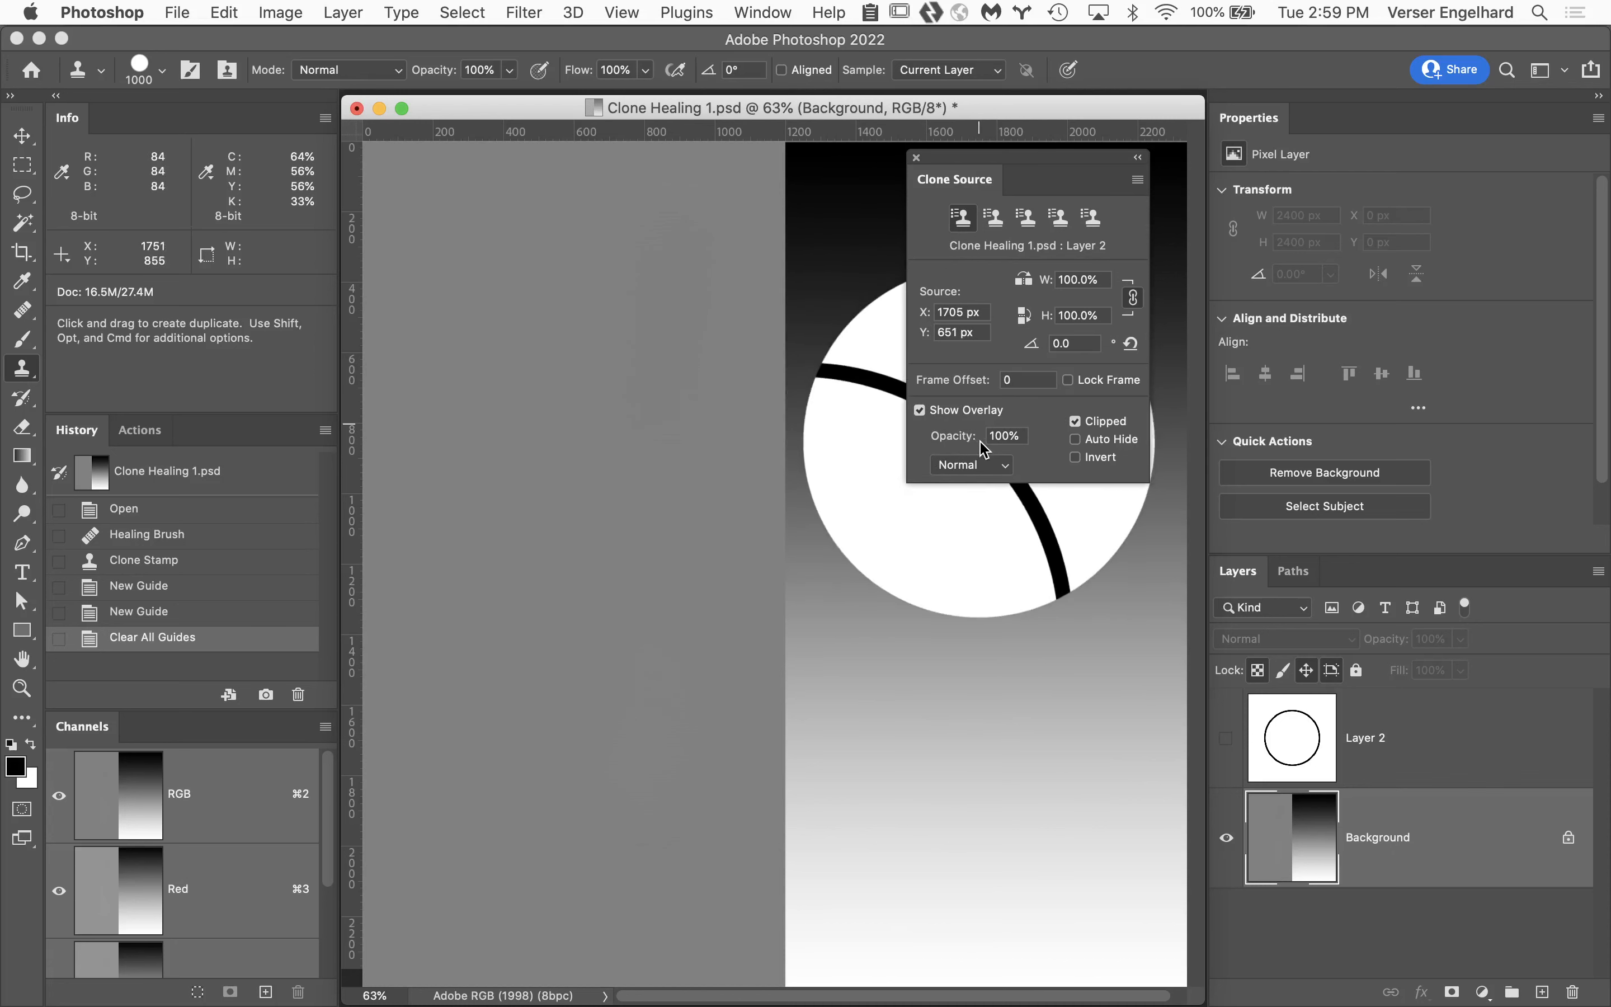
pyautogui.moveTo(969, 443); pyautogui.dragTo(907, 450)
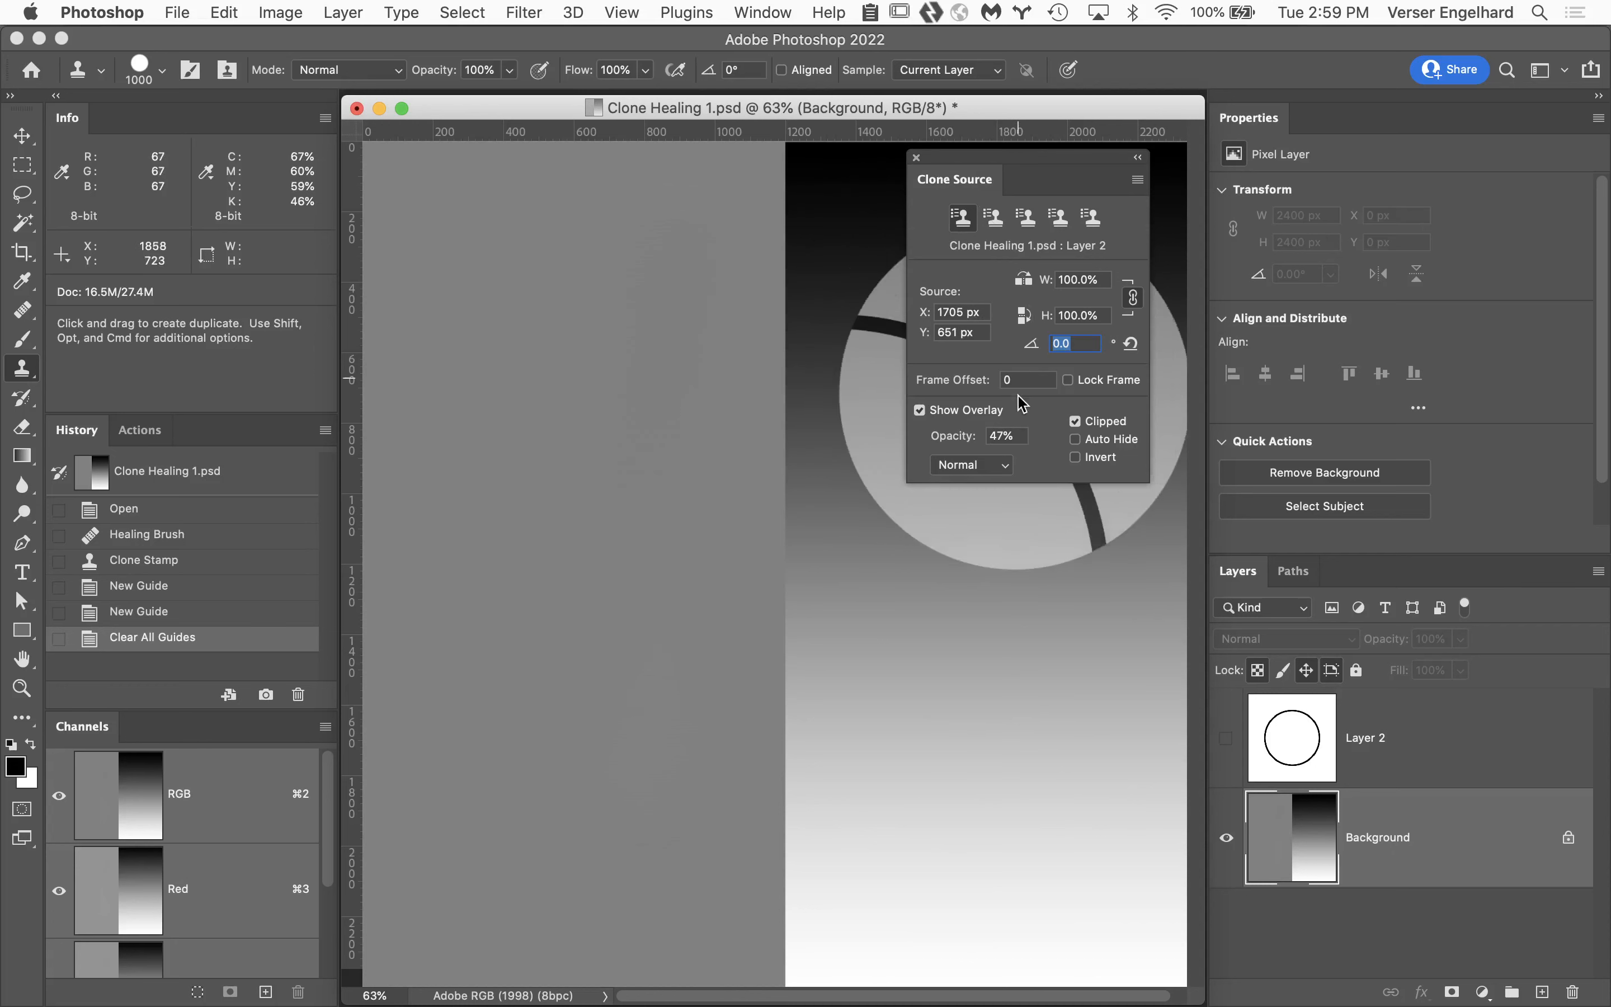
pyautogui.click(995, 472)
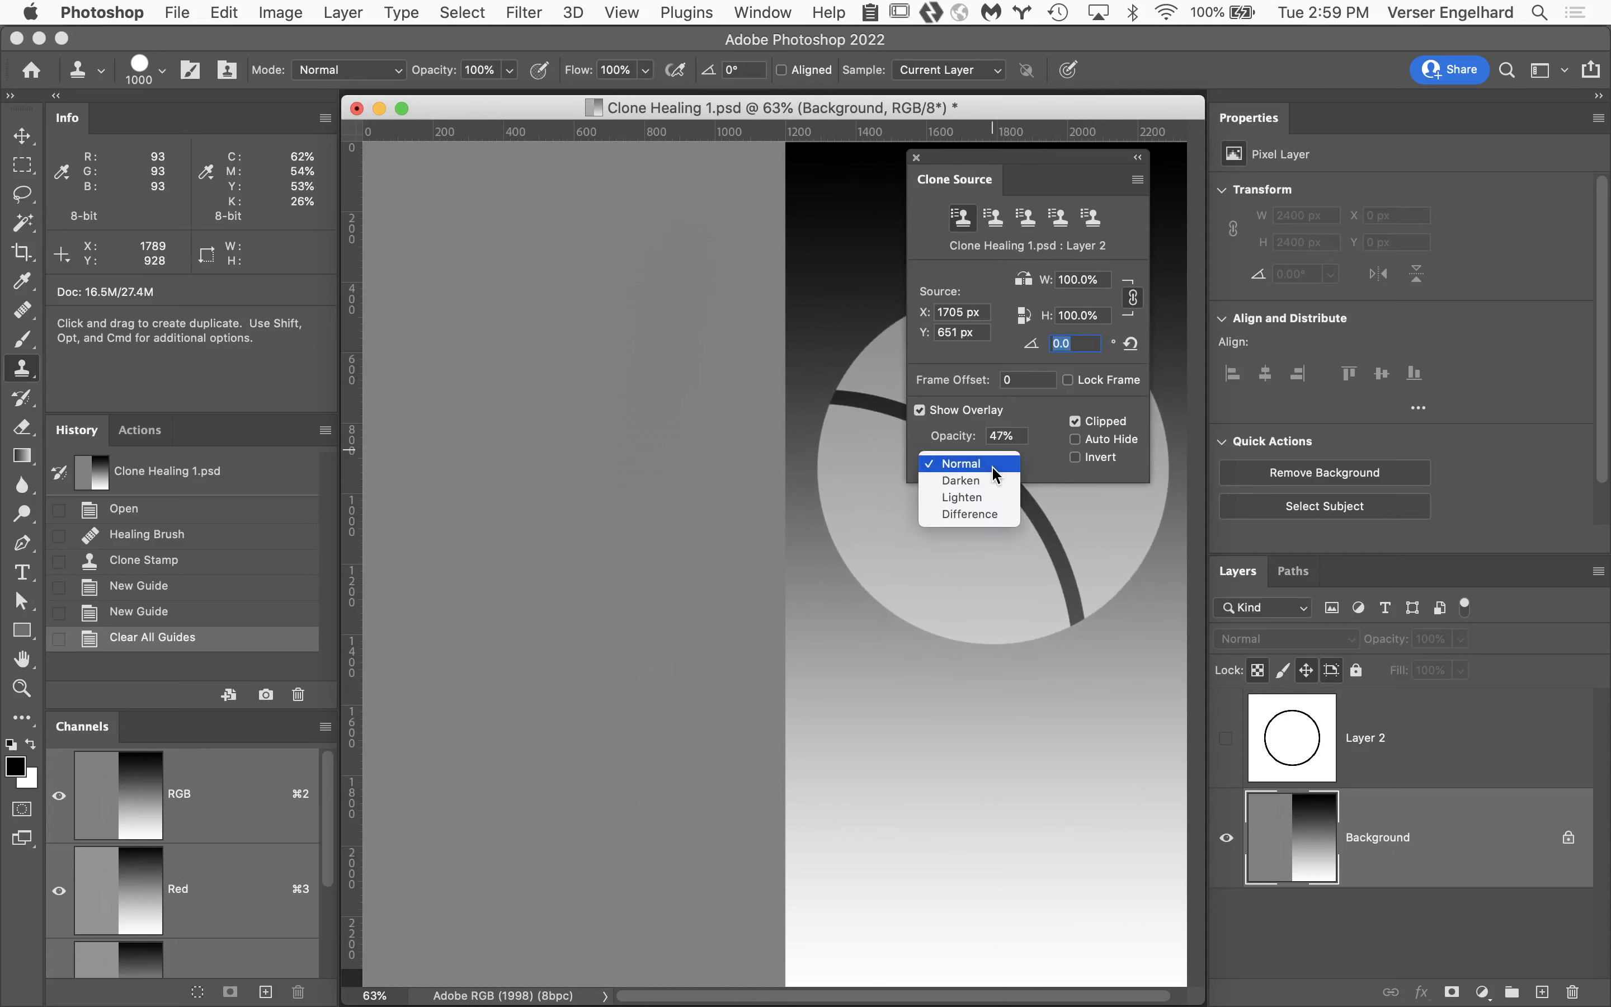
pyautogui.click(1046, 466)
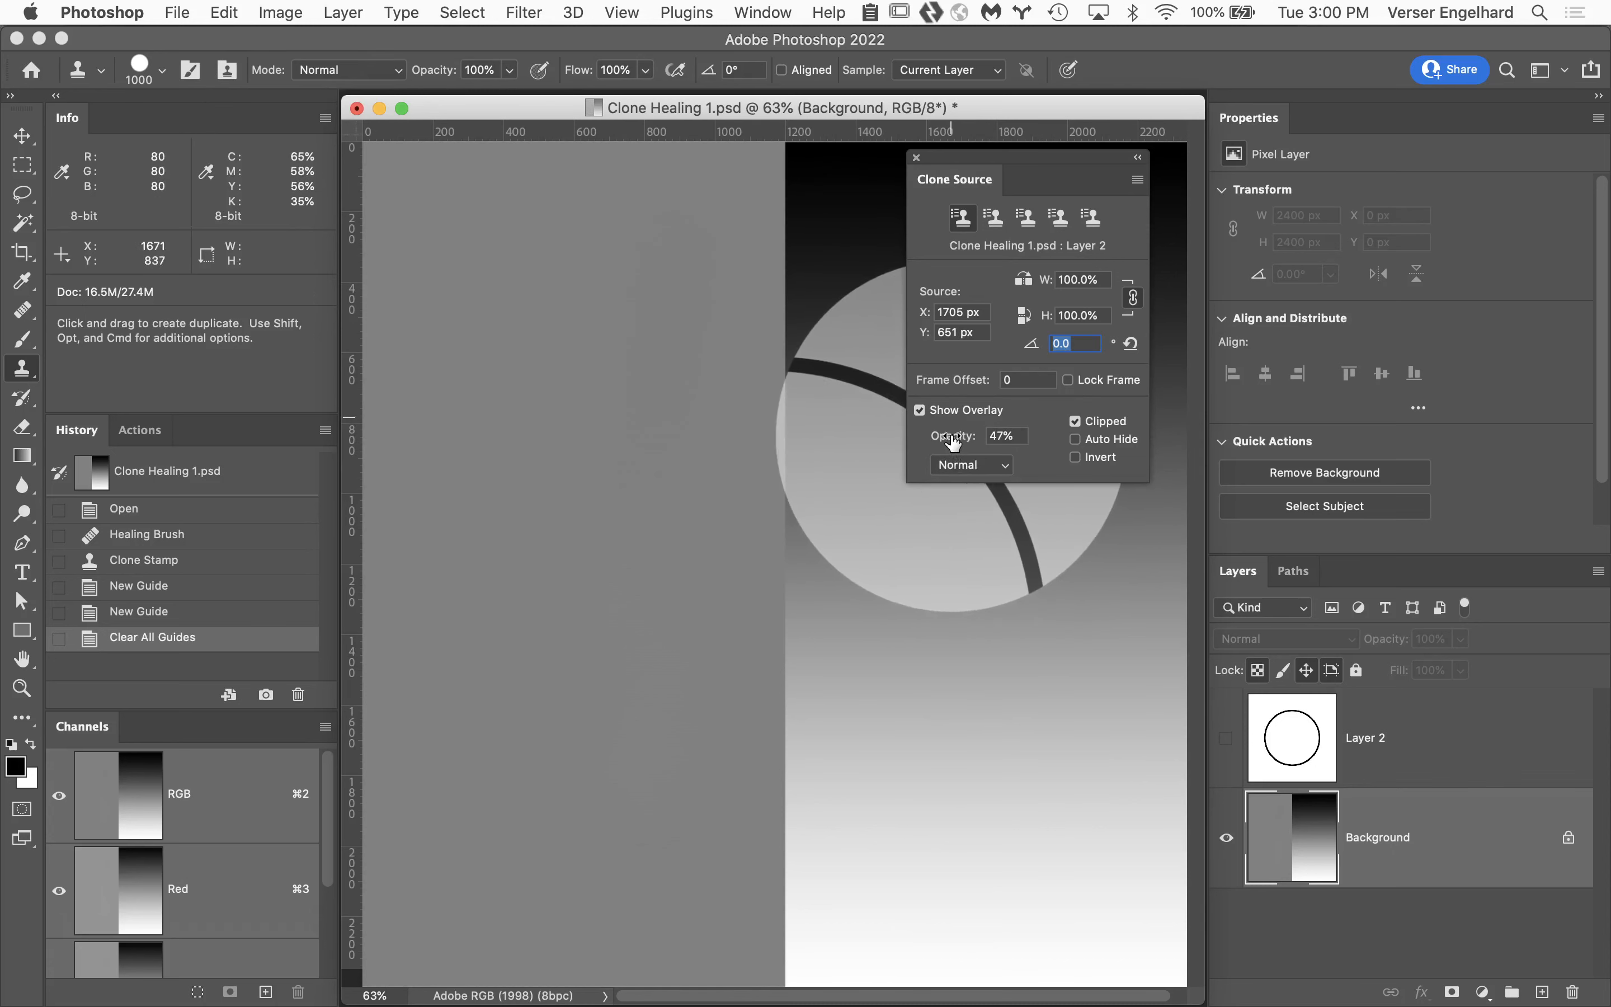
pyautogui.moveTo(954, 441); pyautogui.dragTo(1079, 451)
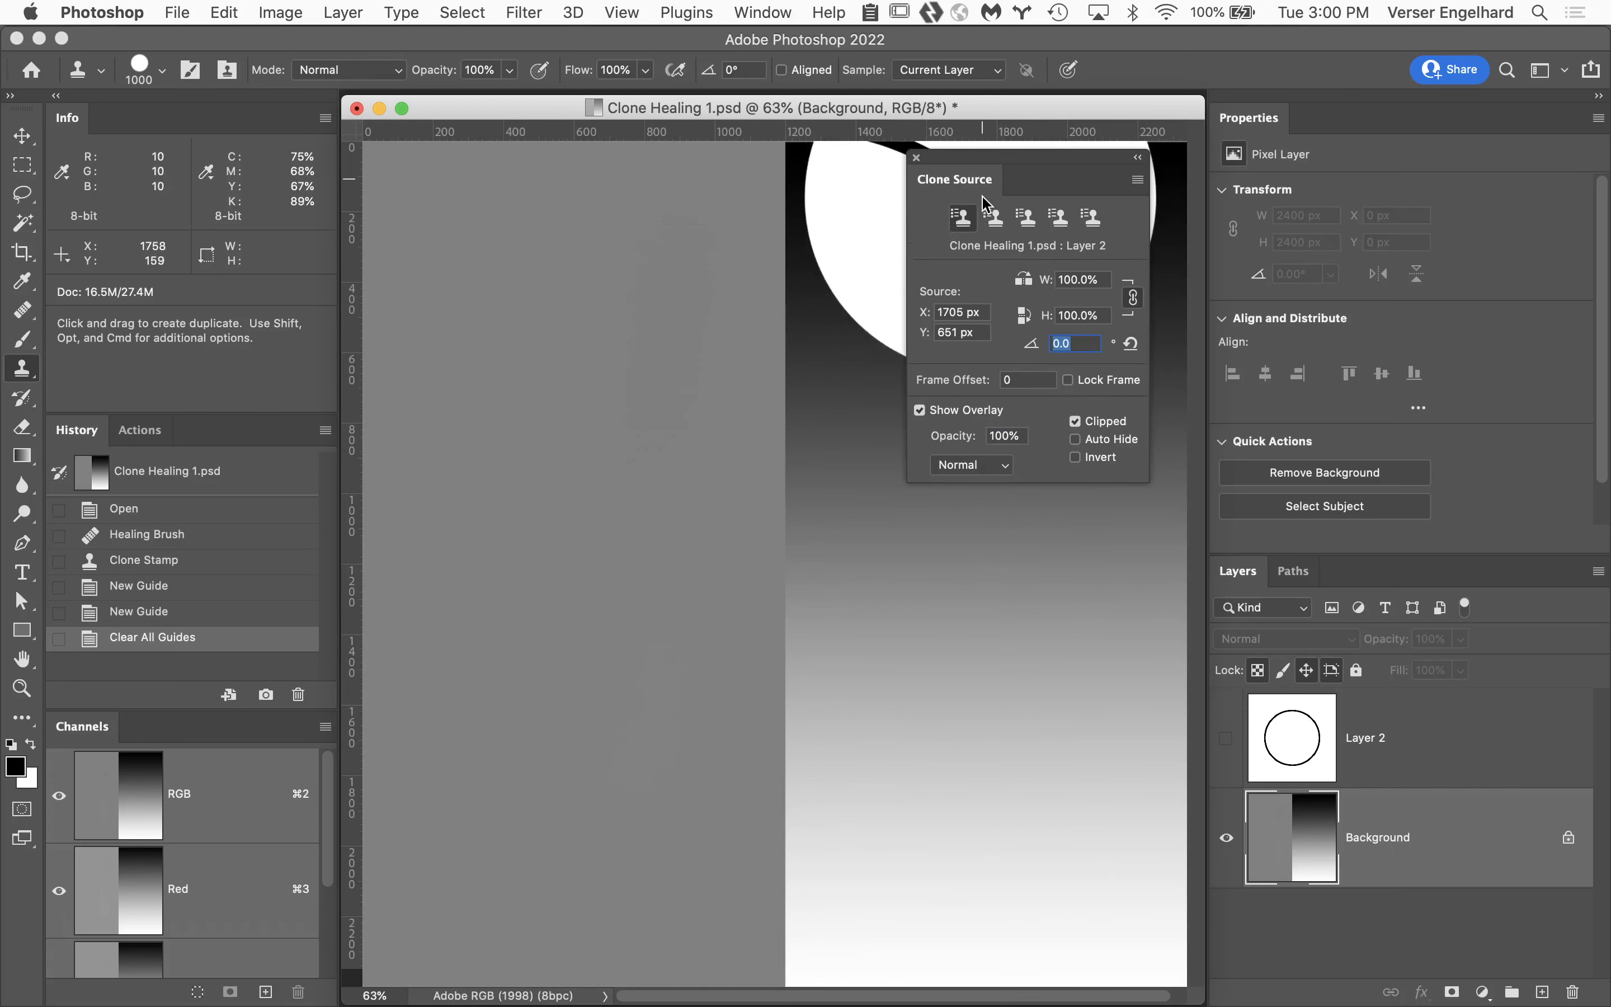
# Close the Clone Source panel and close Clone Healing 1.psd without saving the changes.
pyautogui.click(917, 158)
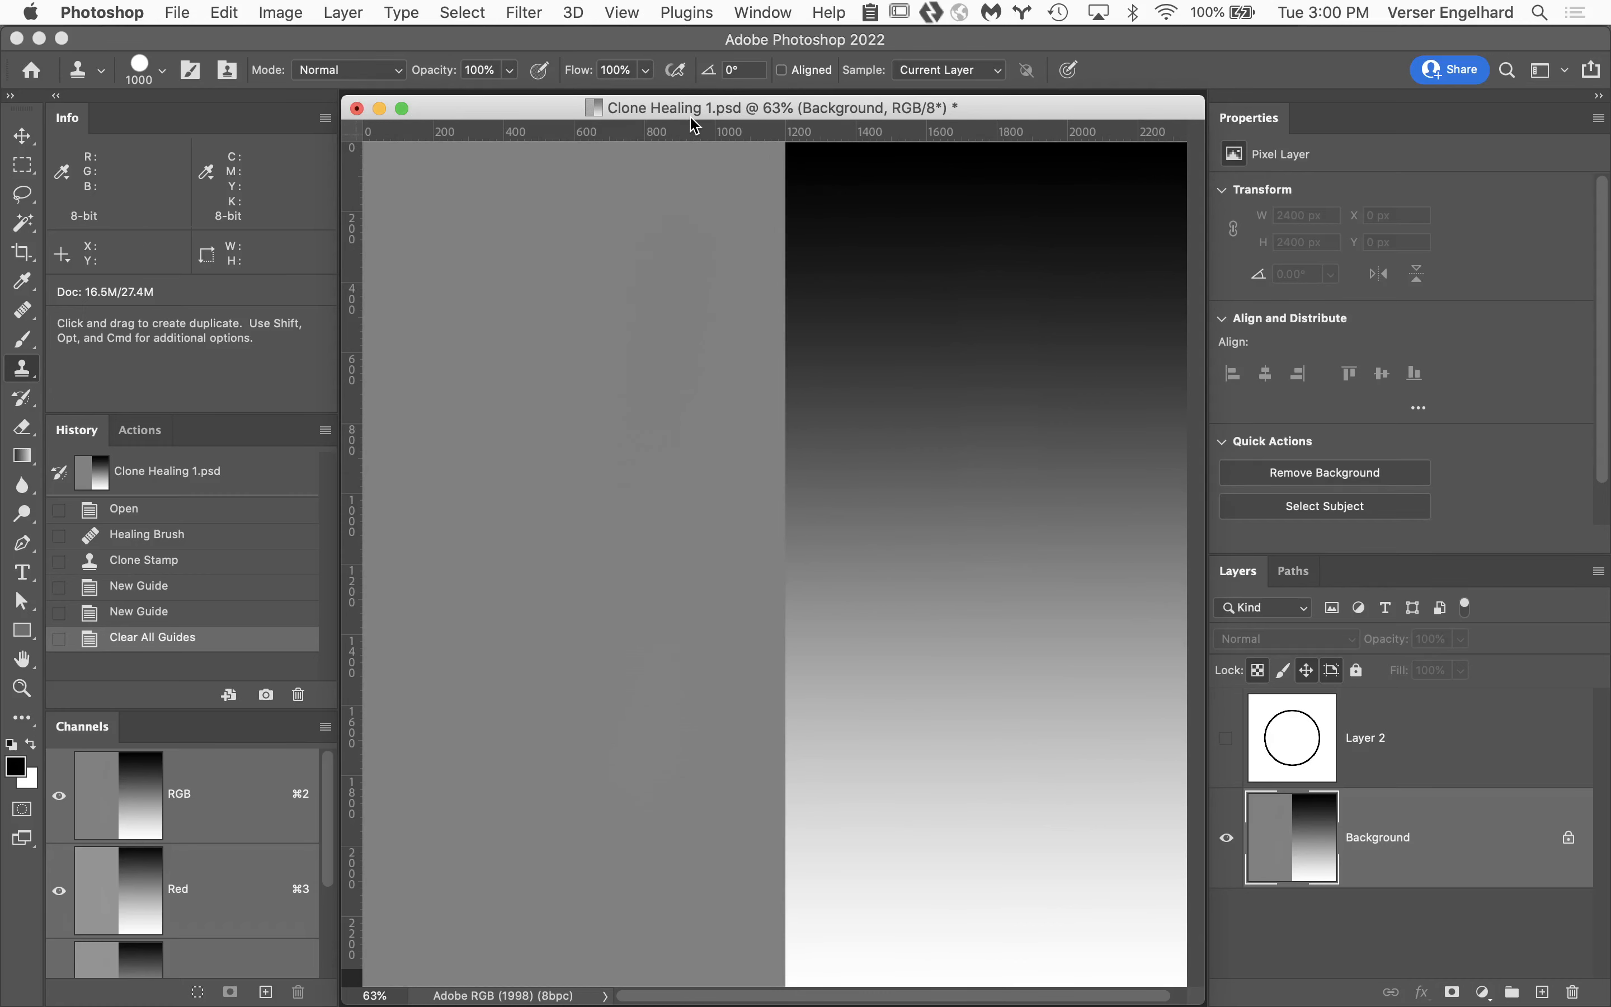
pyautogui.click(358, 110)
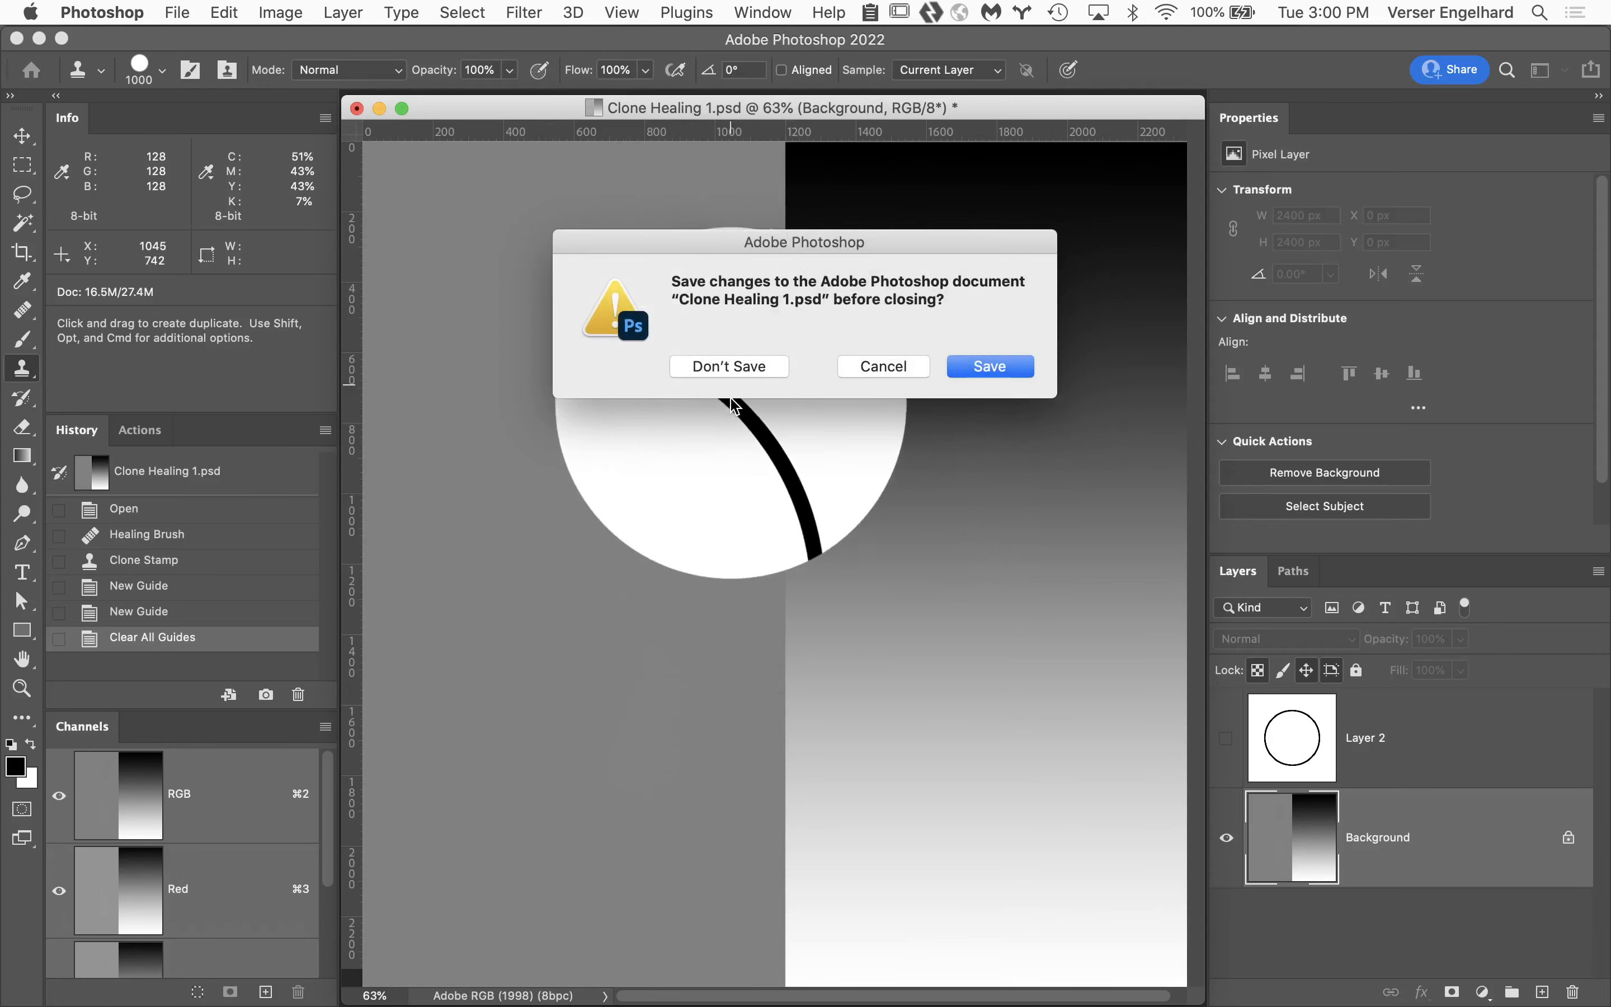
pyautogui.click(741, 363)
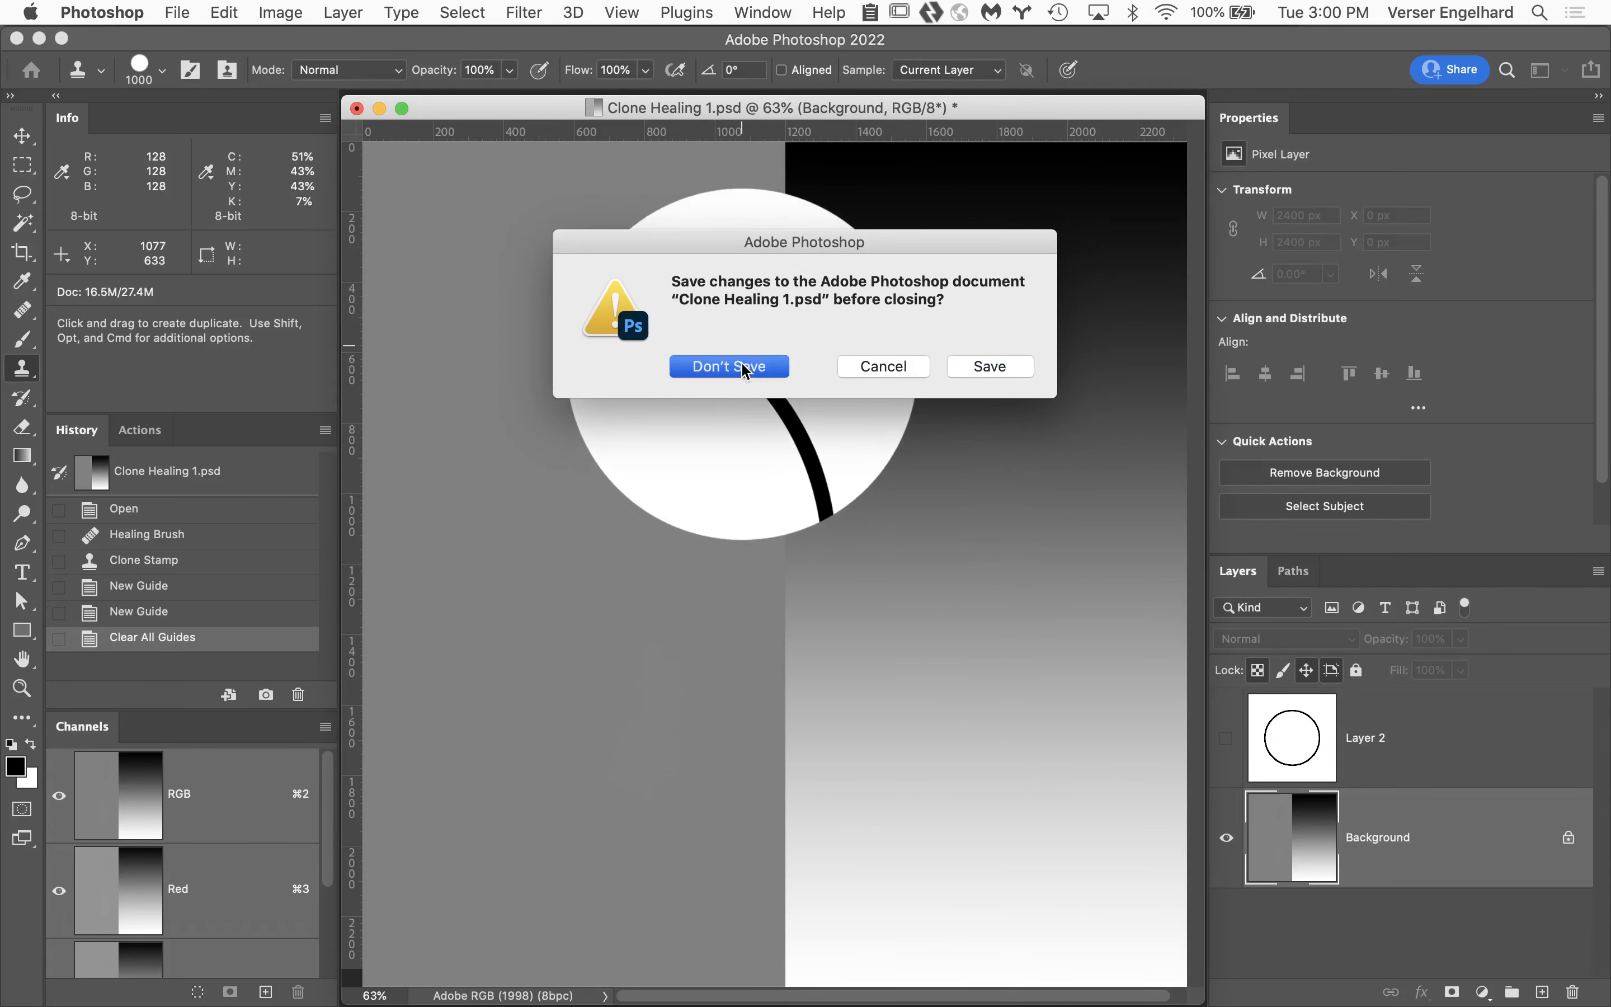
pyautogui.moveTo(623, 1004)
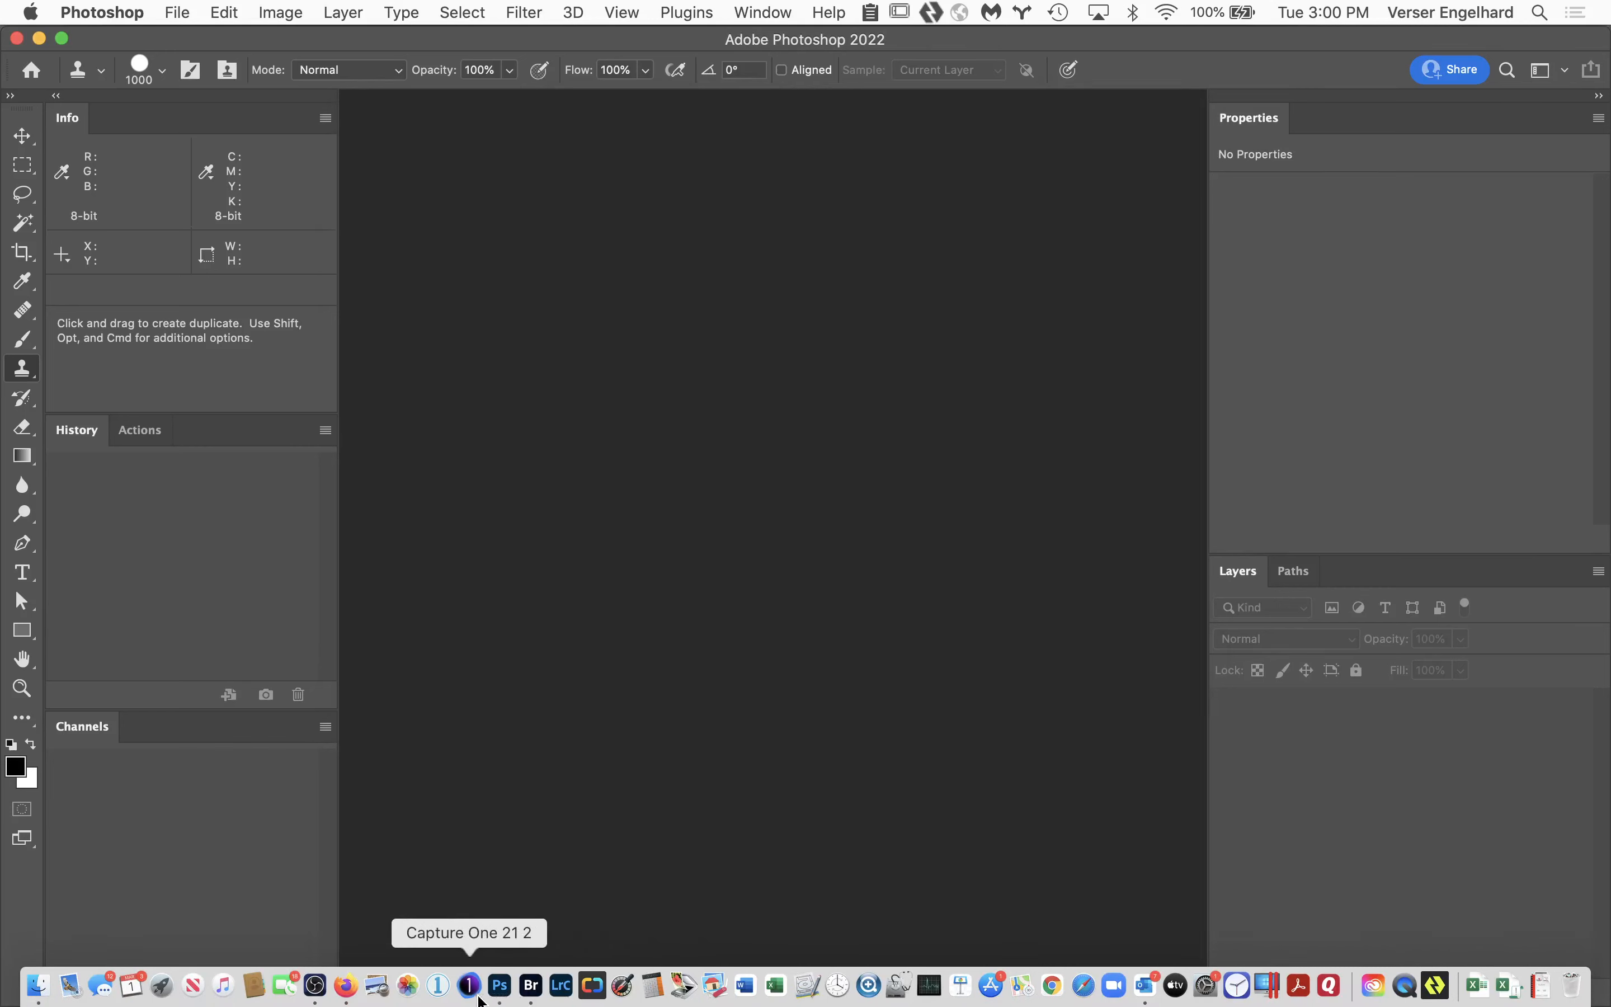
pyautogui.click(316, 985)
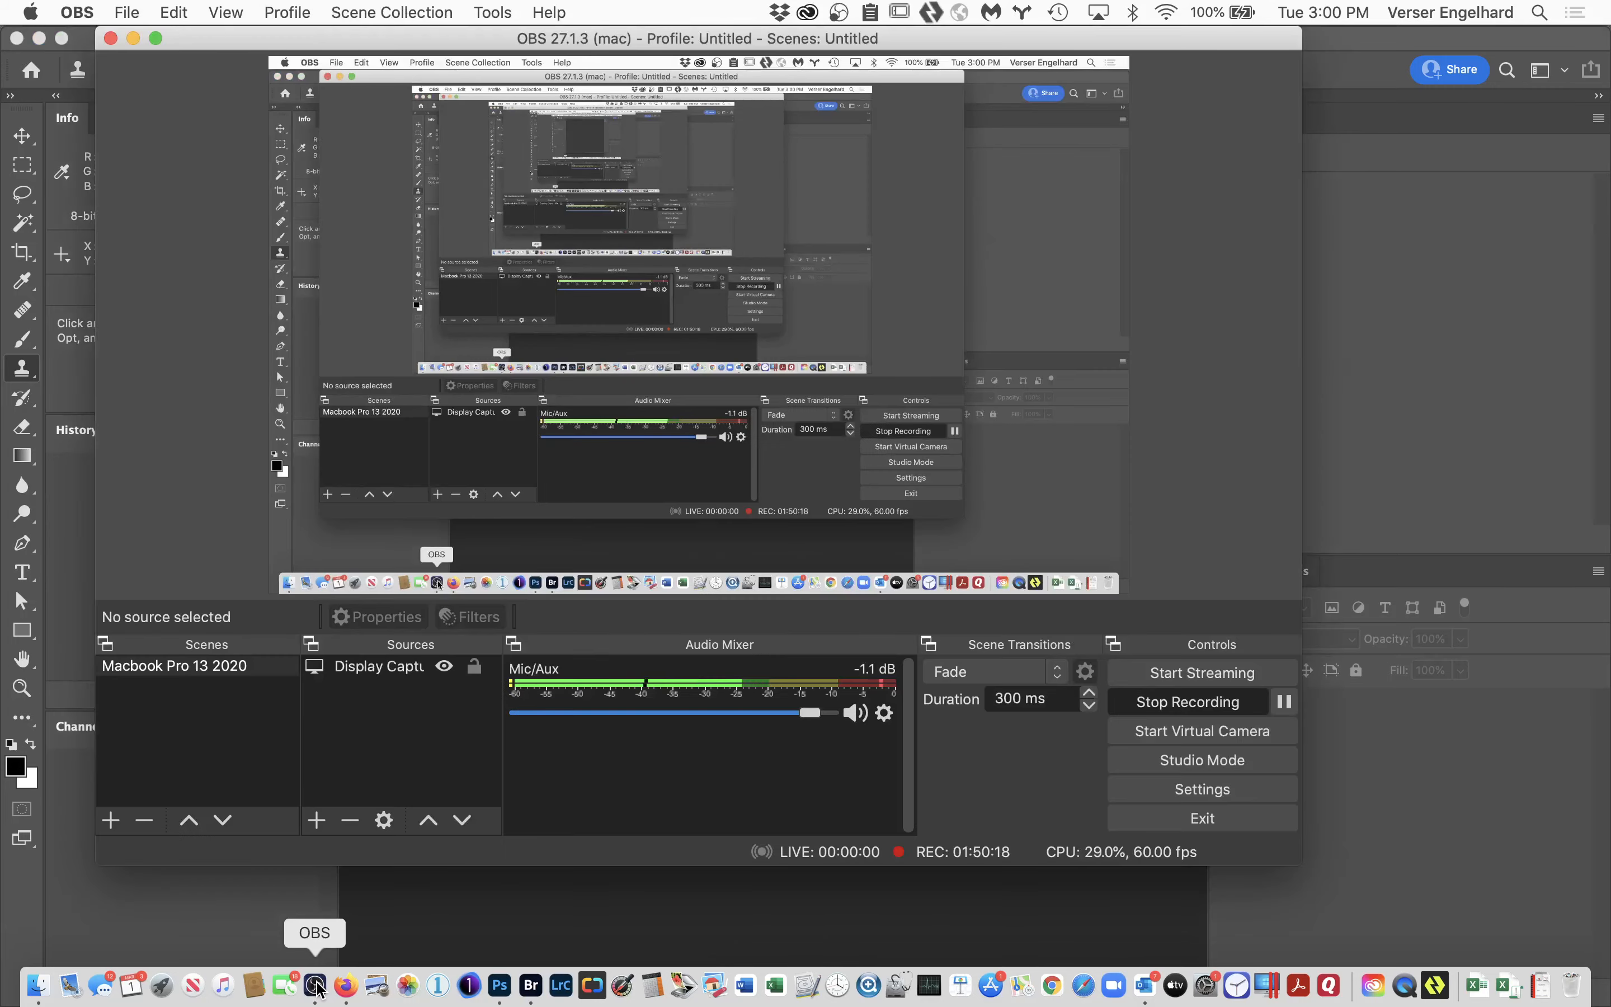